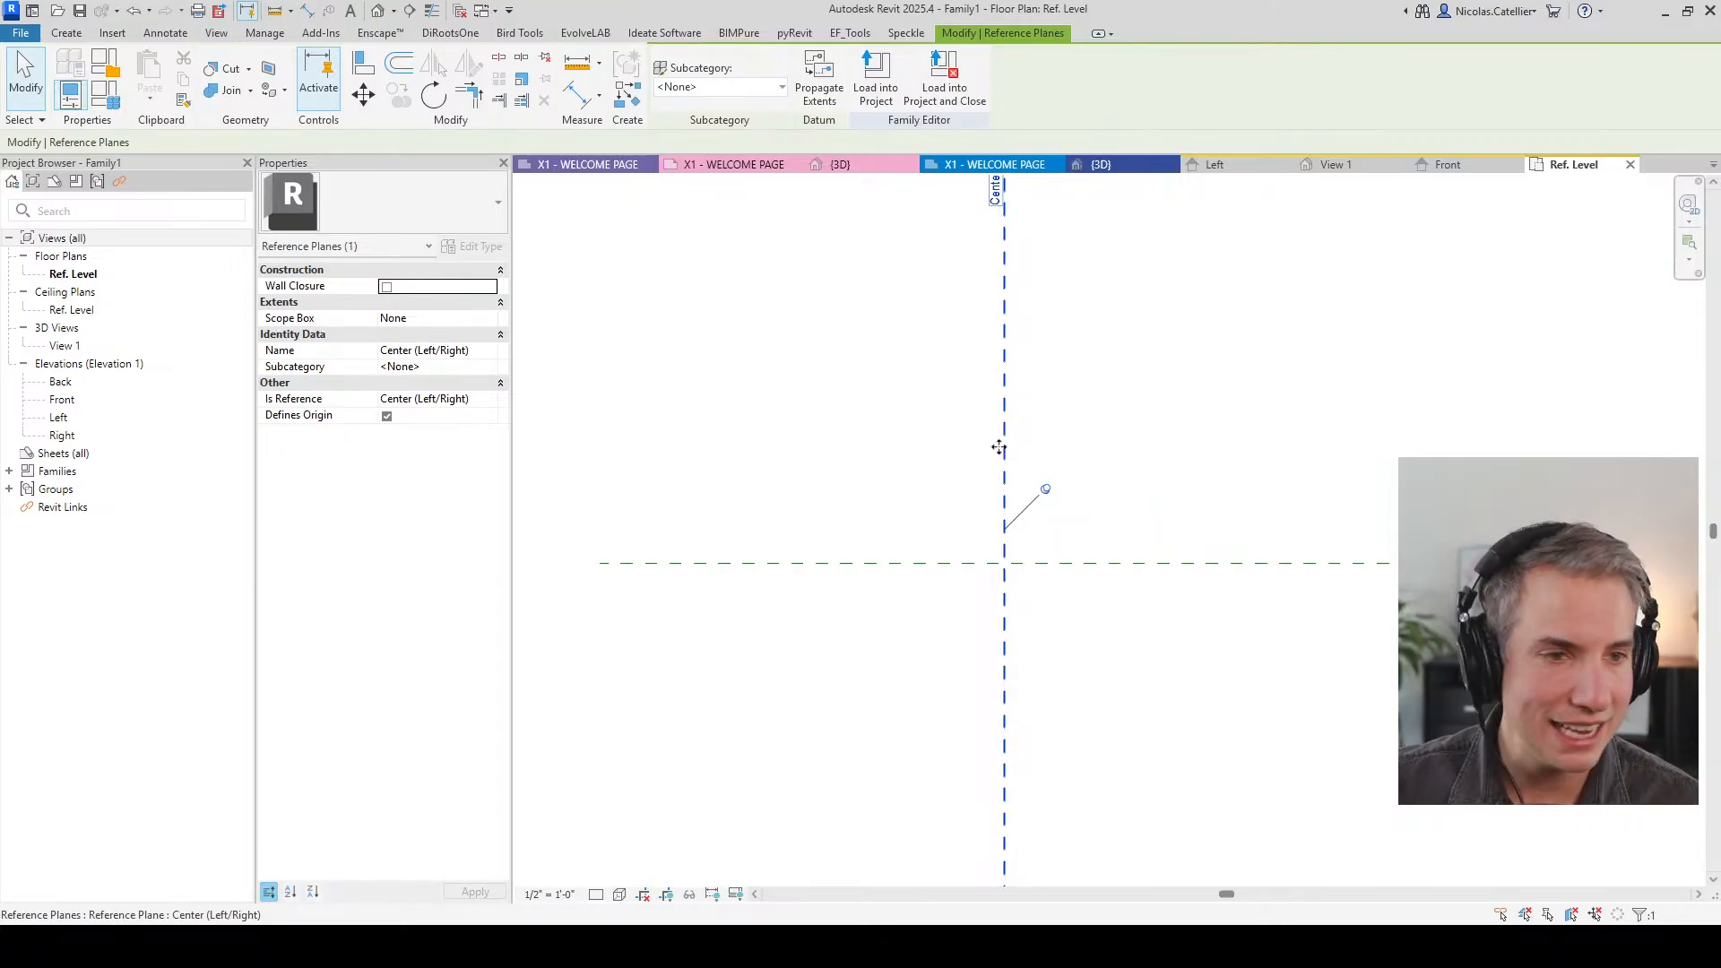
{"action": "scroll", "coordinate": [867, 529], "scroll_direction": "down", "scroll_amount": 1}
{"action": "key", "text": "r"}
{"action": "key", "text": "p"}
{"action": "left_click", "coordinate": [781, 426]}
{"action": "key", "text": "Escape"}
{"action": "key", "text": "Escape"}
Step: Draw two horizontal and two vertical reference planes, one on each side of the existing centre planes
{"action": "left_click", "coordinate": [971, 488]}
{"action": "key", "text": "r"}
{"action": "key", "text": "p"}
{"action": "left_click", "coordinate": [768, 432]}
{"action": "left_click", "coordinate": [1319, 432]}
{"action": "left_click", "coordinate": [1277, 696]}
{"action": "left_click", "coordinate": [718, 696]}
{"action": "left_click", "coordinate": [776, 776]}
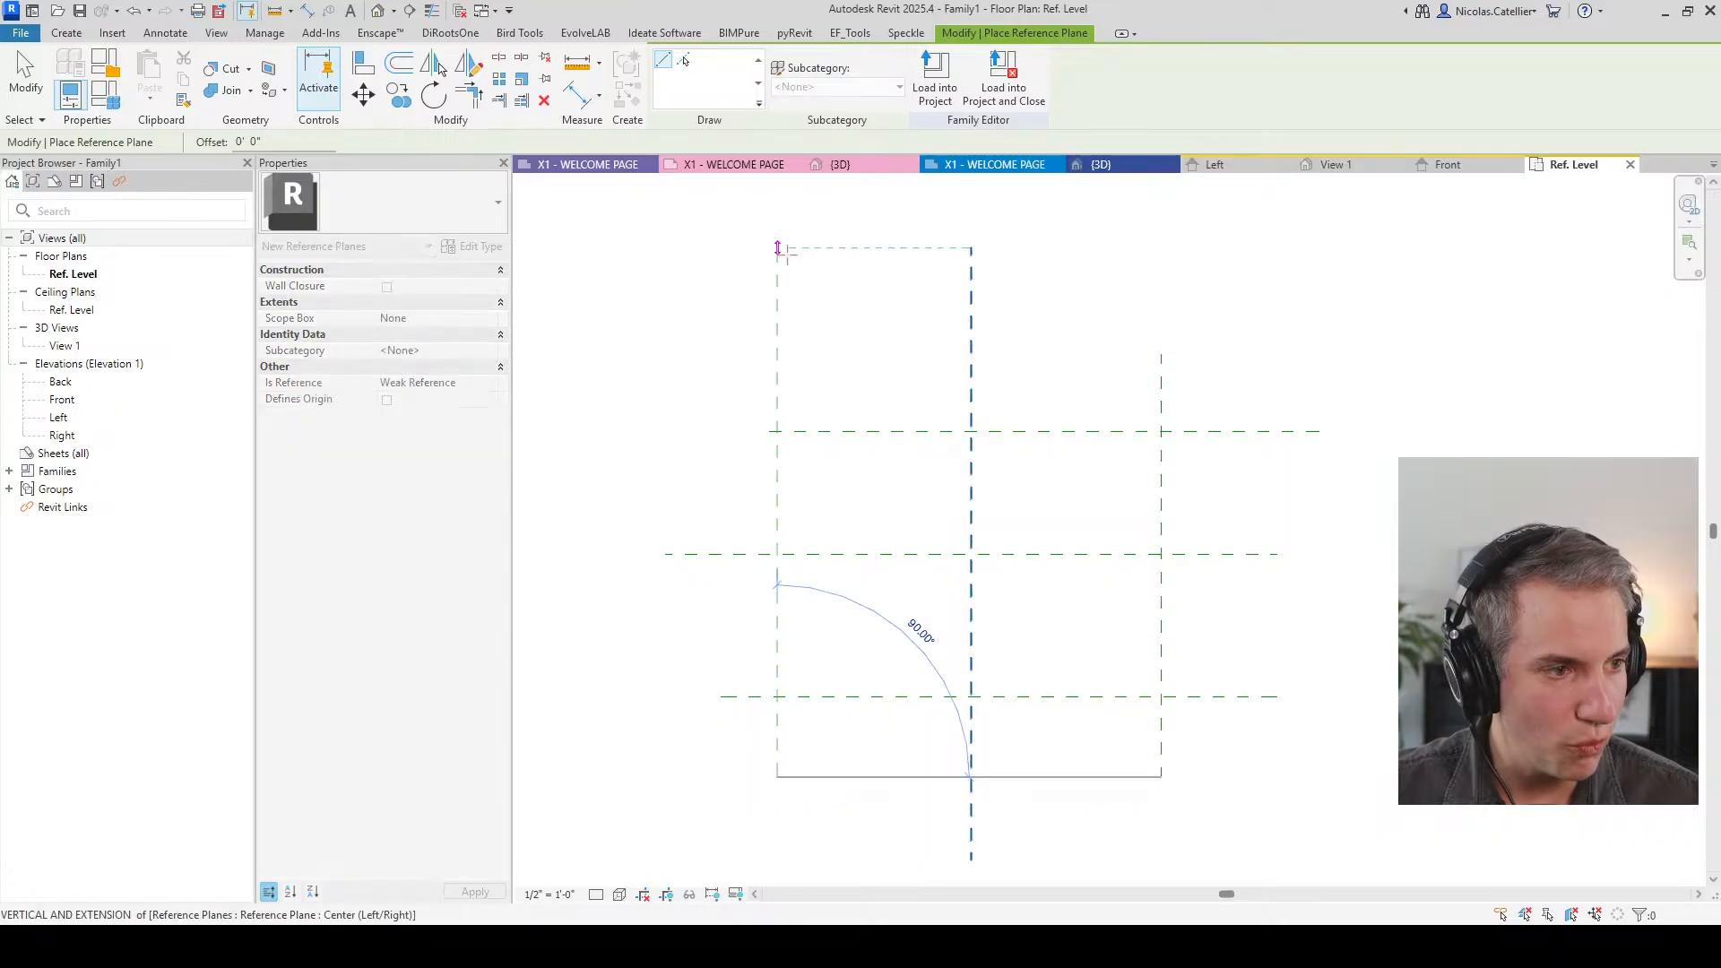
{"action": "left_click", "coordinate": [777, 261]}
{"action": "key", "text": "Escape"}
{"action": "key", "text": "Escape"}
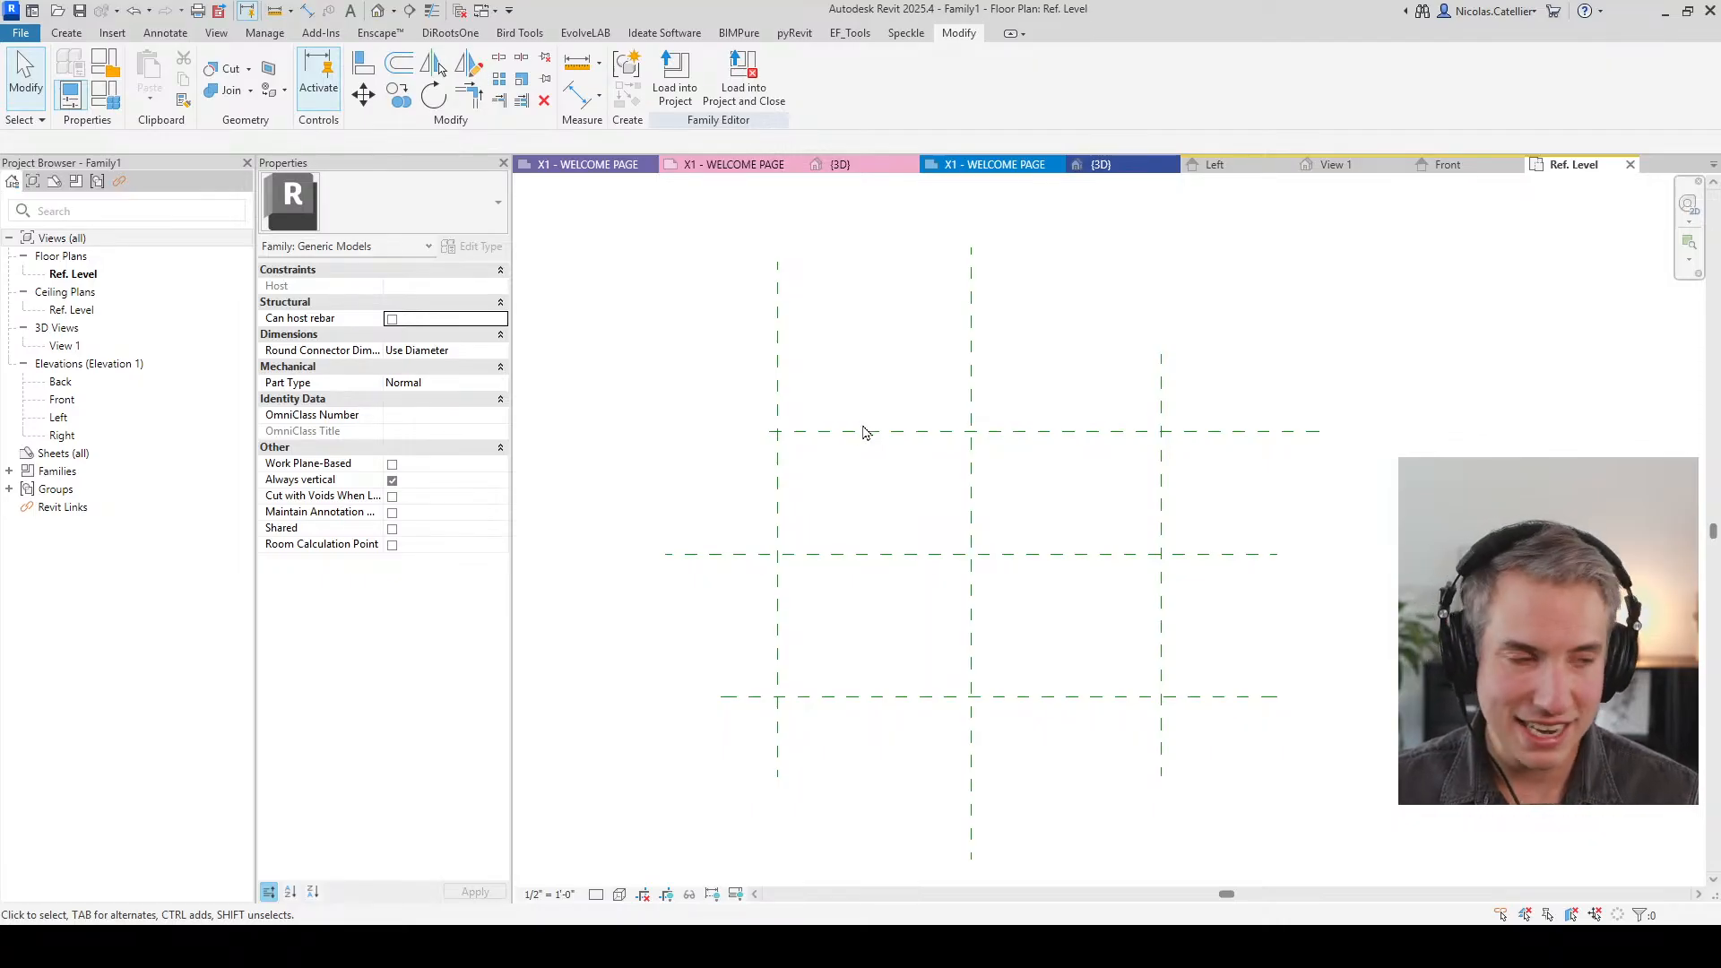
Step: Add overall aligned dimensions between the two outer vertical reference planes and between the two outer horizontal reference planes
{"action": "key", "text": "d"}
{"action": "key", "text": "i"}
{"action": "left_click", "coordinate": [778, 398]}
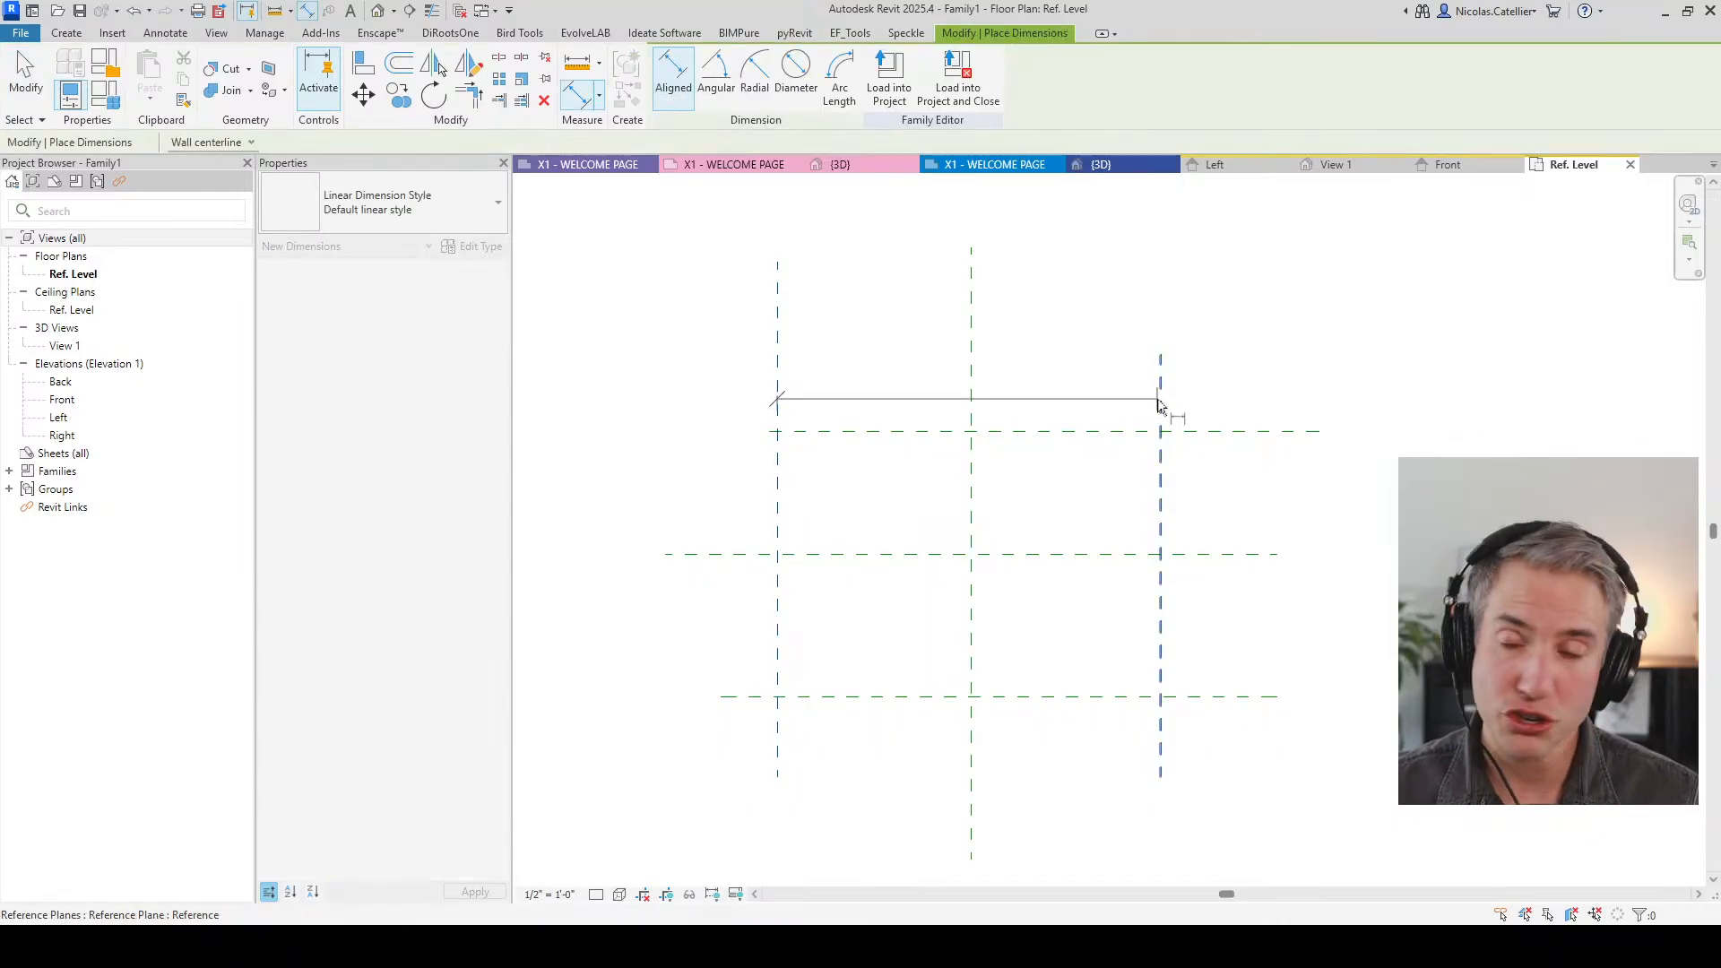
{"action": "left_click", "coordinate": [1160, 405]}
{"action": "left_click", "coordinate": [1156, 397]}
{"action": "left_click", "coordinate": [1094, 431]}
{"action": "left_click", "coordinate": [1104, 696]}
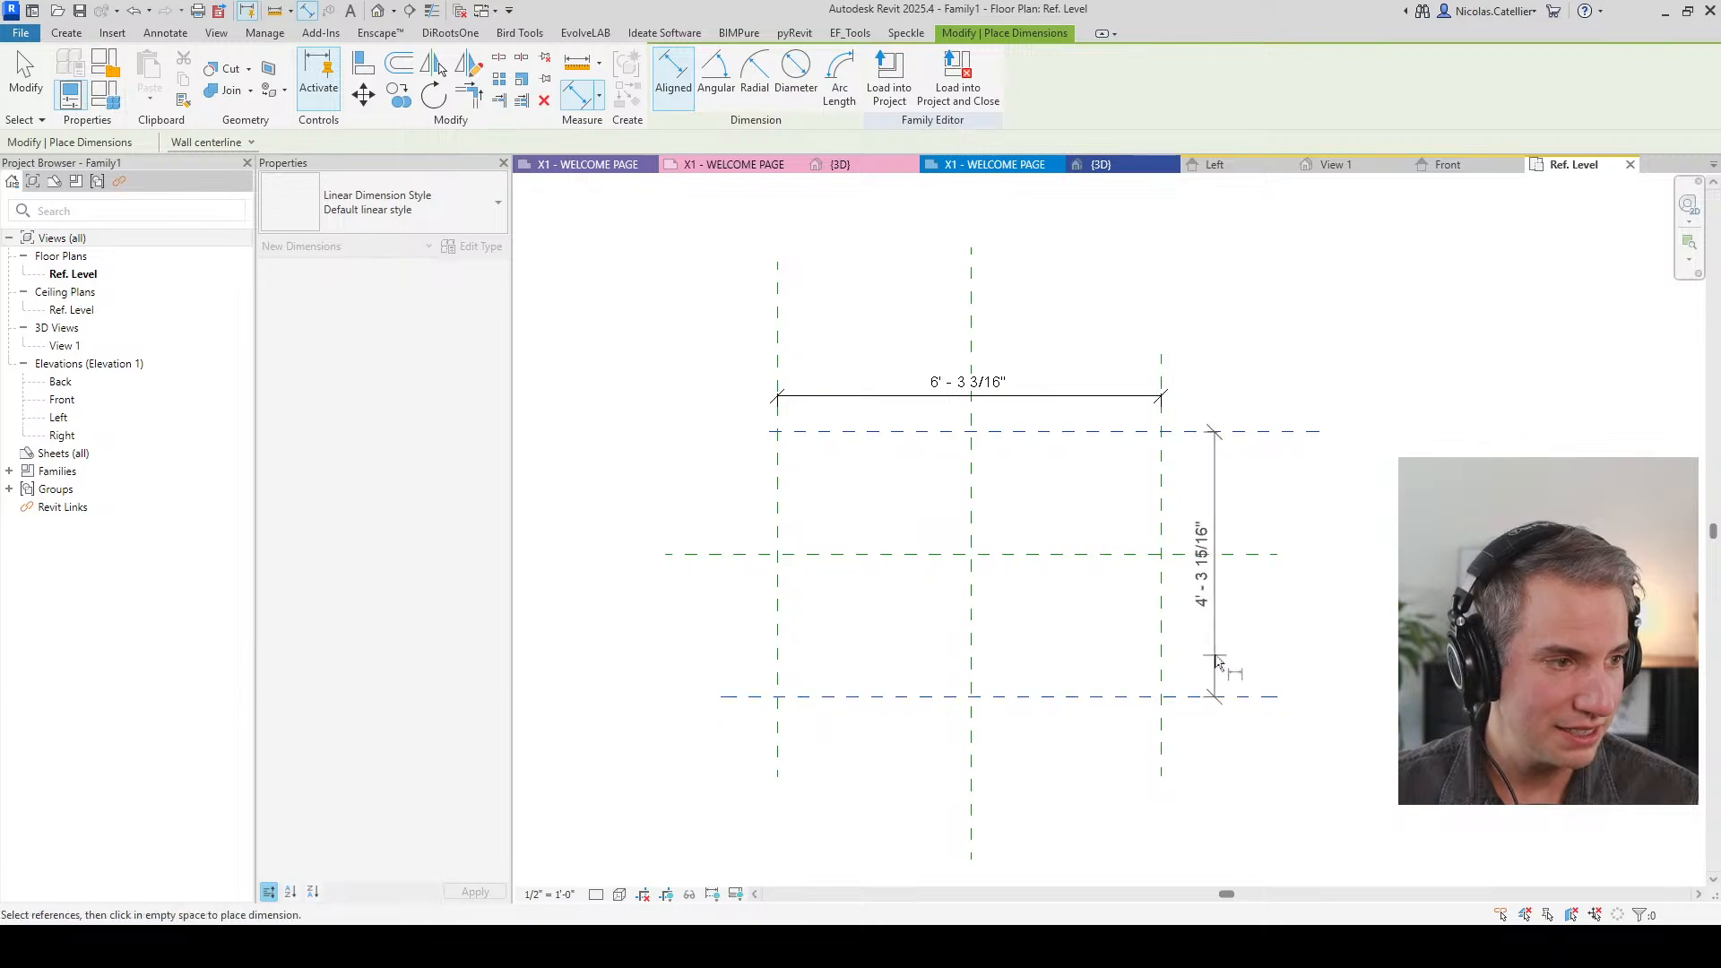
{"action": "left_click", "coordinate": [1216, 619]}
Step: Add chained aligned dimensions across the three vertical reference planes and across the three horizontal reference planes
{"action": "left_click", "coordinate": [777, 490]}
{"action": "left_click", "coordinate": [970, 489]}
{"action": "left_click", "coordinate": [1161, 489]}
{"action": "left_click", "coordinate": [1105, 339]}
{"action": "left_click", "coordinate": [1136, 432]}
{"action": "left_click", "coordinate": [1099, 555]}
{"action": "left_click", "coordinate": [1086, 697]}
{"action": "left_click", "coordinate": [1281, 660]}
{"action": "key", "text": "Escape"}
{"action": "key", "text": "Escape"}
Step: Apply the EQ constraint to both chained dimensions so the outer reference planes are equally spaced about the centre planes
{"action": "left_click", "coordinate": [1281, 599]}
{"action": "left_click", "coordinate": [1339, 554]}
{"action": "left_click", "coordinate": [1029, 338]}
{"action": "left_click", "coordinate": [970, 276]}
{"action": "left_click", "coordinate": [1028, 396]}
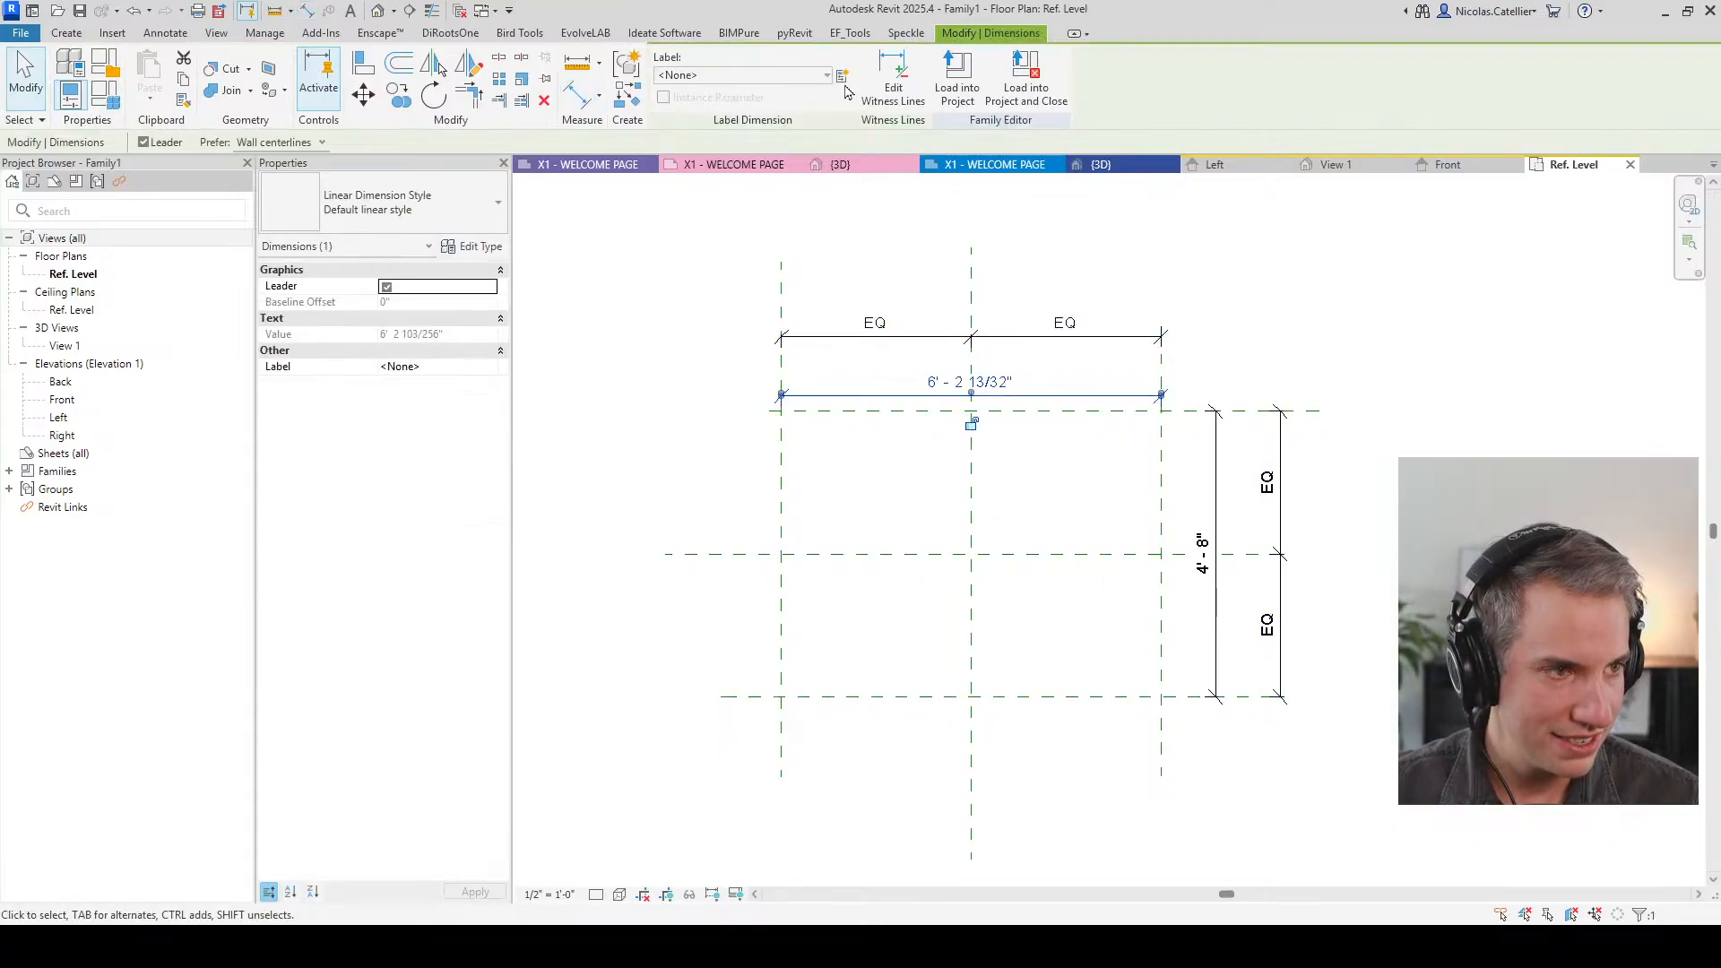
{"action": "left_click", "coordinate": [828, 538]}
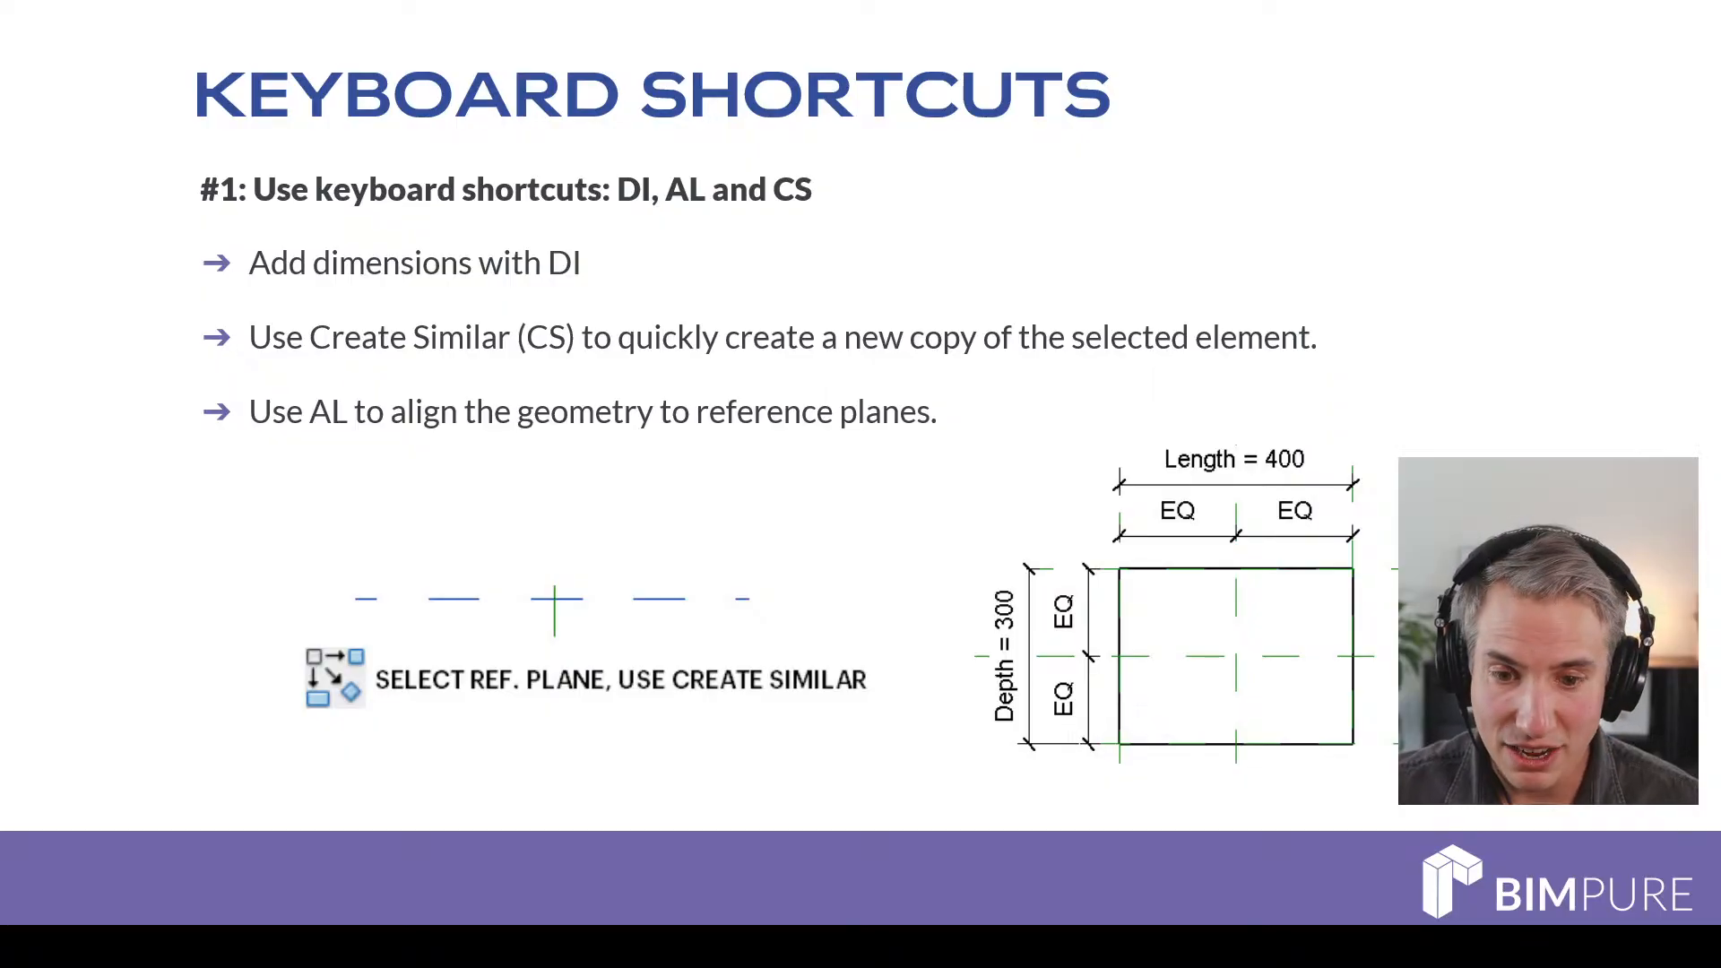
Step: Switch back to Revit and create a rectangular extrusion inside the outer reference planes
{"action": "key", "text": "alt+Tab"}
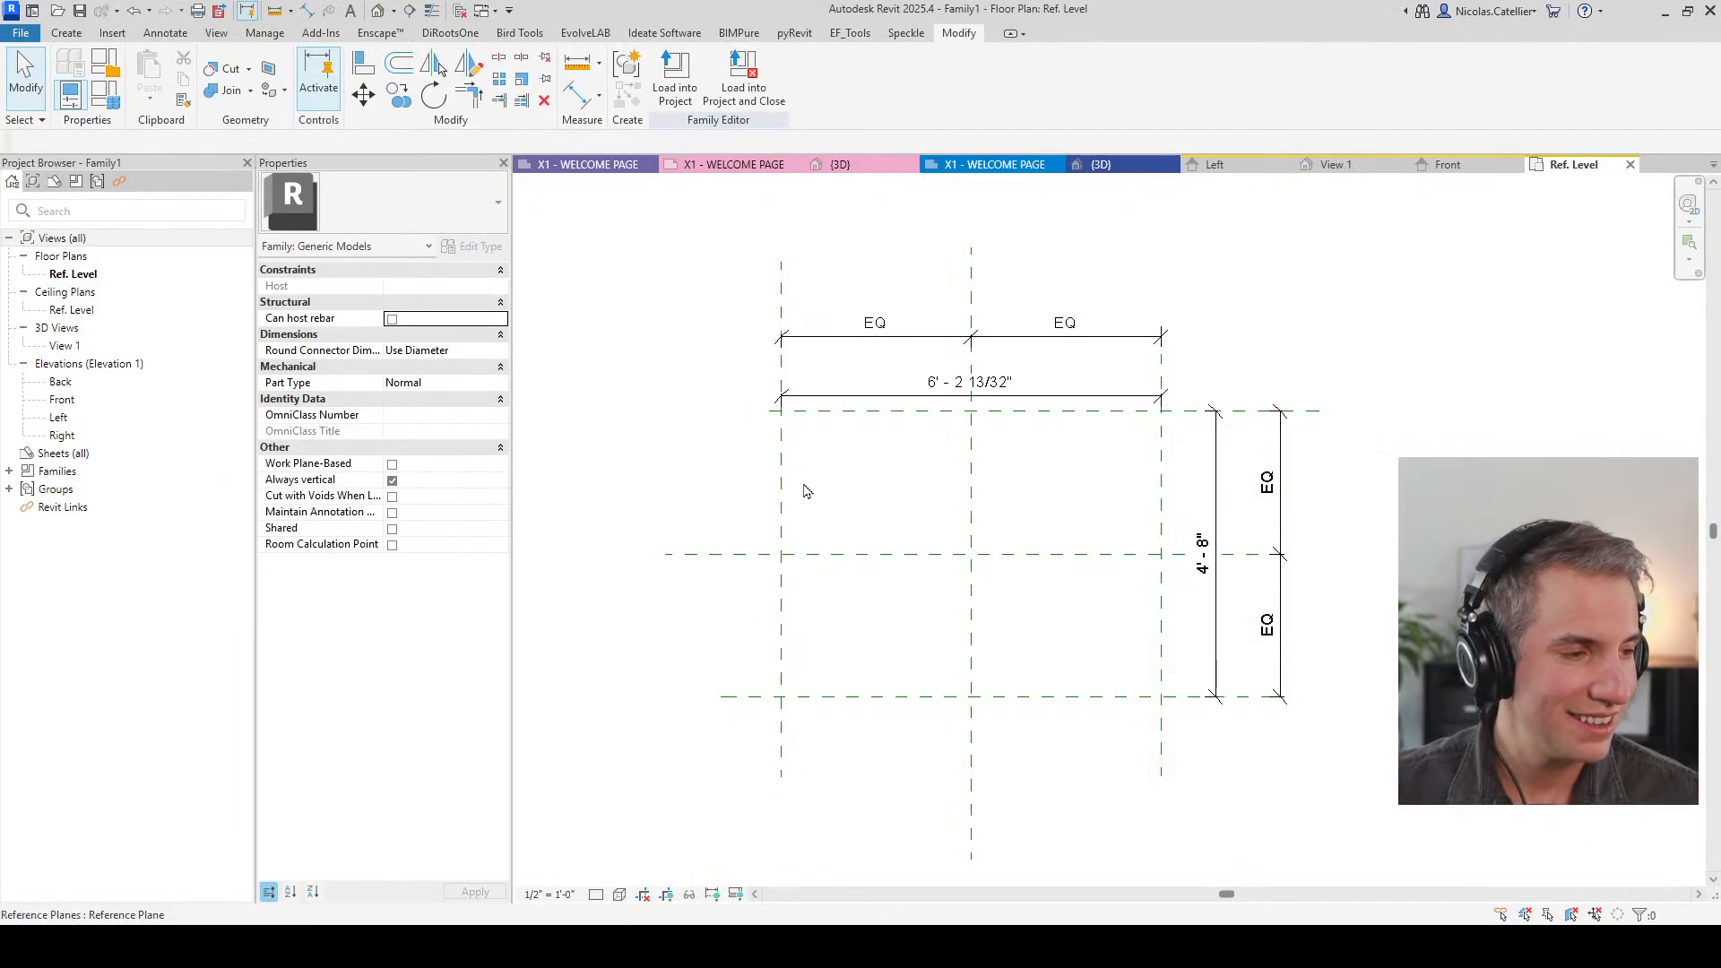
{"action": "left_click", "coordinate": [66, 33]}
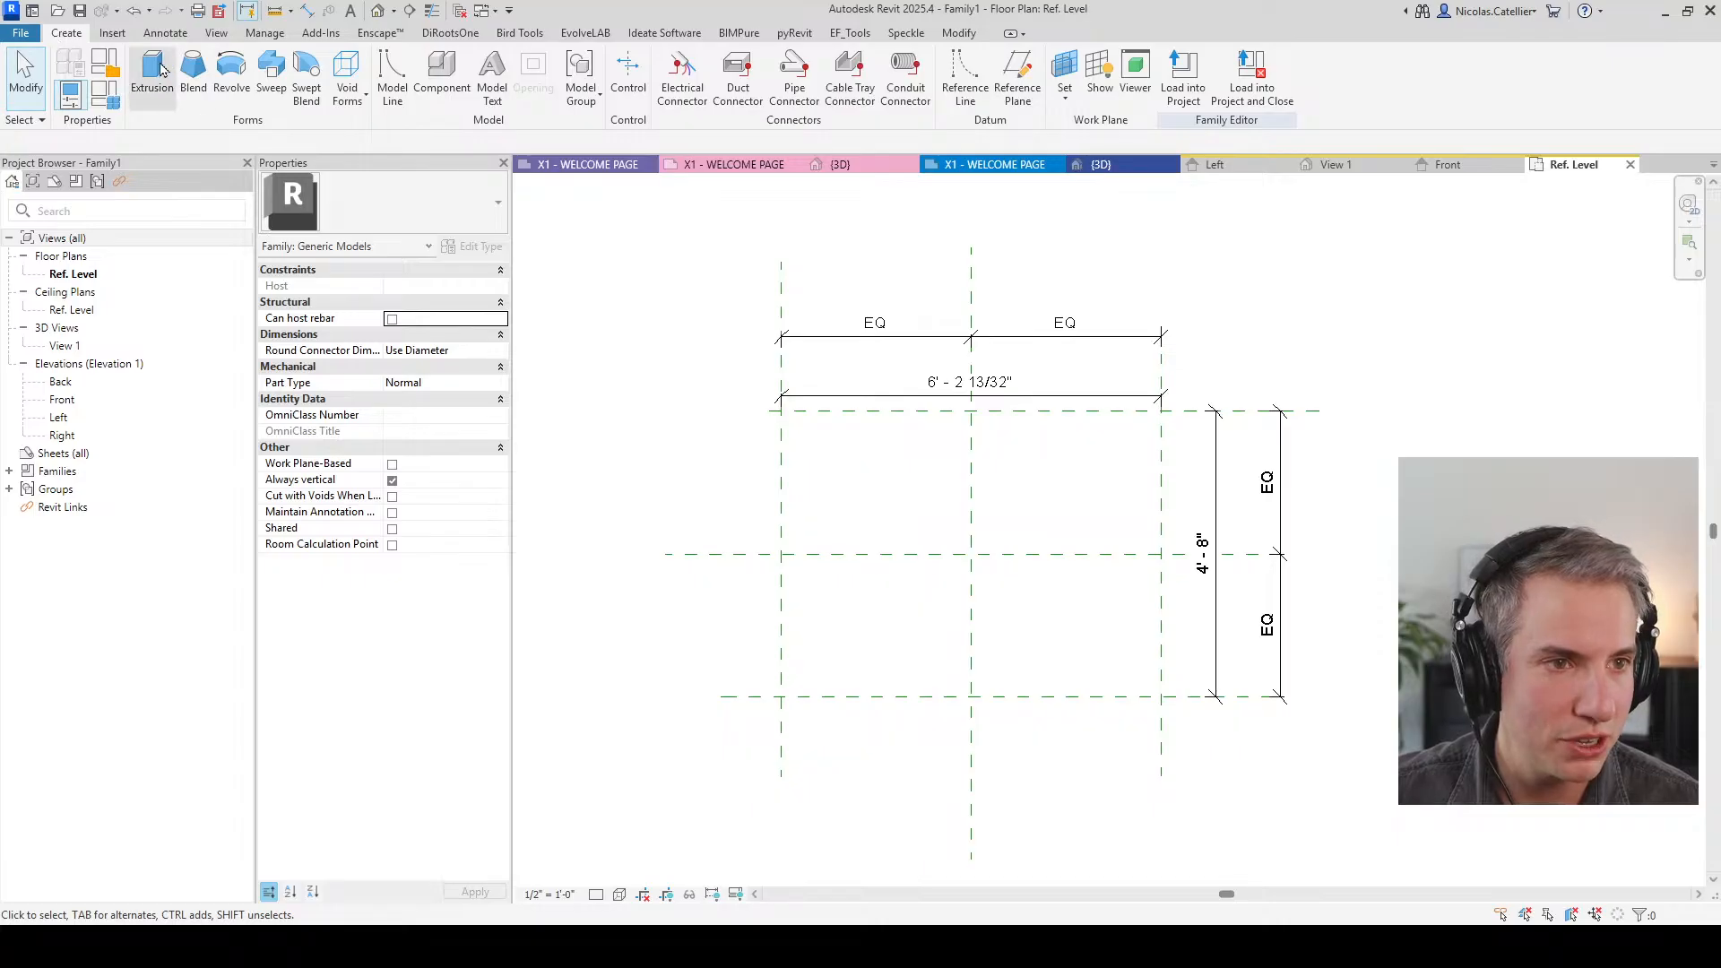
{"action": "left_click", "coordinate": [148, 76]}
{"action": "left_click", "coordinate": [825, 59]}
{"action": "left_click", "coordinate": [854, 465]}
{"action": "left_click", "coordinate": [773, 94]}
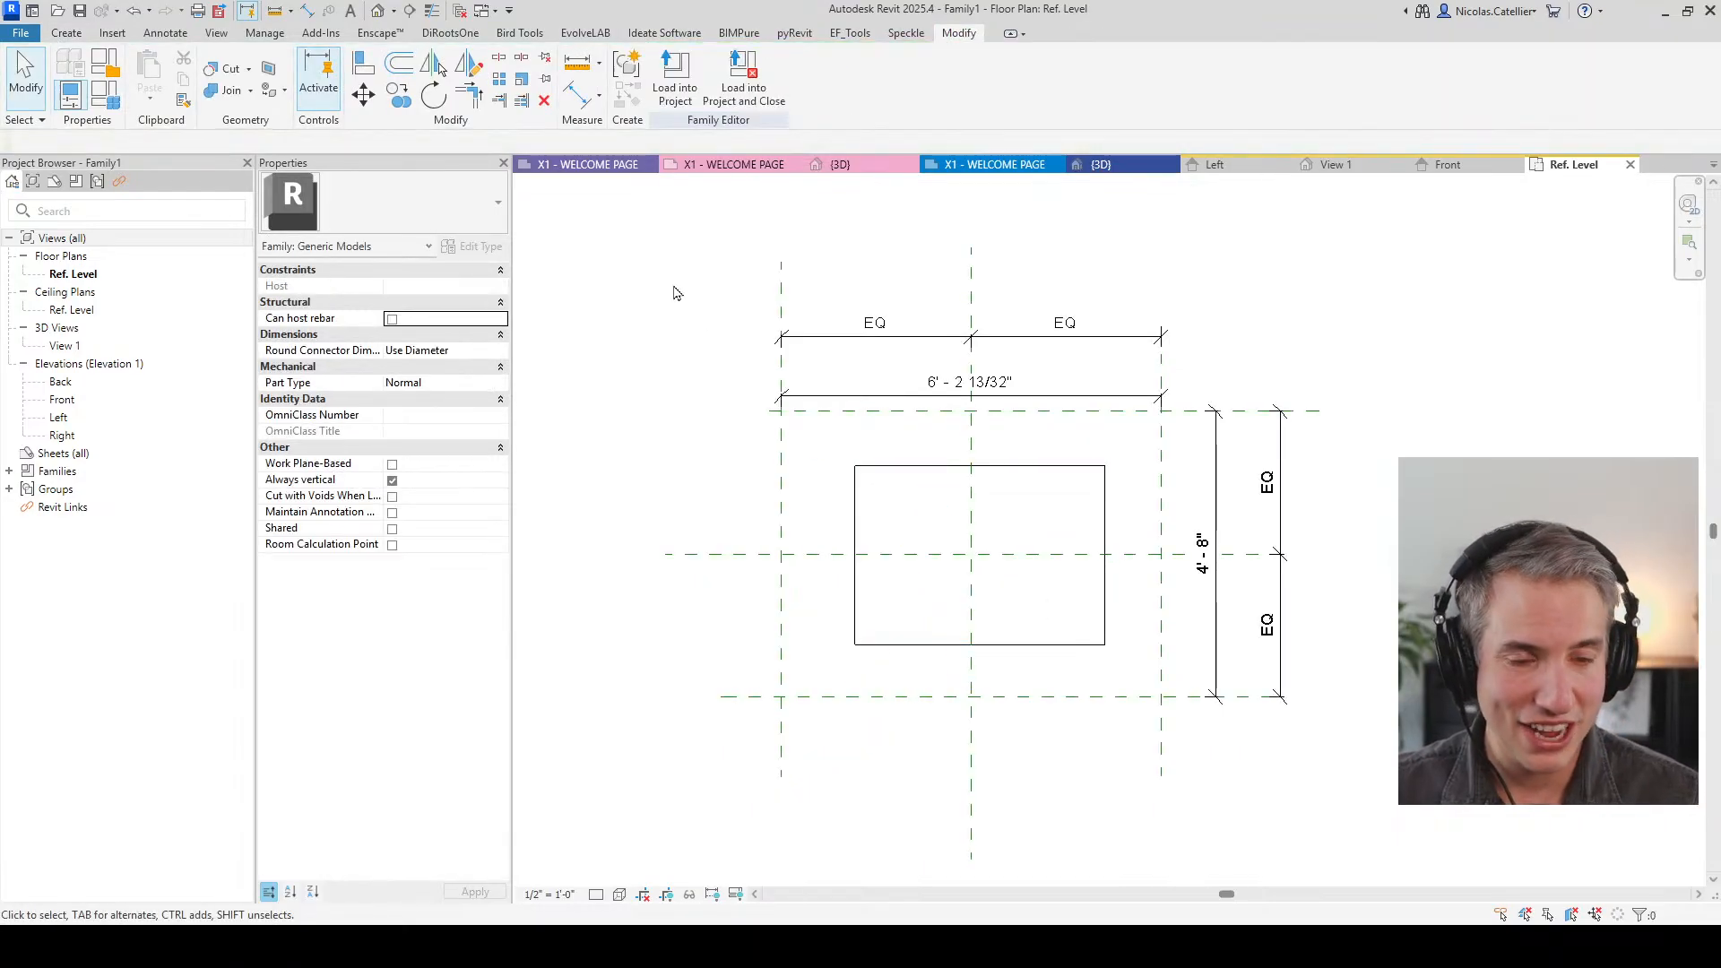
Step: Align the extrusion's left edge to the left reference plane and its upper edge to the upper reference plane
{"action": "key", "text": "a"}
{"action": "key", "text": "l"}
{"action": "left_click", "coordinate": [783, 518]}
{"action": "left_click", "coordinate": [853, 527]}
{"action": "left_click", "coordinate": [828, 414]}
{"action": "left_click", "coordinate": [828, 482]}
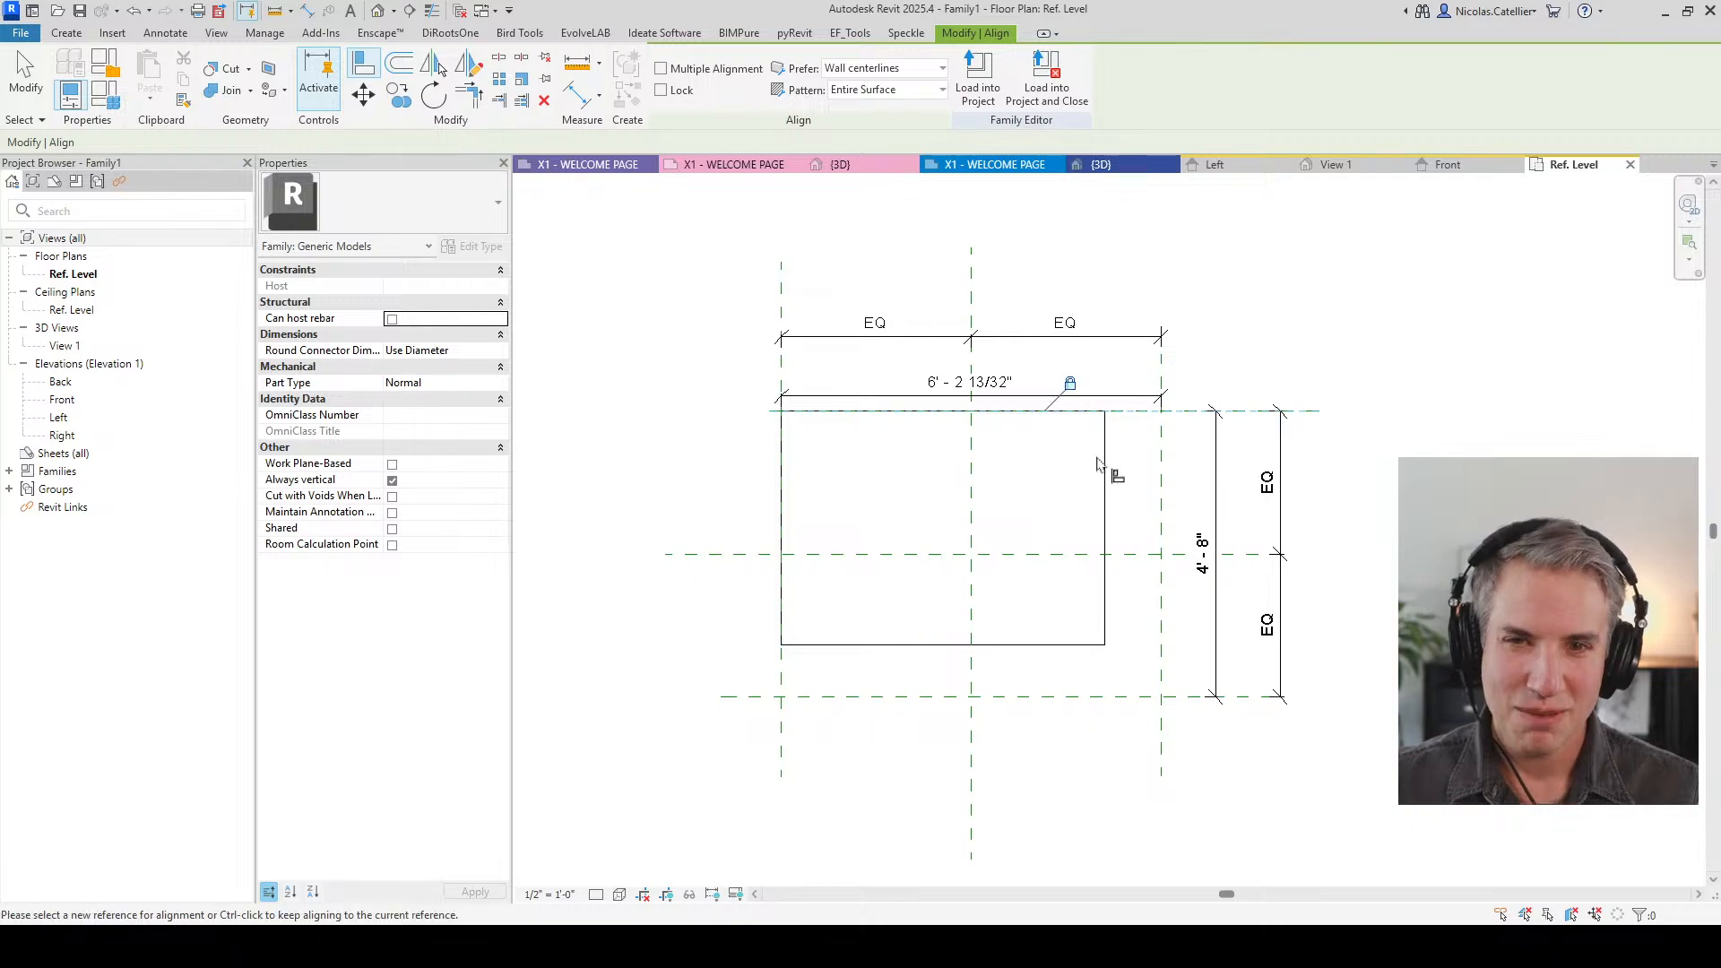
{"action": "key", "text": "Escape"}
{"action": "key", "text": "Escape"}
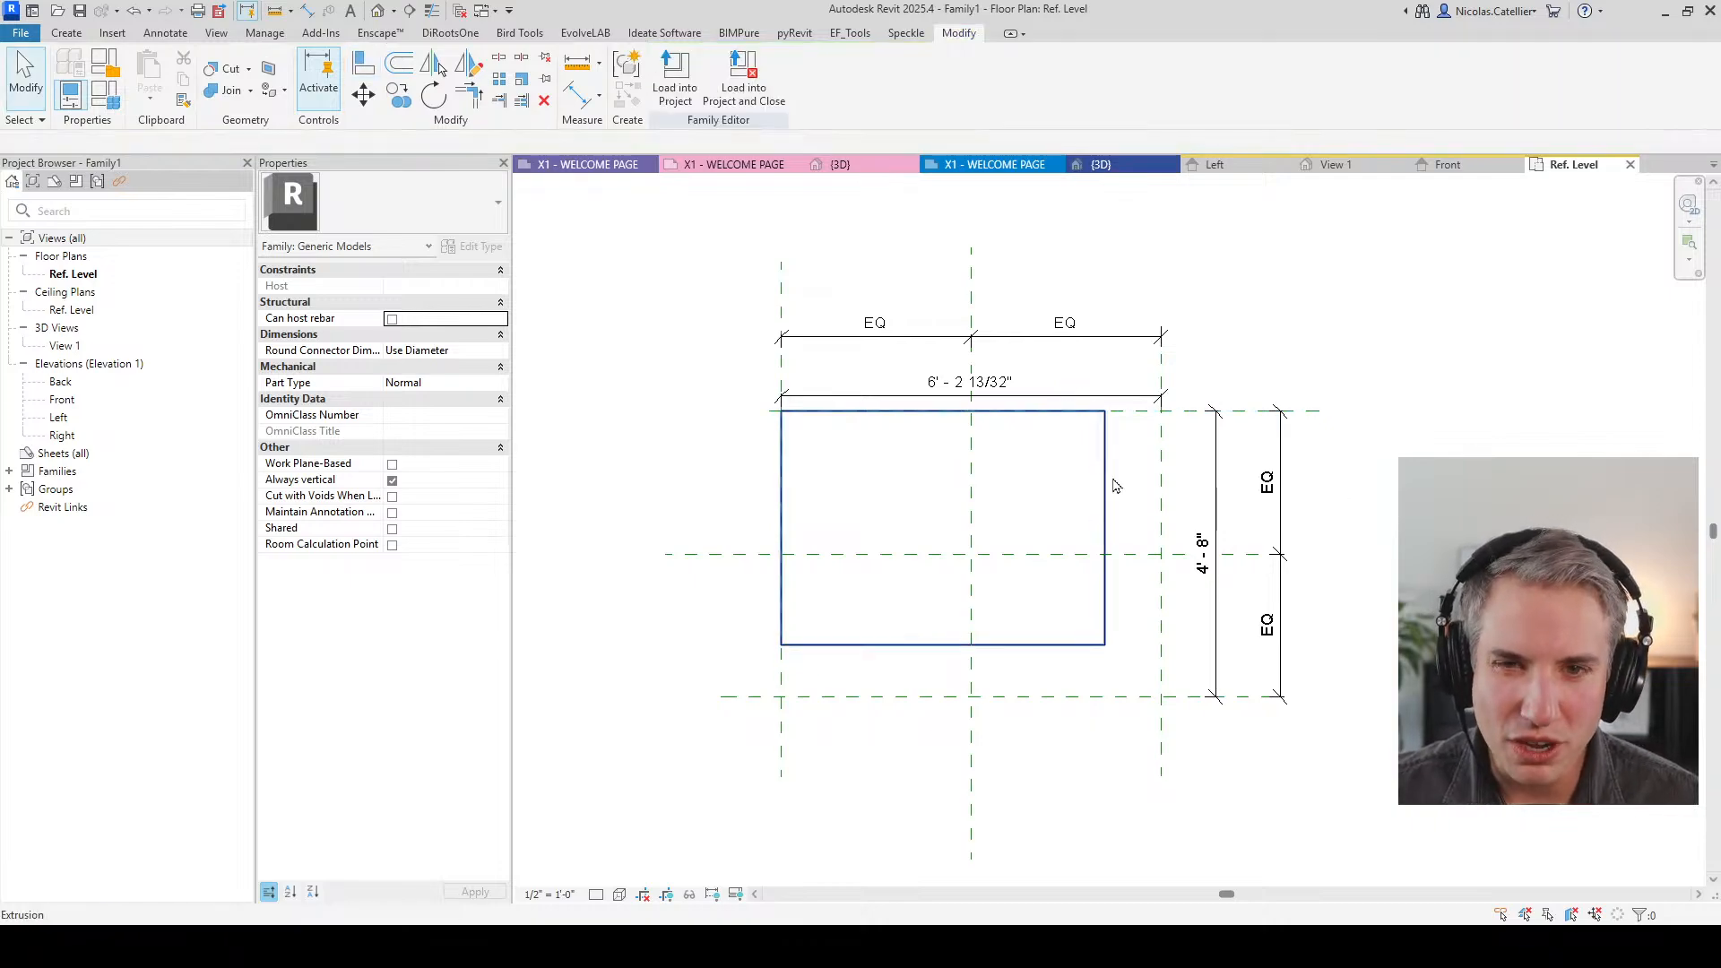
{"action": "left_click", "coordinate": [1105, 493]}
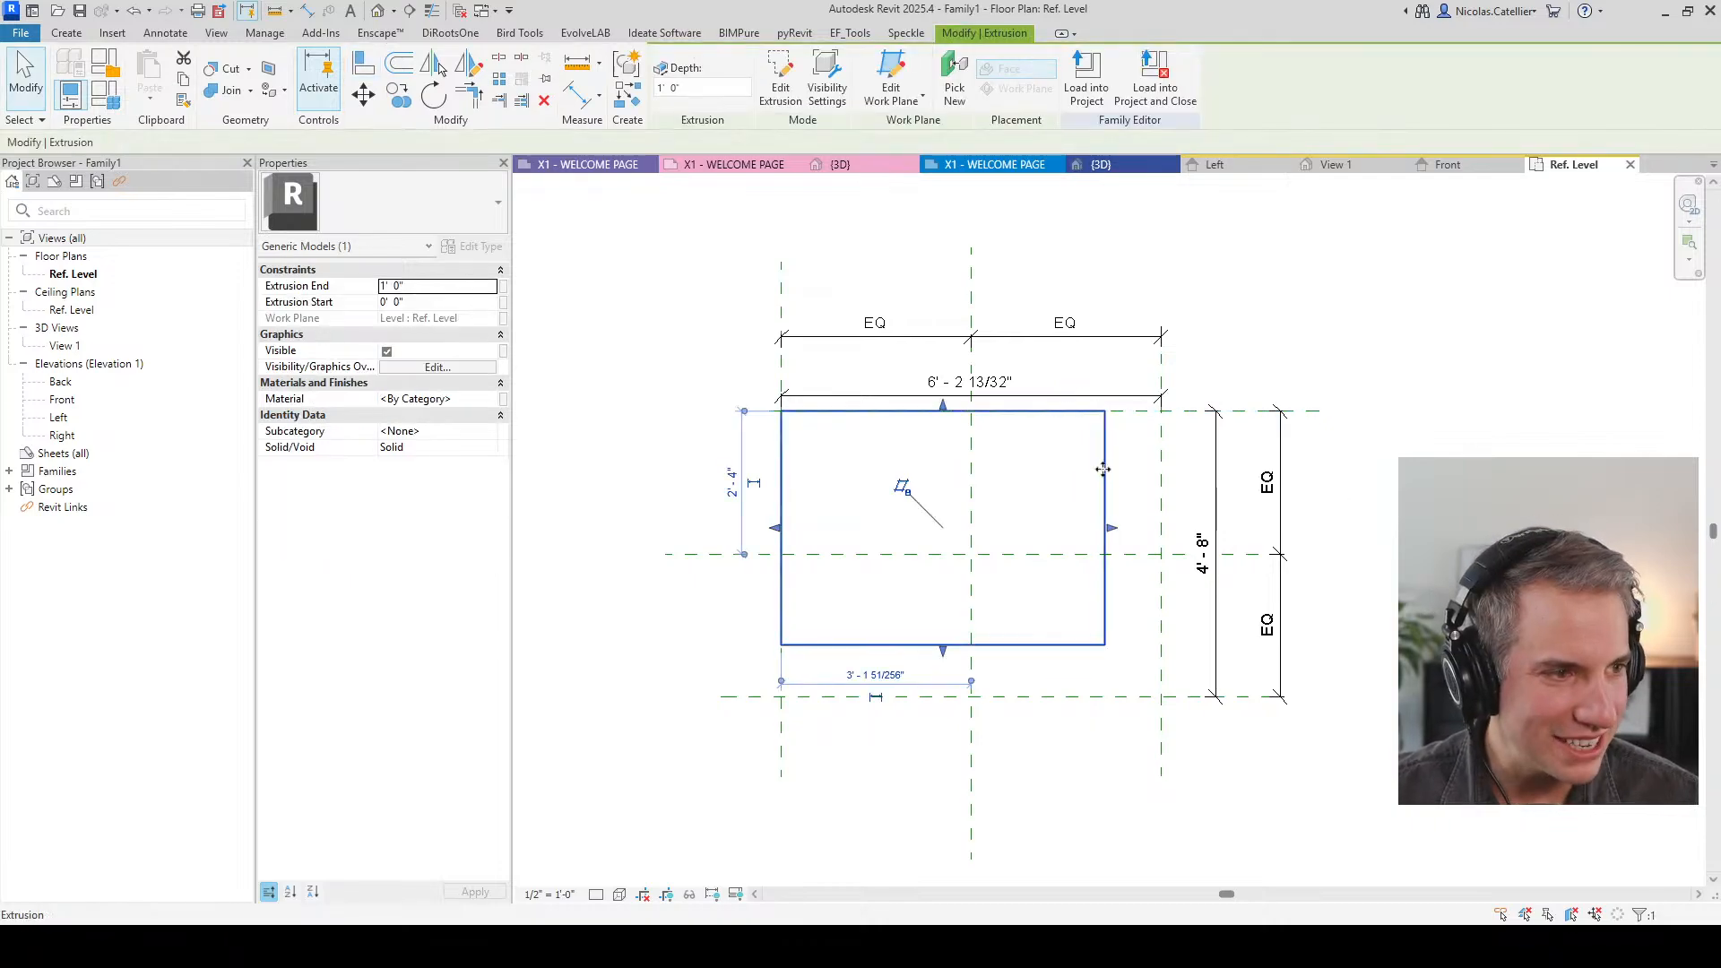
{"action": "double_click", "coordinate": [1102, 471]}
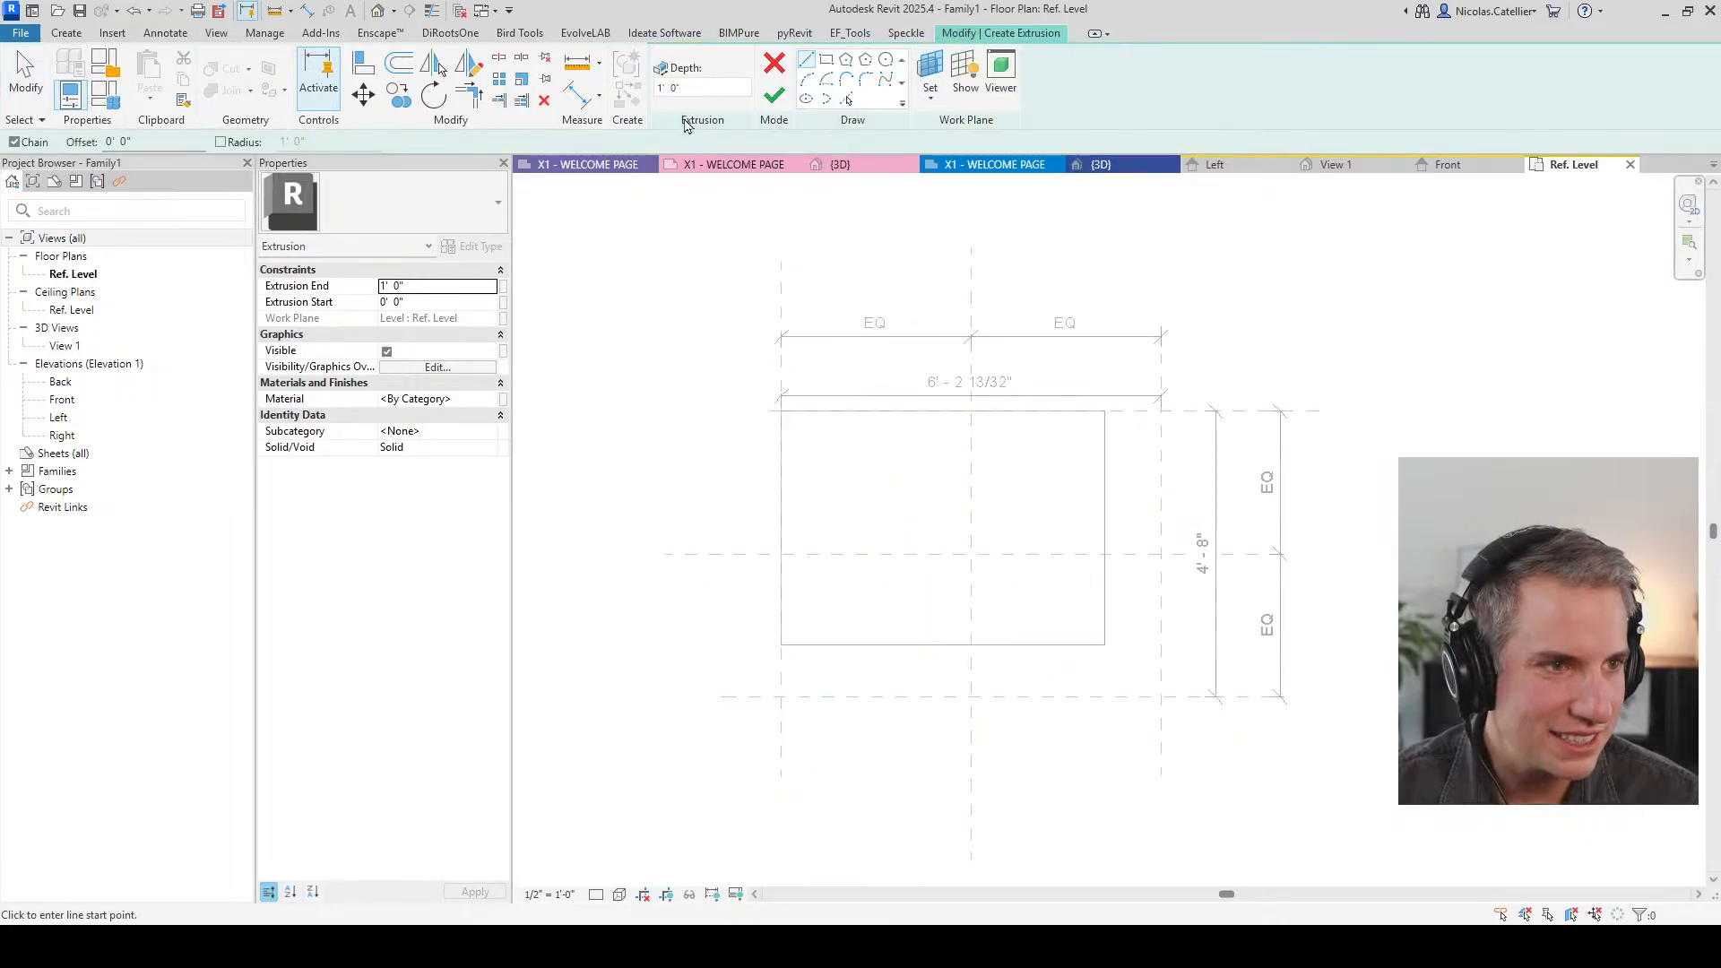
{"action": "left_click", "coordinate": [826, 63]}
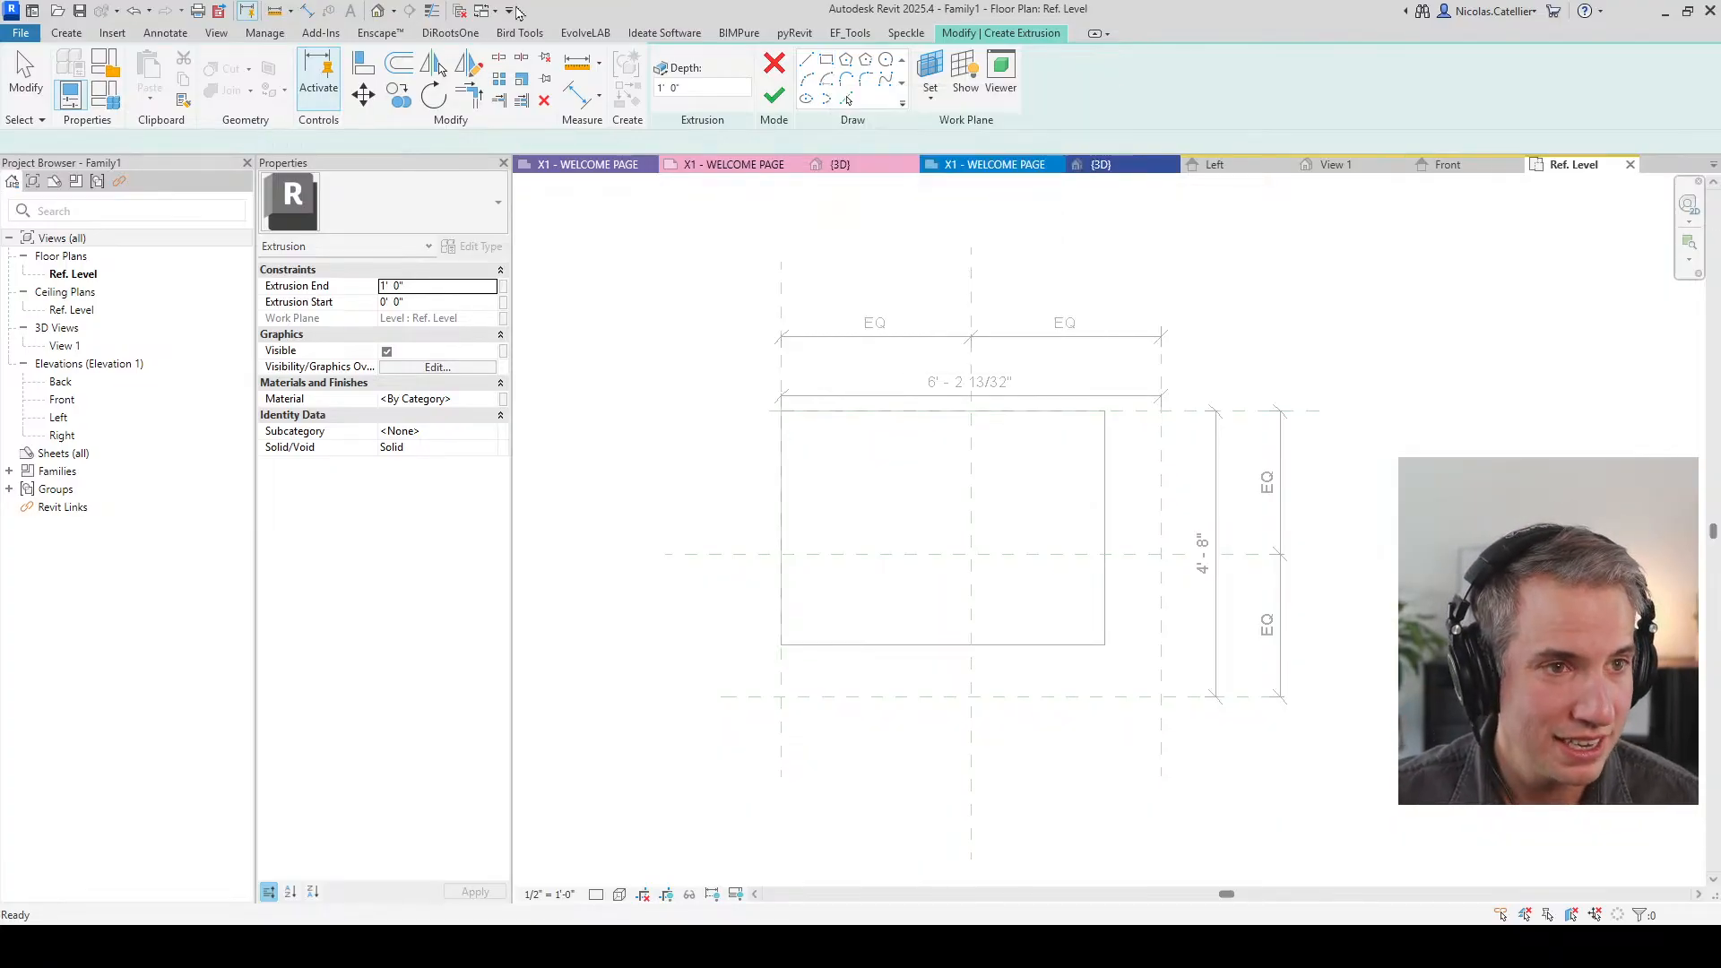
{"action": "left_click", "coordinate": [66, 34]}
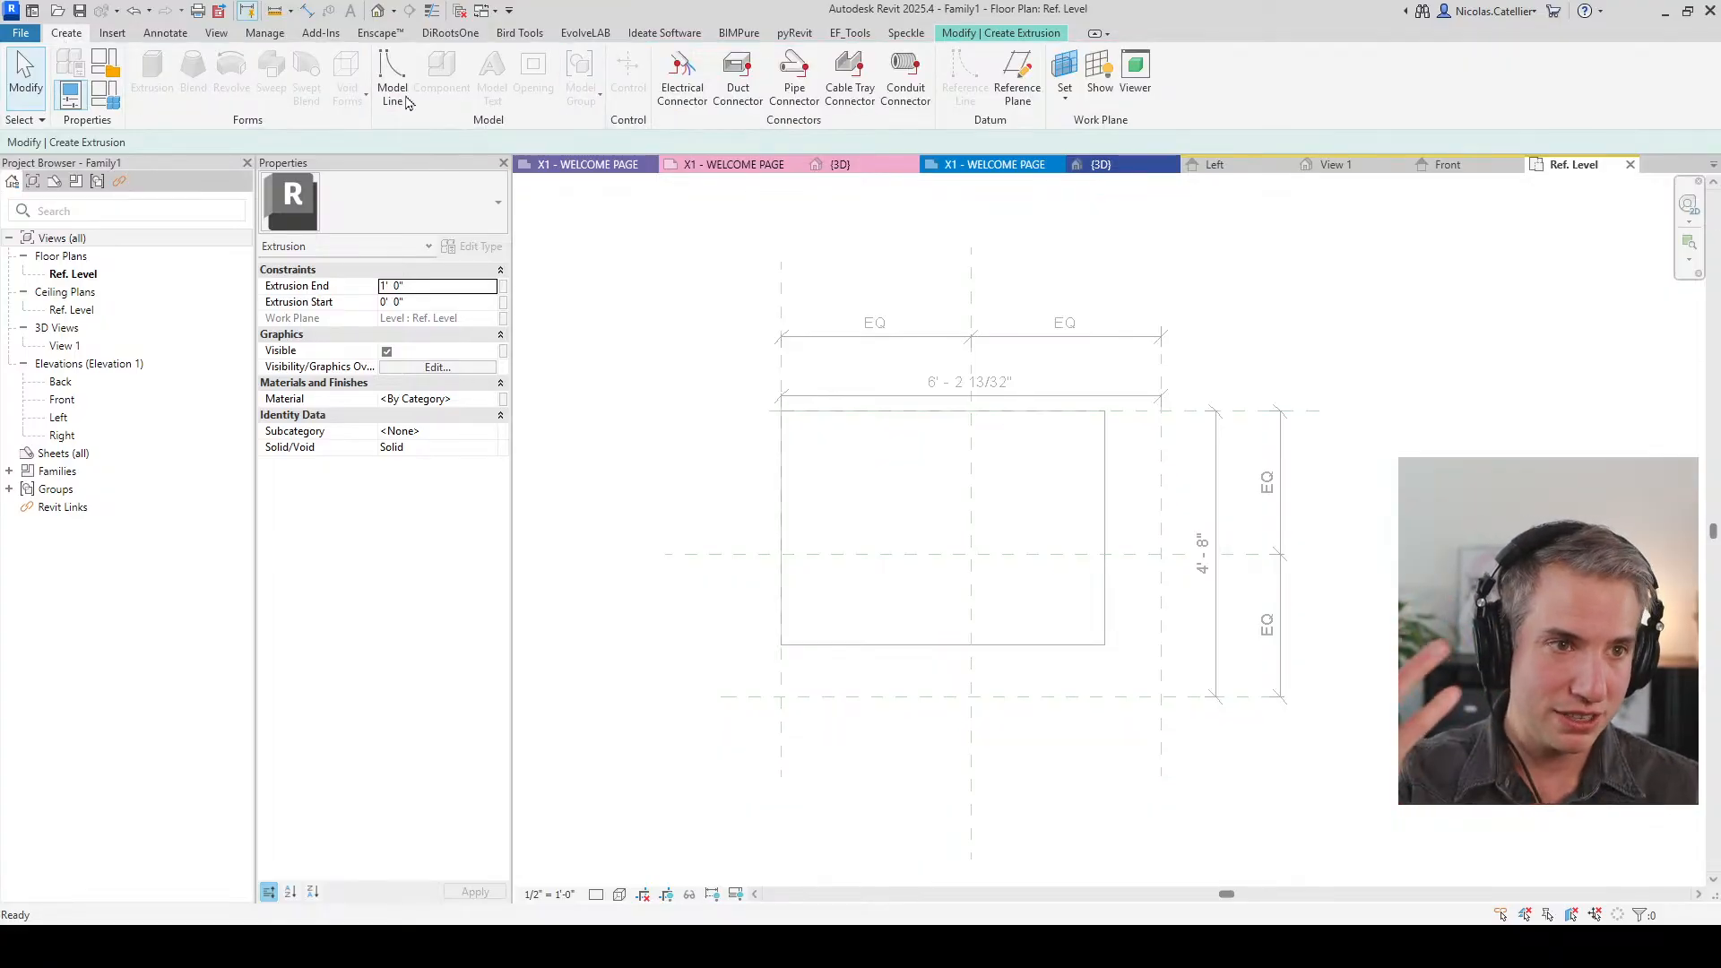
{"action": "left_click", "coordinate": [993, 36]}
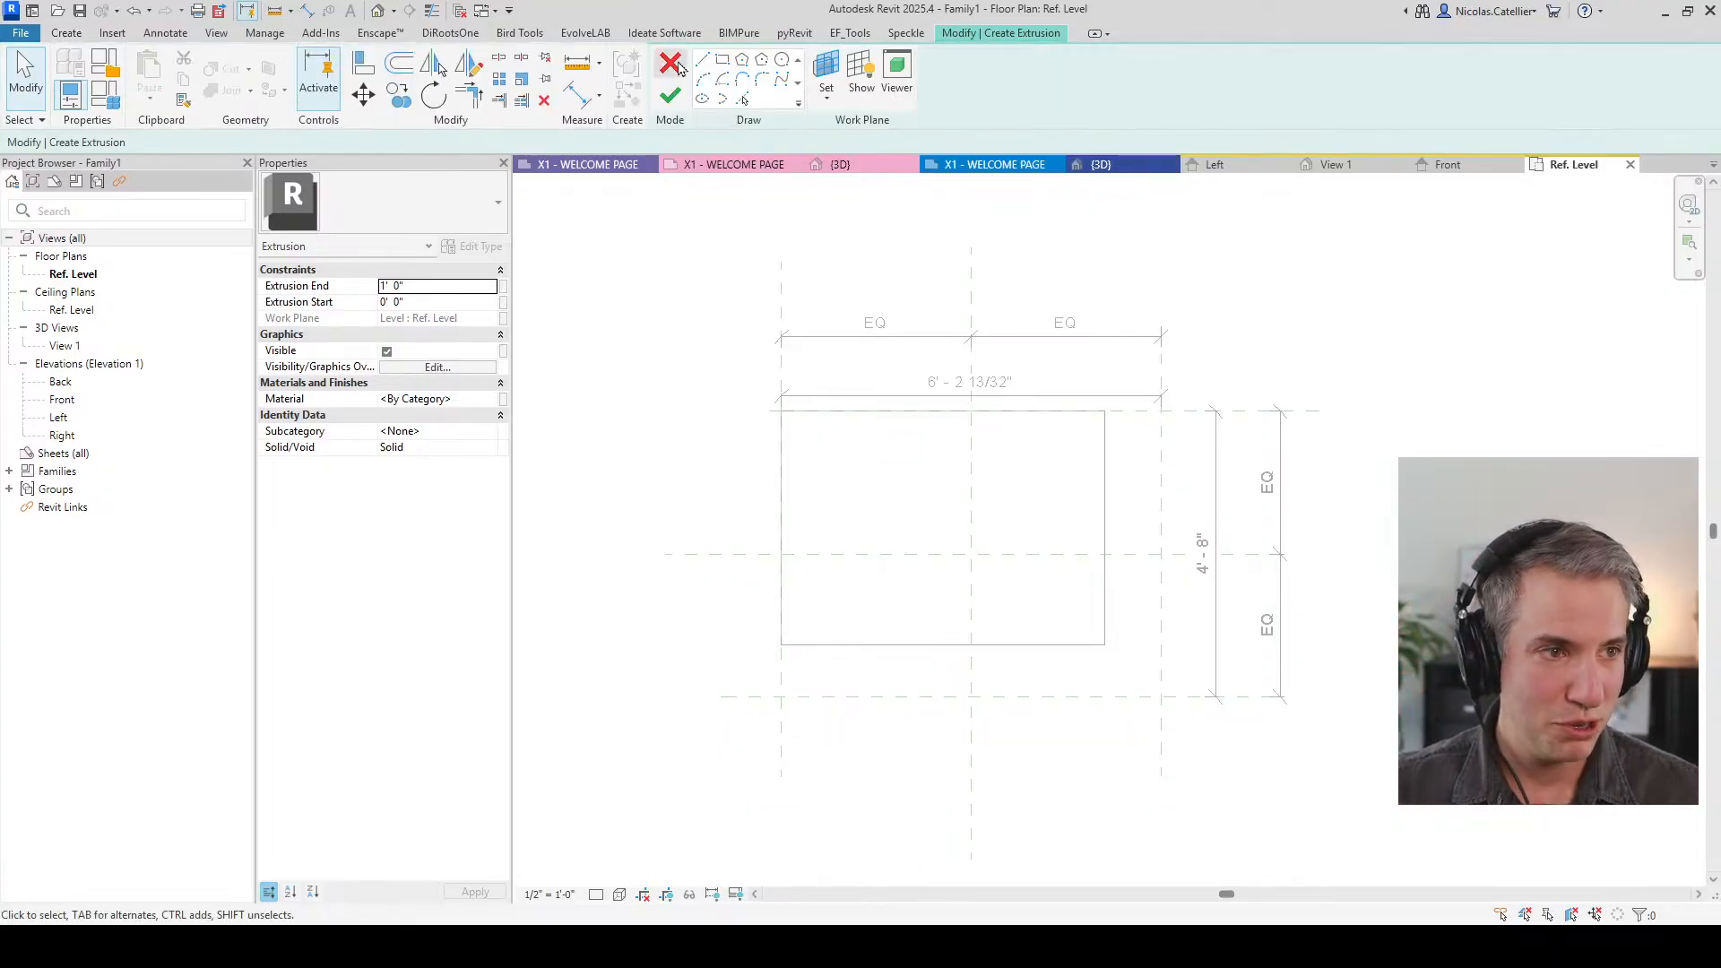
{"action": "left_click", "coordinate": [671, 95]}
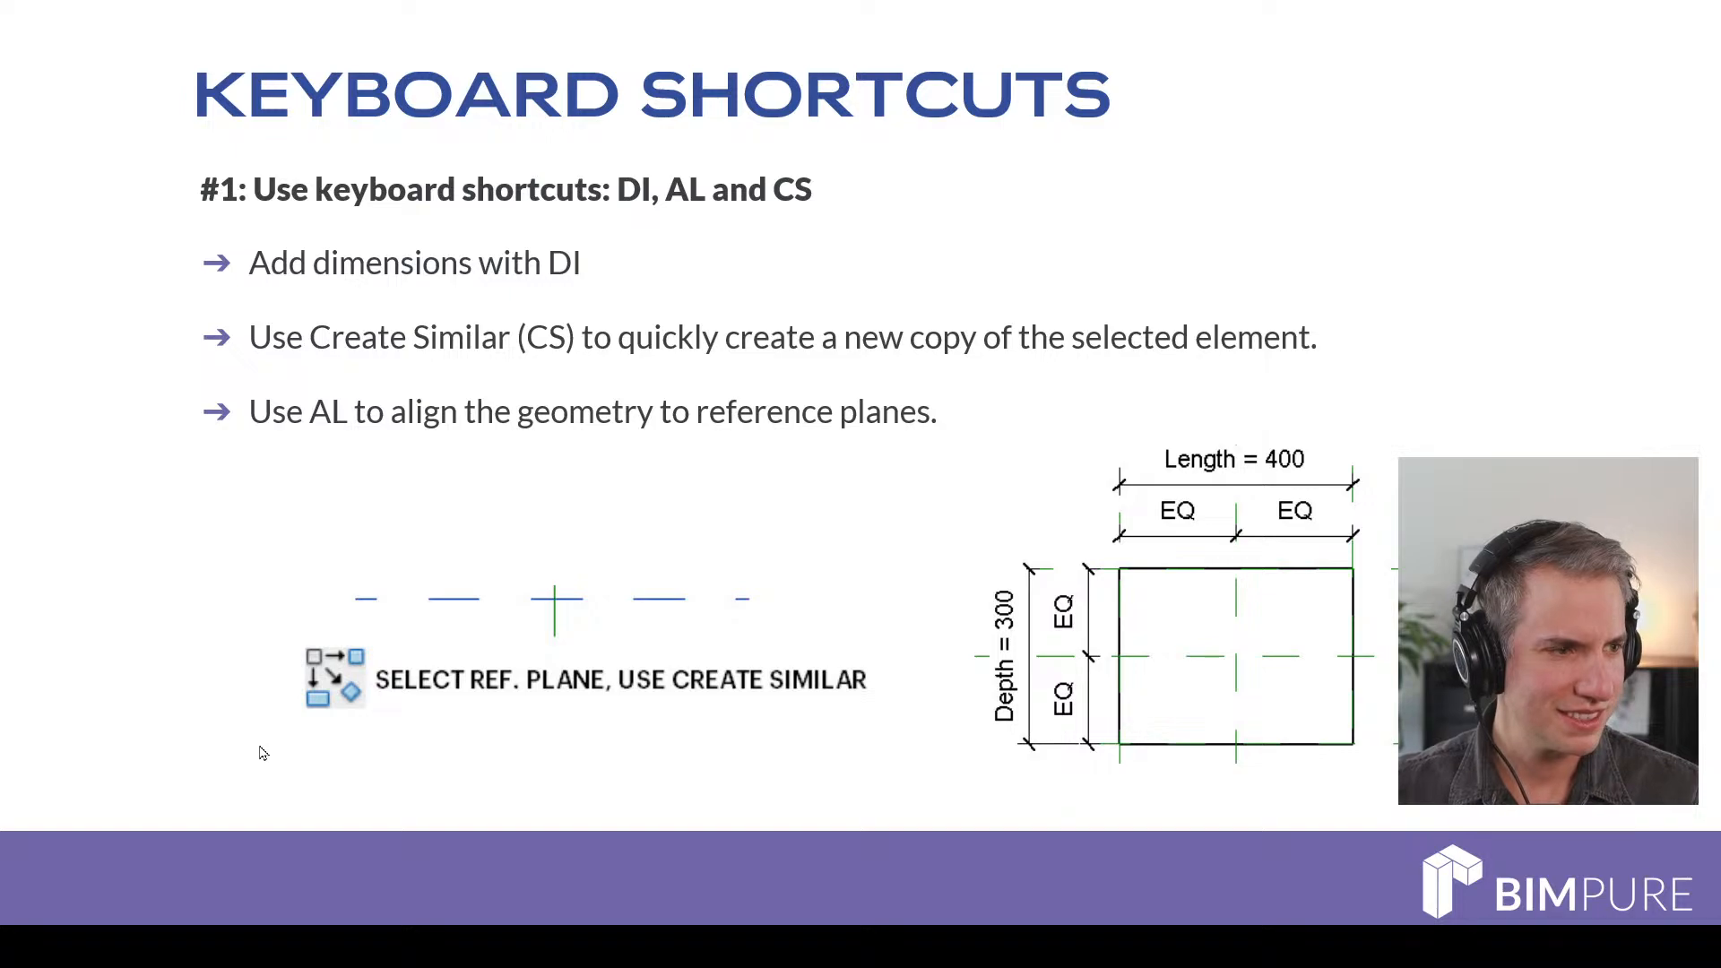
{"action": "left_click", "coordinate": [768, 633]}
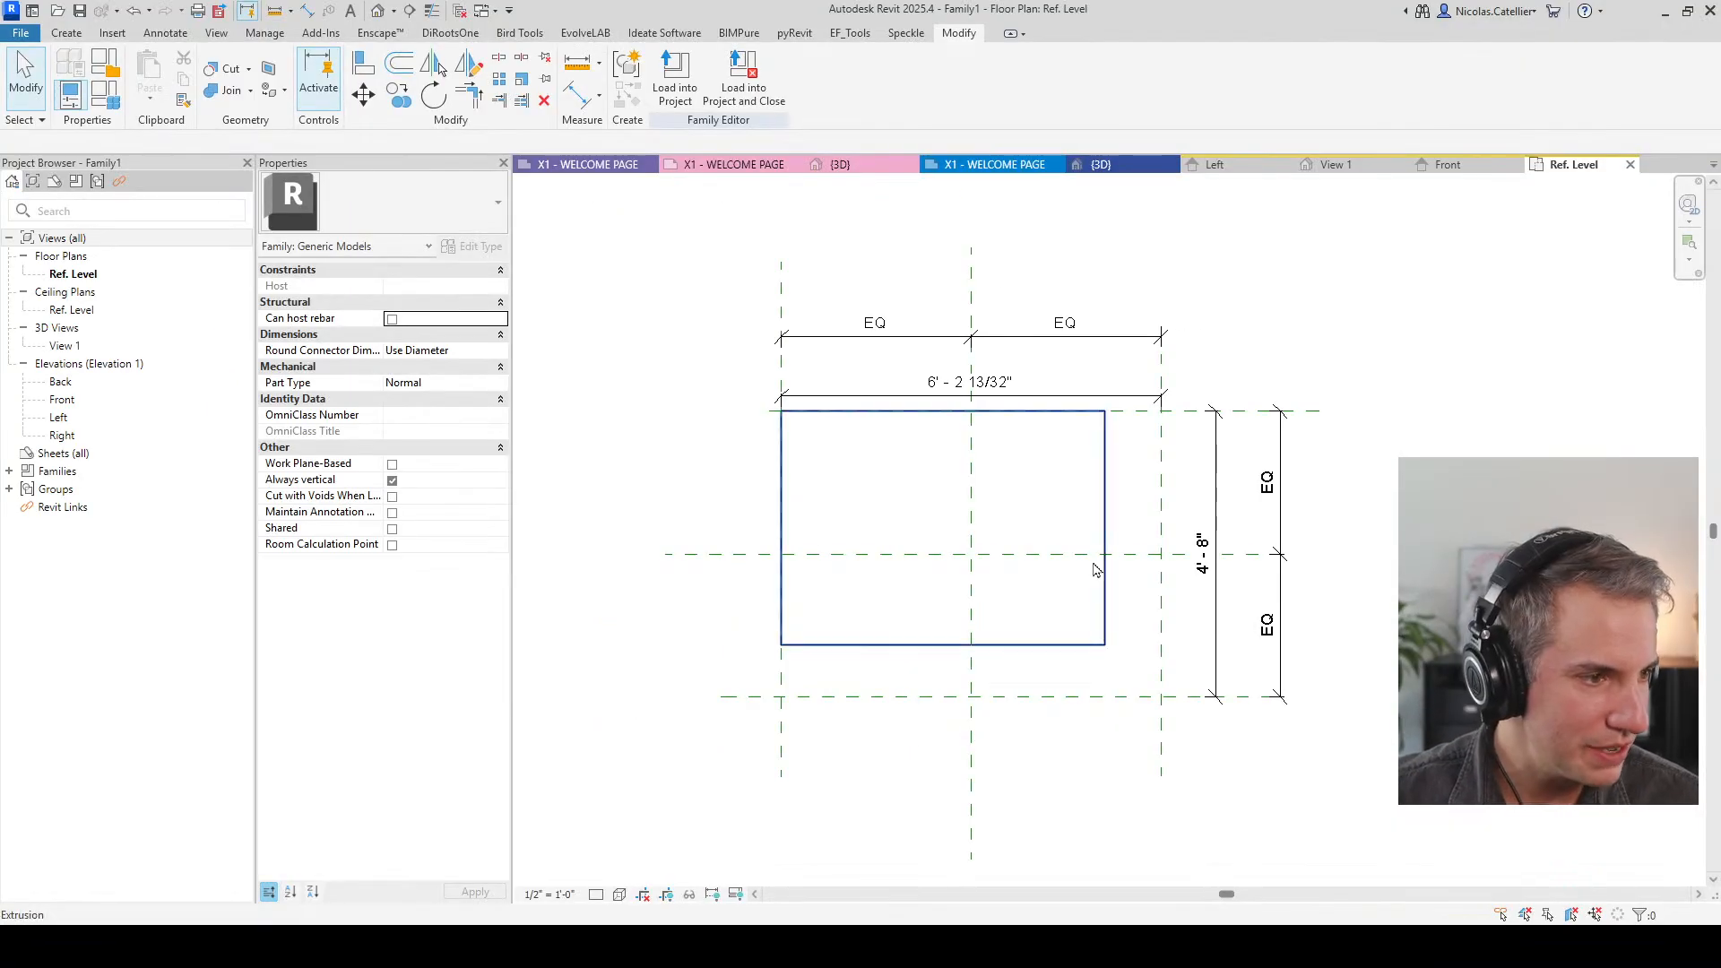
Step: Try the view scales 1" = 10'-0", 3" = 1'-0" and 1/2" = 1'-0" to compare the size of the dimension text
{"action": "left_click", "coordinate": [548, 894]}
{"action": "left_click", "coordinate": [574, 558]}
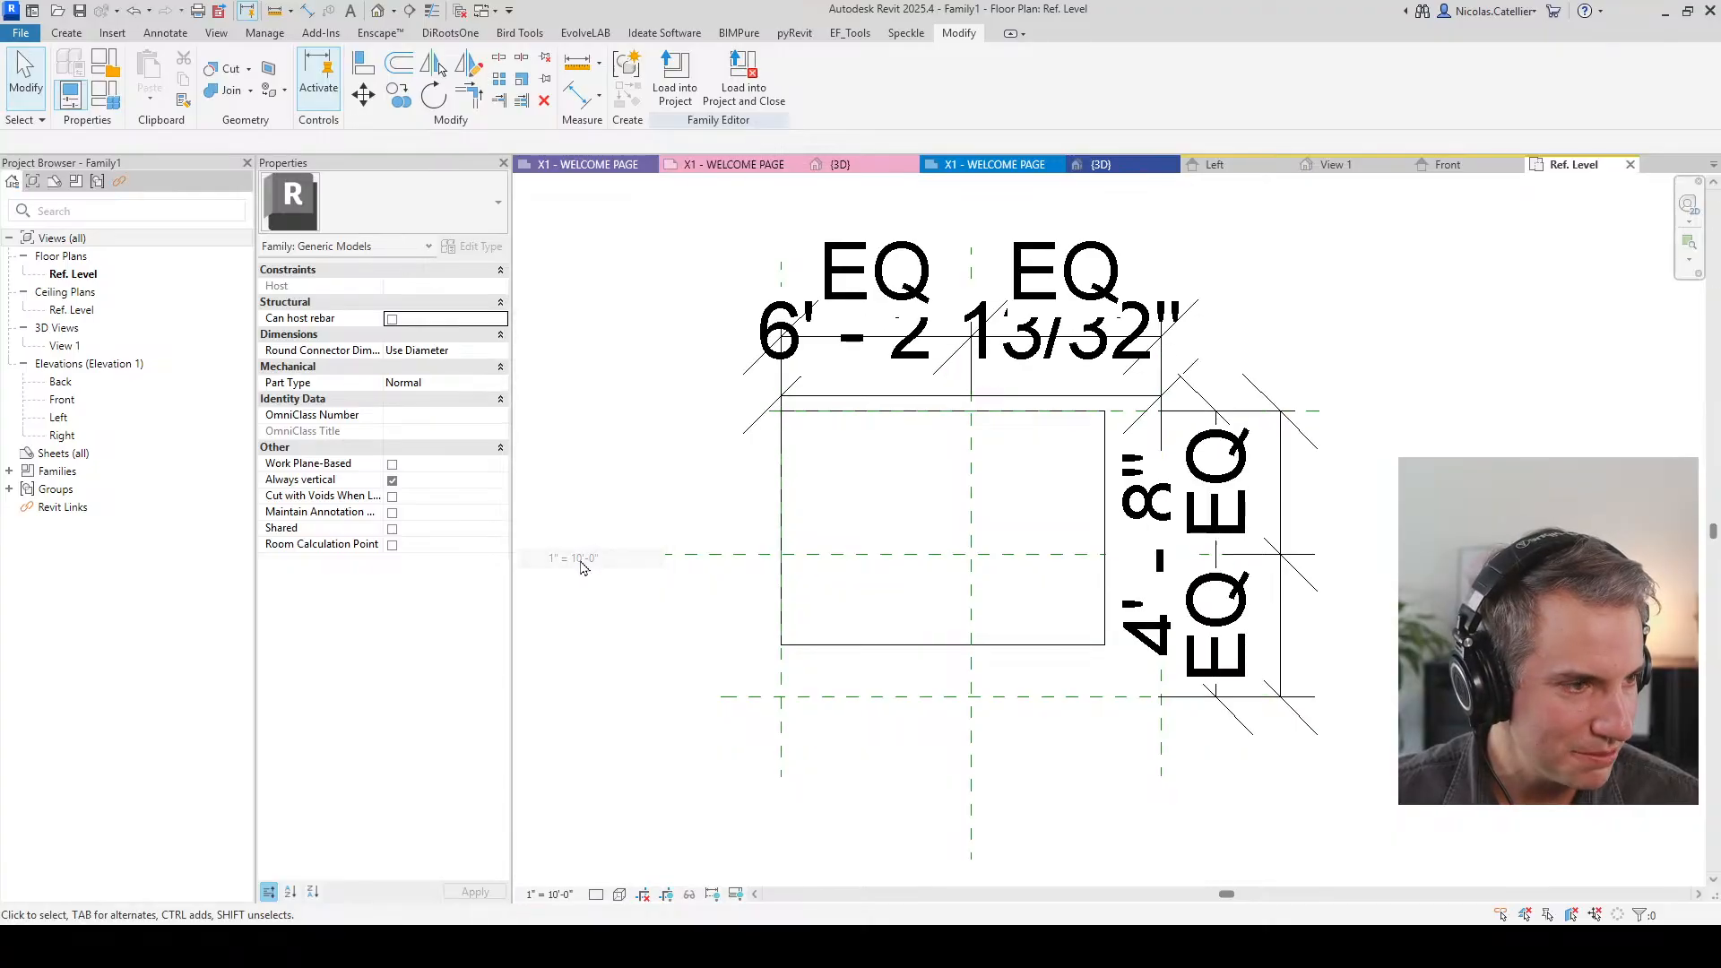
{"action": "scroll", "coordinate": [1003, 370], "scroll_direction": "up", "scroll_amount": 2}
{"action": "scroll", "coordinate": [896, 583], "scroll_direction": "down", "scroll_amount": 3}
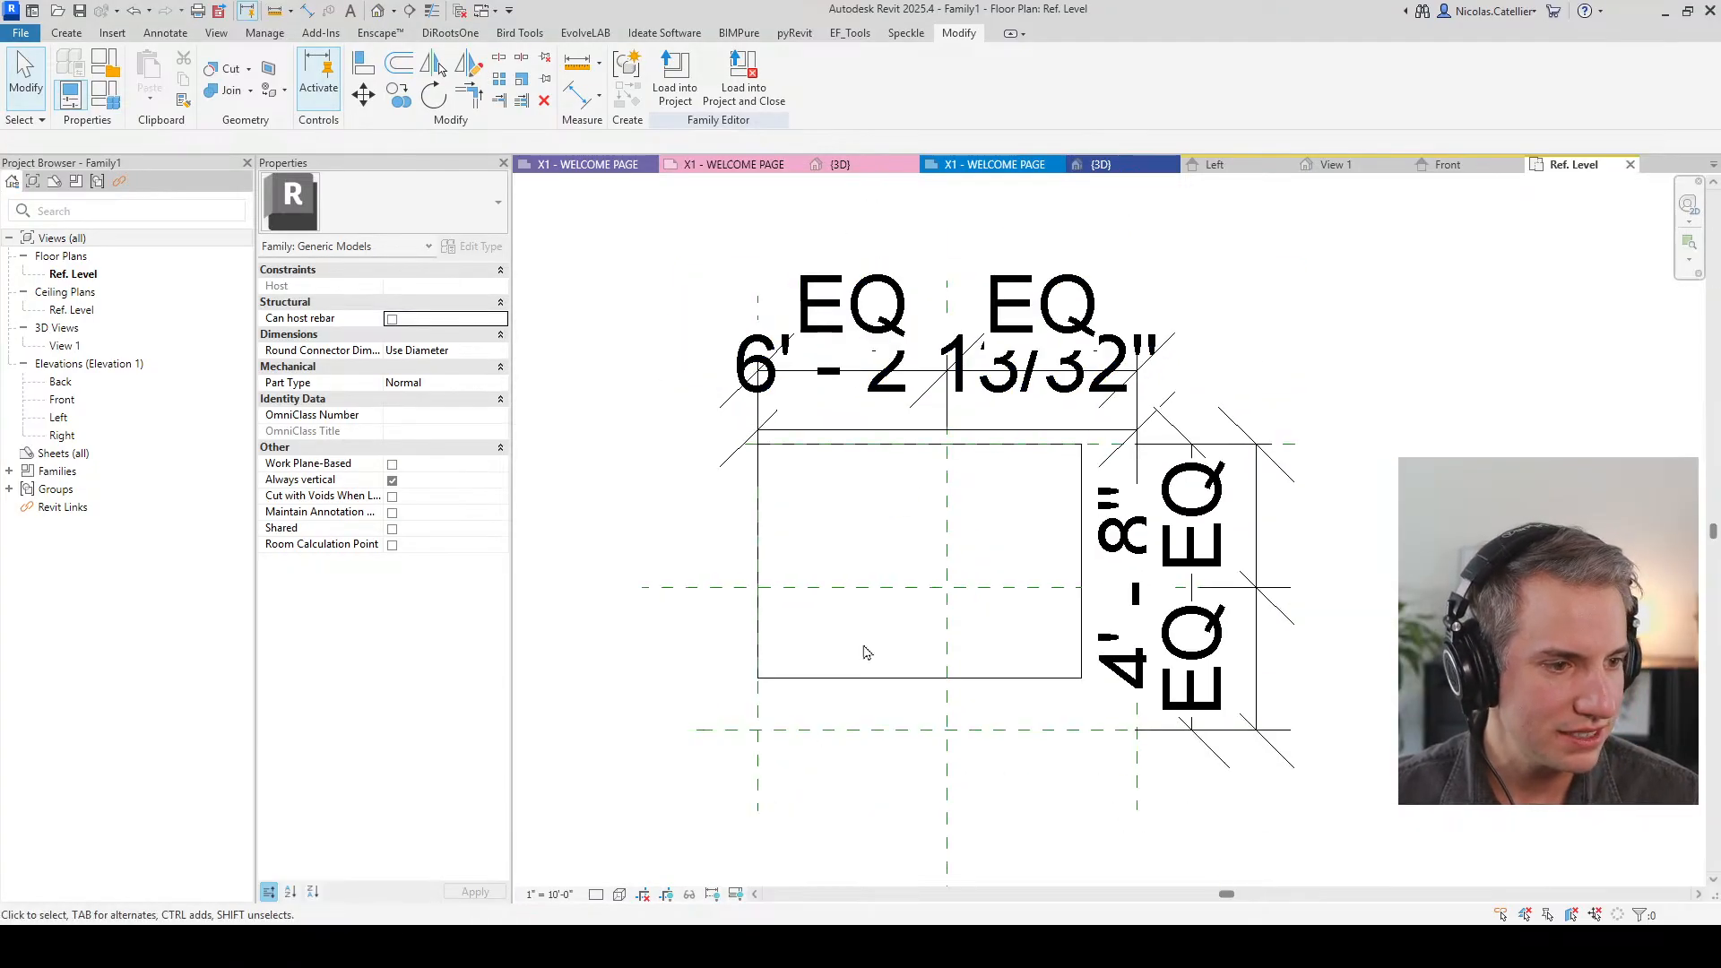
{"action": "left_click", "coordinate": [544, 897]}
{"action": "left_click", "coordinate": [573, 380]}
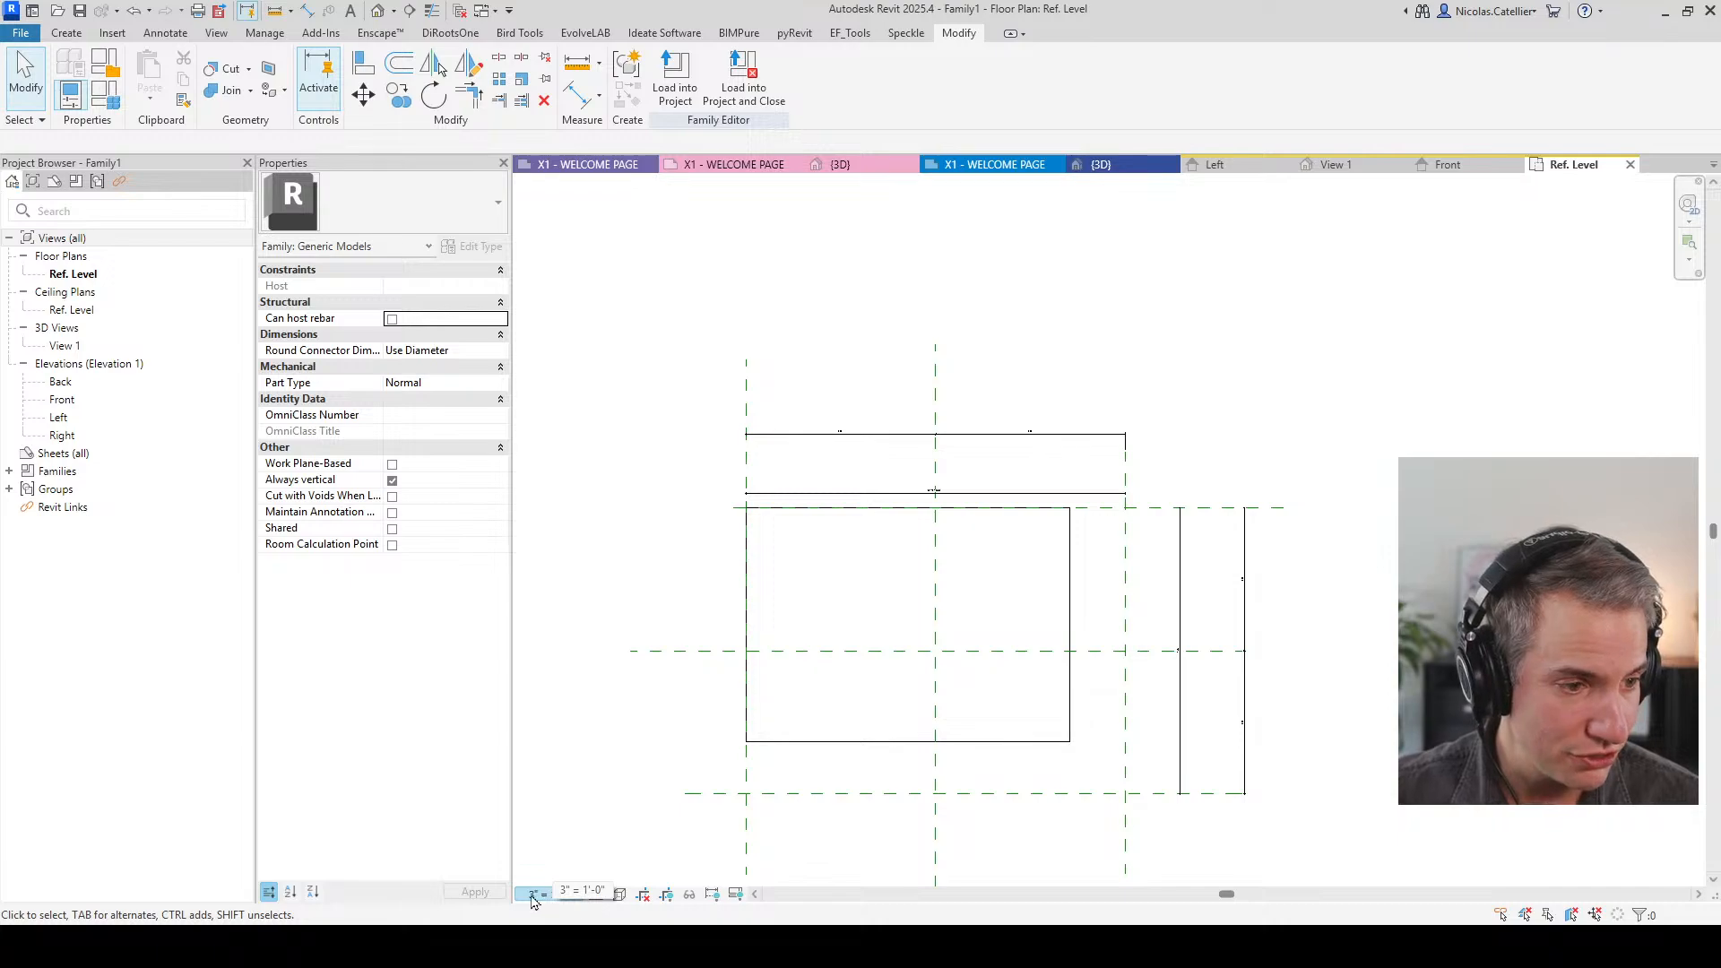
{"action": "left_click", "coordinate": [534, 895]}
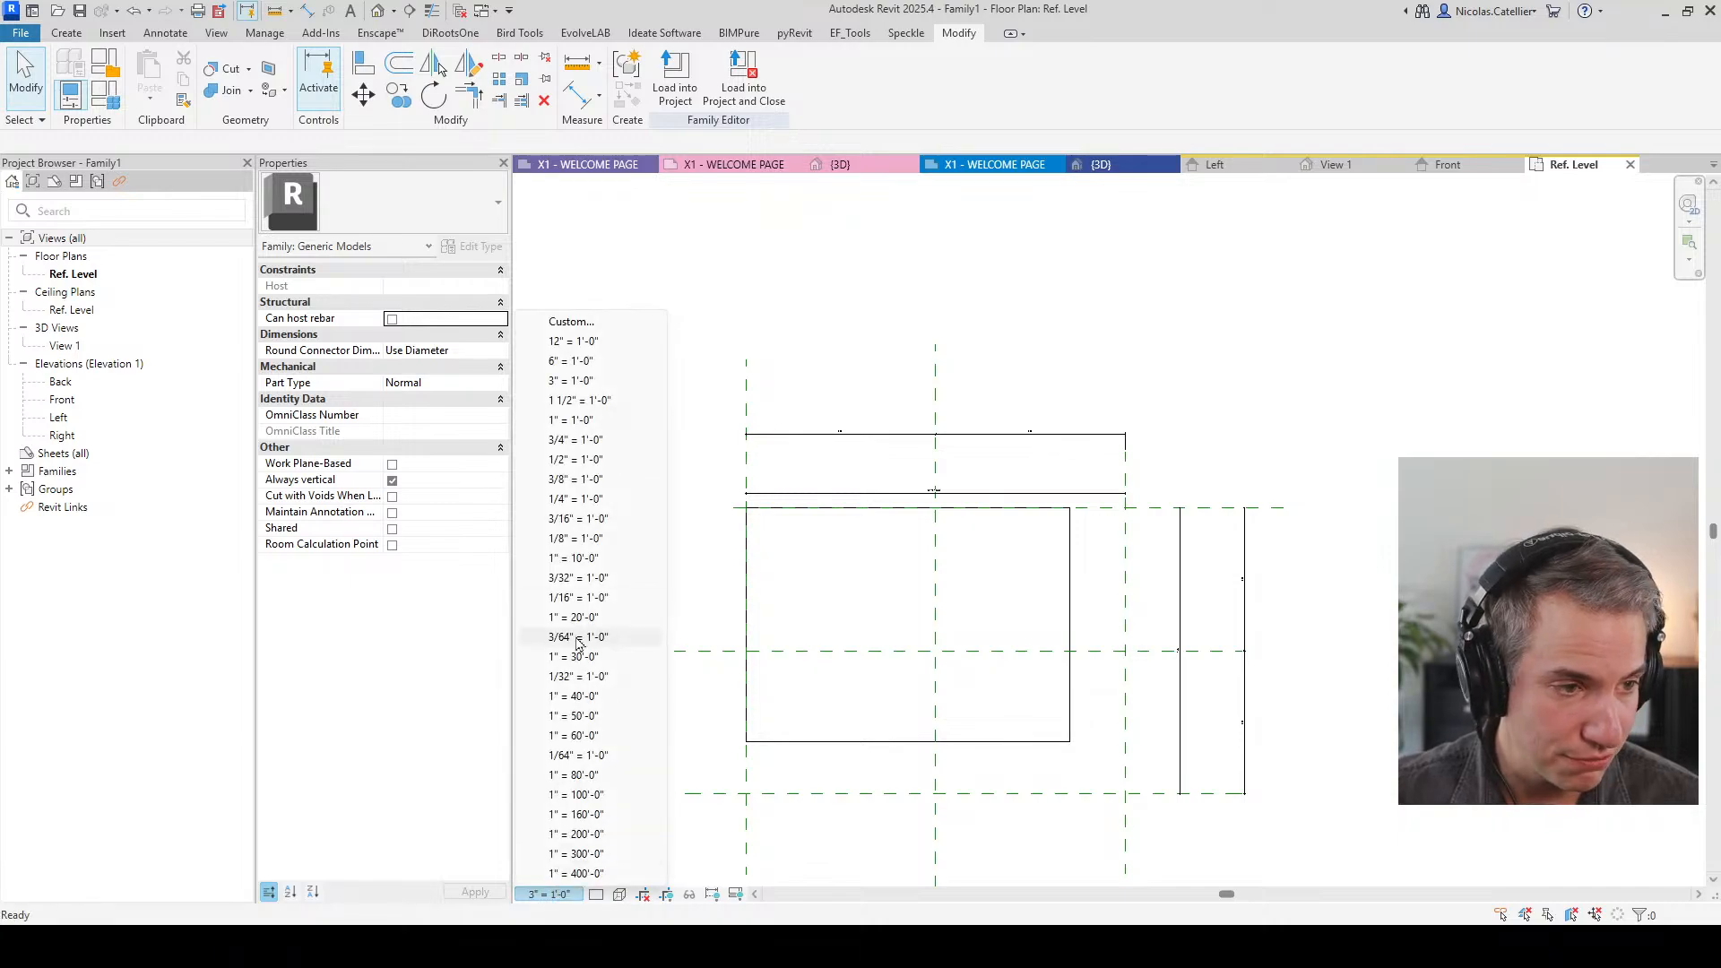
{"action": "left_click", "coordinate": [578, 463]}
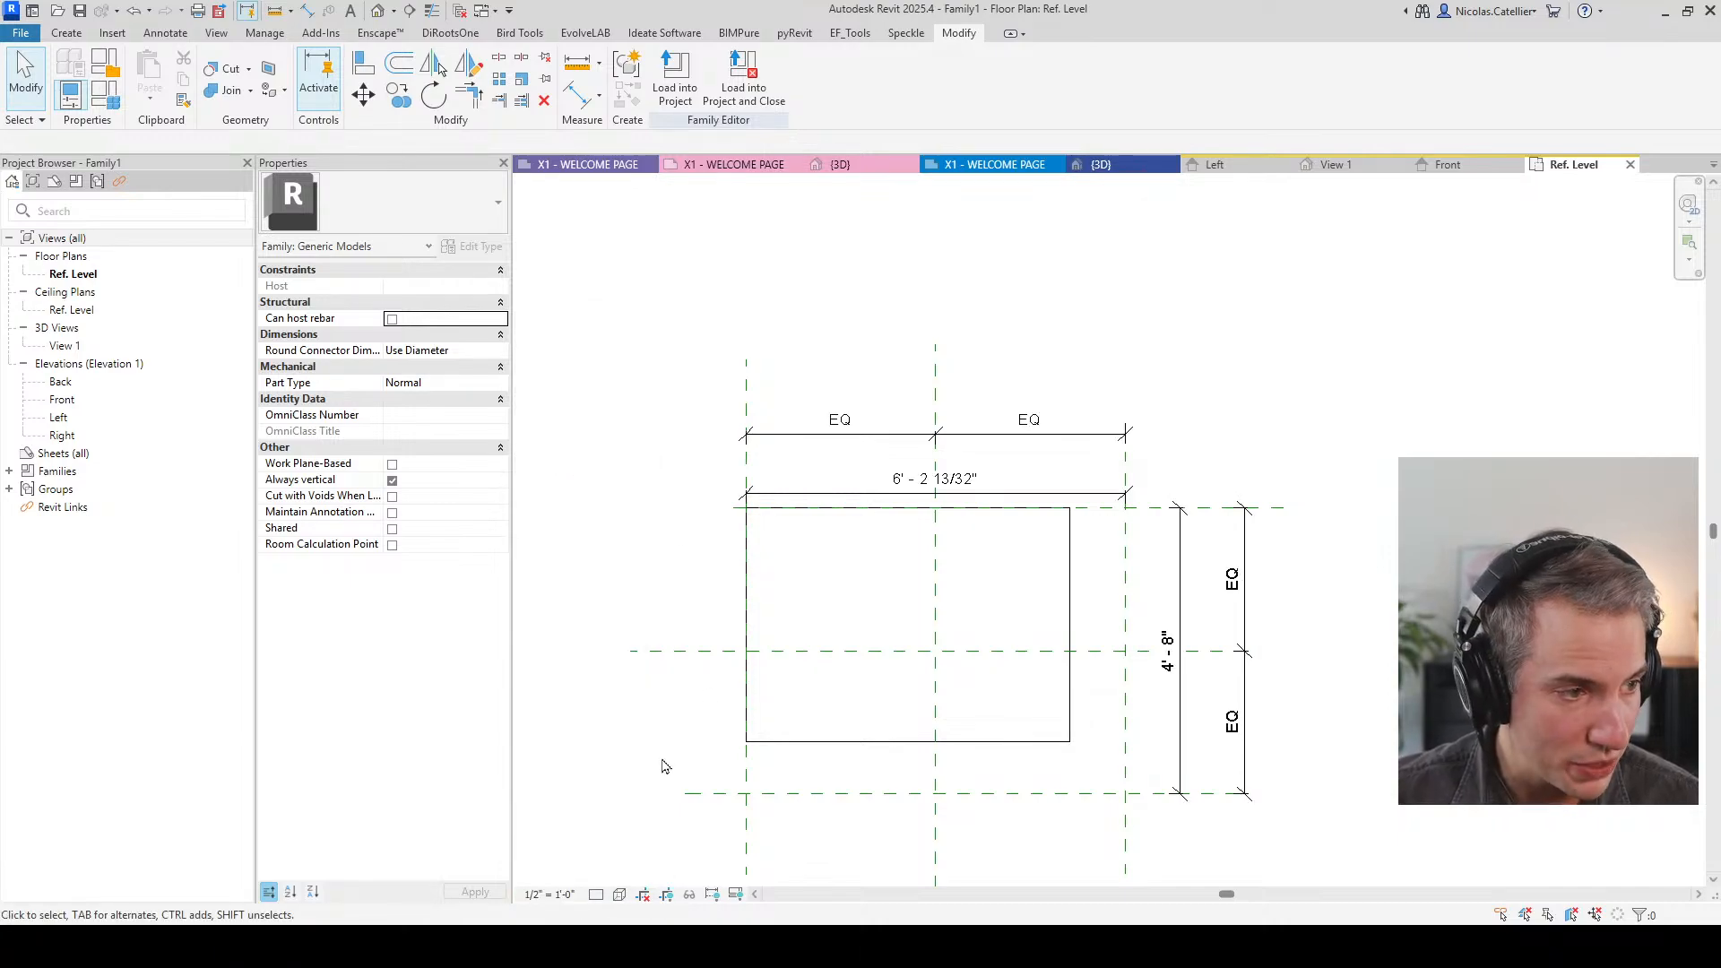
Step: Set the scale of the Ref. Level floor plan to 3/8" = 1'-0"
{"action": "left_click", "coordinate": [549, 894]}
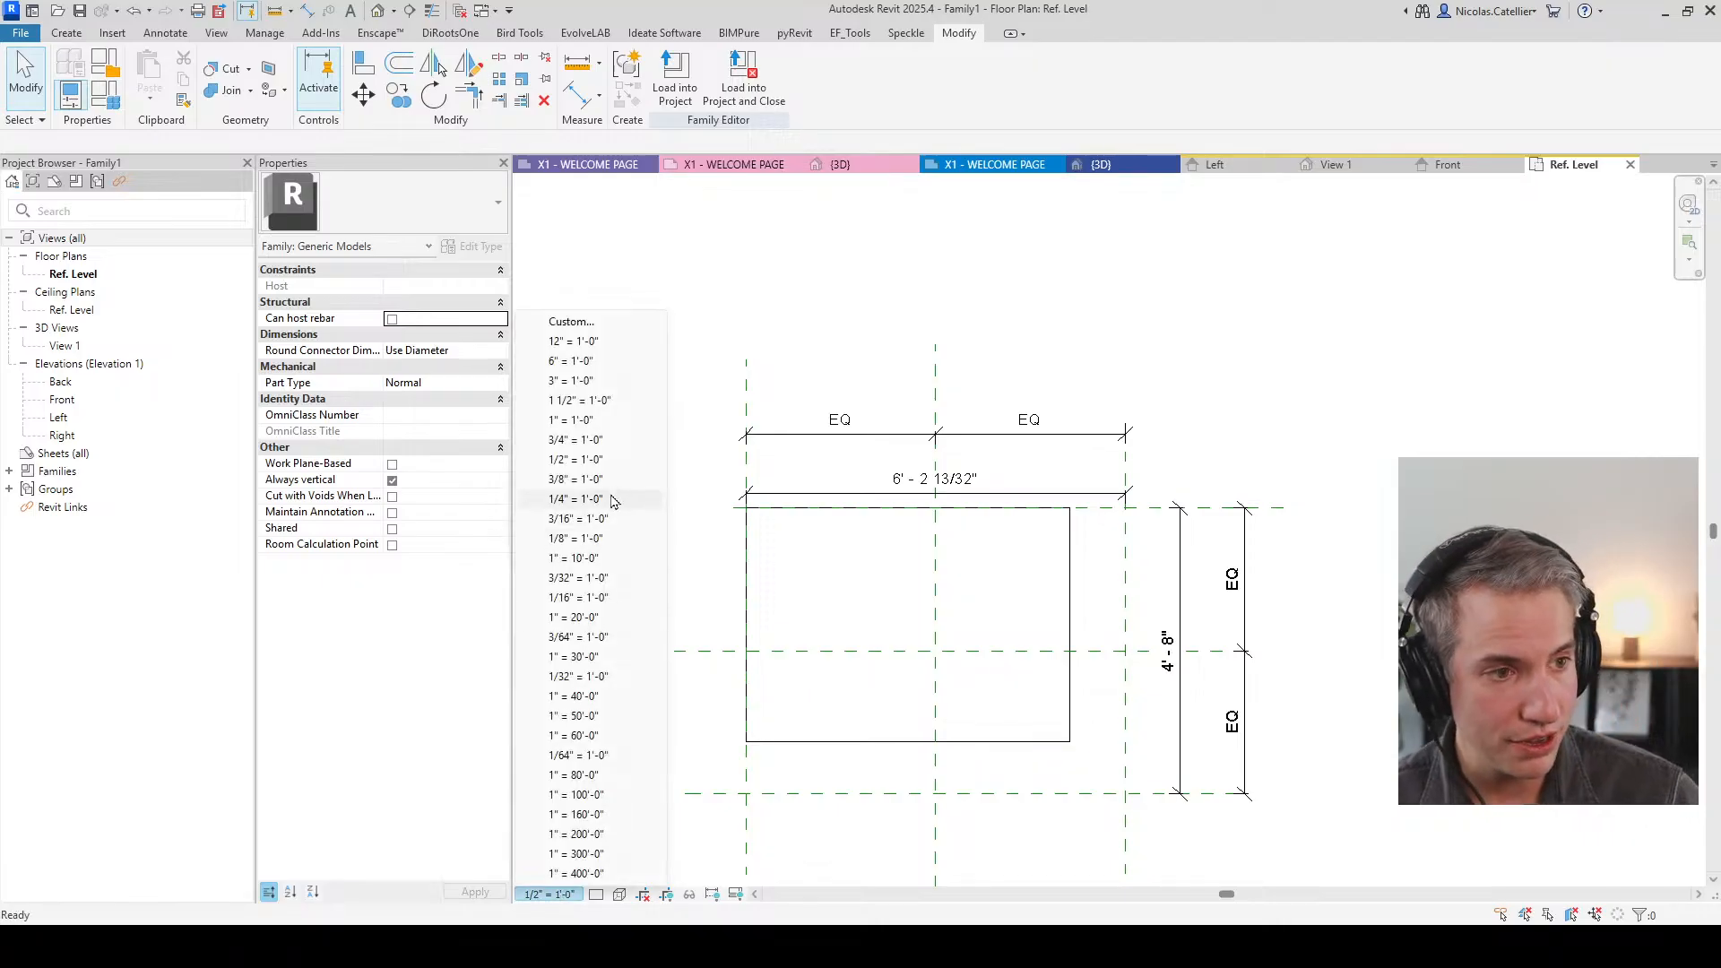
{"action": "left_click", "coordinate": [578, 479]}
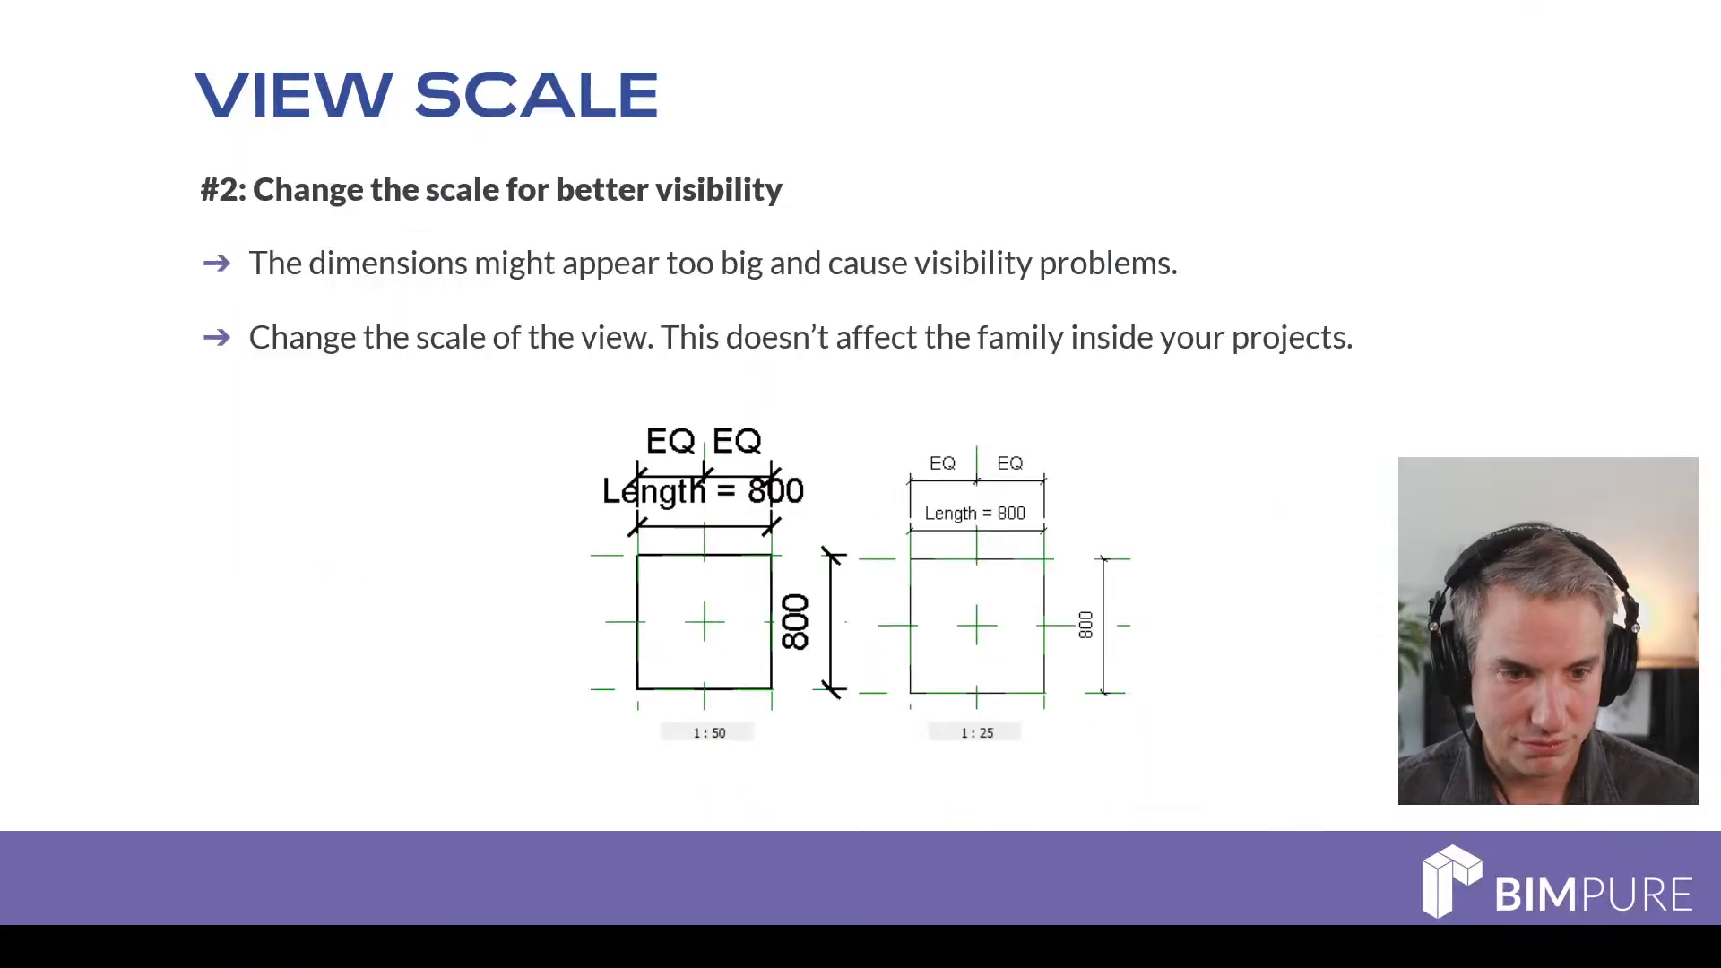
{"action": "left_click", "coordinate": [566, 734]}
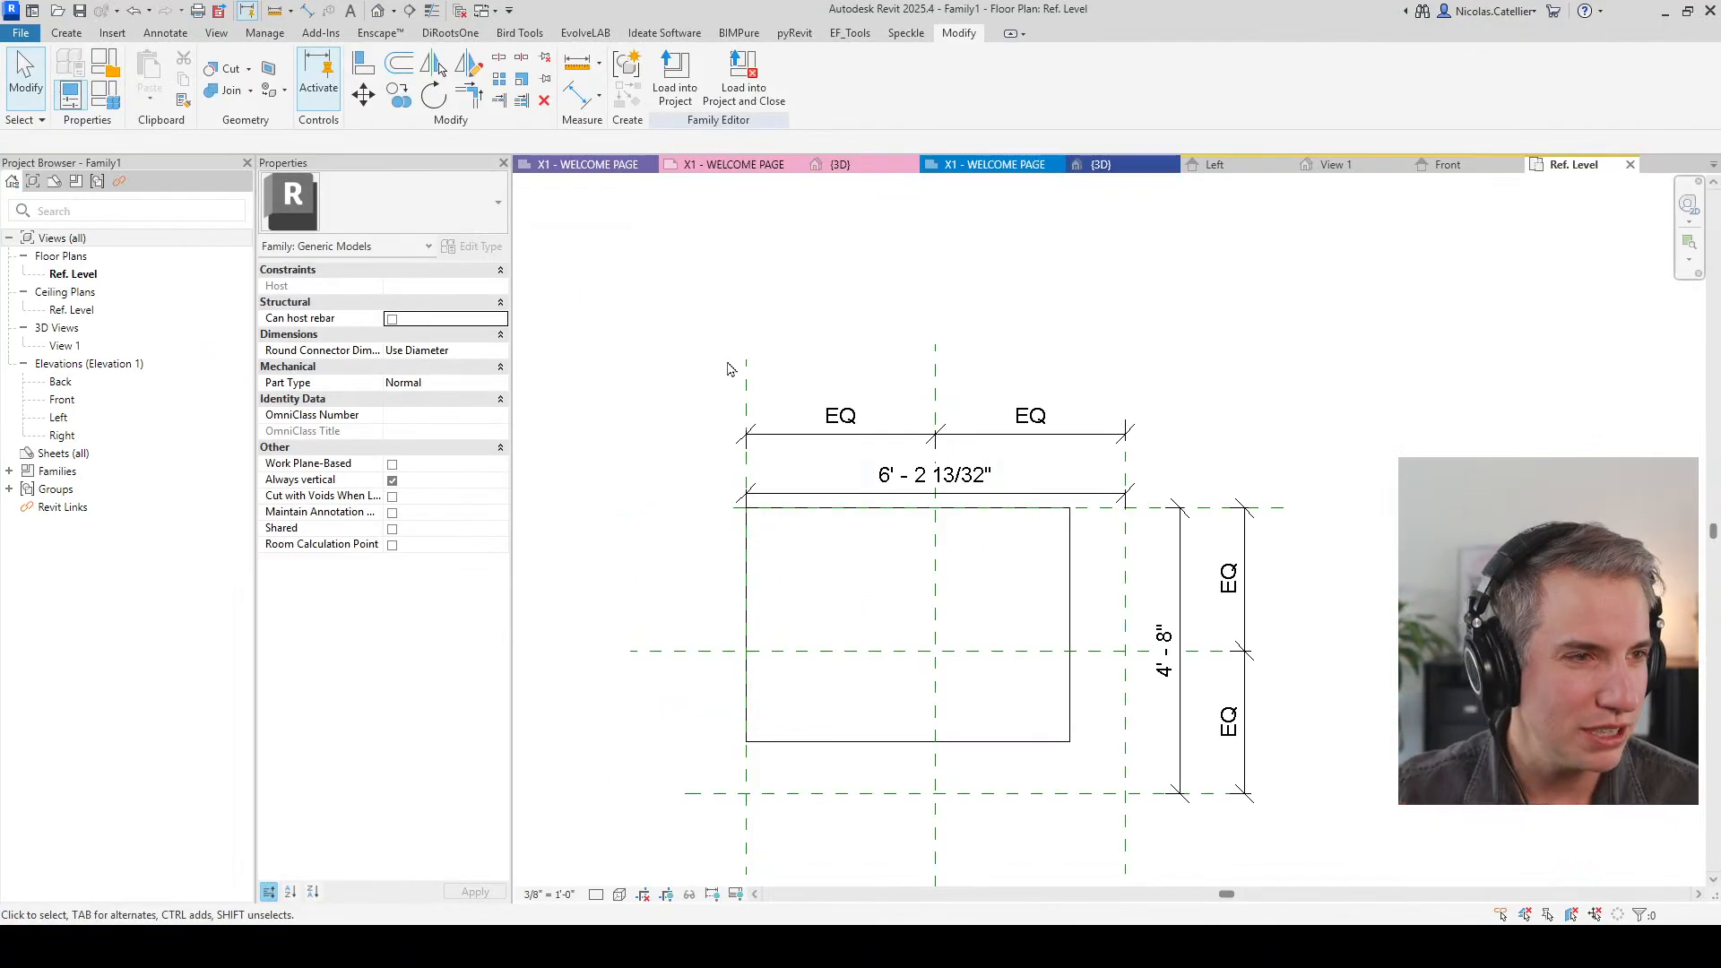
Step: Go through the open welcome sheets and switch to the {3D} view of the Heroic Families sample project
{"action": "left_click", "coordinate": [566, 172]}
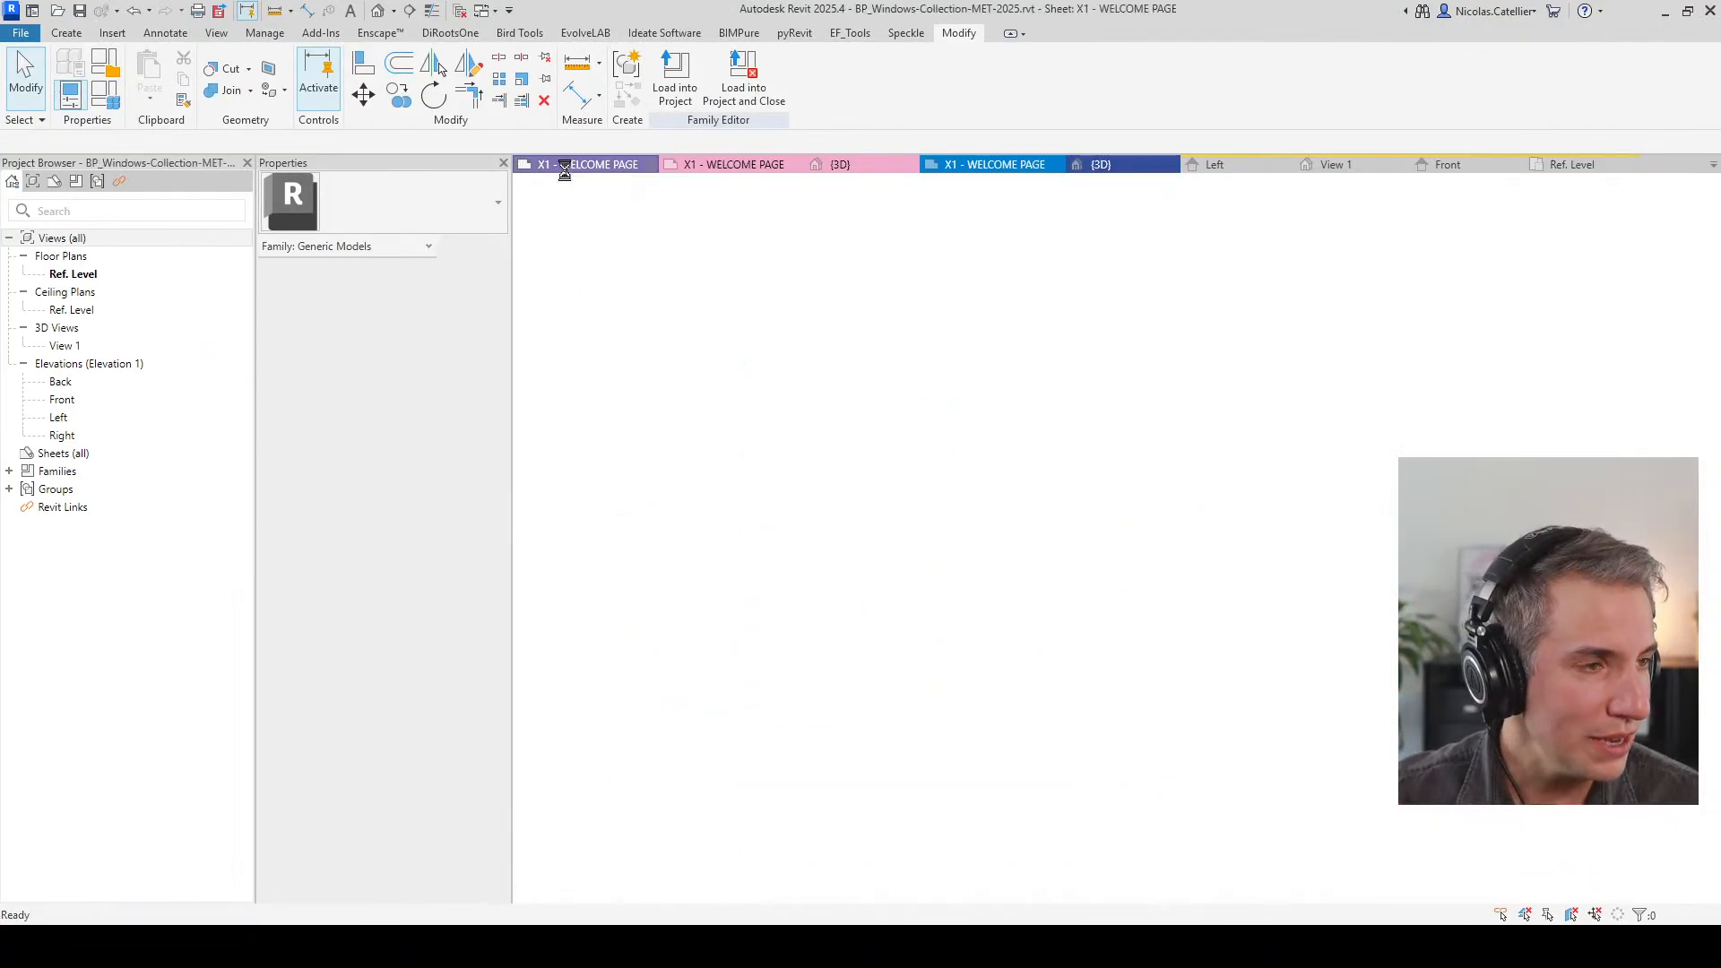
{"action": "left_click", "coordinate": [718, 170]}
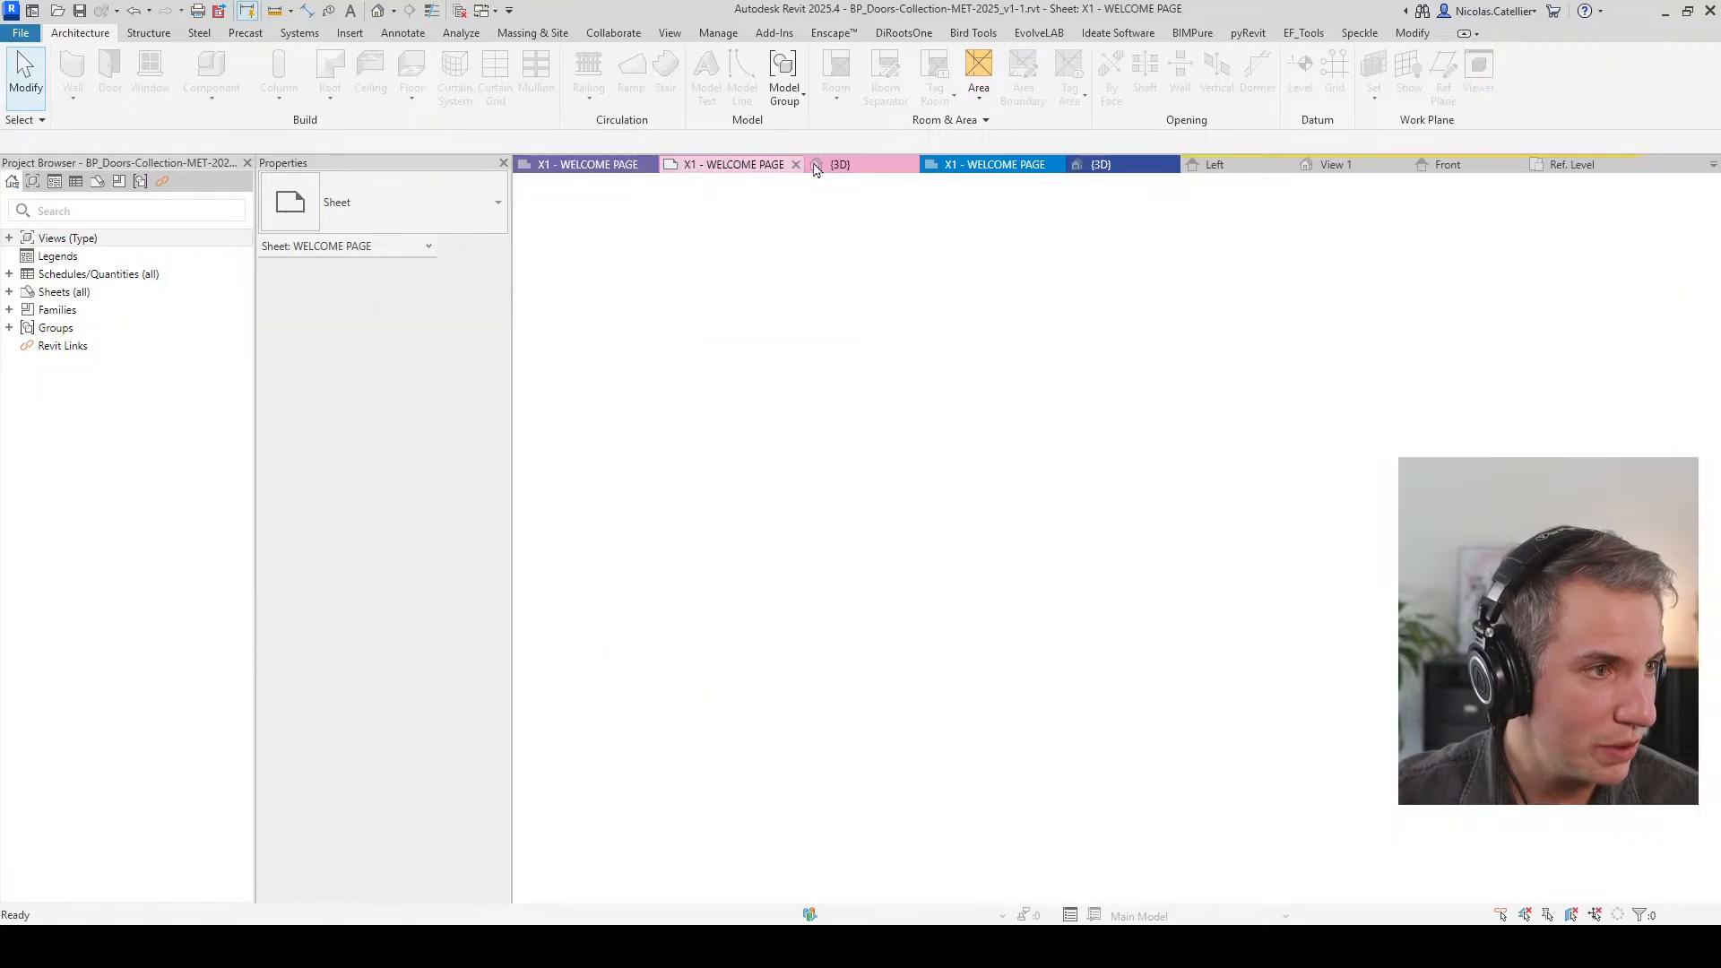
{"action": "left_click", "coordinate": [968, 171]}
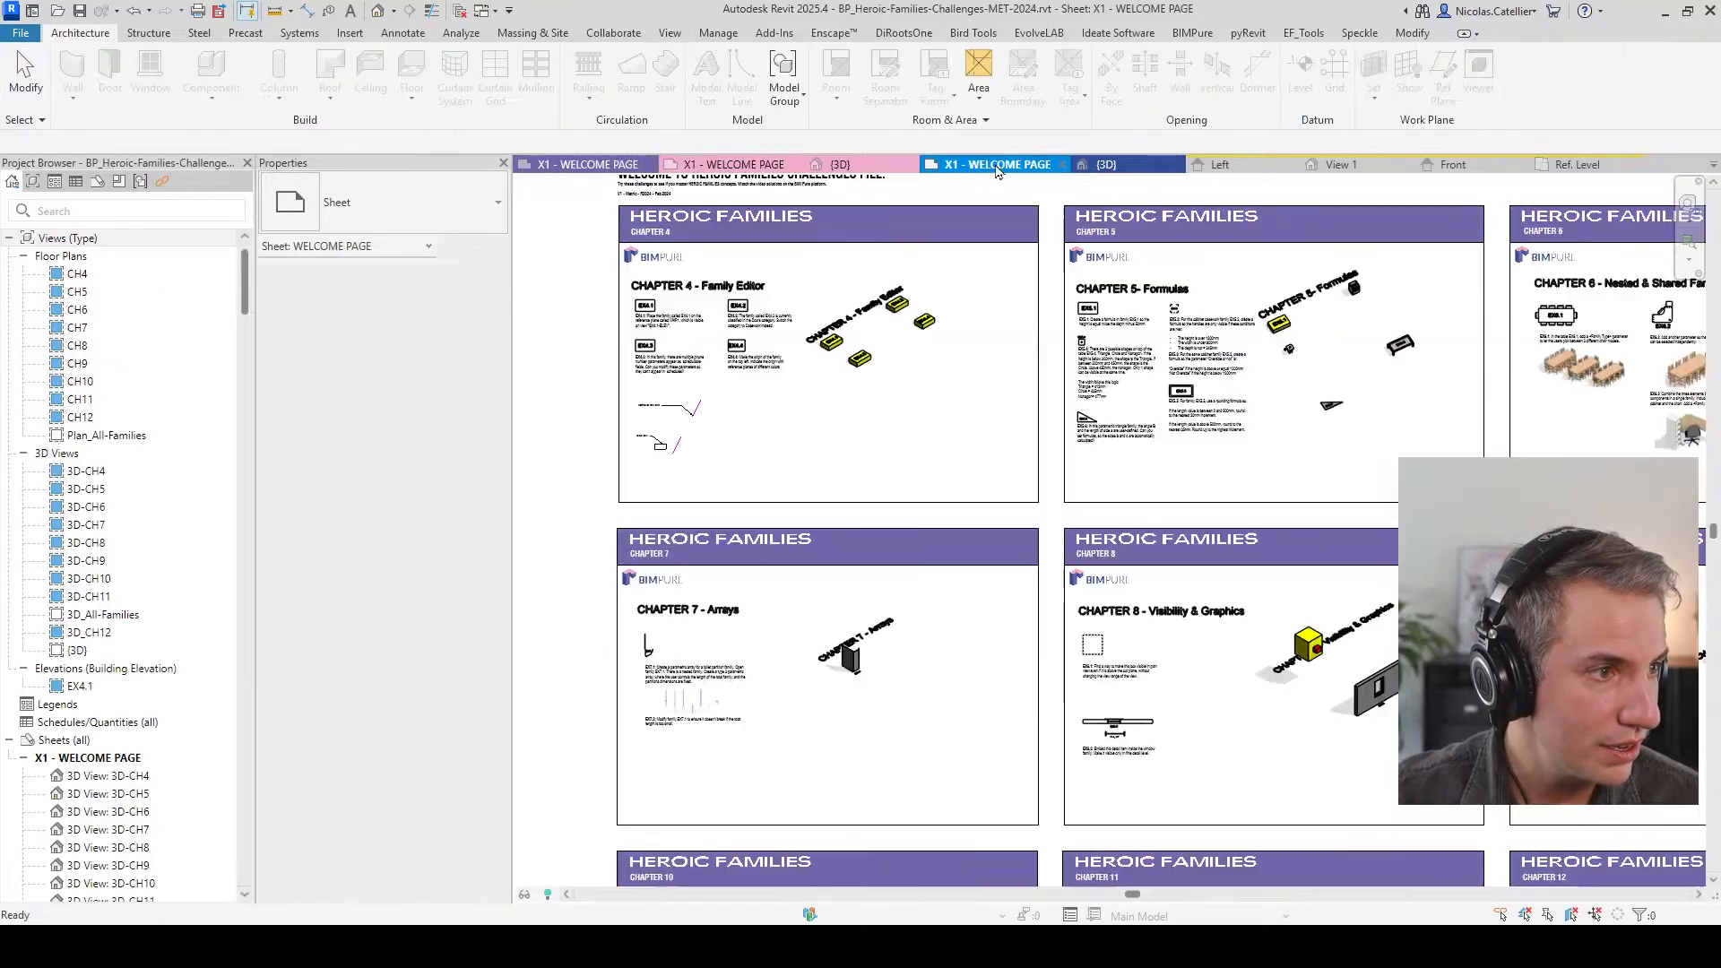
{"action": "left_click", "coordinate": [1100, 166]}
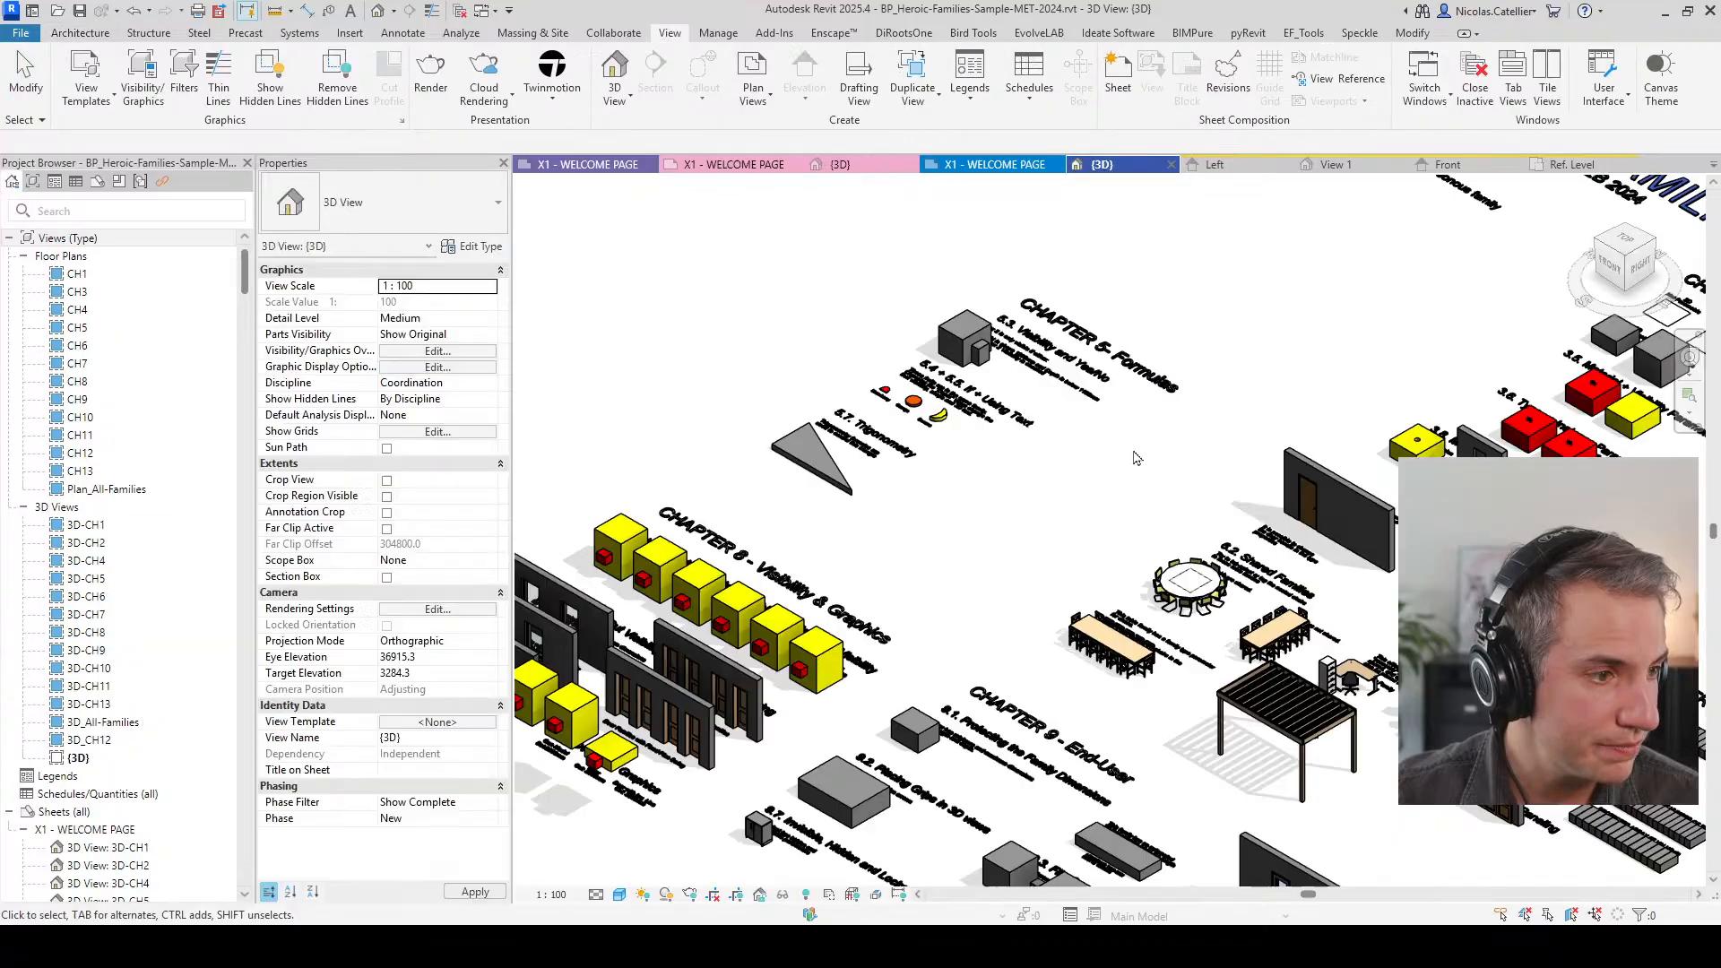
Step: Open the Door-Interior-Single-2_Panel-Wood family for editing and display its Ref. Level floor plan
{"action": "scroll", "coordinate": [902, 568], "scroll_direction": "down", "scroll_amount": 2}
{"action": "middle_click_drag", "start_coordinate": [1122, 467], "coordinate": [1115, 488]}
{"action": "scroll", "coordinate": [790, 590], "scroll_direction": "up", "scroll_amount": 7}
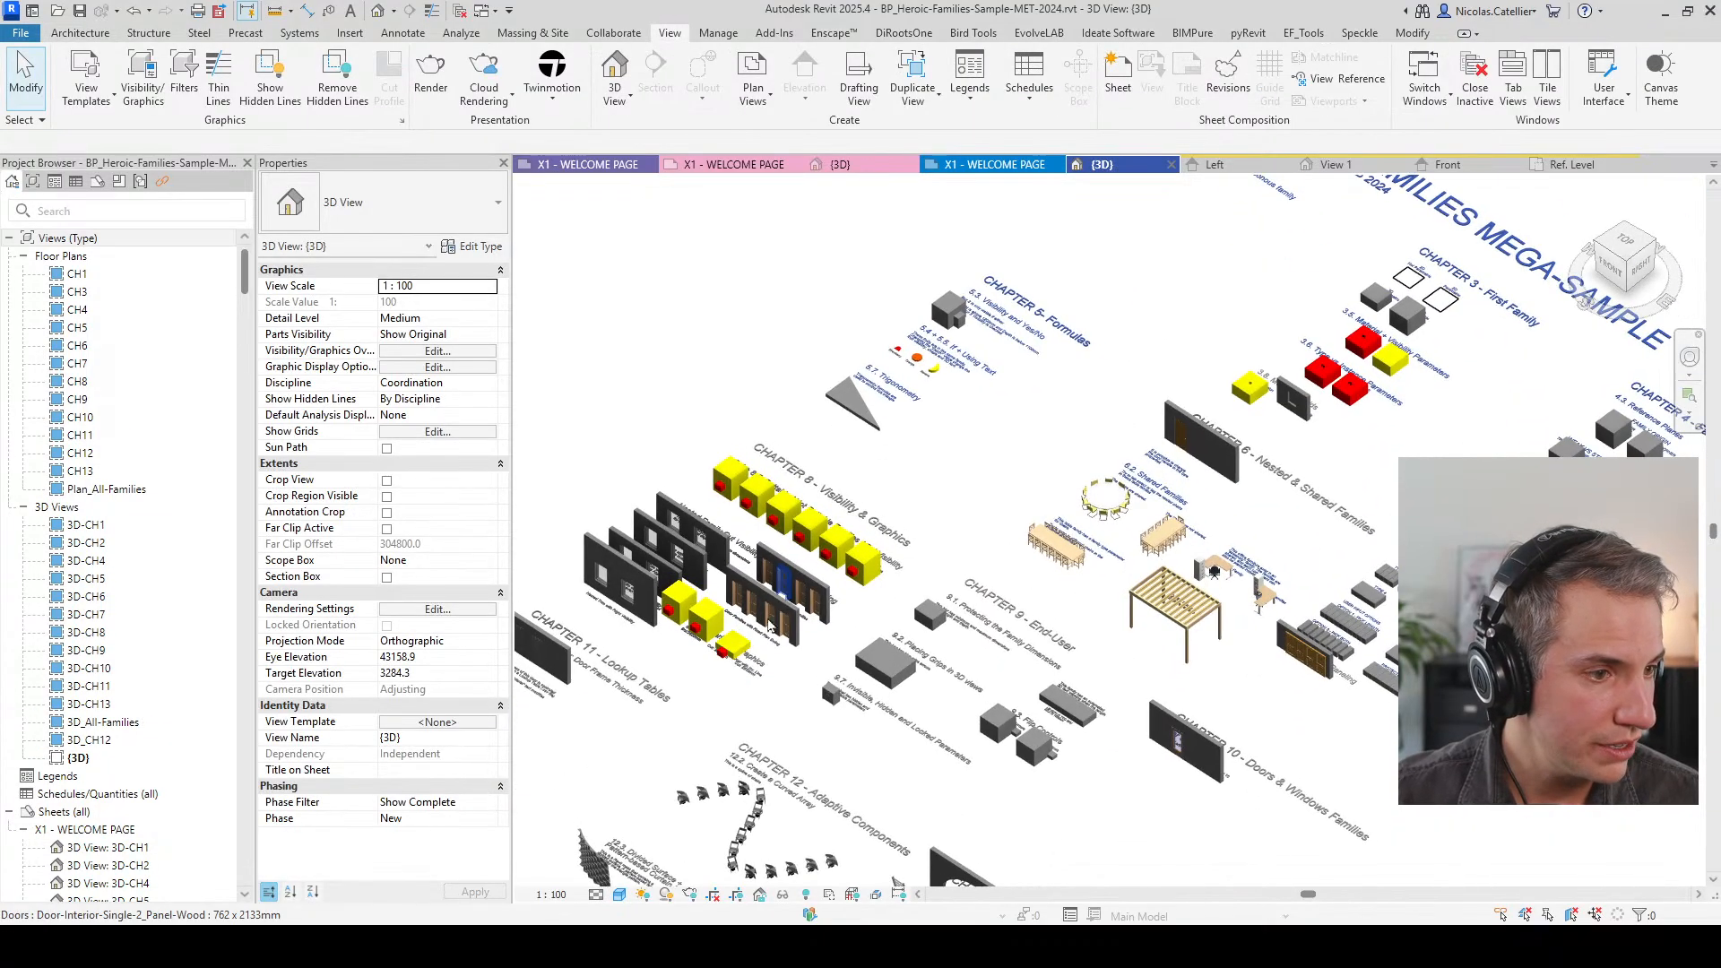
{"action": "left_click", "coordinate": [925, 523]}
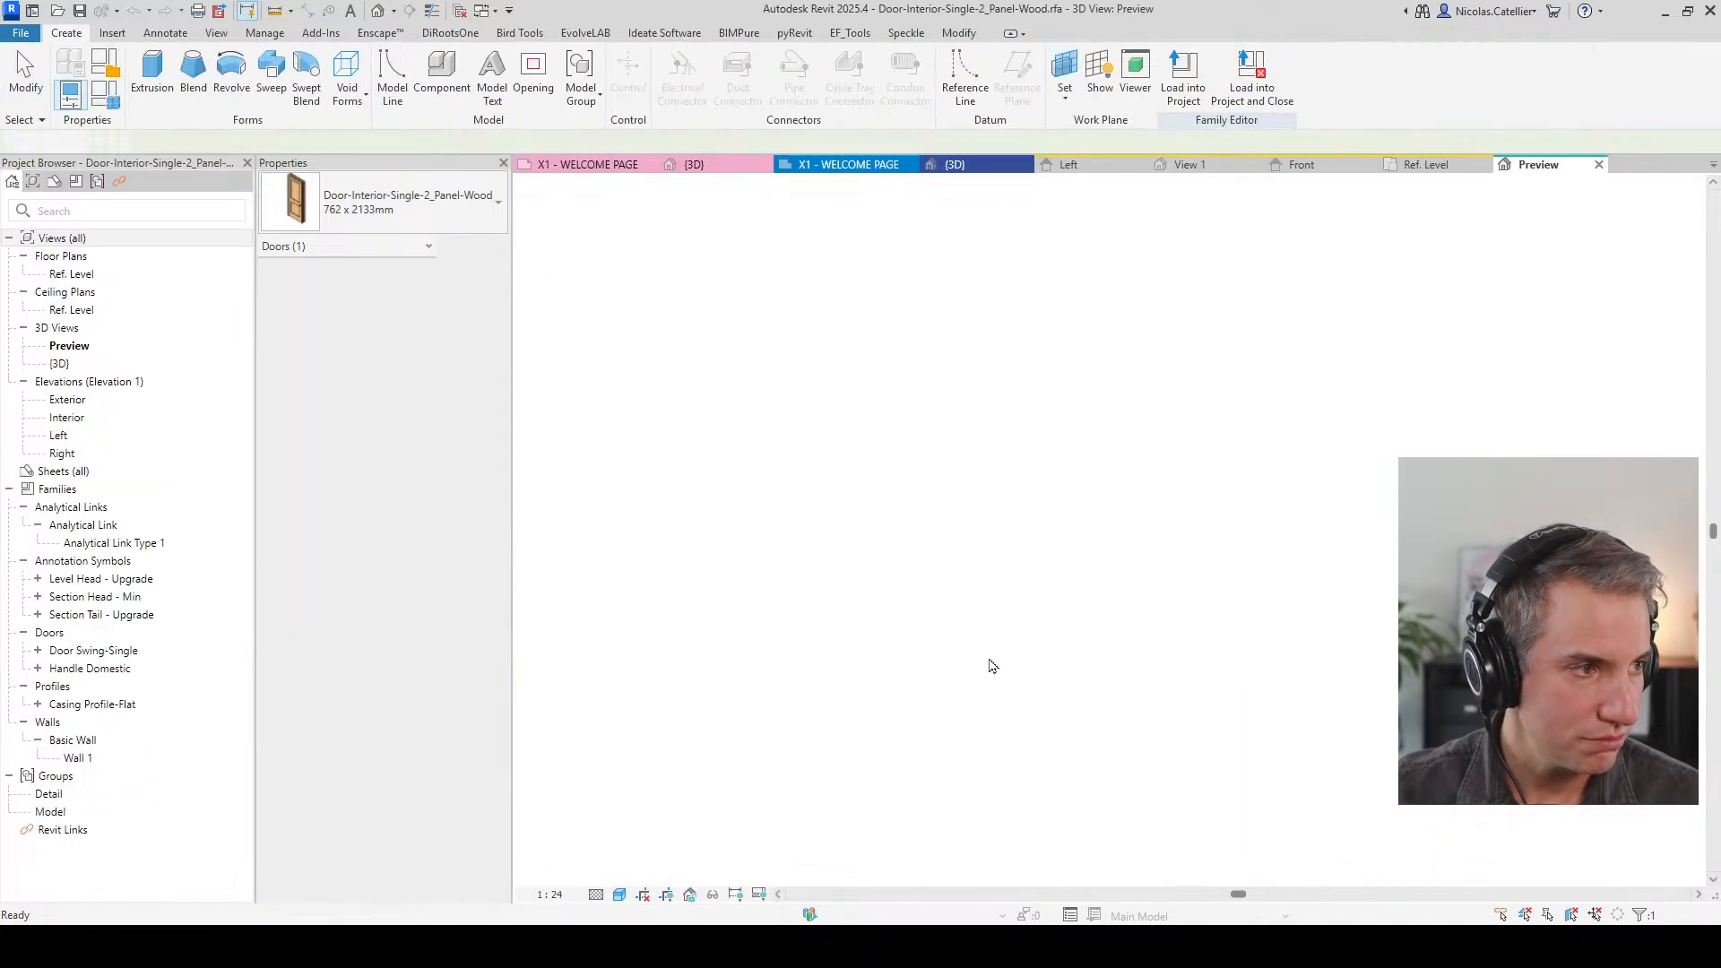
{"action": "double_click", "coordinate": [71, 274]}
{"action": "scroll", "coordinate": [812, 630], "scroll_direction": "up", "scroll_amount": 5}
{"action": "scroll", "coordinate": [812, 630], "scroll_direction": "down", "scroll_amount": 3}
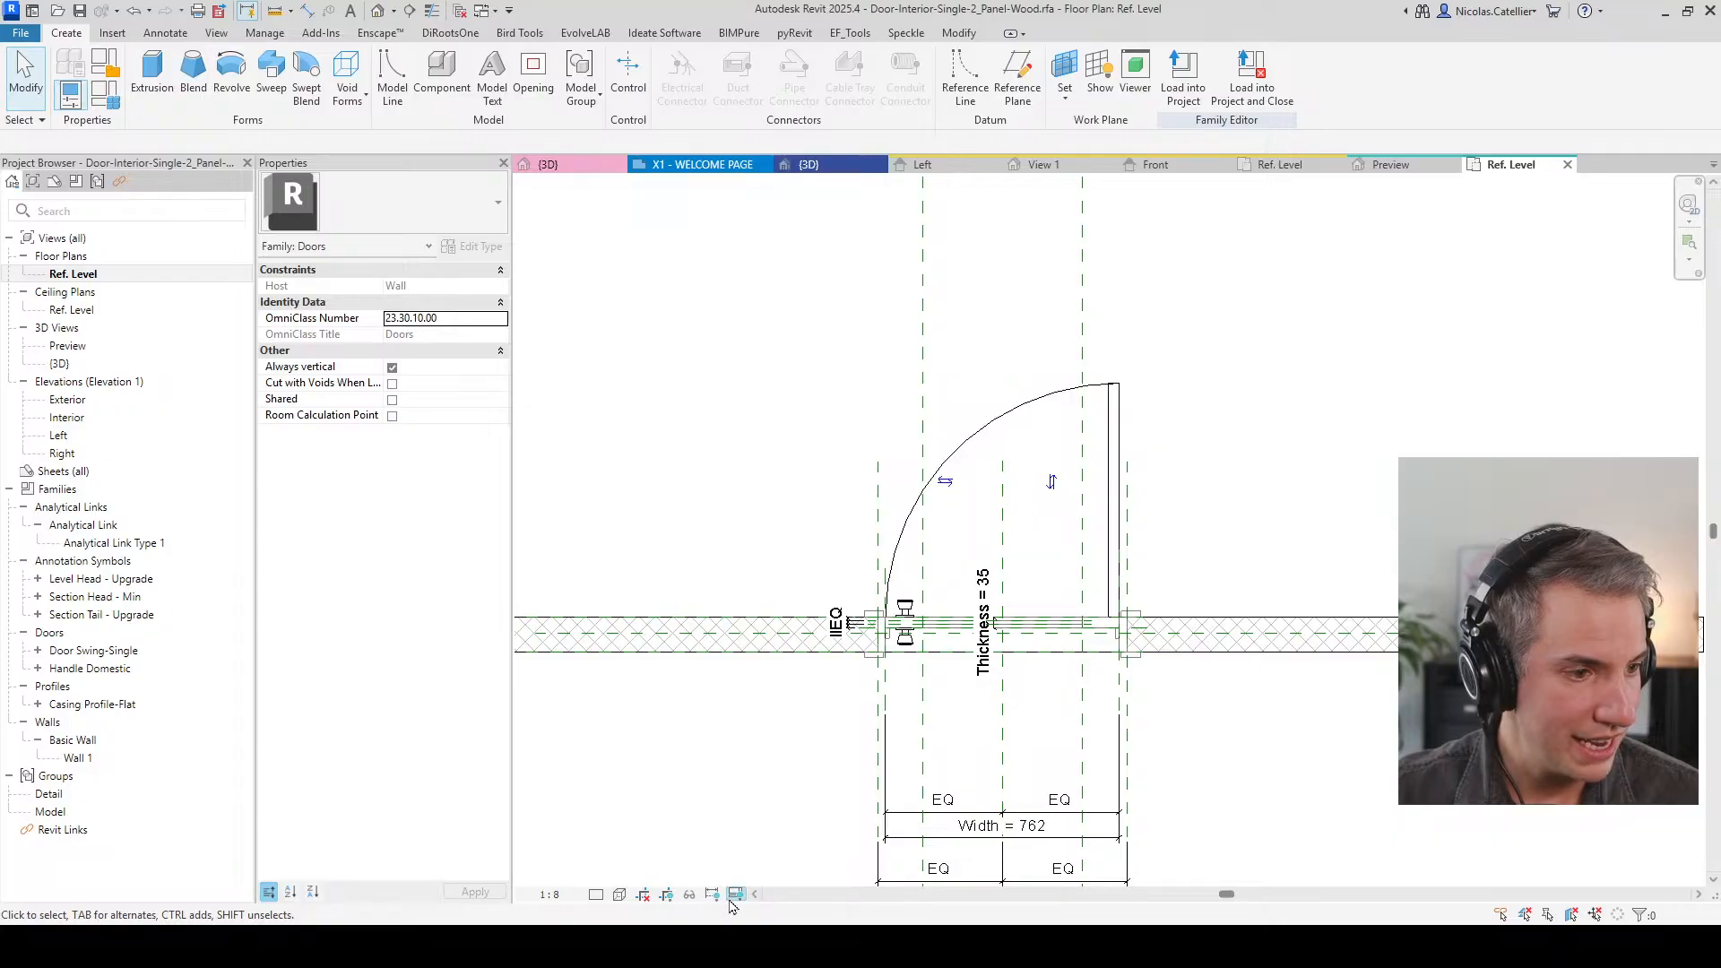
Step: Turn on Preview Visibility in the door family's floor plan and switch it off again
{"action": "left_click", "coordinate": [736, 893]}
{"action": "left_click", "coordinate": [779, 856]}
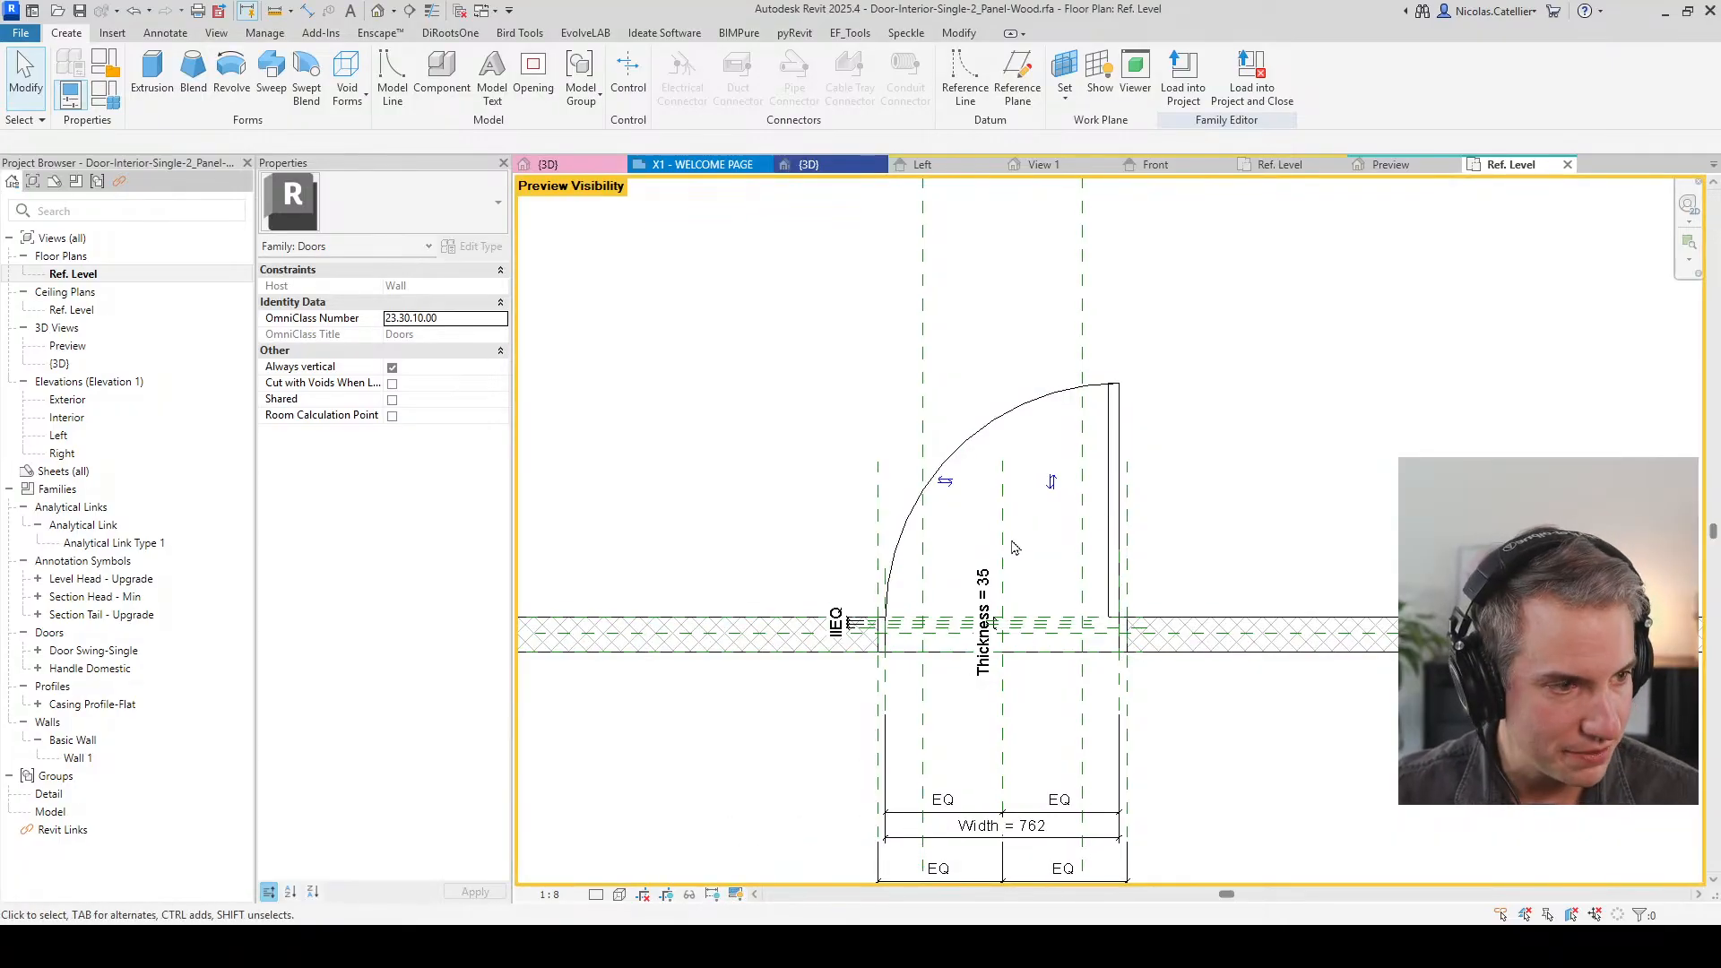
{"action": "scroll", "coordinate": [865, 793], "scroll_direction": "down", "scroll_amount": 3}
{"action": "left_click", "coordinate": [735, 895]}
{"action": "left_click", "coordinate": [789, 829]}
{"action": "scroll", "coordinate": [894, 681], "scroll_direction": "up", "scroll_amount": 5}
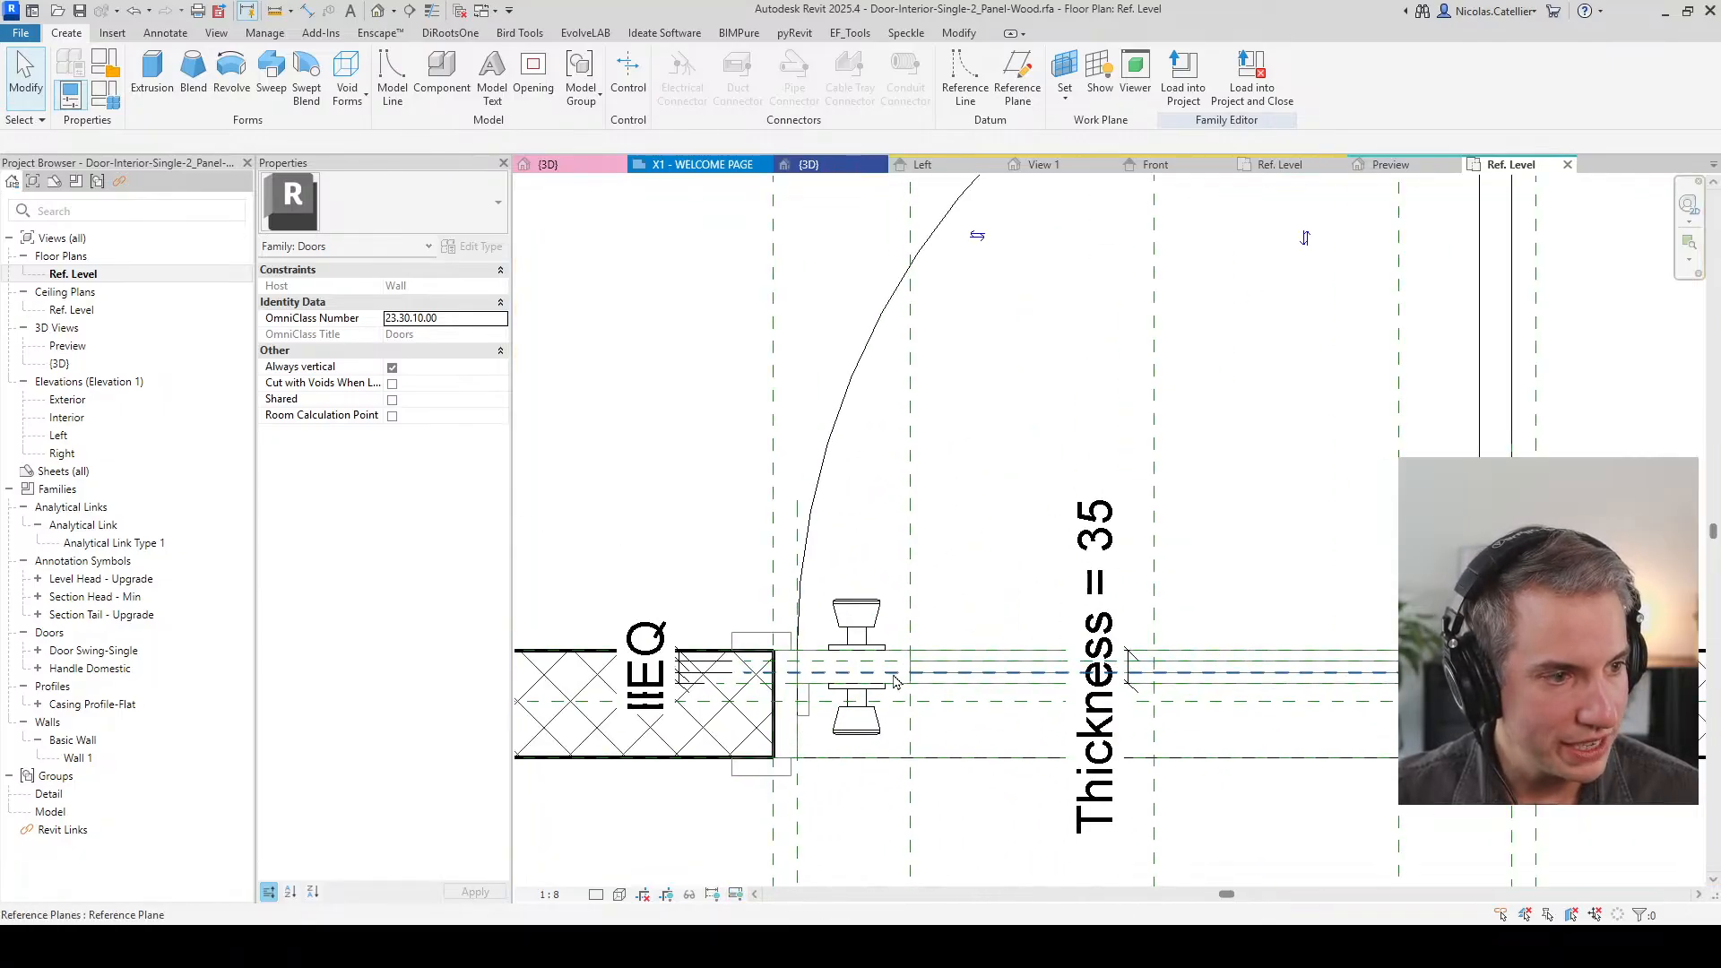
Step: Check the door handle in the door family's floor plan and turn on Preview Visibility for that view
{"action": "left_click", "coordinate": [860, 717]}
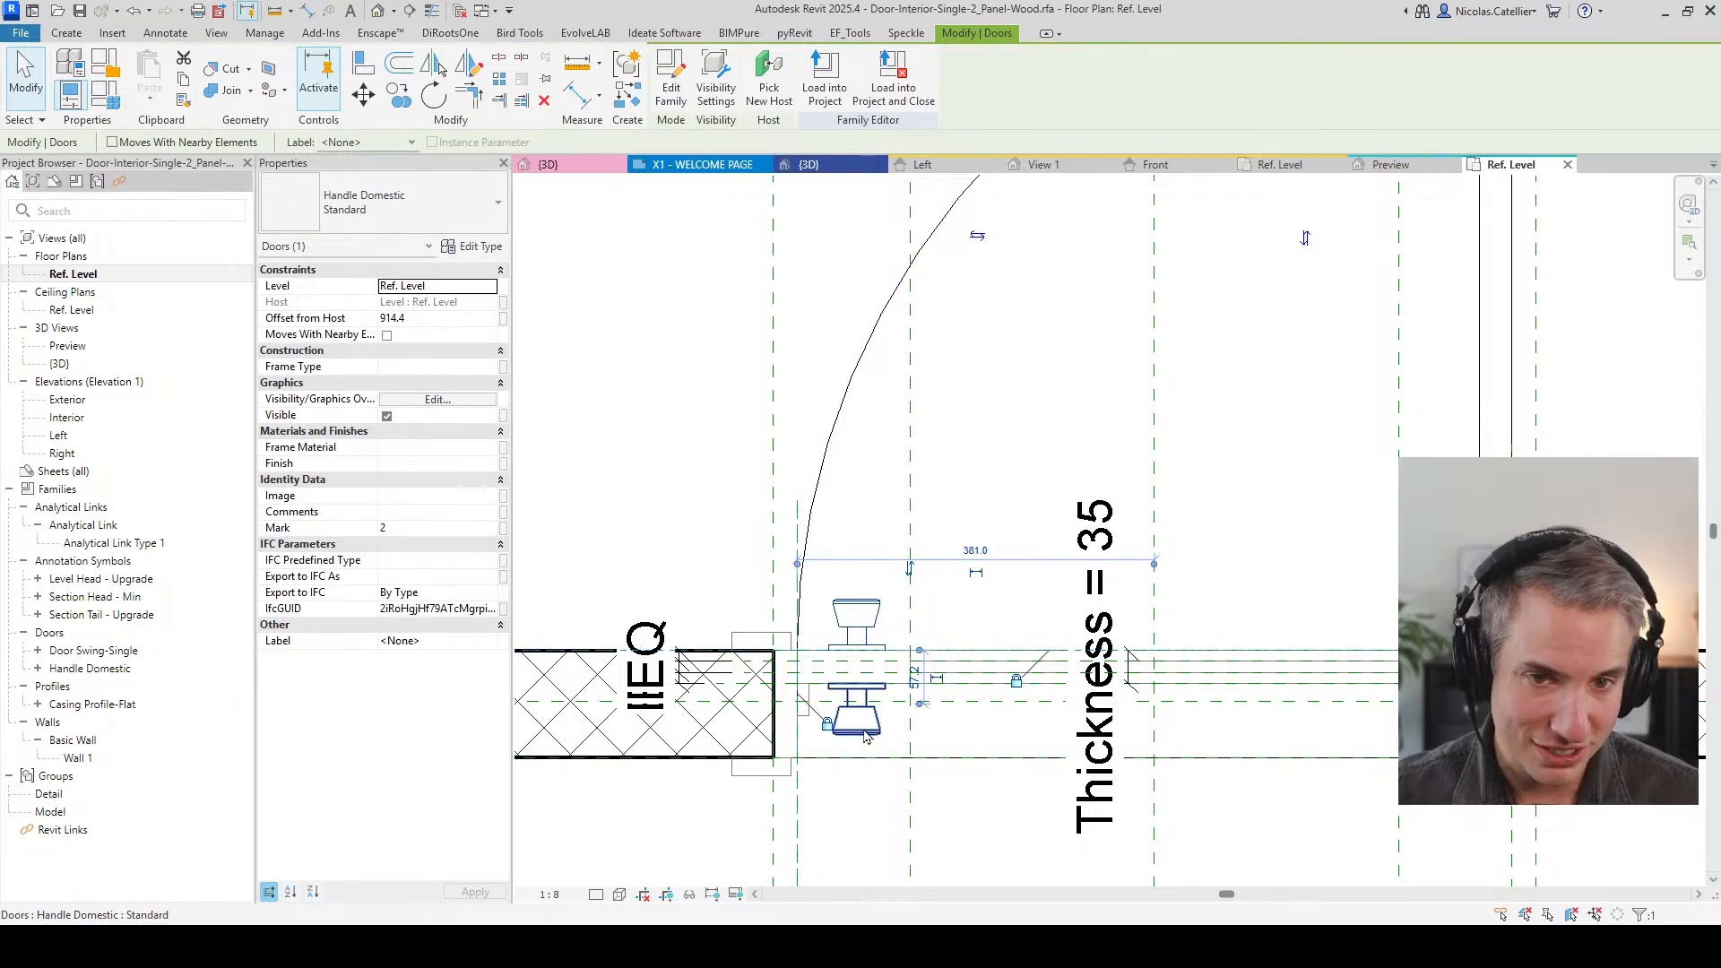
{"action": "scroll", "coordinate": [865, 735], "scroll_direction": "down", "scroll_amount": 4}
{"action": "key", "text": "Escape"}
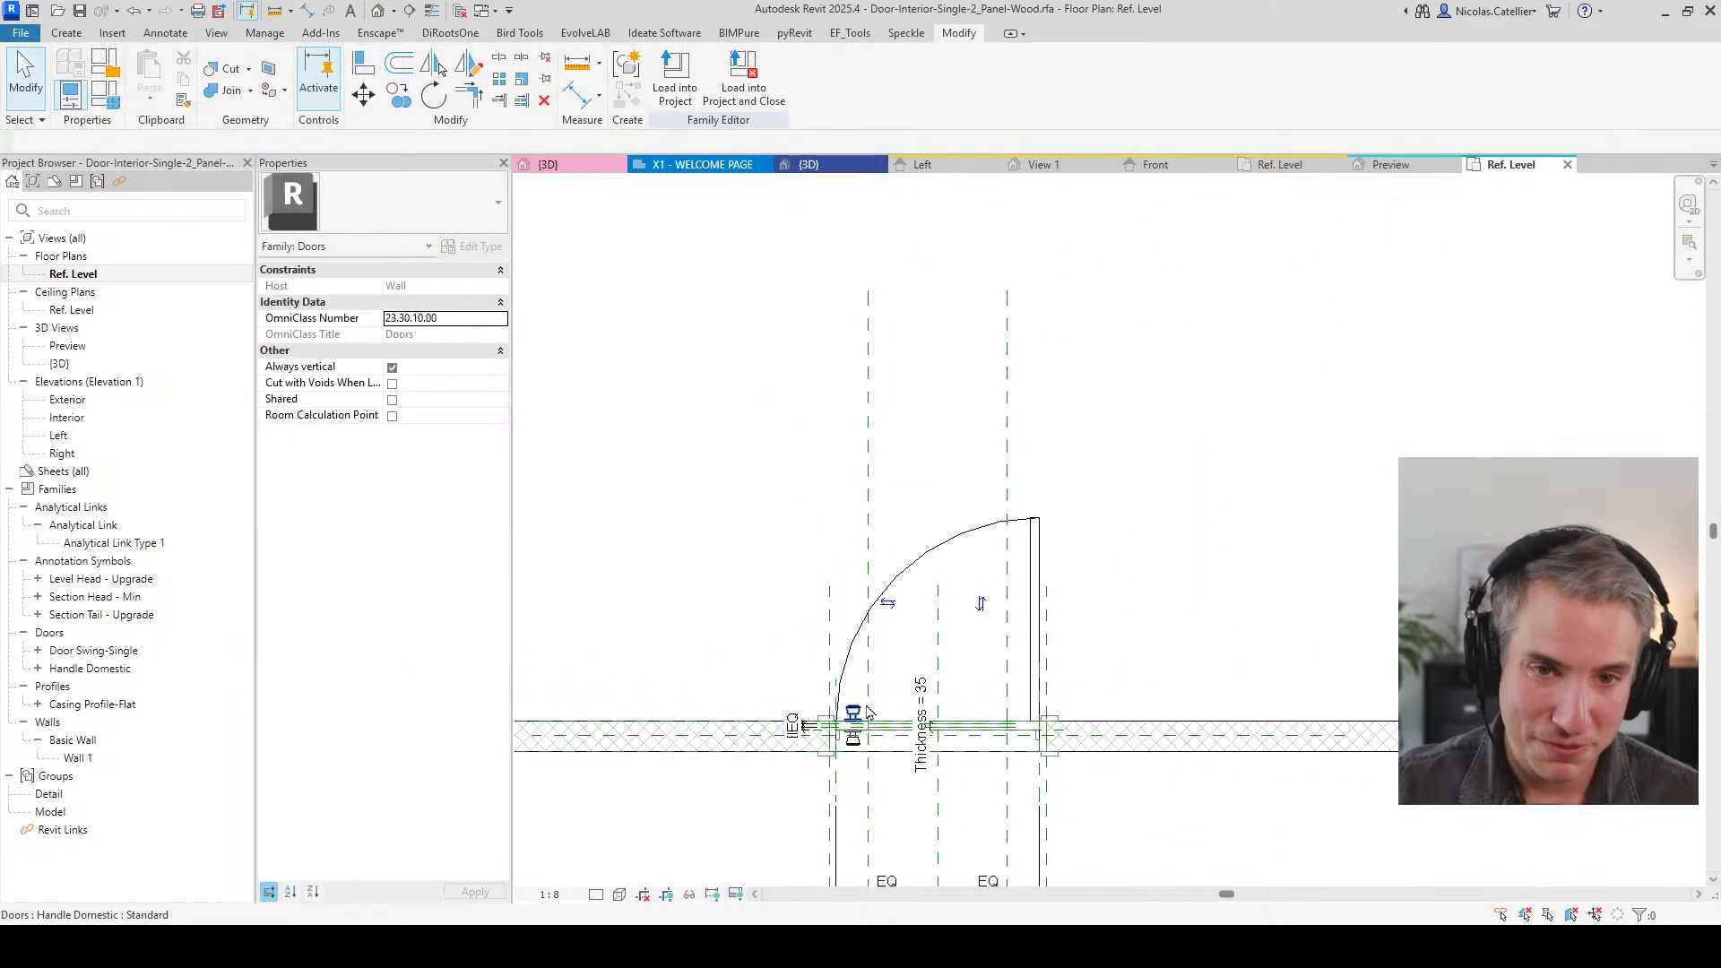
{"action": "left_click", "coordinate": [735, 895]}
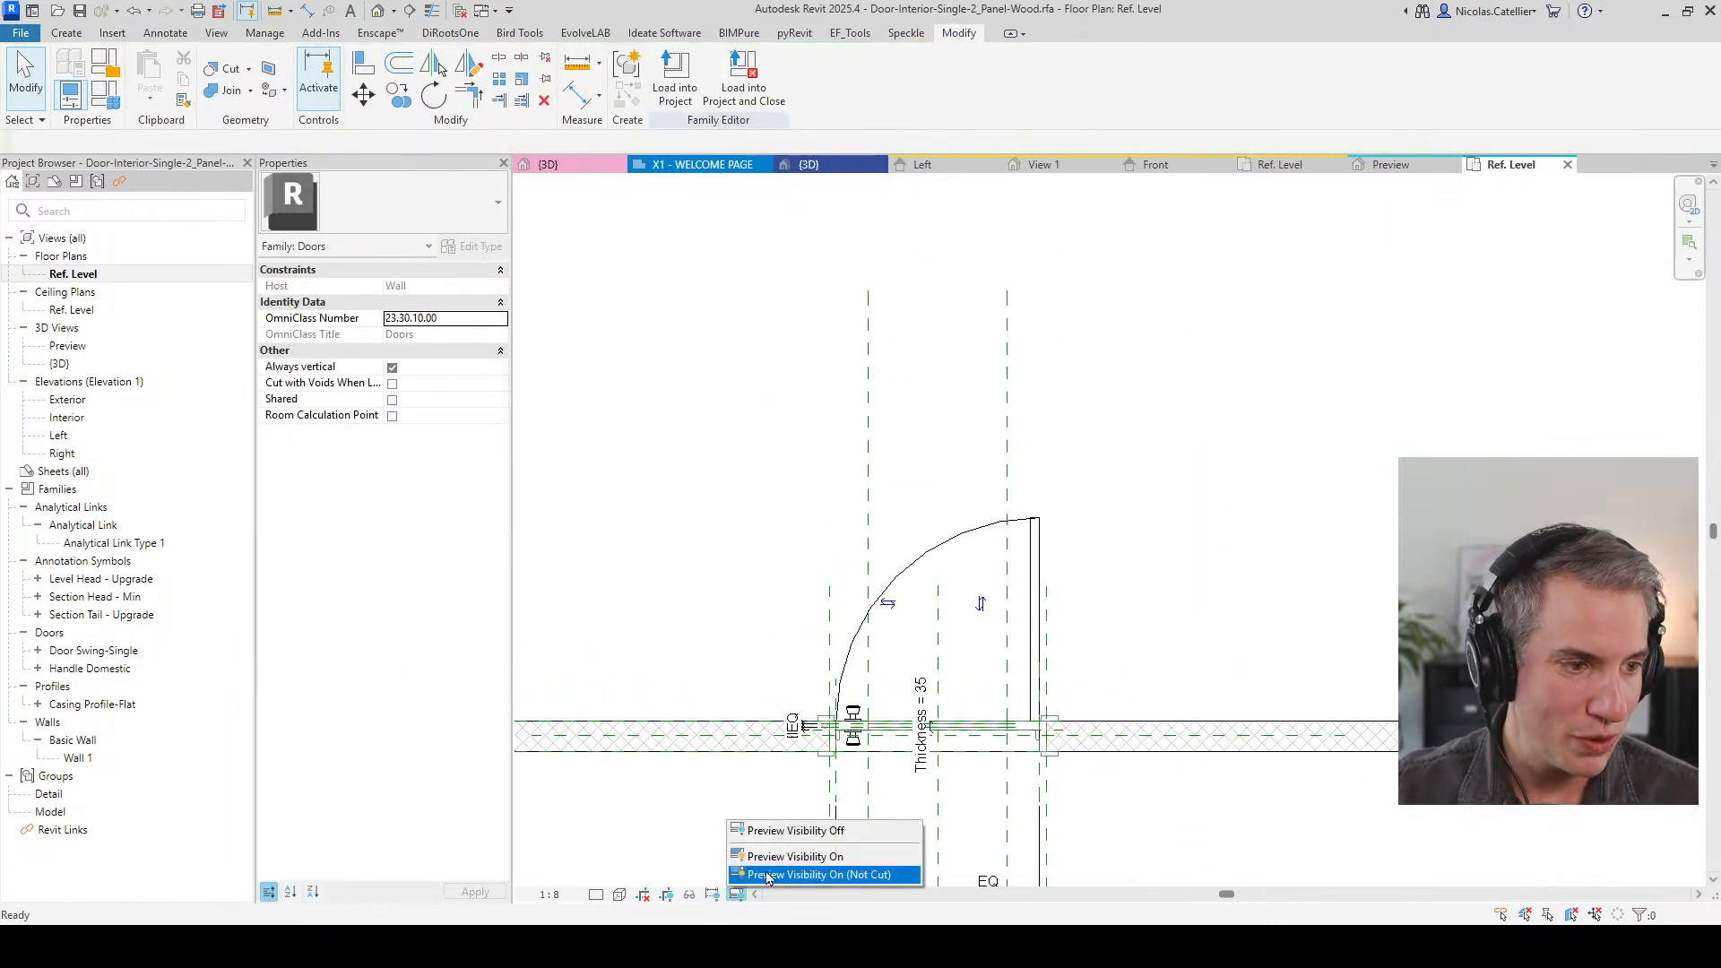
{"action": "left_click", "coordinate": [829, 859]}
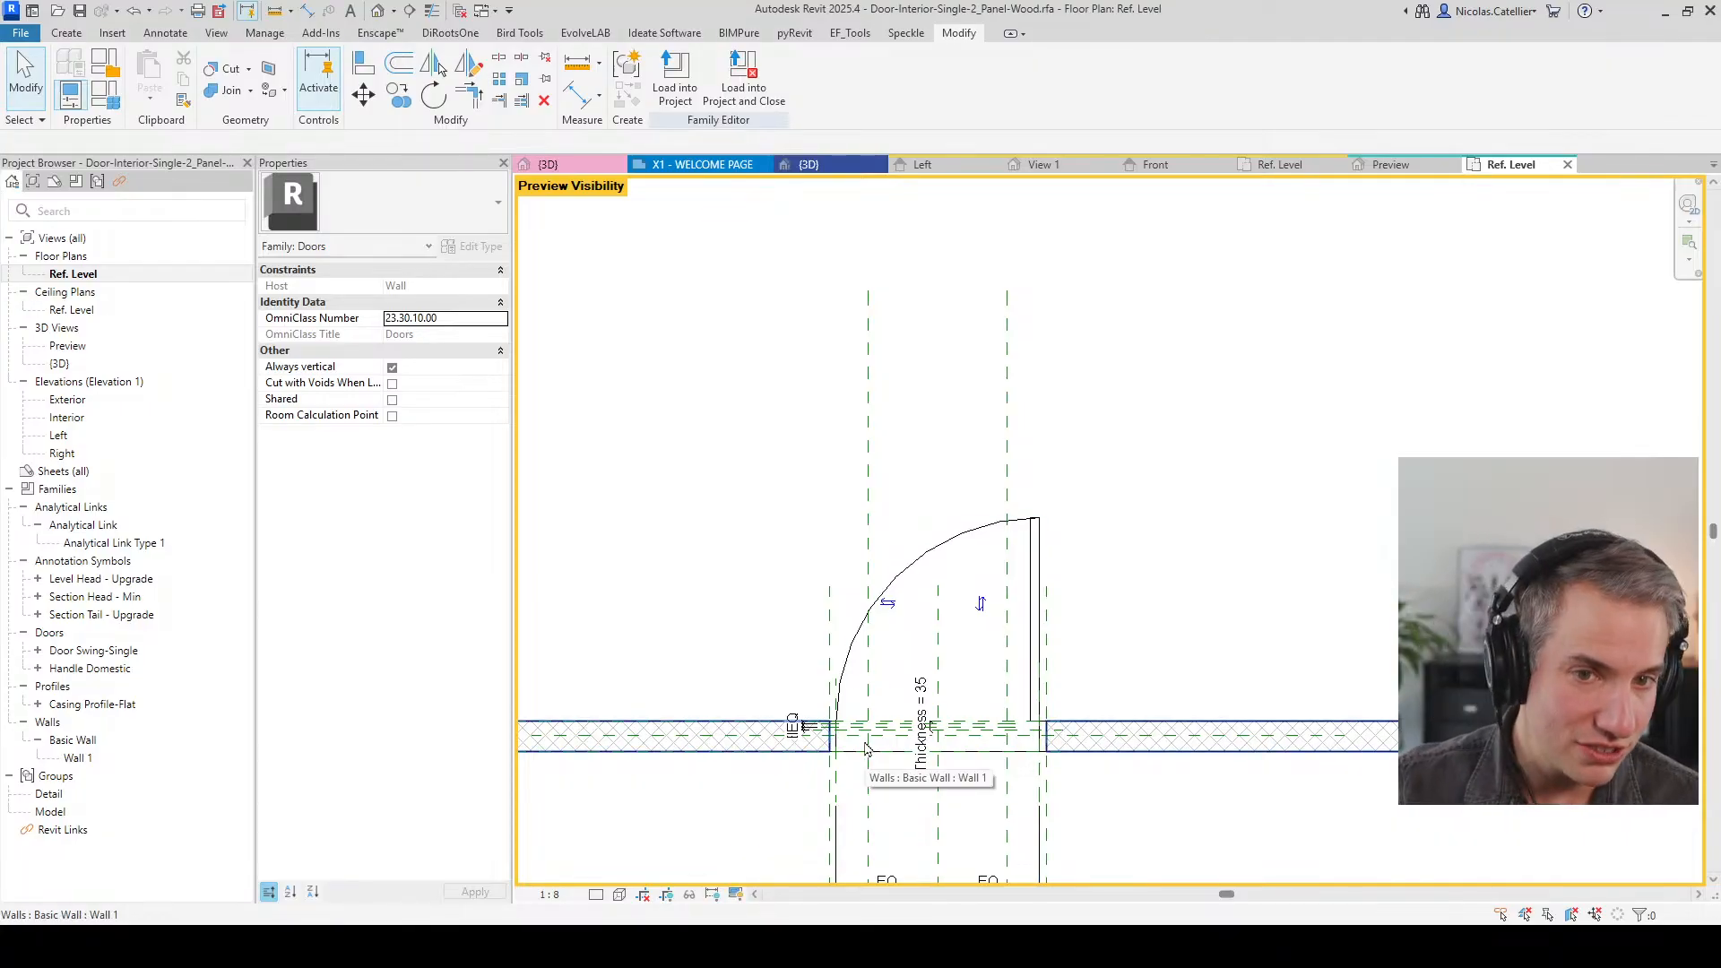
Step: Try the Preview Visibility On (Not Cut) option in the door family's floor plan
{"action": "left_click", "coordinate": [735, 894]}
{"action": "left_click", "coordinate": [840, 874]}
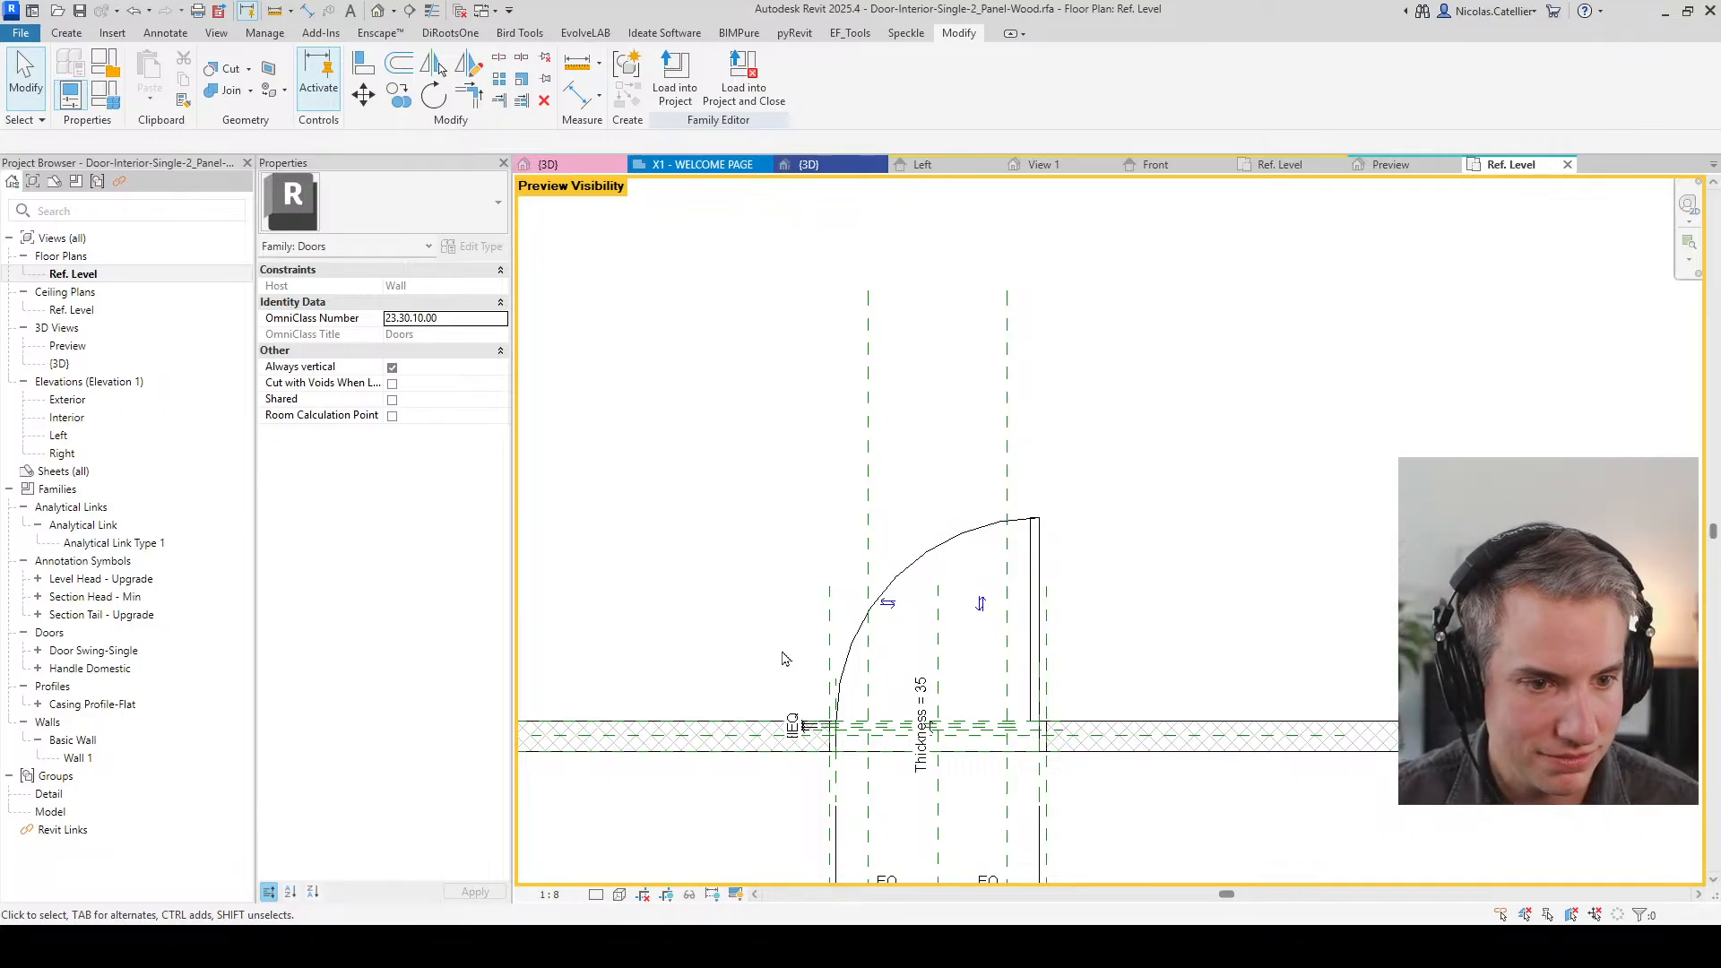
{"action": "left_click", "coordinate": [736, 894]}
{"action": "left_click", "coordinate": [1210, 538]}
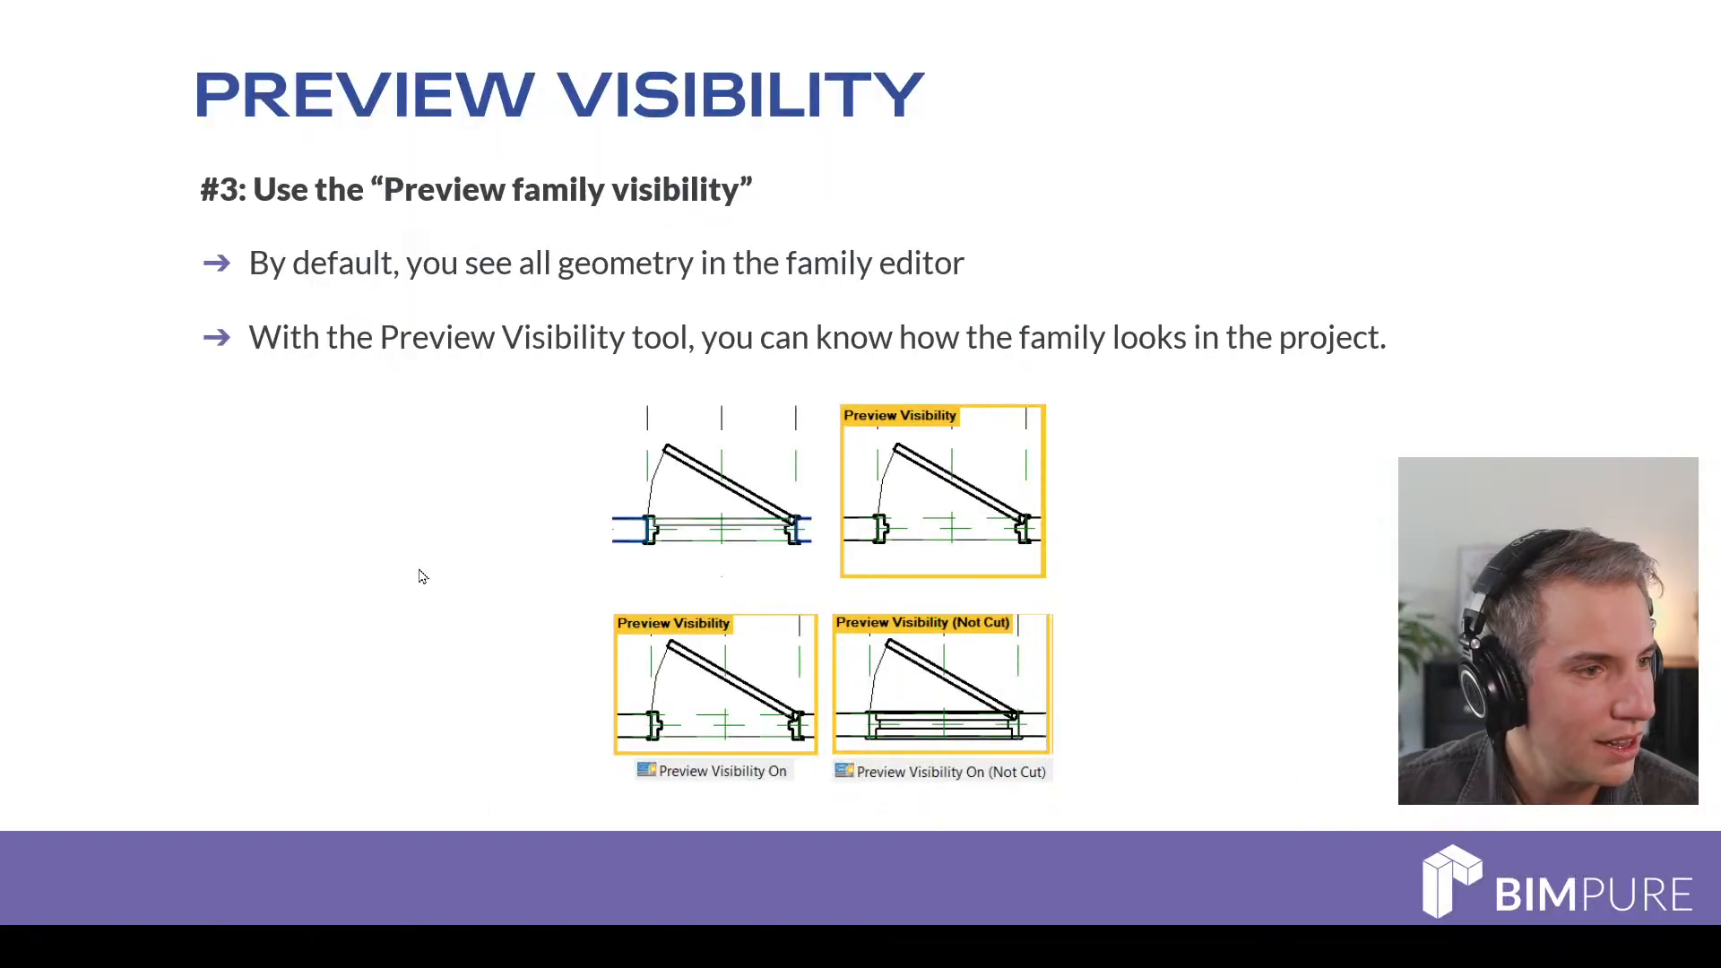
{"action": "key", "text": "Right"}
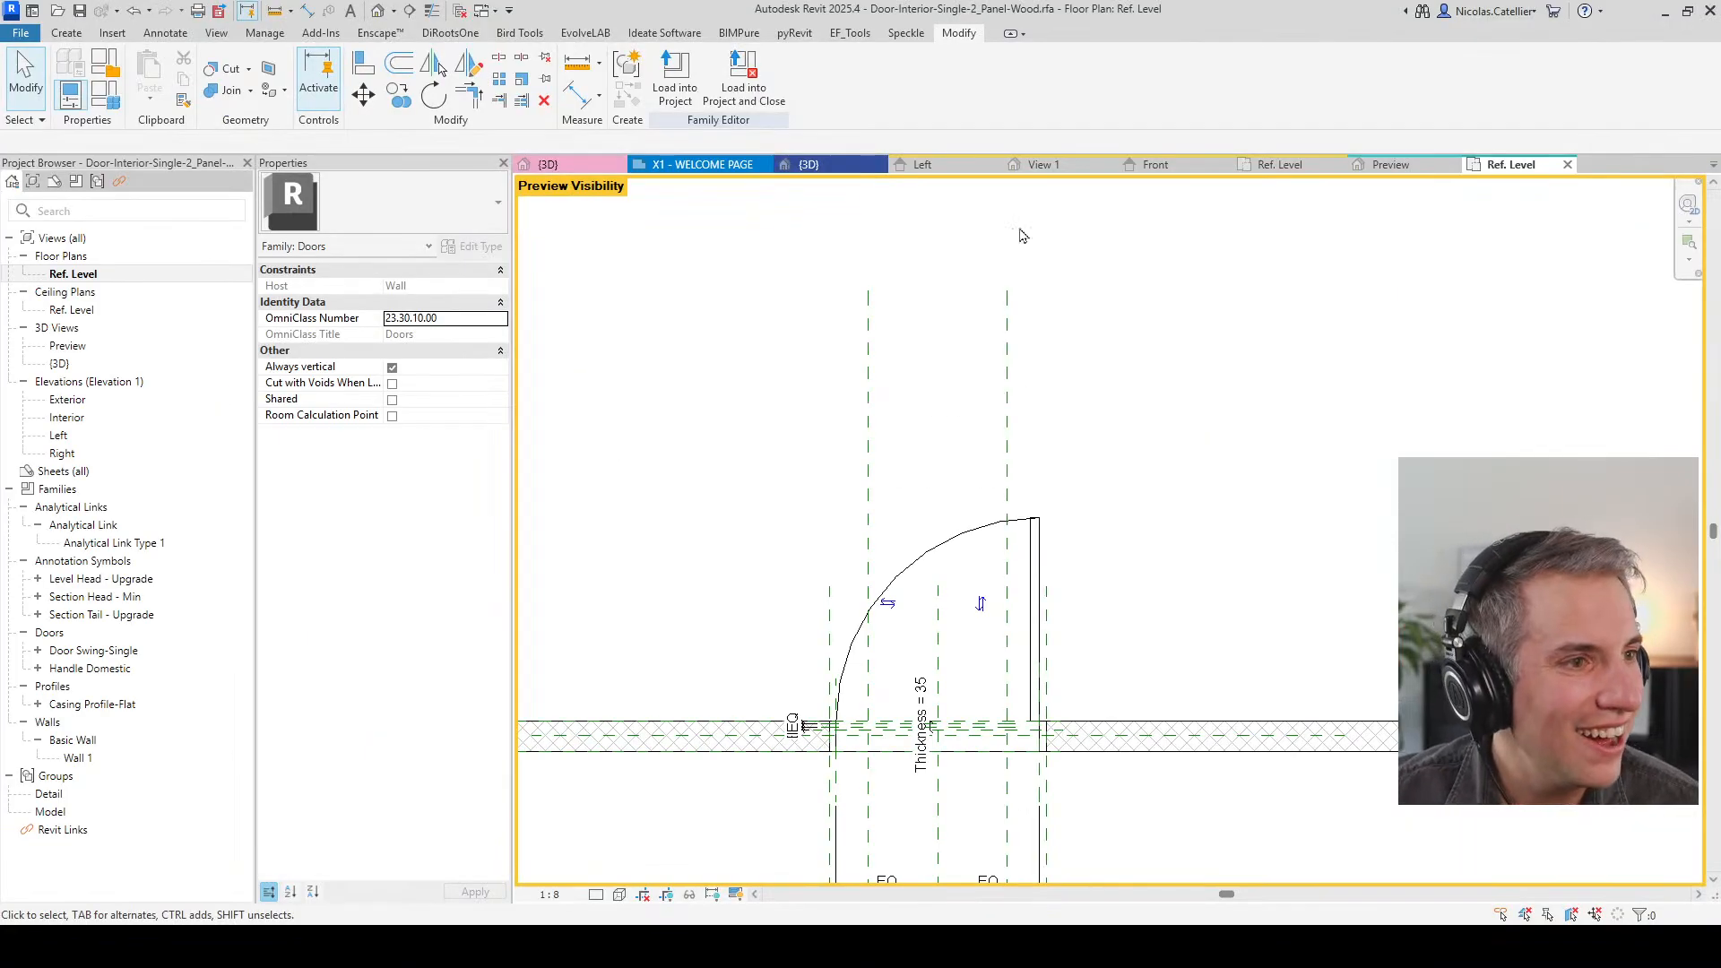
Step: Close the Ref. Level and Preview views of the door family and discard the family's changes
{"action": "left_click", "coordinate": [1558, 173]}
{"action": "left_click", "coordinate": [1599, 166]}
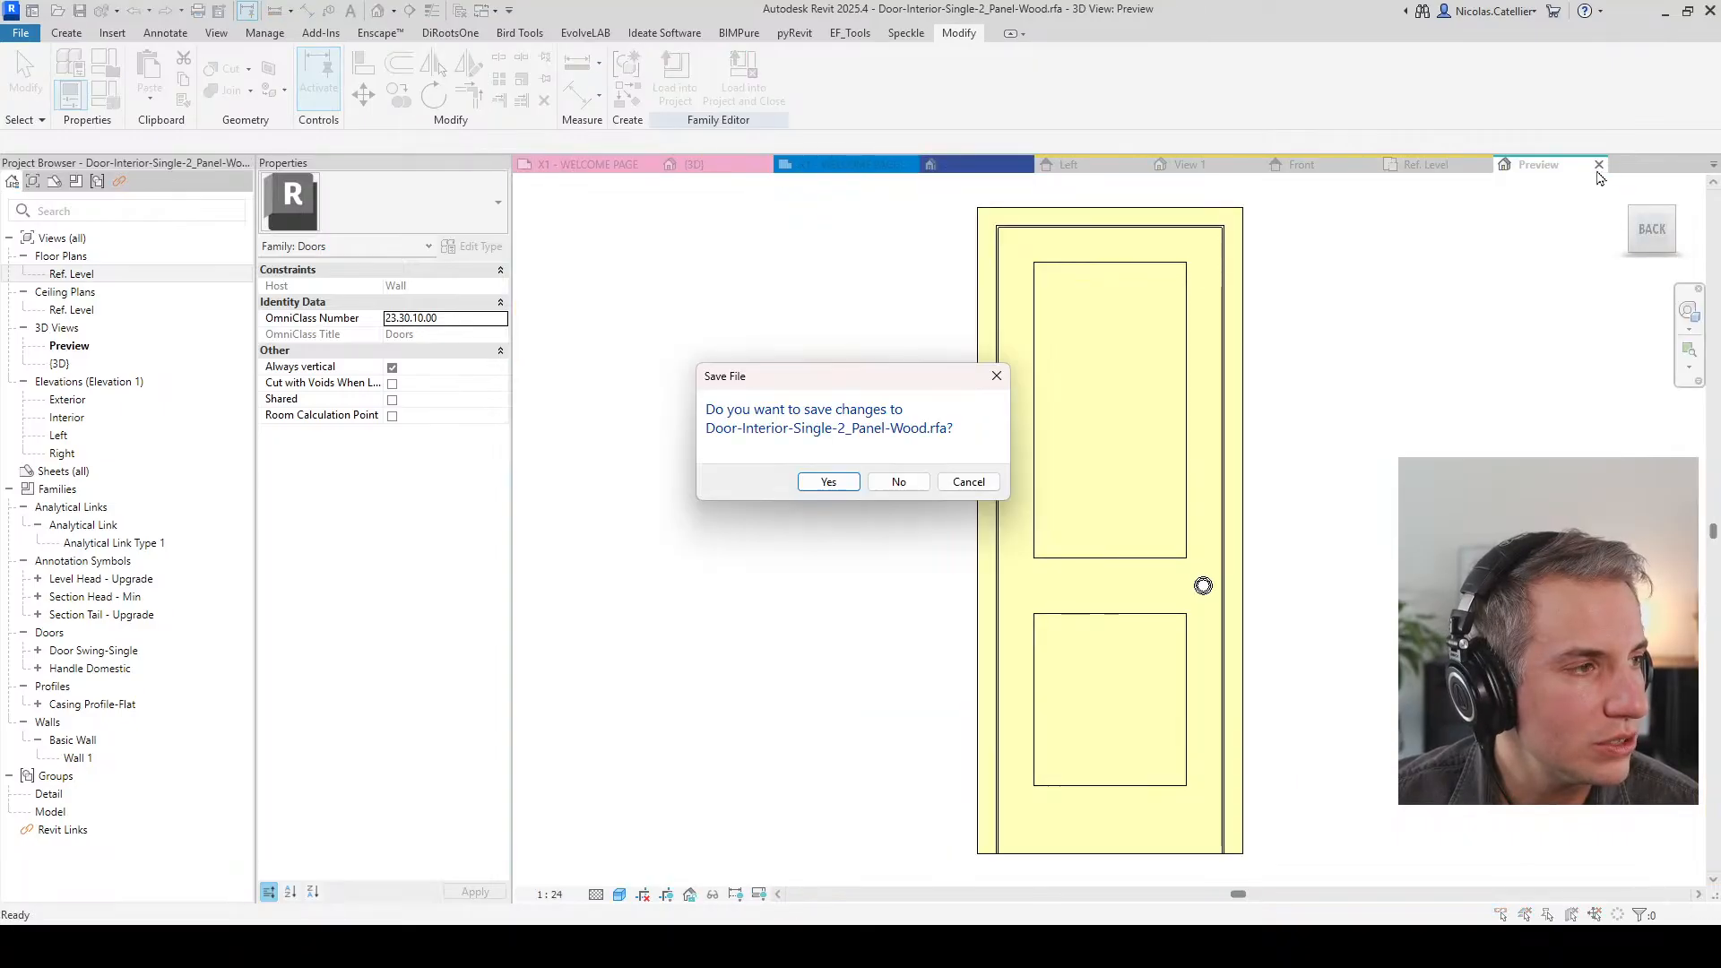
{"action": "left_click", "coordinate": [898, 481]}
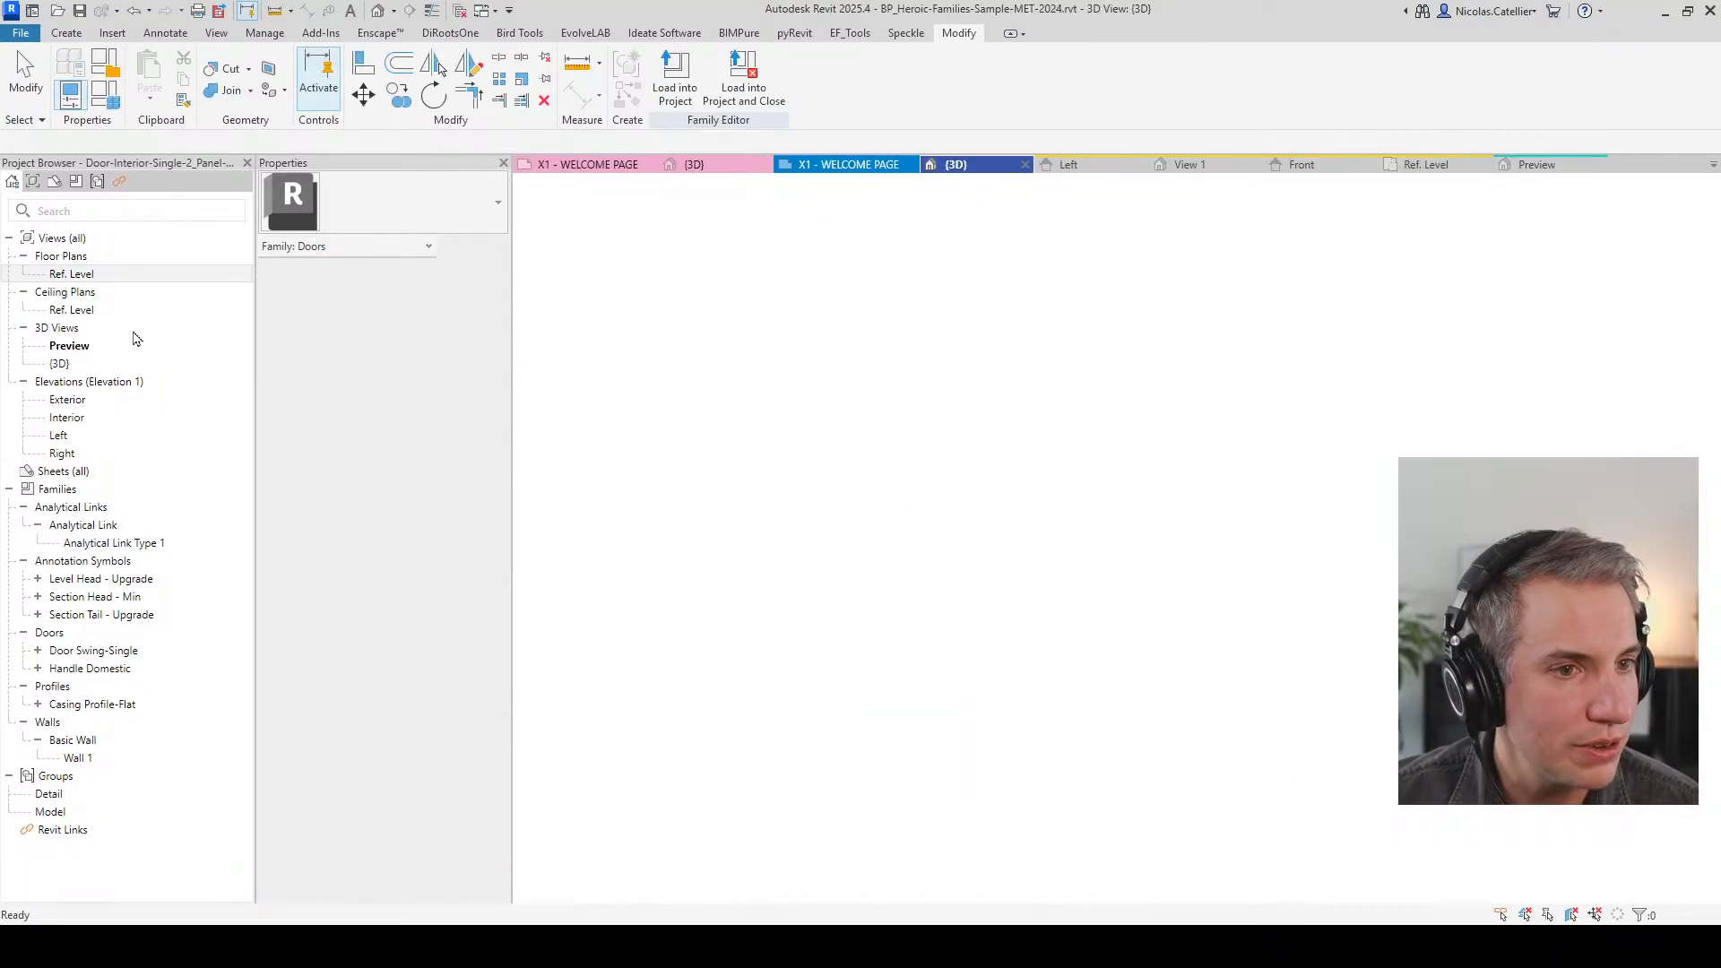
Step: Display the CH1 floor plan of the Heroic Families sample project and view its whole content
{"action": "double_click", "coordinate": [78, 276]}
{"action": "scroll", "coordinate": [802, 686], "scroll_direction": "down", "scroll_amount": 10}
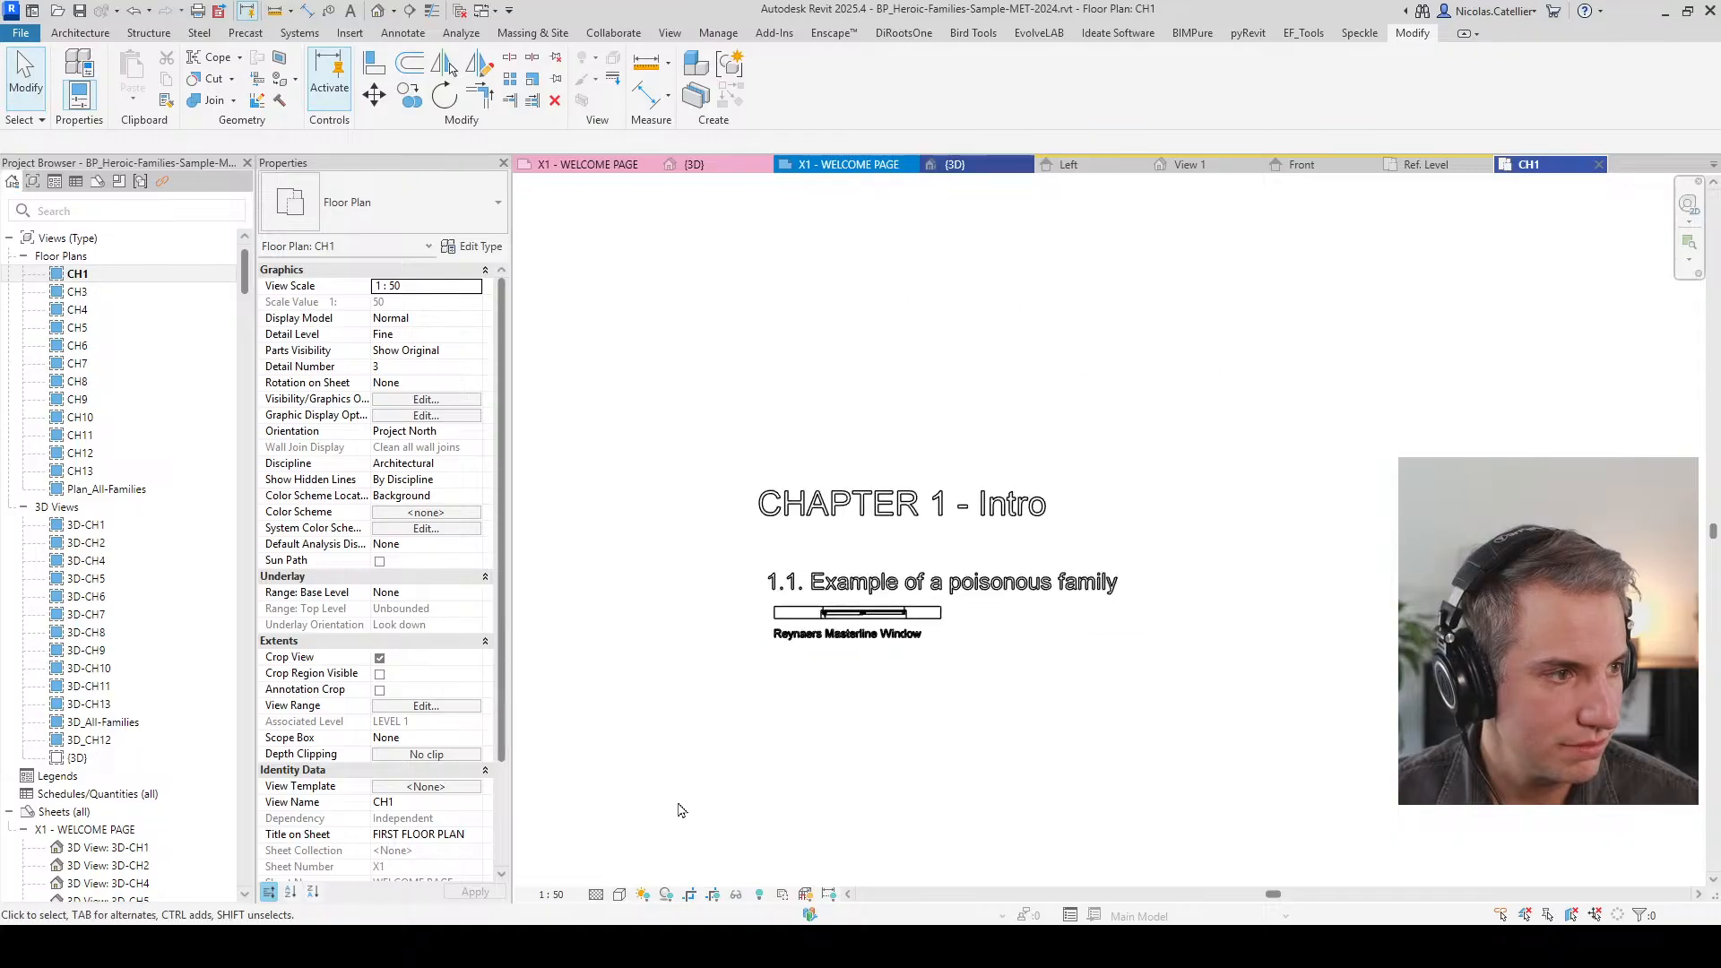
{"action": "middle_click", "coordinate": [898, 635]}
{"action": "middle_click", "coordinate": [898, 635]}
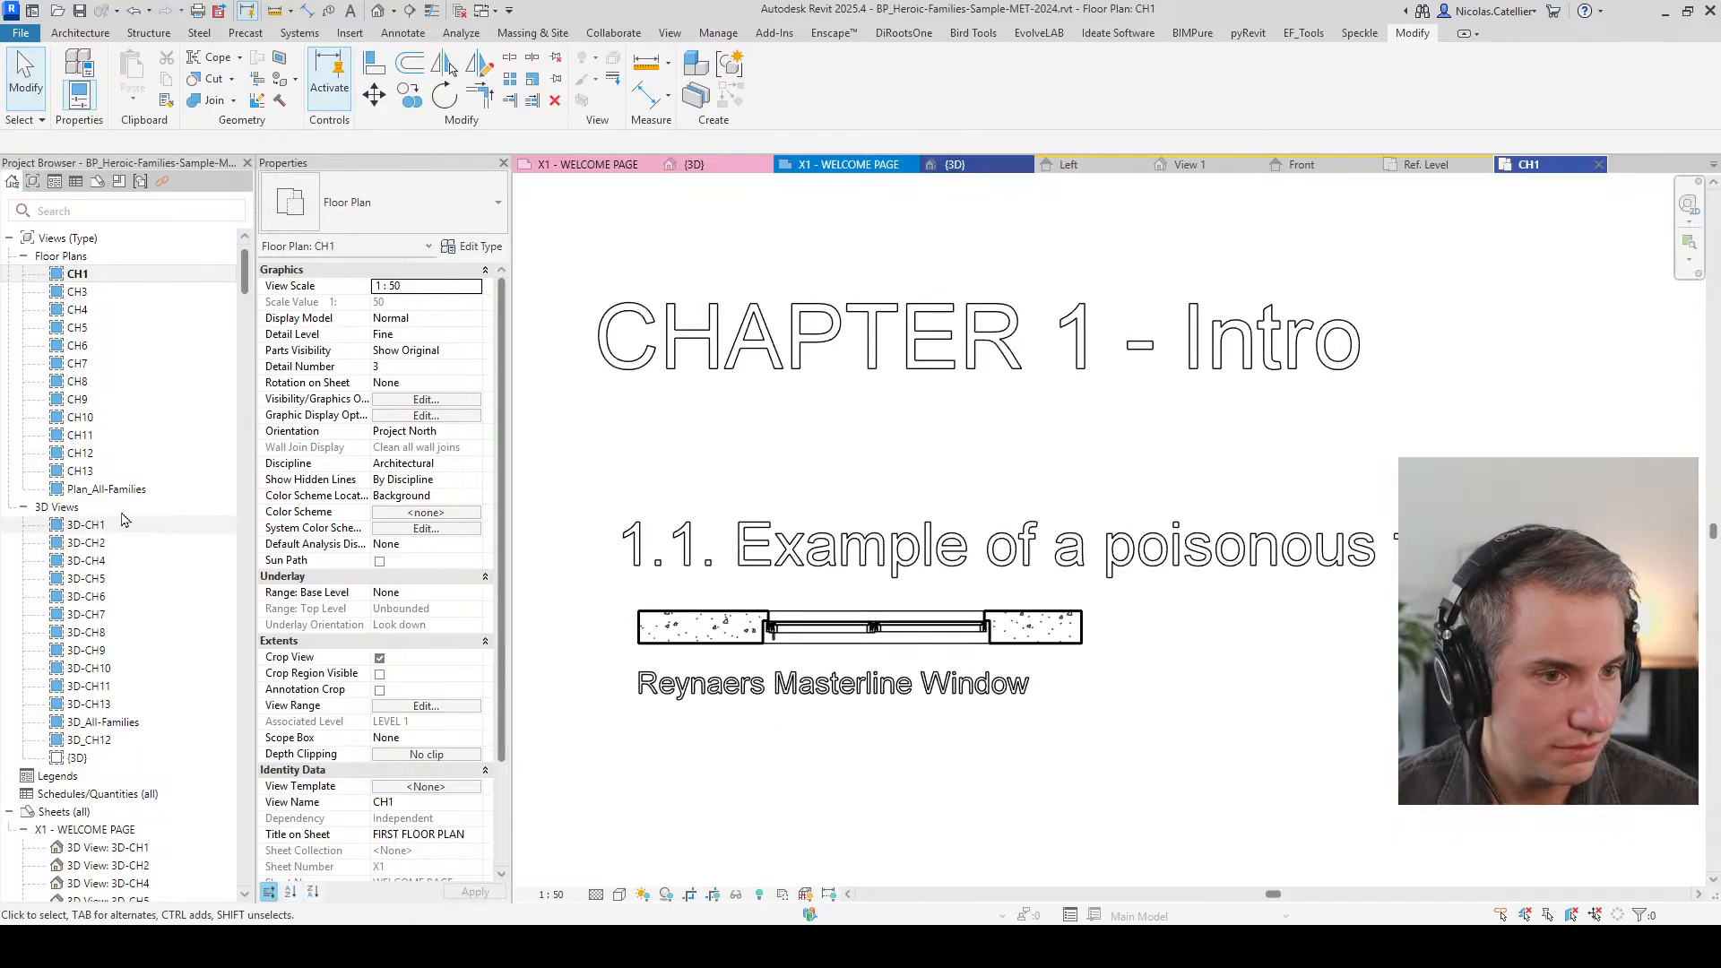
Step: Look over the chapter samples in the default 3D view and open the CH4 floor plan at its reference plane examples
{"action": "left_click", "coordinate": [669, 32]}
{"action": "left_click", "coordinate": [614, 72]}
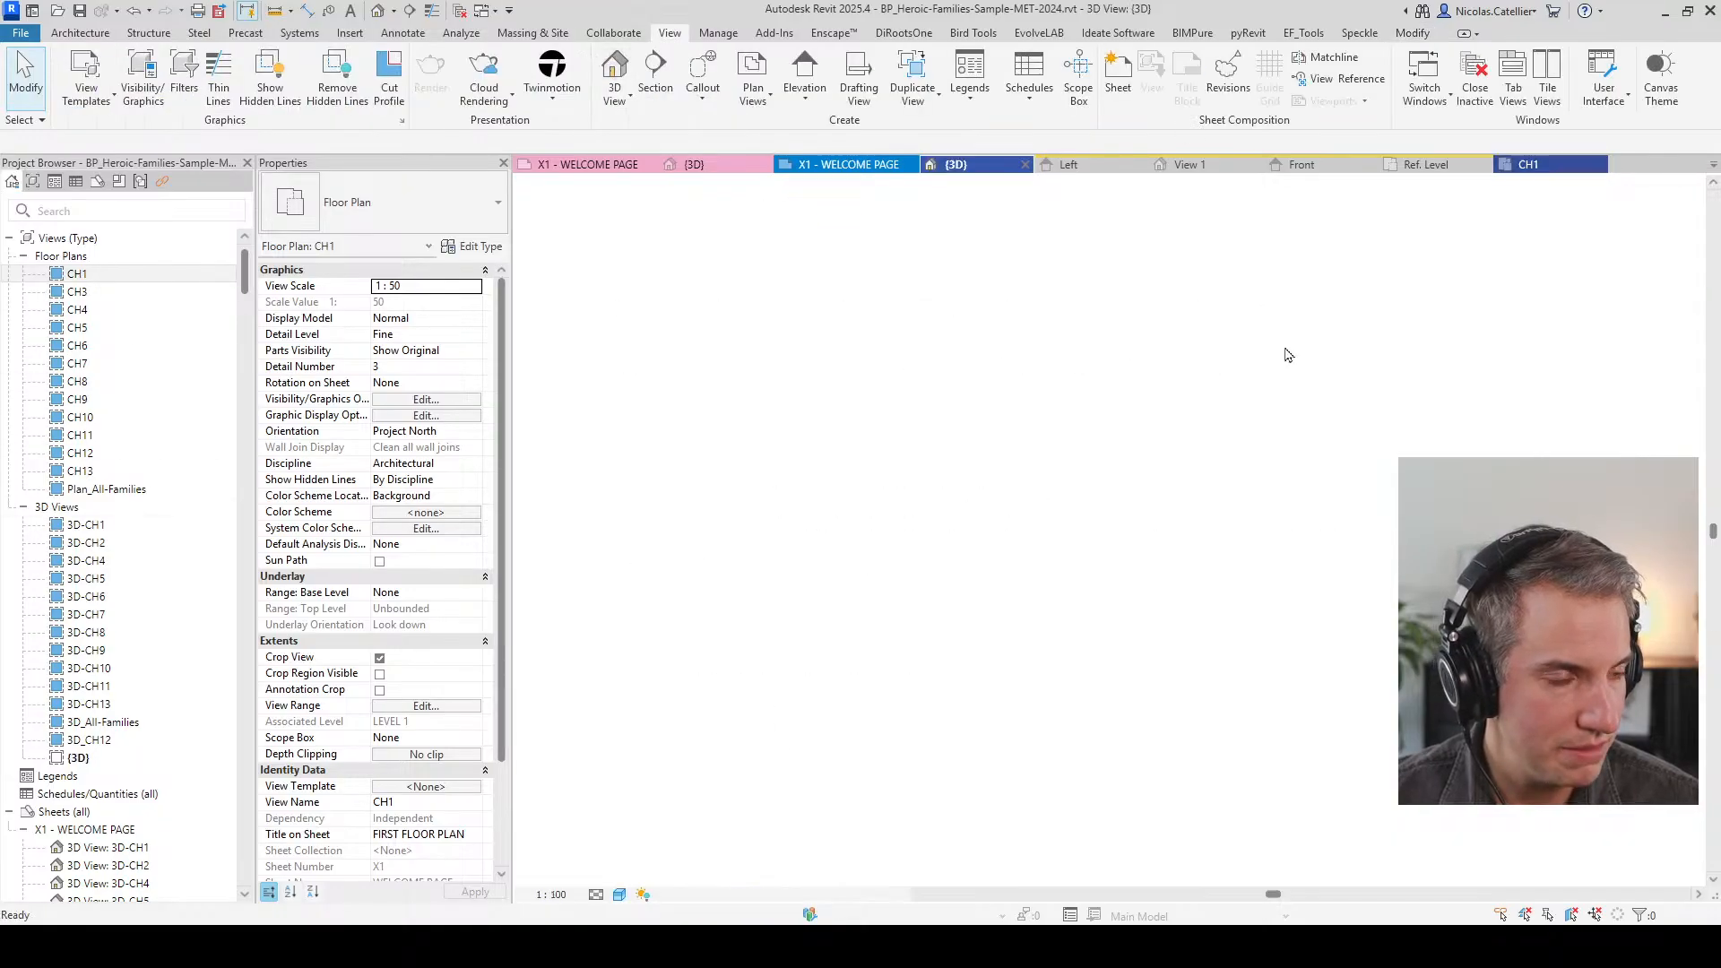
{"action": "middle_click_drag", "start_coordinate": [1559, 372], "coordinate": [861, 633]}
{"action": "middle_click_drag", "start_coordinate": [1313, 435], "coordinate": [868, 577]}
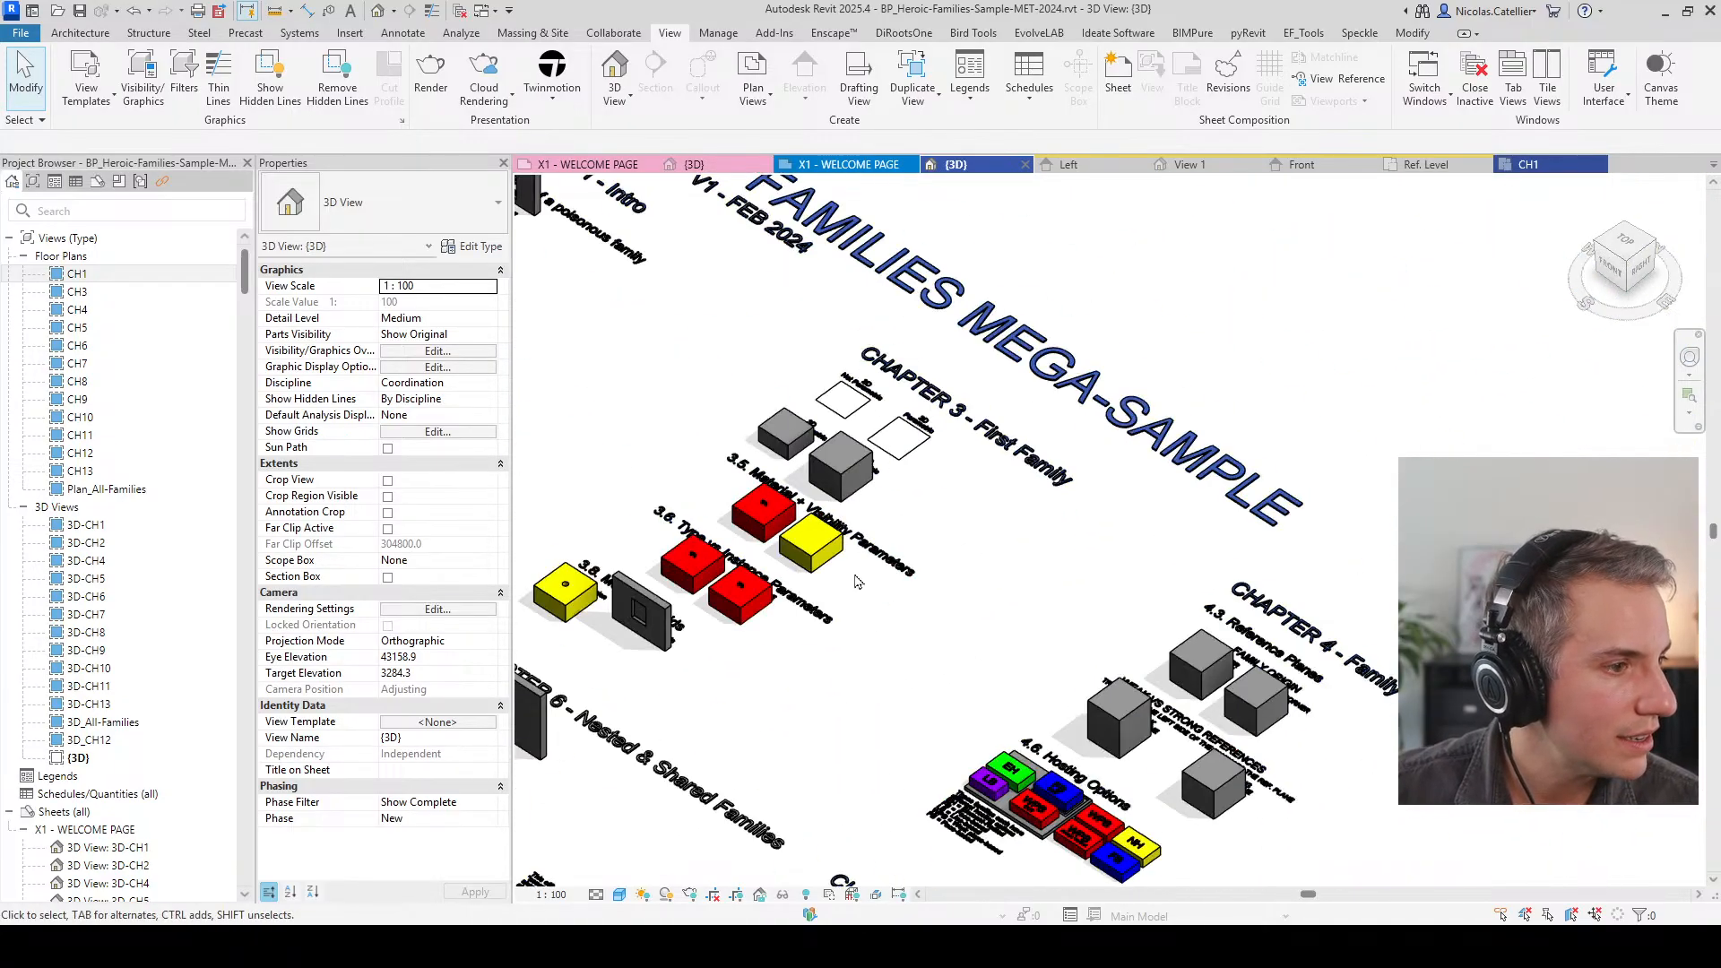
{"action": "middle_click_drag", "start_coordinate": [982, 782], "coordinate": [887, 641]}
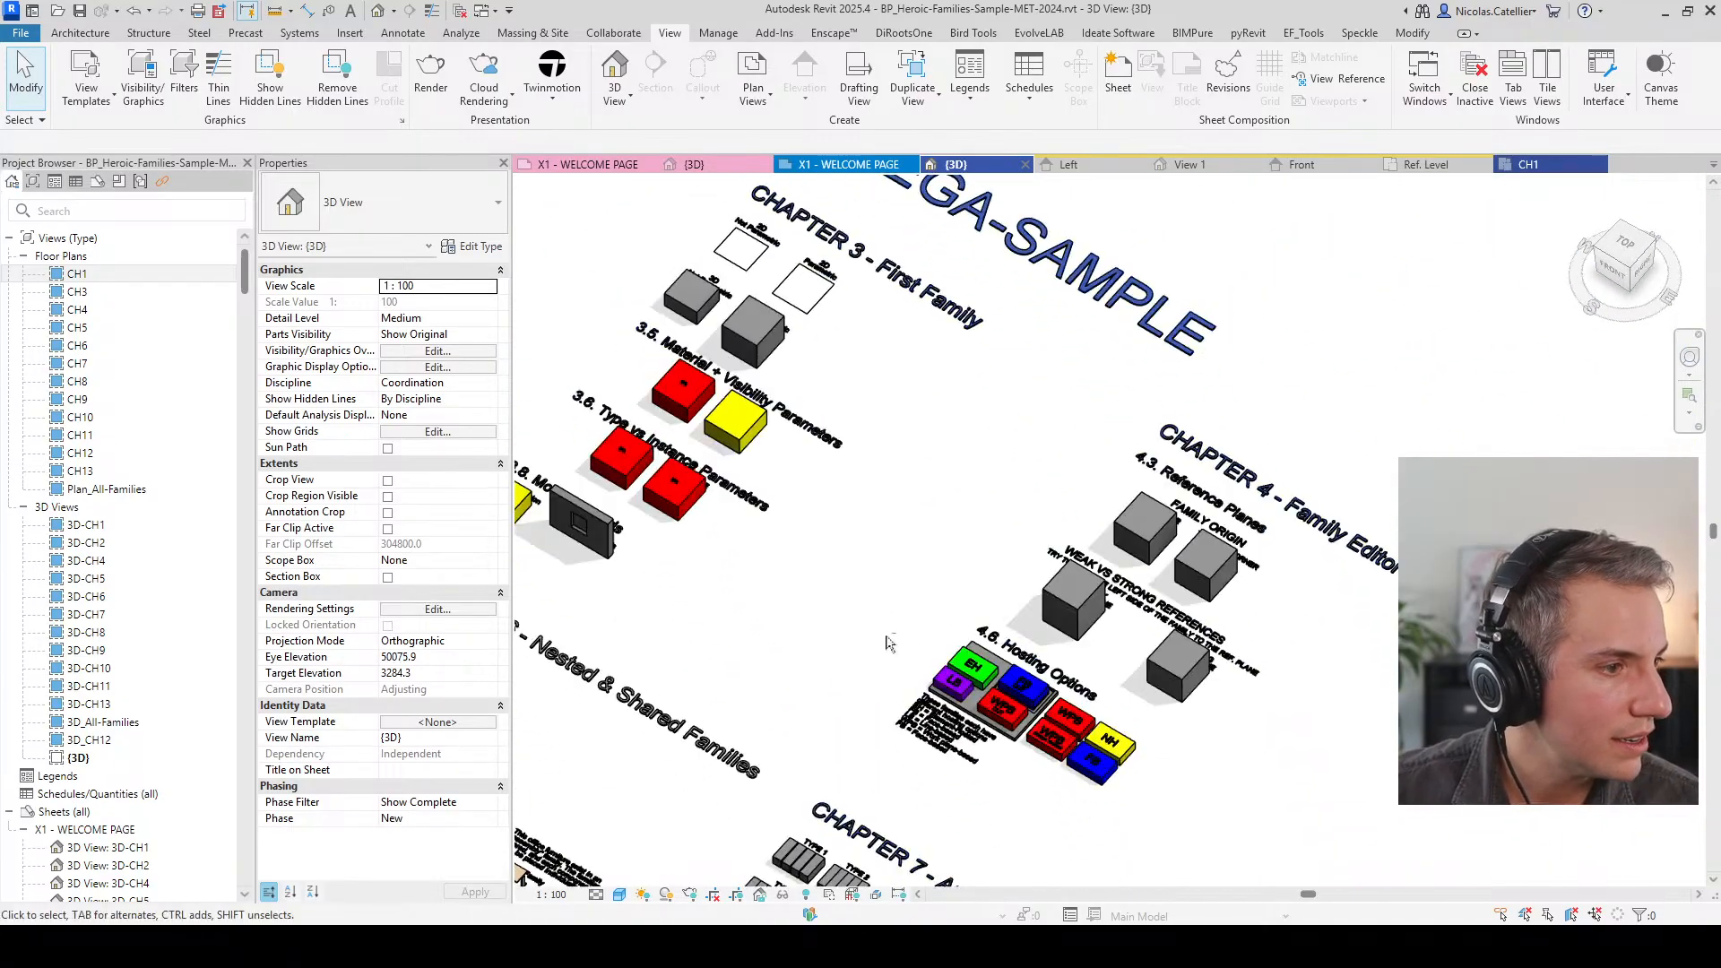
{"action": "double_click", "coordinate": [115, 310]}
{"action": "scroll", "coordinate": [926, 428], "scroll_direction": "up", "scroll_amount": 3}
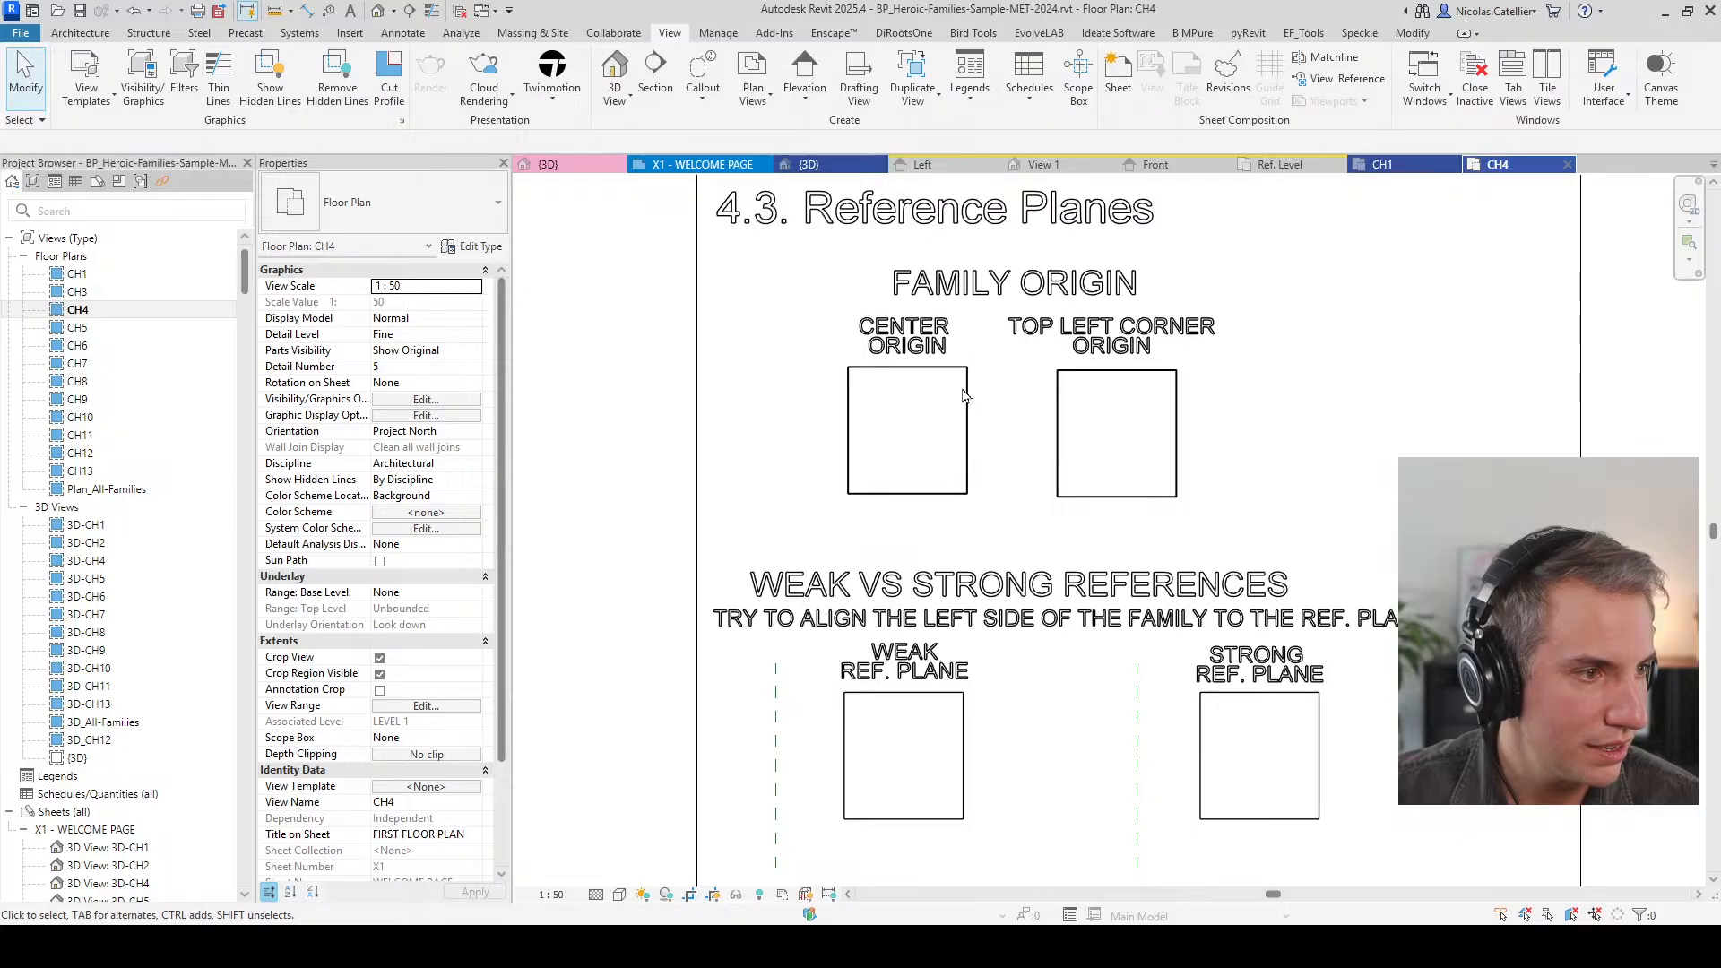
Step: Open the box family labelled Weak Ref. Plane for editing and display its Ref. Level floor plan
{"action": "double_click", "coordinate": [911, 702]}
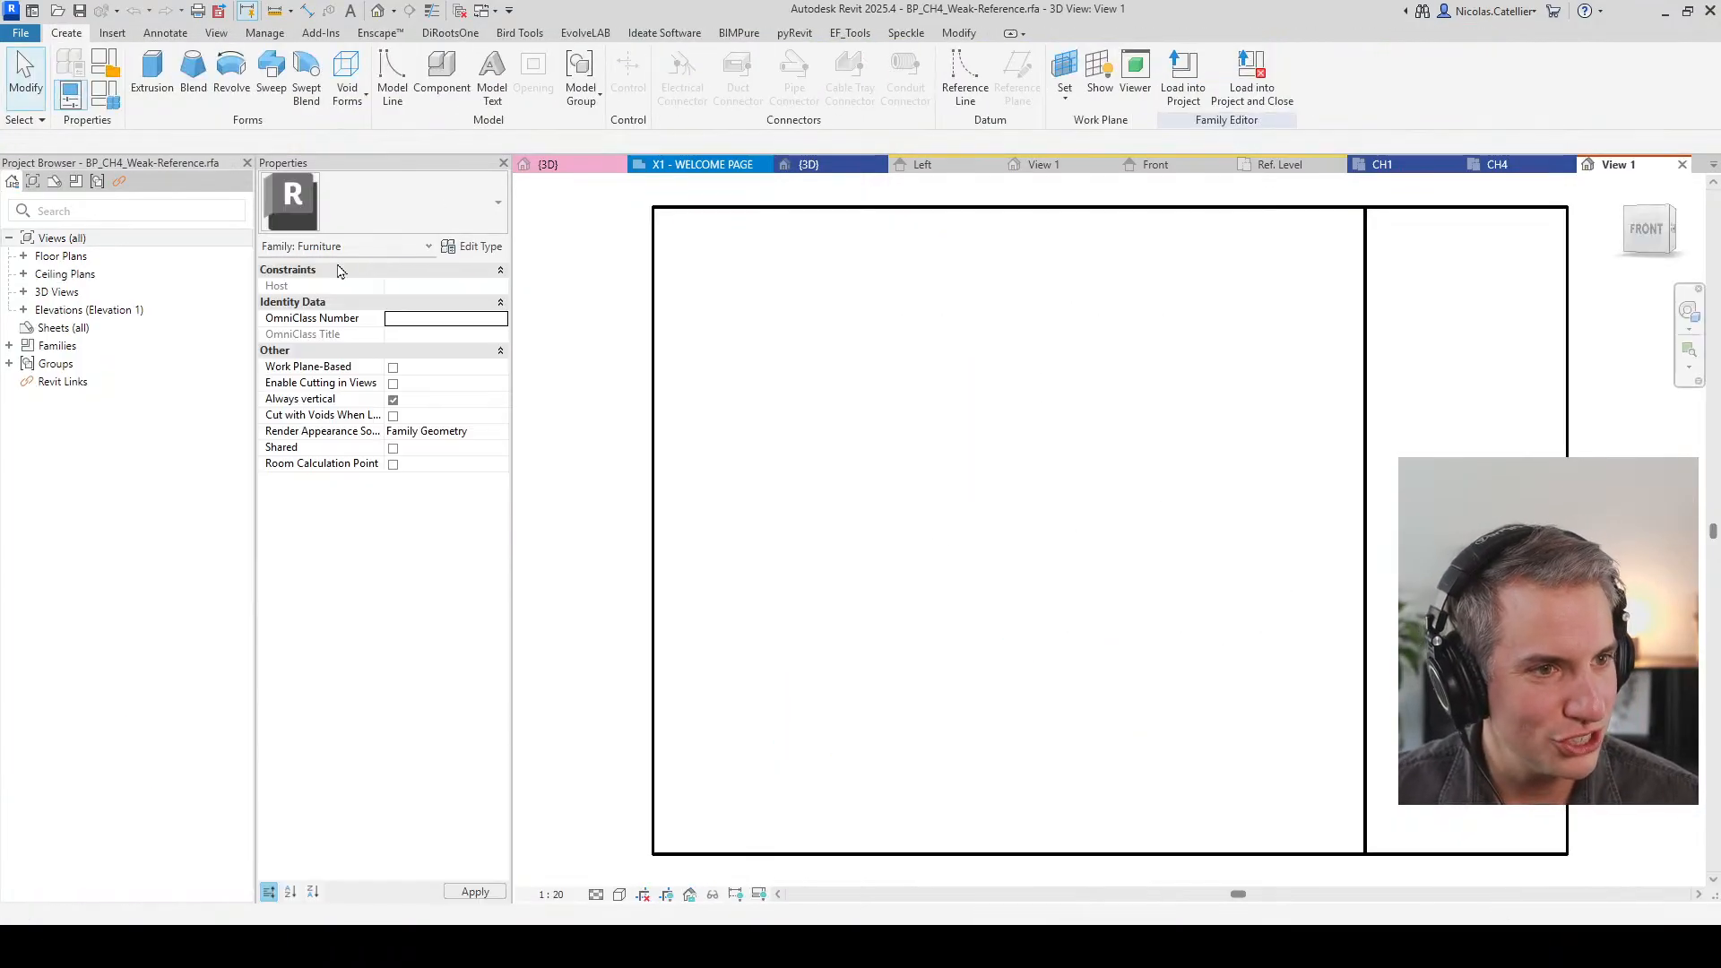
{"action": "double_click", "coordinate": [61, 258]}
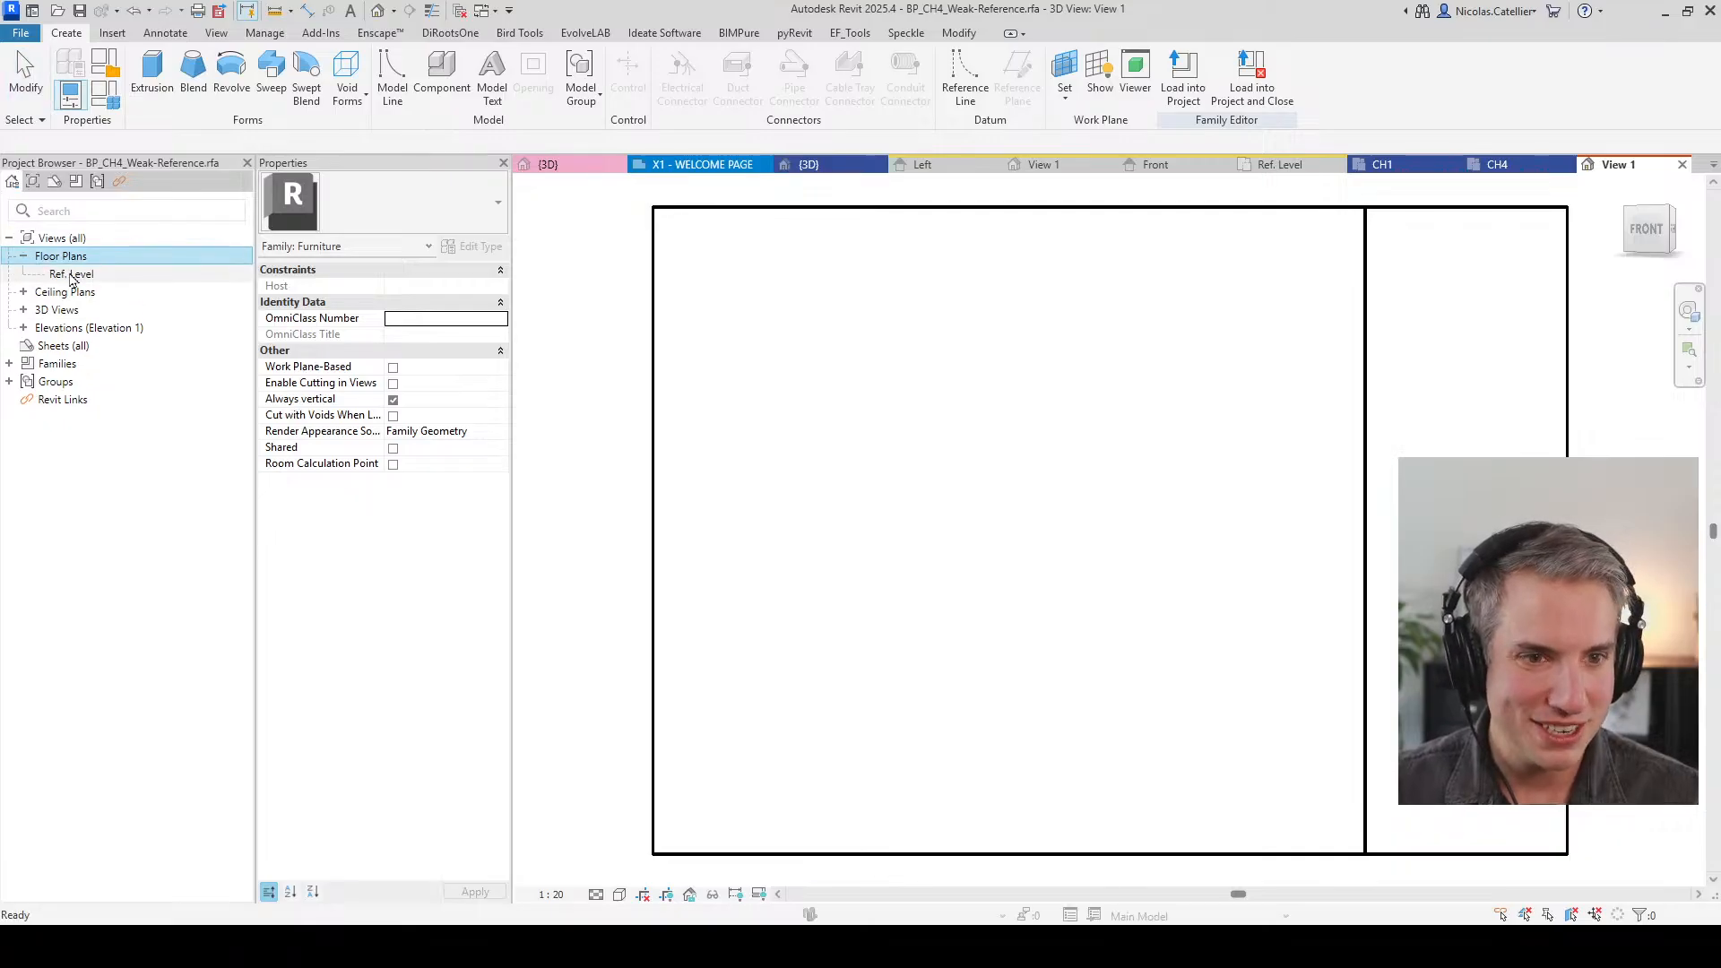
{"action": "double_click", "coordinate": [71, 274]}
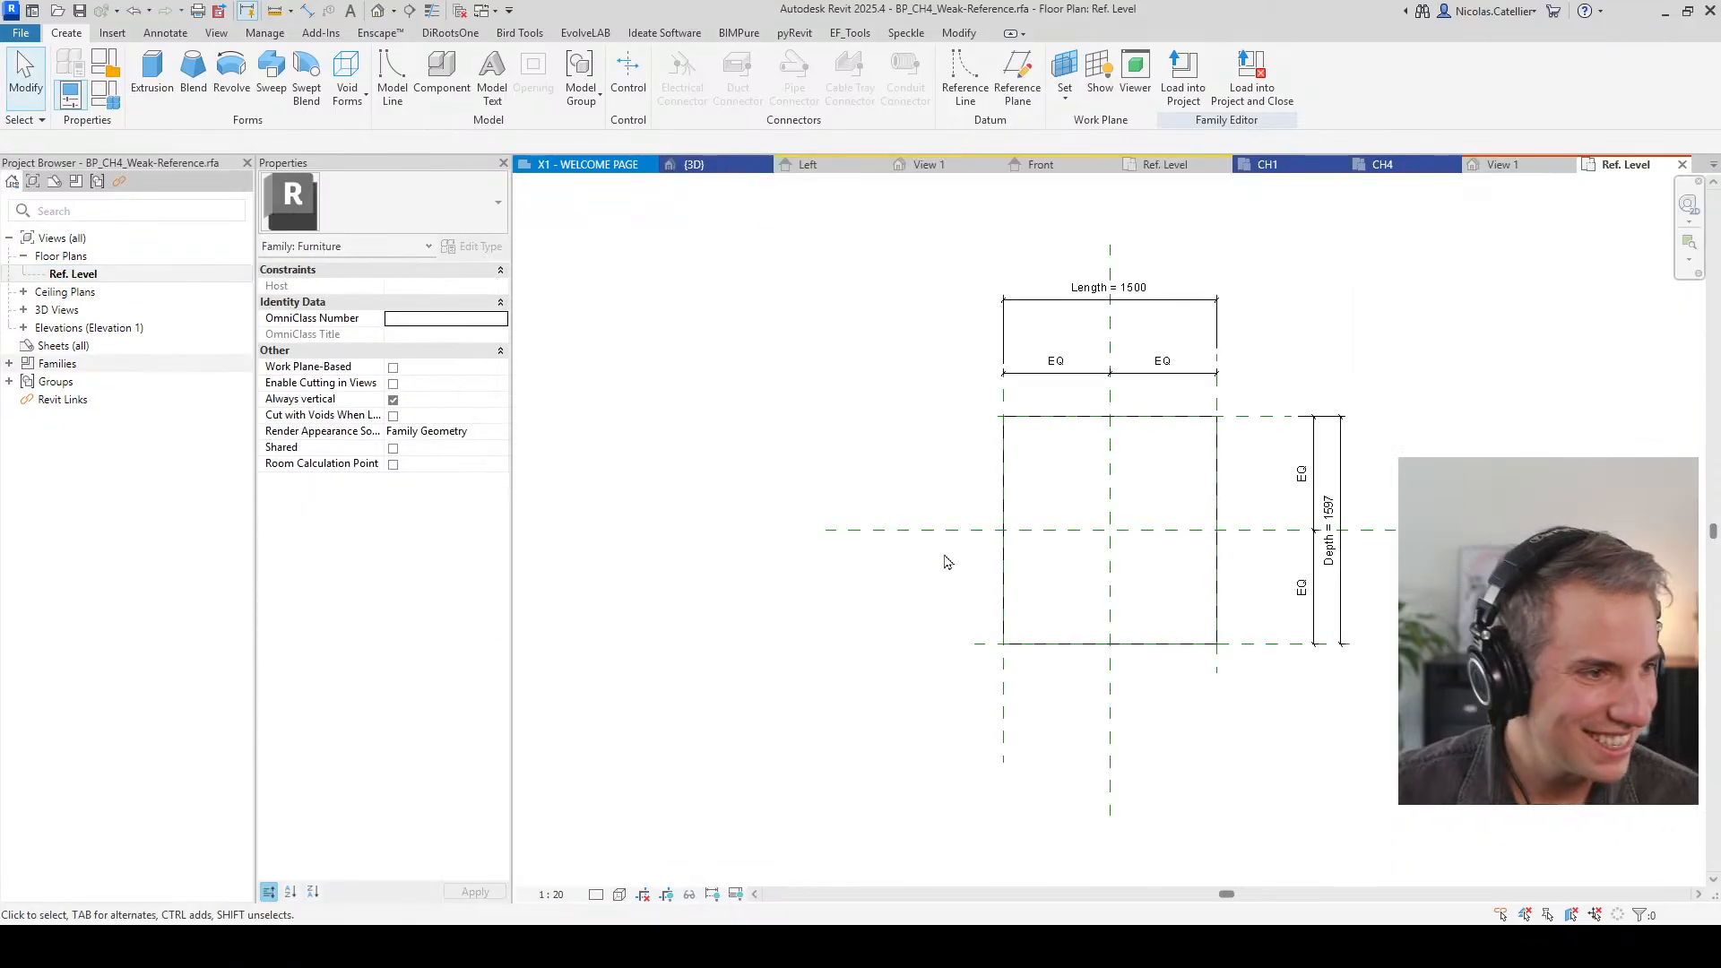
Step: Inspect the box extrusion and set Is Reference to Left for the reference plane along its left side
{"action": "scroll", "coordinate": [1133, 432], "scroll_direction": "up", "scroll_amount": 2}
{"action": "left_click", "coordinate": [1252, 460]}
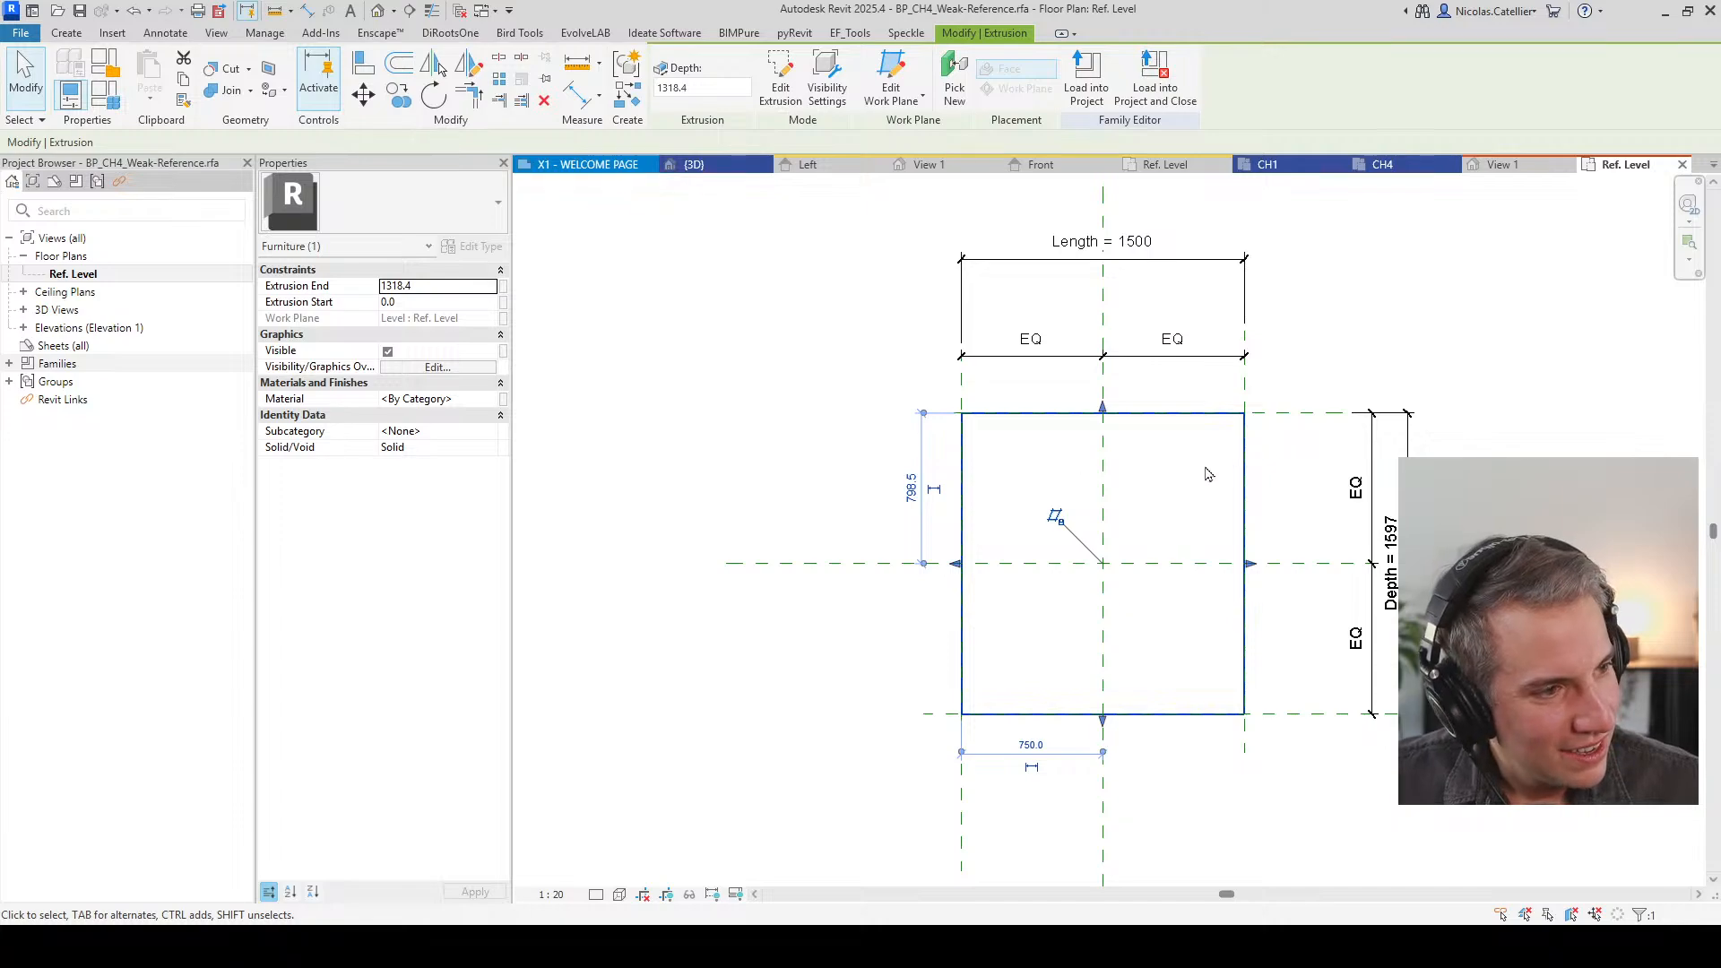
{"action": "left_click", "coordinate": [1294, 487]}
{"action": "left_click", "coordinate": [964, 801]}
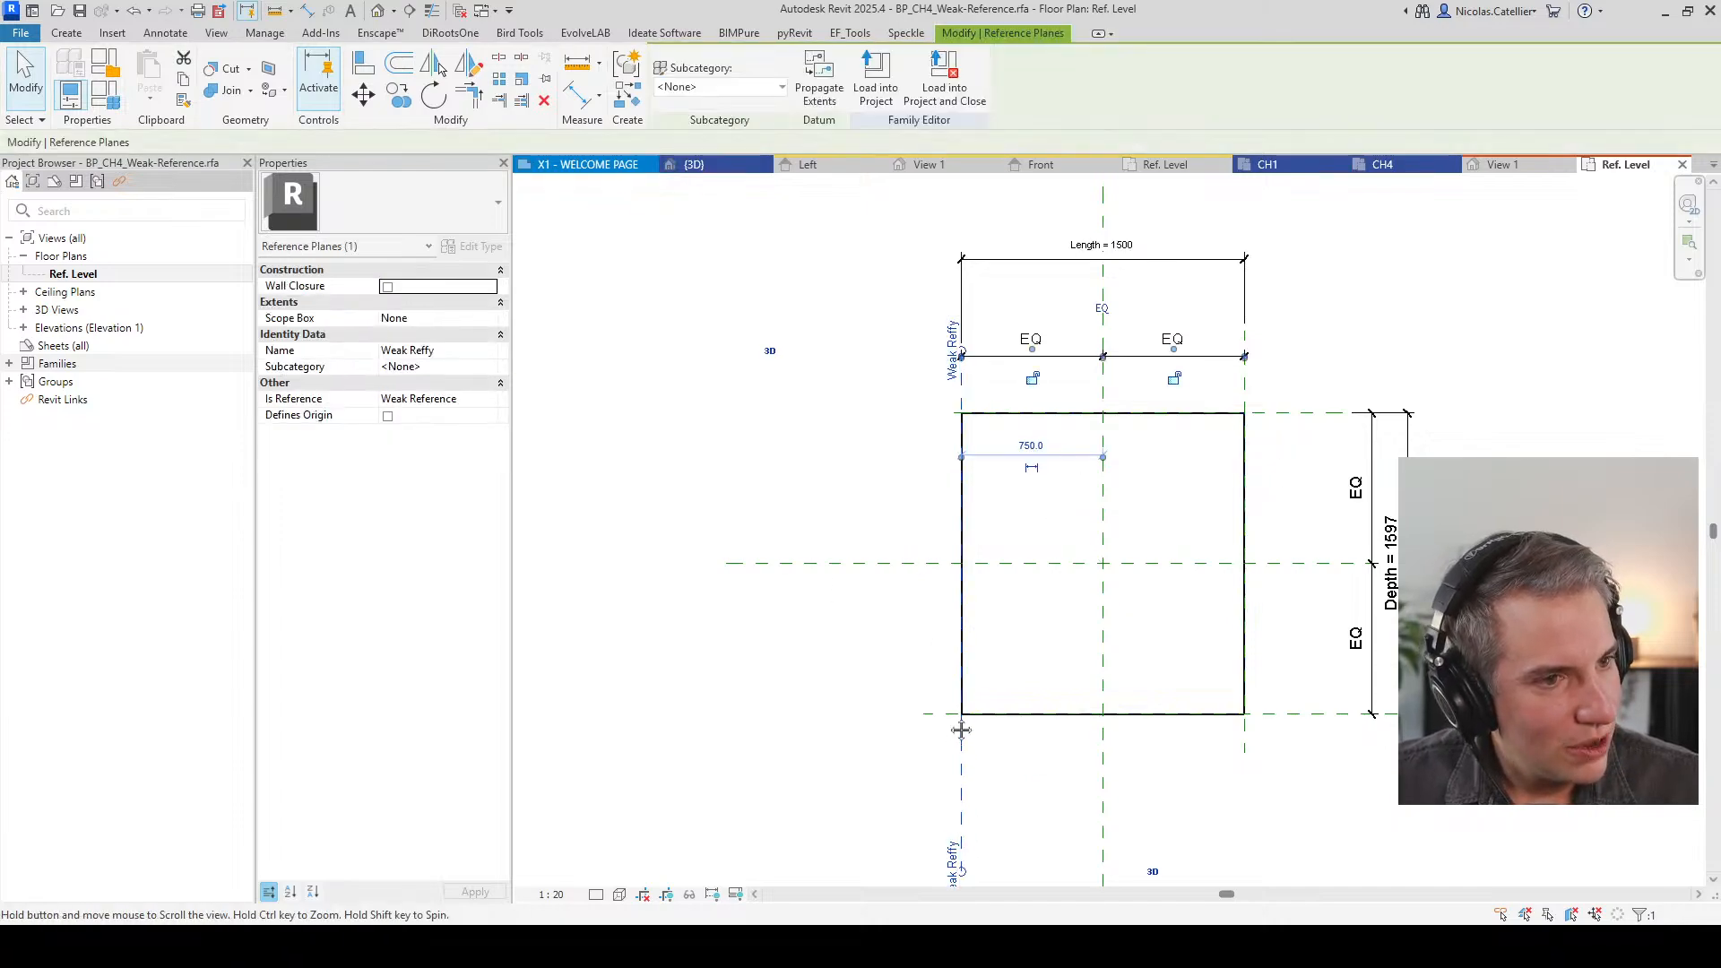
{"action": "middle_click_drag", "start_coordinate": [948, 757], "coordinate": [879, 612]}
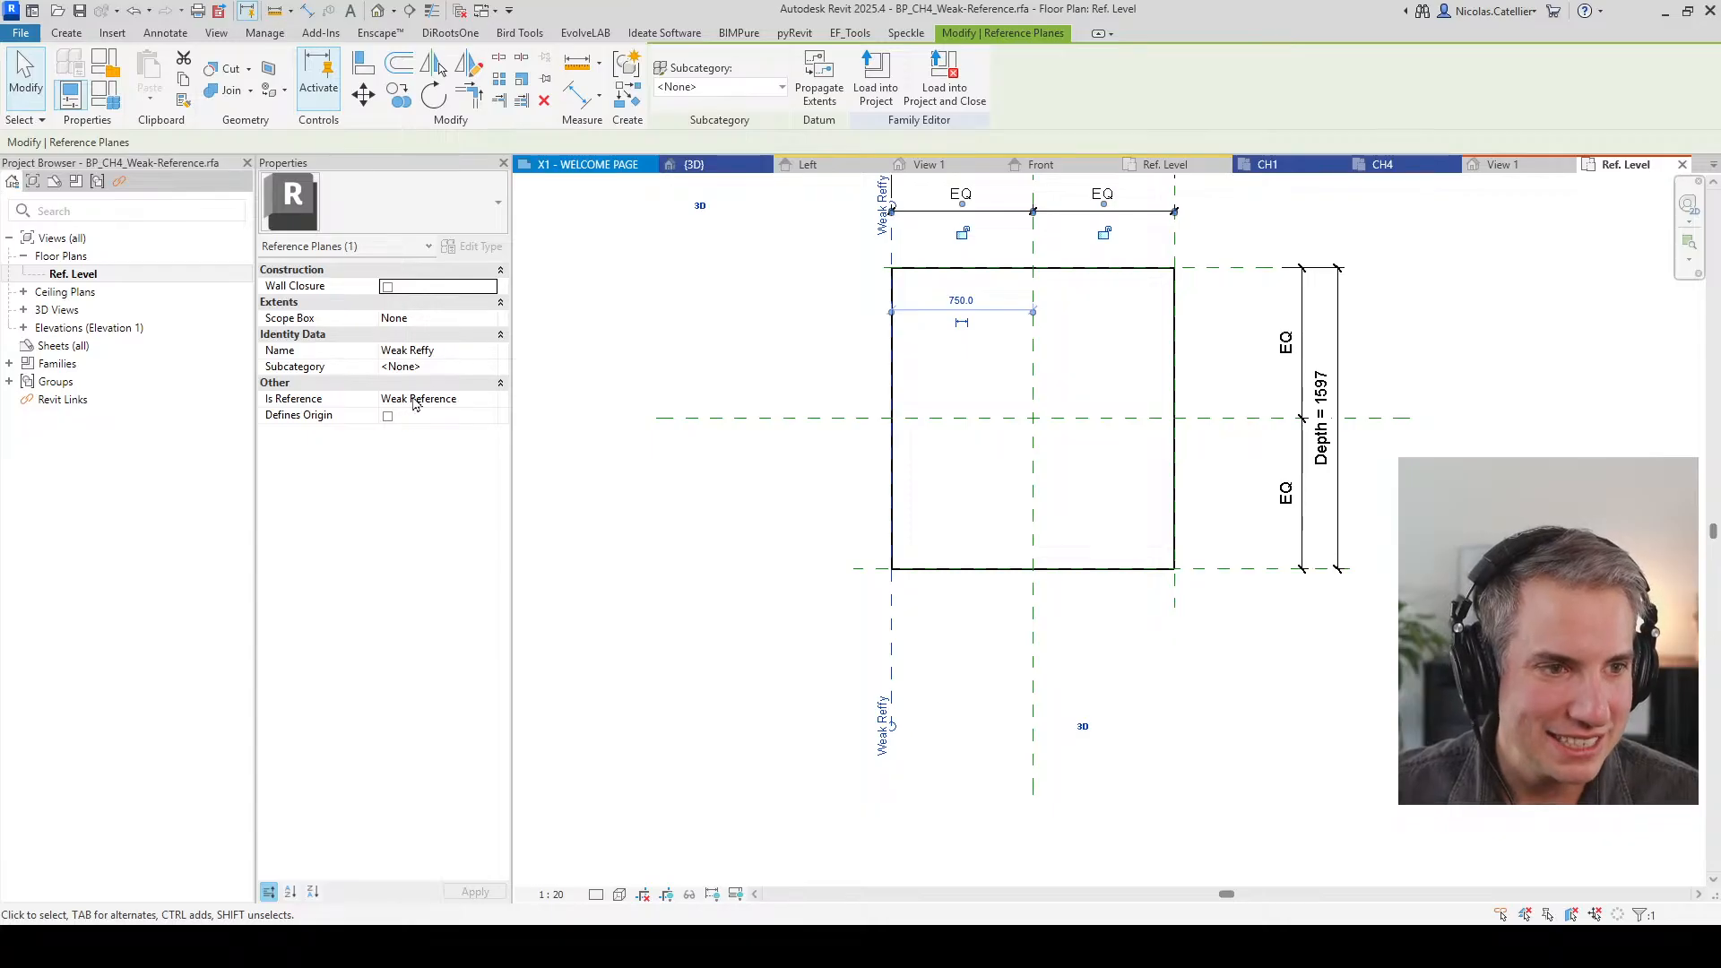
{"action": "scroll", "coordinate": [807, 561], "scroll_direction": "down", "scroll_amount": 3}
{"action": "scroll", "coordinate": [858, 614], "scroll_direction": "up", "scroll_amount": 4}
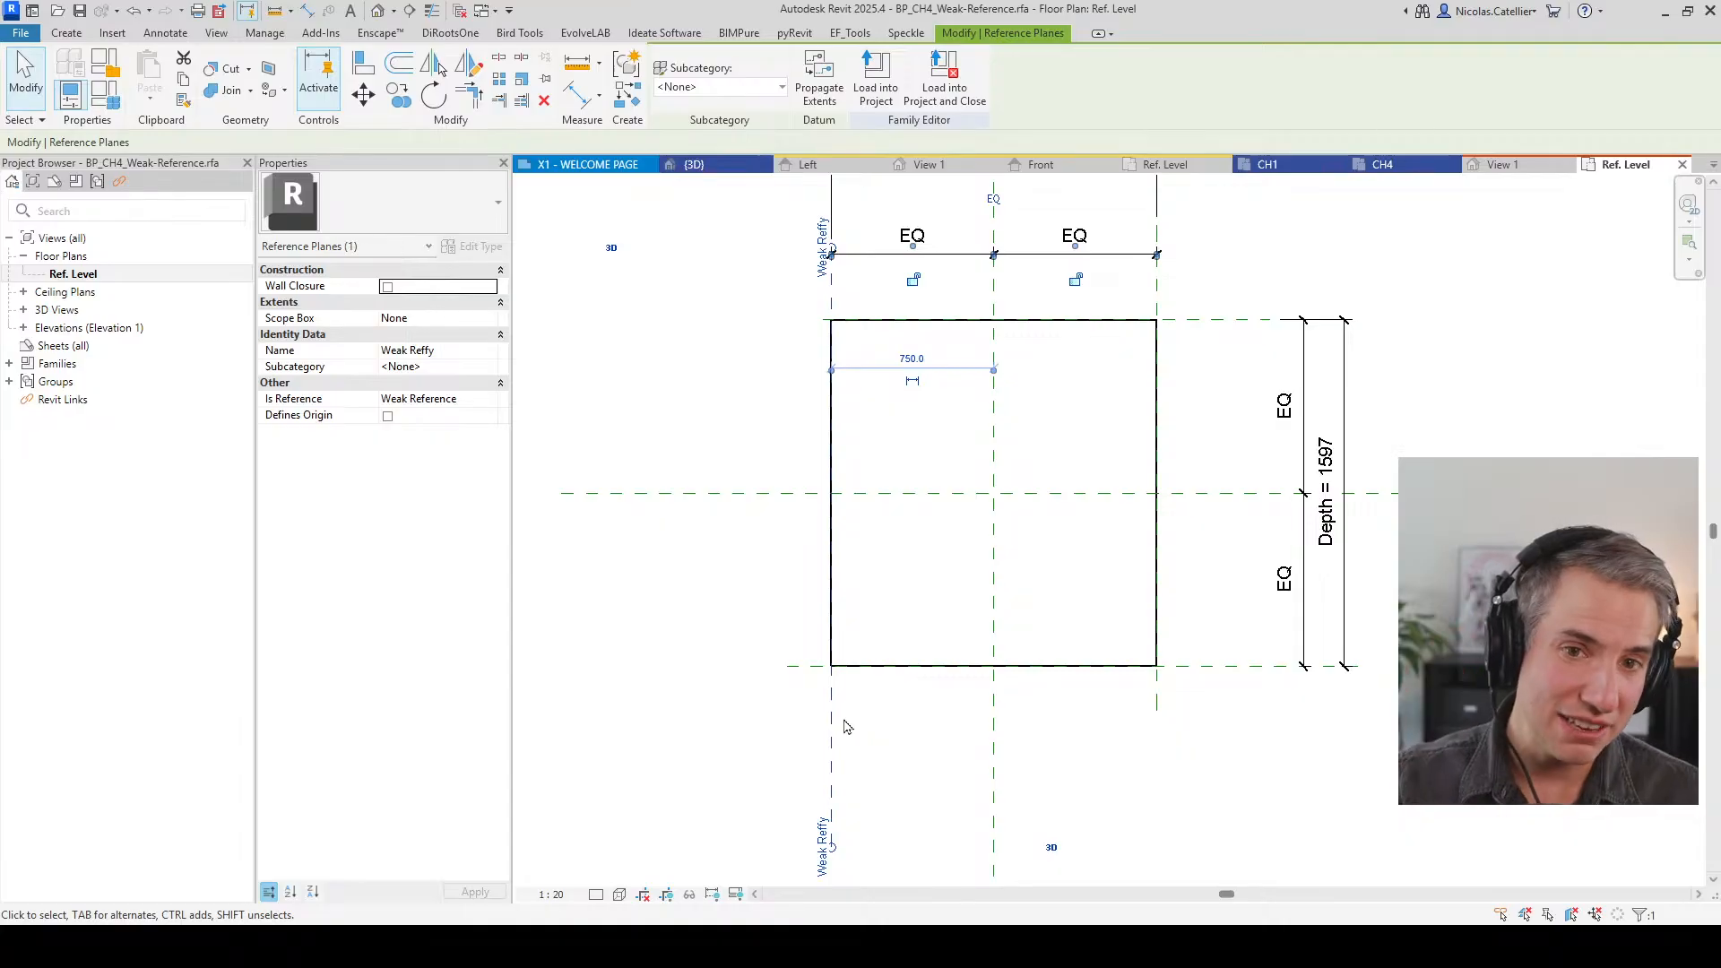
{"action": "left_click", "coordinate": [491, 400]}
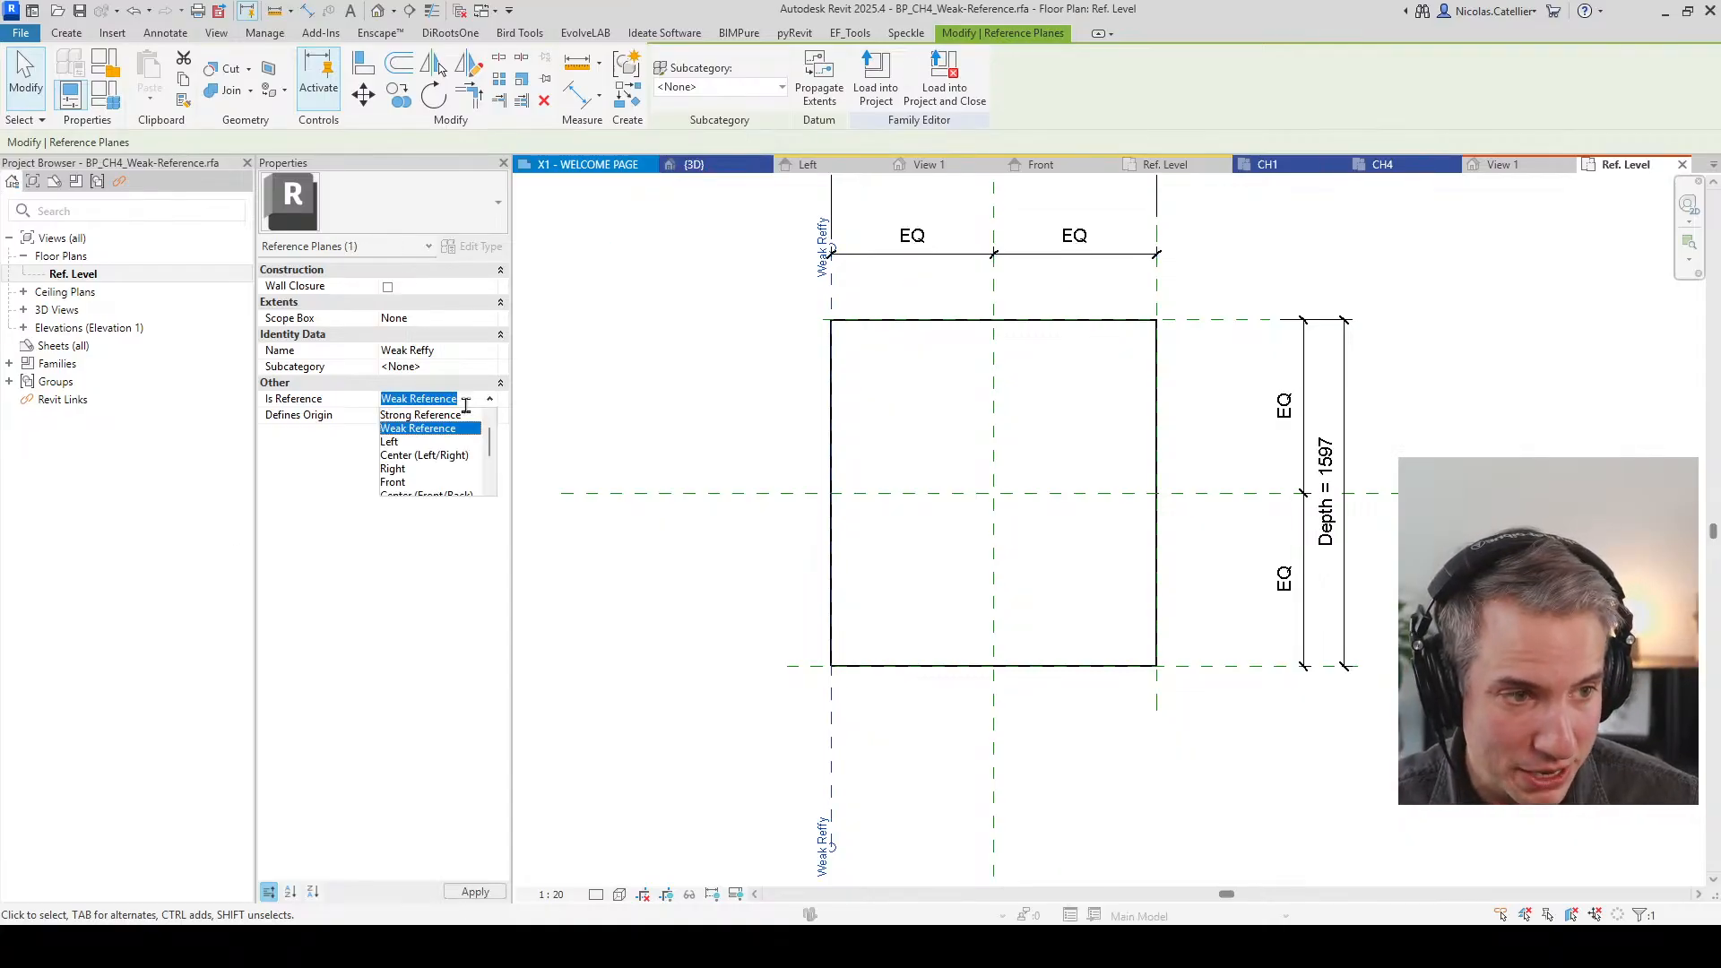
{"action": "left_click", "coordinate": [417, 438]}
Step: Set the reference plane along the box's right side to Is Reference Right and name it Right
{"action": "left_click", "coordinate": [1156, 704]}
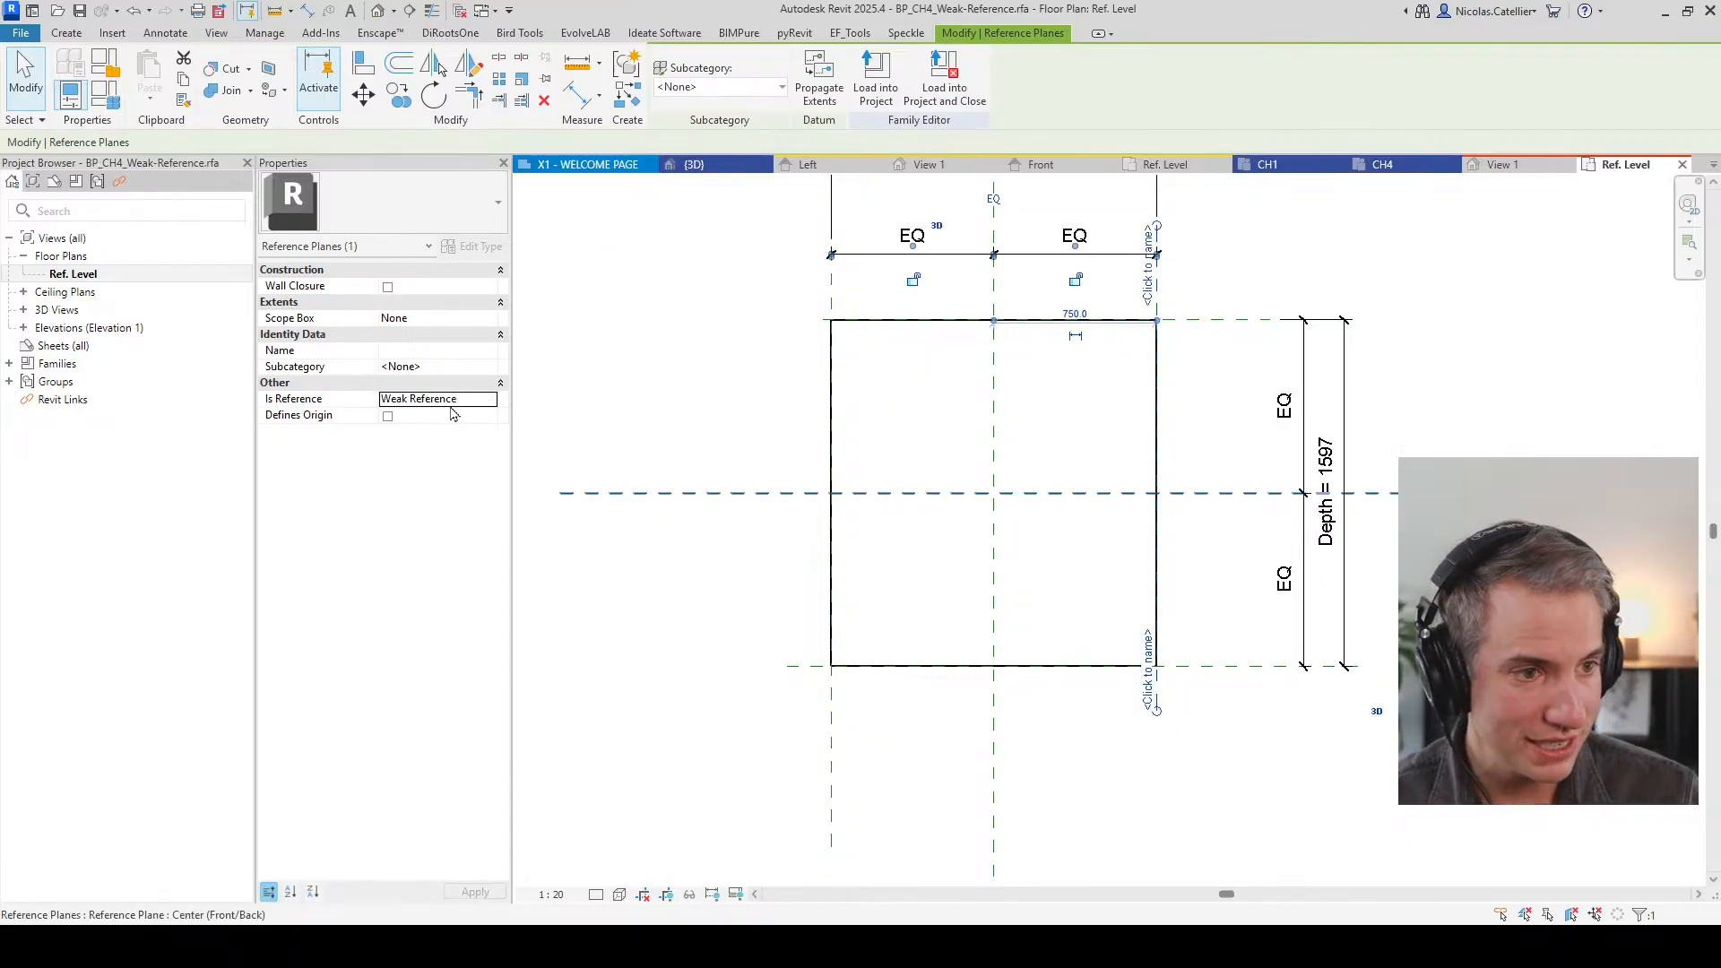
{"action": "left_click", "coordinate": [491, 400]}
{"action": "left_click", "coordinate": [406, 482]}
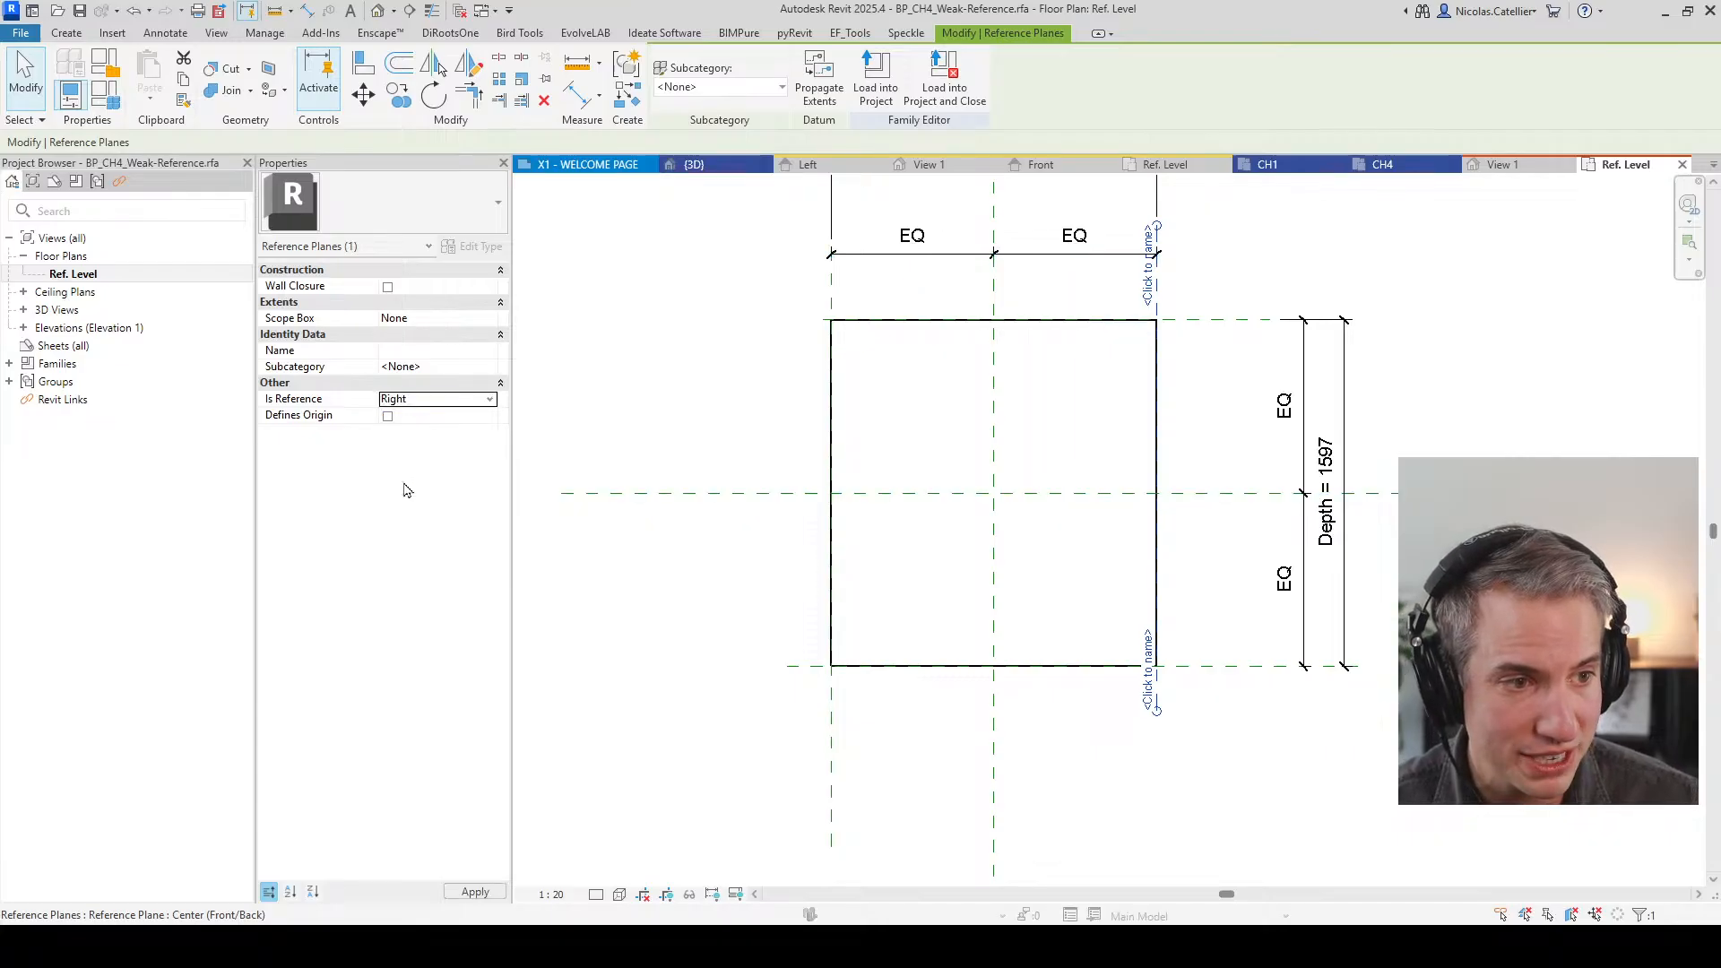
{"action": "left_click", "coordinate": [406, 350]}
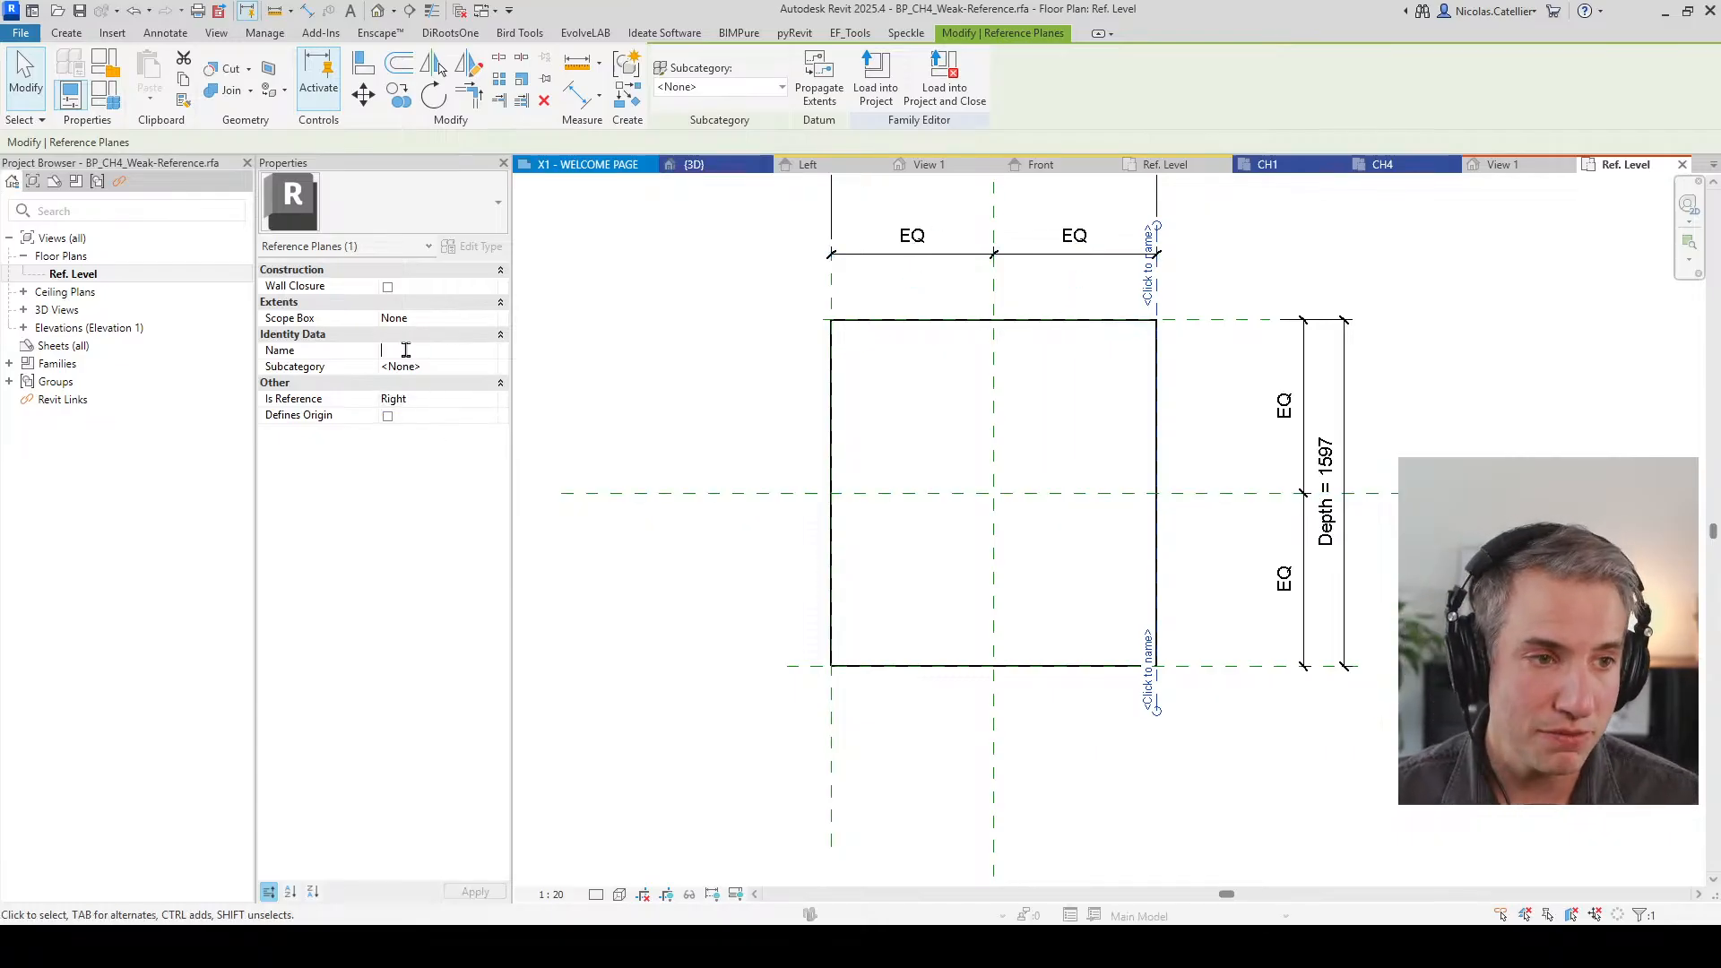
{"action": "type", "text": "Right"}
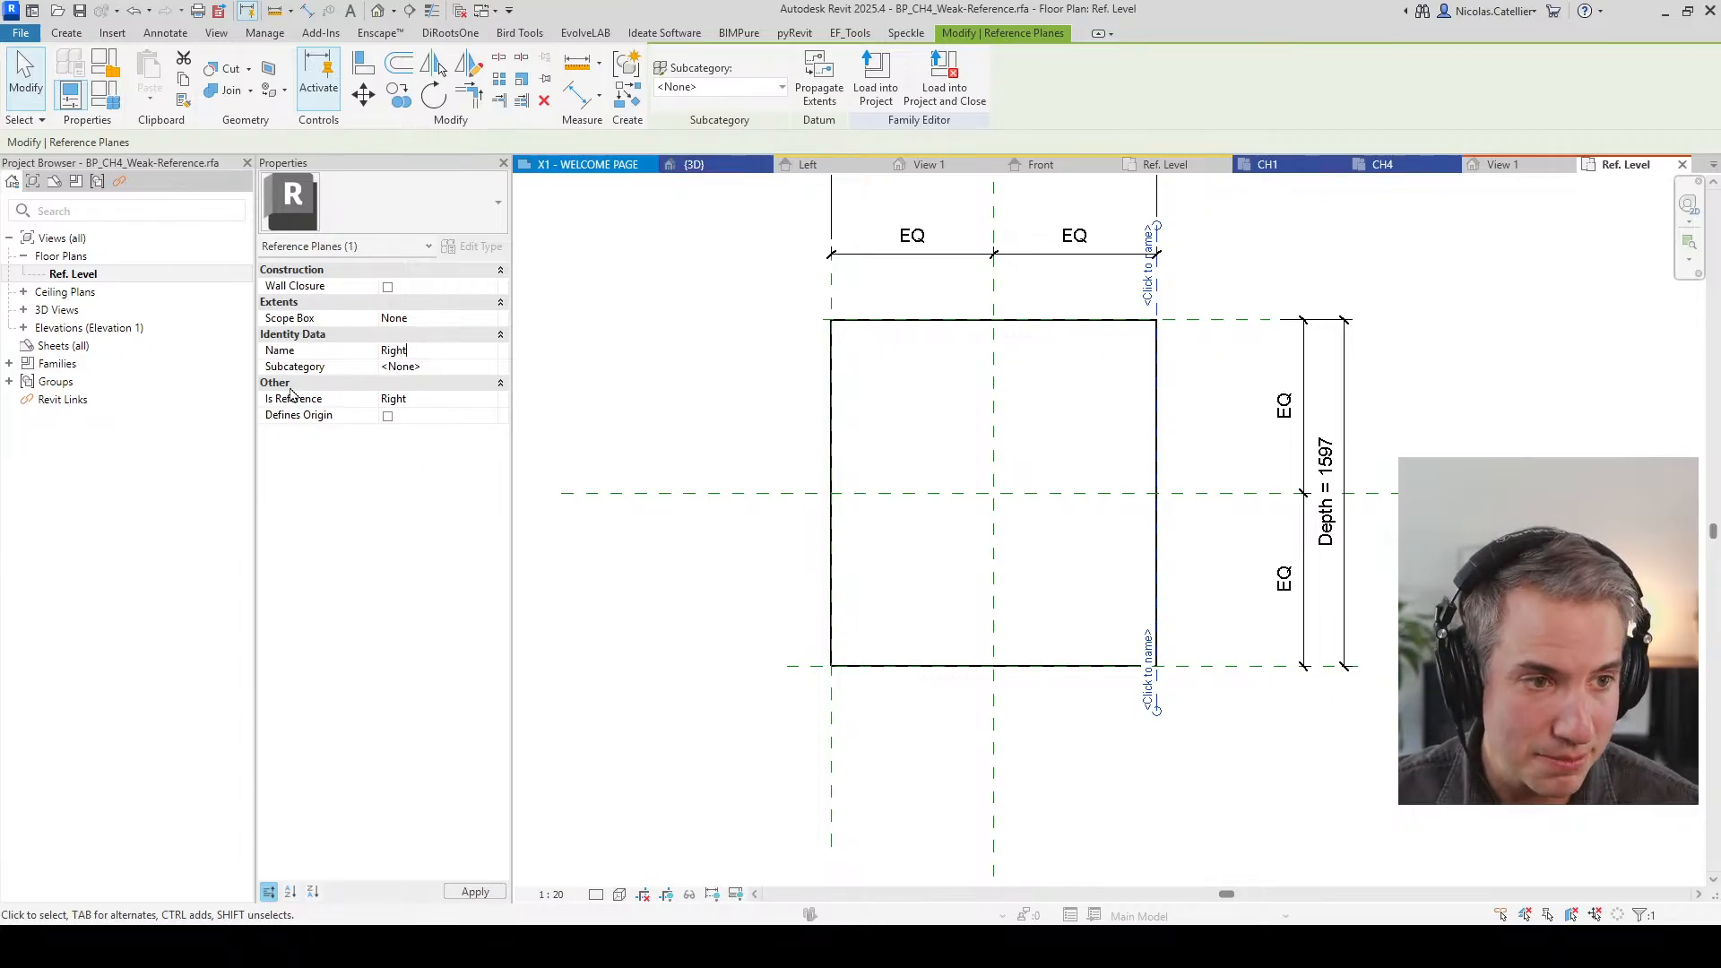
Step: Rename the Weak Reffy reference plane on the box's left side as Left
{"action": "left_click", "coordinate": [832, 744]}
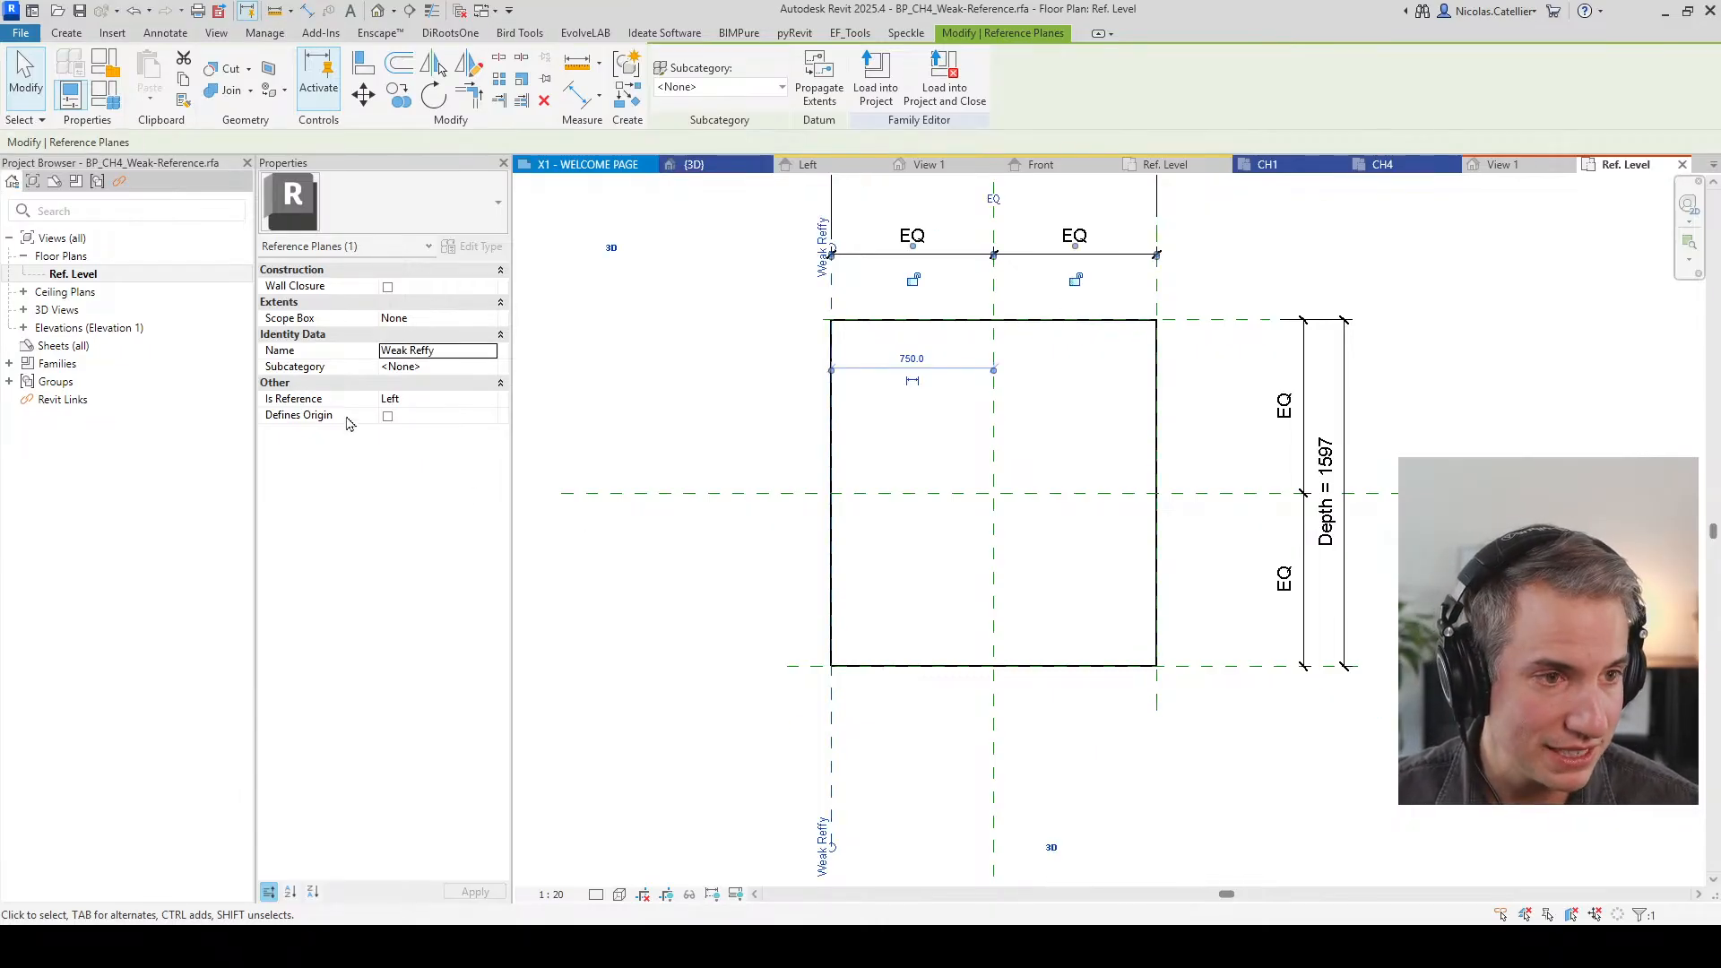
{"action": "left_click", "coordinate": [466, 350]}
{"action": "type", "text": "Left"}
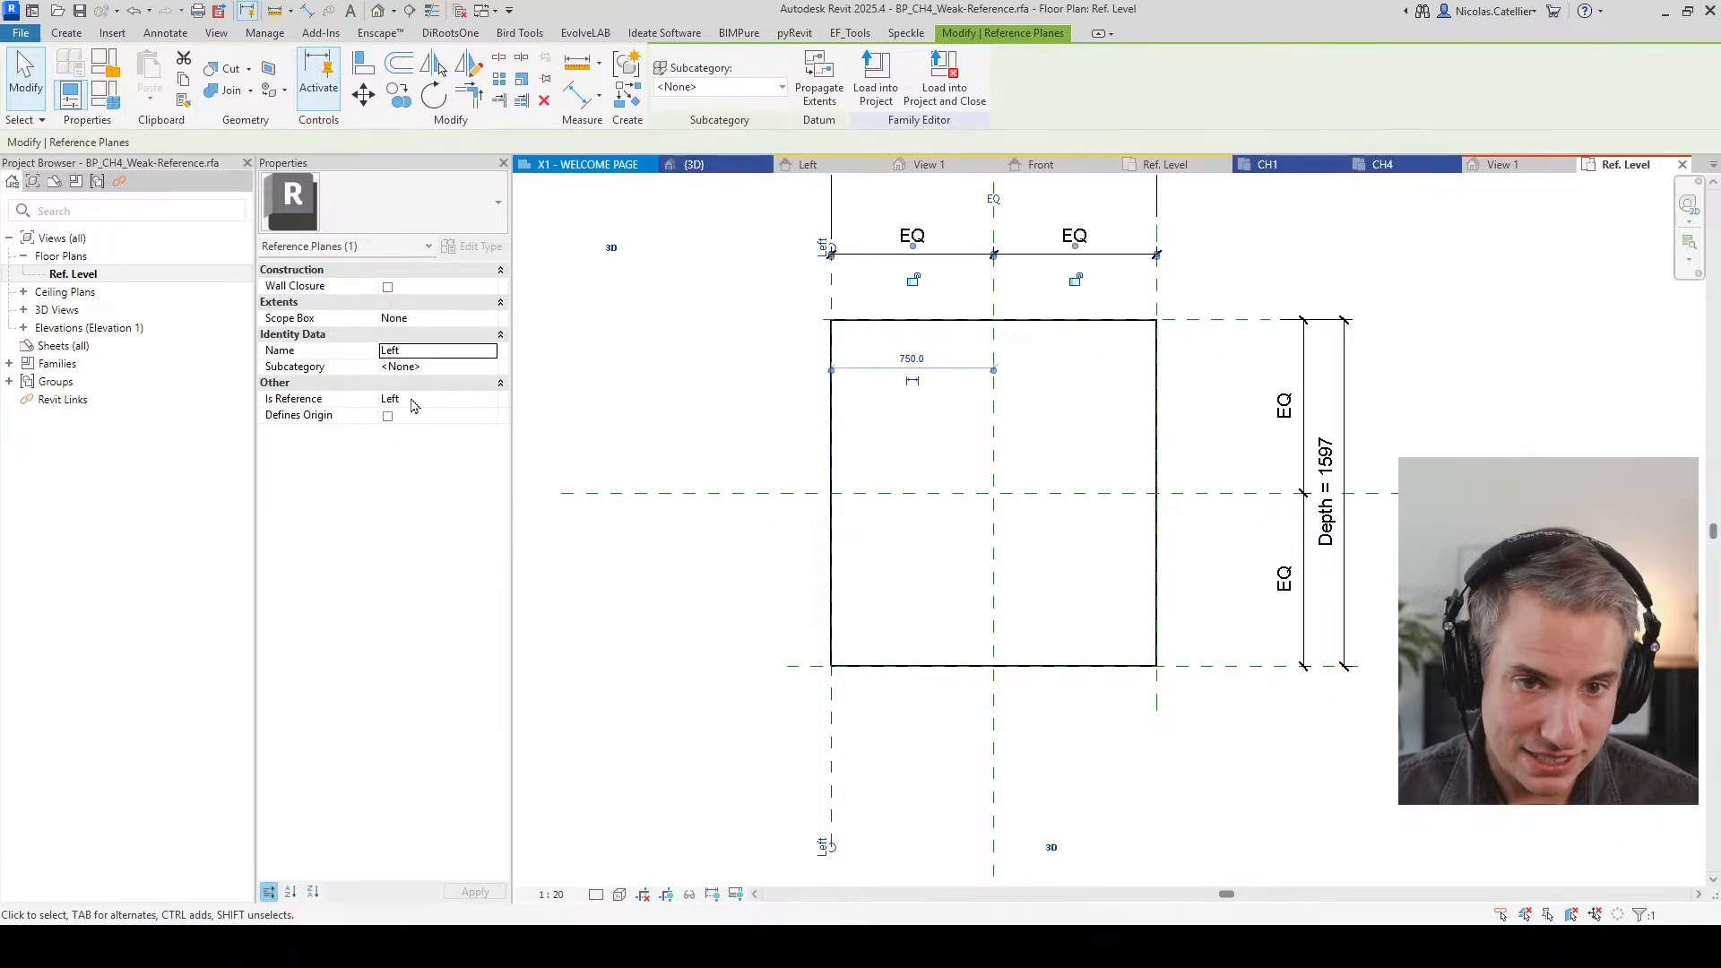
{"action": "left_click", "coordinate": [660, 707]}
Step: Set the reference plane along the box's upper edge to Is Reference Front and name it Front
{"action": "left_click", "coordinate": [1232, 319]}
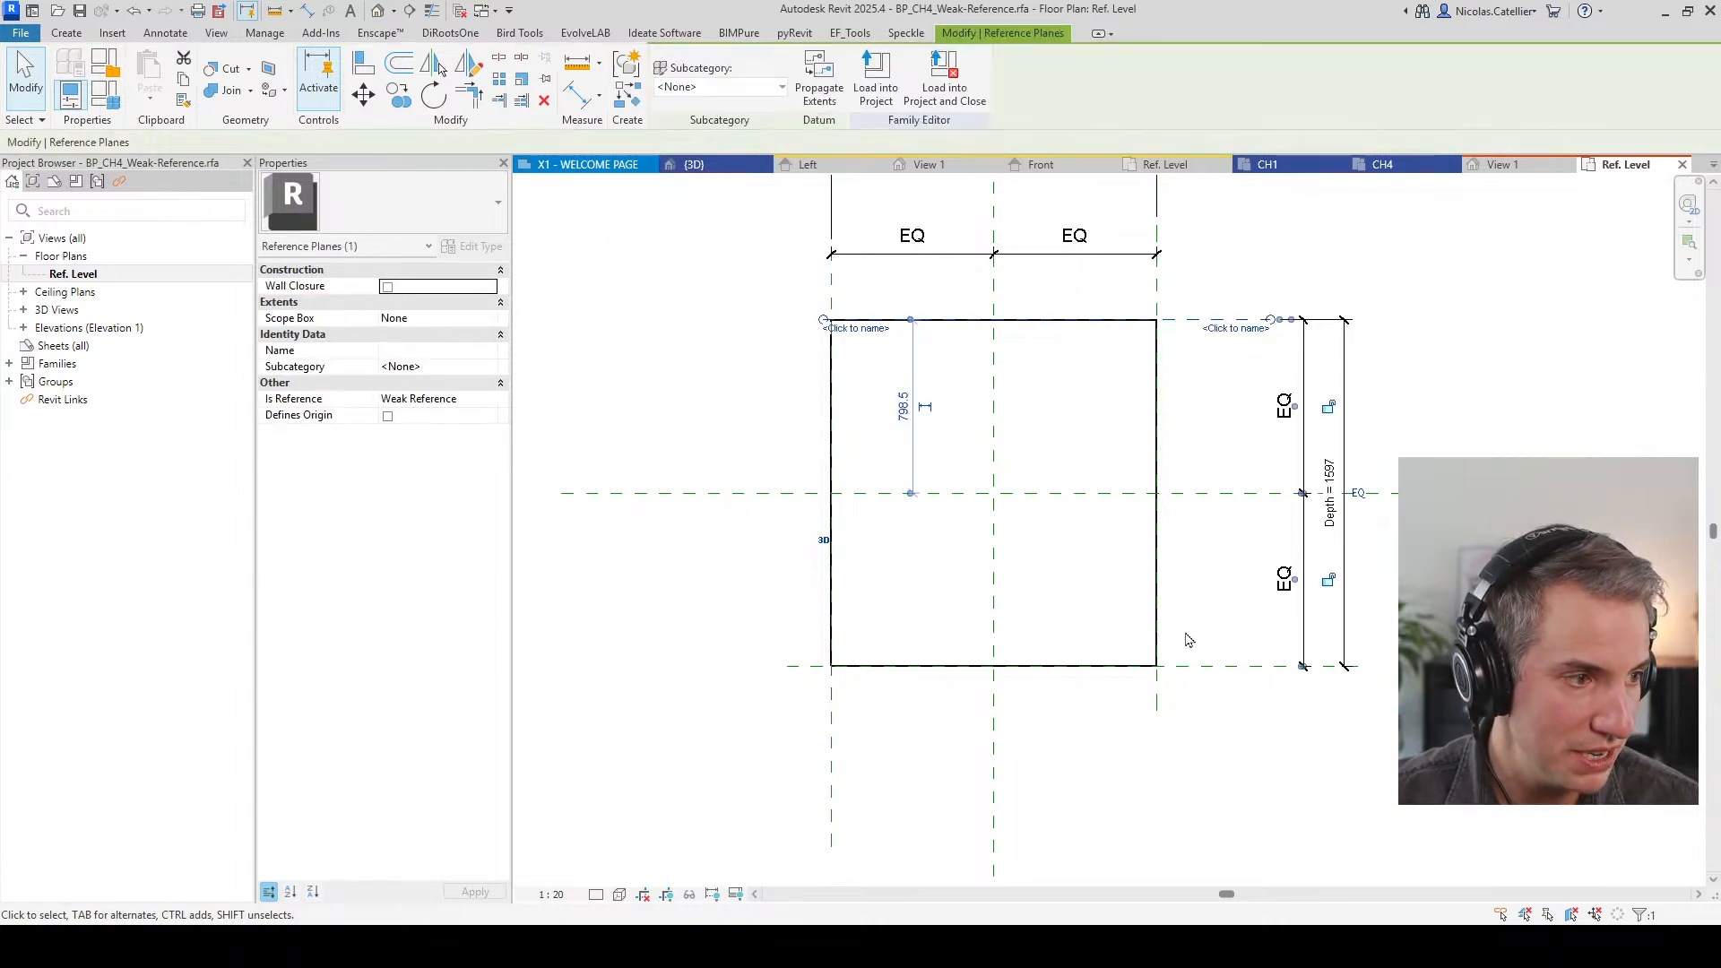
{"action": "left_click", "coordinate": [488, 400]}
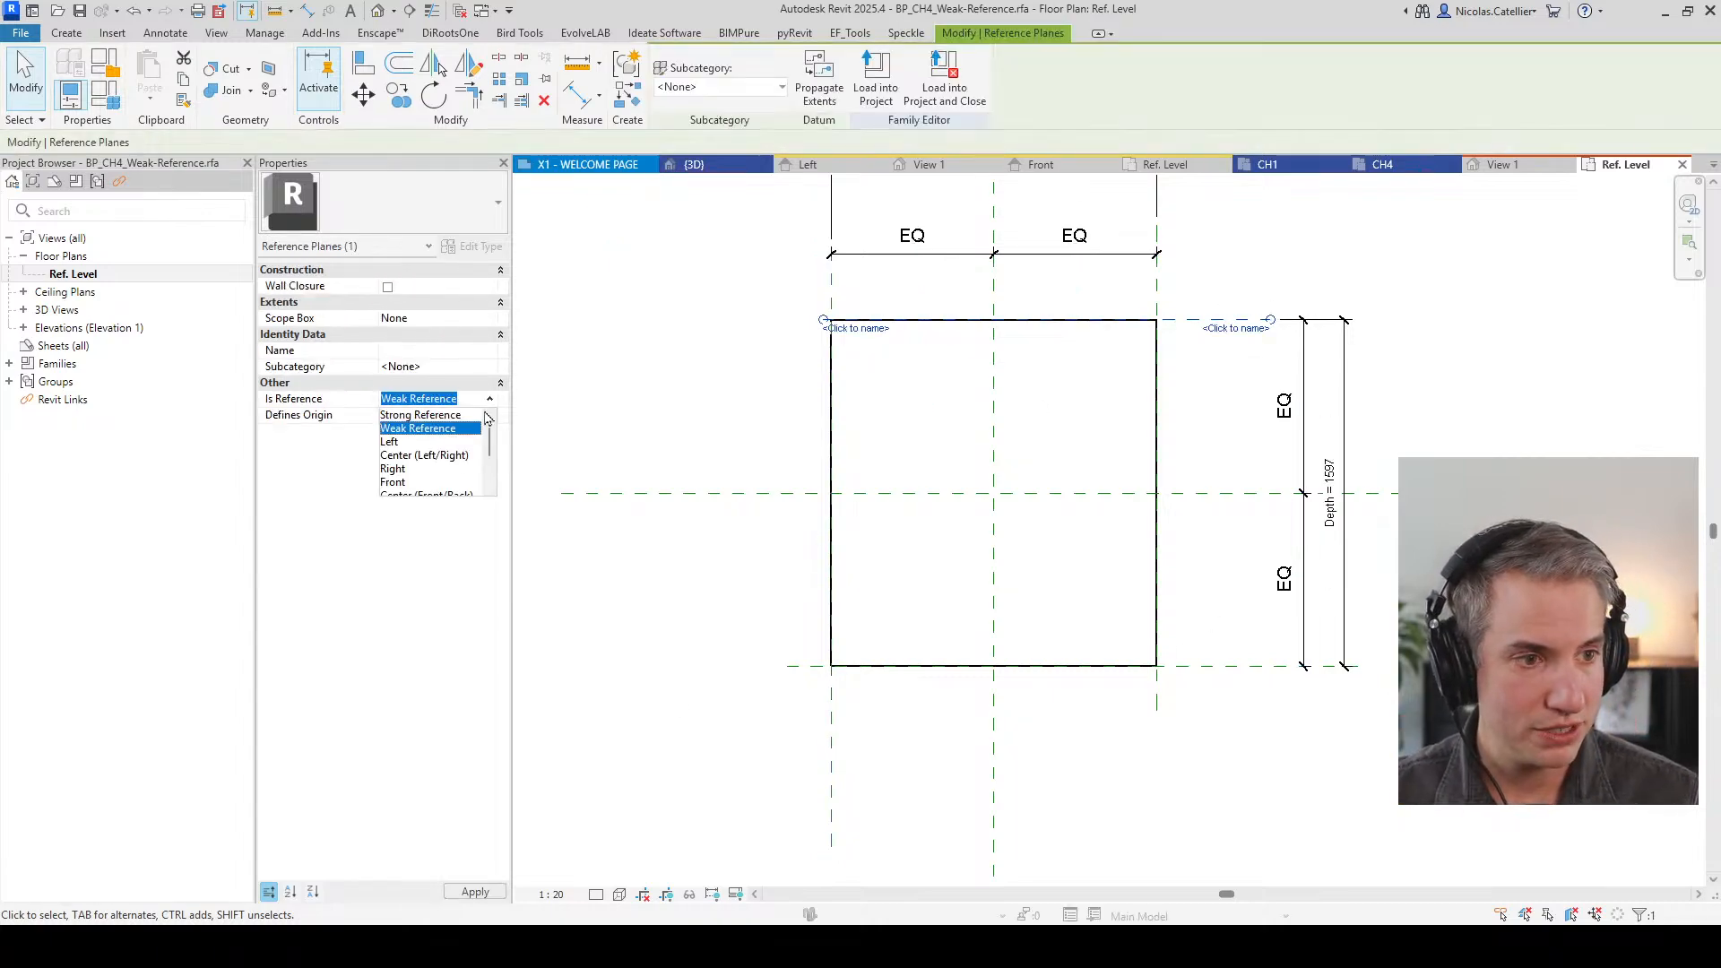
{"action": "left_click", "coordinate": [430, 482]}
{"action": "left_click", "coordinate": [1242, 702]}
{"action": "left_click", "coordinate": [1175, 319]}
{"action": "left_click", "coordinate": [408, 349]}
{"action": "type", "text": "Front"}
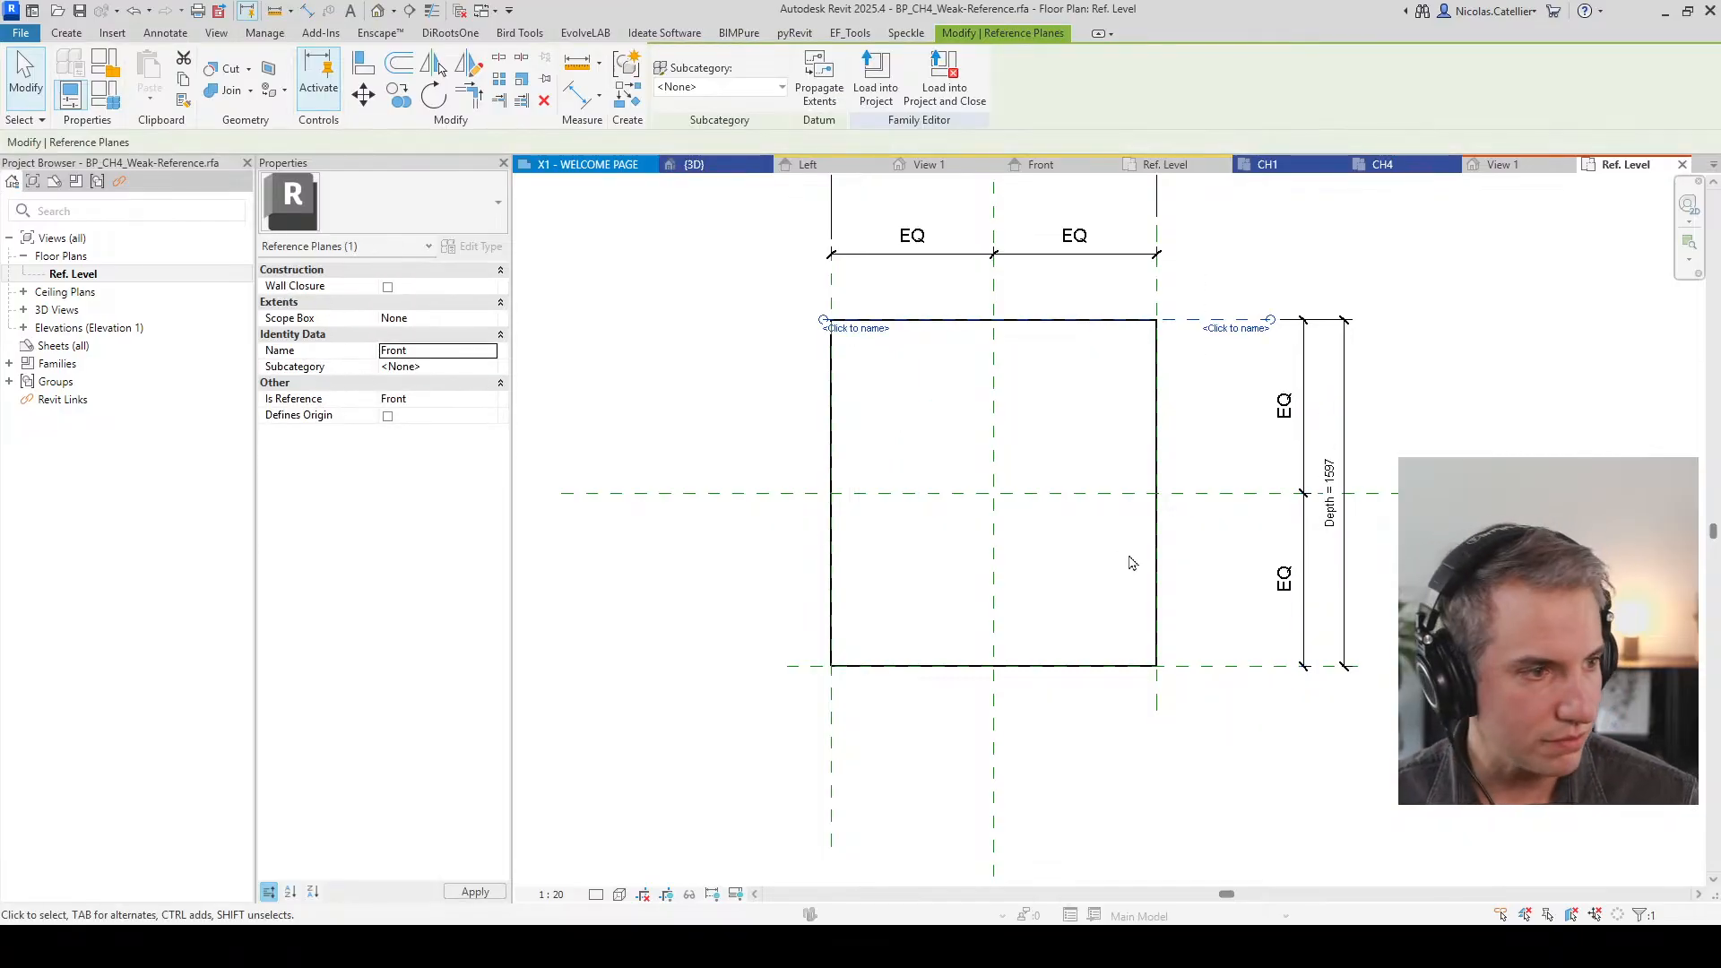
Step: Name the reference plane along the box's lower edge Back and set its Is Reference option to Back
{"action": "left_click", "coordinate": [1206, 666]}
{"action": "left_click", "coordinate": [429, 356]}
{"action": "type", "text": "Back"}
{"action": "left_click", "coordinate": [491, 399]}
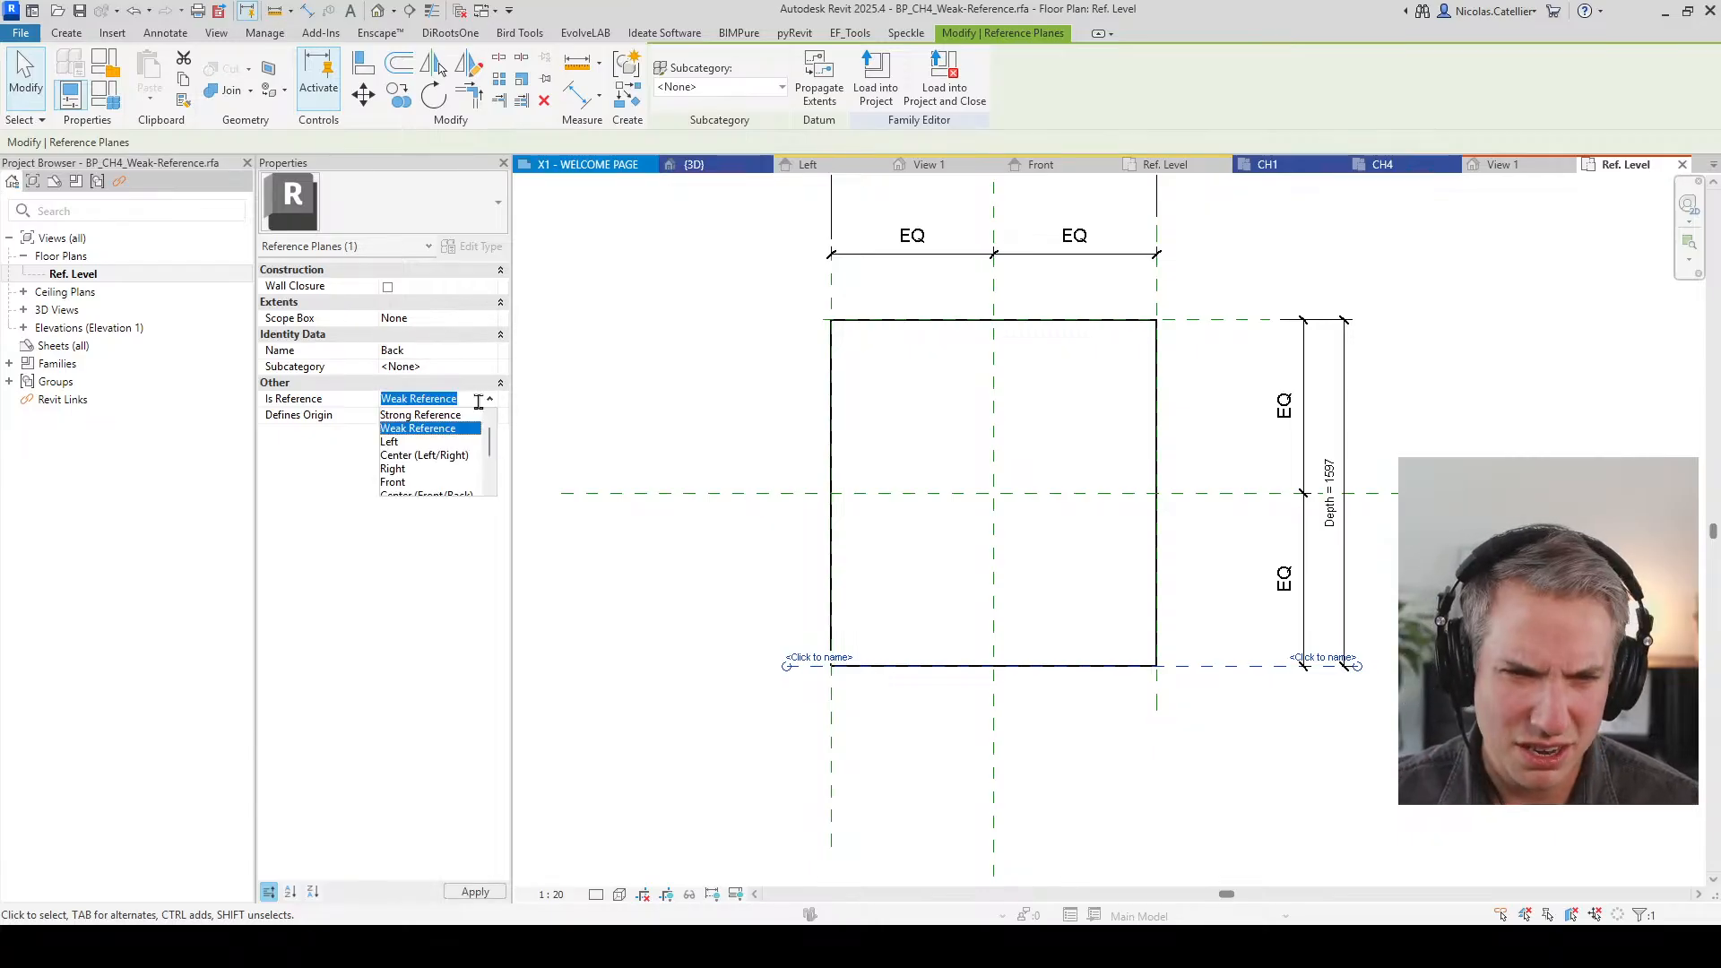
{"action": "scroll", "coordinate": [436, 475], "scroll_direction": "down", "scroll_amount": 2}
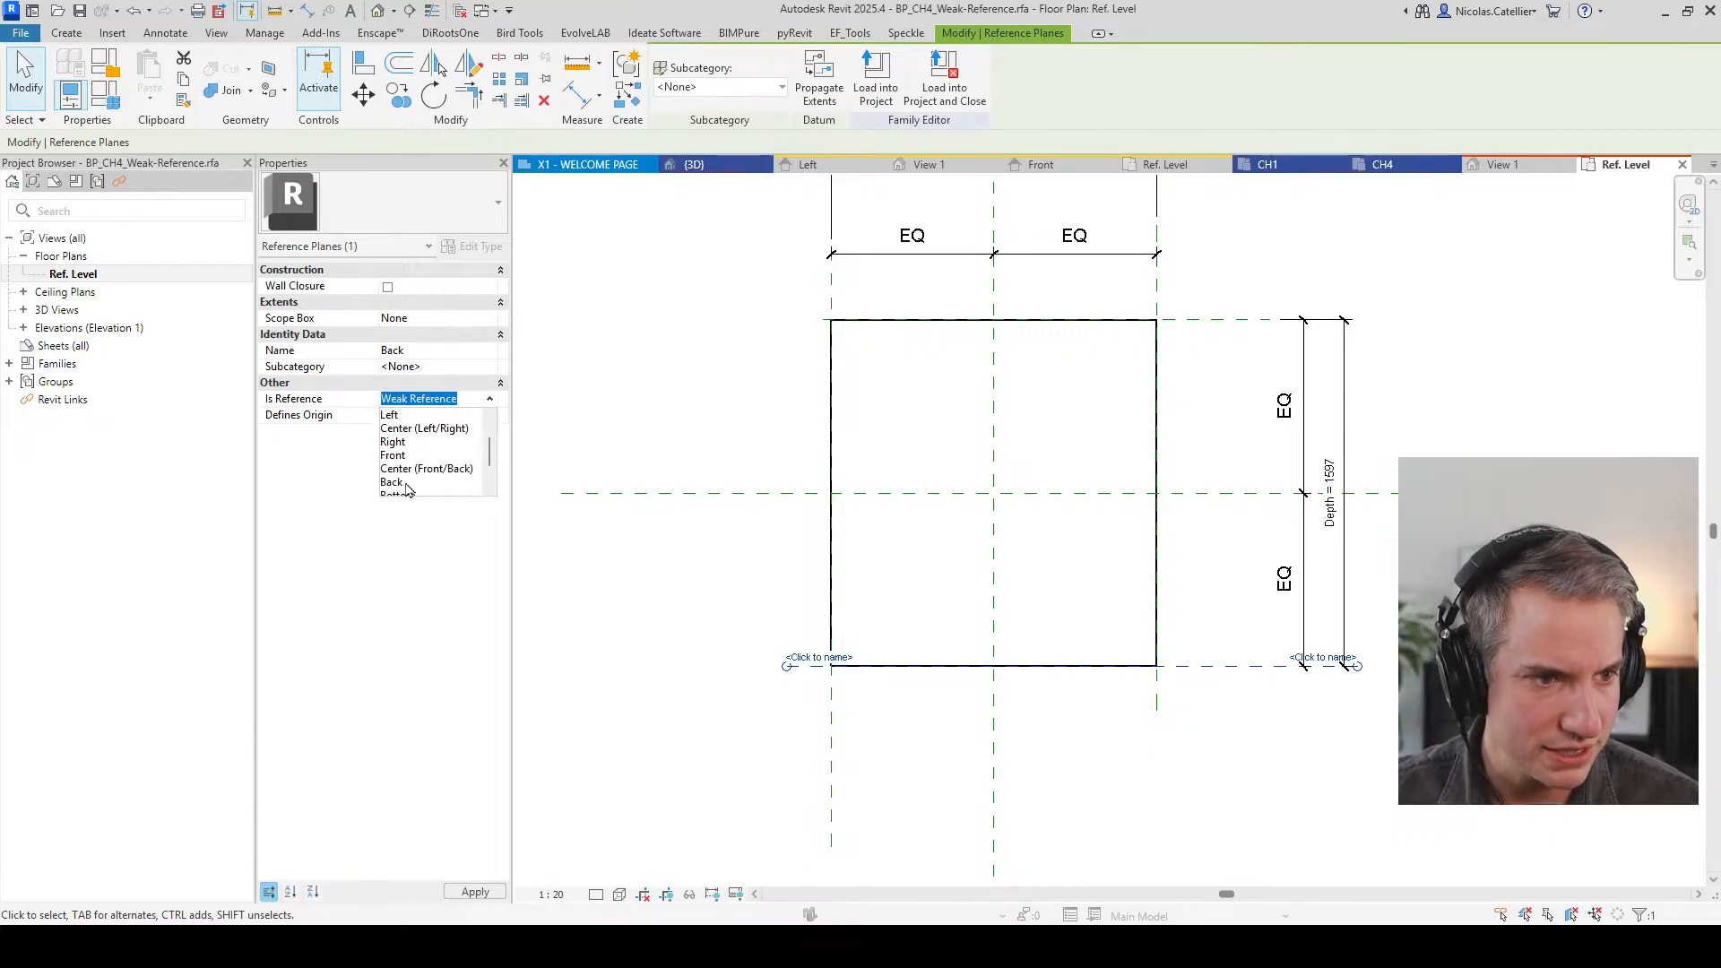
{"action": "left_click", "coordinate": [434, 492]}
{"action": "left_click", "coordinate": [718, 511]}
Step: Load the family into BP_Heroic-Families-Challenges-MET-2024 and BP_Heroic-Families-Sample-MET-2024, closing it without saving and overwriting the existing version
{"action": "left_click", "coordinate": [743, 85]}
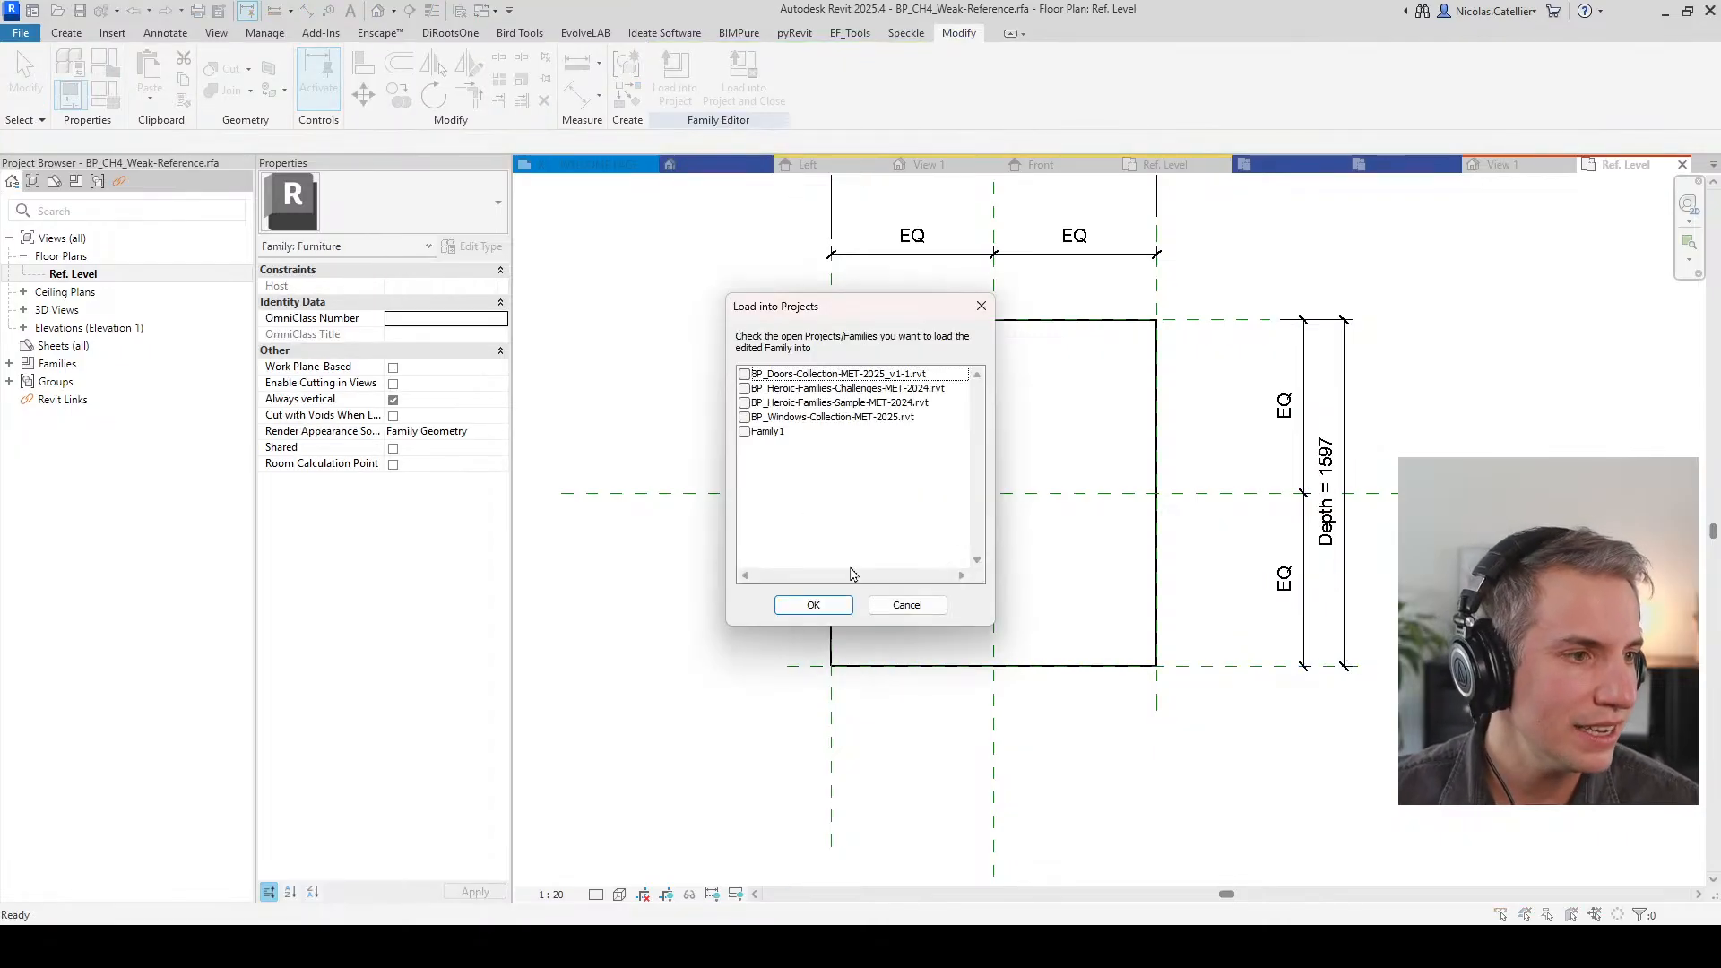
{"action": "left_click", "coordinate": [744, 388]}
{"action": "left_click", "coordinate": [745, 402]}
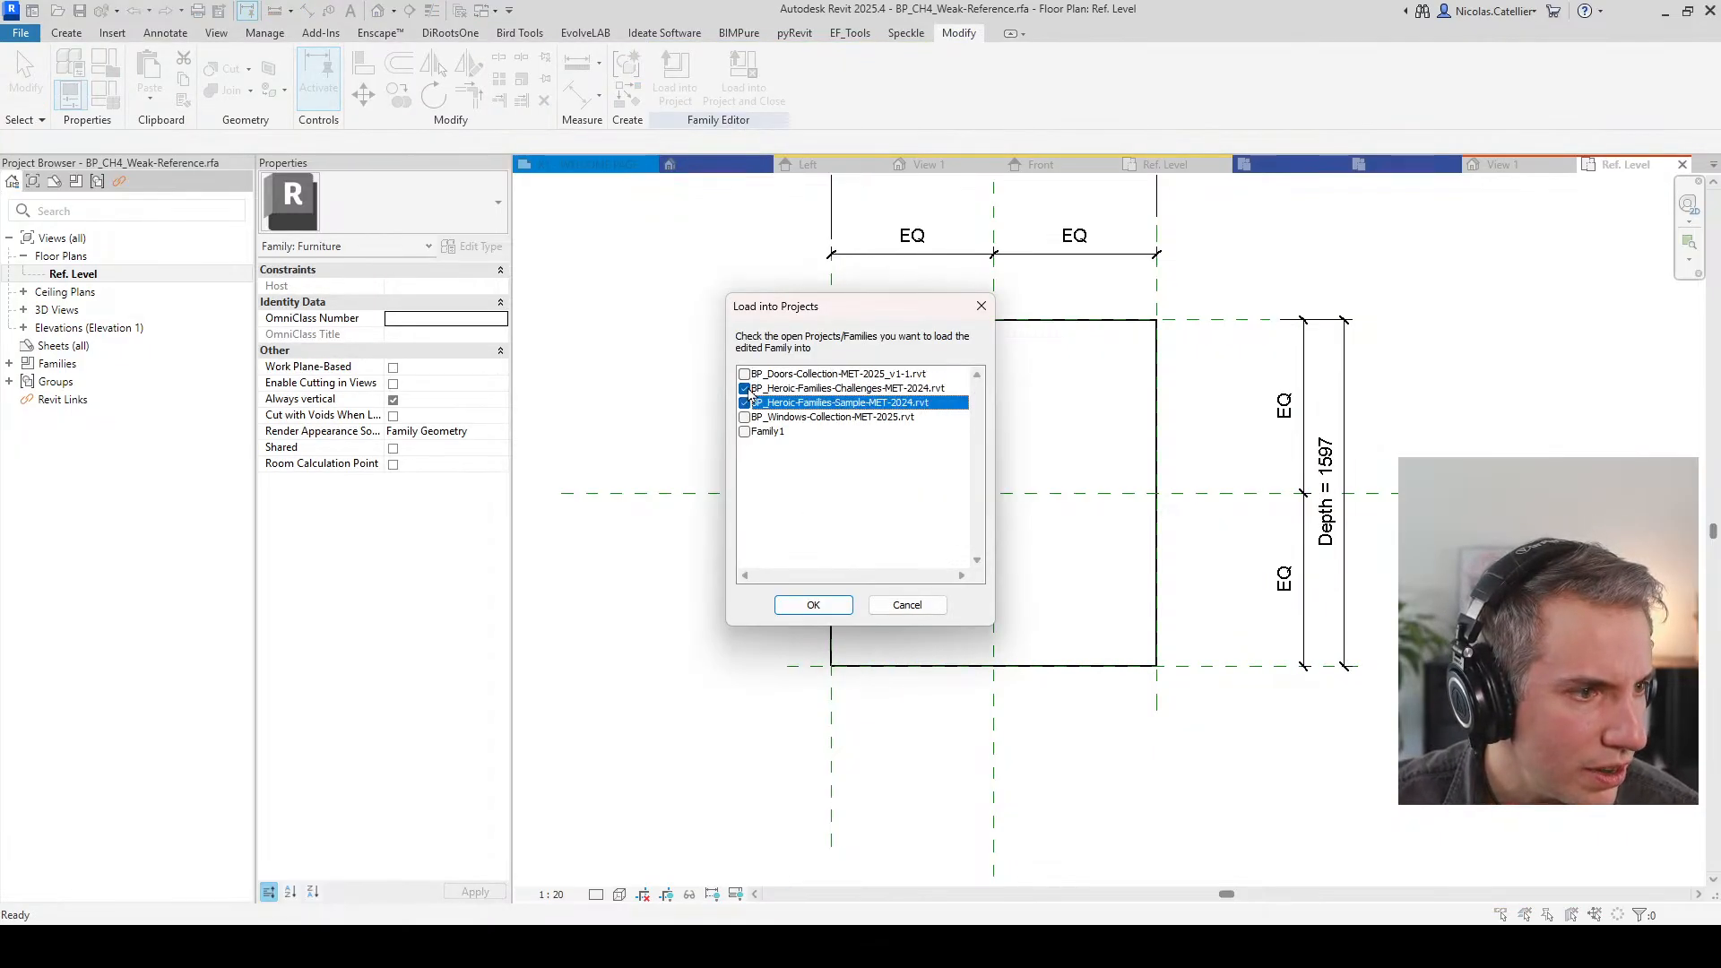
{"action": "left_click", "coordinate": [824, 612]}
{"action": "left_click", "coordinate": [896, 481]}
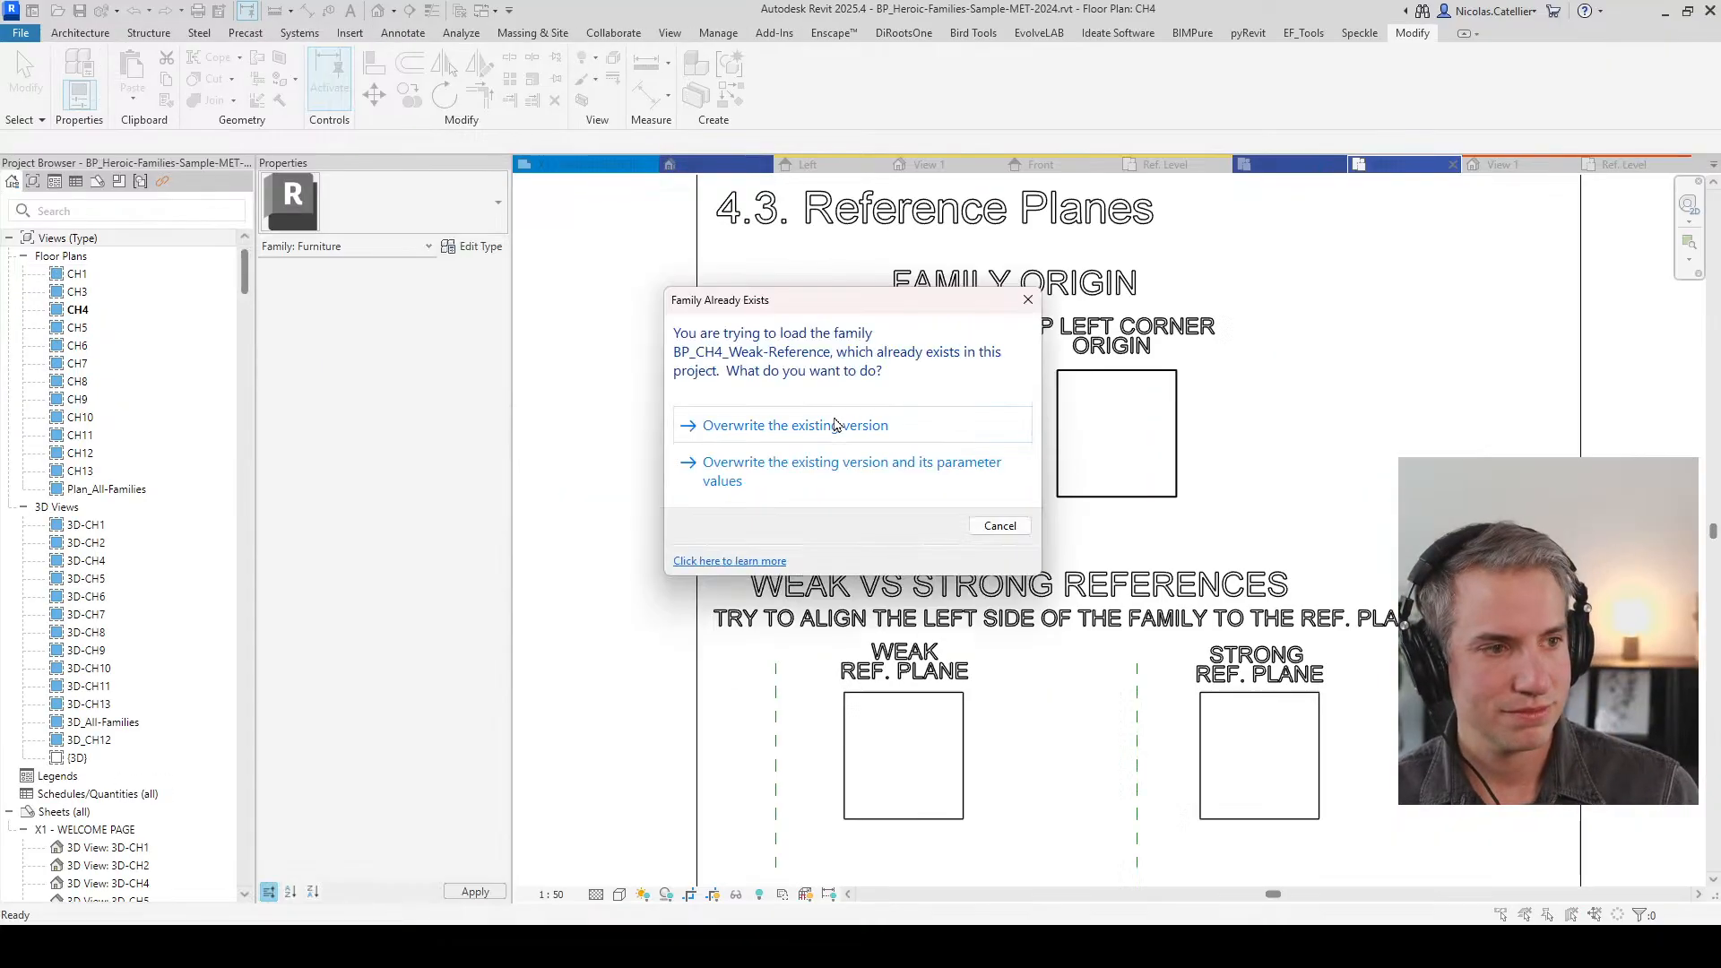
{"action": "left_click", "coordinate": [790, 433]}
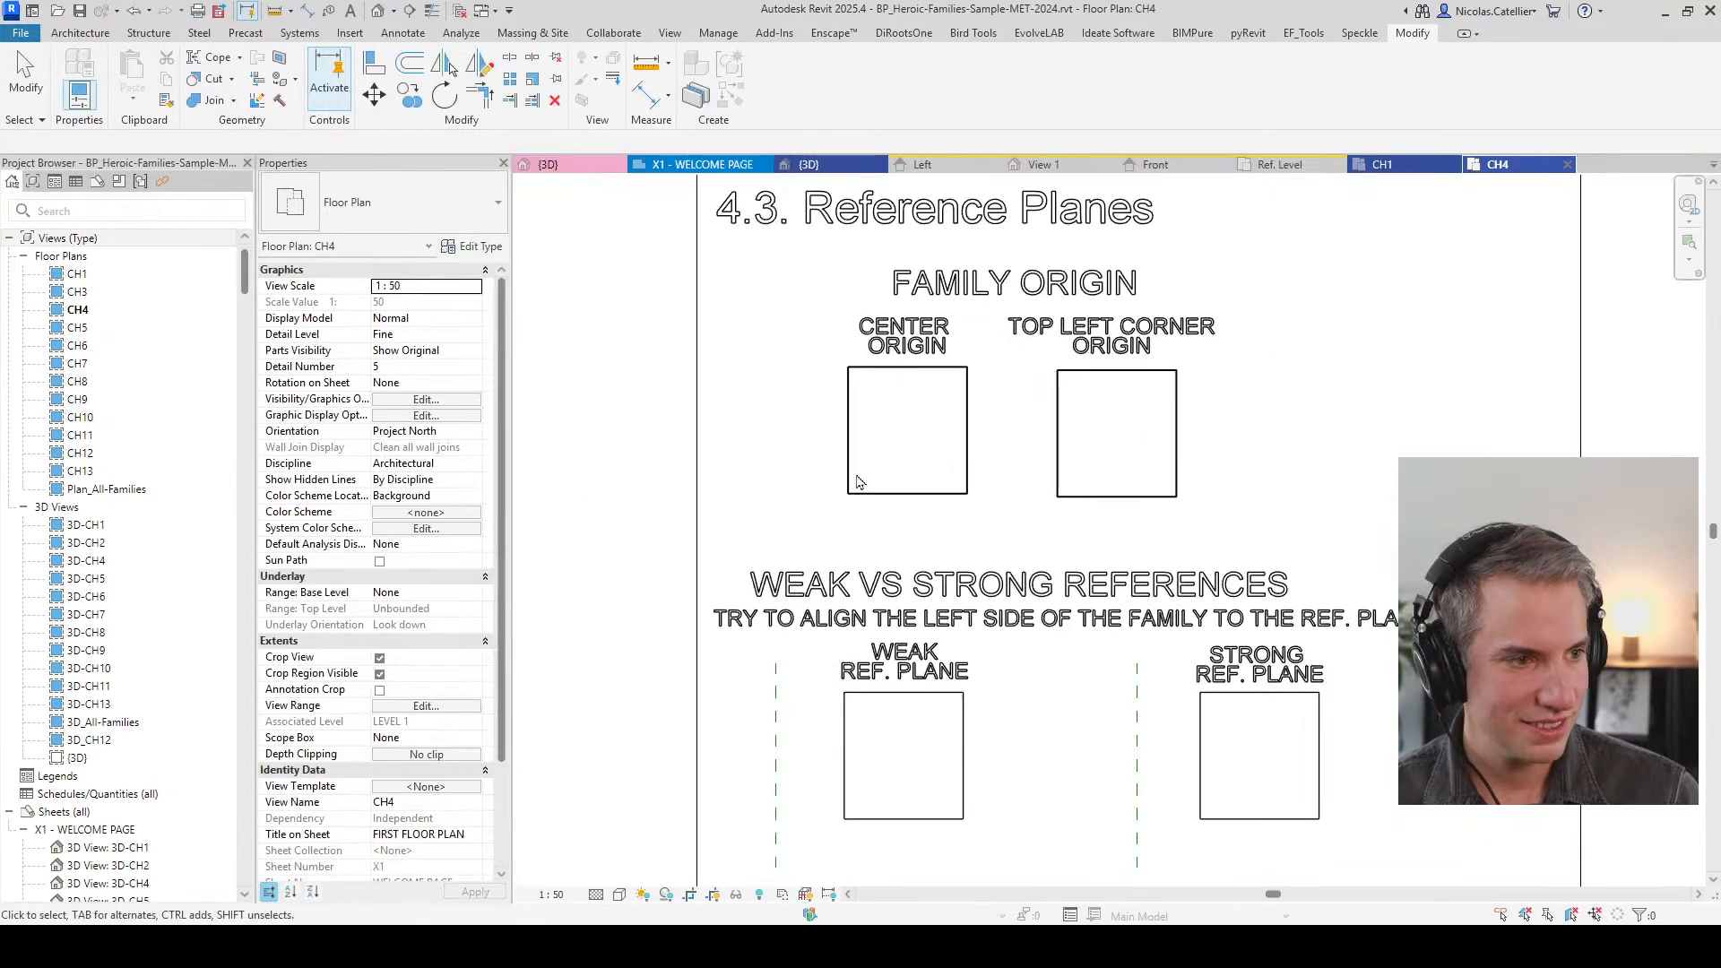
Step: Align the left side of the weak reference family to the reference plane beside it
{"action": "left_click", "coordinate": [907, 454]}
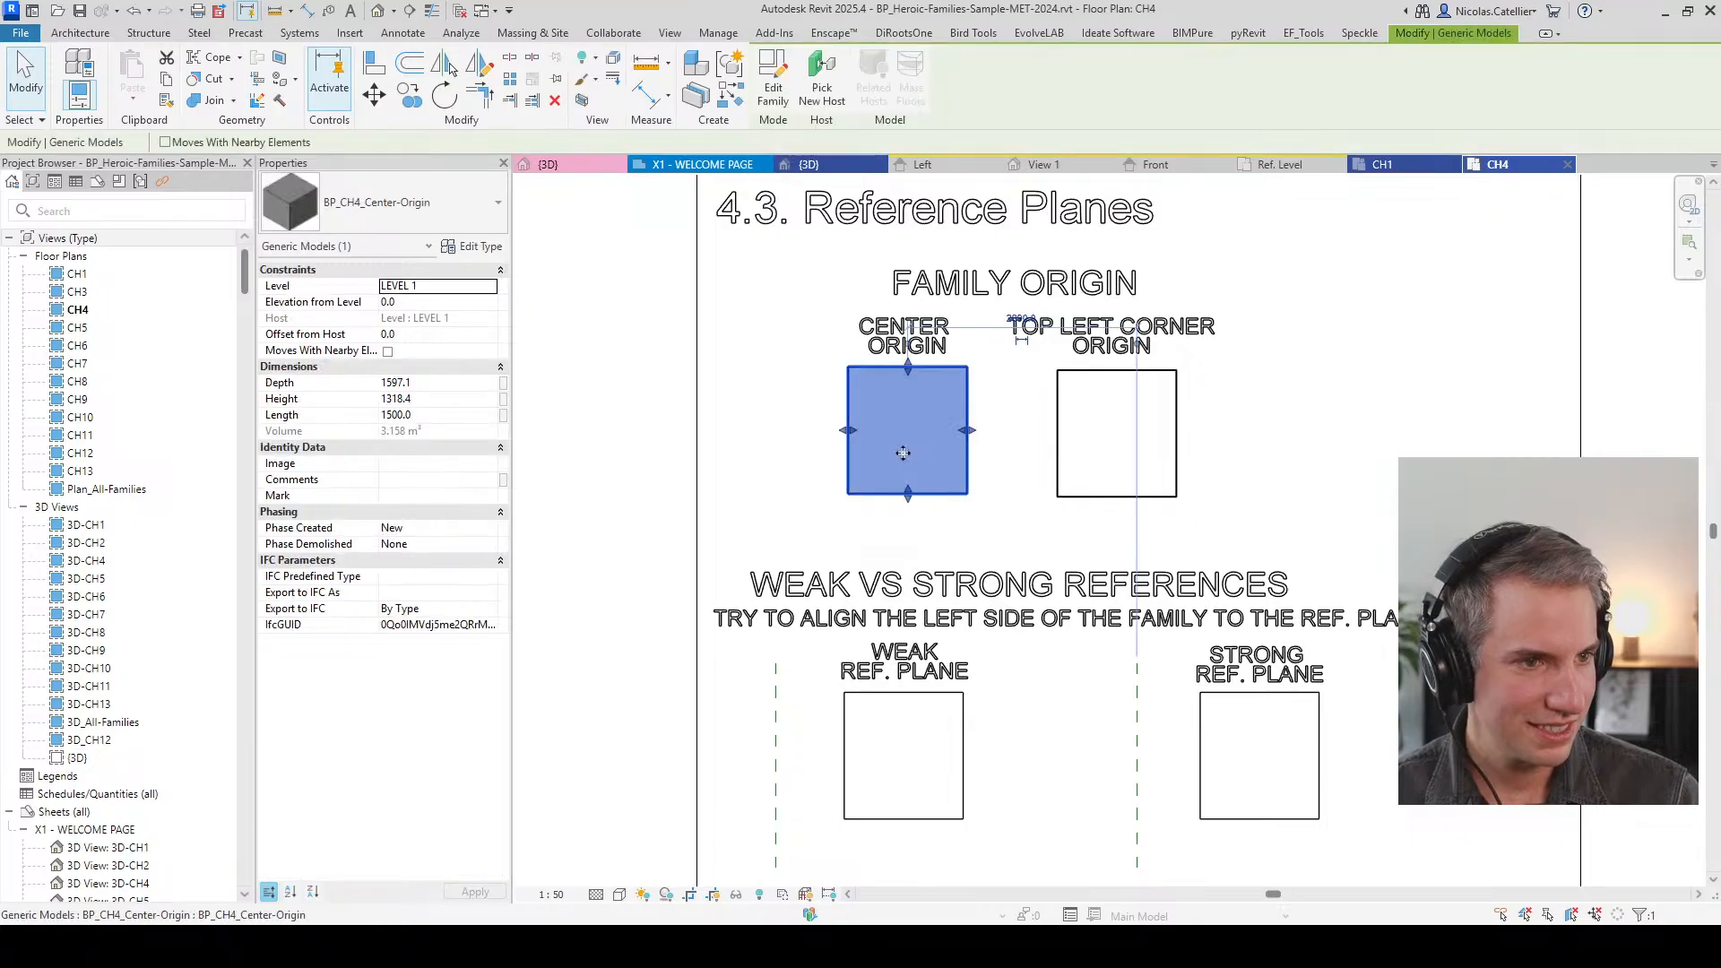
{"action": "left_click", "coordinate": [939, 751]}
{"action": "middle_click_drag", "start_coordinate": [900, 827], "coordinate": [946, 609]}
{"action": "scroll", "coordinate": [944, 611], "scroll_direction": "up", "scroll_amount": 3}
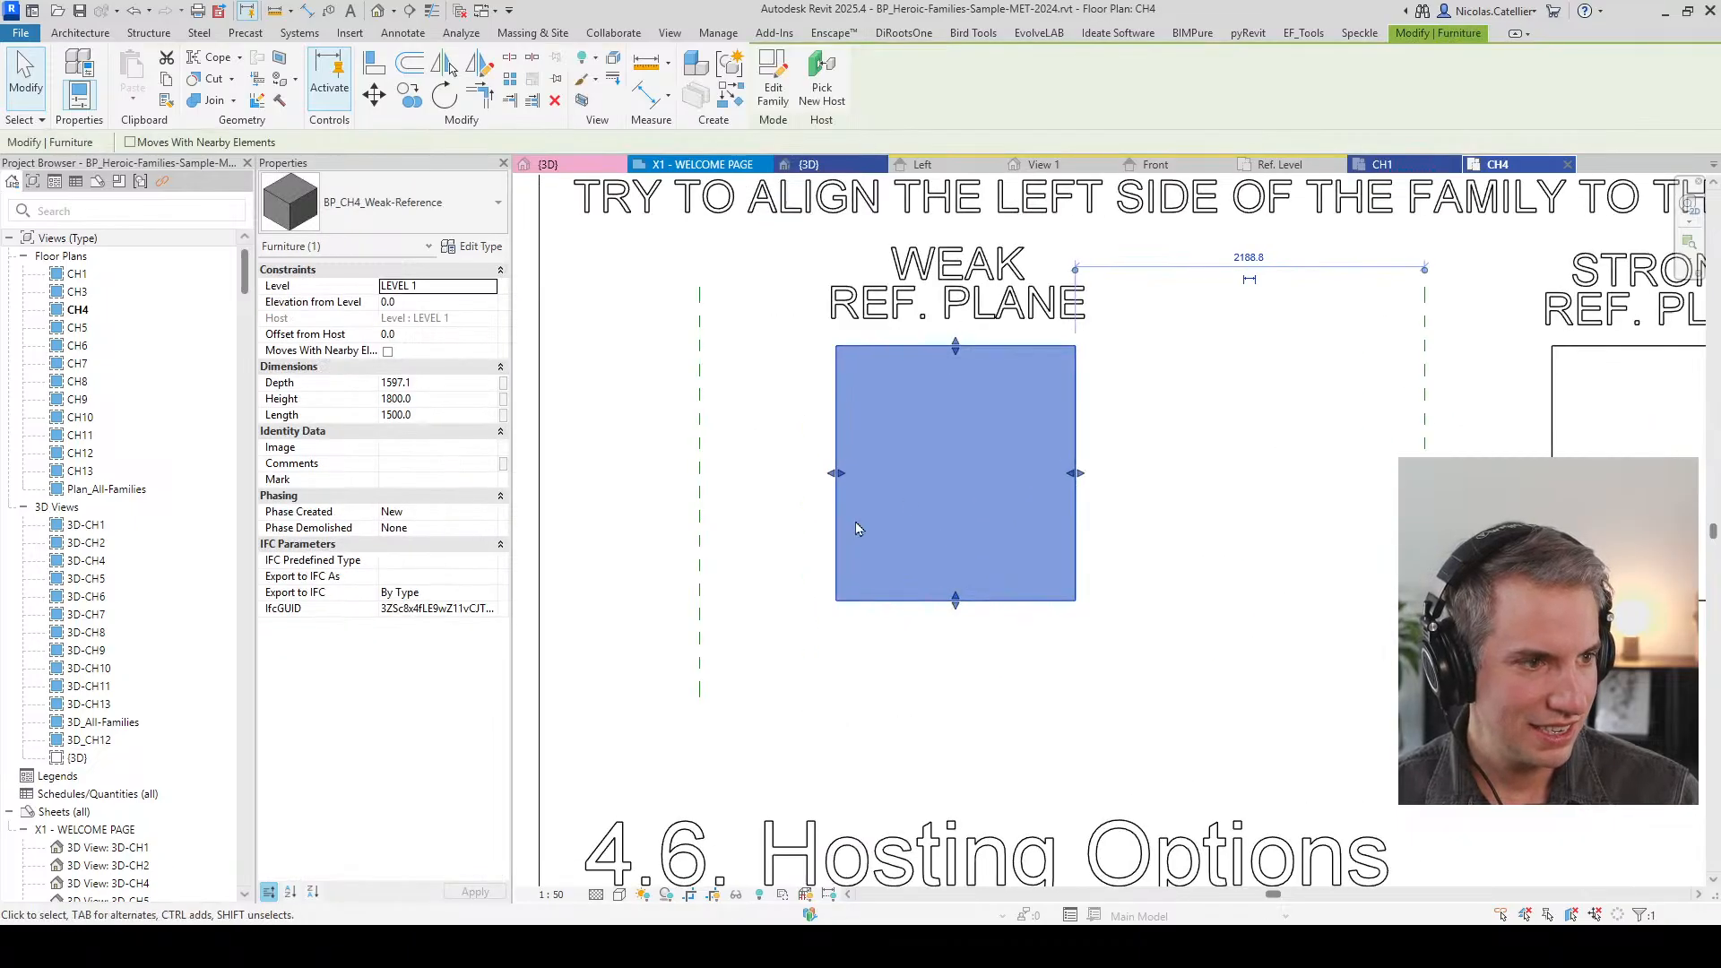
{"action": "left_click", "coordinate": [750, 615]}
{"action": "key", "text": "a"}
{"action": "key", "text": "l"}
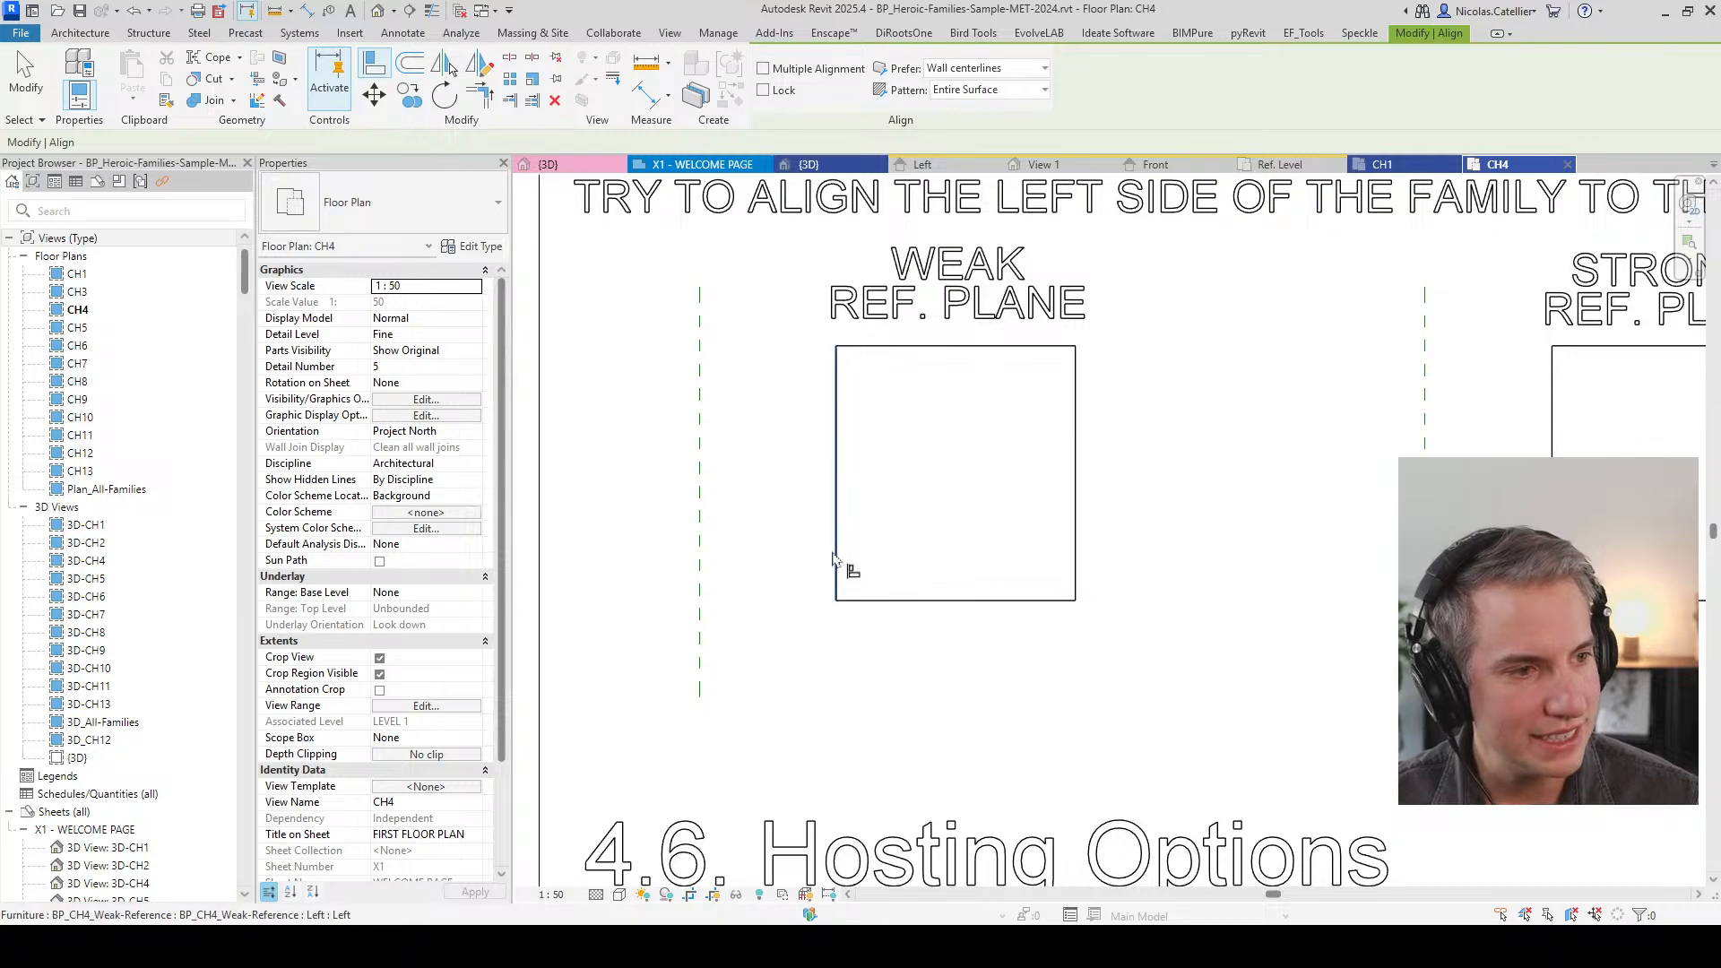
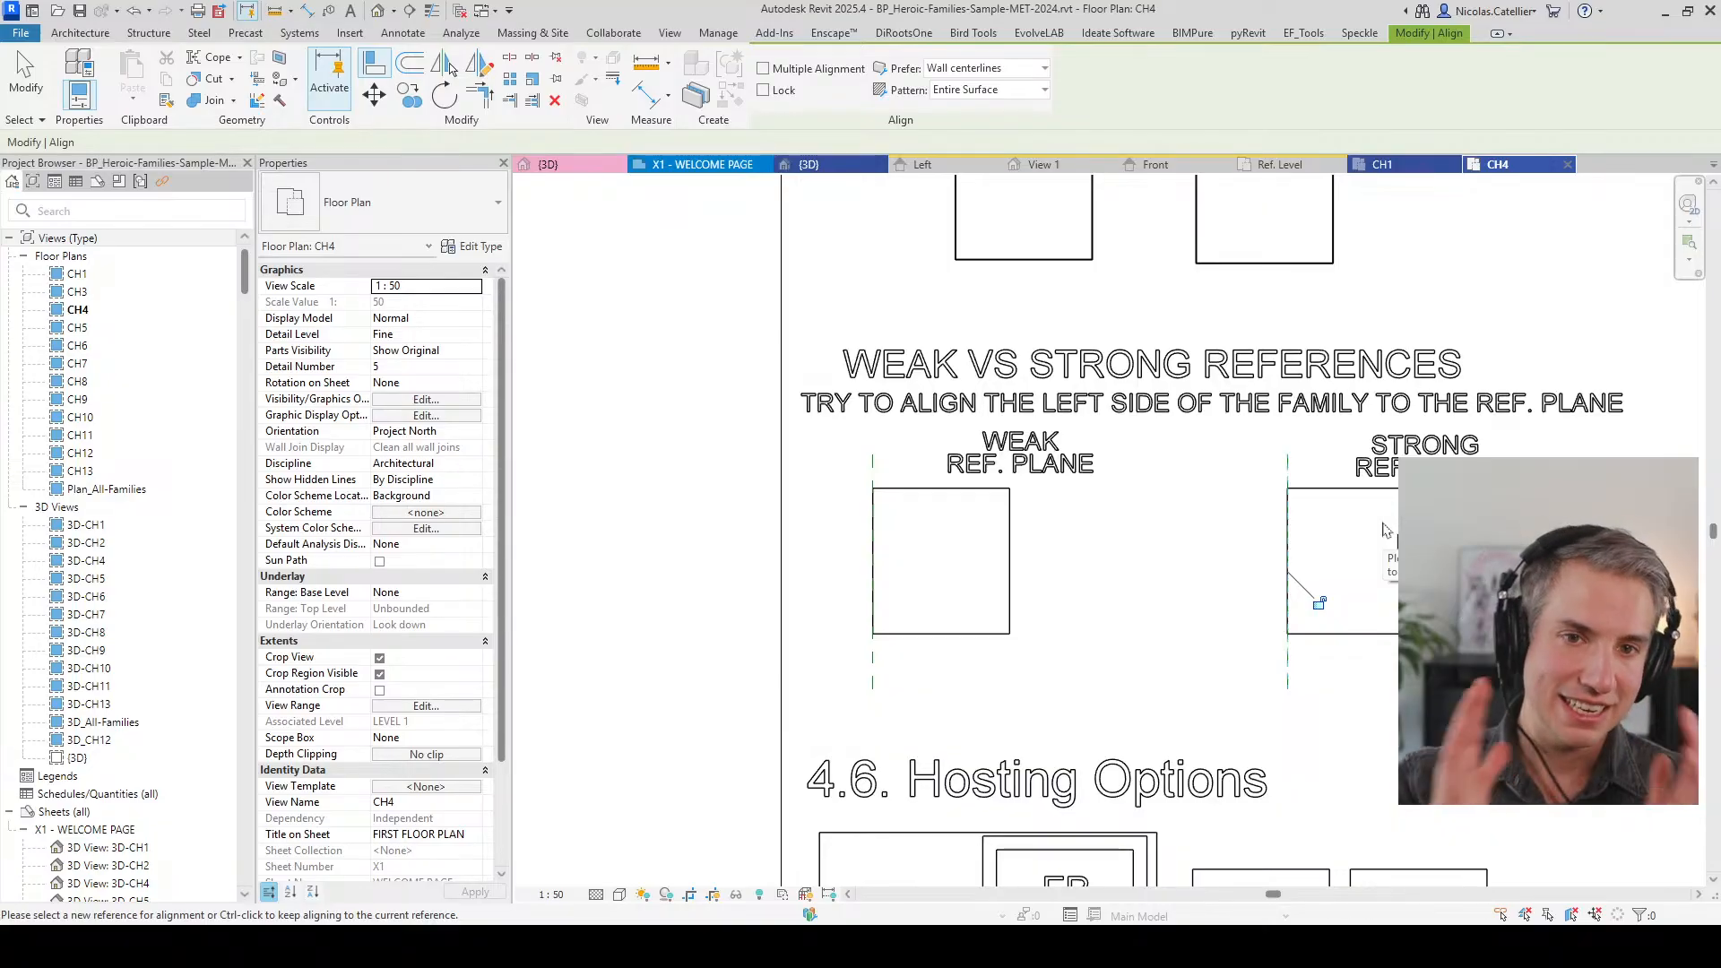
Step: Undo the last alignment of the strong reference family
{"action": "middle_click_drag", "start_coordinate": [902, 606], "coordinate": [514, 562]}
{"action": "middle_click_drag", "start_coordinate": [969, 703], "coordinate": [1105, 714]}
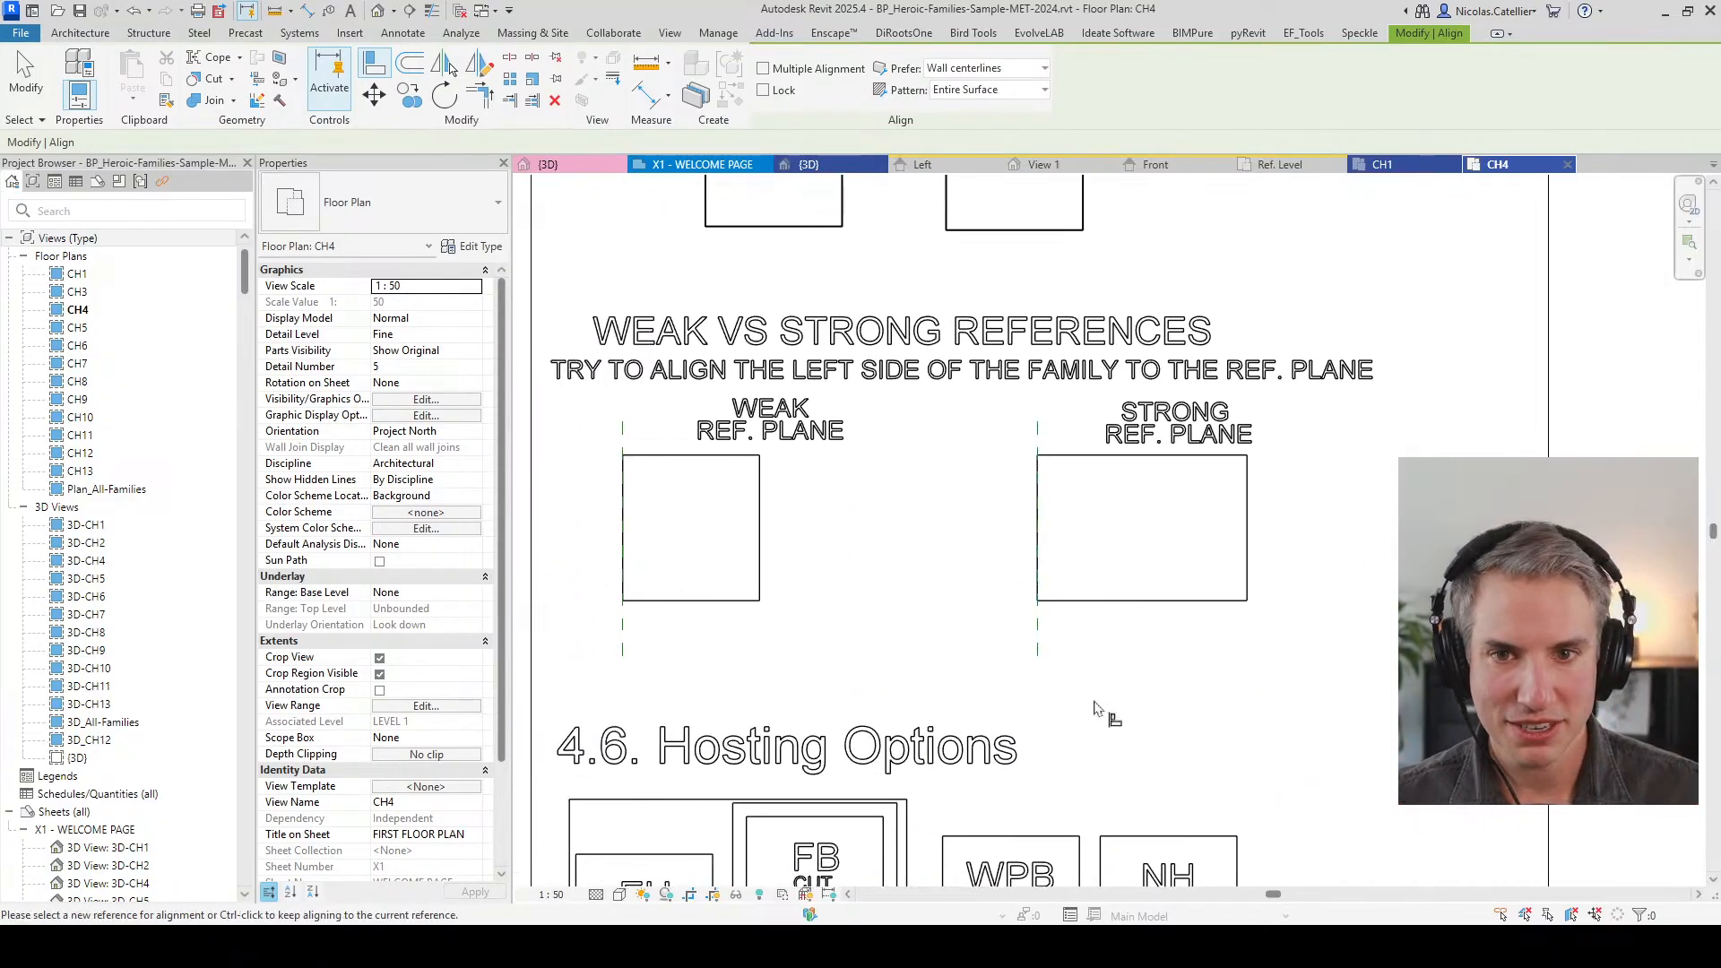
{"action": "key", "text": "ctrl+z"}
{"action": "middle_click_drag", "start_coordinate": [1110, 621], "coordinate": [921, 582]}
{"action": "scroll", "coordinate": [923, 583], "scroll_direction": "down", "scroll_amount": 1}
Step: Align the left edge of the strong reference family to the reference plane beside it
{"action": "key", "text": "a"}
{"action": "key", "text": "l"}
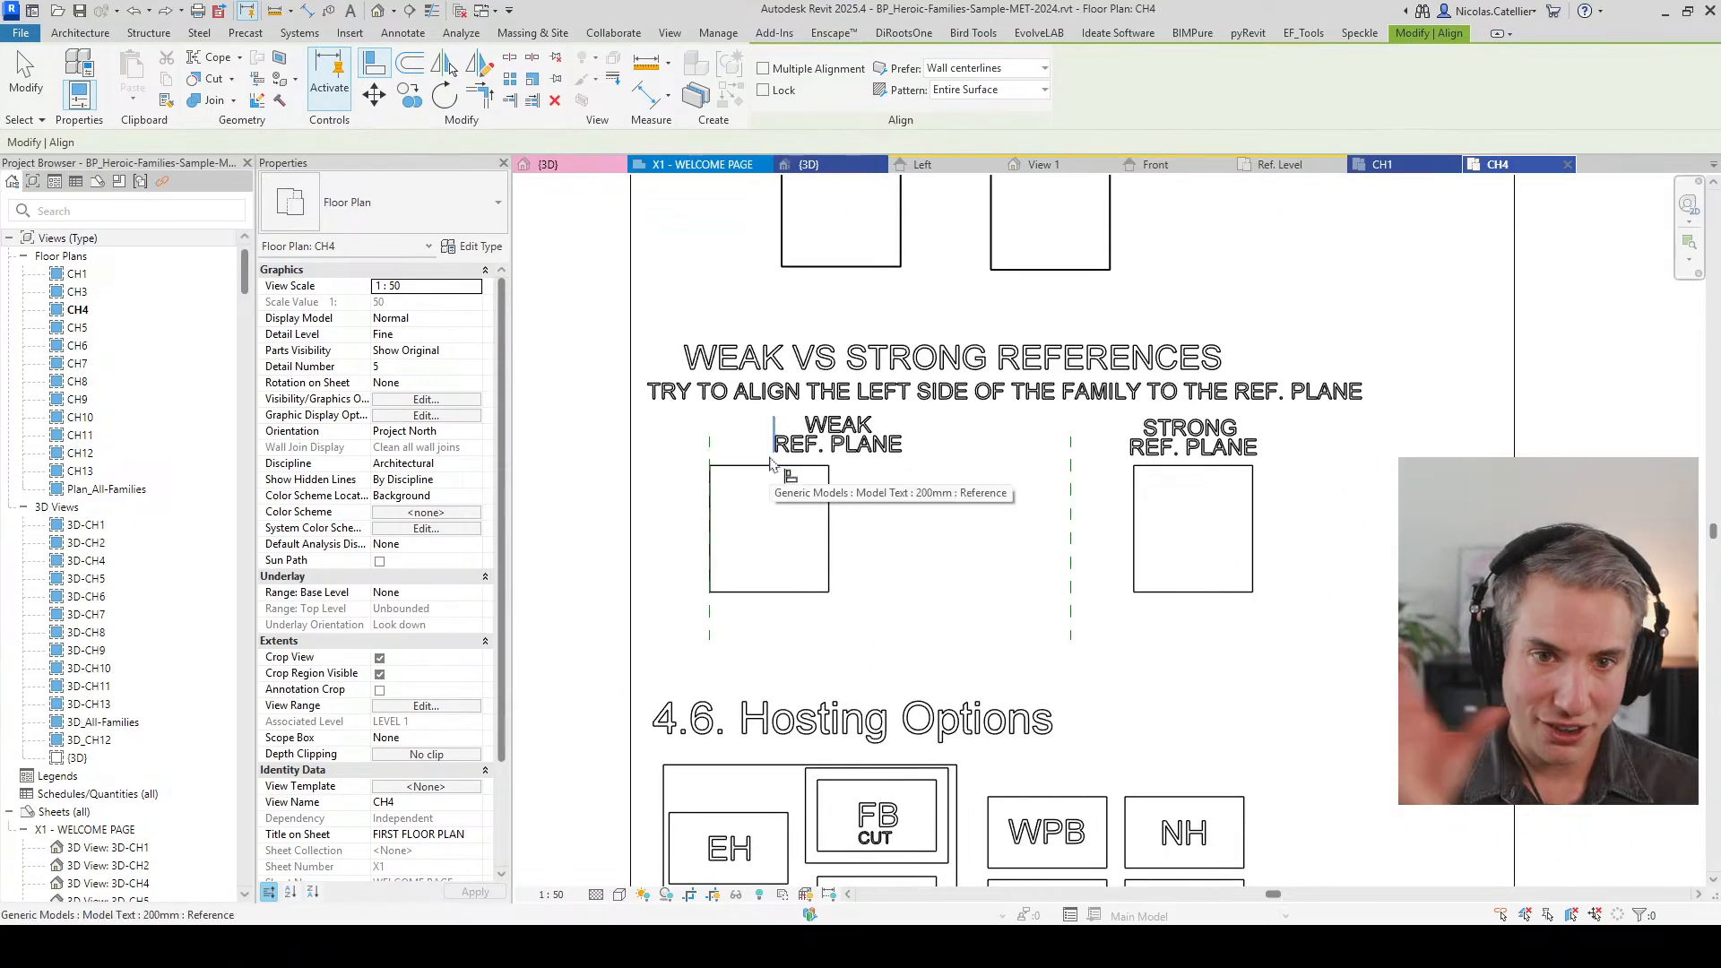
{"action": "left_click", "coordinate": [1071, 536]}
{"action": "left_click", "coordinate": [1136, 530]}
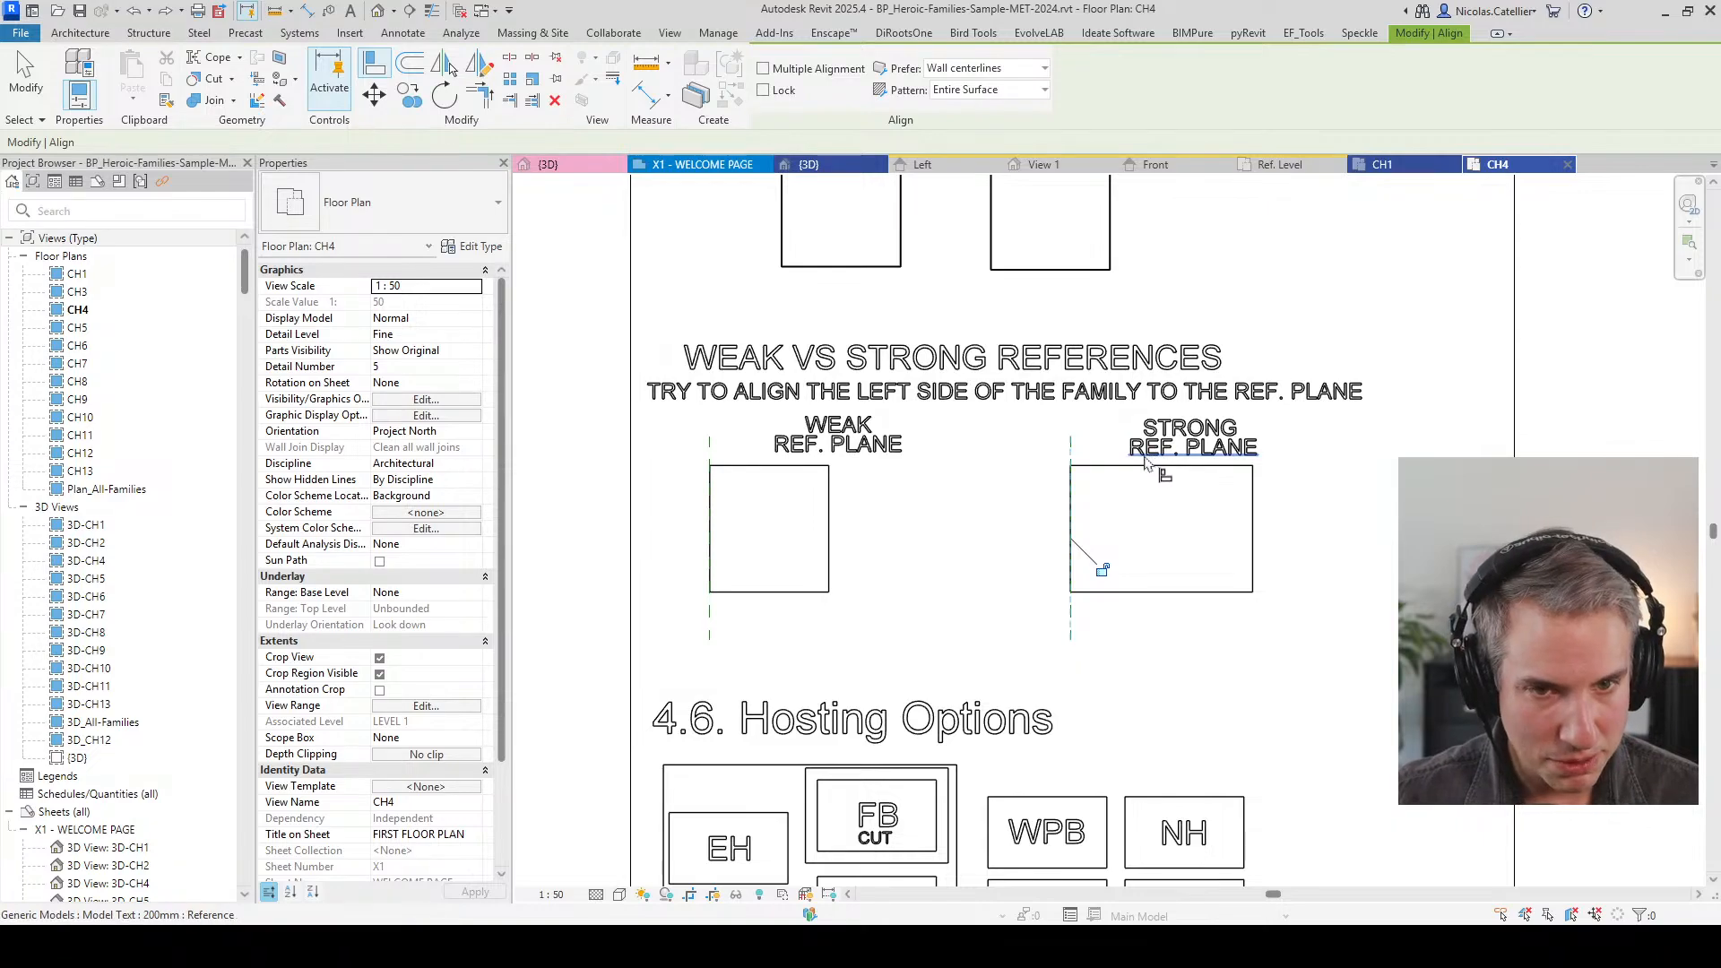
{"action": "key", "text": "Escape"}
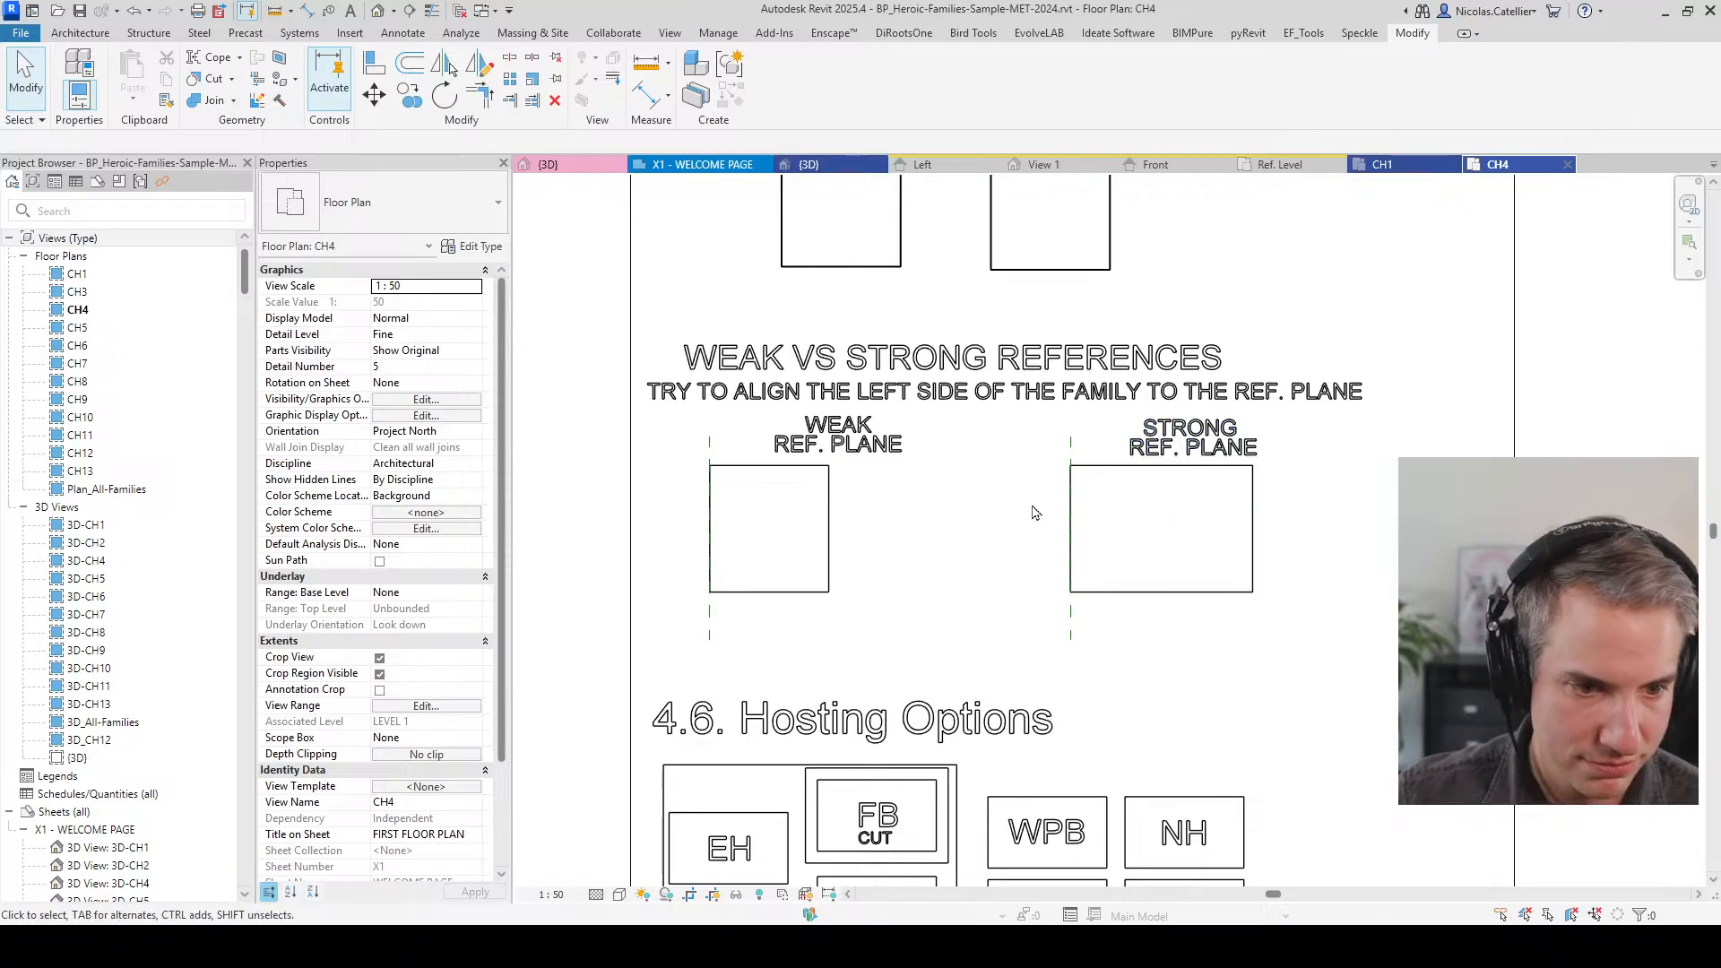
Step: Switch to the PowerPoint slide show and display the Not a Reference slide
{"action": "left_click", "coordinate": [1098, 588]}
{"action": "left_click", "coordinate": [1173, 698]}
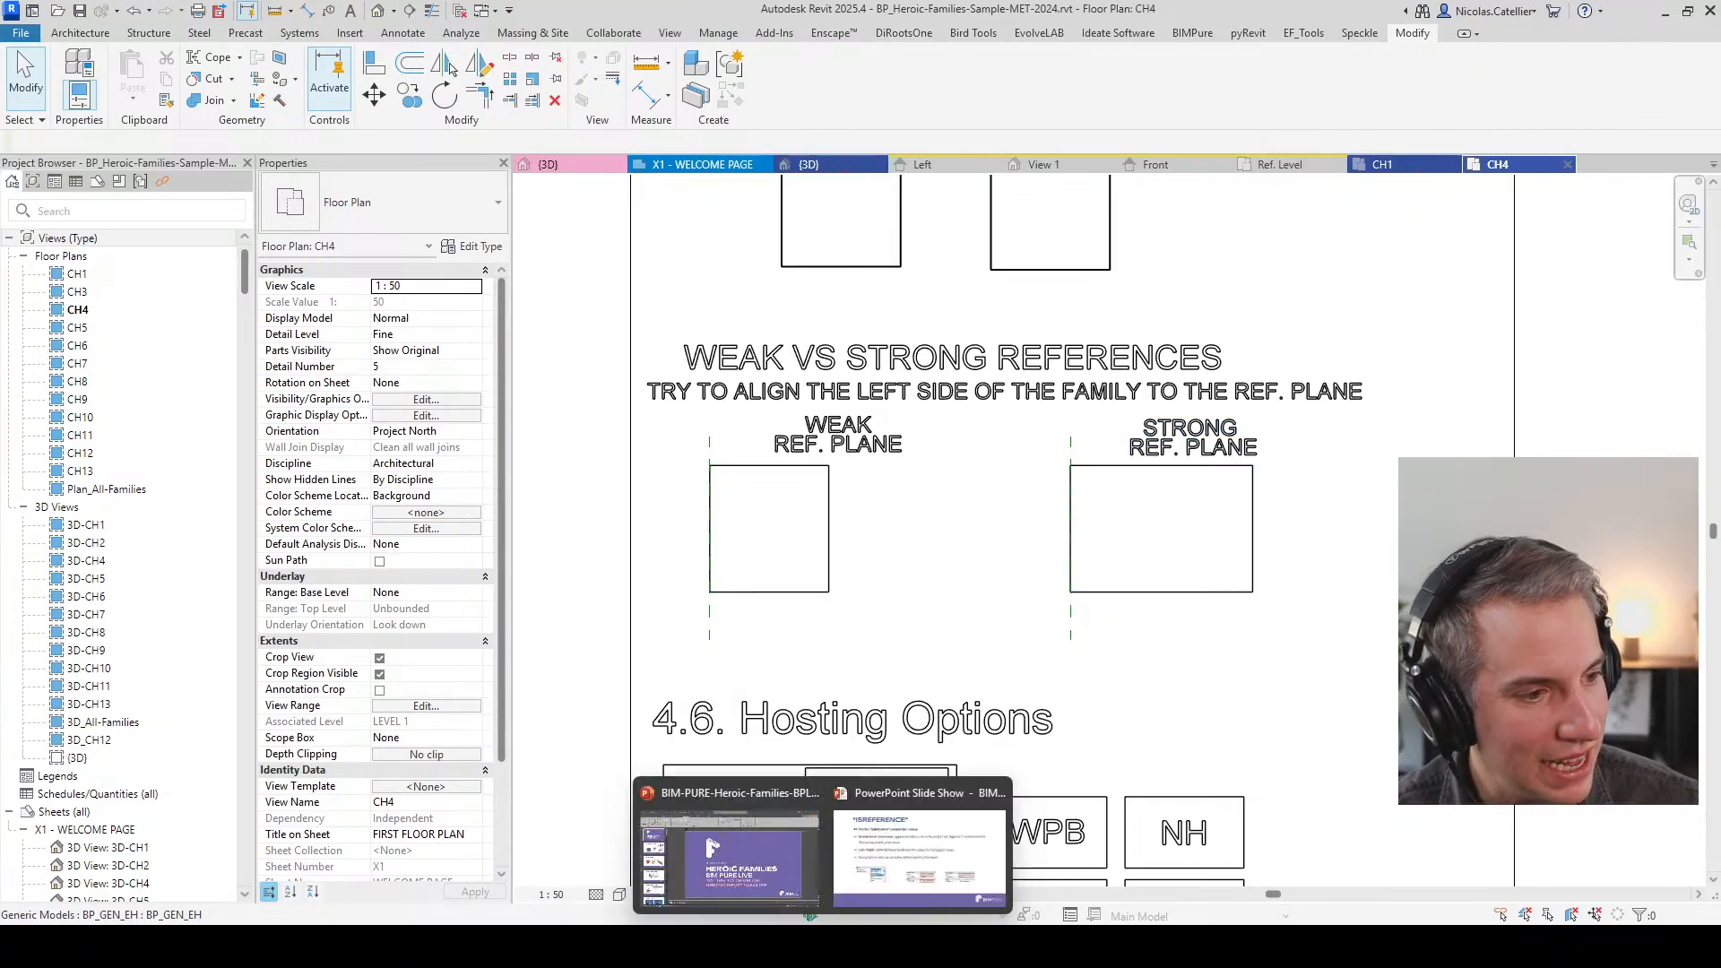
{"action": "left_click", "coordinate": [896, 888]}
{"action": "left_click", "coordinate": [977, 497]}
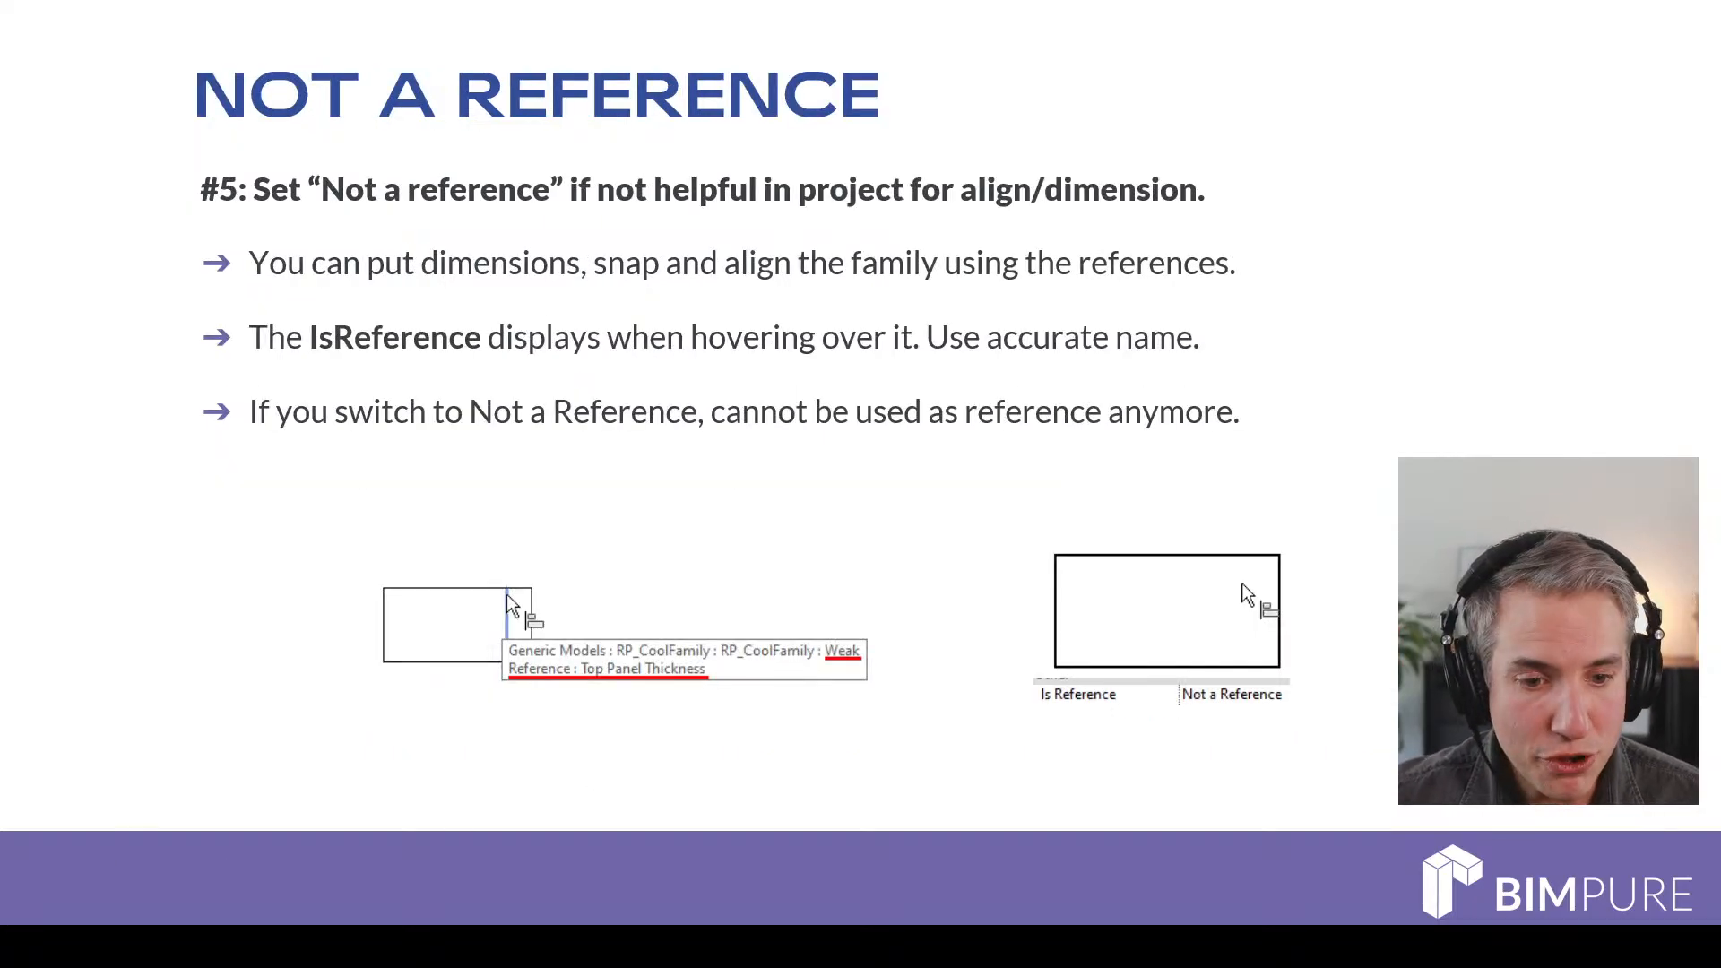
Step: Return to Revit and examine which references the weak reference family offers to the Align tool
{"action": "key", "text": "alt+Tab"}
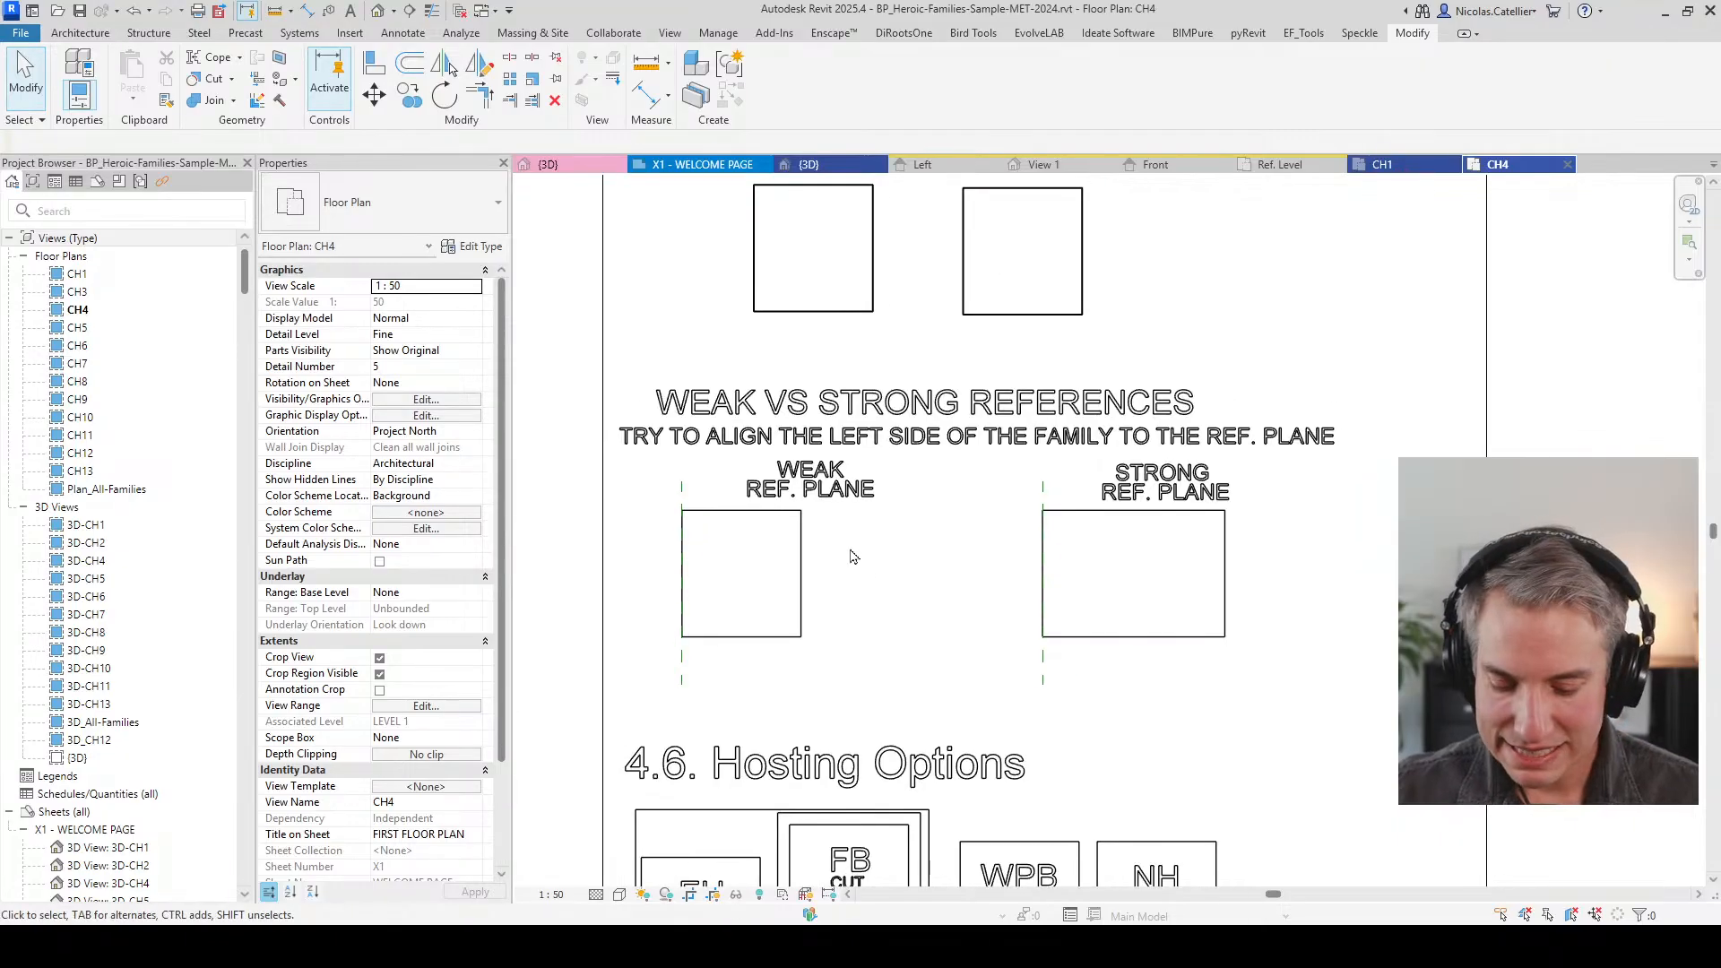
{"action": "key", "text": "a"}
{"action": "key", "text": "l"}
{"action": "scroll", "coordinate": [768, 571], "scroll_direction": "up", "scroll_amount": 2}
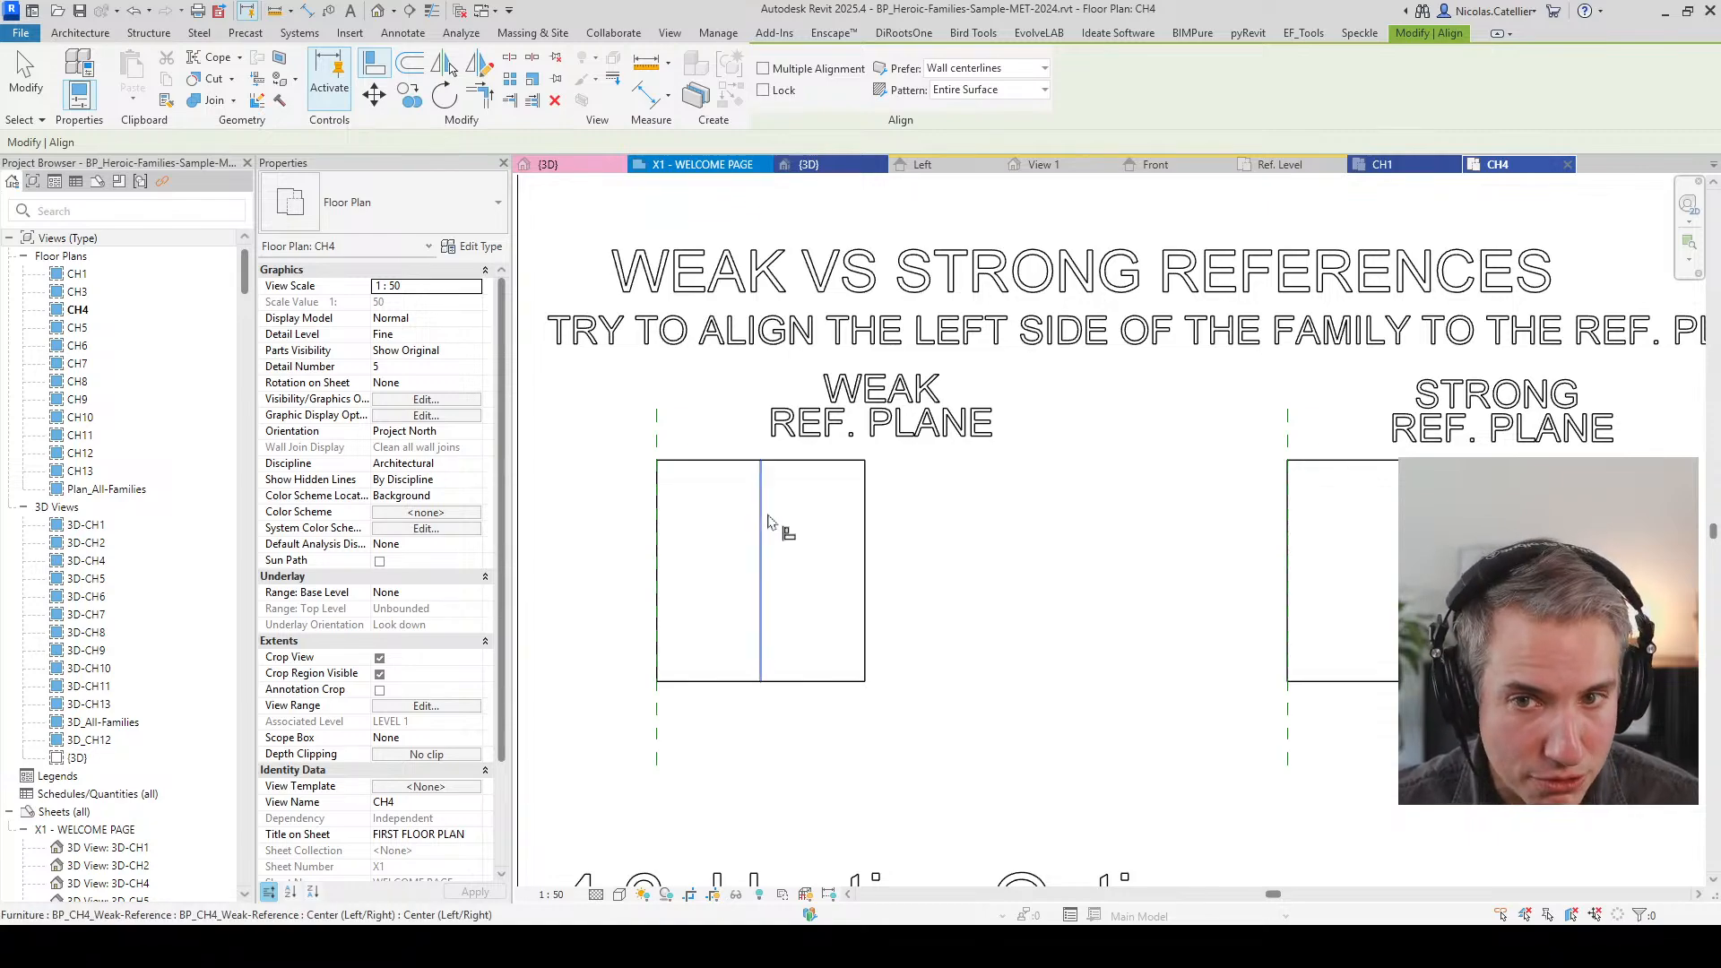
{"action": "key", "text": "Escape"}
Step: Dimension from the weak reference family's Center (Left/Right) reference to the project's reference plane along its left edge
{"action": "key", "text": "d"}
{"action": "key", "text": "i"}
{"action": "left_click", "coordinate": [760, 523]}
{"action": "left_click", "coordinate": [657, 418]}
{"action": "left_click", "coordinate": [671, 377]}
{"action": "key", "text": "Escape"}
Step: Align the weak reference family's Center (Left/Right) reference to the project's reference plane
{"action": "key", "text": "a"}
{"action": "key", "text": "l"}
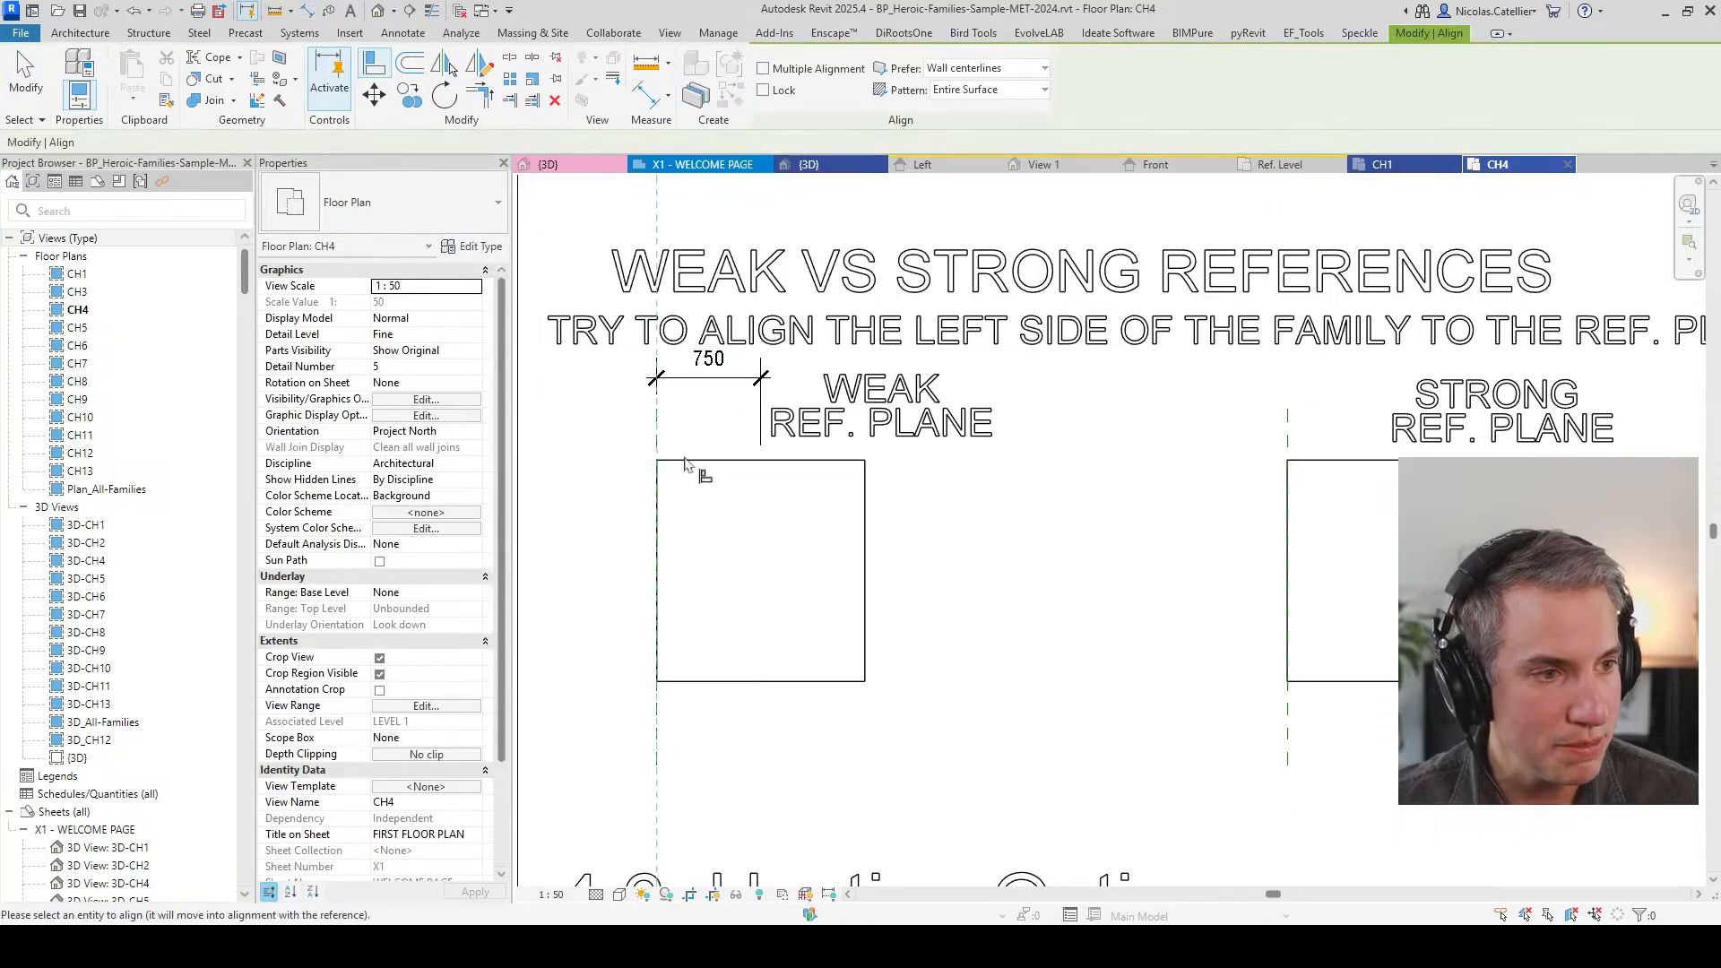
{"action": "left_click", "coordinate": [760, 518]}
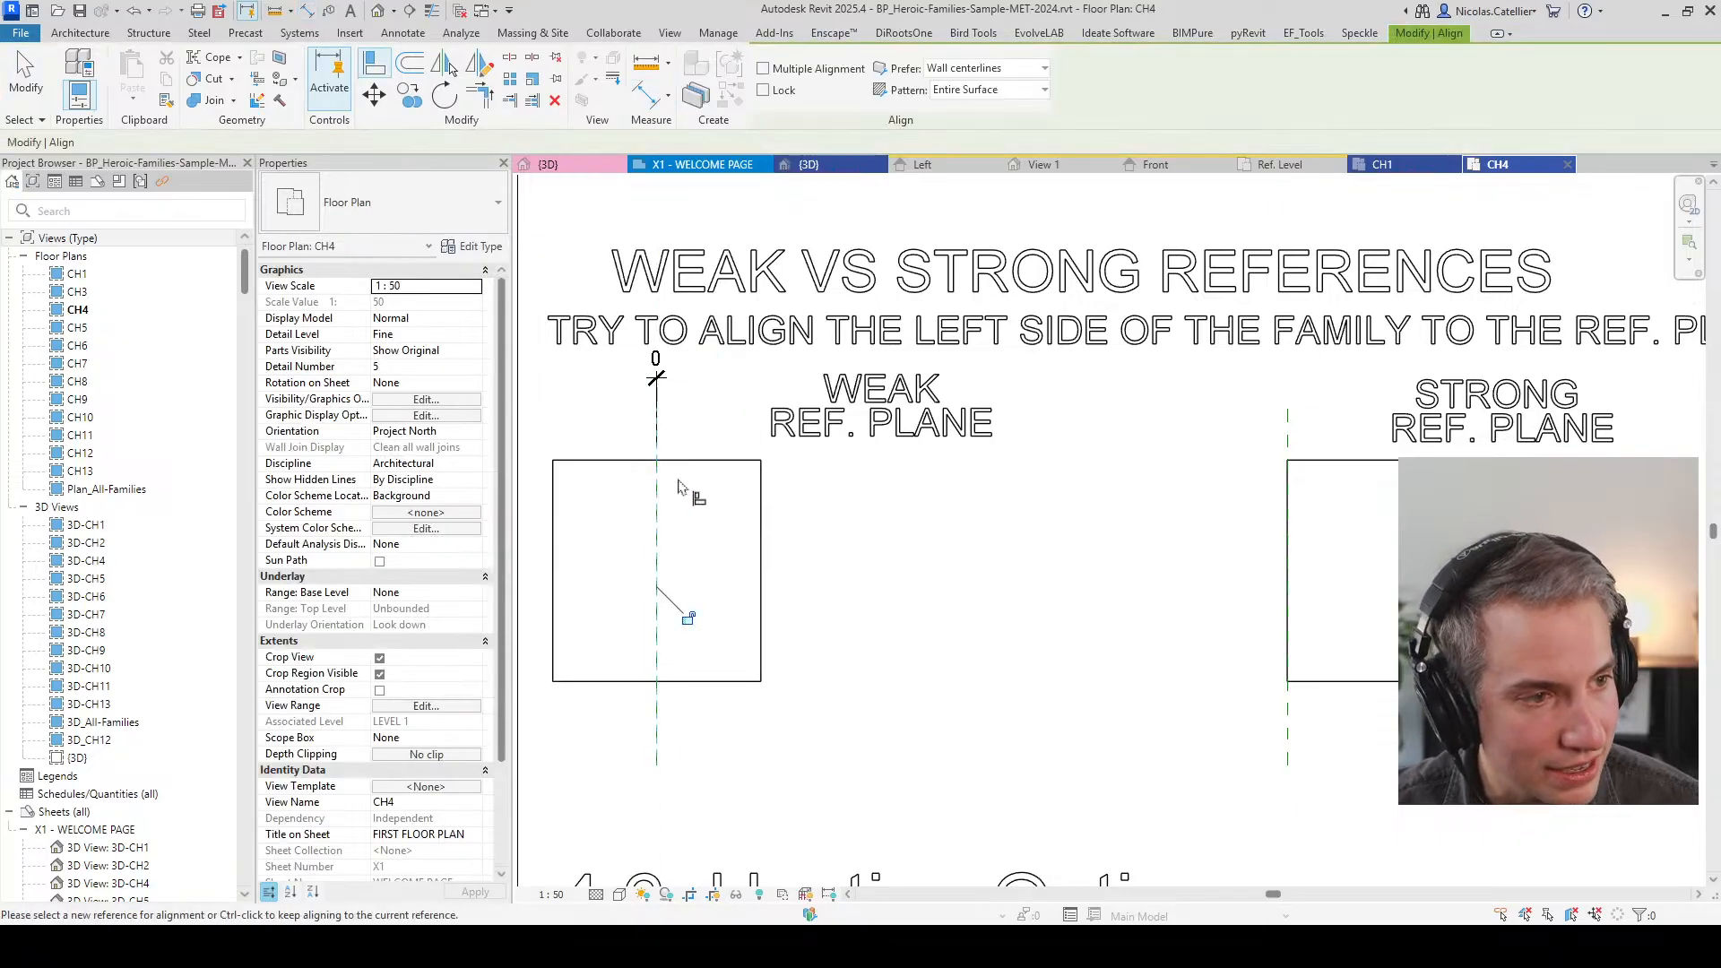
{"action": "key", "text": "Escape"}
Step: Open the weak reference family for editing and show its Ref. Level floor plan
{"action": "left_click", "coordinate": [674, 482]}
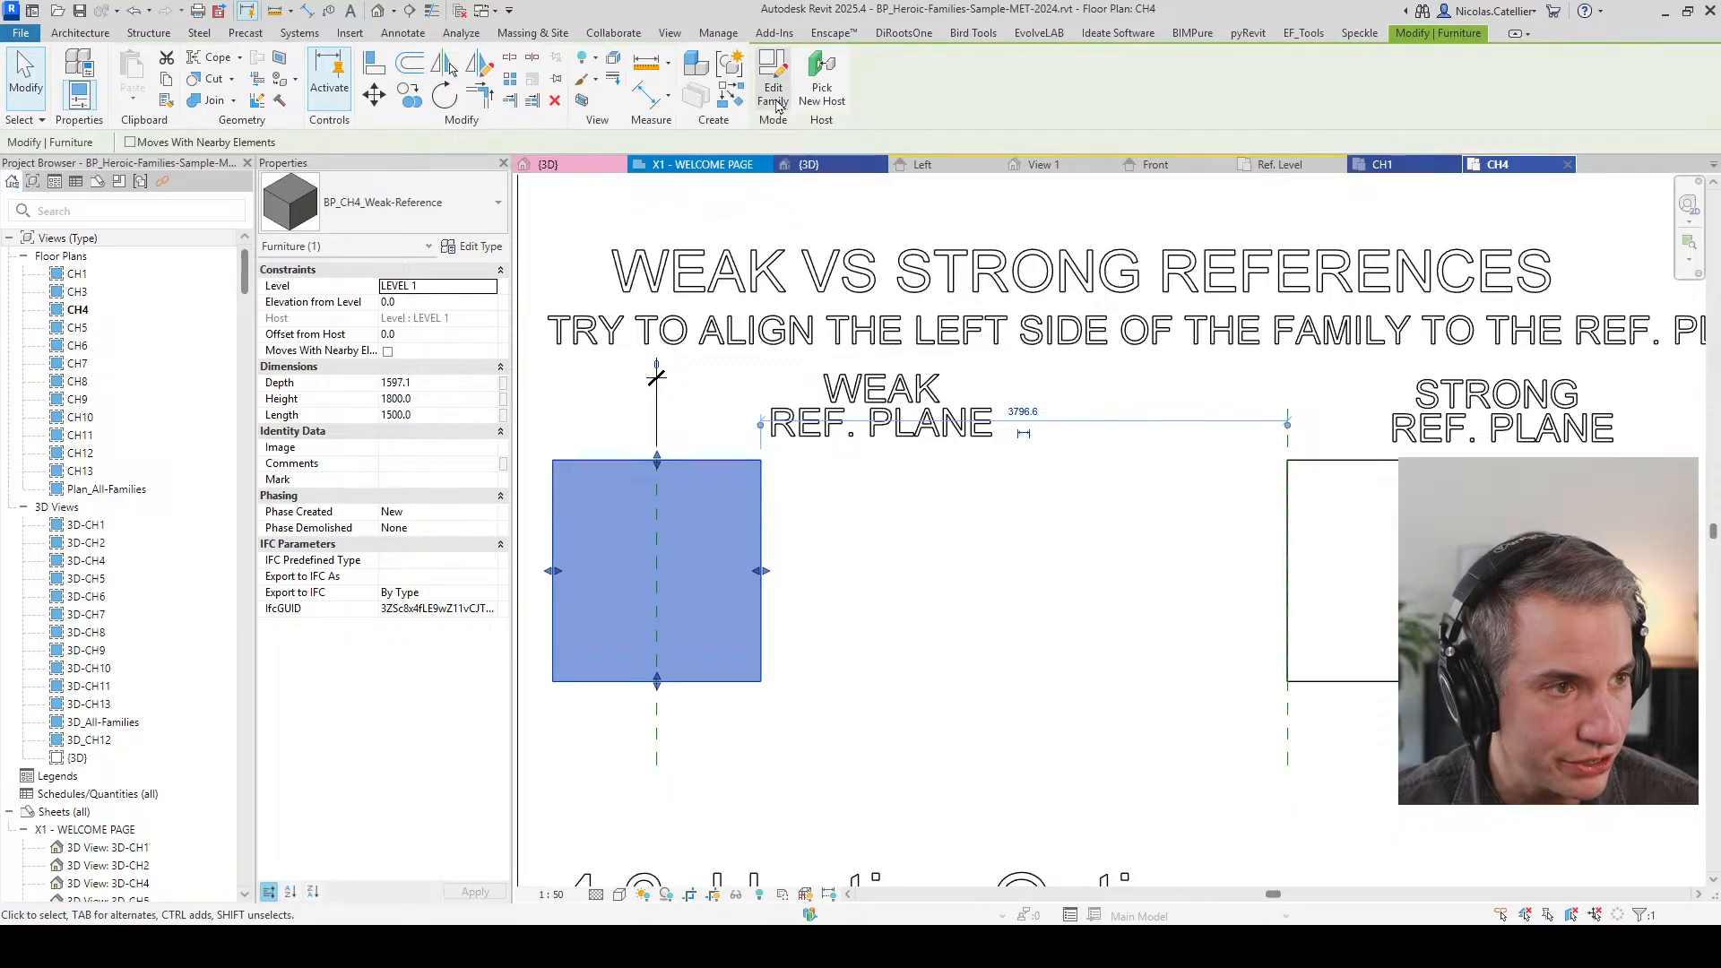
{"action": "left_click", "coordinate": [774, 86]}
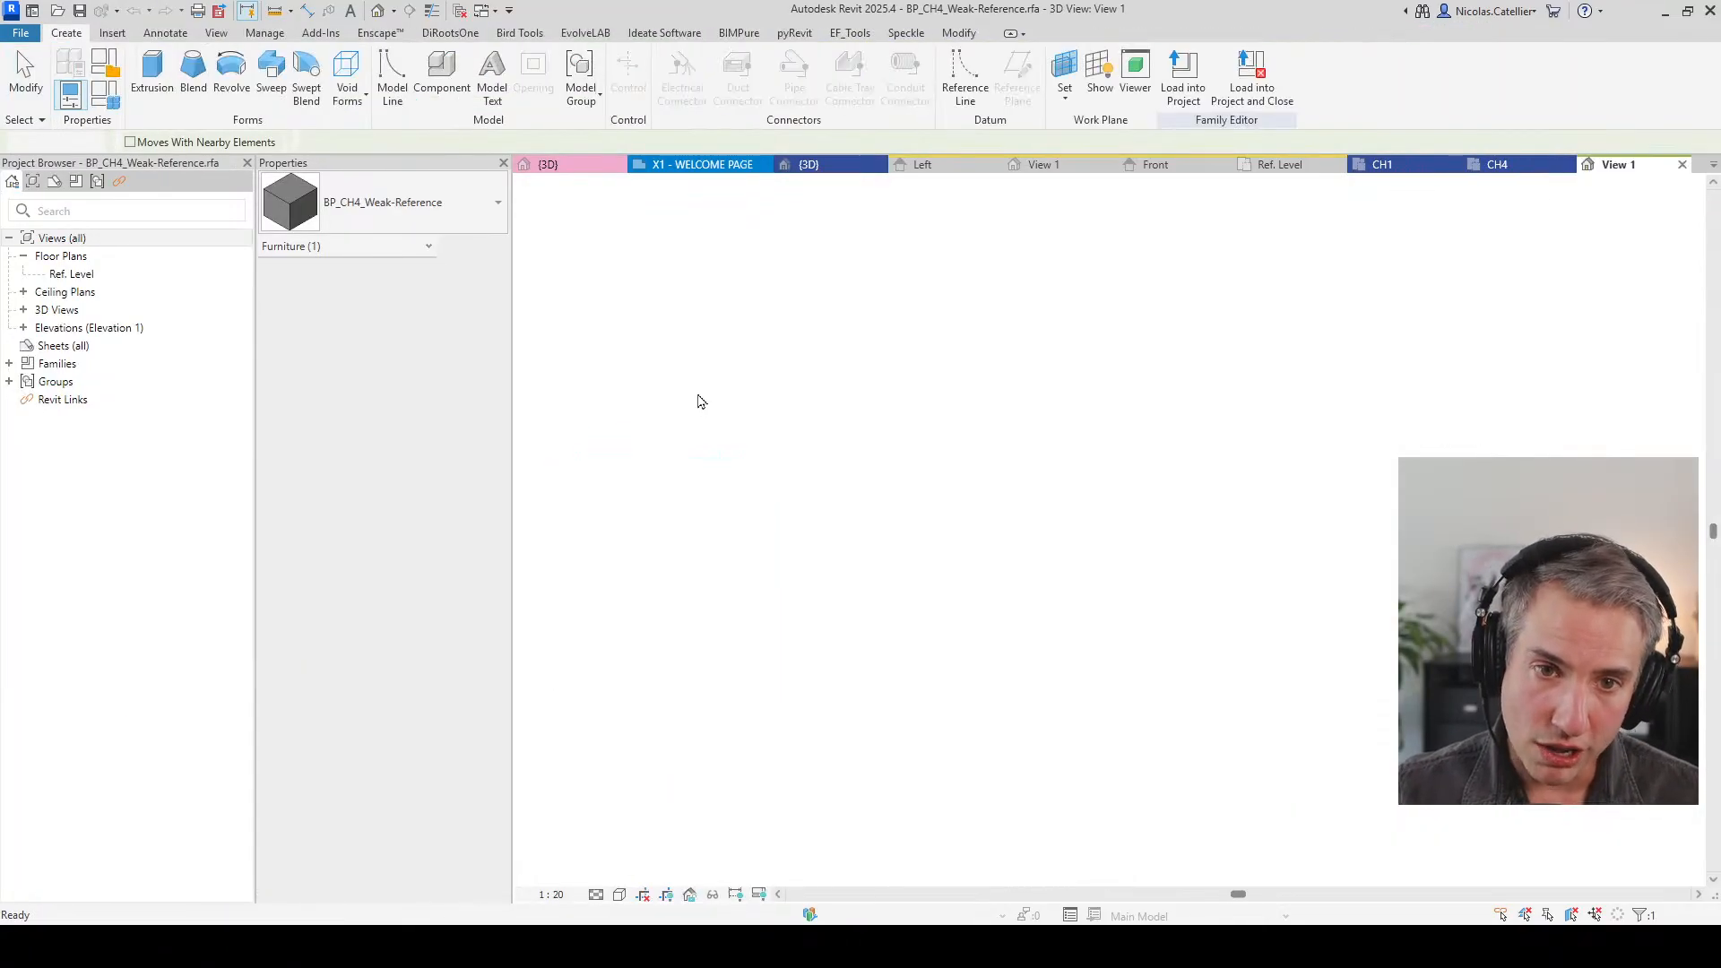
{"action": "double_click", "coordinate": [72, 273]}
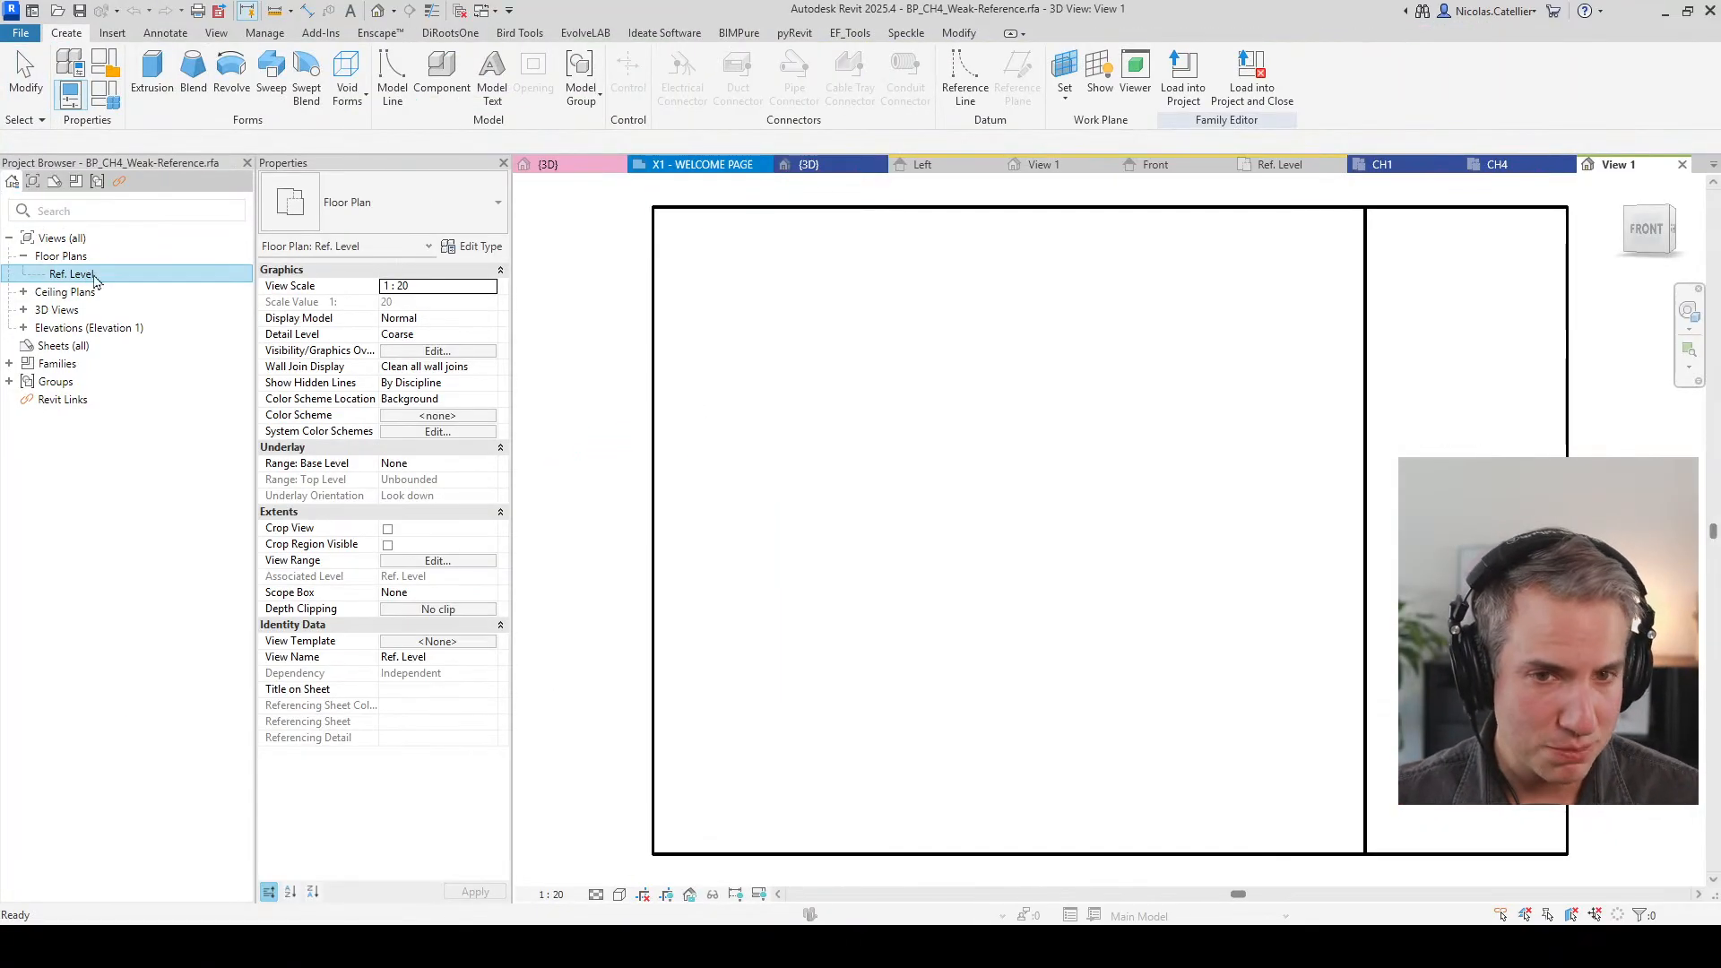
{"action": "middle_click_drag", "start_coordinate": [1047, 423], "coordinate": [901, 427]}
{"action": "left_click", "coordinate": [964, 441]}
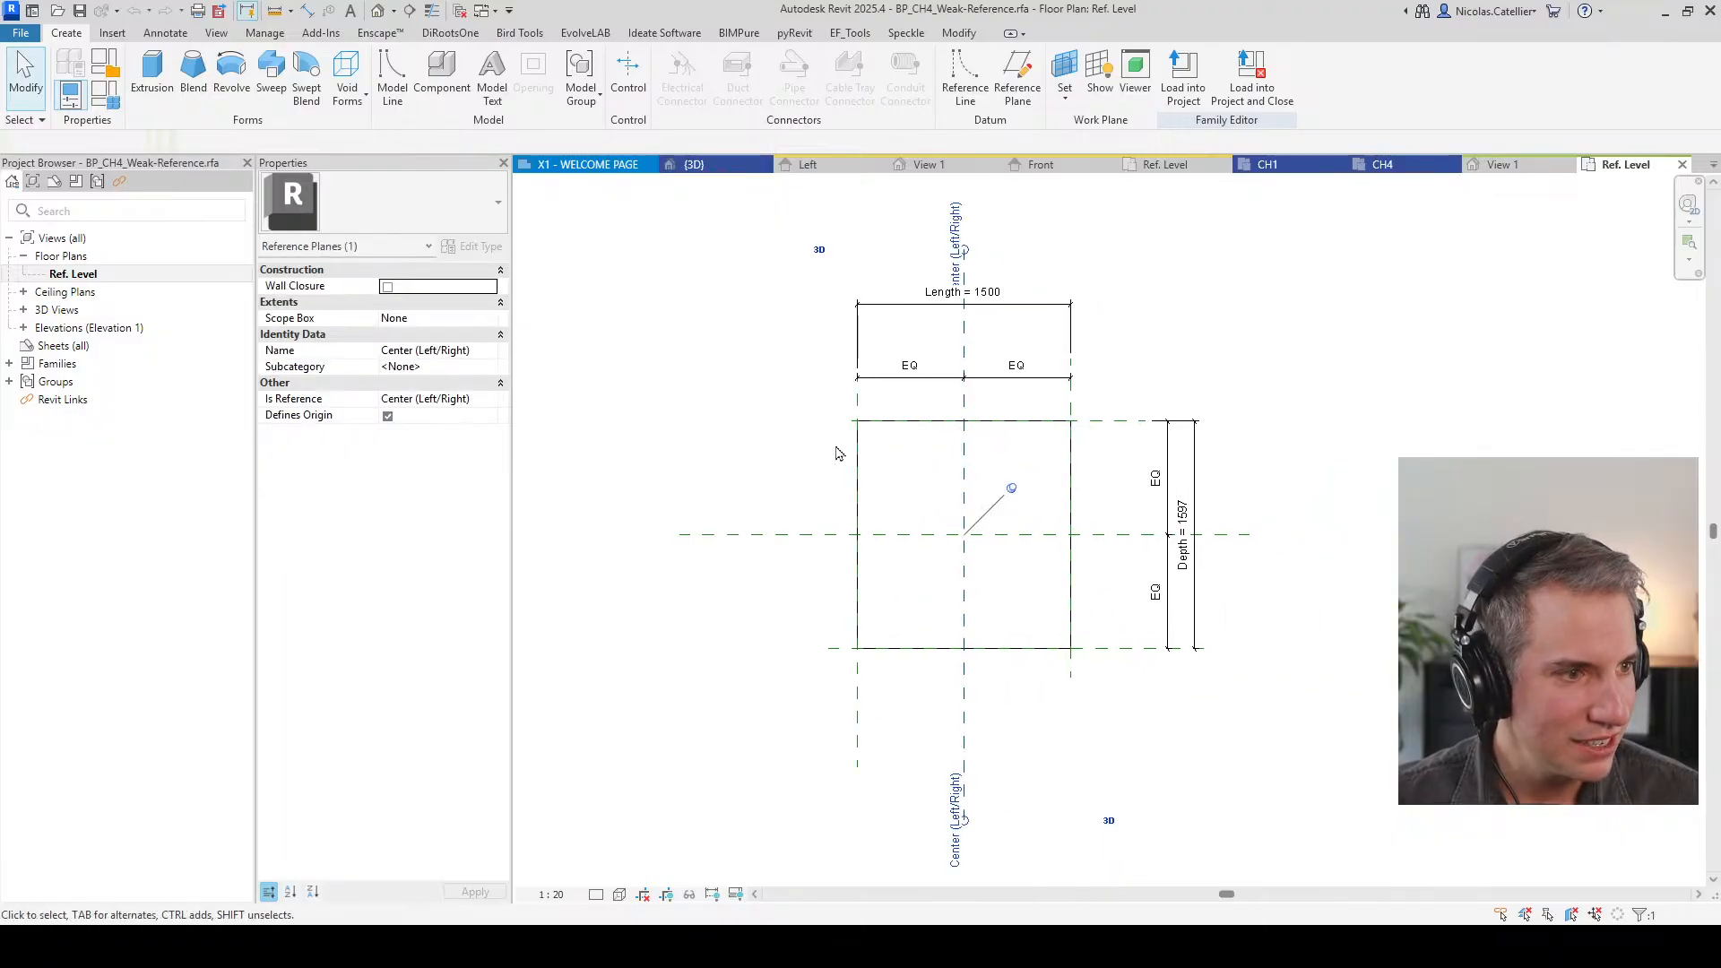
Step: Draw four extra reference planes through the box: three horizontal, one of them short, and one vertical between the center and right side
{"action": "key", "text": "r"}
{"action": "key", "text": "p"}
{"action": "left_click", "coordinate": [818, 455]}
{"action": "left_click", "coordinate": [1099, 454]}
{"action": "left_click", "coordinate": [1100, 562]}
{"action": "left_click", "coordinate": [736, 563]}
{"action": "left_click", "coordinate": [1019, 691]}
{"action": "left_click", "coordinate": [1020, 392]}
{"action": "key", "text": "Escape"}
{"action": "key", "text": "Escape"}
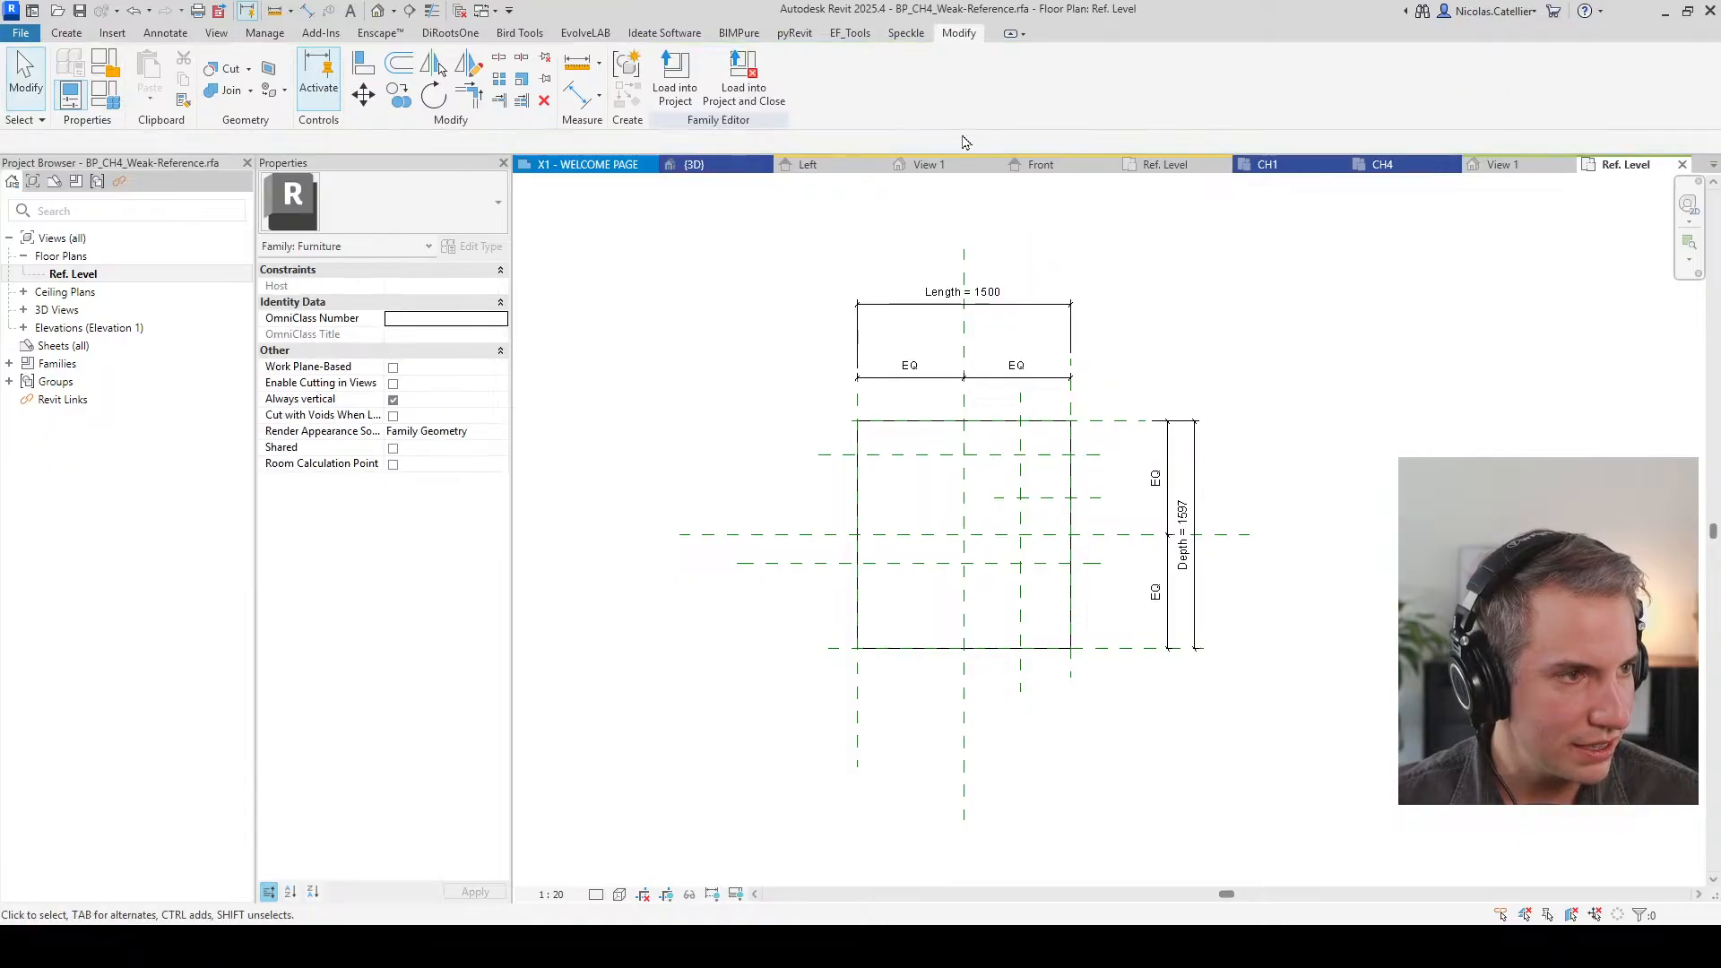
Step: Load the family with its extra reference planes into the project, closing it without saving and overwriting the existing version
{"action": "left_click", "coordinate": [744, 81]}
{"action": "left_click", "coordinate": [812, 605]}
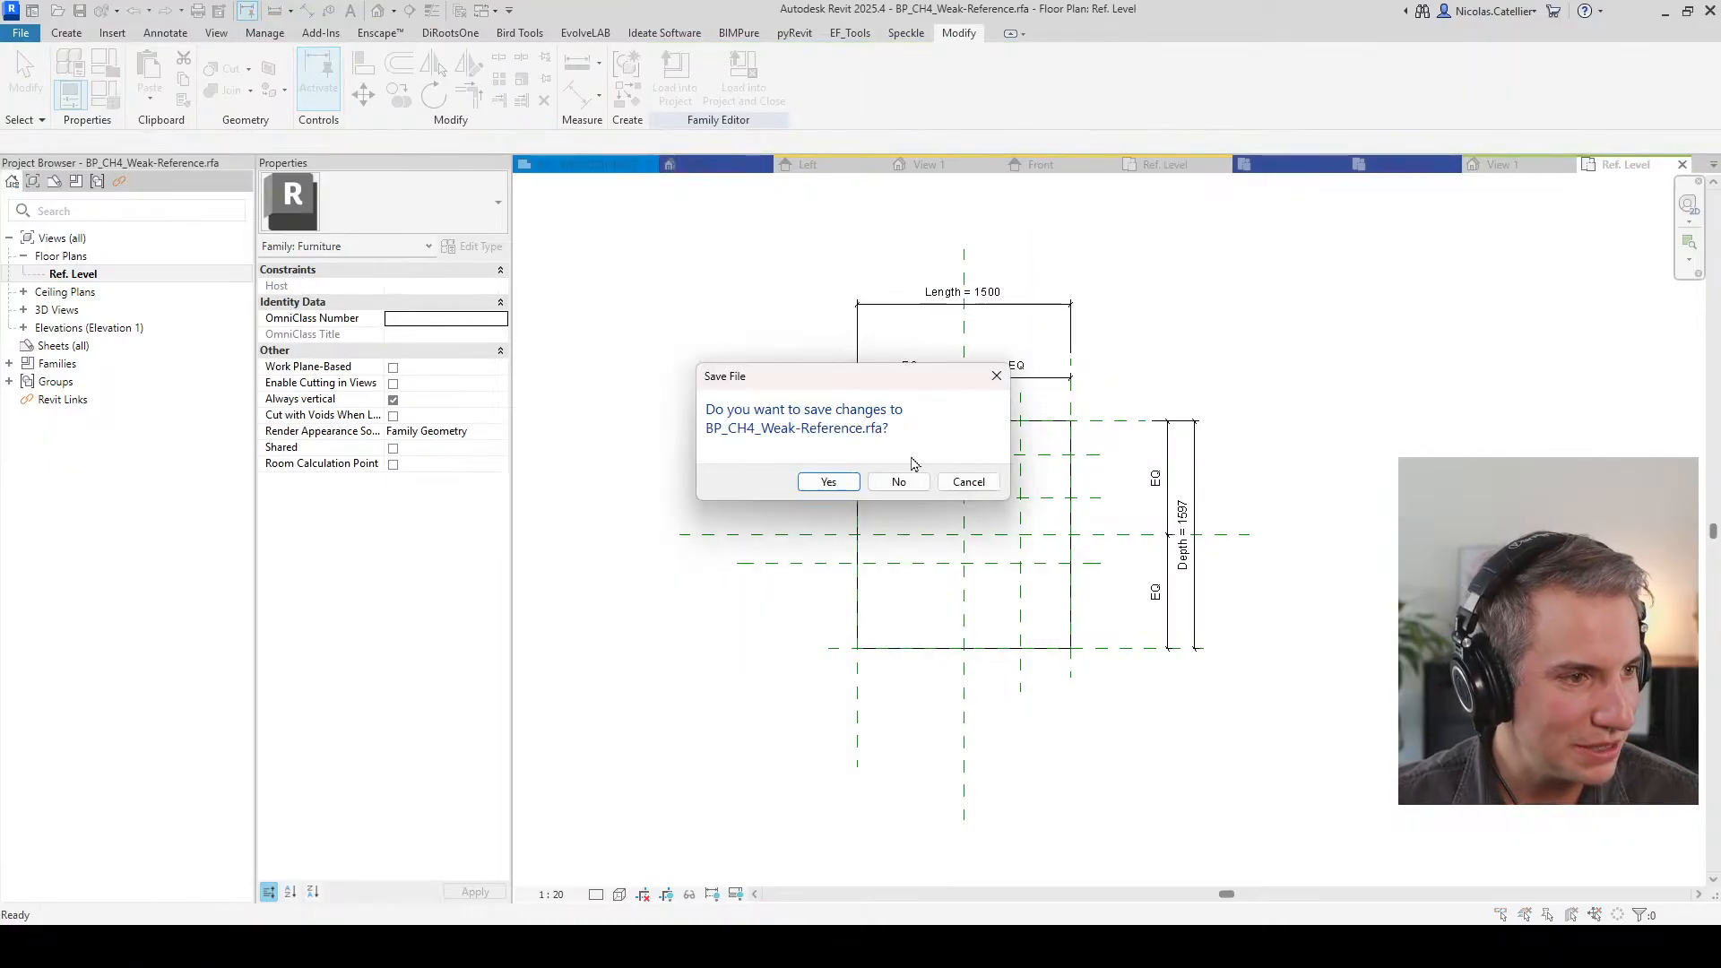
{"action": "left_click", "coordinate": [907, 481]}
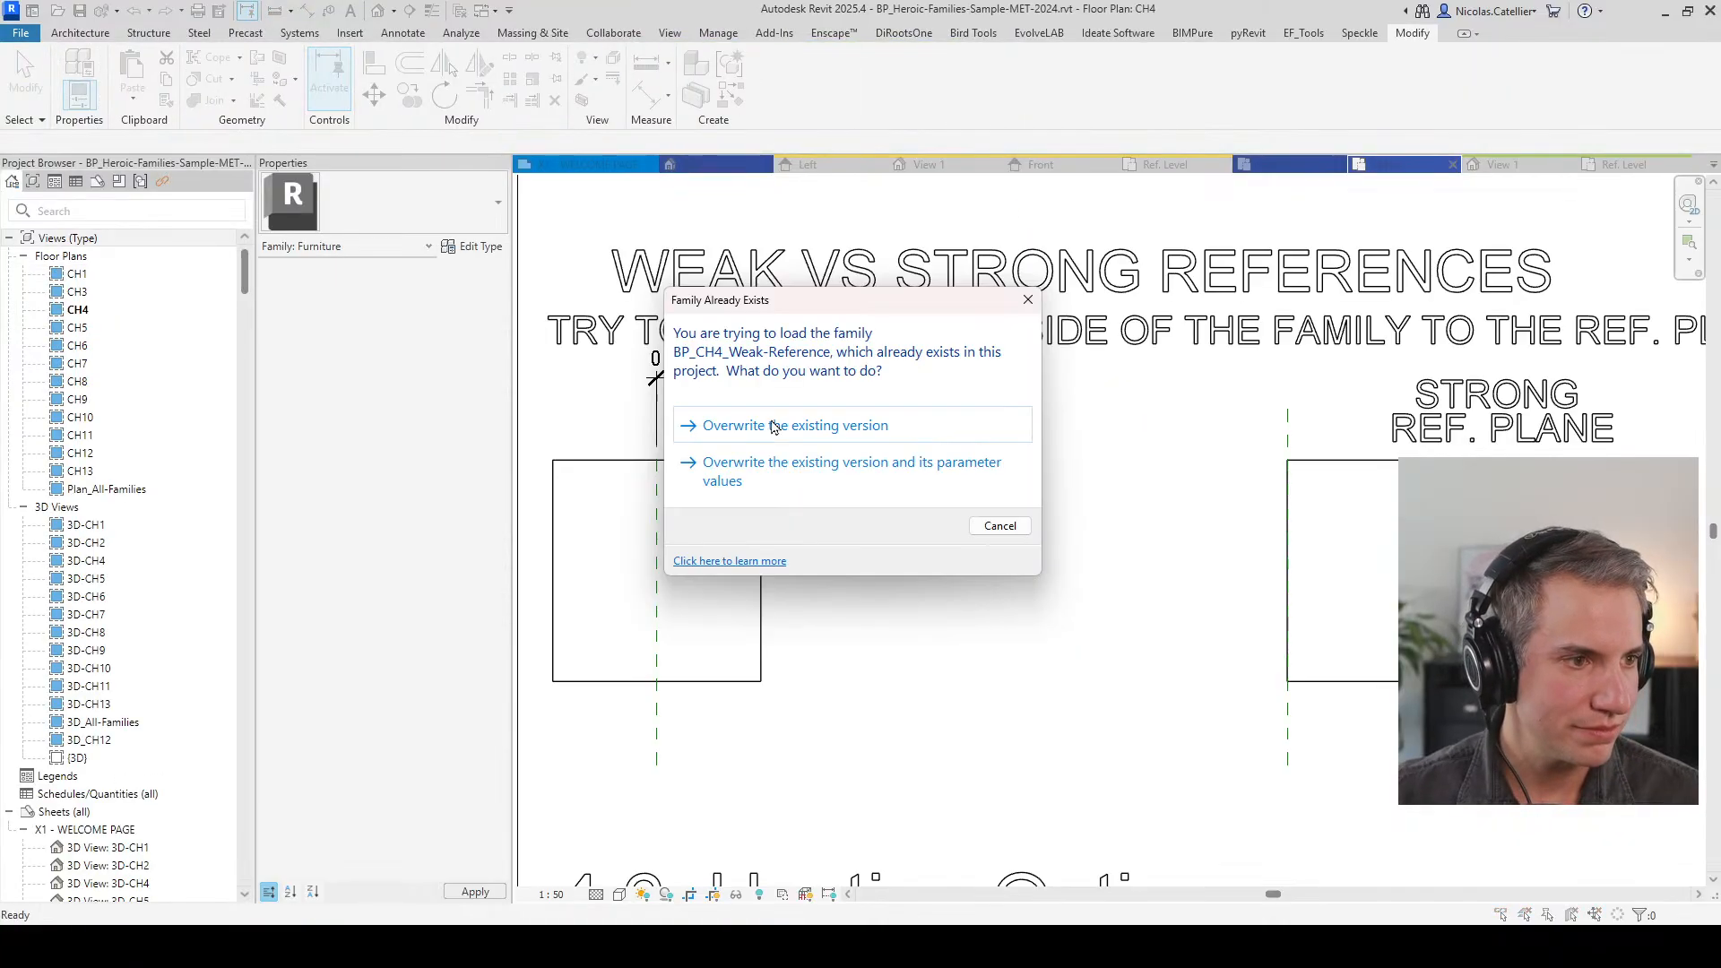
{"action": "left_click", "coordinate": [773, 428]}
Step: Examine the extra weak references inside the reloaded family with the Align tool
{"action": "key", "text": "a"}
{"action": "key", "text": "l"}
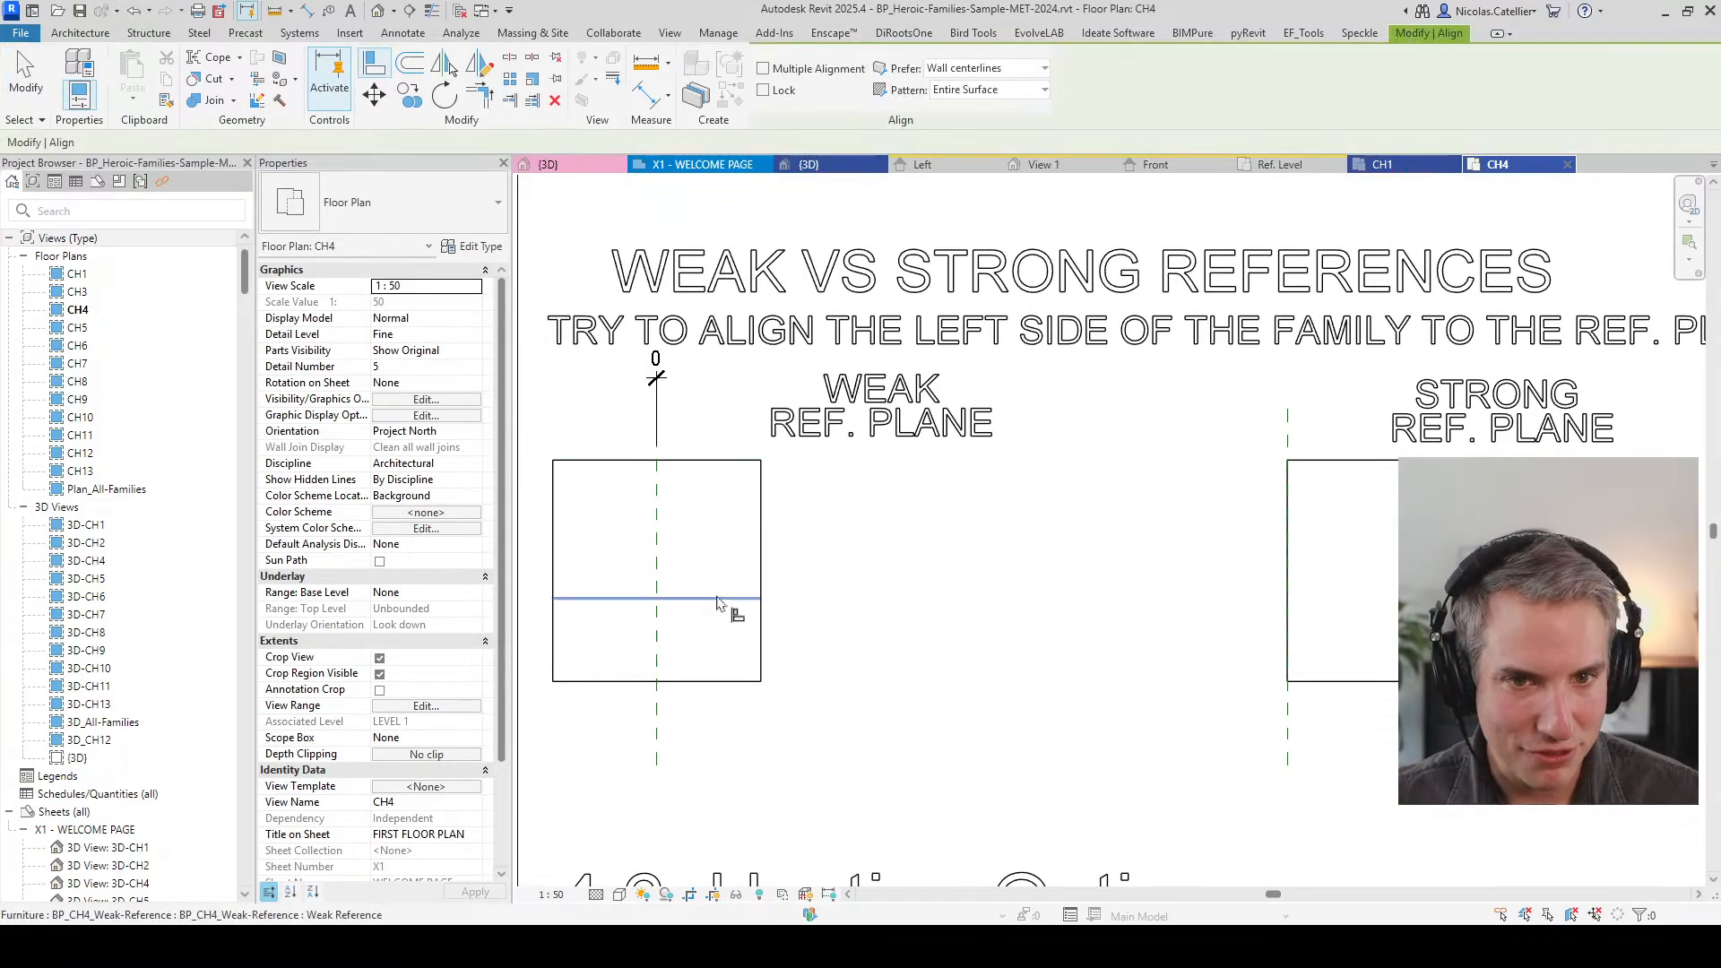
{"action": "key", "text": "Escape"}
Step: Reopen the weak reference family for editing in its Ref. Level floor plan
{"action": "left_click", "coordinate": [763, 538]}
{"action": "left_click", "coordinate": [770, 97]}
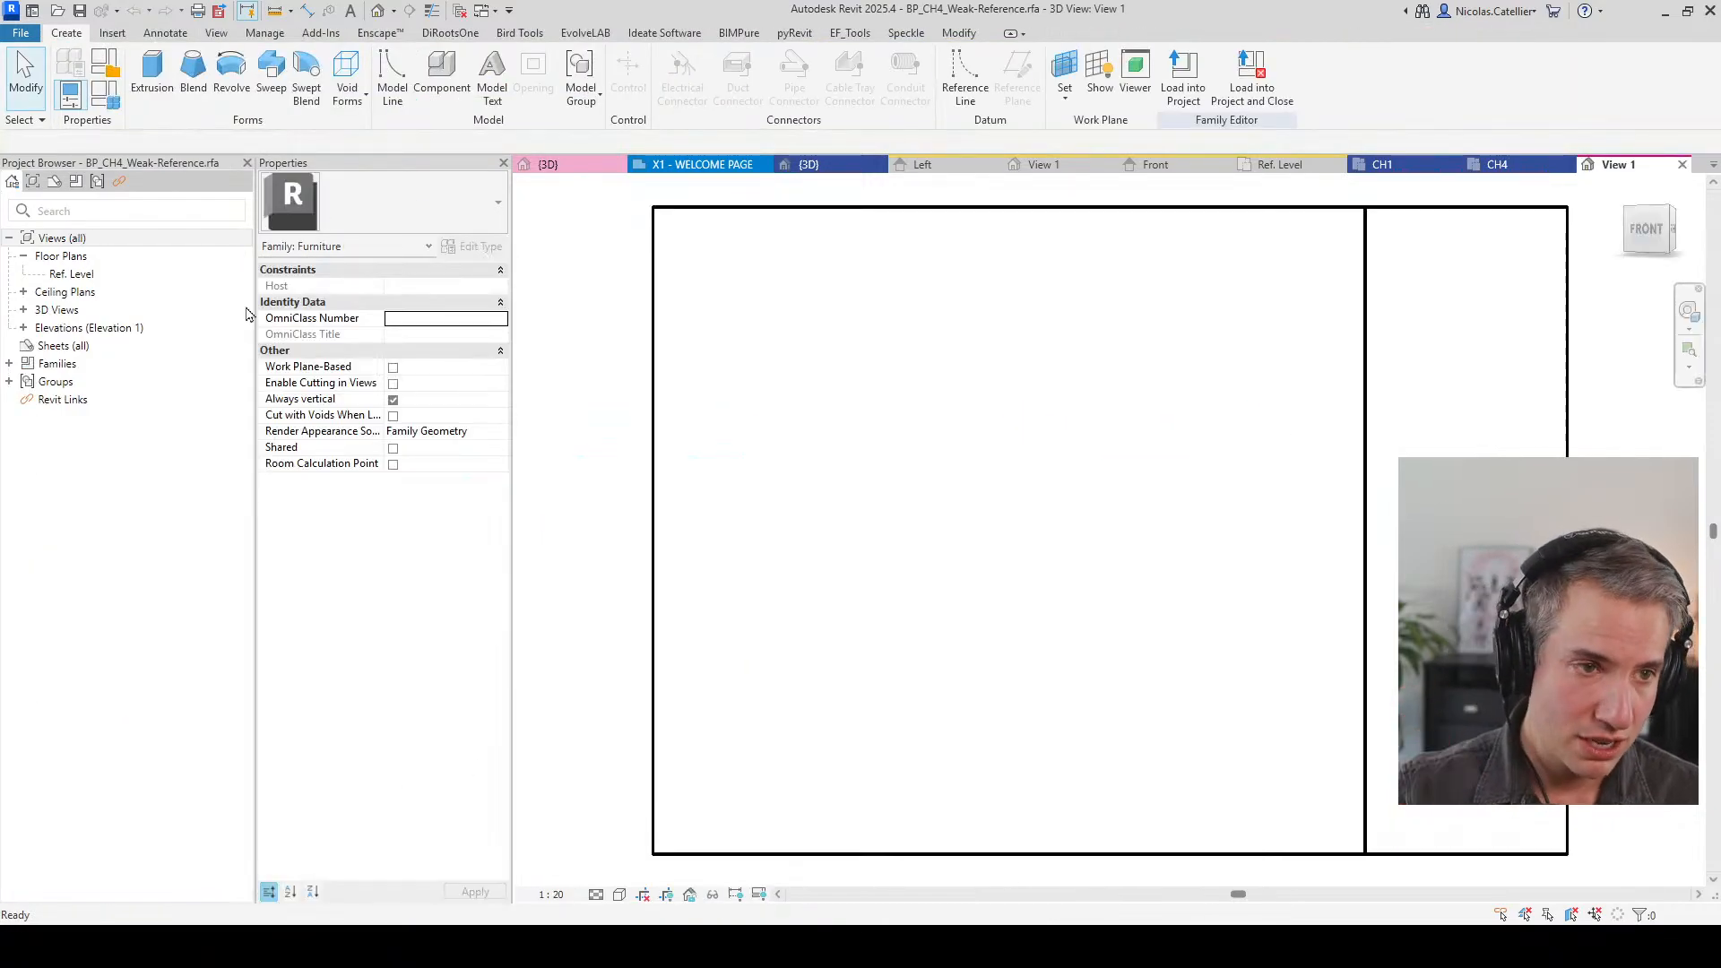
{"action": "double_click", "coordinate": [70, 274]}
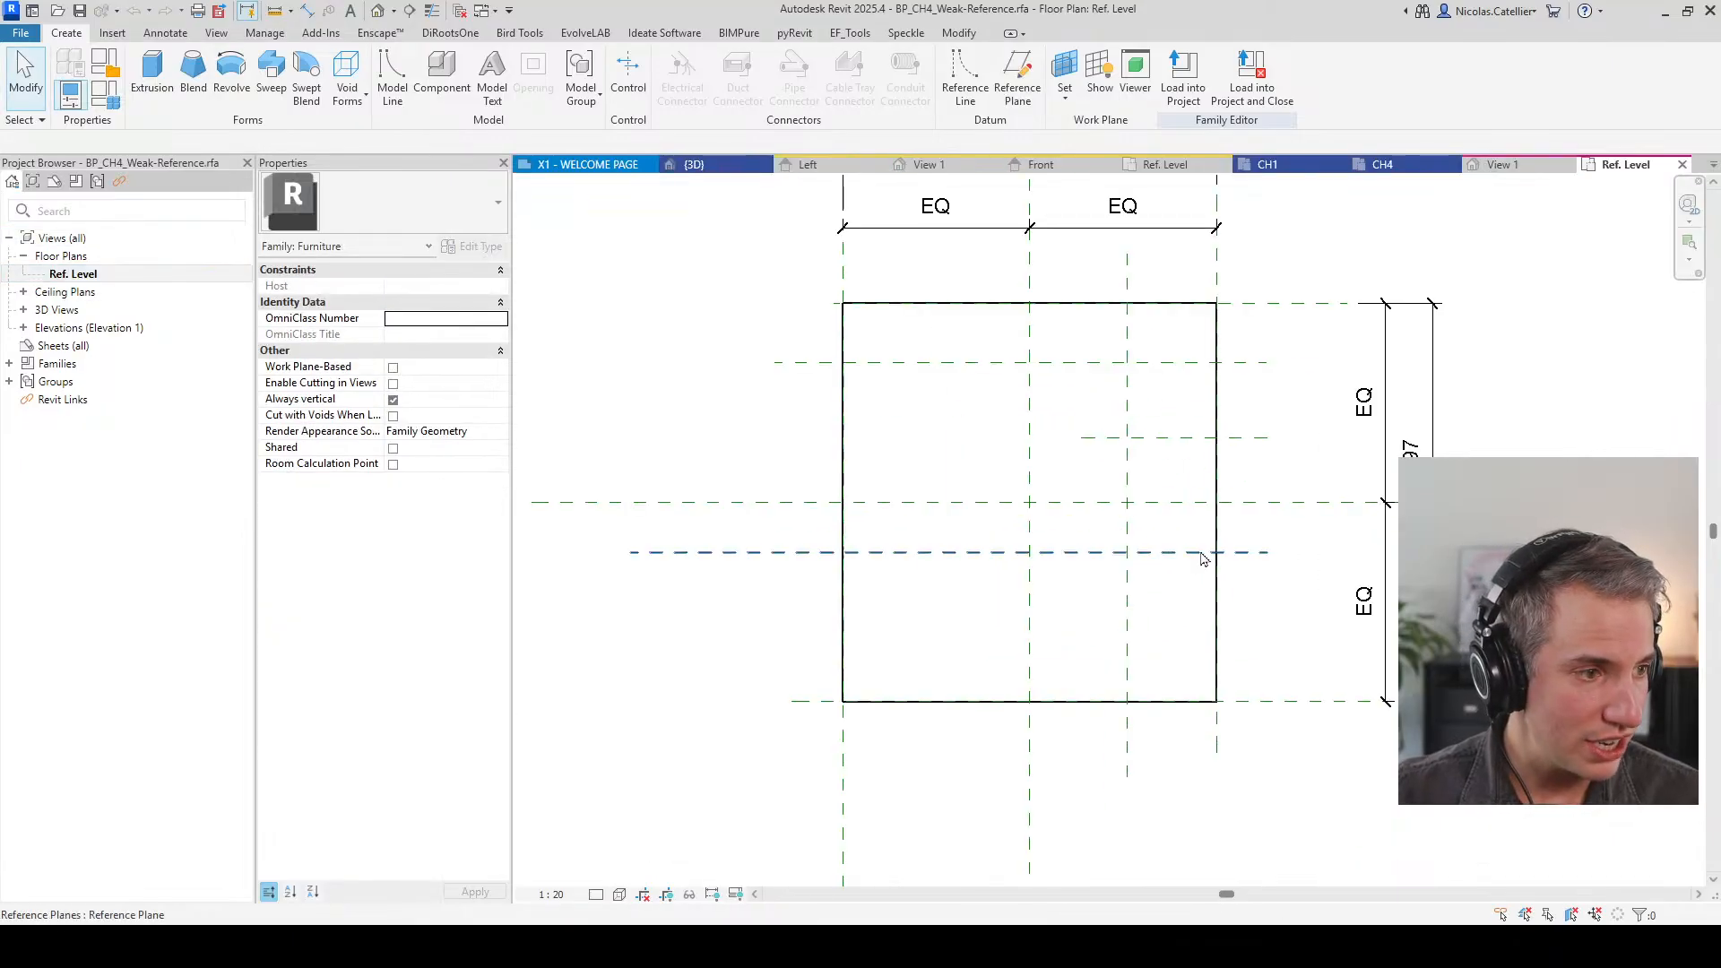
Step: Set Is Reference to Not a Reference for the four extra reference planes inside the box
{"action": "left_click_drag", "start_coordinate": [1107, 539], "coordinate": [1105, 536]}
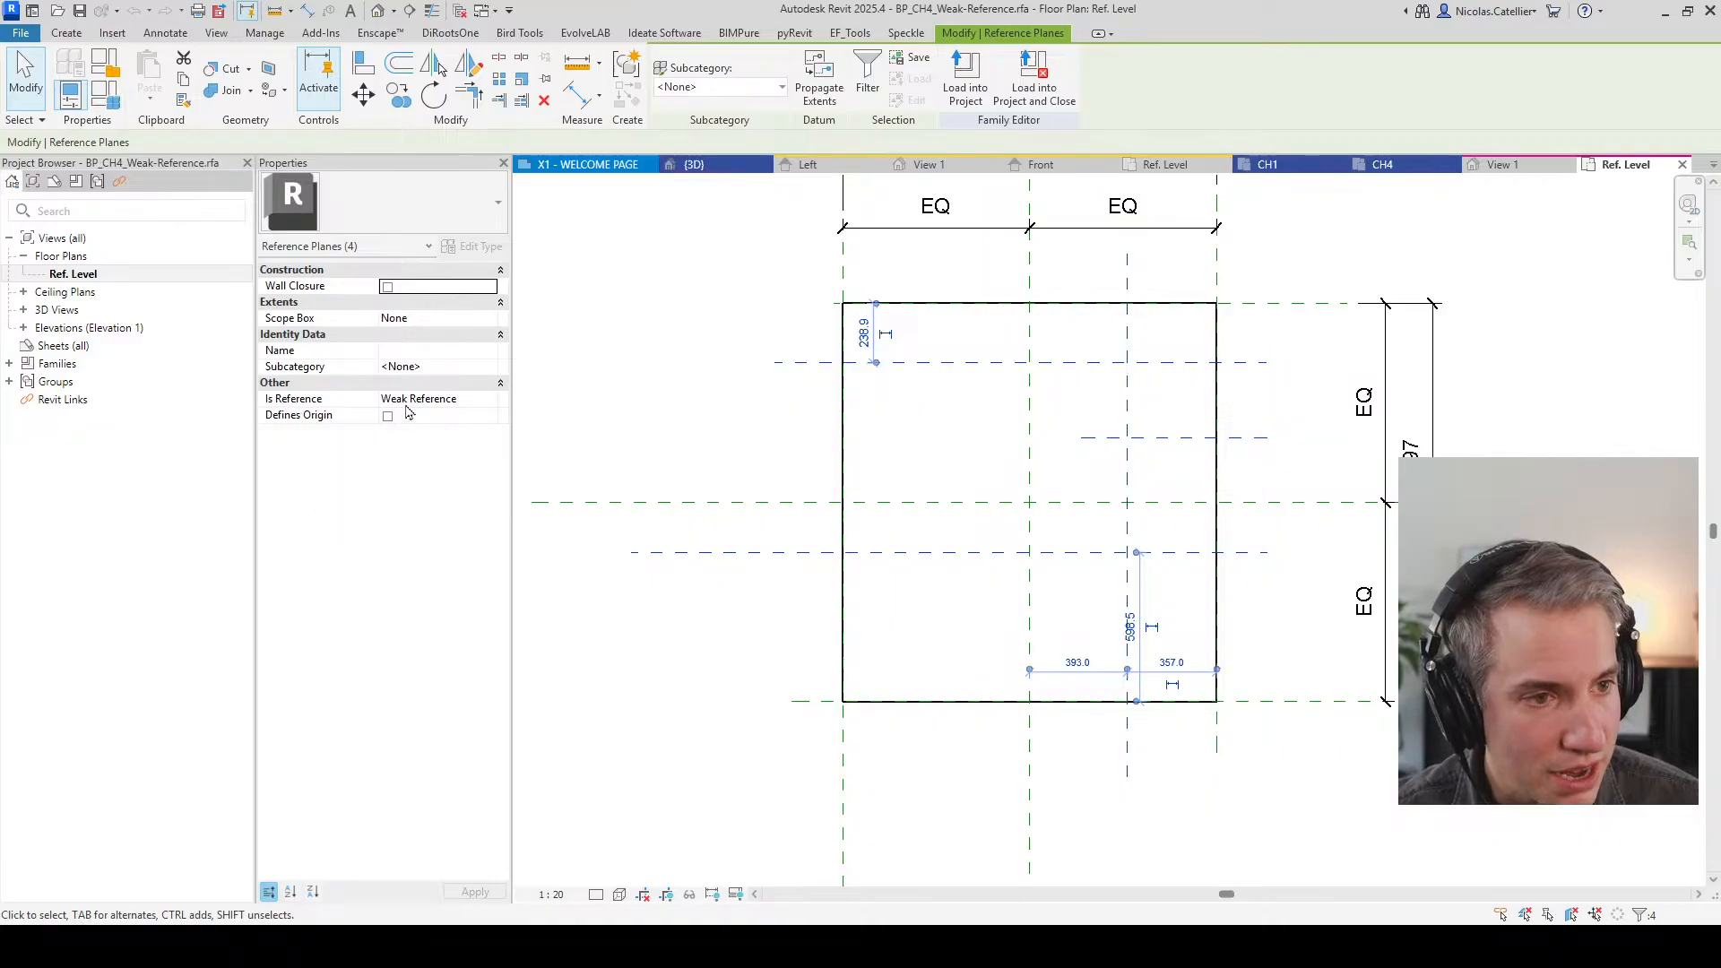
{"action": "left_click", "coordinate": [484, 400]}
{"action": "left_click", "coordinate": [490, 401]}
{"action": "scroll", "coordinate": [454, 485], "scroll_direction": "up", "scroll_amount": 1}
{"action": "left_click", "coordinate": [428, 417]}
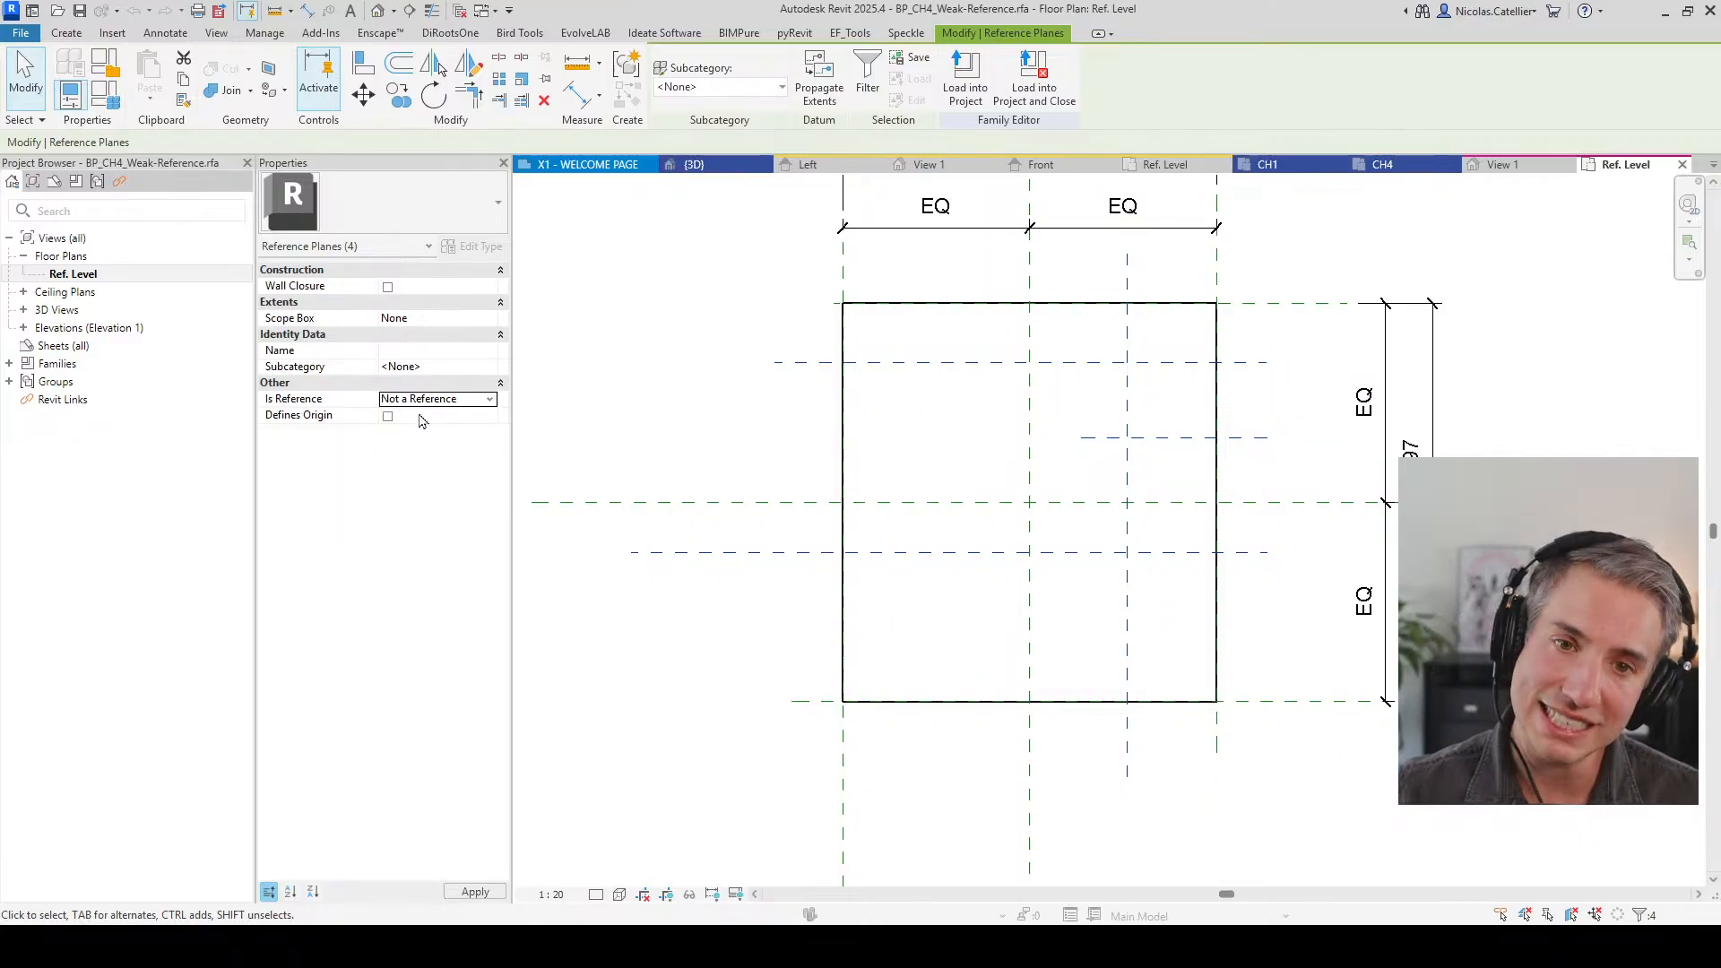
Step: Load the family with its Not a Reference planes into the project, closing it without saving and overwriting the existing version
{"action": "left_click", "coordinate": [1034, 78]}
{"action": "left_click", "coordinate": [804, 604]}
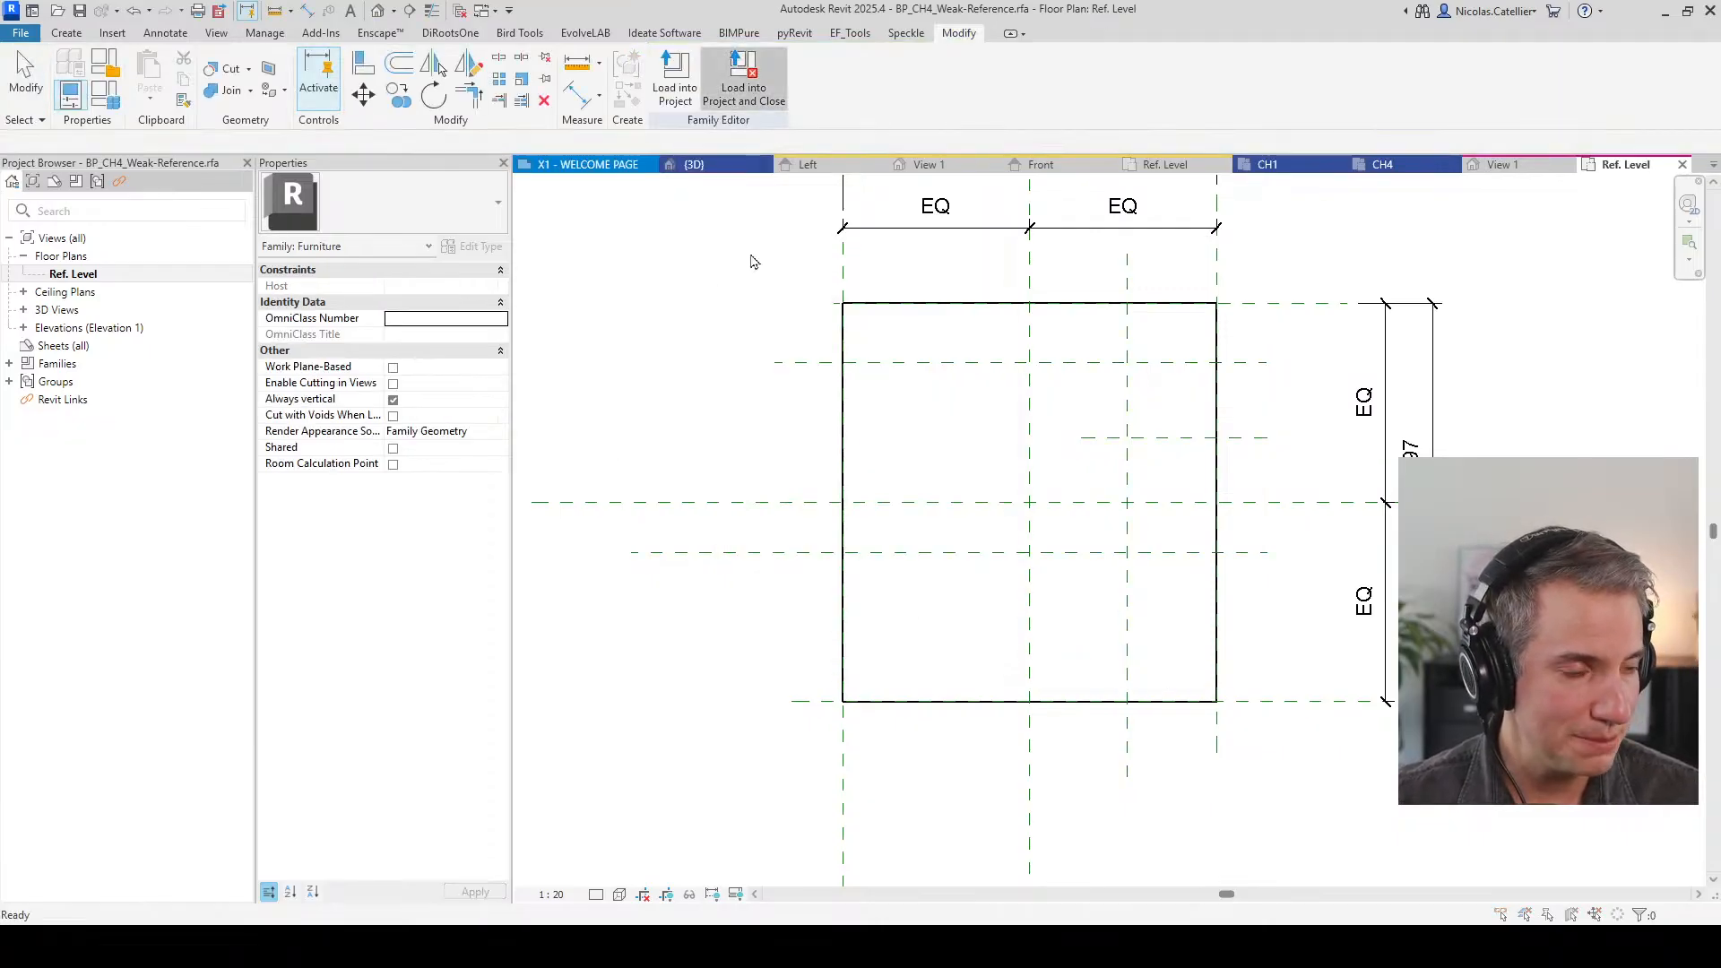
{"action": "left_click", "coordinate": [743, 79]}
{"action": "left_click", "coordinate": [842, 613]}
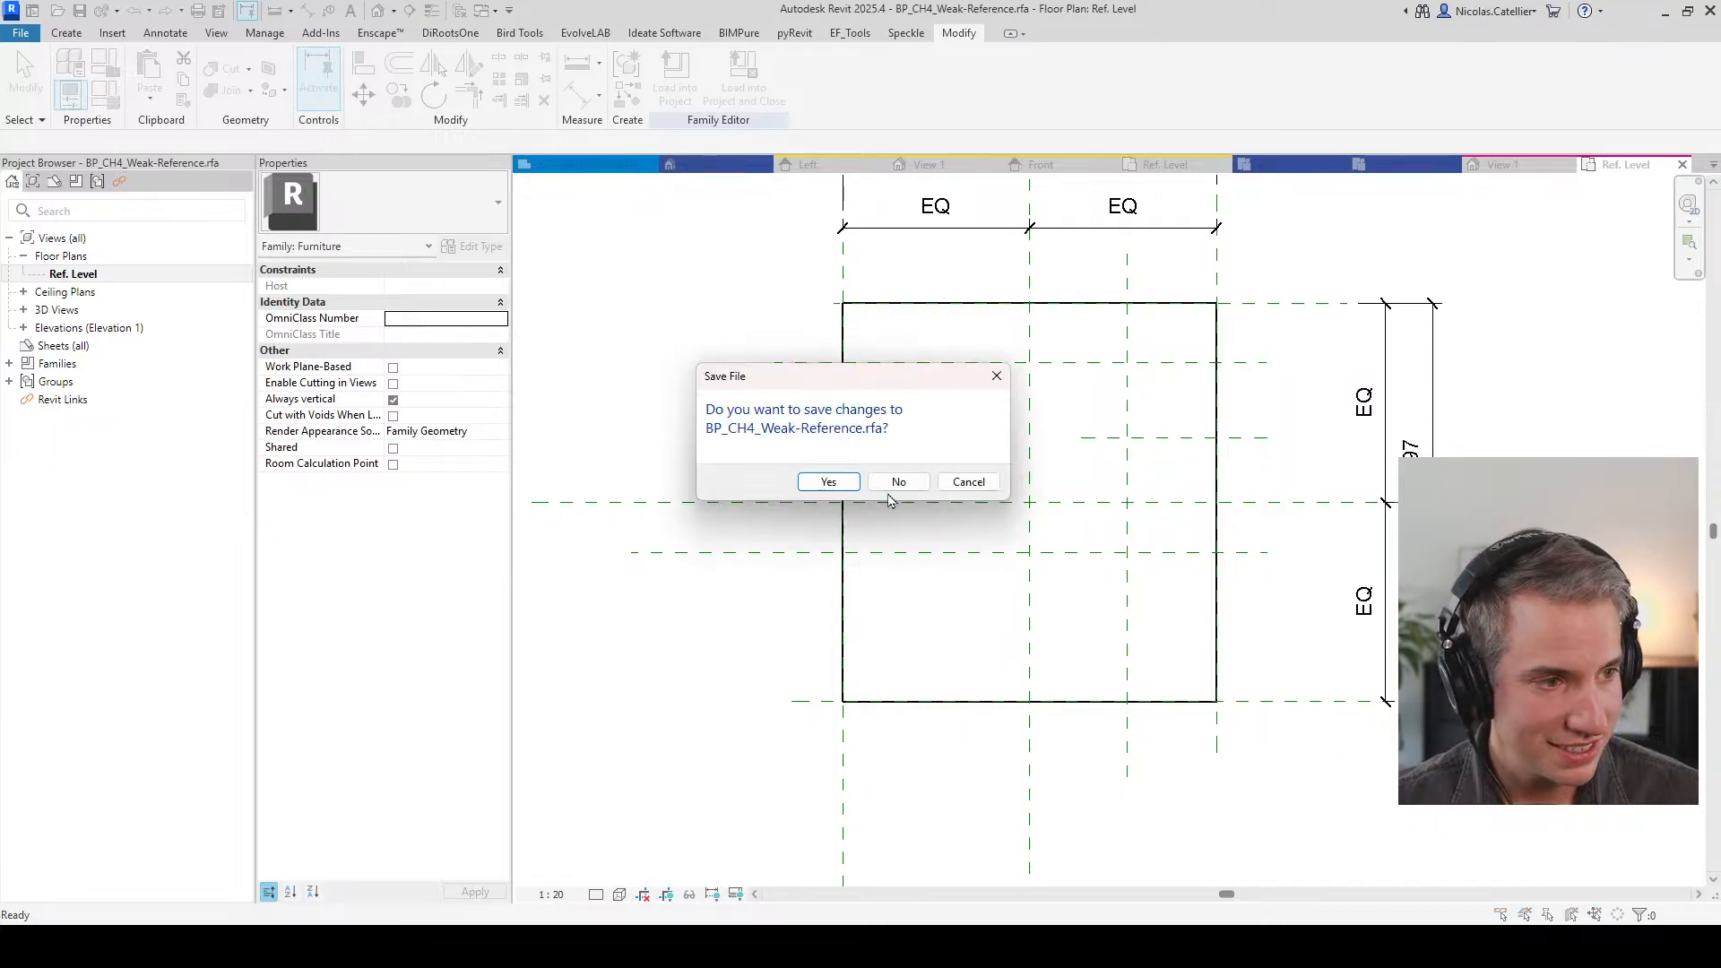
{"action": "left_click", "coordinate": [894, 481]}
{"action": "left_click", "coordinate": [736, 427]}
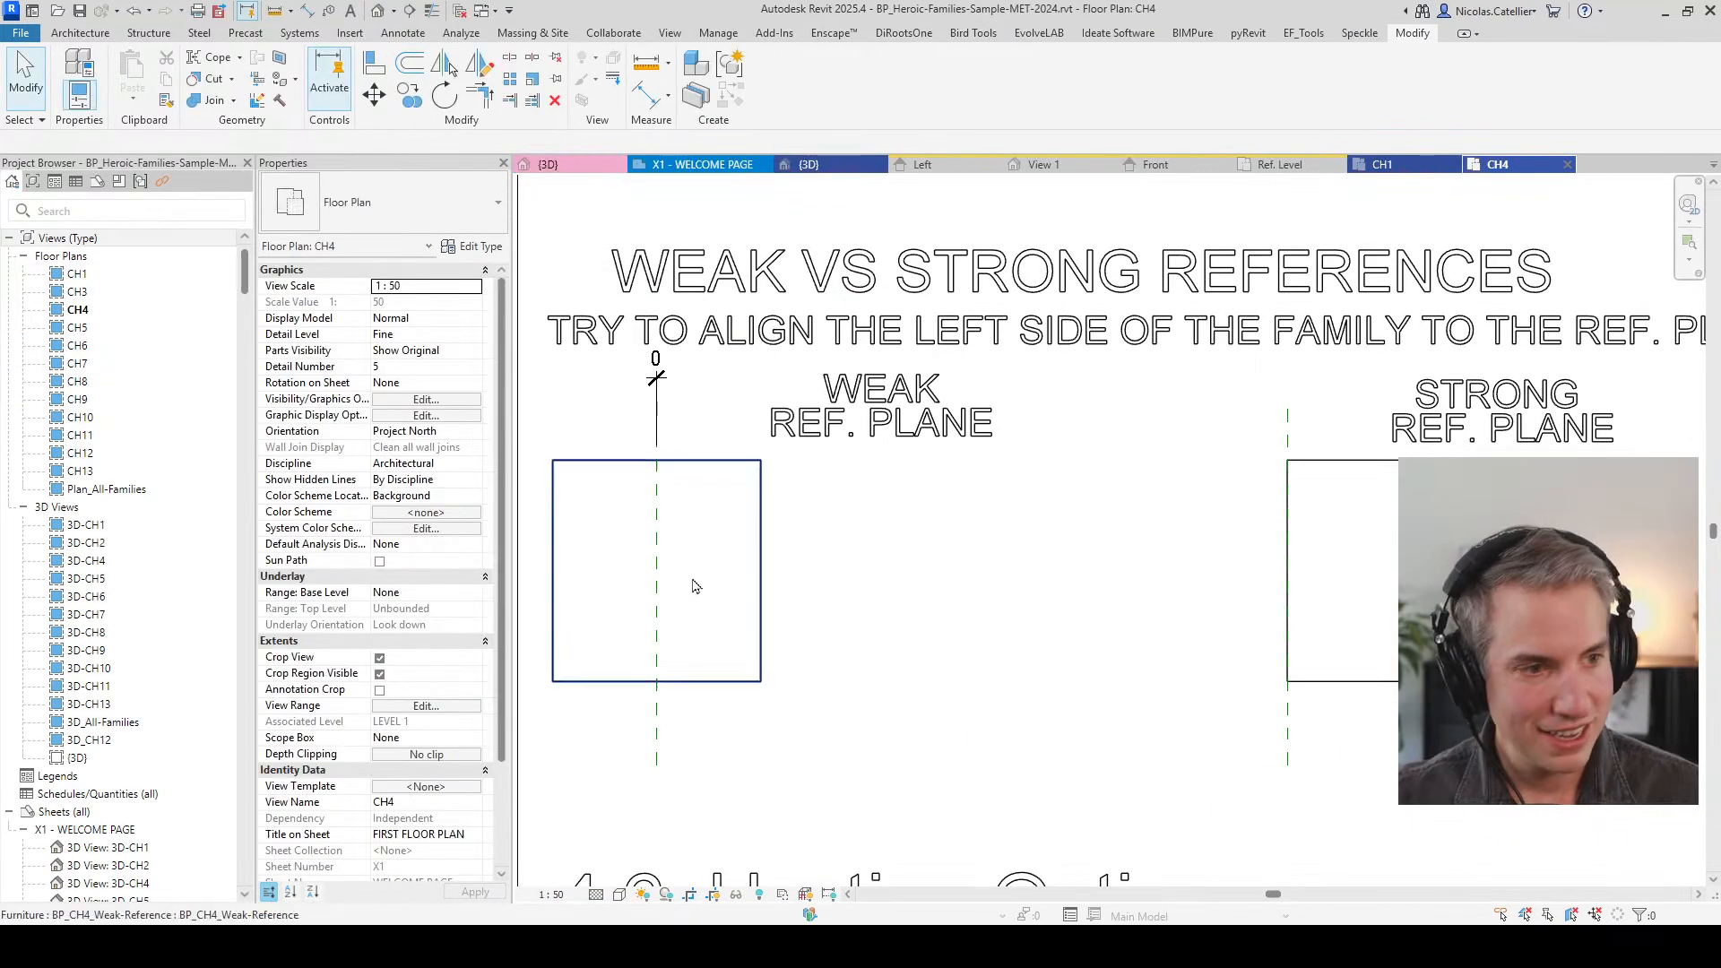
Step: Examine with the Align tool whether the Not a Reference planes can still be picked in the family
{"action": "key", "text": "a"}
{"action": "key", "text": "l"}
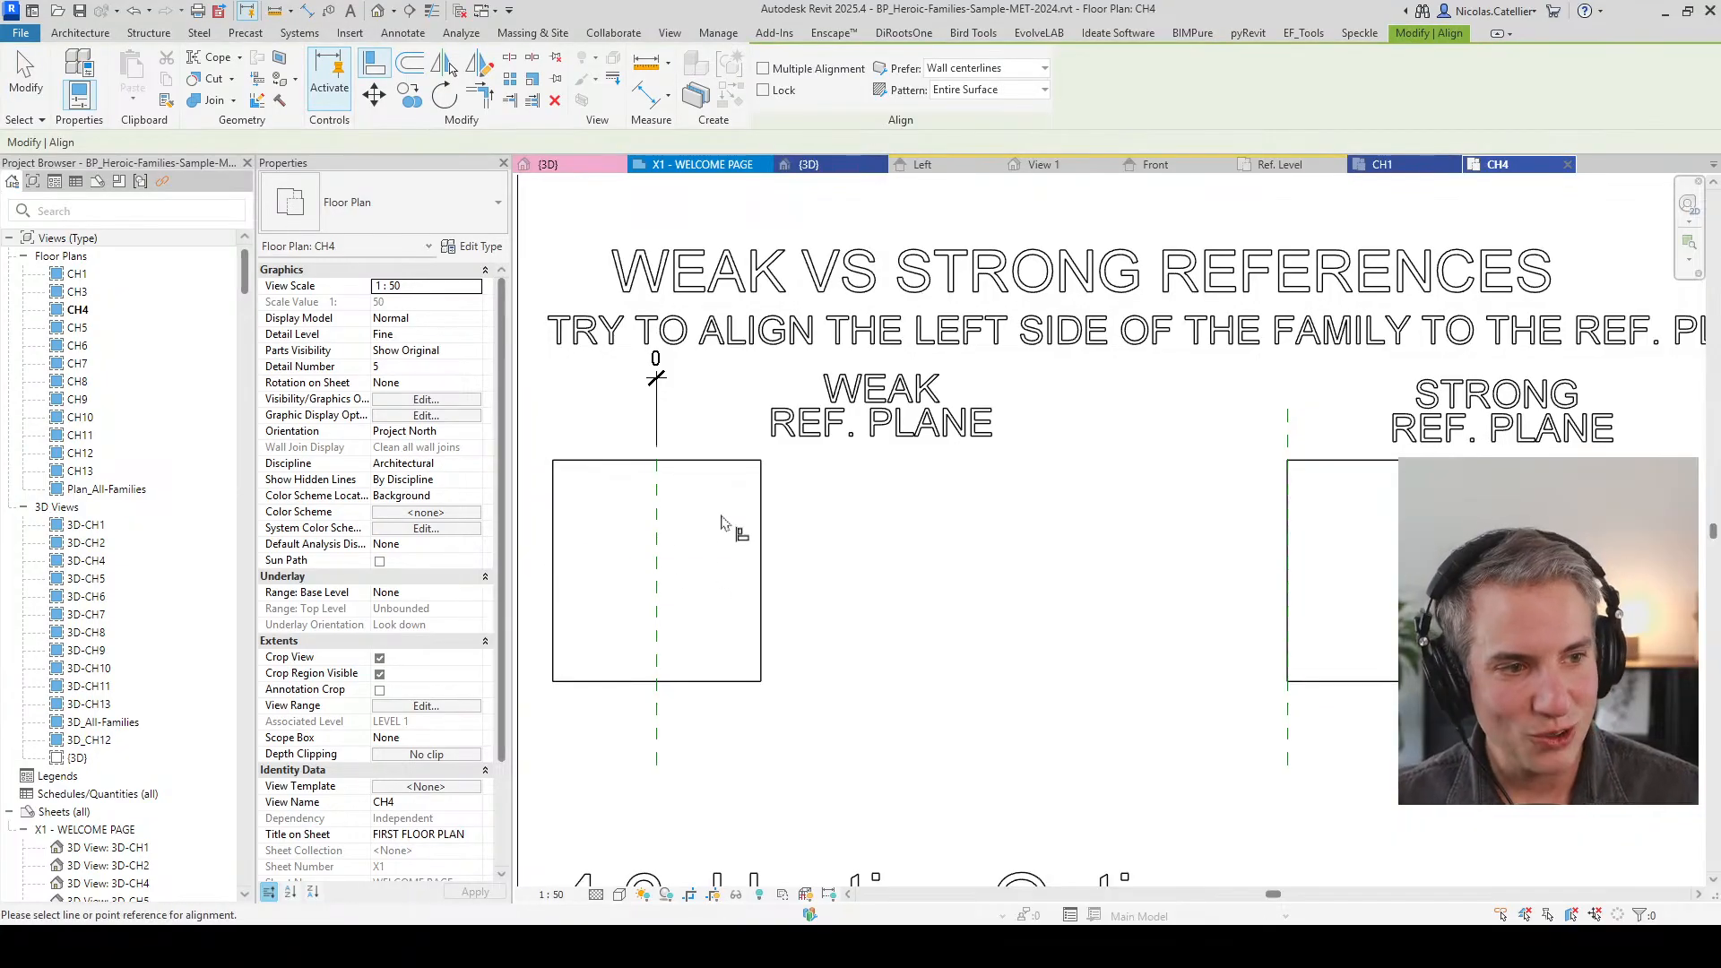
{"action": "key", "text": "Escape"}
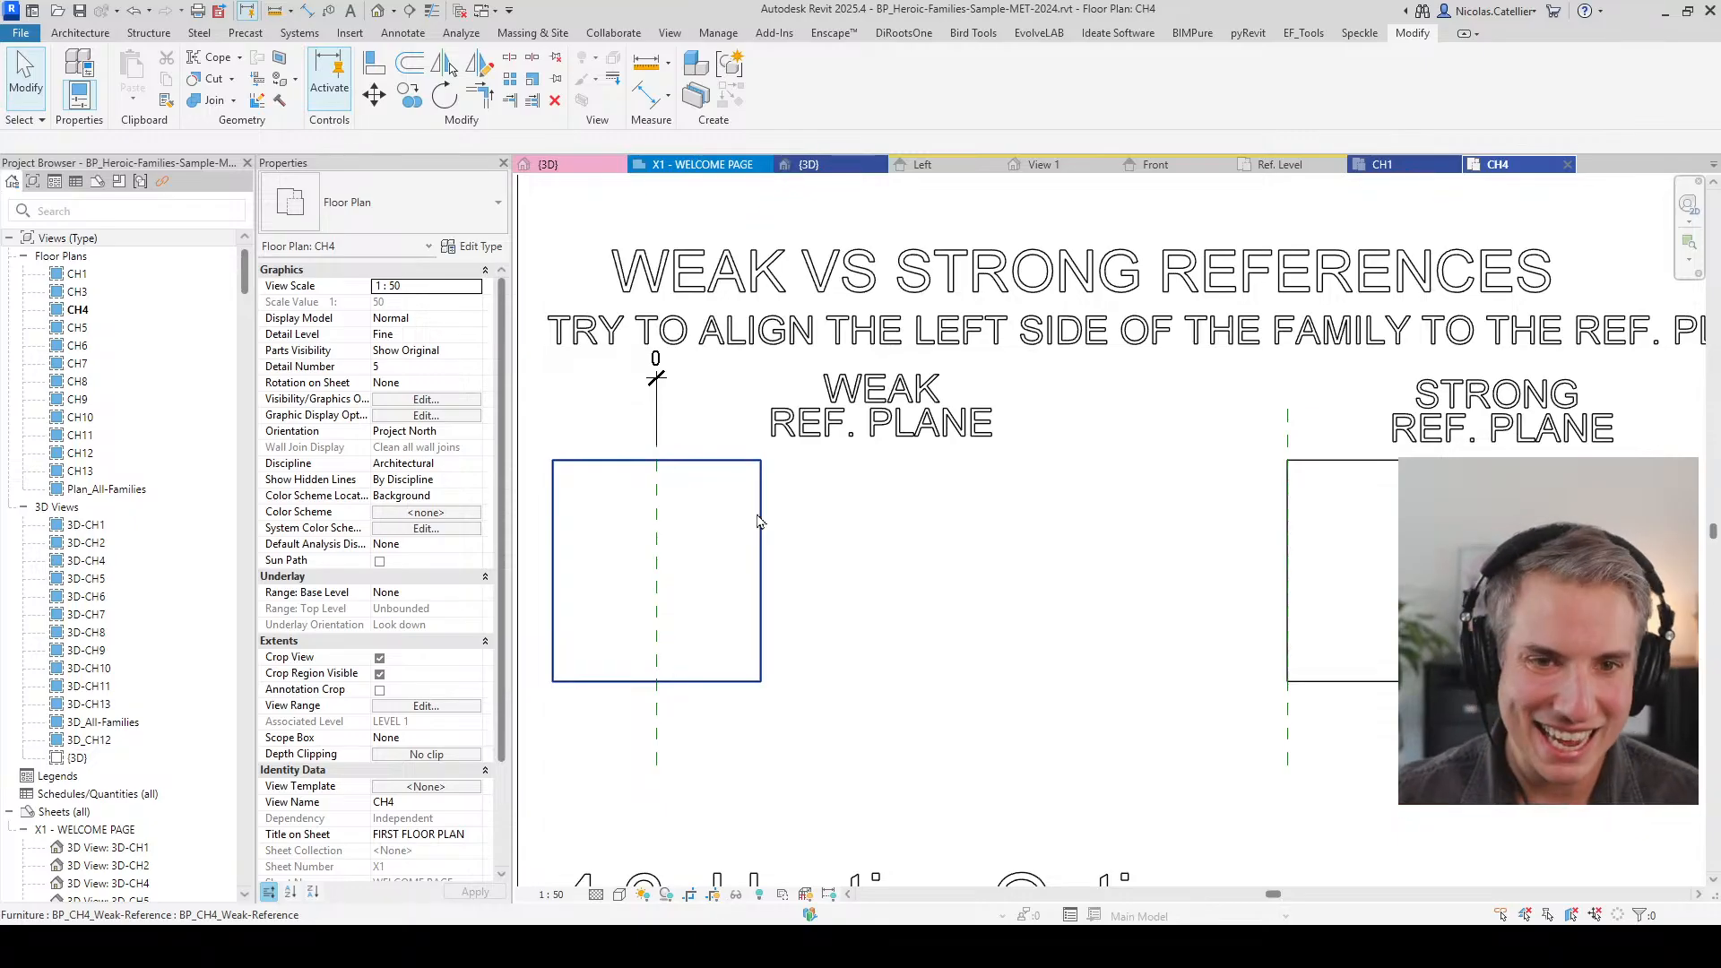
Step: Open the weak reference box family again from the CH4 plan and display its Ref. Level floor plan
{"action": "scroll", "coordinate": [986, 639], "scroll_direction": "down", "scroll_amount": 2}
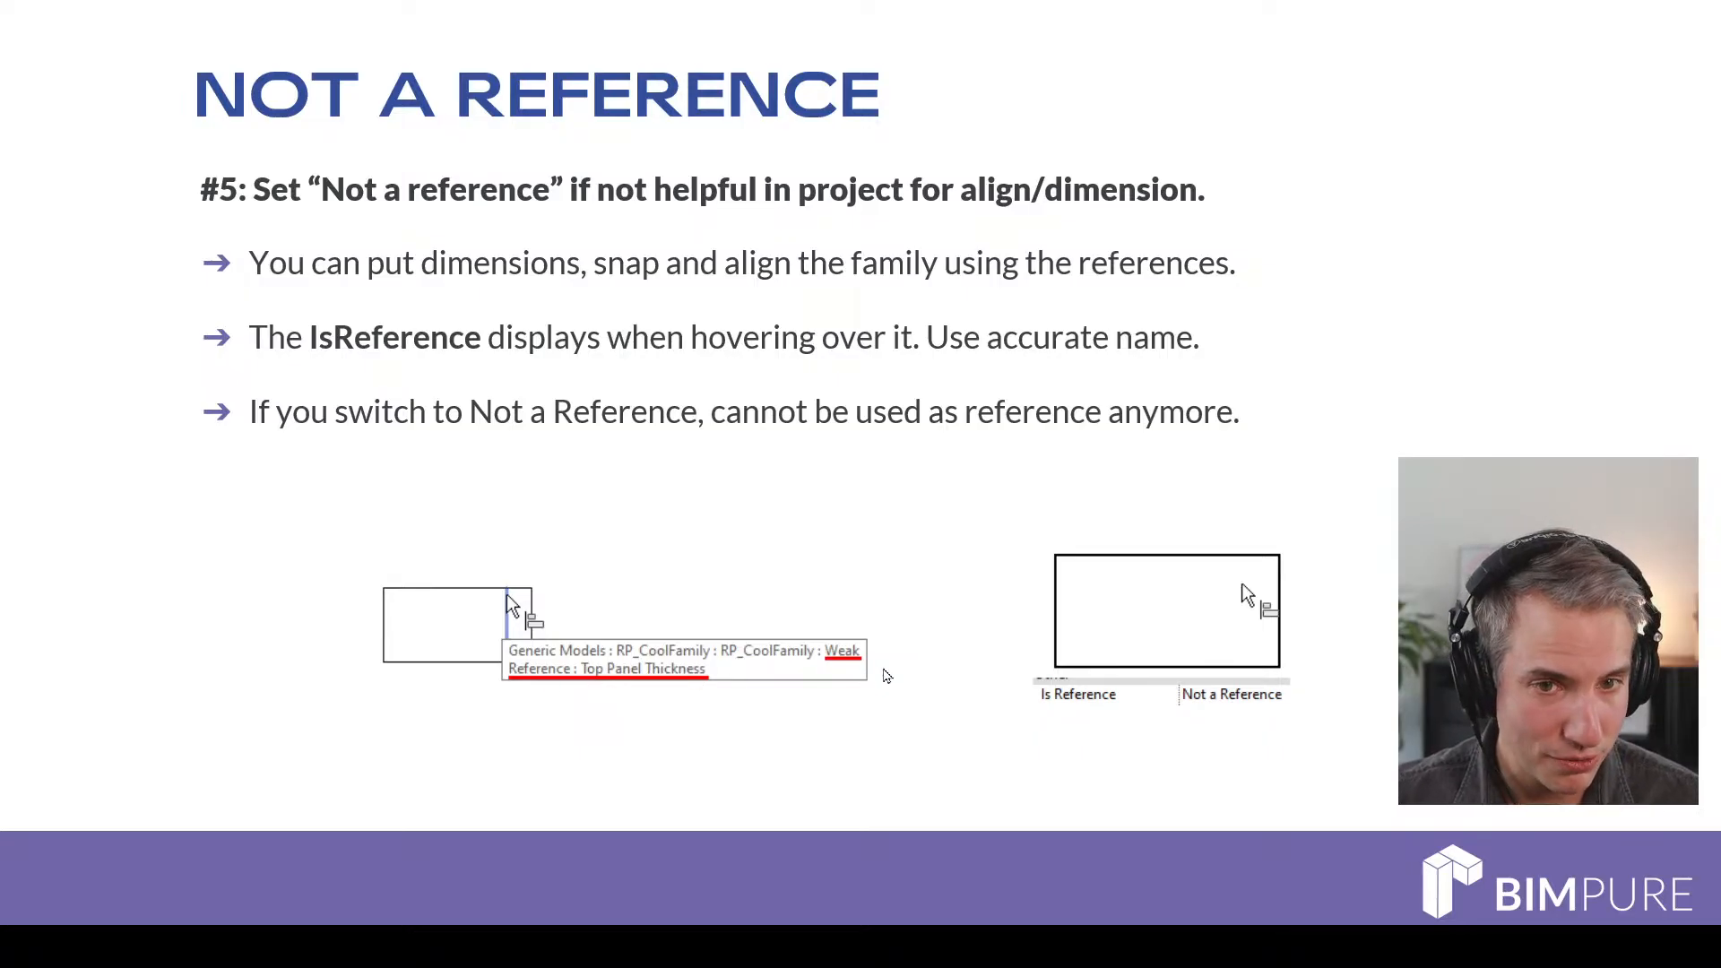
{"action": "left_click", "coordinate": [884, 670]}
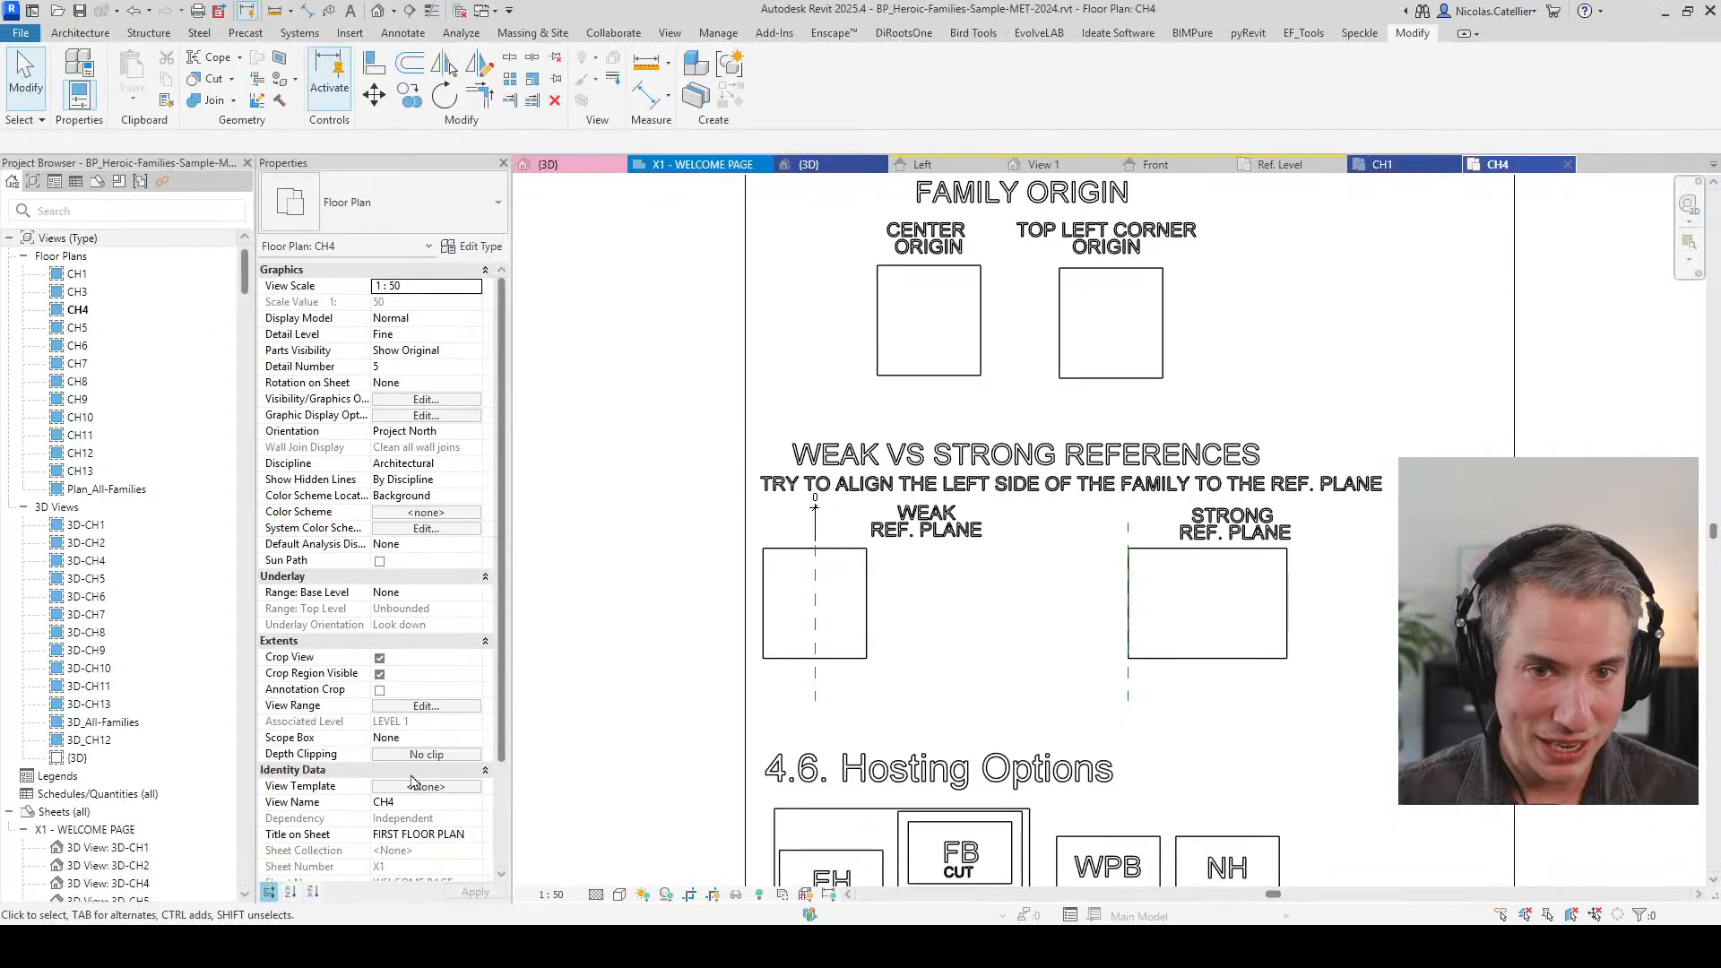
{"action": "left_click", "coordinate": [816, 602]}
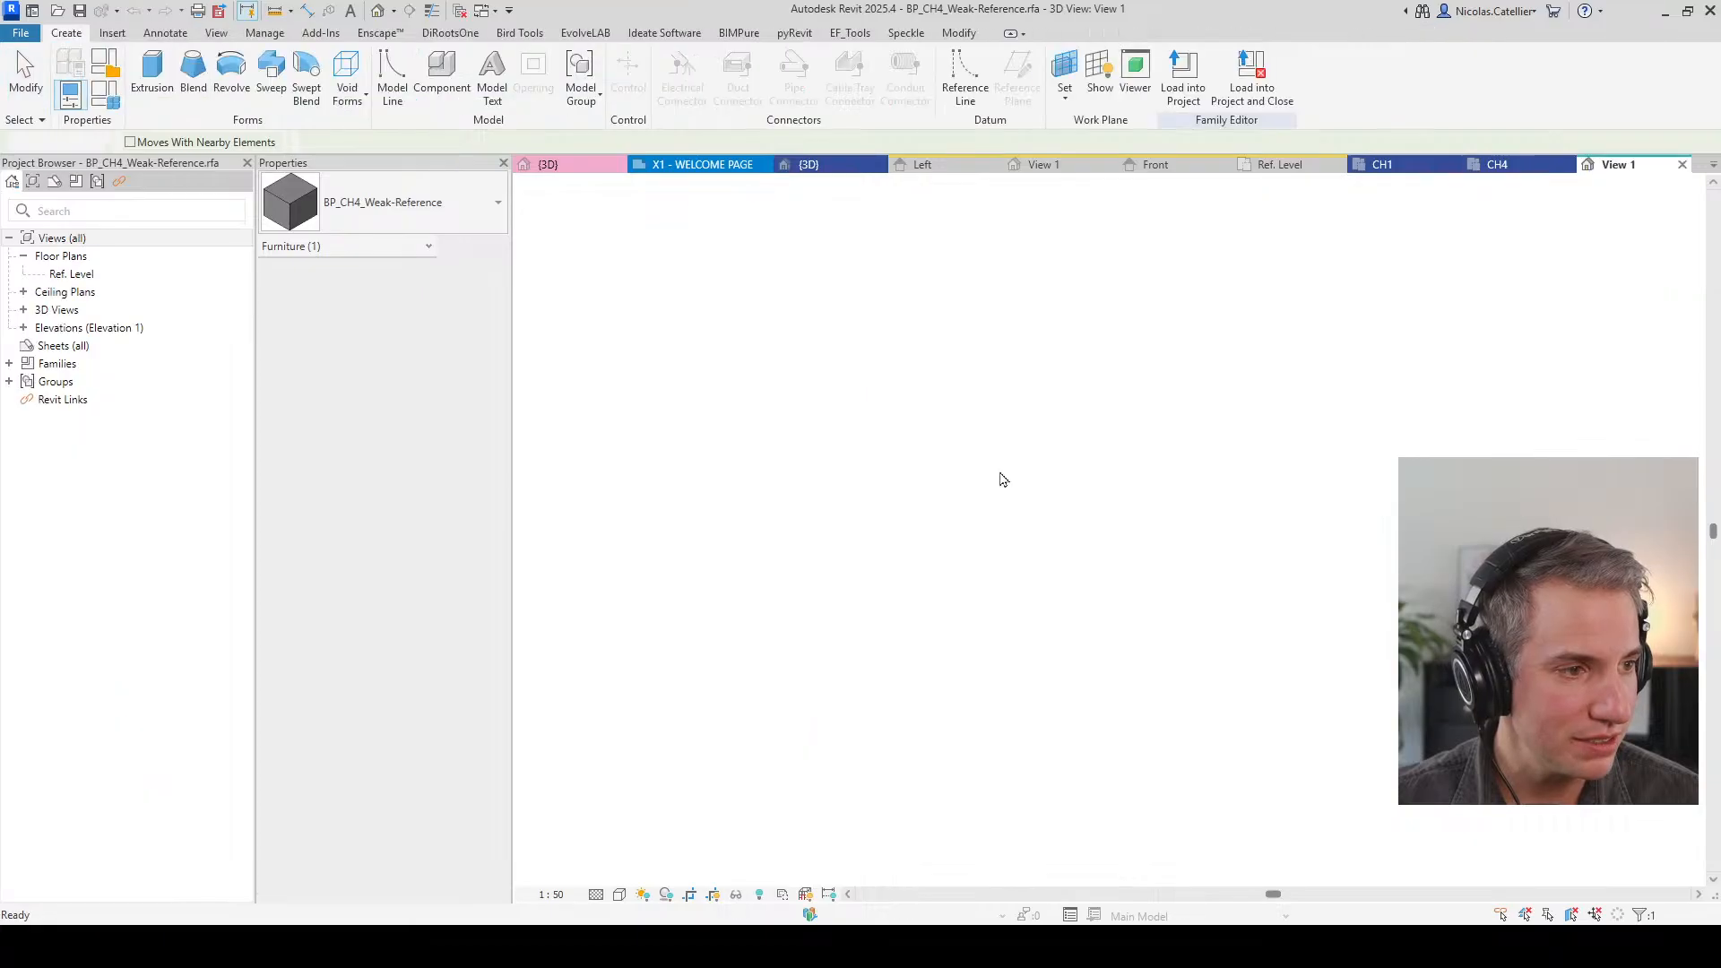
{"action": "double_click", "coordinate": [83, 274]}
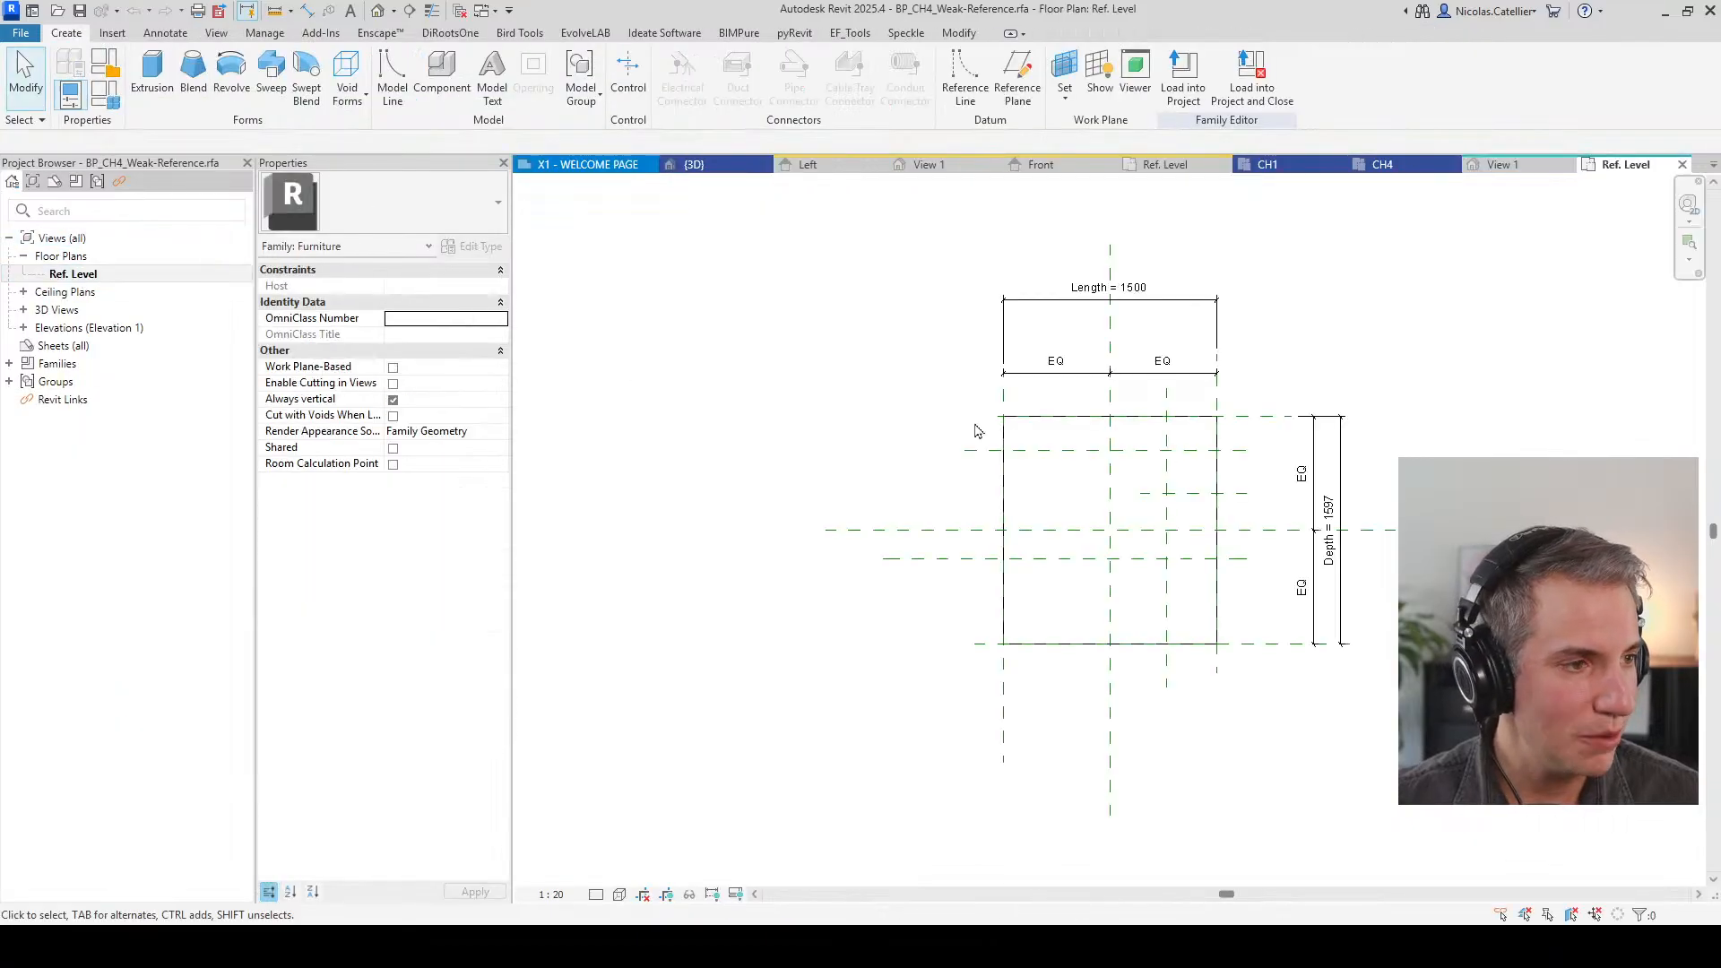
Step: Delete the box extrusion, the extra inner reference planes and the horizontal plane along the box's upper edge
{"action": "scroll", "coordinate": [1192, 489], "scroll_direction": "up", "scroll_amount": 2}
{"action": "left_click_drag", "start_coordinate": [1157, 492], "coordinate": [1136, 512]}
{"action": "key", "text": "Delete"}
{"action": "left_click", "coordinate": [1259, 422]}
{"action": "key", "text": "Delete"}
{"action": "scroll", "coordinate": [995, 595], "scroll_direction": "down", "scroll_amount": 3}
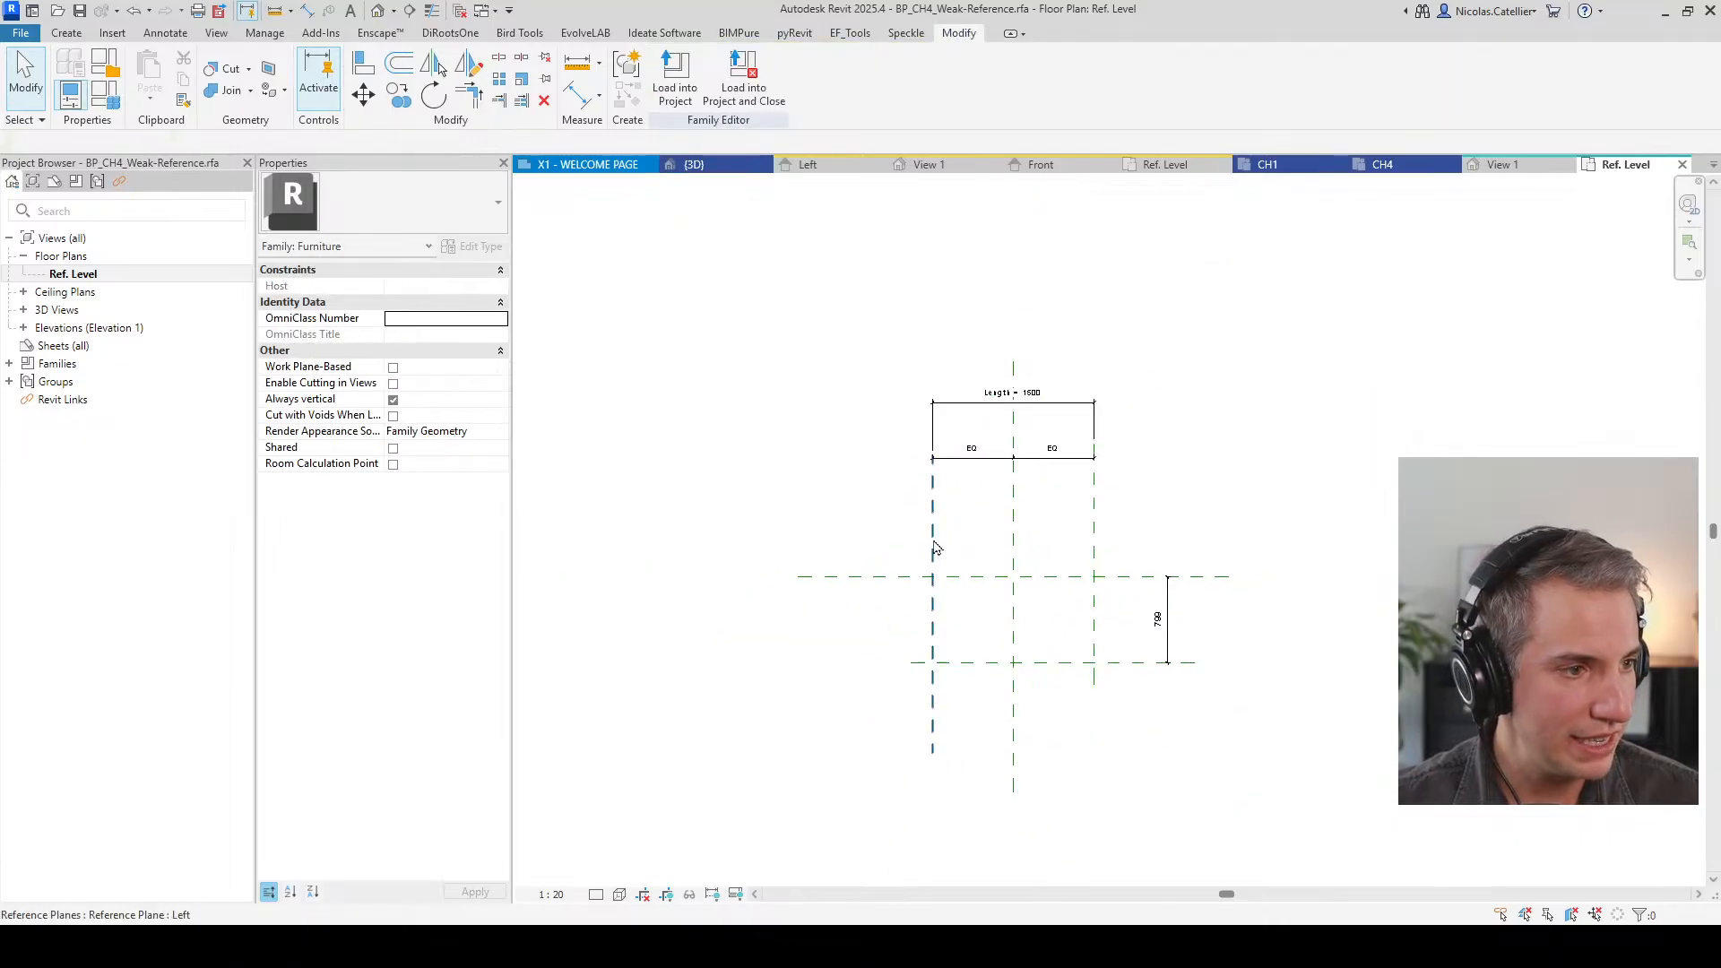
Step: Draw a horizontal reference plane about 363 mm above the Center (Front/Back) plane, crossing the Left and Right planes
{"action": "left_click", "coordinate": [1095, 531]}
{"action": "scroll", "coordinate": [1110, 541], "scroll_direction": "up", "scroll_amount": 3}
{"action": "key", "text": "r"}
{"action": "key", "text": "p"}
{"action": "left_click", "coordinate": [1187, 536]}
{"action": "left_click", "coordinate": [691, 536]}
{"action": "key", "text": "Escape"}
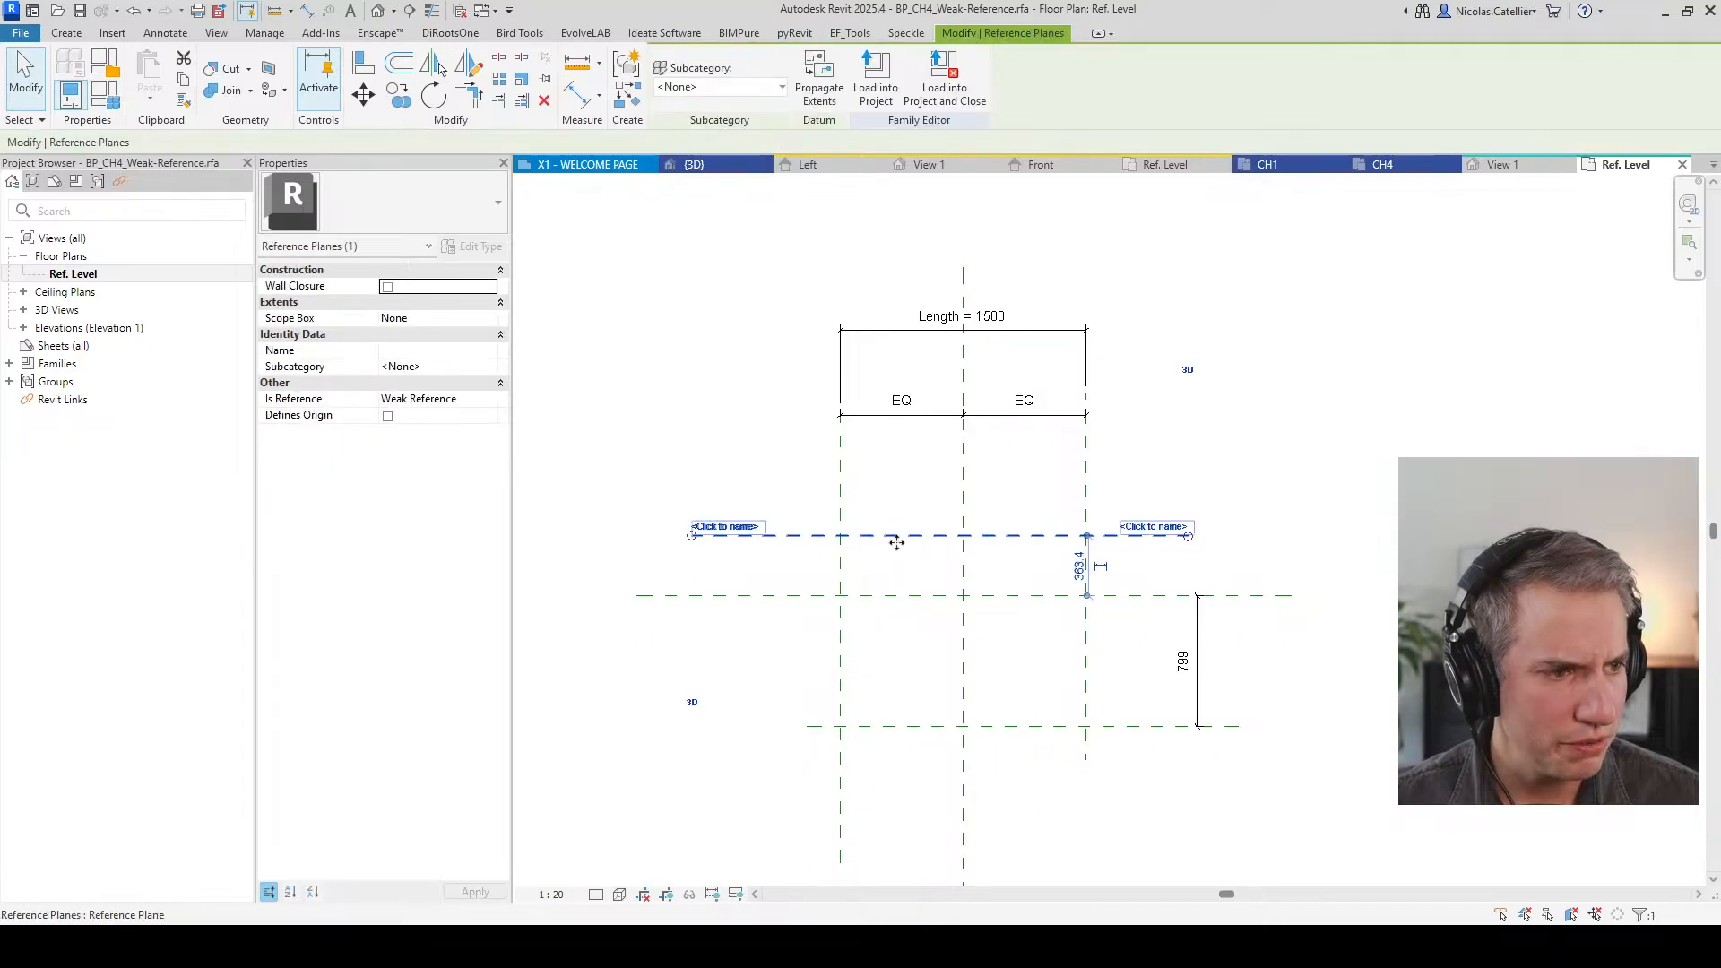
Step: Name the new horizontal reference plane Cool Ref Plane BP Live
{"action": "left_click", "coordinate": [746, 532]}
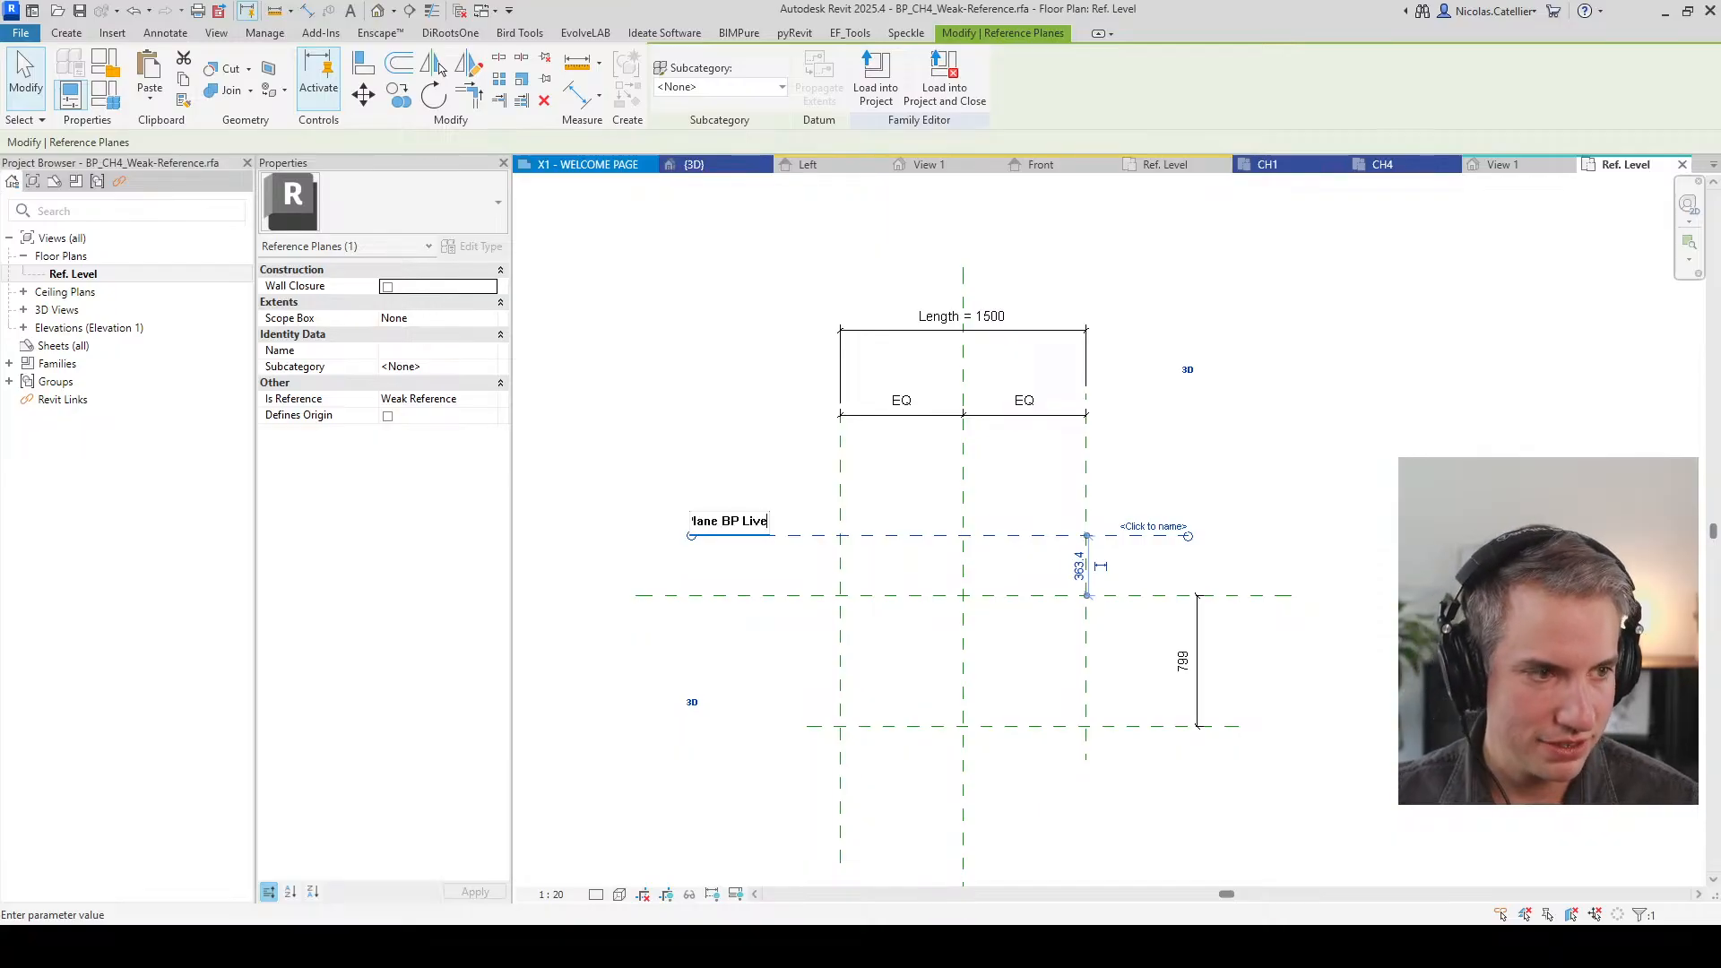
{"action": "key", "text": "Return"}
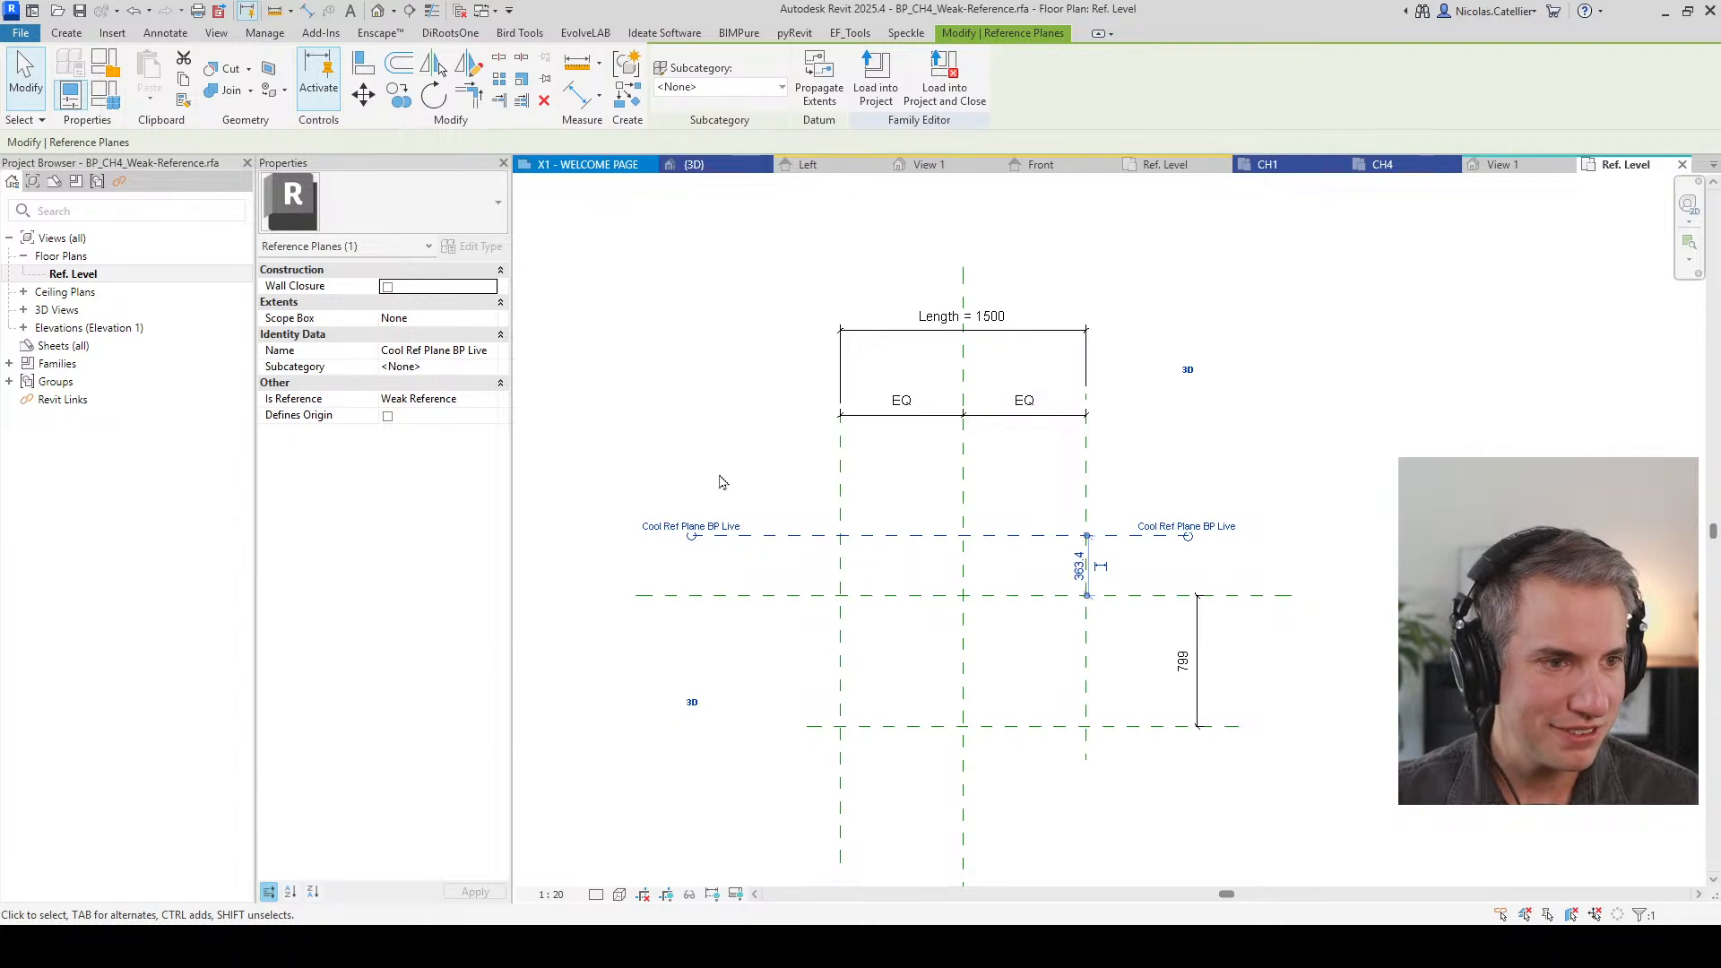
{"action": "middle_click_drag", "start_coordinate": [781, 476], "coordinate": [760, 463]}
{"action": "left_click", "coordinate": [884, 553]}
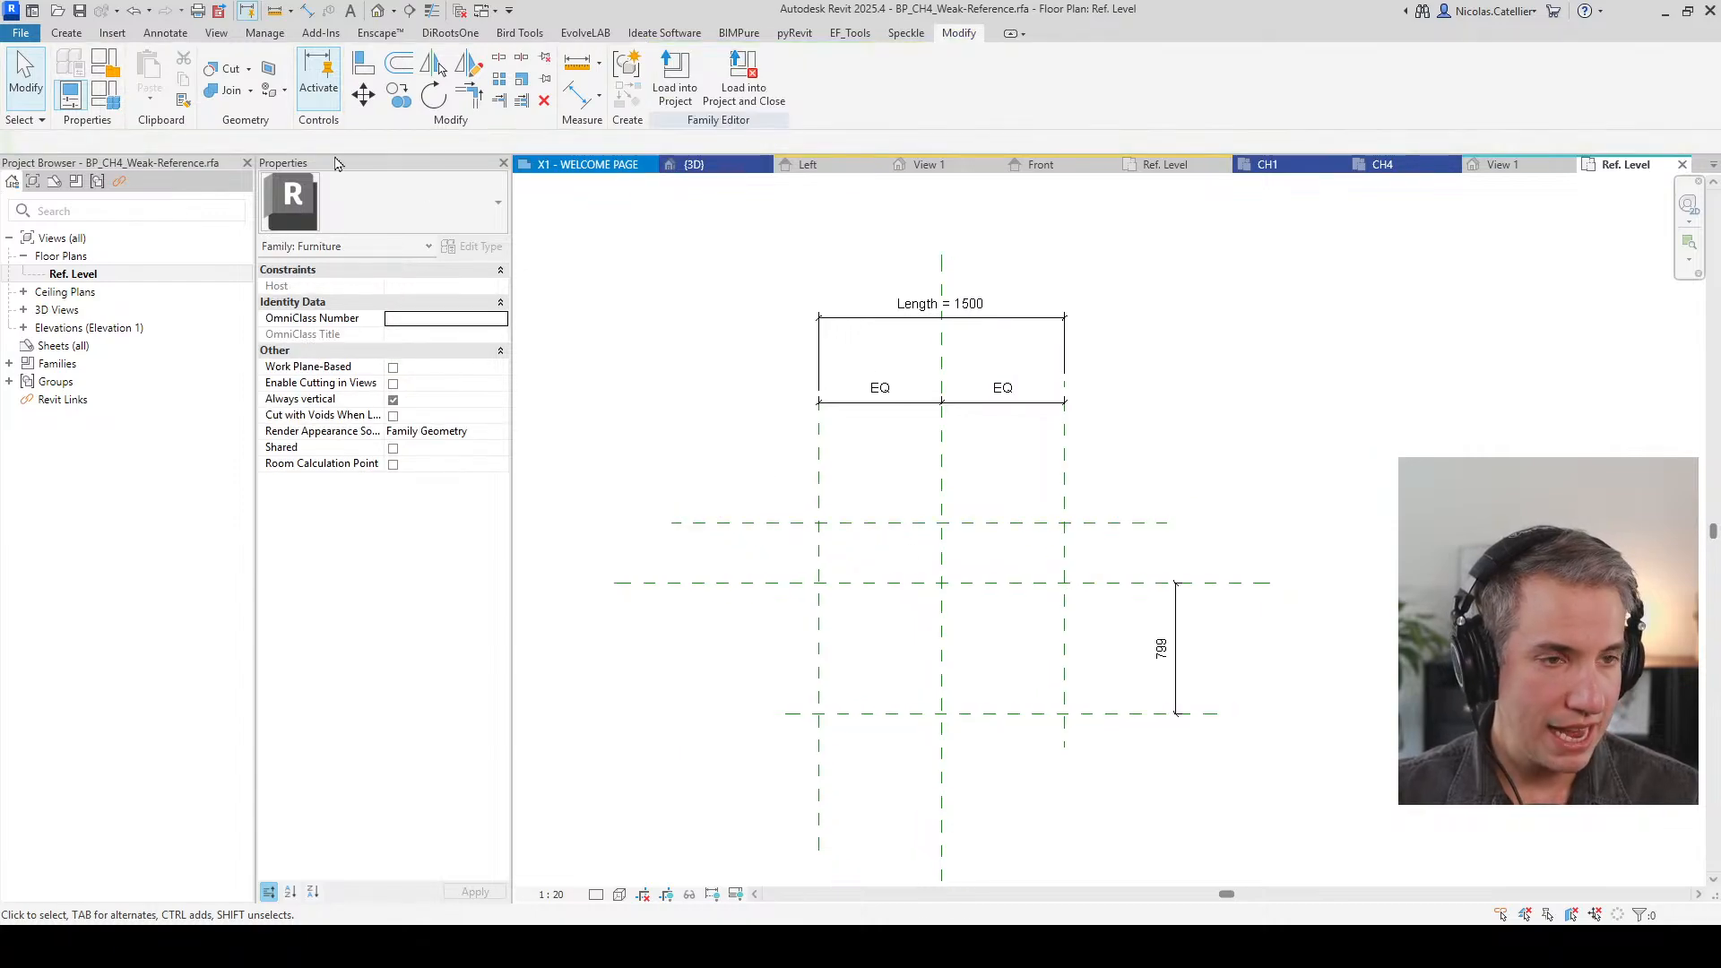
Step: Start an extrusion and set its work plane by name to Reference Plane : Cool Ref Plane BP Live
{"action": "left_click", "coordinate": [66, 32]}
{"action": "left_click", "coordinate": [151, 77]}
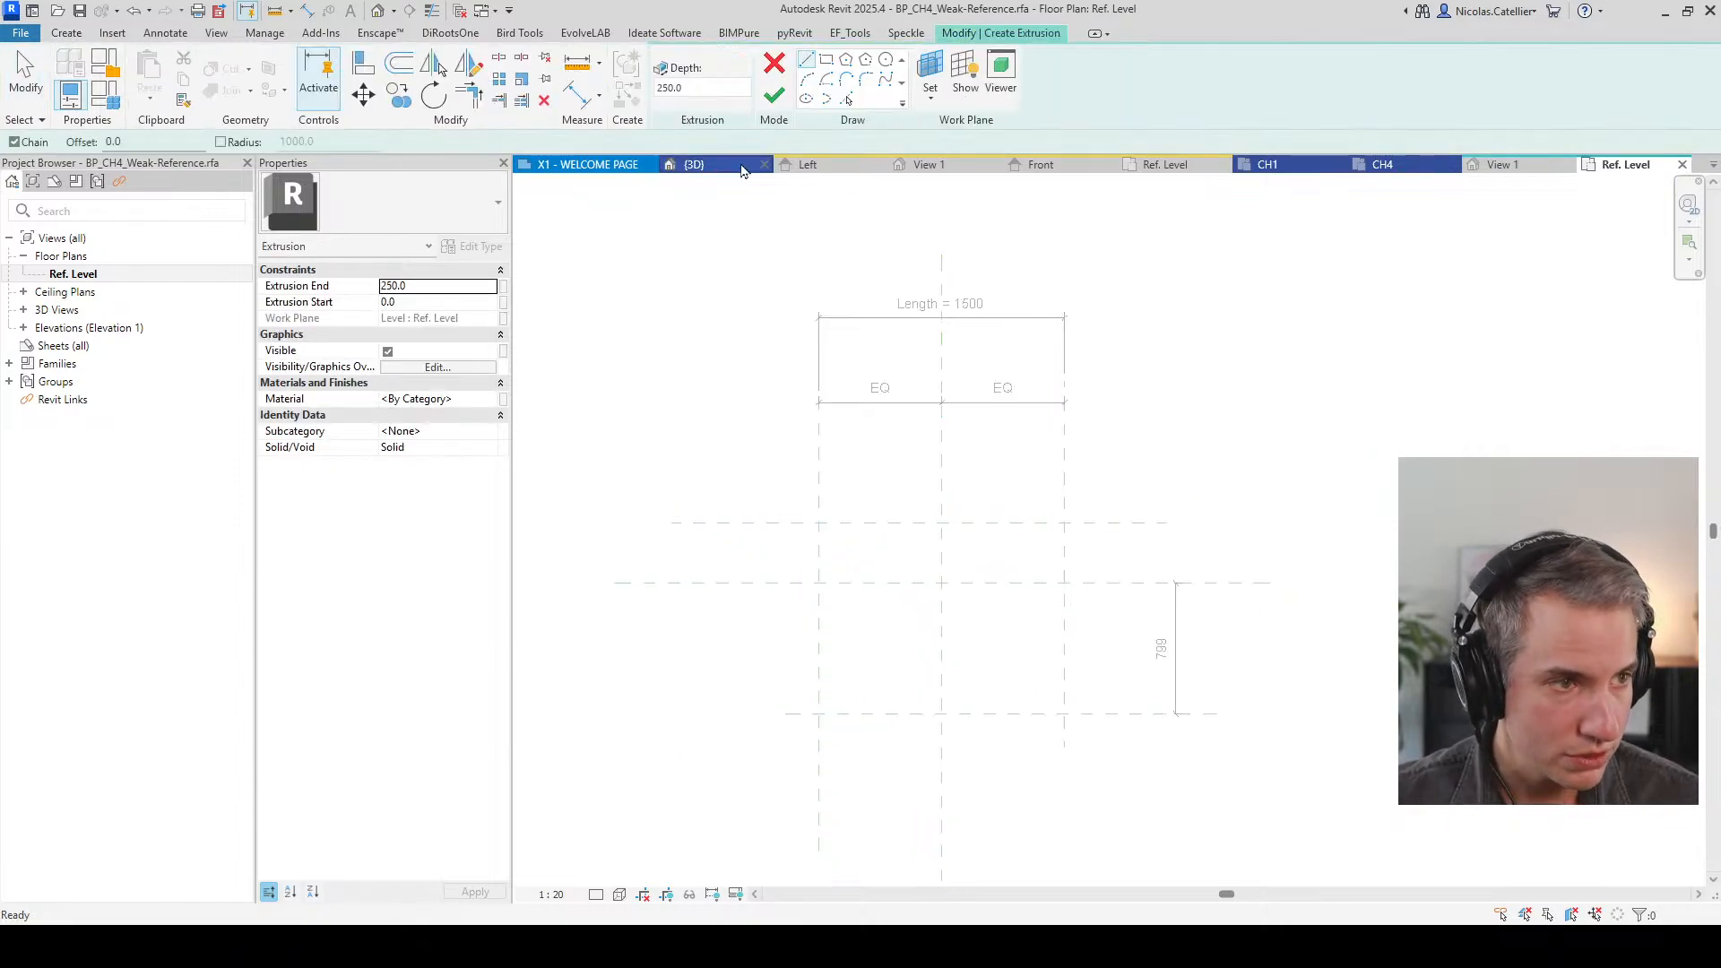
{"action": "left_click", "coordinate": [932, 99]}
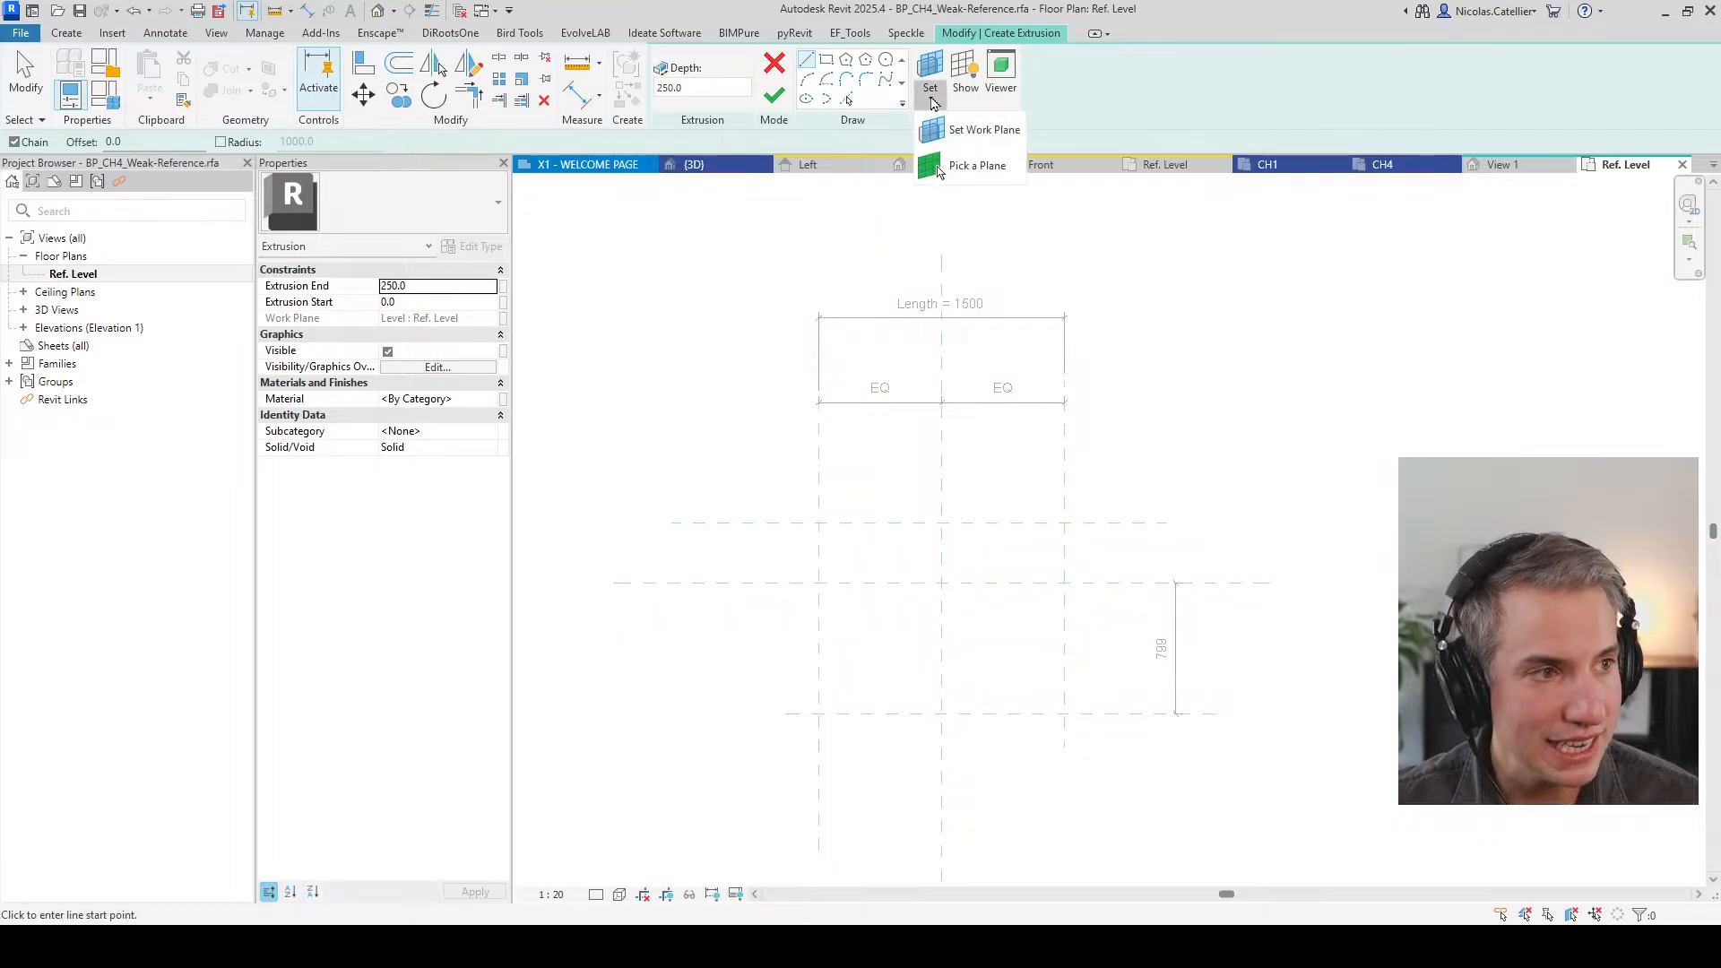
{"action": "left_click", "coordinate": [950, 130]}
{"action": "left_click", "coordinate": [718, 239]}
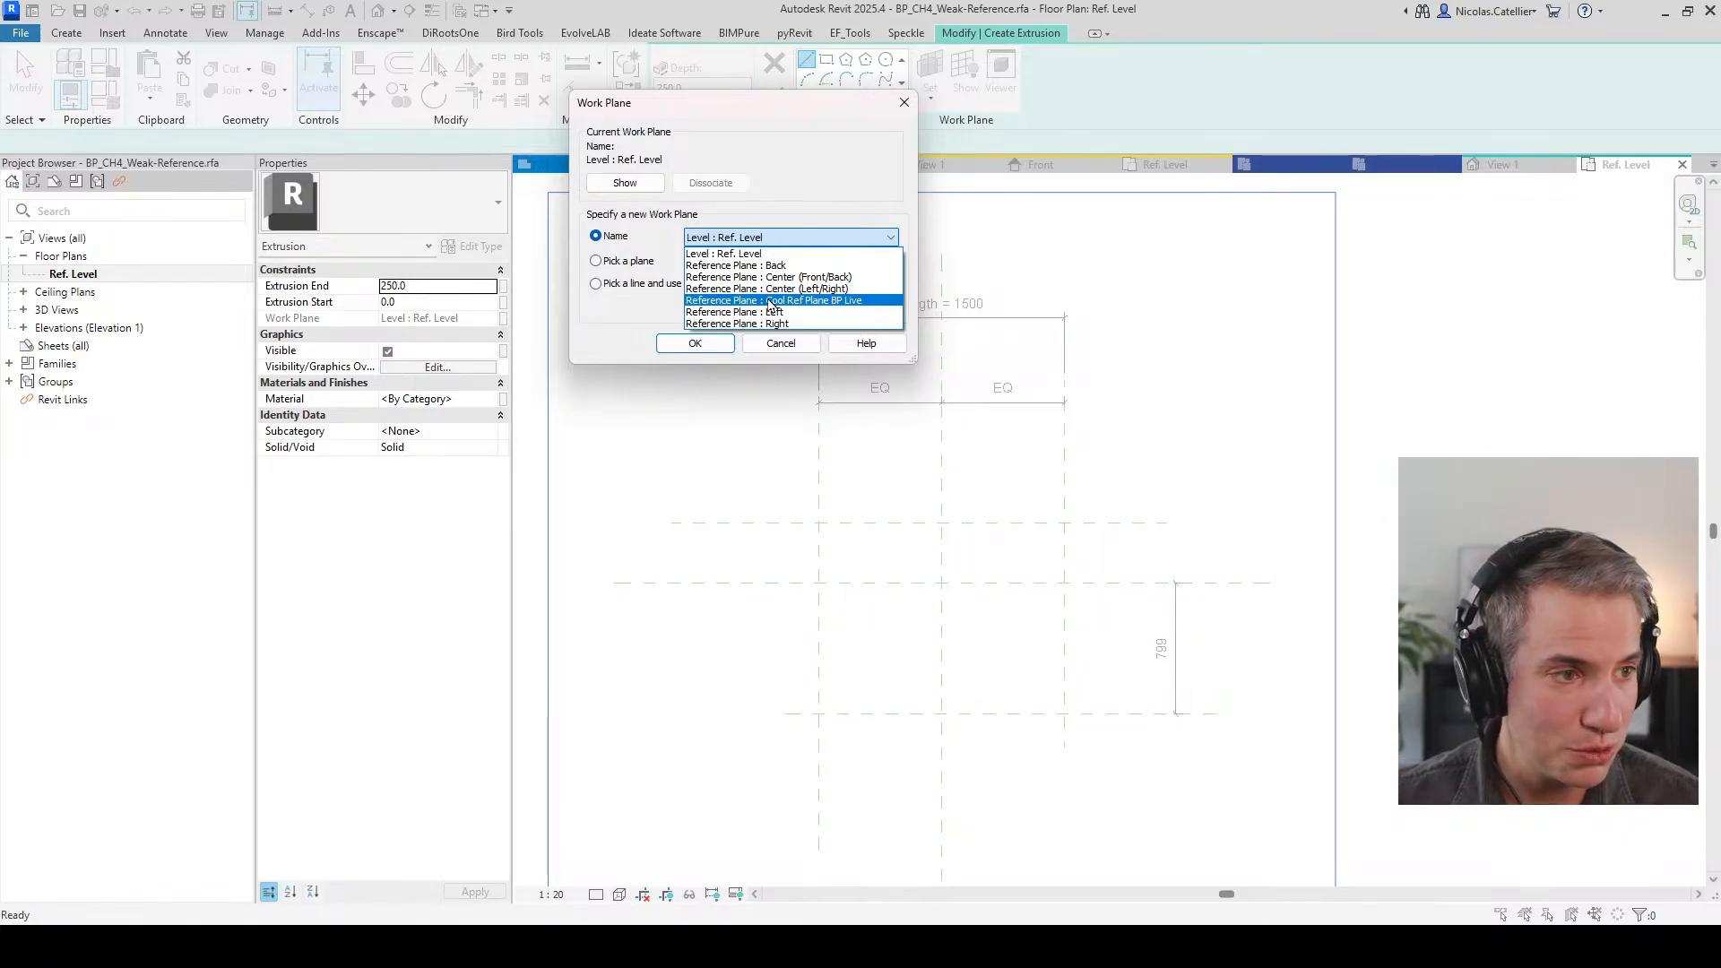
{"action": "left_click", "coordinate": [771, 301]}
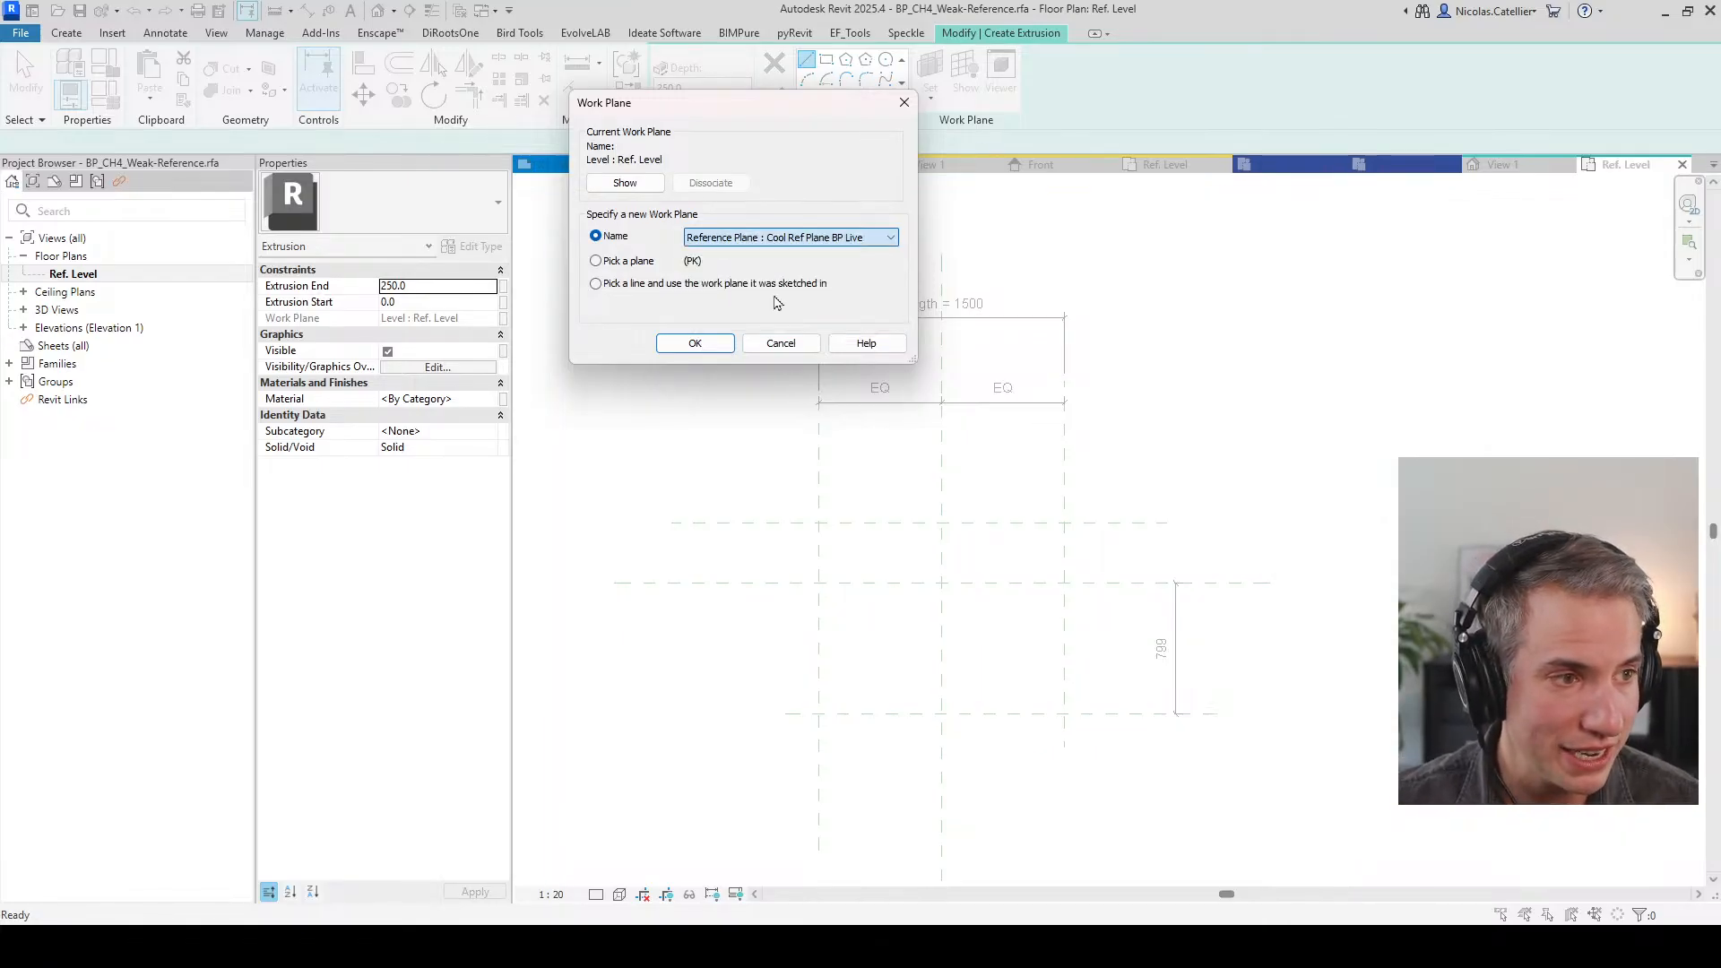
{"action": "left_click", "coordinate": [692, 344]}
Step: Sketch a rectangle between the Left and Right planes in the Front elevation and finish the 250 mm extrusion
{"action": "left_click", "coordinate": [786, 341]}
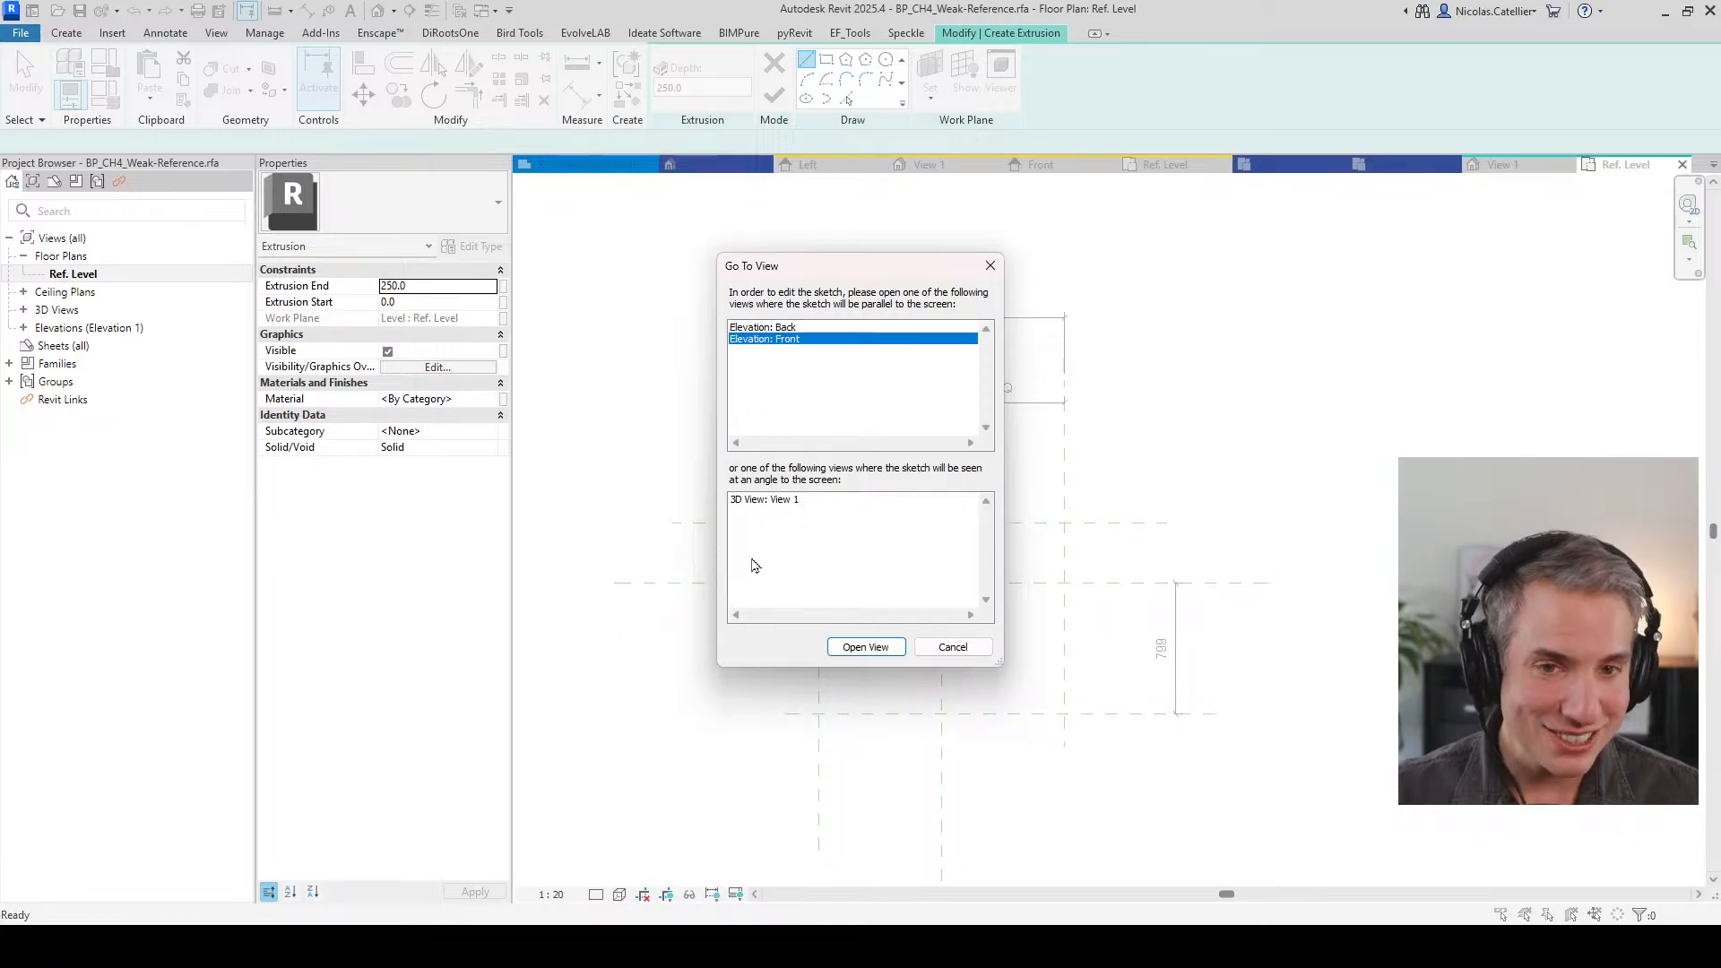
{"action": "left_click", "coordinate": [862, 647]}
{"action": "left_click", "coordinate": [826, 59]}
{"action": "left_click", "coordinate": [947, 365]}
{"action": "left_click", "coordinate": [1141, 639]}
{"action": "left_click", "coordinate": [773, 95]}
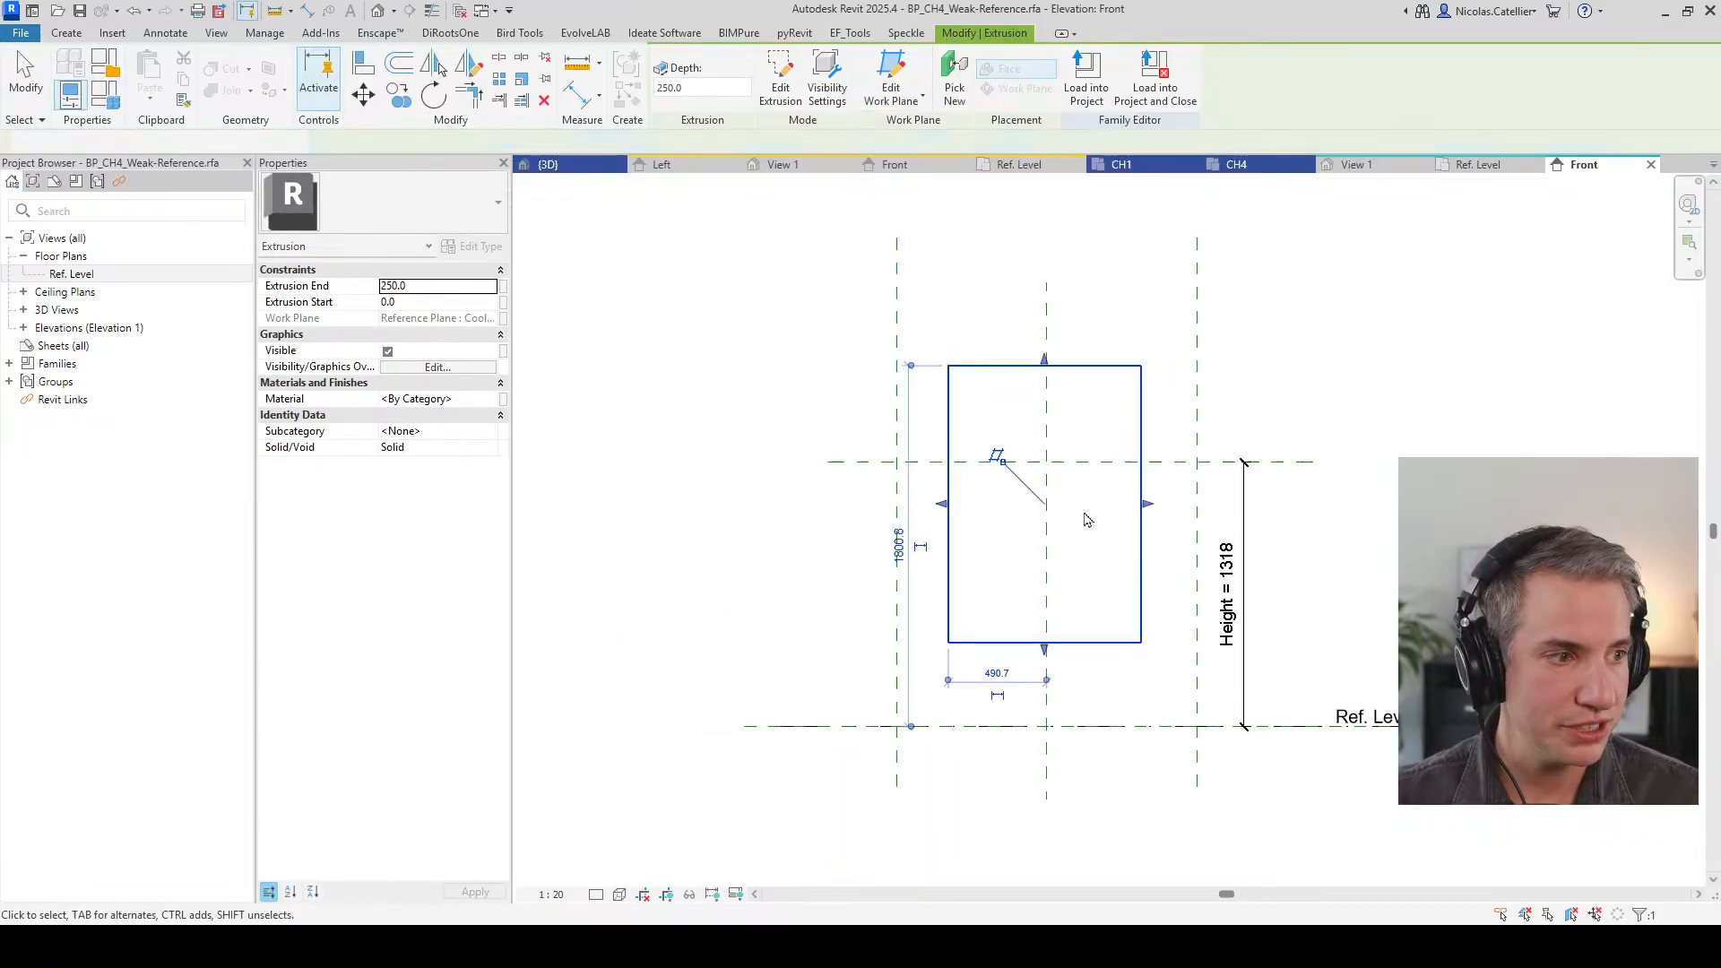
Step: Associate the extrusion's Extrusion End with the Depth family parameter, working in the Ref. Level floor plan
{"action": "double_click", "coordinate": [102, 281]}
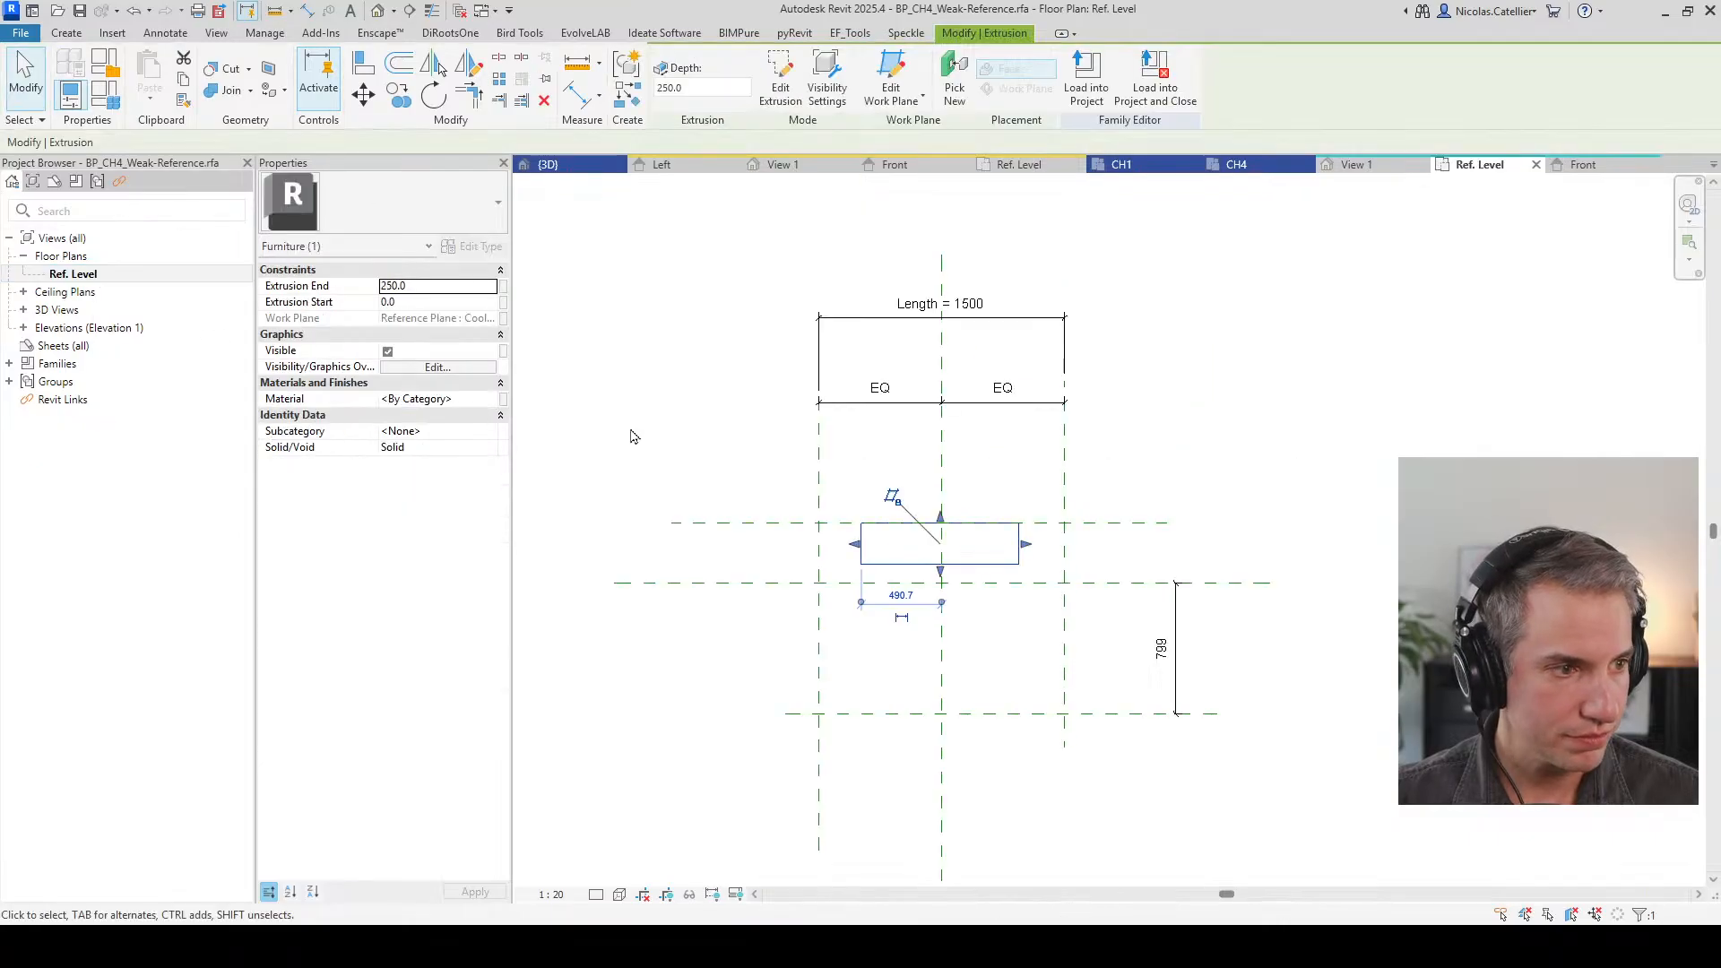
{"action": "key", "text": "Escape"}
{"action": "scroll", "coordinate": [768, 606], "scroll_direction": "up", "scroll_amount": 3}
{"action": "left_click", "coordinate": [1003, 538]}
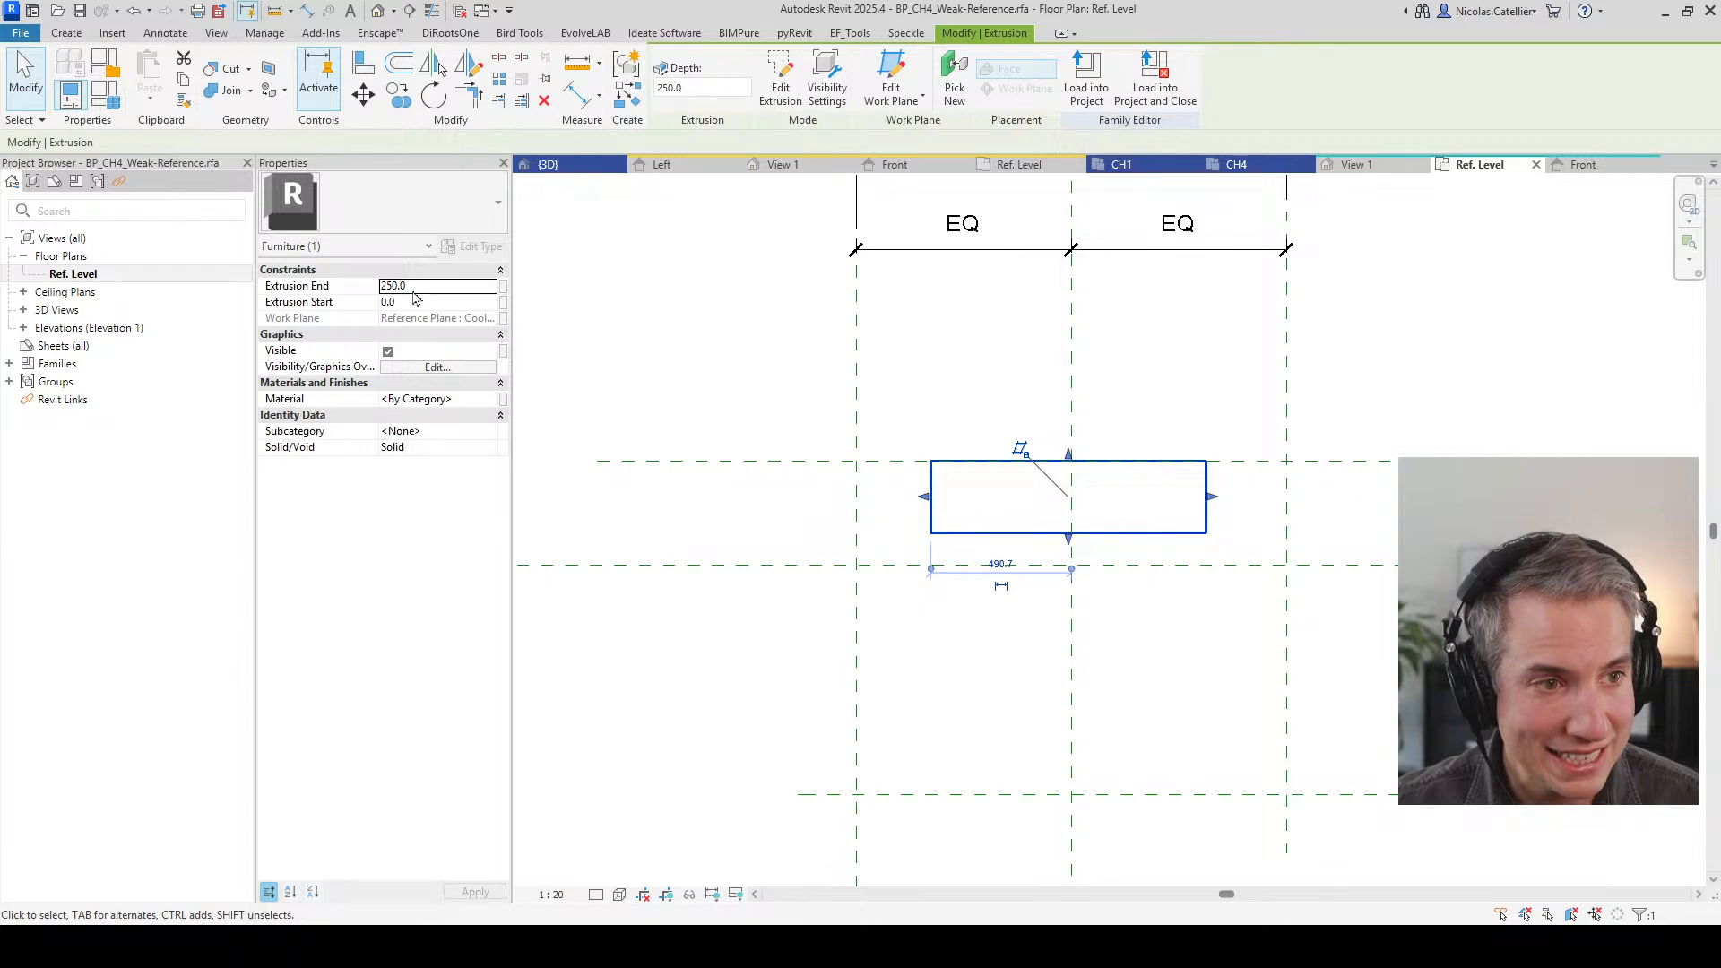
{"action": "left_click", "coordinate": [502, 290]}
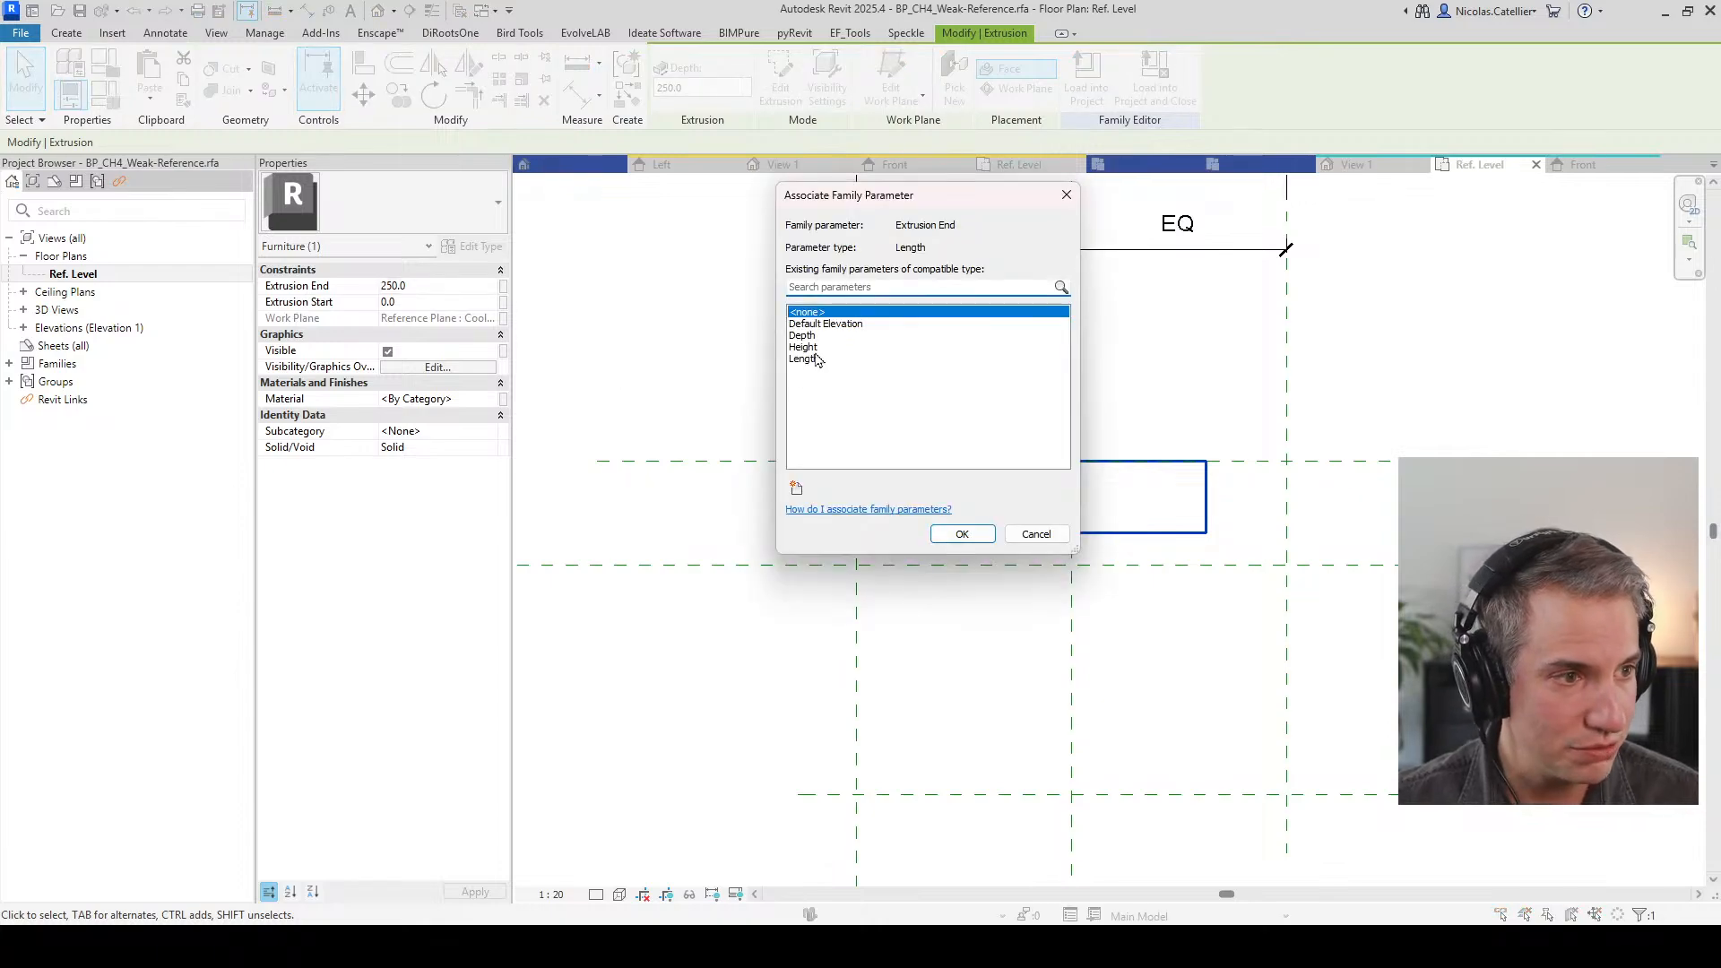
{"action": "left_click", "coordinate": [813, 338]}
{"action": "left_click", "coordinate": [962, 533]}
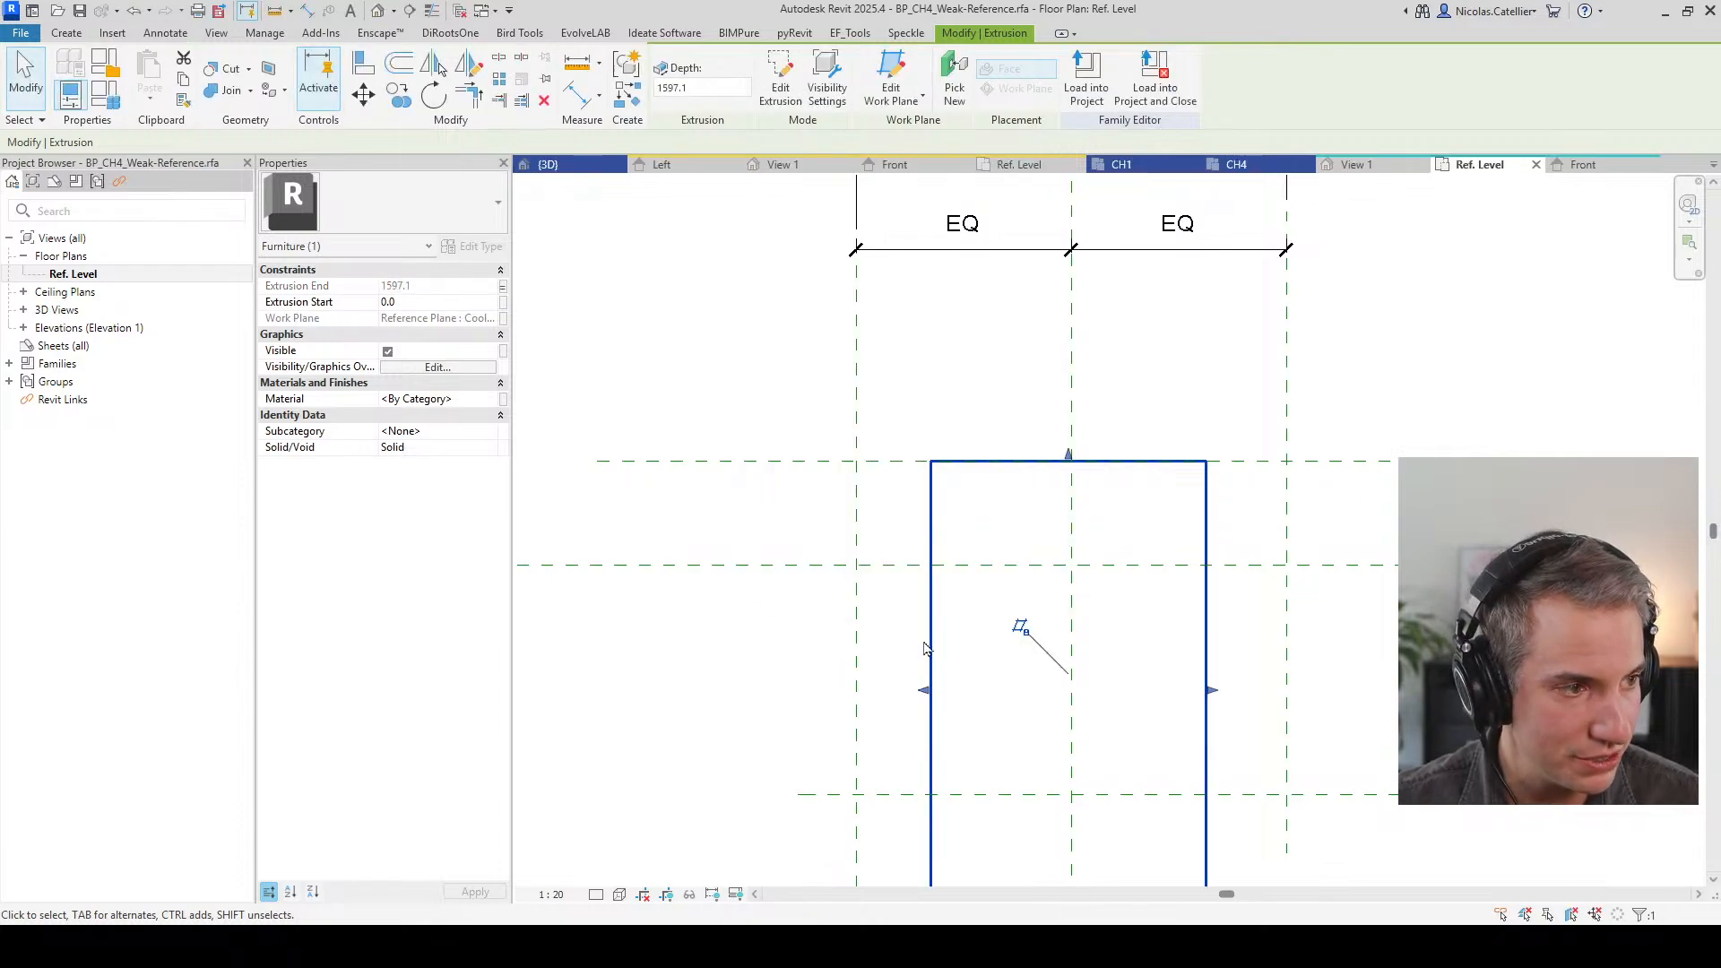
Step: Move Cool Ref Plane BP Live to 500 mm above the Center (Front/Back) plane
{"action": "scroll", "coordinate": [923, 540], "scroll_direction": "down", "scroll_amount": 3}
{"action": "key", "text": "Escape"}
{"action": "left_click", "coordinate": [780, 496]}
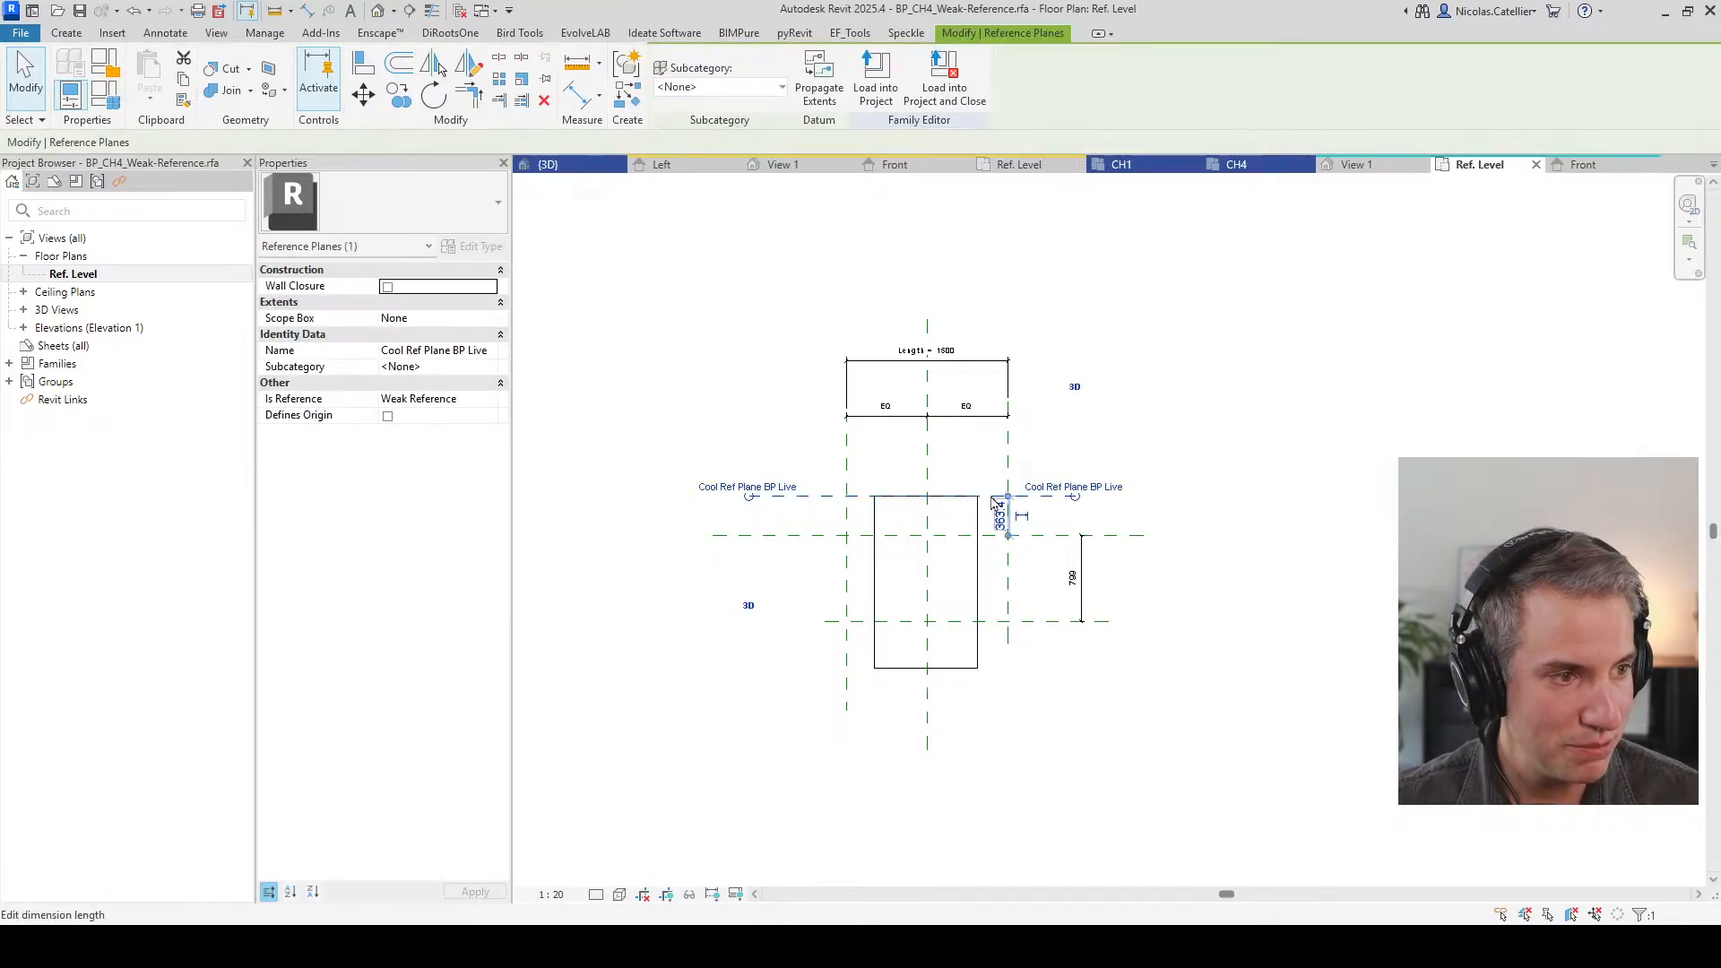
{"action": "scroll", "coordinate": [793, 497], "scroll_direction": "up", "scroll_amount": 2}
{"action": "mouse_move", "coordinate": [845, 495]}
{"action": "left_mouse_down"}
{"action": "mouse_move", "coordinate": [843, 437]}
{"action": "mouse_move", "coordinate": [837, 501]}
{"action": "left_mouse_up"}
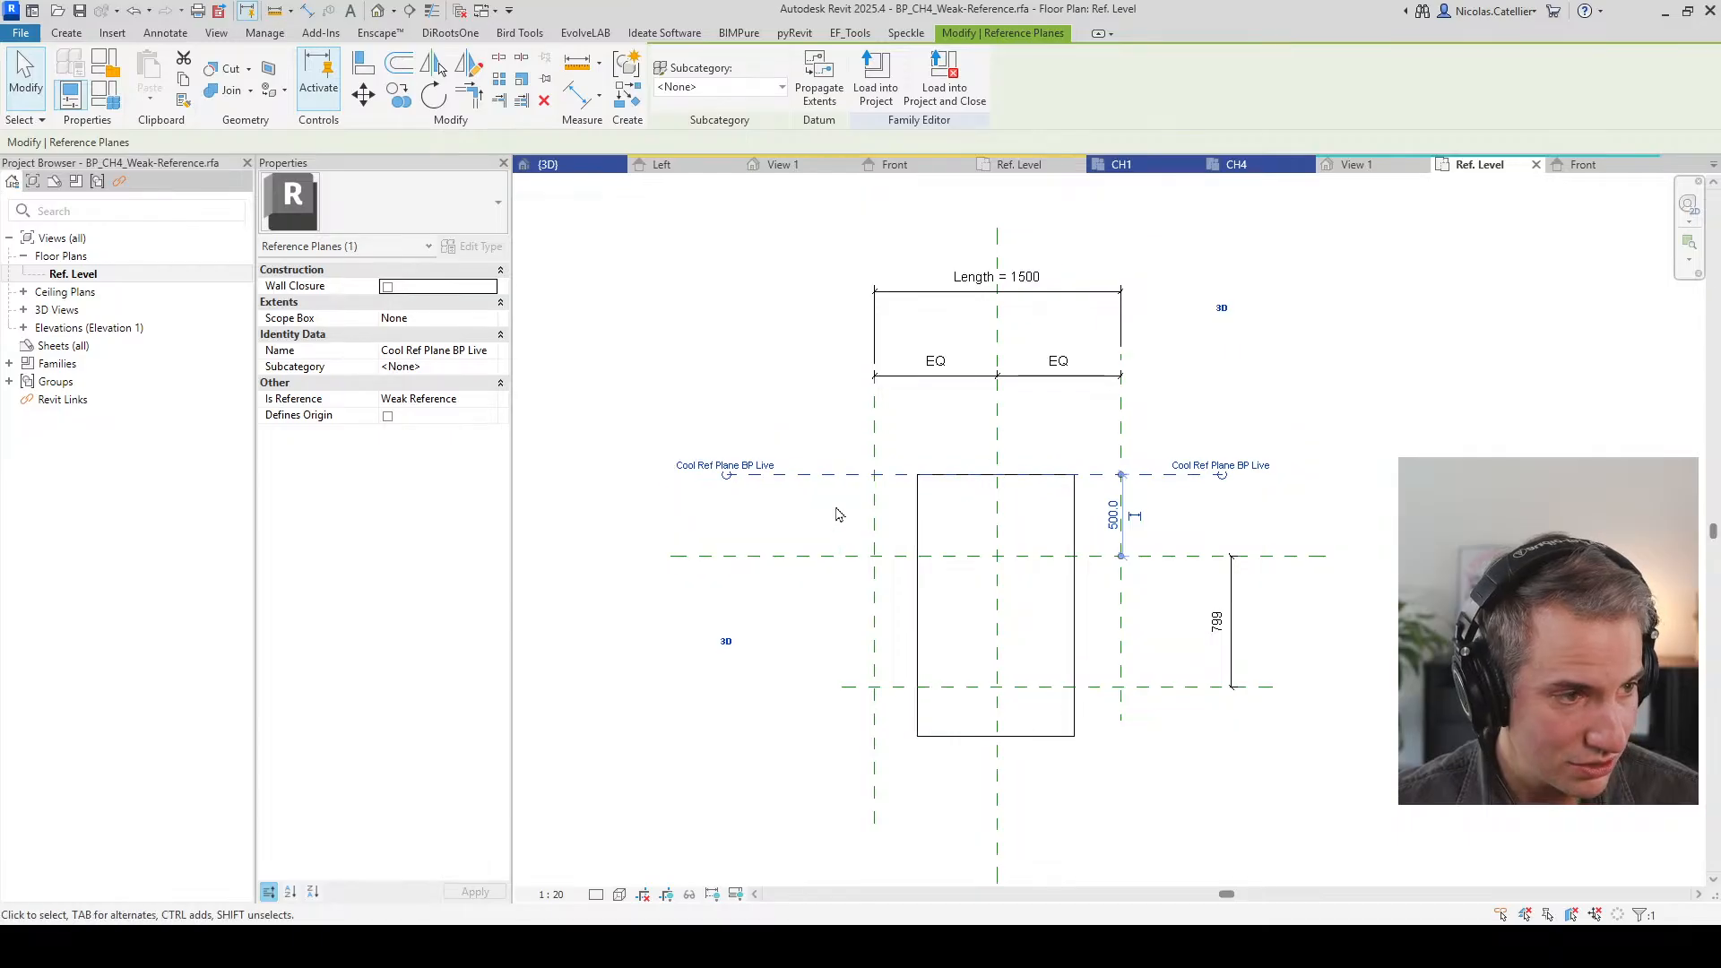
{"action": "key", "text": "Escape"}
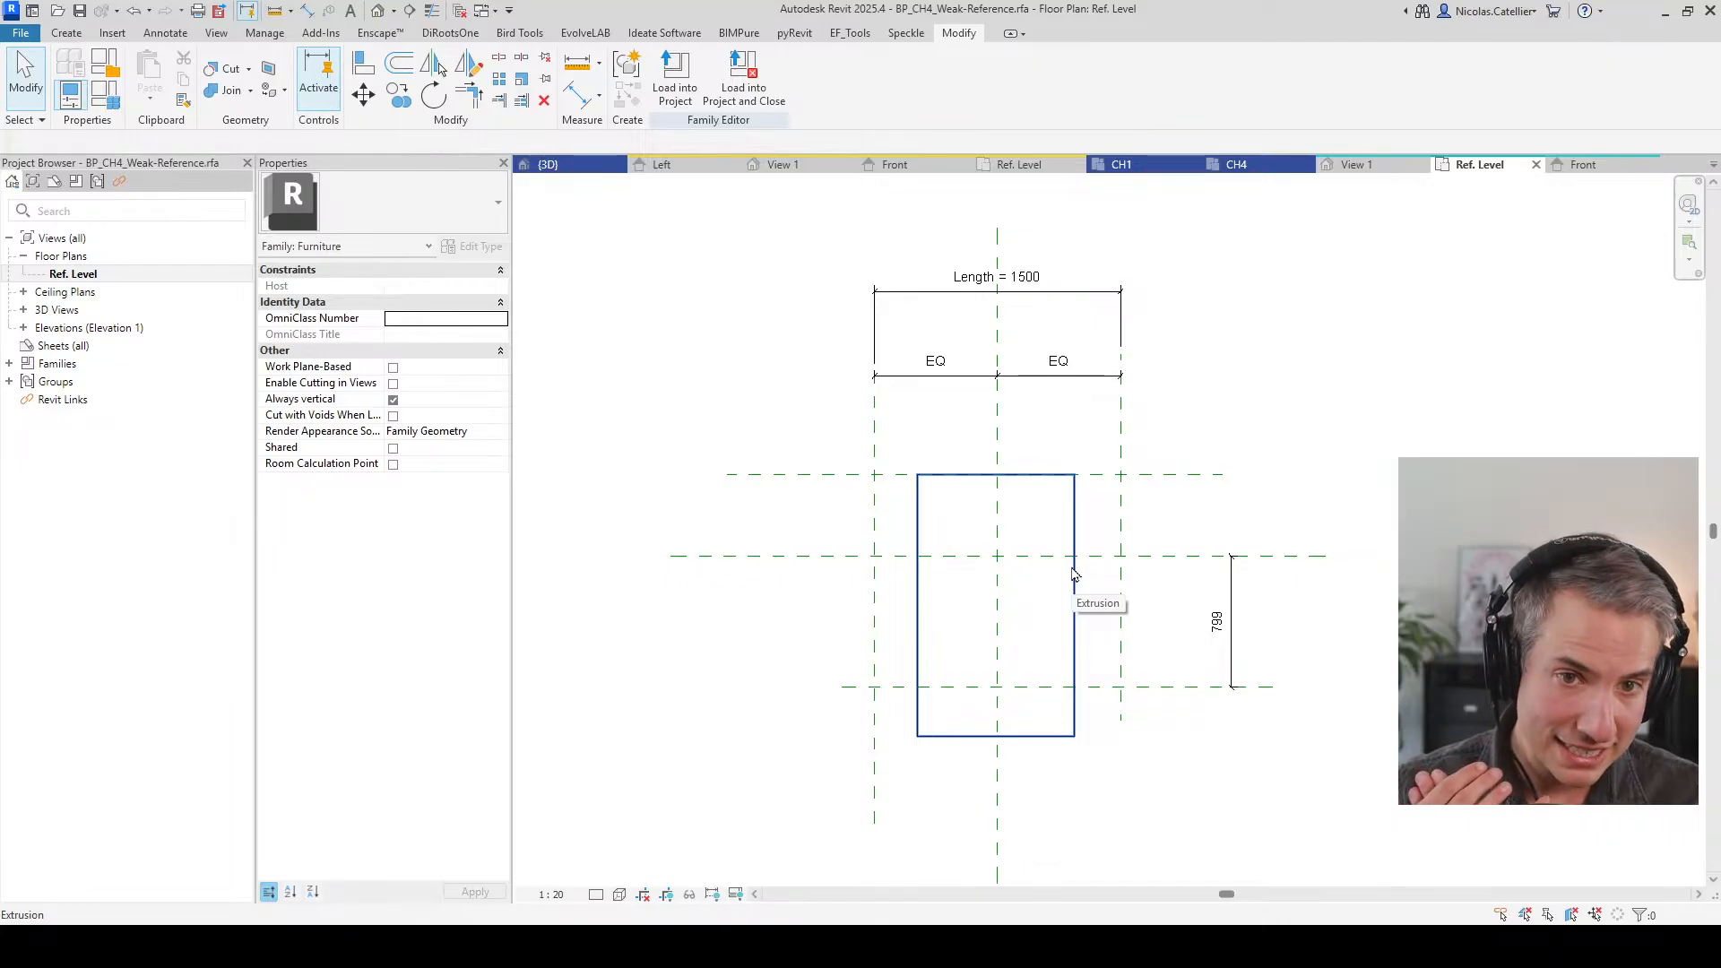
{"action": "key", "text": "d"}
{"action": "key", "text": "i"}
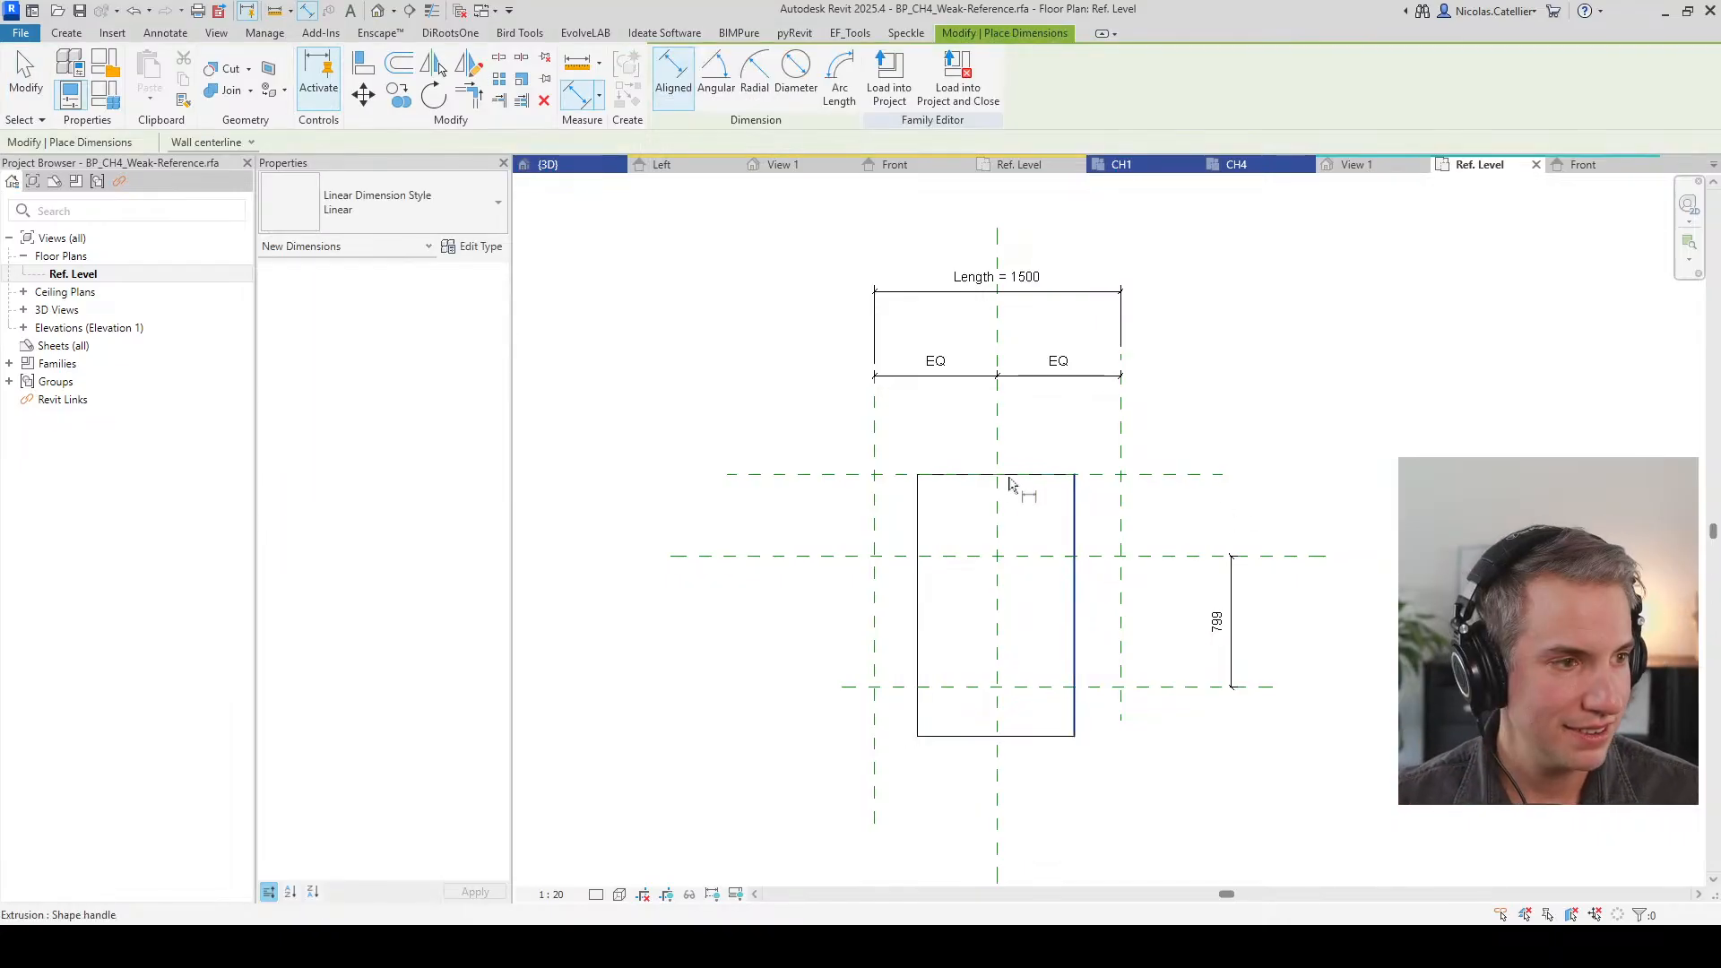
{"action": "left_click", "coordinate": [875, 445]}
{"action": "key", "text": "Escape"}
{"action": "key", "text": "Escape"}
{"action": "left_click", "coordinate": [916, 503]}
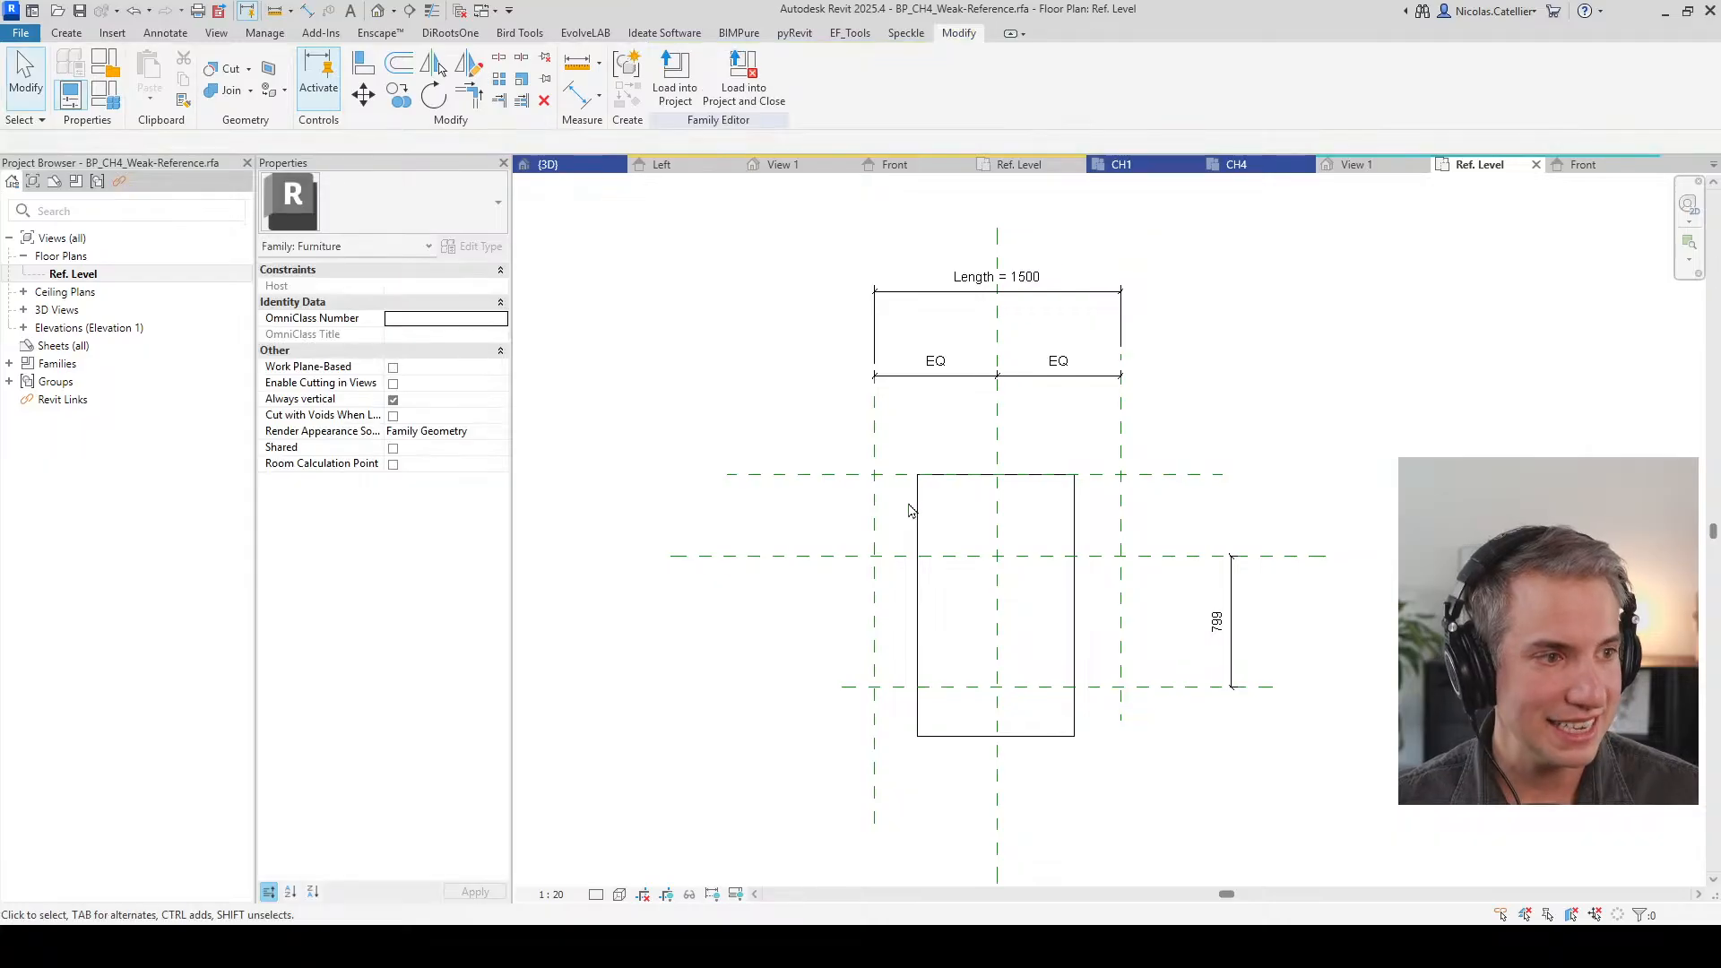
{"action": "left_click", "coordinate": [812, 402]}
Step: Try to set the Length parameter to -1500 in the family types while its labelled dimension exists
{"action": "left_click", "coordinate": [105, 93]}
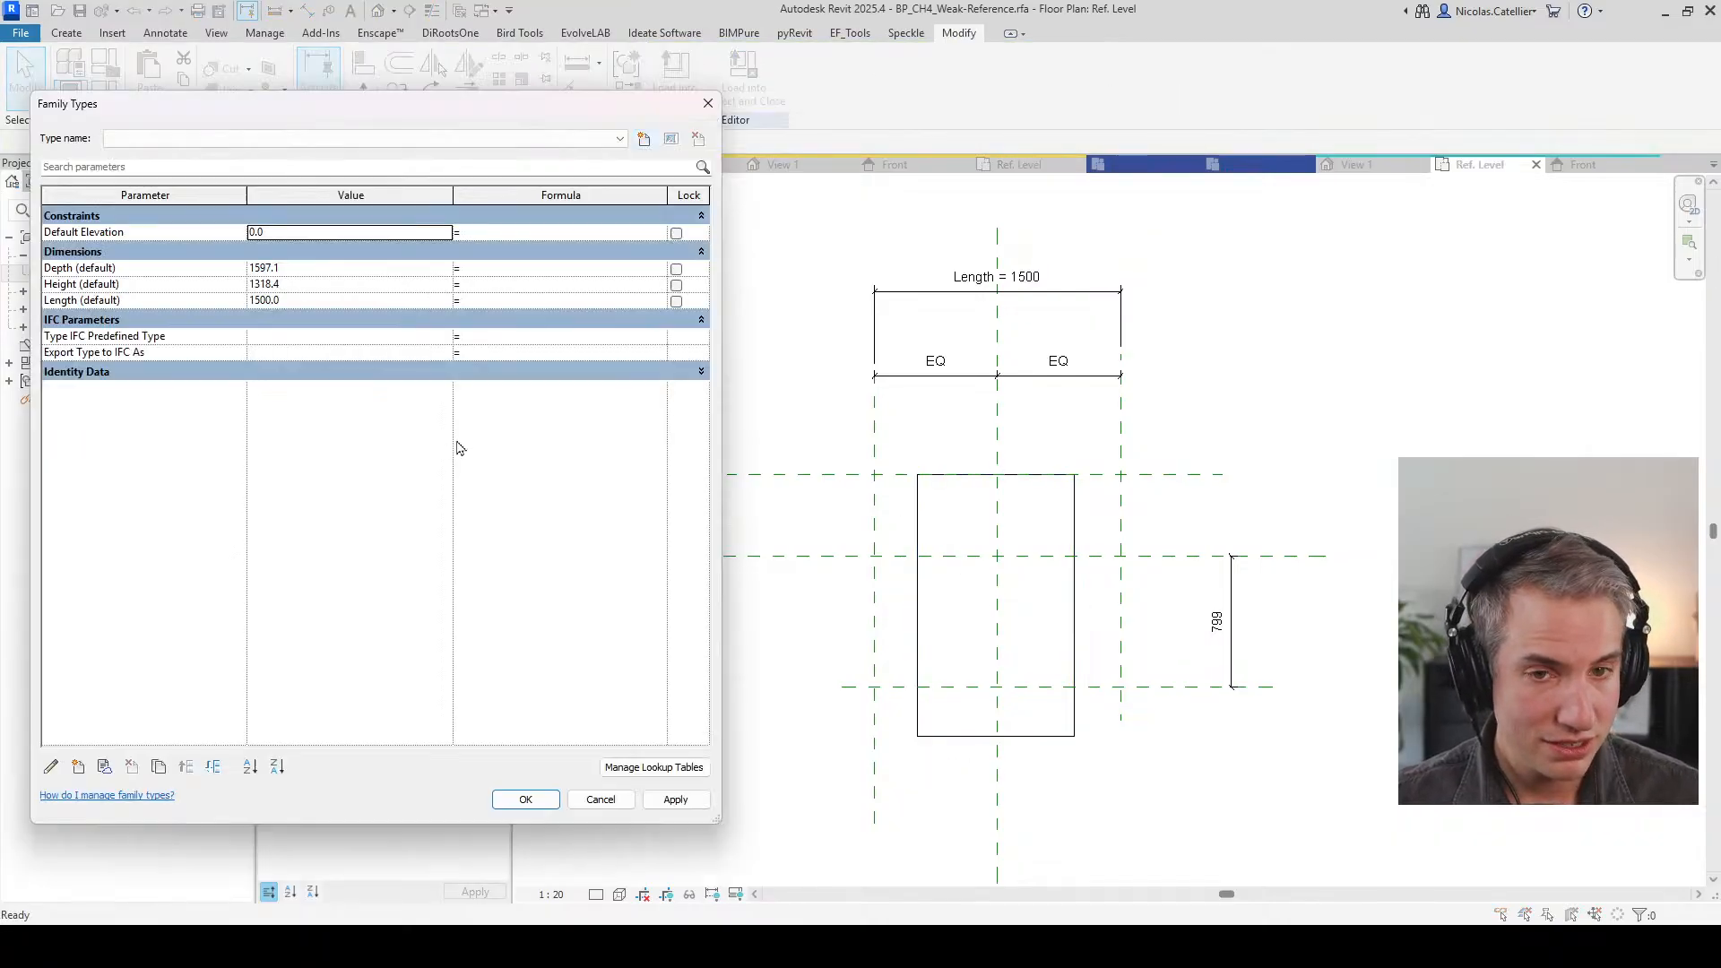
{"action": "left_click", "coordinate": [321, 303]}
{"action": "type", "text": "-1500"}
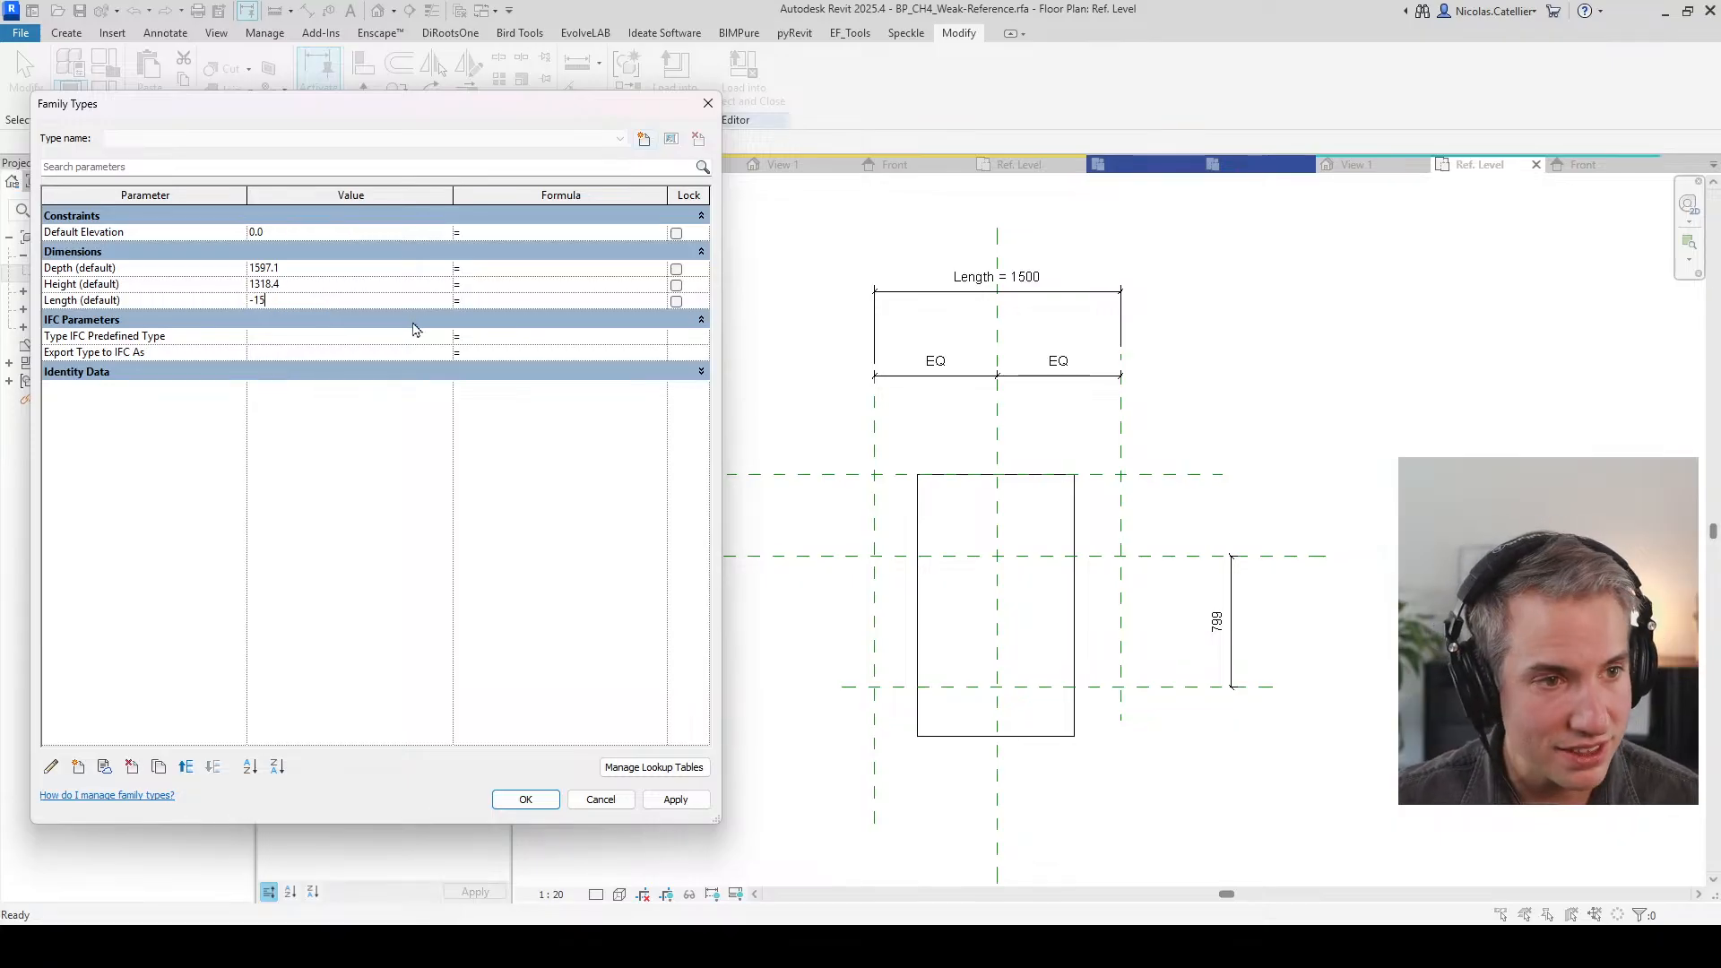
{"action": "left_click", "coordinate": [526, 799]}
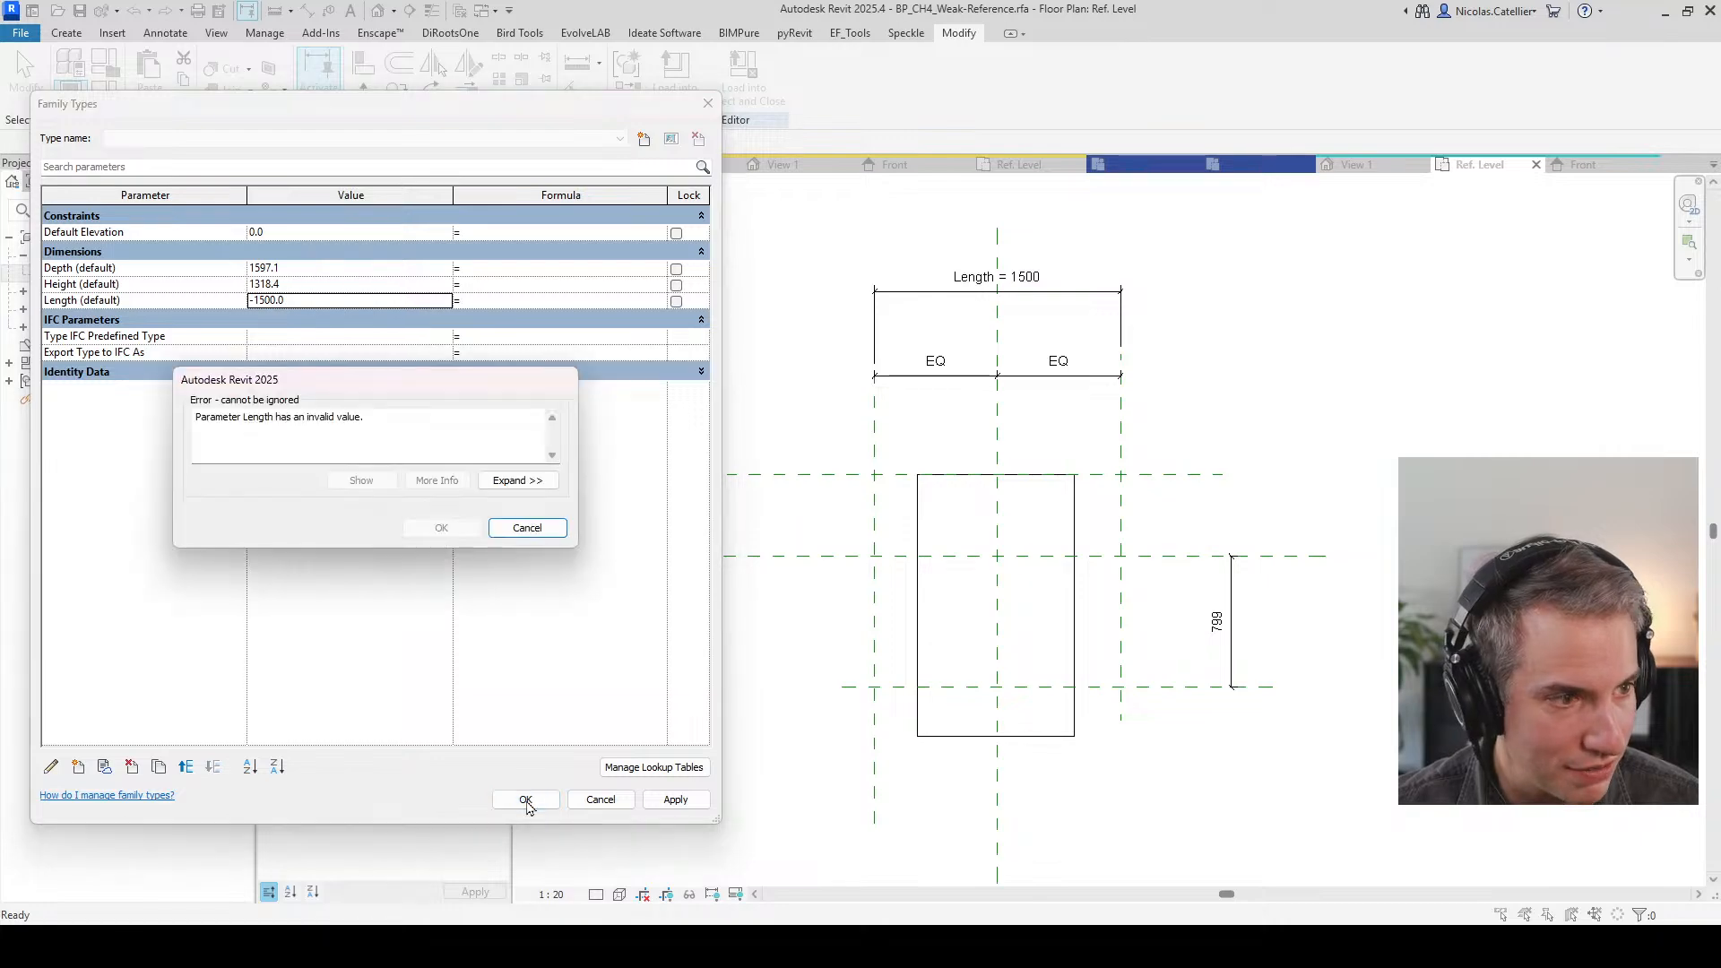
{"action": "left_click", "coordinate": [528, 530]}
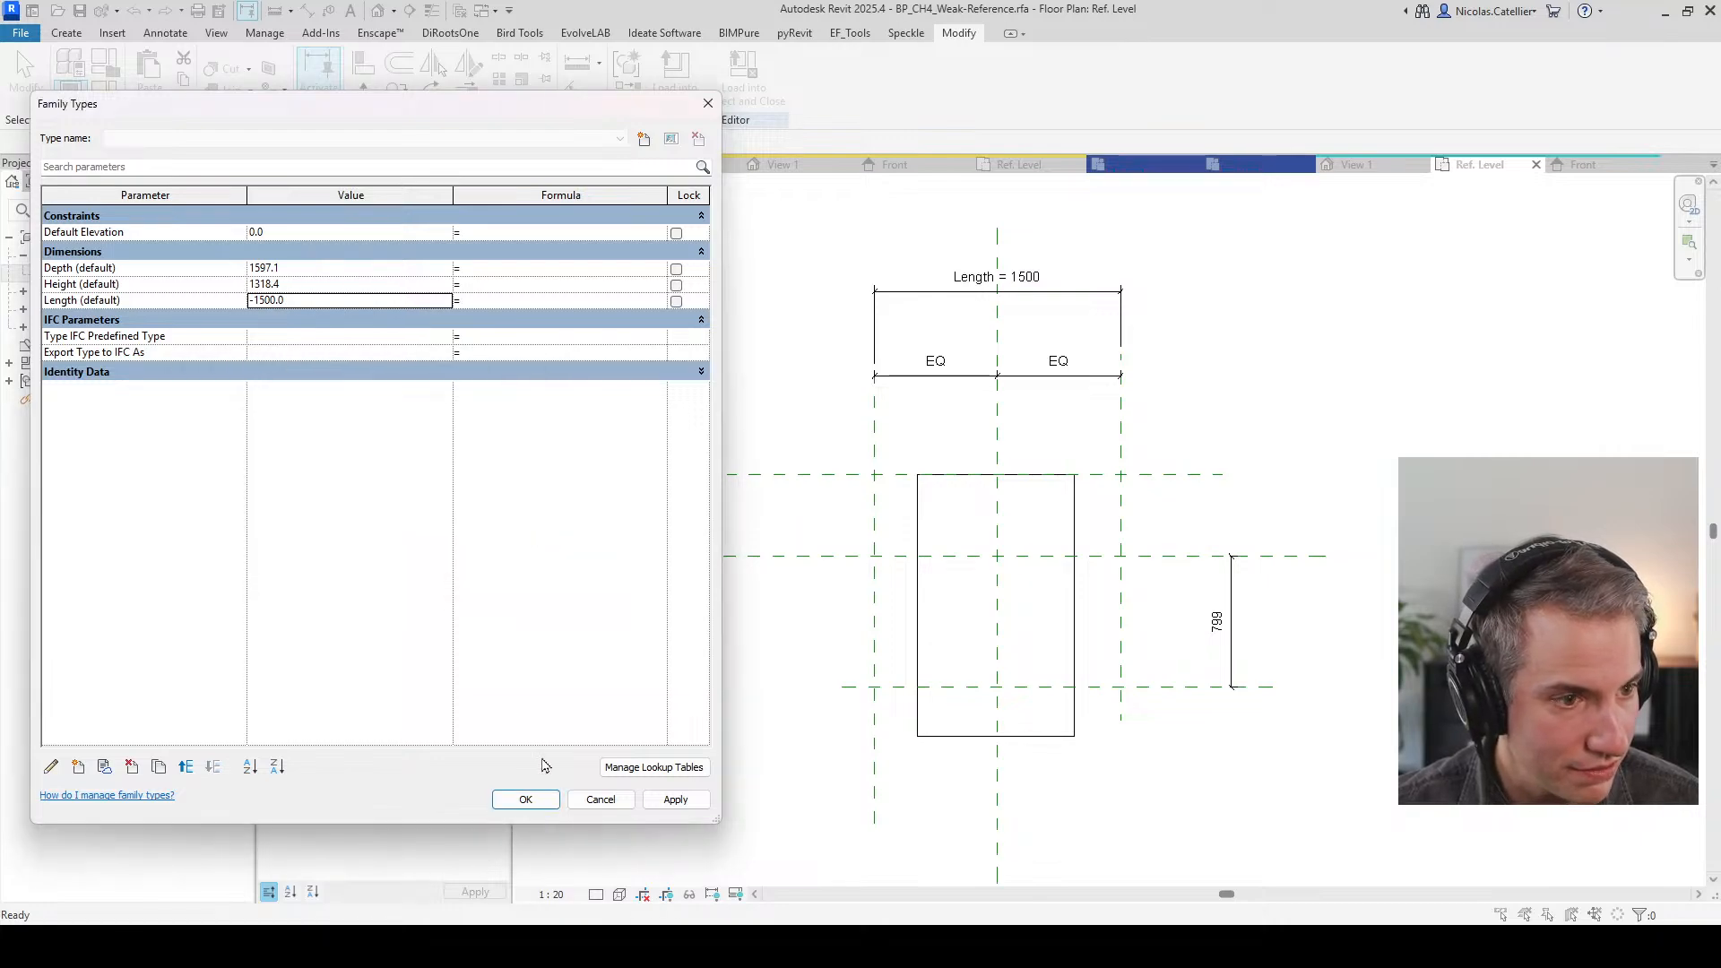
{"action": "left_click", "coordinate": [601, 802]}
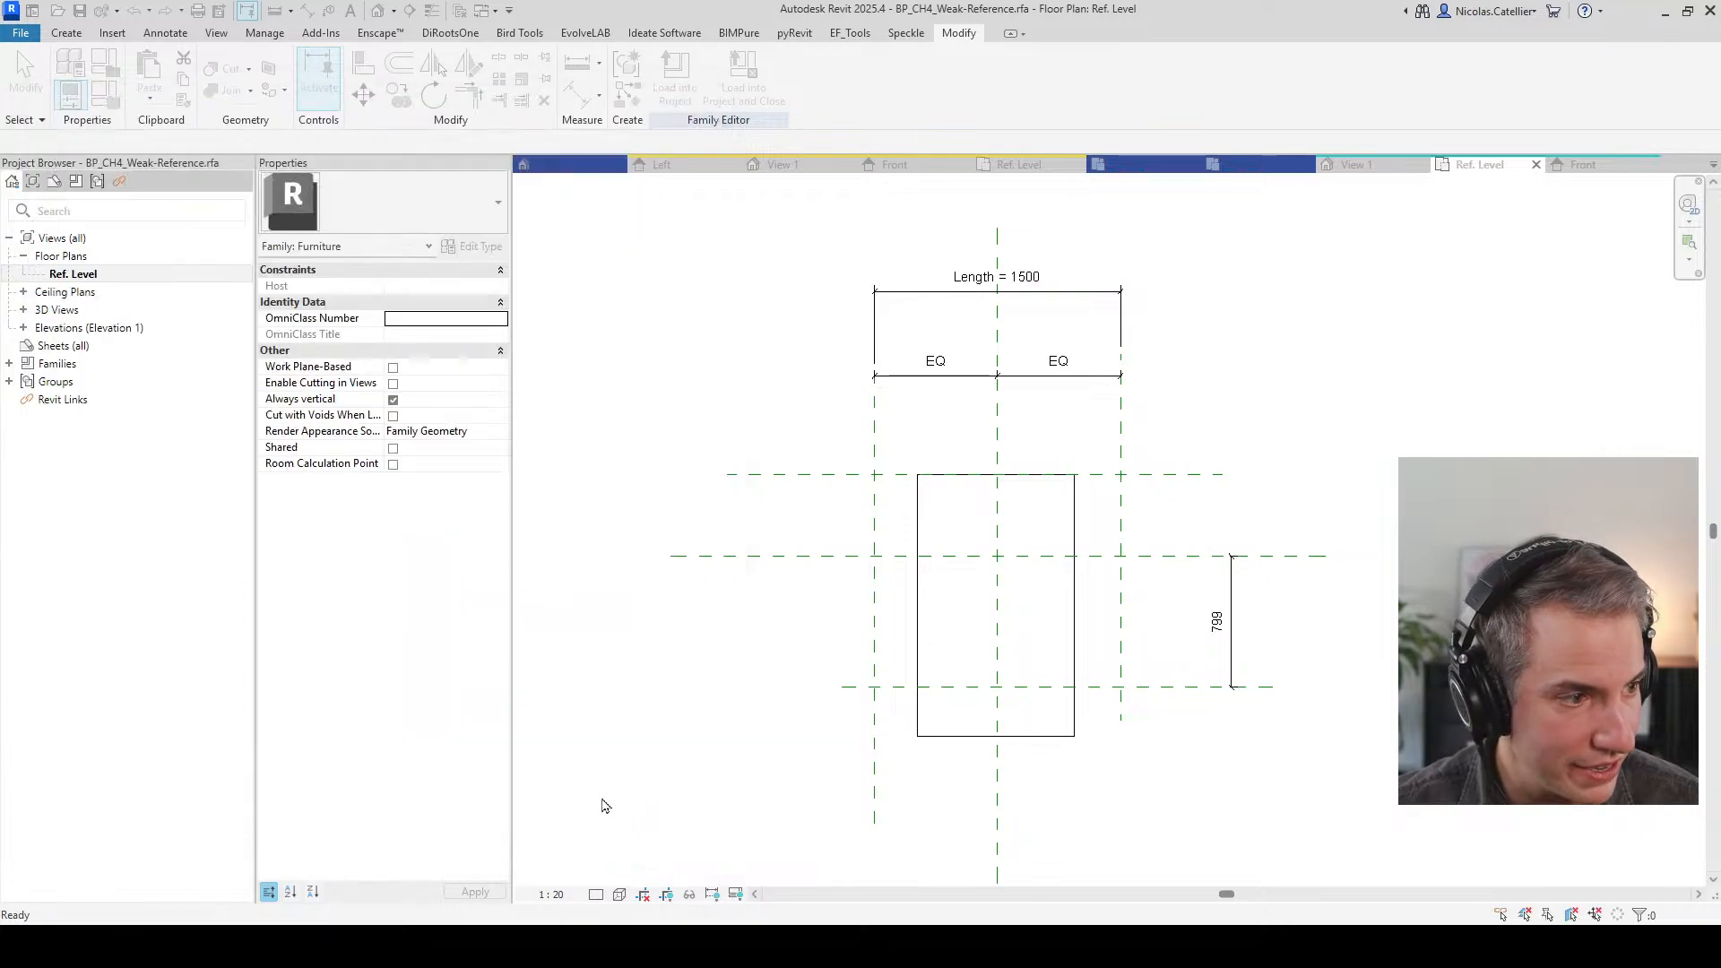
Step: Delete the labelled Length dimension above the EQ dimension in the plan
{"action": "left_click", "coordinate": [982, 290]}
{"action": "scroll", "coordinate": [981, 294], "scroll_direction": "up", "scroll_amount": 2}
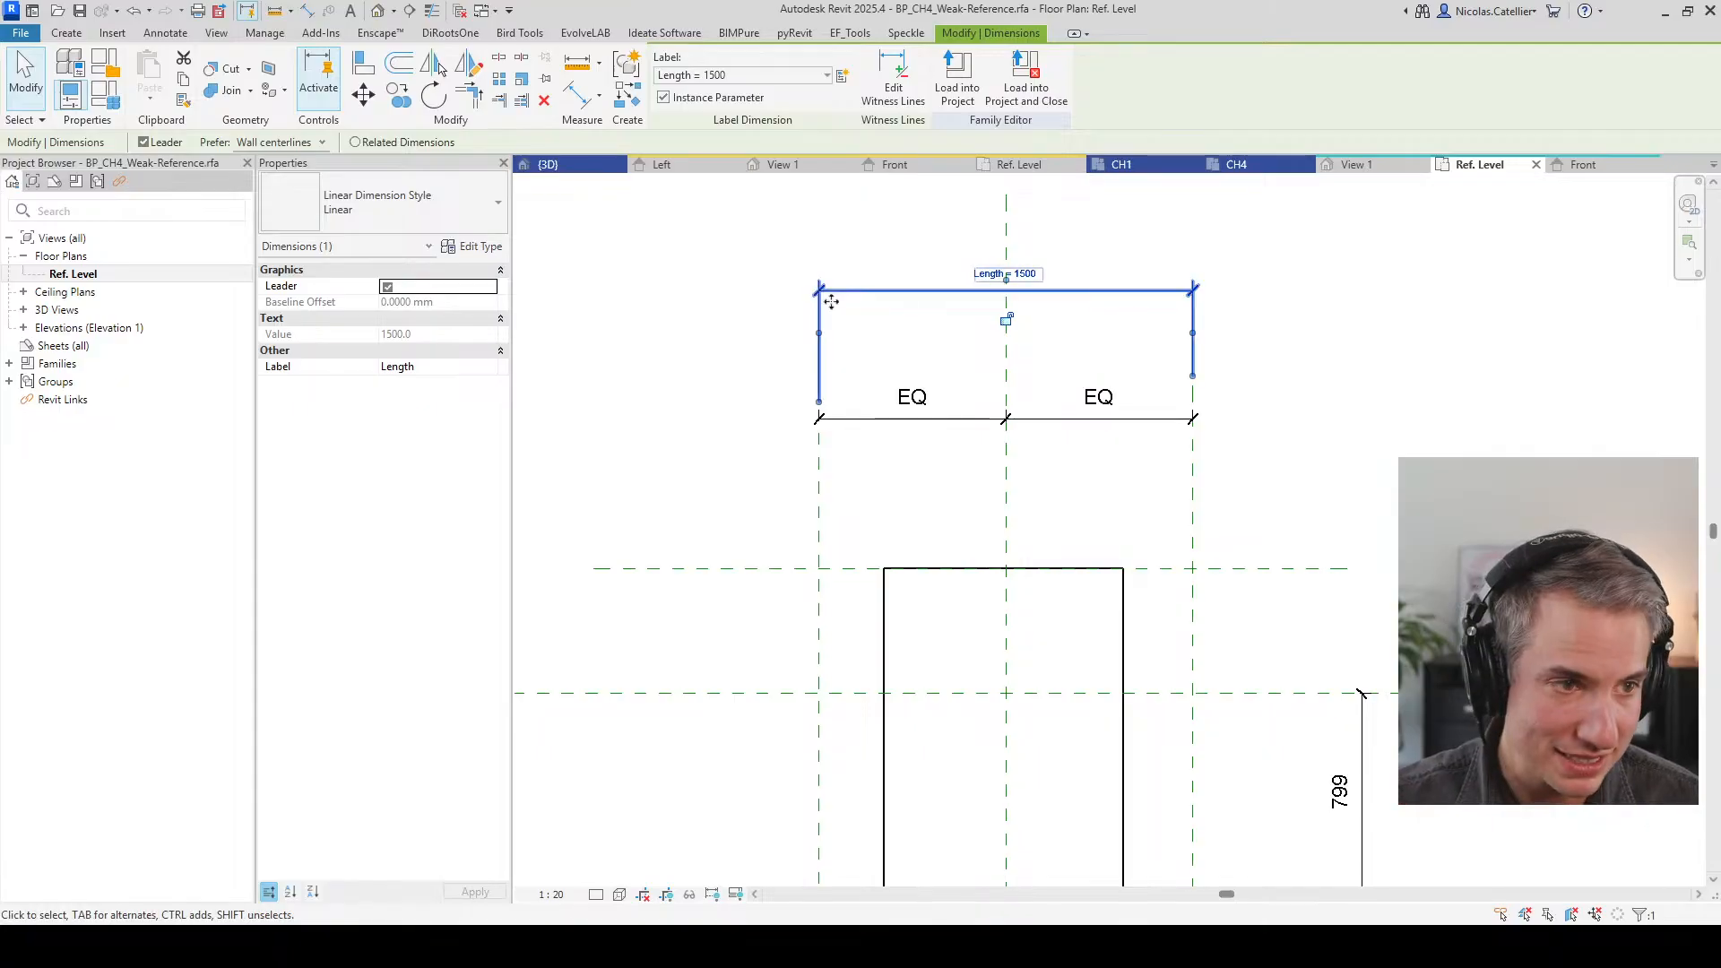
{"action": "left_click", "coordinate": [1080, 434]}
Step: Set the Length parameter to -1500 in the family types
{"action": "left_click", "coordinate": [104, 92]}
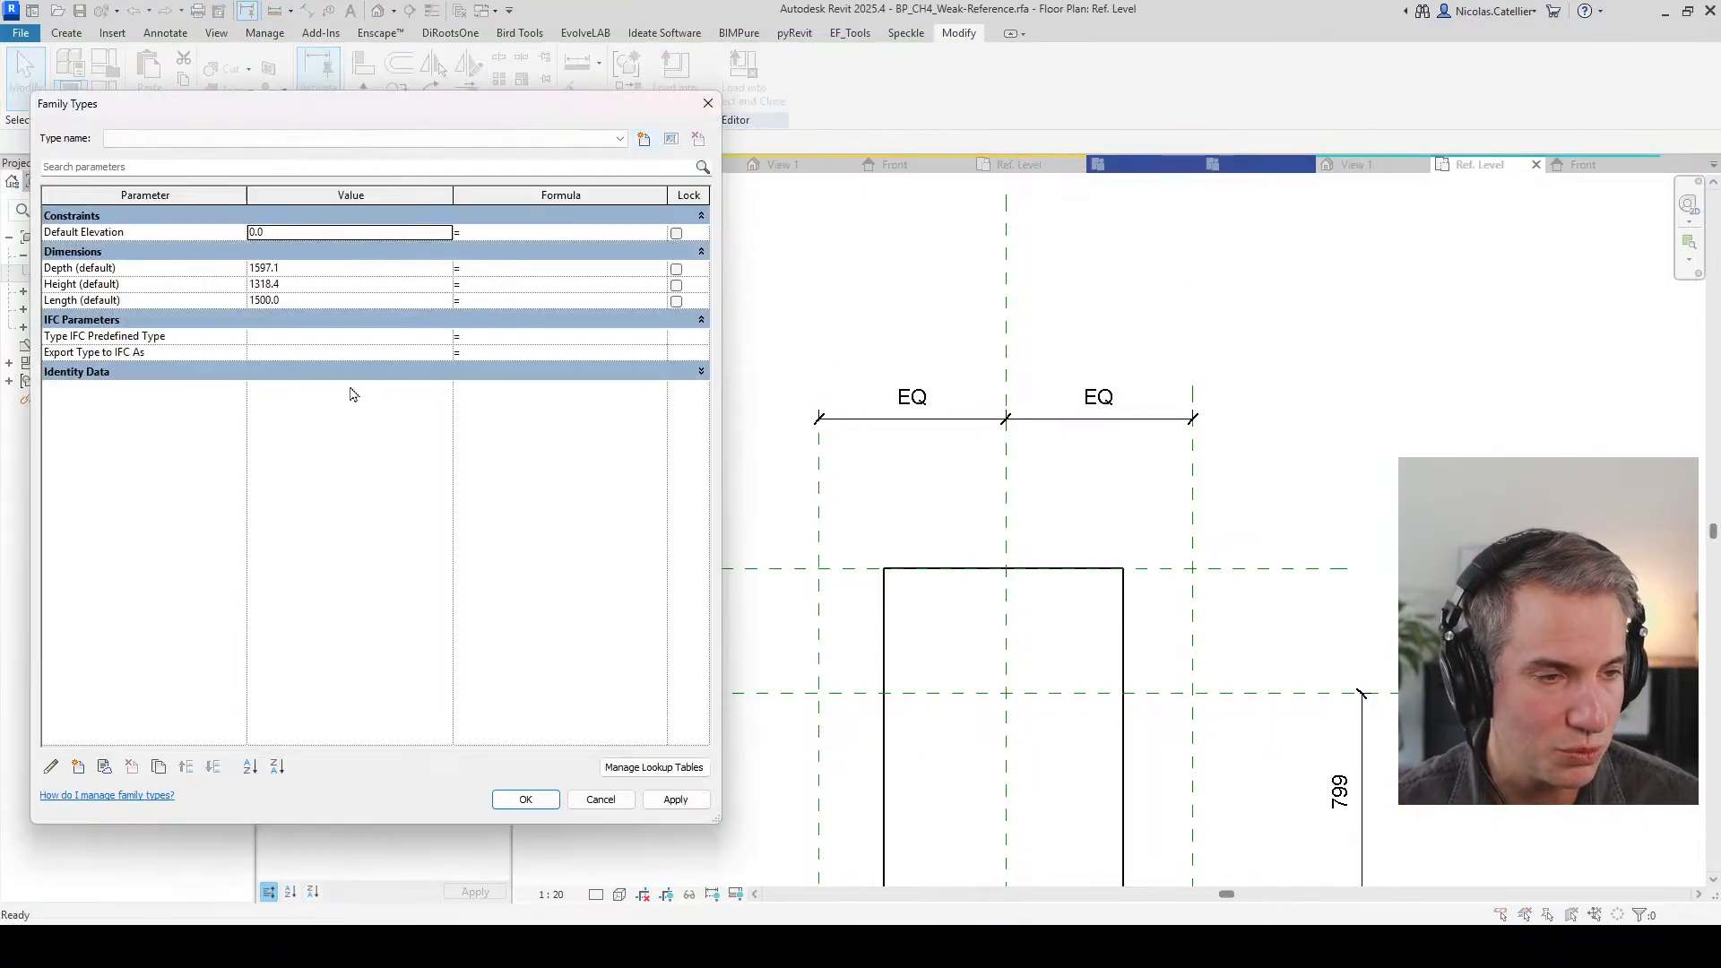
{"action": "left_click", "coordinate": [320, 299]}
{"action": "type", "text": "-1"}
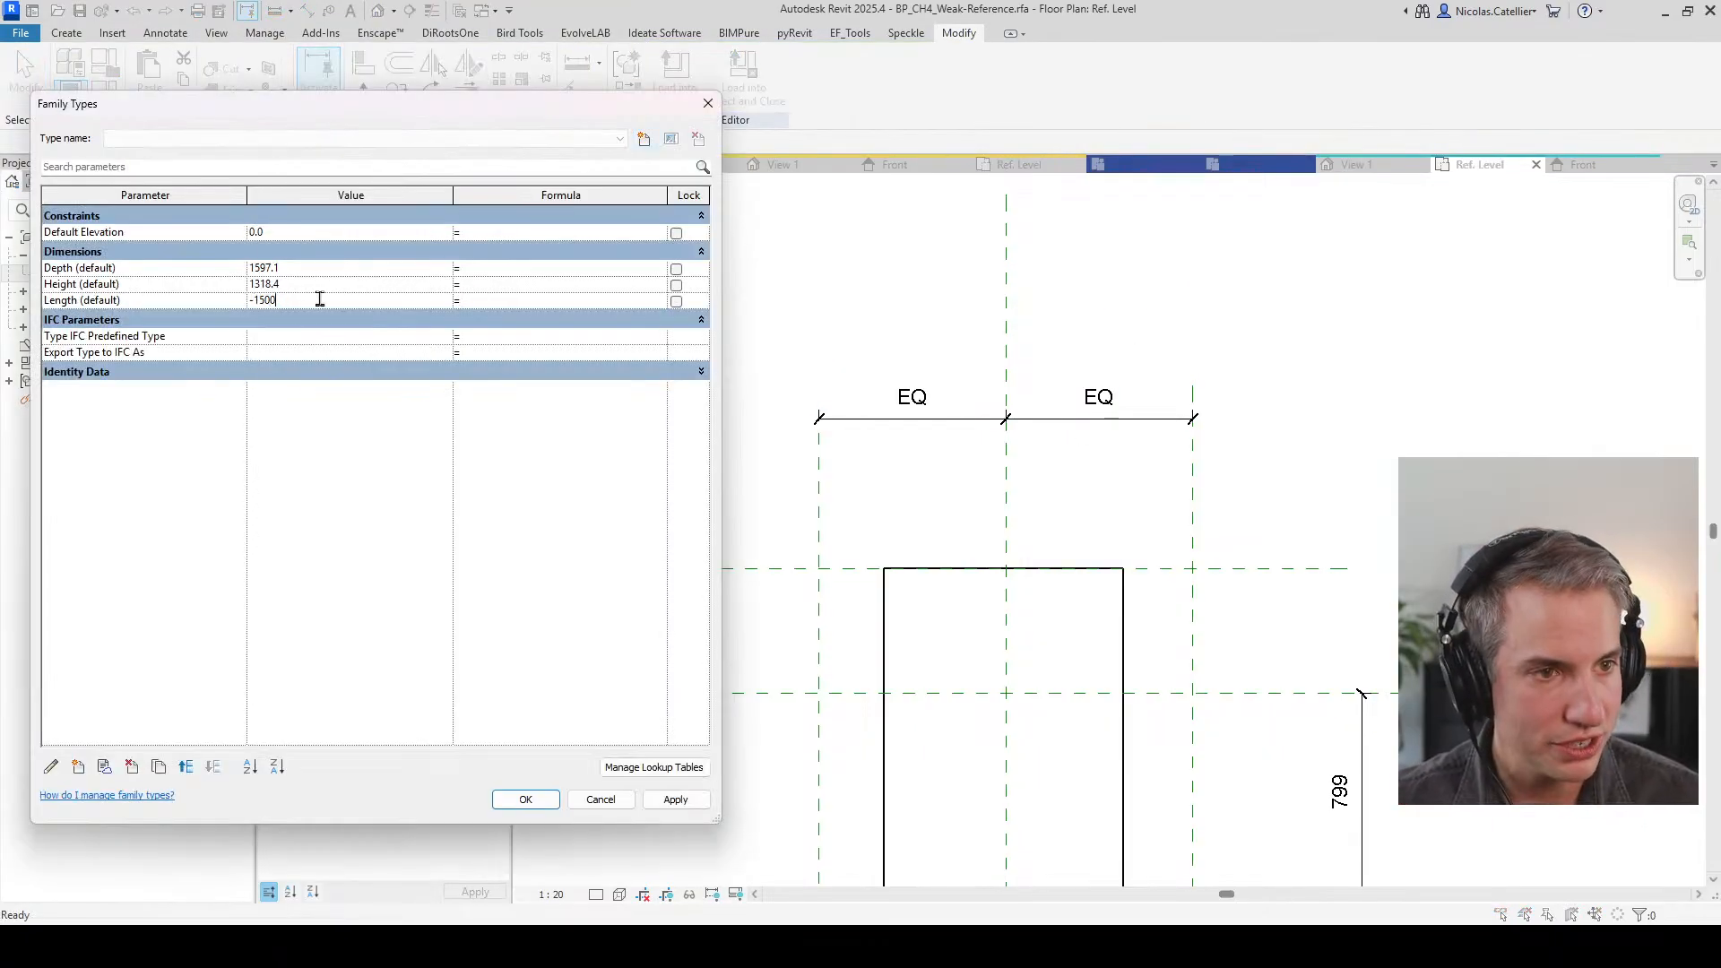
{"action": "left_click", "coordinate": [526, 799]}
{"action": "scroll", "coordinate": [847, 570], "scroll_direction": "down", "scroll_amount": 3}
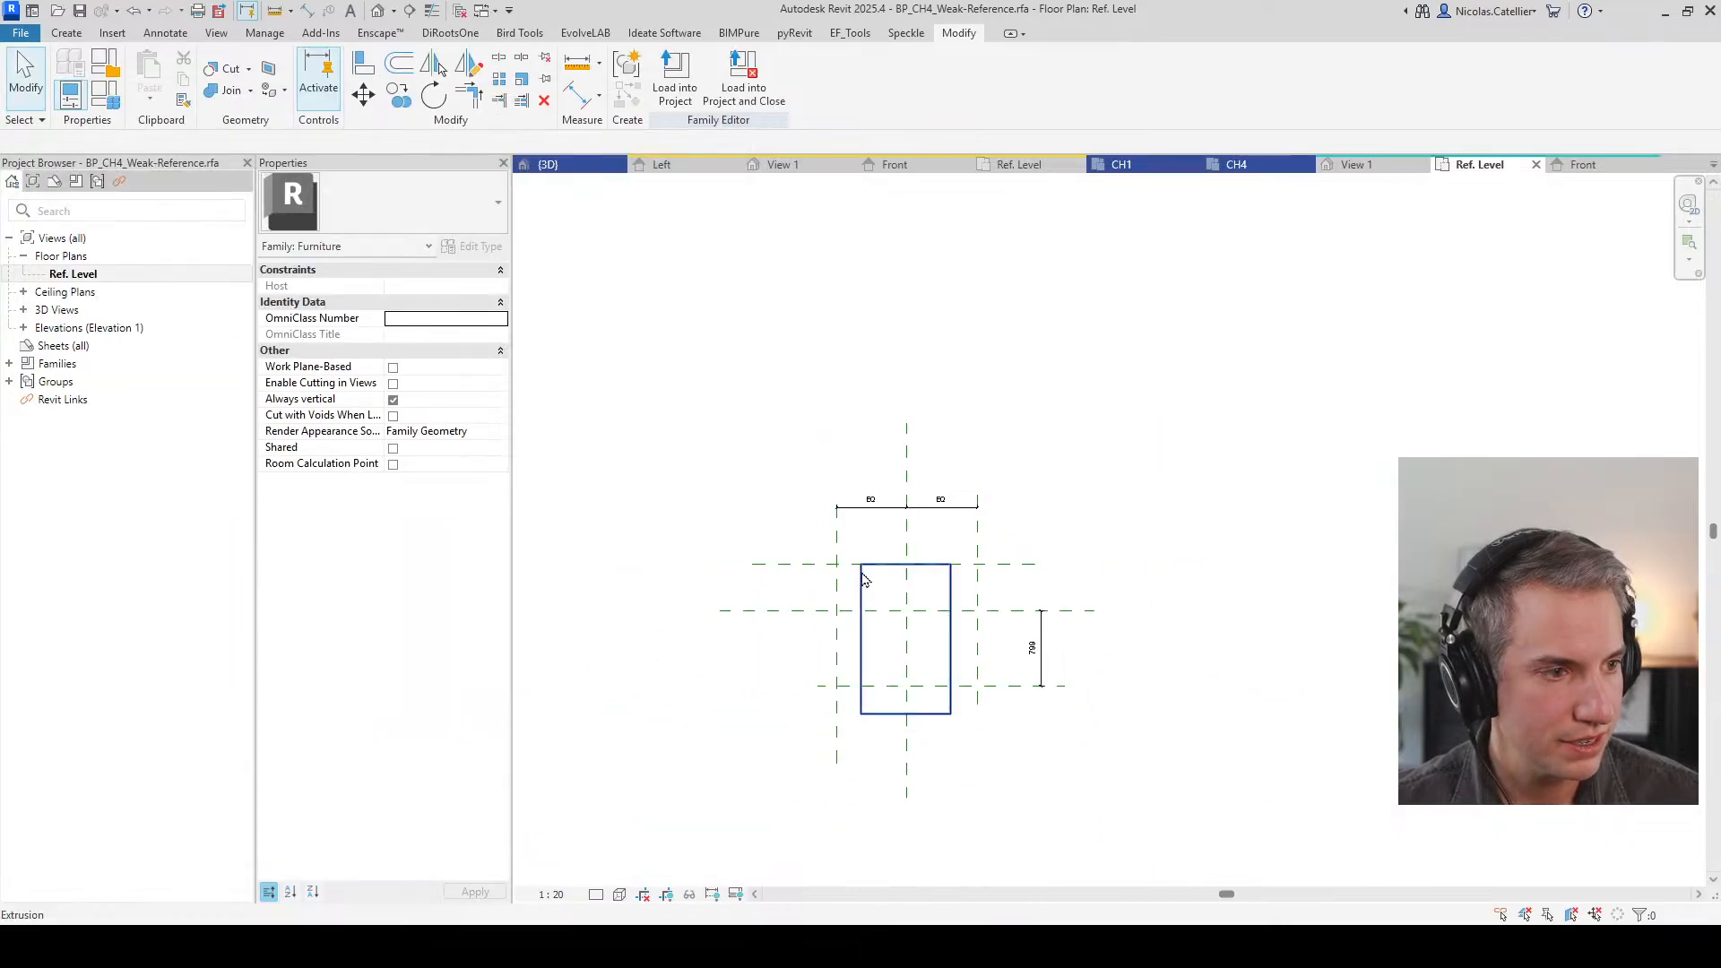
Step: Check which parameter drives the extrusion's end, and set the Depth parameter to -1500 in the family types
{"action": "left_click", "coordinate": [853, 569]}
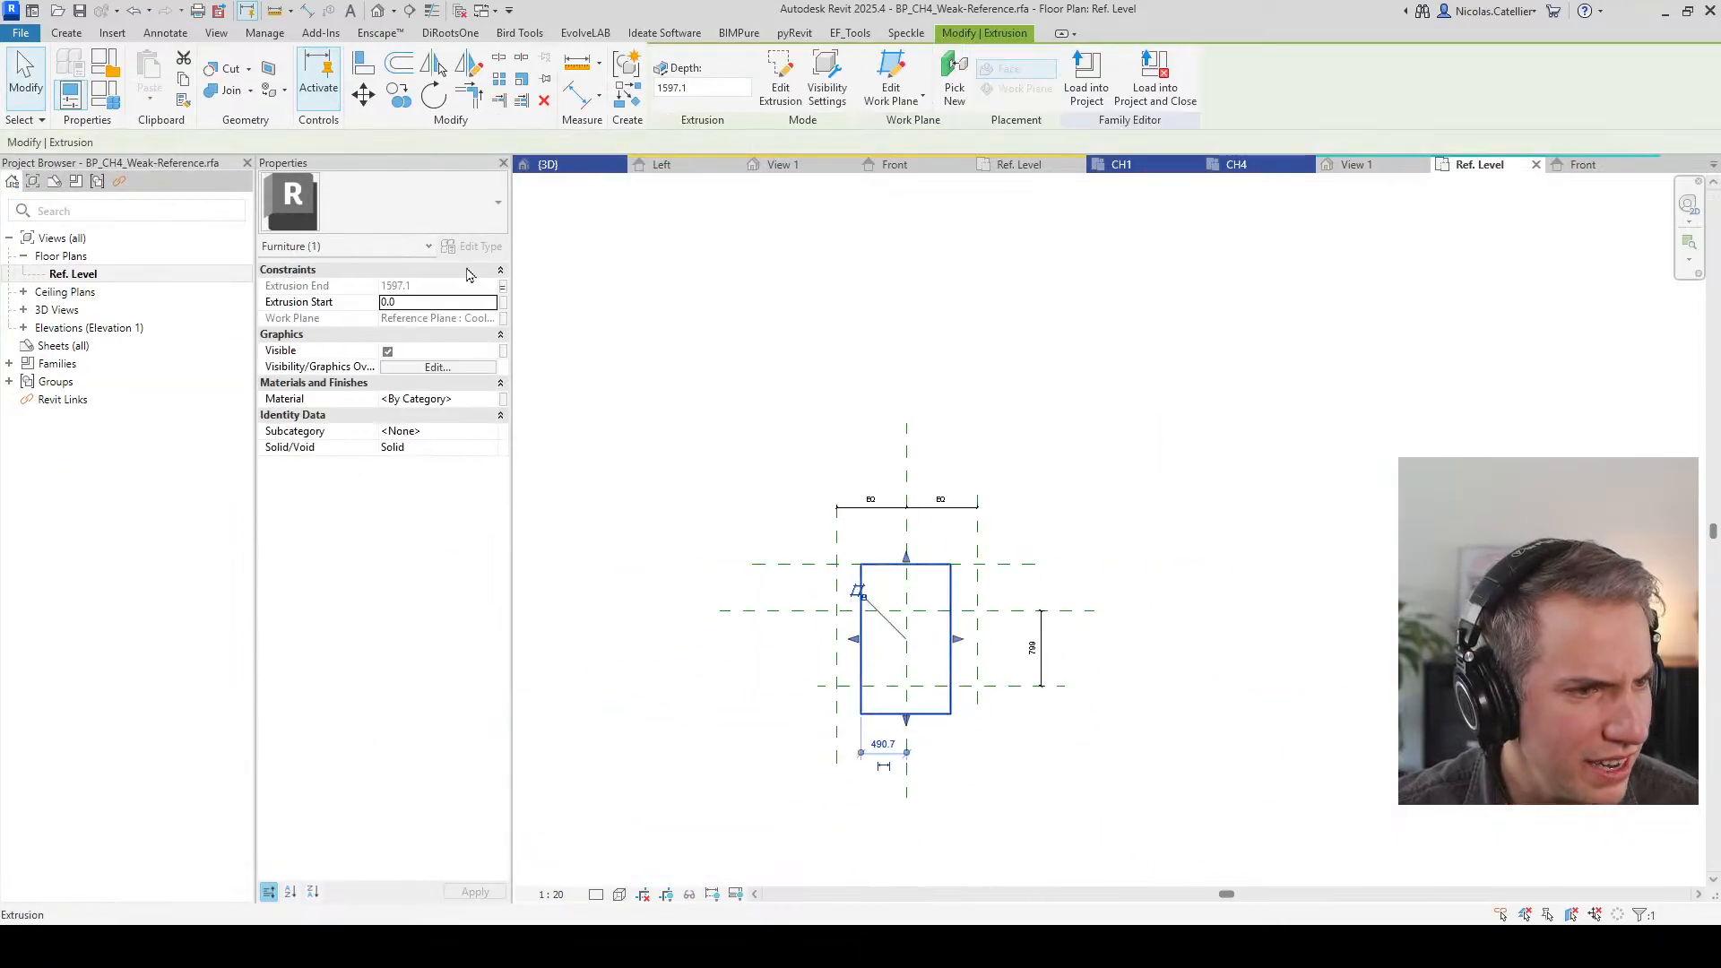
{"action": "left_click", "coordinate": [502, 285]}
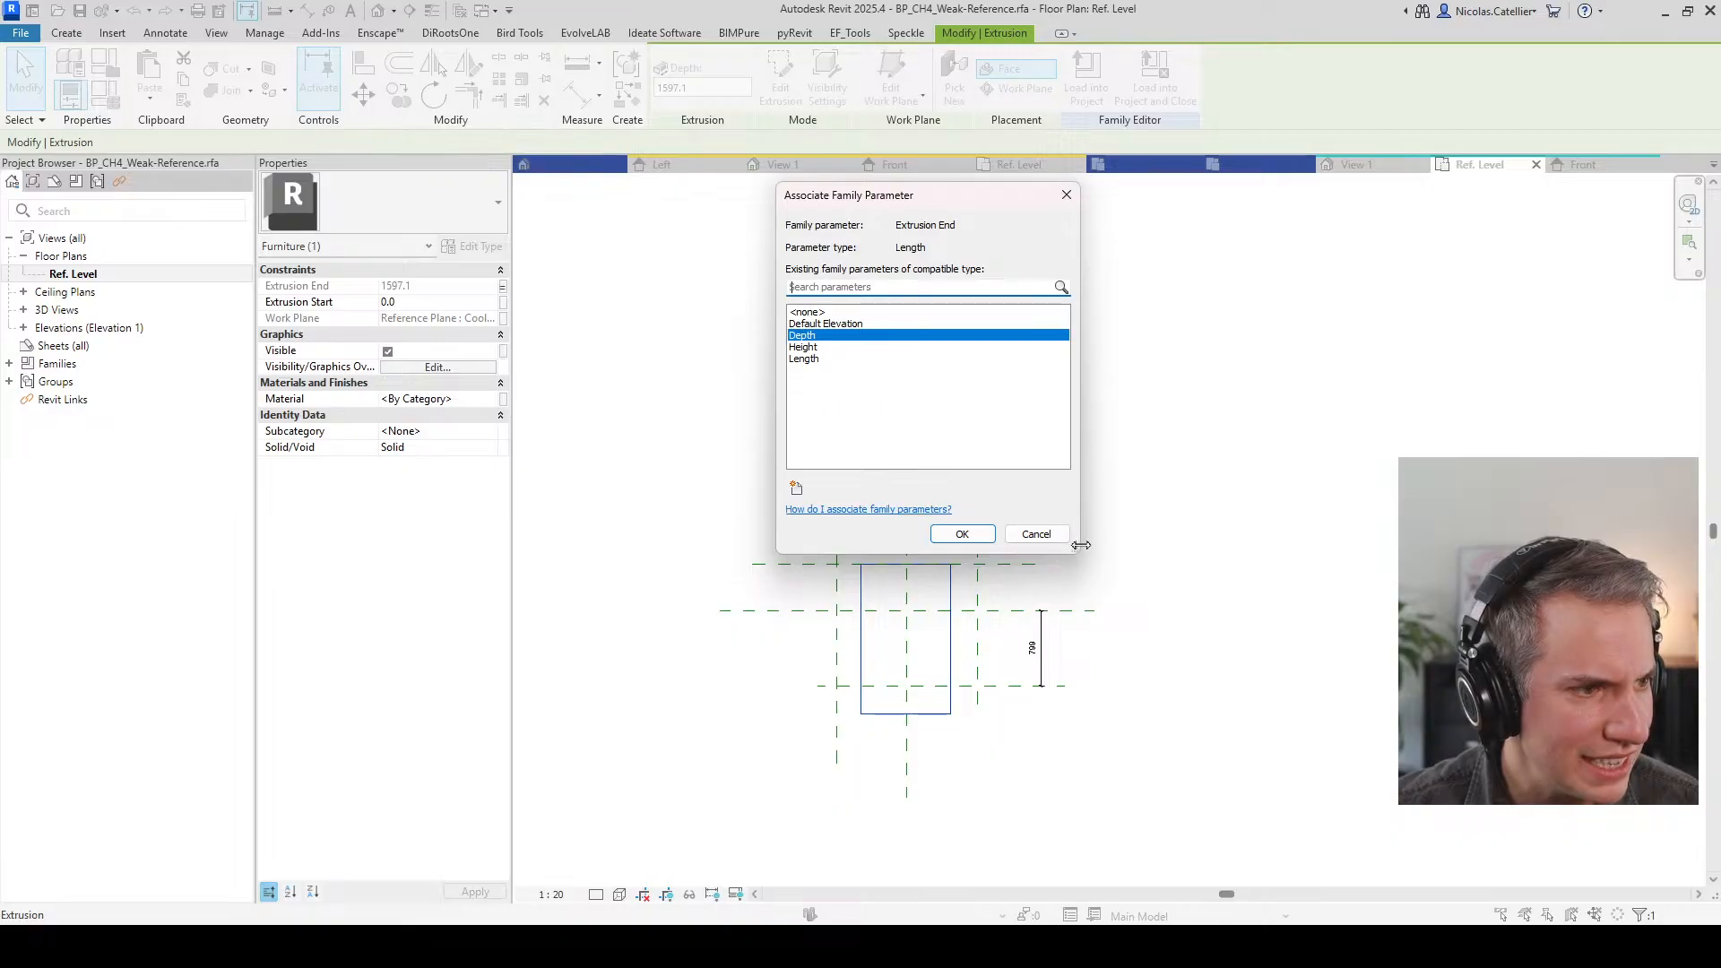
{"action": "left_click", "coordinate": [1036, 533]}
{"action": "left_click", "coordinate": [105, 92]}
{"action": "left_click", "coordinate": [352, 269]}
{"action": "type", "text": "-1500"}
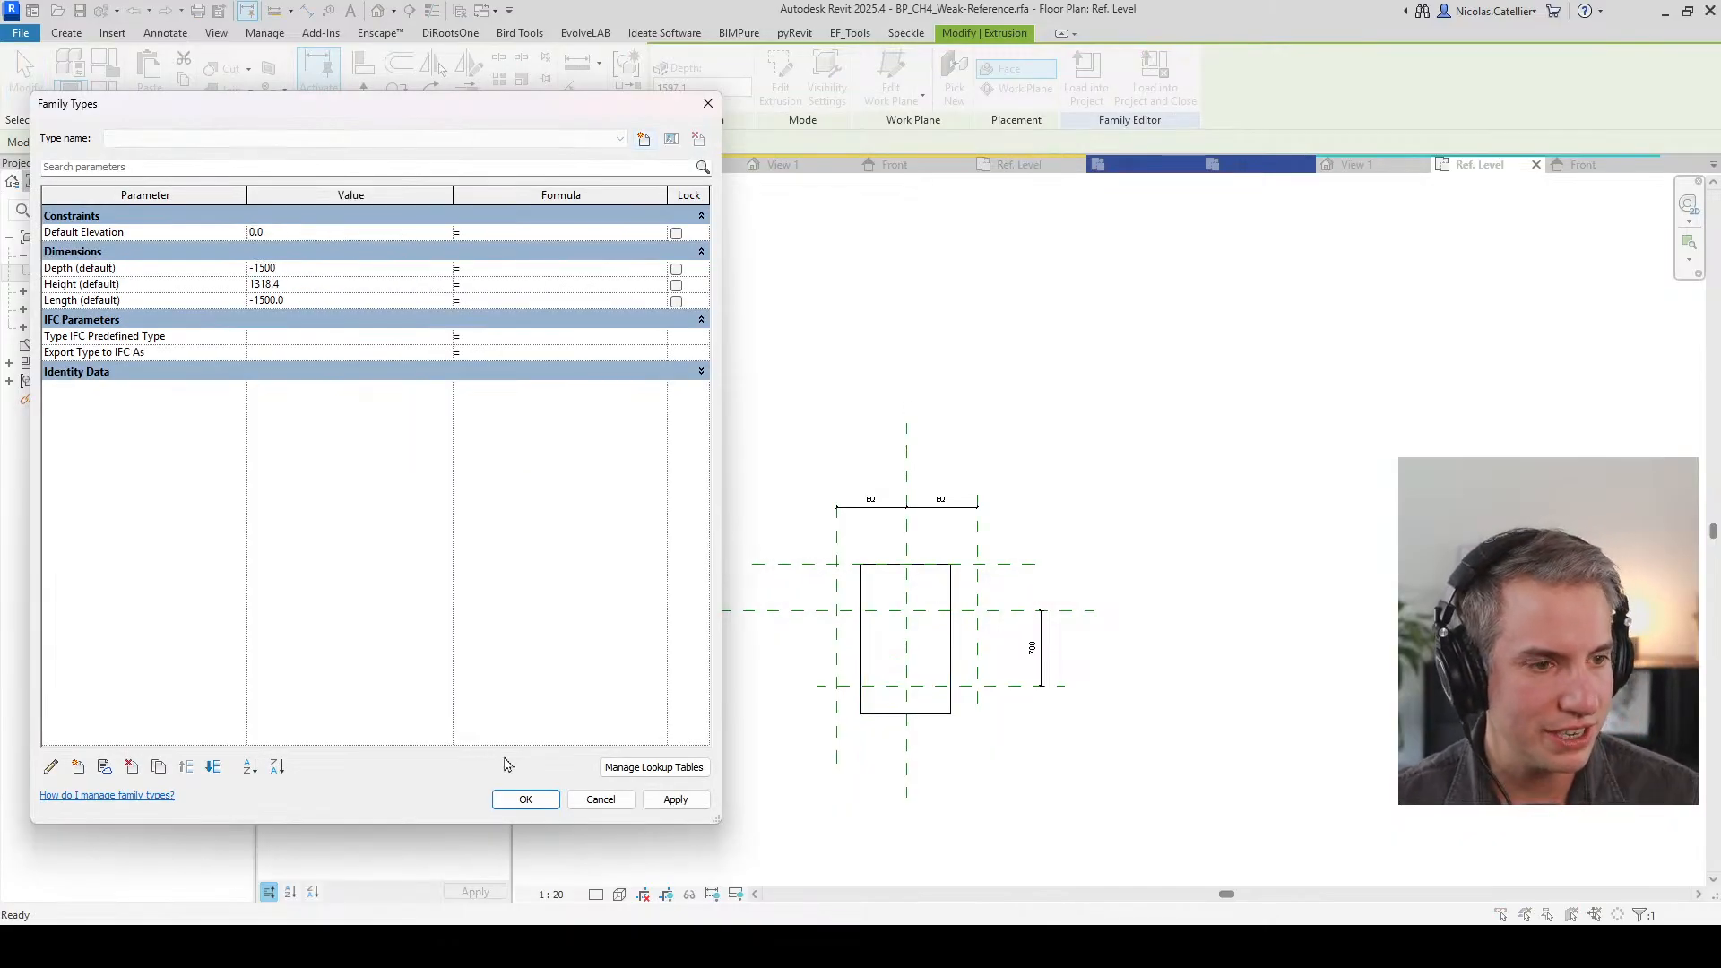
{"action": "left_click", "coordinate": [525, 798]}
{"action": "scroll", "coordinate": [998, 527], "scroll_direction": "up", "scroll_amount": 2}
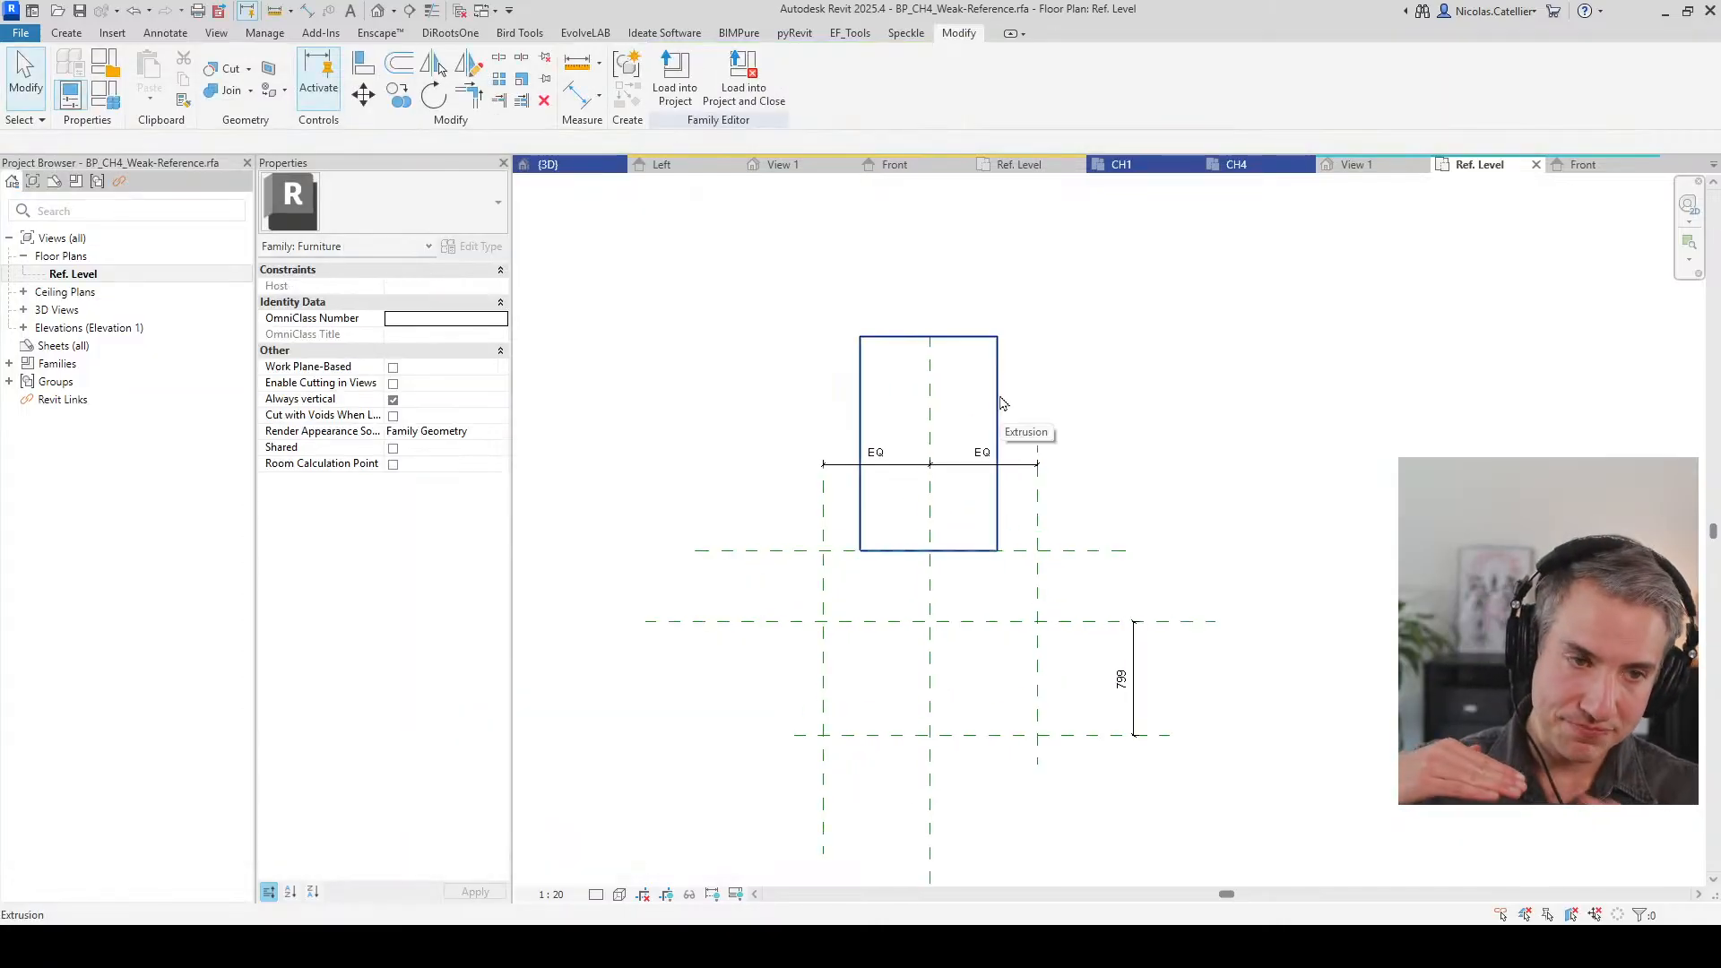
{"action": "left_click", "coordinate": [998, 403]}
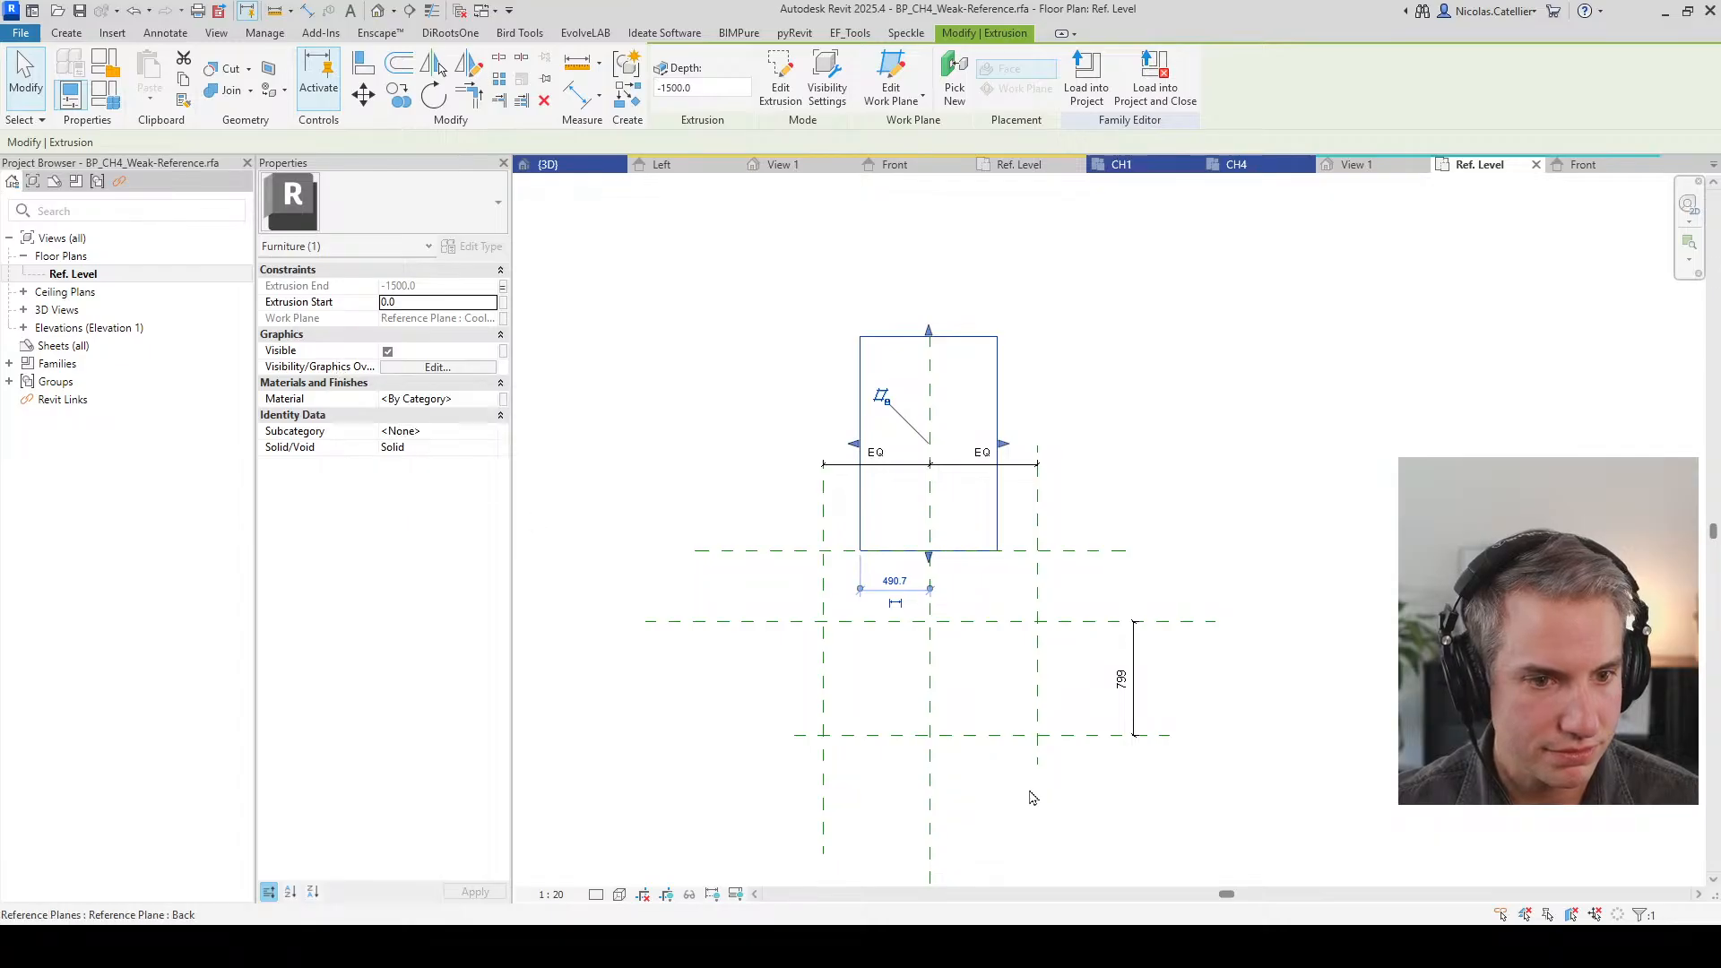
{"action": "left_click", "coordinate": [833, 817]}
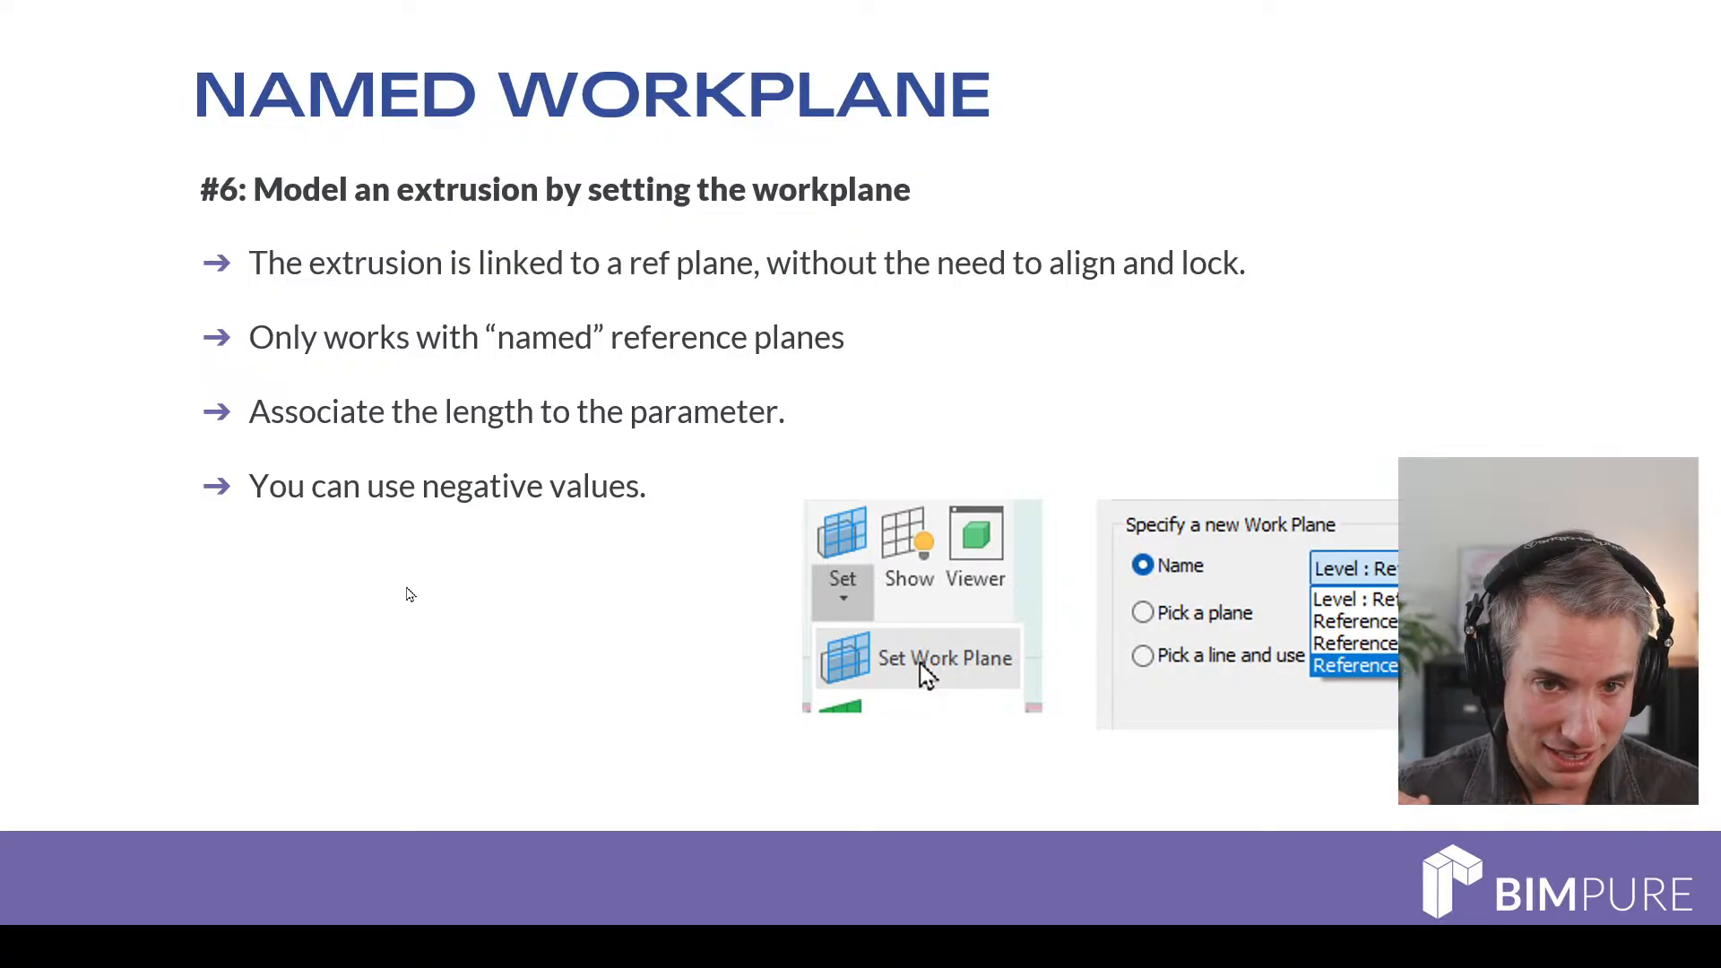
{"action": "left_click", "coordinate": [405, 589]}
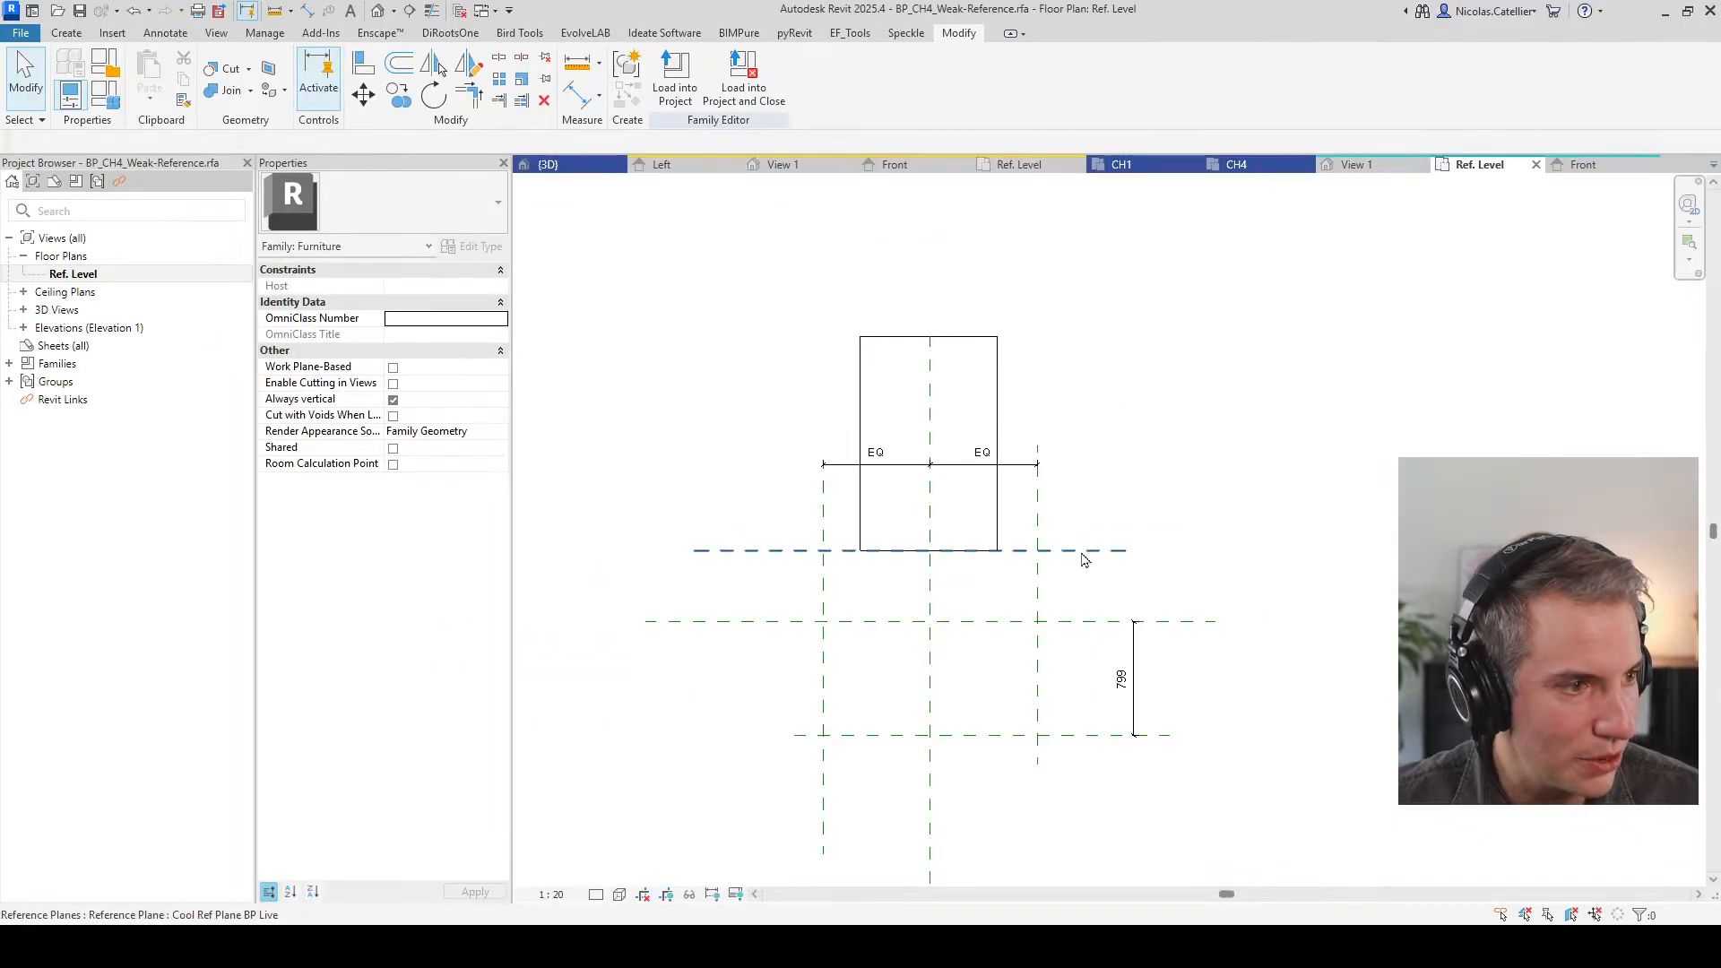
Step: Draw two horizontal reference planes 400 mm apart above the extrusion, the lower one left to right and the upper one right to left
{"action": "left_click", "coordinate": [1166, 550]}
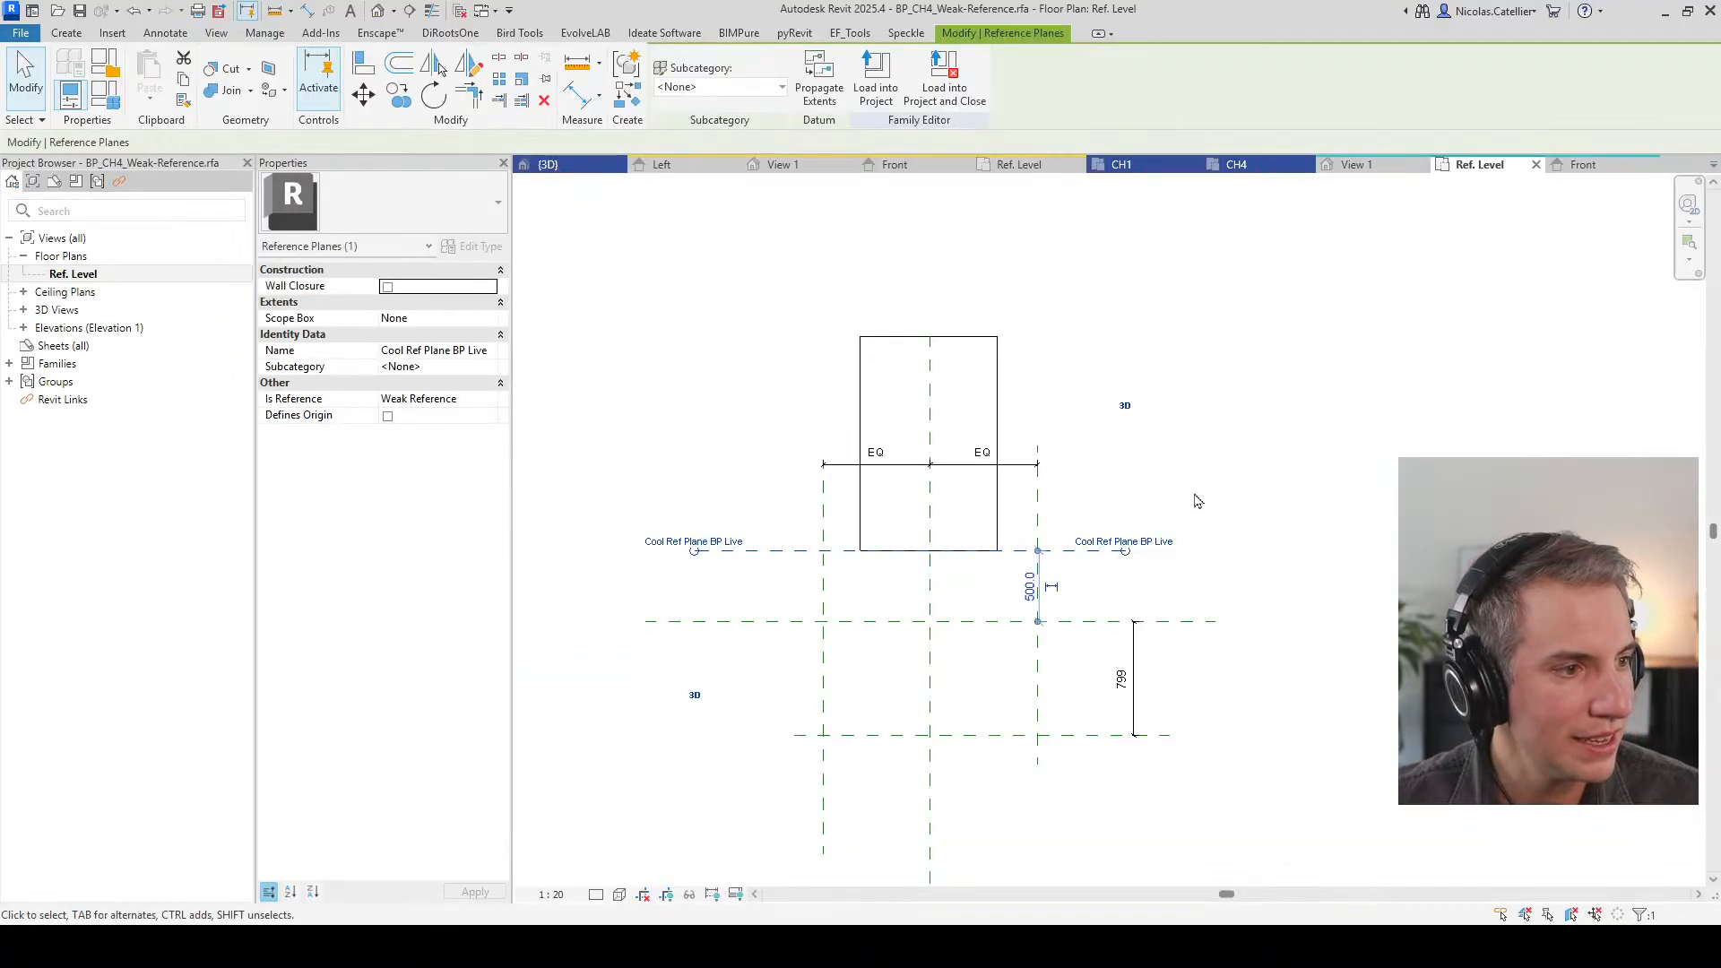
{"action": "middle_click_drag", "start_coordinate": [979, 457], "coordinate": [944, 537]}
{"action": "key", "text": "r"}
{"action": "key", "text": "p"}
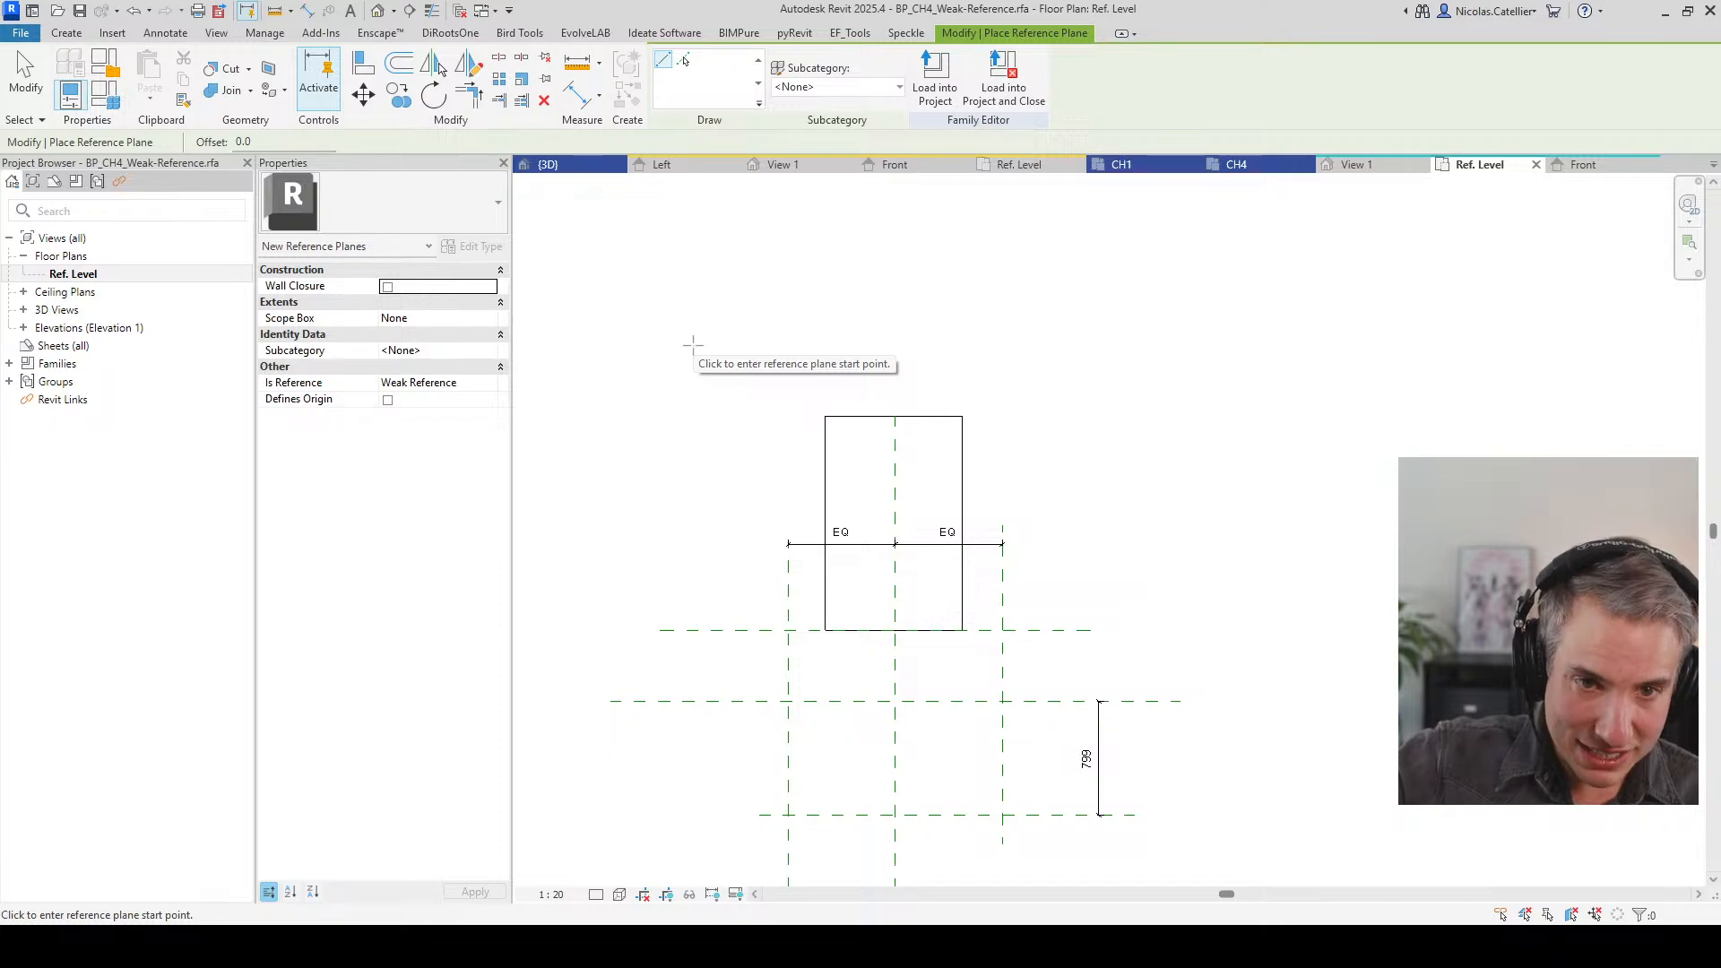
{"action": "left_click", "coordinate": [707, 349]}
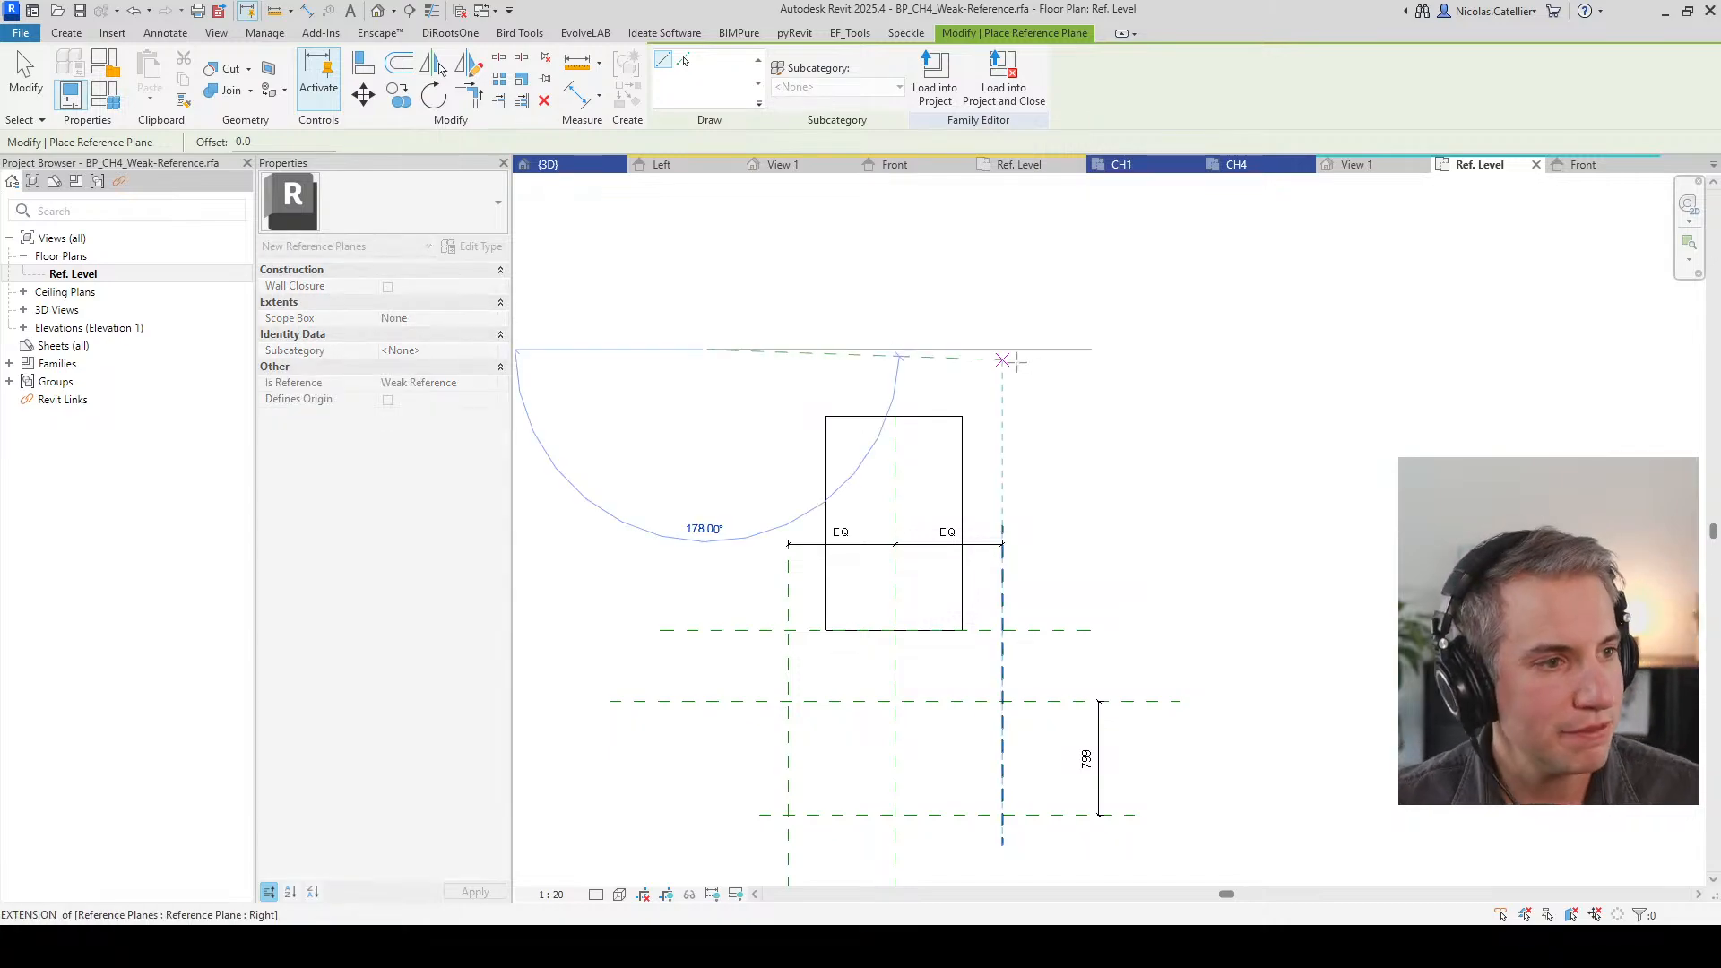
{"action": "left_click", "coordinate": [1064, 349]}
{"action": "left_click", "coordinate": [1065, 292]}
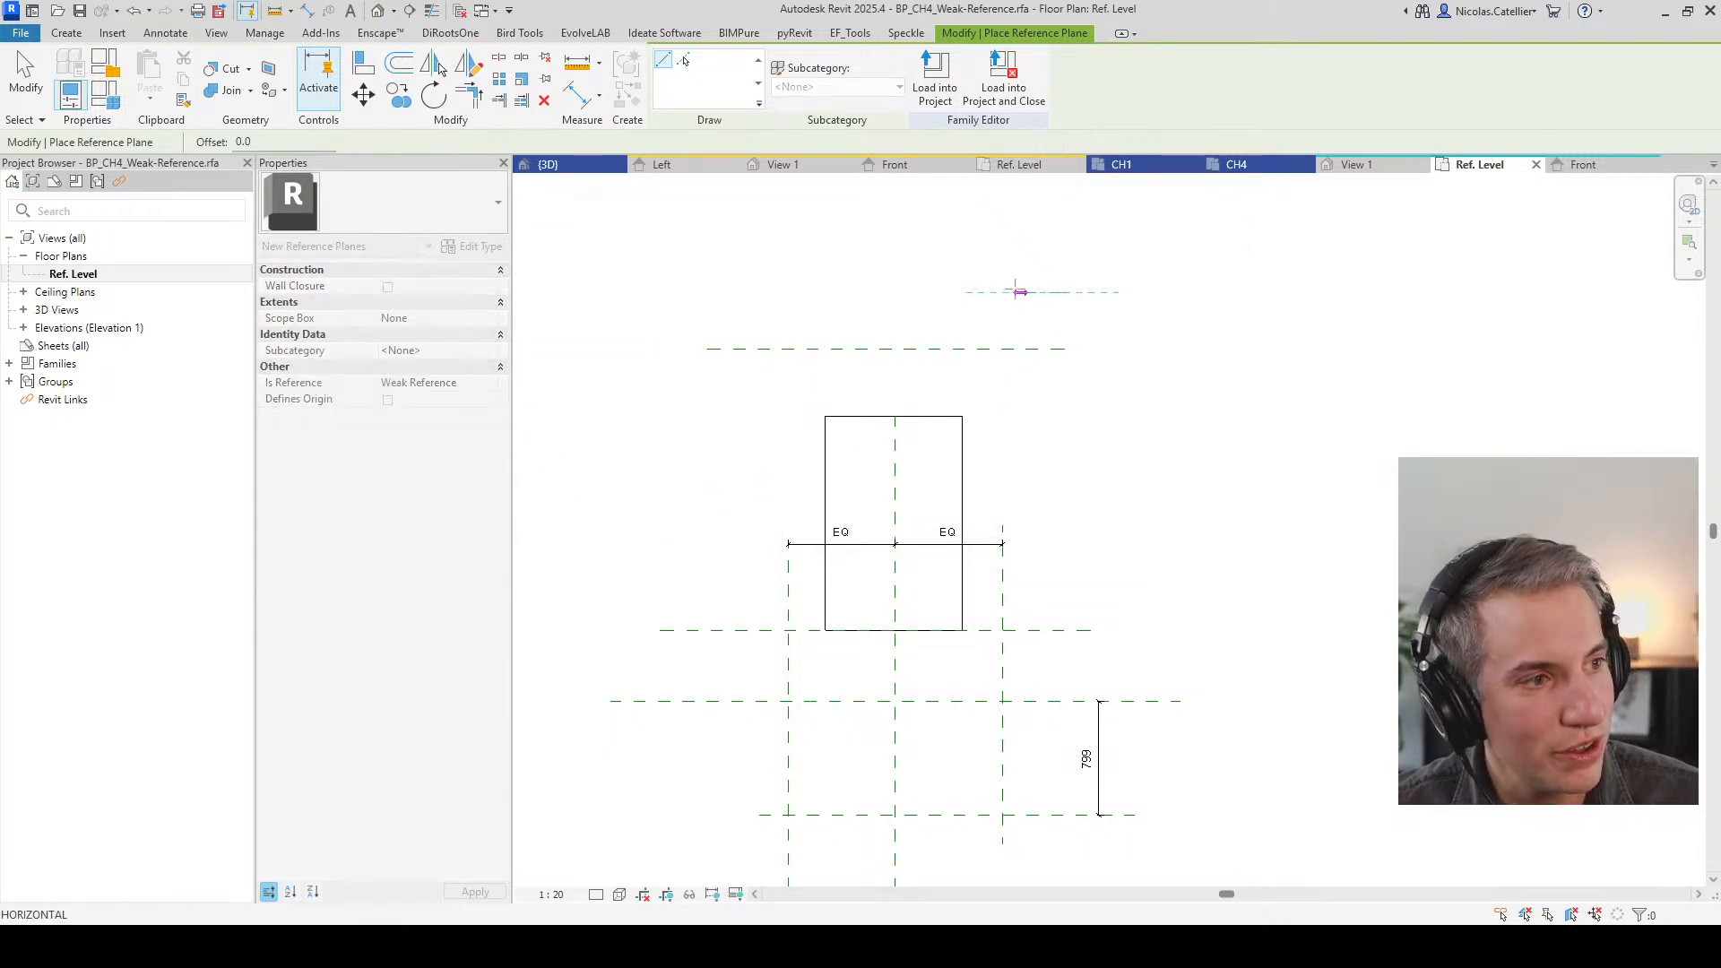
{"action": "left_click", "coordinate": [707, 292]}
{"action": "key", "text": "Escape"}
{"action": "key", "text": "Escape"}
Step: Compare the name labels of the two new reference planes and name the lower plane TEST1
{"action": "left_click", "coordinate": [728, 358]}
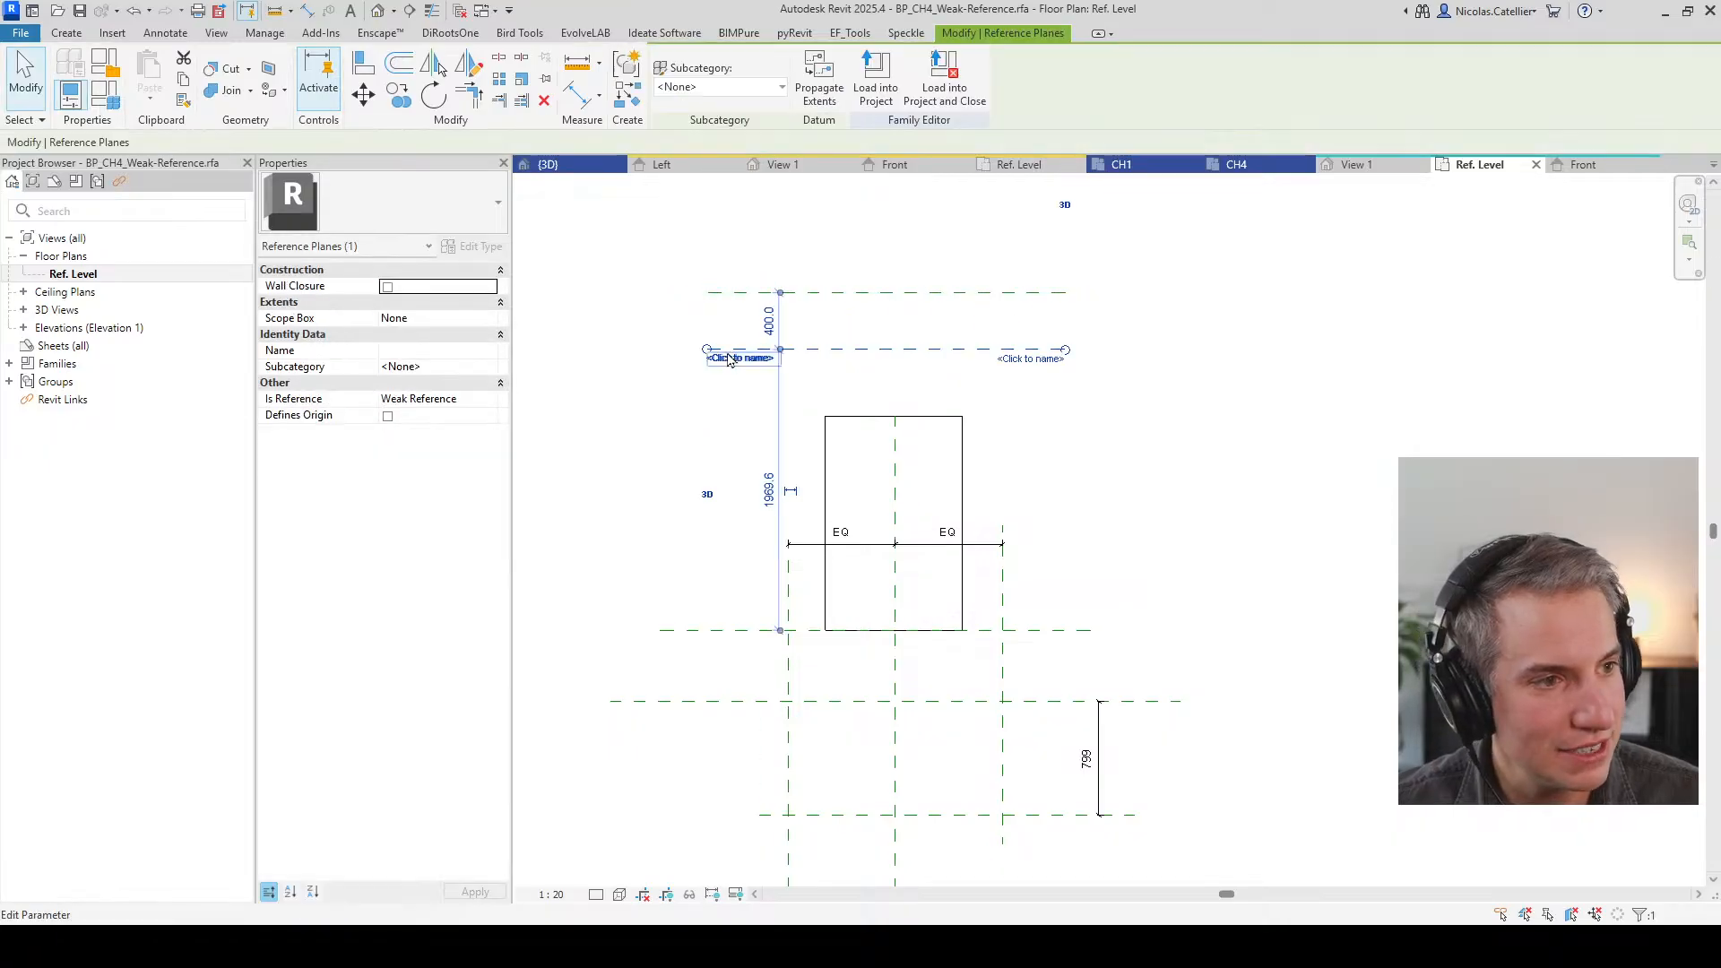
{"action": "scroll", "coordinate": [740, 362], "scroll_direction": "up", "scroll_amount": 5}
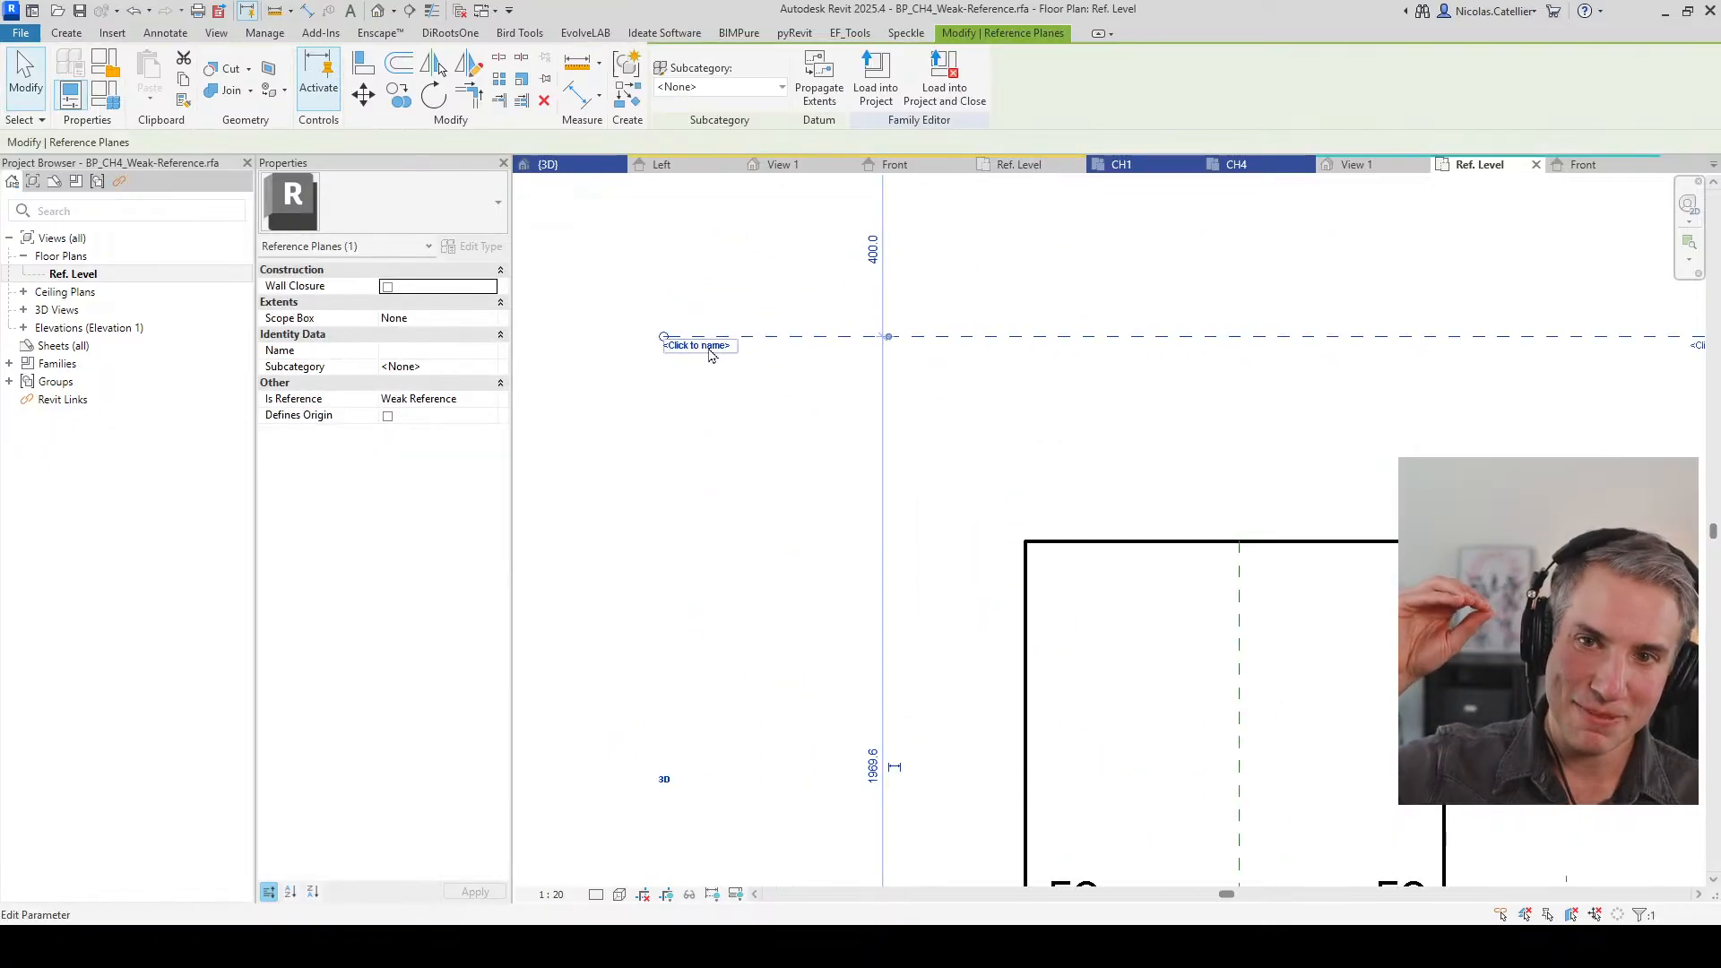
{"action": "scroll", "coordinate": [709, 356], "scroll_direction": "down", "scroll_amount": 4}
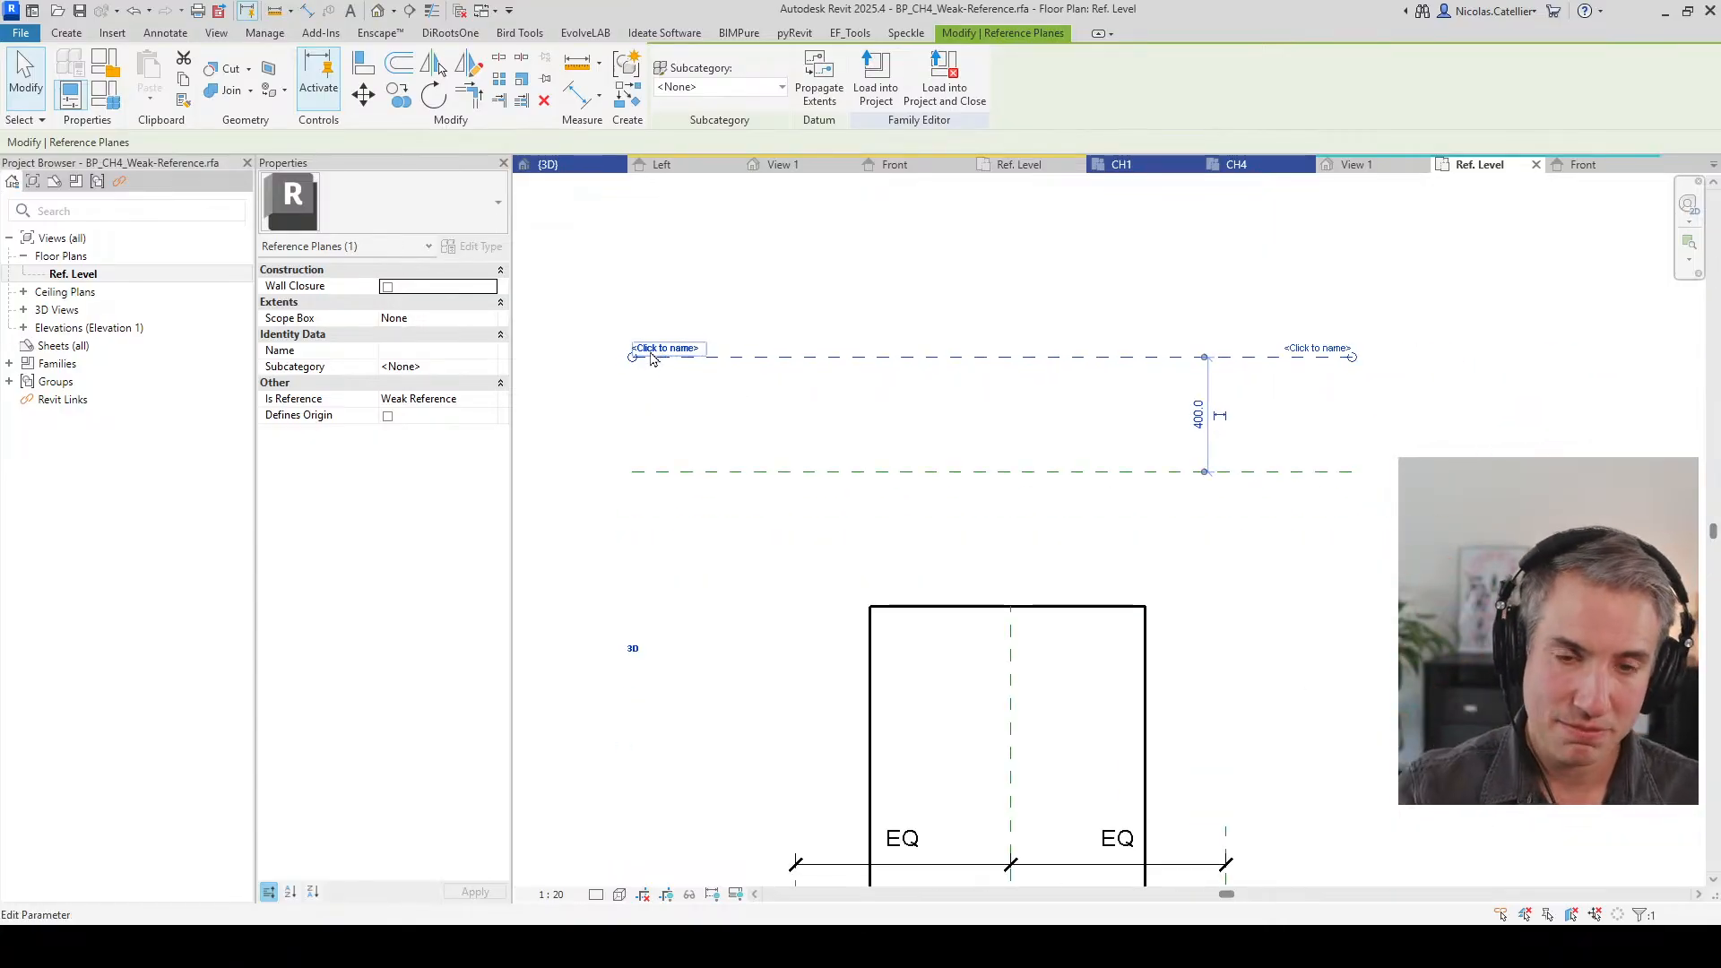
{"action": "left_click", "coordinate": [751, 472]}
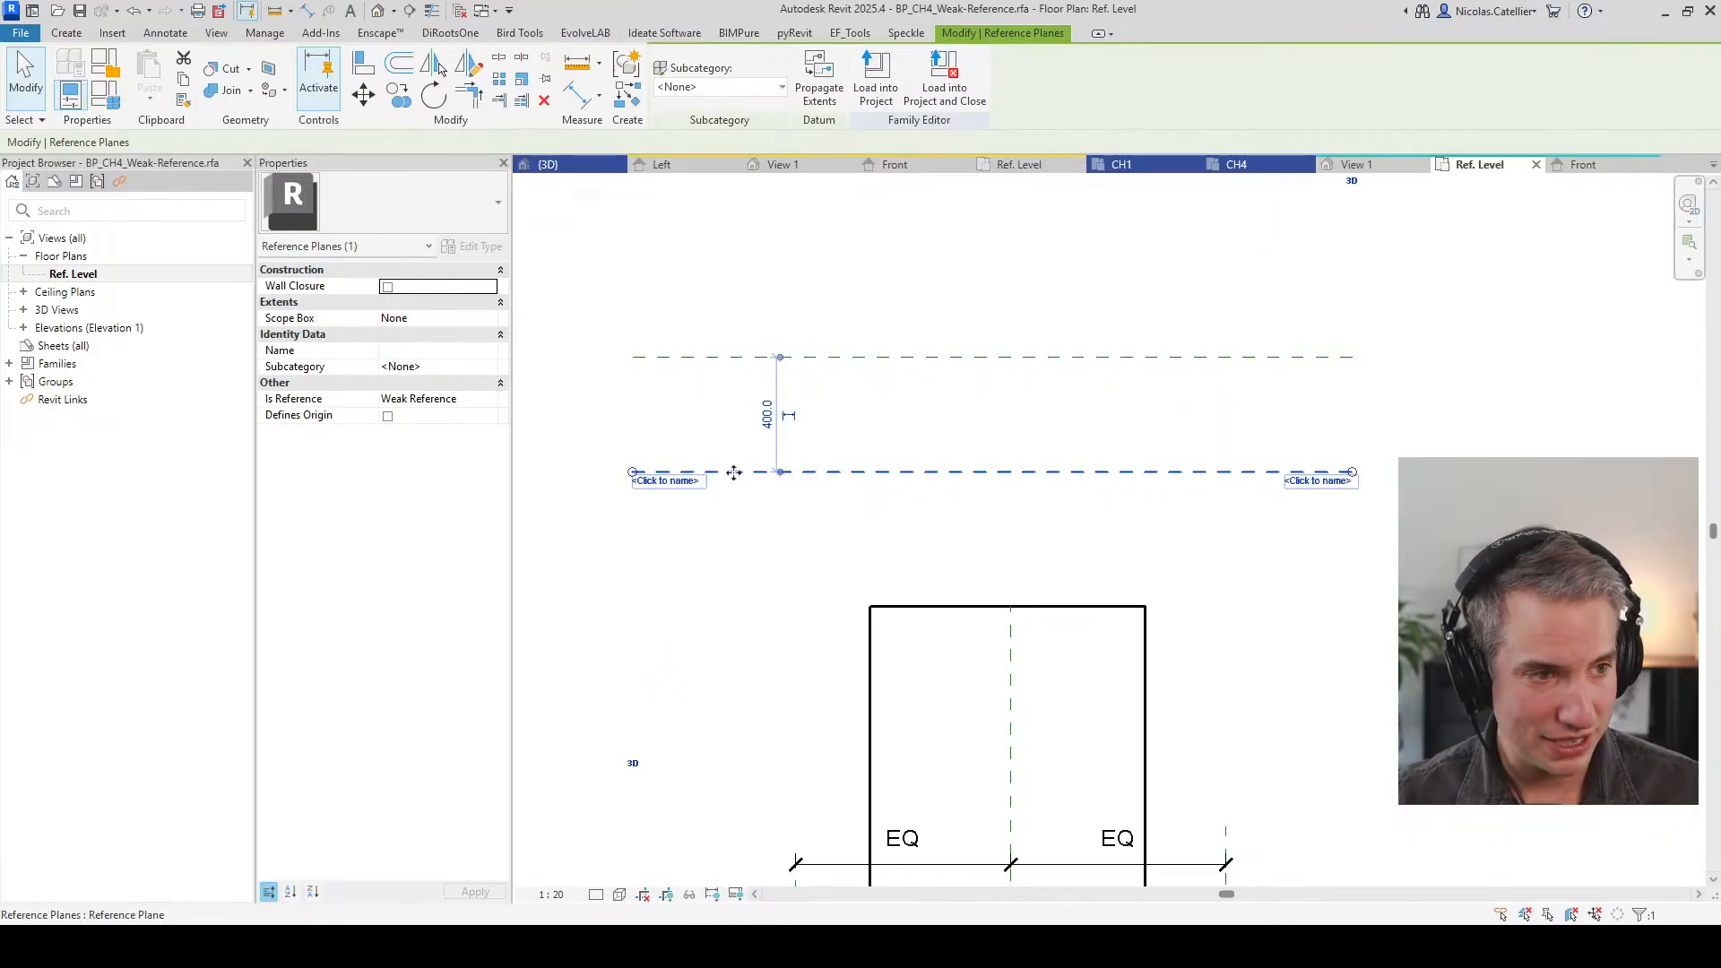
{"action": "scroll", "coordinate": [705, 459], "scroll_direction": "down", "scroll_amount": 2}
{"action": "left_click", "coordinate": [702, 473]}
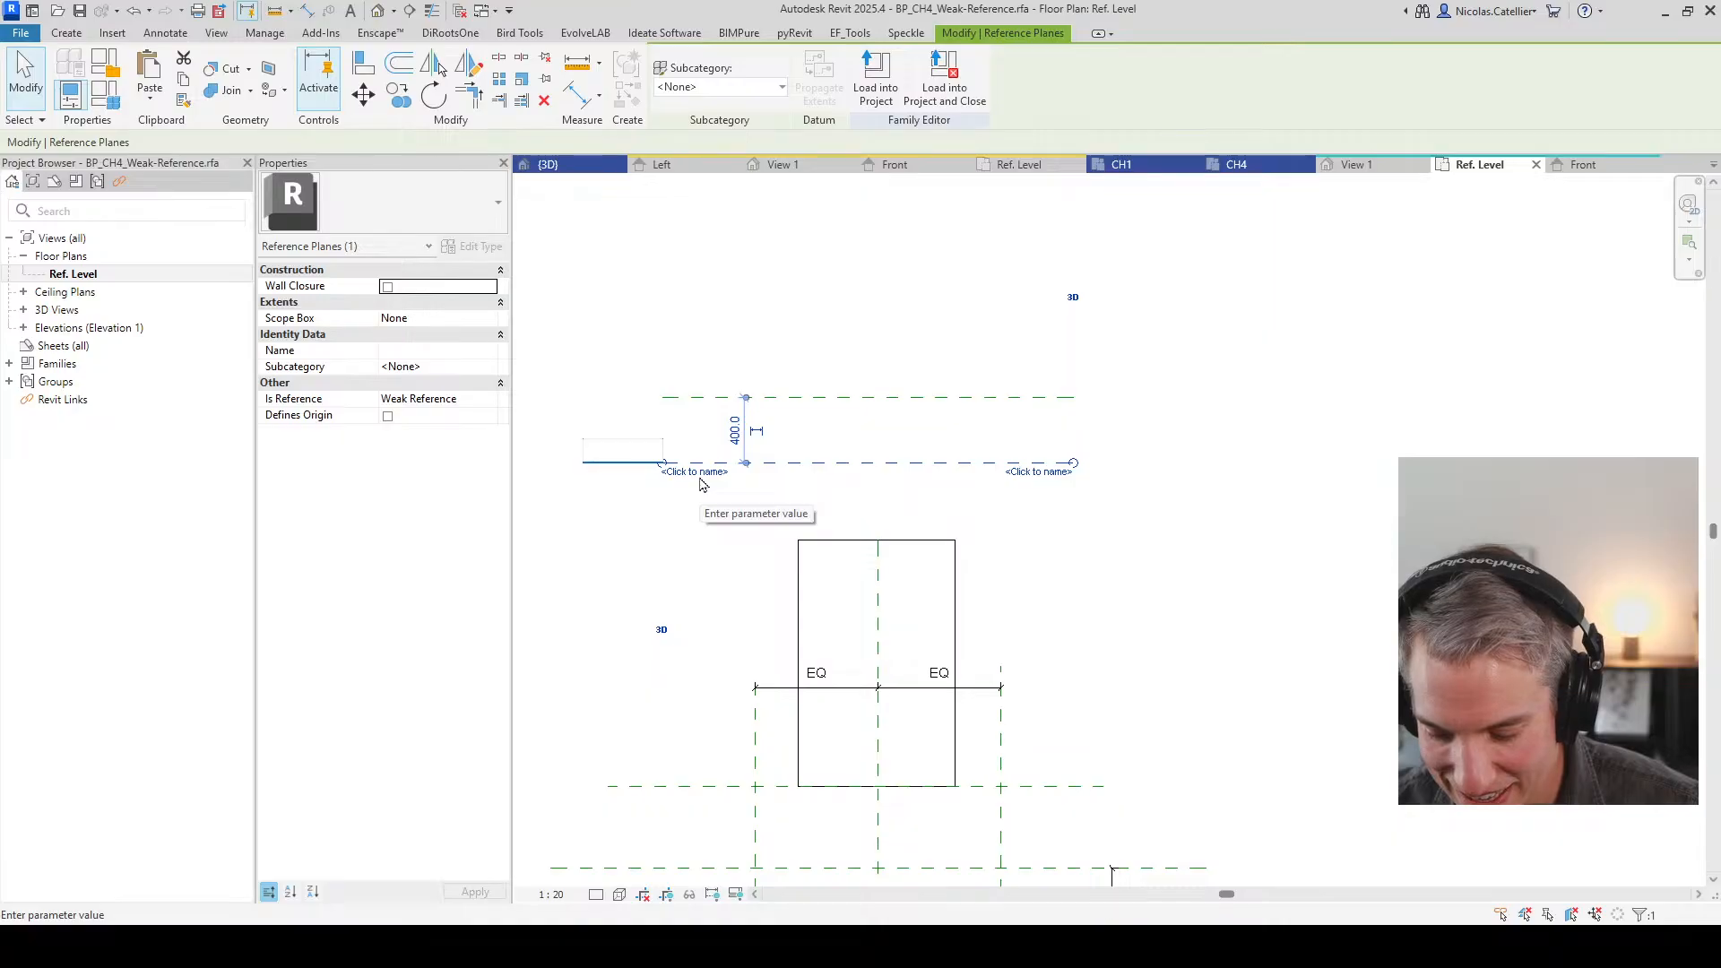
{"action": "type", "text": "TEST1"}
{"action": "key", "text": "Return"}
Step: Name the upper new reference plane TEST2
{"action": "left_click", "coordinate": [986, 397]}
{"action": "left_click", "coordinate": [699, 388]}
{"action": "type", "text": "TEST2"}
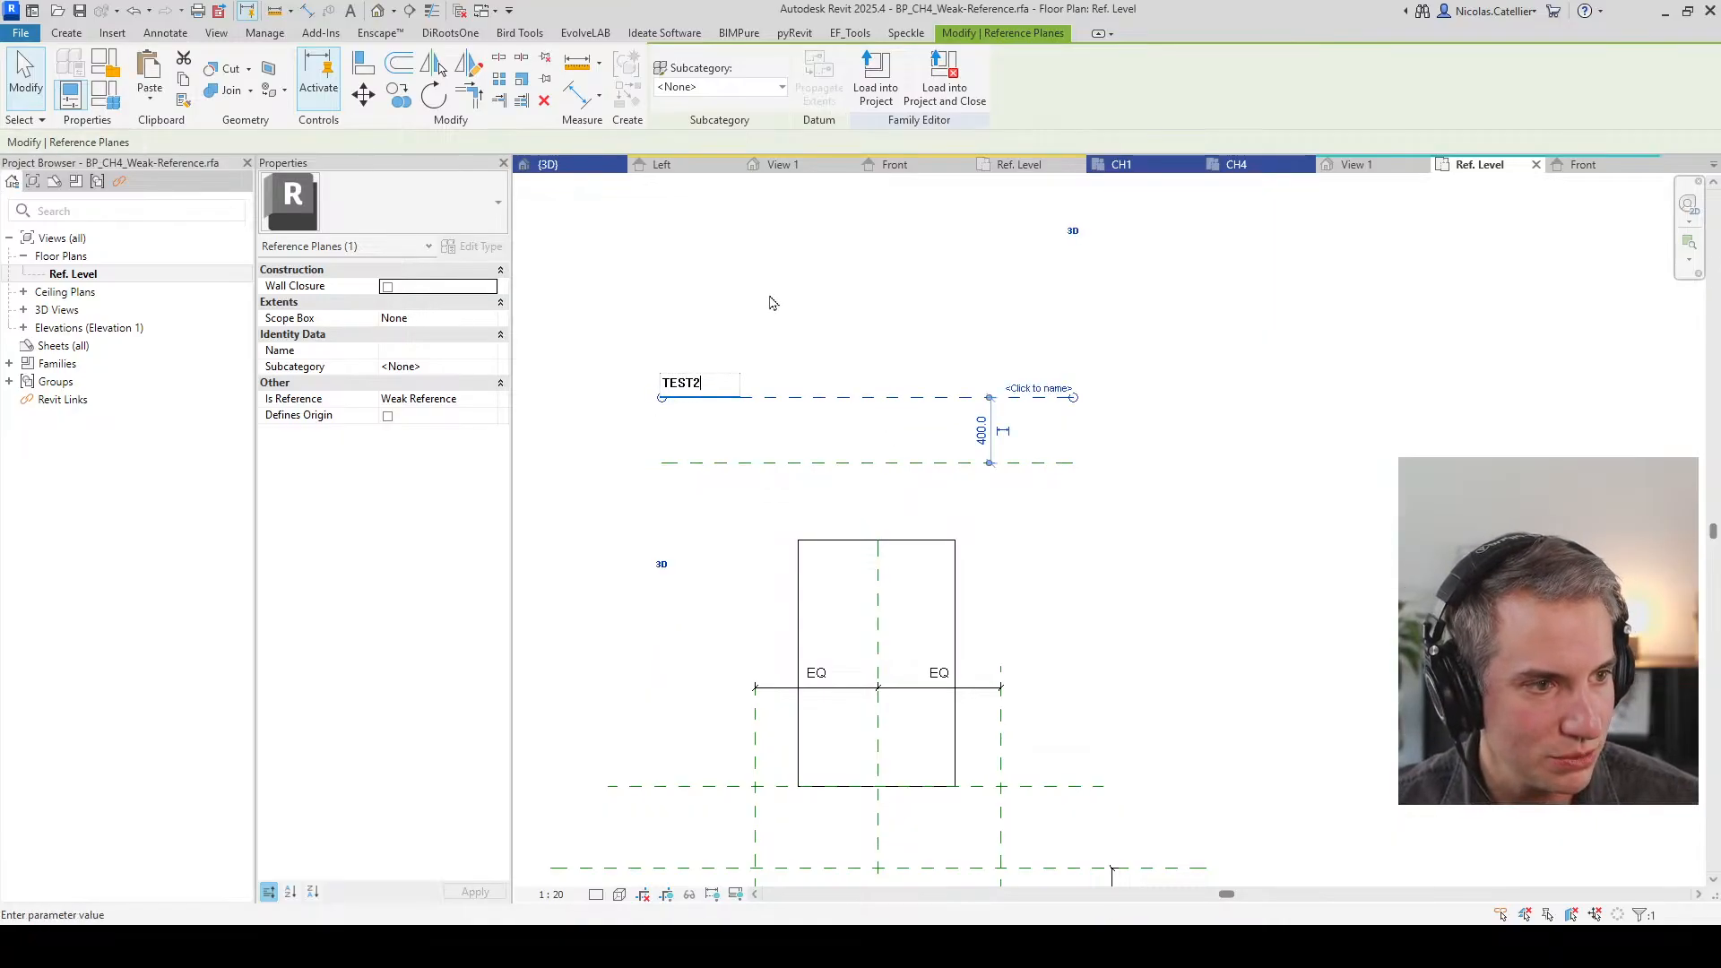
{"action": "key", "text": "Return"}
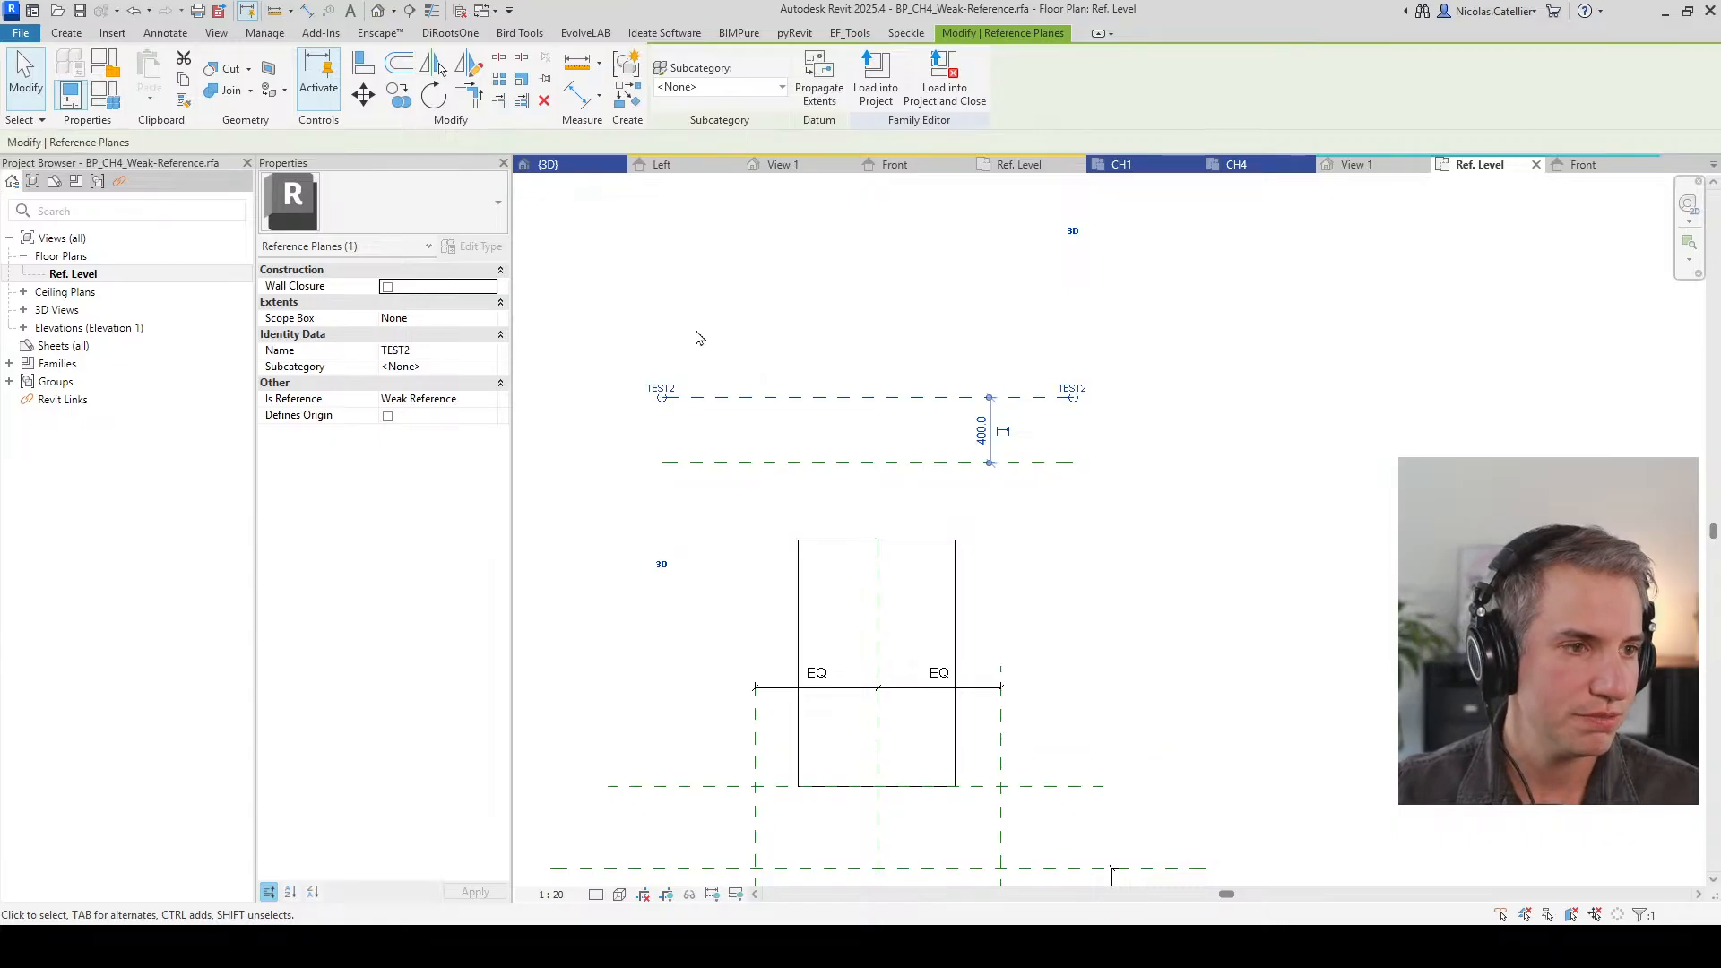
Step: Start an extrusion with the TEST1 reference plane as its work plane and open the Front elevation for sketching
{"action": "left_click", "coordinate": [67, 33]}
{"action": "left_click", "coordinate": [153, 77]}
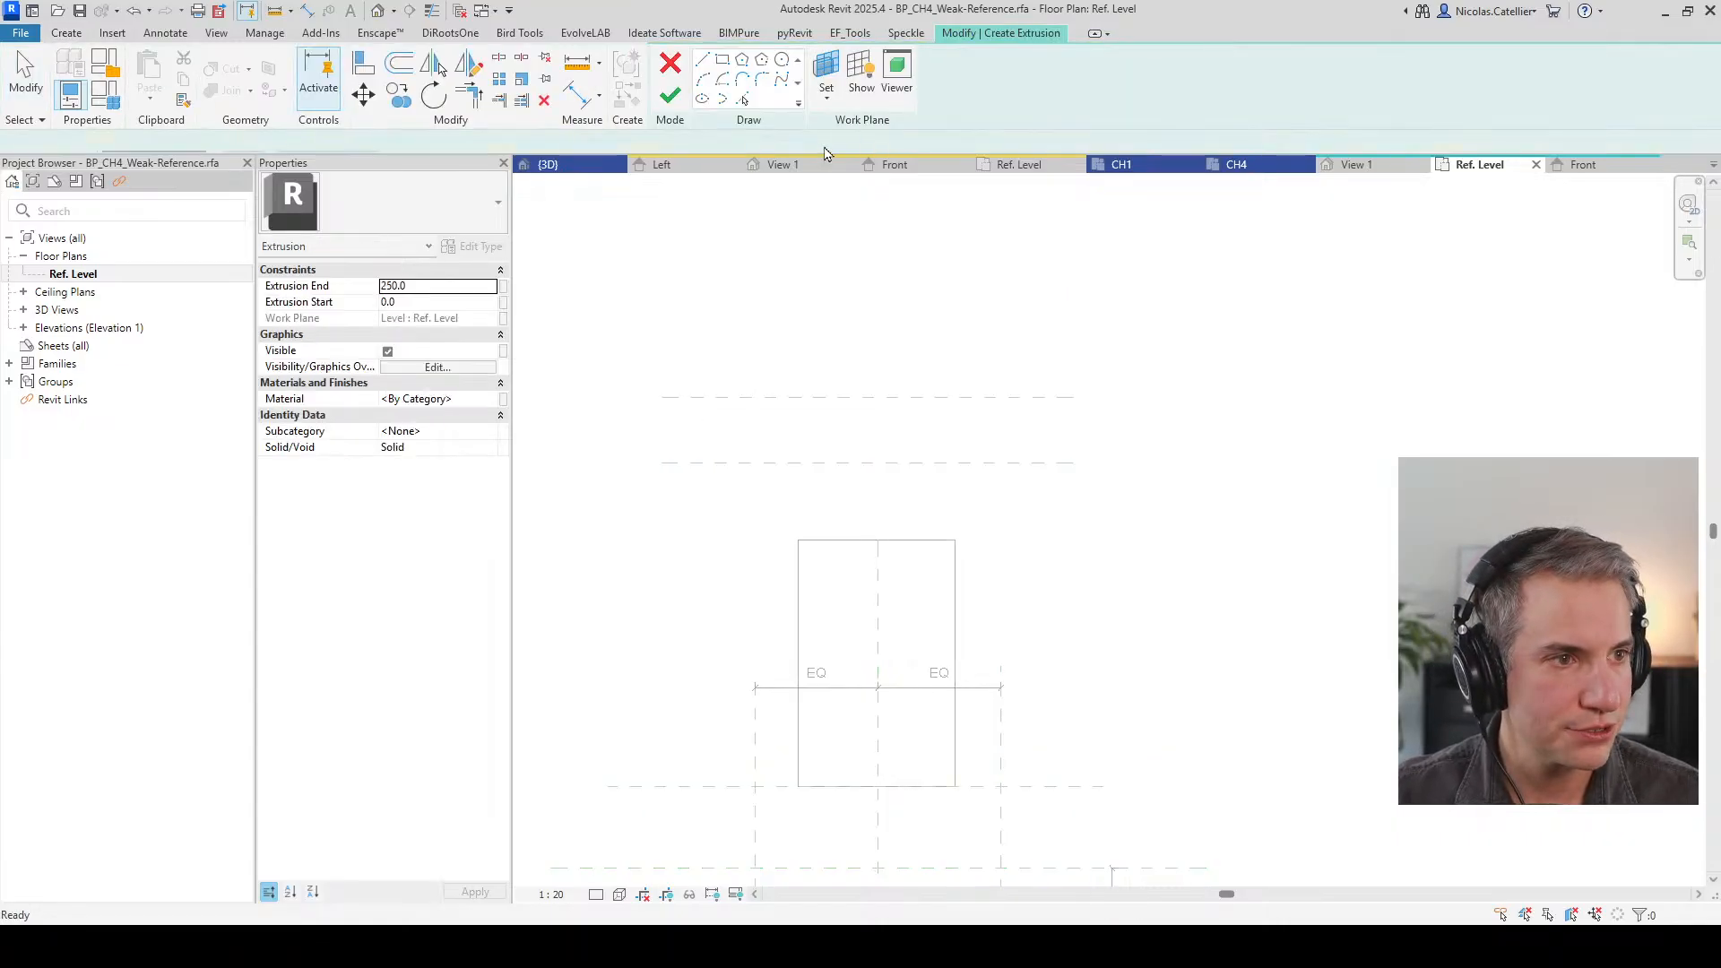
{"action": "left_click", "coordinate": [930, 70]}
{"action": "left_click", "coordinate": [776, 238]}
{"action": "left_click", "coordinate": [780, 341]}
{"action": "left_click", "coordinate": [695, 344]}
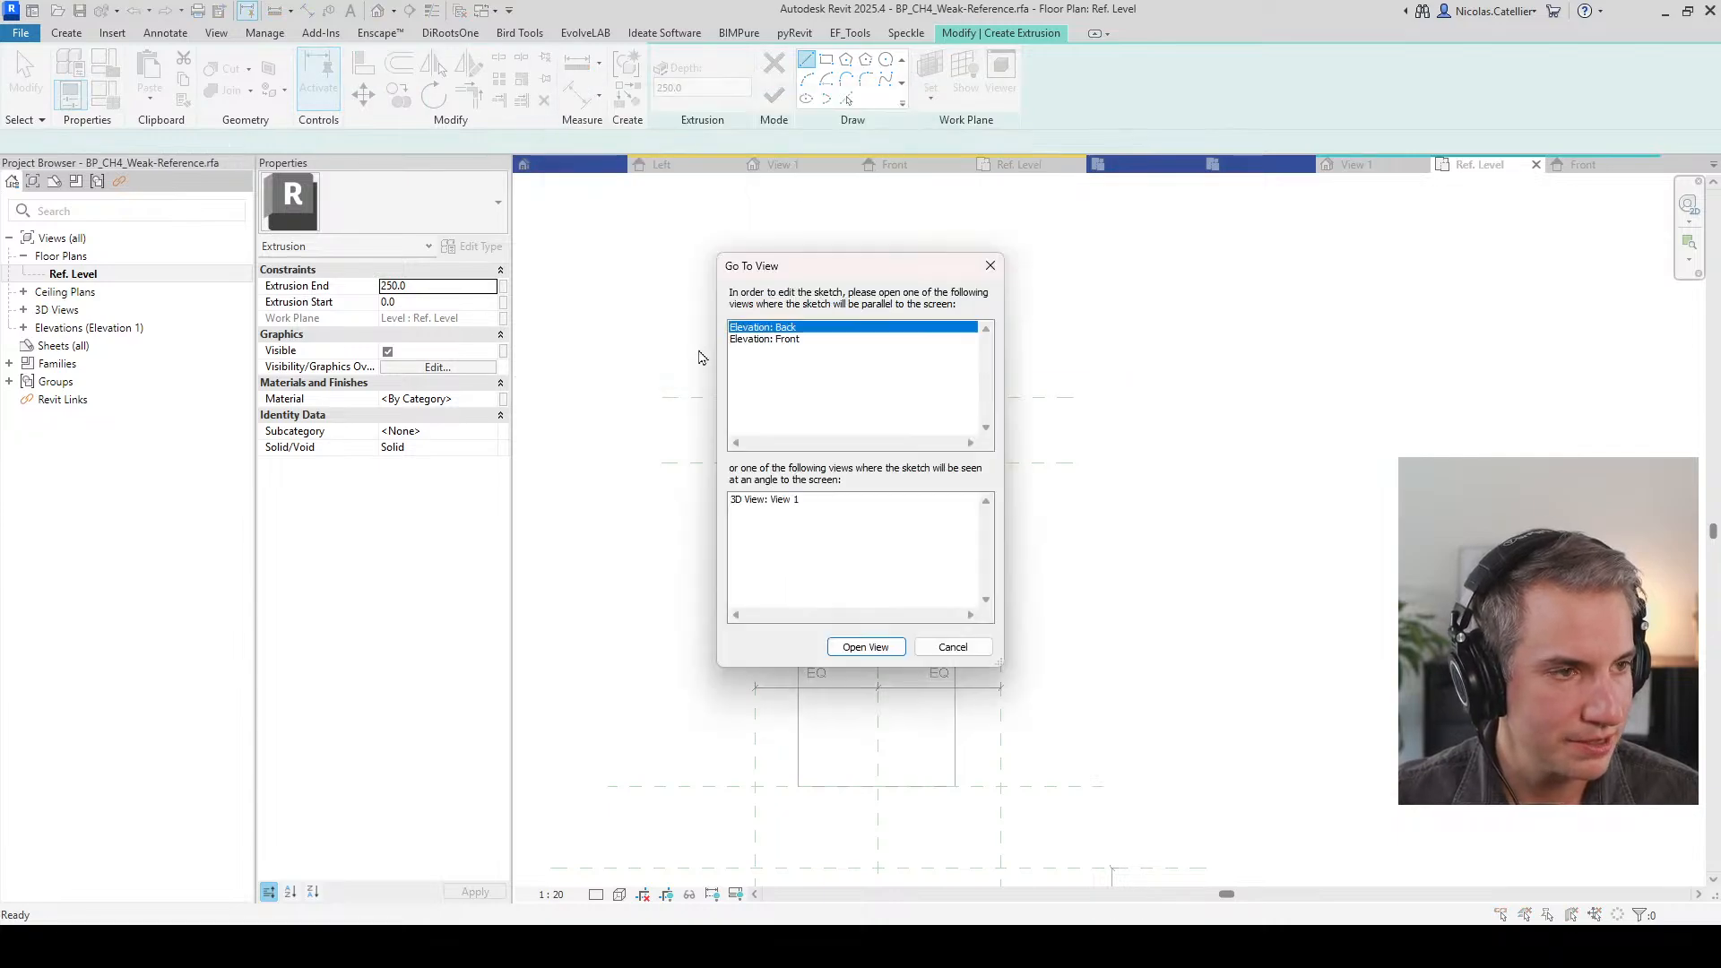
{"action": "left_click", "coordinate": [795, 340]}
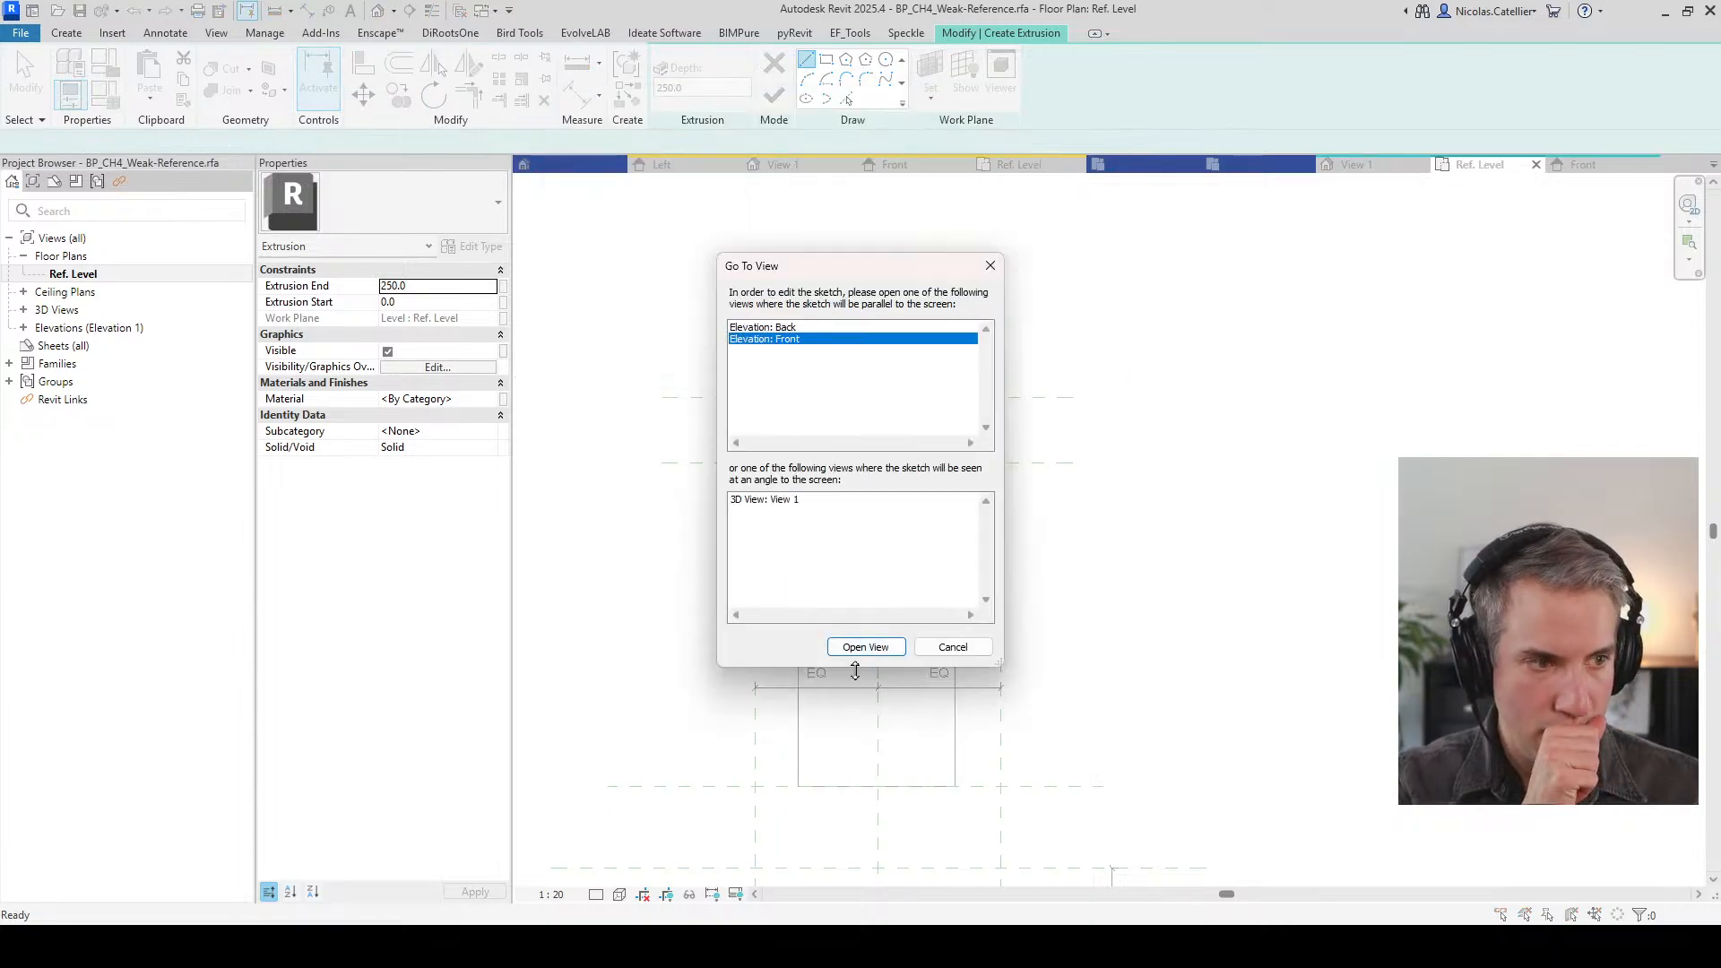
{"action": "left_click", "coordinate": [856, 647]}
Step: Sketch a rectangle around the existing extrusion in the Front elevation, finish the 250 mm extrusion and return to the Ref. Level plan
{"action": "left_click", "coordinate": [826, 59]}
{"action": "left_click", "coordinate": [936, 328]}
{"action": "left_click", "coordinate": [1177, 670]}
{"action": "left_click", "coordinate": [774, 94]}
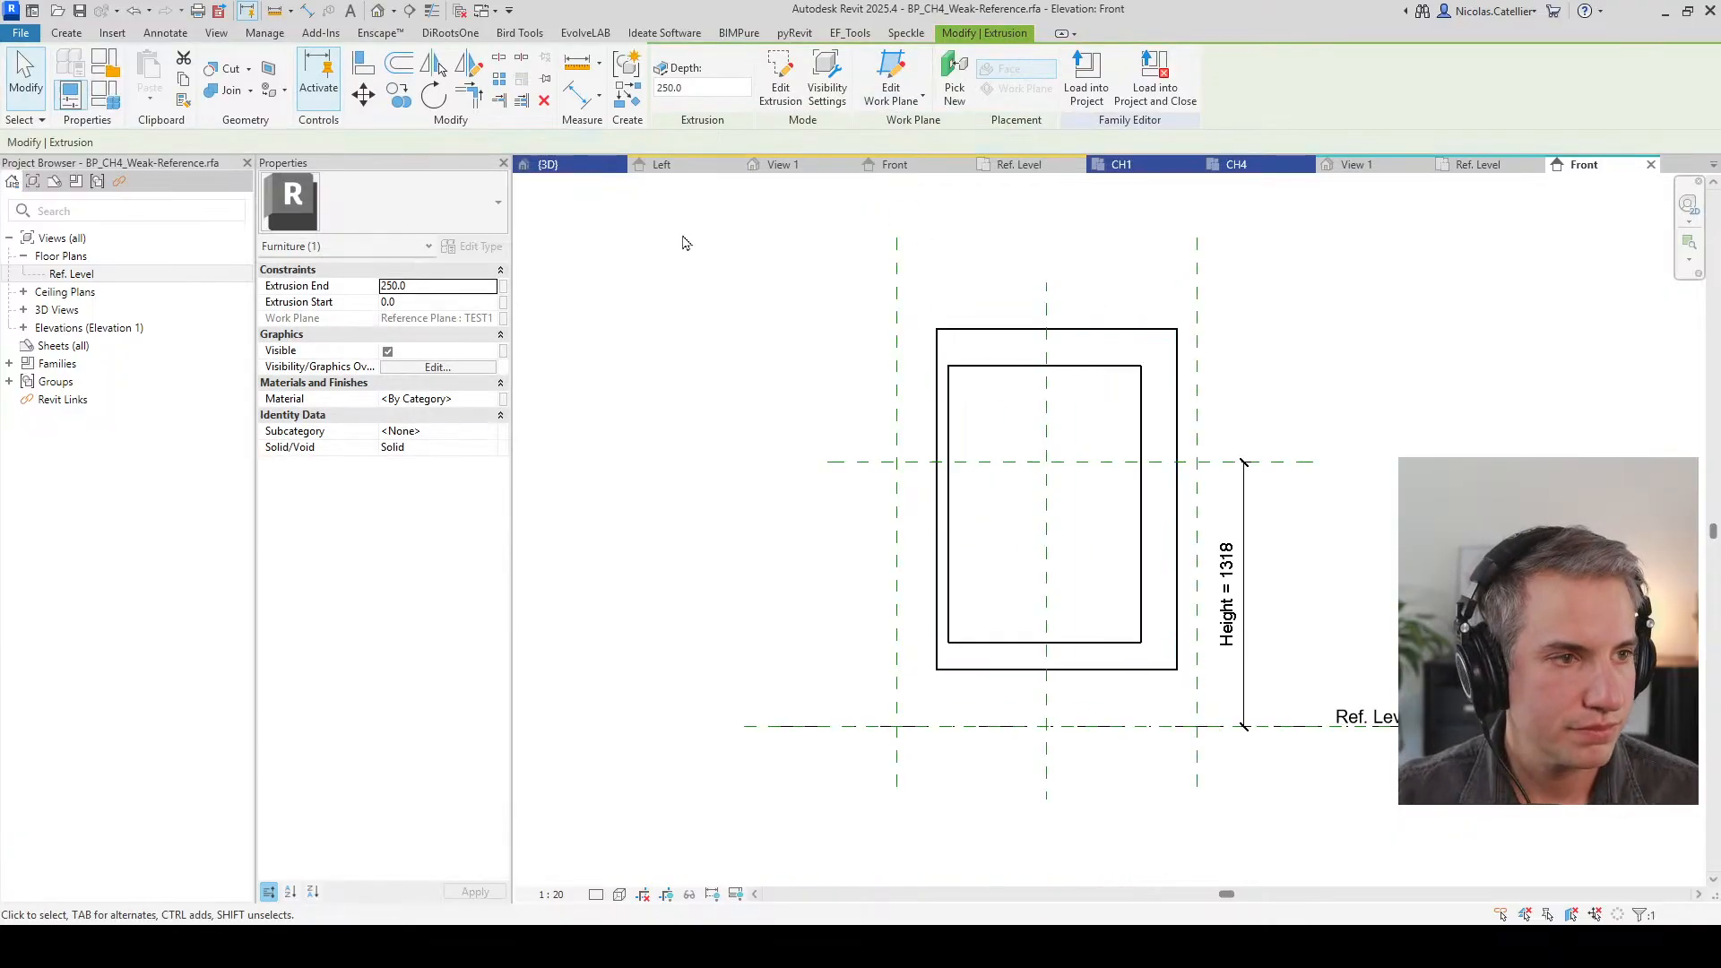
{"action": "left_click", "coordinate": [760, 278]}
{"action": "double_click", "coordinate": [125, 275]}
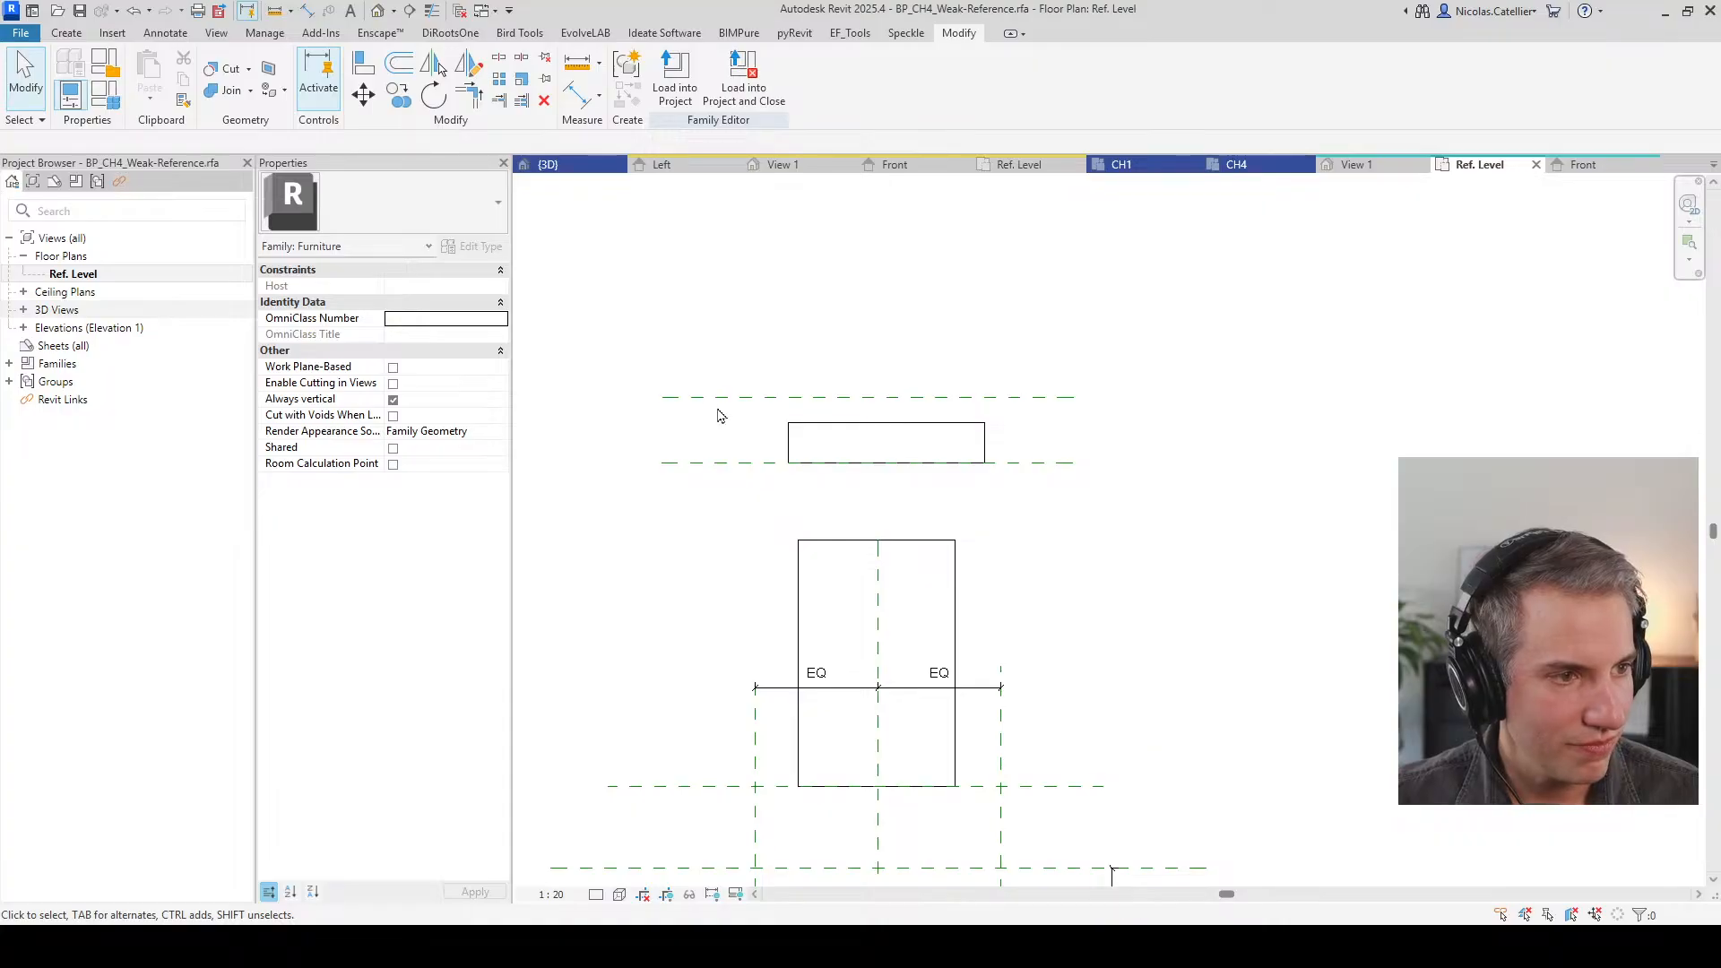
Step: Start another extrusion with the TEST2 reference plane as its work plane and open the Back elevation for sketching
{"action": "double_click", "coordinate": [793, 434]}
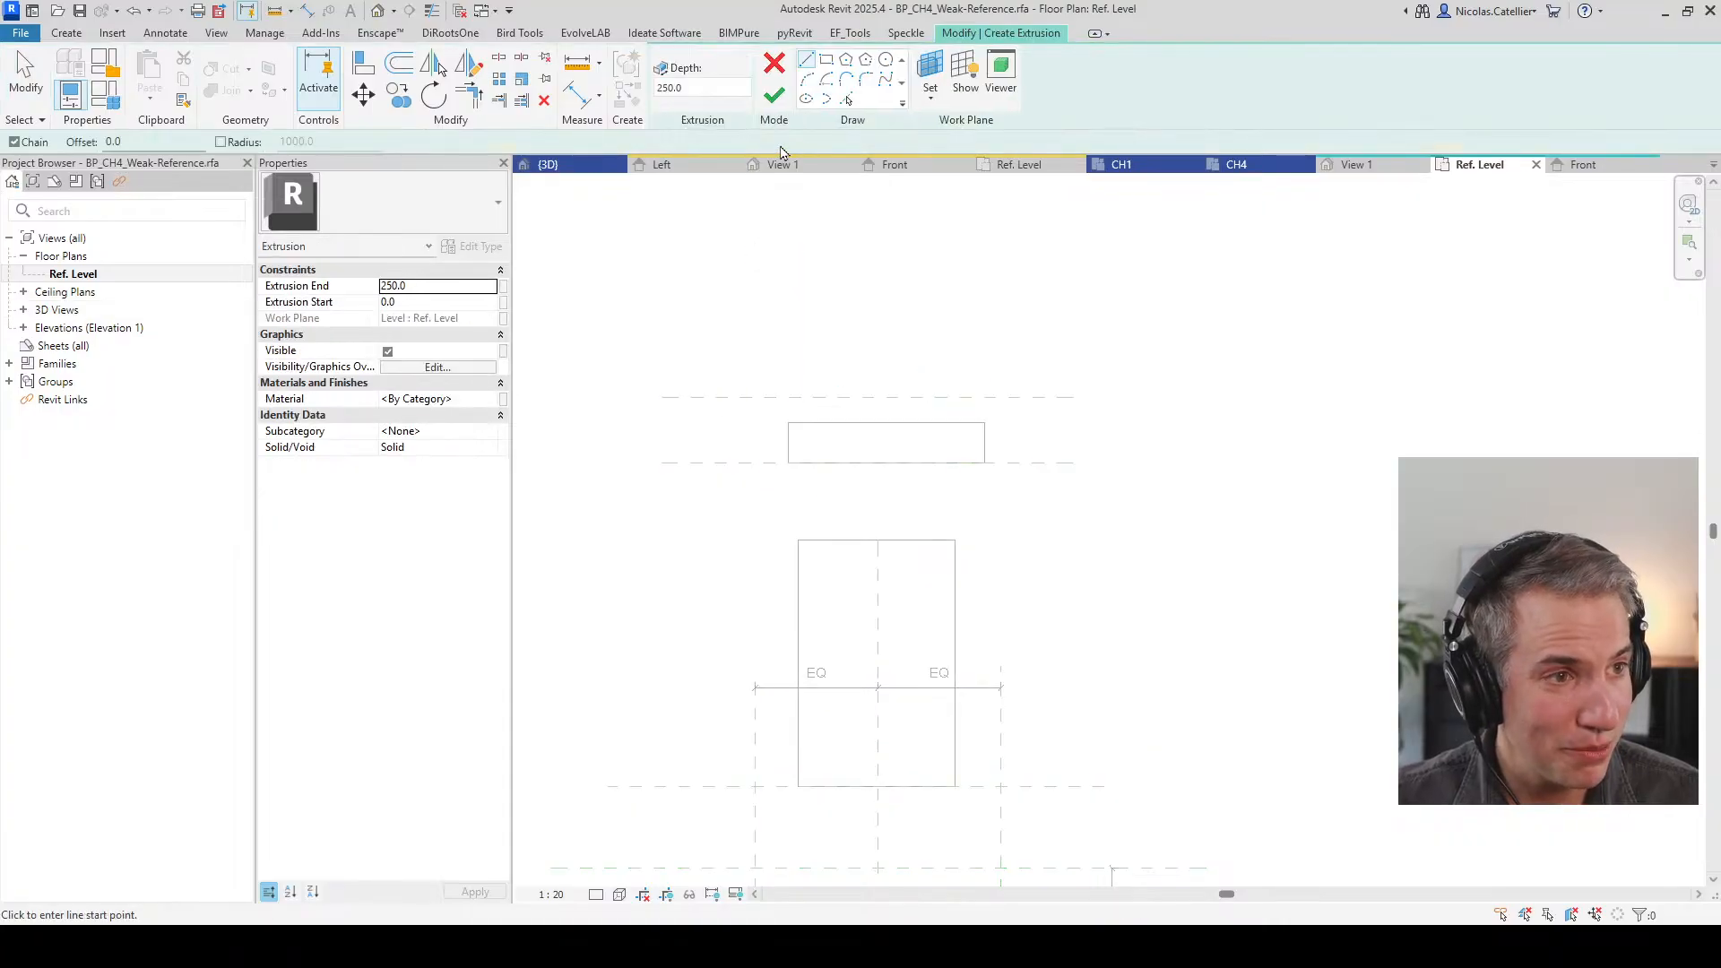
{"action": "left_click", "coordinate": [928, 100]}
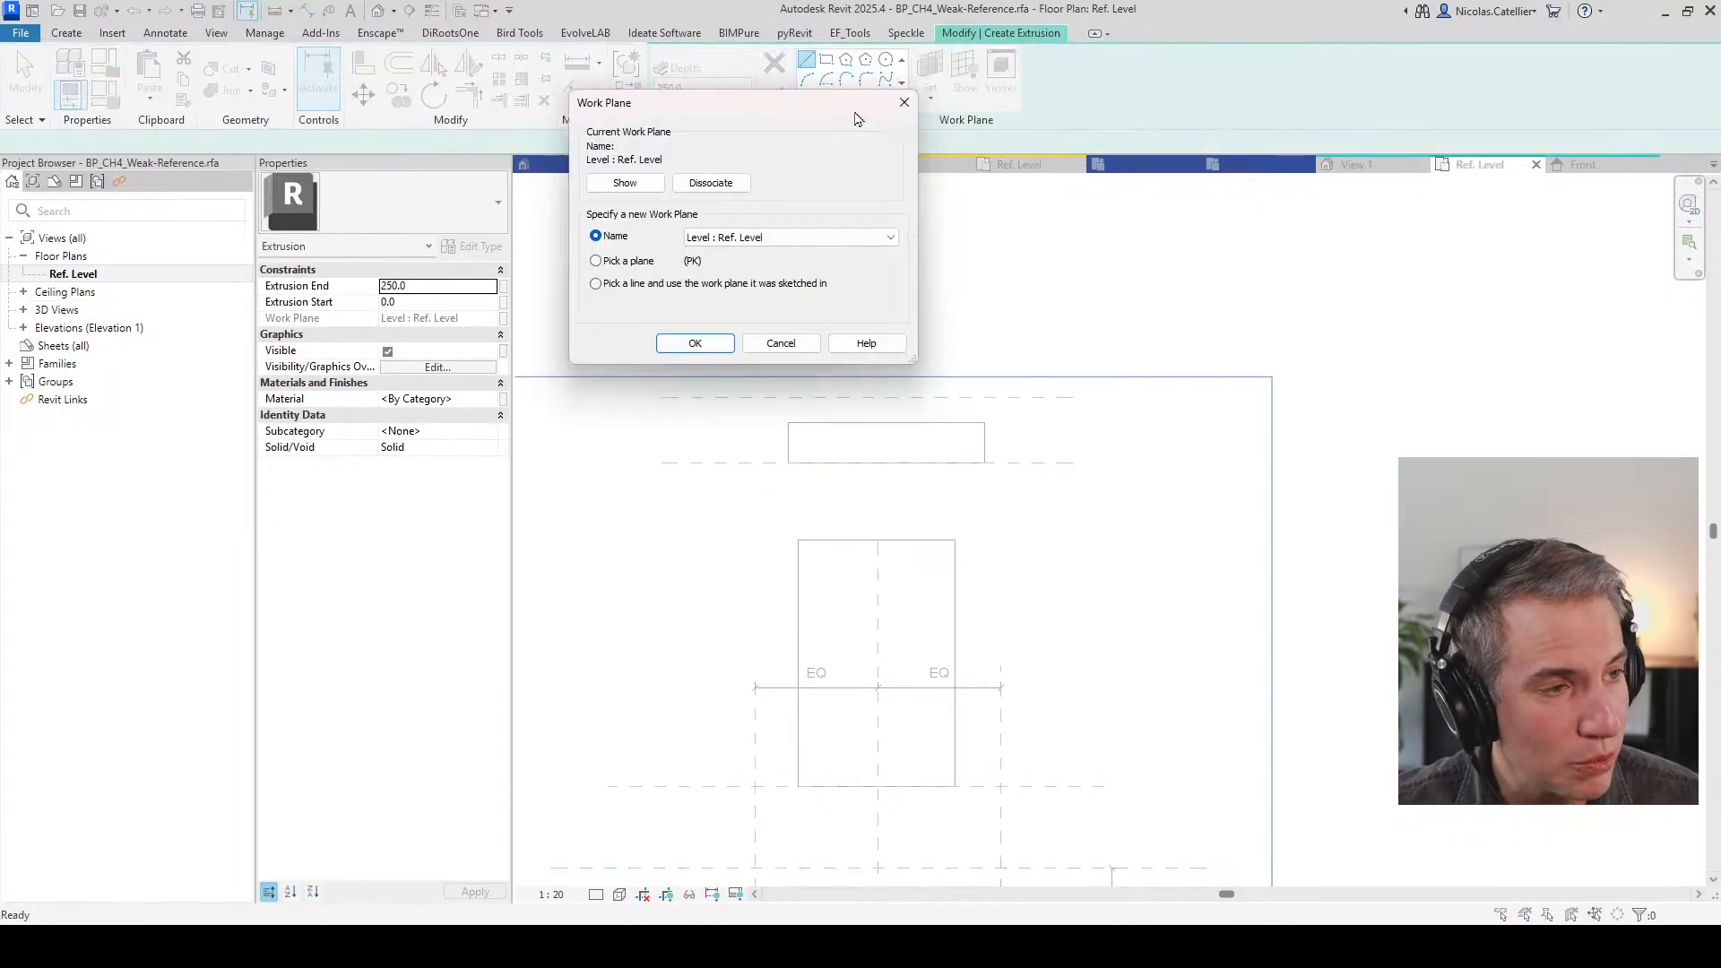
{"action": "left_click", "coordinate": [720, 237]}
{"action": "left_click", "coordinate": [739, 335]}
{"action": "left_click", "coordinate": [688, 343]}
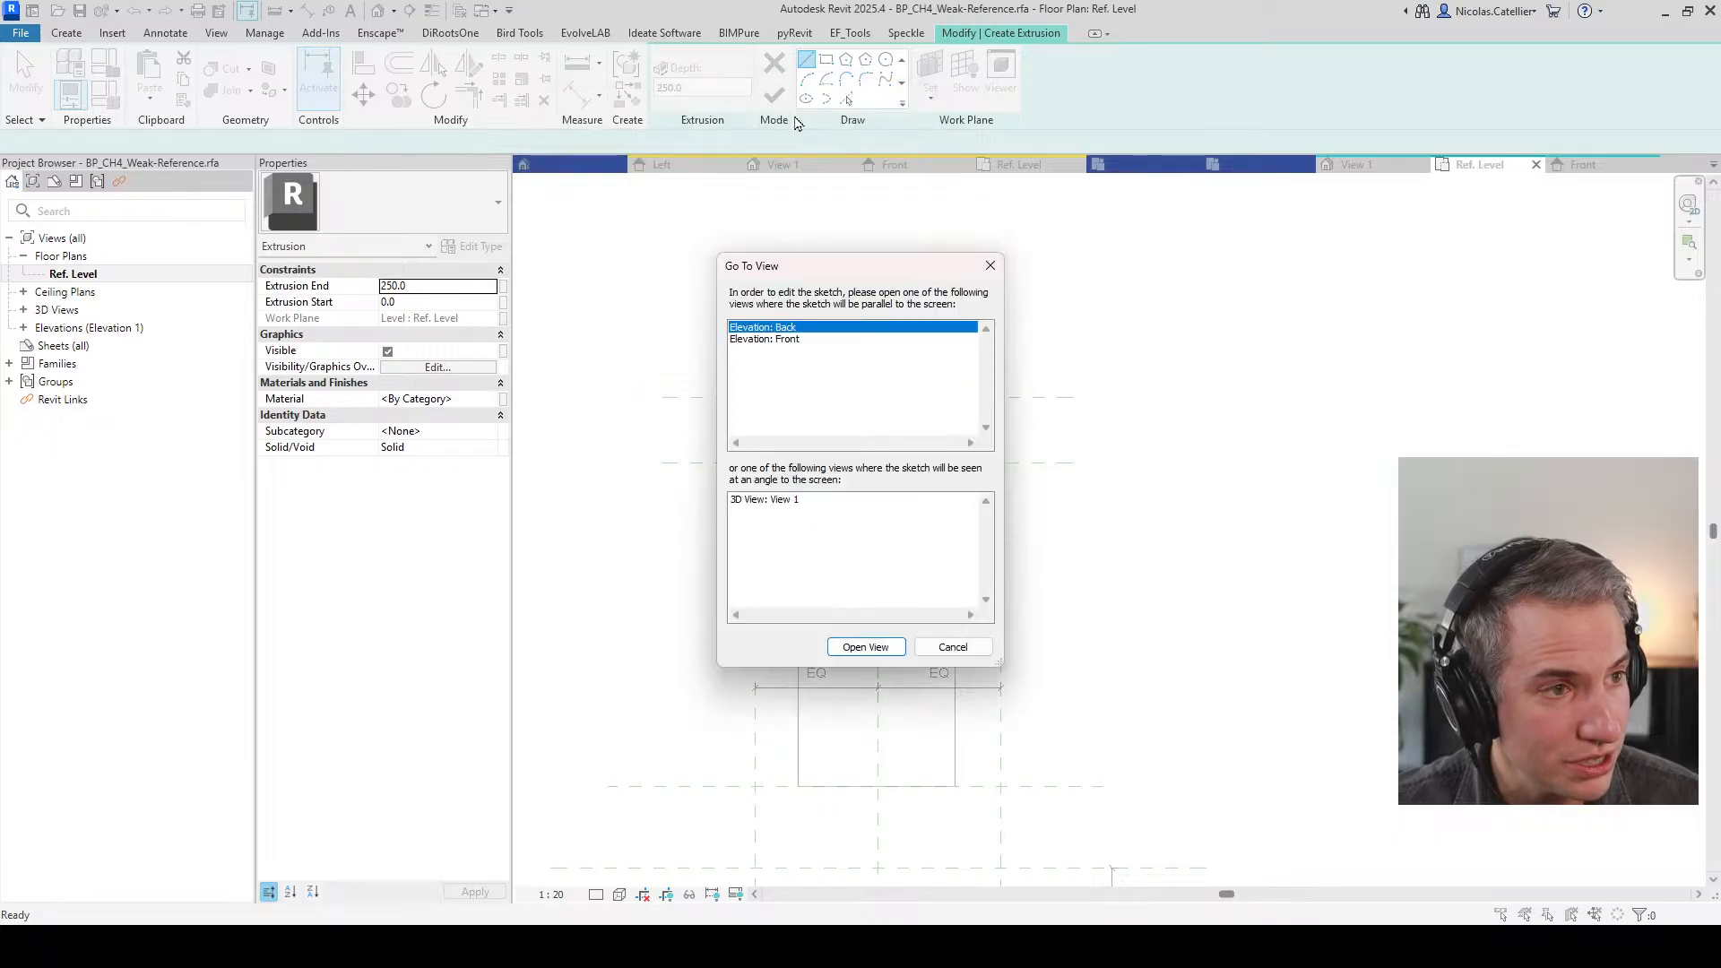
{"action": "left_click", "coordinate": [867, 648]}
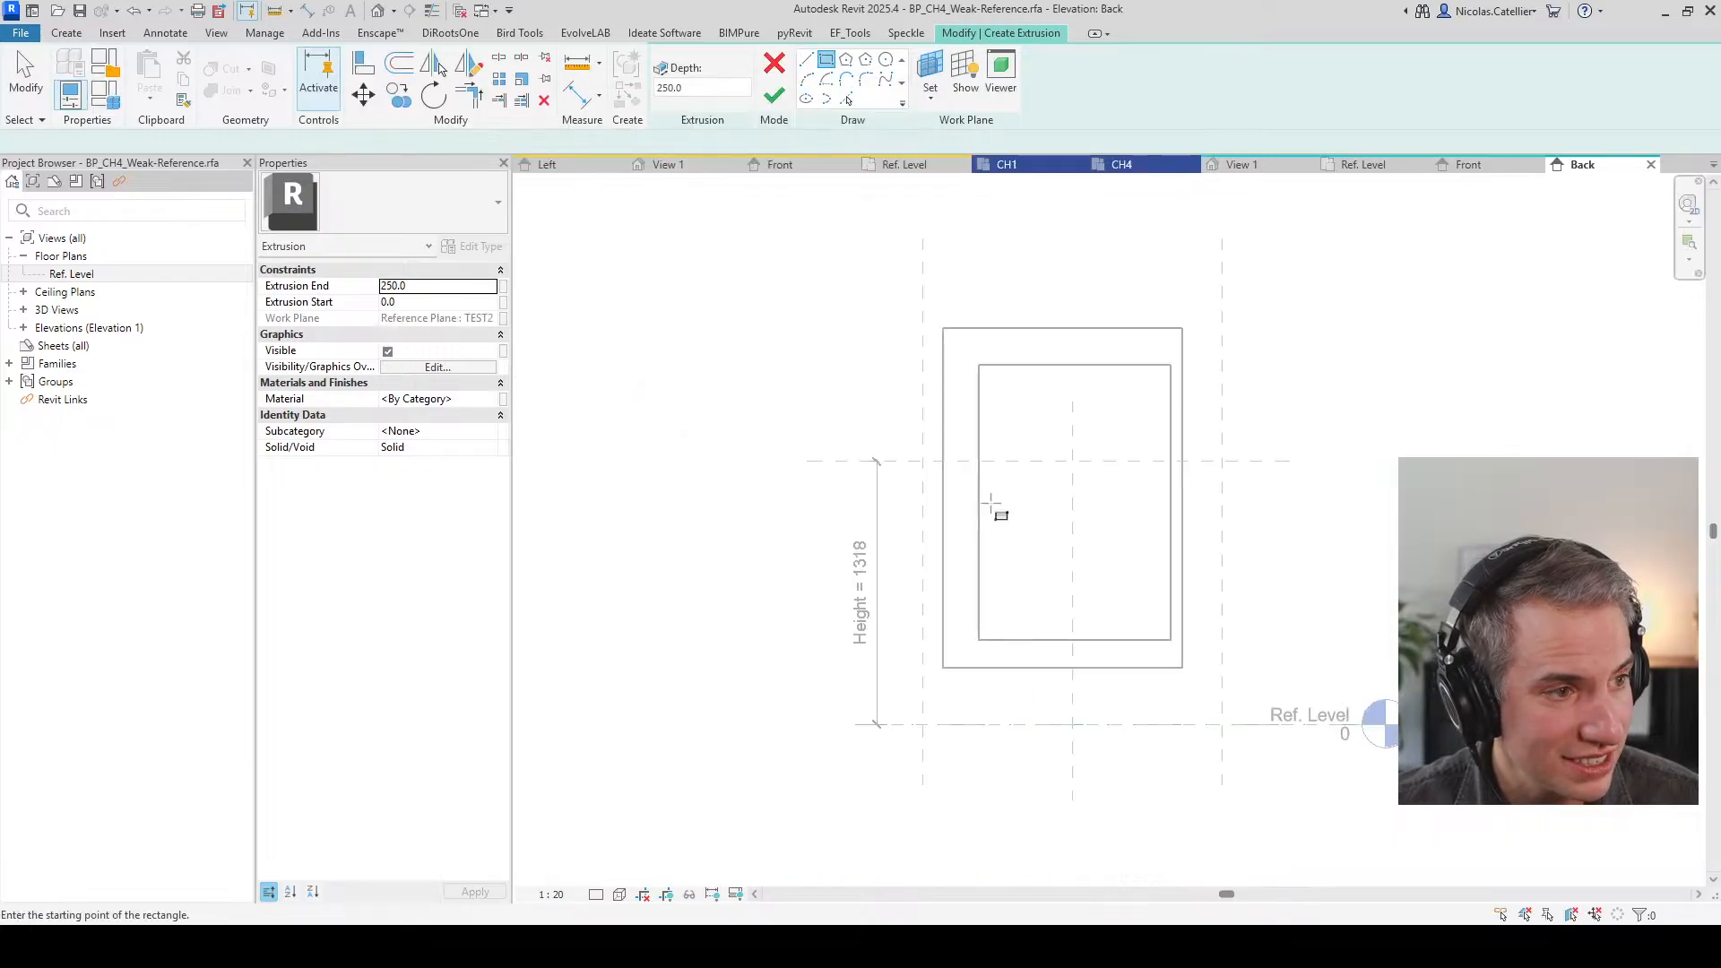
Step: Sketch a rectangle about 1280 by 1880 mm, finish the 250 mm extrusion and return to the Ref. Level plan
{"action": "left_click", "coordinate": [941, 310]}
{"action": "left_click", "coordinate": [1196, 683]}
{"action": "left_click", "coordinate": [774, 95]}
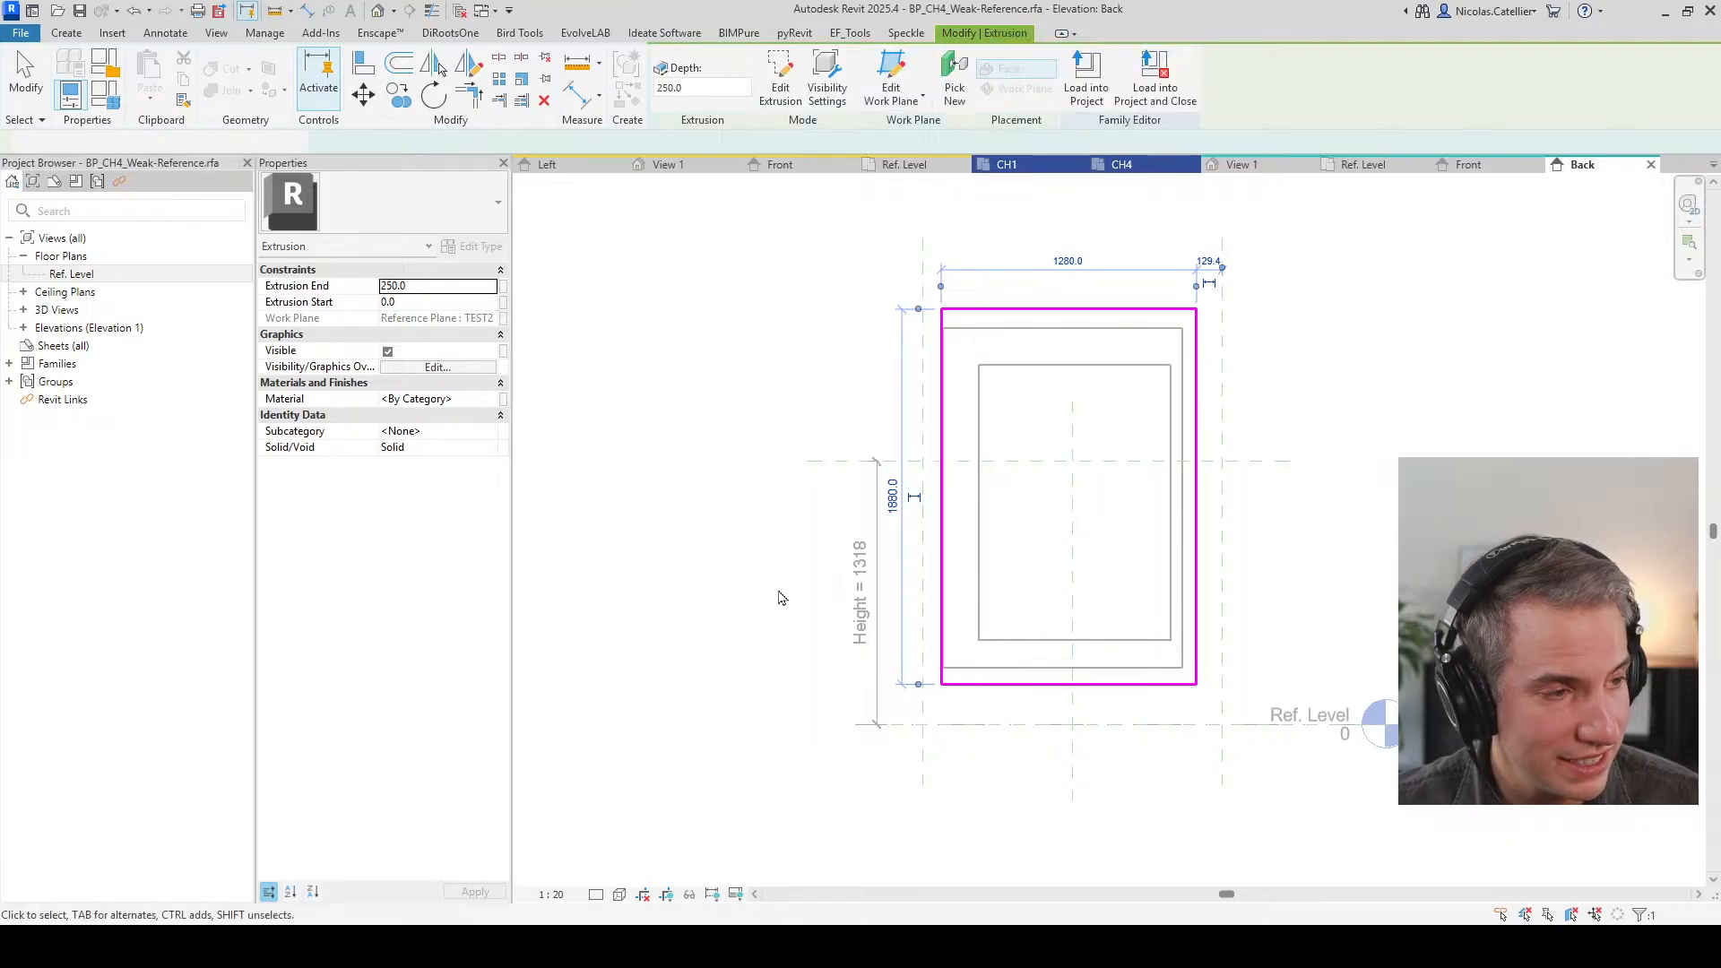
{"action": "double_click", "coordinate": [71, 273]}
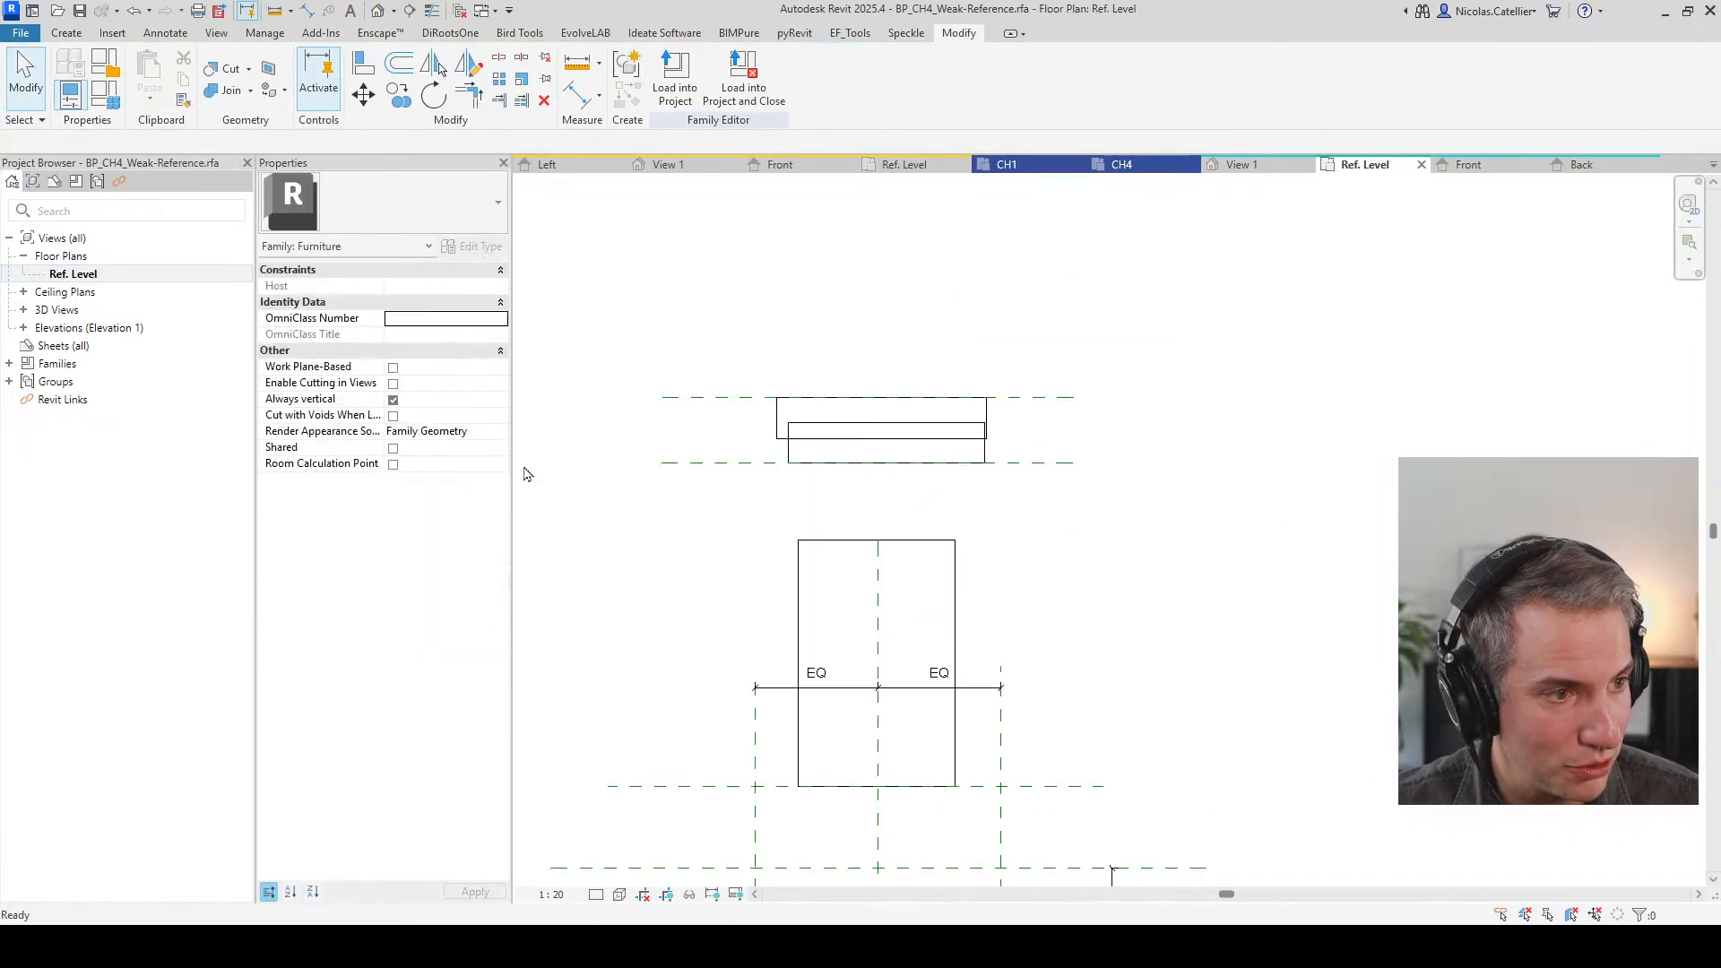
Step: Compare the extrusion directions from the TEST1 and TEST2 planes with the side of each plane on which its name label sits
{"action": "left_click", "coordinate": [804, 425]}
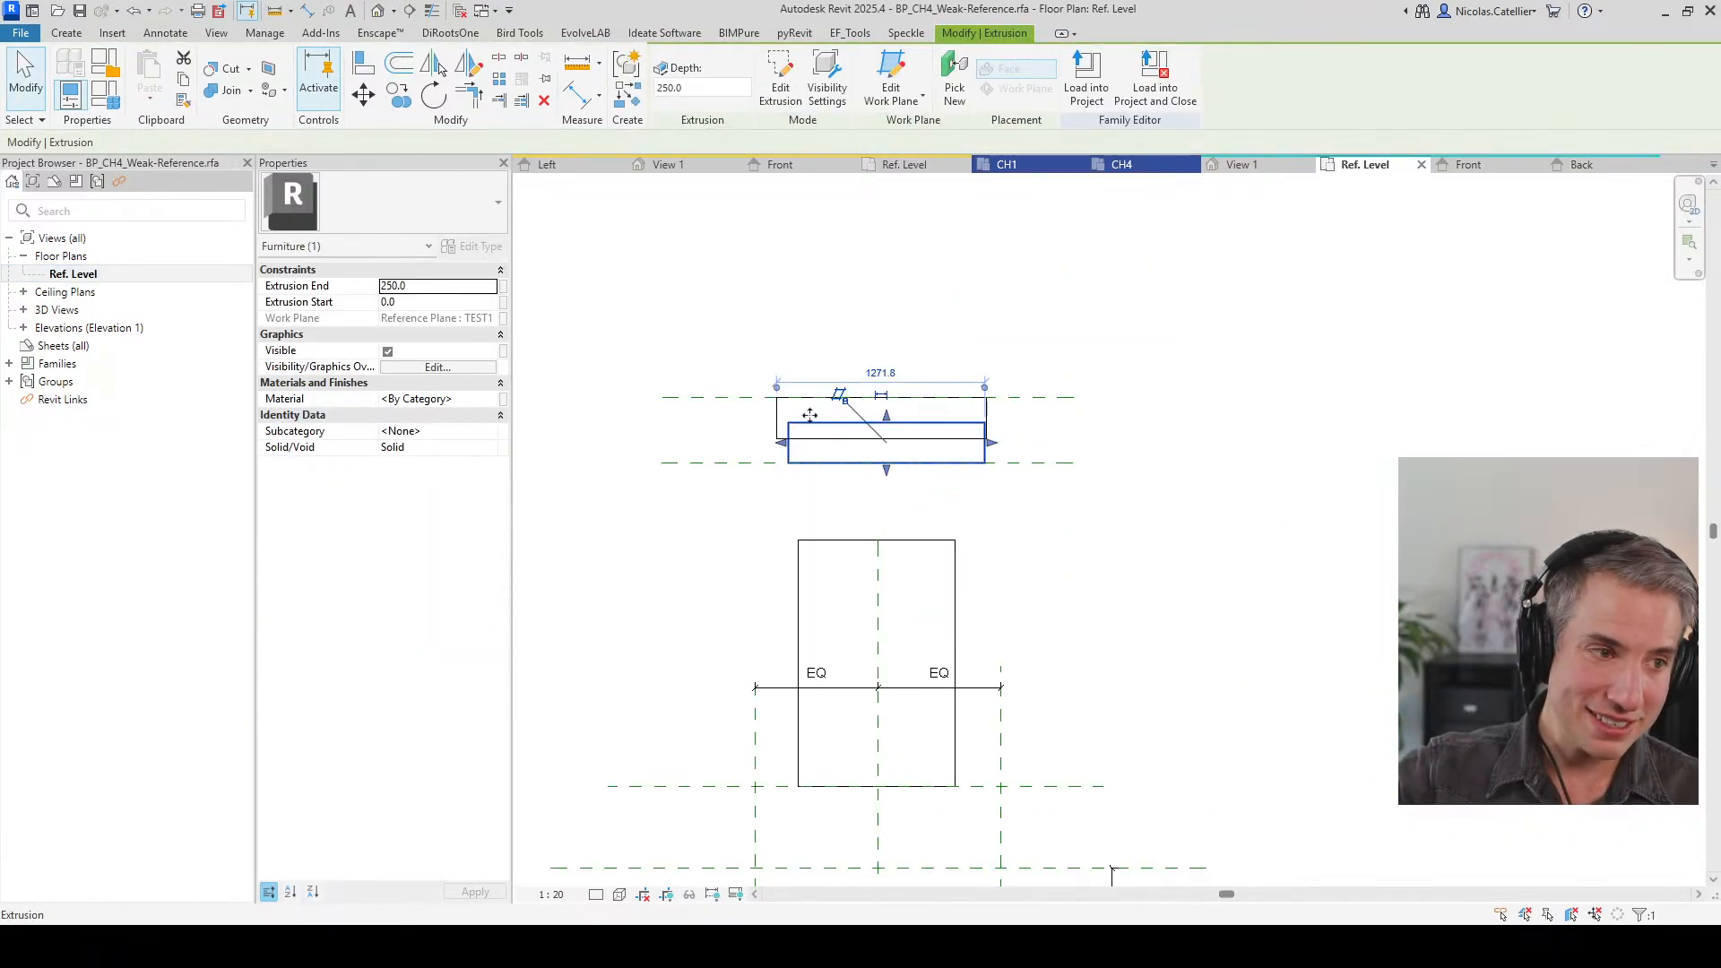
{"action": "scroll", "coordinate": [708, 489], "scroll_direction": "up", "scroll_amount": 2}
{"action": "left_click", "coordinate": [662, 484]}
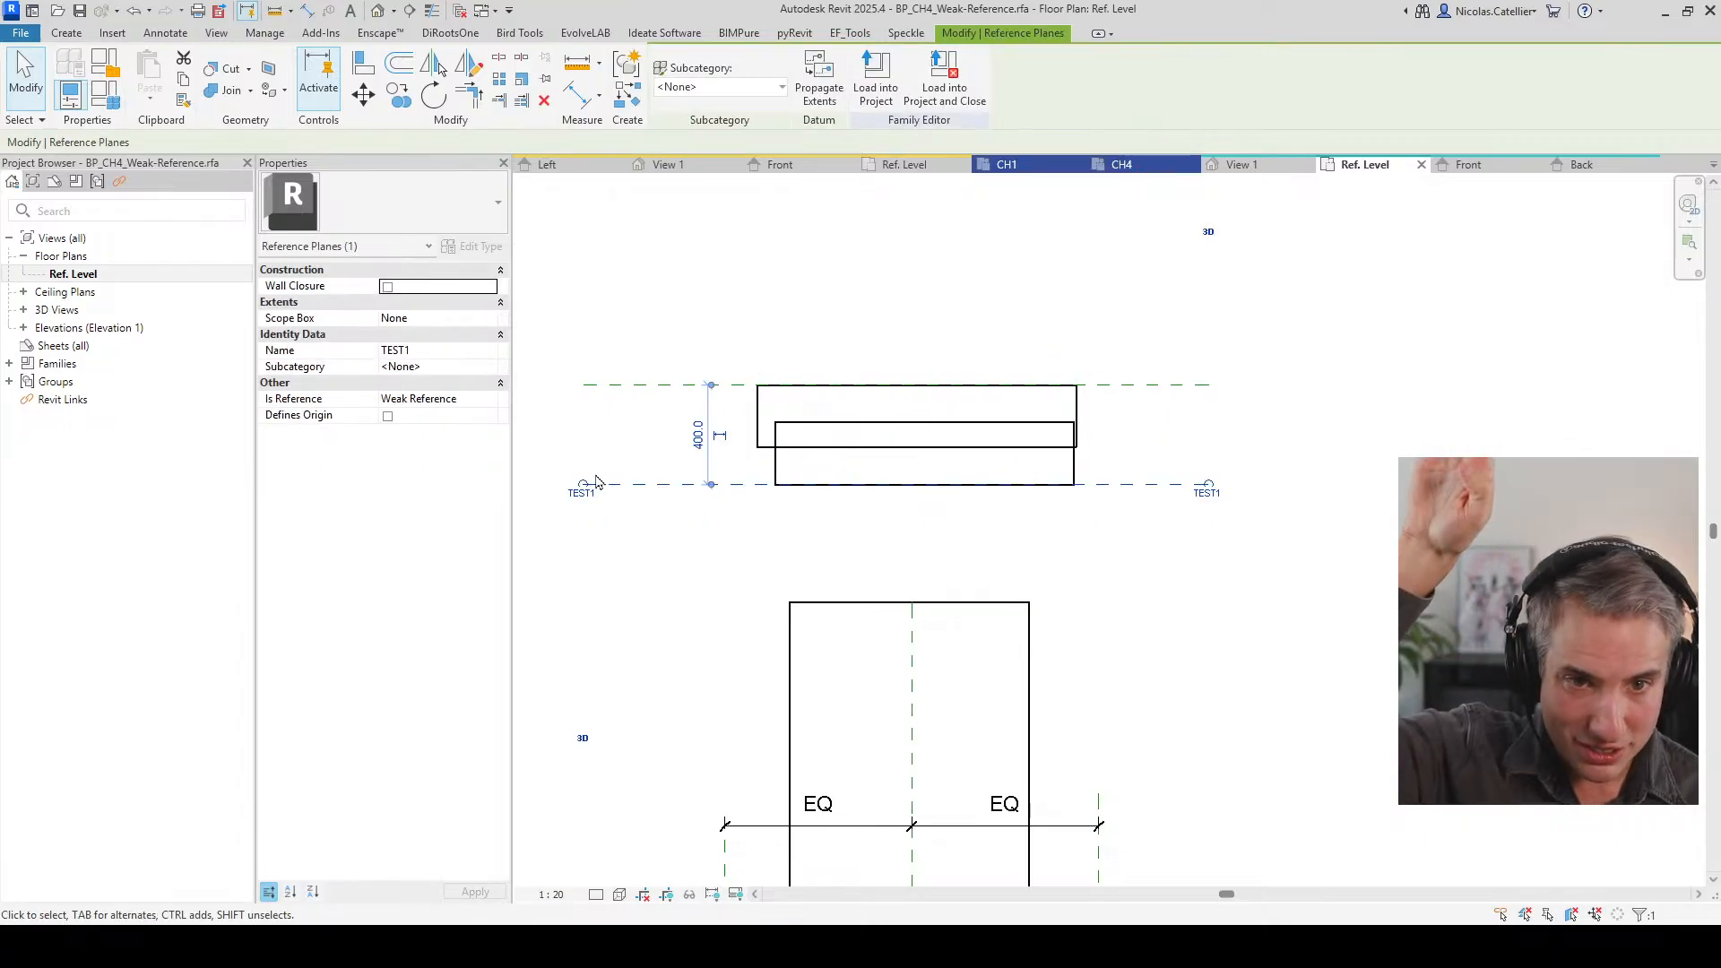
{"action": "left_click", "coordinate": [880, 425]}
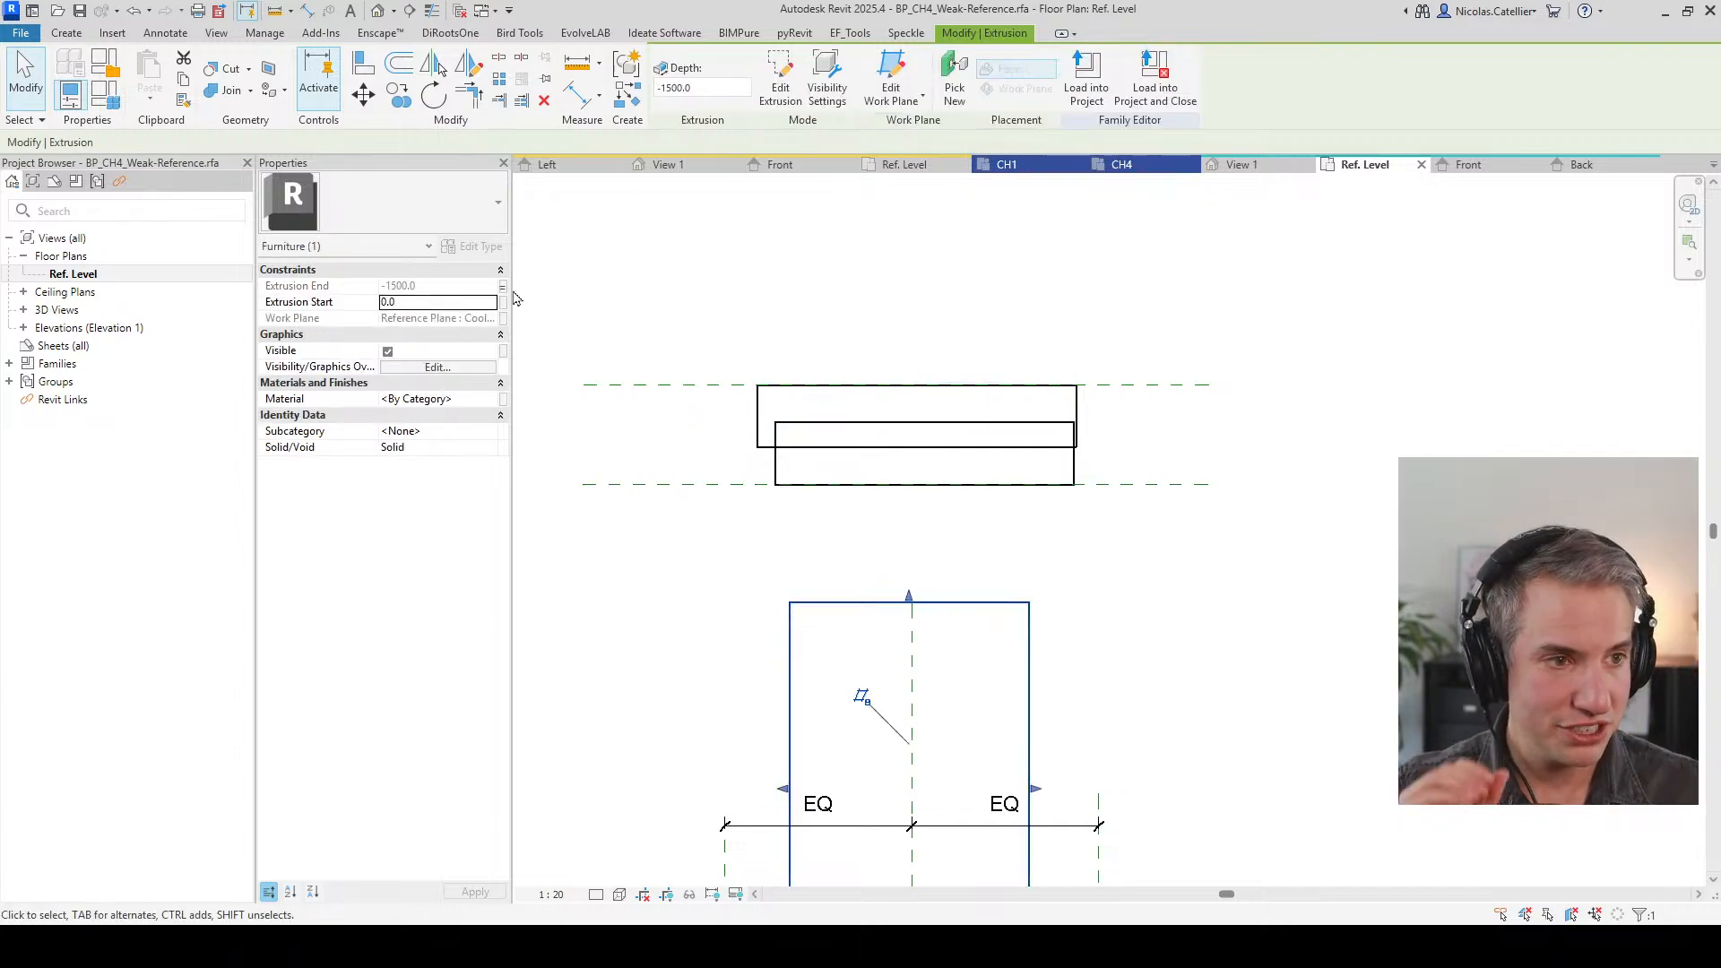
{"action": "left_click", "coordinate": [672, 385]}
{"action": "scroll", "coordinate": [672, 394], "scroll_direction": "up", "scroll_amount": 2}
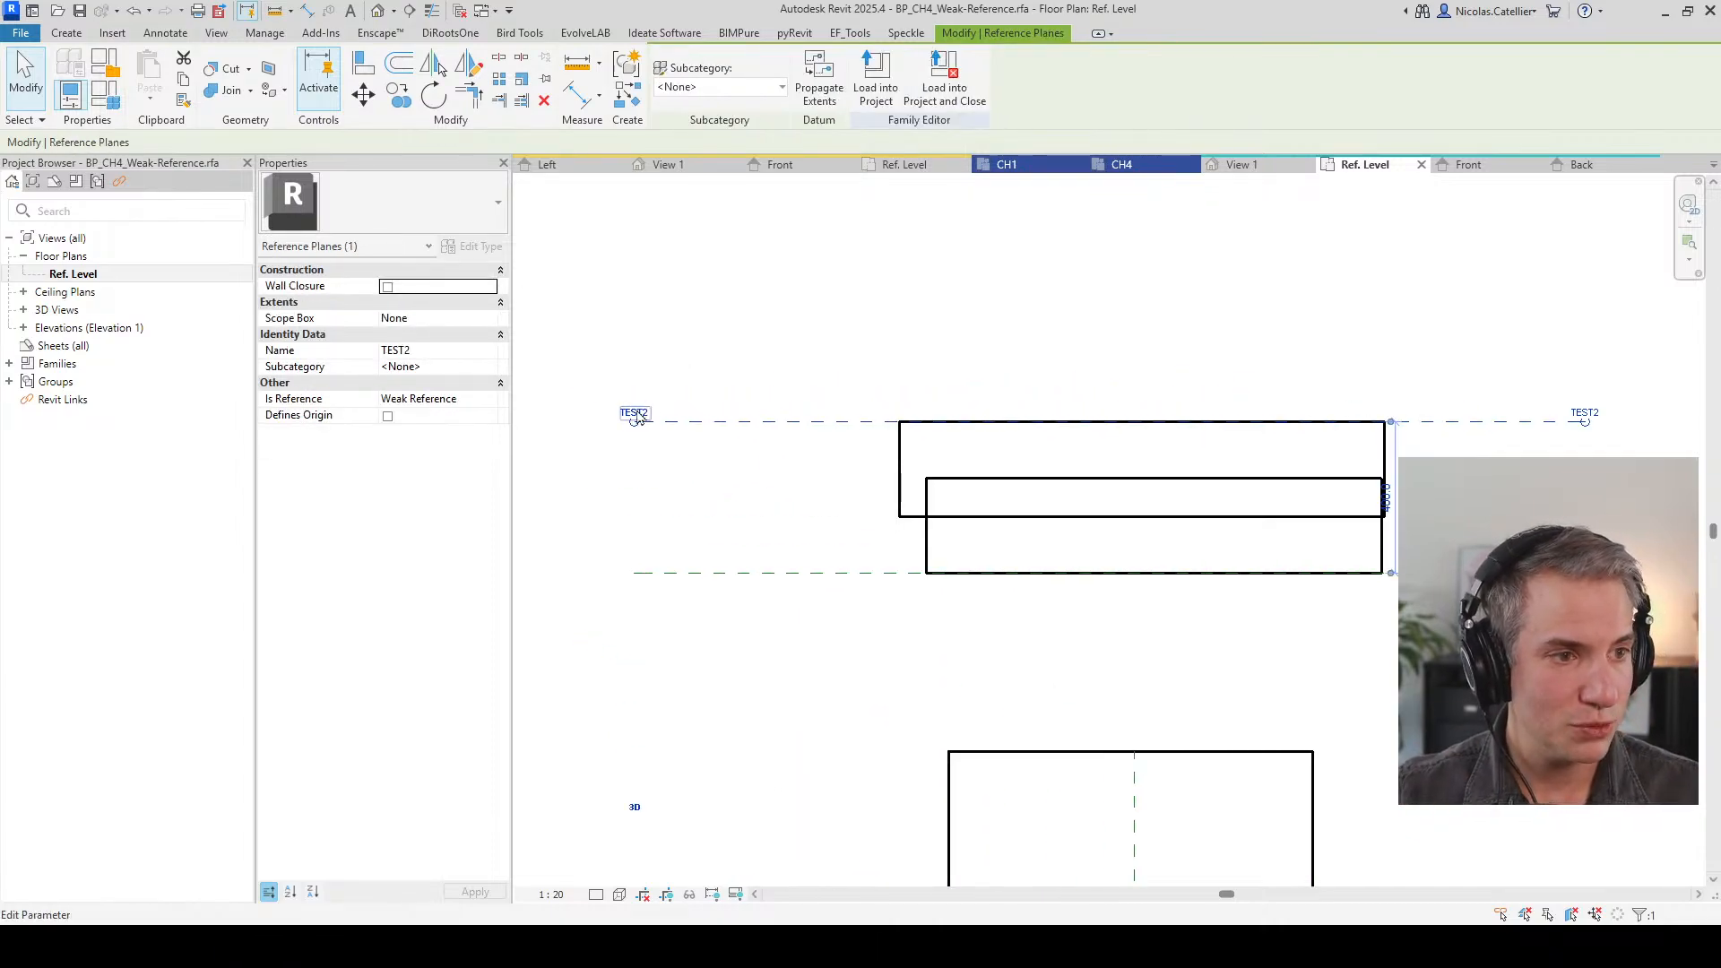
{"action": "left_click", "coordinate": [792, 572]}
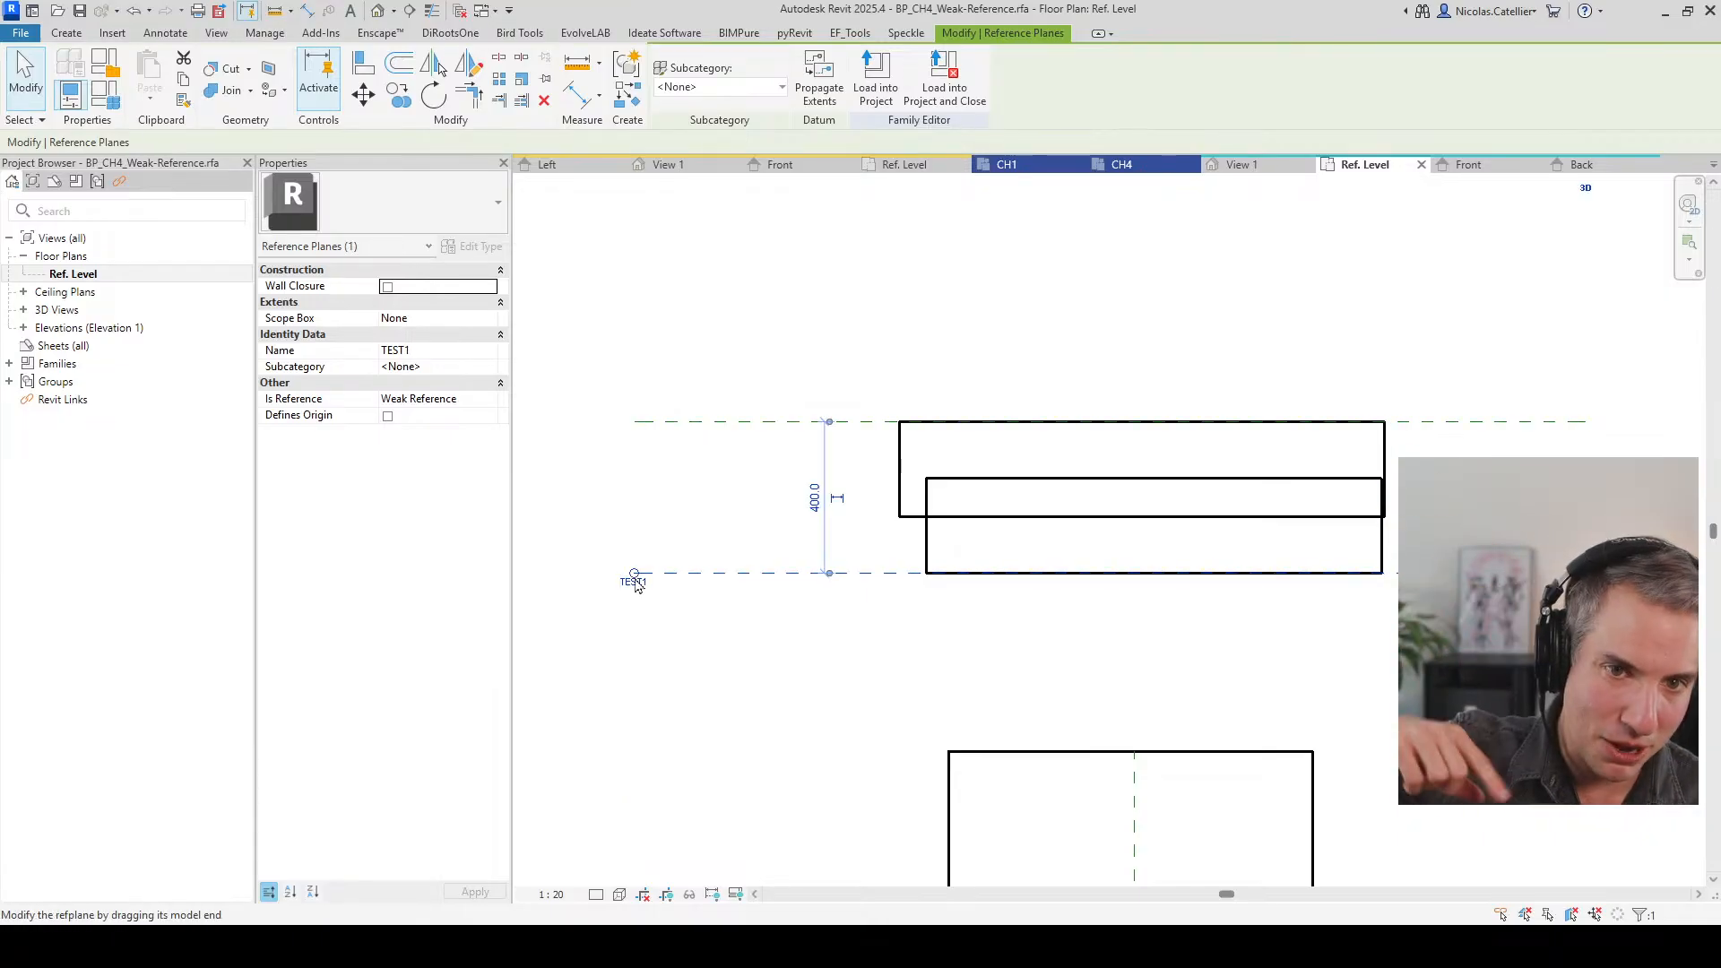
{"action": "scroll", "coordinate": [901, 585], "scroll_direction": "down", "scroll_amount": 3}
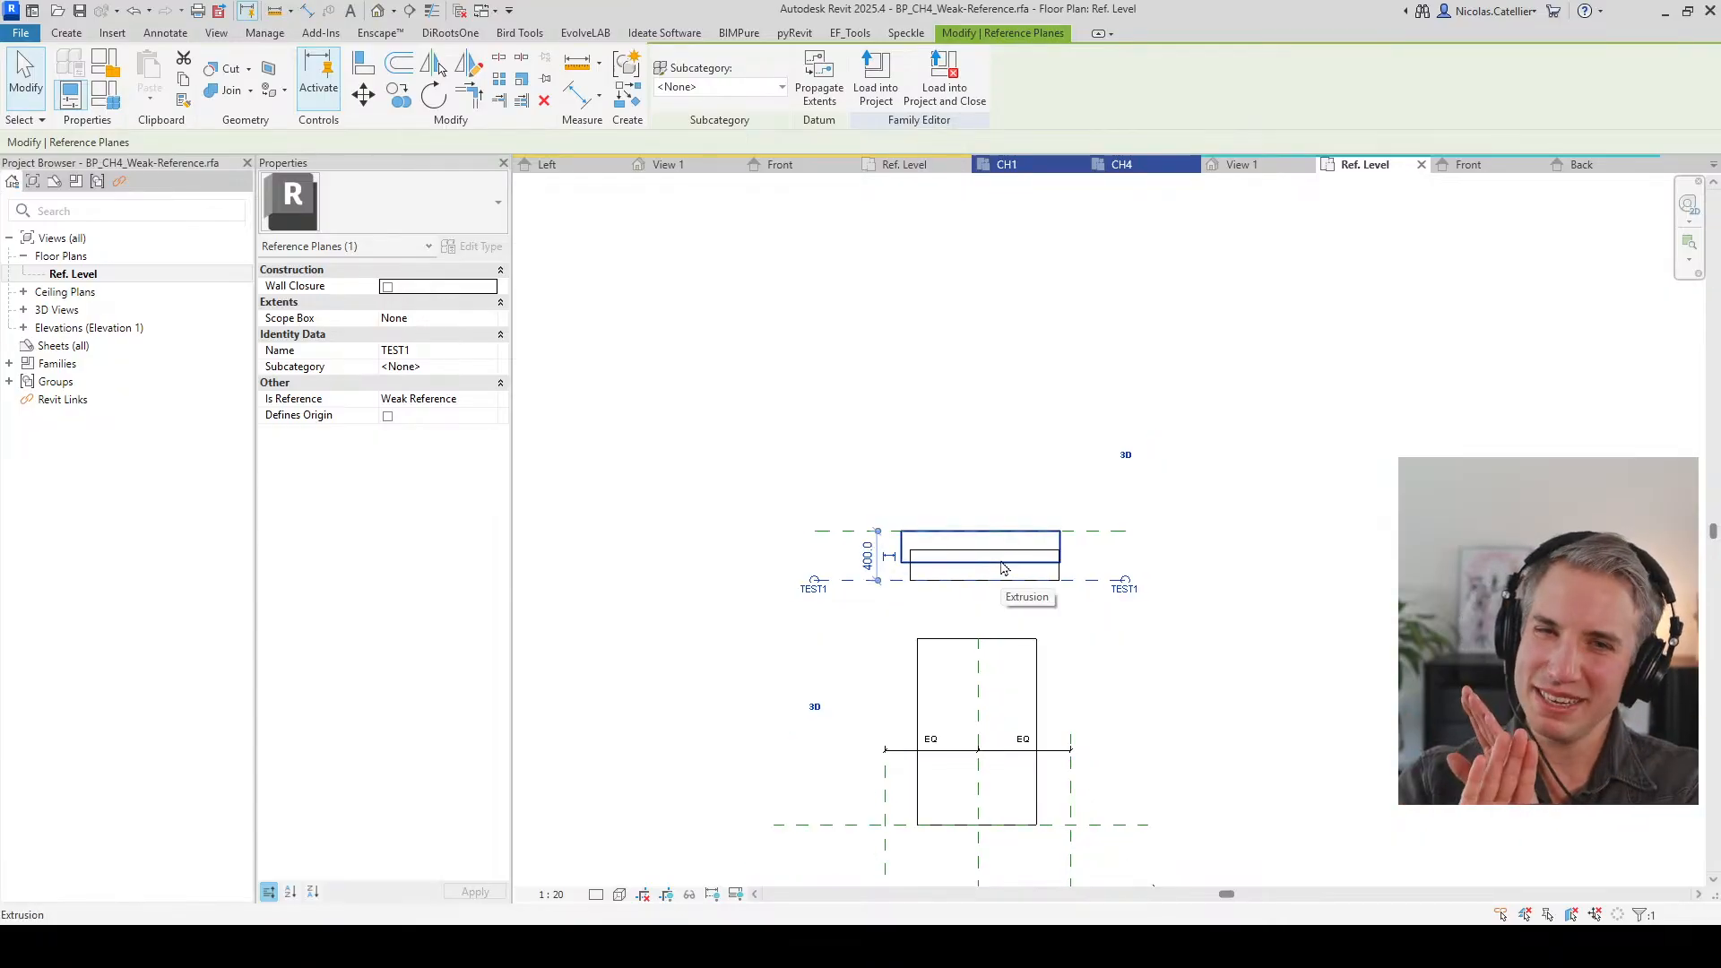
Step: Move the two ends of the TEST1 reference plane past each other to reverse the plane and flip its extrusion direction
{"action": "scroll", "coordinate": [1012, 614], "scroll_direction": "up", "scroll_amount": 3}
{"action": "middle_click_drag", "start_coordinate": [1013, 615], "coordinate": [1148, 549]}
{"action": "left_click_drag", "start_coordinate": [1318, 497], "coordinate": [574, 496]}
{"action": "left_click_drag", "start_coordinate": [846, 498], "coordinate": [1361, 496]}
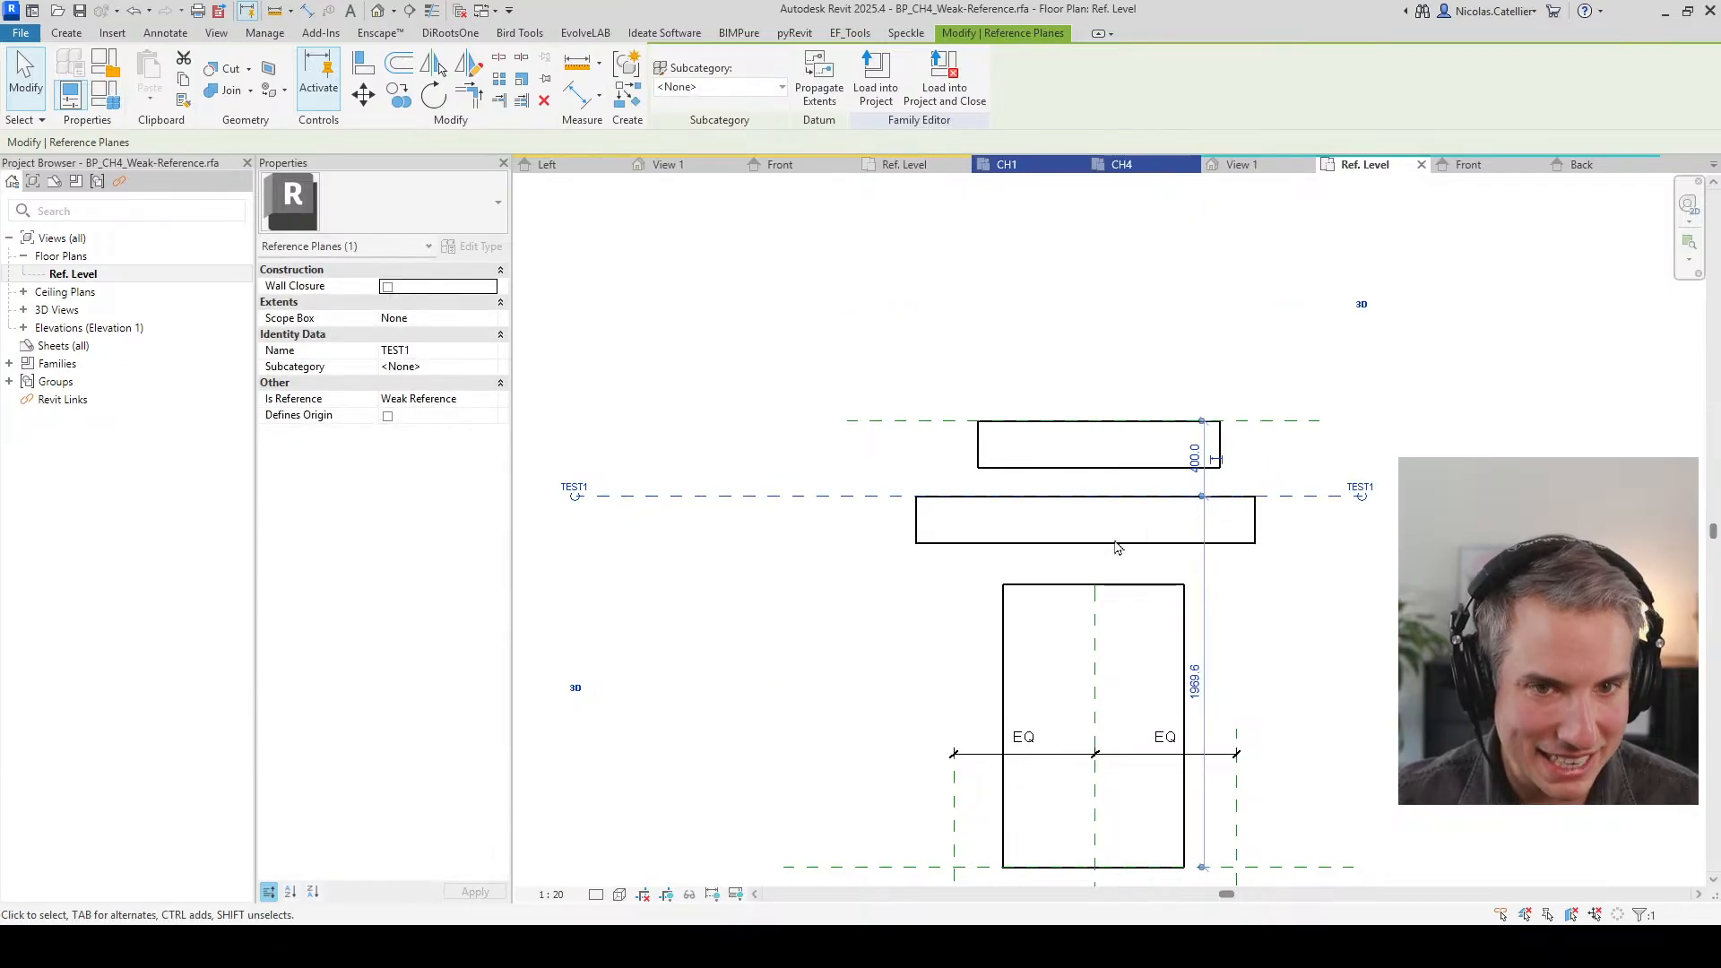
{"action": "left_click", "coordinate": [1084, 541]}
{"action": "left_click", "coordinate": [852, 578]}
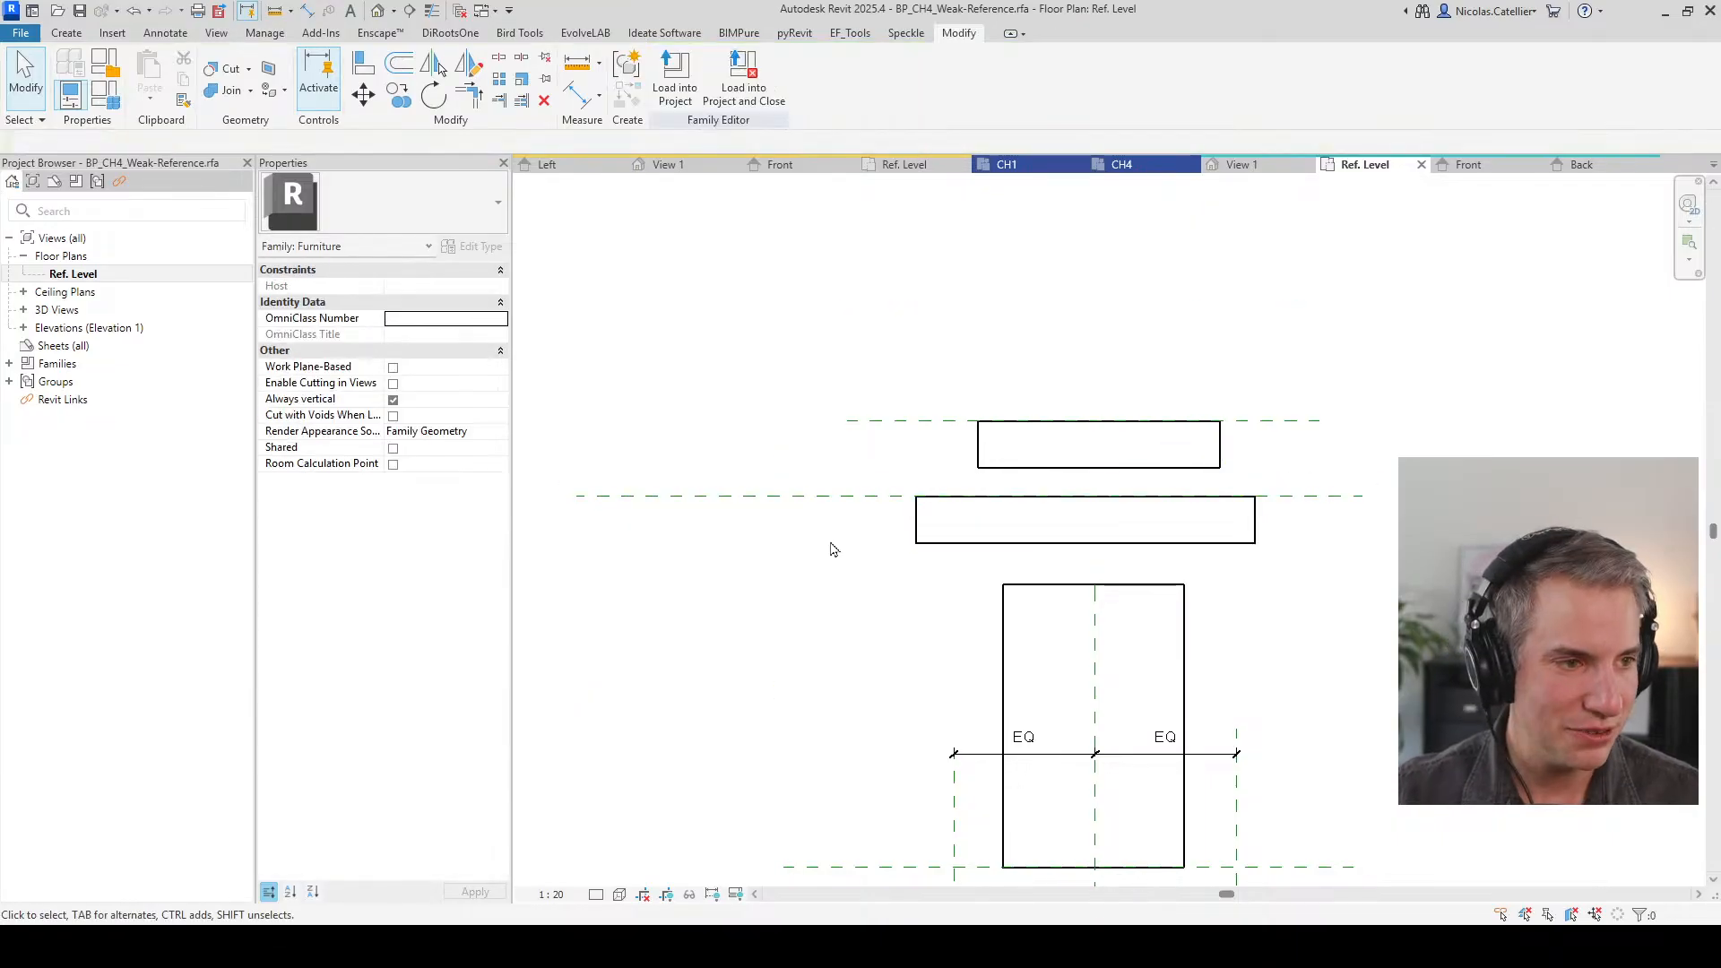
Step: Shorten the TEST1 reference plane at both ends and slightly adjust the right end of the TEST2 plane
{"action": "left_click", "coordinate": [587, 496]}
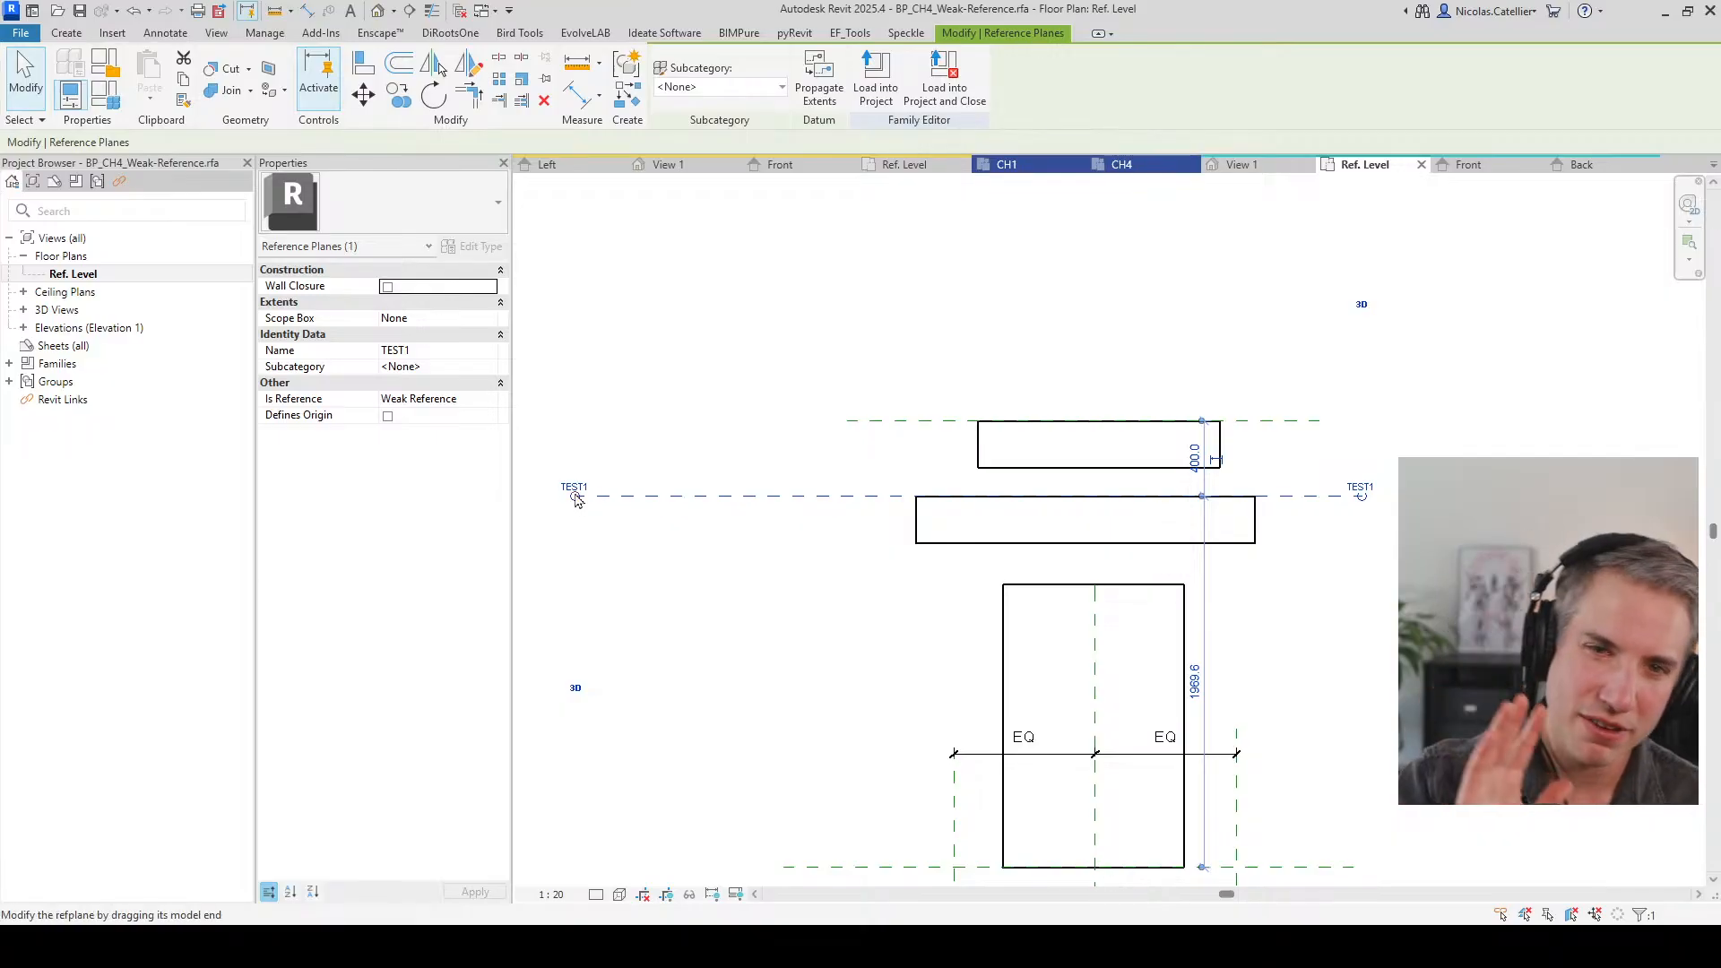
{"action": "left_click_drag", "start_coordinate": [577, 496], "coordinate": [782, 496]}
{"action": "left_click_drag", "start_coordinate": [1366, 503], "coordinate": [1341, 495]}
{"action": "left_click", "coordinate": [1315, 421]}
{"action": "mouse_move", "coordinate": [1317, 422]}
{"action": "left_mouse_down"}
{"action": "mouse_move", "coordinate": [675, 421]}
{"action": "mouse_move", "coordinate": [1375, 421]}
{"action": "mouse_move", "coordinate": [700, 421]}
{"action": "mouse_move", "coordinate": [962, 403]}
{"action": "mouse_move", "coordinate": [777, 397]}
{"action": "mouse_move", "coordinate": [1316, 418]}
{"action": "left_mouse_up"}
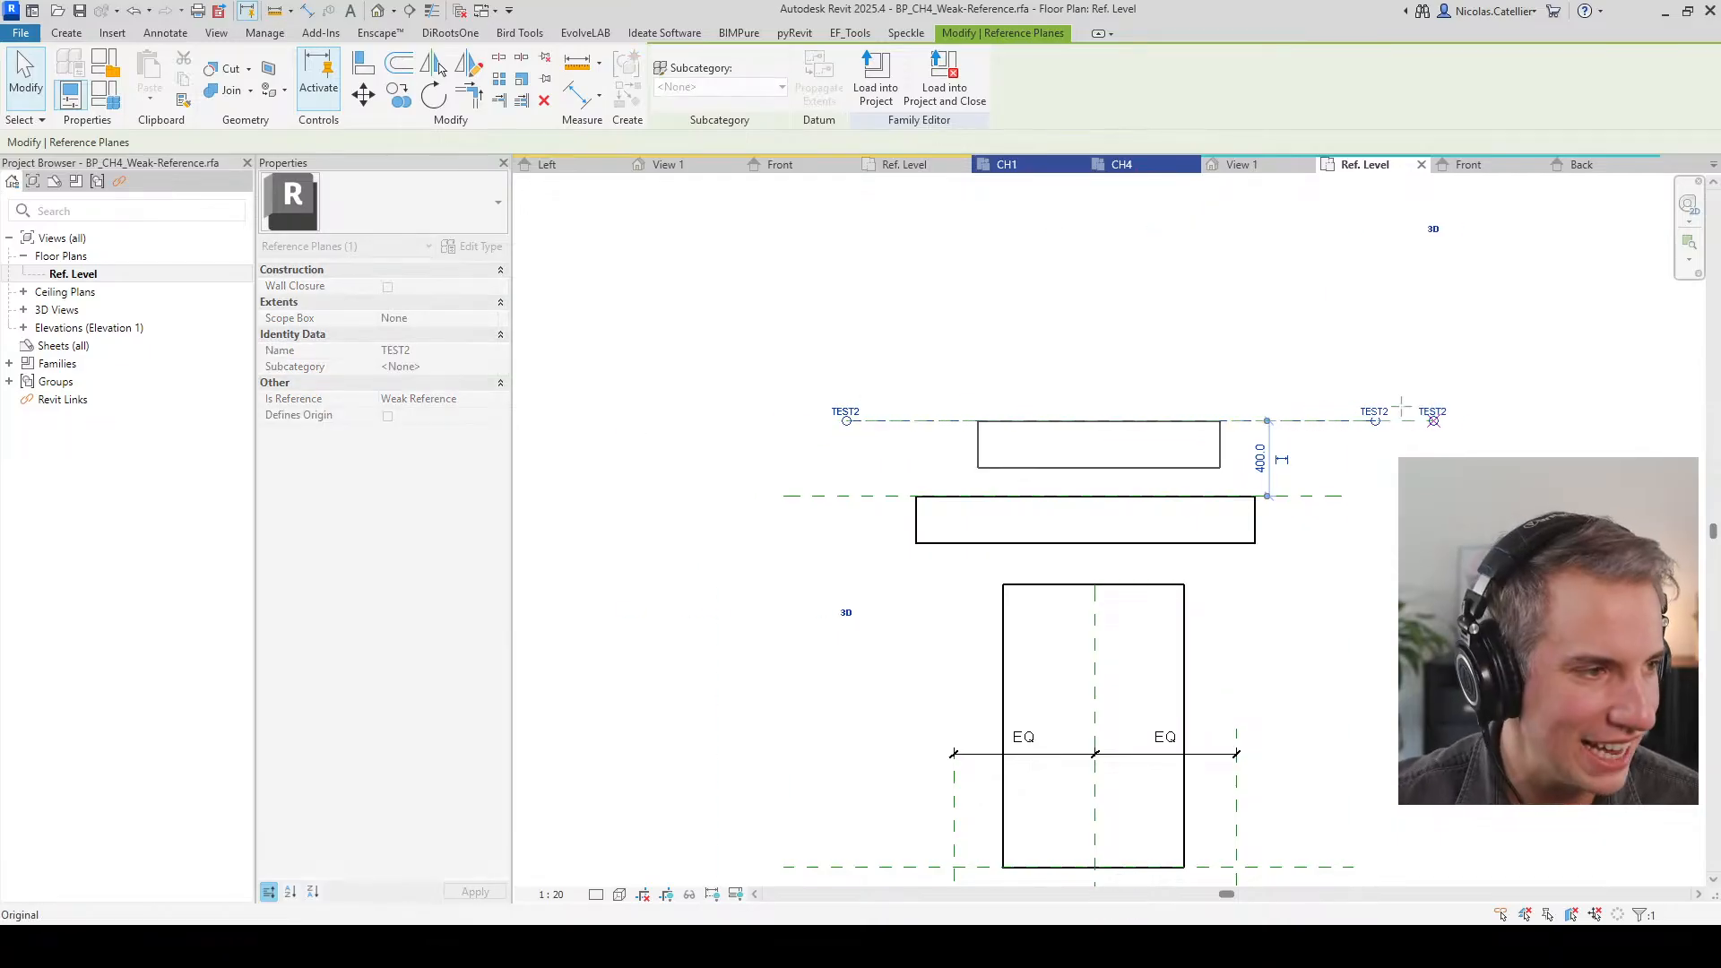
{"action": "left_click", "coordinate": [1304, 438]}
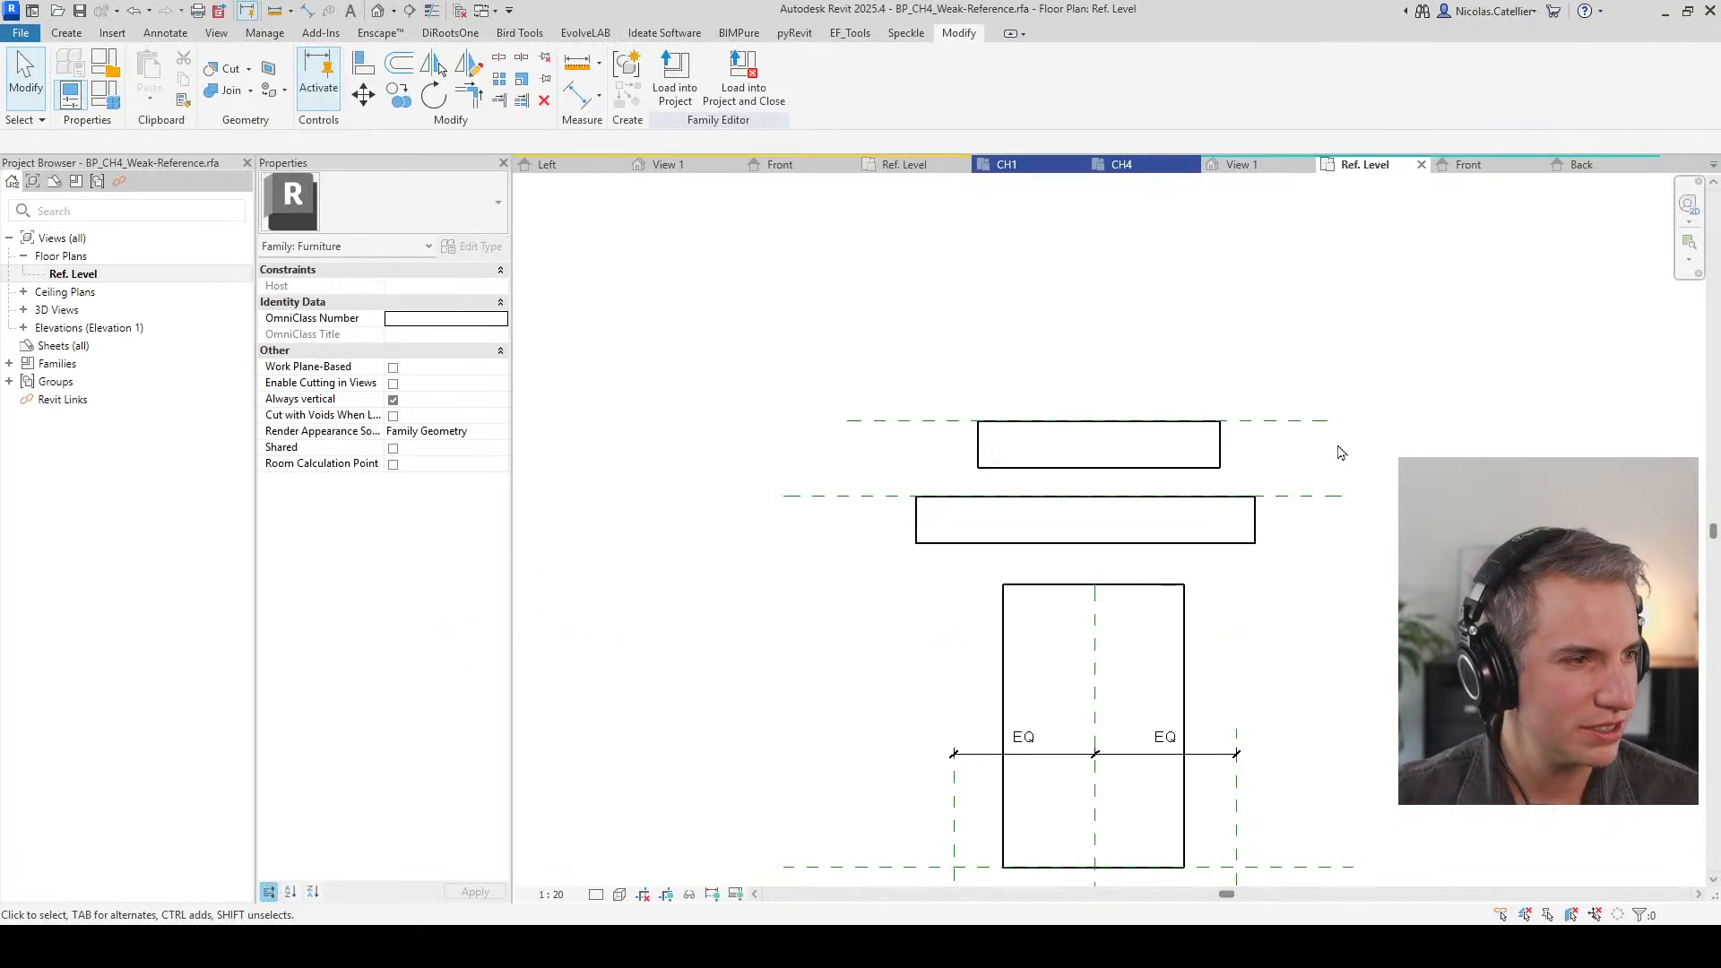
Step: Rotate the TEST2 reference plane counterclockwise with its extrusion, and extend the plane beyond the extrusion's lower end
{"action": "left_click", "coordinate": [1323, 420]}
{"action": "key", "text": "r"}
{"action": "key", "text": "o"}
{"action": "left_click", "coordinate": [1459, 371]}
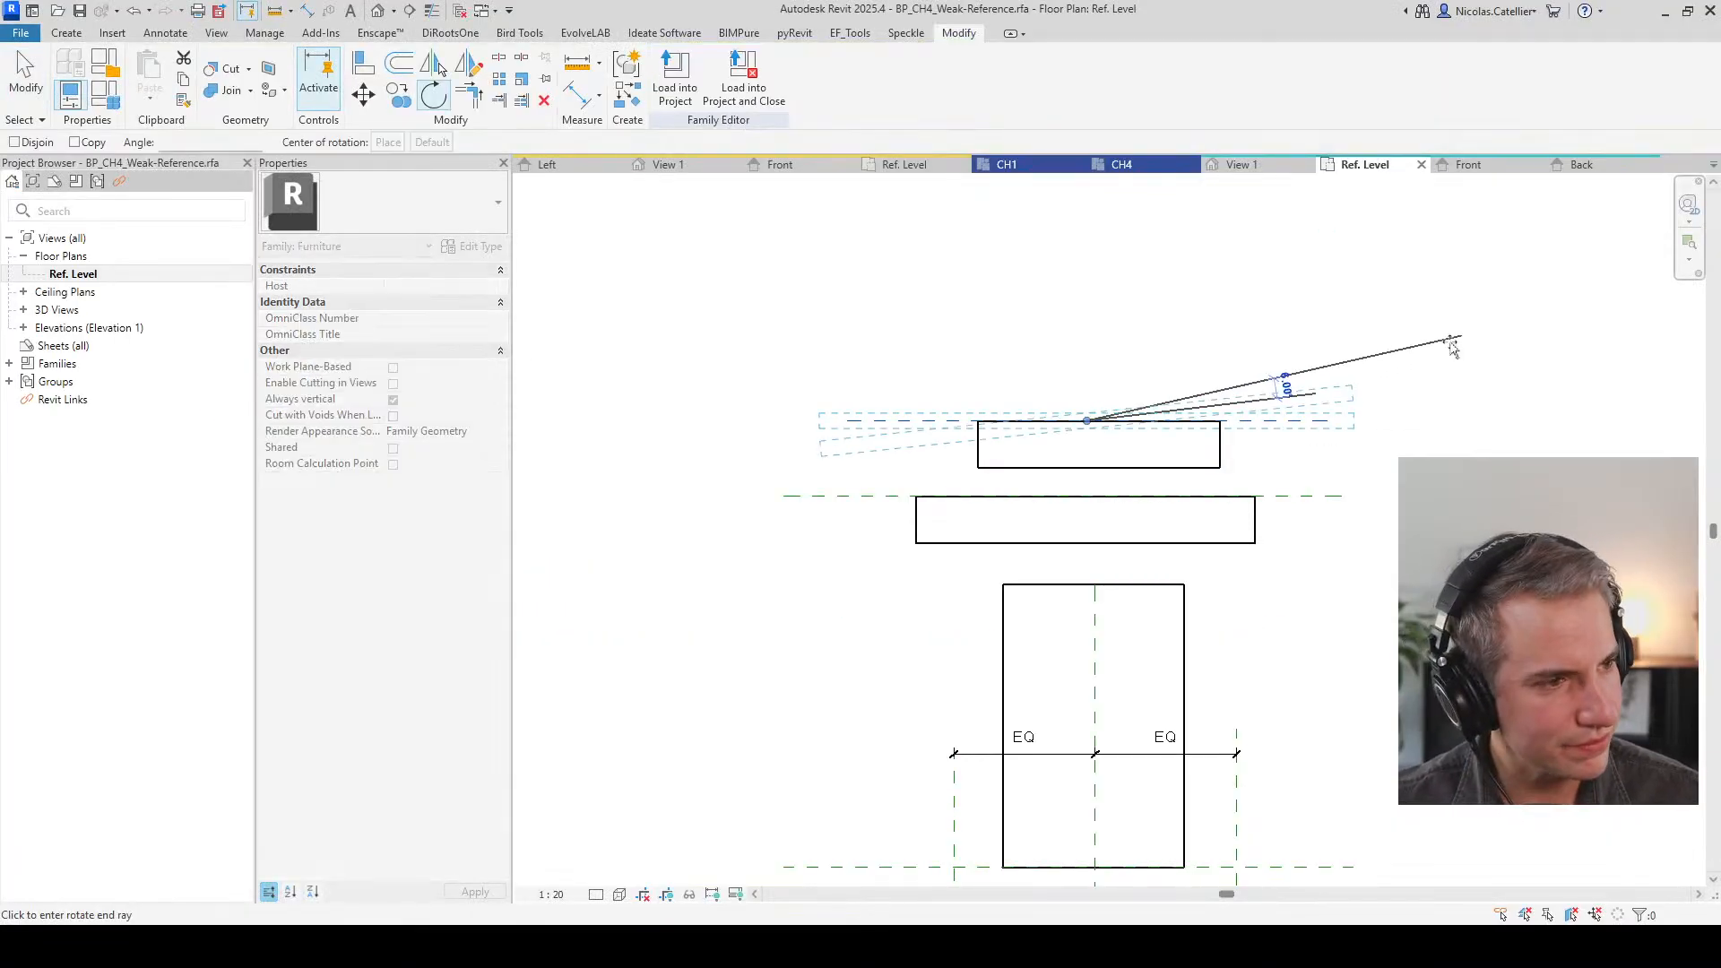
{"action": "left_click", "coordinate": [1462, 347]}
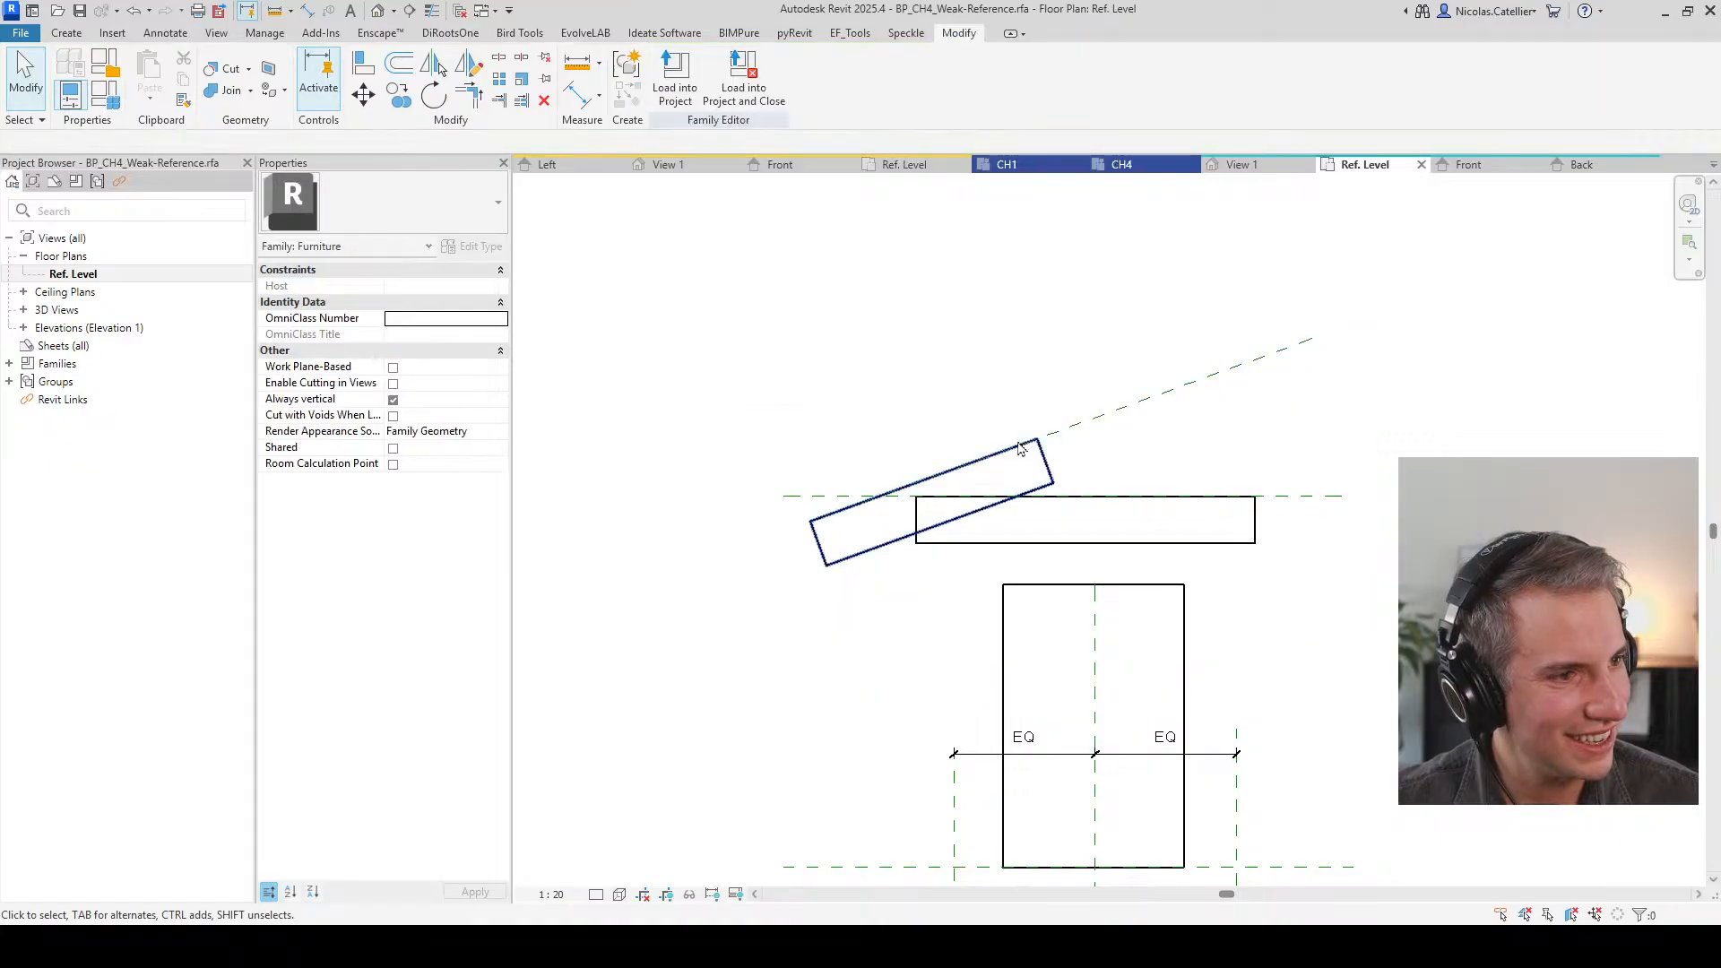
{"action": "left_click", "coordinate": [1095, 417]}
{"action": "left_click_drag", "start_coordinate": [817, 527], "coordinate": [556, 614]}
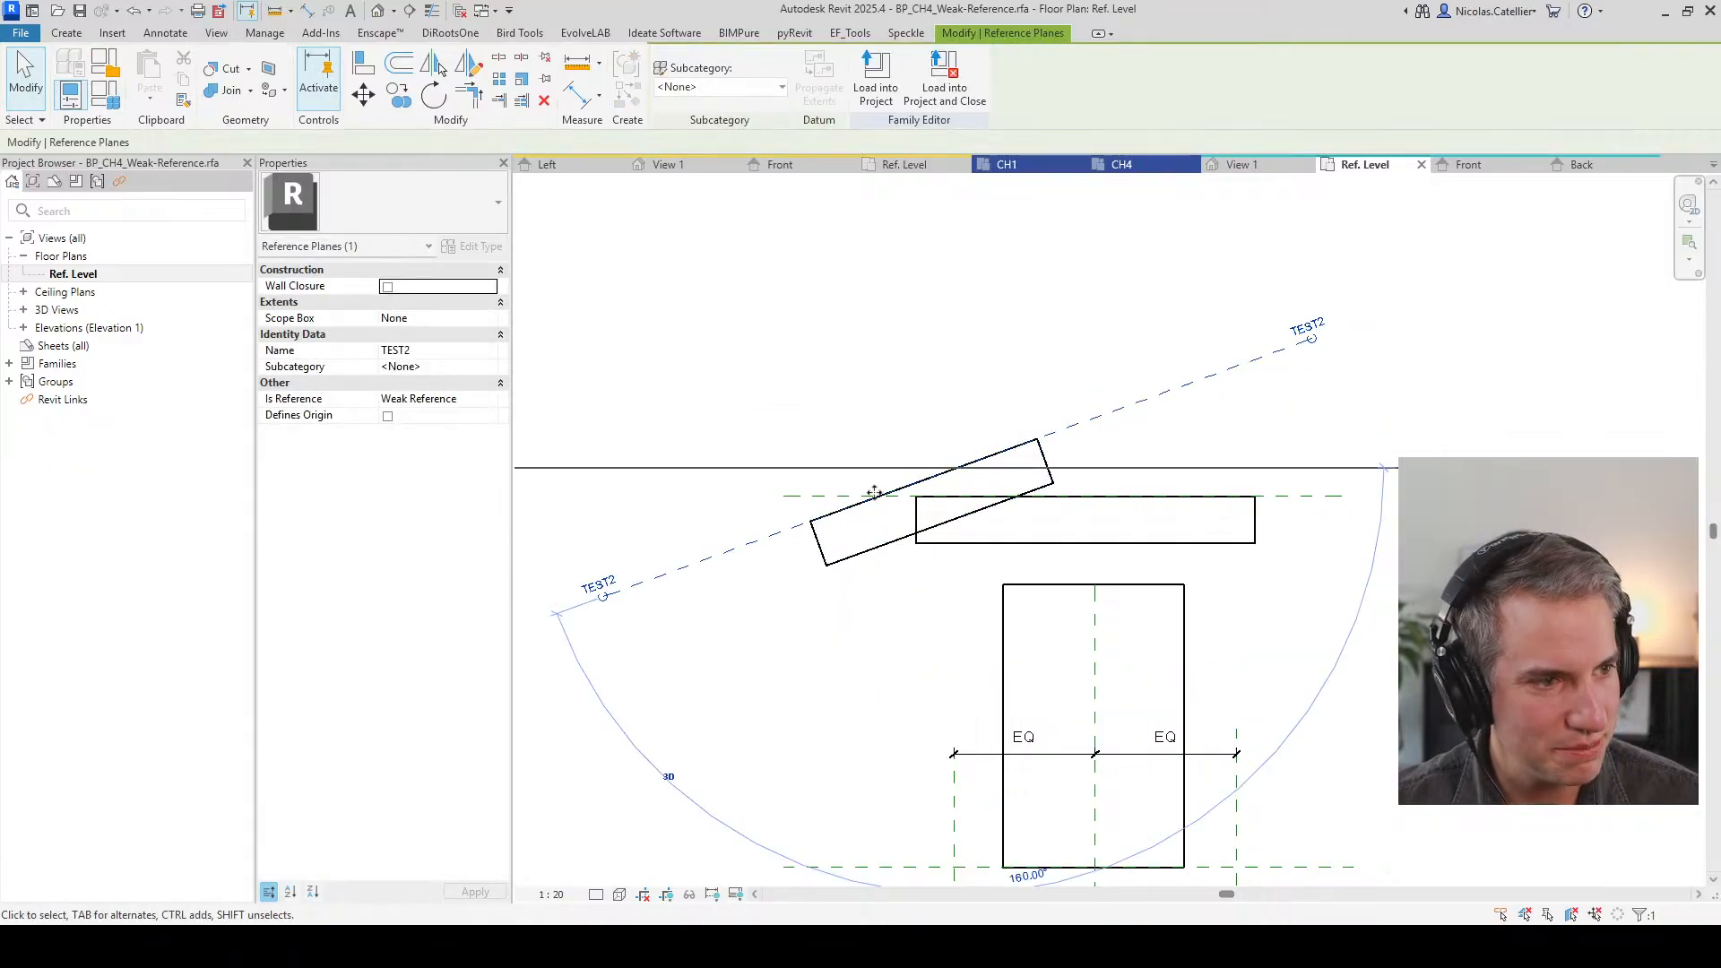
{"action": "left_click", "coordinate": [751, 687]}
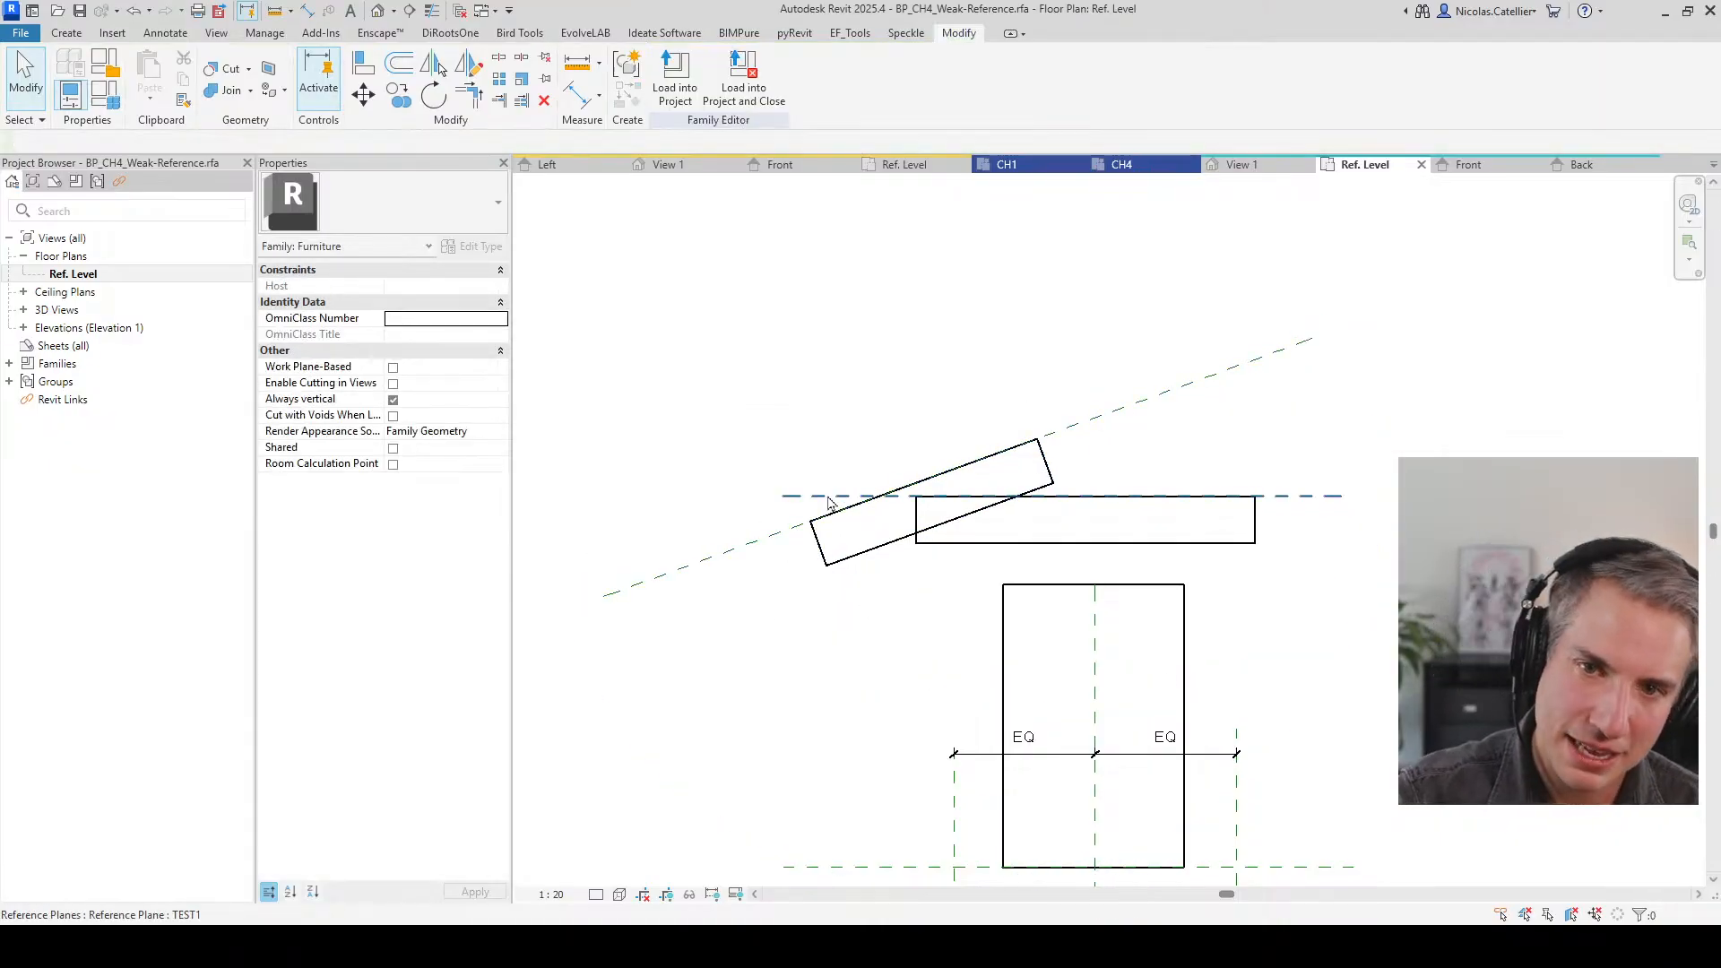
{"action": "left_click", "coordinate": [755, 533]}
{"action": "left_click_drag", "start_coordinate": [755, 533], "coordinate": [834, 366]}
{"action": "left_click", "coordinate": [783, 412]}
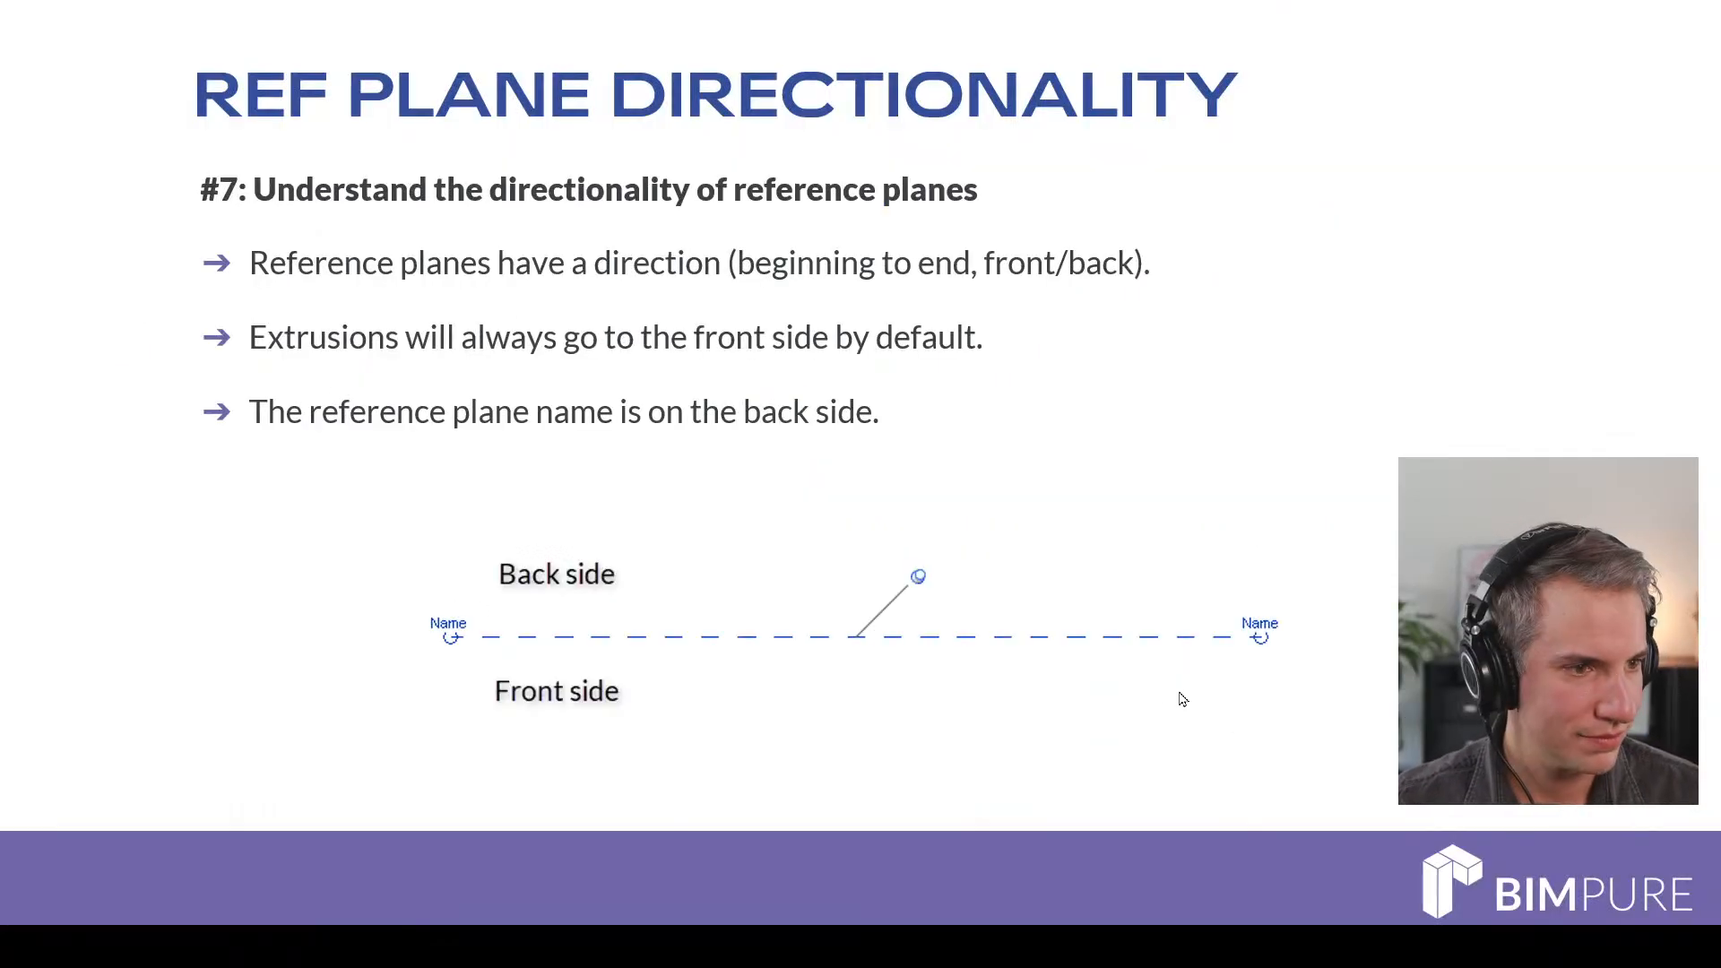
{"action": "left_click", "coordinate": [1163, 698]}
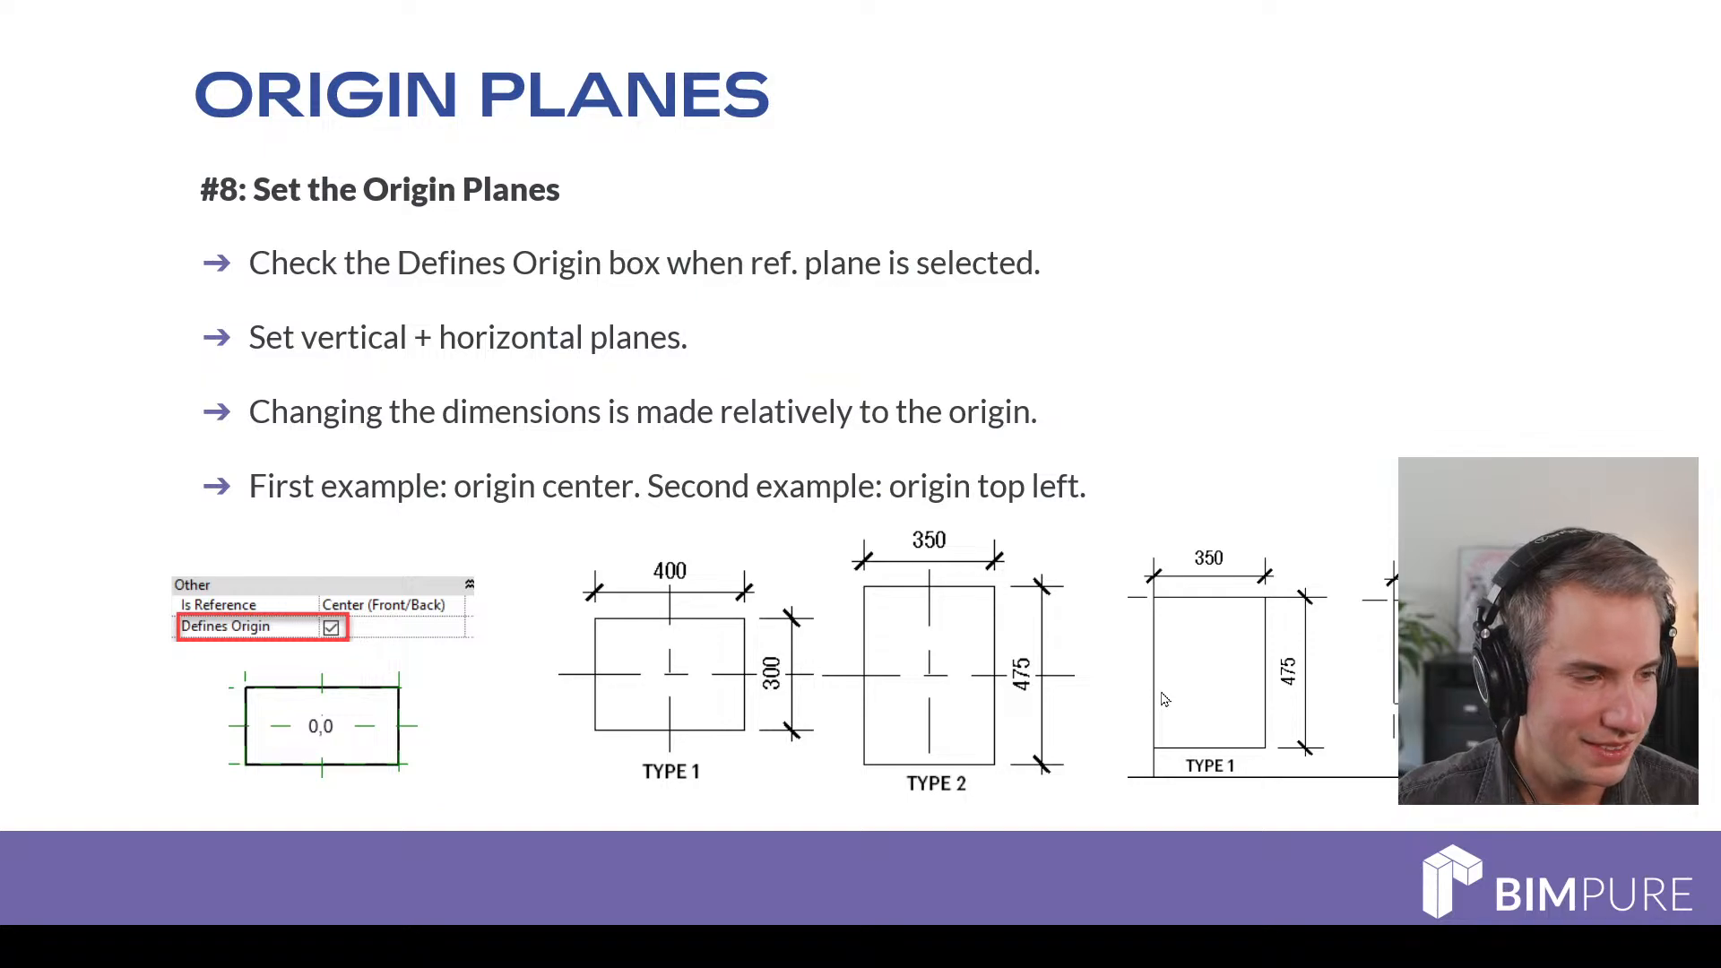
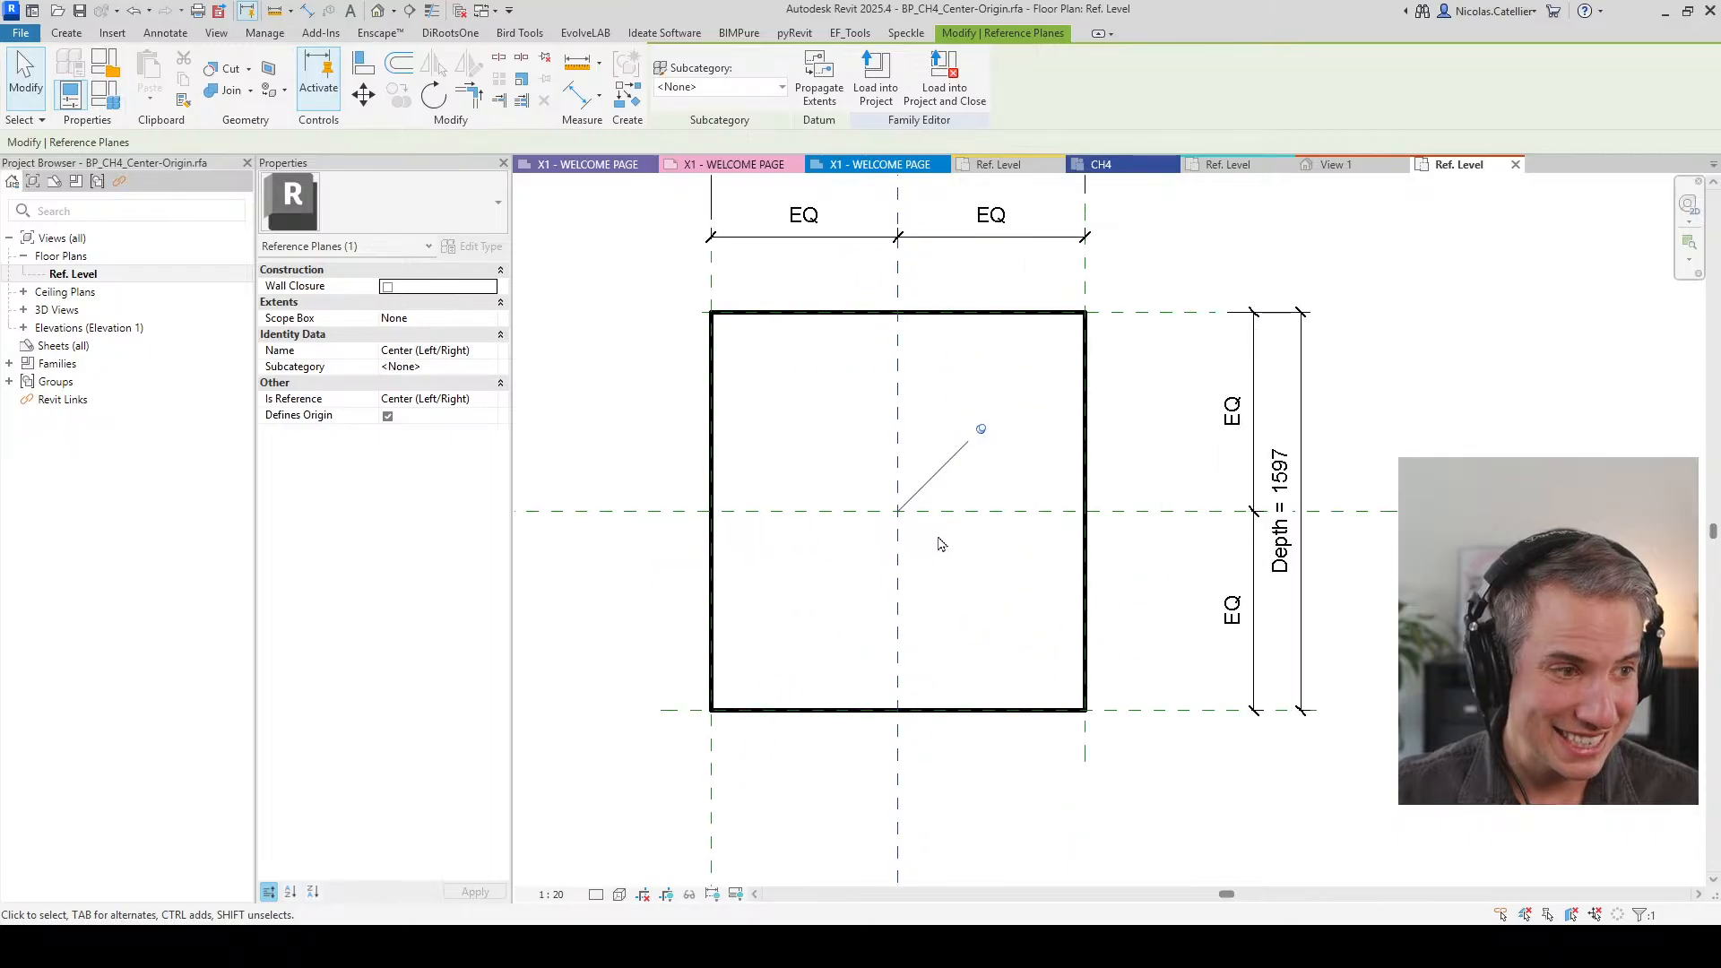
Step: Check the Defines Origin setting of the Center (Front/Back) and Center (Left/Right) reference planes
{"action": "left_click", "coordinate": [953, 494]}
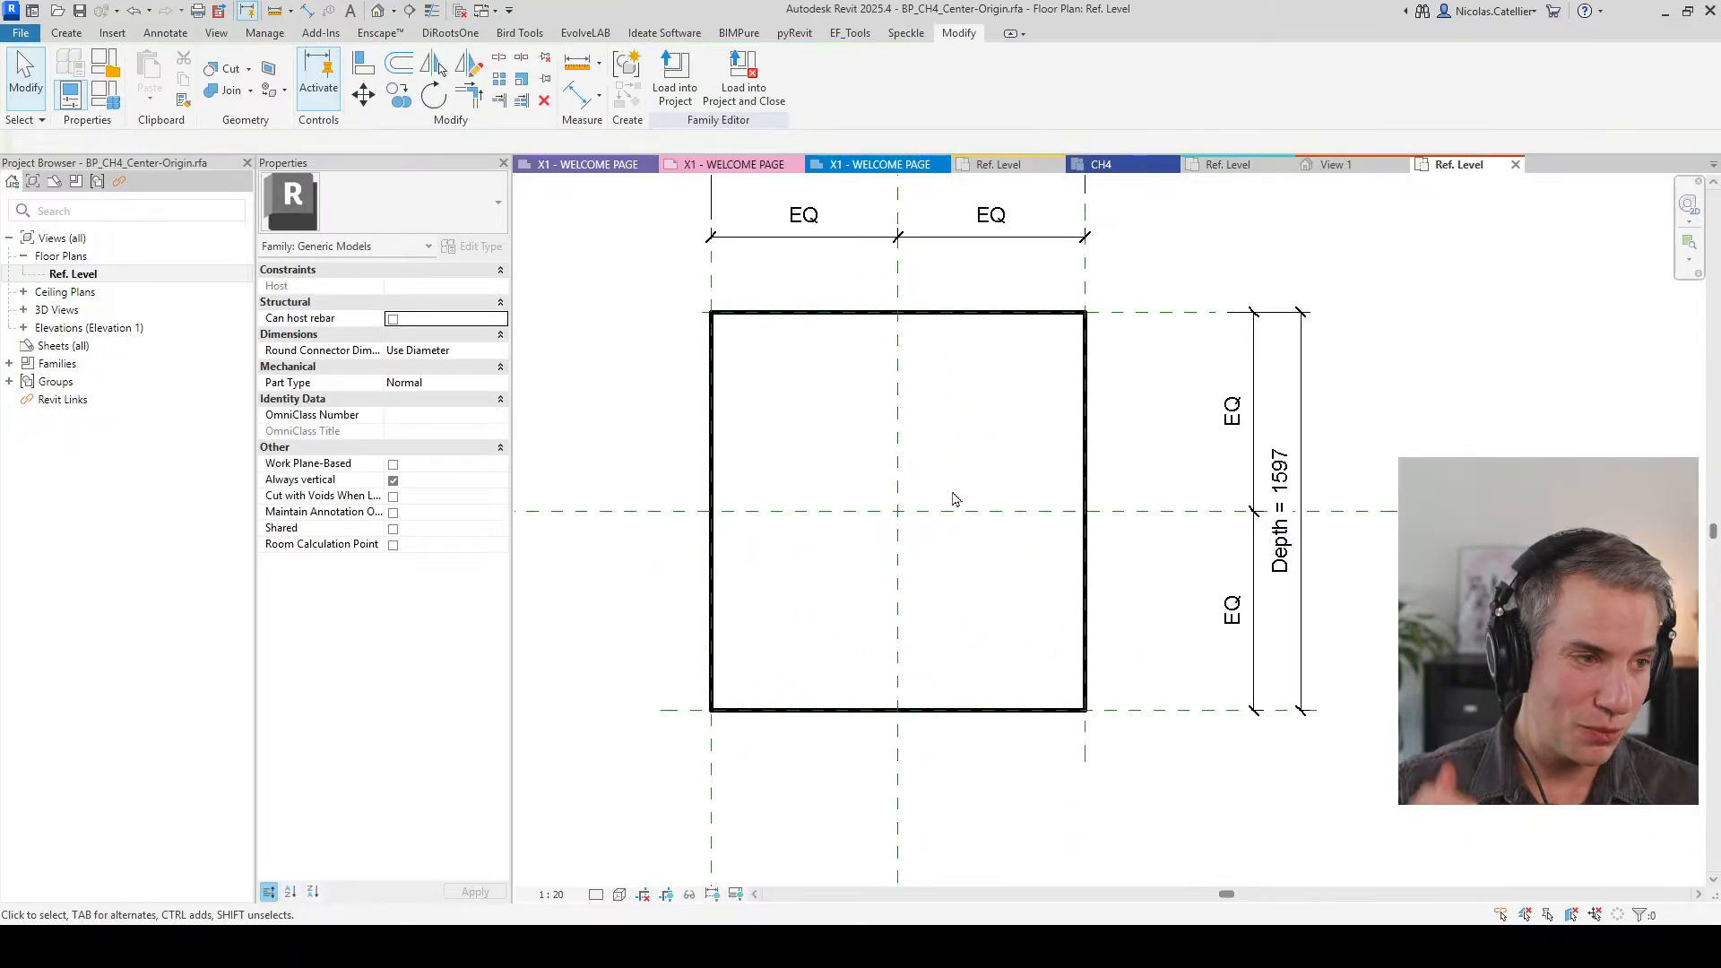
{"action": "left_click", "coordinate": [938, 510]}
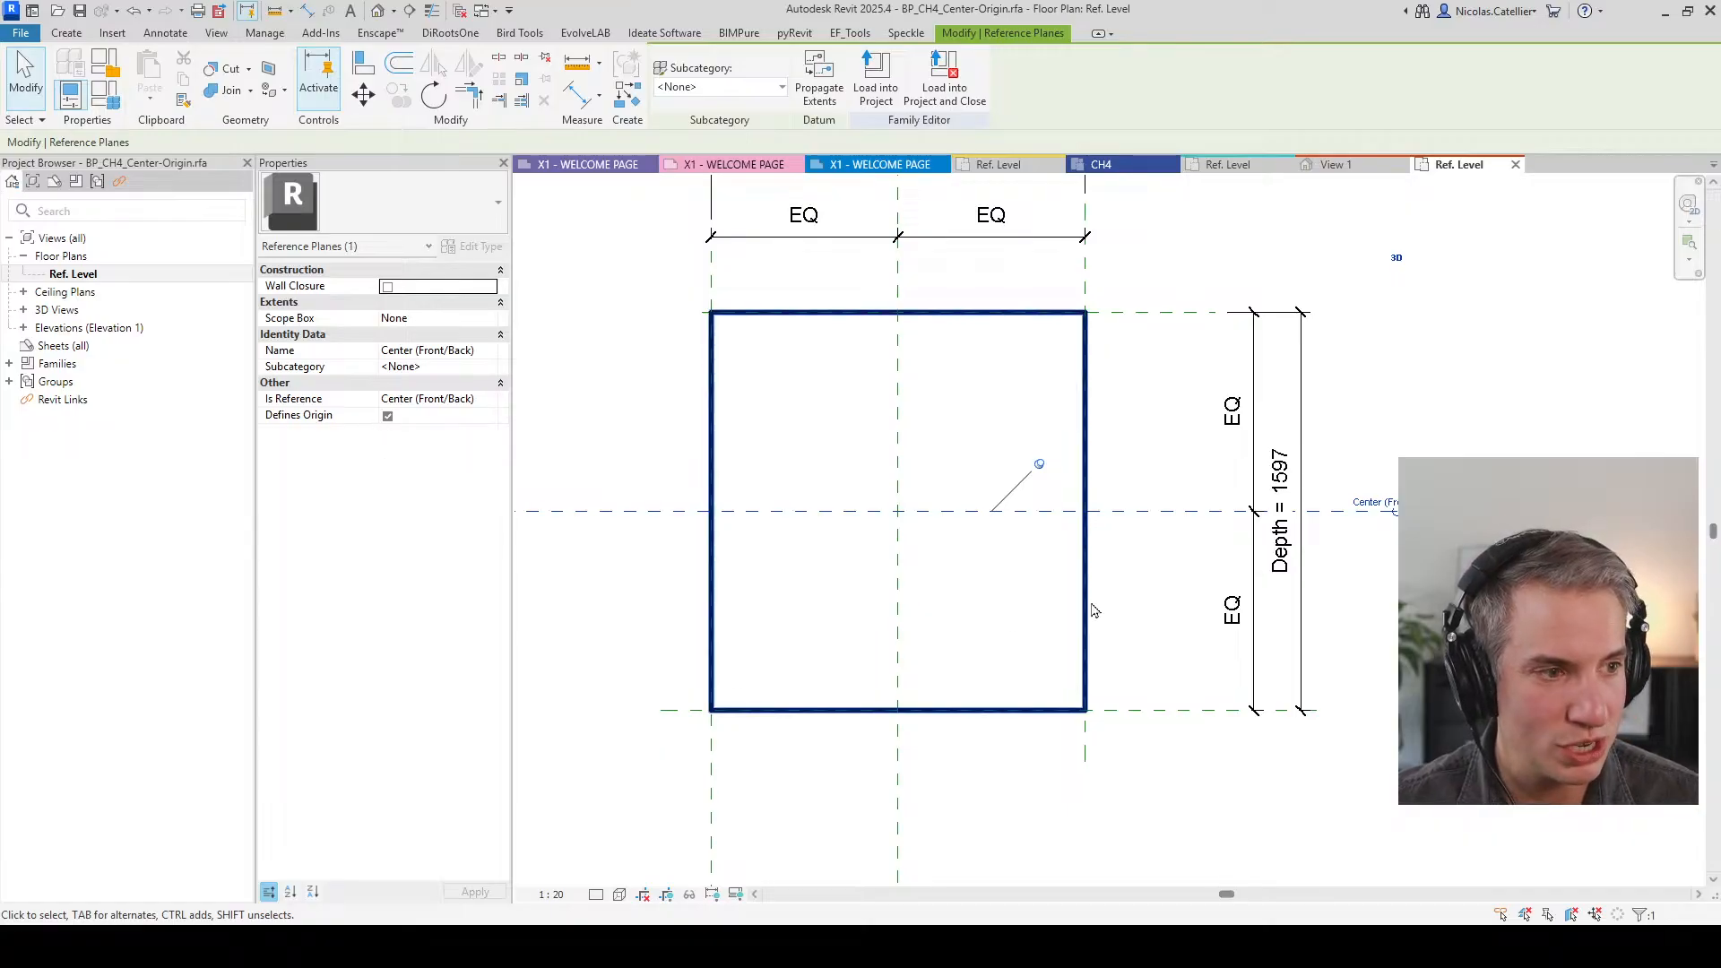
{"action": "left_click", "coordinate": [894, 584]}
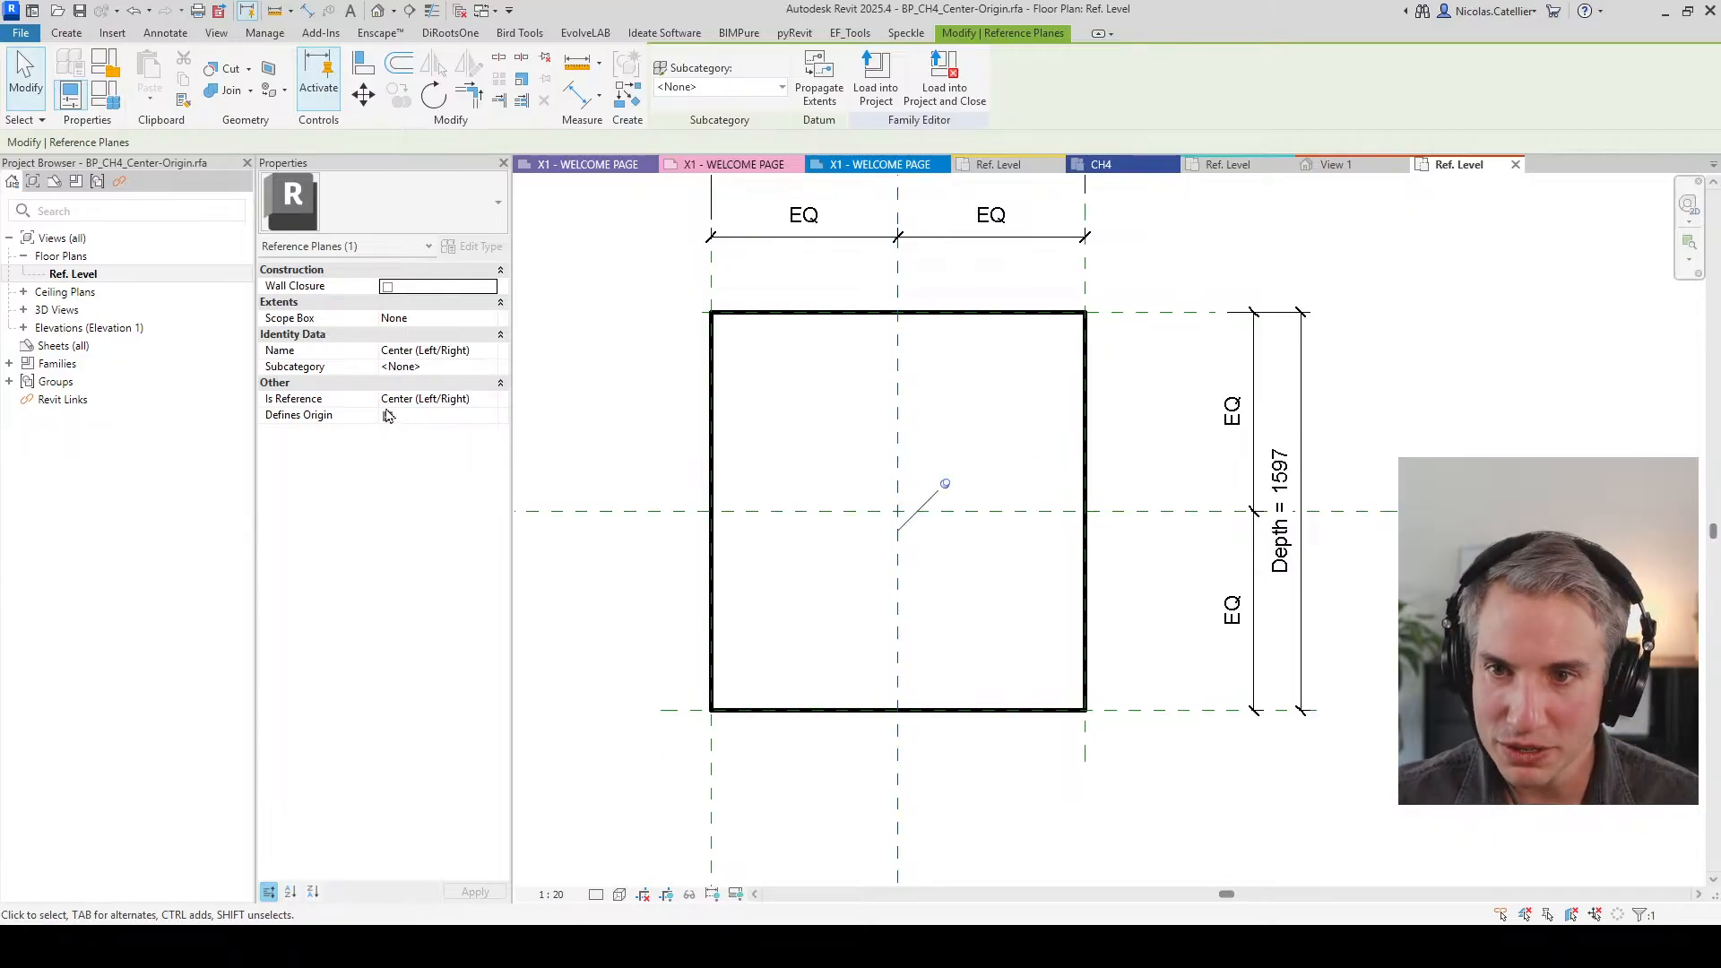
{"action": "left_click", "coordinate": [388, 415]}
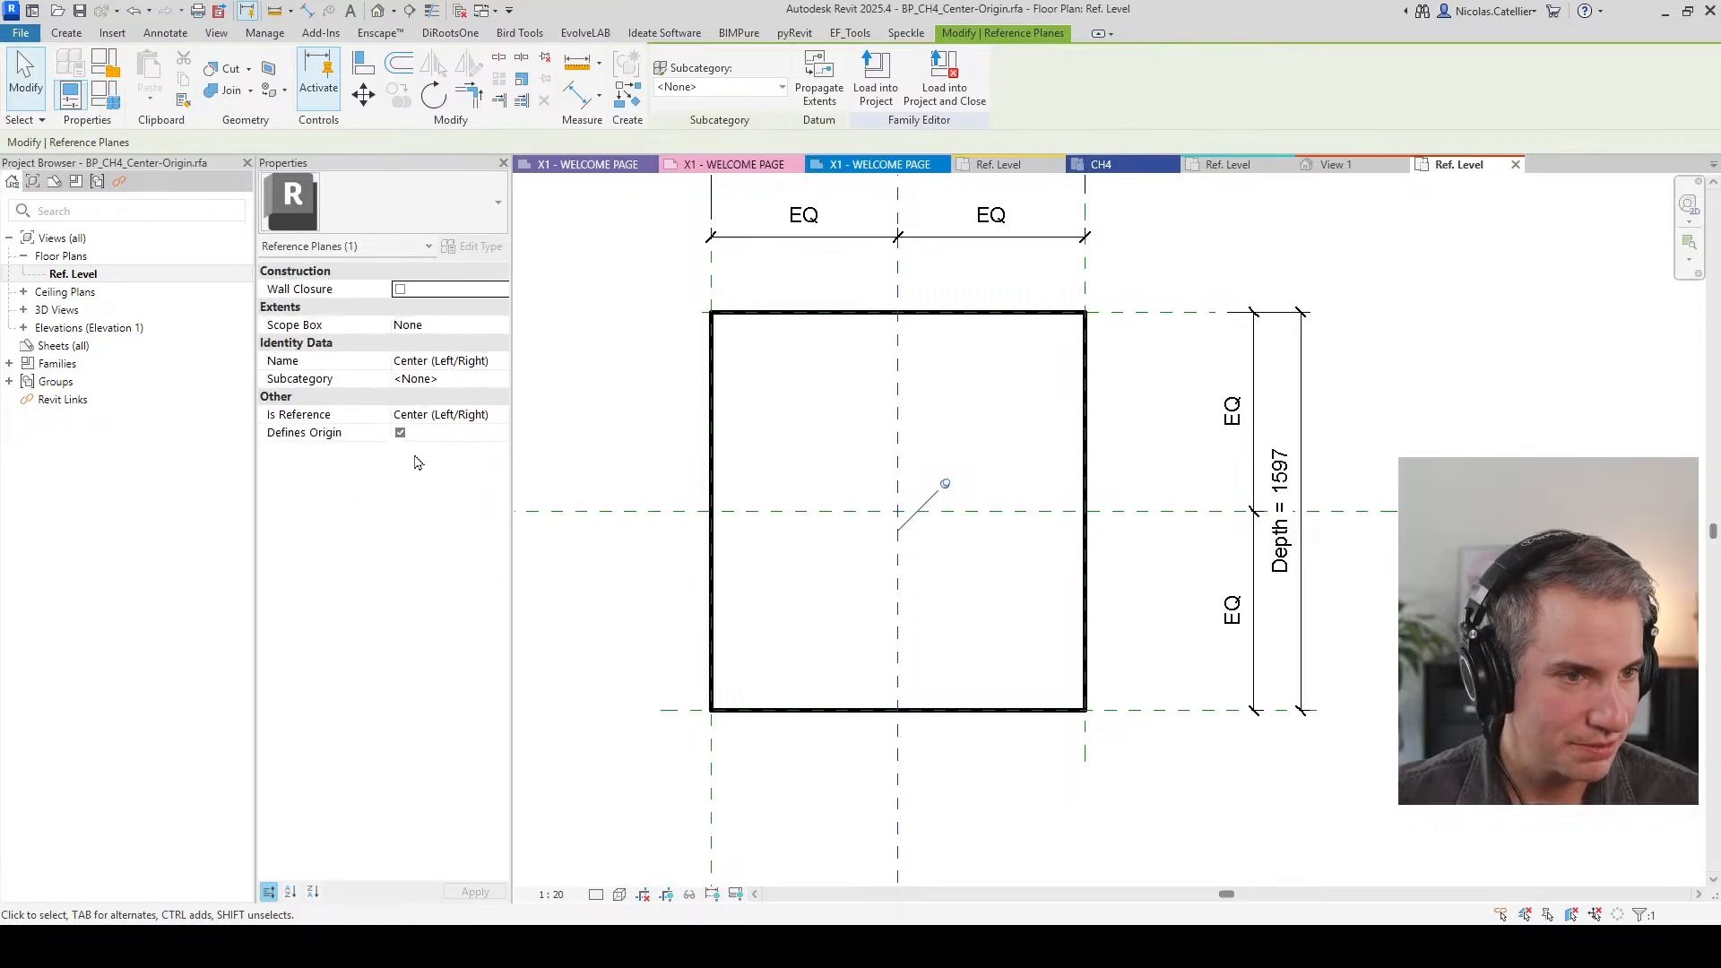
{"action": "left_click", "coordinate": [588, 673]}
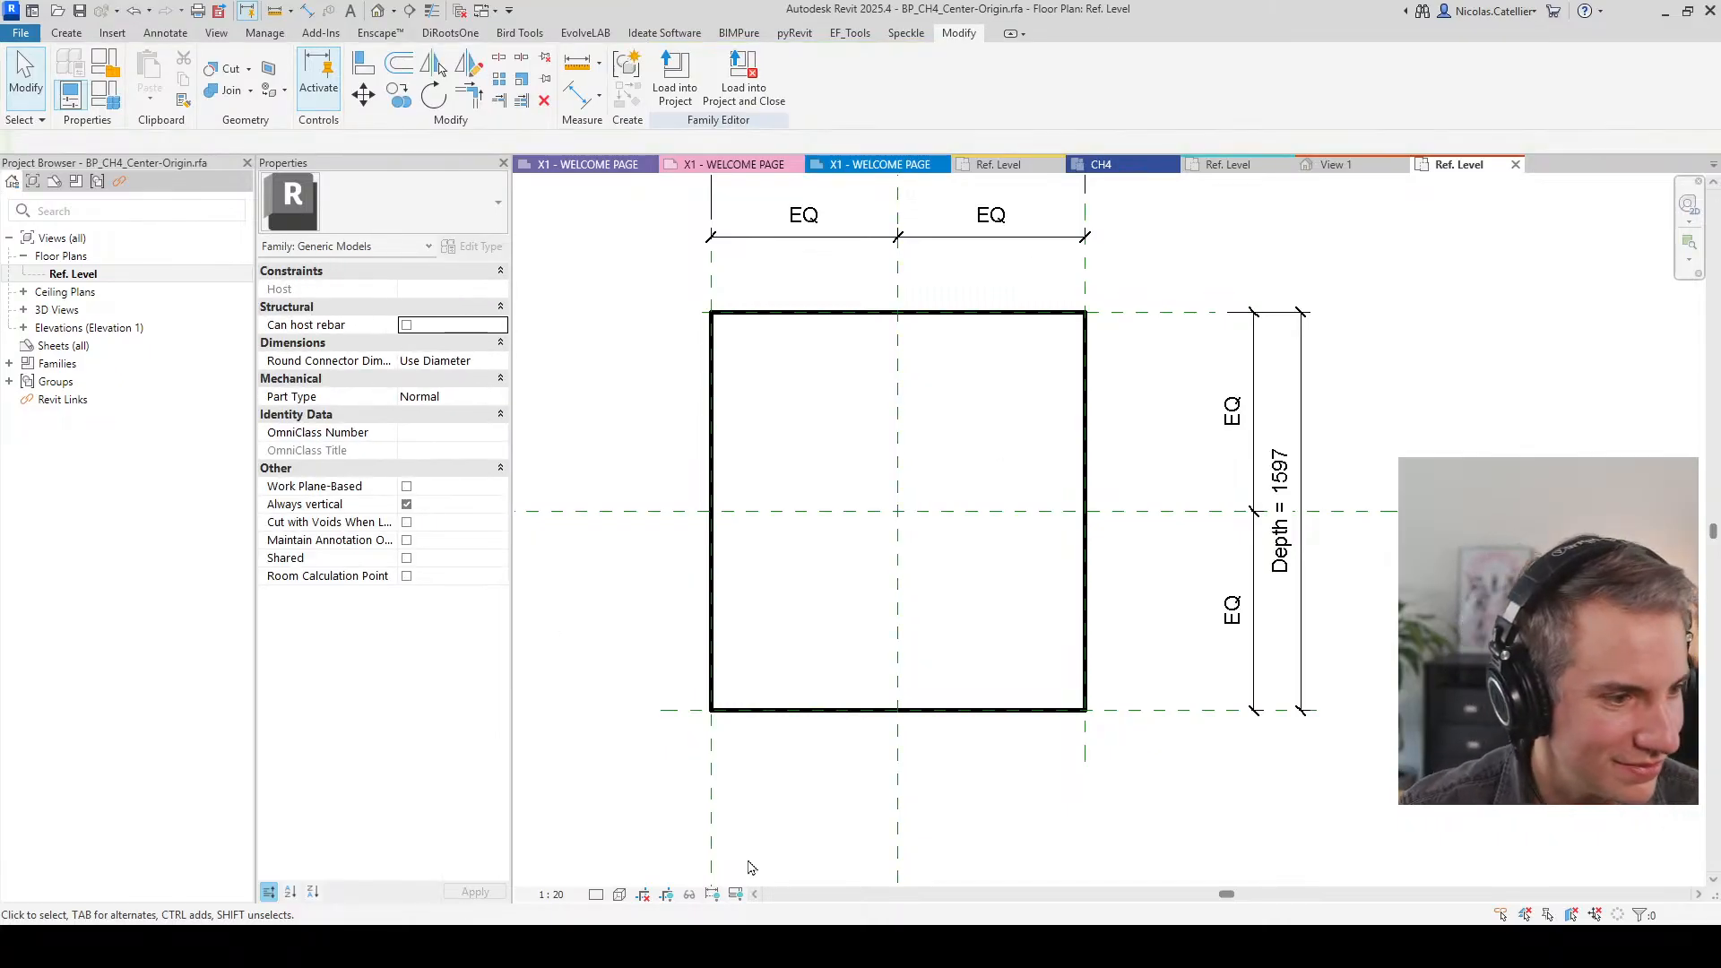
Step: Switch to the PowerPoint slide show and advance past the Origin Planes slide
{"action": "mouse_move", "coordinate": [822, 947]}
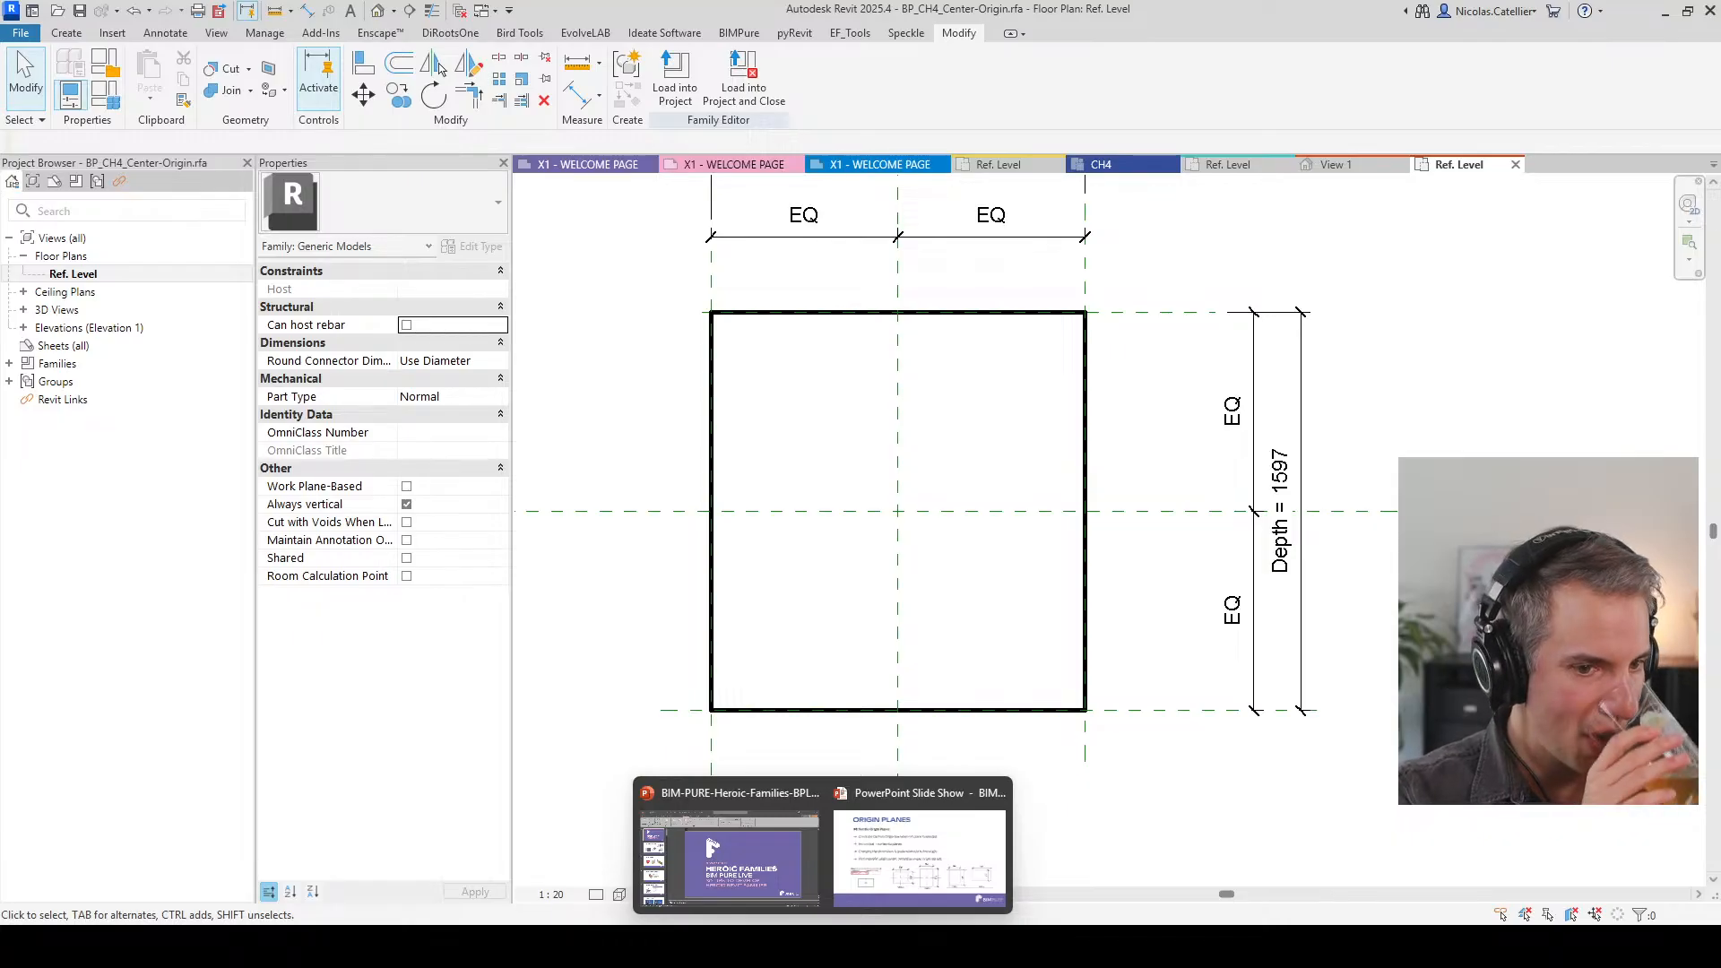
{"action": "left_click", "coordinate": [880, 866]}
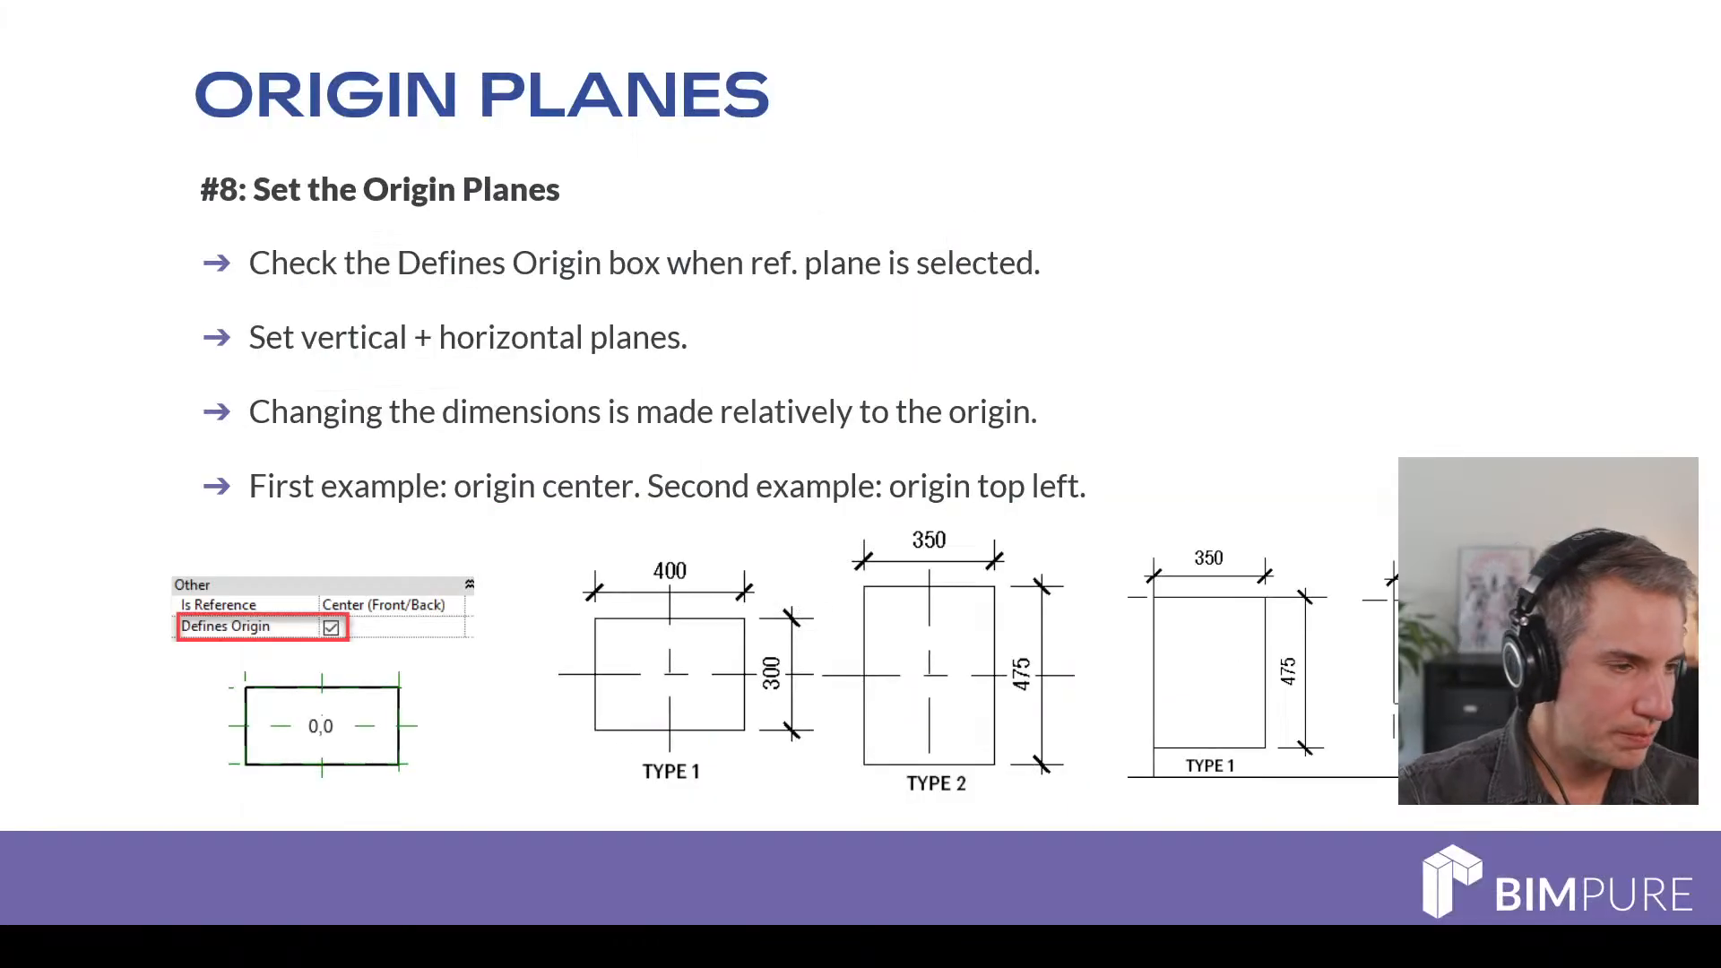
{"action": "key", "text": "Right"}
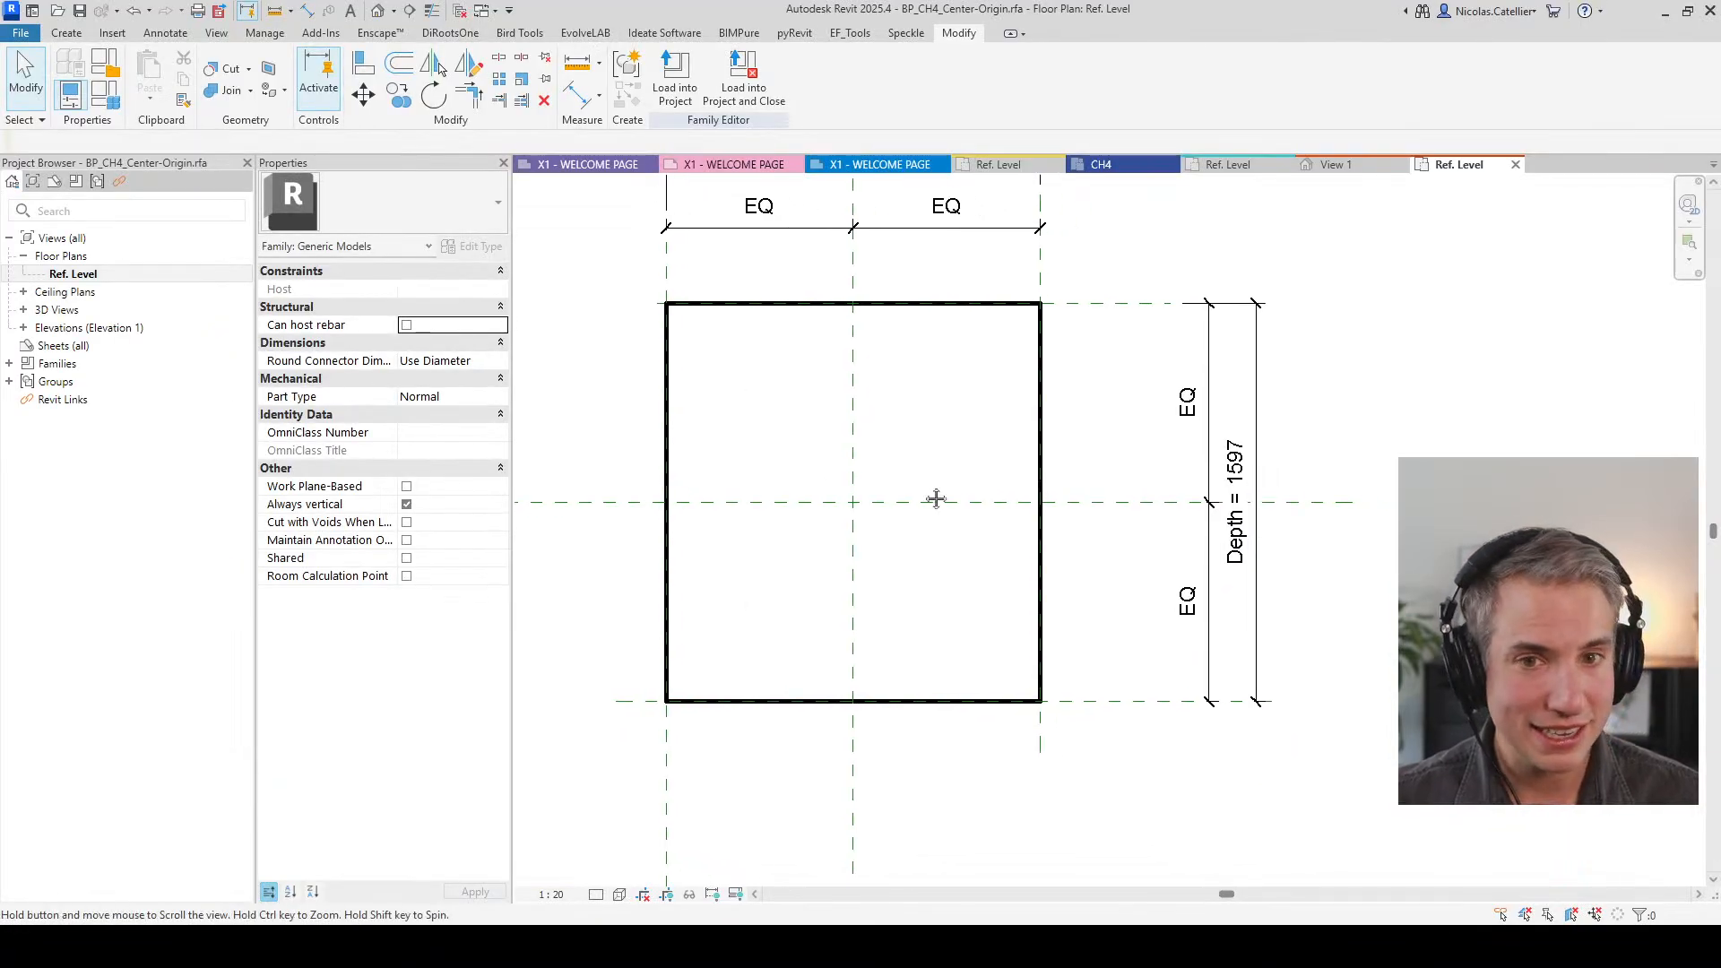
Step: Create a Reference Planes subcategory named Origin for the two center reference planes
{"action": "left_click_drag", "start_coordinate": [922, 573], "coordinate": [810, 468]}
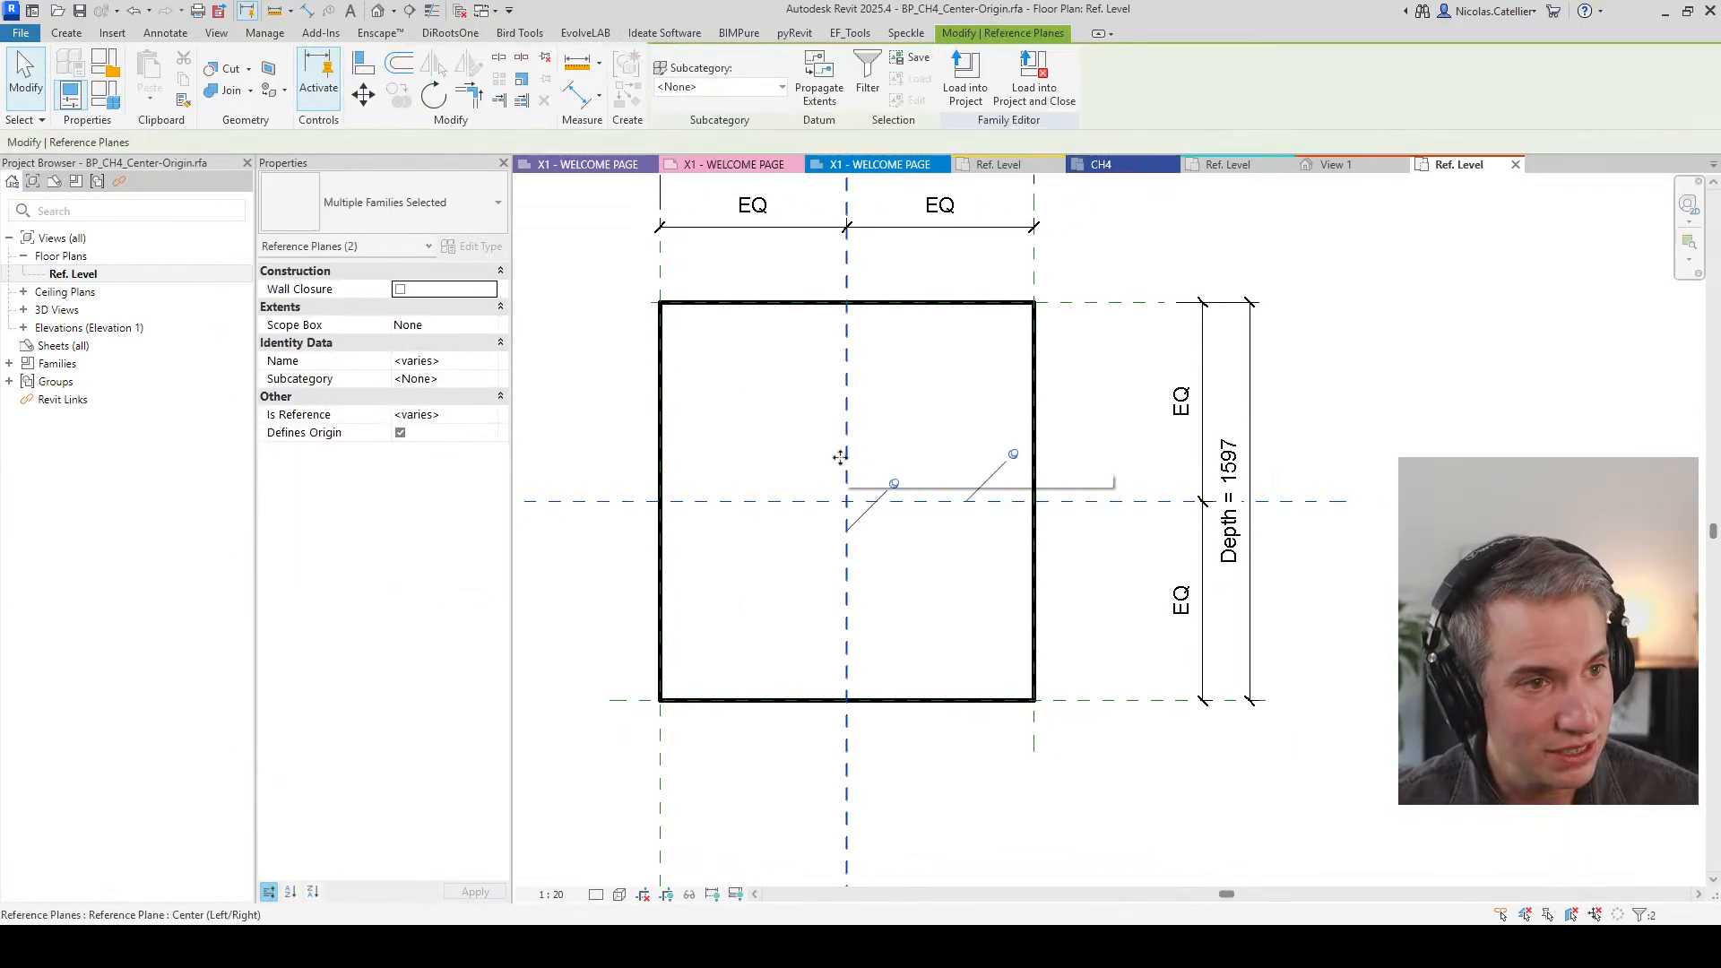
{"action": "left_click", "coordinate": [700, 87]}
{"action": "left_click", "coordinate": [692, 127]}
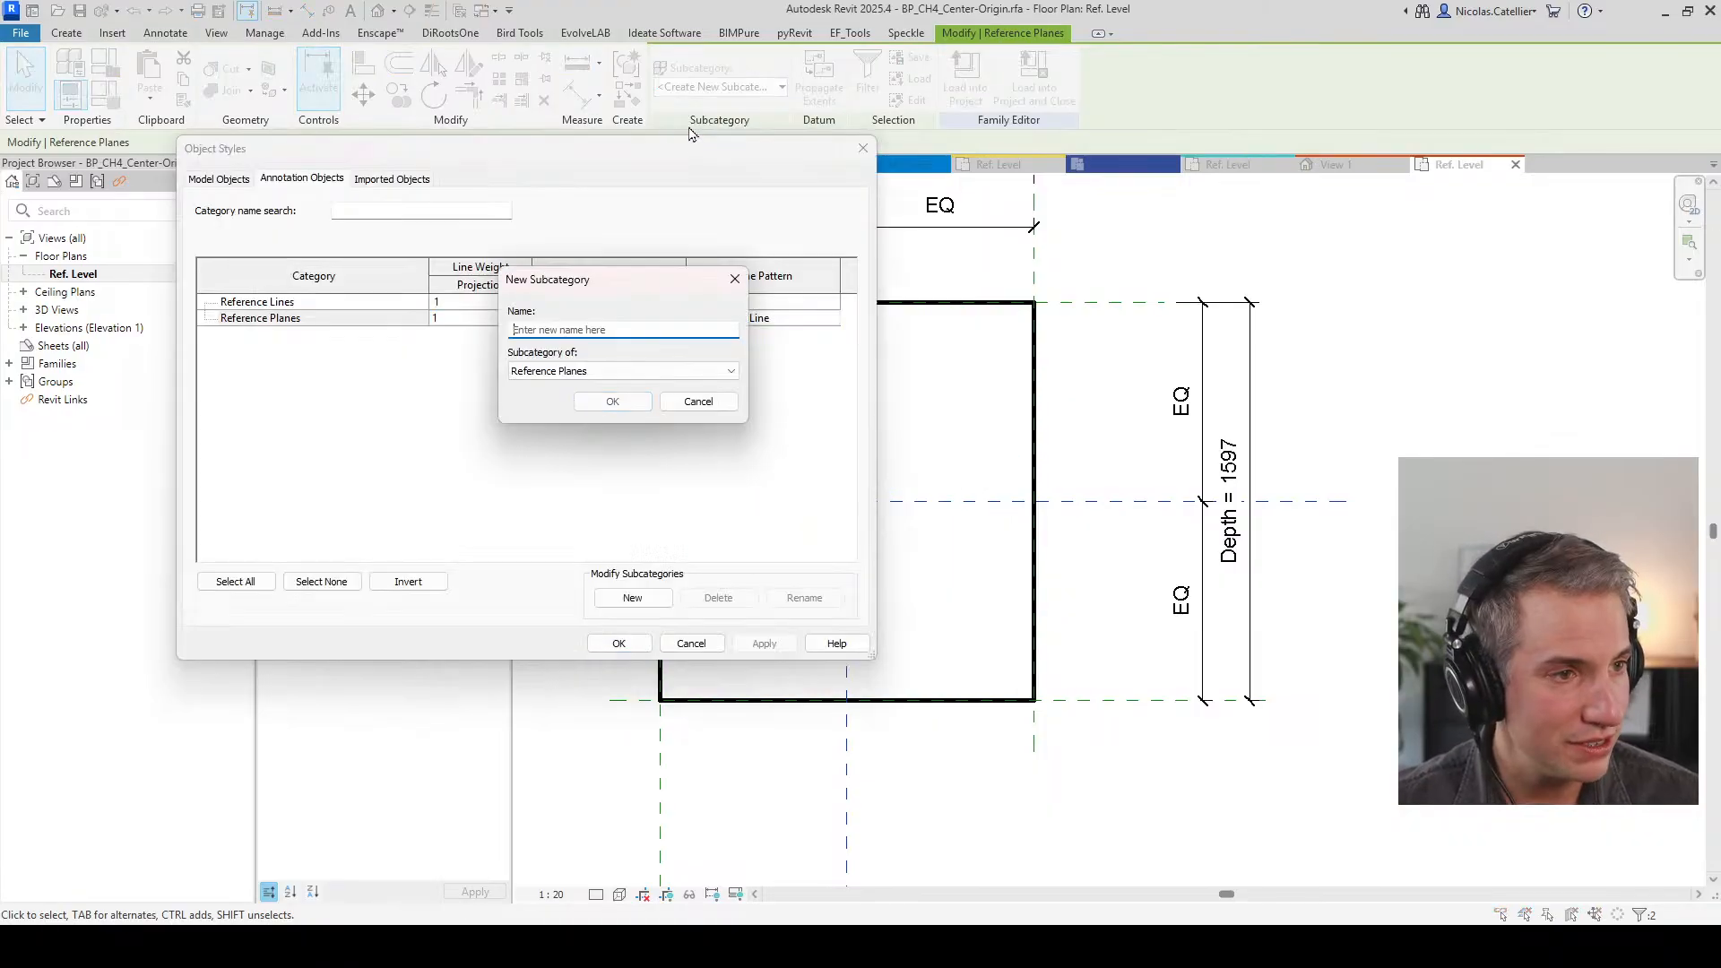
{"action": "type", "text": "Ori"}
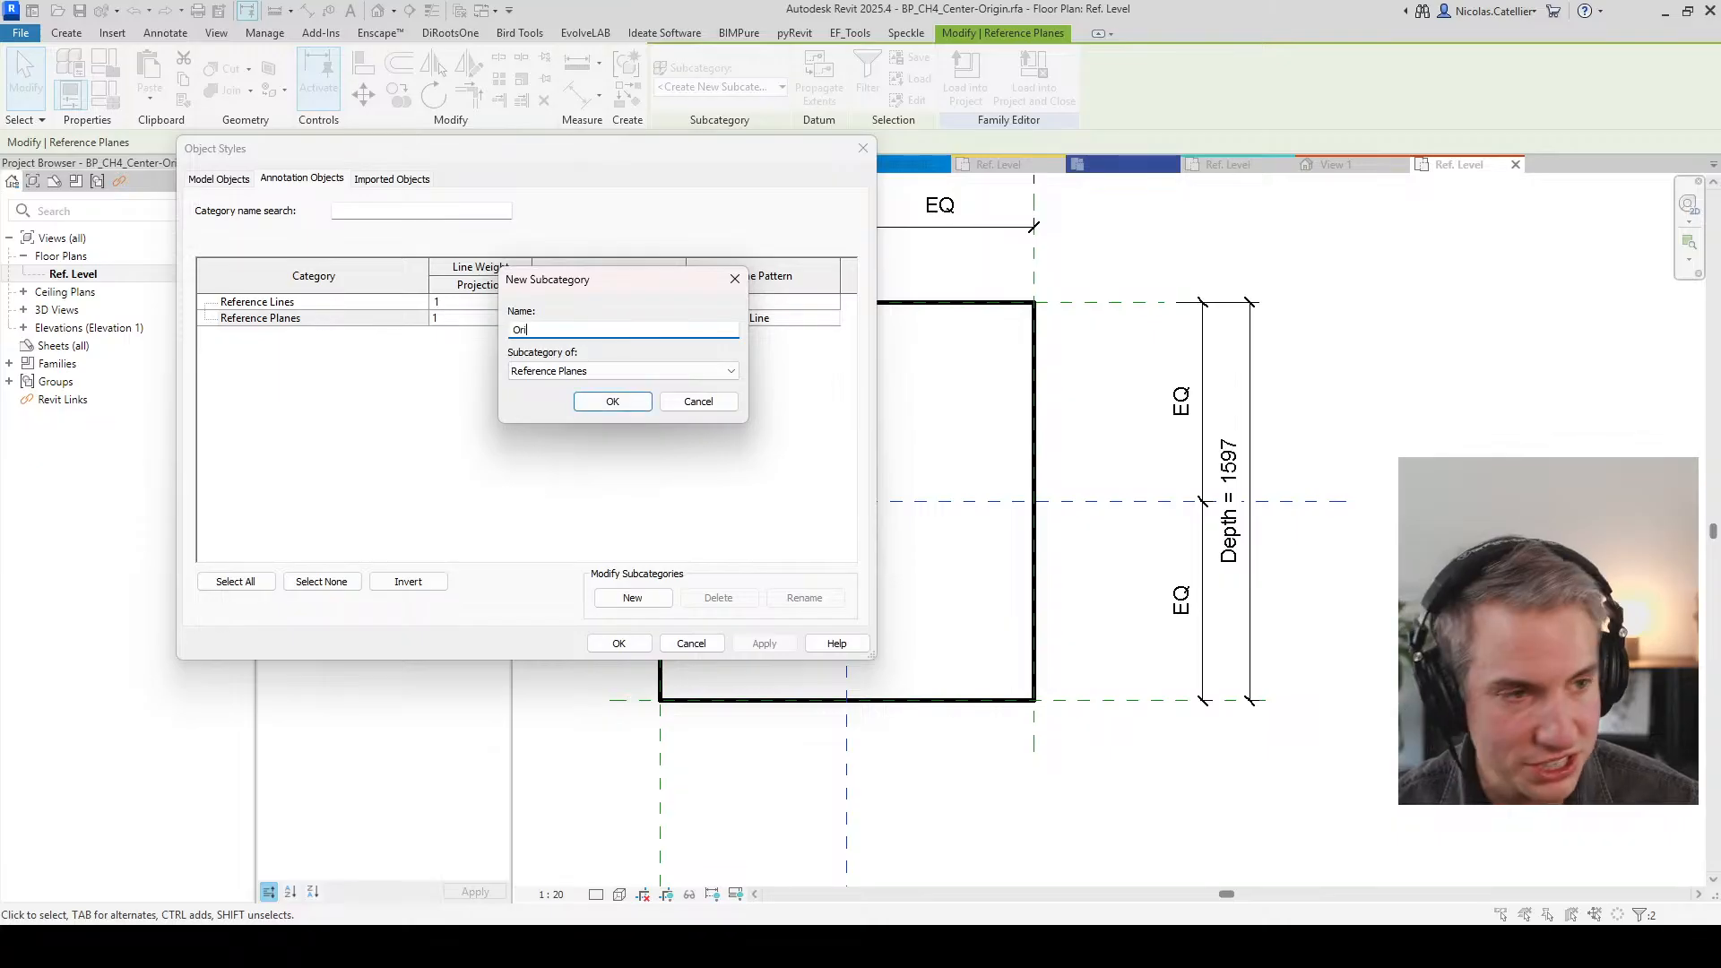
{"action": "key", "text": "Return"}
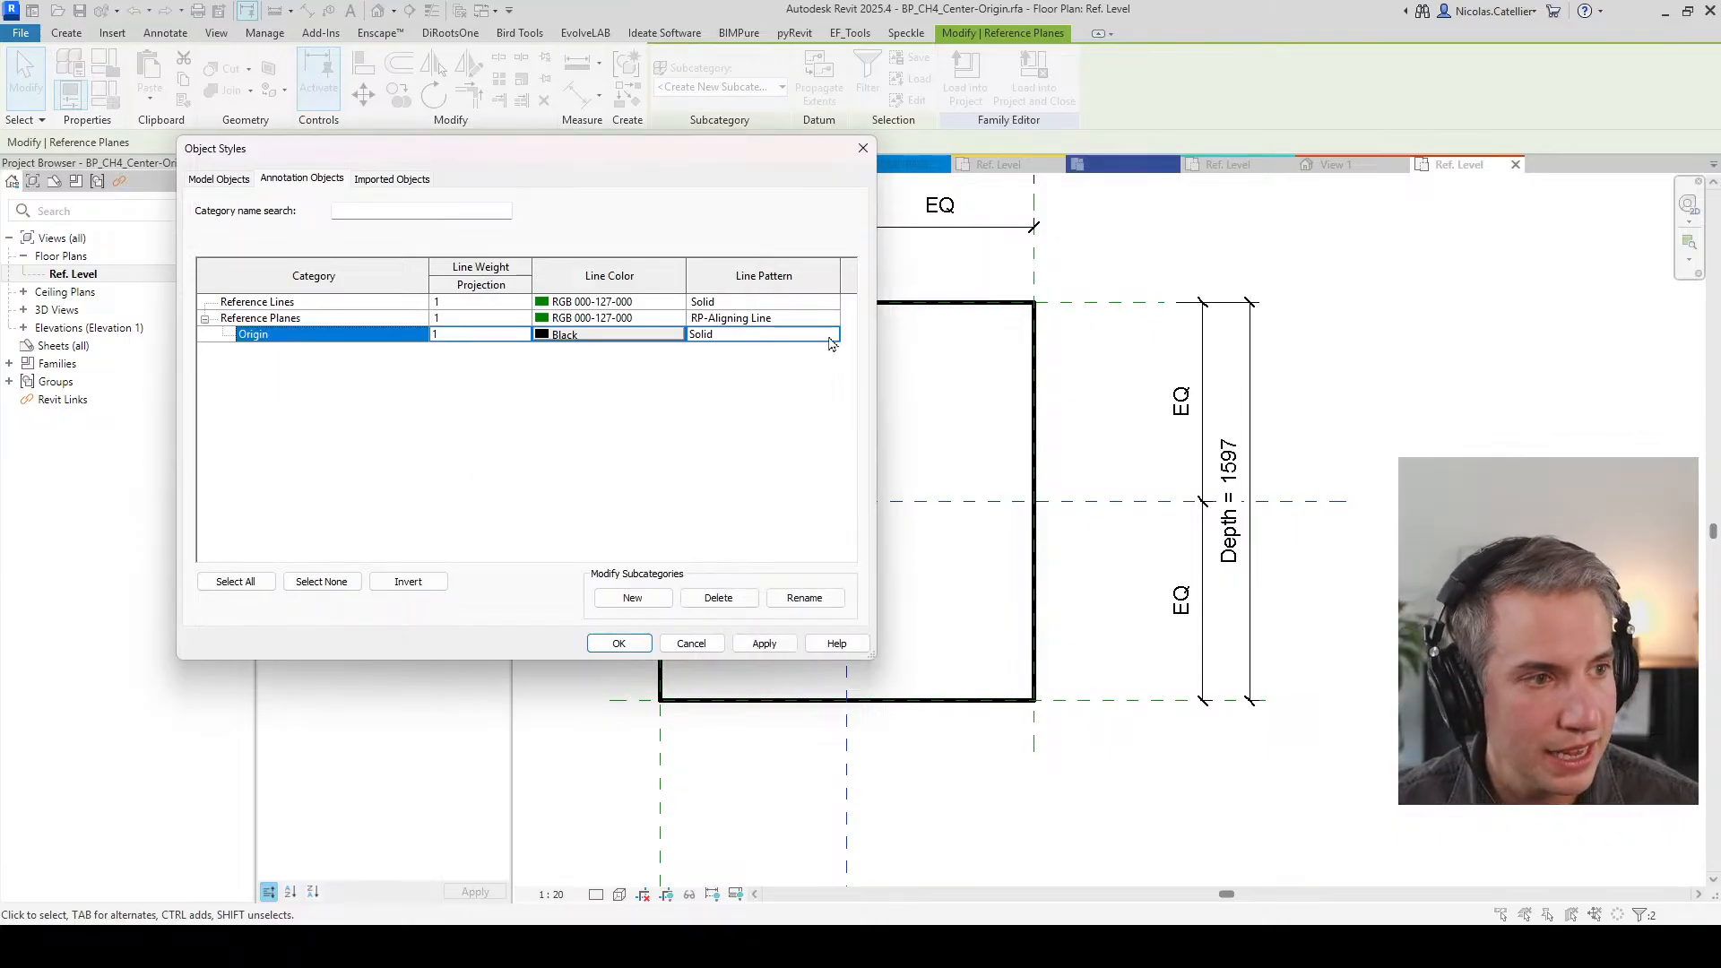
Step: Give the Origin subcategory the RP-Aligning Line pattern and line color RGB 255-000-128, and accept the object styles
{"action": "left_click", "coordinate": [836, 337]}
{"action": "left_click", "coordinate": [833, 336]}
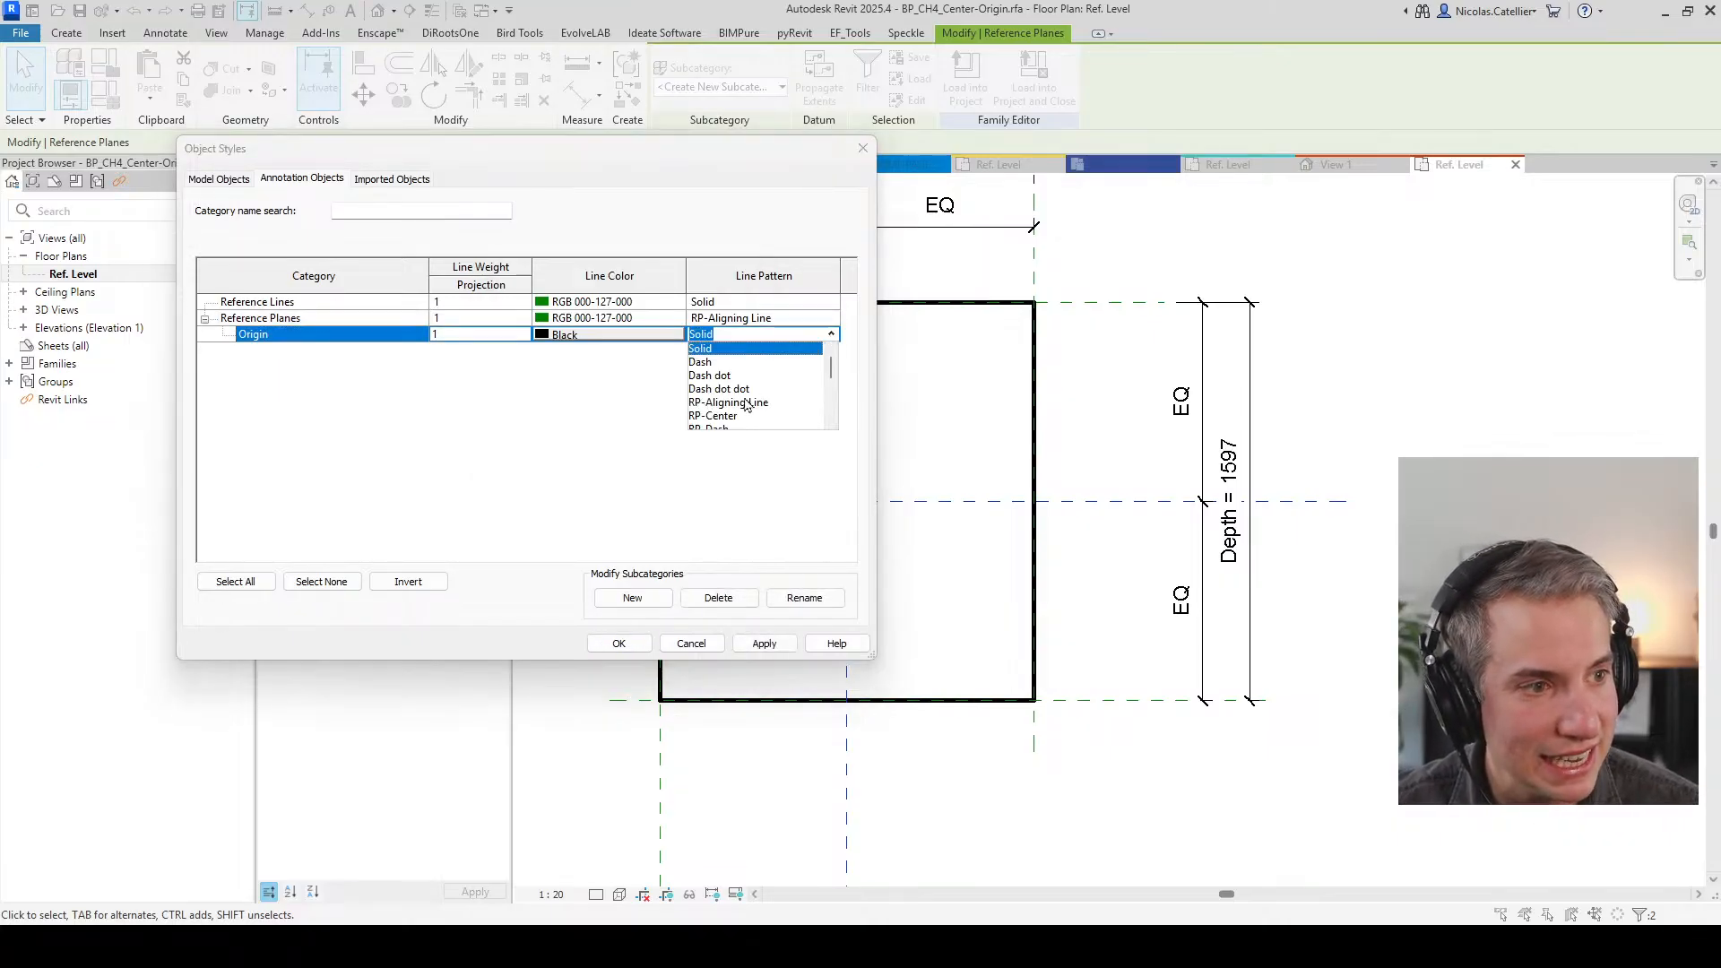
{"action": "left_click", "coordinate": [748, 402]}
{"action": "left_click", "coordinate": [607, 336]}
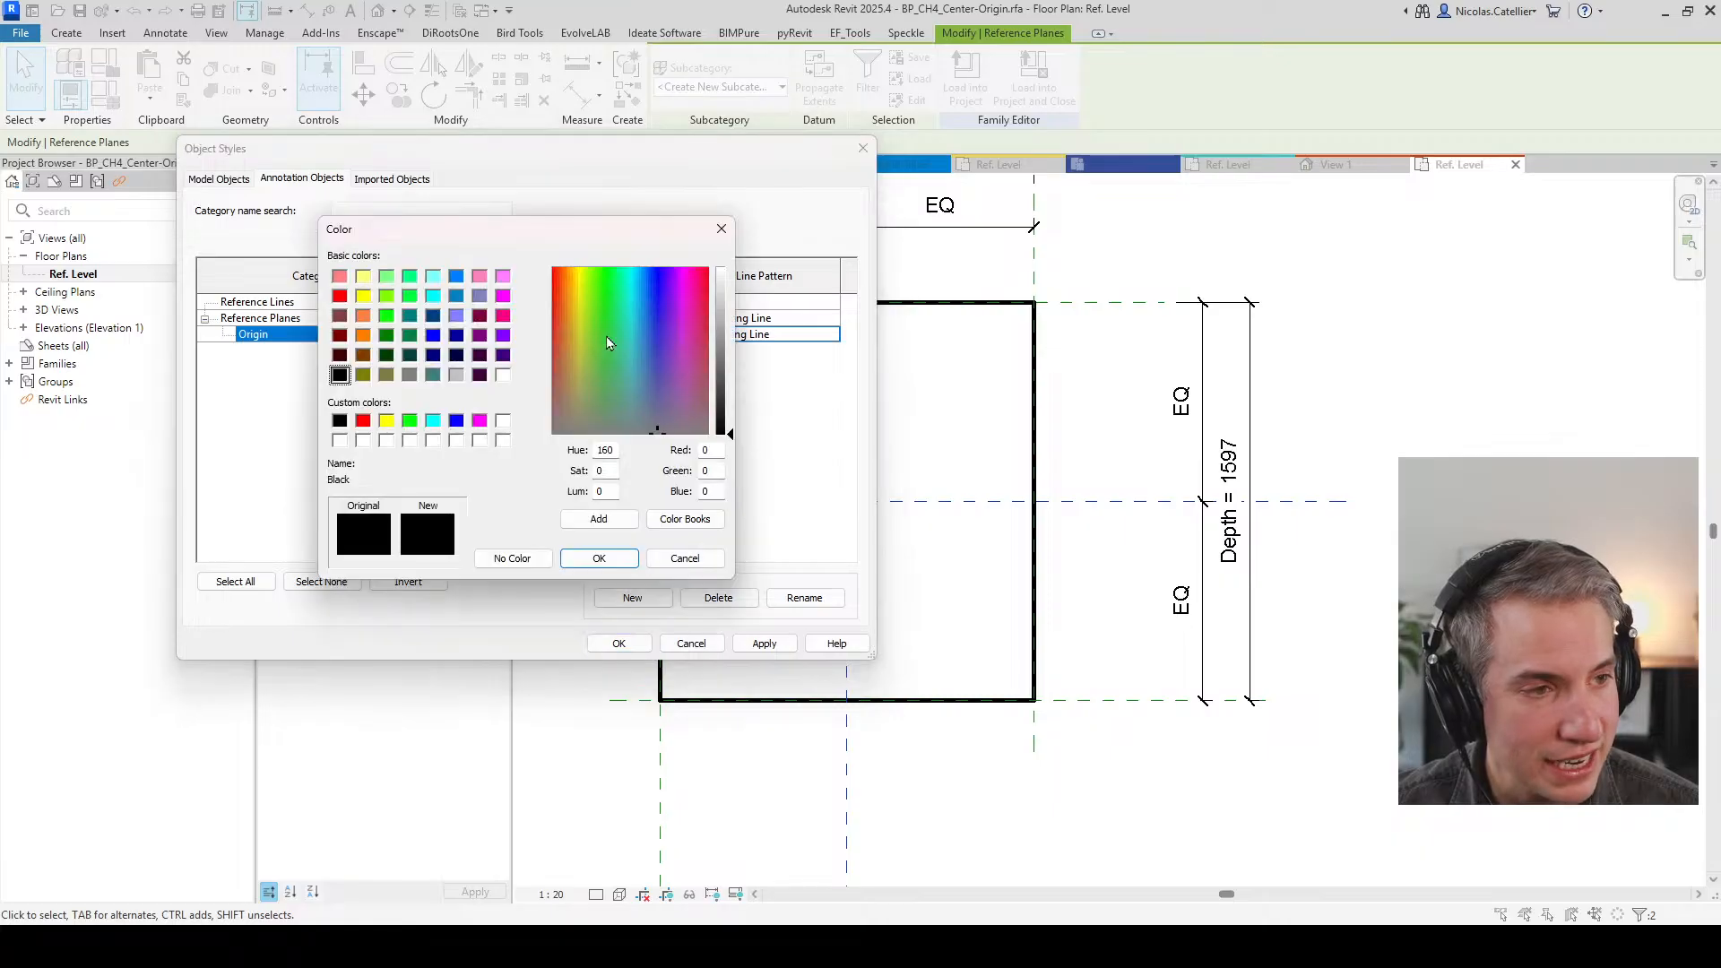
{"action": "left_click", "coordinate": [502, 315]}
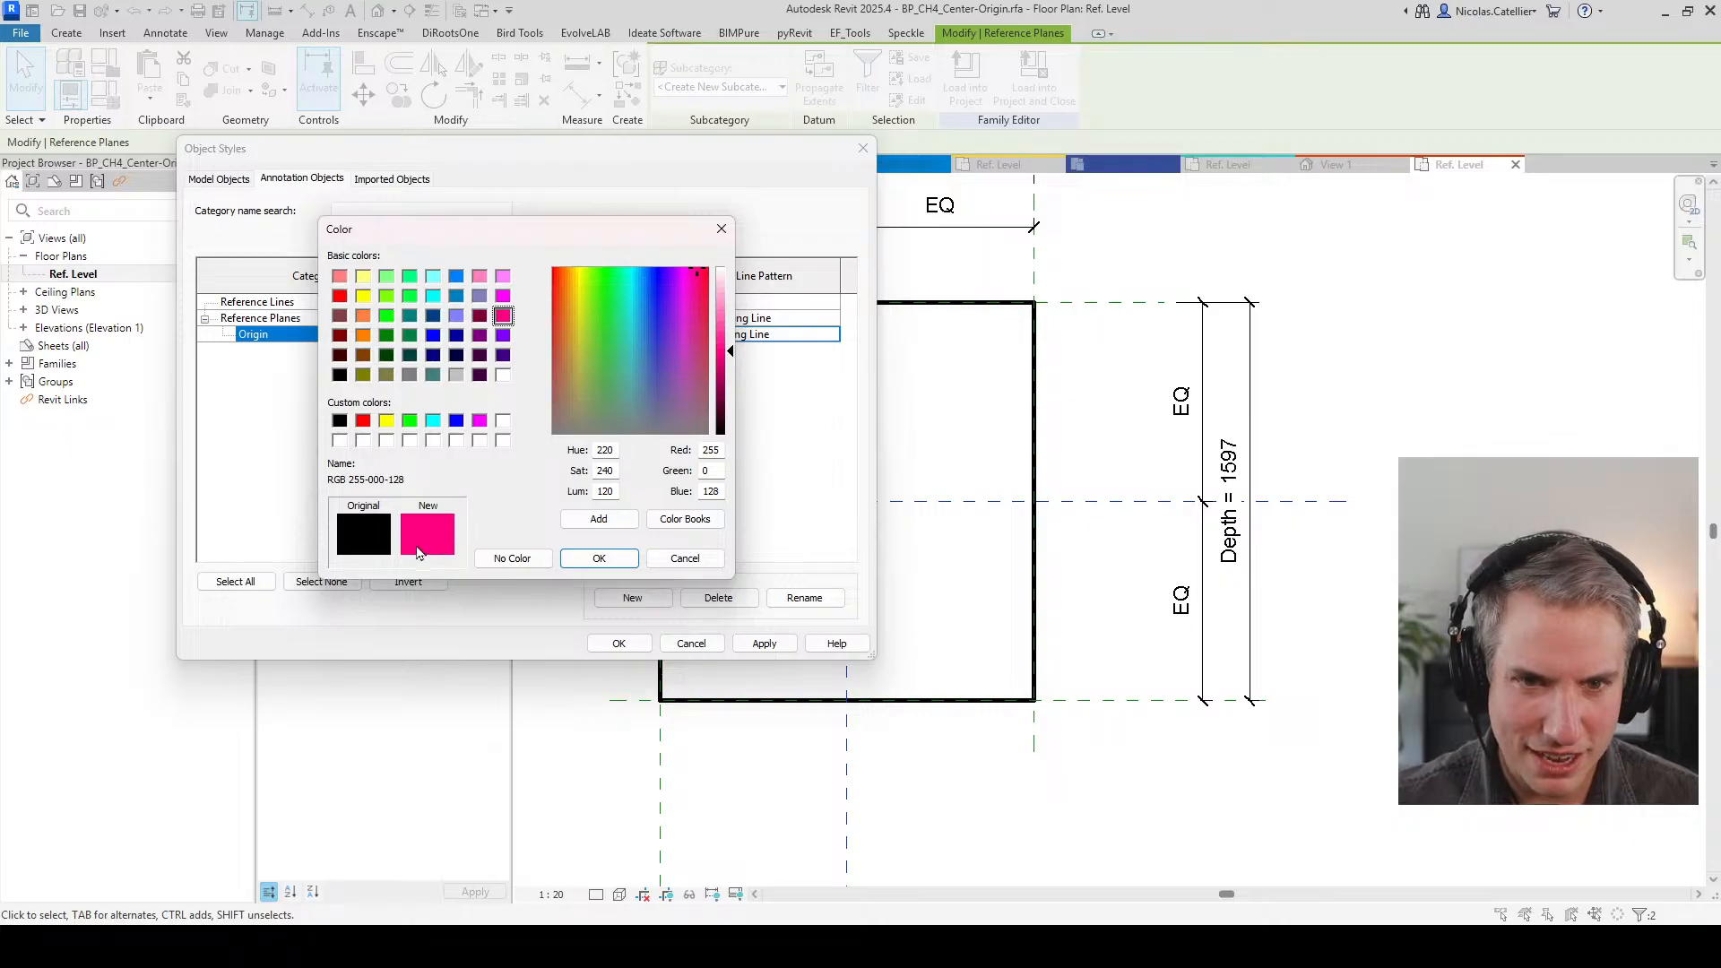
{"action": "left_click", "coordinate": [598, 558]}
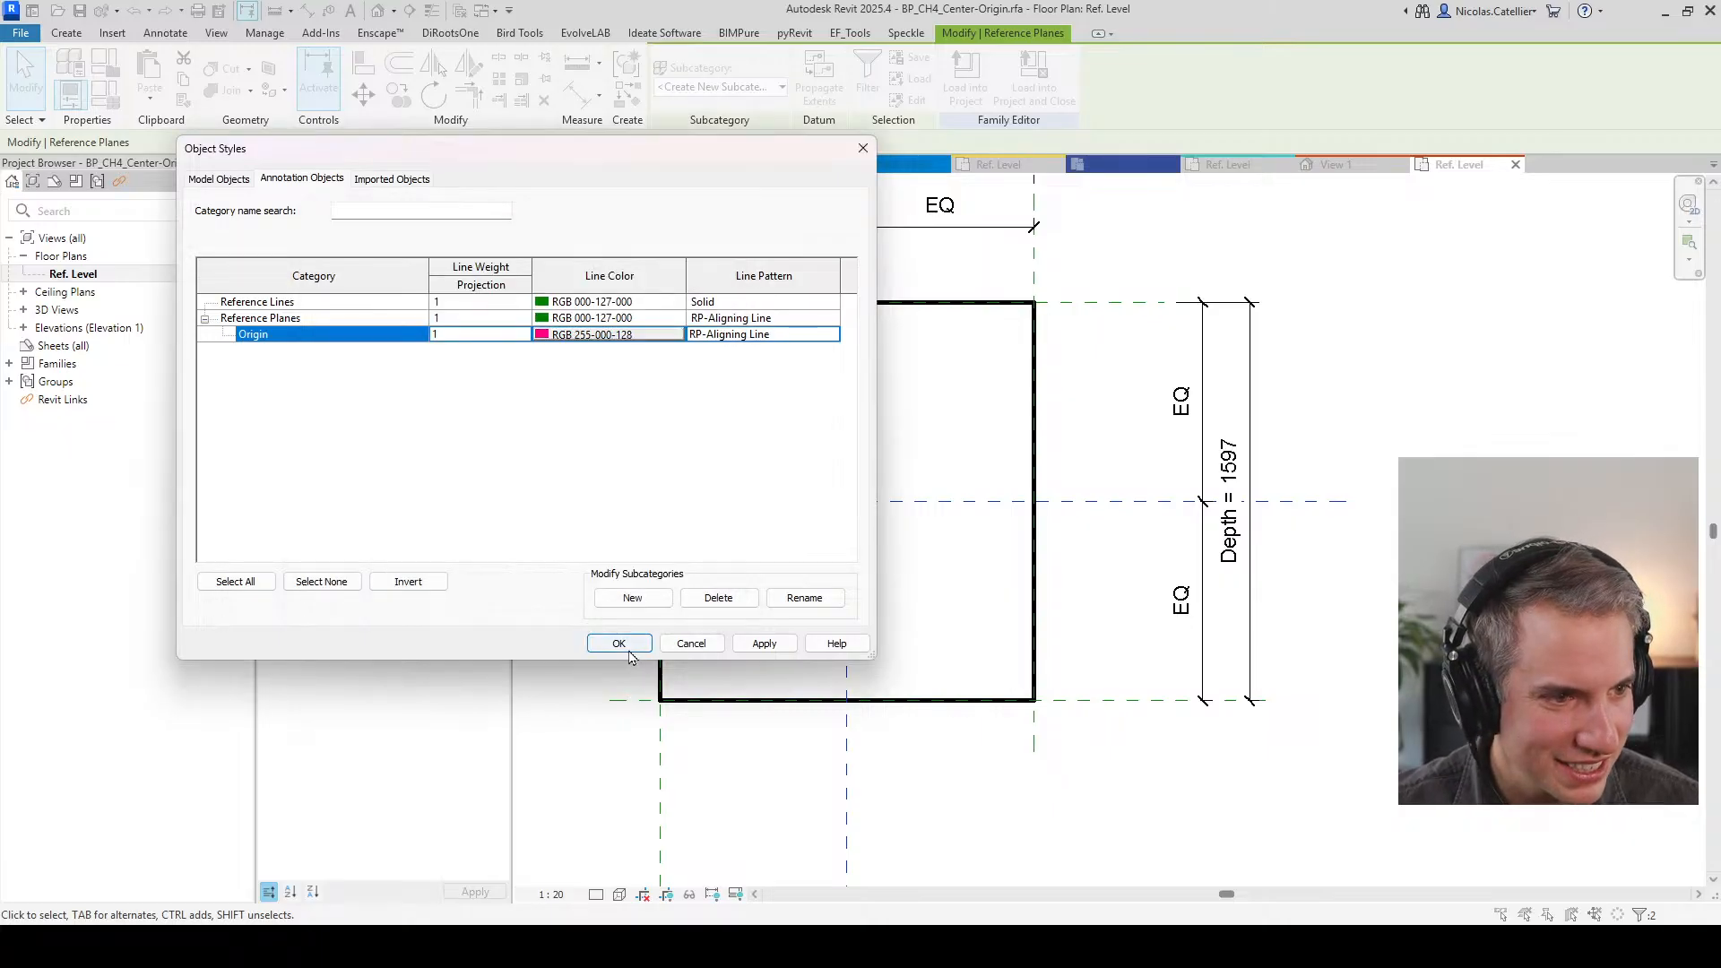
{"action": "left_click", "coordinate": [613, 641]}
{"action": "left_click", "coordinate": [606, 632]}
{"action": "scroll", "coordinate": [865, 566], "scroll_direction": "down", "scroll_amount": 2}
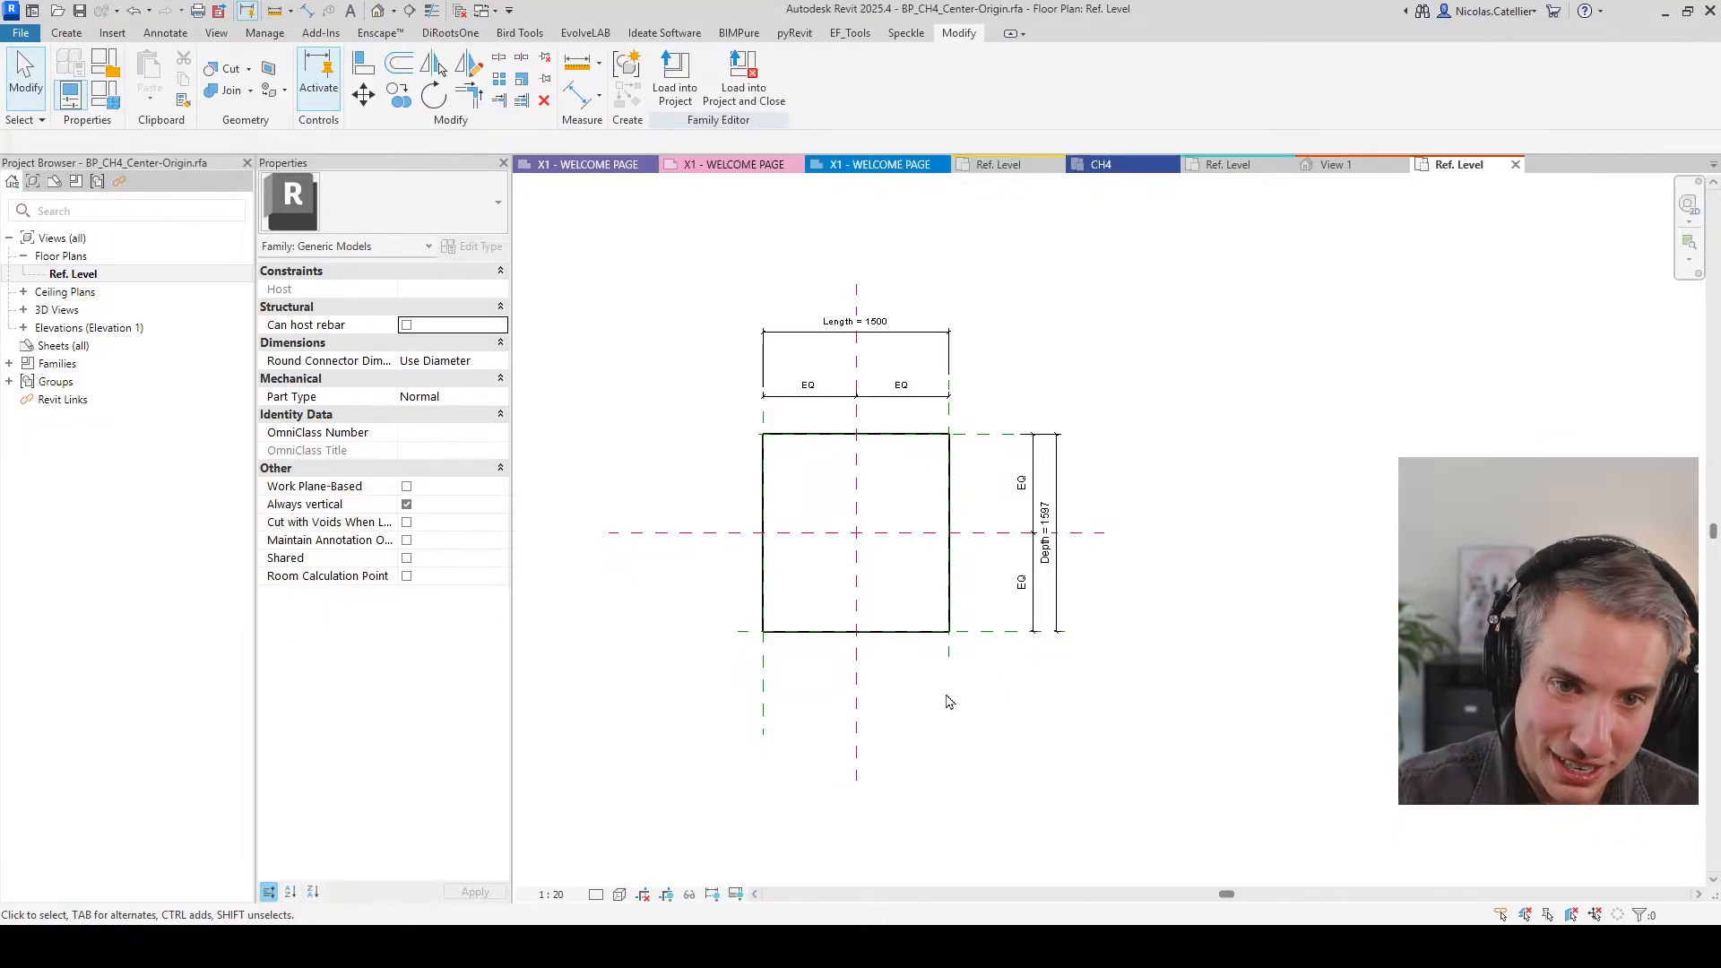
Step: Turn on Defines Origin for the lower horizontal reference plane and check that setting on Center (Front/Back)
{"action": "left_click_drag", "start_coordinate": [906, 566], "coordinate": [838, 515]}
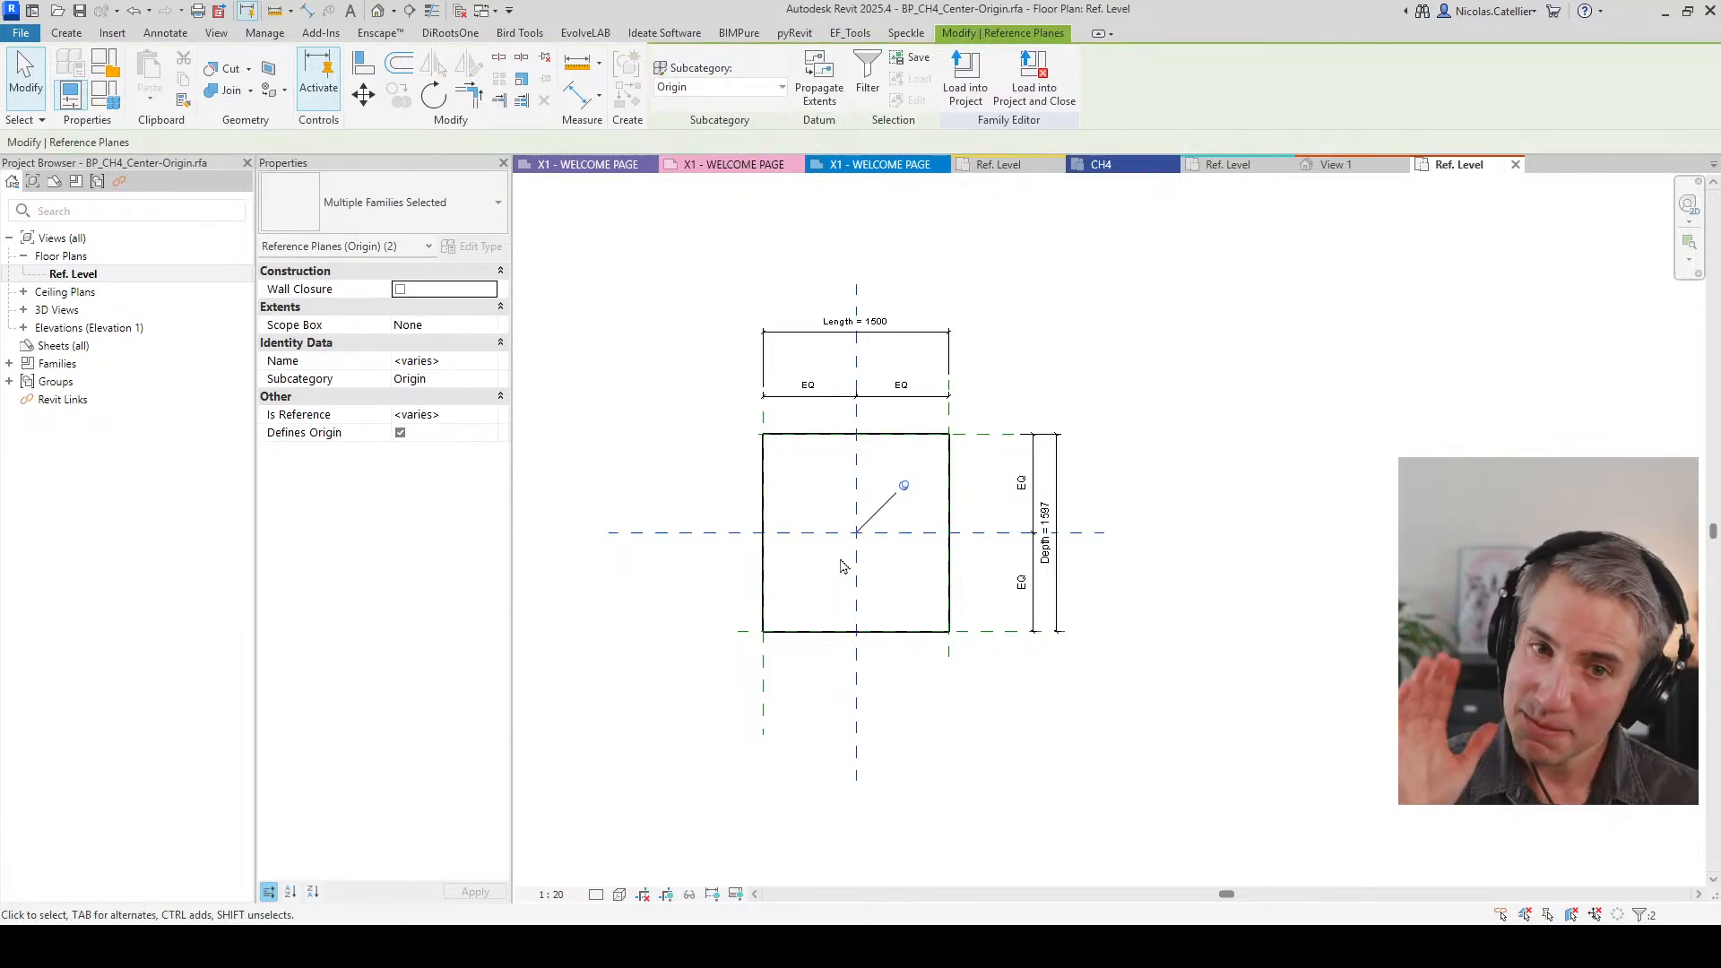
{"action": "left_click", "coordinate": [995, 631]}
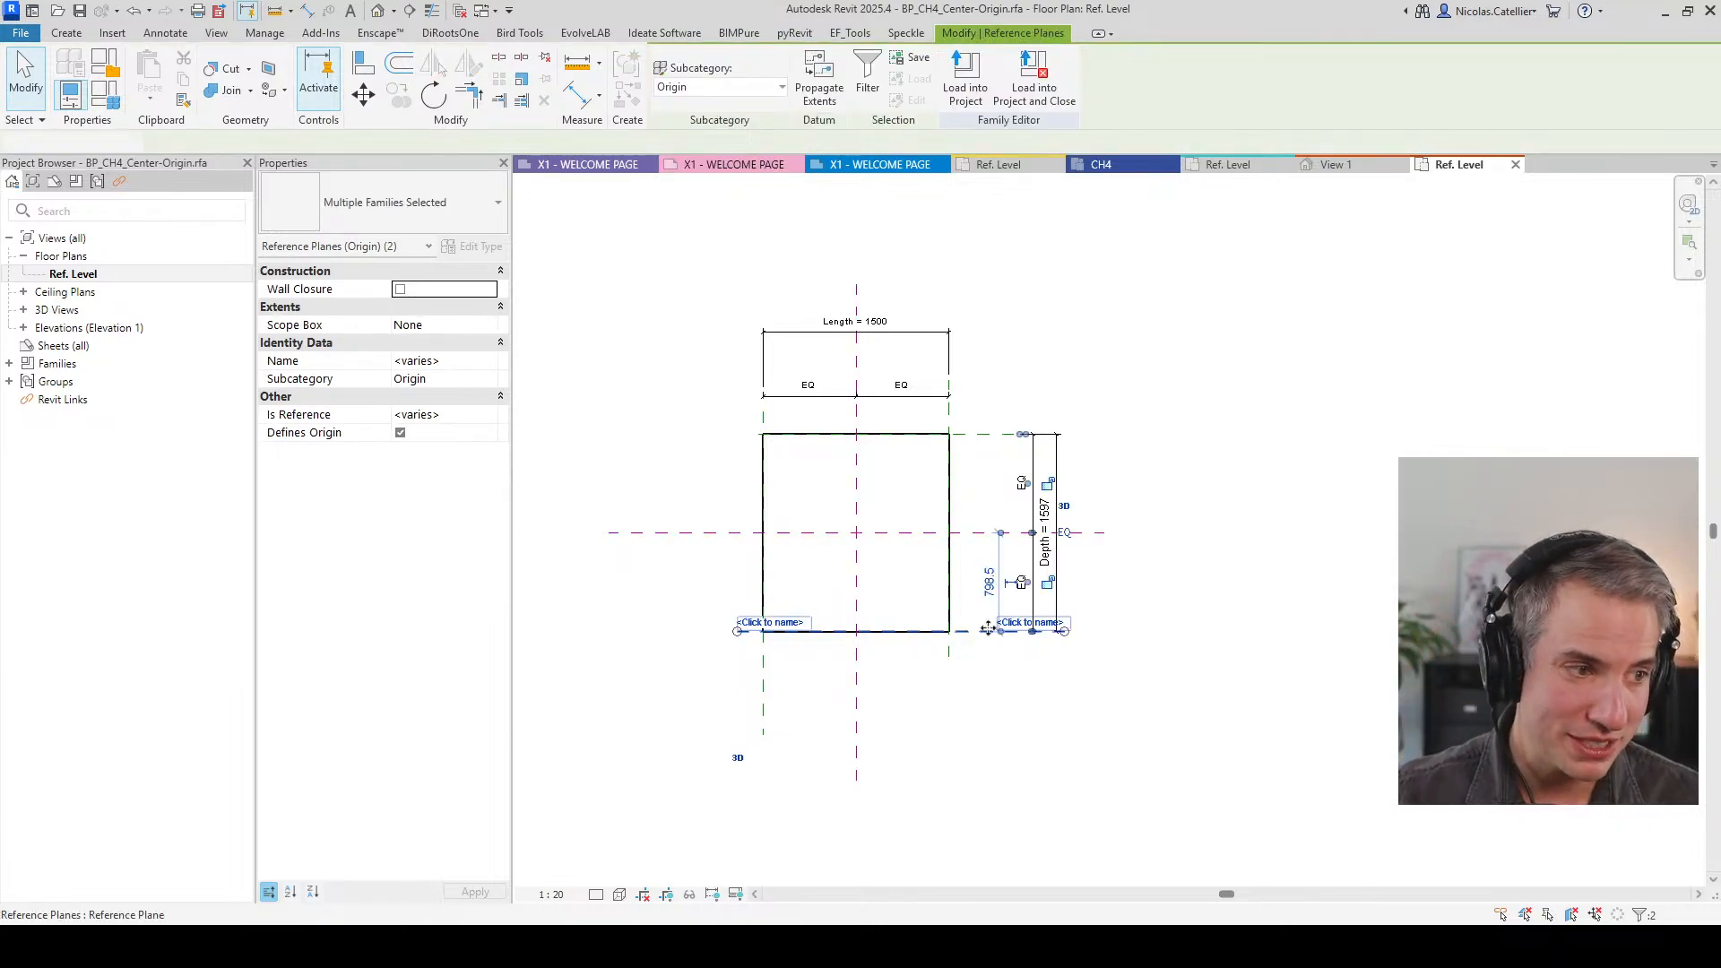
{"action": "left_click", "coordinate": [401, 433]}
{"action": "left_click", "coordinate": [668, 534]}
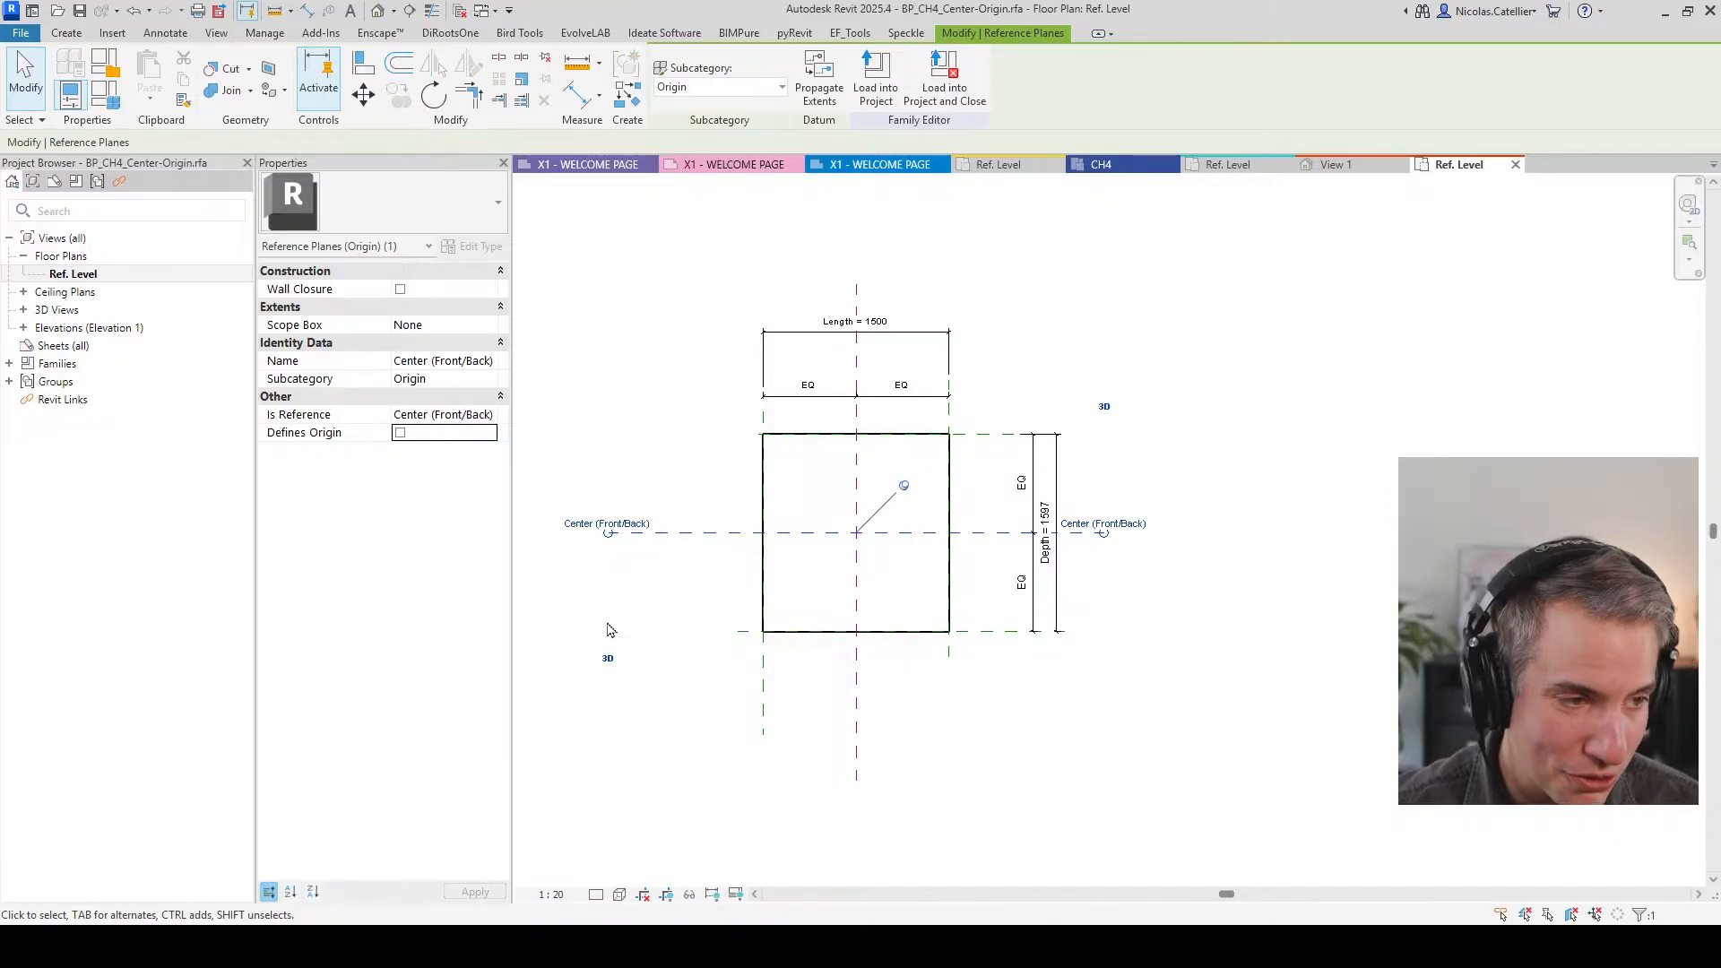
Step: Assign the Origin subcategory to the lower horizontal reference plane and set the Center (Front/Back) plane's subcategory to <None>
{"action": "left_click", "coordinate": [745, 634]}
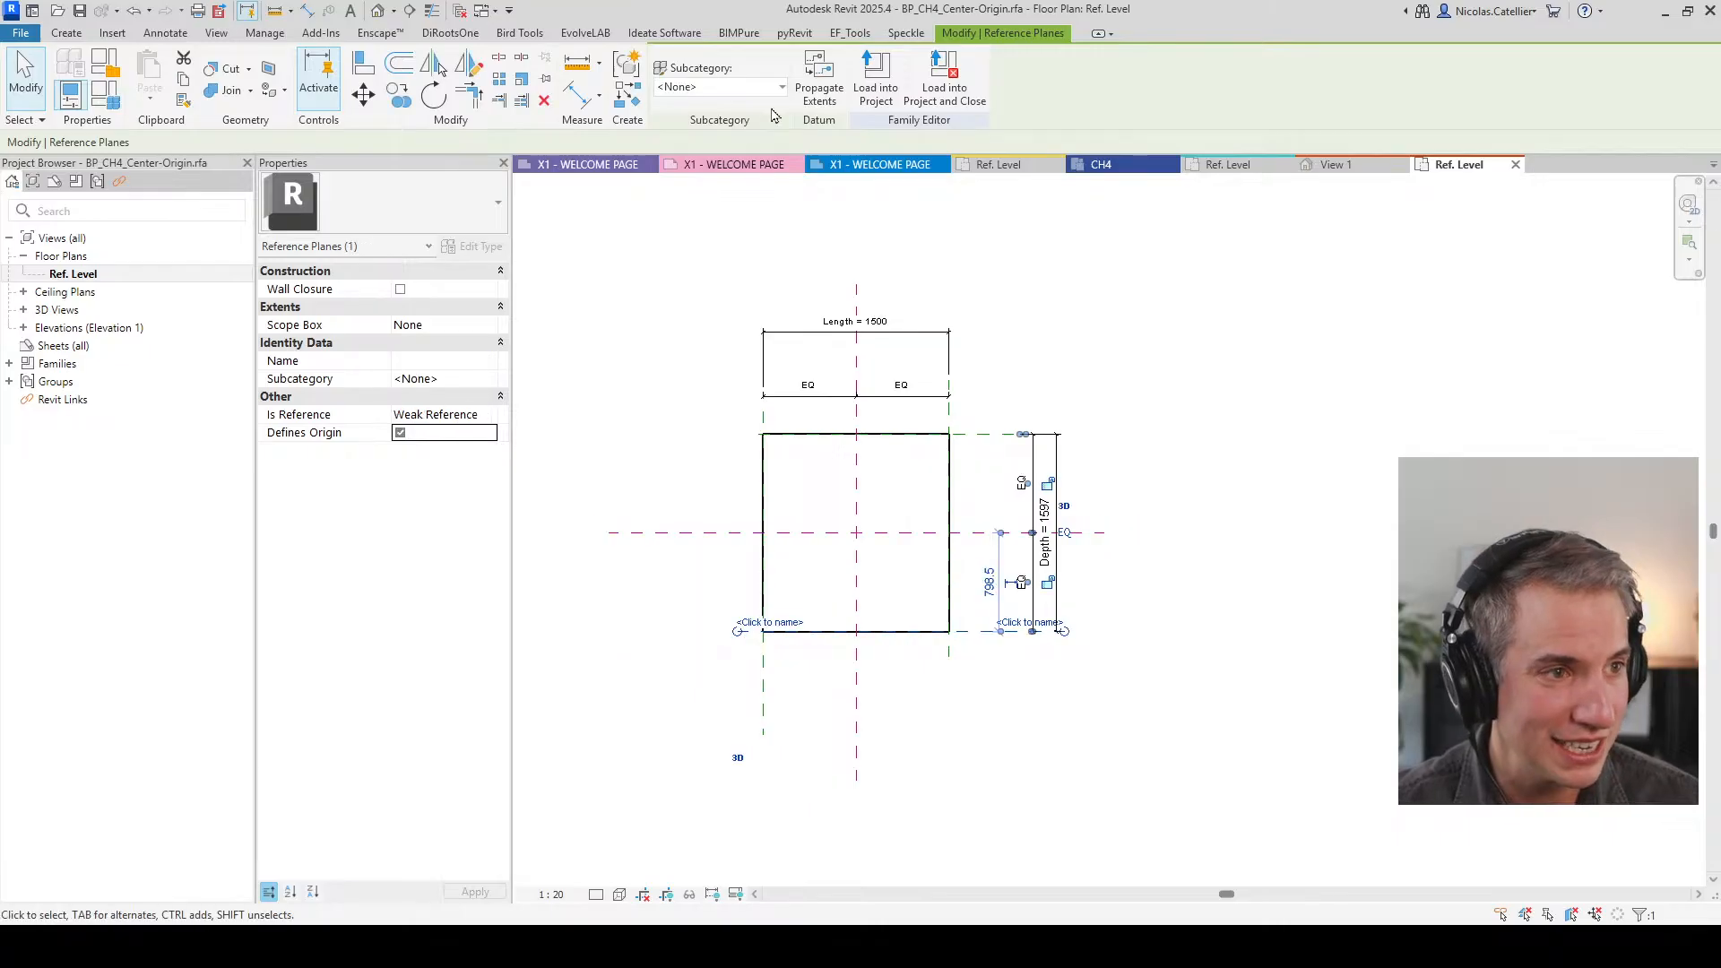
{"action": "left_click", "coordinate": [783, 89]}
{"action": "left_click", "coordinate": [696, 131]}
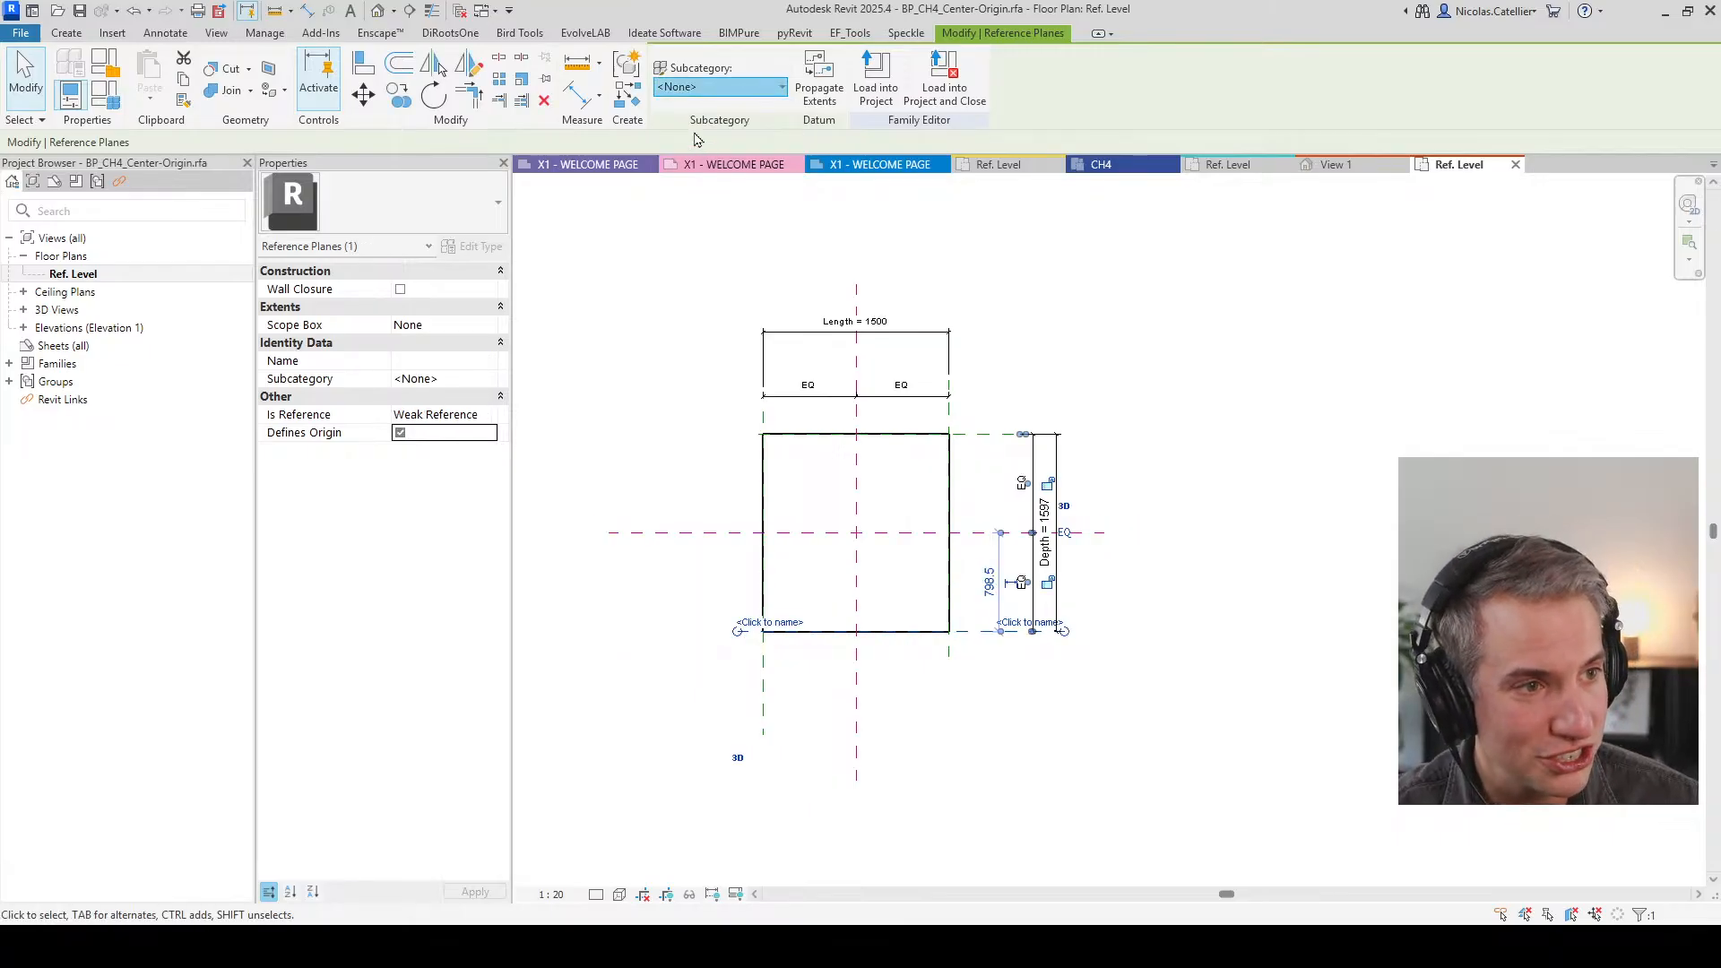
{"action": "left_click", "coordinate": [688, 534]}
{"action": "left_click", "coordinate": [708, 86]}
{"action": "left_click", "coordinate": [703, 107]}
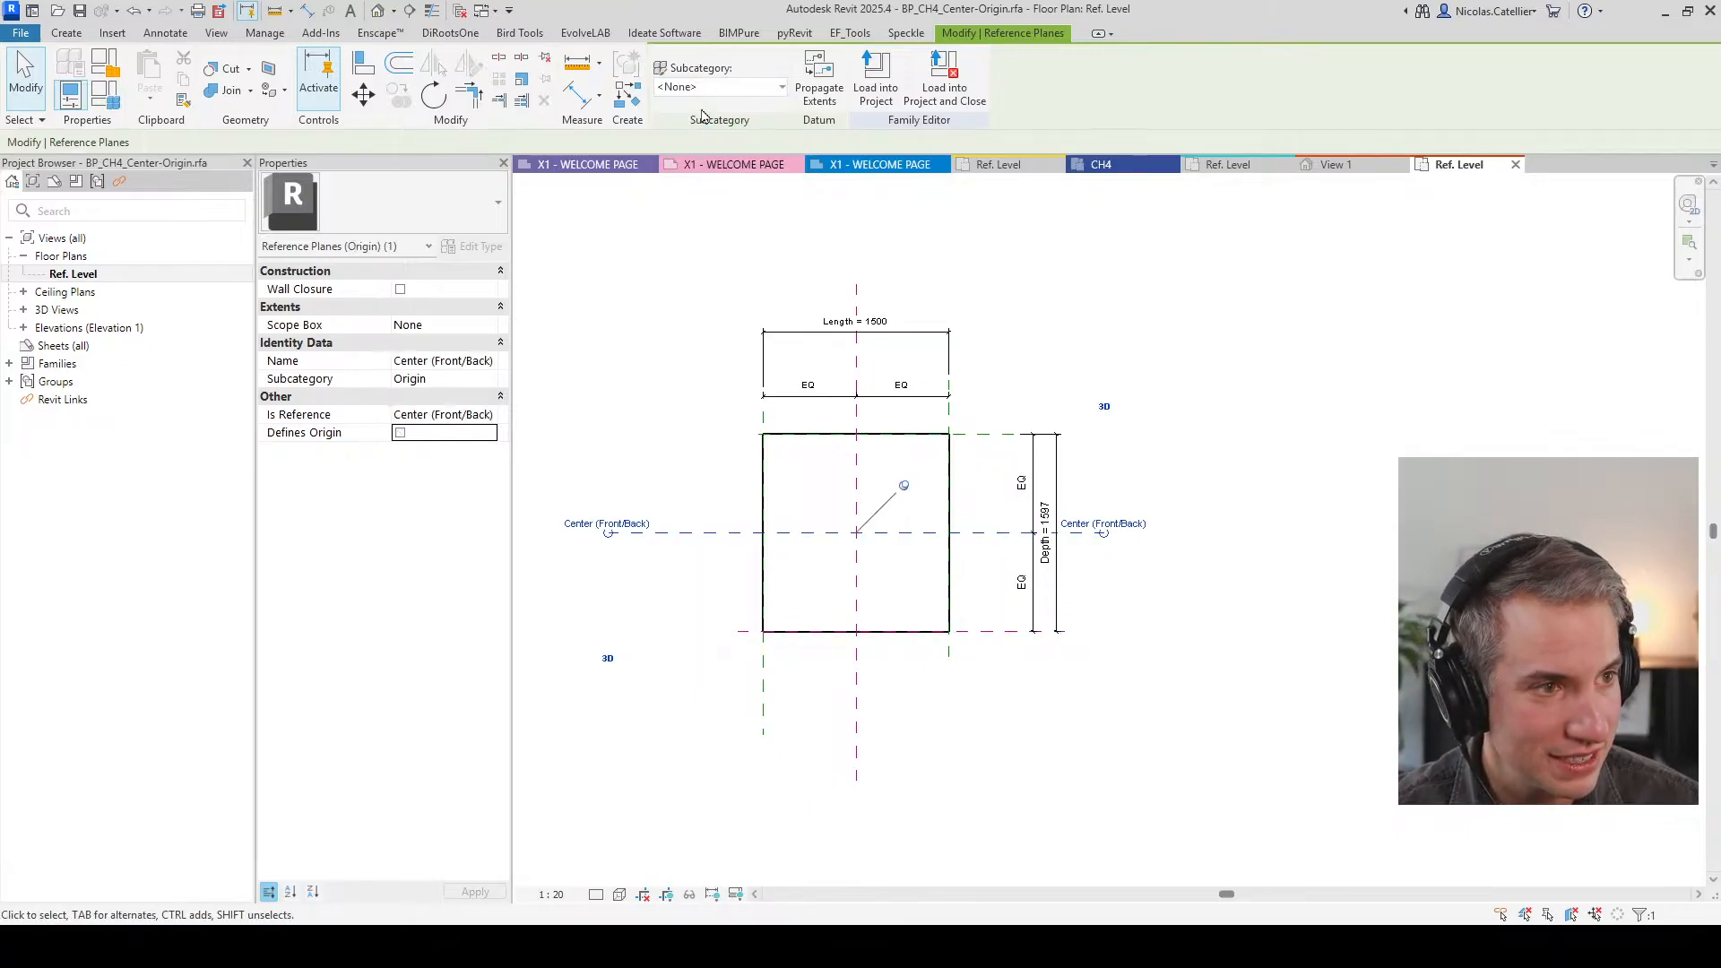
Step: Deselect the Center (Front/Back) plane, pass through the CH4 plan and show the doors collection's welcome sheet
{"action": "key", "text": "Escape"}
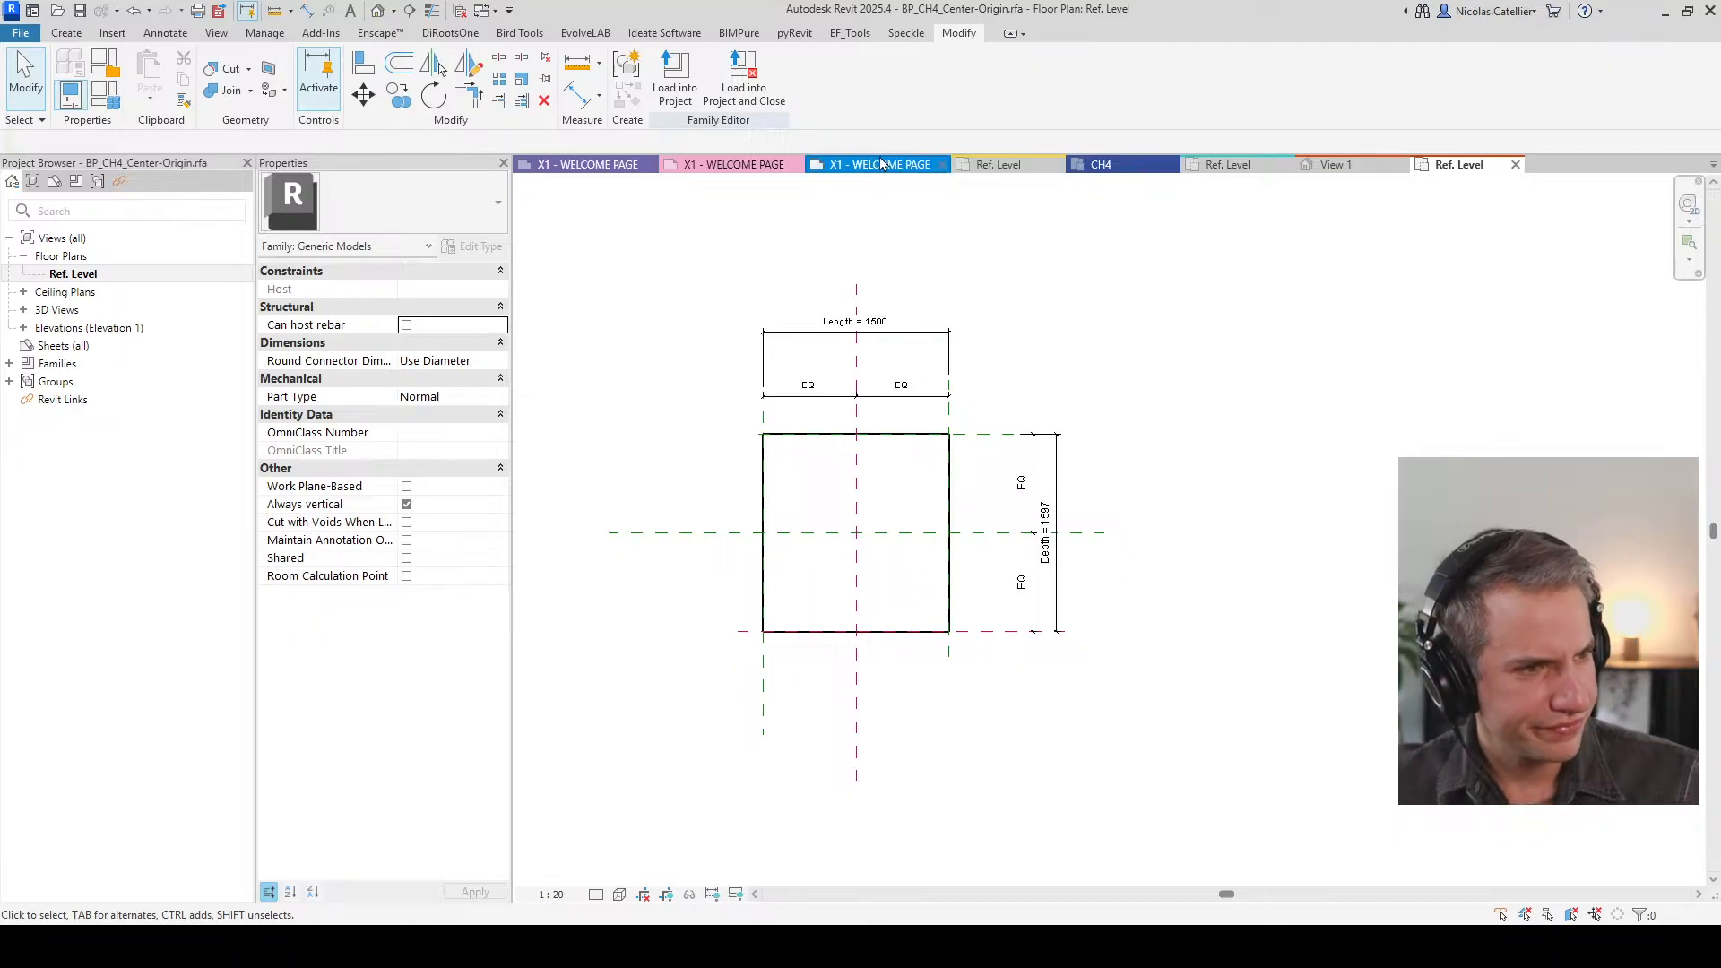
{"action": "left_click", "coordinate": [1101, 164]}
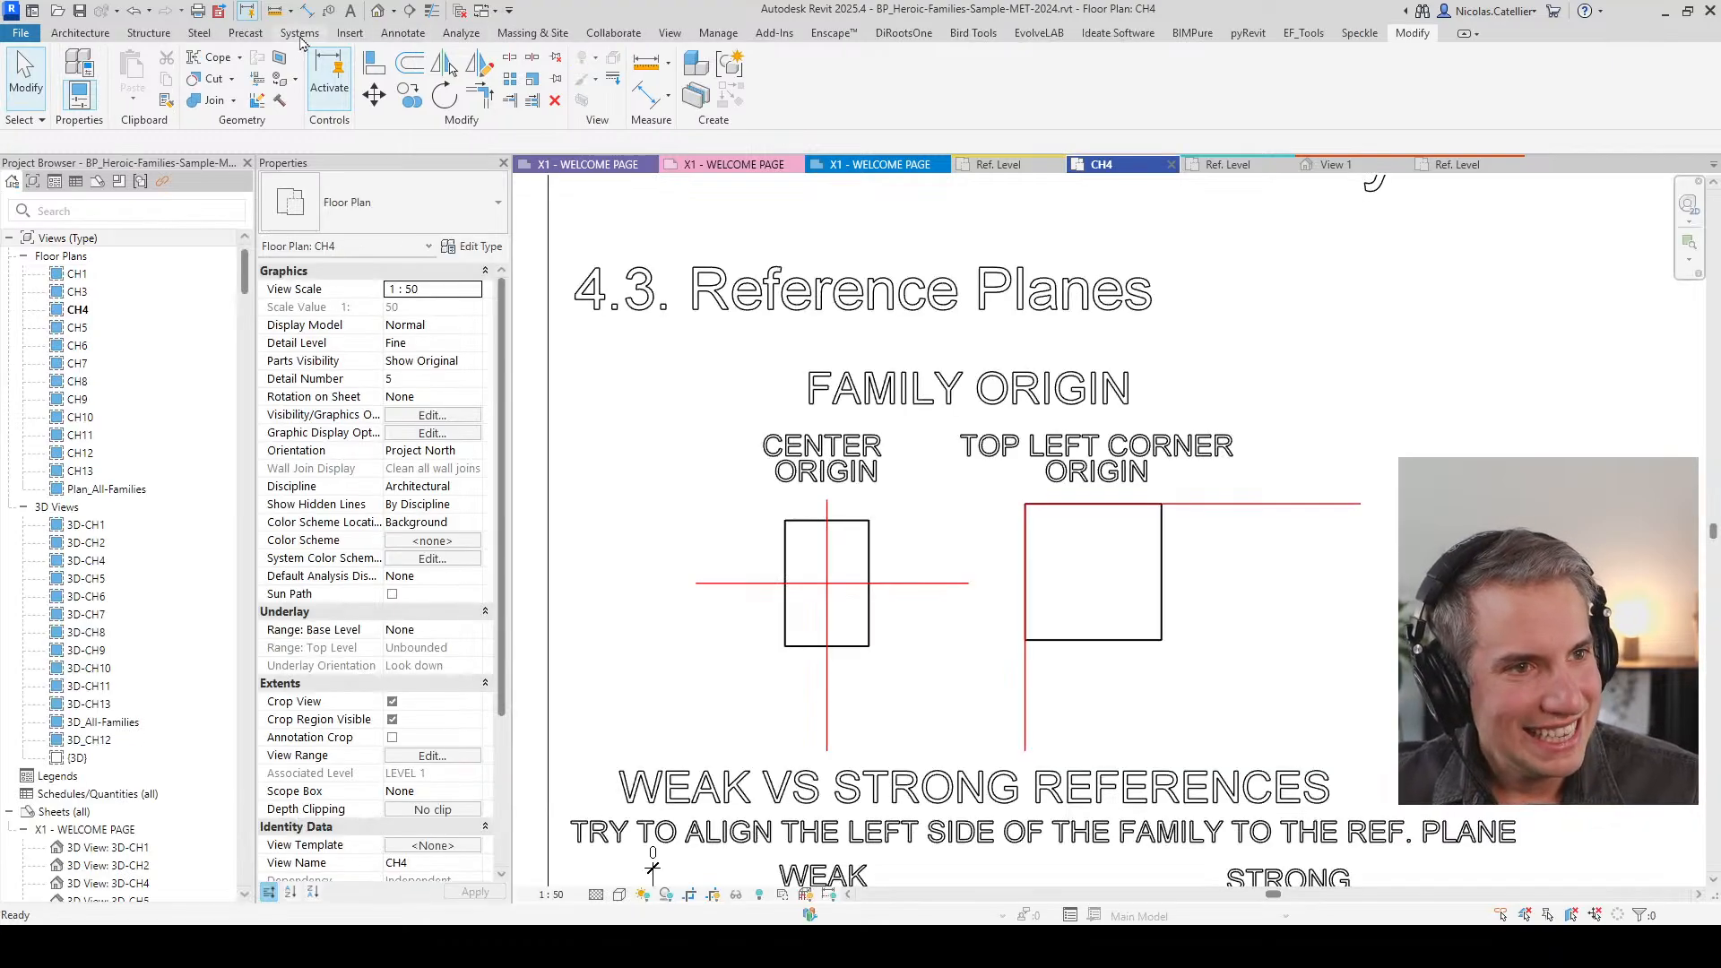
{"action": "left_click", "coordinate": [670, 33]}
{"action": "left_click", "coordinate": [692, 170]}
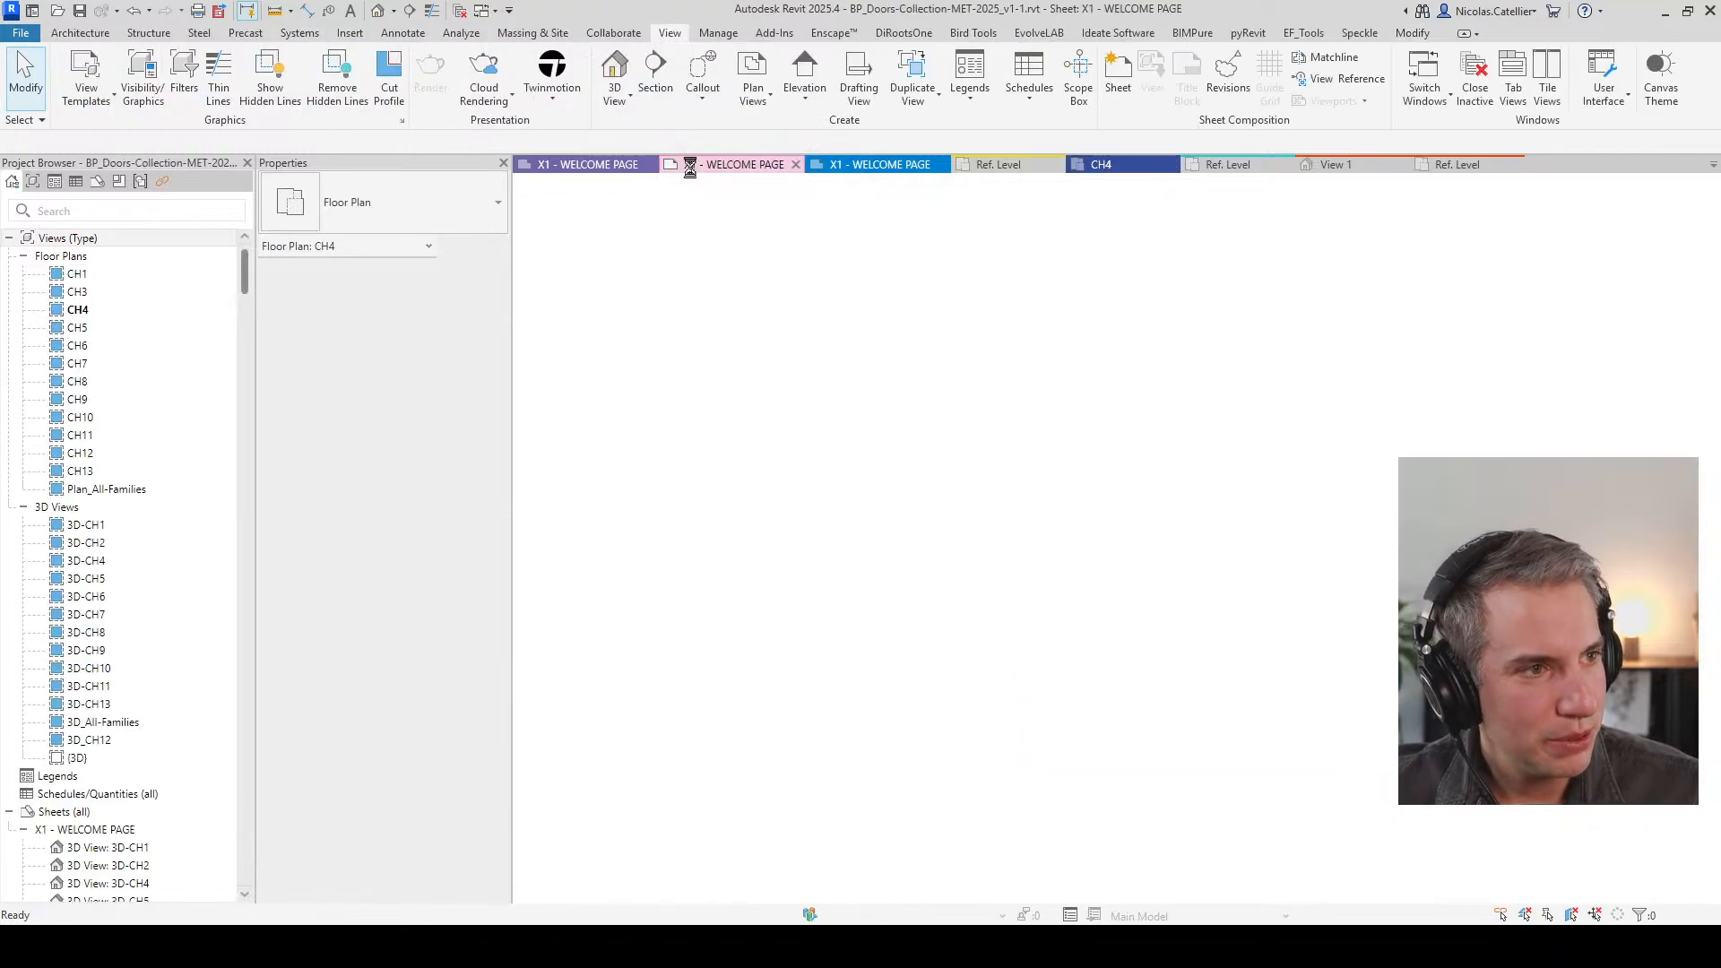
{"action": "left_click", "coordinate": [1005, 316]}
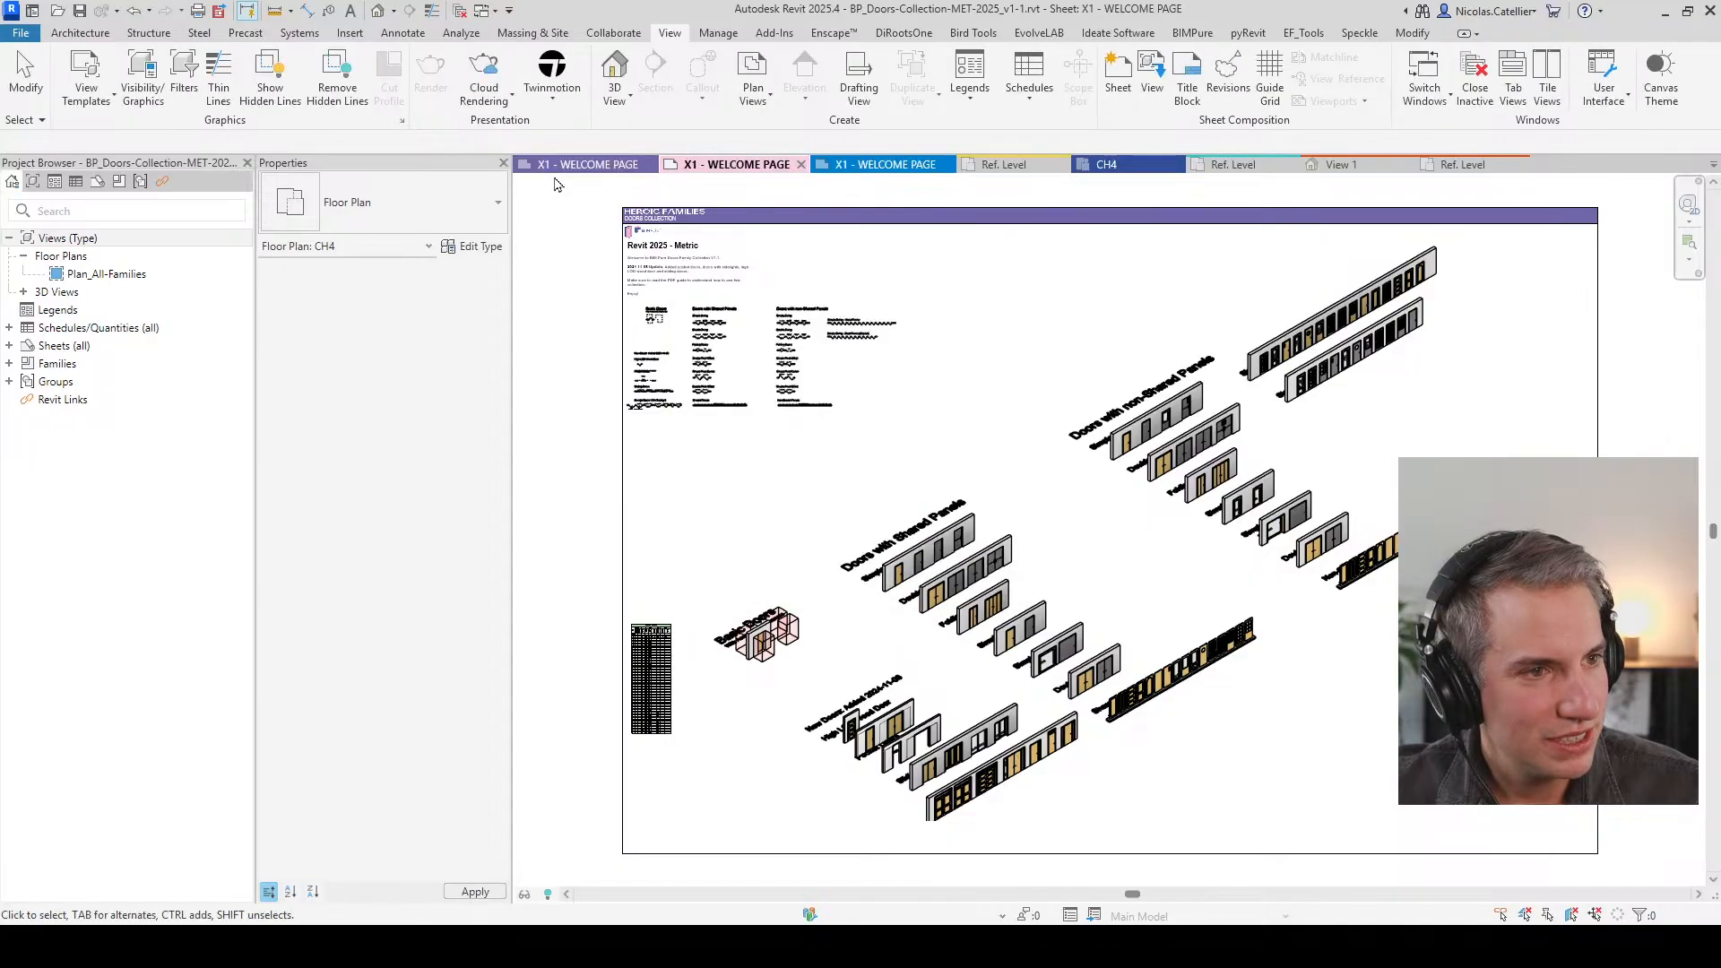
Step: Switch to the windows collection project and open its Plan_All-Families floor plan
{"action": "left_click", "coordinate": [543, 166]}
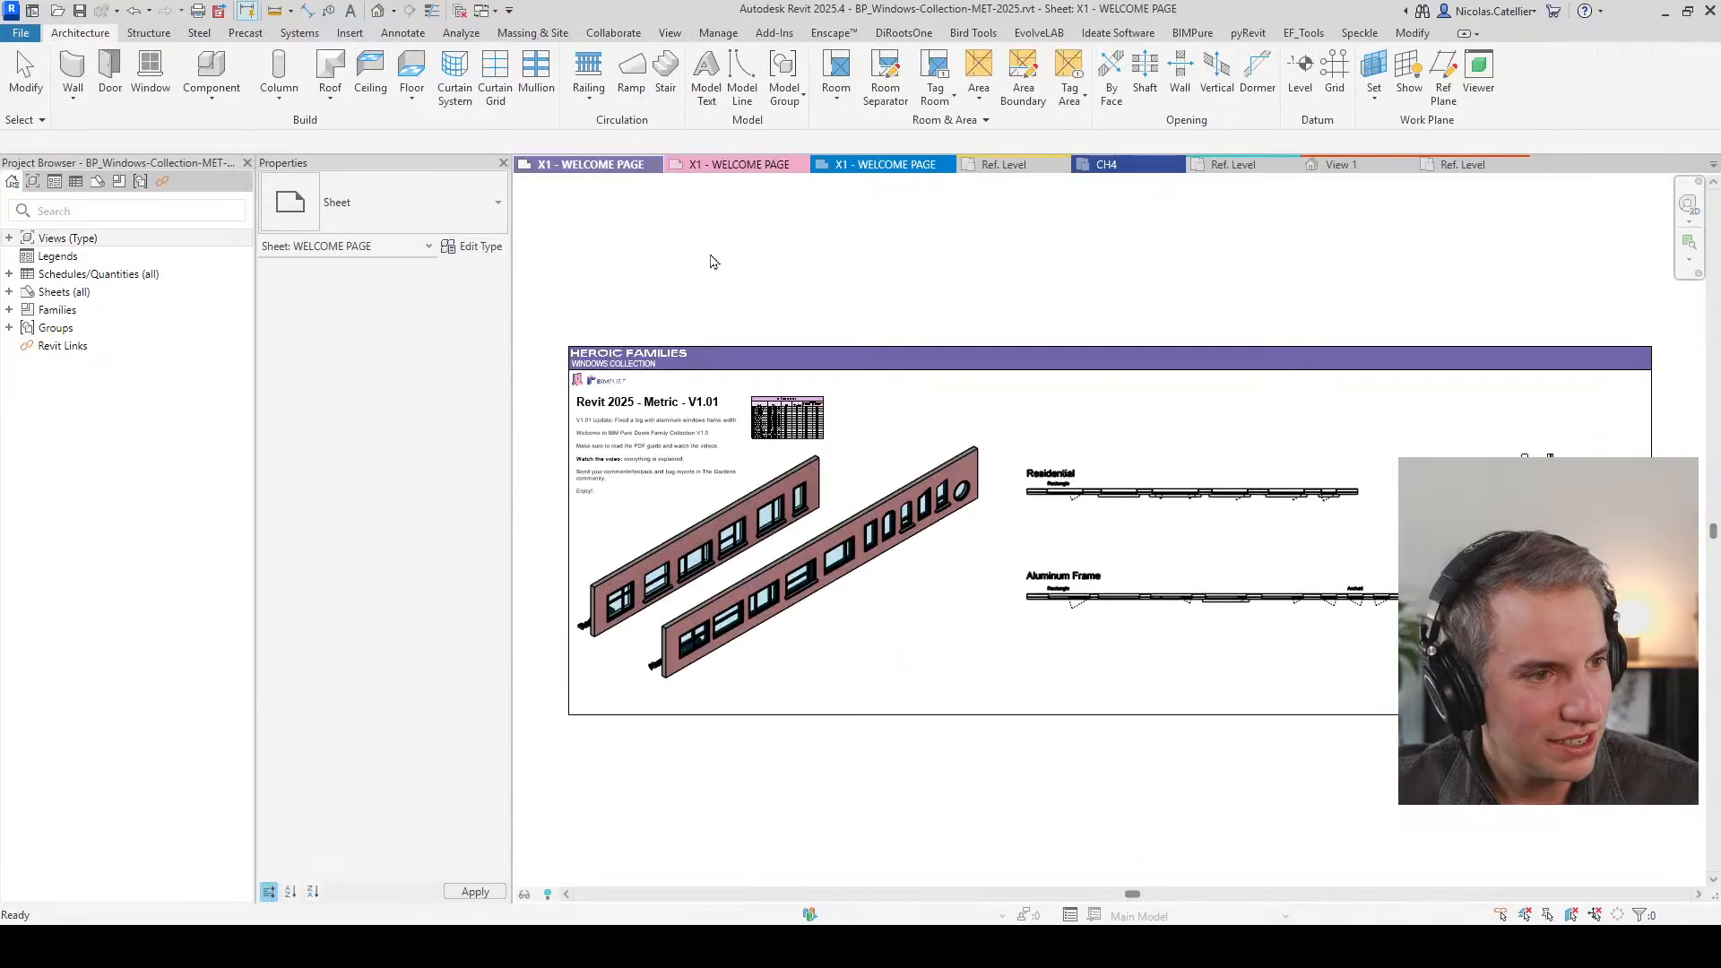
{"action": "left_click", "coordinate": [1005, 316]}
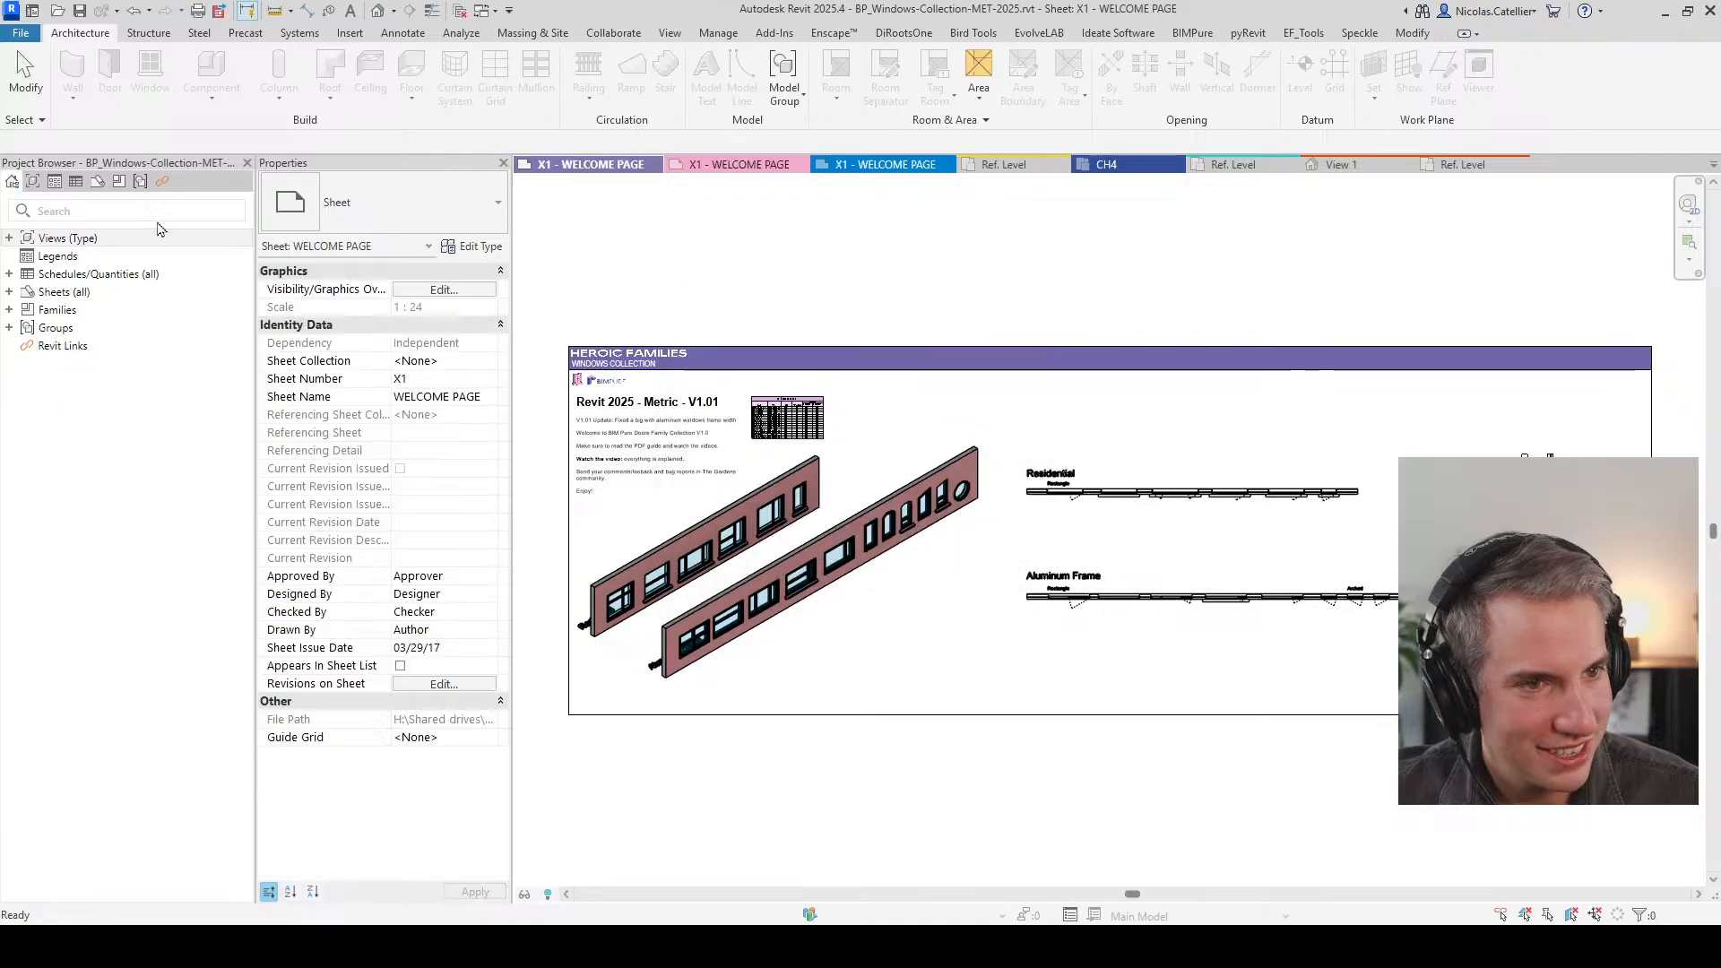
{"action": "left_click", "coordinate": [8, 239]}
{"action": "double_click", "coordinate": [66, 276]}
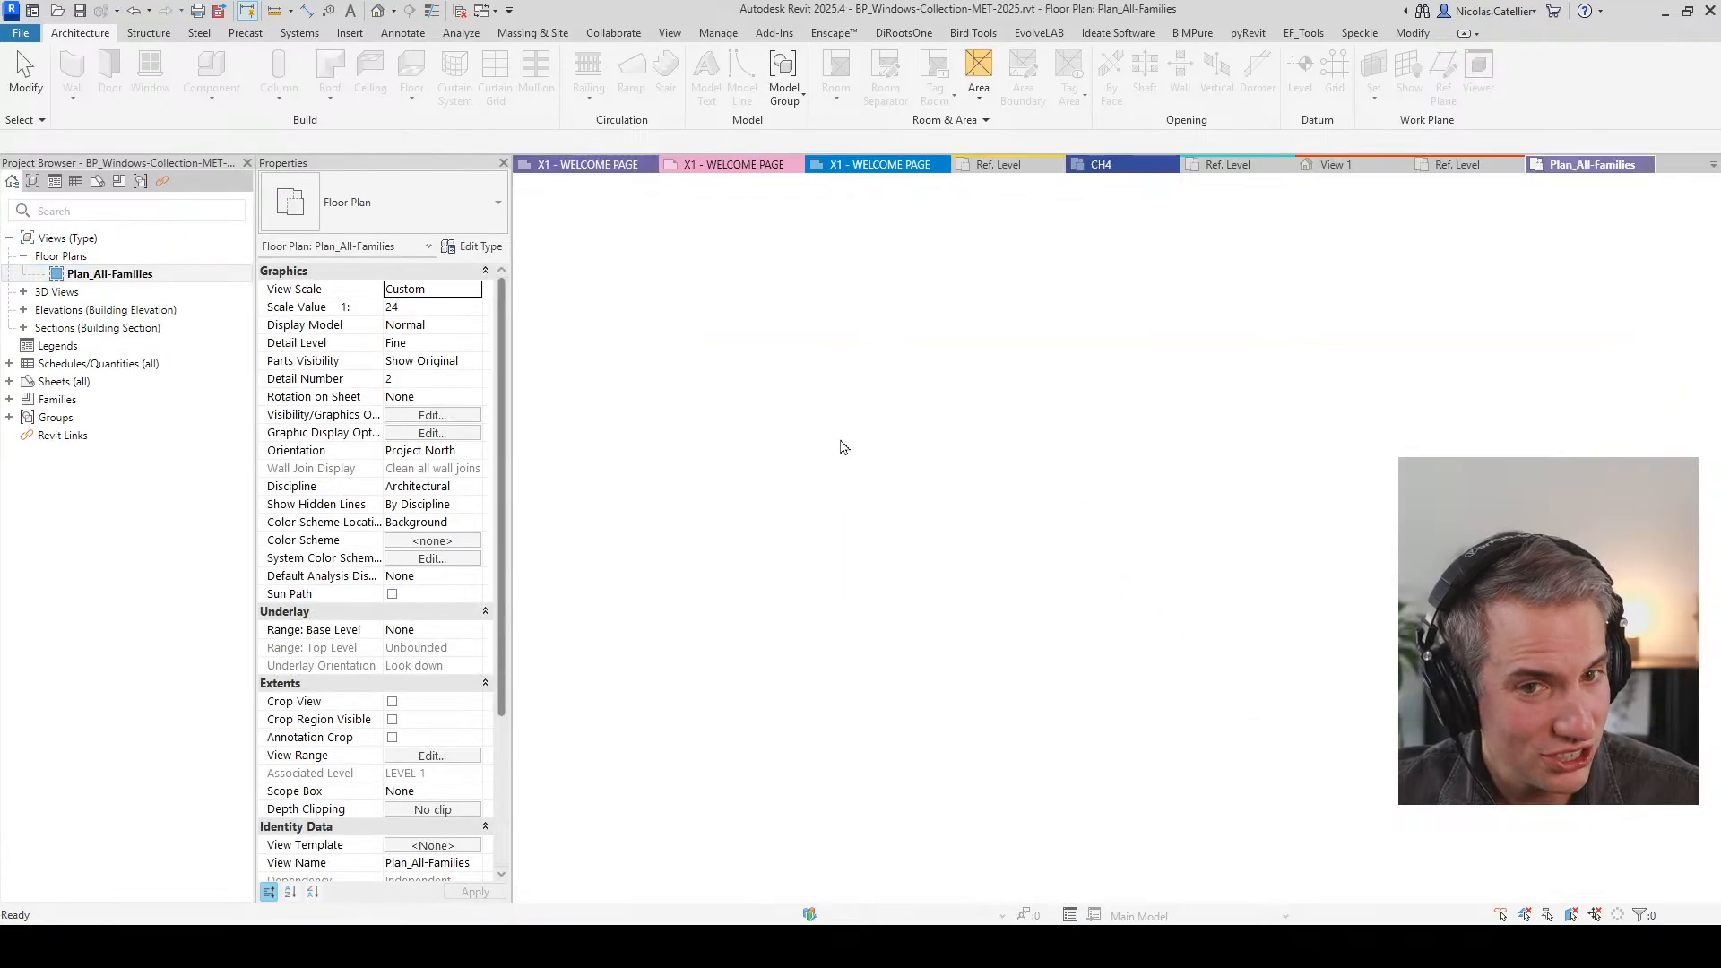
Step: Open the BP_WIN_Alu-1P window family for editing from the plan and show its Ref. Level floor plan
{"action": "scroll", "coordinate": [1237, 663], "scroll_direction": "up", "scroll_amount": 5}
{"action": "left_click", "coordinate": [1425, 596]}
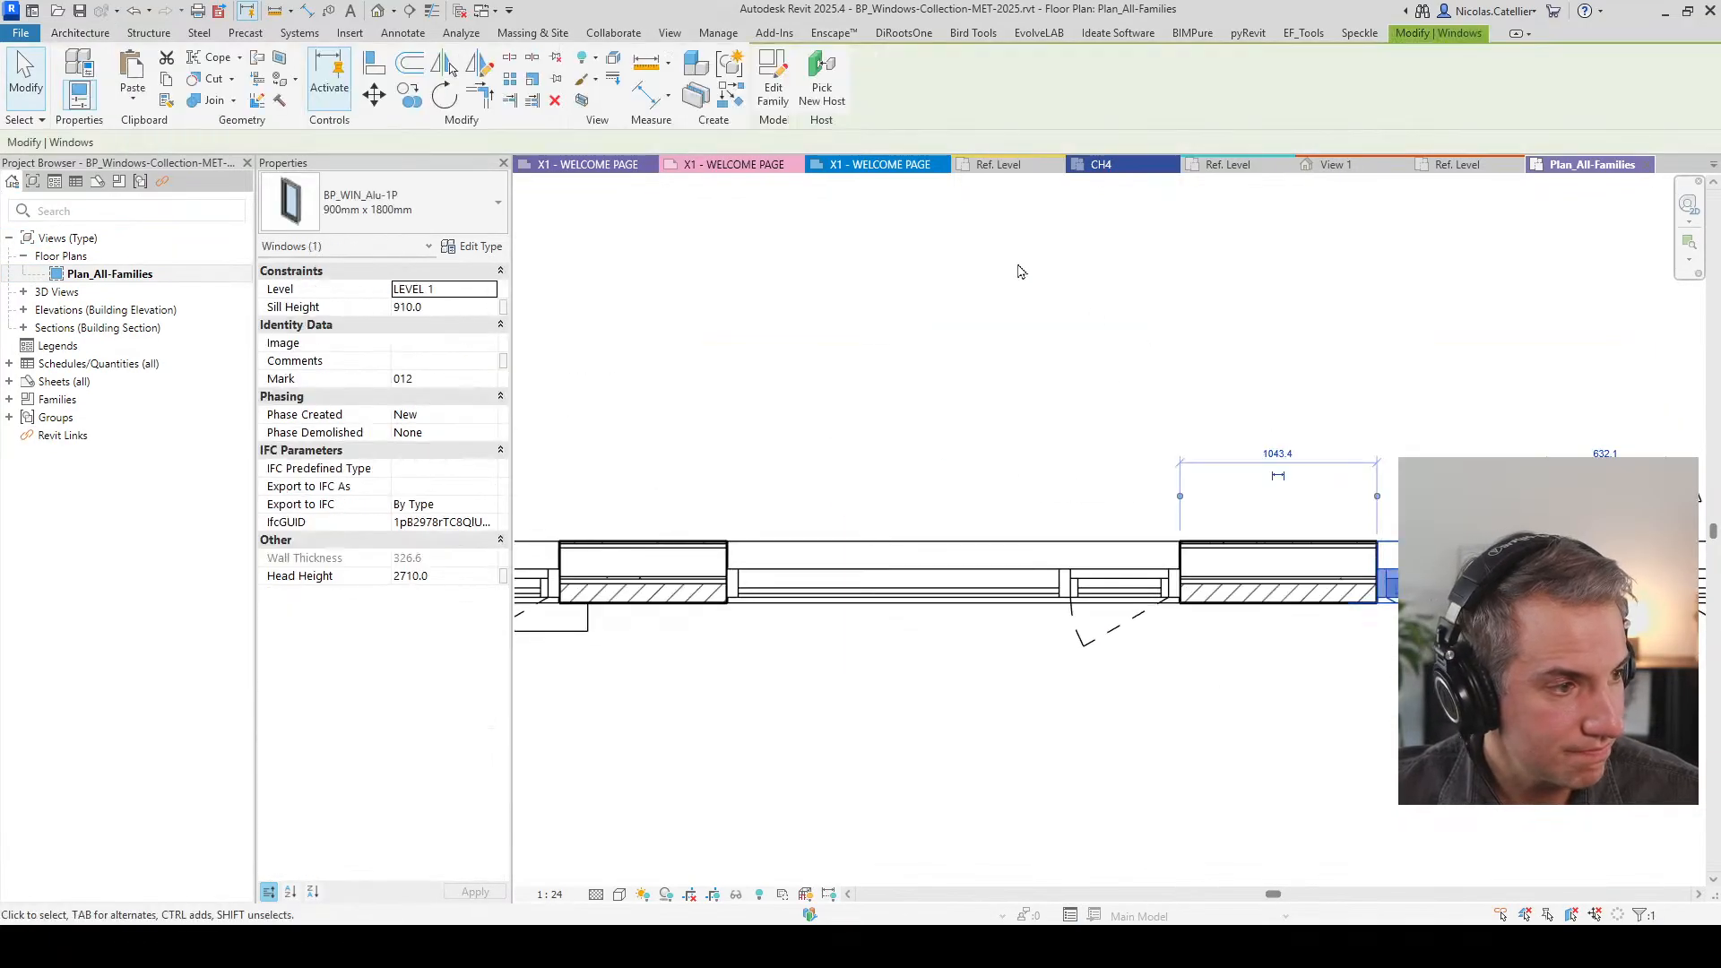
{"action": "left_click", "coordinate": [771, 85]}
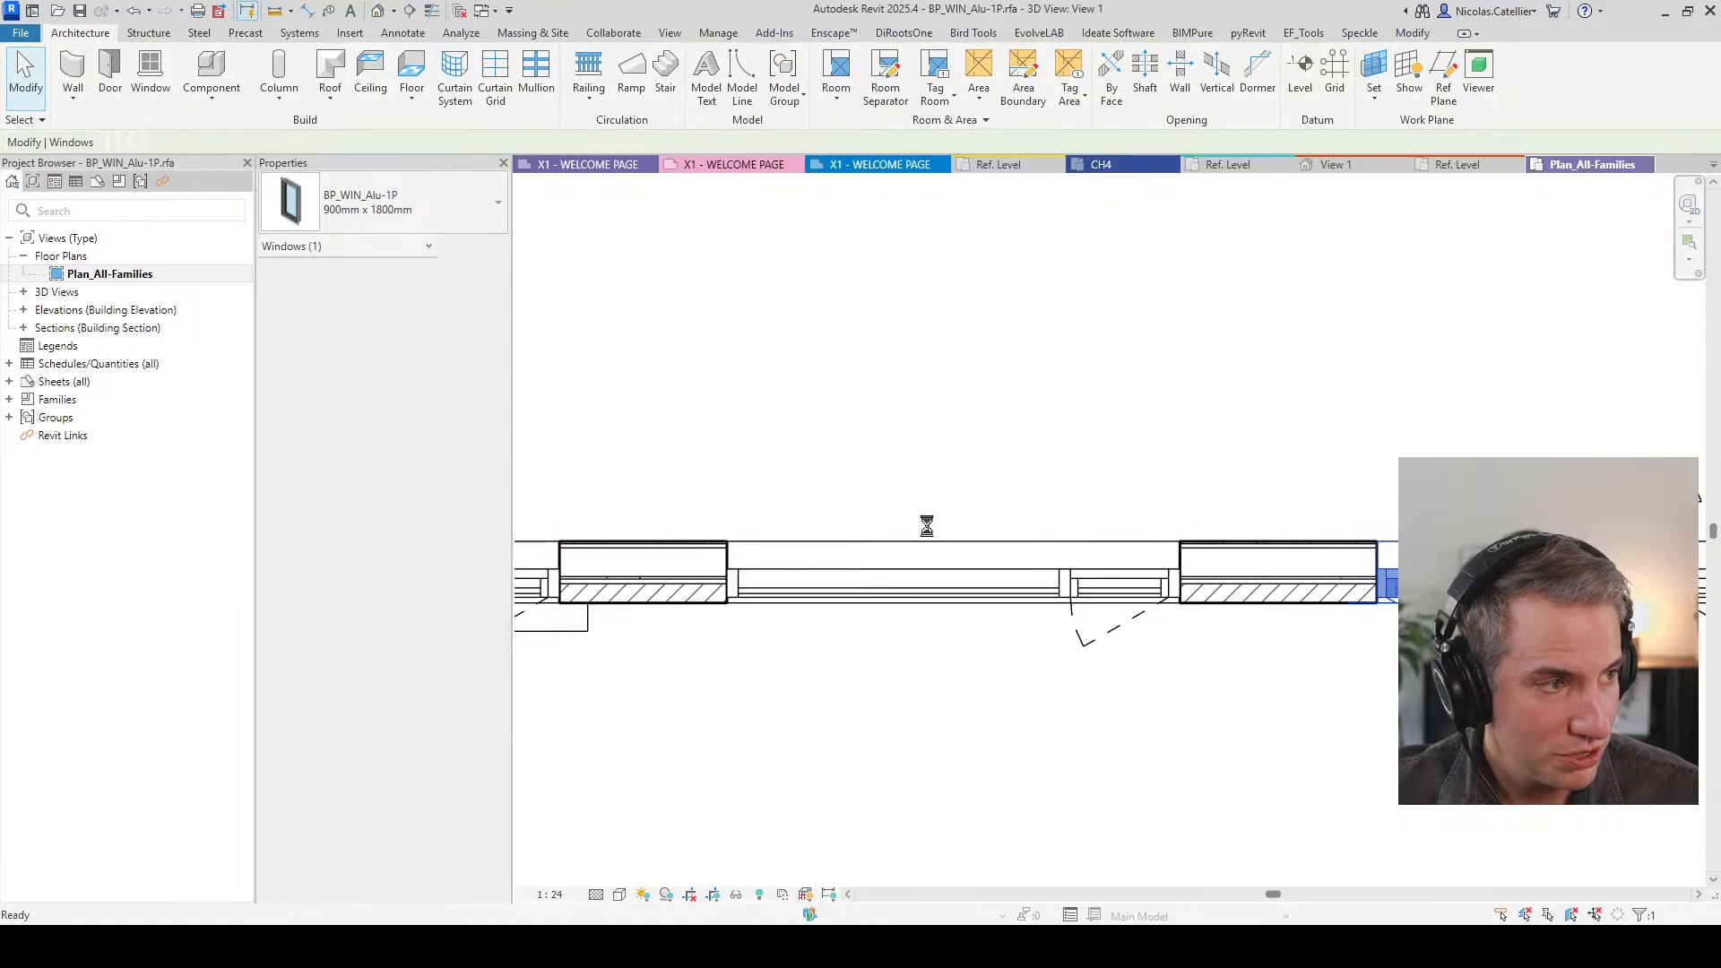
{"action": "double_click", "coordinate": [82, 275]}
{"action": "scroll", "coordinate": [1066, 491], "scroll_direction": "up", "scroll_amount": 3}
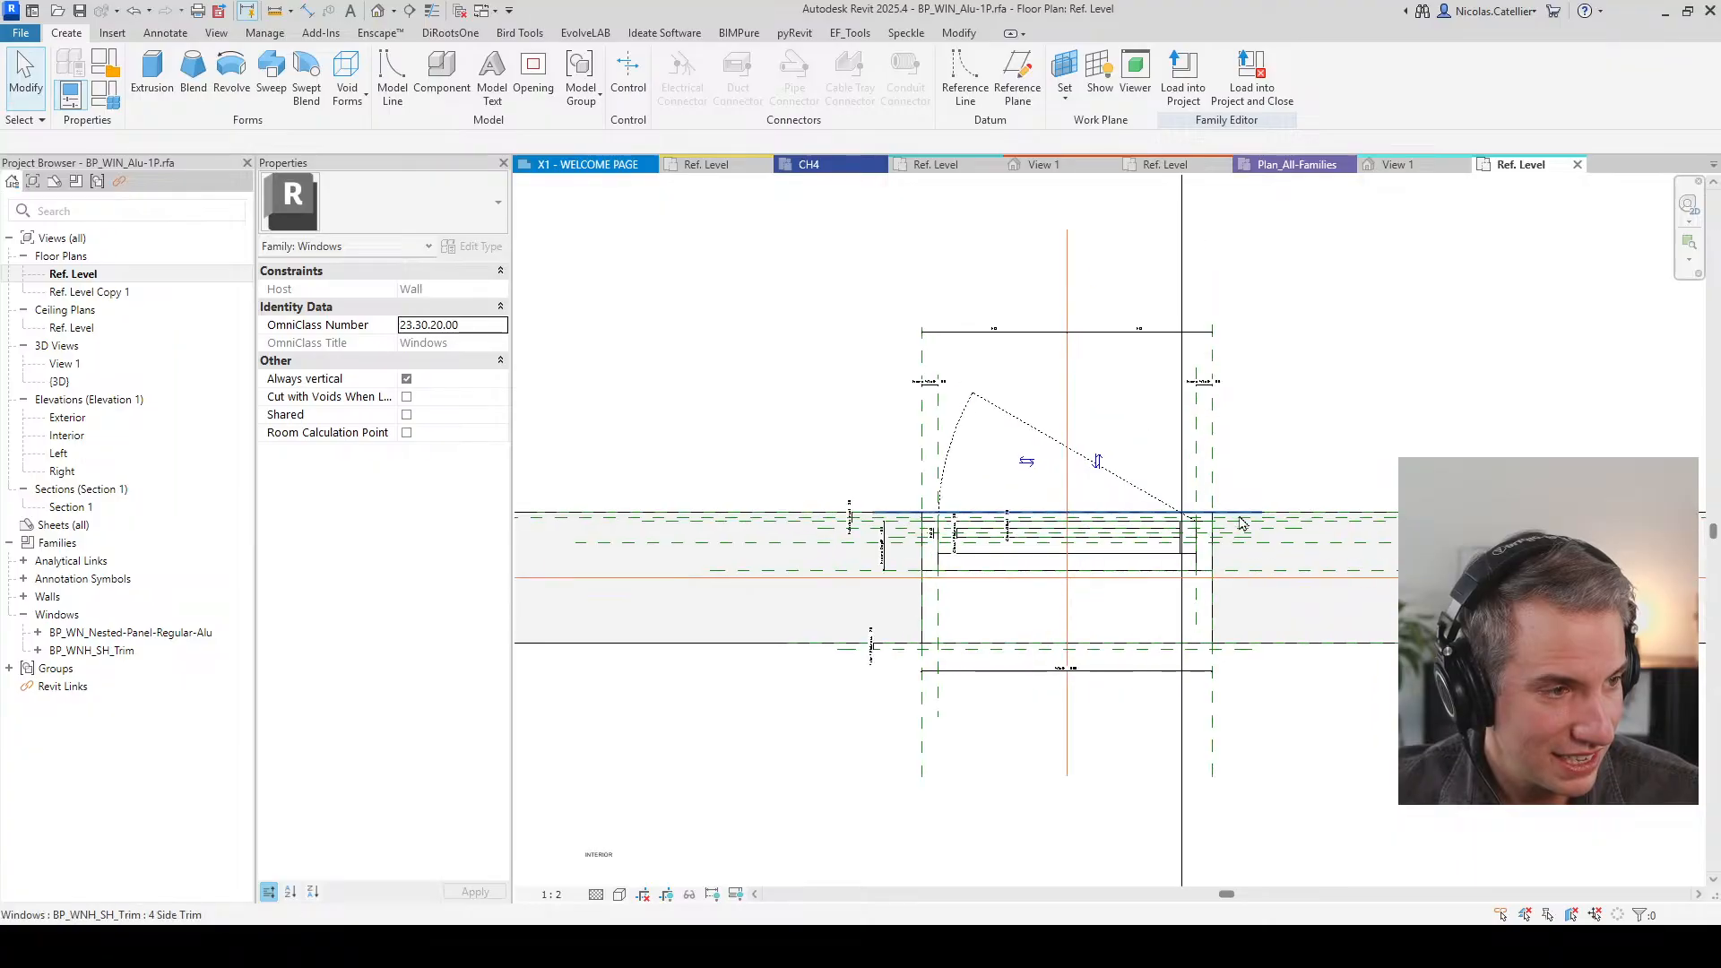
Step: Check the subcategory and Defines Origin setting of the window family's Center (Left/Right) plane and examine the frame's reference planes
{"action": "left_click", "coordinate": [1077, 369]}
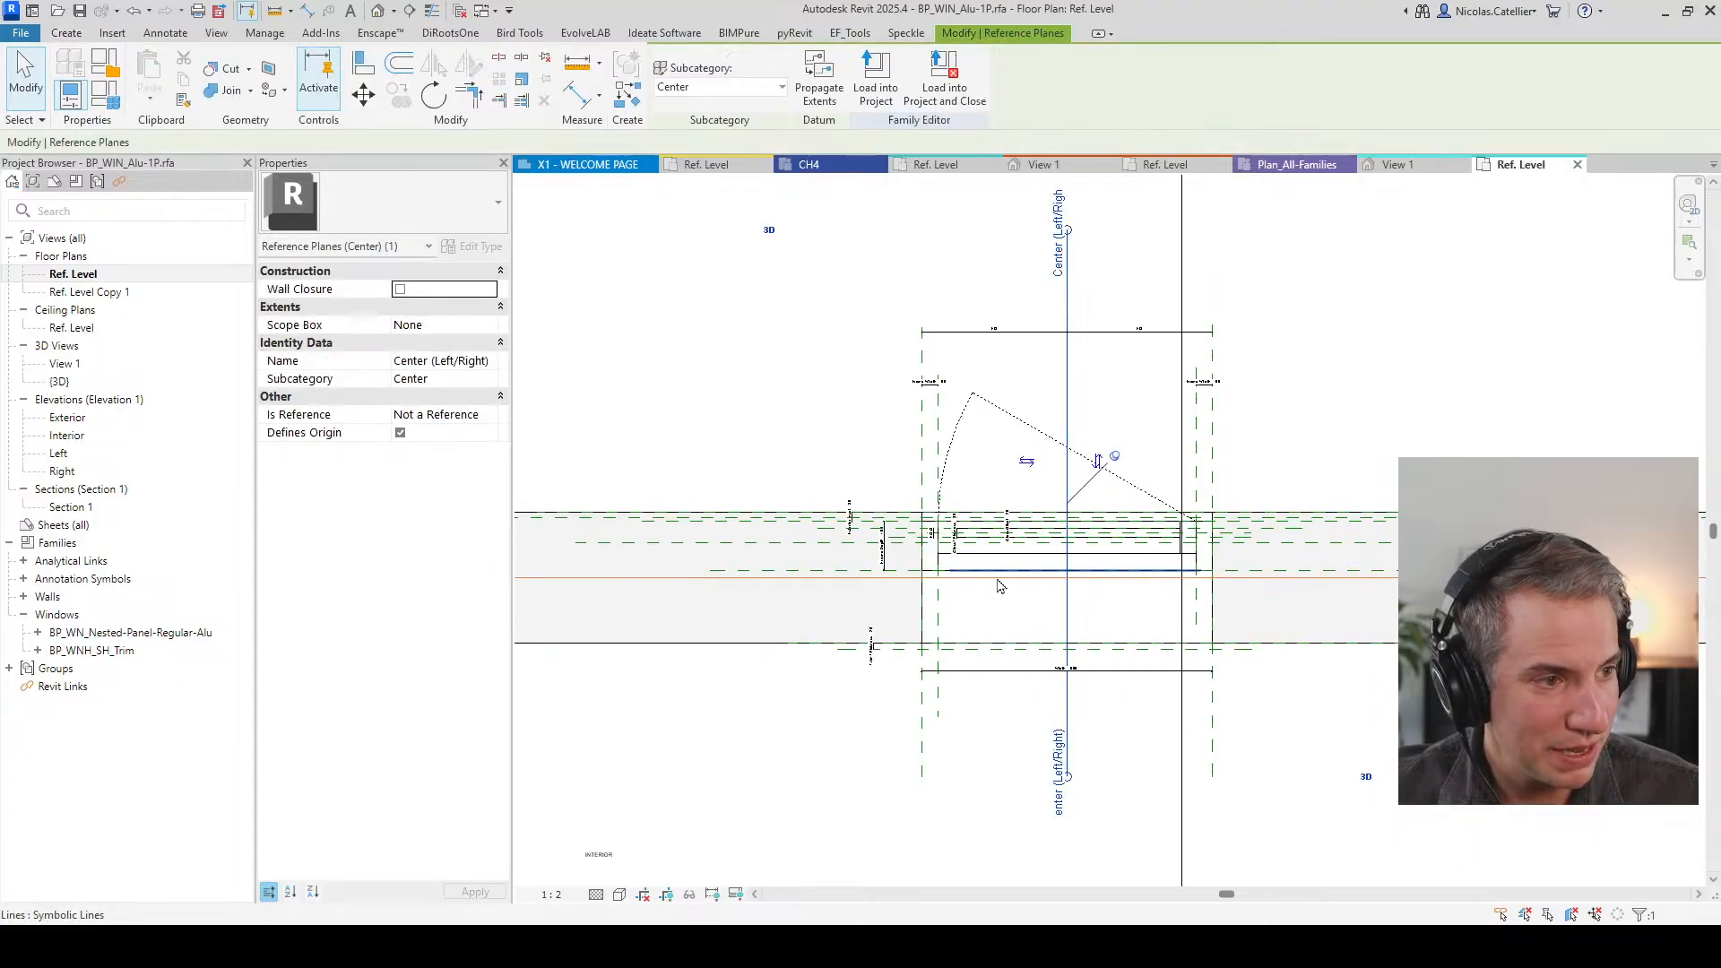
{"action": "left_click", "coordinate": [1112, 833]}
{"action": "scroll", "coordinate": [962, 557], "scroll_direction": "up", "scroll_amount": 4}
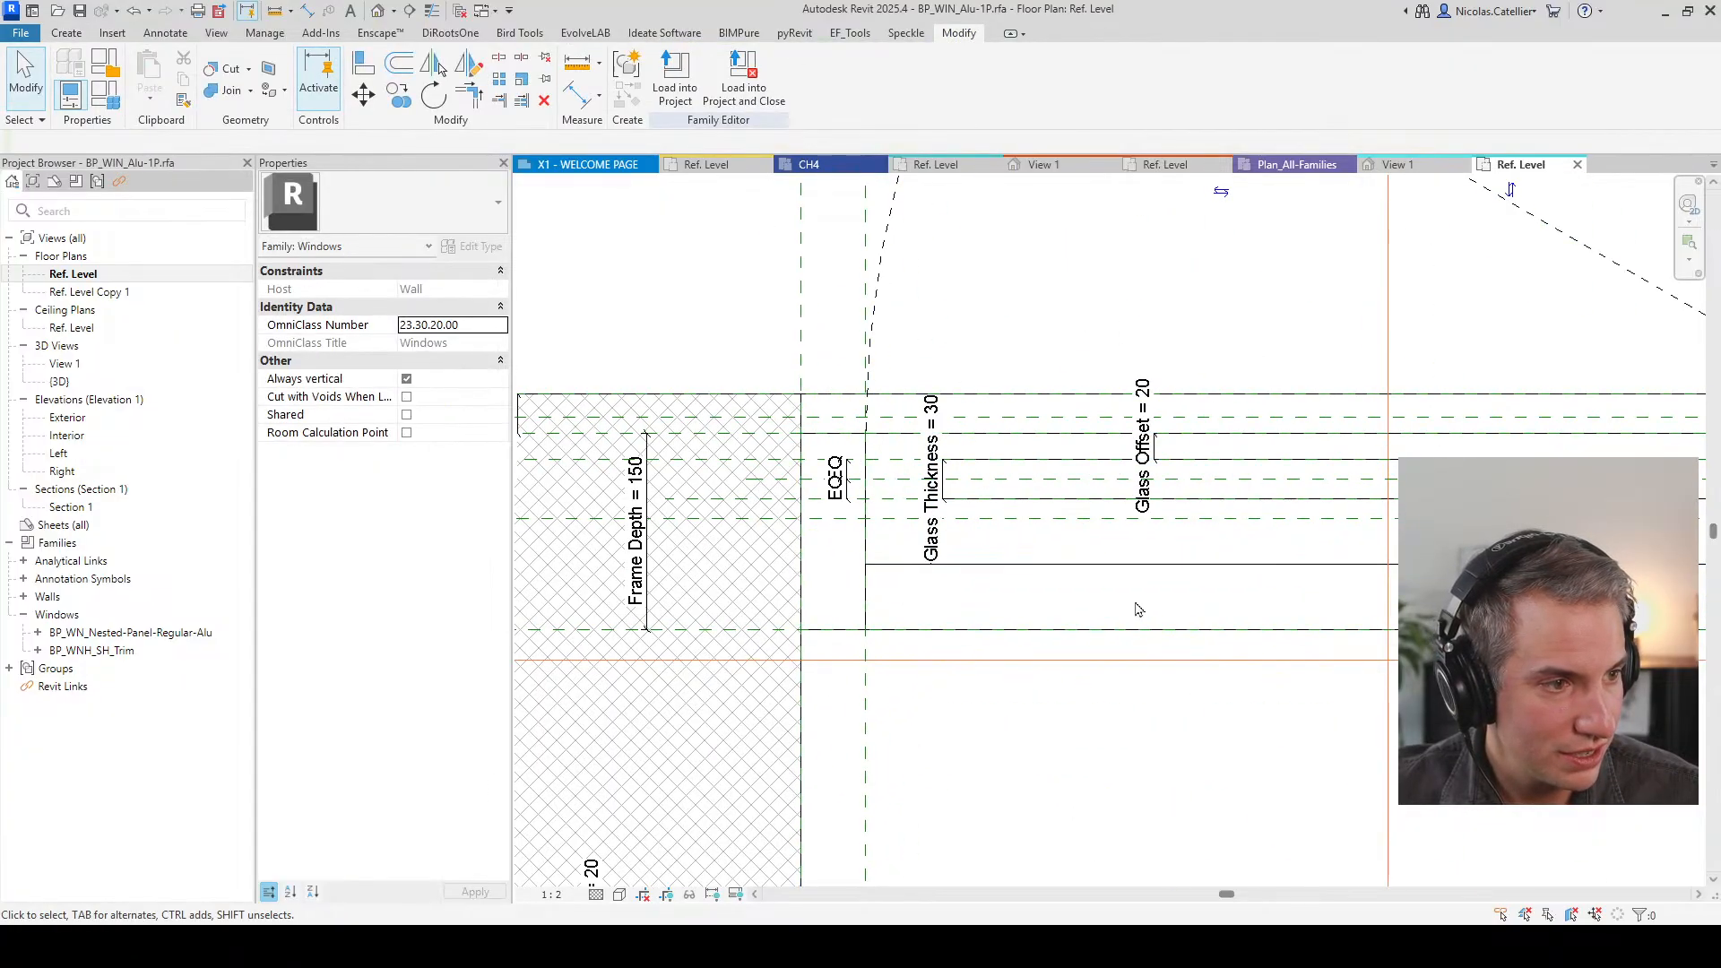
{"action": "scroll", "coordinate": [1026, 584], "scroll_direction": "up", "scroll_amount": 1}
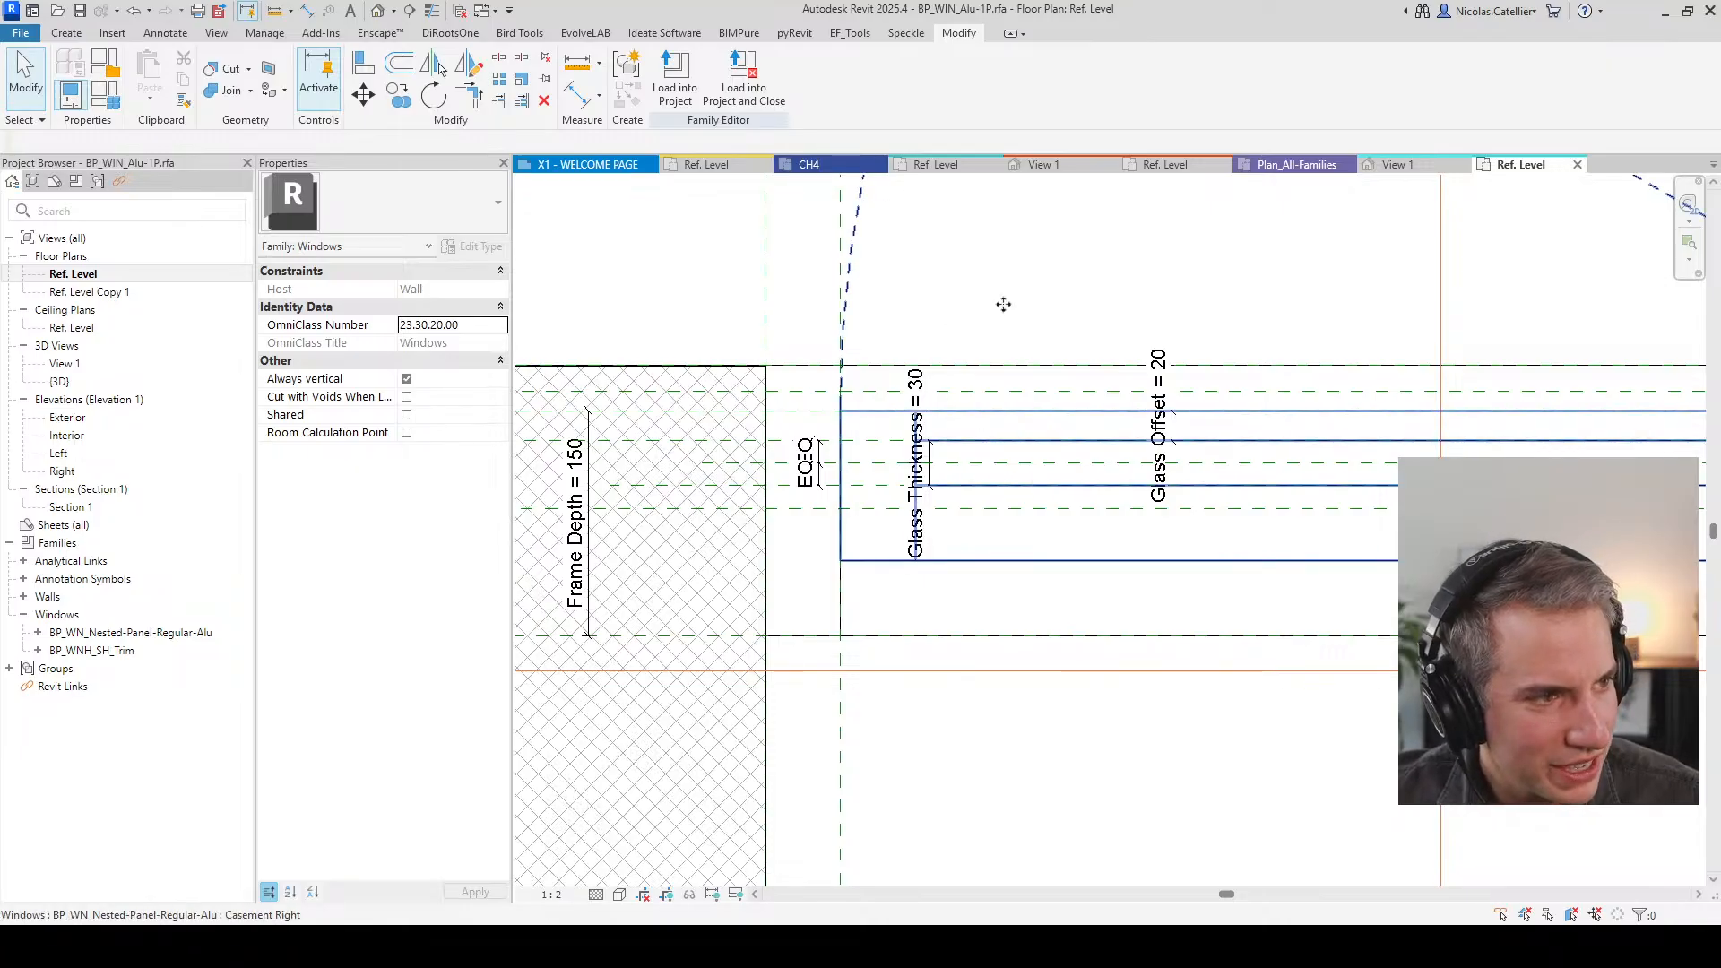
Step: Open the nested BP_WN_Nested-Panel-Regular-Alu family and examine the colored origin planes in its Ref. Level plan
{"action": "left_click", "coordinate": [985, 399]}
{"action": "left_click", "coordinate": [670, 77]}
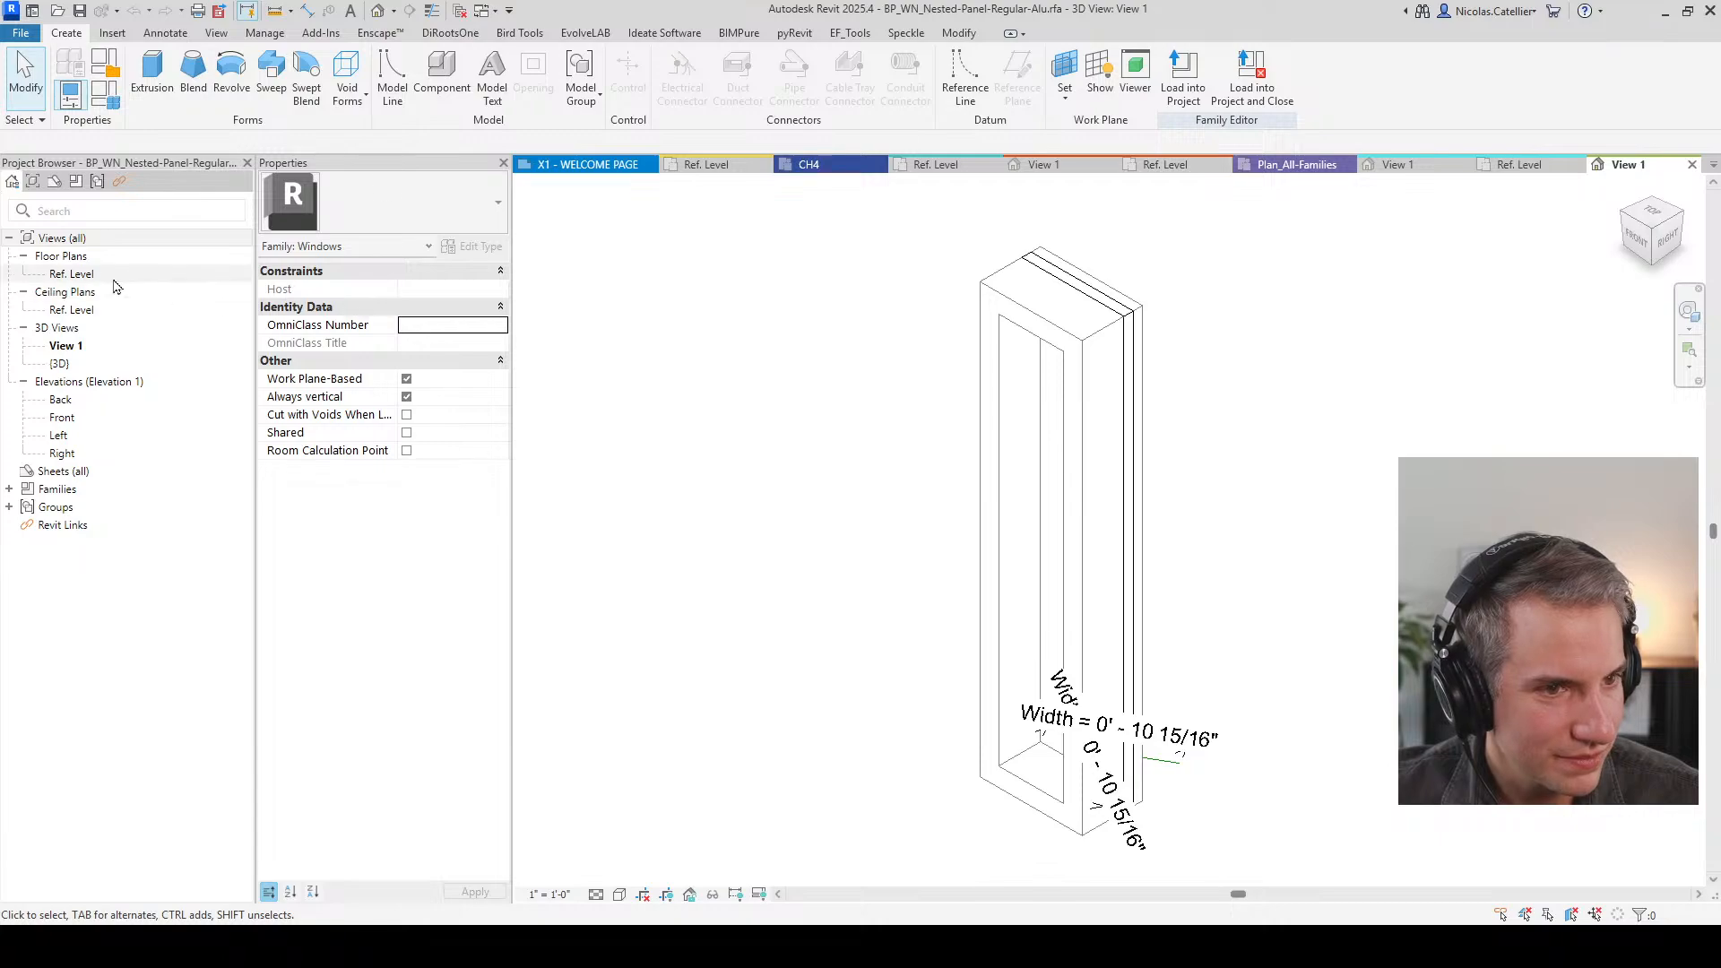
{"action": "double_click", "coordinate": [70, 274]}
{"action": "scroll", "coordinate": [1080, 505], "scroll_direction": "up", "scroll_amount": 5}
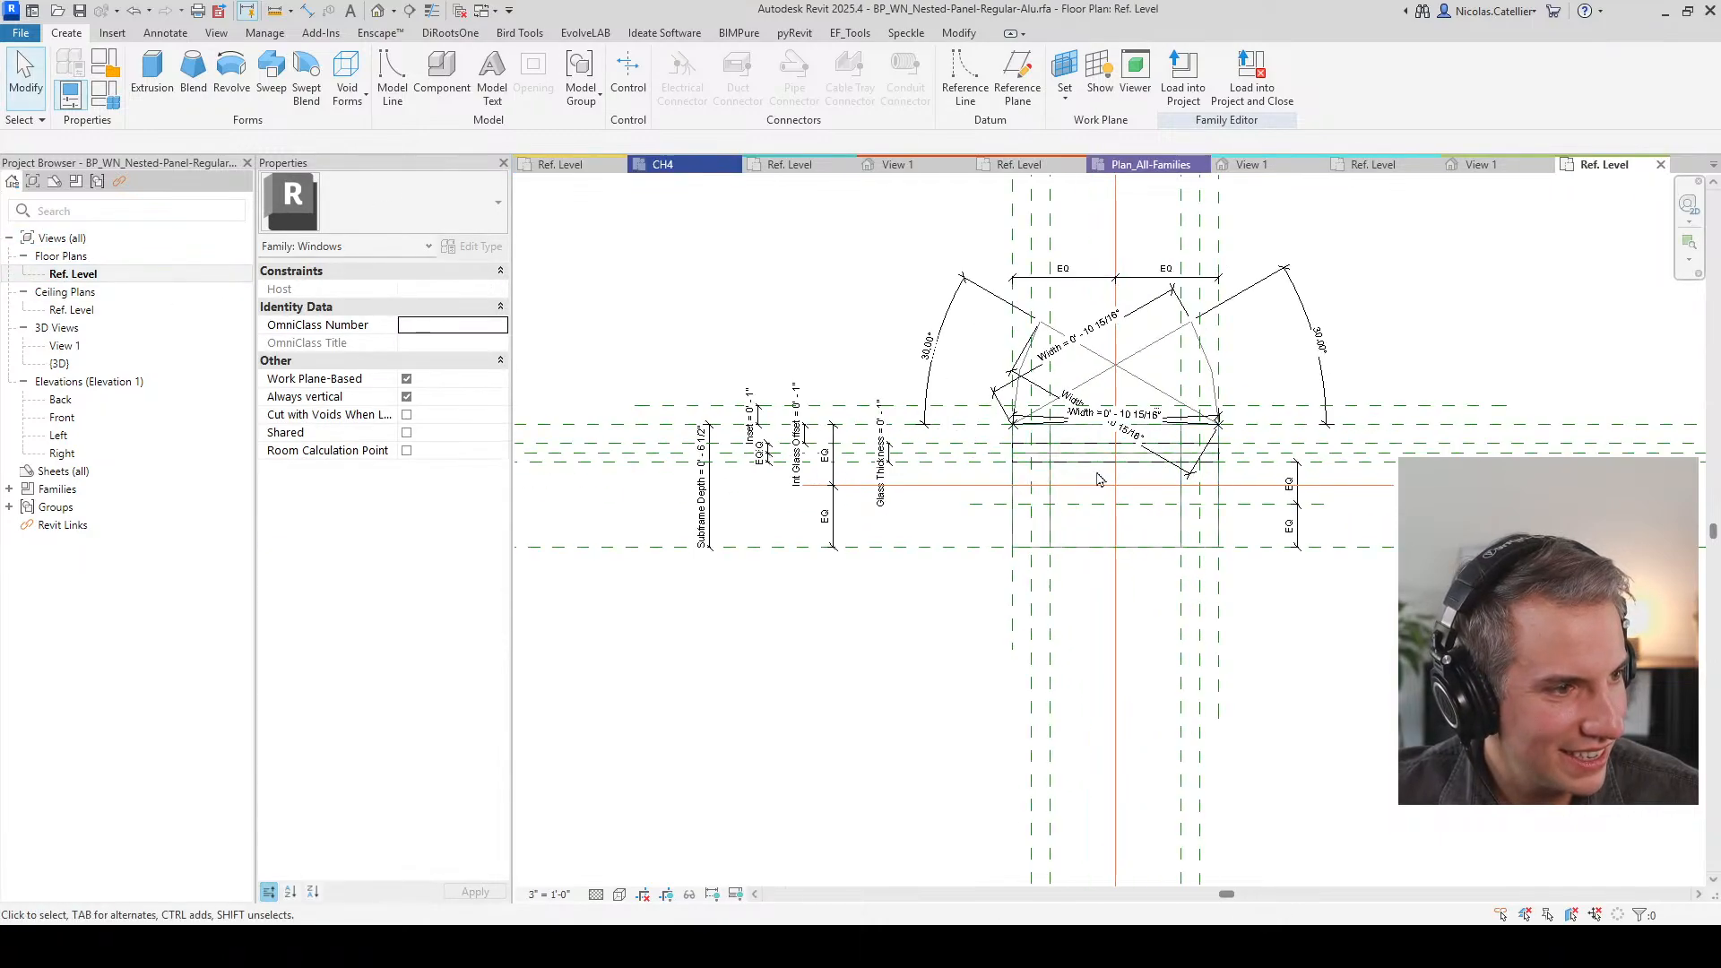
{"action": "scroll", "coordinate": [852, 675], "scroll_direction": "up", "scroll_amount": 3}
{"action": "scroll", "coordinate": [852, 675], "scroll_direction": "down", "scroll_amount": 3}
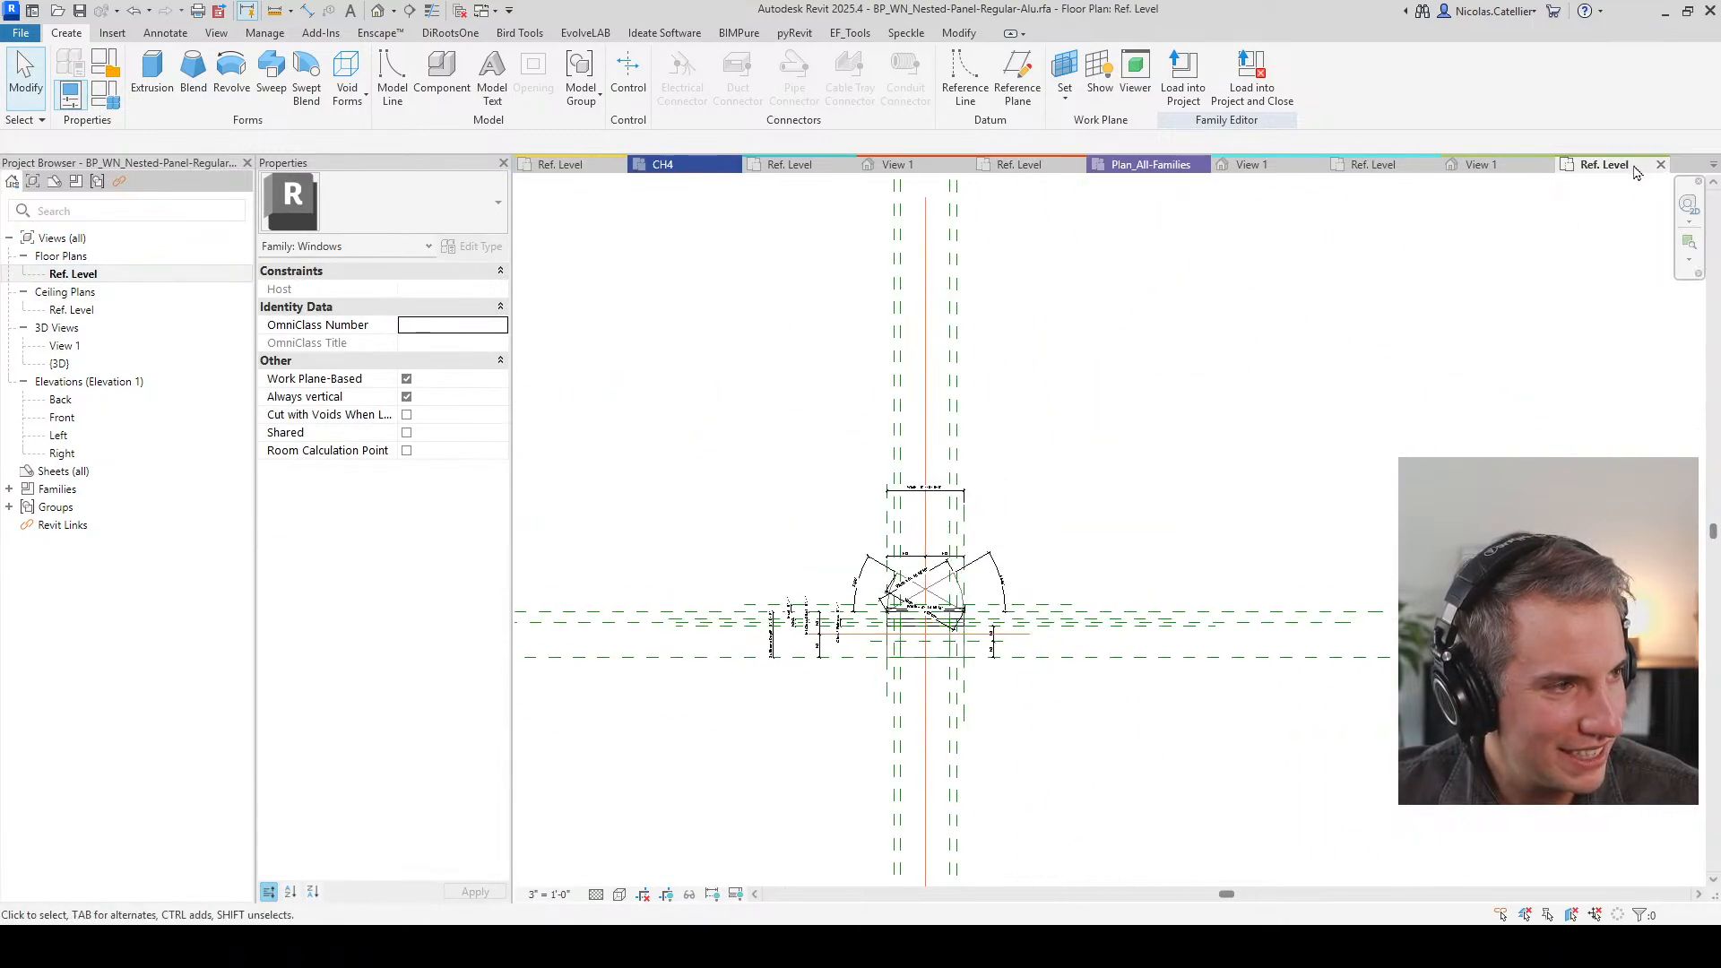
Step: Close the nested panel family and the BP_WIN_Alu-1P family to return to the windows collection plan
{"action": "left_click", "coordinate": [1660, 164]}
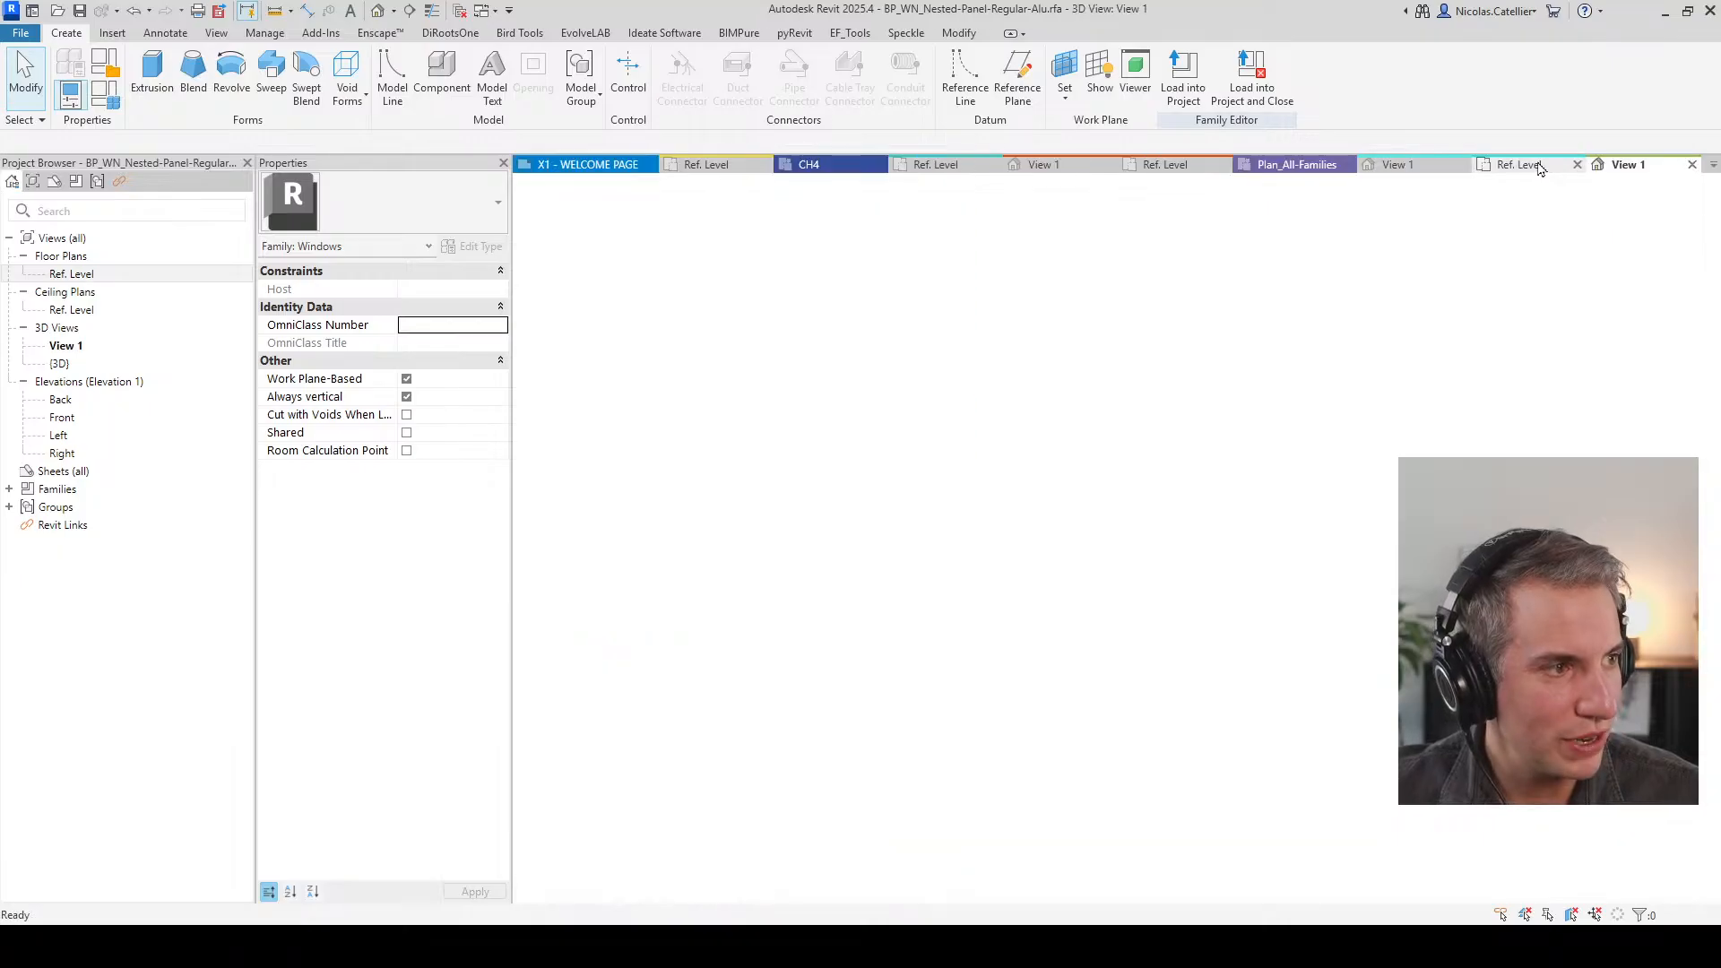
{"action": "left_click", "coordinate": [1691, 164]}
{"action": "left_click", "coordinate": [896, 482]}
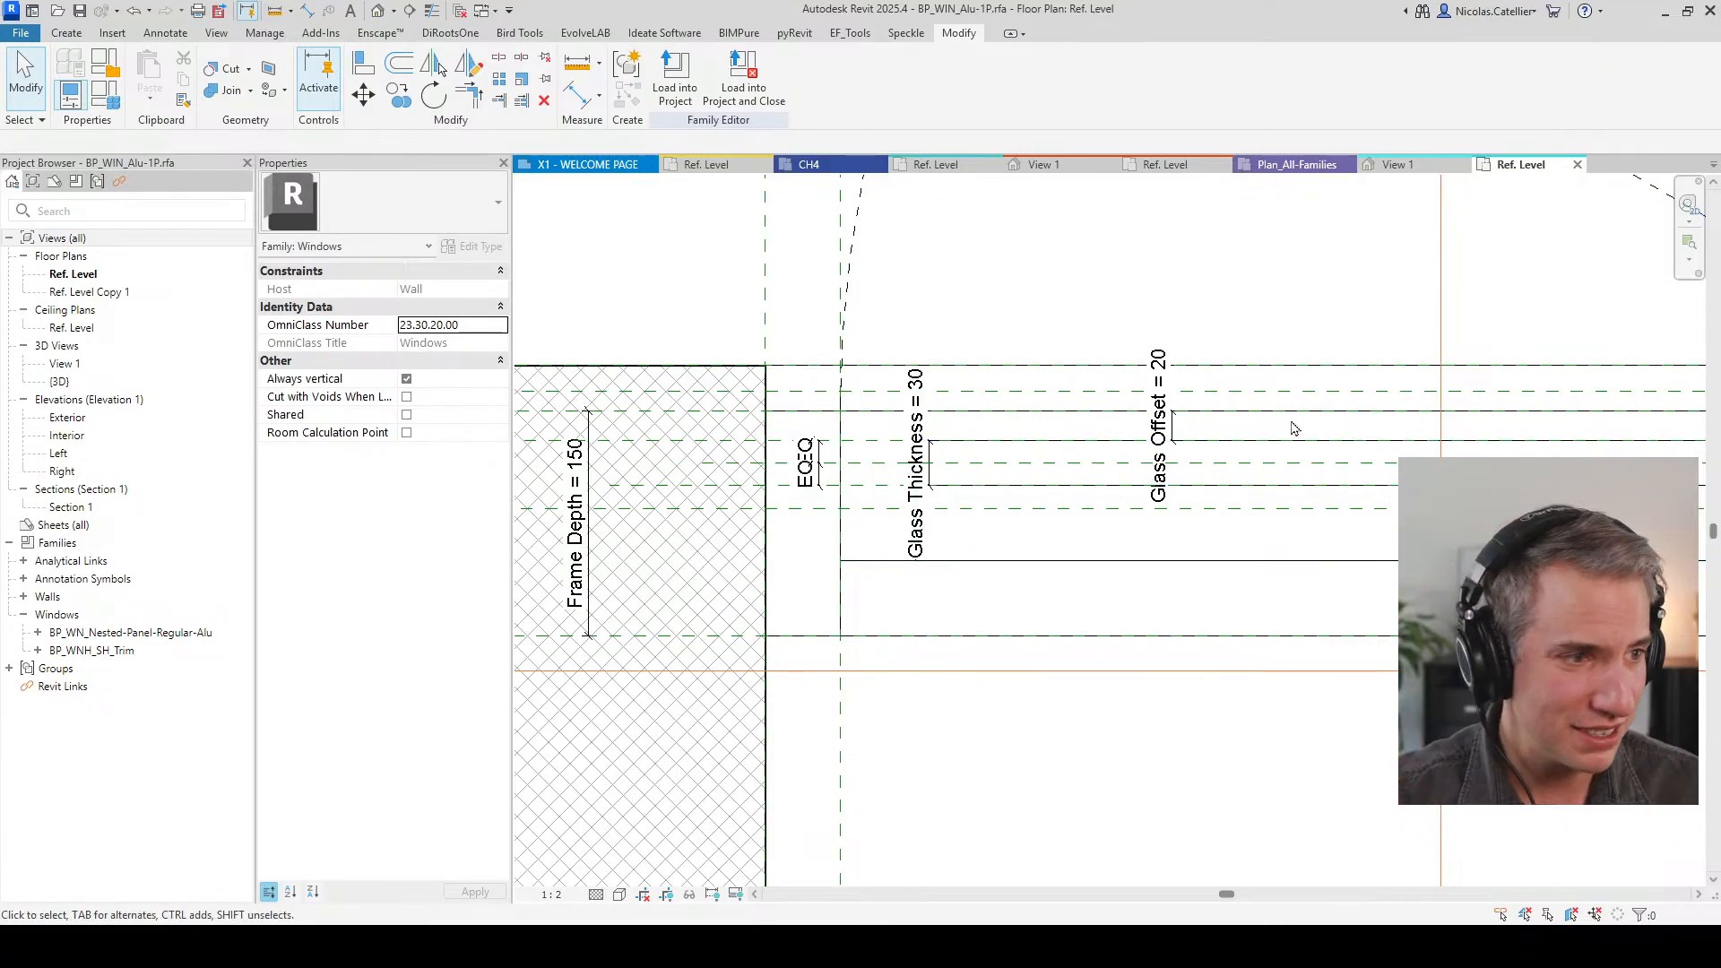
{"action": "scroll", "coordinate": [848, 523], "scroll_direction": "down", "scroll_amount": 4}
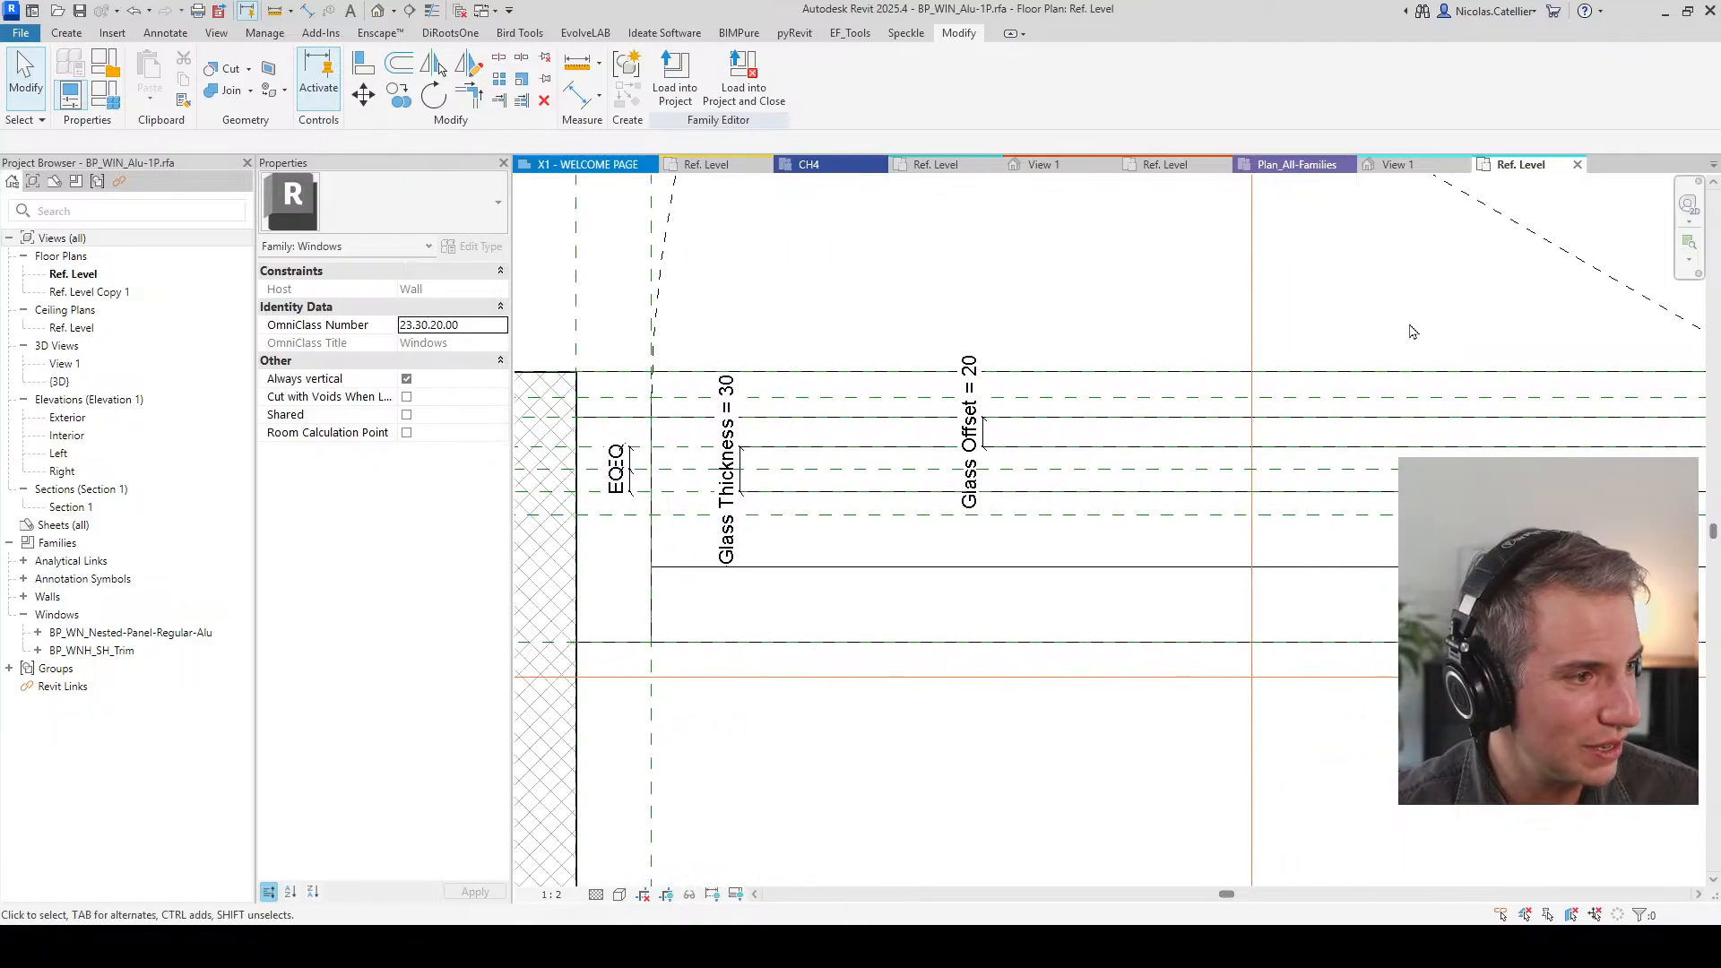
{"action": "left_click", "coordinate": [1578, 164]}
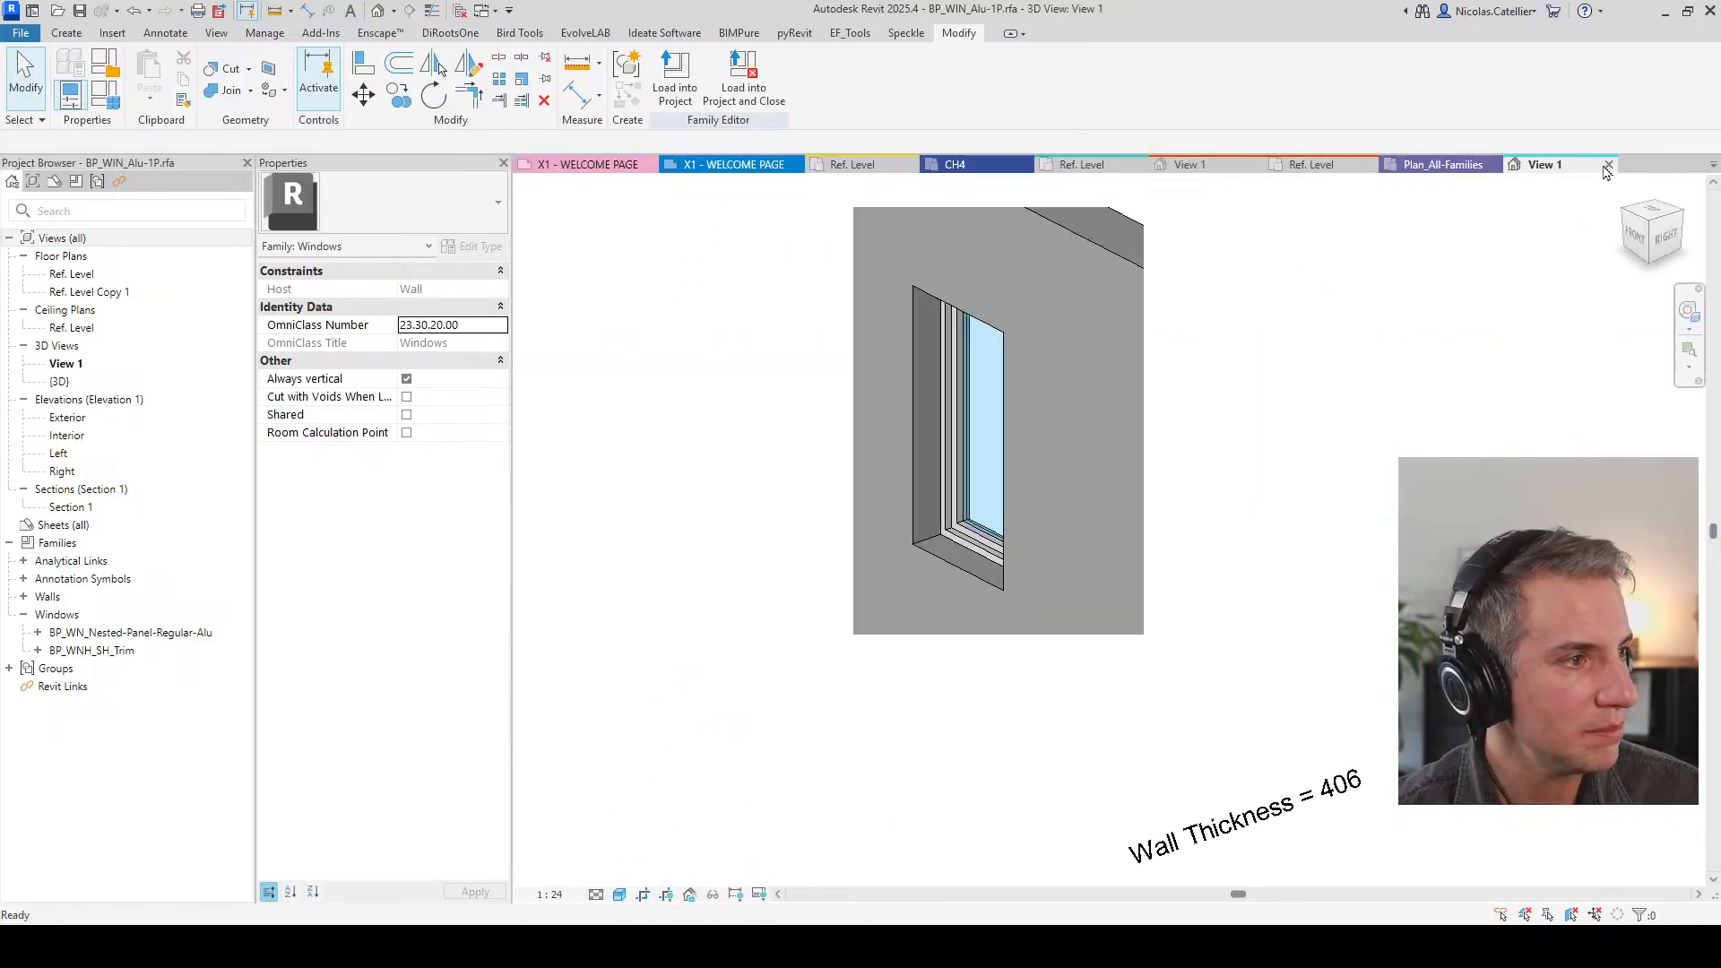
{"action": "left_click", "coordinate": [1608, 164]}
{"action": "left_click", "coordinate": [896, 482]}
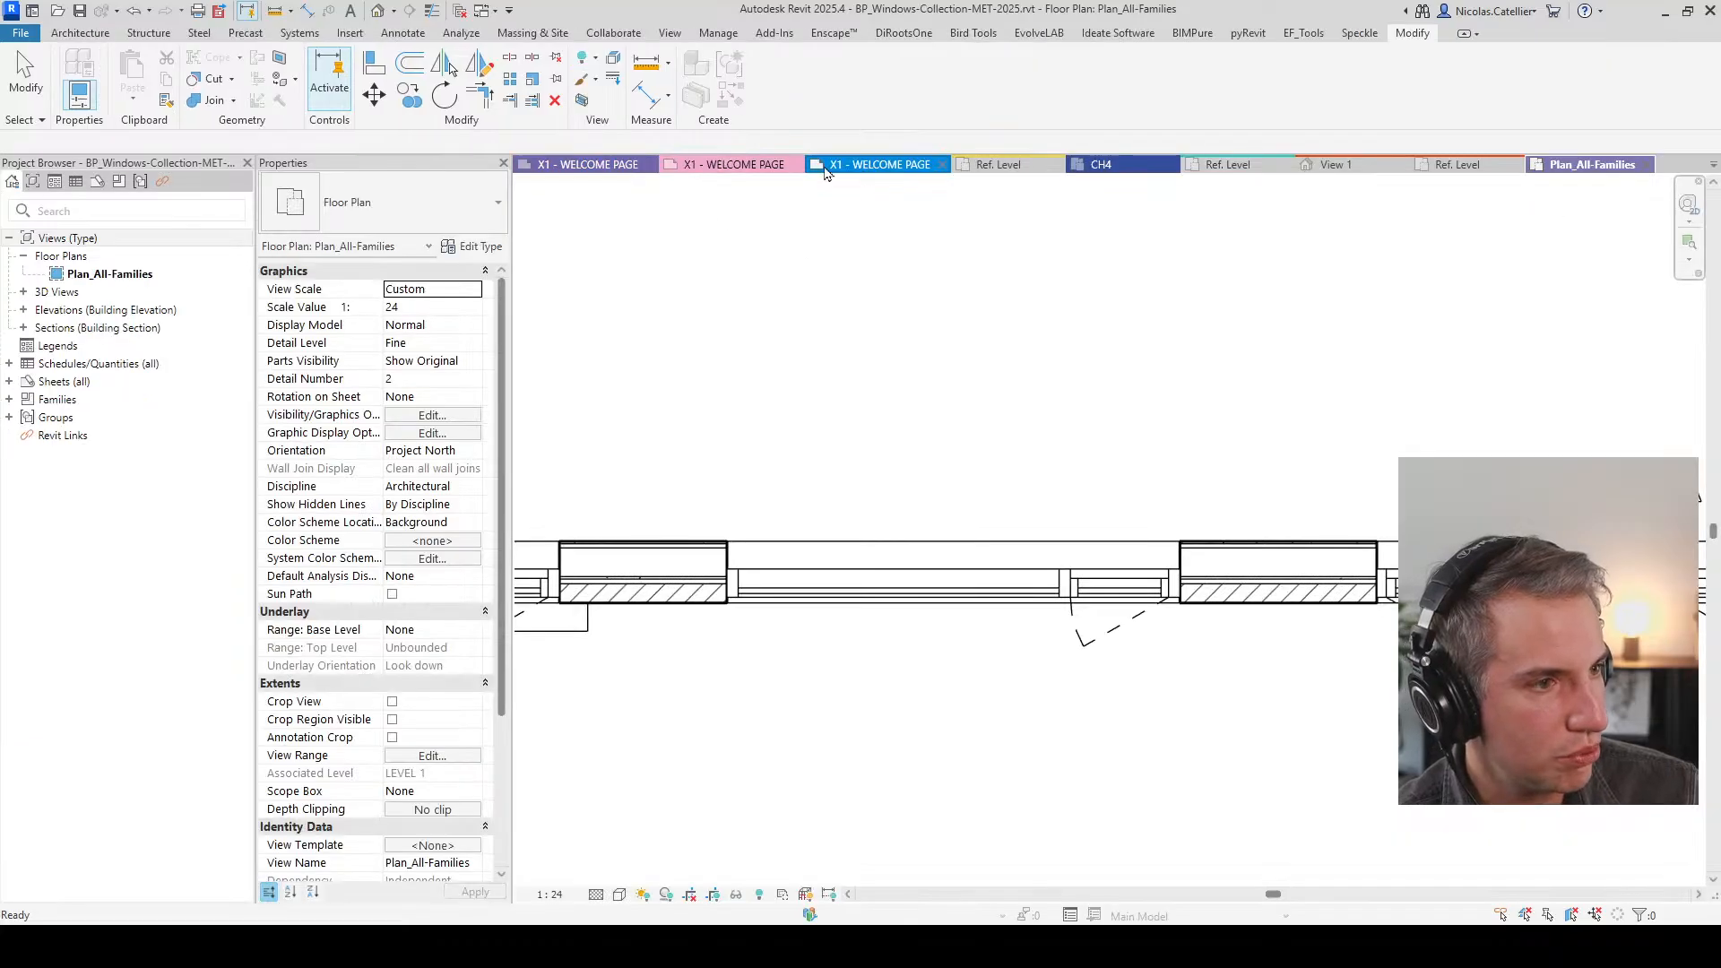
Step: Switch to the doors collection's welcome sheet and activate its 3D_All-Families view around the doors with shared panels
{"action": "left_click", "coordinate": [857, 166]}
{"action": "left_click", "coordinate": [778, 166]}
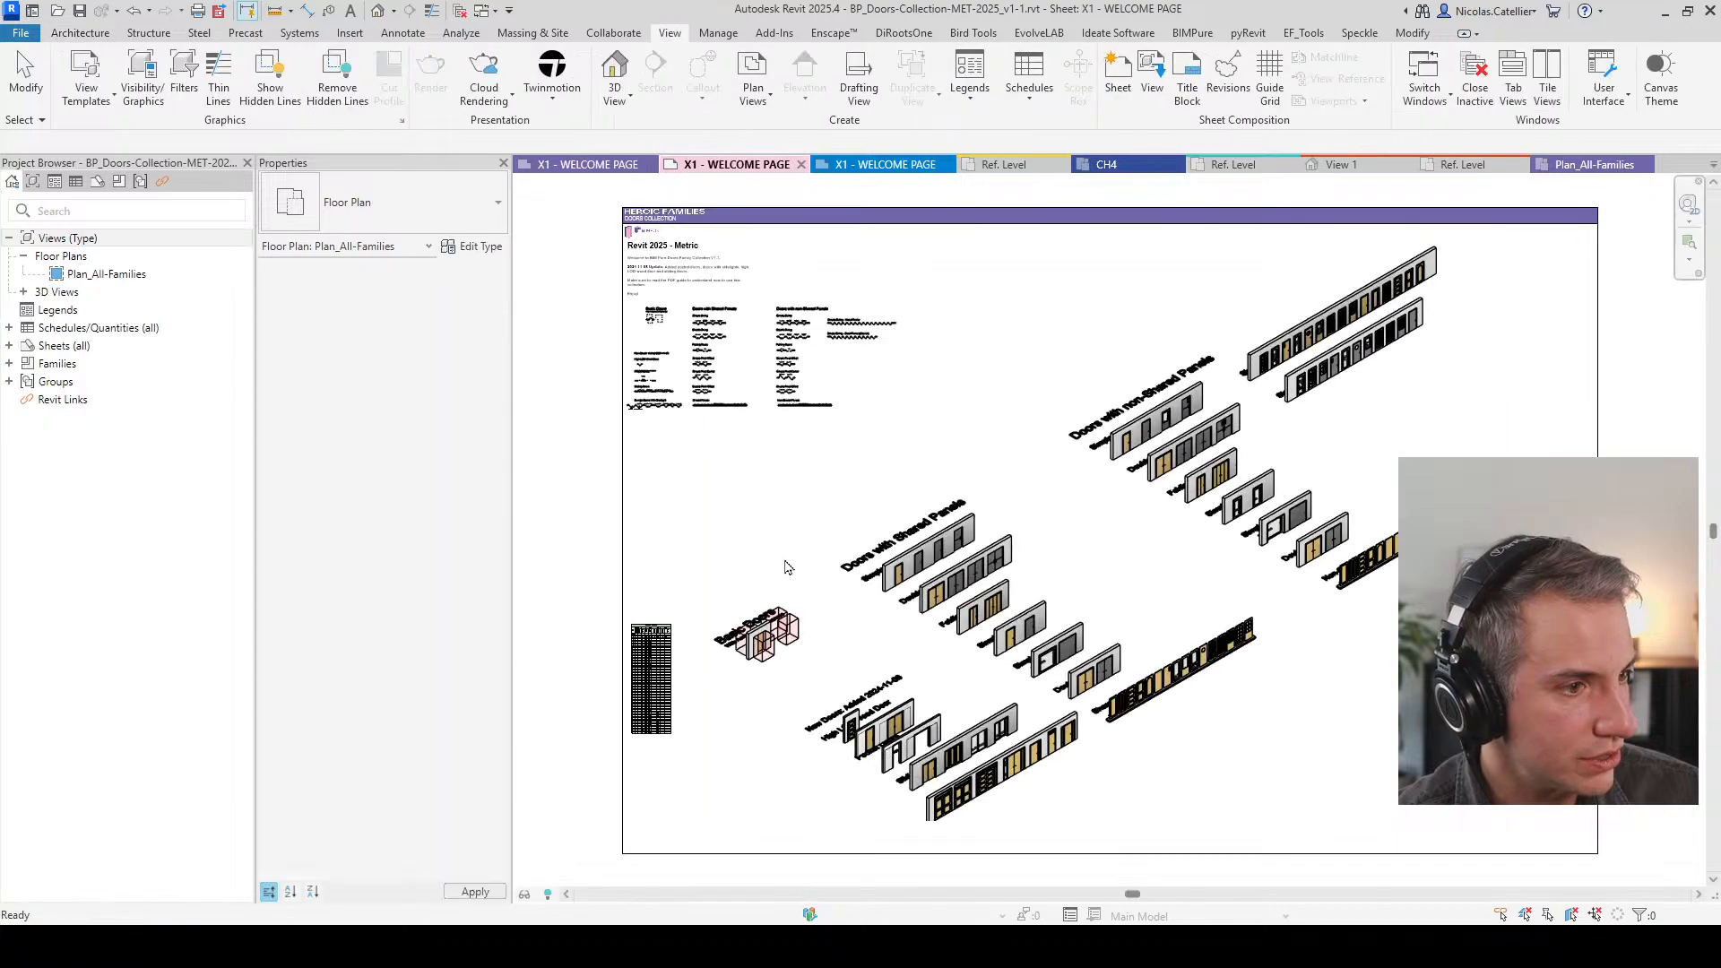
{"action": "double_click", "coordinate": [1178, 714]}
{"action": "scroll", "coordinate": [1166, 704], "scroll_direction": "up", "scroll_amount": 3}
{"action": "scroll", "coordinate": [905, 573], "scroll_direction": "up", "scroll_amount": 2}
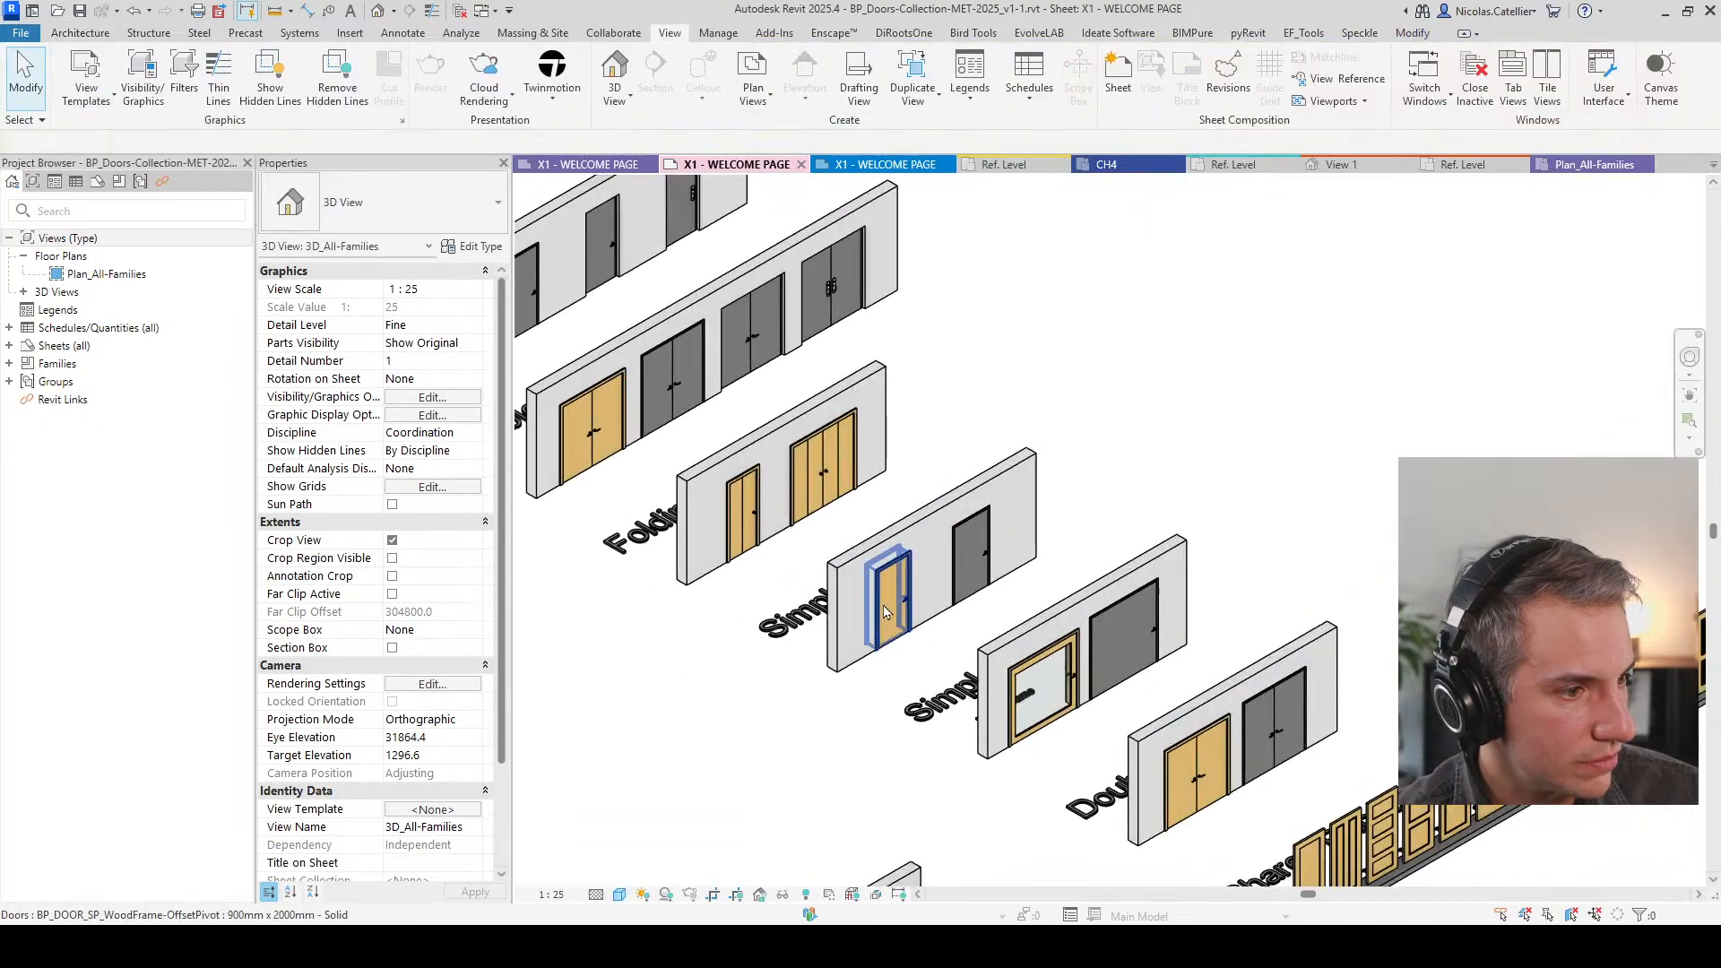
Step: Open the BP_DOOR_SP_SteelFrame-Single door family for editing from the simple swing doors with shared panels
{"action": "left_click", "coordinate": [894, 587]}
{"action": "middle_click_drag", "start_coordinate": [674, 375], "coordinate": [1012, 542]}
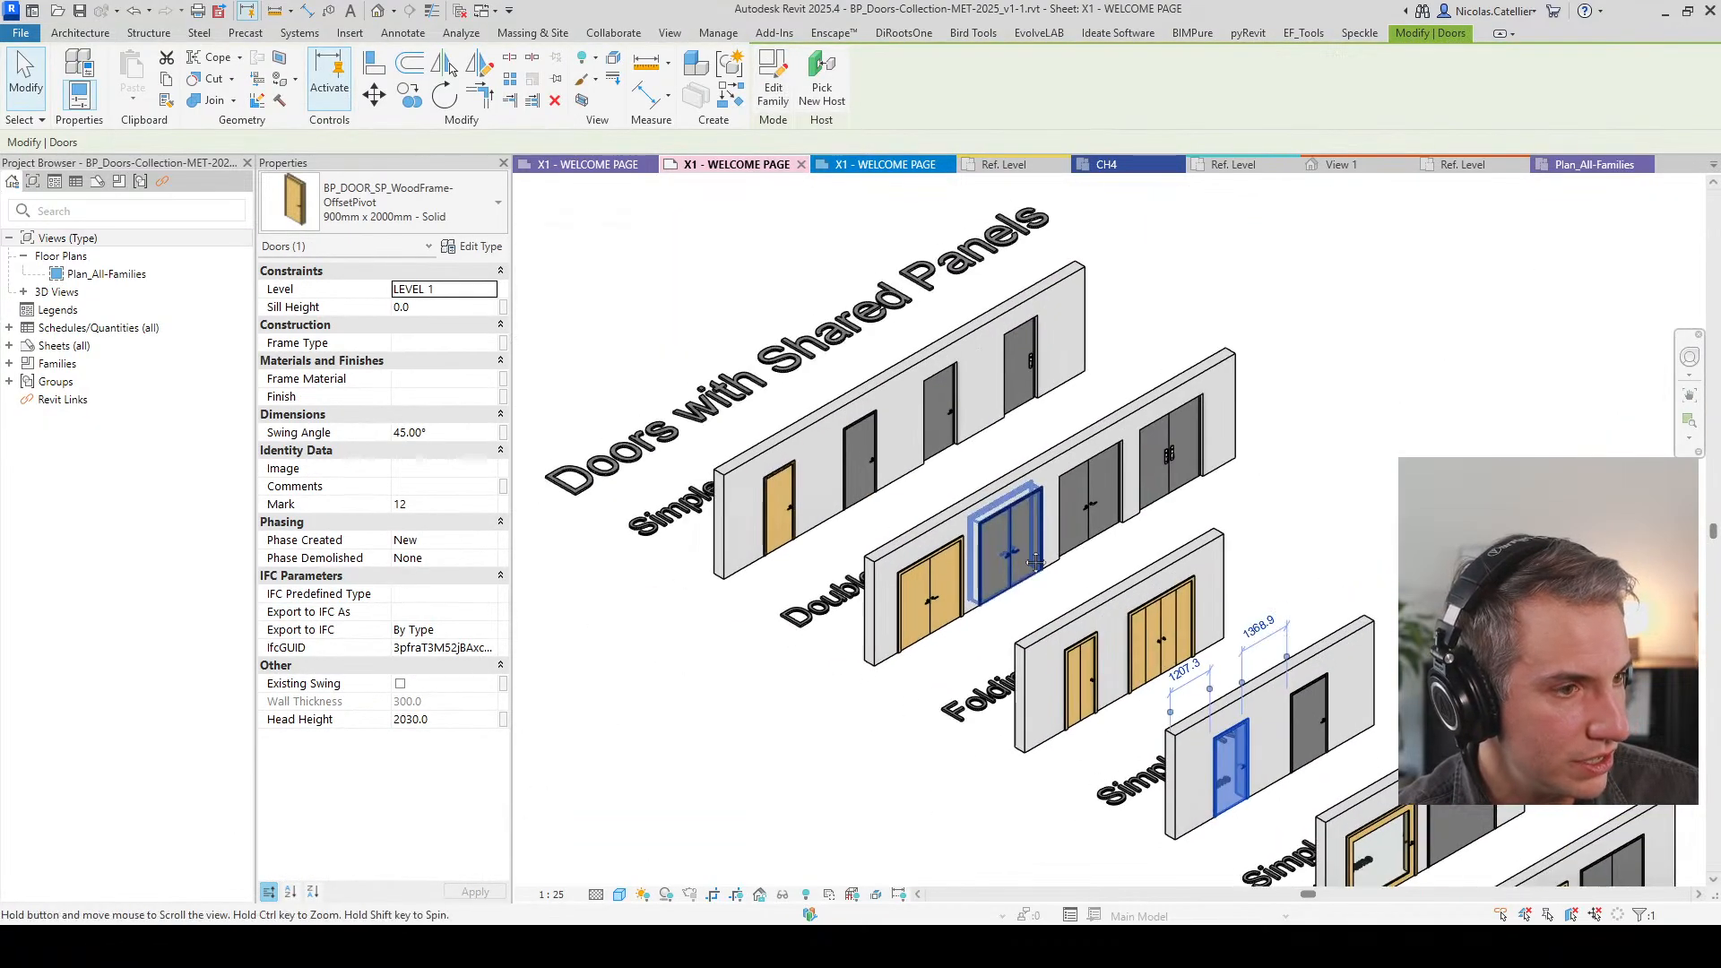
{"action": "left_click", "coordinate": [867, 470]}
{"action": "left_click", "coordinate": [775, 93]}
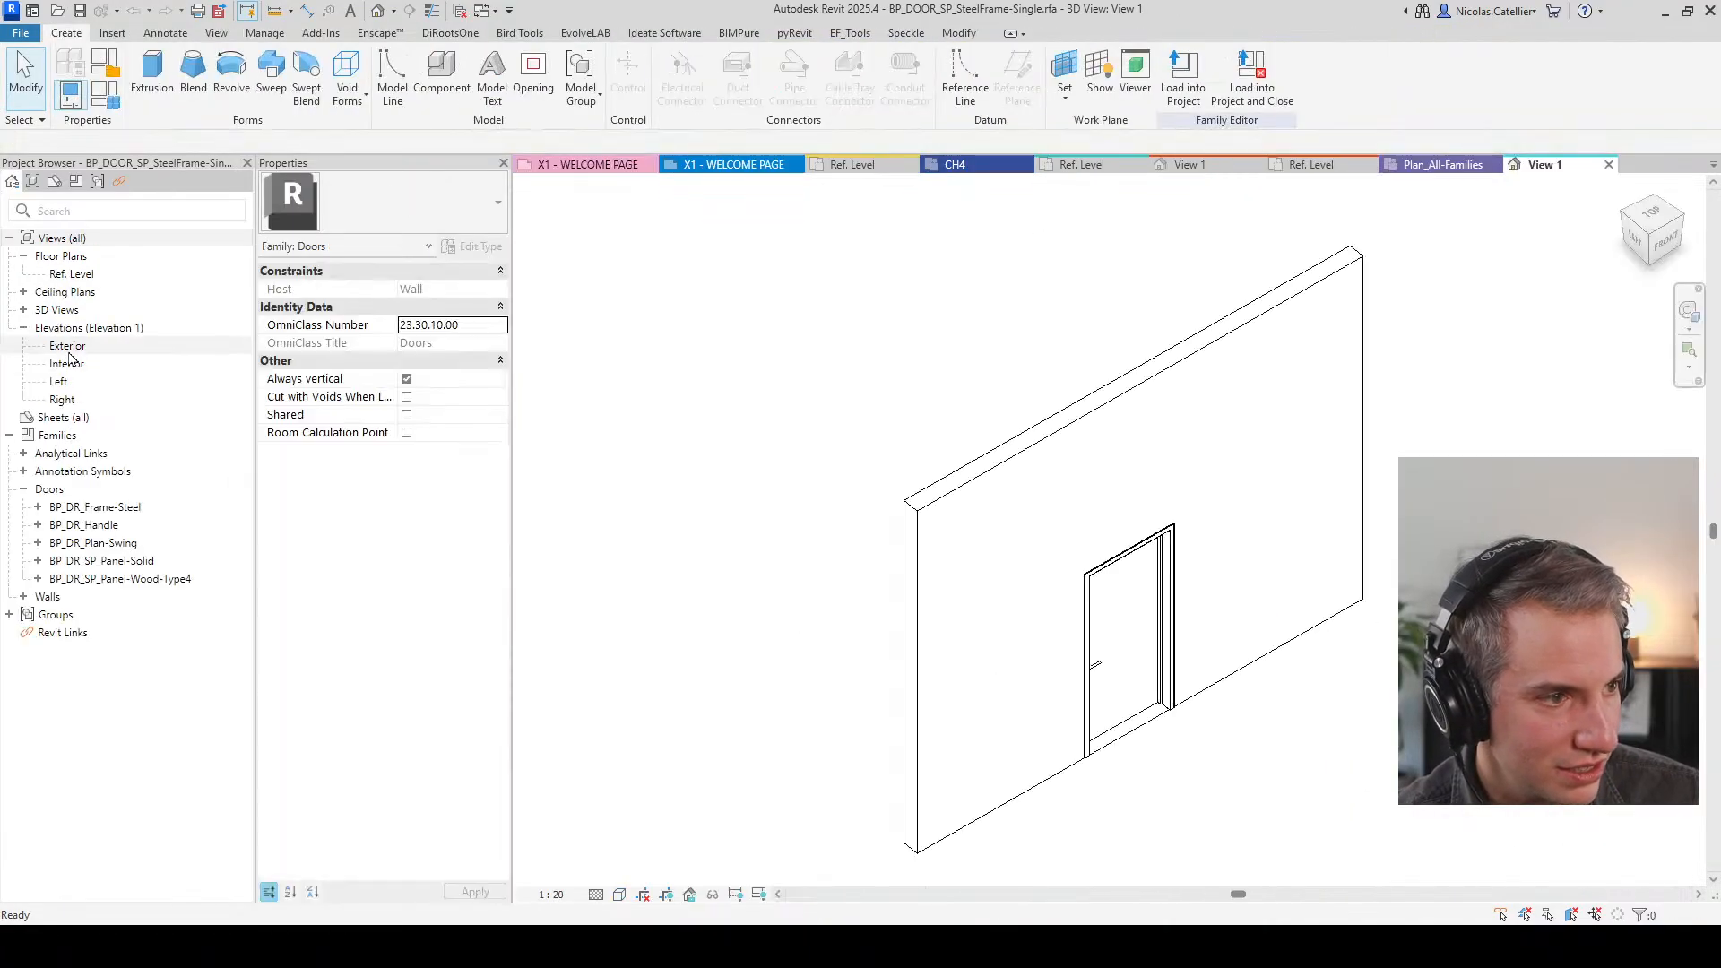
Step: Open the door family's Exterior elevation and check the subcategory of the Right reference plane at the door frame
{"action": "double_click", "coordinate": [60, 347]}
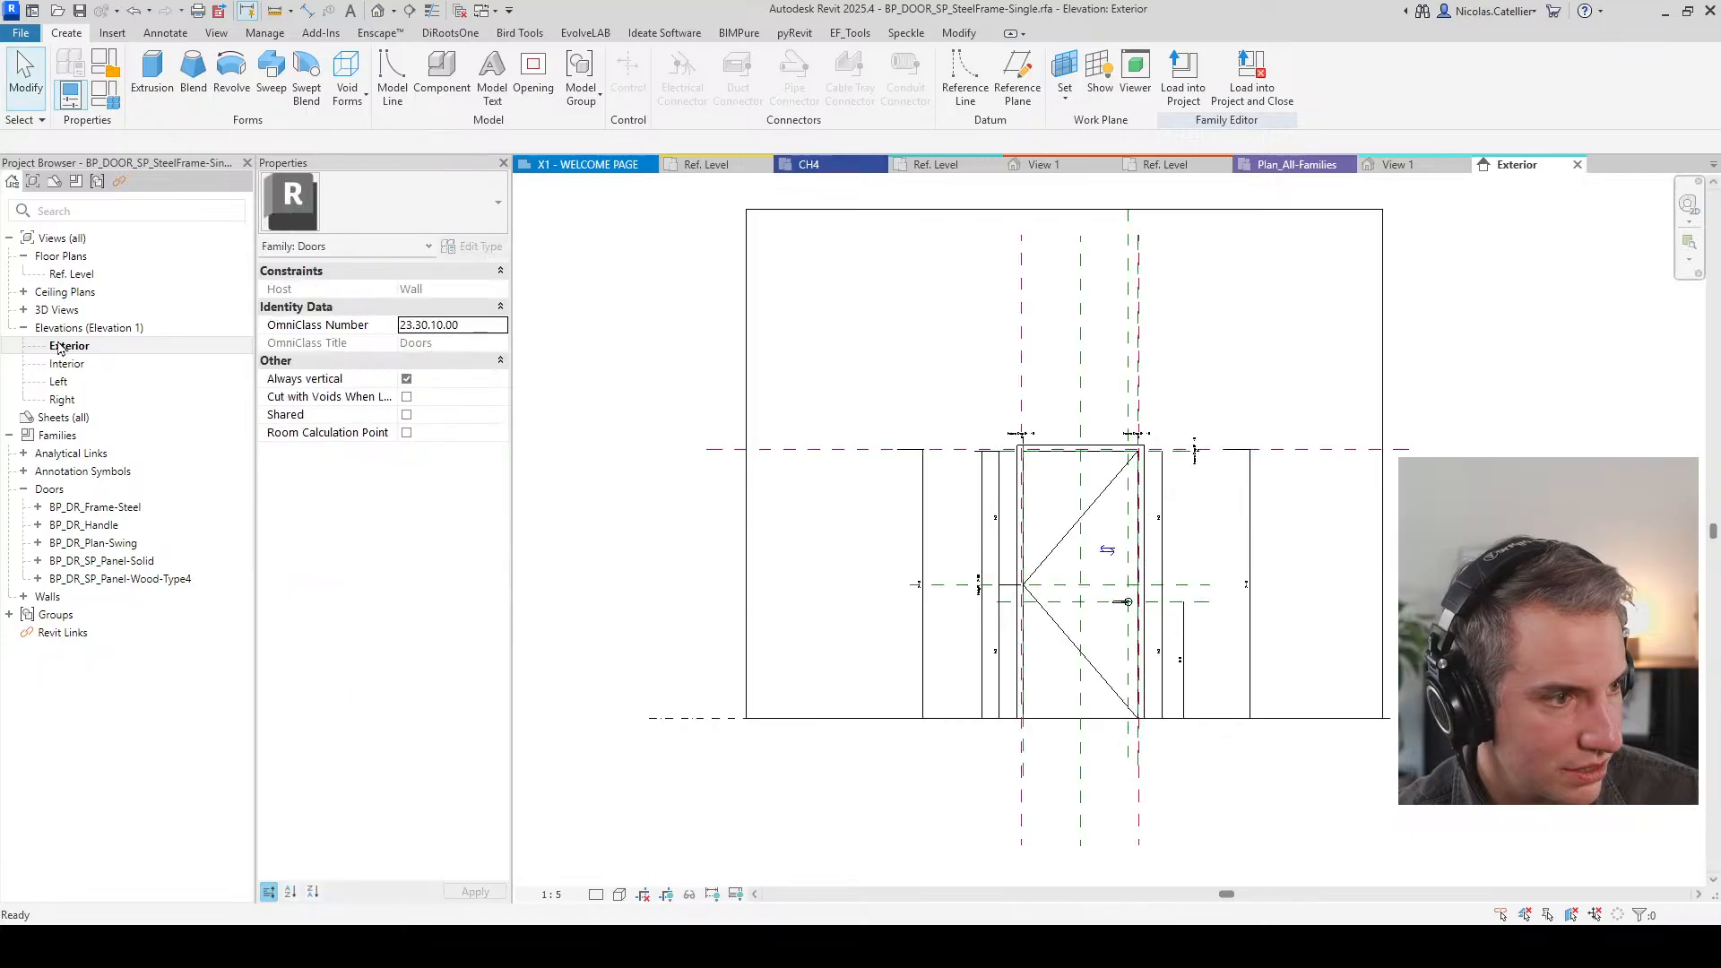
{"action": "scroll", "coordinate": [1104, 308], "scroll_direction": "up", "scroll_amount": 2}
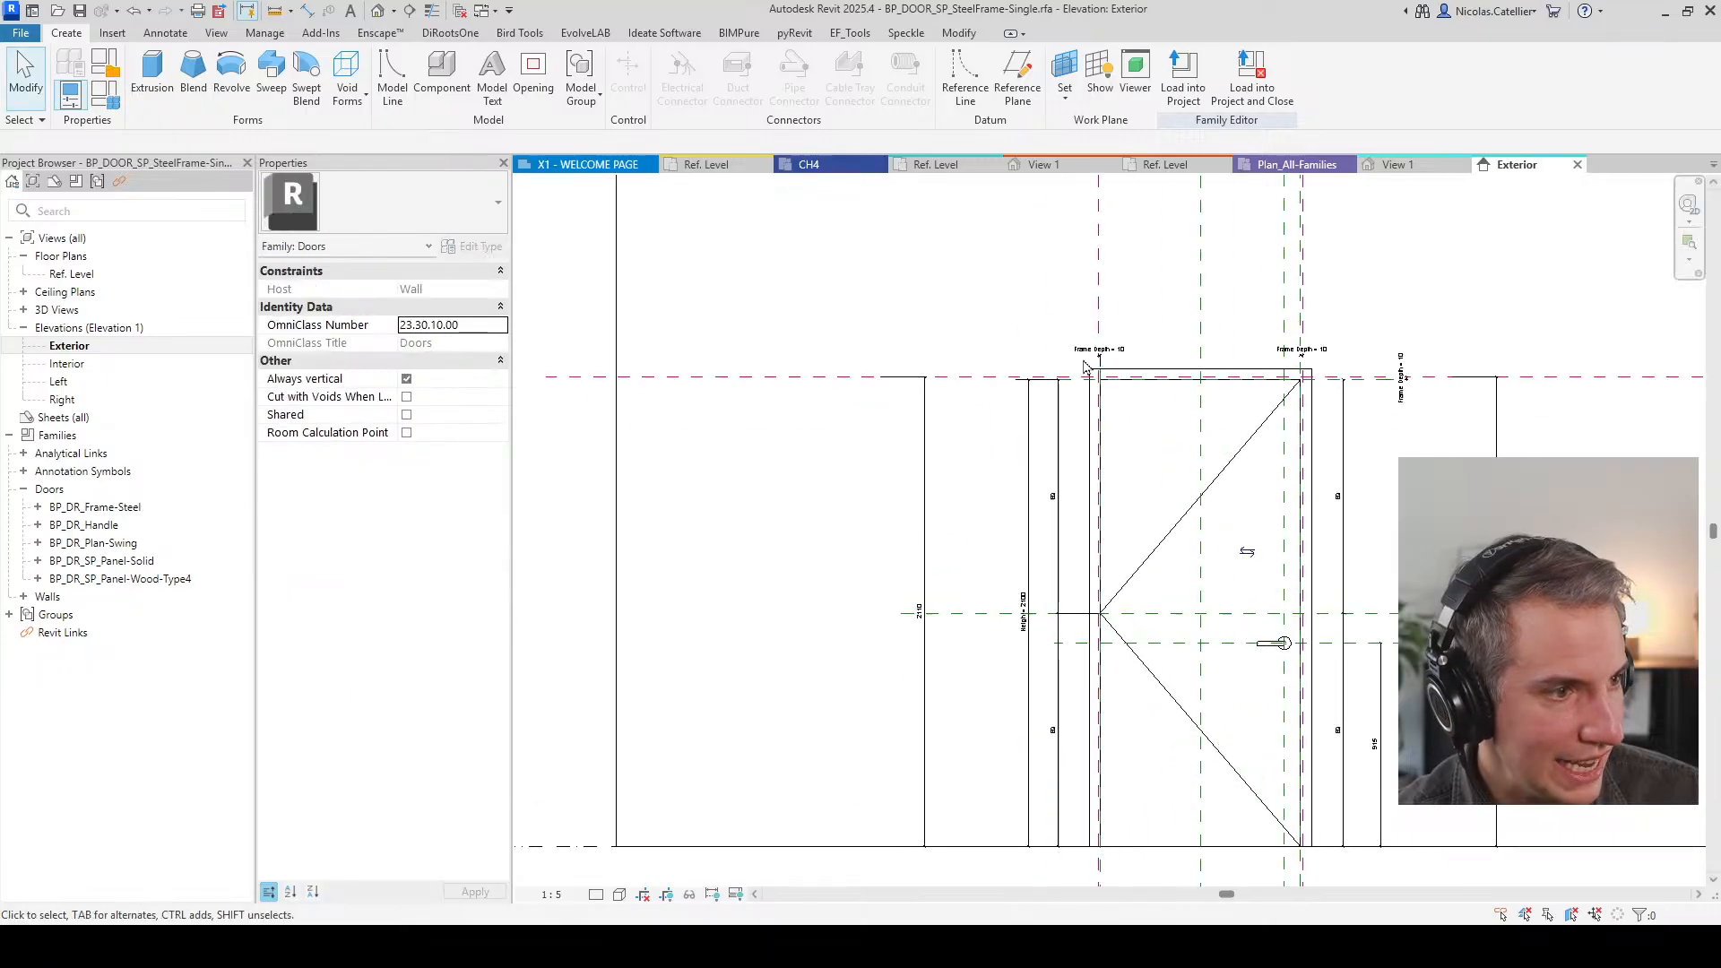
{"action": "left_click", "coordinate": [1098, 281]}
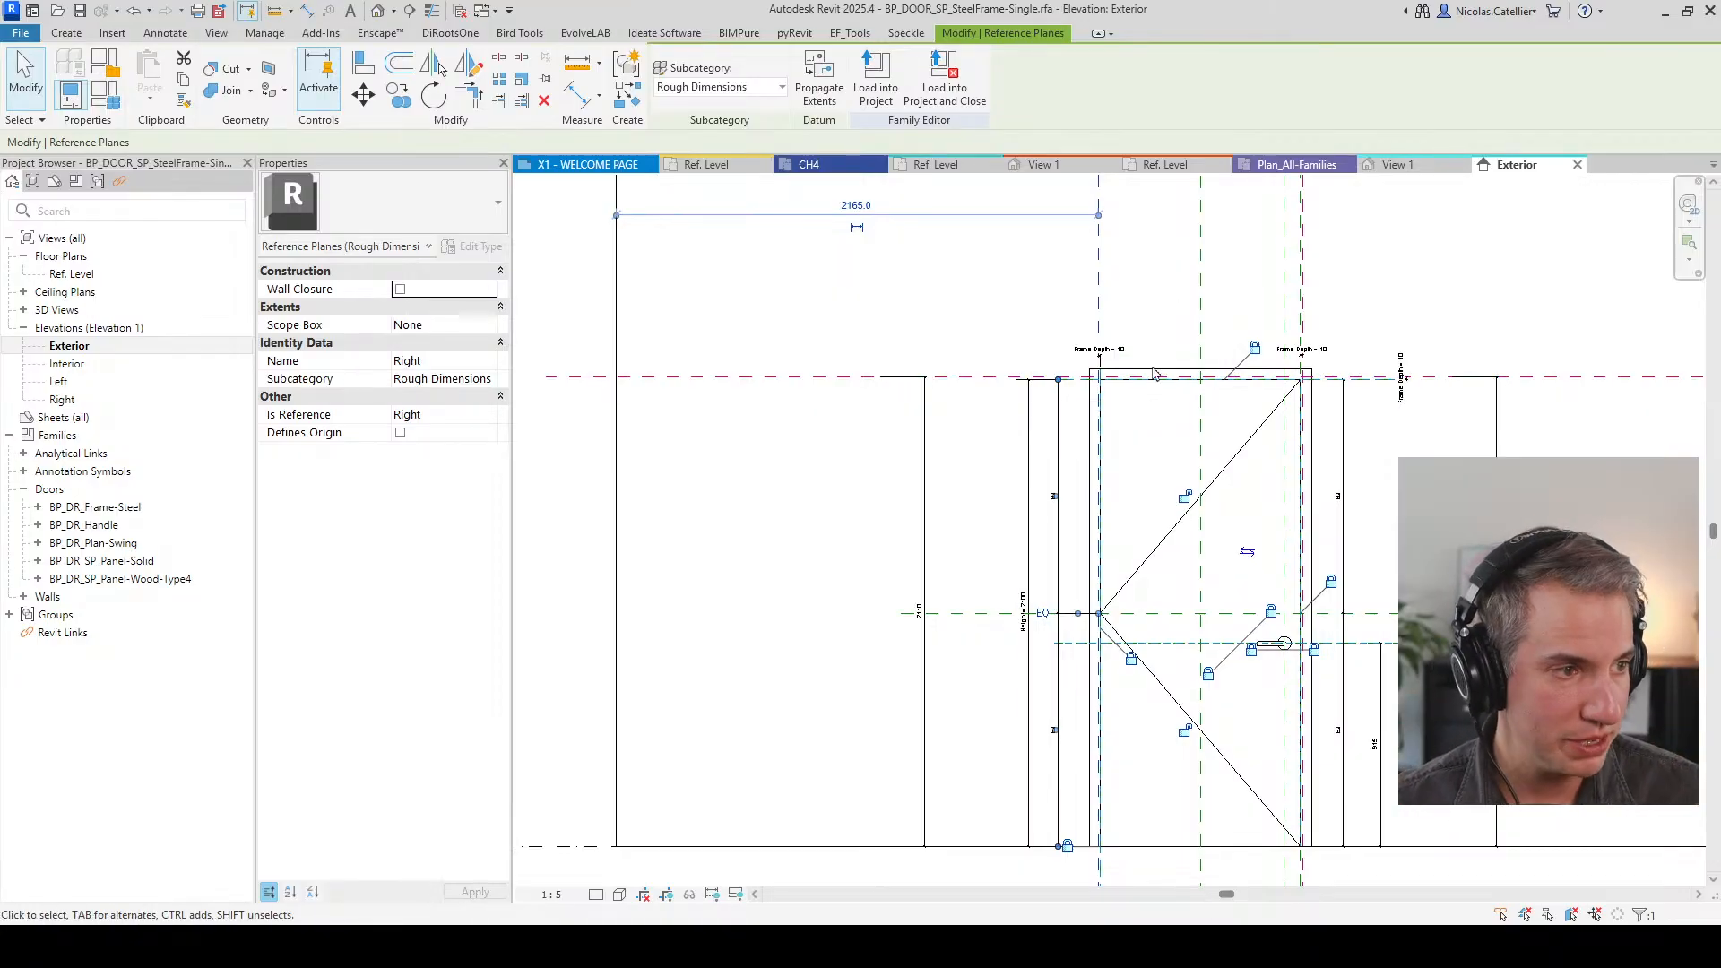
{"action": "scroll", "coordinate": [1398, 377], "scroll_direction": "up", "scroll_amount": 5}
{"action": "scroll", "coordinate": [1514, 430], "scroll_direction": "up", "scroll_amount": 3}
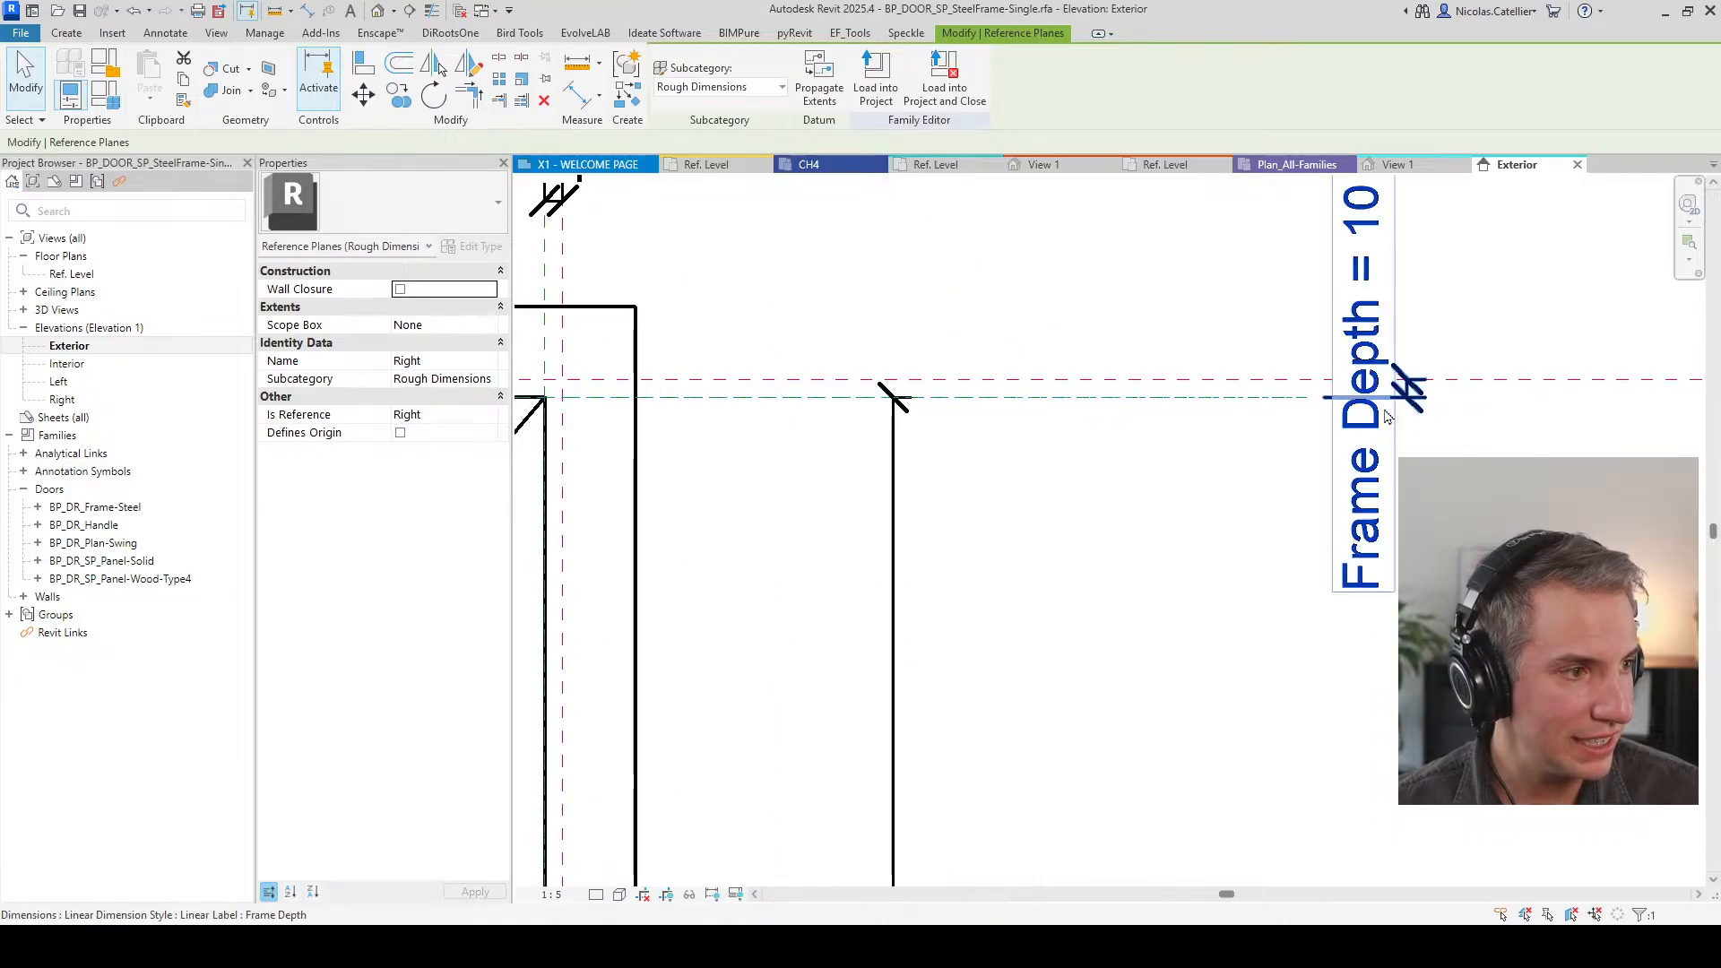
{"action": "key", "text": "Escape"}
Step: Examine the unnamed horizontal reference plane at the door head and compare it with the adjacent Frame Depth offset plane
{"action": "middle_click_drag", "start_coordinate": [1358, 237], "coordinate": [1226, 374]}
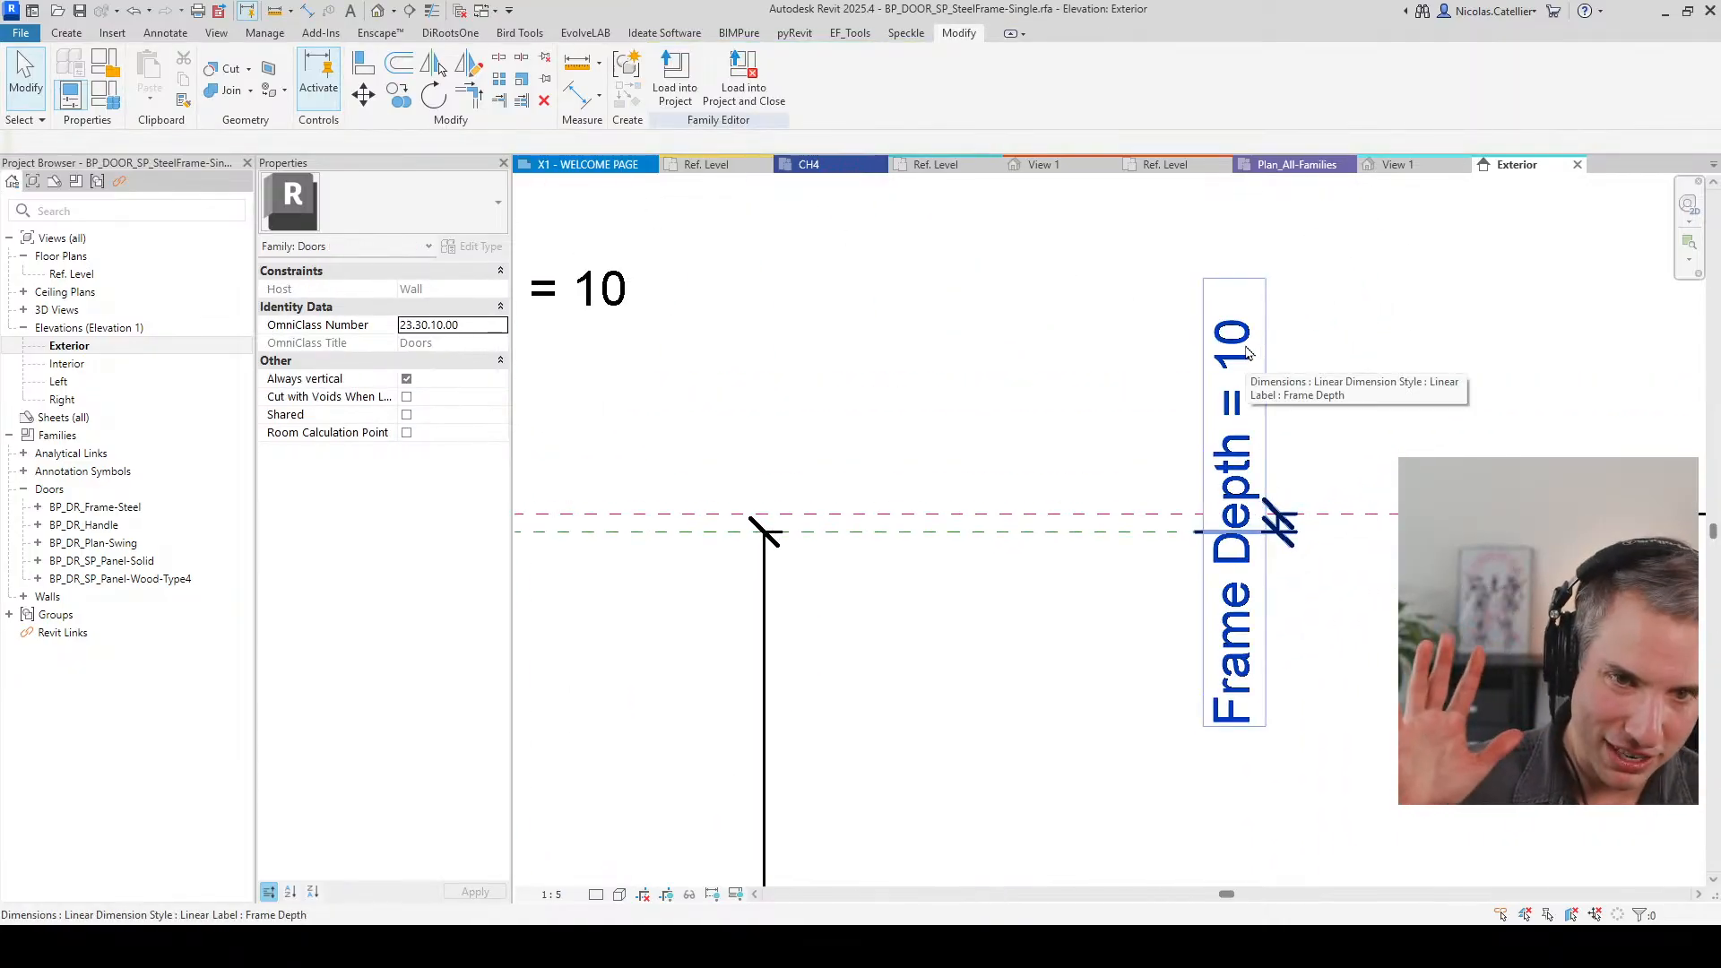
{"action": "left_click", "coordinate": [1069, 536]}
{"action": "scroll", "coordinate": [1071, 543], "scroll_direction": "down", "scroll_amount": 3}
{"action": "scroll", "coordinate": [1069, 543], "scroll_direction": "down", "scroll_amount": 2}
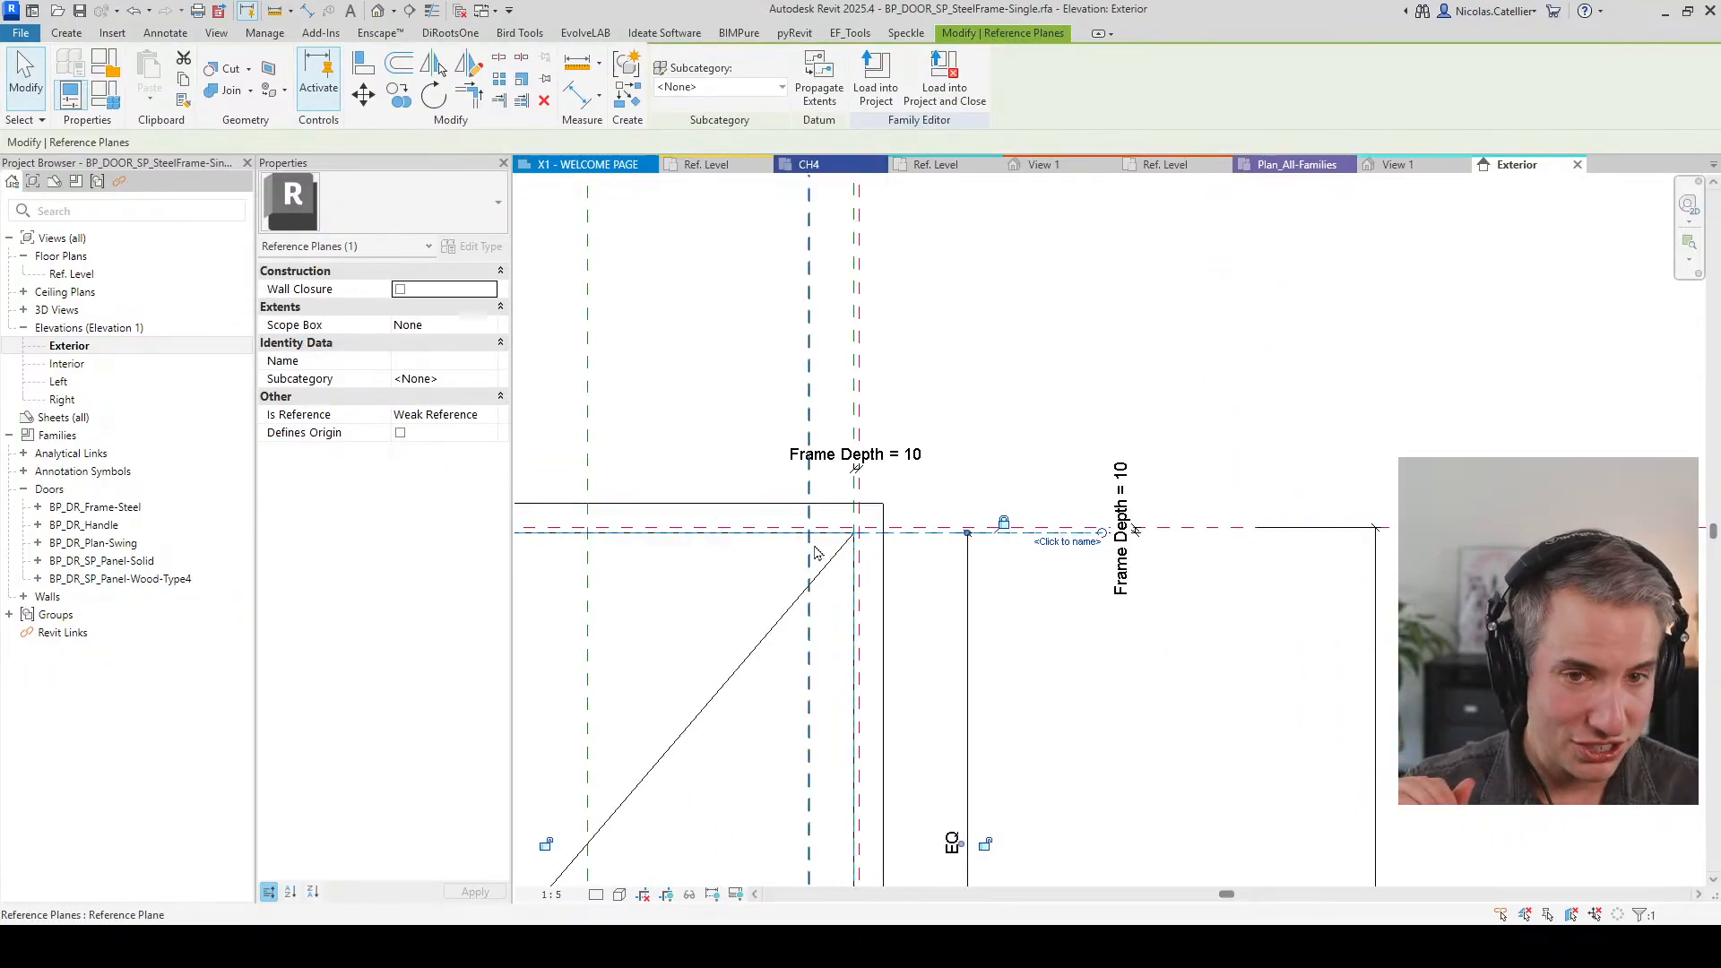
{"action": "scroll", "coordinate": [1039, 547], "scroll_direction": "up", "scroll_amount": 2}
{"action": "scroll", "coordinate": [1053, 524], "scroll_direction": "down", "scroll_amount": 5}
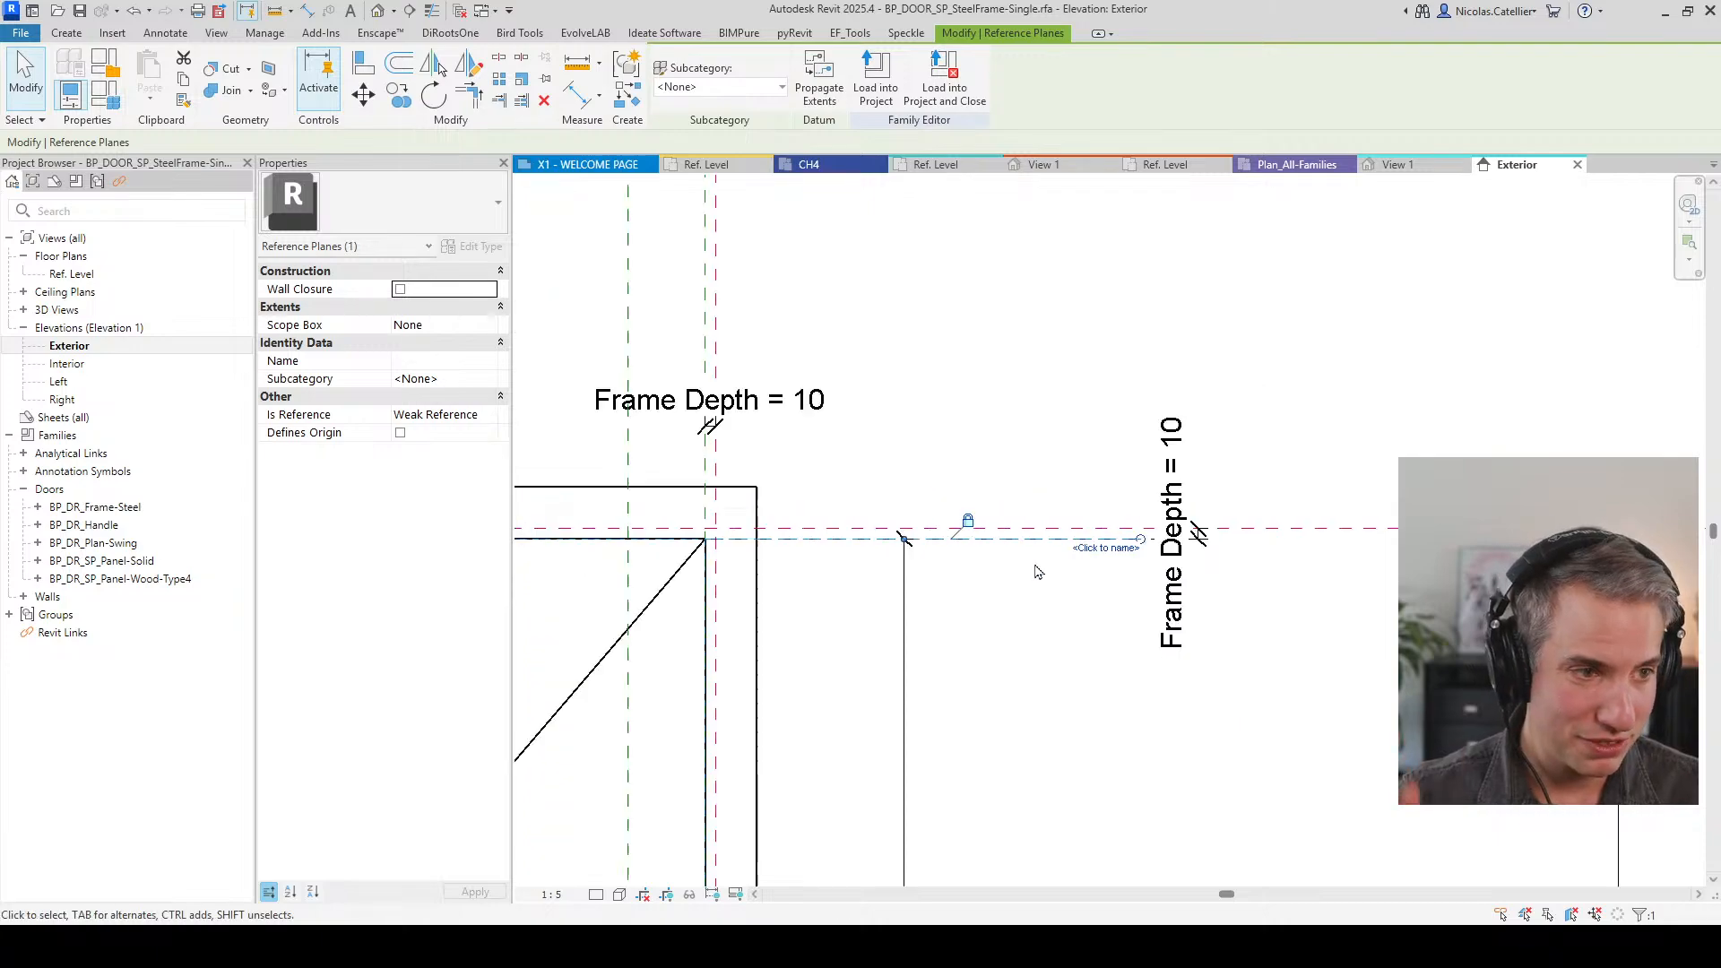
{"action": "key", "text": "Escape"}
Step: Close the steel-frame door family and open the doors collection's Plan_All-Families floor plan
{"action": "left_click", "coordinate": [1578, 164]}
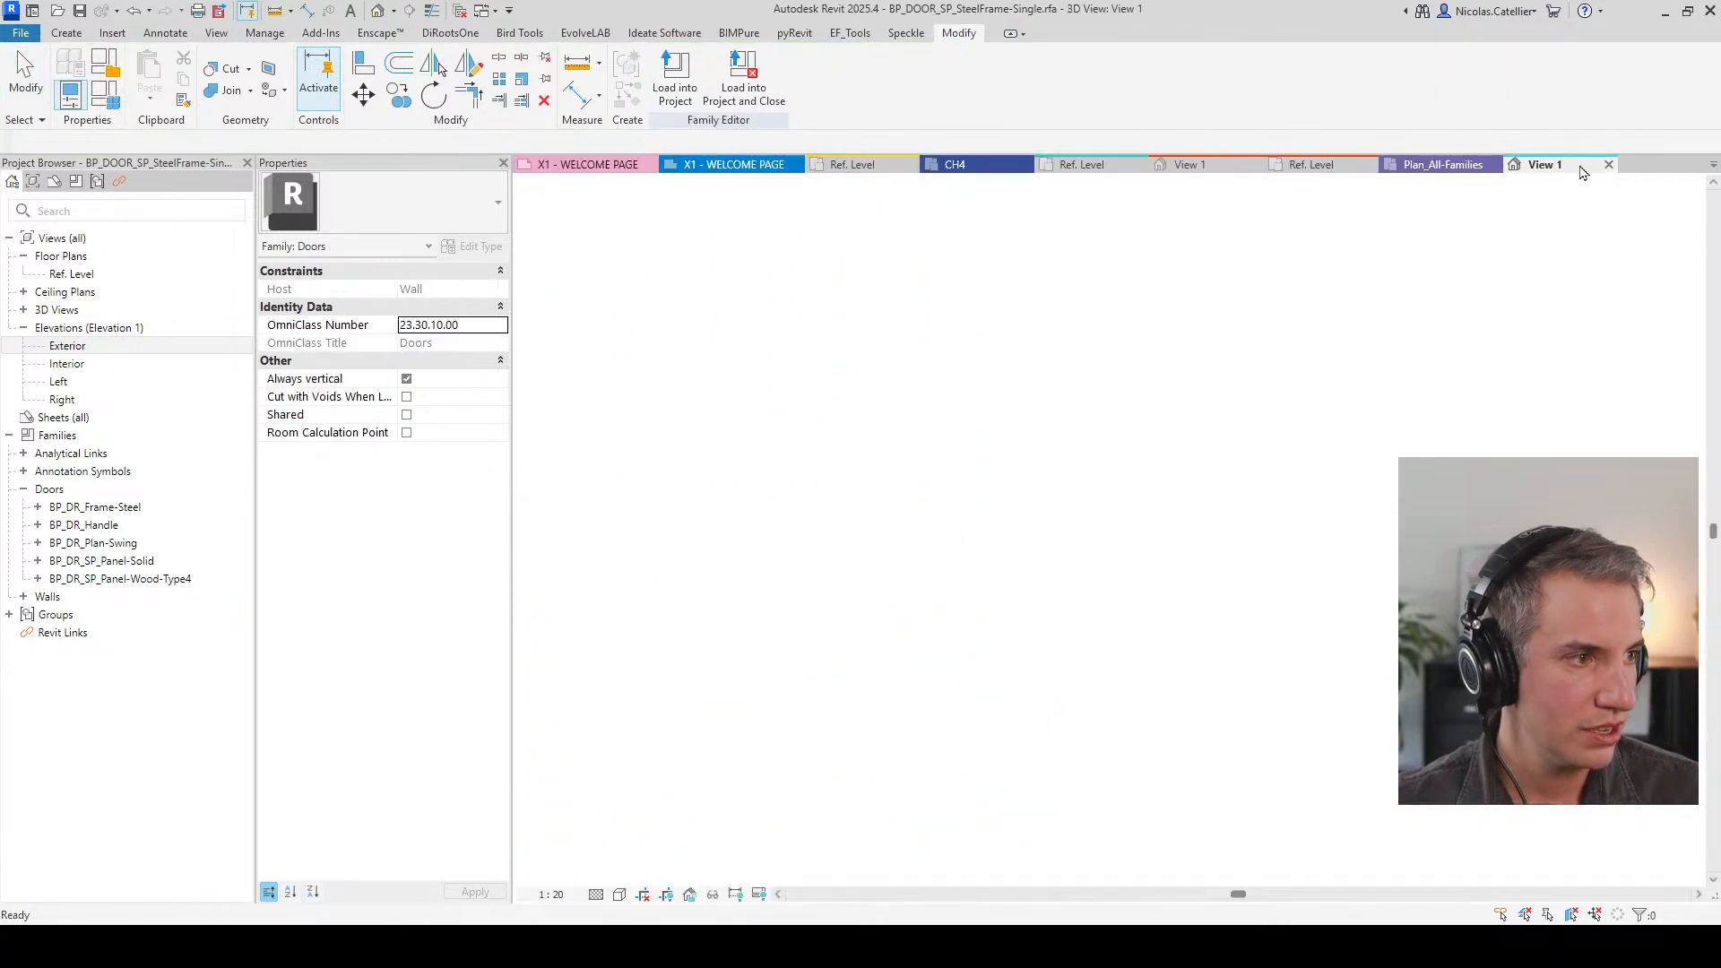
{"action": "left_click", "coordinate": [1609, 164]}
{"action": "left_click", "coordinate": [898, 483]}
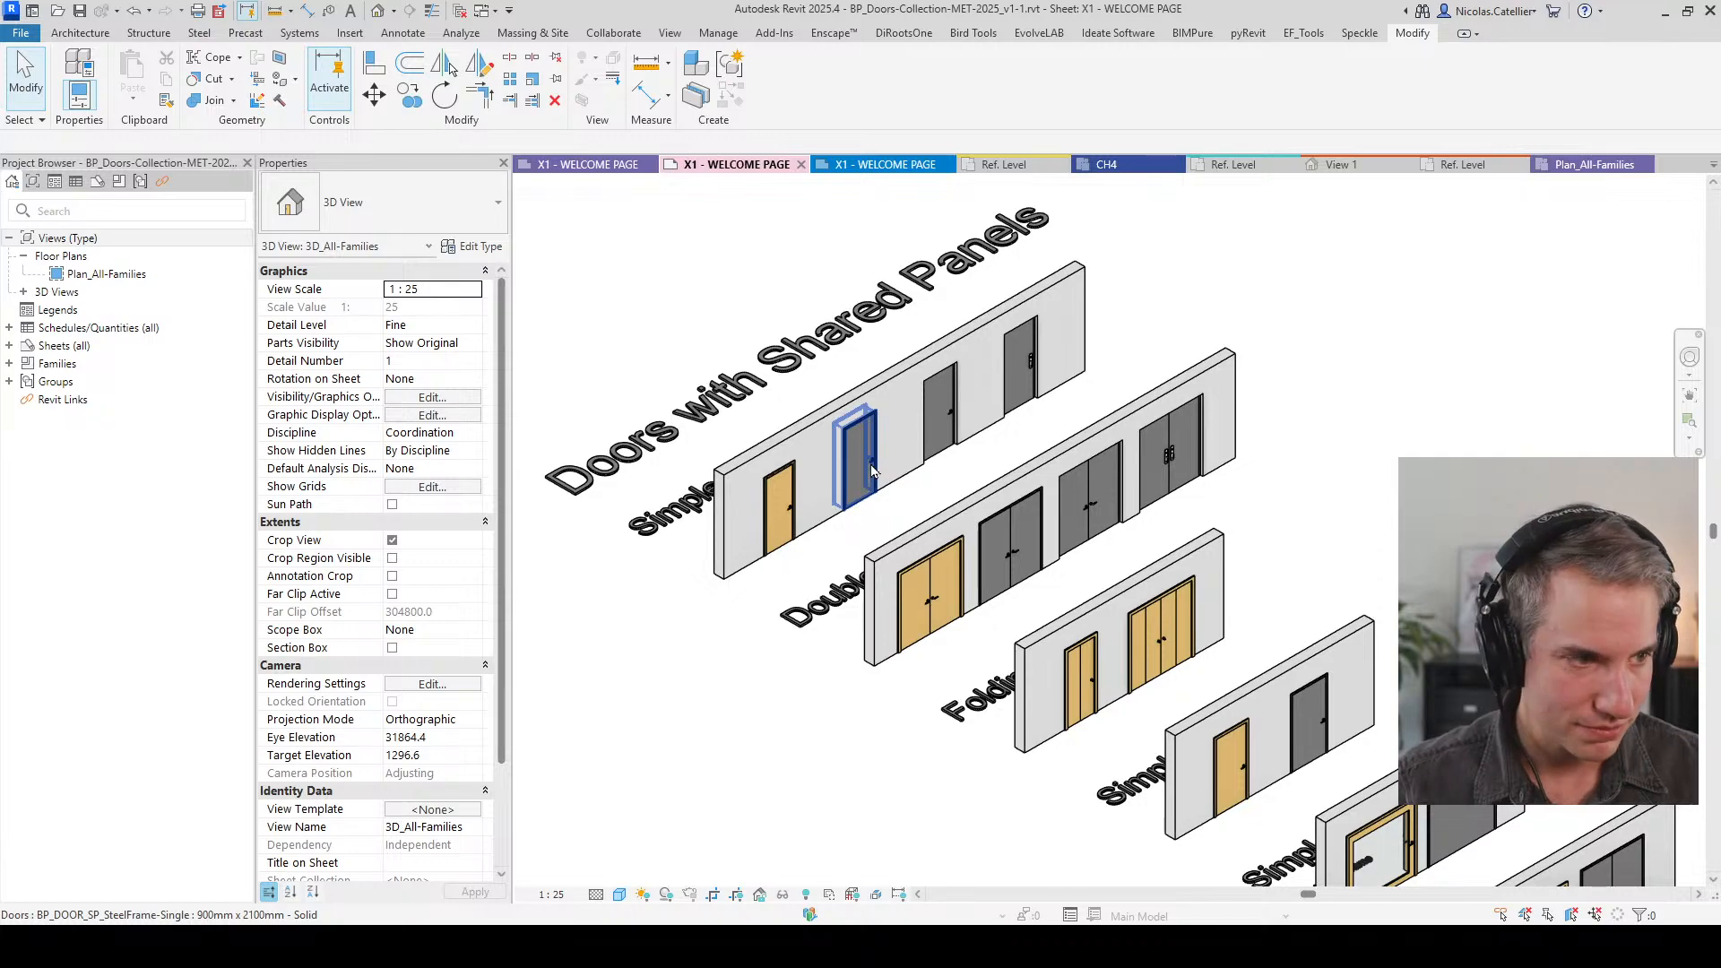
{"action": "double_click", "coordinate": [78, 276]}
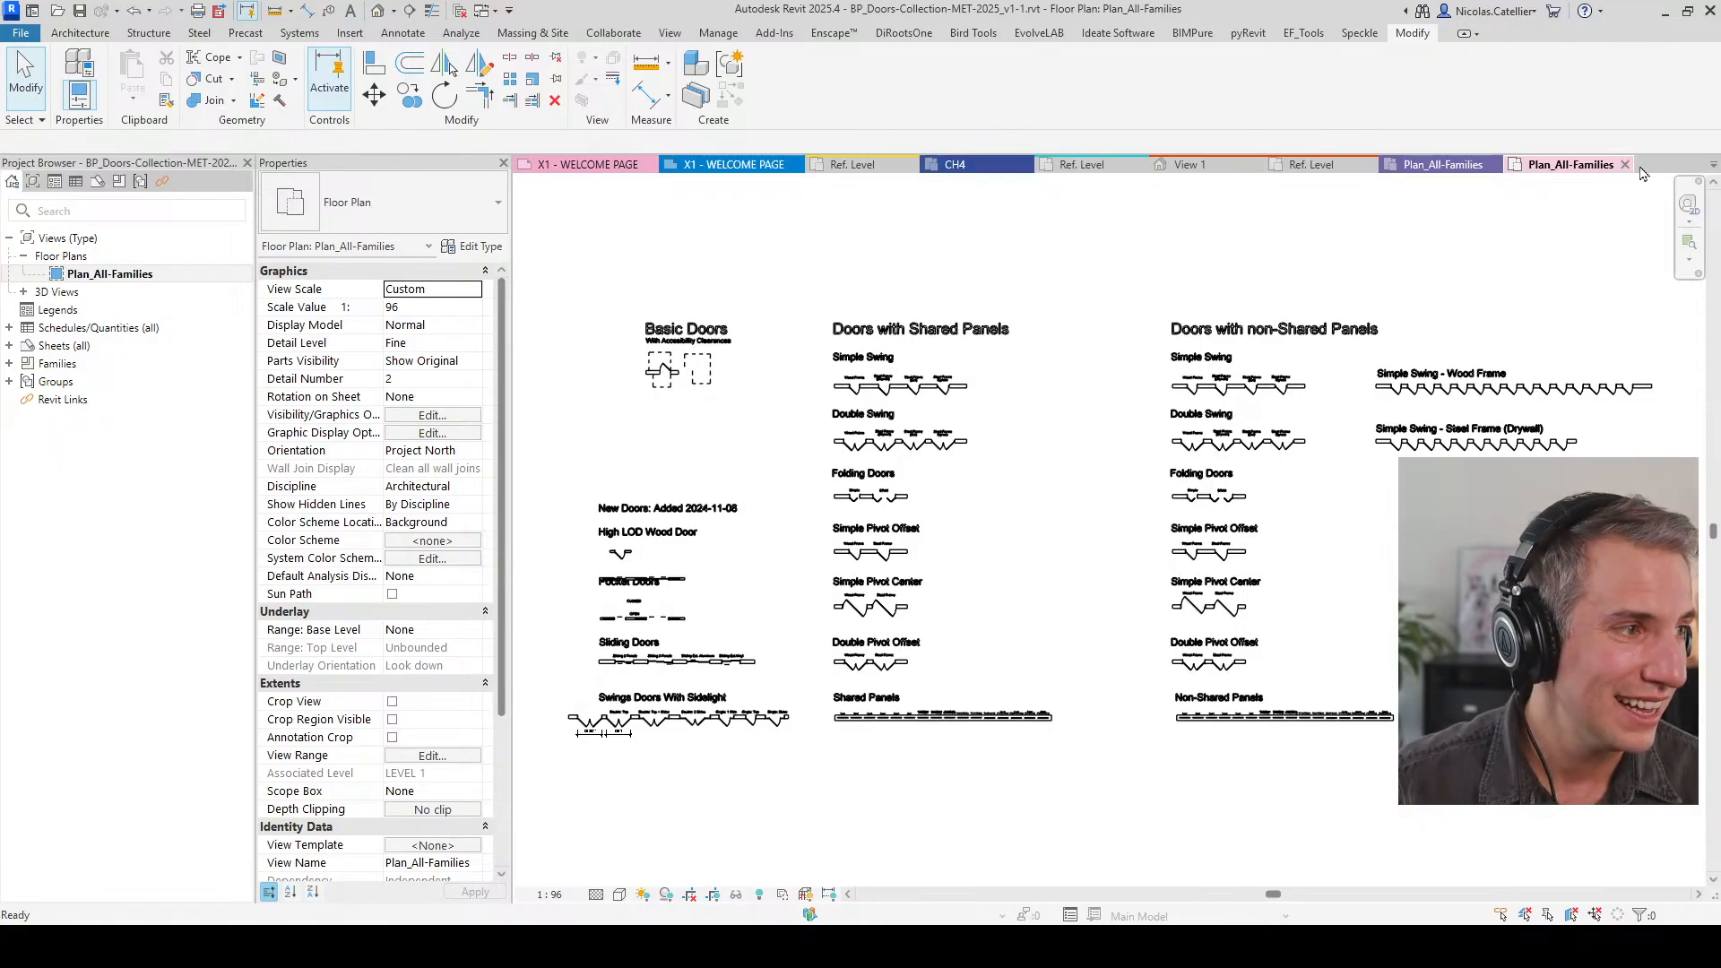
Step: Close the doors collection's Plan_All-Families plan, the Center-Origin family's Ref. Level view and View 1, and switch to the Weak-Reference family's plan
{"action": "left_click", "coordinate": [1625, 165]}
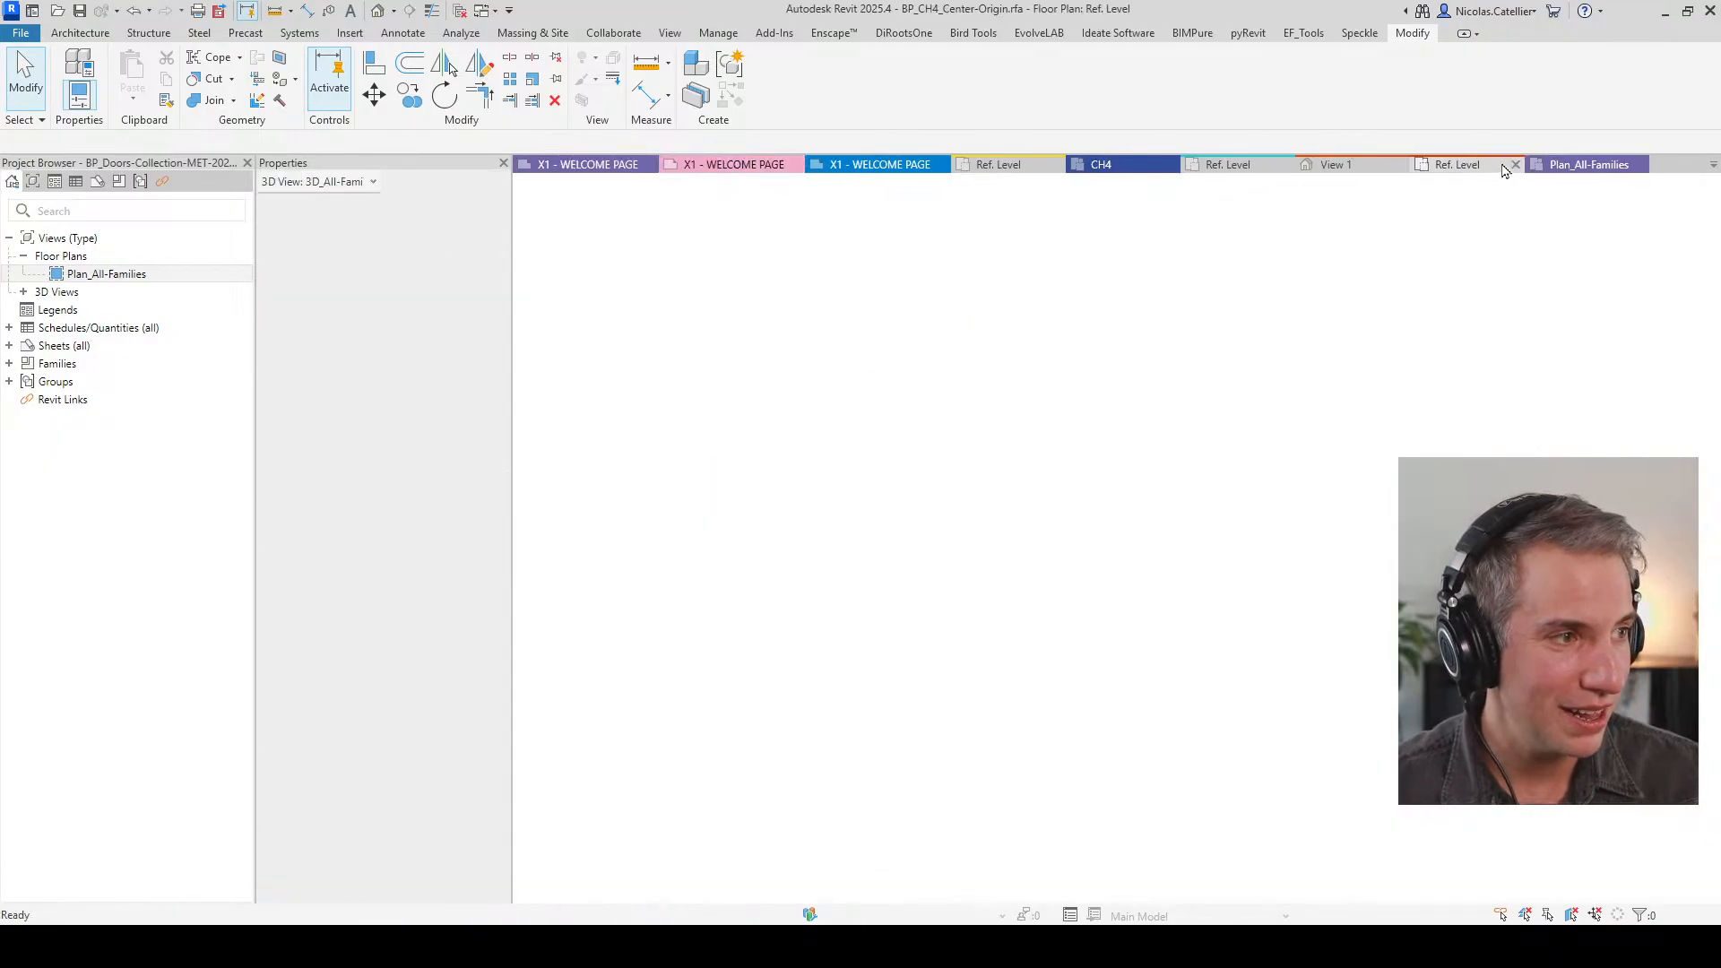
{"action": "left_click", "coordinate": [1516, 167]}
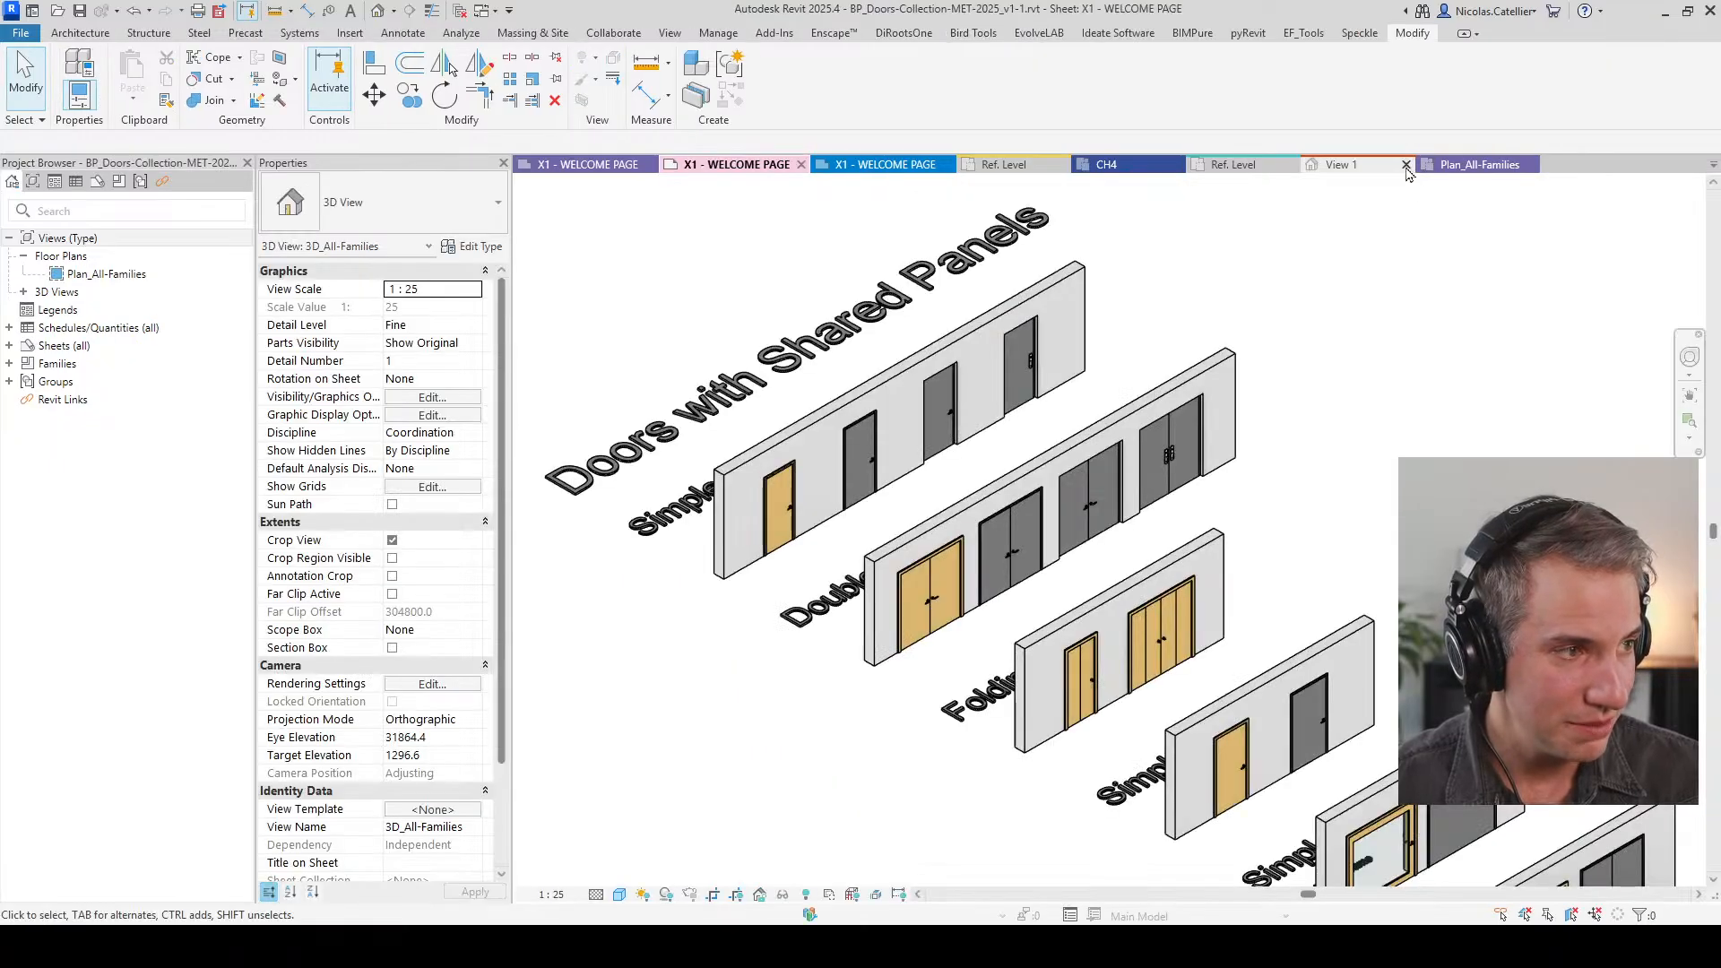
{"action": "left_click", "coordinate": [916, 487]}
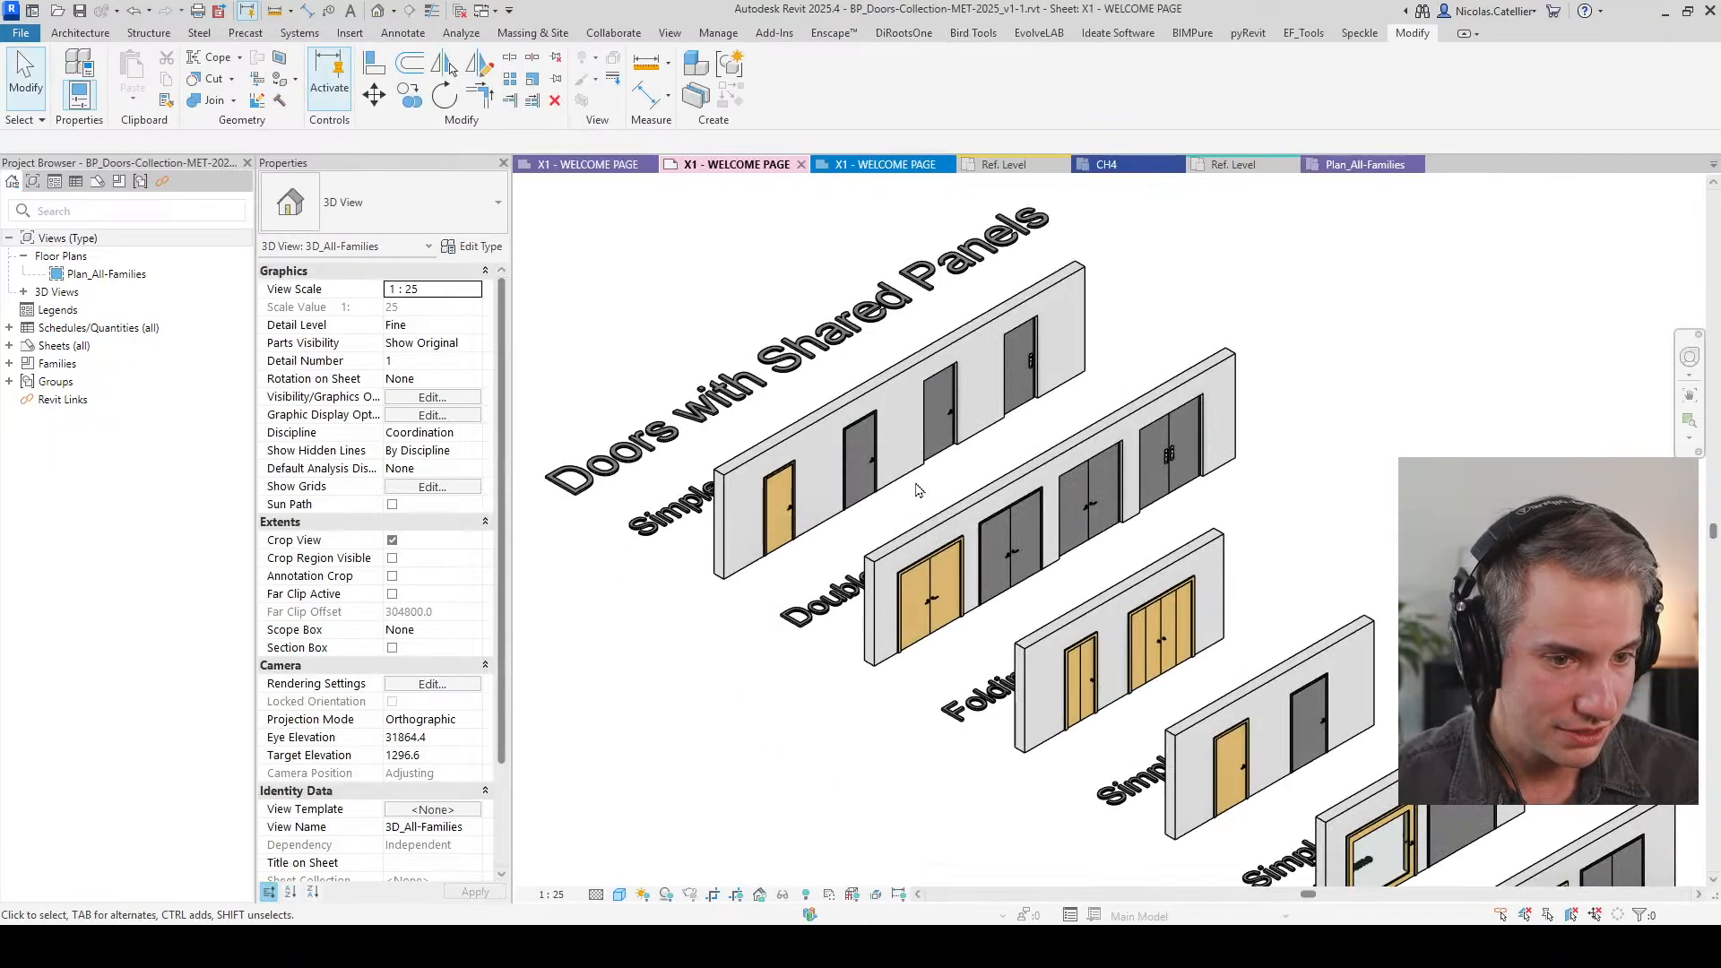
{"action": "left_click", "coordinate": [1245, 173]}
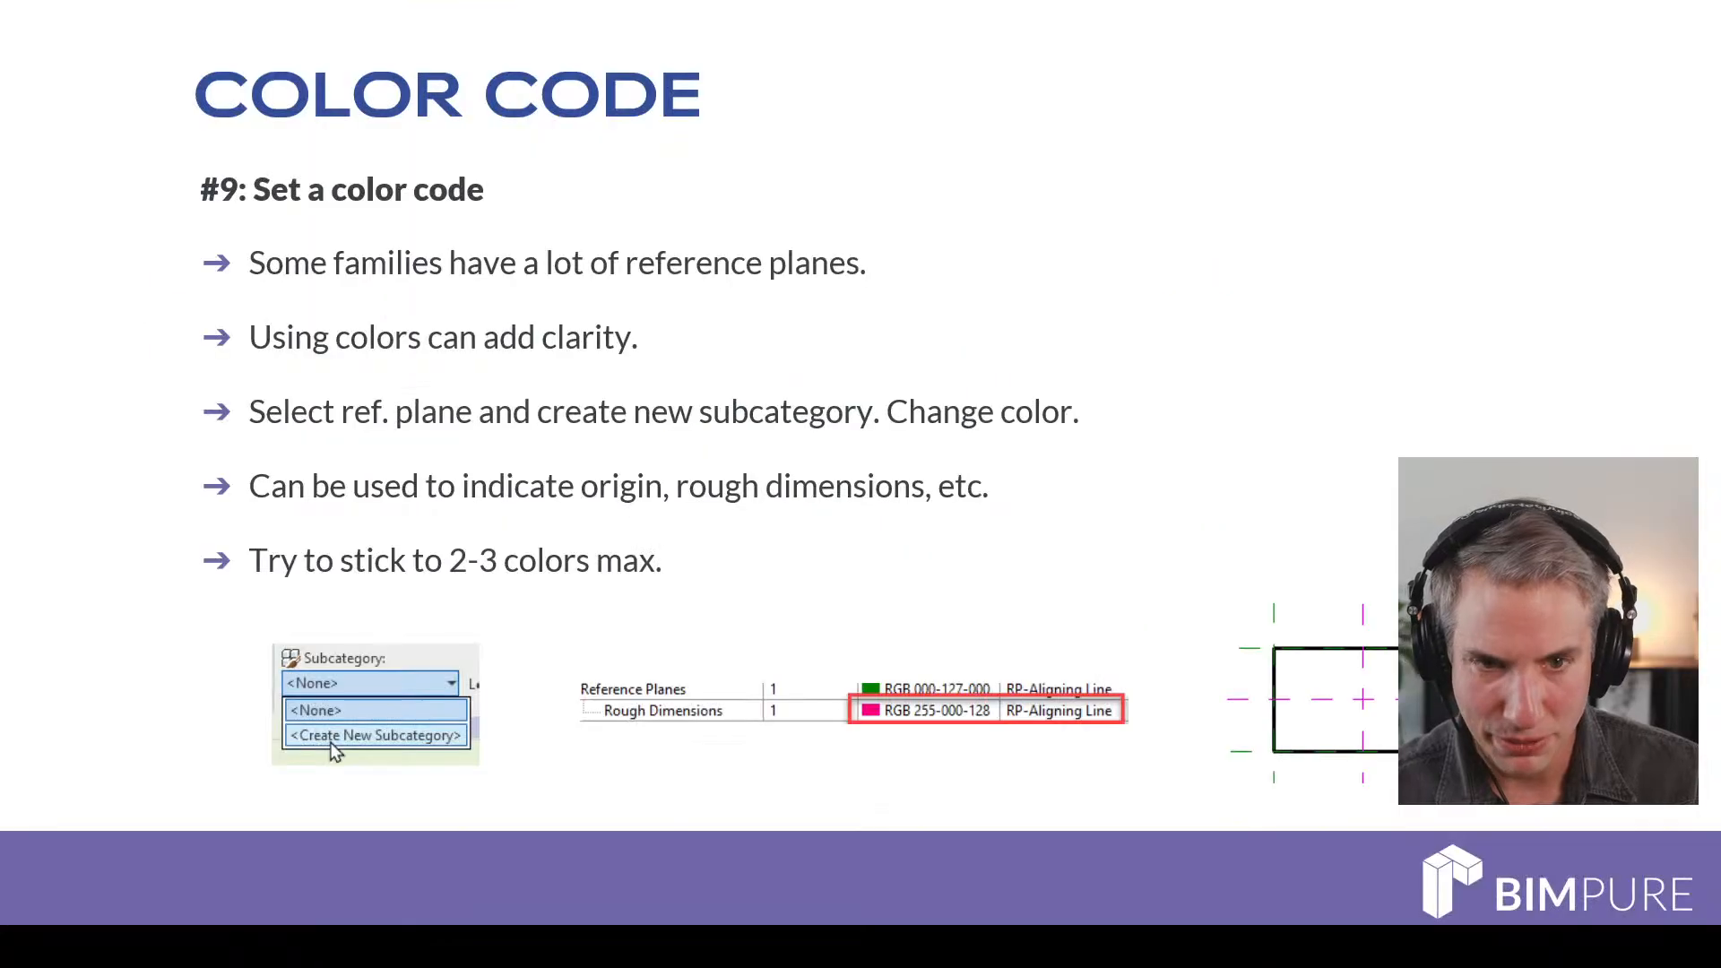
{"action": "key", "text": "Right"}
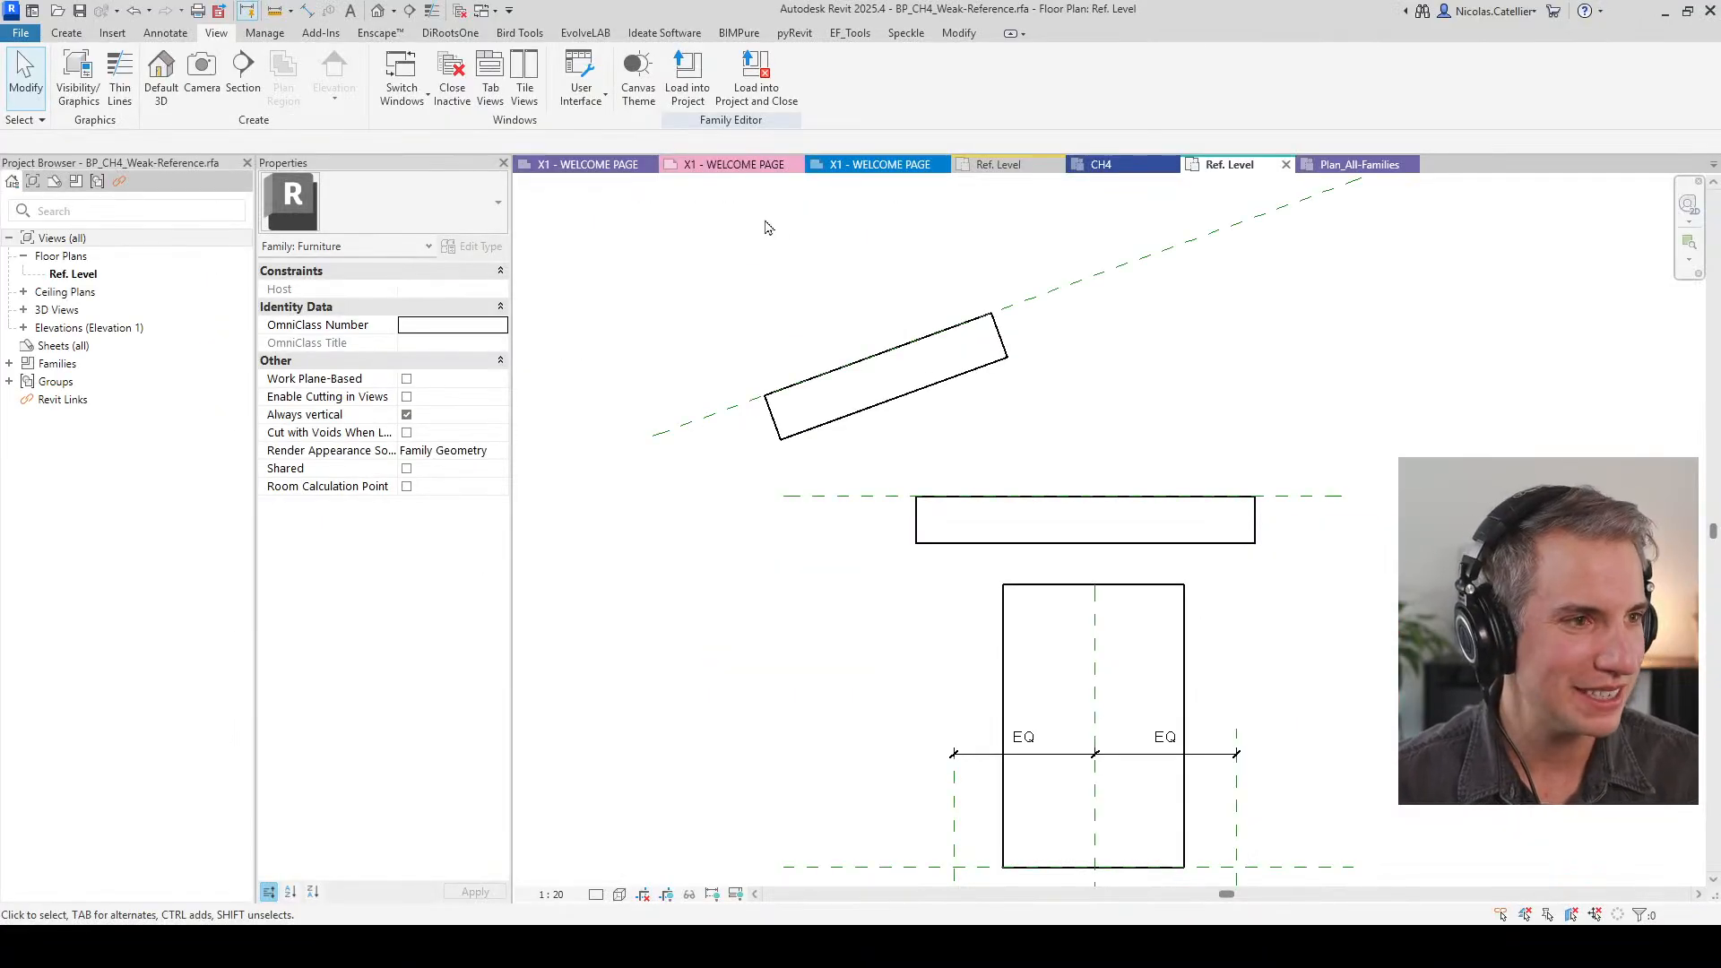
Step: Switch to the Heroic Families sample project and open its default 3D view at the 4.6 Hosting Options blocks
{"action": "left_click", "coordinate": [1136, 167]}
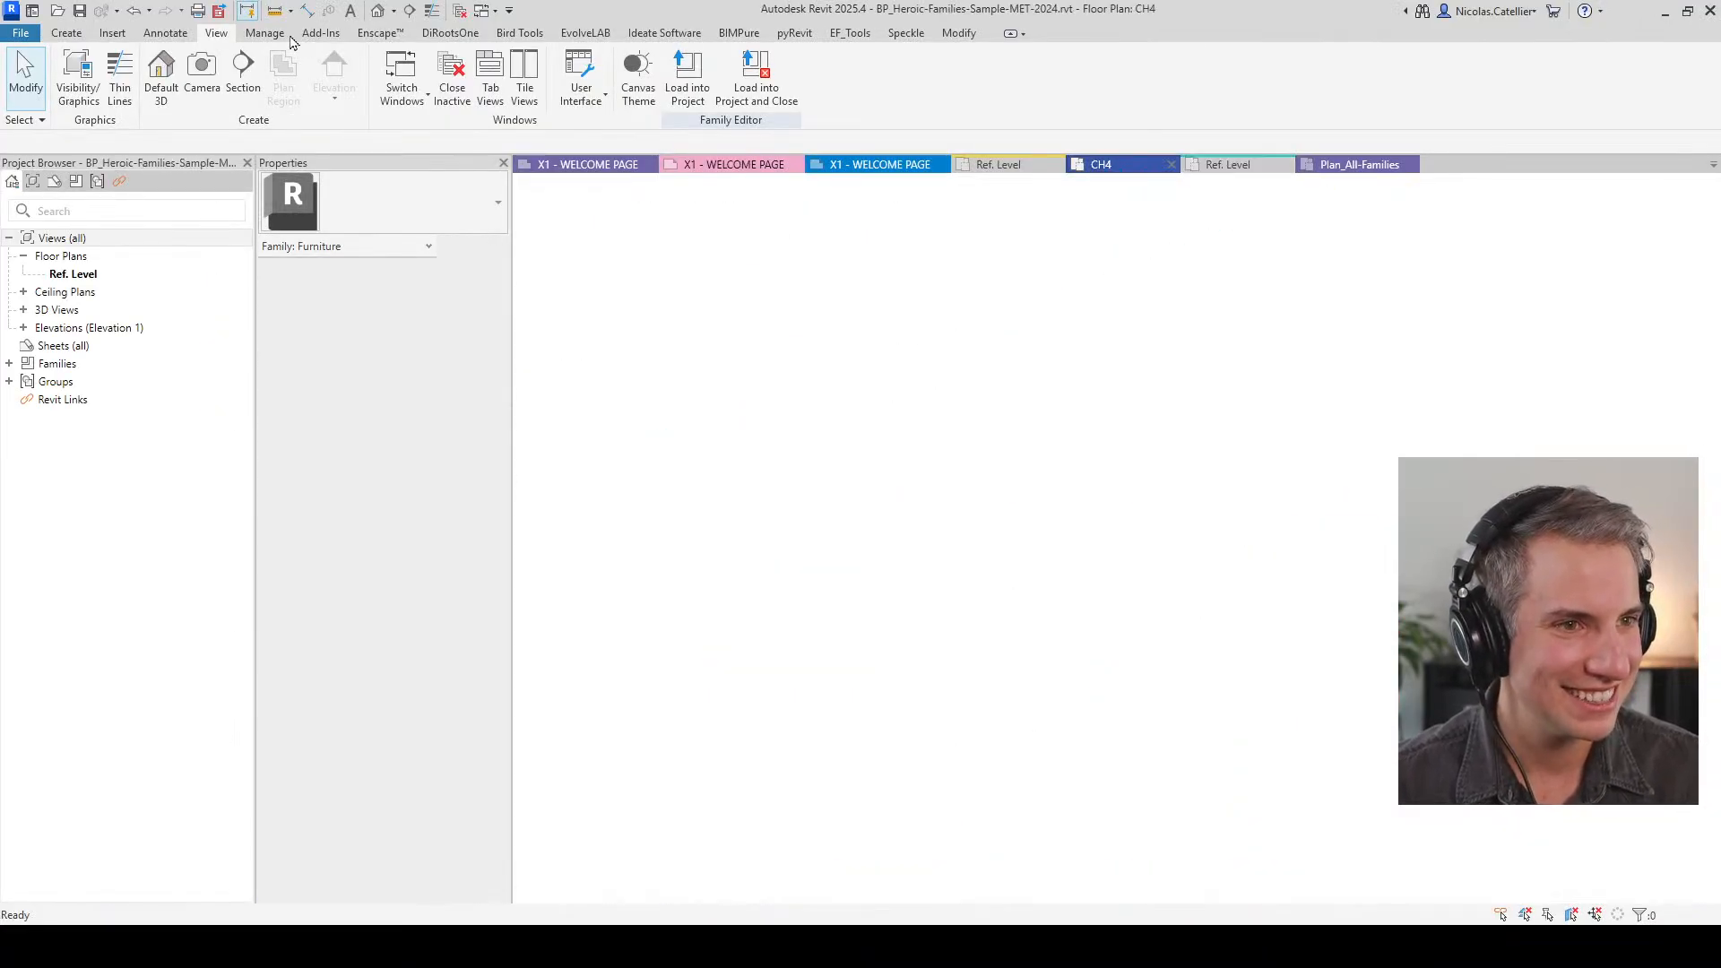
{"action": "left_click", "coordinate": [616, 70]}
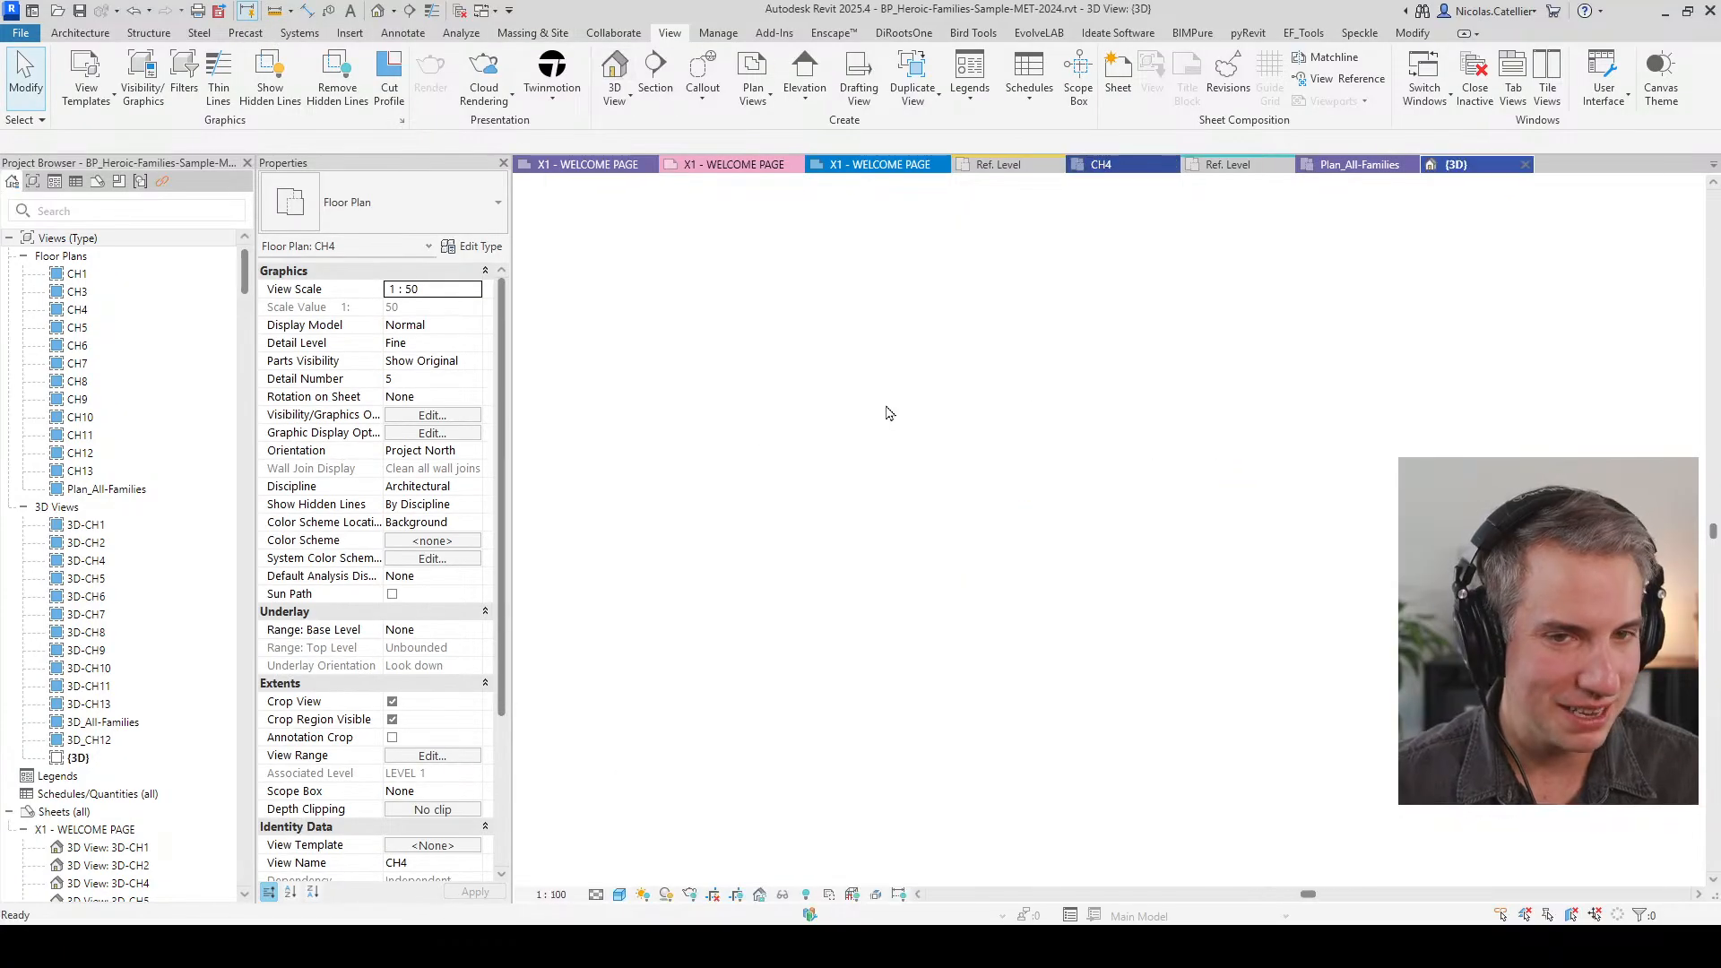
{"action": "scroll", "coordinate": [1241, 511], "scroll_direction": "up", "scroll_amount": 10}
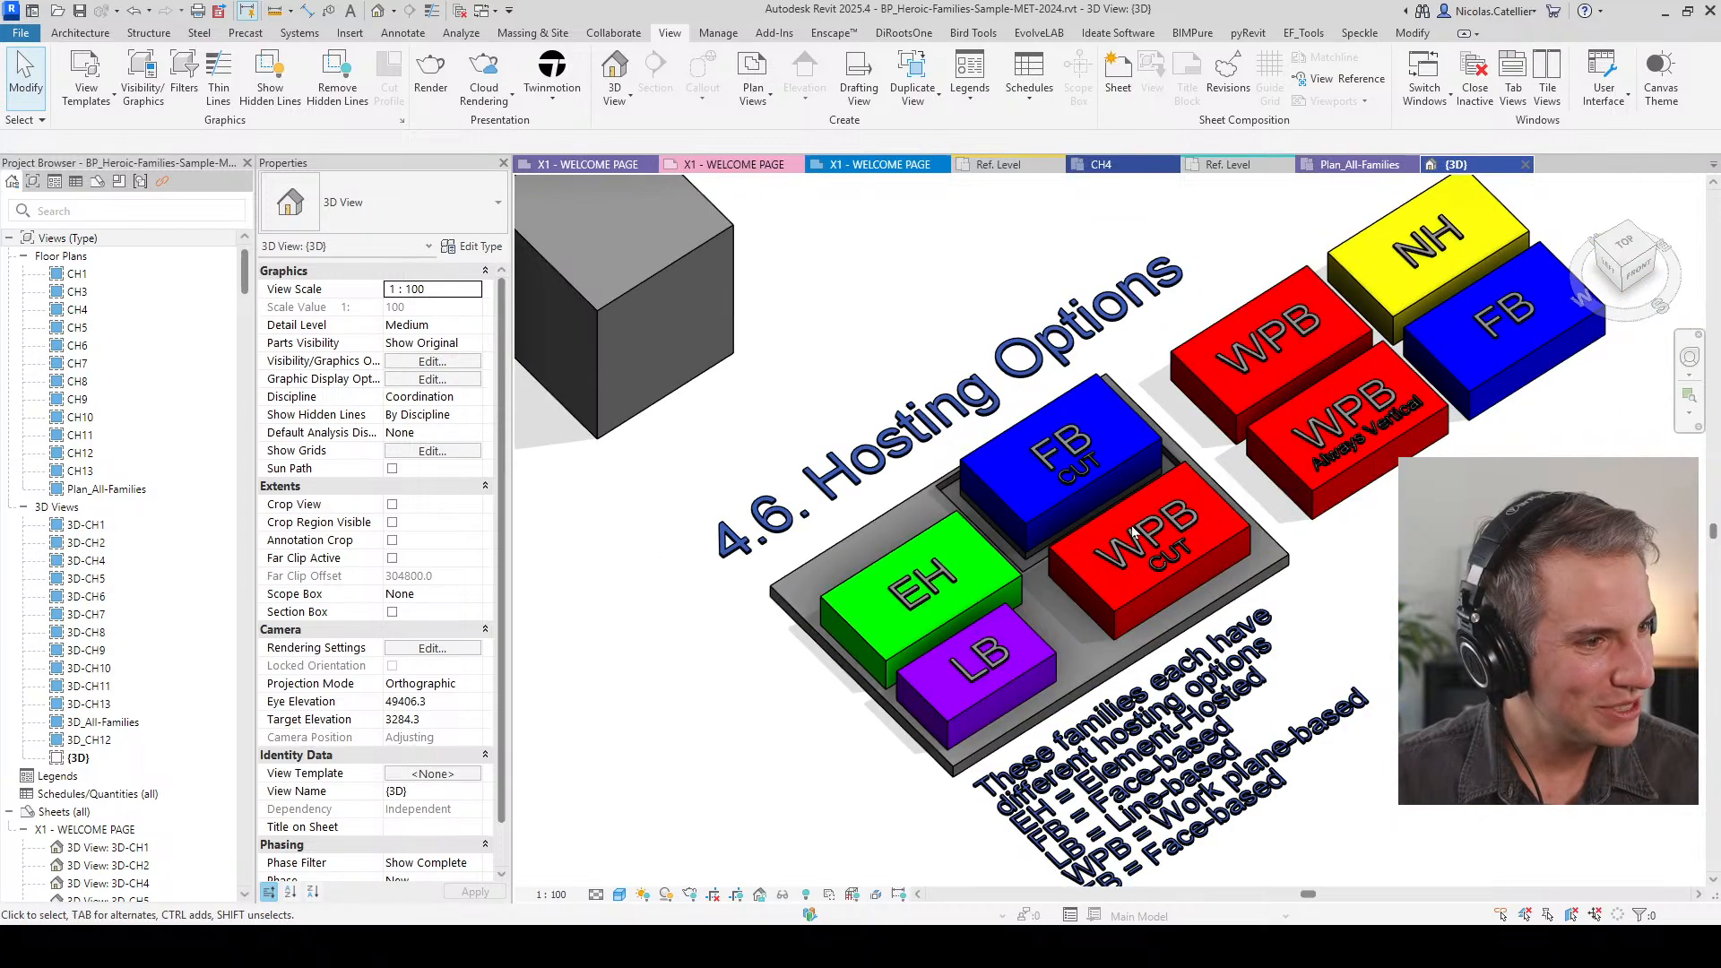
{"action": "middle_click_drag", "start_coordinate": [1134, 531], "coordinate": [937, 544]}
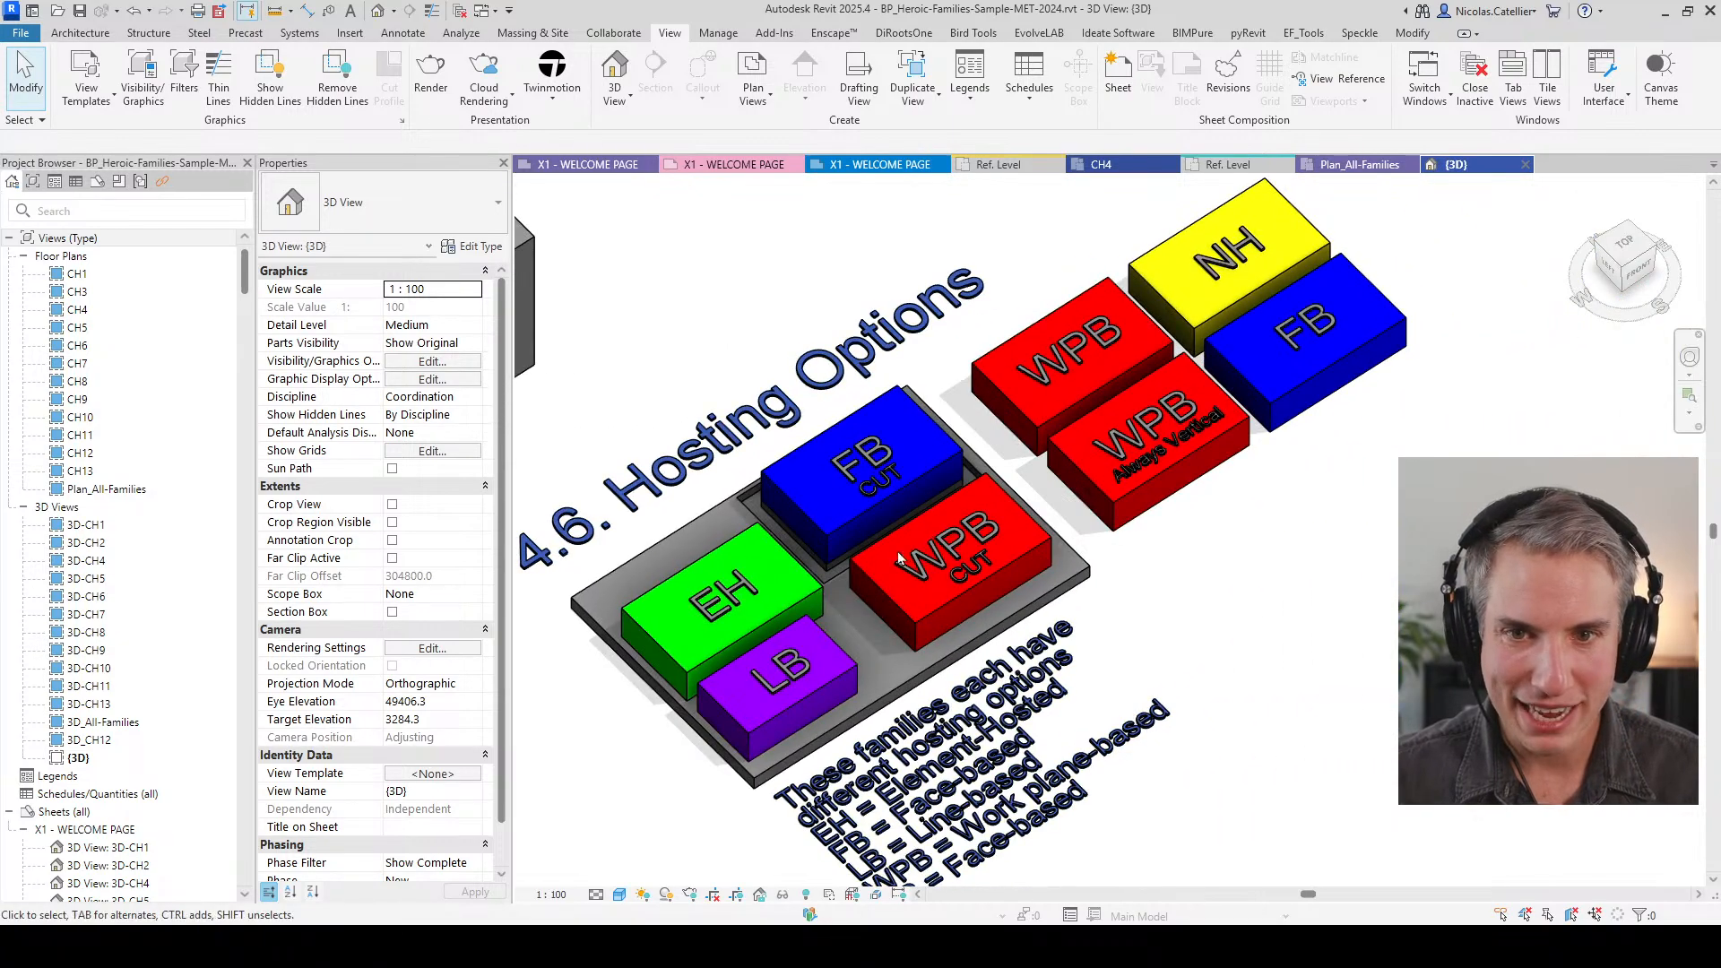
Step: Place similar instances of the face-based BP_GEN_FB on the front, top and left faces of the strong-reference block
{"action": "left_click", "coordinate": [1279, 412]}
{"action": "scroll", "coordinate": [1244, 594], "scroll_direction": "down", "scroll_amount": 4}
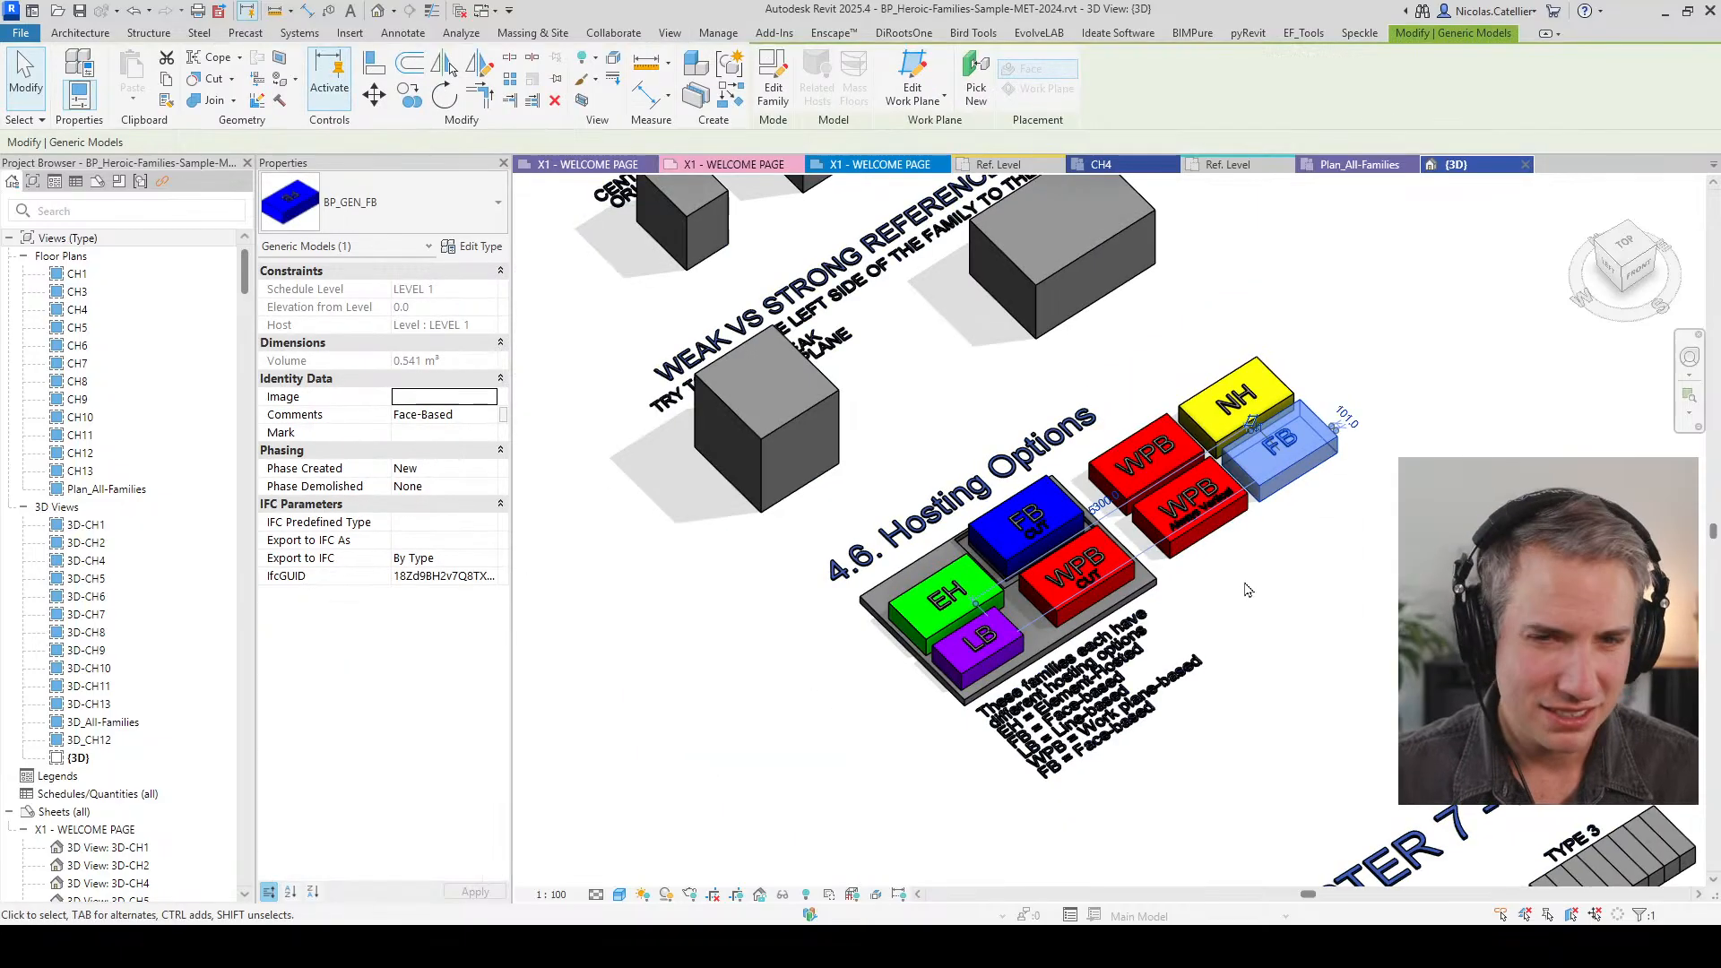
{"action": "key", "text": "c"}
{"action": "key", "text": "s"}
{"action": "middle_click_drag", "start_coordinate": [1187, 713], "coordinate": [1006, 478], "text": "shift"}
{"action": "scroll", "coordinate": [1006, 478], "scroll_direction": "up", "scroll_amount": 5}
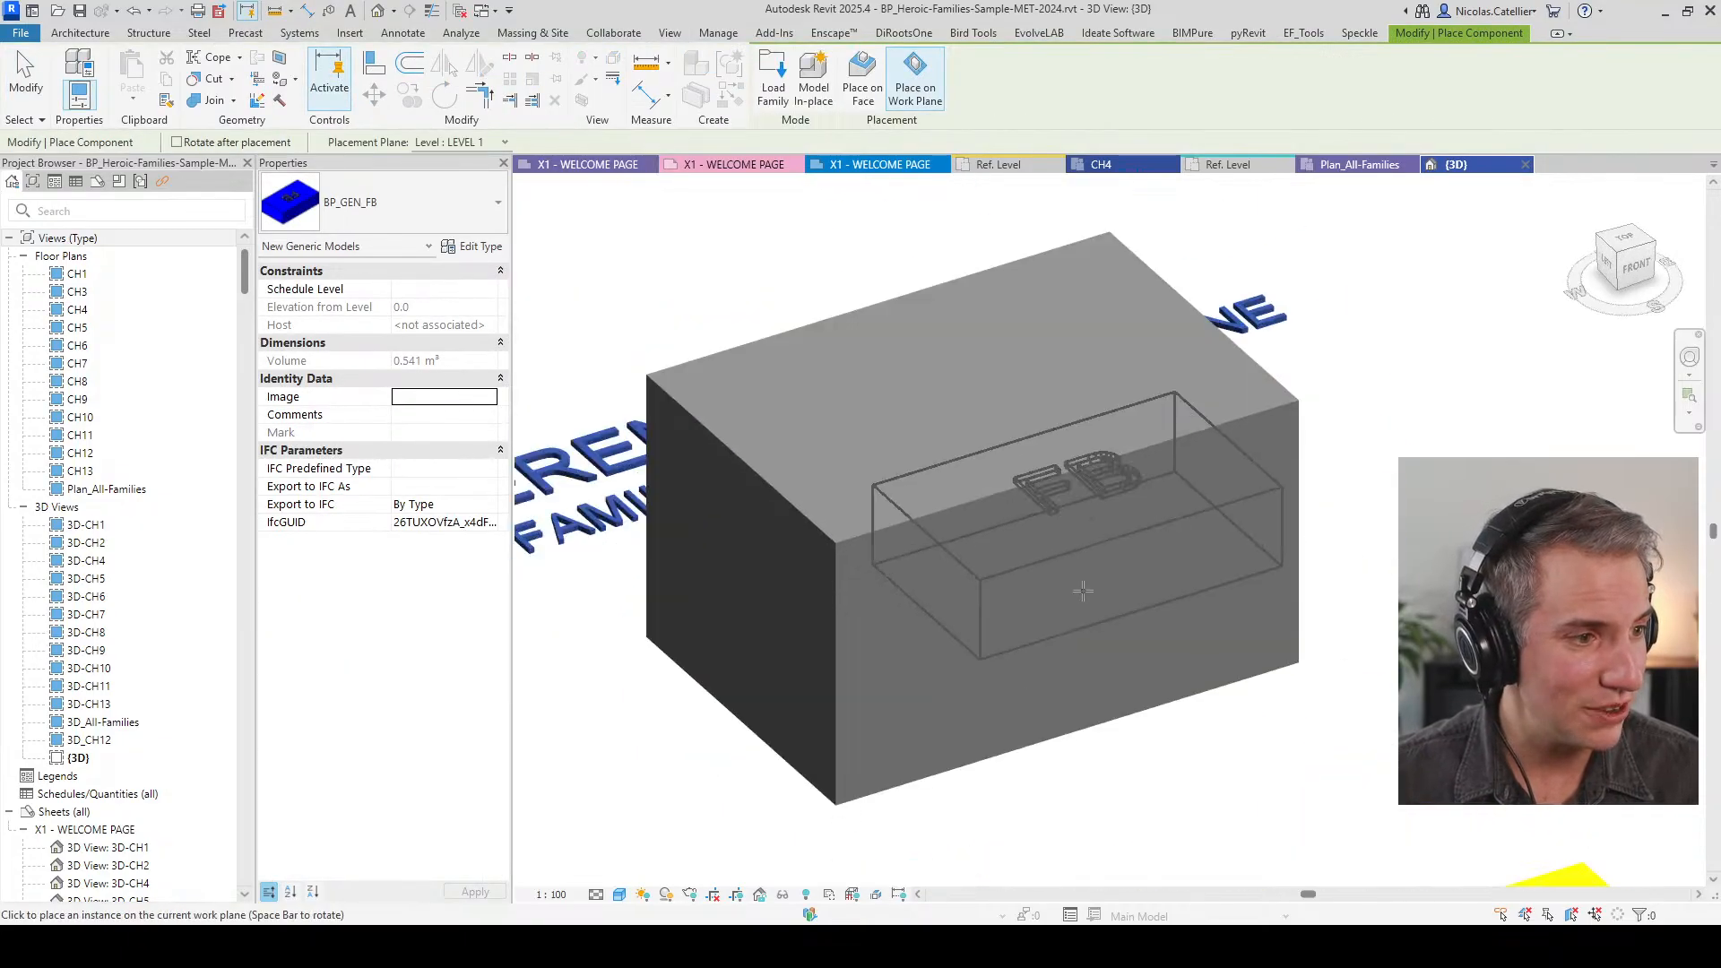
{"action": "left_click", "coordinate": [866, 90]}
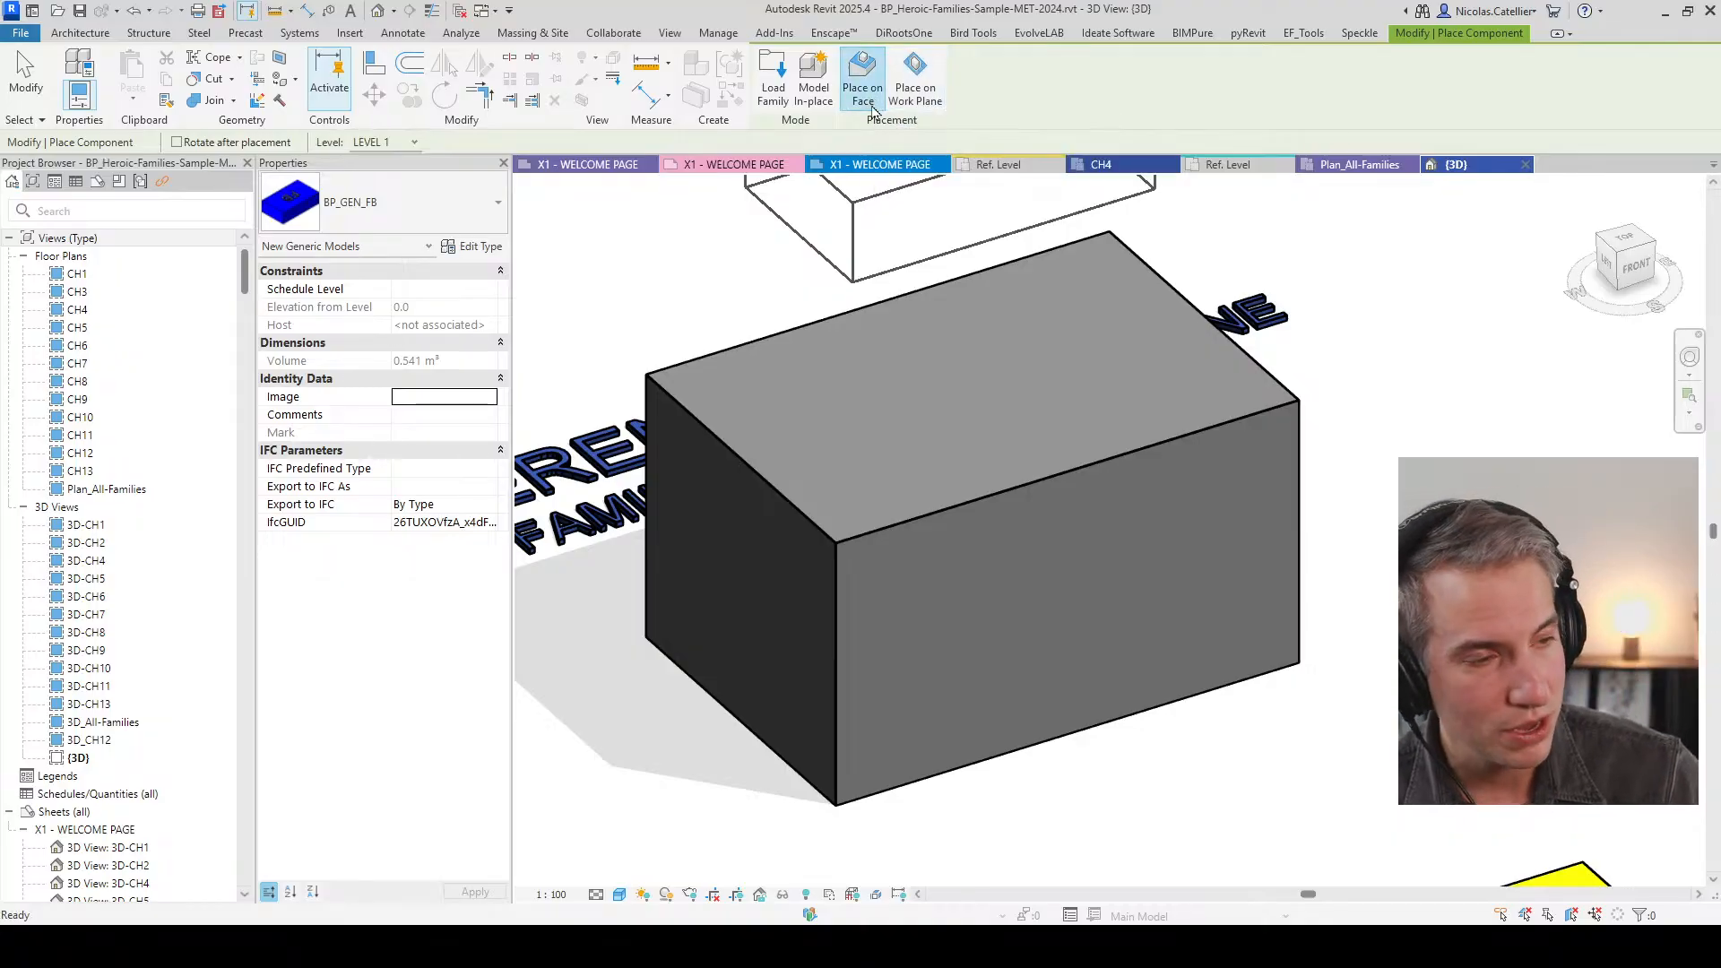
{"action": "left_click", "coordinate": [1038, 560]}
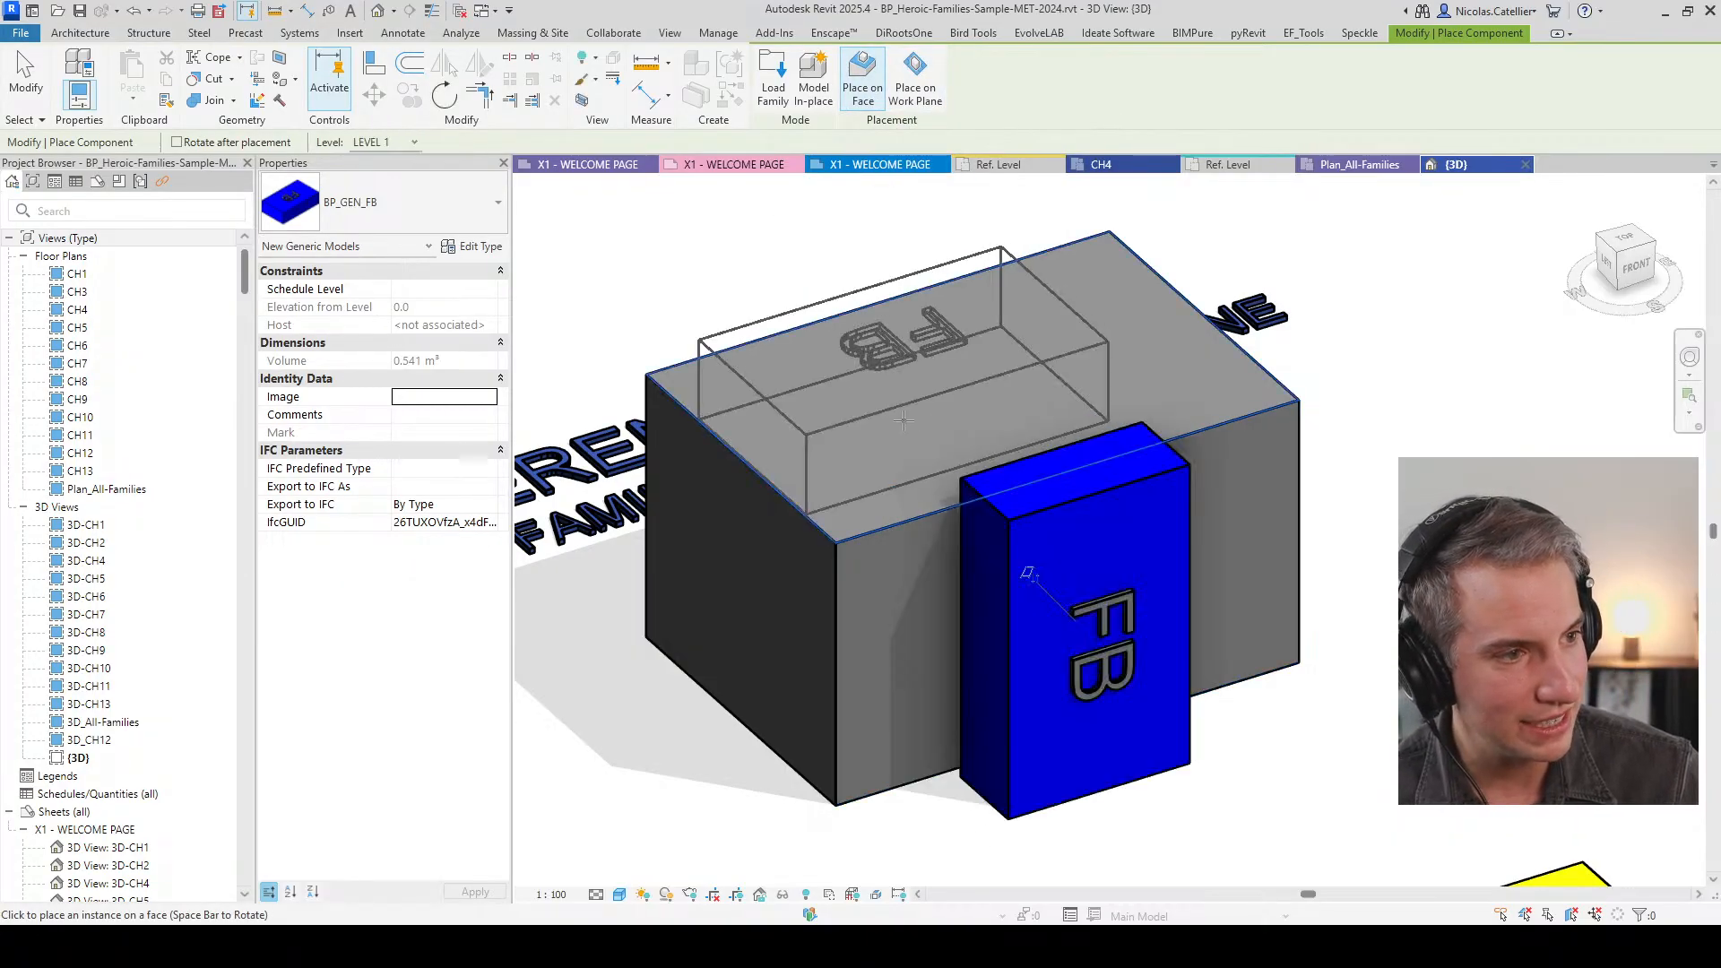
{"action": "left_click", "coordinate": [904, 421]}
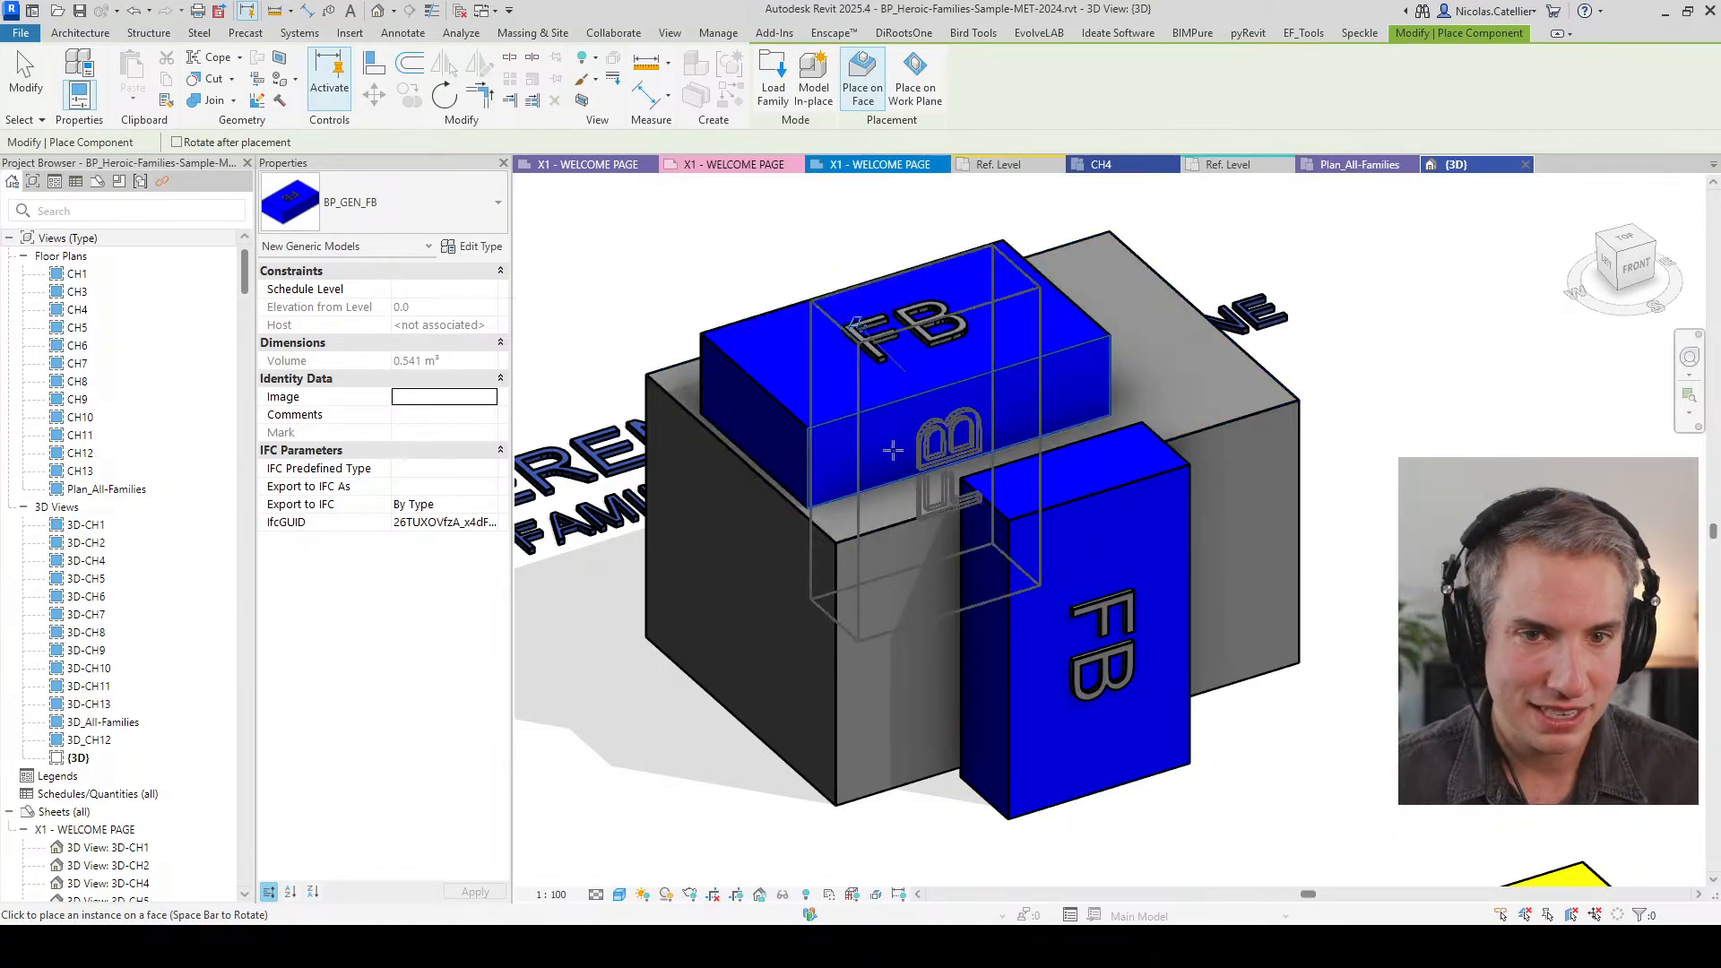
{"action": "left_click", "coordinate": [758, 581]}
Step: Place three more BP_GEN_FB instances on the top, front and left faces of the weak-reference block
{"action": "scroll", "coordinate": [742, 570], "scroll_direction": "down", "scroll_amount": 5}
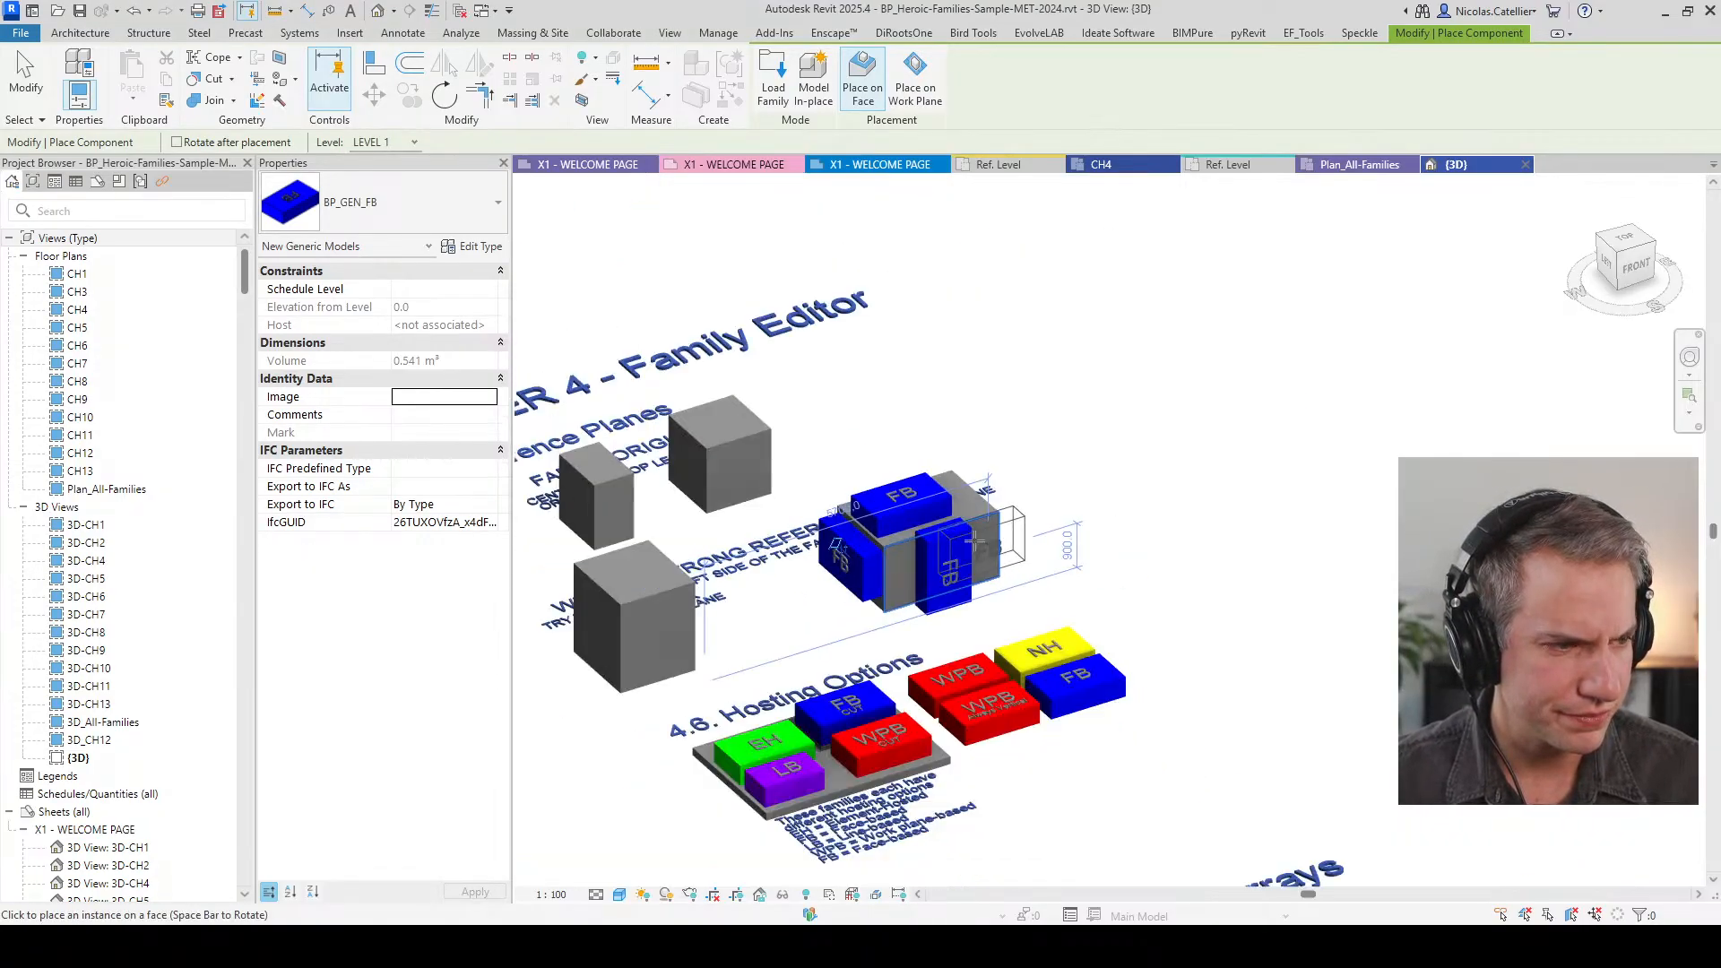
{"action": "left_click", "coordinate": [634, 578]}
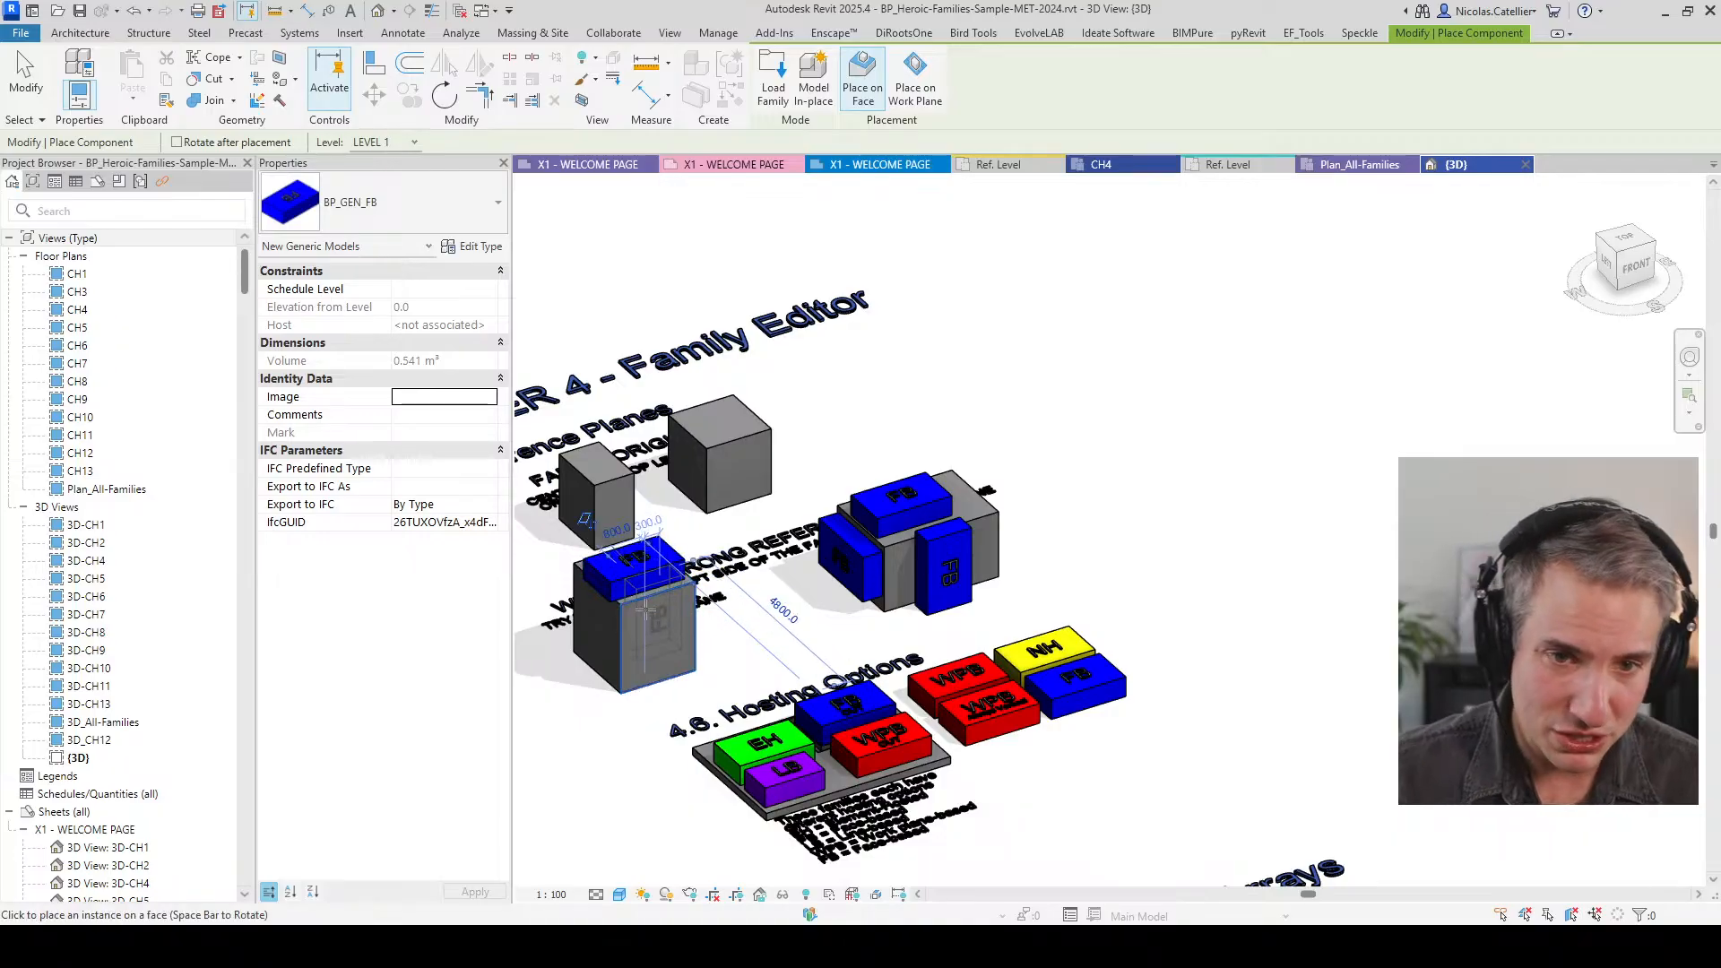
{"action": "left_click", "coordinate": [652, 630]}
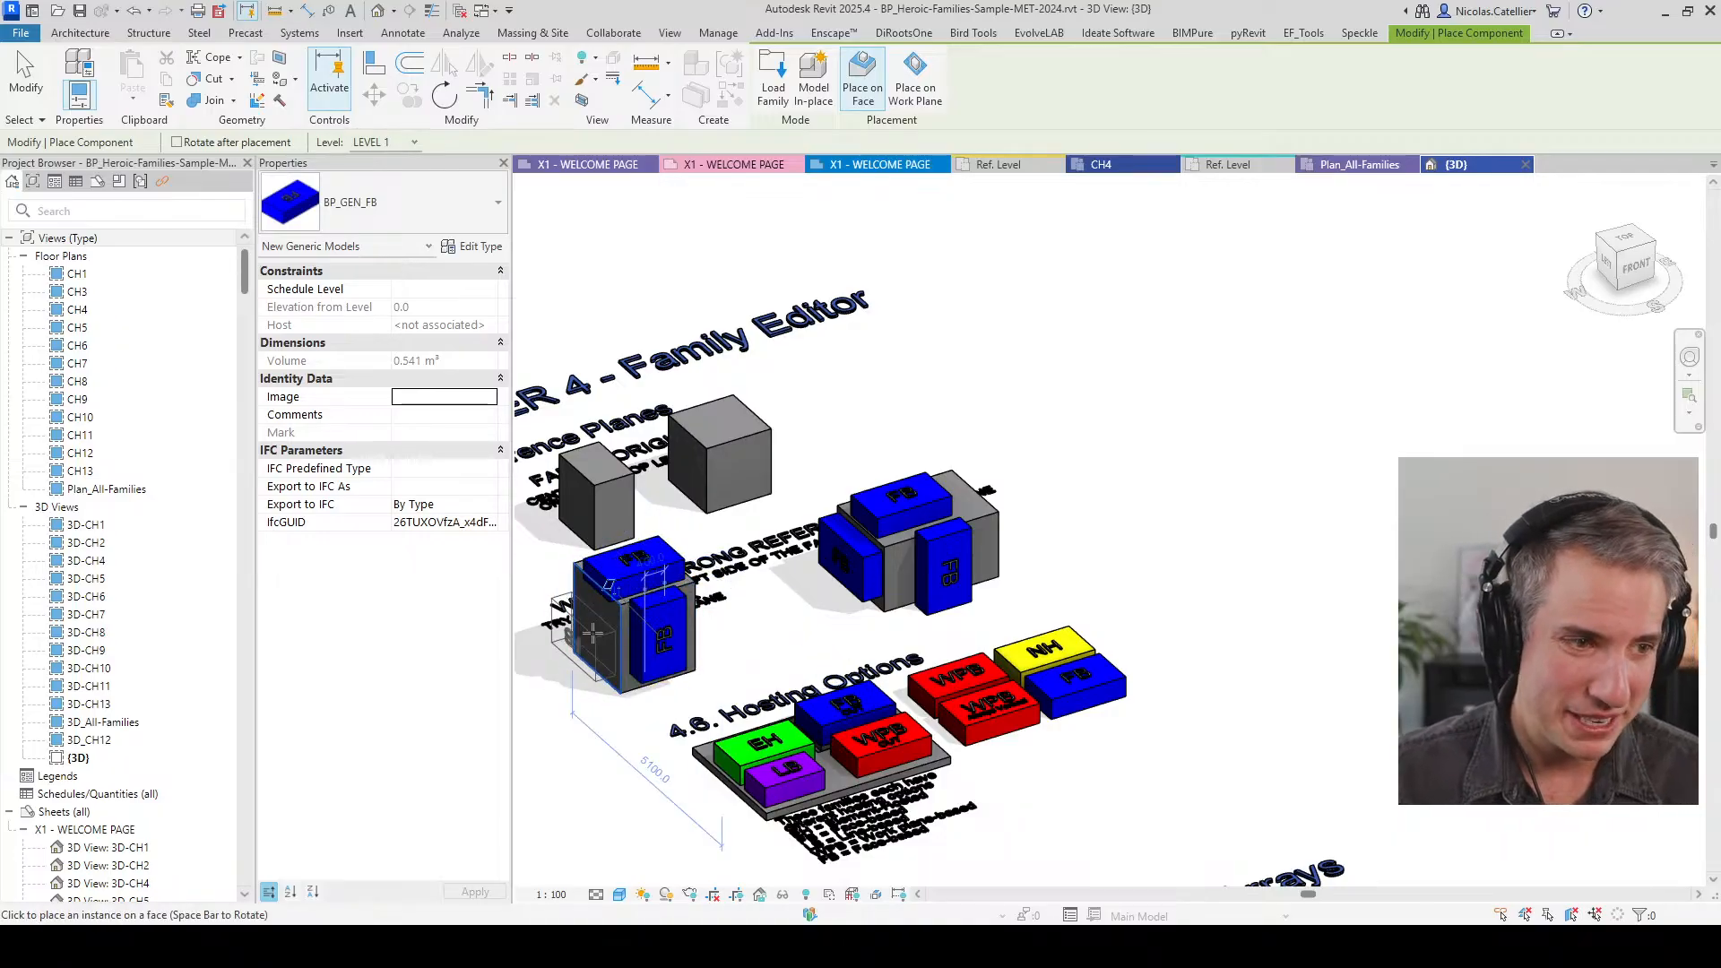
{"action": "left_click", "coordinate": [592, 632]}
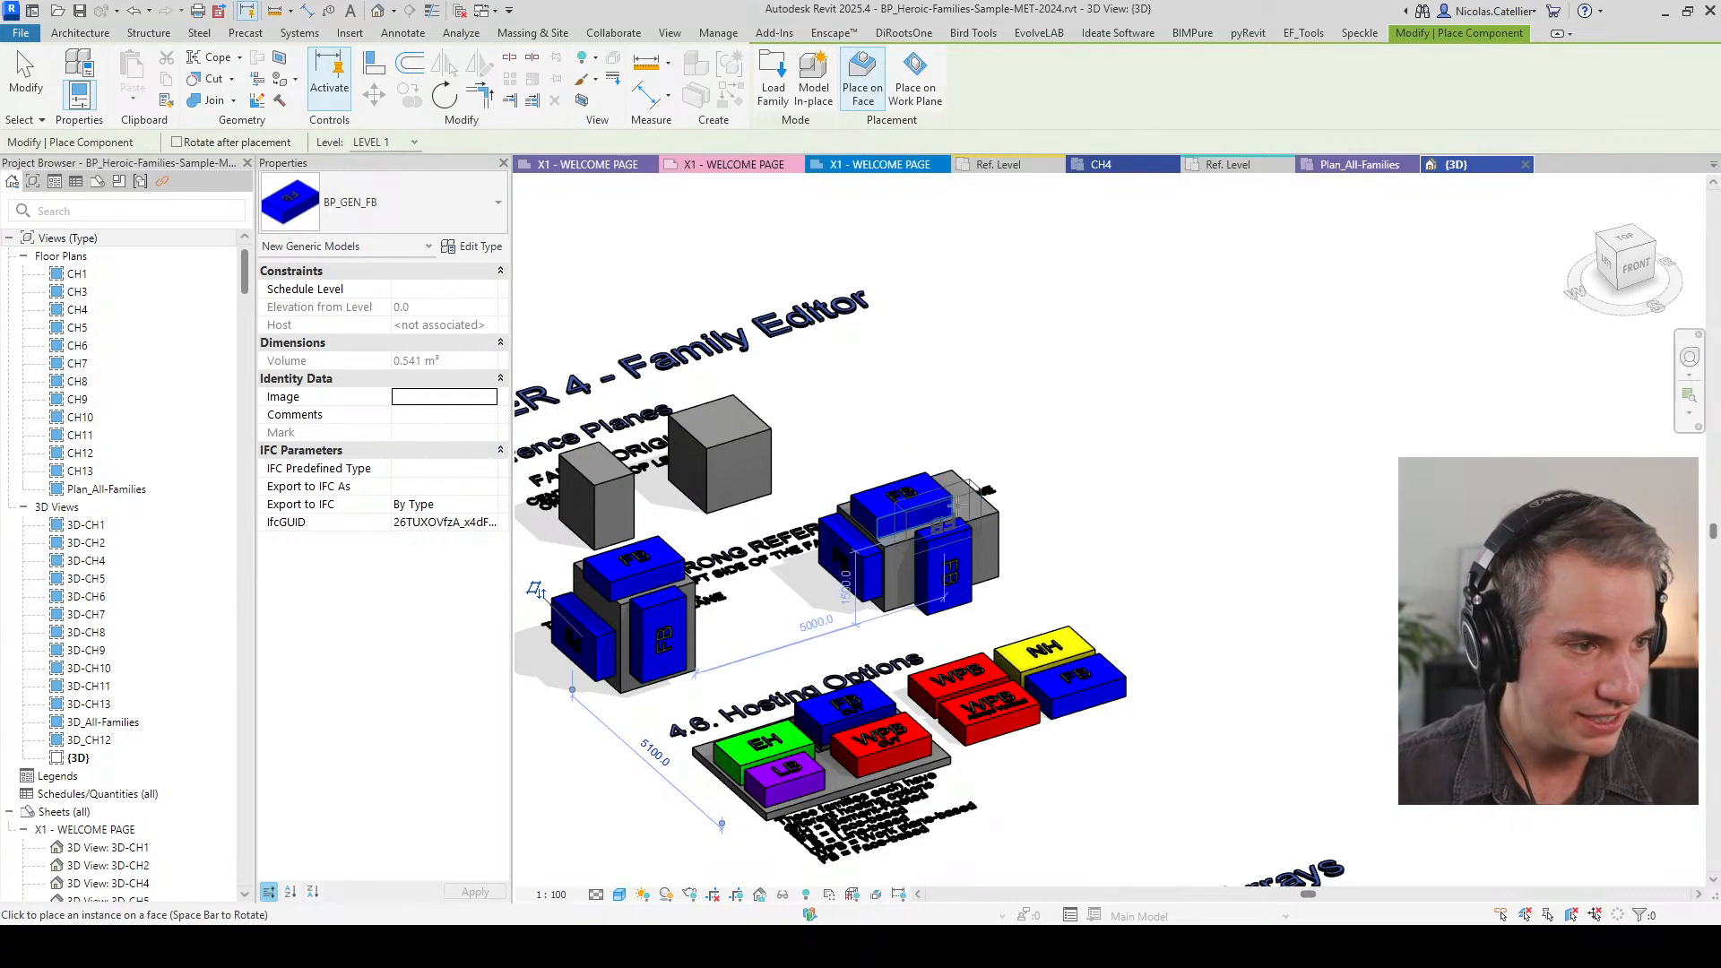
{"action": "key", "text": "Escape"}
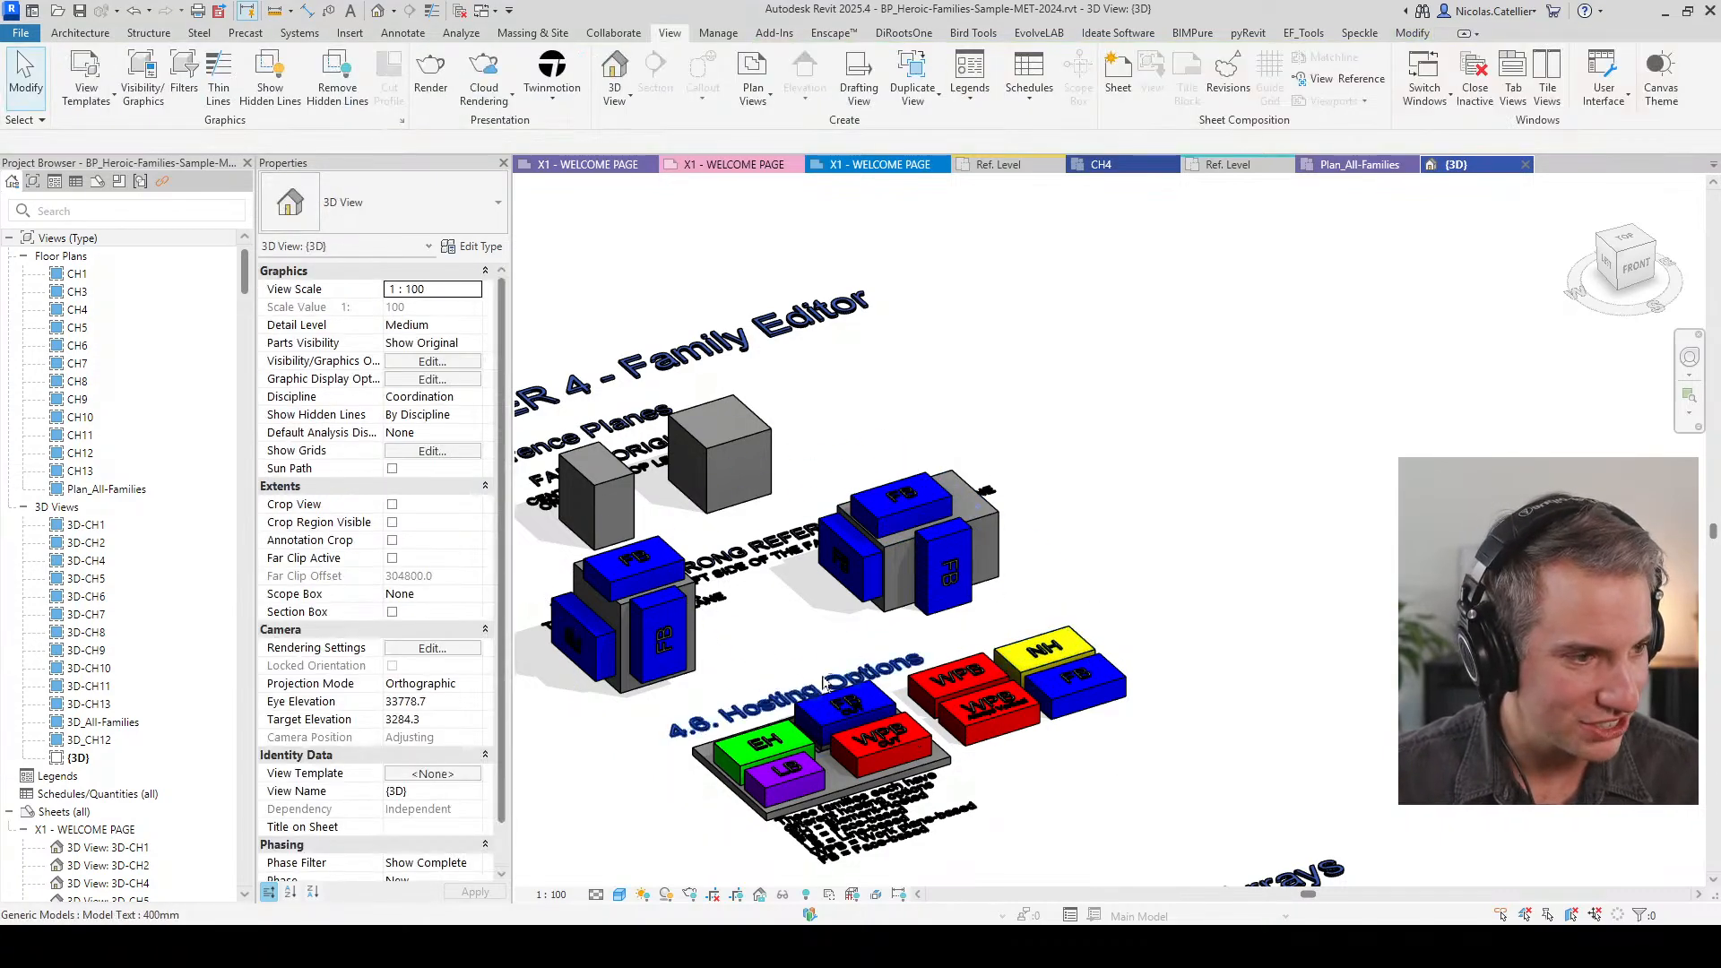
Step: Place similar instances of the work plane-based BP_GEN_WPB on the top and front faces of the top-left-corner family origin block
{"action": "middle_click_drag", "start_coordinate": [811, 697], "coordinate": [819, 729], "text": "shift"}
{"action": "scroll", "coordinate": [986, 556], "scroll_direction": "up", "scroll_amount": 3}
{"action": "middle_click_drag", "start_coordinate": [1014, 460], "coordinate": [964, 523]}
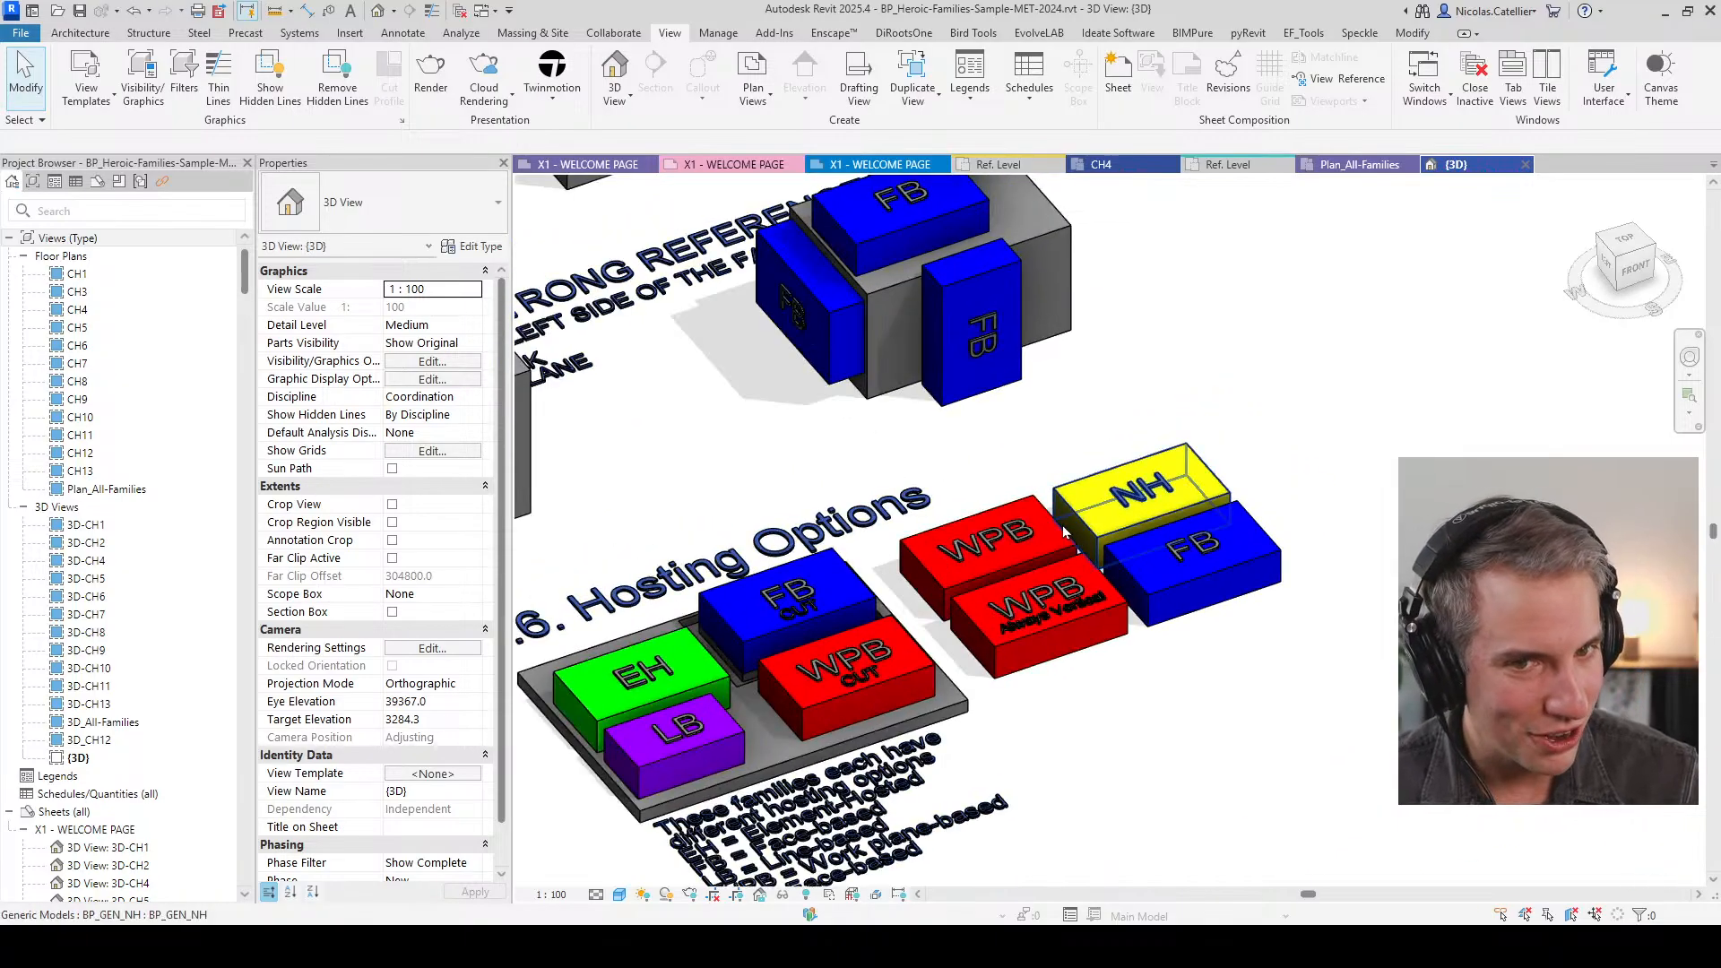
{"action": "scroll", "coordinate": [1029, 516], "scroll_direction": "up", "scroll_amount": 4}
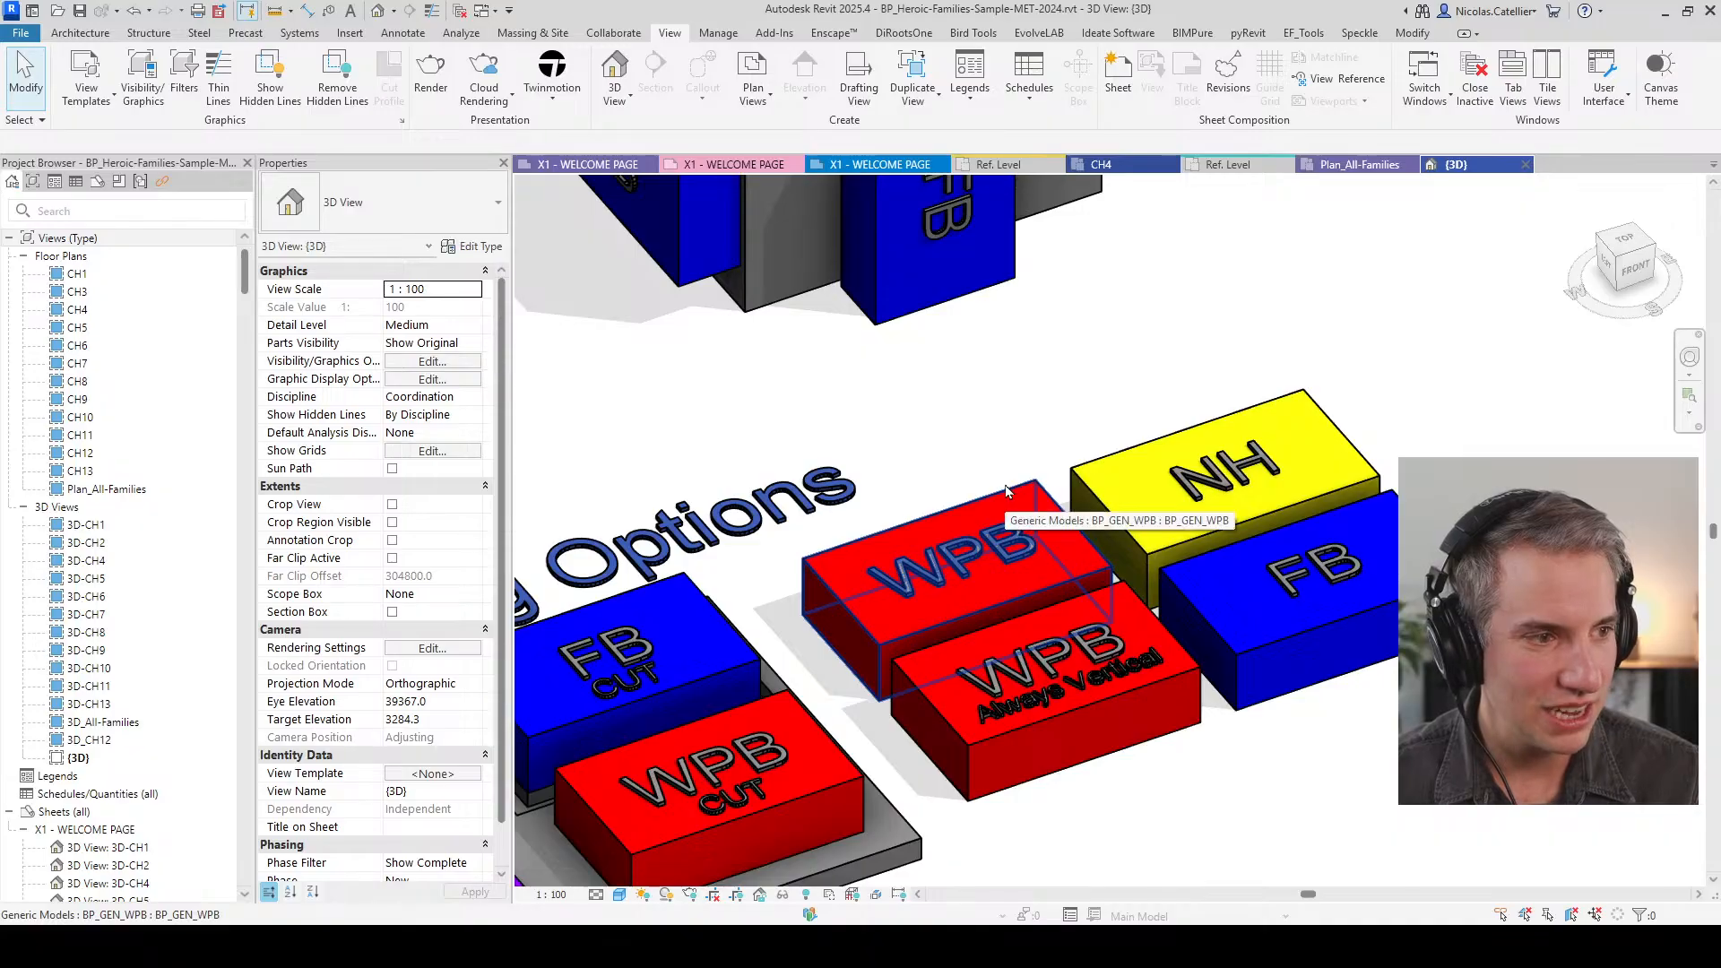
{"action": "left_click", "coordinate": [1005, 490]}
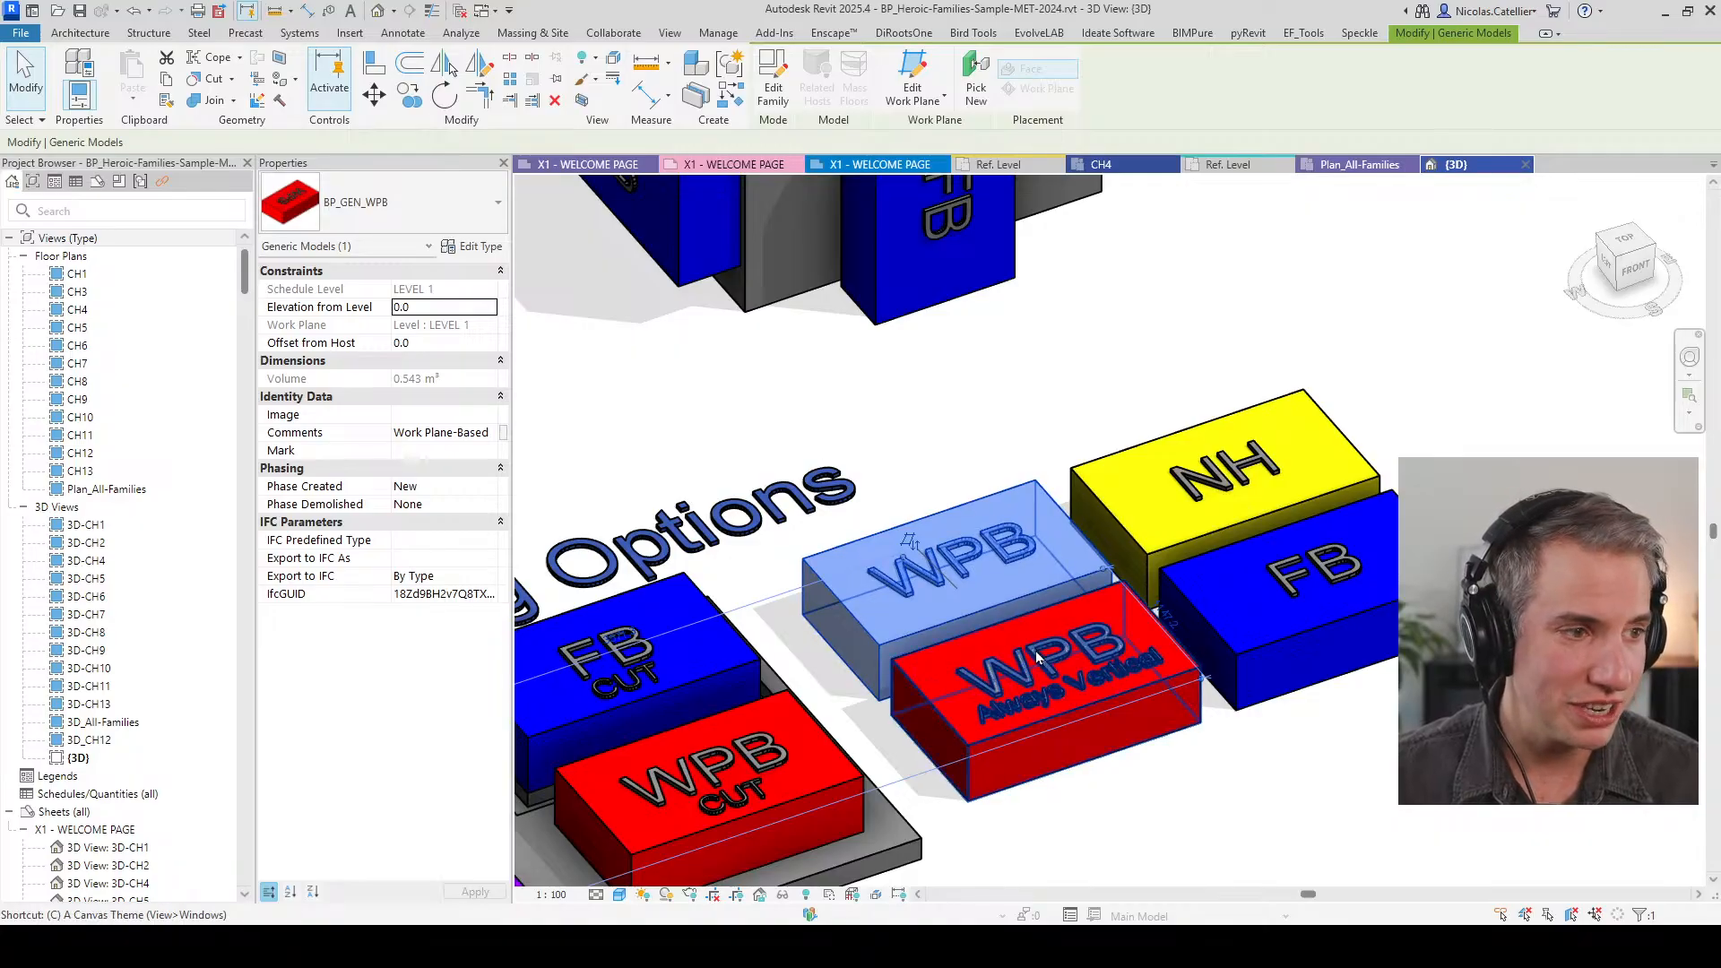
{"action": "key", "text": "c"}
{"action": "key", "text": "s"}
{"action": "scroll", "coordinate": [1019, 620], "scroll_direction": "down", "scroll_amount": 4}
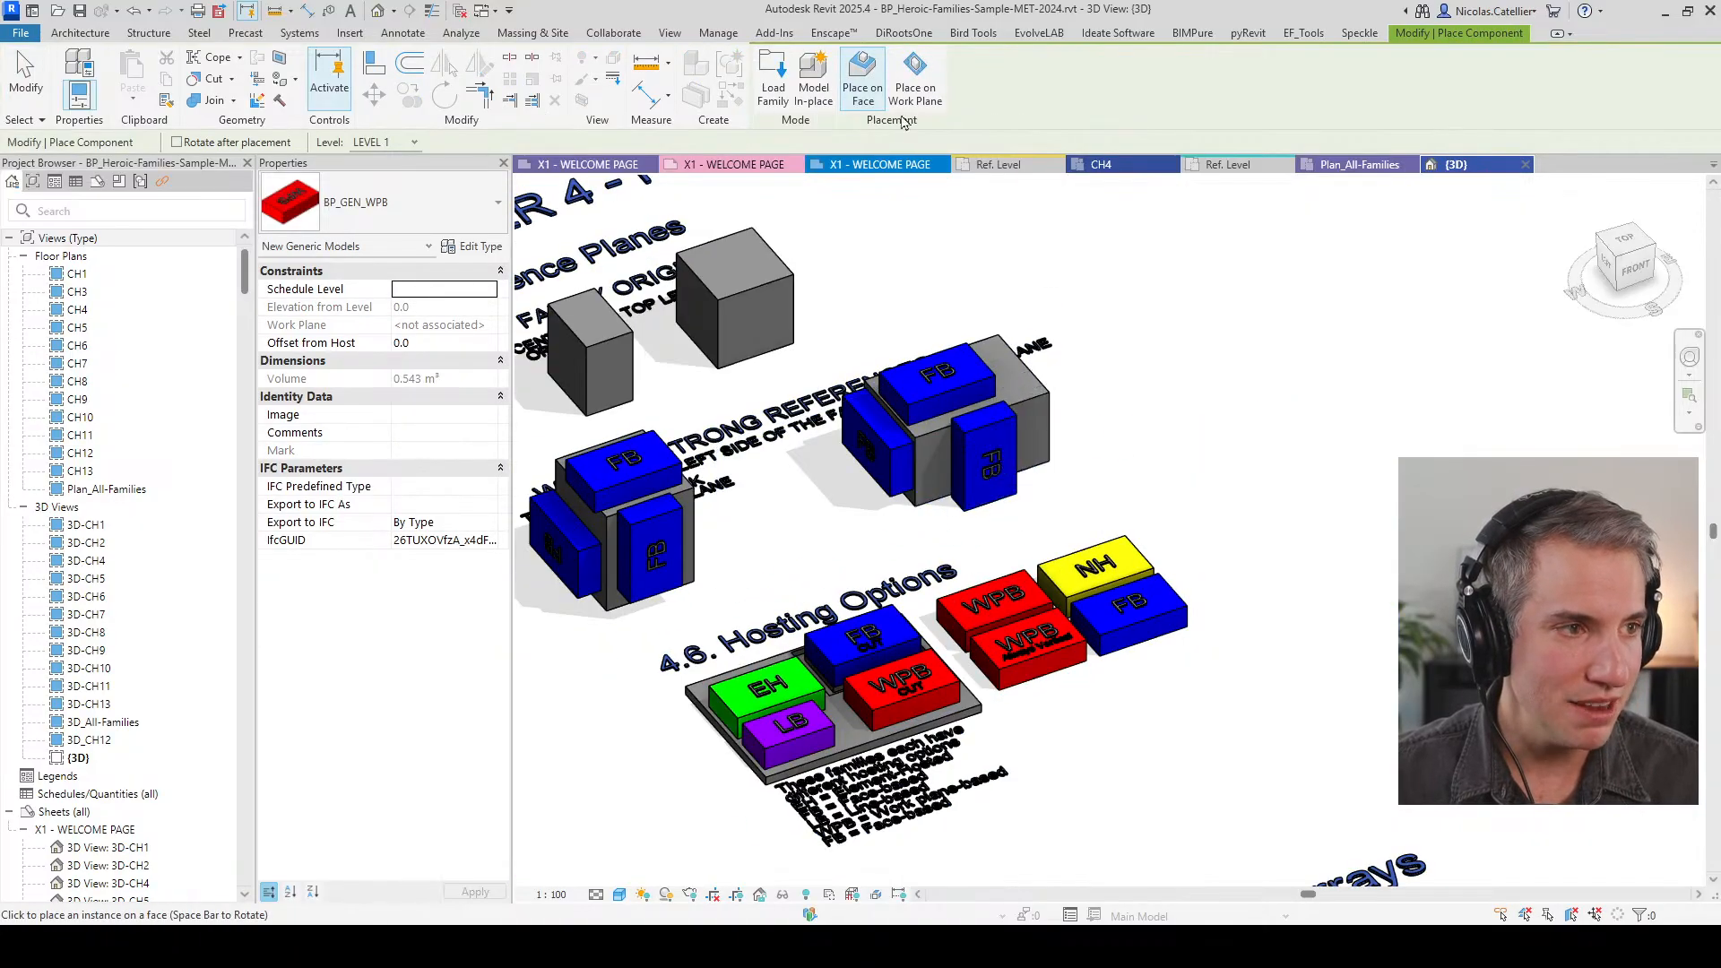
{"action": "left_click", "coordinate": [863, 87]}
{"action": "left_click", "coordinate": [731, 269]}
{"action": "scroll", "coordinate": [755, 315], "scroll_direction": "up", "scroll_amount": 2}
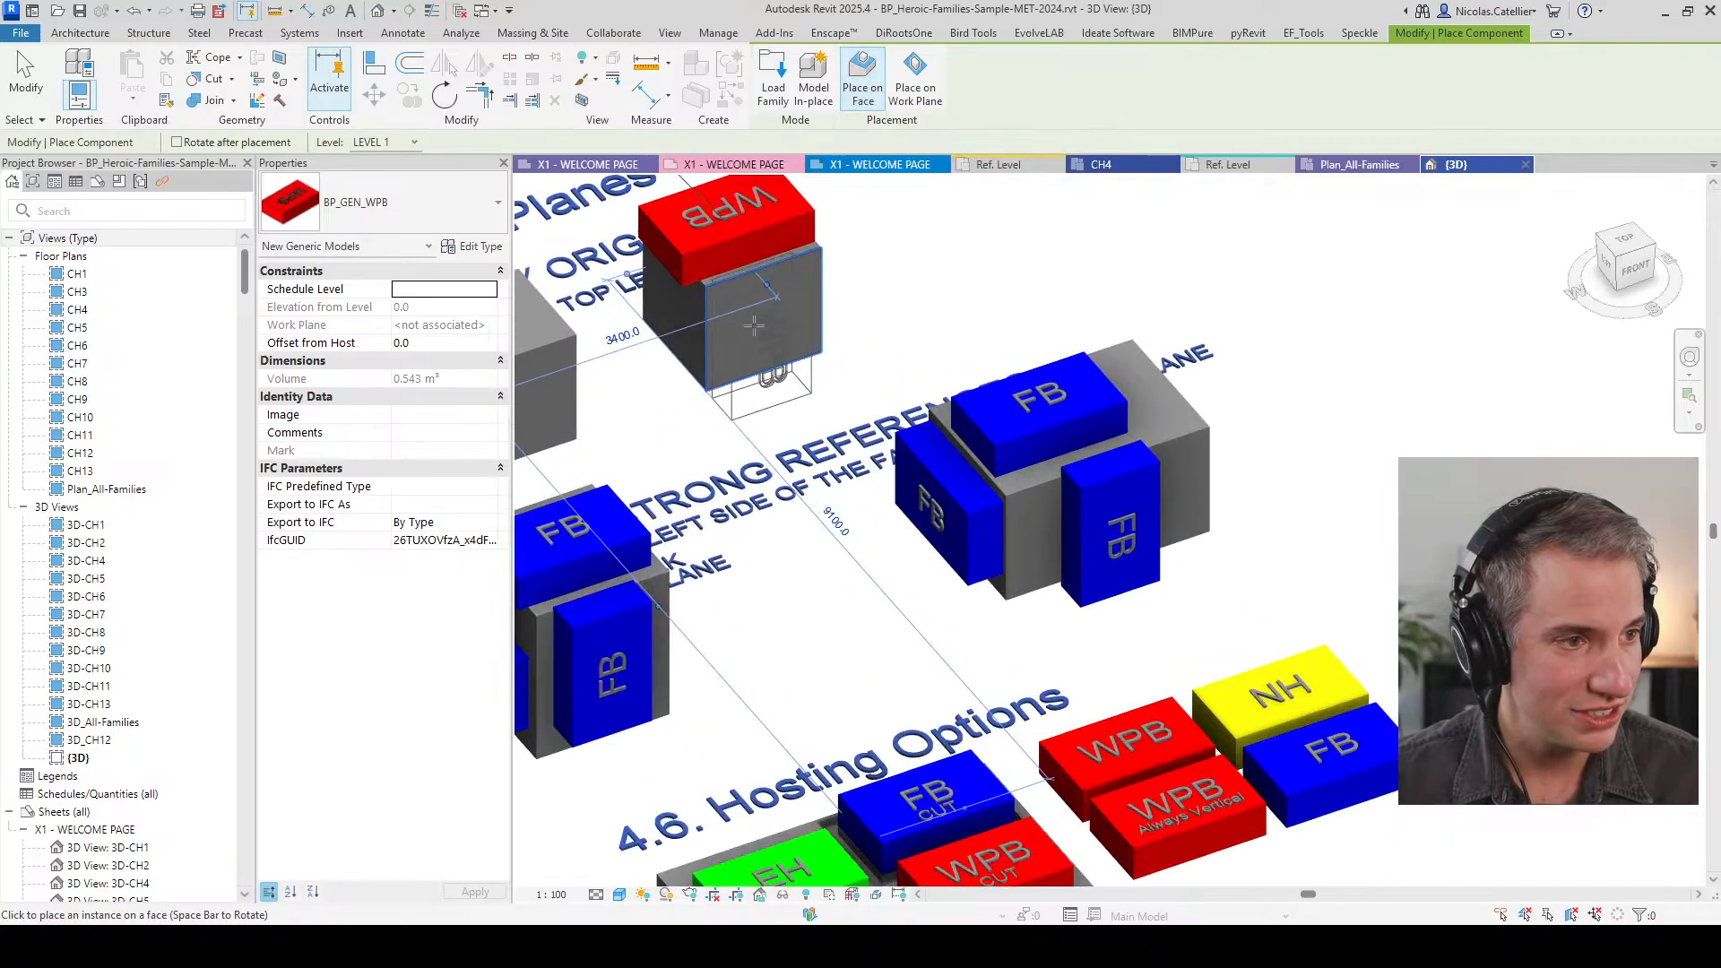
{"action": "left_click", "coordinate": [766, 328]}
Step: Place another BP_GEN_WPB instance on the right face of the strong-reference block
{"action": "middle_click_drag", "start_coordinate": [1329, 480], "coordinate": [1096, 441], "text": "shift"}
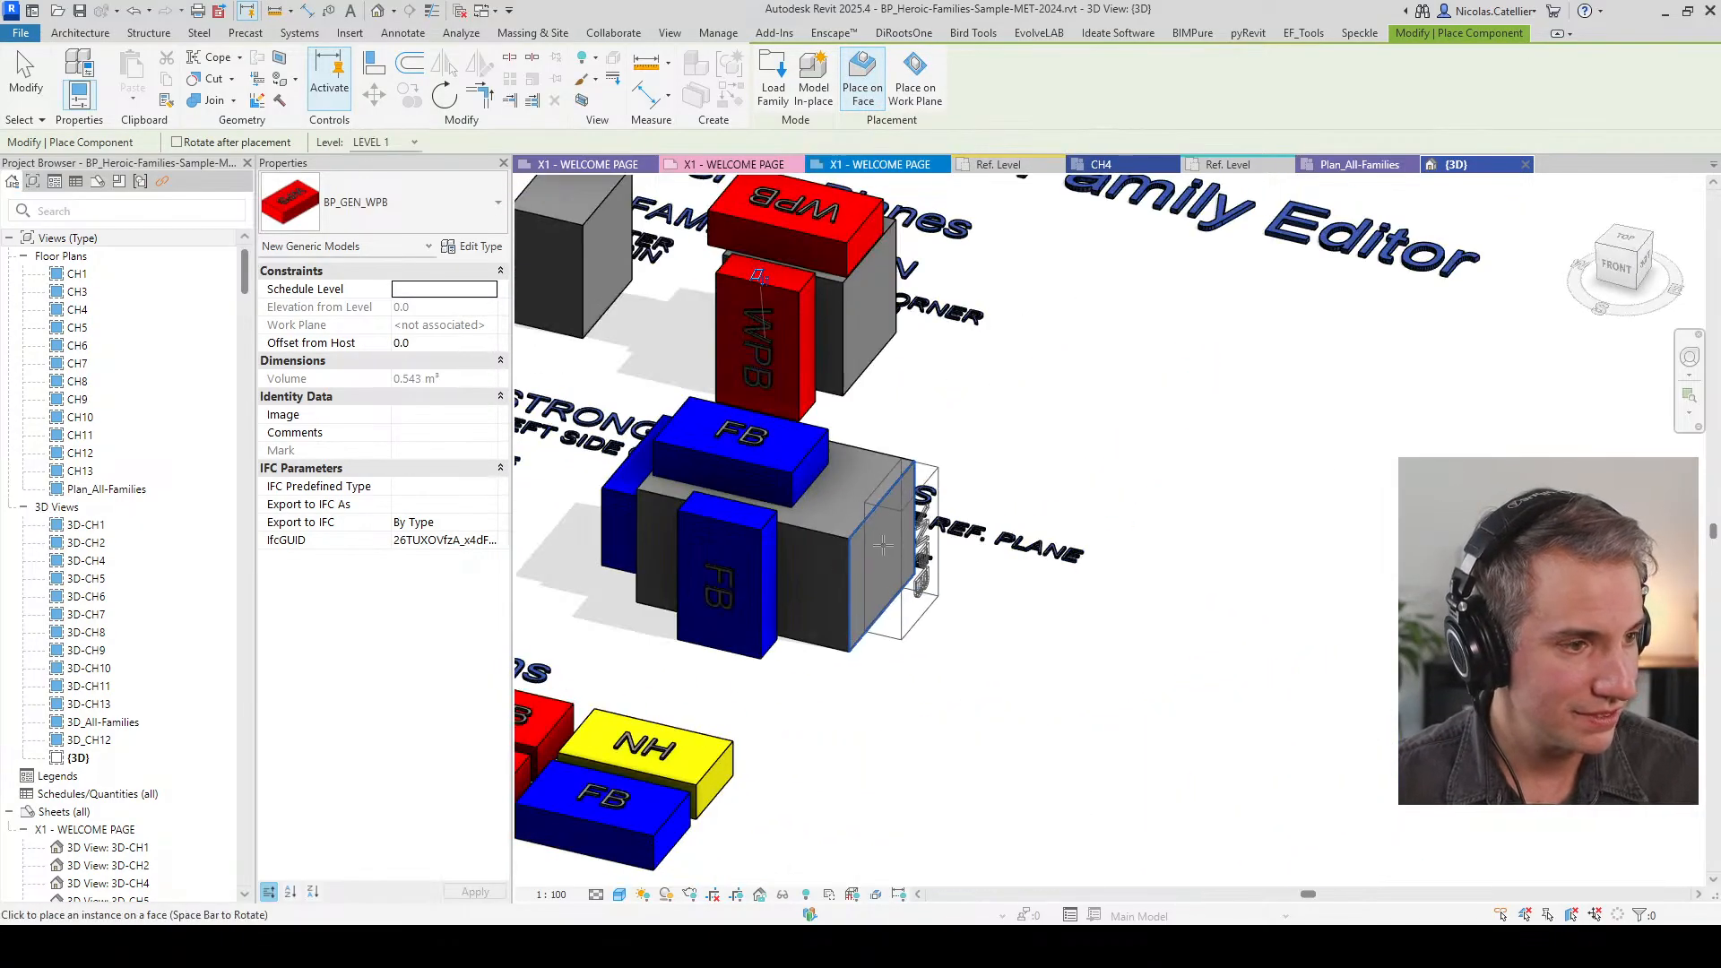
{"action": "scroll", "coordinate": [1233, 577], "scroll_direction": "down", "scroll_amount": 5}
{"action": "scroll", "coordinate": [1046, 550], "scroll_direction": "up", "scroll_amount": 2}
{"action": "key", "text": "Escape"}
{"action": "key", "text": "Escape"}
Step: Set the Offset from Host of the strong-reference block's BP_GEN_WPB instance to 35.0 and compare its constraints with the top BP_GEN_FB instance
{"action": "scroll", "coordinate": [960, 544], "scroll_direction": "up", "scroll_amount": 4}
{"action": "left_click", "coordinate": [961, 545]}
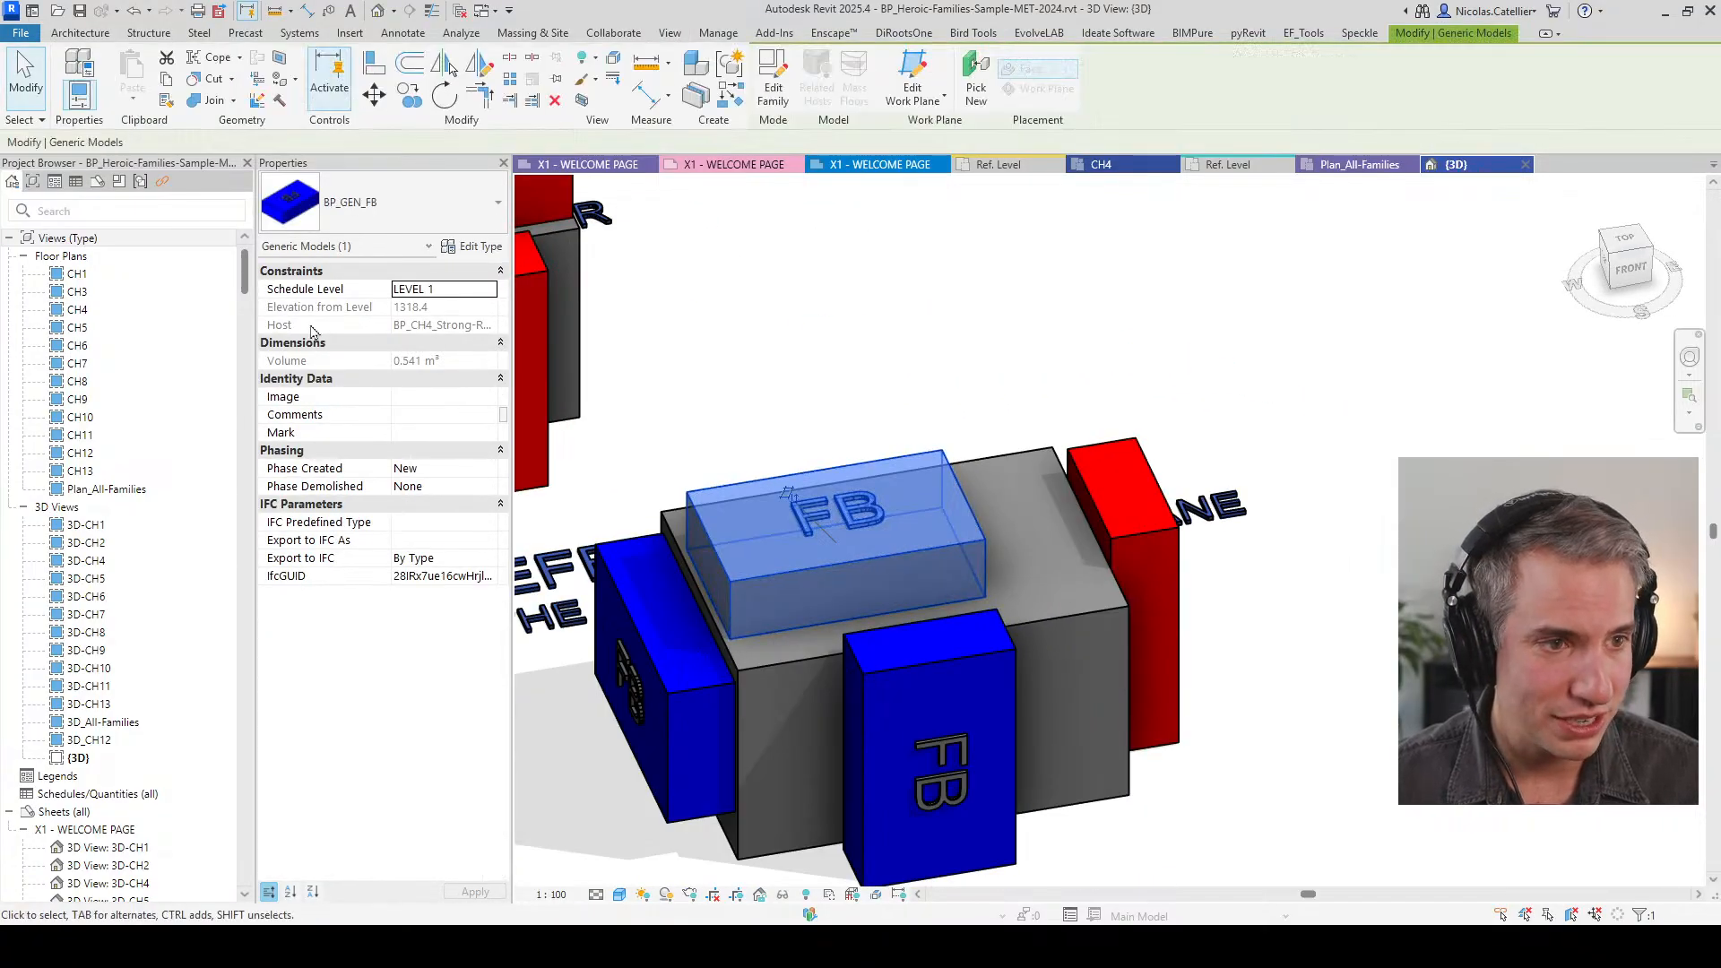
{"action": "left_click", "coordinate": [1170, 532]}
{"action": "left_click", "coordinate": [438, 346]}
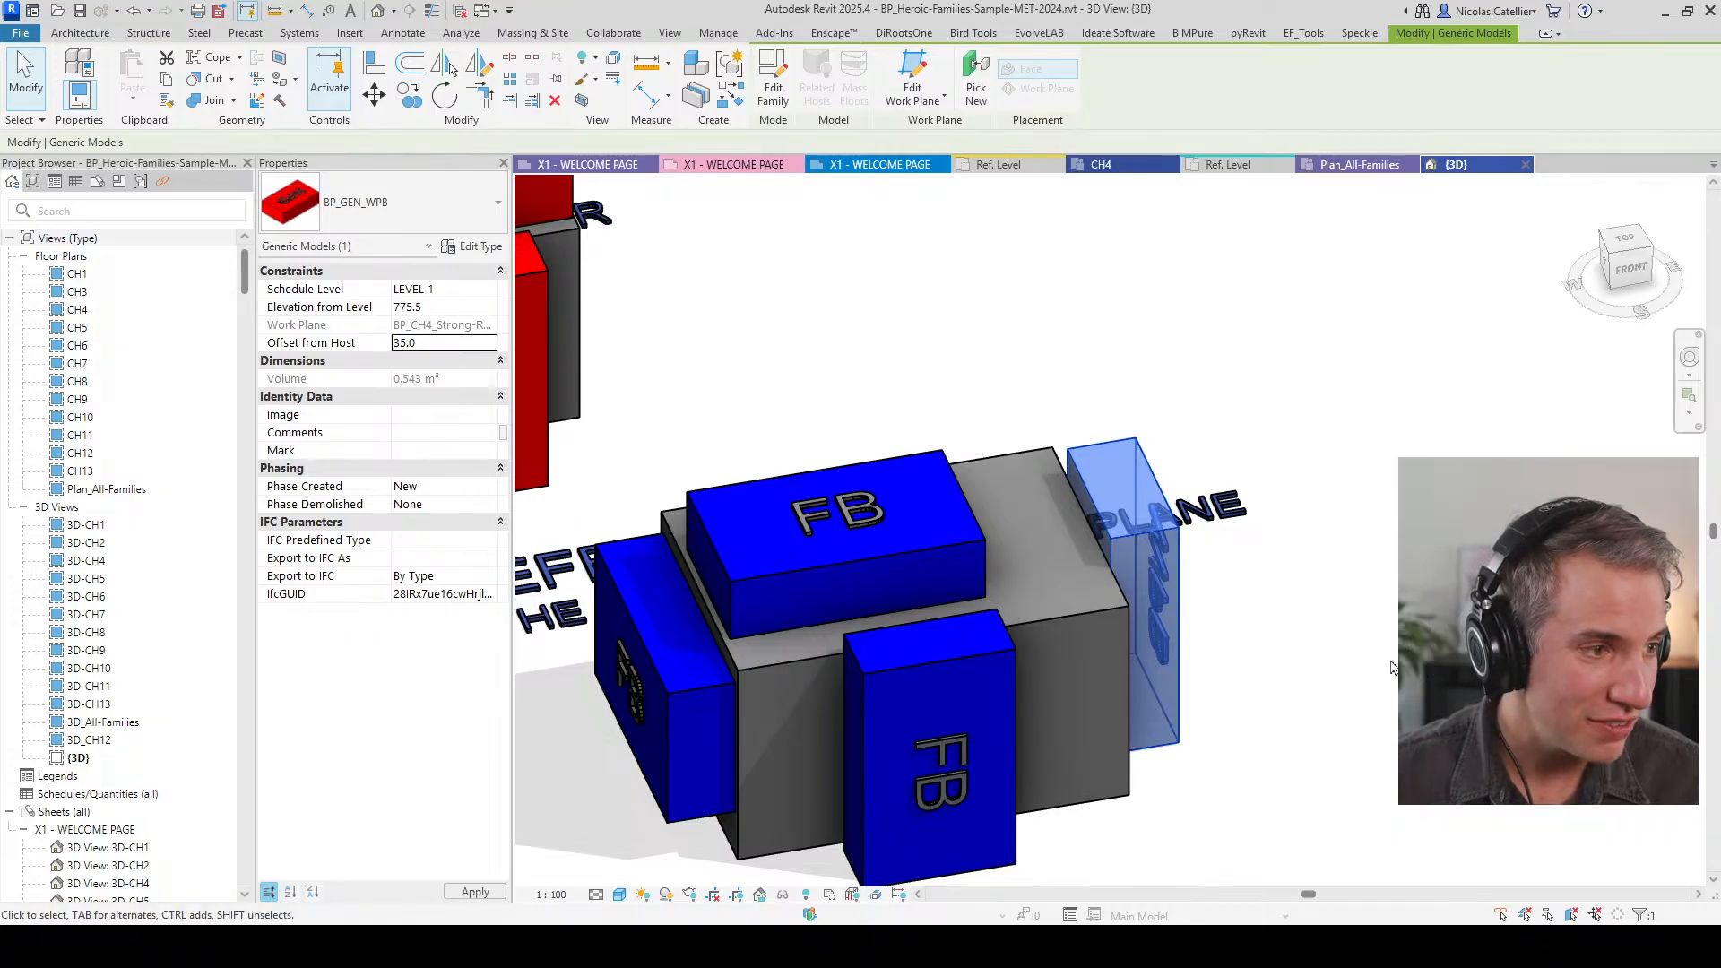
{"action": "left_click", "coordinate": [905, 568]}
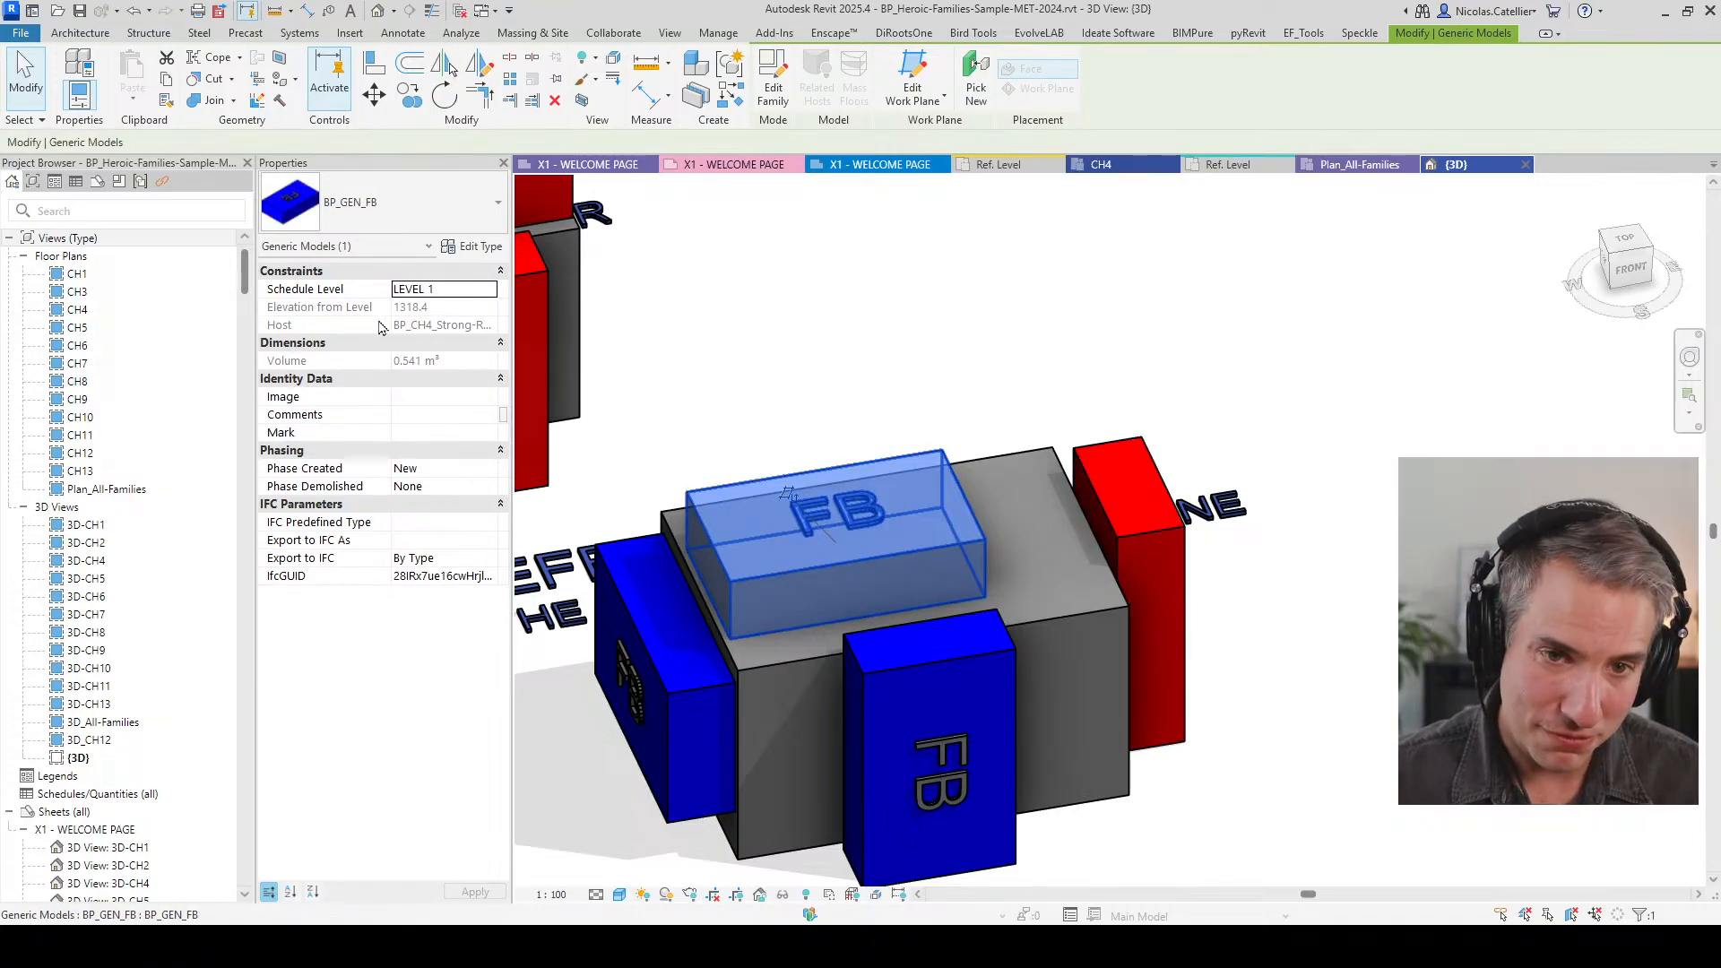
{"action": "key", "text": "Escape"}
{"action": "scroll", "coordinate": [857, 493], "scroll_direction": "down", "scroll_amount": 3}
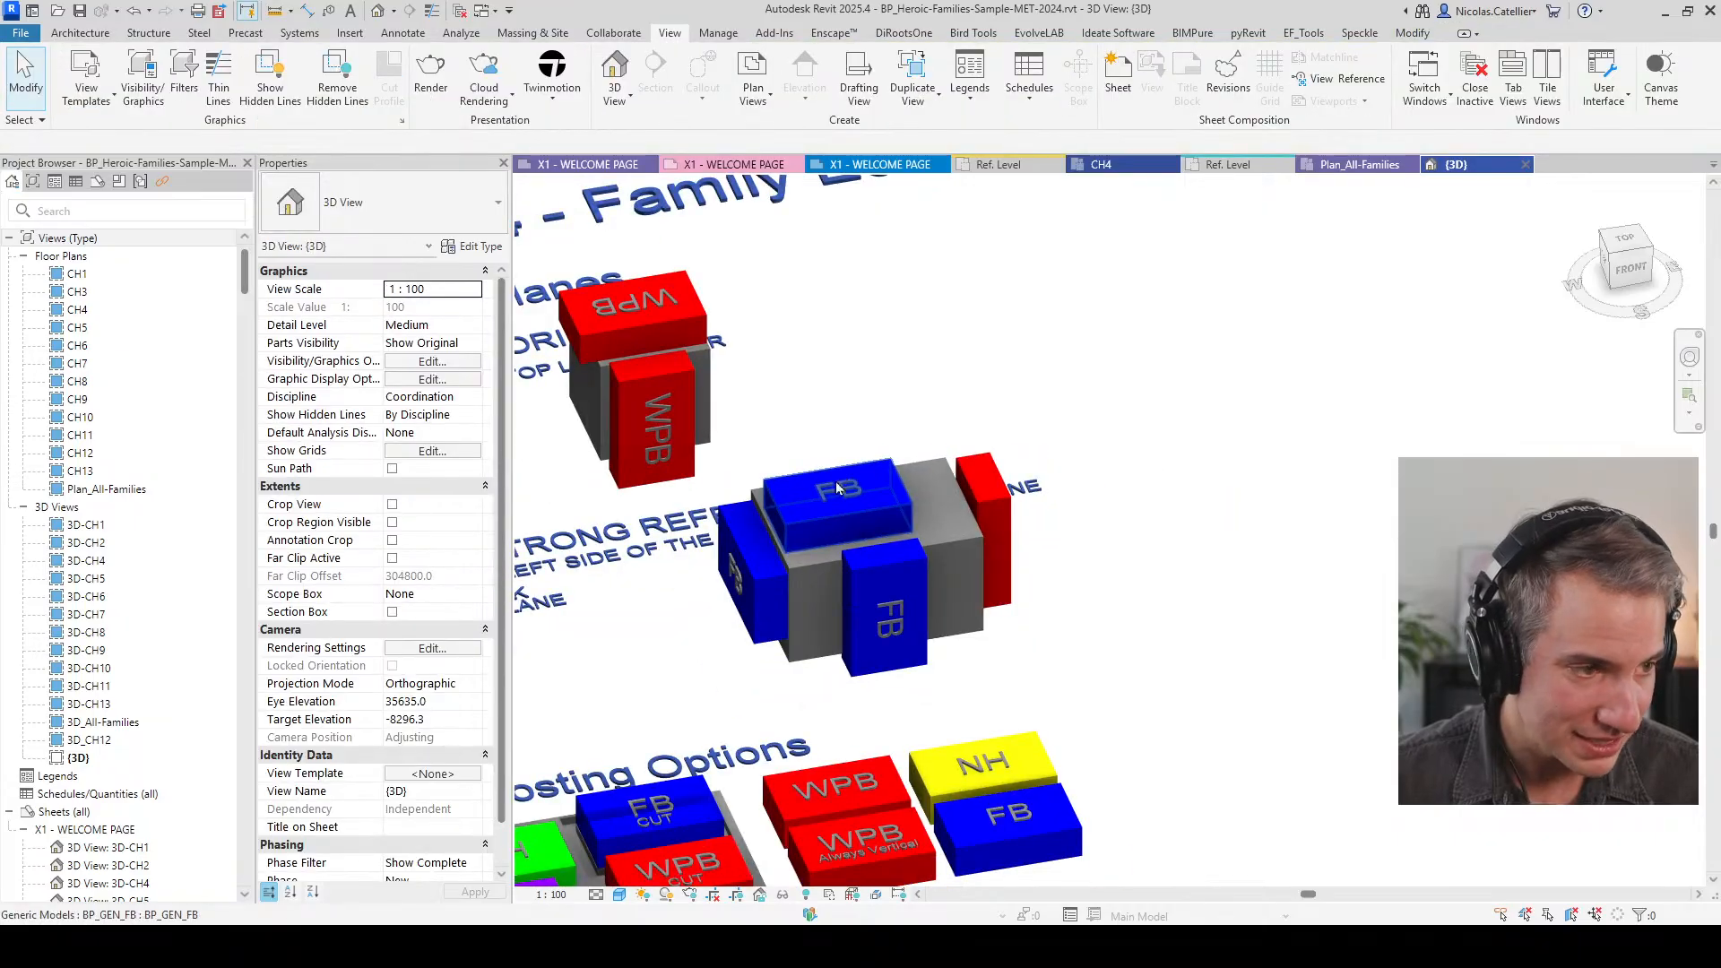
Step: Open the BP_GEN_WPB family to check its Work Plane-Based setting, and close it without saving changes
{"action": "left_click", "coordinate": [999, 524]}
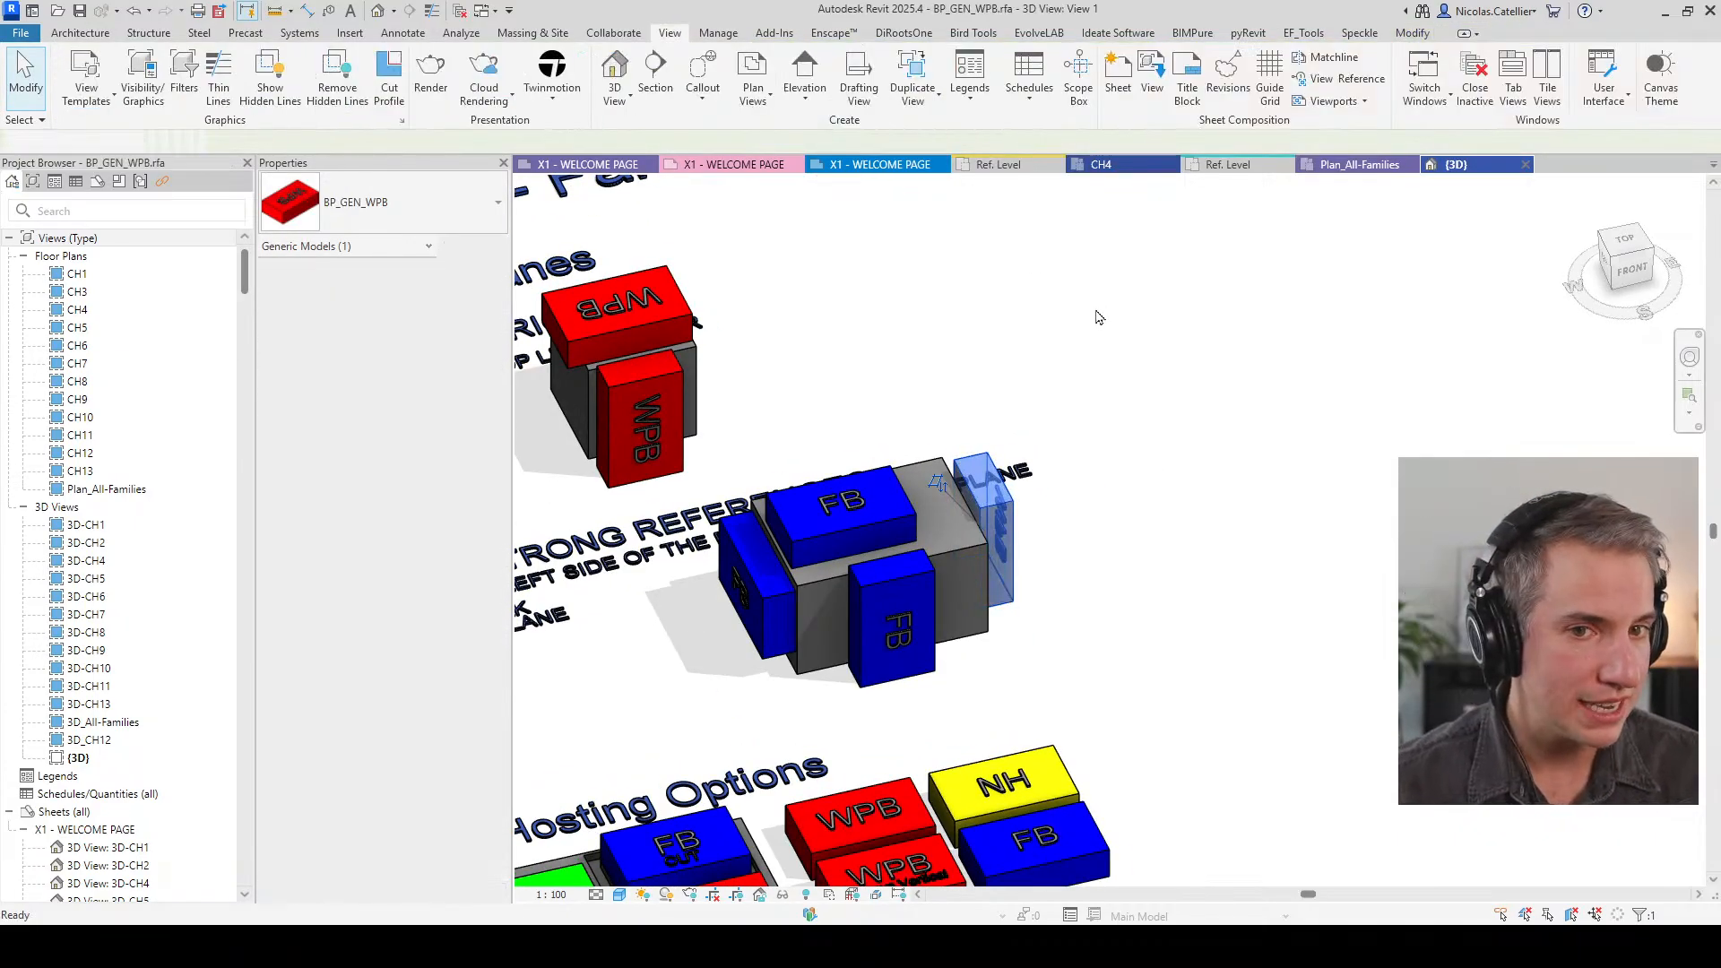
{"action": "scroll", "coordinate": [685, 581], "scroll_direction": "down", "scroll_amount": 3}
{"action": "mouse_move", "coordinate": [691, 583]}
{"action": "middle_mouse_down", "text": "shift"}
{"action": "mouse_move", "coordinate": [726, 385]}
{"action": "mouse_move", "coordinate": [706, 570]}
{"action": "middle_mouse_up", "text": "shift"}
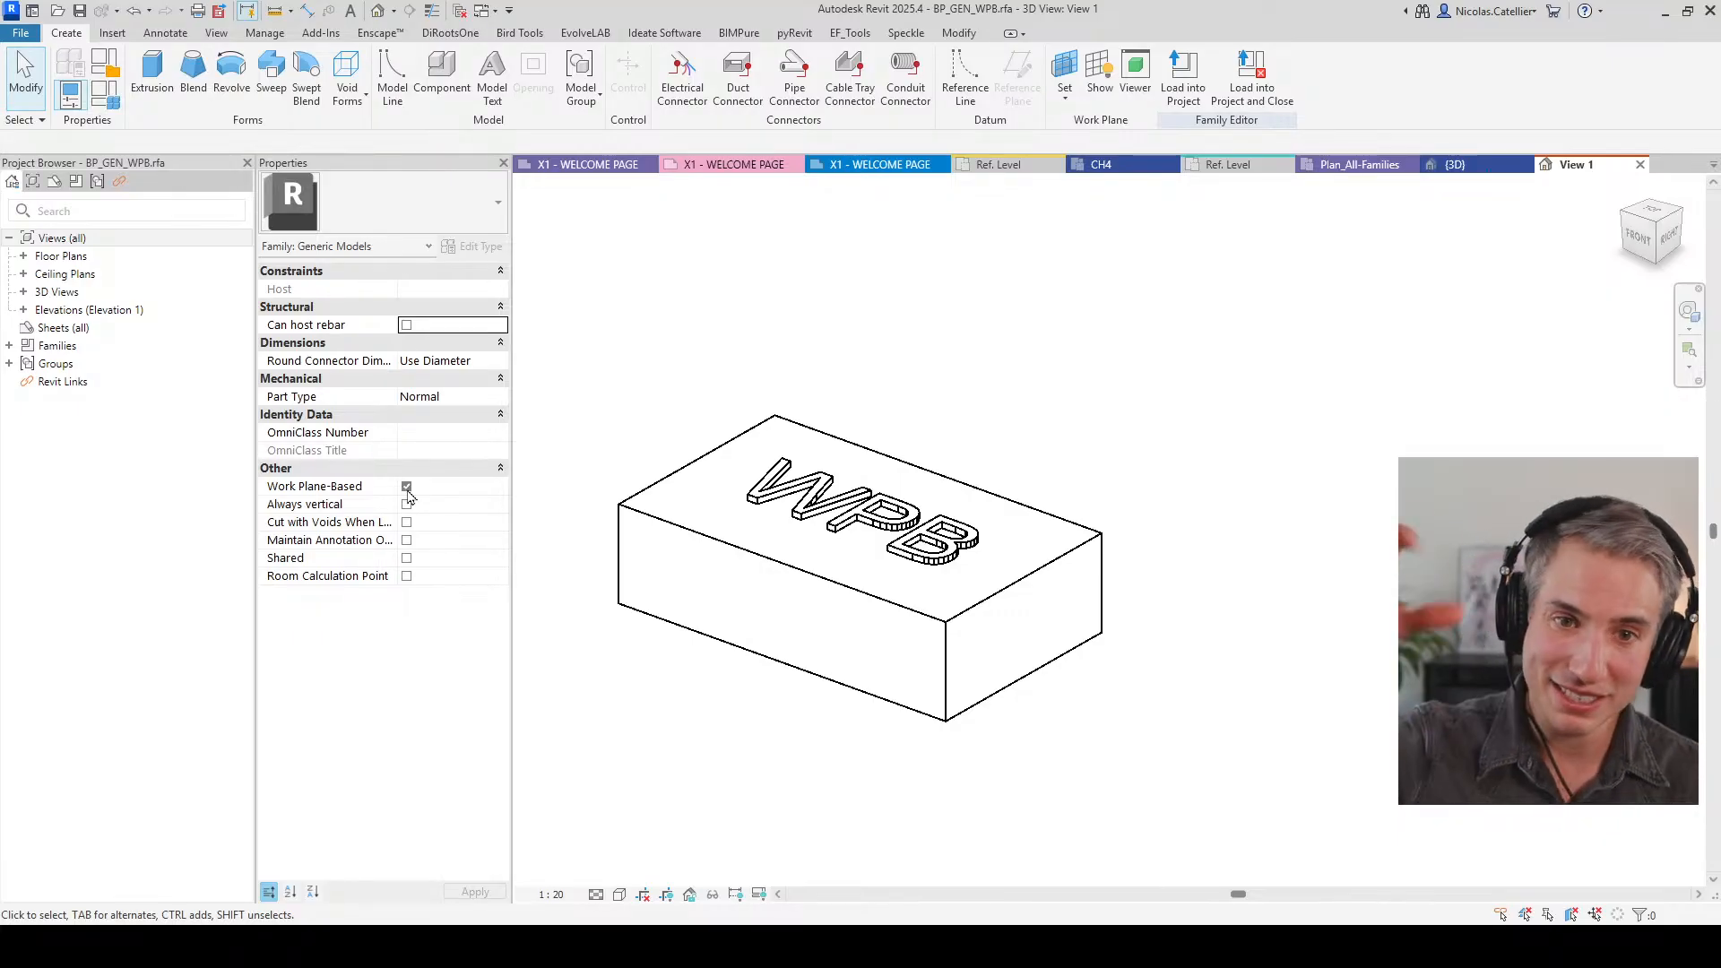
{"action": "left_click", "coordinate": [1640, 164]}
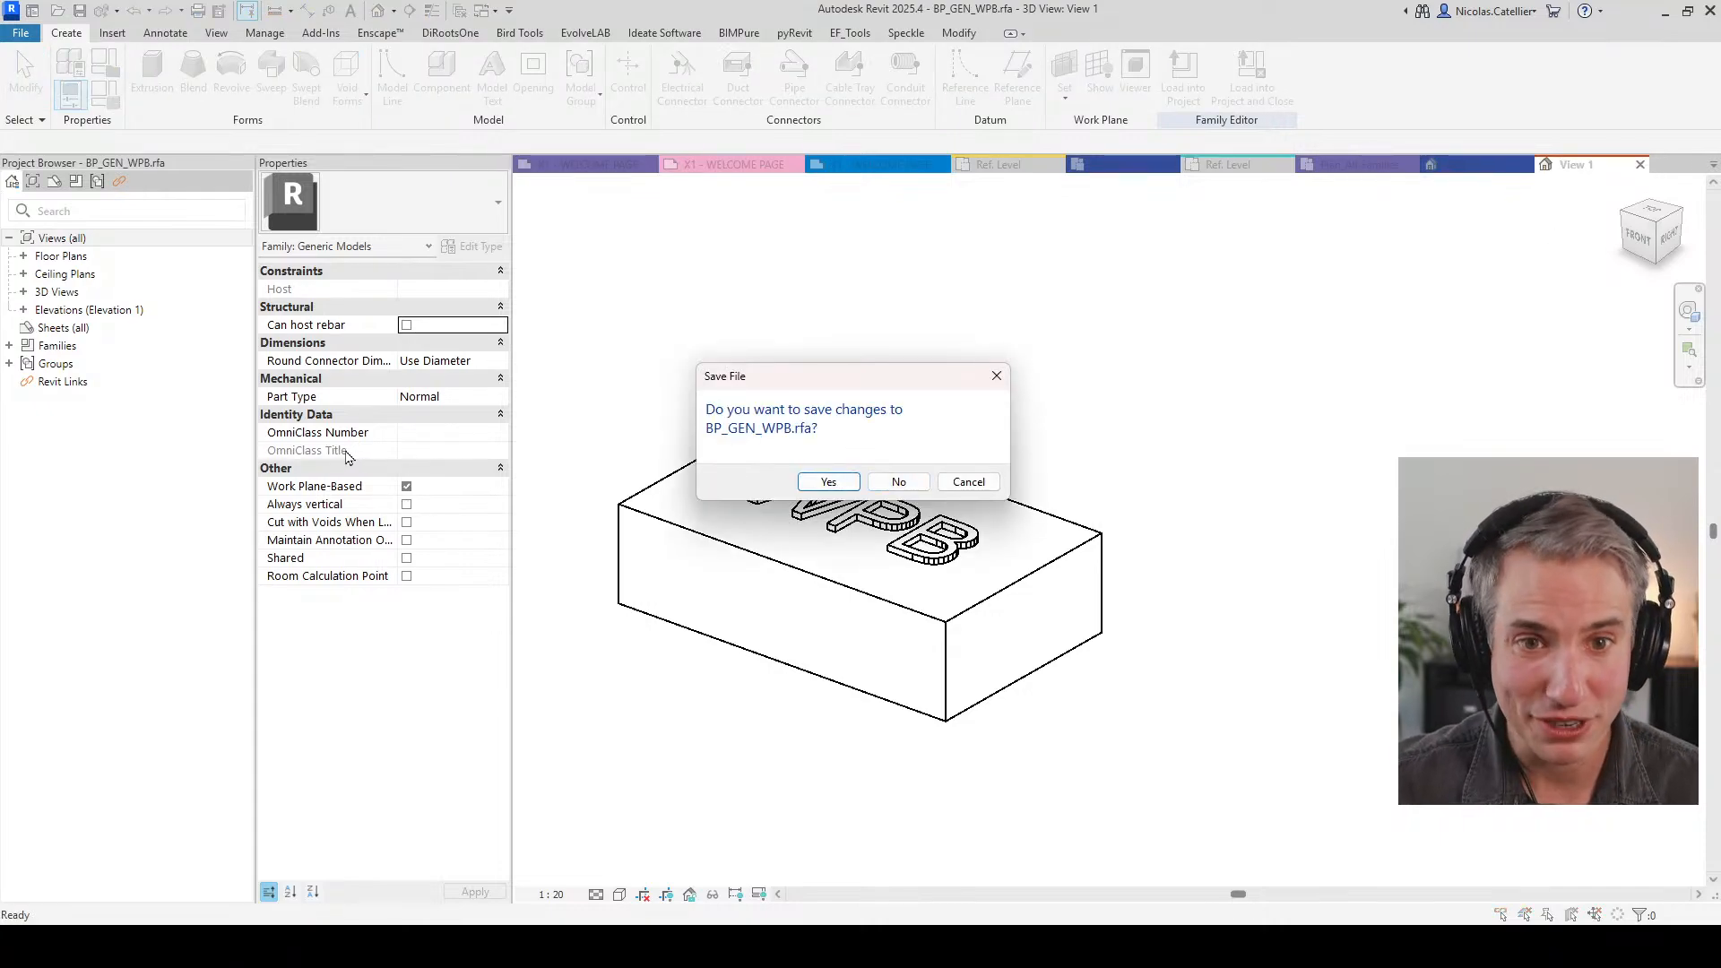
{"action": "left_click", "coordinate": [900, 483]}
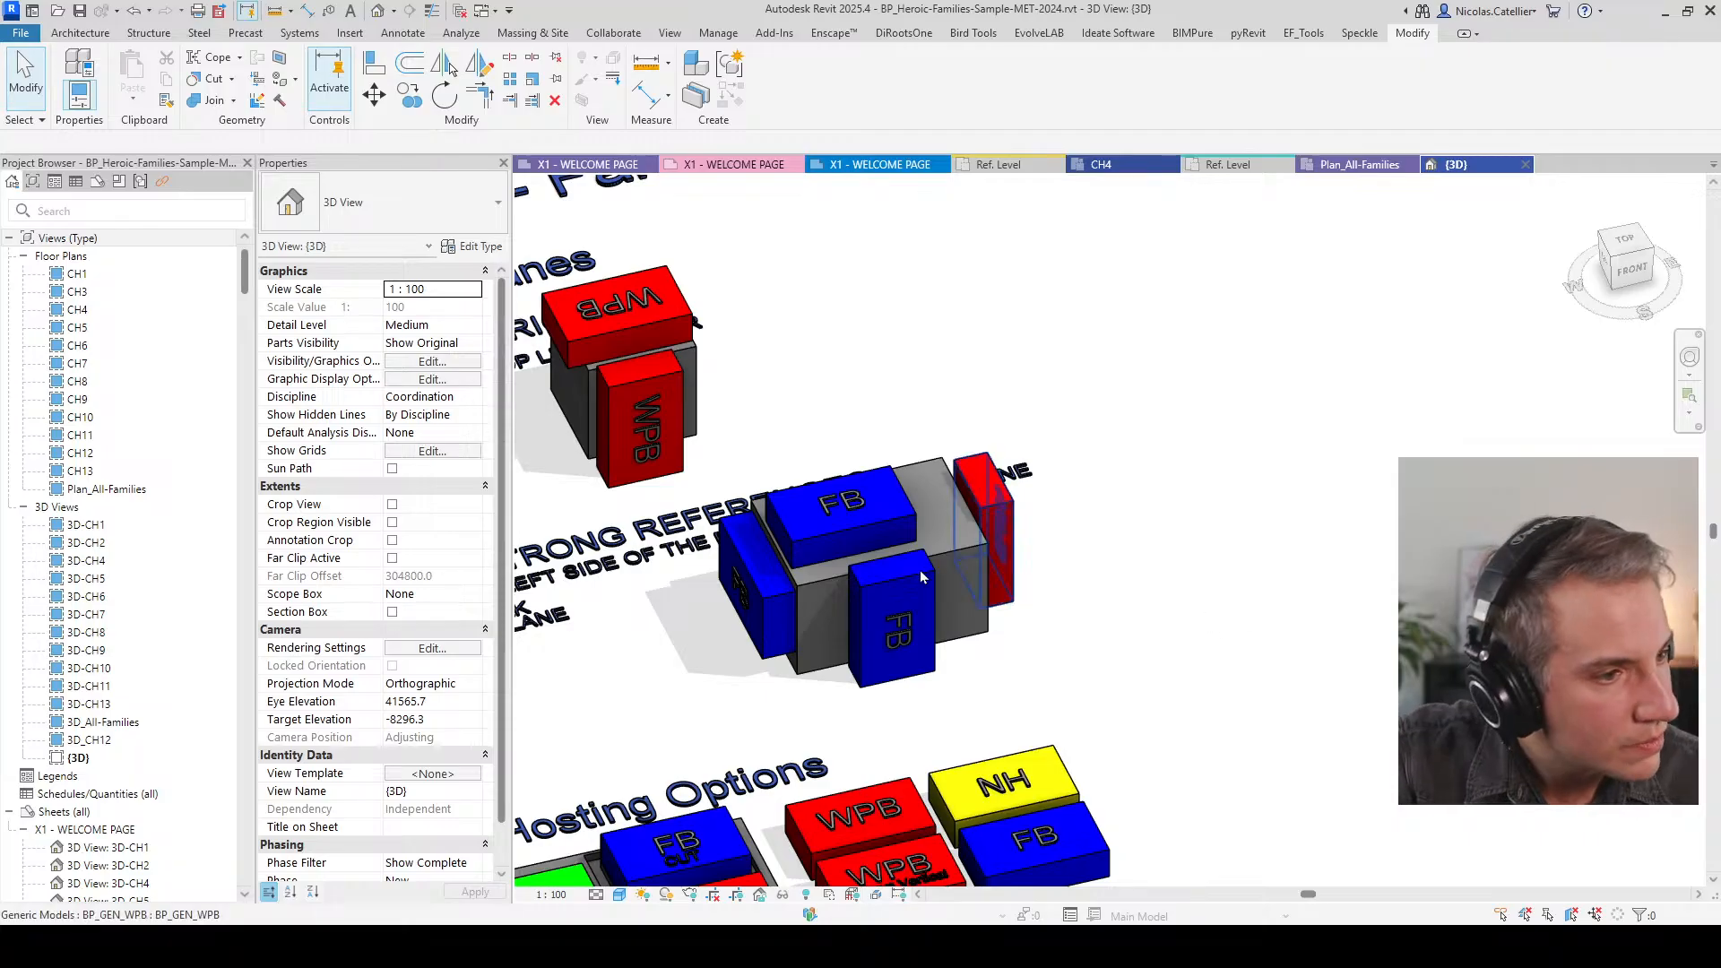
Step: Open the BP_GEN_FB family for editing from the instance on top of the strong-reference block
{"action": "left_click", "coordinate": [824, 532]}
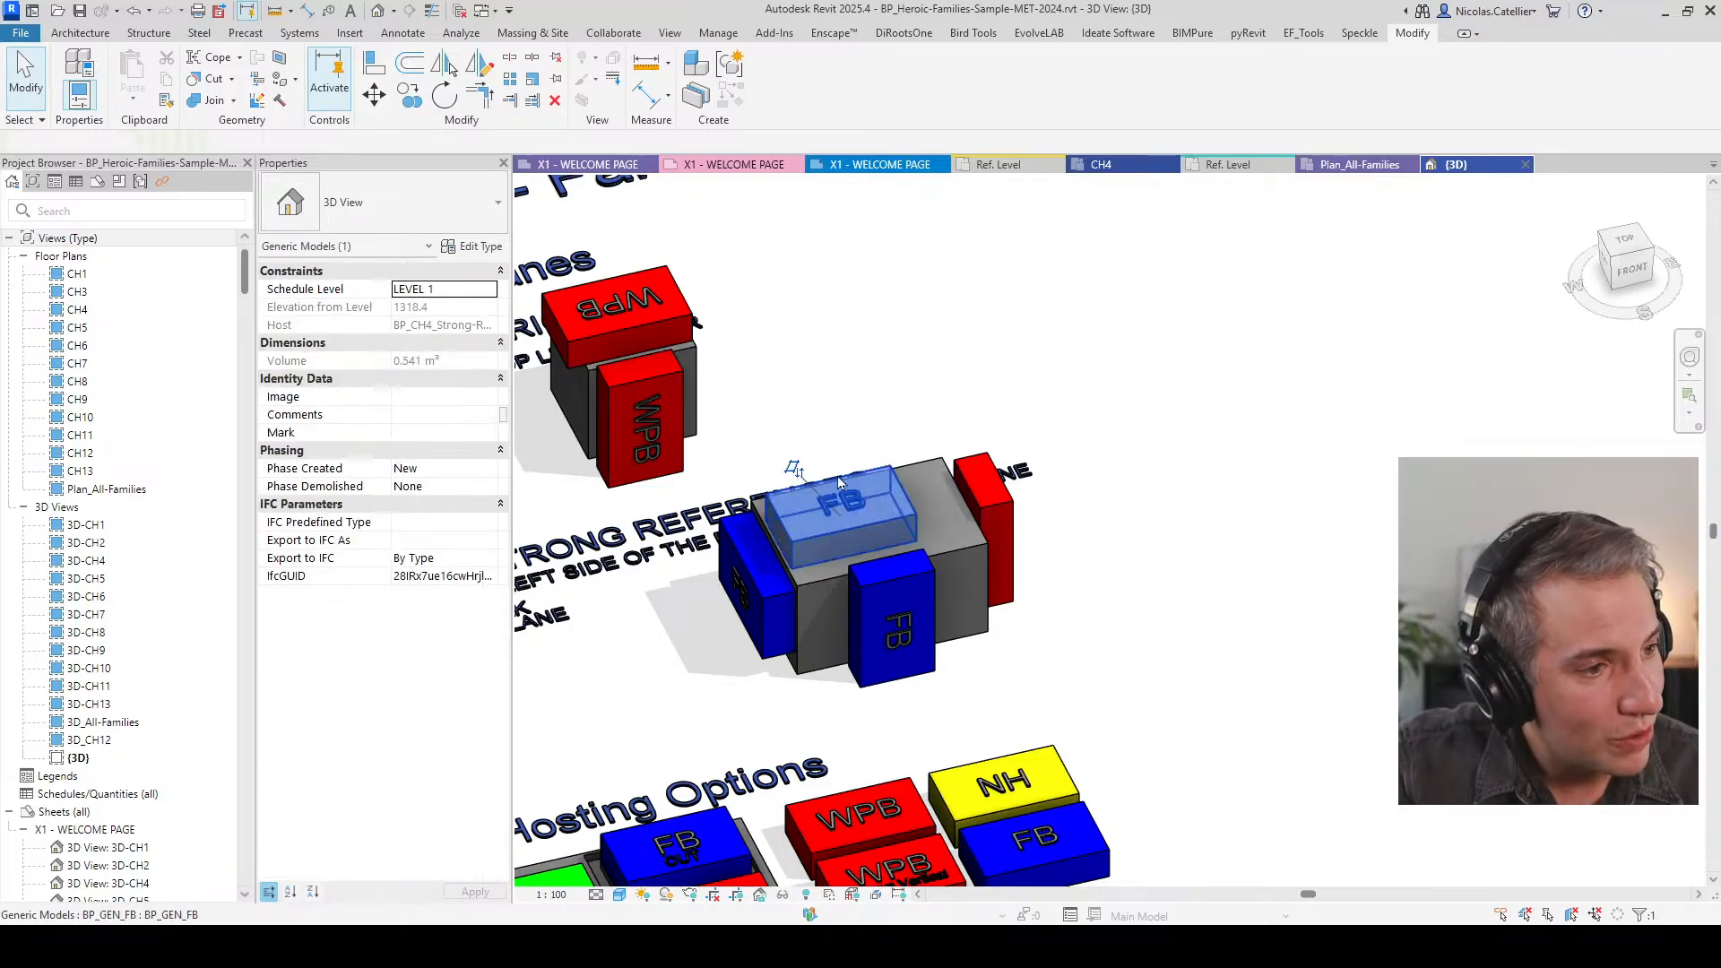
{"action": "left_click", "coordinate": [774, 90]}
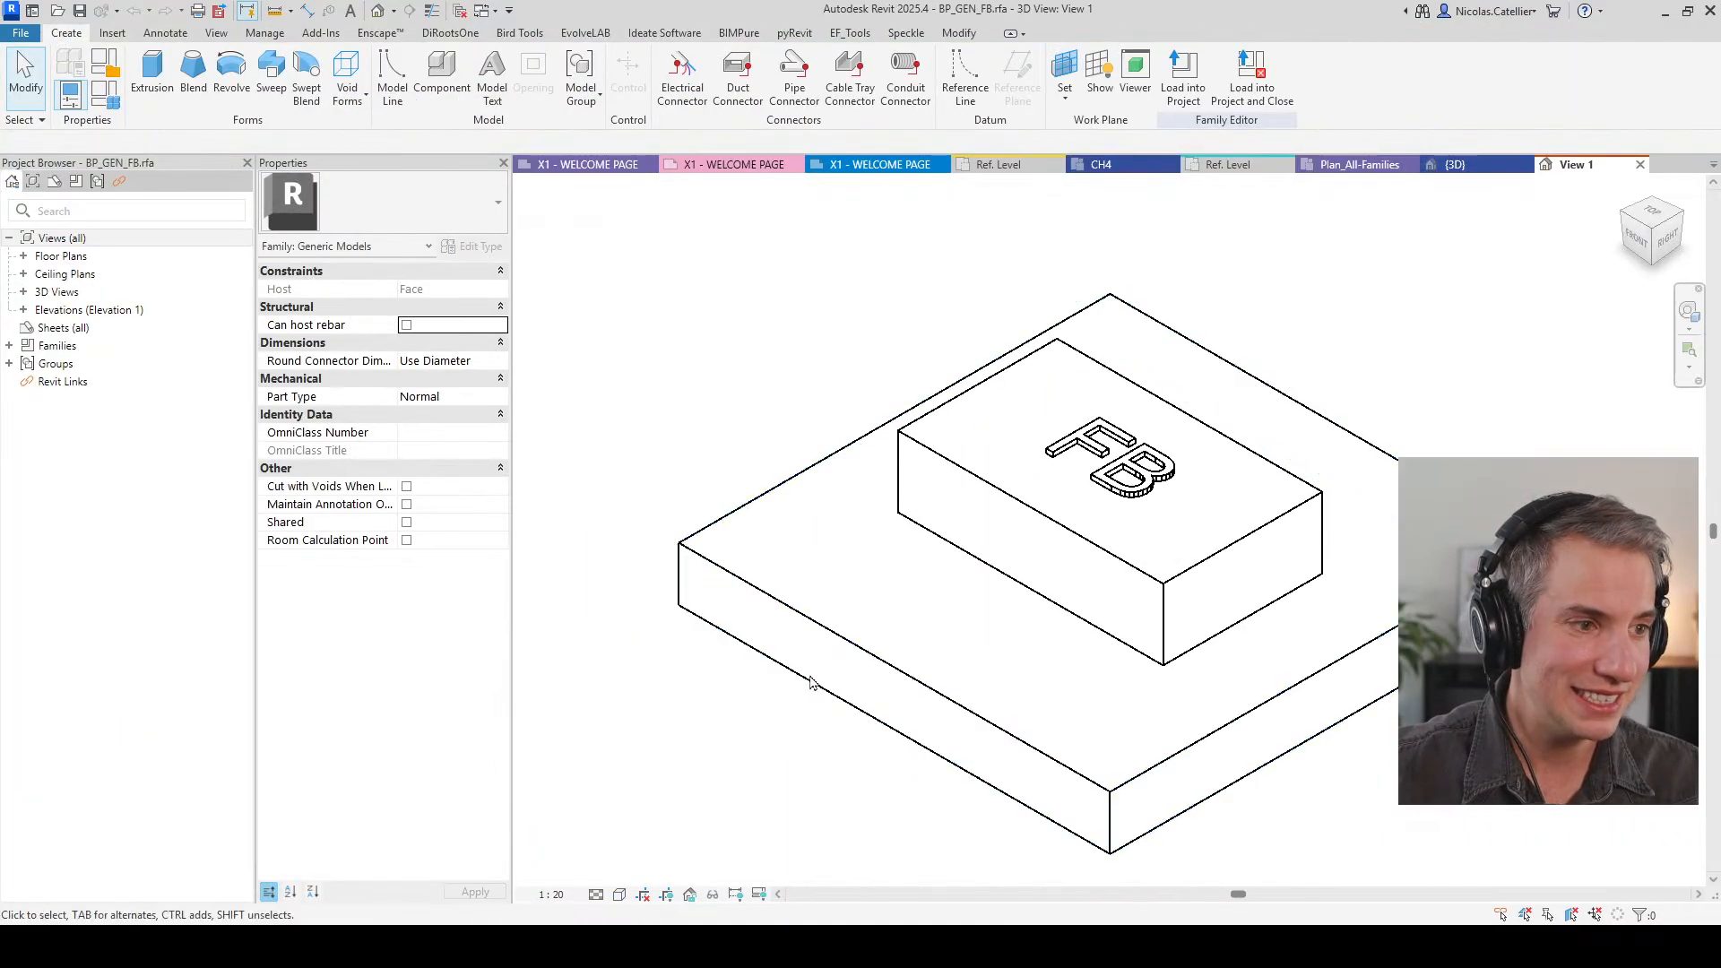
Step: Create a new family from the Generic Model.rft template after comparing it with the Generic Model face based.rft template
{"action": "left_click", "coordinate": [699, 602]}
{"action": "left_click", "coordinate": [626, 331]}
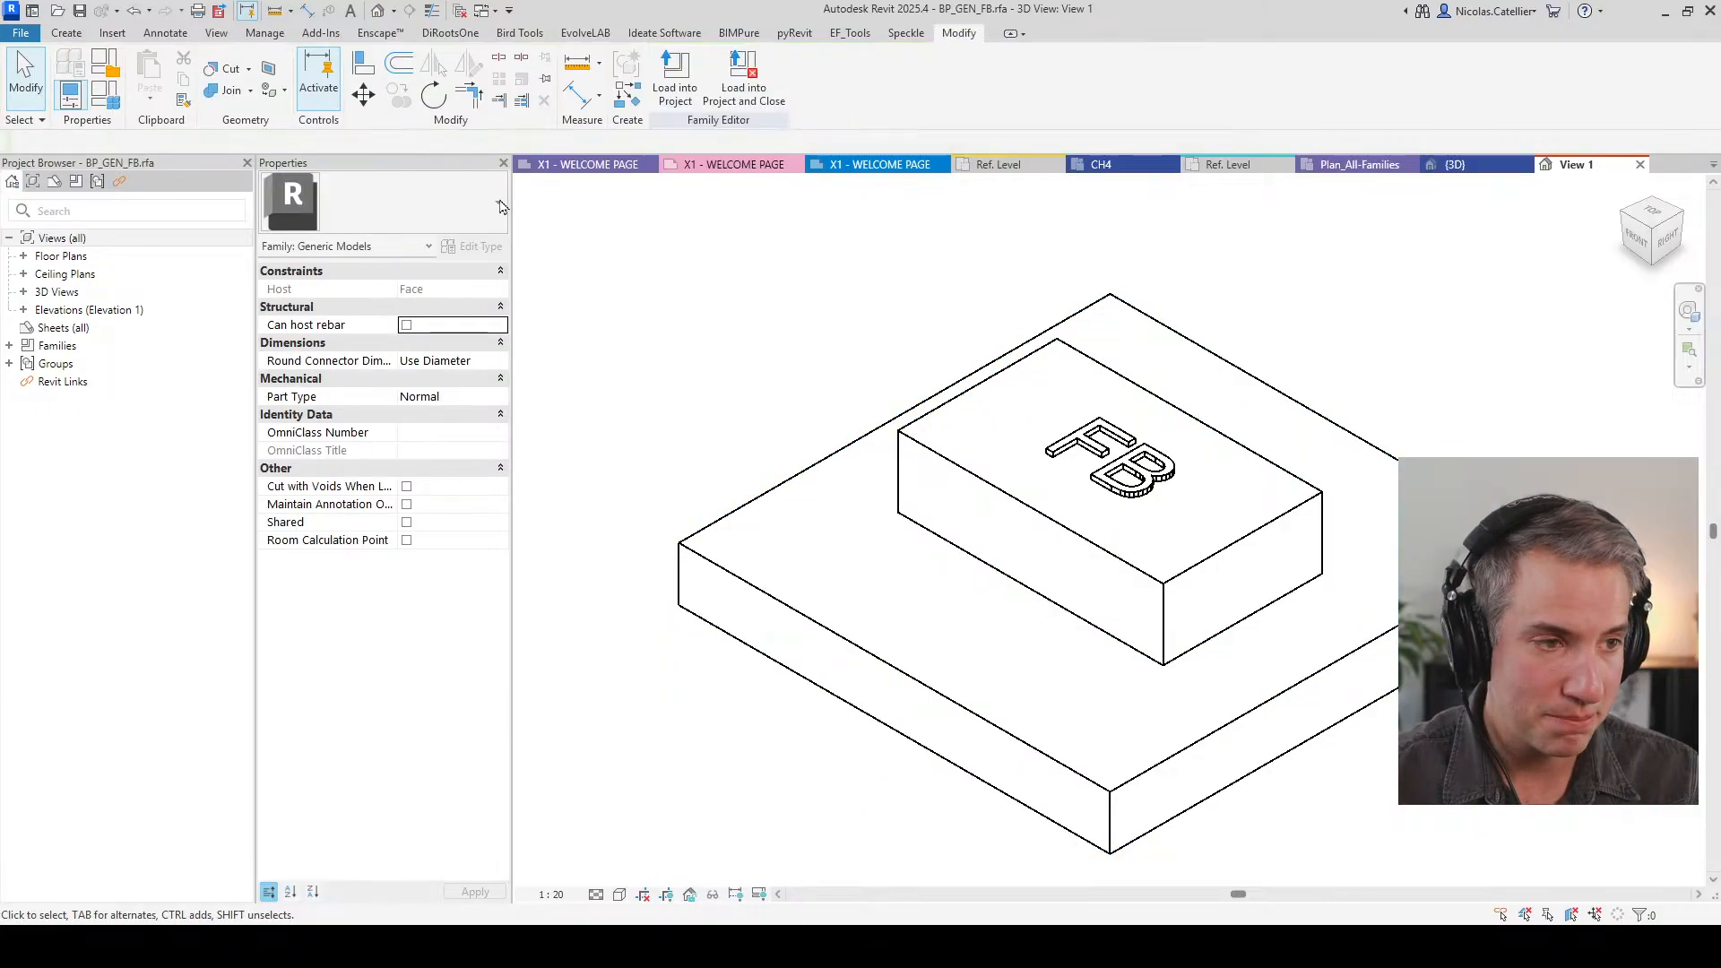
{"action": "left_click", "coordinate": [20, 33]}
{"action": "mouse_move", "coordinate": [57, 106]}
{"action": "left_click", "coordinate": [224, 157]}
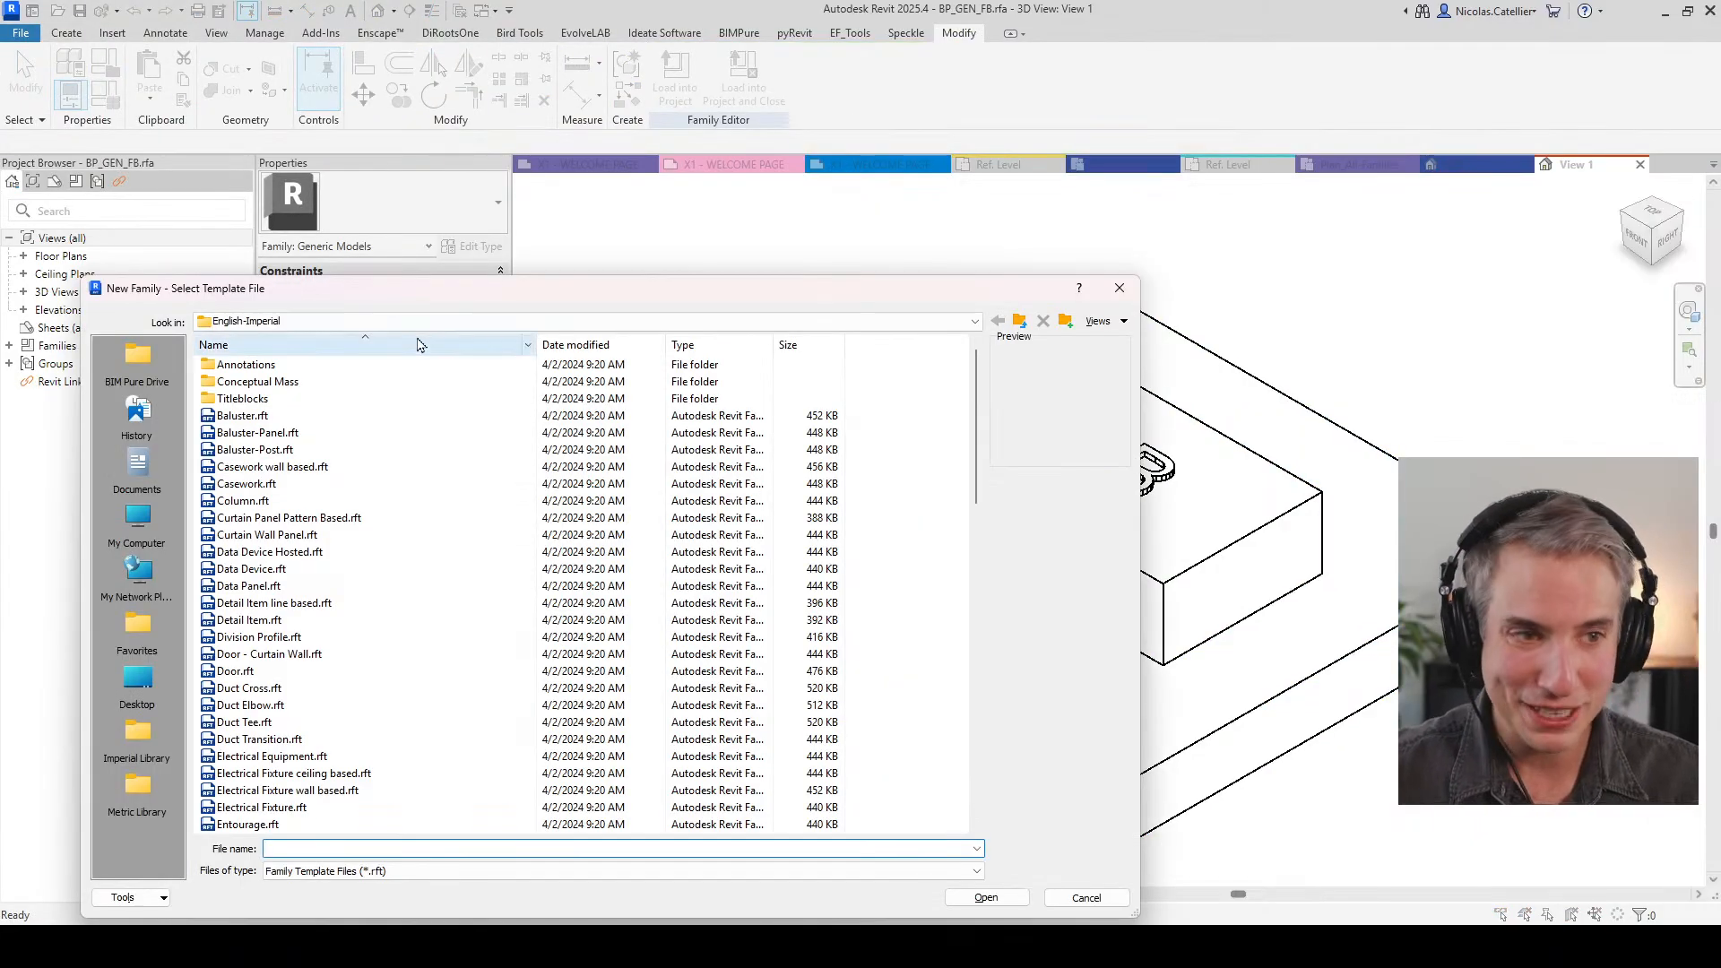
{"action": "left_click_drag", "start_coordinate": [374, 294], "coordinate": [439, 164]}
{"action": "scroll", "coordinate": [477, 510], "scroll_direction": "down", "scroll_amount": 6}
{"action": "scroll", "coordinate": [477, 516], "scroll_direction": "down", "scroll_amount": 1}
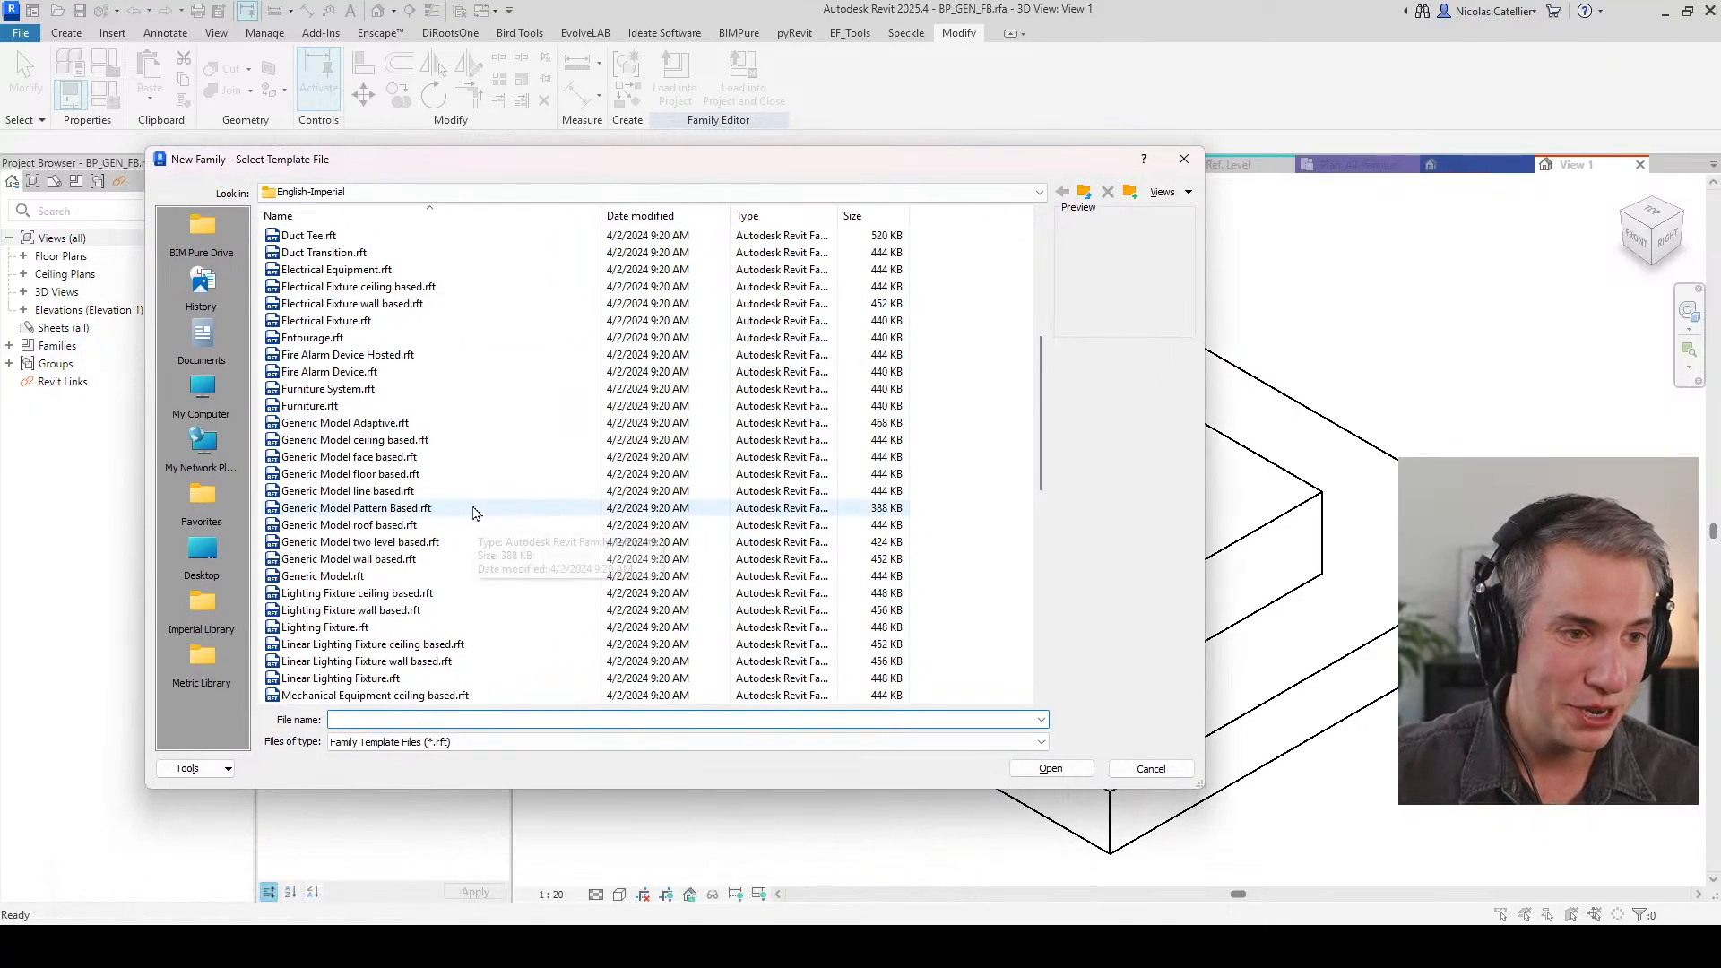
{"action": "left_click", "coordinate": [340, 458]}
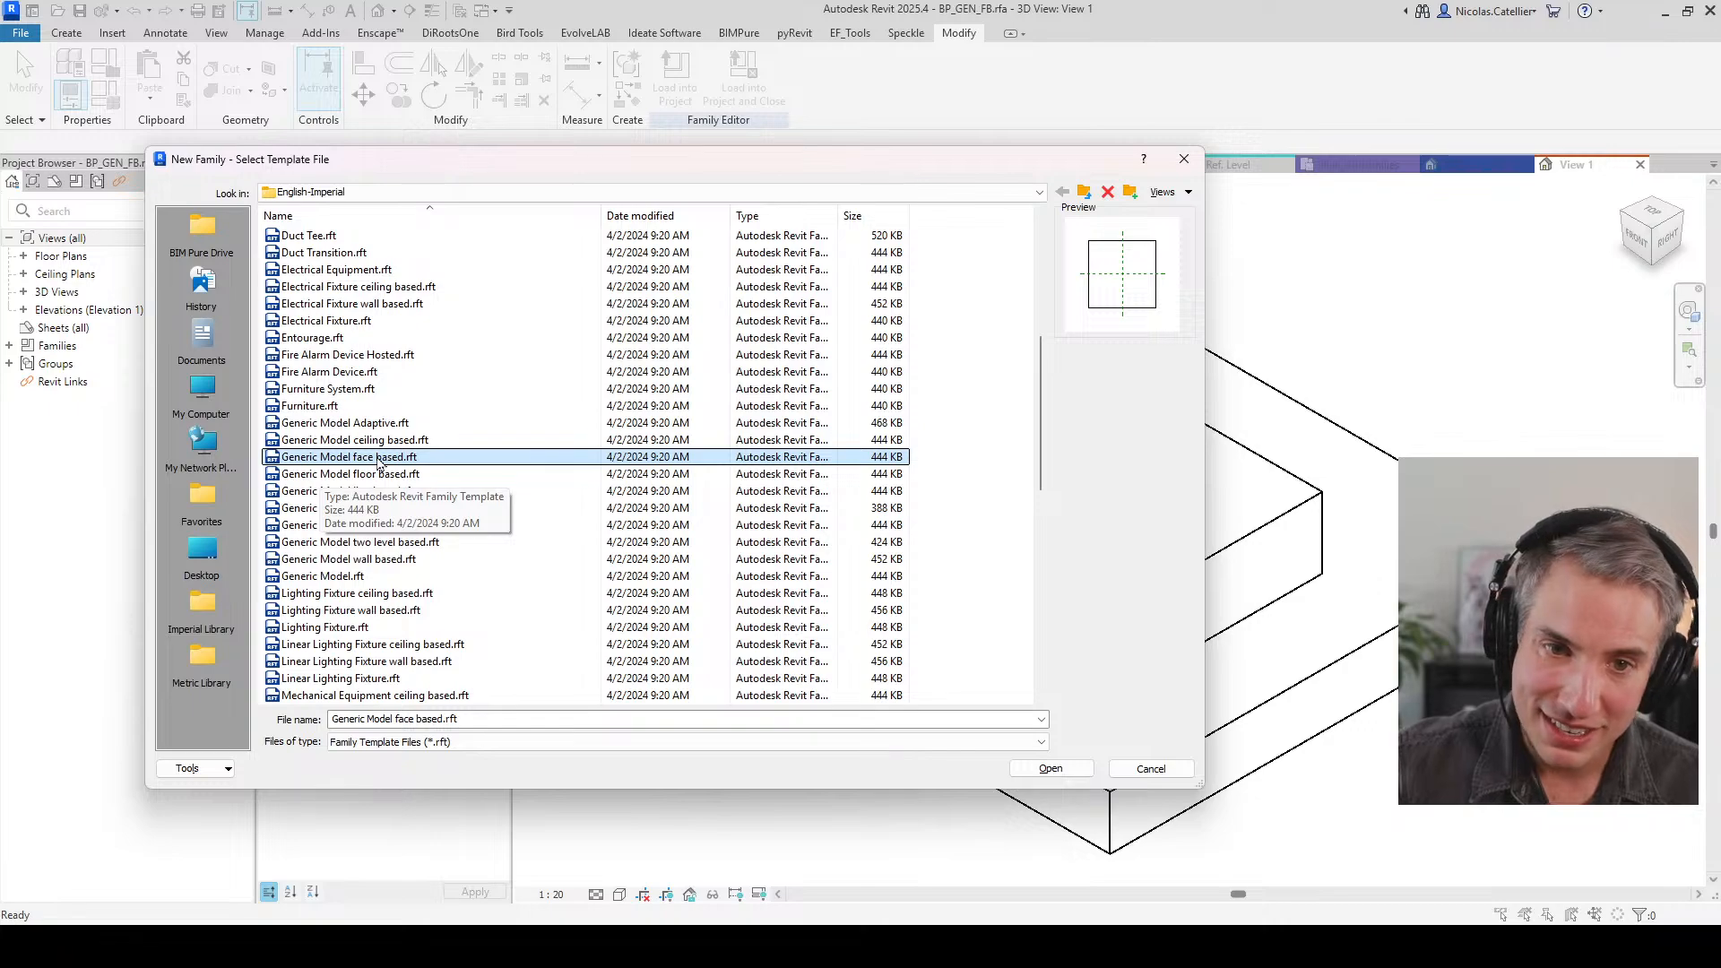
{"action": "left_click", "coordinate": [325, 577]}
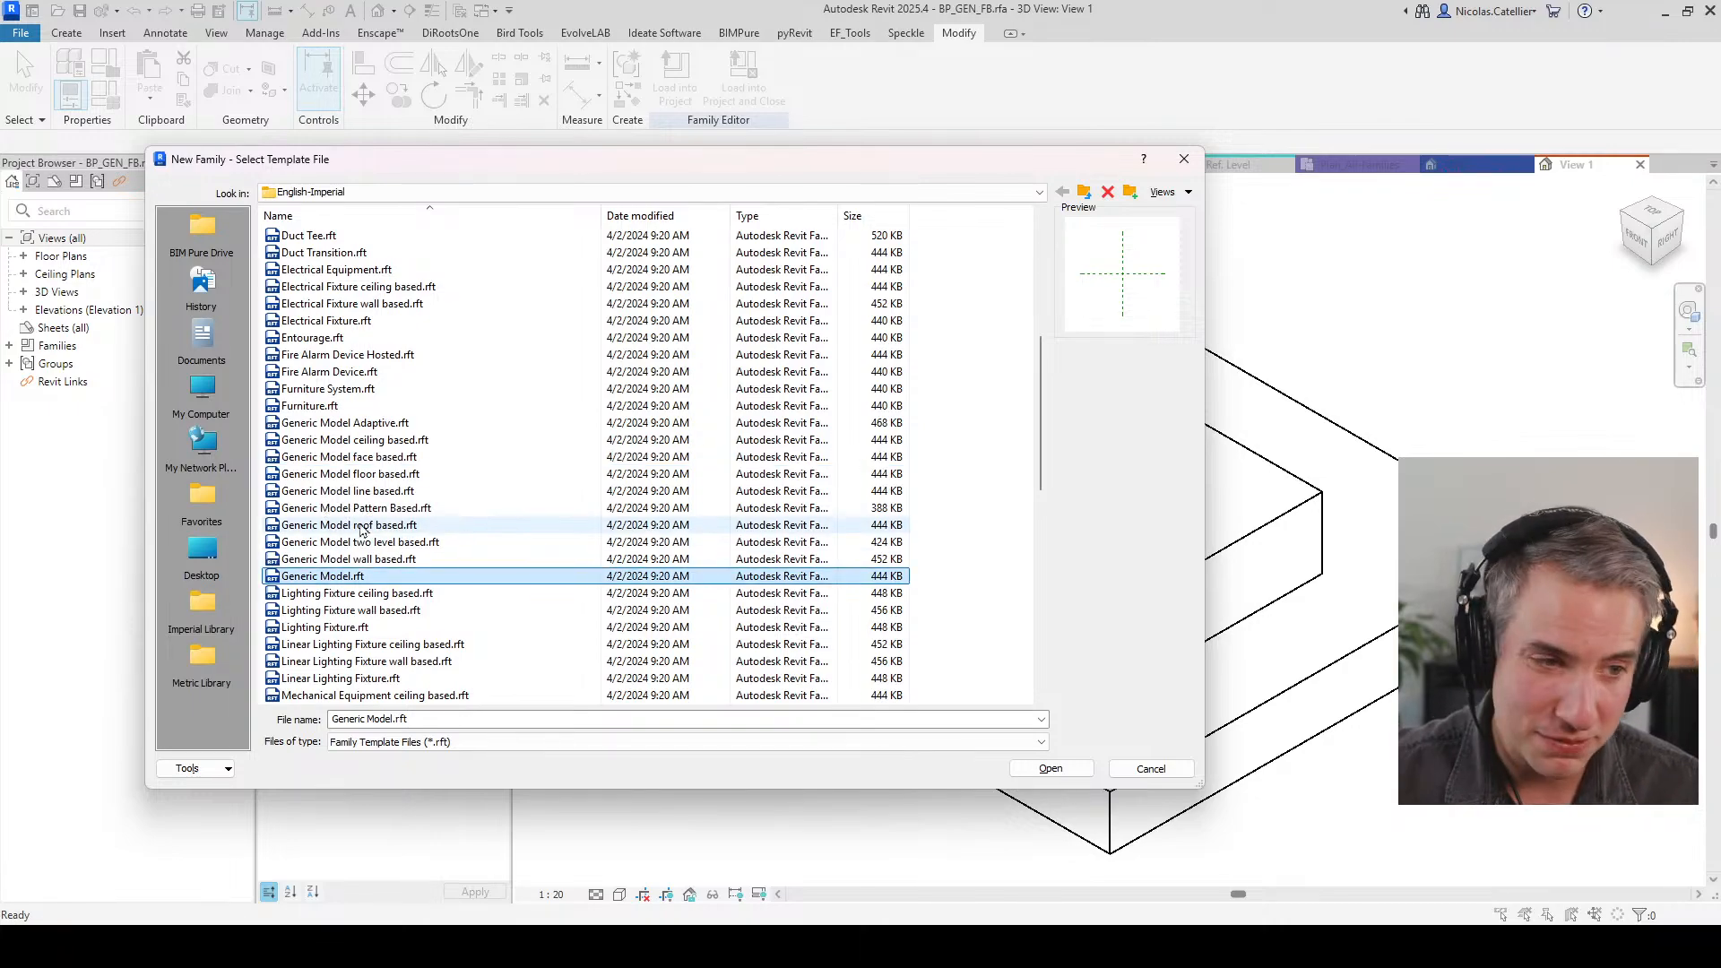
{"action": "double_click", "coordinate": [358, 578]}
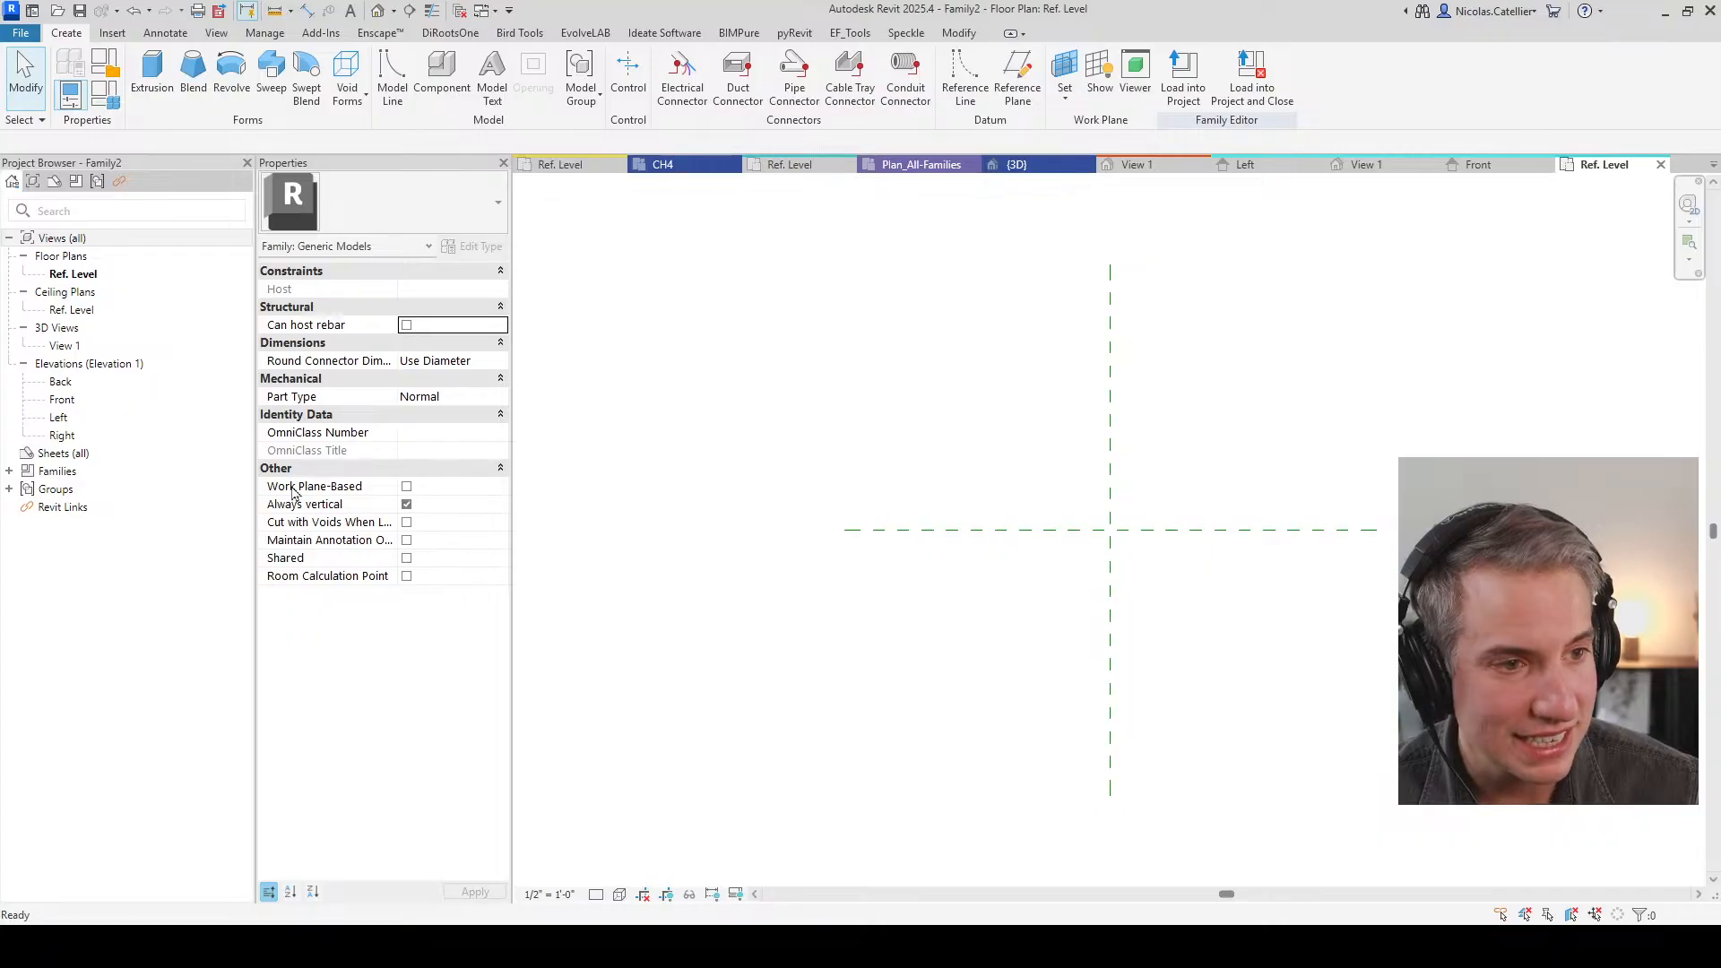
Step: Turn on Work Plane-Based and turn off Always vertical in the new family, and close it without saving
{"action": "left_click", "coordinate": [406, 486]}
{"action": "left_click", "coordinate": [405, 504]}
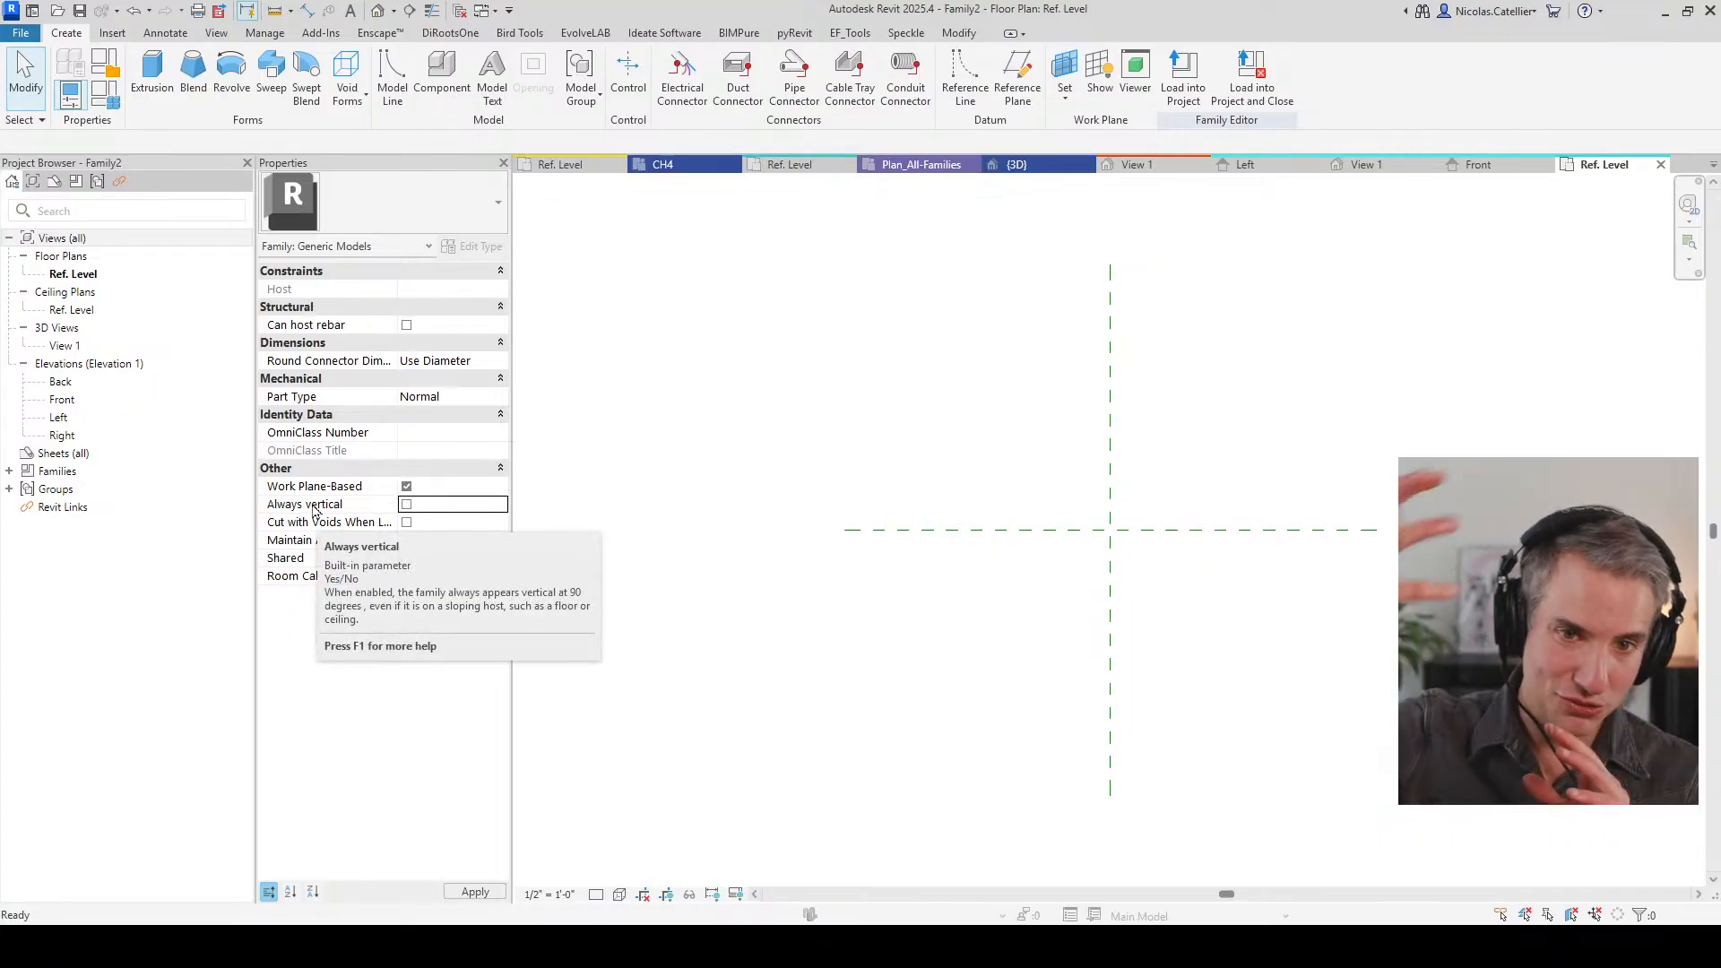
{"action": "left_click", "coordinate": [1660, 164]}
{"action": "left_click", "coordinate": [1692, 165]}
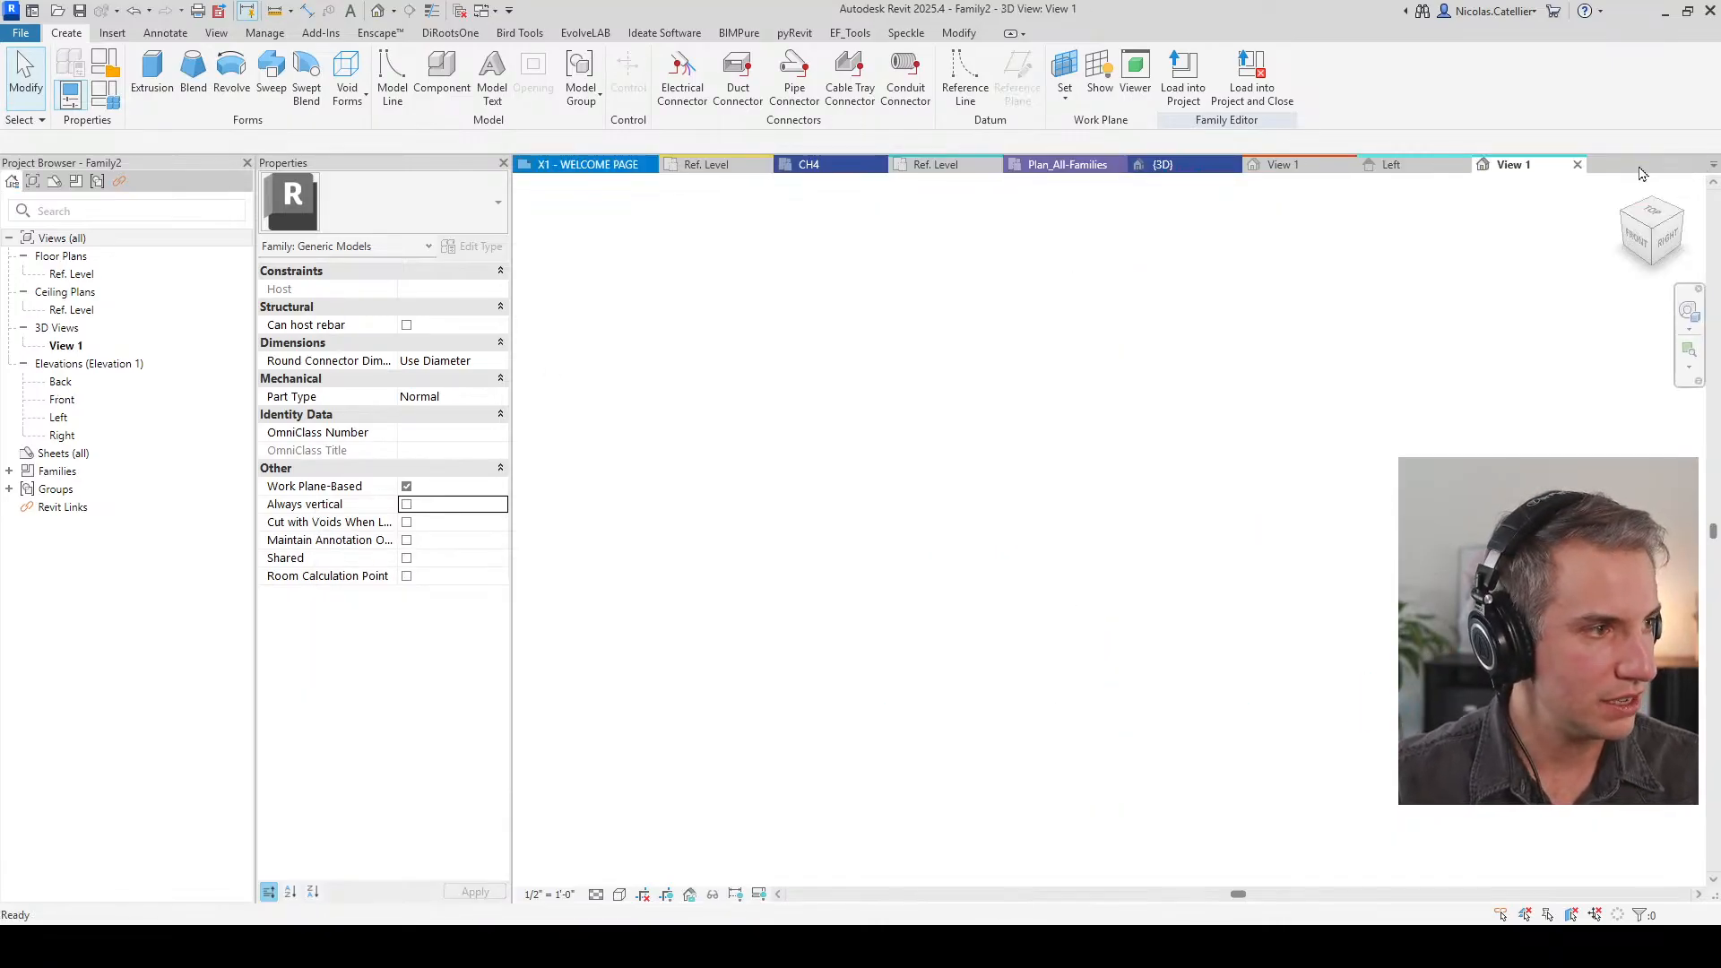
{"action": "left_click", "coordinate": [1577, 165]}
{"action": "left_click", "coordinate": [1609, 165]}
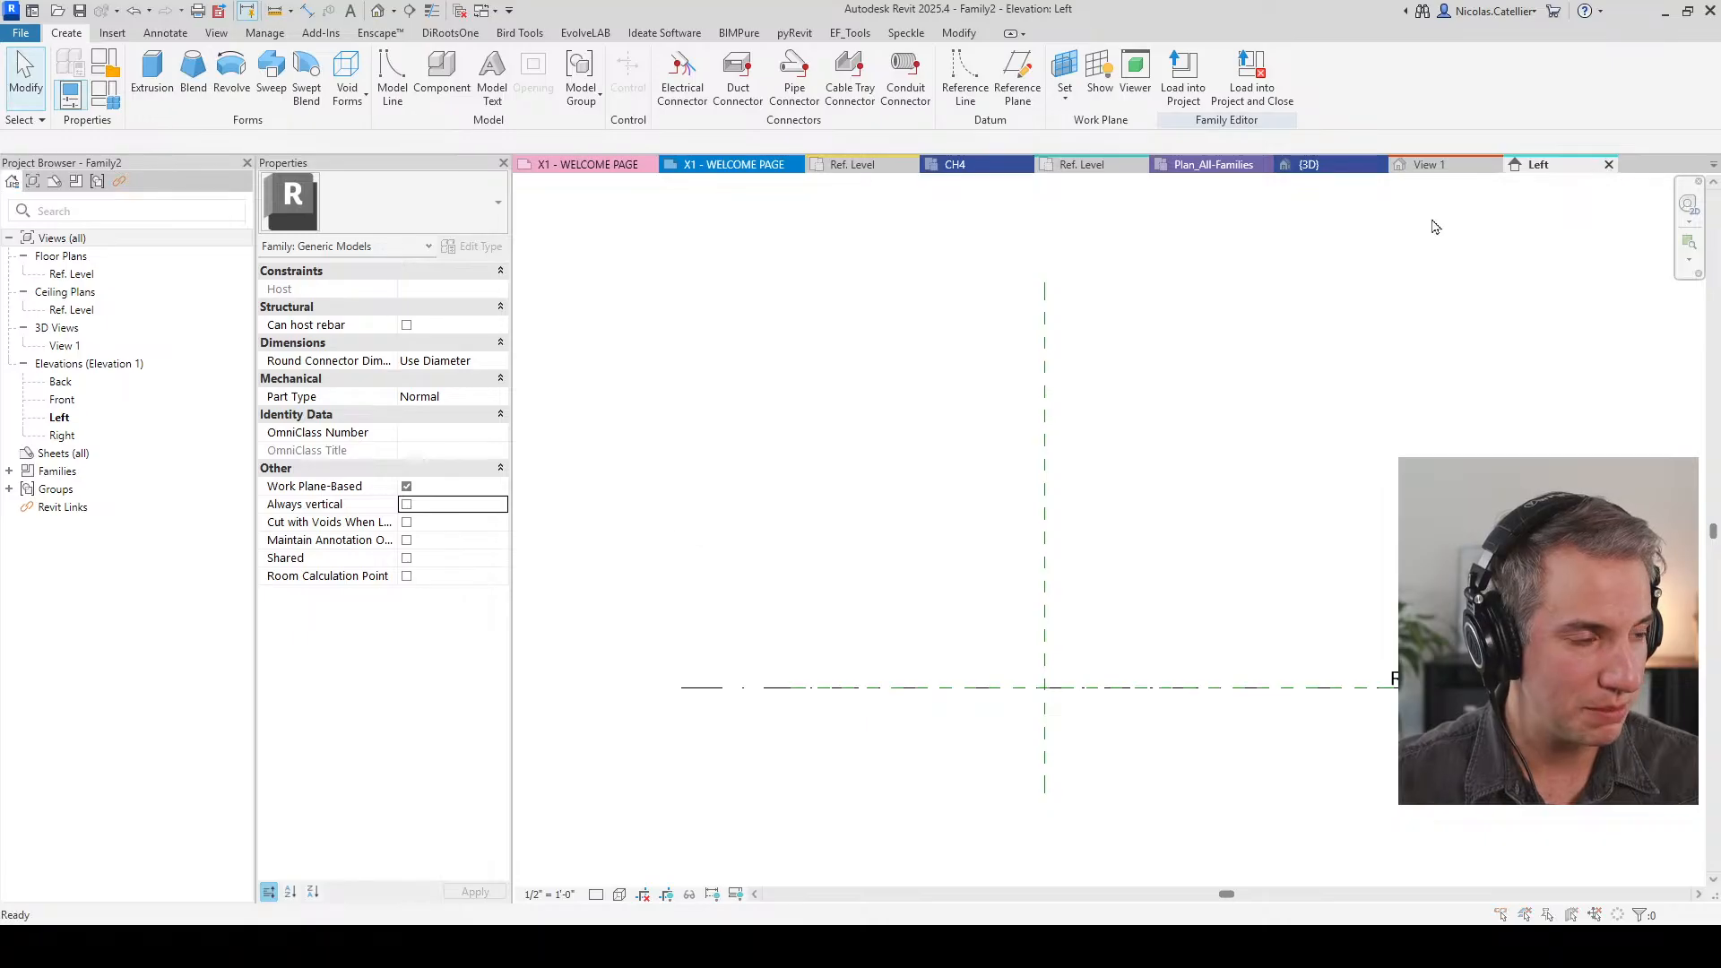
{"action": "left_click", "coordinate": [898, 472]}
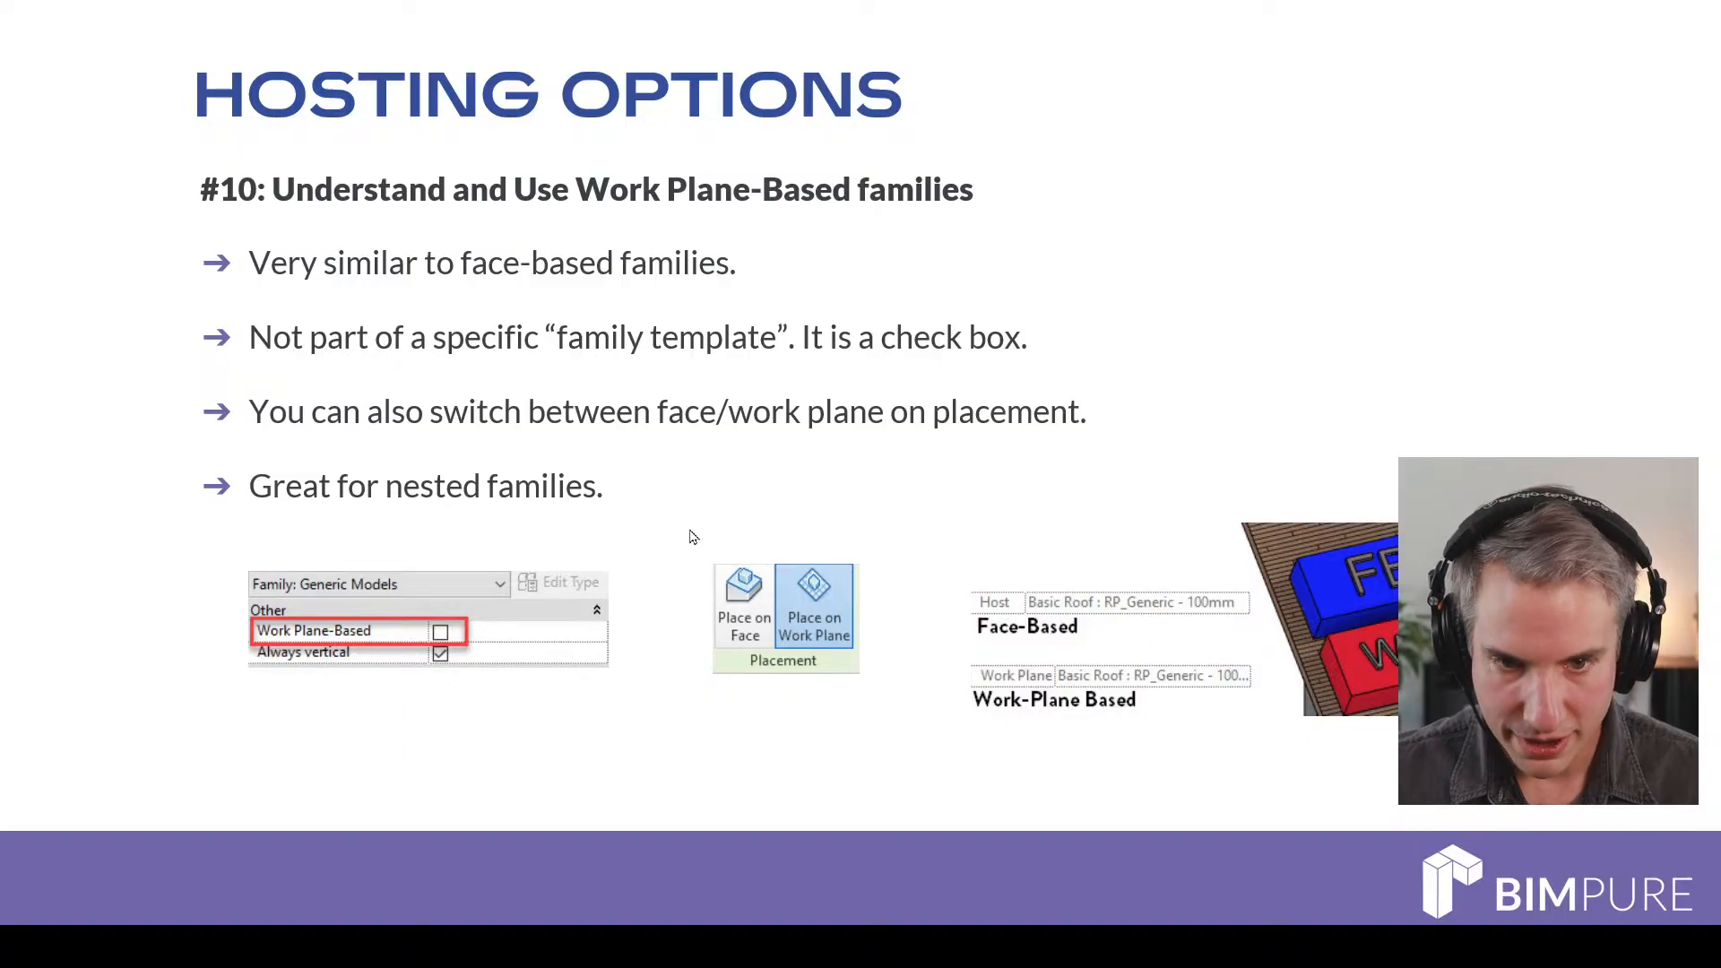
{"action": "key", "text": "Right"}
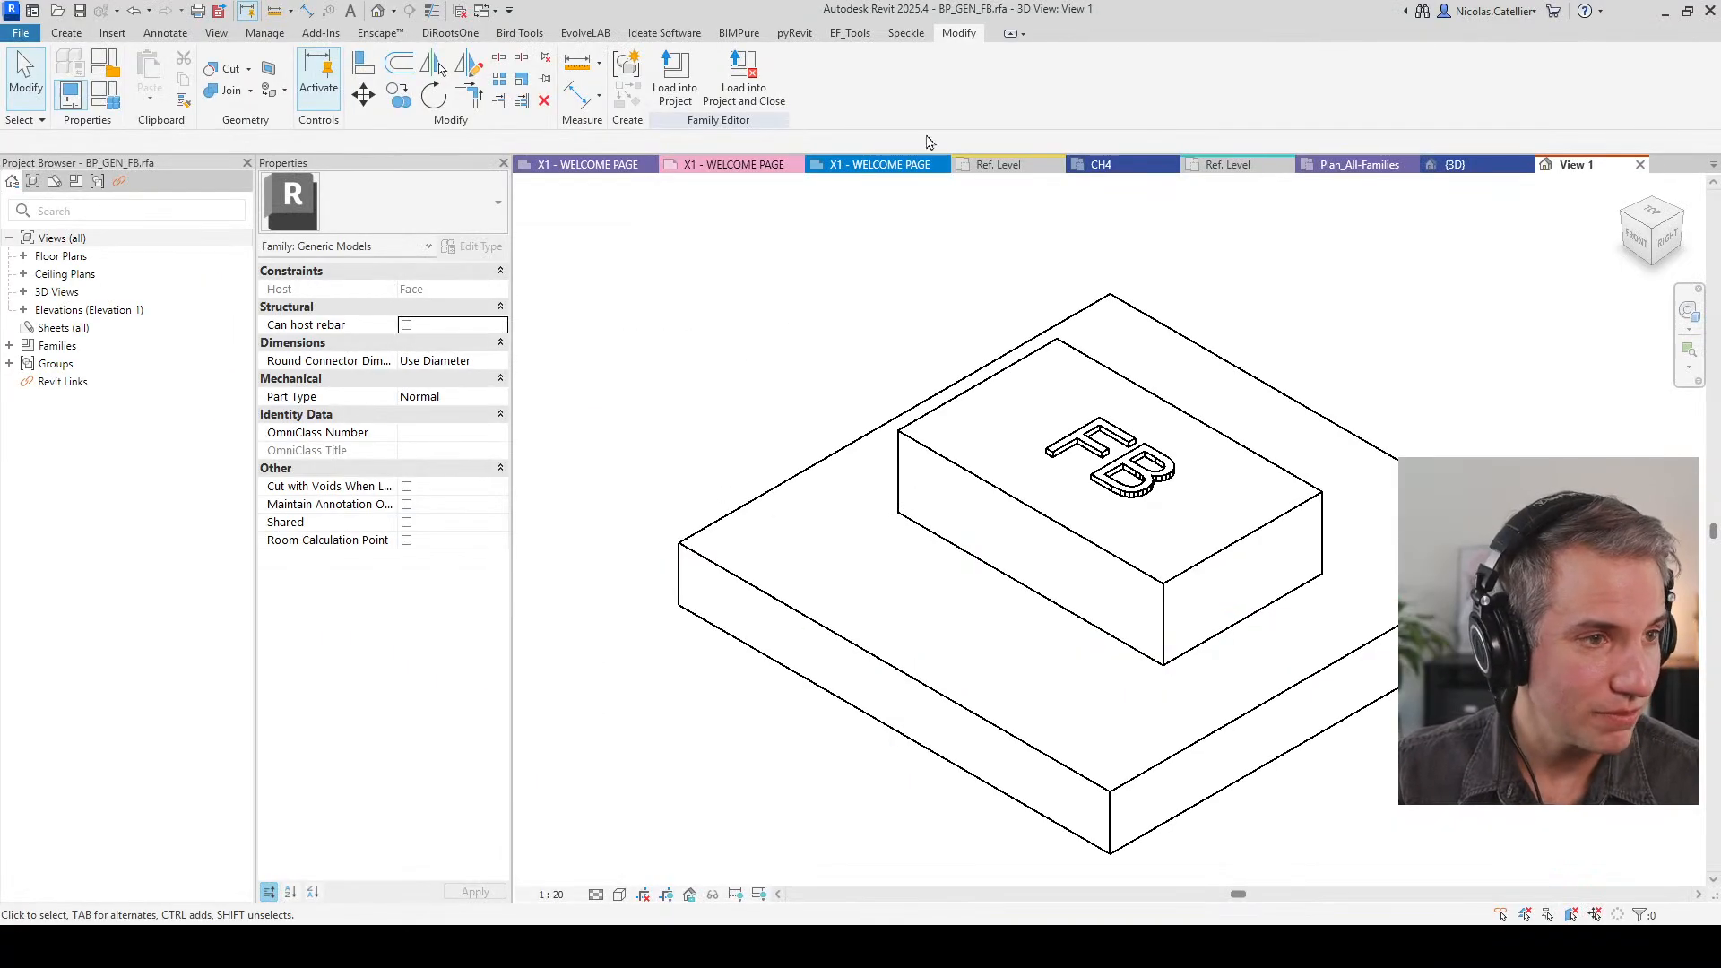
Step: Close the inactive views and create another new family from the Generic Model template
{"action": "left_click", "coordinate": [216, 33]}
{"action": "left_click", "coordinate": [454, 90]}
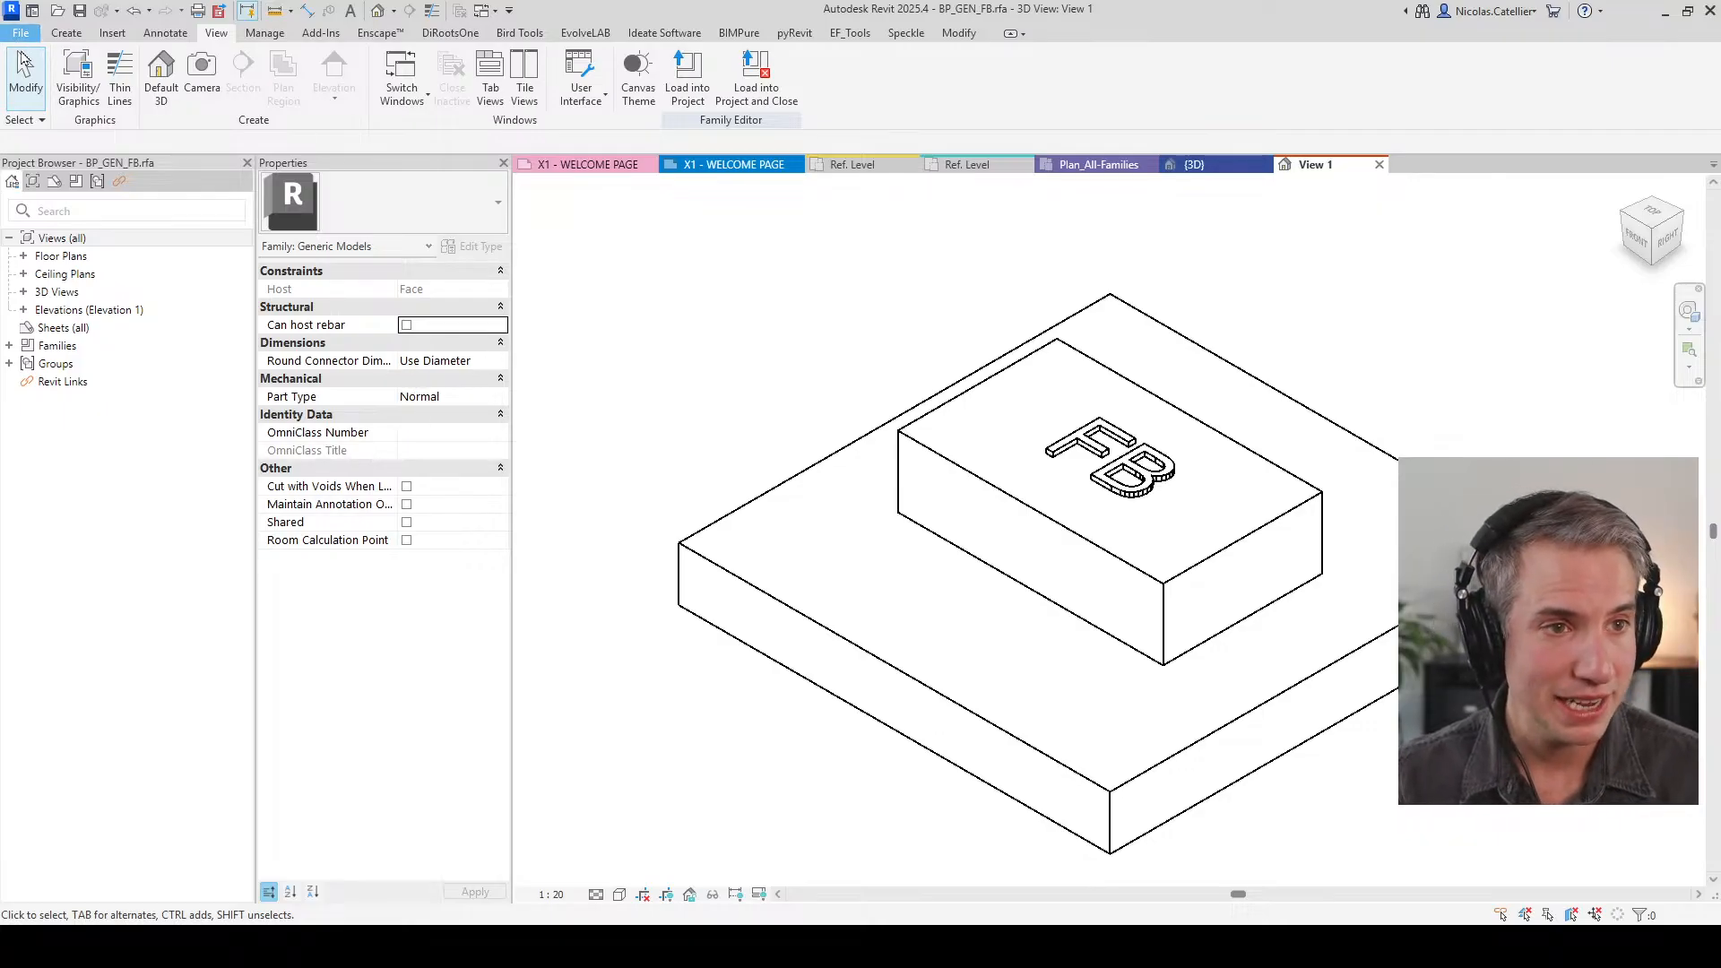
{"action": "left_click", "coordinate": [20, 32]}
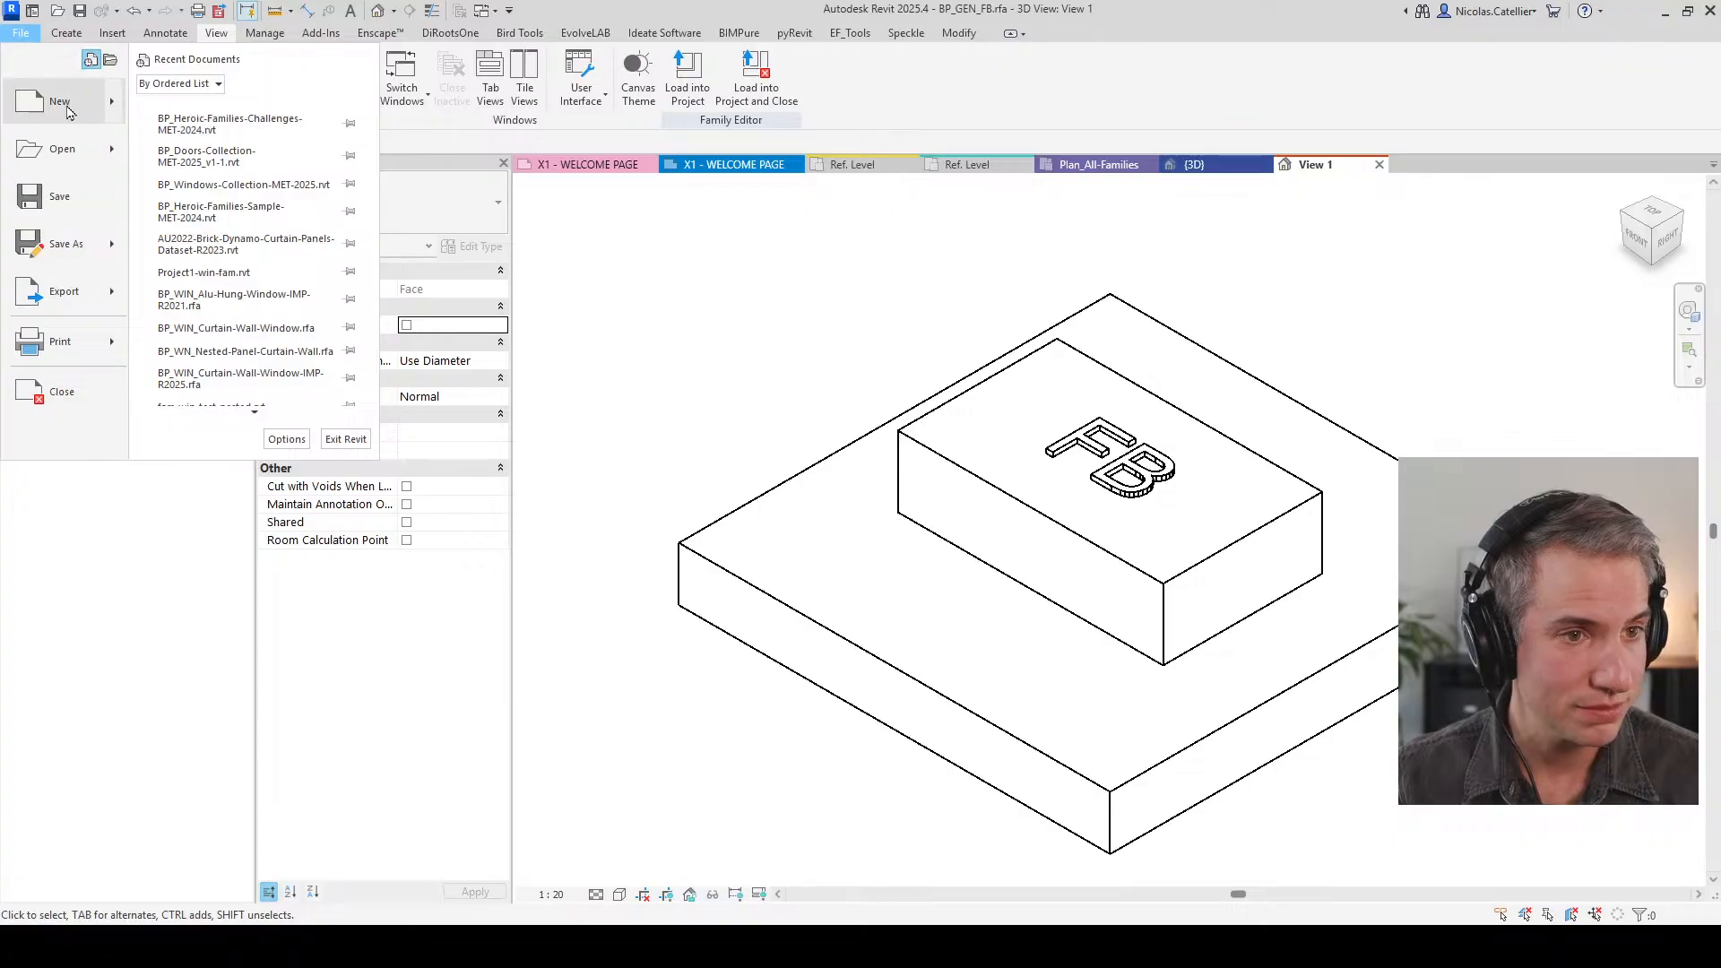
{"action": "mouse_move", "coordinate": [67, 111]}
{"action": "left_click", "coordinate": [192, 154]}
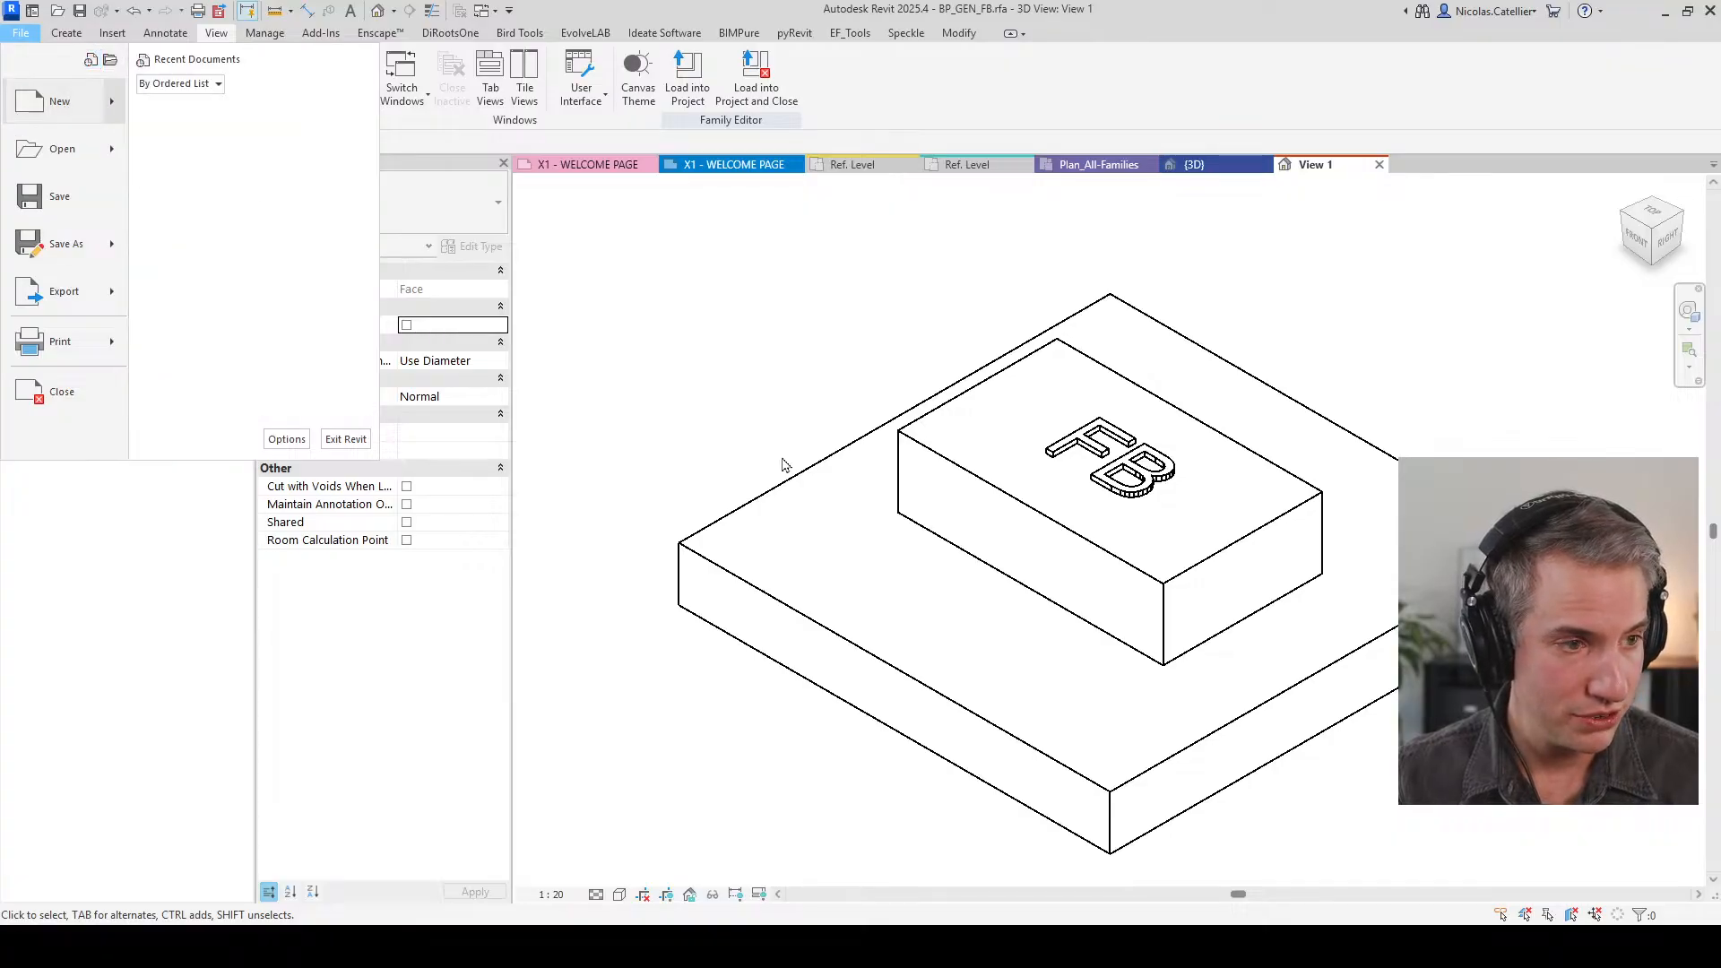
{"action": "scroll", "coordinate": [491, 440], "scroll_direction": "down", "scroll_amount": 5}
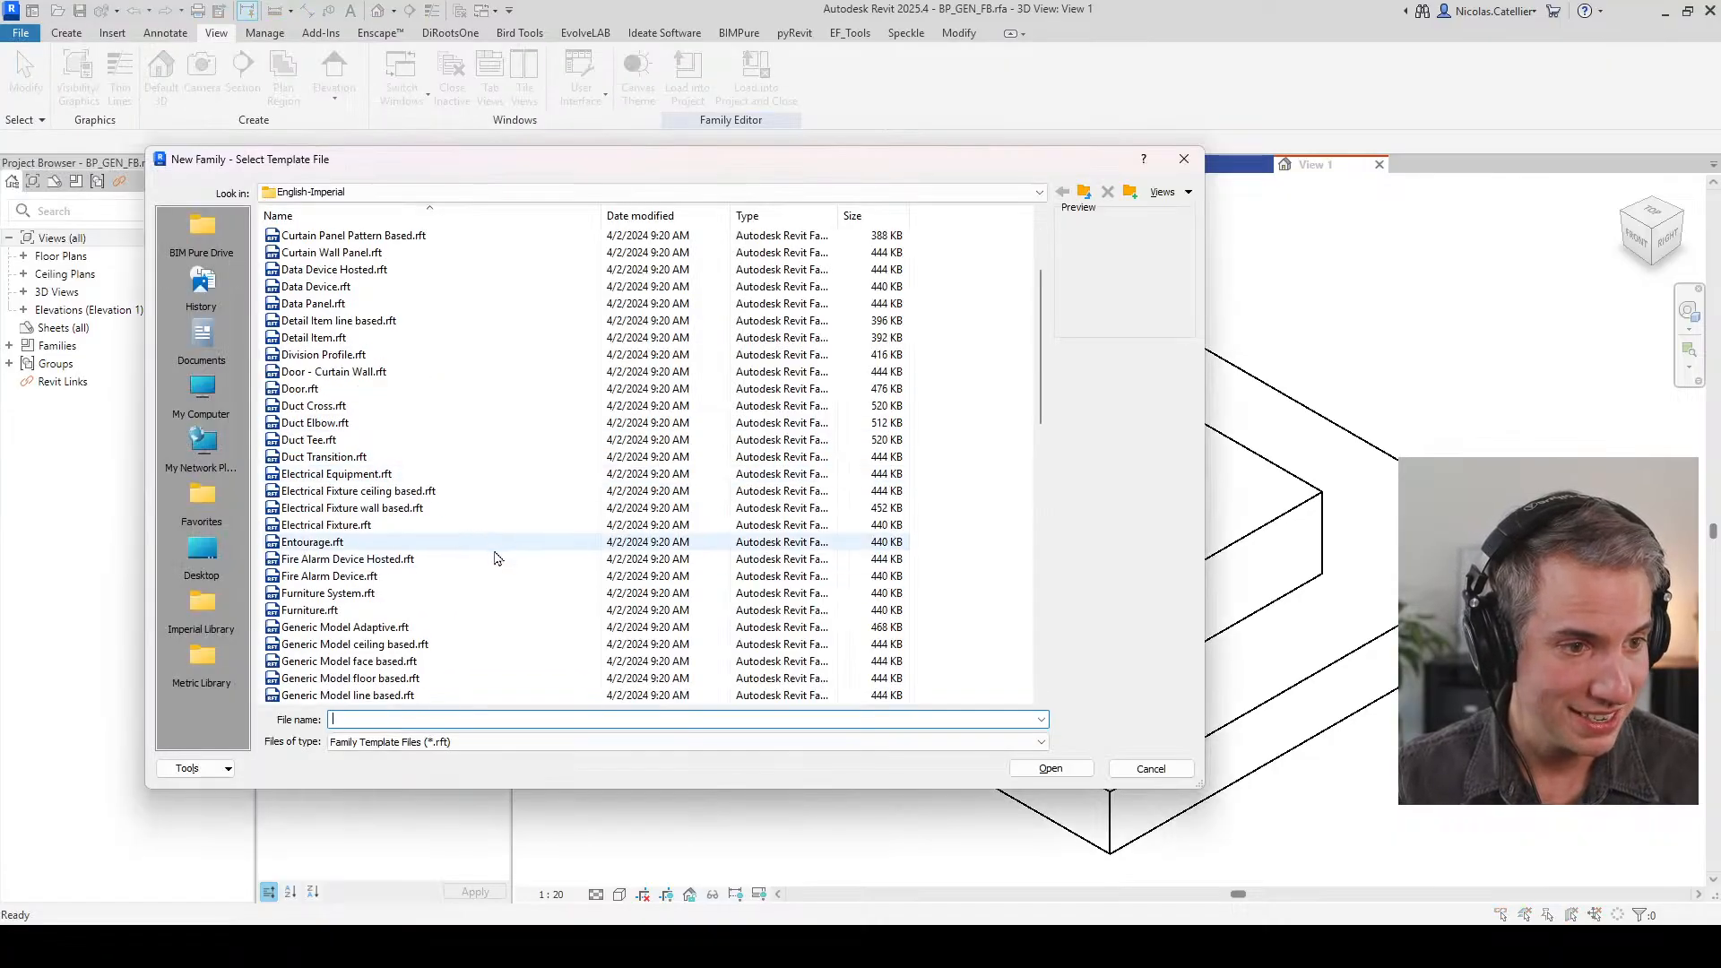
{"action": "double_click", "coordinate": [386, 679]}
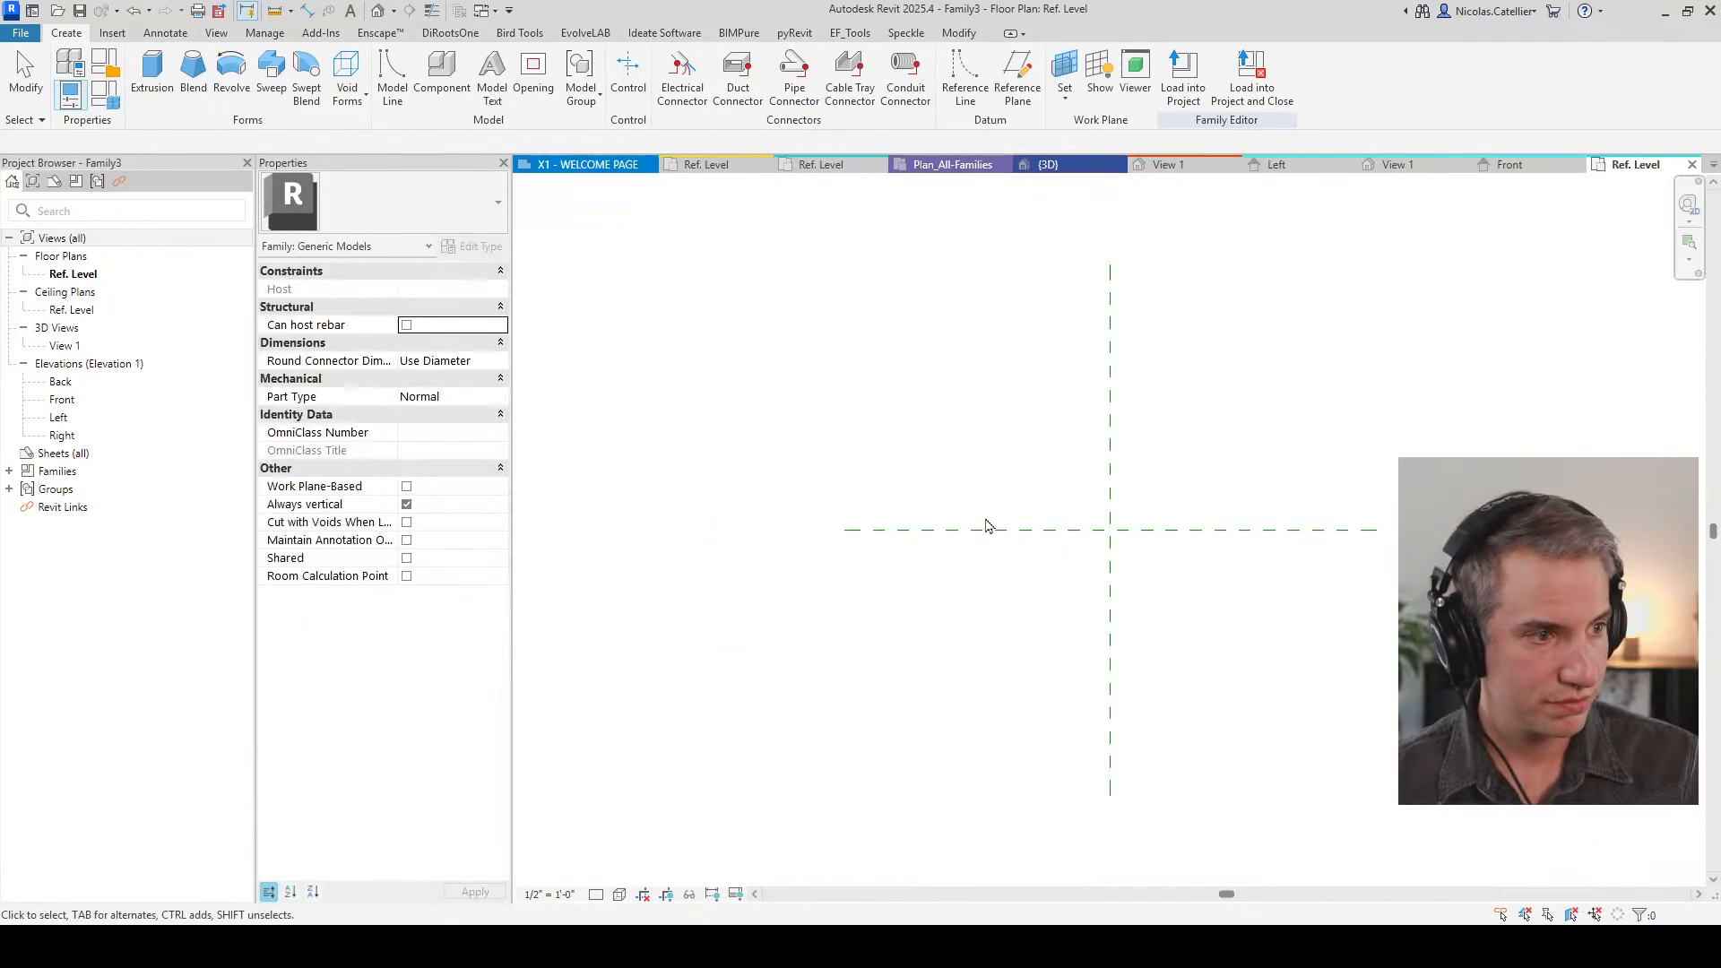
Step: Draw a diagonal reference line up and to the right from the intersection of the two center reference planes
{"action": "left_click", "coordinate": [965, 79]}
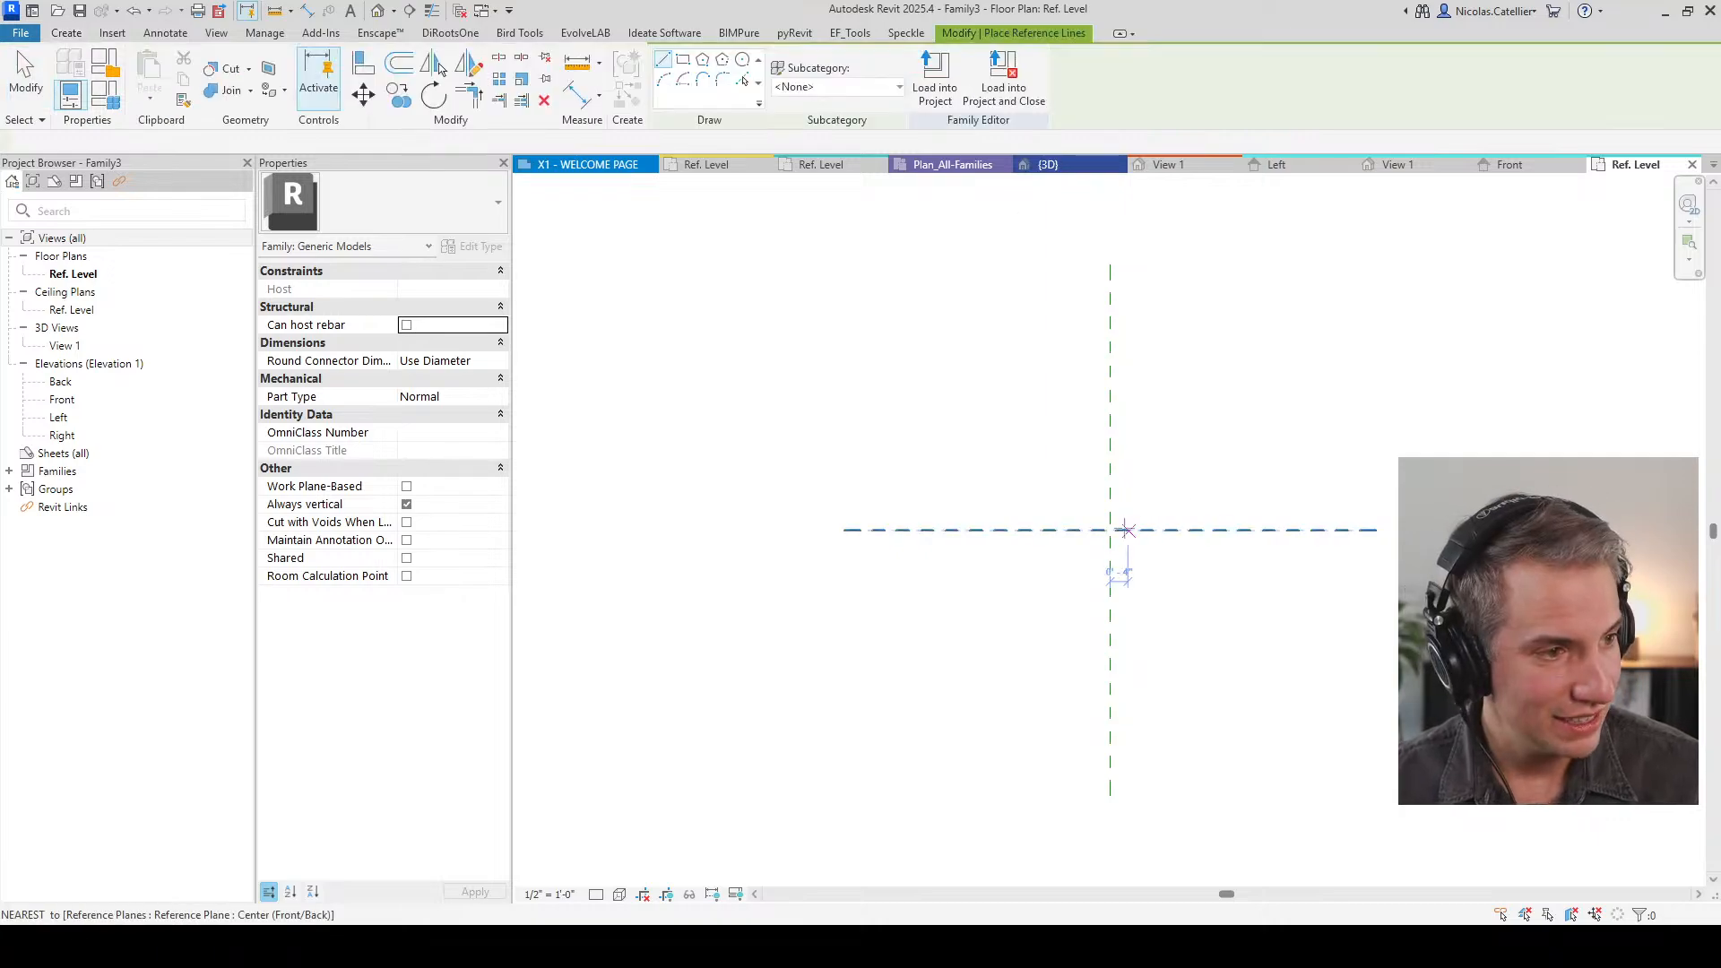
{"action": "left_click", "coordinate": [1111, 530]}
{"action": "left_click", "coordinate": [1267, 403]}
{"action": "key", "text": "Escape"}
{"action": "key", "text": "Escape"}
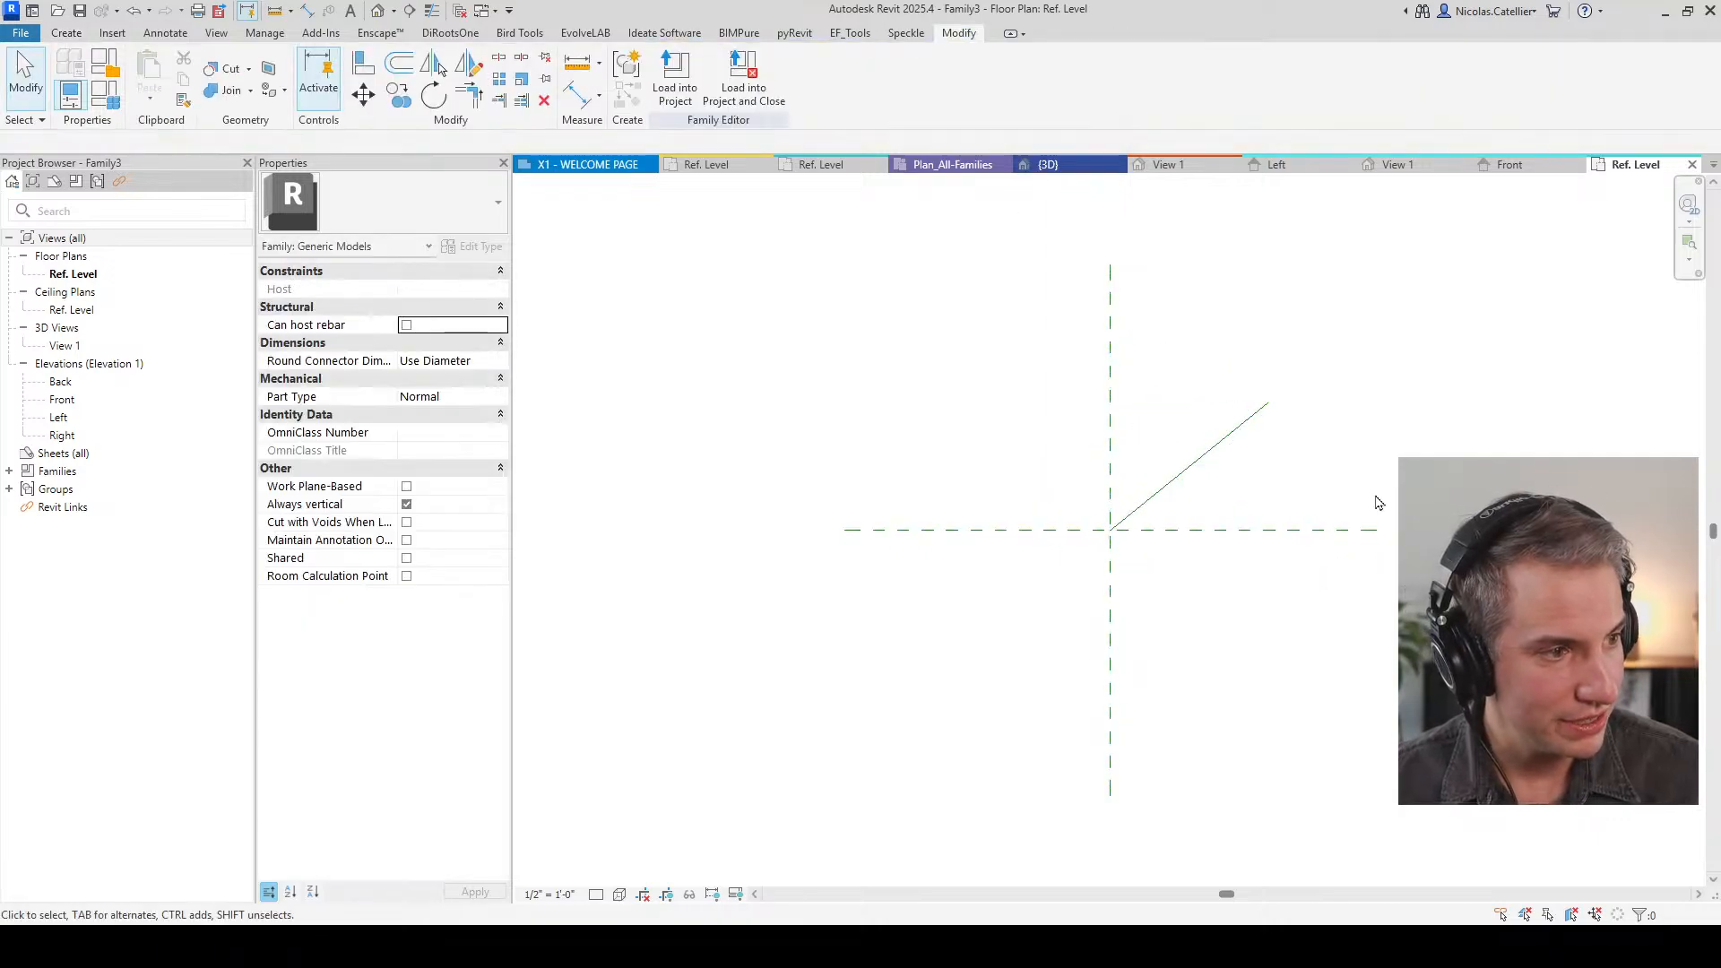
{"action": "key", "text": "a"}
{"action": "key", "text": "l"}
{"action": "scroll", "coordinate": [1105, 551], "scroll_direction": "up", "scroll_amount": 3}
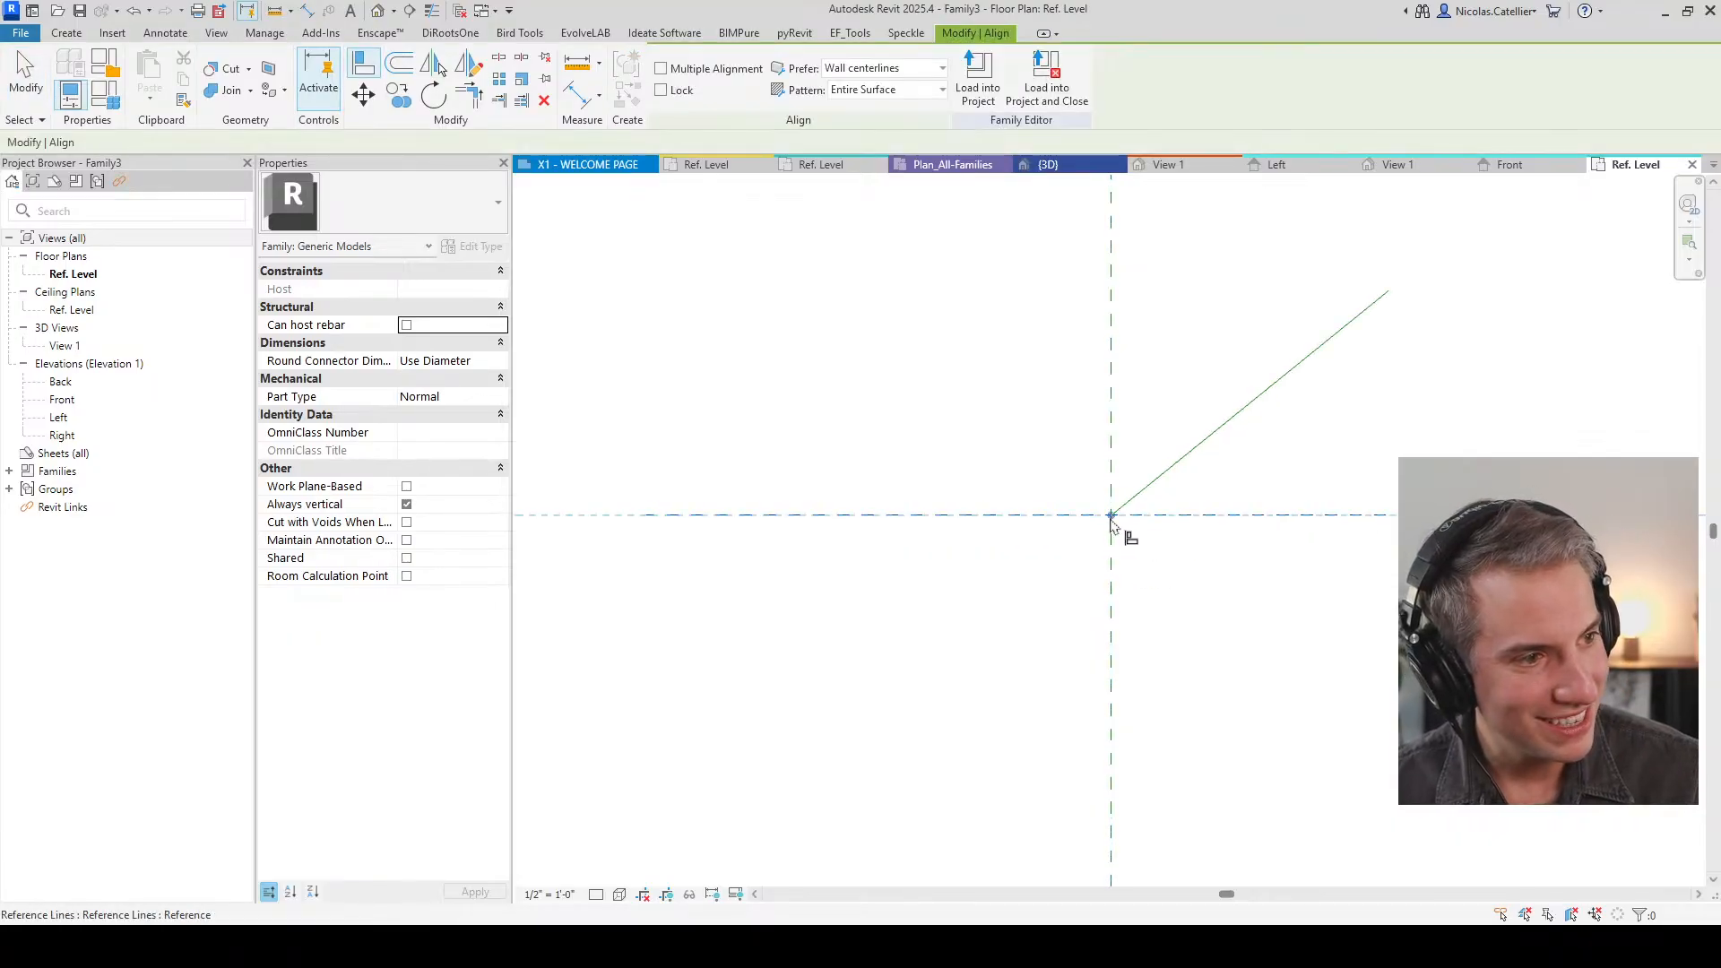
{"action": "scroll", "coordinate": [1098, 542], "scroll_direction": "down", "scroll_amount": 3}
{"action": "key", "text": "Escape"}
Step: Place an angular dimension between the diagonal reference line and the horizontal center reference plane
{"action": "key", "text": "d"}
{"action": "key", "text": "i"}
{"action": "left_click", "coordinate": [716, 77]}
{"action": "left_click", "coordinate": [1166, 501]}
{"action": "left_click", "coordinate": [1195, 543]}
{"action": "scroll", "coordinate": [1206, 516], "scroll_direction": "up", "scroll_amount": 2}
{"action": "left_click", "coordinate": [1211, 518]}
{"action": "key", "text": "Escape"}
{"action": "key", "text": "Escape"}
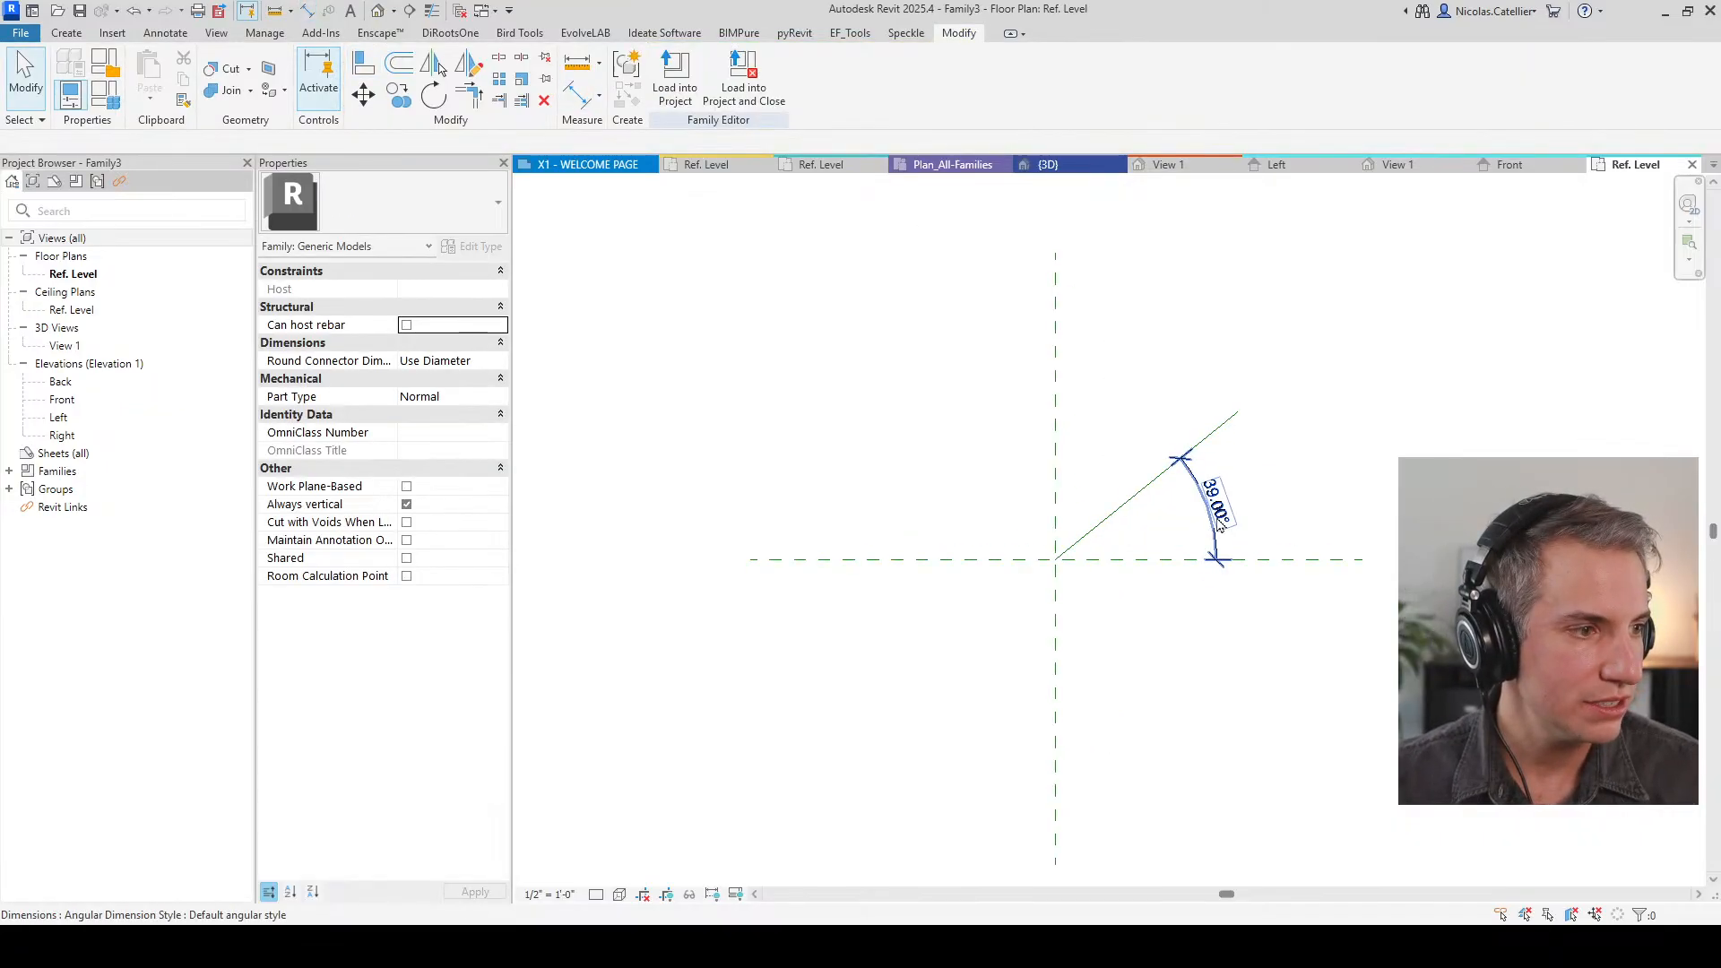
Step: Label the angular dimension with a new type family parameter named A under Dimensions
{"action": "left_click", "coordinate": [1215, 502]}
{"action": "left_click", "coordinate": [842, 75]}
{"action": "type", "text": "A"}
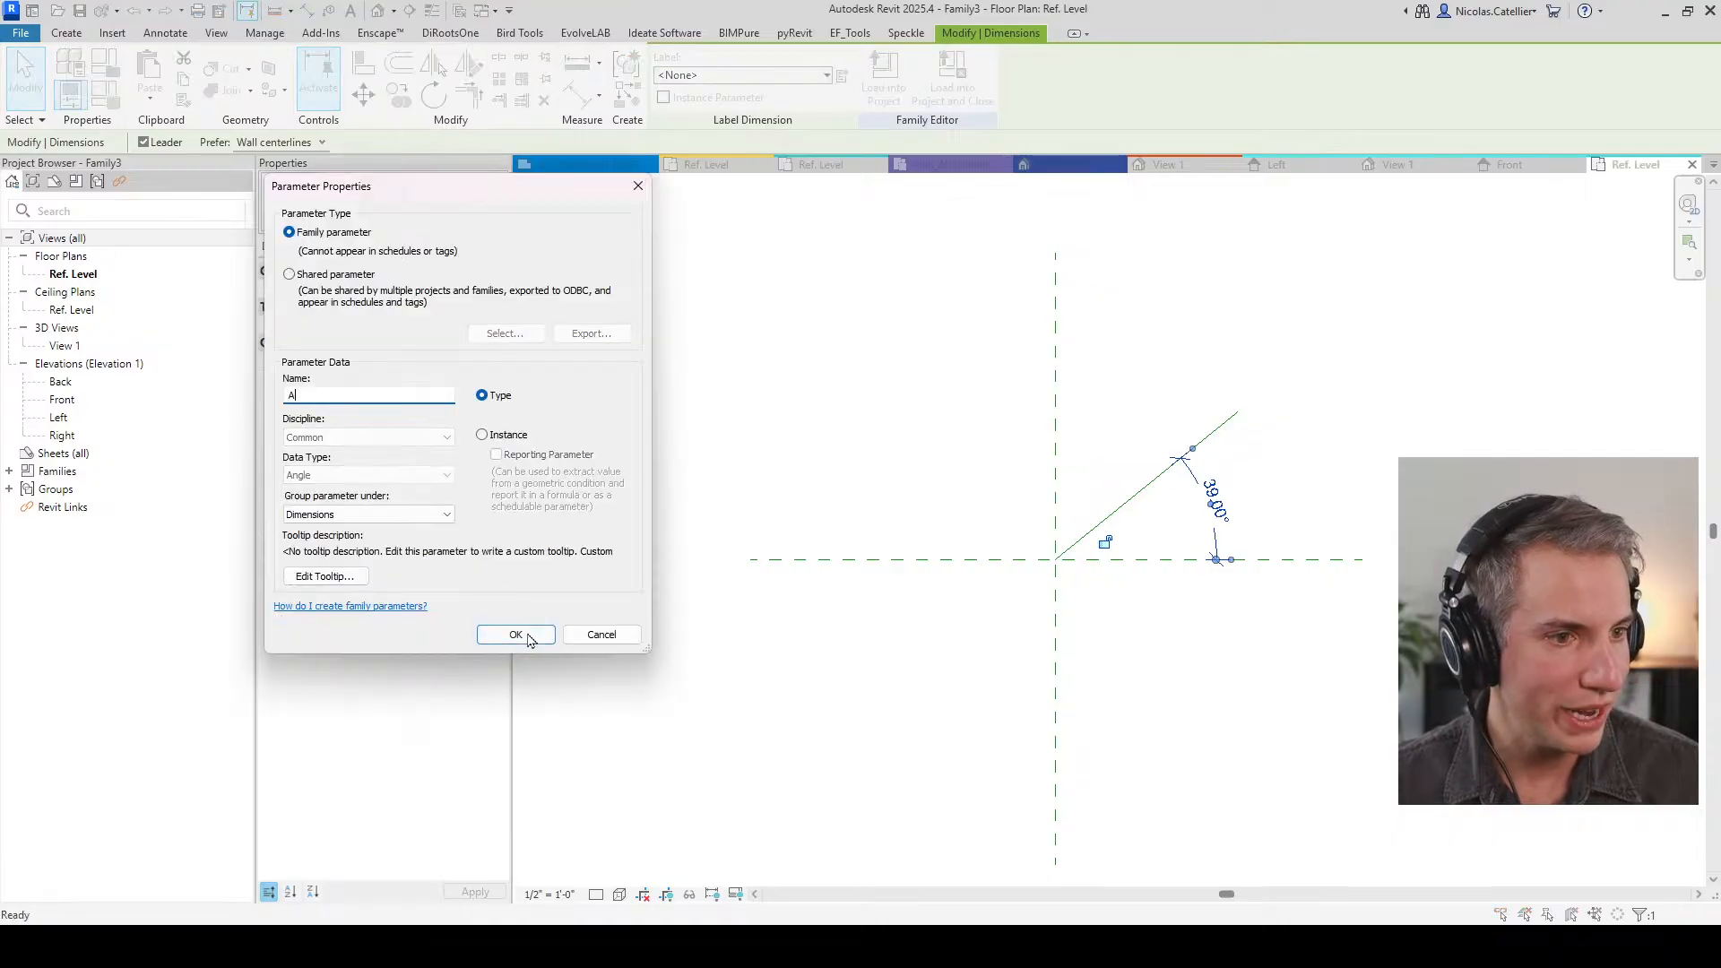
{"action": "left_click", "coordinate": [536, 630]}
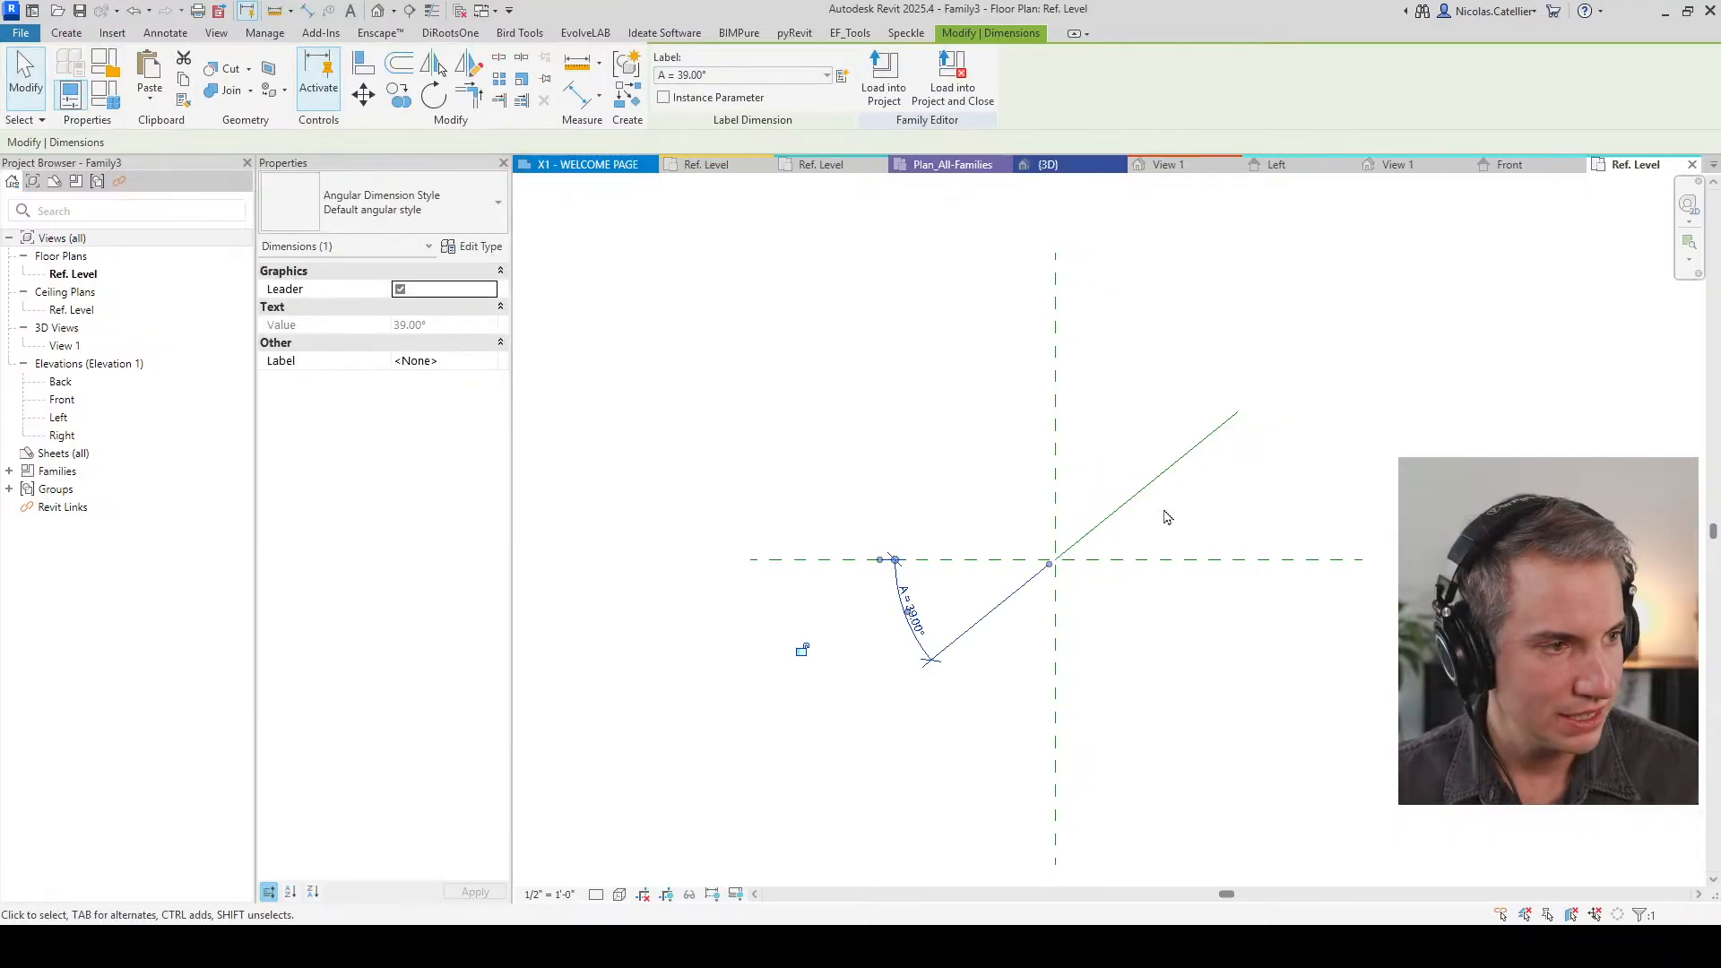
Step: Set the angle parameter A of the reference line to 45 degrees
{"action": "left_click", "coordinate": [930, 638]}
{"action": "type", "text": "45"}
{"action": "key", "text": "Return"}
{"action": "left_click", "coordinate": [1209, 663]}
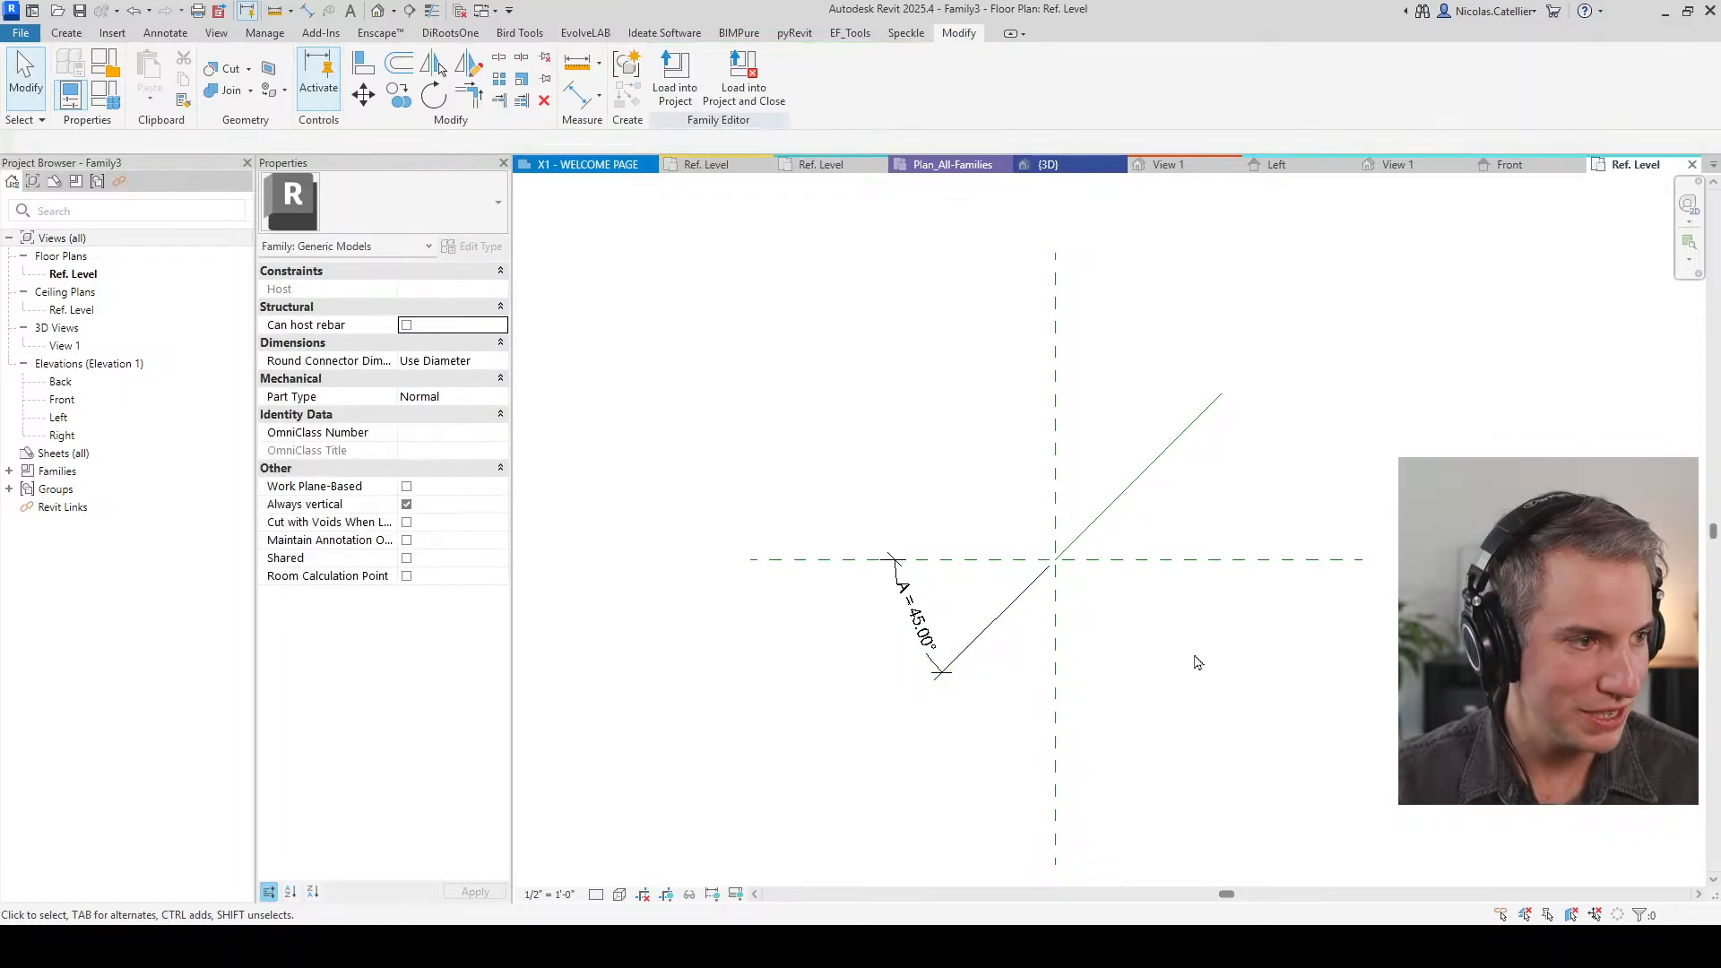
Step: Open the family's default 3D view and examine the reference line from the right side
{"action": "left_click", "coordinate": [216, 33]}
{"action": "left_click", "coordinate": [159, 70]}
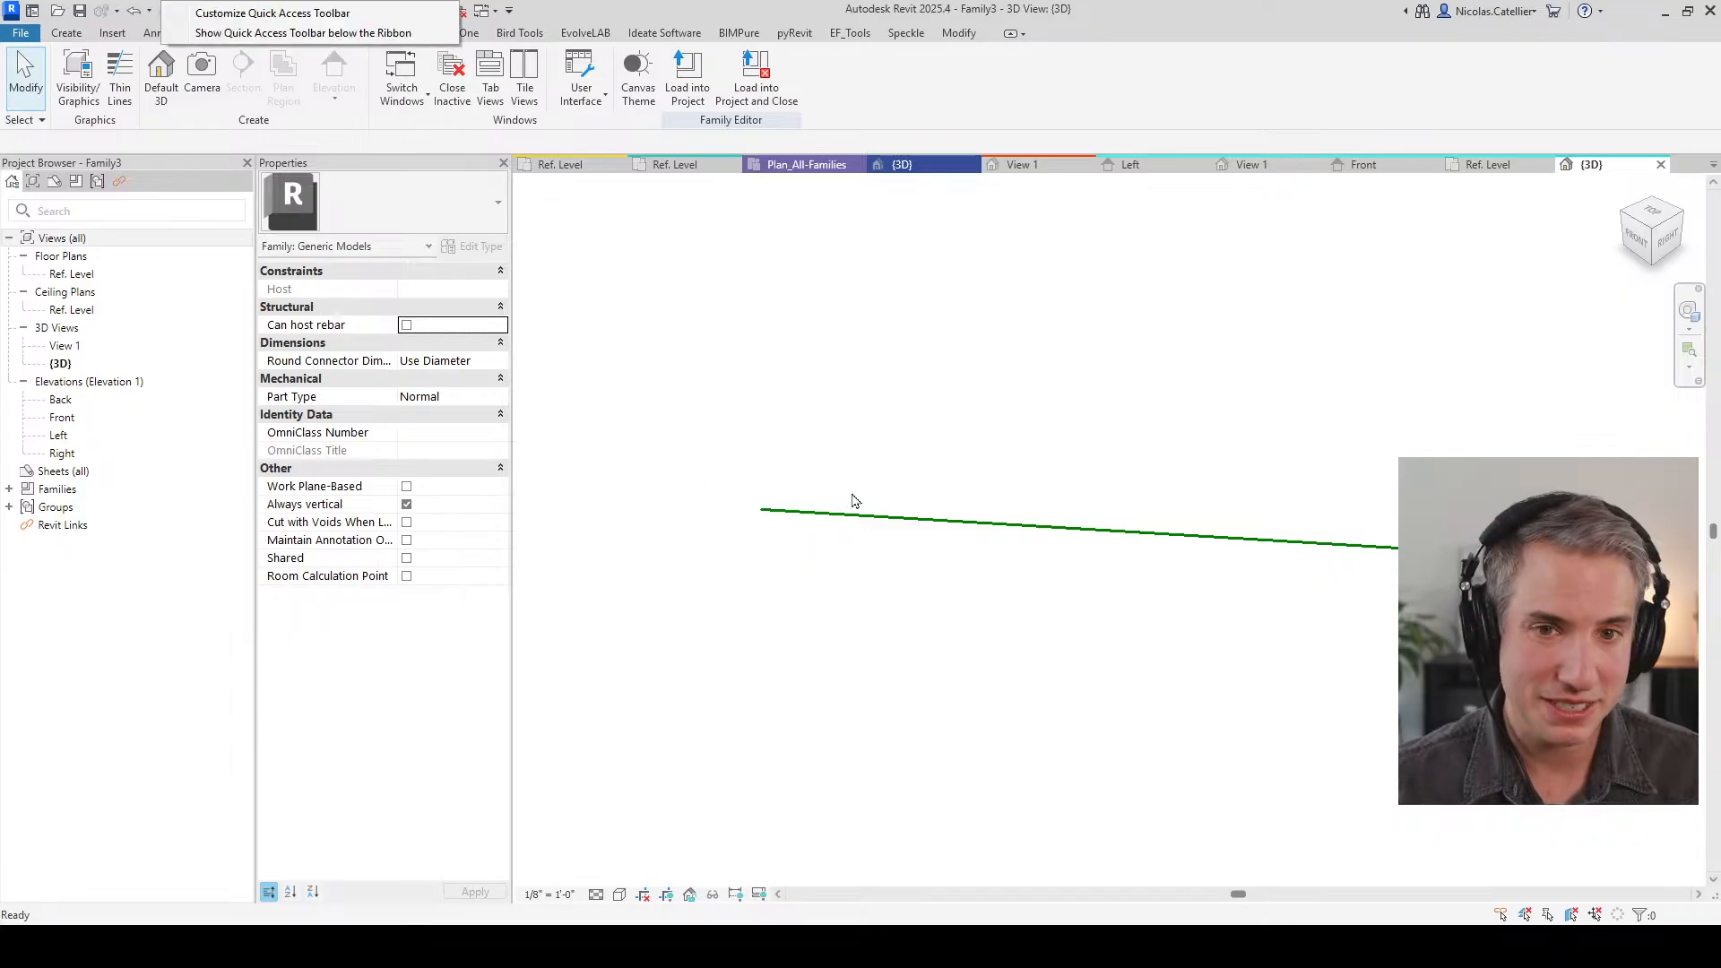
{"action": "scroll", "coordinate": [674, 502], "scroll_direction": "down", "scroll_amount": 3}
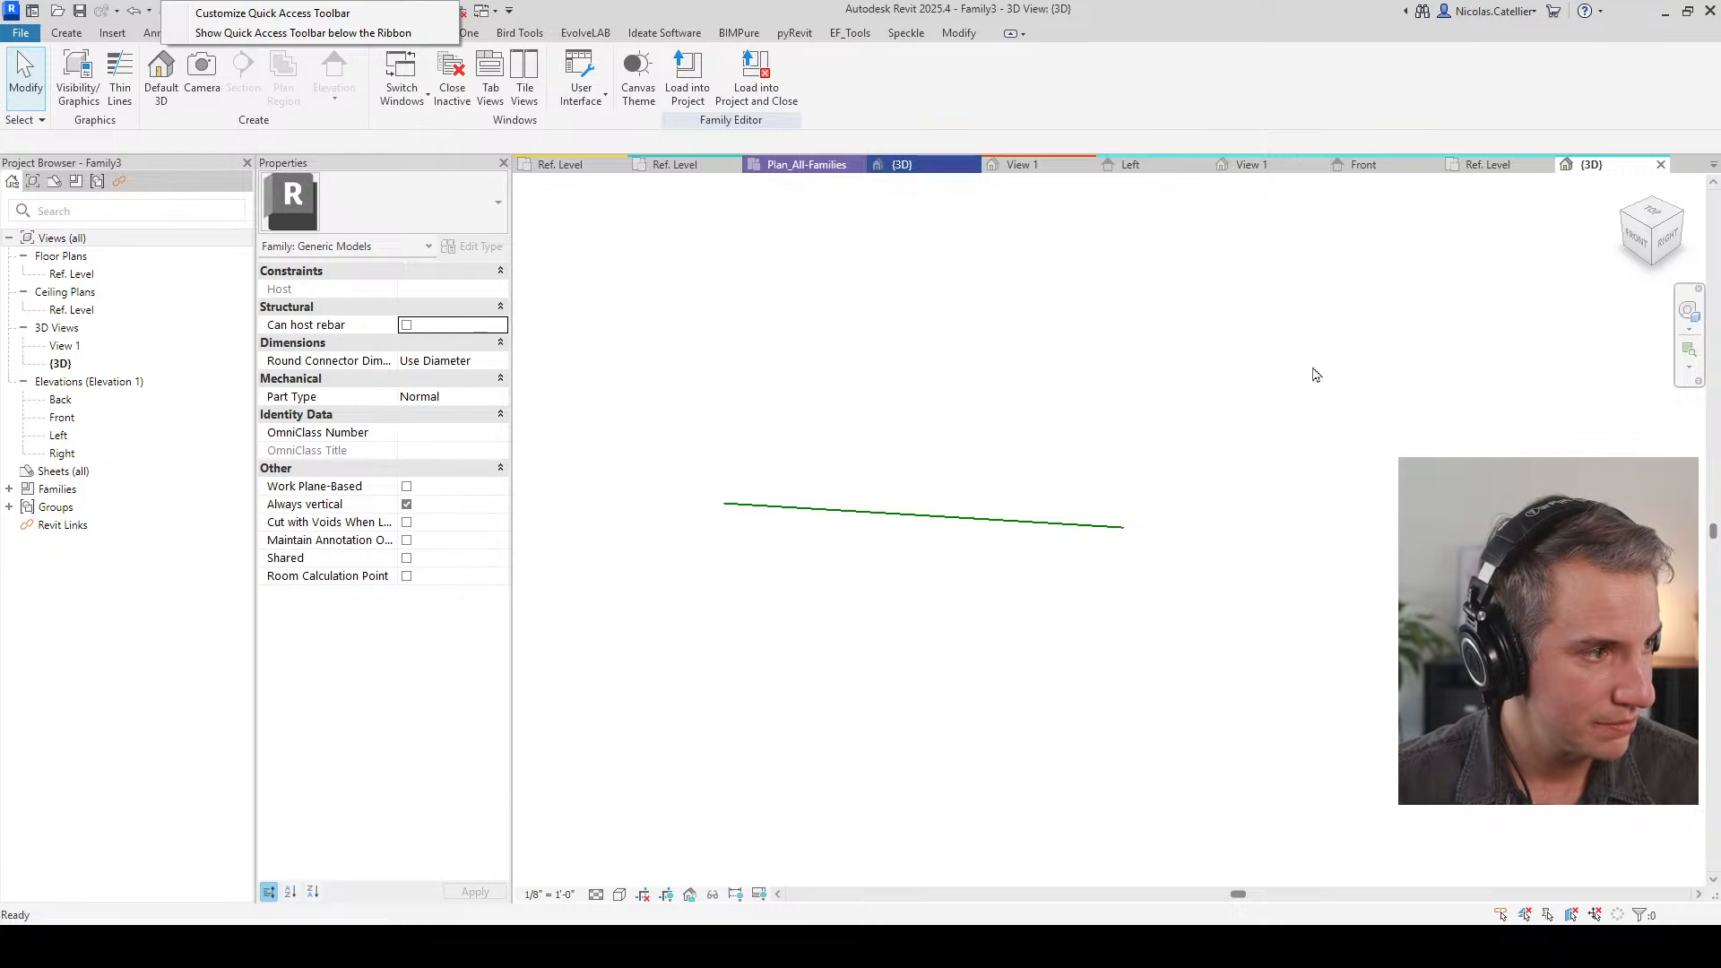
{"action": "left_click", "coordinate": [828, 392]}
{"action": "middle_click_drag", "start_coordinate": [1057, 627], "coordinate": [879, 525], "text": "shift"}
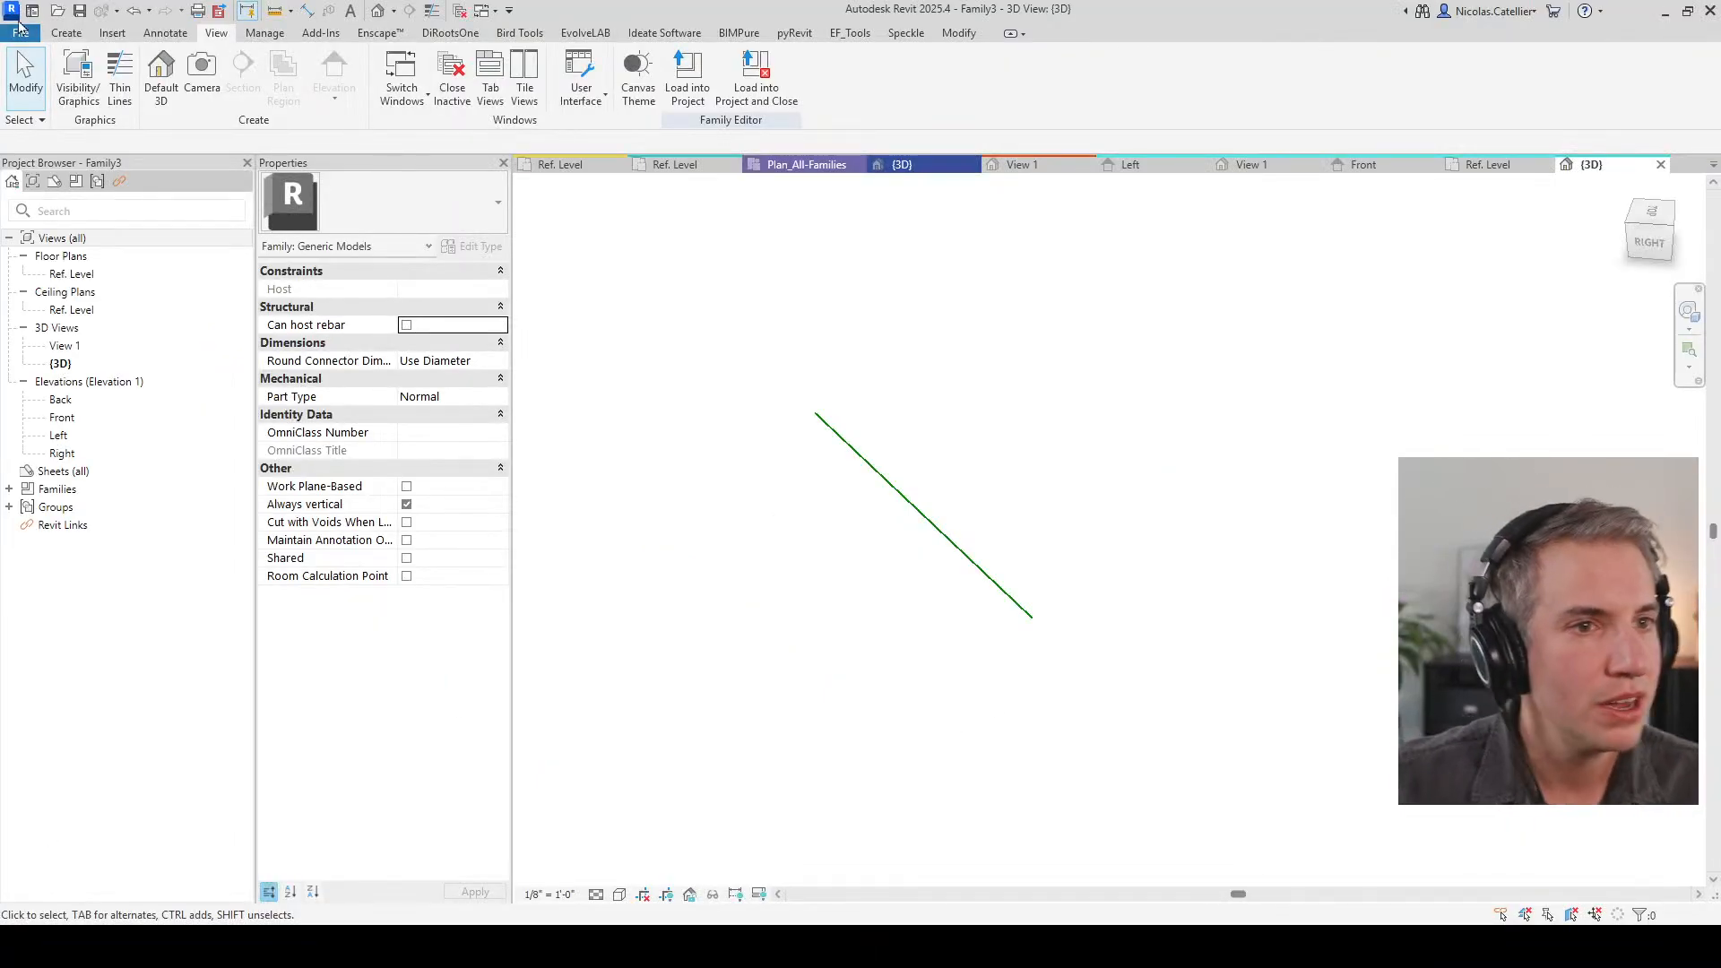
Step: Start an extrusion and pick the perpendicular plane at the end of the reference line as its work plane
{"action": "left_click", "coordinate": [20, 33]}
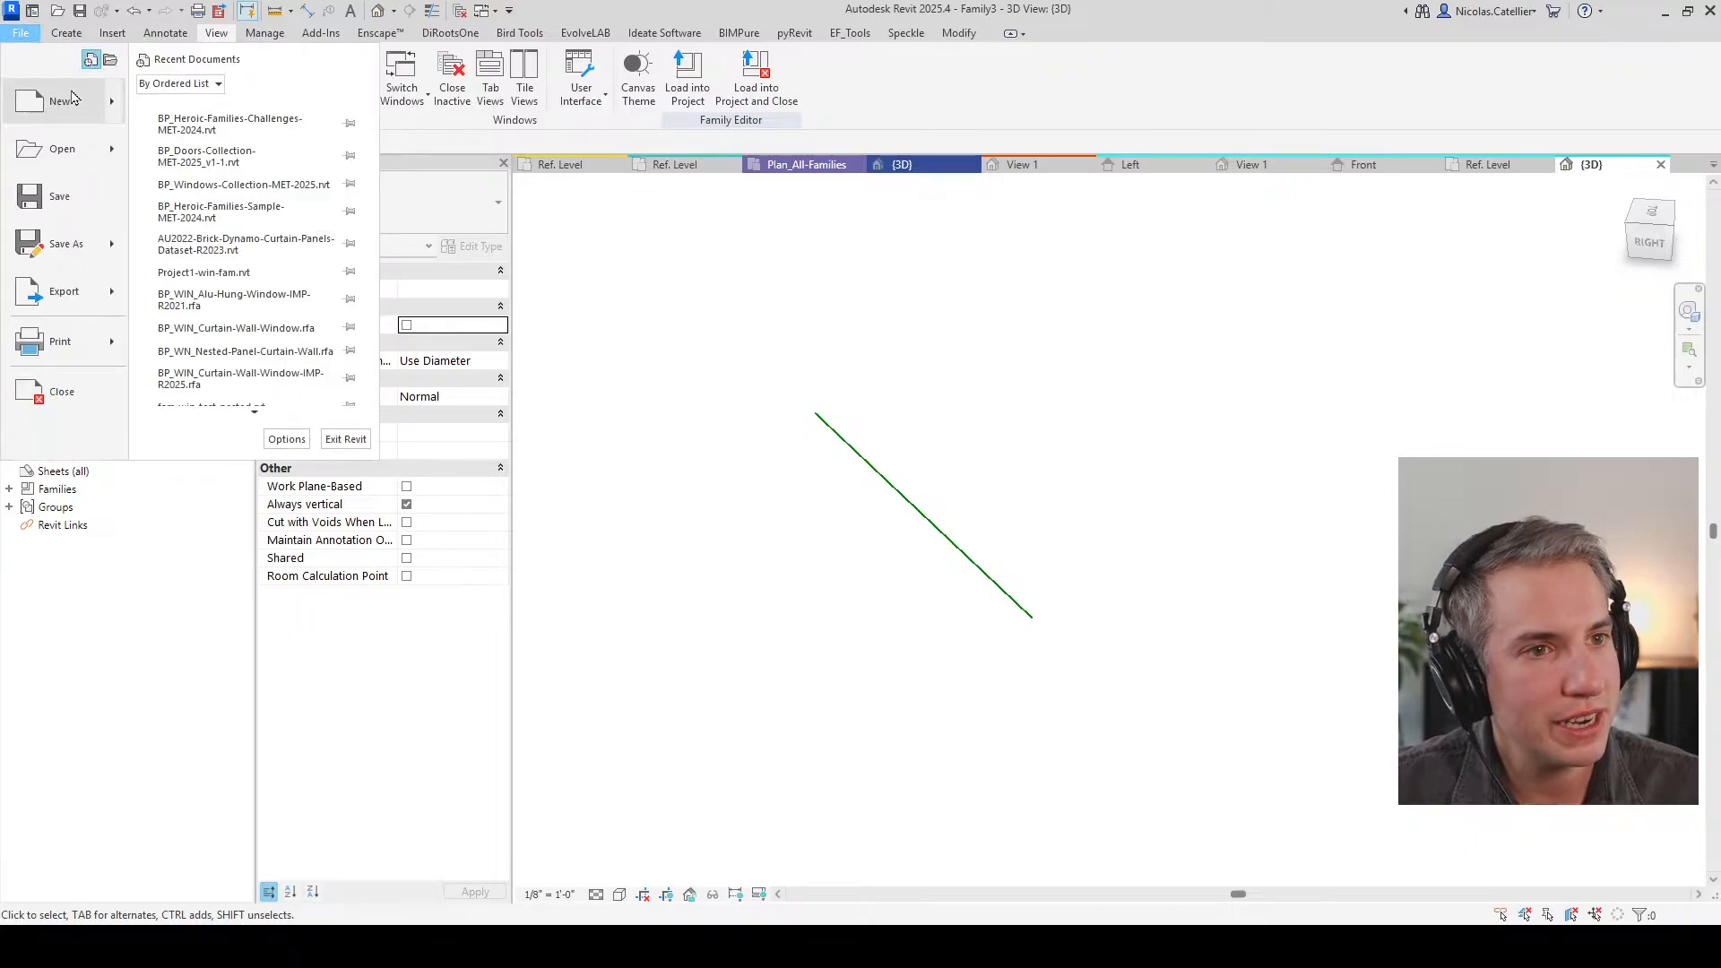
{"action": "left_click", "coordinate": [67, 33]}
{"action": "left_click", "coordinate": [152, 77]}
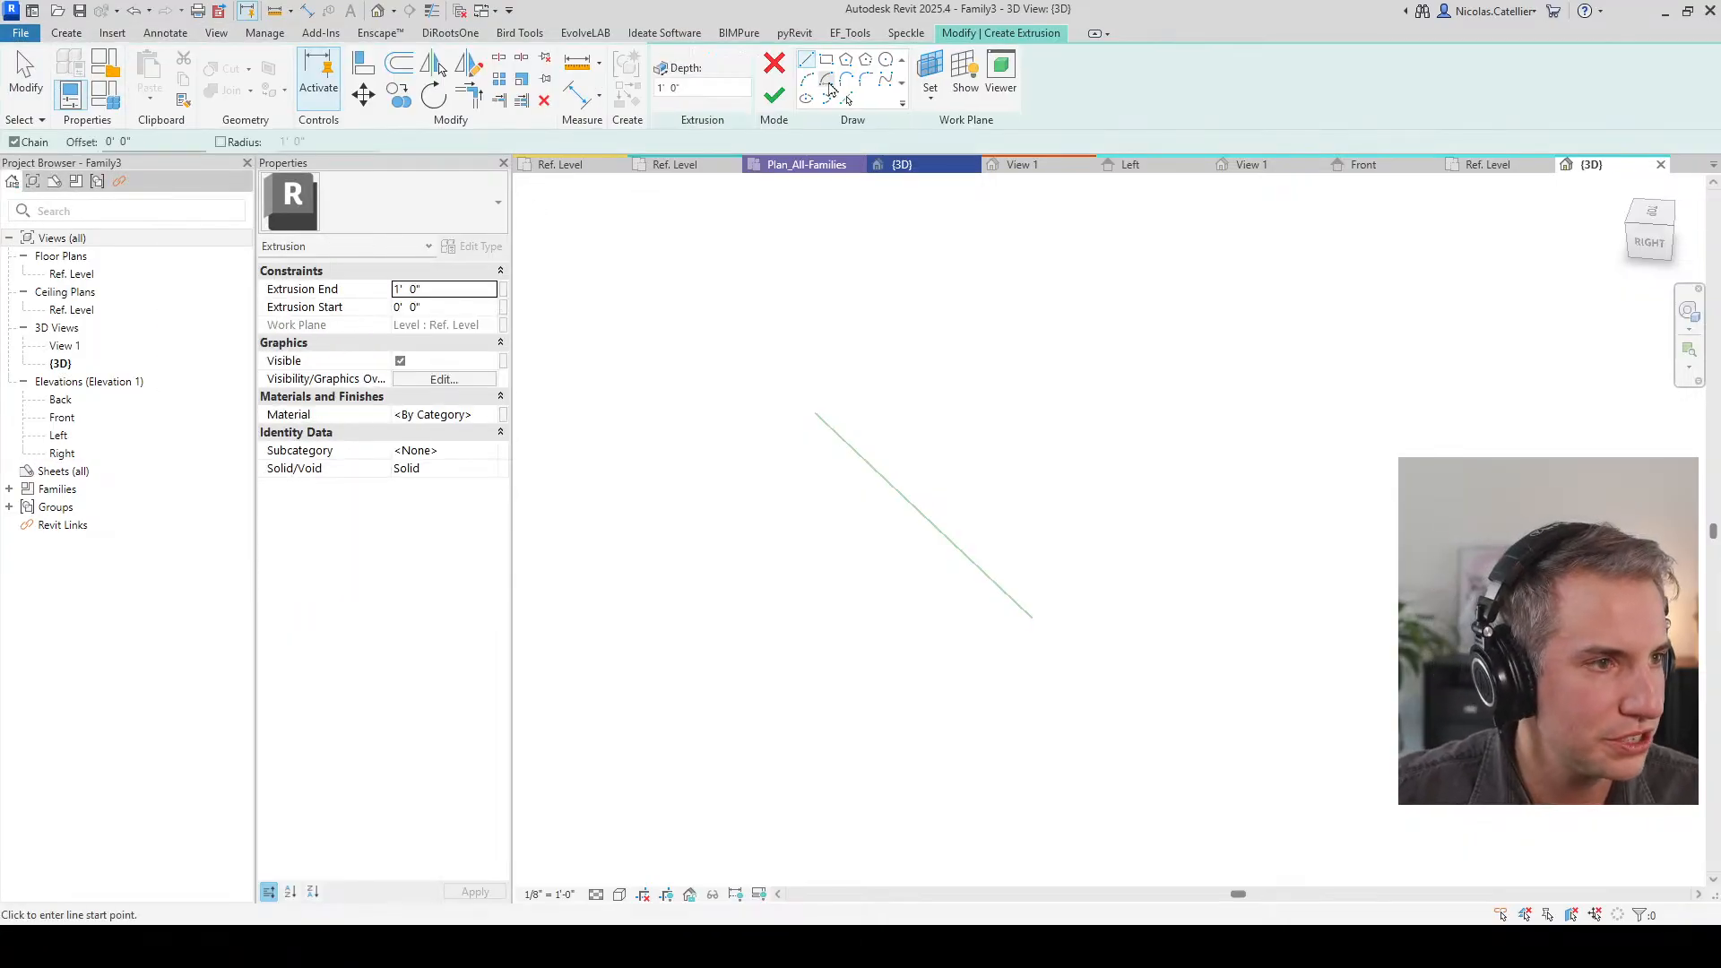
{"action": "left_click", "coordinate": [930, 90]}
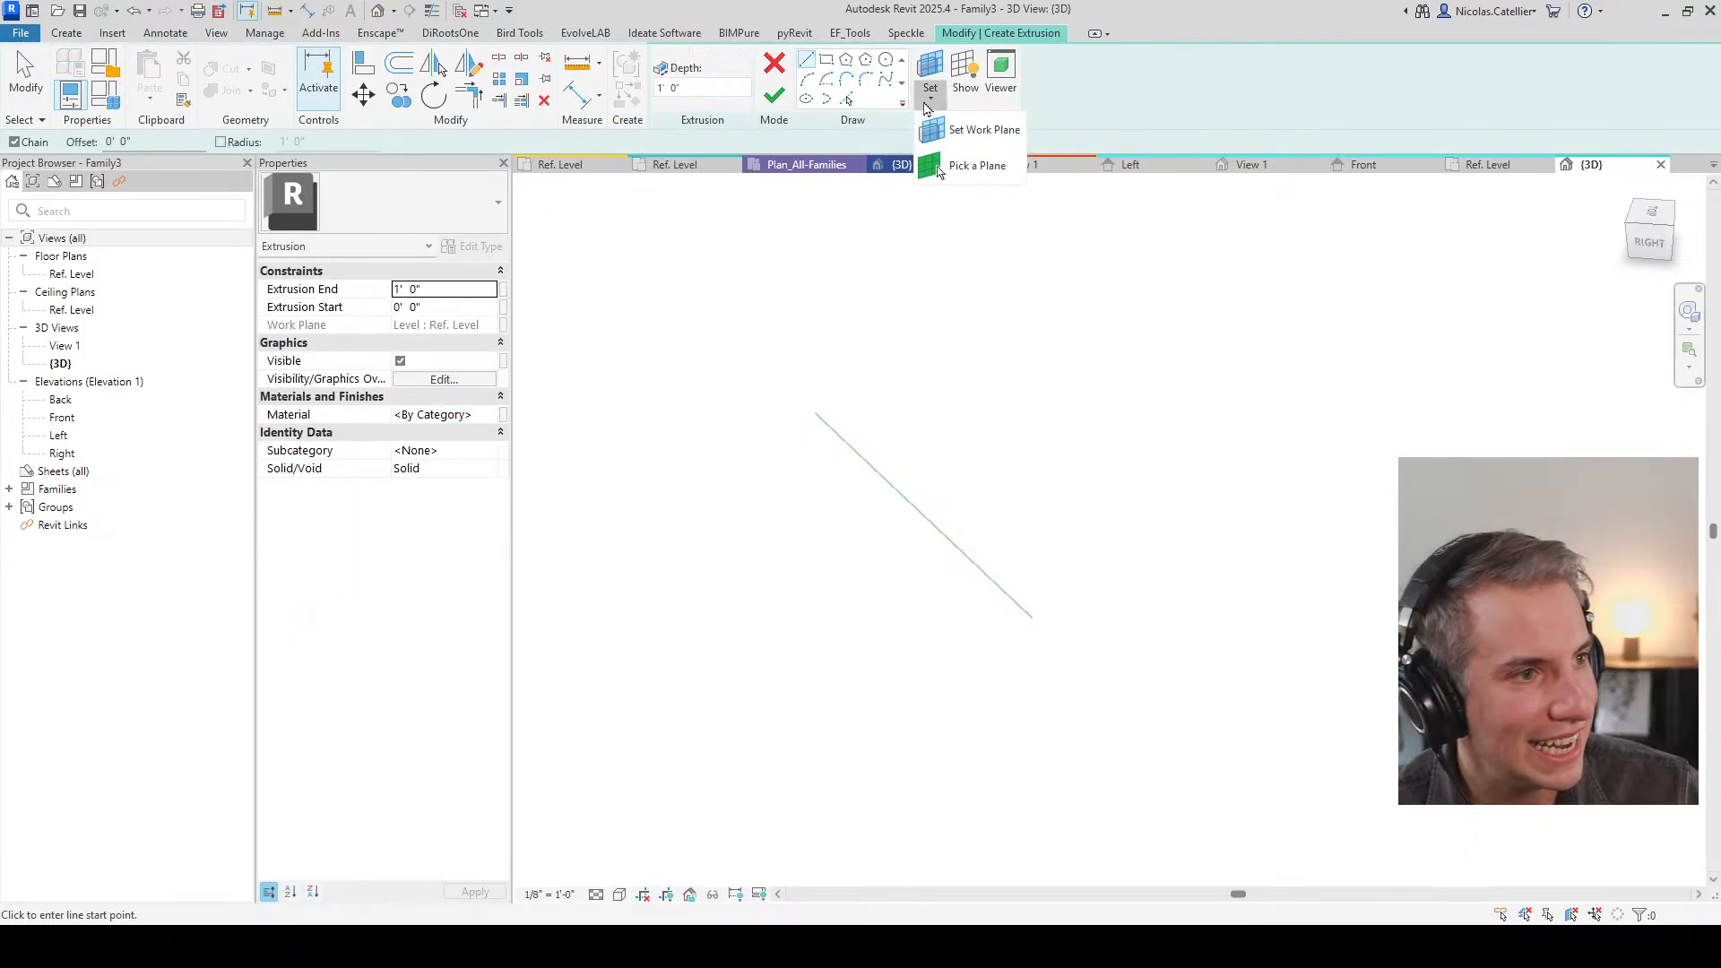
{"action": "left_click", "coordinate": [955, 170]}
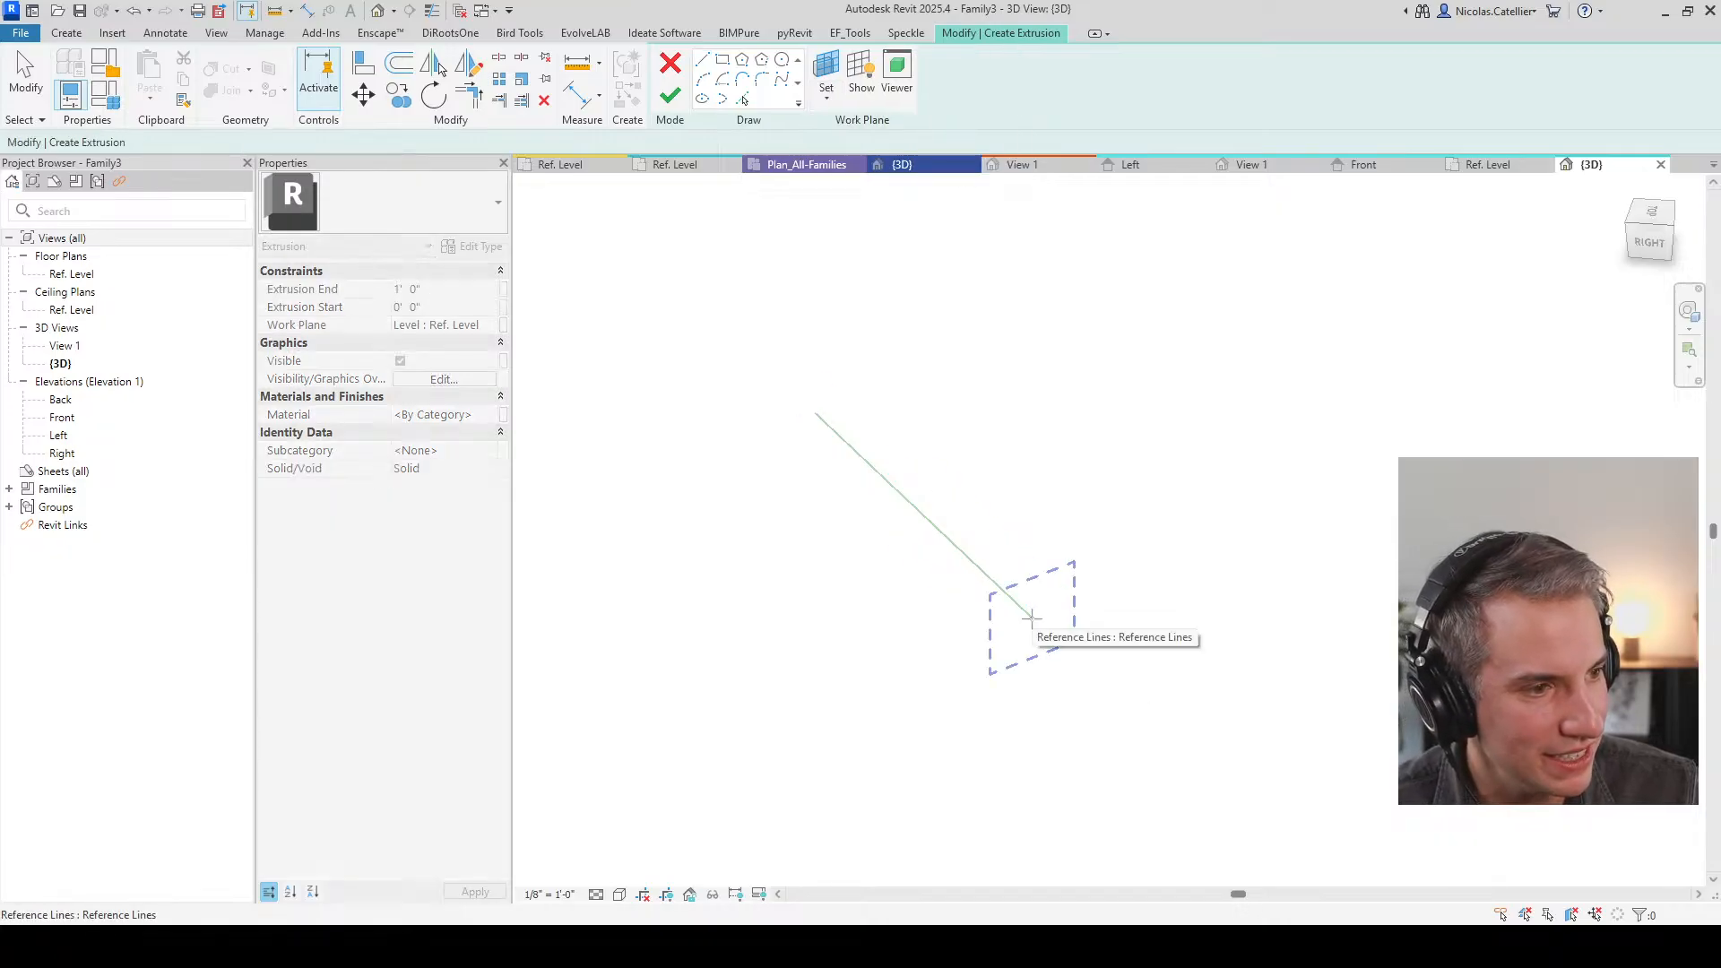
{"action": "left_click", "coordinate": [1030, 618]}
Step: Sketch a rectangle about 0'-9" by 1'-0" on the reference line's end plane and finish the extrusion at 1'-0" depth
{"action": "left_click", "coordinate": [825, 59]}
{"action": "left_click", "coordinate": [1013, 678]}
{"action": "left_click", "coordinate": [1077, 557]}
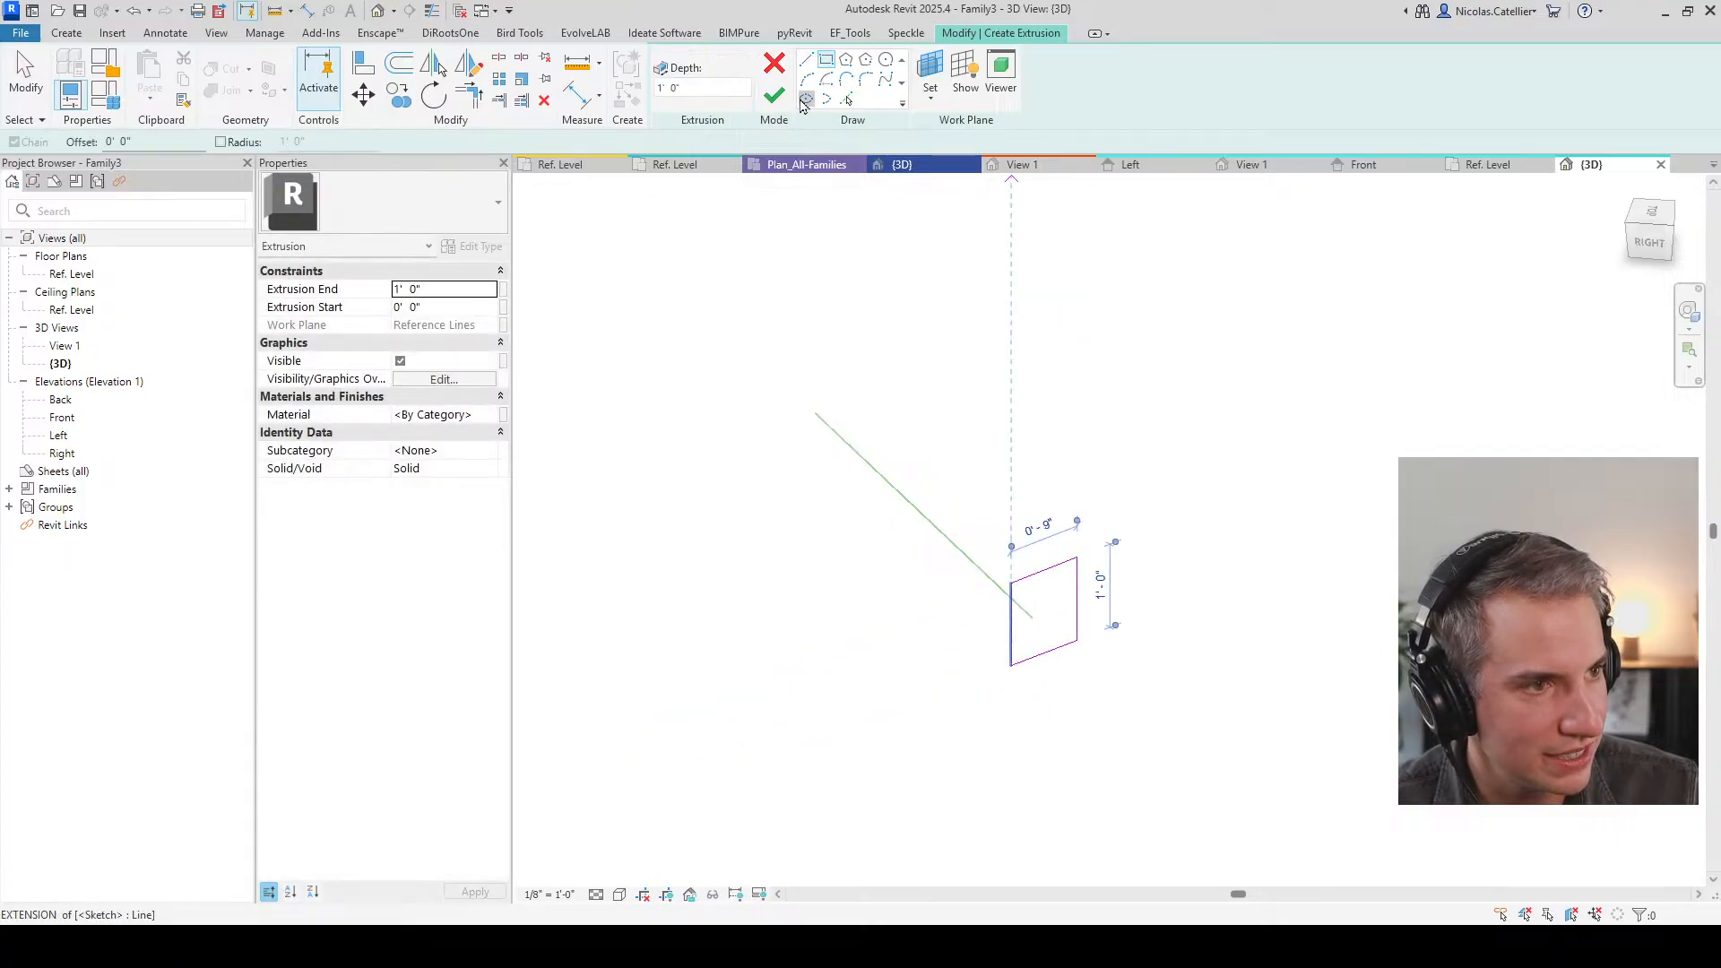
{"action": "left_click", "coordinate": [775, 95]}
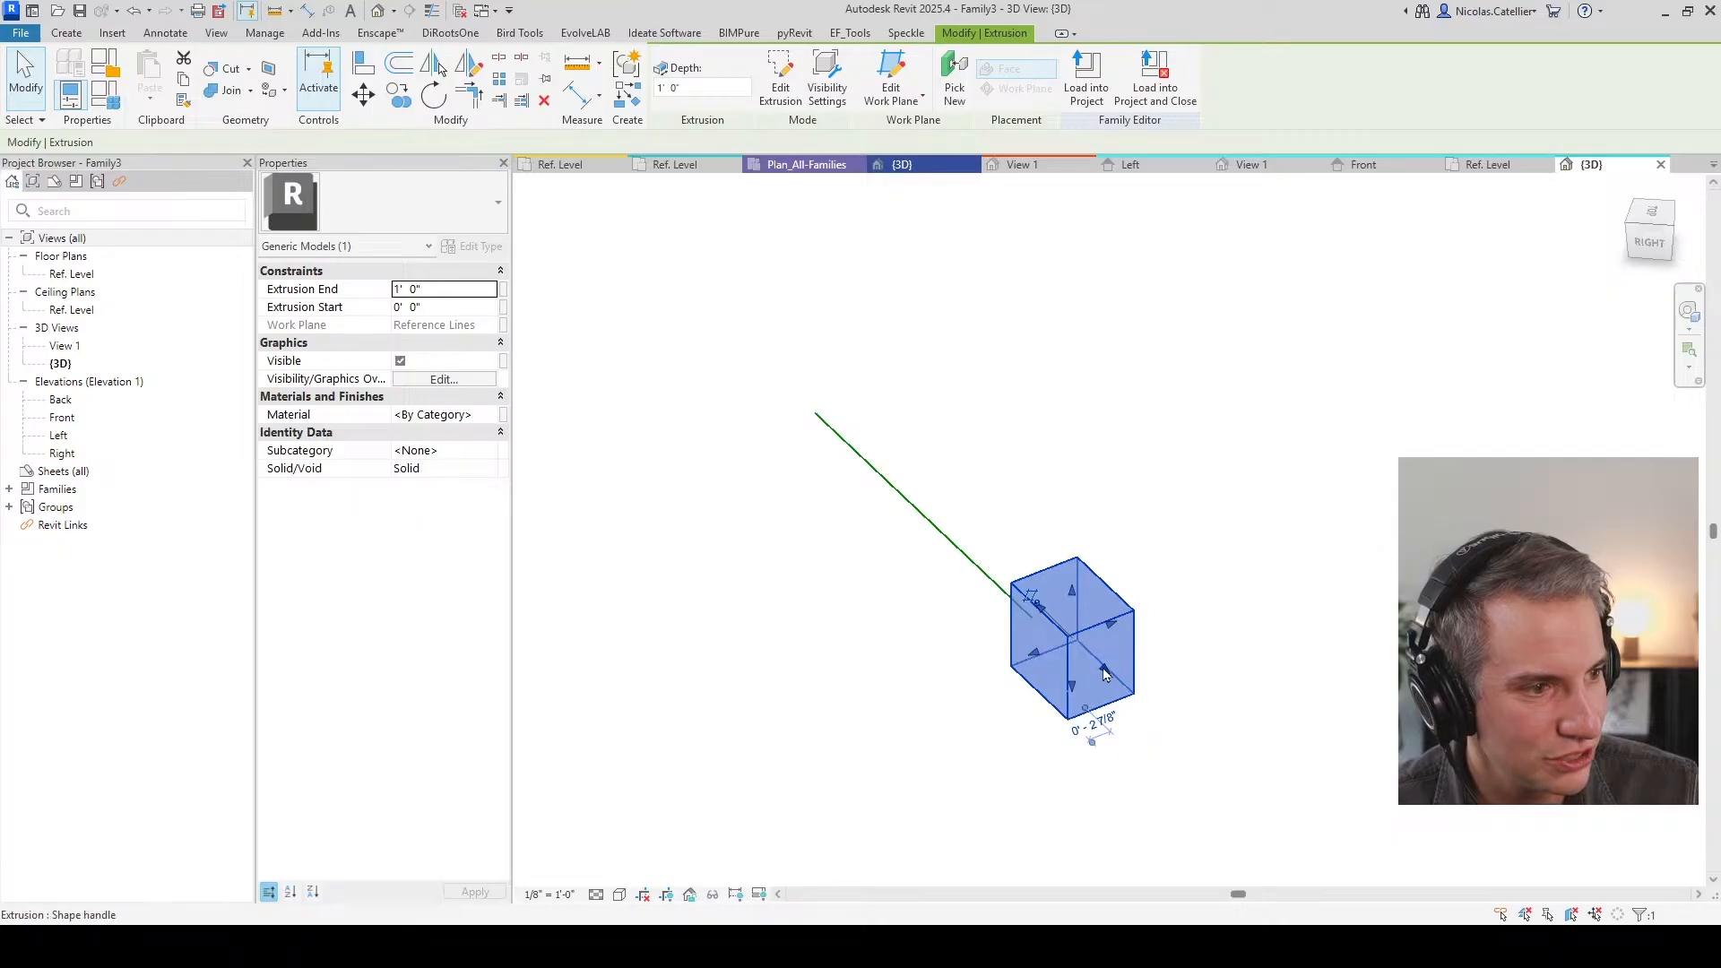
{"action": "key", "text": "Escape"}
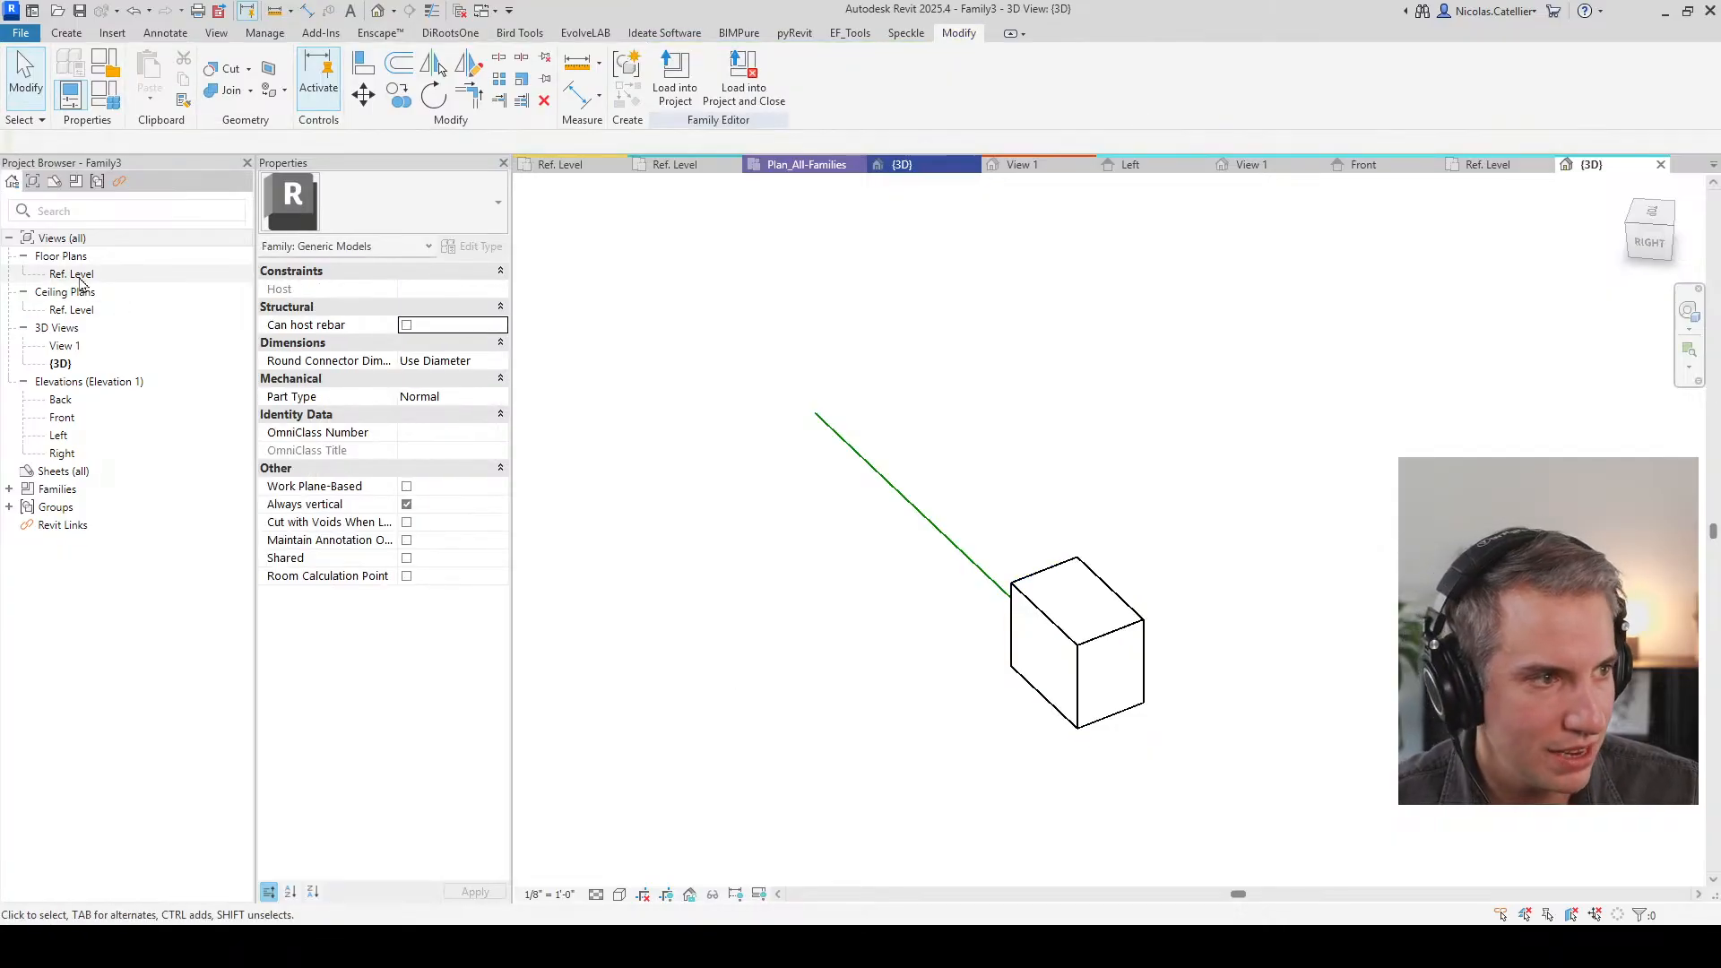
Step: Close the inactive views and open the Ref. Level floor plan
{"action": "left_click", "coordinate": [226, 34]}
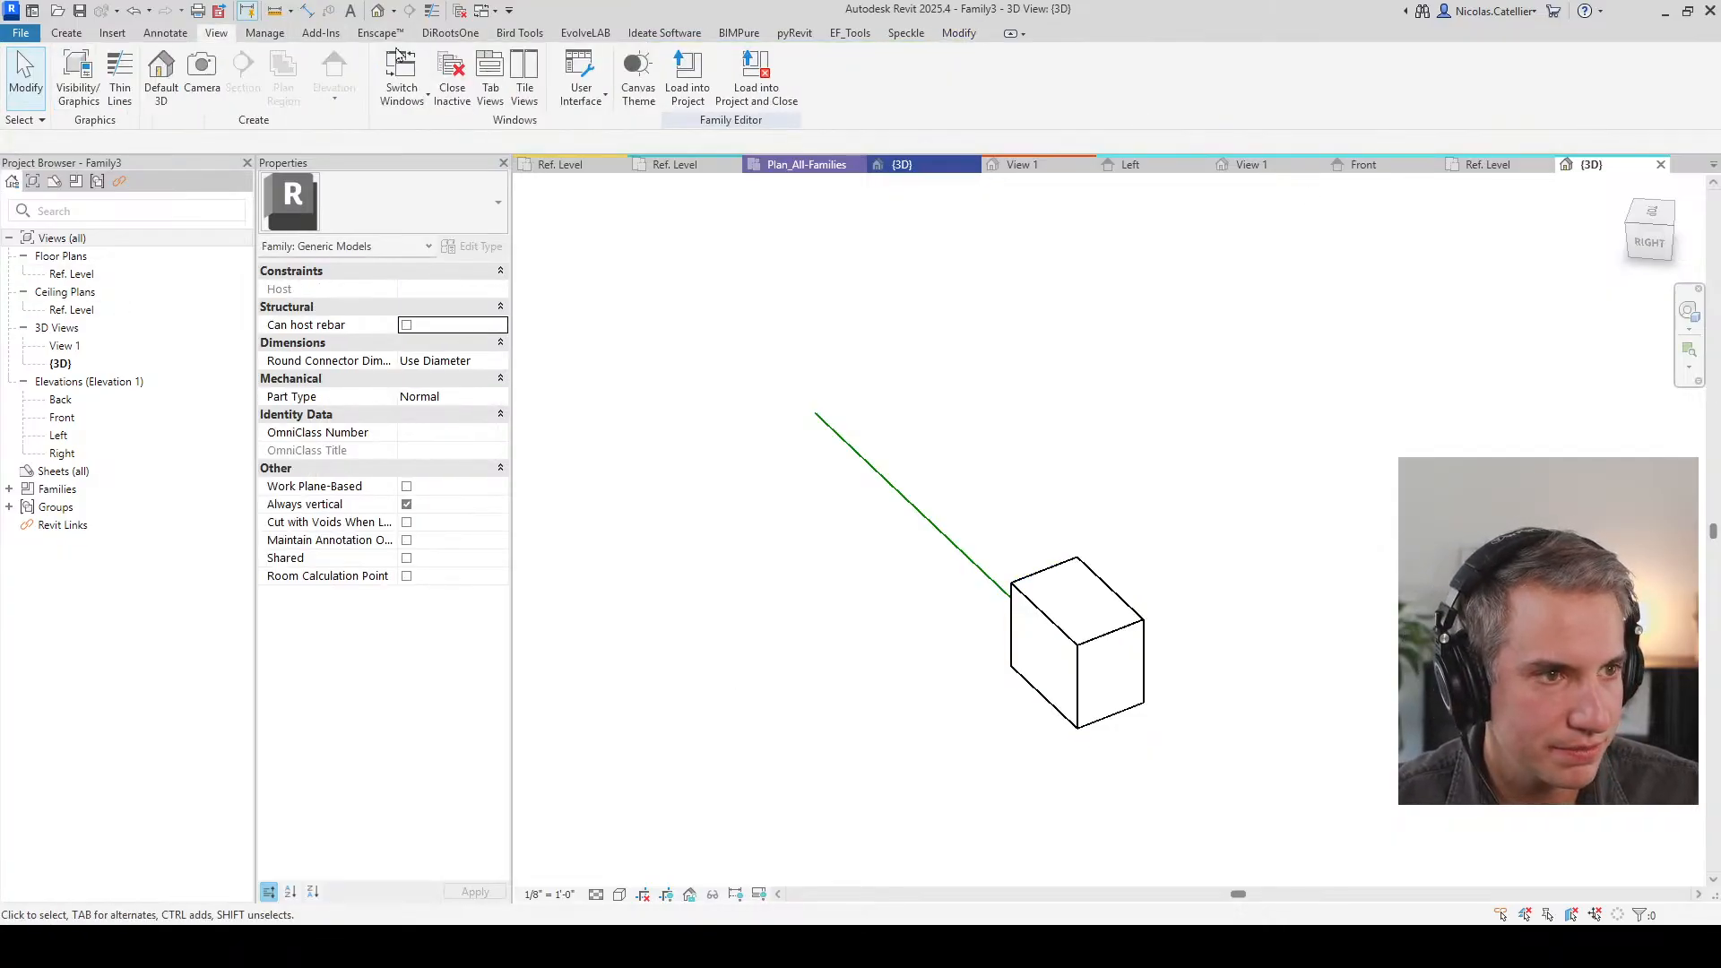
{"action": "left_click", "coordinate": [491, 87]}
{"action": "double_click", "coordinate": [107, 276]}
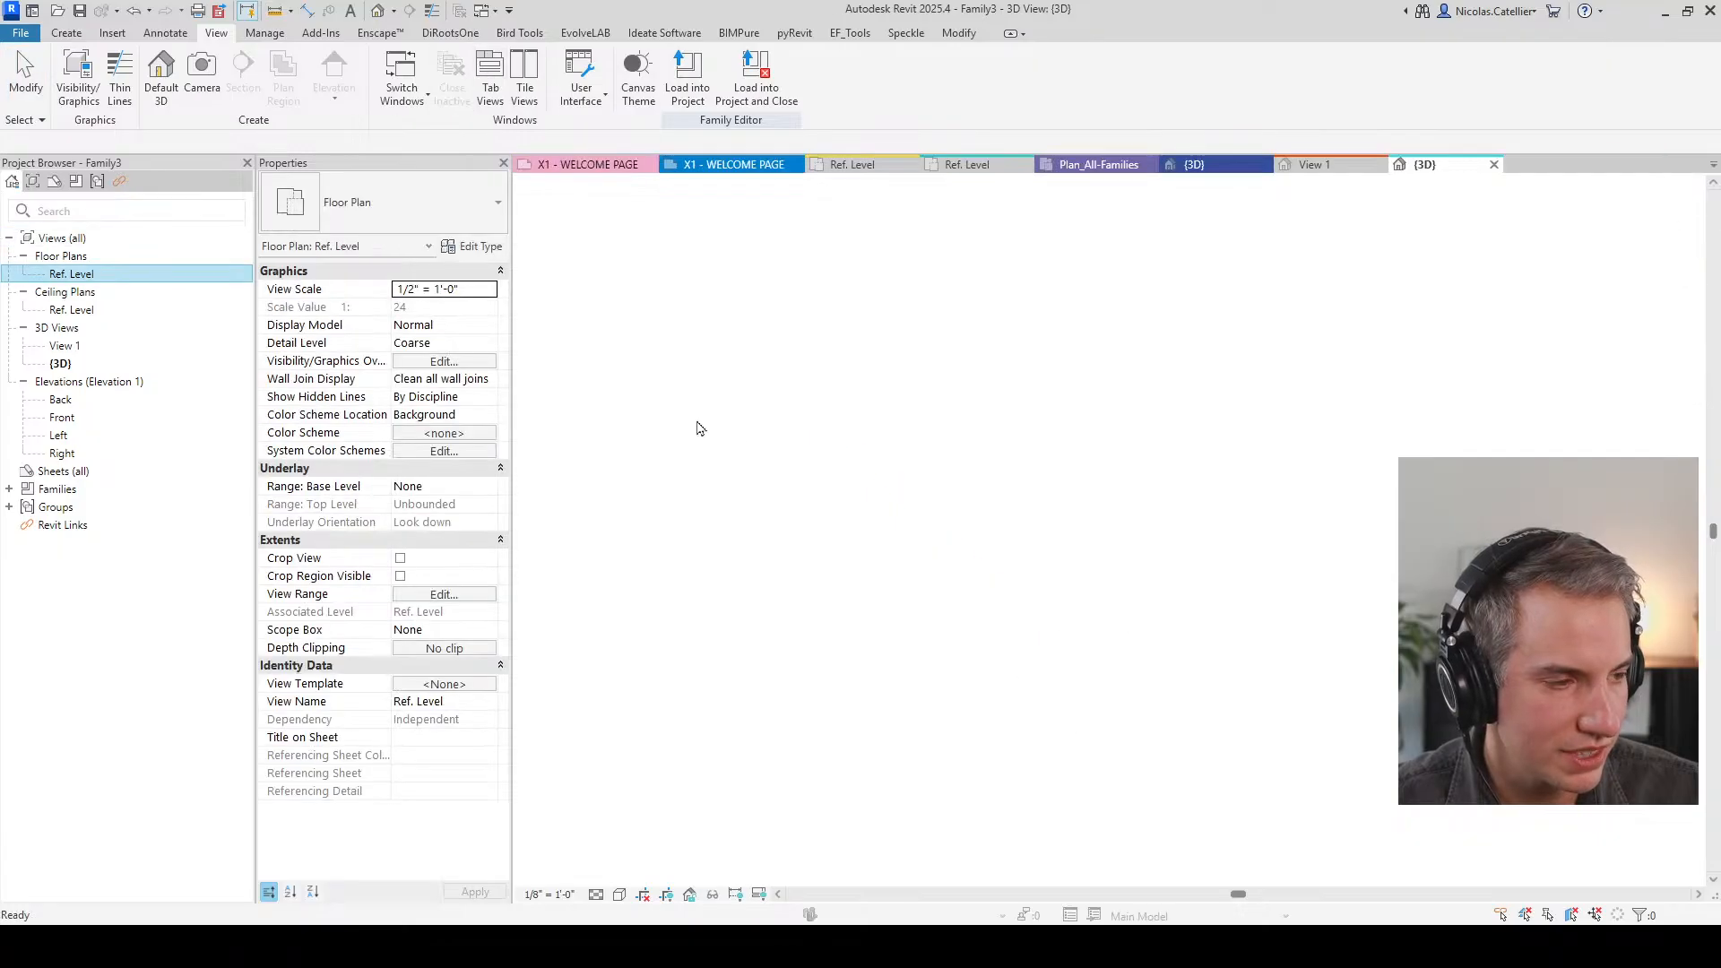
Step: Set the reference line's angle parameter A to 45° in the Ref. Level floor plan
{"action": "scroll", "coordinate": [1326, 359], "scroll_direction": "up", "scroll_amount": 3}
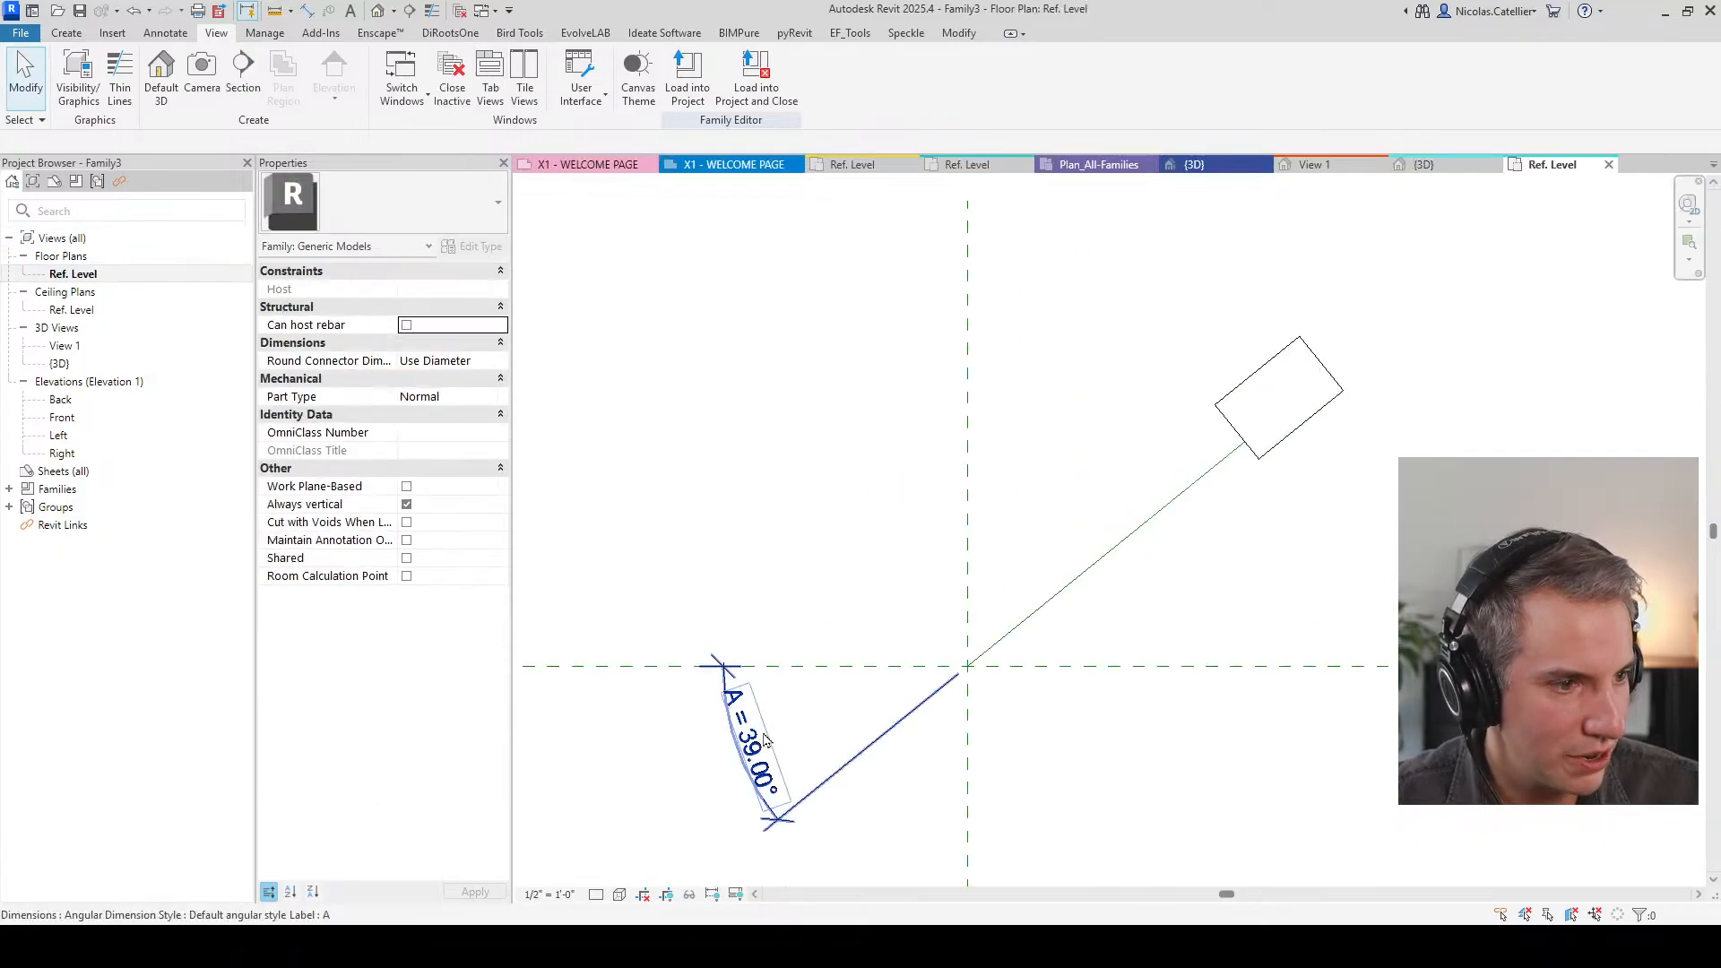
{"action": "left_click", "coordinate": [757, 753]}
{"action": "left_click", "coordinate": [763, 764]}
{"action": "type", "text": "45"}
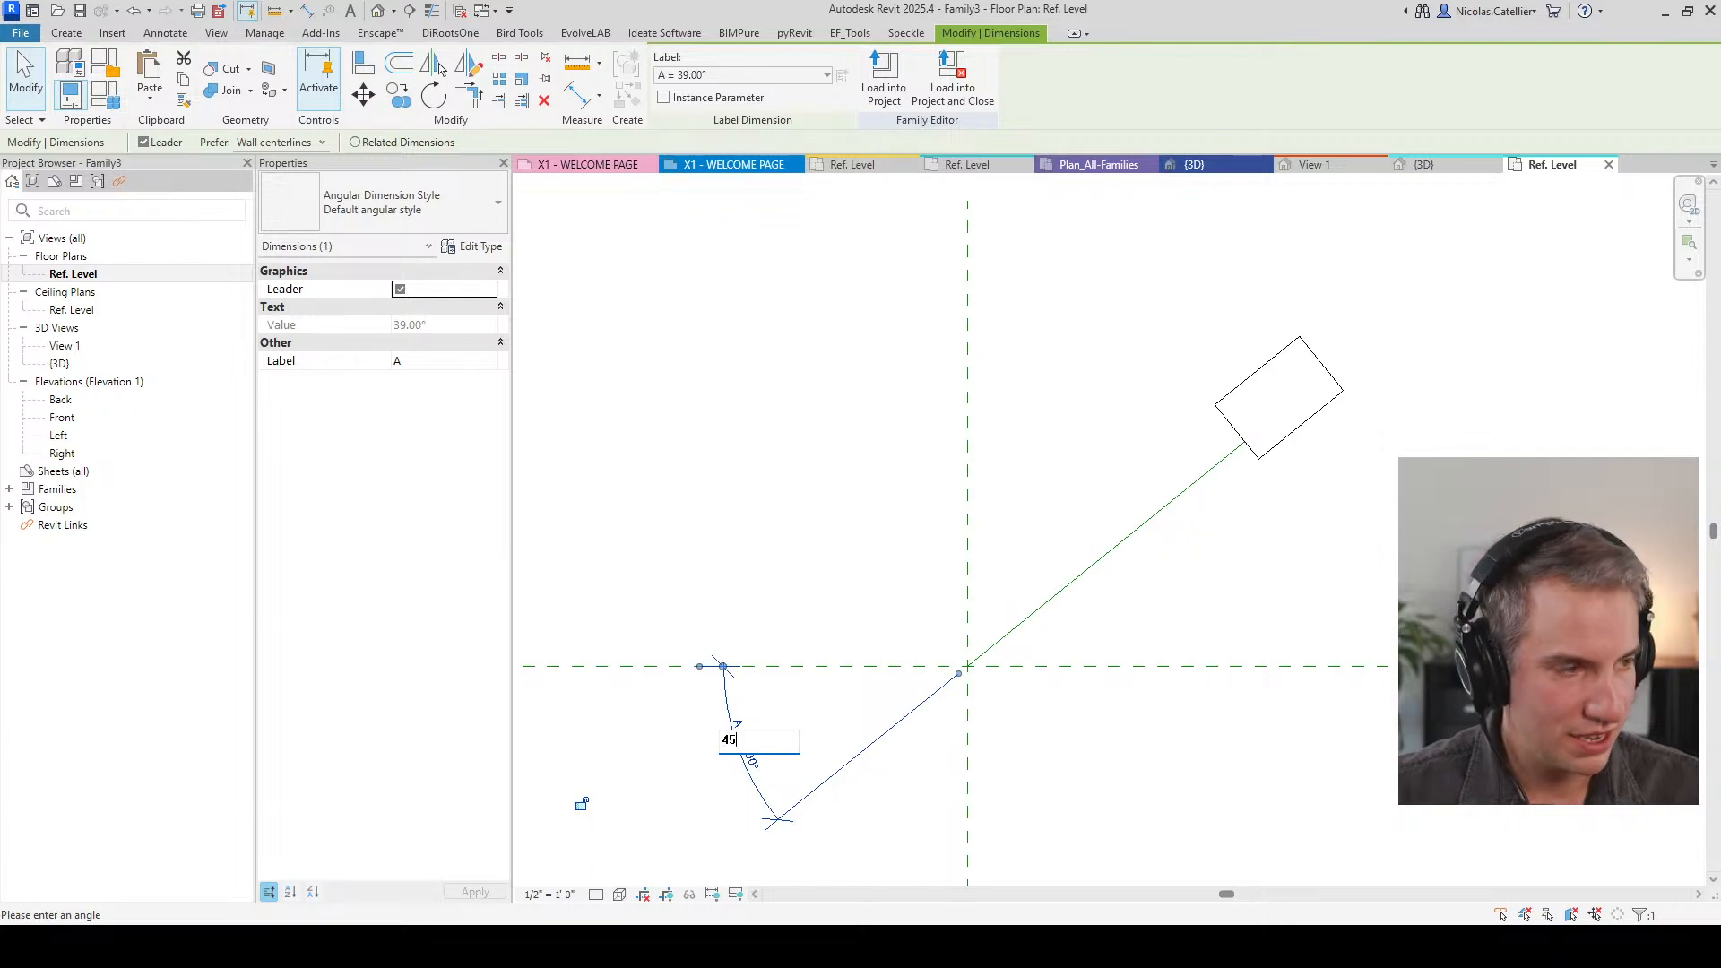
{"action": "key", "text": "Return"}
{"action": "left_click", "coordinate": [1259, 427]}
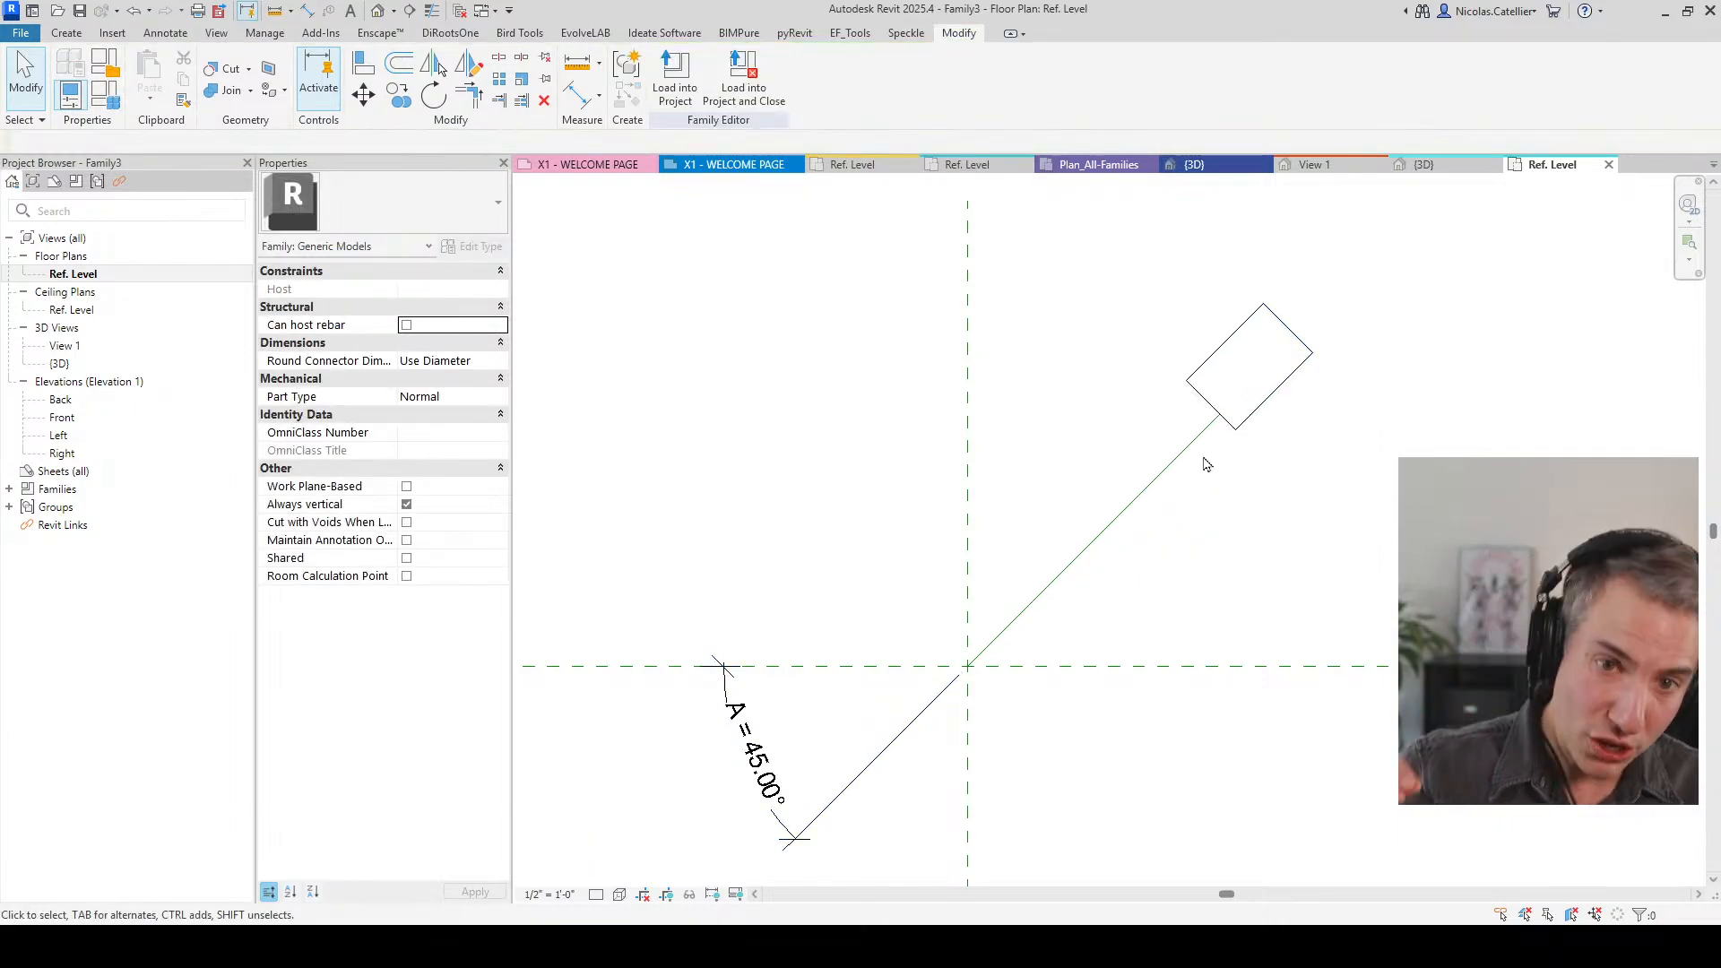
Step: Switch to View 1 of the BP_GEN_FB family and close that family
{"action": "left_click", "coordinate": [1314, 165]}
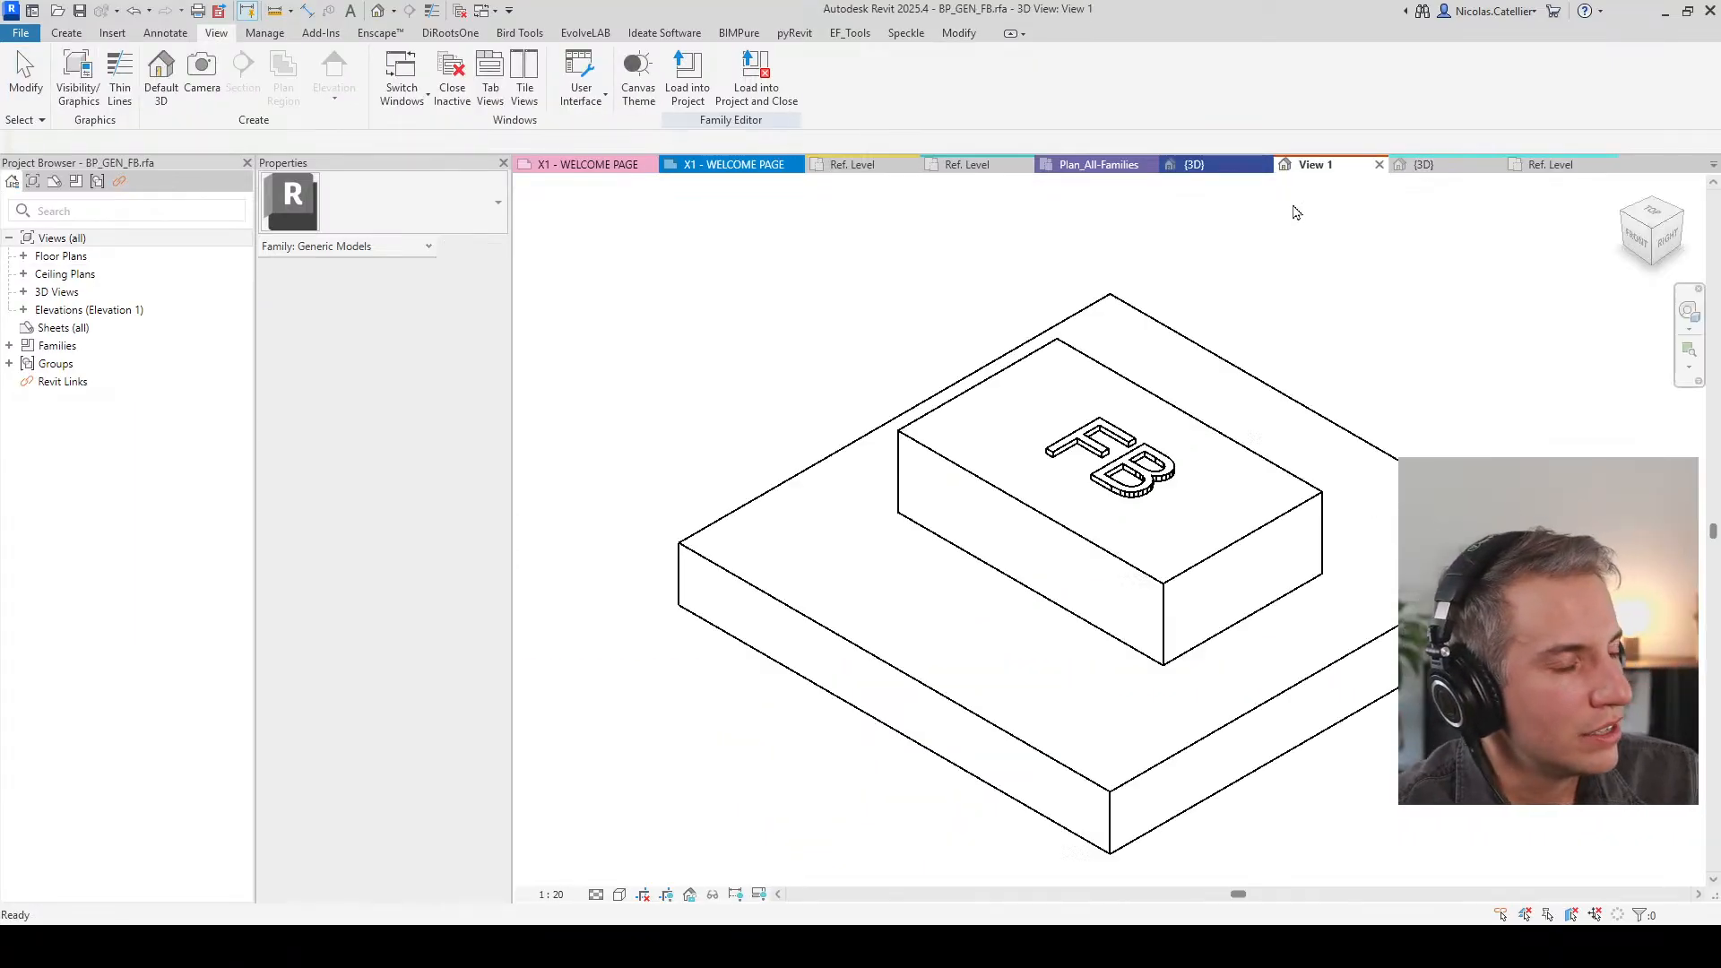
{"action": "left_click", "coordinate": [1379, 165]}
{"action": "left_click", "coordinate": [828, 482]}
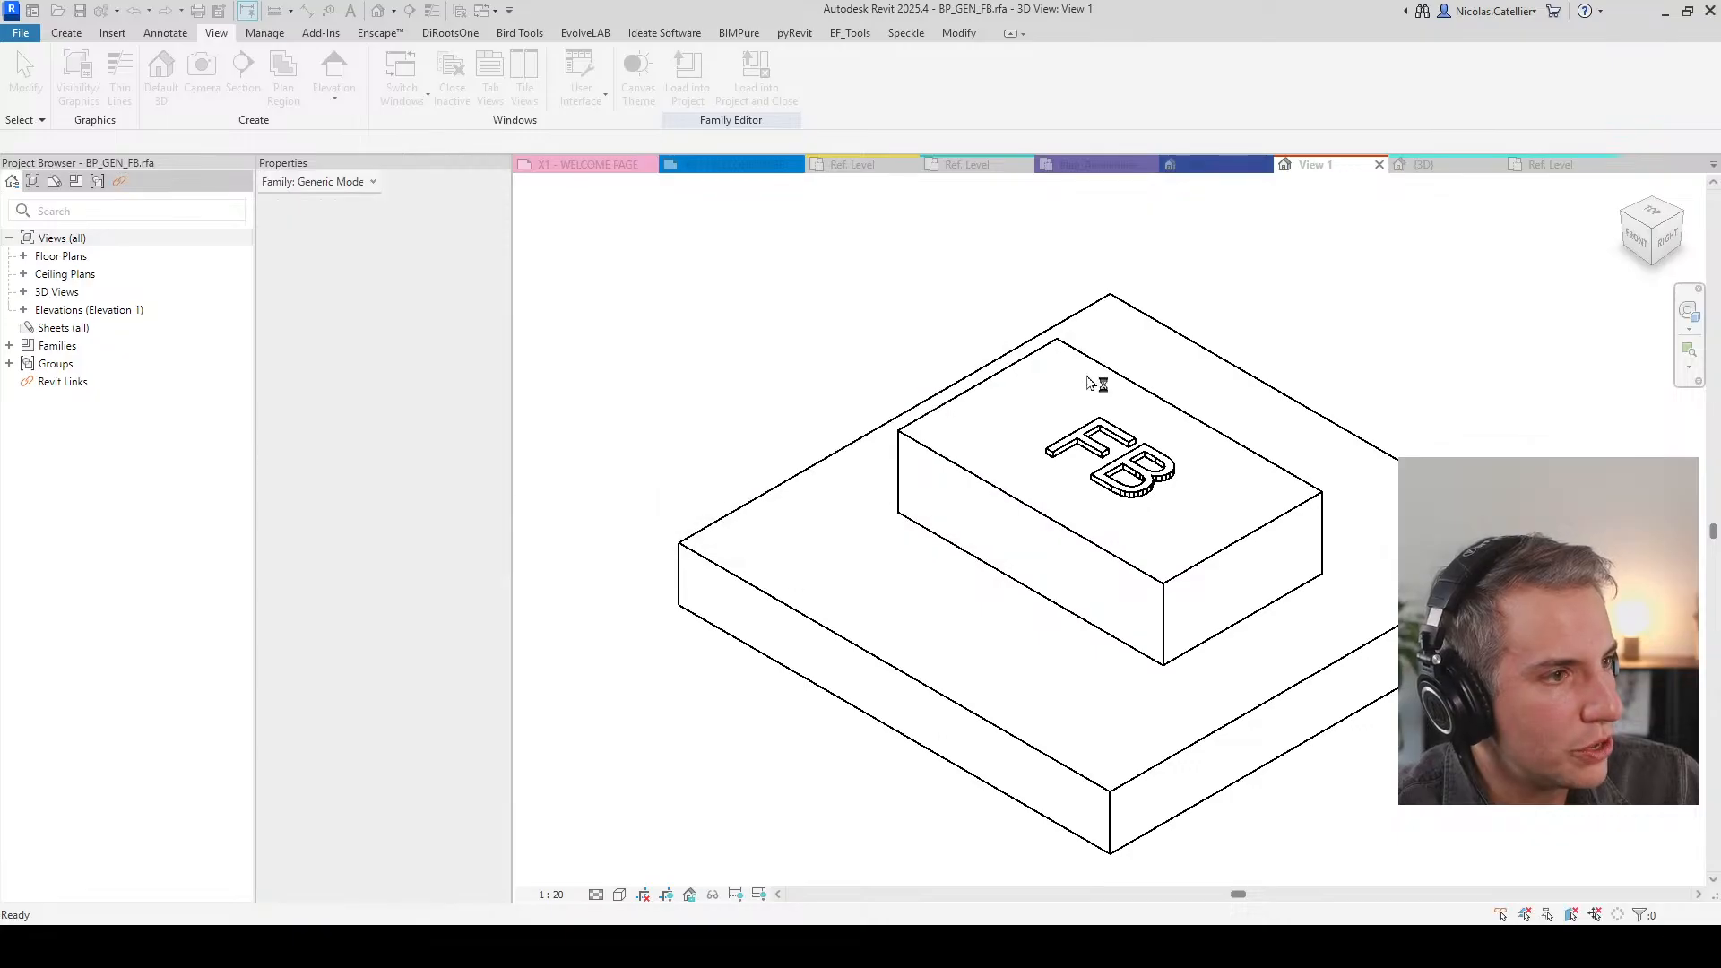
Step: Open the red WPB box's family for editing from the sample project's 3D view
{"action": "left_click", "coordinate": [1225, 170]}
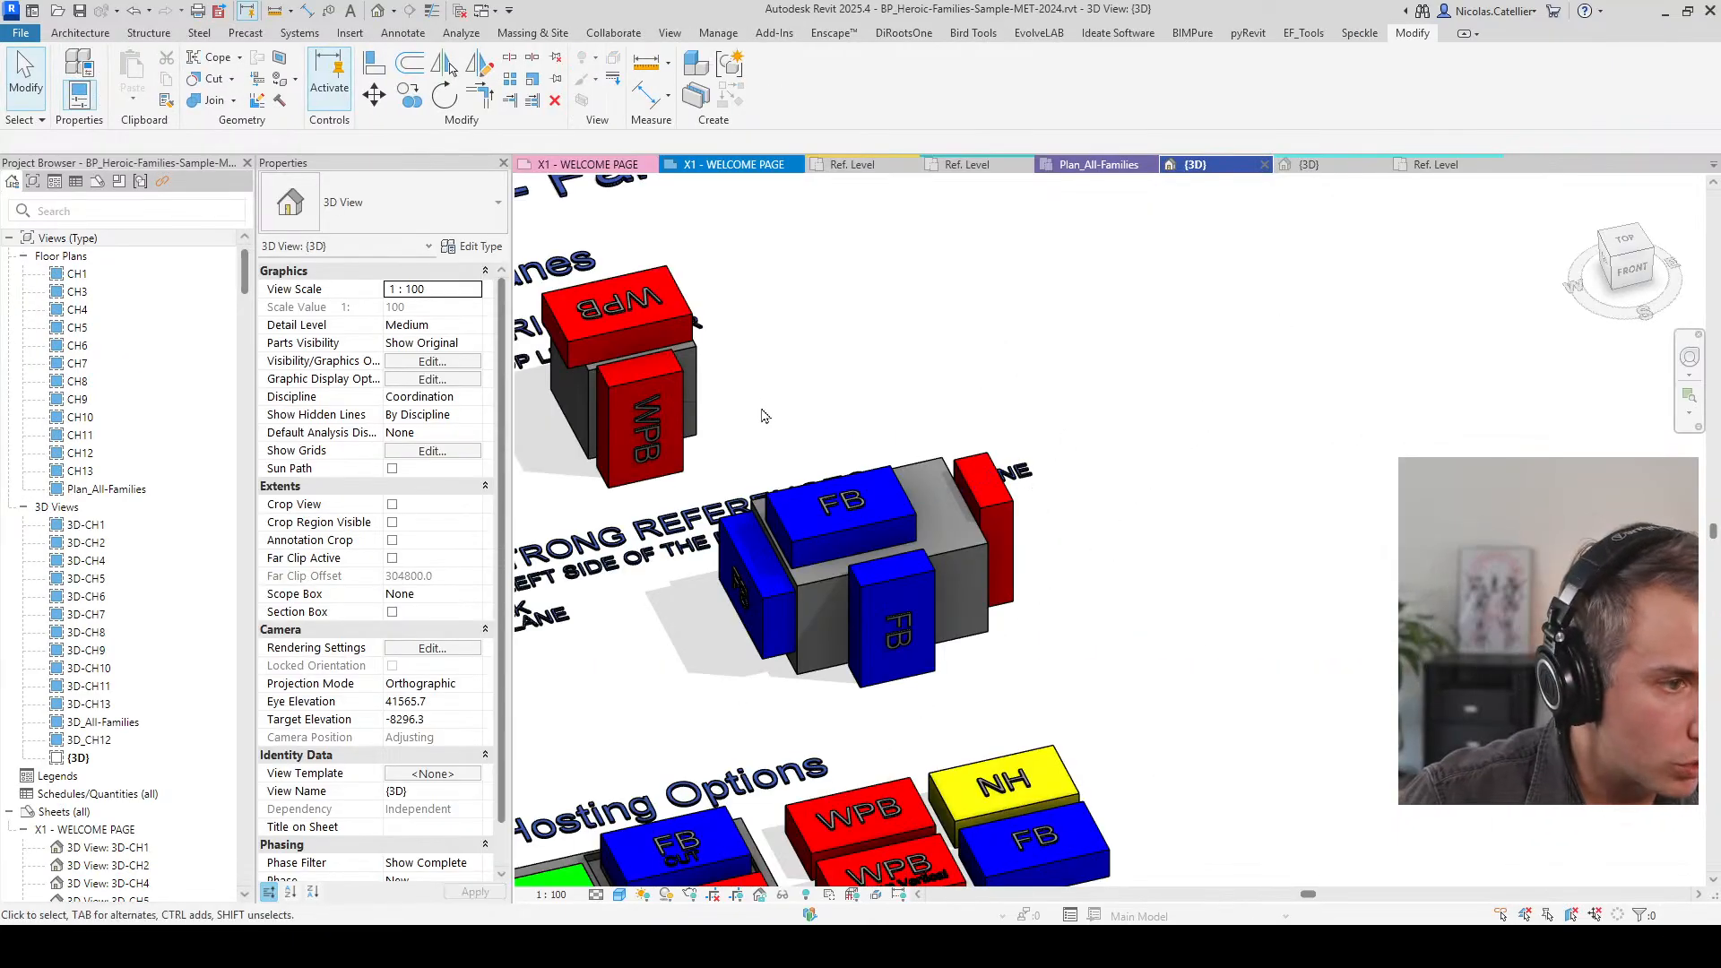
{"action": "left_click", "coordinate": [614, 304]}
{"action": "left_click", "coordinate": [776, 80]}
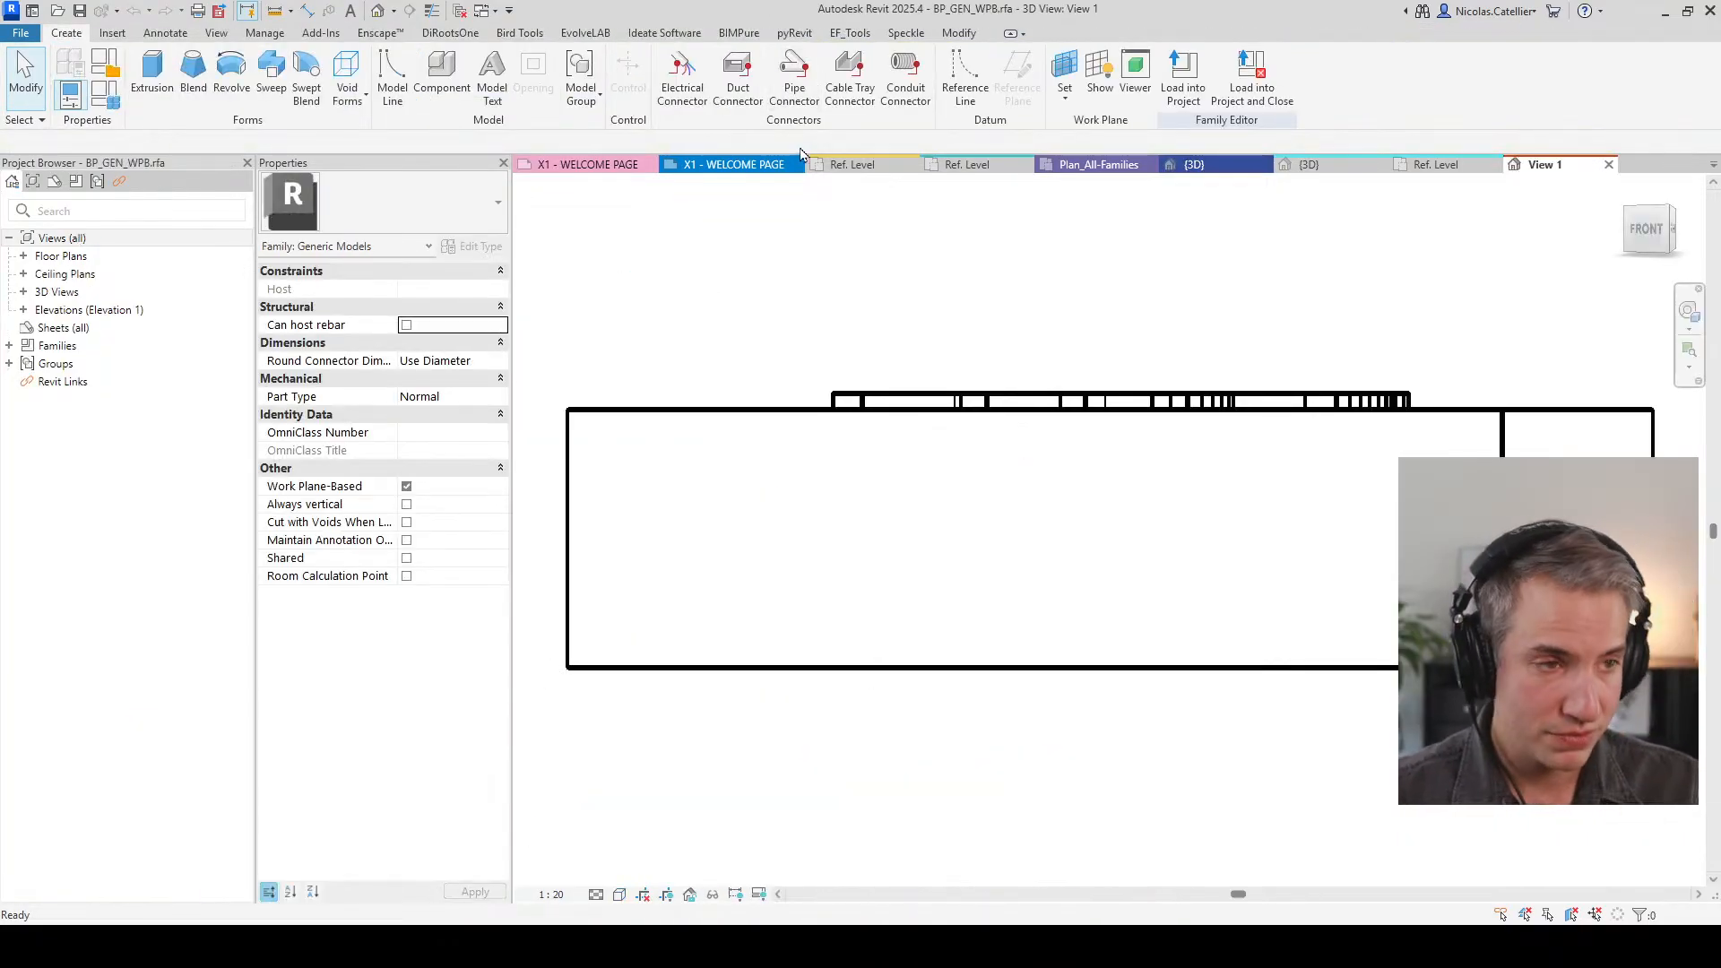
Step: Load BP_GEN_WPB into Family3 only, closing it without saving changes, and leave the automatic component placement
{"action": "left_click", "coordinate": [1254, 77]}
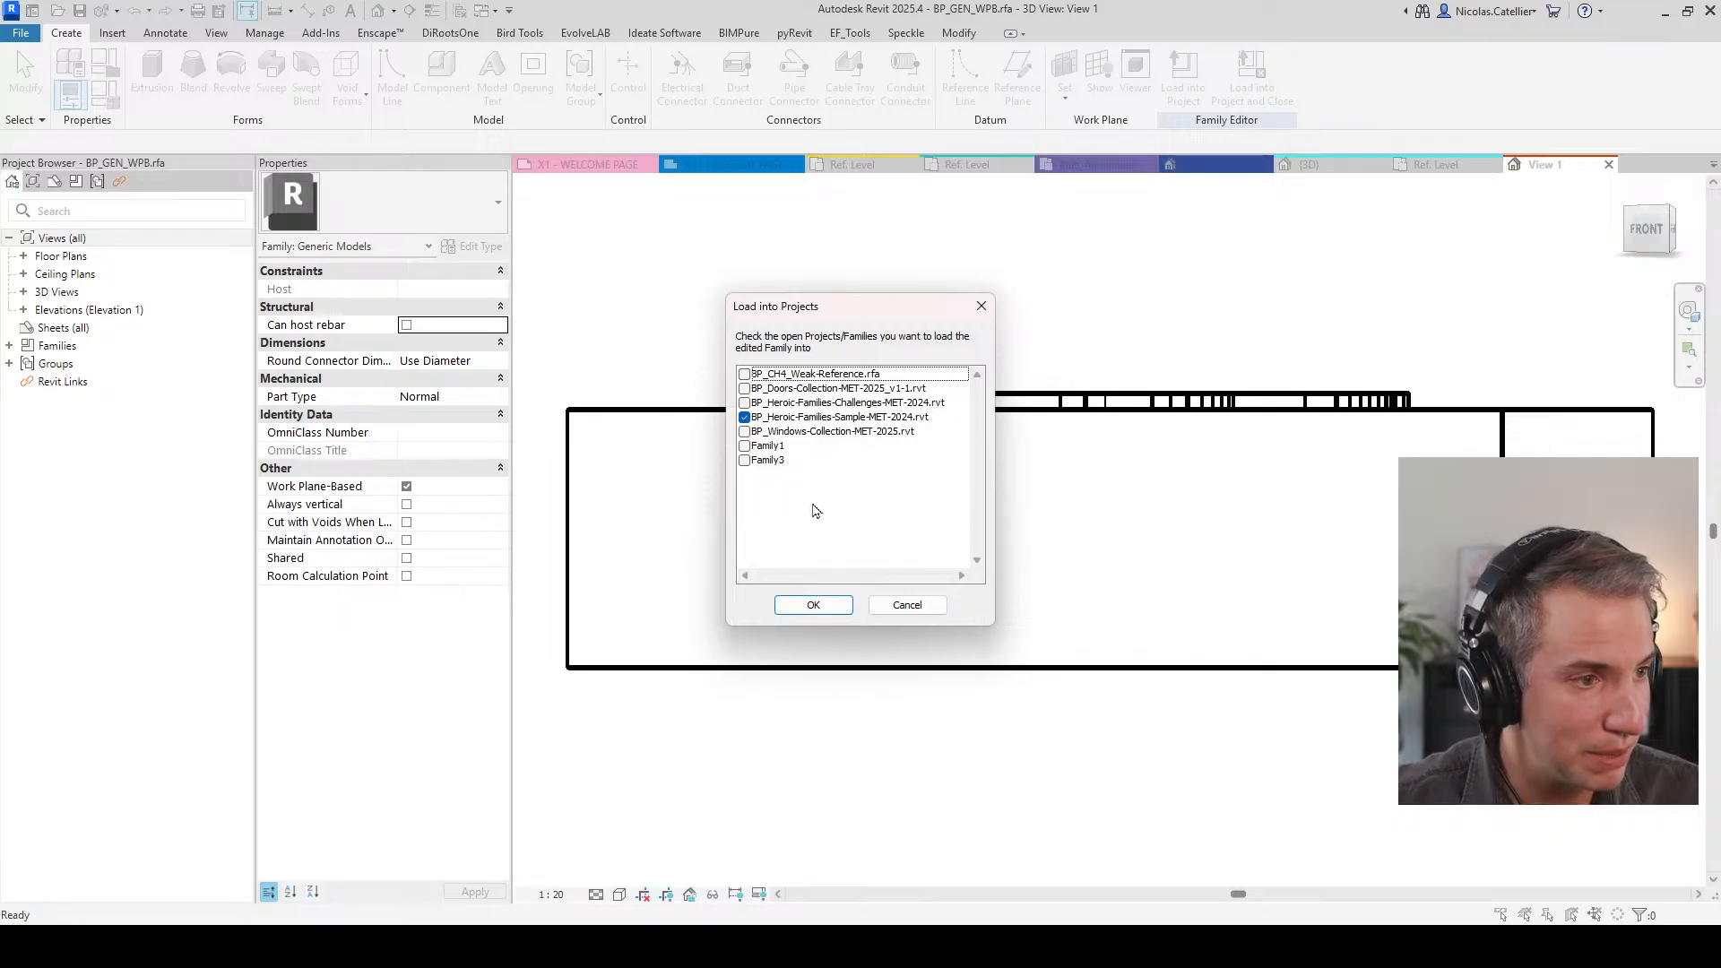
{"action": "left_click", "coordinate": [744, 460]}
{"action": "left_click", "coordinate": [744, 418]}
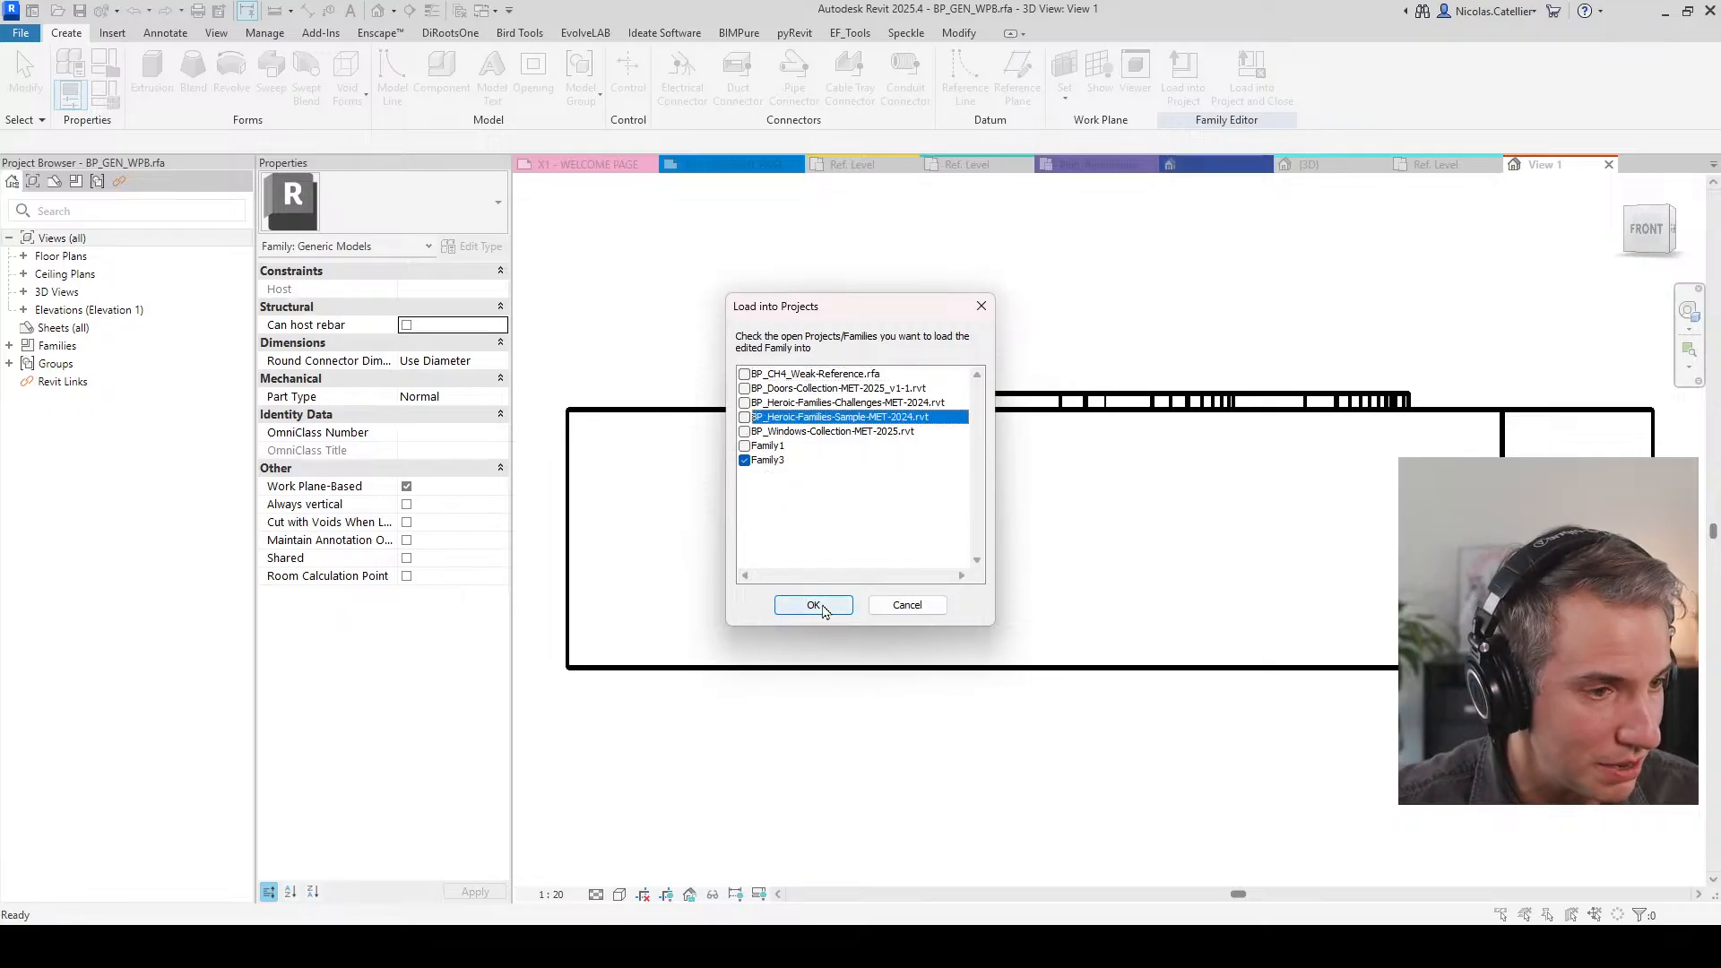
{"action": "left_click", "coordinate": [812, 603]}
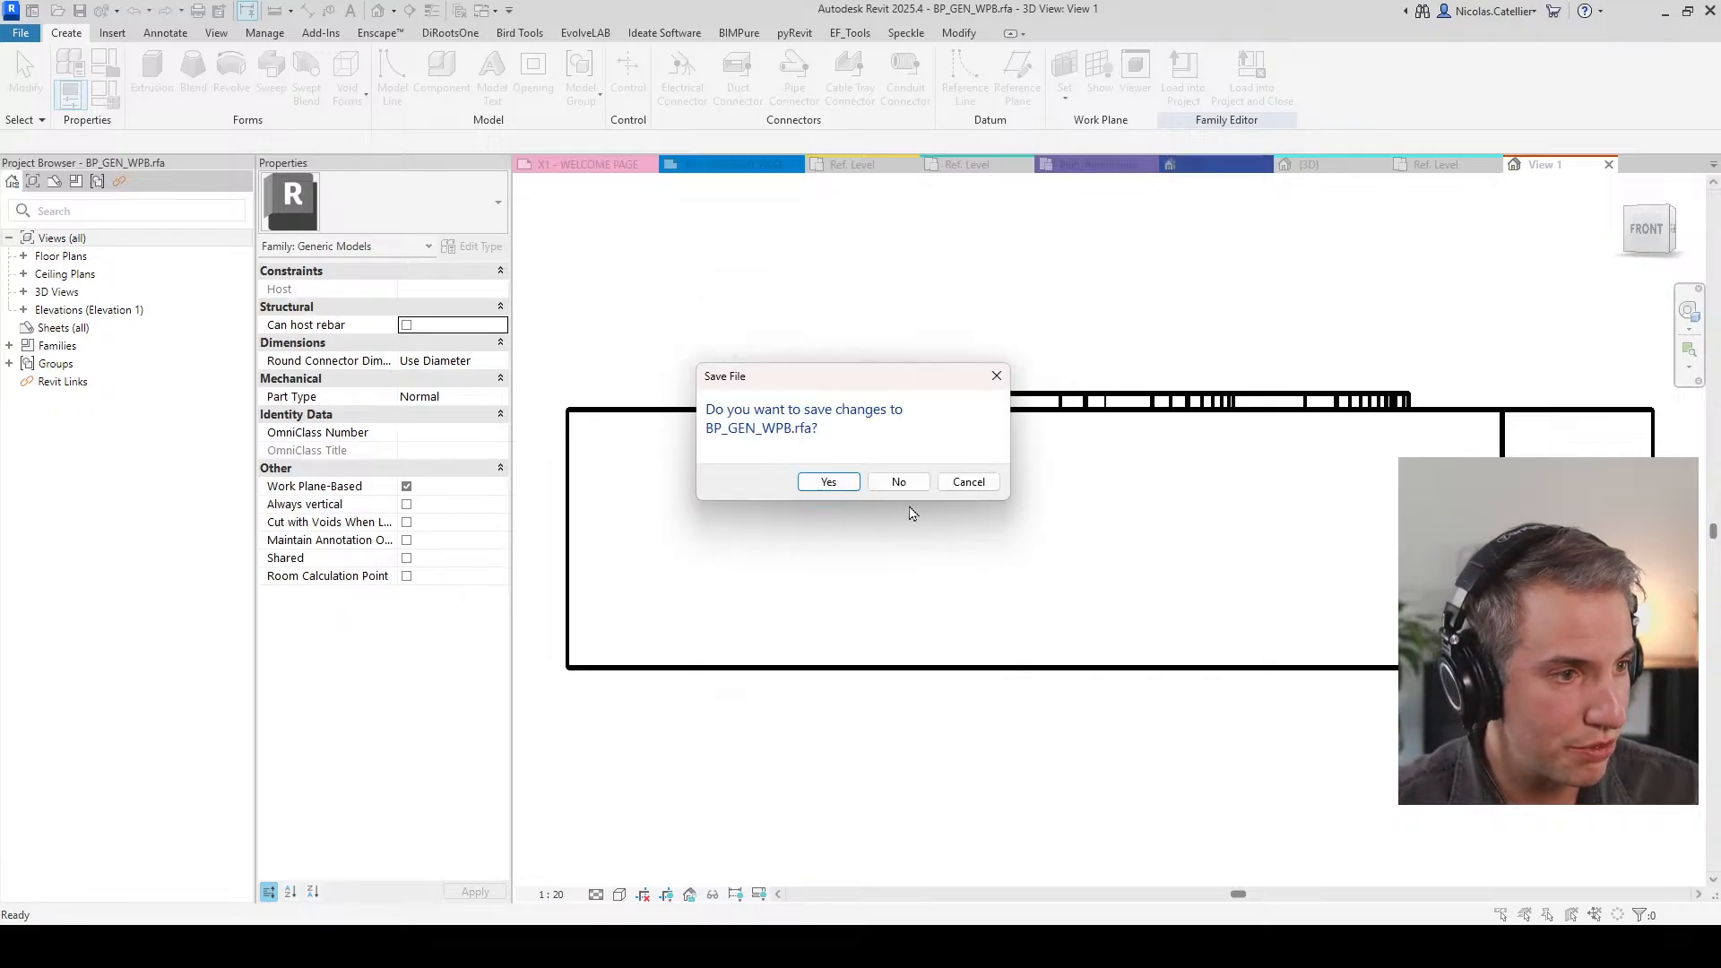
{"action": "left_click", "coordinate": [892, 485]}
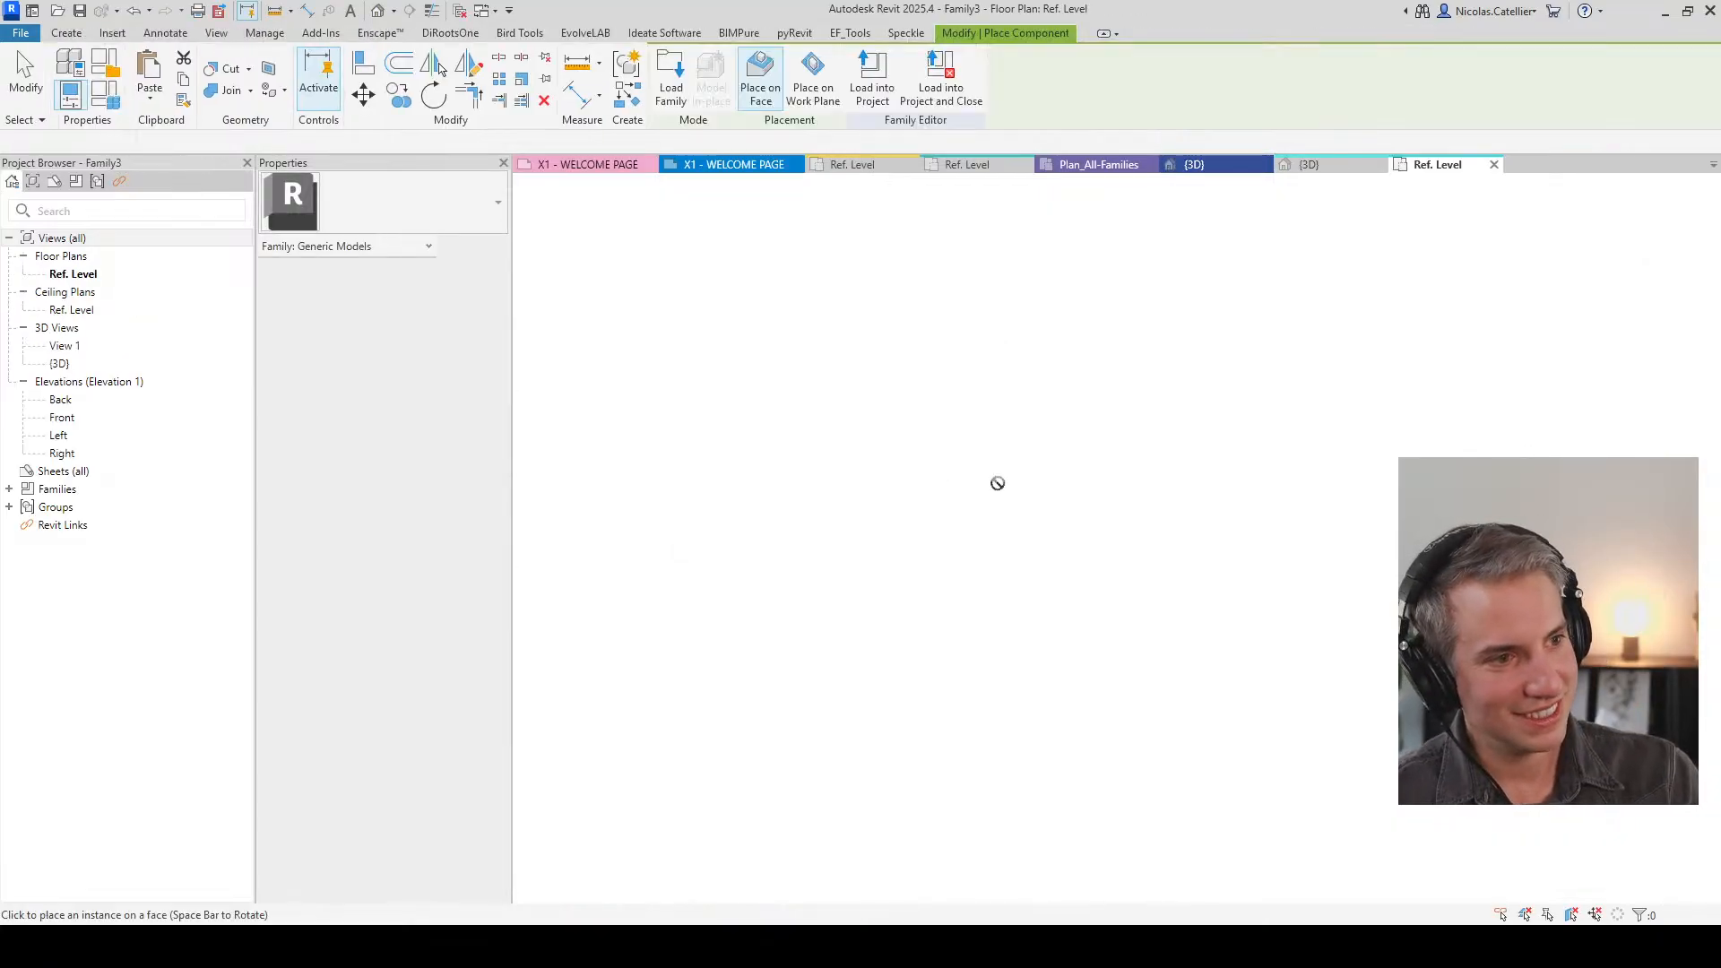
{"action": "key", "text": "Escape"}
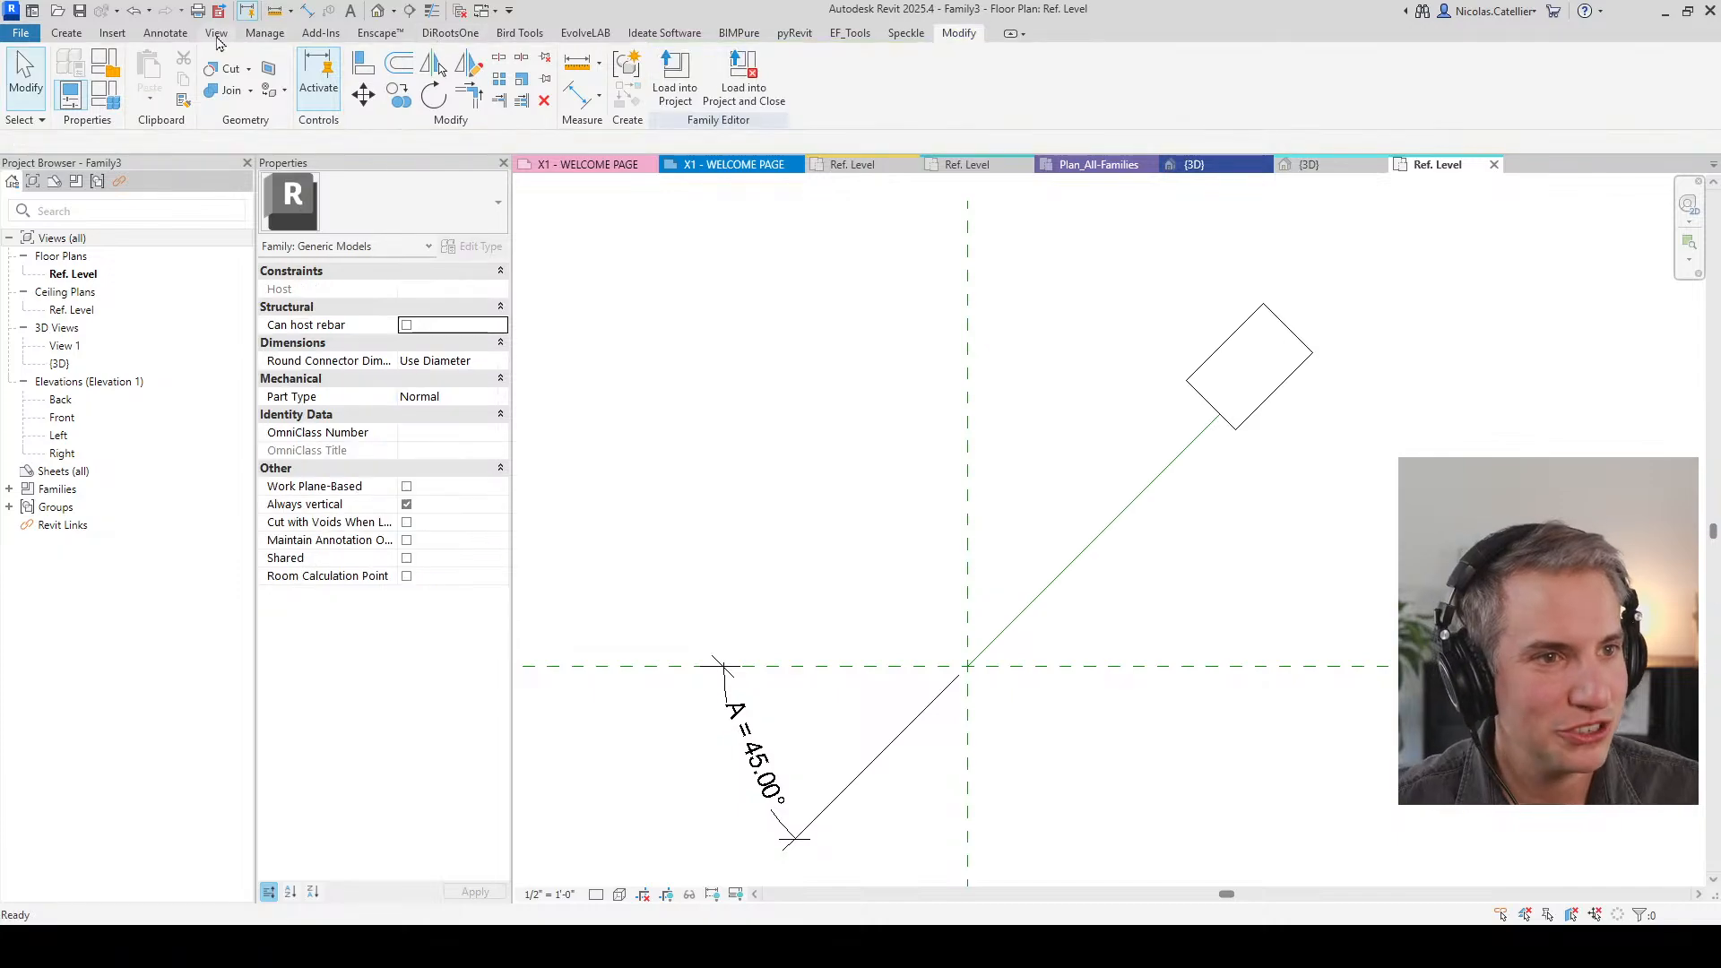
Step: Open Family3's default 3D view and start placing an instance of the BP_GEN_WPB generic model
{"action": "left_click", "coordinate": [218, 36]}
{"action": "left_click", "coordinate": [161, 73]}
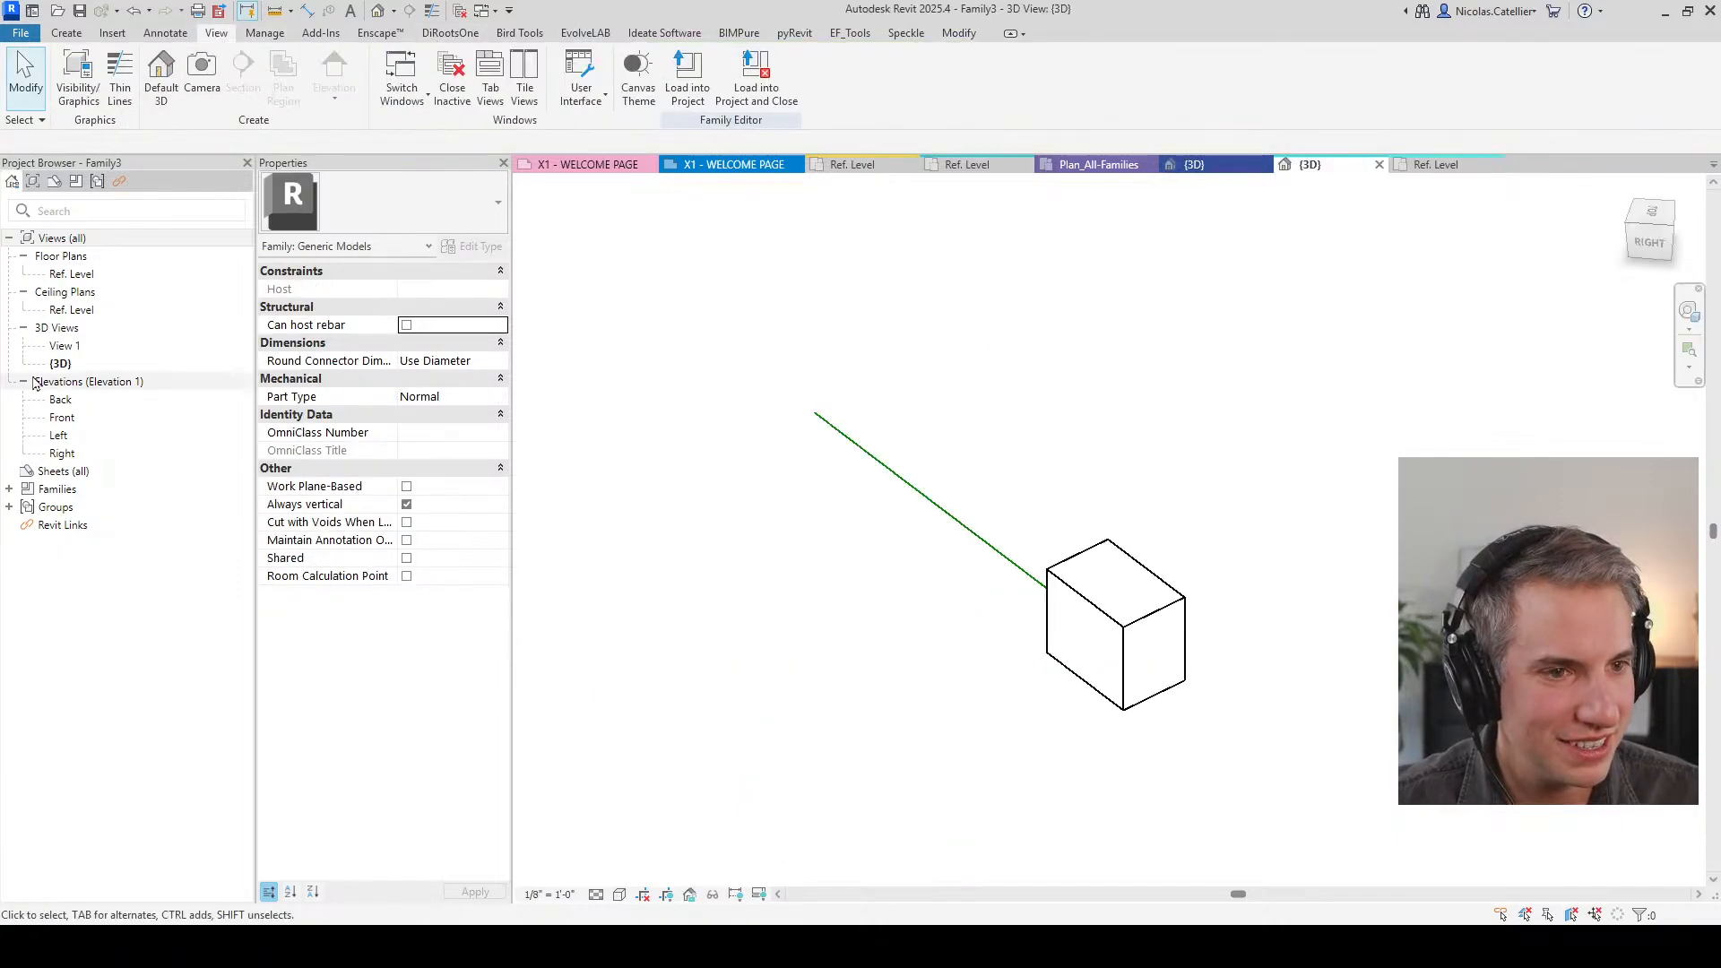
{"action": "left_click", "coordinate": [9, 489]}
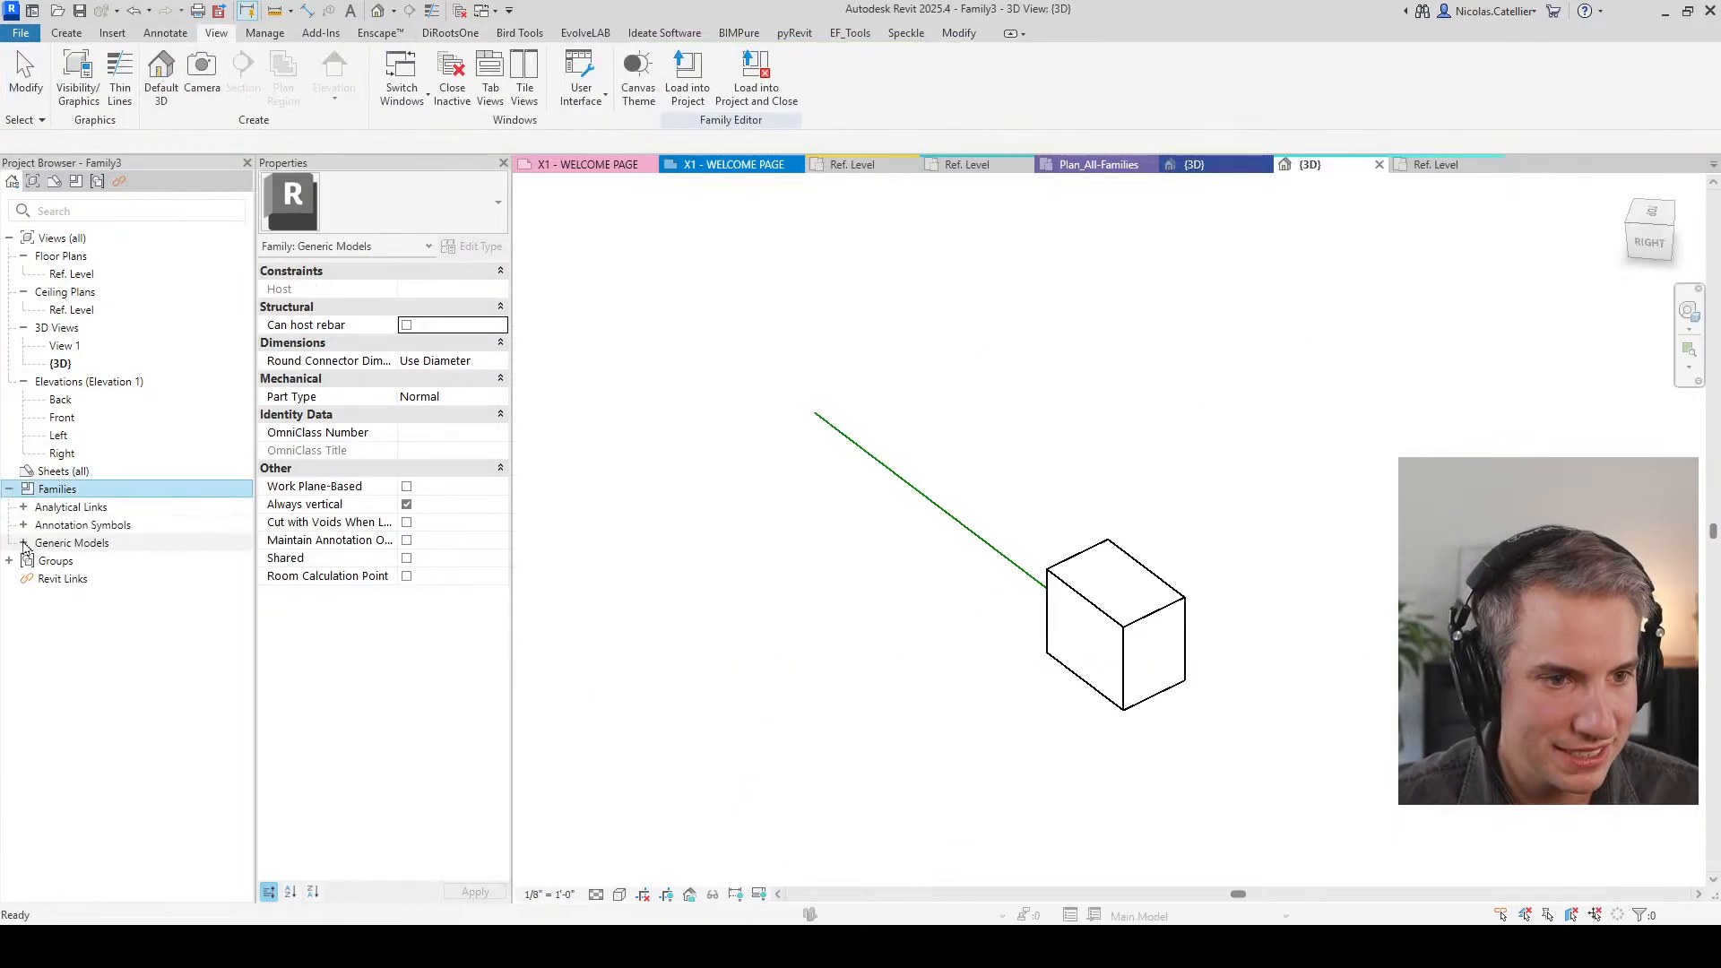
{"action": "left_click", "coordinate": [22, 542]}
{"action": "left_click", "coordinate": [37, 560]}
{"action": "left_click_drag", "start_coordinate": [105, 585], "coordinate": [906, 257]}
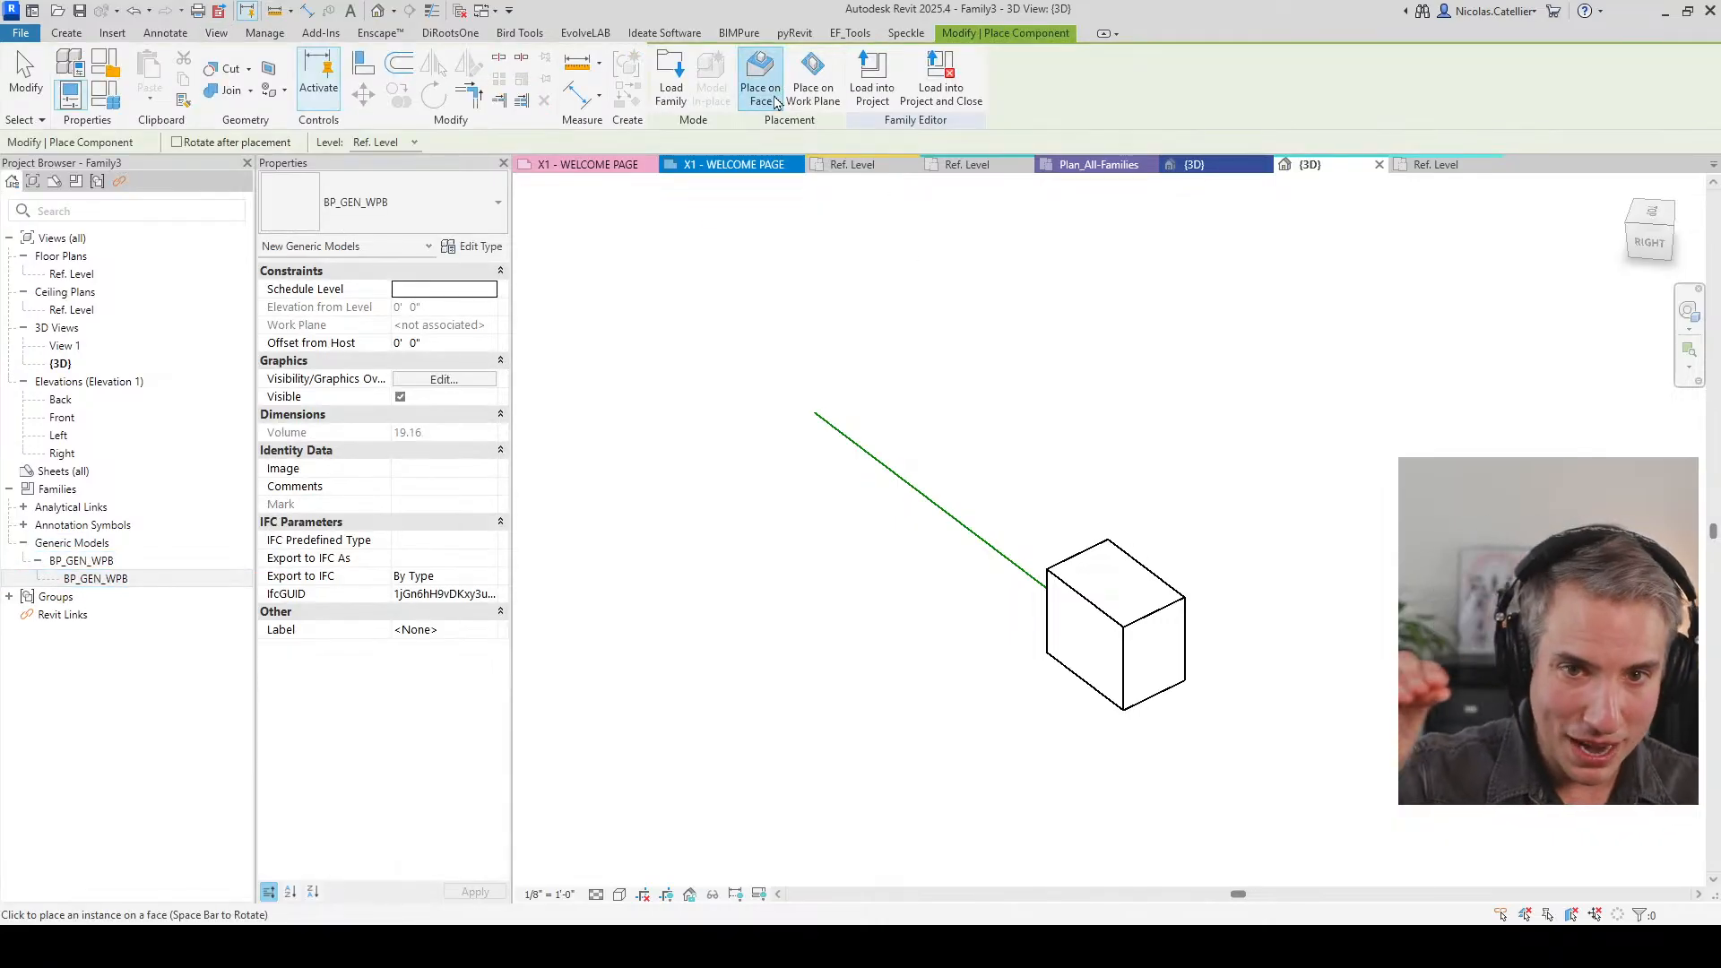
Step: Place the BP_GEN_WPB instance on a work plane picked along the length of the reference line
{"action": "left_click", "coordinate": [822, 103]}
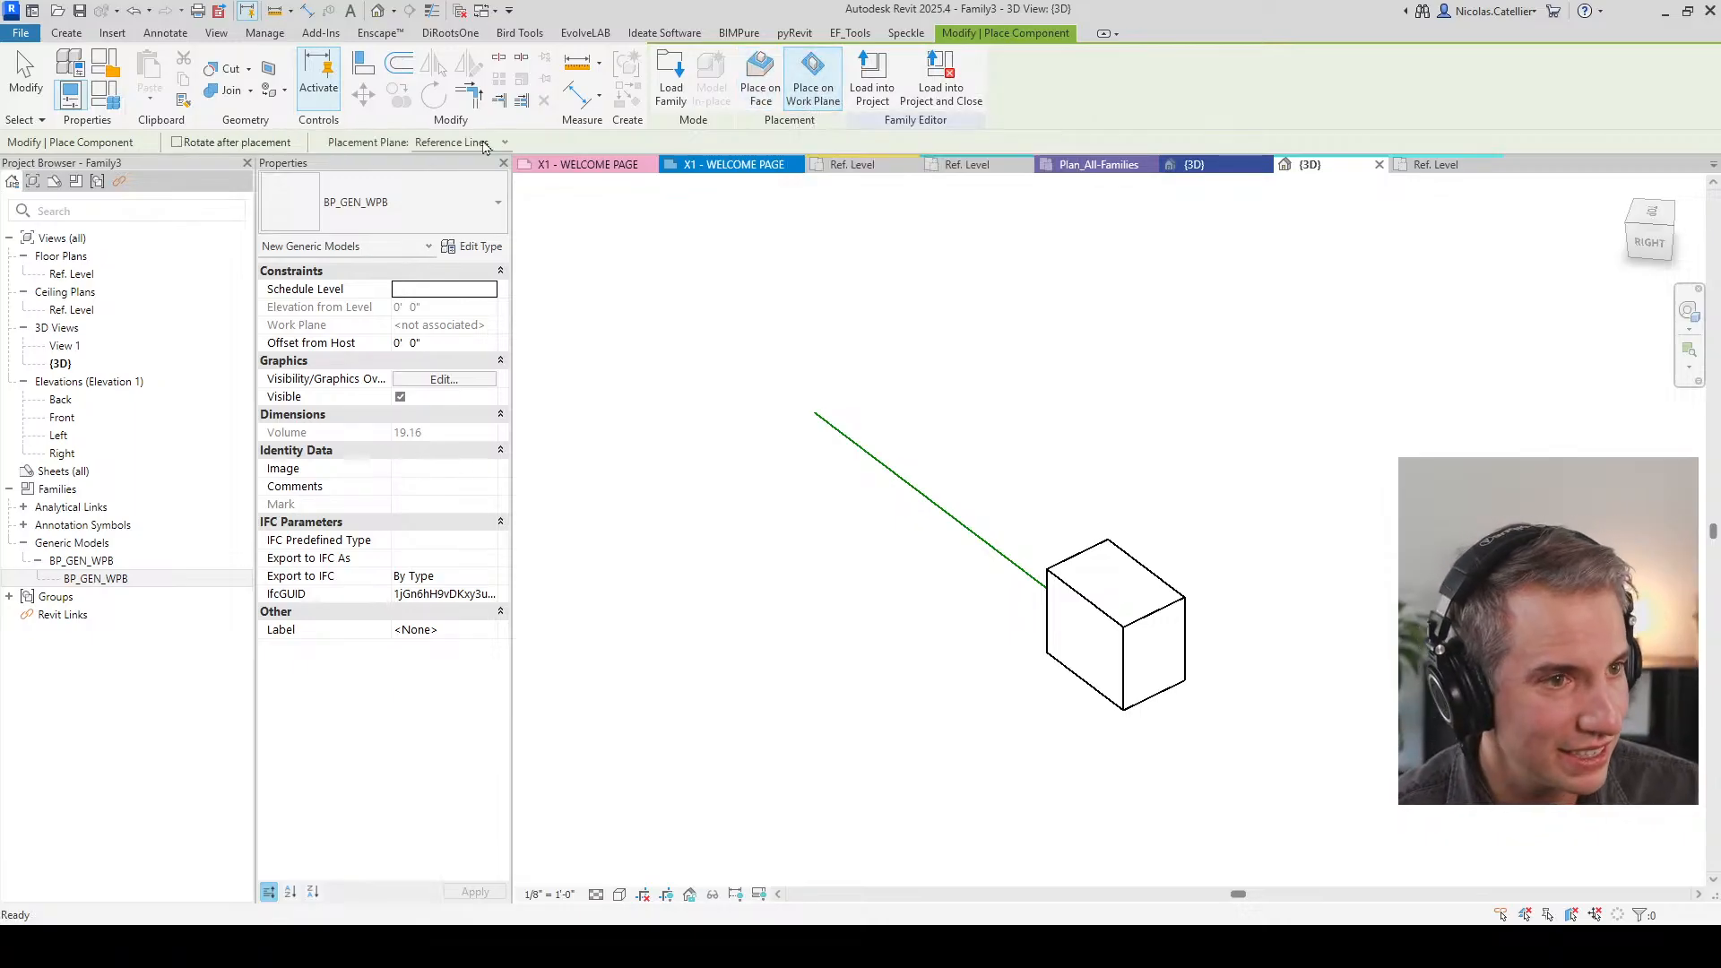
{"action": "left_click", "coordinate": [430, 151]}
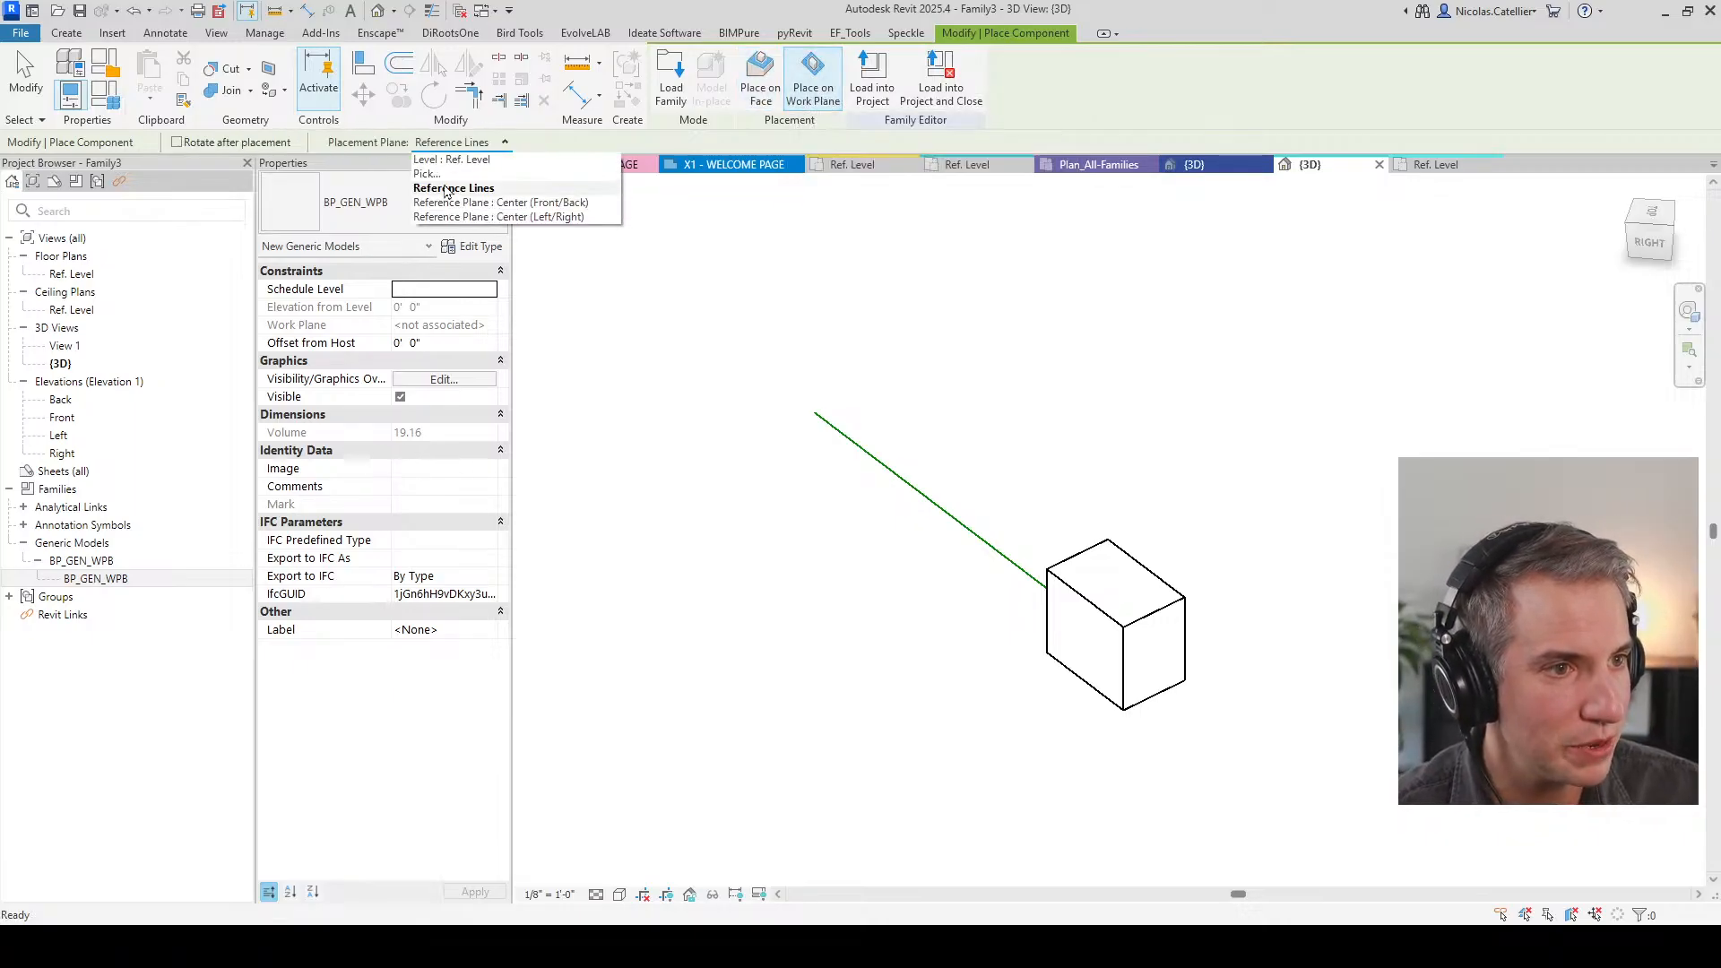
{"action": "left_click", "coordinate": [439, 170]}
{"action": "left_click", "coordinate": [622, 262]}
{"action": "left_click", "coordinate": [695, 343]}
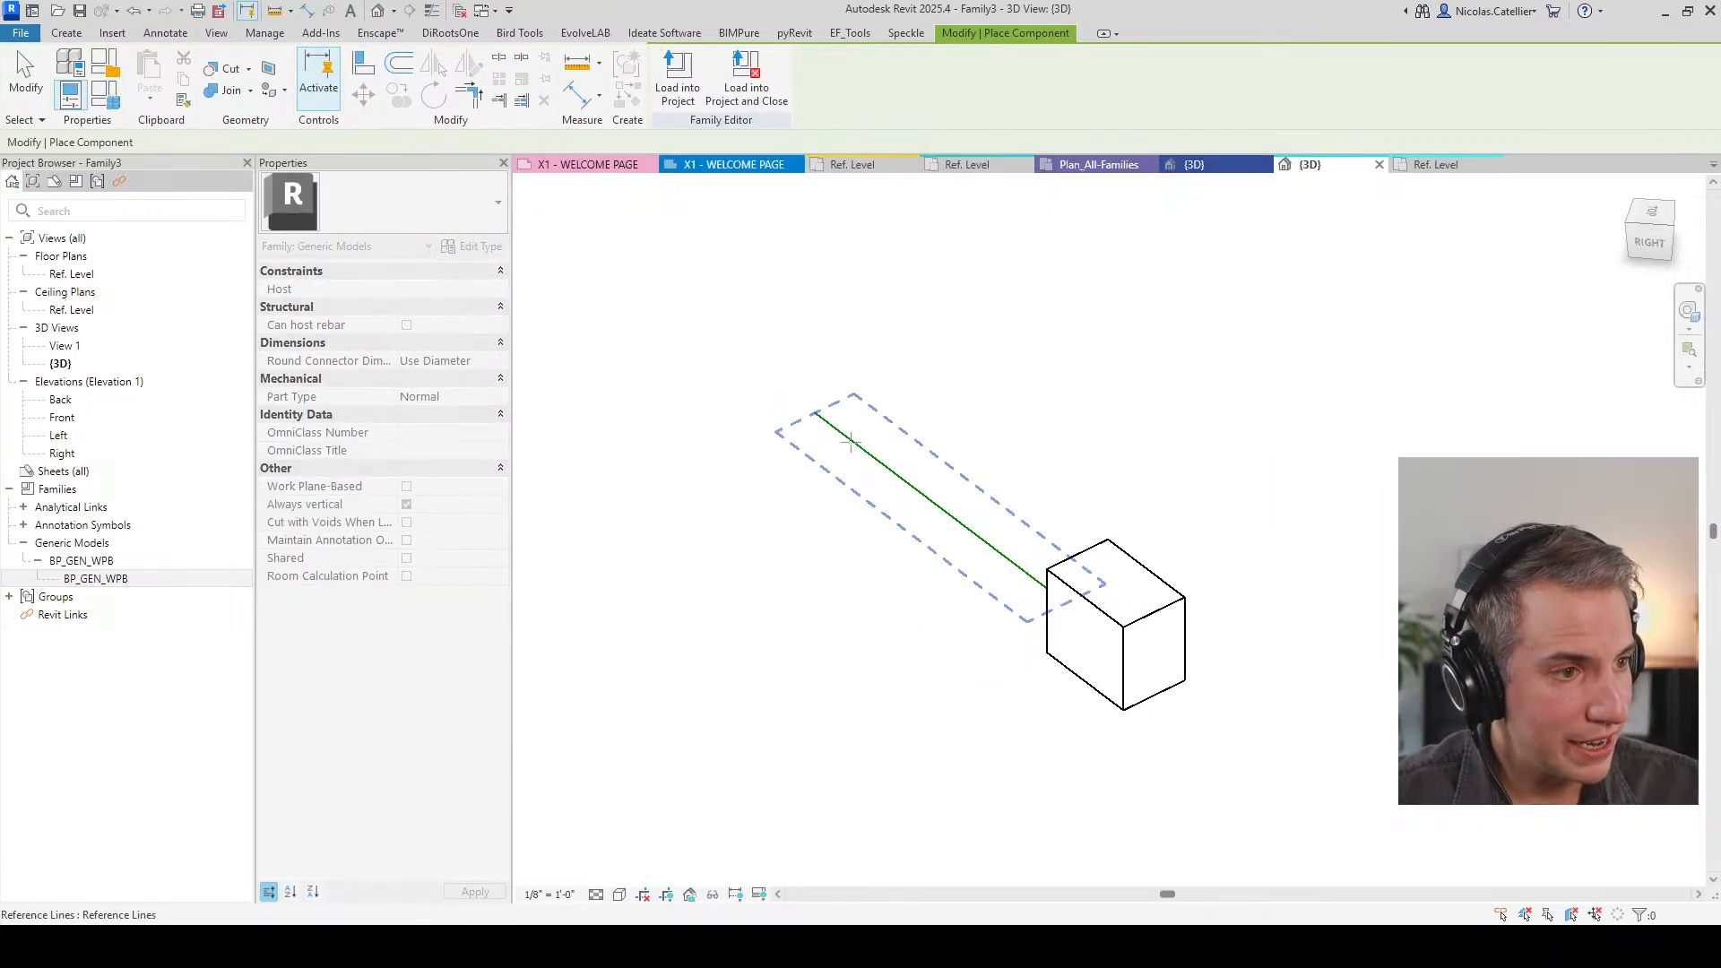
{"action": "left_click", "coordinate": [873, 458]}
{"action": "left_click", "coordinate": [875, 459]}
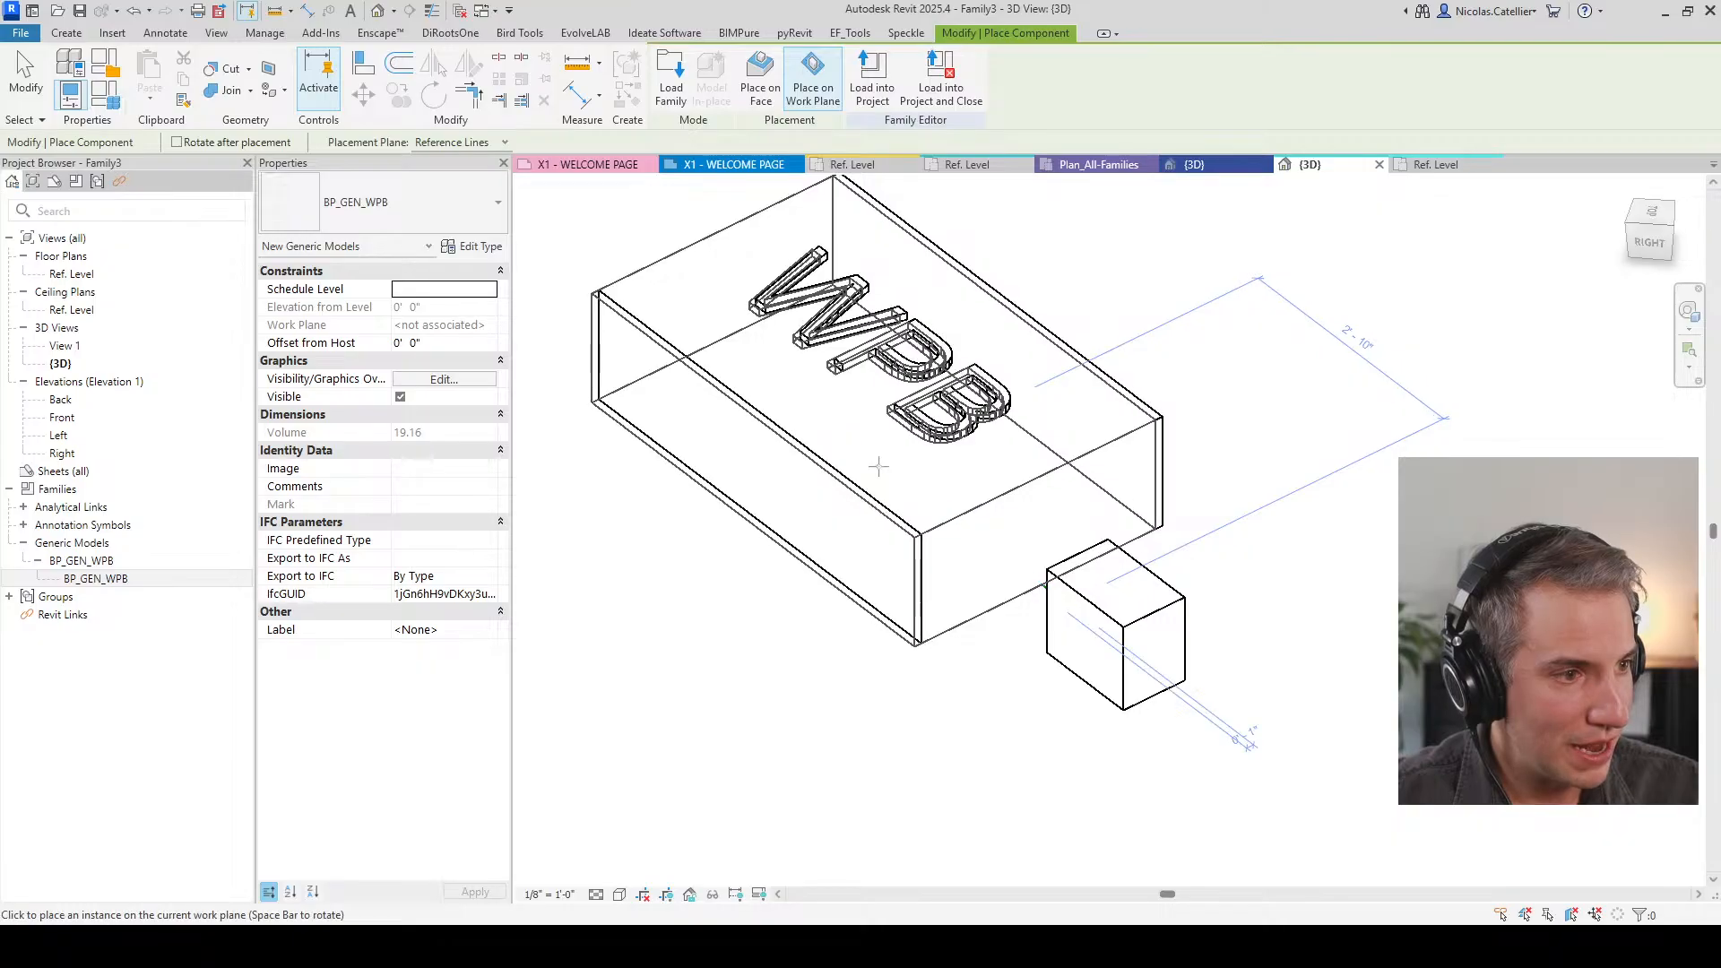
{"action": "key", "text": "Escape"}
{"action": "key", "text": "Escape"}
Step: Flex the angle parameter A to 35° and finally to 25° in the Ref. Level floor plan
{"action": "double_click", "coordinate": [71, 274]}
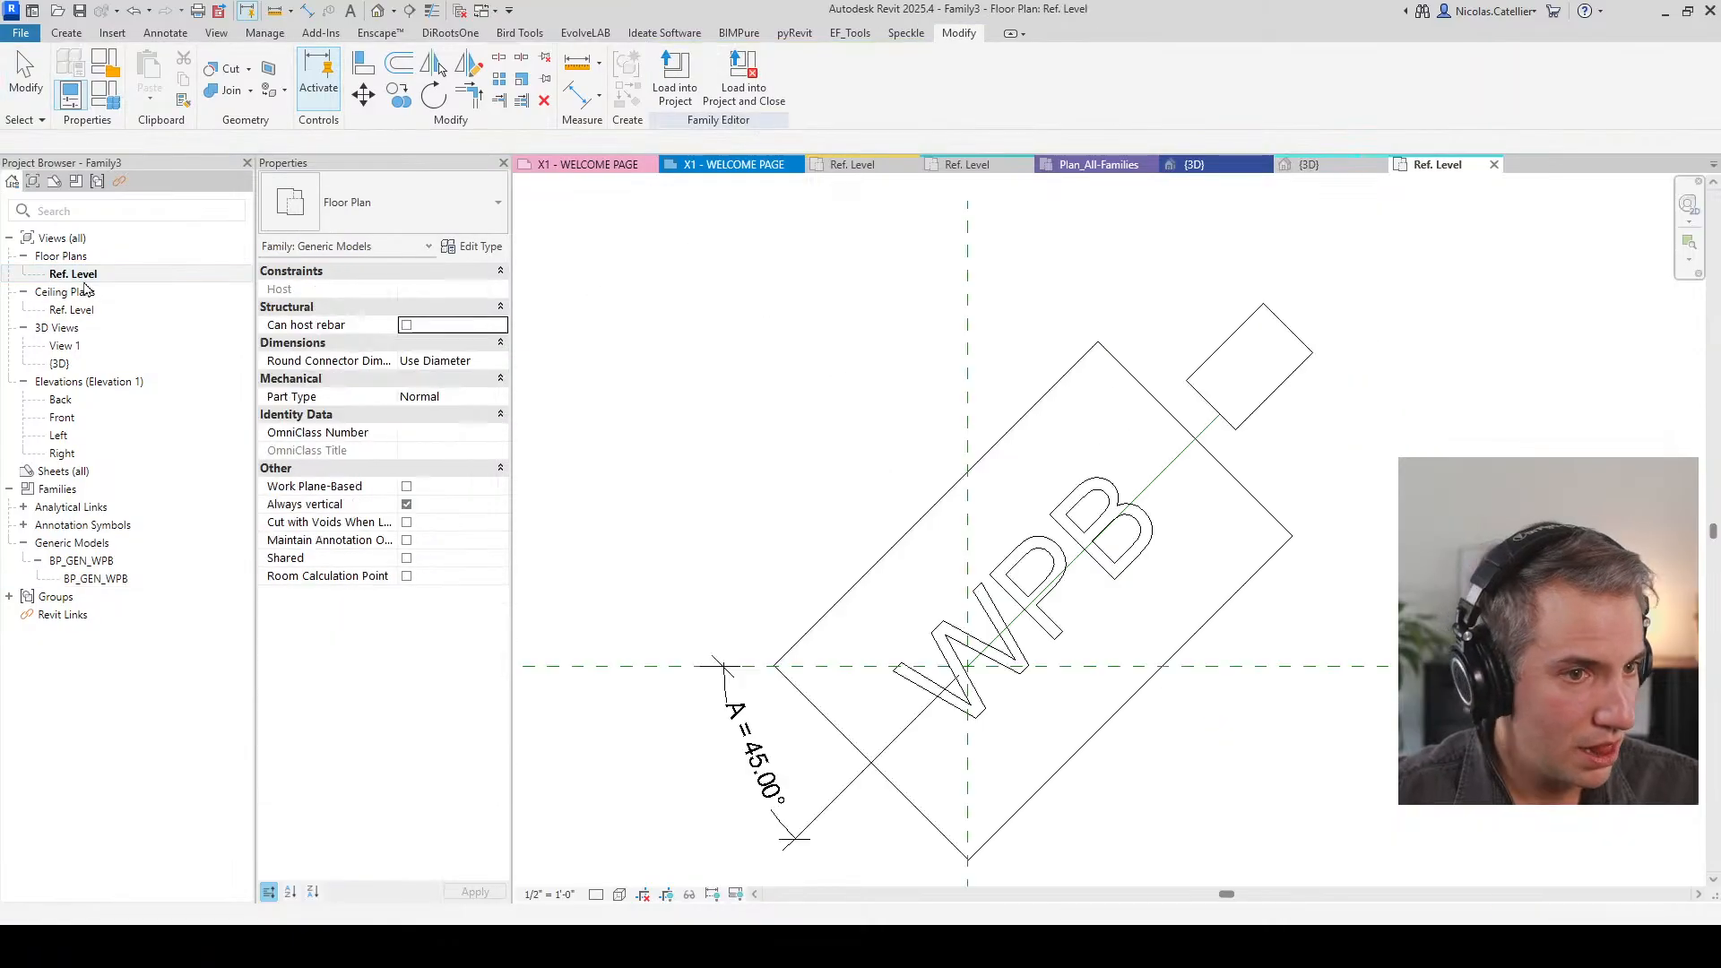
{"action": "left_click", "coordinate": [757, 758]}
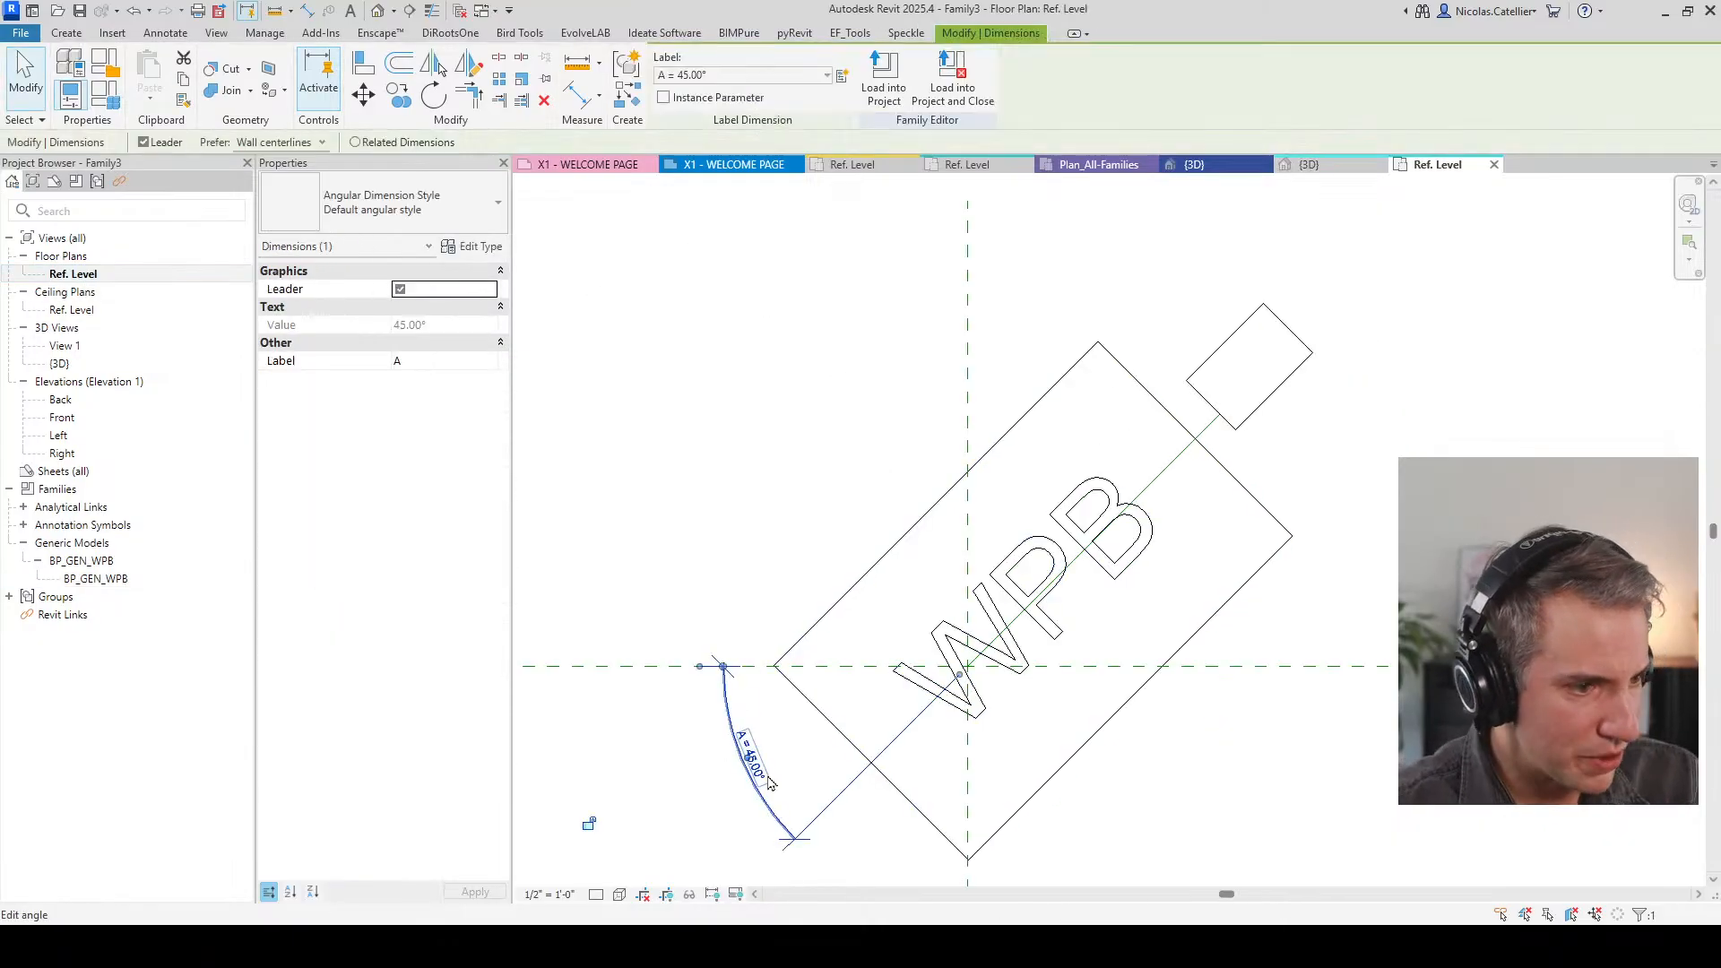
{"action": "left_click", "coordinate": [762, 767]}
{"action": "type", "text": "35"}
{"action": "key", "text": "Return"}
{"action": "left_click", "coordinate": [749, 754]}
{"action": "type", "text": "25"}
{"action": "key", "text": "Return"}
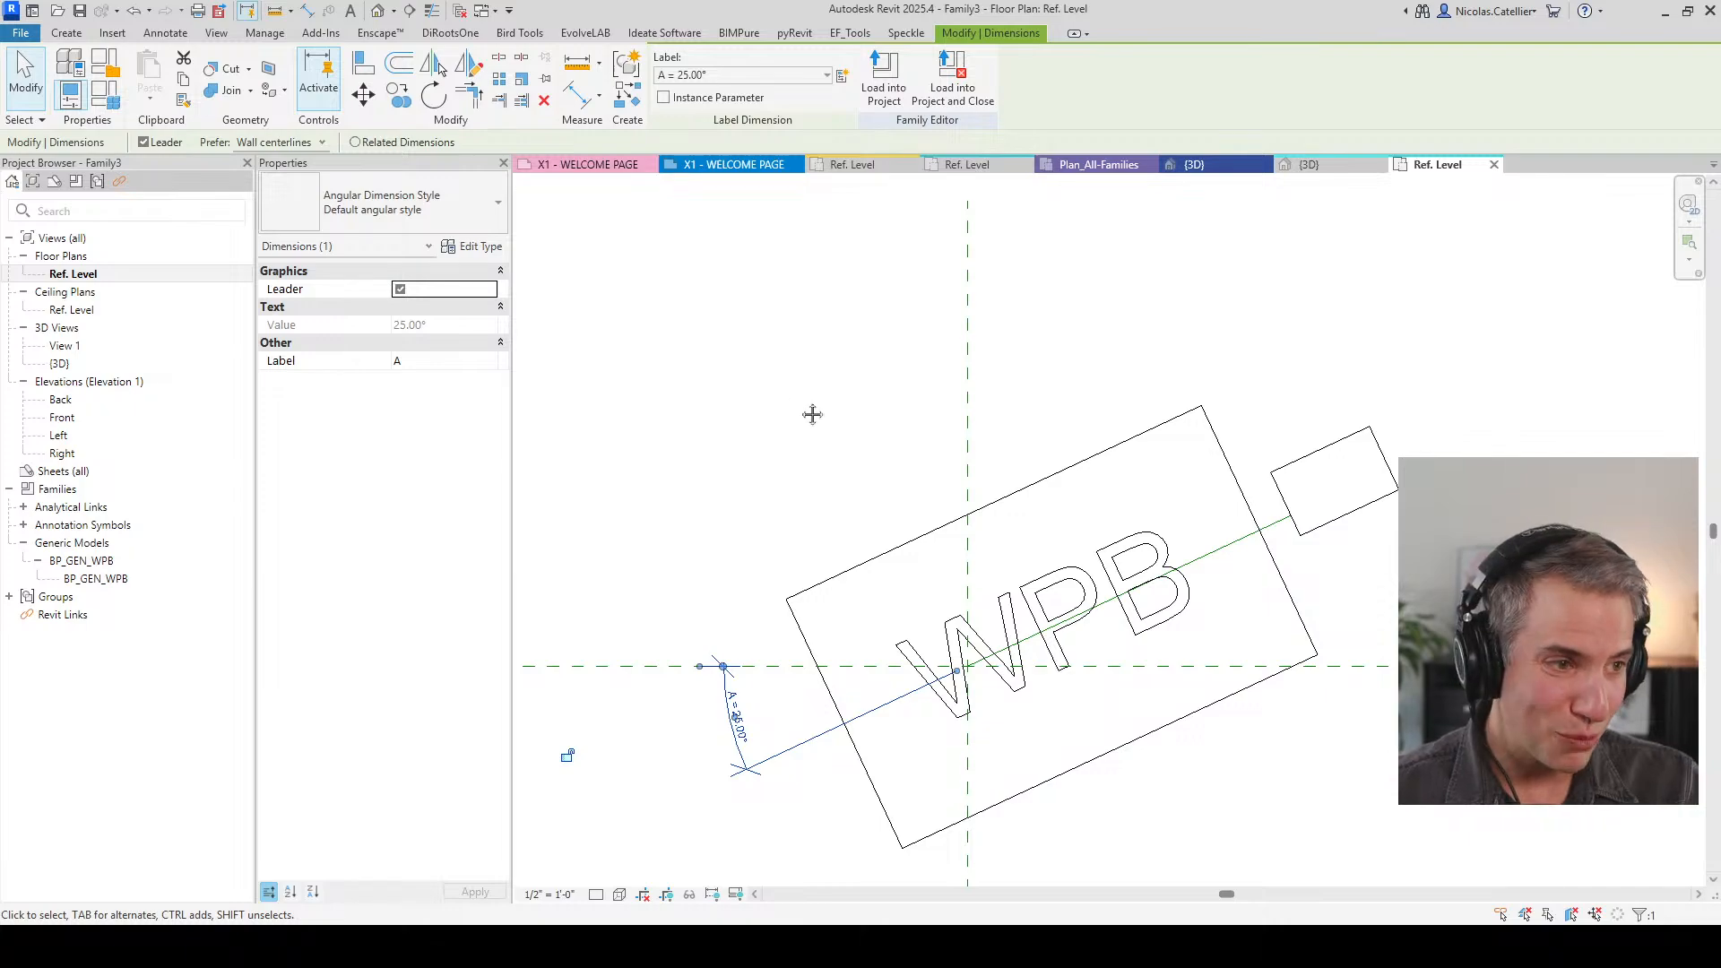
{"action": "middle_click_drag", "start_coordinate": [791, 403], "coordinate": [687, 387]}
{"action": "scroll", "coordinate": [687, 386], "scroll_direction": "down", "scroll_amount": 1}
{"action": "scroll", "coordinate": [665, 405], "scroll_direction": "up", "scroll_amount": 1}
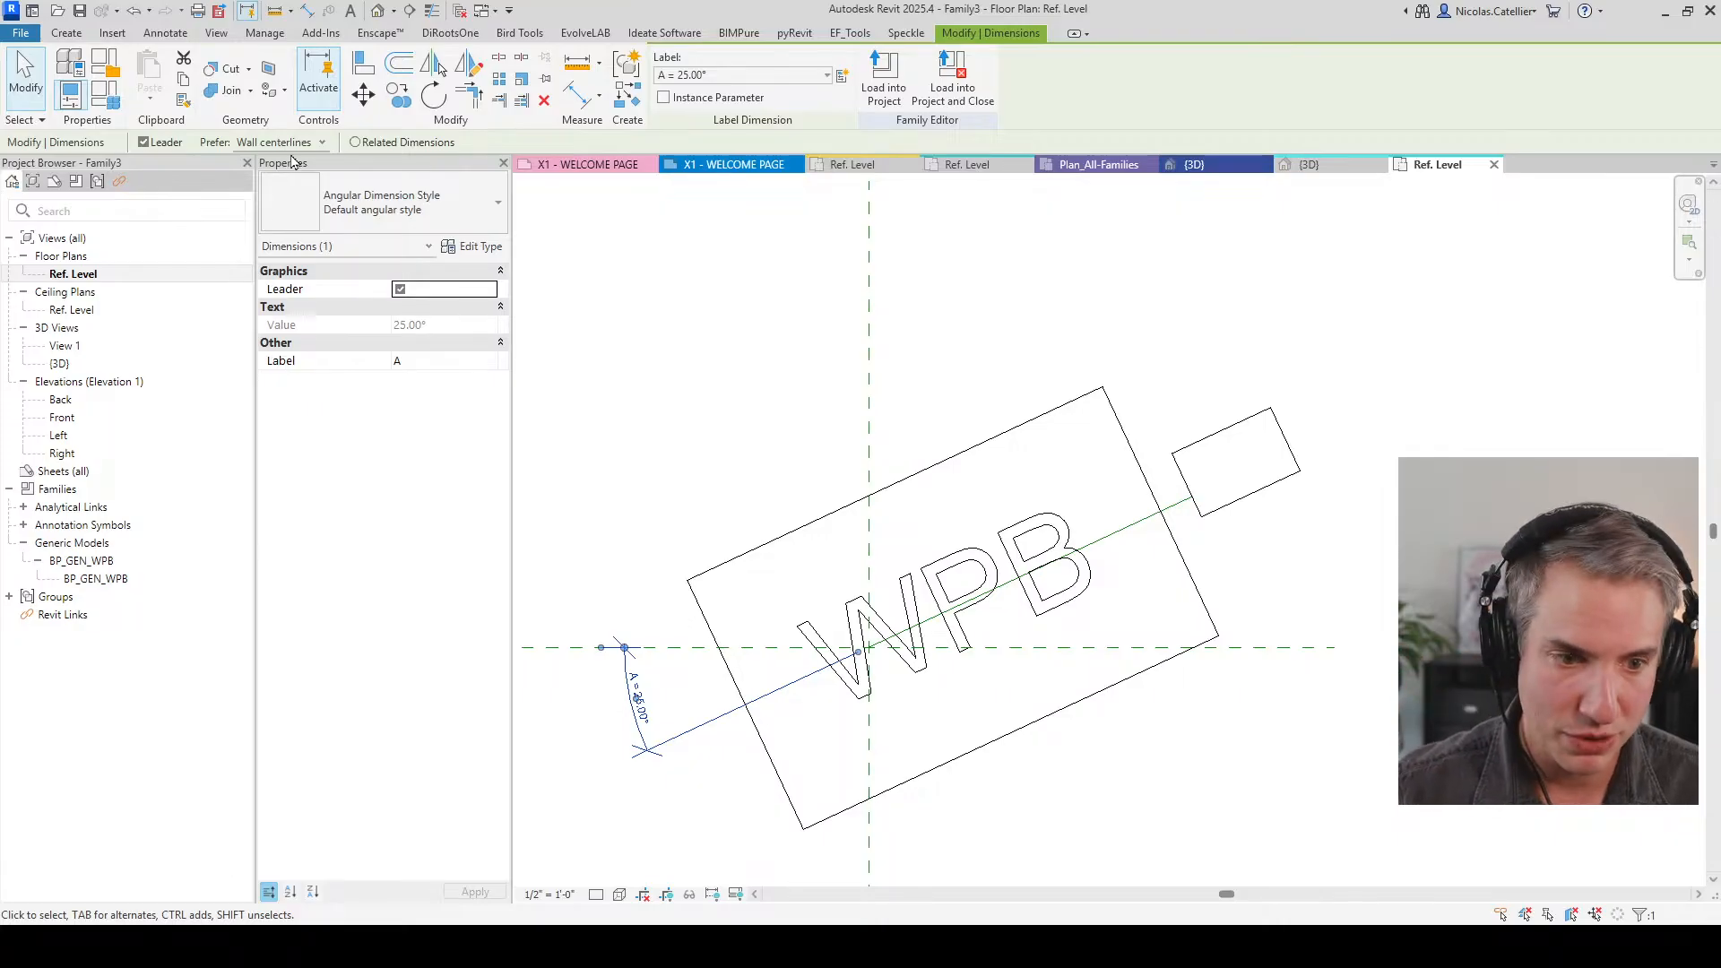
{"action": "left_click", "coordinate": [793, 337]}
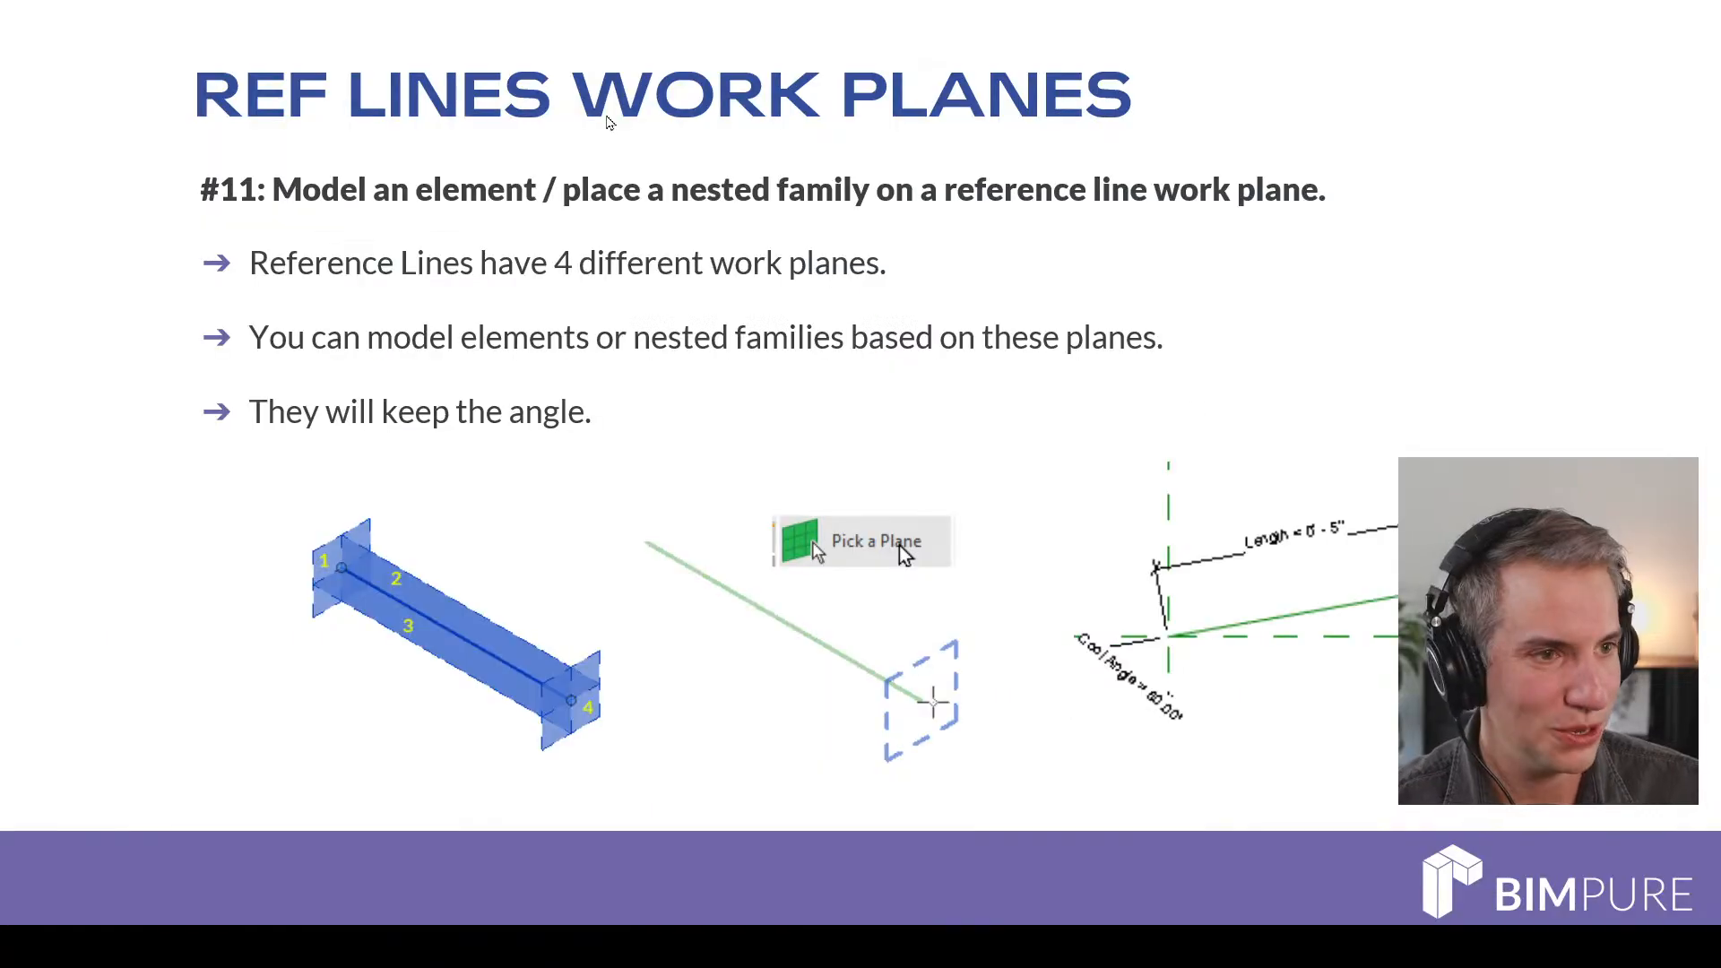
{"action": "key", "text": "Right"}
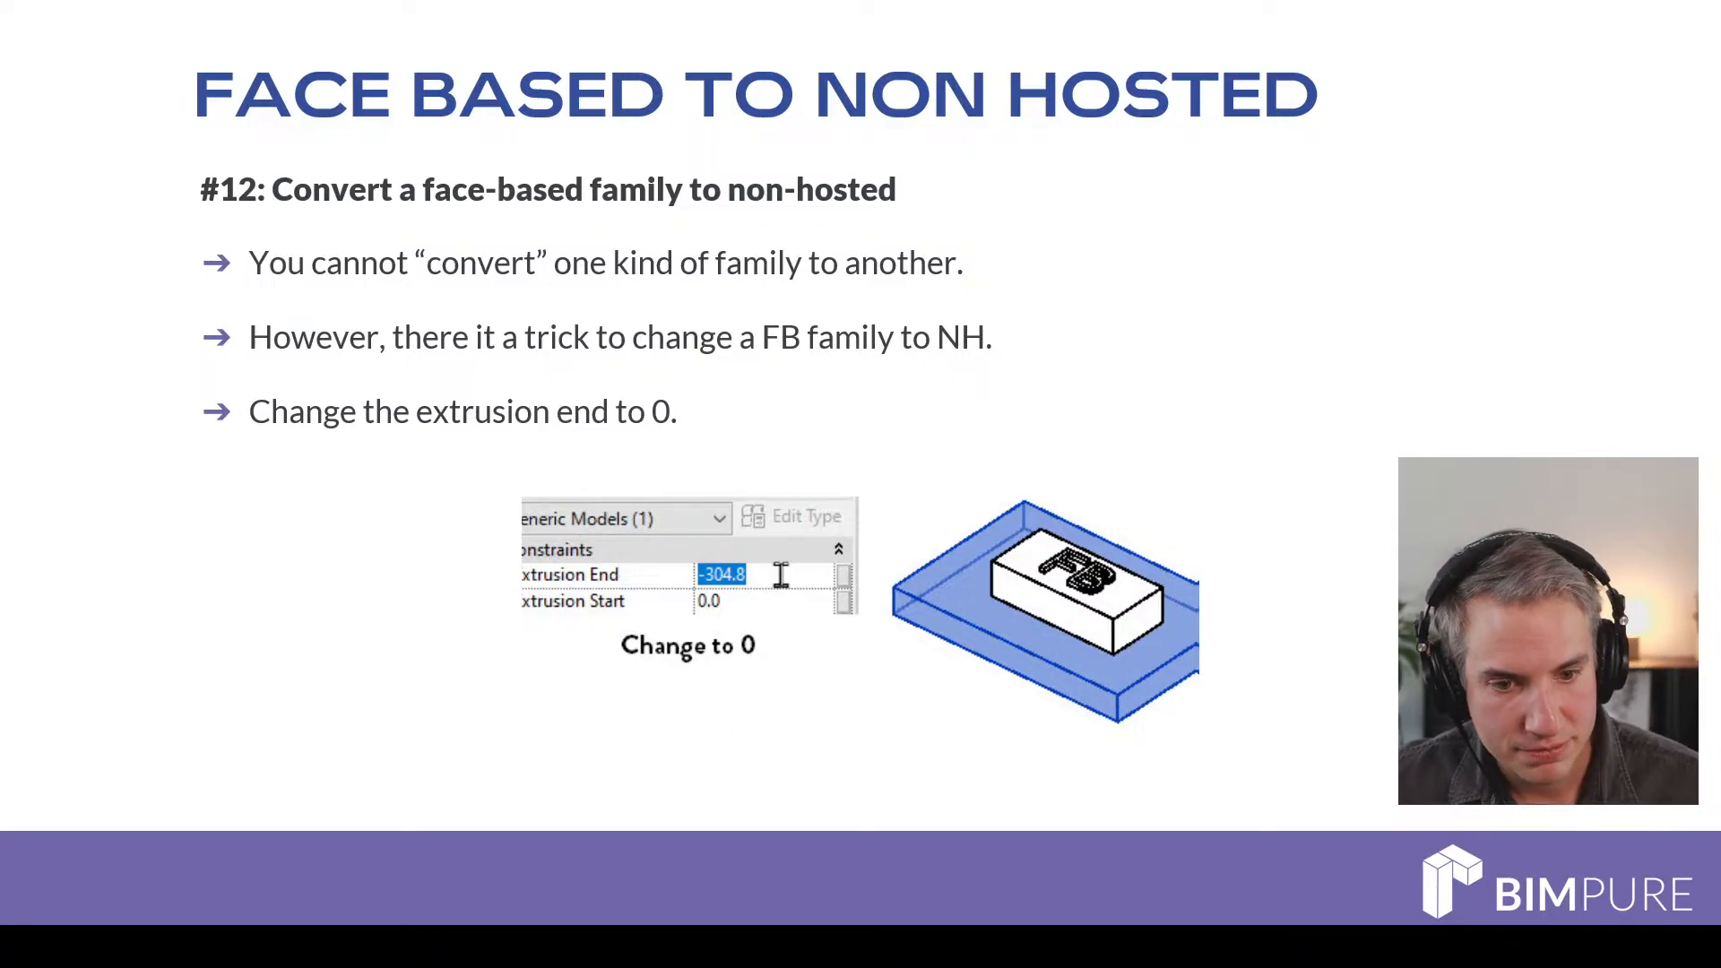
{"action": "key", "text": "alt+Tab"}
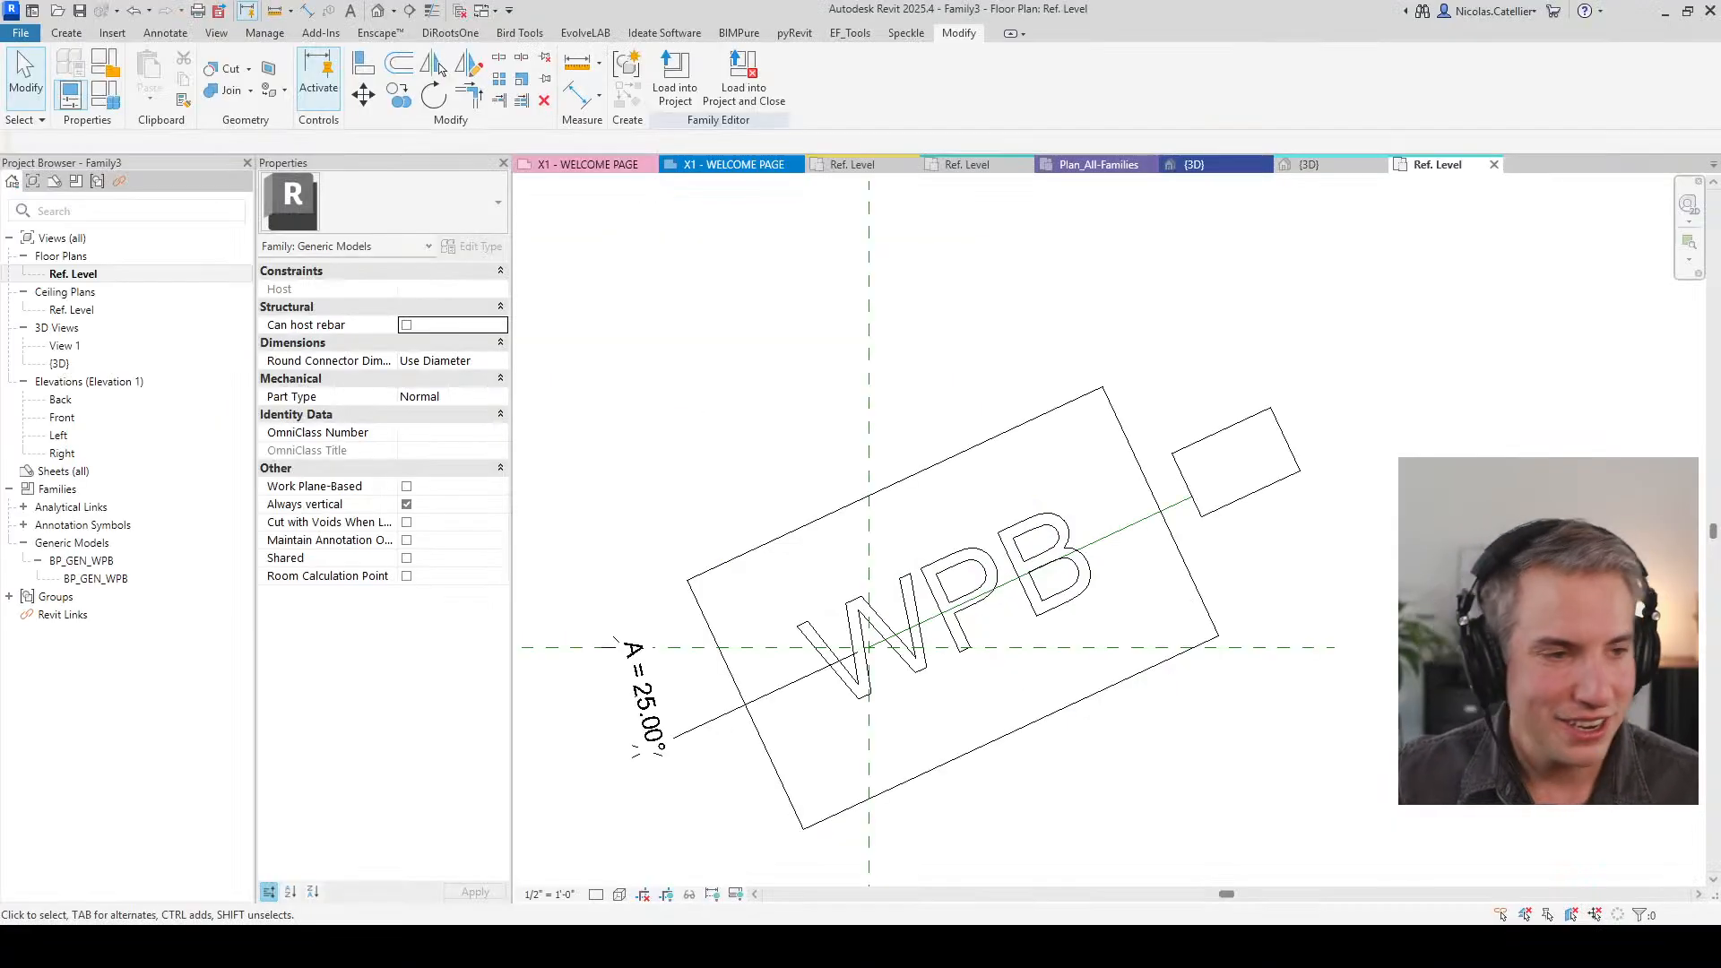
Step: Open the family of the blue FB box on top of the grey block for editing from the sample project's 3D view
{"action": "left_click", "coordinate": [1300, 164]}
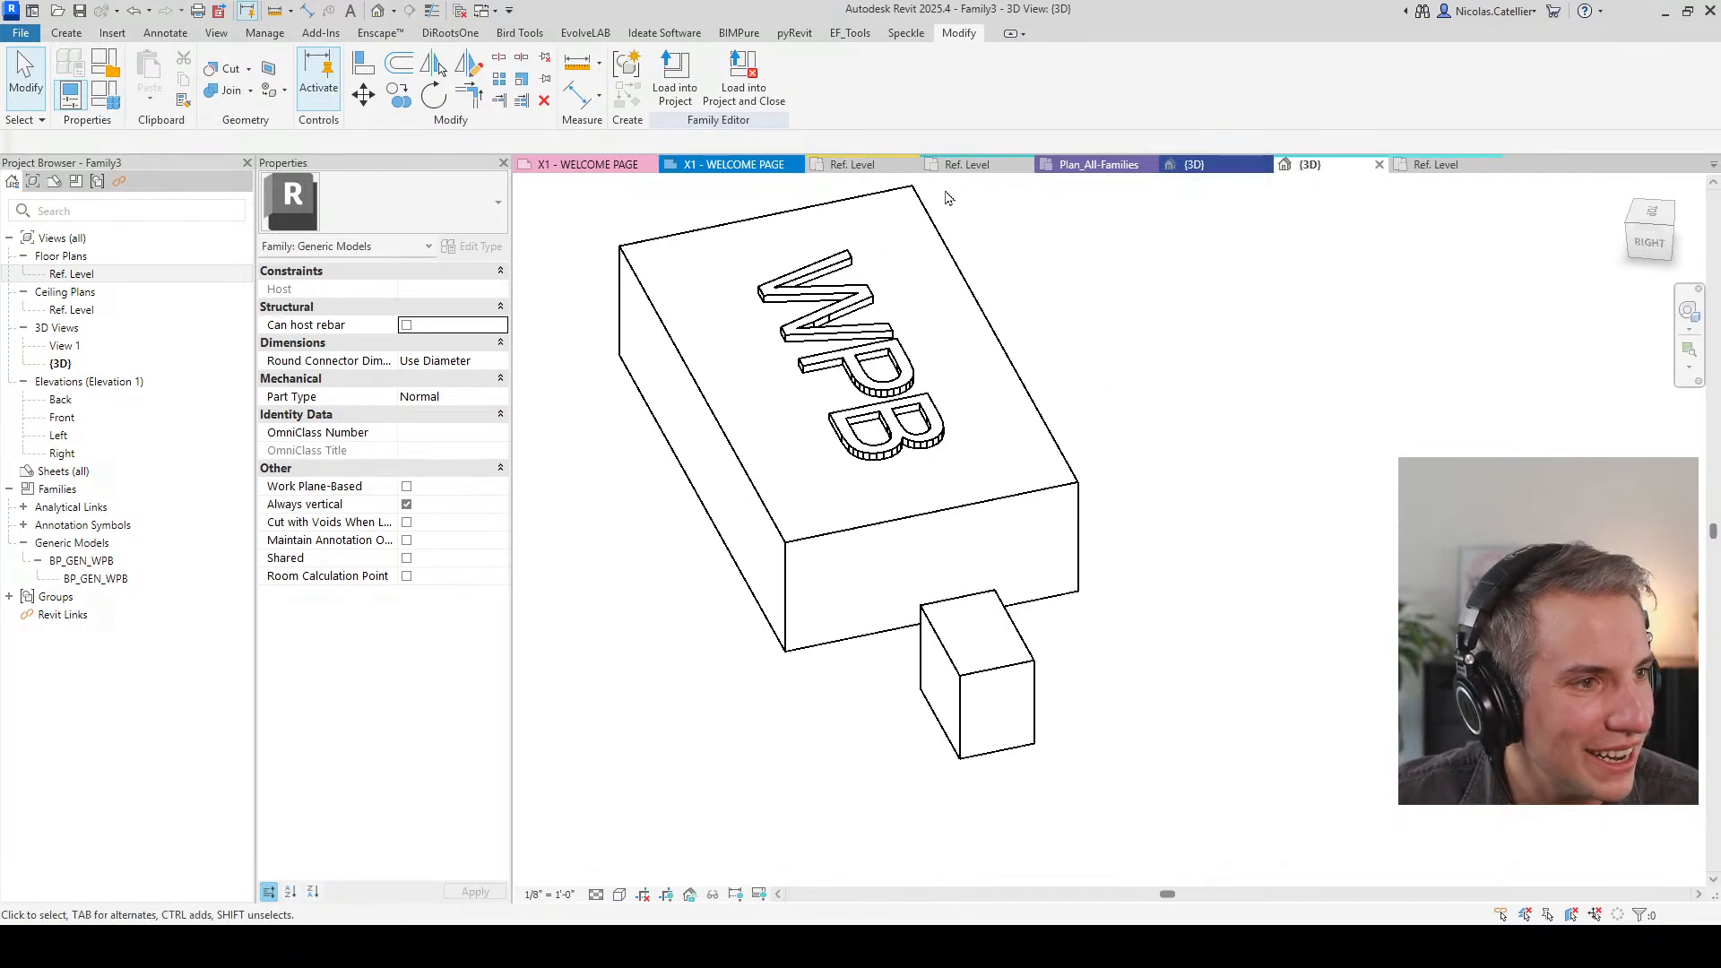
{"action": "left_click", "coordinate": [1112, 166]}
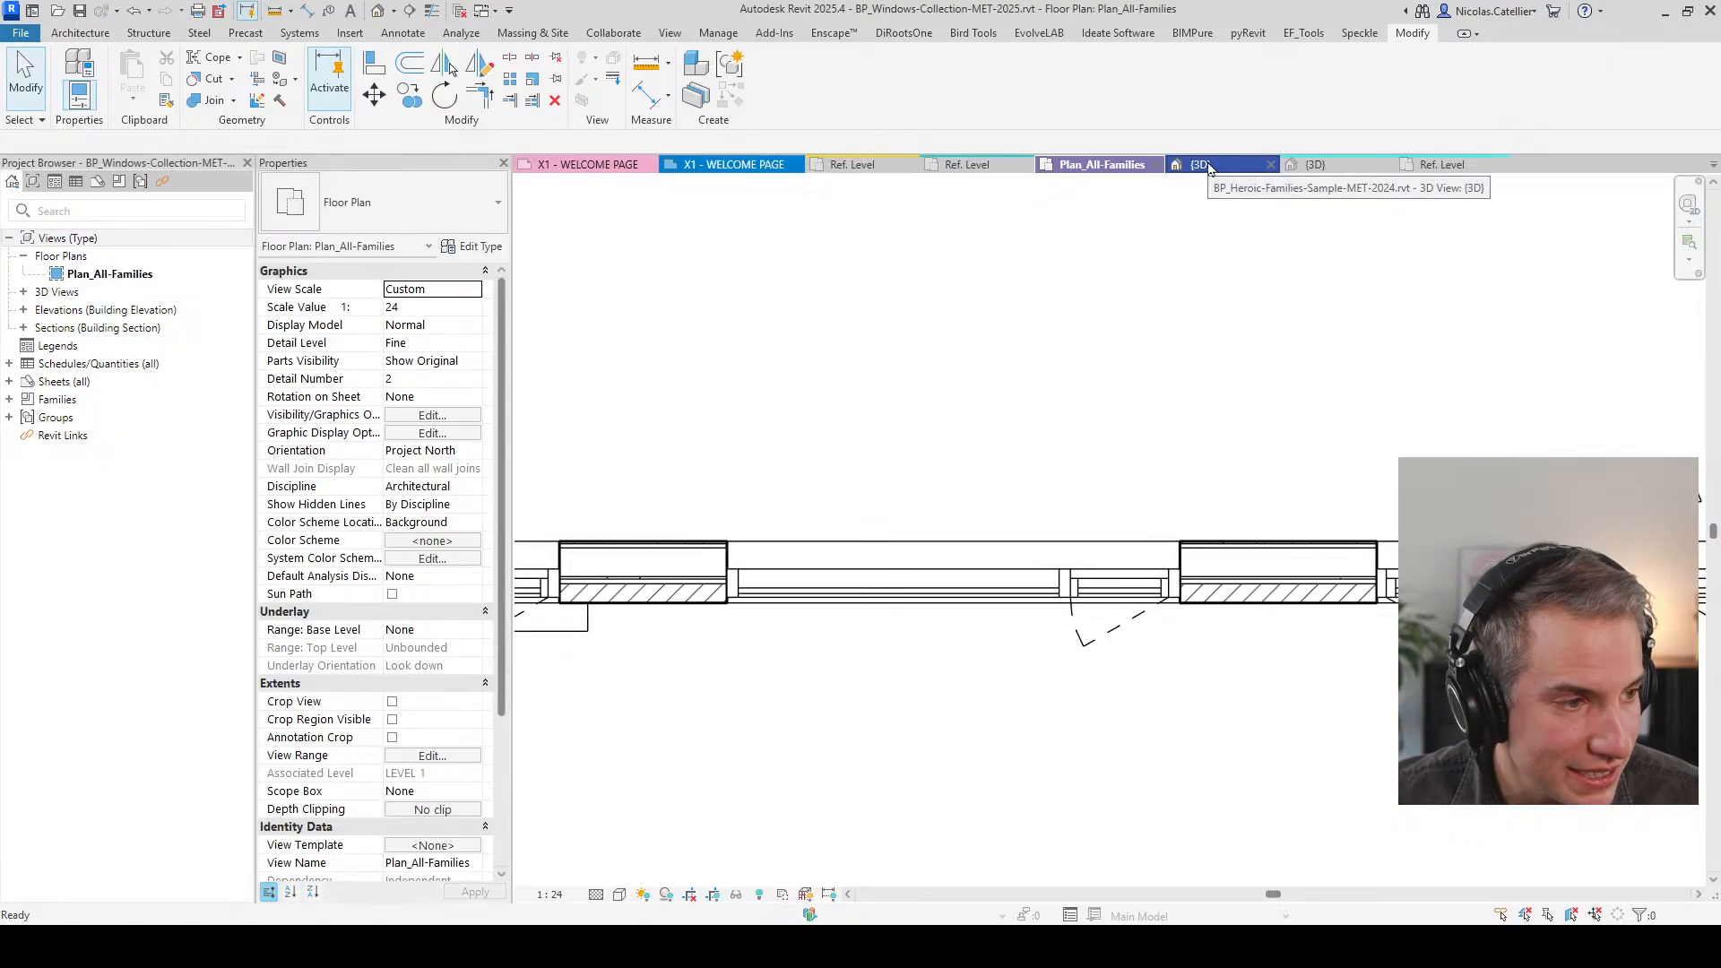
{"action": "left_click", "coordinate": [1206, 166]}
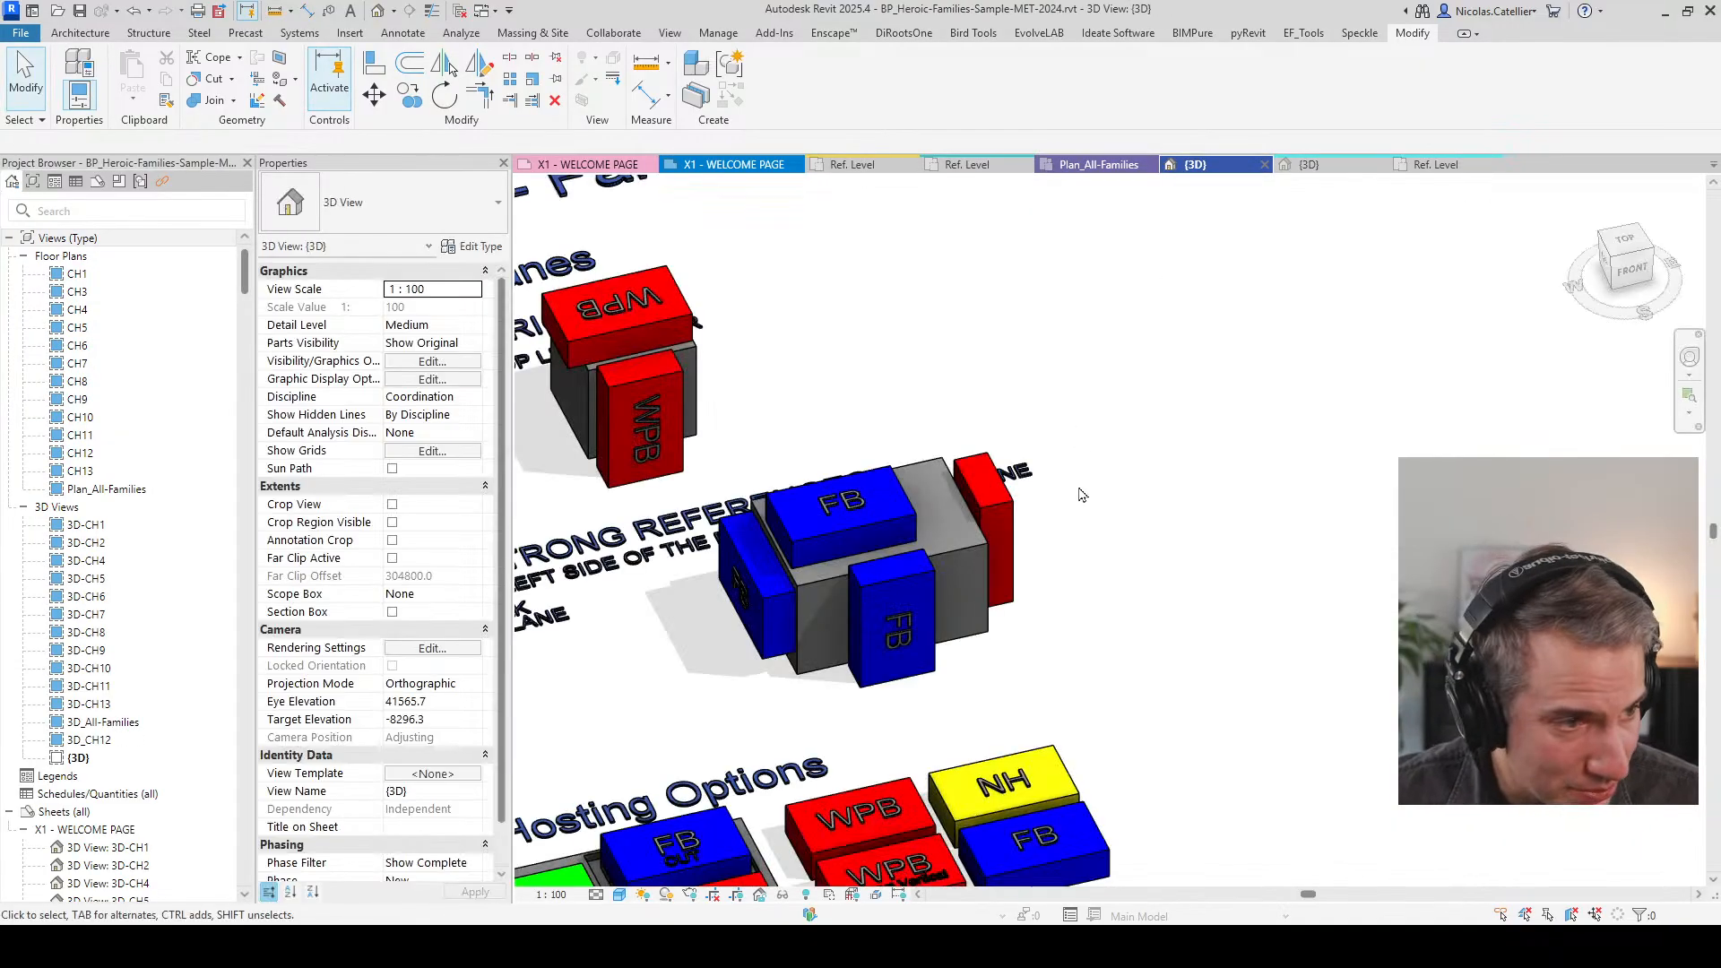
{"action": "left_click", "coordinate": [616, 309]}
{"action": "left_click", "coordinate": [837, 512]}
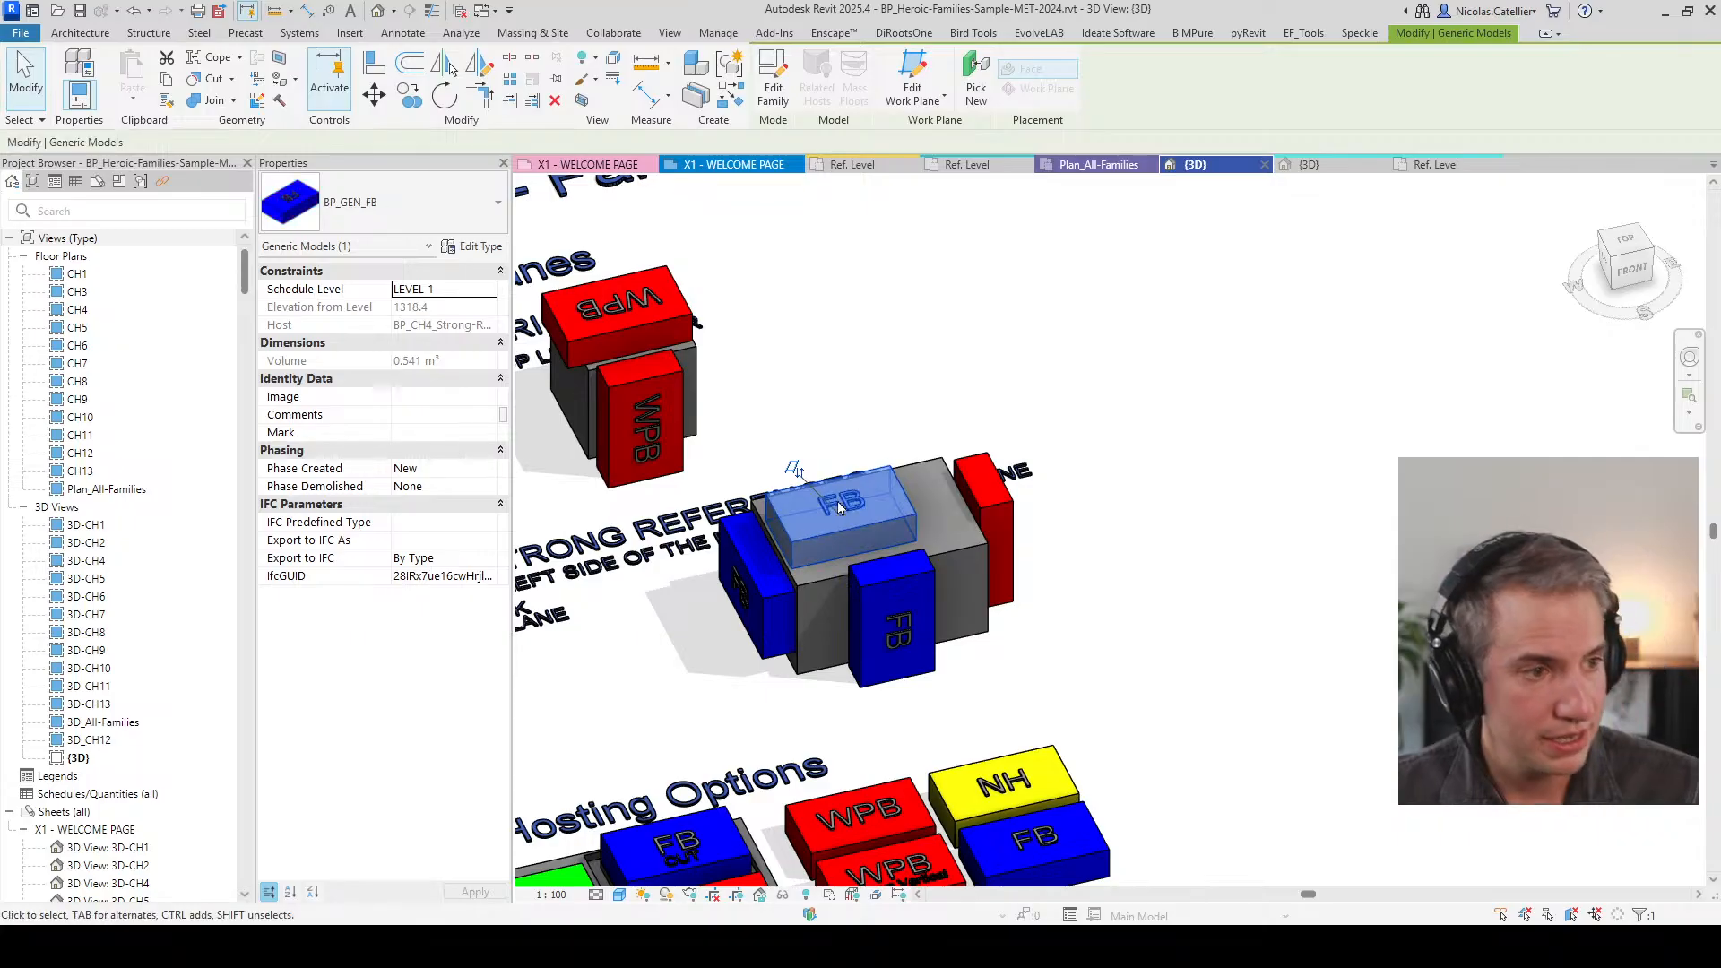
{"action": "left_click", "coordinate": [772, 81]}
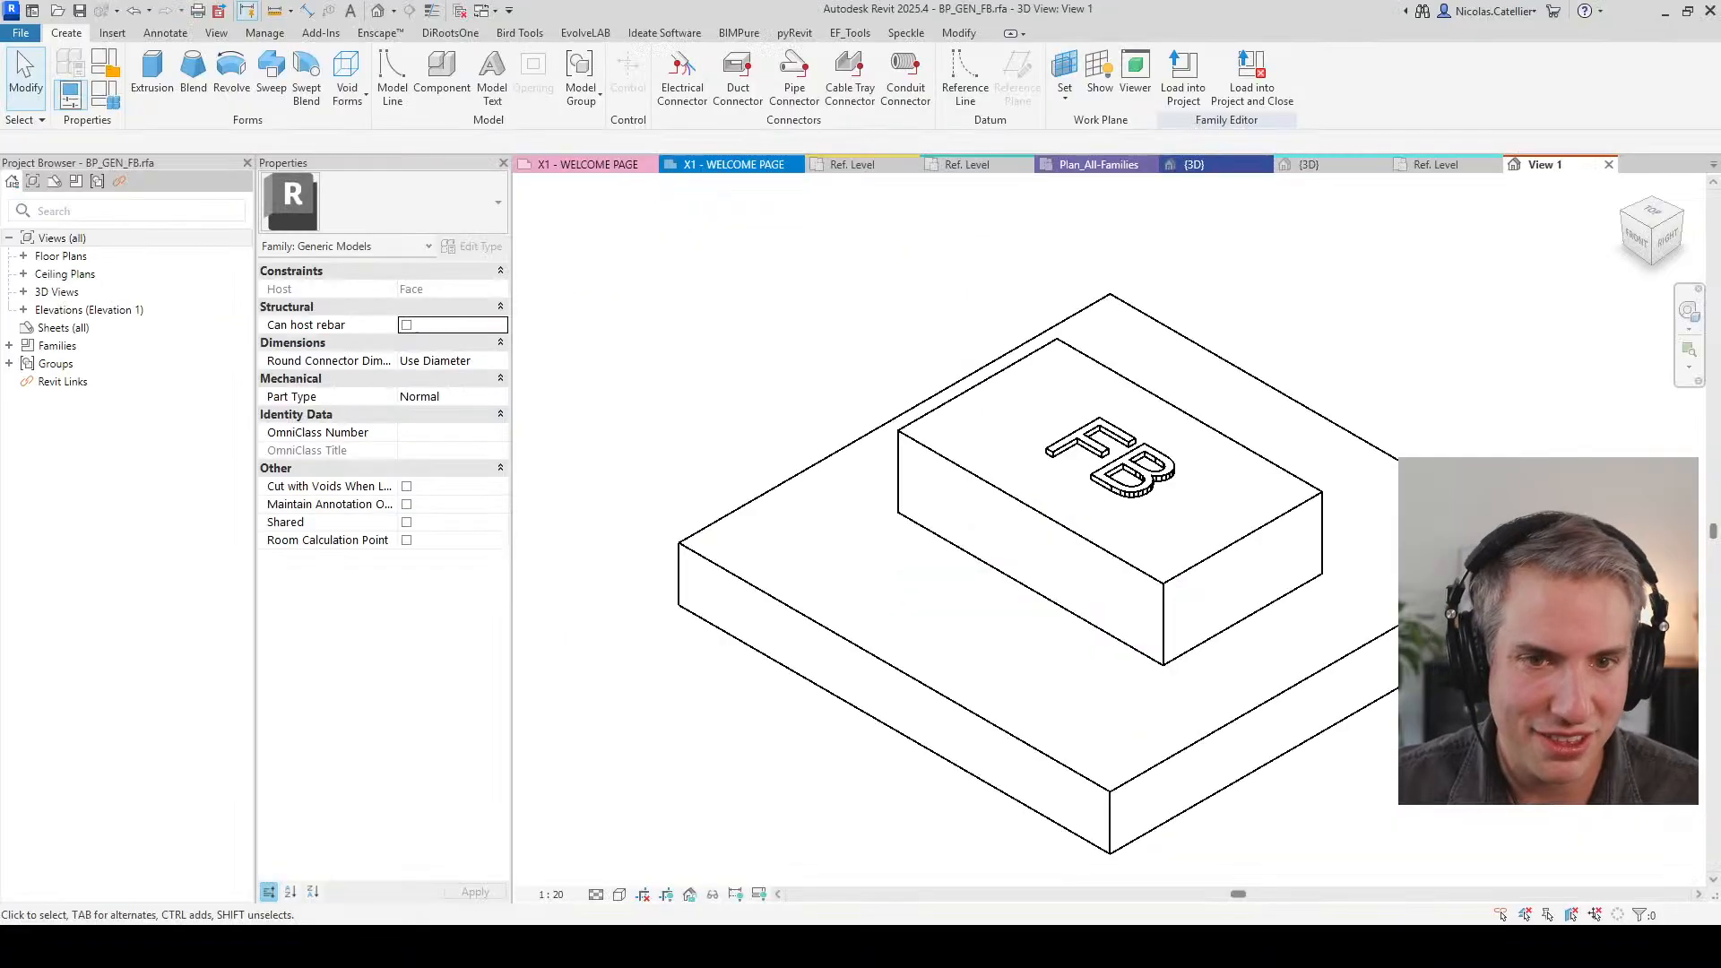
Step: Set the Extrusion End of the large base slab beneath the FB box to 0 and remove the conflicting constraints
{"action": "left_click", "coordinate": [673, 617]}
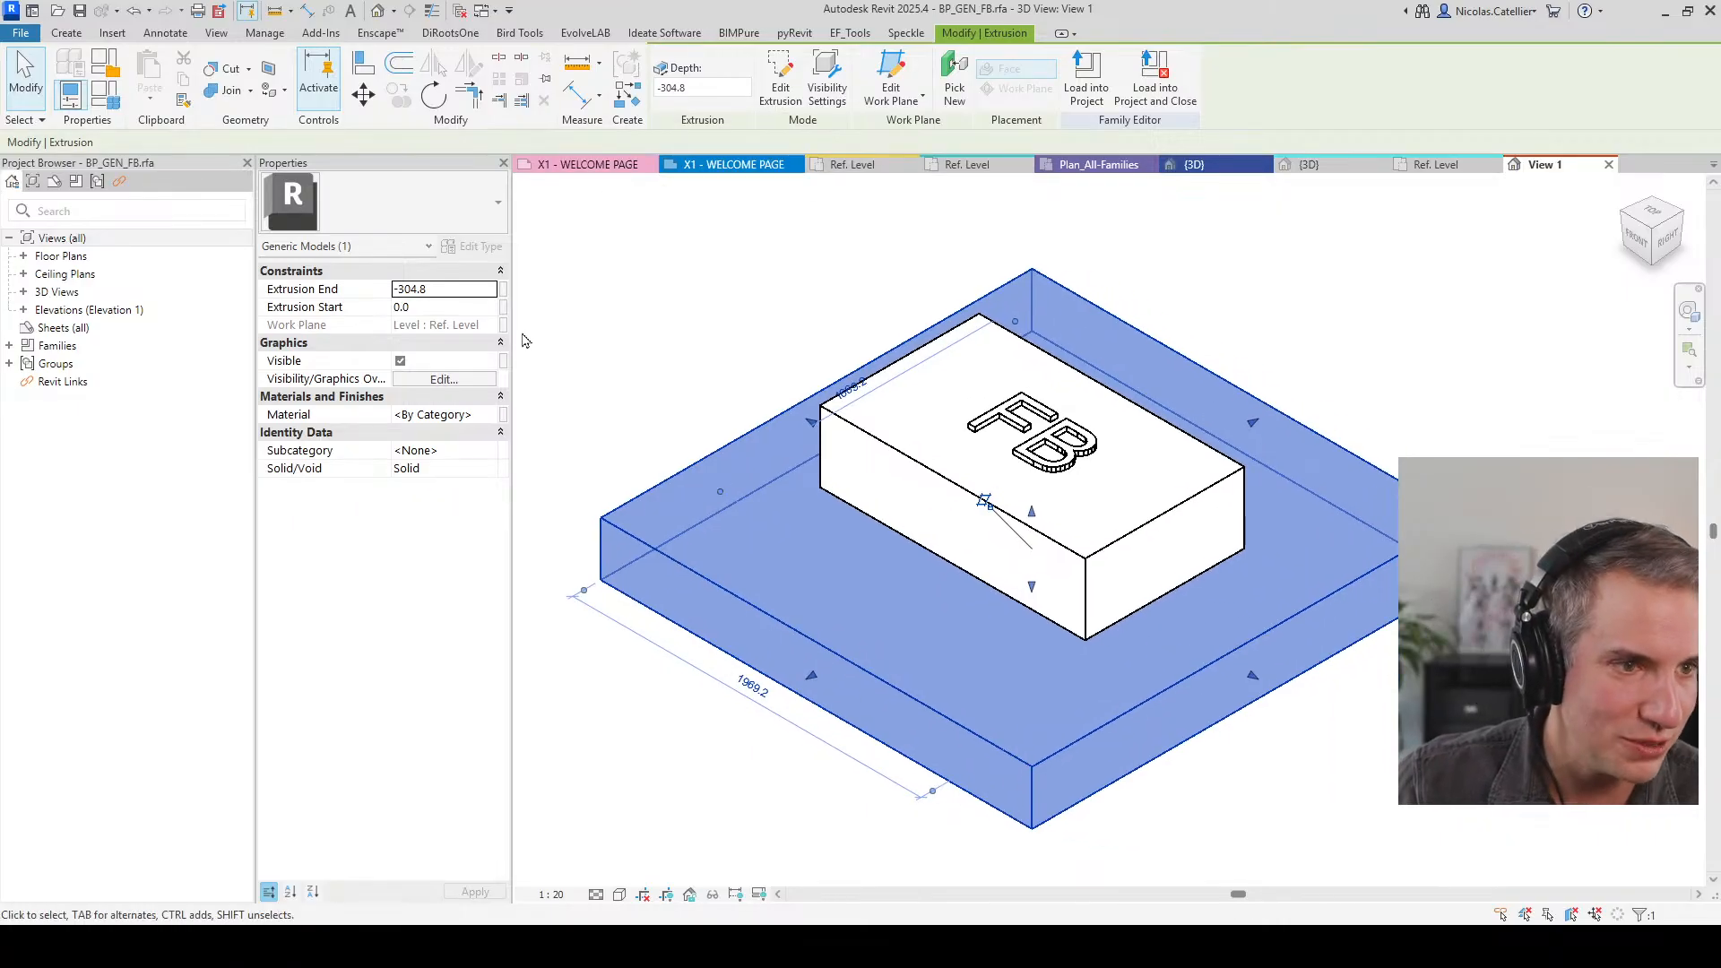
{"action": "left_click", "coordinate": [453, 295]}
{"action": "type", "text": "0"}
{"action": "key", "text": "Return"}
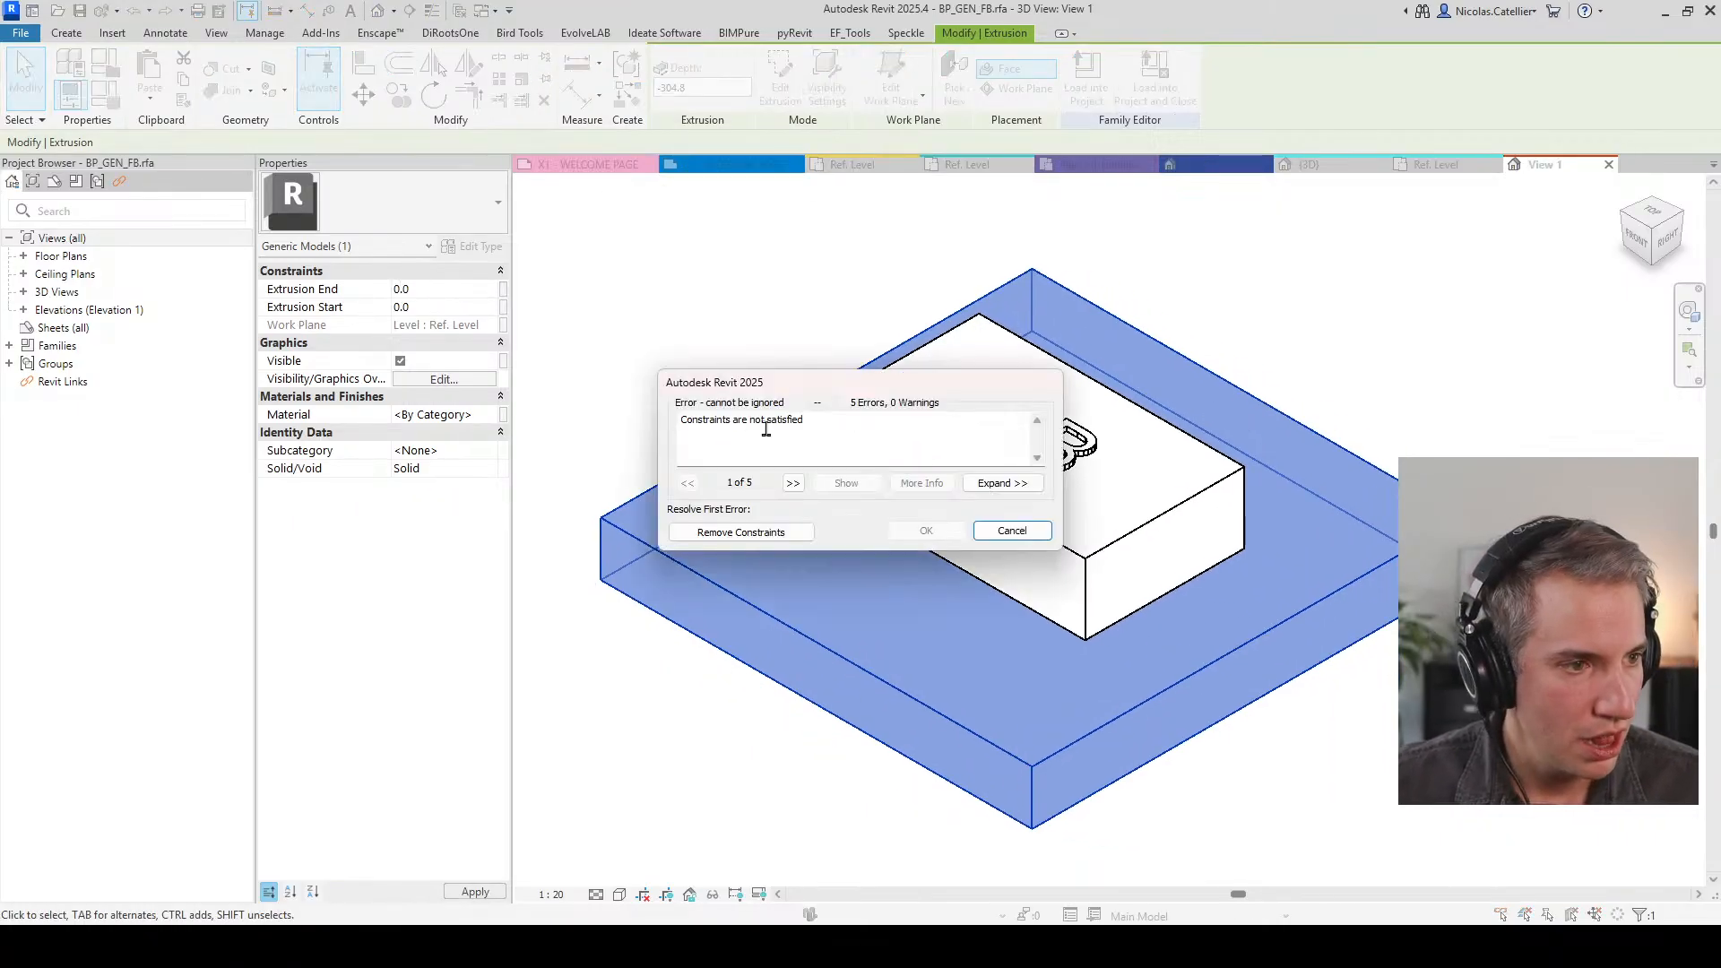
{"action": "left_click", "coordinate": [793, 485]}
{"action": "left_click", "coordinate": [795, 486]}
{"action": "left_click", "coordinate": [795, 485]}
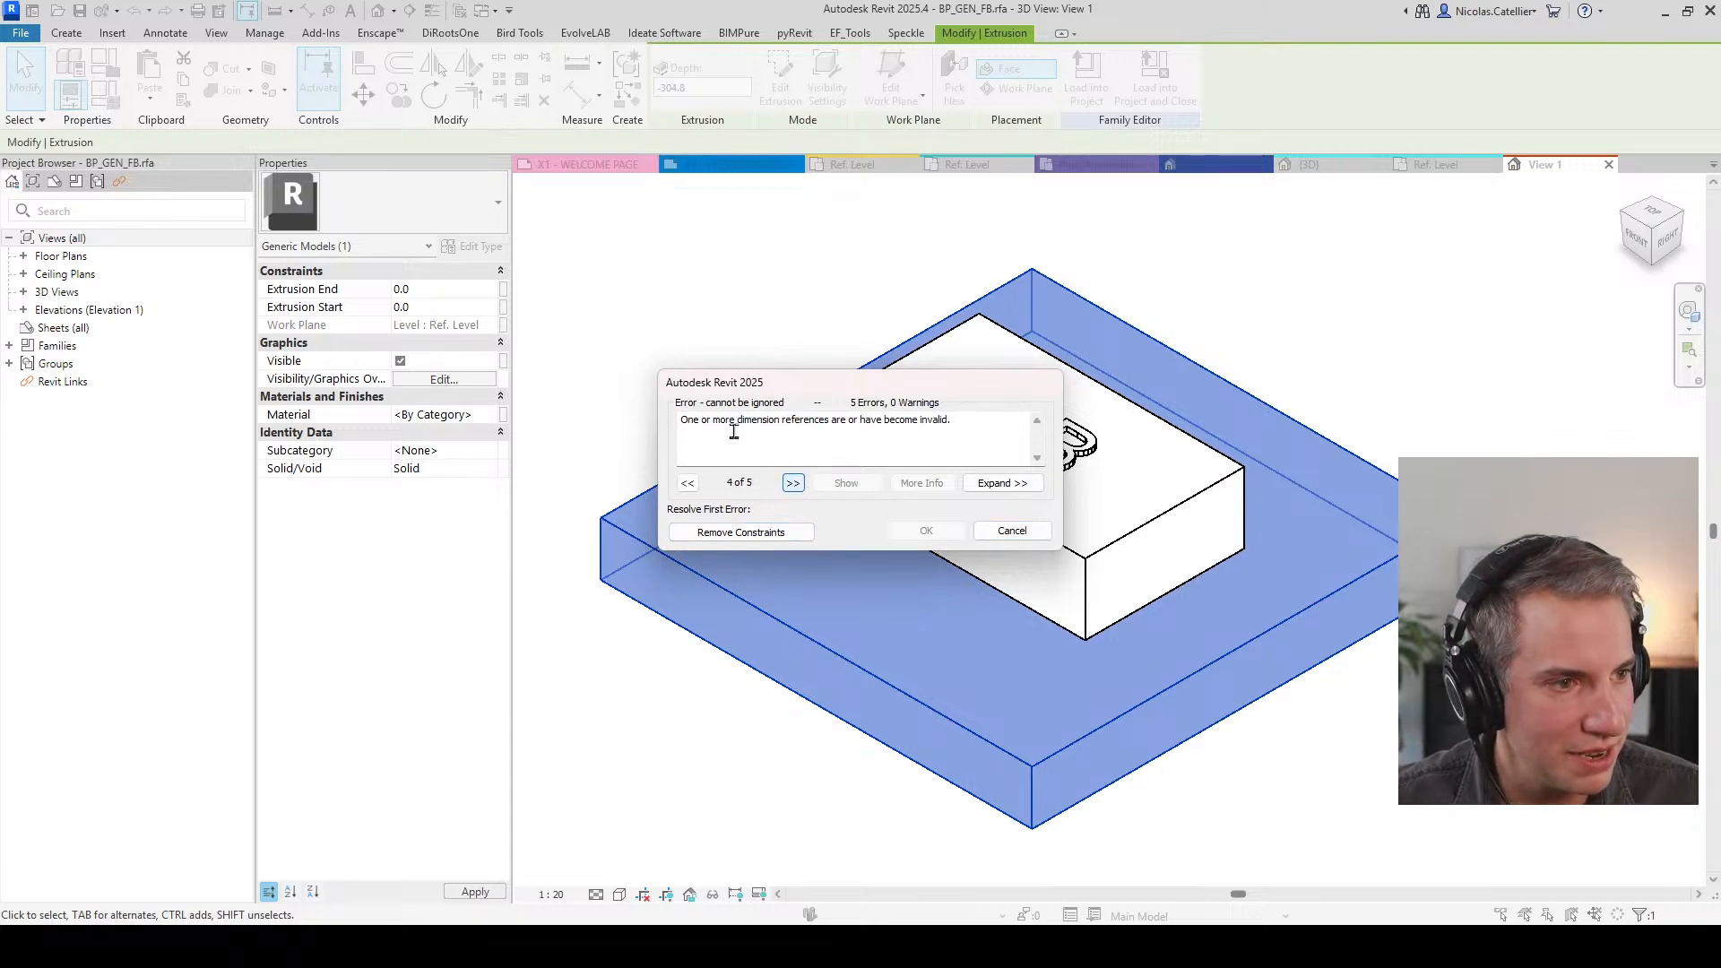
{"action": "left_click", "coordinate": [686, 483]}
{"action": "left_click", "coordinate": [731, 534]}
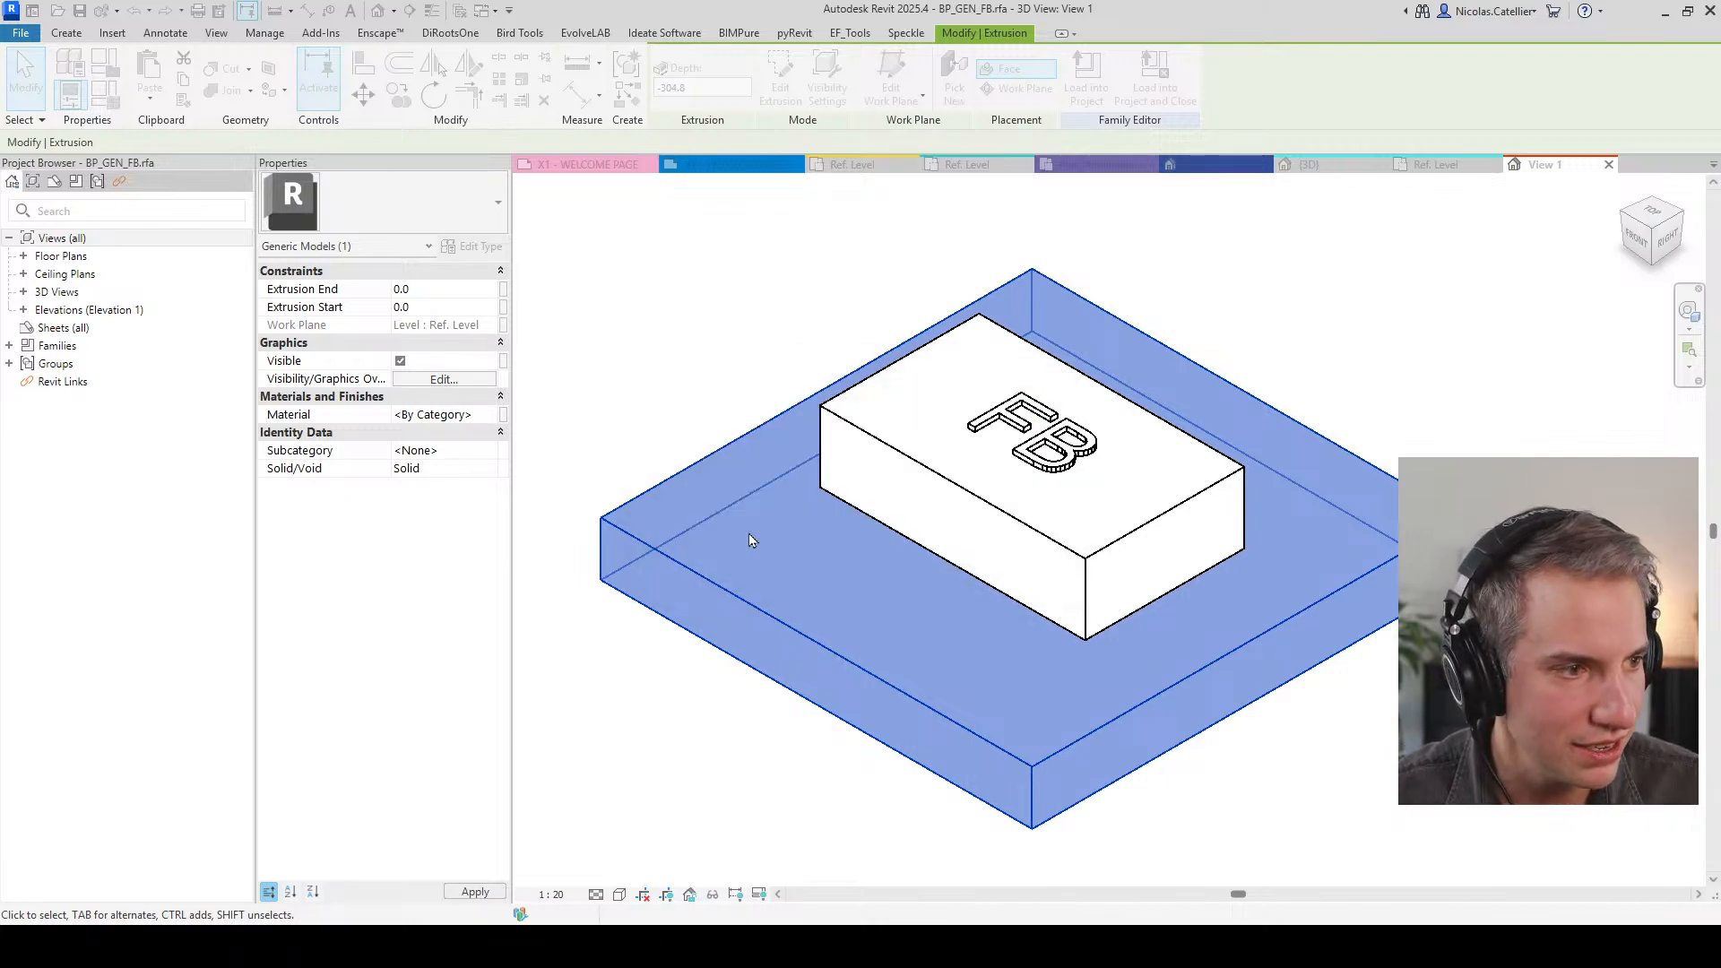
Step: Deselect the base slab and turn off the family's Work Plane-Based option
{"action": "left_click", "coordinate": [741, 532]}
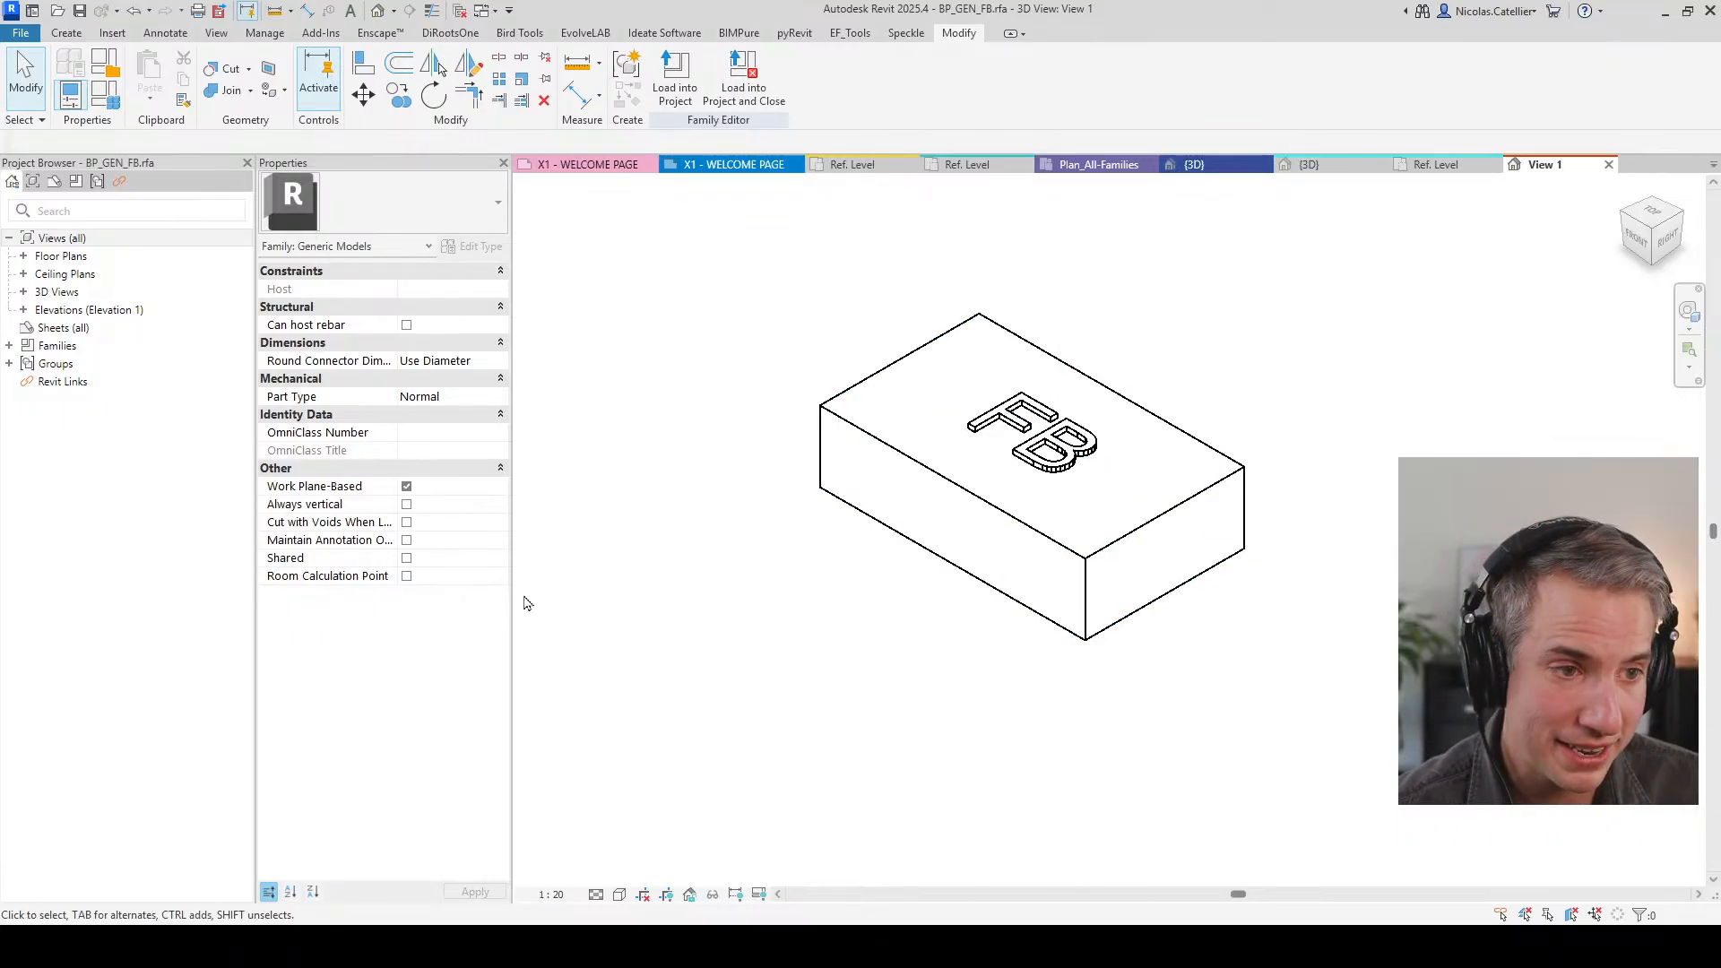
{"action": "left_click", "coordinate": [406, 486]}
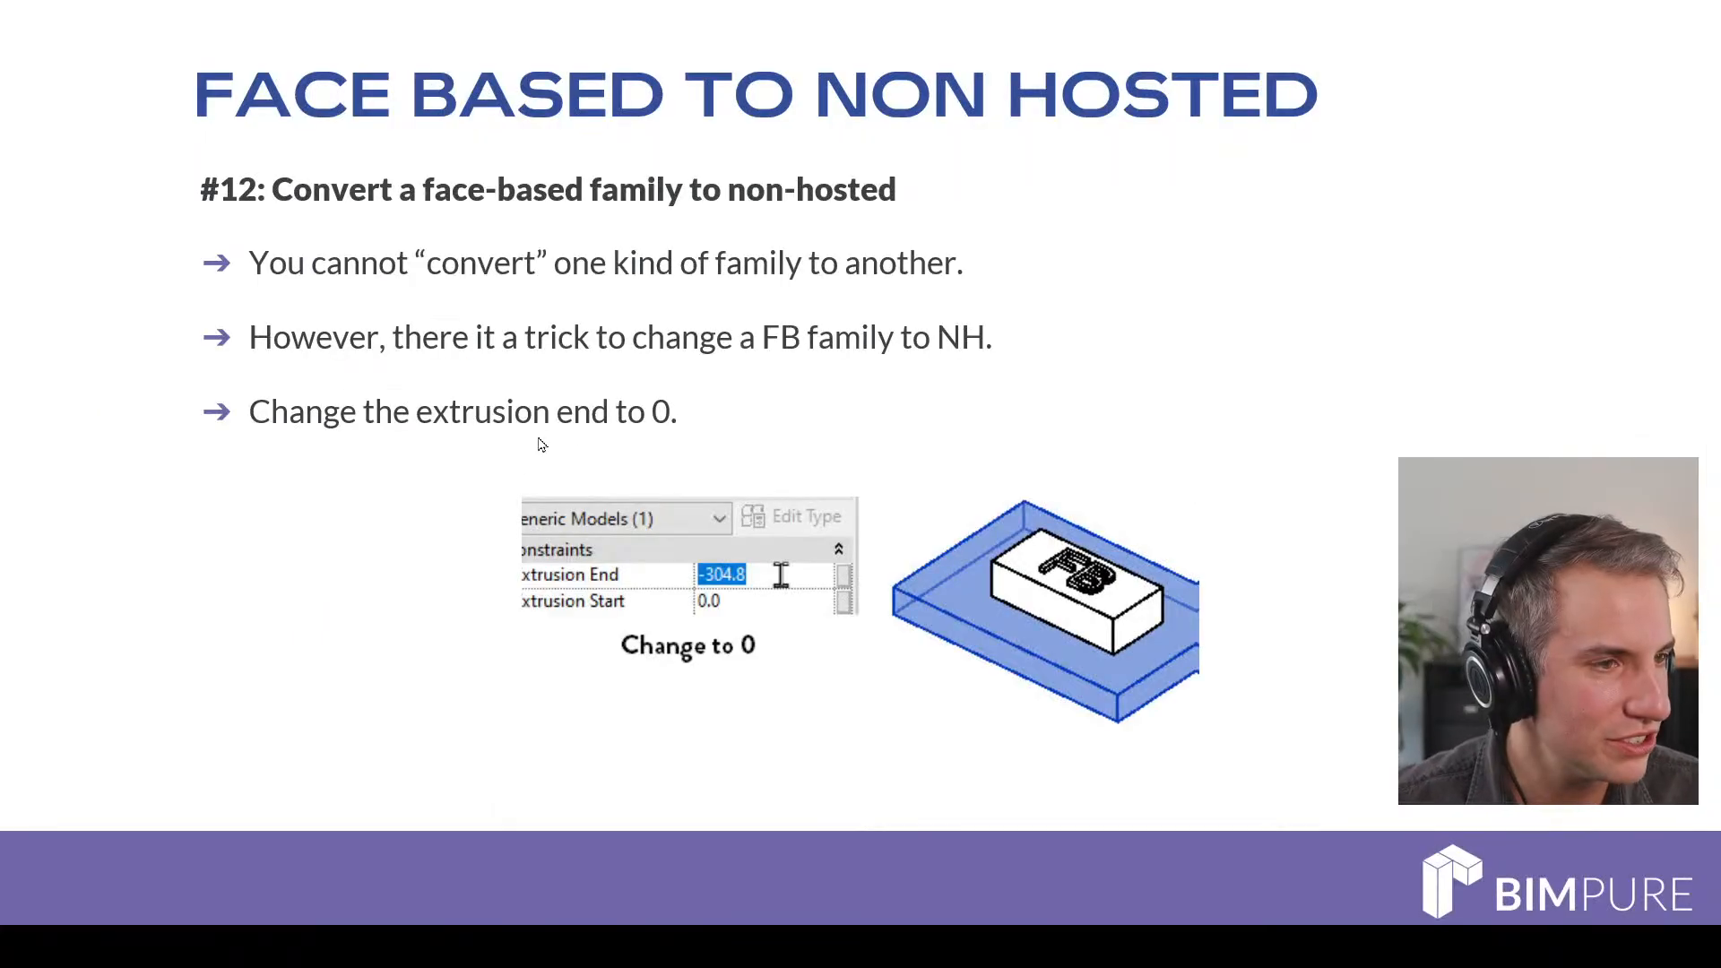
{"action": "key", "text": "Right"}
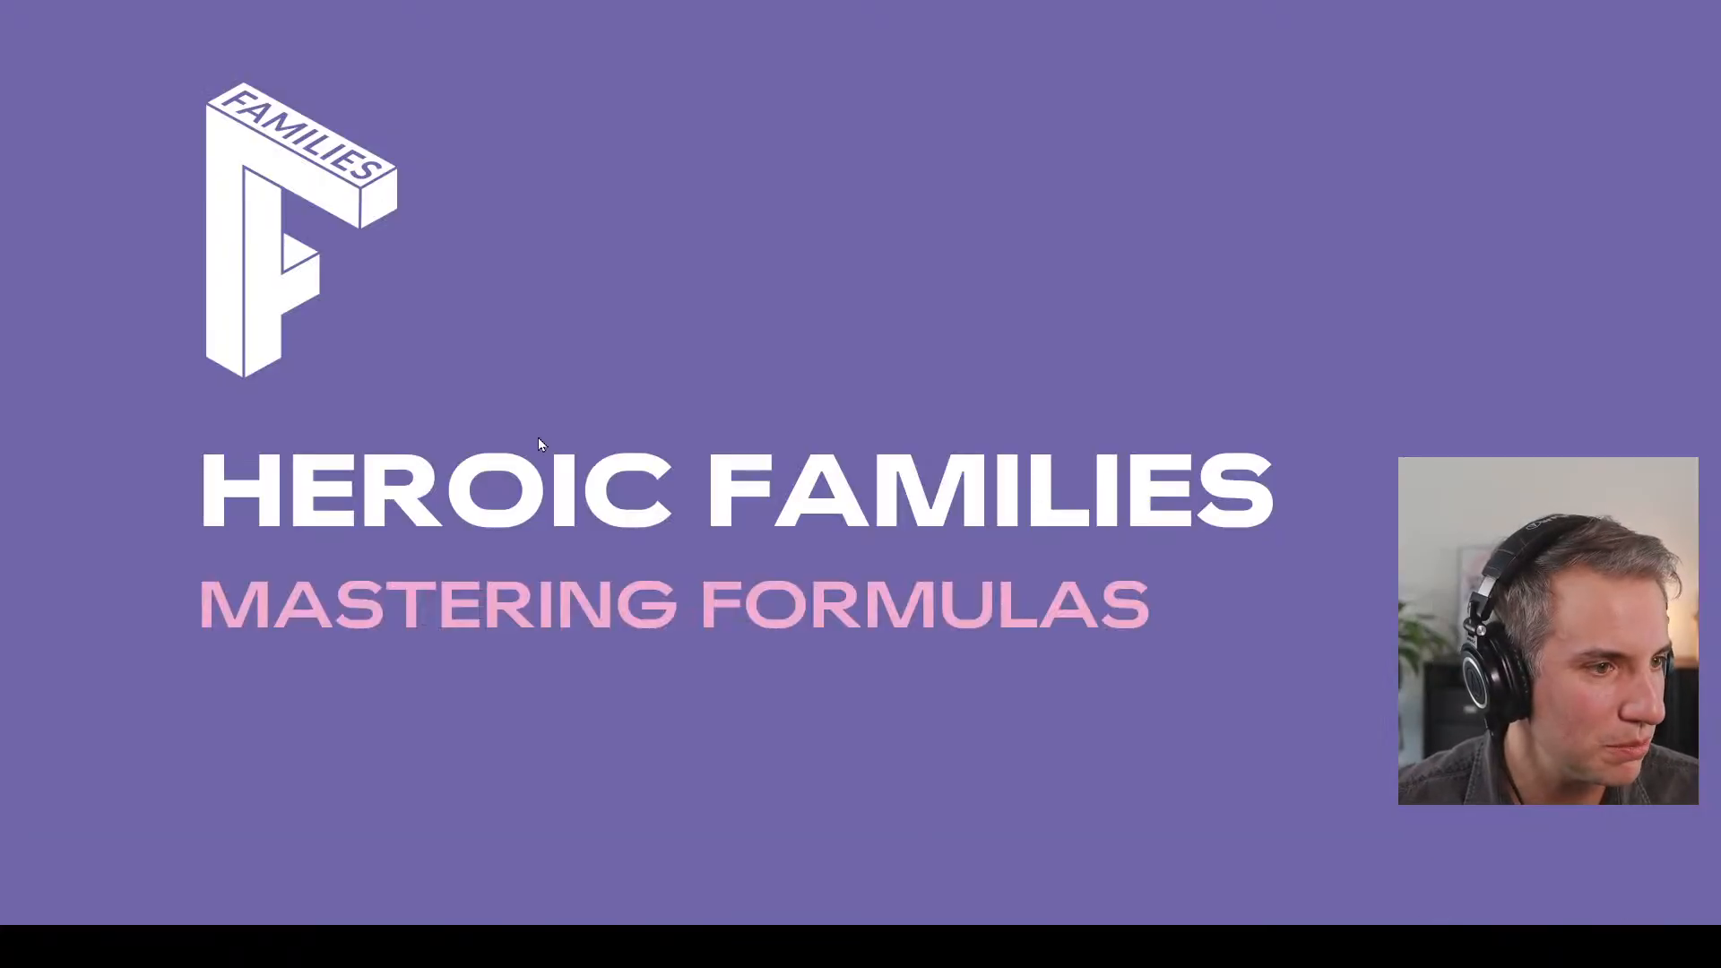
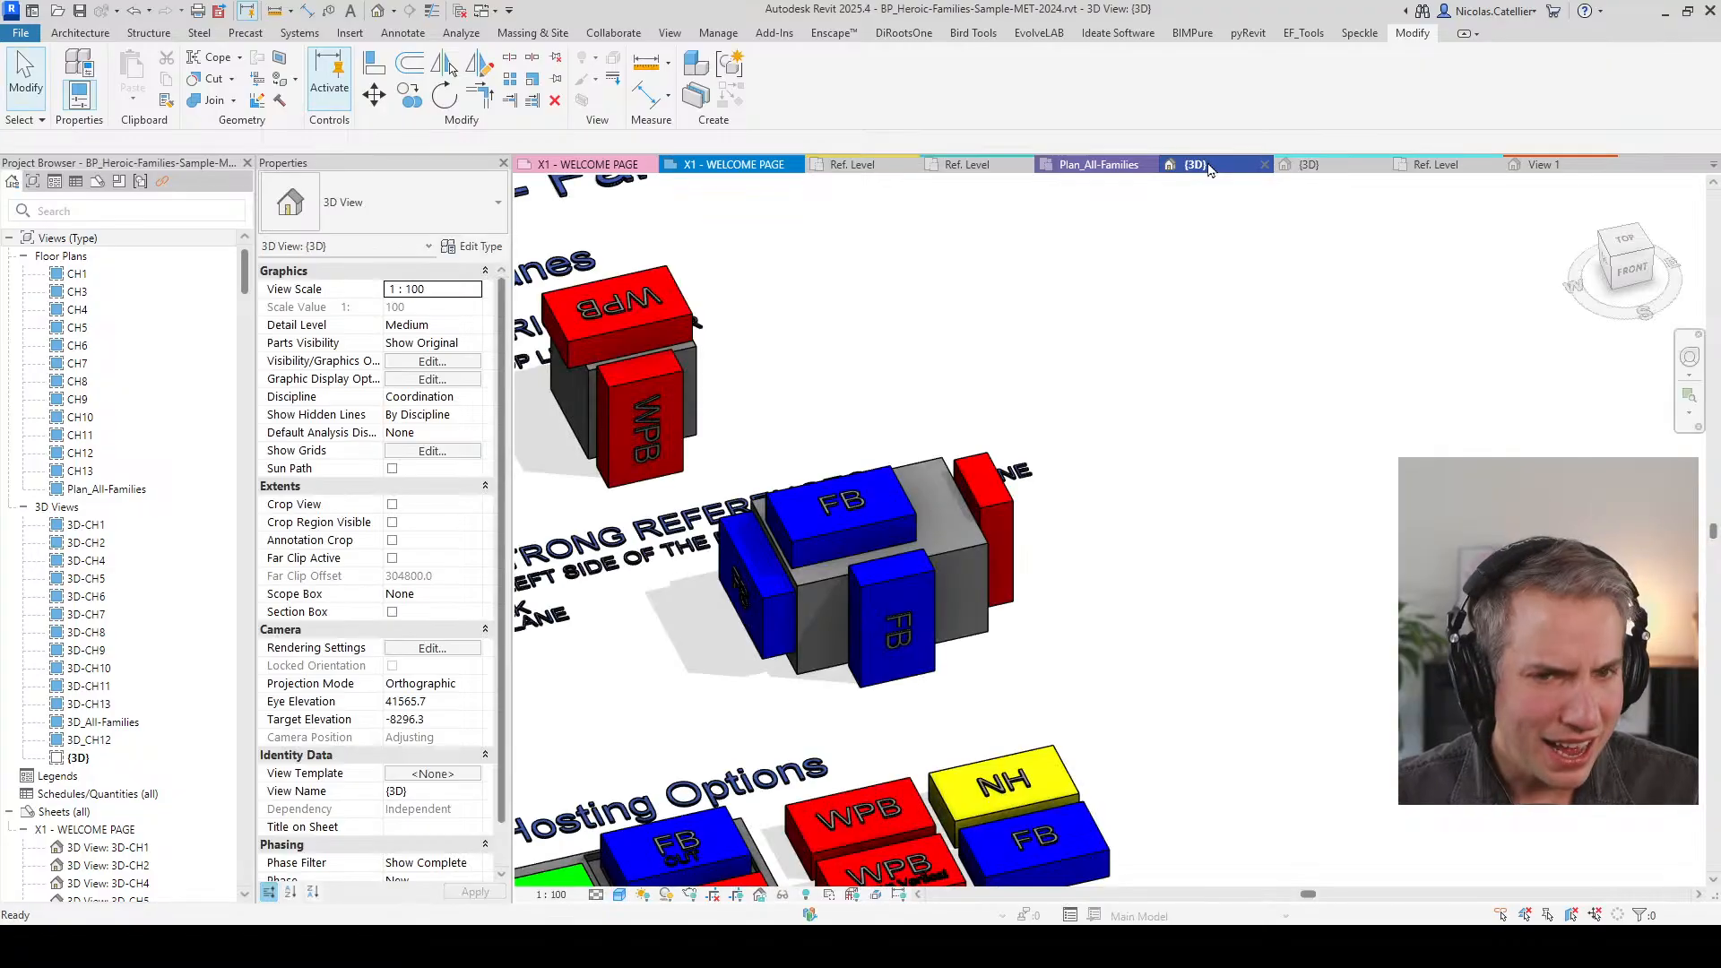
Step: Place two BP_GEN_WPB-Vertical instances hosted on the grey block's faces, one on its front face and one on its top face
{"action": "middle_click_drag", "start_coordinate": [1050, 476], "coordinate": [1041, 369]}
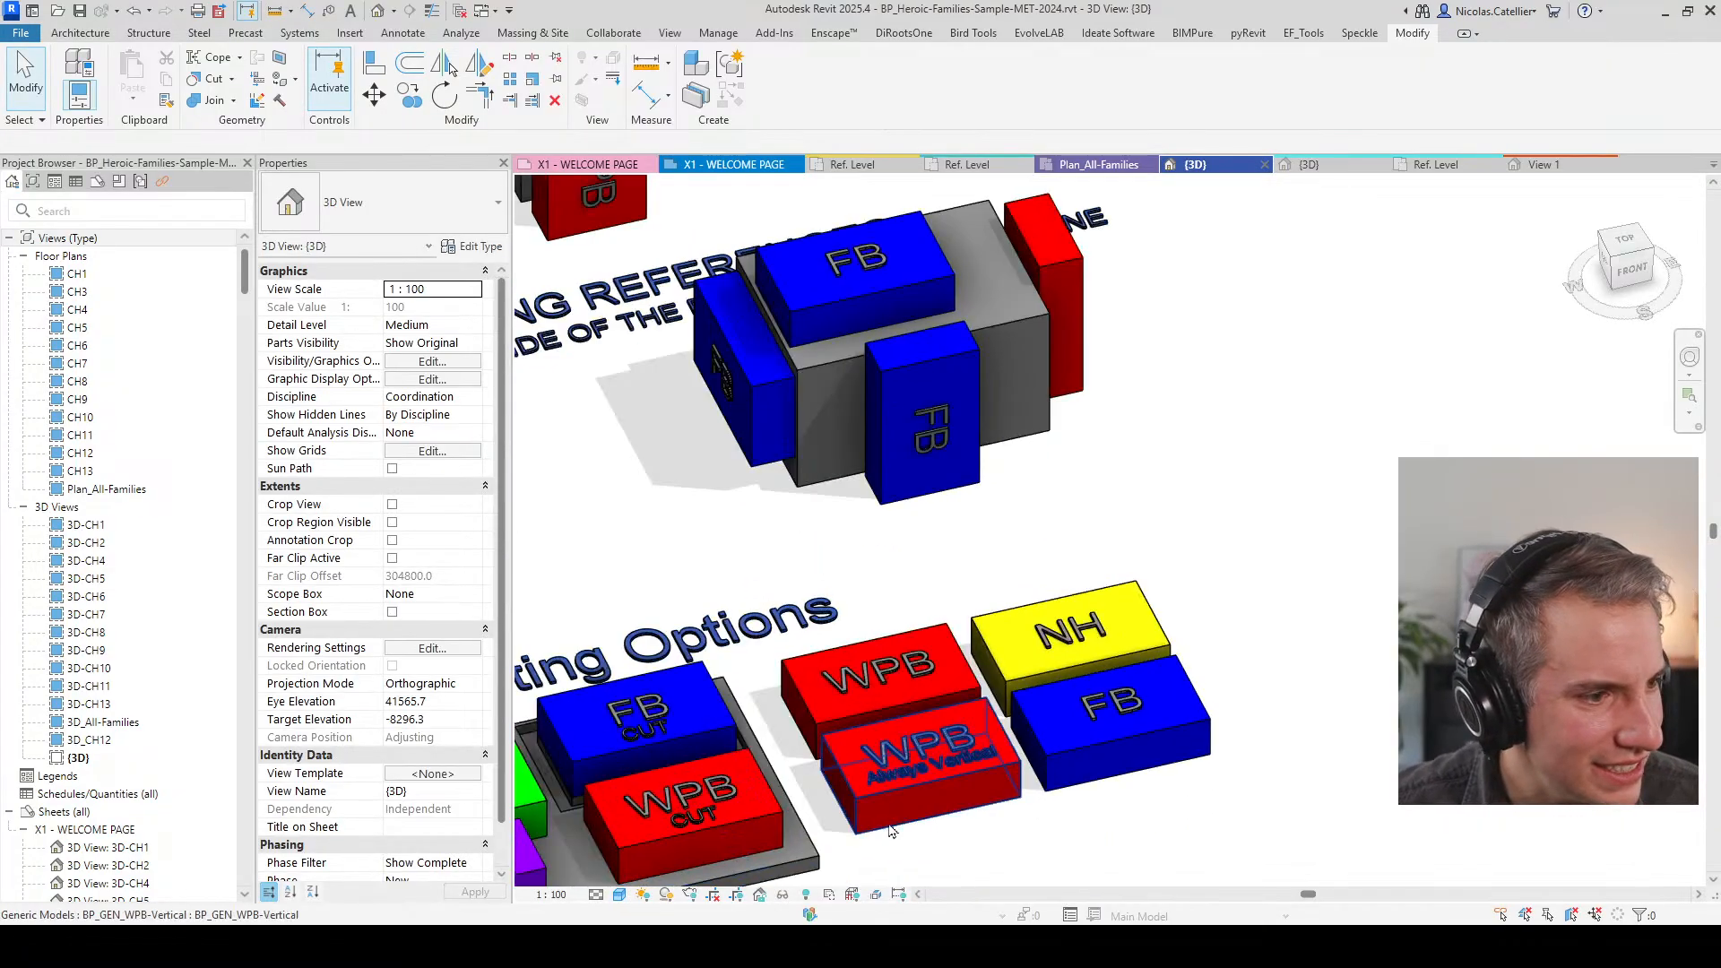
{"action": "left_click", "coordinate": [901, 794]}
{"action": "key", "text": "c"}
{"action": "key", "text": "s"}
{"action": "scroll", "coordinate": [833, 811], "scroll_direction": "up", "scroll_amount": 3}
{"action": "middle_click_drag", "start_coordinate": [971, 456], "coordinate": [924, 761]}
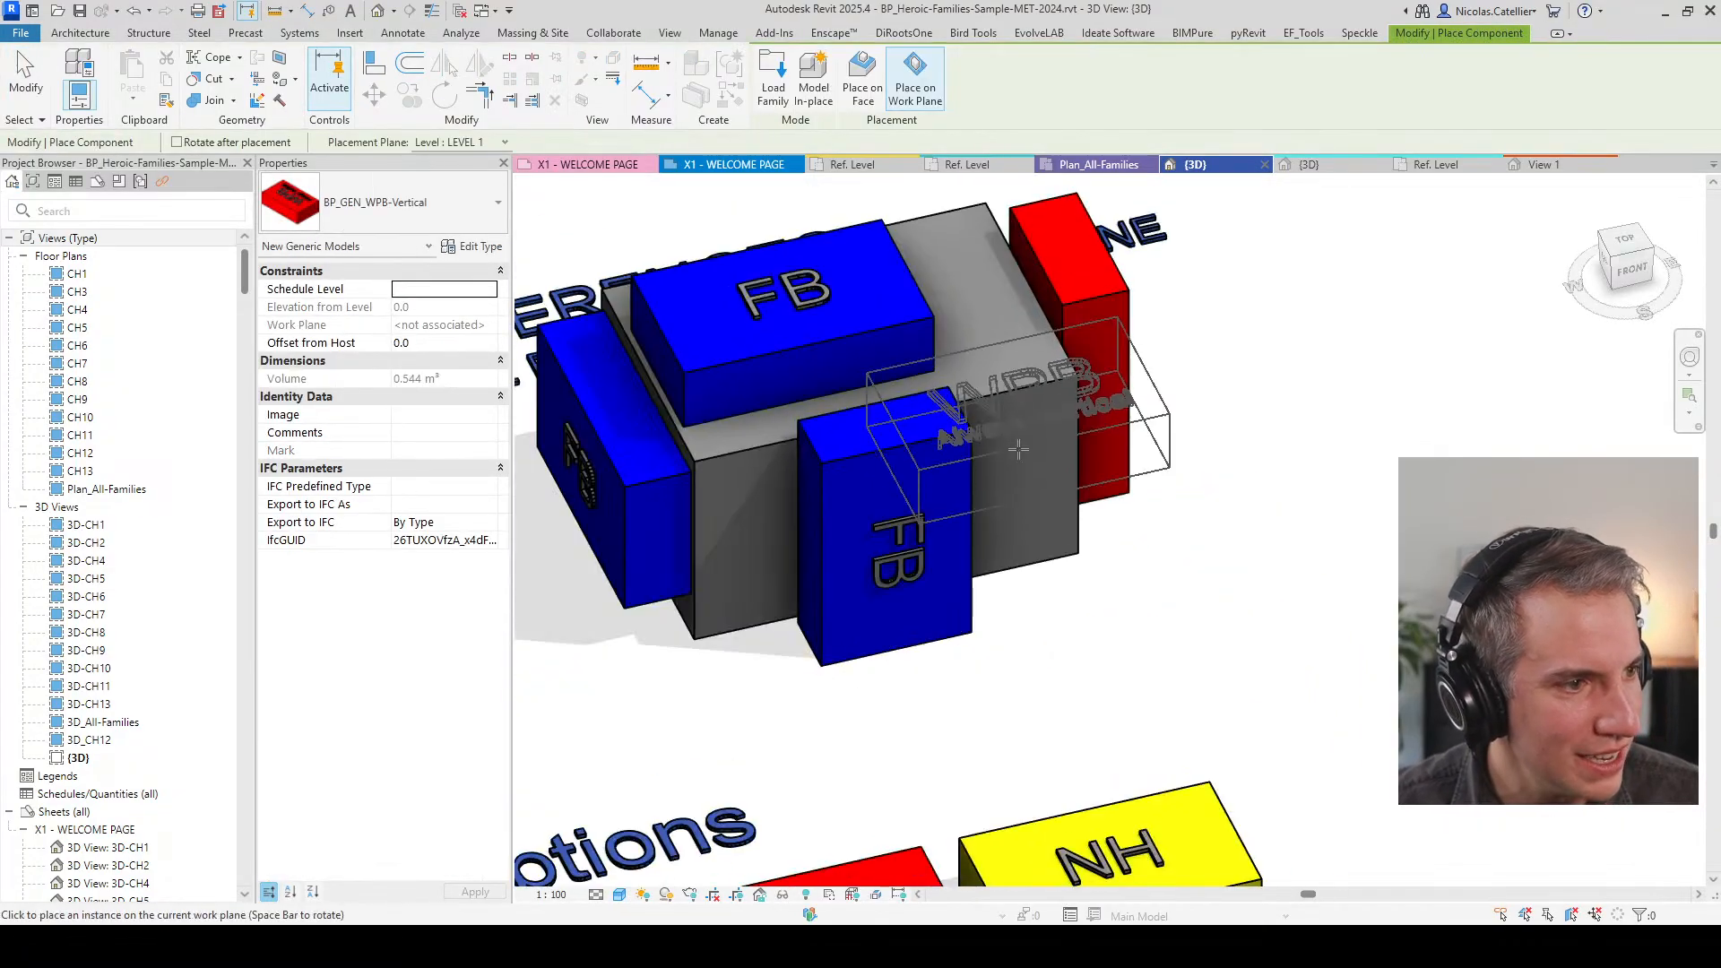
{"action": "left_click", "coordinate": [862, 76]}
{"action": "left_click", "coordinate": [1015, 493]}
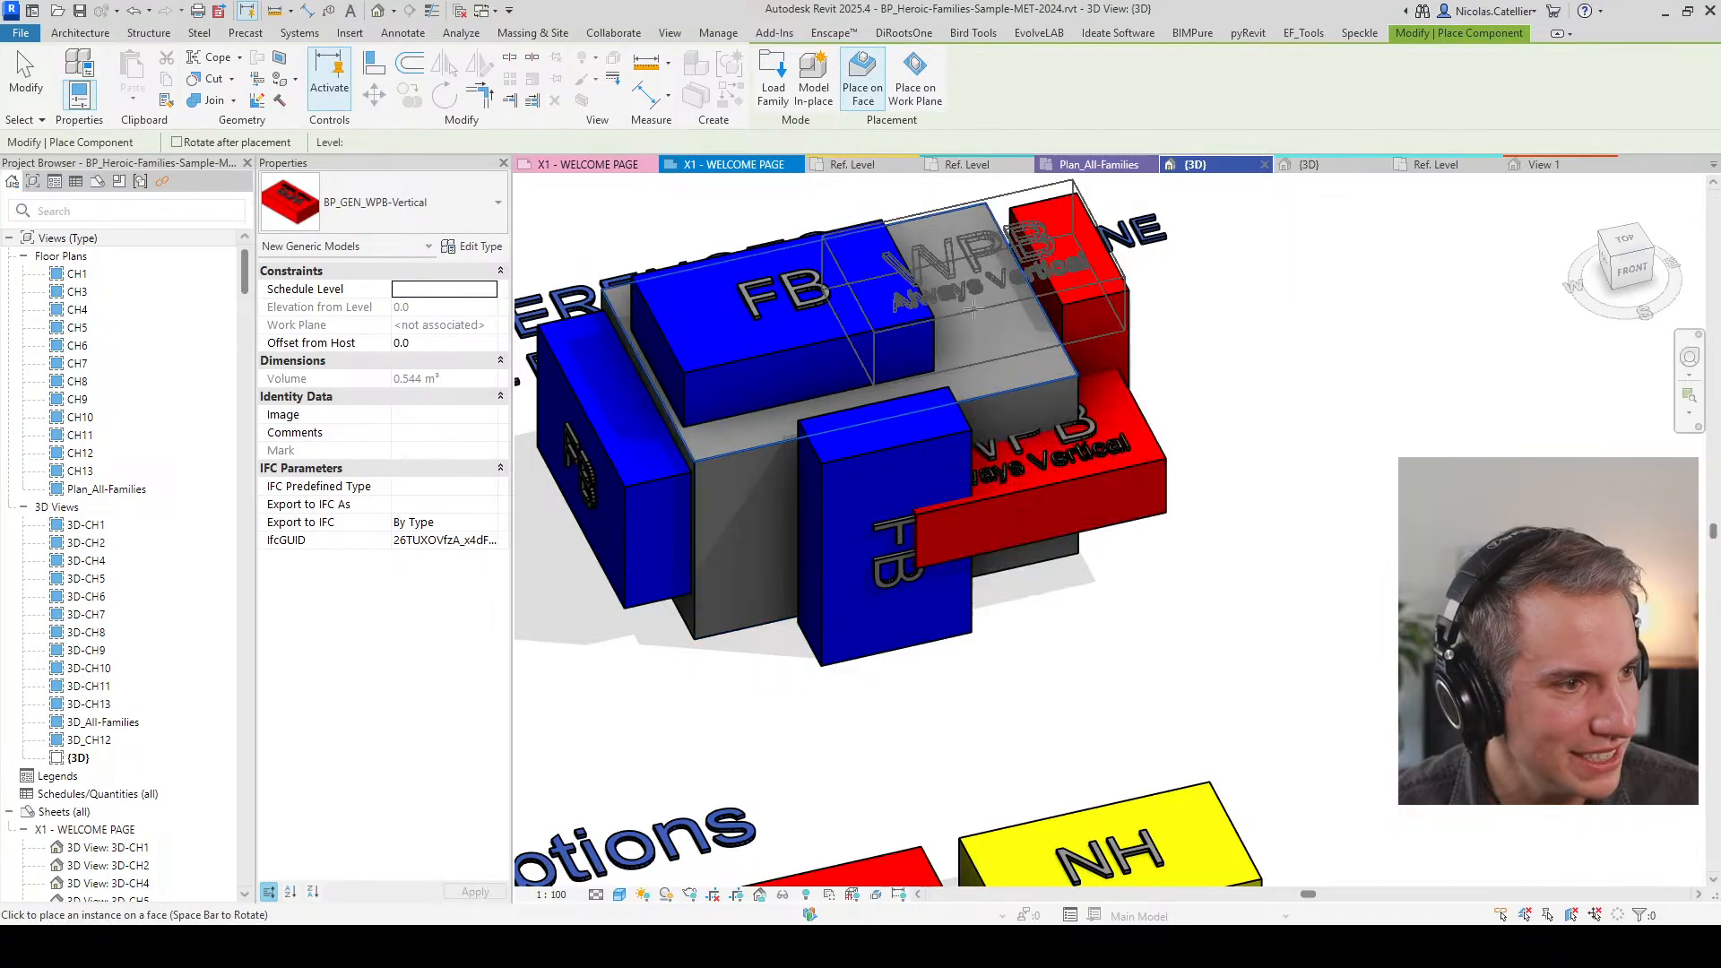
{"action": "left_click", "coordinate": [974, 312]}
{"action": "scroll", "coordinate": [1203, 577], "scroll_direction": "down", "scroll_amount": 2}
{"action": "middle_click_drag", "start_coordinate": [1202, 576], "coordinate": [1188, 686], "text": "shift"}
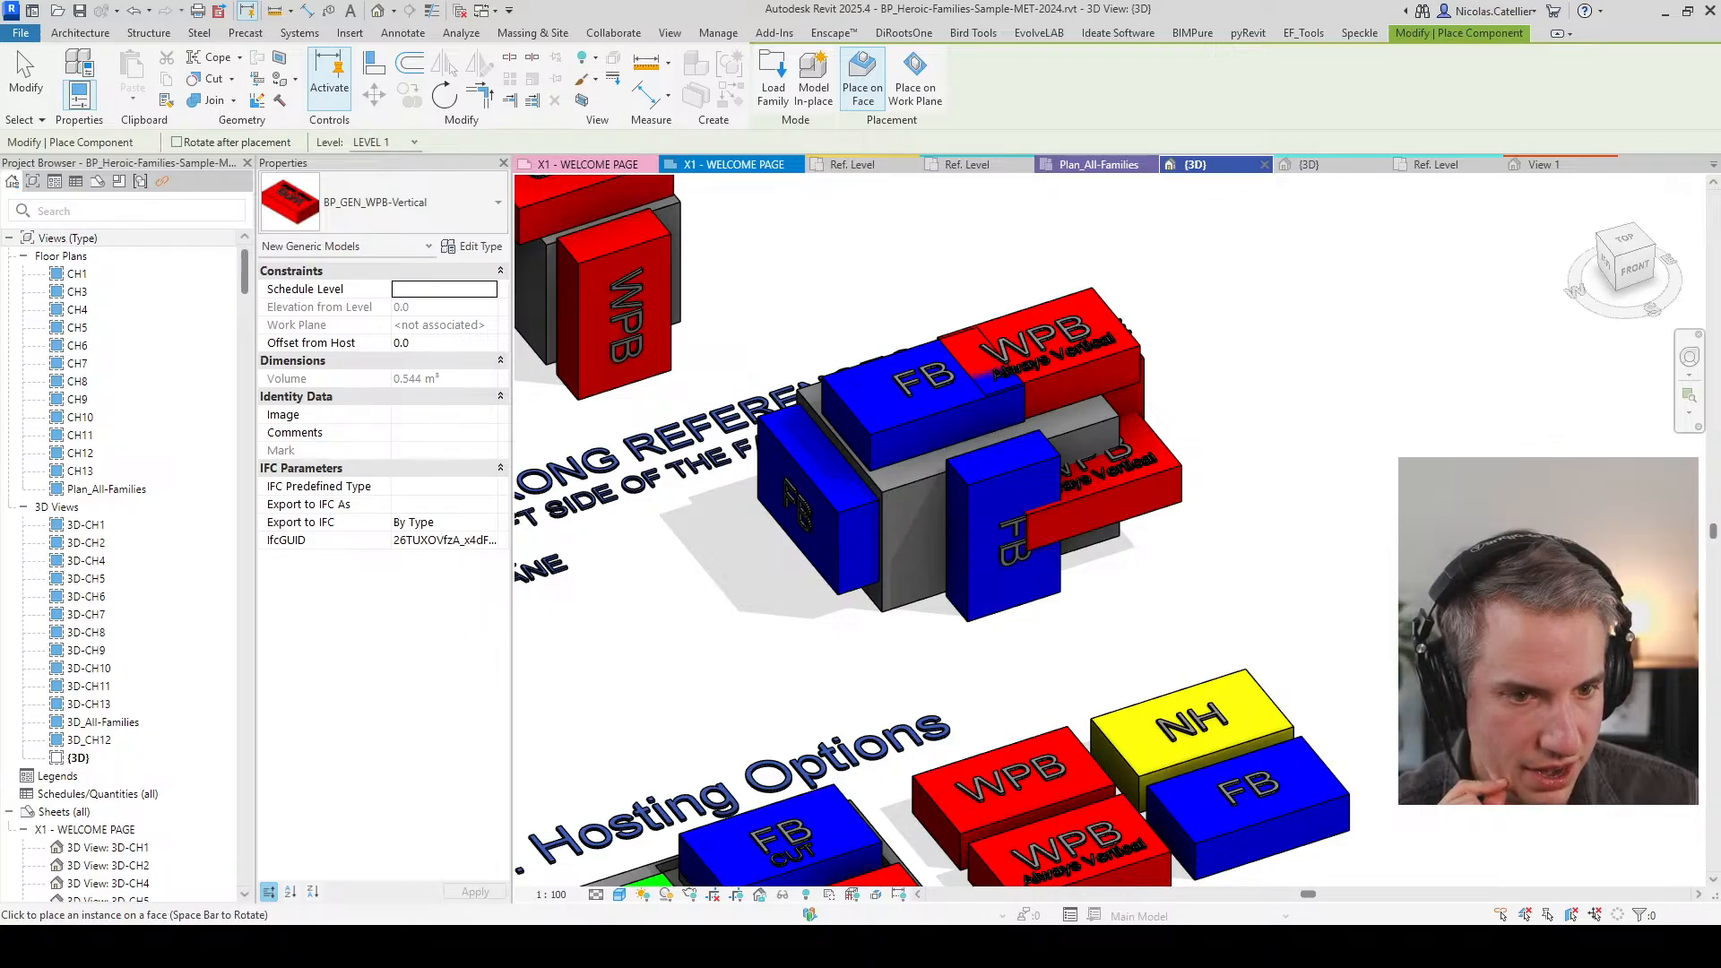
Step: Switch to the PowerPoint slide show to view the Parameter Names tip, and return to Revit
{"action": "mouse_move", "coordinate": [823, 946]}
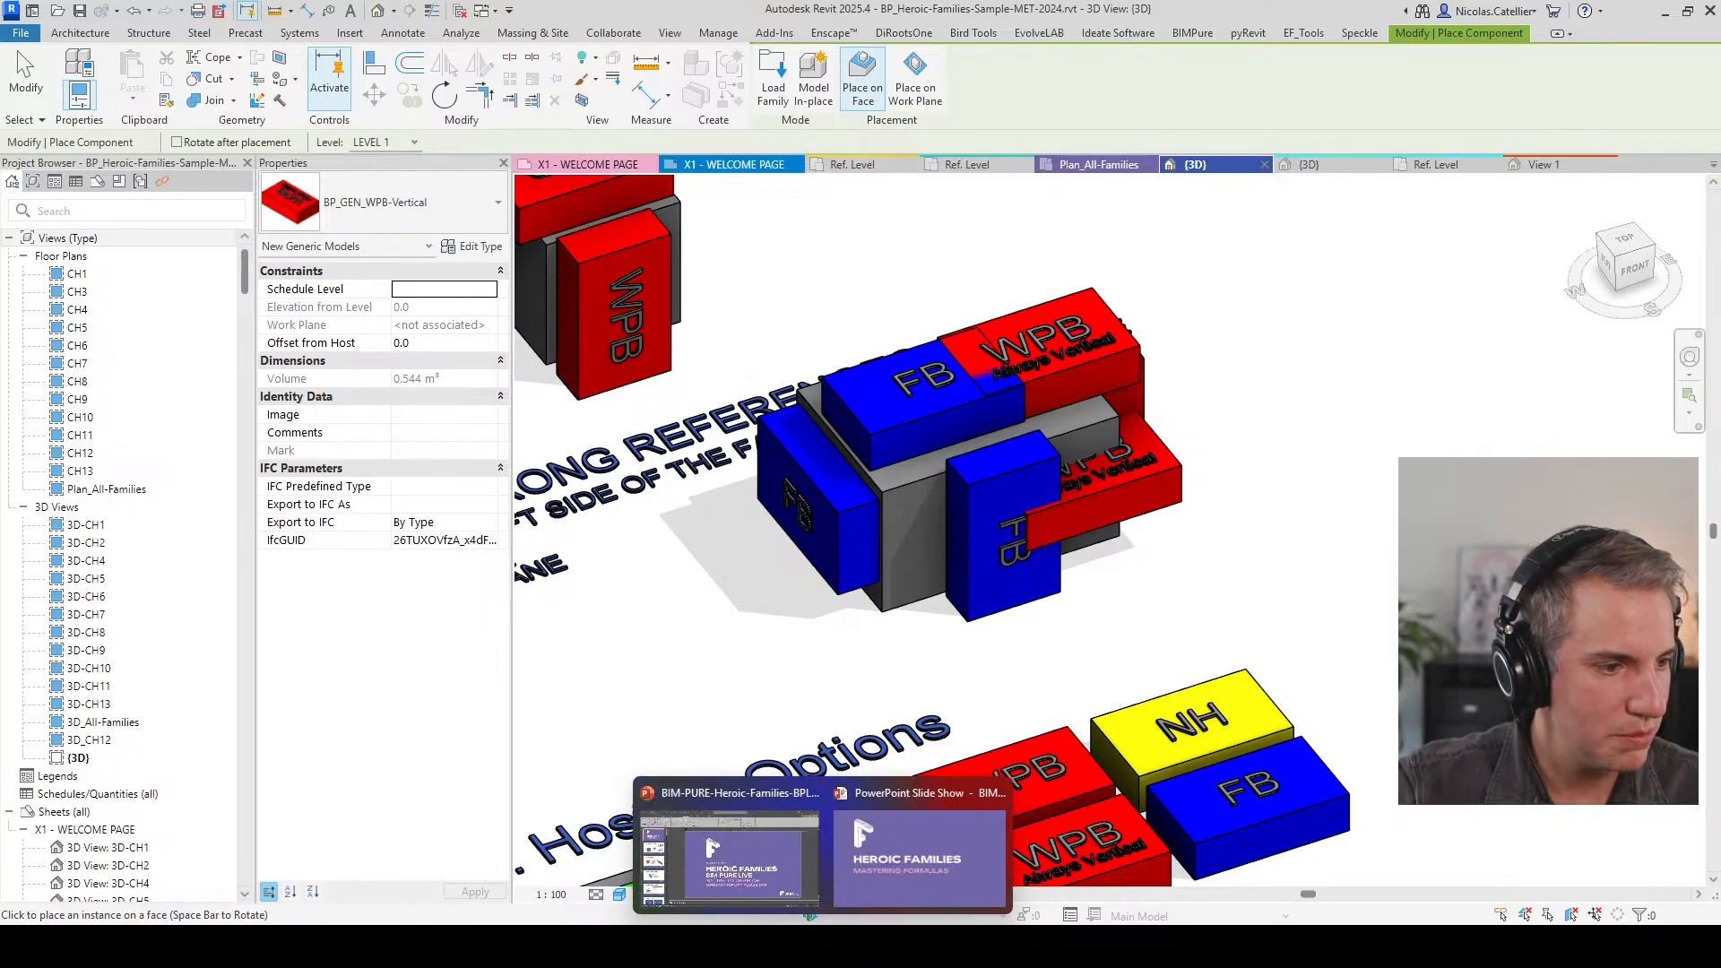
{"action": "left_click", "coordinate": [948, 866]}
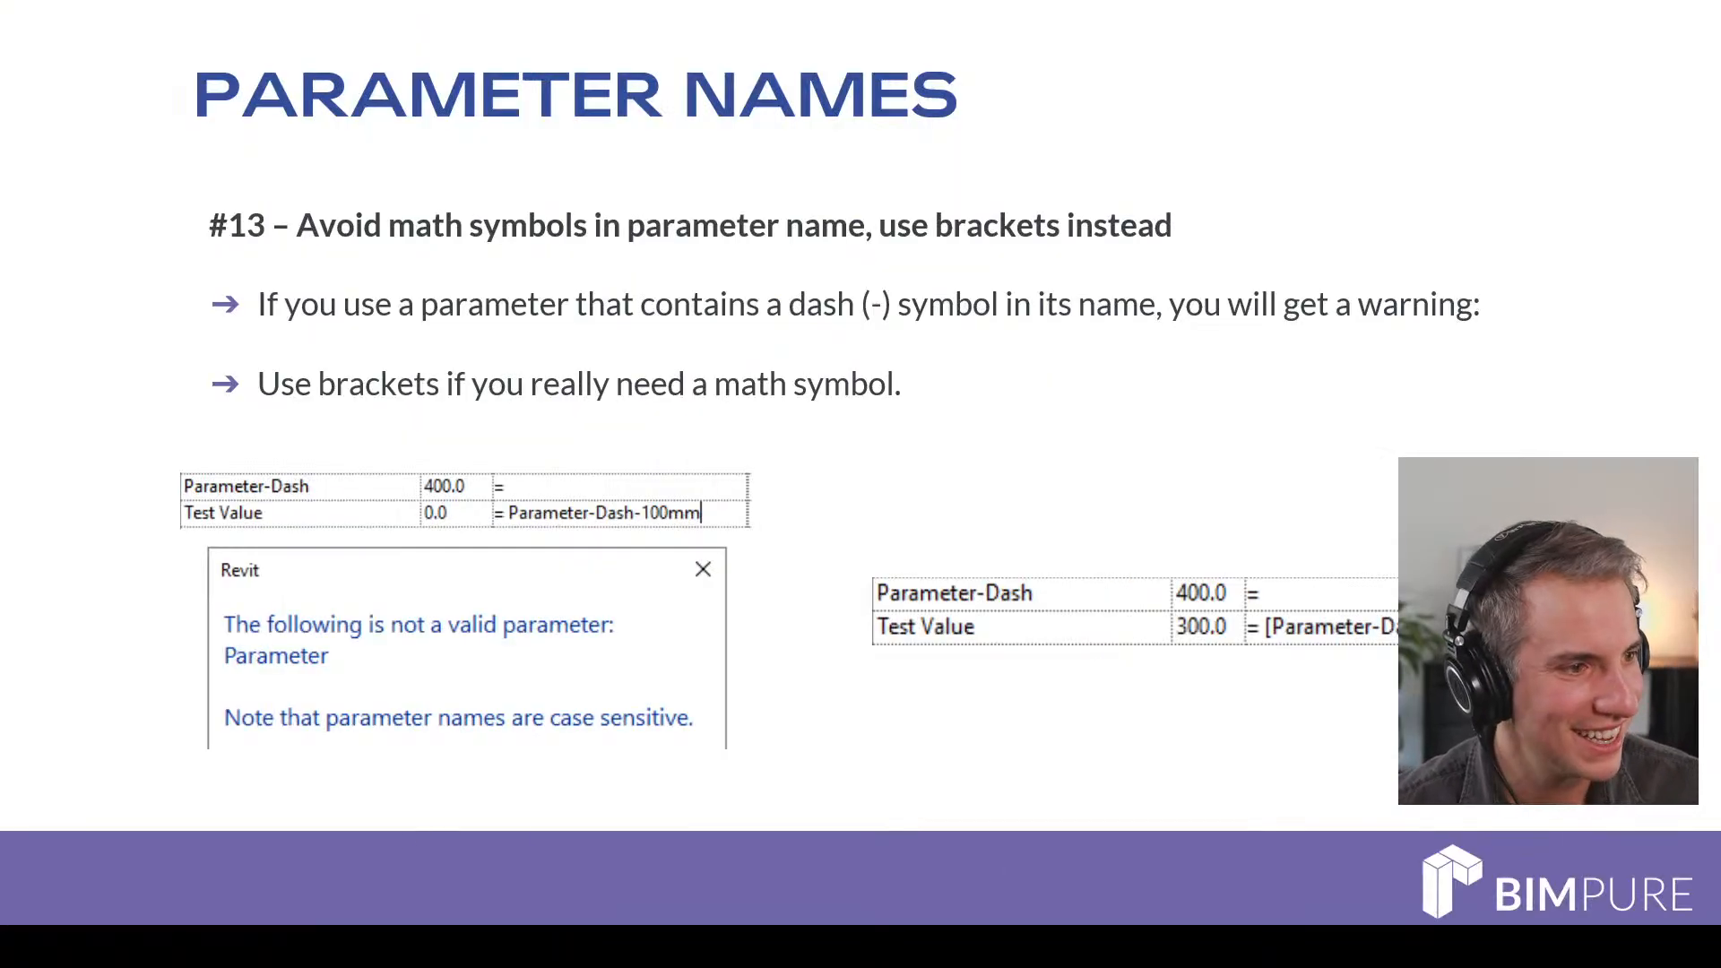
{"action": "key", "text": "alt+Tab"}
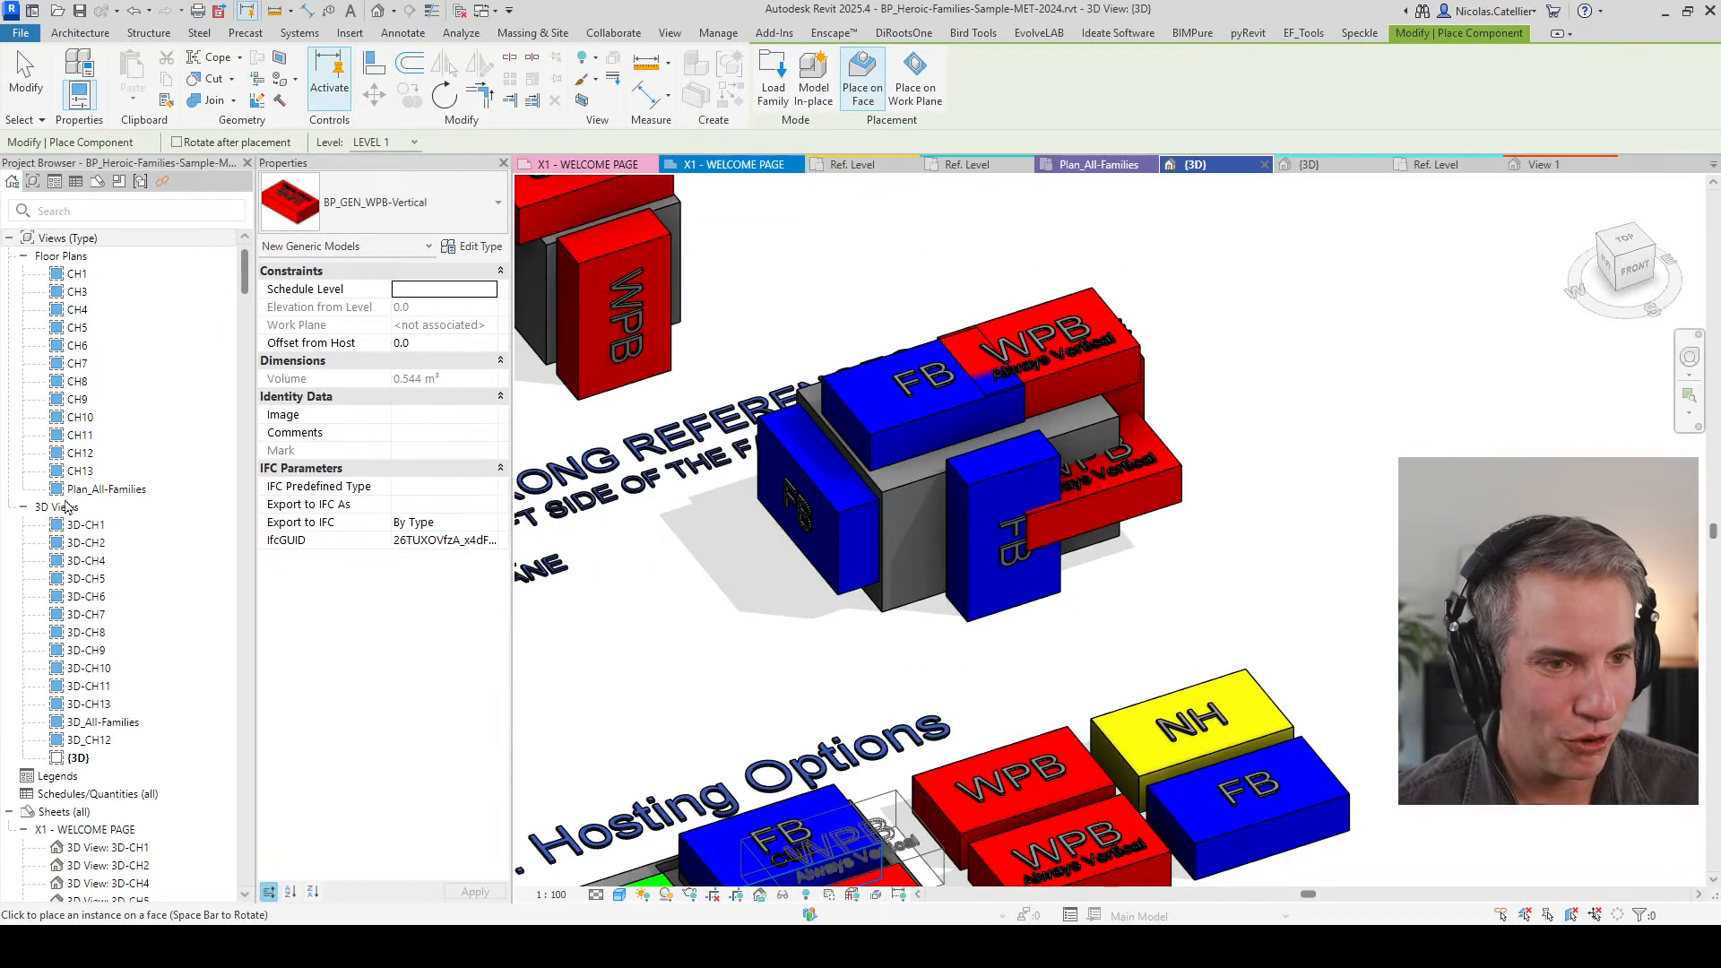
Step: Leave component placement, open the CH5 floor plan and open the box family under 5.3 Visibility and Yes/No for editing
{"action": "key", "text": "Escape"}
{"action": "double_click", "coordinate": [103, 328]}
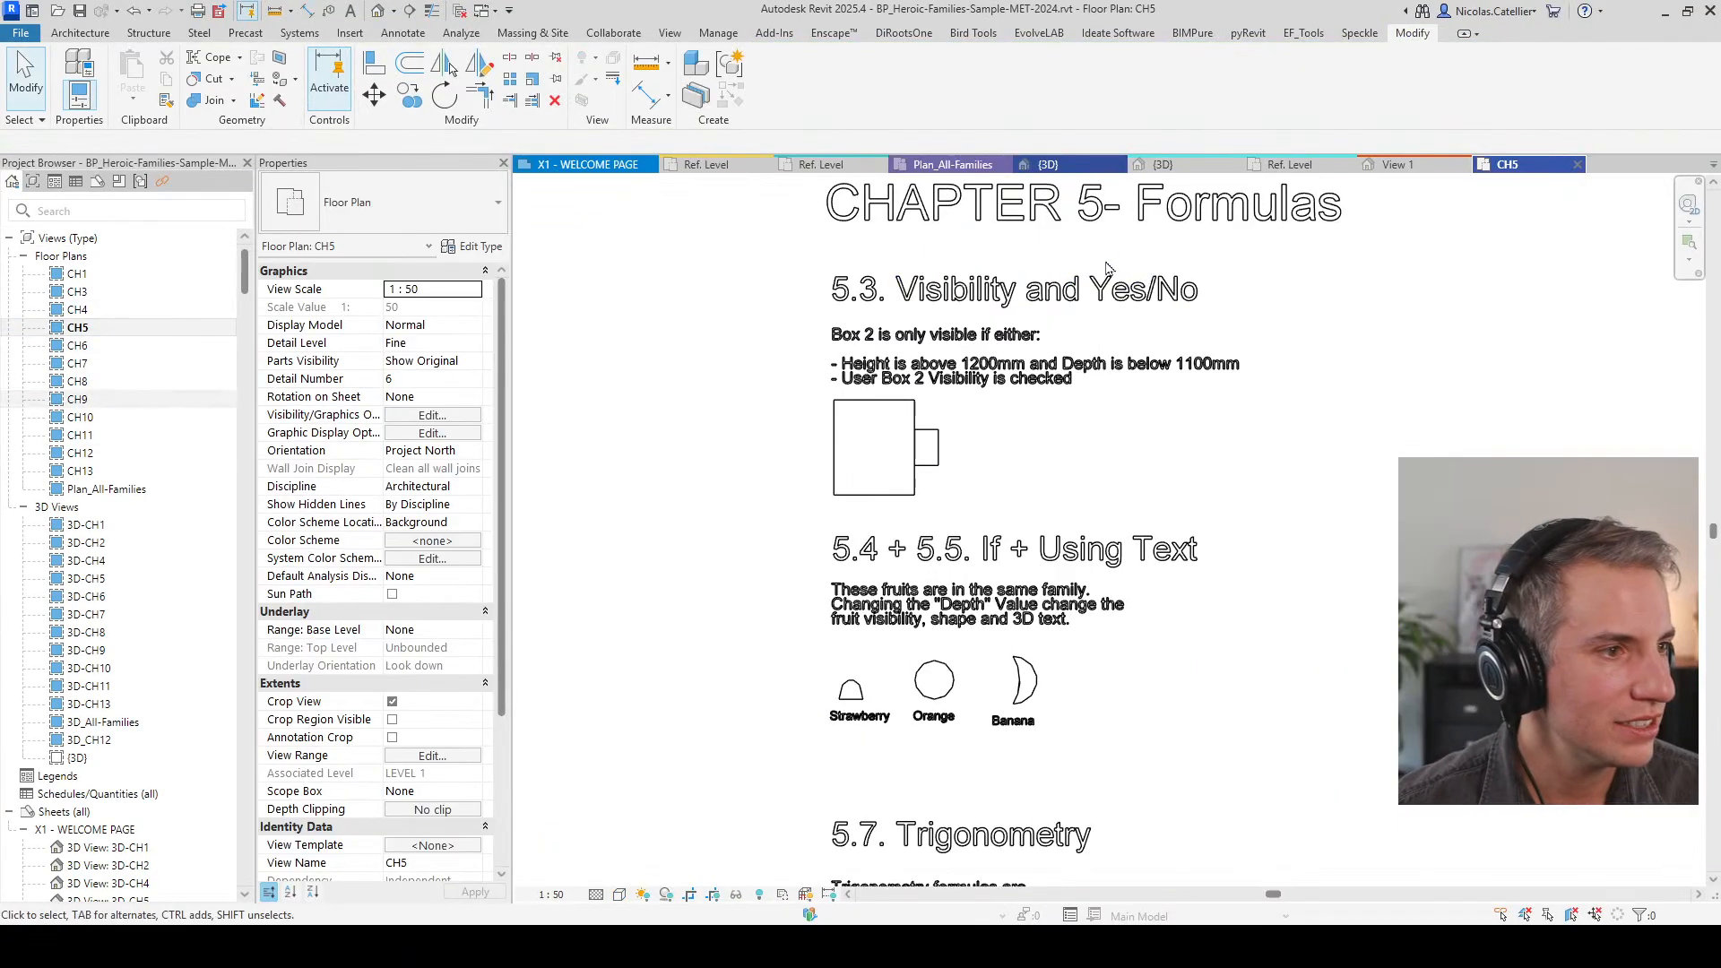
{"action": "left_click", "coordinate": [874, 626]}
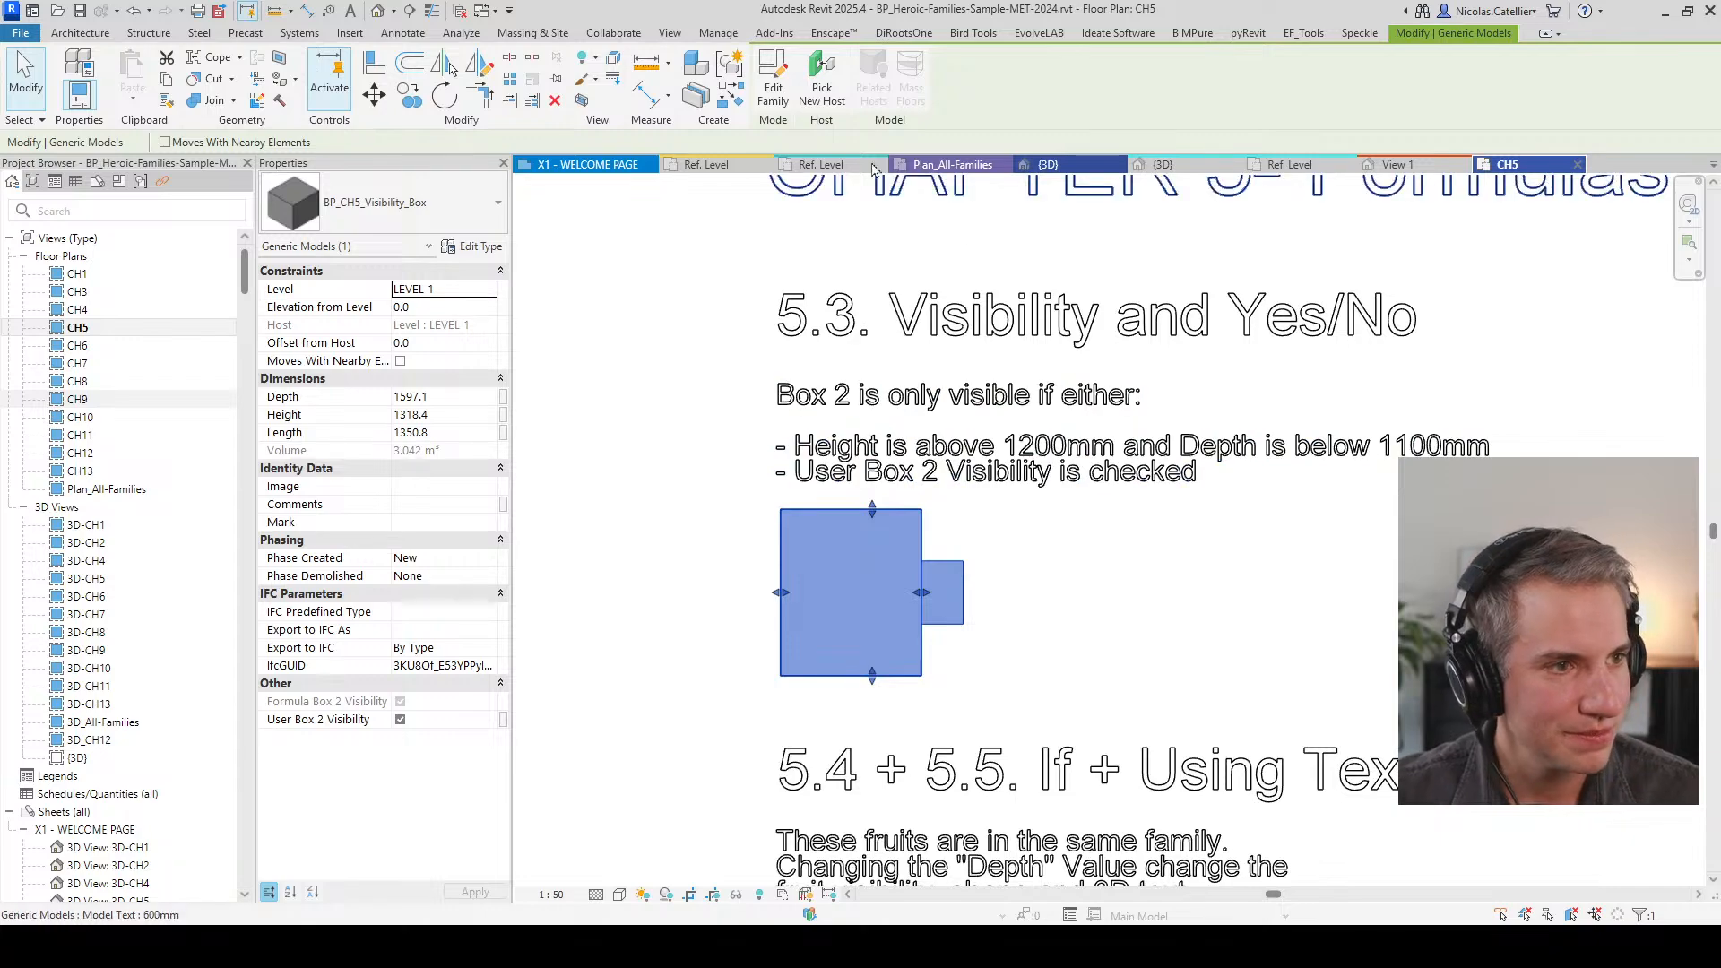
{"action": "left_click", "coordinate": [774, 89]}
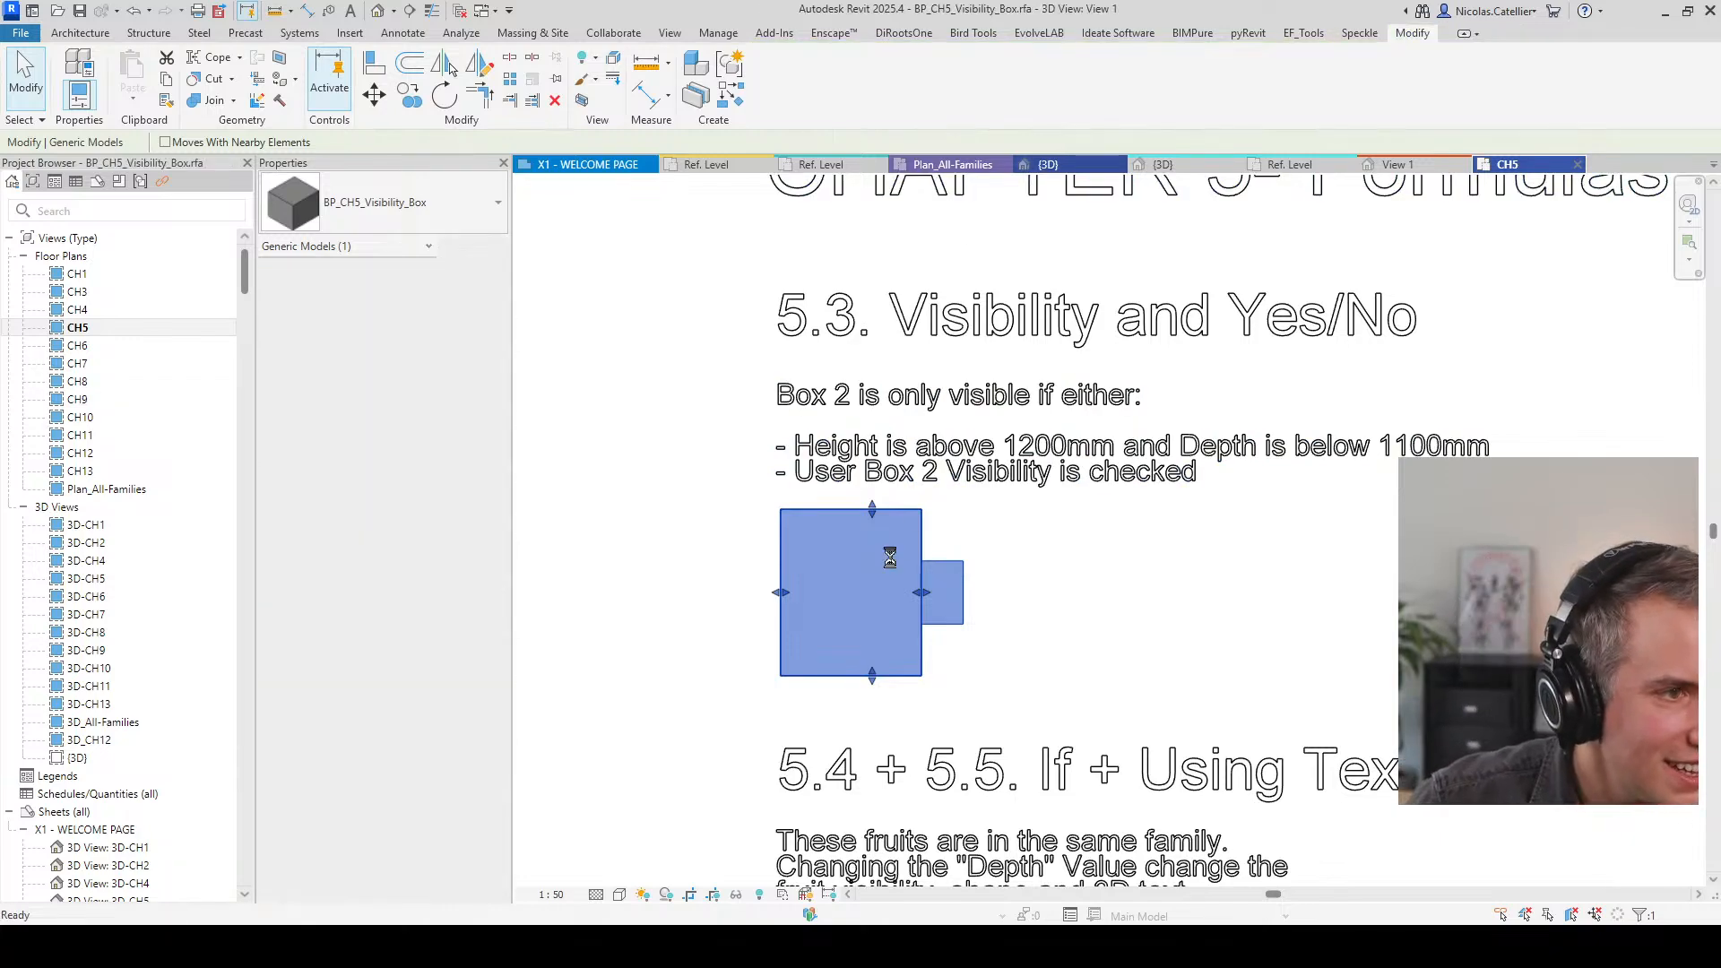
Step: Add a Length type parameter named Parameter-Dash to the family, grouped under Dimensions
{"action": "left_click", "coordinate": [106, 89]}
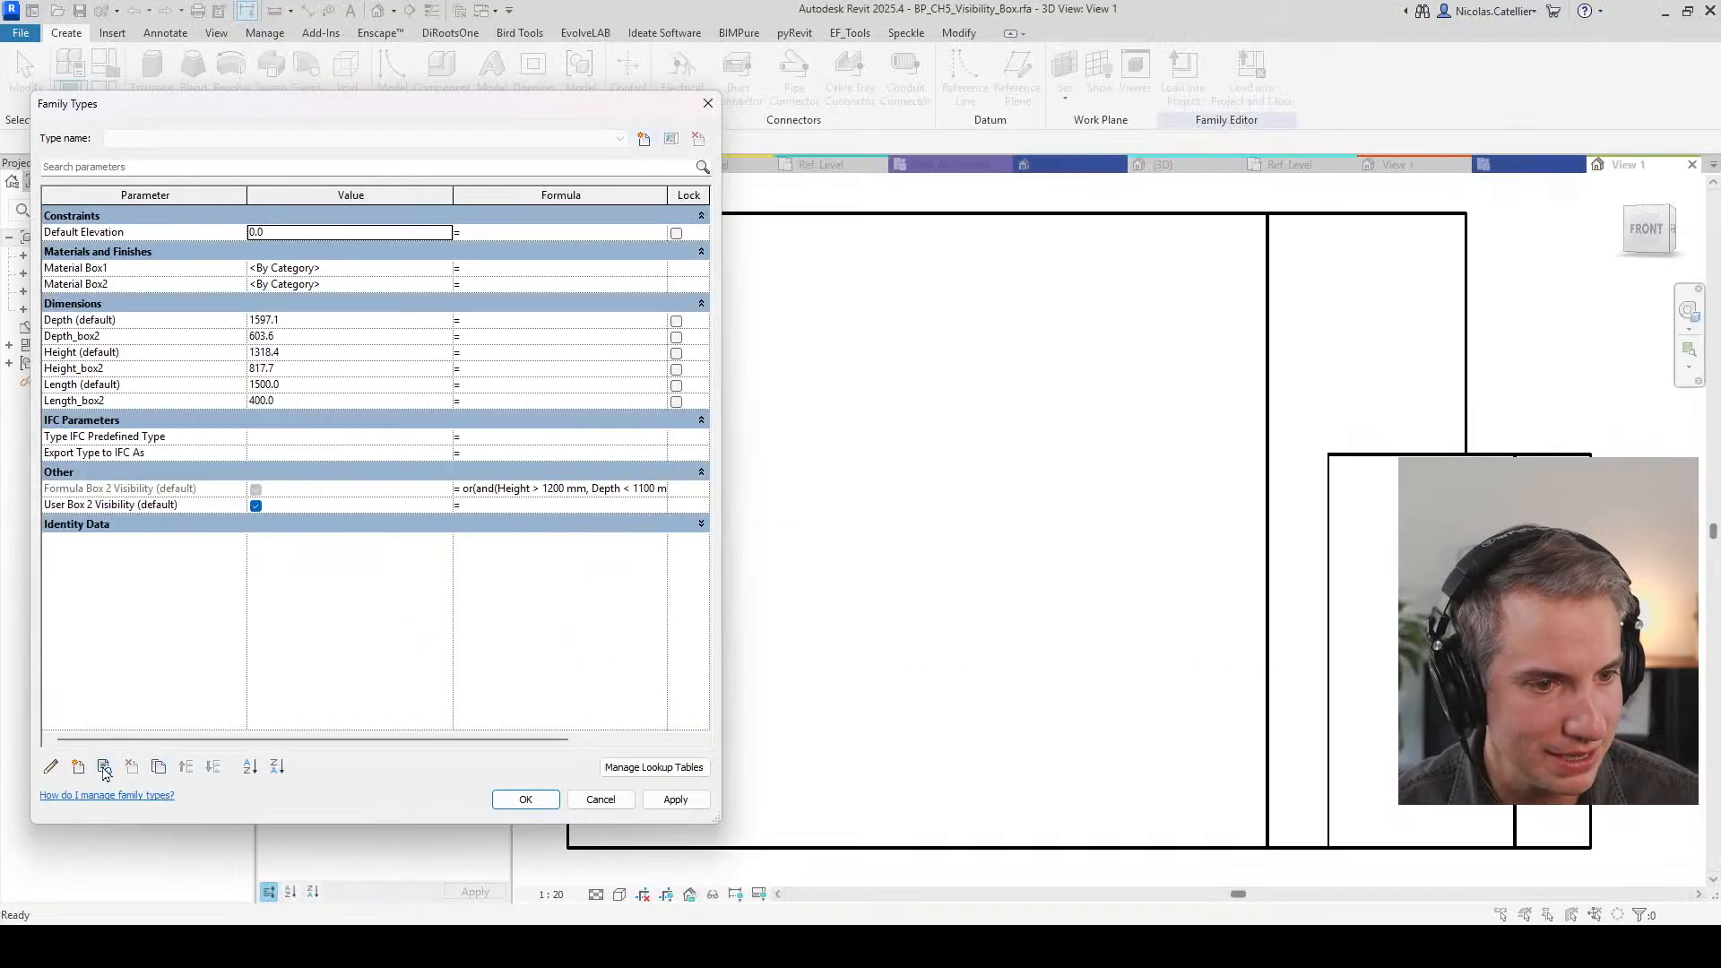
{"action": "left_click", "coordinate": [79, 766]}
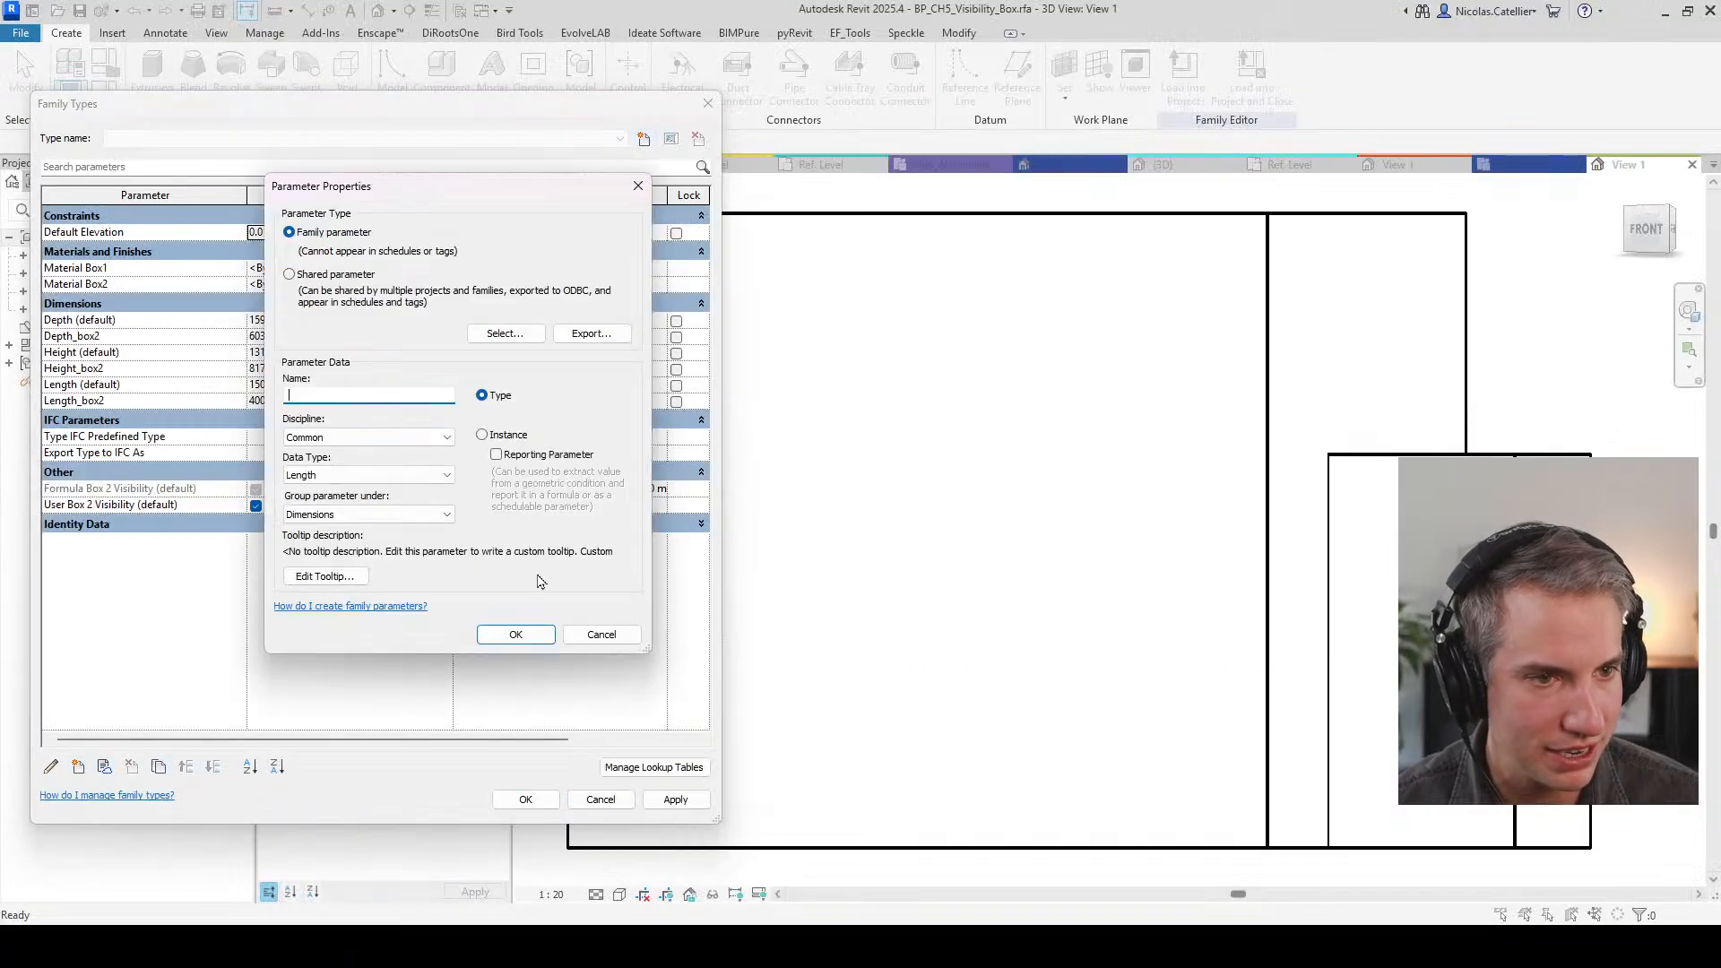
{"action": "type", "text": "Paramete"}
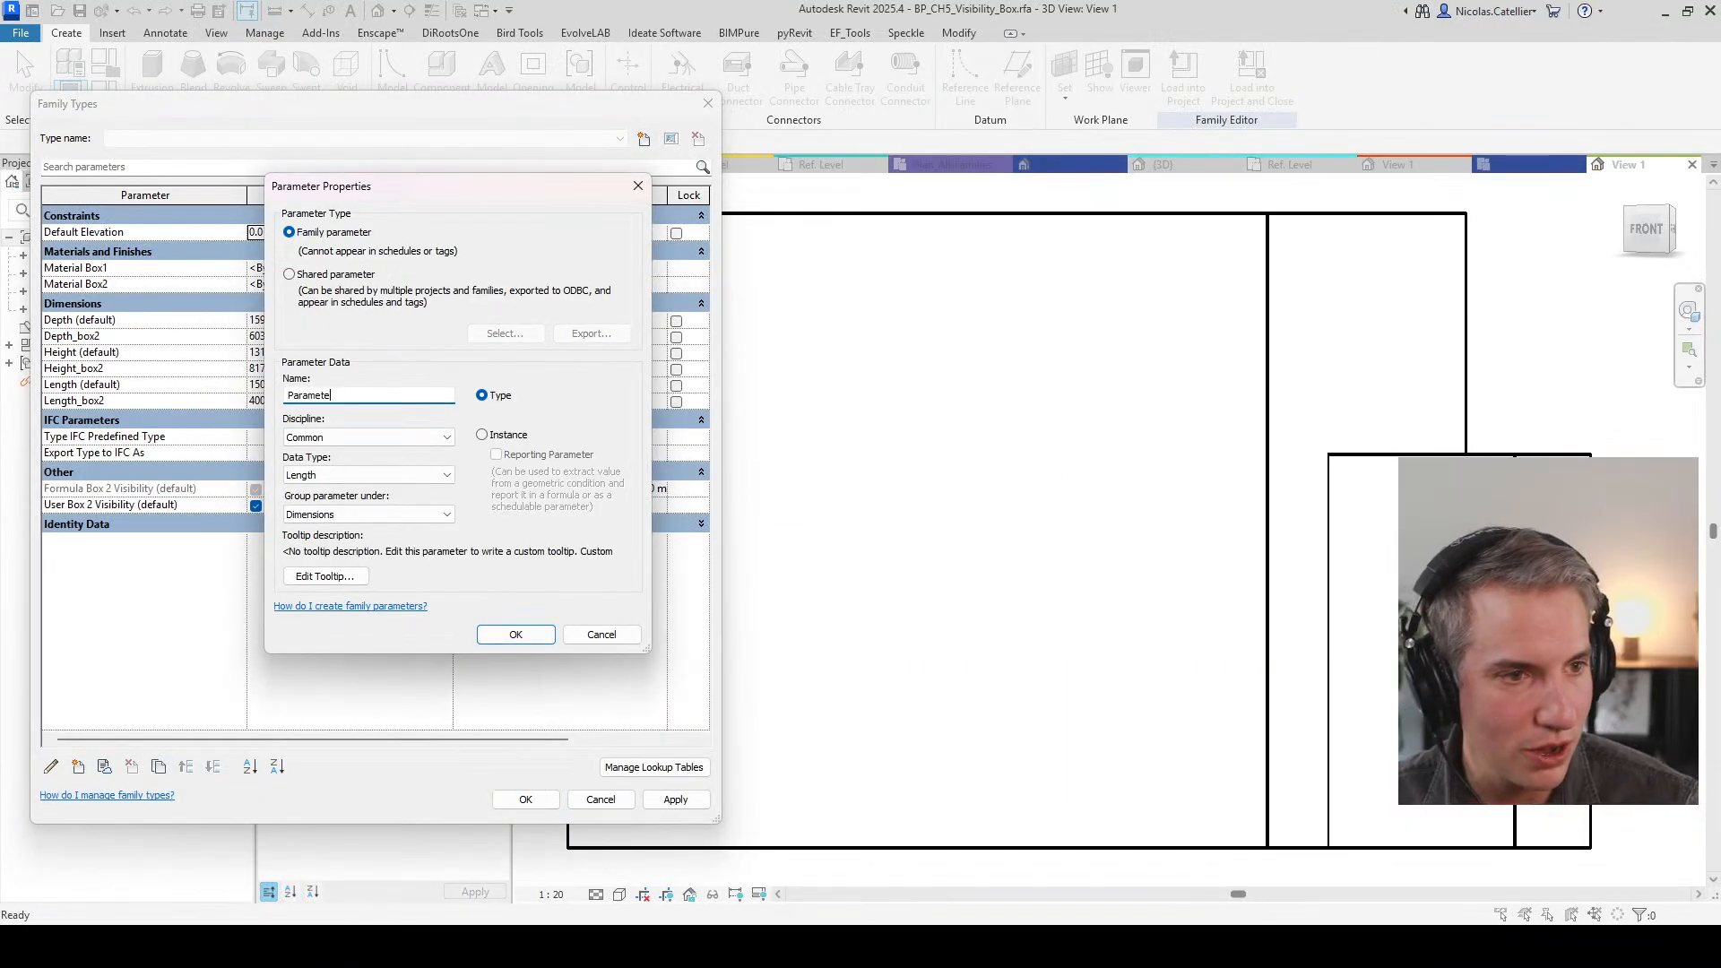
{"action": "type", "text": "r-Dash"}
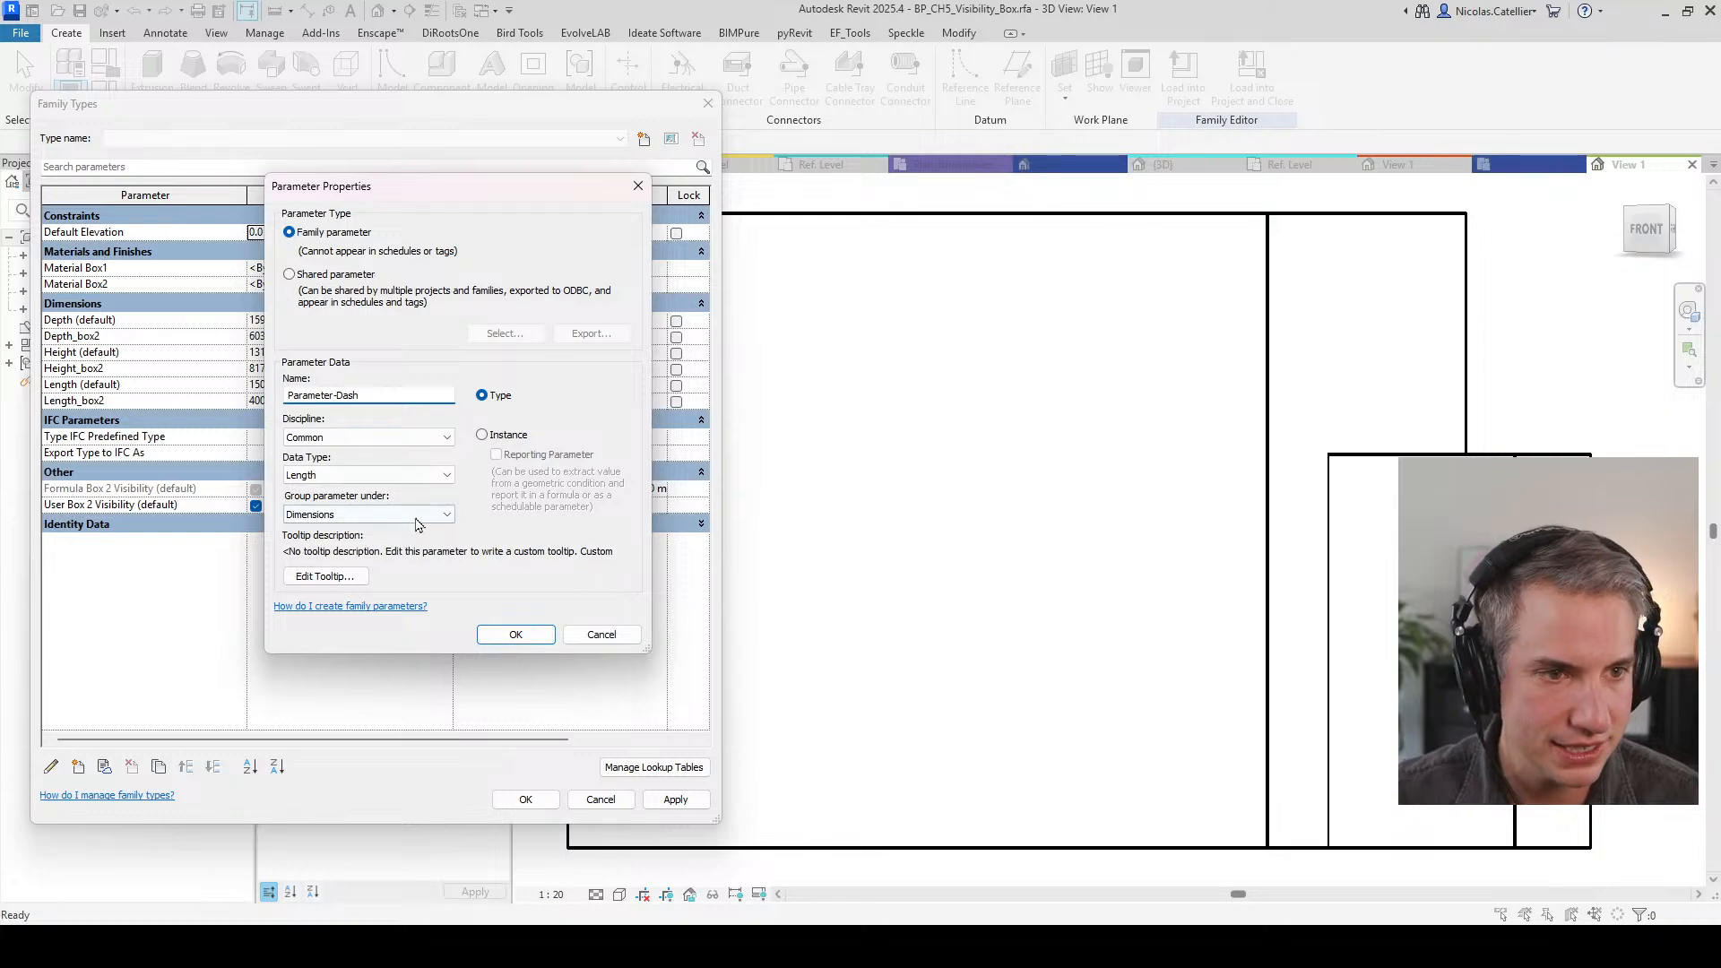
{"action": "key", "text": "Return"}
Step: Try to set the Length_box2 formula to Parameter-Dash-100
{"action": "left_click", "coordinate": [492, 402]}
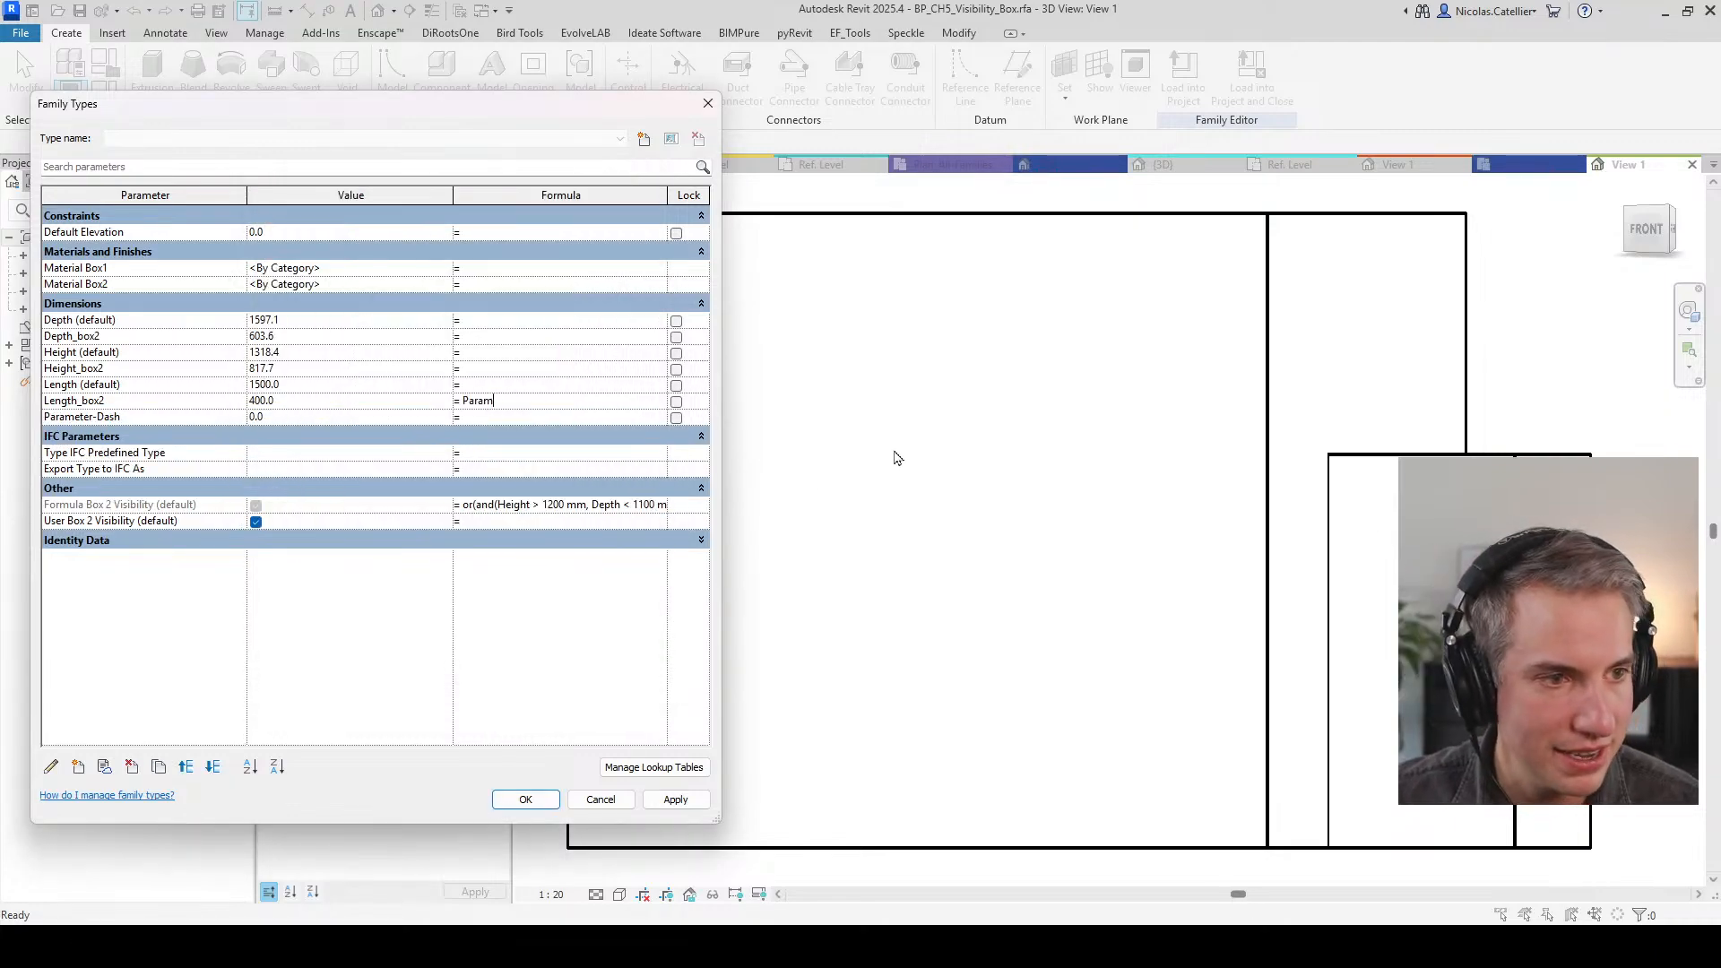
{"action": "type", "text": "Parameter-Dash"}
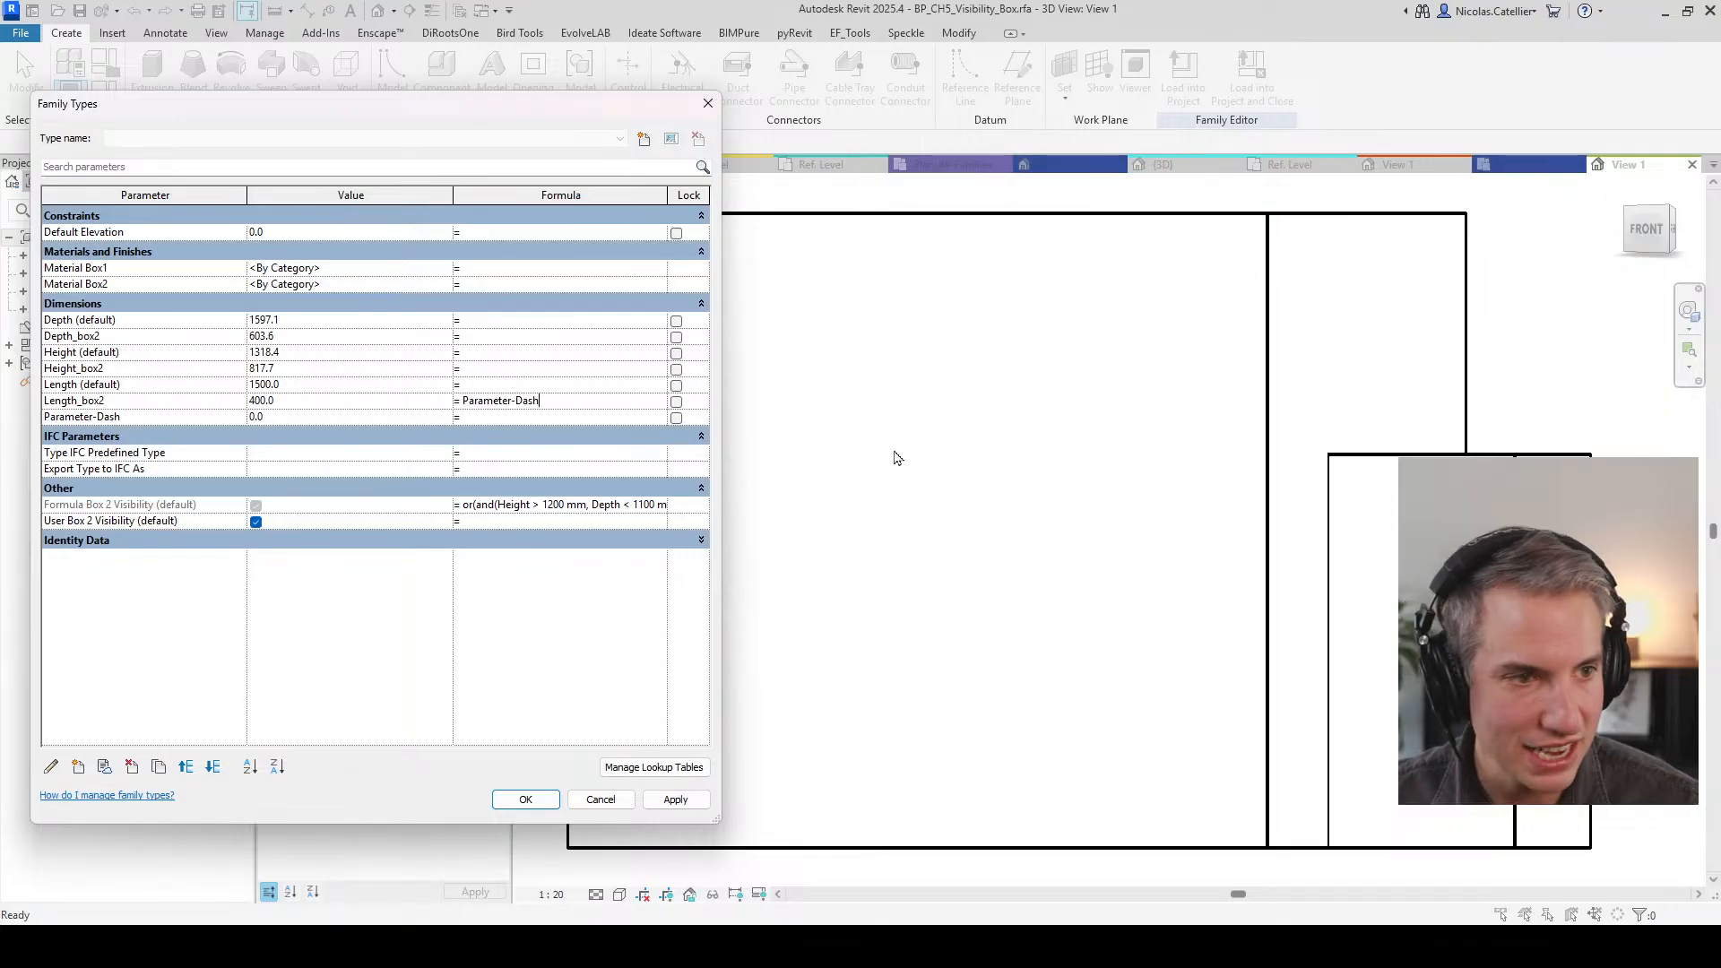
{"action": "type", "text": "-01"}
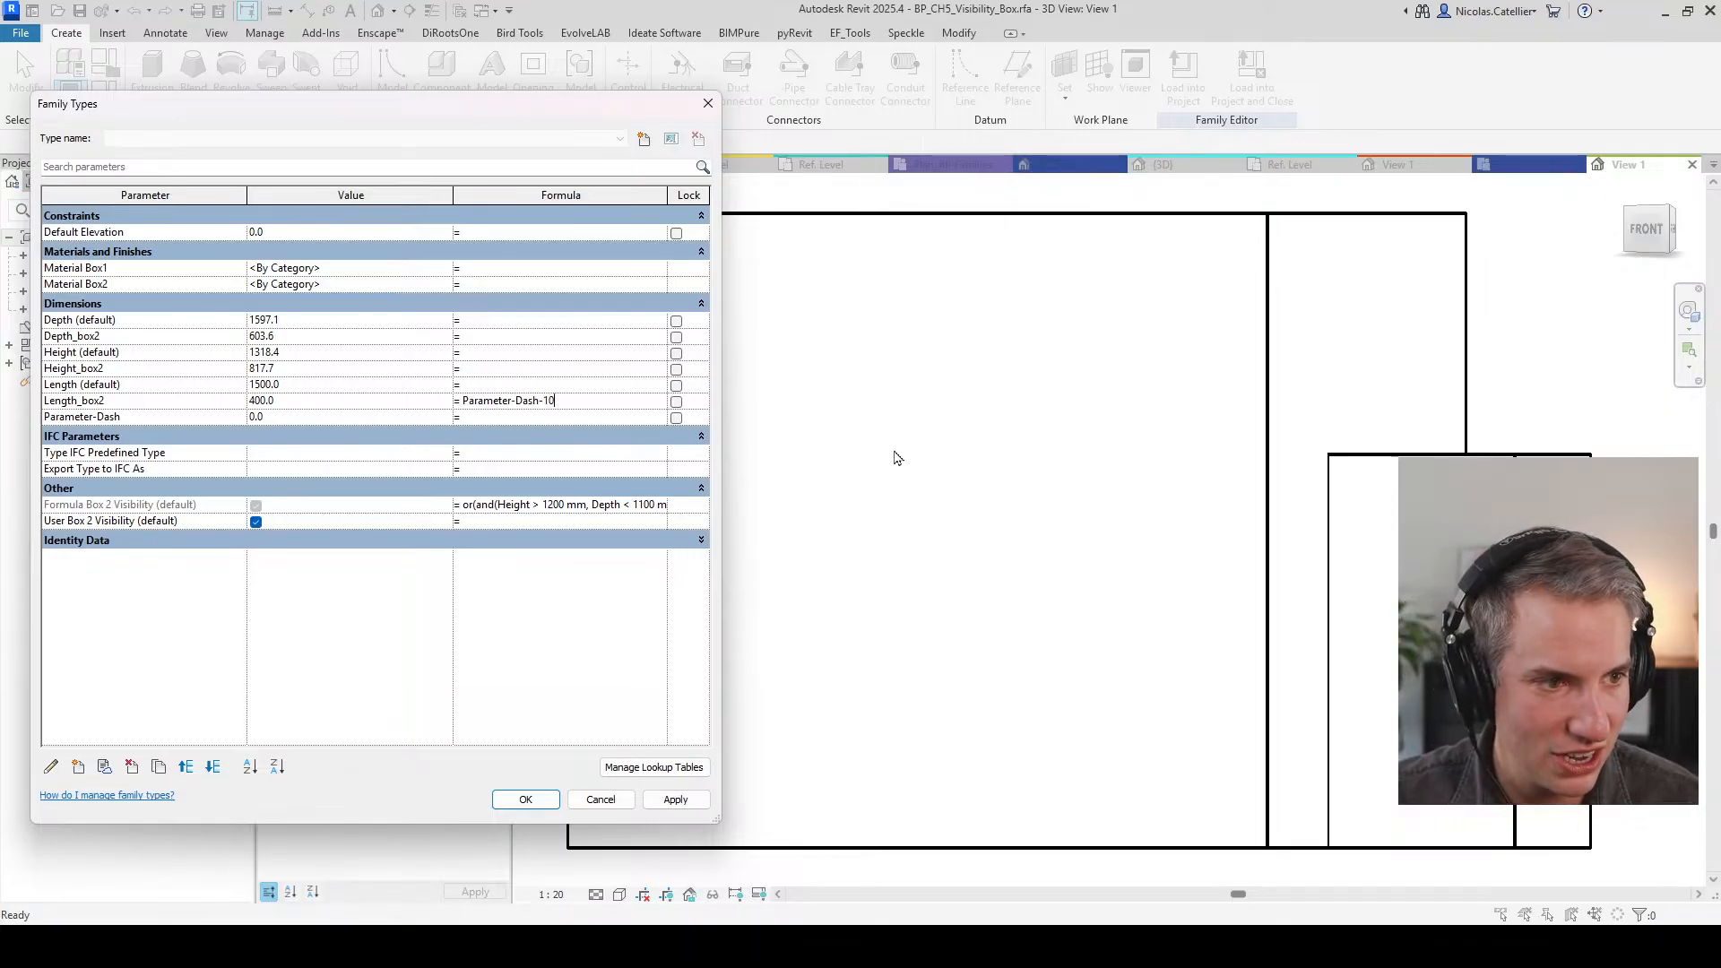
{"action": "type", "text": "0"}
{"action": "key", "text": "Return"}
{"action": "left_click", "coordinate": [969, 517]}
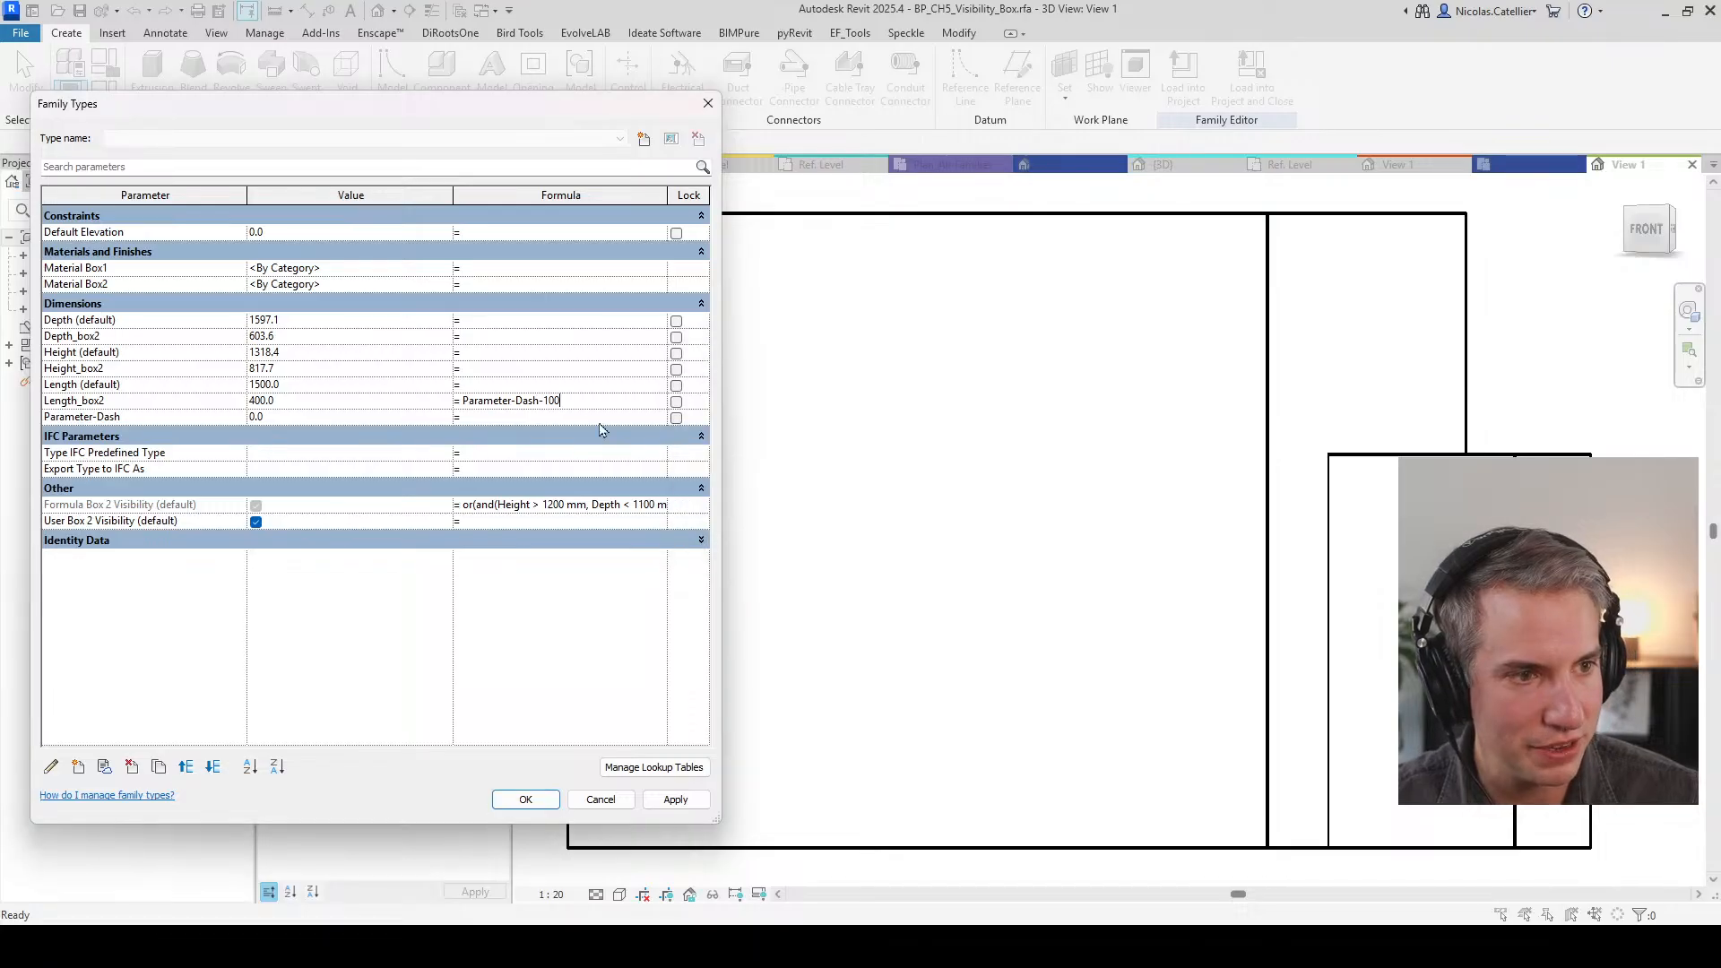
Step: Enclose the parameter name in brackets so the Length_box2 formula reads [Parameter-Dash]-100, and apply it
{"action": "left_click", "coordinate": [538, 402]}
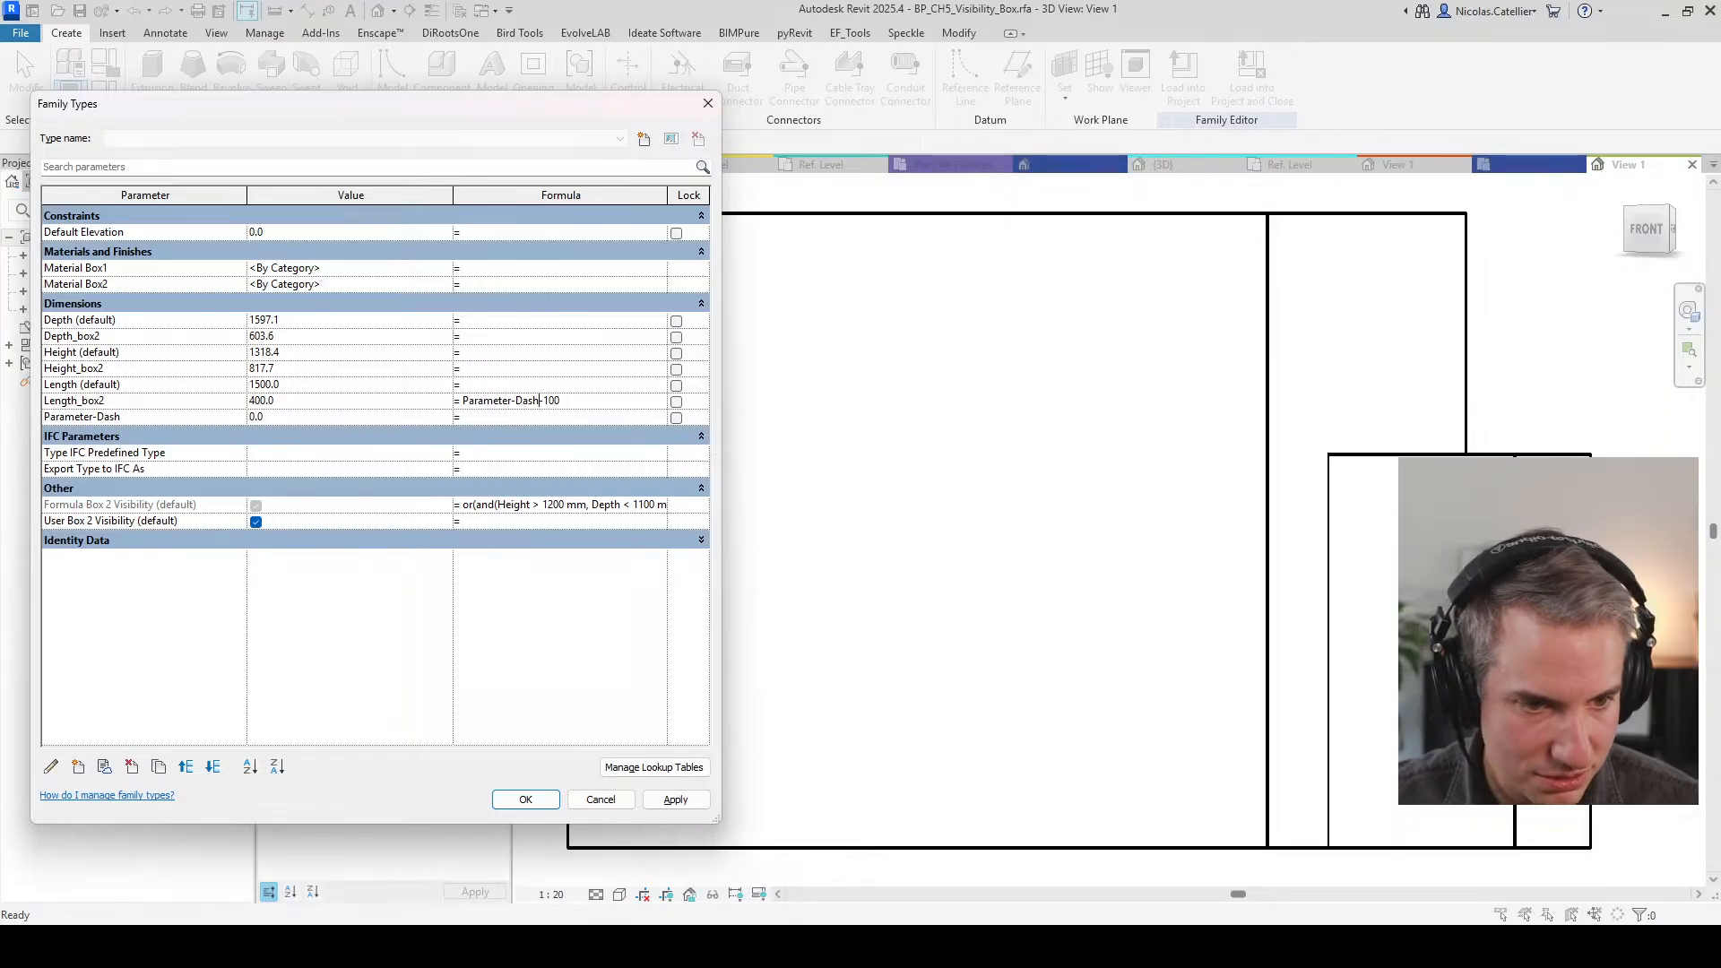
{"action": "left_click", "coordinate": [462, 402]}
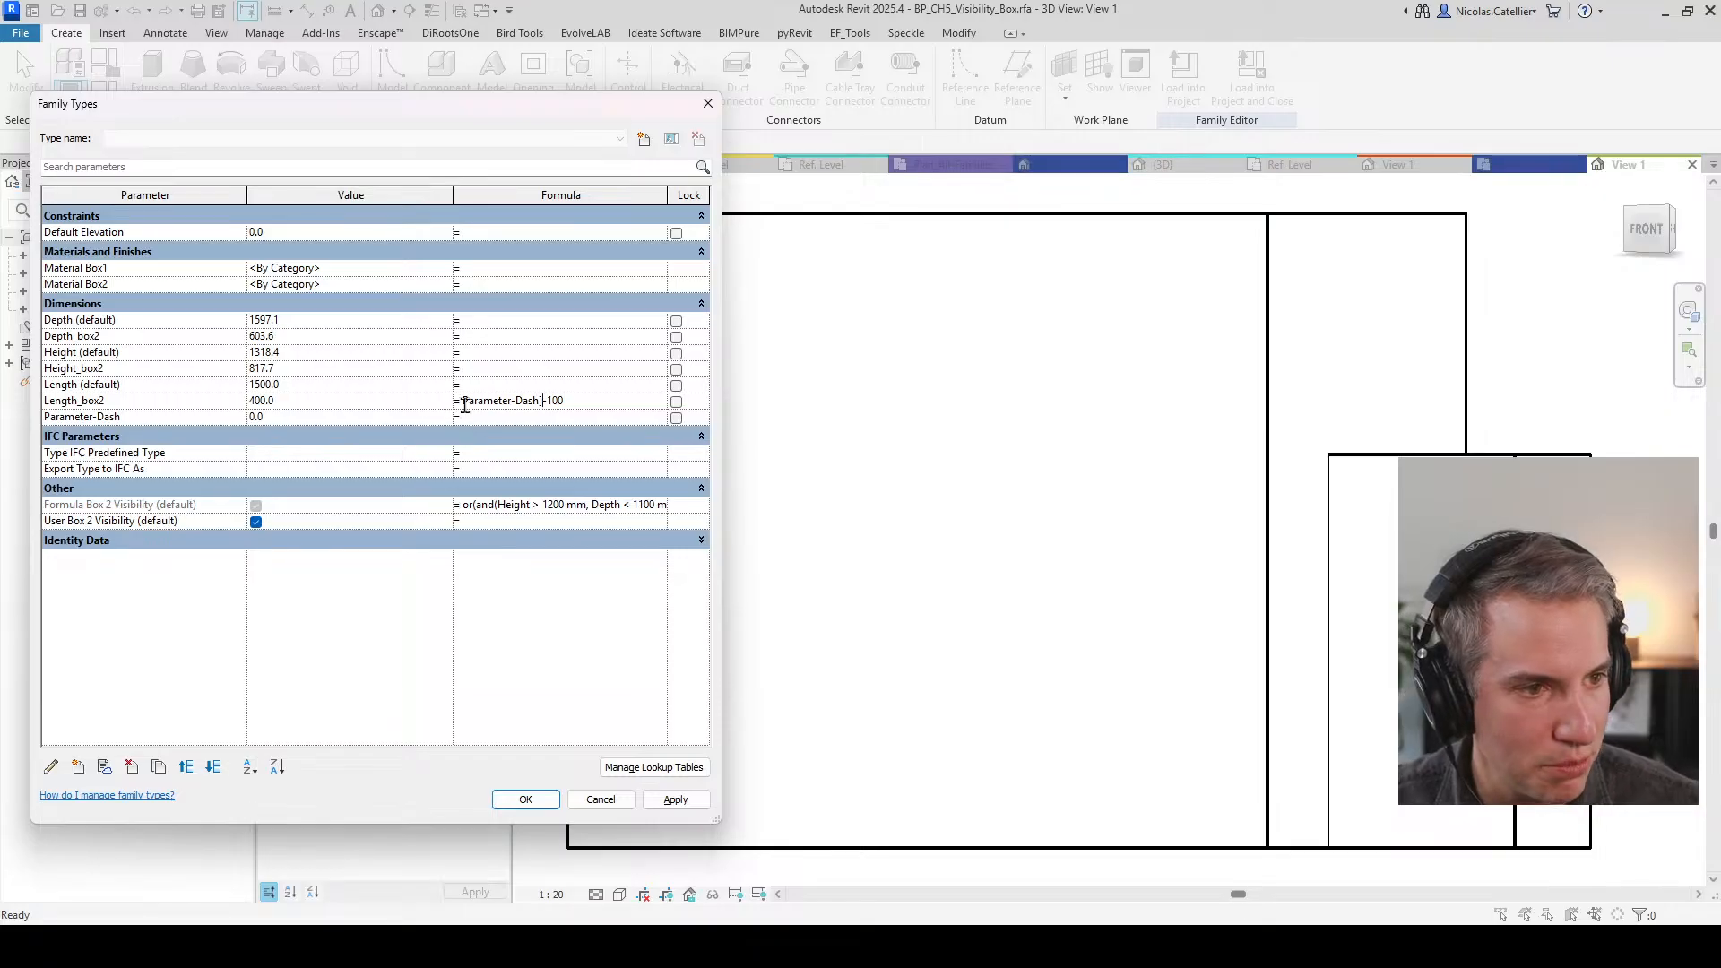
{"action": "type", "text": "["}
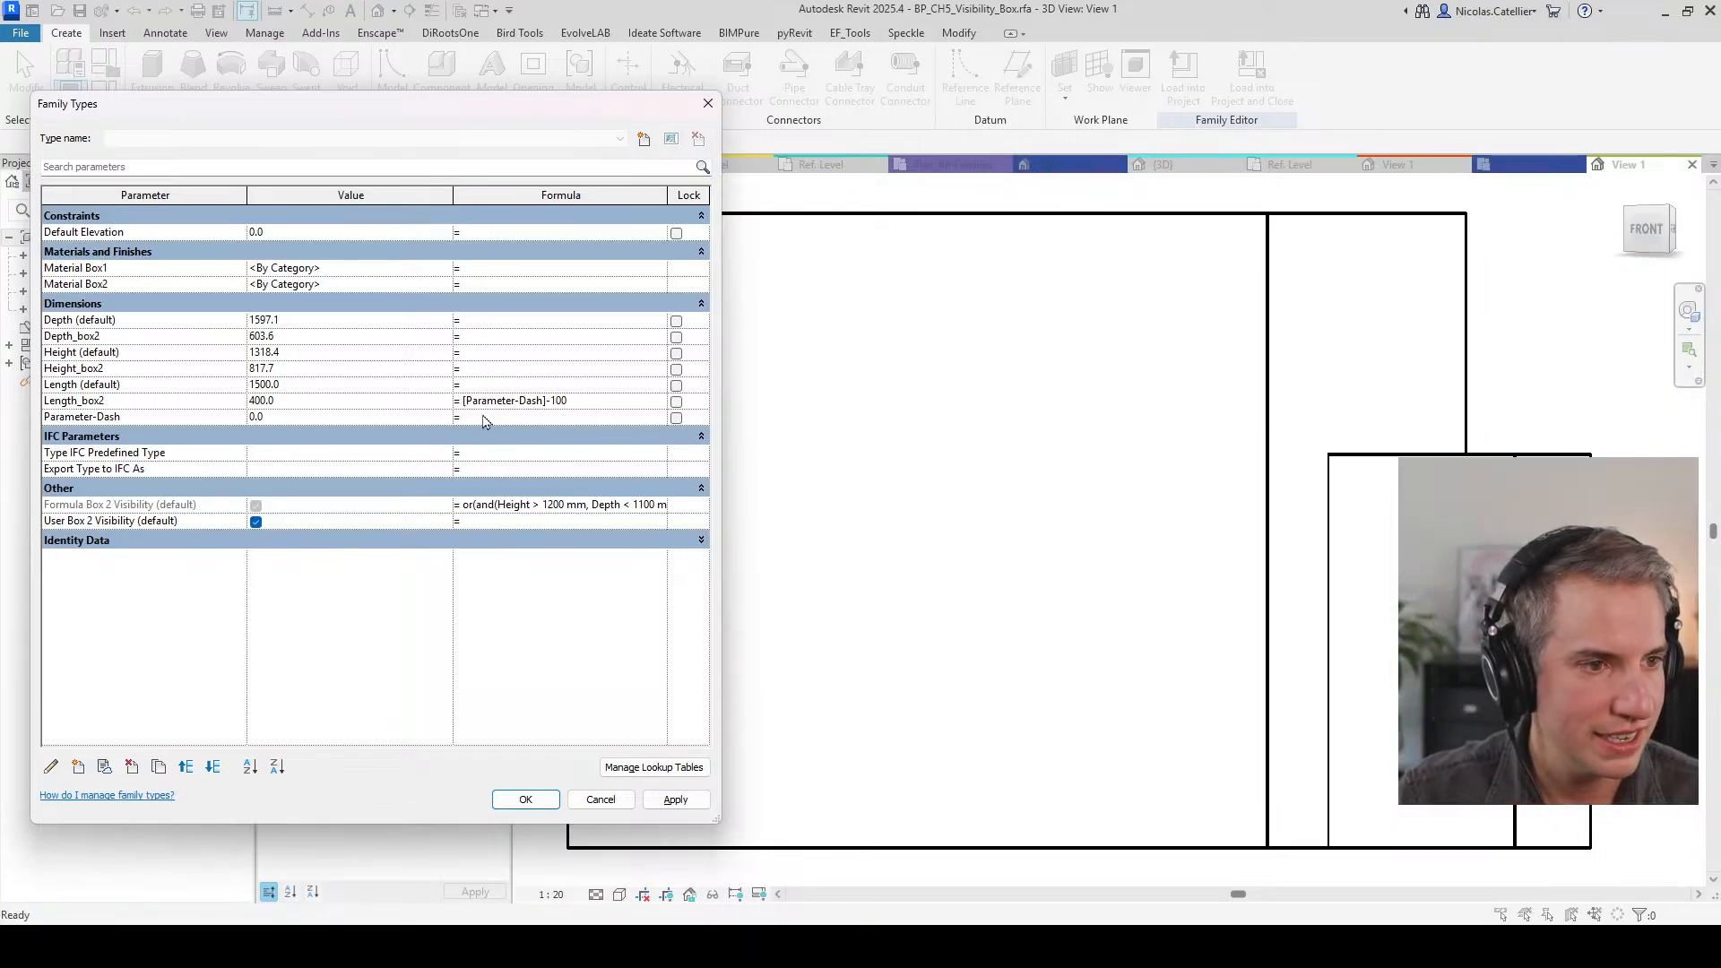
{"action": "left_click", "coordinate": [520, 415]}
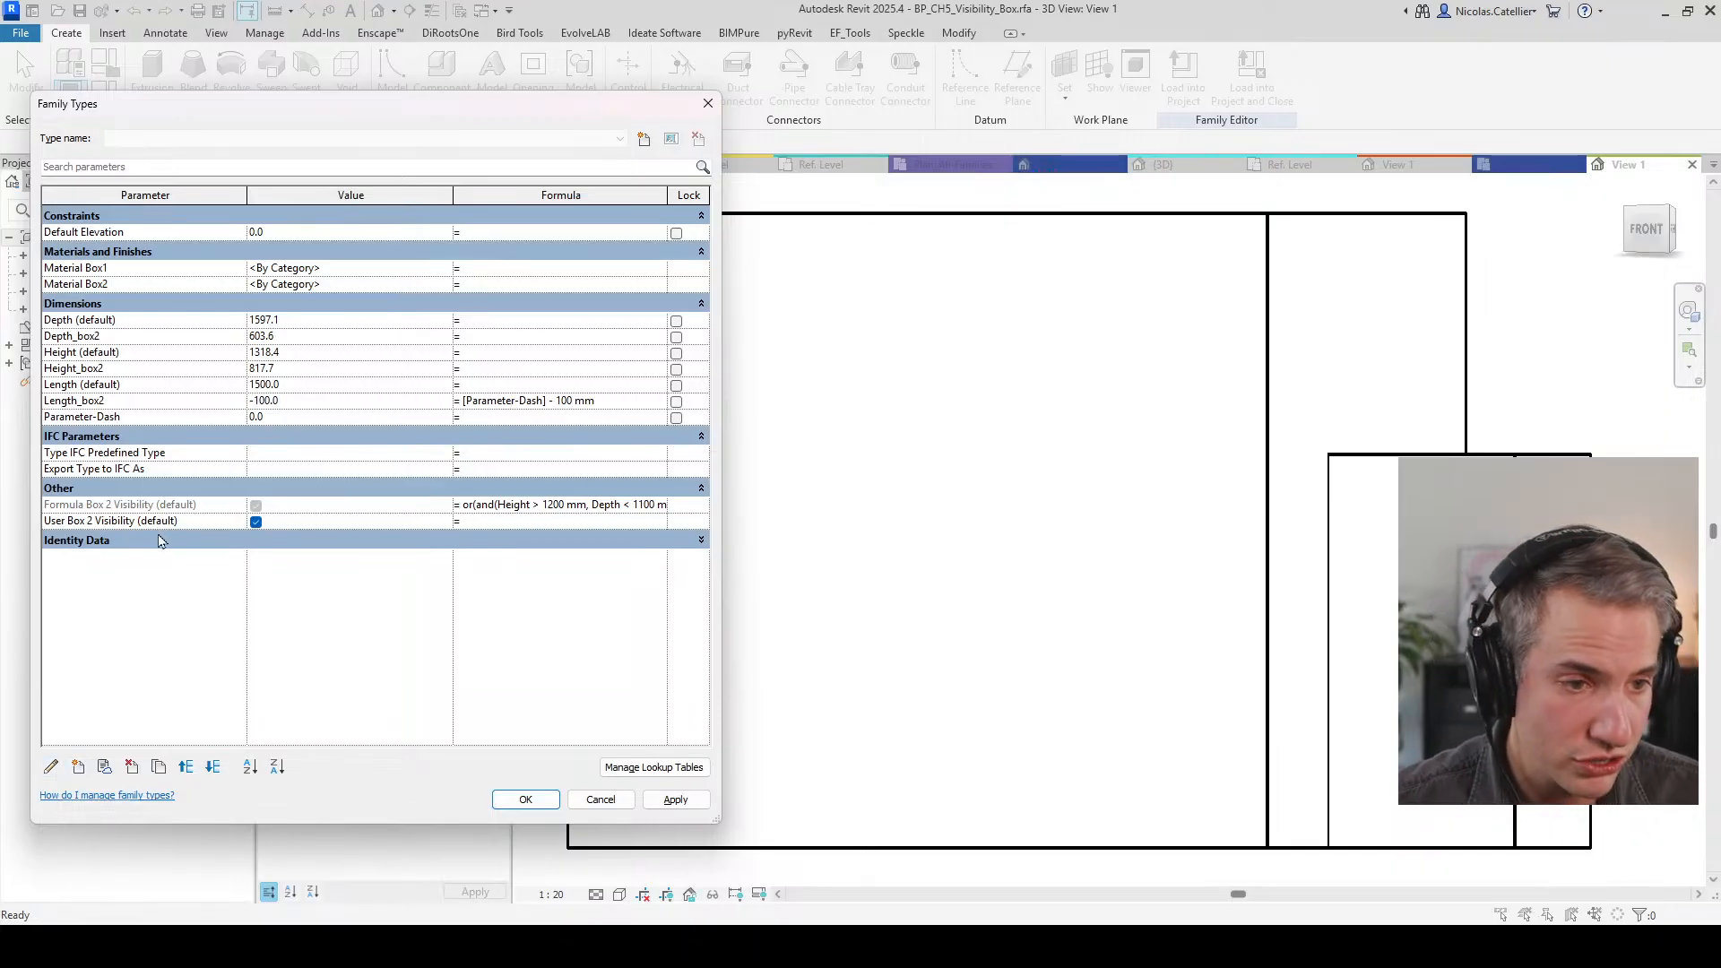
Step: Rename the Parameter-Dash parameter to Parameter Dash, with a space instead of the dash
{"action": "left_click", "coordinate": [106, 418]}
{"action": "left_click", "coordinate": [51, 766]}
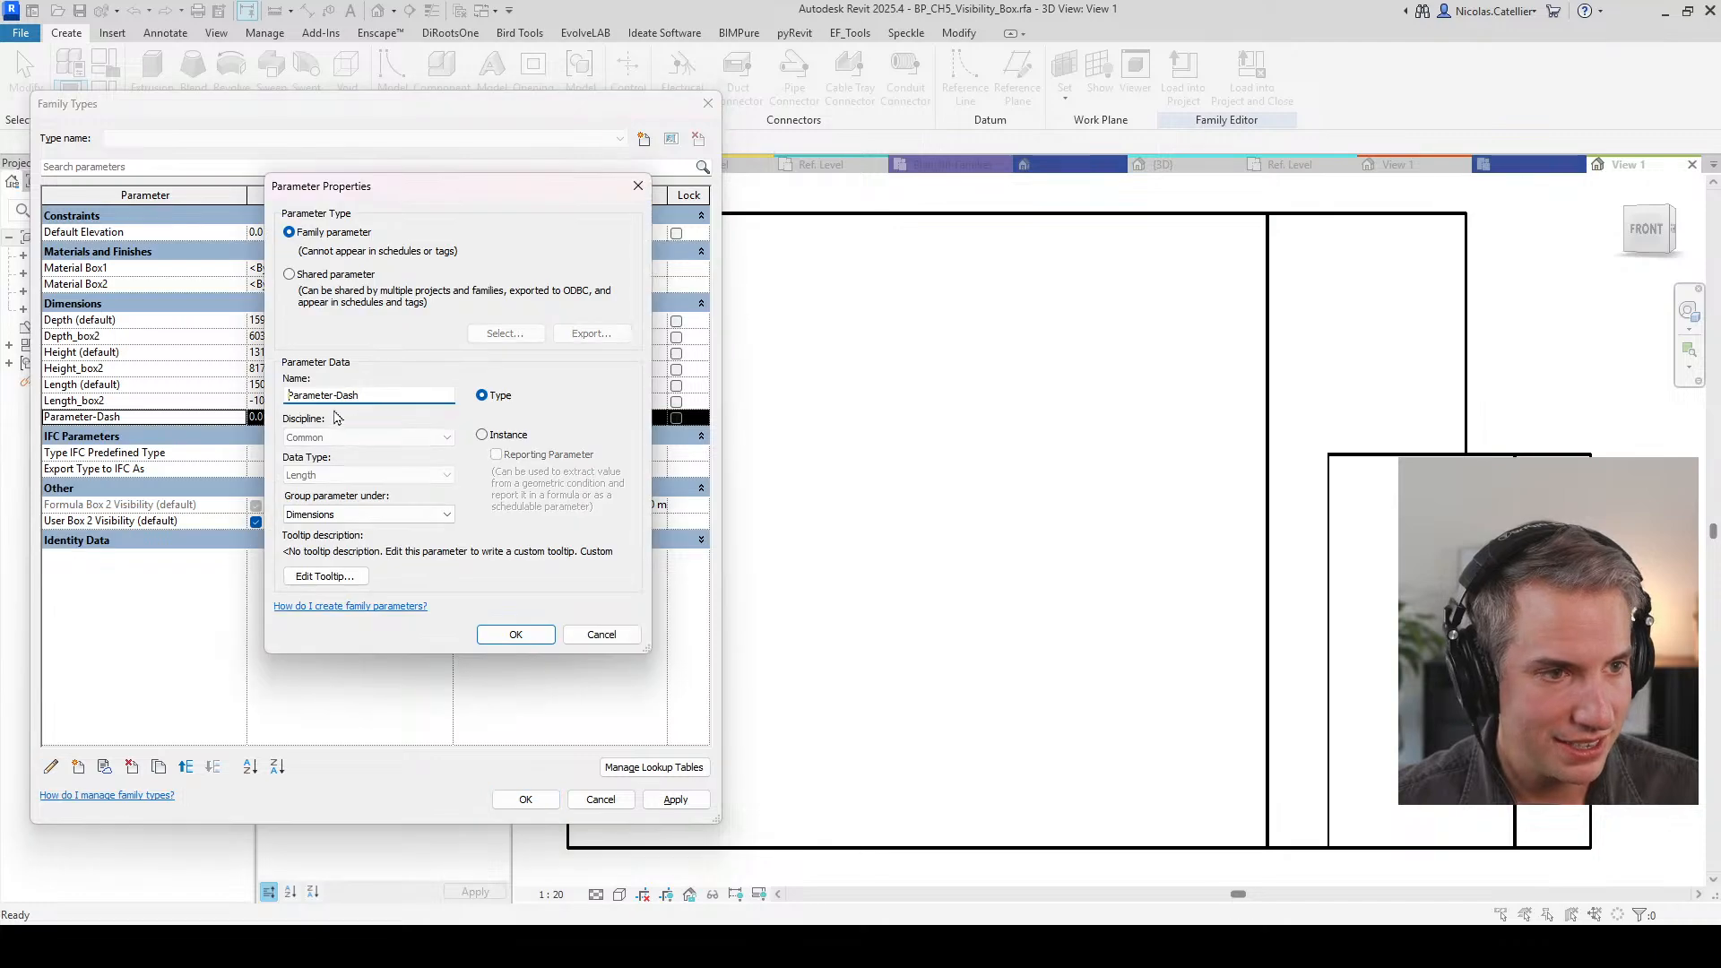
{"action": "left_click", "coordinate": [337, 392]}
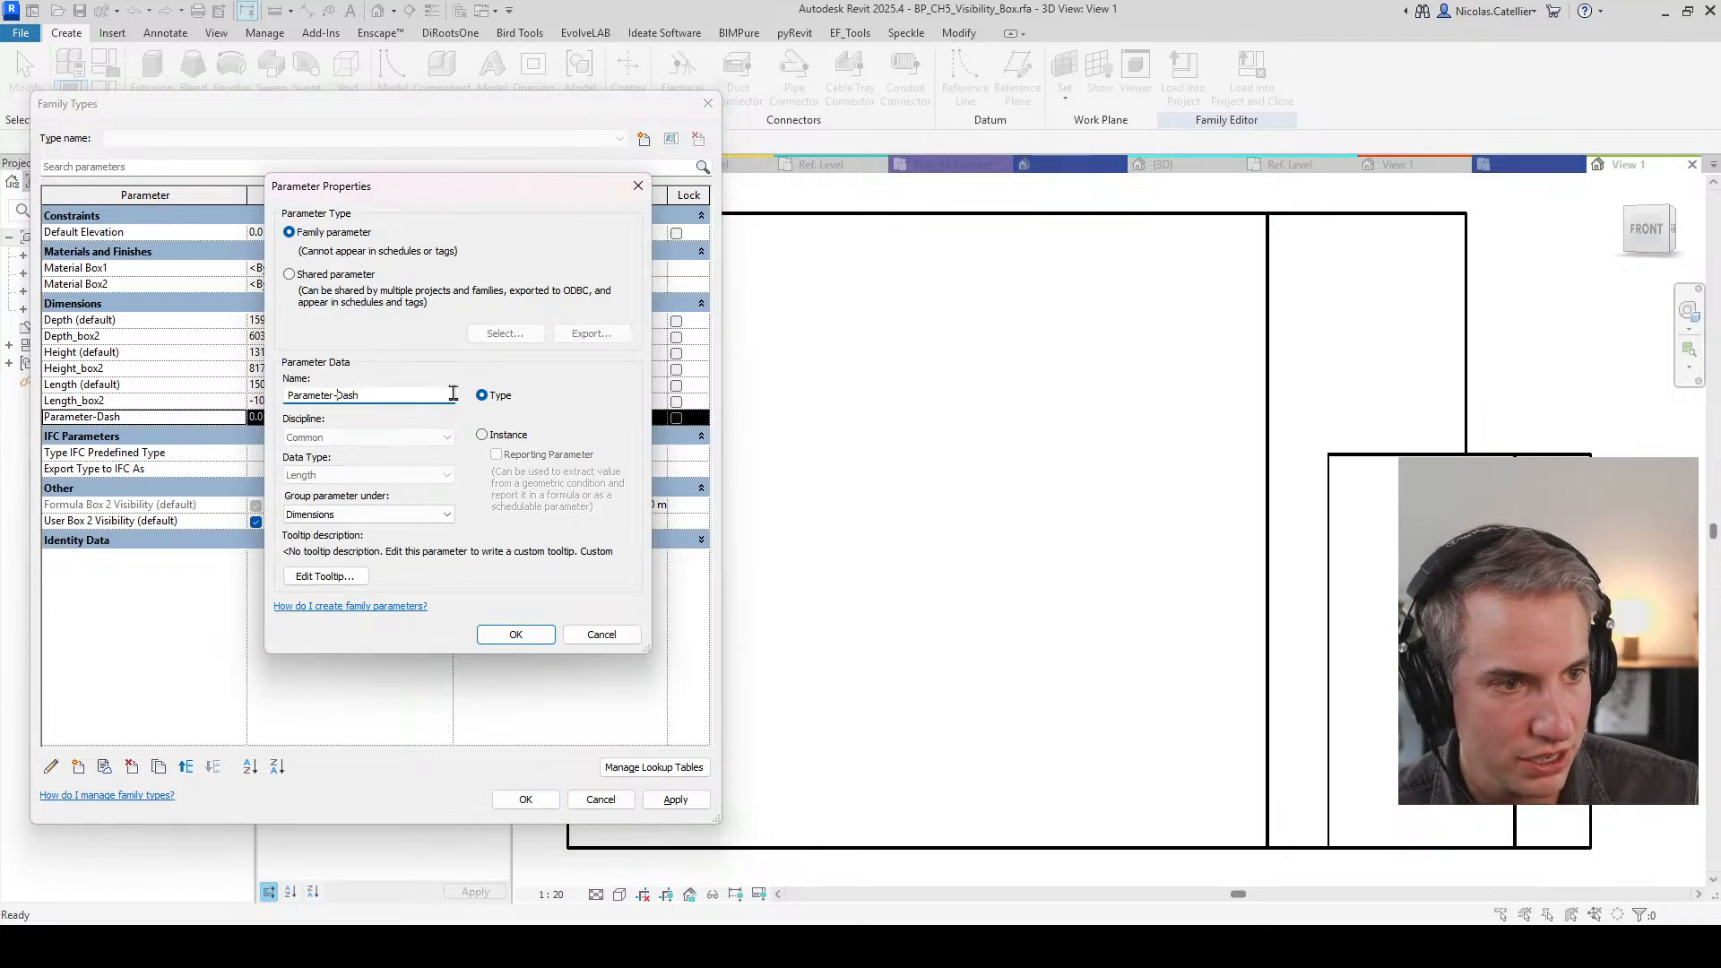
{"action": "key", "text": "BackSpace"}
{"action": "left_click", "coordinate": [488, 636]}
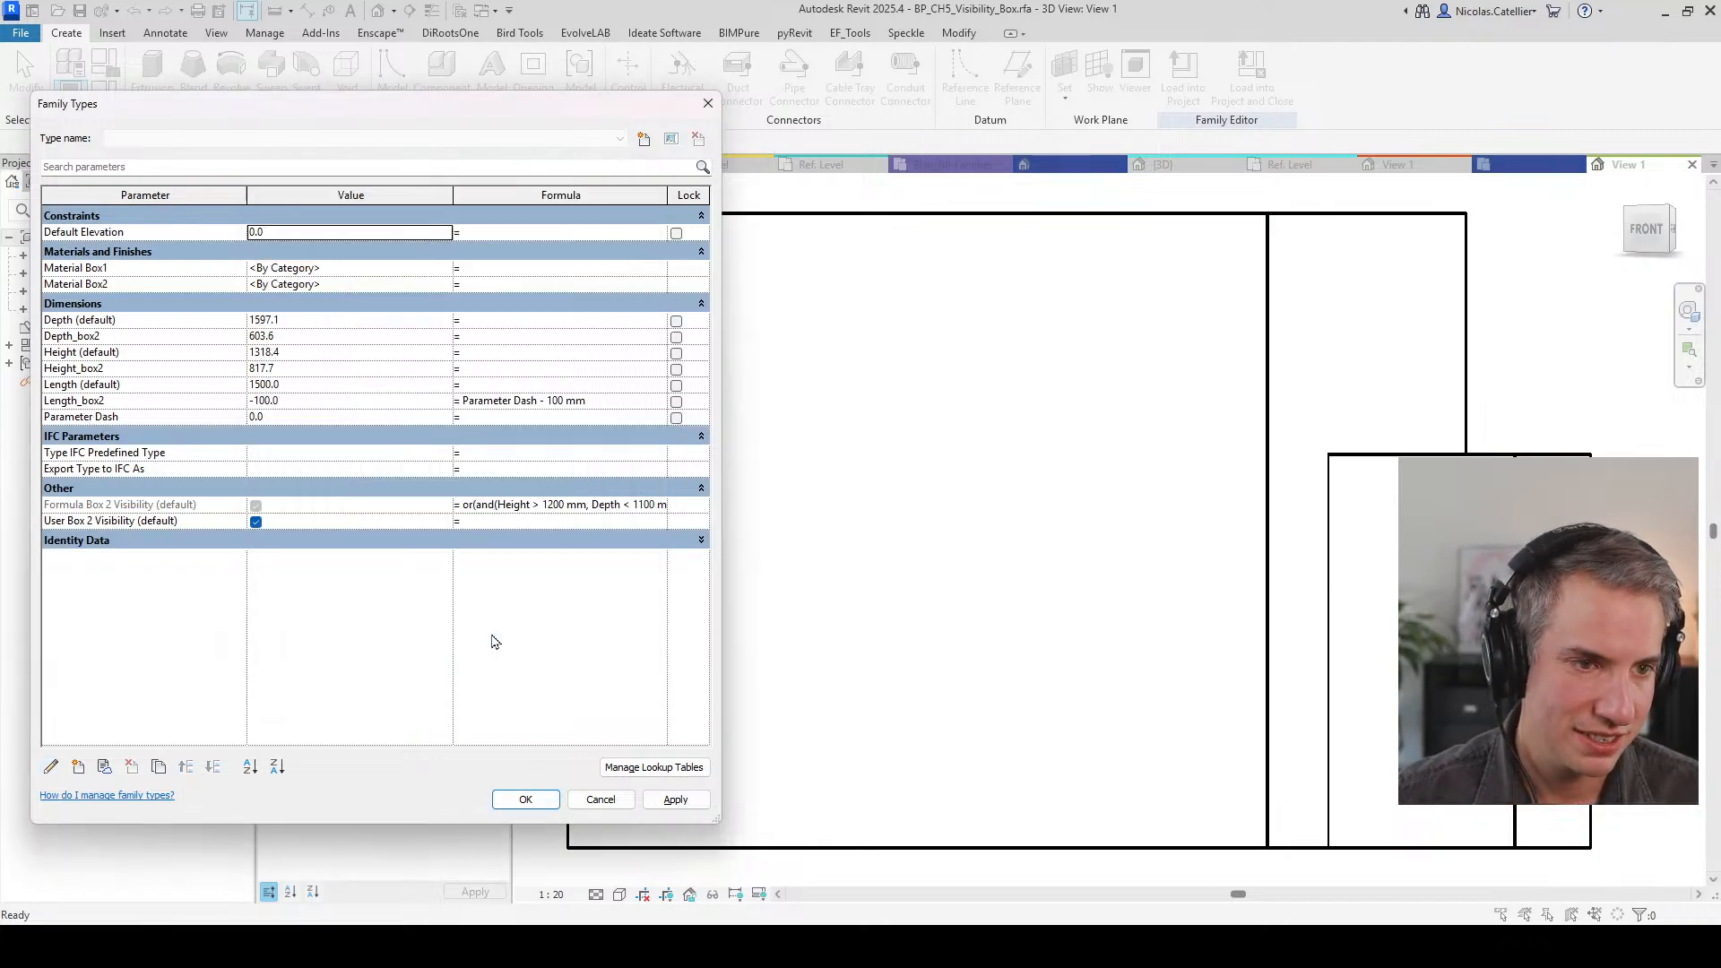
Step: Rename the Parameter Dash parameter to Paramete+ Dash
{"action": "left_click", "coordinate": [135, 419]}
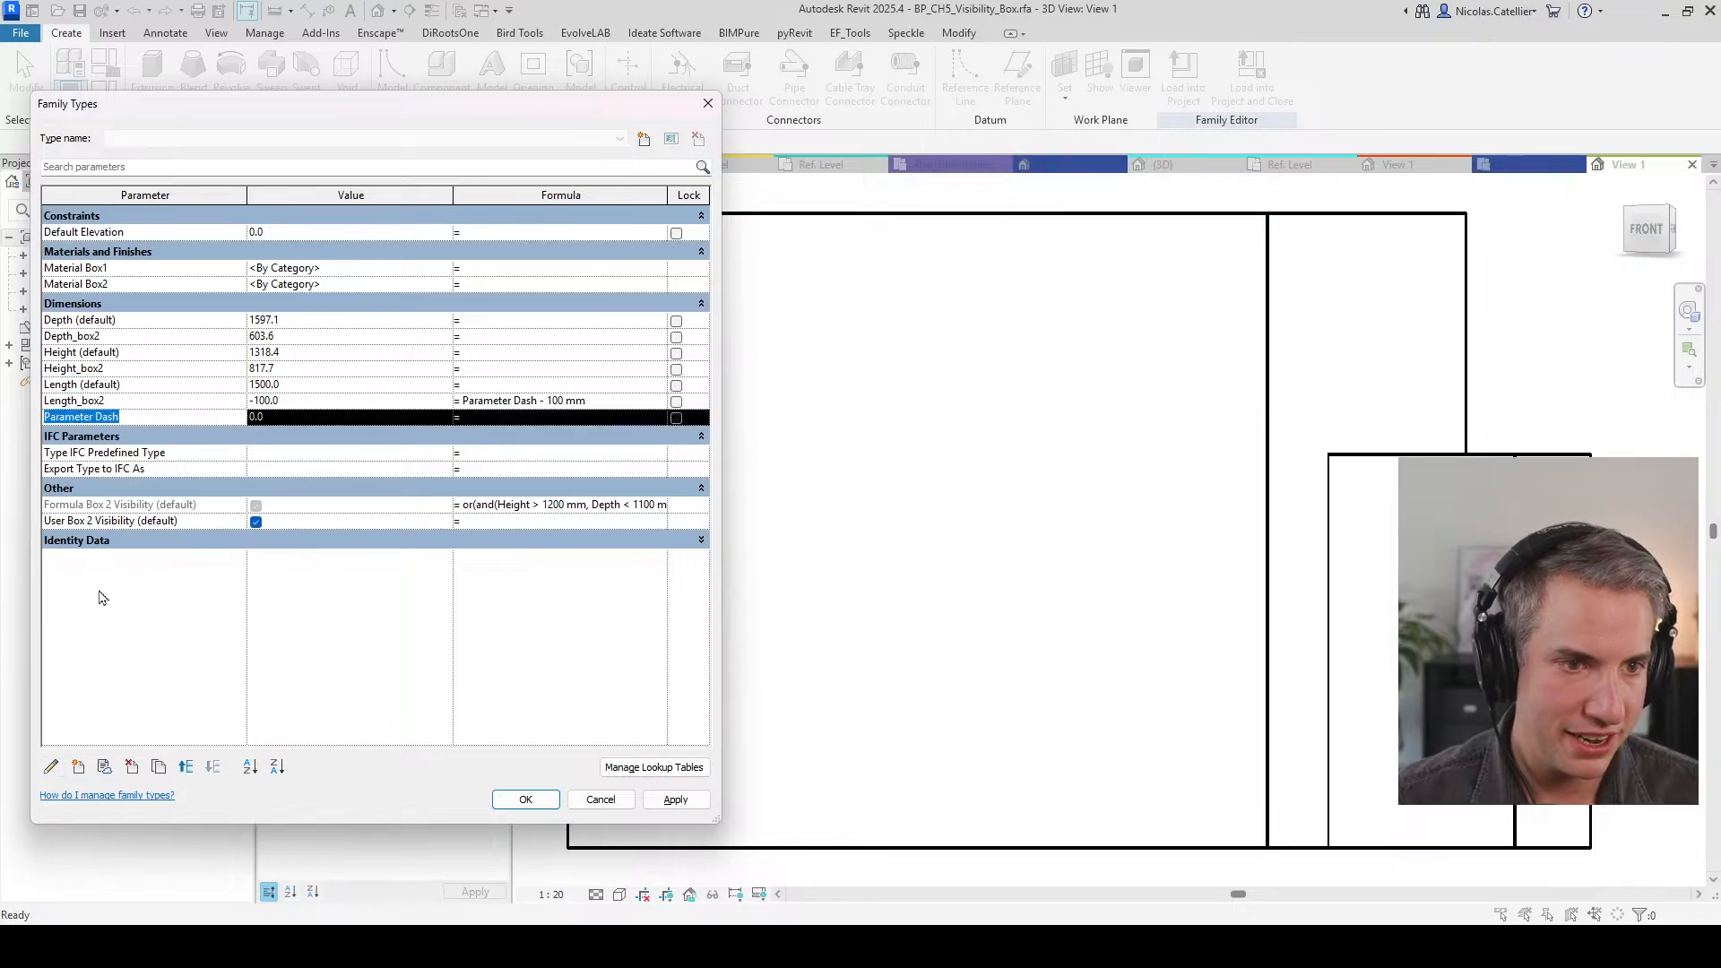
{"action": "left_click", "coordinate": [51, 767]}
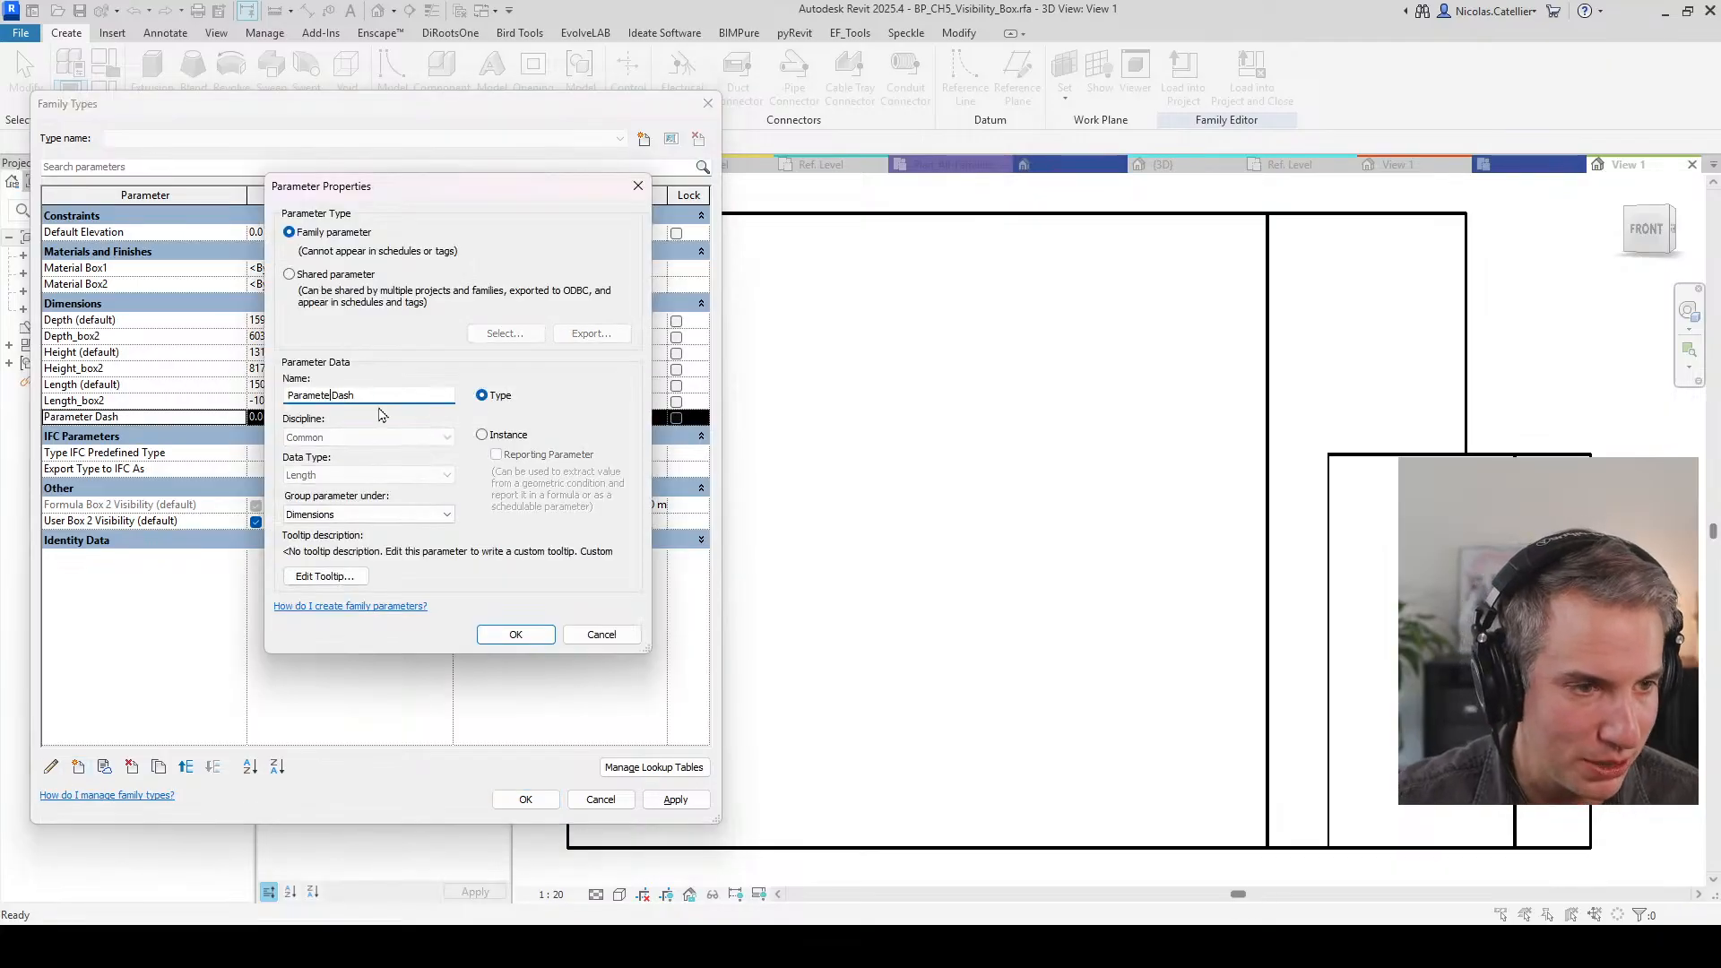
{"action": "left_click", "coordinate": [494, 637]}
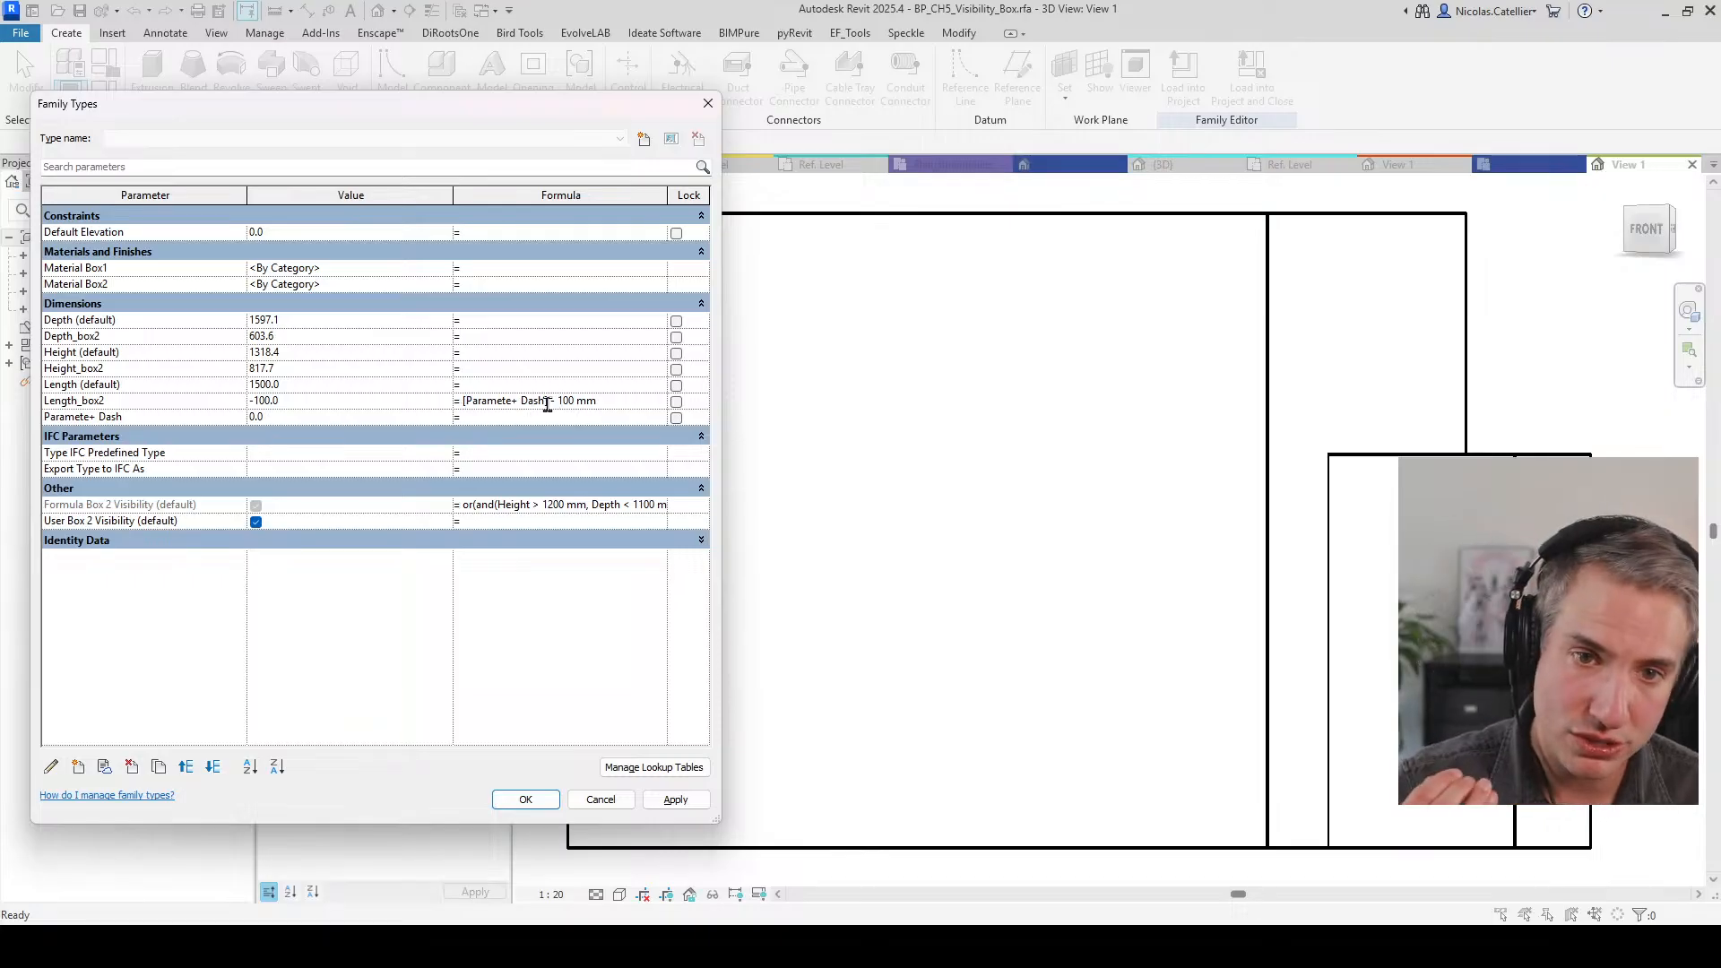
{"action": "scroll", "coordinate": [537, 399], "scroll_direction": "up", "scroll_amount": 2, "text": "ctrl"}
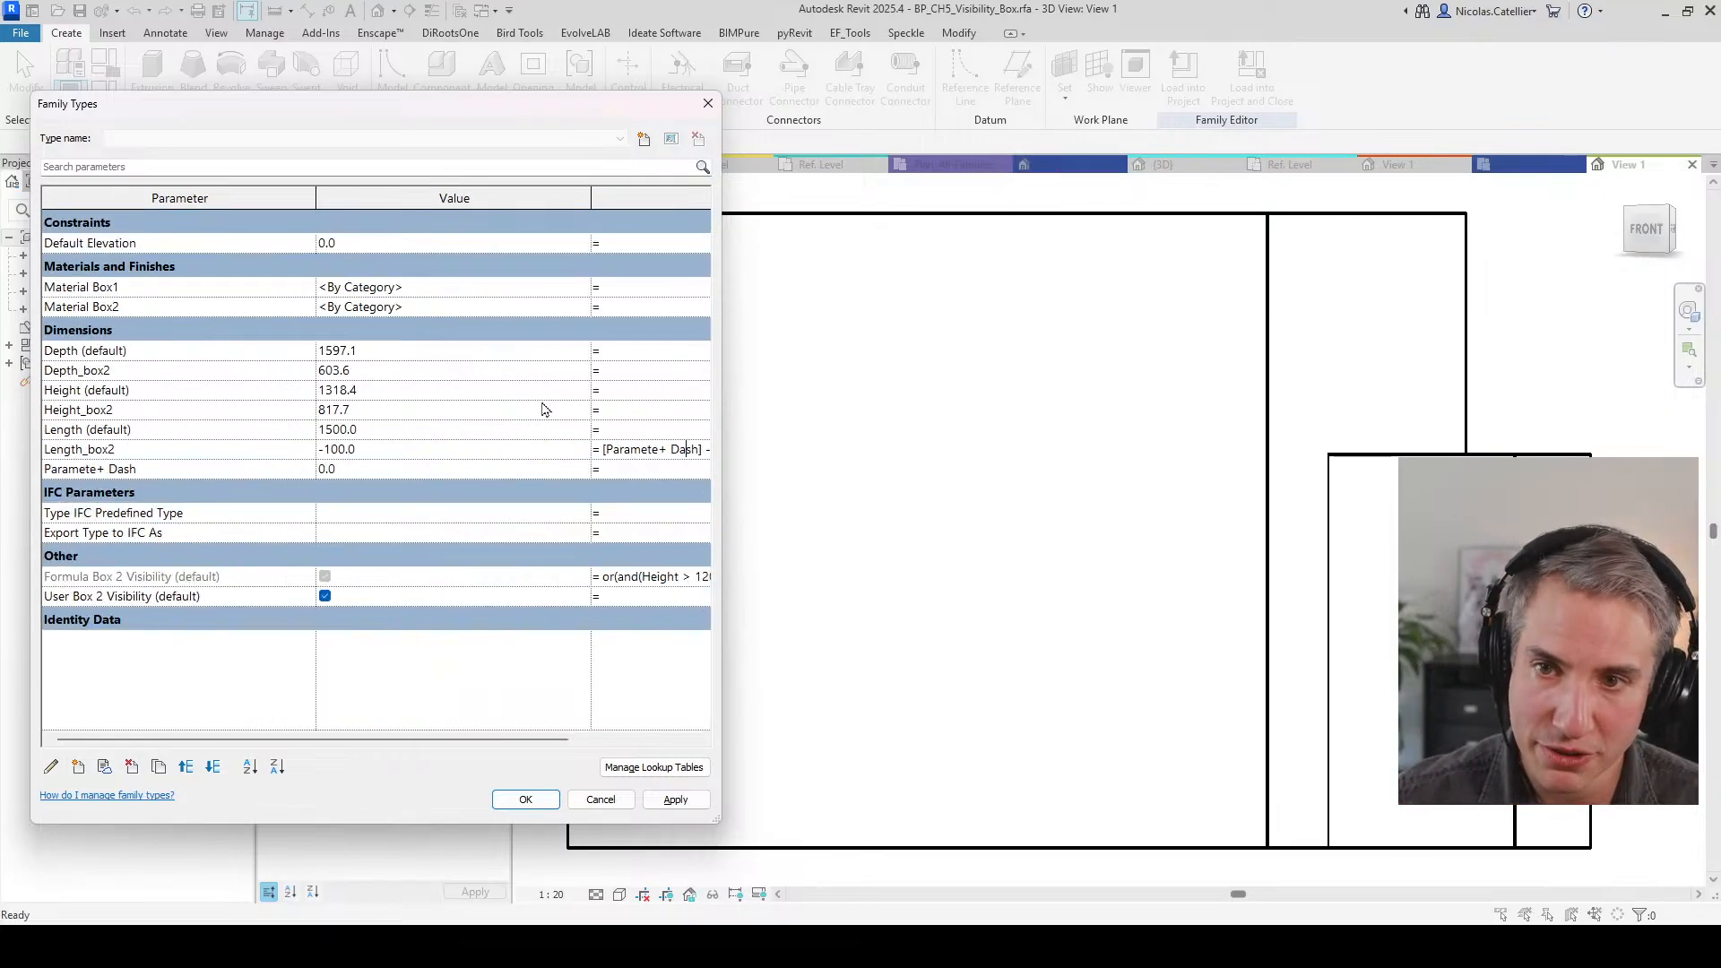
{"action": "scroll", "coordinate": [529, 437], "scroll_direction": "down", "scroll_amount": 1, "text": "ctrl"}
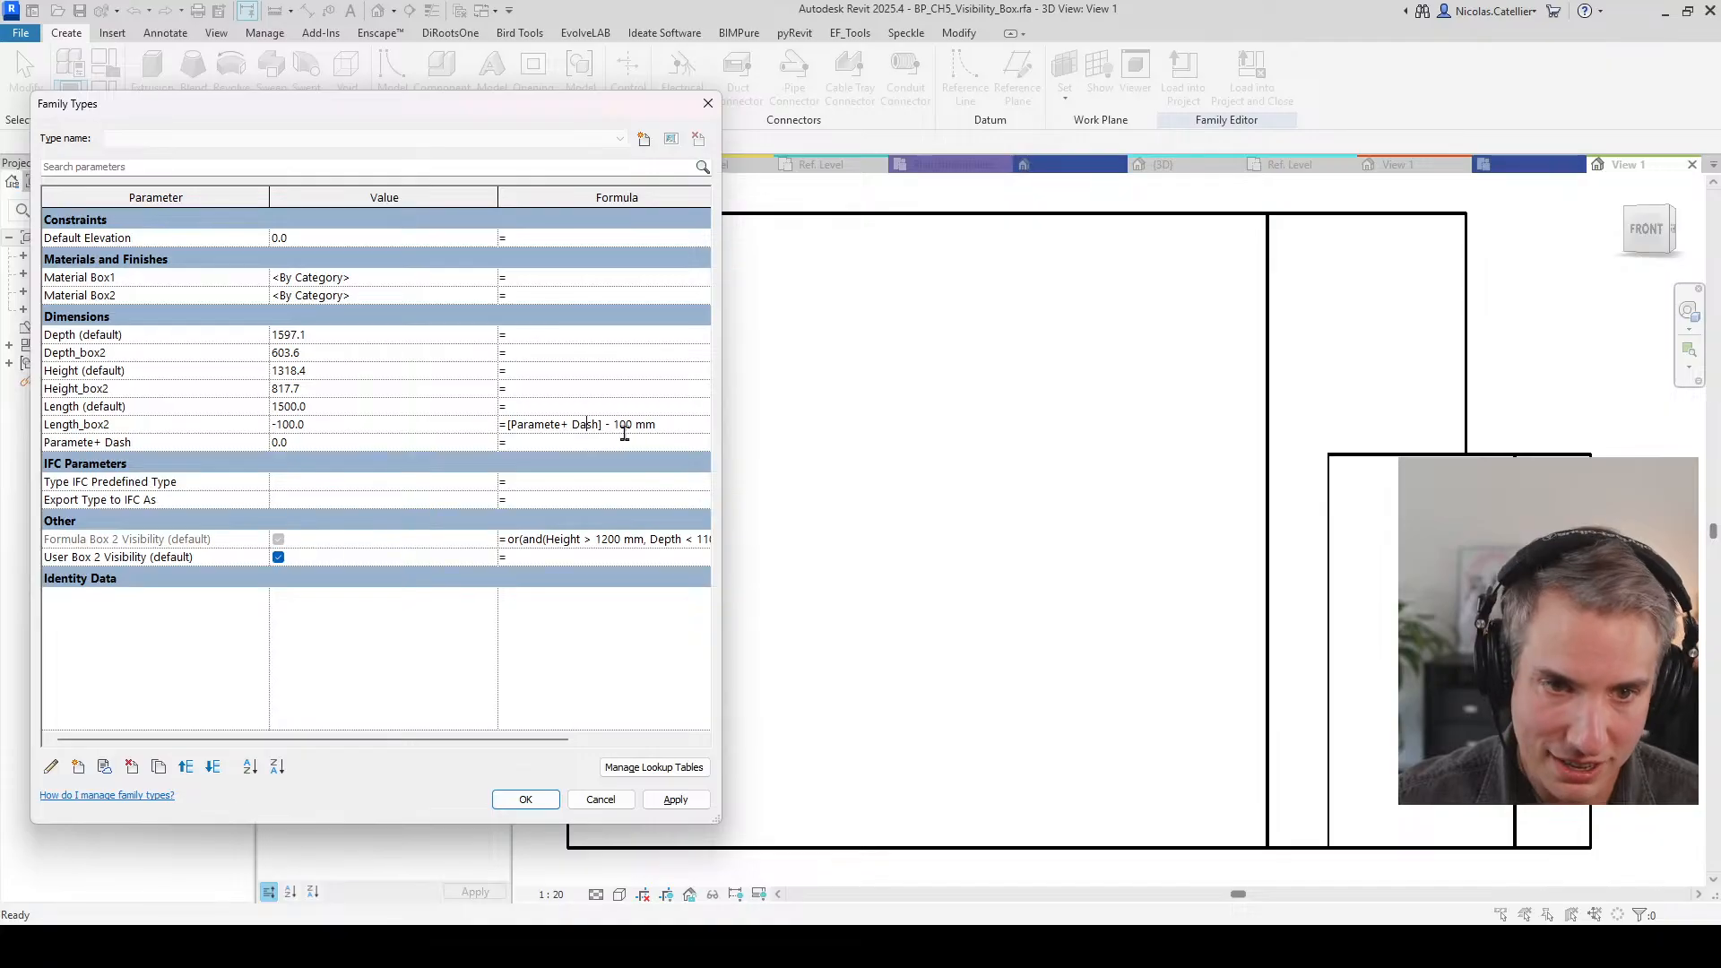
{"action": "scroll", "coordinate": [623, 430], "scroll_direction": "down", "scroll_amount": 1, "text": "ctrl"}
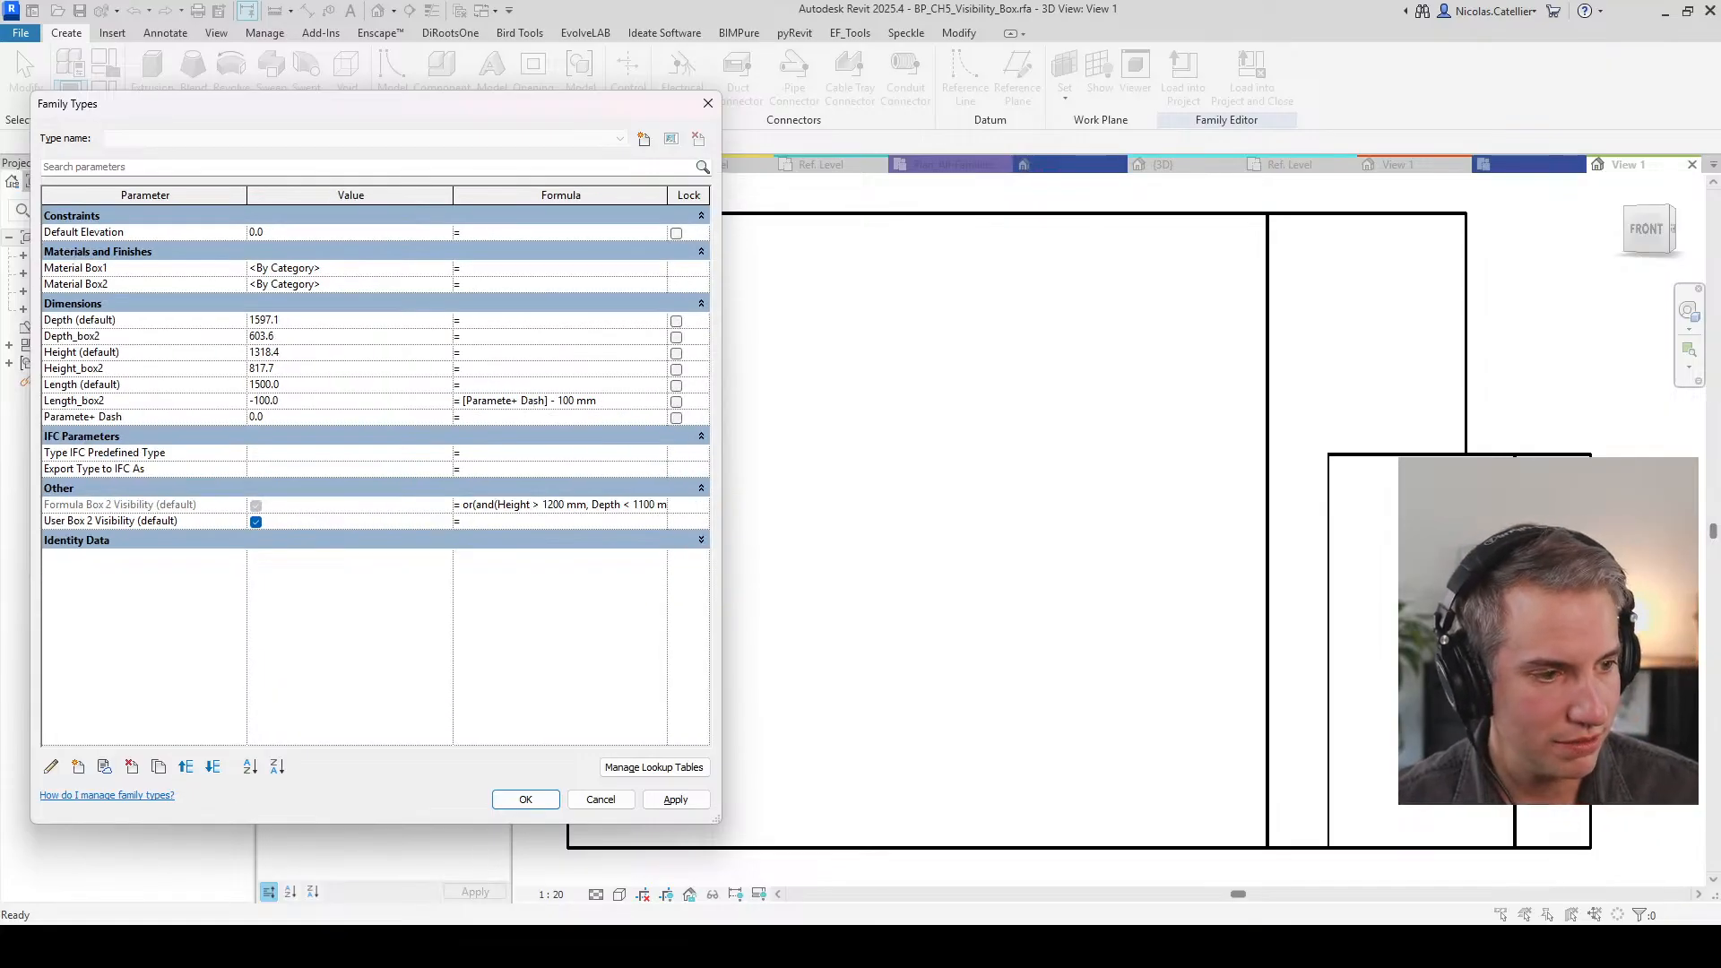
{"action": "left_click", "coordinate": [1031, 847]}
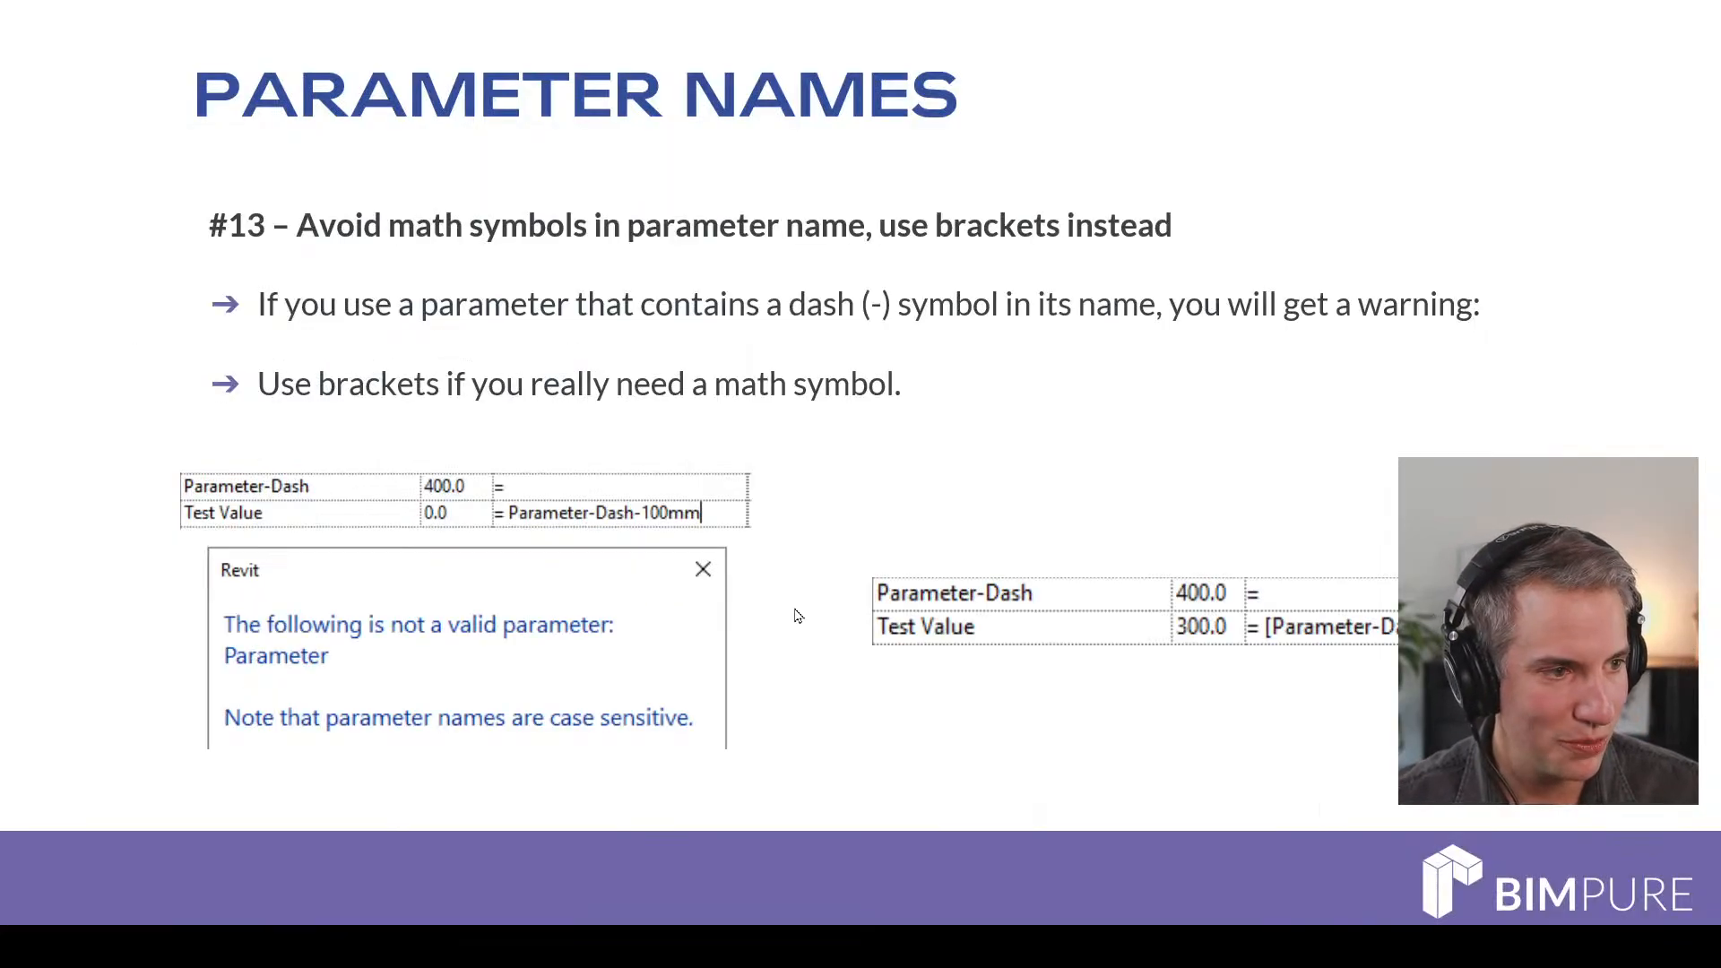
{"action": "left_click", "coordinate": [1238, 660]}
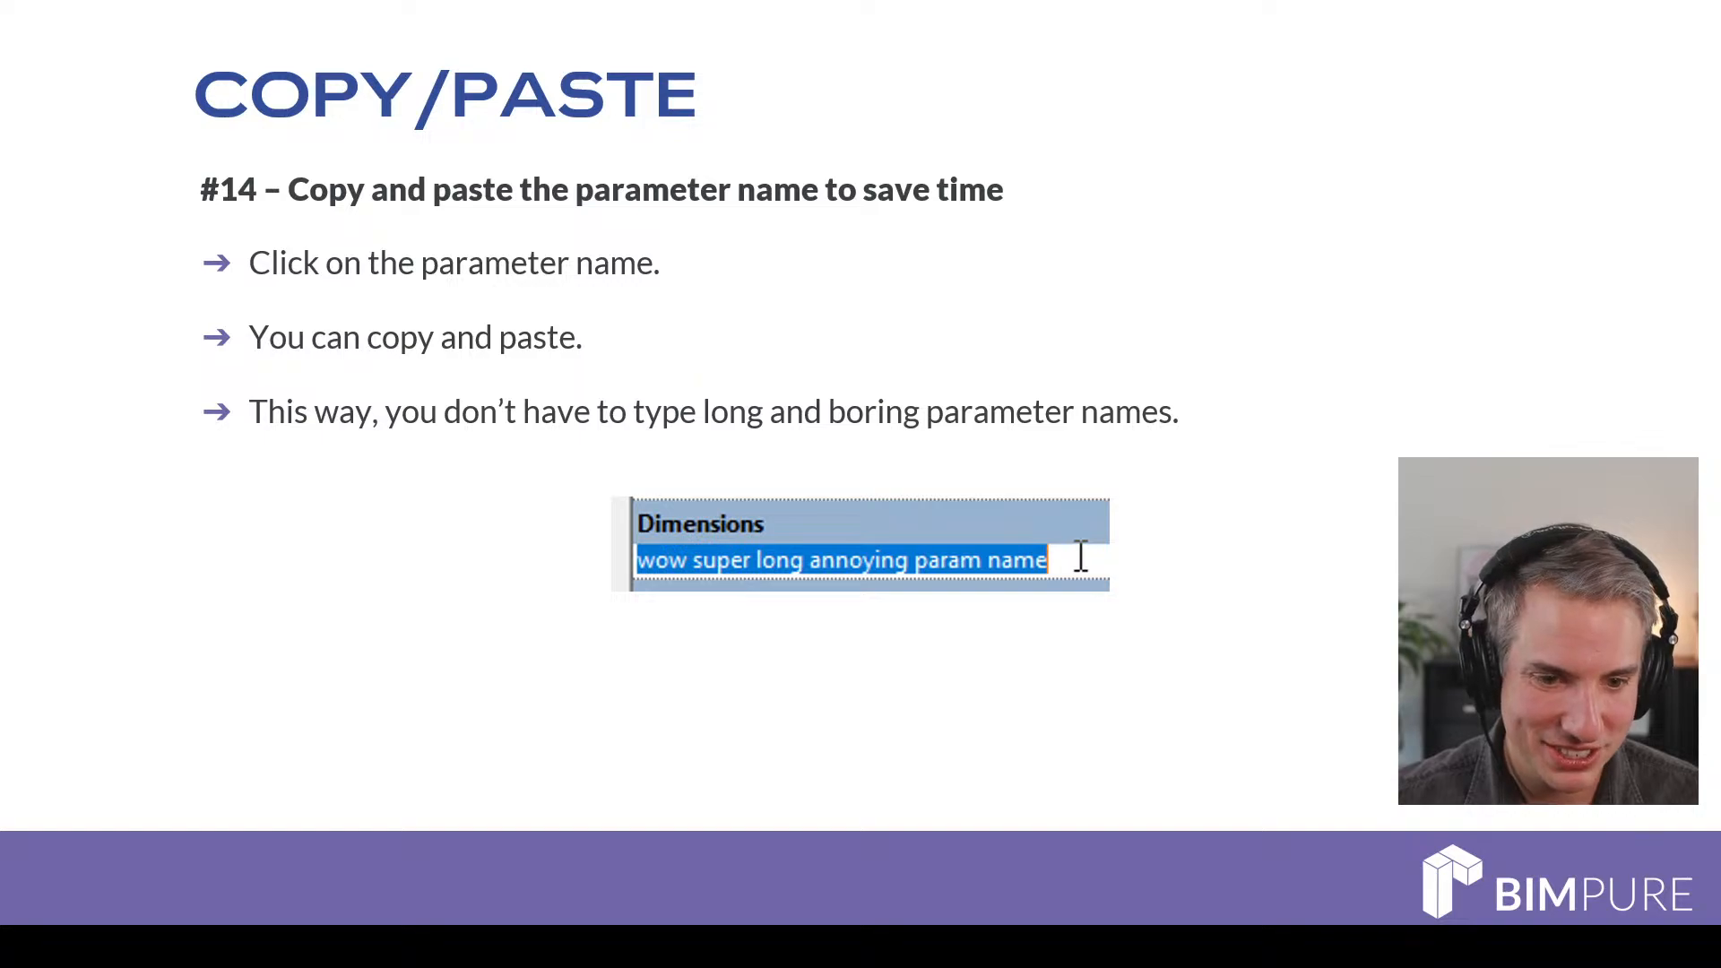
Step: Switch to Revit and add a Length type parameter named Really long and annoying parameter name under Dimensions
{"action": "key", "text": "alt+Tab"}
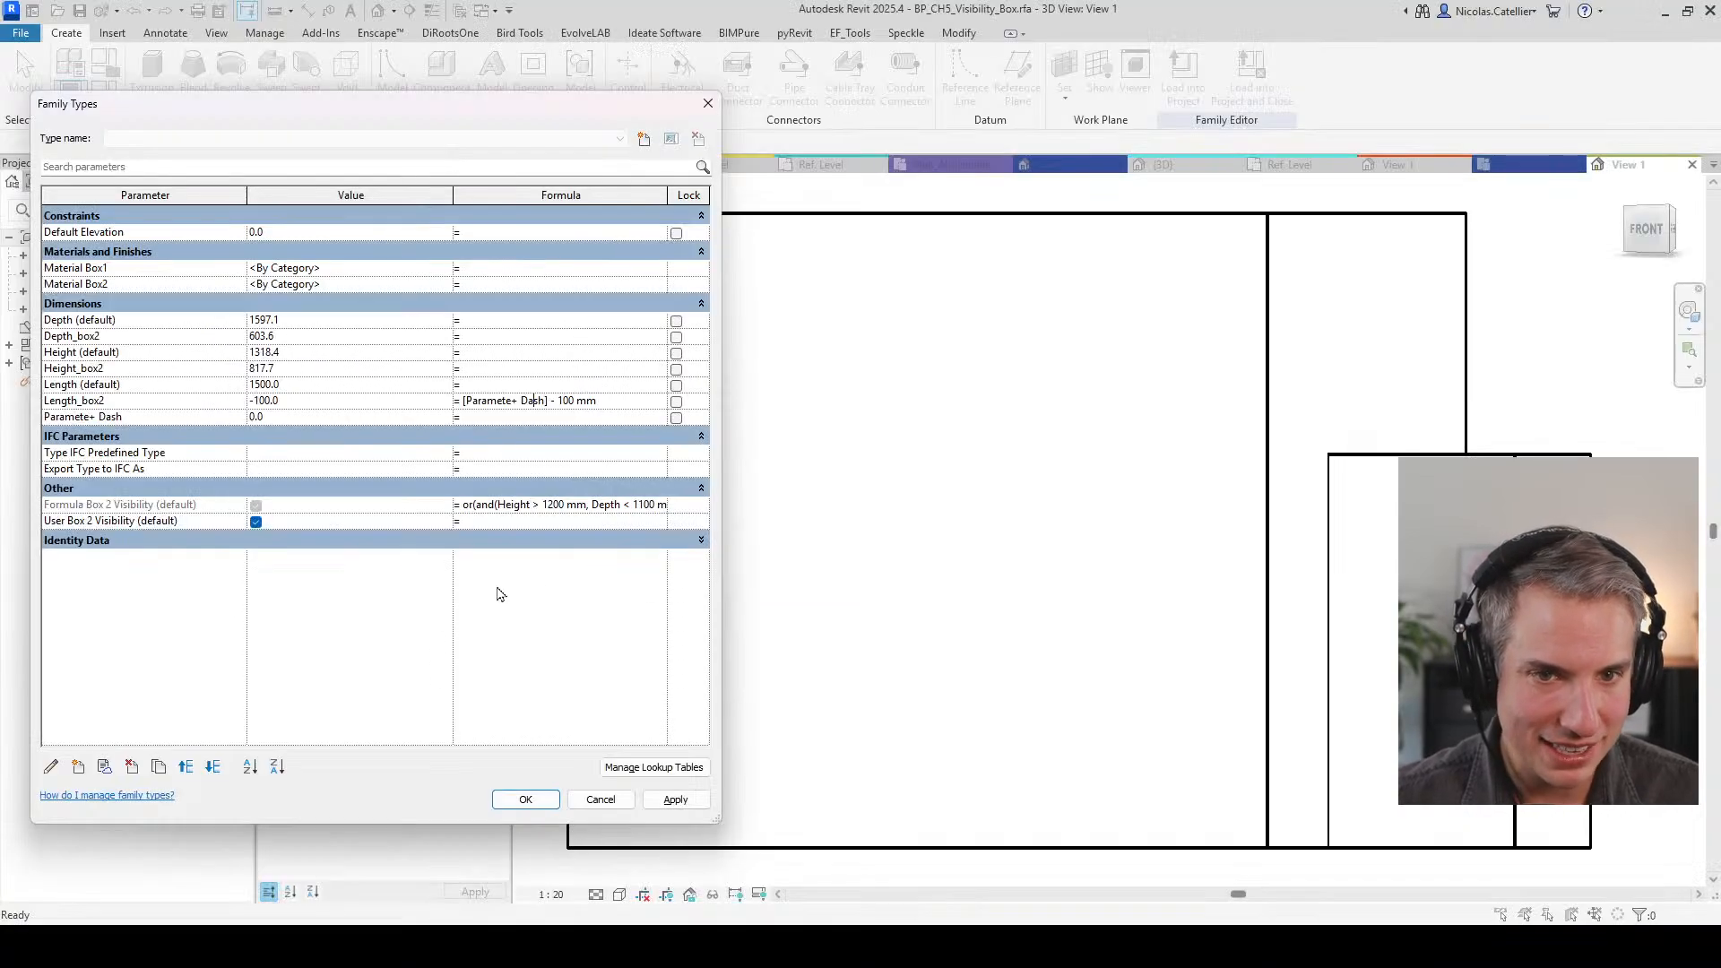
{"action": "left_click", "coordinate": [78, 766]}
{"action": "type", "text": "Really"}
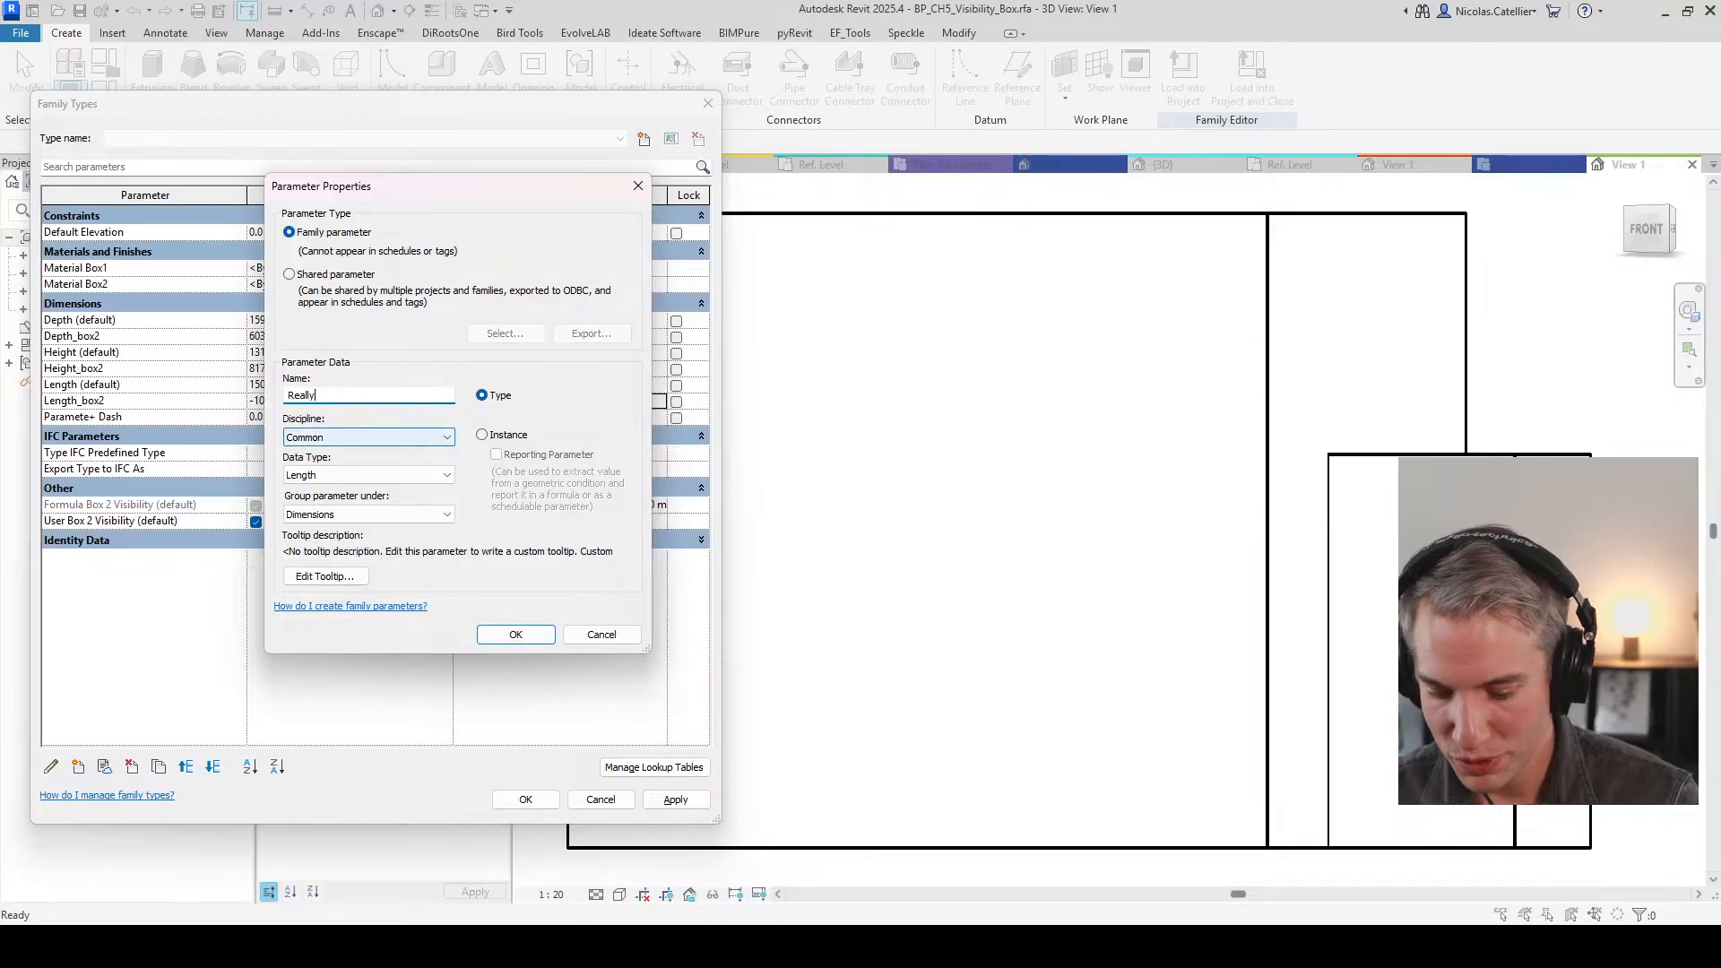
{"action": "type", "text": " long and annoying parameter name"}
{"action": "key", "text": "Return"}
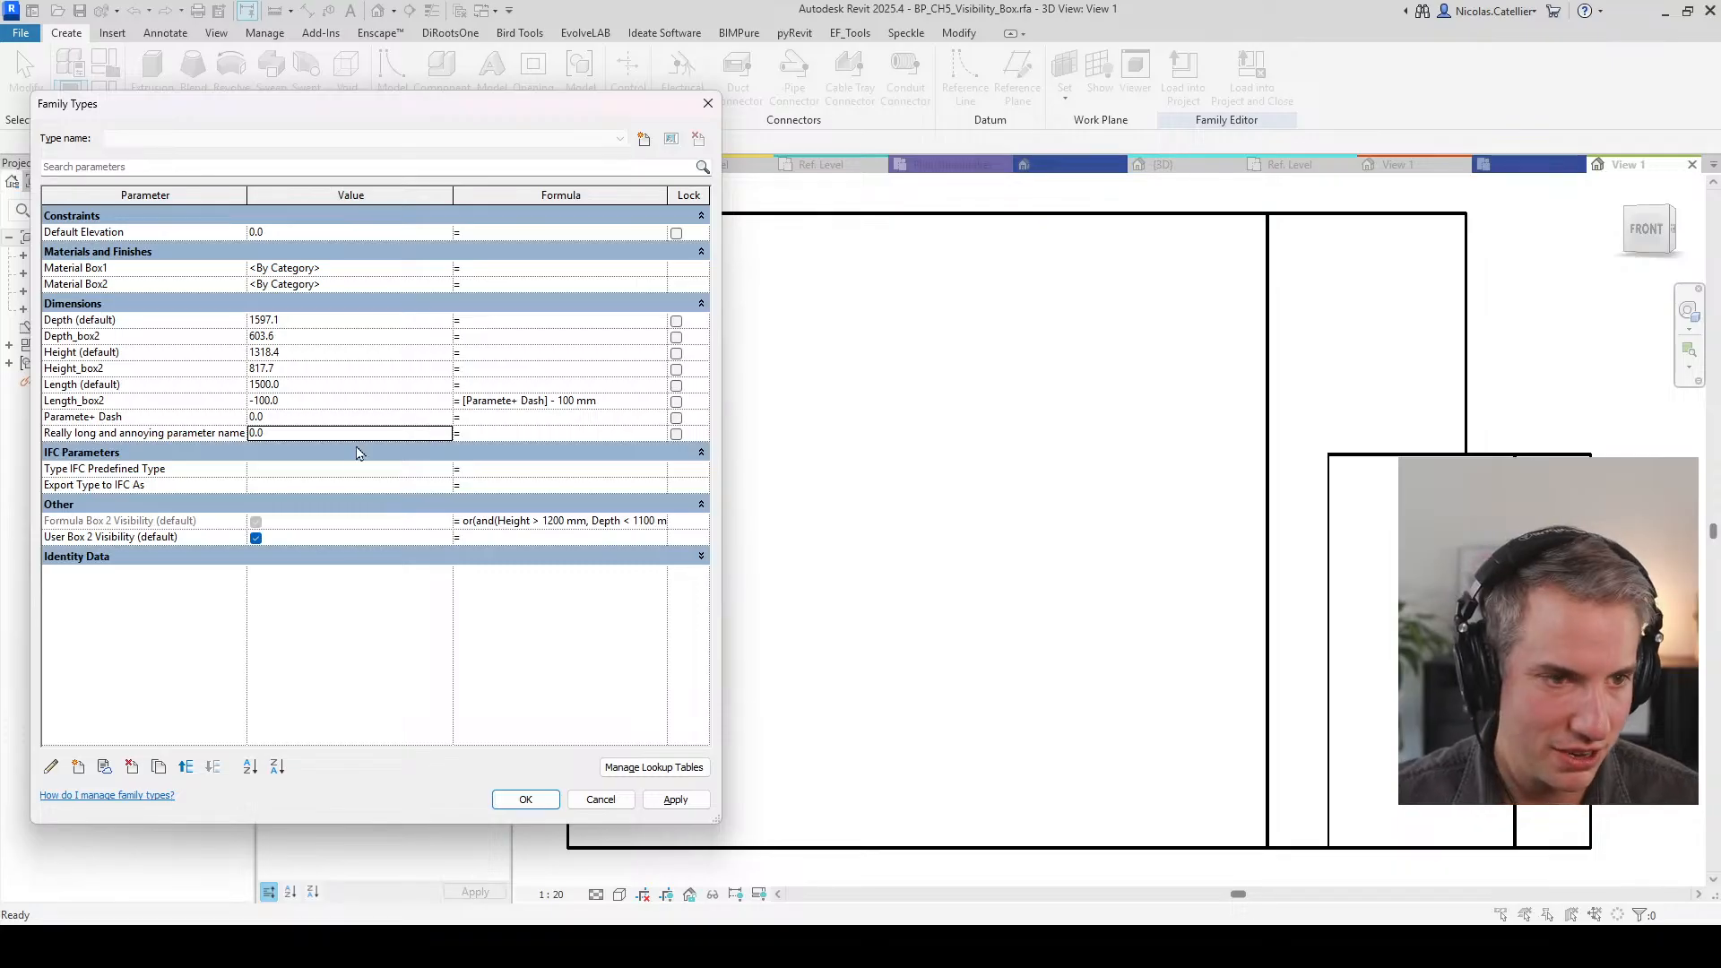
Step: Widen the Parameter column and the Family Types dialog to fit the long parameter name and the formulas
{"action": "left_click_drag", "start_coordinate": [247, 194], "coordinate": [345, 195]}
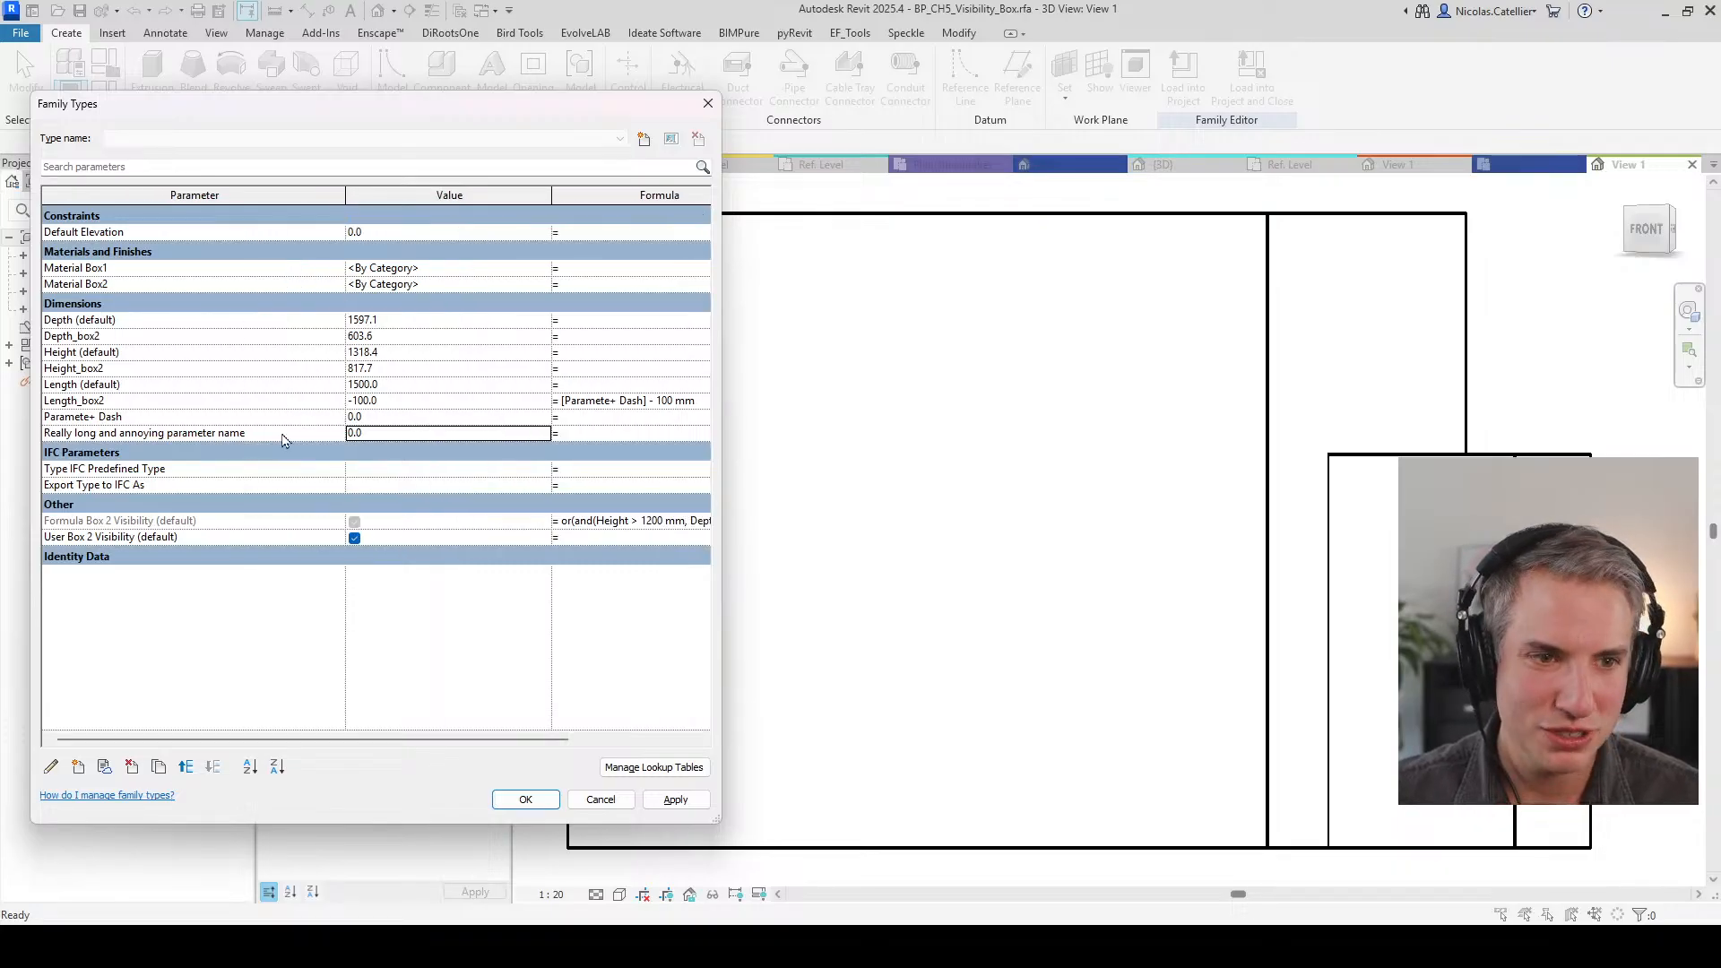
{"action": "left_click_drag", "start_coordinate": [721, 418], "coordinate": [977, 441]}
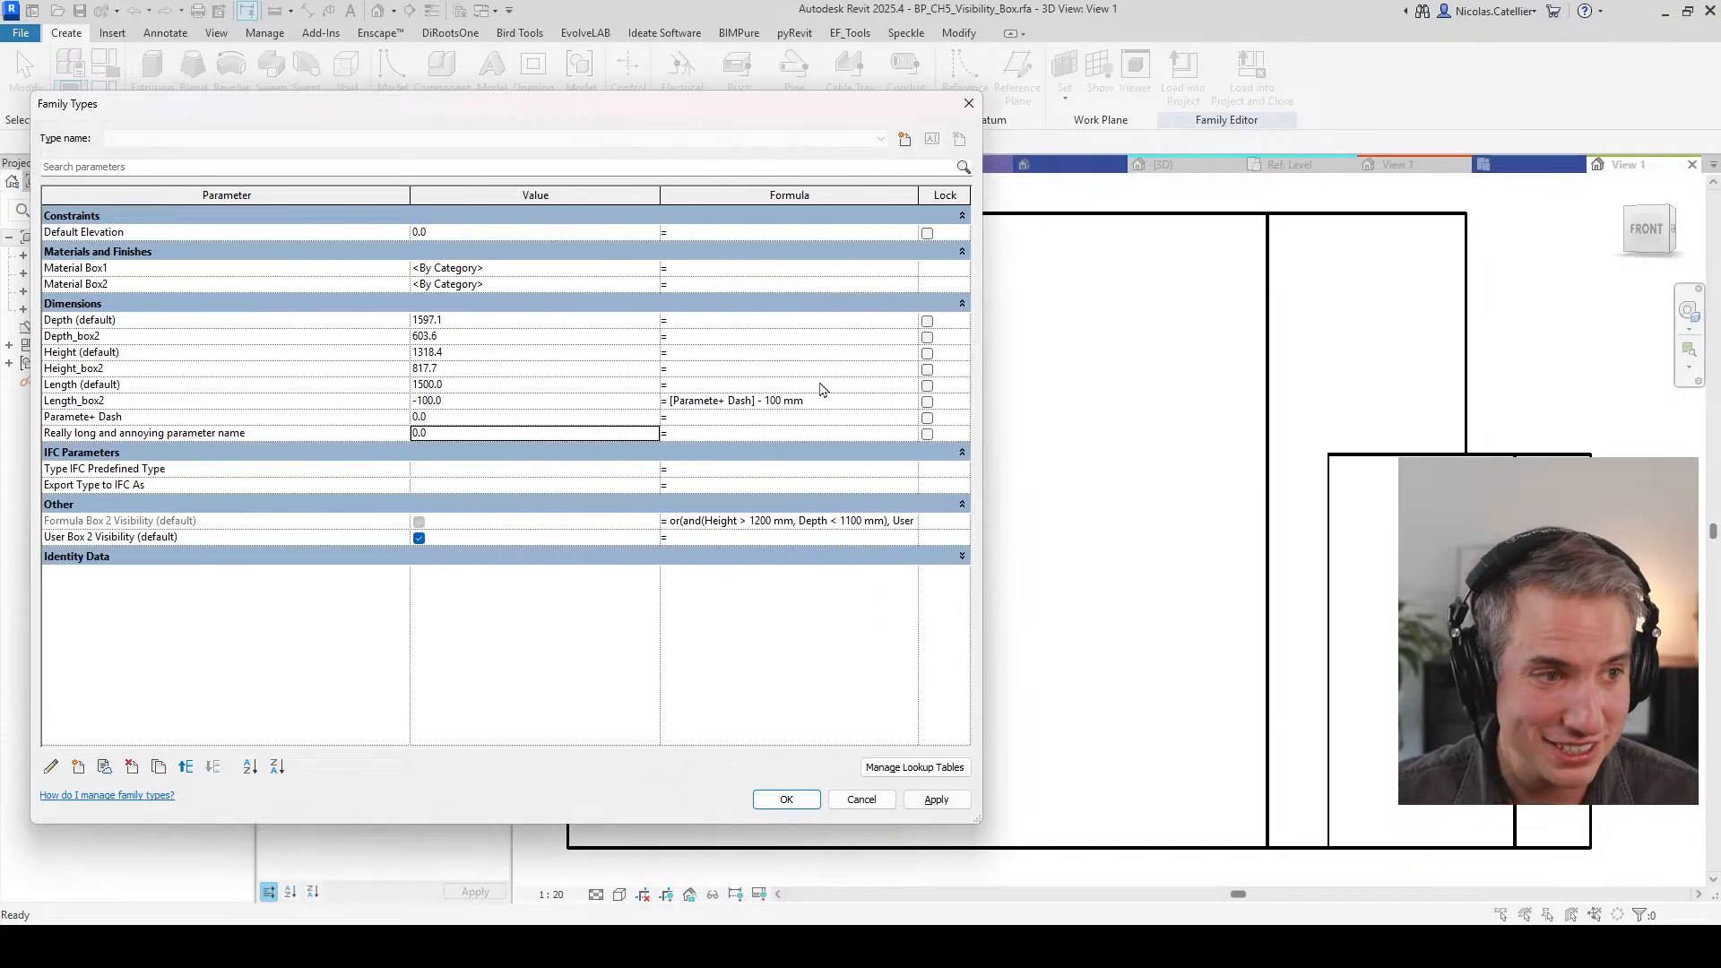
Step: Try writing Really long and annoying by hand in the Height formula, and clear the entry
{"action": "left_click", "coordinate": [688, 353]}
{"action": "type", "text": "REally"}
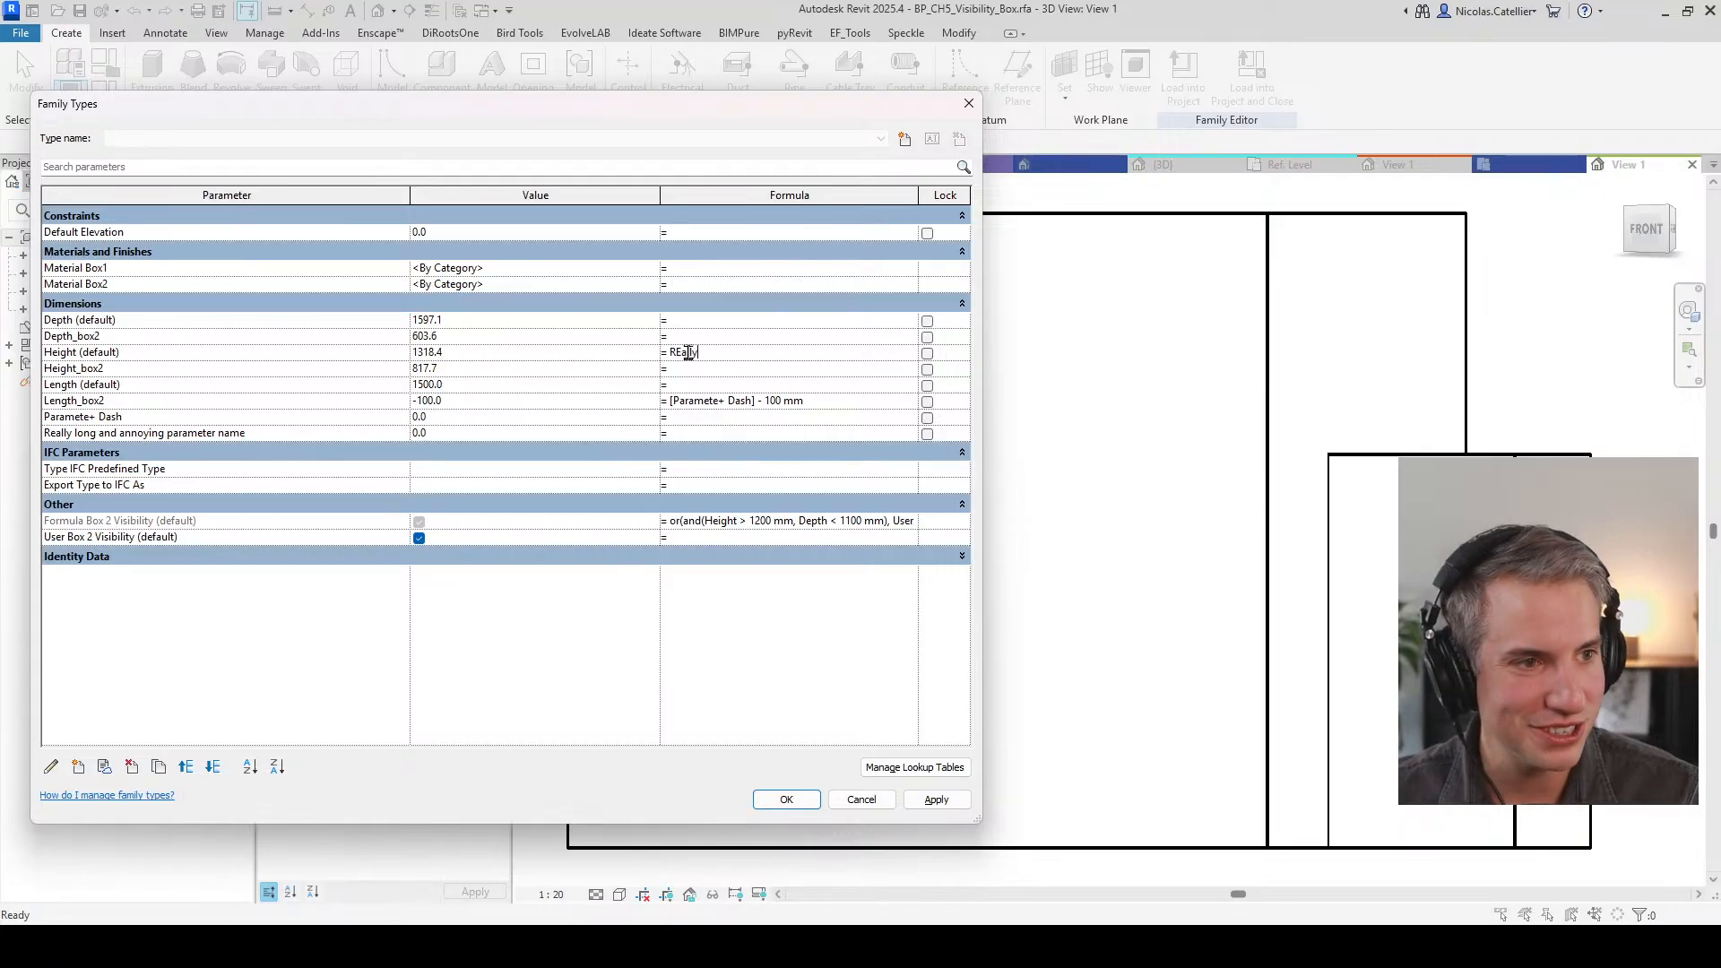
{"action": "type", "text": " lo"}
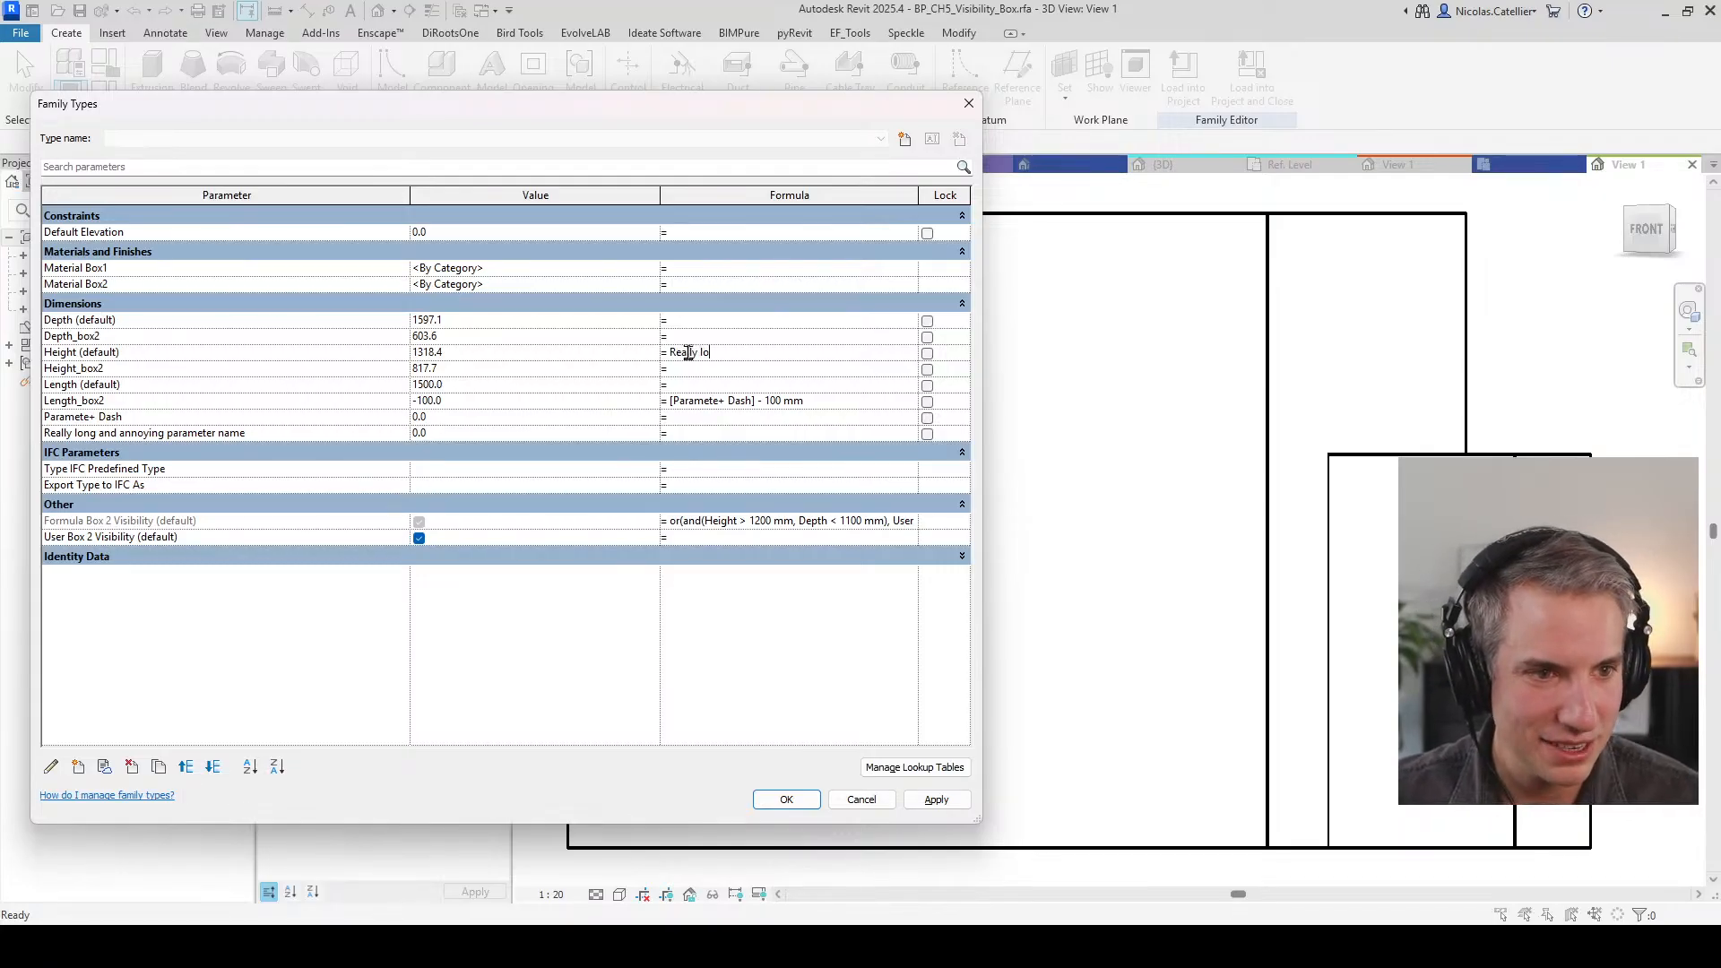
{"action": "type", "text": "ng and annoying"}
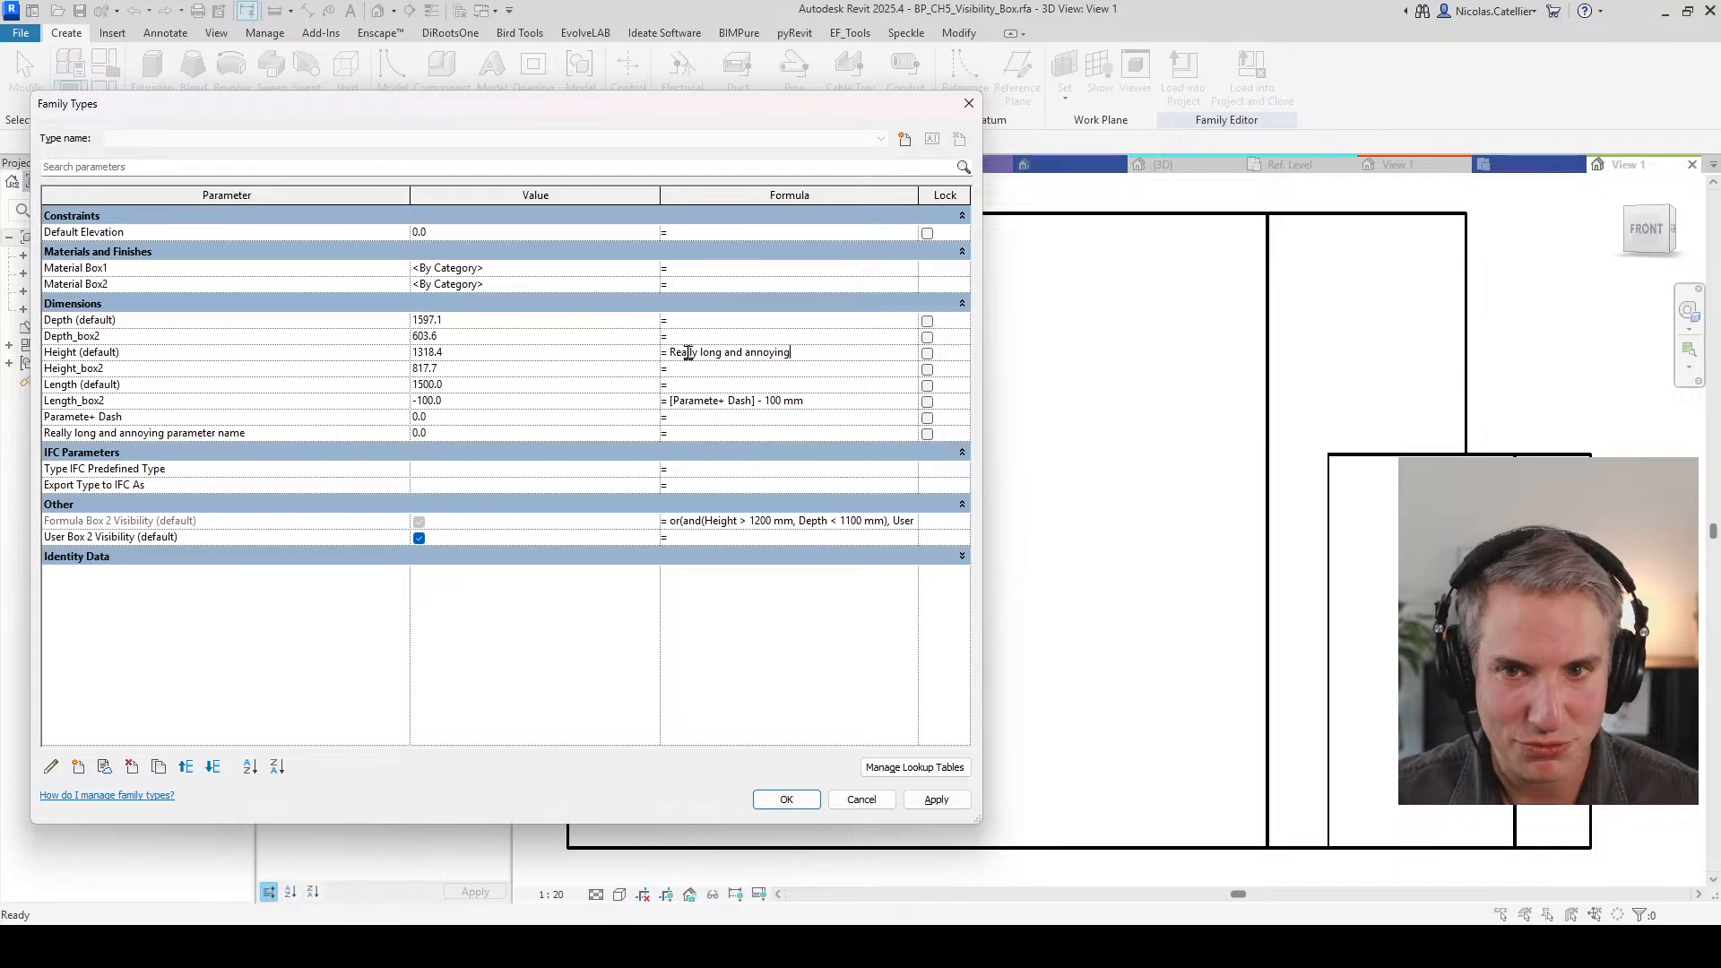
{"action": "left_click_drag", "start_coordinate": [859, 358], "coordinate": [490, 320]}
{"action": "key", "text": "BackSpace"}
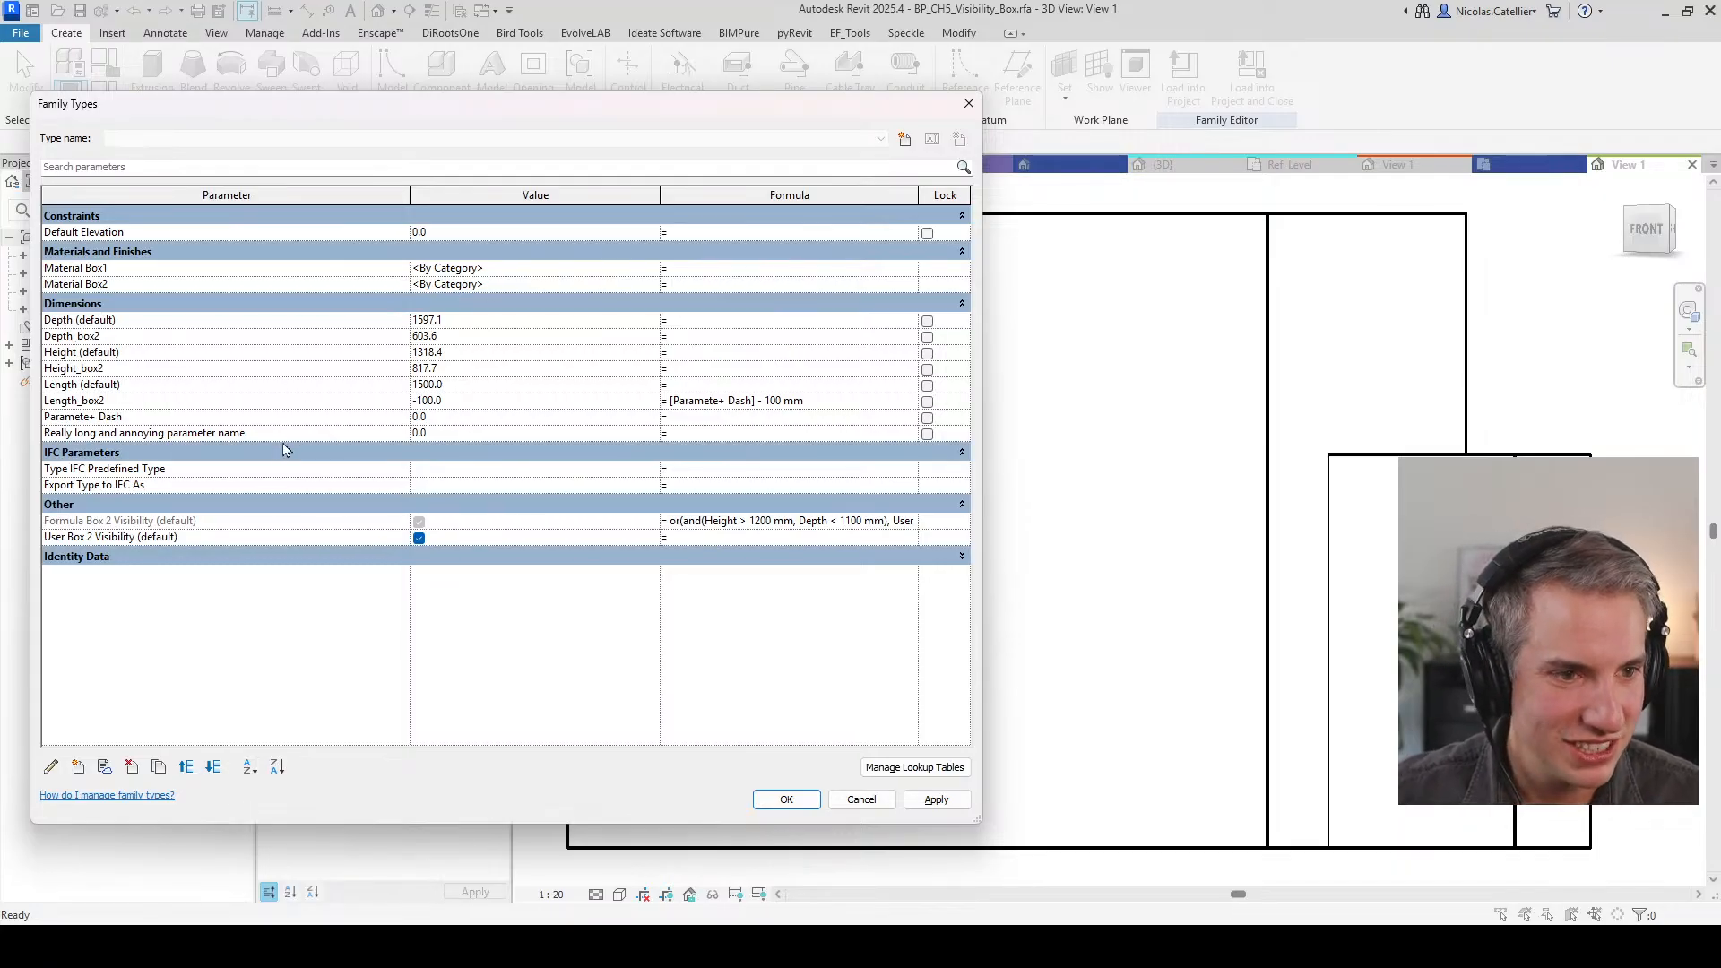
Step: Copy the name Really long and annoying parameter name into the Depth_box2 formula, and clear that formula again
{"action": "left_click", "coordinate": [285, 437]}
{"action": "left_click", "coordinate": [287, 403]}
{"action": "left_click", "coordinate": [269, 436]}
{"action": "key", "text": "ctrl+c"}
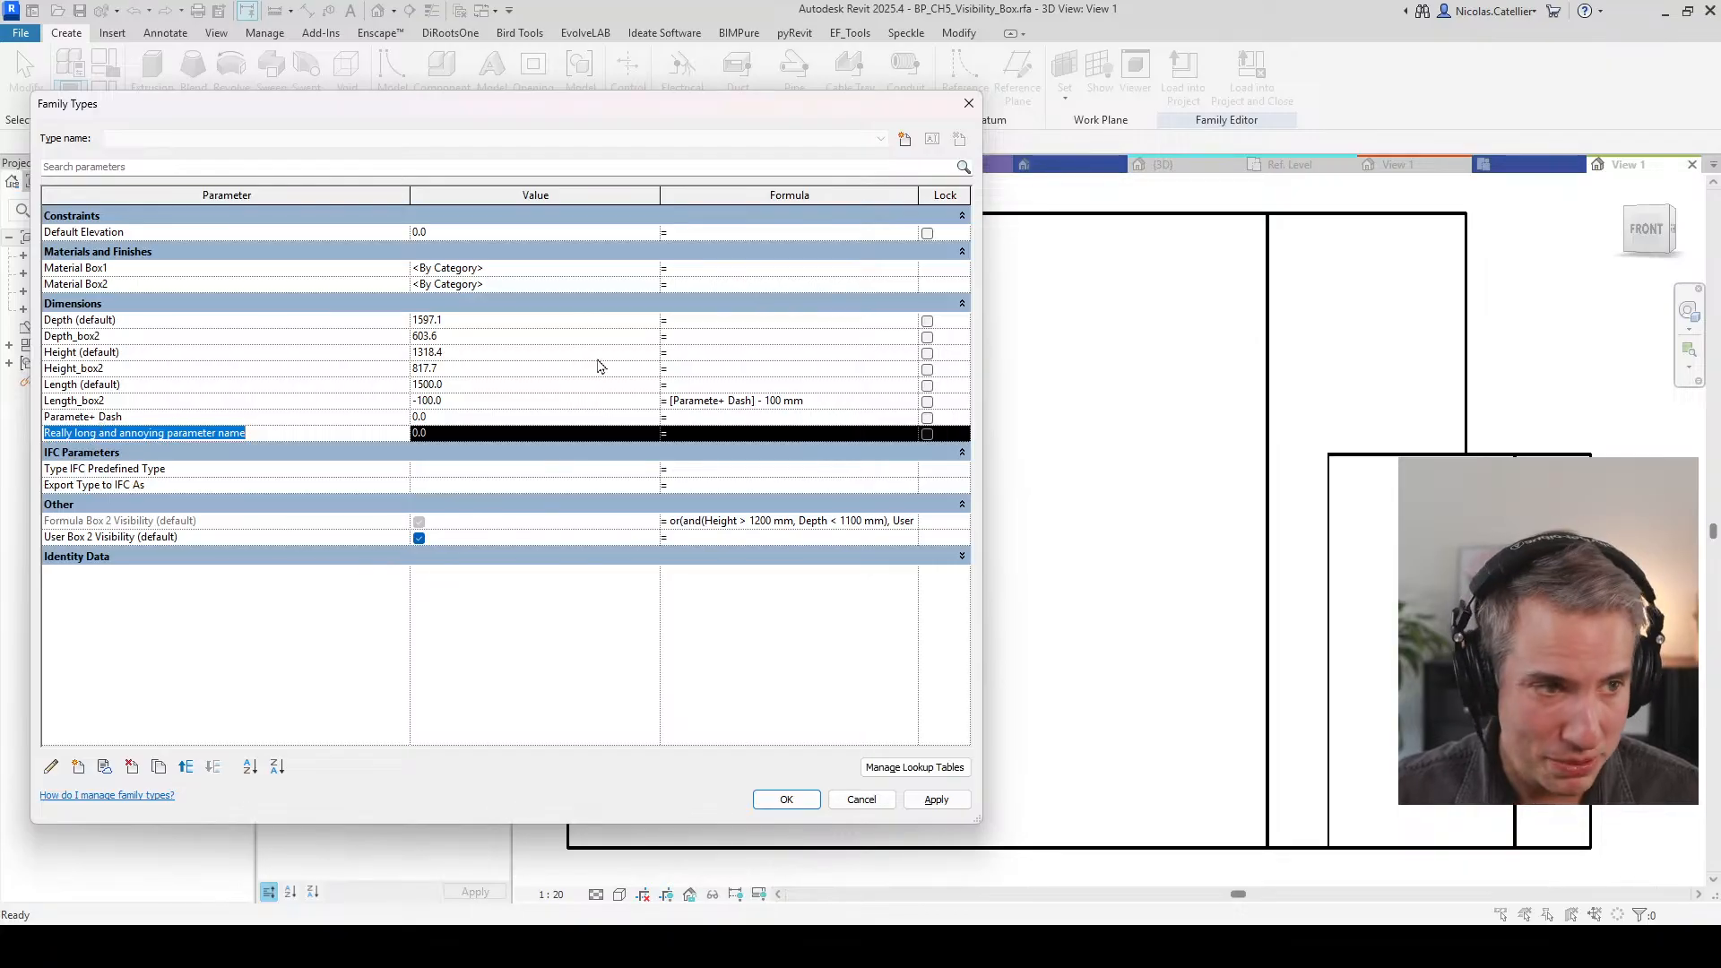
{"action": "left_click", "coordinate": [686, 336]}
{"action": "key", "text": "ctrl+v"}
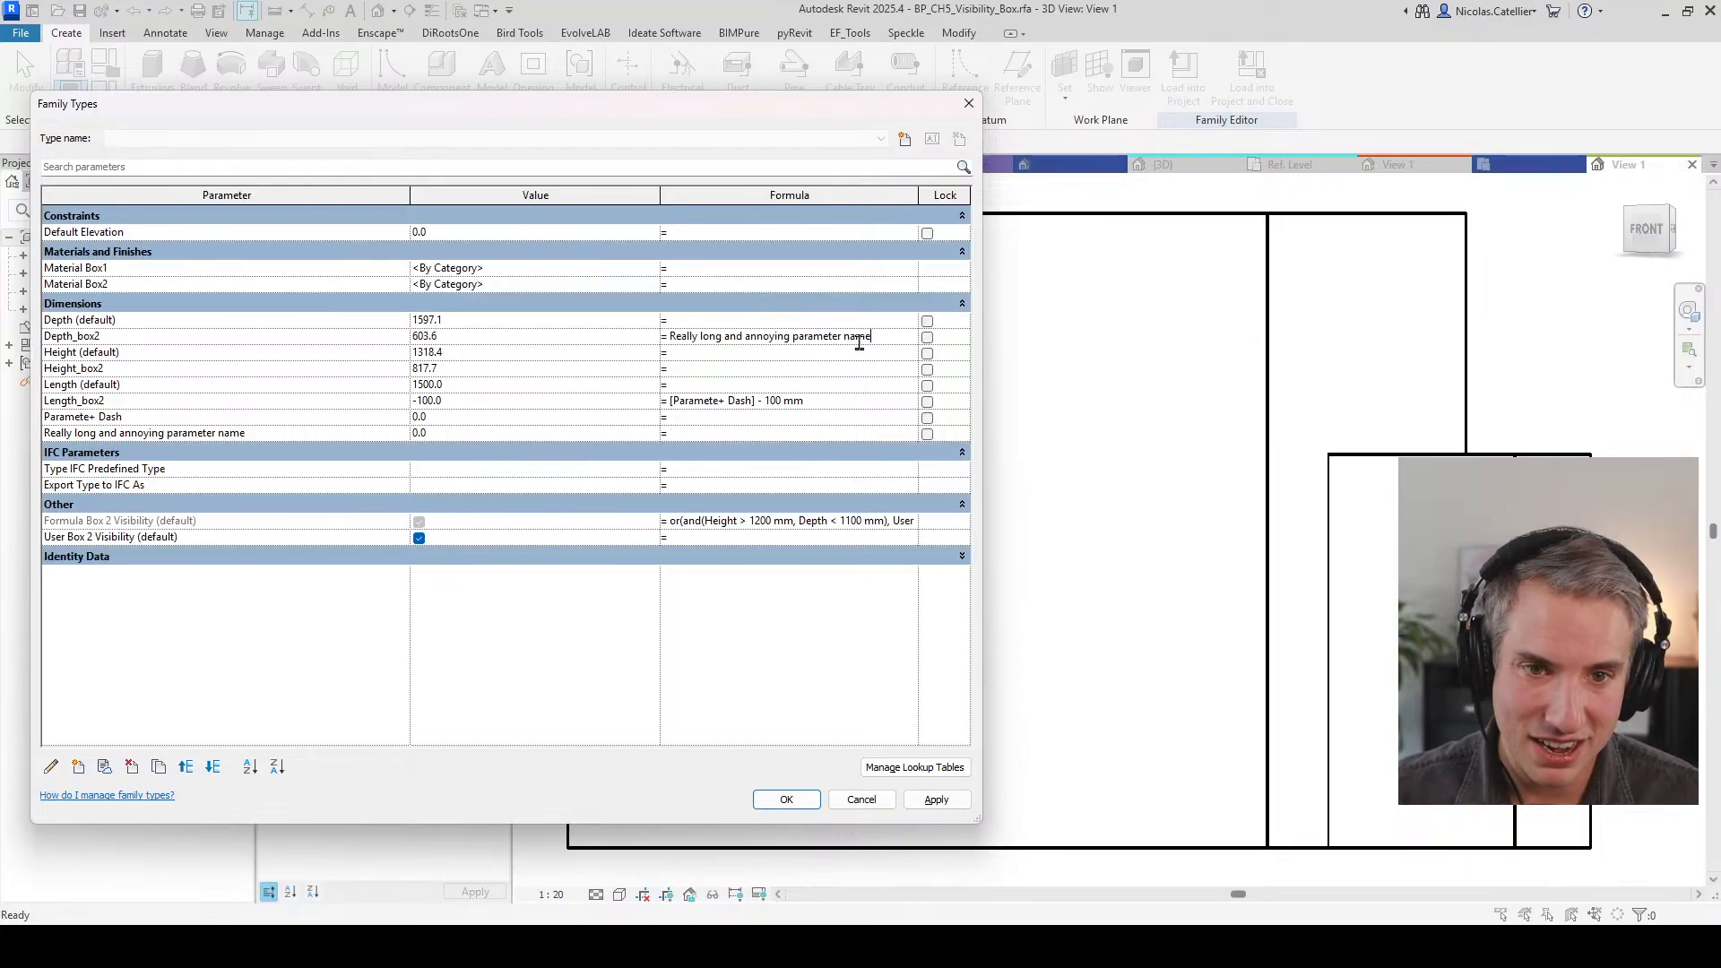
{"action": "left_click_drag", "start_coordinate": [871, 337], "coordinate": [670, 337]}
{"action": "key", "text": "BackSpace"}
{"action": "mouse_move", "coordinate": [821, 944]}
{"action": "left_click", "coordinate": [910, 856]}
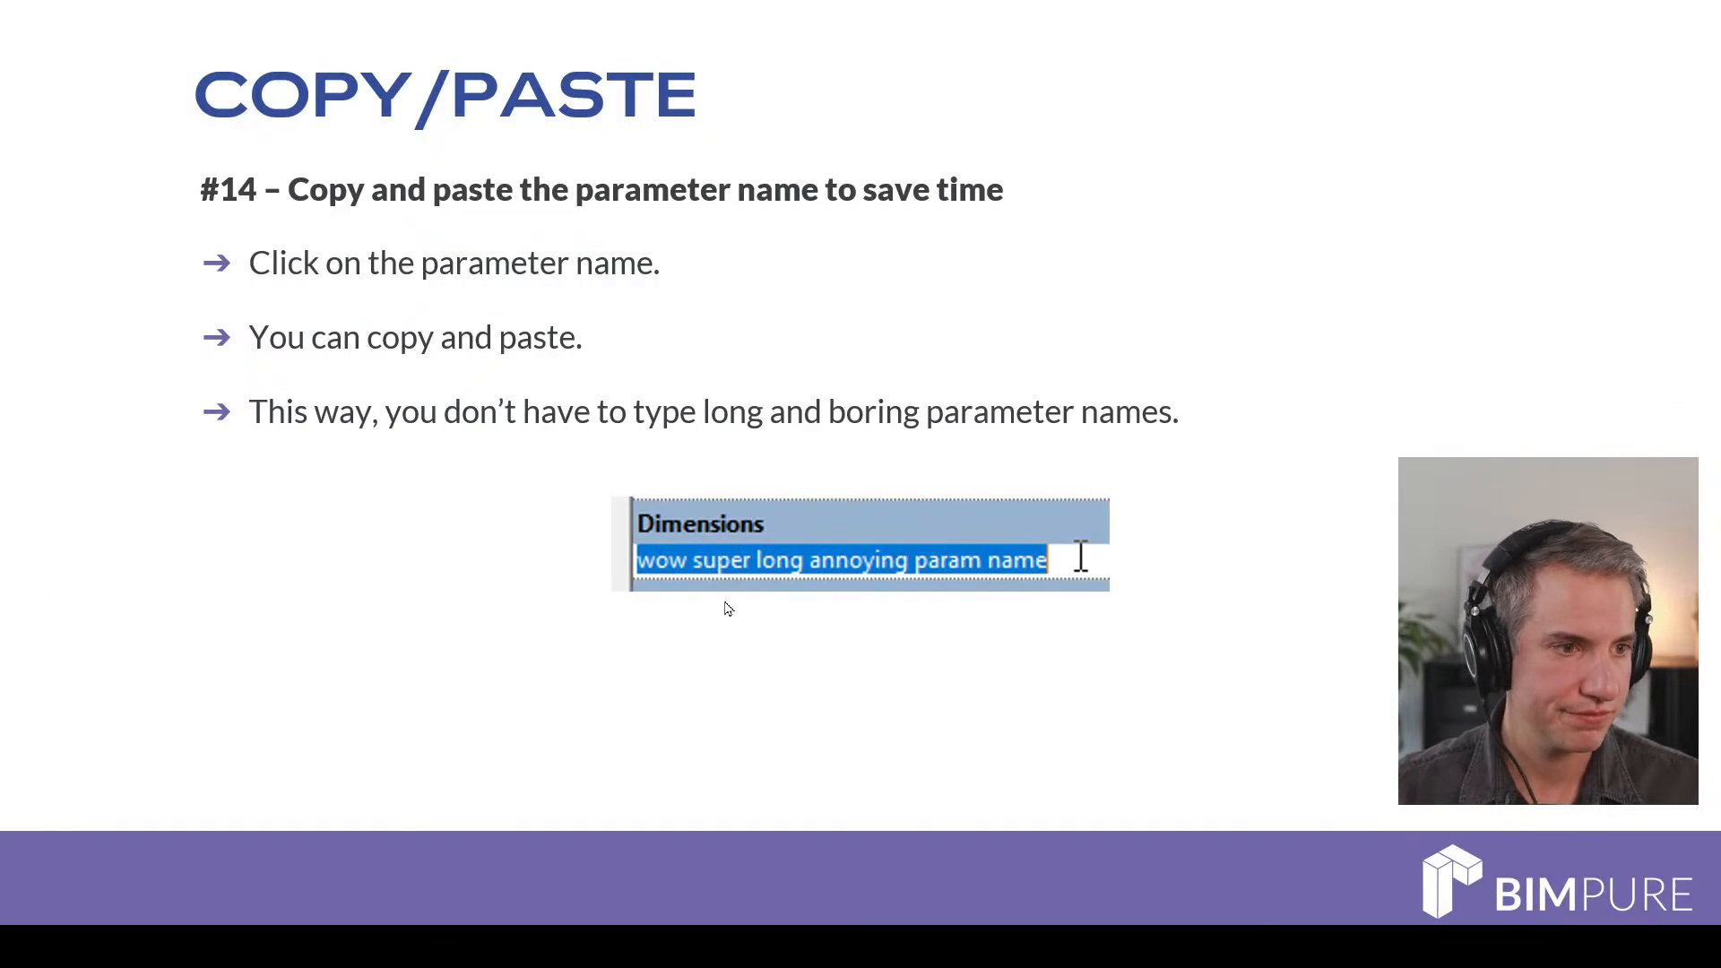
{"action": "left_click", "coordinate": [633, 708]}
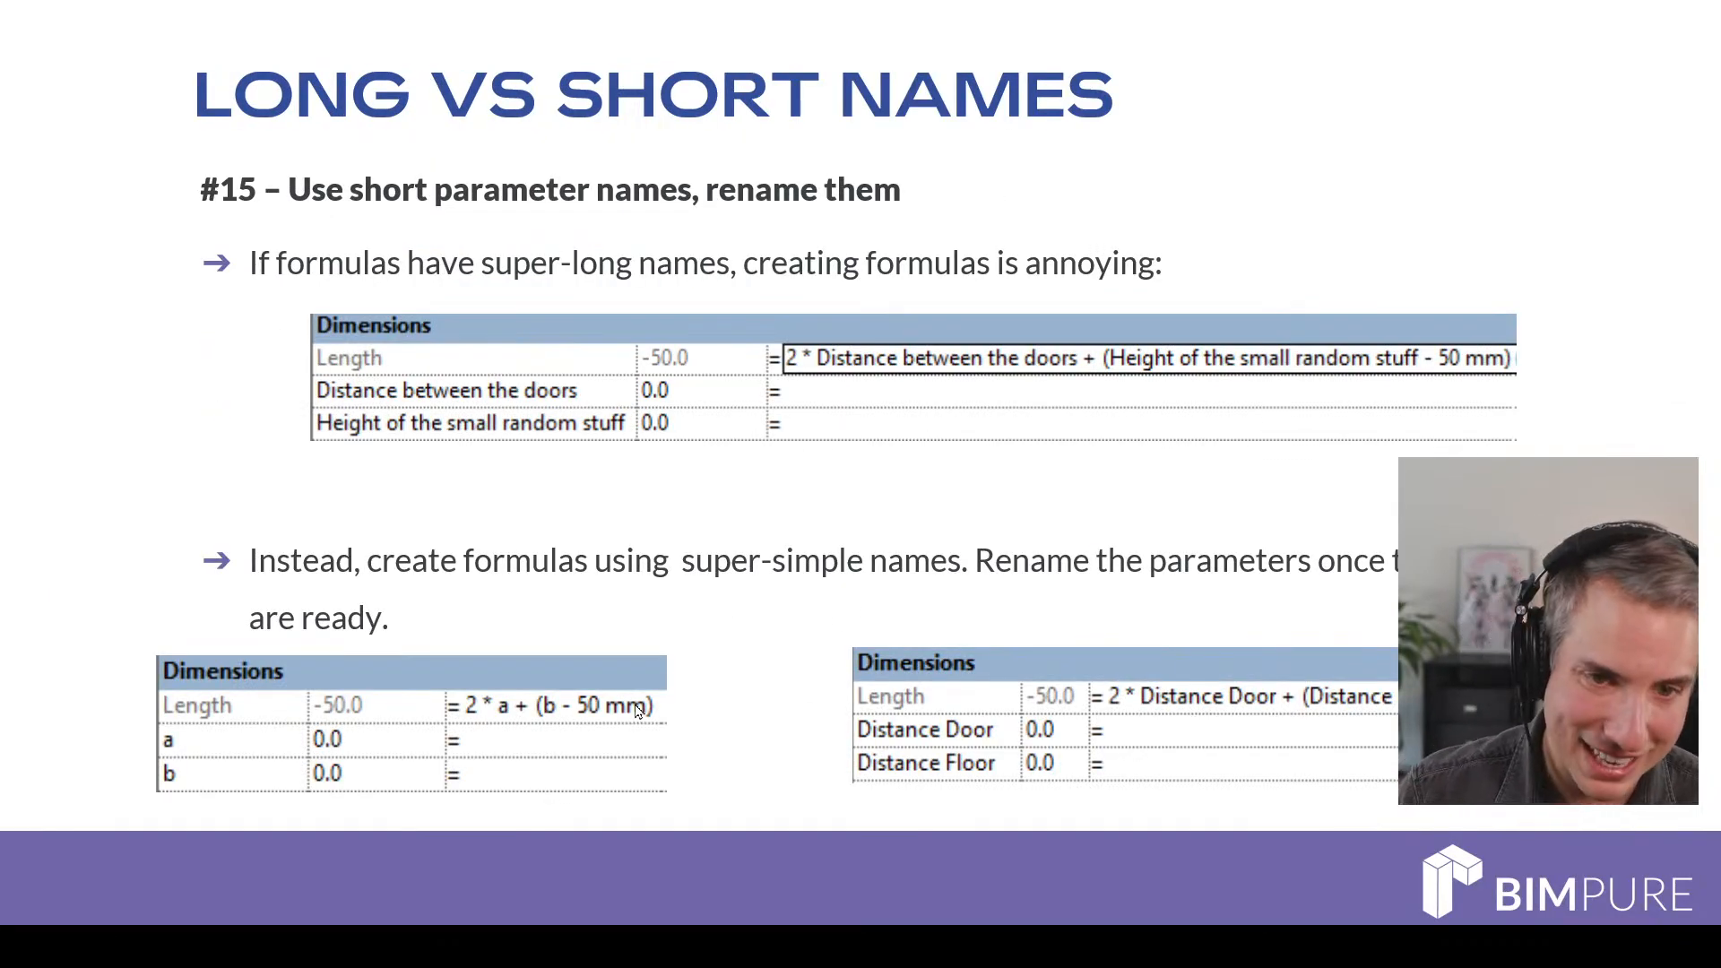
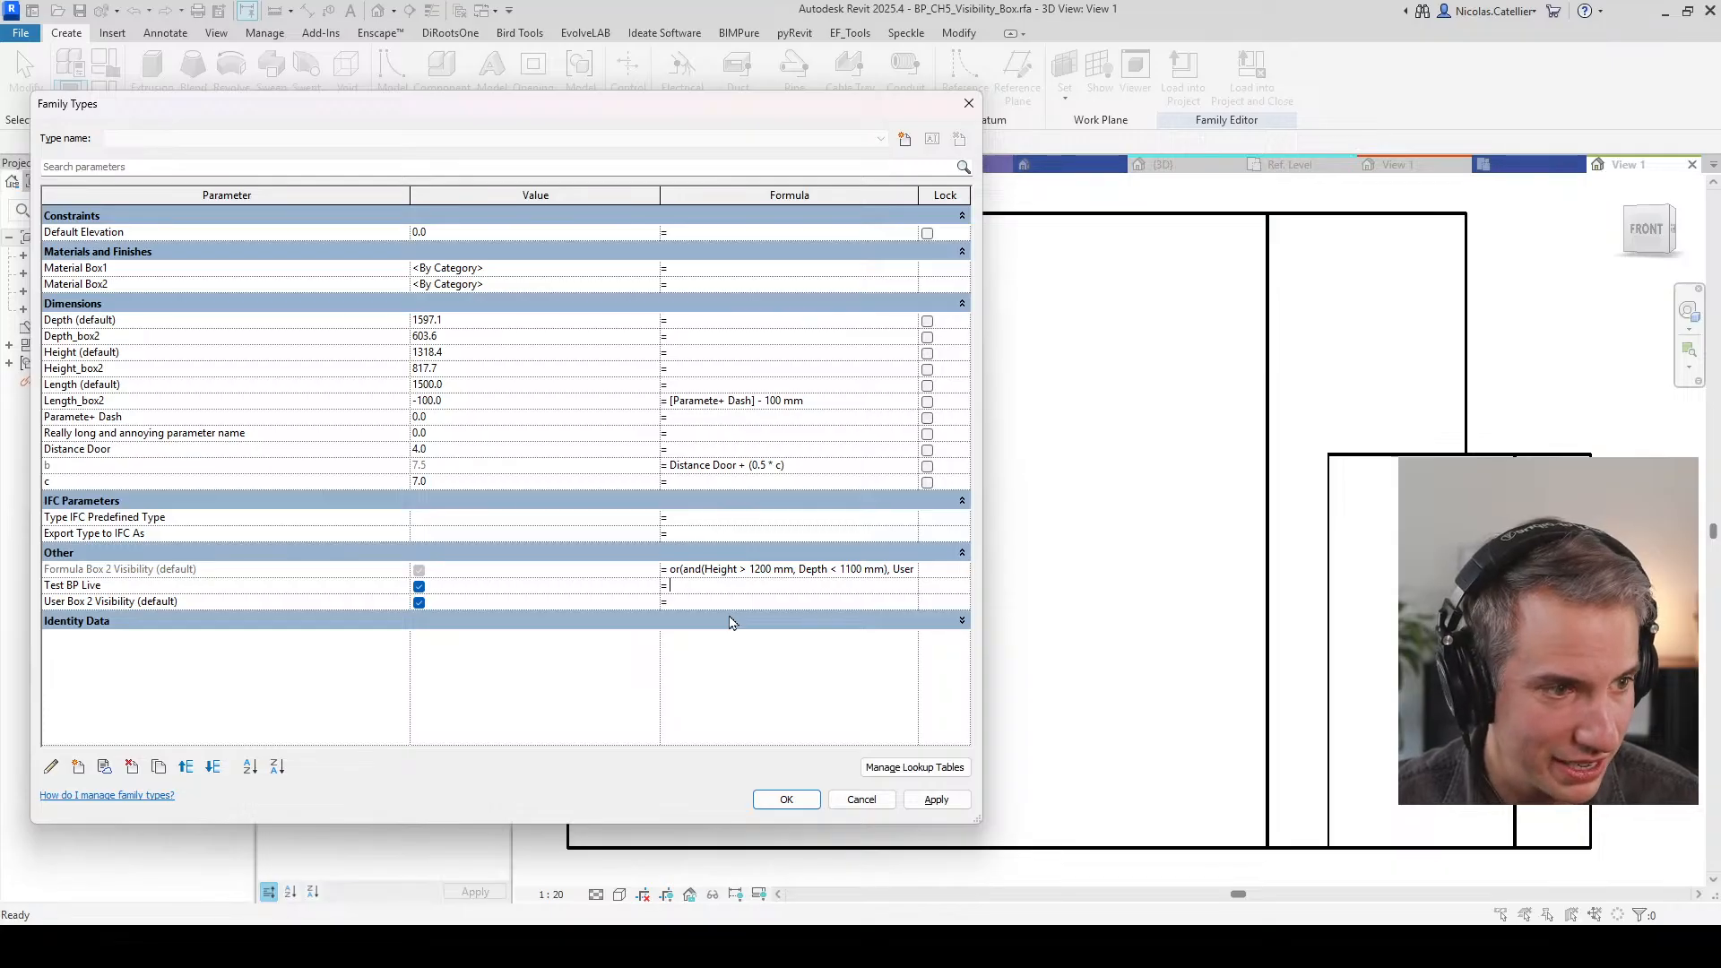
Step: Give the Test BP Live parameter the formula if(Depth > 1200 mm, 1 = 1, 1 = 0)
{"action": "type", "text": "if(Depth "}
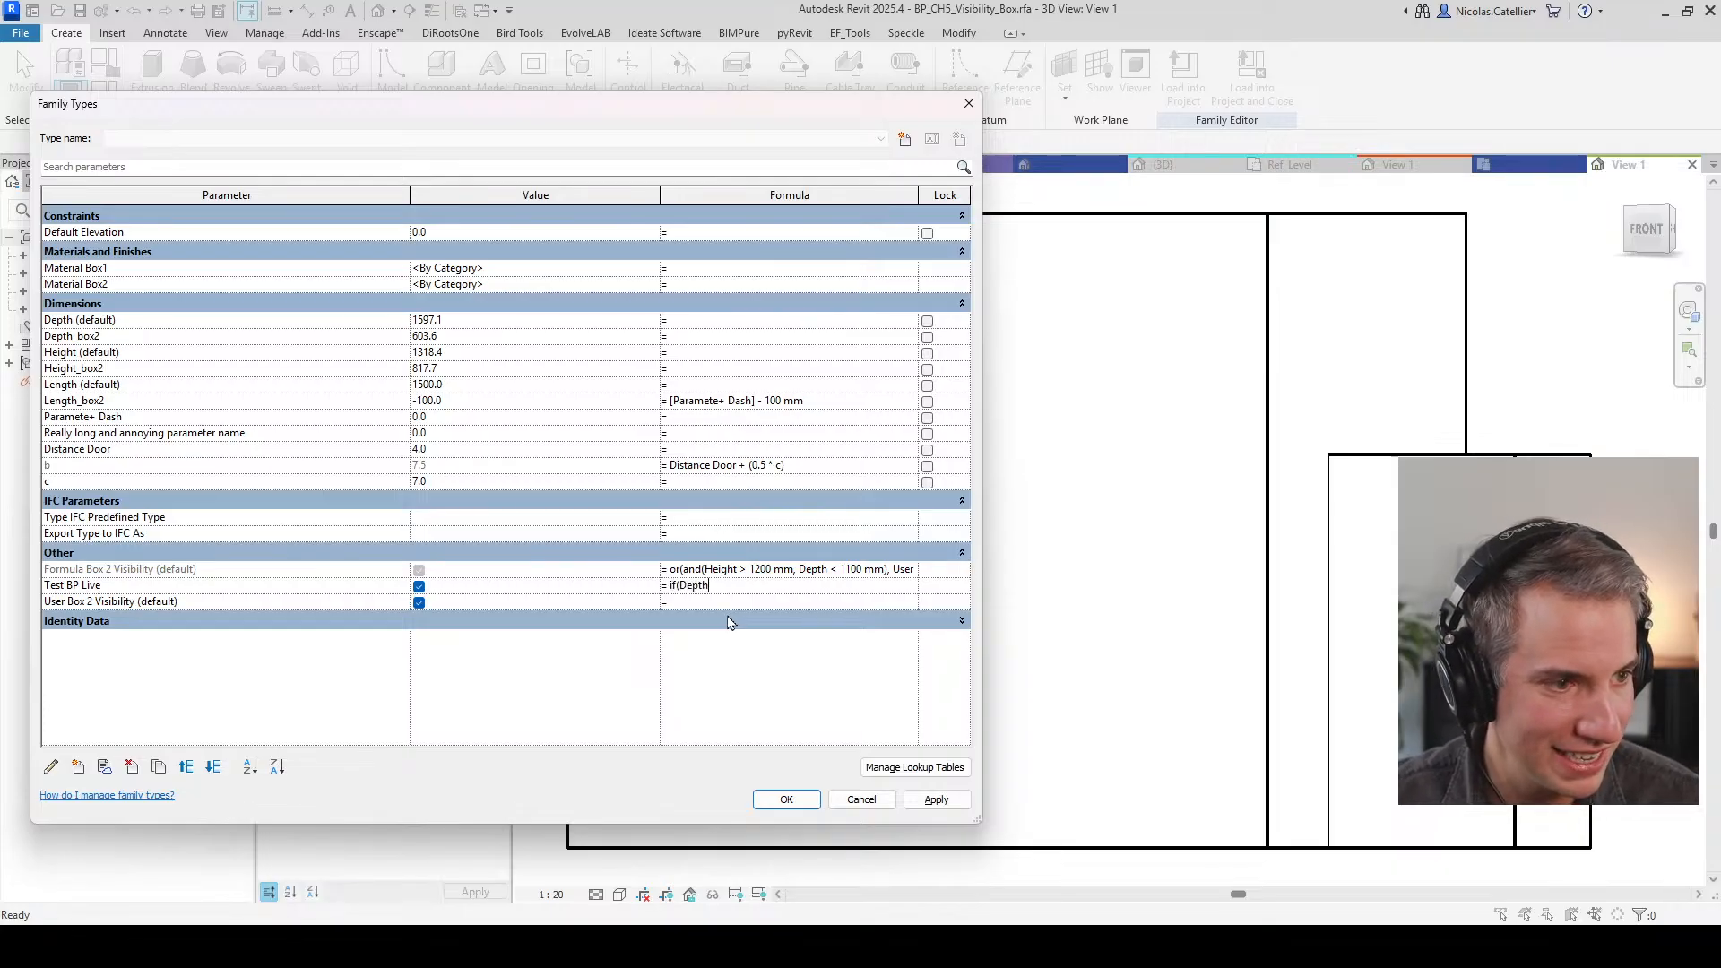
{"action": "type", "text": ">"}
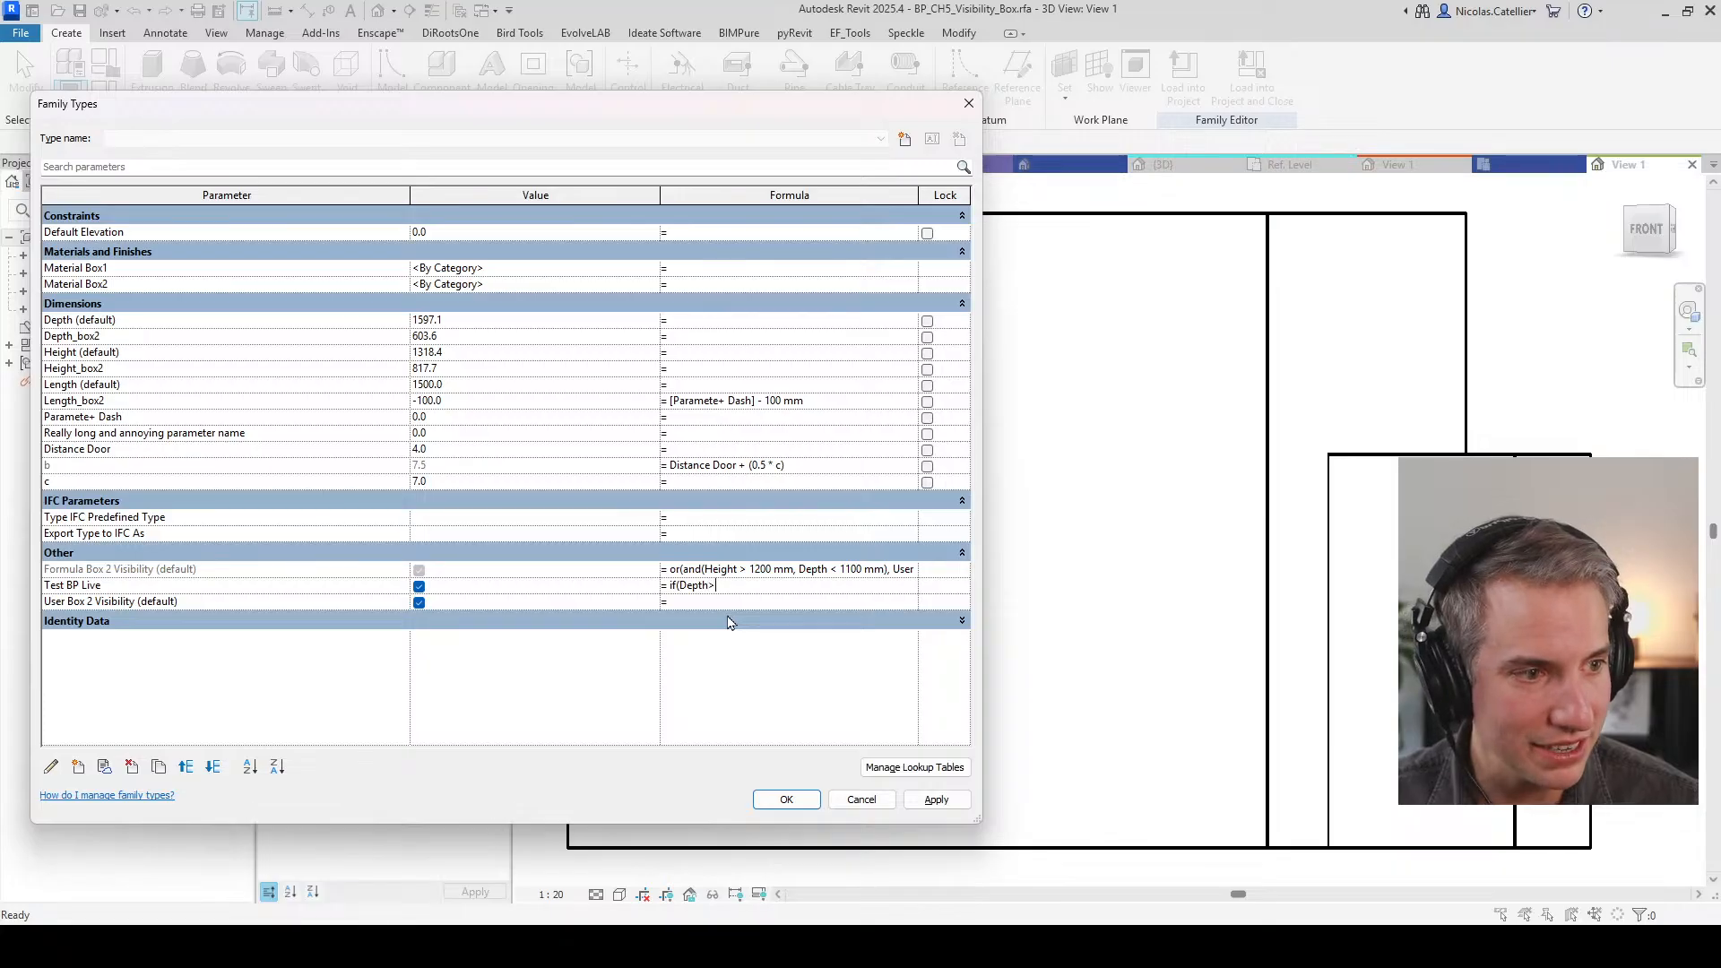
{"action": "type", "text": " 1200 mm"}
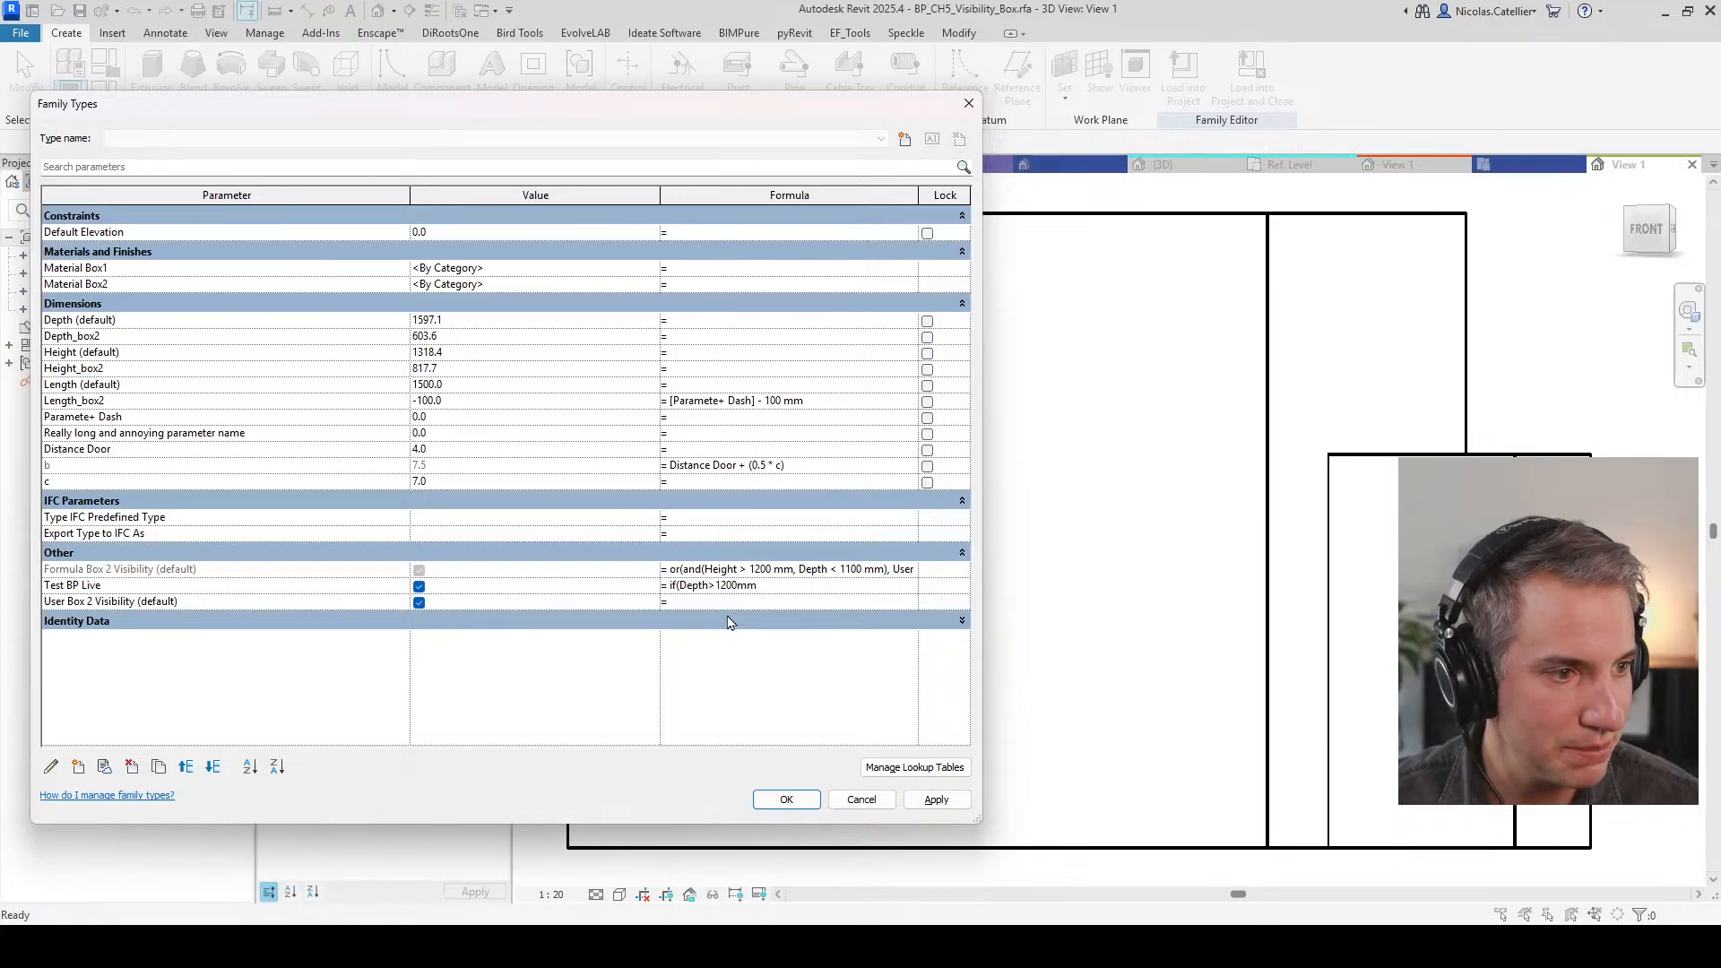
{"action": "type", "text": ", 1 = 1, "}
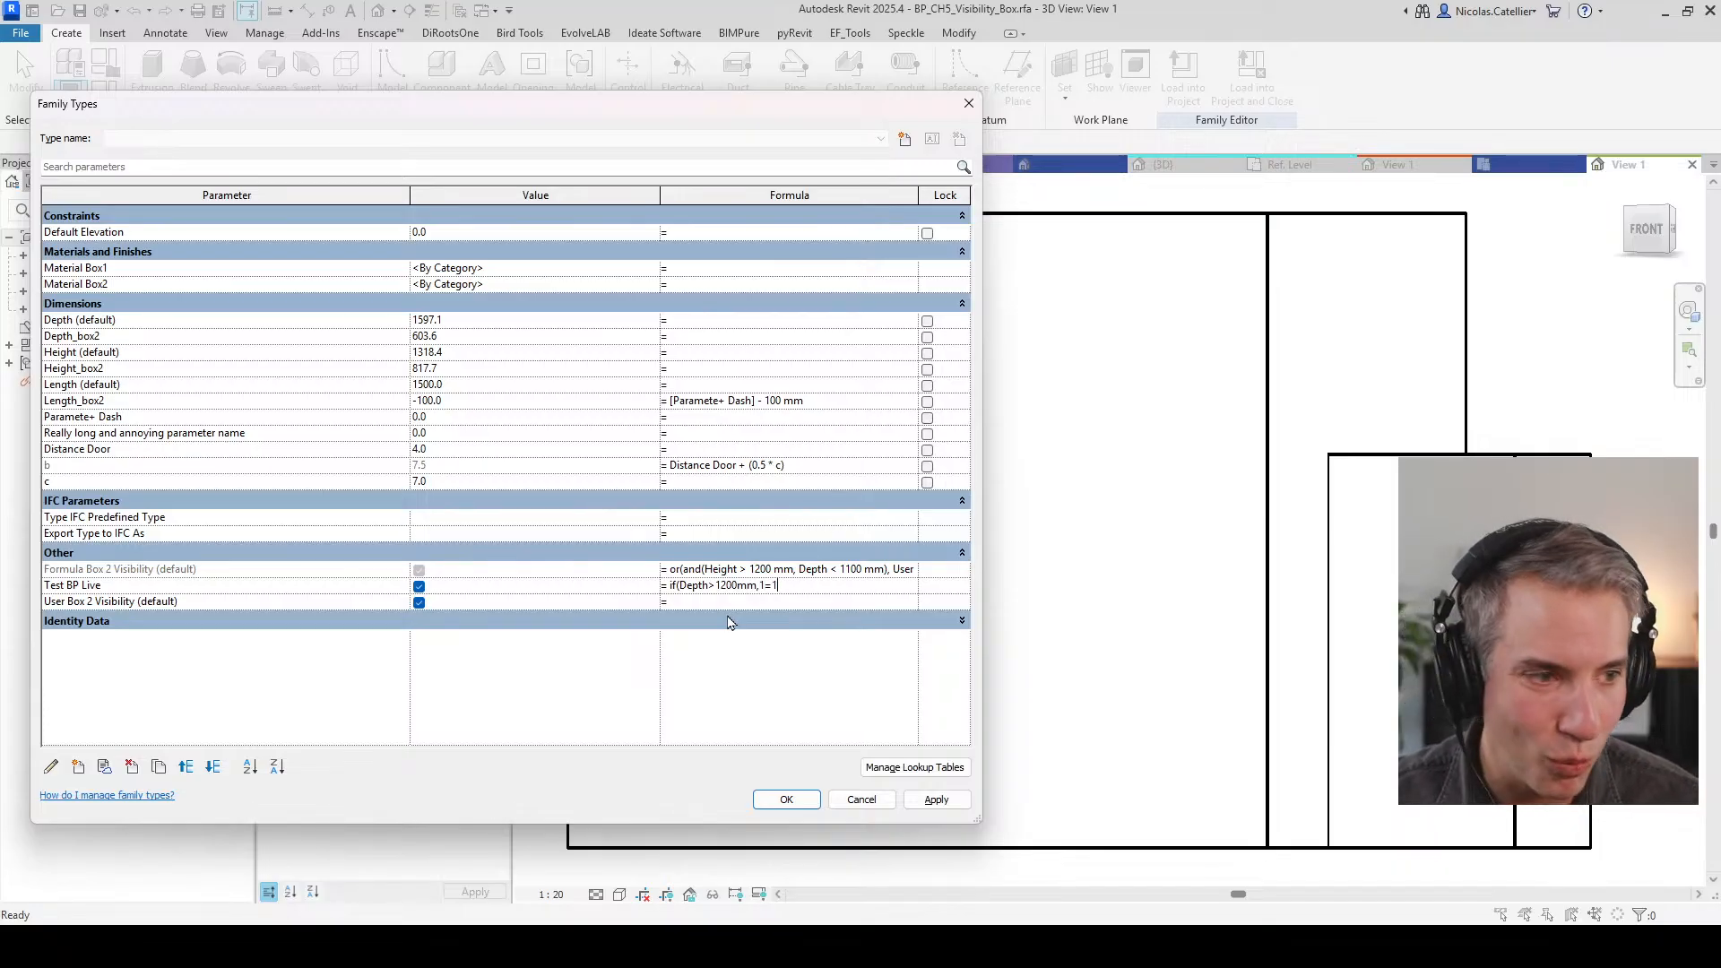
{"action": "type", "text": "1 = 0)"}
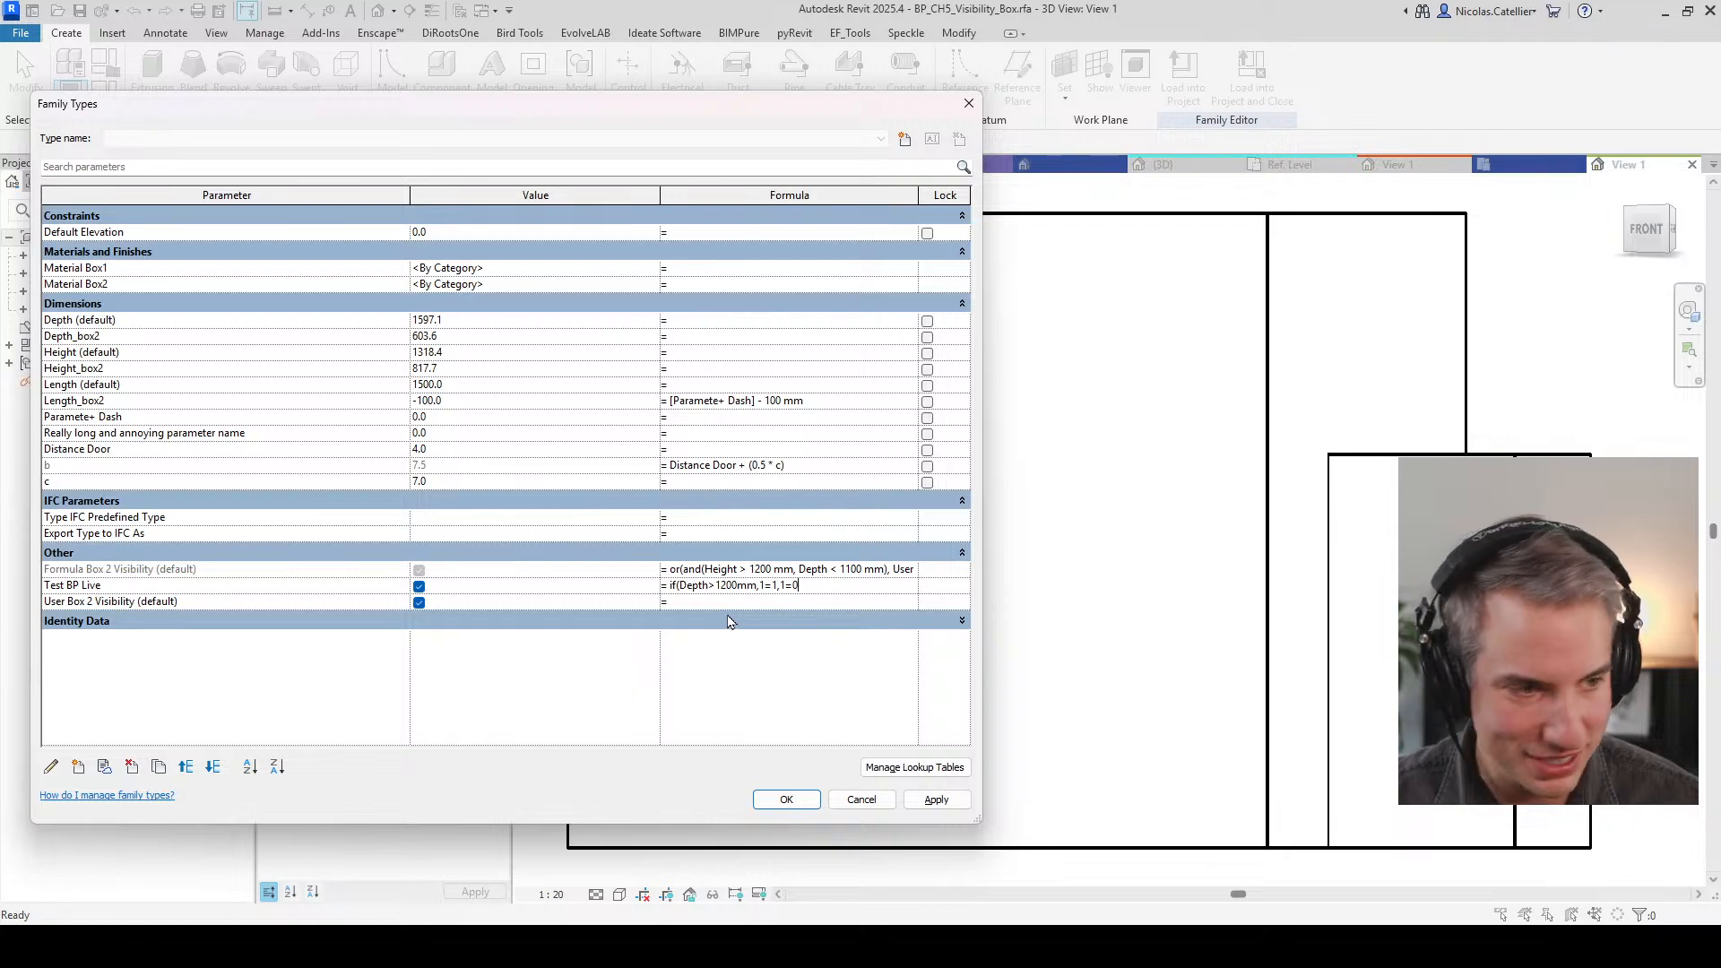
{"action": "key", "text": "Return"}
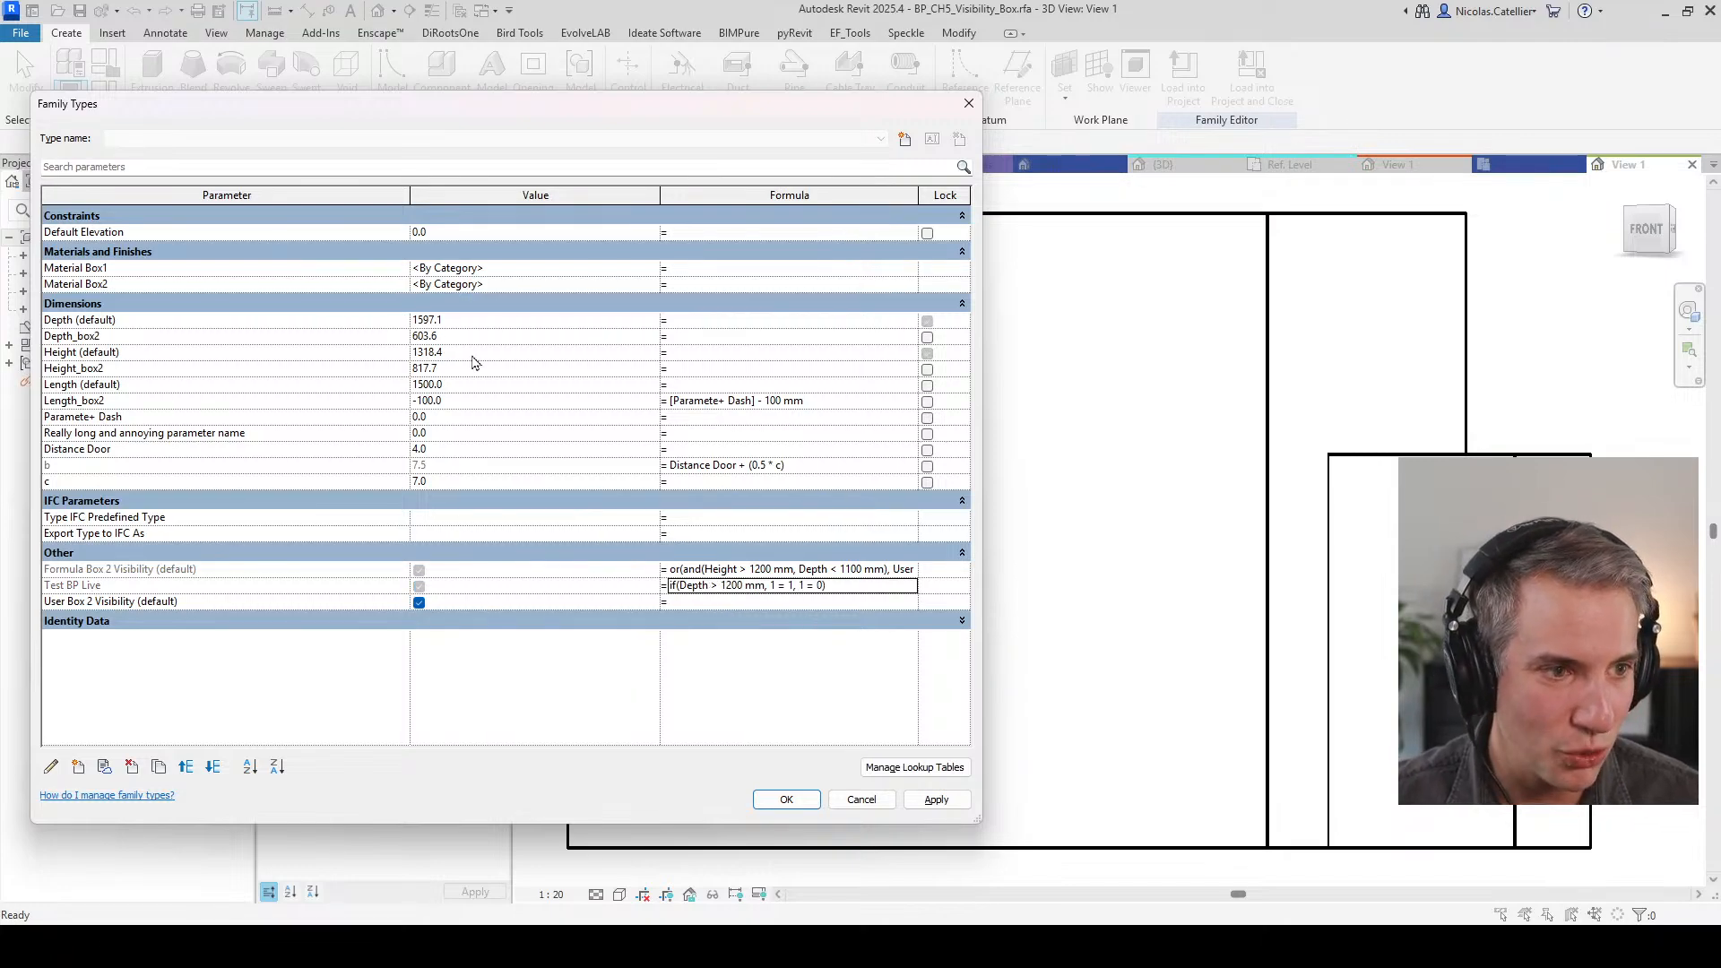
Step: Set the Depth parameter to 1100 mm to test the Test BP Live formula
{"action": "left_click", "coordinate": [498, 322]}
{"action": "type", "text": "1100"}
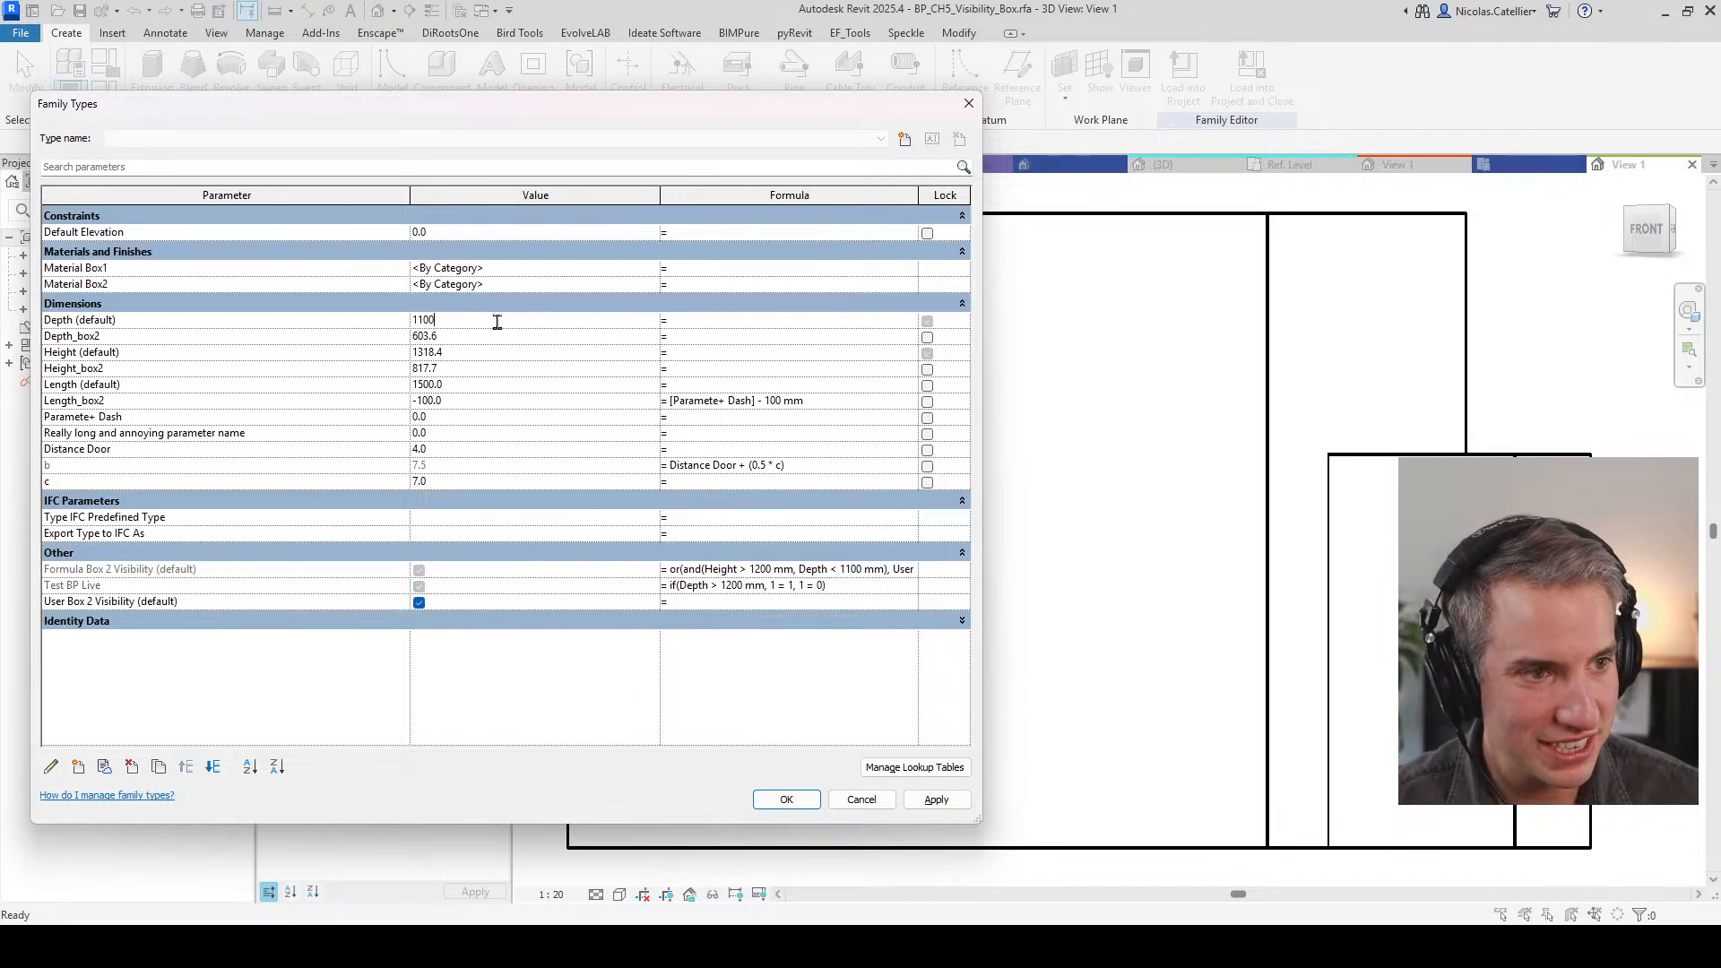
{"action": "key", "text": "Return"}
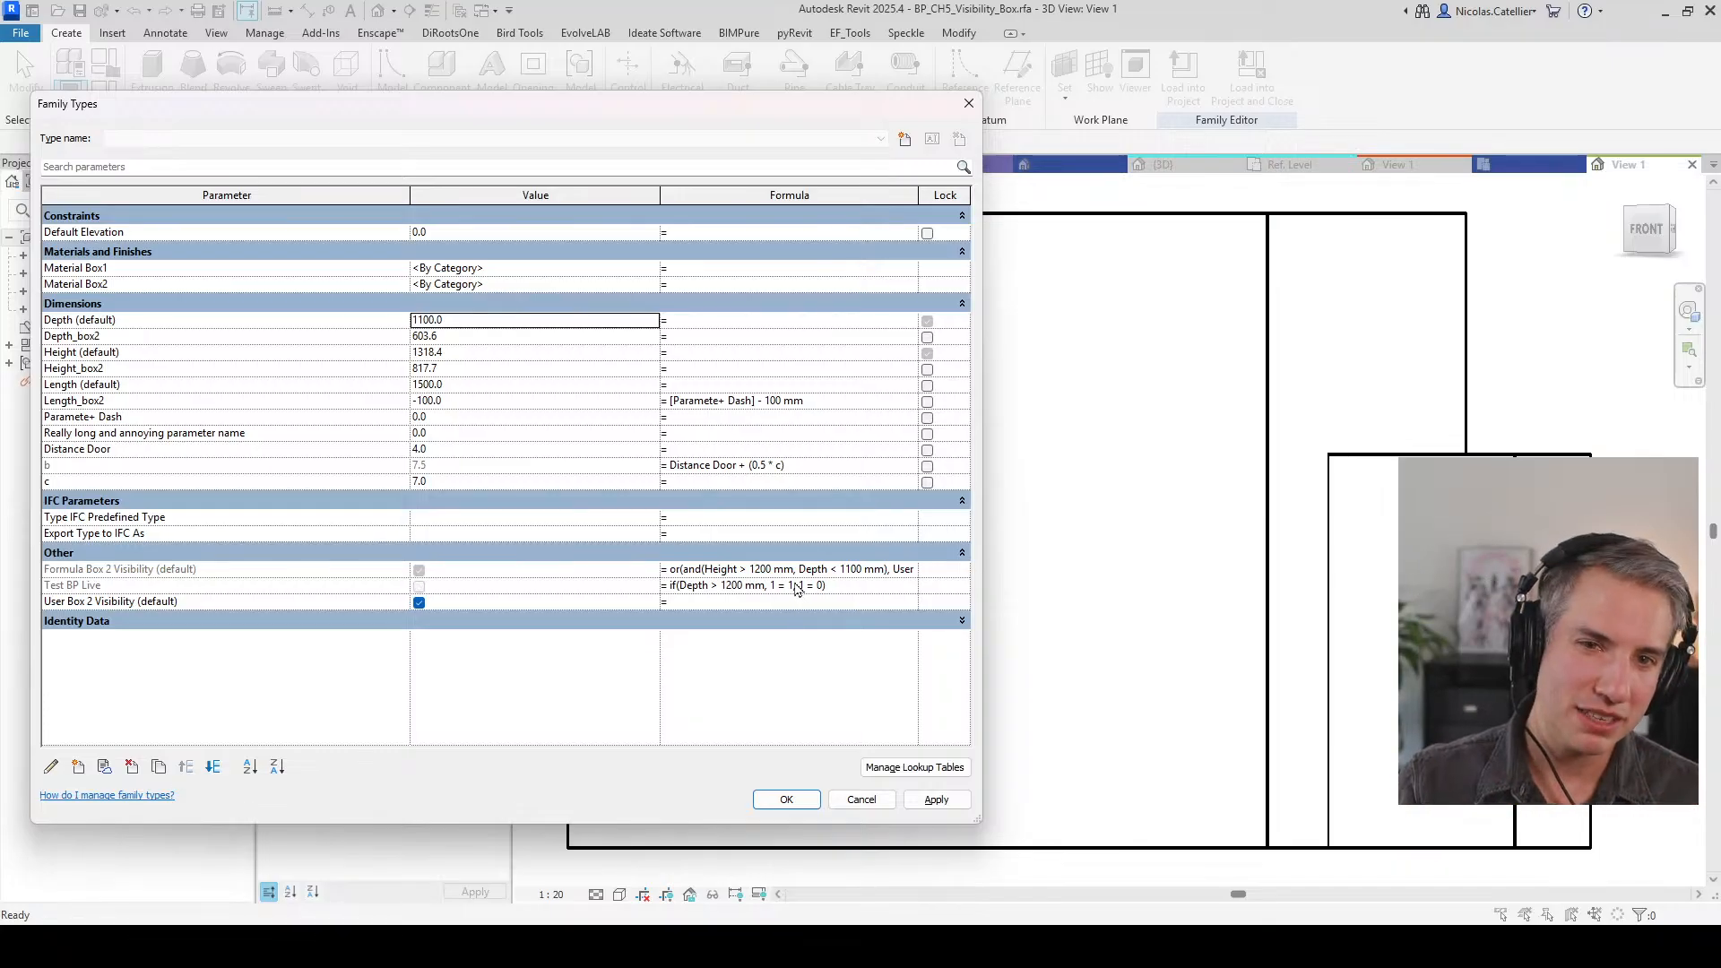
Step: Shorten the Test BP Live formula to the plain condition Depth > 1200 mm, removing the if wrapper and its two outcomes
{"action": "left_click", "coordinate": [674, 585]}
{"action": "left_click_drag", "start_coordinate": [670, 585], "coordinate": [682, 585]}
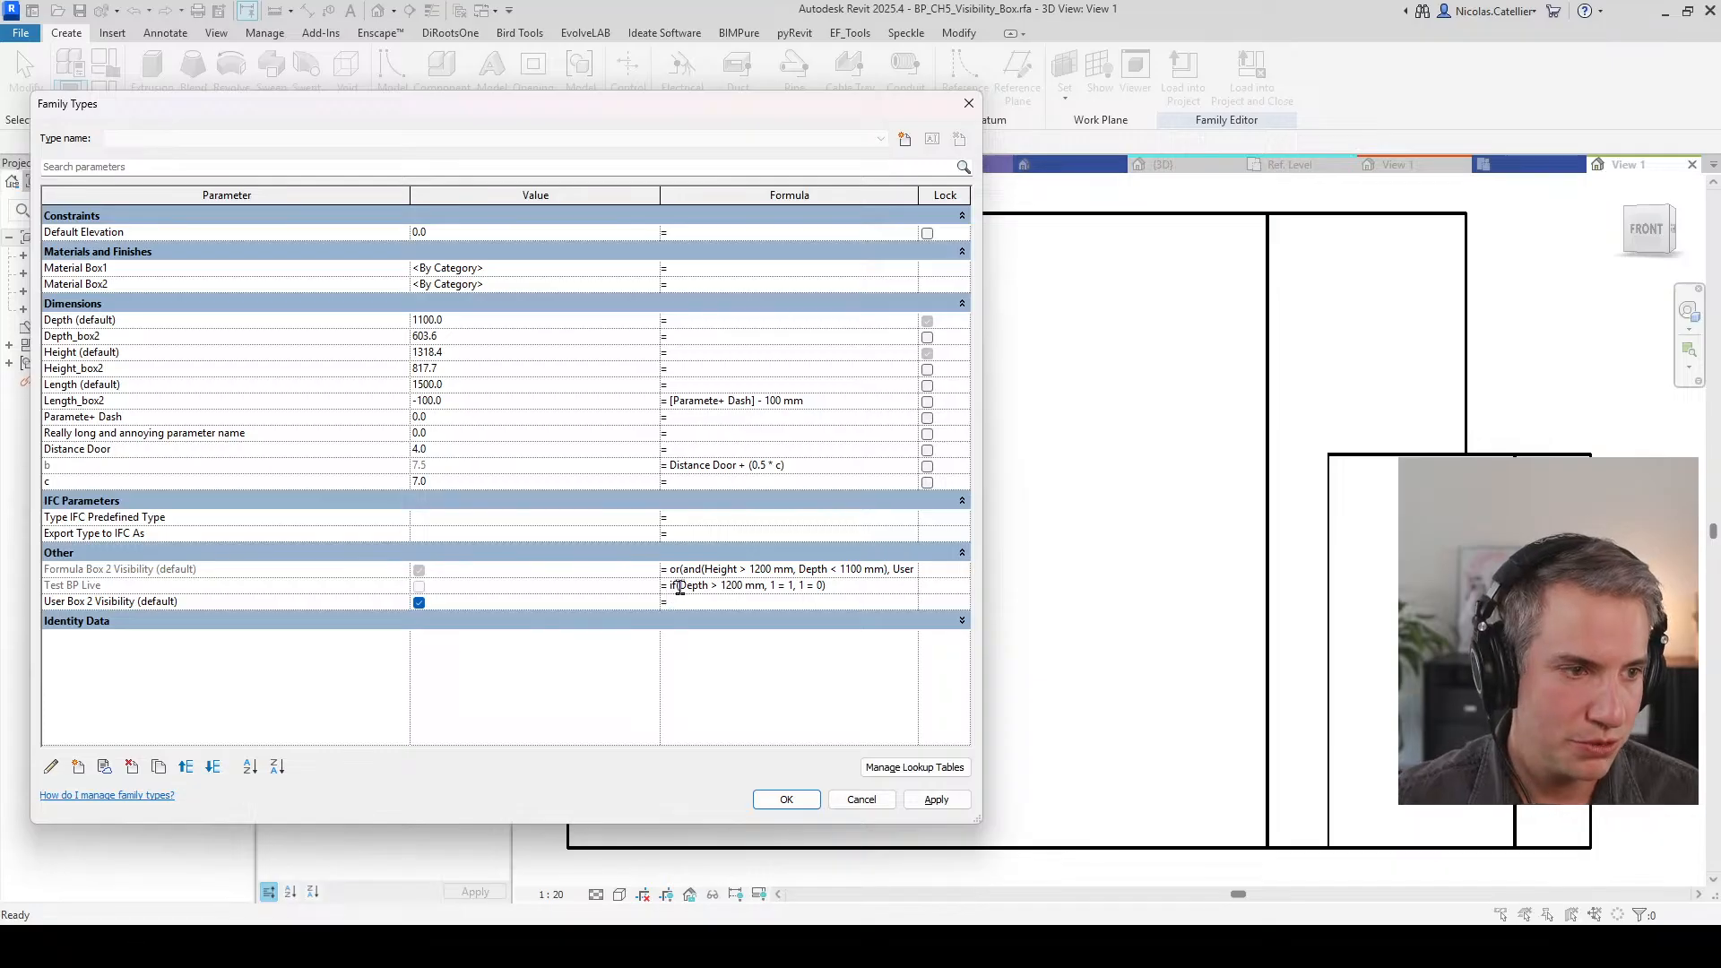
{"action": "key", "text": "Delete"}
{"action": "left_click_drag", "start_coordinate": [826, 585], "coordinate": [755, 586]}
{"action": "key", "text": "BackSpace"}
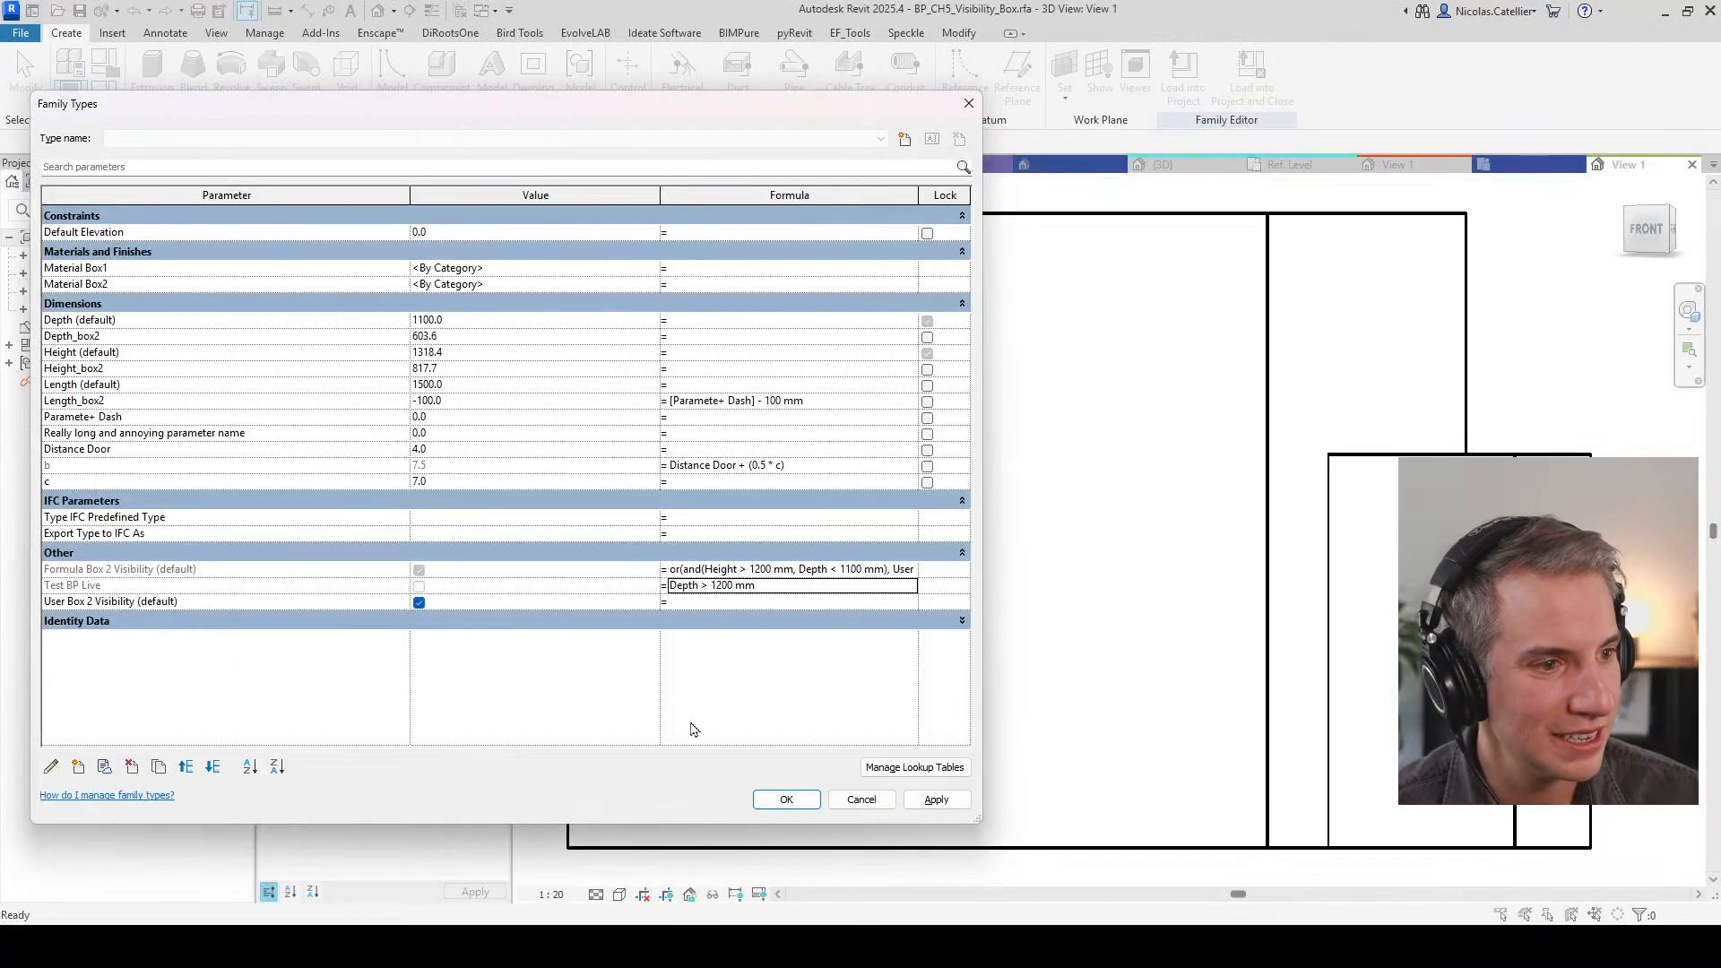
Step: Extend the Test BP Live formula to and(Depth > 1200 mm, Distance Door = 4 mm)
{"action": "left_click", "coordinate": [793, 584]}
{"action": "left_click", "coordinate": [672, 585]}
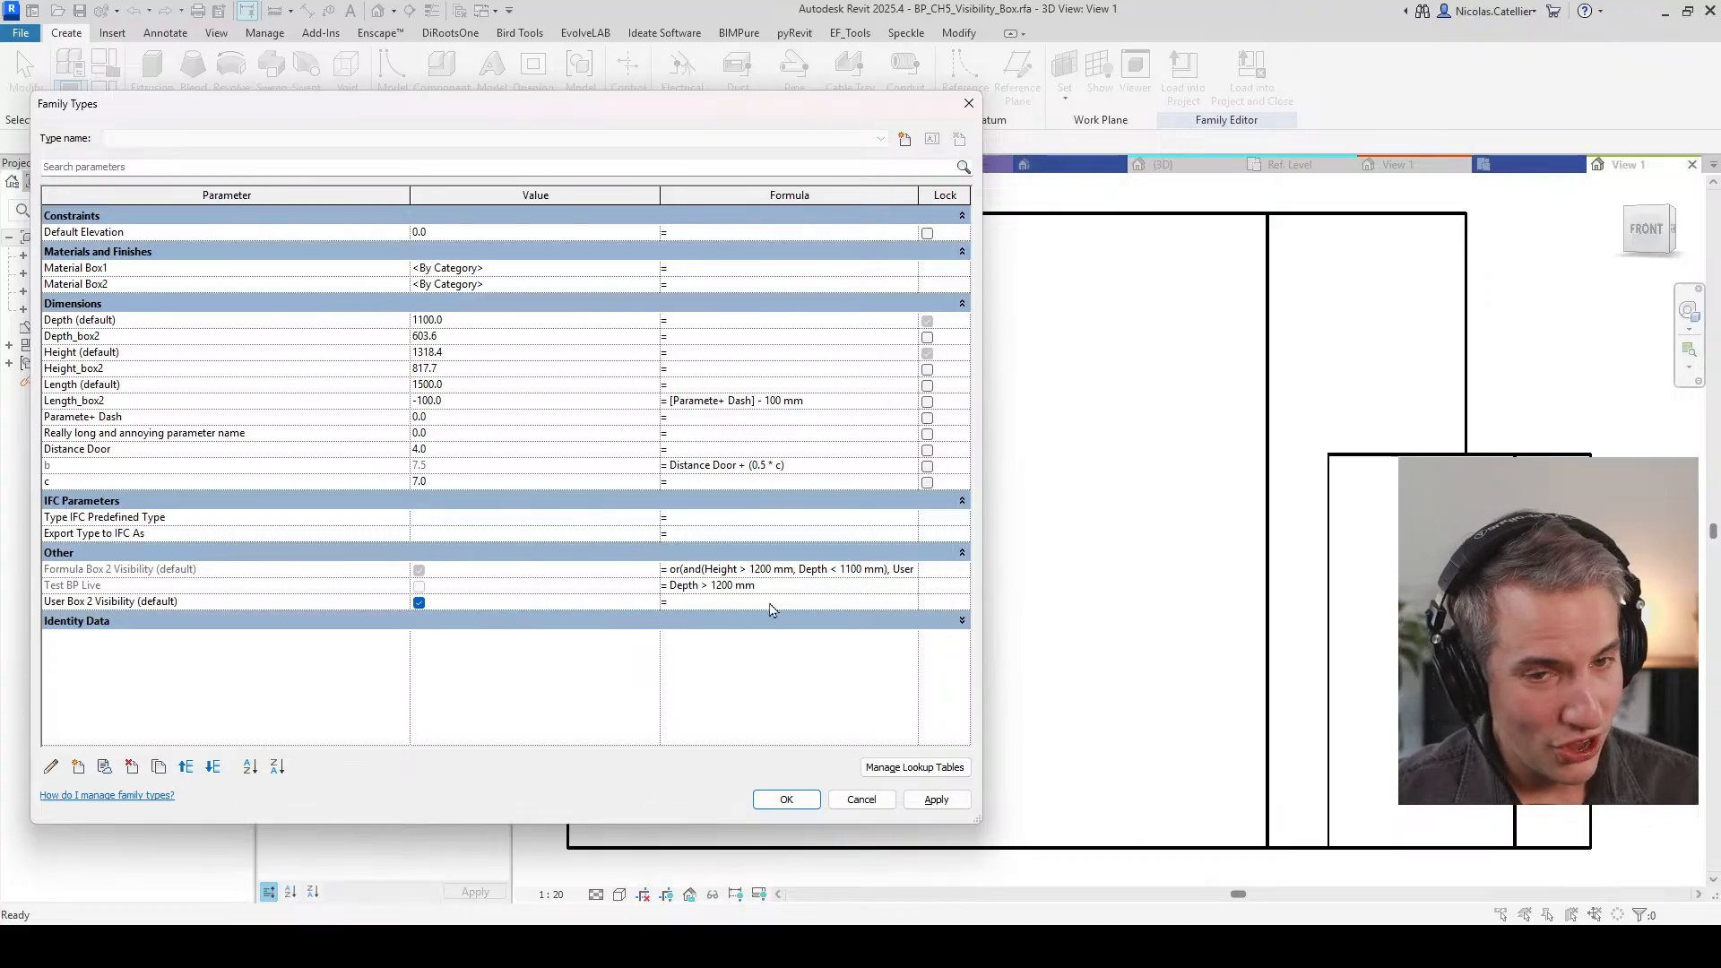
{"action": "type", "text": "and"}
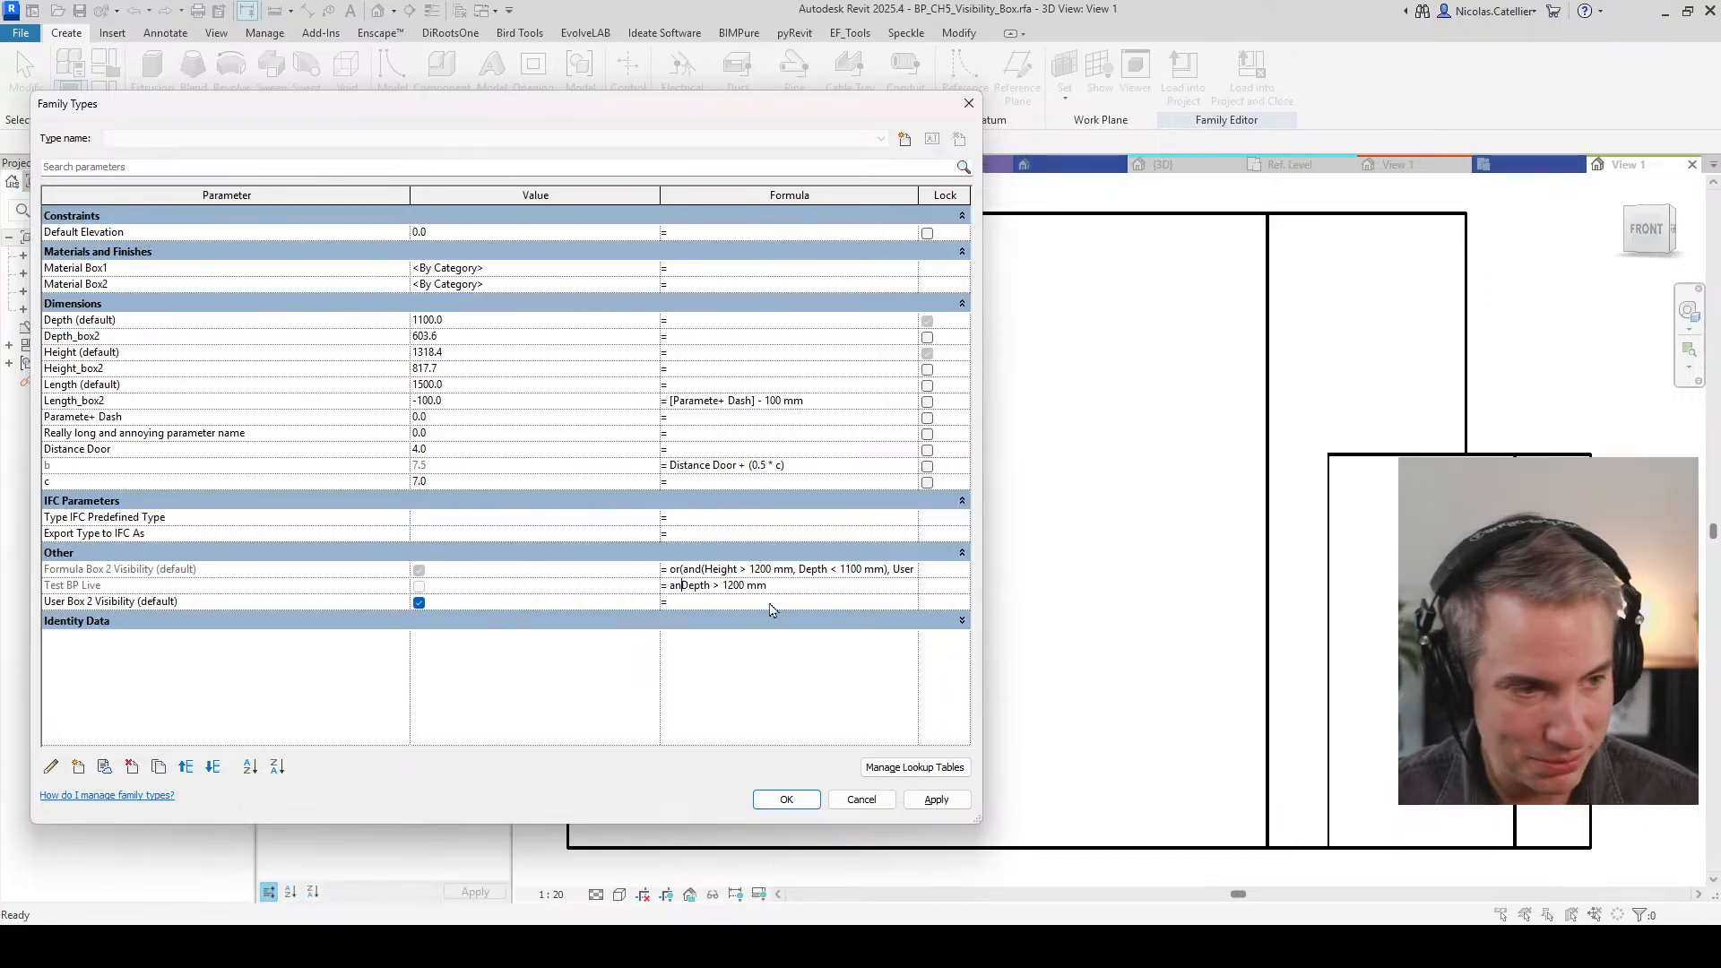
{"action": "type", "text": "("}
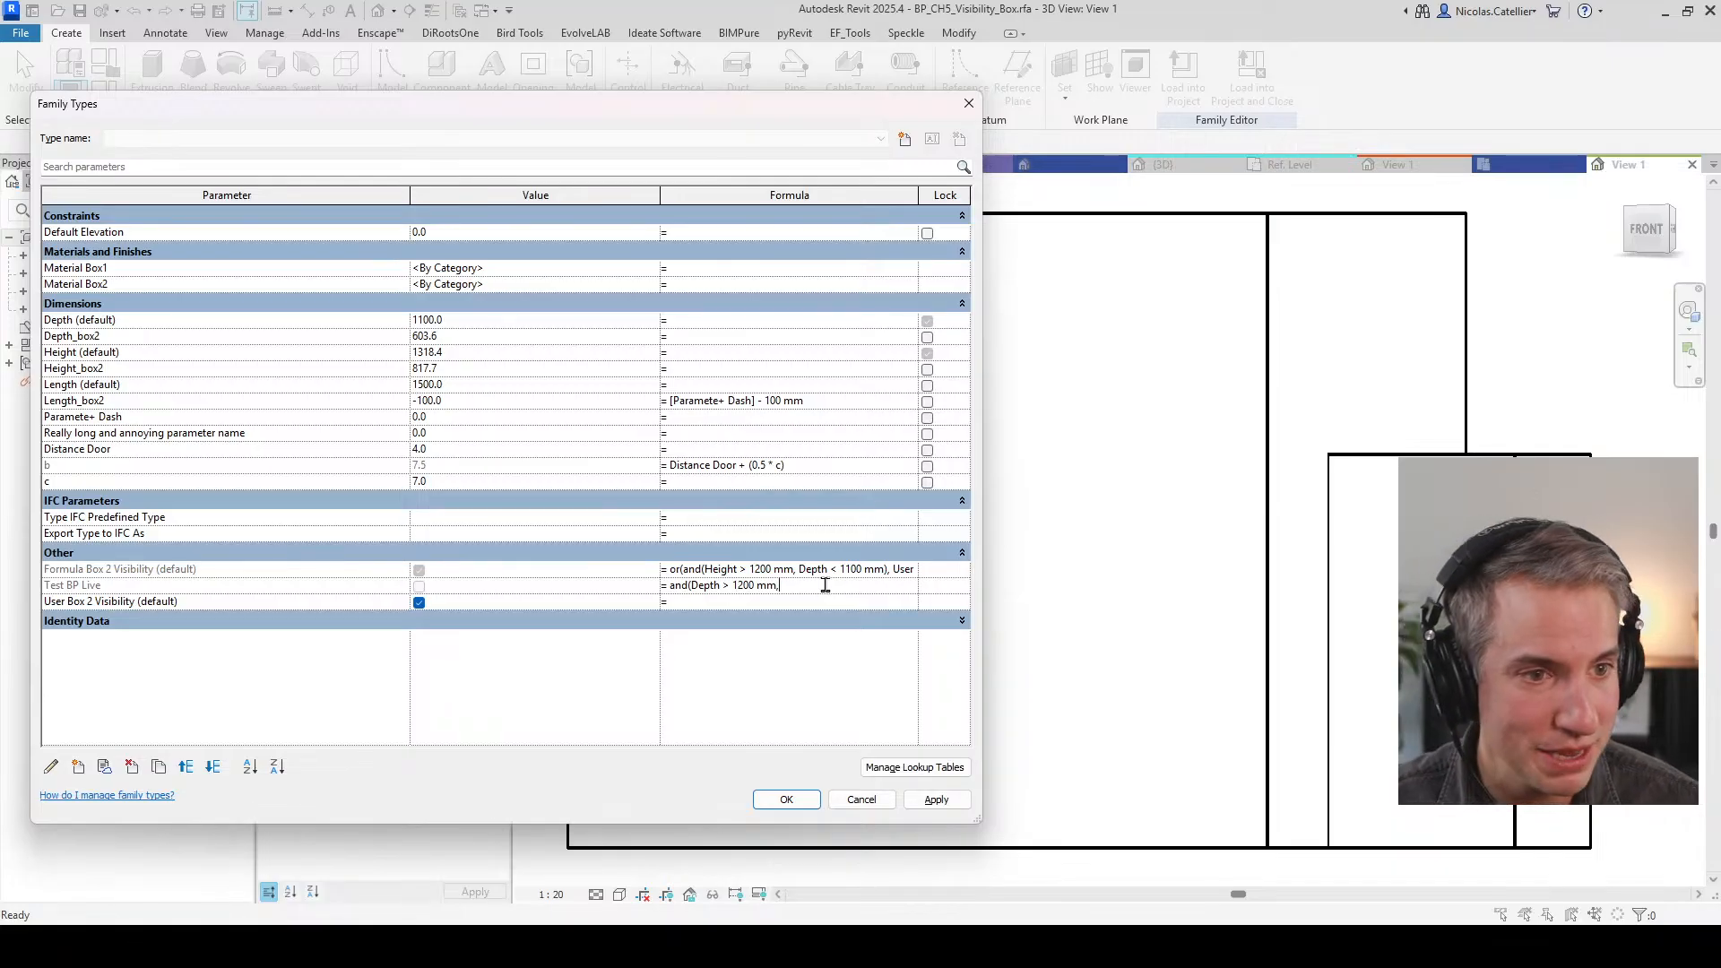
{"action": "type", "text": "istance Door "}
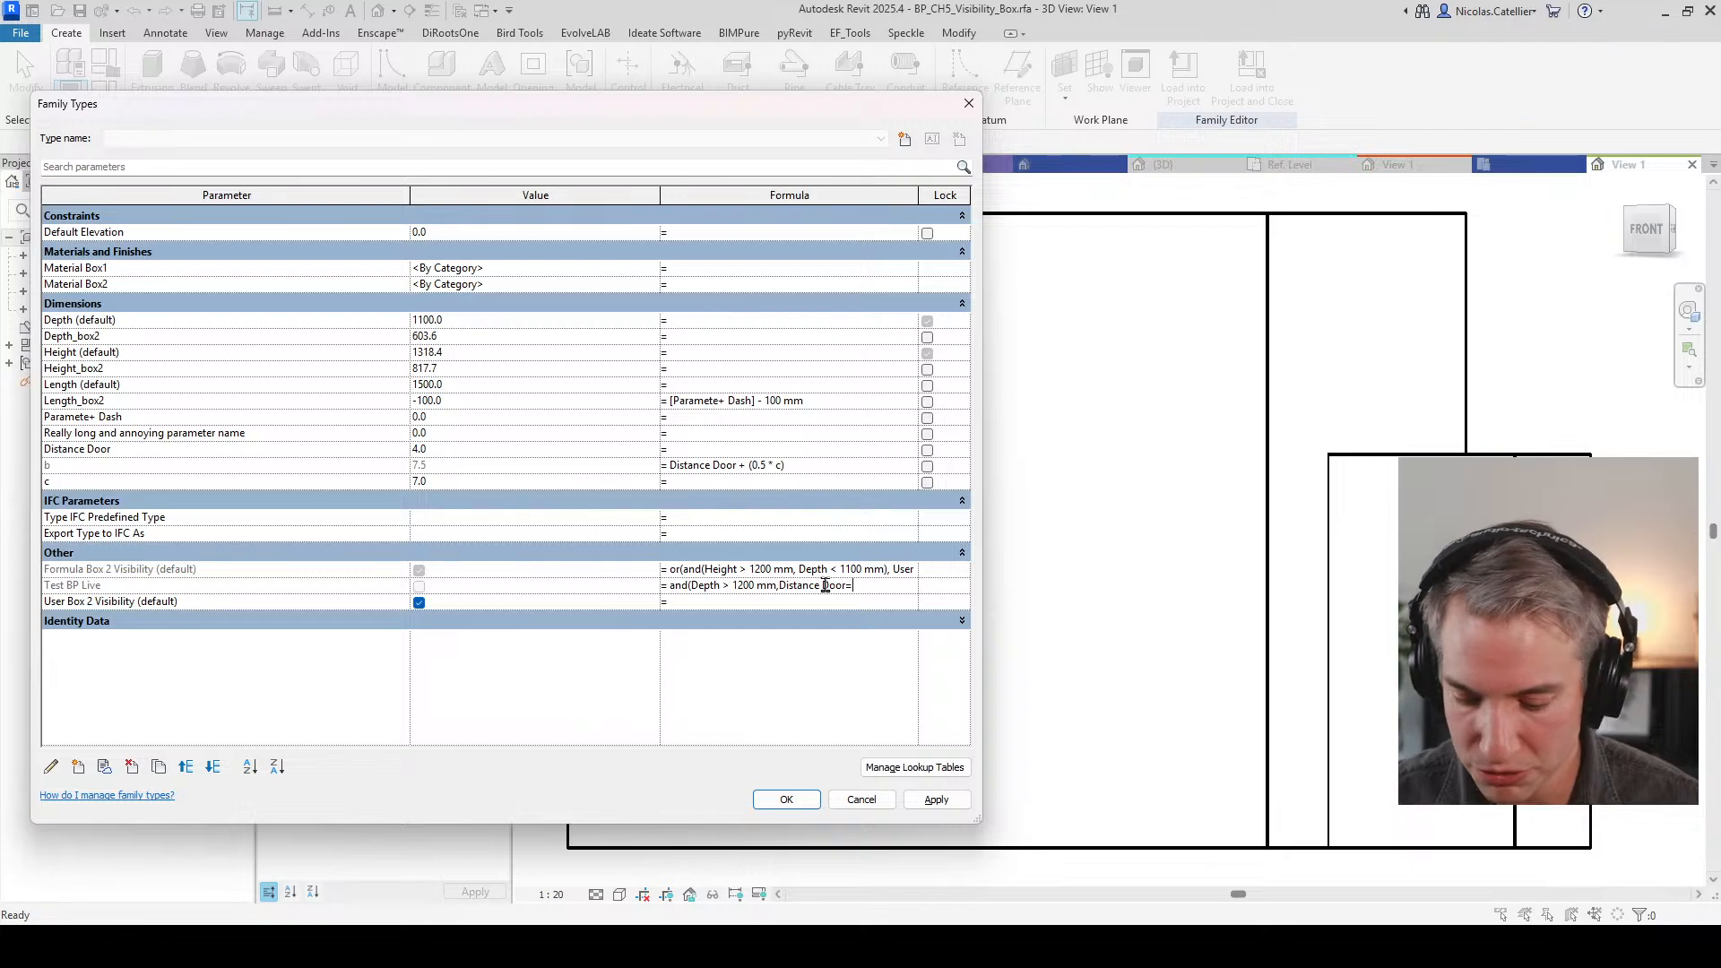
{"action": "type", "text": "= 4 mm)"}
{"action": "key", "text": "Return"}
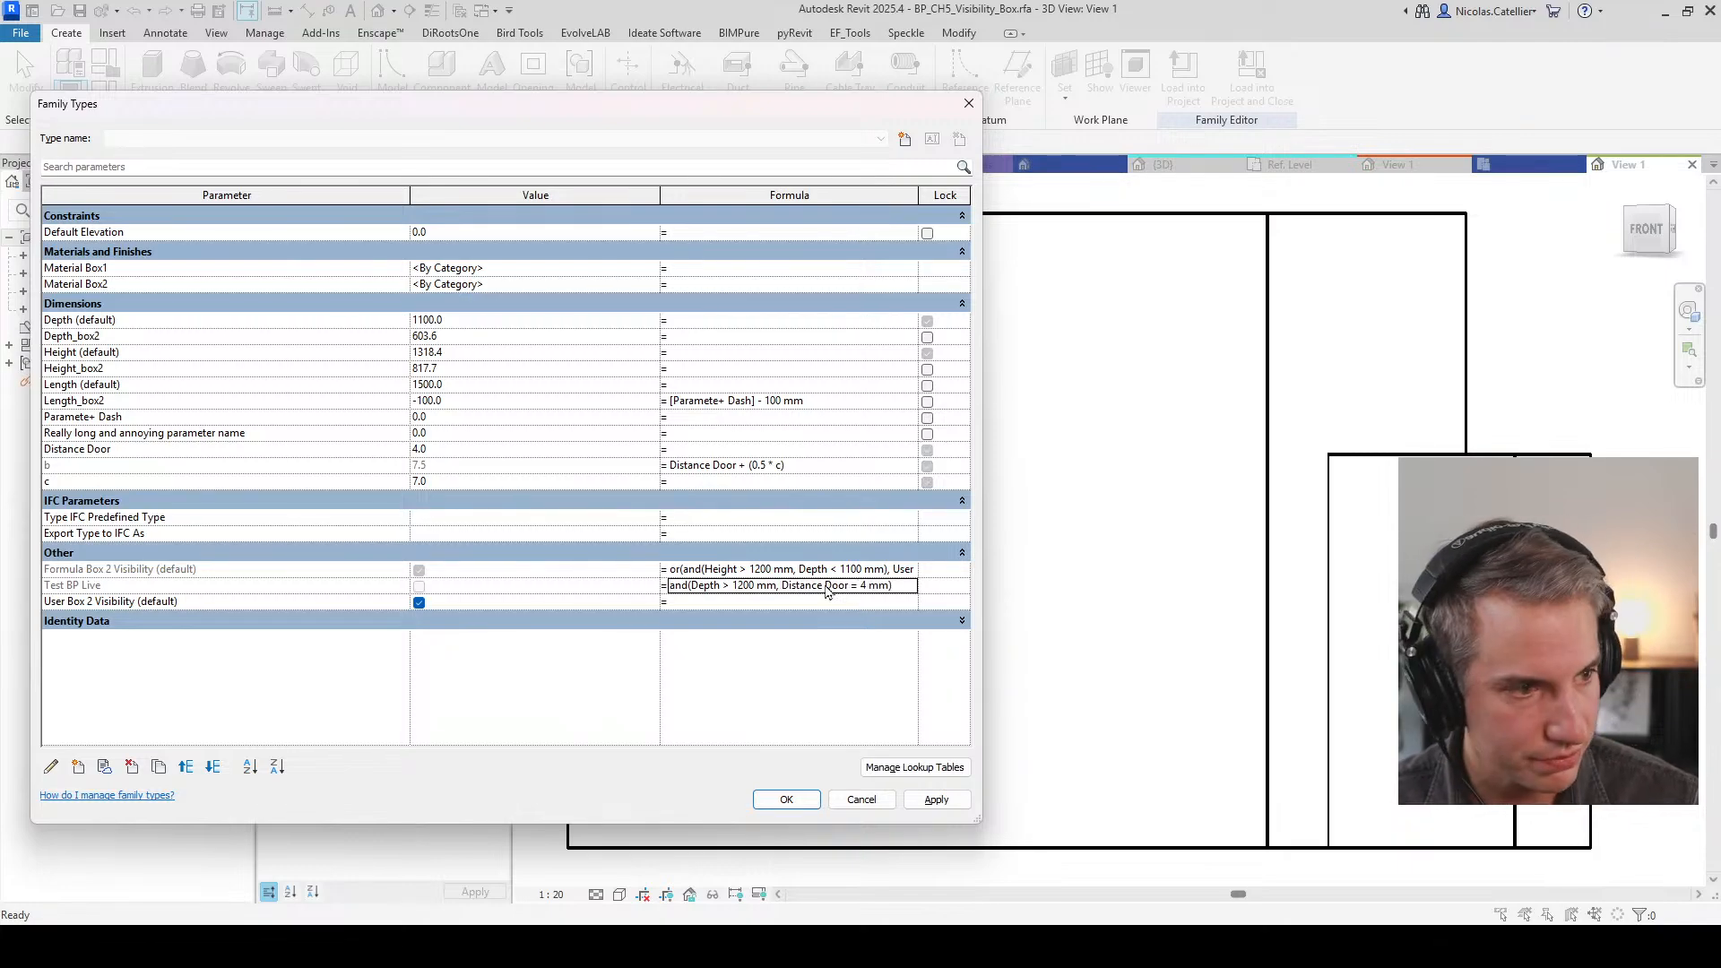
Step: Test the and formula by setting Depth to 1300 mm and Distance Door to 5 mm
{"action": "left_click", "coordinate": [419, 600]}
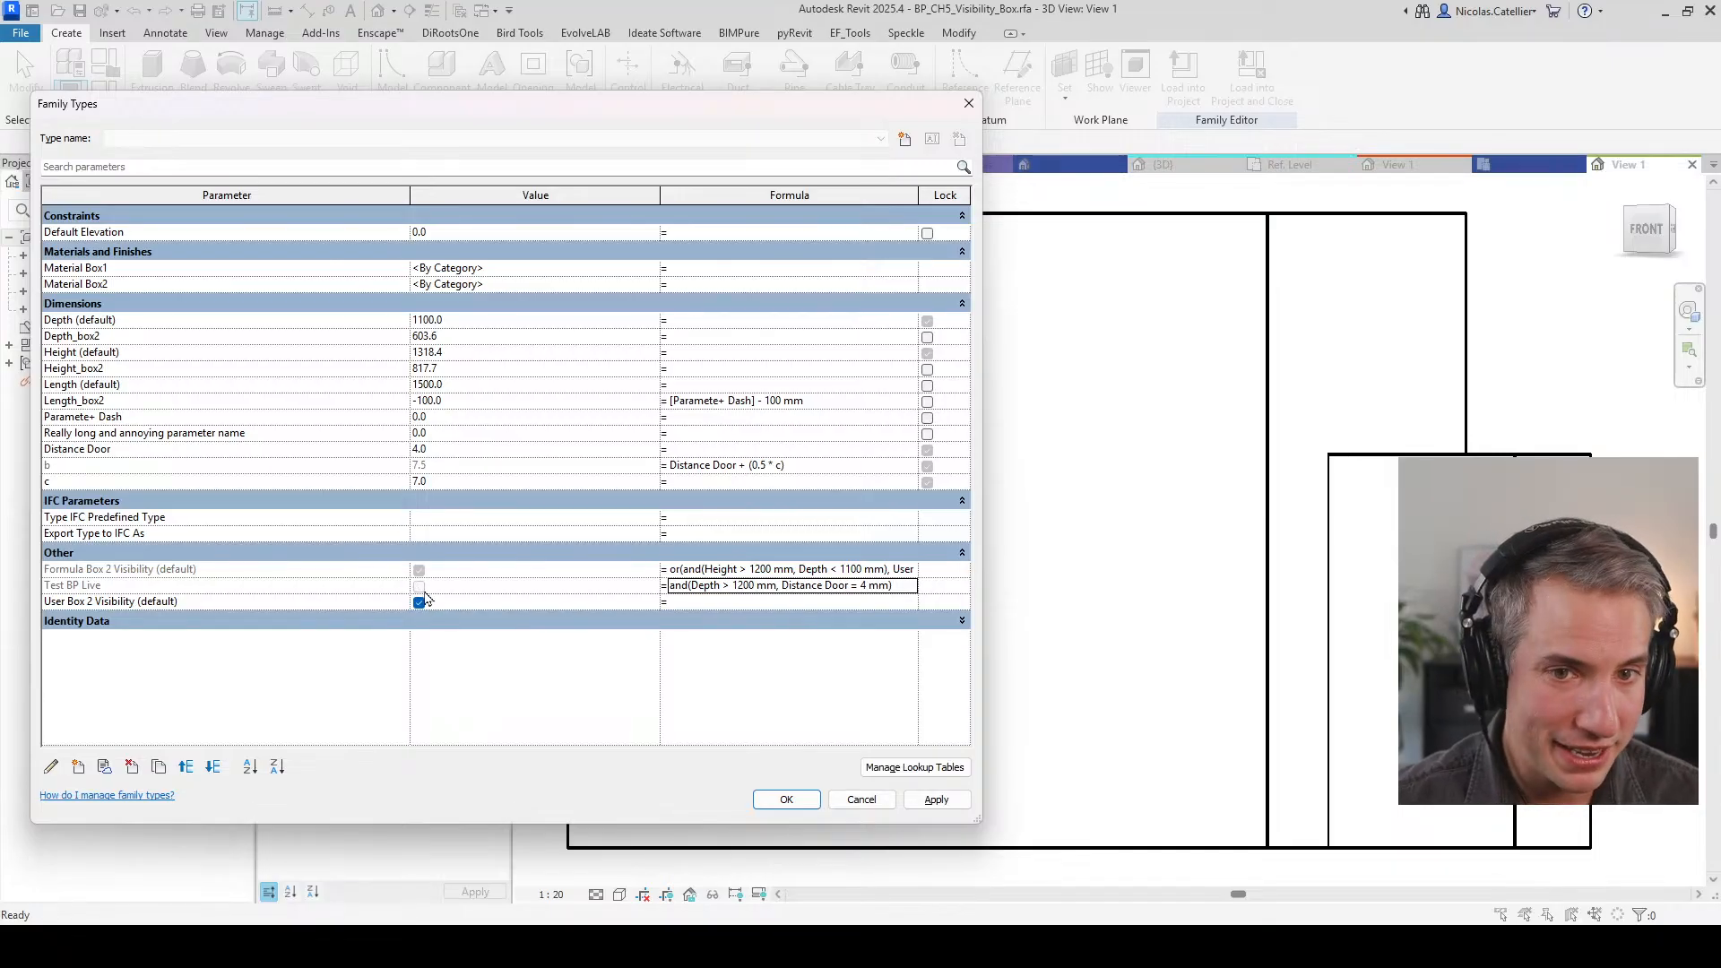
{"action": "left_click", "coordinate": [465, 325]}
{"action": "type", "text": "1300"}
{"action": "key", "text": "Return"}
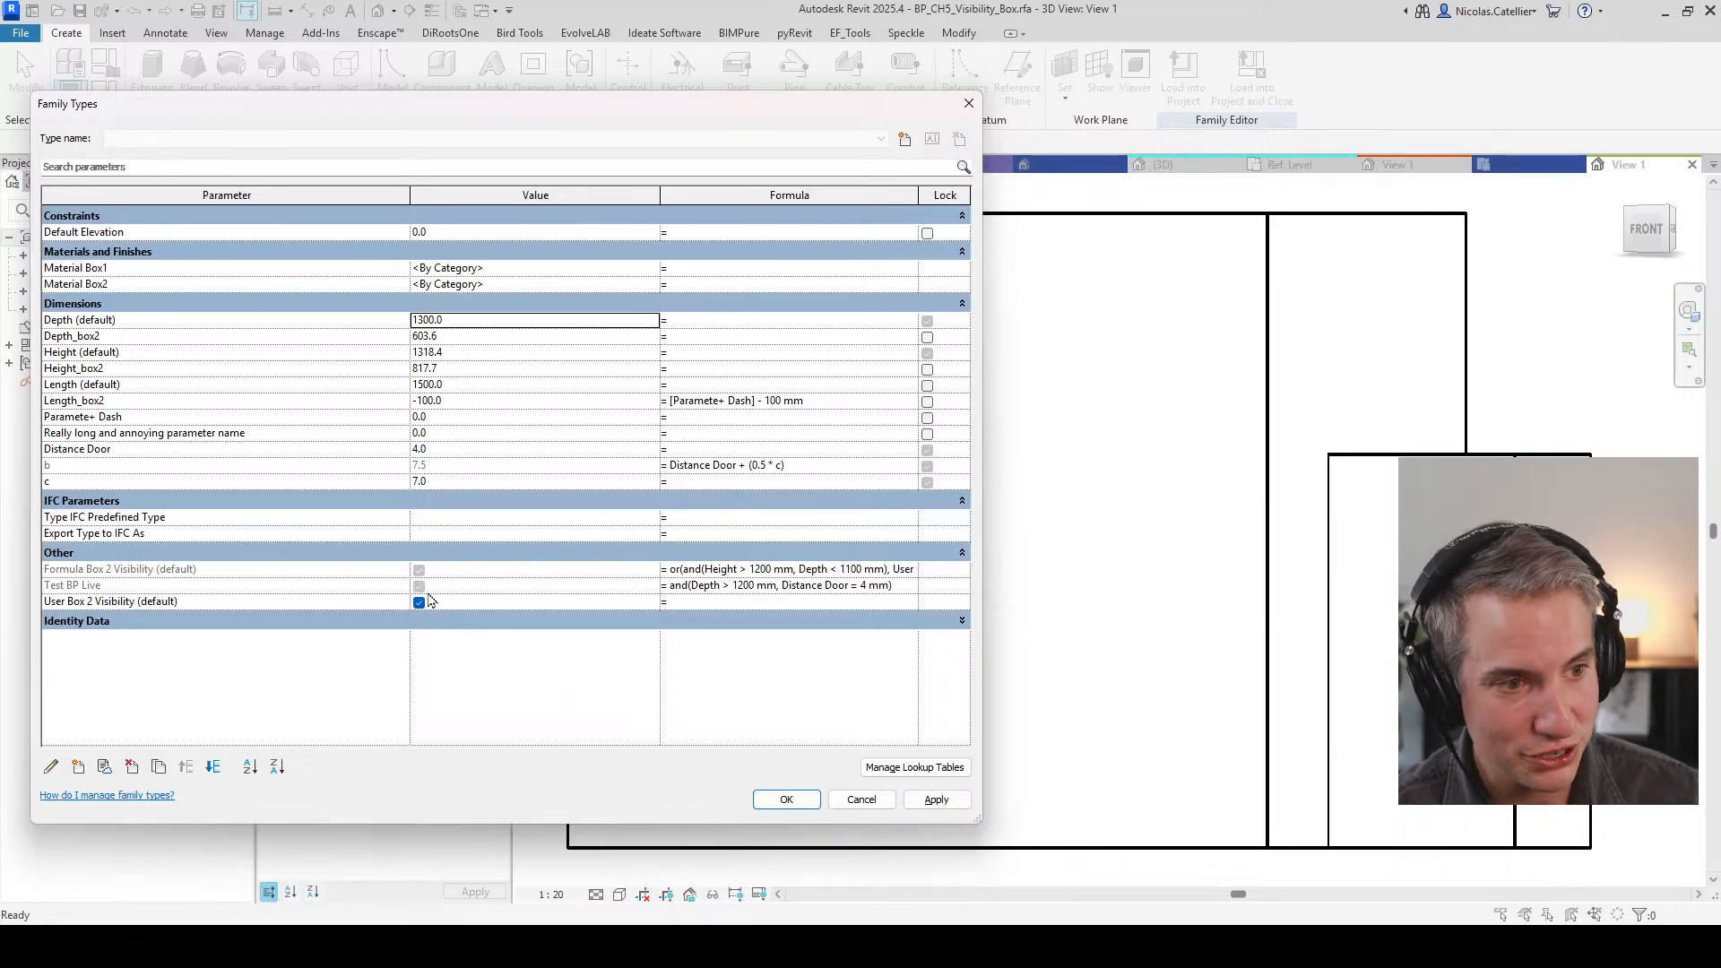
{"action": "left_click", "coordinate": [440, 449]}
{"action": "type", "text": "5"}
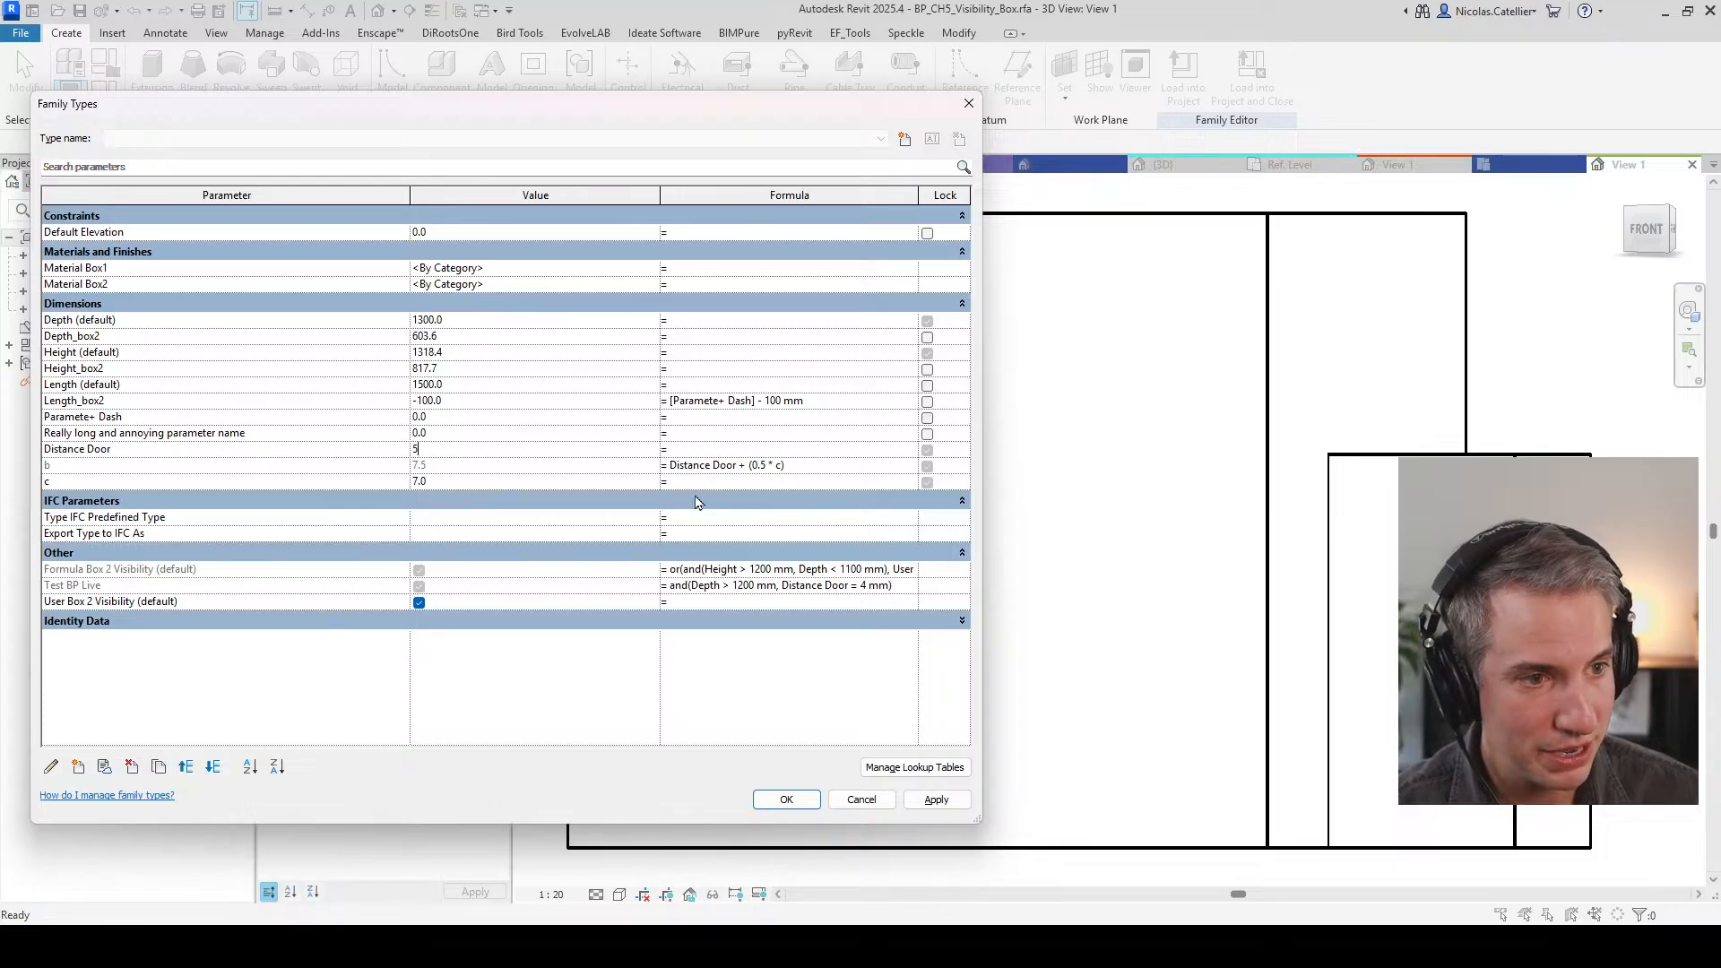
{"action": "key", "text": "Return"}
Step: Replace the and operator in the Test BP Live formula with or, keeping both conditions
{"action": "left_click", "coordinate": [682, 575]}
{"action": "left_click", "coordinate": [681, 586]}
{"action": "double_click", "coordinate": [683, 586]}
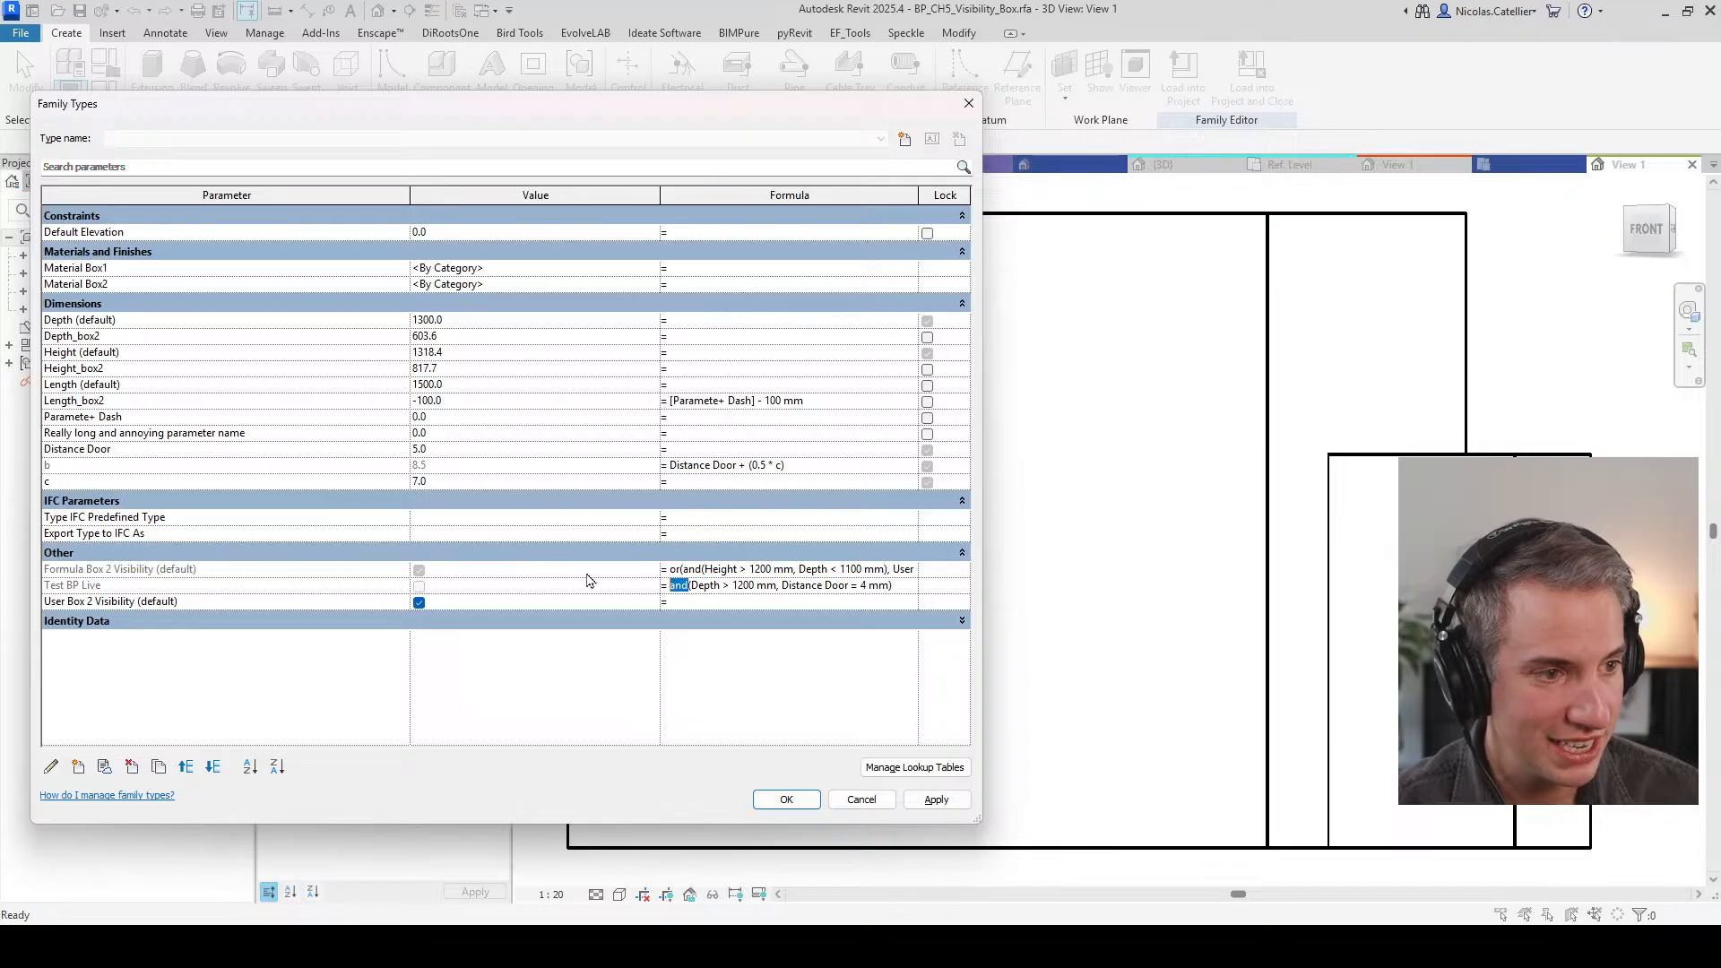
{"action": "type", "text": "or"}
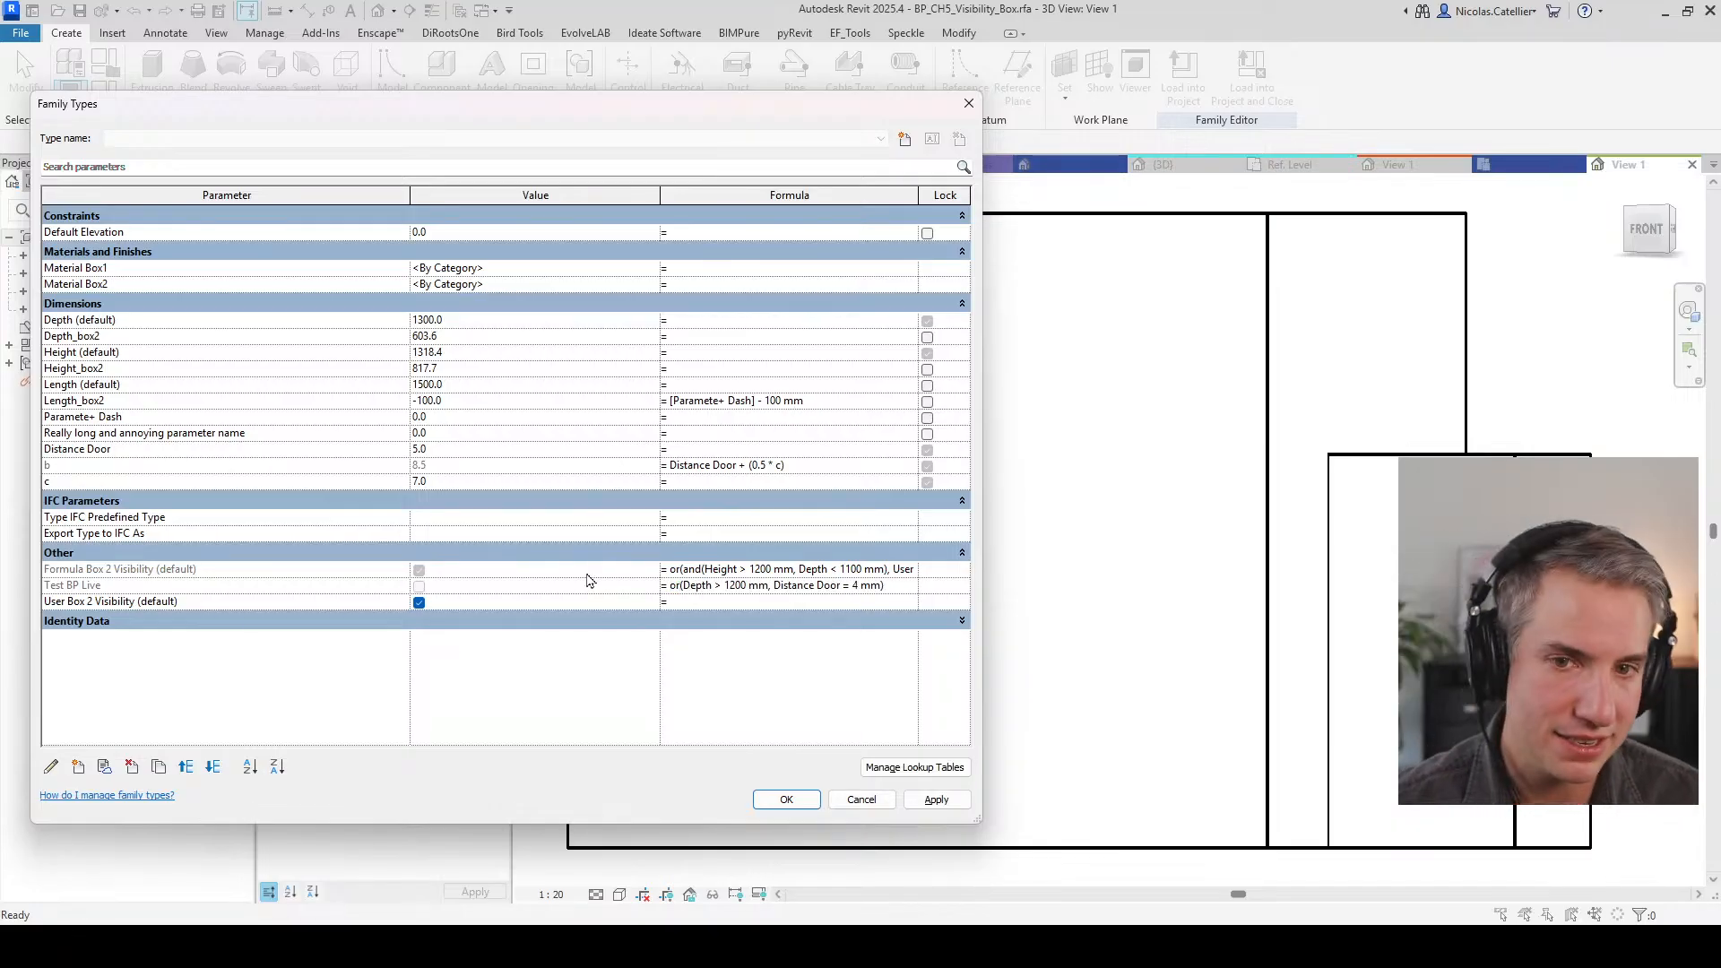
{"action": "key", "text": "Return"}
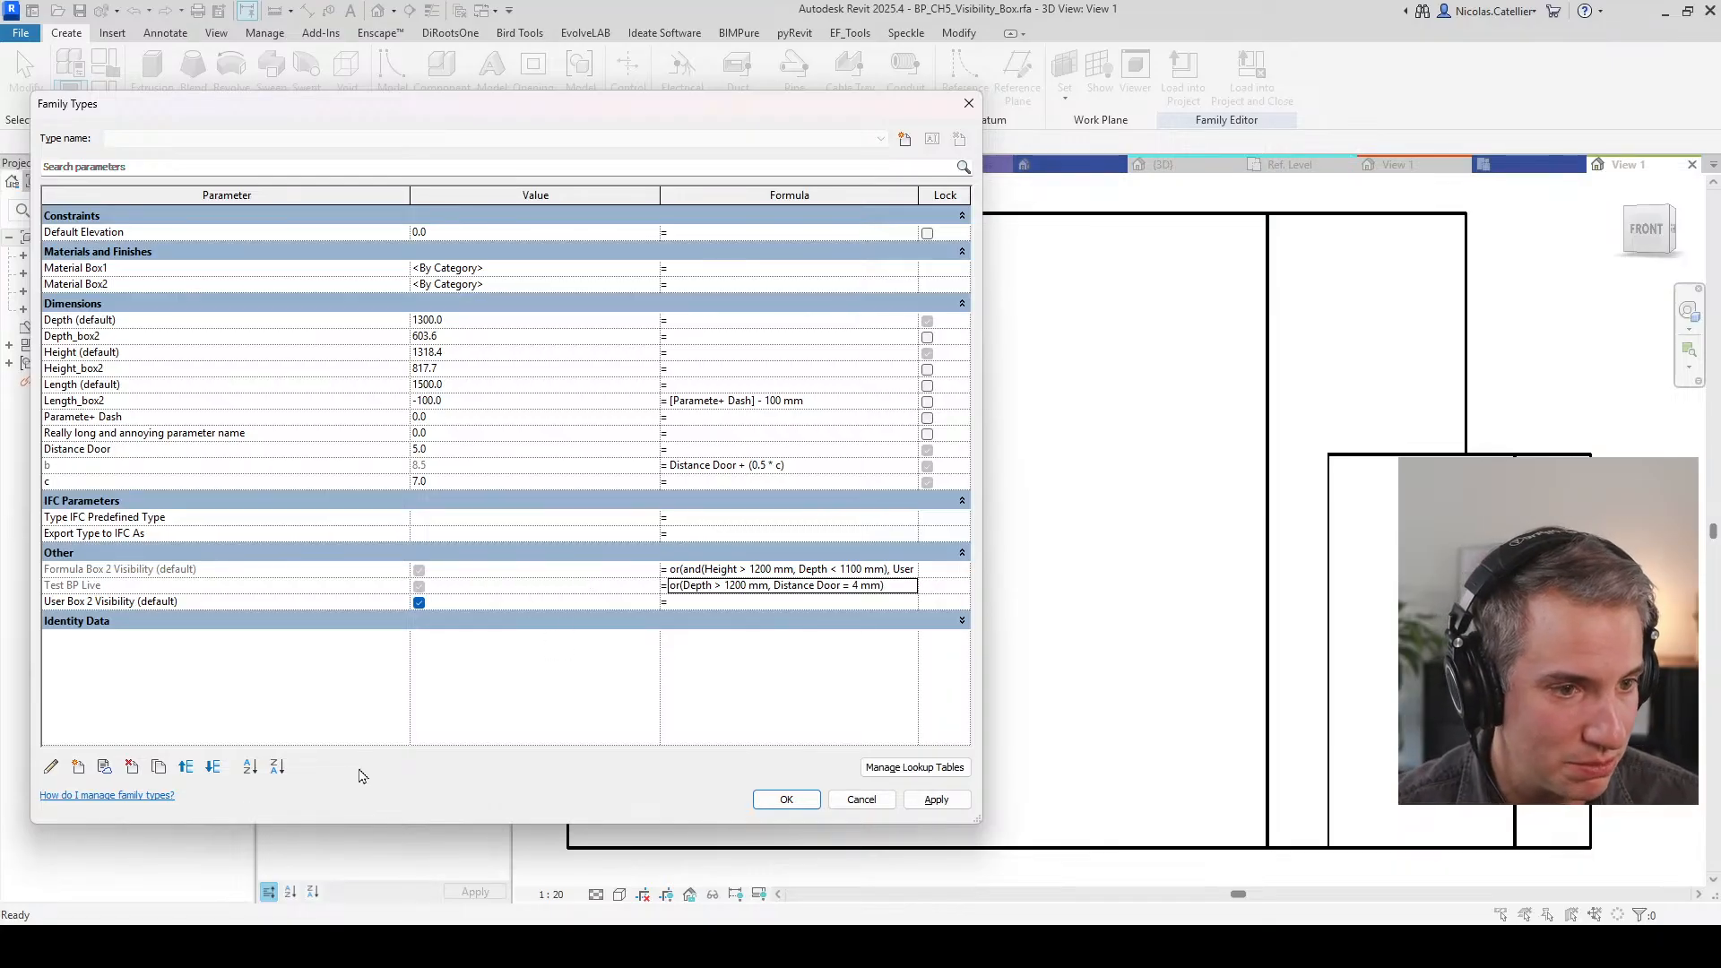
{"action": "left_click", "coordinate": [909, 875]}
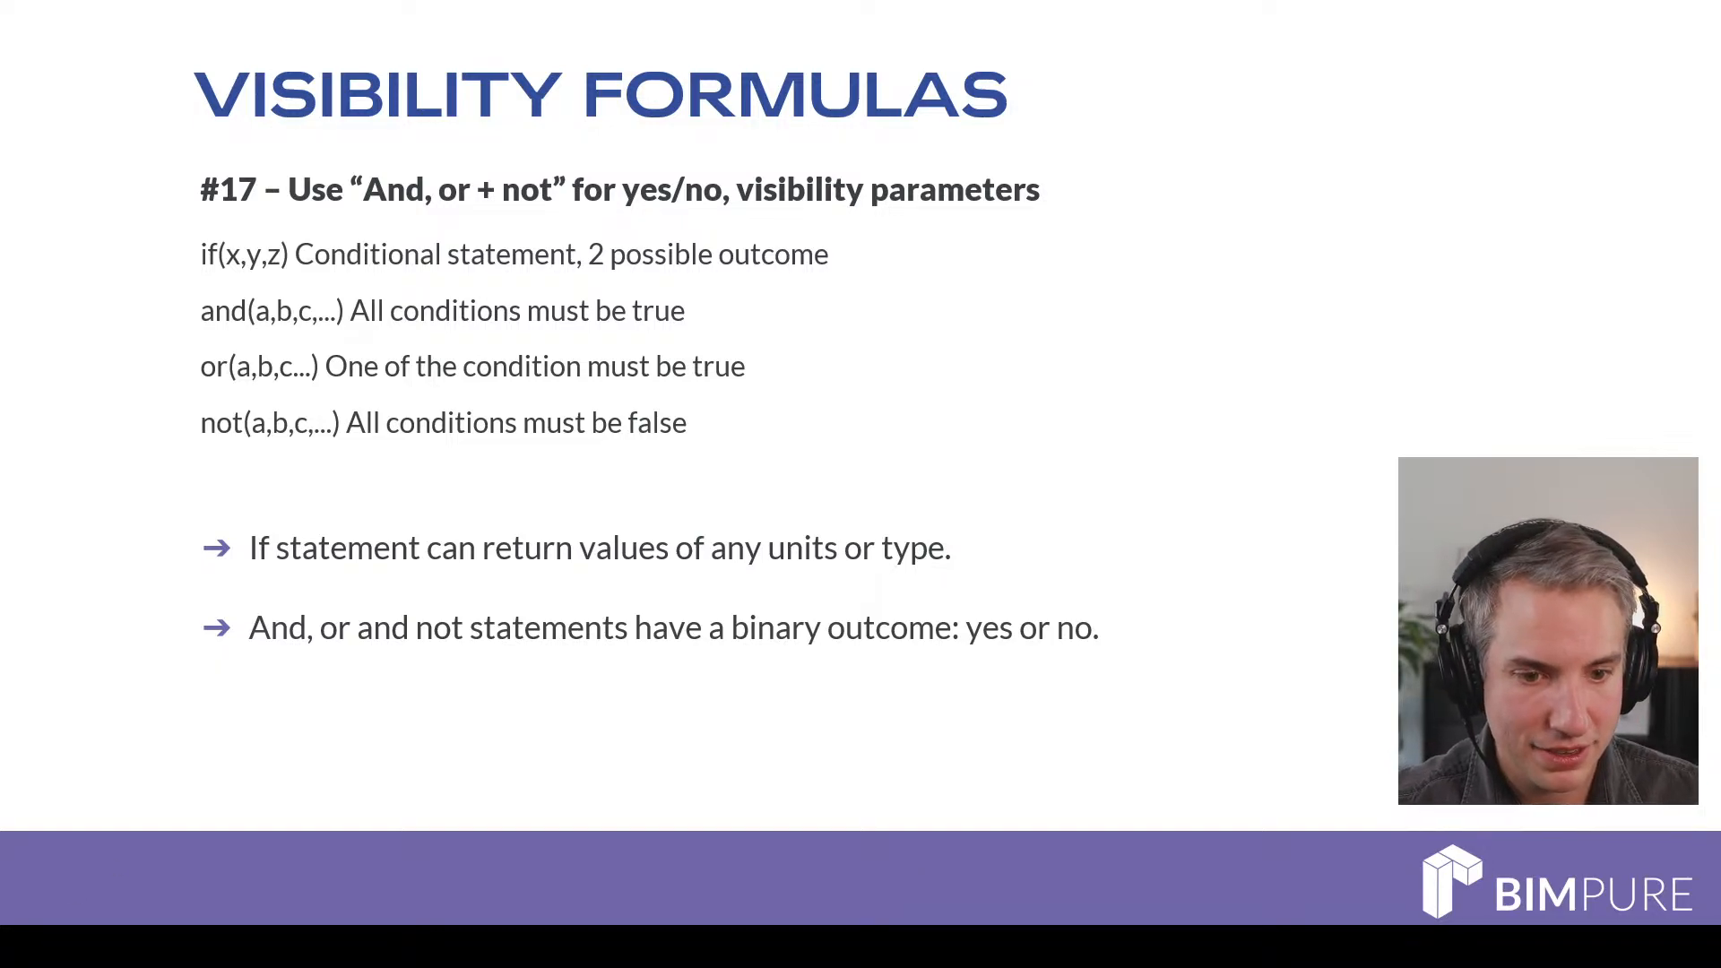
{"action": "key", "text": "alt+Tab"}
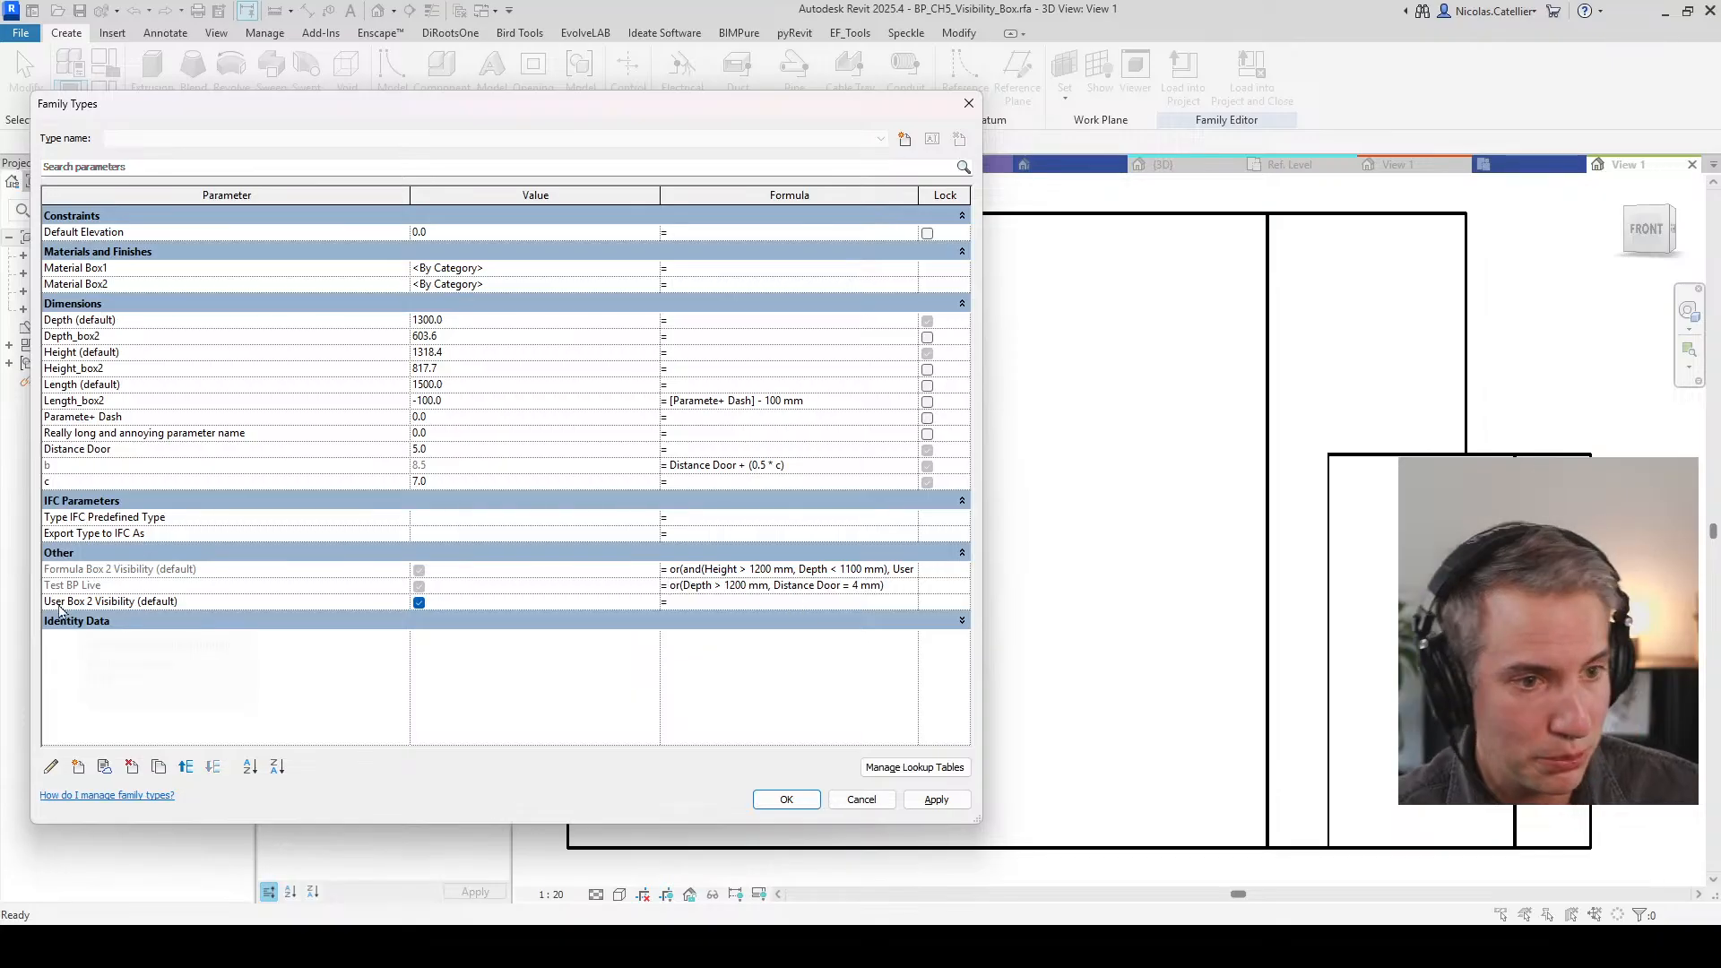
Step: Give User Box 2 Visibility the formula not(Test BP Live) and try to accept the family type changes
{"action": "left_click", "coordinate": [677, 602]}
{"action": "type", "text": "not("}
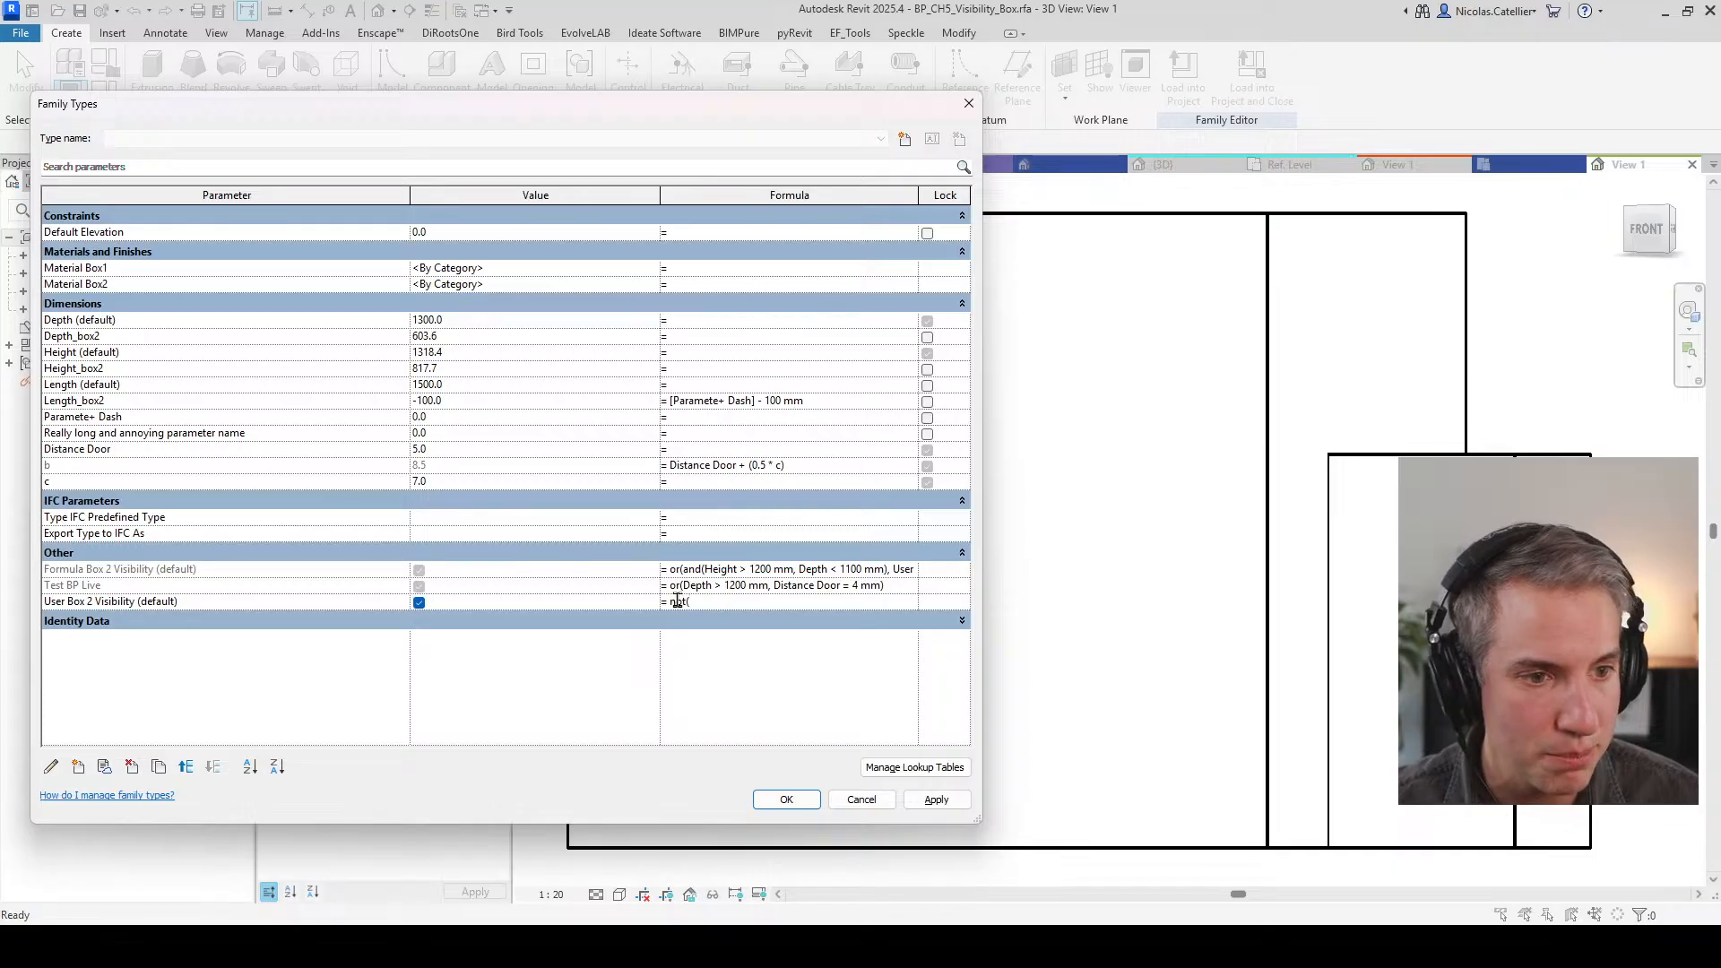
{"action": "type", "text": "Test BP Live)"}
{"action": "key", "text": "Return"}
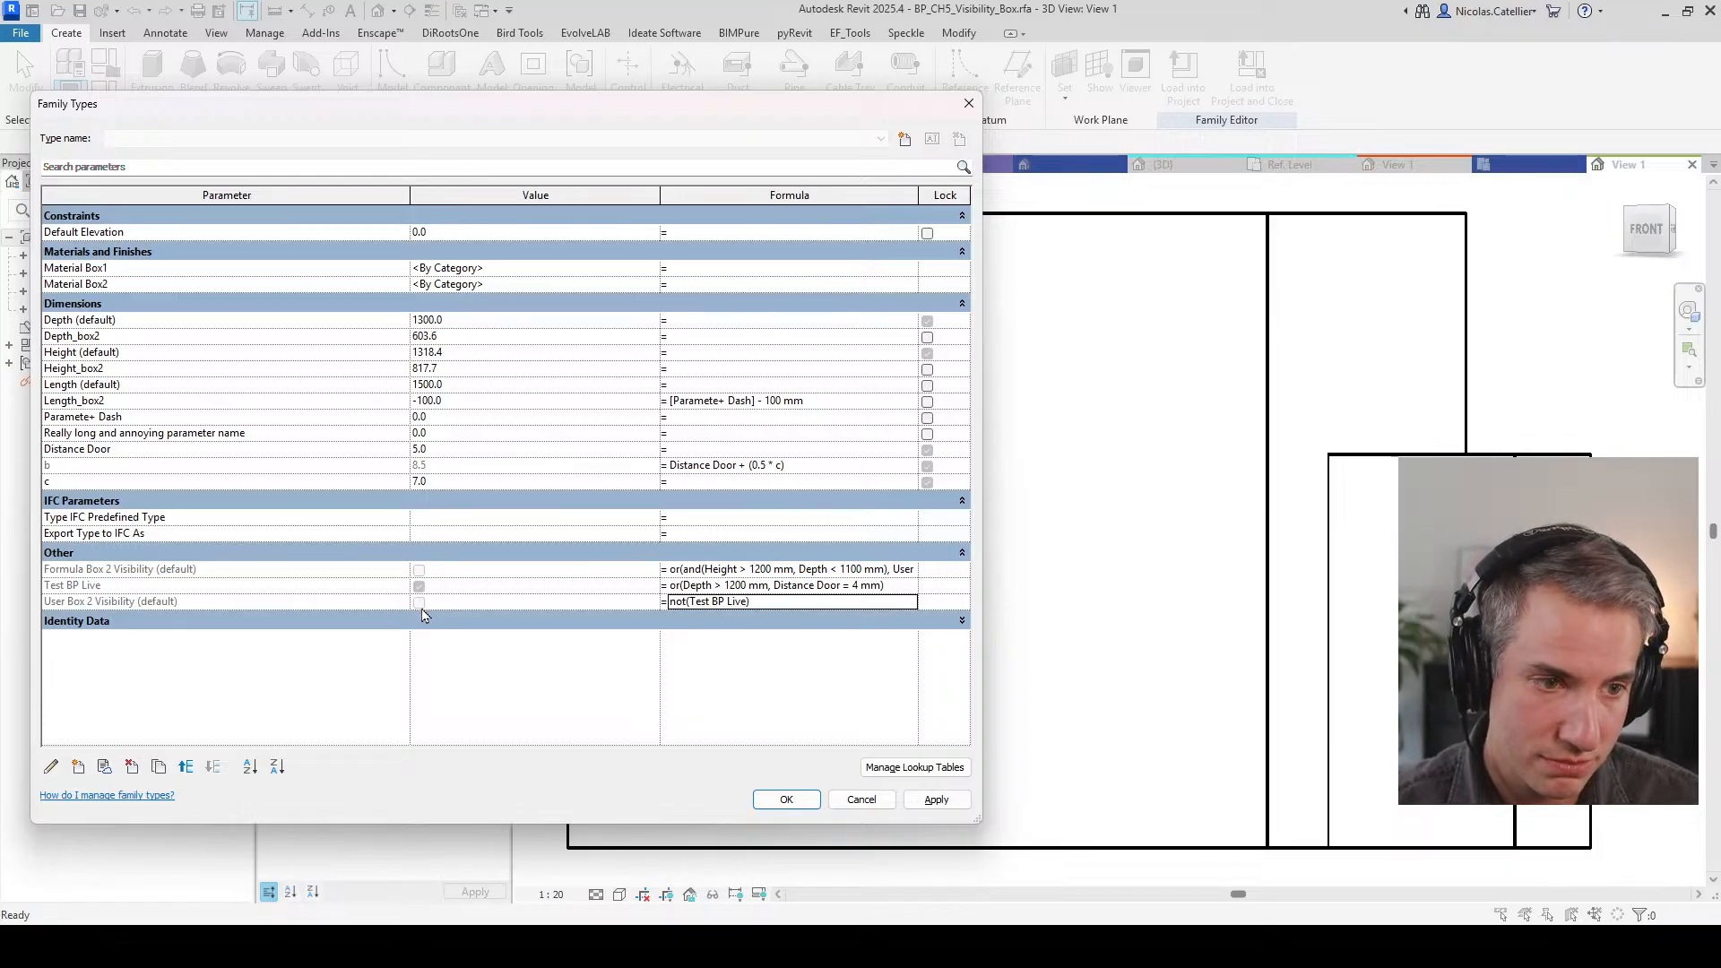
{"action": "left_click", "coordinate": [792, 807]}
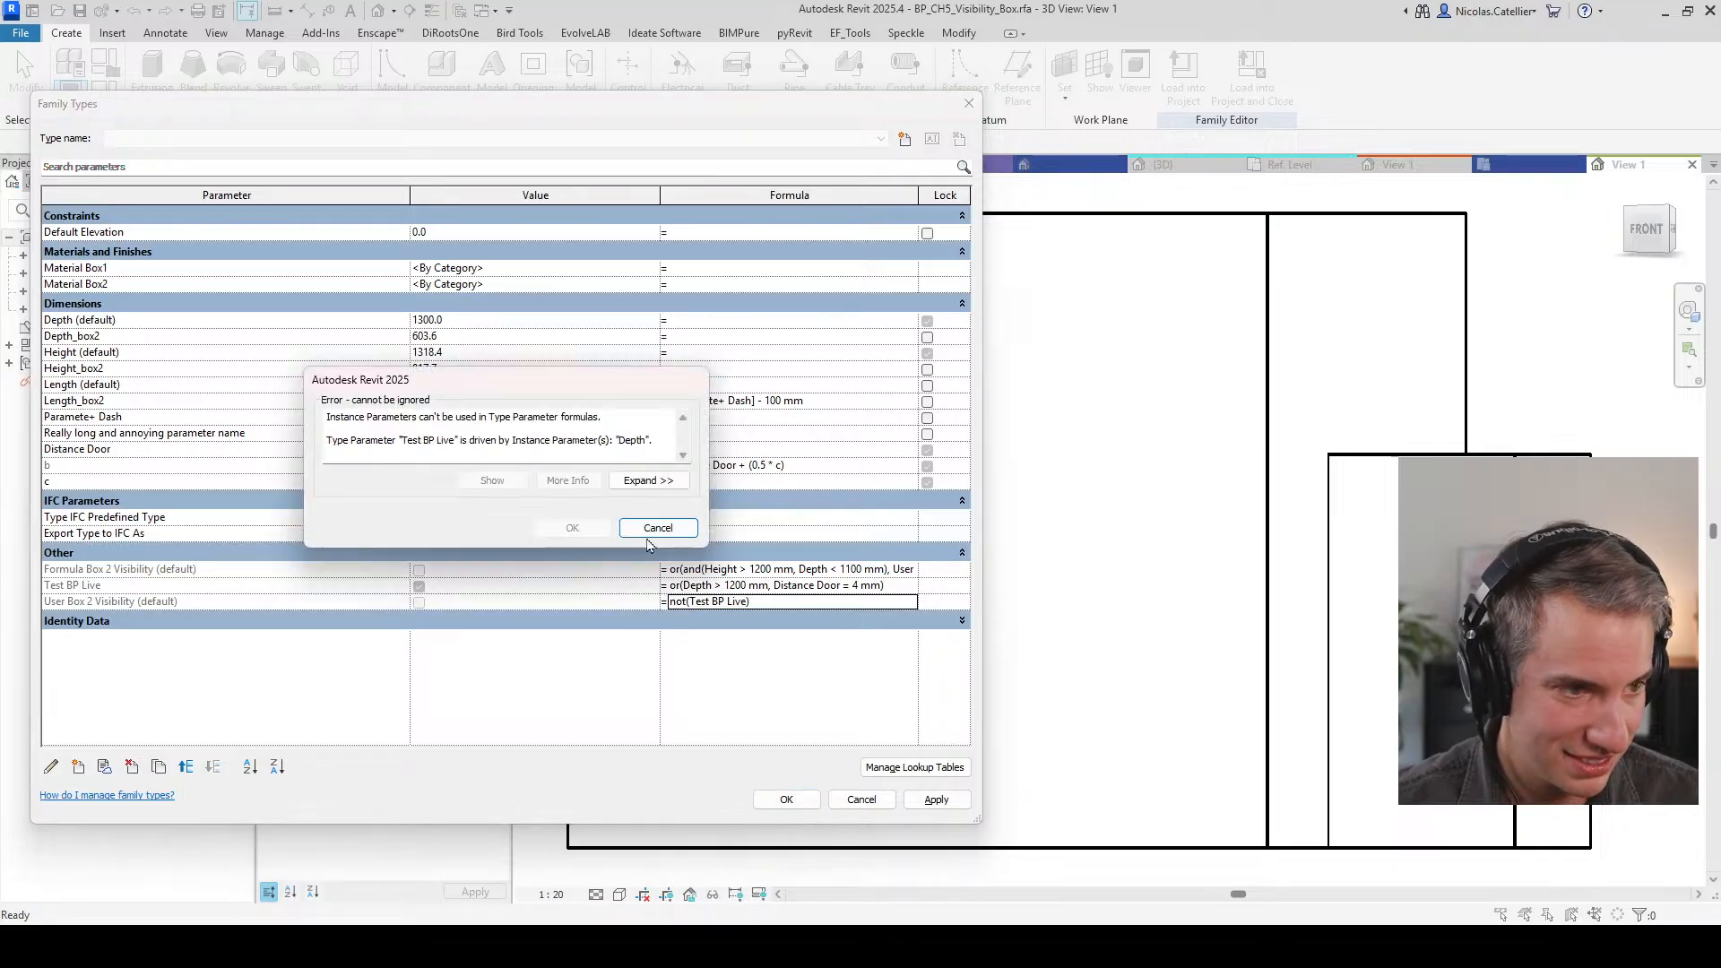
{"action": "left_click", "coordinate": [659, 530]}
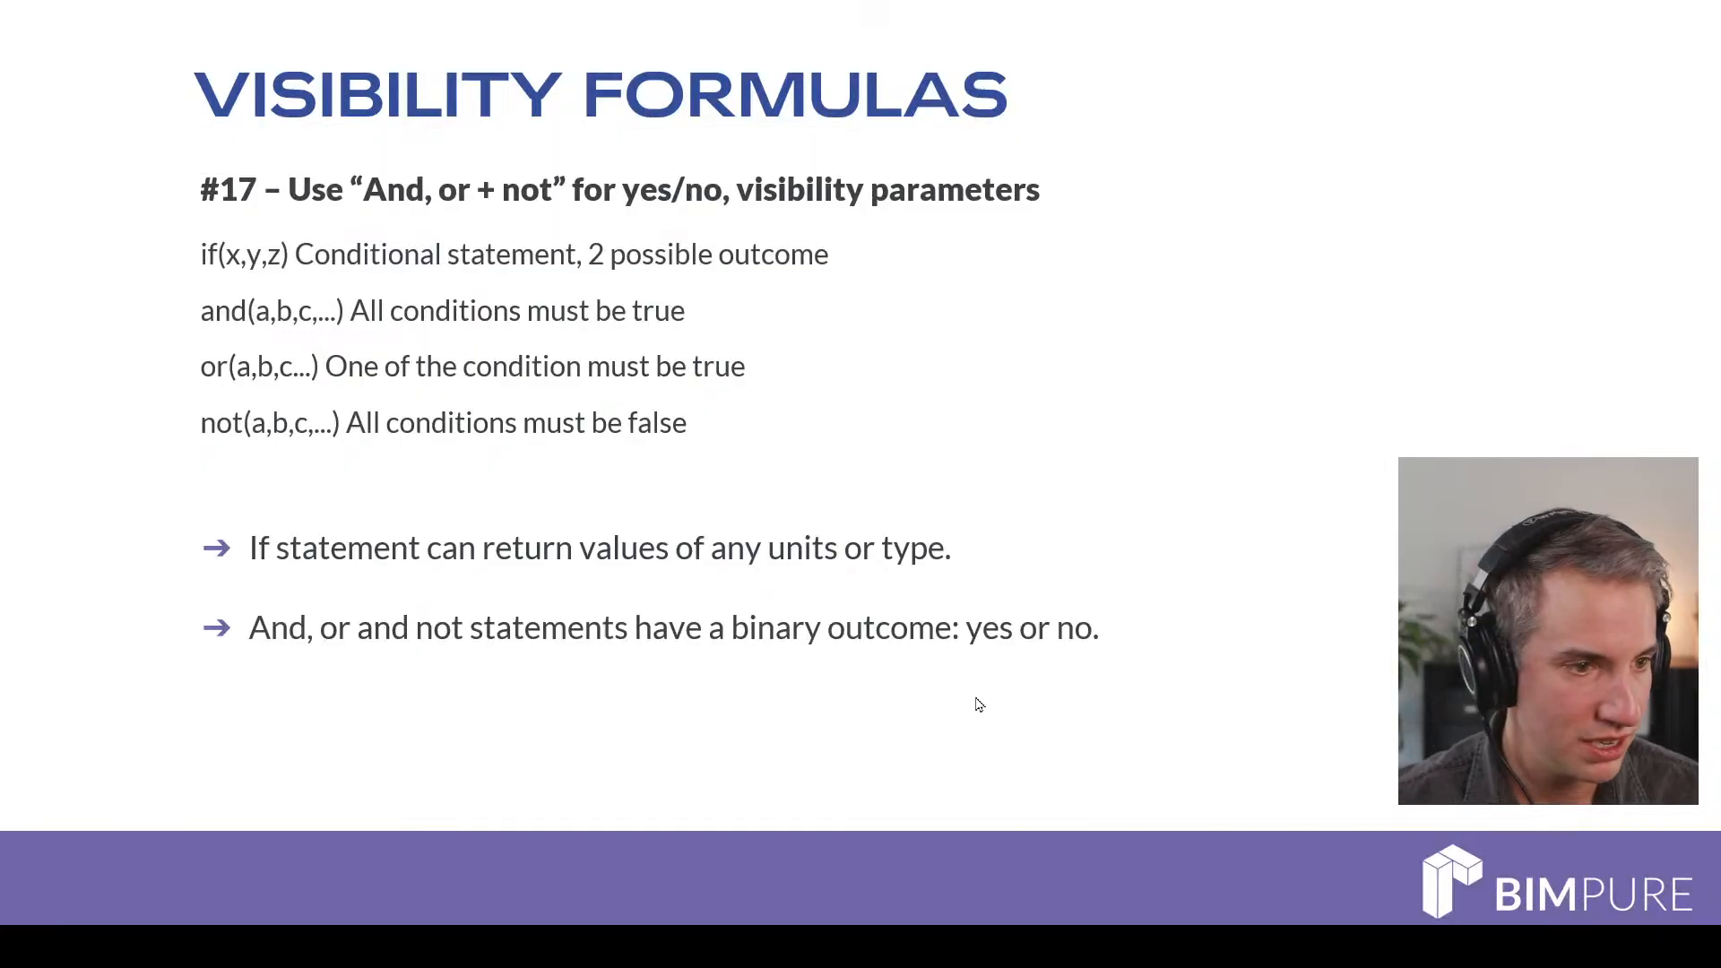
{"action": "left_click", "coordinate": [968, 707]}
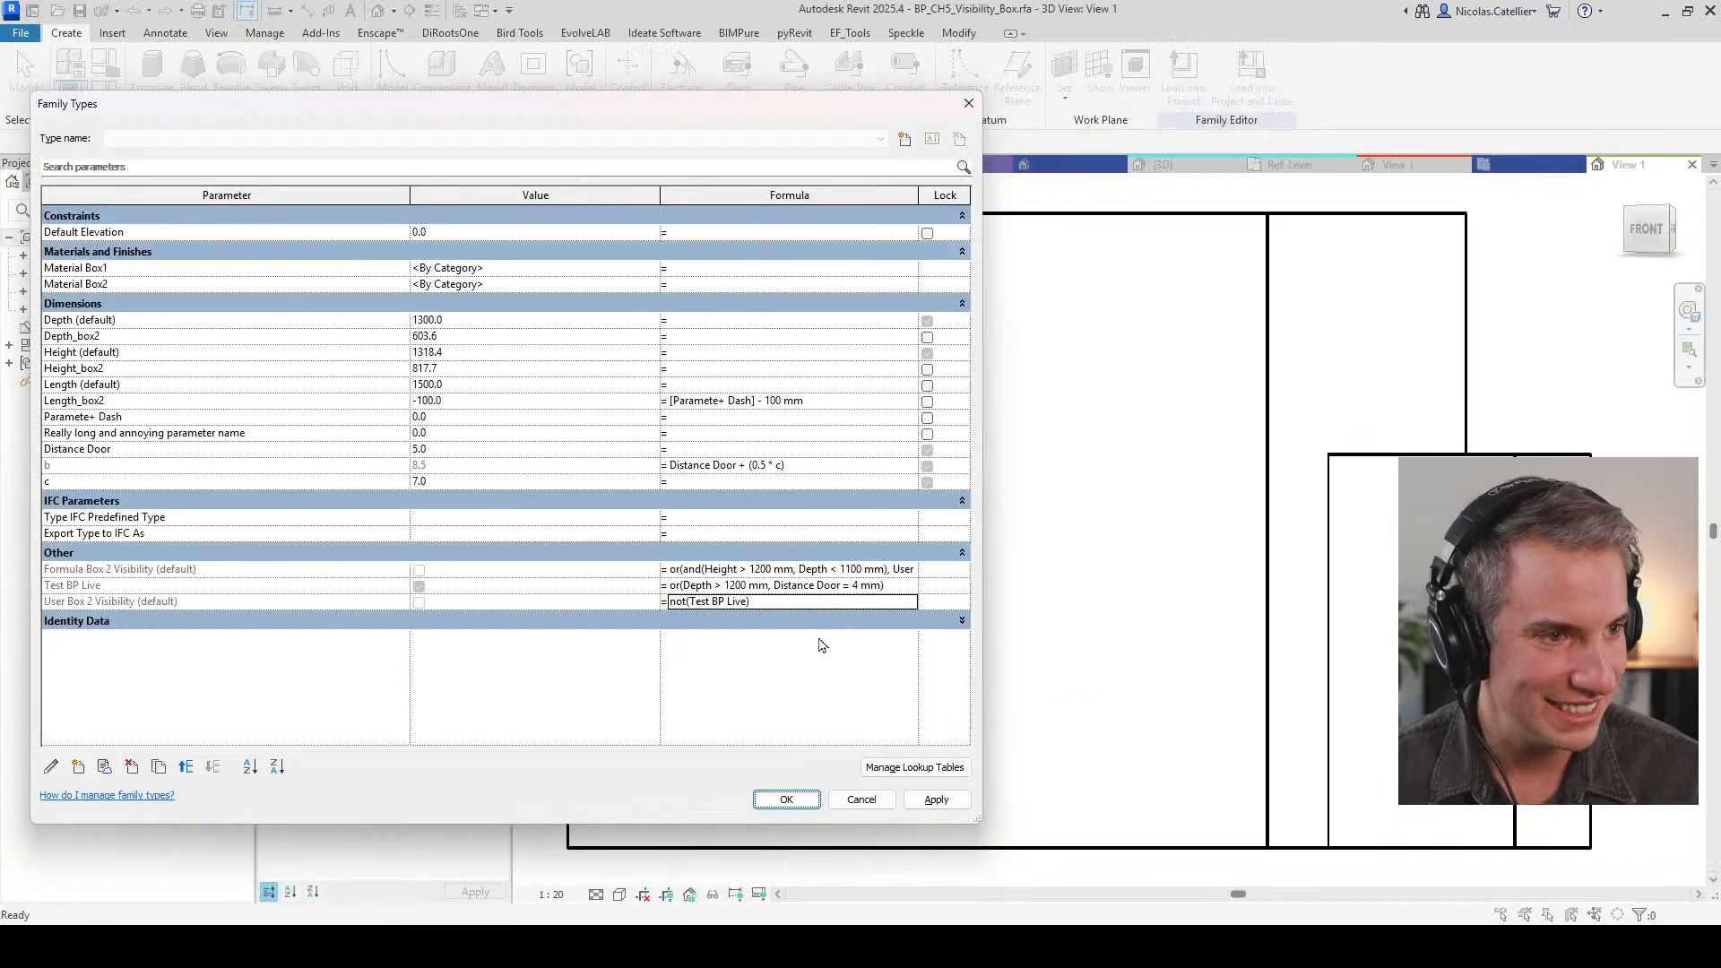
Step: Set the Height_box2 parameter to 800 mm
{"action": "left_click", "coordinate": [472, 369]}
{"action": "type", "text": "800"}
{"action": "key", "text": "Return"}
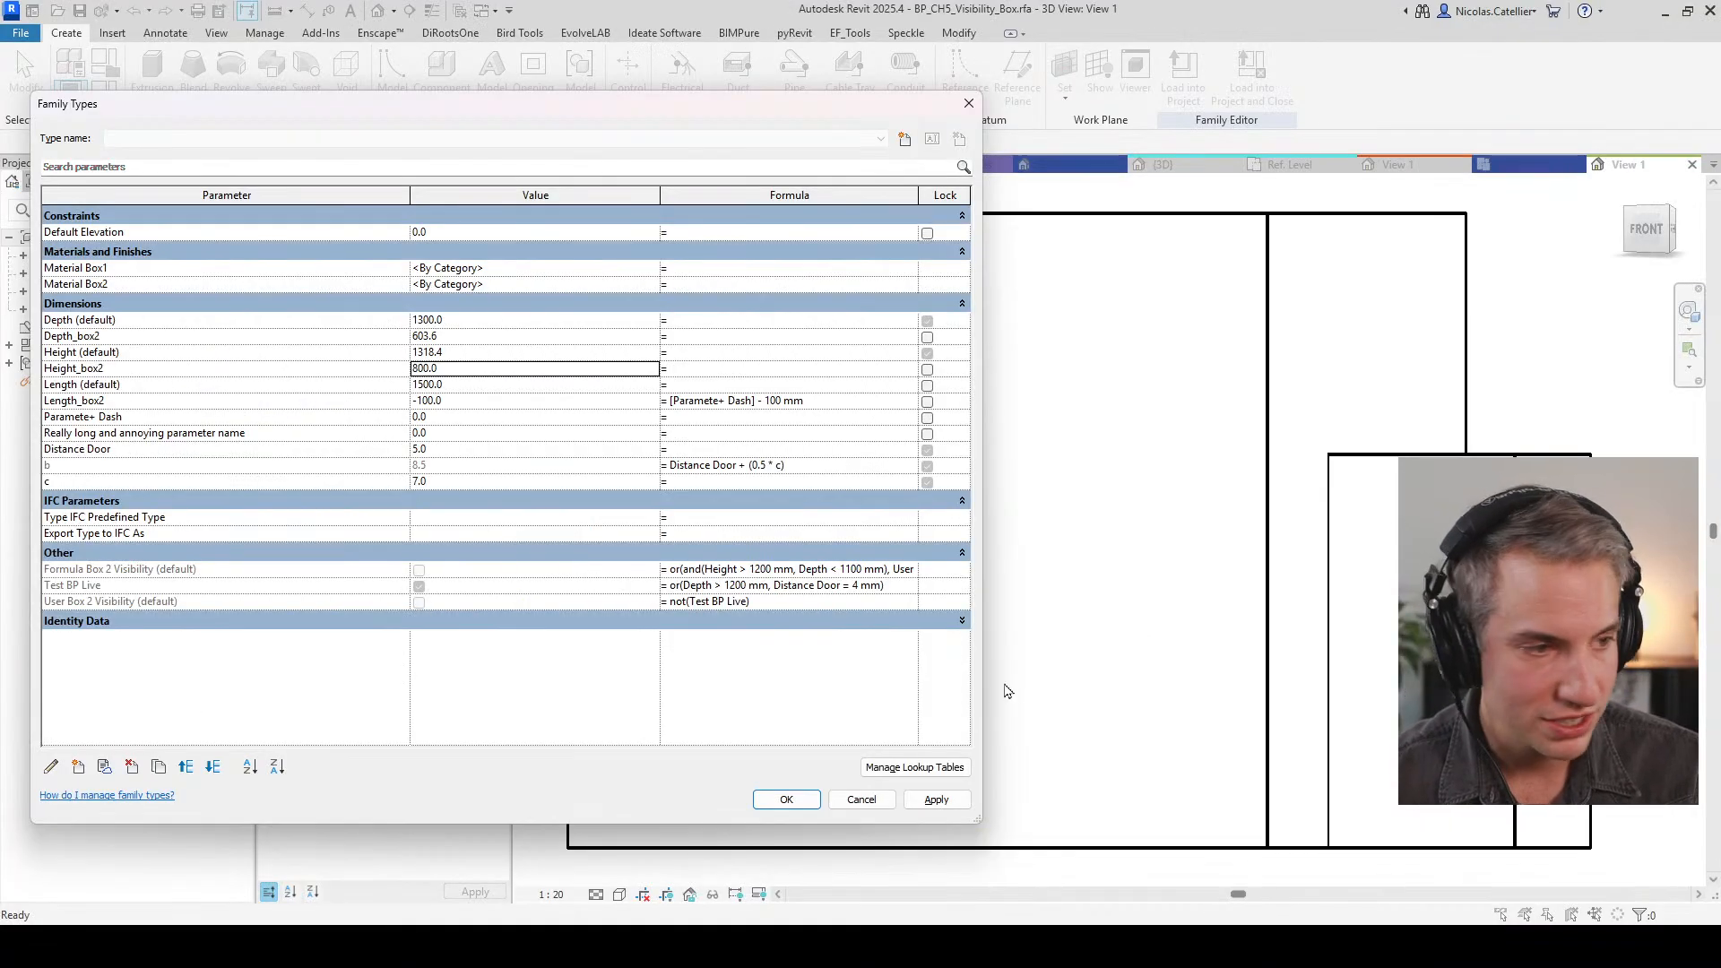
Step: Replace the Test BP Live formula with not(Distance Door < 5 mm)
{"action": "left_click", "coordinate": [900, 584]}
{"action": "key", "text": "BackSpace"}
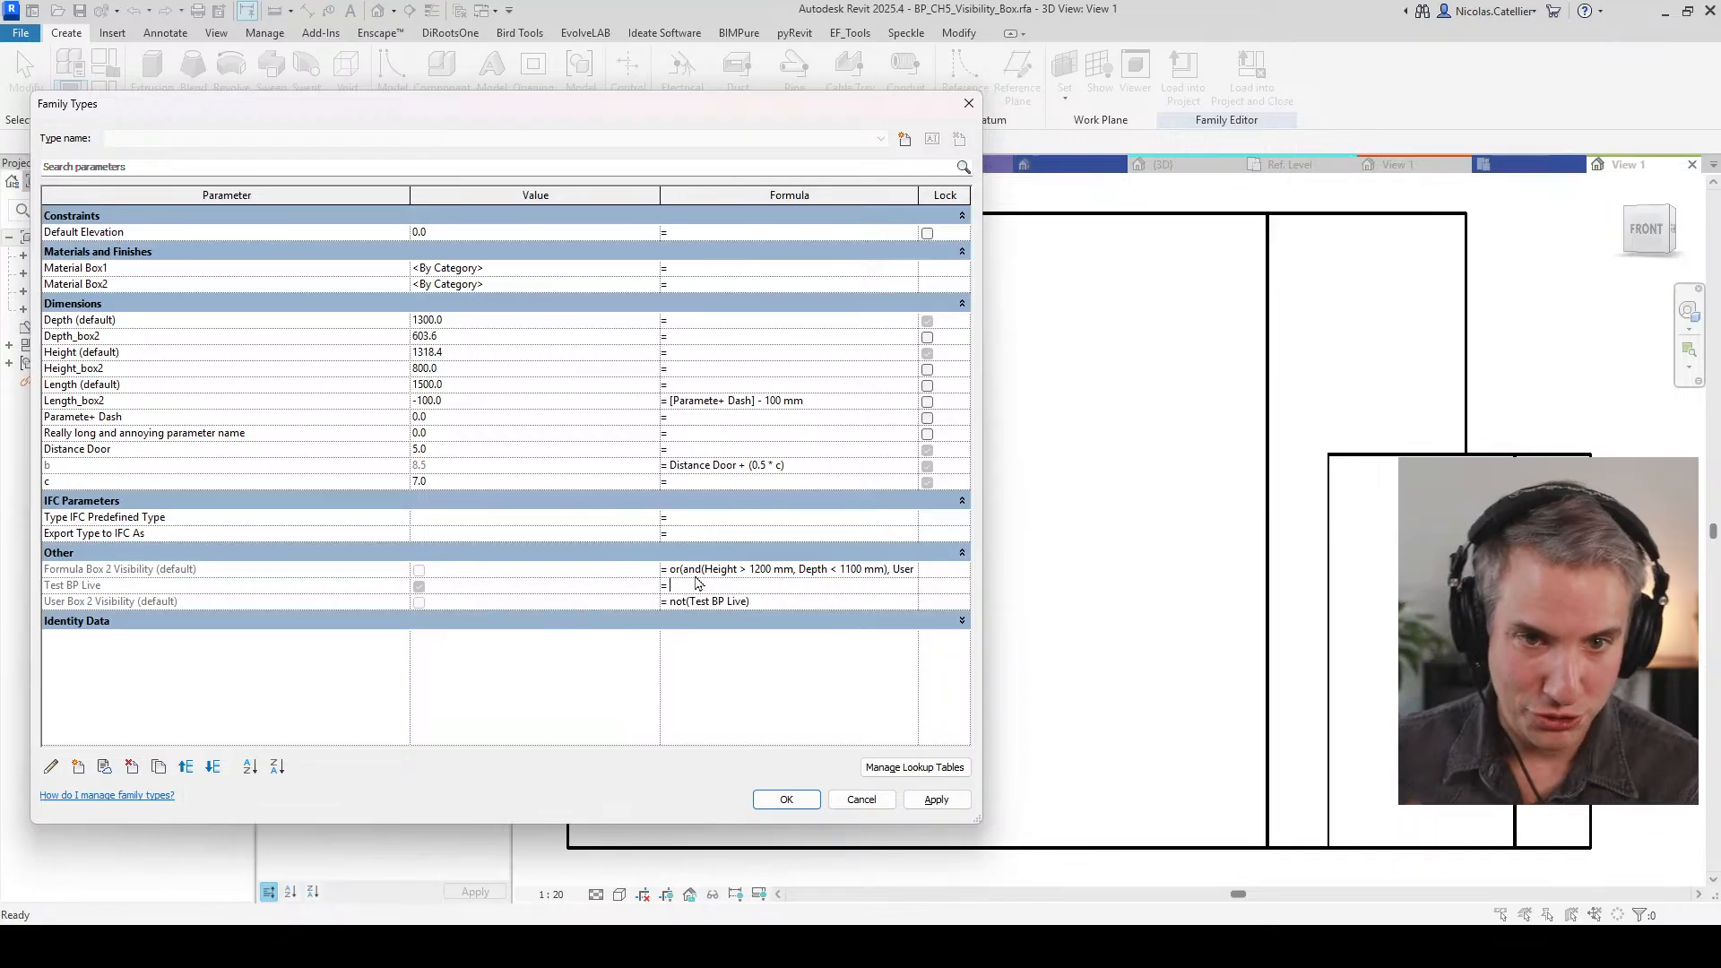
{"action": "type", "text": "not("}
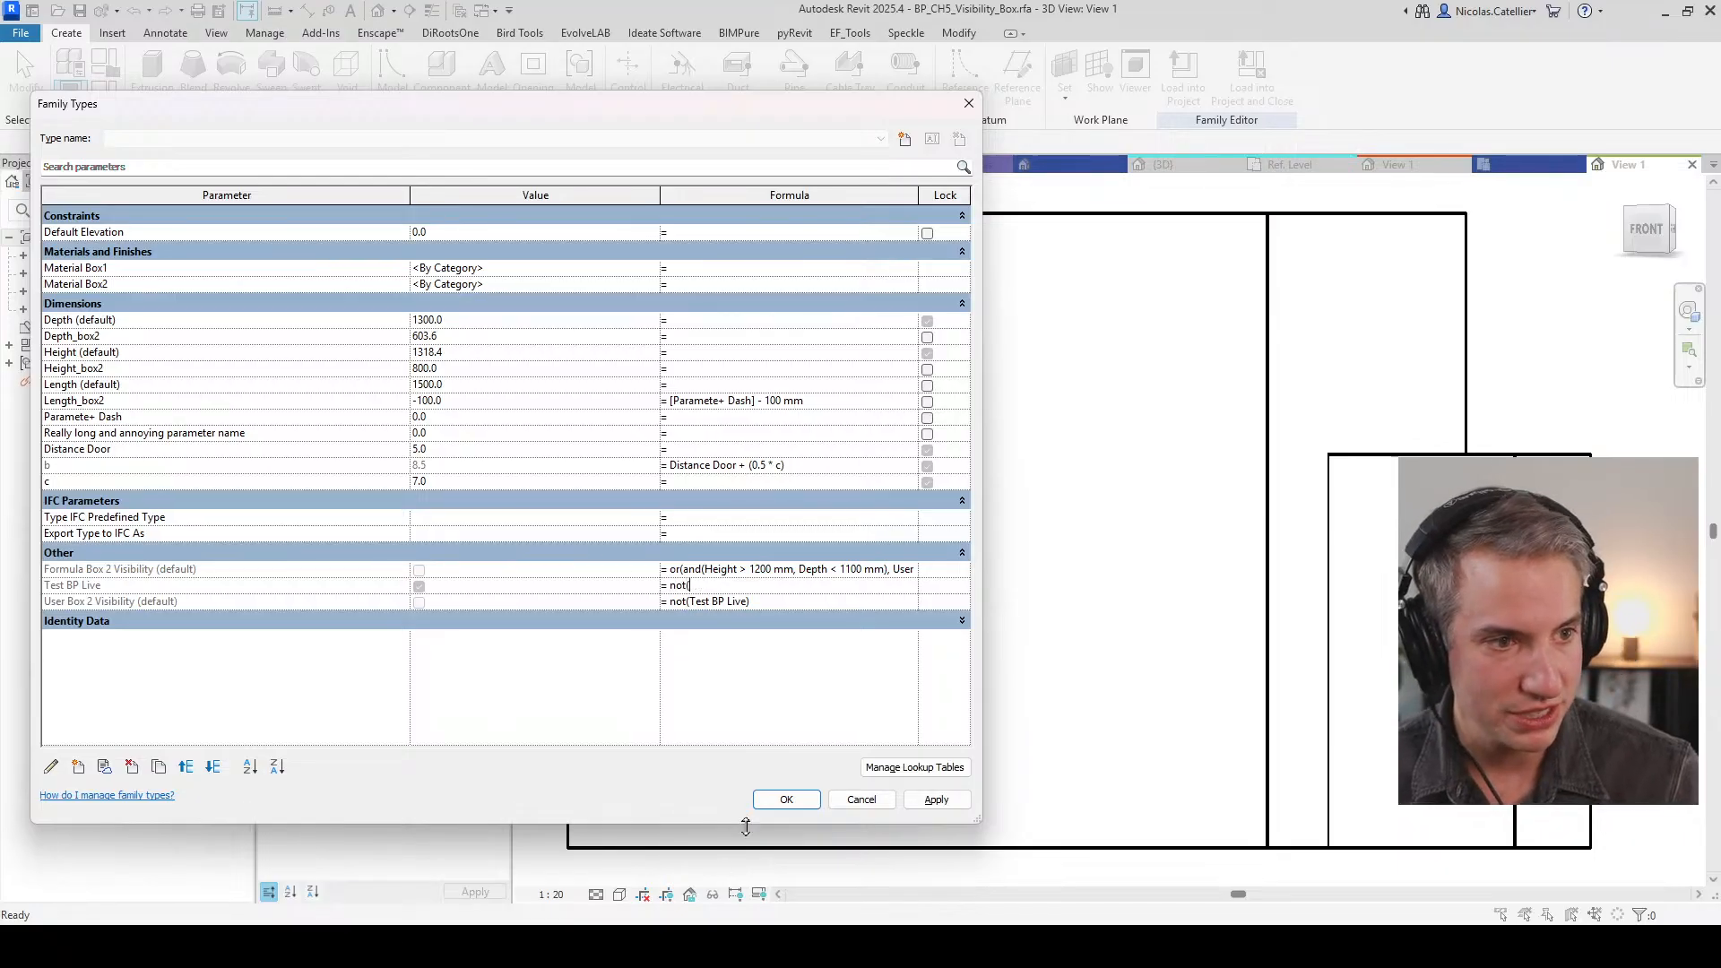
{"action": "type", "text": "Dista"}
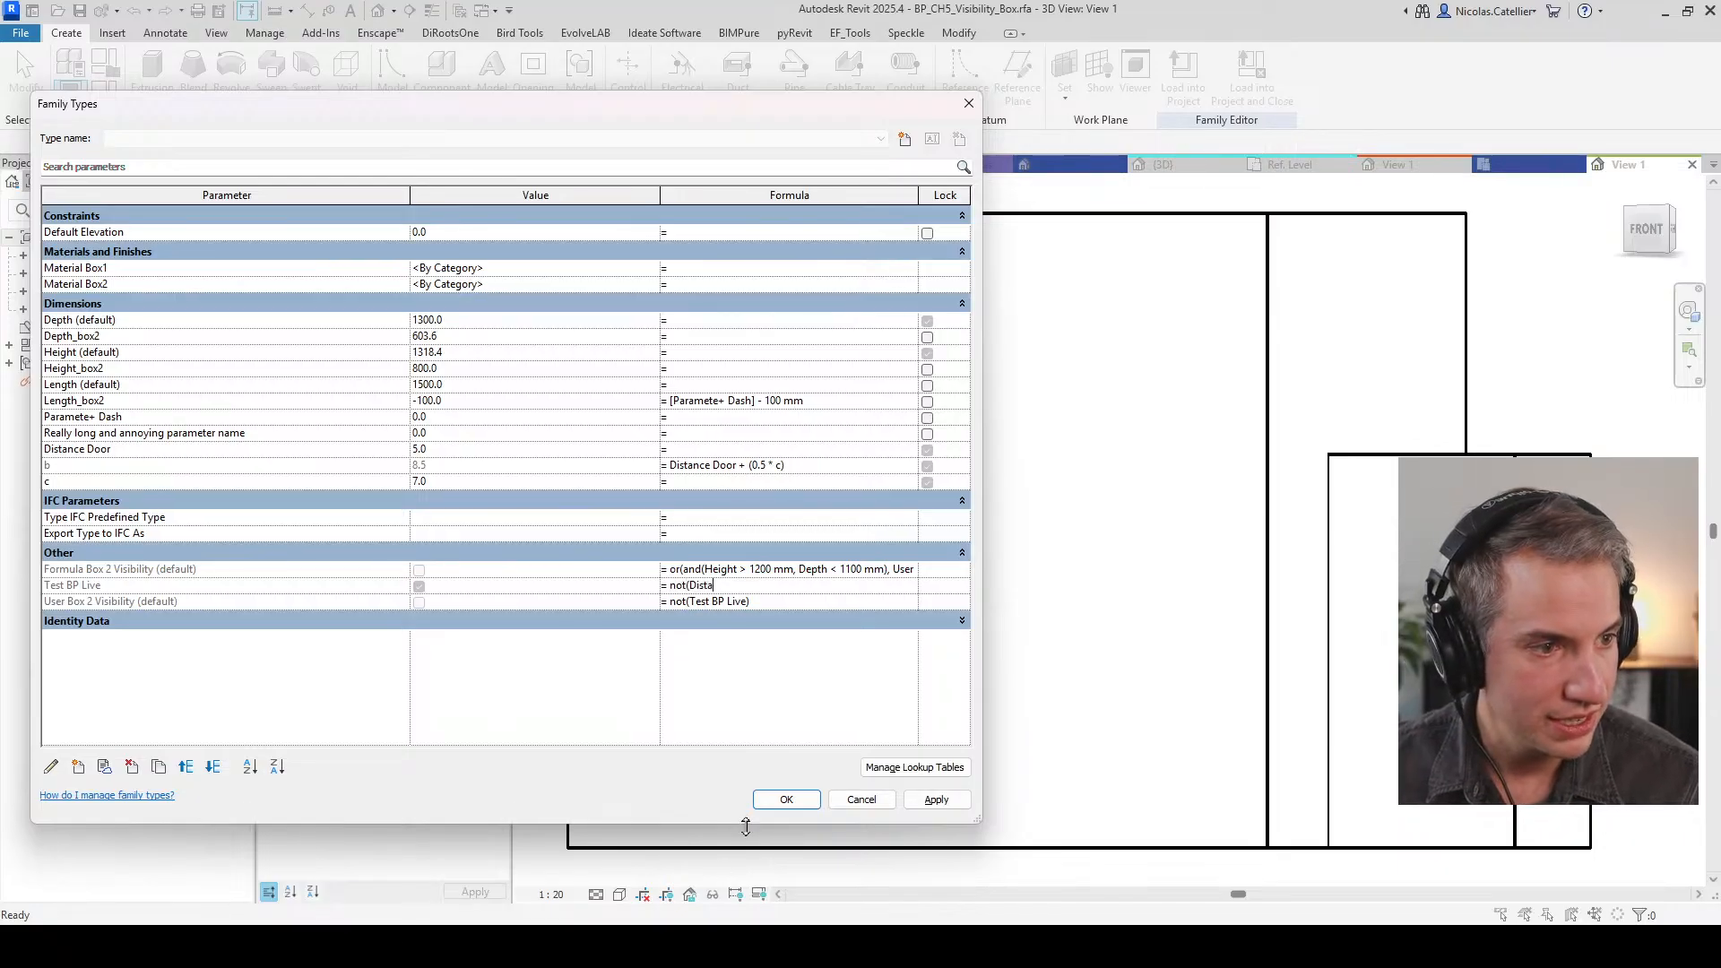
{"action": "type", "text": "nce Door"}
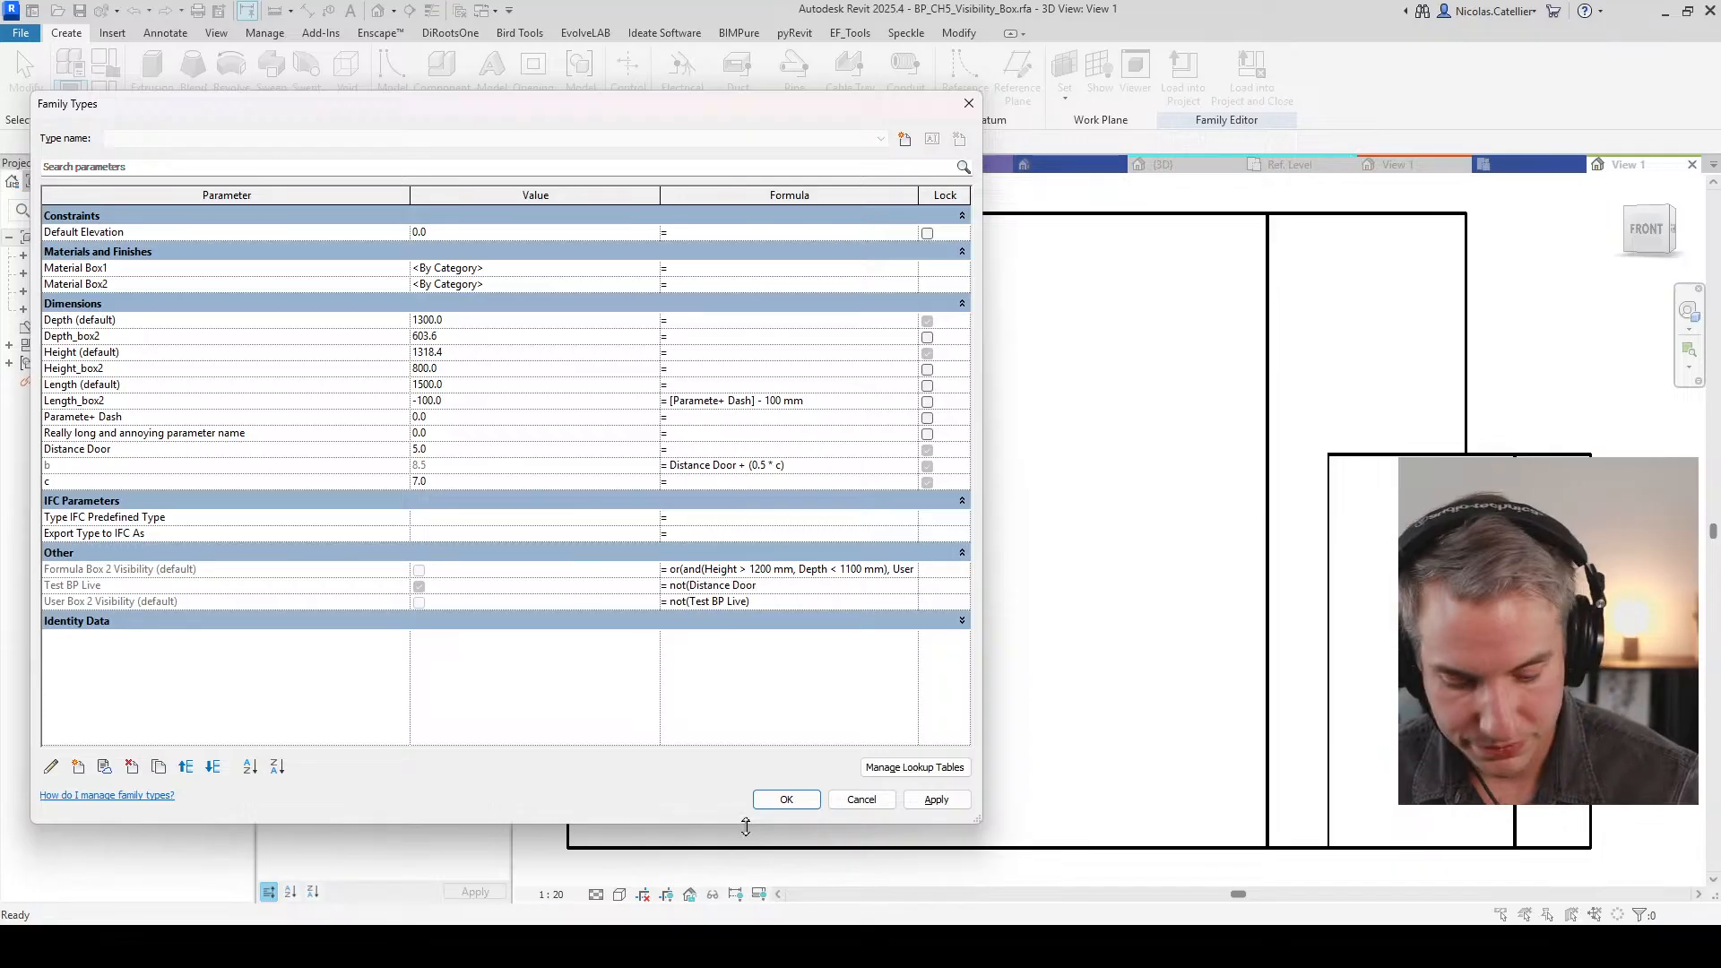
{"action": "type", "text": "<5)"}
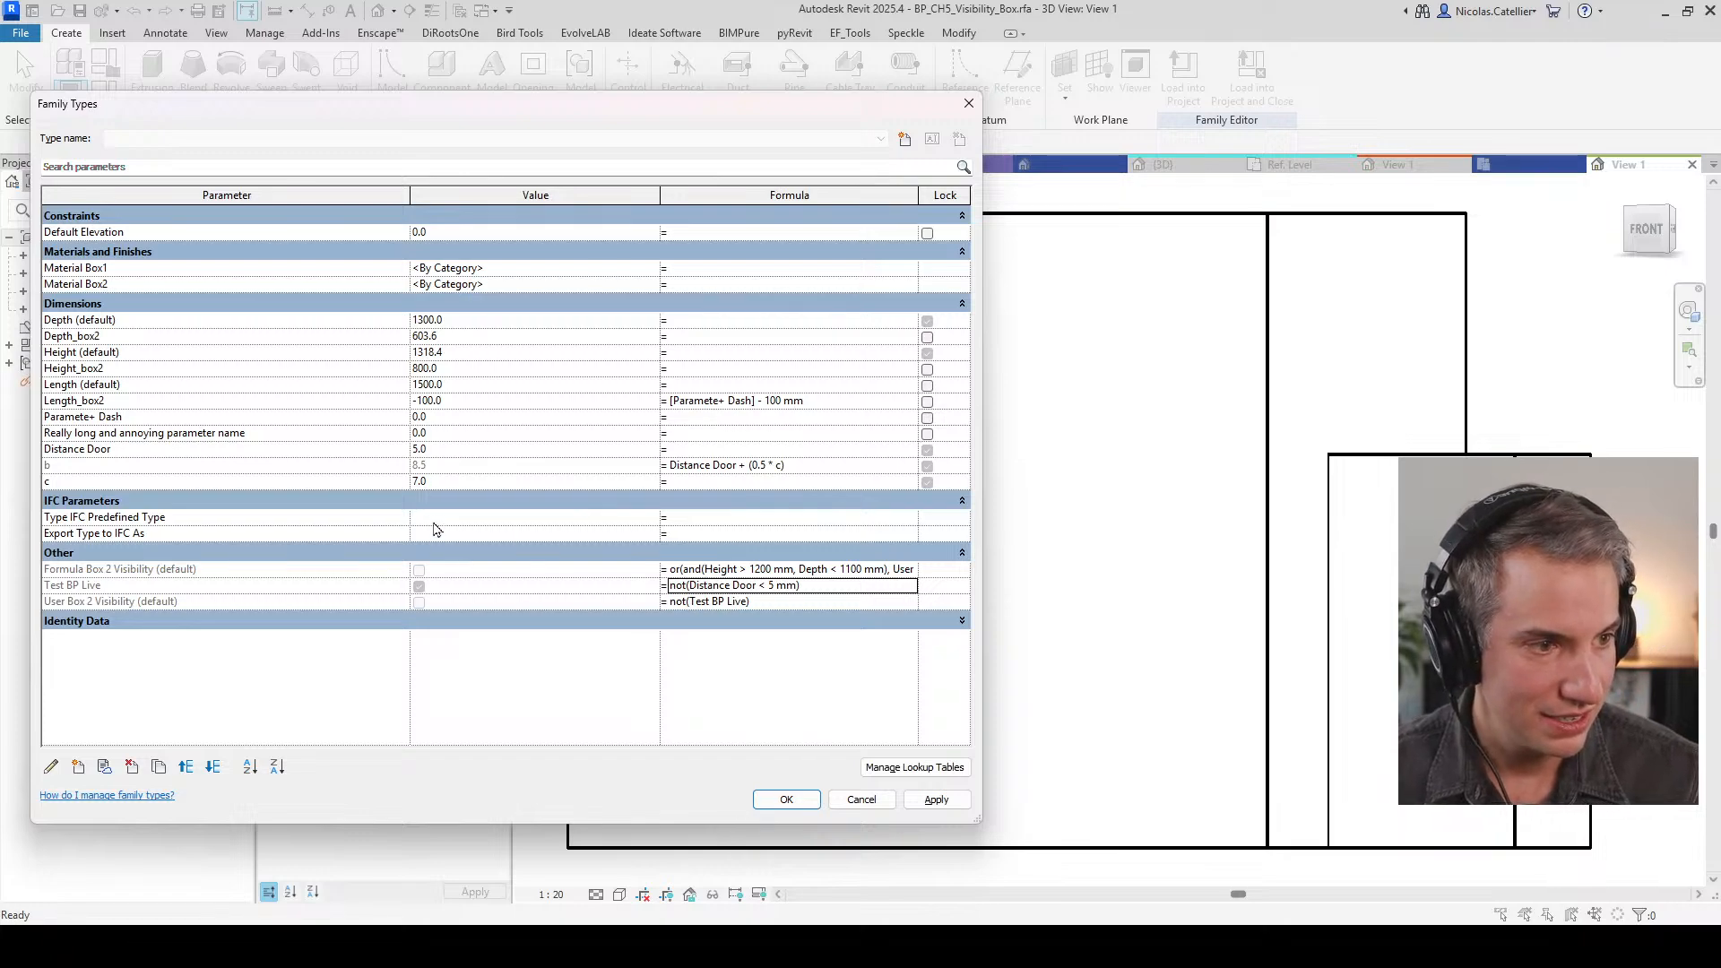
Step: Test the not formula by setting Distance Door to 5.1 mm and then to 4.9 mm
{"action": "left_click", "coordinate": [455, 450]}
{"action": "type", "text": "5.1"}
{"action": "key", "text": "Tab"}
{"action": "left_click", "coordinate": [490, 449]}
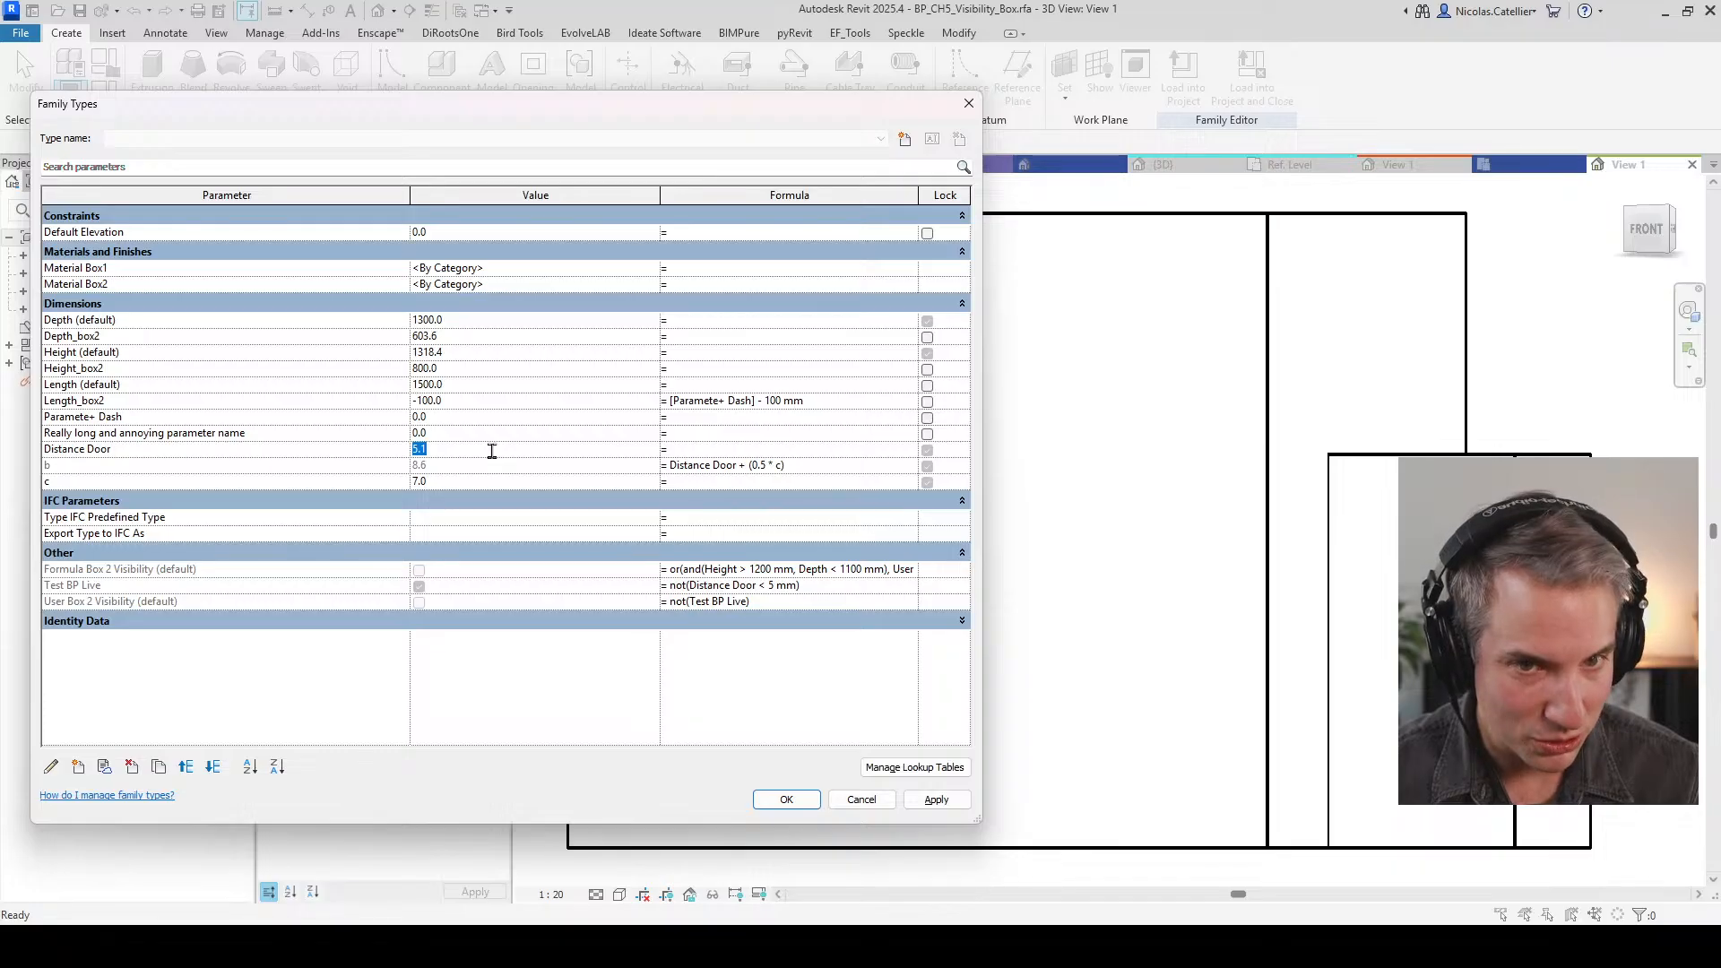
{"action": "type", "text": "4.9"}
{"action": "key", "text": "Tab"}
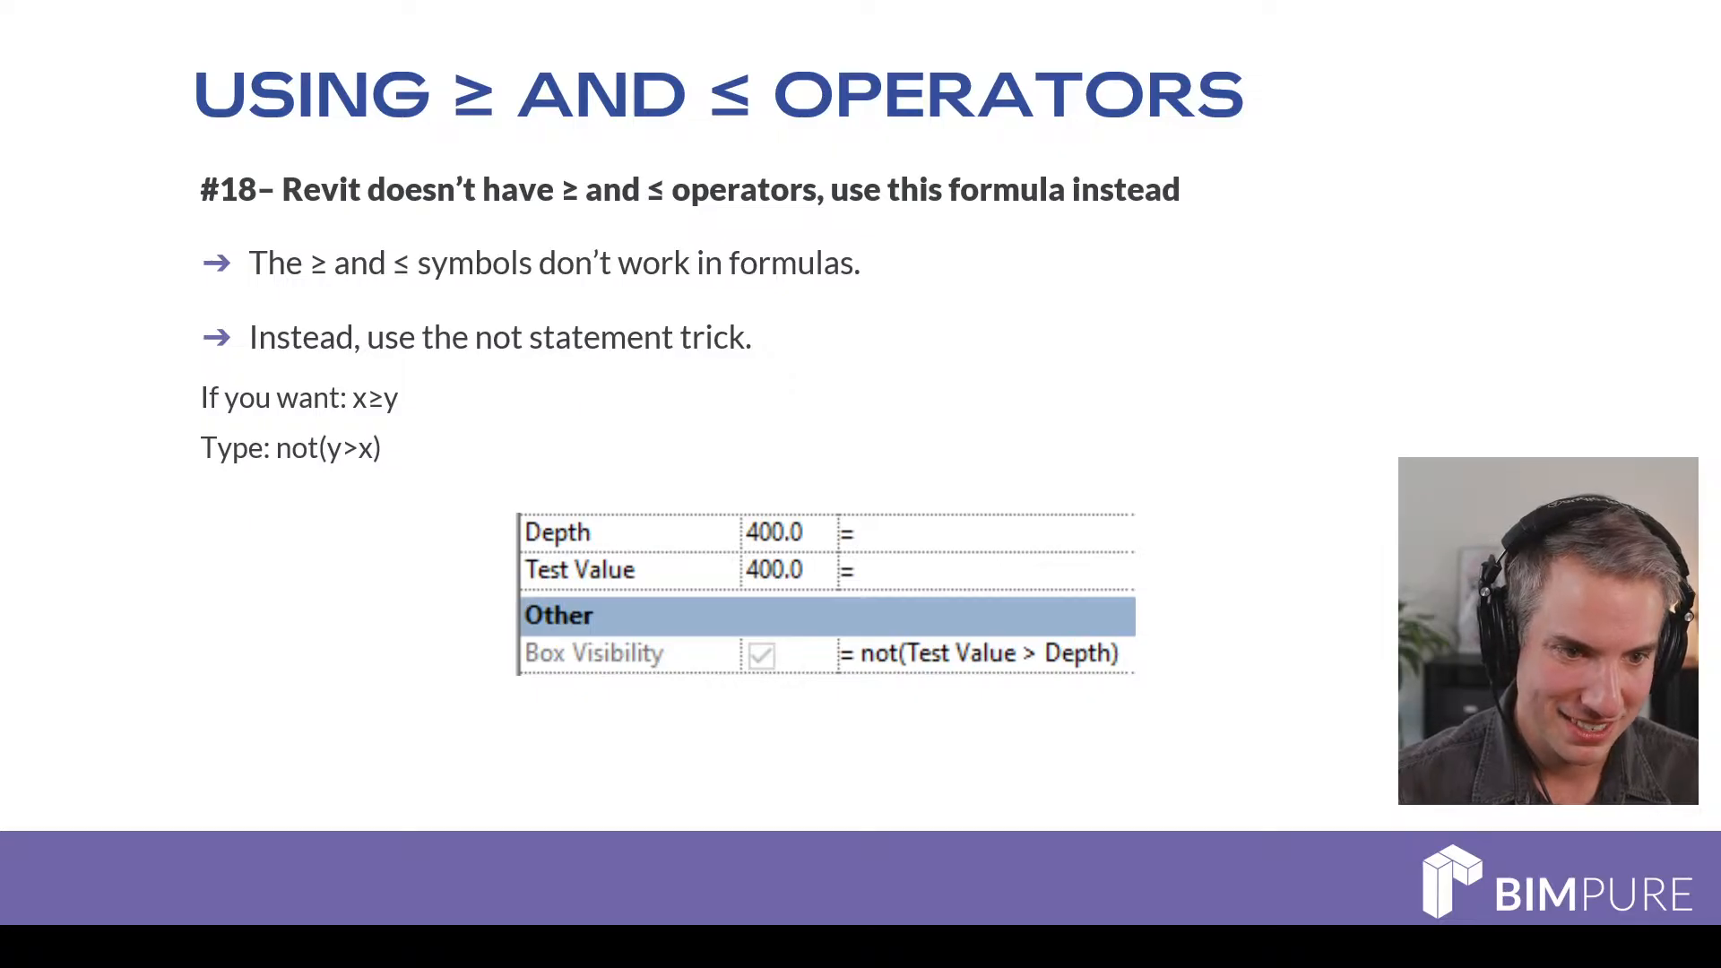
{"action": "key", "text": "Right"}
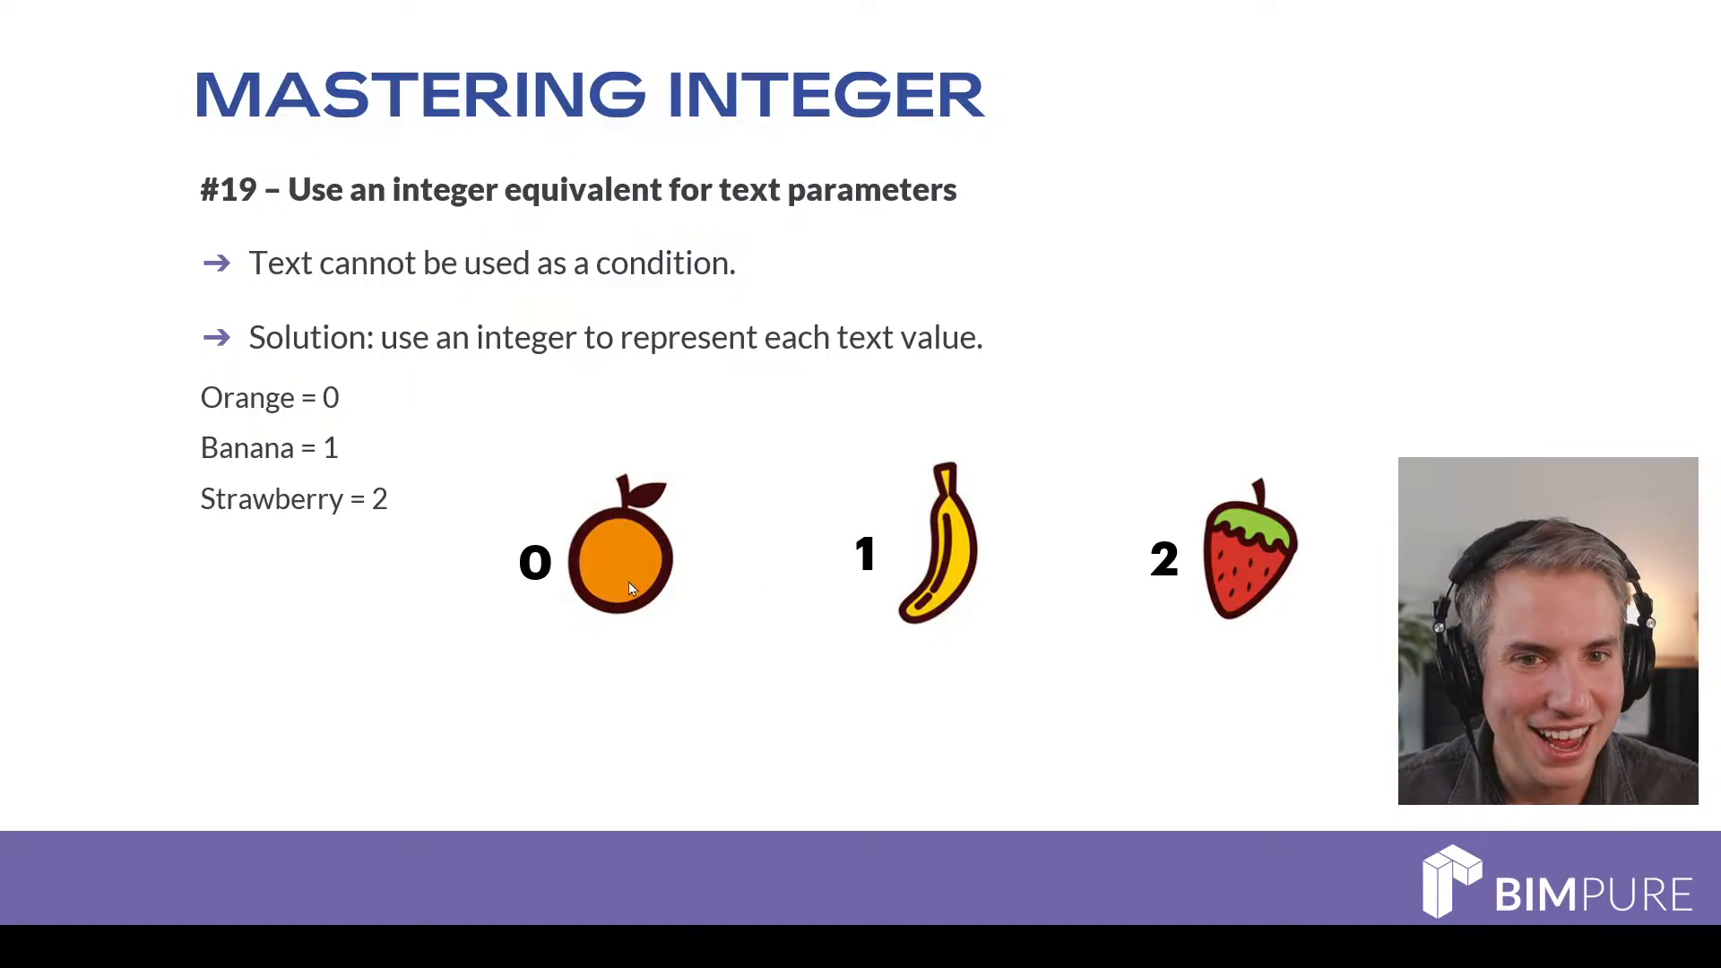
Step: Switch back to Revit and add a type-based family parameter named Switch with the Integer data type
{"action": "key", "text": "alt+Tab"}
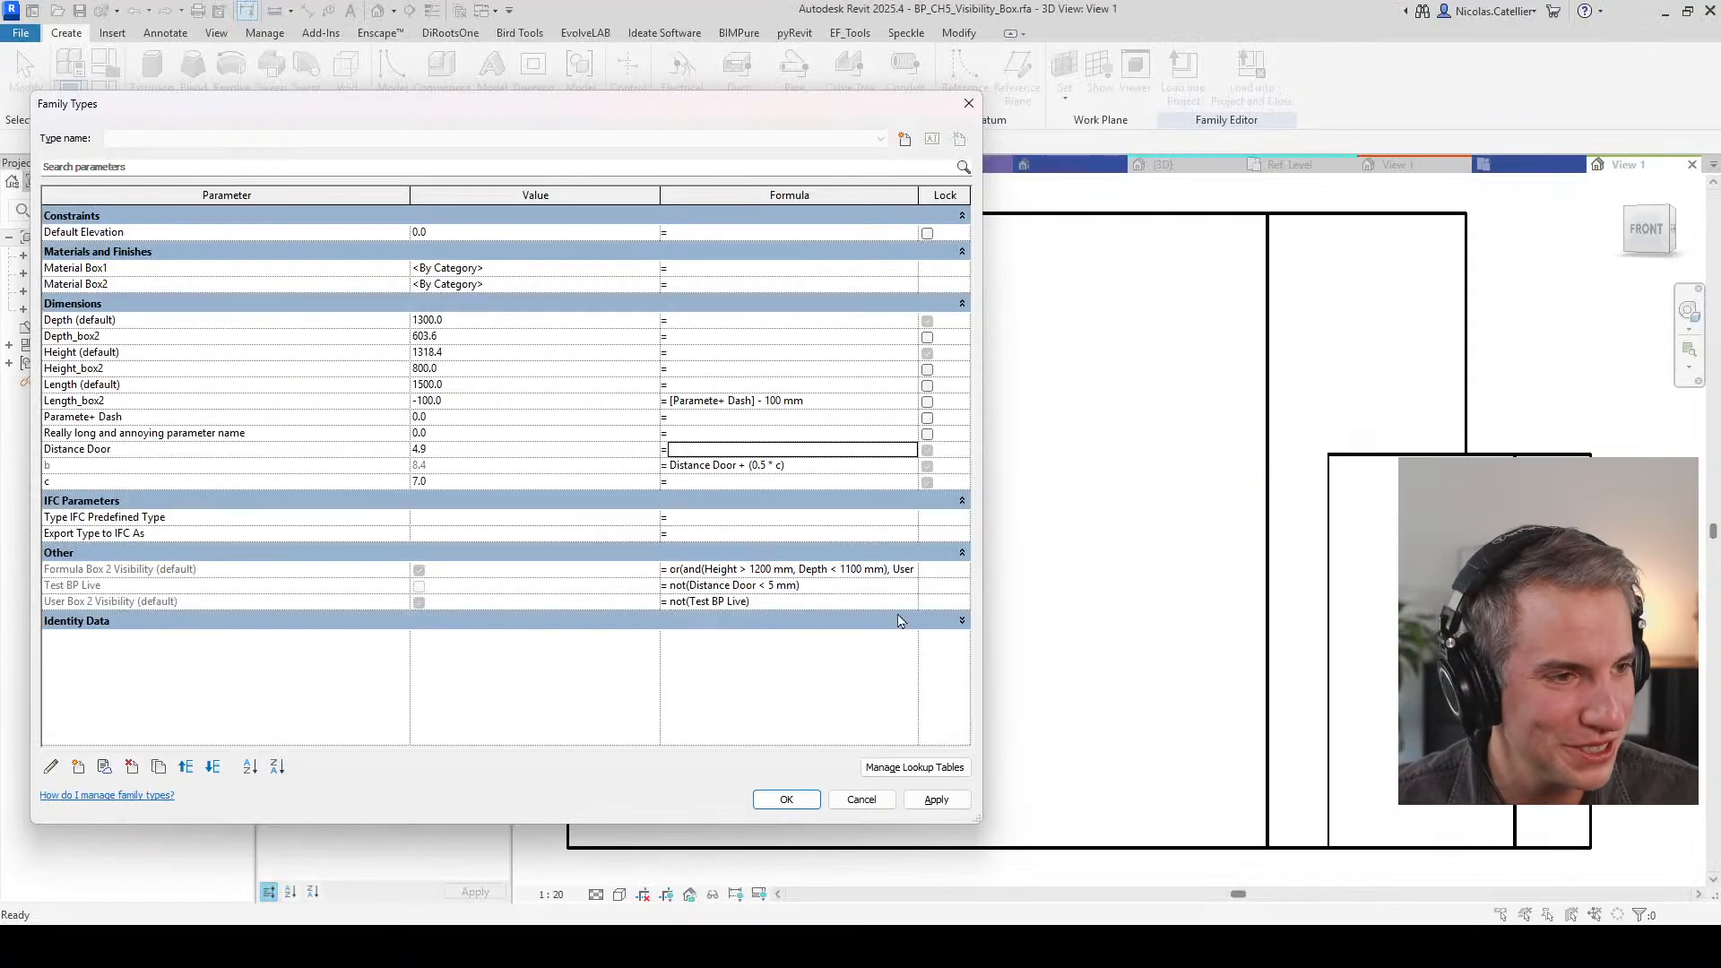
{"action": "left_click", "coordinate": [78, 767]}
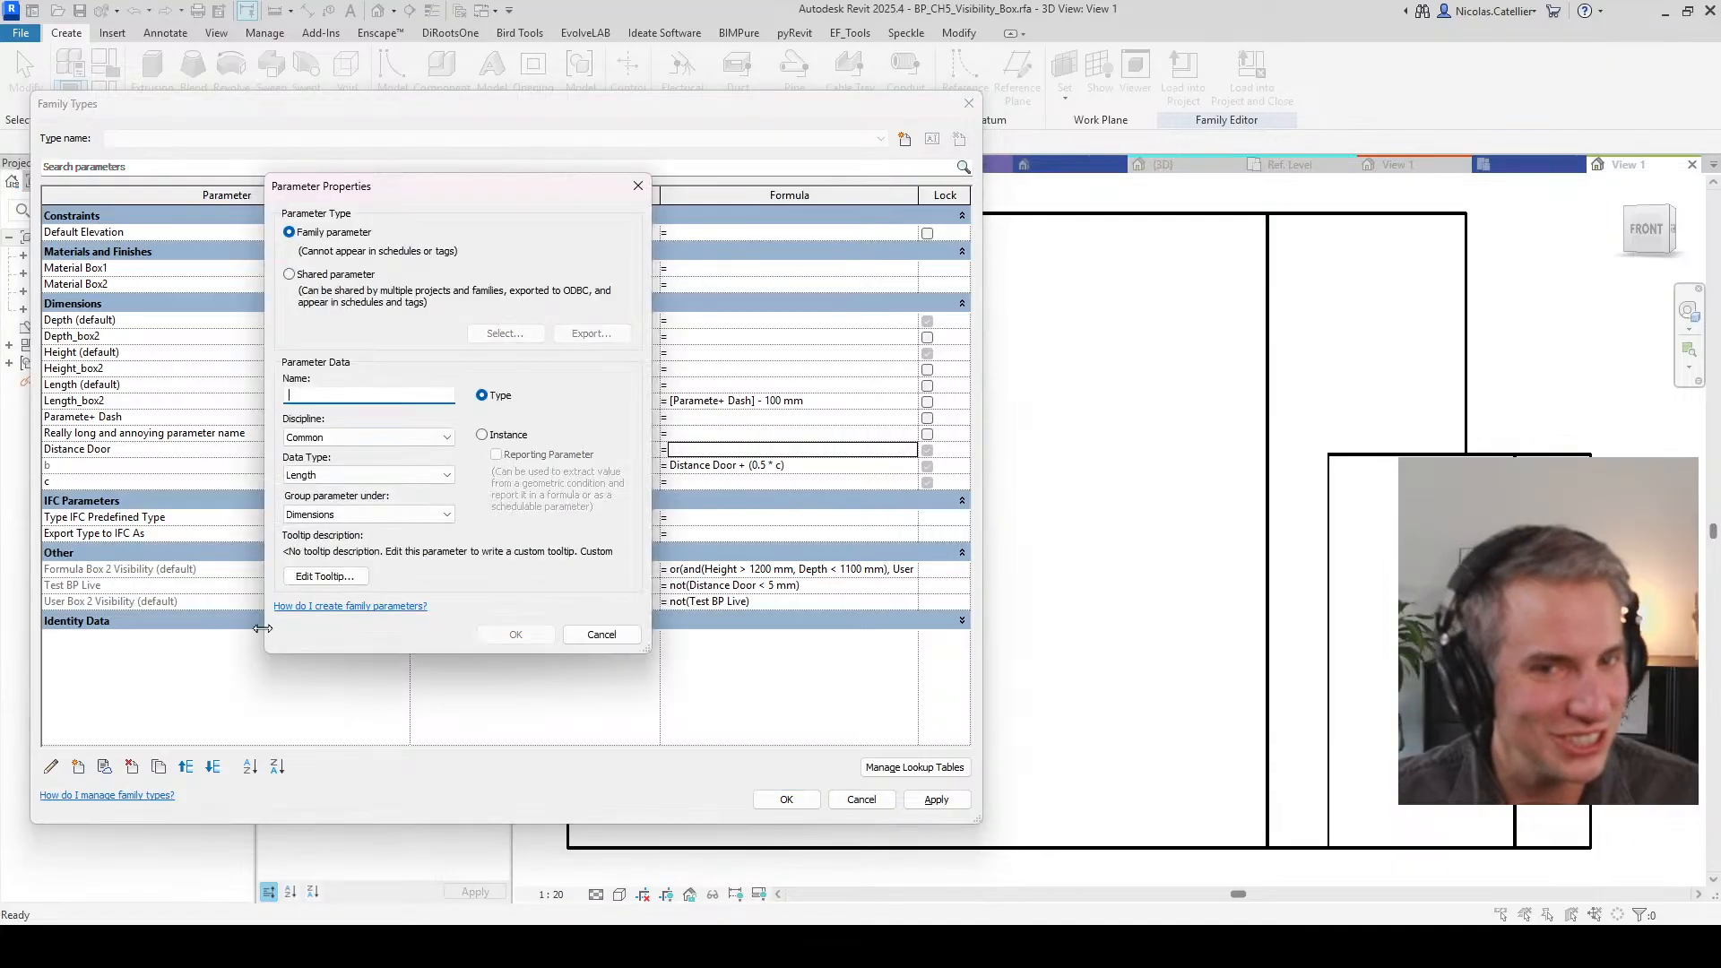
{"action": "left_click", "coordinate": [322, 475]}
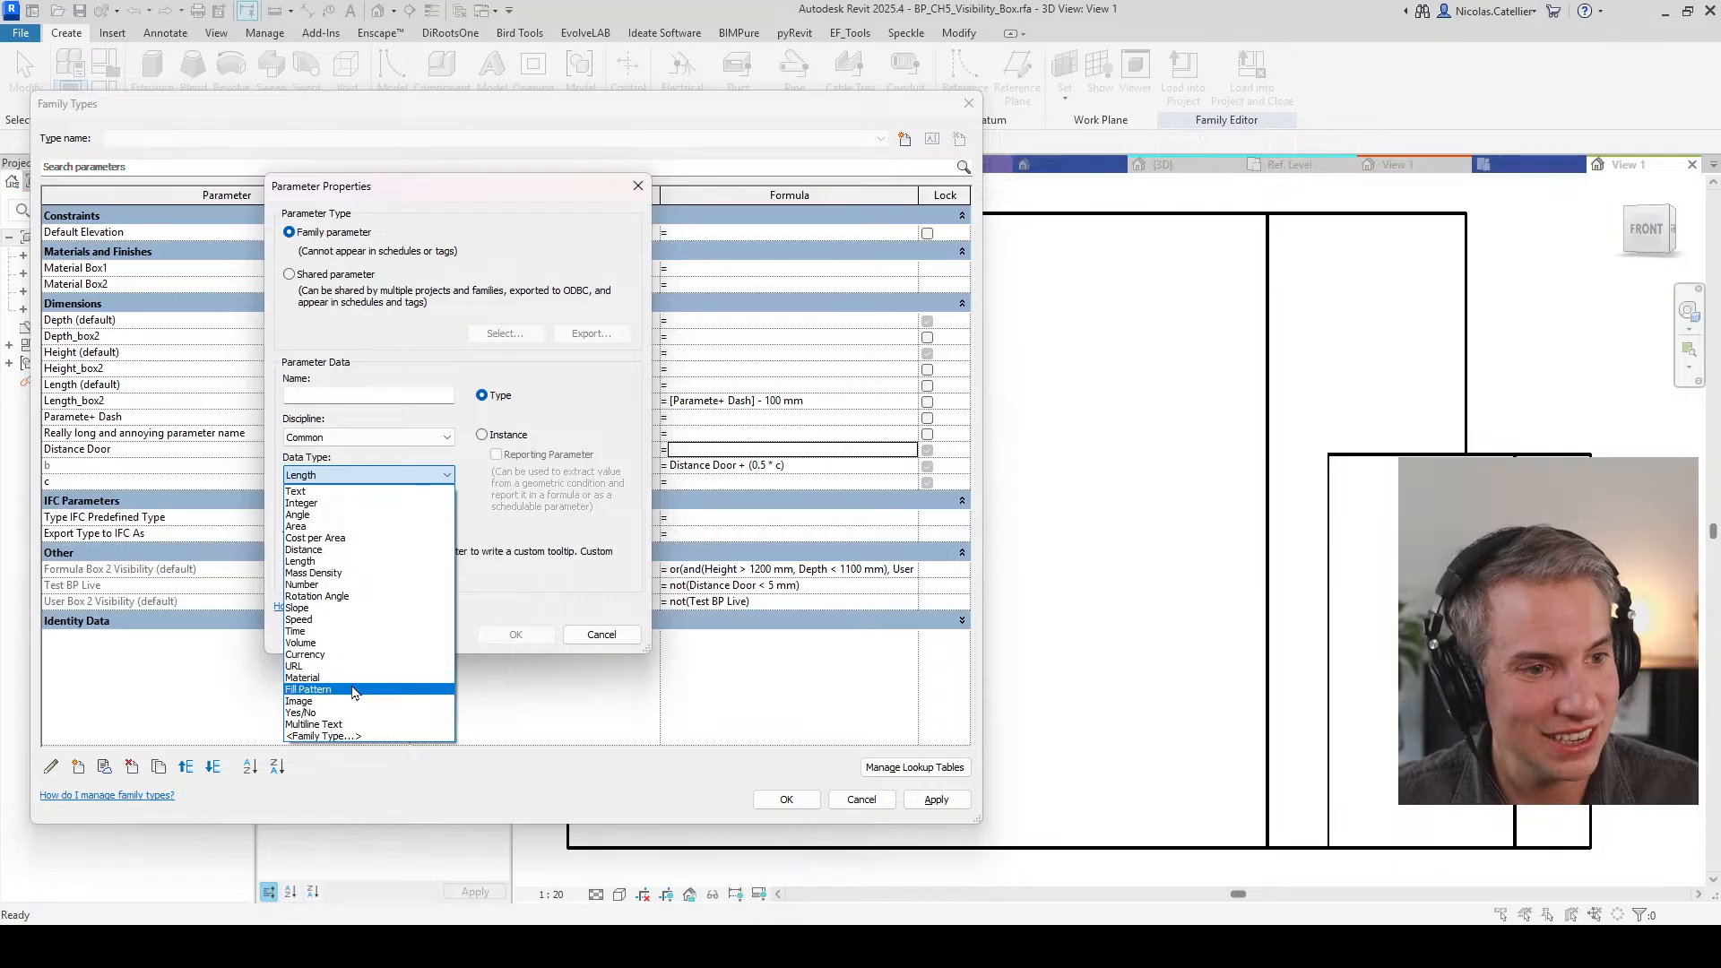
{"action": "left_click", "coordinate": [360, 503]}
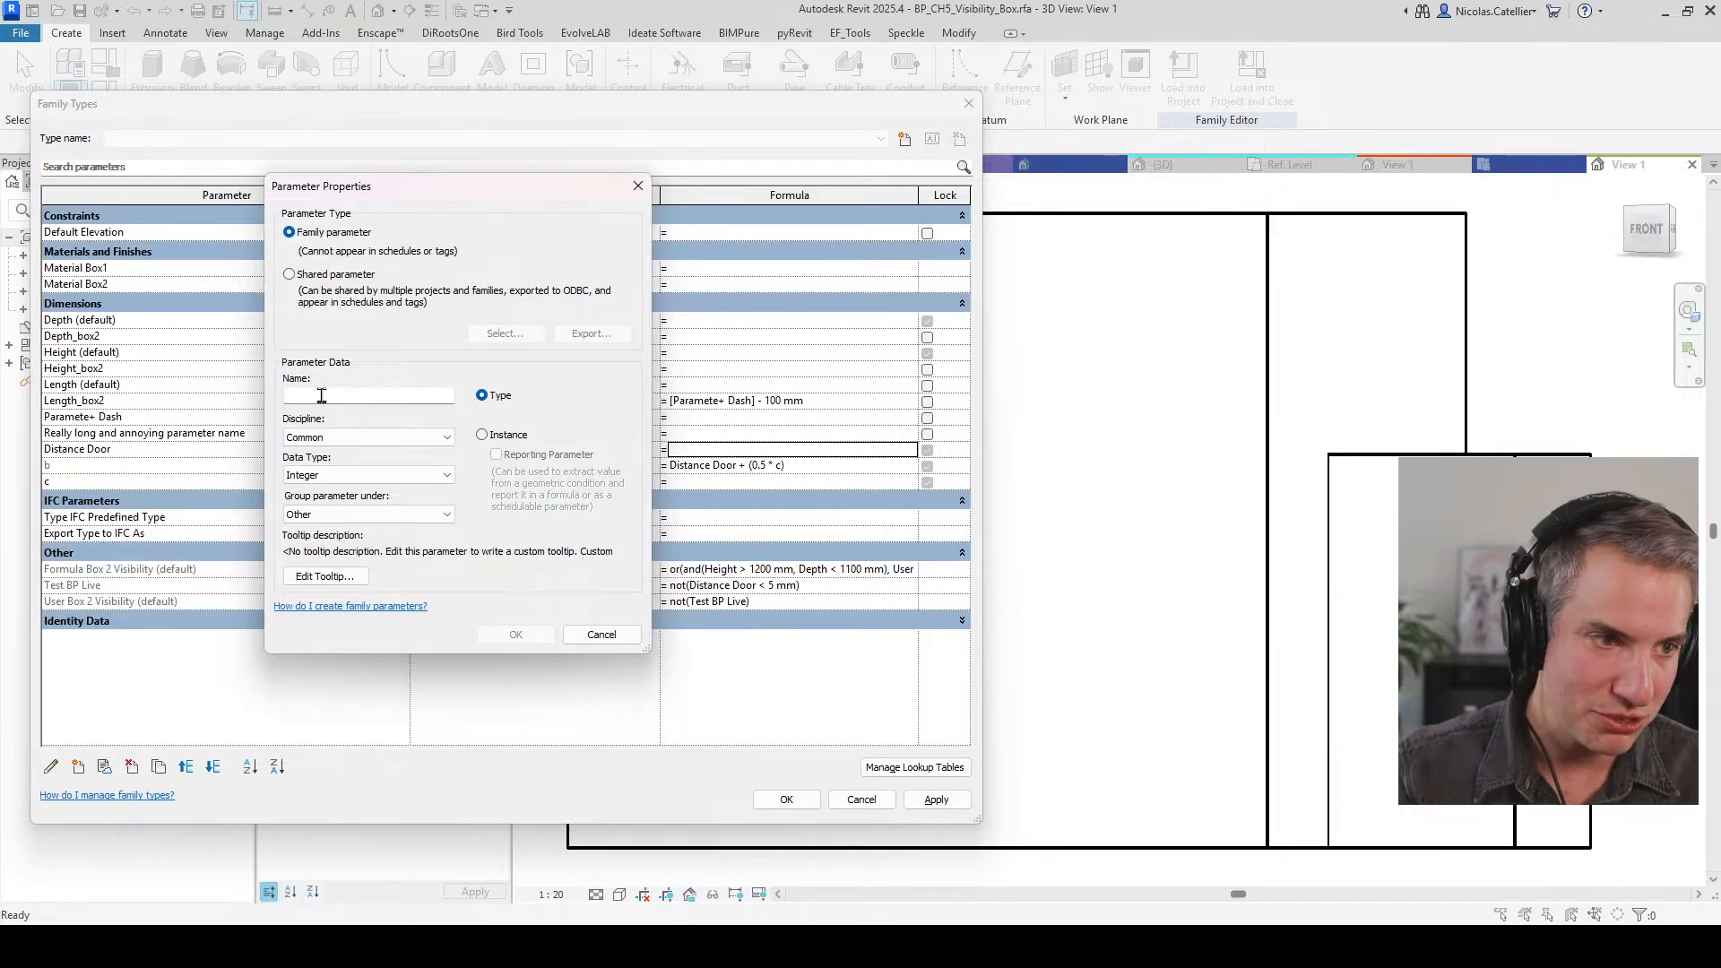
{"action": "left_click", "coordinate": [322, 396]}
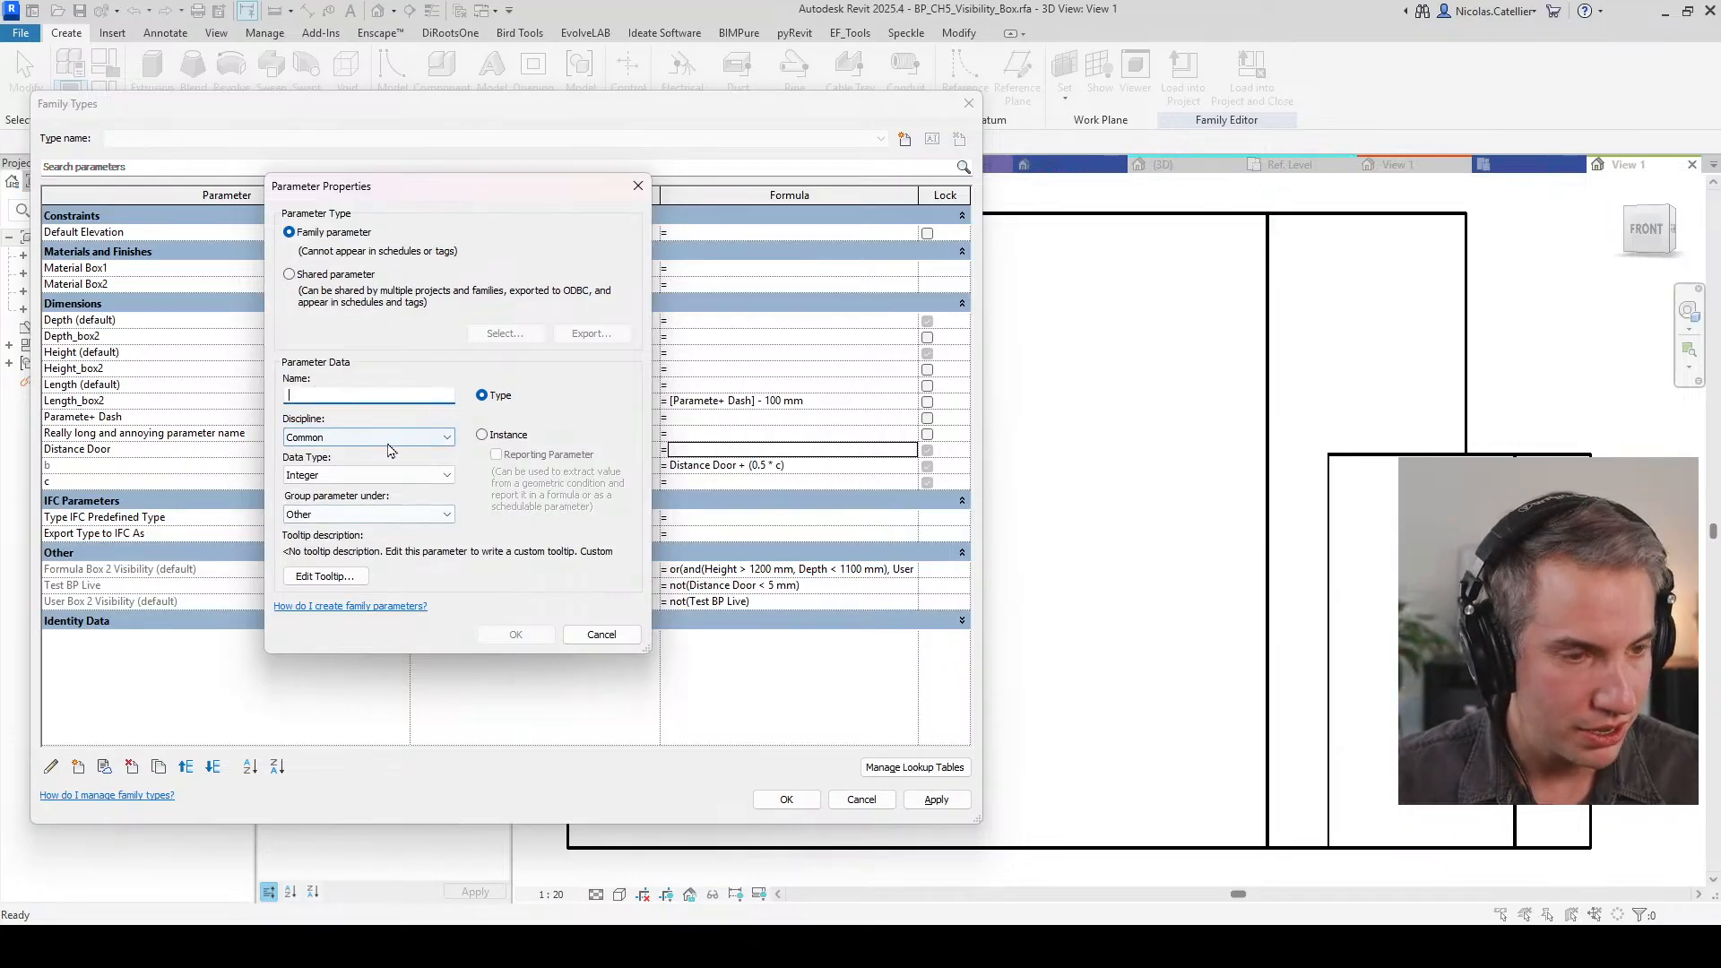
{"action": "type", "text": "Switch"}
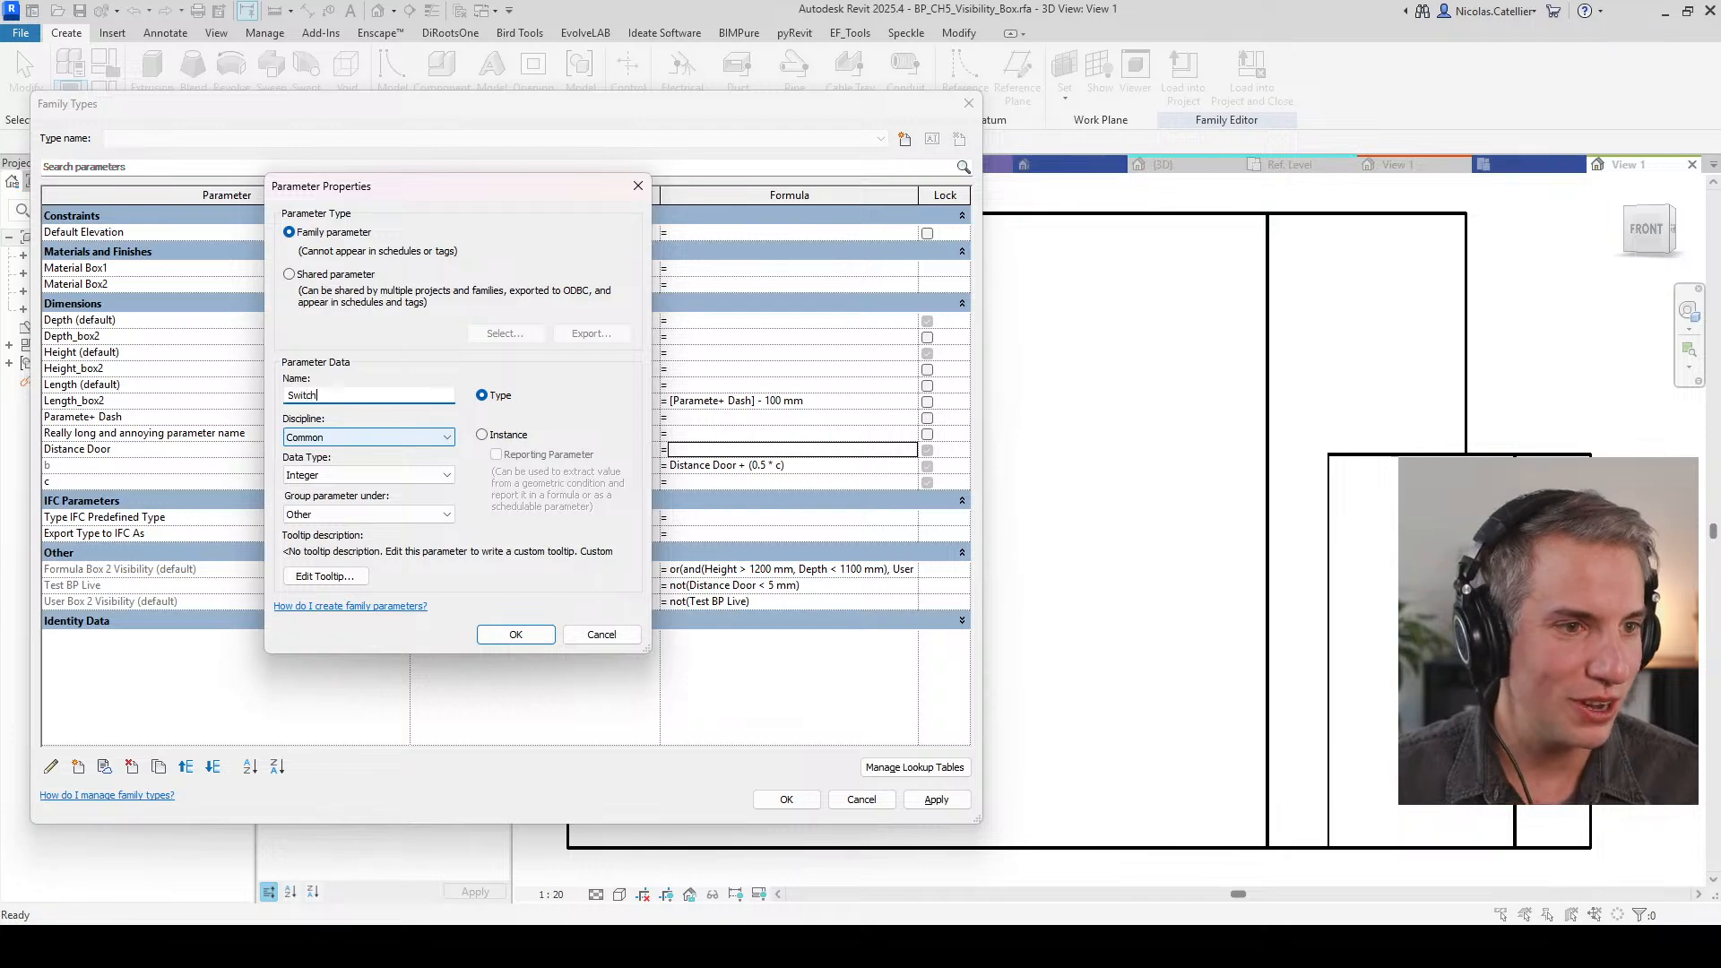
{"action": "key", "text": "Return"}
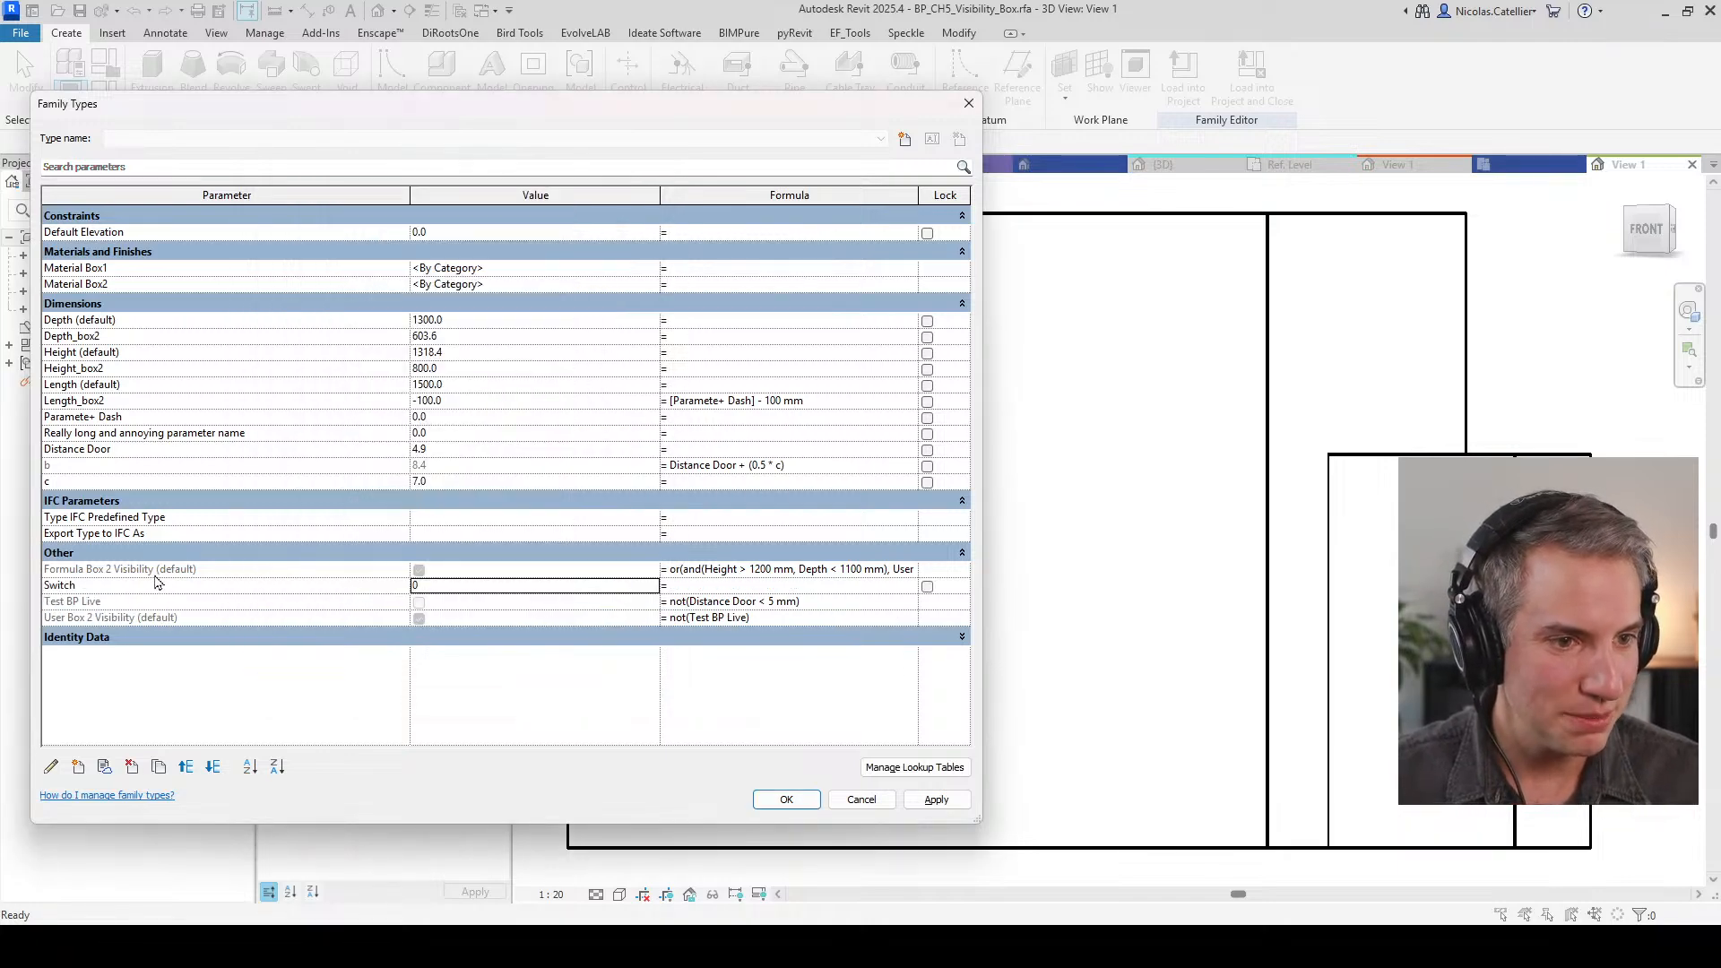
Step: Clear the formulas of Formula Box 2 Visibility, Test BP Live and User Box 2 Visibility
{"action": "left_click", "coordinate": [878, 572]}
{"action": "left_click_drag", "start_coordinate": [878, 572], "coordinate": [663, 564]}
{"action": "key", "text": "BackSpace"}
{"action": "left_click_drag", "start_coordinate": [804, 568], "coordinate": [500, 559]}
{"action": "key", "text": "BackSpace"}
{"action": "left_click", "coordinate": [848, 601]}
{"action": "key", "text": "BackSpace"}
{"action": "left_click", "coordinate": [783, 619]}
{"action": "key", "text": "BackSpace"}
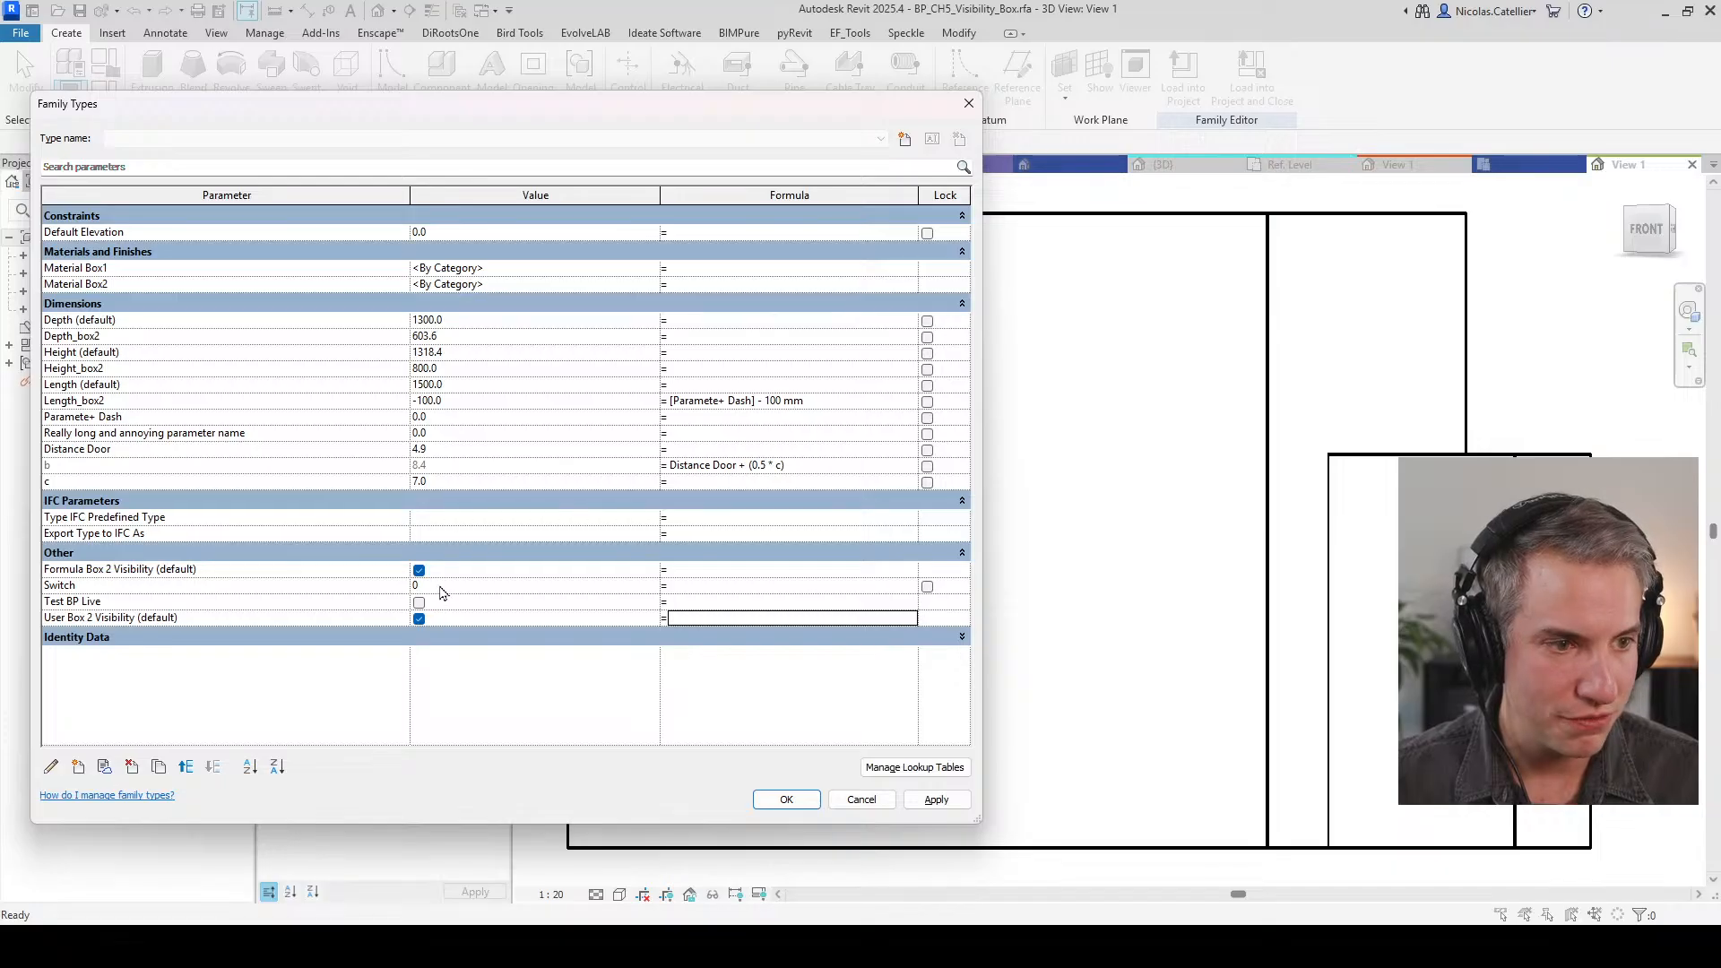
Step: Widen the Family Types dialog, narrow its Value column, and give Formula Box 2 Visibility the formula Switch = 1
{"action": "left_click", "coordinate": [710, 571]}
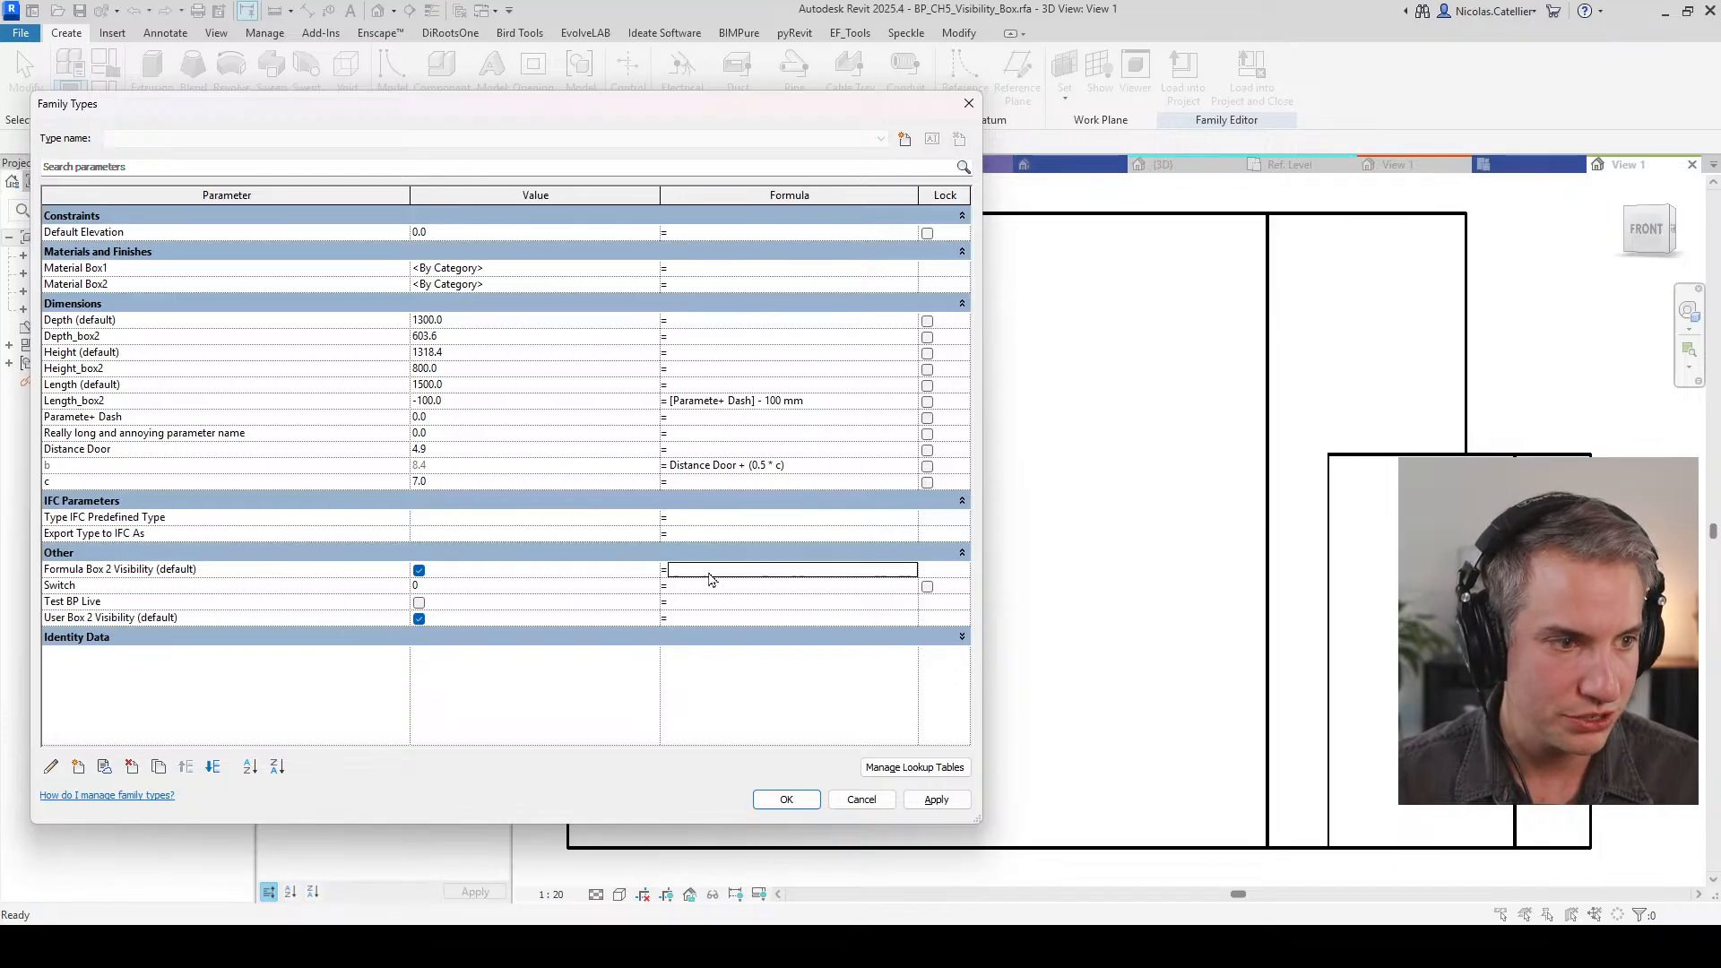
{"action": "type", "text": "if("}
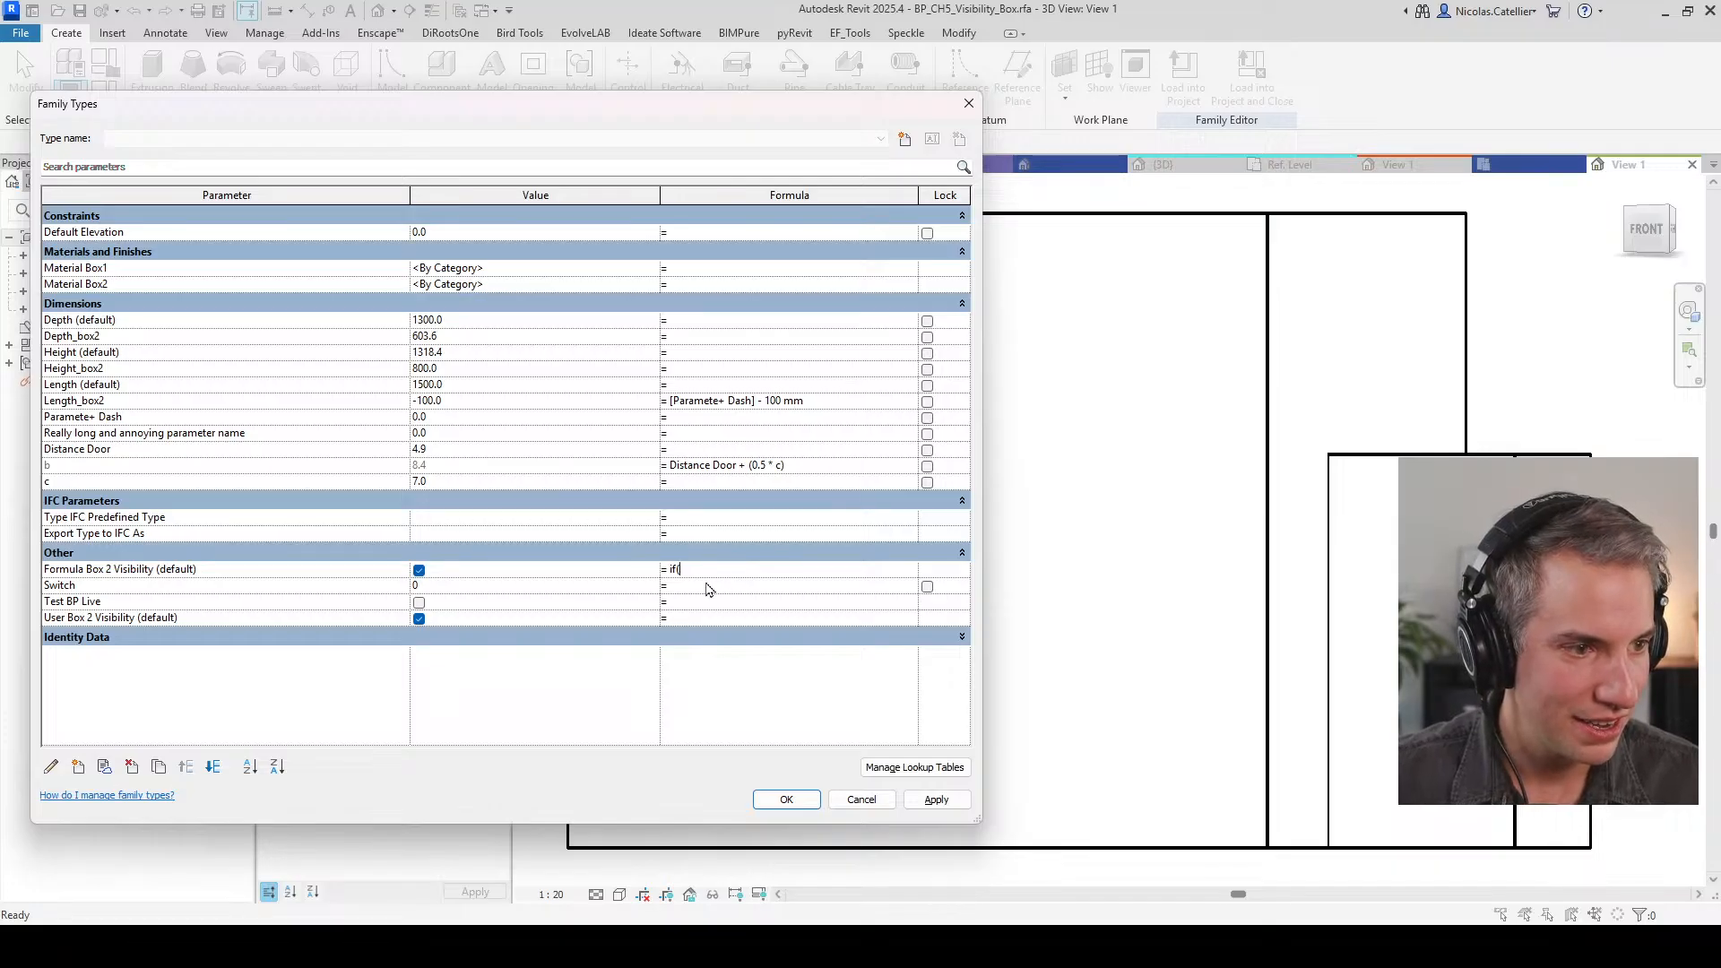
{"action": "scroll", "coordinate": [706, 590], "scroll_direction": "up", "scroll_amount": 1, "text": "ctrl"}
{"action": "left_click_drag", "start_coordinate": [984, 692], "coordinate": [1112, 695]}
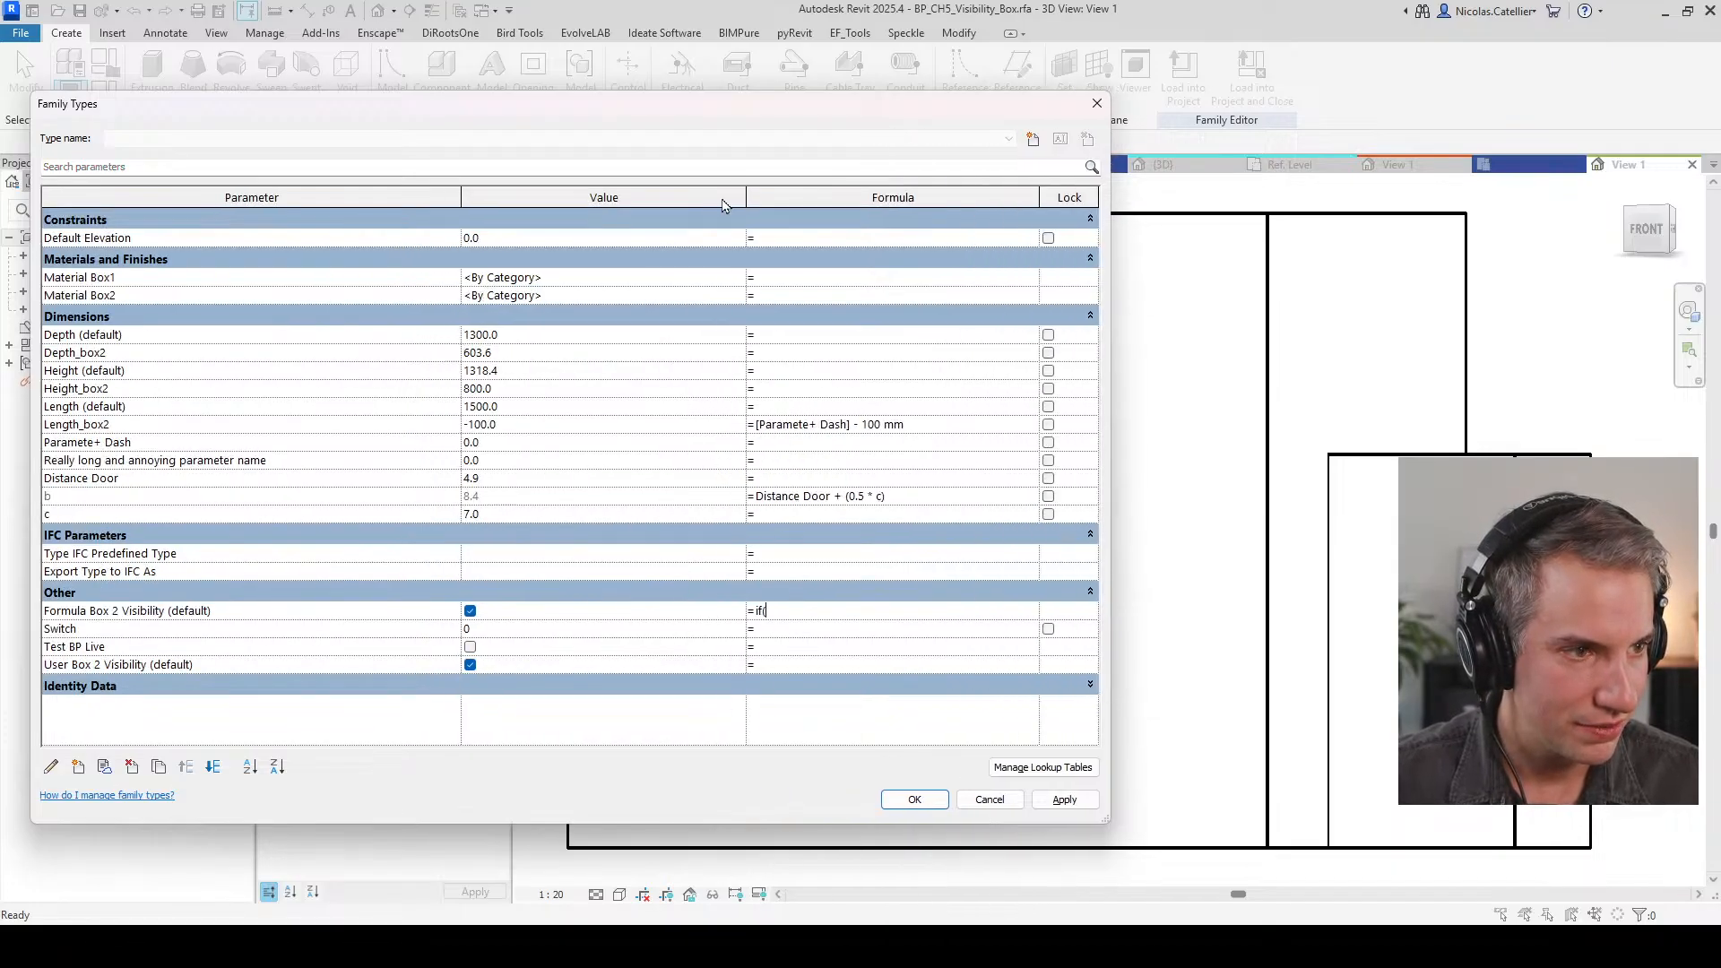
{"action": "left_click_drag", "start_coordinate": [747, 197], "coordinate": [572, 197]}
{"action": "left_click_drag", "start_coordinate": [634, 611], "coordinate": [552, 605]}
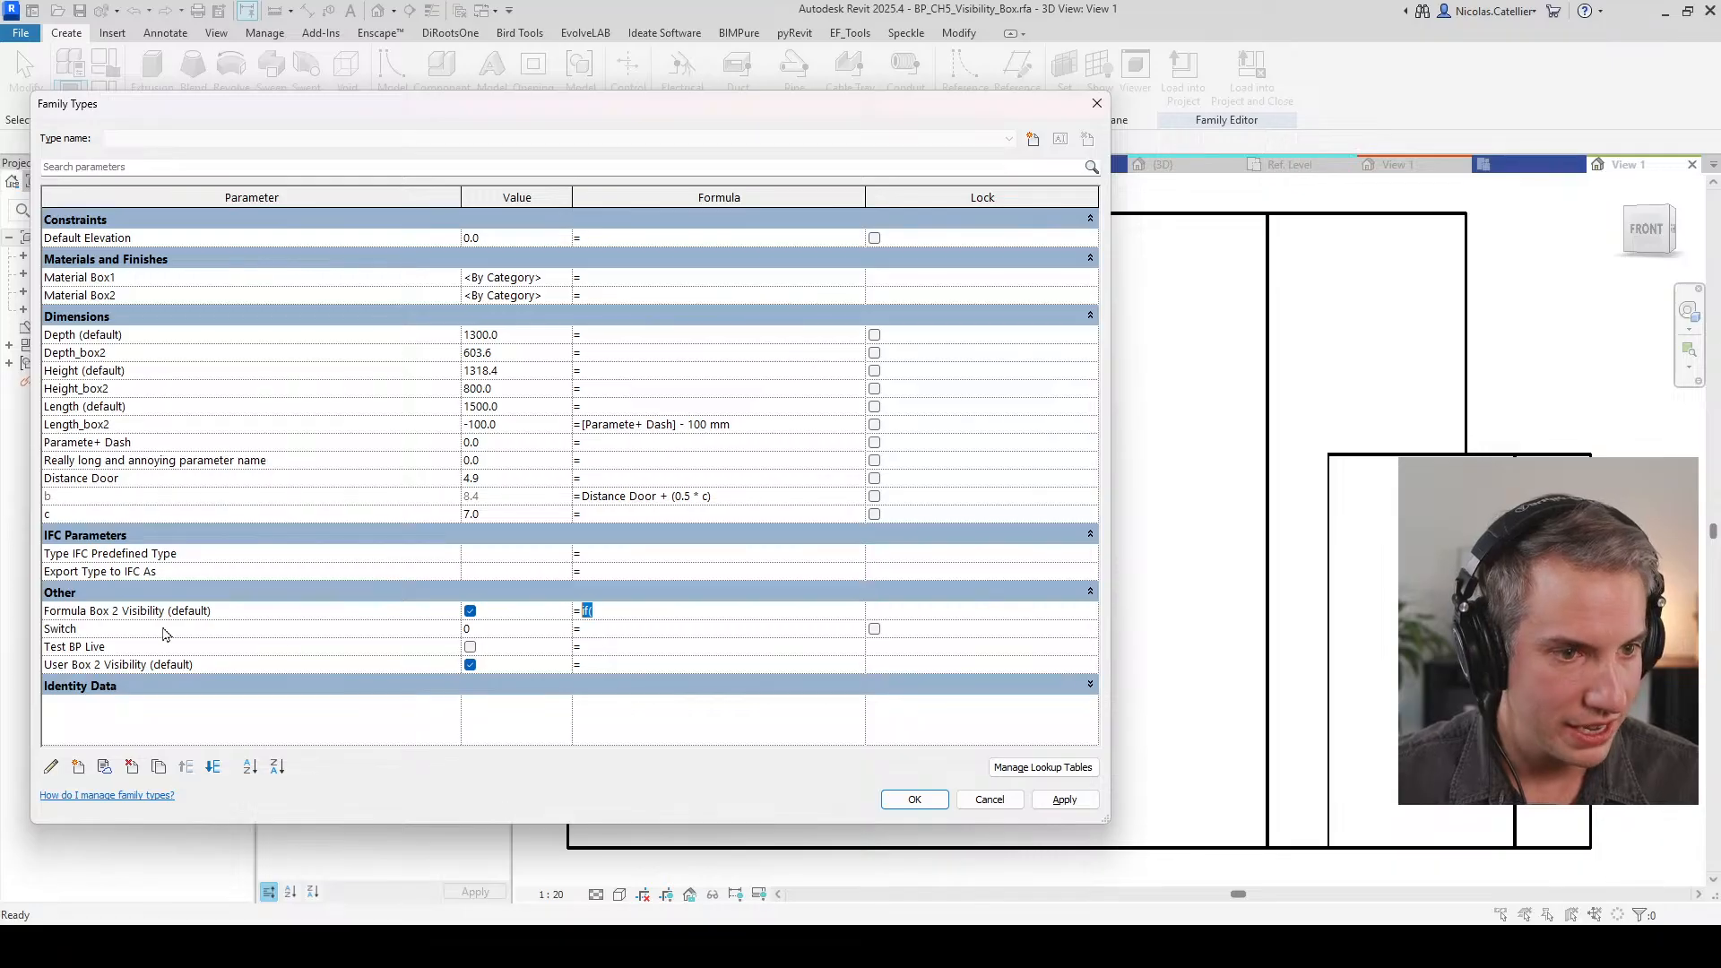
{"action": "type", "text": "1"}
{"action": "double_click", "coordinate": [582, 611]}
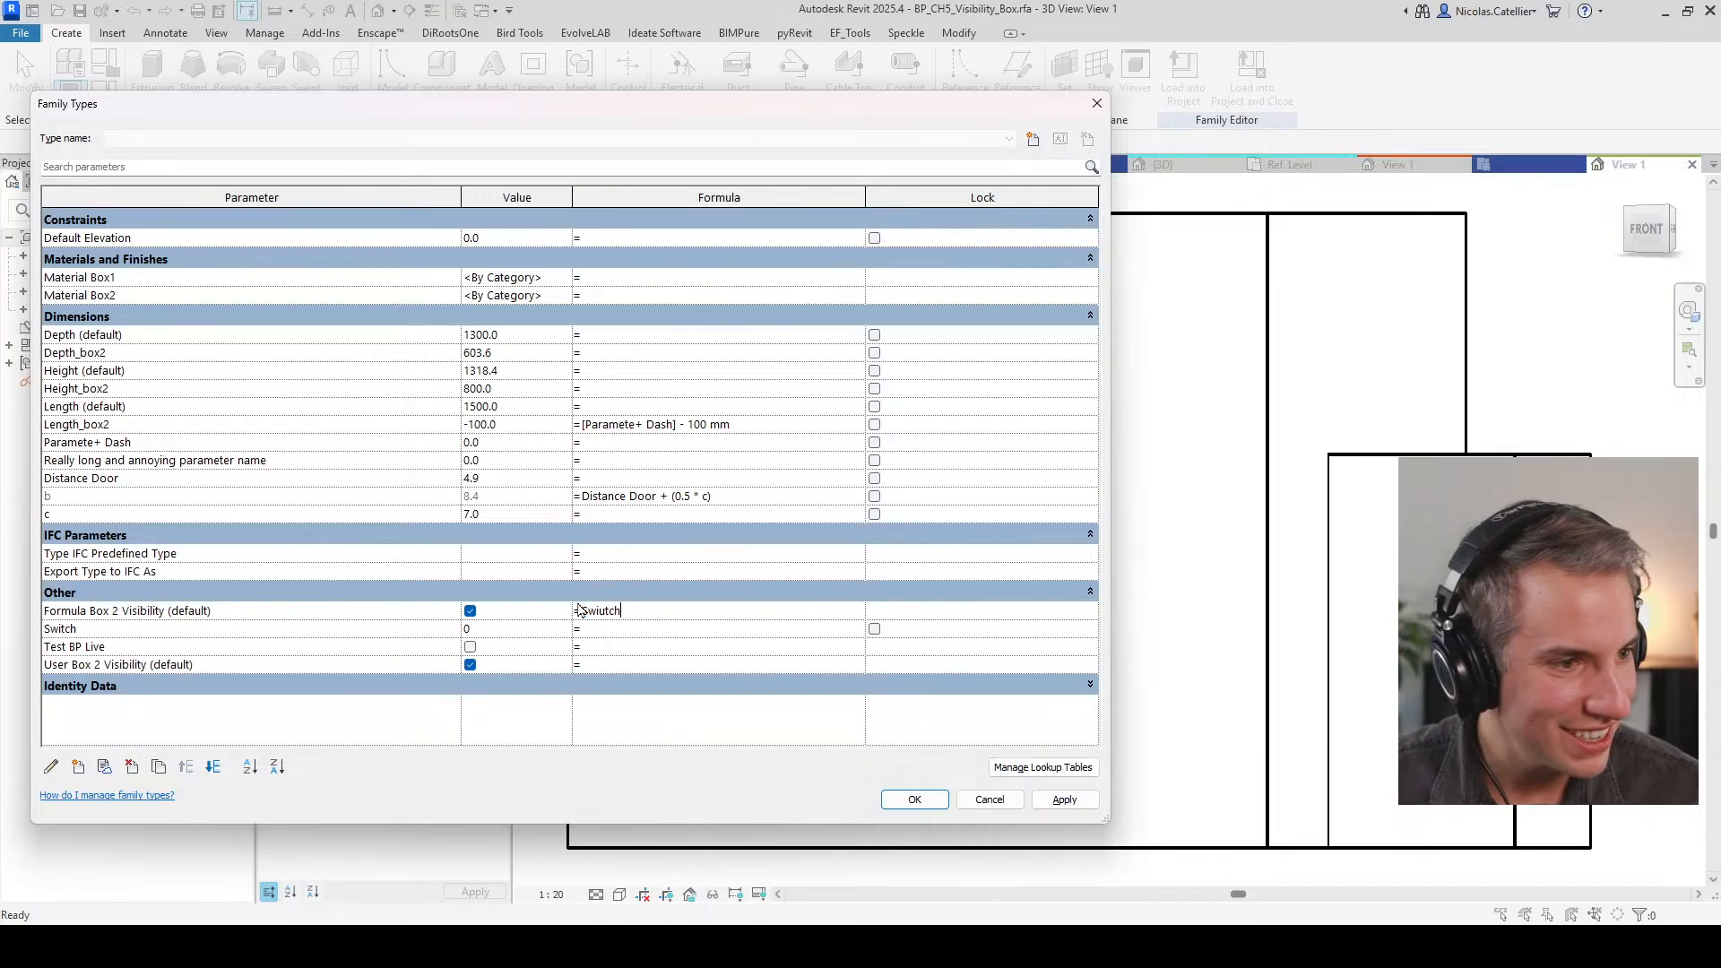
{"action": "left_click", "coordinate": [1029, 574]}
{"action": "left_click", "coordinate": [988, 494]}
{"action": "key", "text": "Return"}
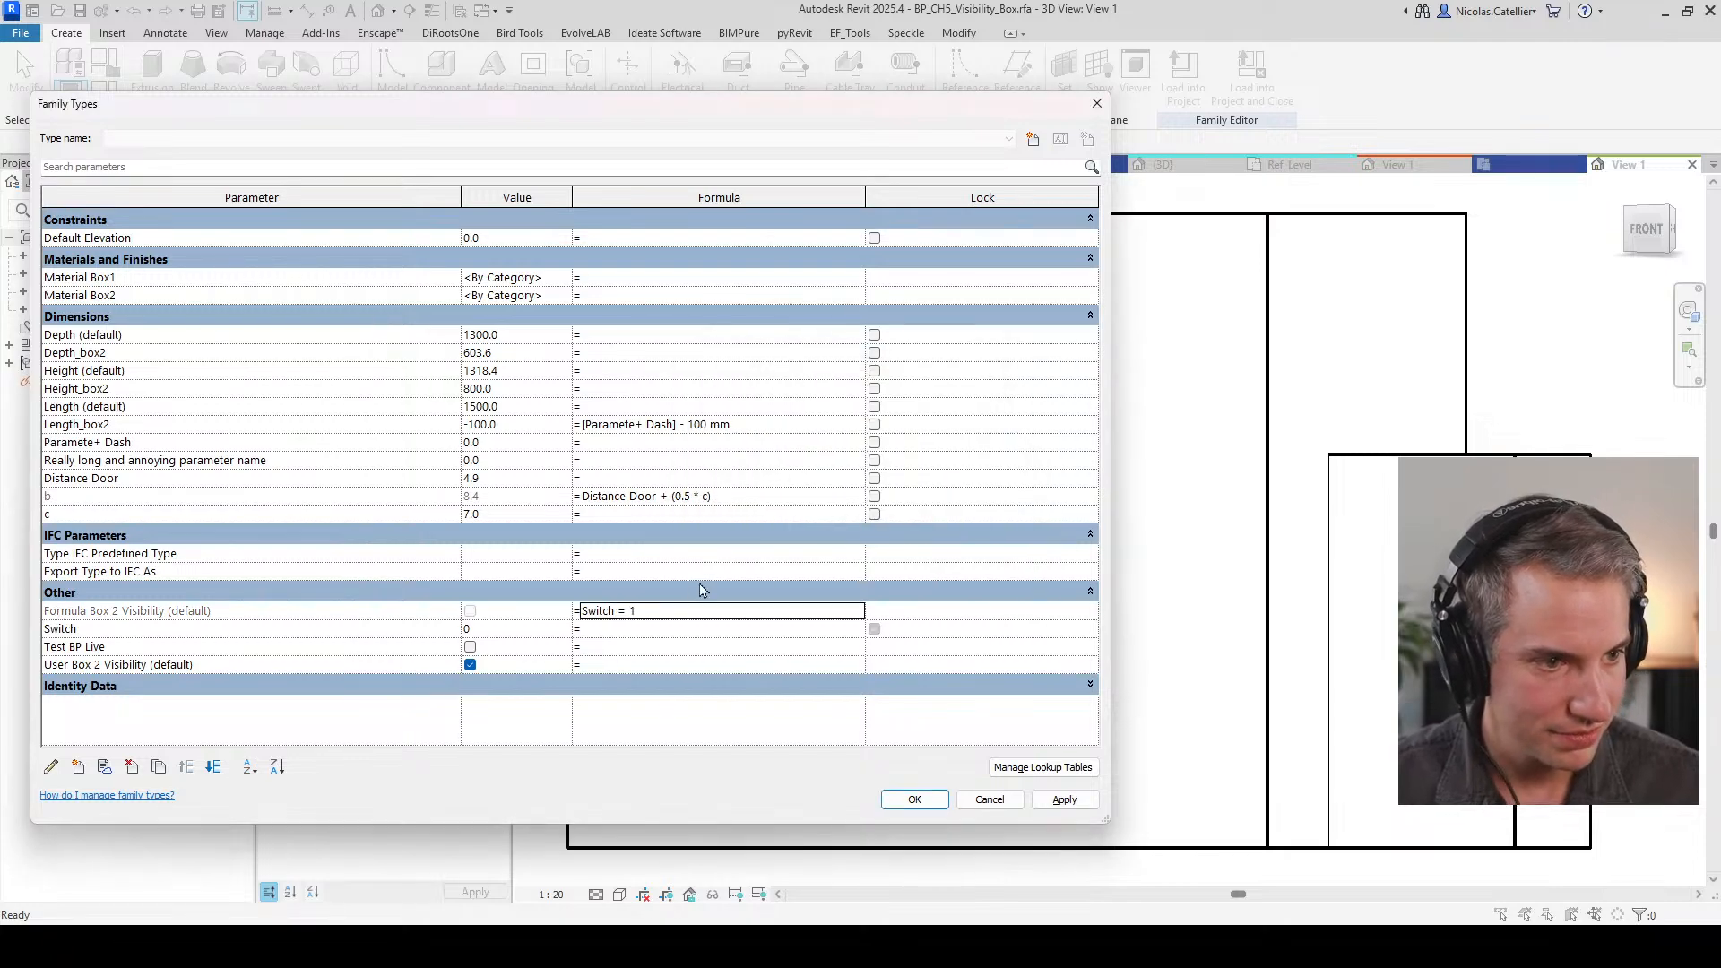
Step: Reuse the Switch formula for the other yes/no parameters, with Switch = 2 for Test BP Live and Switch = 3 for User Box 2 Visibility
{"action": "left_click", "coordinate": [701, 616]}
{"action": "key", "text": "ctrl+c"}
{"action": "left_click", "coordinate": [638, 651]}
{"action": "key", "text": "ctrl+v"}
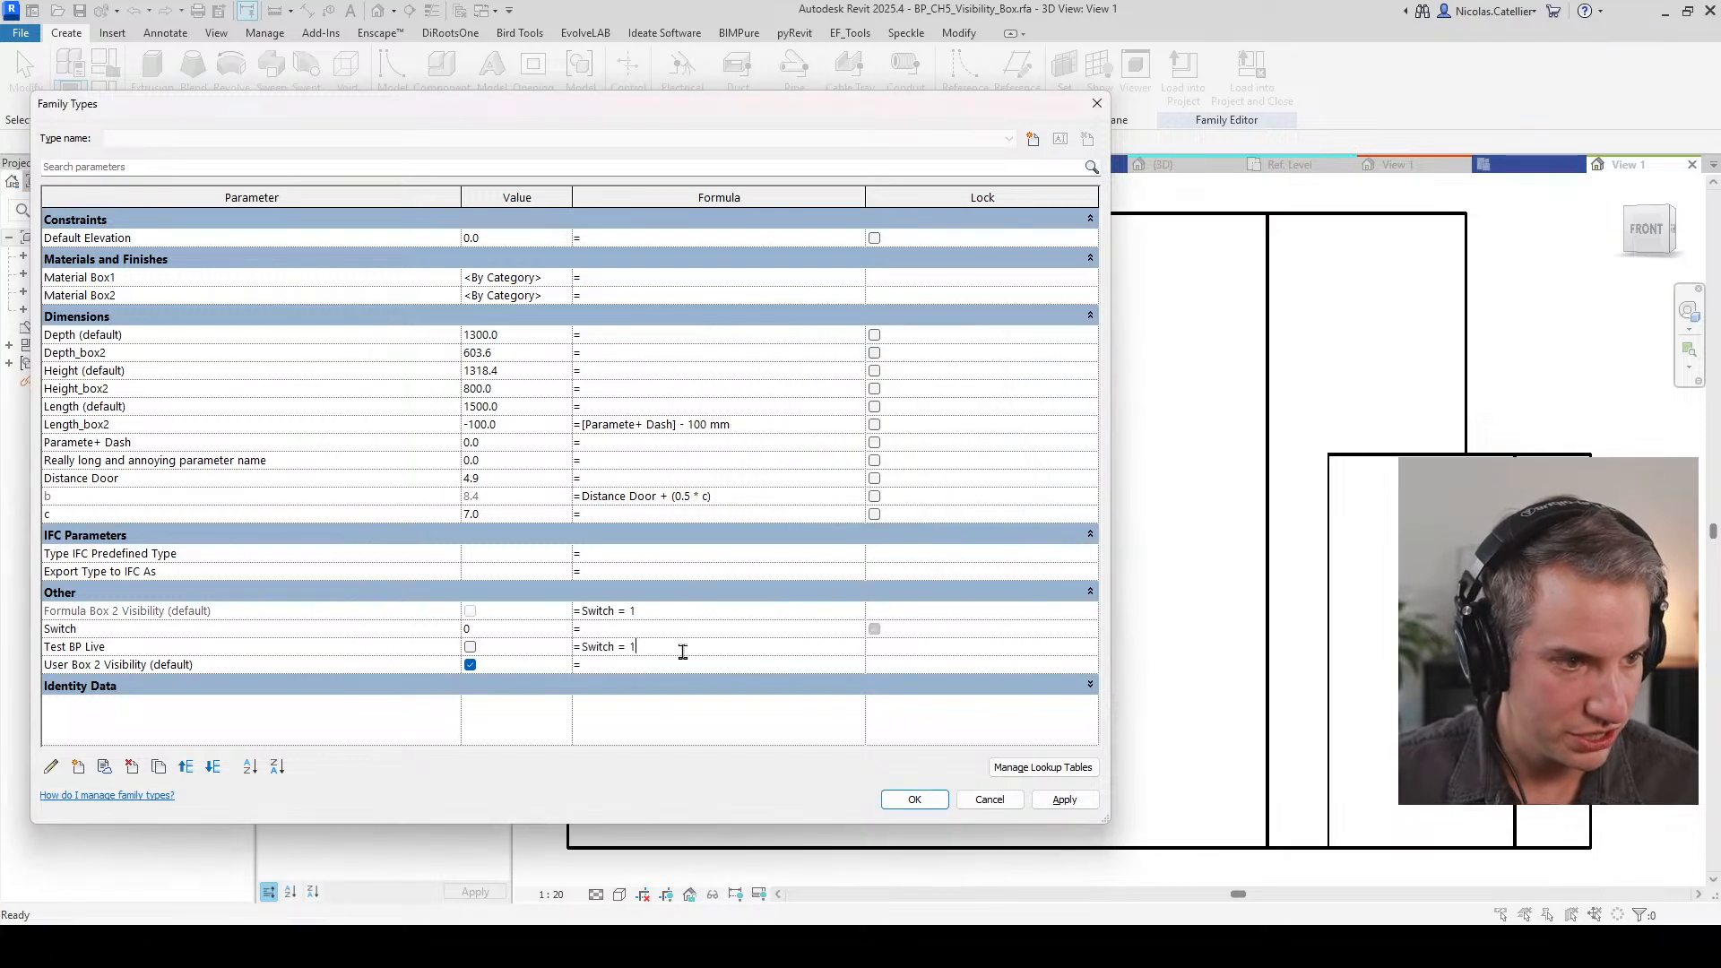
{"action": "left_click_drag", "start_coordinate": [683, 651], "coordinate": [468, 615]}
{"action": "key", "text": "ctrl+c"}
{"action": "left_click", "coordinate": [603, 670]}
{"action": "key", "text": "ctrl+v"}
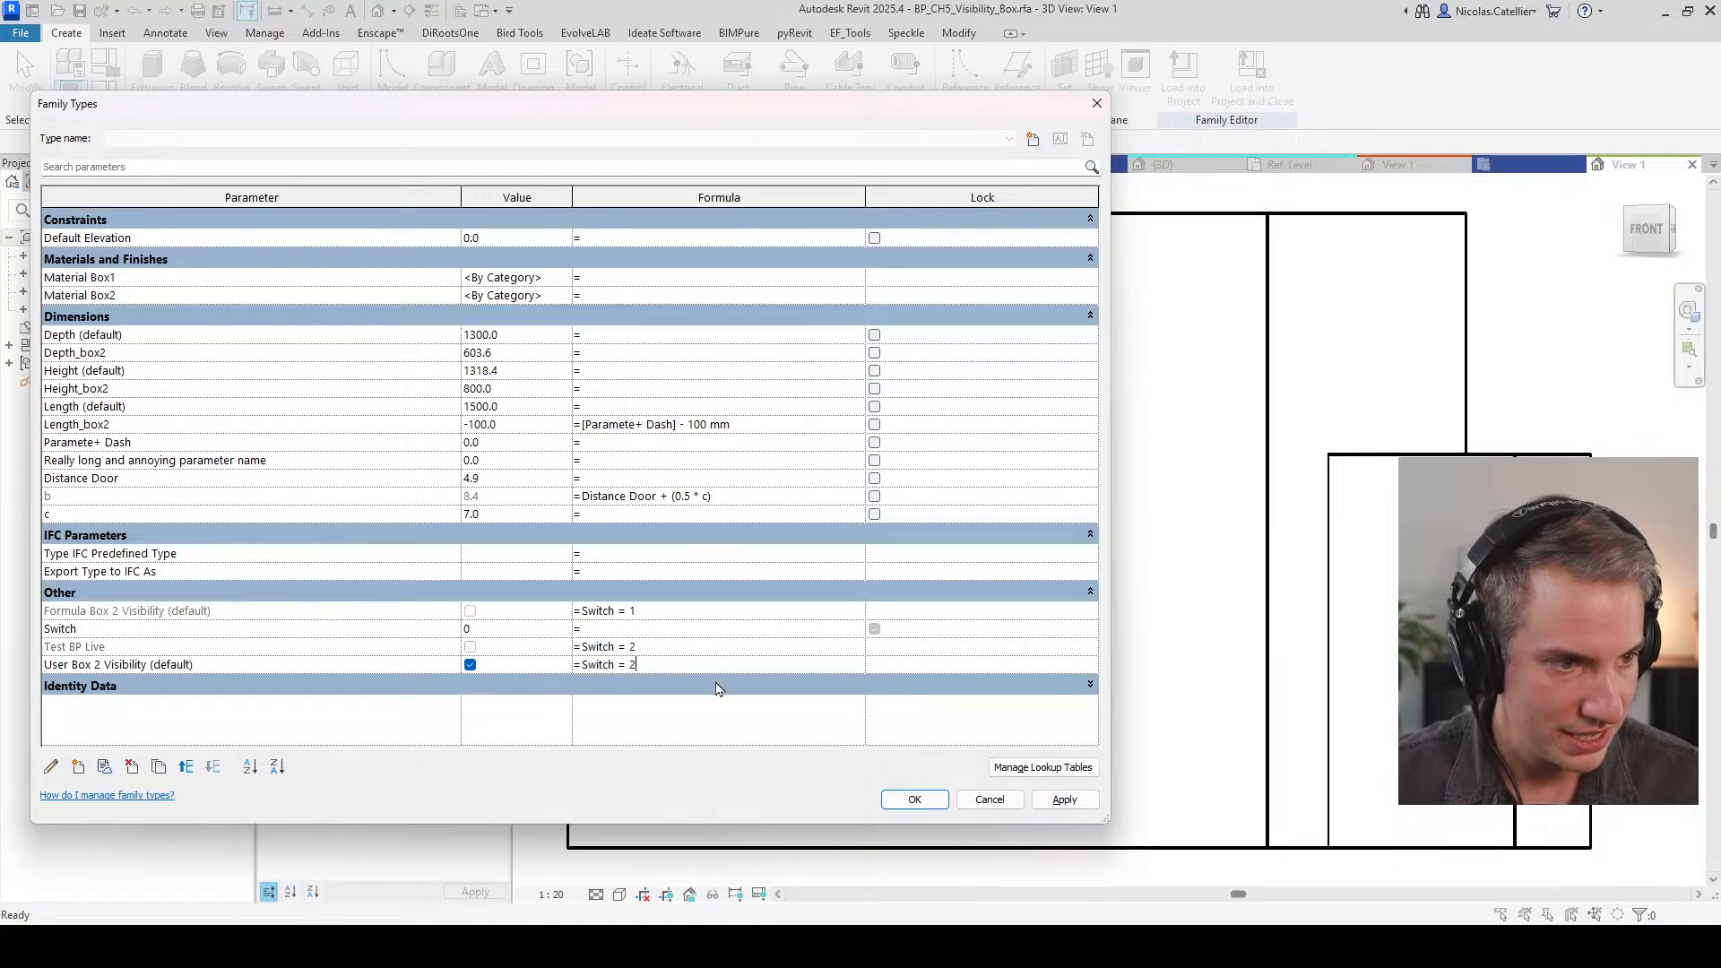
Step: Test the three Switch conditions by raising the Switch value one step at a time to 3
{"action": "left_click", "coordinate": [564, 630]}
{"action": "left_click", "coordinate": [565, 626]}
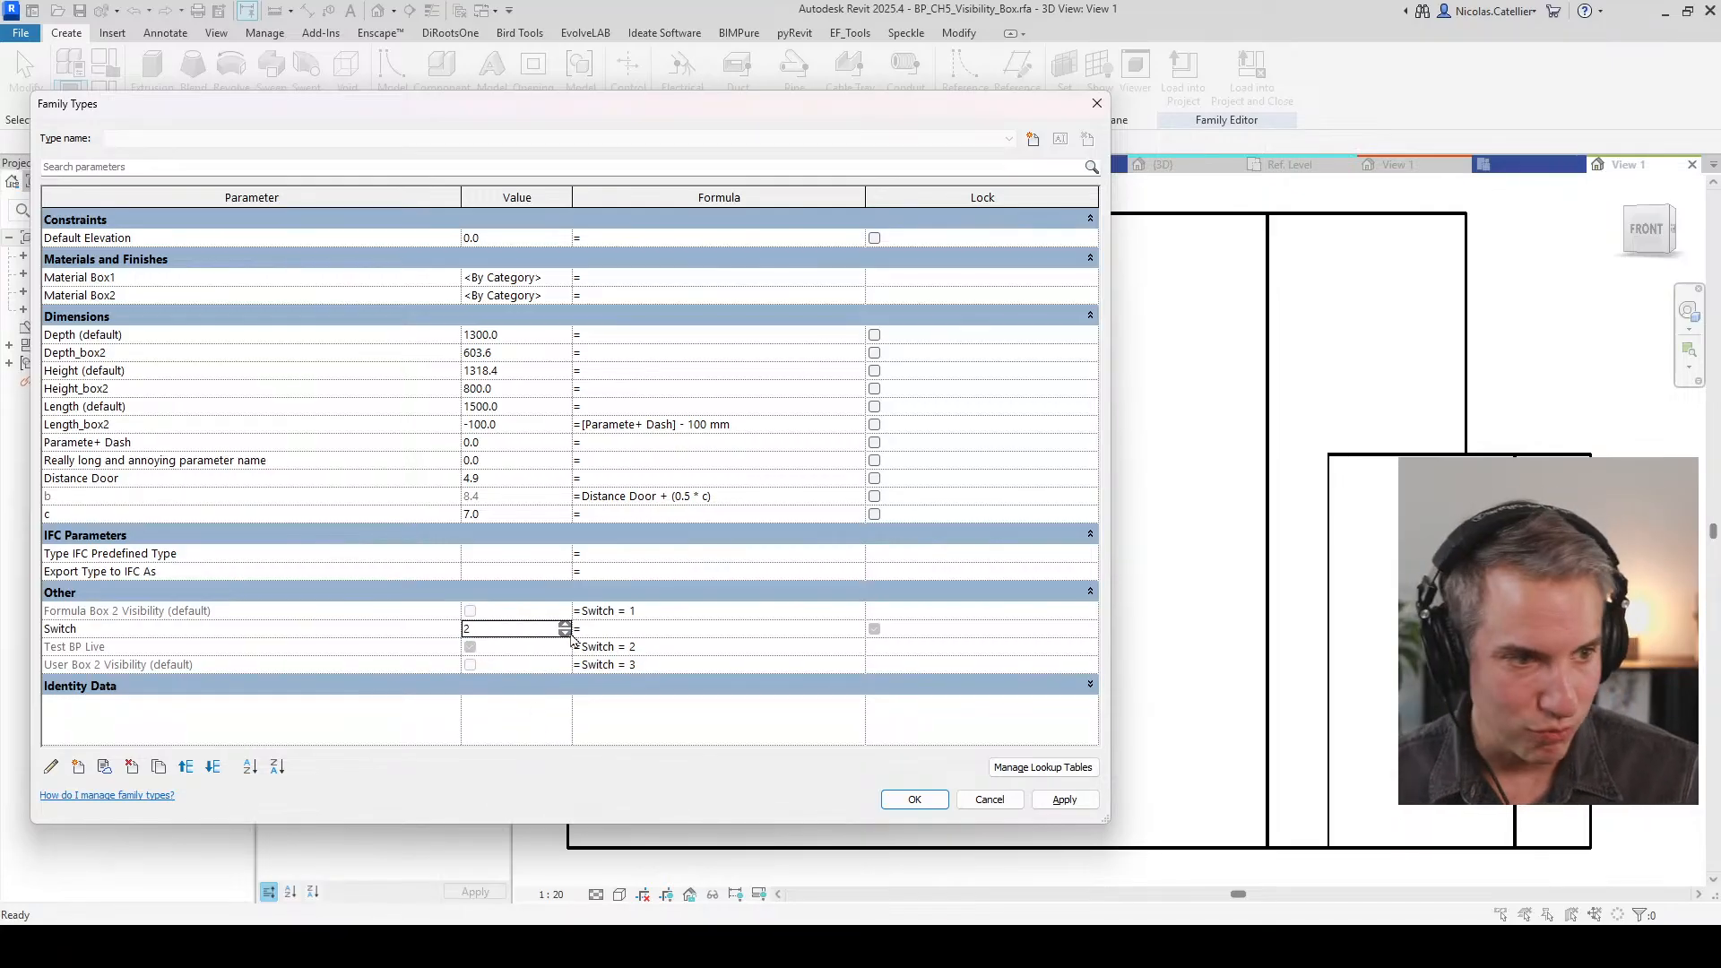
{"action": "left_click", "coordinate": [564, 627]}
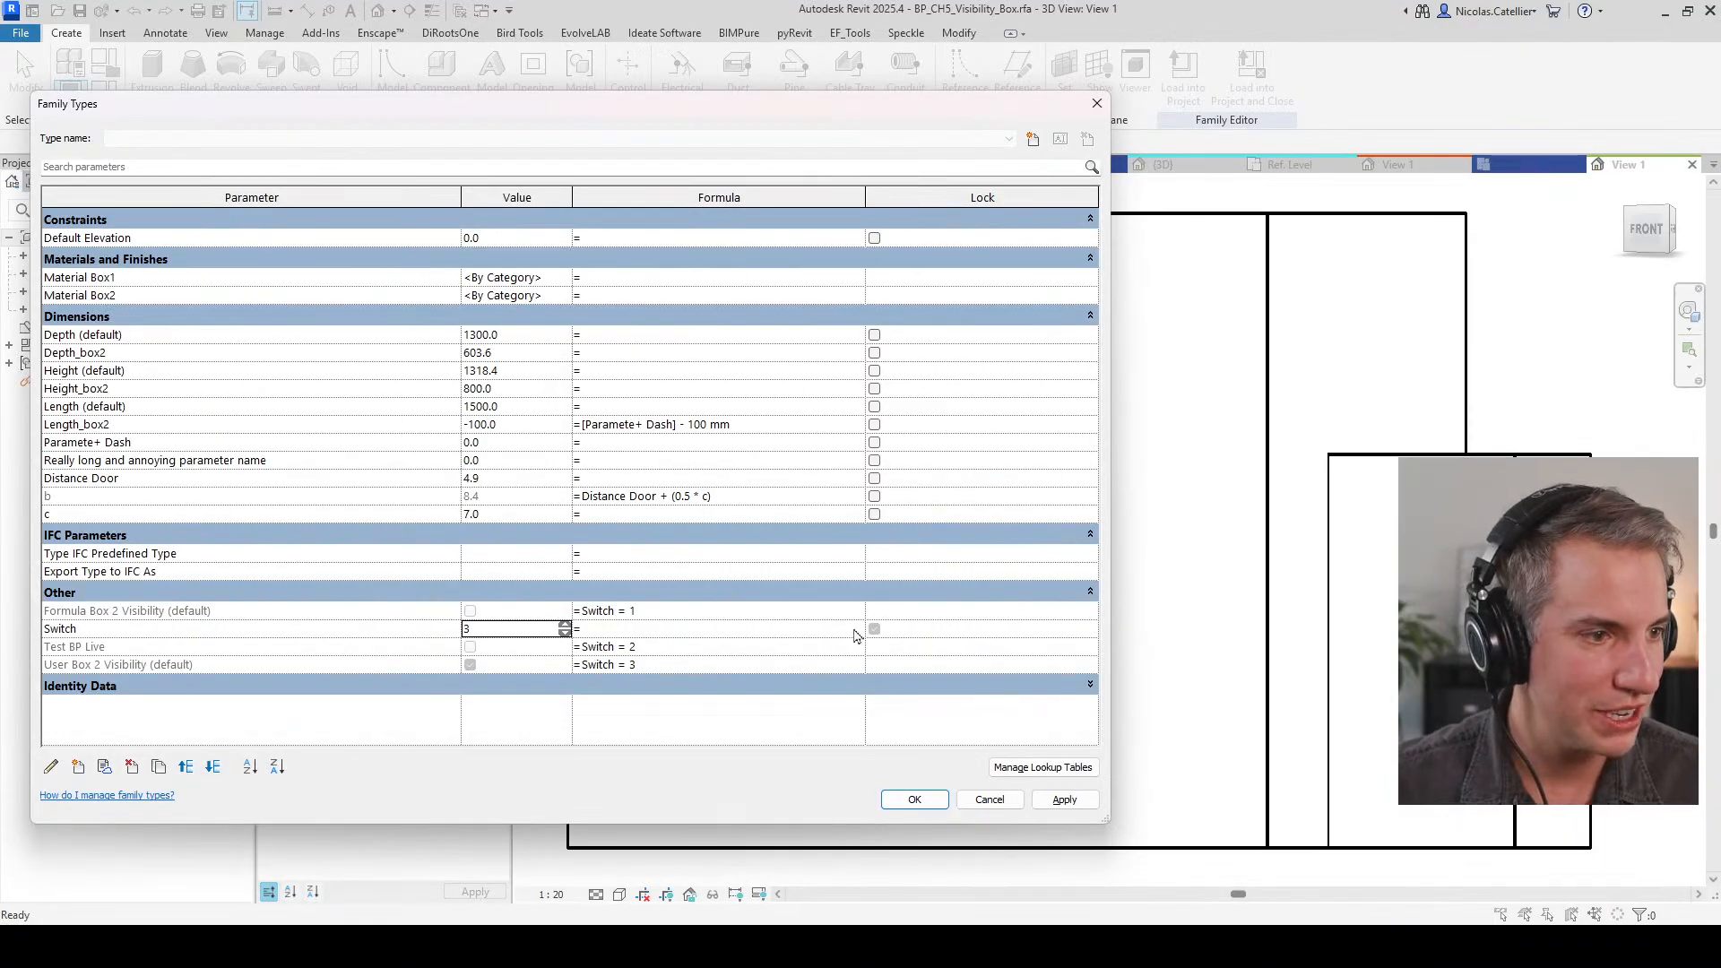
Step: Add a type-based family parameter named Furniture with the Text data type
{"action": "left_click", "coordinate": [79, 767]}
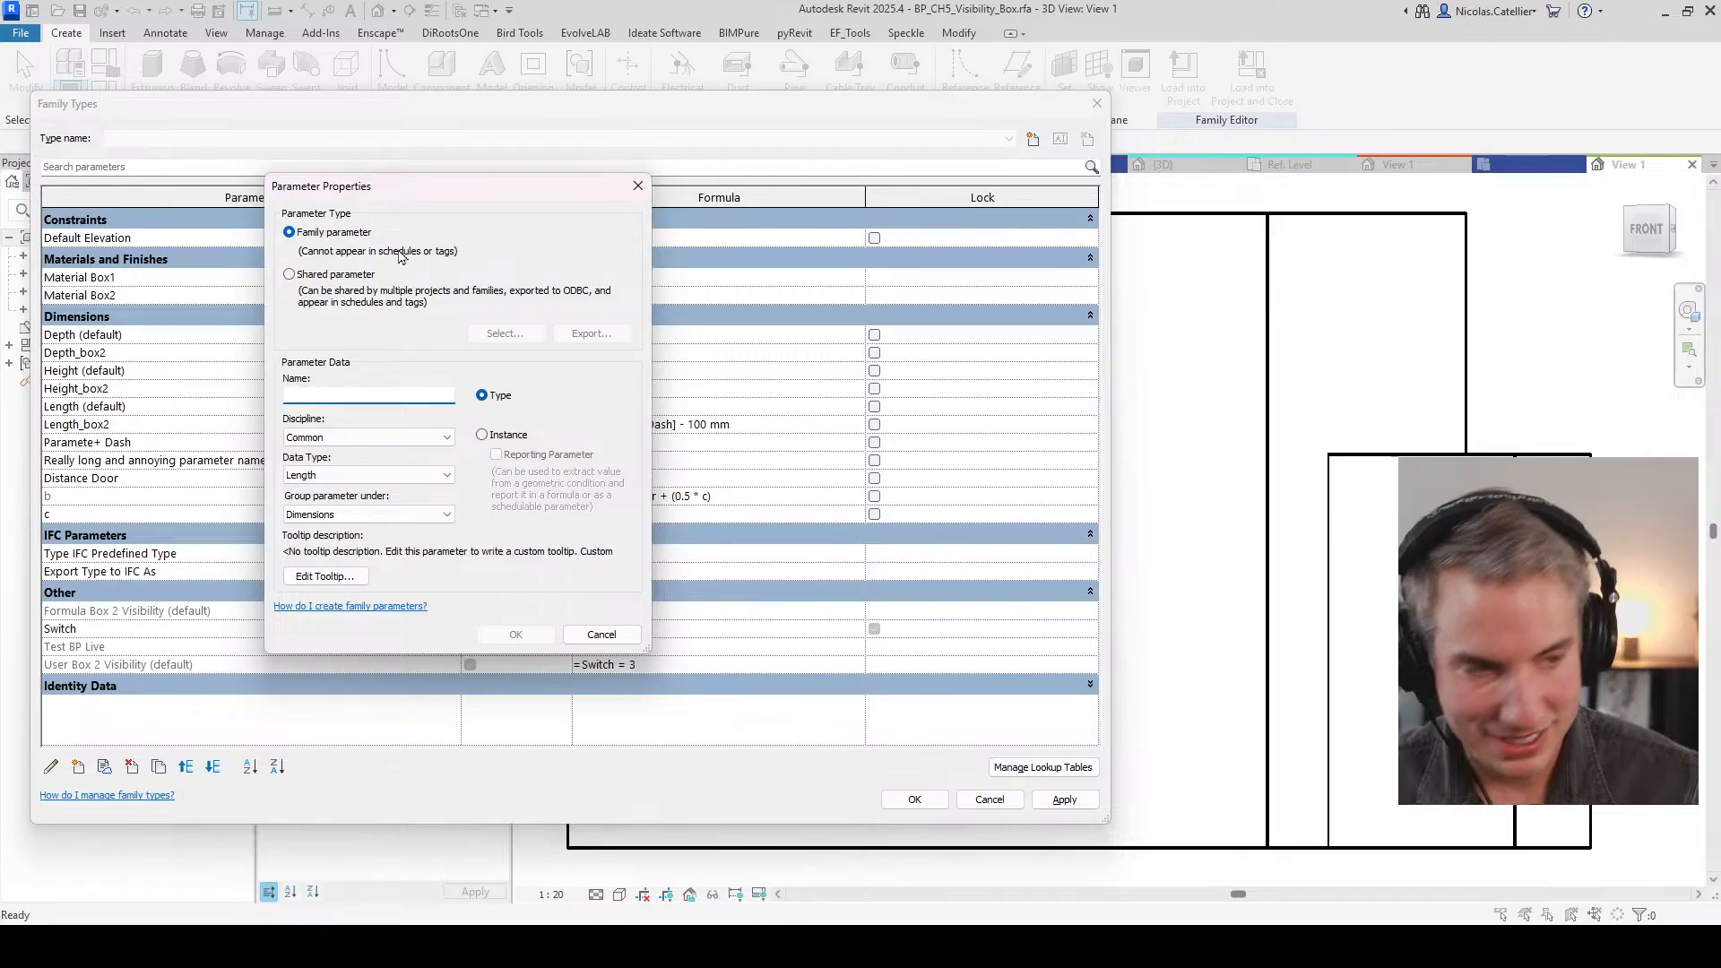
{"action": "left_click", "coordinate": [367, 475]}
{"action": "left_click", "coordinate": [358, 491]}
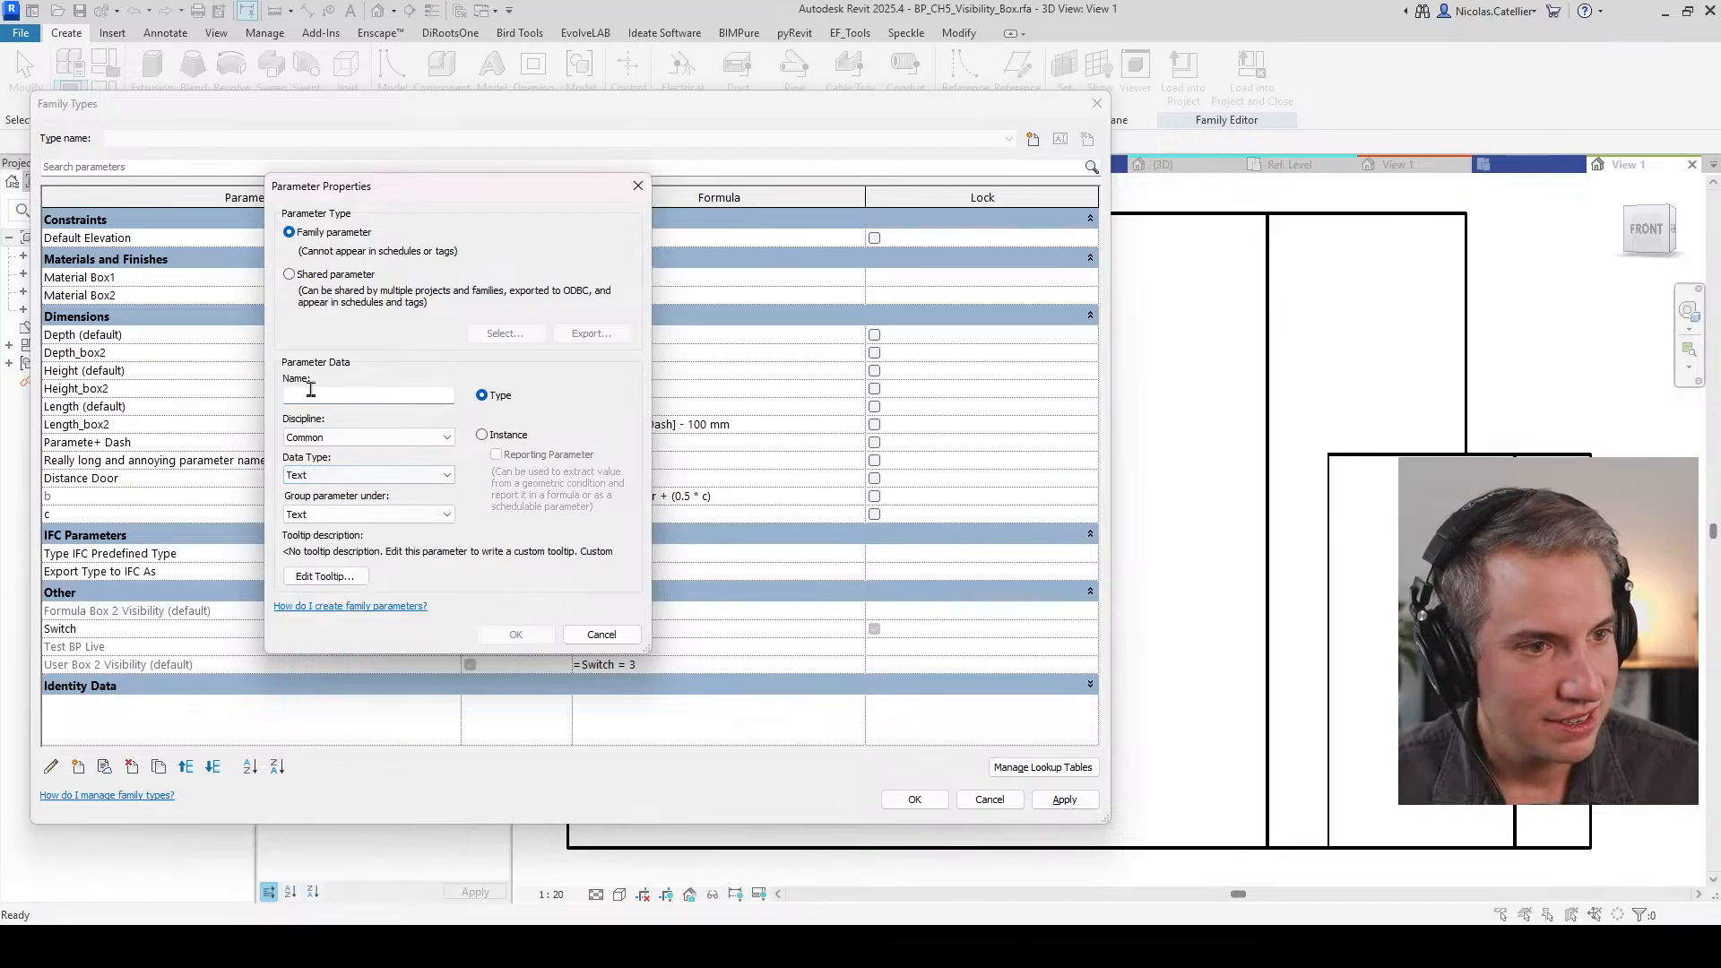
{"action": "type", "text": "Furniture"}
{"action": "key", "text": "Return"}
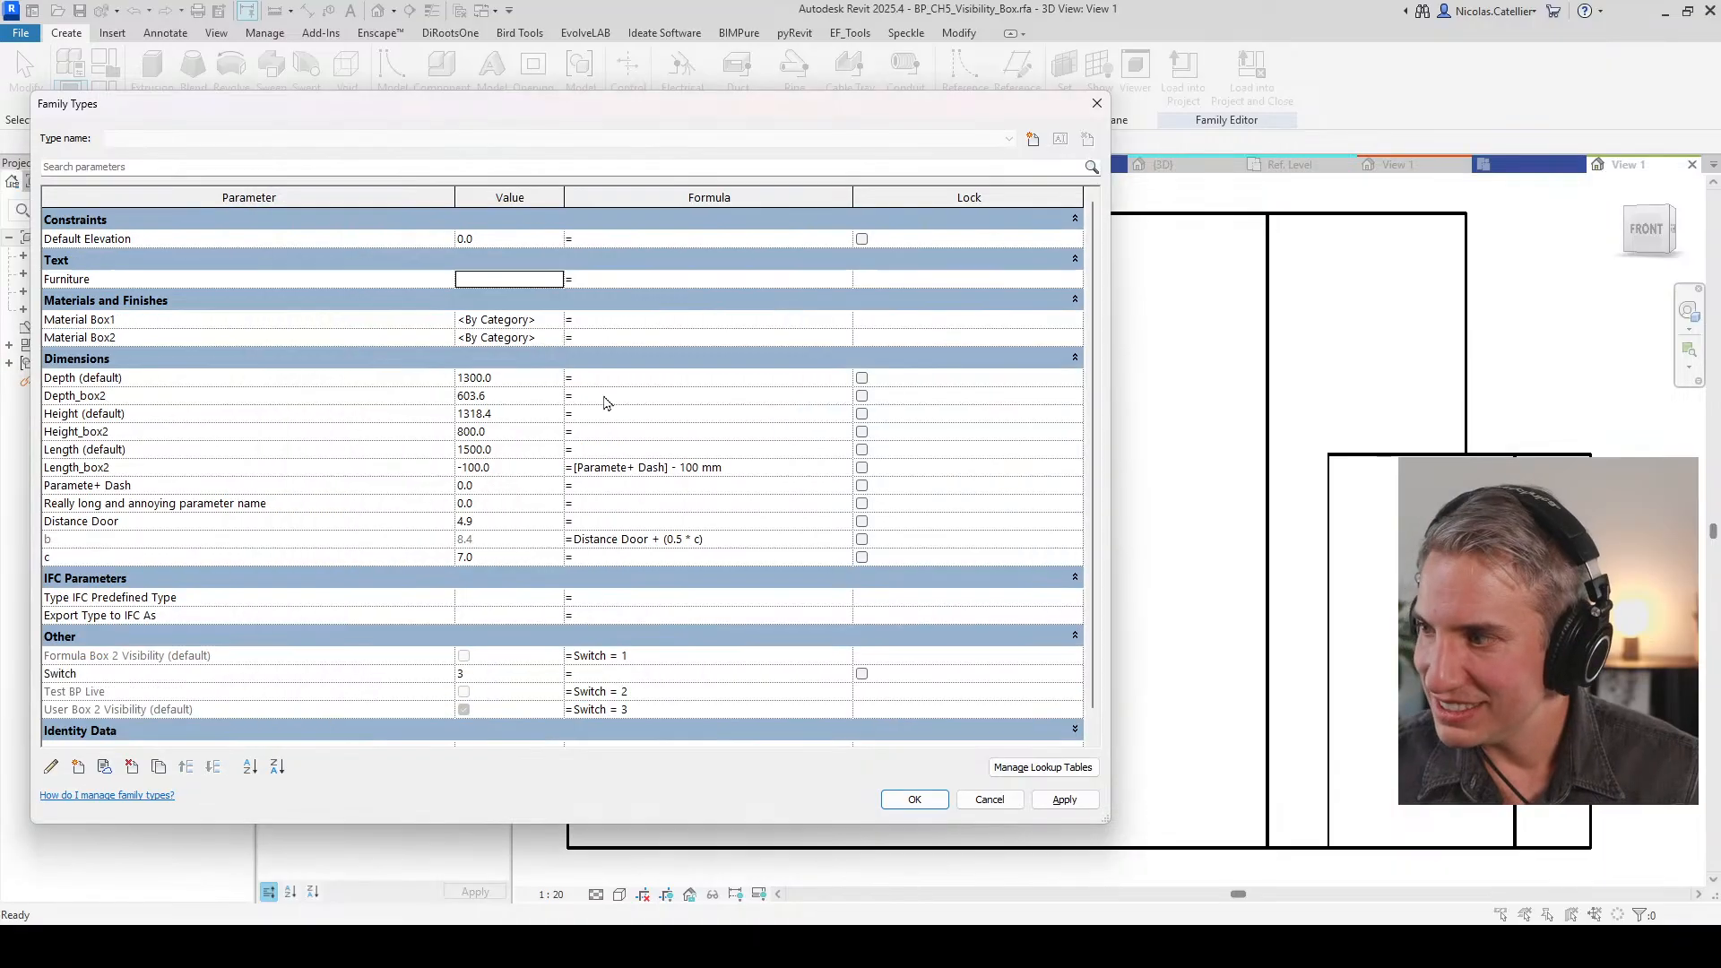
Step: Set the Furniture text parameter's value to Random value
{"action": "left_click", "coordinate": [475, 279]}
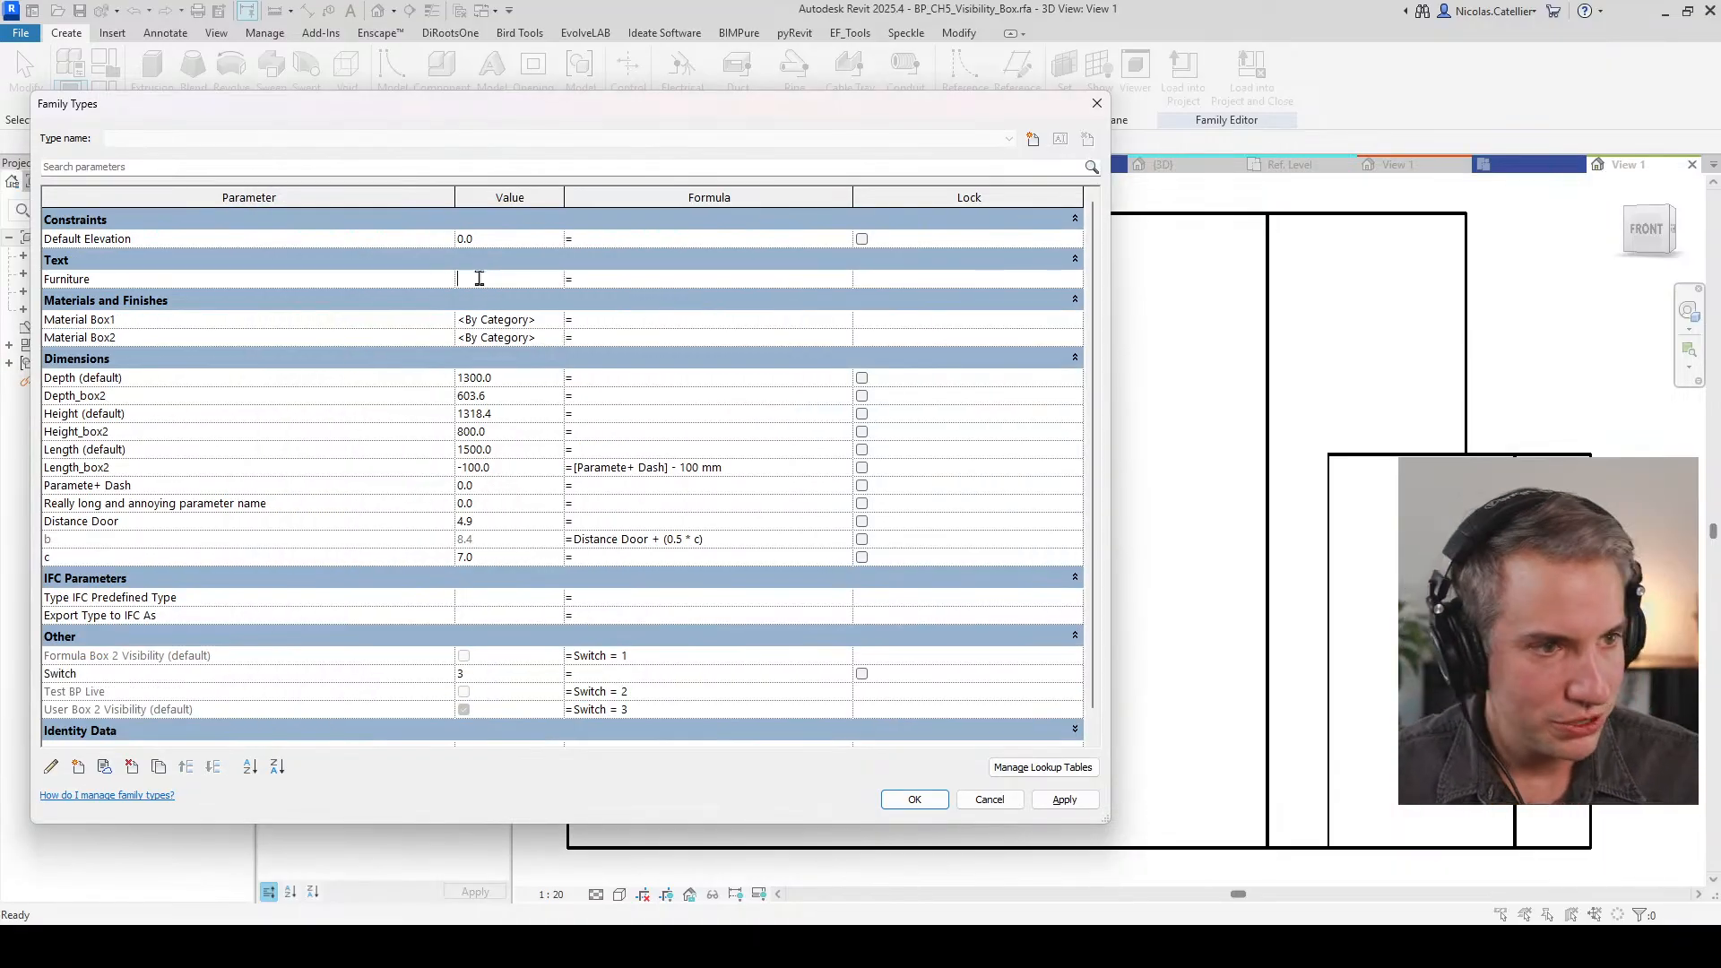
{"action": "type", "text": "Random value"}
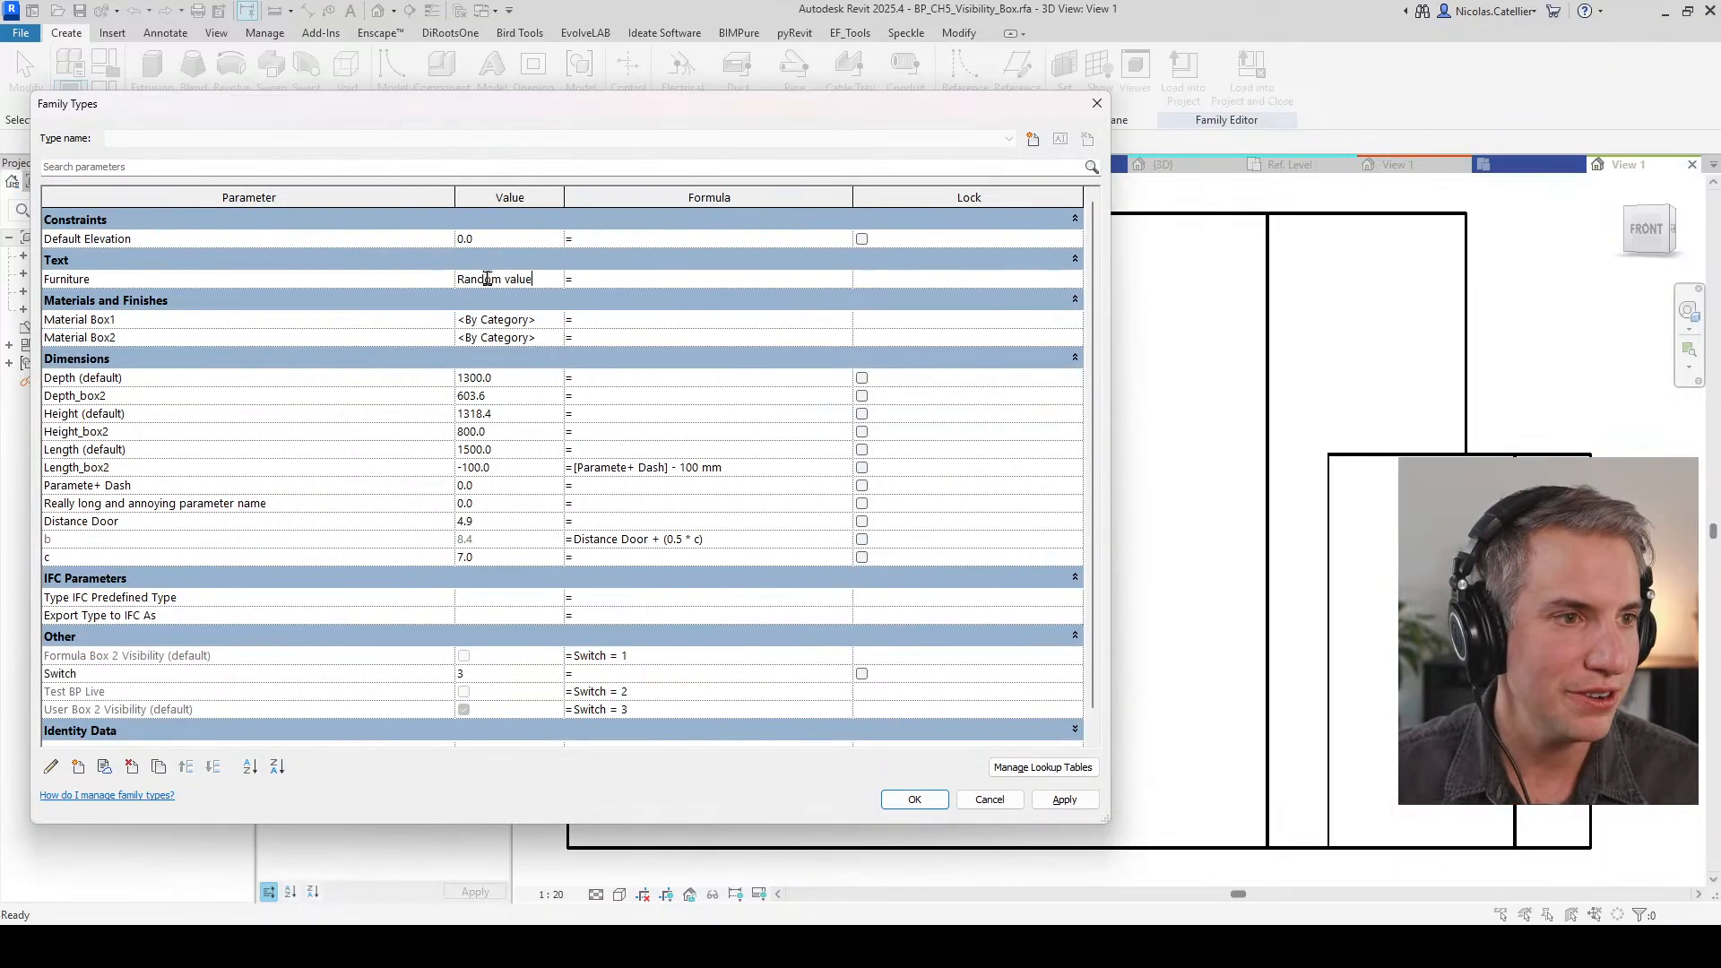
{"action": "key", "text": "Tab"}
Step: Try to accept the family type changes, retrying after dismissing the error
{"action": "left_click", "coordinate": [914, 799]}
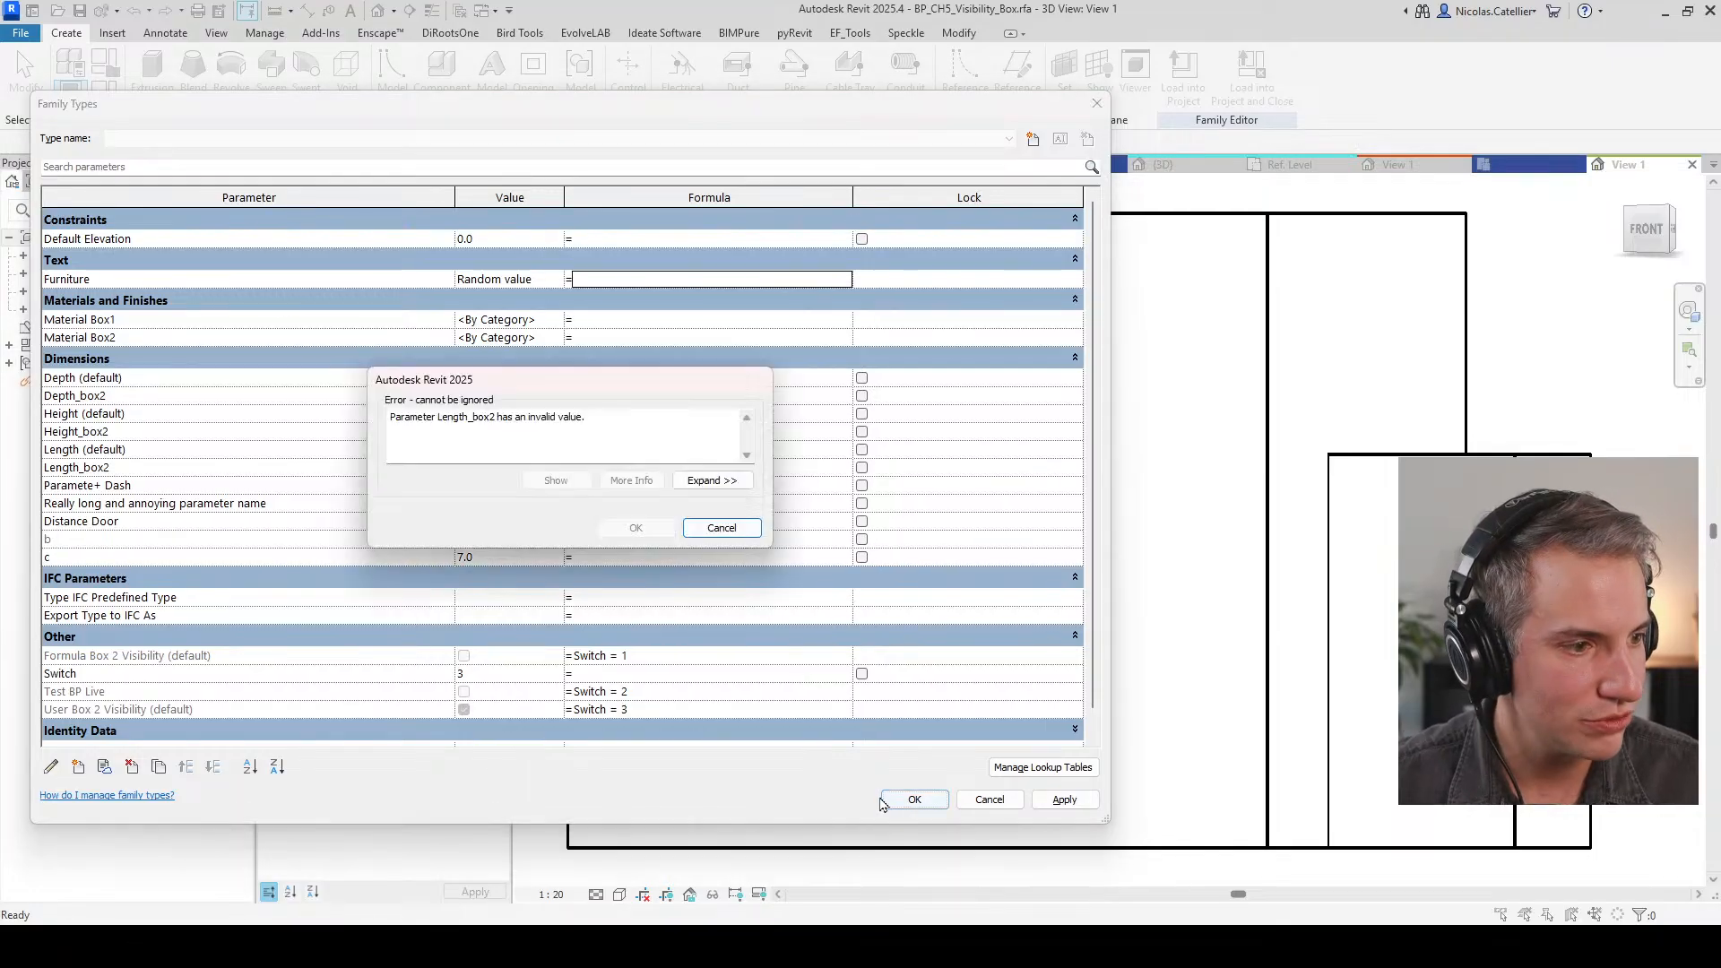
{"action": "left_click", "coordinate": [722, 527]}
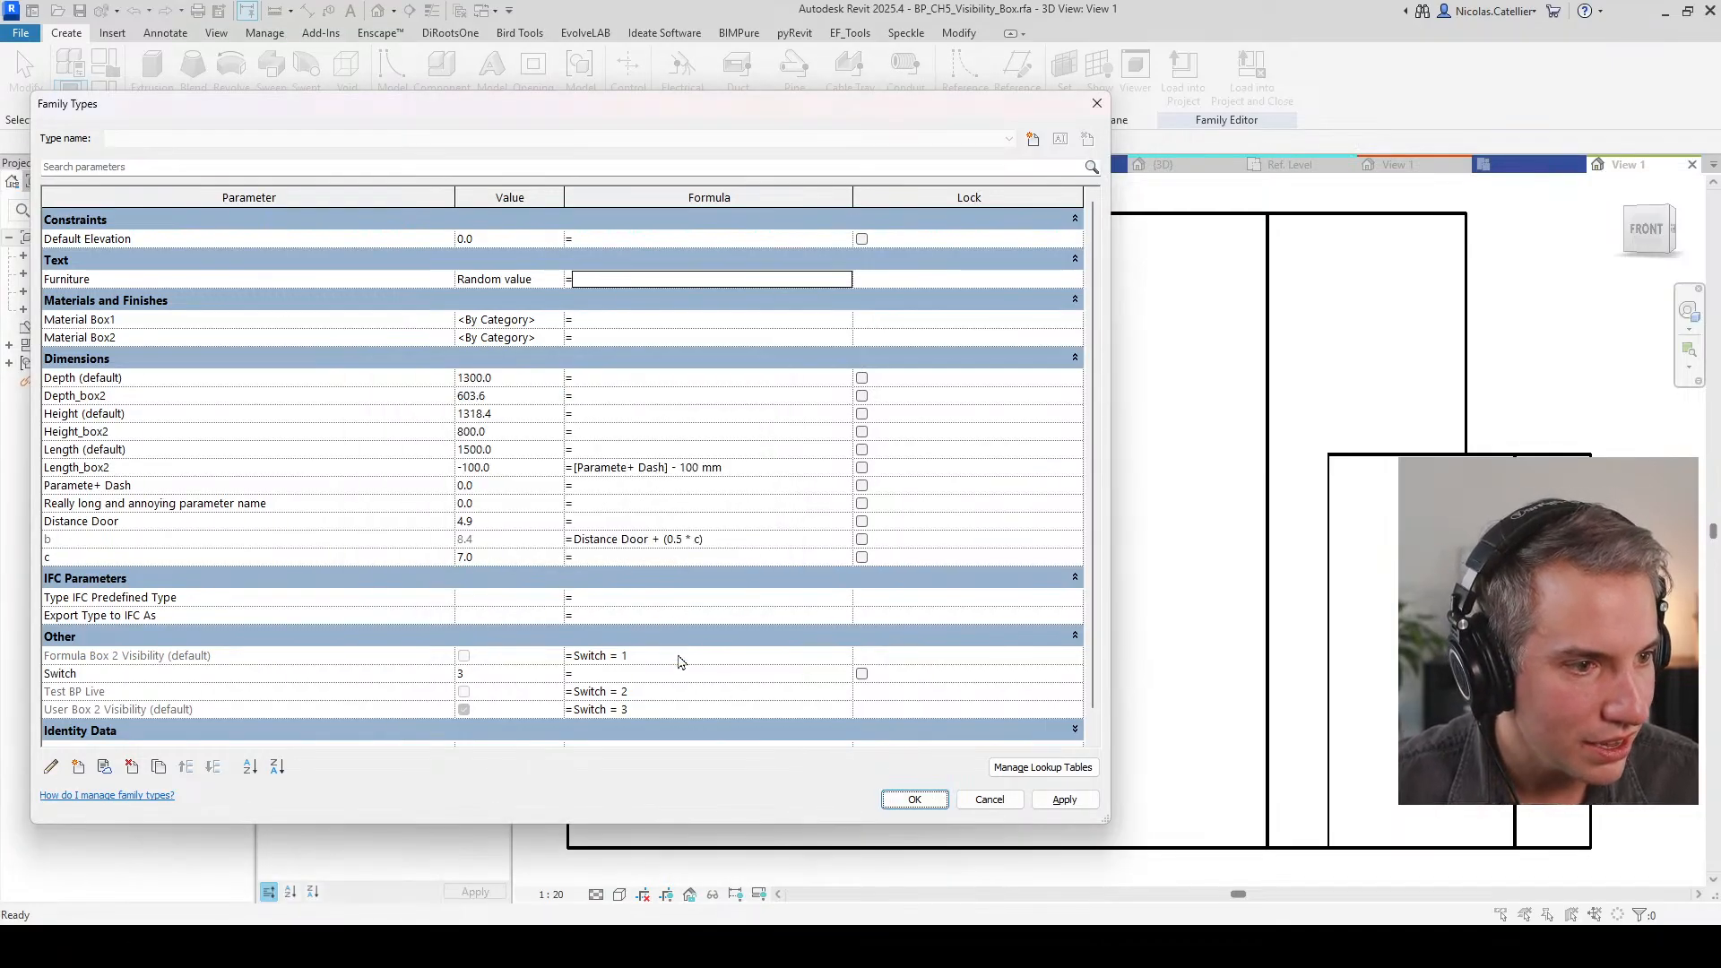
{"action": "left_click", "coordinate": [678, 655]}
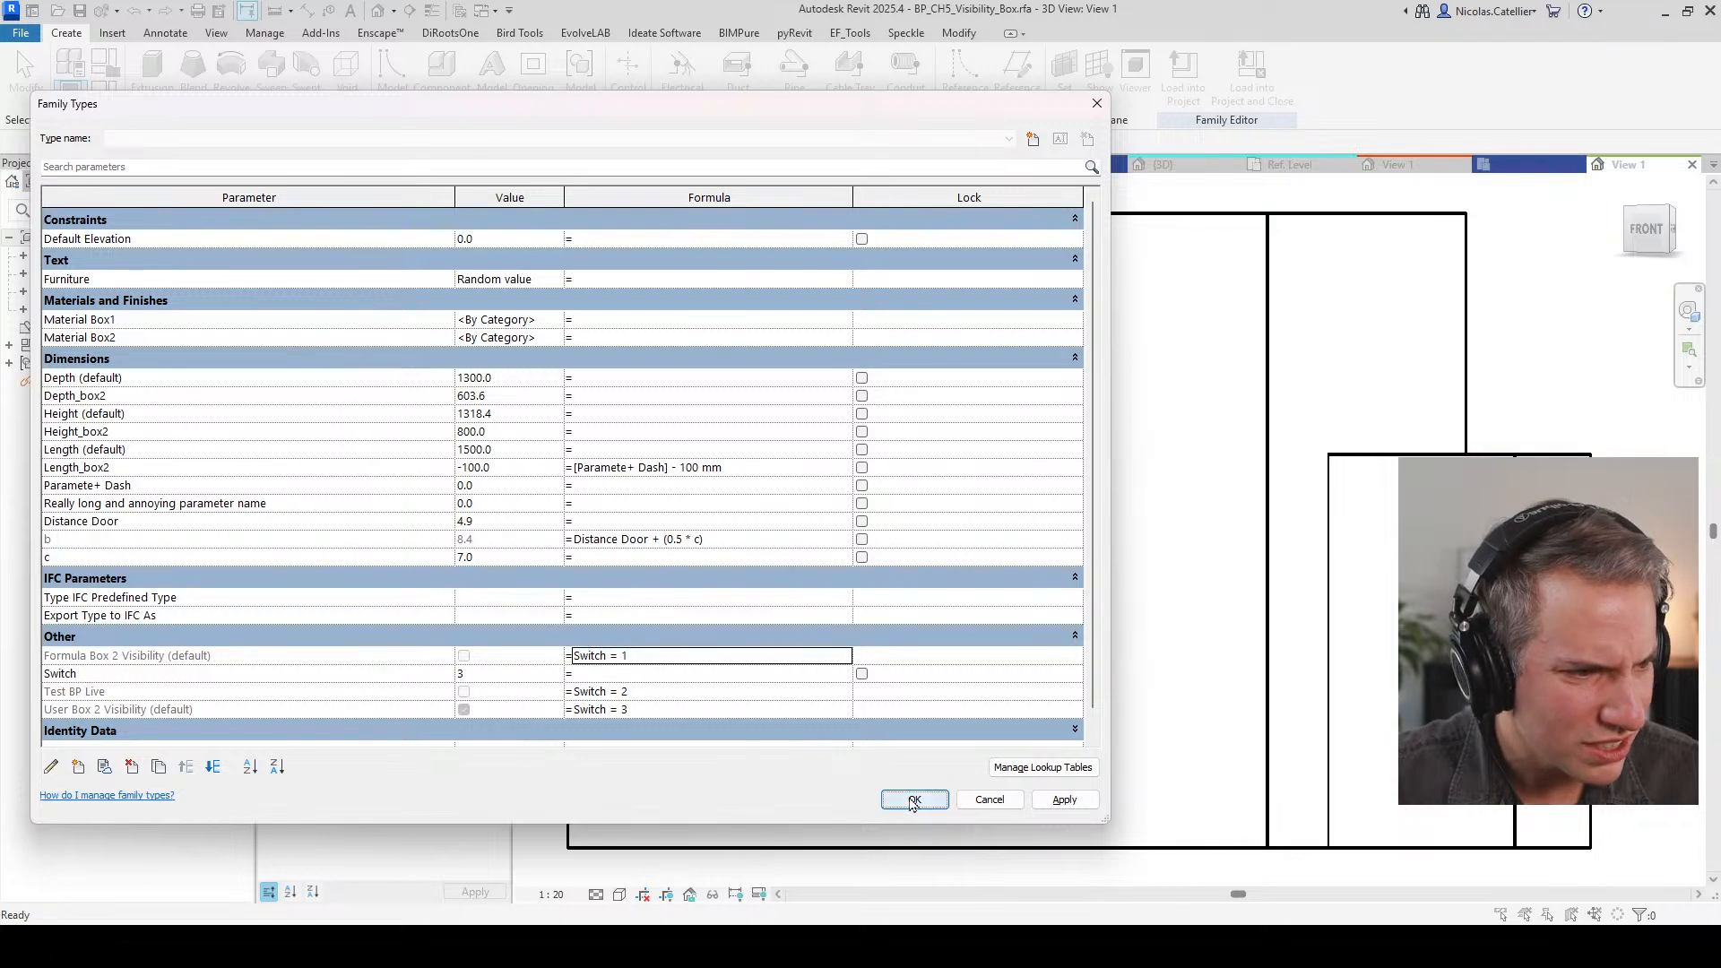
{"action": "left_click", "coordinate": [914, 799]}
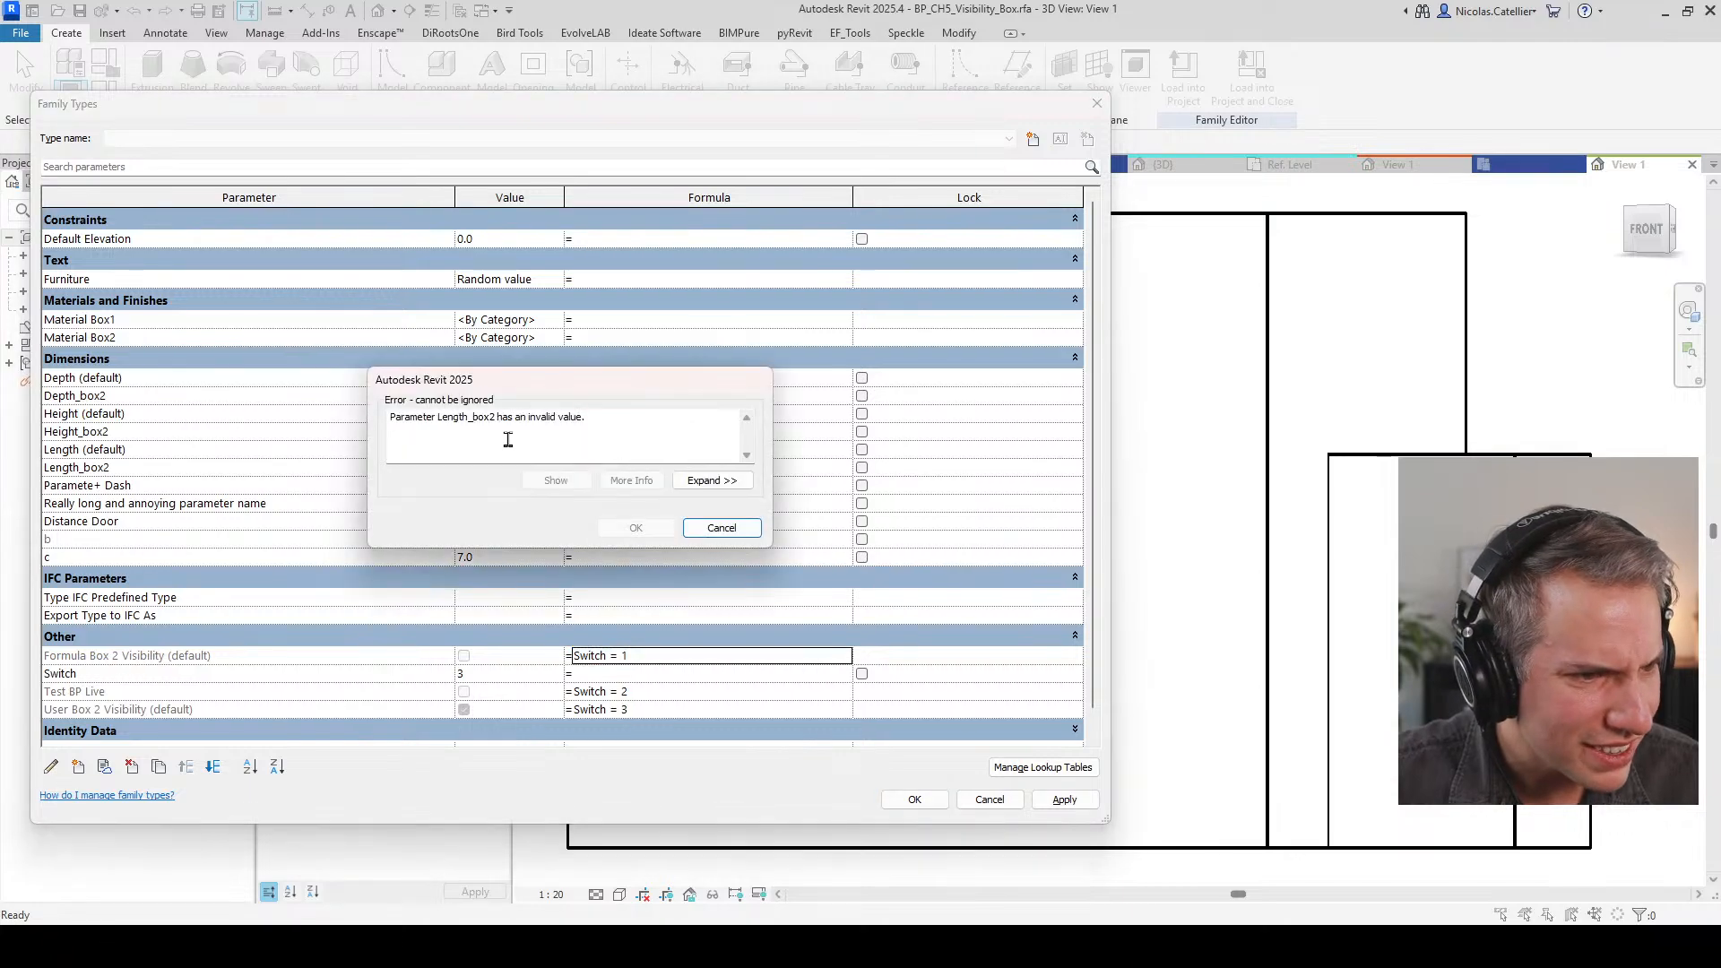
Step: Dismiss the error about the invalid Length_box2 value and discard the pending family type changes
{"action": "left_click", "coordinate": [721, 527]}
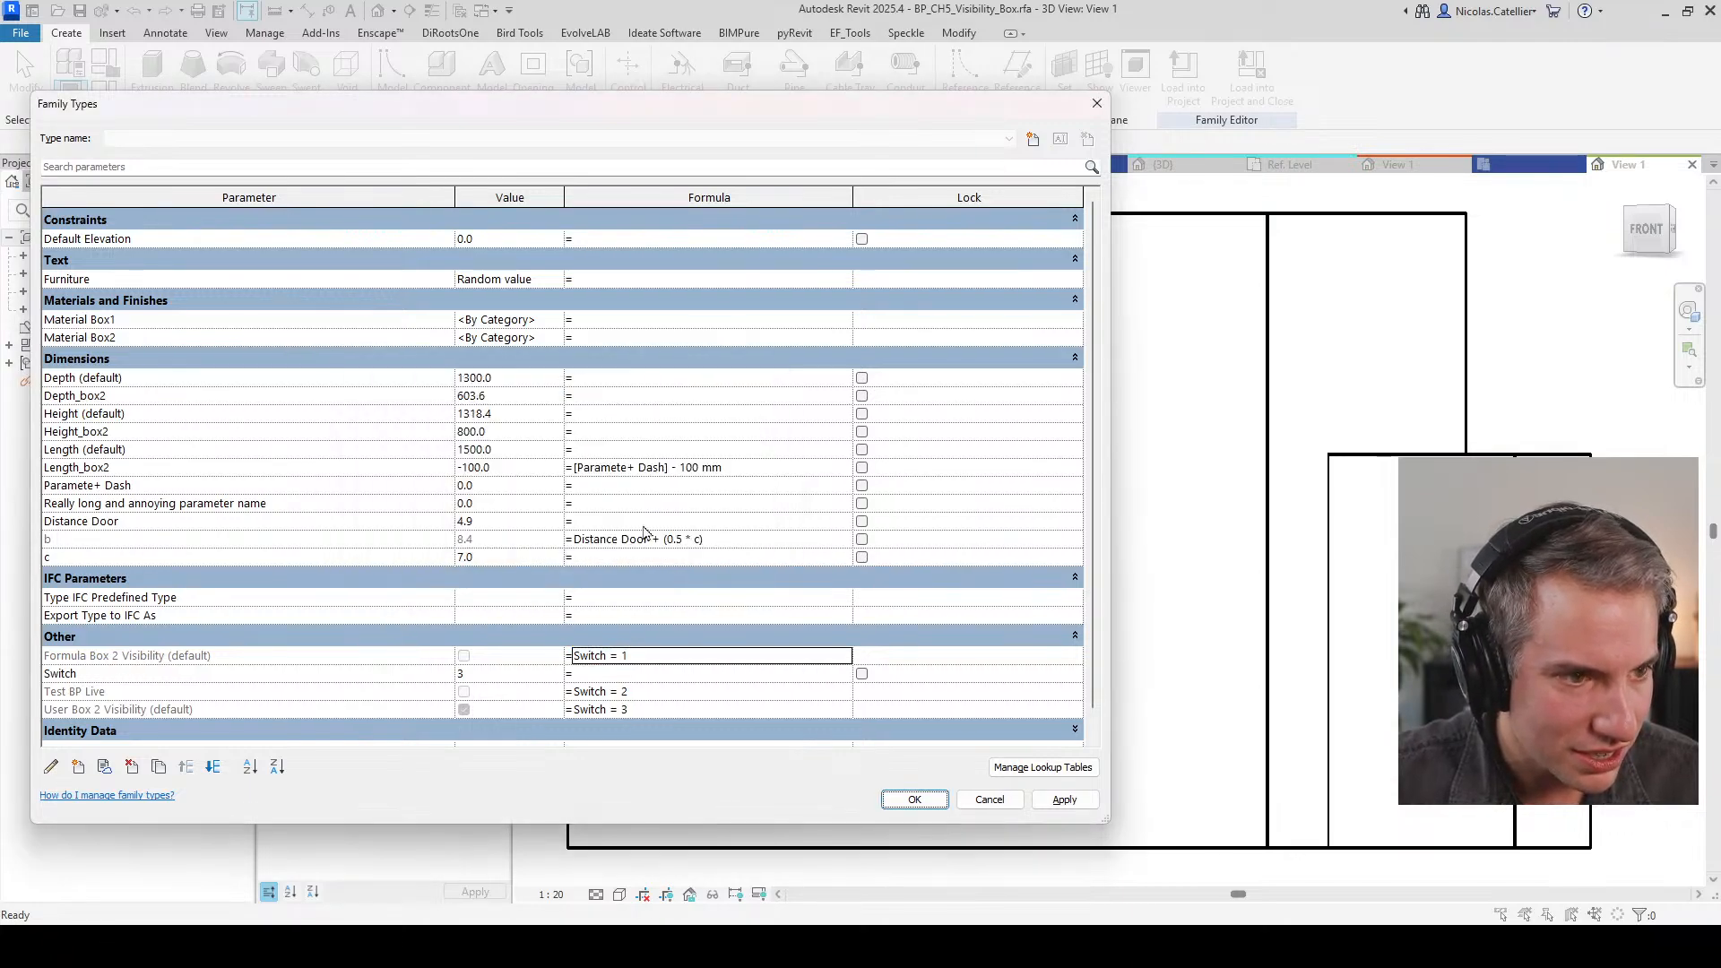
{"action": "scroll", "coordinate": [507, 643], "scroll_direction": "down", "scroll_amount": 1}
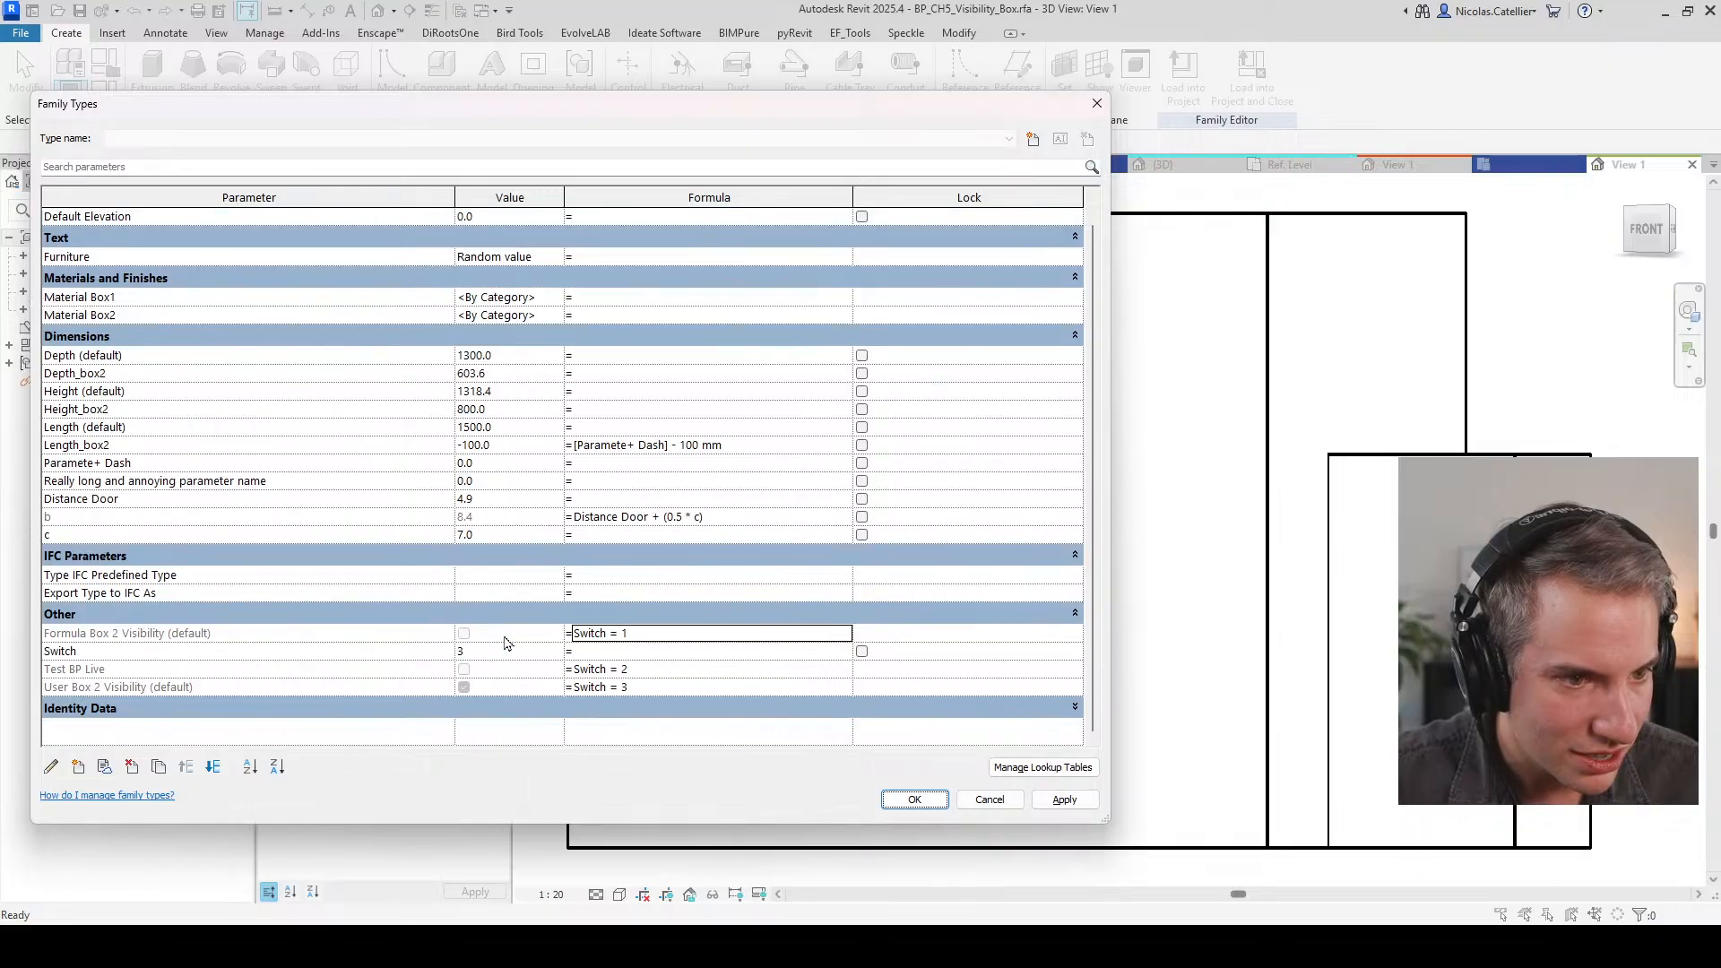
{"action": "scroll", "coordinate": [507, 644], "scroll_direction": "up", "scroll_amount": 1}
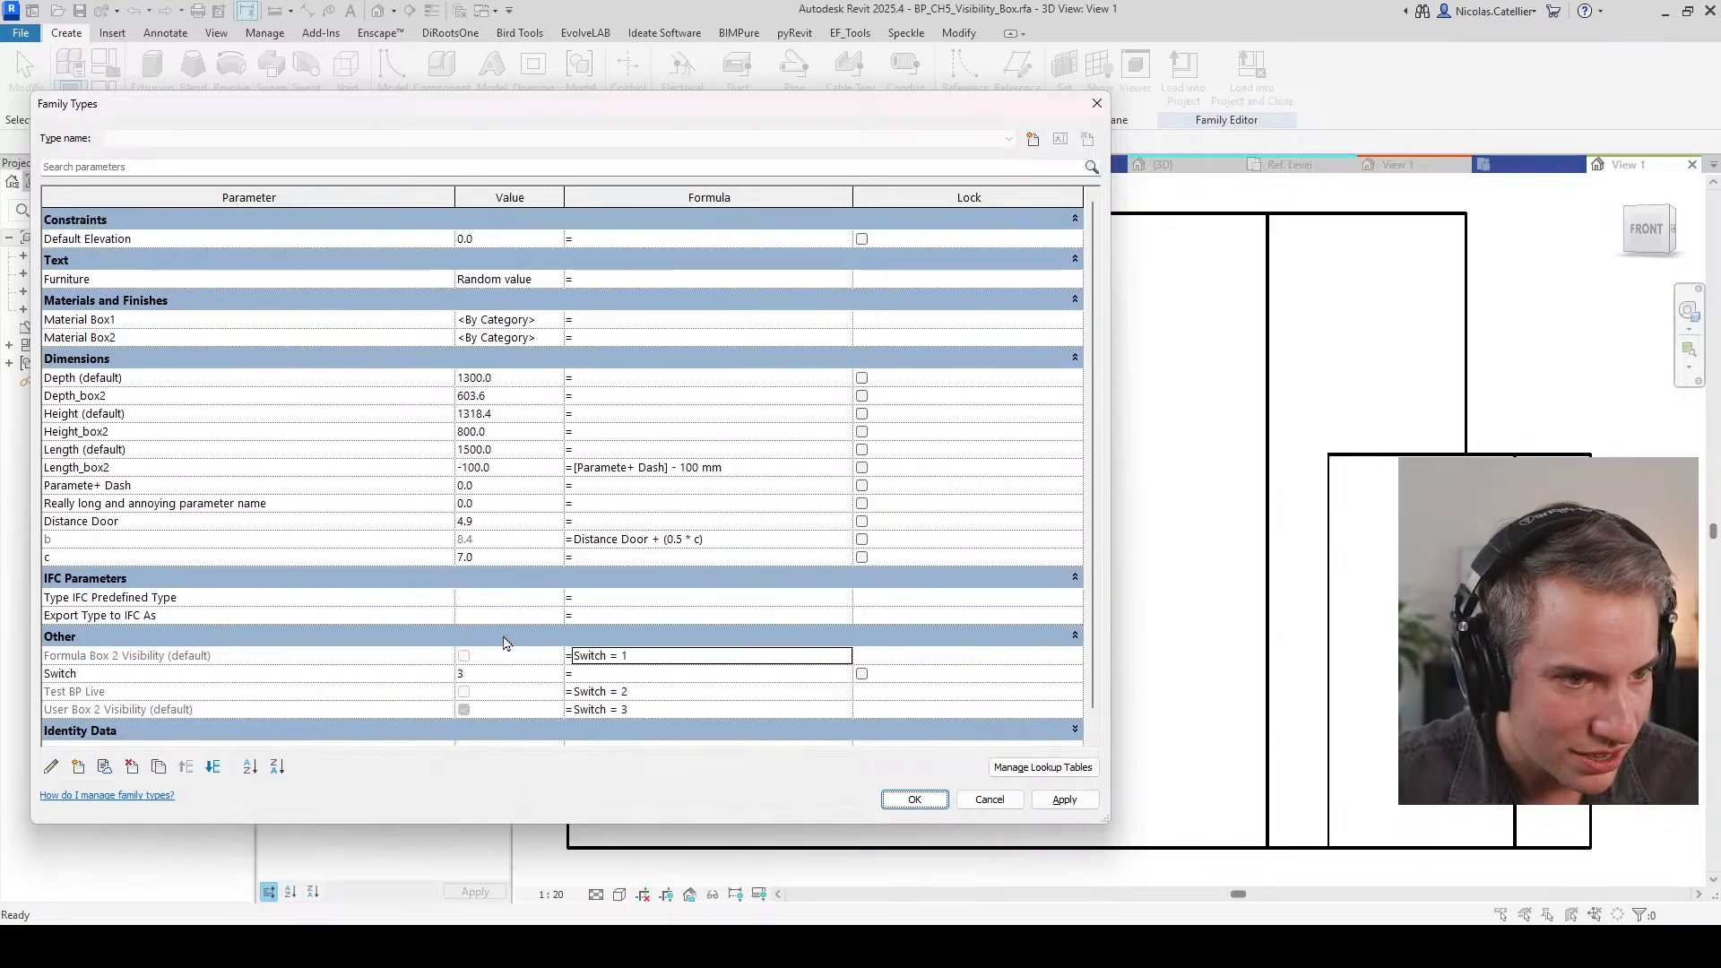
{"action": "left_click", "coordinate": [988, 804]}
Step: Add a type-based family parameter named Random Text with the Text data type, grouped under Text
{"action": "left_click", "coordinate": [105, 94]}
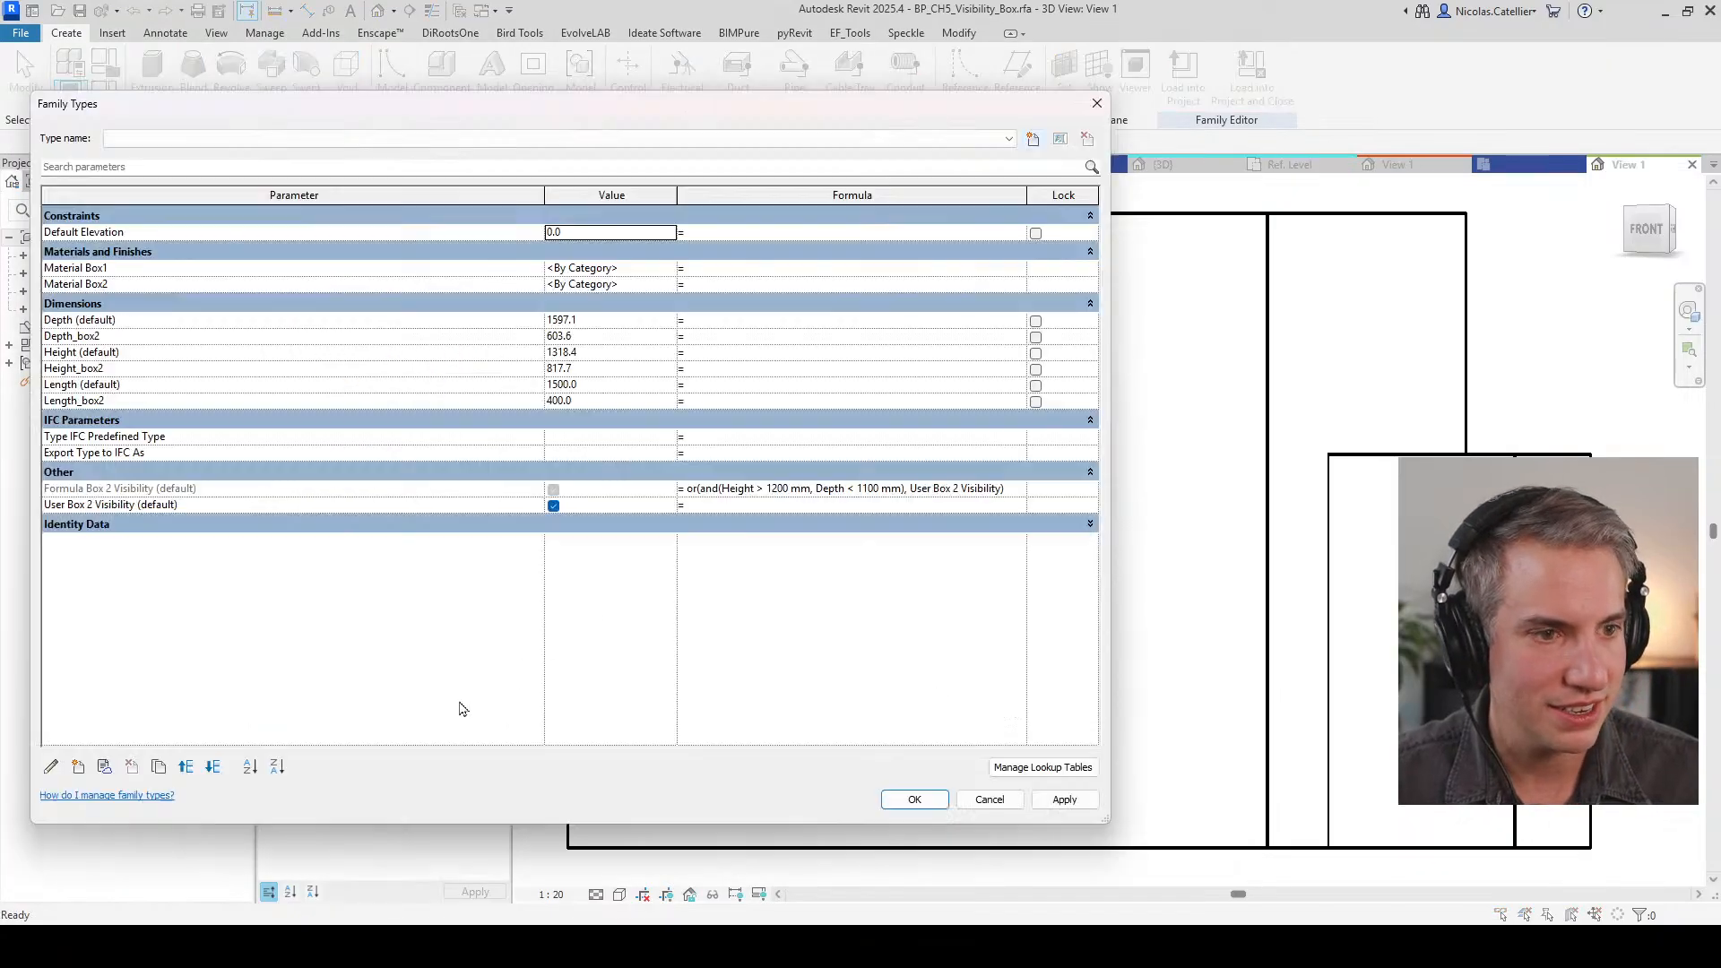
{"action": "left_click", "coordinate": [79, 768]}
{"action": "left_click", "coordinate": [324, 475]}
{"action": "left_click", "coordinate": [309, 491]}
{"action": "left_click", "coordinate": [333, 395]}
{"action": "type", "text": "Random Text"}
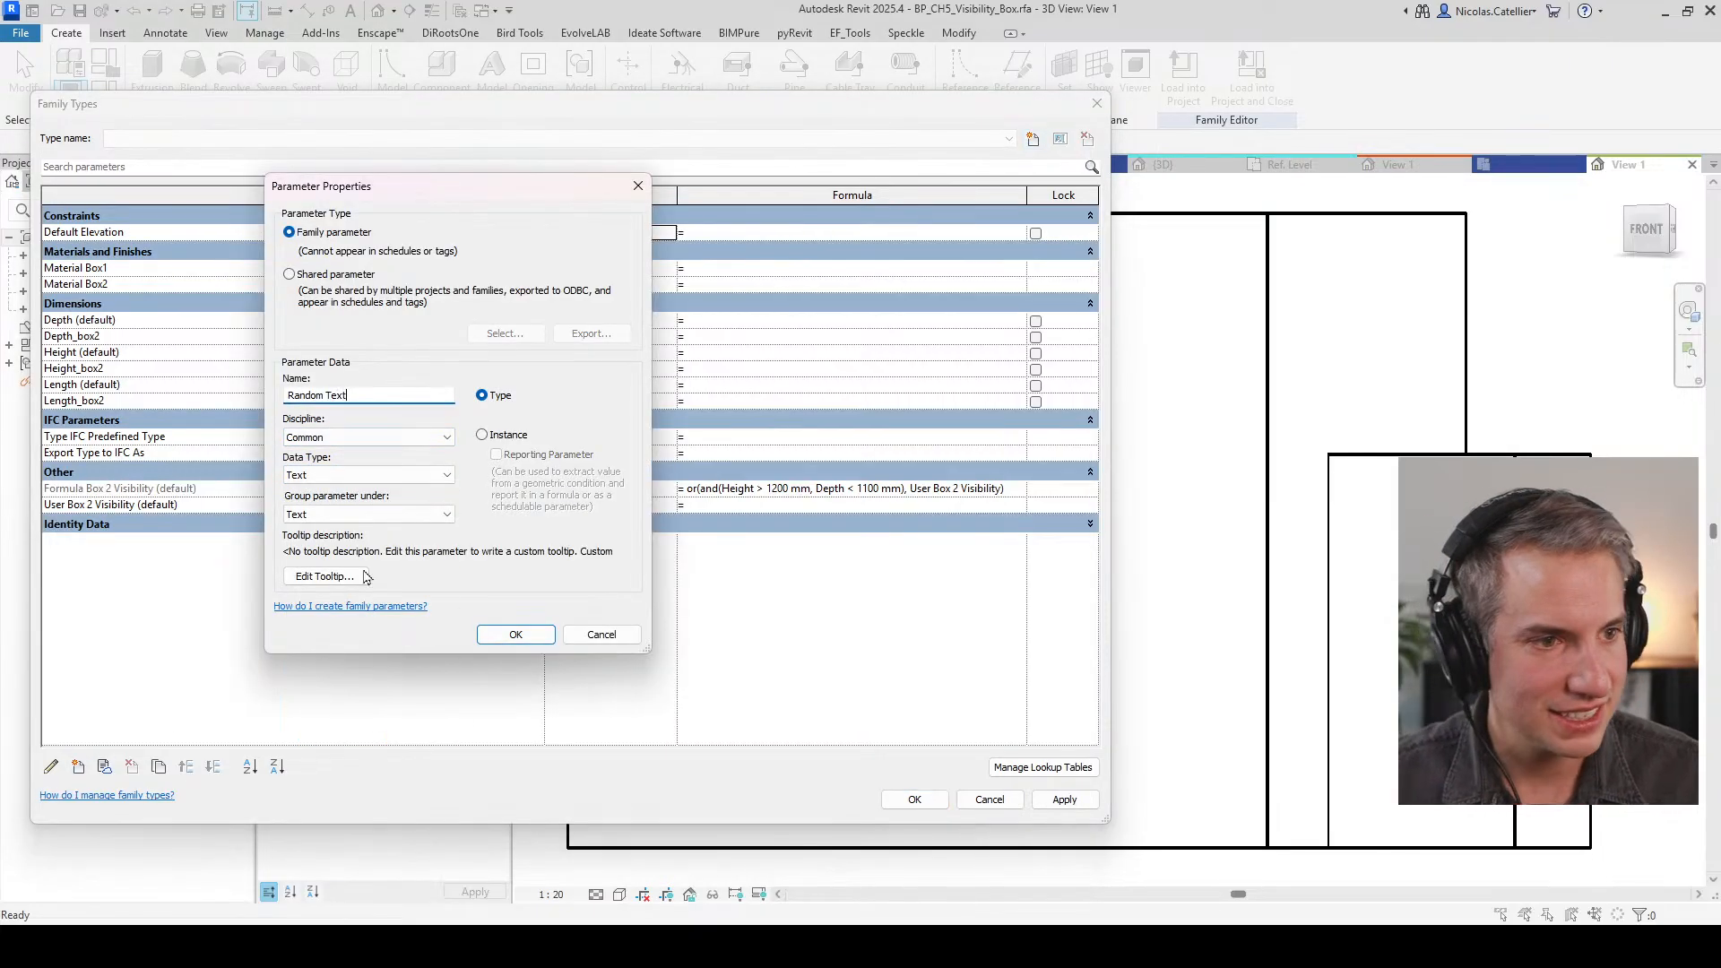
{"action": "left_click", "coordinate": [515, 634]}
Step: Set the Random Text parameter's value to Furniture 98172 and accept the family type changes
{"action": "left_click", "coordinate": [589, 267]}
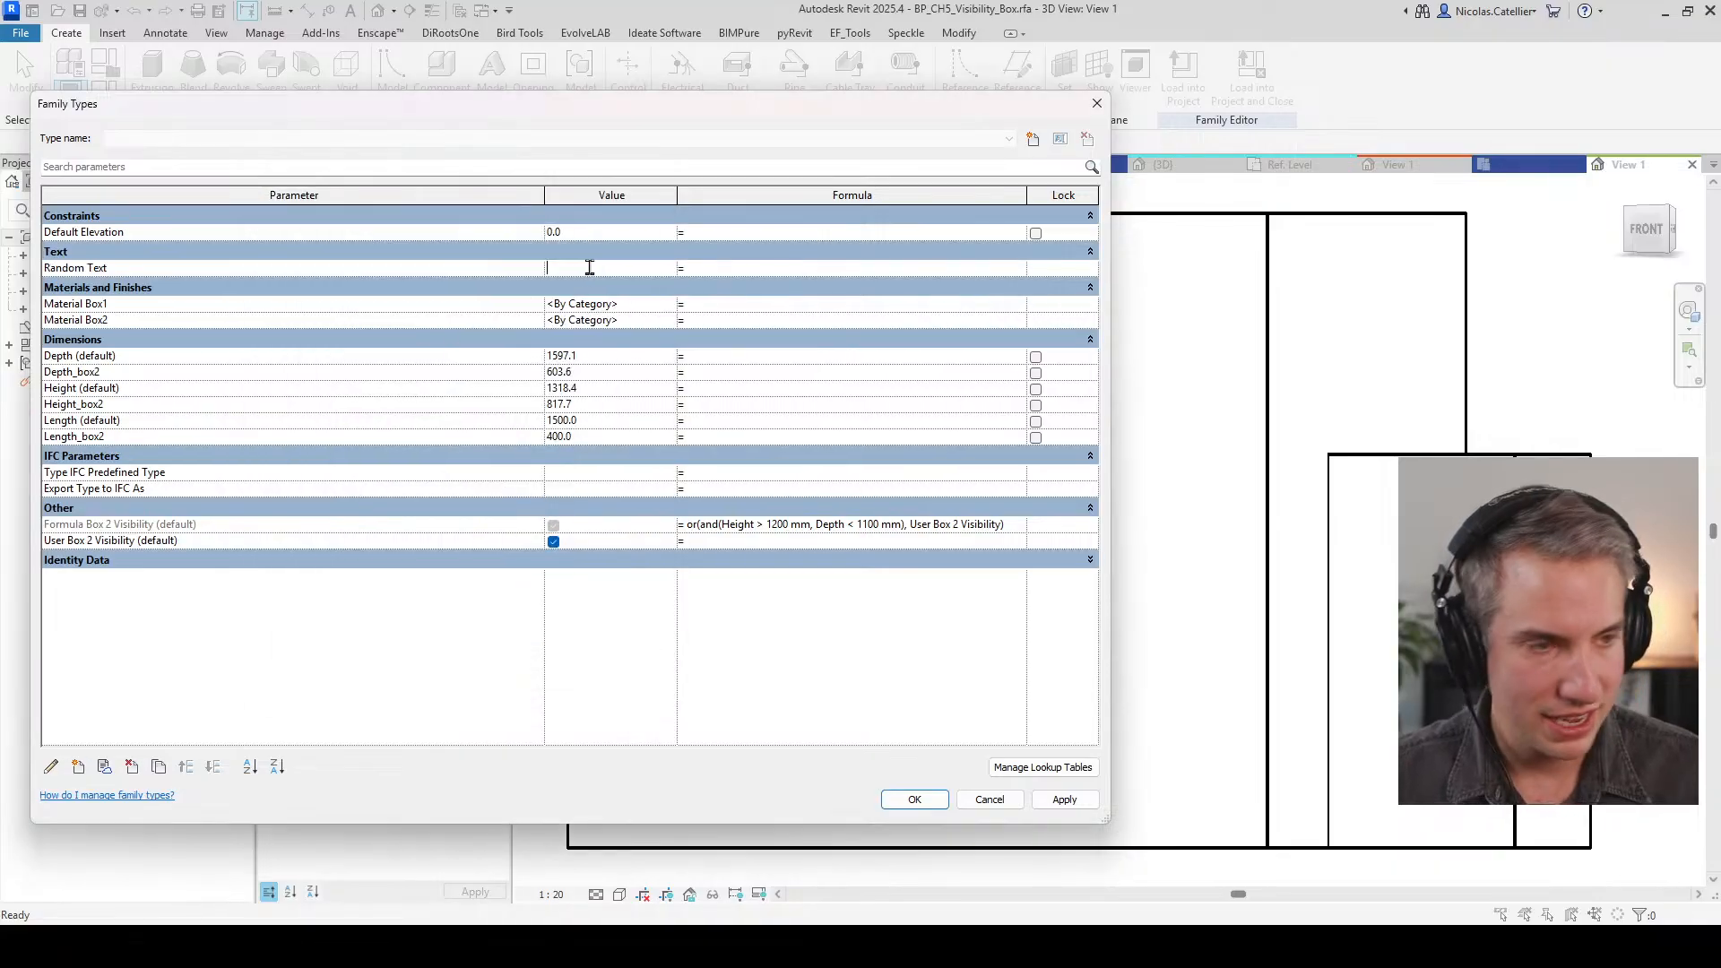
{"action": "type", "text": "Funn"}
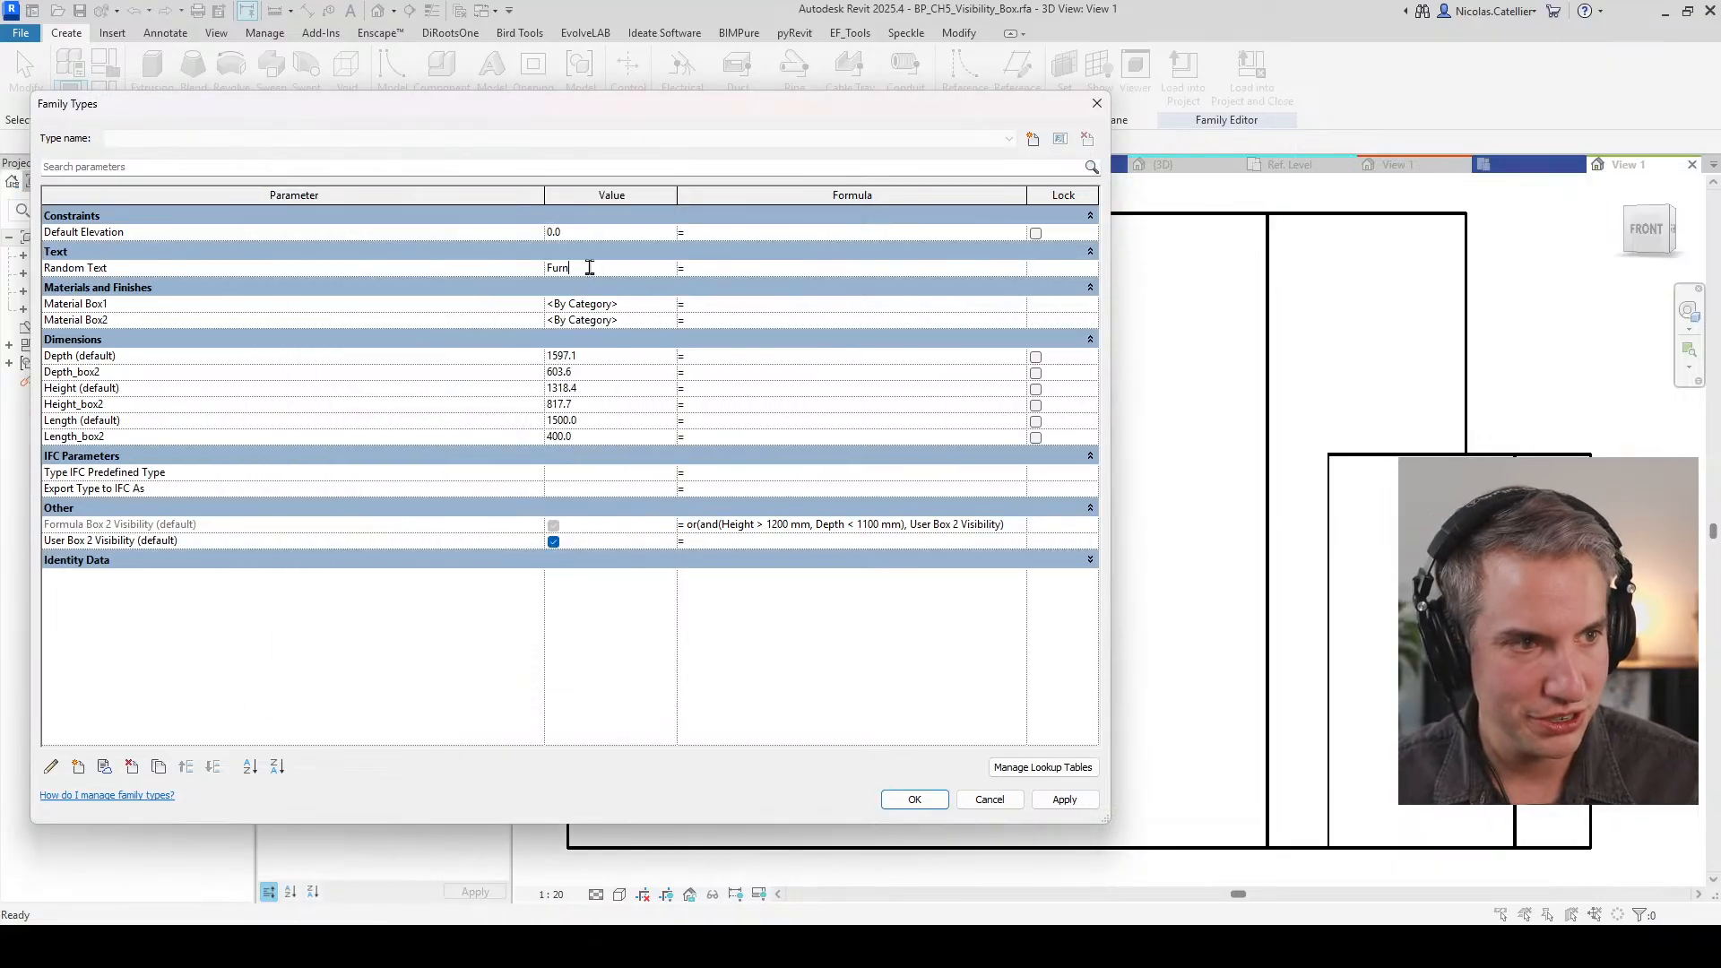
{"action": "left_click", "coordinate": [914, 799]}
{"action": "scroll", "coordinate": [948, 619], "scroll_direction": "down", "scroll_amount": 5}
{"action": "middle_click_drag", "start_coordinate": [952, 599], "coordinate": [641, 692], "text": "shift"}
{"action": "left_click", "coordinate": [492, 81]}
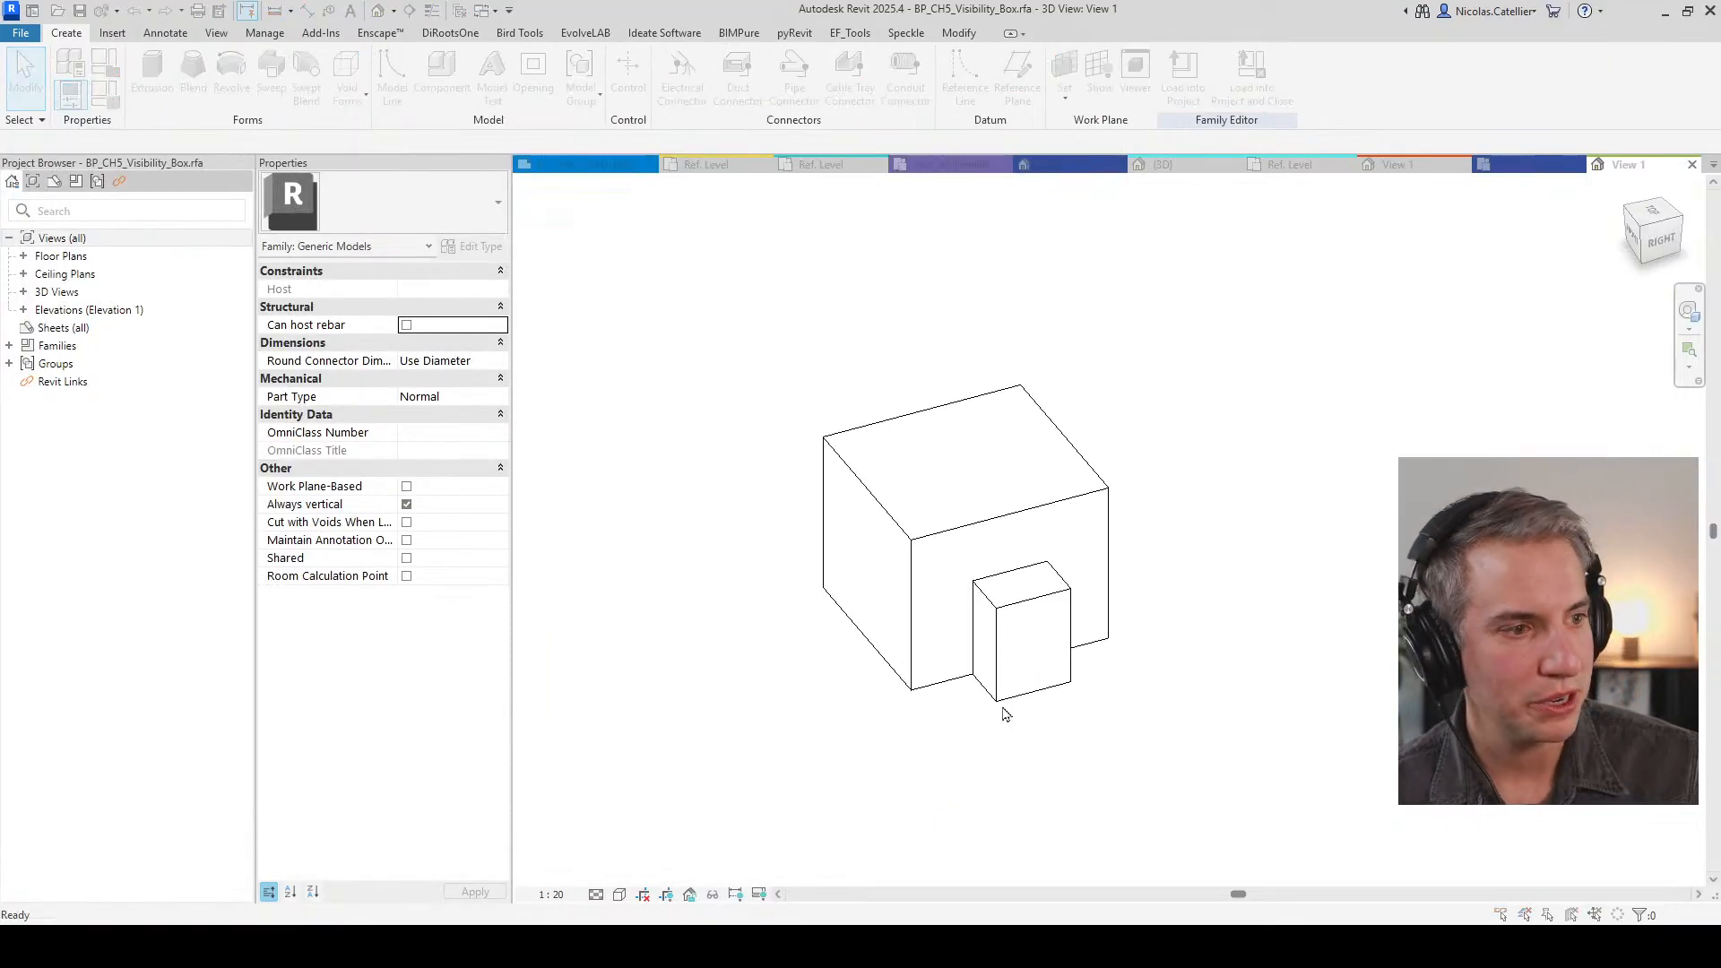
{"action": "left_click", "coordinate": [875, 584]}
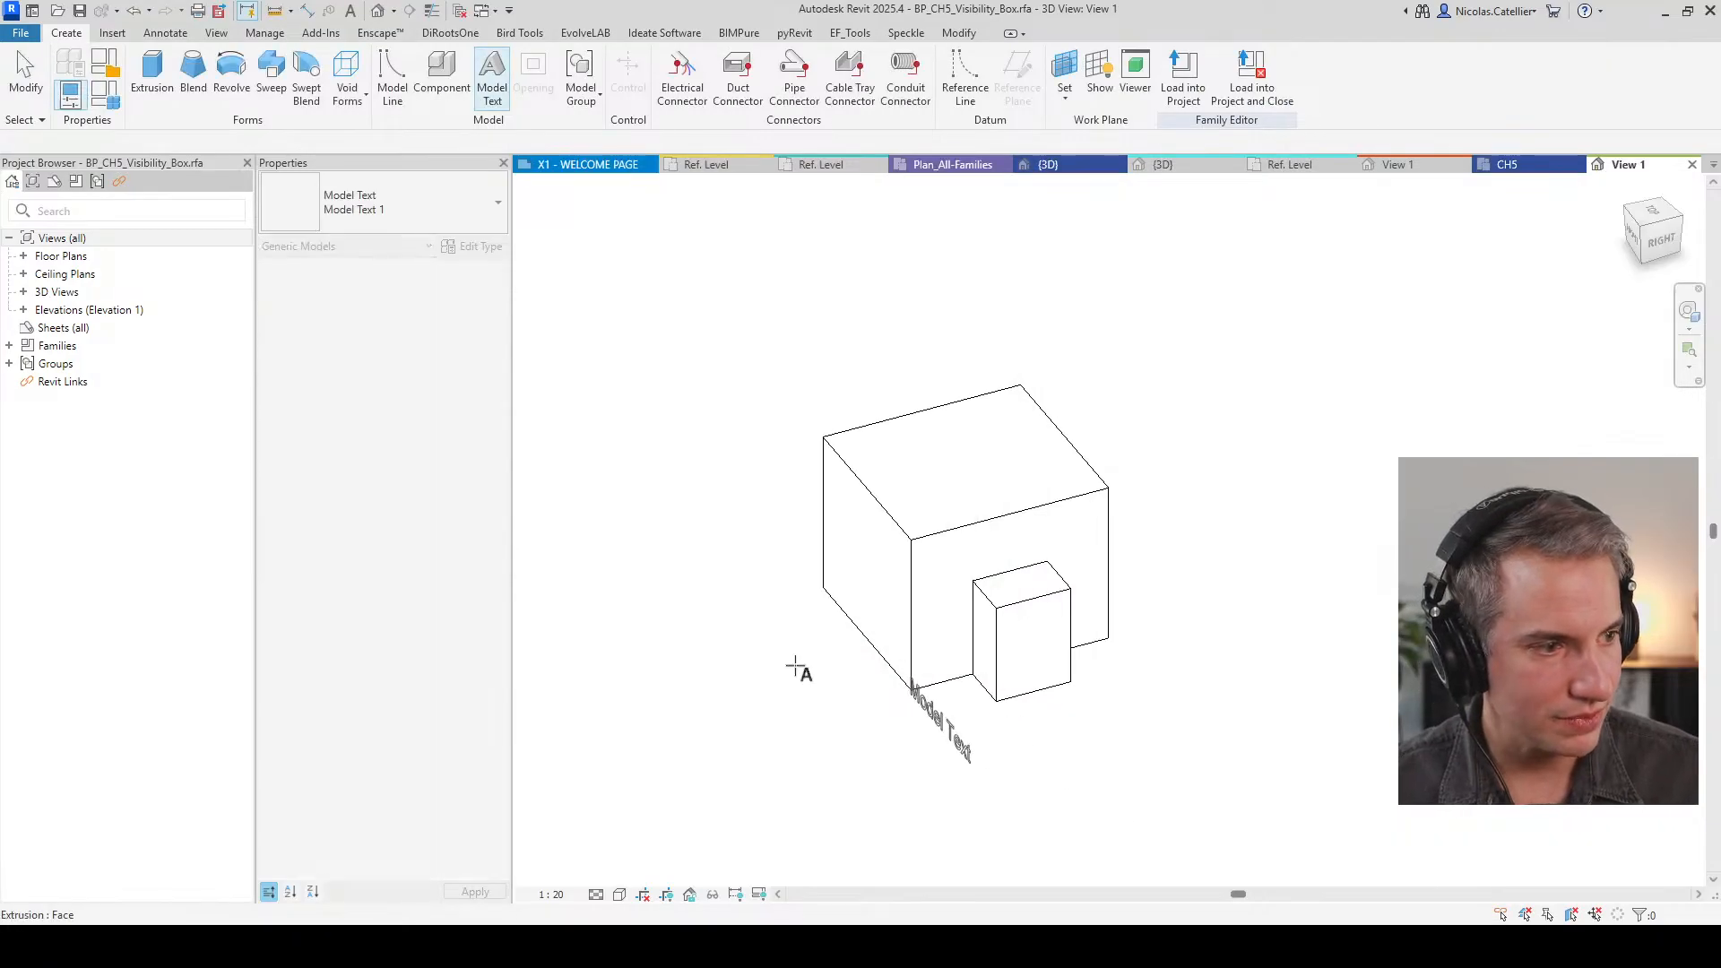
{"action": "left_click", "coordinate": [1066, 99]}
{"action": "left_click", "coordinate": [1111, 129]}
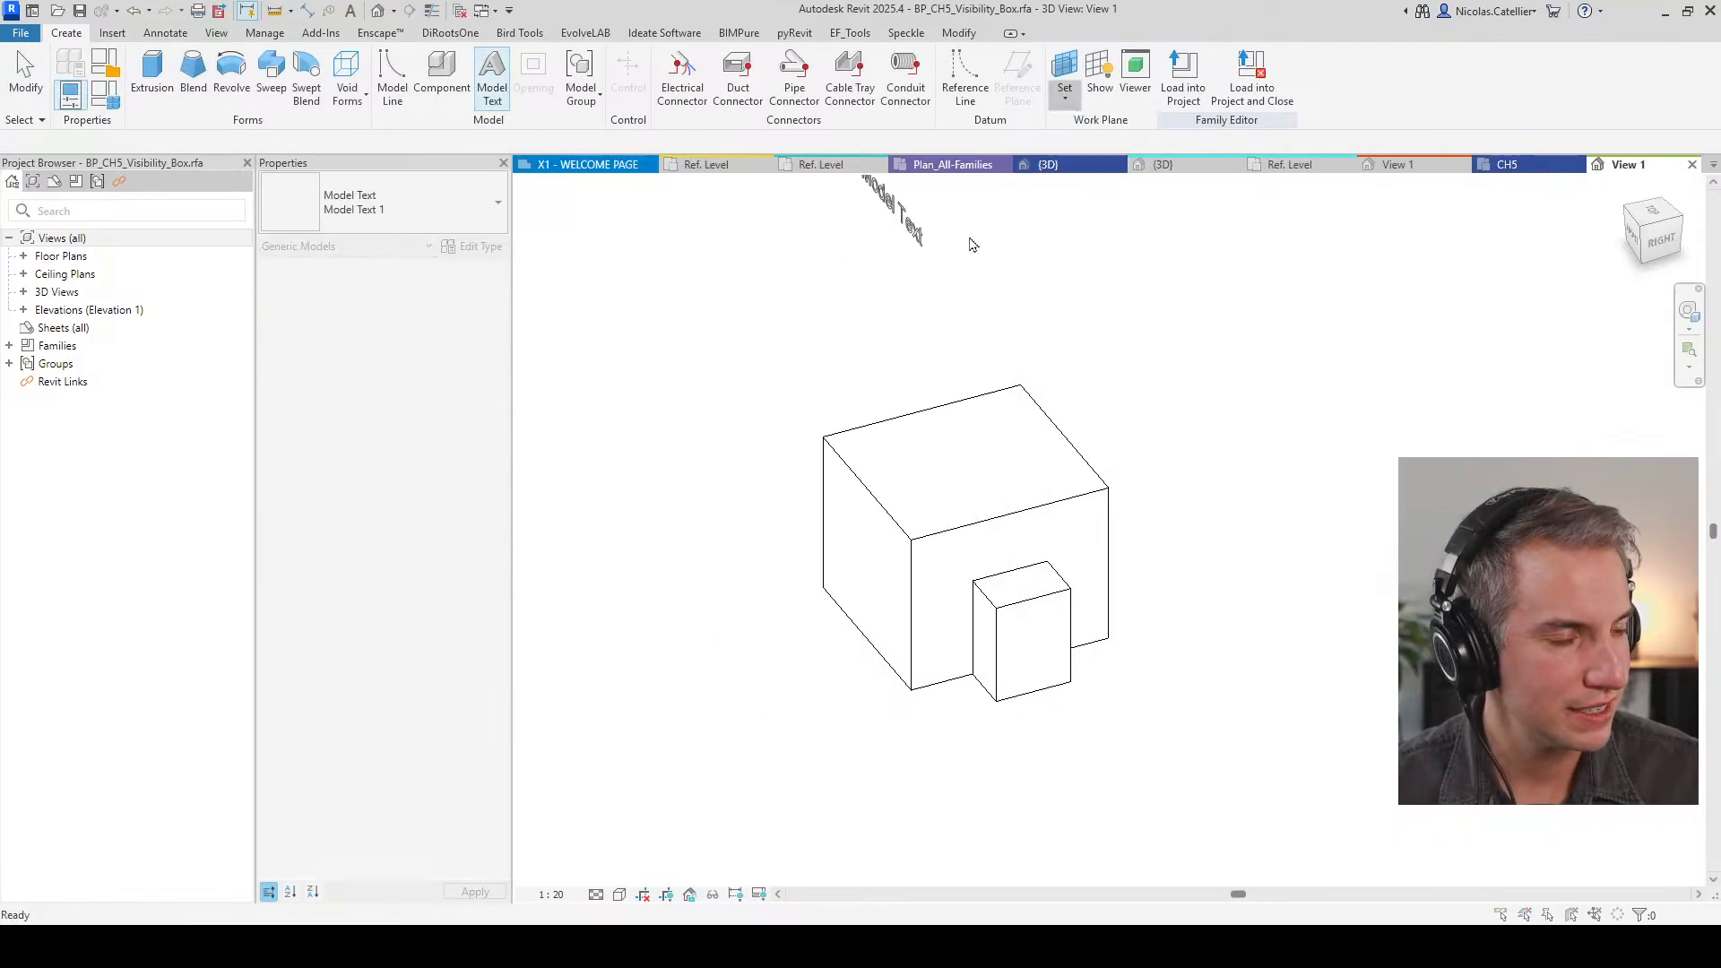
{"action": "left_click", "coordinate": [712, 237]}
{"action": "left_click", "coordinate": [715, 257]}
{"action": "left_click", "coordinate": [712, 347]}
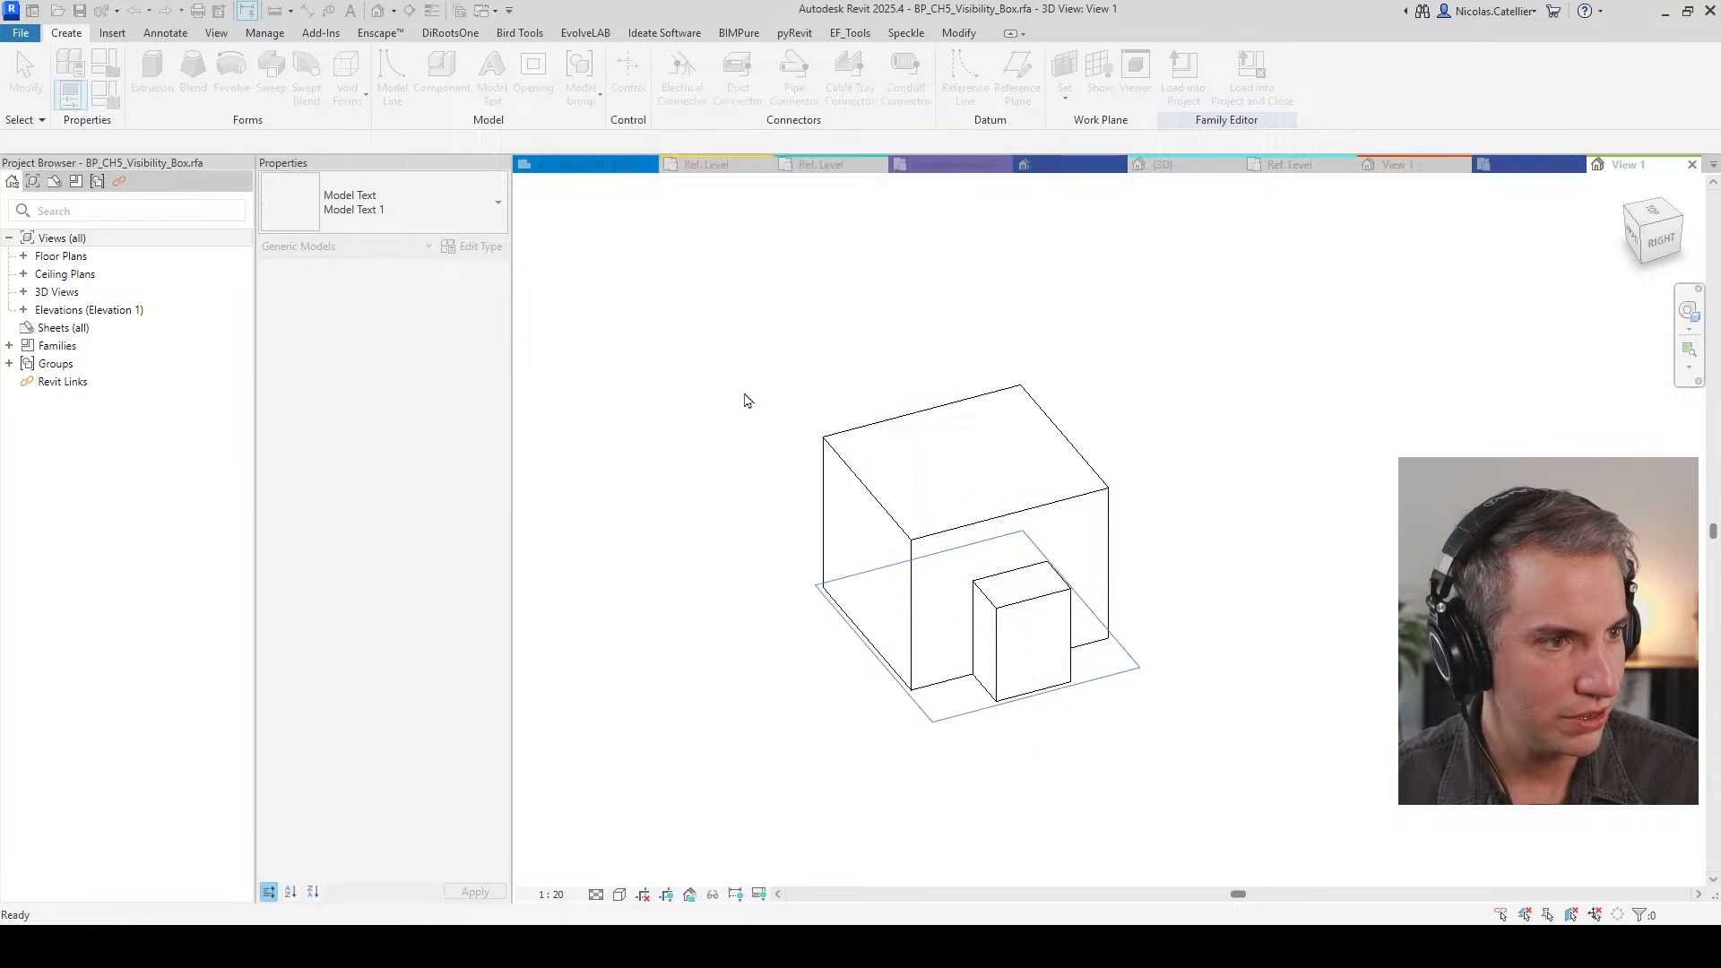
{"action": "scroll", "coordinate": [804, 653], "scroll_direction": "down", "scroll_amount": 3}
{"action": "middle_click_drag", "start_coordinate": [856, 717], "coordinate": [1135, 717], "text": "shift"}
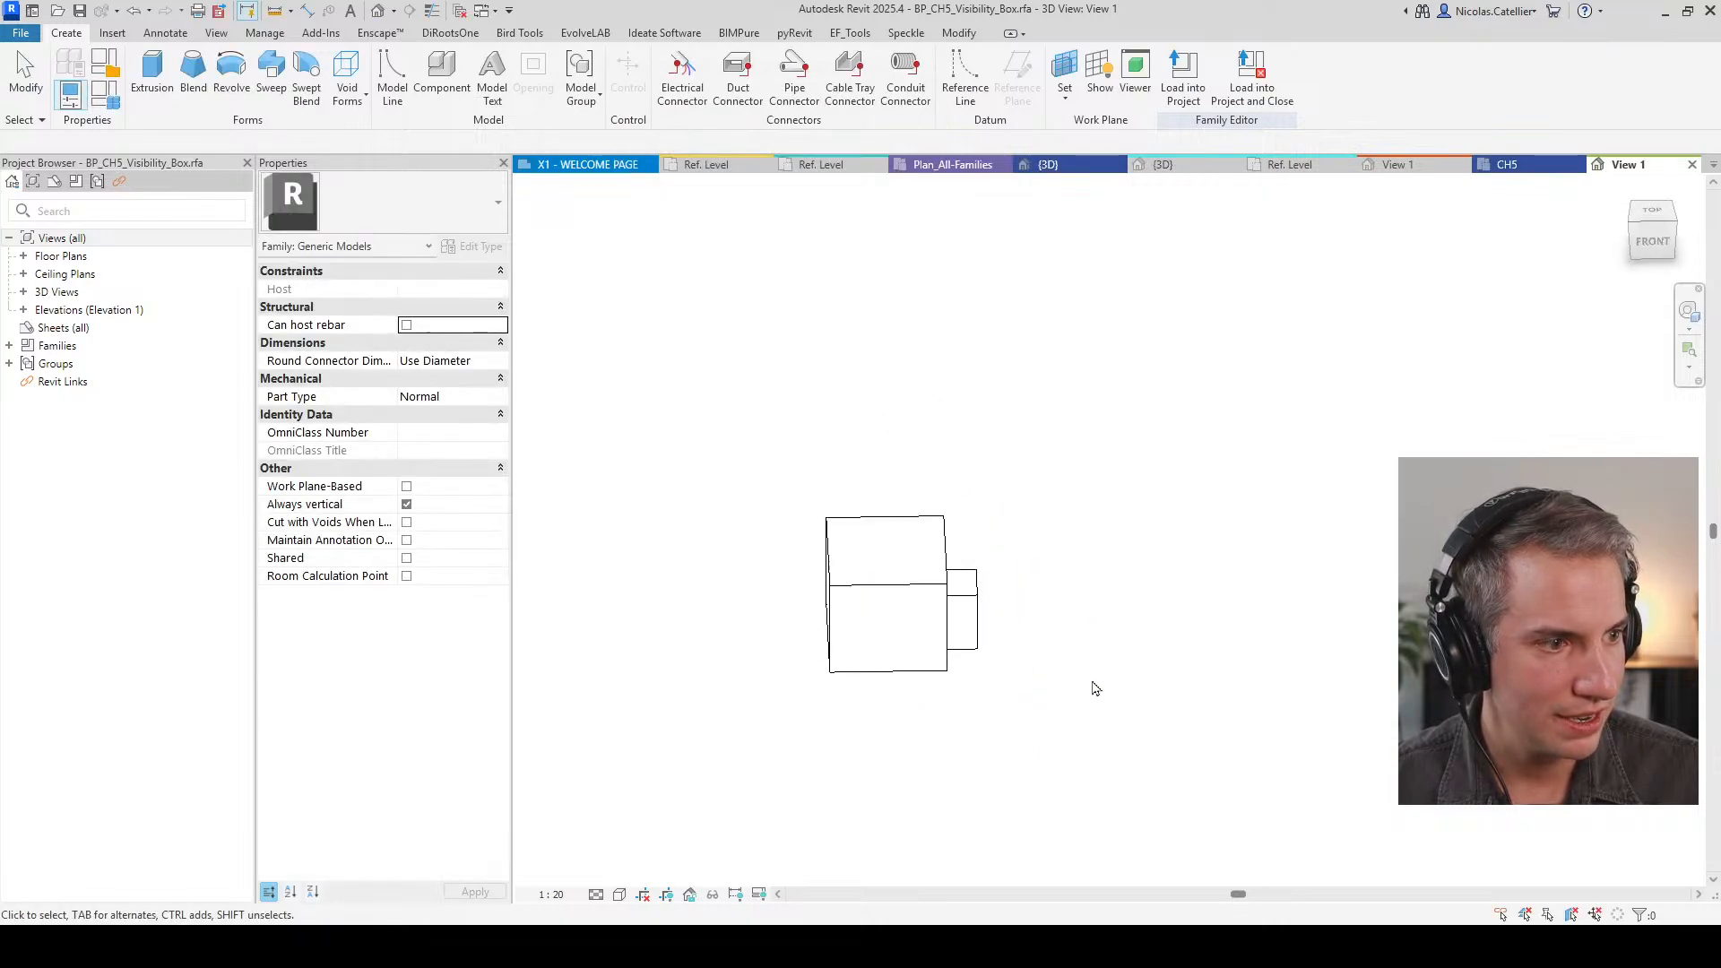
{"action": "middle_click_drag", "start_coordinate": [1002, 647], "coordinate": [767, 652], "text": "shift"}
Step: Open the Ref. Level floor plan and place a model text with the default wording just below the large box
{"action": "double_click", "coordinate": [47, 258]}
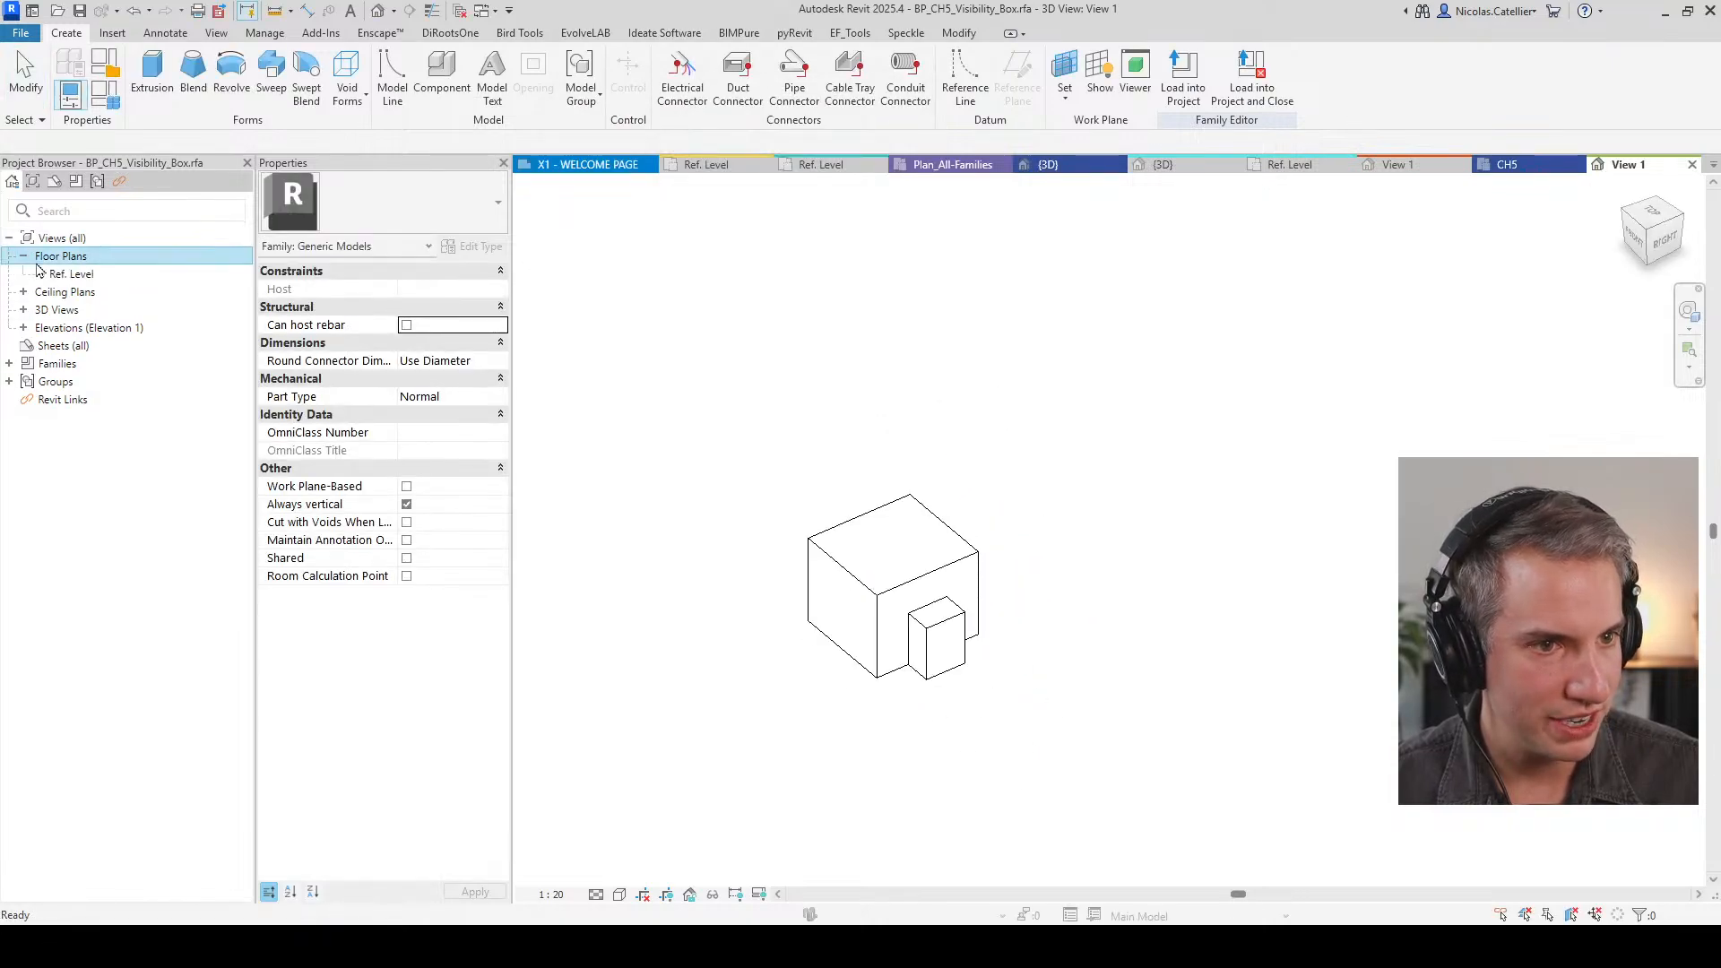
{"action": "double_click", "coordinate": [72, 273]}
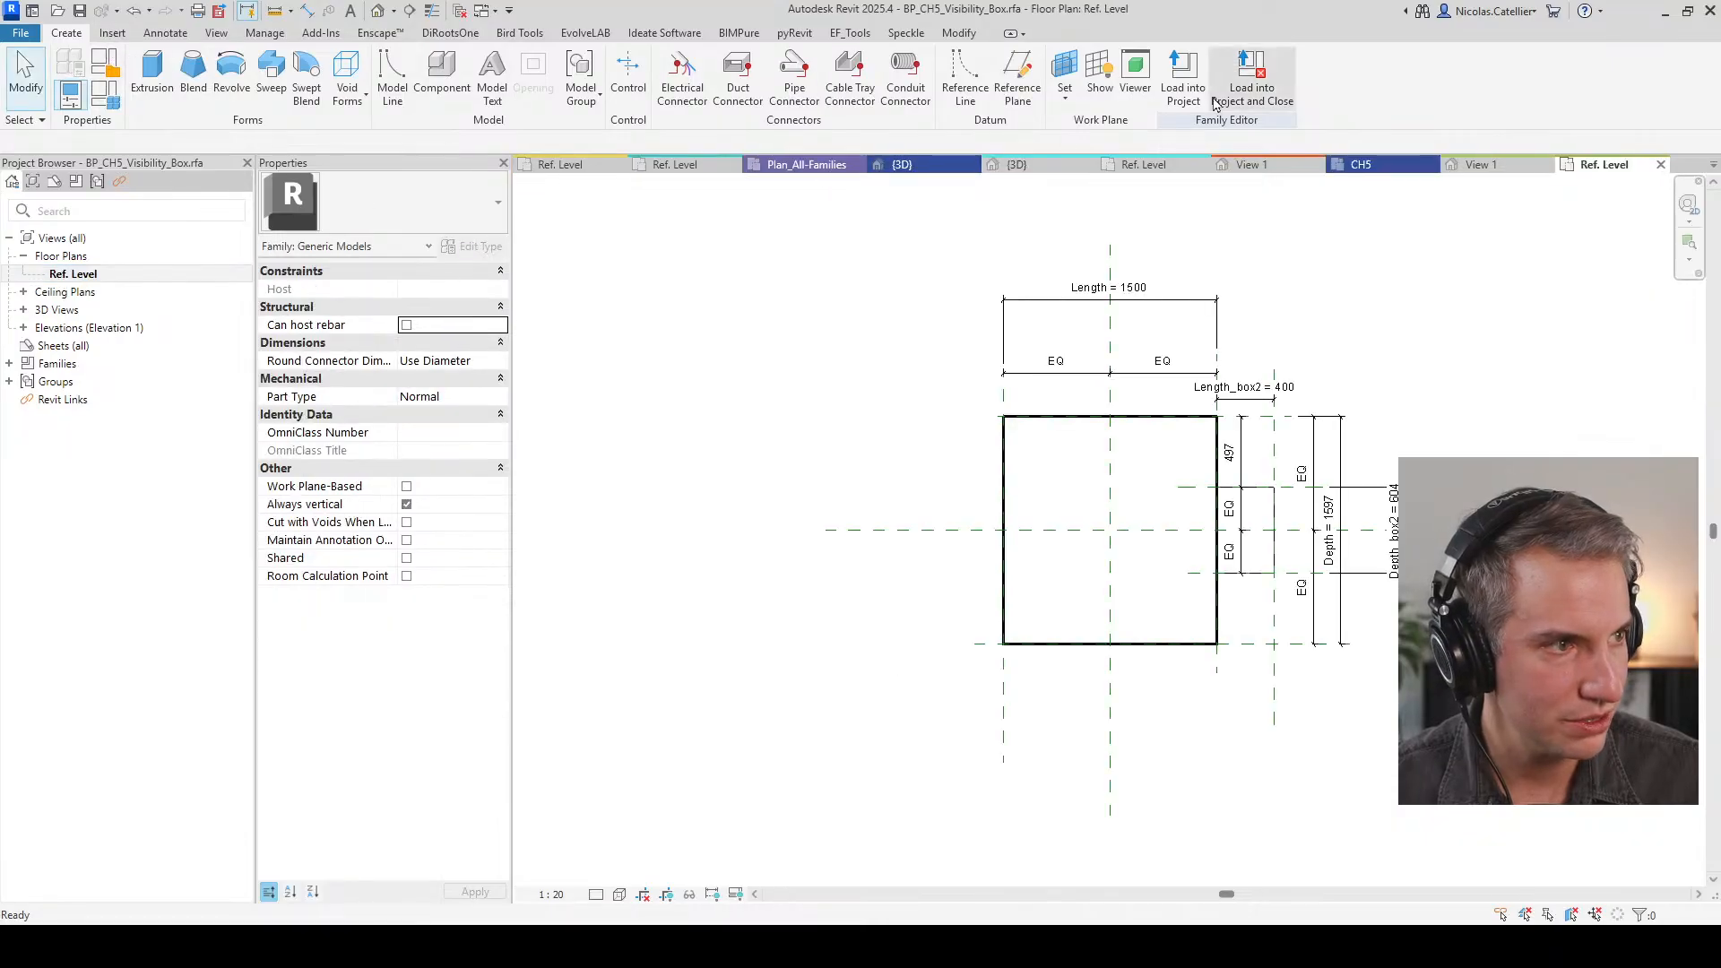
{"action": "left_click", "coordinate": [490, 79]}
{"action": "left_click", "coordinate": [876, 586]}
{"action": "left_click", "coordinate": [1039, 688]}
Step: Associate the model text's Text property with the Random Text family parameter
{"action": "left_click", "coordinate": [1138, 683]}
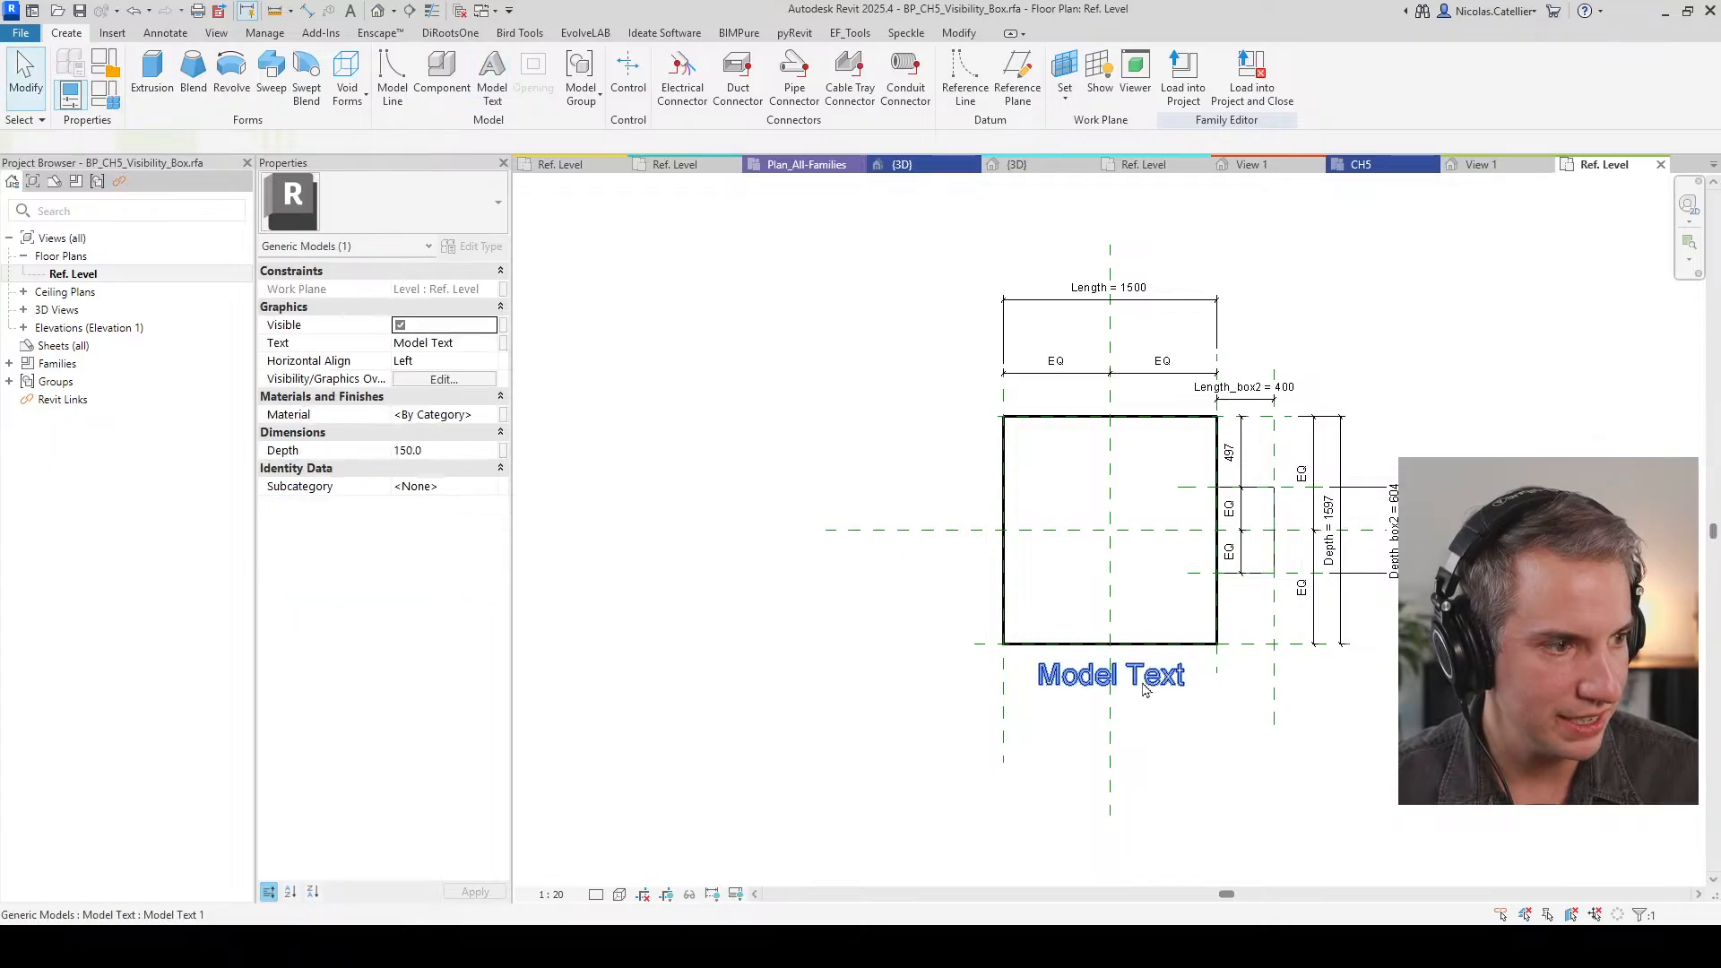
{"action": "left_click", "coordinate": [503, 348]}
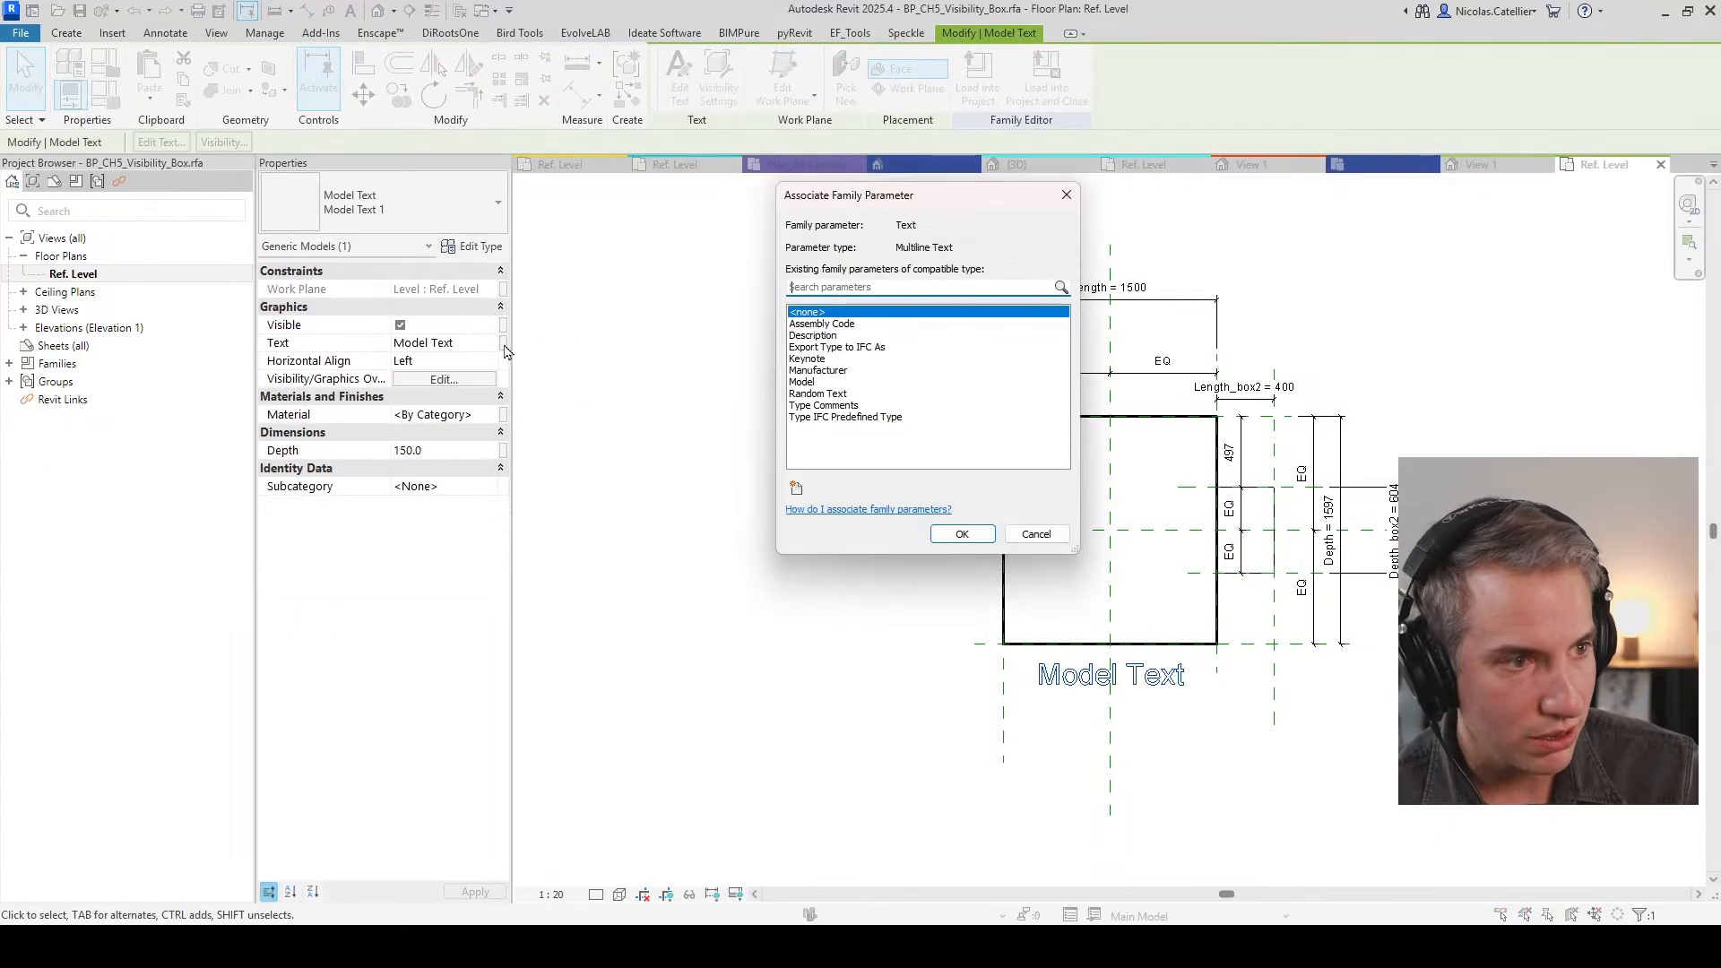
{"action": "left_click", "coordinate": [852, 395]}
{"action": "left_click", "coordinate": [960, 534]}
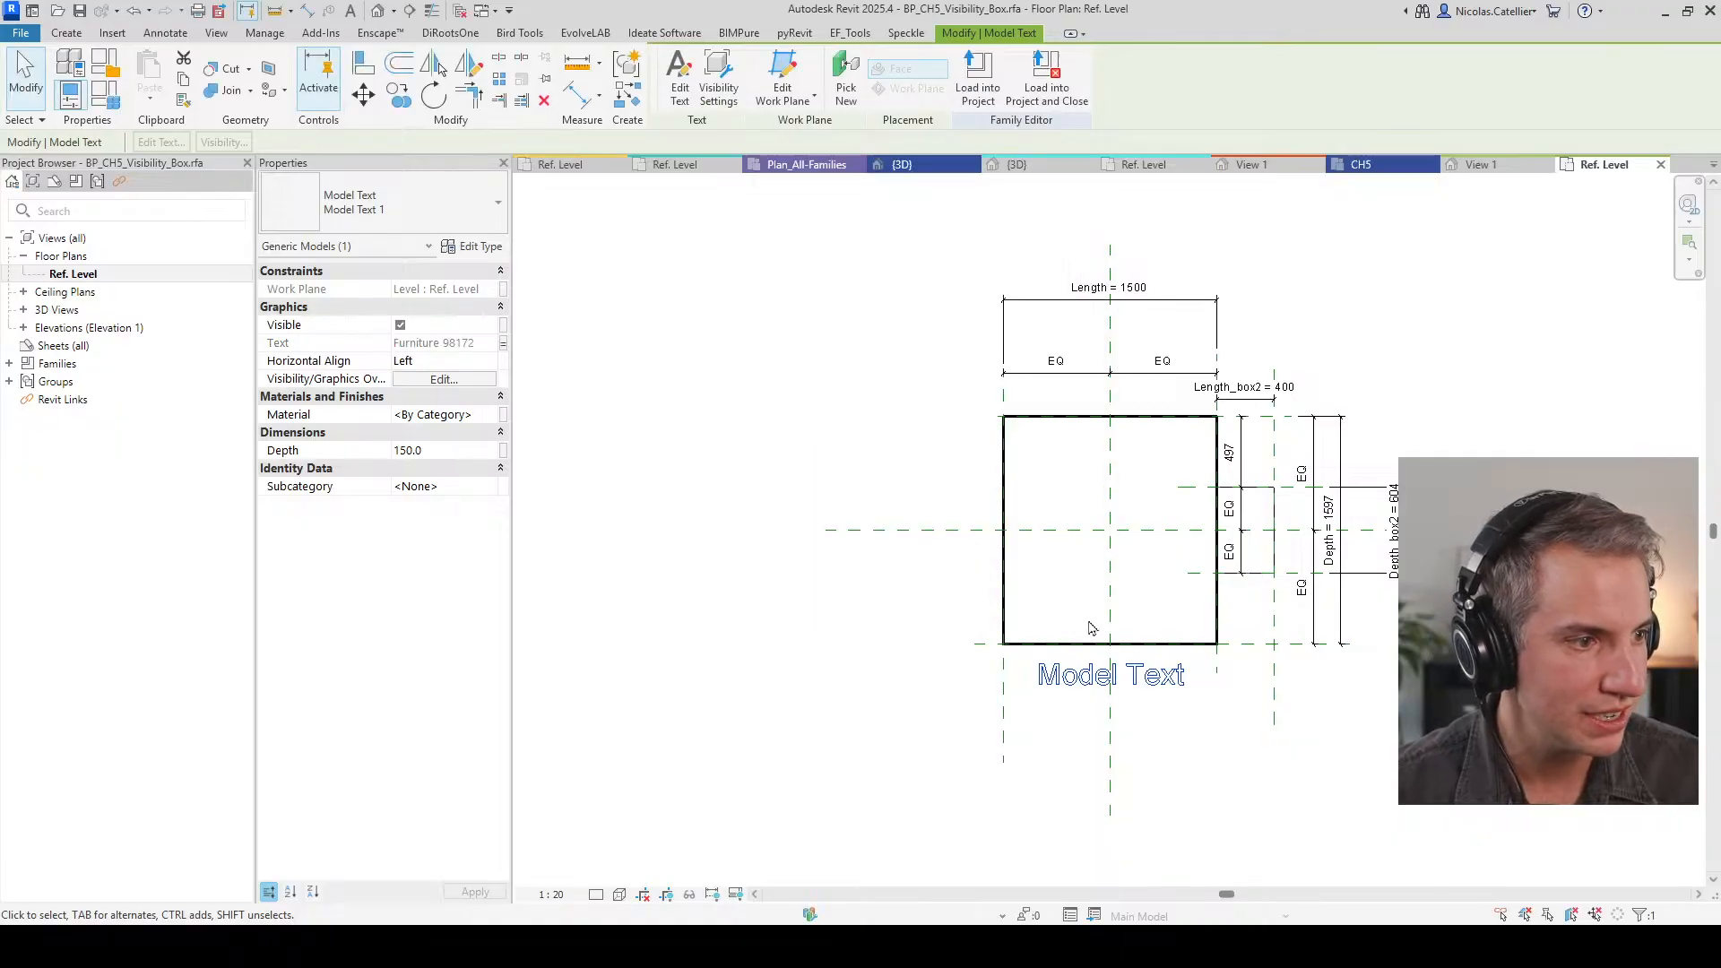
{"action": "scroll", "coordinate": [1186, 695], "scroll_direction": "up", "scroll_amount": 3}
{"action": "left_click", "coordinate": [1248, 788]}
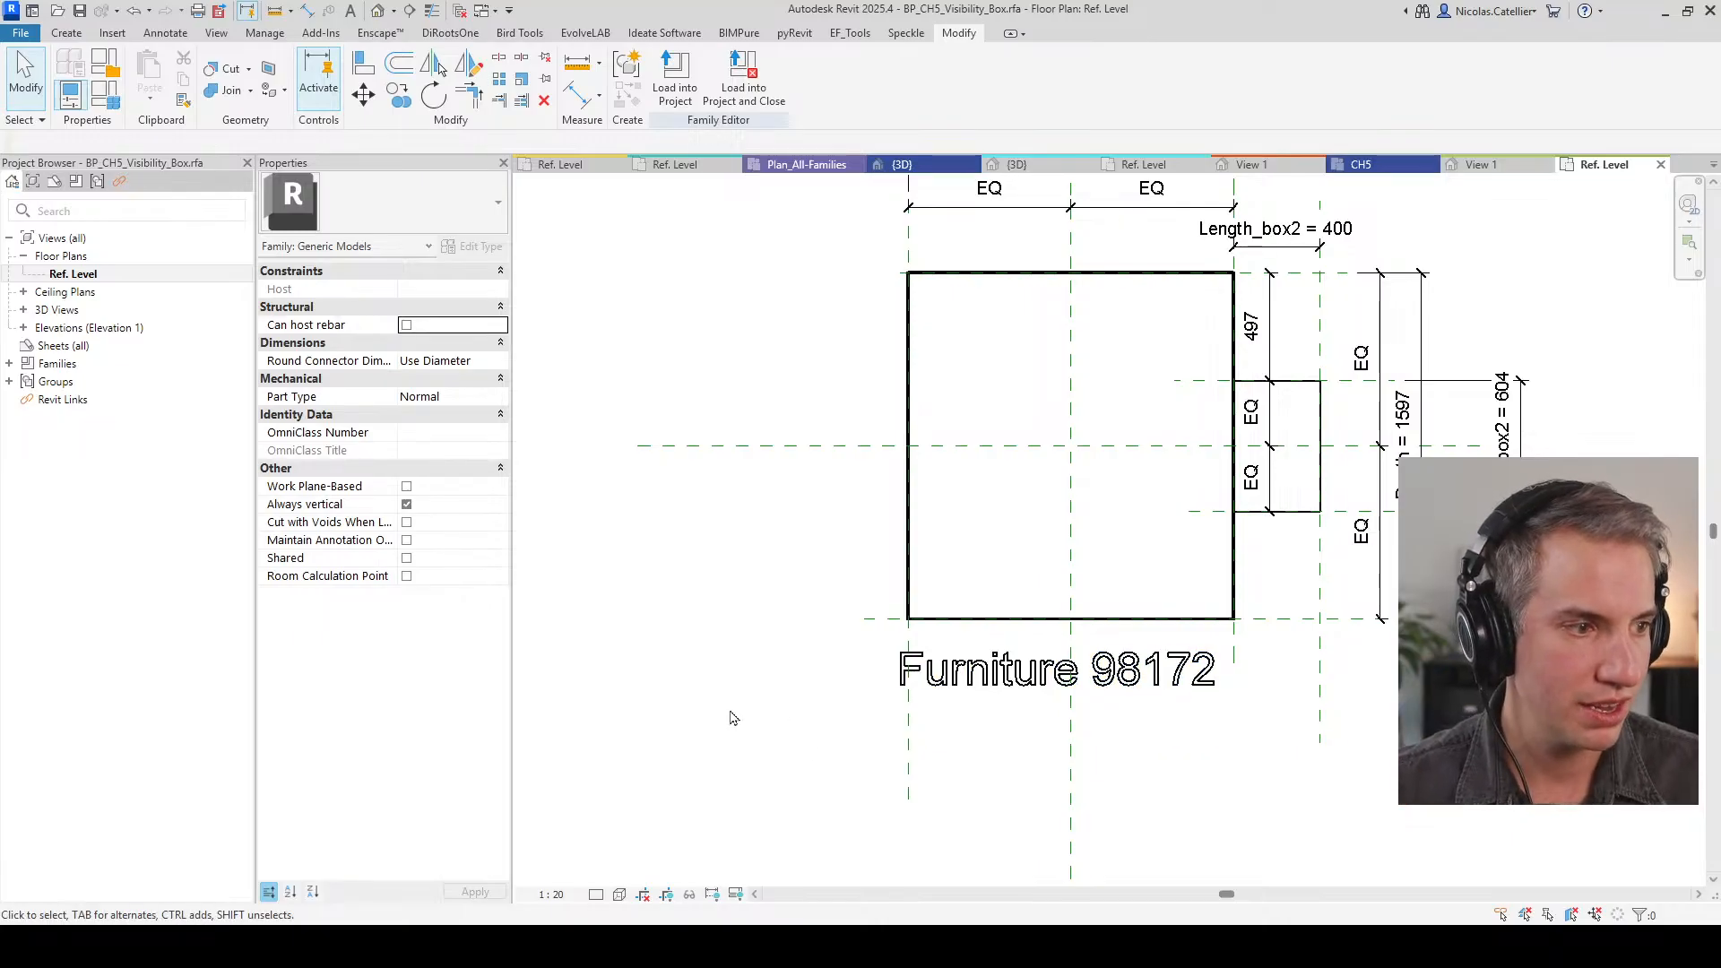
Step: Create two new family types named Type 1 and Type 2
{"action": "left_click", "coordinate": [105, 92]}
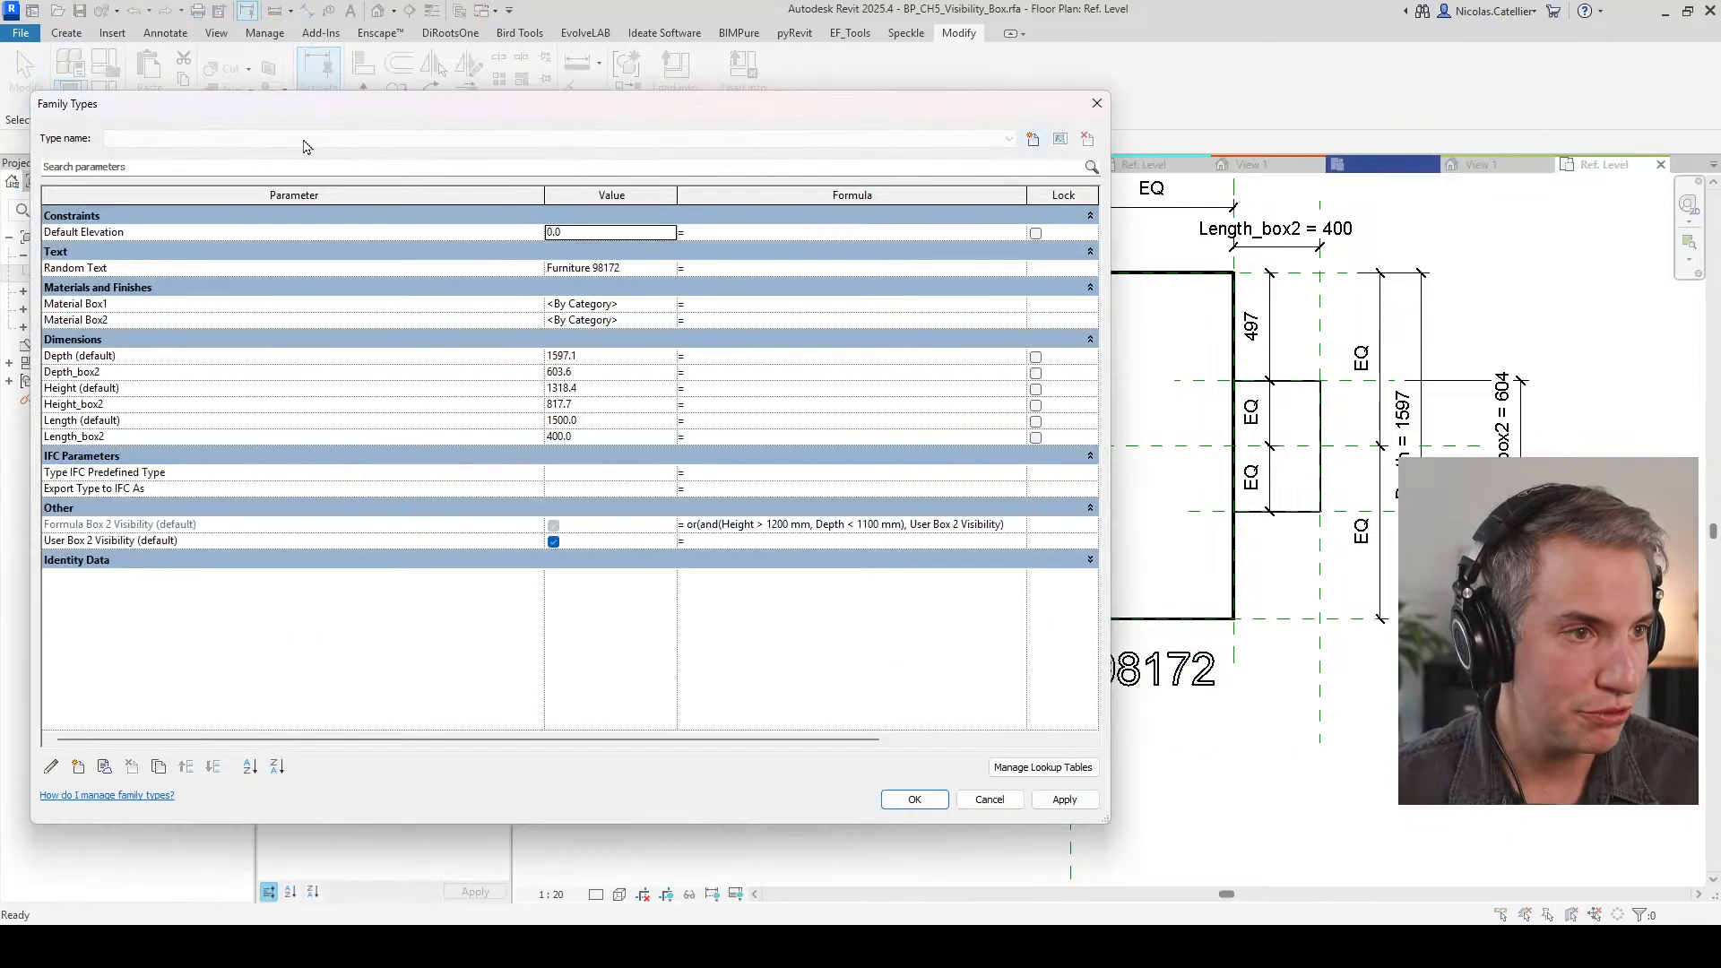
{"action": "left_click", "coordinate": [1026, 142]}
{"action": "left_click", "coordinate": [587, 501]}
{"action": "left_click", "coordinate": [1030, 139]}
{"action": "left_click", "coordinate": [596, 499]}
Step: Set Type 2's Random Text value to Furniture543254325 and accept it to update the model text
{"action": "left_click", "coordinate": [589, 267]}
{"action": "double_click", "coordinate": [592, 268]}
{"action": "type", "text": "543254325"}
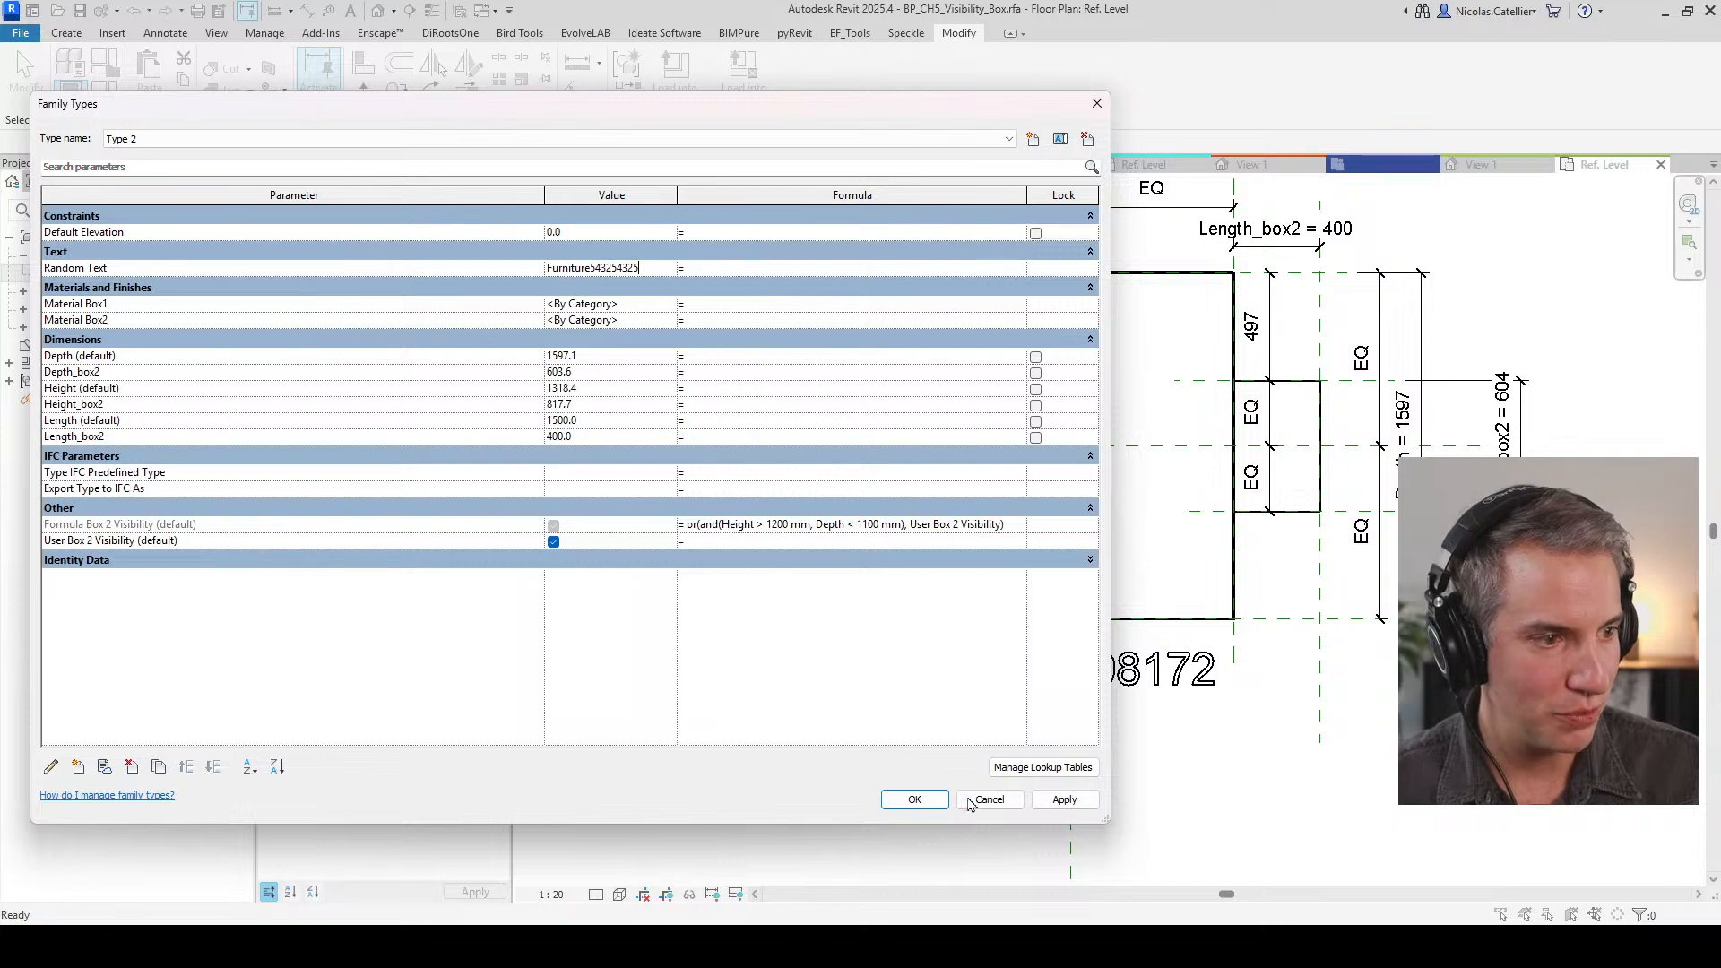
{"action": "left_click", "coordinate": [915, 800]}
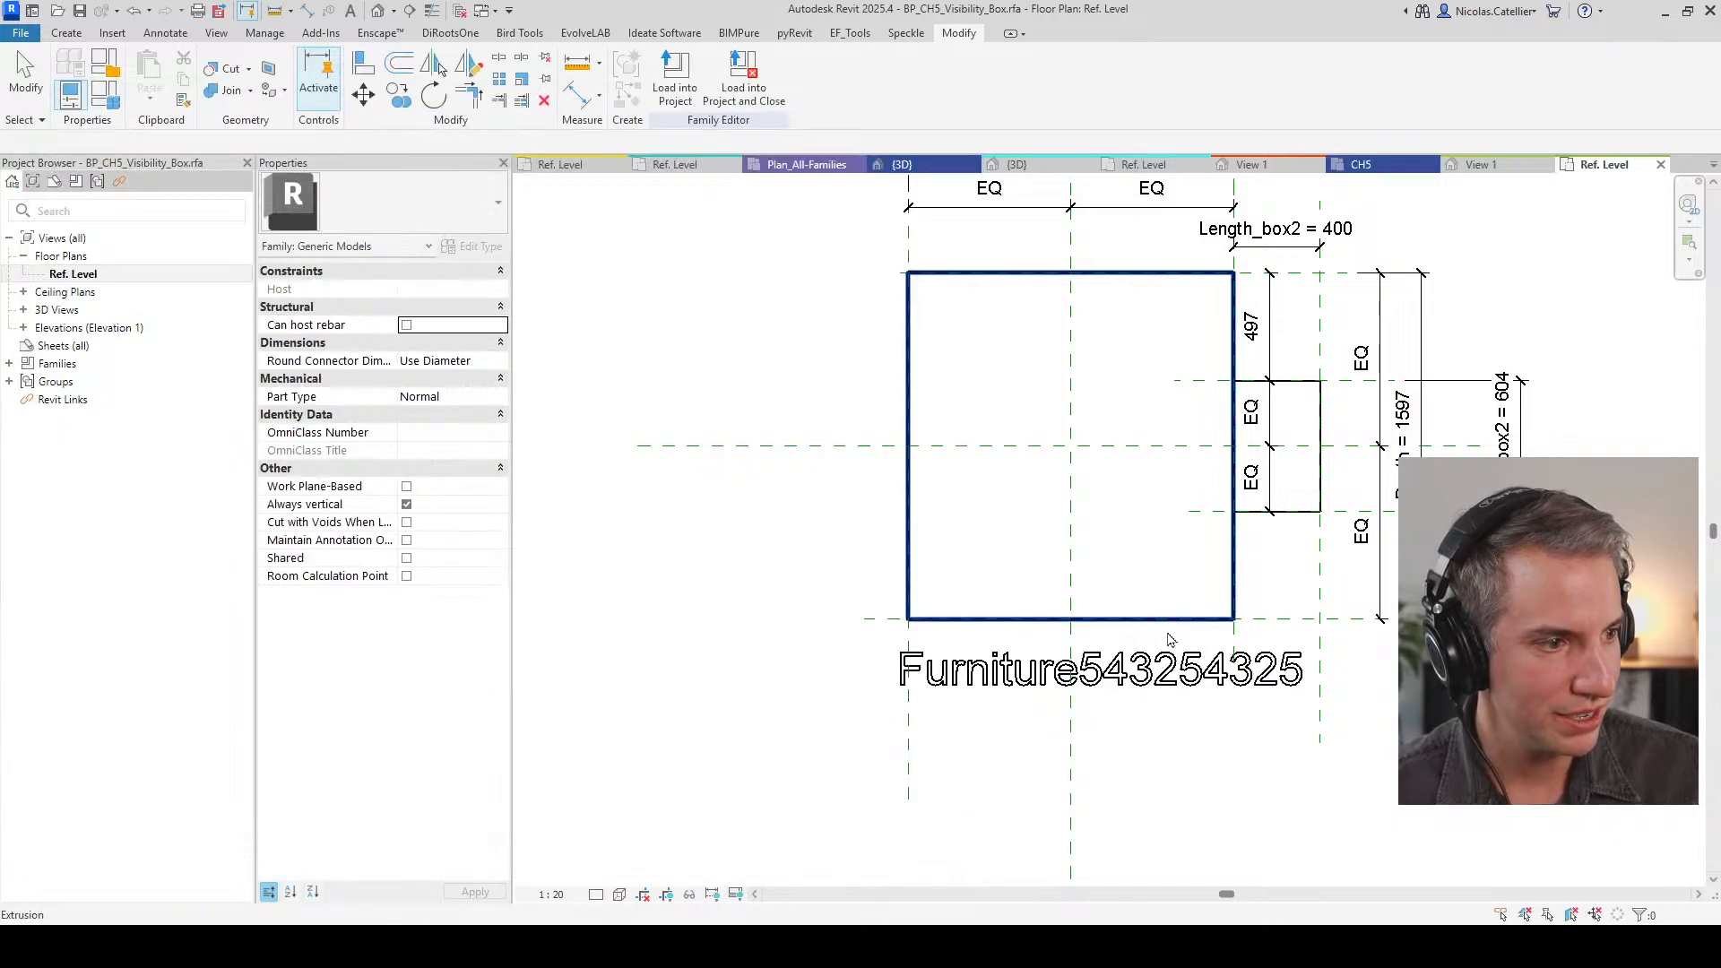
Step: Make Type 1 the current family type so the model text takes its Random Text value
{"action": "left_click", "coordinate": [105, 93]}
{"action": "left_click", "coordinate": [188, 140]}
{"action": "left_click", "coordinate": [188, 156]}
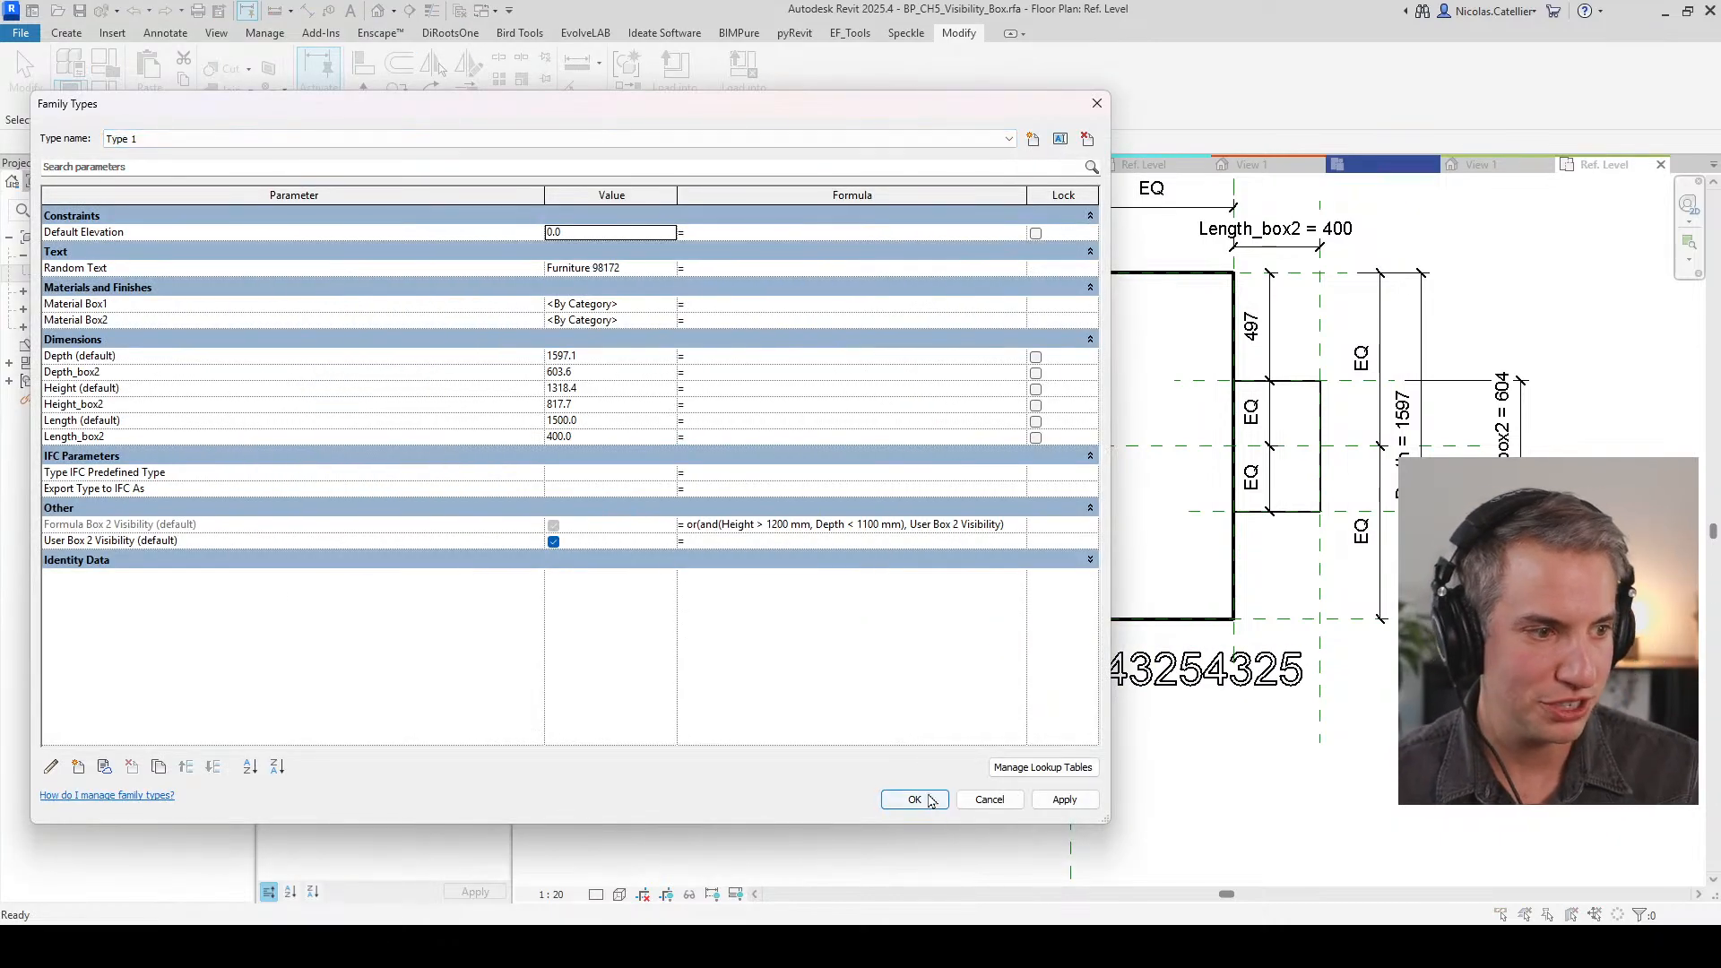
{"action": "left_click", "coordinate": [914, 799]}
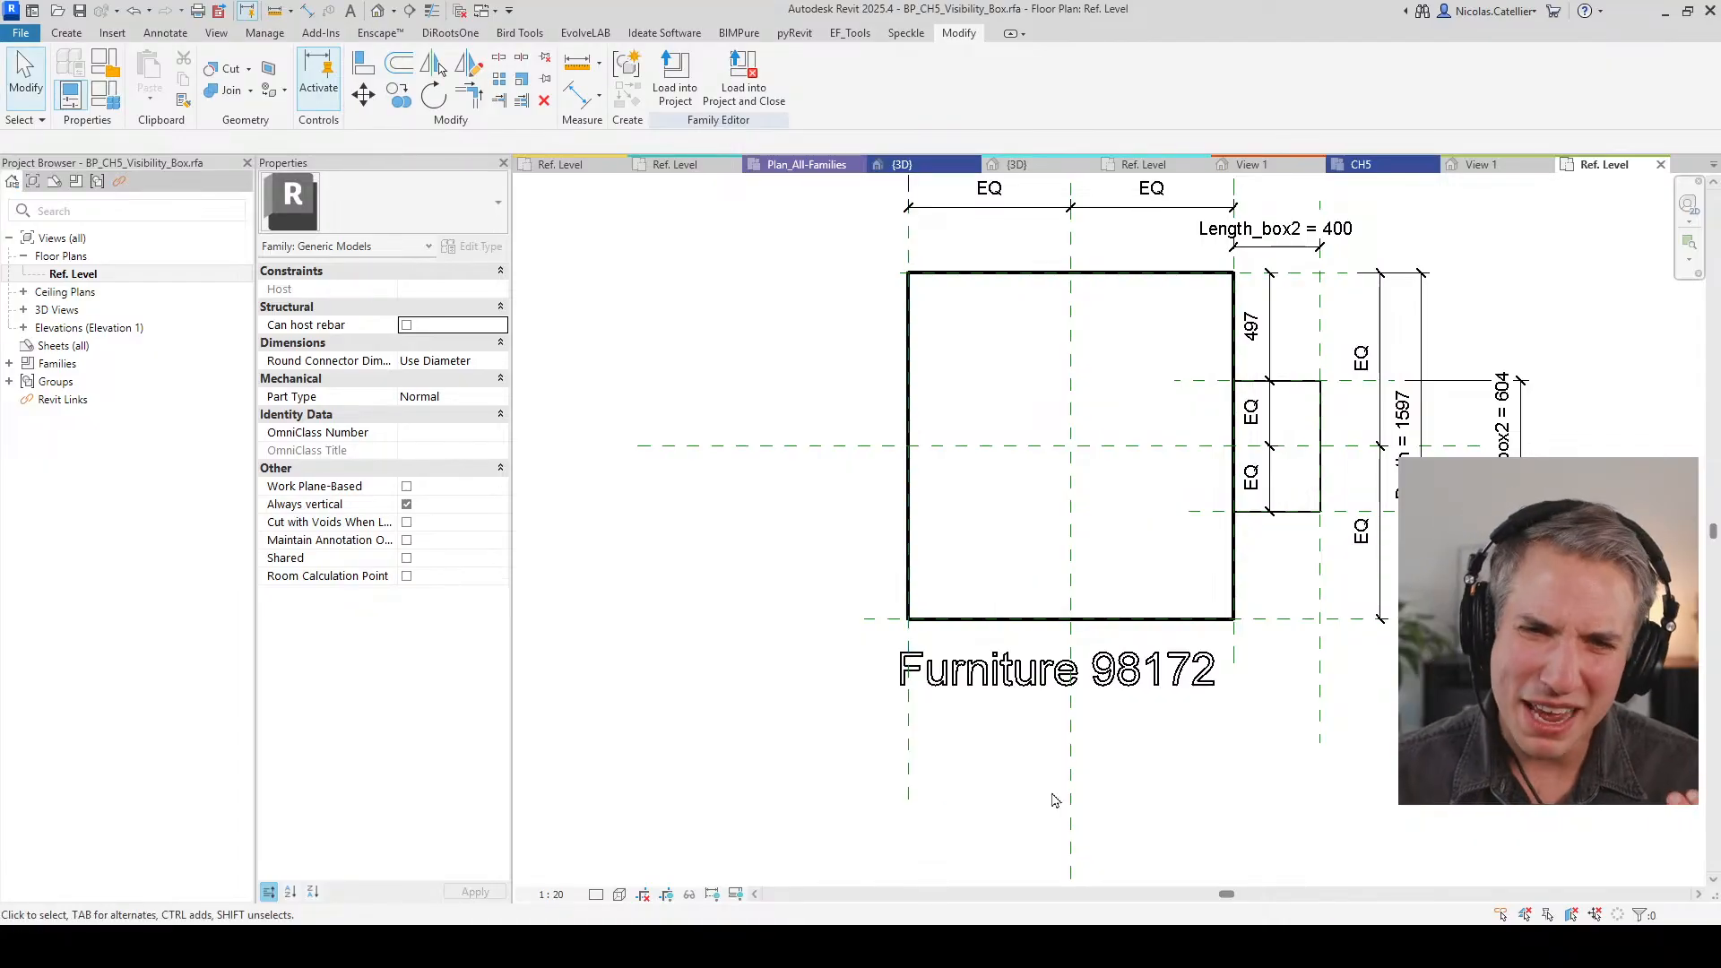
{"action": "middle_click_drag", "start_coordinate": [998, 757], "coordinate": [909, 755]}
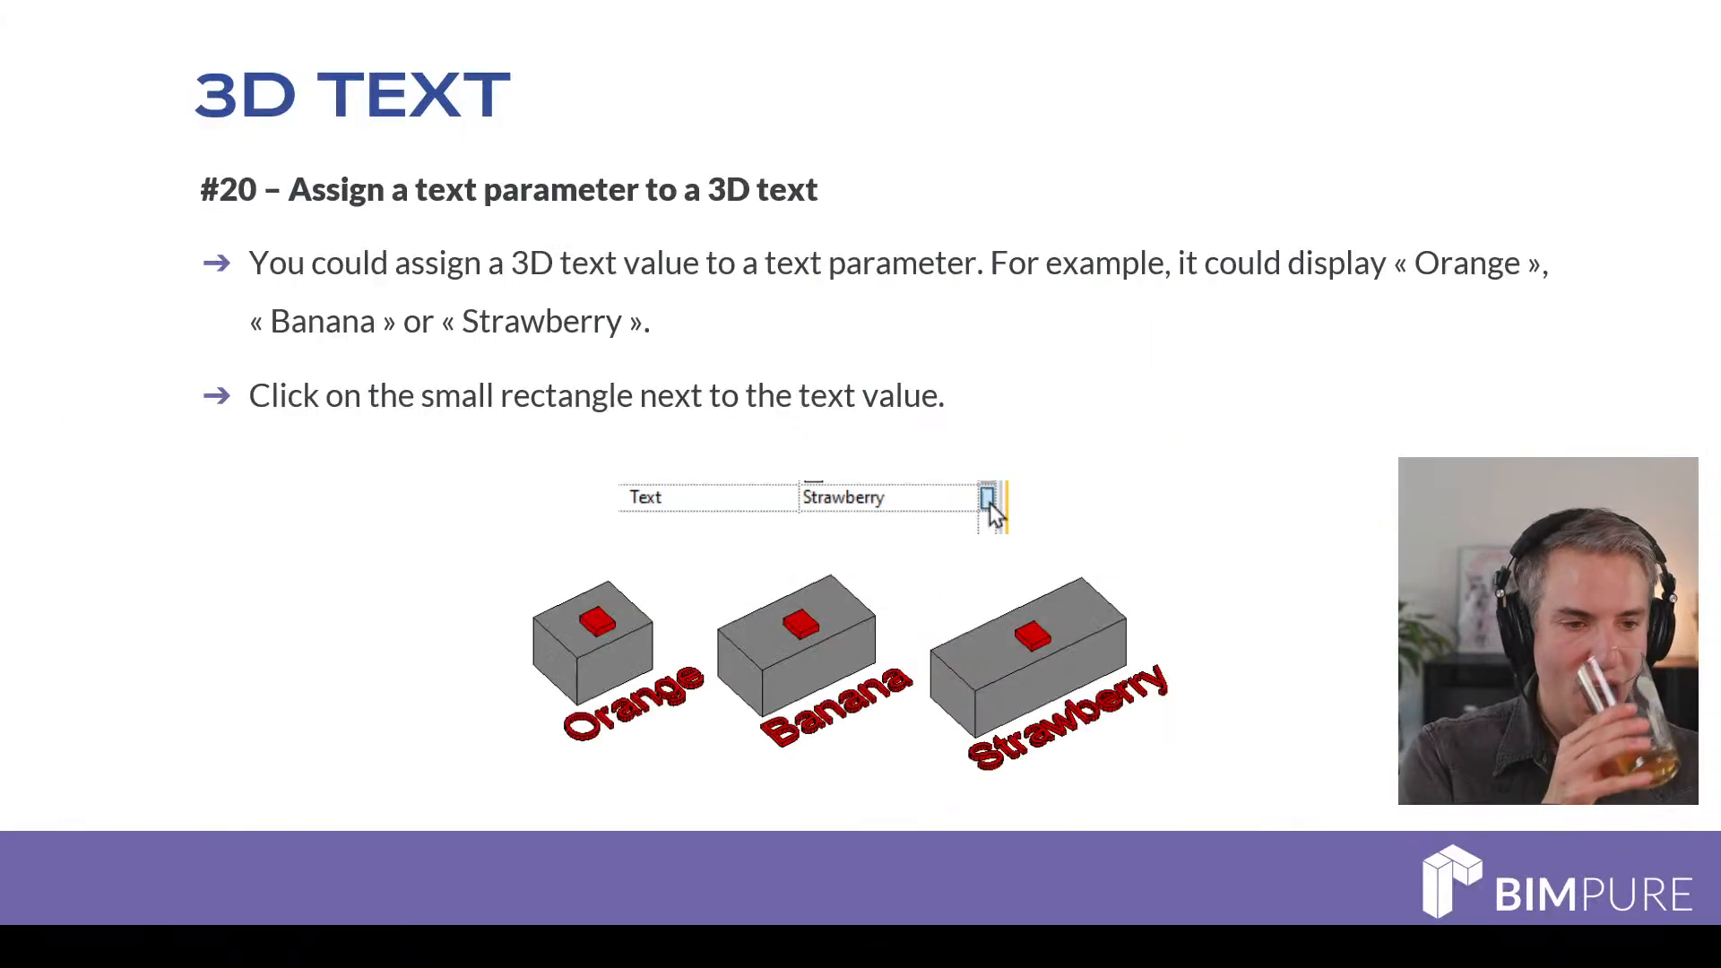
{"action": "left_click", "coordinate": [318, 572]}
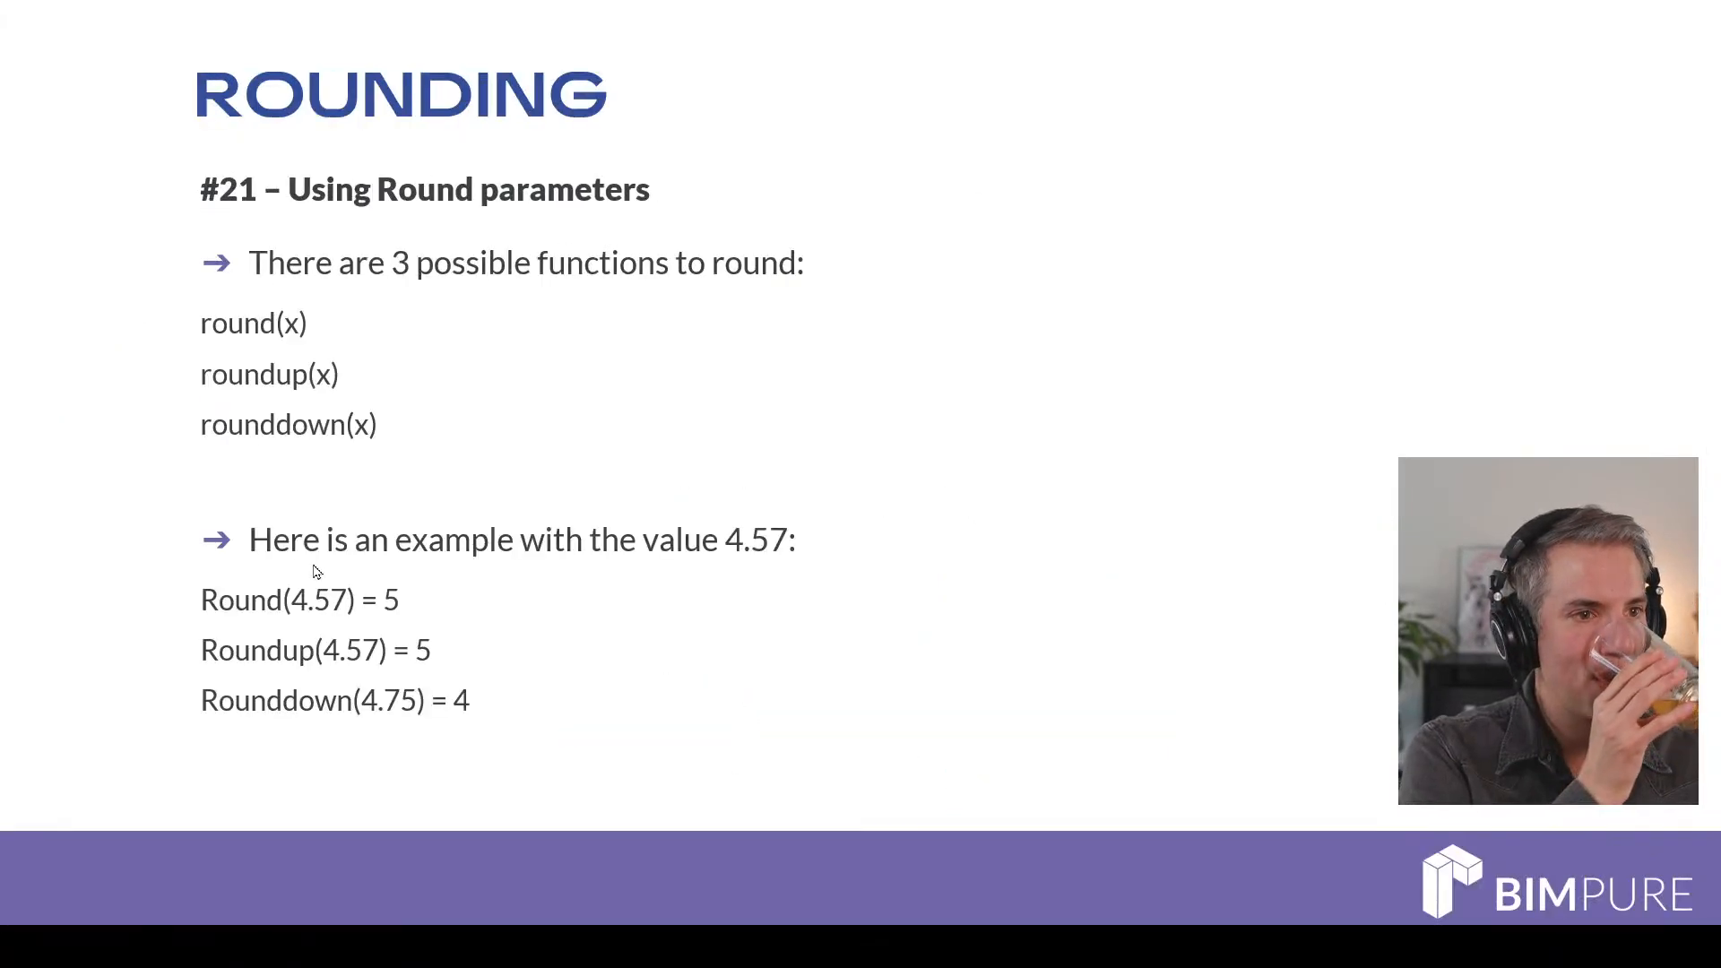
{"action": "left_click", "coordinate": [262, 633]}
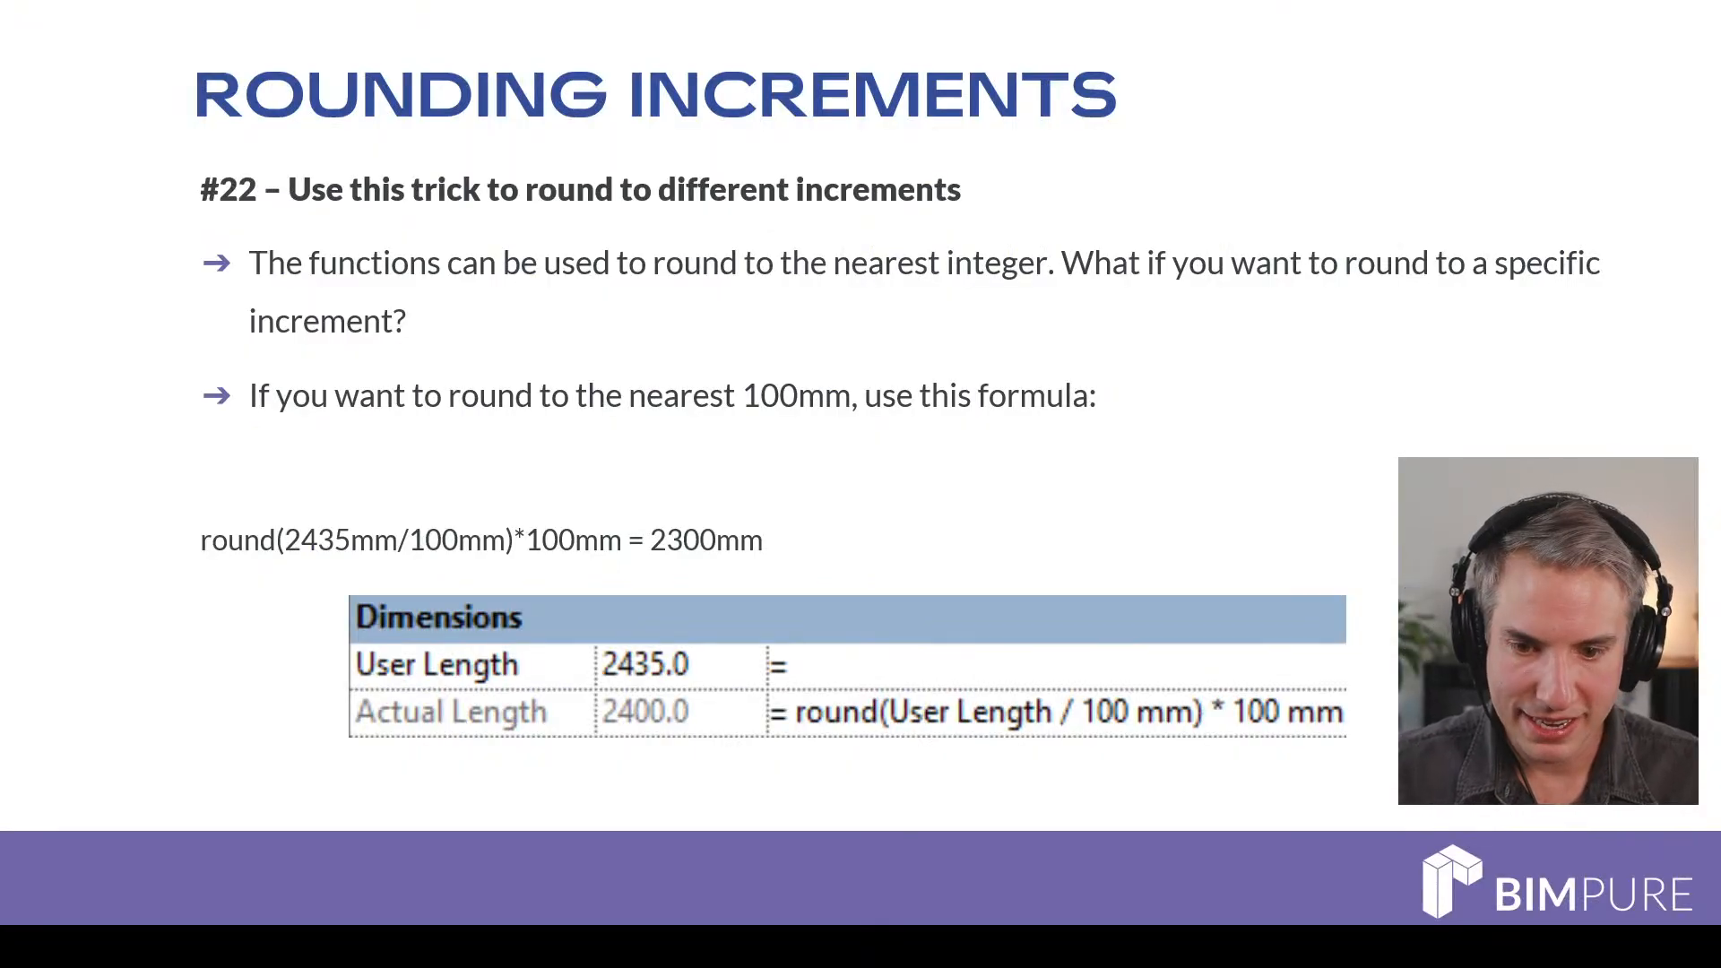
Step: In the PowerPoint editing window, go to the Rounding Increments slide and copy the line round(2435mm/100mm)*100mm = 2300mm
{"action": "key", "text": "alt+Tab"}
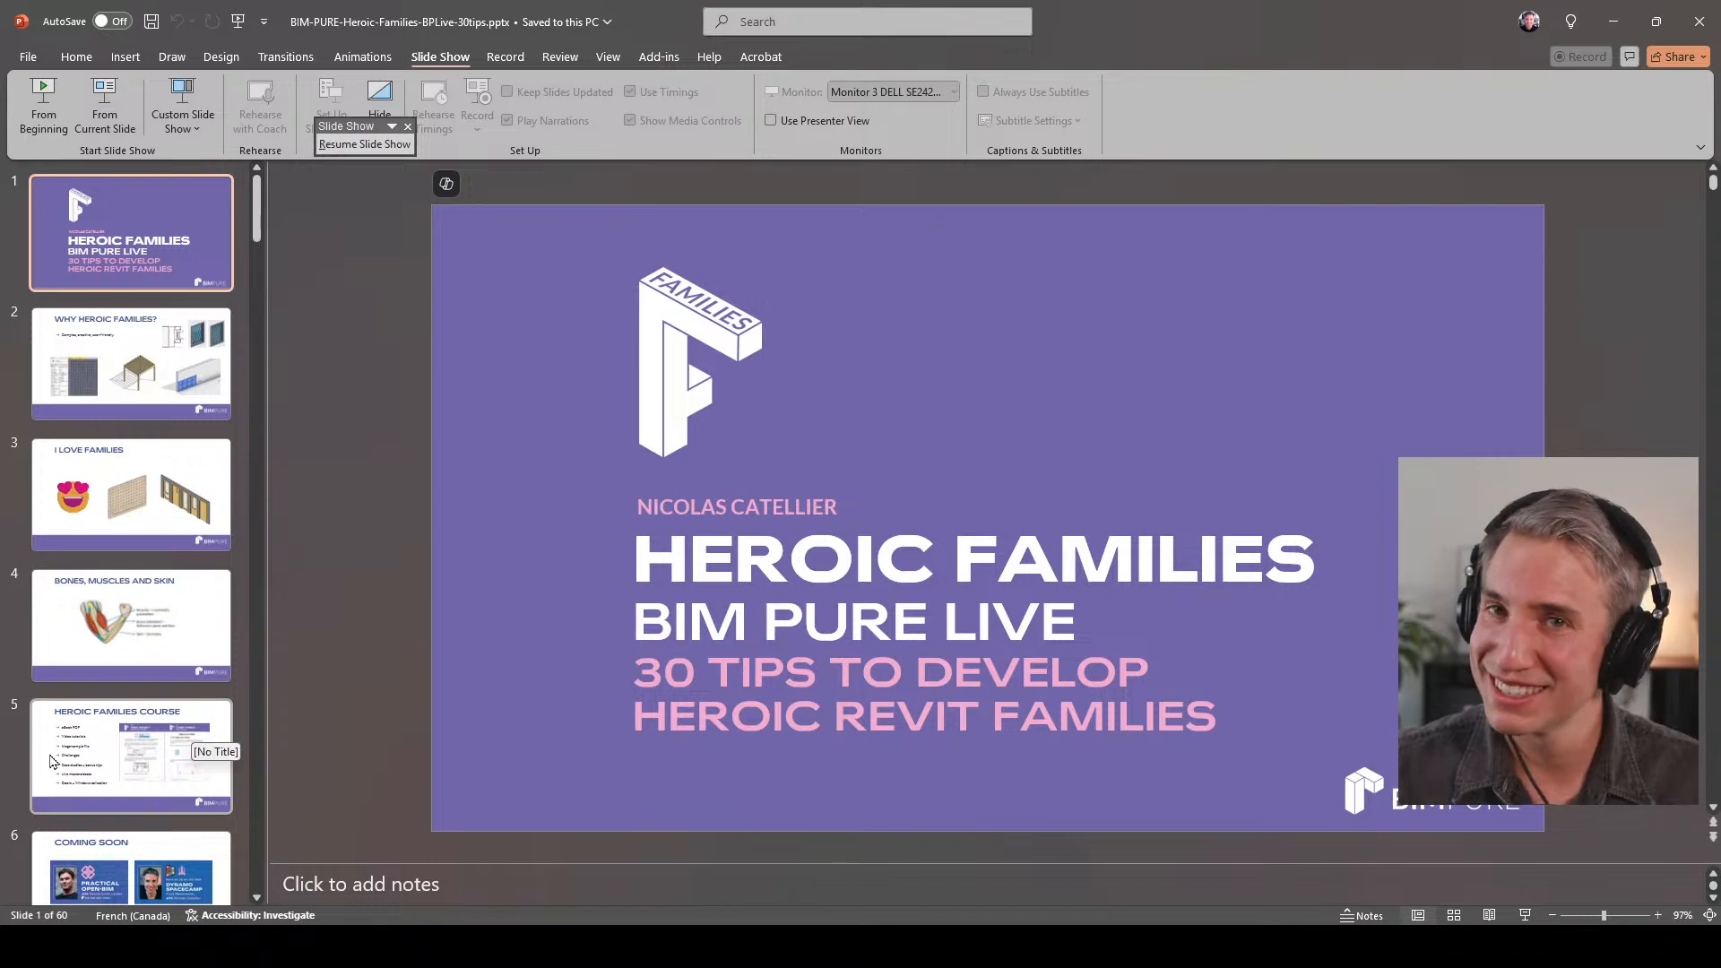
{"action": "scroll", "coordinate": [19, 735], "scroll_direction": "down", "scroll_amount": 1}
{"action": "scroll", "coordinate": [20, 735], "scroll_direction": "down", "scroll_amount": 20}
{"action": "scroll", "coordinate": [87, 710], "scroll_direction": "down", "scroll_amount": 14}
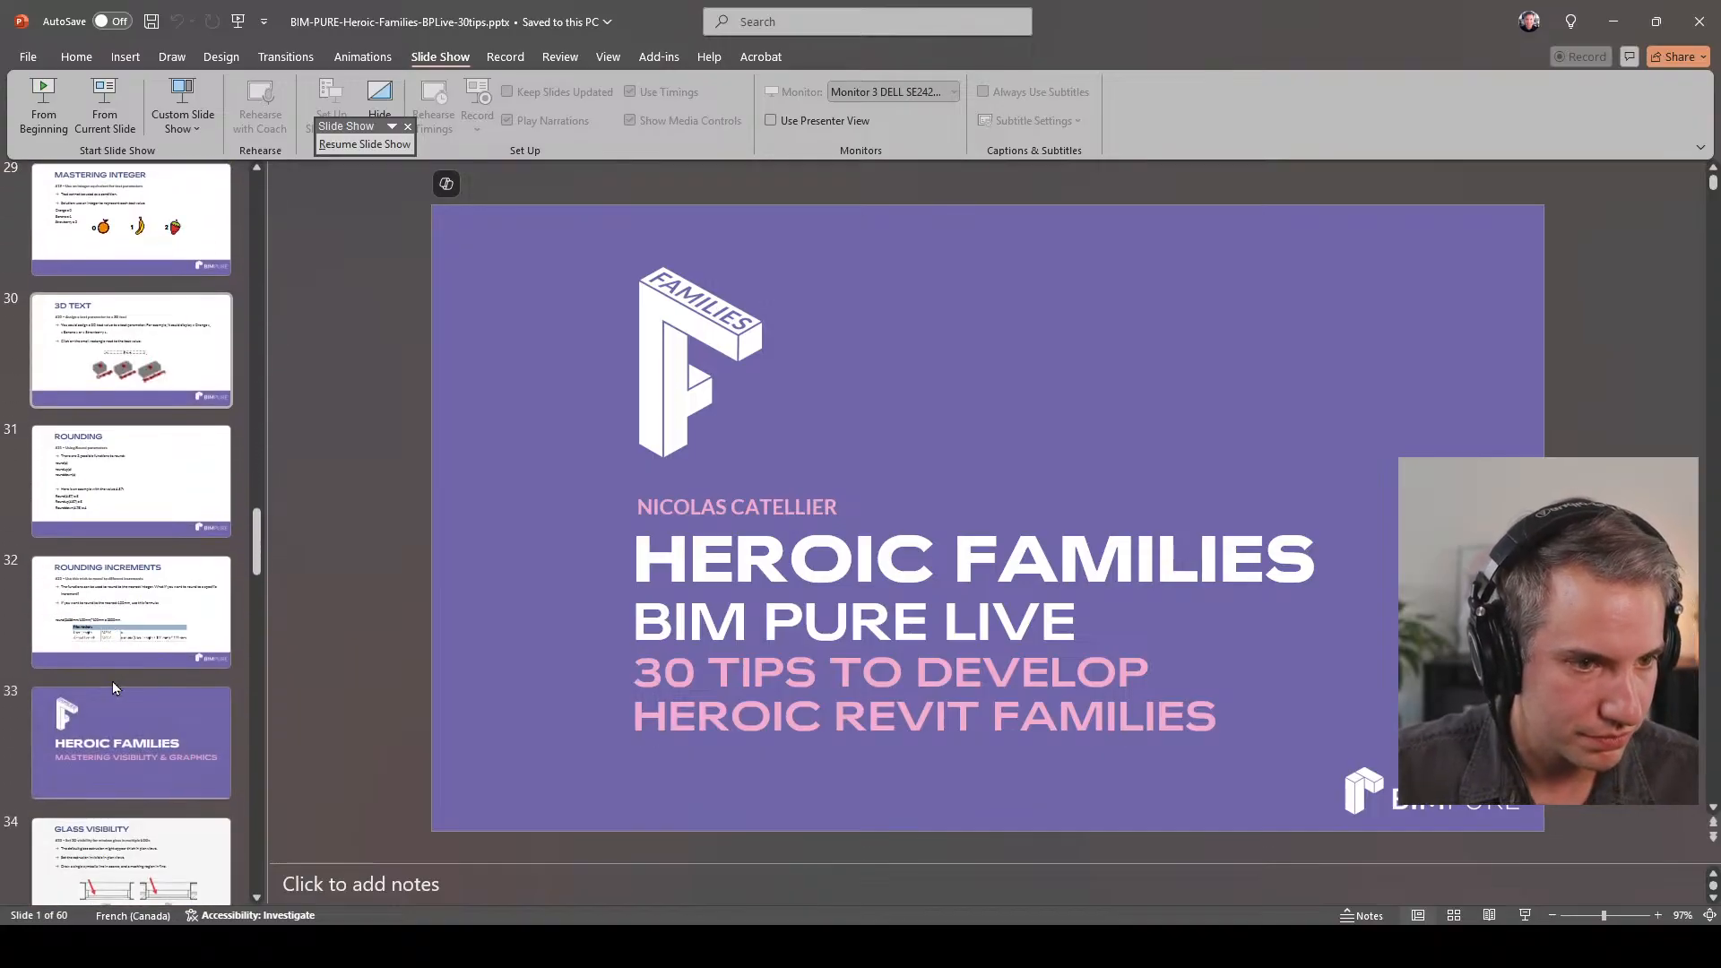
{"action": "left_click", "coordinate": [112, 663]}
{"action": "left_click", "coordinate": [819, 556]}
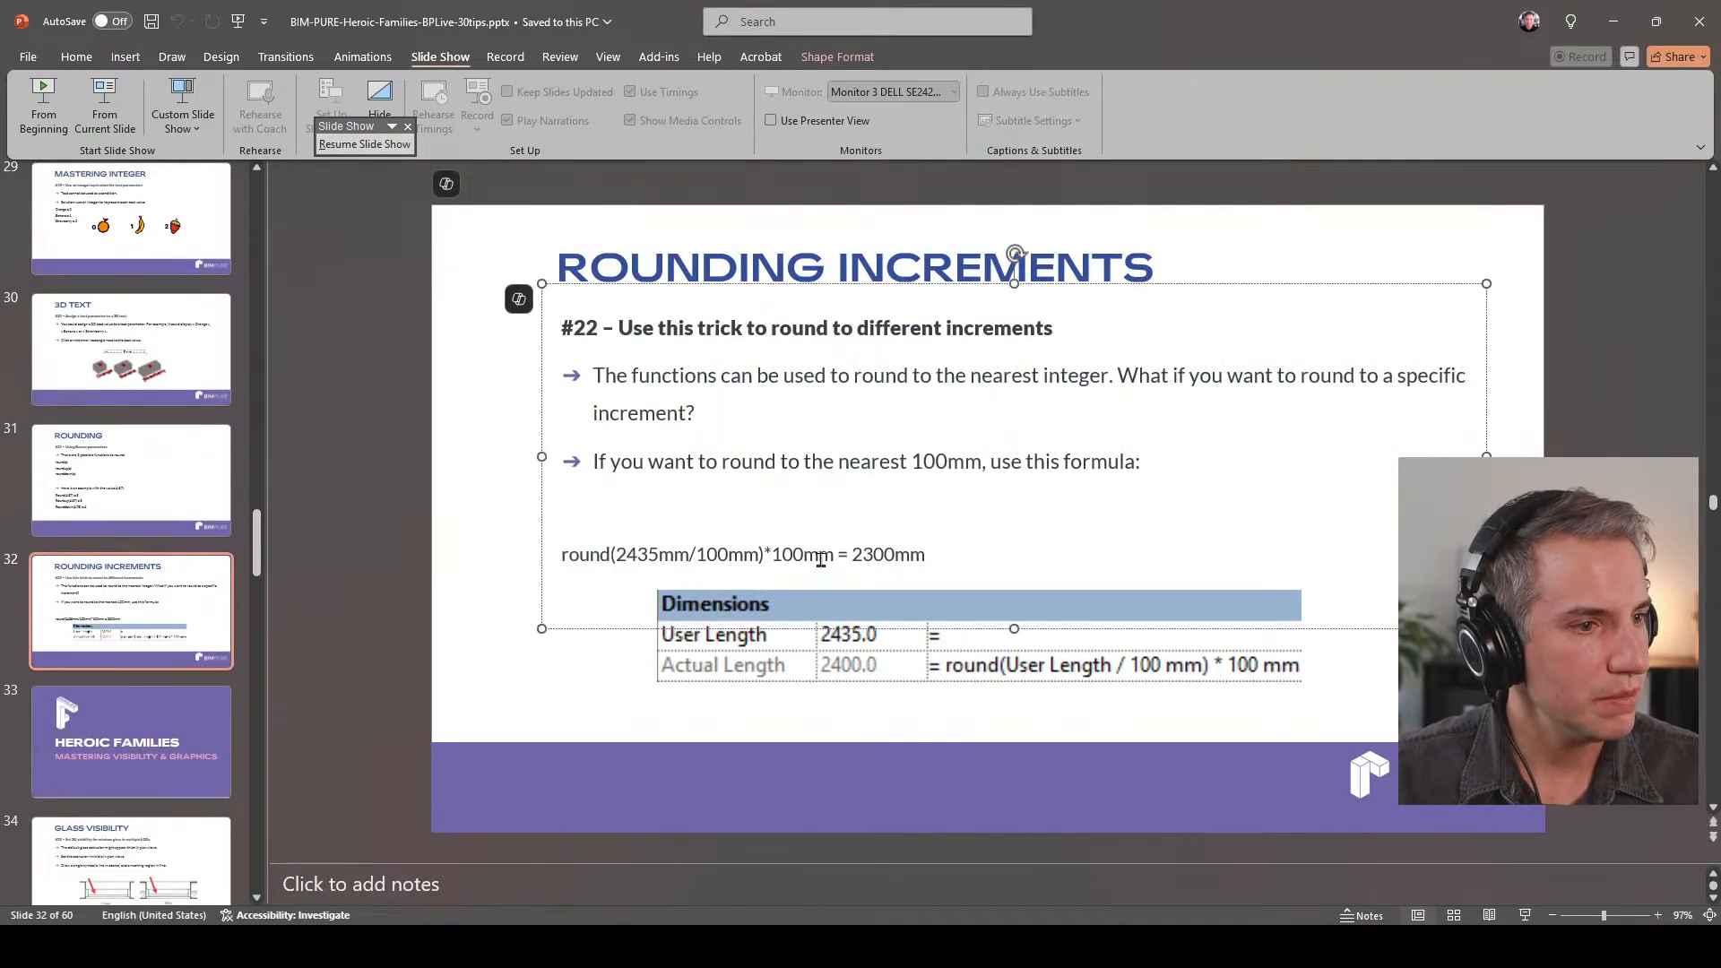
{"action": "left_click_drag", "start_coordinate": [932, 556], "coordinate": [503, 564]}
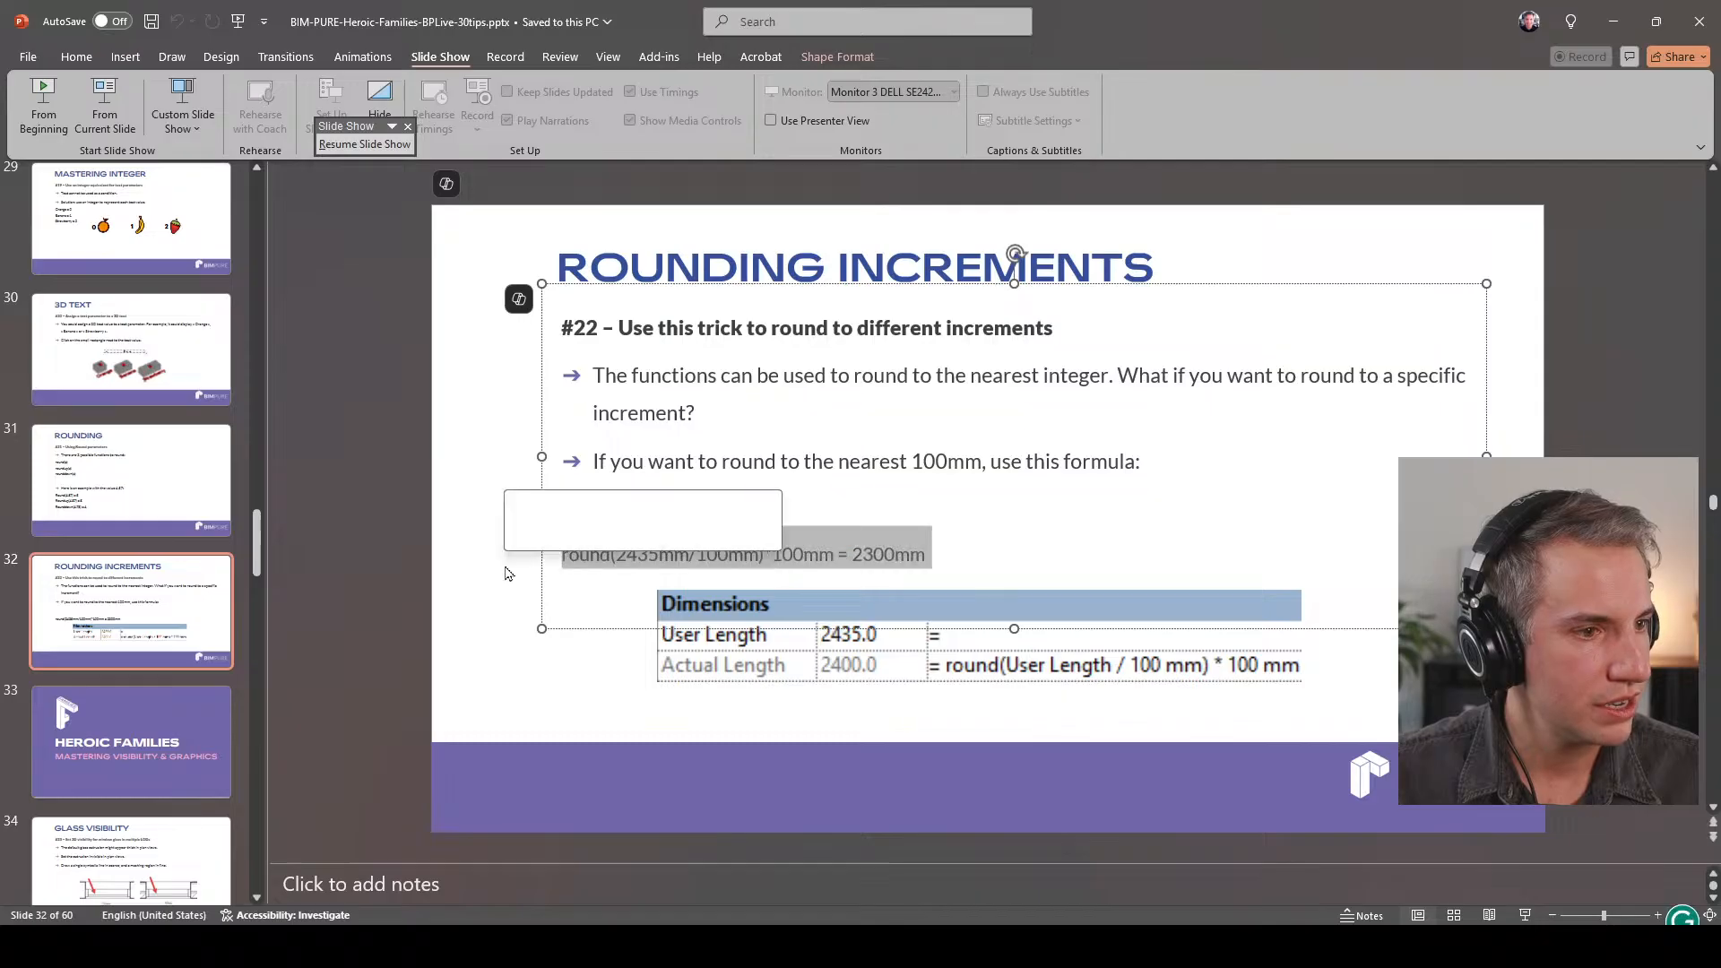
{"action": "key", "text": "ctrl+c"}
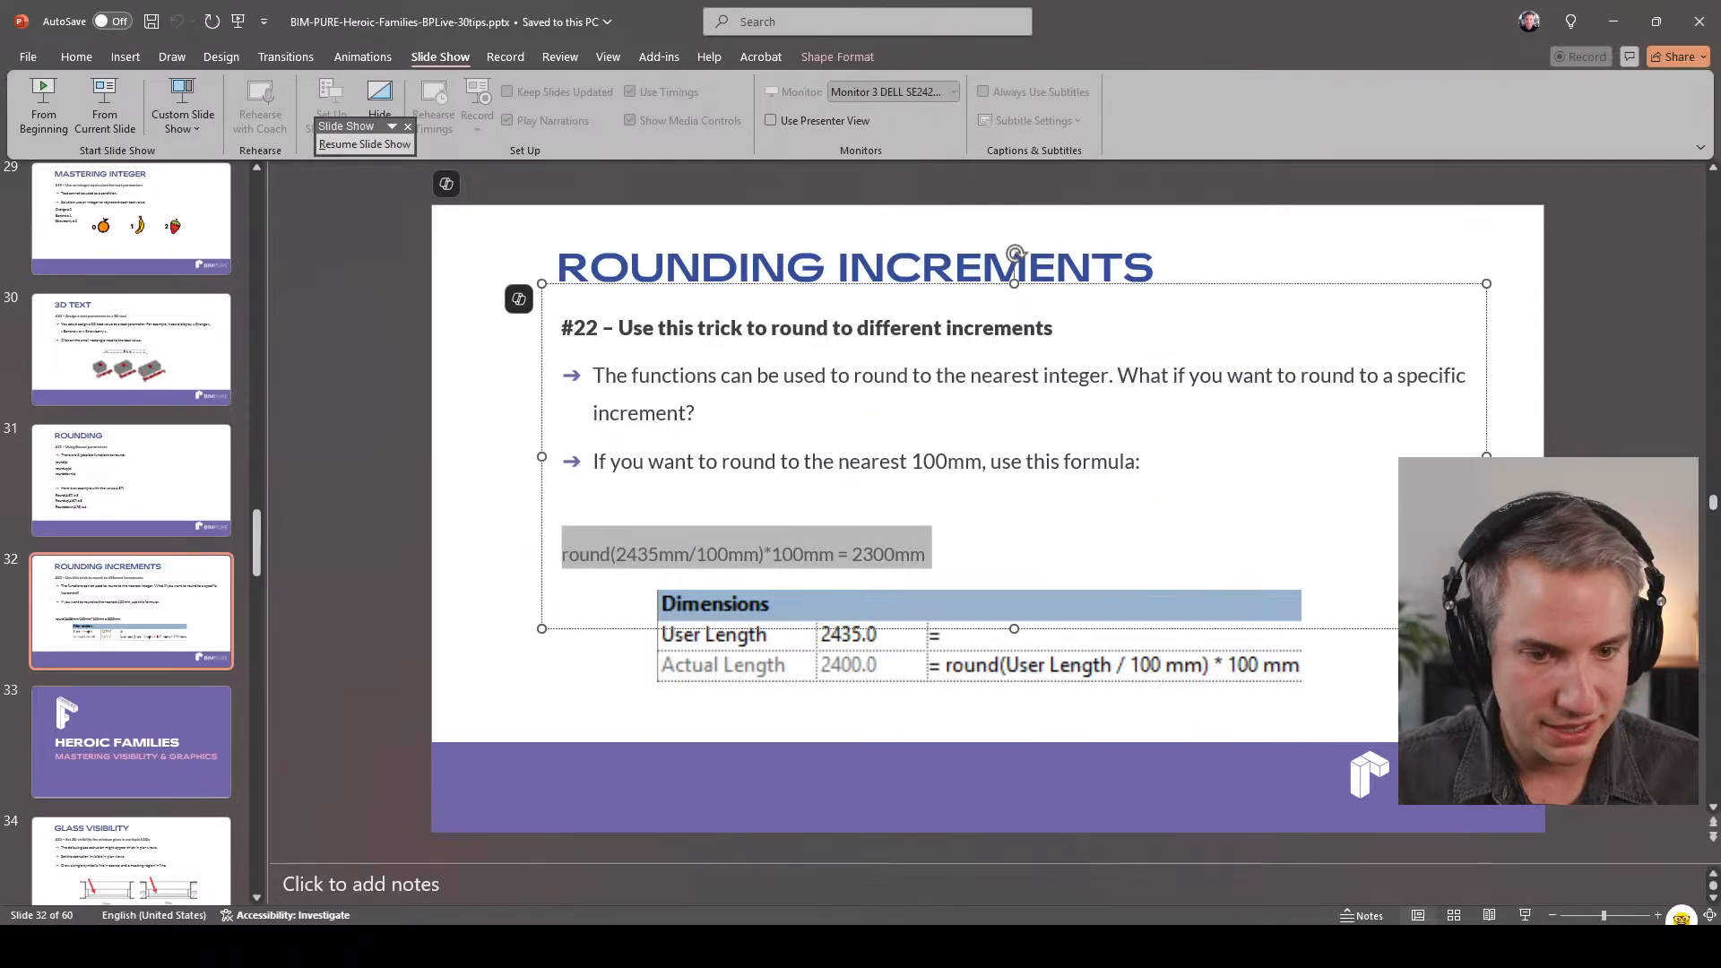
Step: Switch to Revit and add a length-type family parameter named User Length under Dimensions in Family Types
{"action": "key", "text": "alt+Tab"}
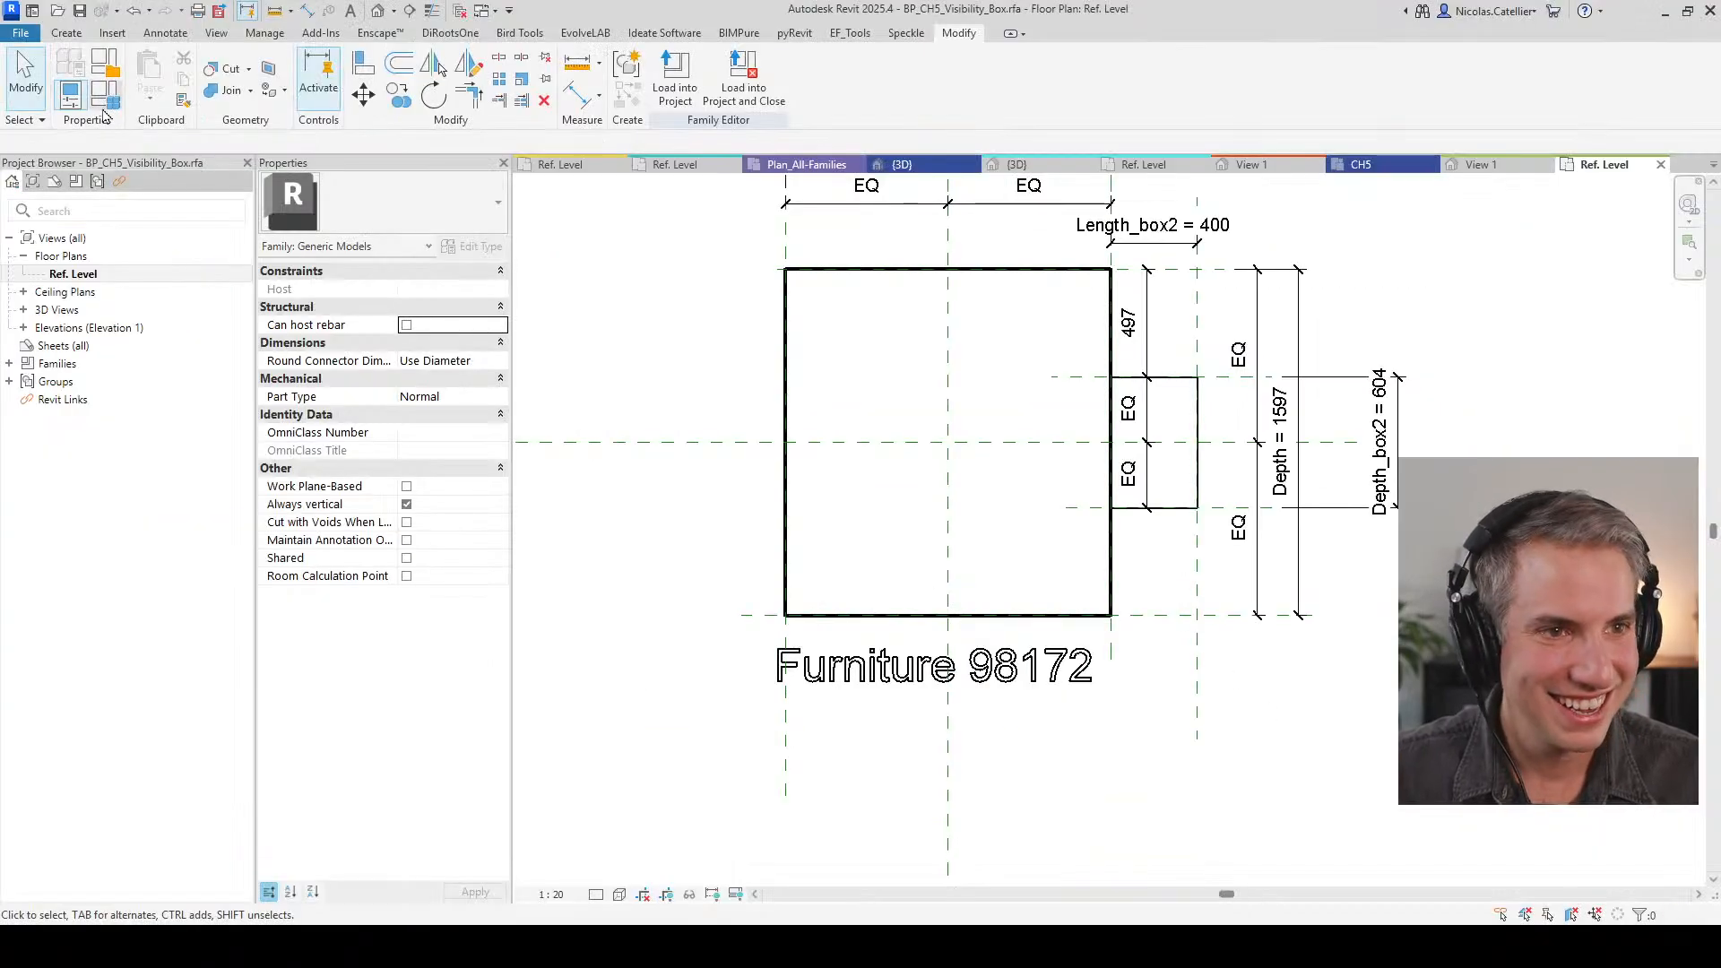
{"action": "left_click", "coordinate": [105, 87]}
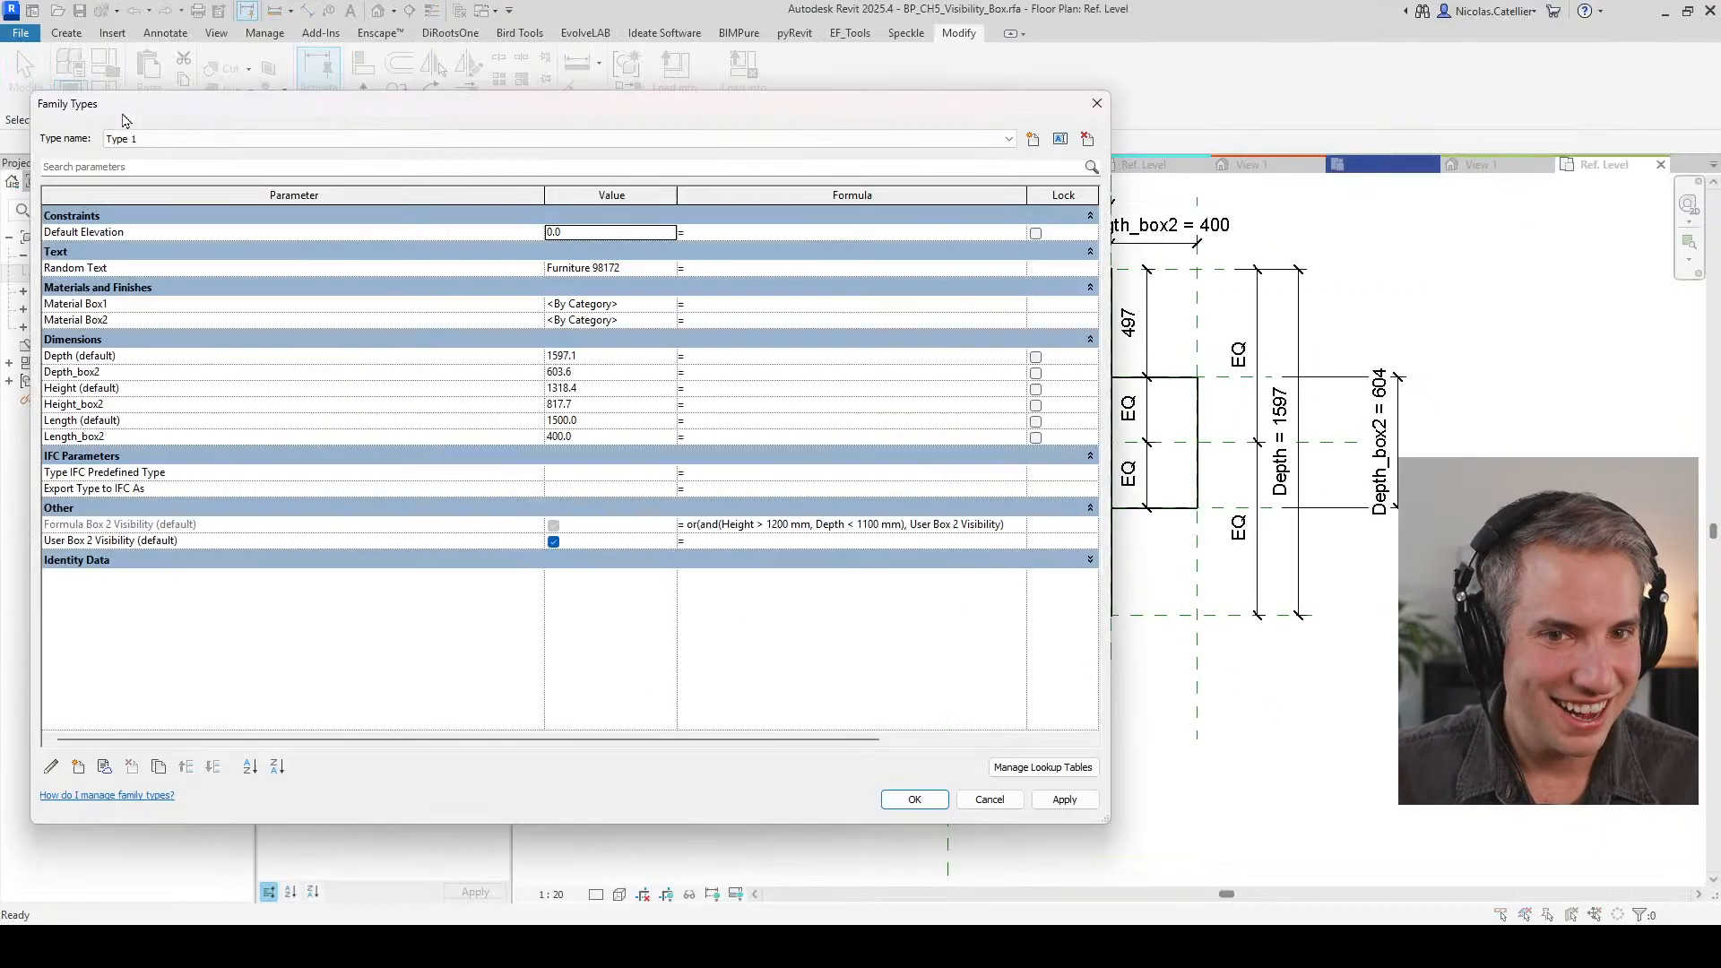
{"action": "left_click", "coordinate": [78, 766]}
{"action": "left_click_drag", "start_coordinate": [421, 190], "coordinate": [991, 177]}
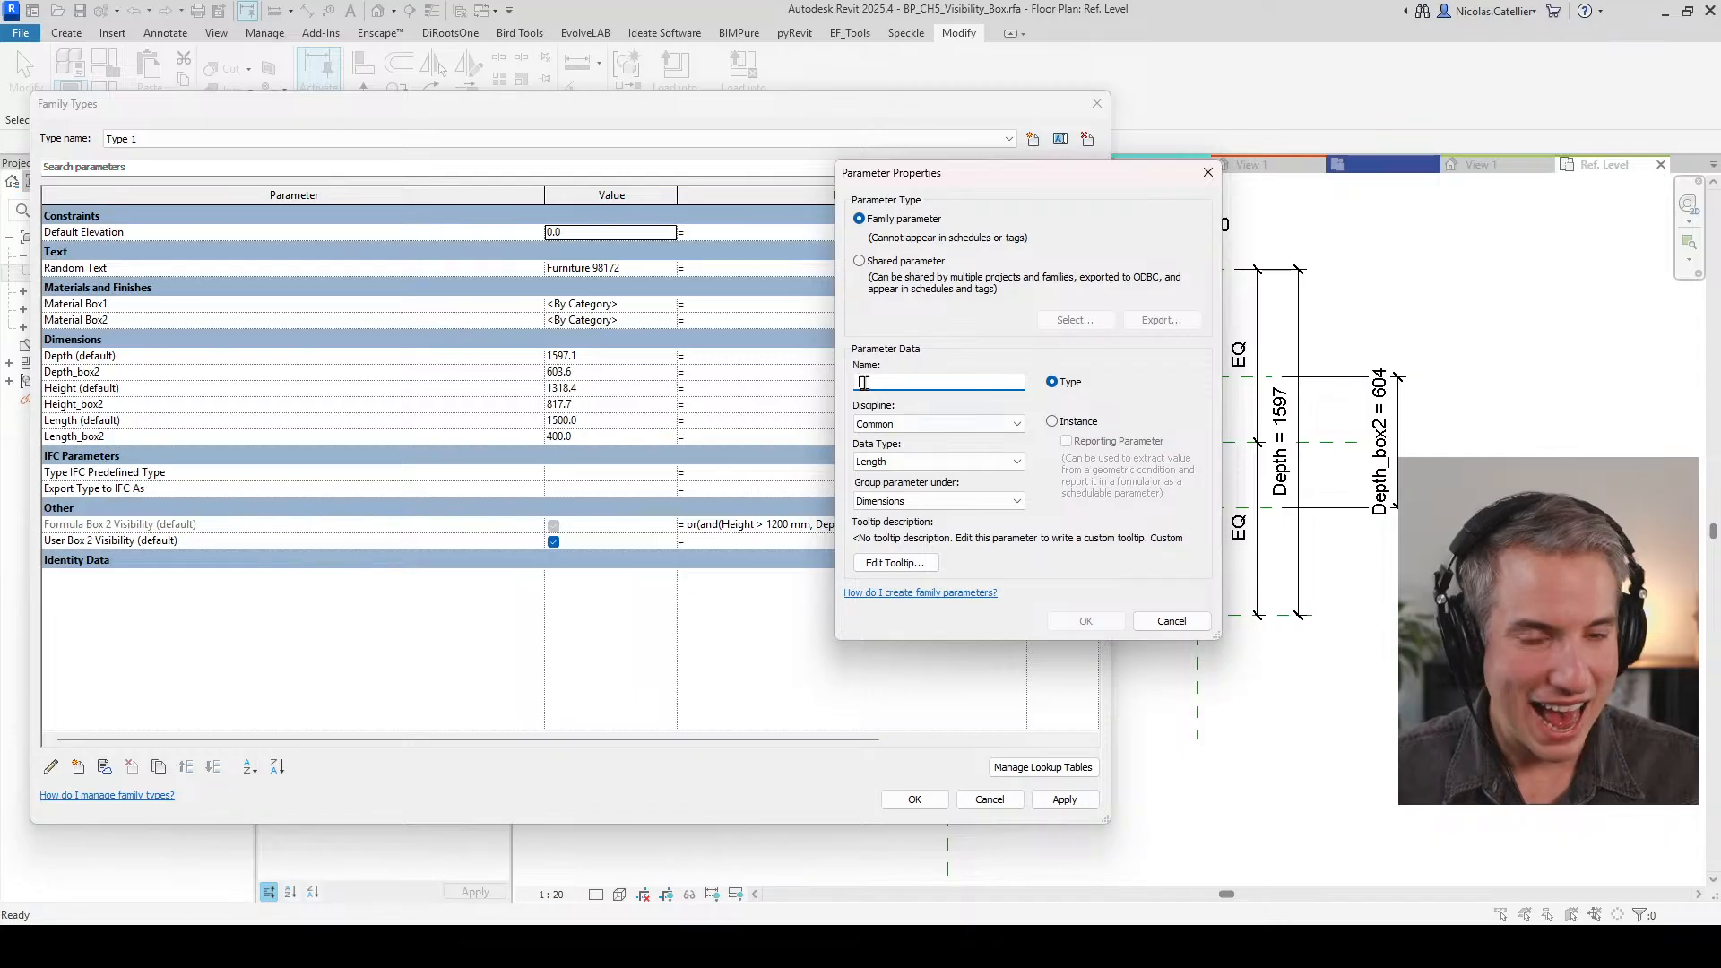
{"action": "type", "text": "User Length"}
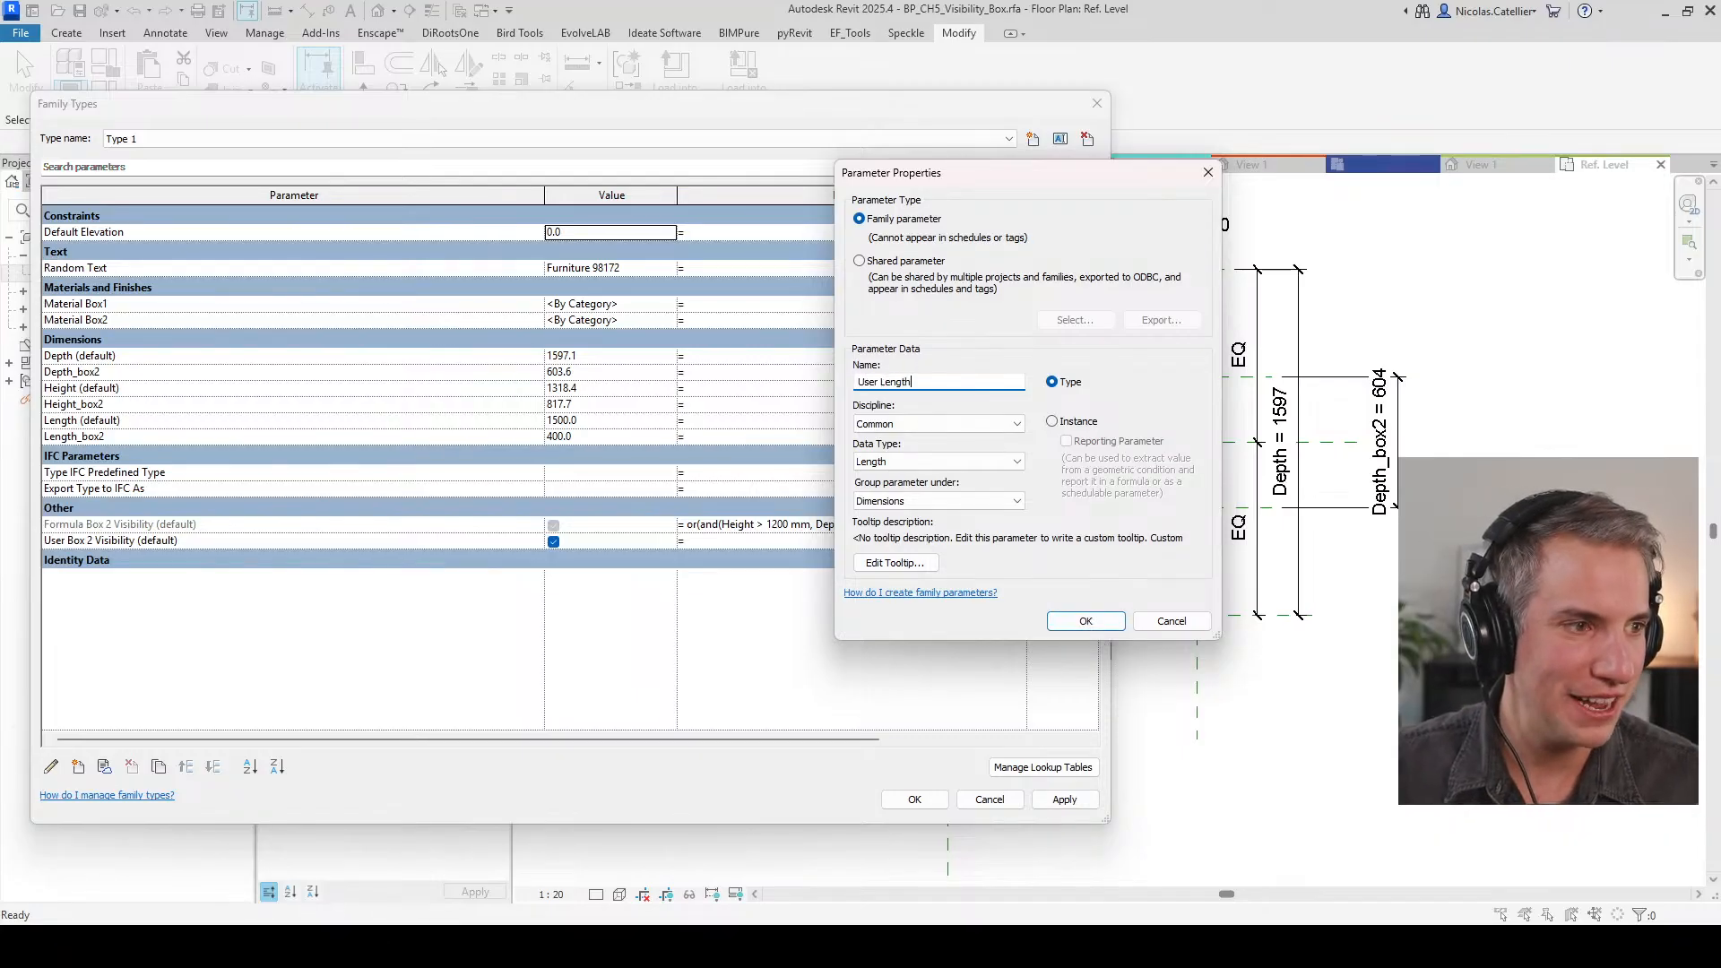
{"action": "key", "text": "Return"}
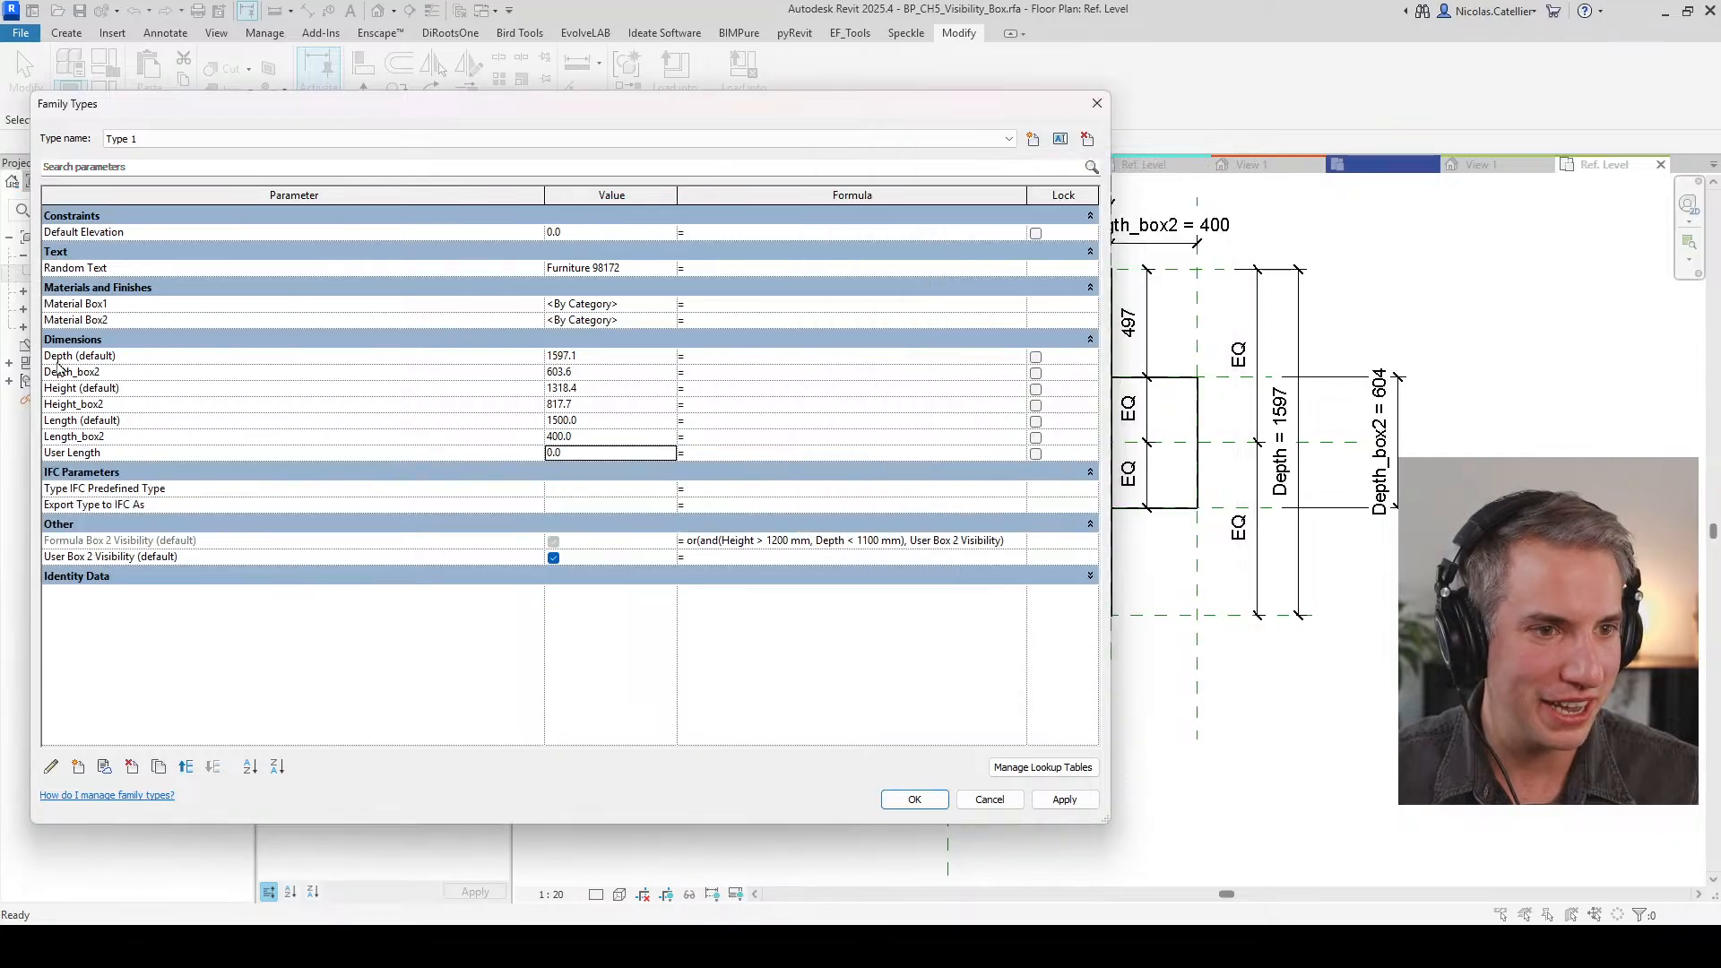
Step: Add a second length-type family parameter named Actual Length under Dimensions
{"action": "left_click", "coordinate": [78, 767]}
{"action": "type", "text": "Actual"}
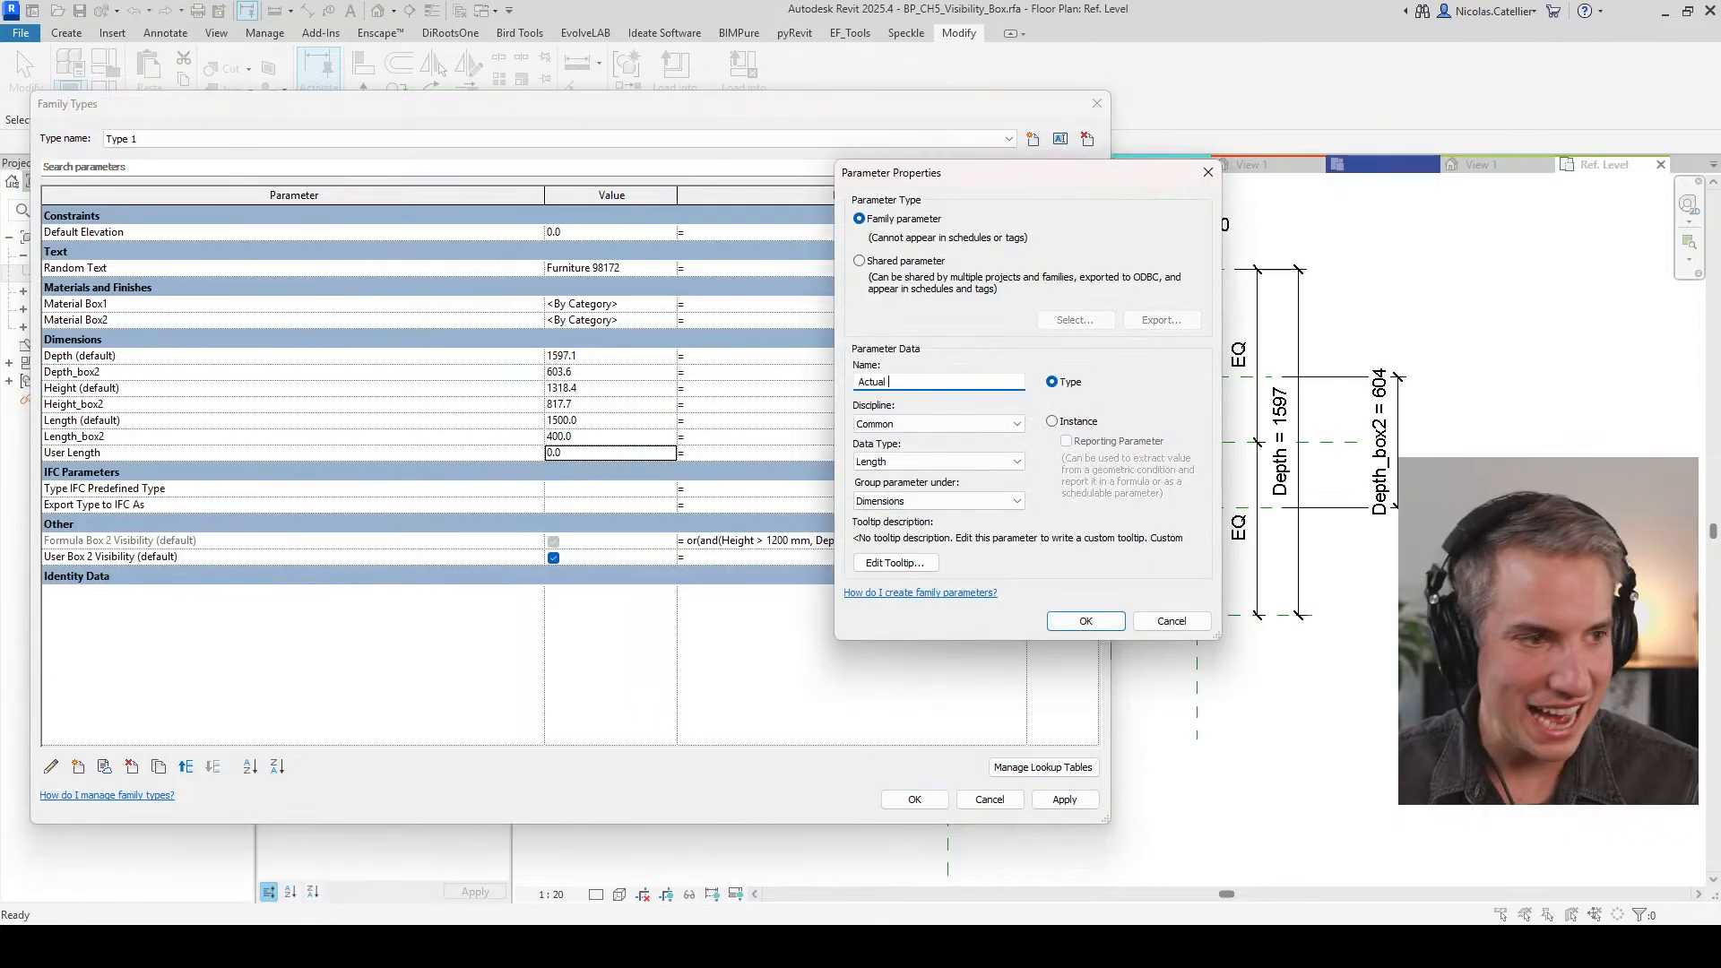
{"action": "type", "text": " Length"}
{"action": "key", "text": "Return"}
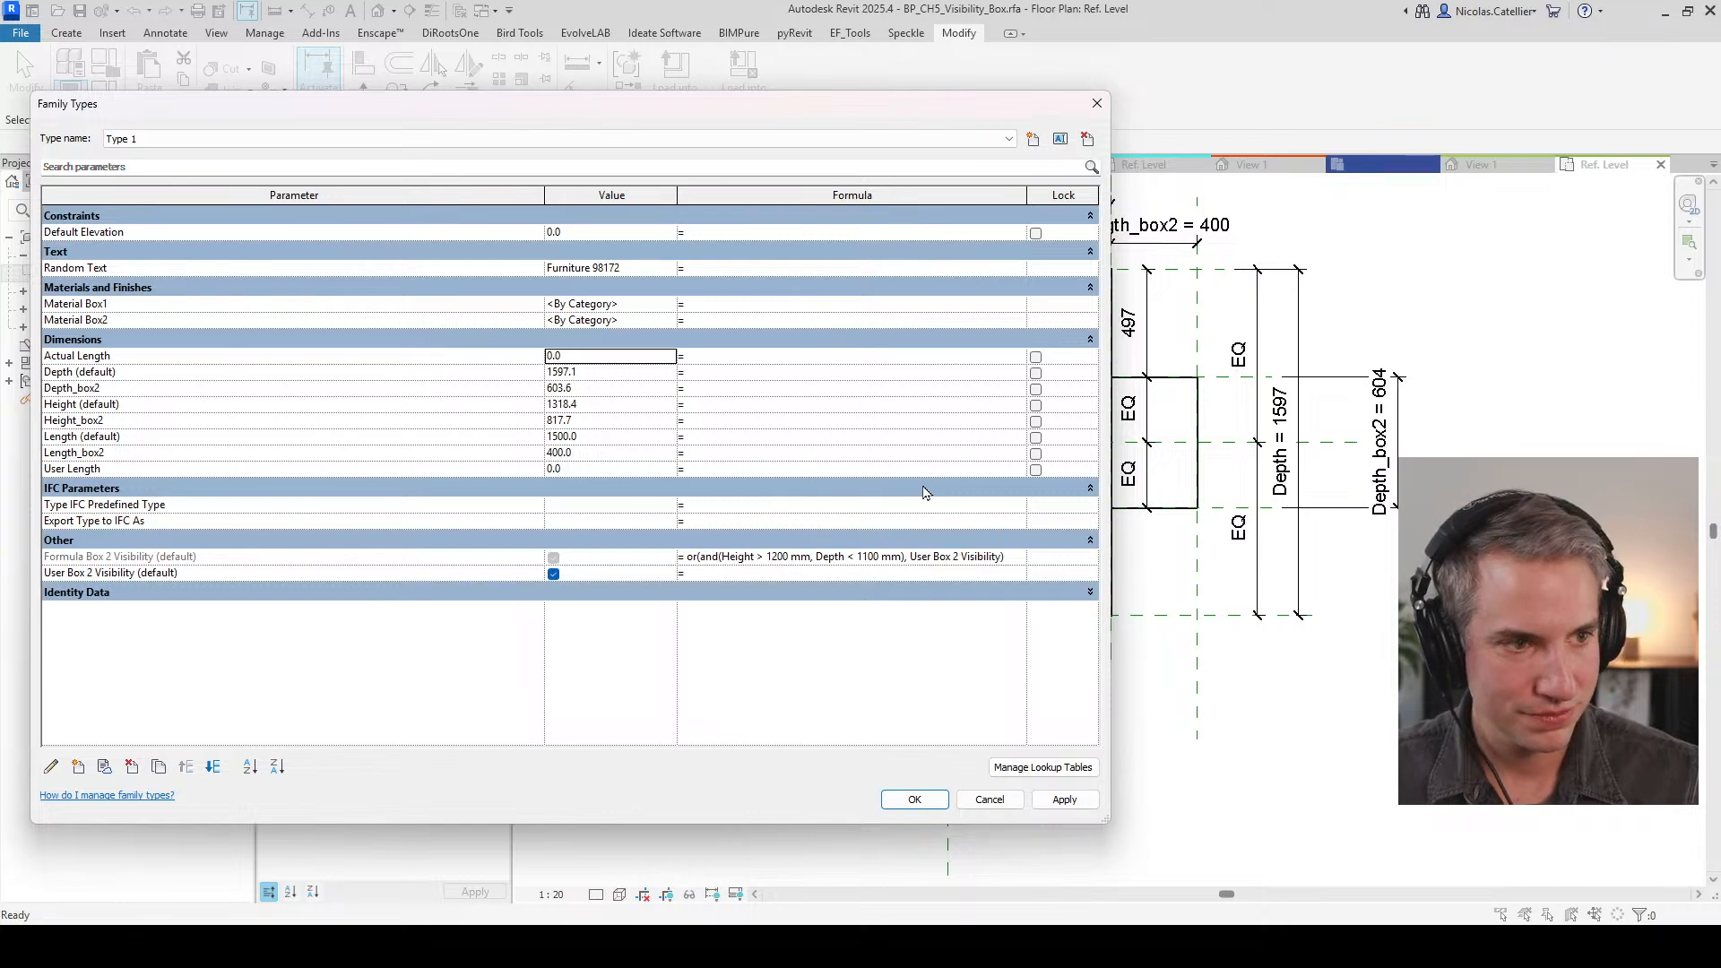
Step: Reorder the Dimensions parameters so User Length sits directly below Actual Length
{"action": "left_click", "coordinate": [610, 469]}
{"action": "left_click", "coordinate": [116, 469]}
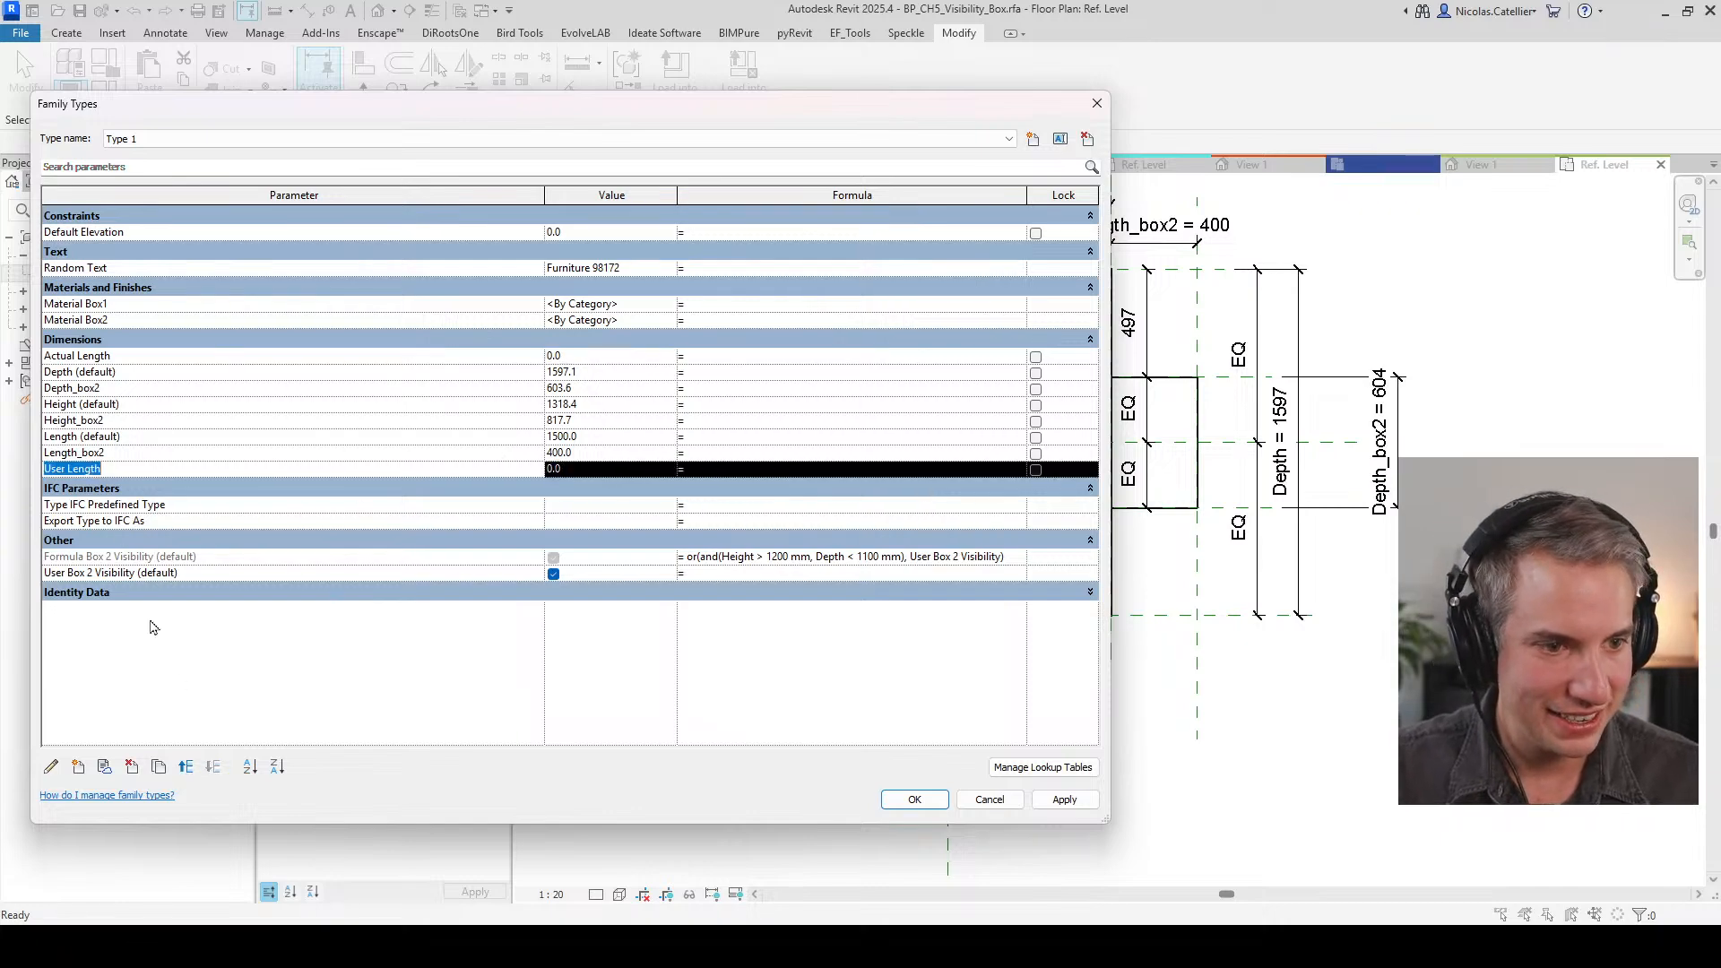
{"action": "left_click", "coordinate": [186, 772]}
{"action": "left_click", "coordinate": [185, 772]}
{"action": "left_click", "coordinate": [185, 773]}
{"action": "left_click", "coordinate": [187, 774]}
{"action": "left_click", "coordinate": [187, 774]}
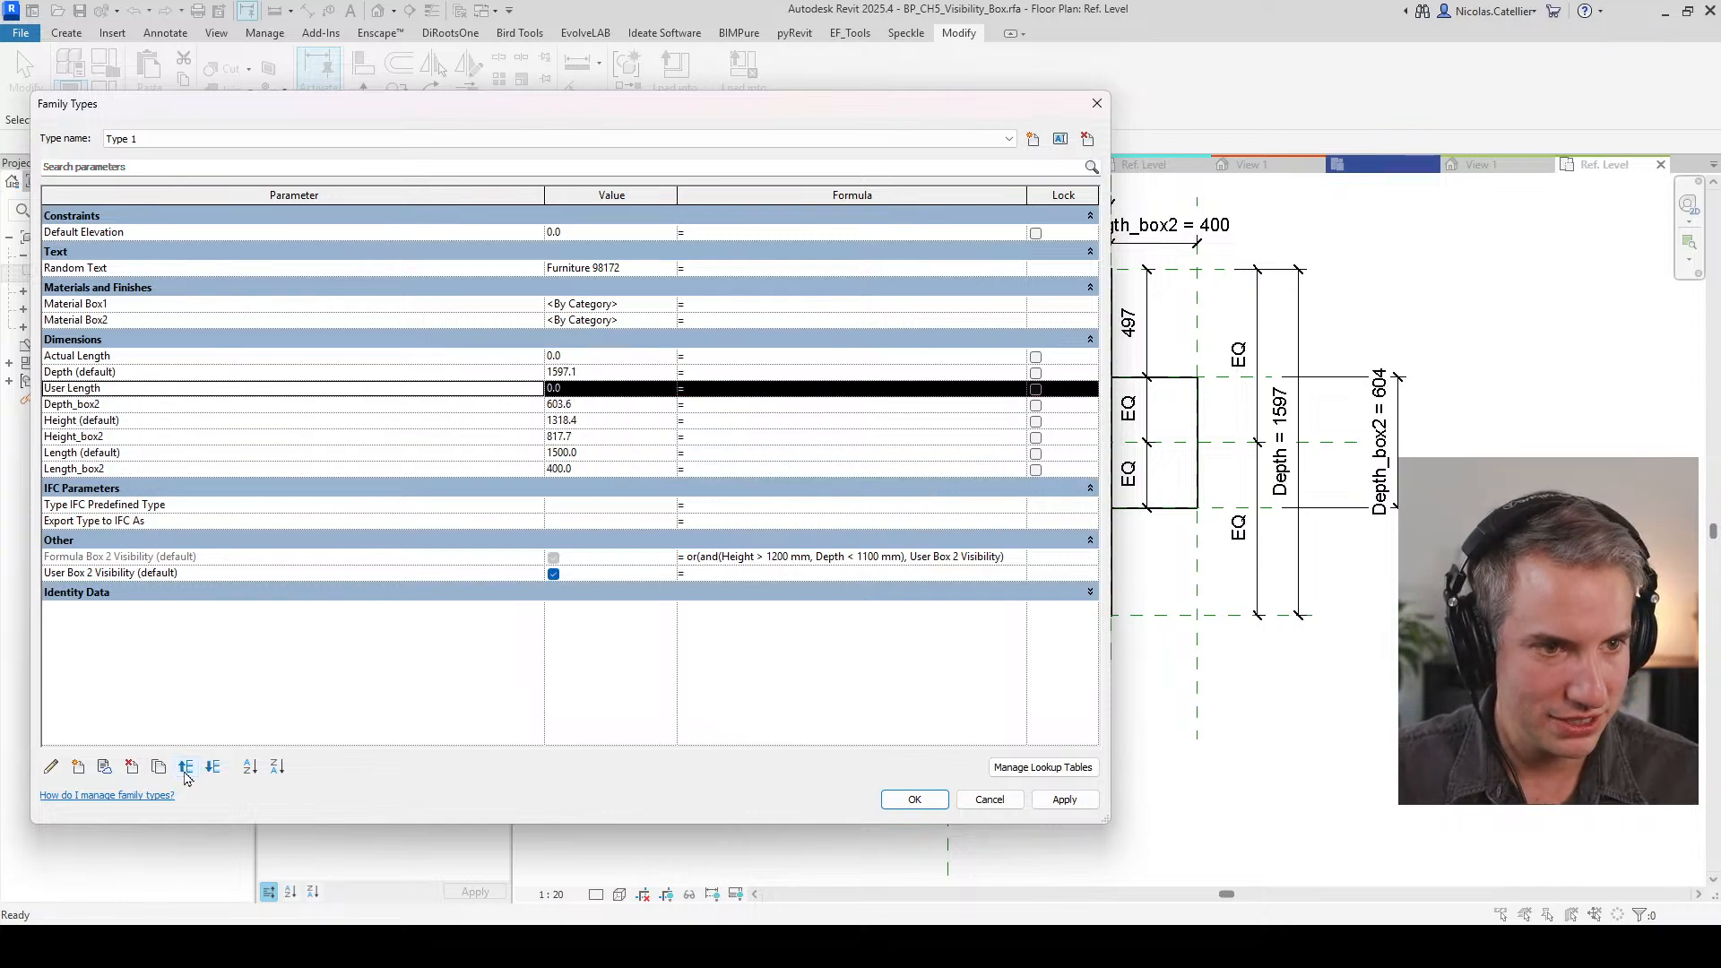
{"action": "left_click", "coordinate": [185, 773]}
Step: Set the User Length value of Type 1 to 1500 mm
{"action": "left_click", "coordinate": [623, 371]}
{"action": "type", "text": "1"}
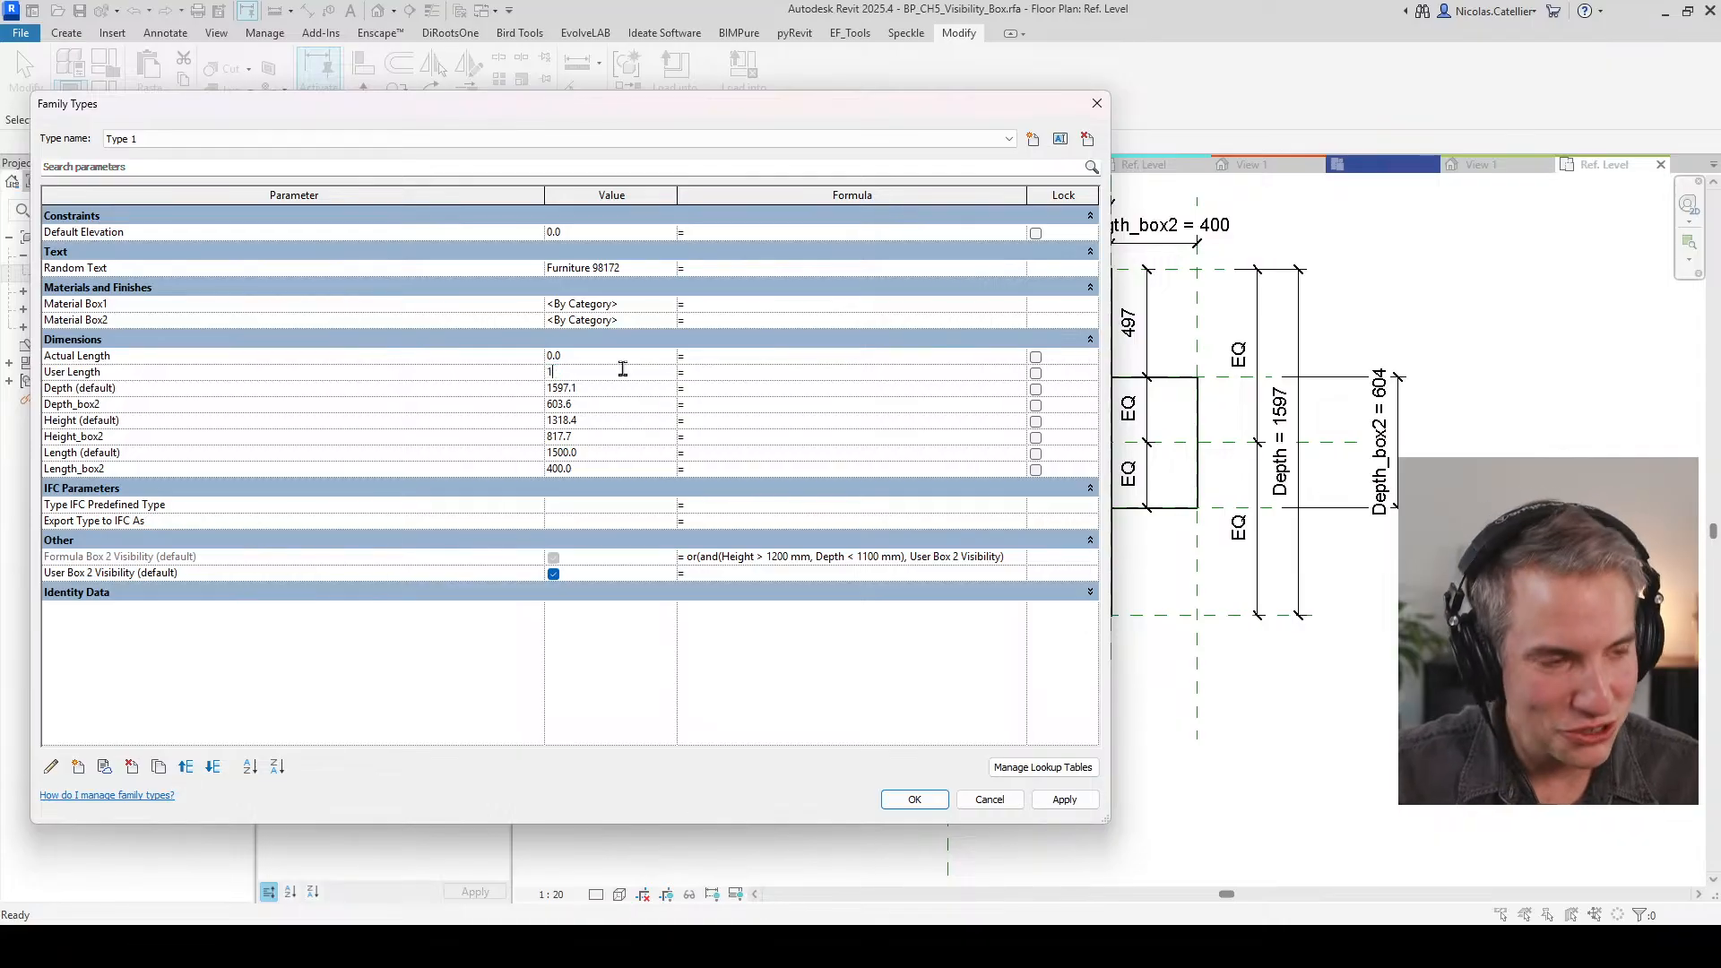
{"action": "type", "text": "500"}
{"action": "left_click", "coordinate": [608, 353]}
Step: Consult the Rounding Increments slide and try to give Actual Length the formula round(User Length/100mm)*100mm
{"action": "left_click", "coordinate": [718, 358]}
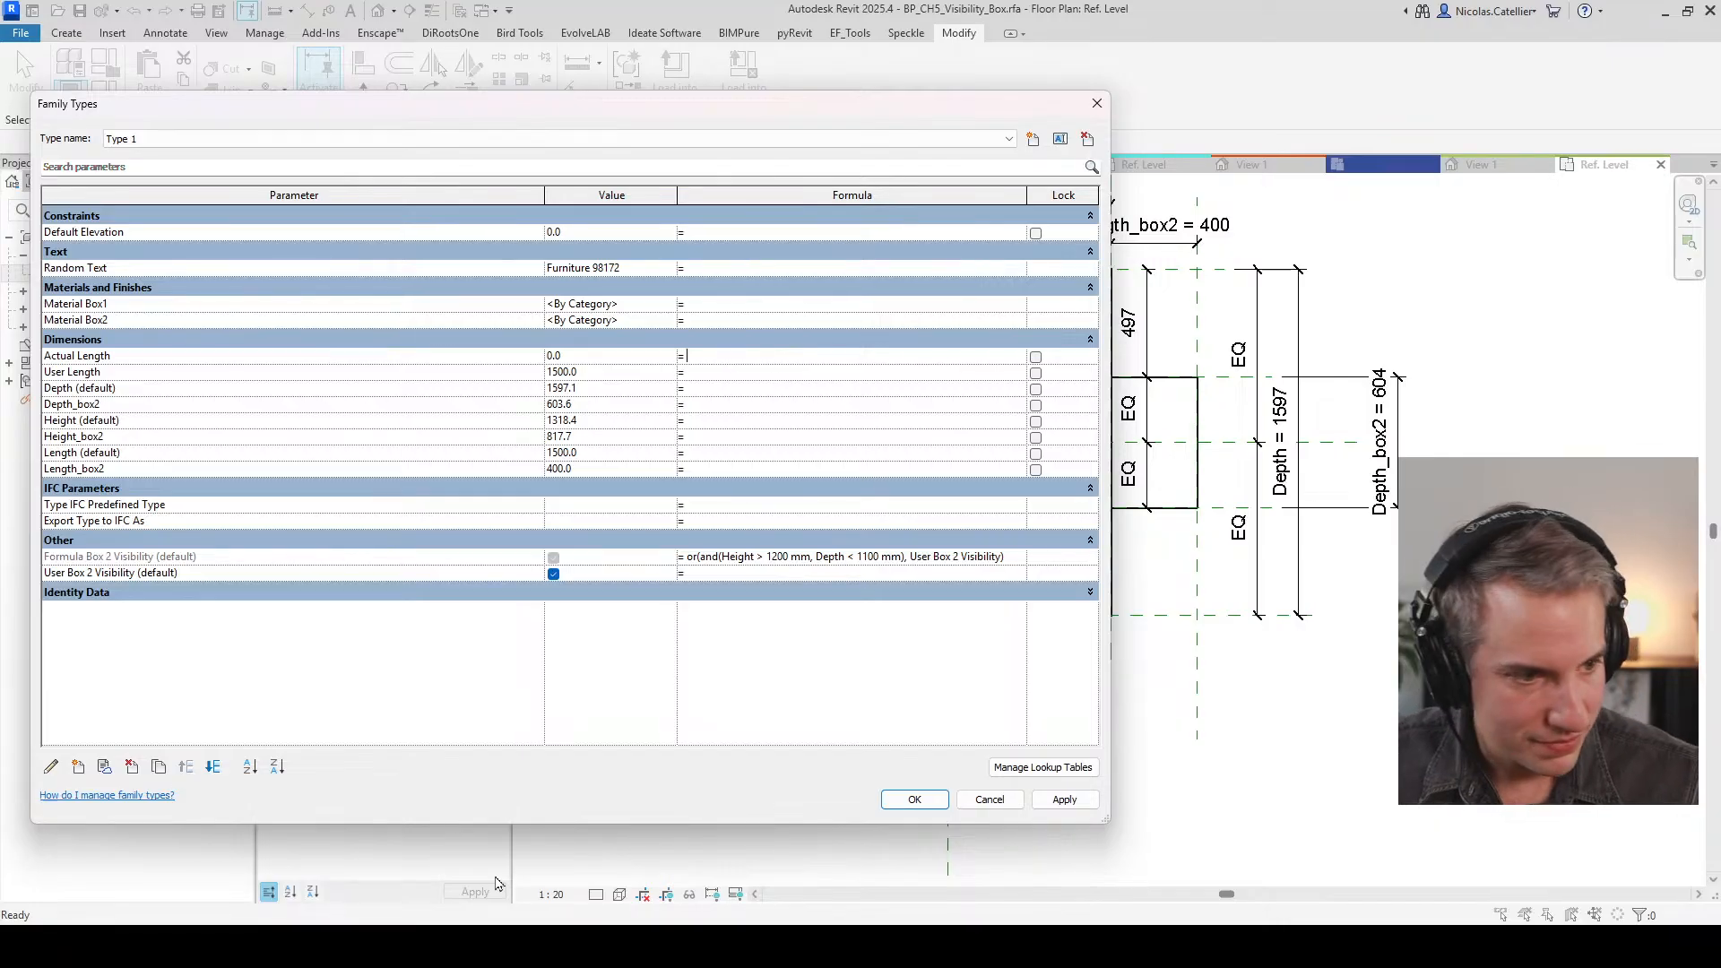
{"action": "mouse_move", "coordinate": [825, 947]}
{"action": "left_click", "coordinate": [899, 847]}
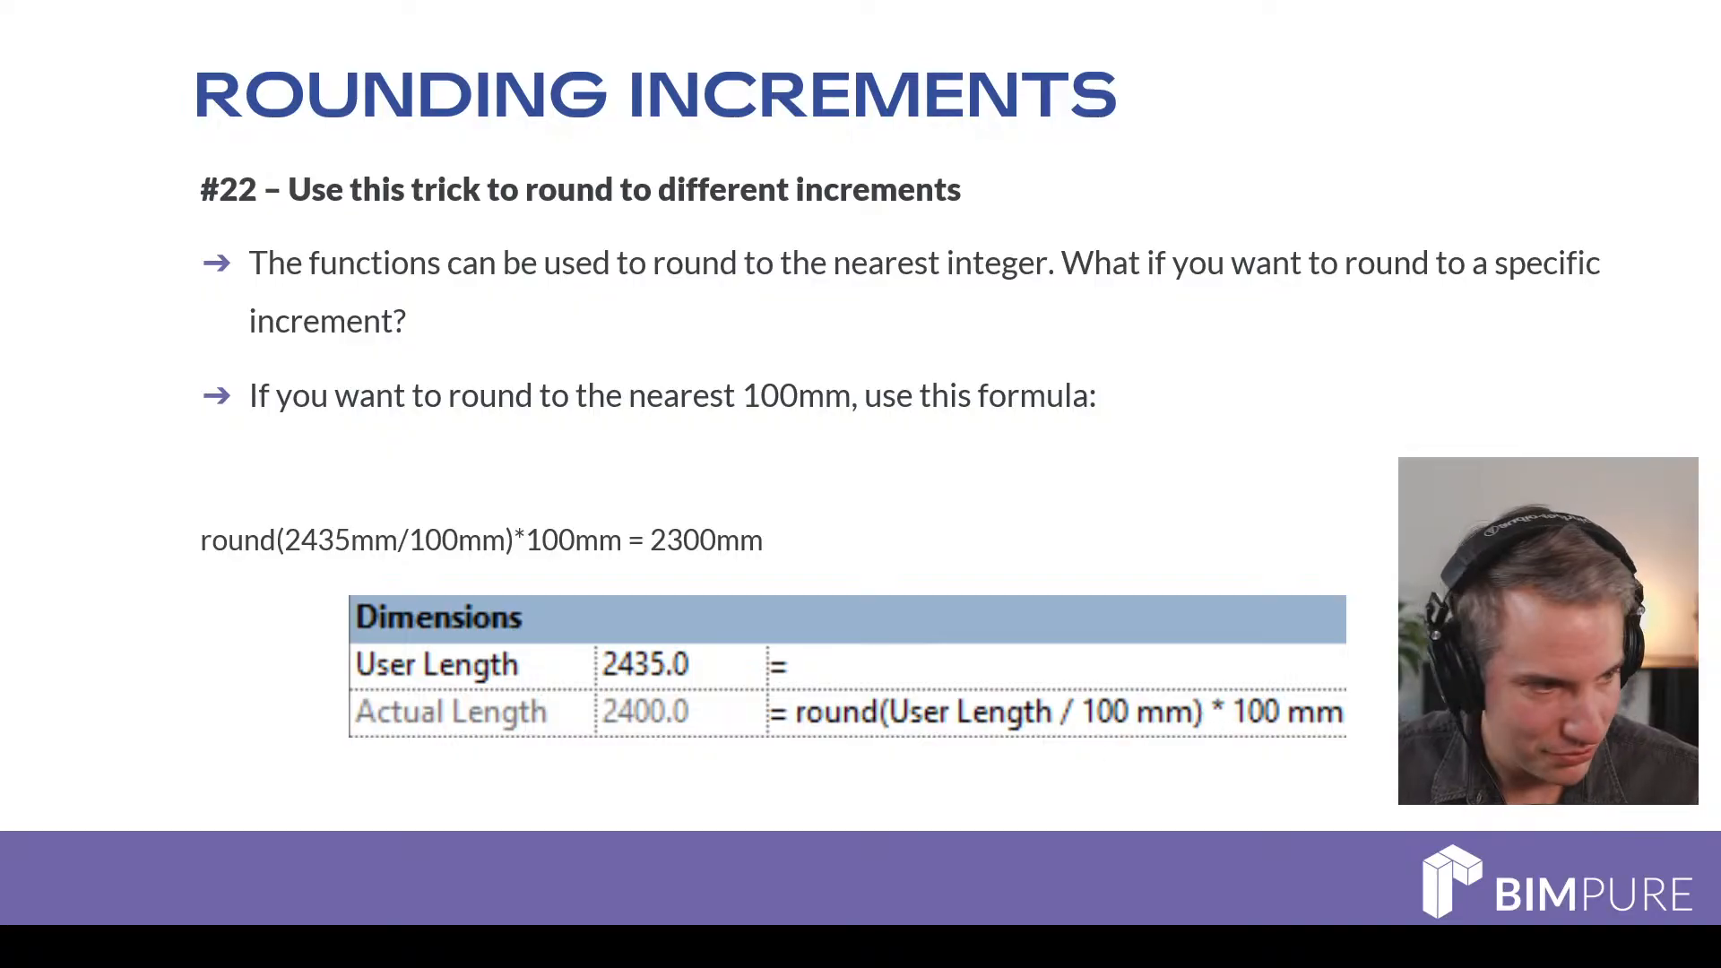
{"action": "key", "text": "alt+Tab"}
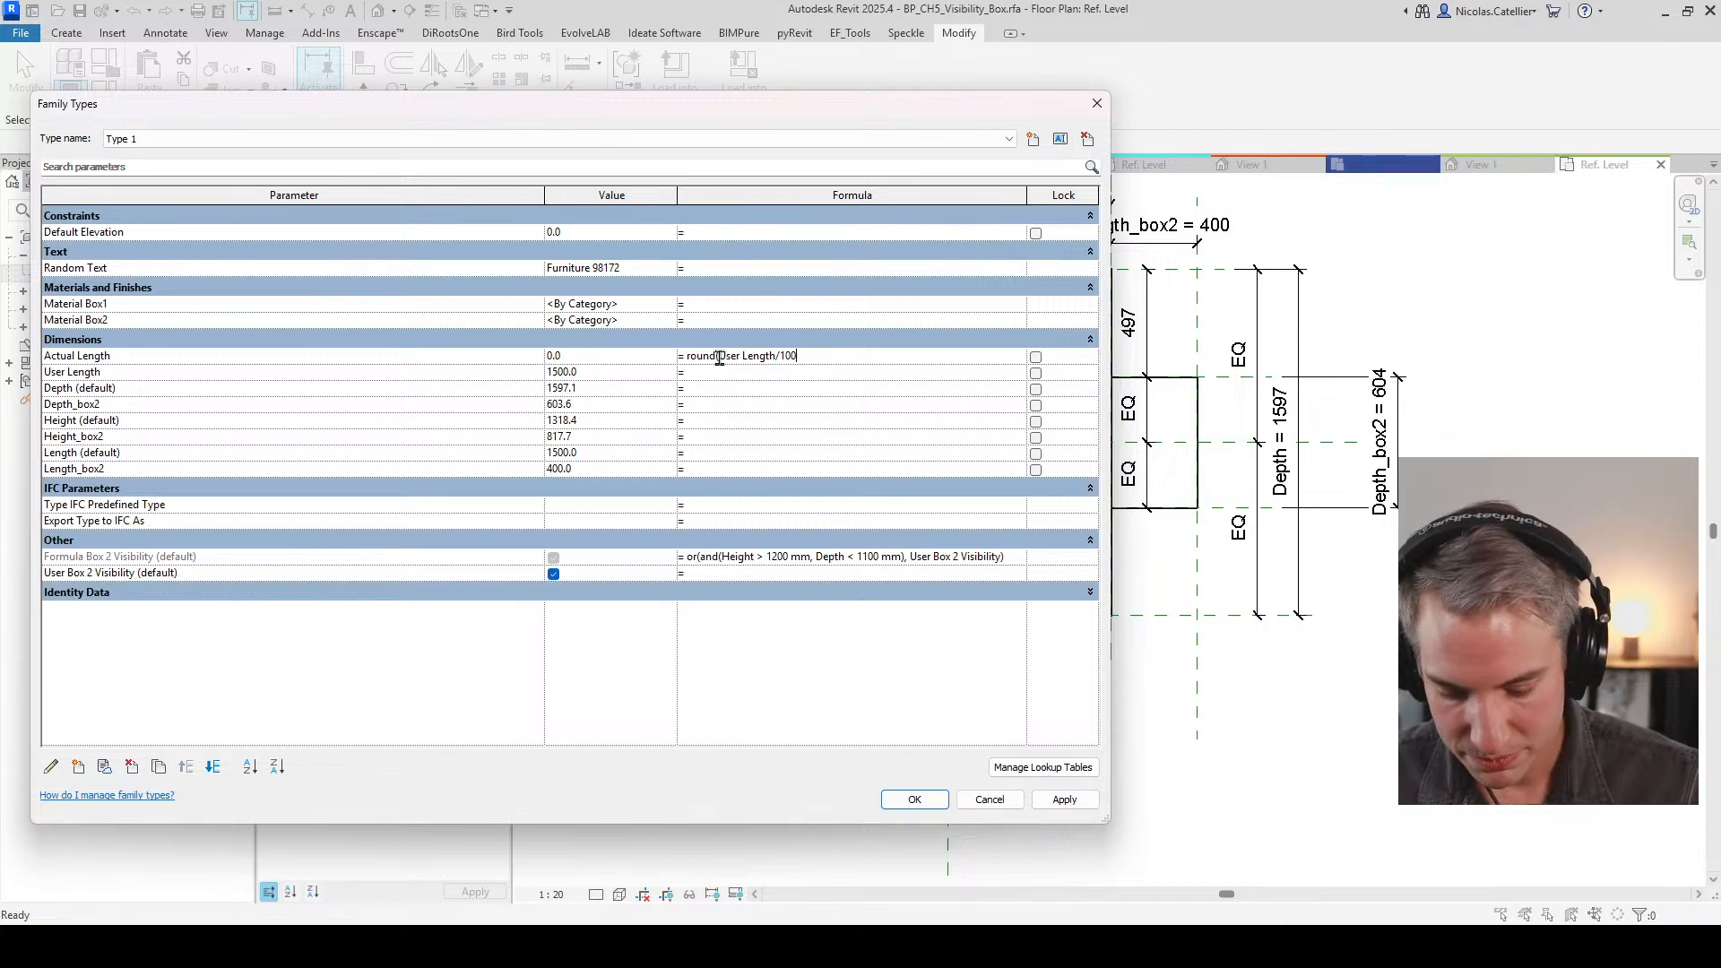
{"action": "type", "text": "*"}
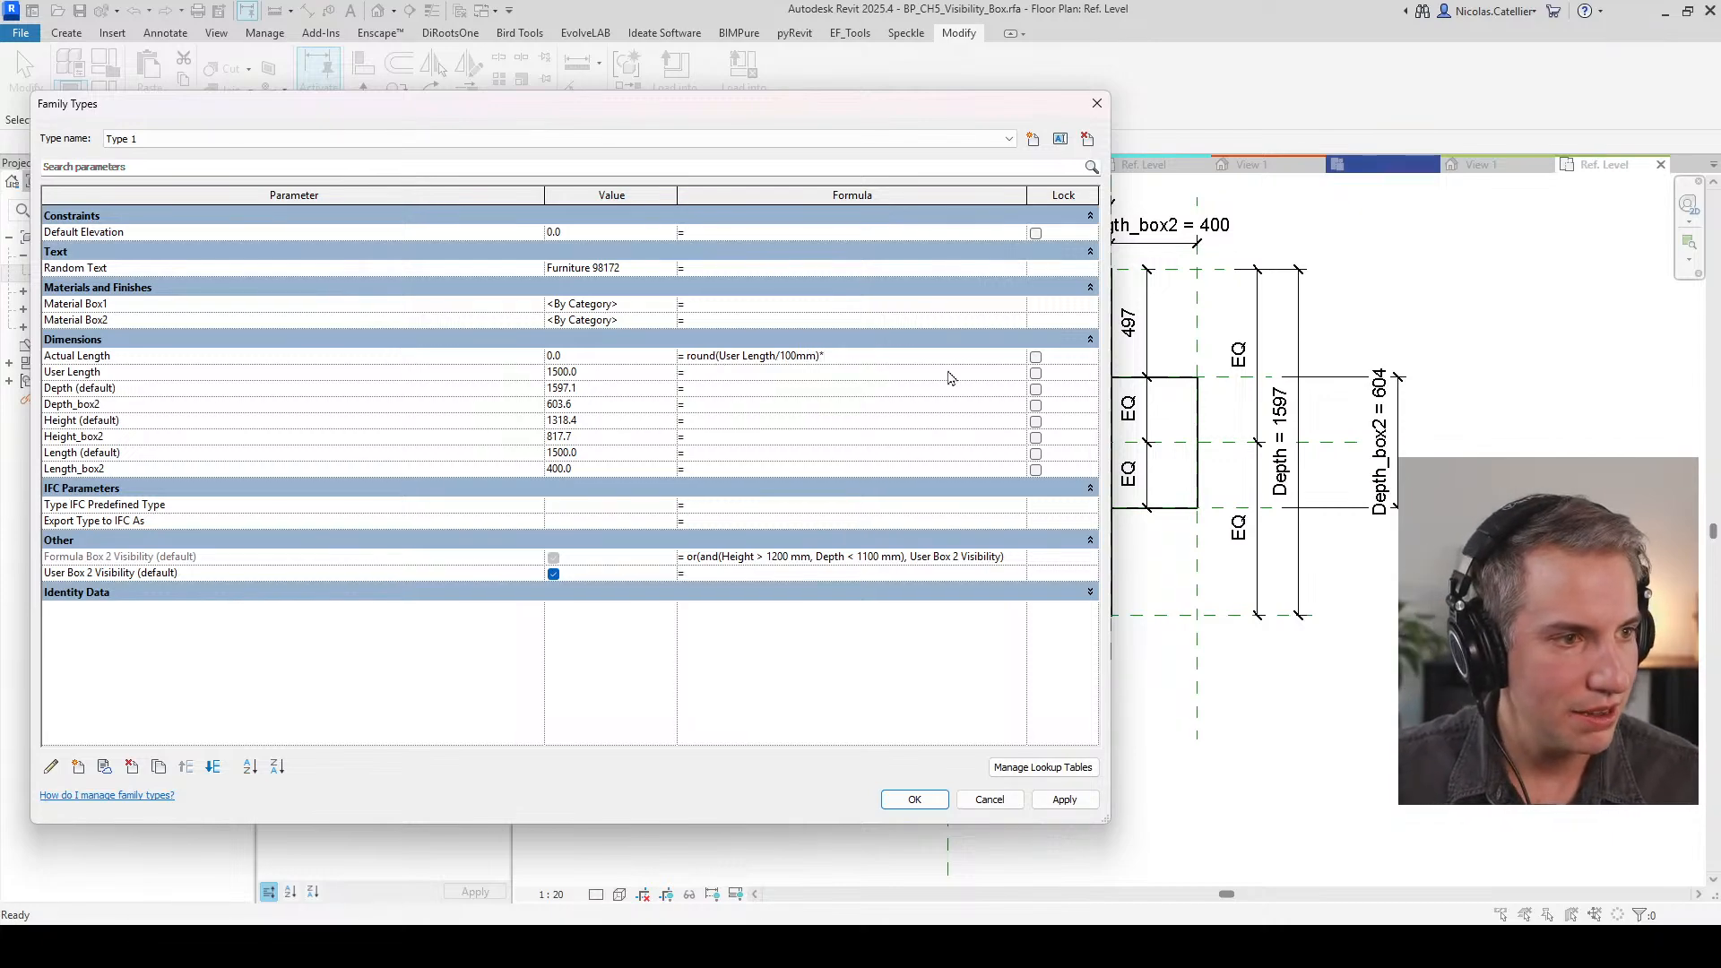
{"action": "type", "text": "100mm"}
{"action": "key", "text": "Return"}
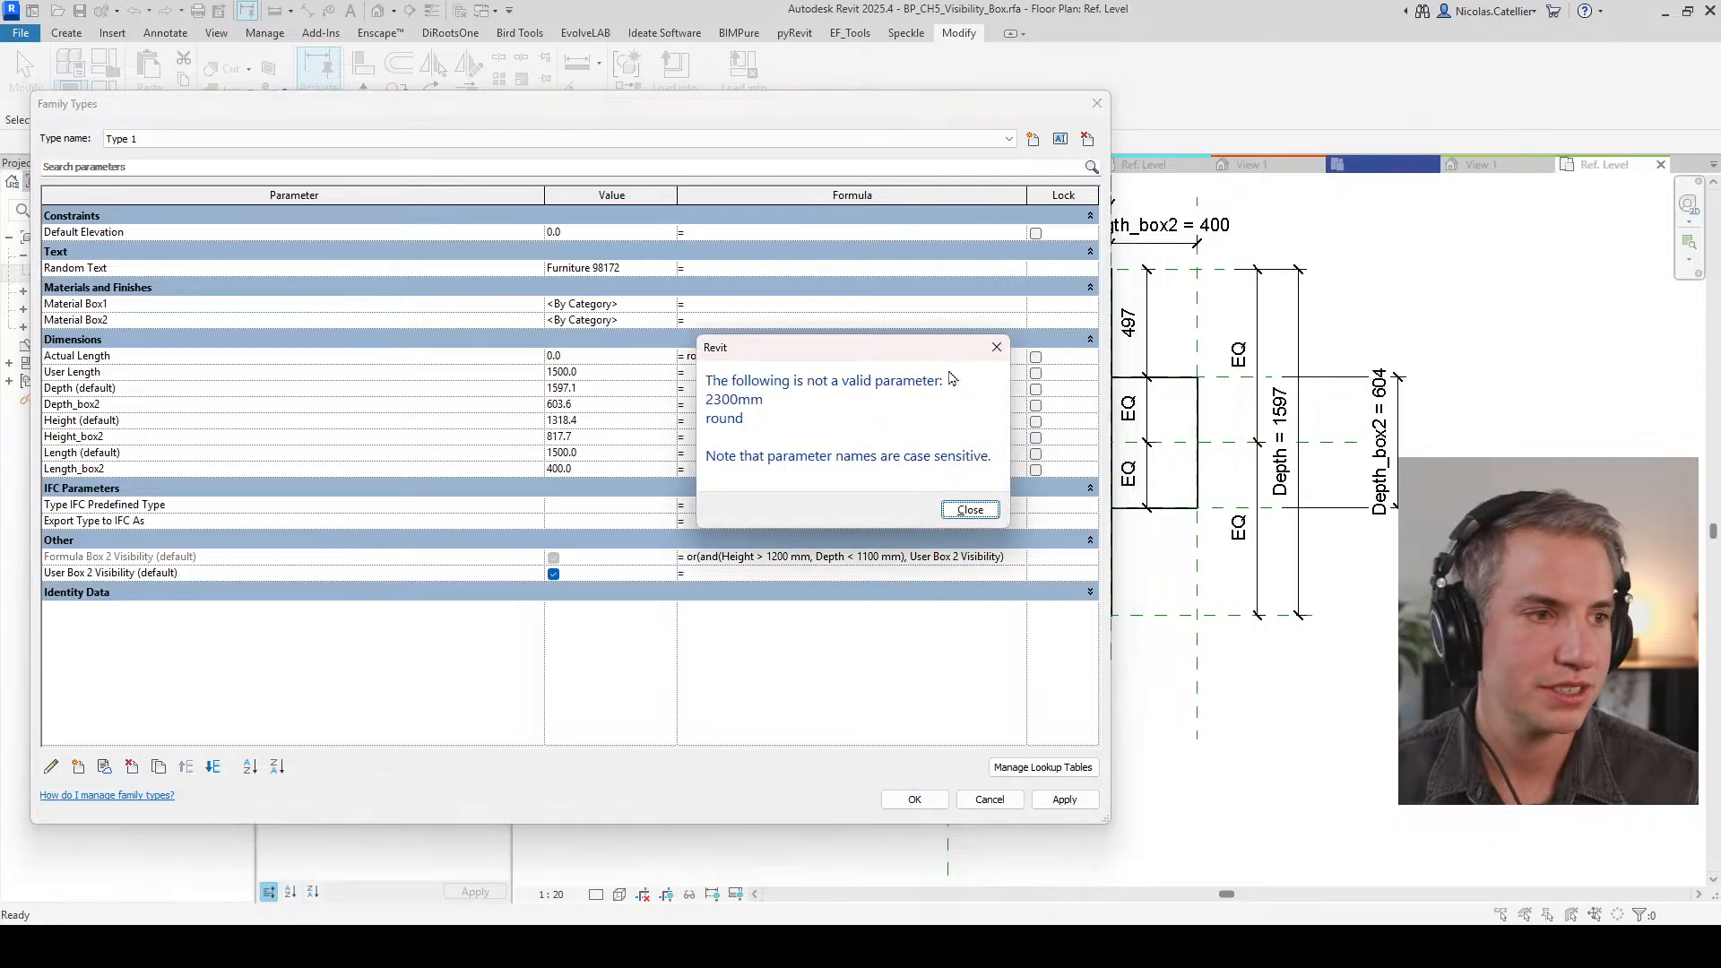
{"action": "left_click", "coordinate": [981, 509]}
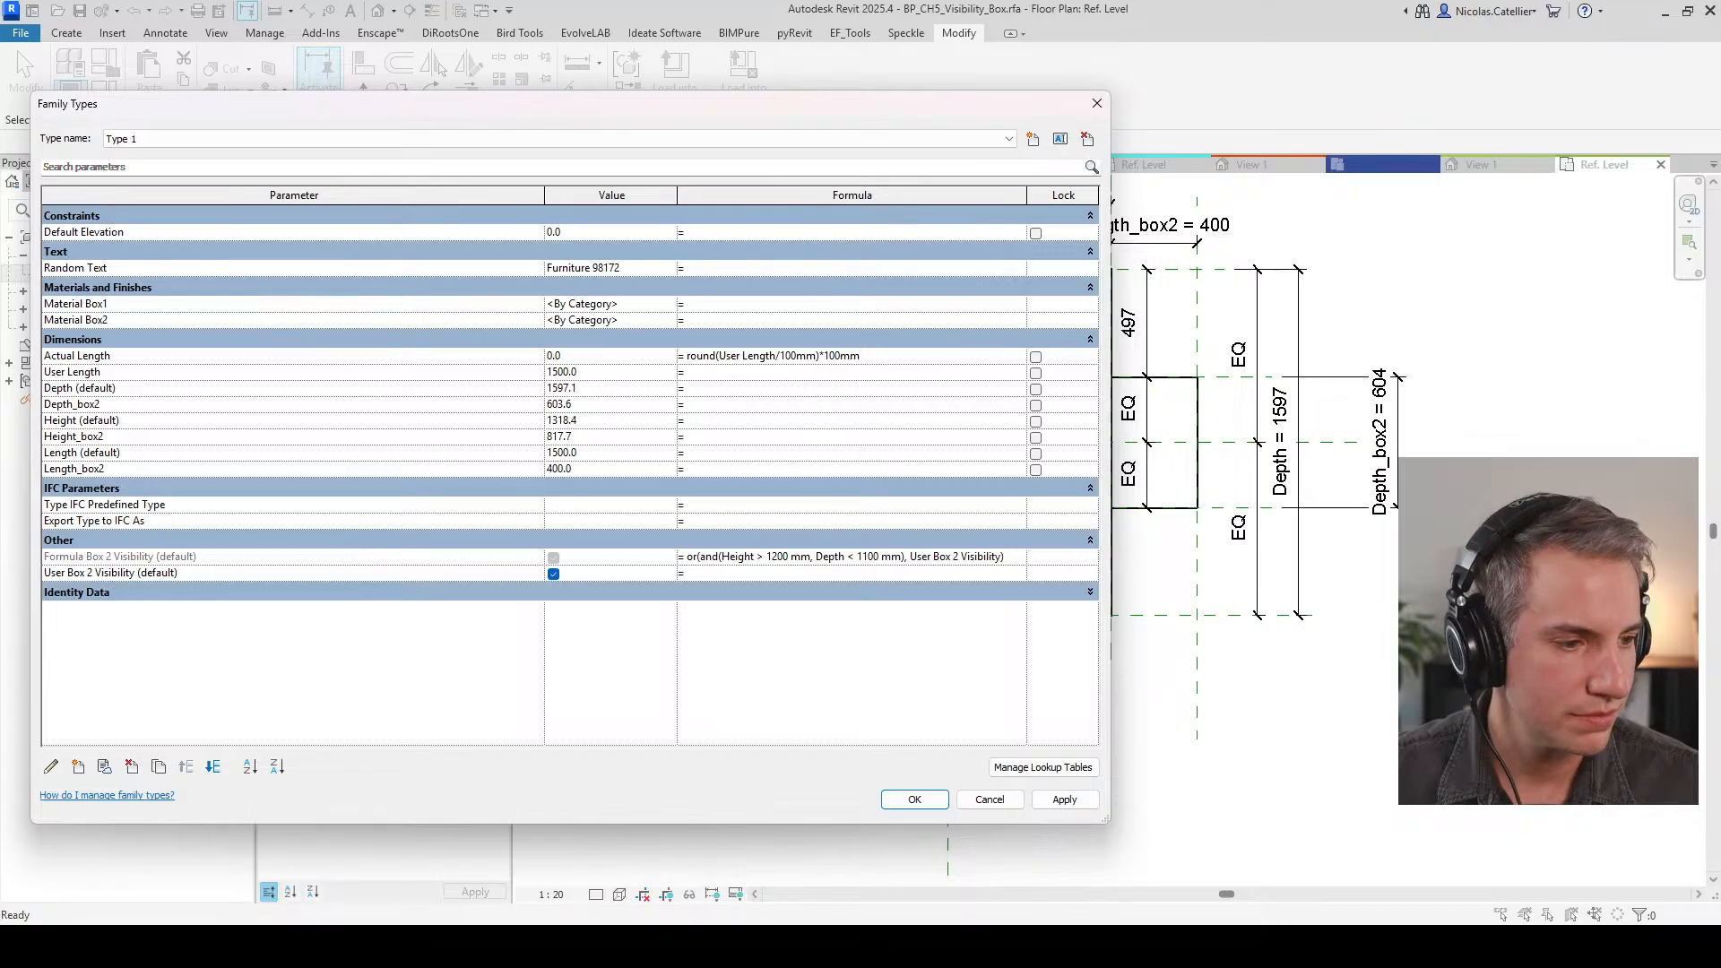
Step: Check the slide's formula again and try round(User Length/100mm) *100mm, with a space before the multiplication, for Actual Length
{"action": "mouse_move", "coordinate": [804, 946]}
{"action": "left_click", "coordinate": [901, 856]}
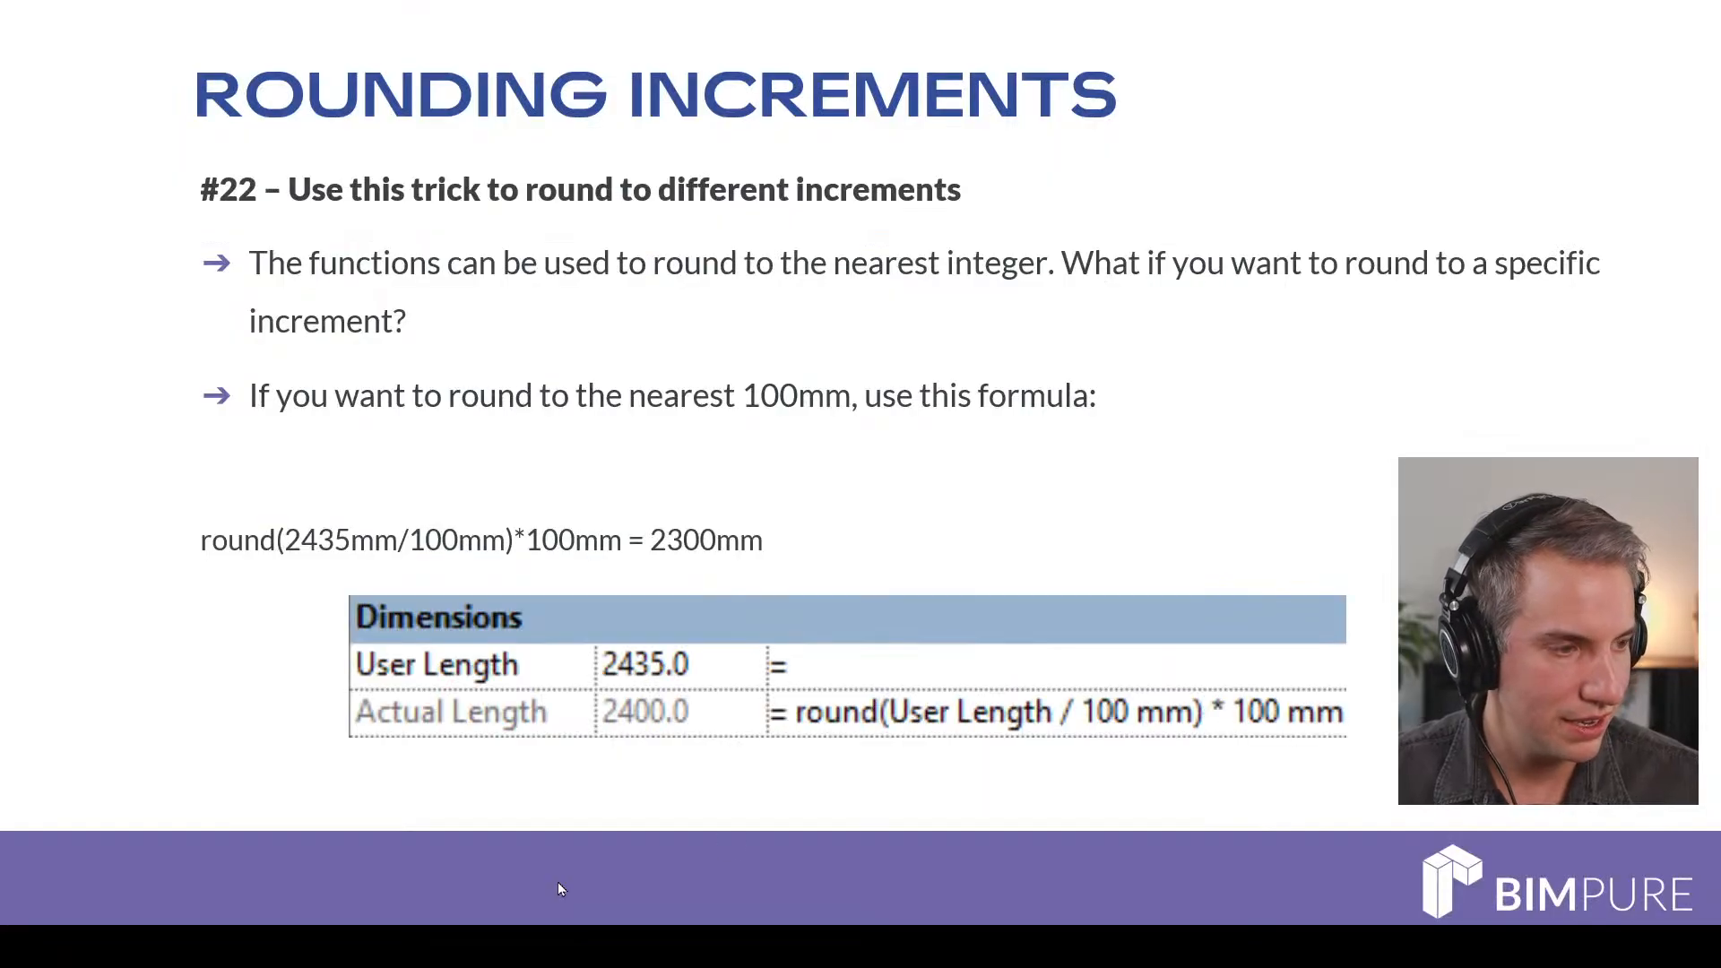
{"action": "key", "text": "alt+Tab"}
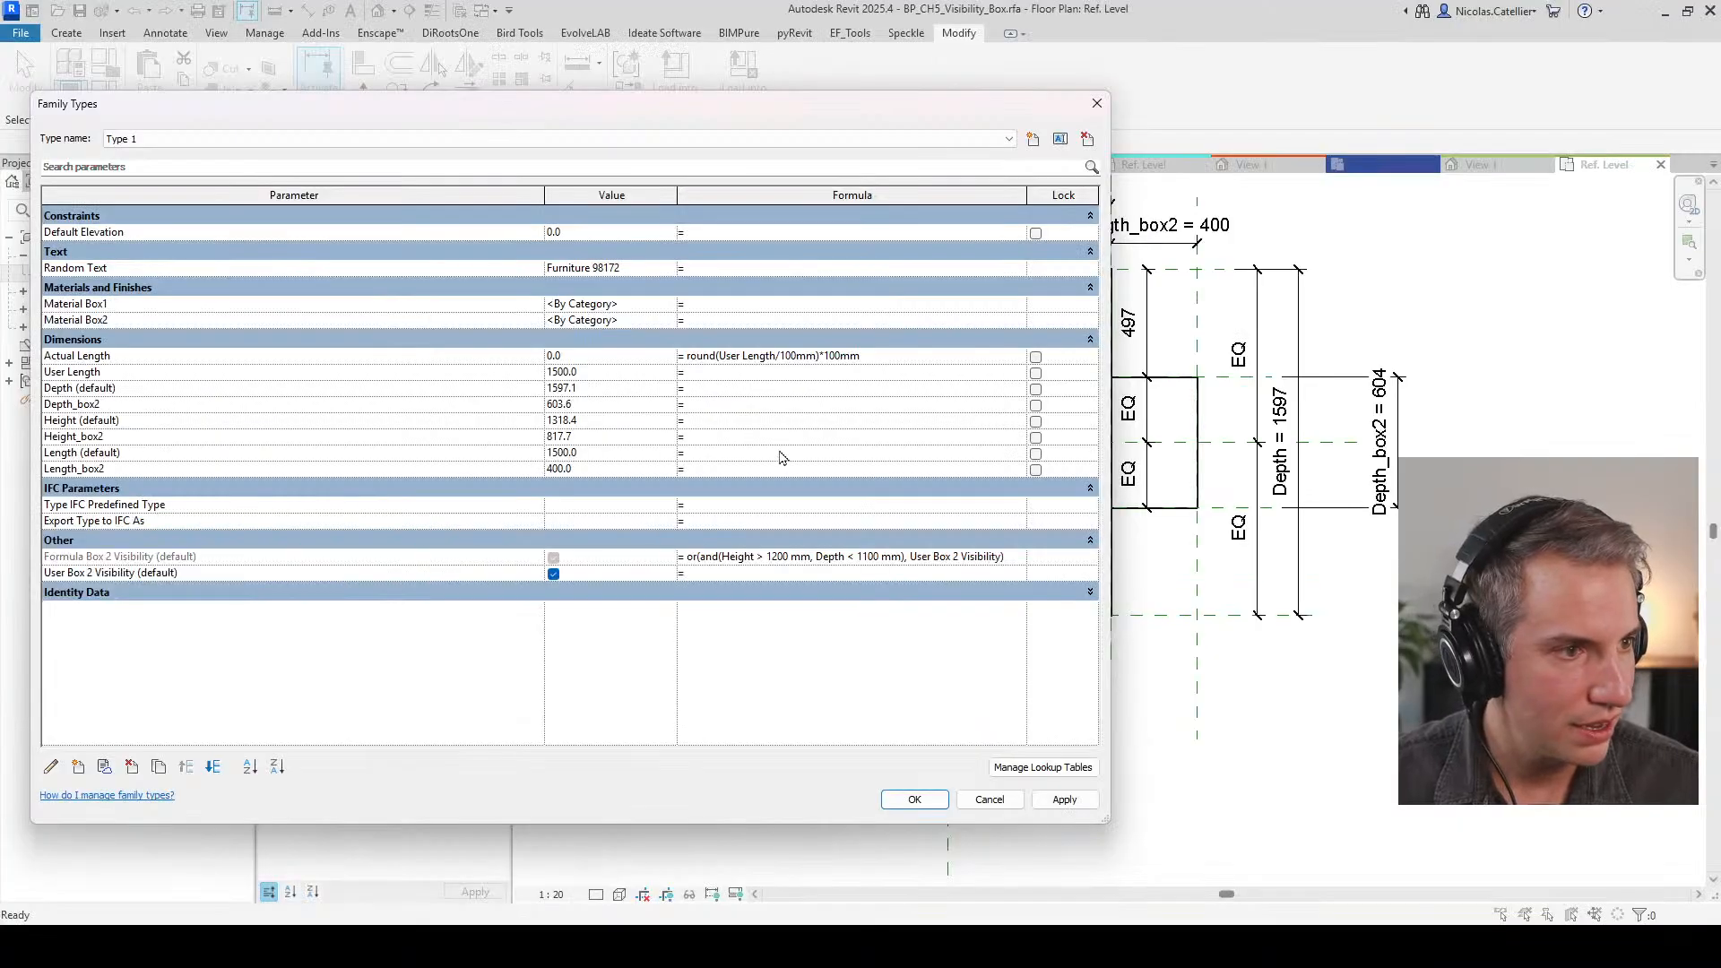
{"action": "left_click", "coordinate": [934, 368]}
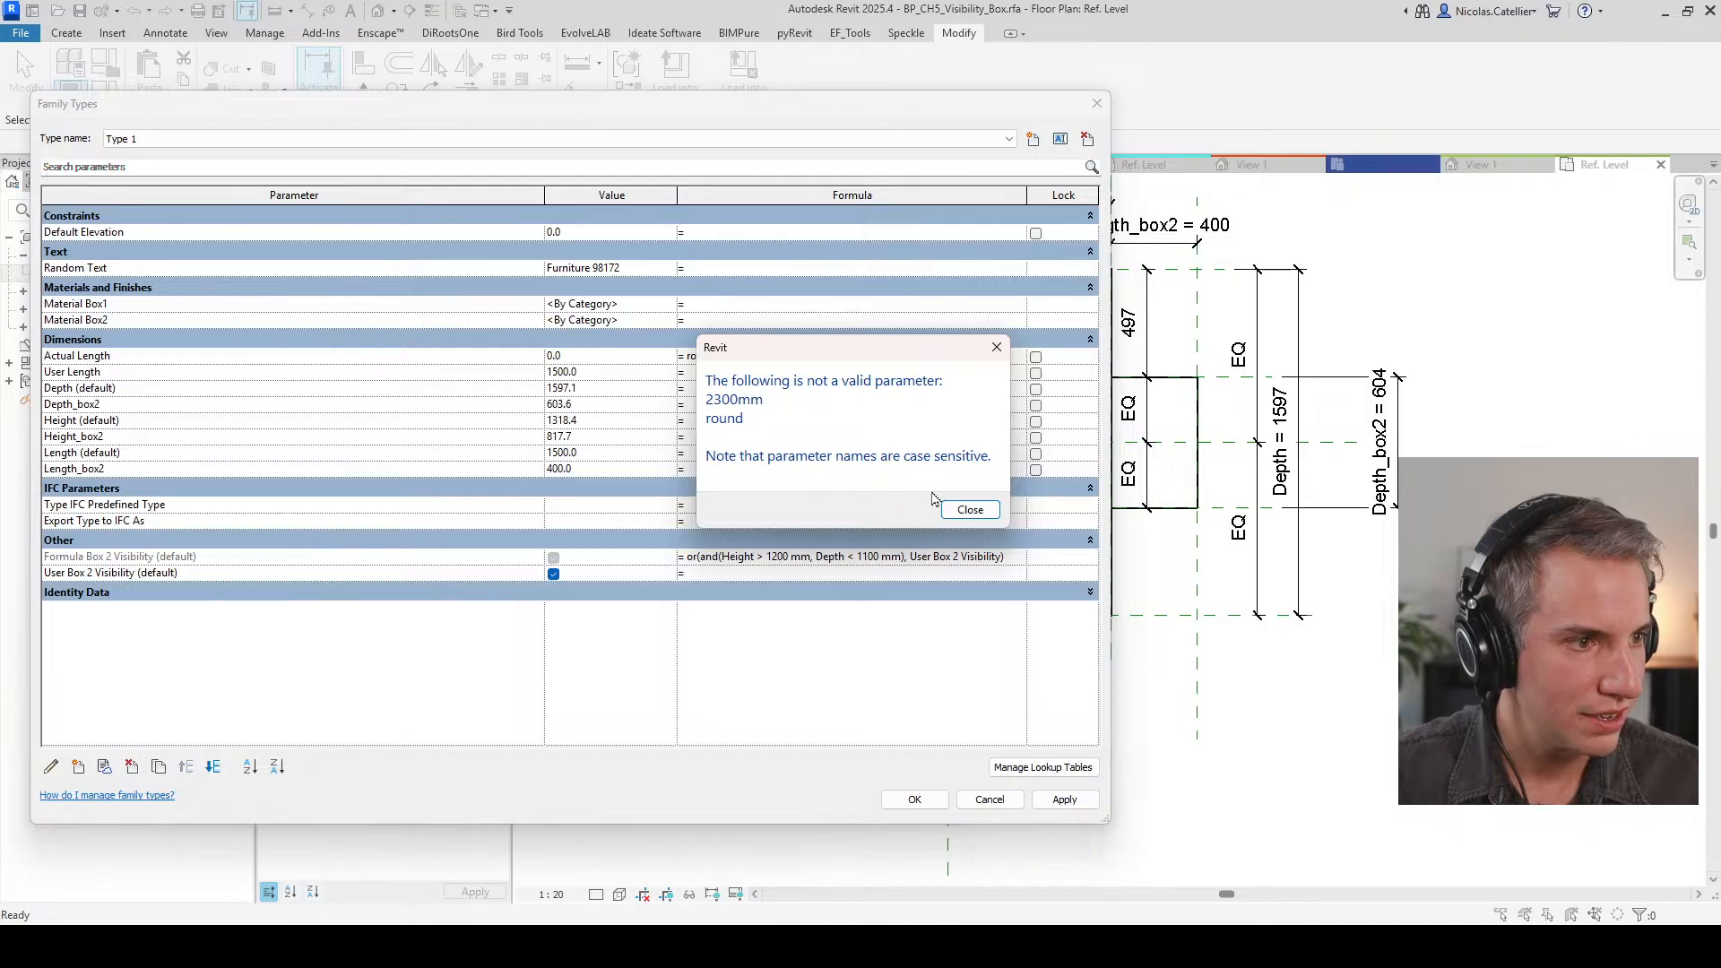
{"action": "left_click", "coordinate": [964, 509]}
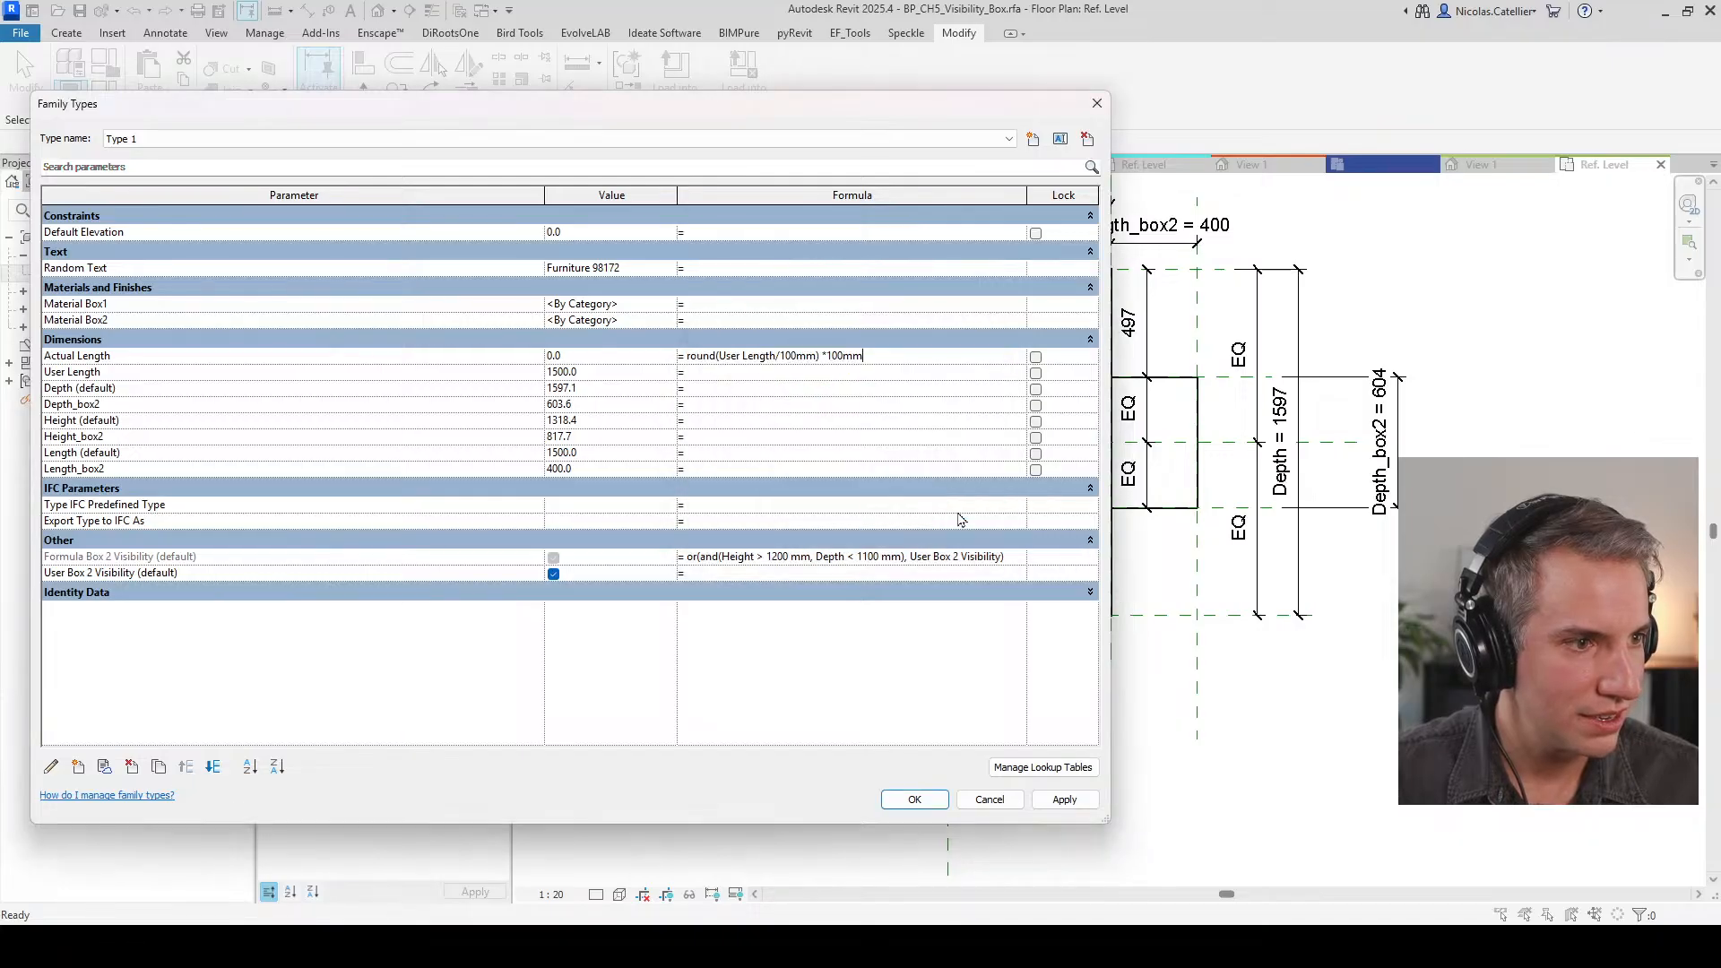
{"action": "left_click", "coordinate": [776, 372]}
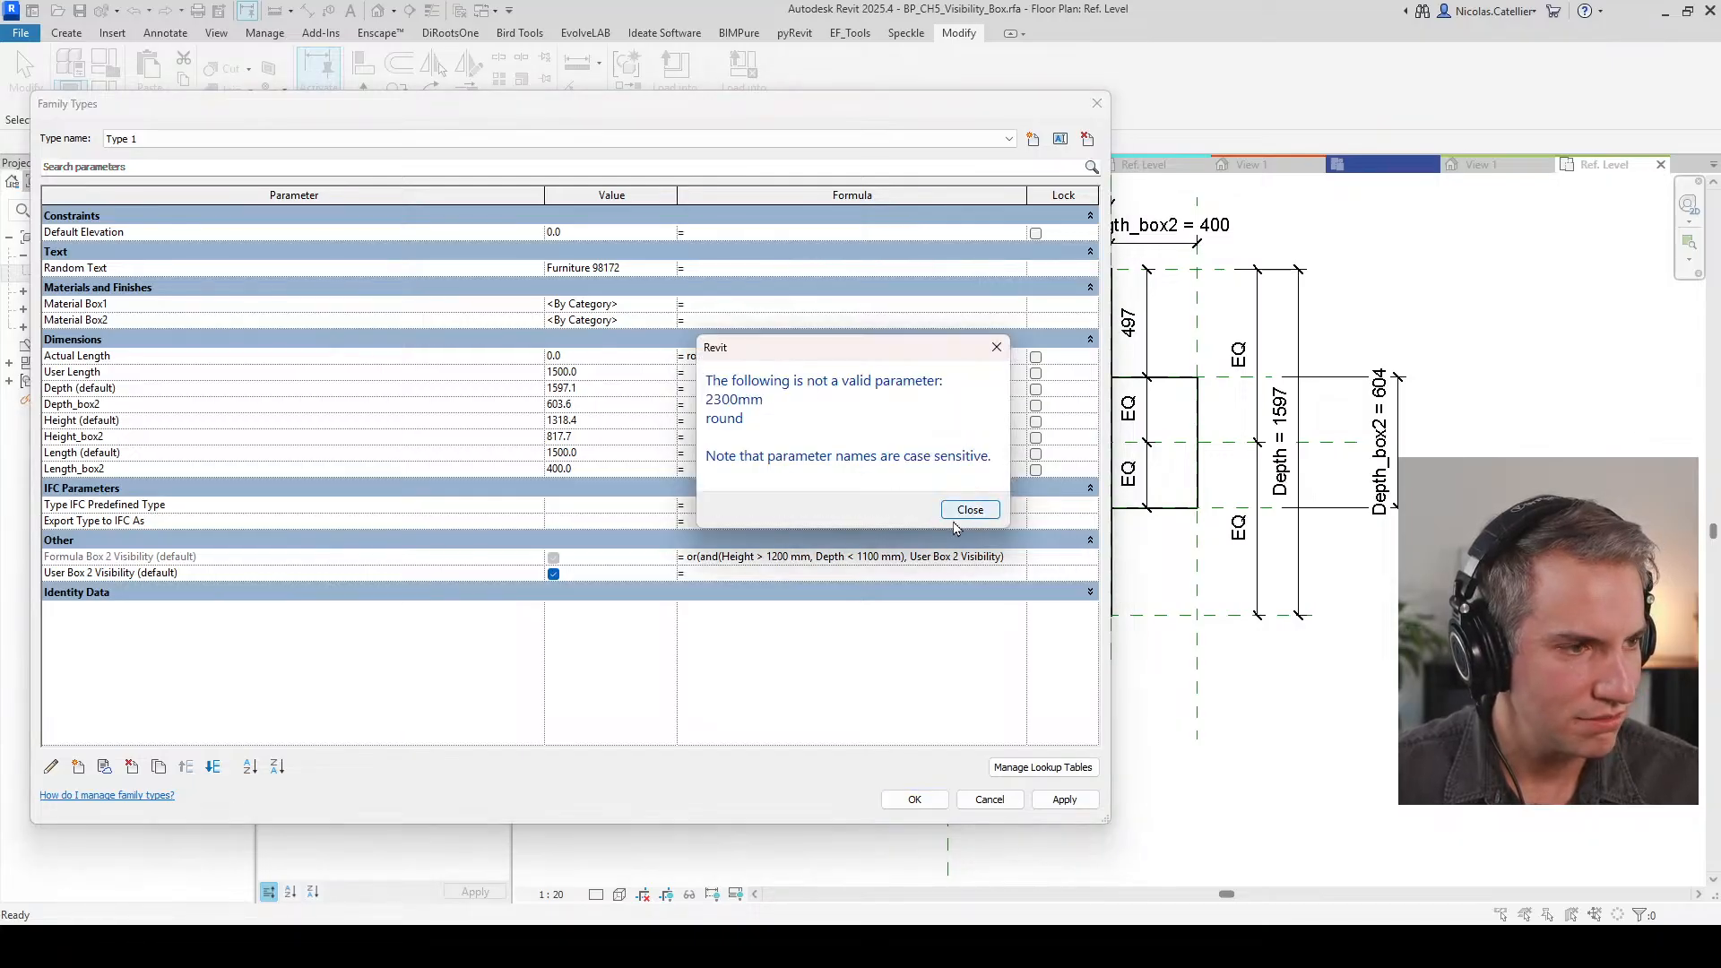
{"action": "left_click_drag", "start_coordinate": [826, 351], "coordinate": [574, 55]}
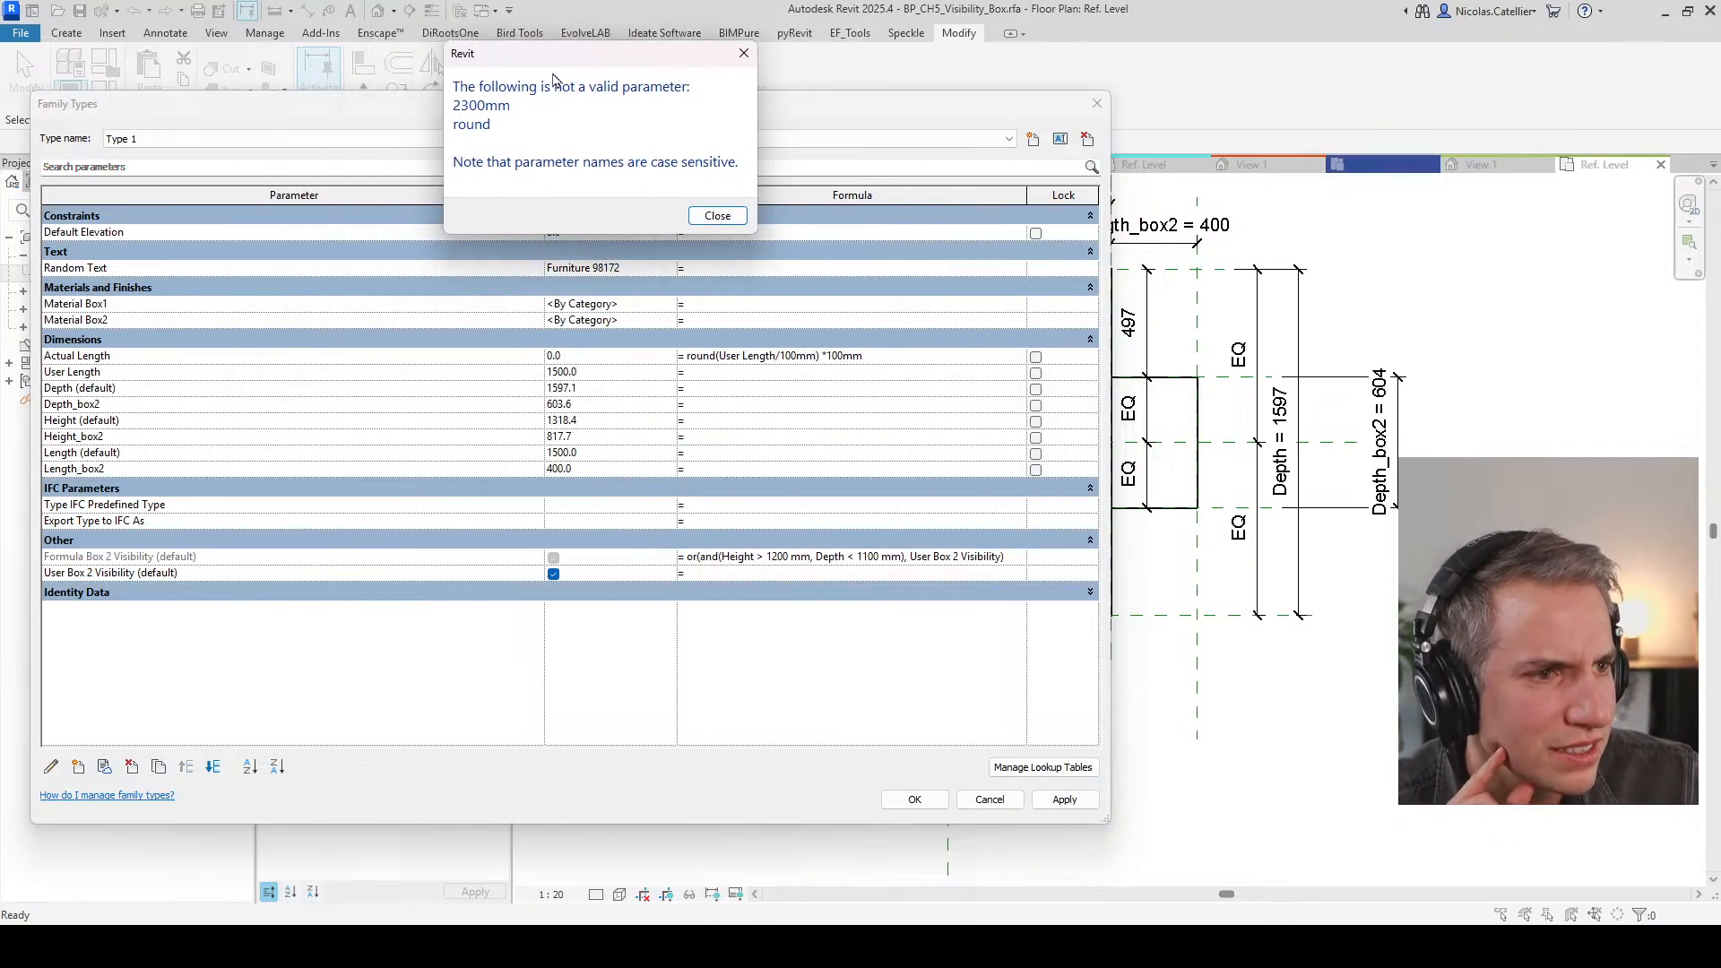
{"action": "left_click", "coordinate": [717, 215]}
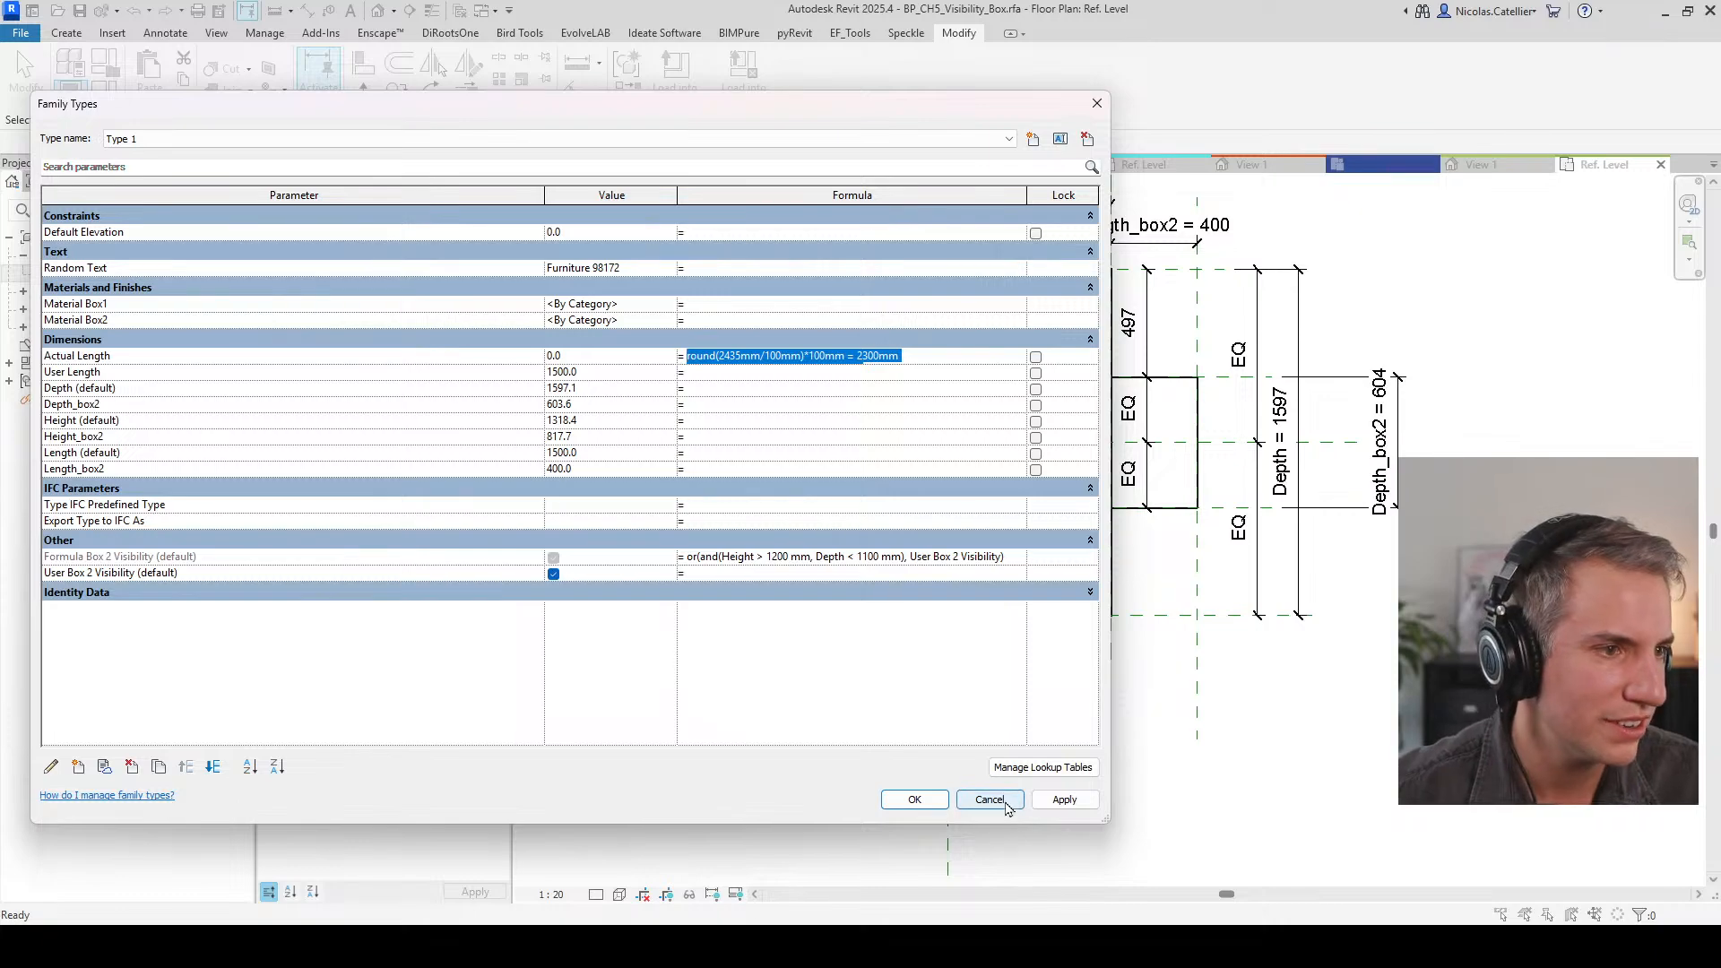
Step: Shorten Actual Length's formula to round(2435mm/100mm)*100mm by removing the = 2300mm ending
{"action": "left_click", "coordinate": [1005, 804]}
{"action": "left_click", "coordinate": [895, 358]}
{"action": "left_click_drag", "start_coordinate": [895, 359], "coordinate": [516, 332]}
{"action": "key", "text": "BackSpace"}
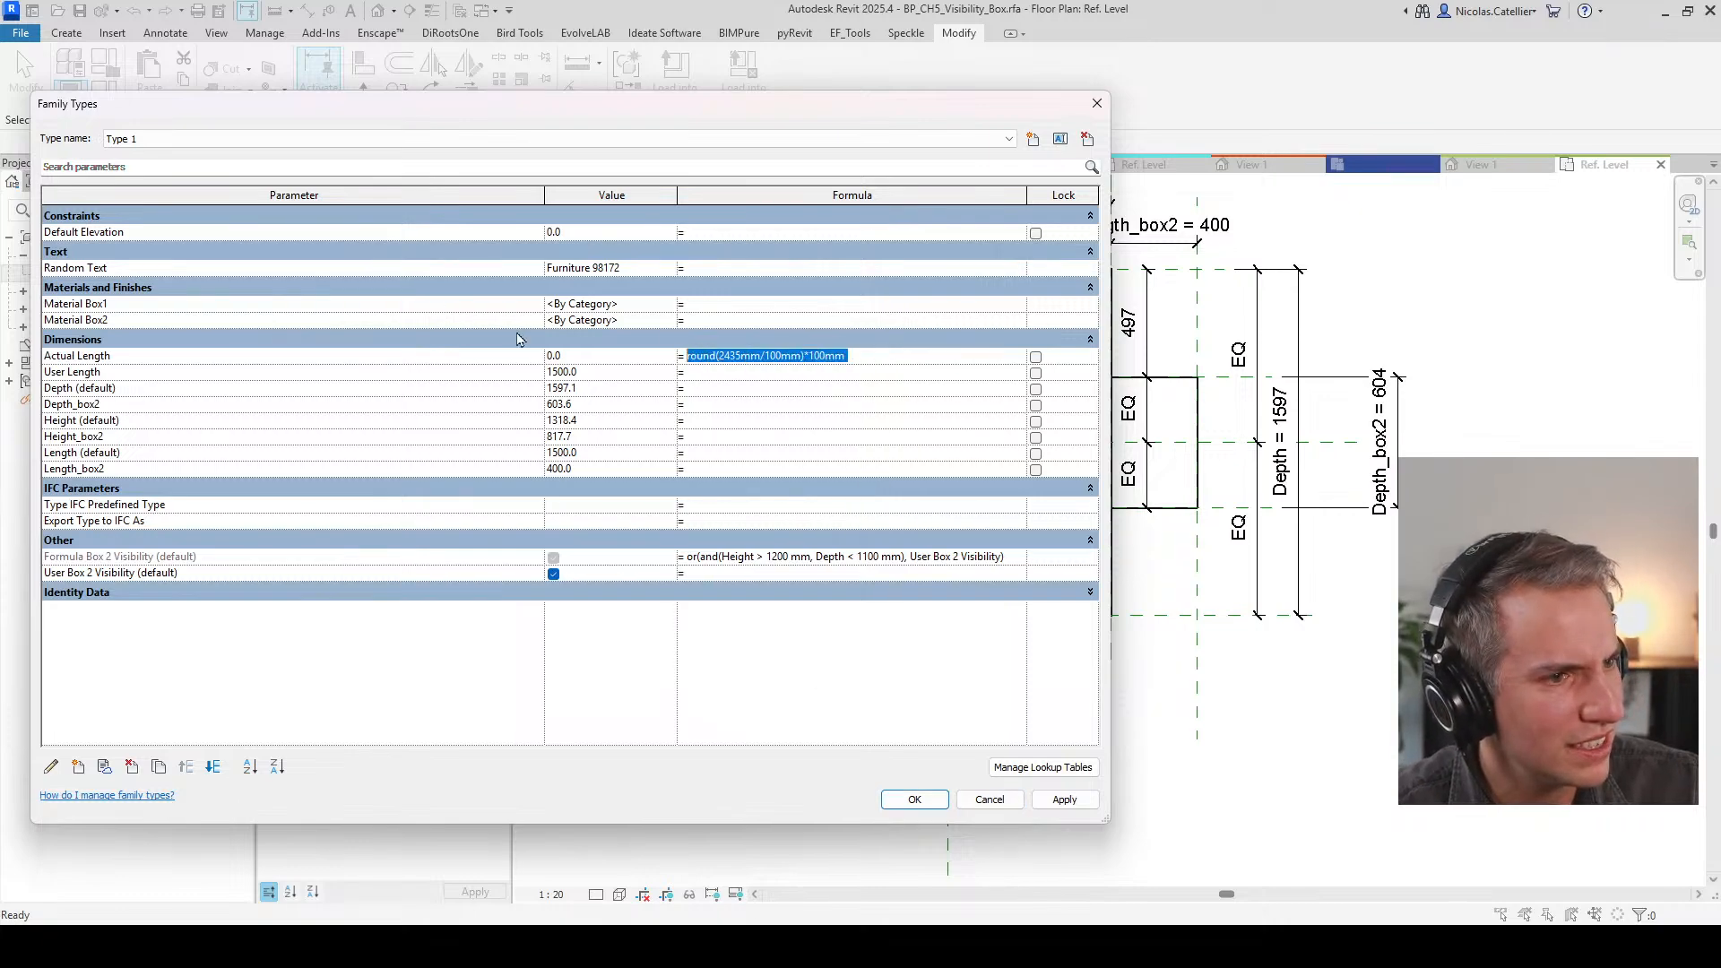
Step: Try the formula round(User Length/100m)*100mm for Actual Length, and close Family Types without keeping the new parameters
{"action": "left_click", "coordinate": [895, 357]}
{"action": "left_click_drag", "start_coordinate": [861, 356], "coordinate": [498, 327]}
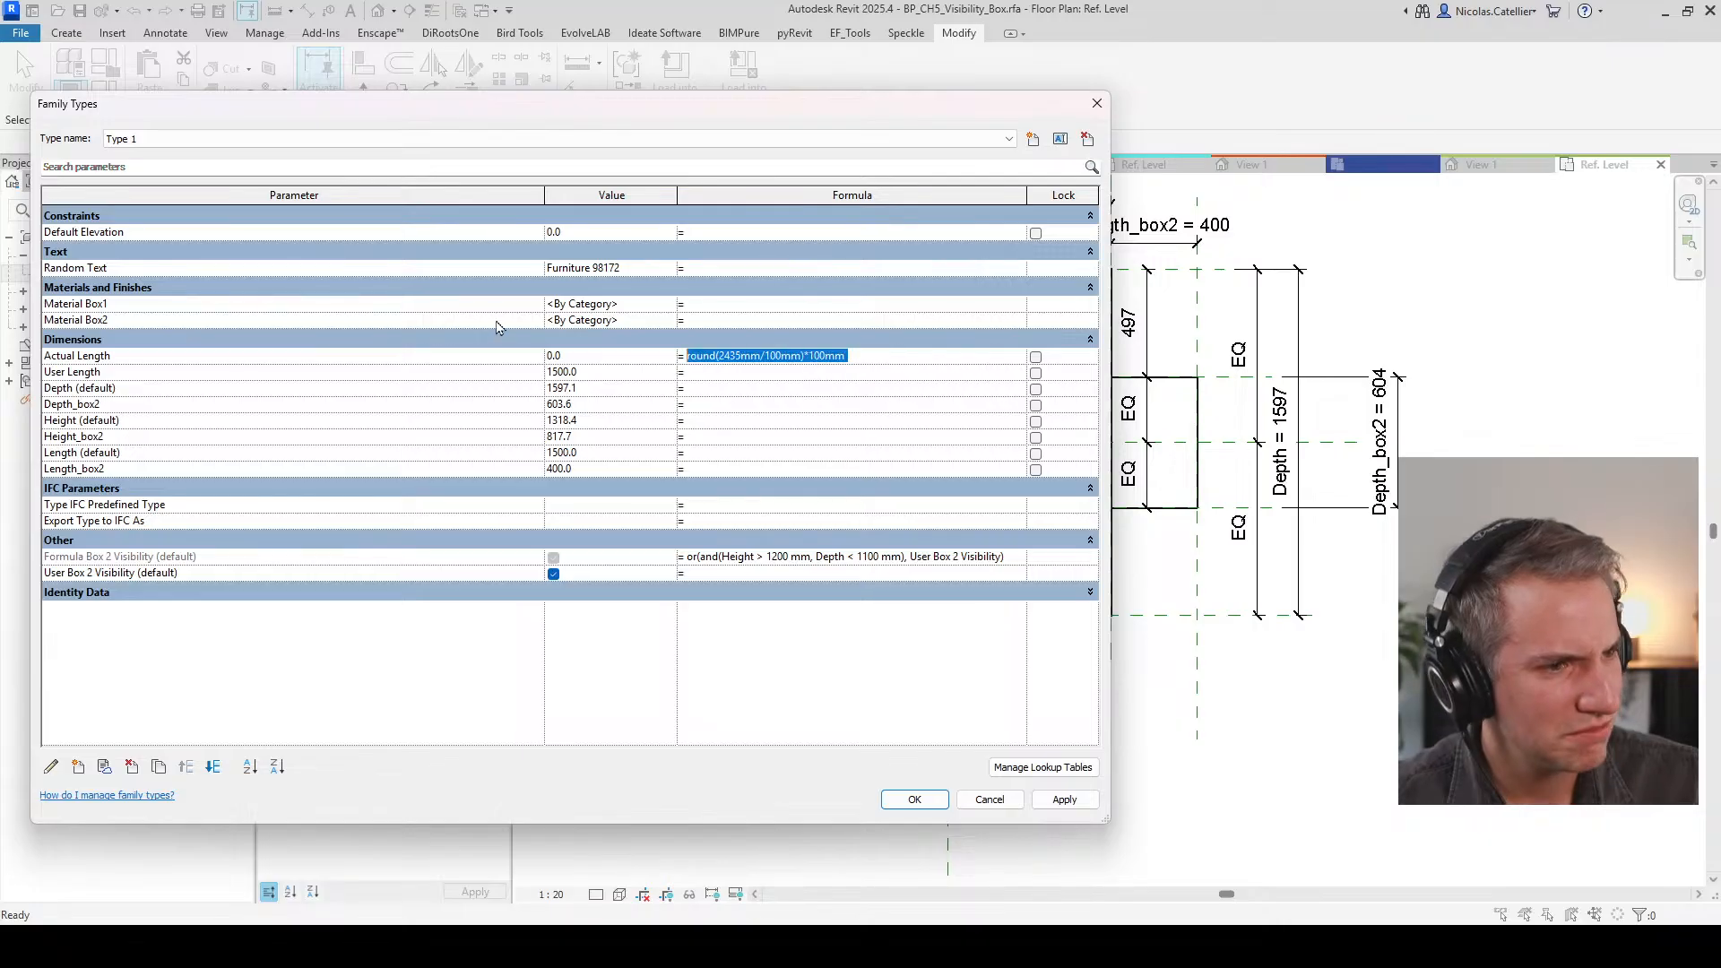
{"action": "type", "text": "round("}
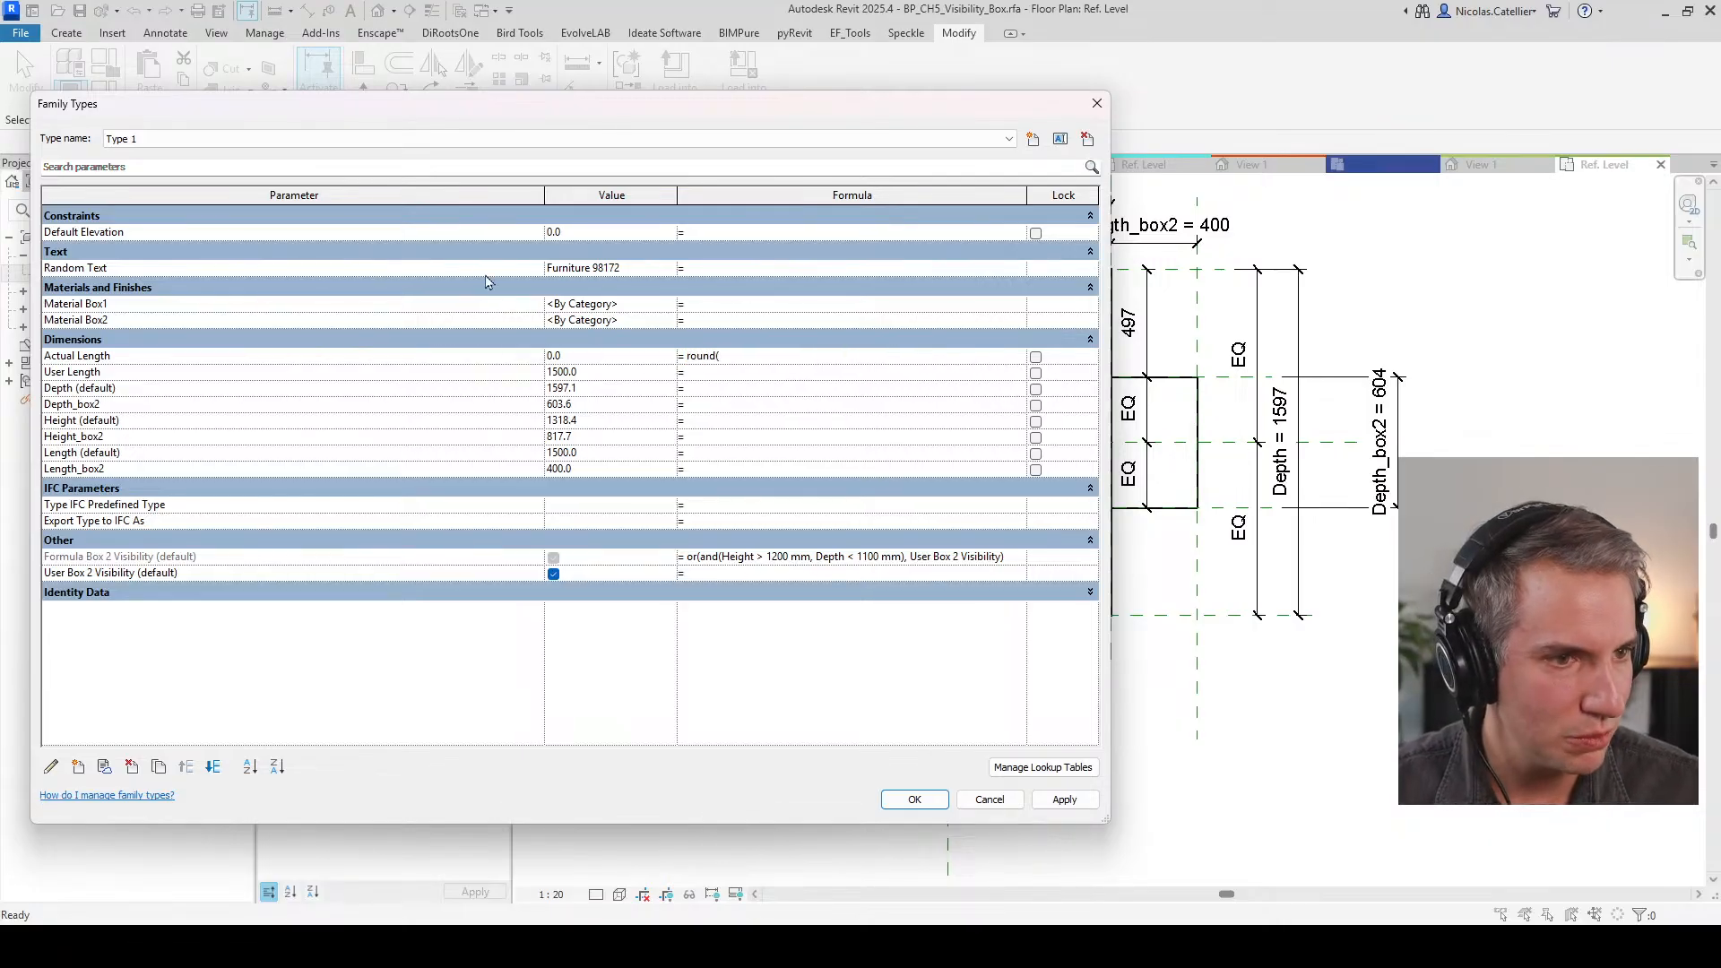
{"action": "type", "text": "User Length/100"}
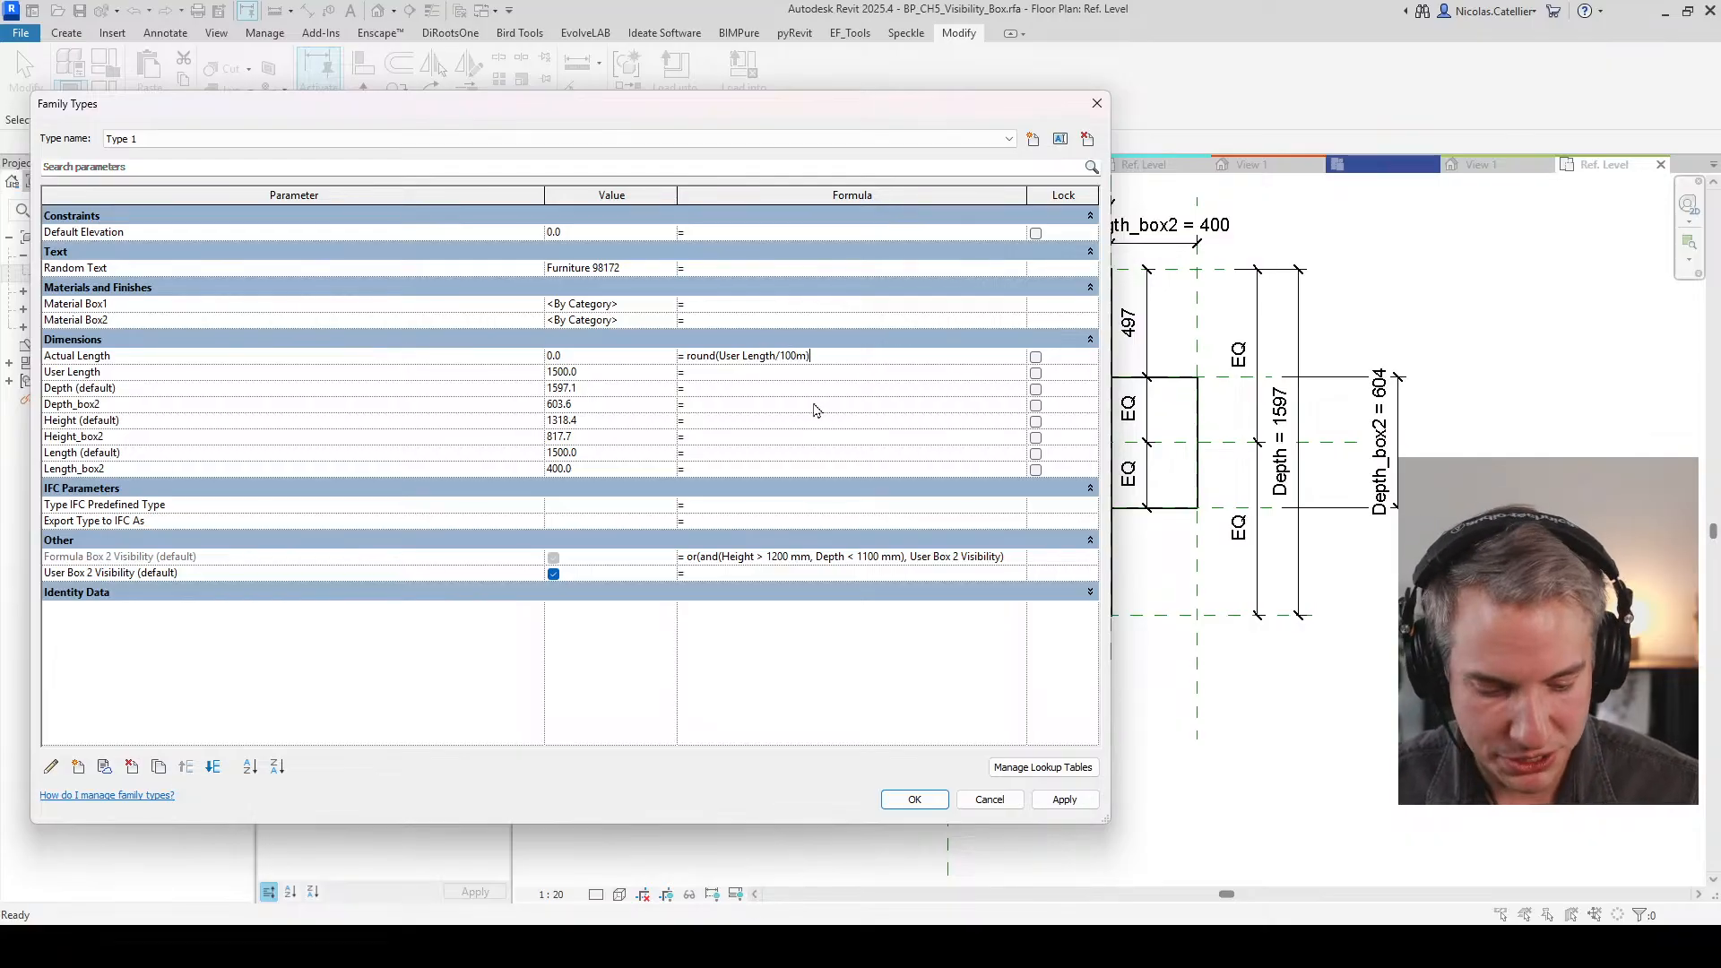
{"action": "type", "text": "m"}
{"action": "key", "text": "Return"}
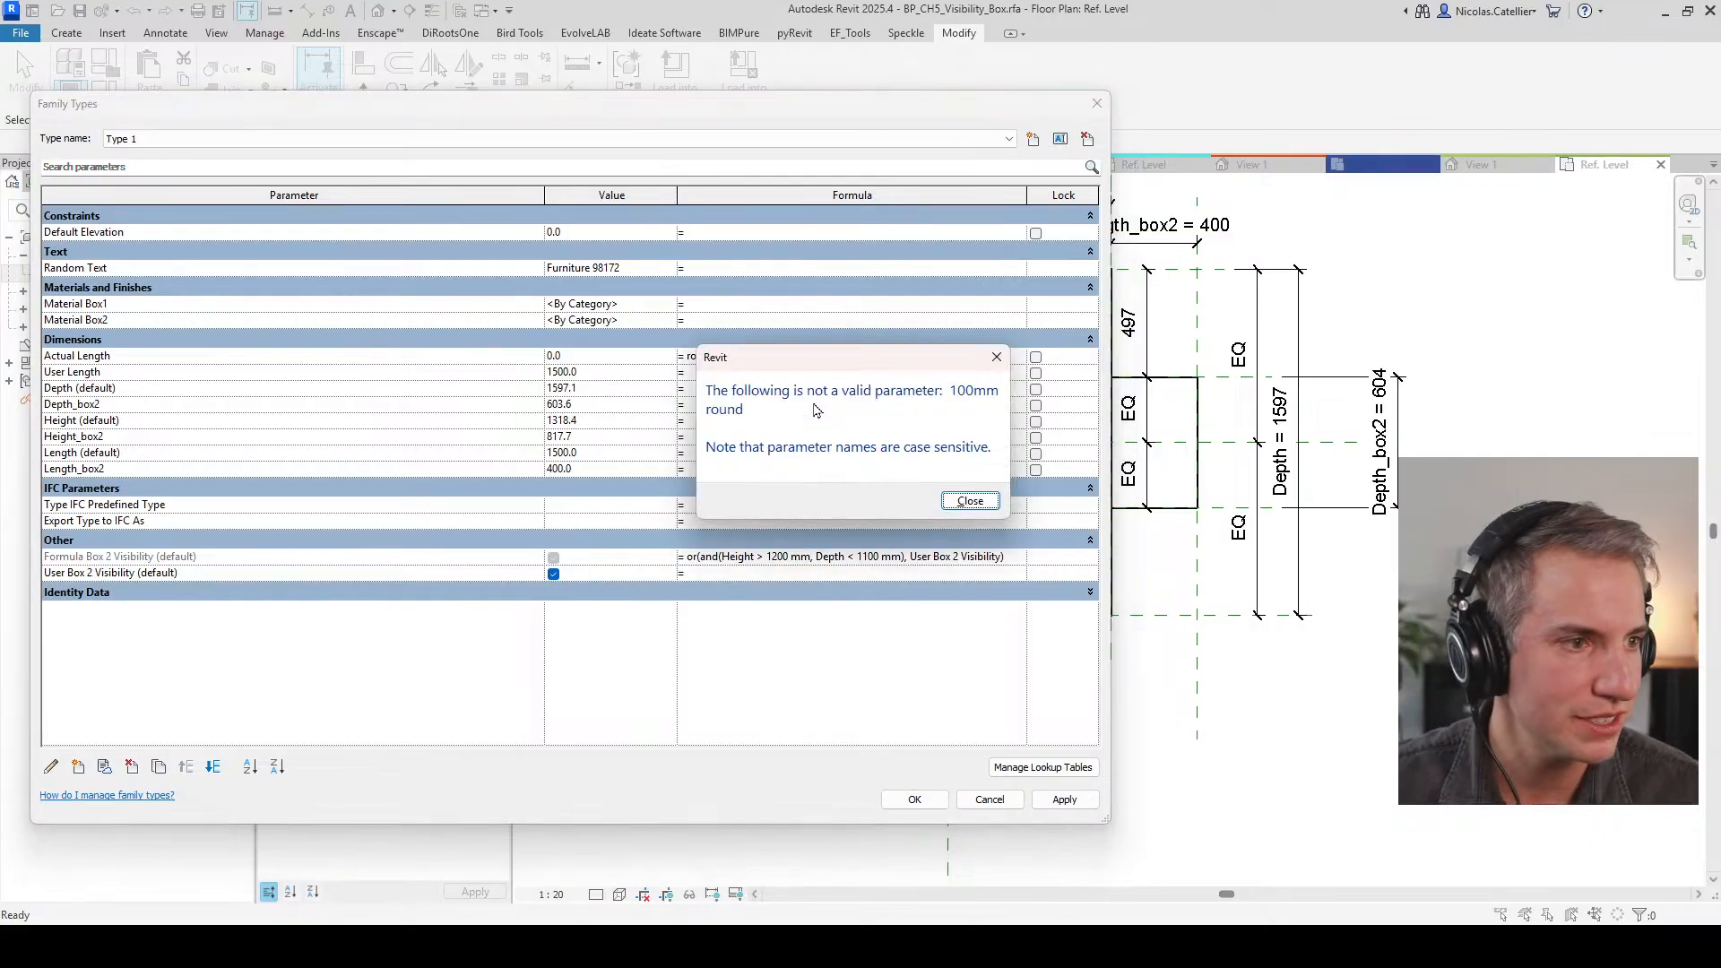
{"action": "left_click", "coordinate": [975, 494]}
{"action": "left_click_drag", "start_coordinate": [742, 357], "coordinate": [717, 356]}
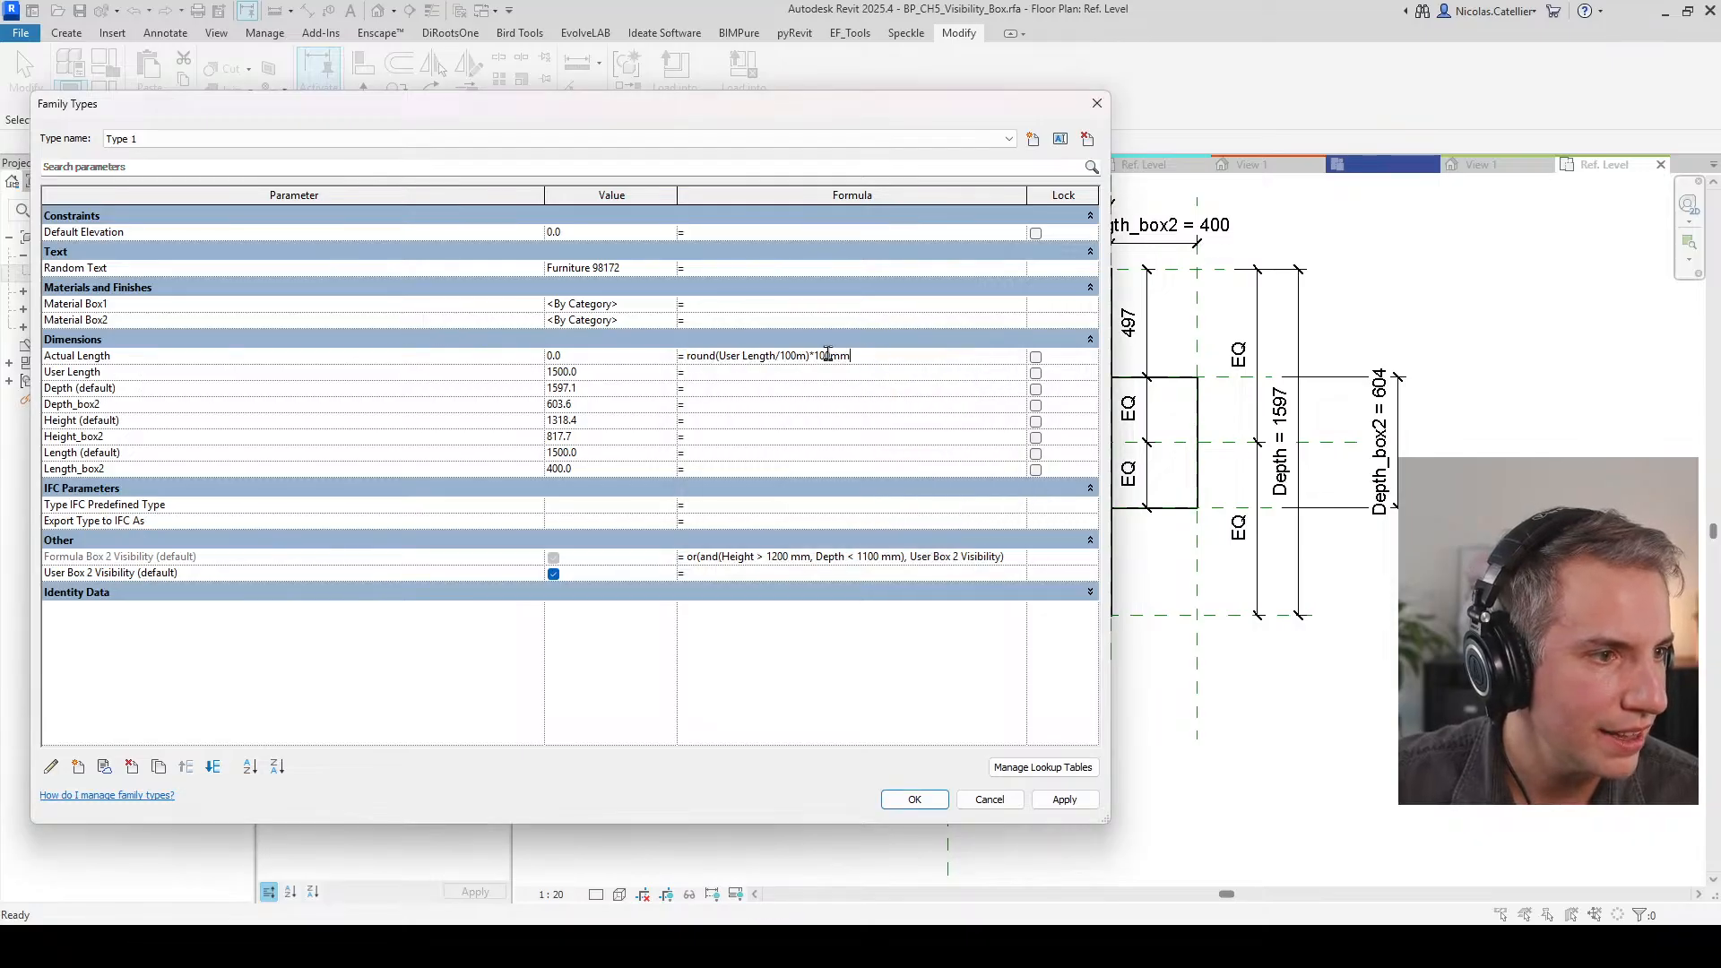
{"action": "left_click", "coordinate": [914, 800]}
Step: Reopen Family Types and create a length-type family parameter named User Length under Dimensions
{"action": "left_click", "coordinate": [101, 107]}
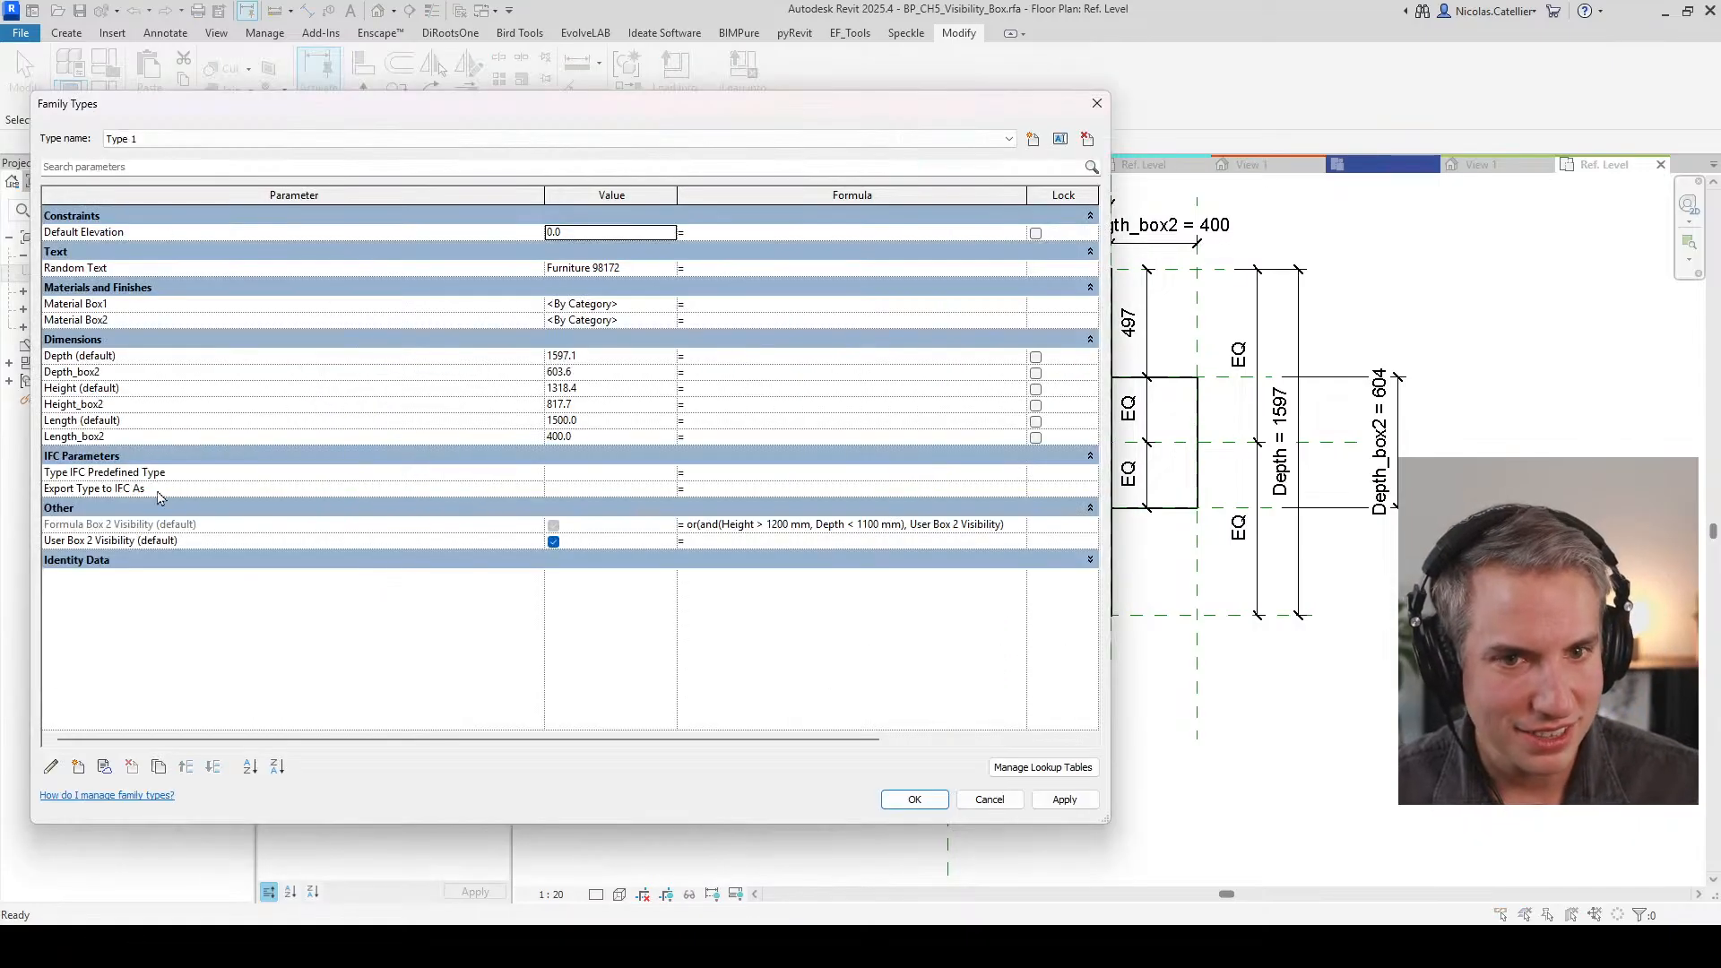
{"action": "left_click", "coordinate": [79, 767]}
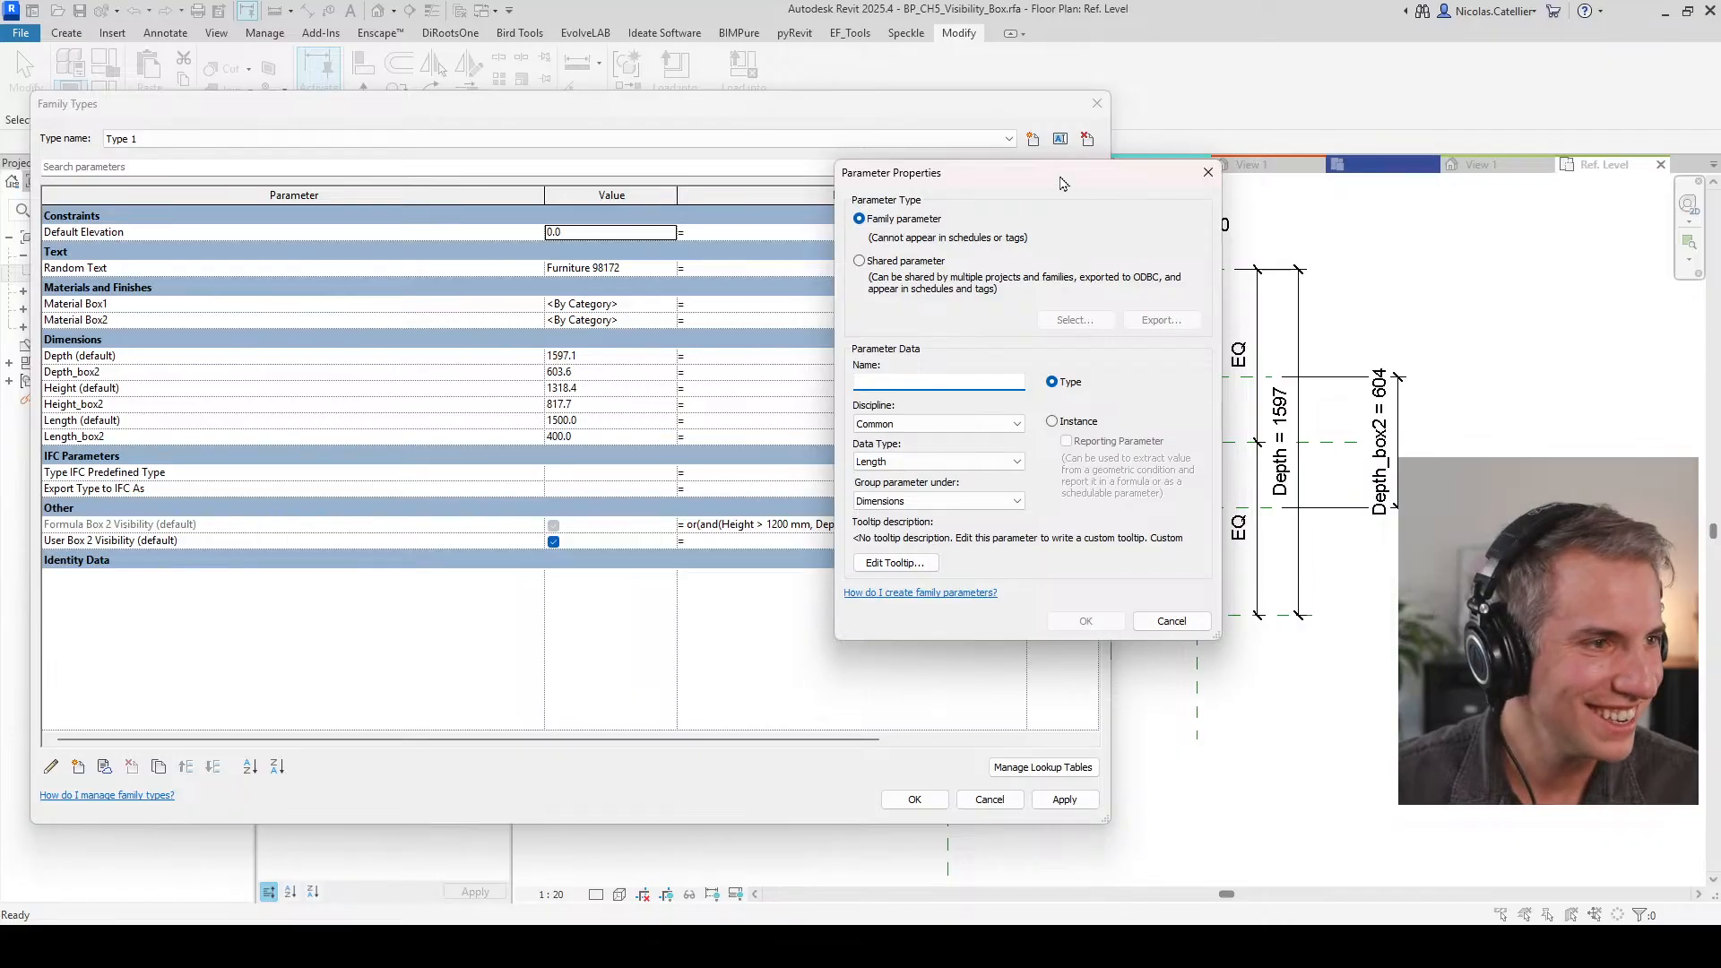
{"action": "left_click_drag", "start_coordinate": [1068, 182], "coordinate": [932, 185]}
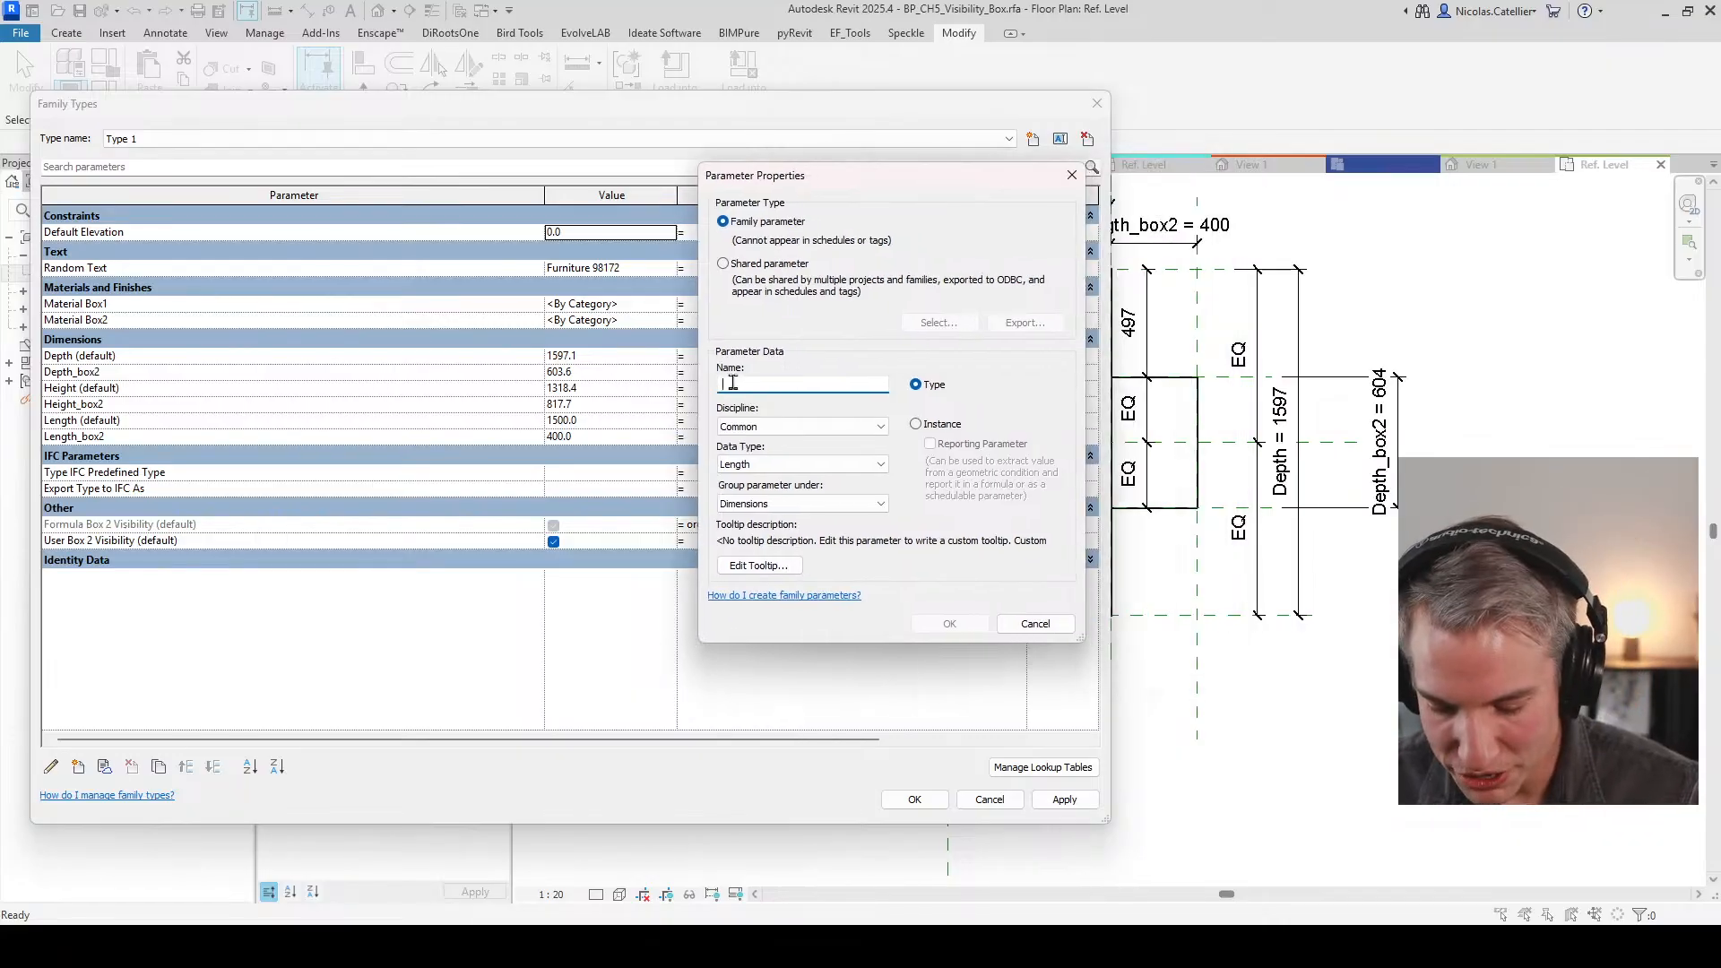
{"action": "type", "text": "User Length"}
{"action": "key", "text": "Return"}
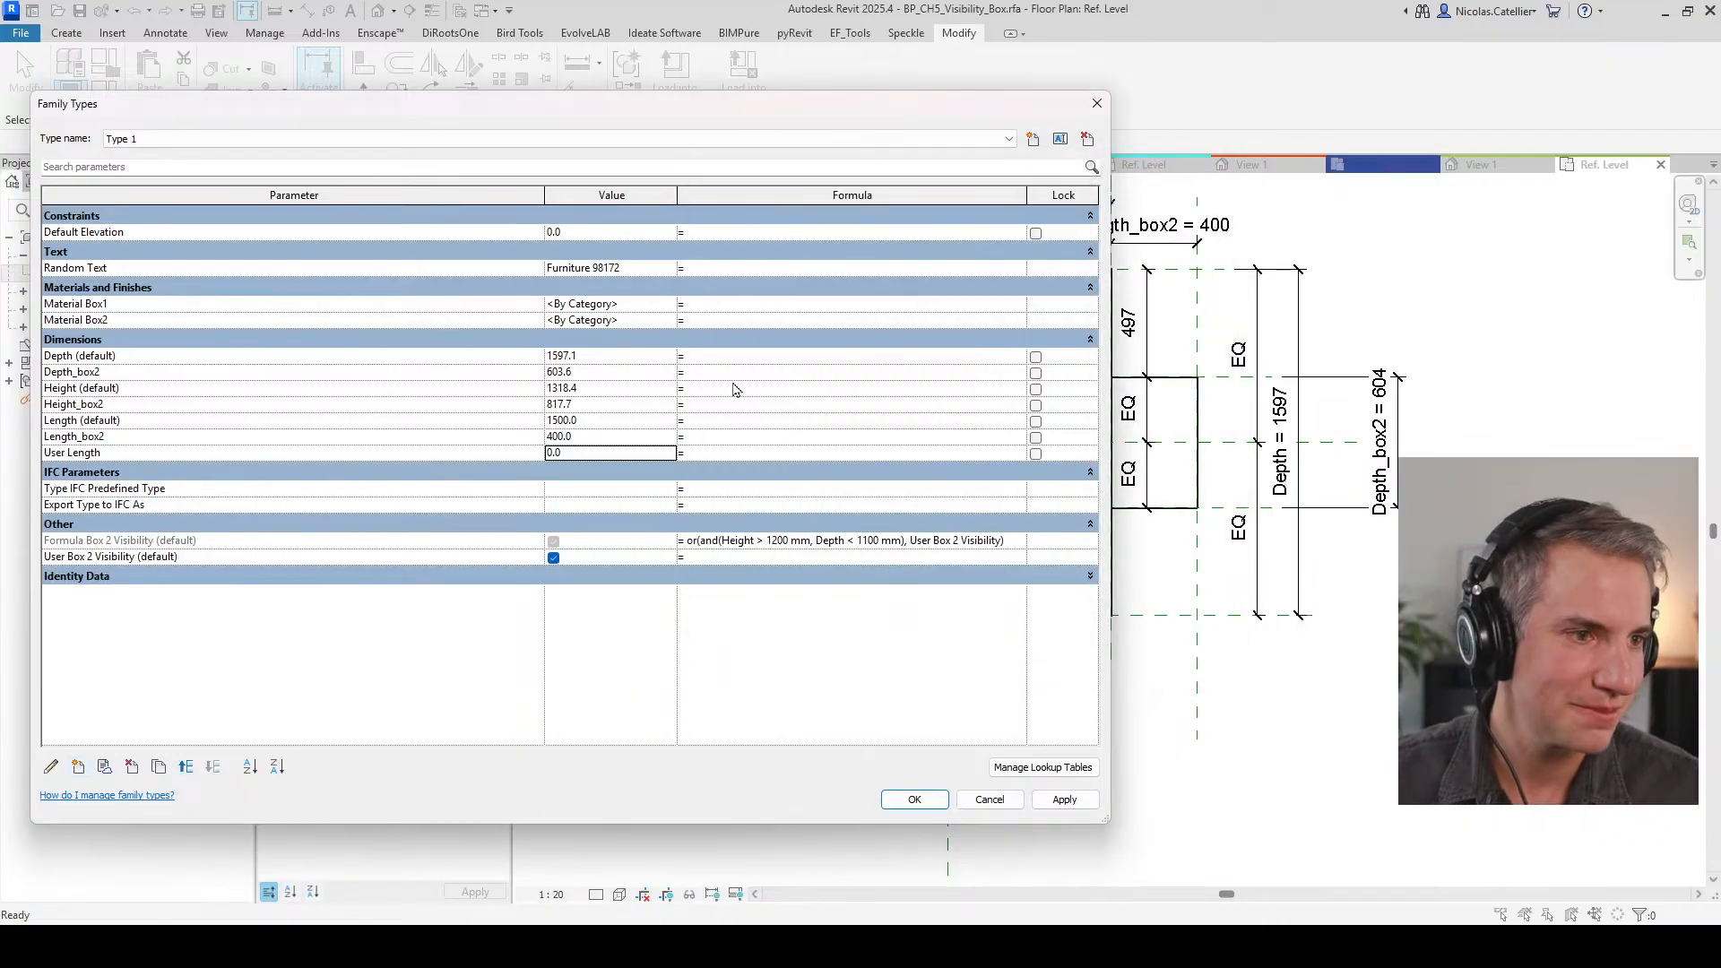
Step: Create another length-type family parameter under Dimensions, named Actual Length
{"action": "left_click", "coordinate": [78, 767]}
{"action": "type", "text": "Ac"}
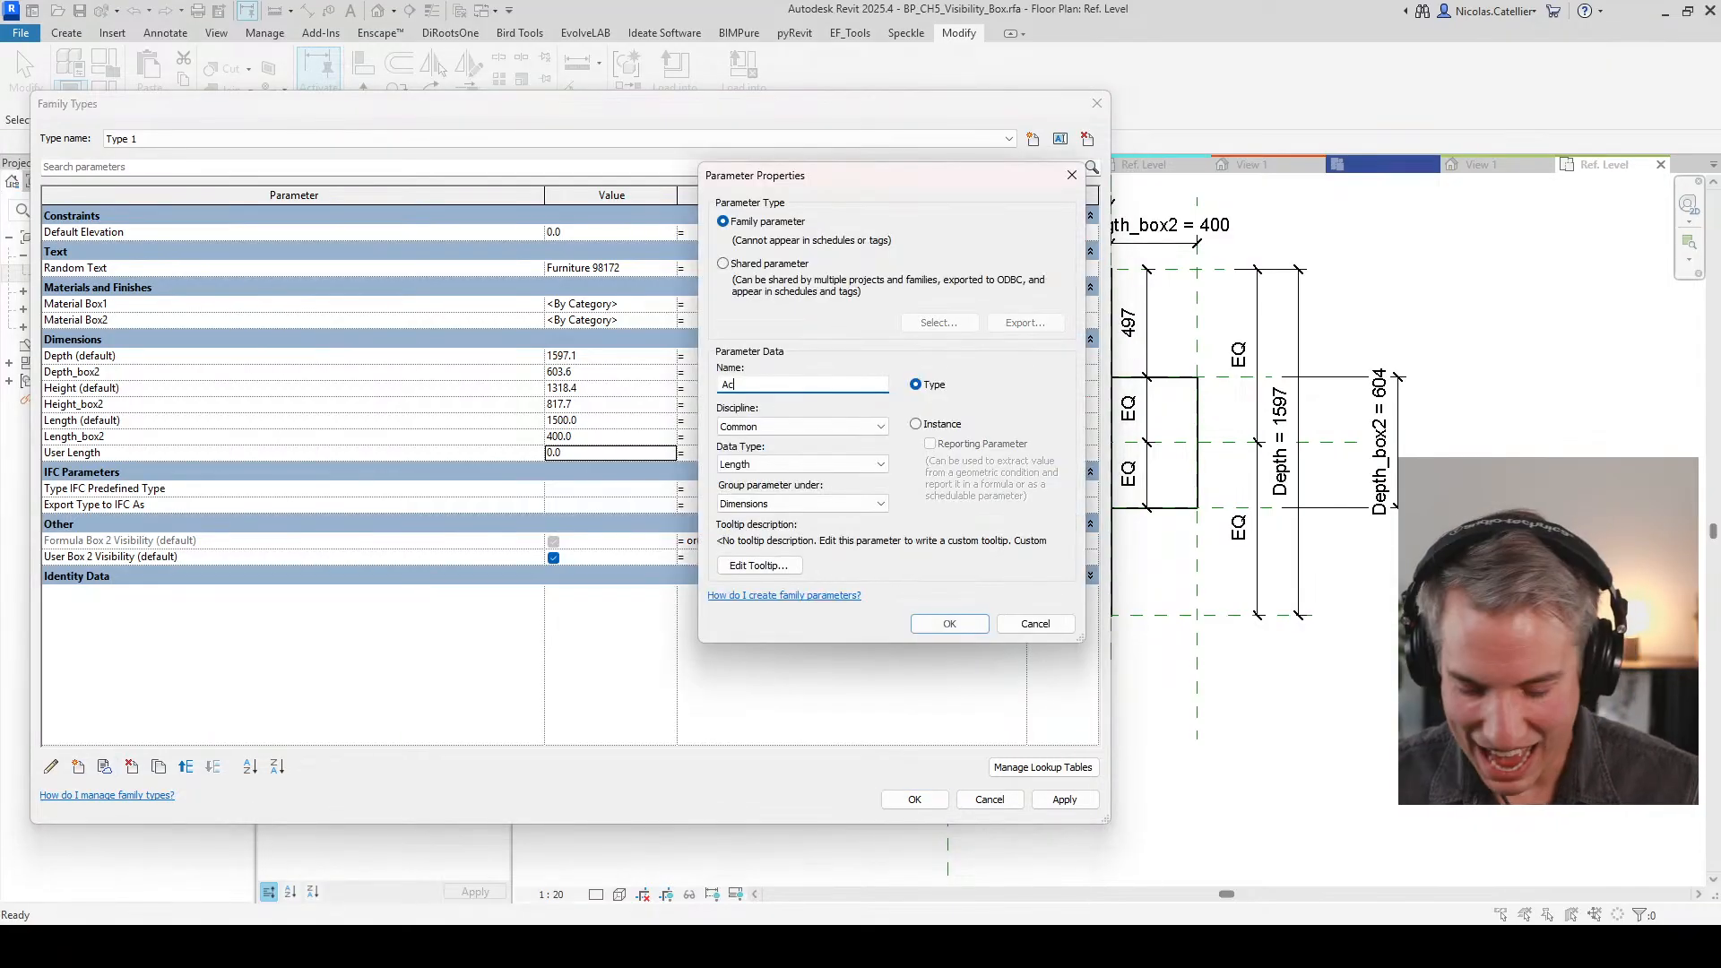
{"action": "type", "text": "tual Length"}
{"action": "key", "text": "Return"}
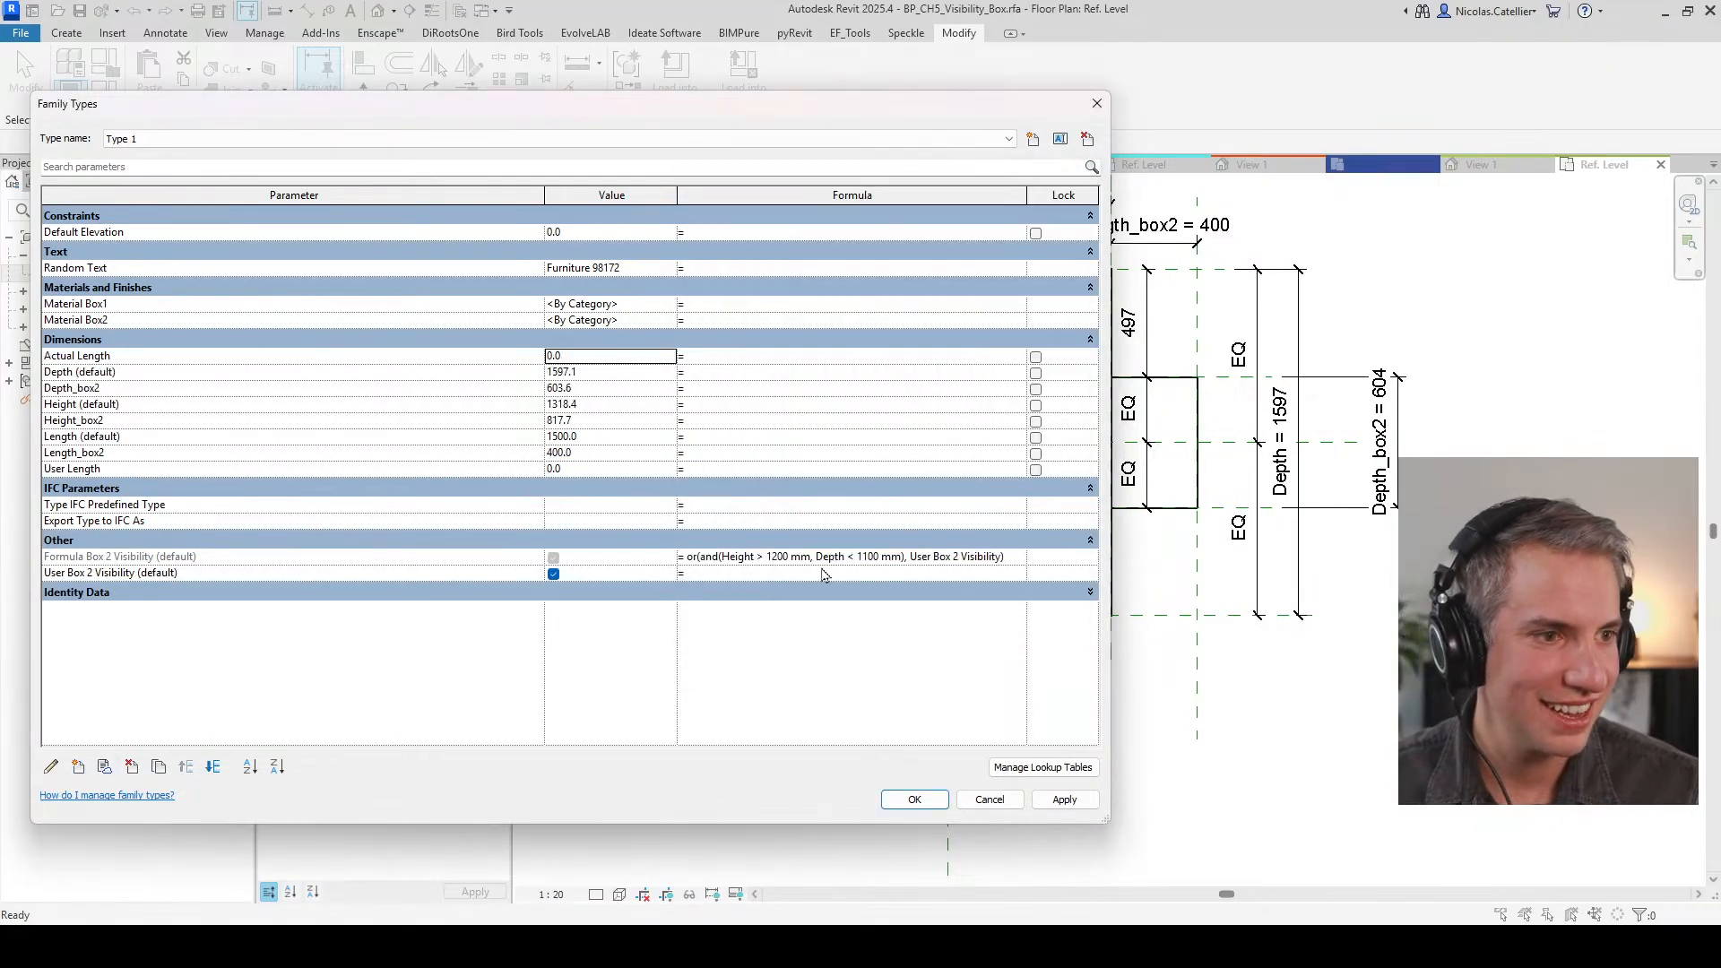
Step: Set User Length to 15000 and give Actual Length the formula round(User Length / 100 mm) * 100 mm
{"action": "type", "text": "15000"}
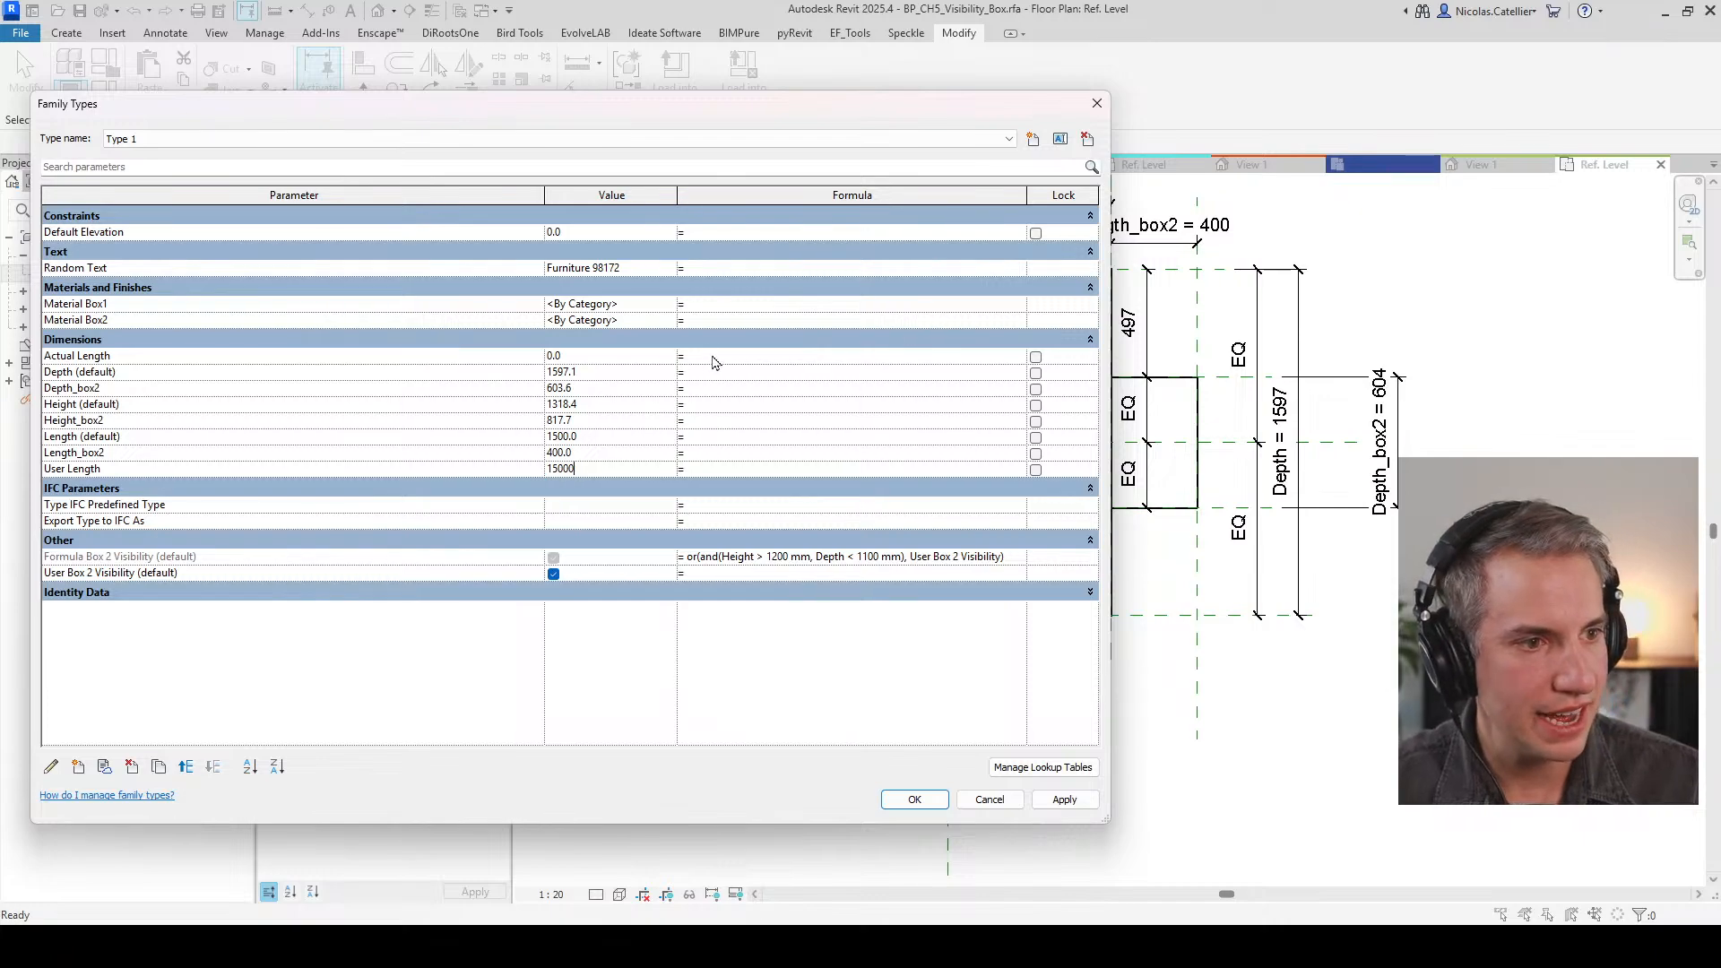
{"action": "left_click", "coordinate": [716, 355]}
{"action": "type", "text": "round(User Length * 100"}
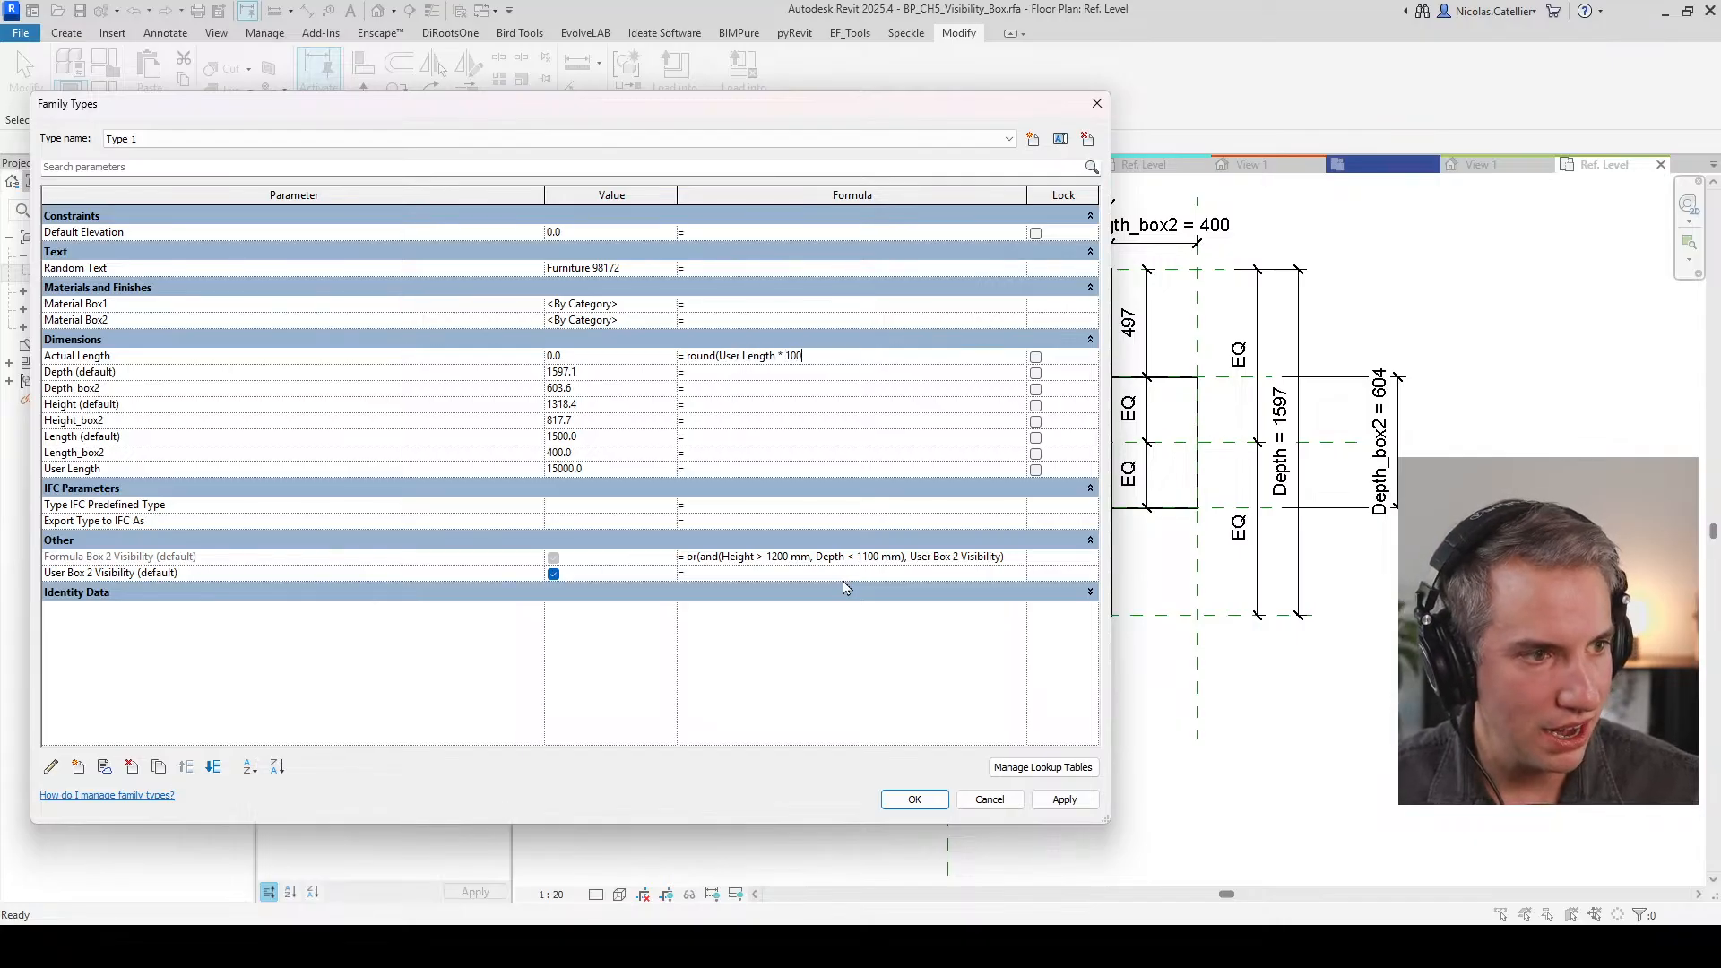
{"action": "type", "text": ")"}
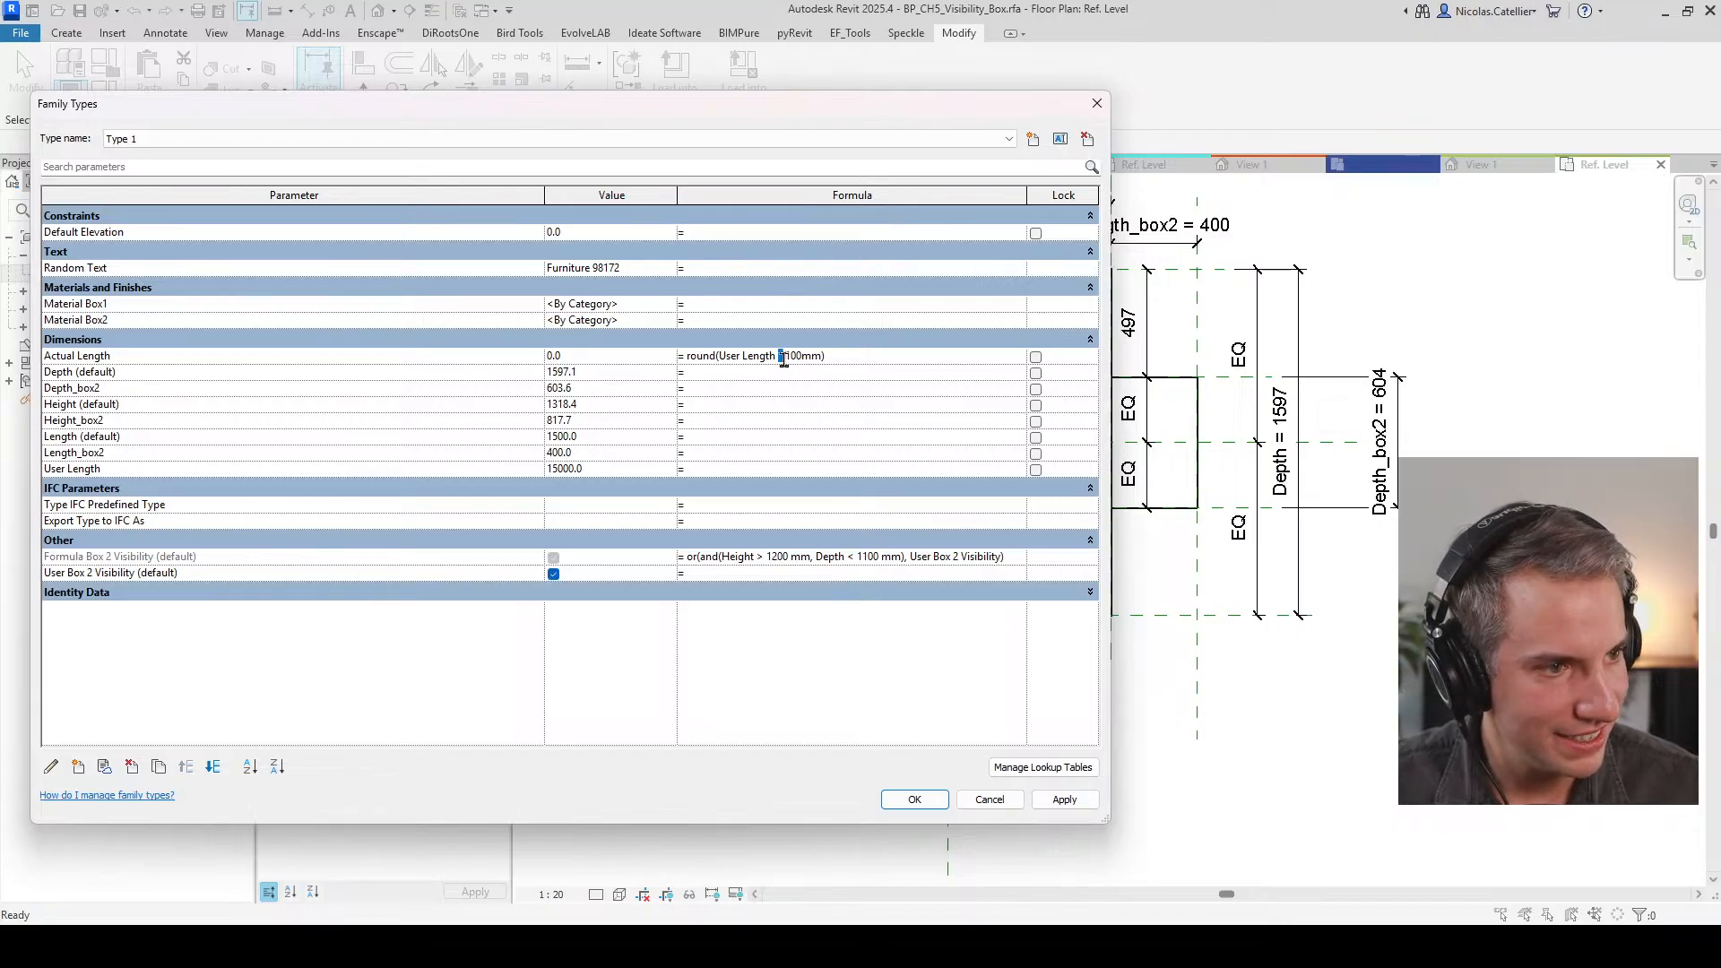
{"action": "type", "text": "/"}
{"action": "key", "text": "Return"}
{"action": "left_click", "coordinate": [967, 473]}
{"action": "left_click", "coordinate": [856, 352]}
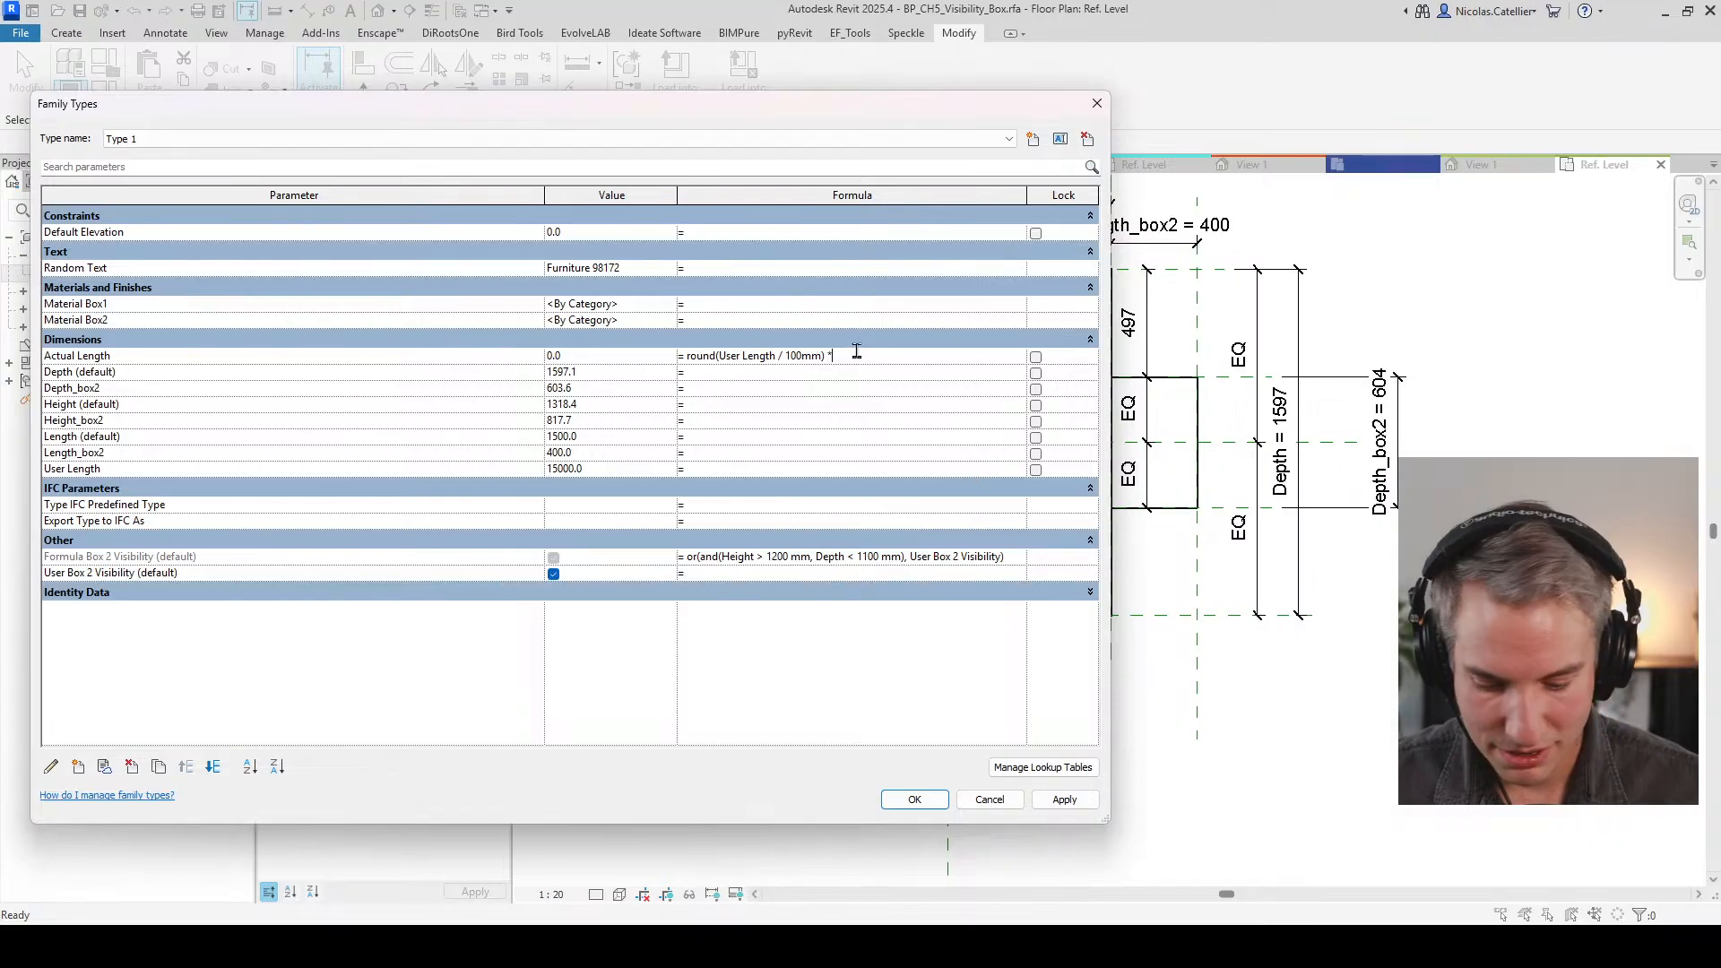
{"action": "key", "text": "Tab"}
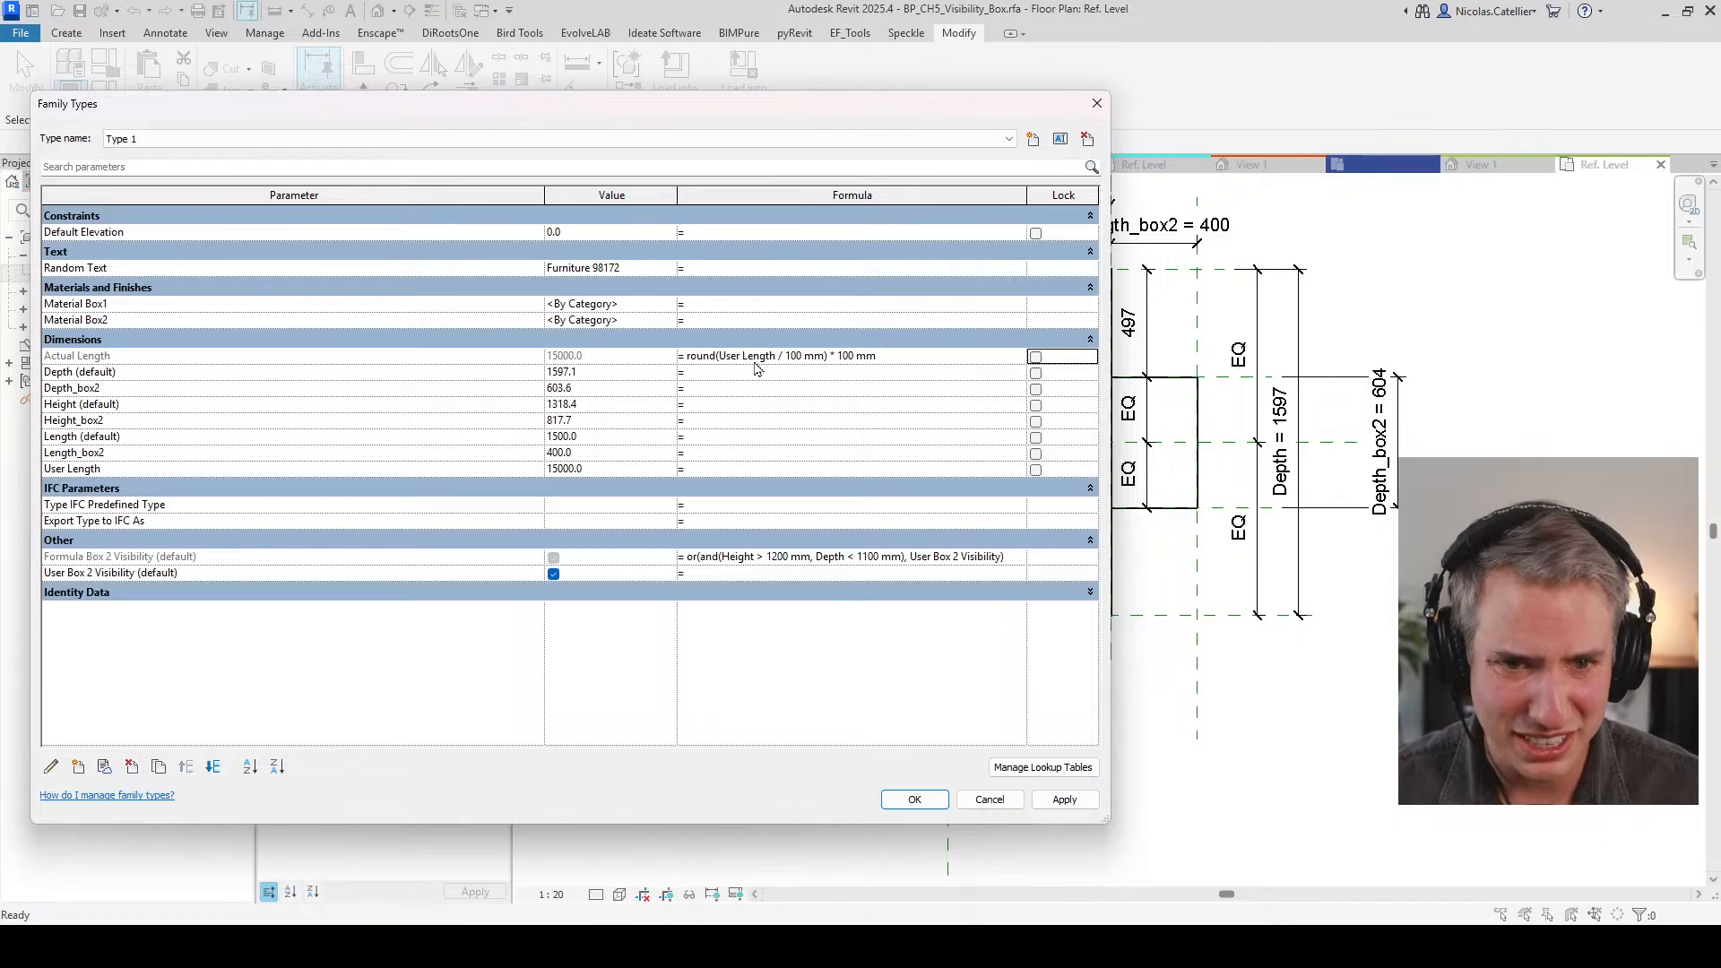
Step: Test the rounding formula by setting User Length to 14550, followed by 14554
{"action": "left_click", "coordinate": [618, 475]}
{"action": "type", "text": "1"}
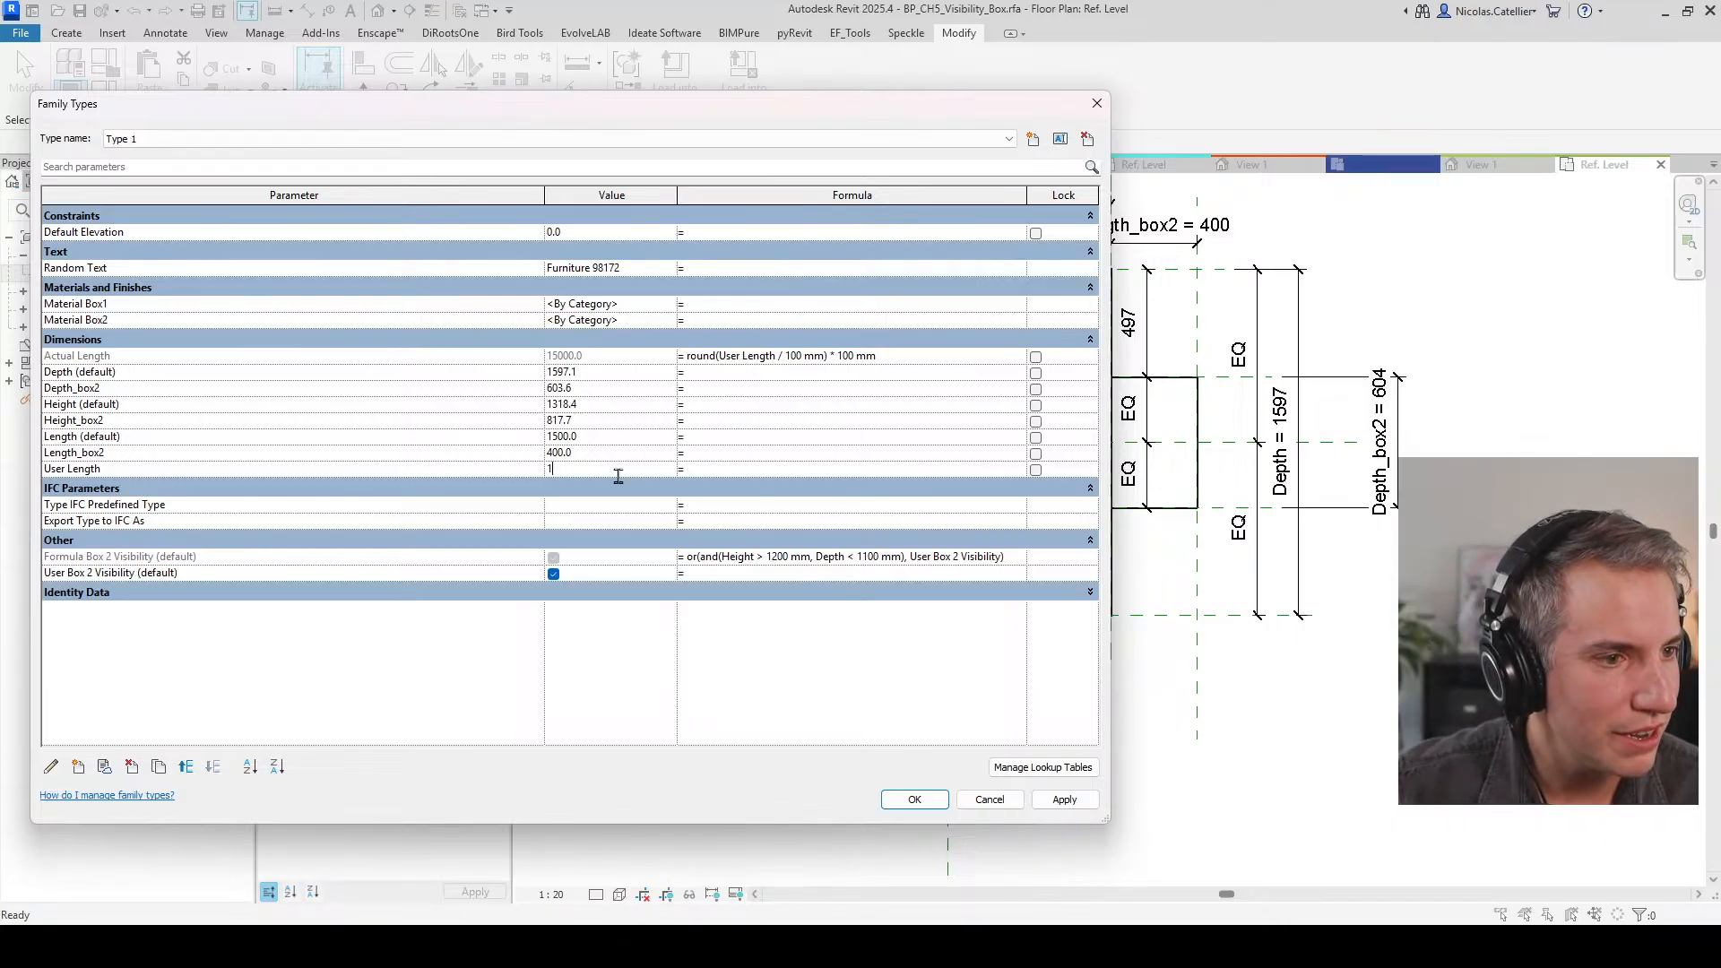
{"action": "type", "text": "45500"}
{"action": "key", "text": "BackSpace"}
{"action": "key", "text": "Tab"}
{"action": "left_click", "coordinate": [606, 467]}
{"action": "left_click", "coordinate": [606, 466]}
{"action": "key", "text": "BackSpace"}
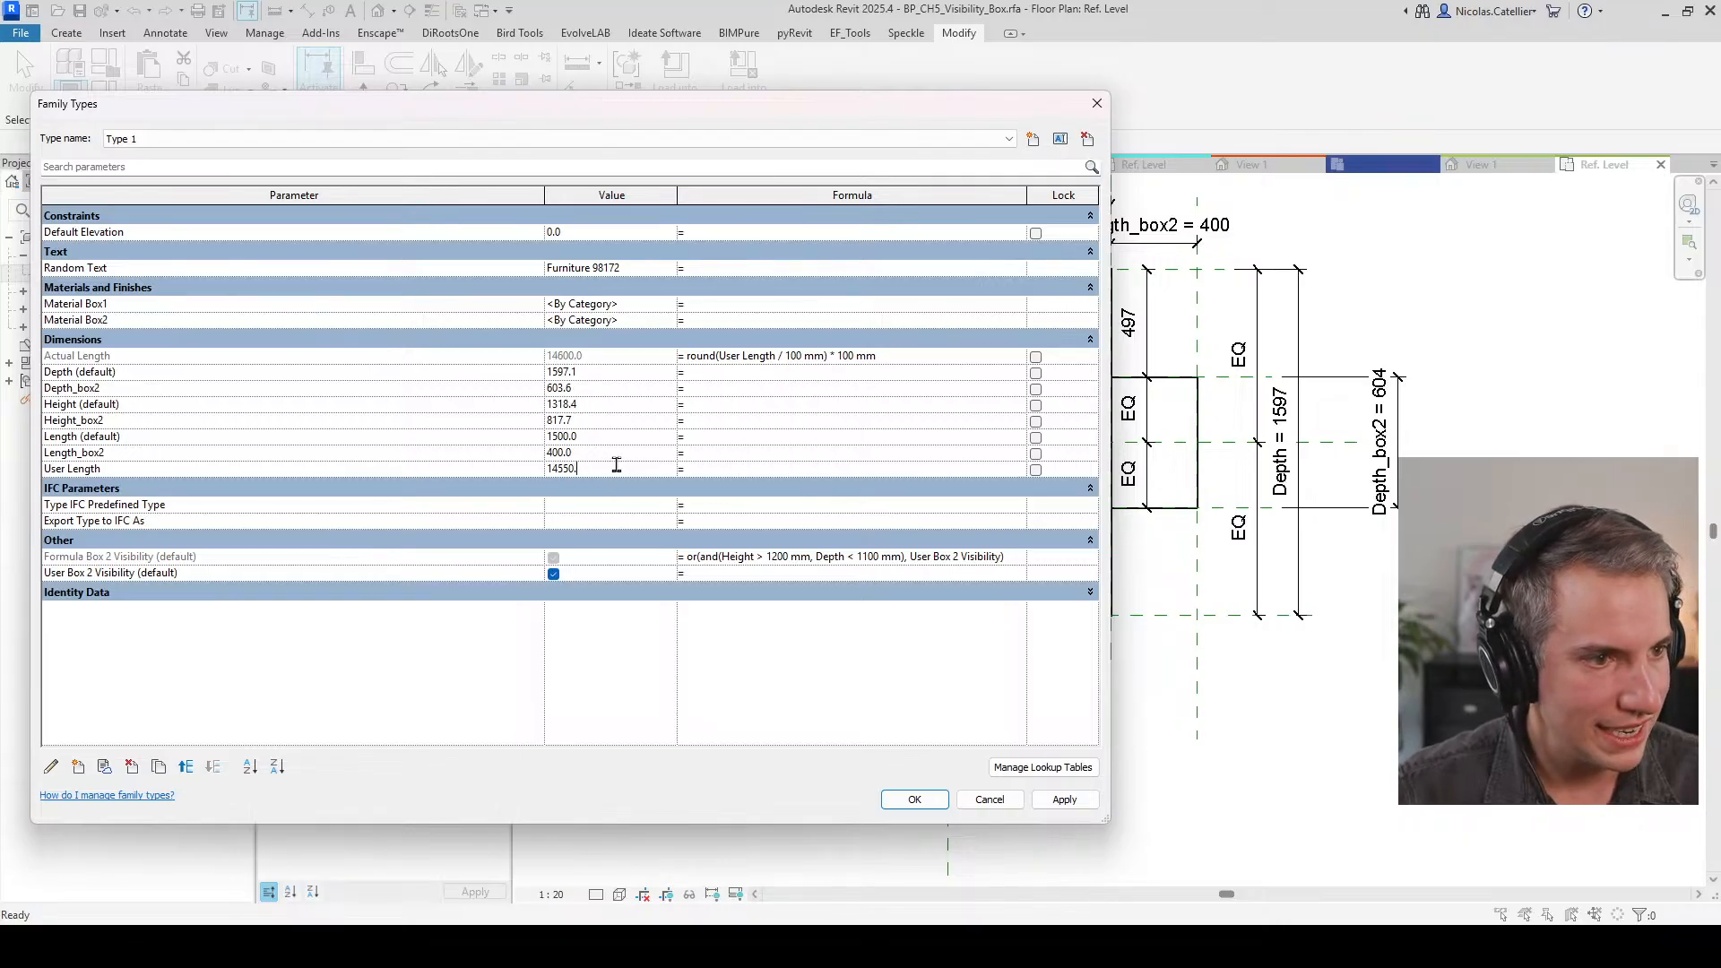
{"action": "key", "text": "Tab"}
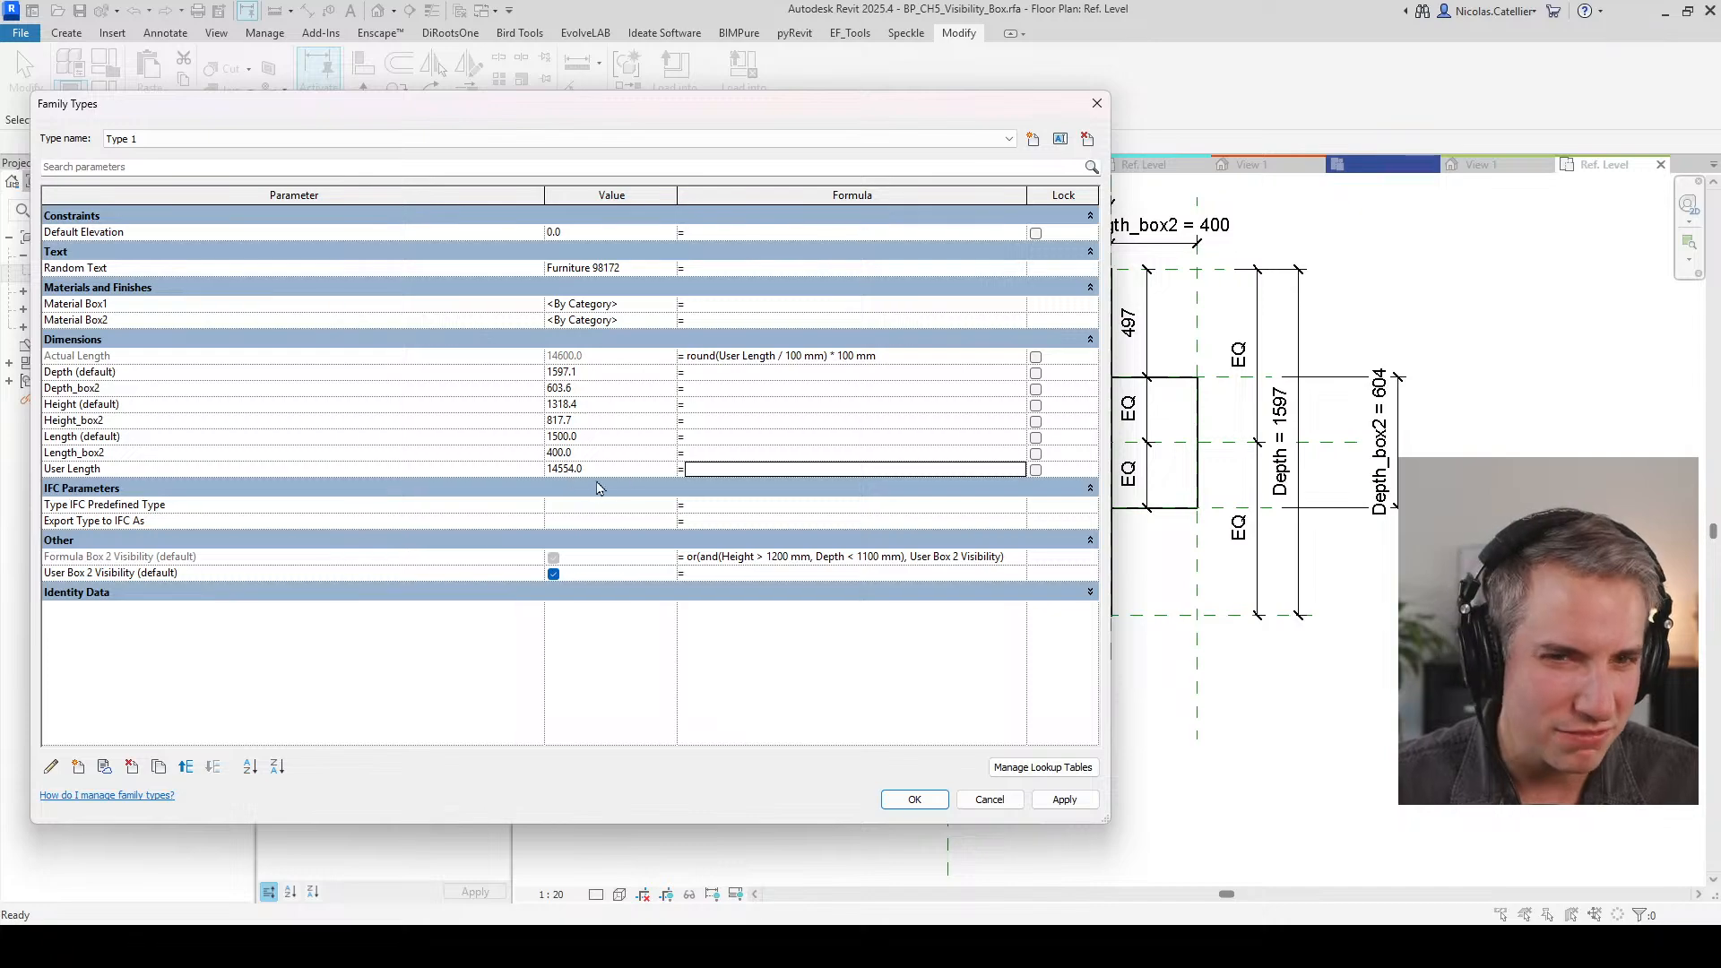
Step: Change Actual Length's formula to round(User Length / 50 mm) * 50 mm and accept the Family Types changes
{"action": "scroll", "coordinate": [581, 475], "scroll_direction": "up", "scroll_amount": 3, "text": "ctrl"}
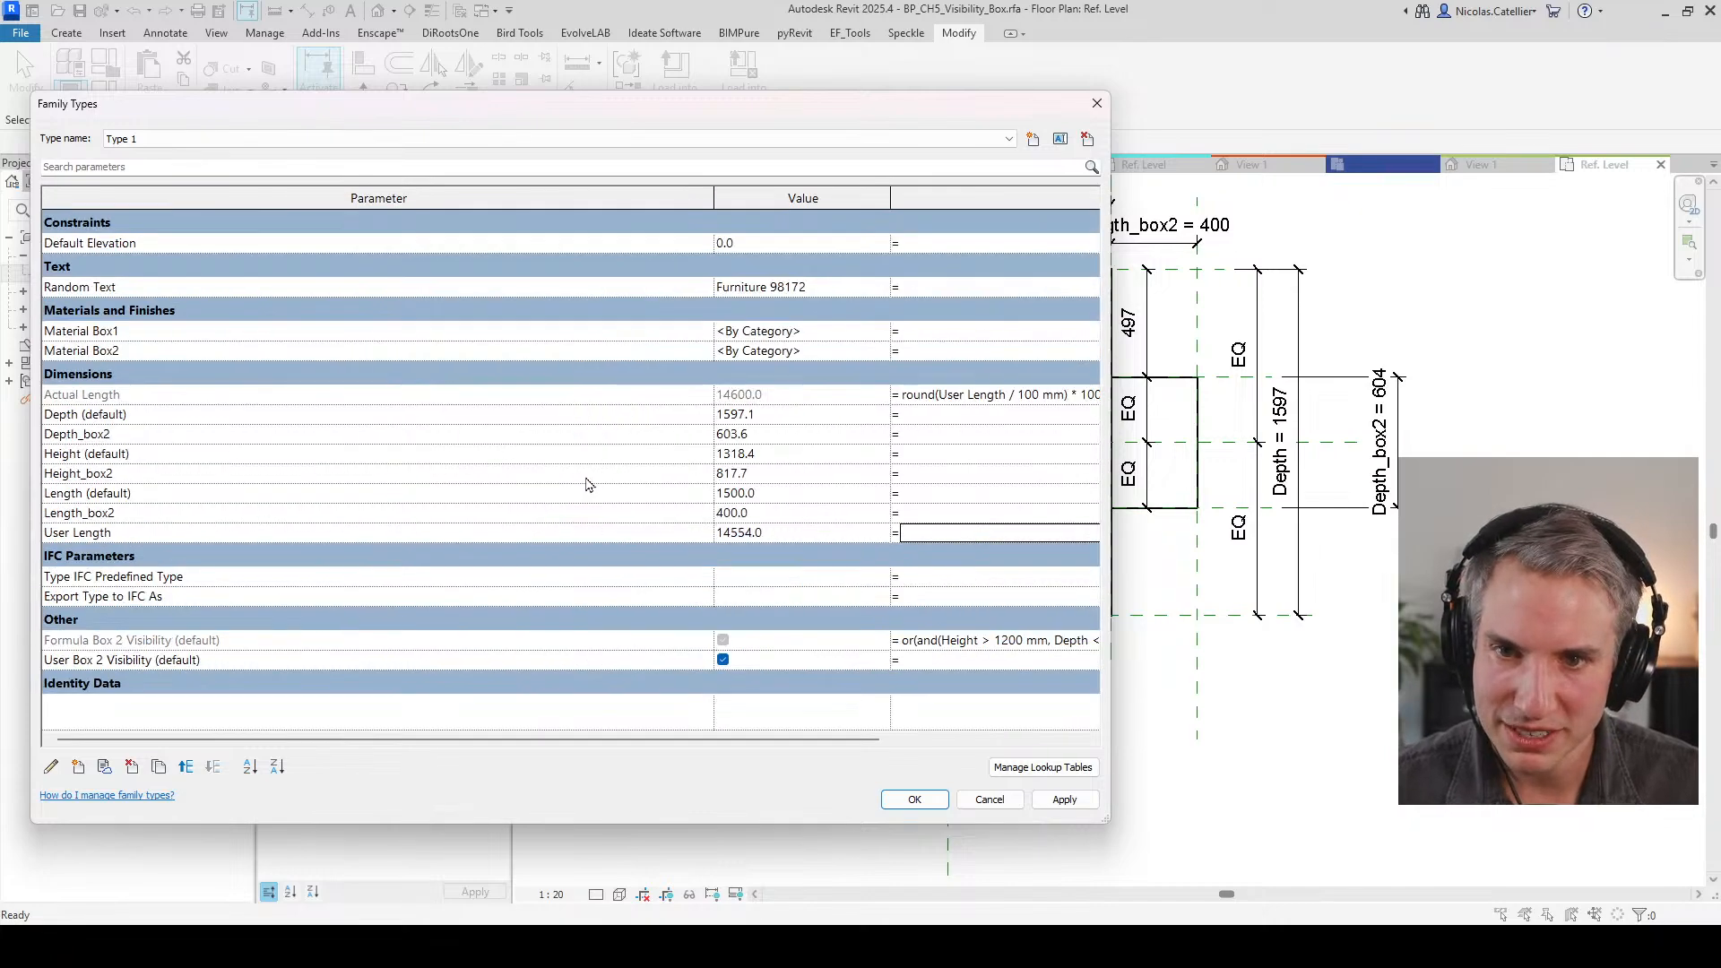
{"action": "scroll", "coordinate": [716, 529], "scroll_direction": "down", "scroll_amount": 2, "text": "ctrl"}
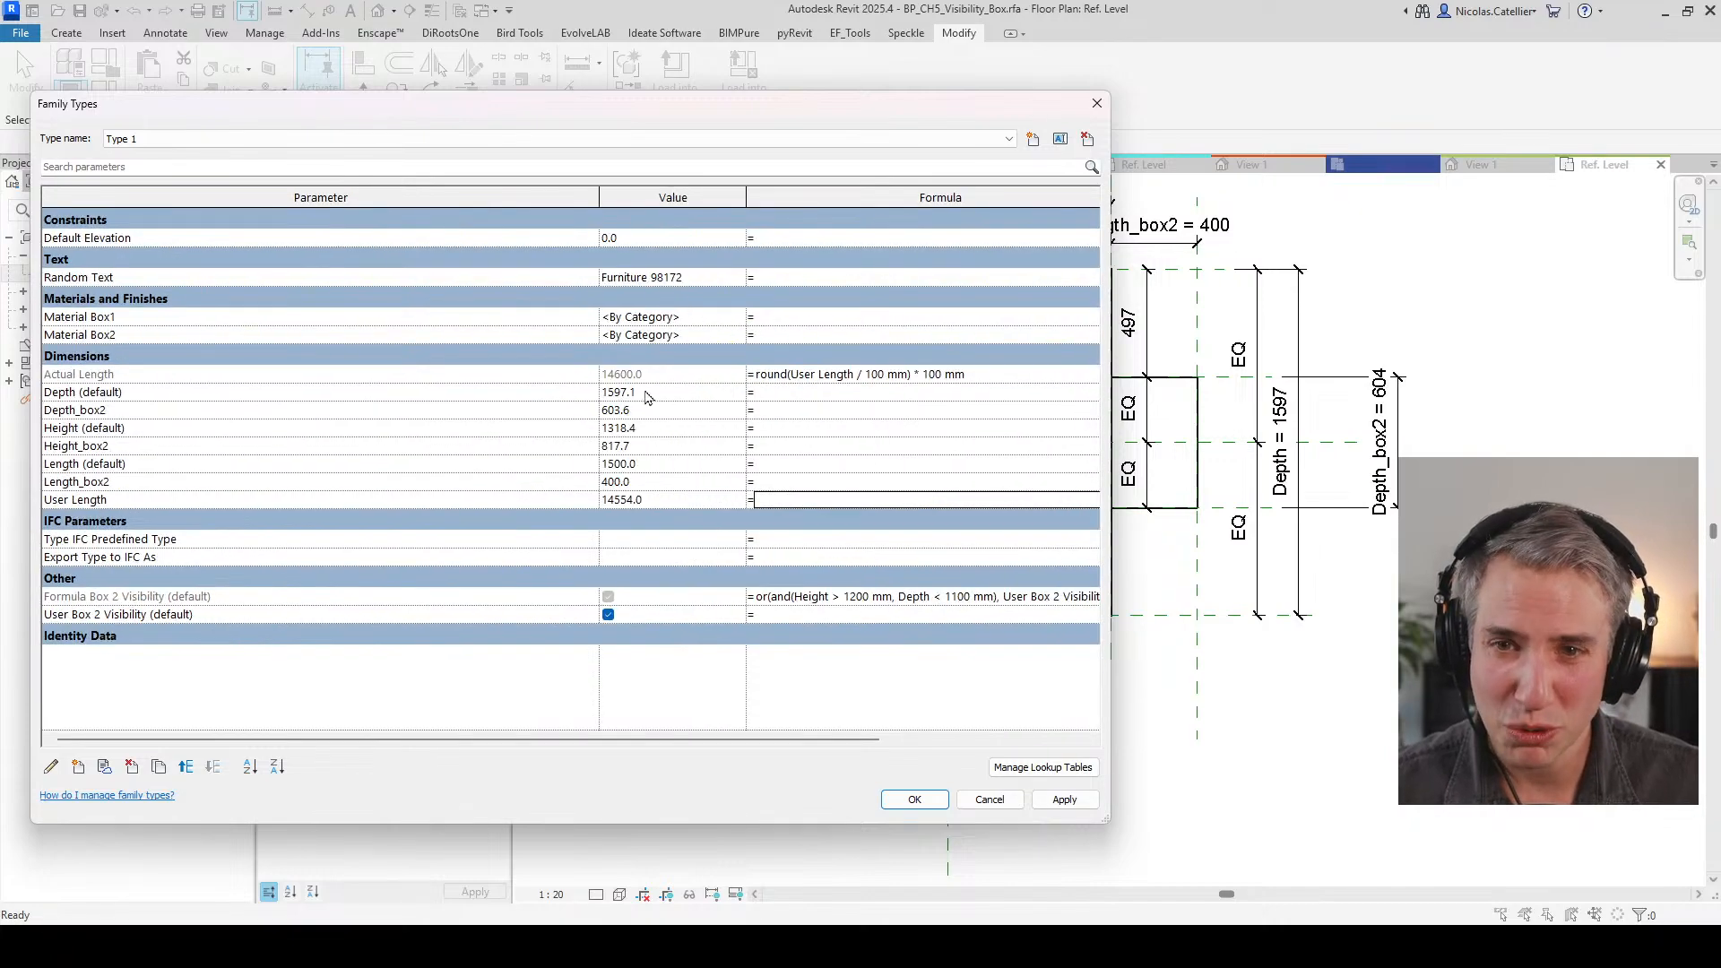
{"action": "left_click", "coordinate": [895, 376]}
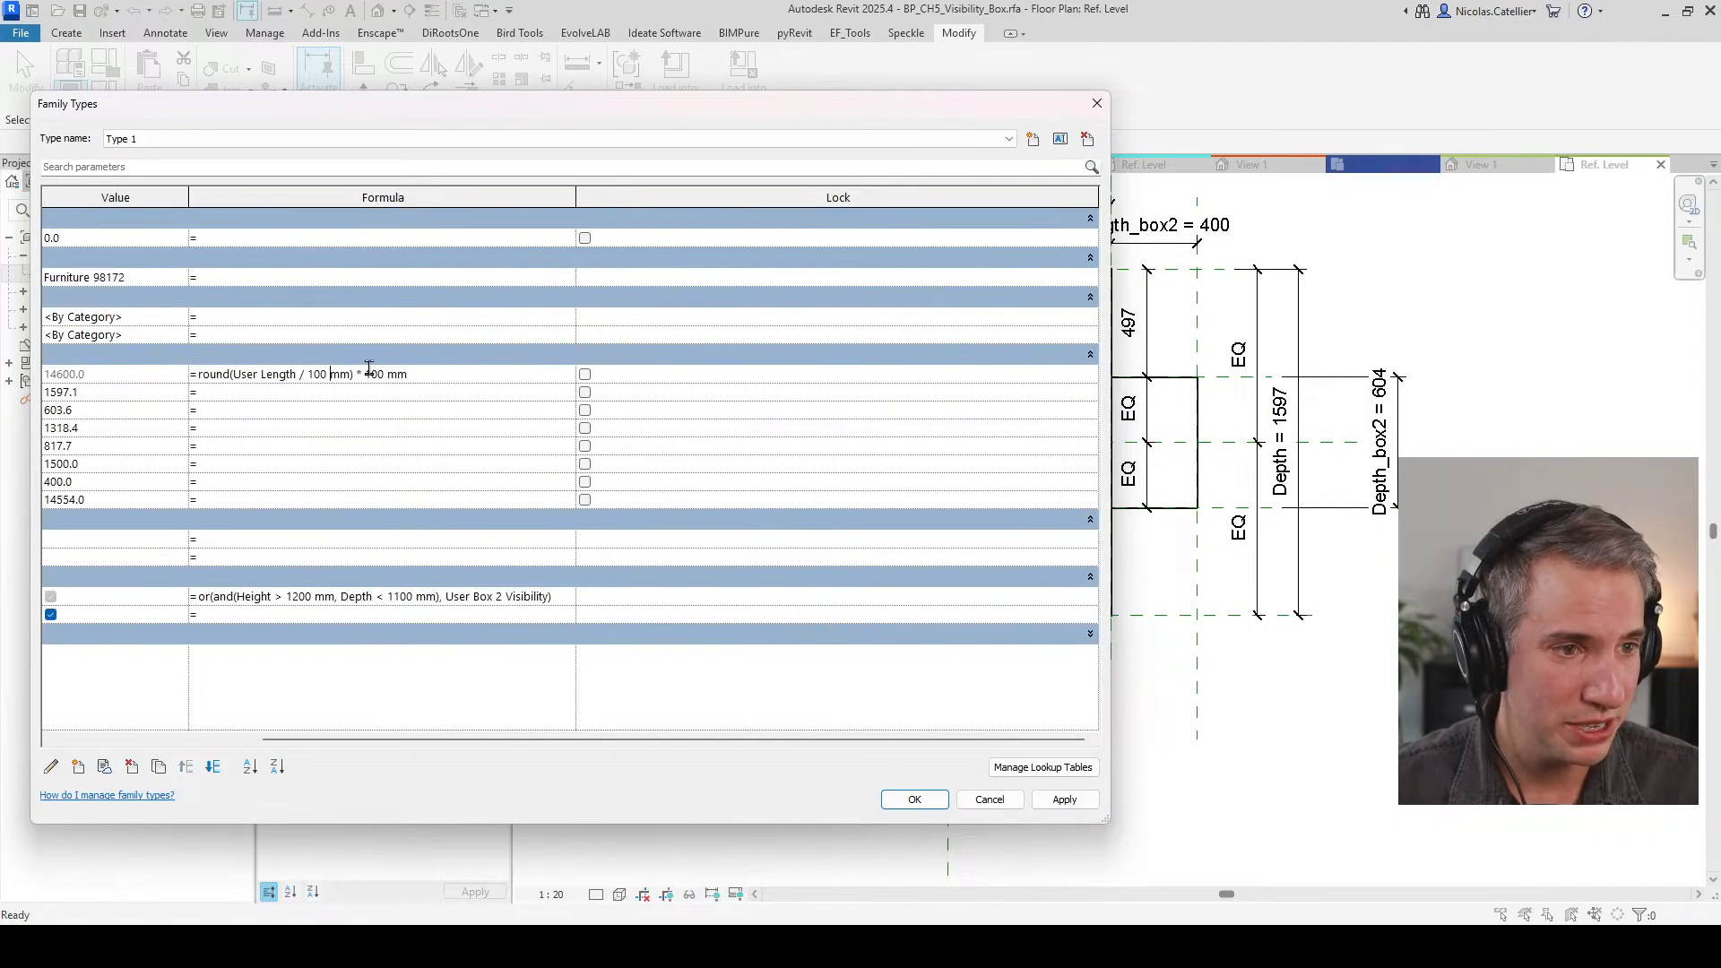
{"action": "left_click_drag", "start_coordinate": [305, 740], "coordinate": [135, 734]}
{"action": "double_click", "coordinate": [875, 374]}
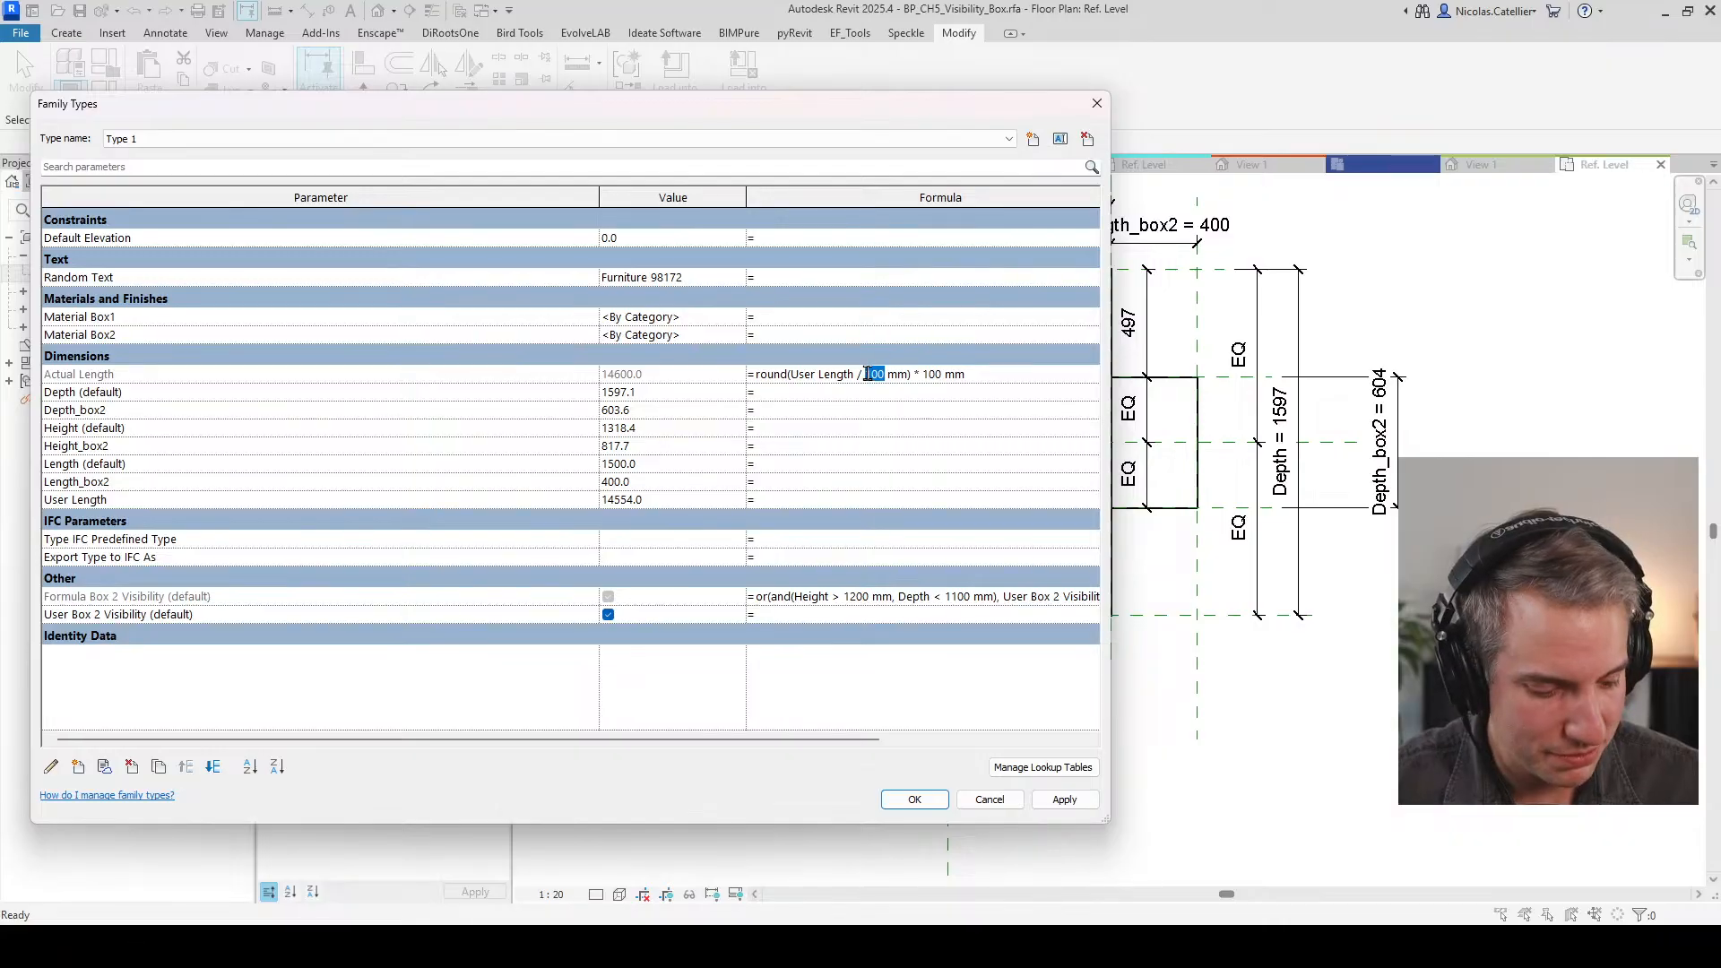
{"action": "type", "text": "50"}
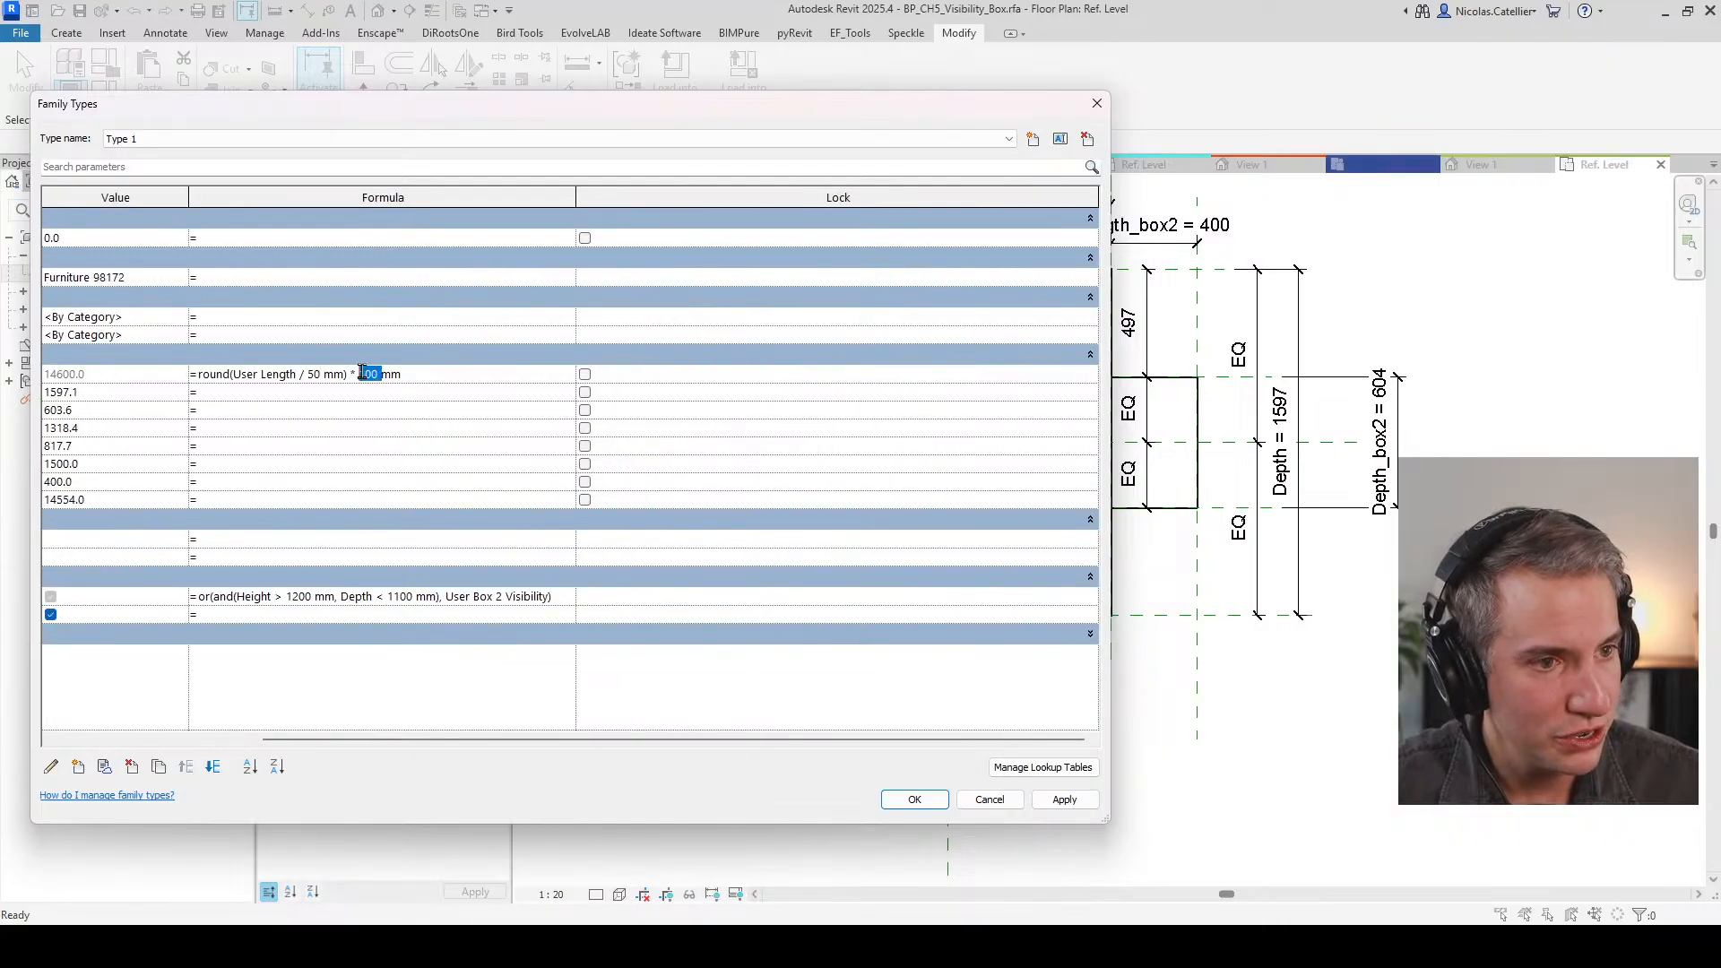
{"action": "left_click_drag", "start_coordinate": [308, 740], "coordinate": [215, 734]}
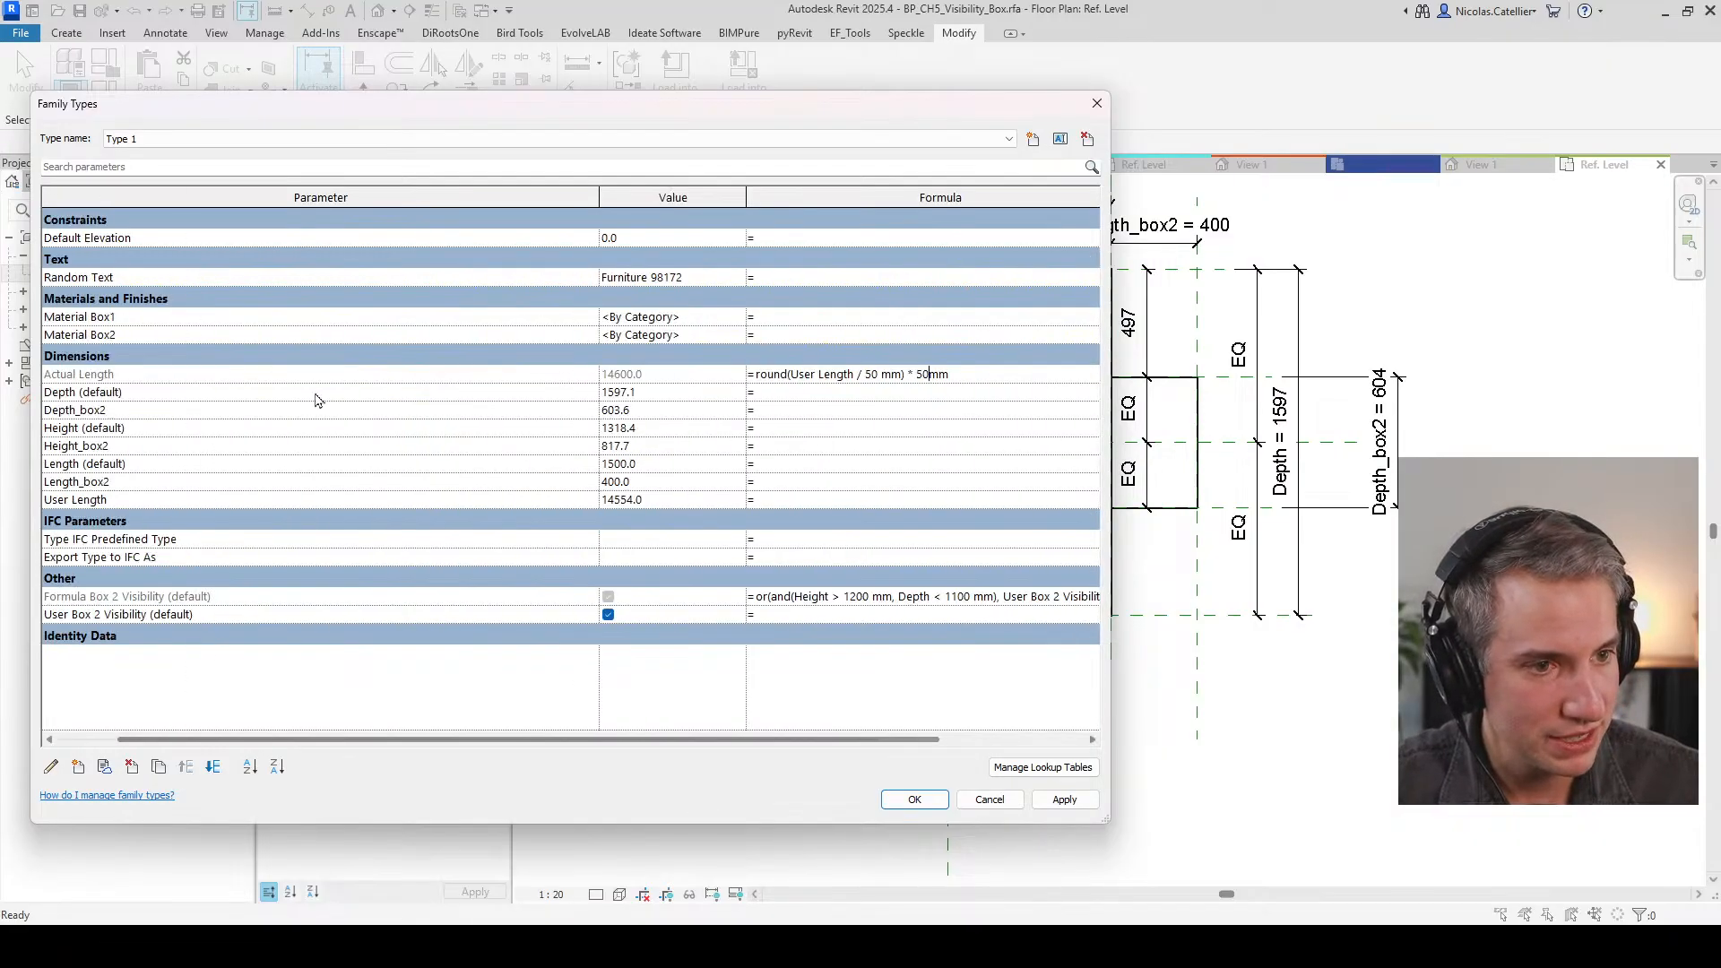
{"action": "left_click", "coordinate": [321, 394]}
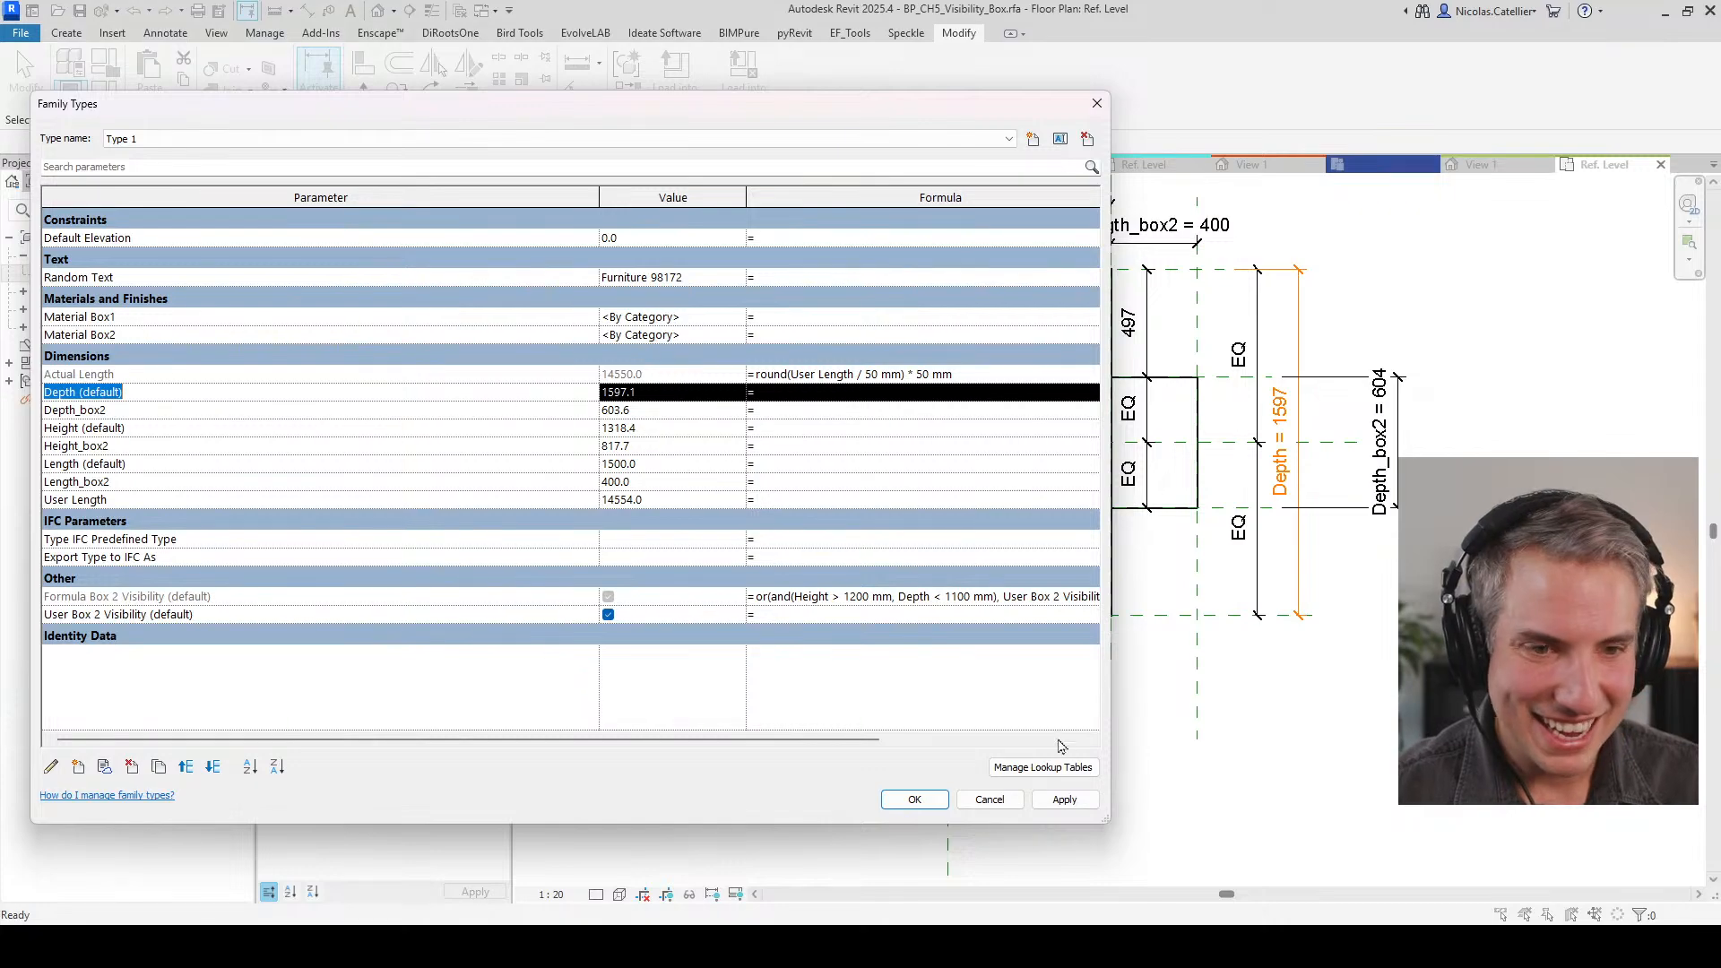
{"action": "left_click", "coordinate": [914, 799]}
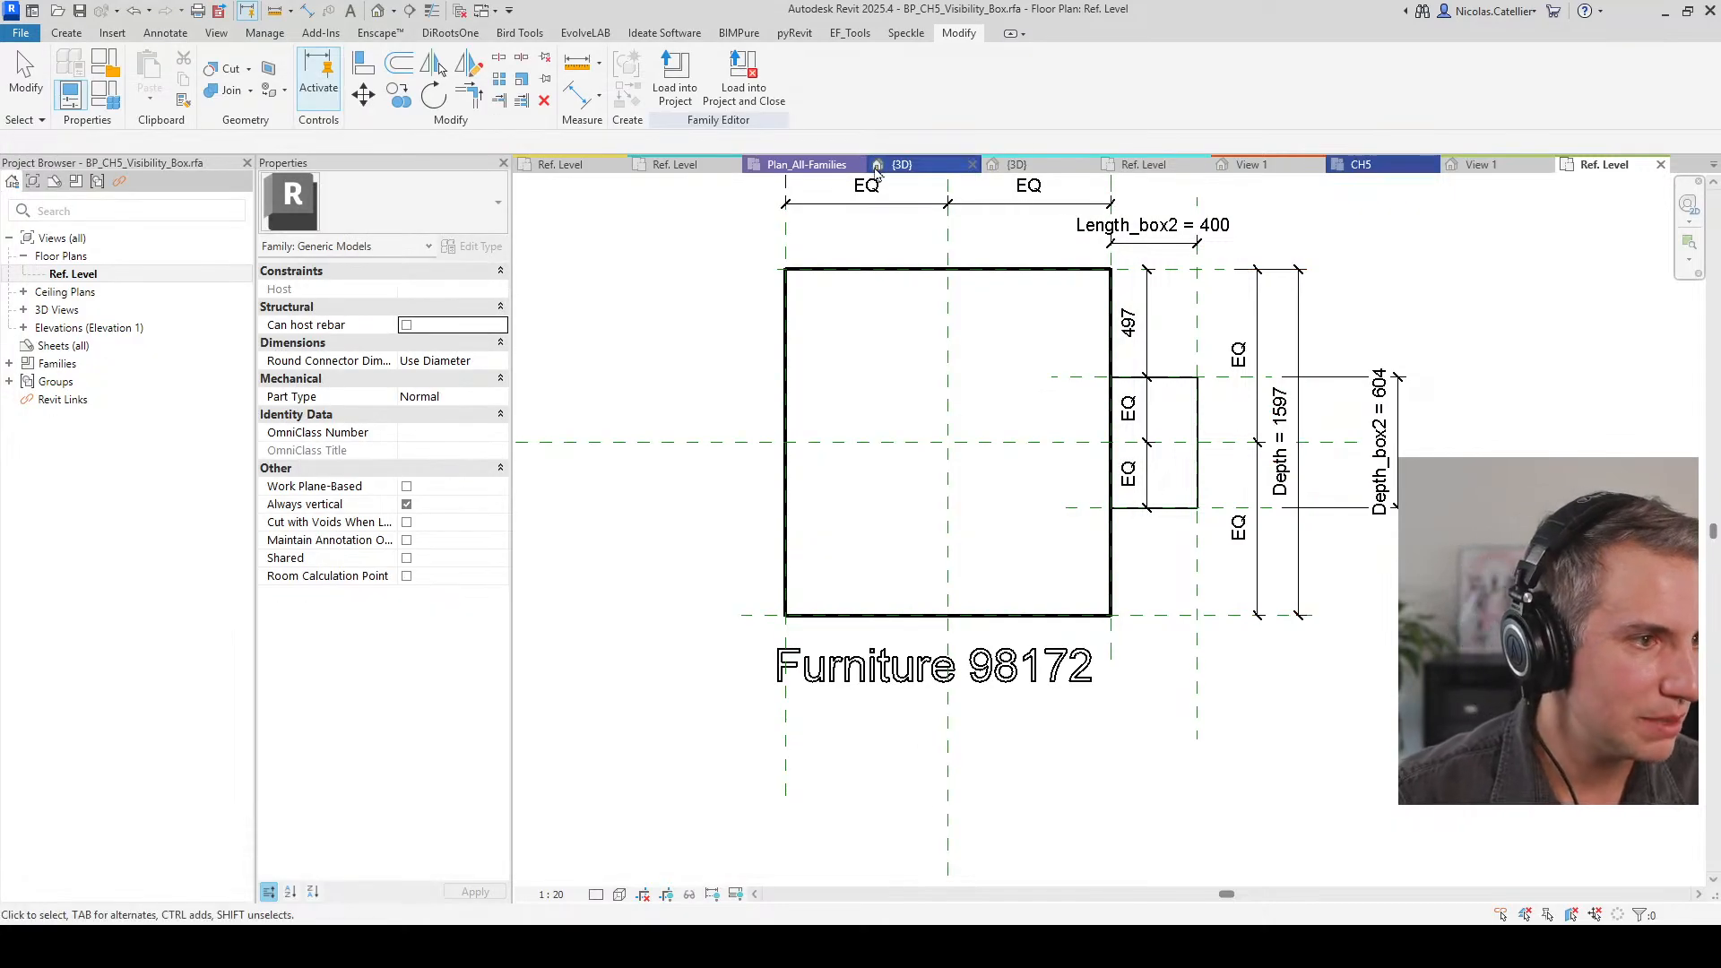
Step: Switch to the BP_Heroic-Families-Sample-MET-2024 project, dismiss the save reminder and open its Plan_All-Families floor plan
{"action": "left_click", "coordinate": [836, 169]}
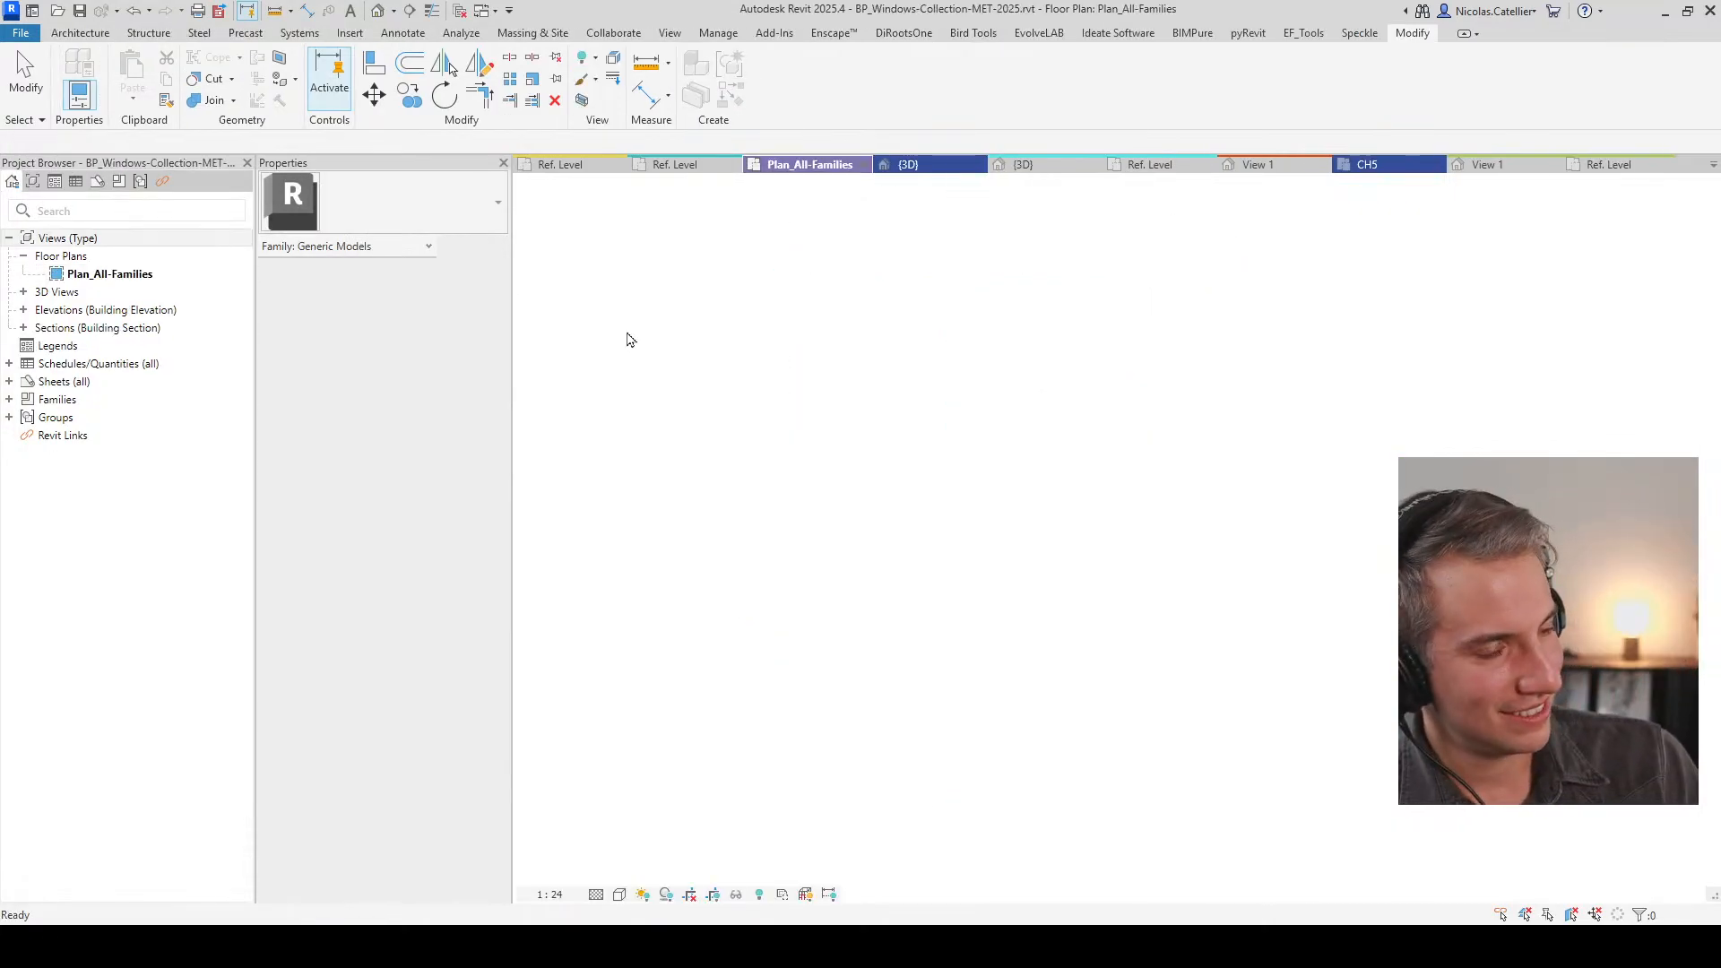
{"action": "left_click", "coordinate": [943, 164]}
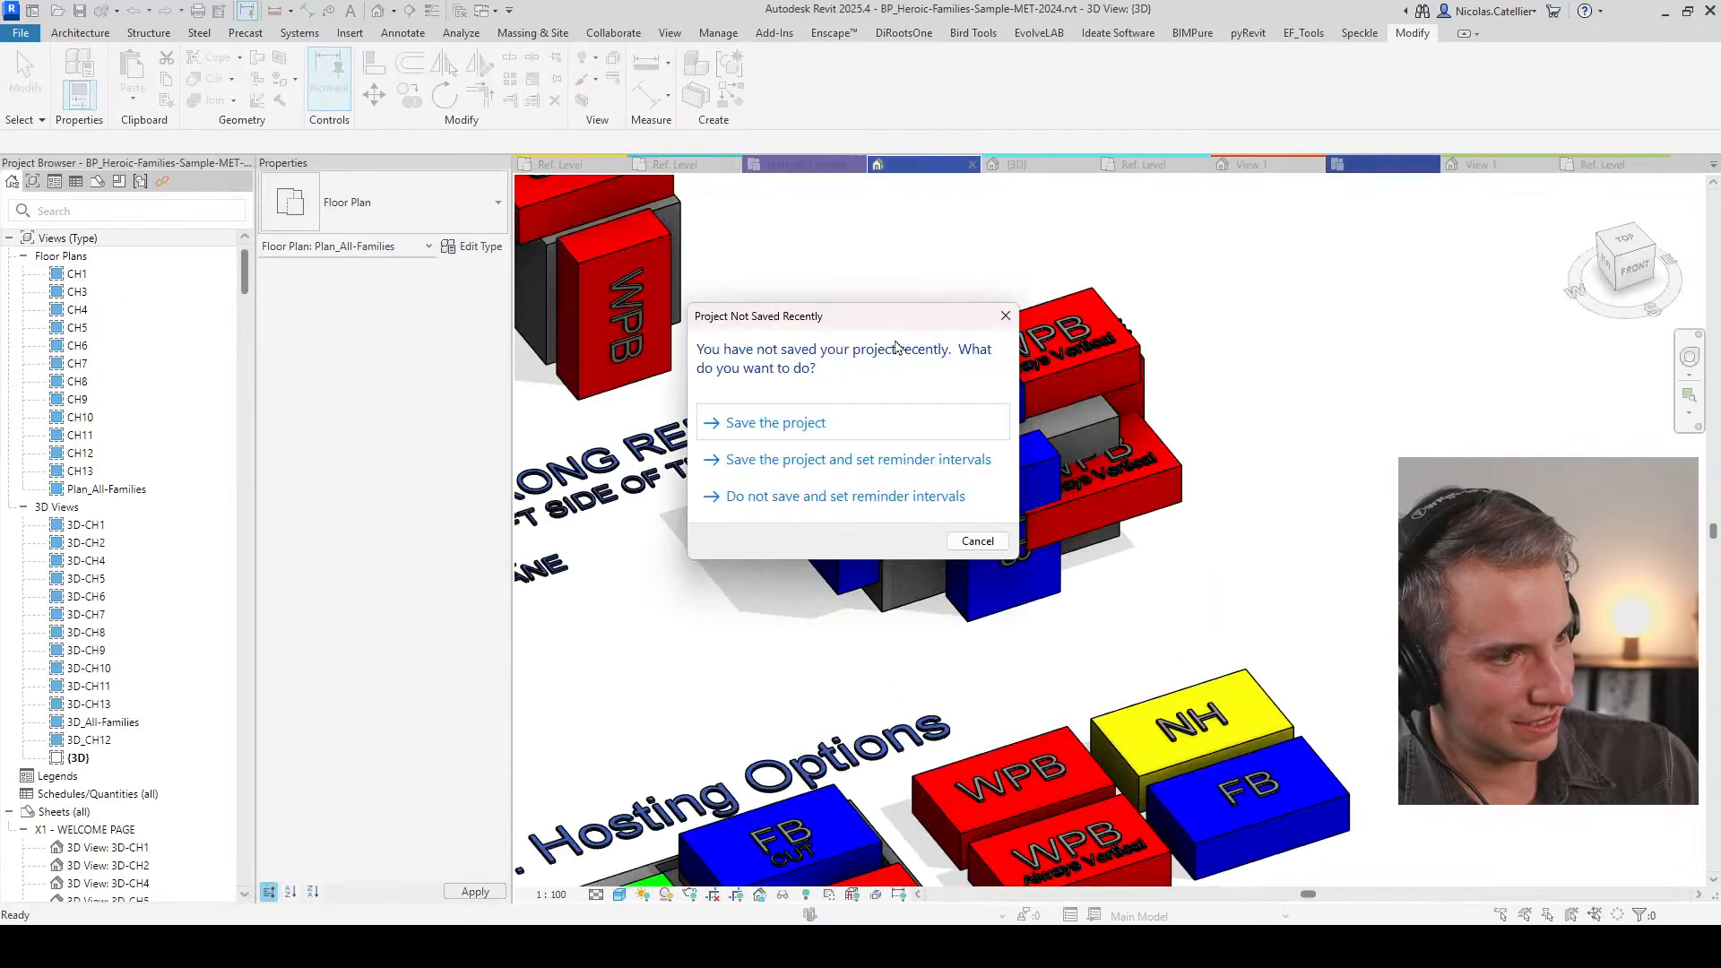
{"action": "left_click", "coordinate": [1004, 316]}
{"action": "double_click", "coordinate": [105, 488]}
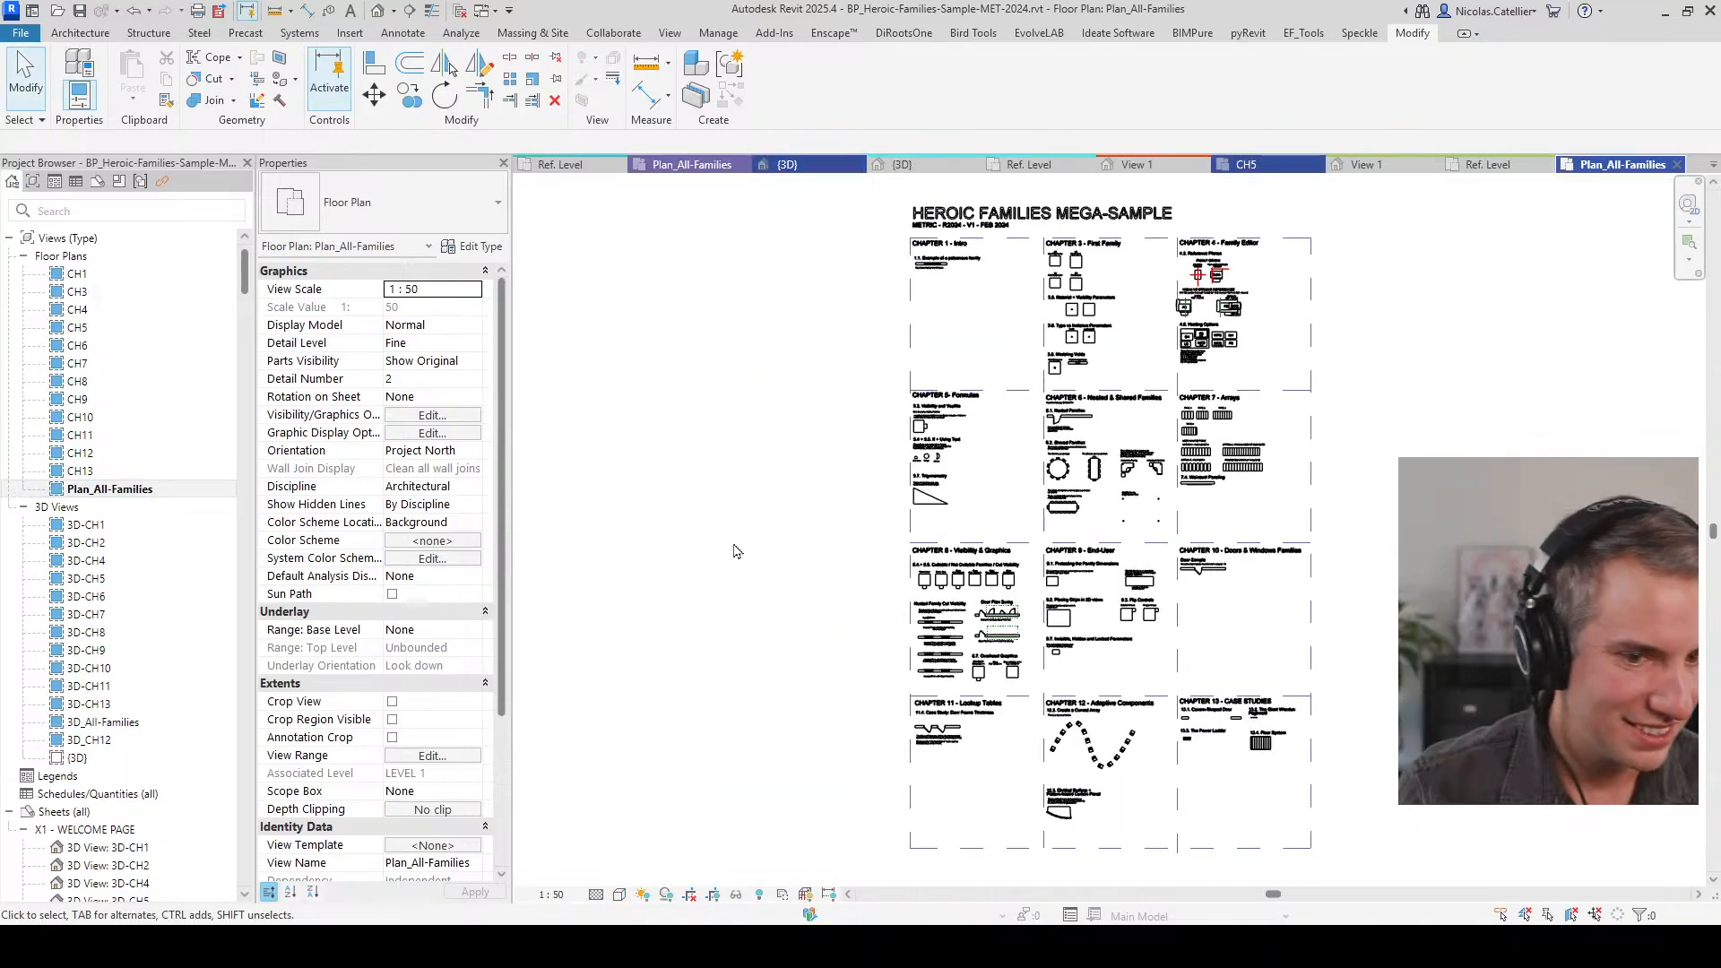
Step: Examine the sample families grouped by chapter in the Plan_All-Families floor plan
{"action": "middle_click_drag", "start_coordinate": [740, 551], "coordinate": [567, 552]}
{"action": "scroll", "coordinate": [921, 493], "scroll_direction": "up", "scroll_amount": 2}
{"action": "scroll", "coordinate": [830, 261], "scroll_direction": "up", "scroll_amount": 2}
{"action": "middle_click_drag", "start_coordinate": [717, 589], "coordinate": [1180, 539]}
{"action": "middle_click_drag", "start_coordinate": [1086, 762], "coordinate": [866, 227]}
{"action": "scroll", "coordinate": [846, 548], "scroll_direction": "up", "scroll_amount": 1}
{"action": "middle_click_drag", "start_coordinate": [769, 701], "coordinate": [737, 168]}
{"action": "middle_click_drag", "start_coordinate": [842, 323], "coordinate": [693, 630]}
{"action": "scroll", "coordinate": [693, 630], "scroll_direction": "down", "scroll_amount": 2}
{"action": "middle_click_drag", "start_coordinate": [771, 324], "coordinate": [772, 688]}
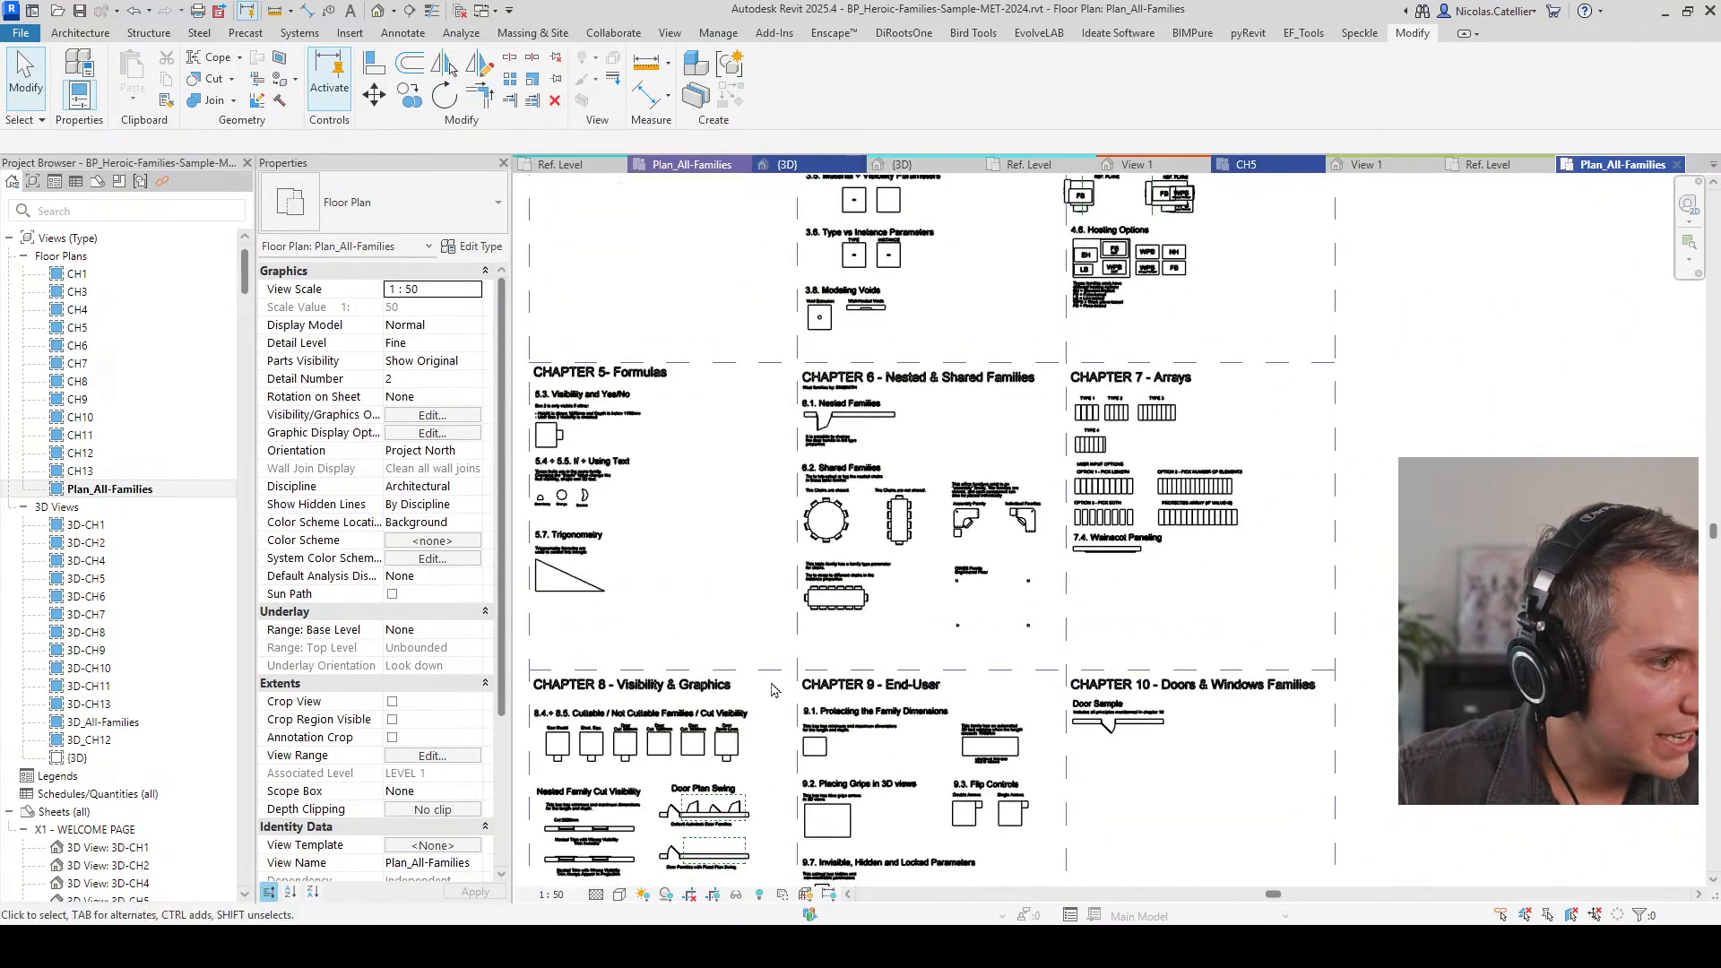
{"action": "middle_click_drag", "start_coordinate": [956, 205], "coordinate": [1022, 502]}
{"action": "scroll", "coordinate": [1007, 364], "scroll_direction": "up", "scroll_amount": 1}
{"action": "scroll", "coordinate": [1022, 502], "scroll_direction": "down", "scroll_amount": 1}
Step: Switch to Plan_All-Families in BP_Windows-Collection-MET-2025 and set the view's detail level to Coarse
{"action": "left_click", "coordinate": [686, 164]}
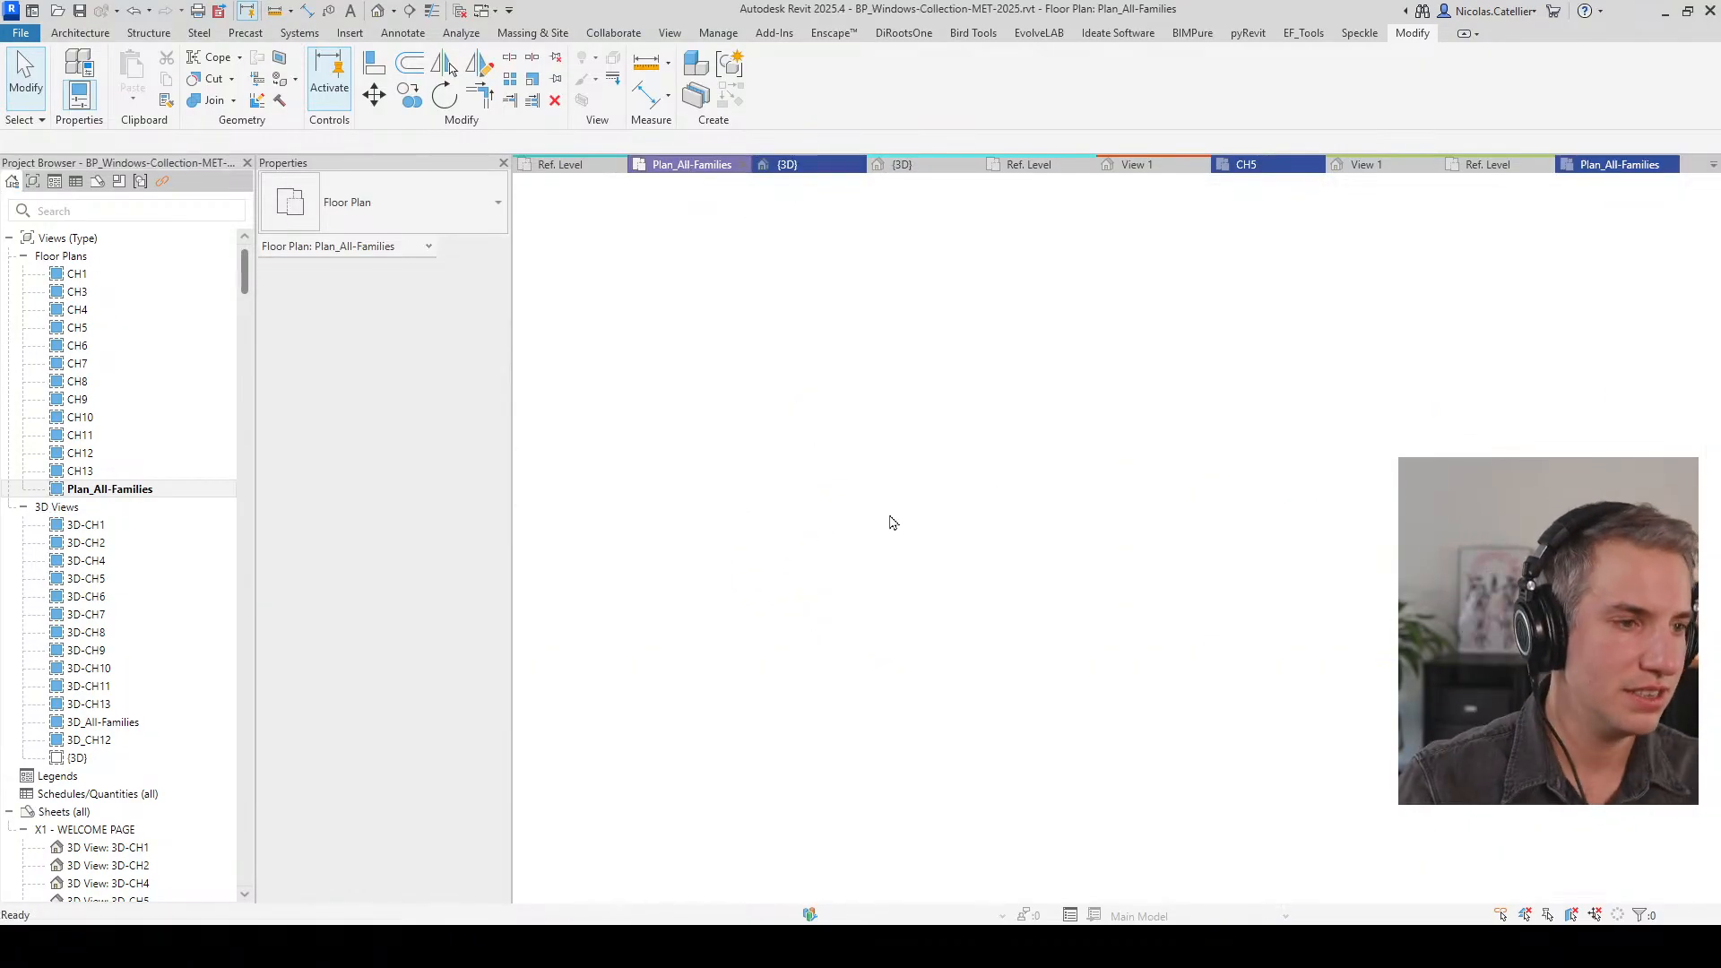
{"action": "scroll", "coordinate": [1295, 617], "scroll_direction": "up", "scroll_amount": 5}
{"action": "scroll", "coordinate": [1024, 737], "scroll_direction": "down", "scroll_amount": 1}
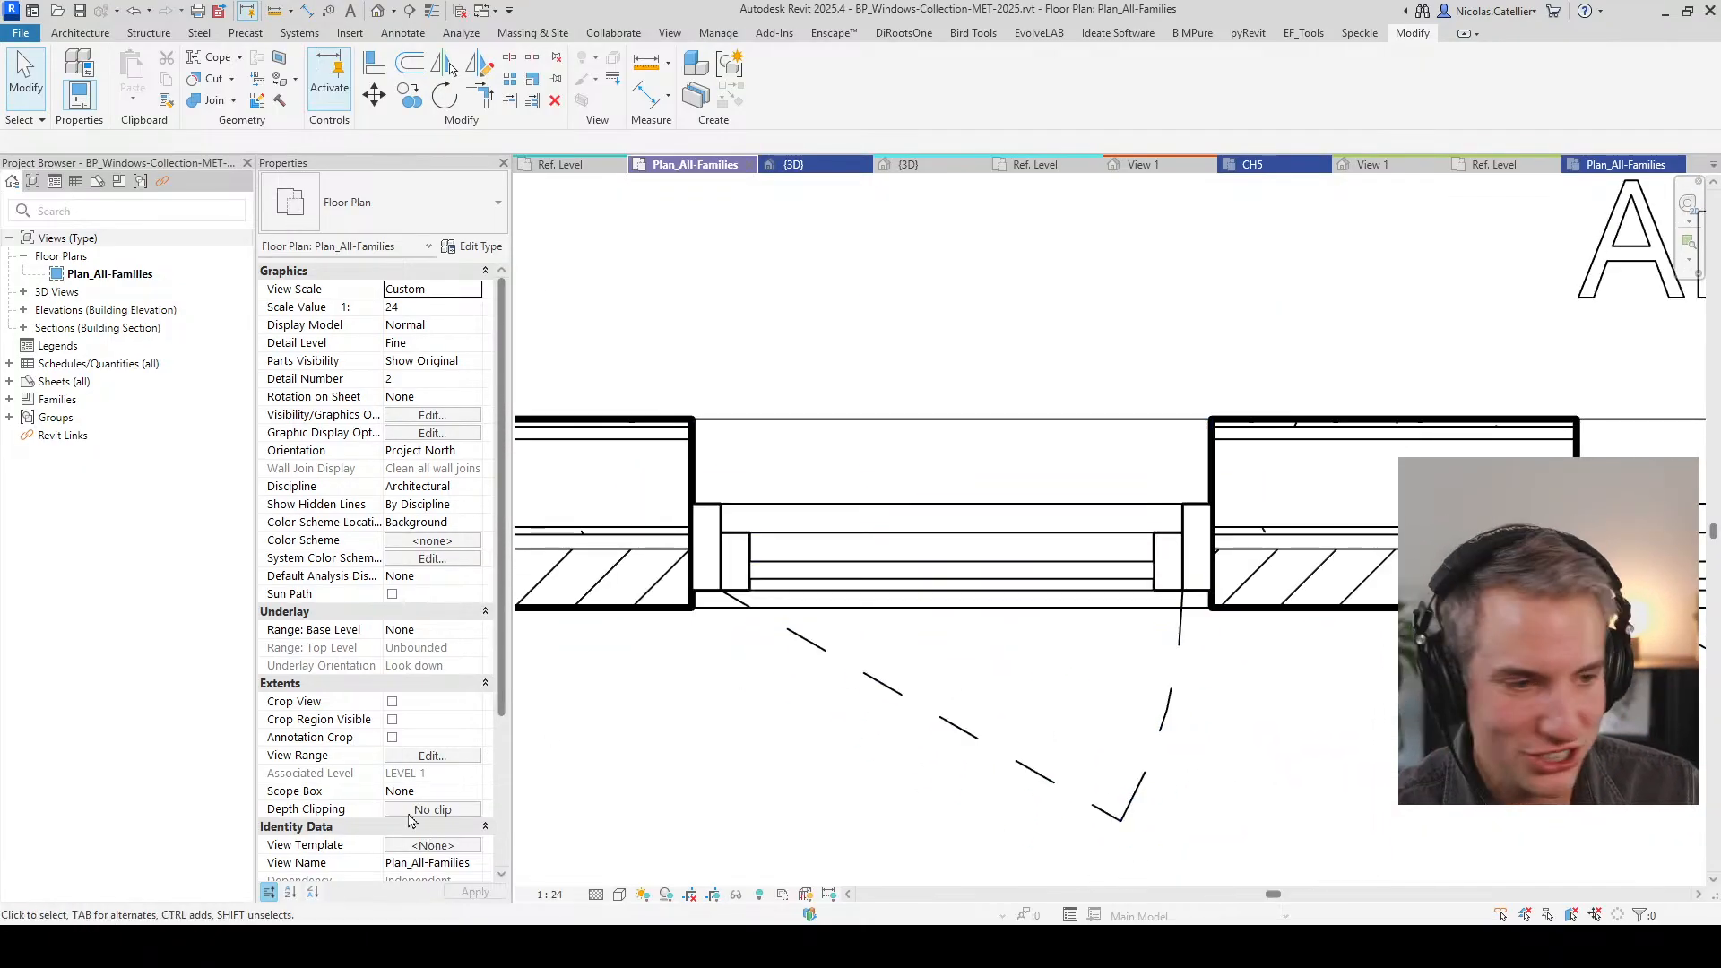
{"action": "left_click", "coordinate": [596, 894]}
{"action": "left_click", "coordinate": [619, 831]}
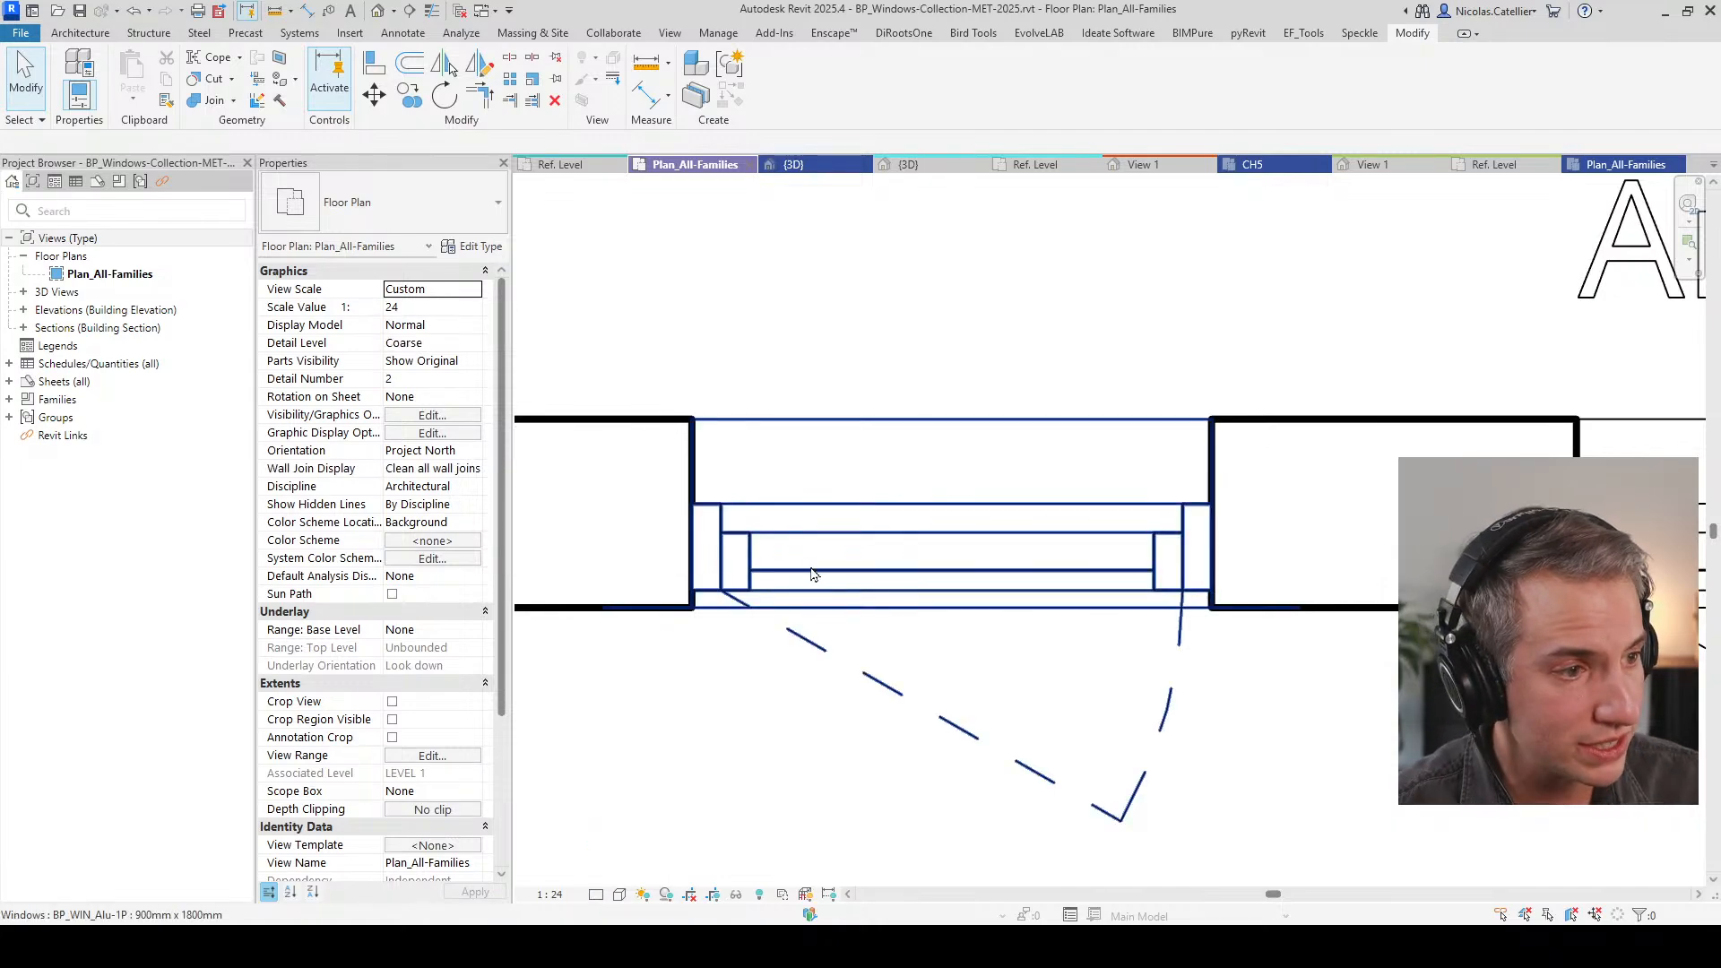
Step: Set the windows plan's view scale to 1:100 and its detail level to Fine
{"action": "scroll", "coordinate": [691, 722], "scroll_direction": "down", "scroll_amount": 2}
{"action": "left_click", "coordinate": [549, 894]}
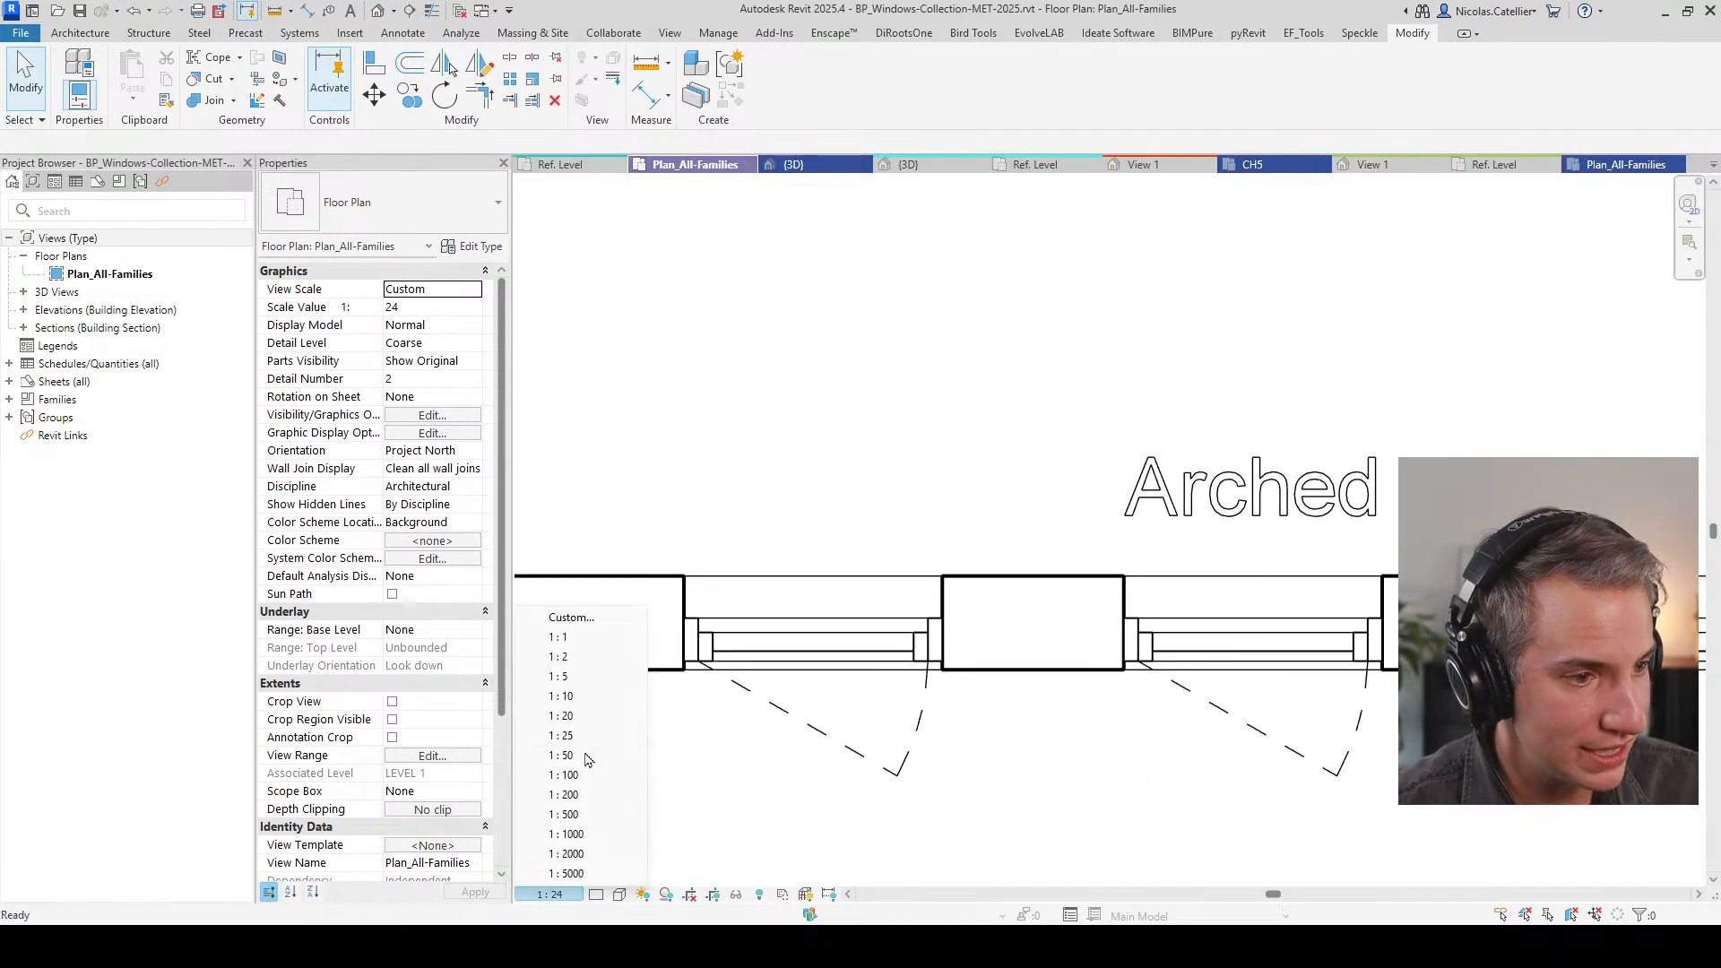
{"action": "left_click", "coordinate": [565, 775]}
{"action": "left_click", "coordinate": [596, 894]}
{"action": "left_click", "coordinate": [619, 870]}
Step: Change the windows plan's view scale to 1:200
{"action": "scroll", "coordinate": [740, 783], "scroll_direction": "down", "scroll_amount": 2}
{"action": "scroll", "coordinate": [740, 782], "scroll_direction": "down", "scroll_amount": 2}
{"action": "scroll", "coordinate": [735, 788], "scroll_direction": "up", "scroll_amount": 2}
{"action": "left_click", "coordinate": [549, 895]}
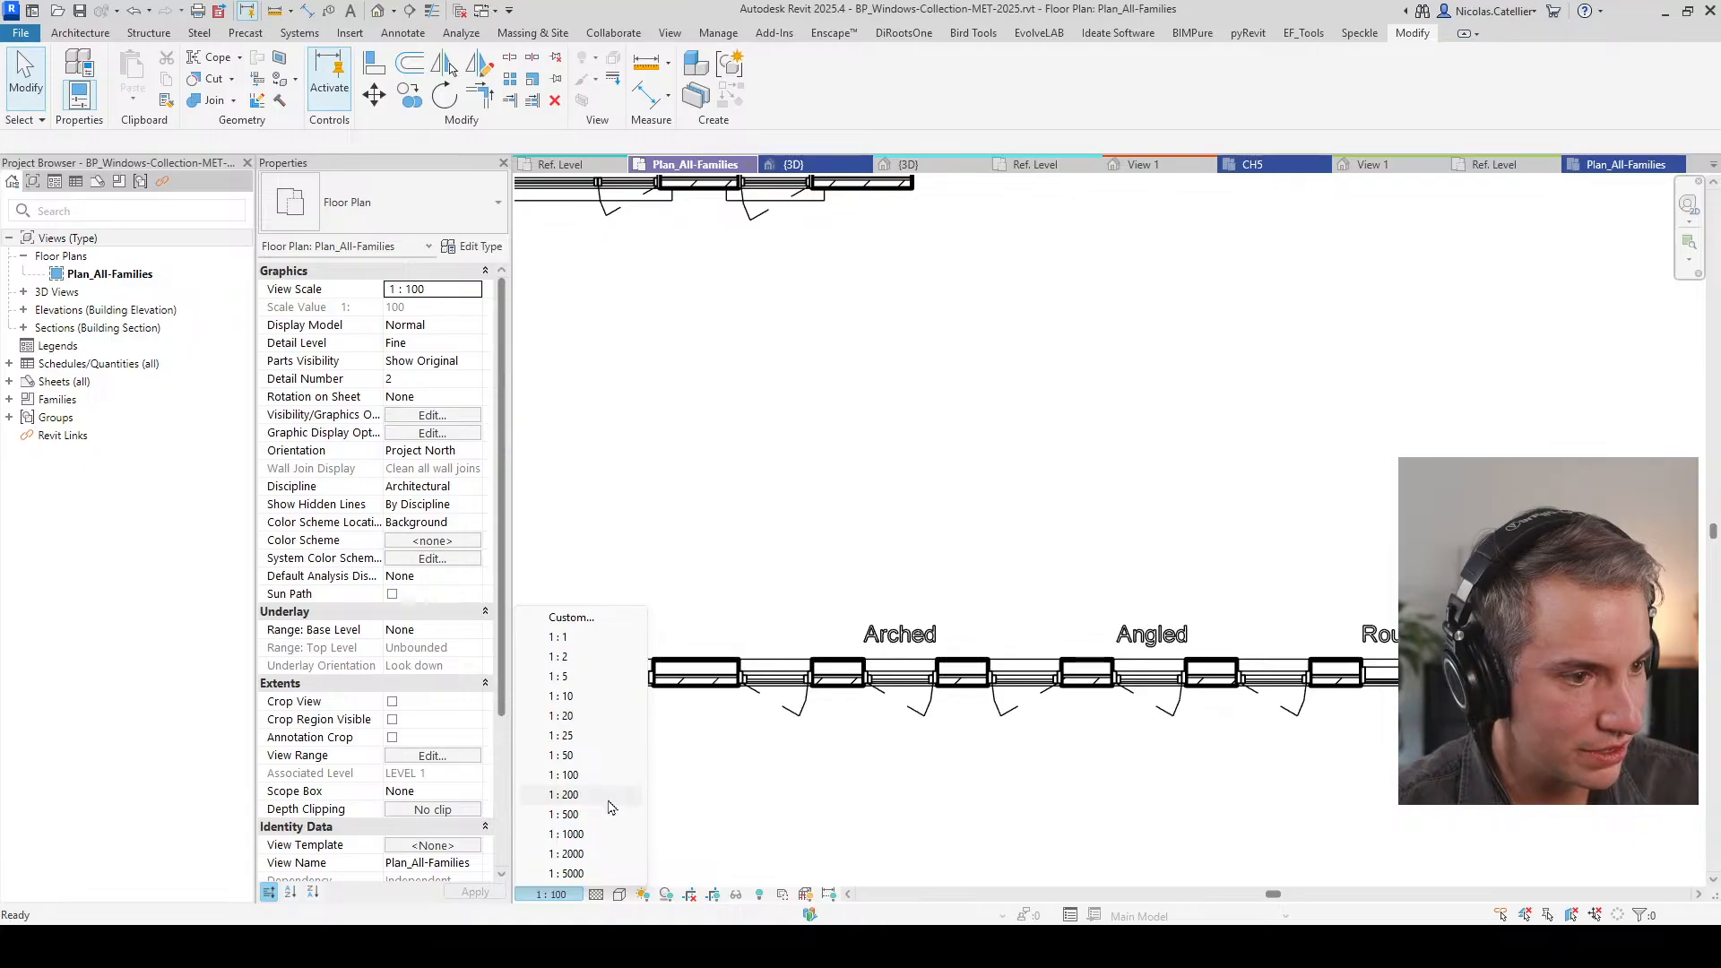
{"action": "left_click", "coordinate": [565, 795]}
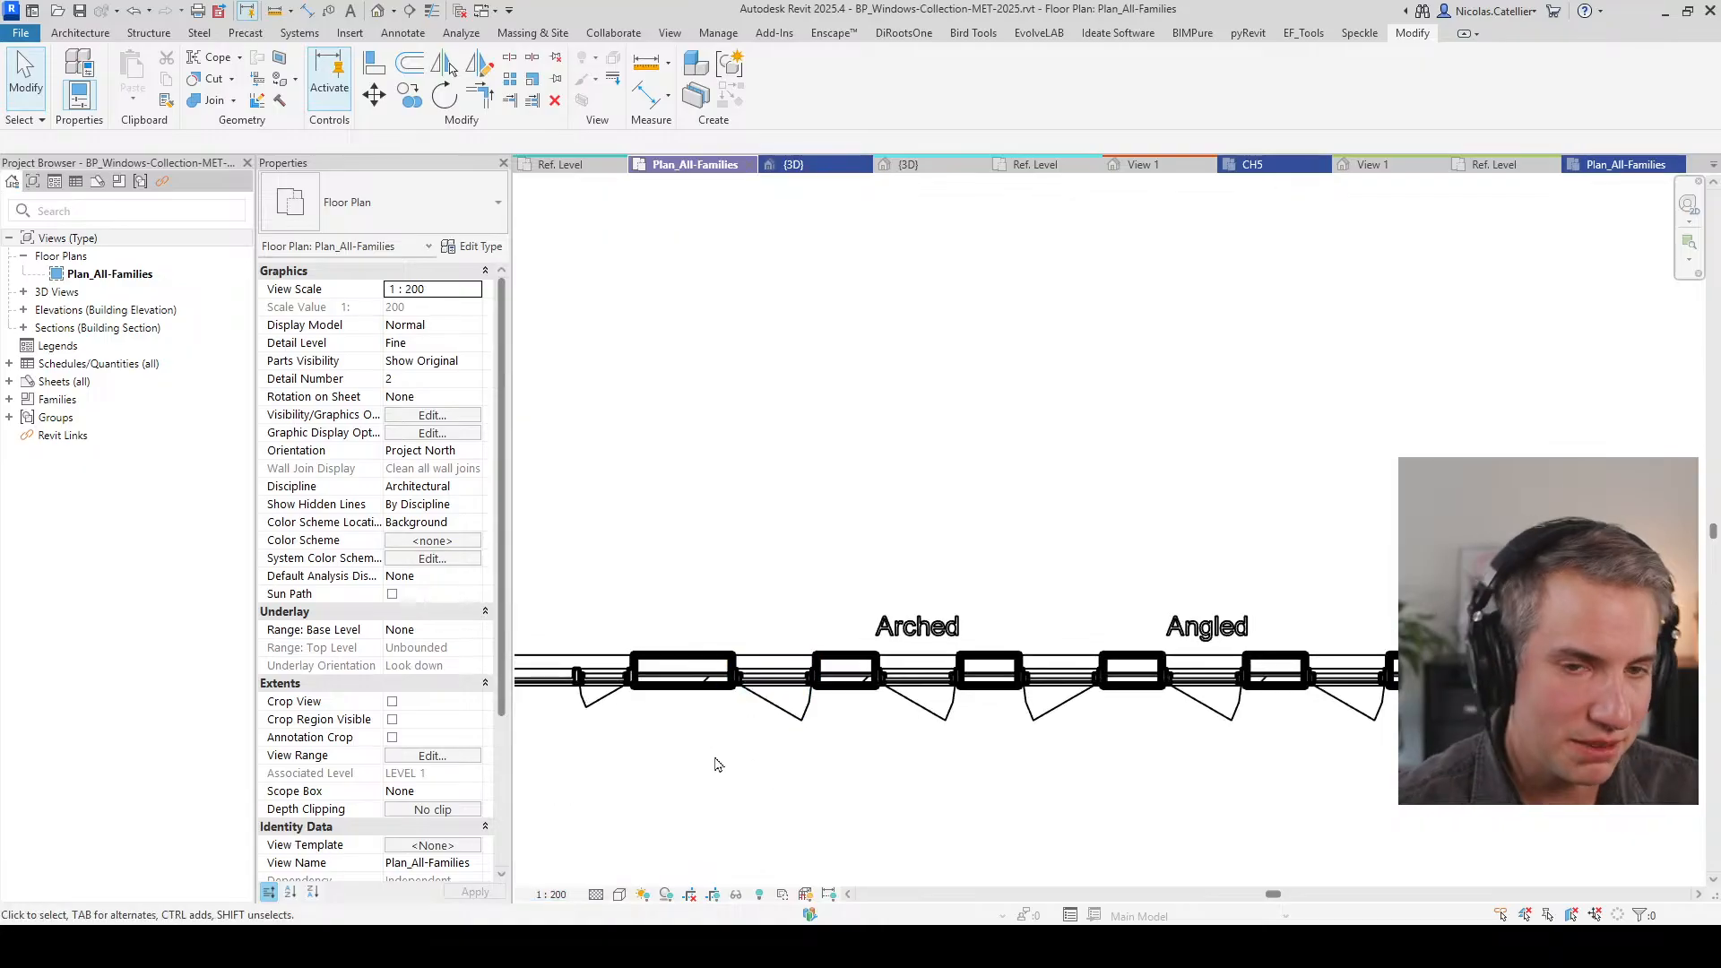
Step: Open the family of the window beside the Arched label for editing and show its Ref. Level floor plan
{"action": "scroll", "coordinate": [764, 700], "scroll_direction": "up", "scroll_amount": 2}
{"action": "left_click", "coordinate": [771, 690]}
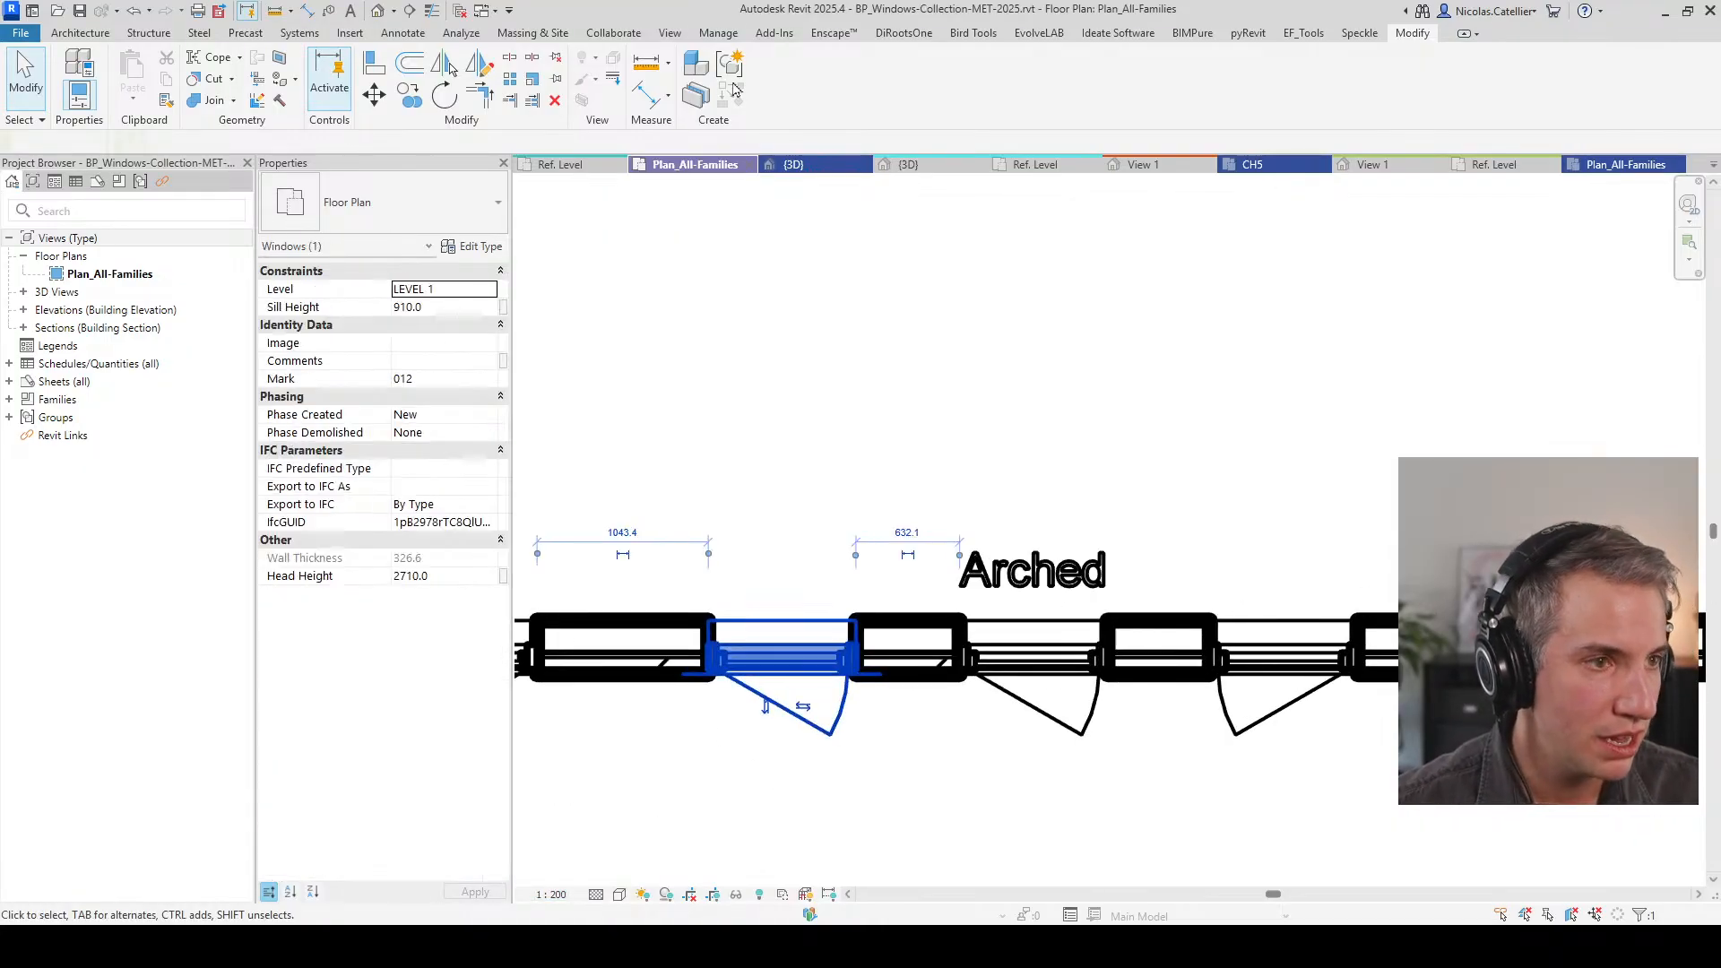
{"action": "left_click", "coordinate": [762, 87]}
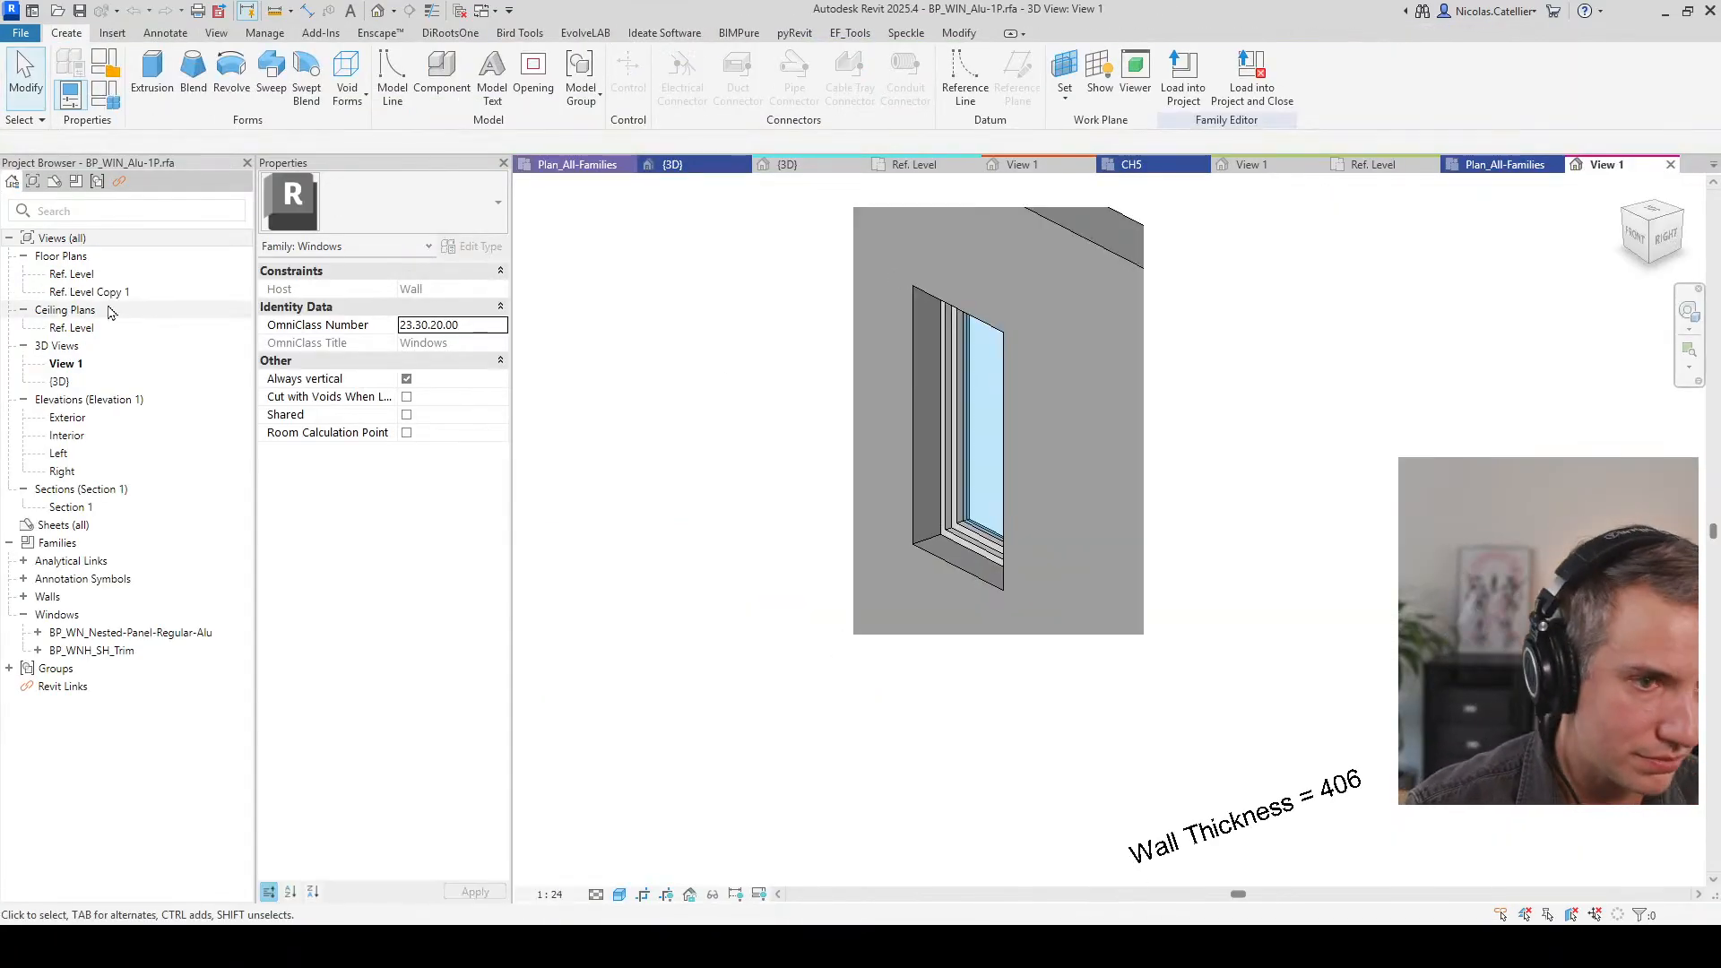
{"action": "double_click", "coordinate": [72, 274]}
{"action": "scroll", "coordinate": [1031, 502], "scroll_direction": "up", "scroll_amount": 4}
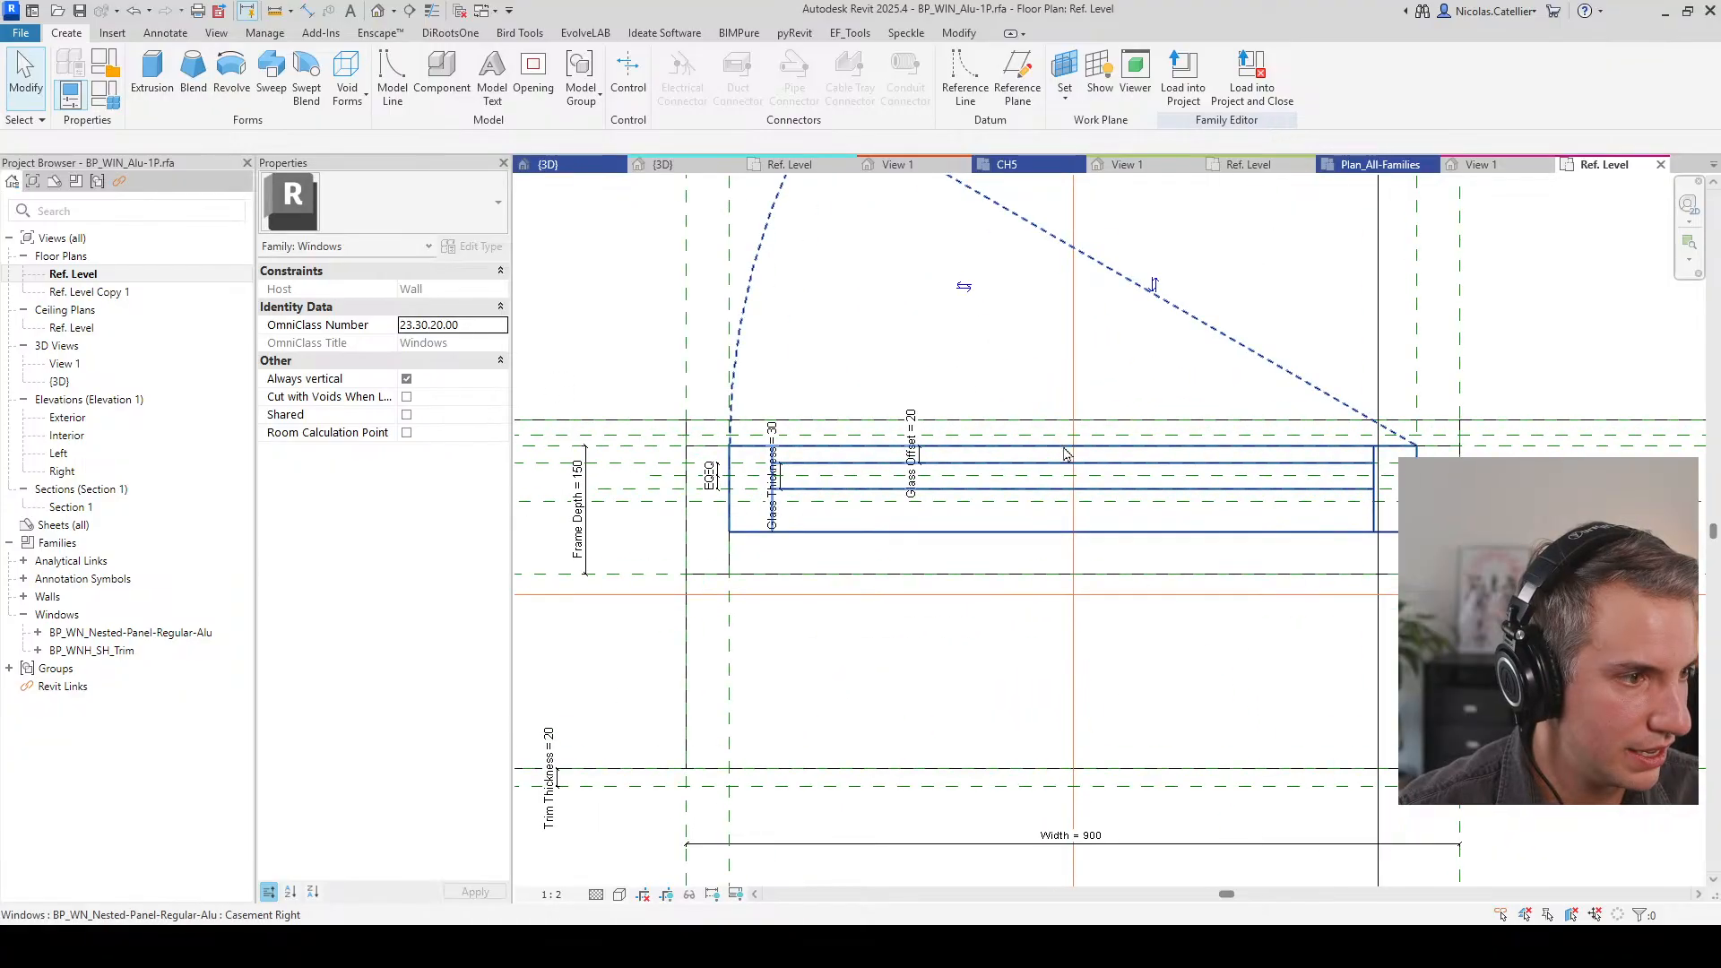
Step: Select the nested BP_WN_Nested-Panel-Regular-Alu casement panel in the window plan and open its family for editing
{"action": "left_click", "coordinate": [1073, 477]}
{"action": "key", "text": "Tab"}
{"action": "left_click", "coordinate": [1073, 477]}
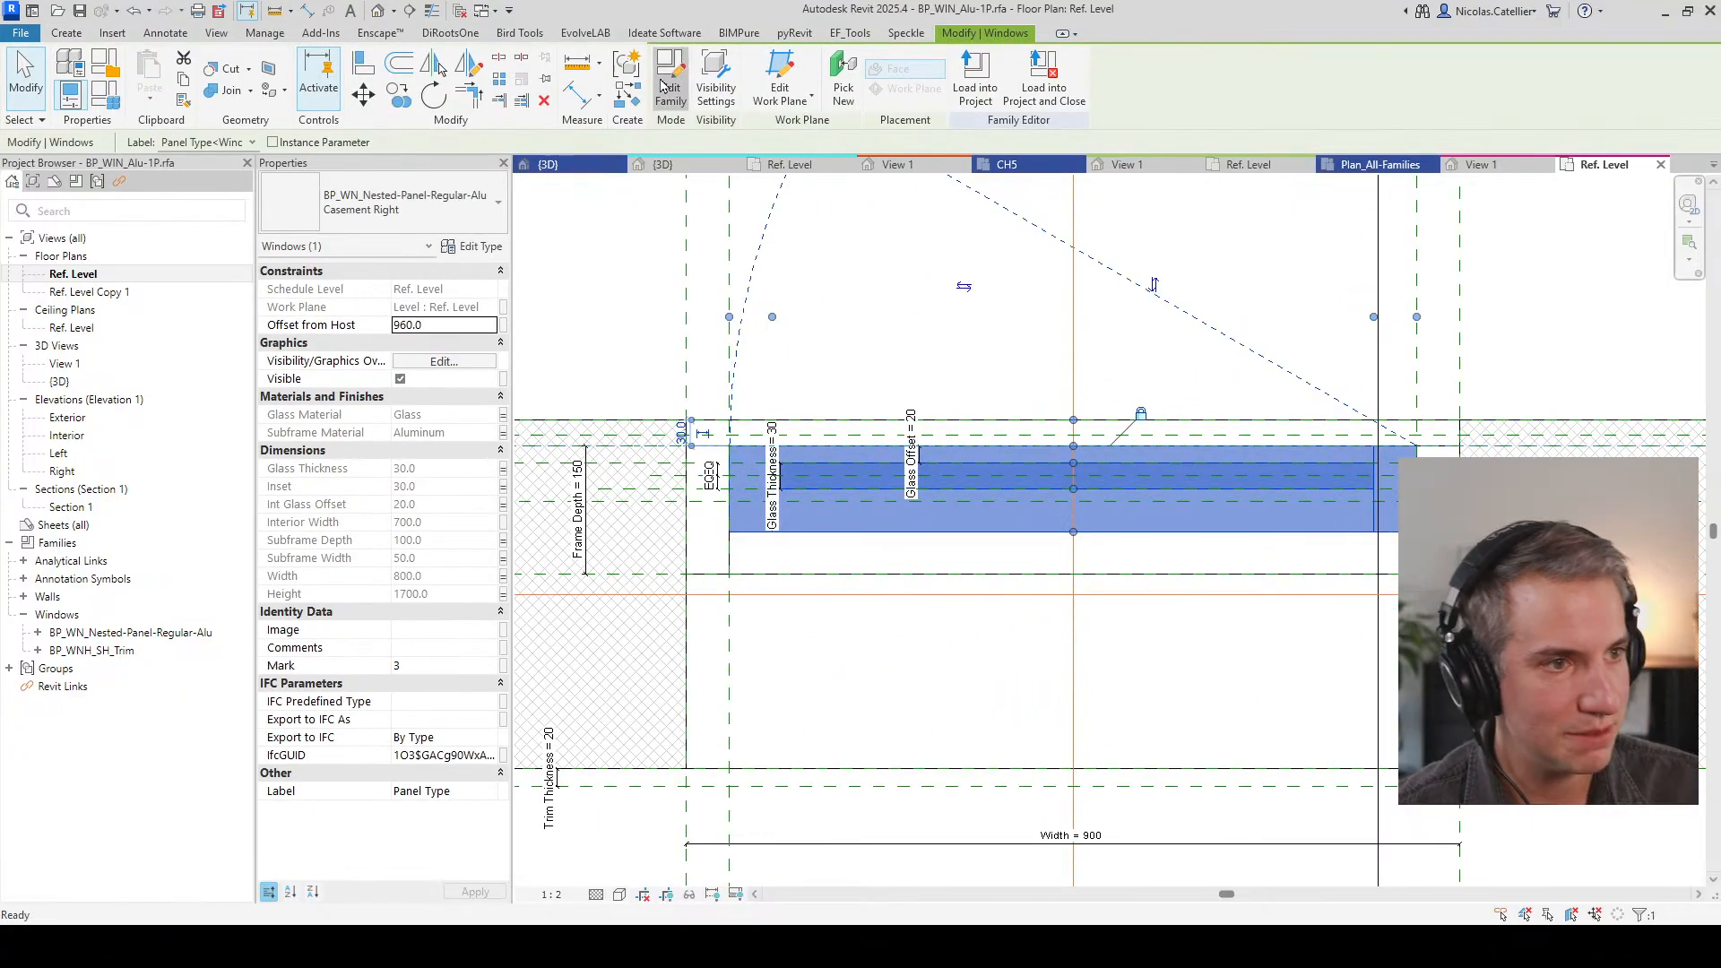
{"action": "double_click", "coordinate": [778, 419]}
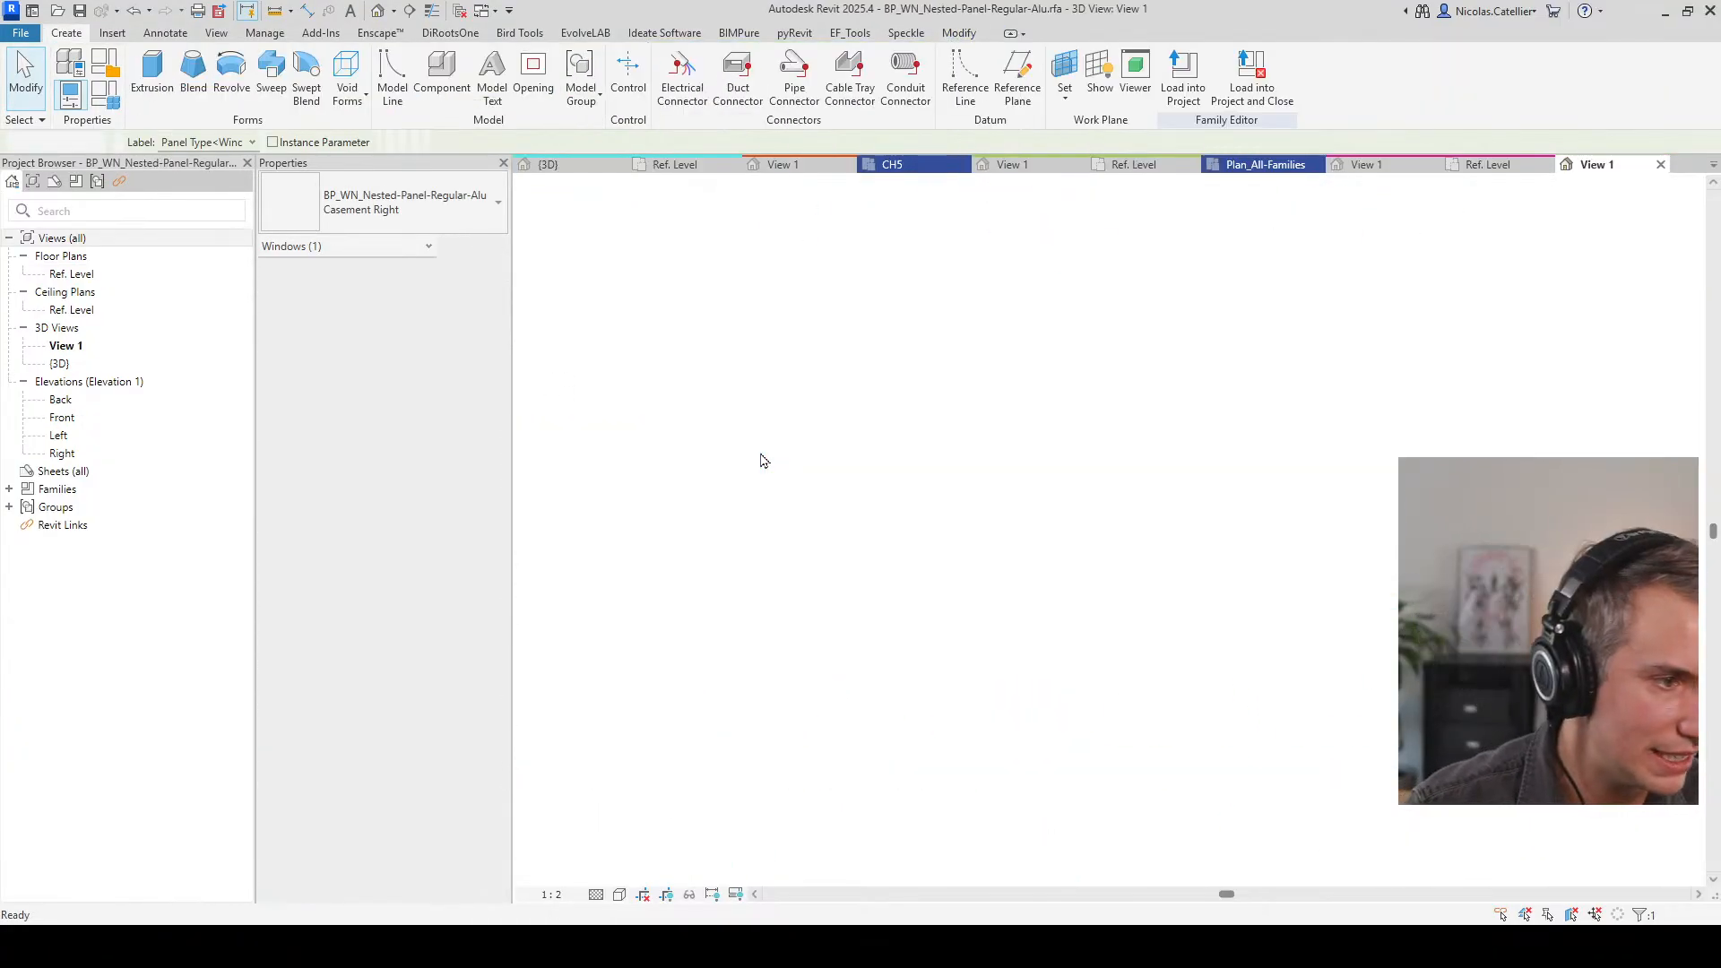
Step: Inspect the glass symbolic line in the nested panel's Ref. Level floor plan and open the family's default 3D view
{"action": "double_click", "coordinate": [75, 276]}
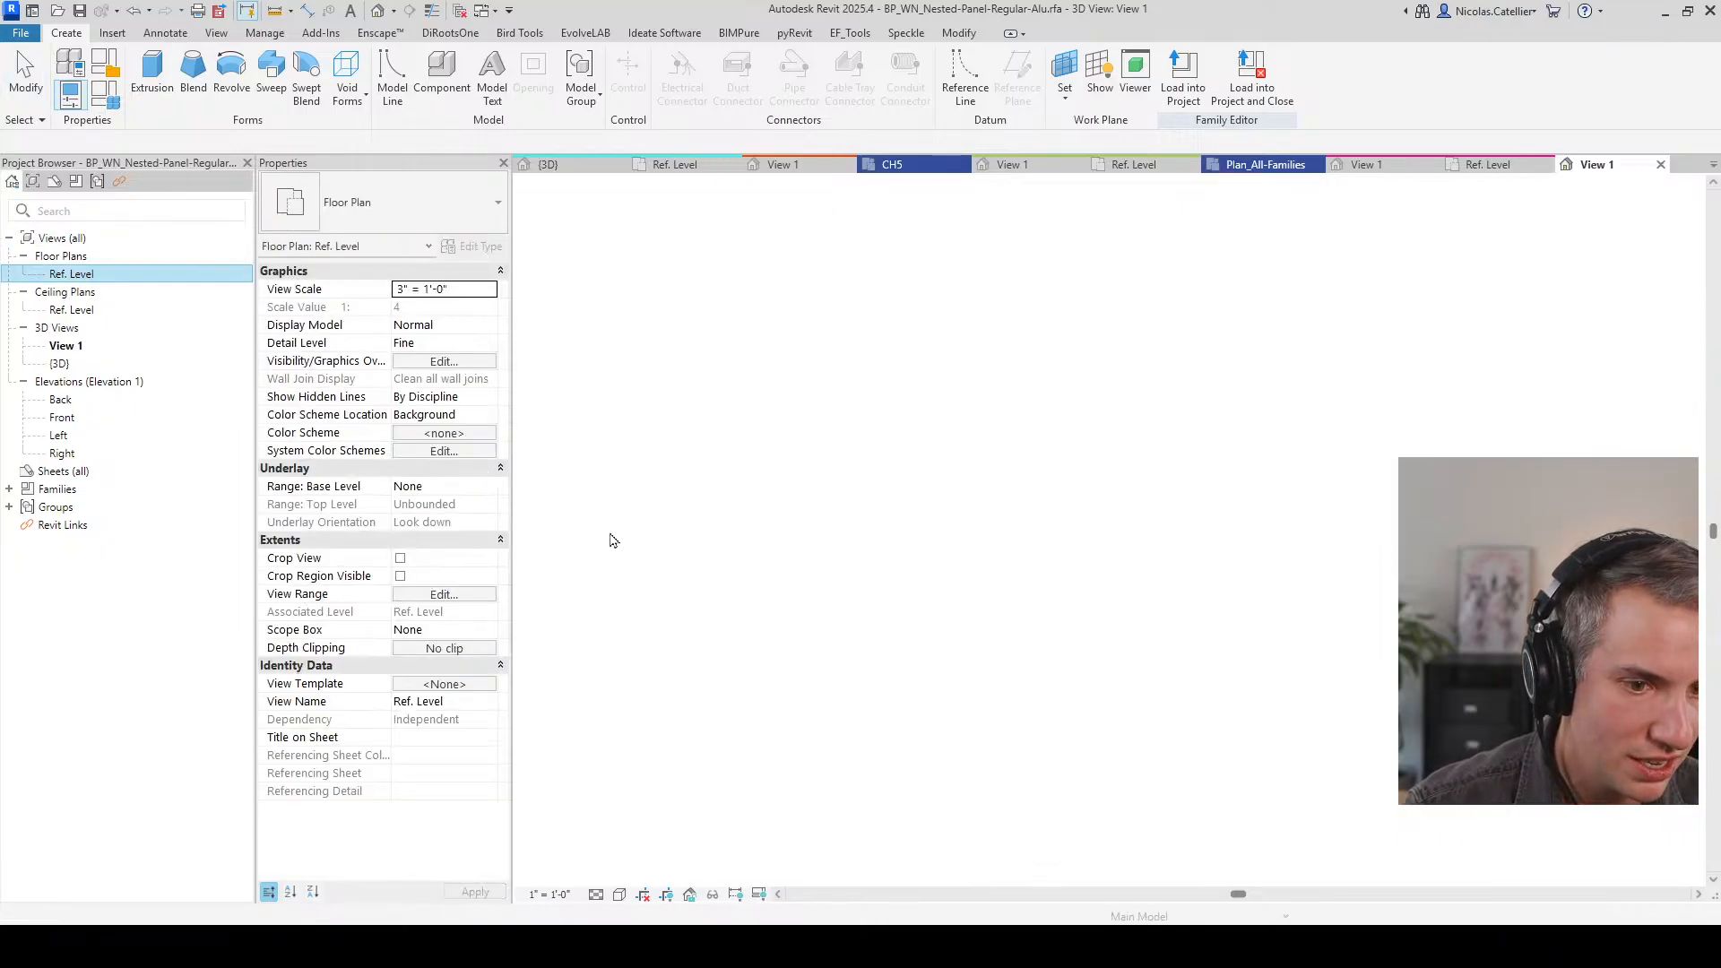
{"action": "scroll", "coordinate": [983, 451], "scroll_direction": "up", "scroll_amount": 5}
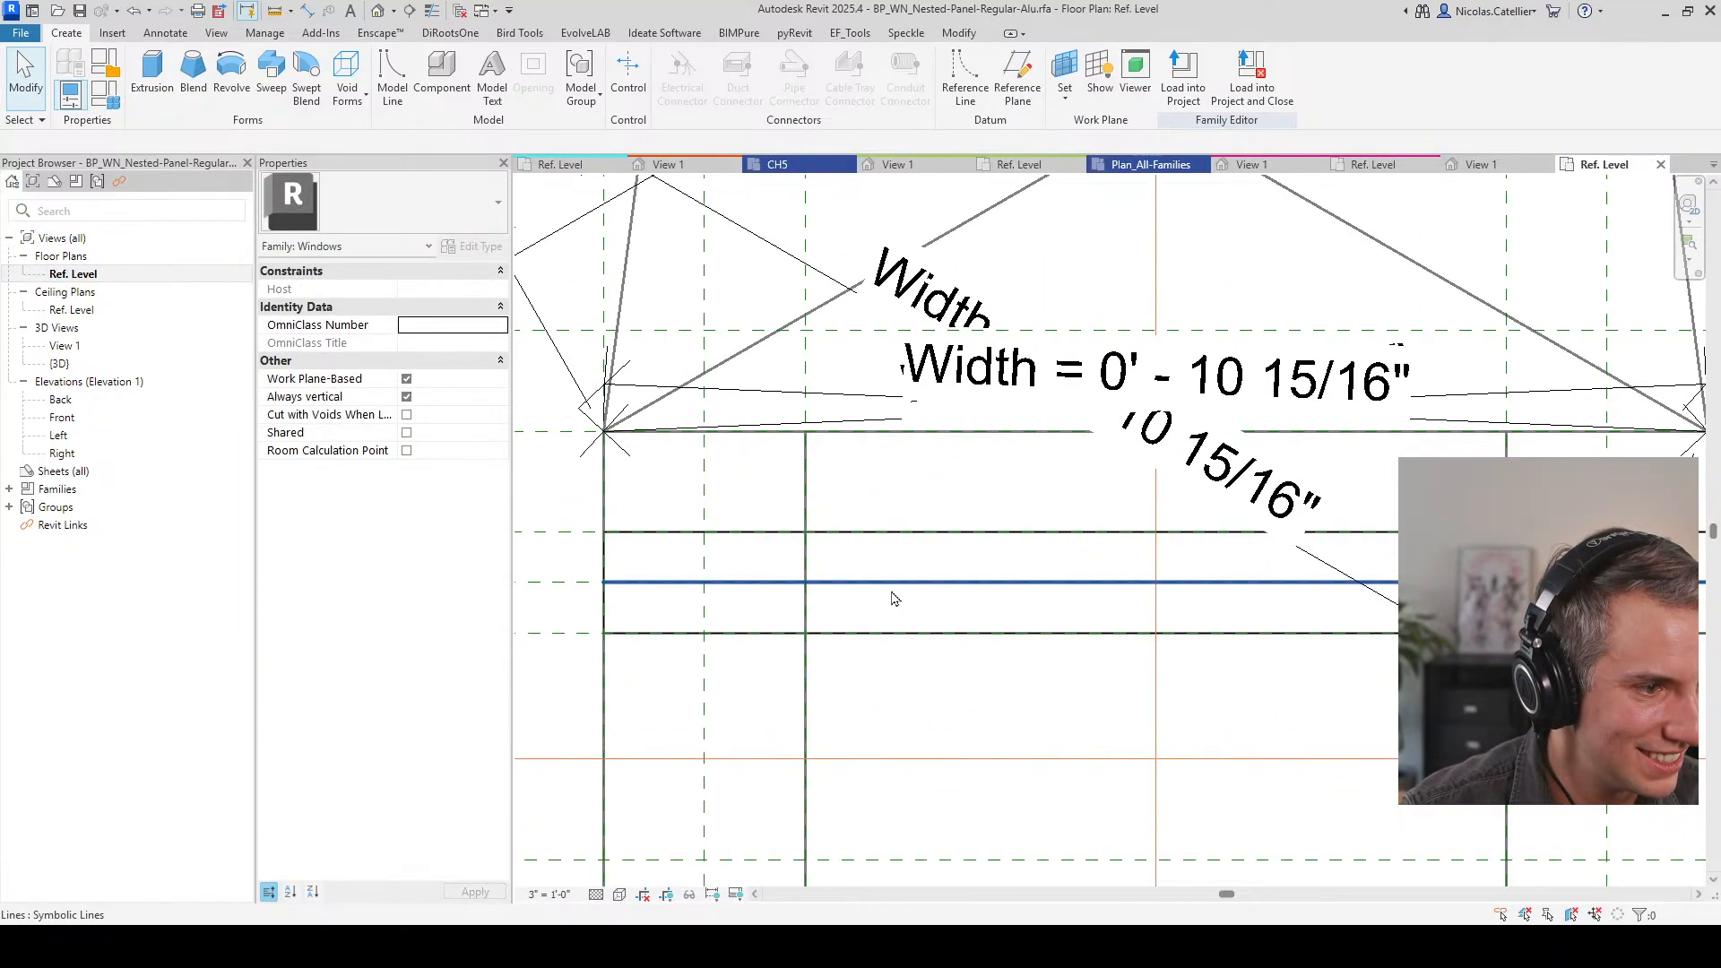
{"action": "left_click", "coordinate": [888, 583]}
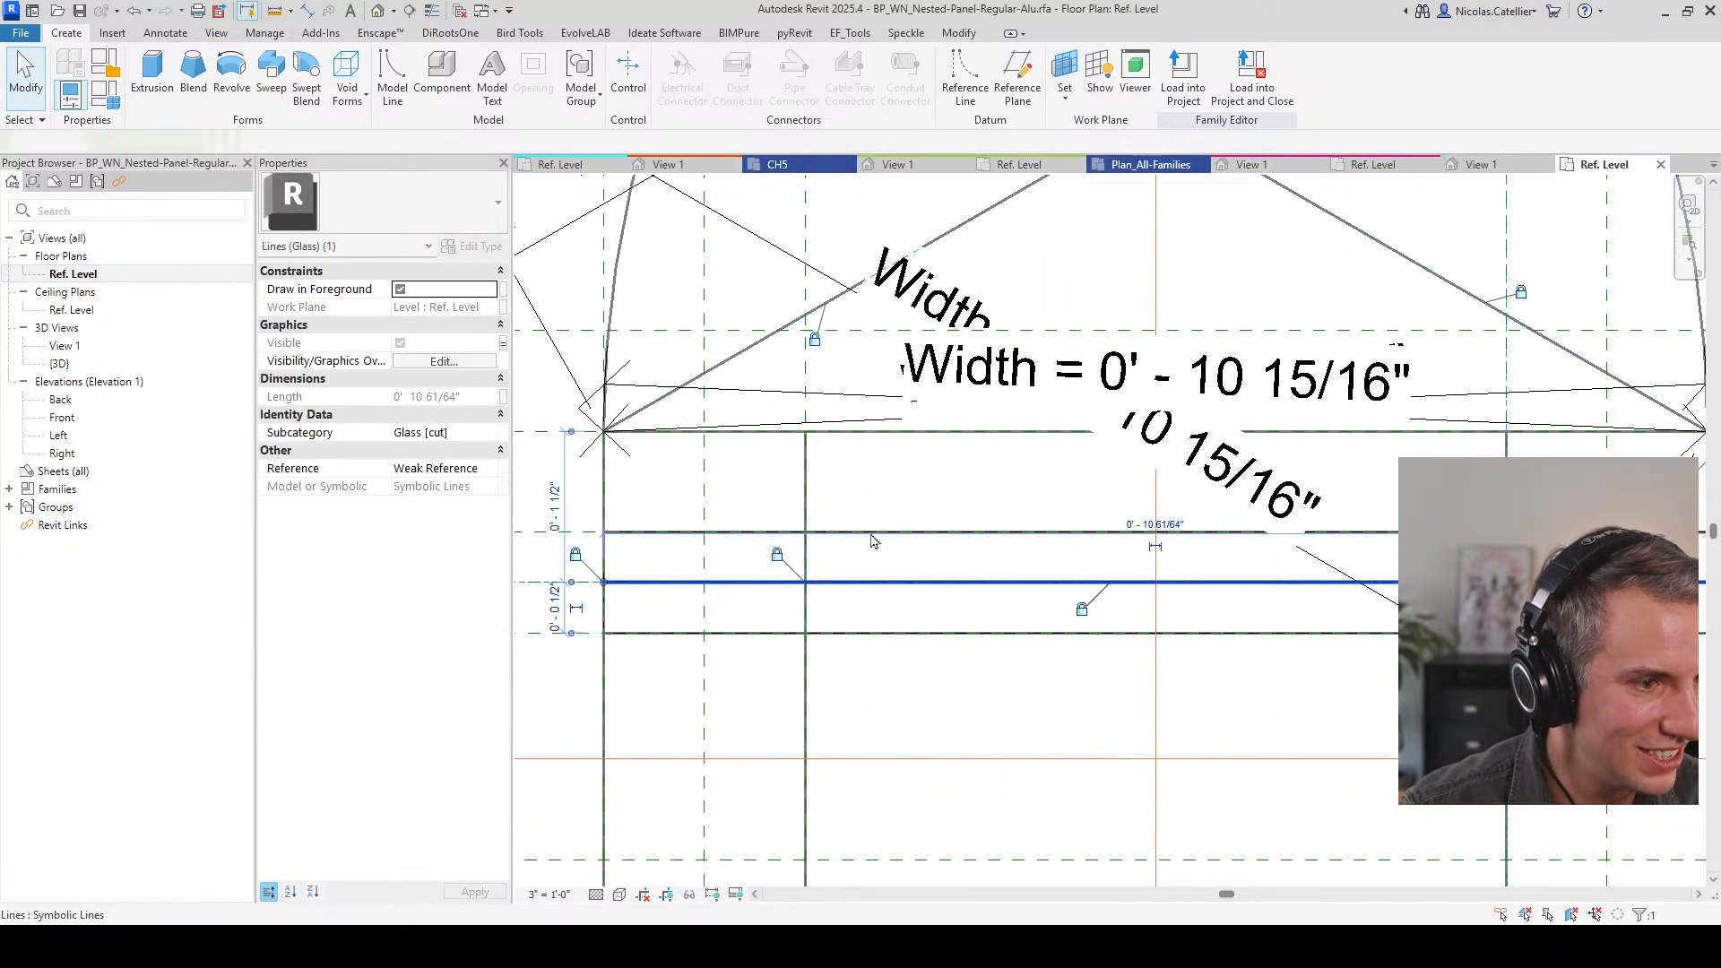
{"action": "left_click", "coordinate": [215, 33]}
{"action": "left_click", "coordinate": [161, 76]}
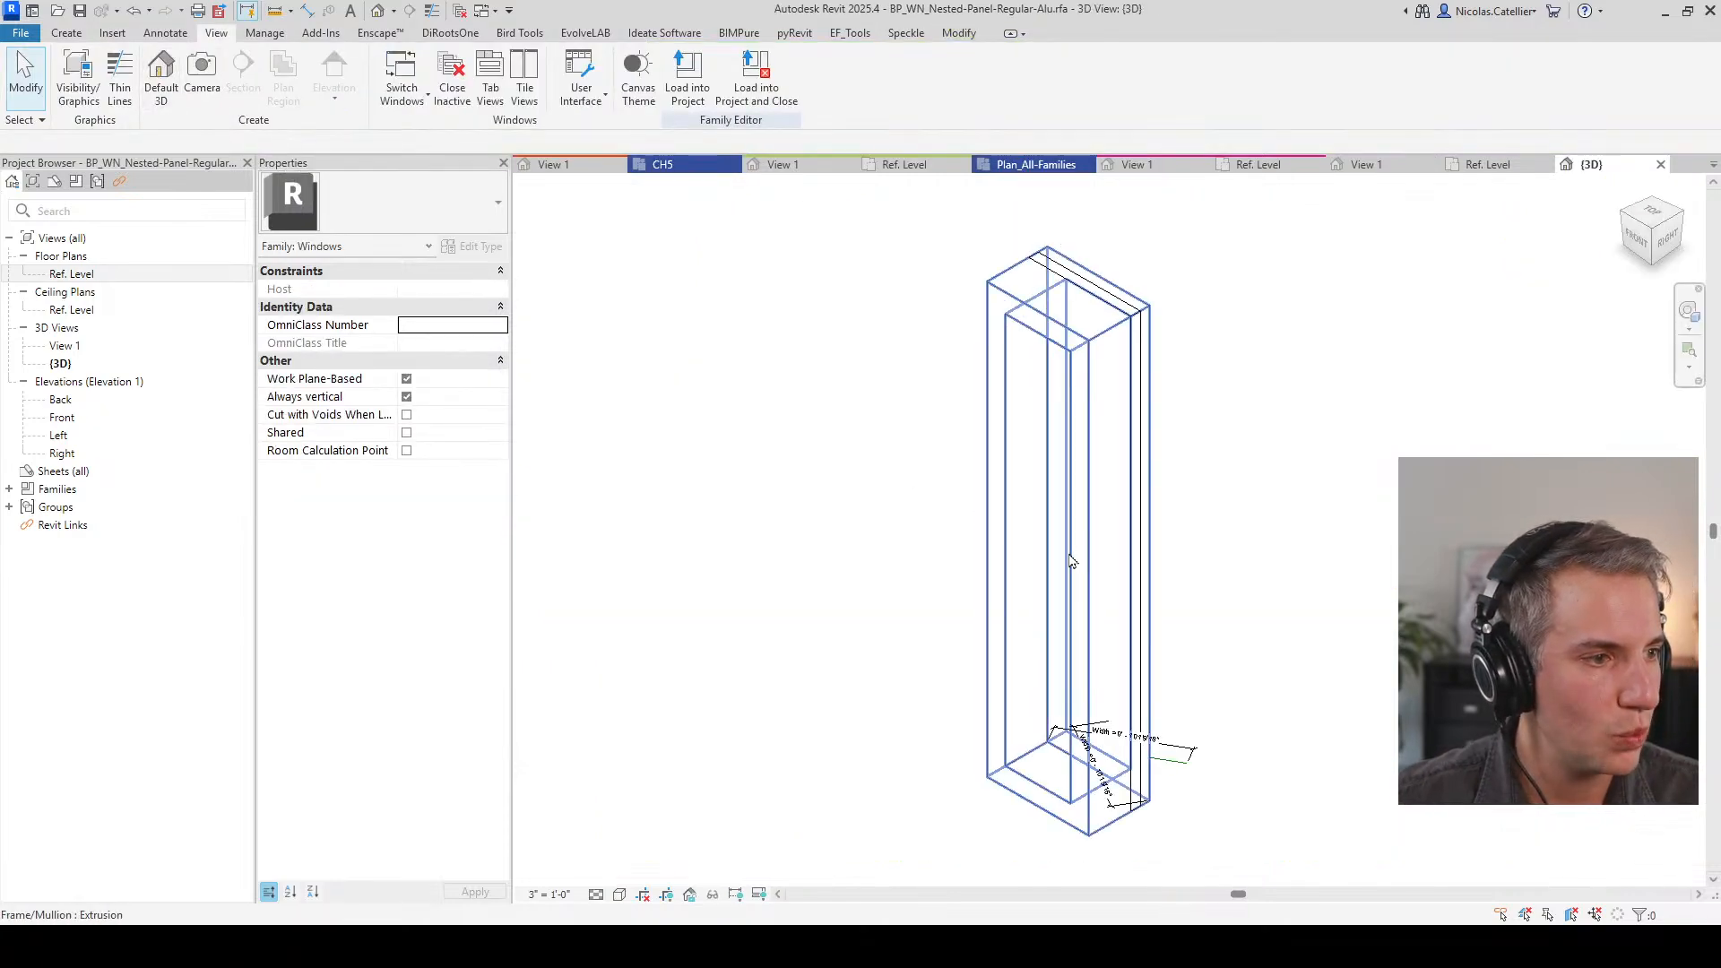
Step: Set the nested panel's 3D view to Shaded and check the glass extrusion's visibility settings
{"action": "left_click", "coordinate": [597, 896]}
{"action": "left_click", "coordinate": [641, 823]}
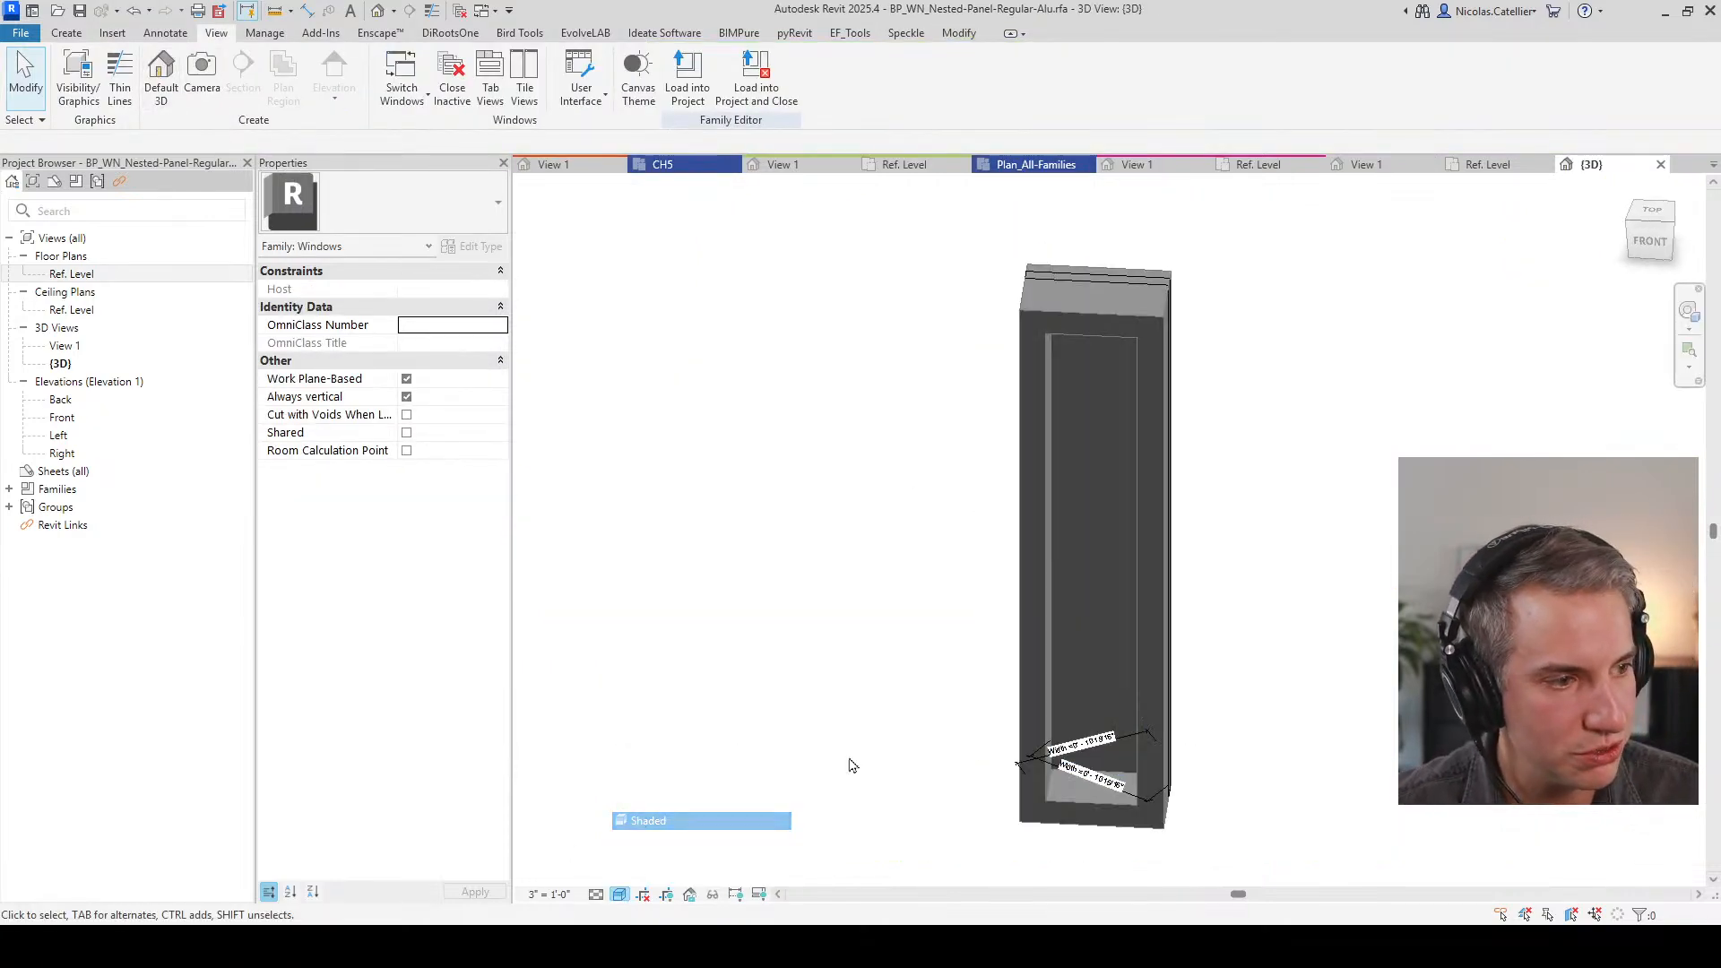
{"action": "left_click", "coordinate": [1067, 774]}
{"action": "middle_click_drag", "start_coordinate": [1001, 581], "coordinate": [1208, 681], "text": "shift"}
{"action": "left_click", "coordinate": [444, 380]}
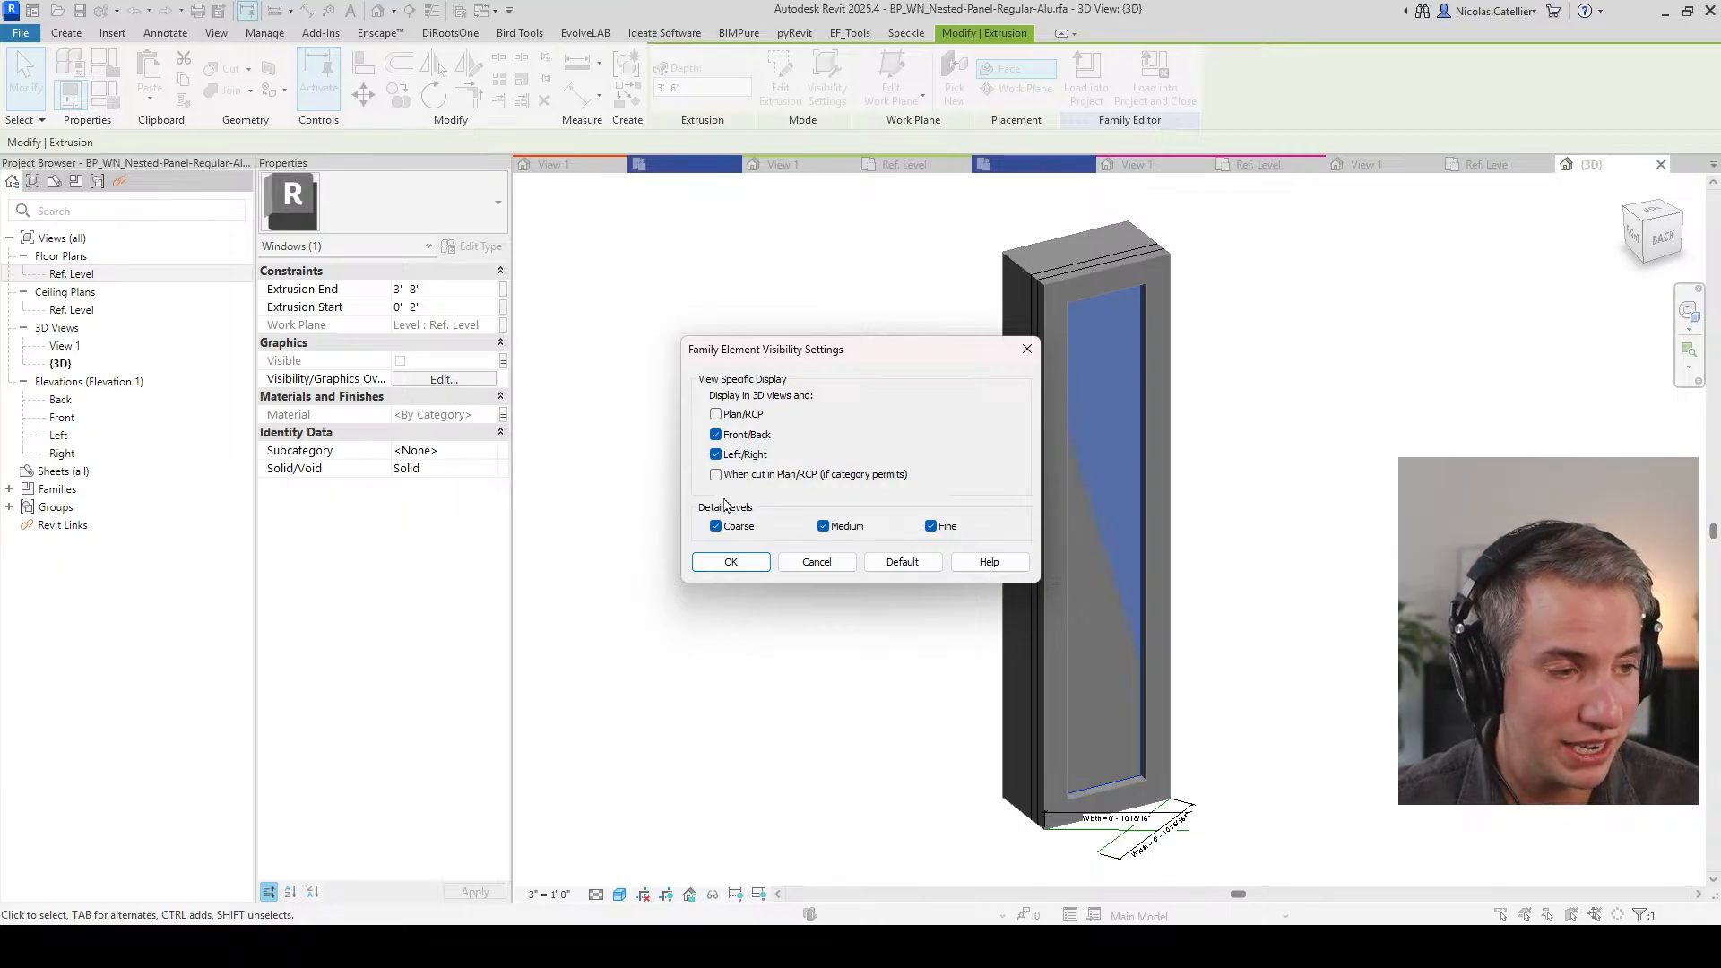
{"action": "left_click", "coordinate": [731, 562]}
Step: In the Ref. Level floor plan, select the glass extrusion and review its view-specific display and detail level settings
{"action": "double_click", "coordinate": [72, 274]}
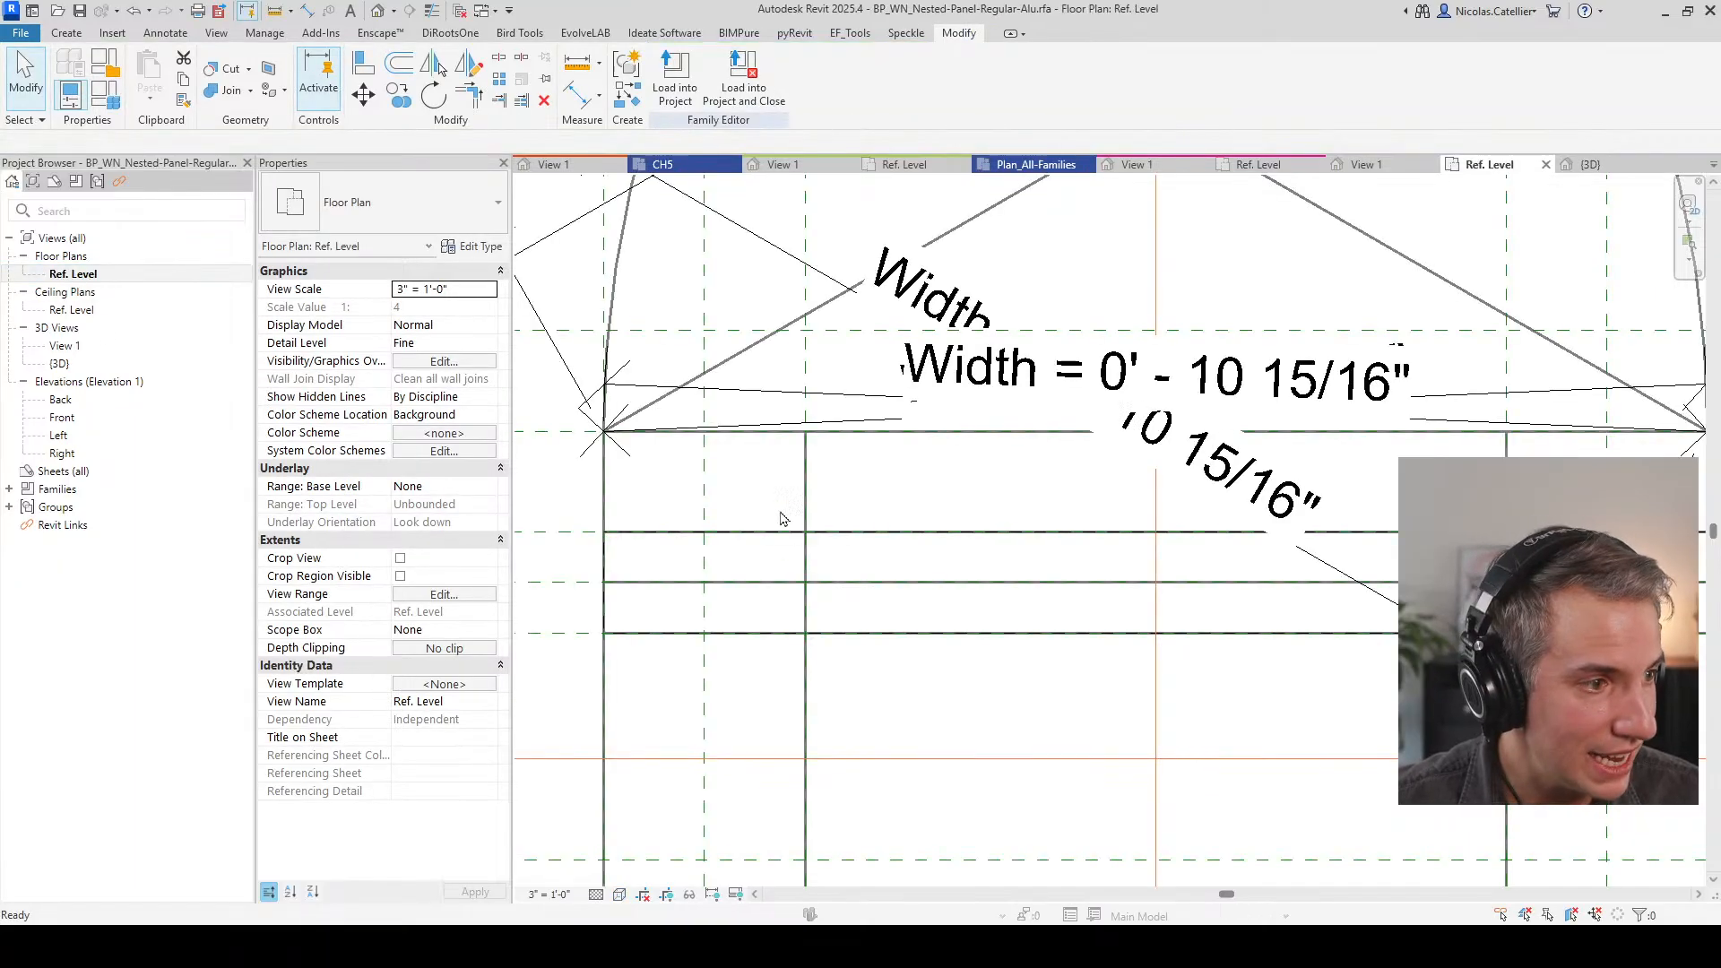
{"action": "left_click", "coordinate": [840, 584]}
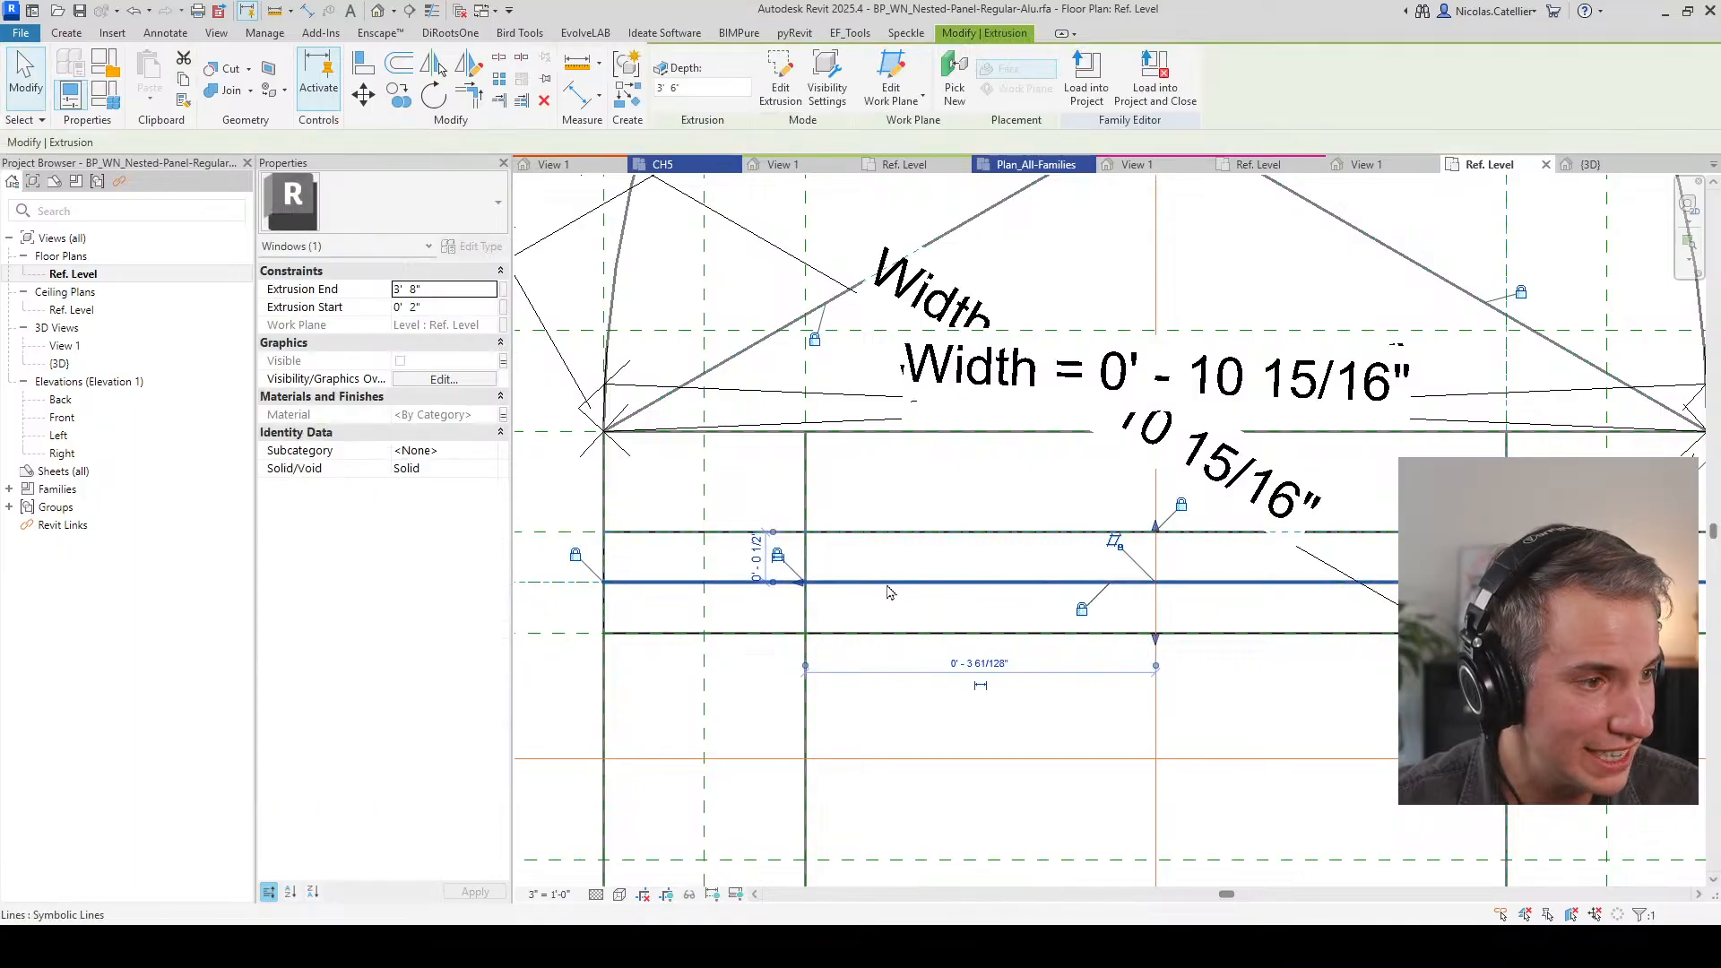
{"action": "scroll", "coordinate": [745, 565], "scroll_direction": "down", "scroll_amount": 2}
{"action": "left_click", "coordinate": [437, 380]}
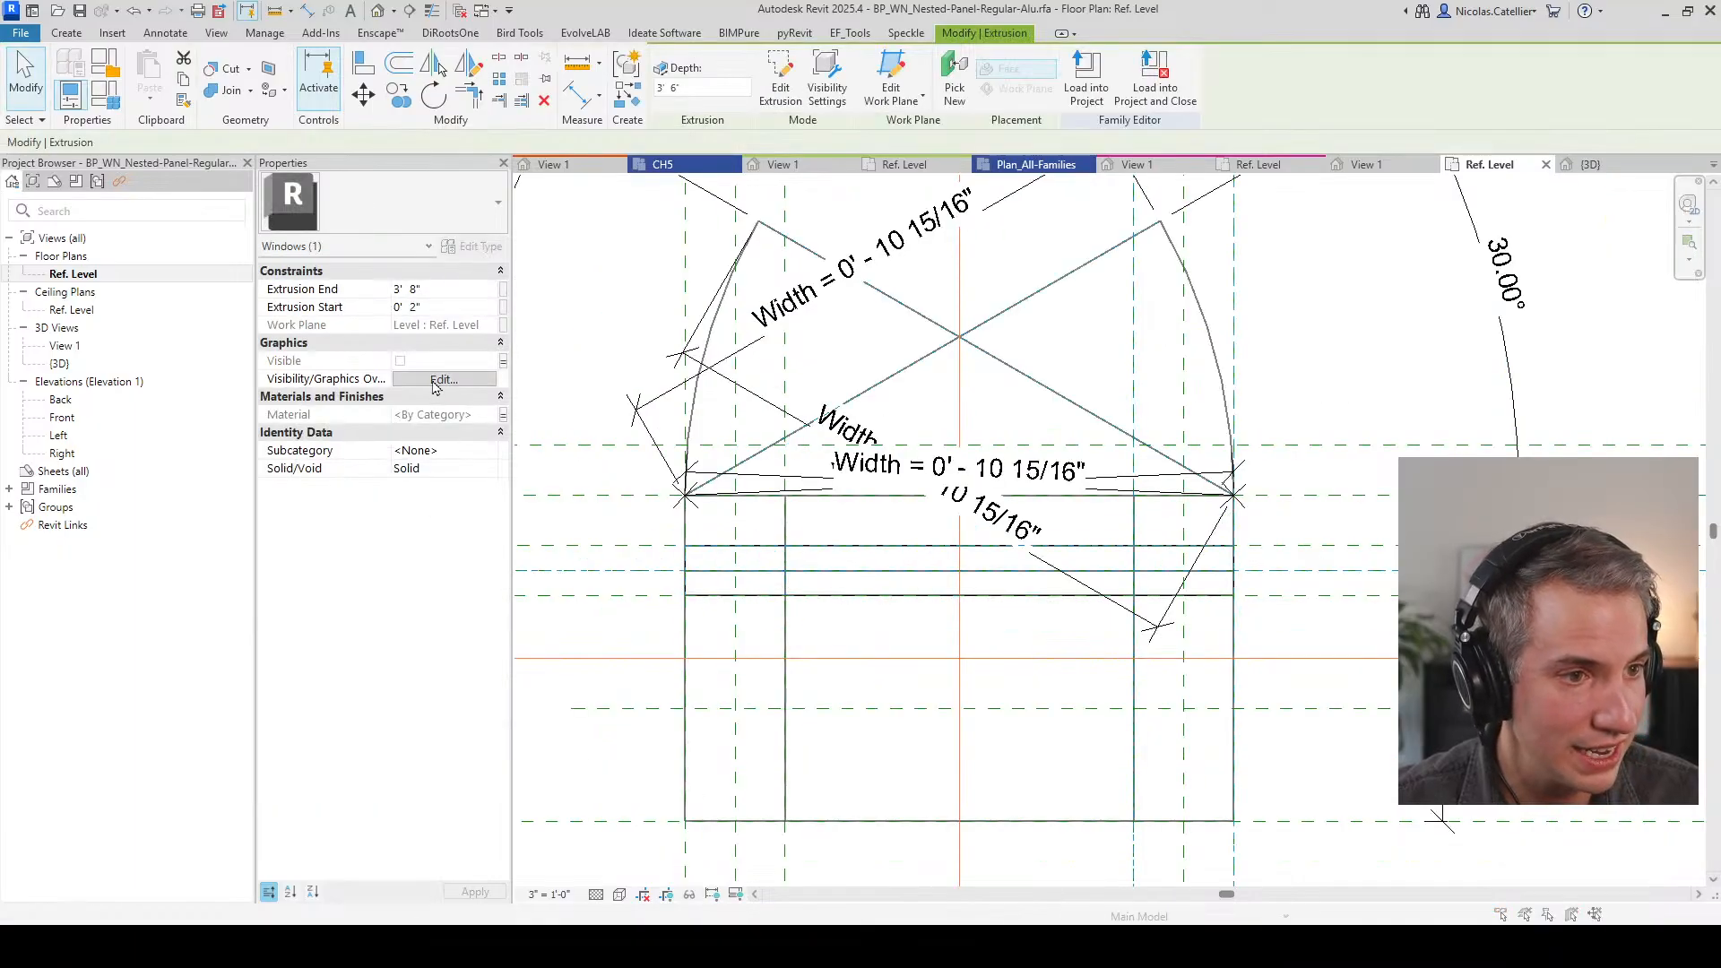
{"action": "left_click_drag", "start_coordinate": [817, 361], "coordinate": [304, 314]}
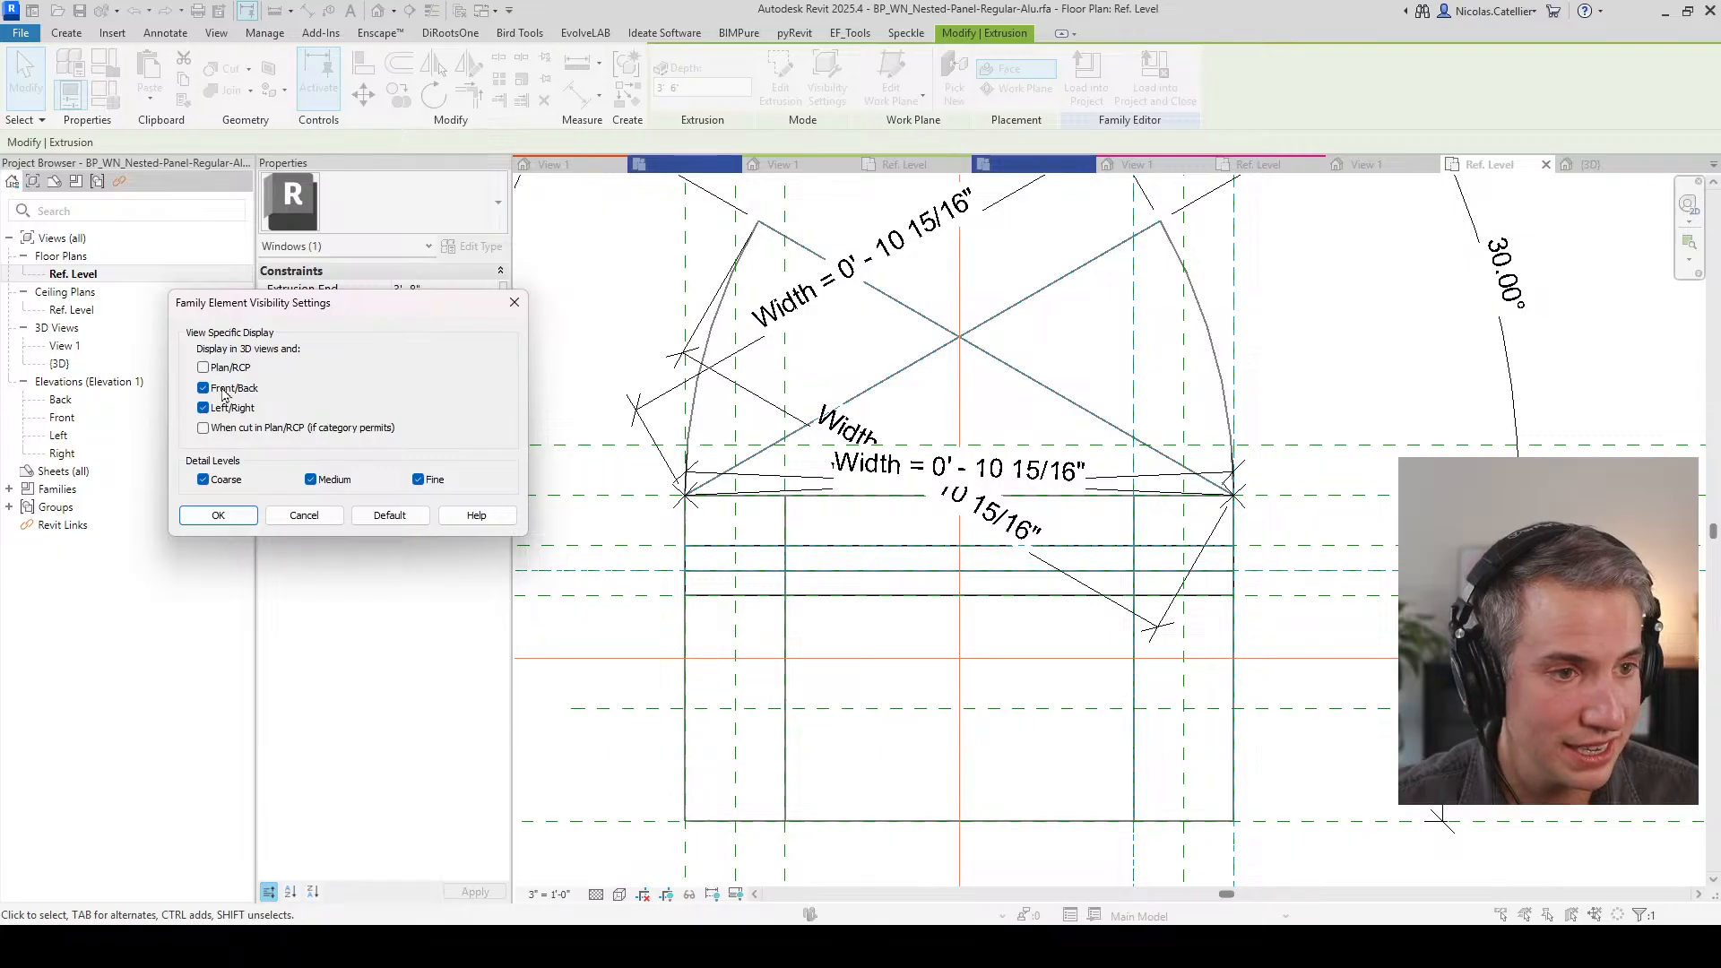
{"action": "left_click", "coordinate": [319, 517]}
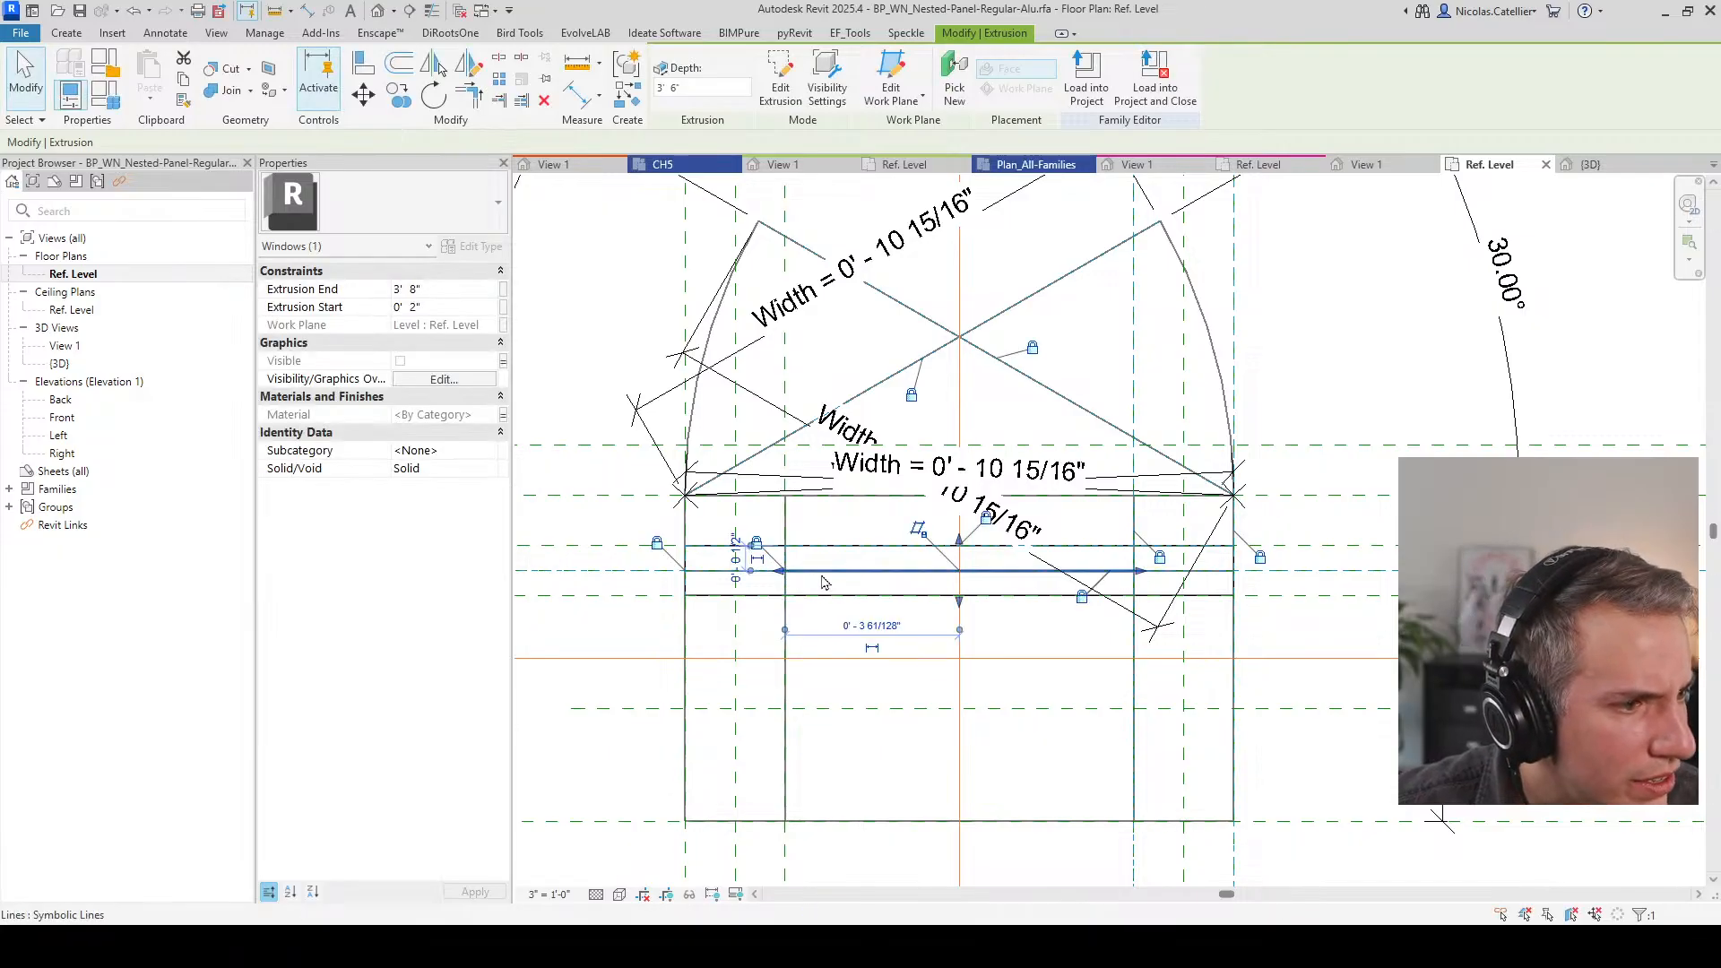
Step: Select the glass symbolic line in the plan and review its detail level visibility settings
{"action": "left_click", "coordinate": [822, 580]}
{"action": "left_click", "coordinate": [438, 363]}
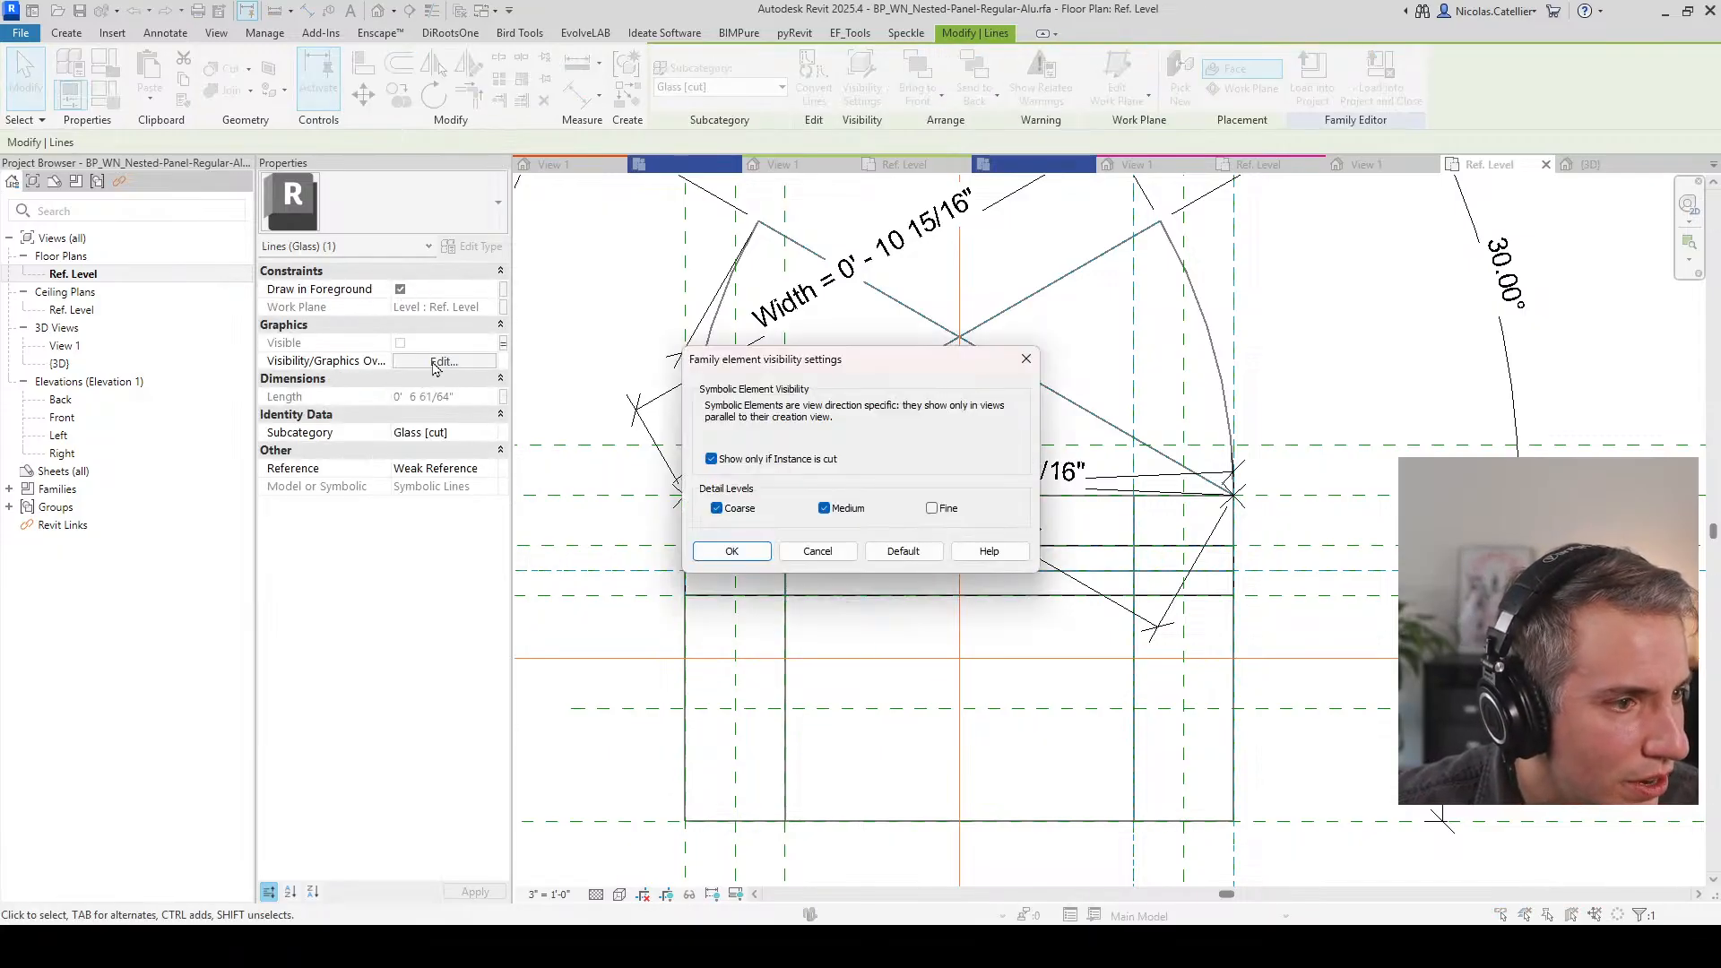
{"action": "left_click_drag", "start_coordinate": [823, 361], "coordinate": [588, 154]}
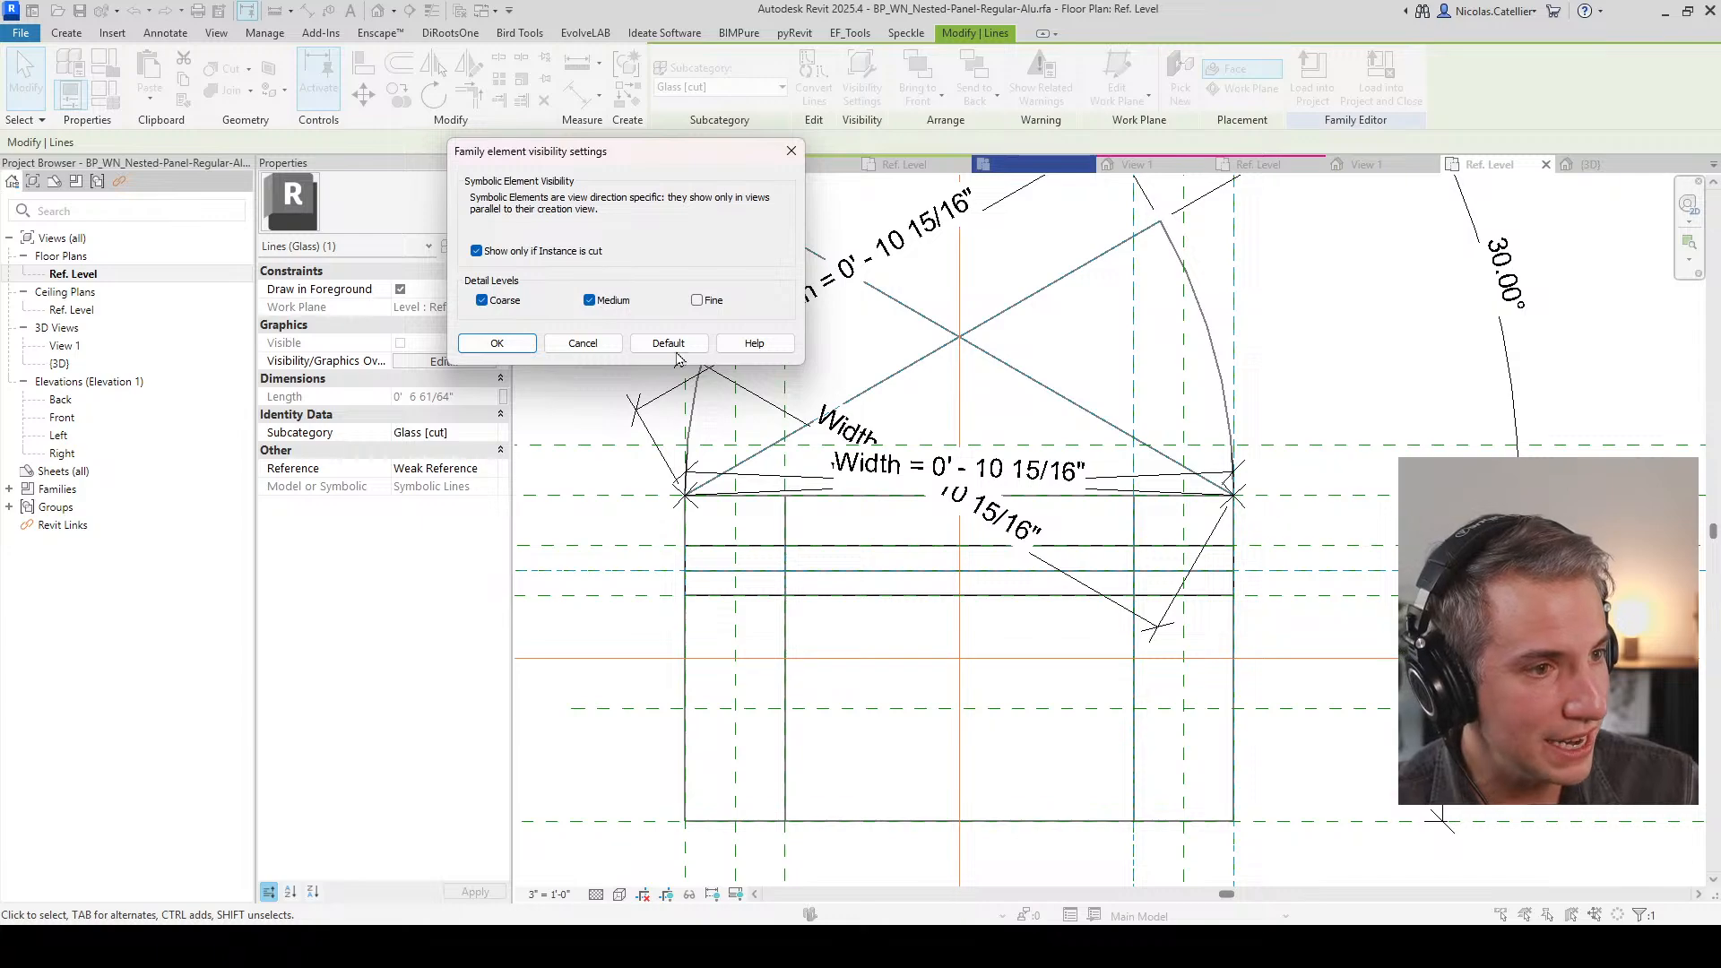
{"action": "left_click", "coordinate": [582, 343]}
Step: Select the masking region around the glass and check which detail levels it displays at
{"action": "left_click", "coordinate": [870, 604]}
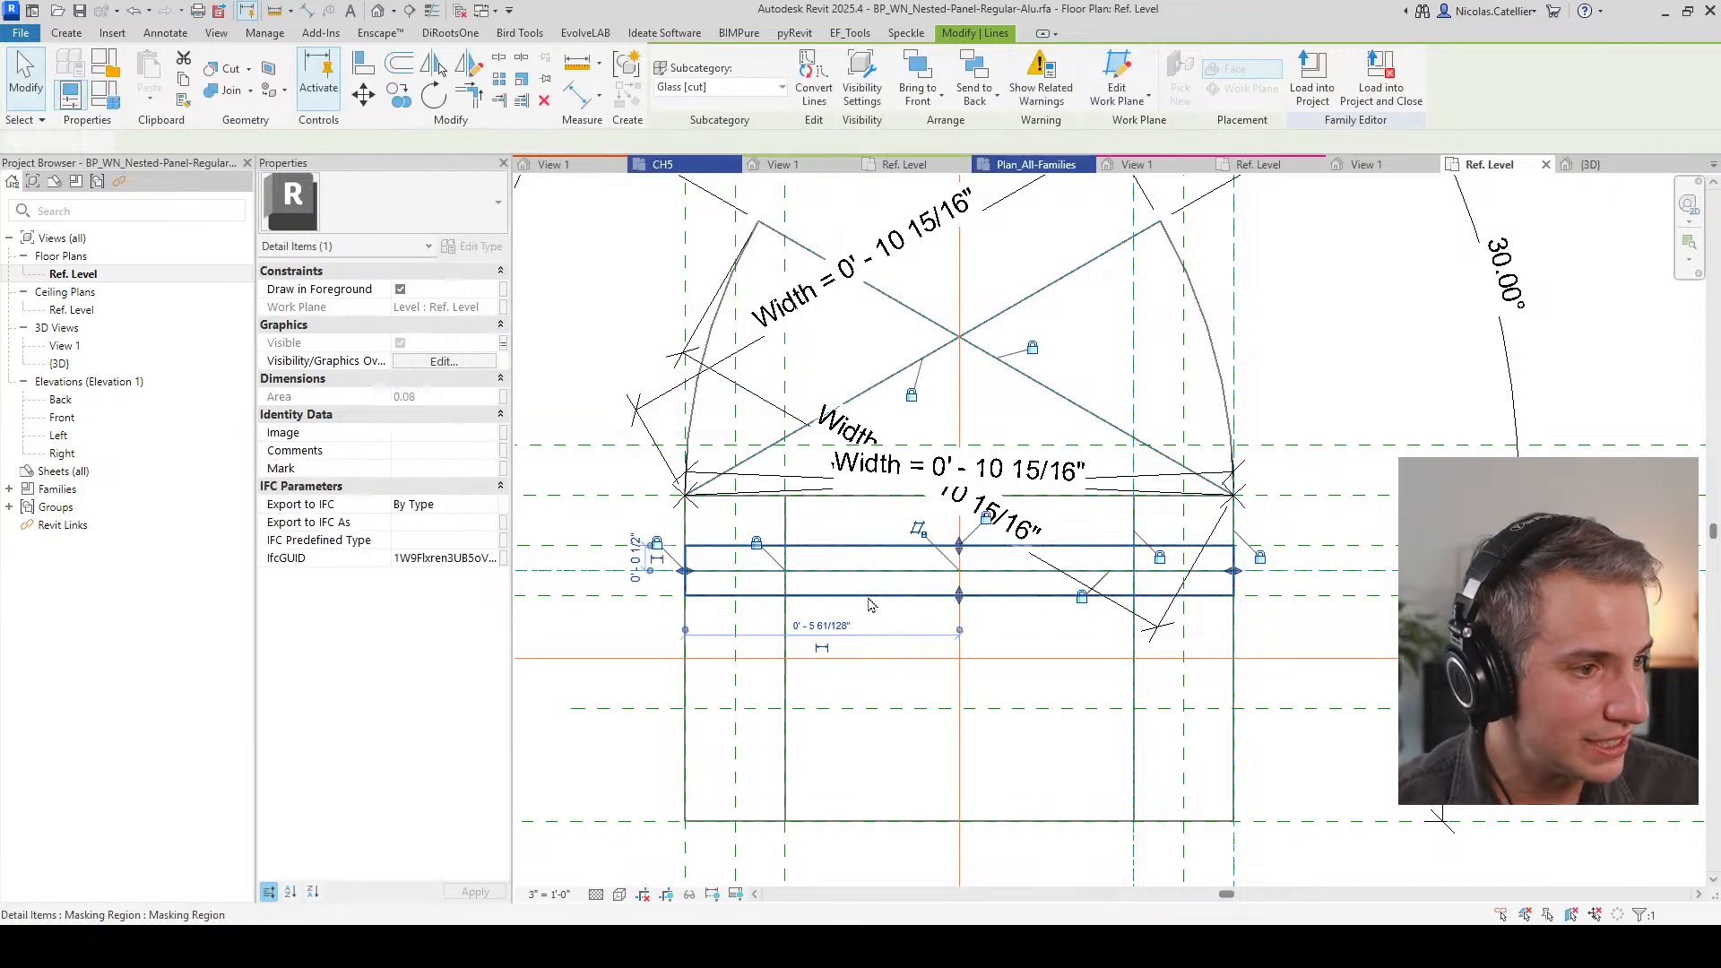
{"action": "left_click", "coordinate": [434, 363]}
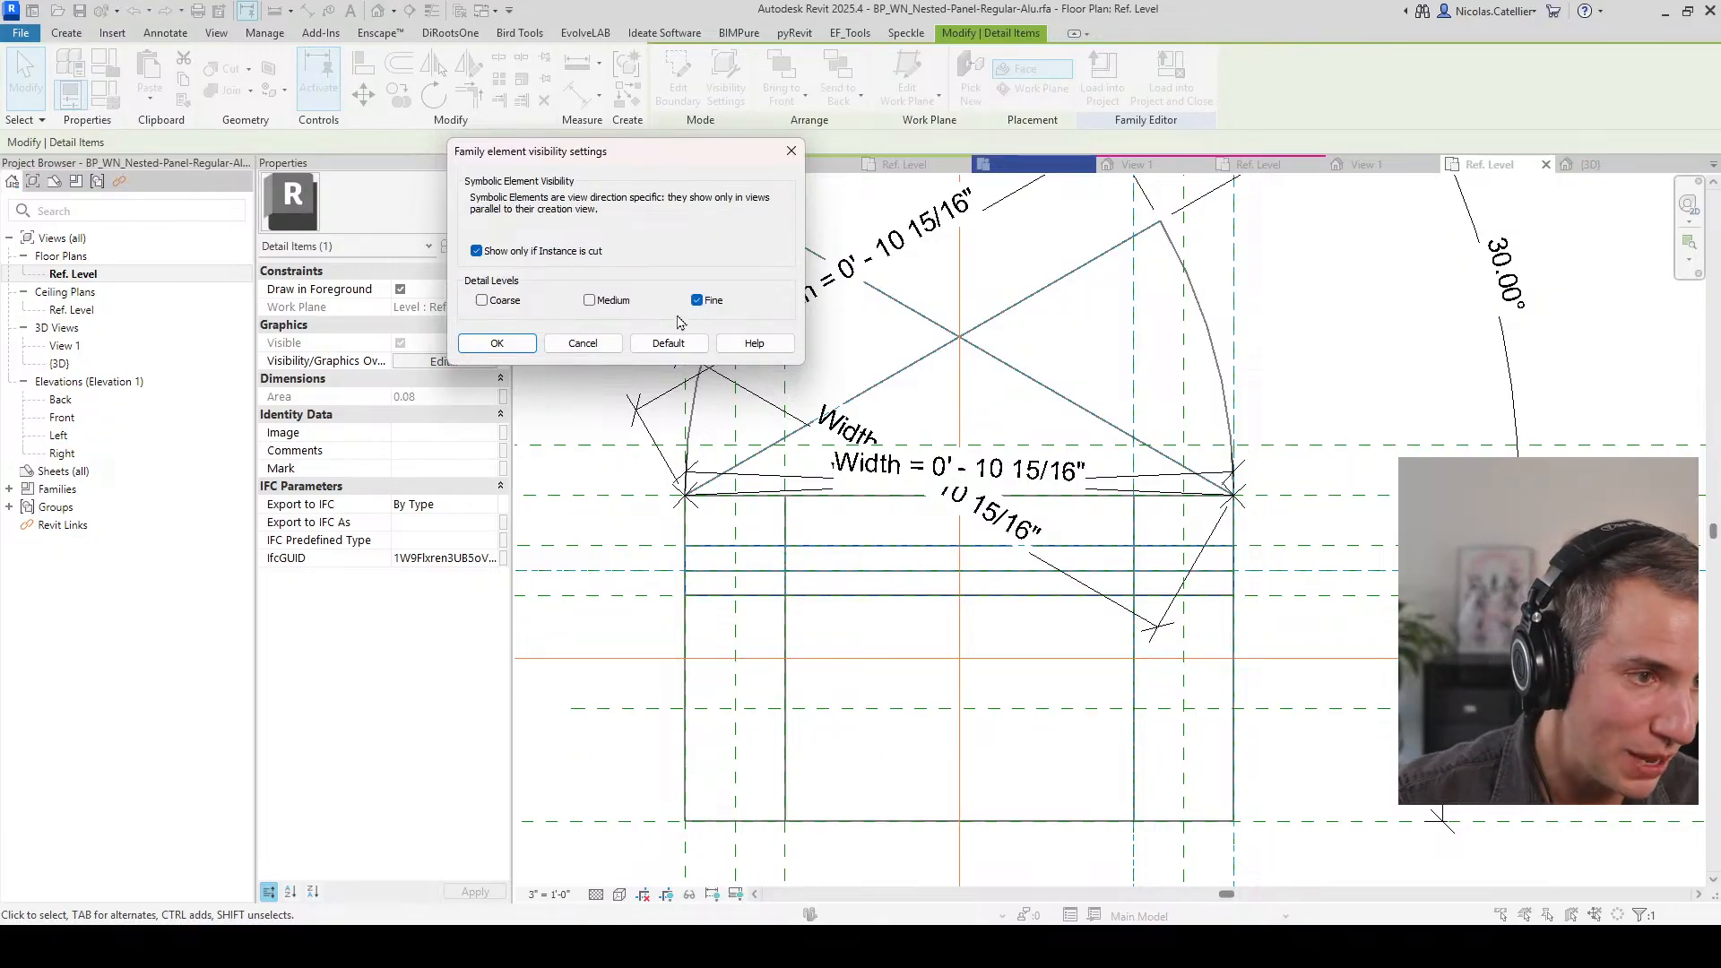
{"action": "left_click", "coordinate": [497, 344]}
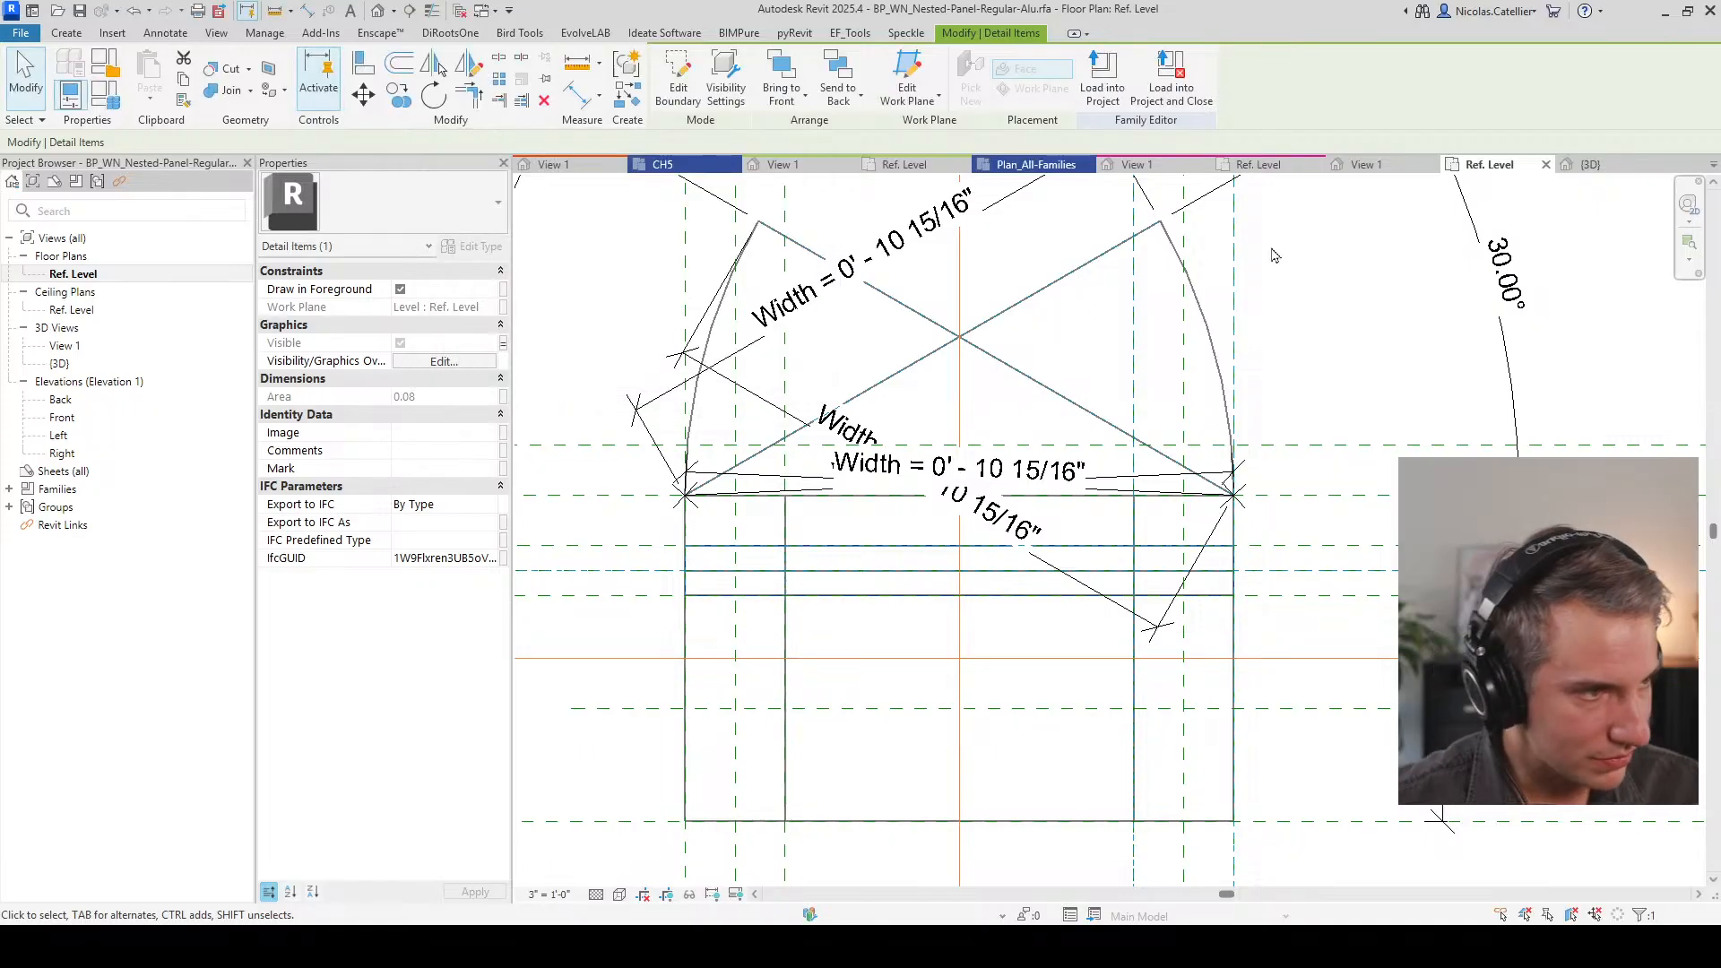
Step: Close all open views of the nested panel family without saving it
{"action": "middle_click", "coordinate": [1477, 168]}
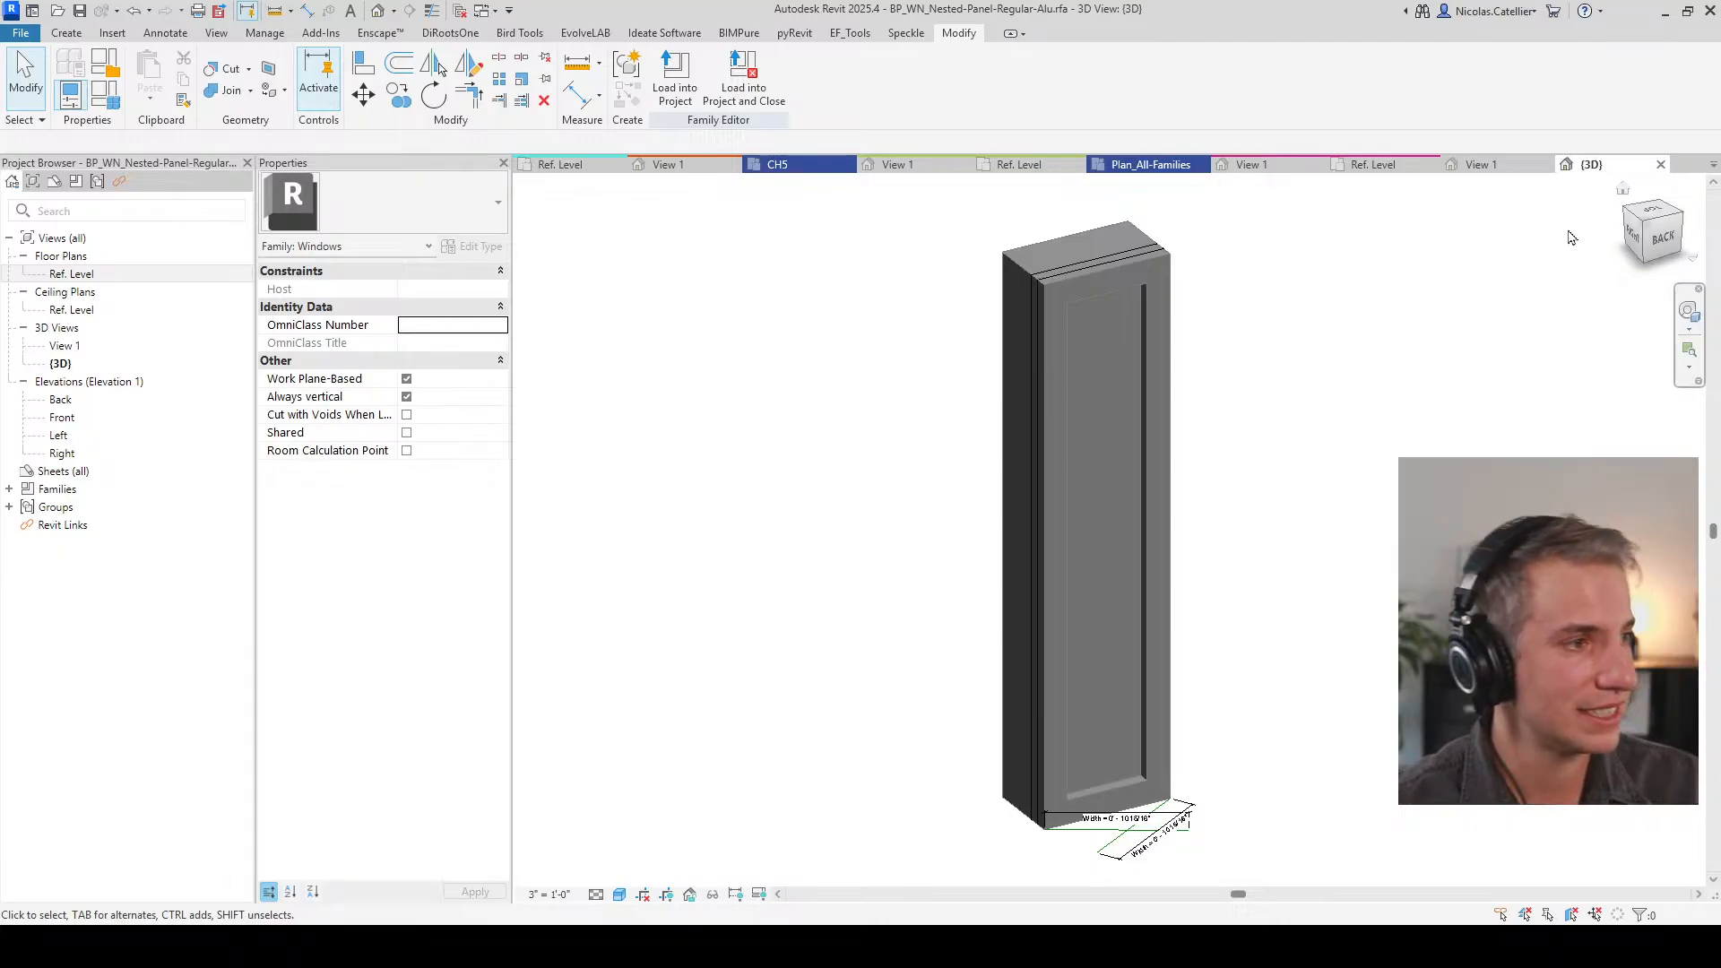
{"action": "left_click", "coordinate": [1660, 167]}
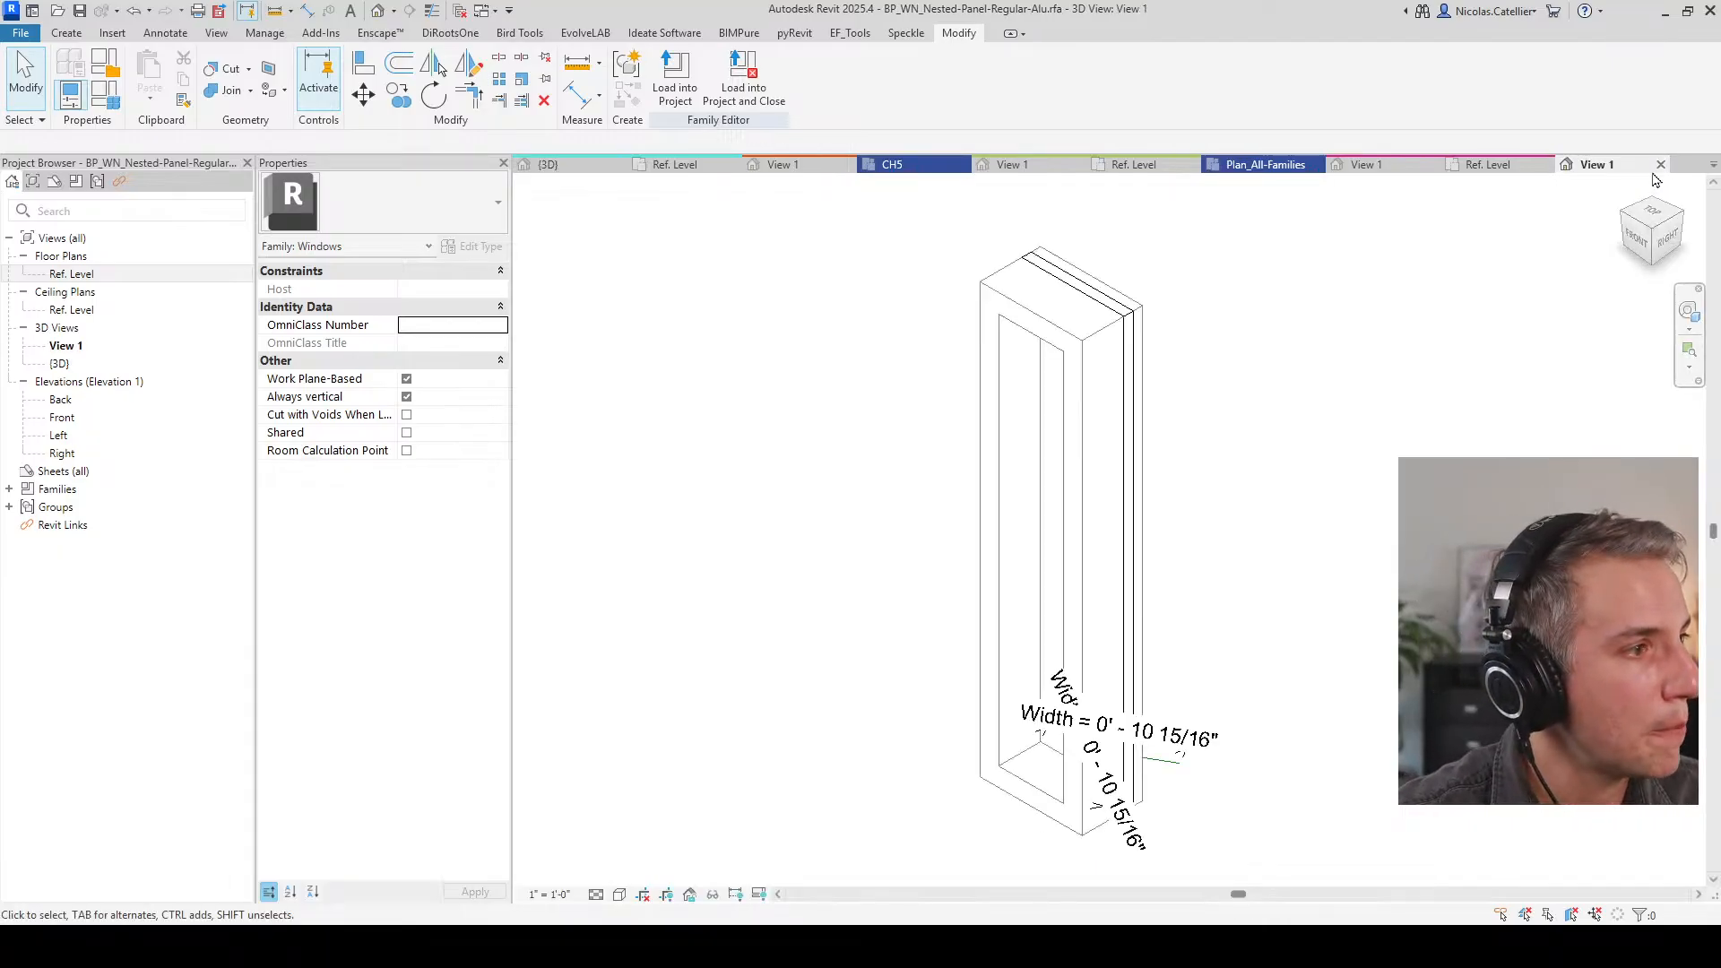
{"action": "left_click", "coordinate": [1660, 168]}
{"action": "left_click", "coordinate": [904, 489]}
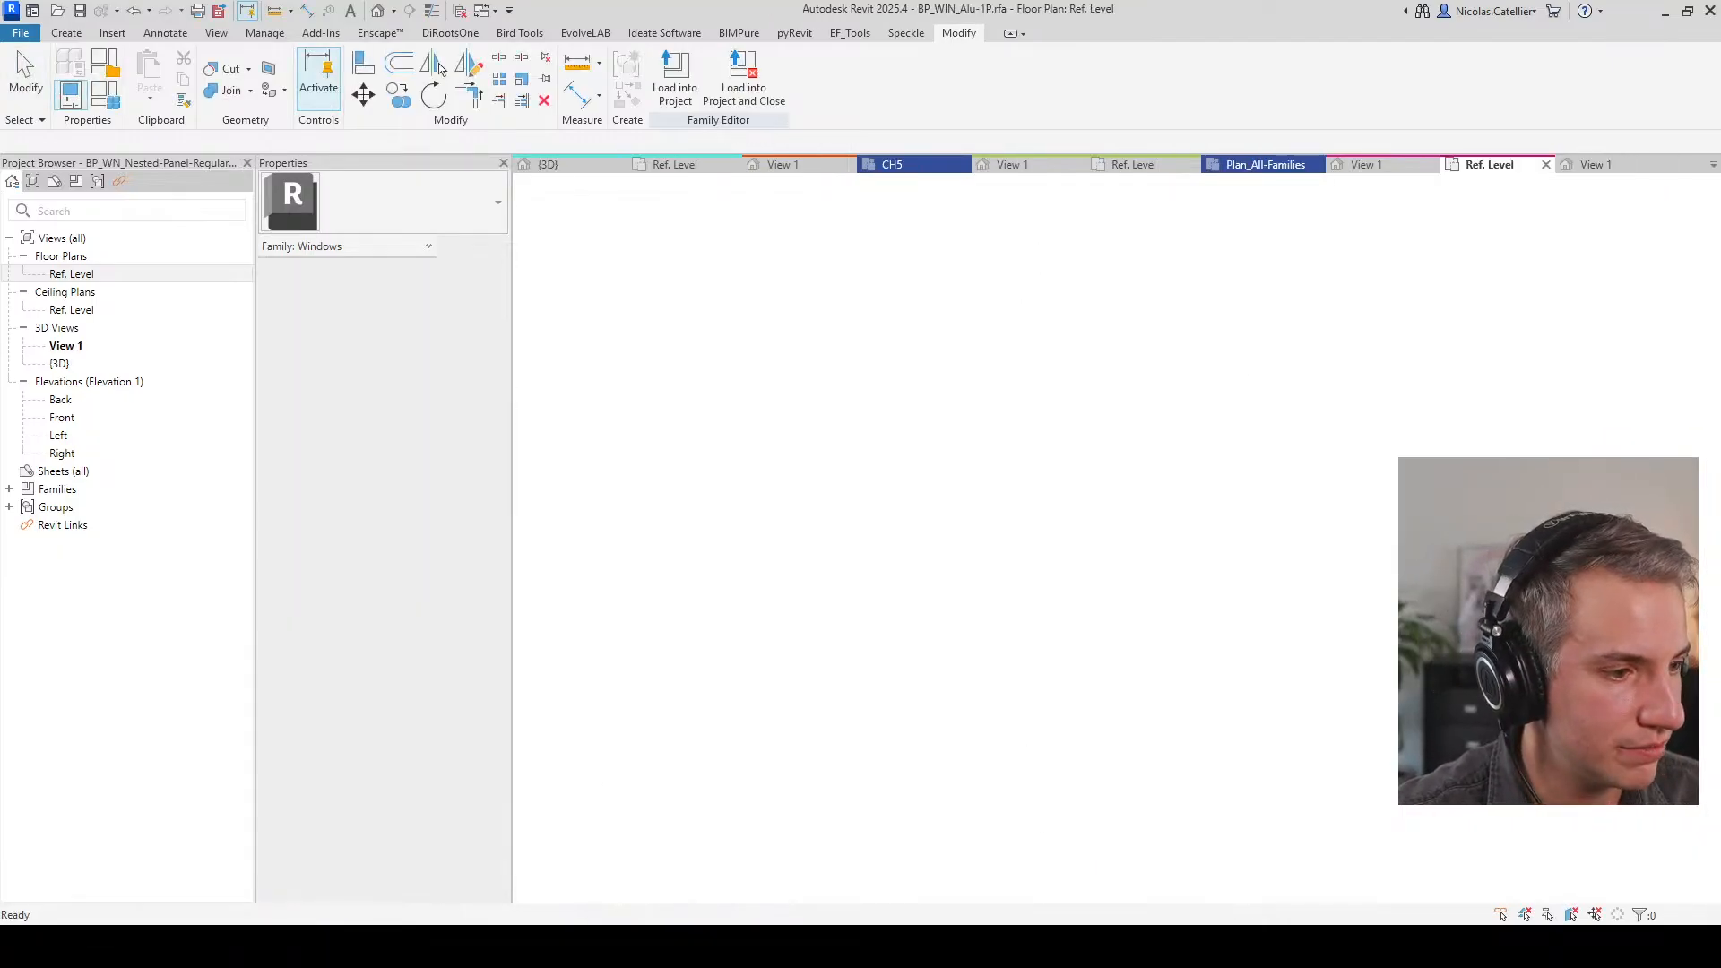
{"action": "left_click", "coordinate": [913, 779]}
{"action": "left_click", "coordinate": [910, 775]}
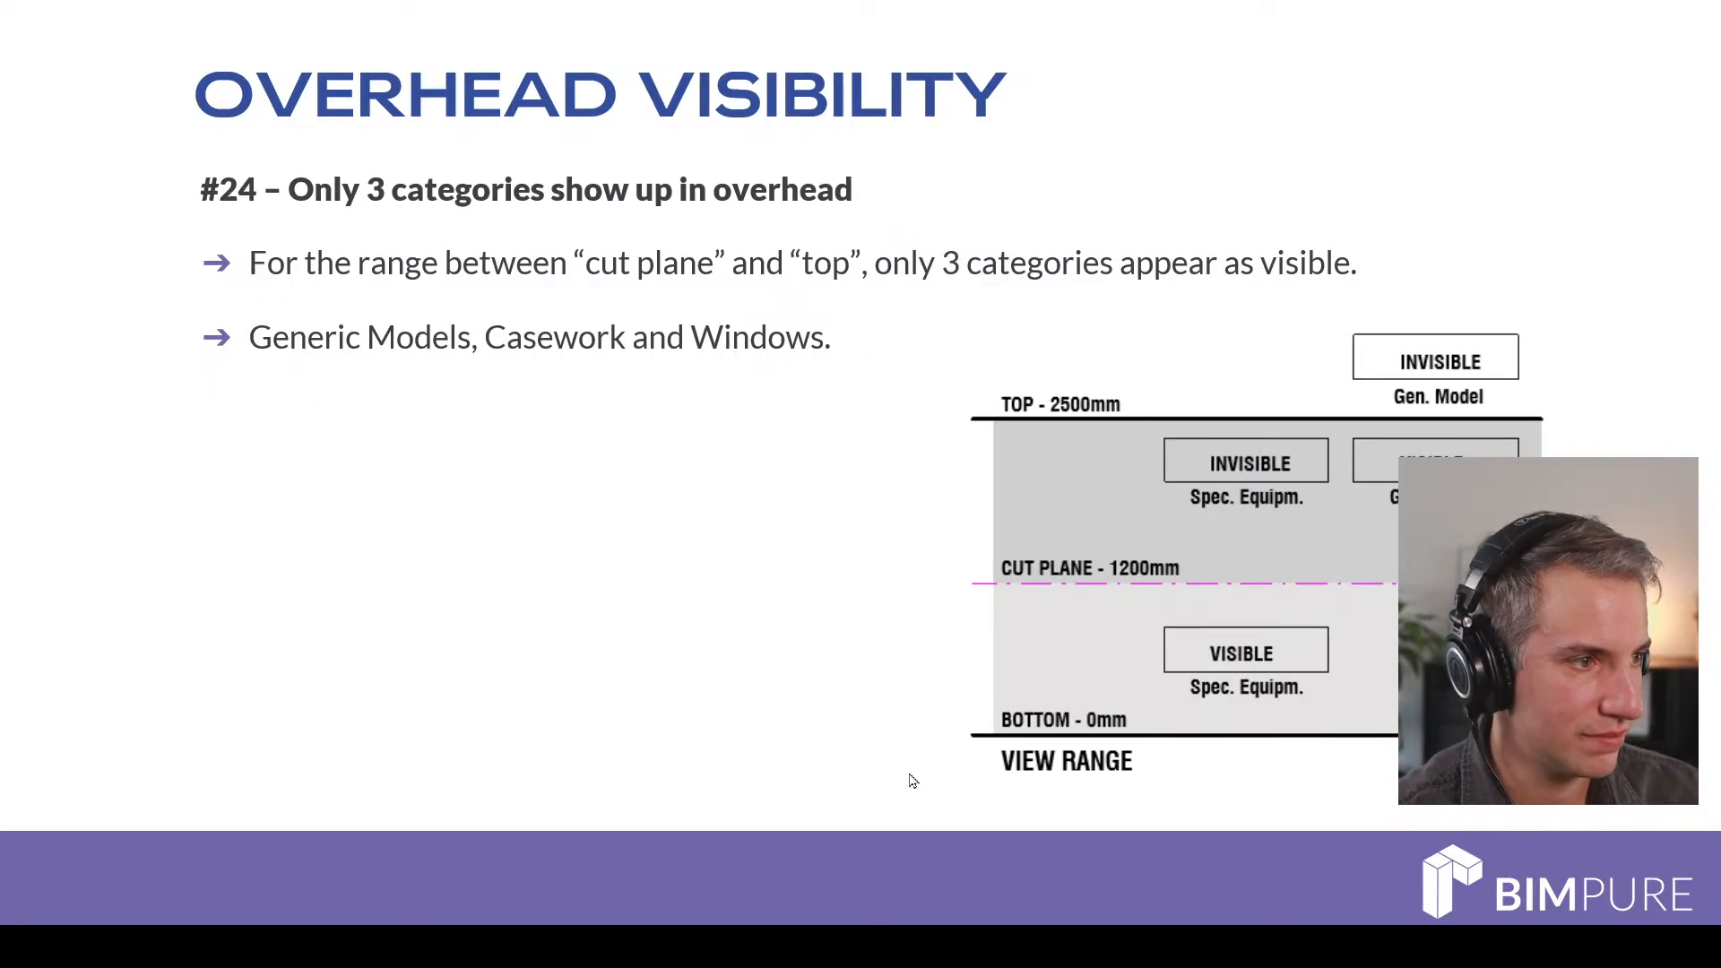
{"action": "left_click", "coordinate": [807, 672]}
{"action": "key", "text": "Left"}
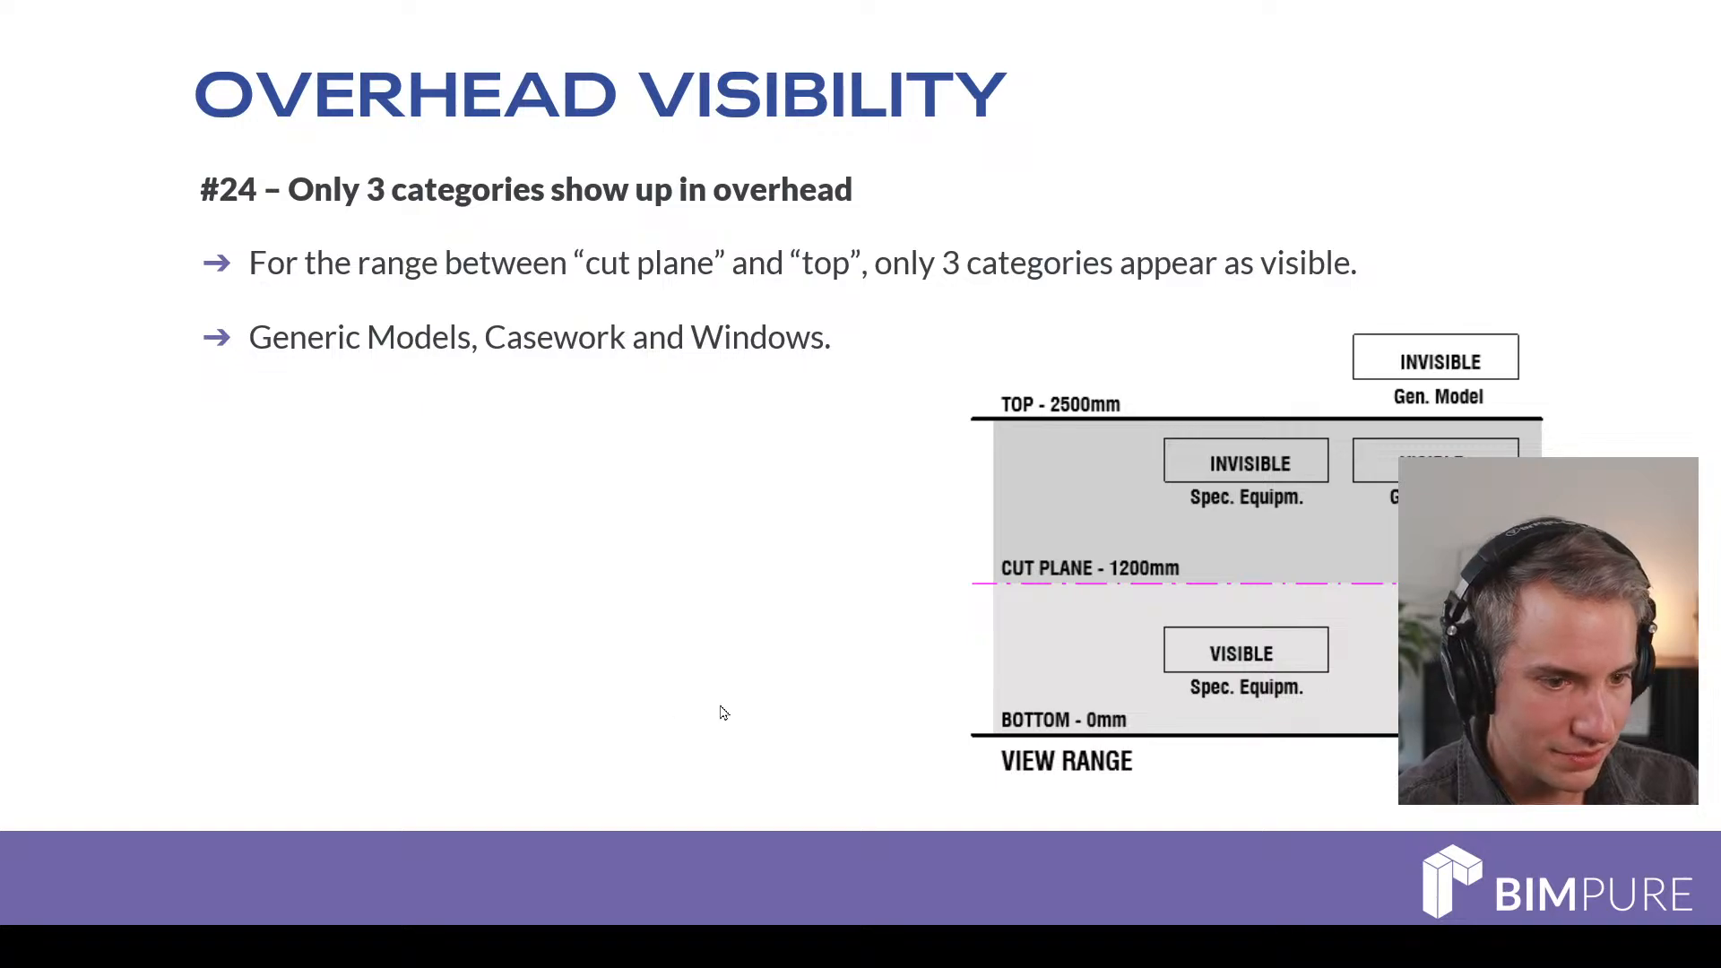
{"action": "key", "text": "alt+Tab"}
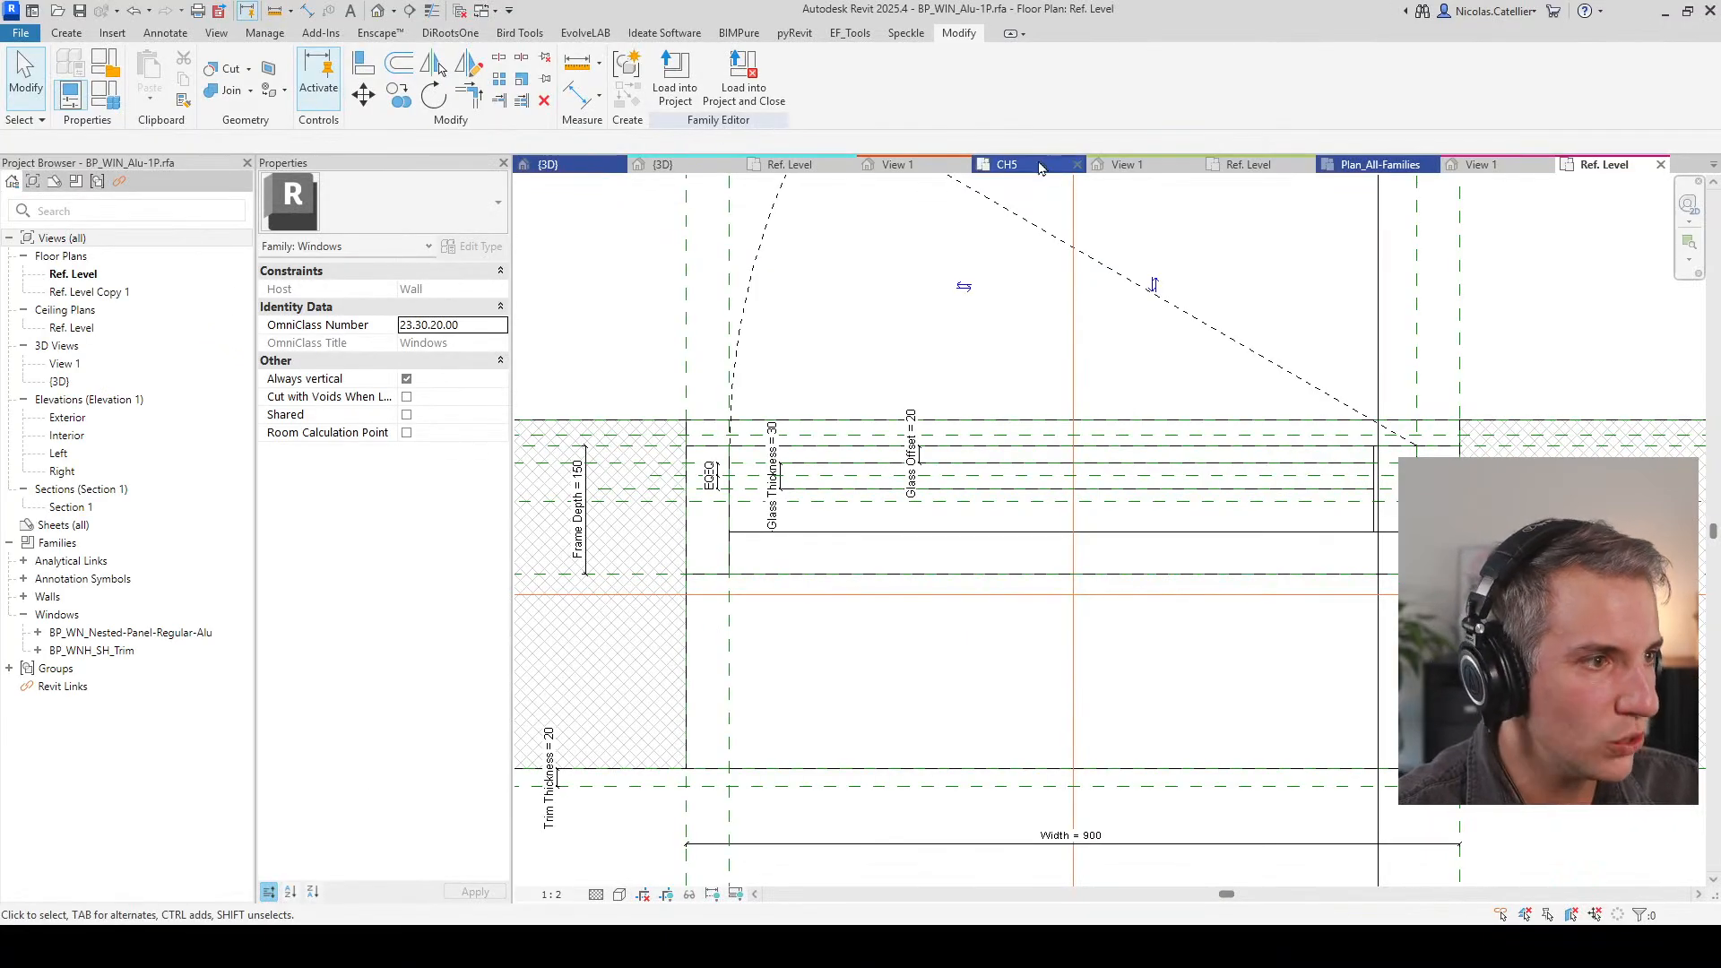
Step: Show the sample project's {3D} view and close the inactive views, discarding changes to BP_GEN_FB.rfa, BP_WIN_Alu-1P.rfa and the other open families
{"action": "left_click", "coordinate": [577, 172]}
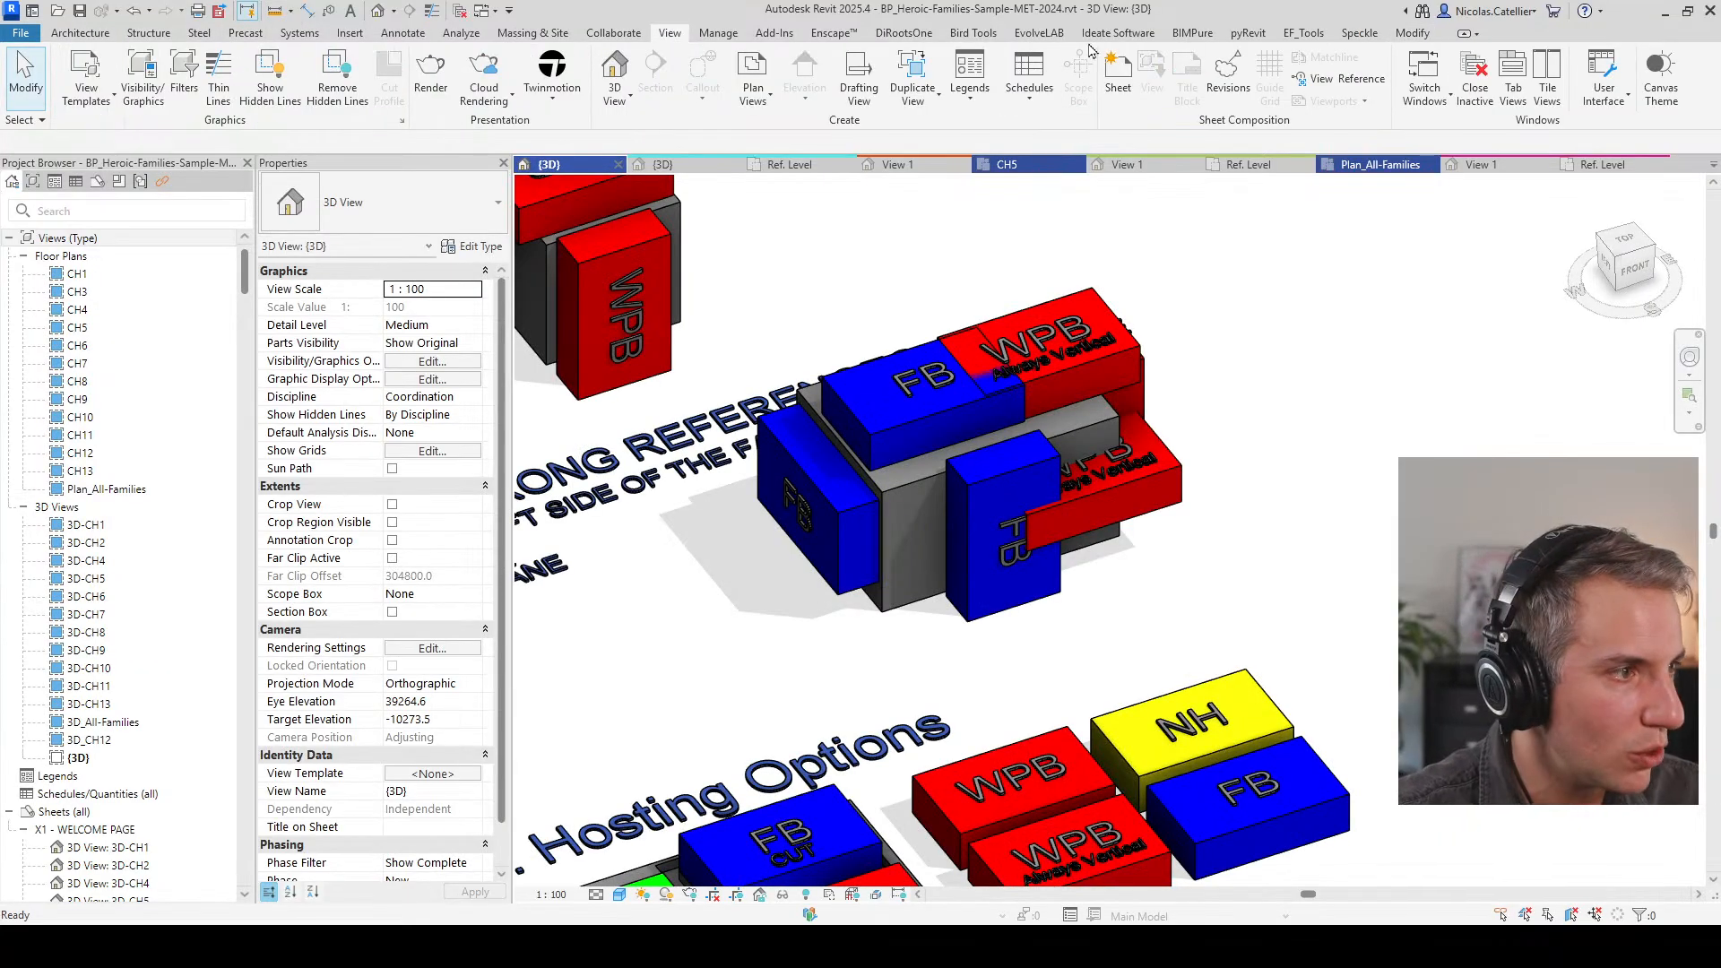
{"action": "left_click", "coordinate": [1474, 80]}
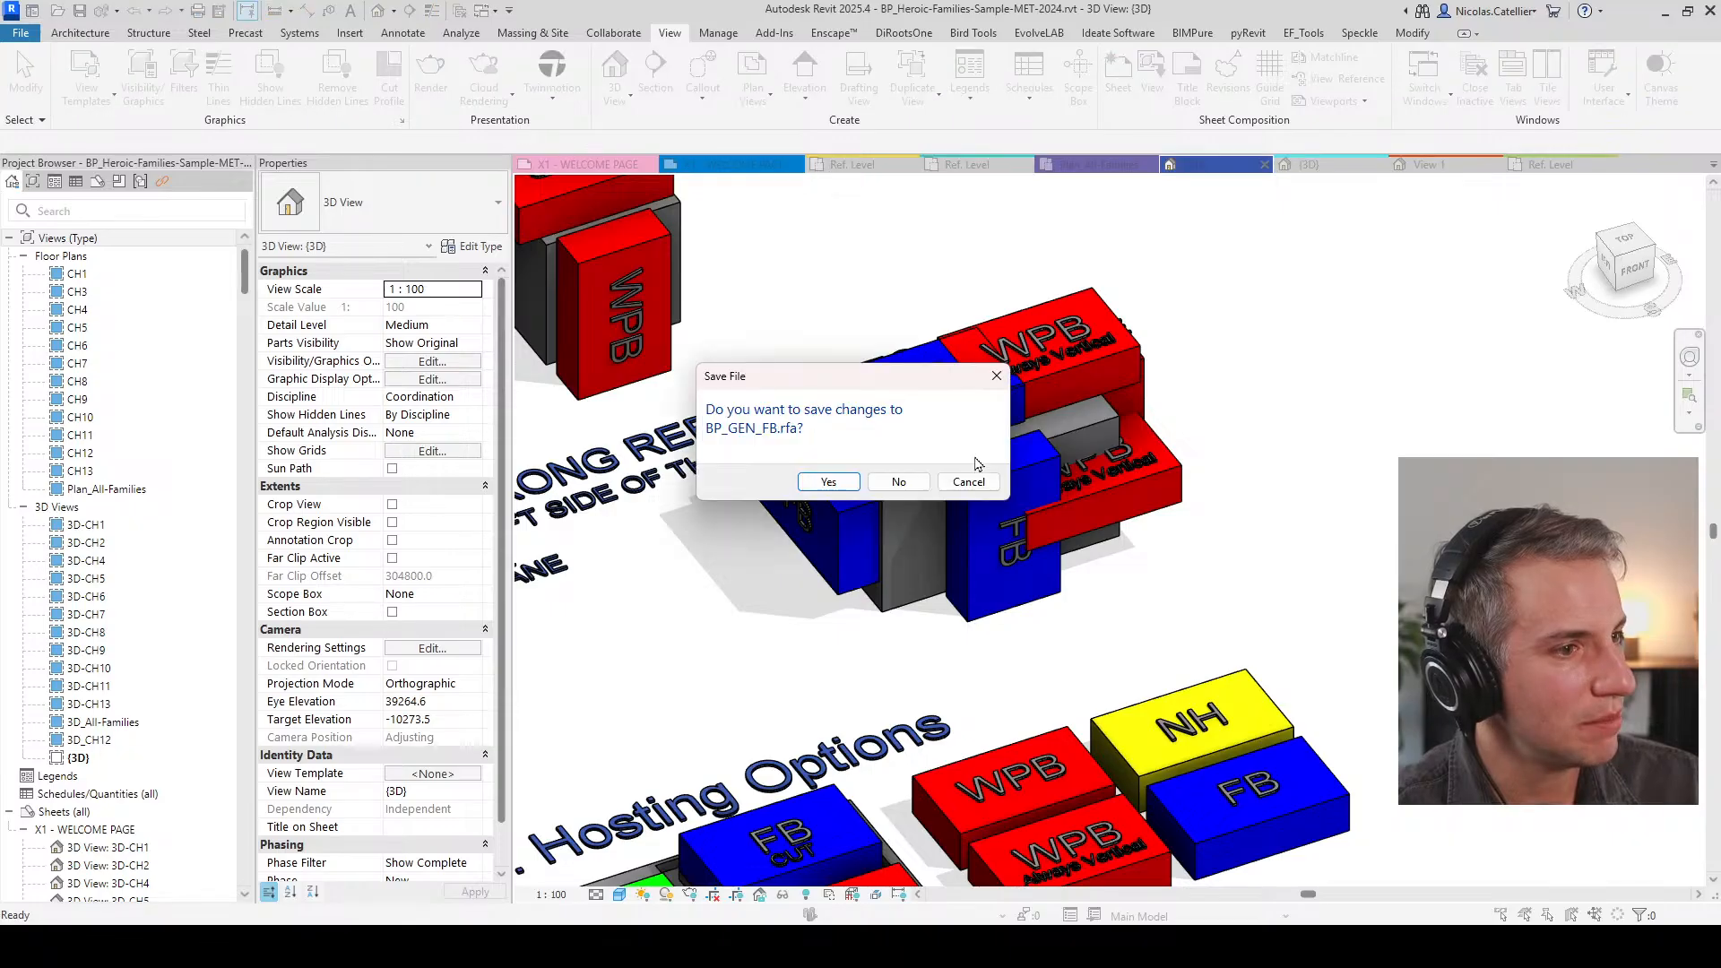
{"action": "left_click", "coordinate": [897, 484]}
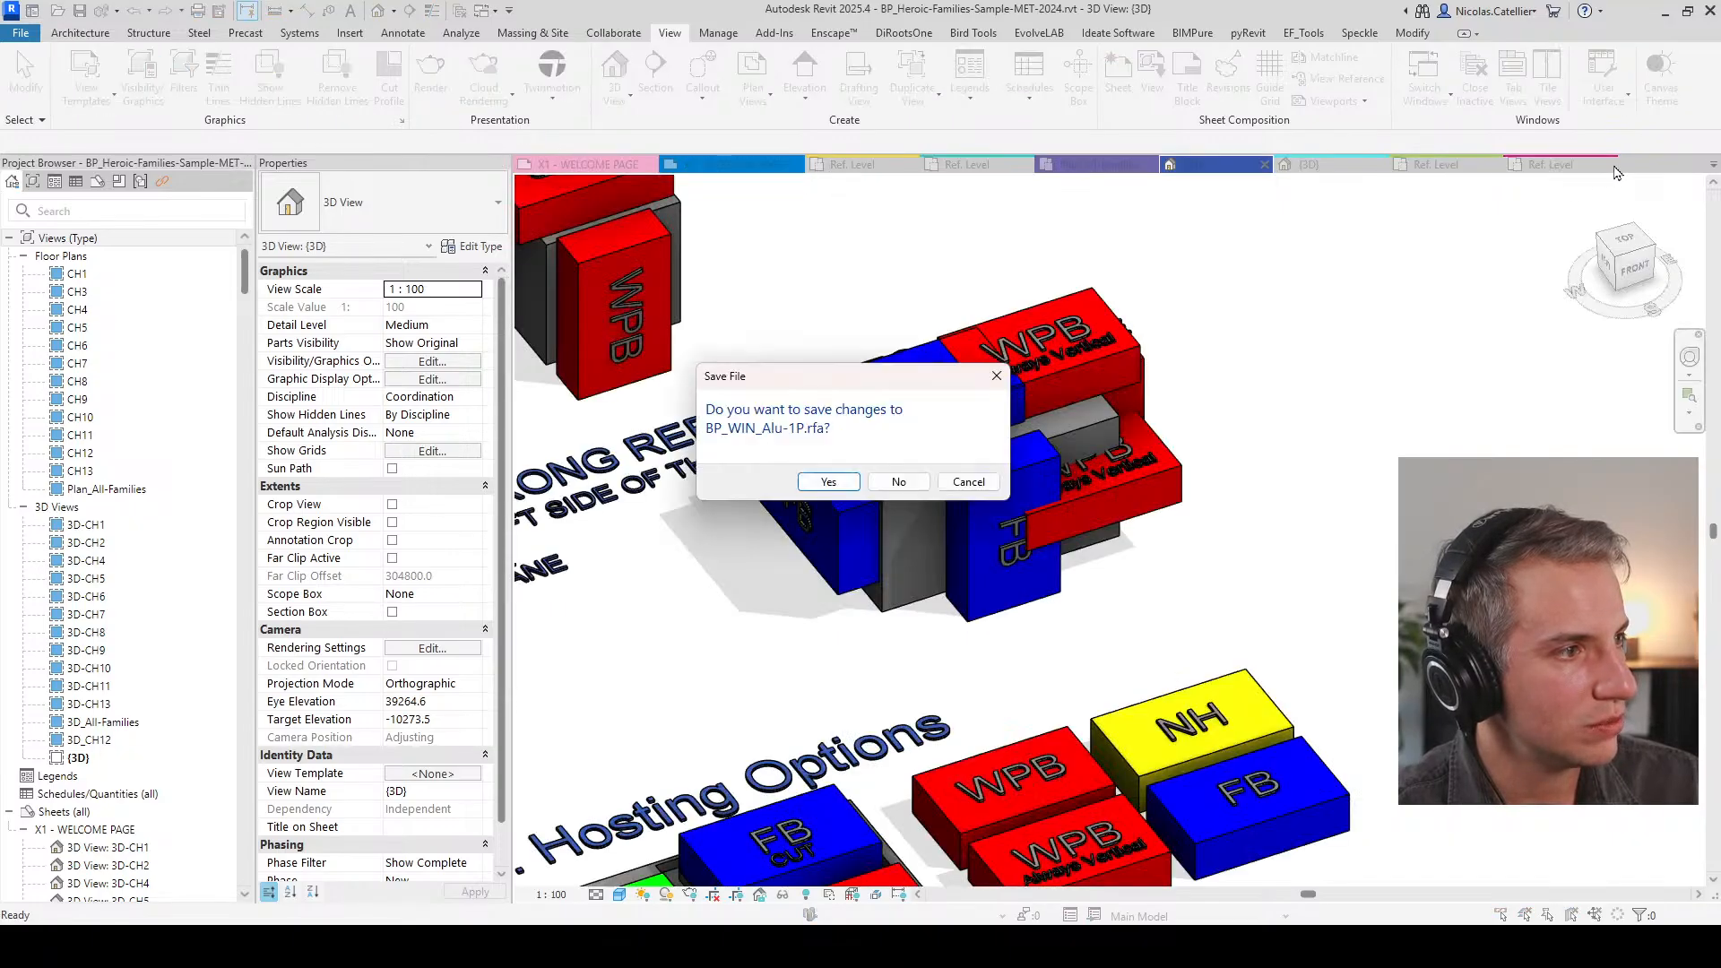
{"action": "left_click", "coordinate": [898, 484]}
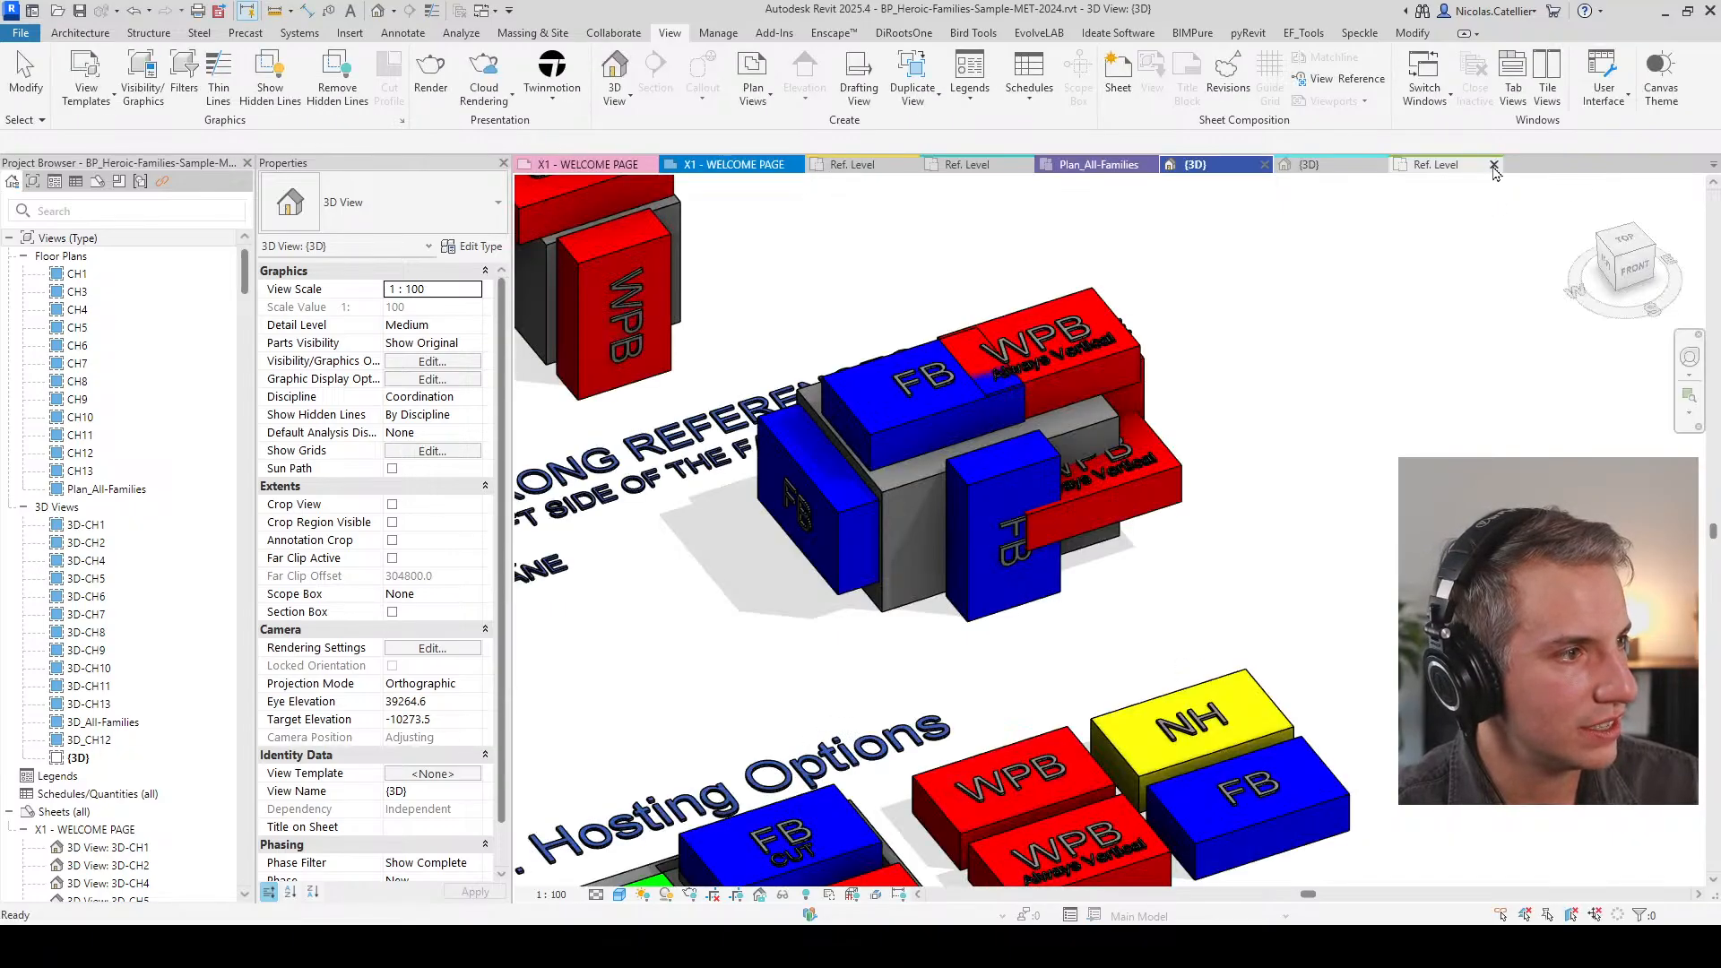
{"action": "left_click", "coordinate": [898, 482]}
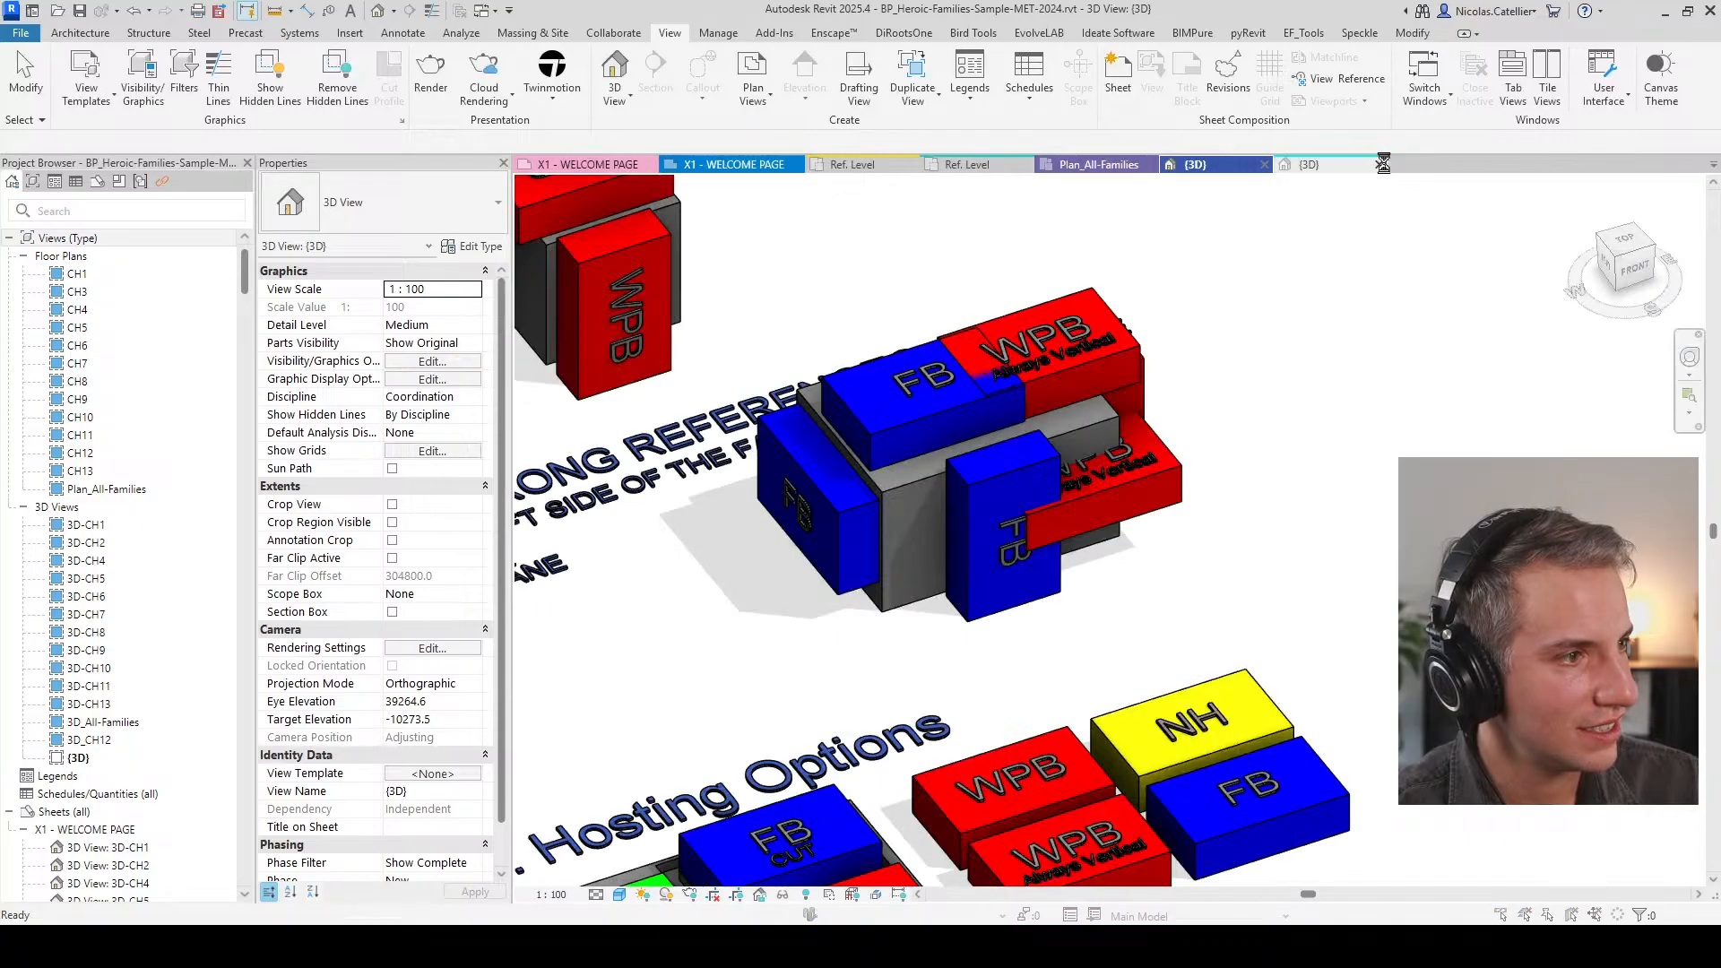
{"action": "left_click", "coordinate": [887, 471]}
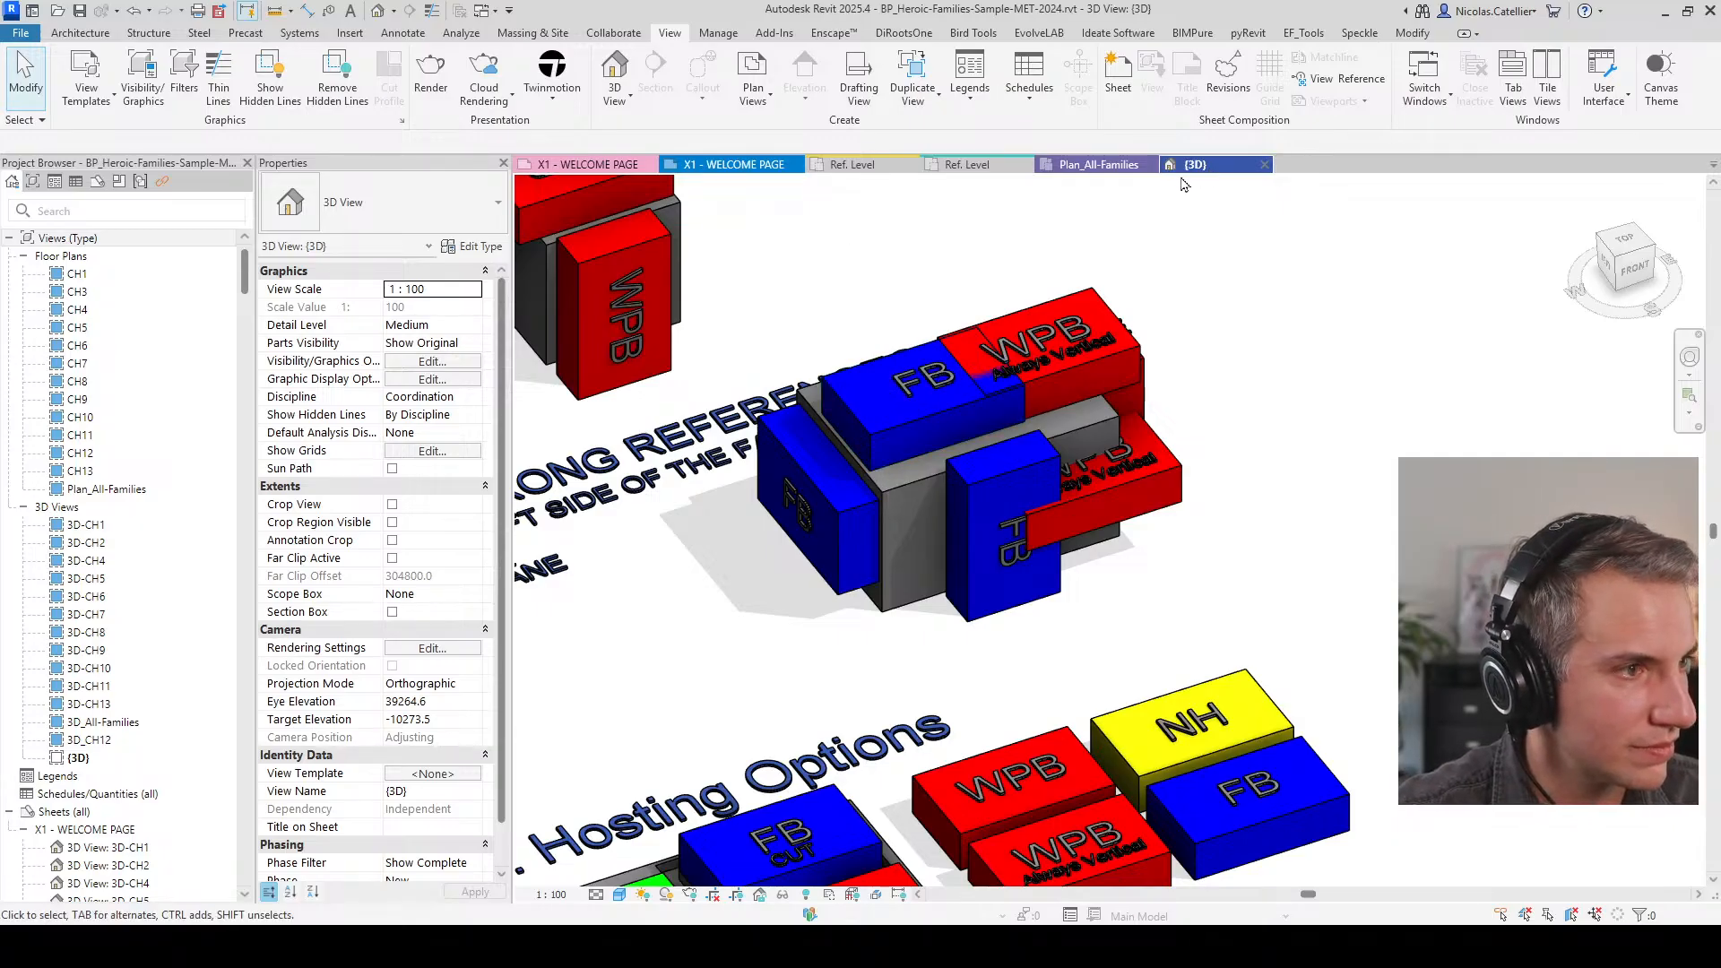
Step: Locate the 8.7 Overhead Graphics sample boxes within Chapter 8 of the 3D view
{"action": "scroll", "coordinate": [1183, 459], "scroll_direction": "down", "scroll_amount": 5}
{"action": "scroll", "coordinate": [1058, 563], "scroll_direction": "up", "scroll_amount": 3}
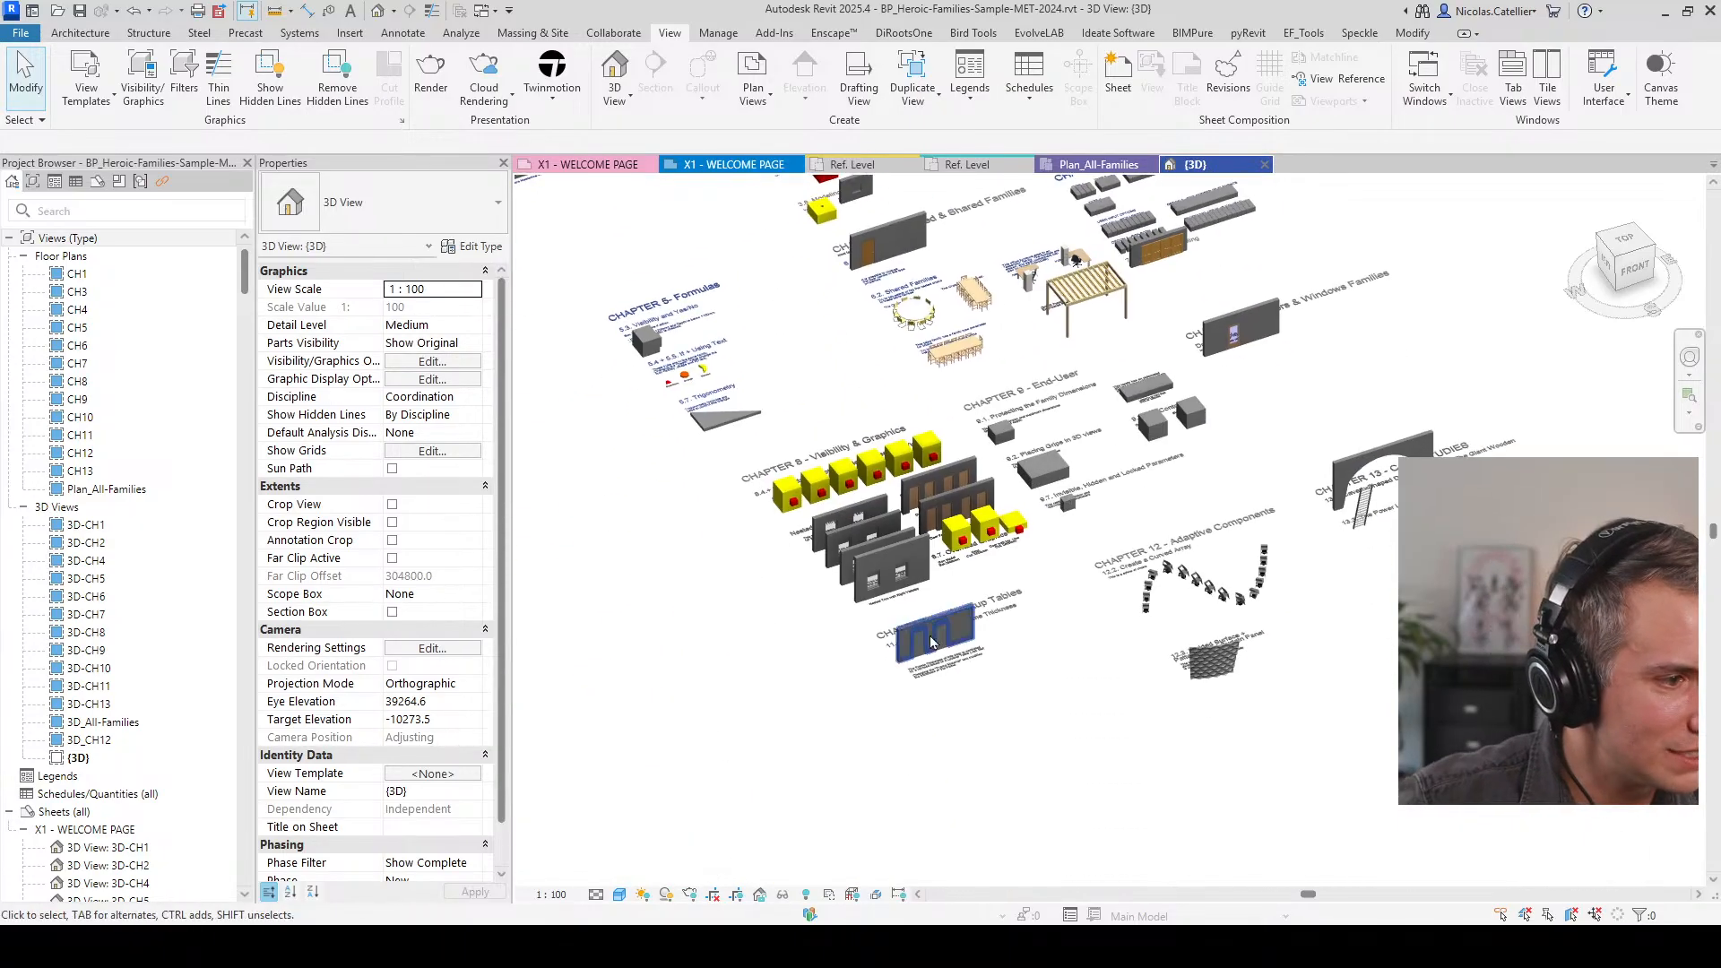
{"action": "middle_click_drag", "start_coordinate": [1056, 563], "coordinate": [1033, 717], "text": "shift"}
{"action": "middle_click_drag", "start_coordinate": [861, 711], "coordinate": [905, 596]}
{"action": "left_click", "coordinate": [846, 489]}
{"action": "scroll", "coordinate": [905, 596], "scroll_direction": "up", "scroll_amount": 5}
{"action": "key", "text": "Escape"}
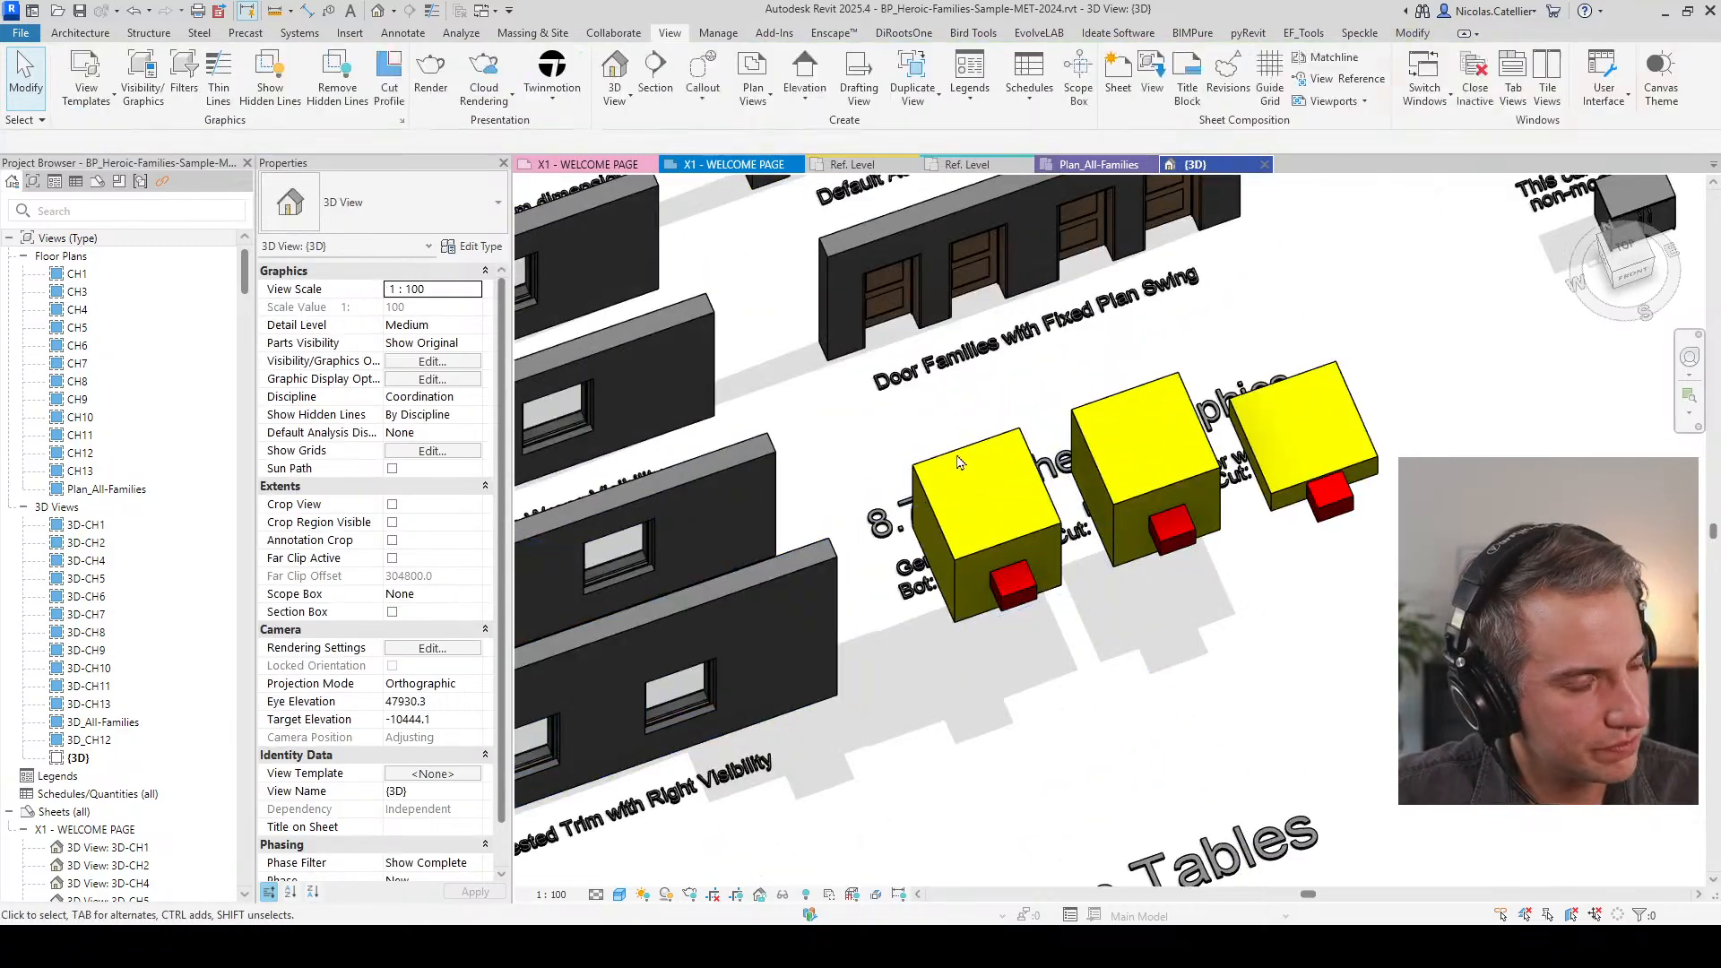
{"action": "scroll", "coordinate": [987, 541], "scroll_direction": "down", "scroll_amount": 5}
{"action": "scroll", "coordinate": [1067, 576], "scroll_direction": "up", "scroll_amount": 5}
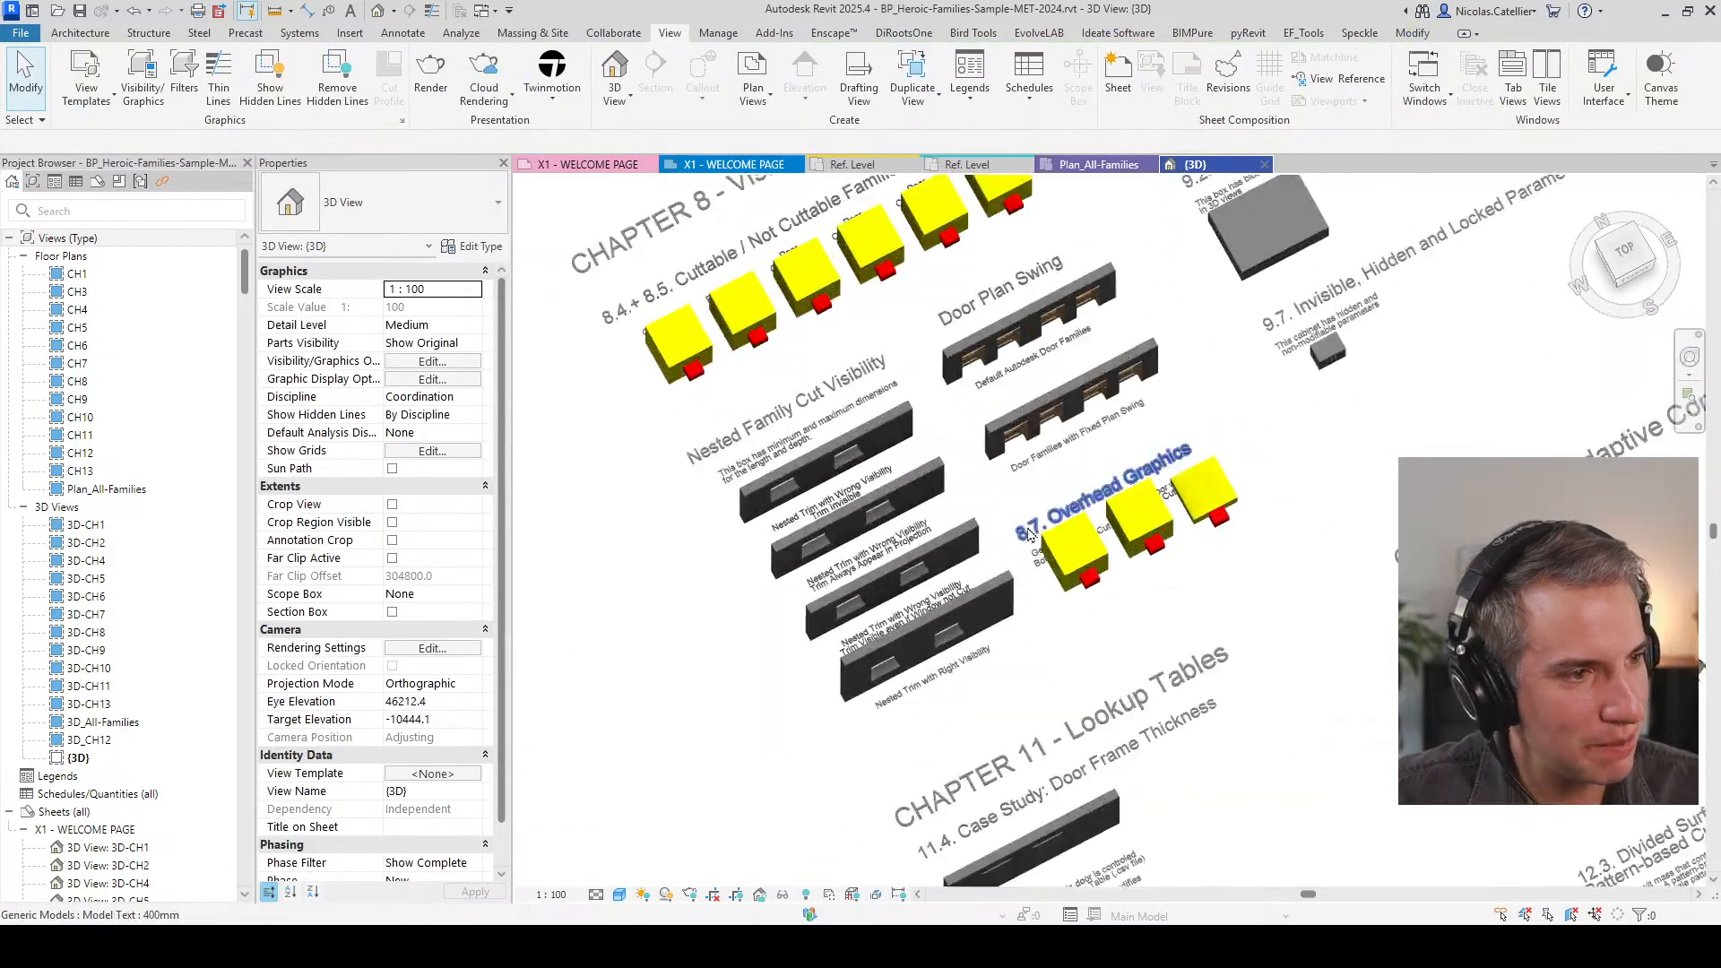
Step: Select the BP_Gen-Model-Box under 8.7 Overhead Graphics and examine its height above the level in 3D
{"action": "left_click", "coordinate": [1066, 576]}
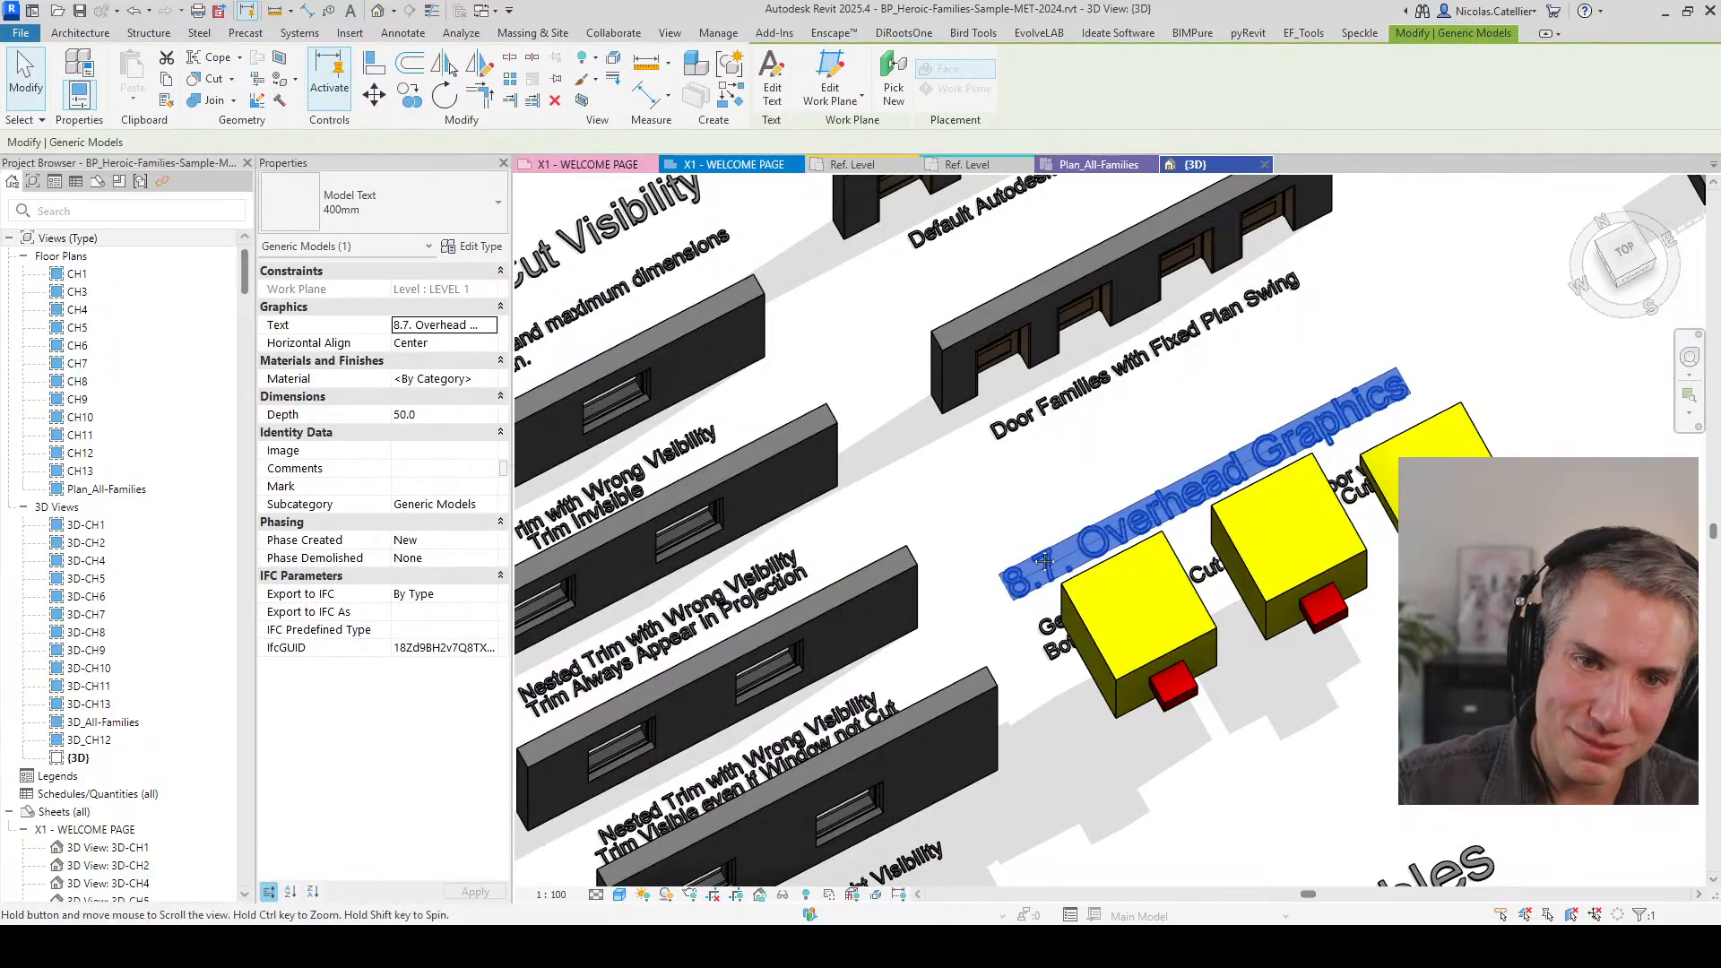
{"action": "middle_click_drag", "start_coordinate": [1066, 576], "coordinate": [935, 520]}
{"action": "left_click", "coordinate": [1068, 620]}
{"action": "middle_click_drag", "start_coordinate": [1210, 753], "coordinate": [1286, 641], "text": "shift"}
{"action": "middle_click_drag", "start_coordinate": [1304, 538], "coordinate": [1156, 663], "text": "shift"}
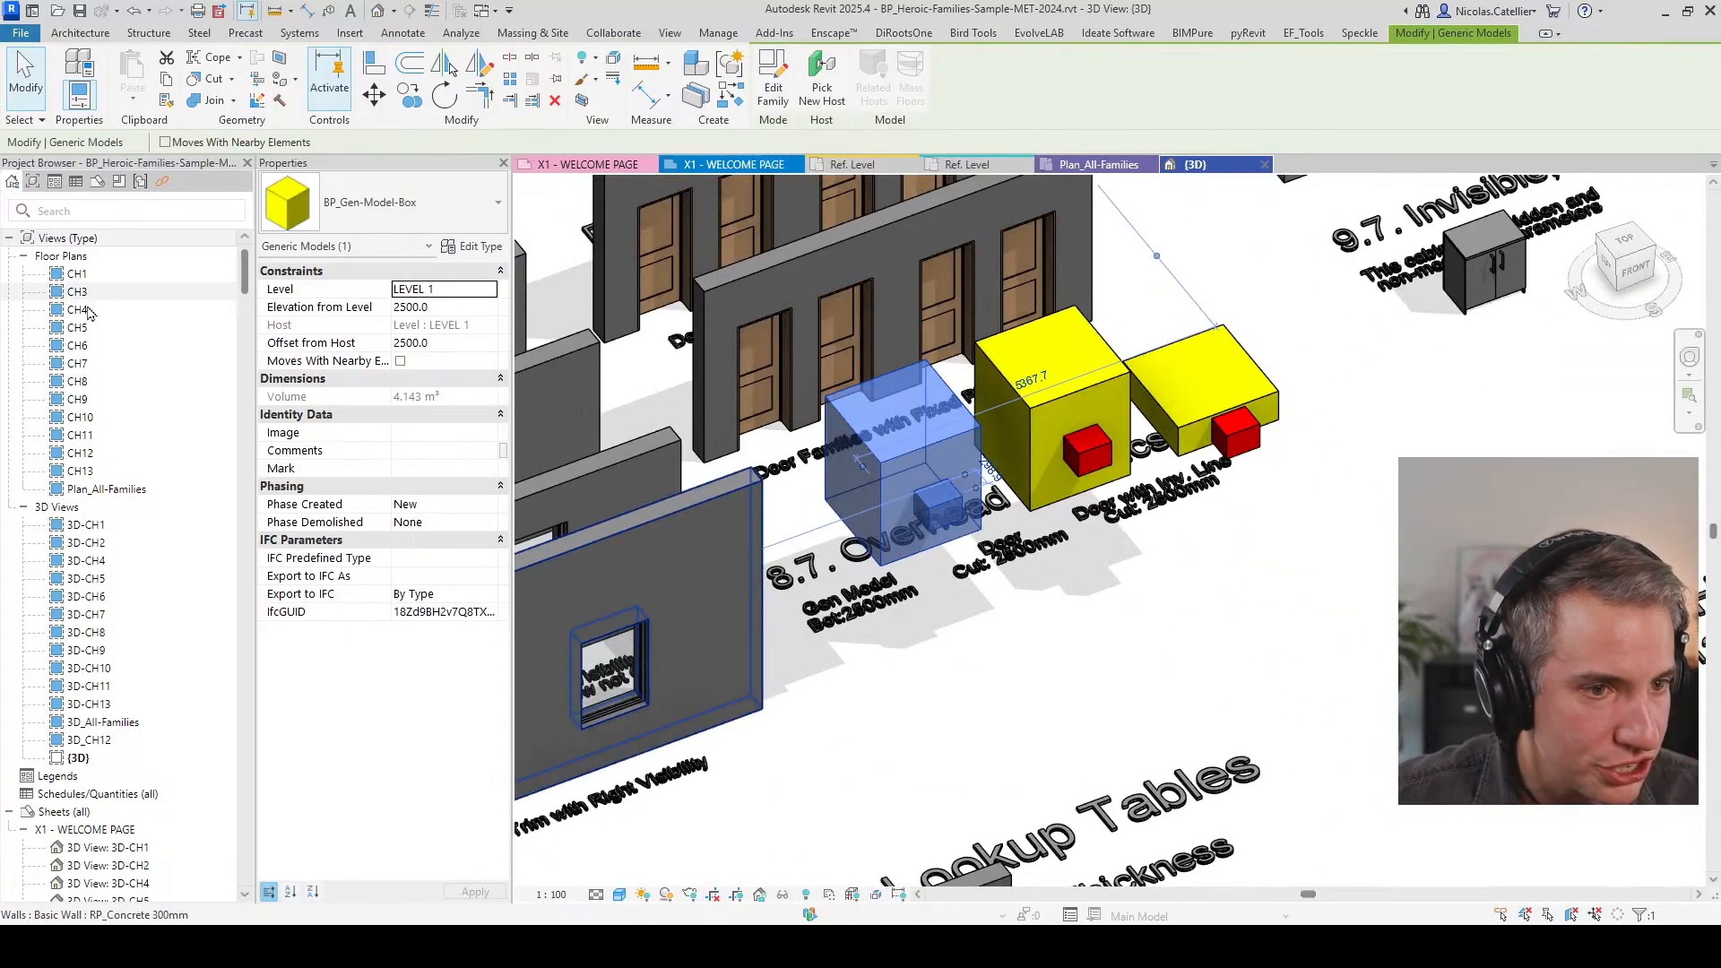
Step: Open the CH8 floor plan and examine how the 8.7 Overhead Graphics boxes display in plan
{"action": "scroll", "coordinate": [949, 620], "scroll_direction": "down", "scroll_amount": 2}
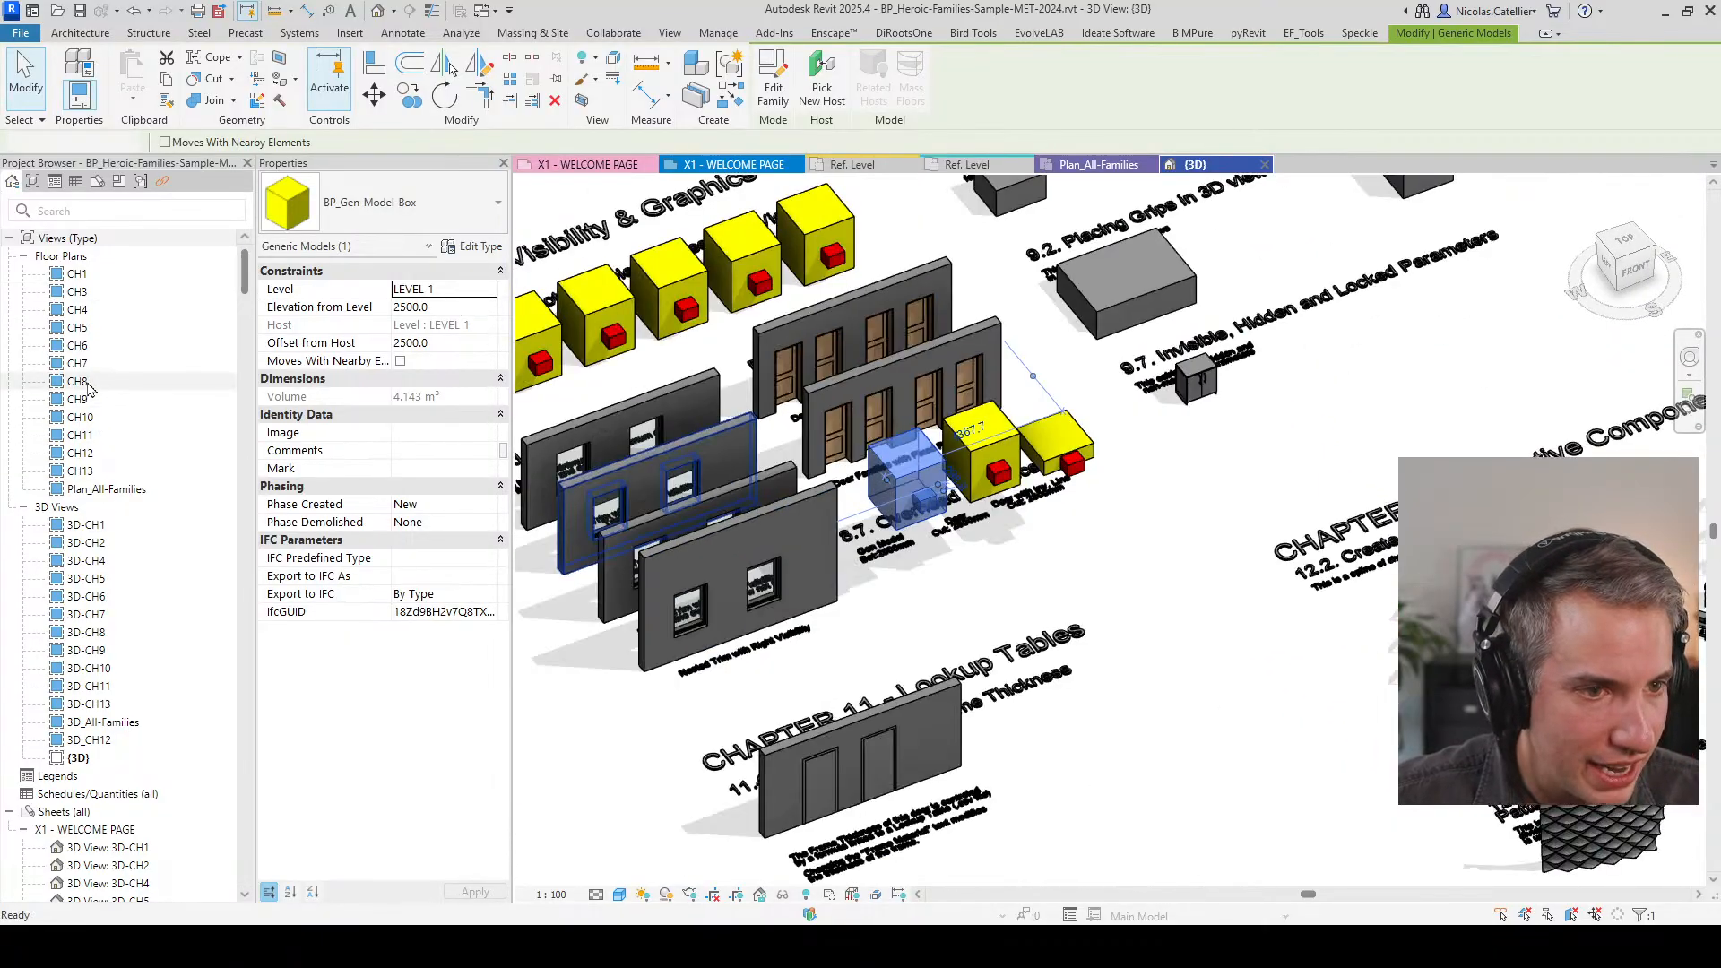
{"action": "double_click", "coordinate": [77, 381]}
{"action": "middle_click_drag", "start_coordinate": [1128, 662], "coordinate": [839, 451]}
{"action": "scroll", "coordinate": [948, 582], "scroll_direction": "up", "scroll_amount": 5}
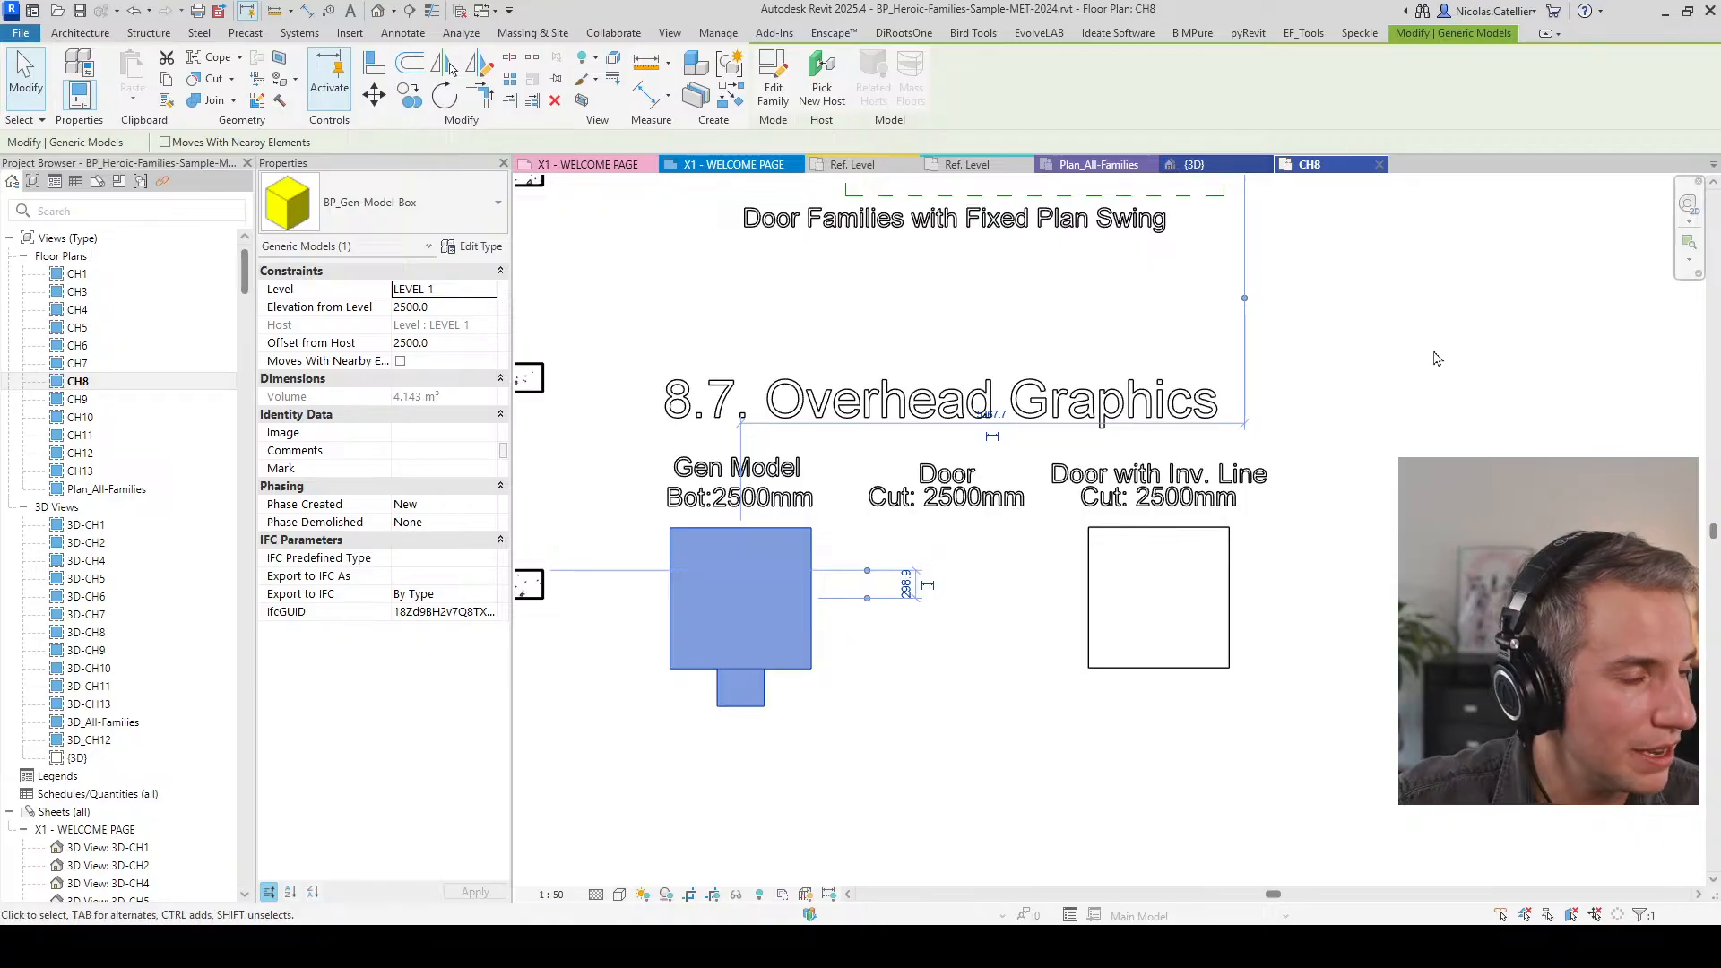
{"action": "key", "text": "Escape"}
Step: Return to the {3D} view and compare the categories of the two door boxes and the generic model box
{"action": "left_click", "coordinate": [1212, 167]}
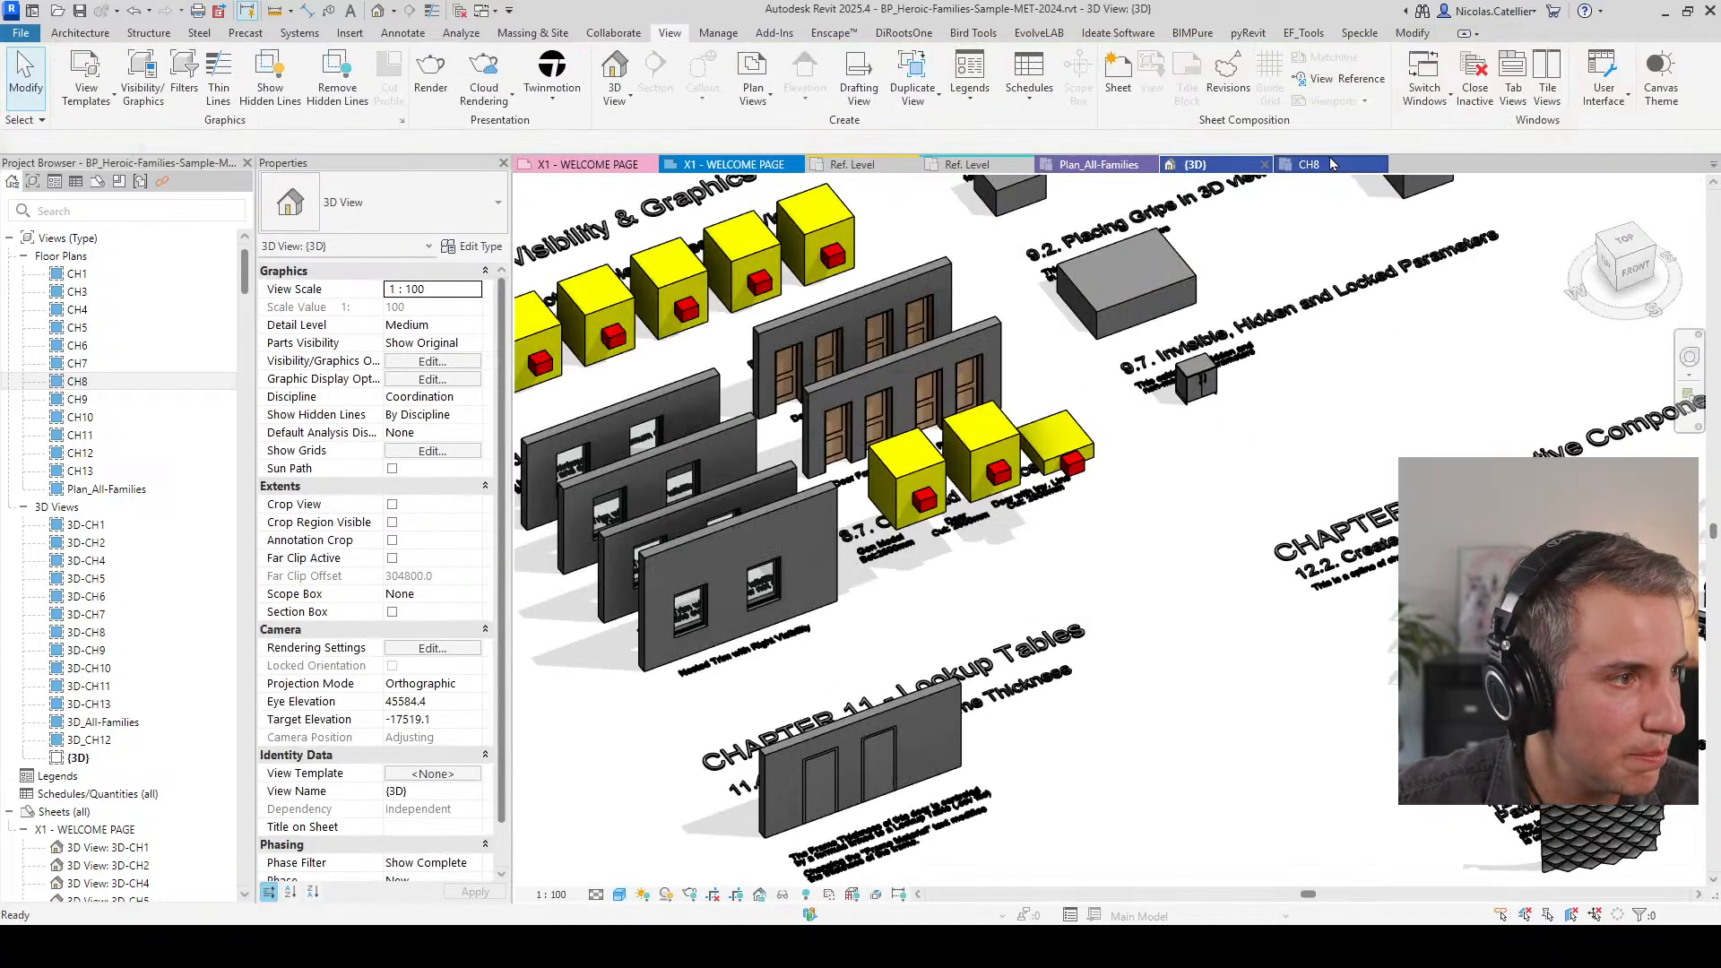
{"action": "left_click", "coordinate": [1053, 475]}
{"action": "middle_click_drag", "start_coordinate": [1053, 475], "coordinate": [921, 410], "text": "shift"}
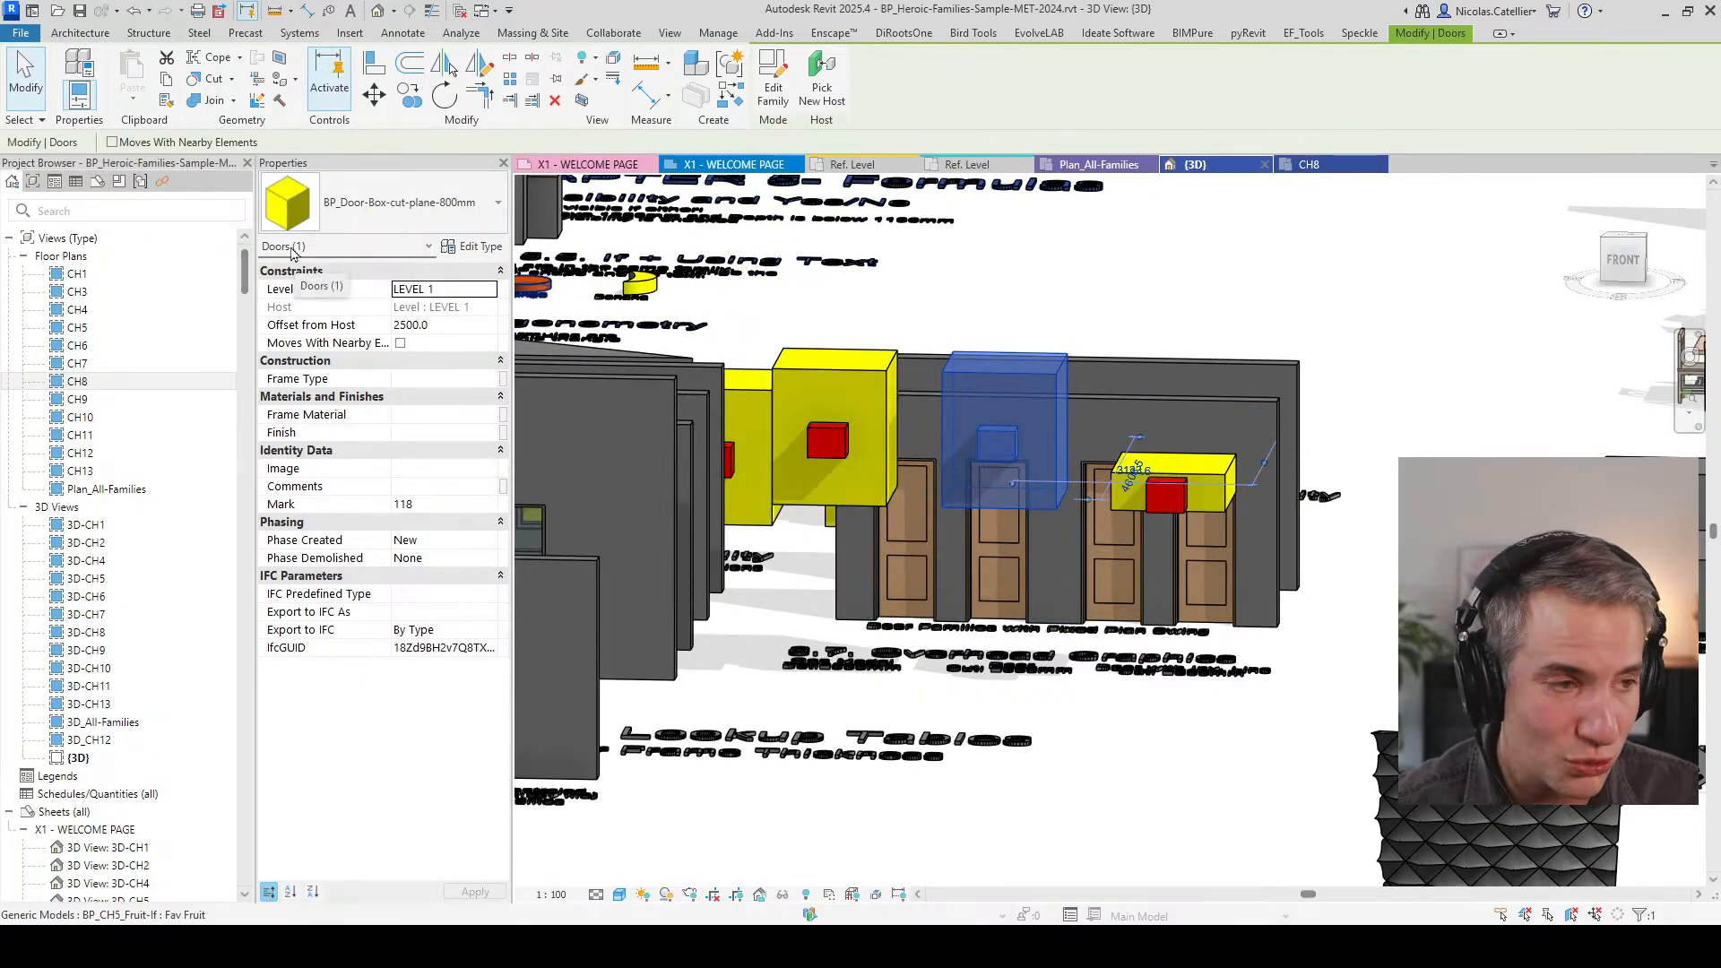
{"action": "left_click", "coordinate": [838, 376]}
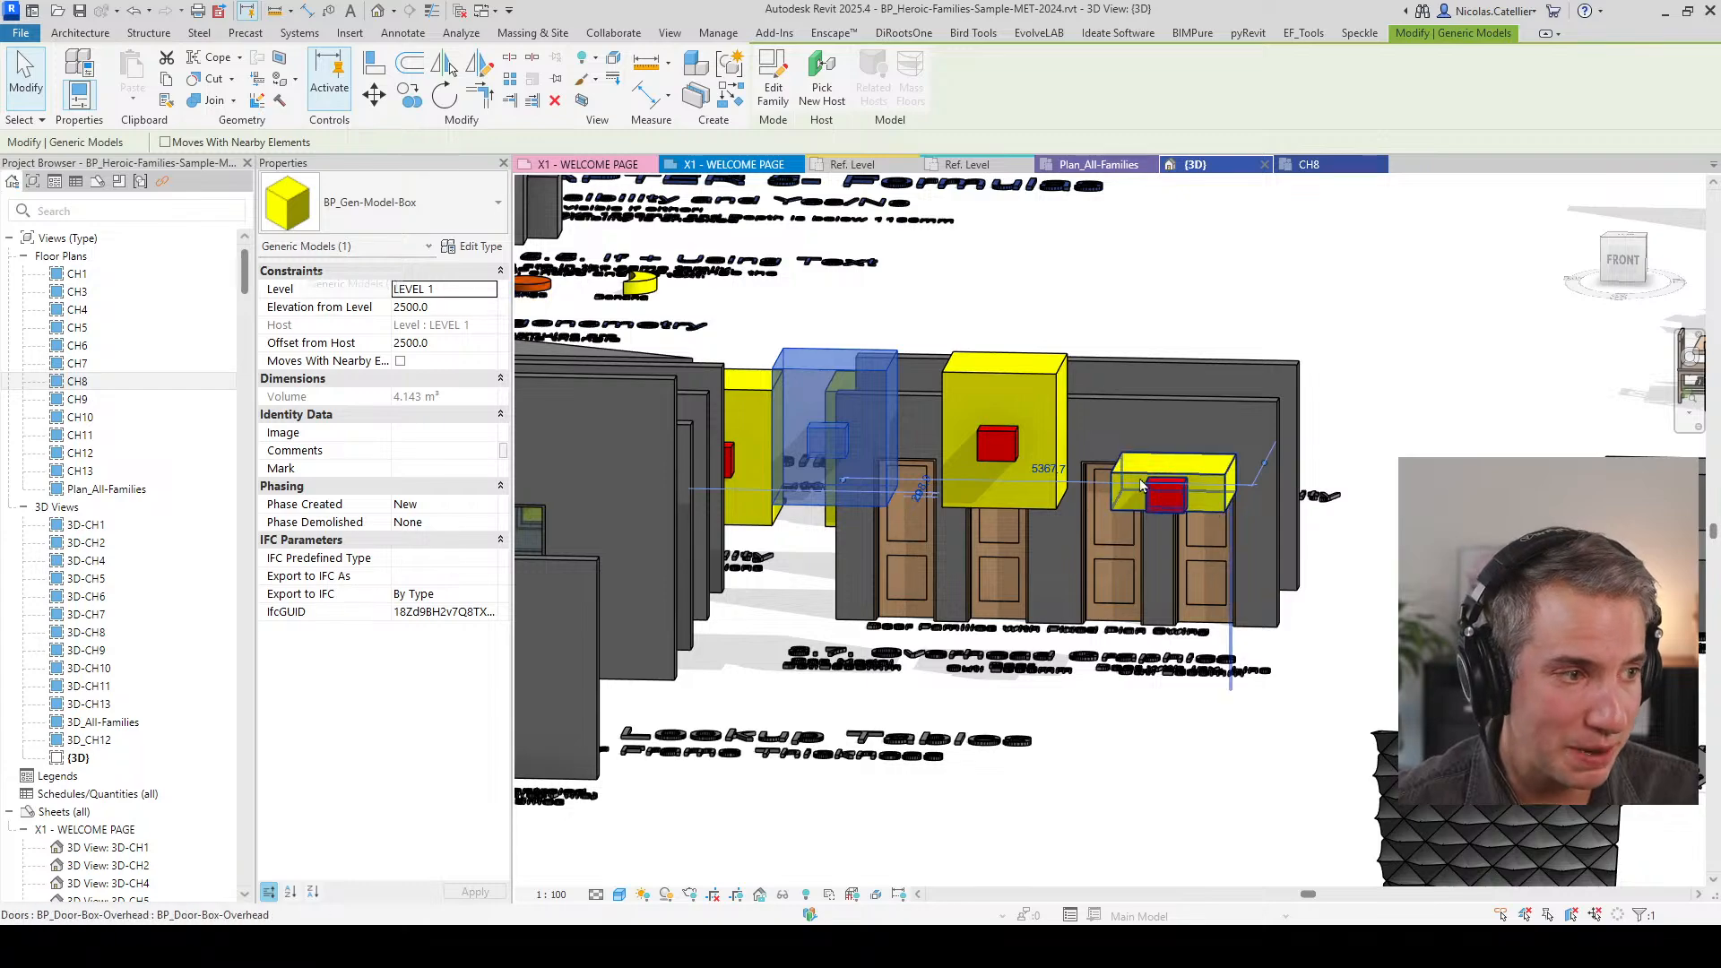
{"action": "left_click", "coordinate": [1173, 479]}
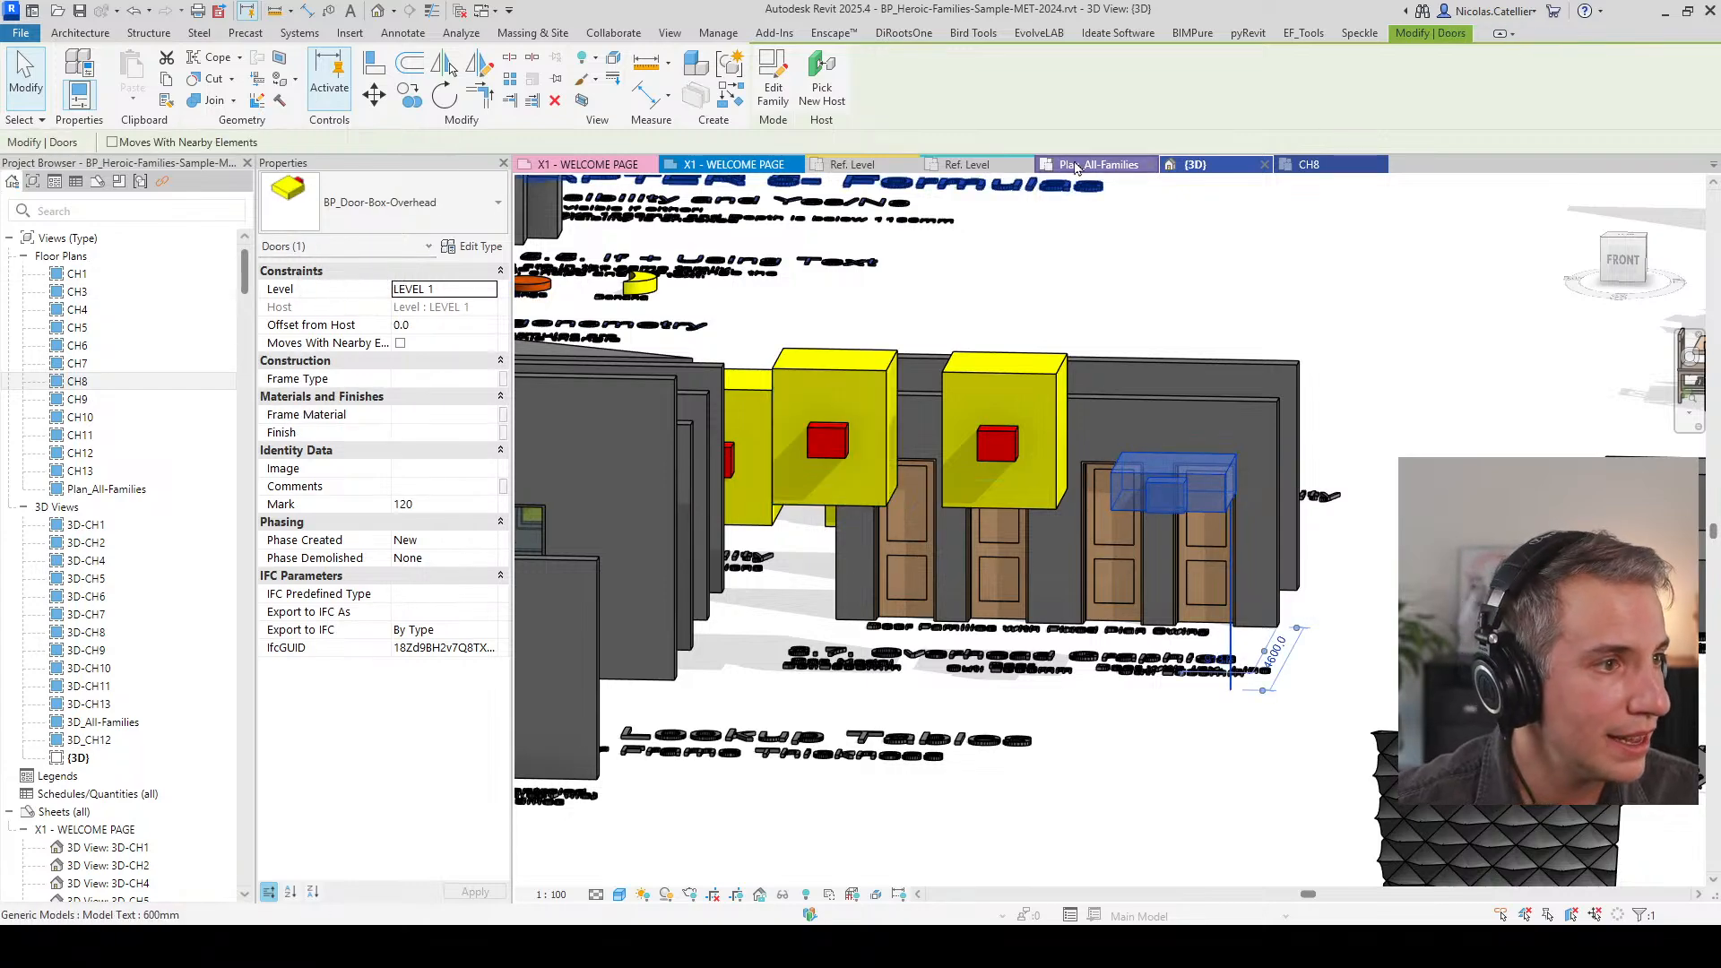
Step: Return to the CH8 floor plan and compare how the three 8.7 Overhead Graphics boxes display in plan
{"action": "left_click", "coordinate": [1311, 165]}
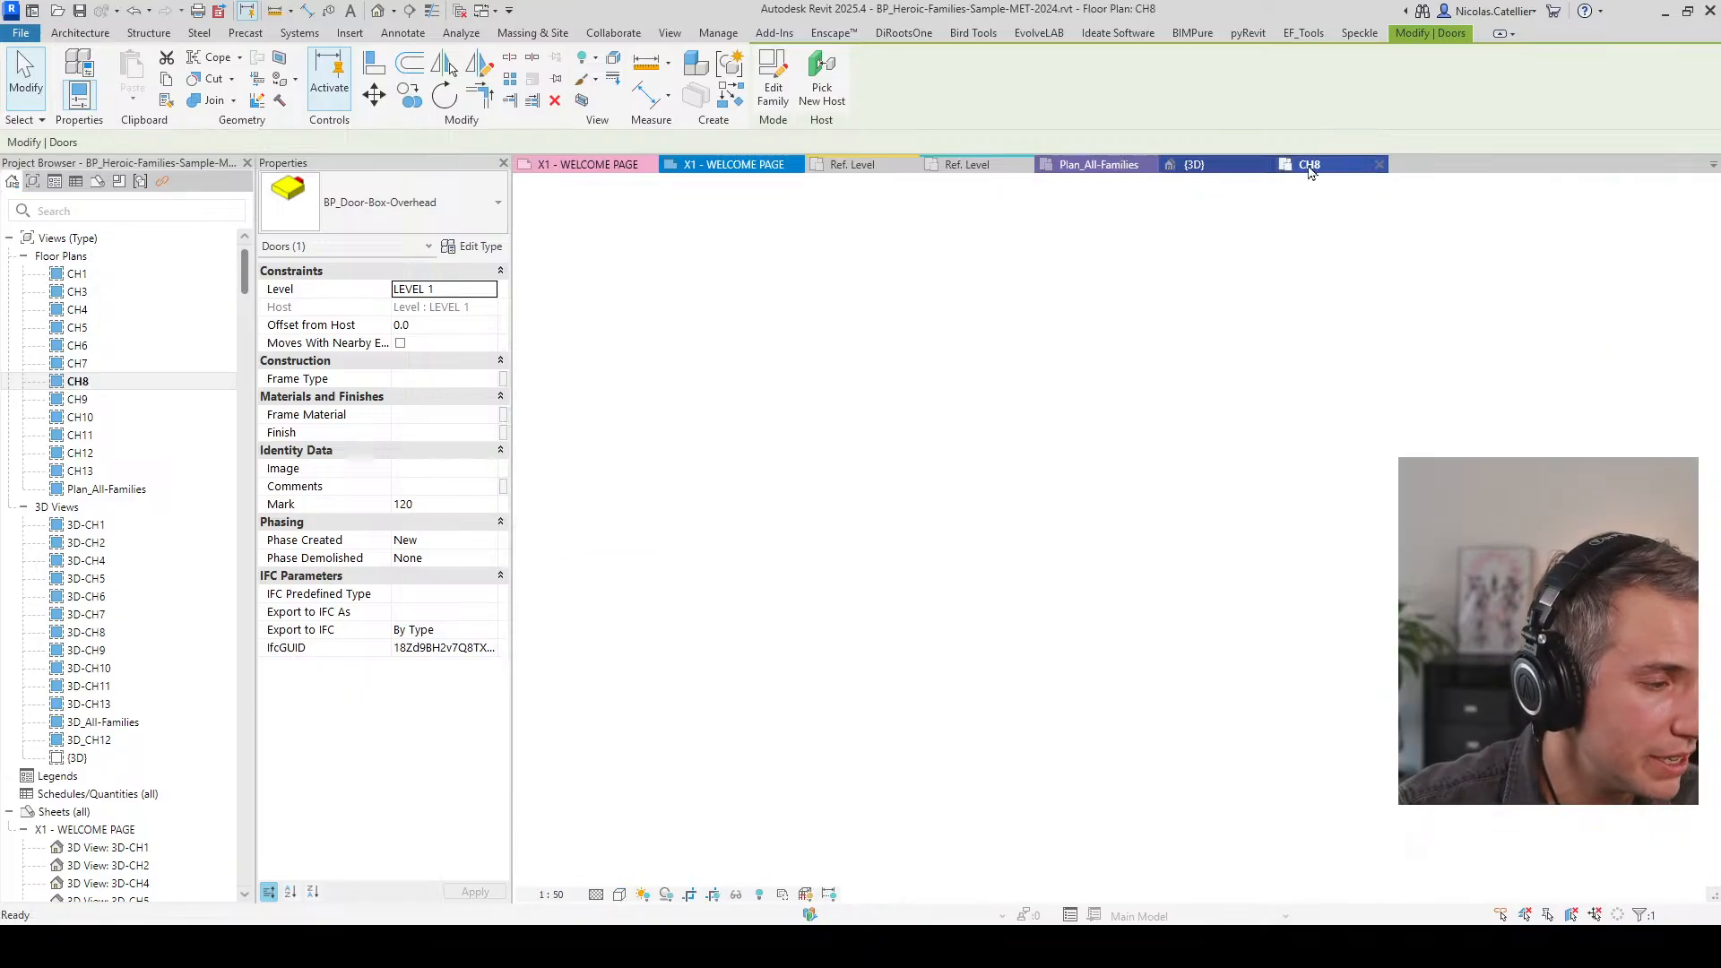
{"action": "left_click", "coordinate": [815, 671]}
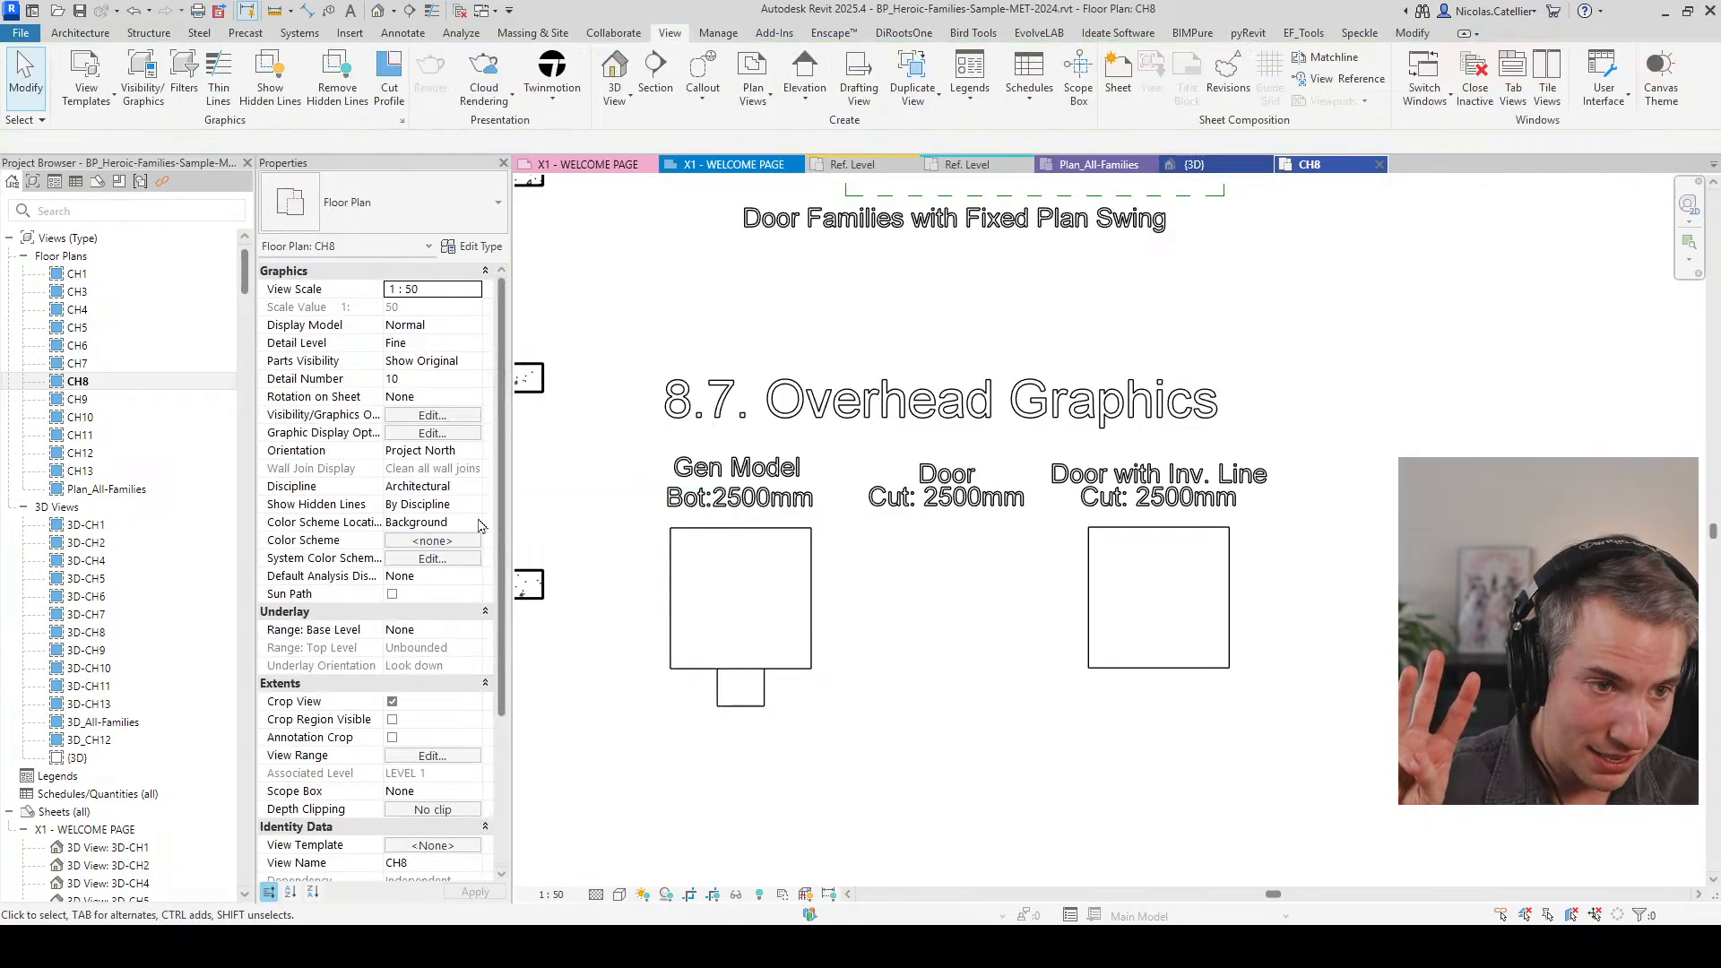
{"action": "key", "text": "Escape"}
Step: Open the CH8 plan's view range with the sample diagram shown and examine the top and cut plane offsets
{"action": "left_click", "coordinate": [421, 757]}
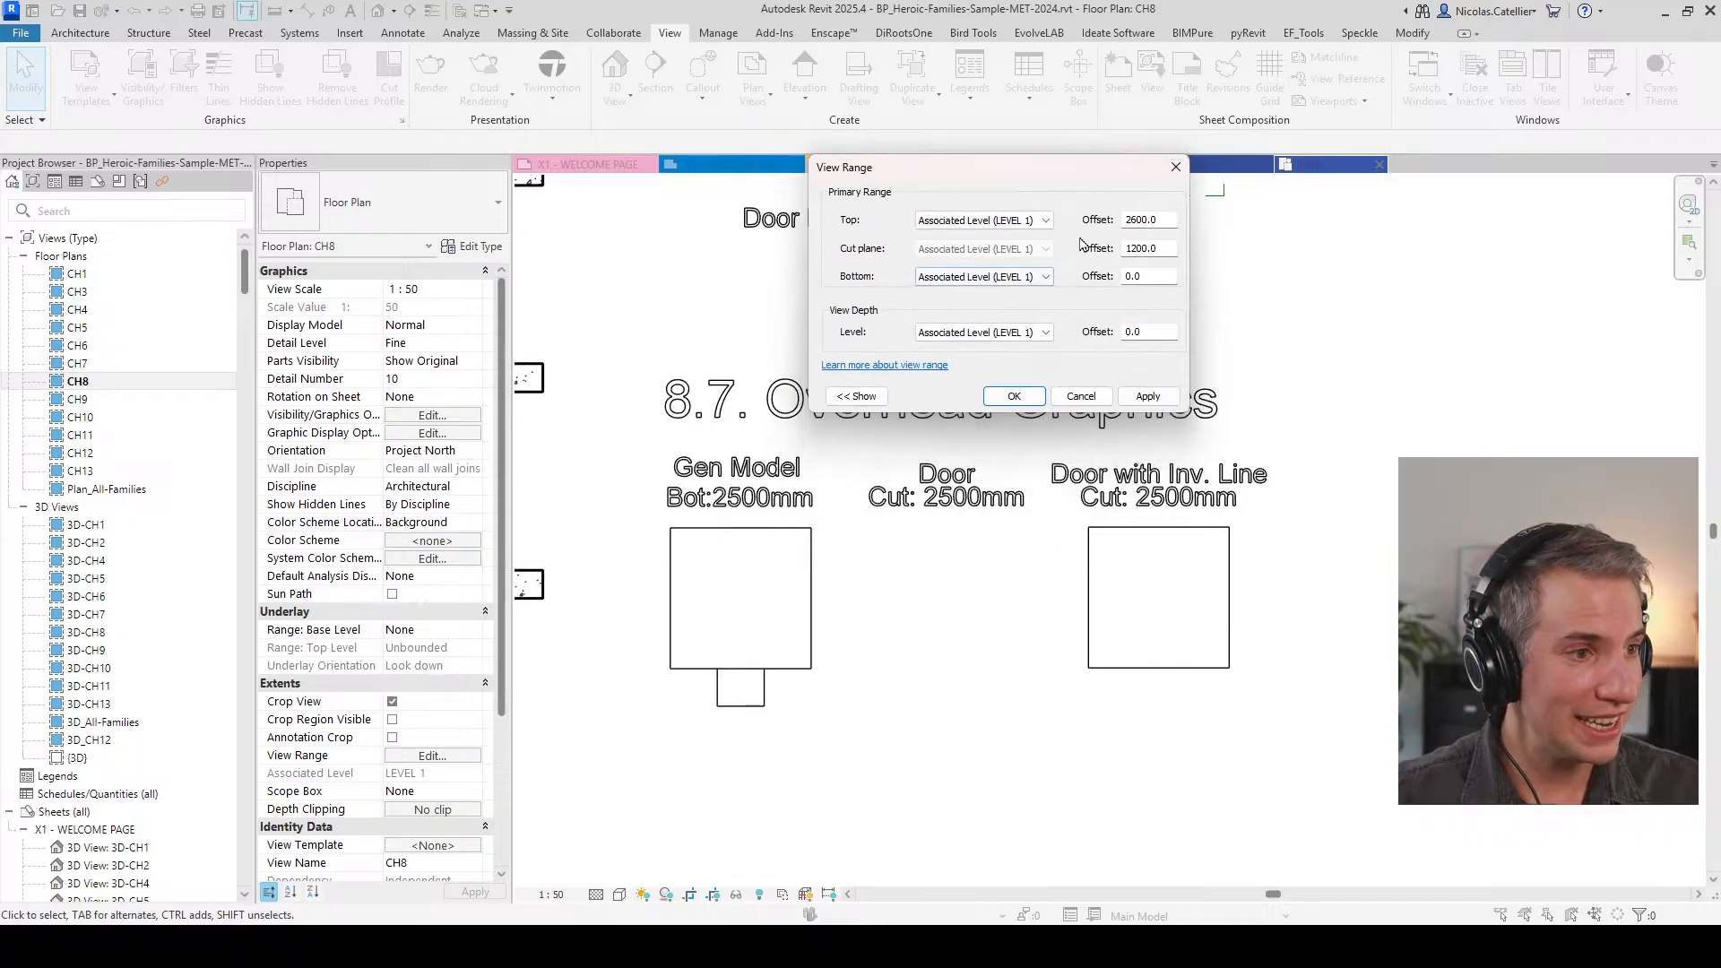
{"action": "left_click", "coordinate": [855, 396]}
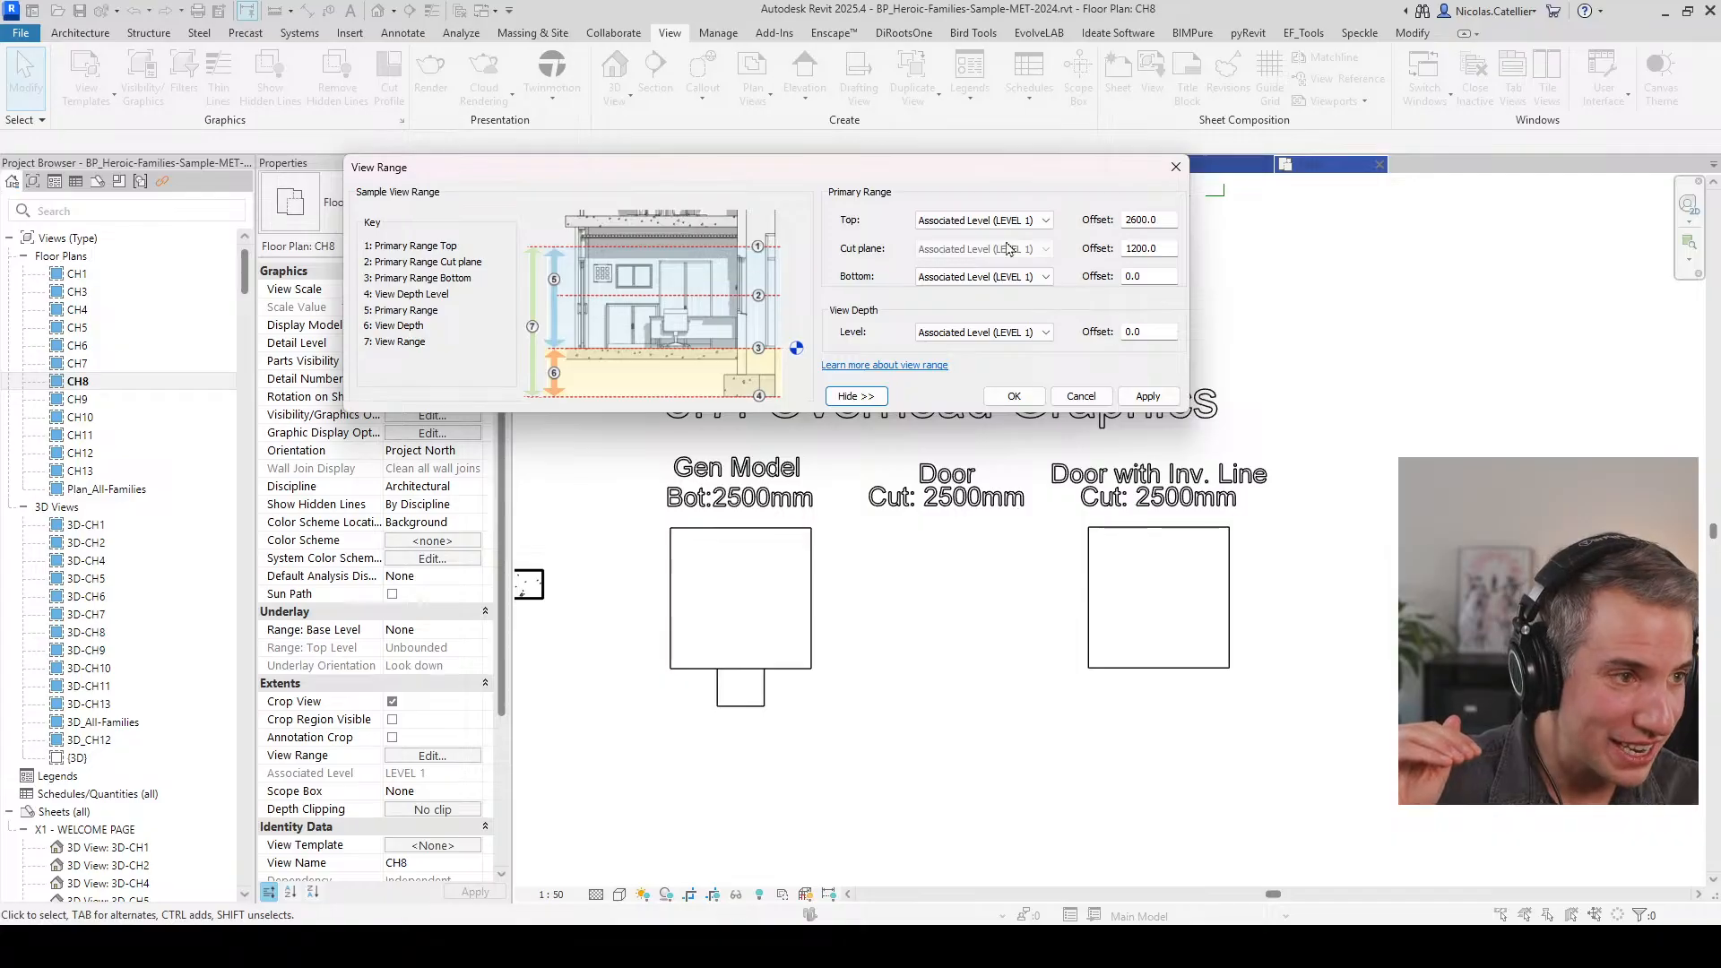
{"action": "left_click_drag", "start_coordinate": [1170, 251], "coordinate": [1028, 260]}
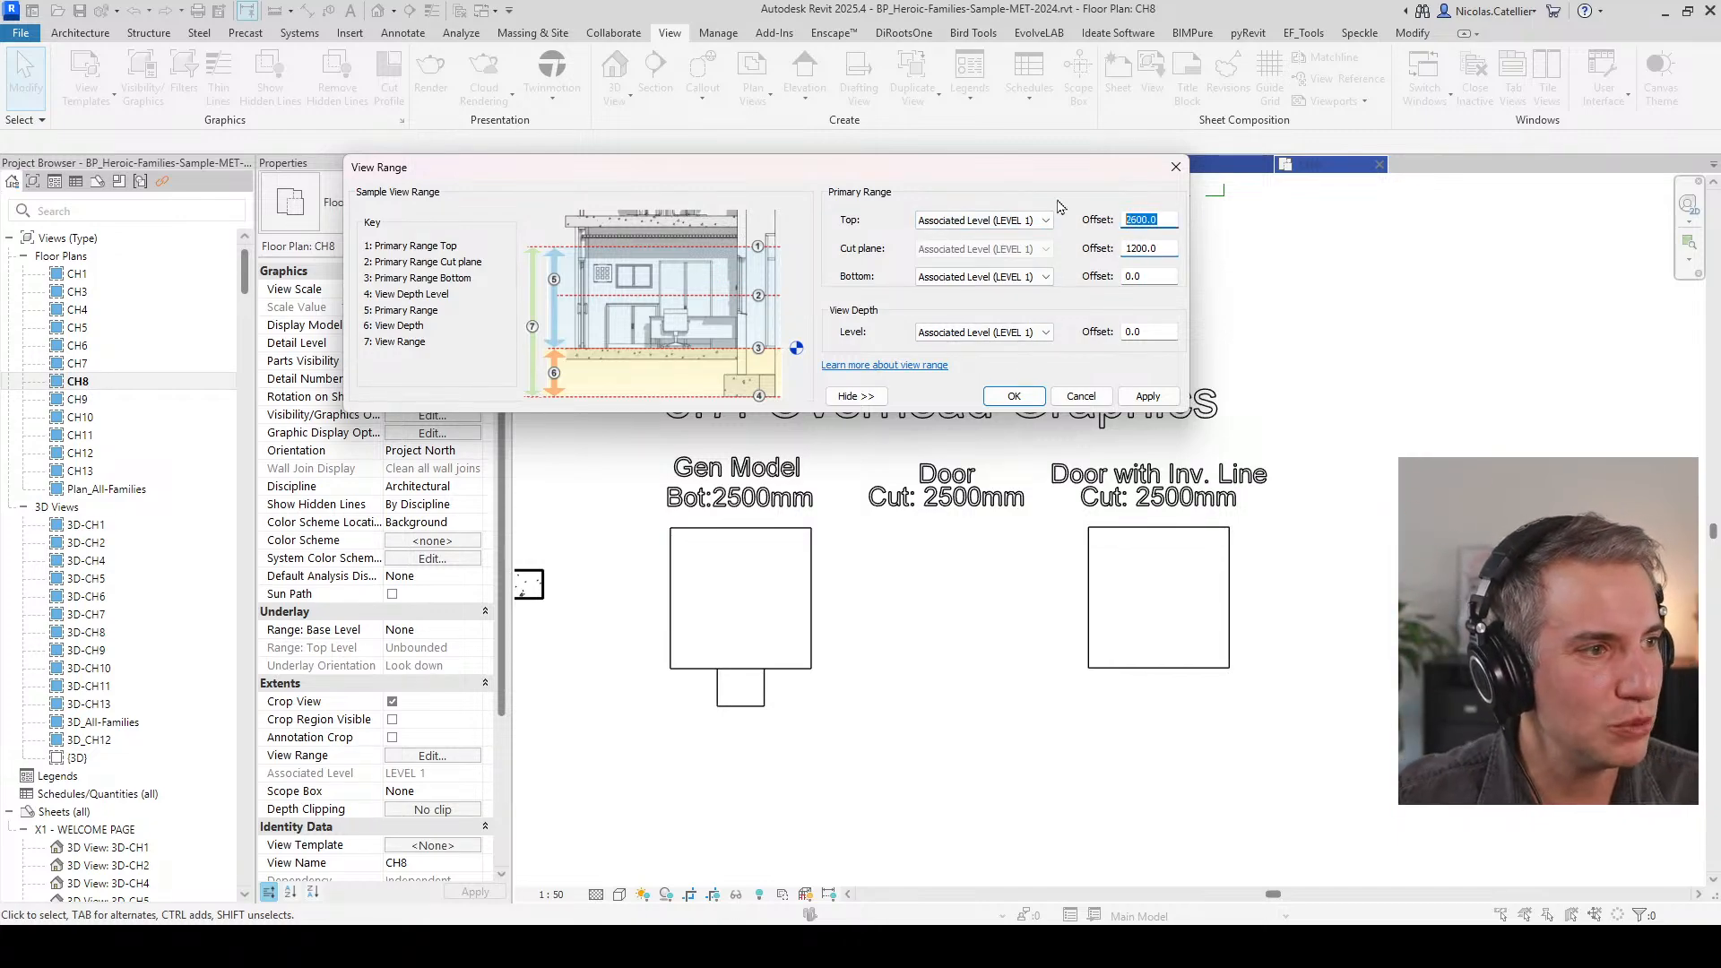
{"action": "left_click", "coordinate": [1157, 219]}
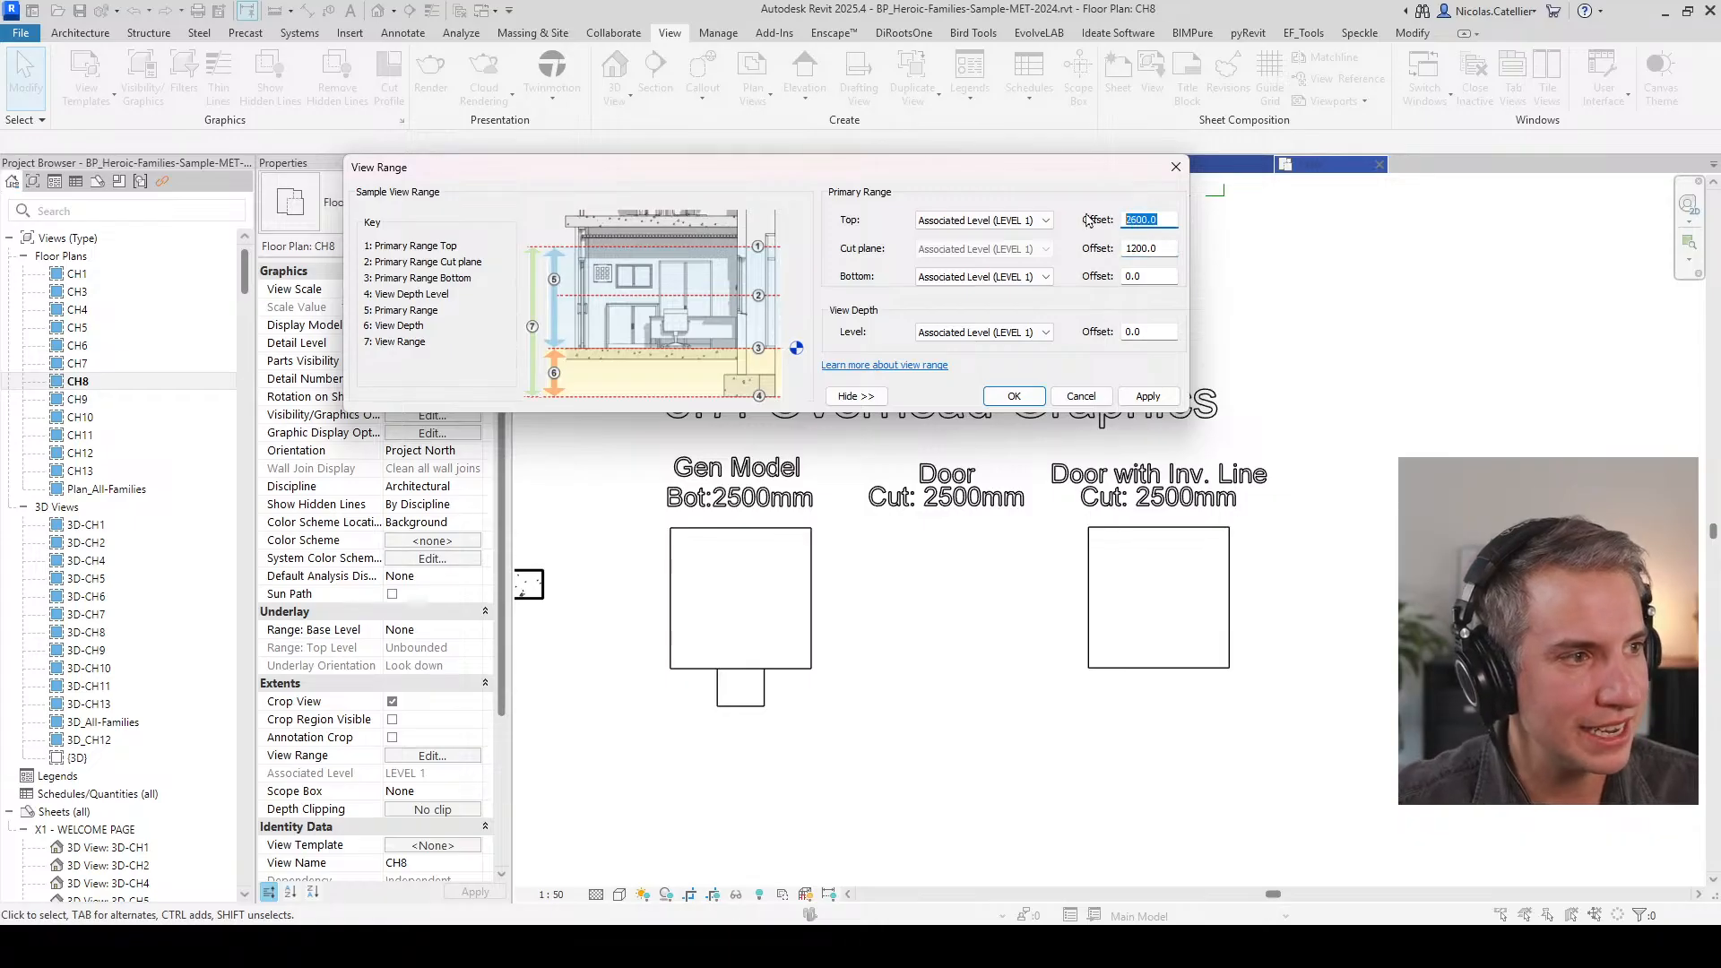
{"action": "left_click", "coordinate": [1136, 220]}
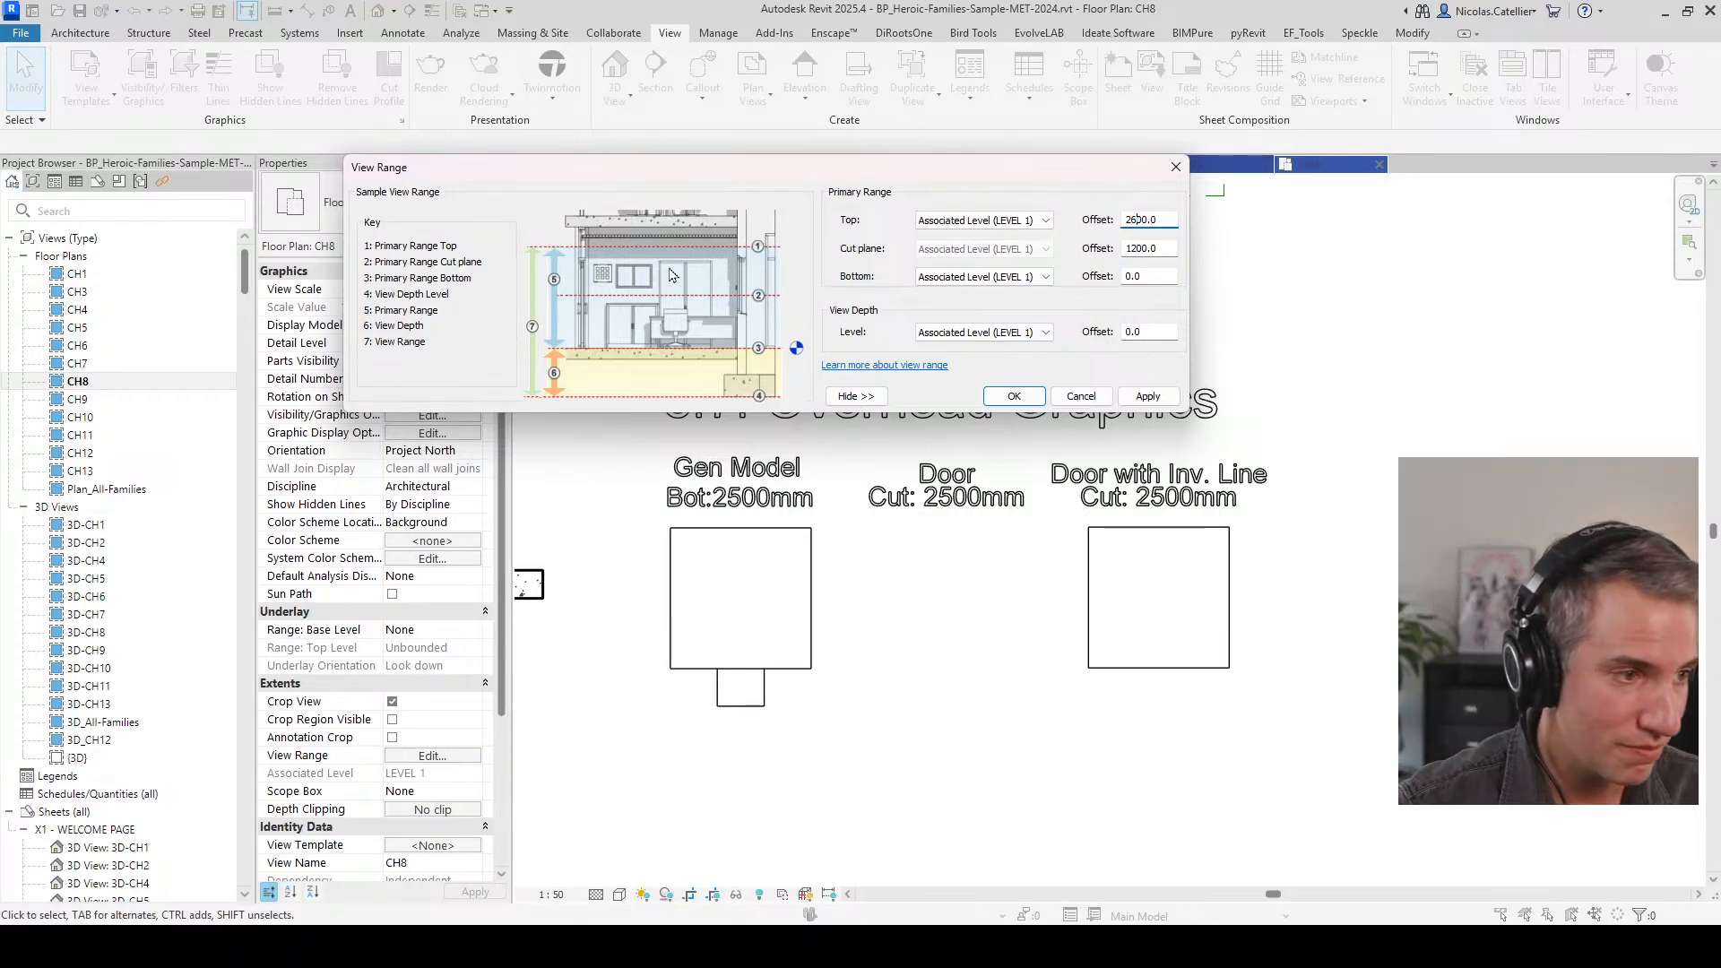
{"action": "left_click", "coordinate": [1005, 395]}
{"action": "left_click_drag", "start_coordinate": [988, 676], "coordinate": [943, 547]}
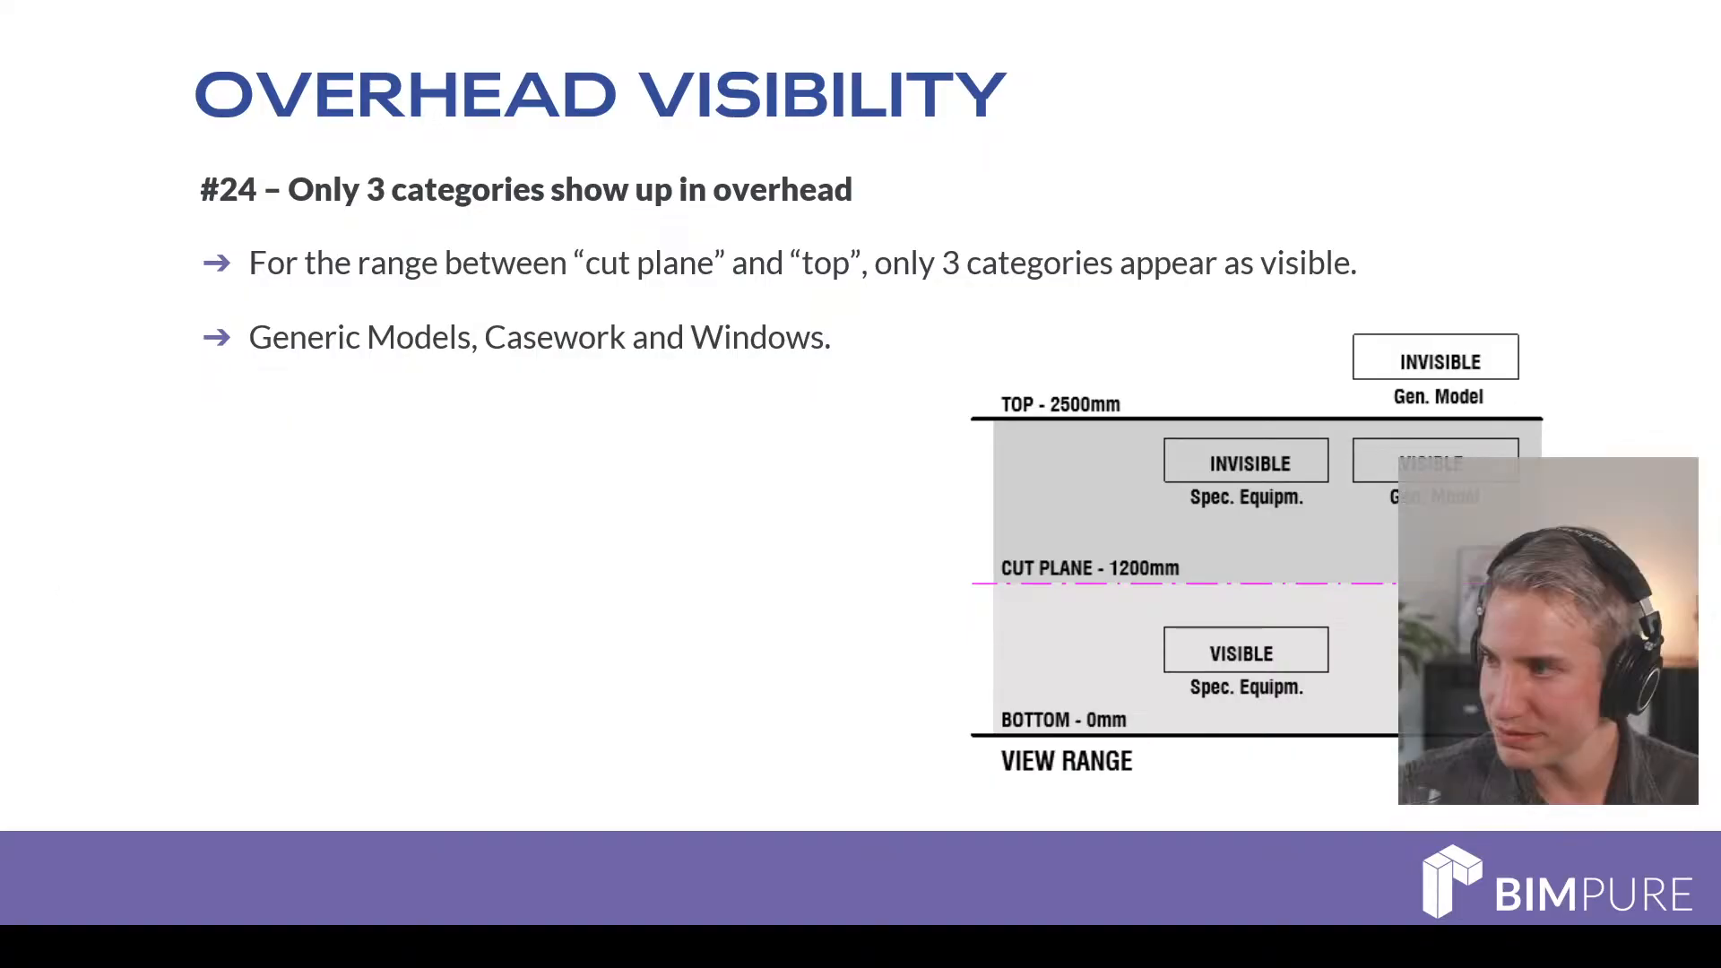
{"action": "left_click", "coordinate": [578, 491]}
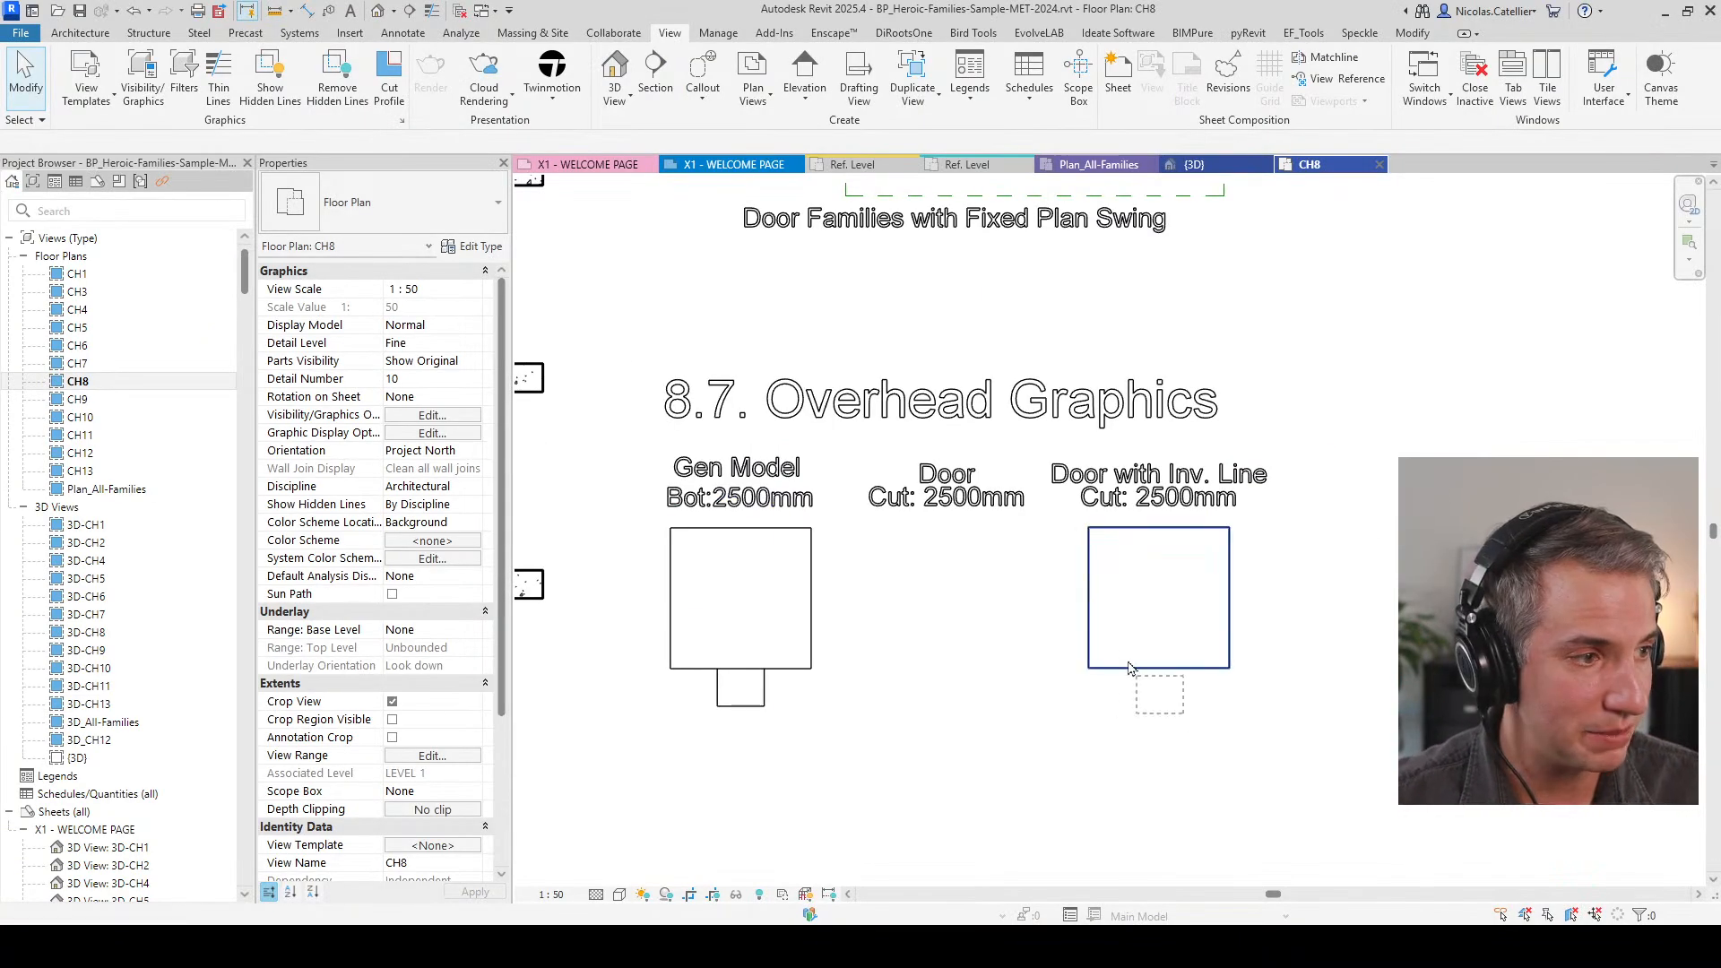
Step: Open the Door with Inv. Line box's family for editing, check its vertical line, and open the Front elevation
{"action": "left_click", "coordinate": [1120, 583]}
{"action": "left_click", "coordinate": [772, 79]}
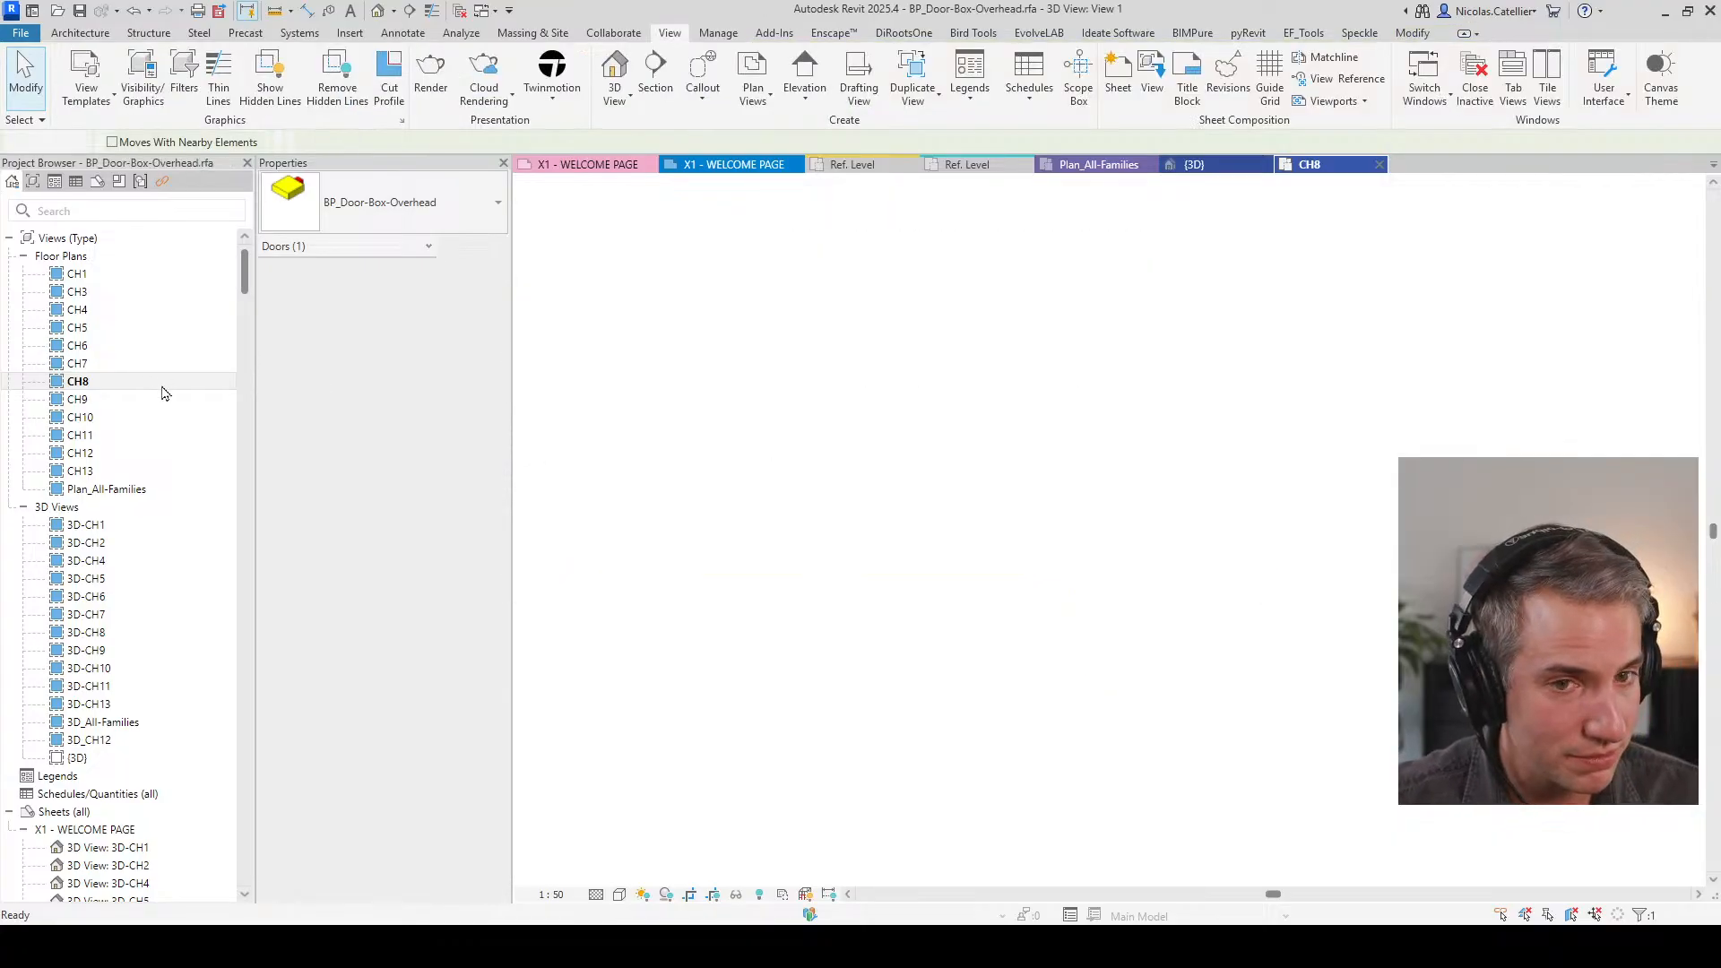
{"action": "left_click", "coordinate": [22, 311]}
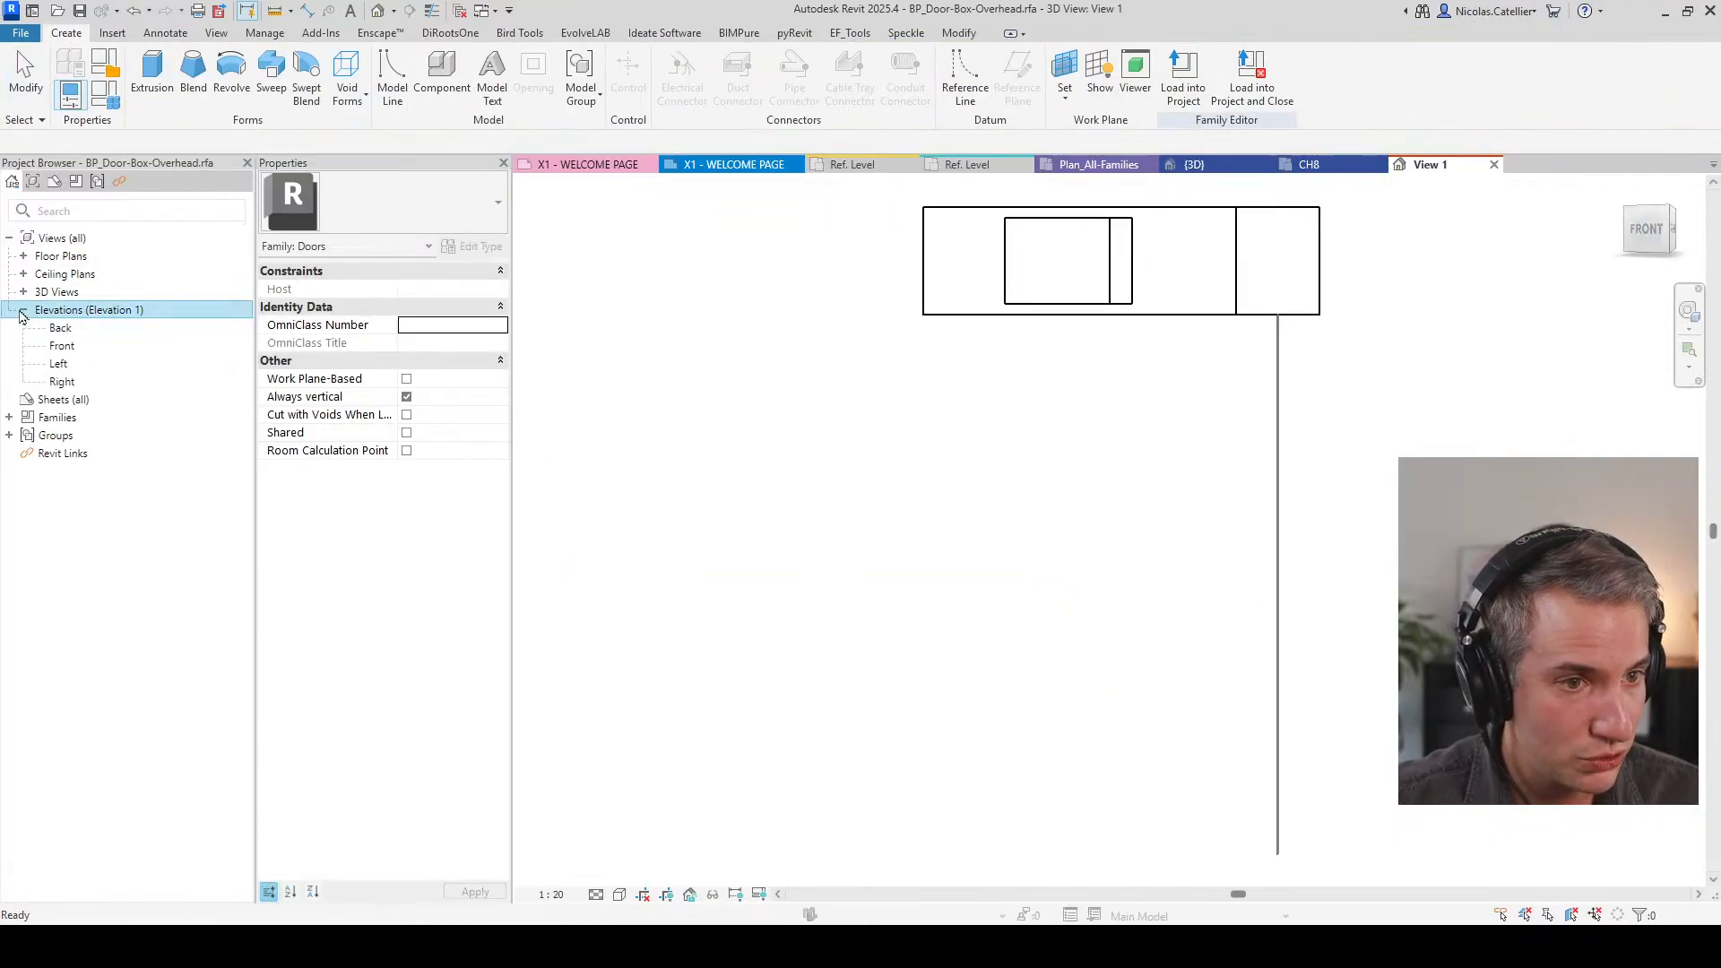
{"action": "left_click", "coordinate": [1278, 602]}
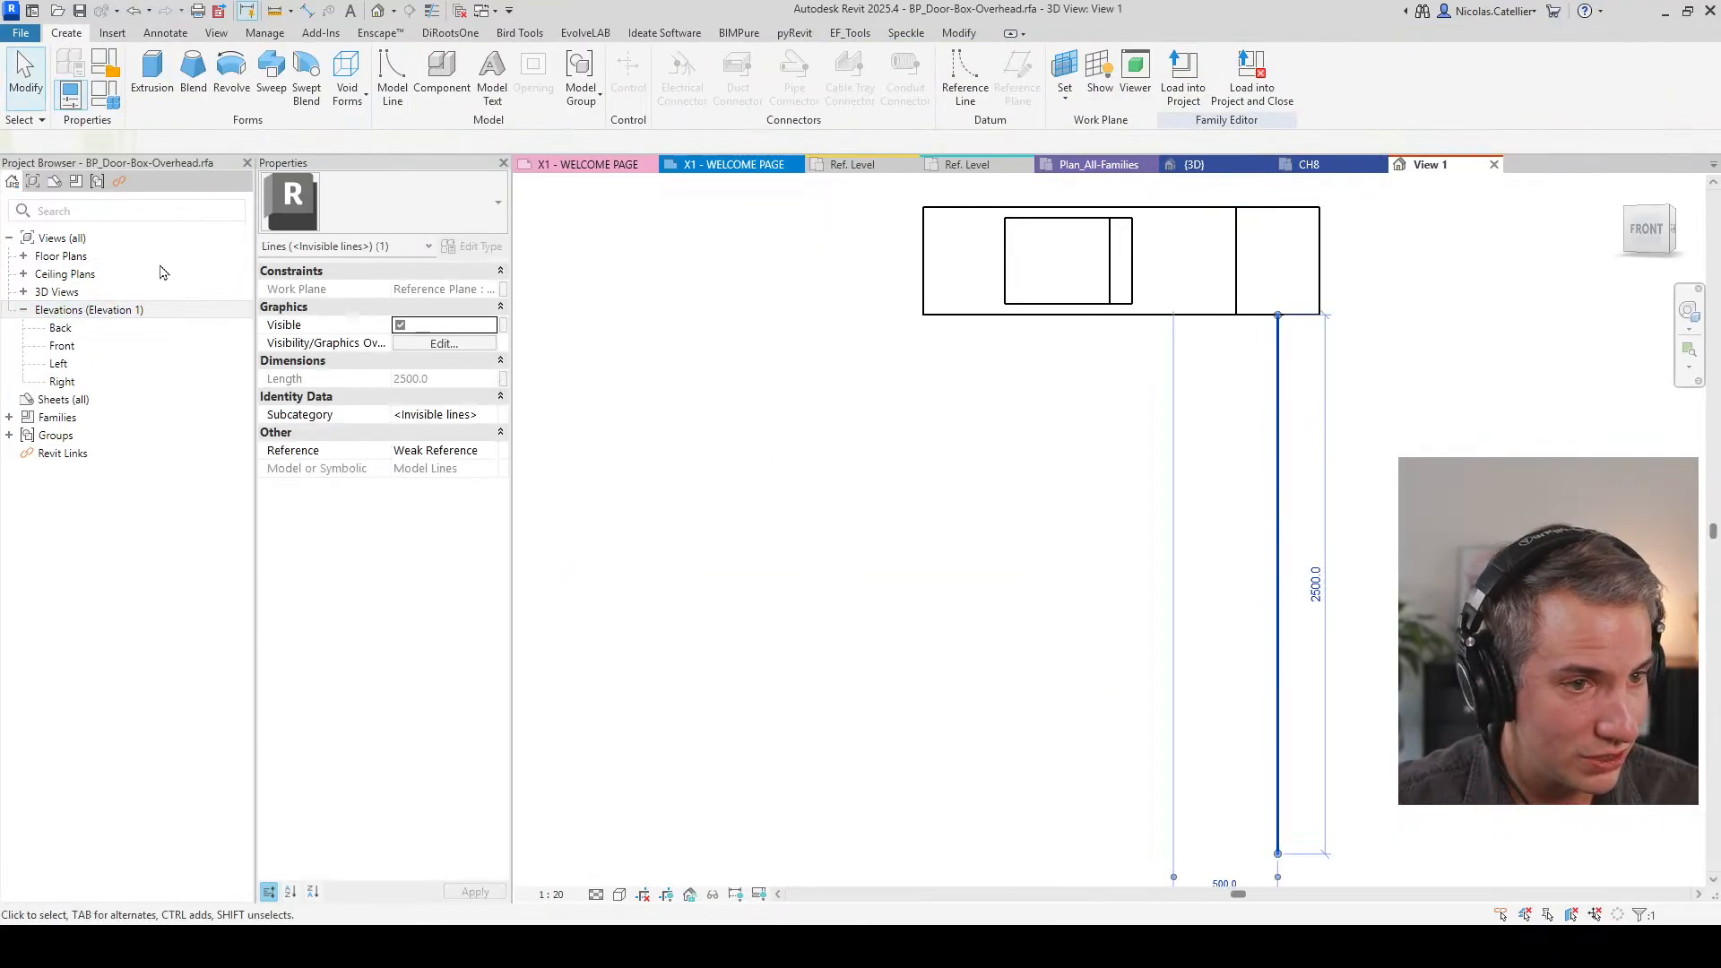
{"action": "double_click", "coordinate": [62, 346]}
Step: Examine the Bottom Offset dimension and the properties of the vertical invisible line in the Front elevation
{"action": "left_click", "coordinate": [1111, 661]}
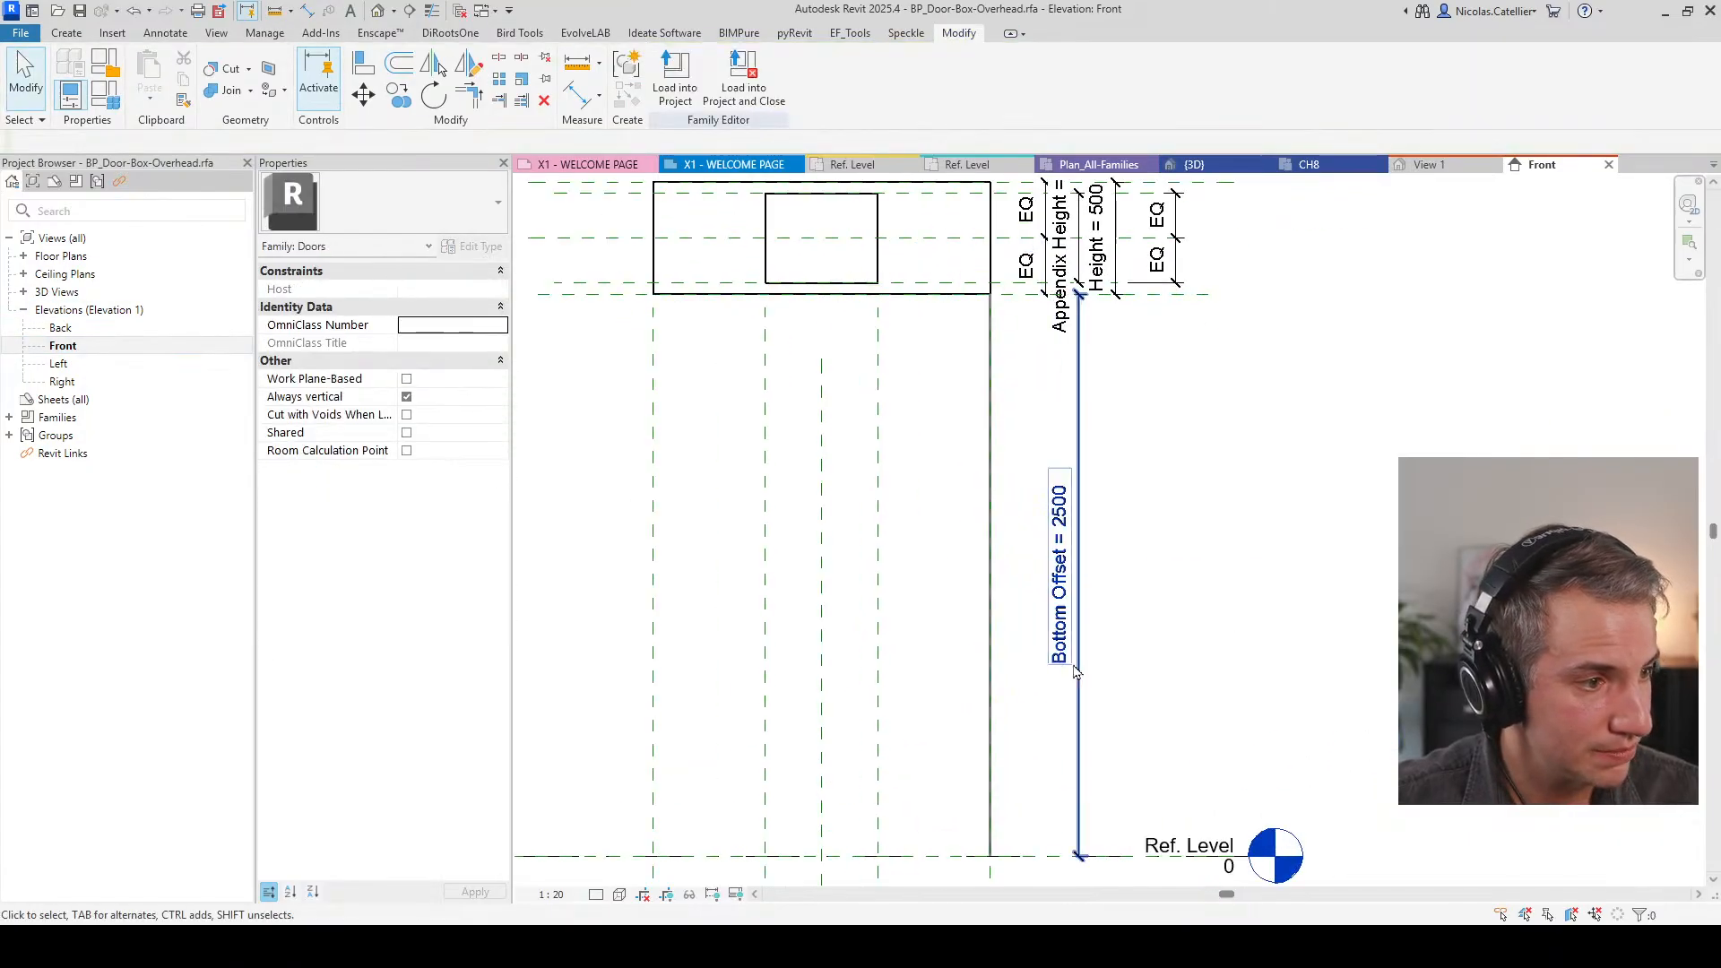
{"action": "scroll", "coordinate": [1111, 661], "scroll_direction": "down", "scroll_amount": 1}
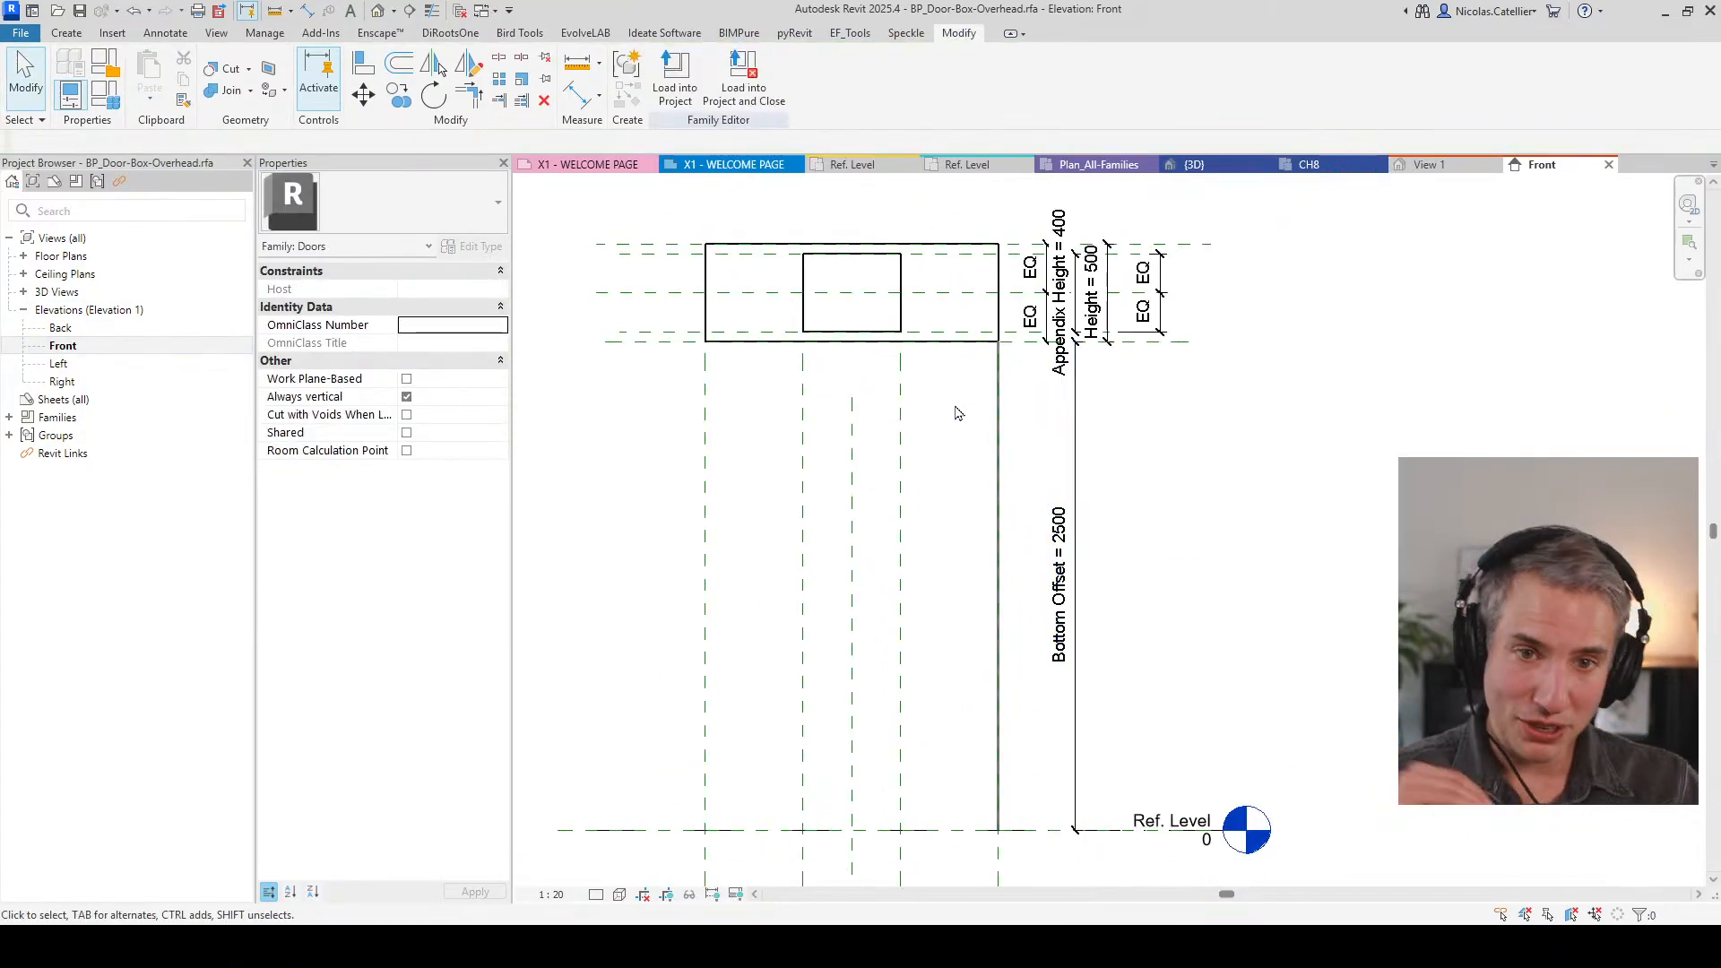
{"action": "left_click", "coordinate": [998, 493]}
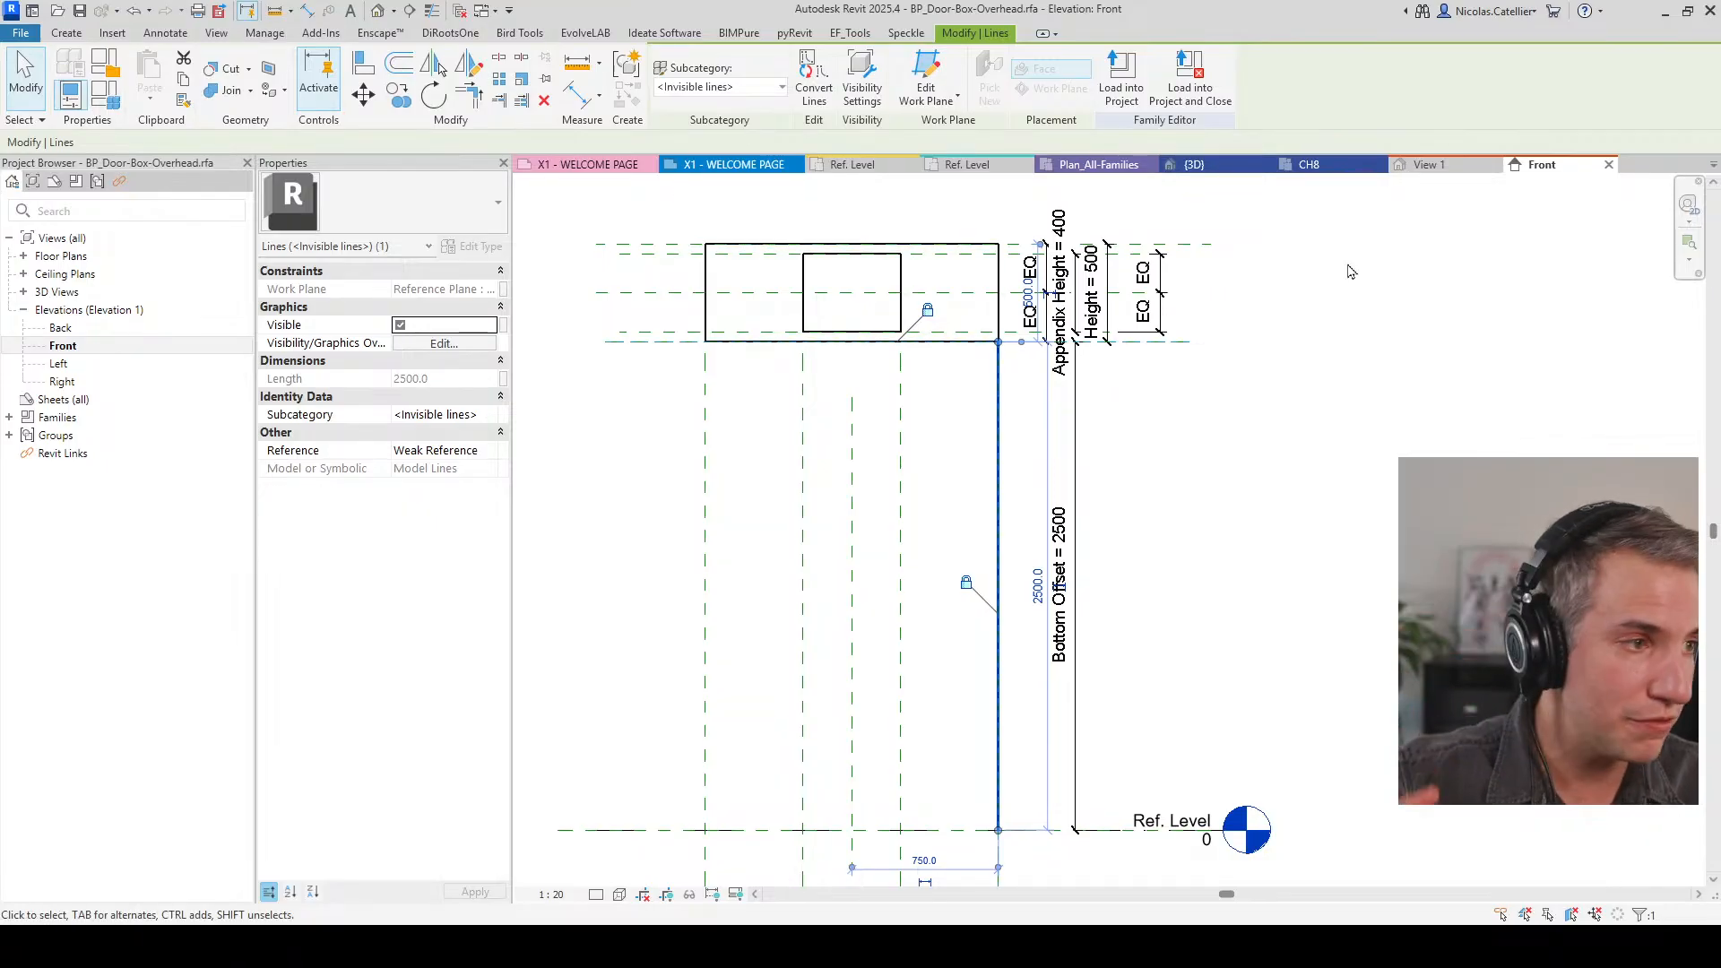
Step: Close the BP_Door-Box-Overhead family without saving changes
{"action": "left_click", "coordinate": [1608, 164]}
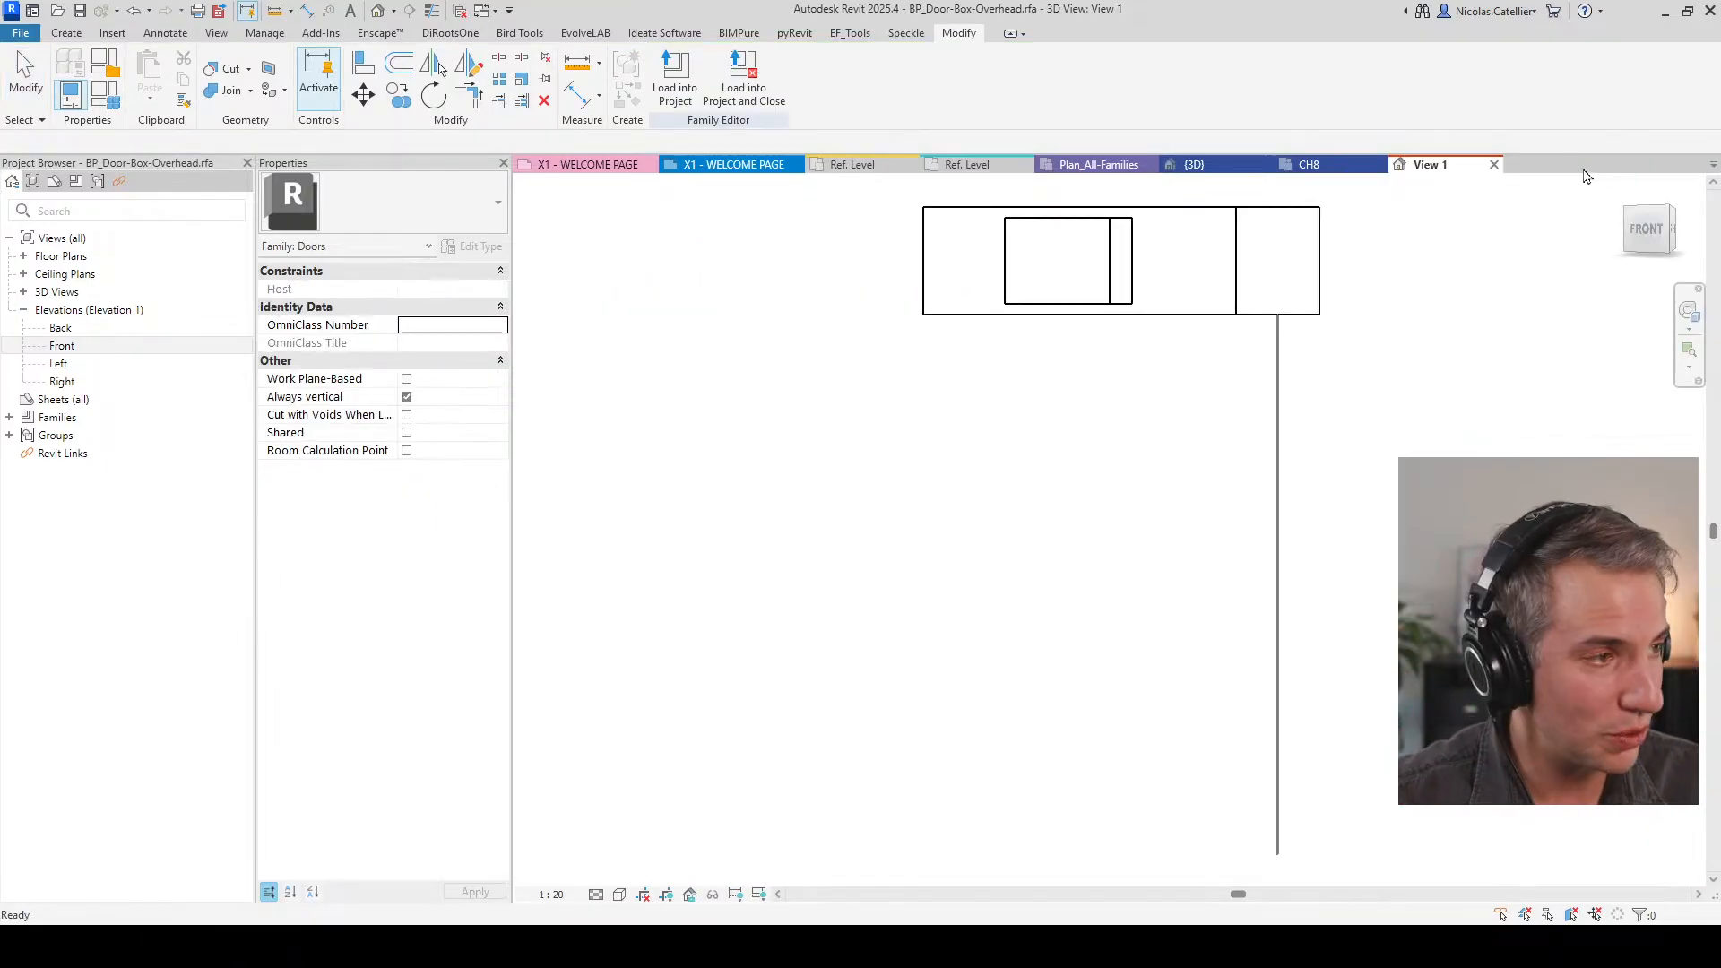
{"action": "left_click", "coordinate": [1494, 165]}
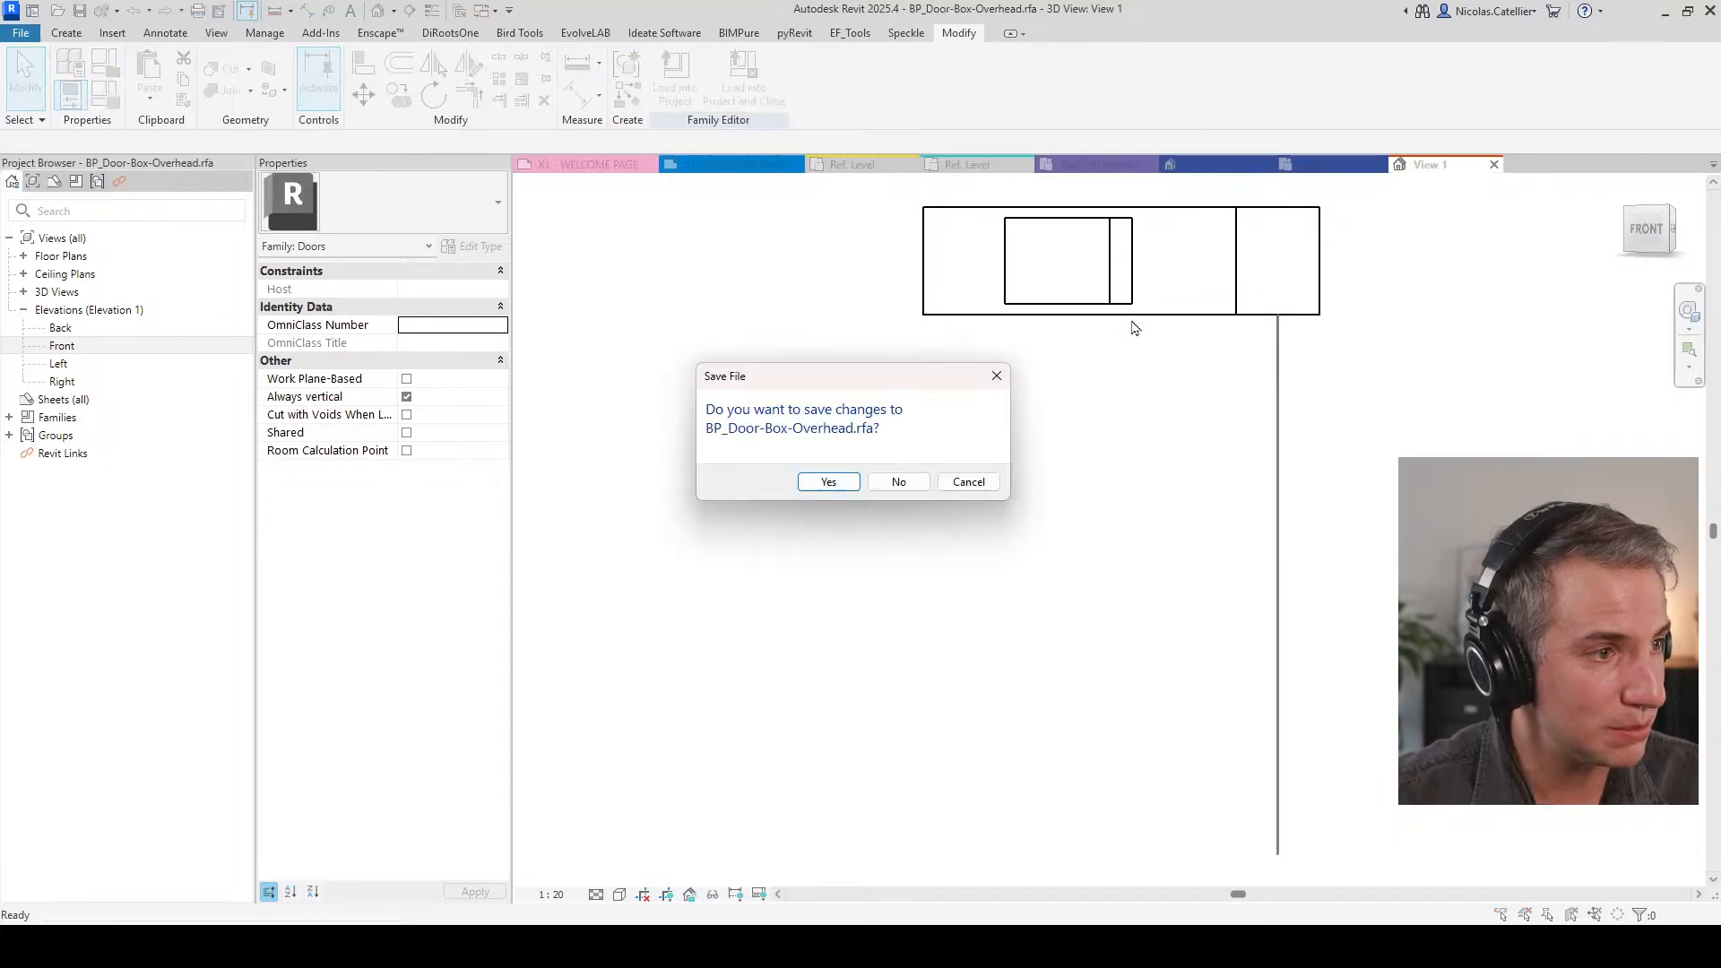
{"action": "left_click", "coordinate": [898, 482]}
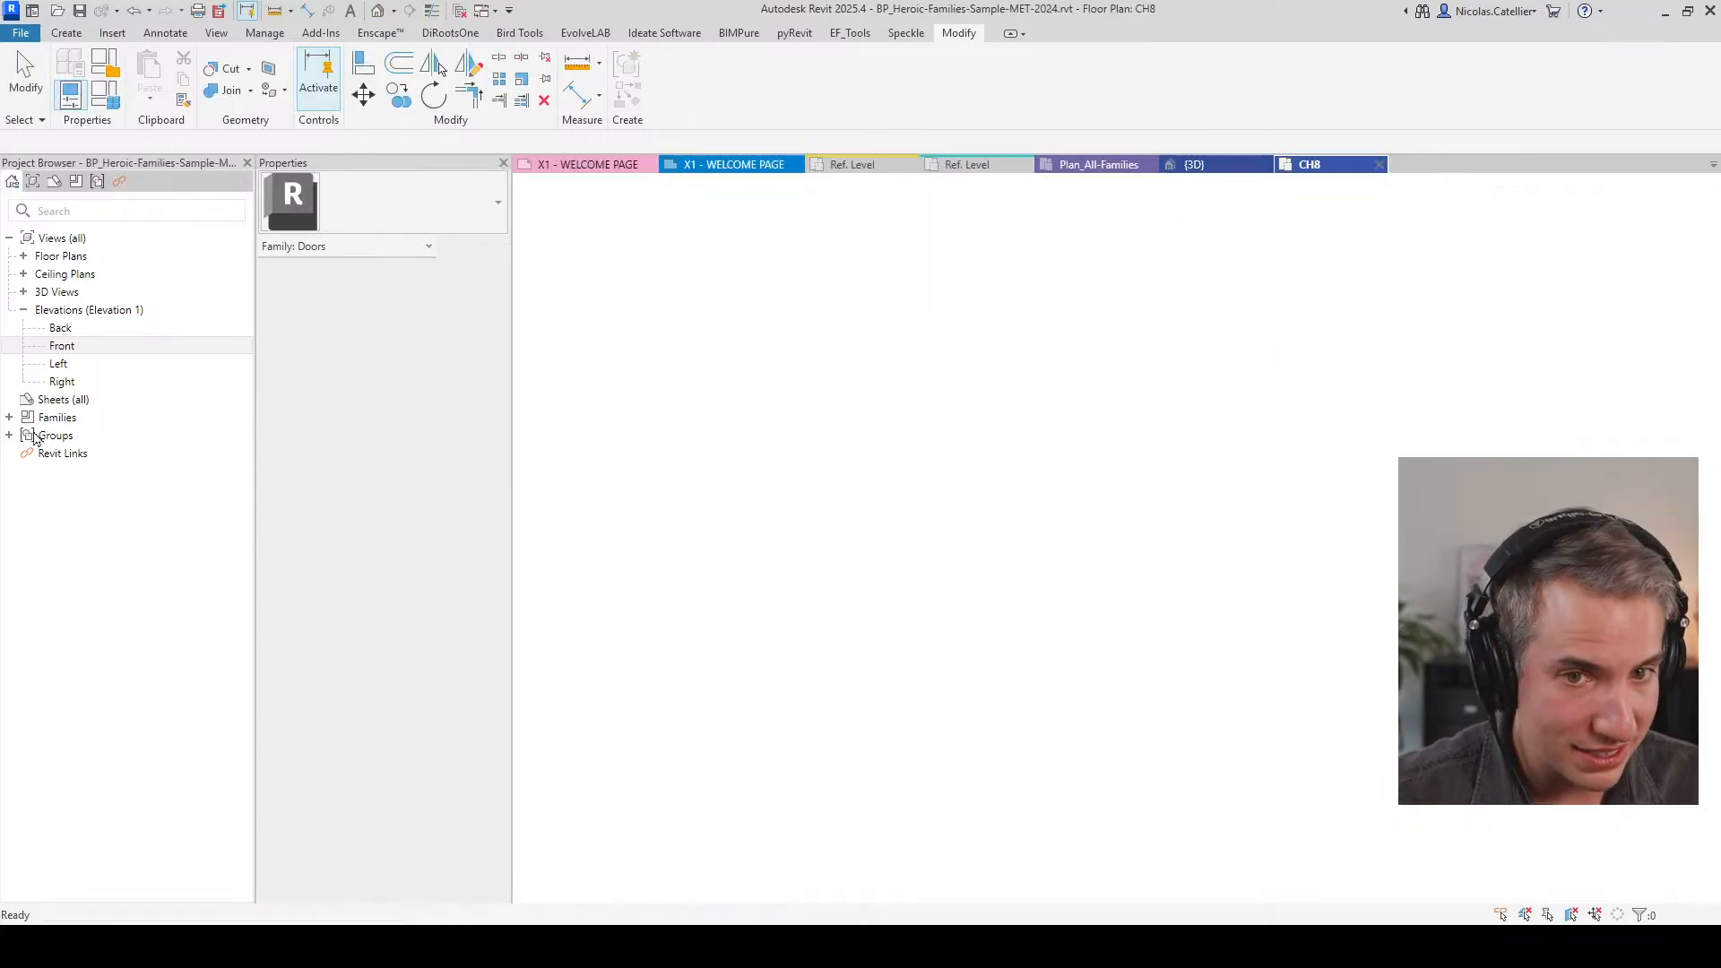
Step: Select the Door with Inv. Line box in the CH8 plan and examine how it displays overhead
{"action": "left_click", "coordinate": [1165, 564]}
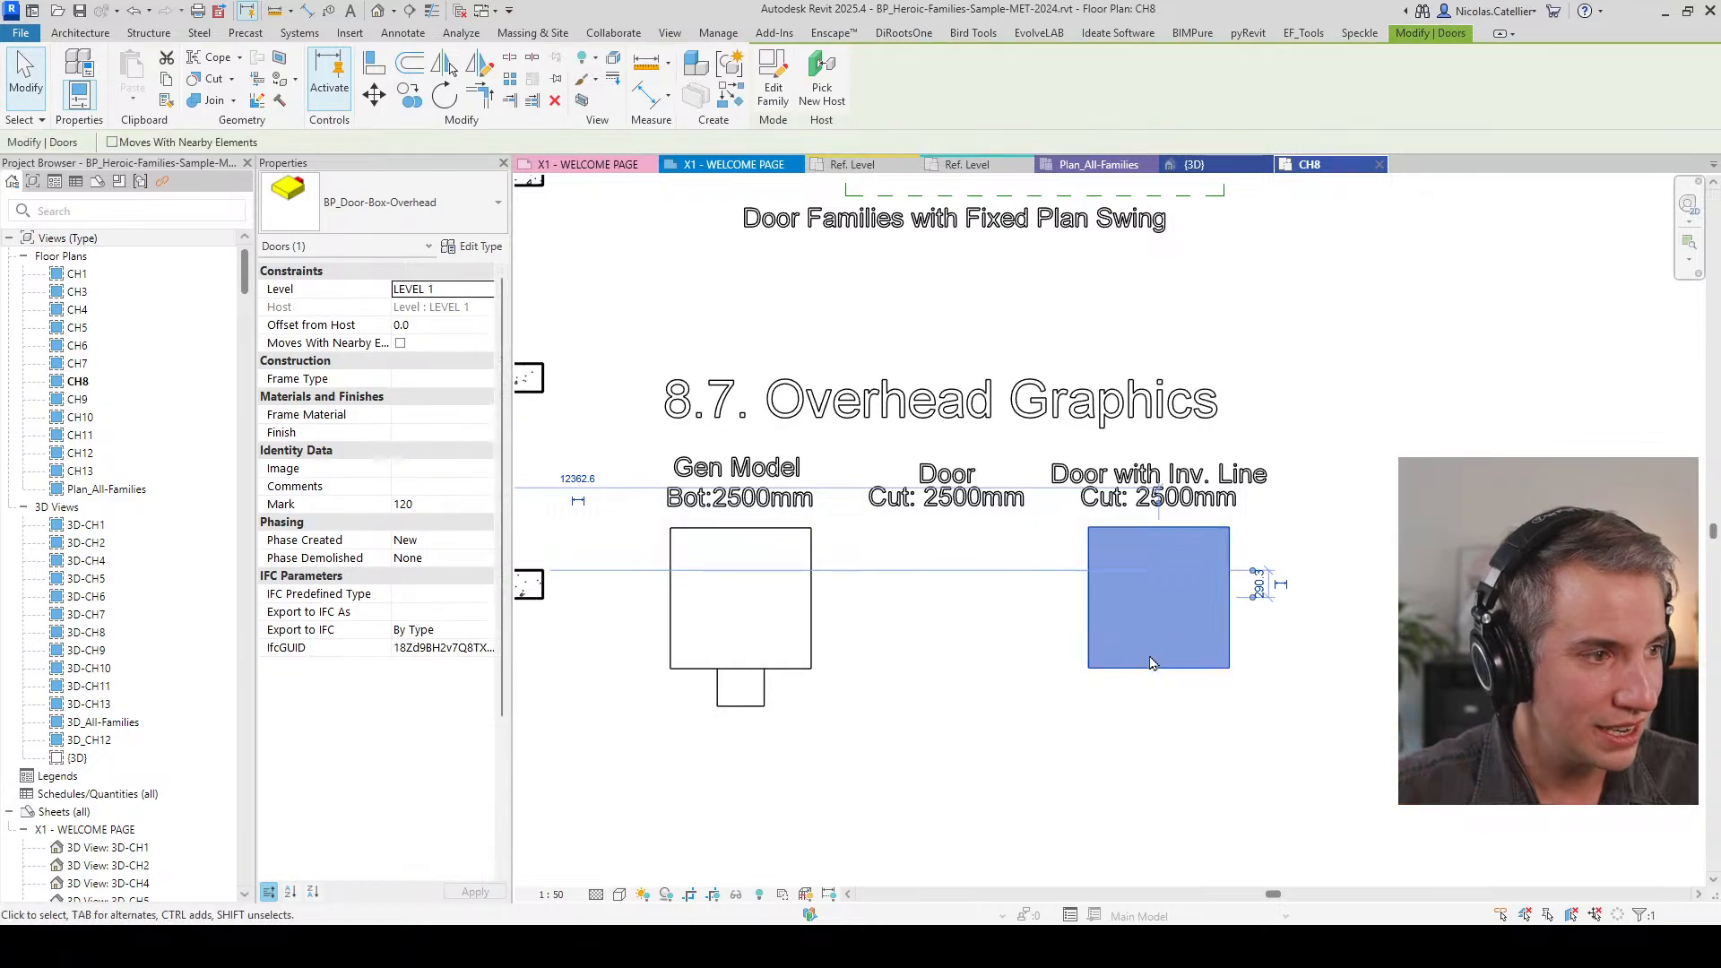
{"action": "left_click", "coordinate": [1243, 726]}
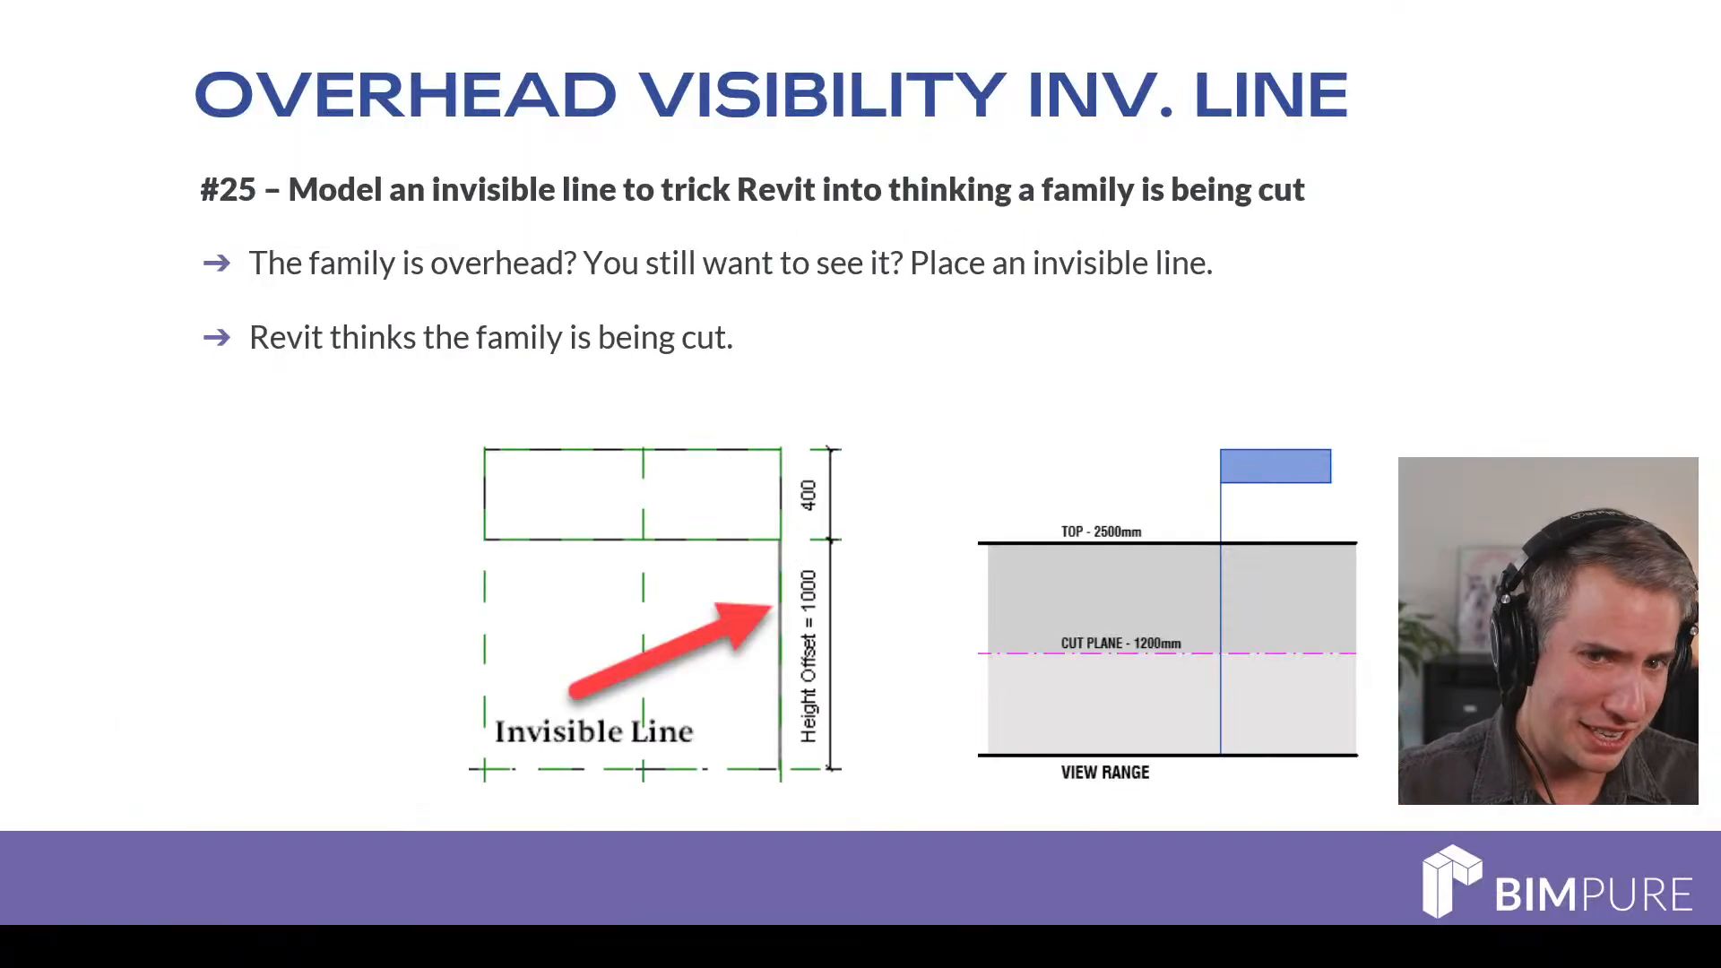
{"action": "left_click", "coordinate": [870, 610]}
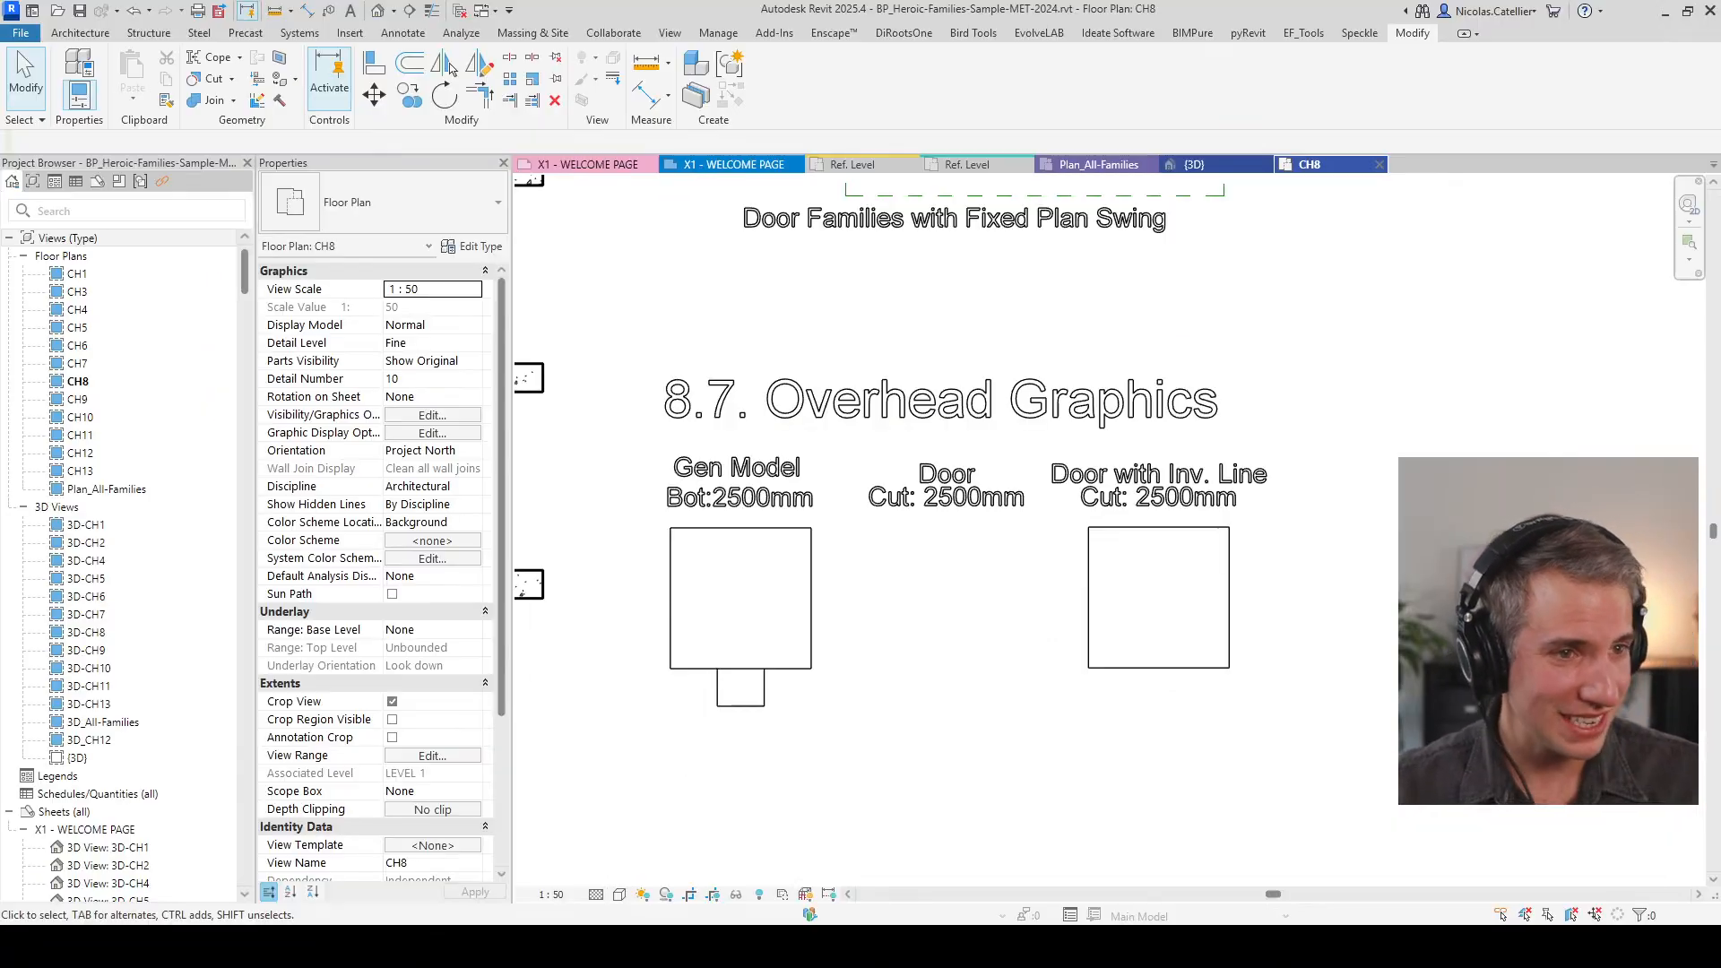
Step: Locate the door boxes under 8.4 + 8.5 Cuttable / Not Cuttable Families in the CH8 floor plan
{"action": "scroll", "coordinate": [965, 568], "scroll_direction": "down", "scroll_amount": 4}
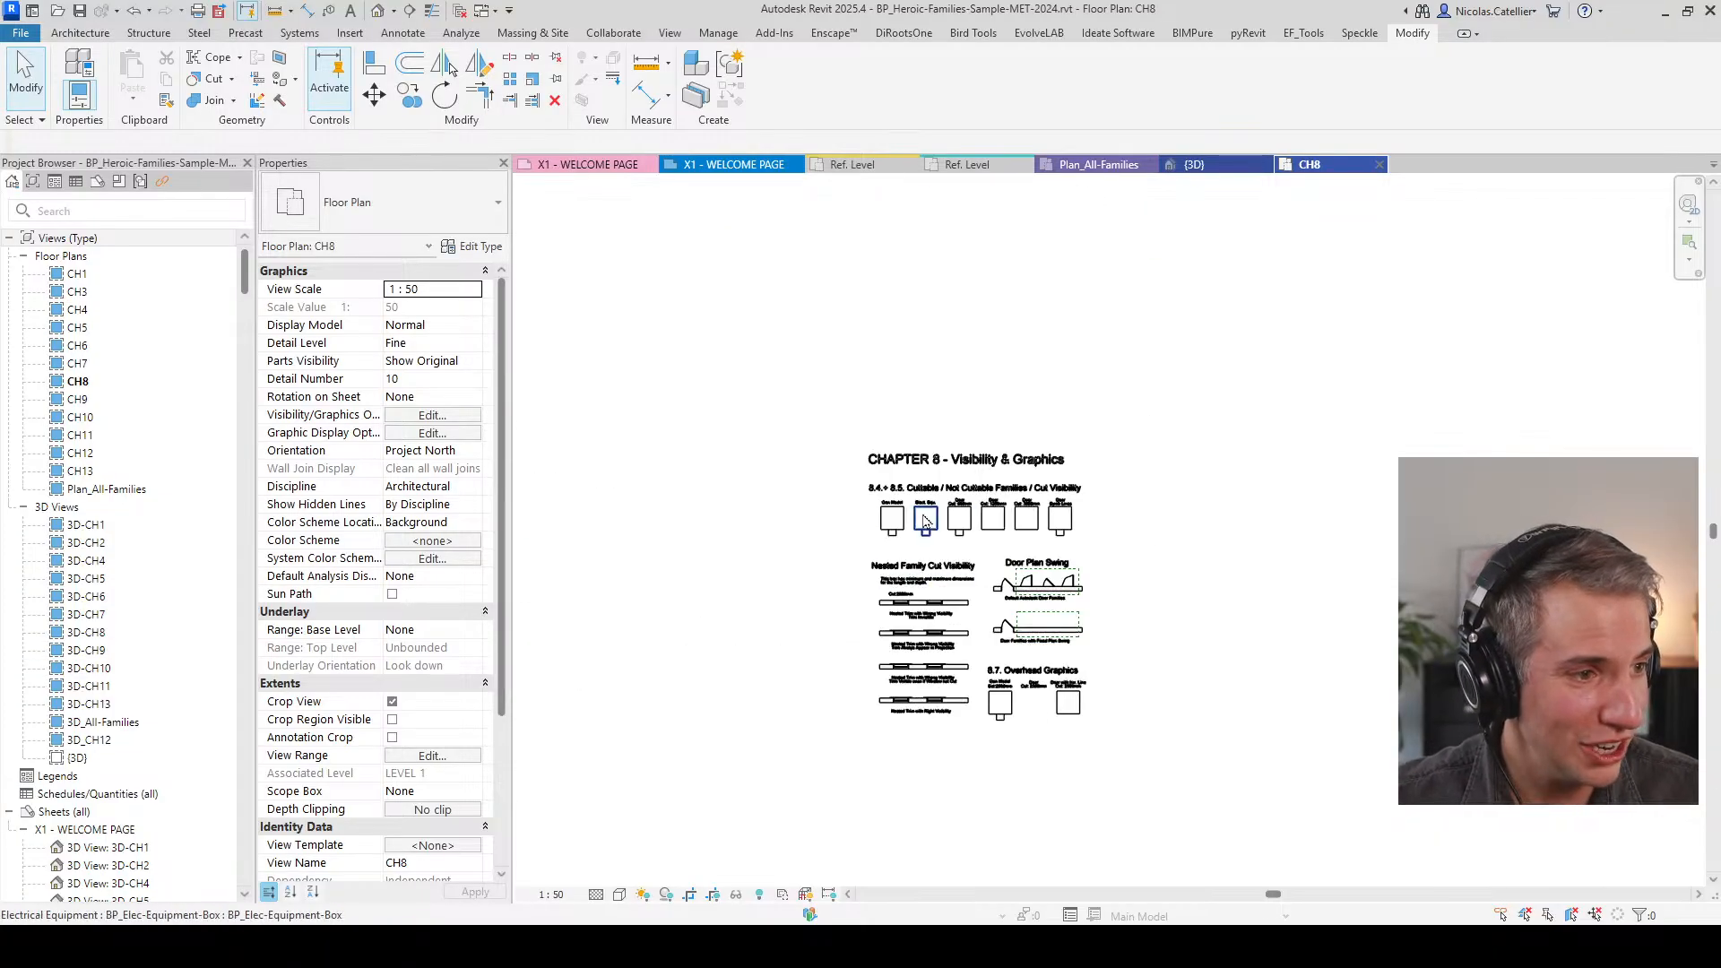
{"action": "scroll", "coordinate": [1259, 727], "scroll_direction": "down", "scroll_amount": 2}
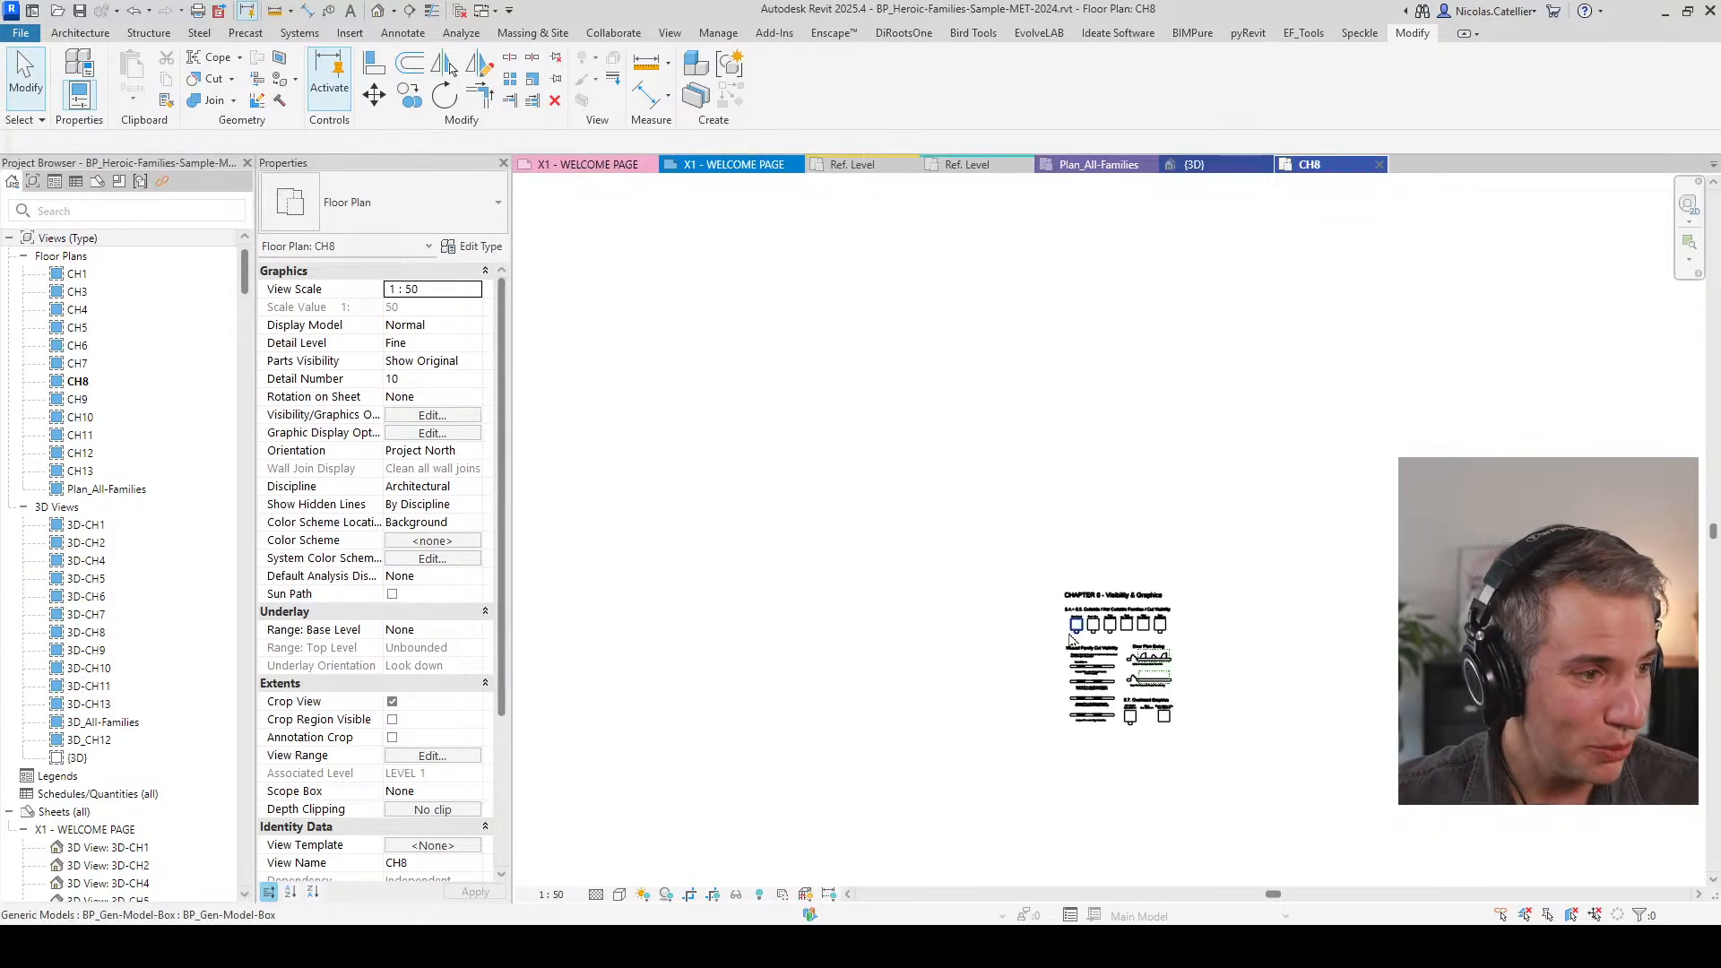
{"action": "double_click", "coordinate": [77, 273]}
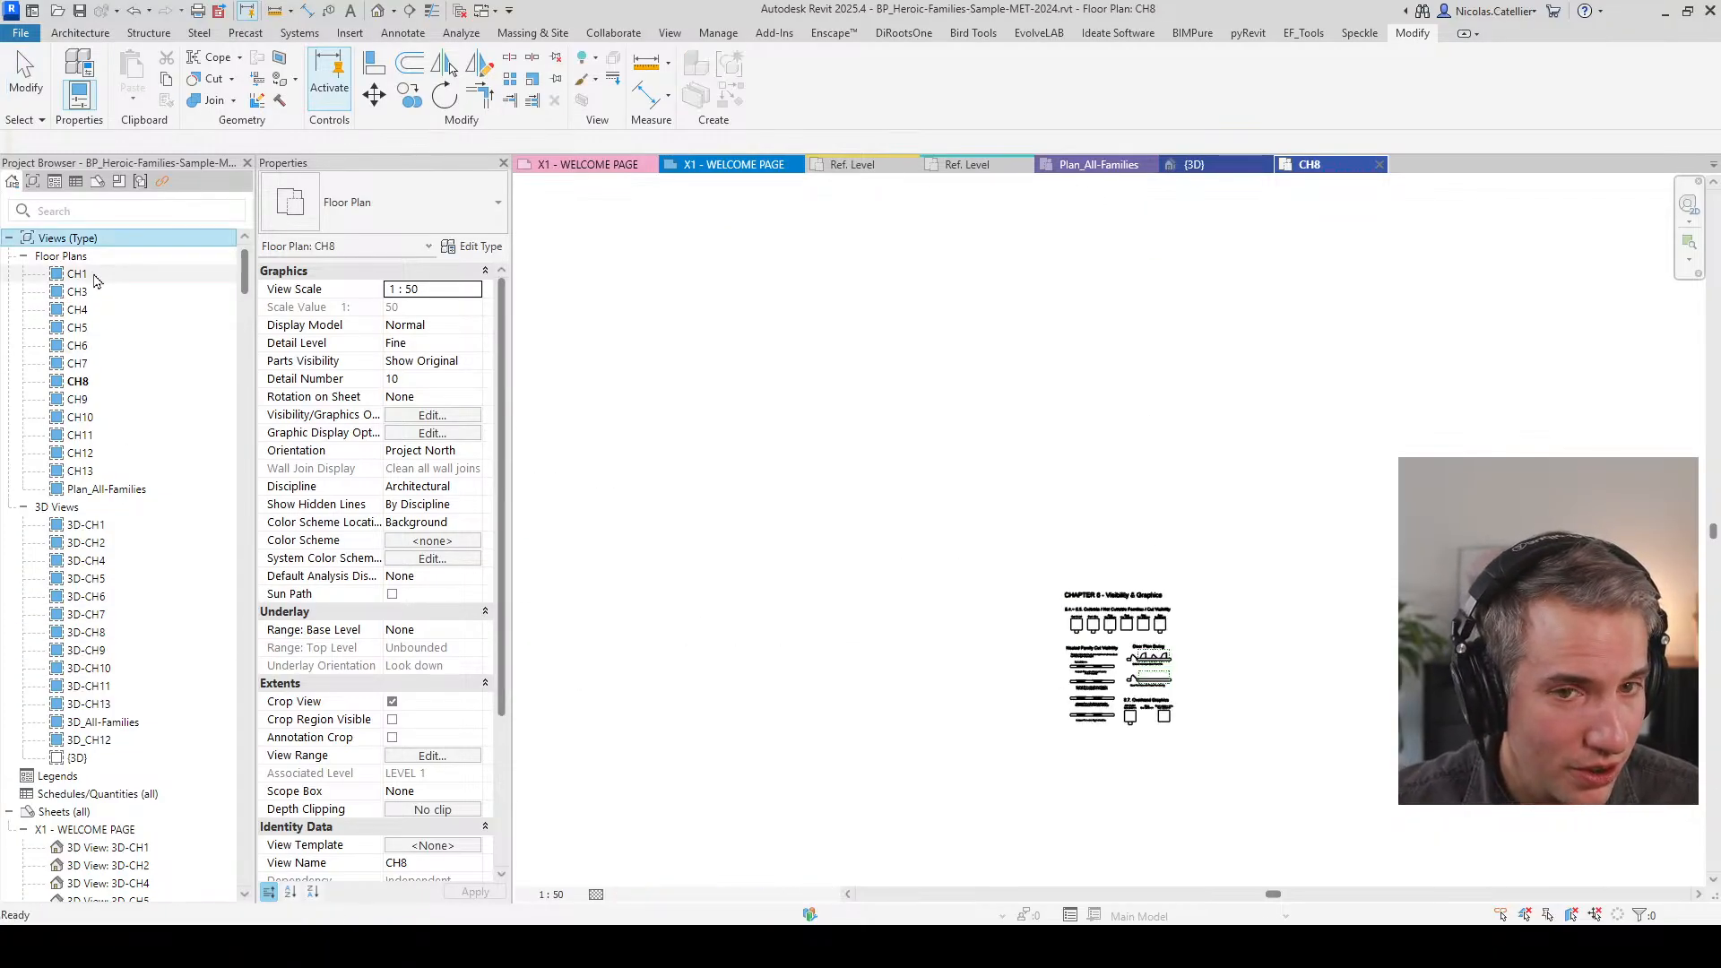
{"action": "double_click", "coordinate": [73, 382]}
{"action": "scroll", "coordinate": [802, 581], "scroll_direction": "up", "scroll_amount": 5}
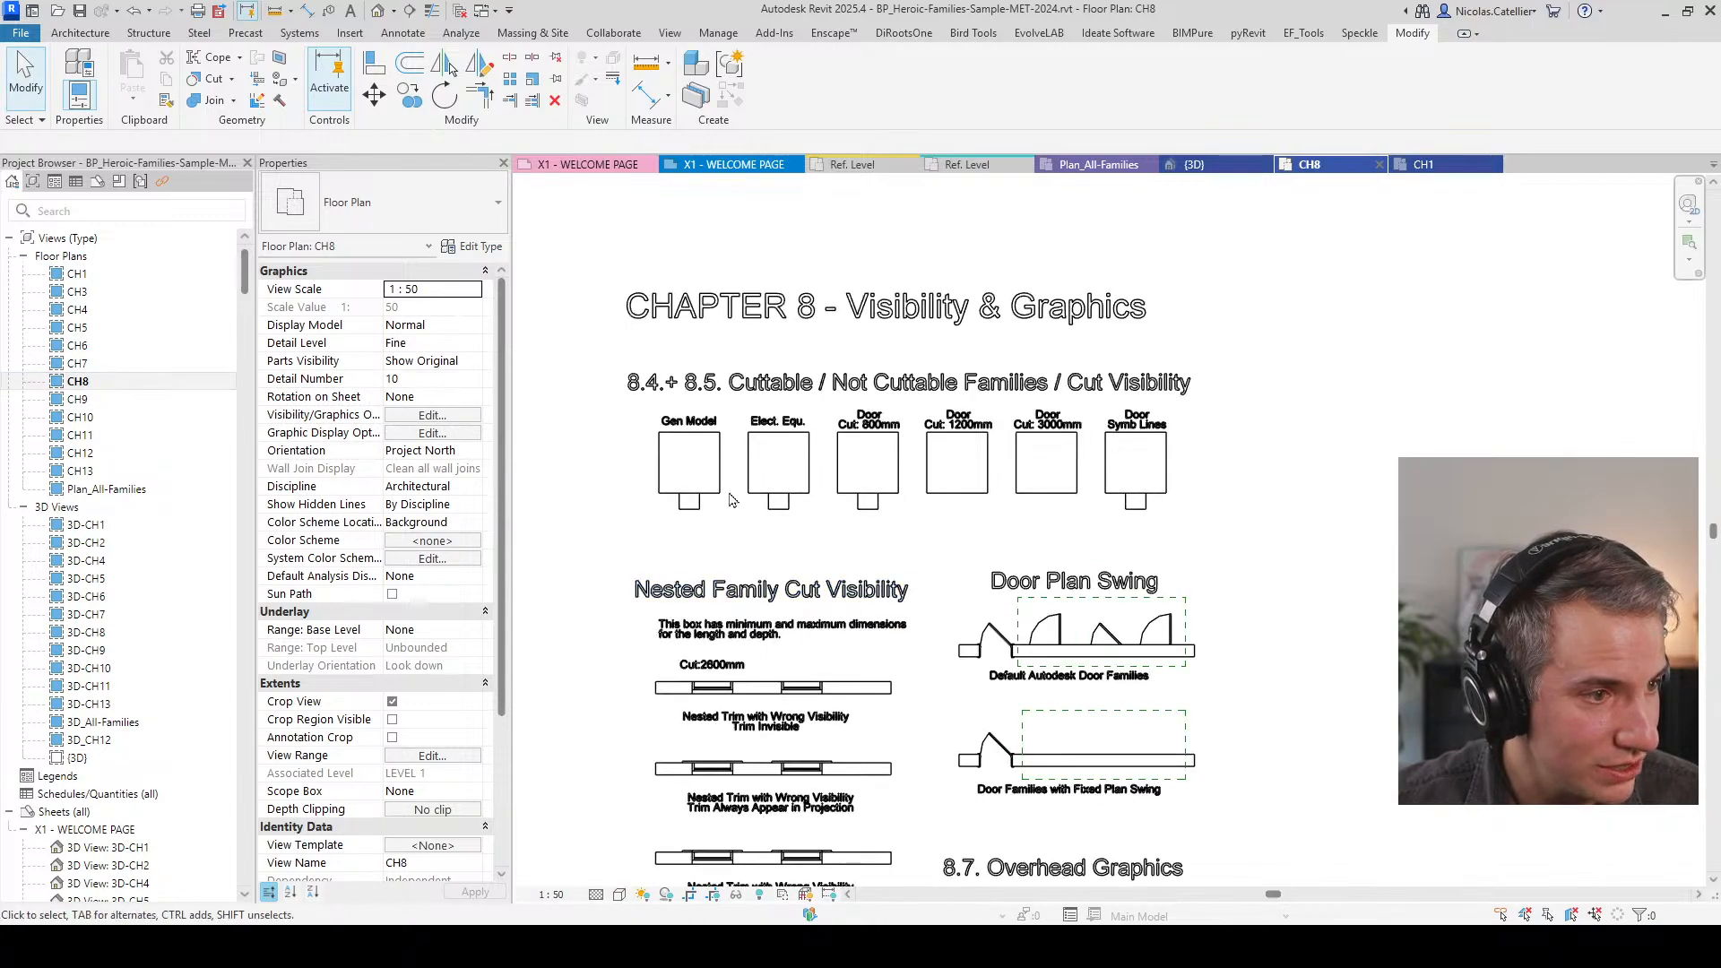
{"action": "middle_click_drag", "start_coordinate": [1107, 433], "coordinate": [1098, 590]}
{"action": "scroll", "coordinate": [753, 520], "scroll_direction": "up", "scroll_amount": 4}
{"action": "scroll", "coordinate": [1010, 659], "scroll_direction": "up", "scroll_amount": 1}
{"action": "middle_click_drag", "start_coordinate": [1155, 726], "coordinate": [1119, 742]}
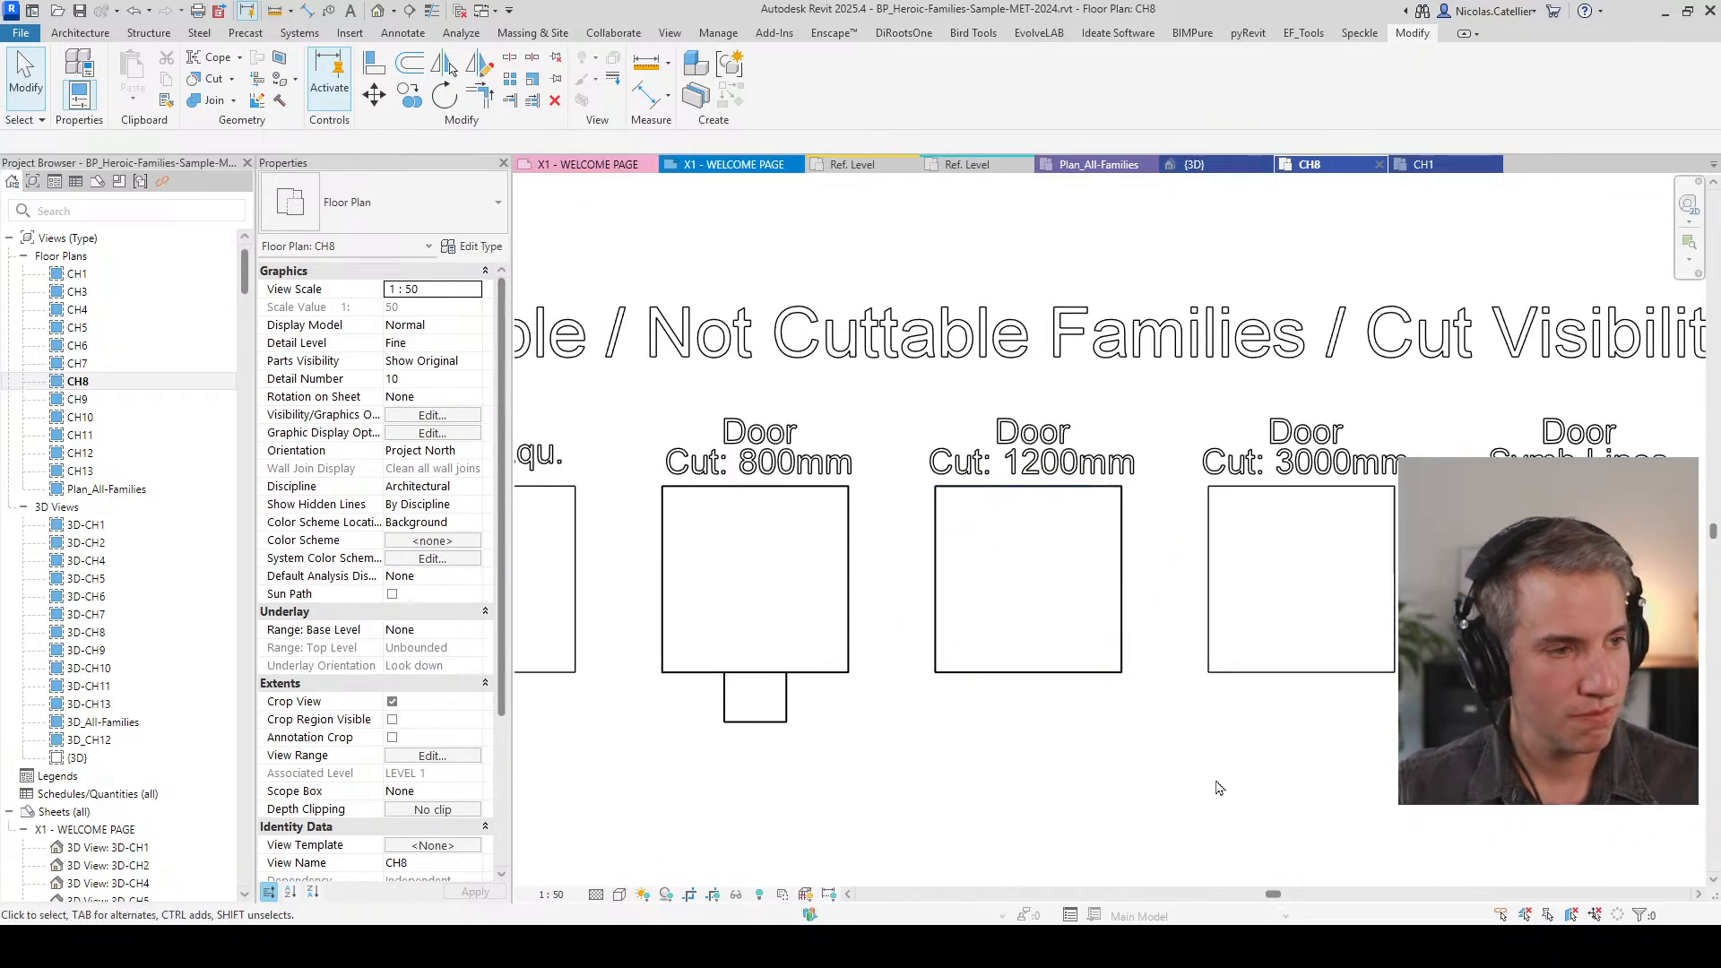
Step: Set the CH8 floor plan's view scale to 1:200
{"action": "left_click", "coordinate": [562, 896]}
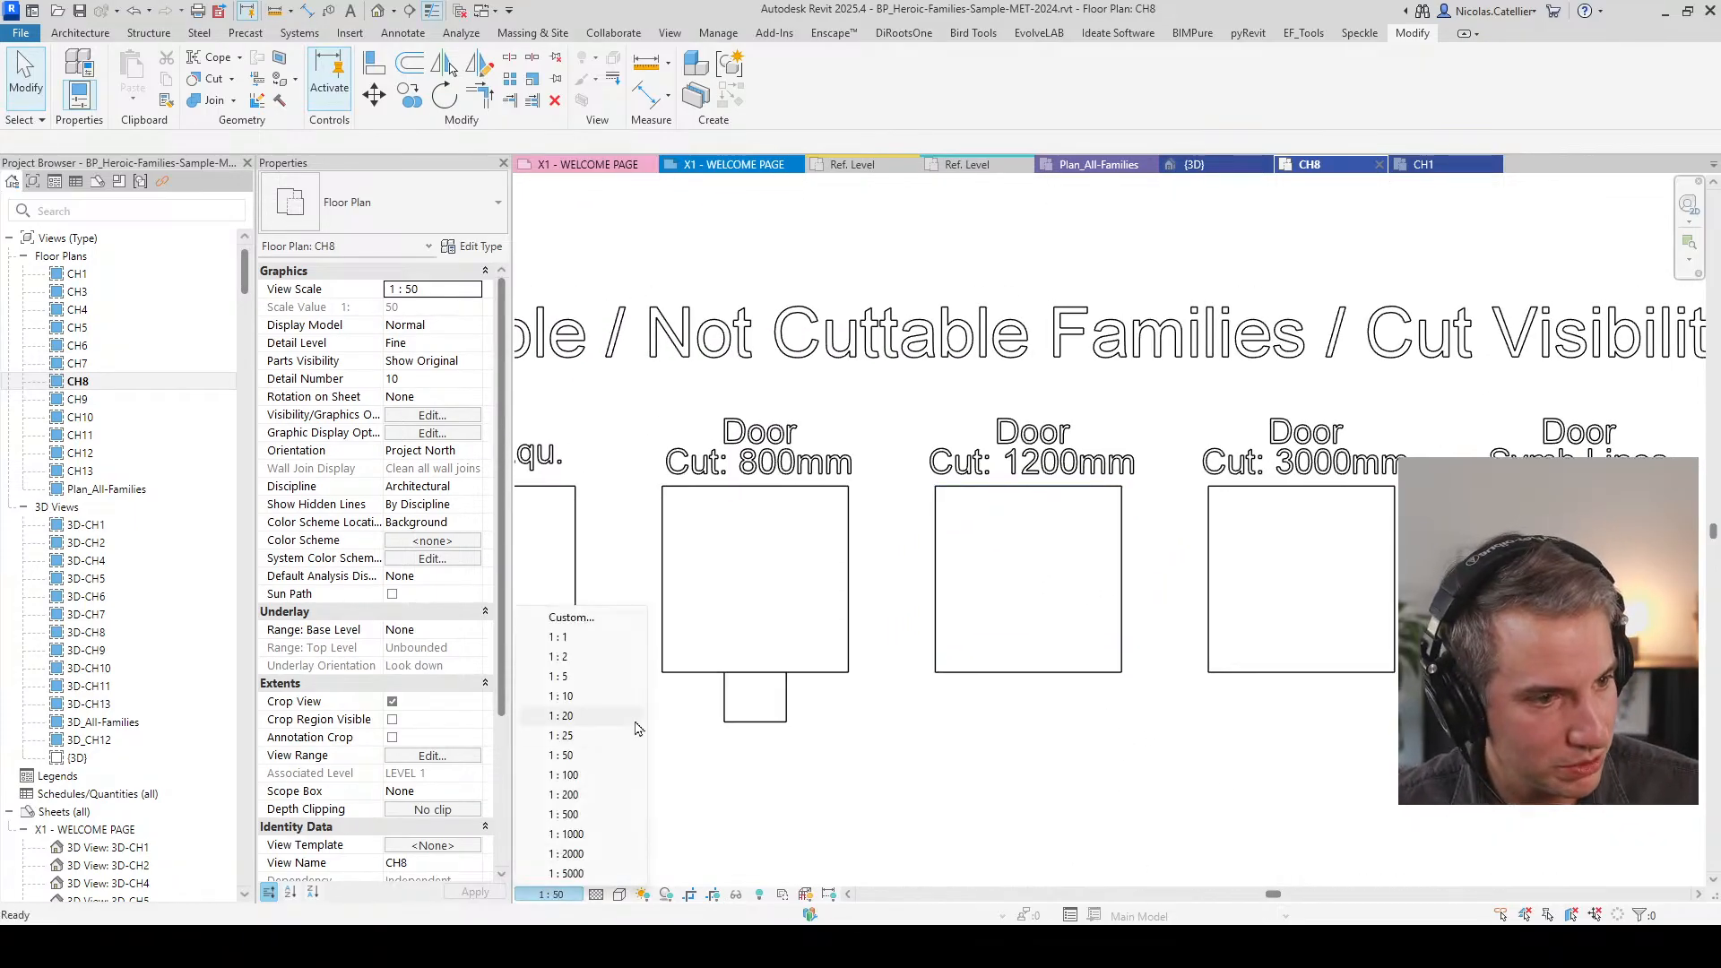
{"action": "left_click", "coordinate": [587, 797]}
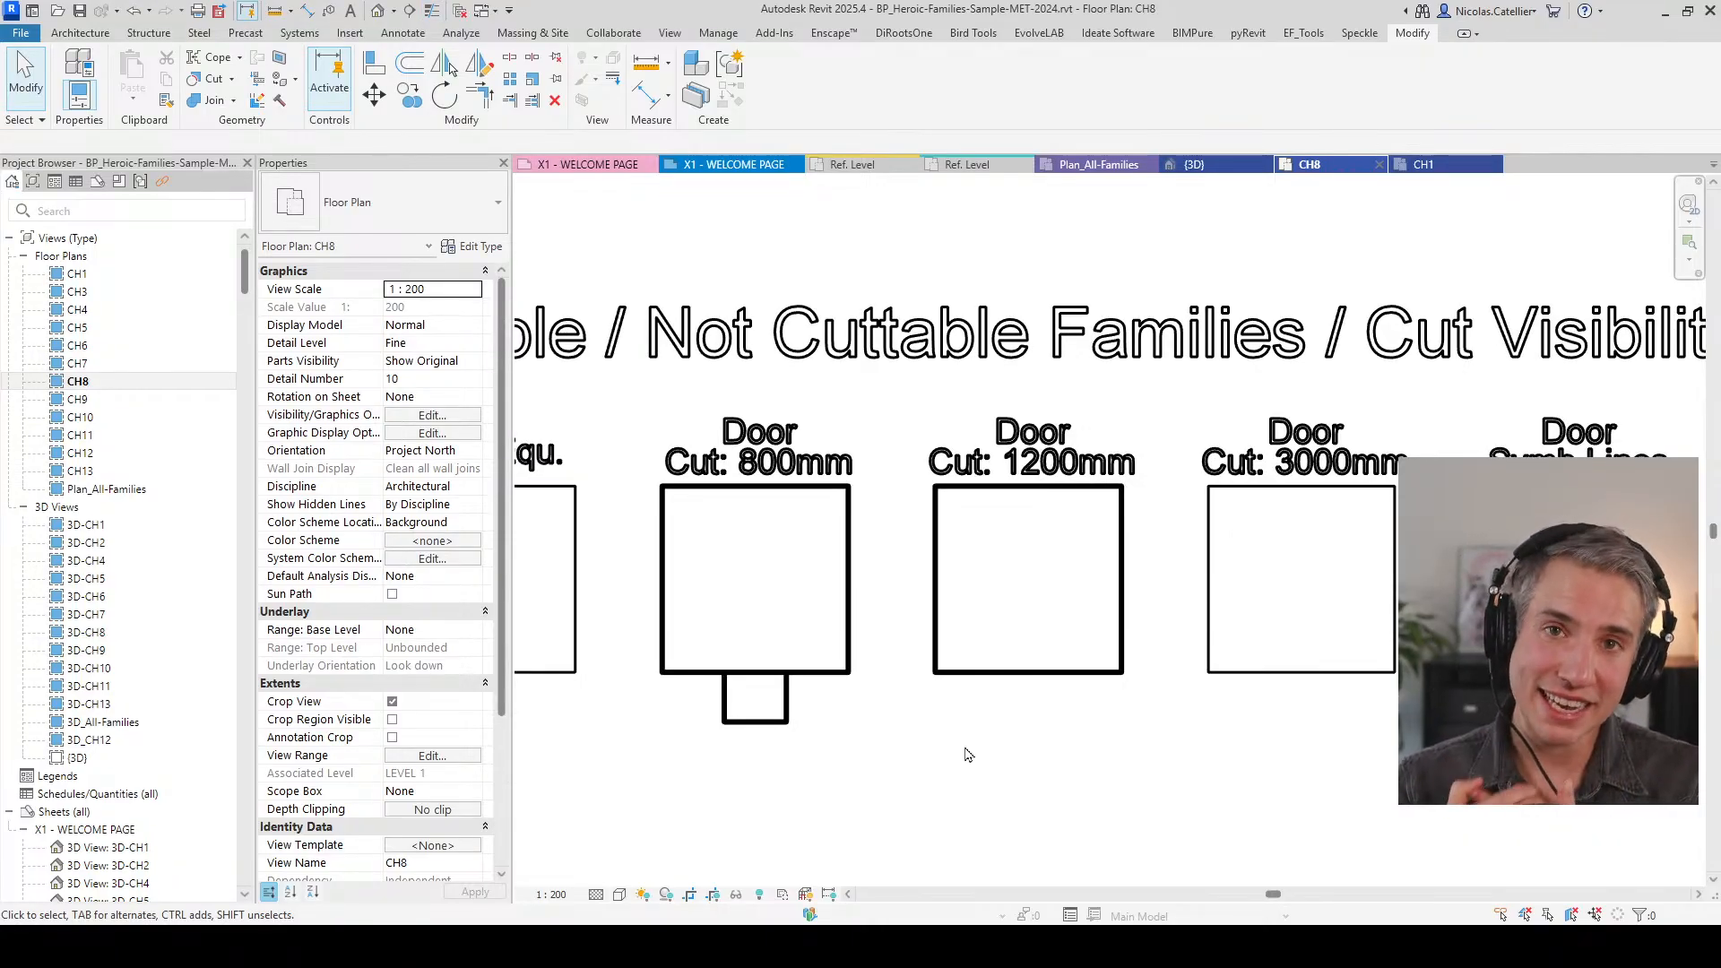
{"action": "middle_click_drag", "start_coordinate": [1178, 575], "coordinate": [1092, 557]}
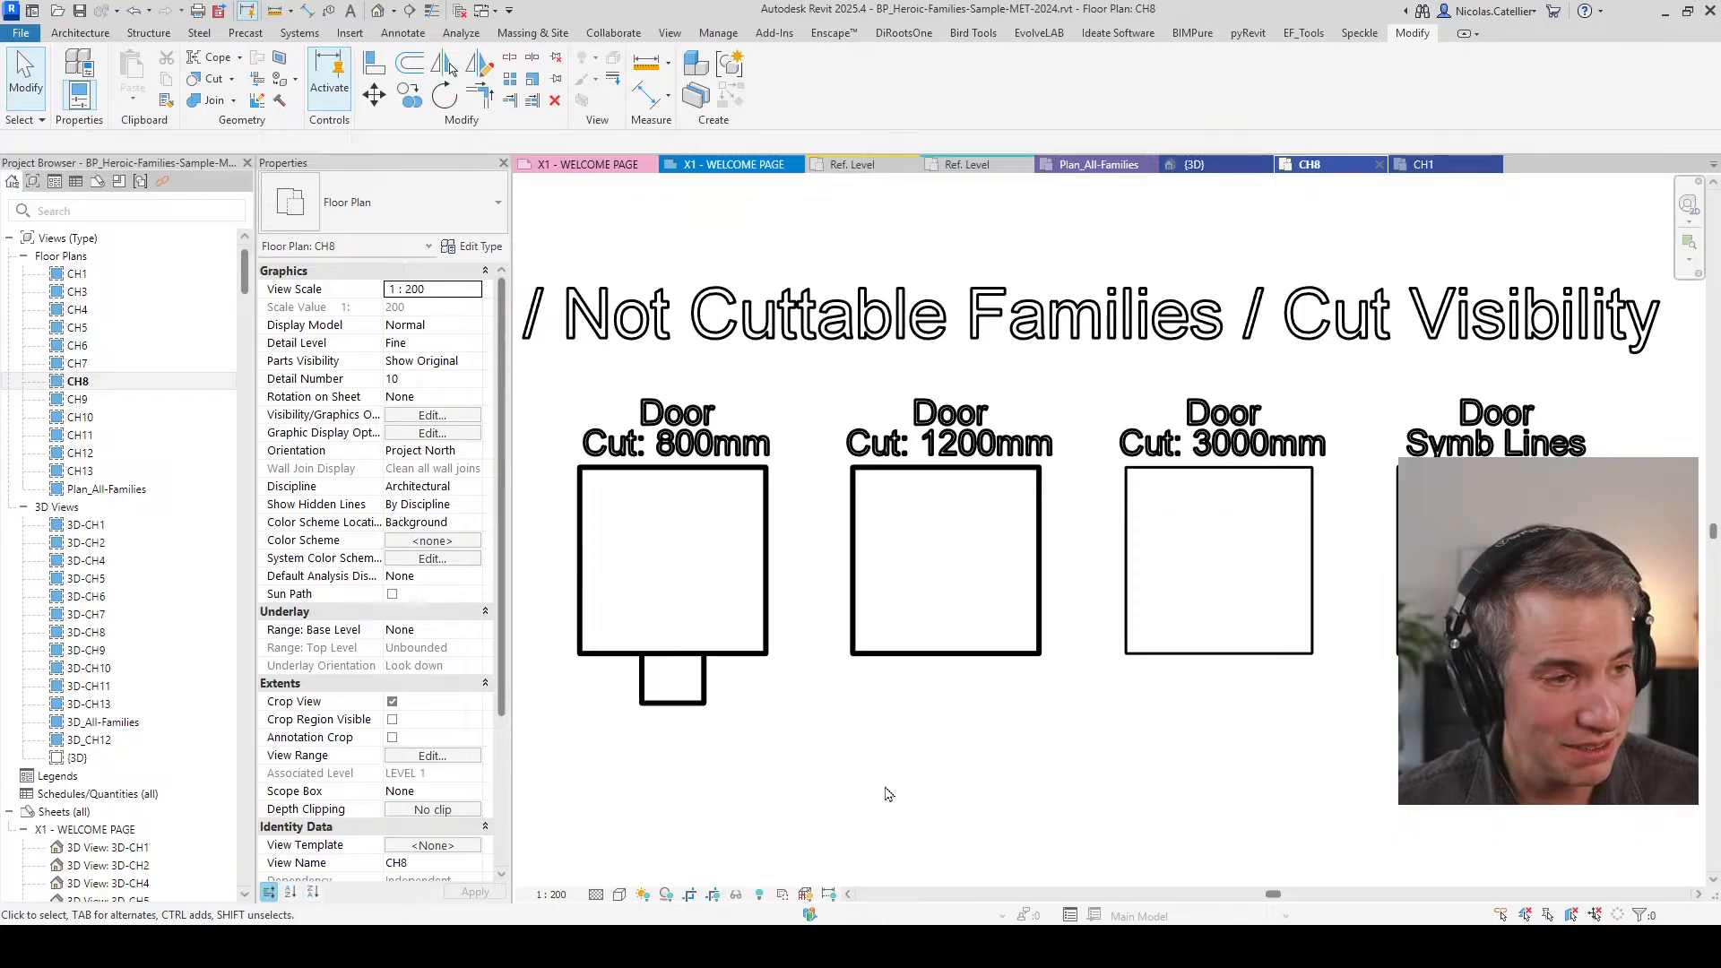
Step: Select the Cut: 800mm, Cut: 1200mm and Cut: 3000mm door boxes in turn and compare their families and line weights
{"action": "left_click", "coordinate": [668, 468]}
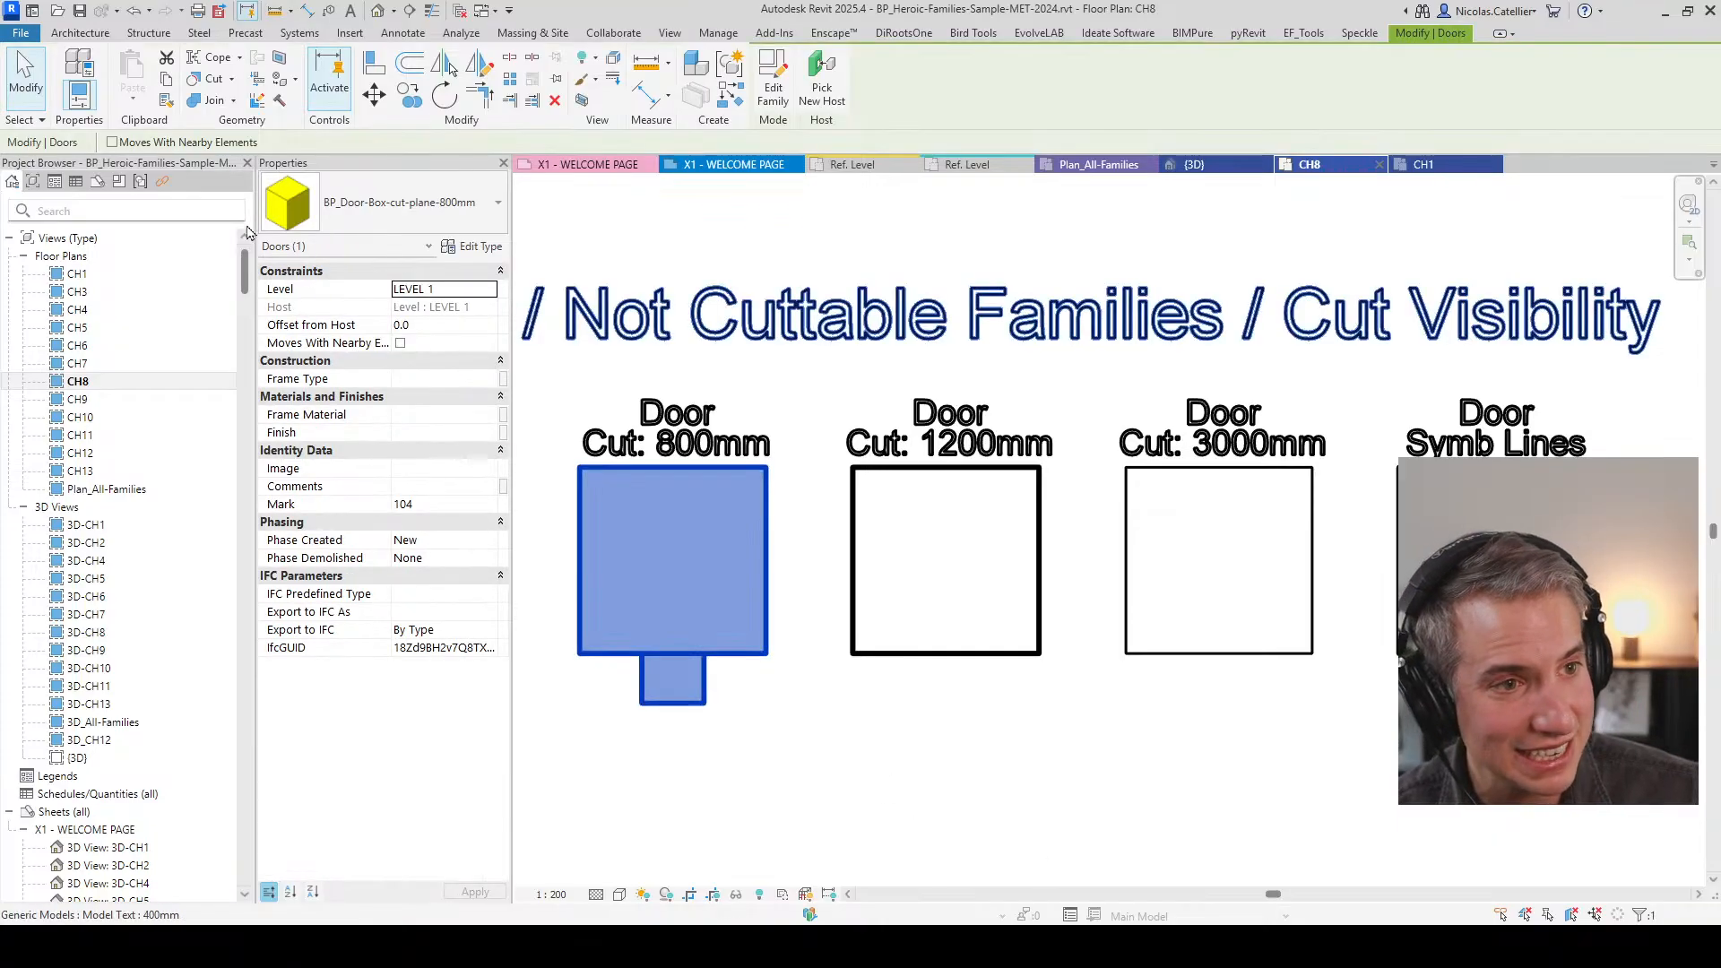
{"action": "left_click", "coordinate": [906, 713]}
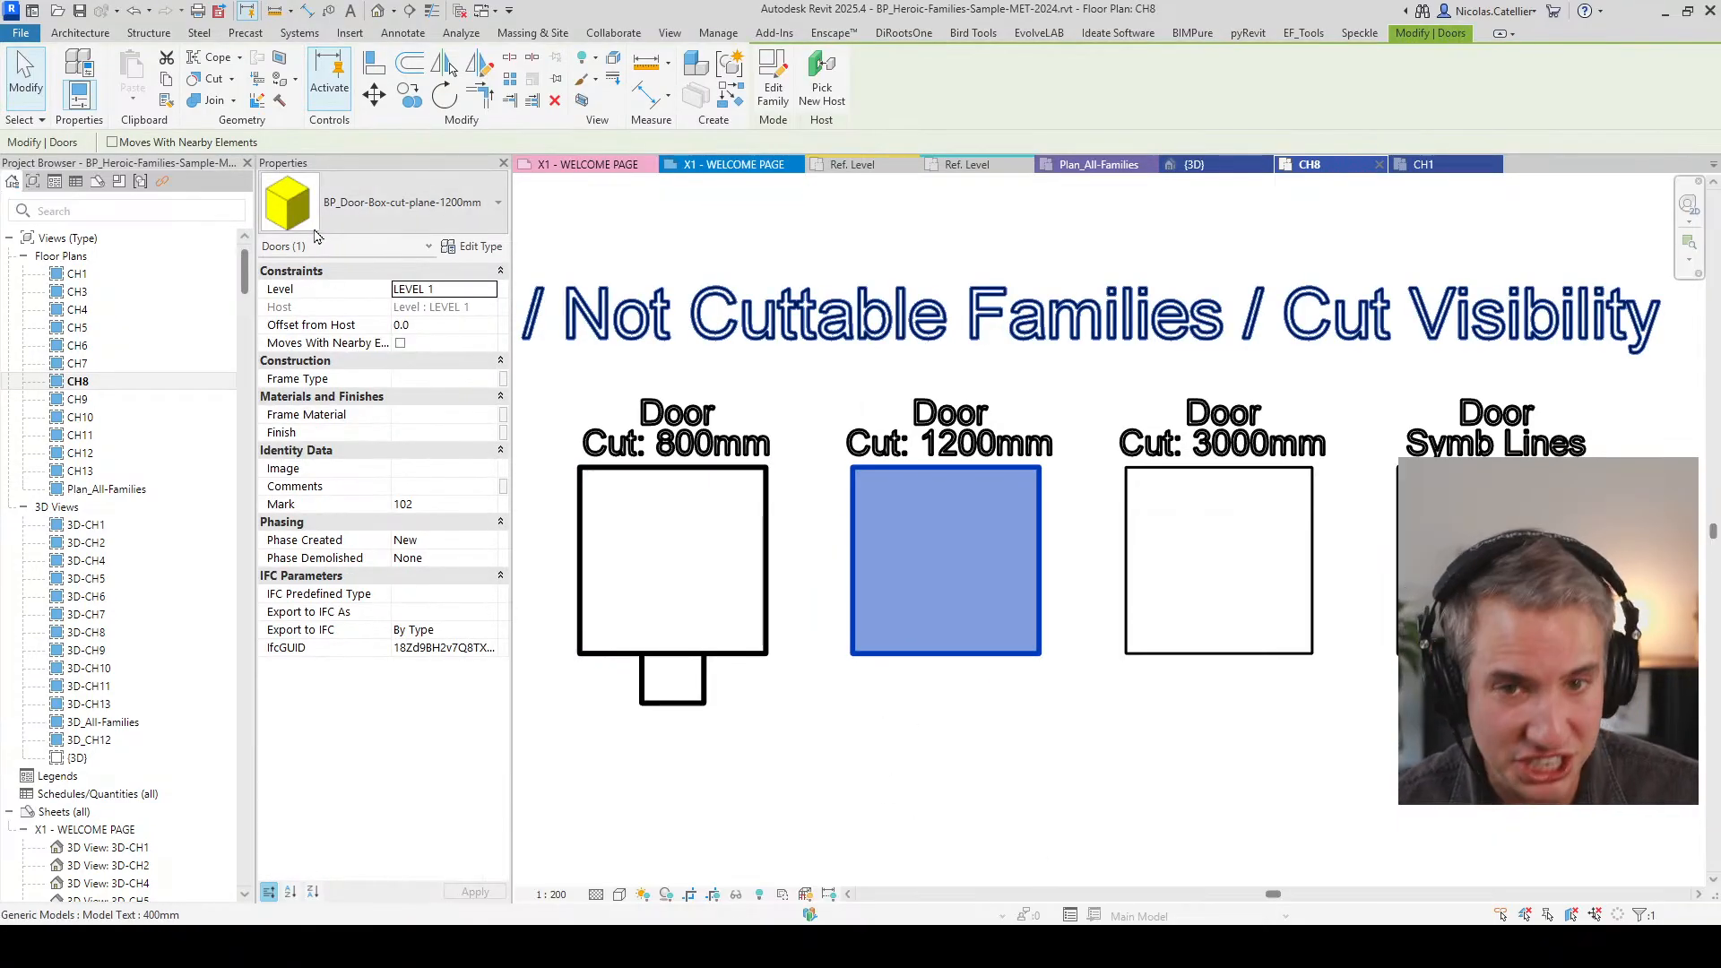
{"action": "left_click", "coordinate": [1168, 614]}
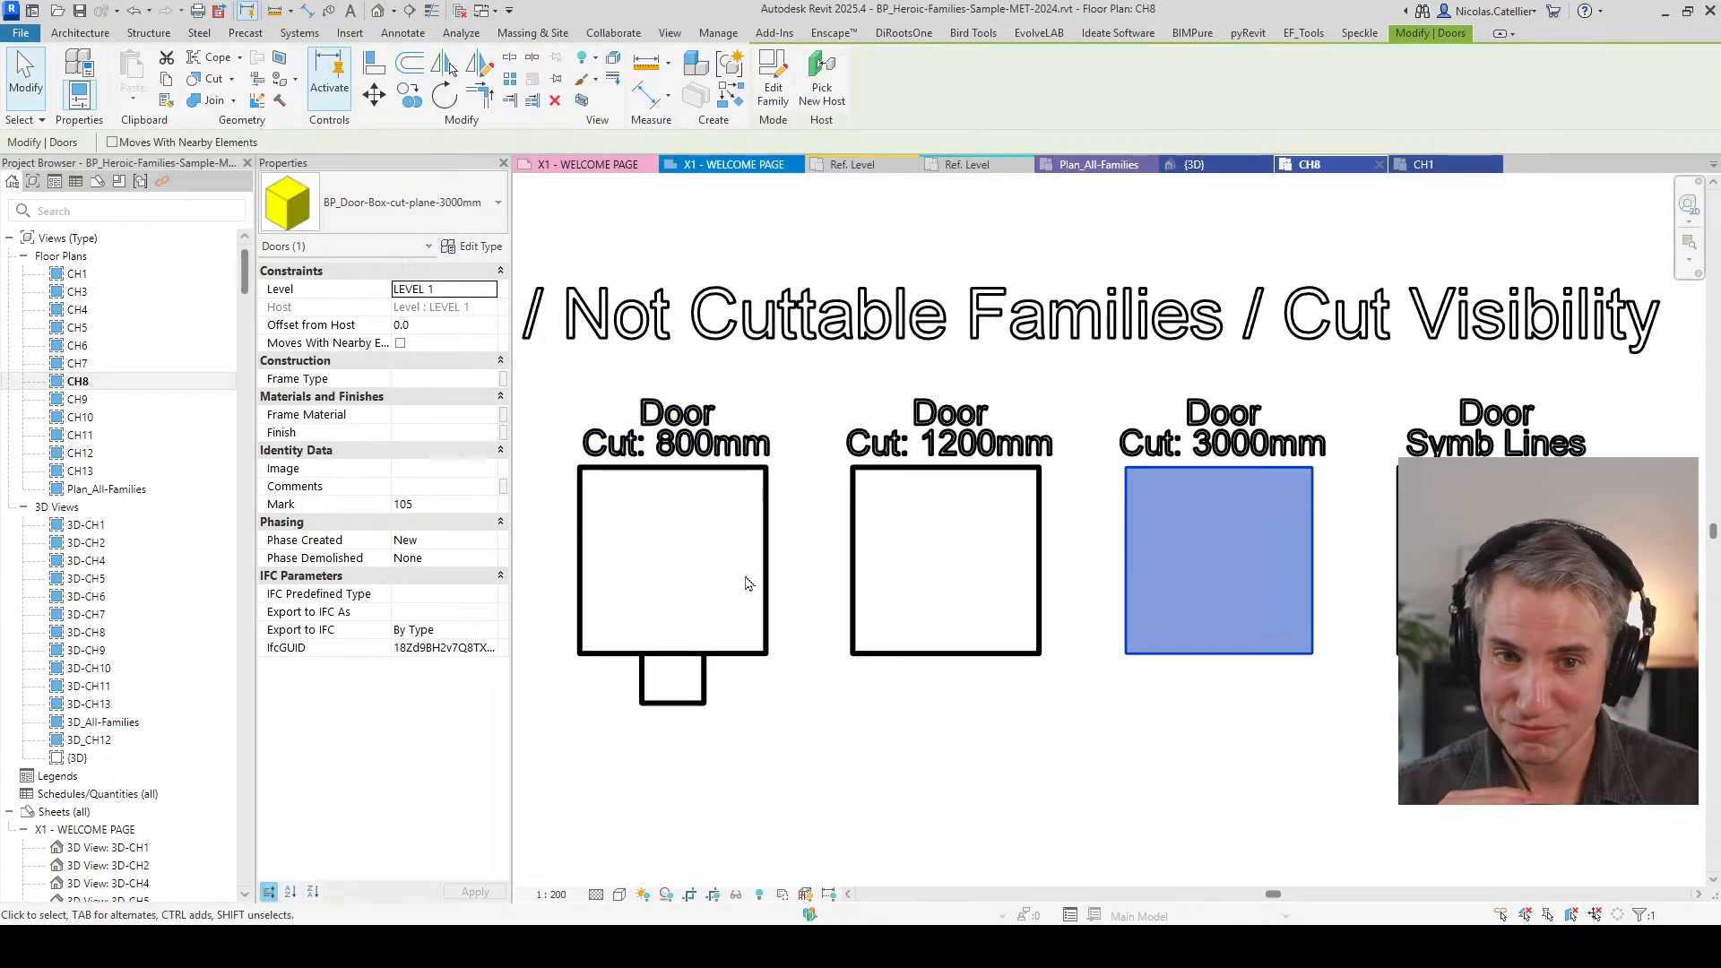
{"action": "left_click", "coordinate": [1049, 587]}
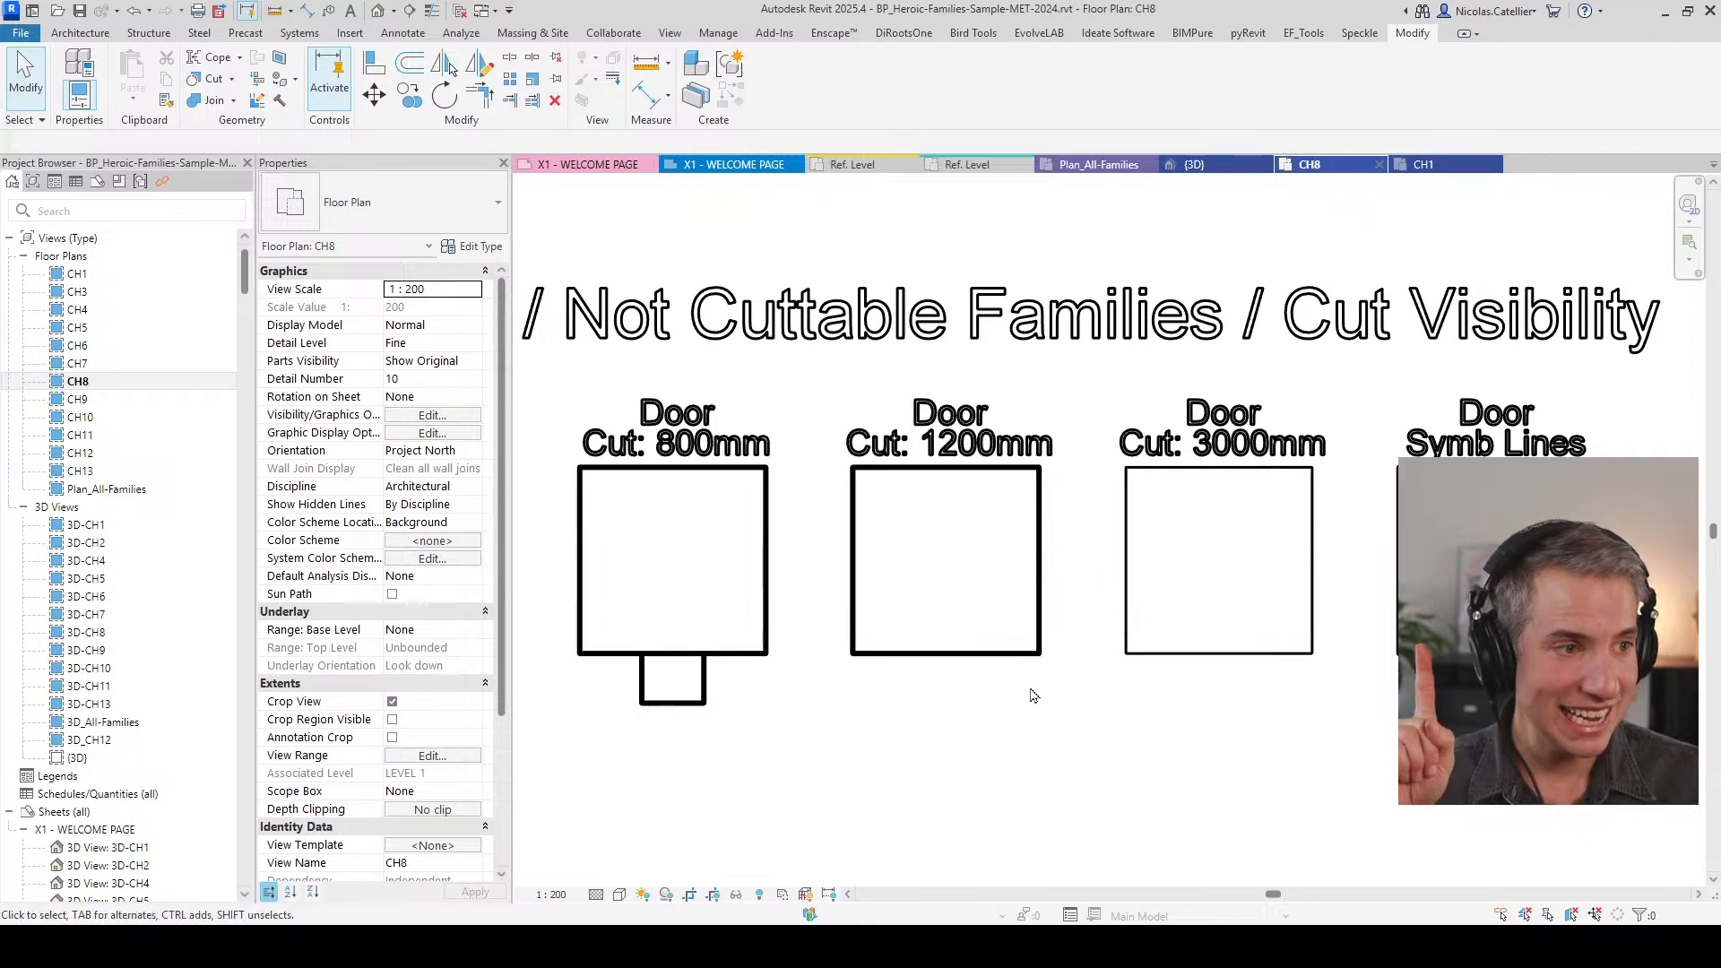
{"action": "left_click", "coordinate": [1002, 655]}
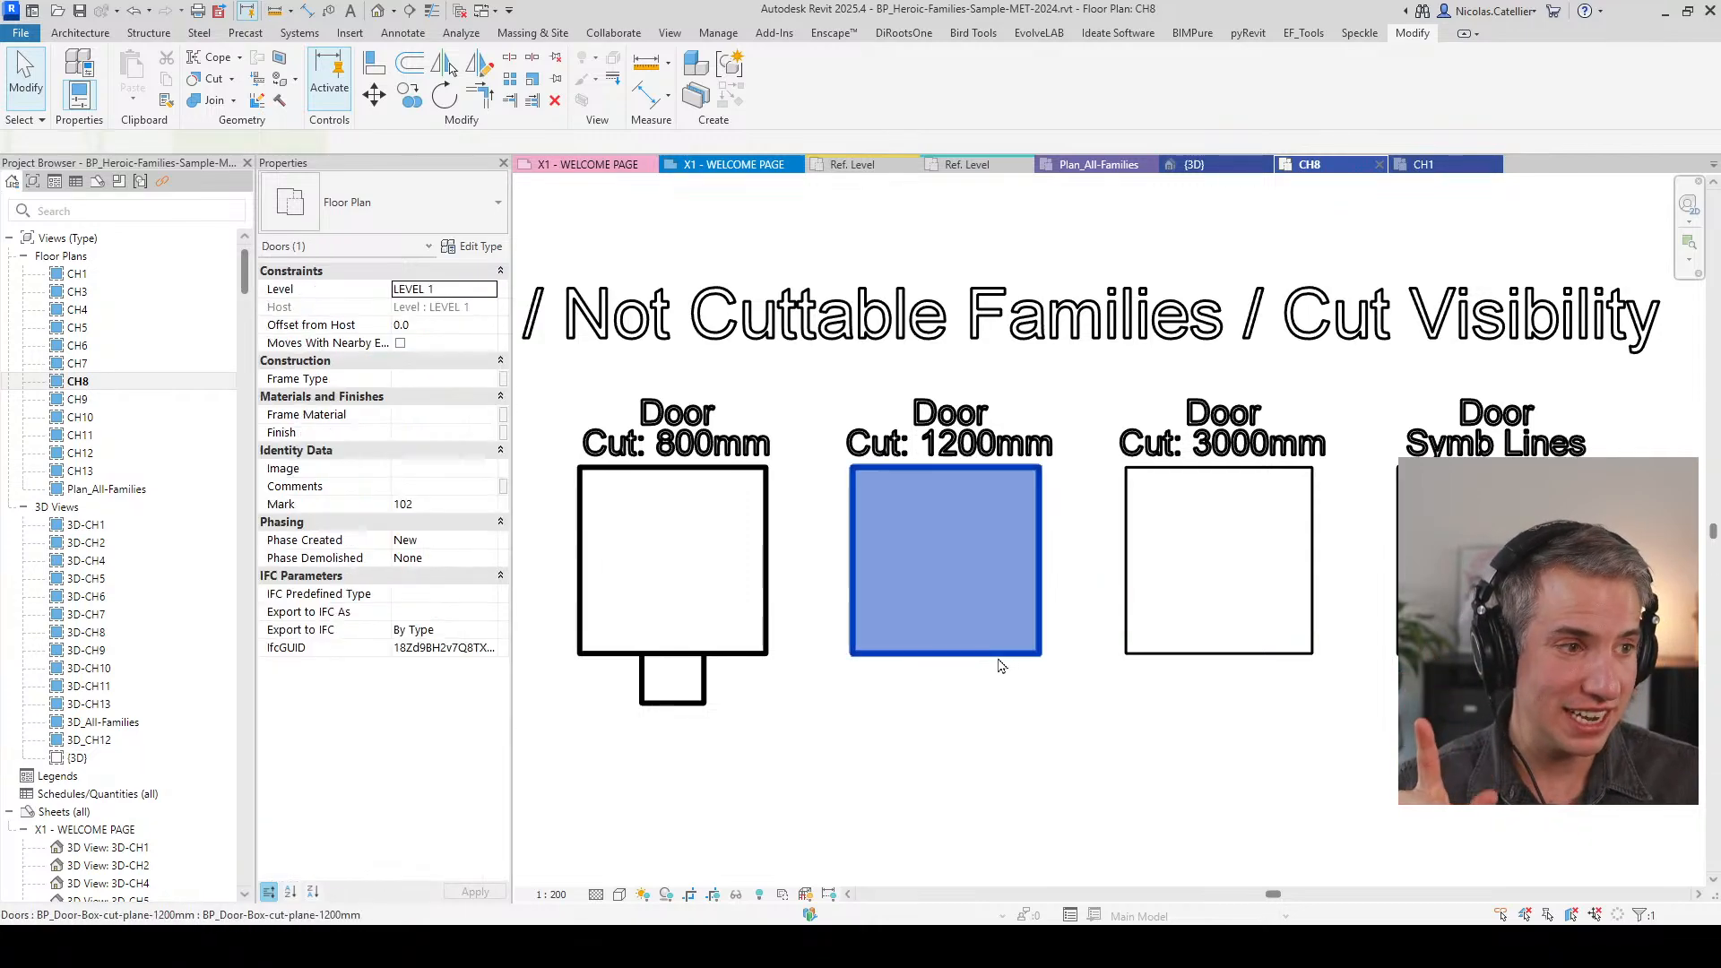
{"action": "key", "text": "Escape"}
Step: Compare the 800 mm and 1200 mm door boxes, and open the Cut: 1200mm box's family for editing in its Ref. Level plan
{"action": "left_click", "coordinate": [687, 484]}
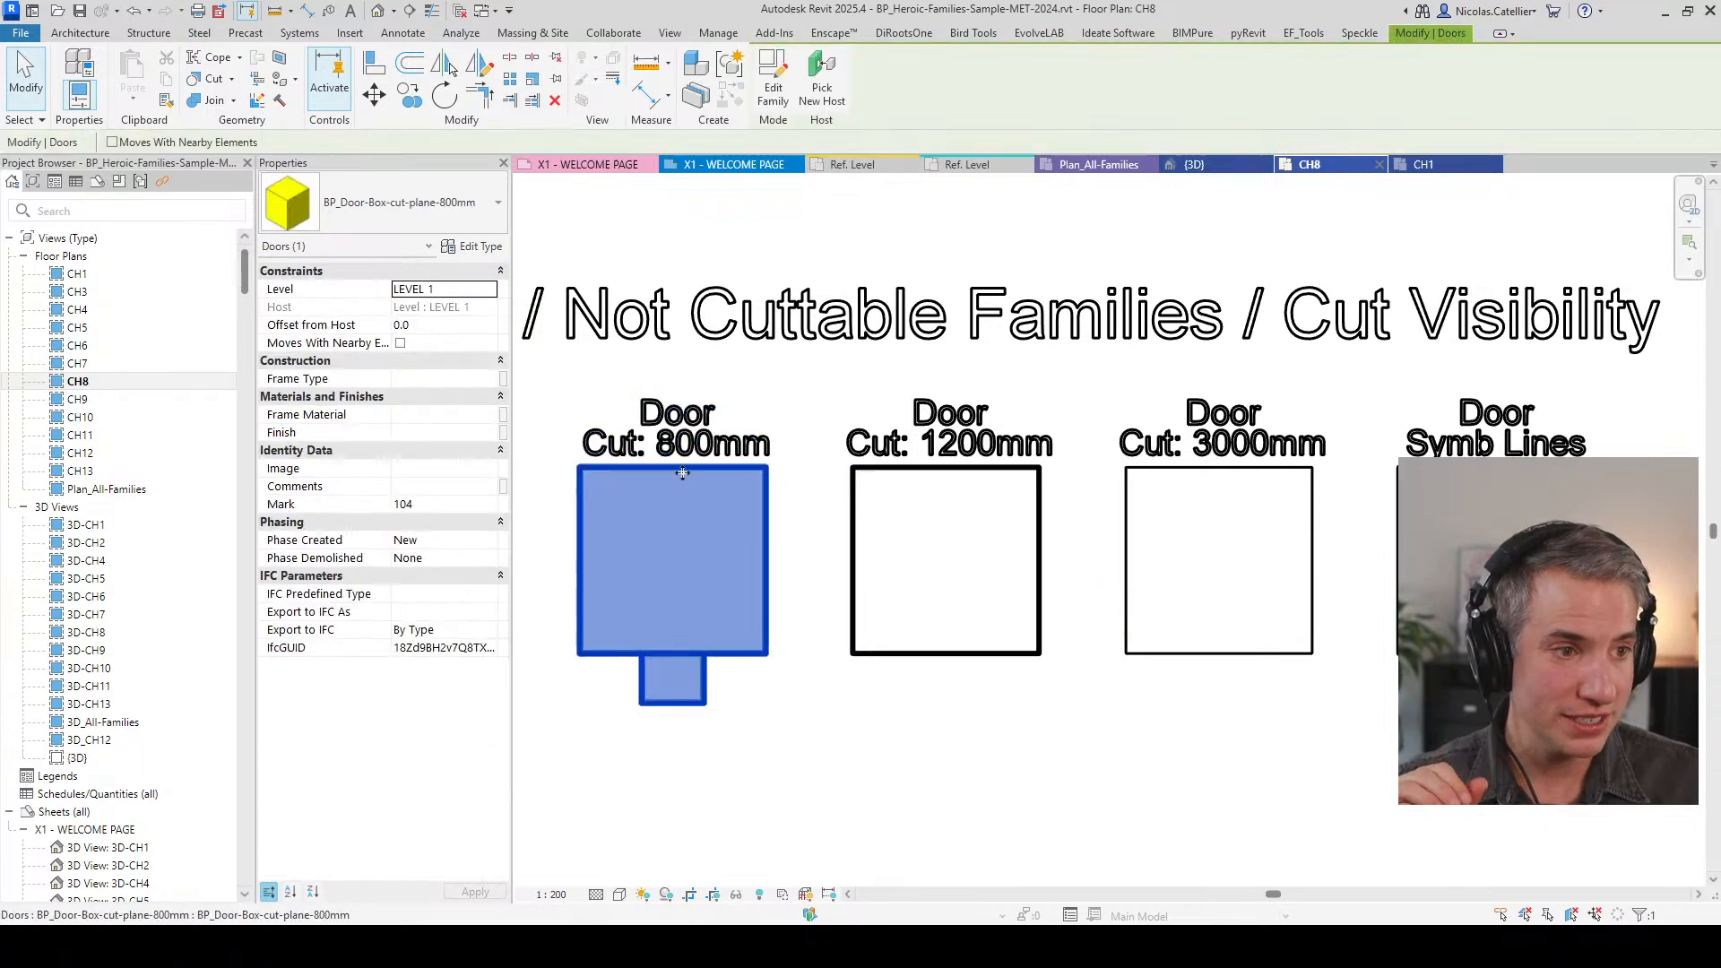
{"action": "left_click", "coordinate": [907, 477]}
{"action": "left_click", "coordinate": [772, 81]}
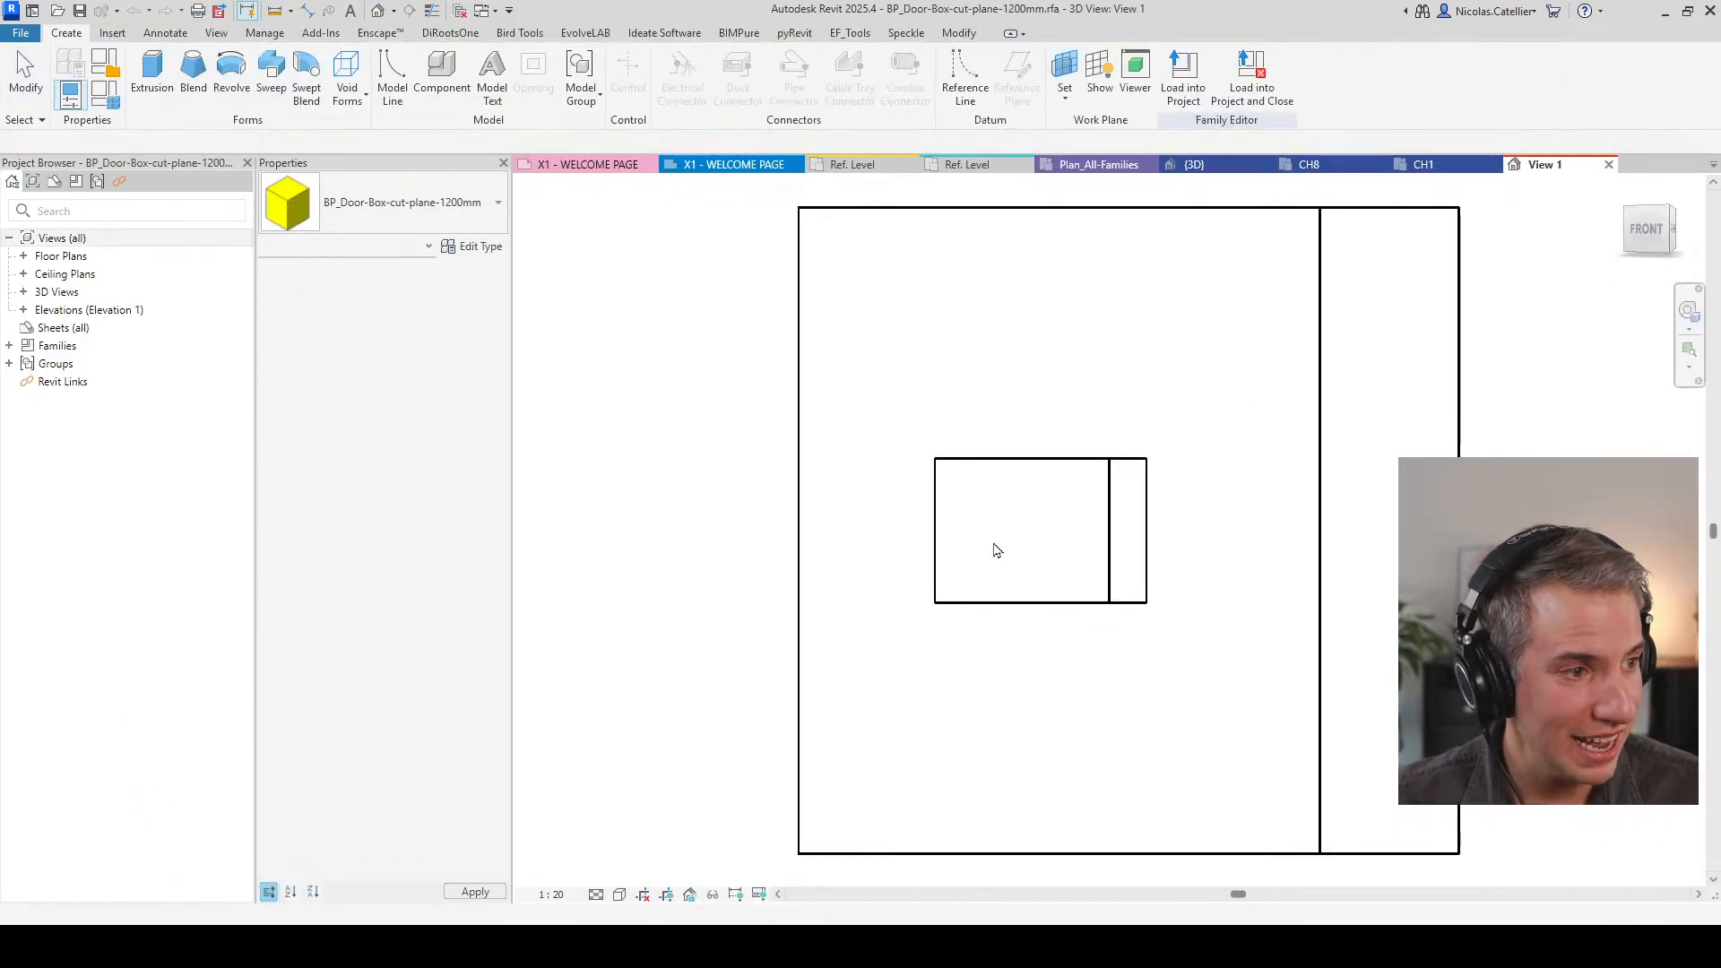
{"action": "middle_click_drag", "start_coordinate": [941, 511], "coordinate": [1310, 511], "text": "shift"}
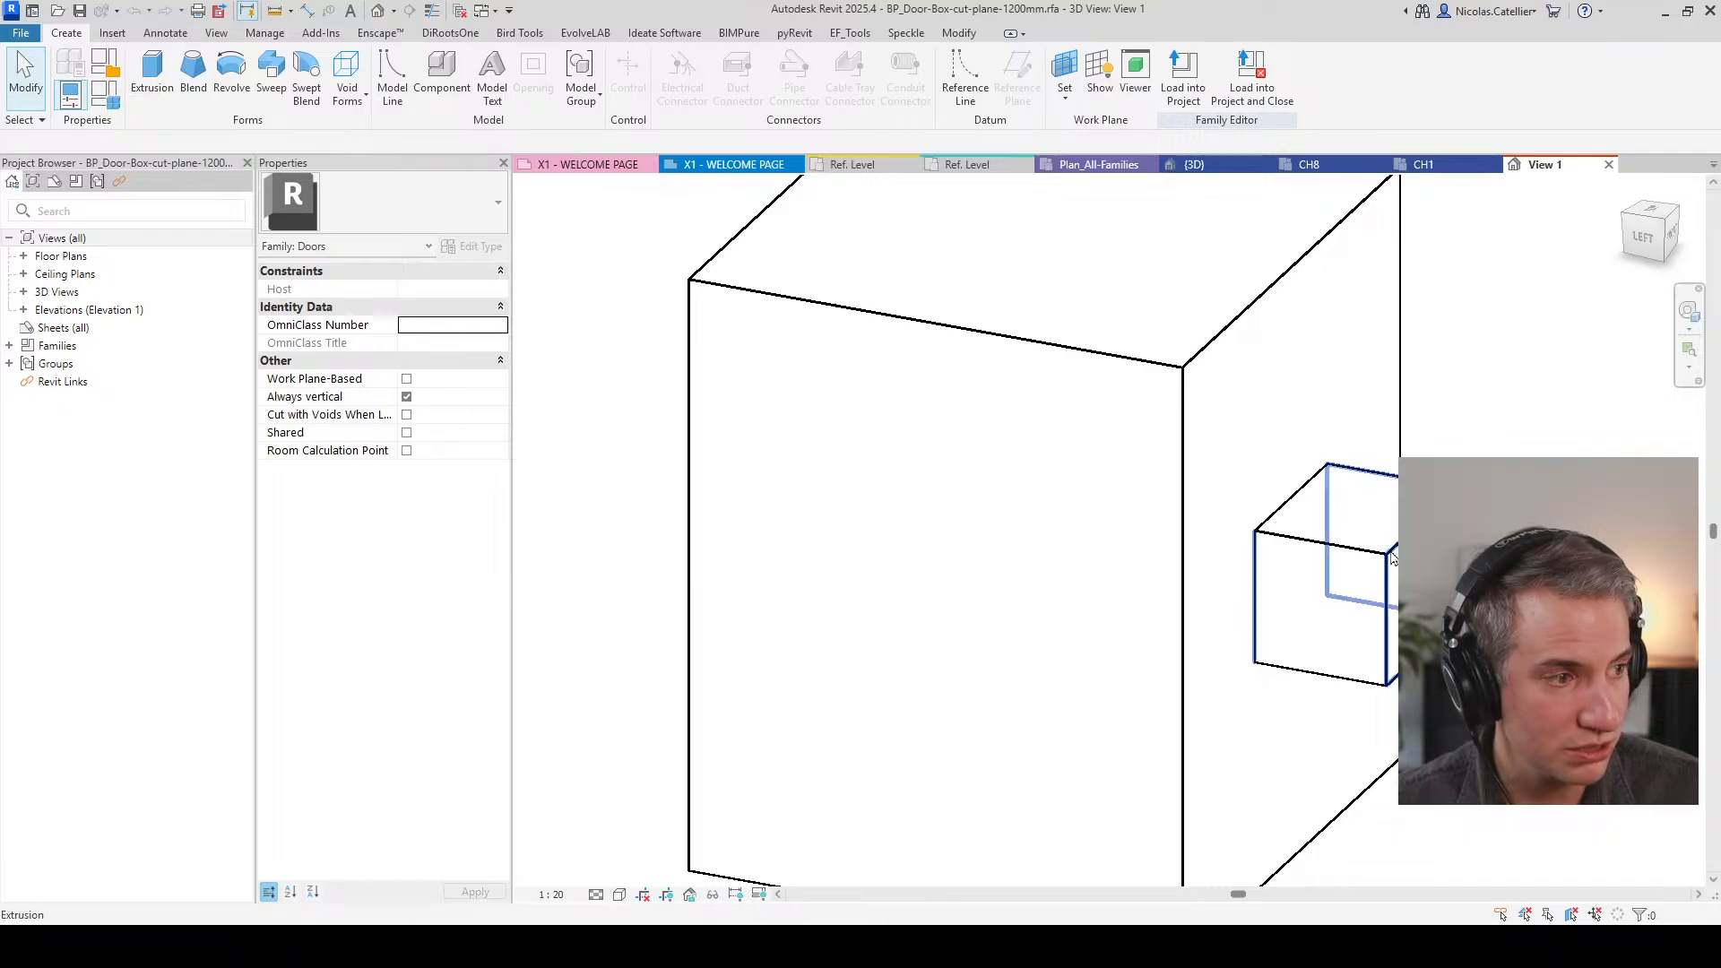
{"action": "left_click", "coordinate": [23, 256]}
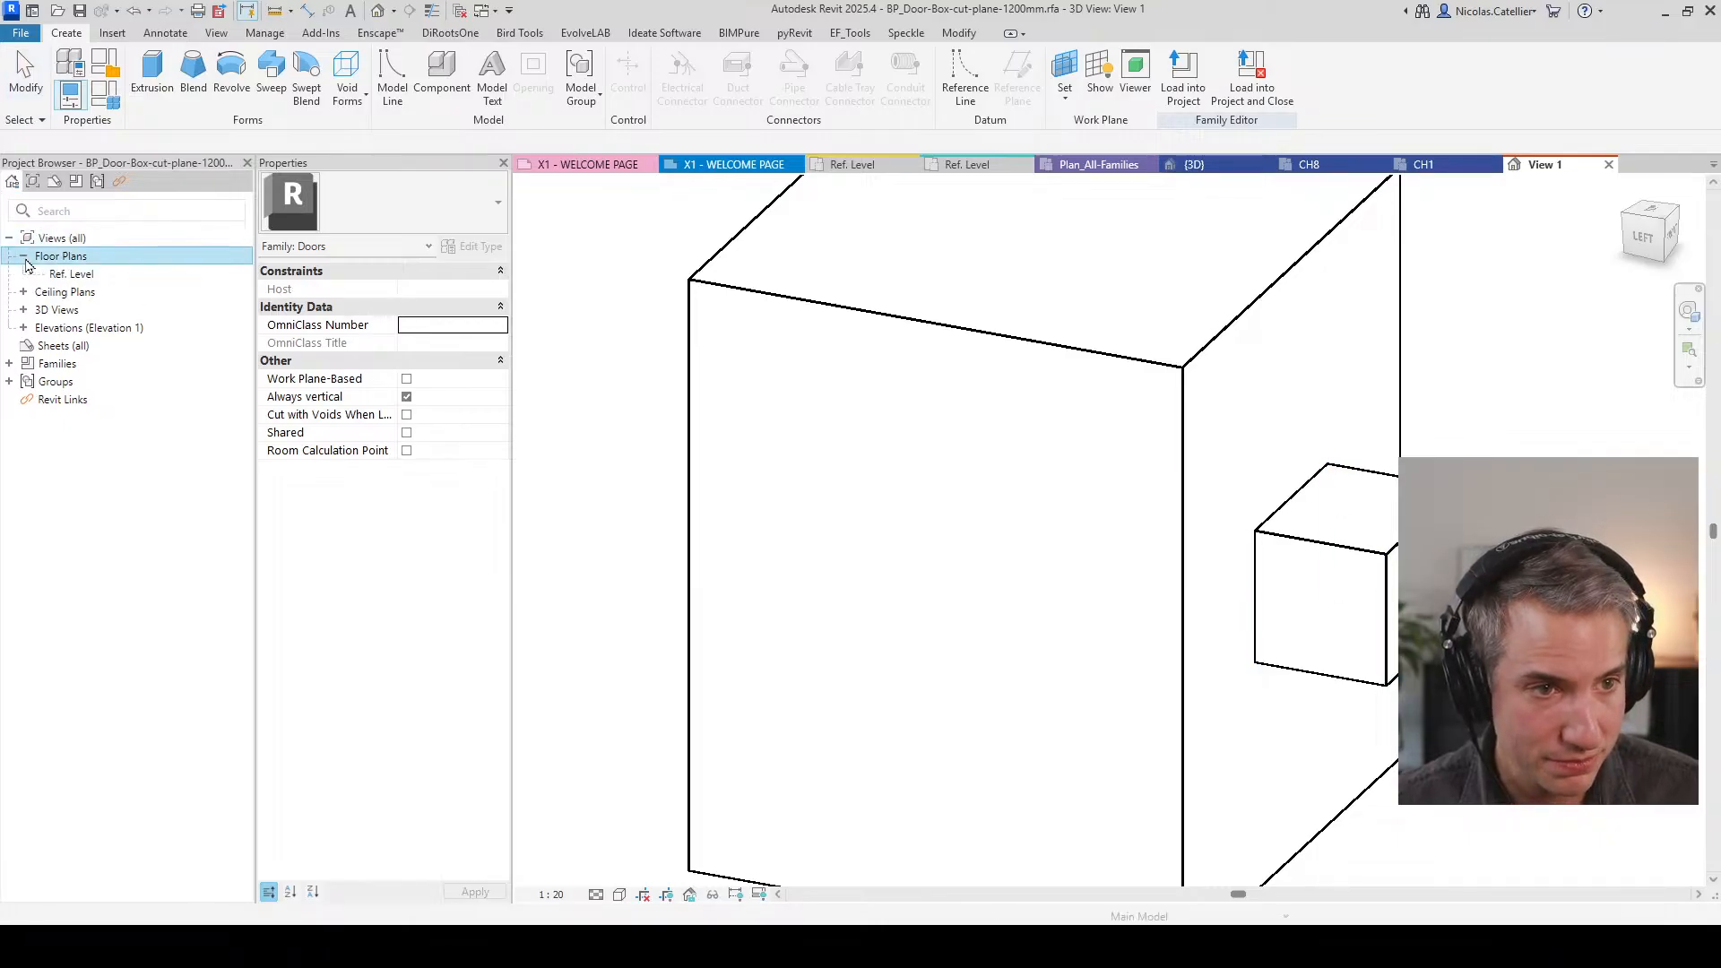
{"action": "double_click", "coordinate": [76, 274]}
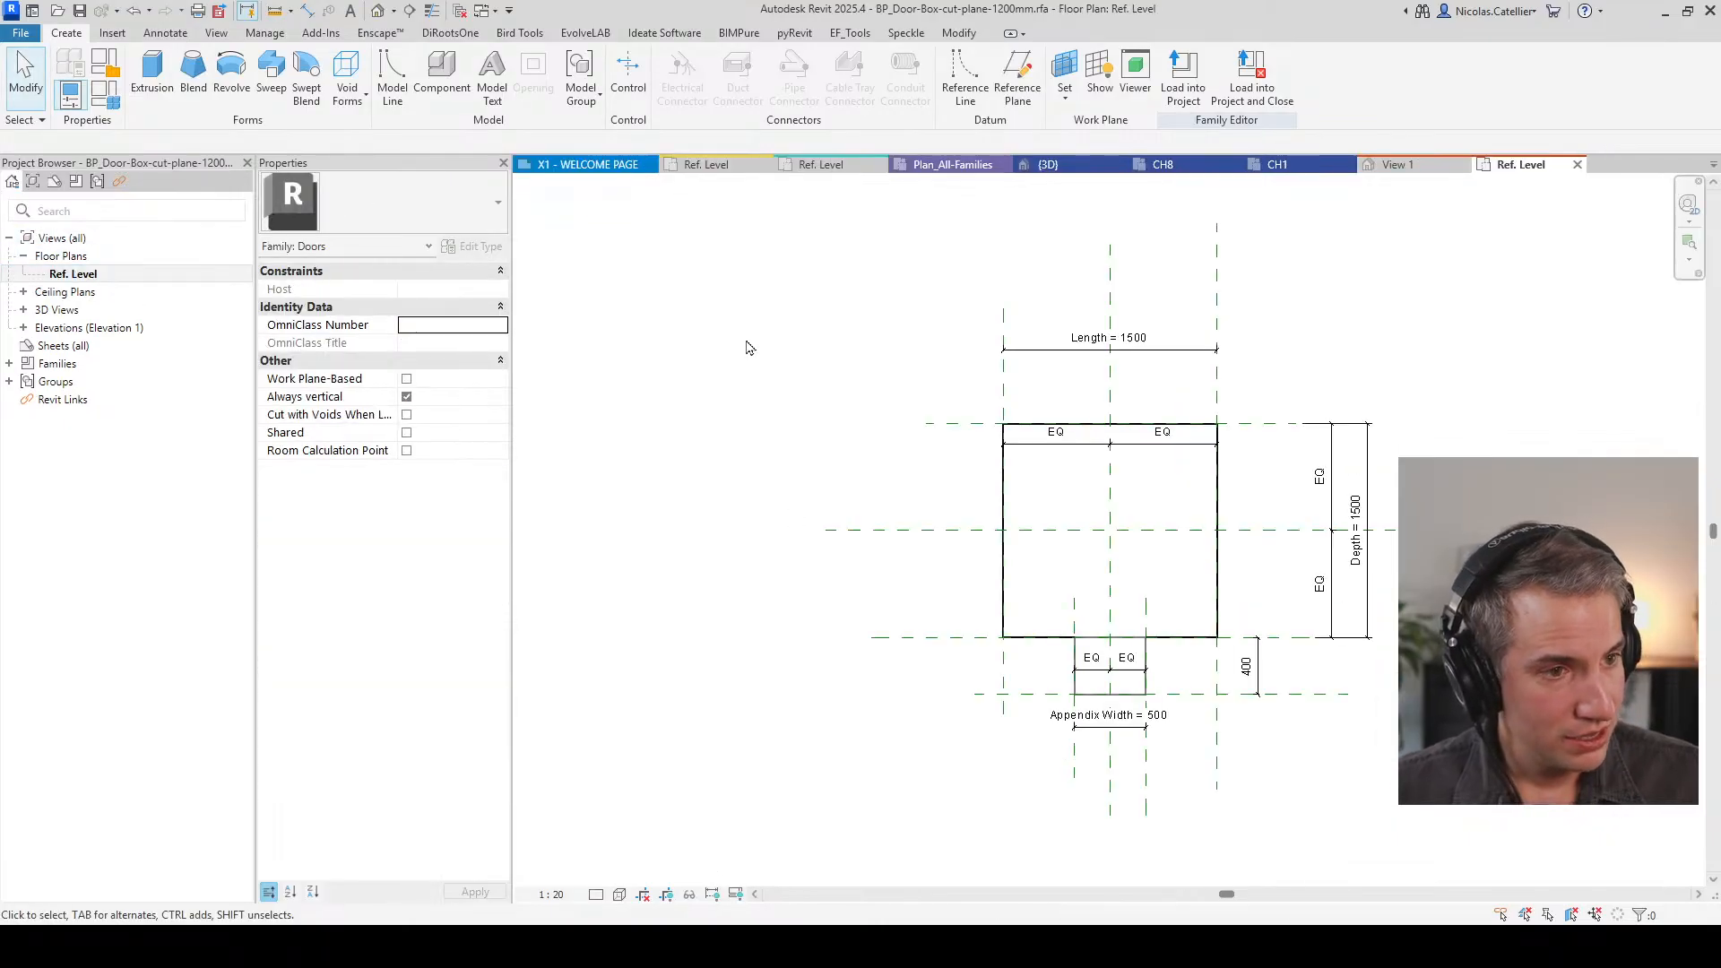
Step: Set the cut plane offset to 800 in the view range of the family's Ref. Level plan
{"action": "left_click", "coordinate": [406, 396]}
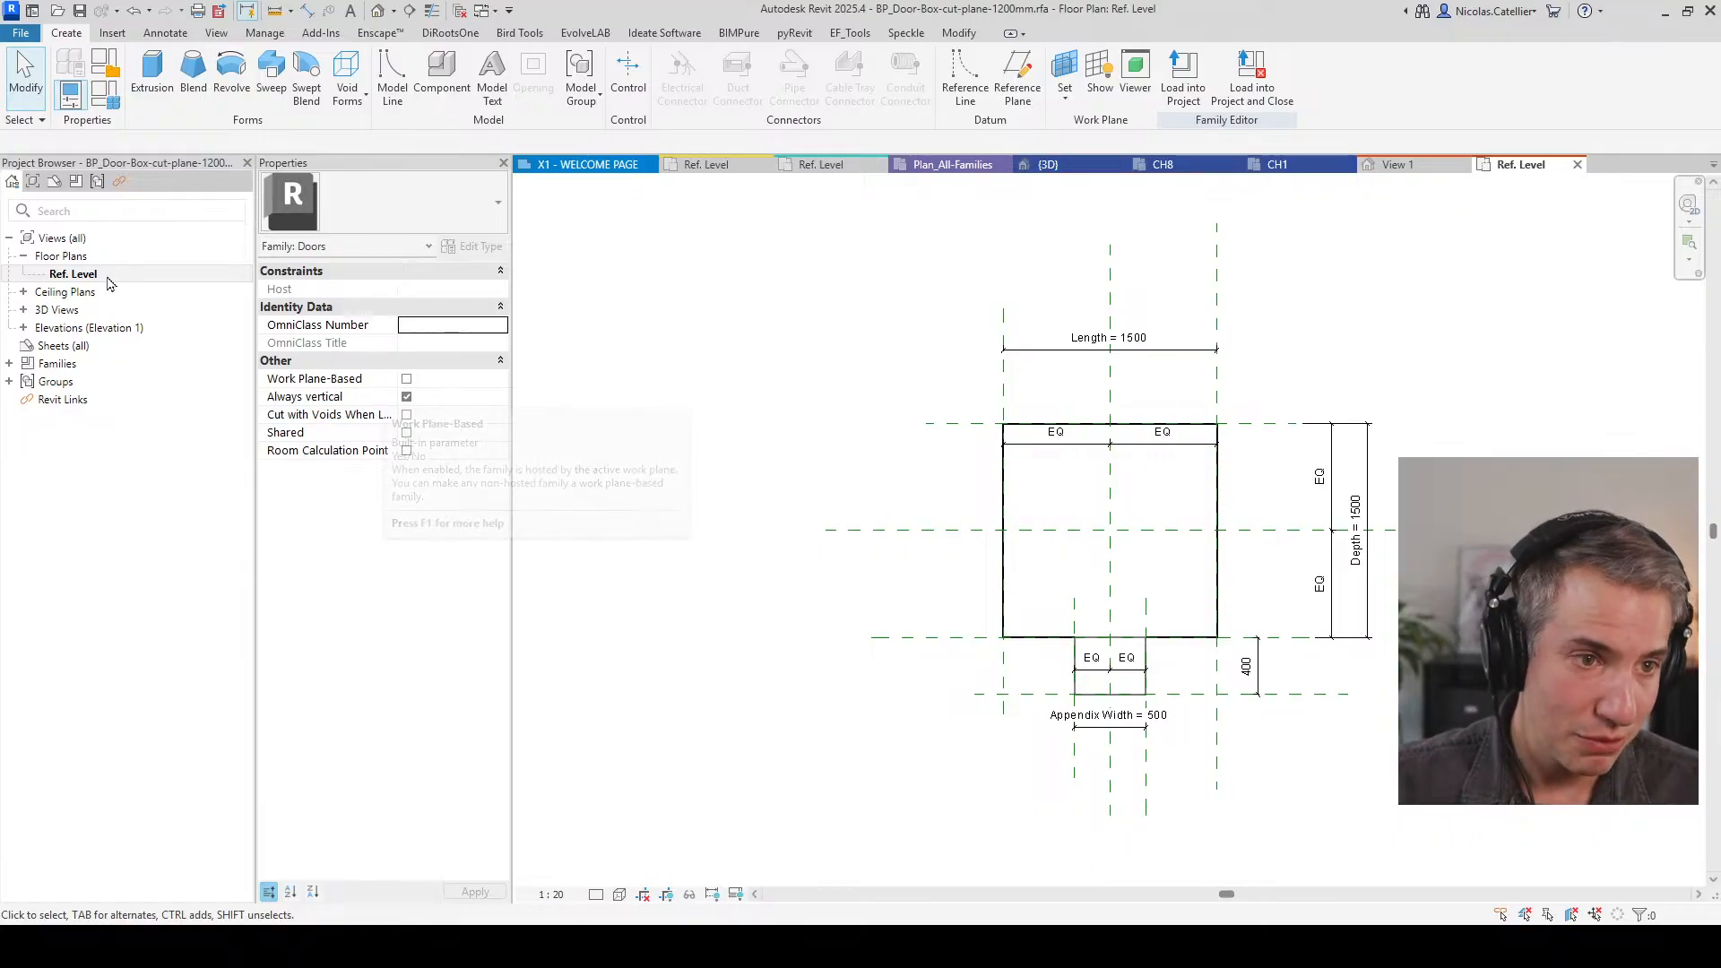
{"action": "left_click", "coordinate": [71, 274]}
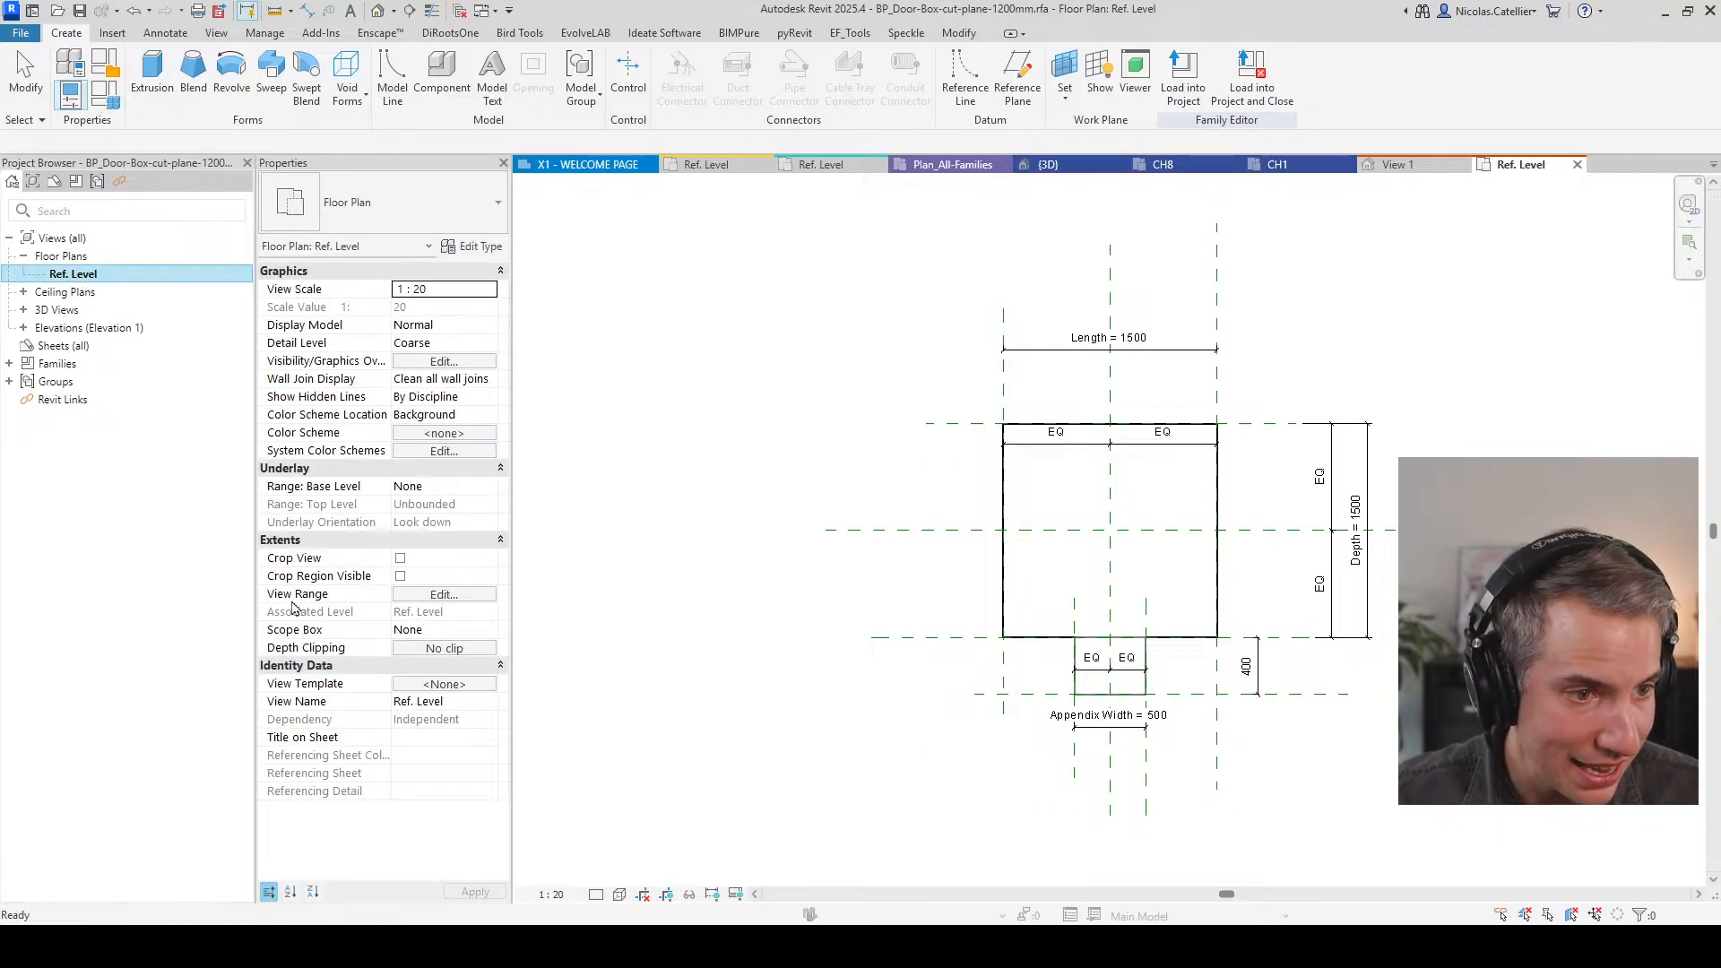
{"action": "left_click", "coordinate": [438, 599]}
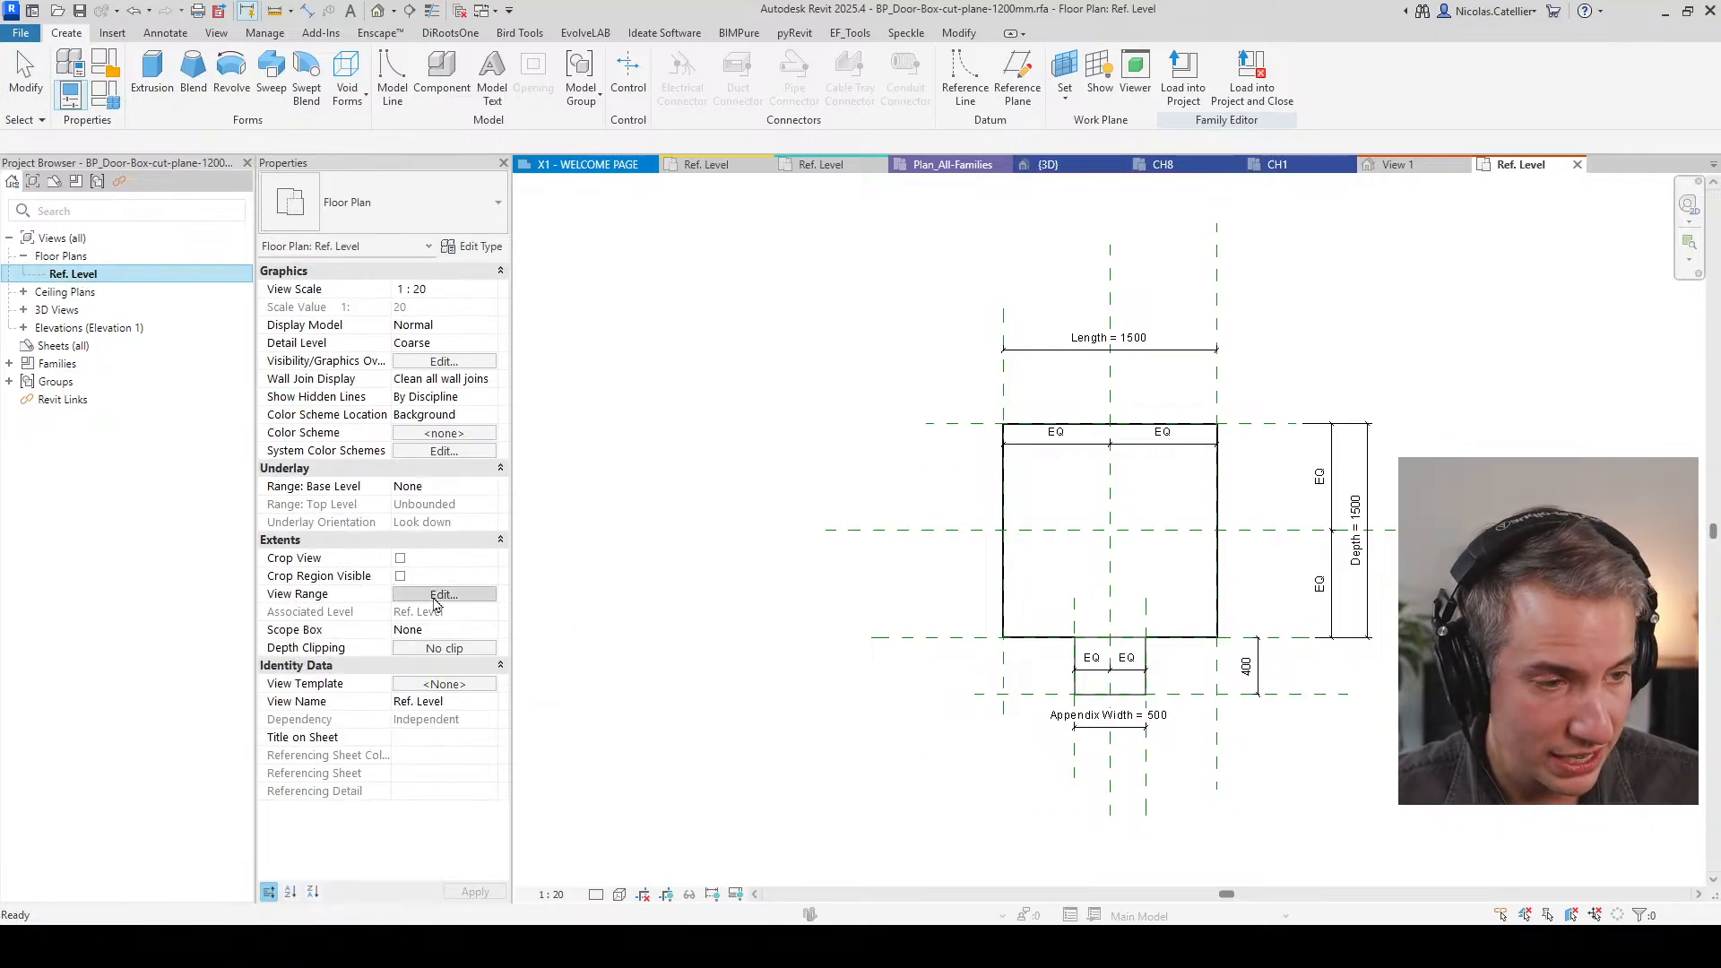
{"action": "left_click_drag", "start_coordinate": [1050, 177], "coordinate": [550, 244]}
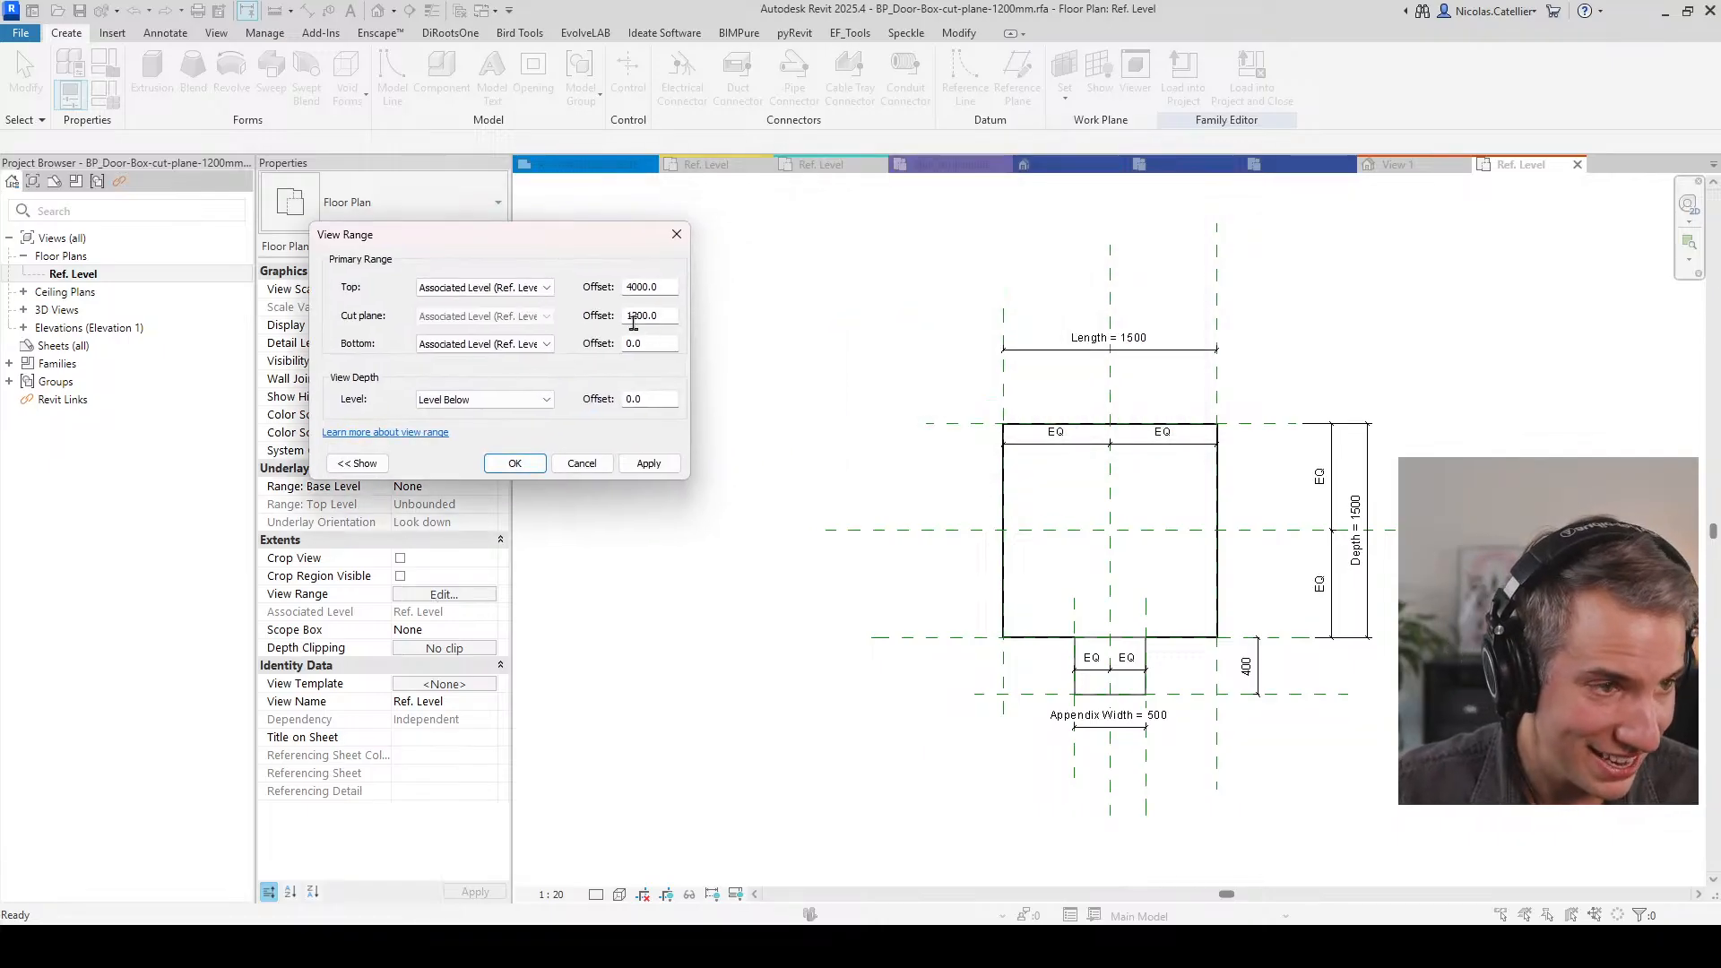
{"action": "double_click", "coordinate": [642, 315]}
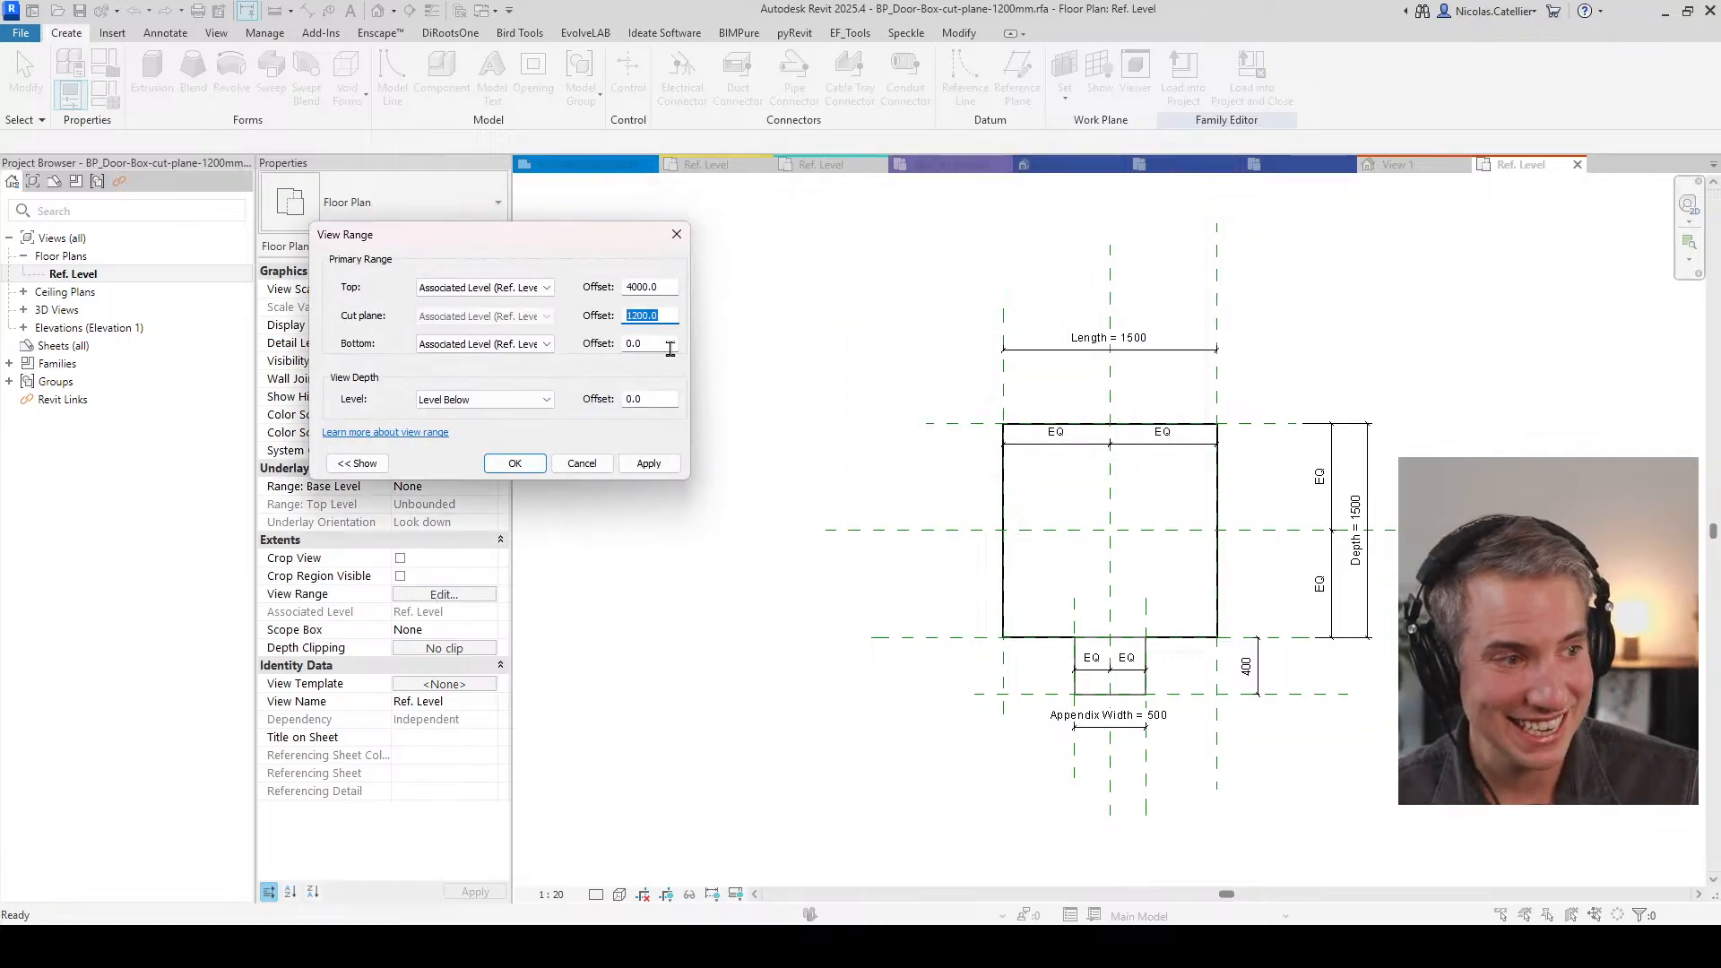
{"action": "type", "text": "800"}
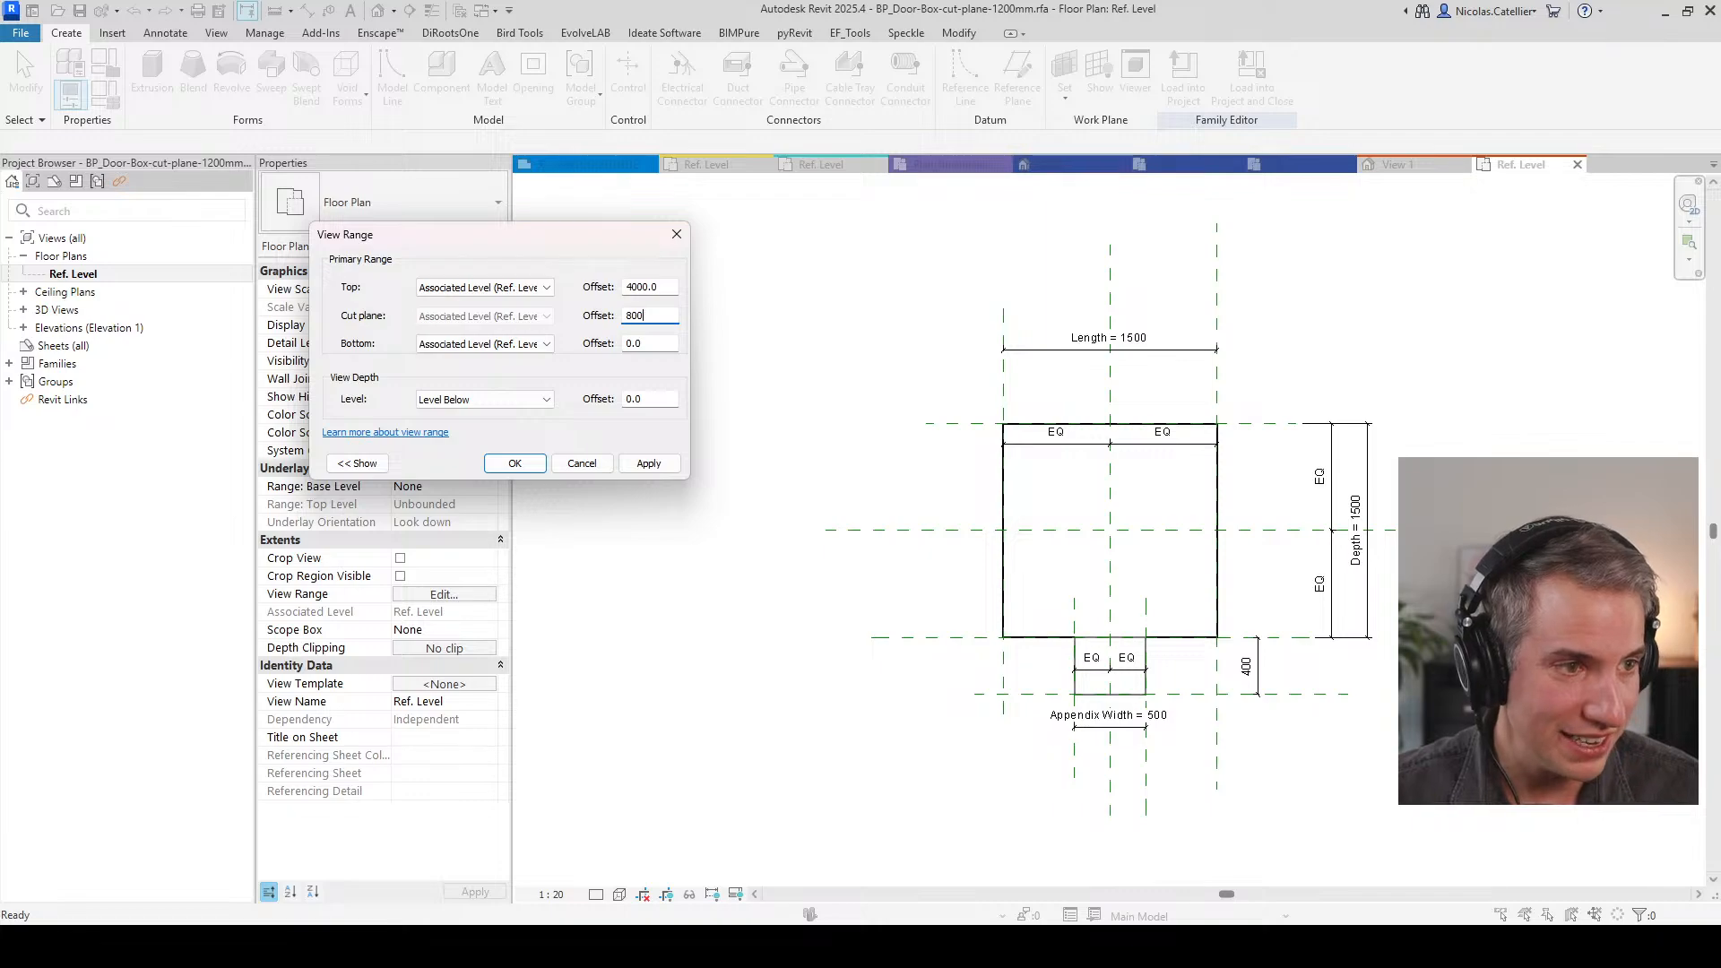
{"action": "left_click", "coordinate": [541, 462]}
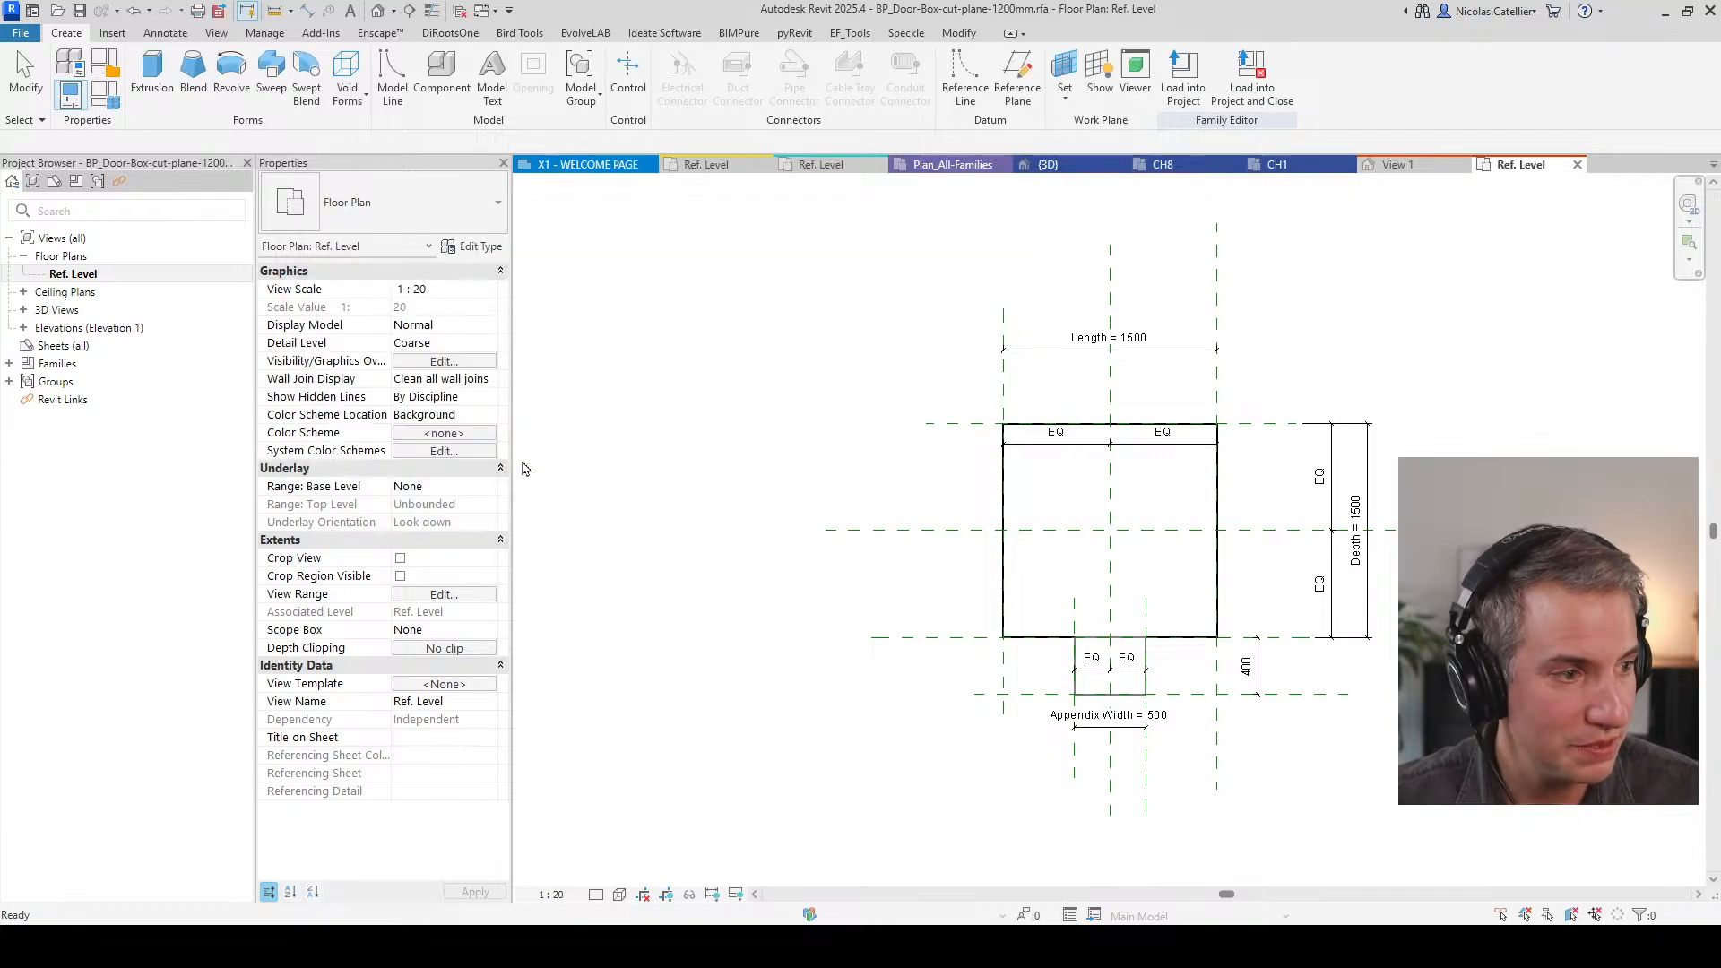
Step: Turn on Preview Visibility in the Ref. Level plan and open the Front elevation to examine the box and appendix heights
{"action": "left_click", "coordinate": [734, 894]}
{"action": "left_click", "coordinate": [762, 856]}
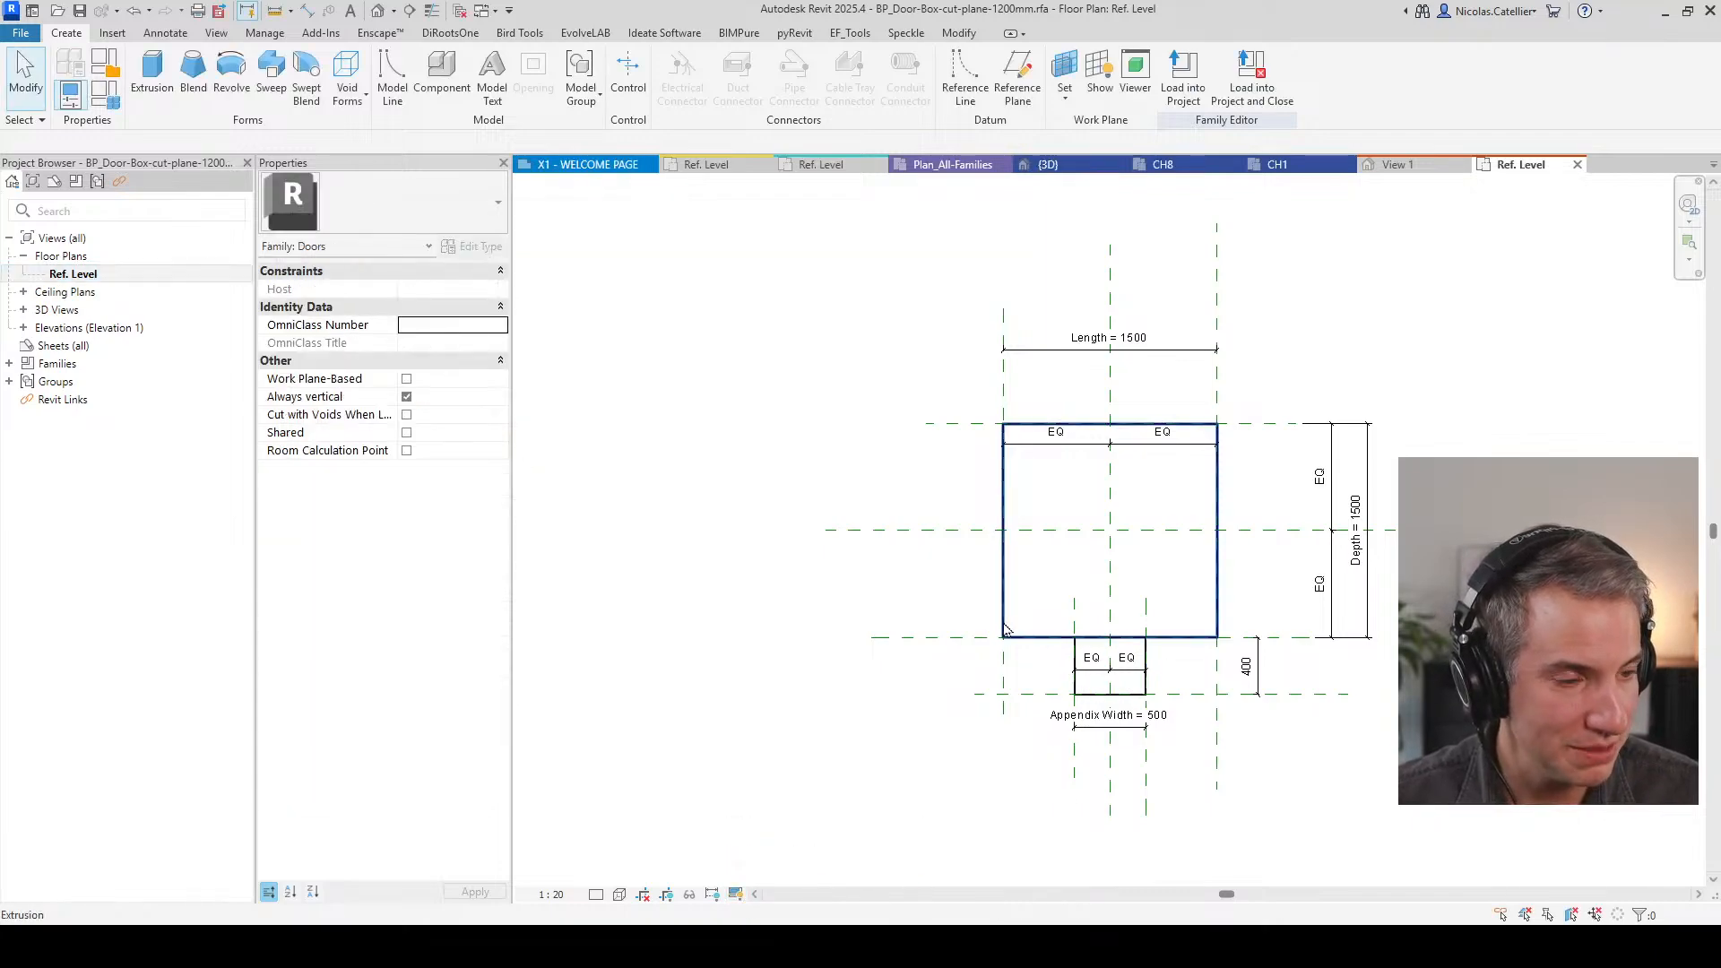
{"action": "left_click", "coordinate": [24, 328]}
{"action": "double_click", "coordinate": [61, 368]}
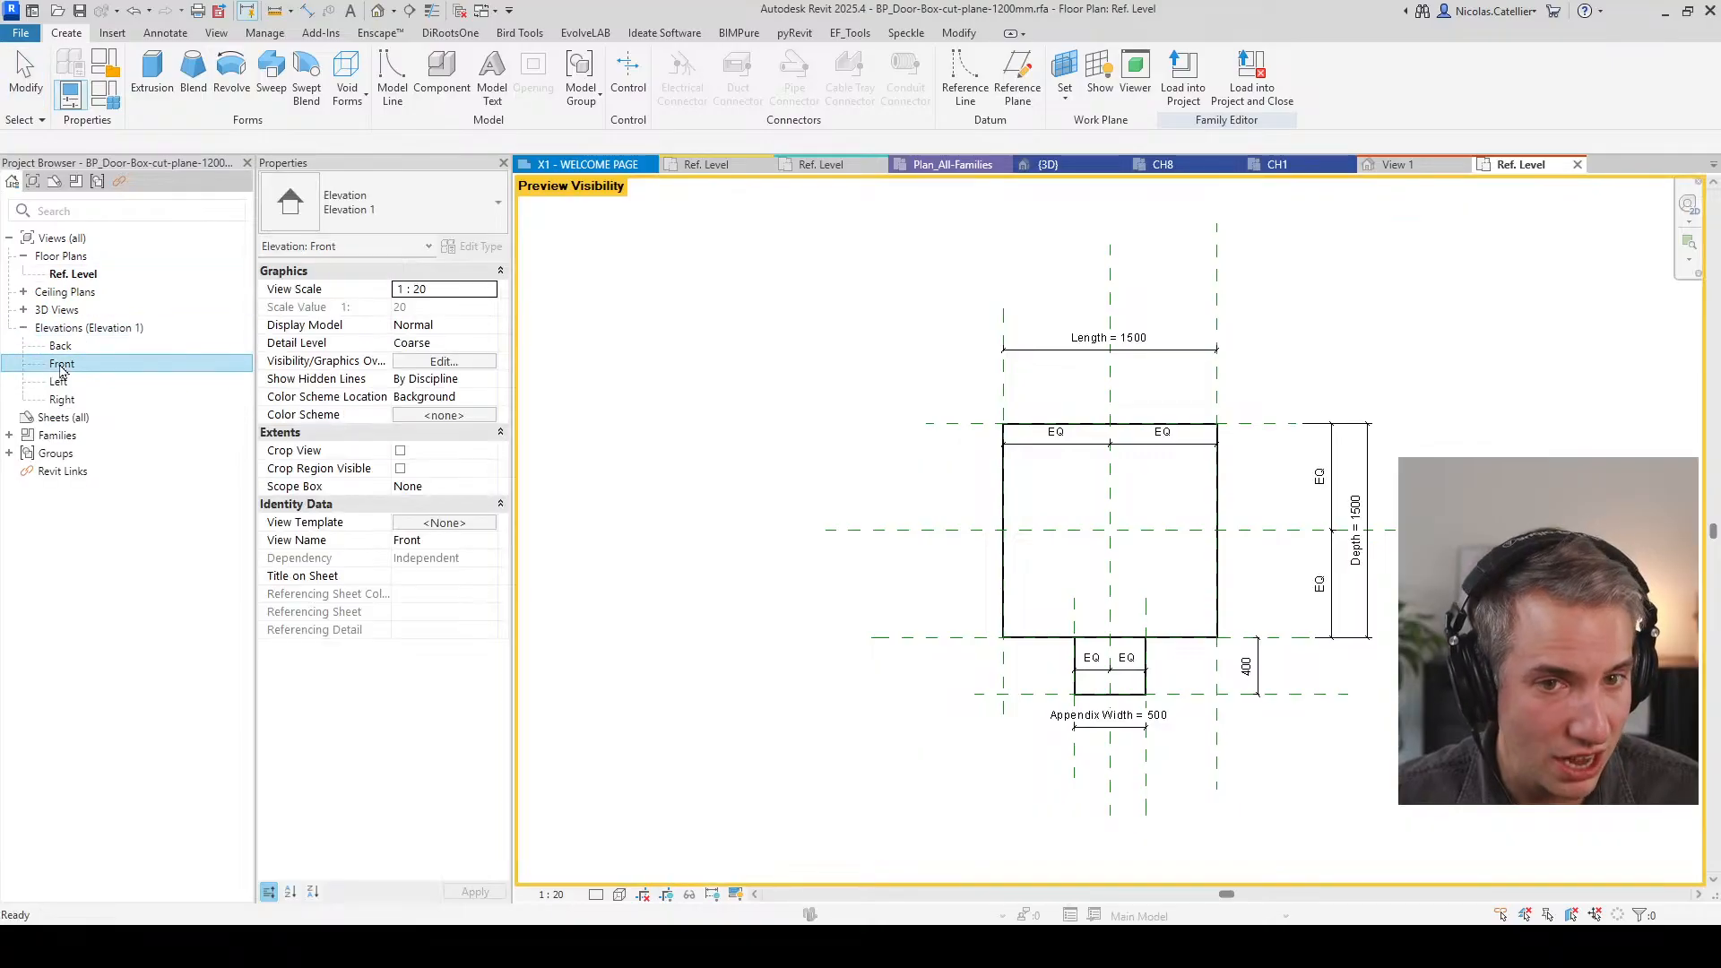
{"action": "scroll", "coordinate": [1147, 573], "scroll_direction": "up", "scroll_amount": 3}
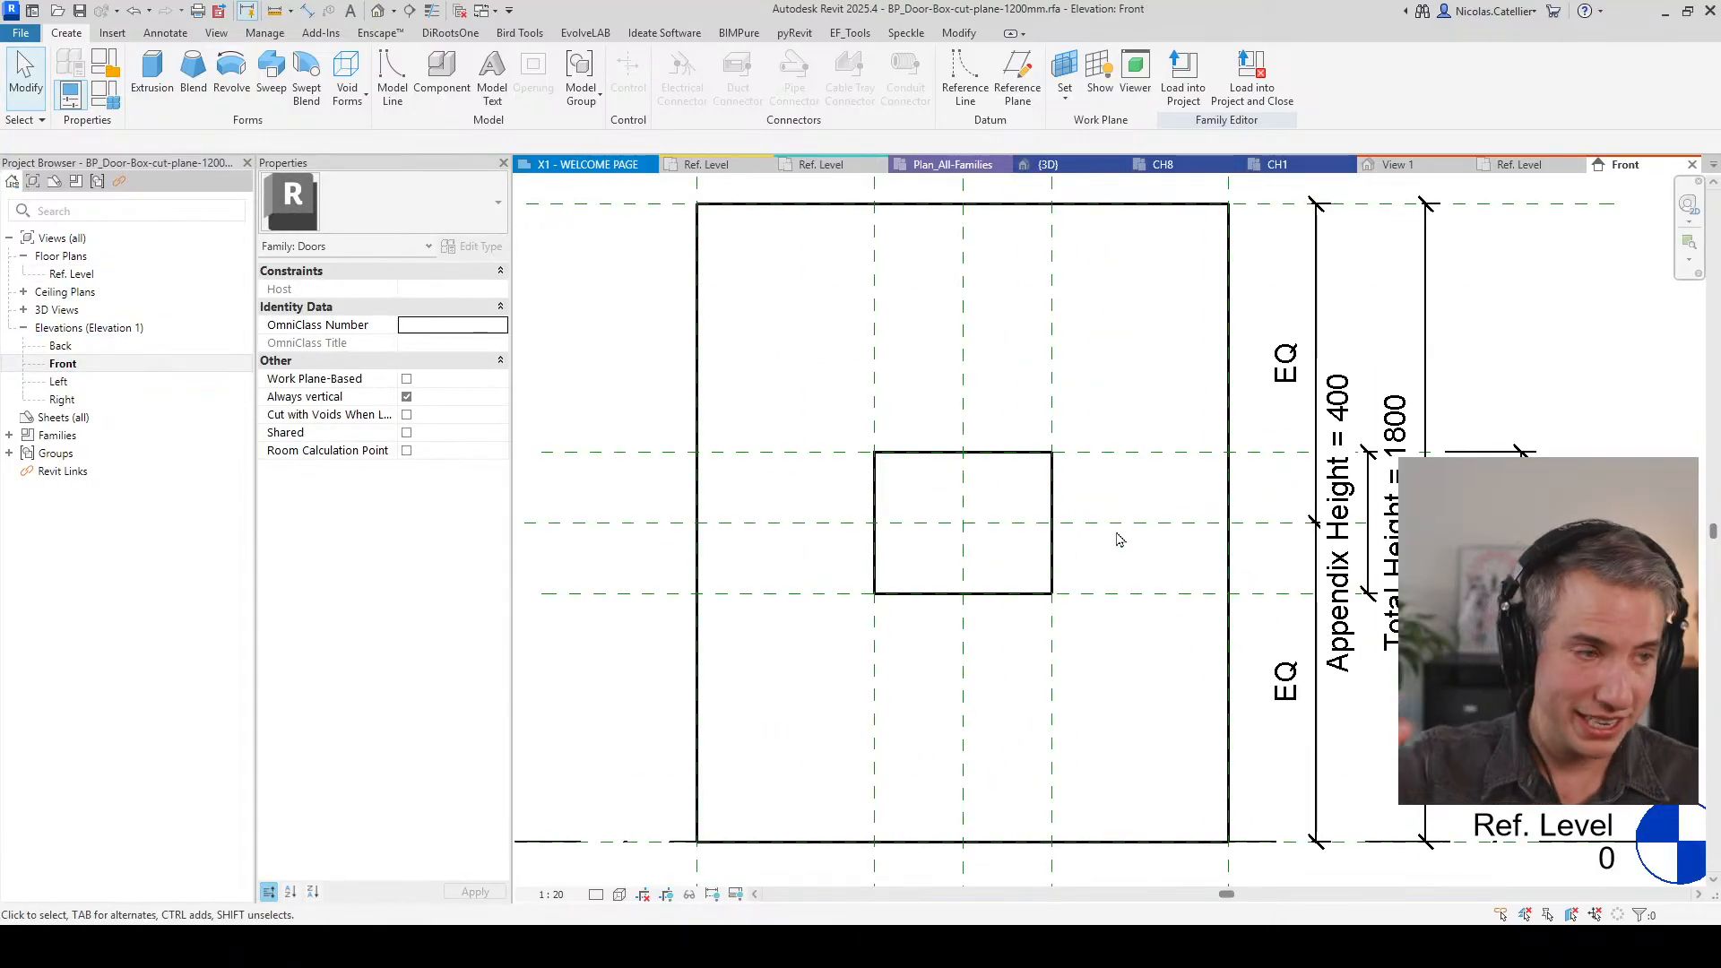
Step: Set the Ref. Level plan's cut plane offset to 200 and check how the appendix displays in that plan
{"action": "left_click", "coordinate": [75, 276]}
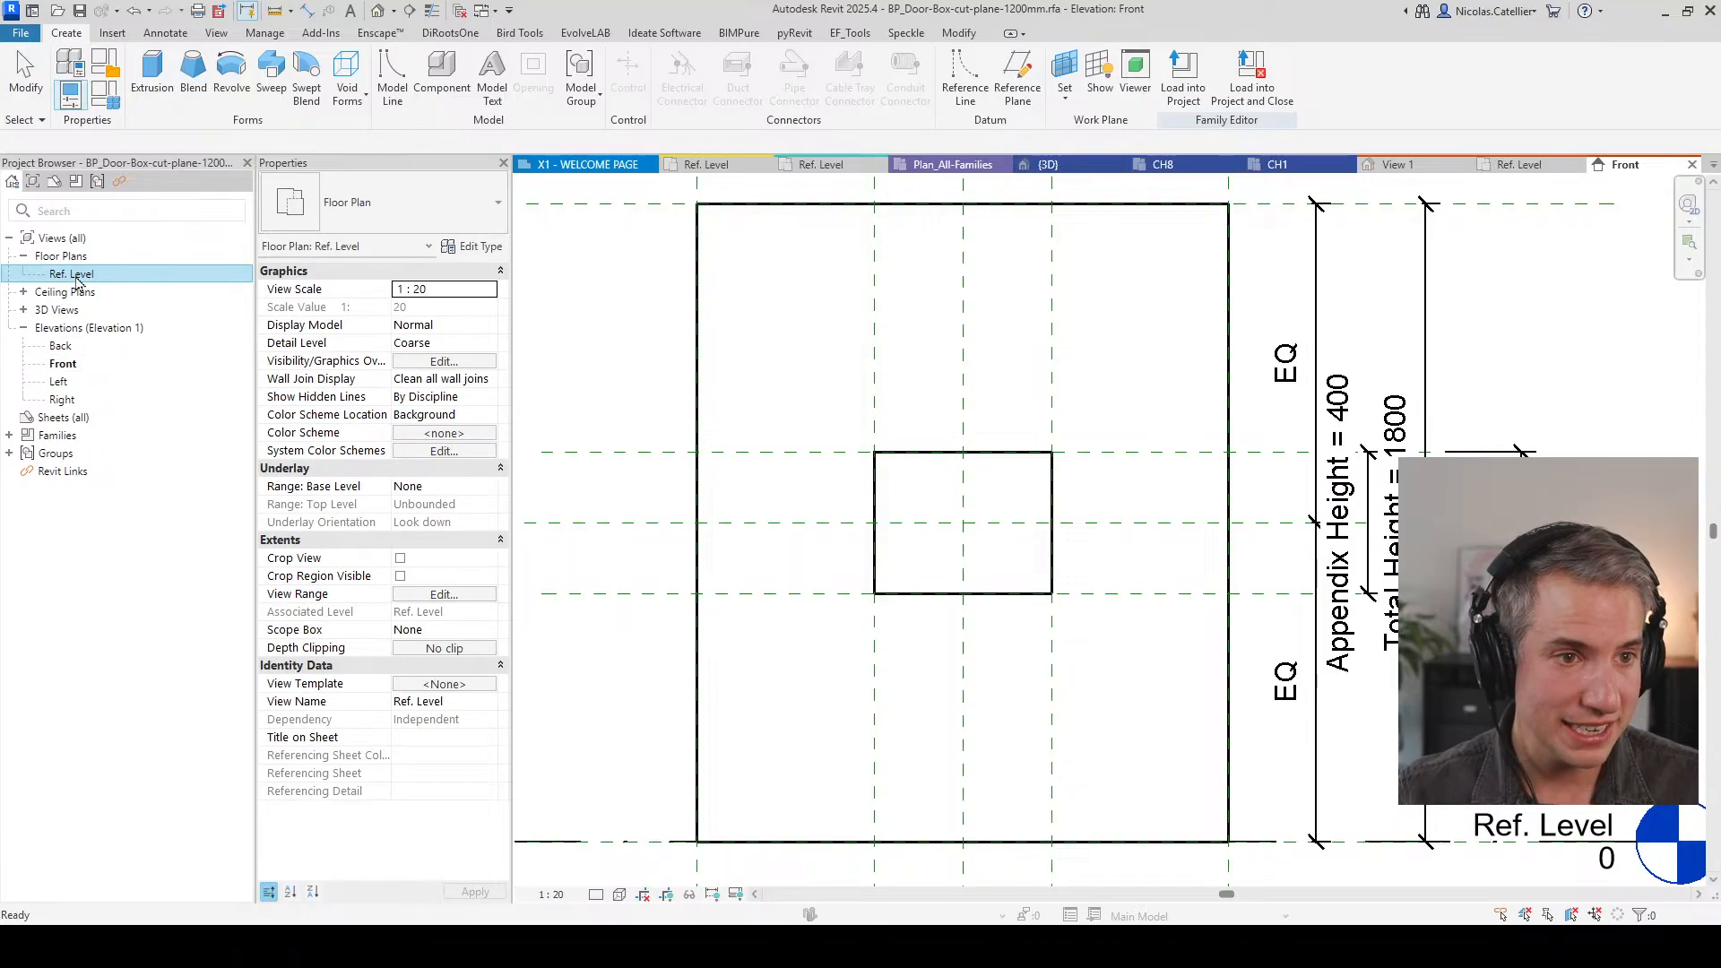
{"action": "left_click", "coordinate": [461, 595]}
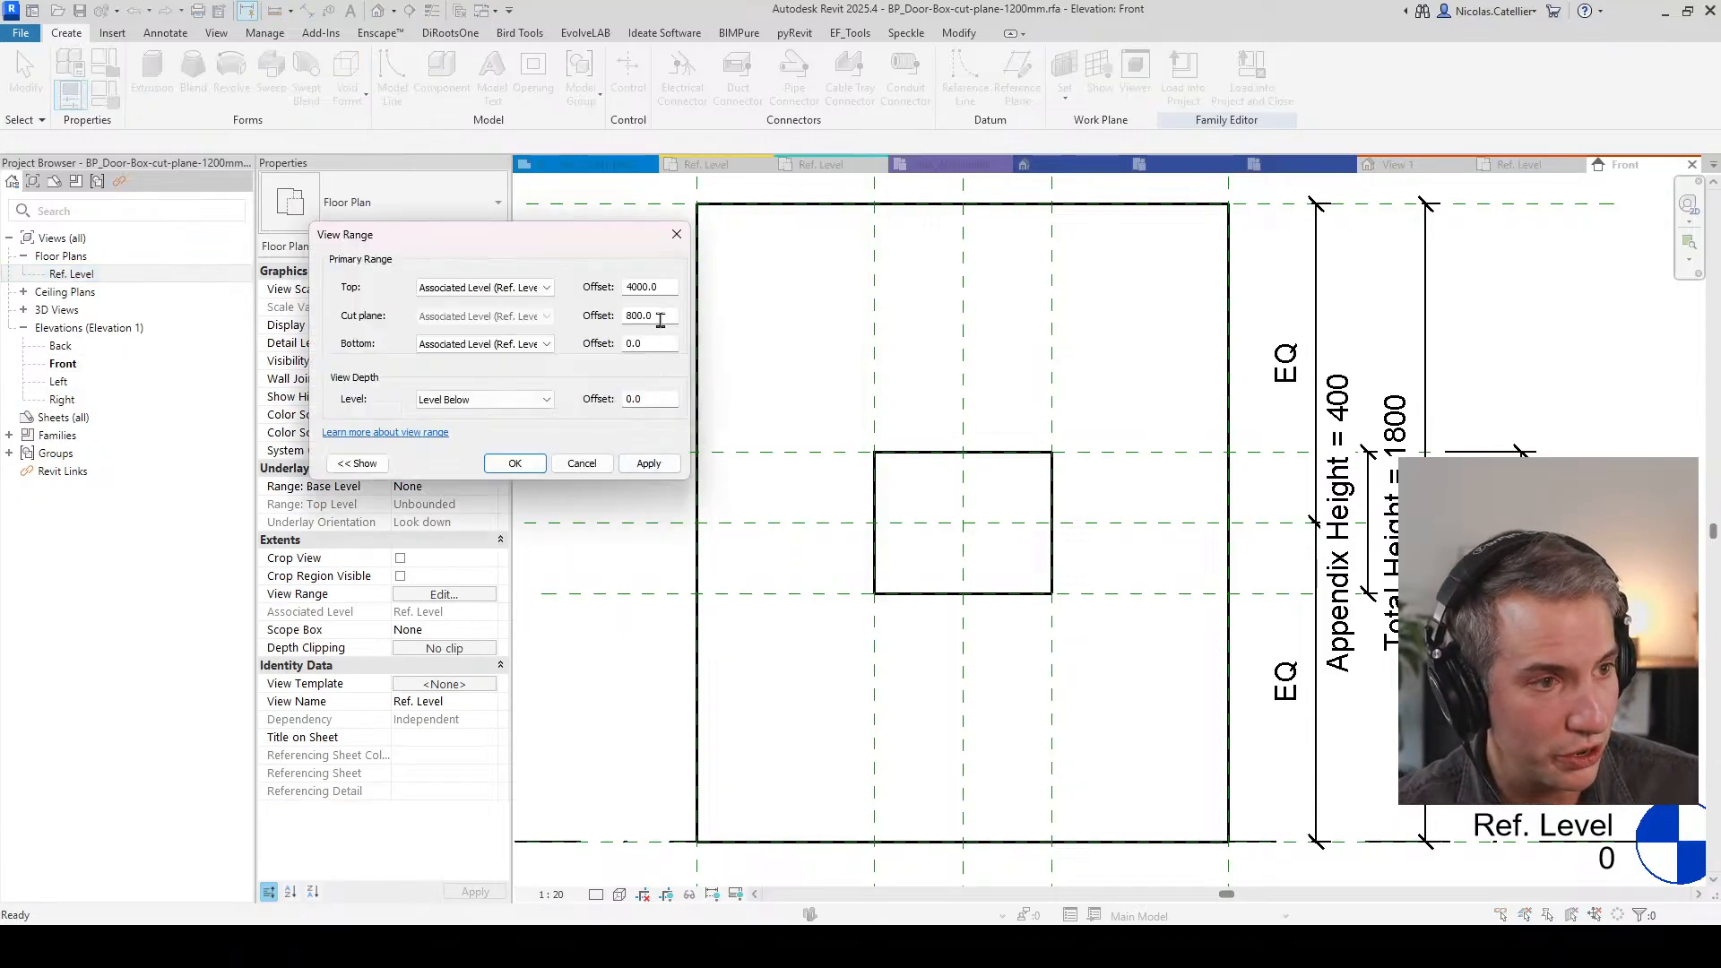
{"action": "left_click", "coordinate": [653, 320]}
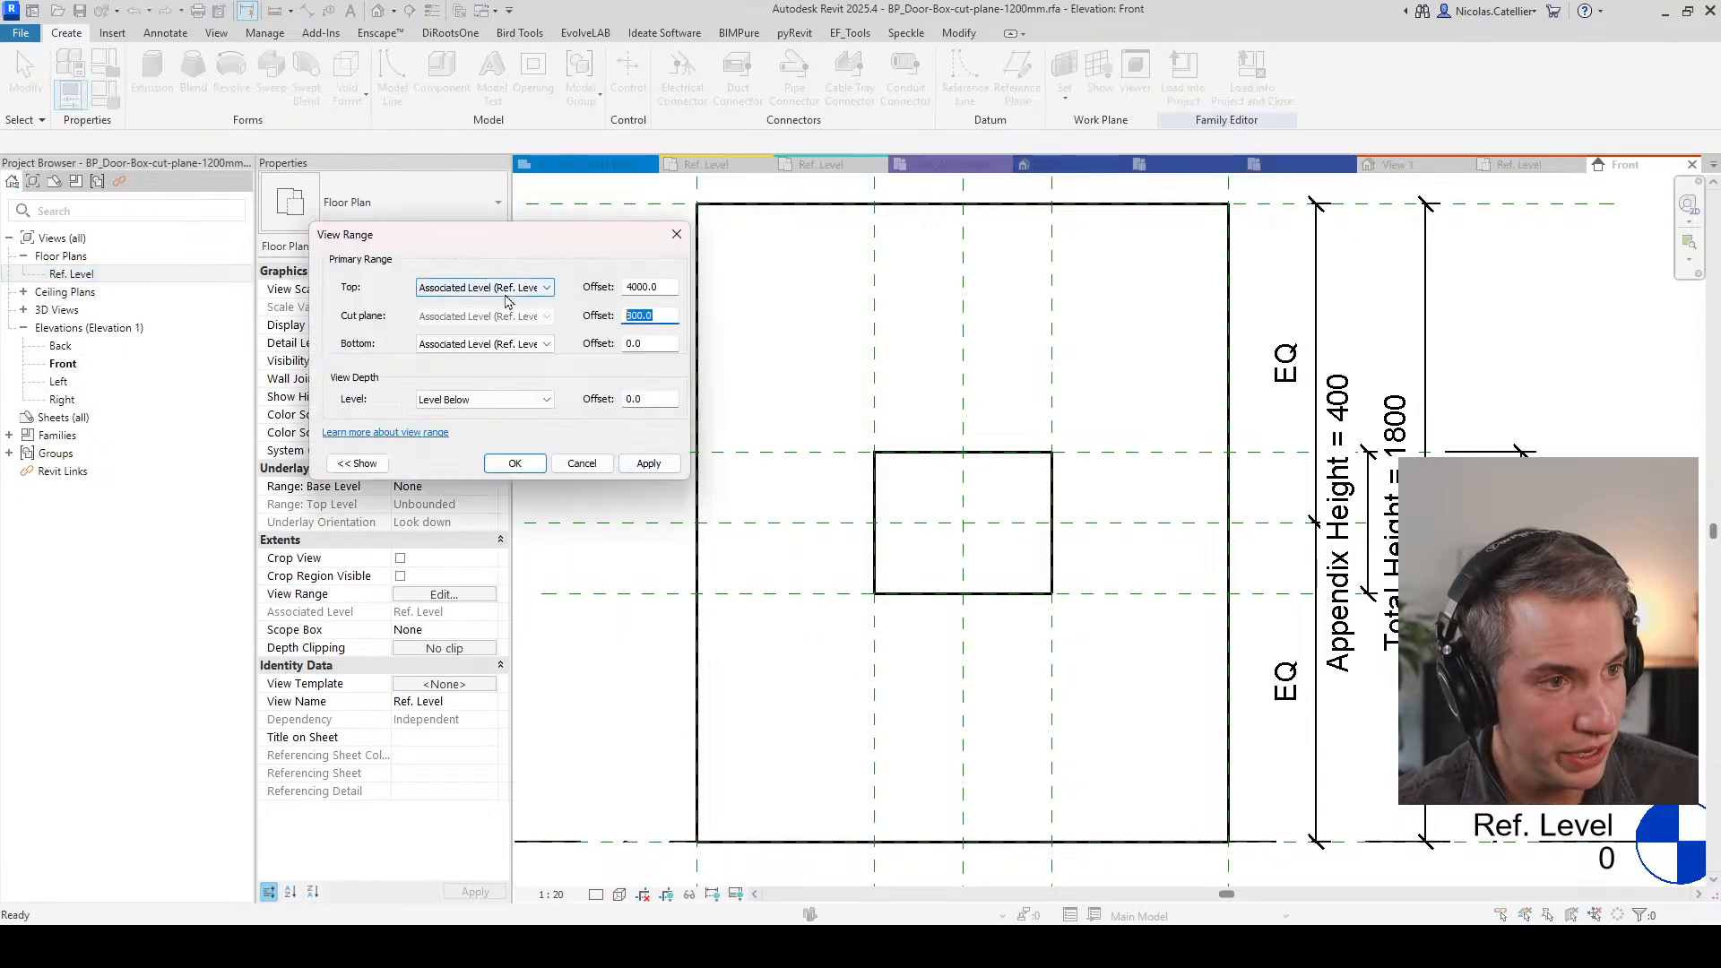
{"action": "left_click", "coordinate": [515, 464]}
{"action": "double_click", "coordinate": [98, 275]}
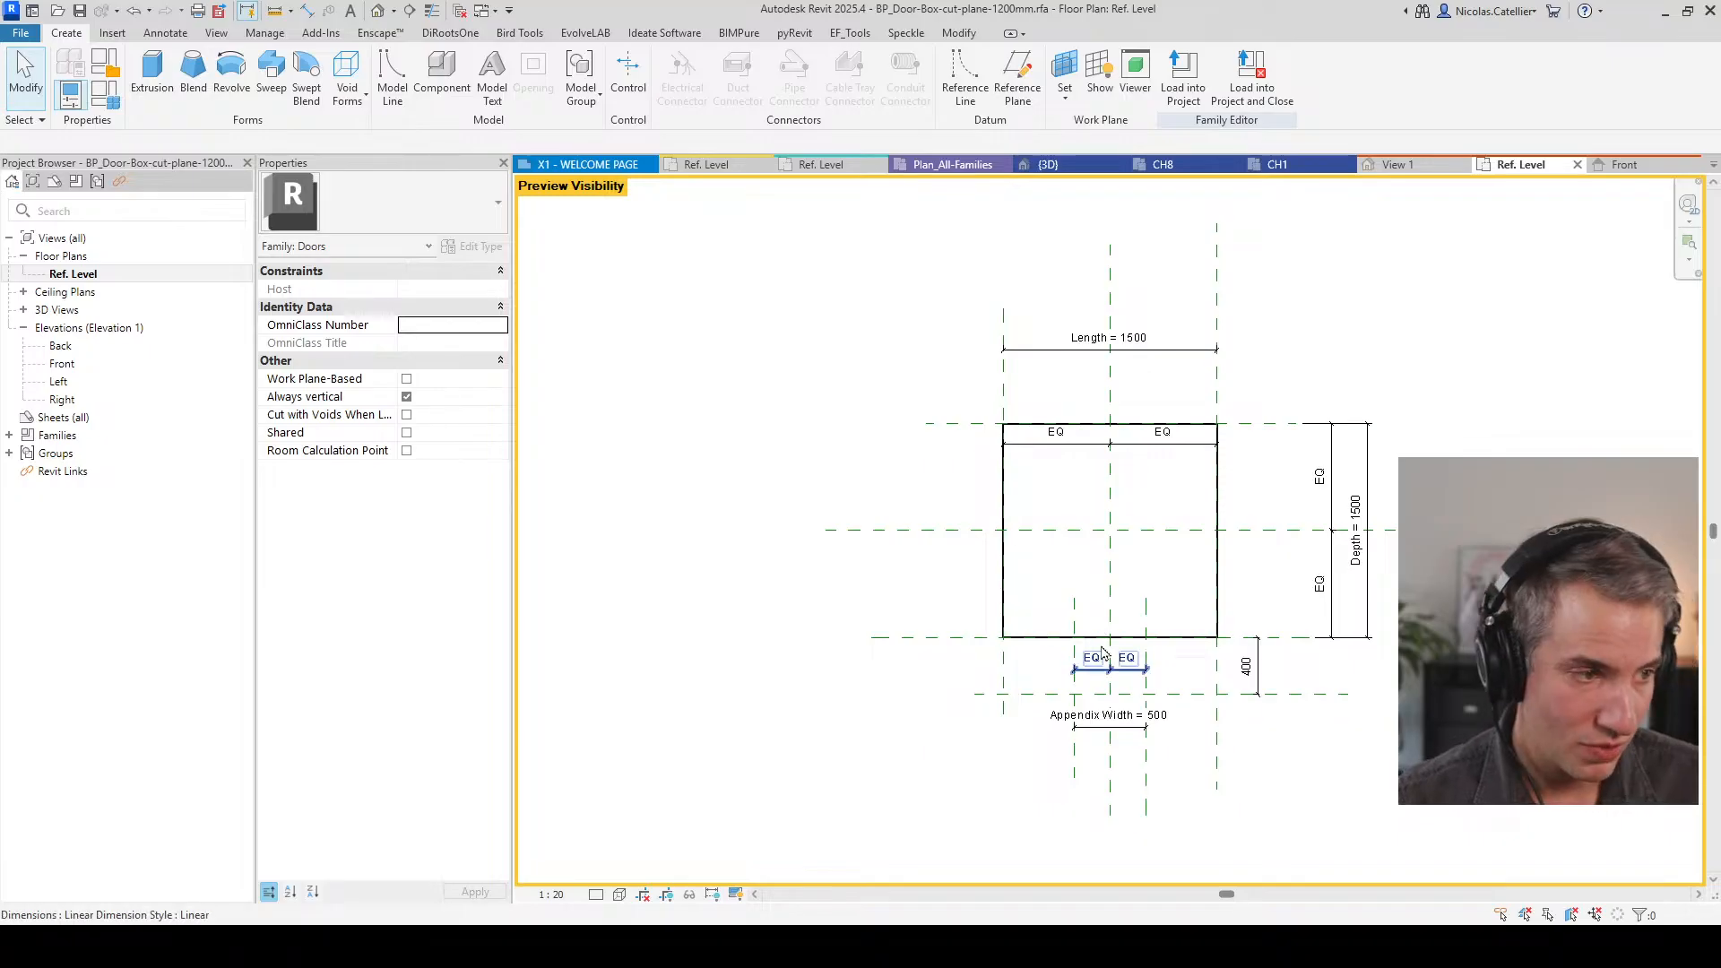
{"action": "scroll", "coordinate": [1101, 634], "scroll_direction": "up", "scroll_amount": 3}
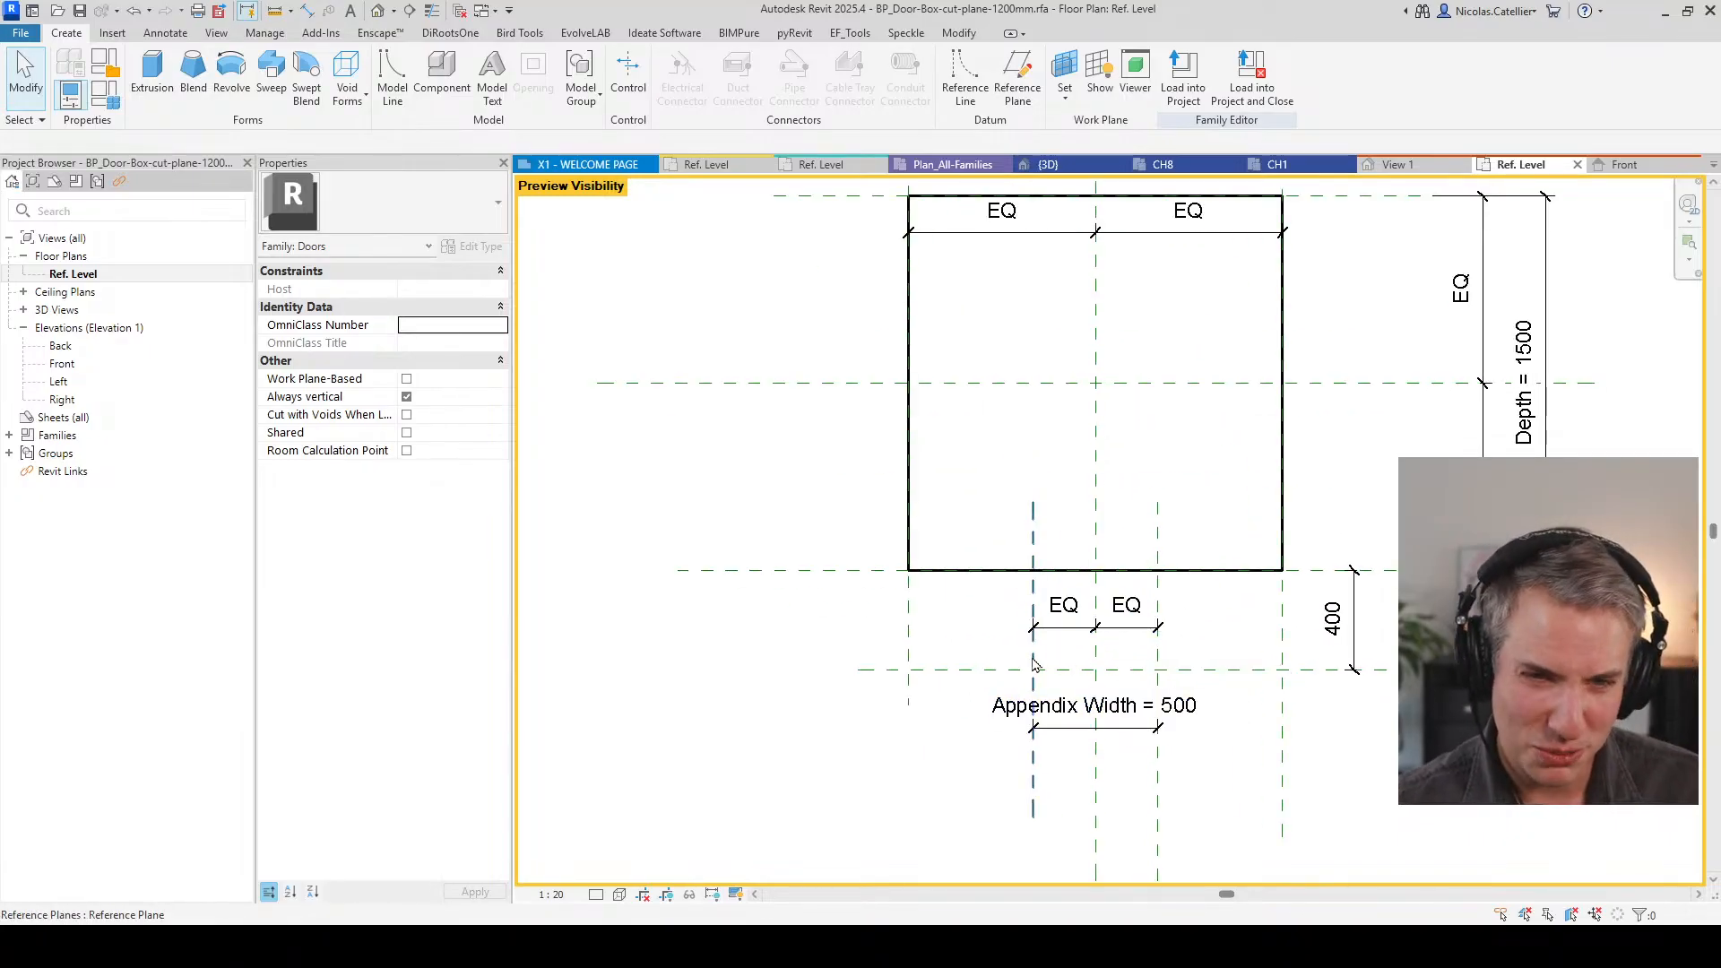
Step: Set the Ref. Level view range's cut plane offset to 1300, above the appendix
{"action": "left_click", "coordinate": [74, 274]}
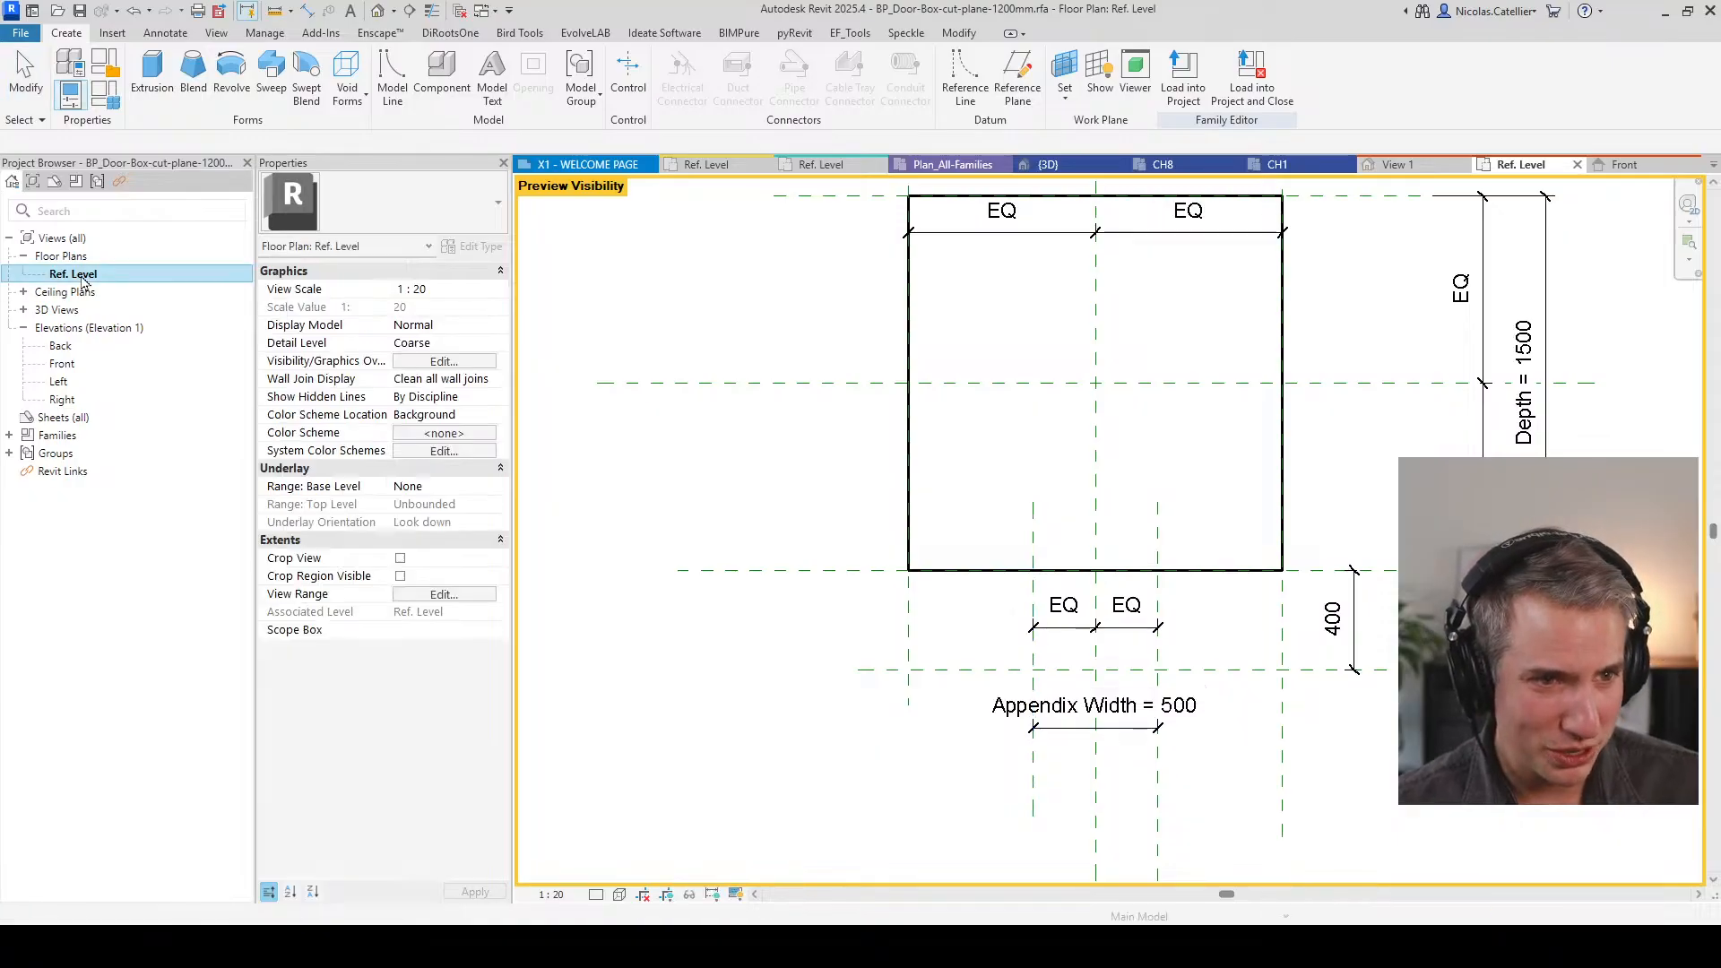
{"action": "left_click", "coordinate": [444, 595]}
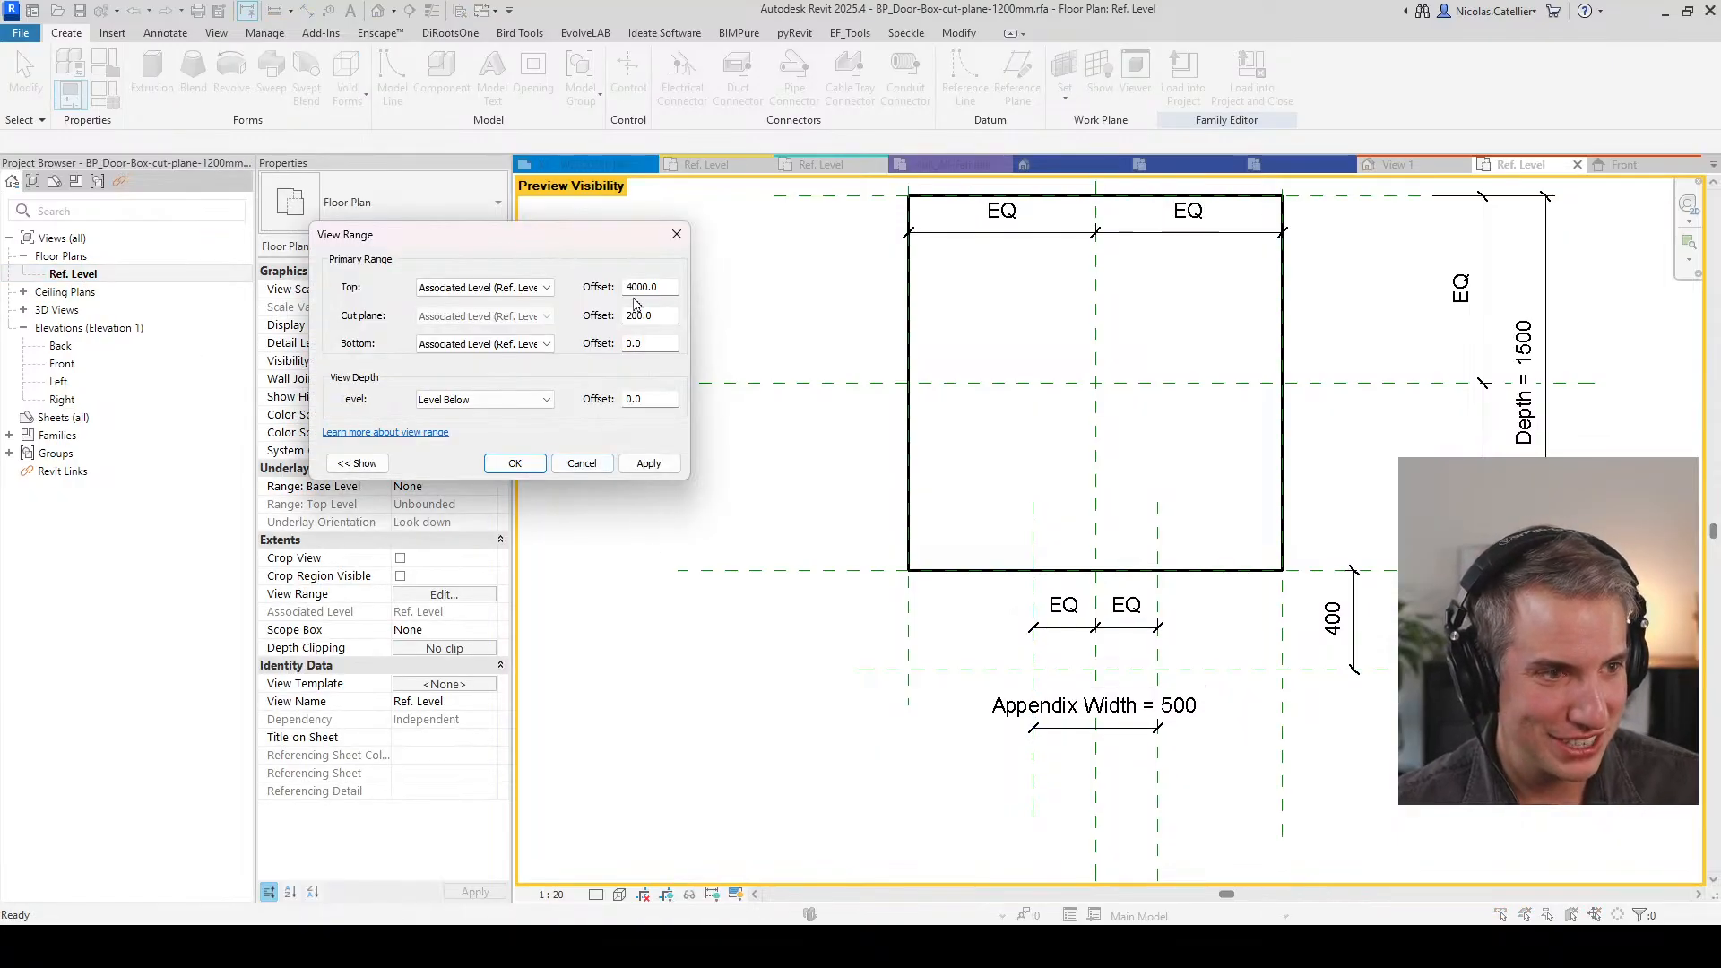
{"action": "left_click_drag", "start_coordinate": [668, 318], "coordinate": [553, 307]}
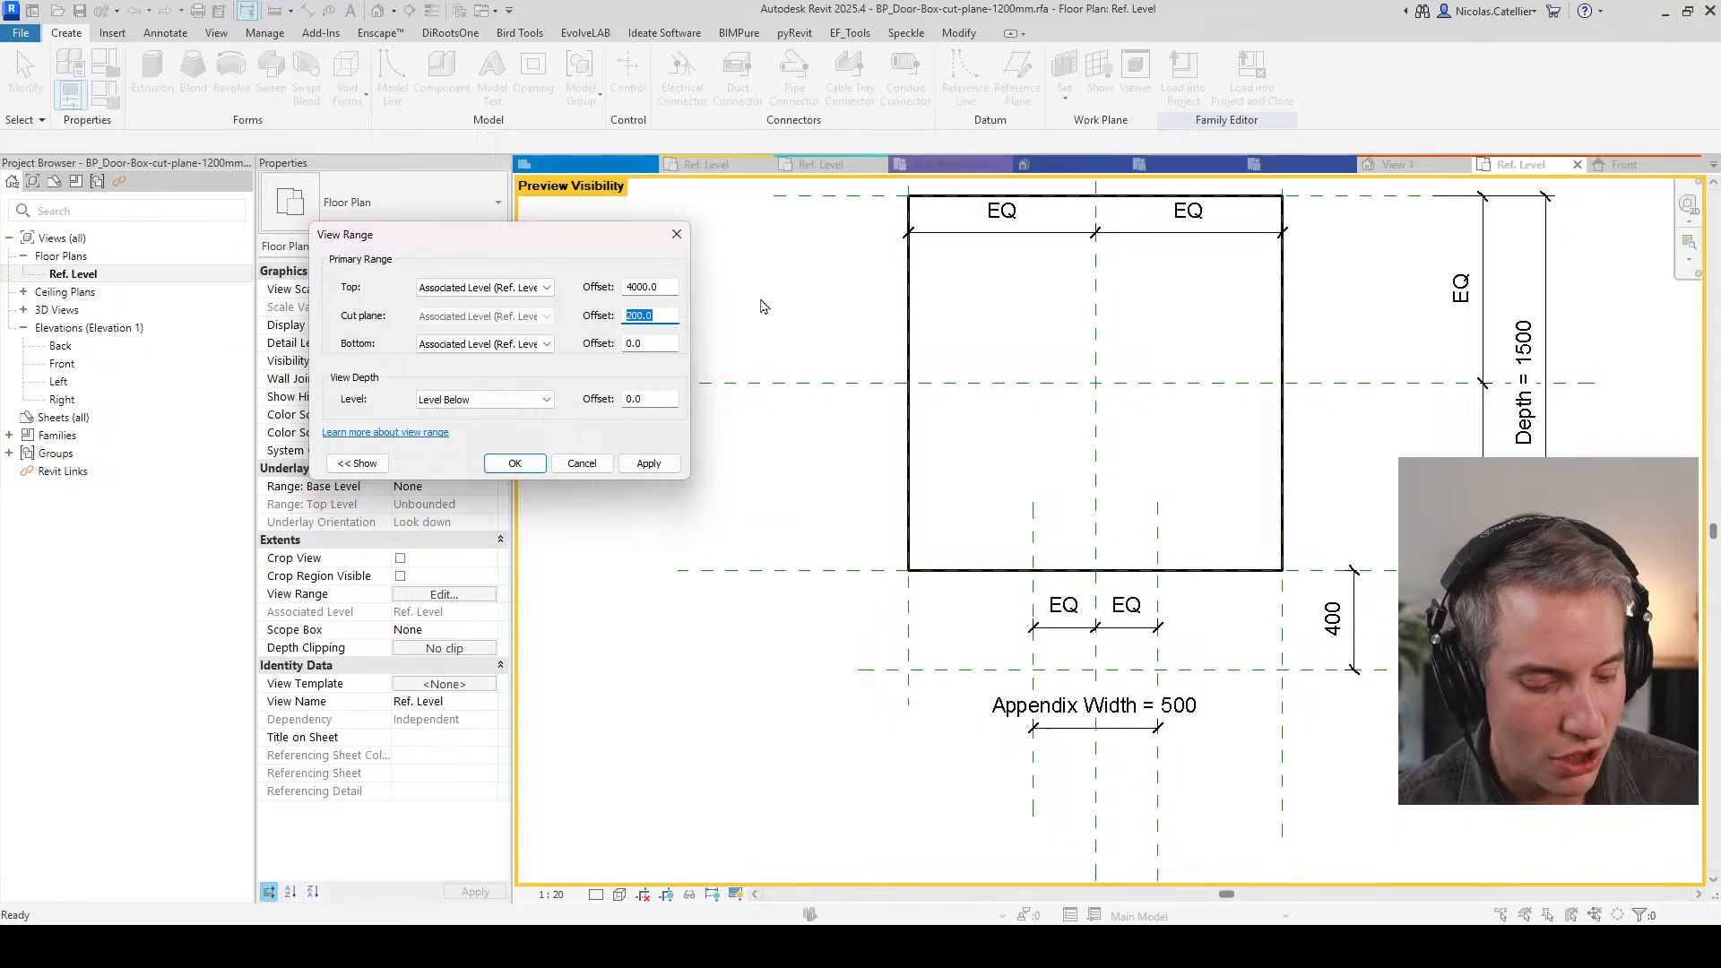
{"action": "type", "text": "1"}
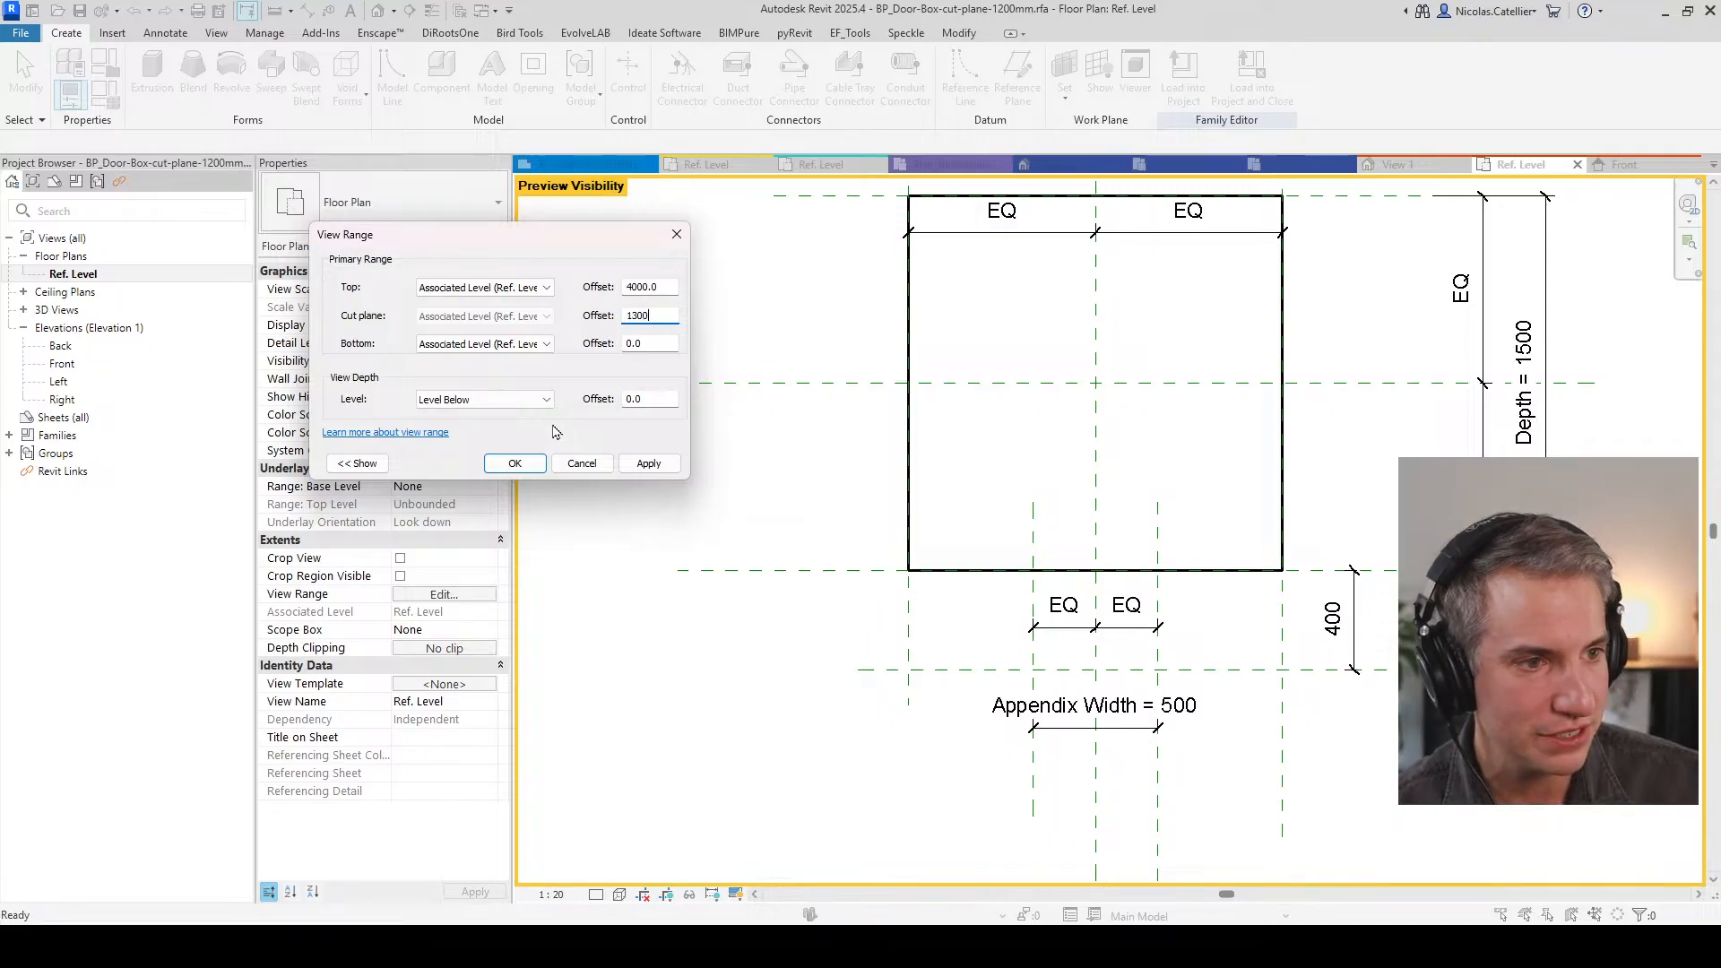
{"action": "type", "text": "300"}
{"action": "left_click", "coordinate": [517, 464]}
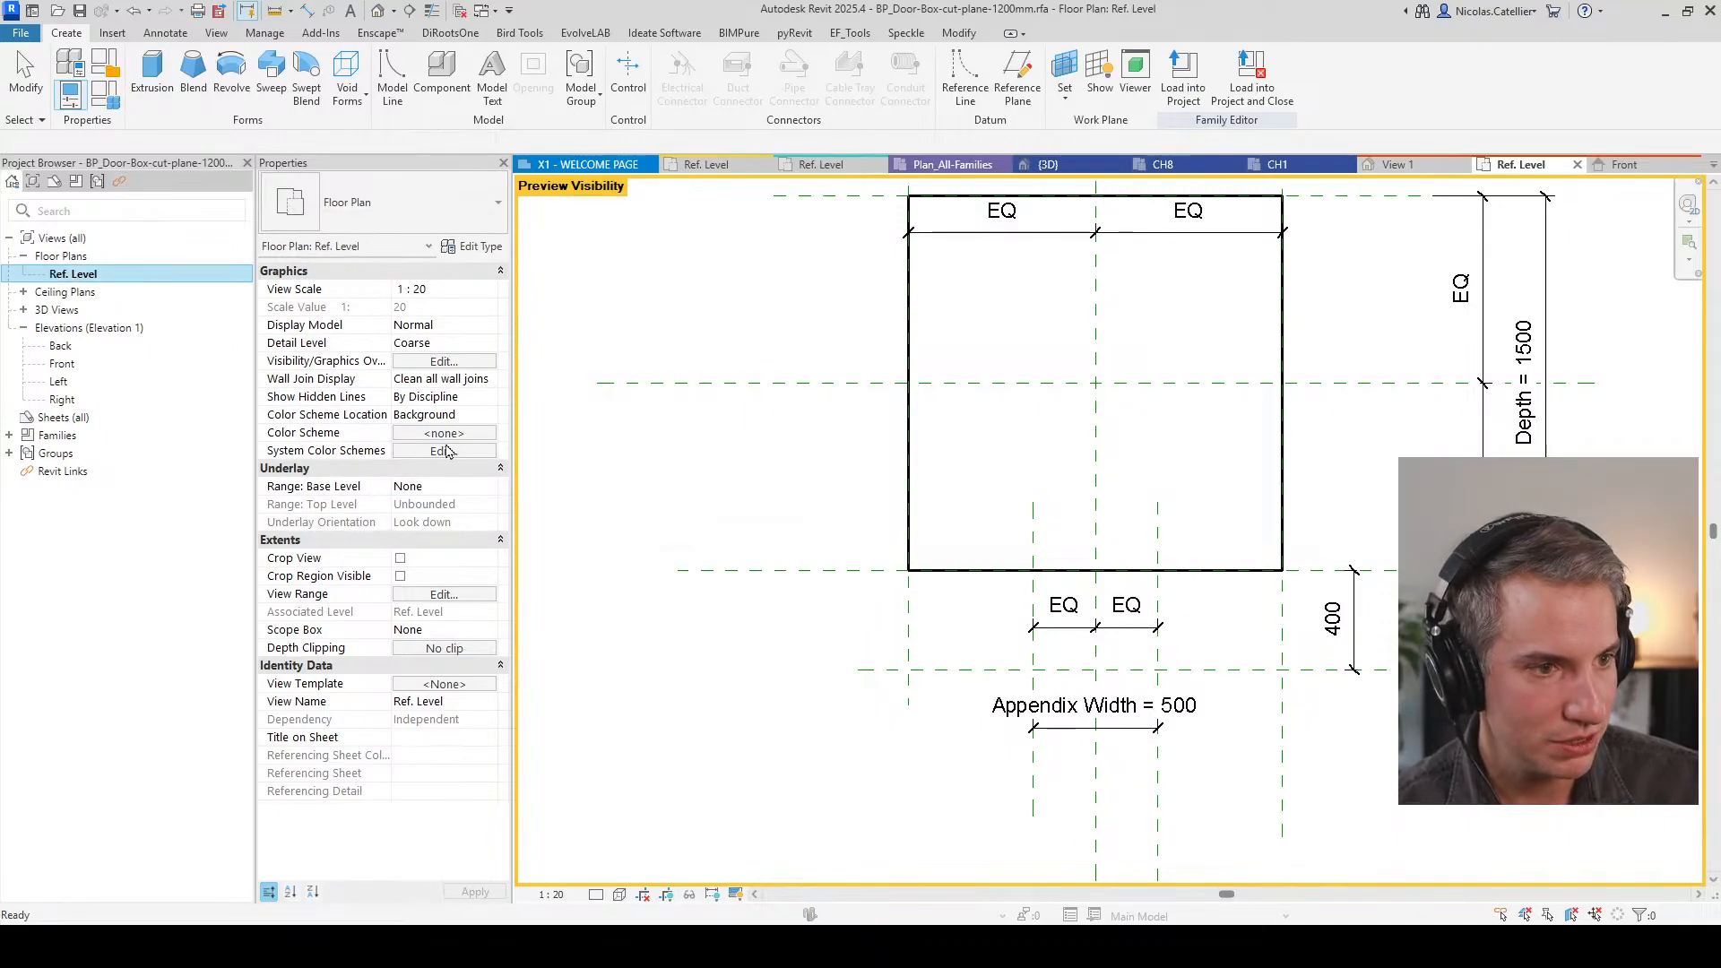
Step: Set the Ref. Level plan's cut plane offset to 800 so that it cuts through the appendix
{"action": "left_click", "coordinate": [433, 598]}
{"action": "double_click", "coordinate": [657, 315]}
{"action": "type", "text": "800"}
{"action": "left_click", "coordinate": [515, 463]}
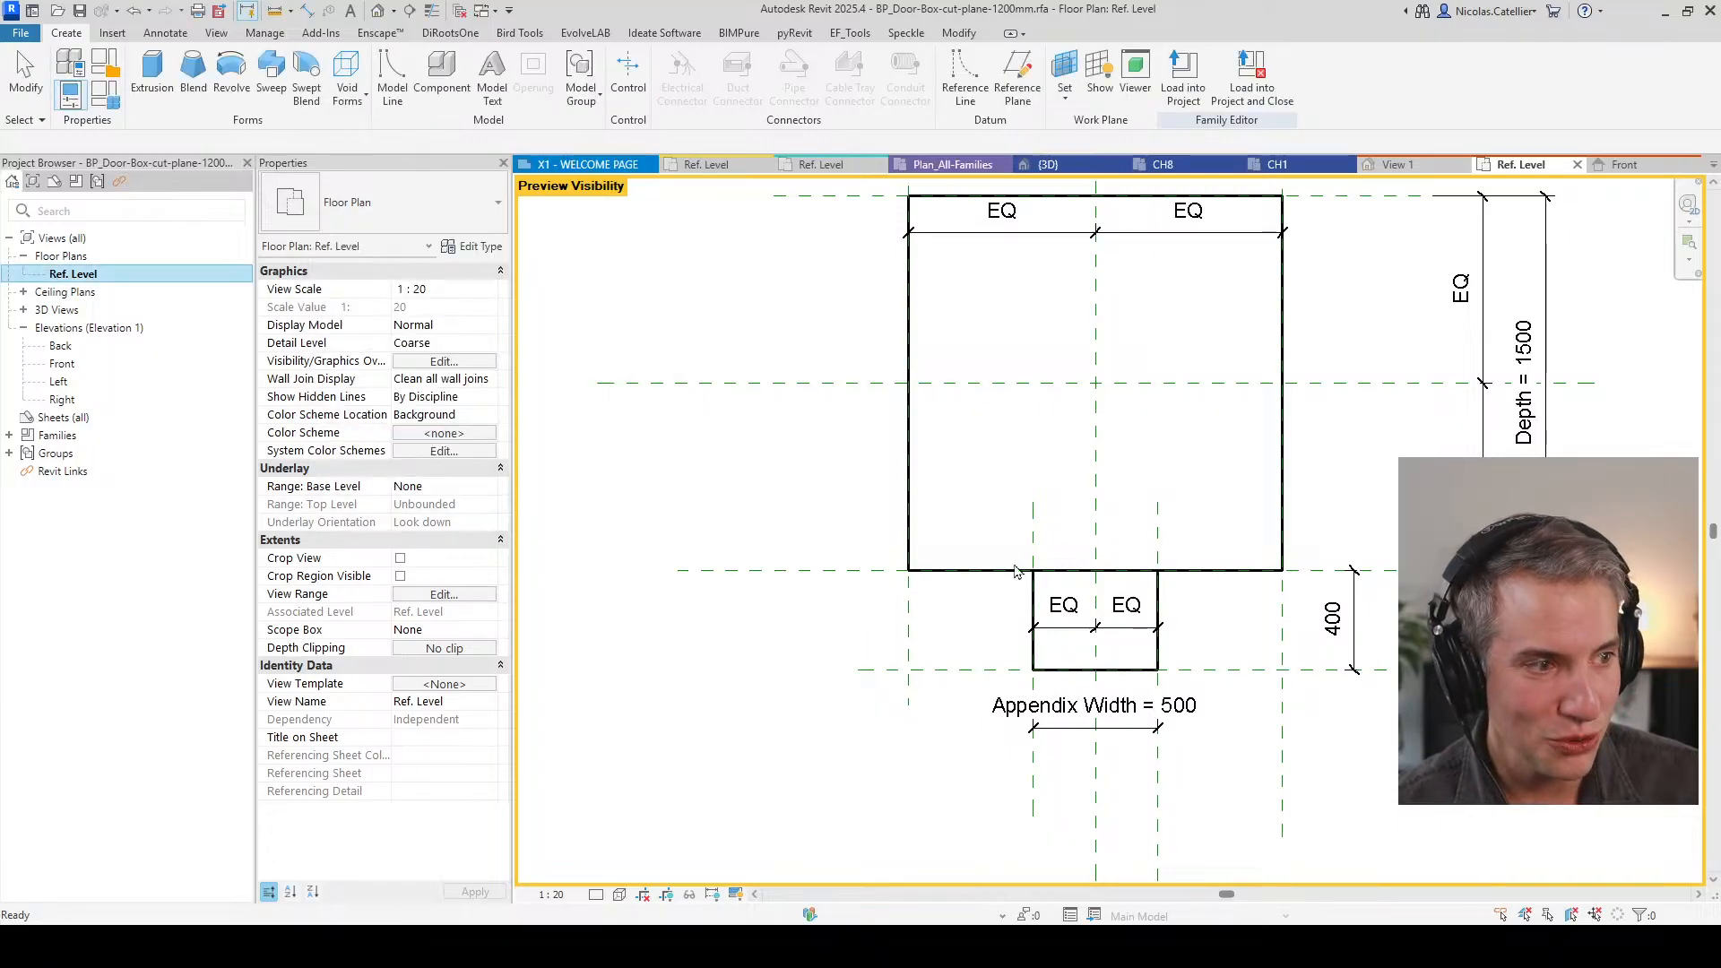
{"action": "middle_click_drag", "start_coordinate": [925, 710], "coordinate": [767, 786]}
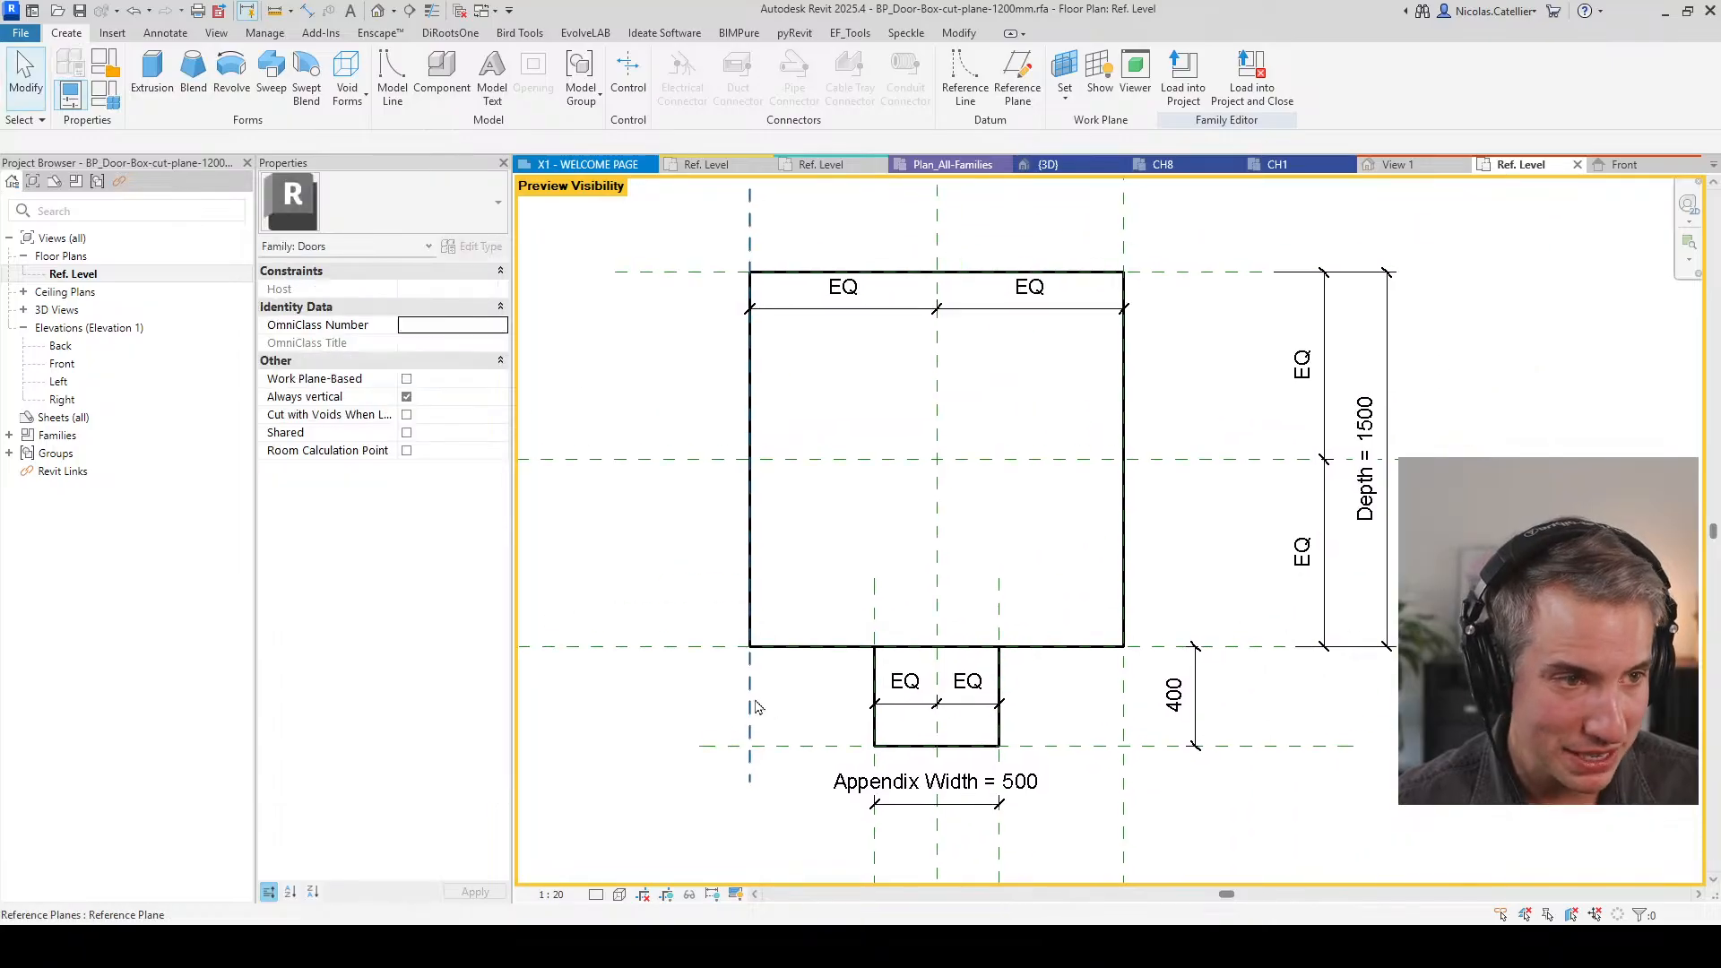
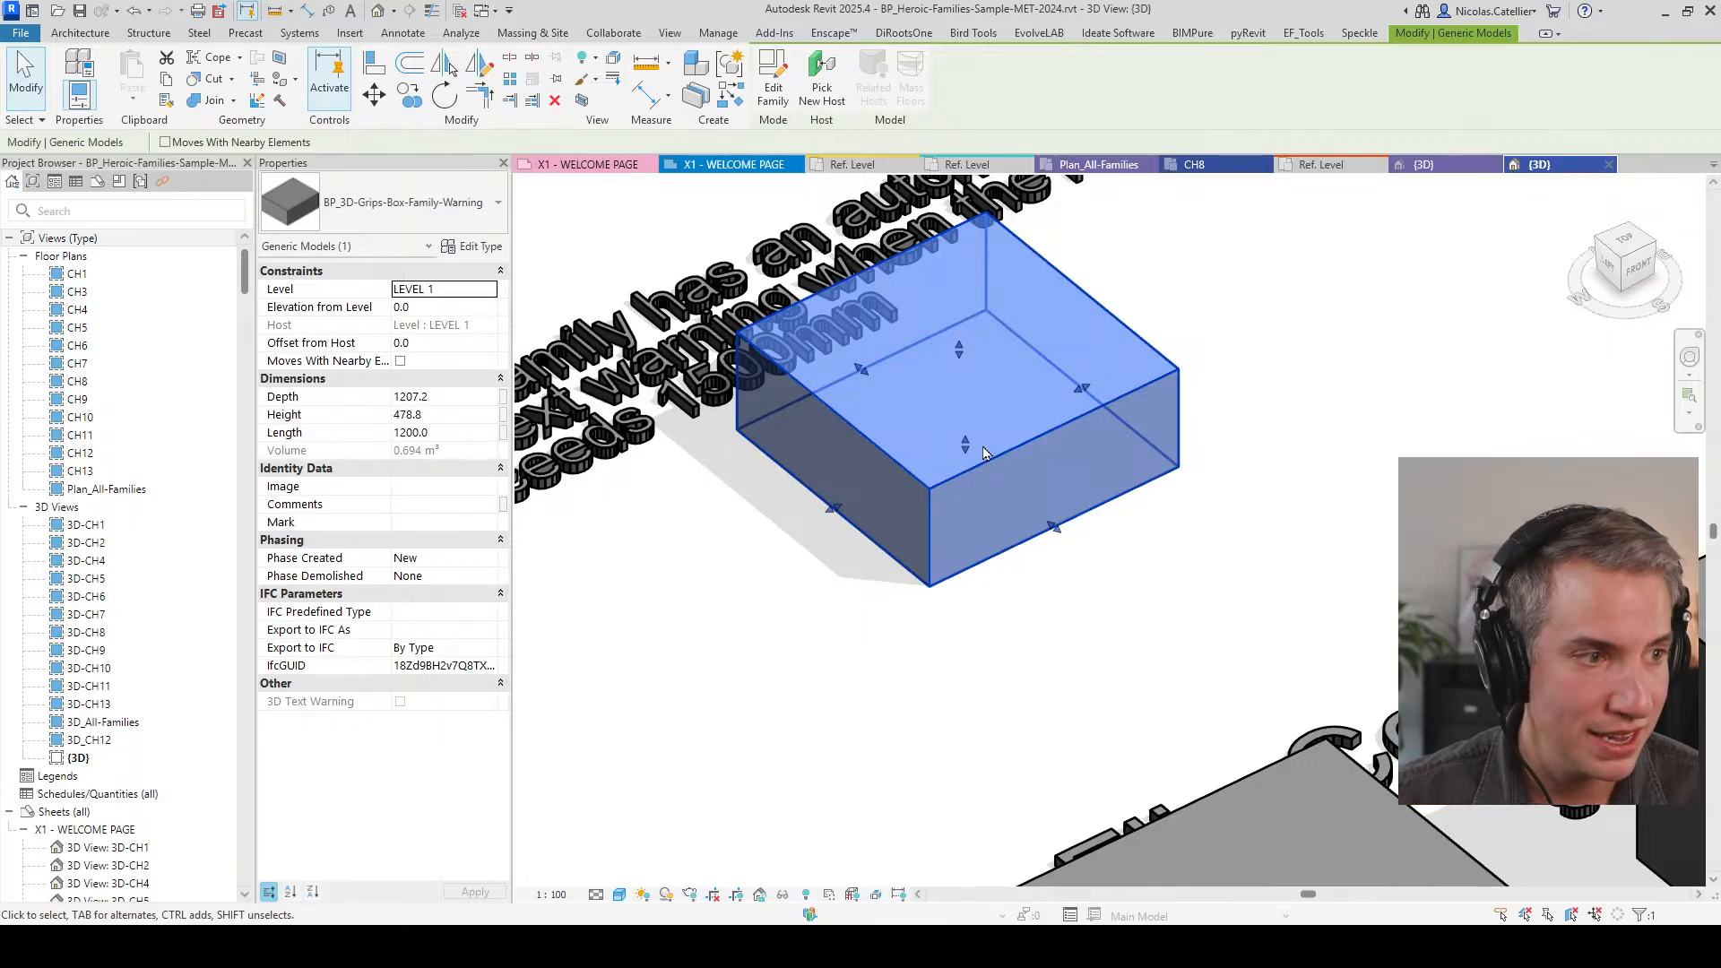
Step: Open the selected BP_3D-Grips-Box-Family-Warning family for editing and show its Ref. Level floor plan
{"action": "left_click", "coordinate": [773, 76]}
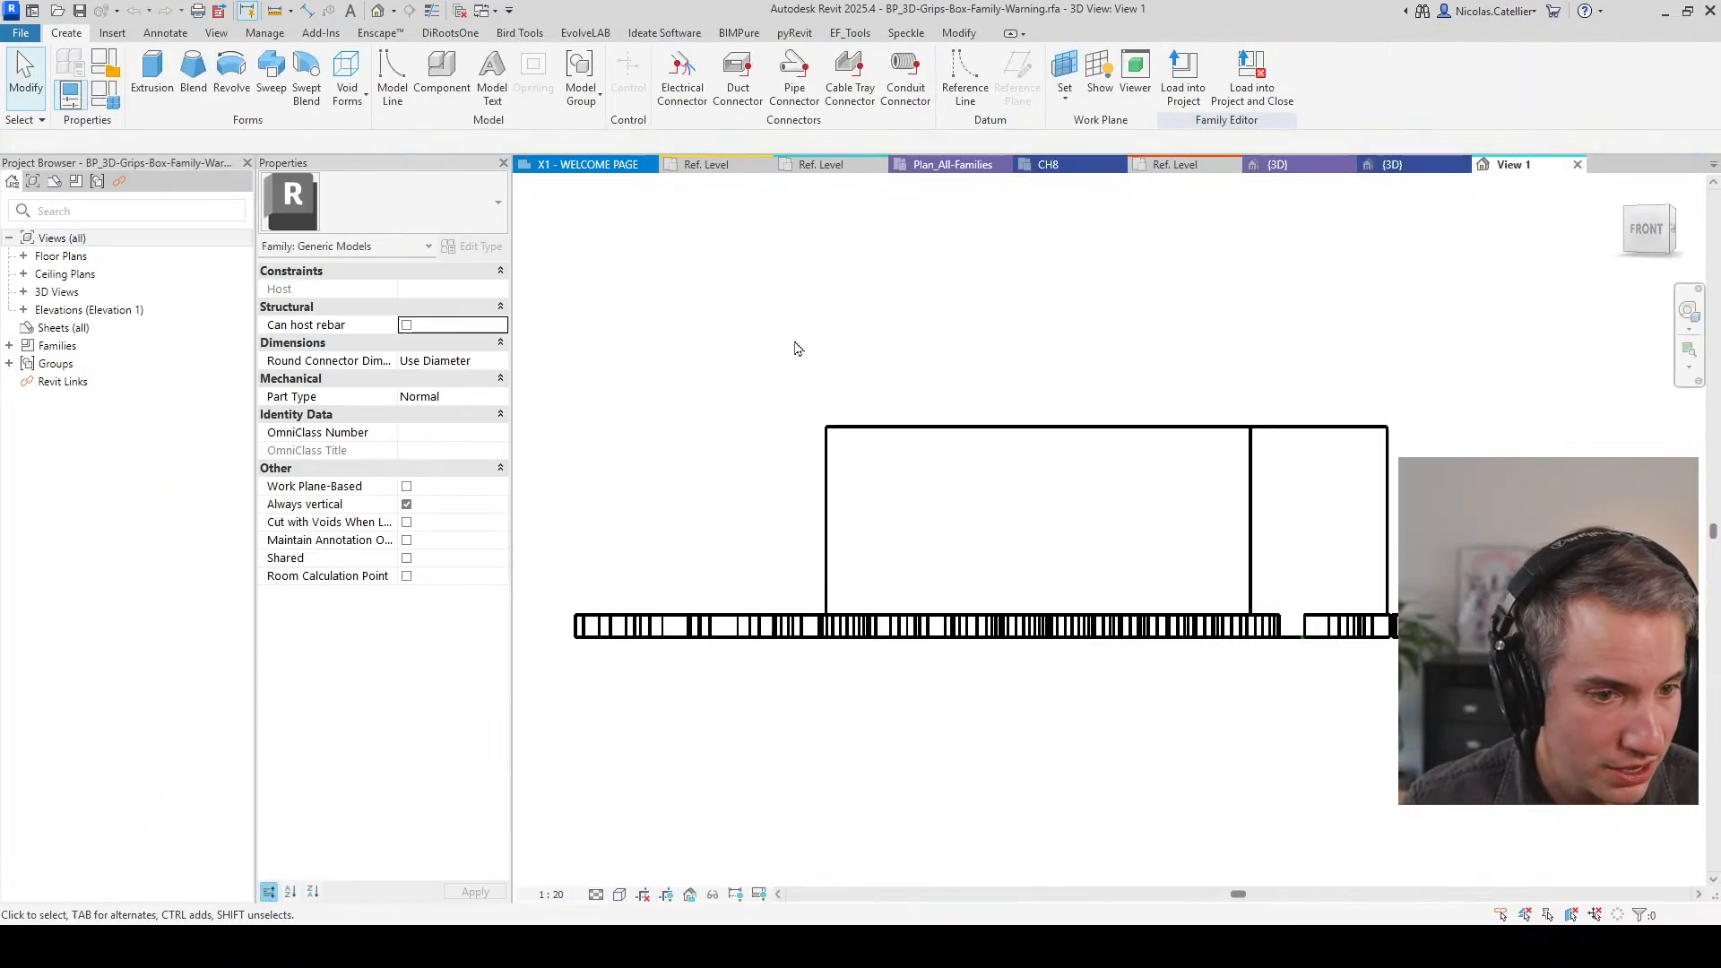
{"action": "double_click", "coordinate": [61, 256]}
{"action": "double_click", "coordinate": [83, 275]}
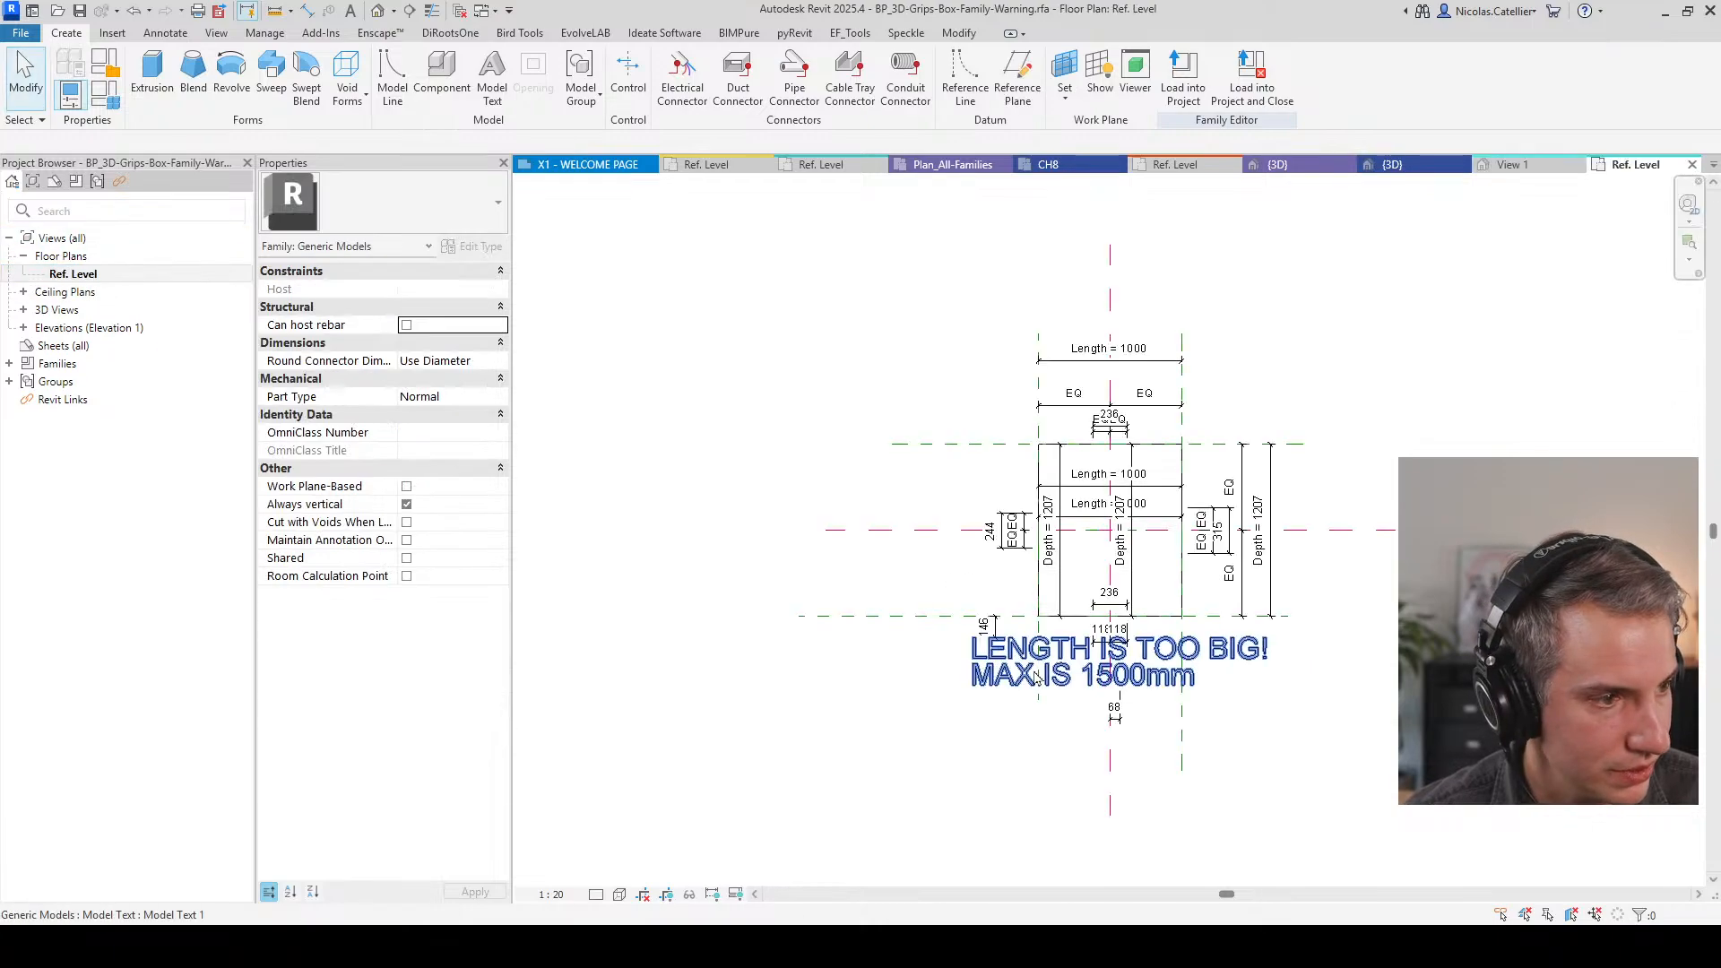
Step: Select the length warning model text and inspect which family parameter is associated with its Visible property
{"action": "scroll", "coordinate": [1049, 634], "scroll_direction": "up", "scroll_amount": 4}
{"action": "left_click", "coordinate": [1049, 634]}
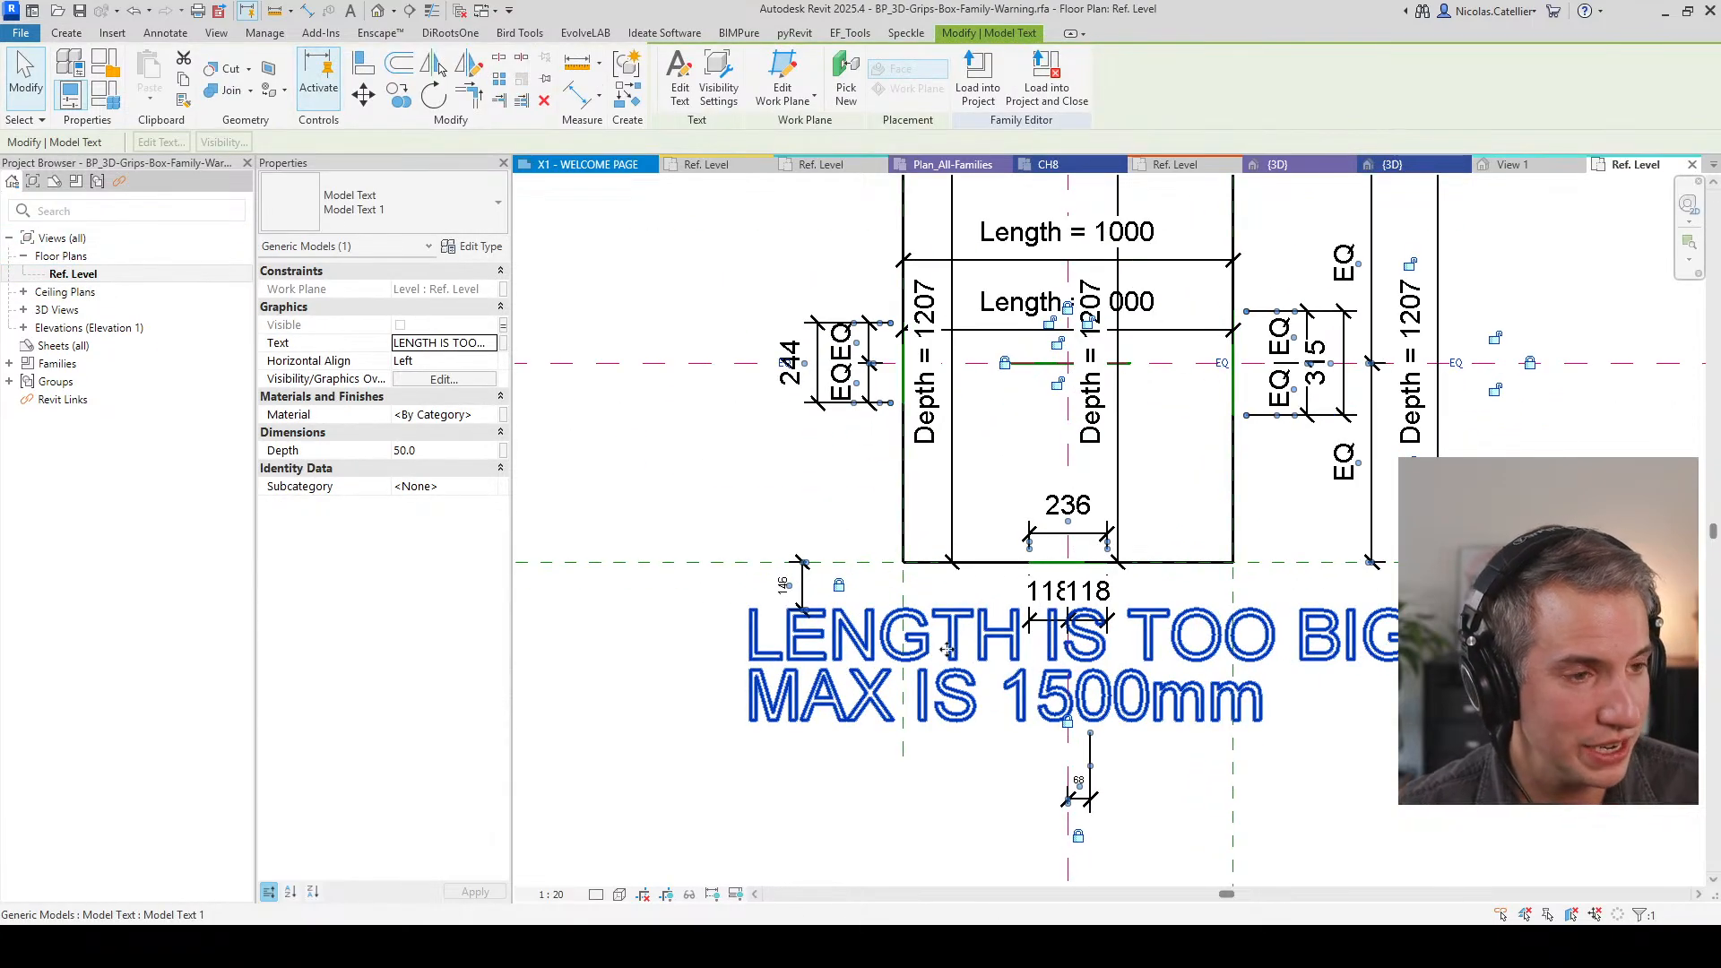
{"action": "left_click", "coordinate": [502, 325]}
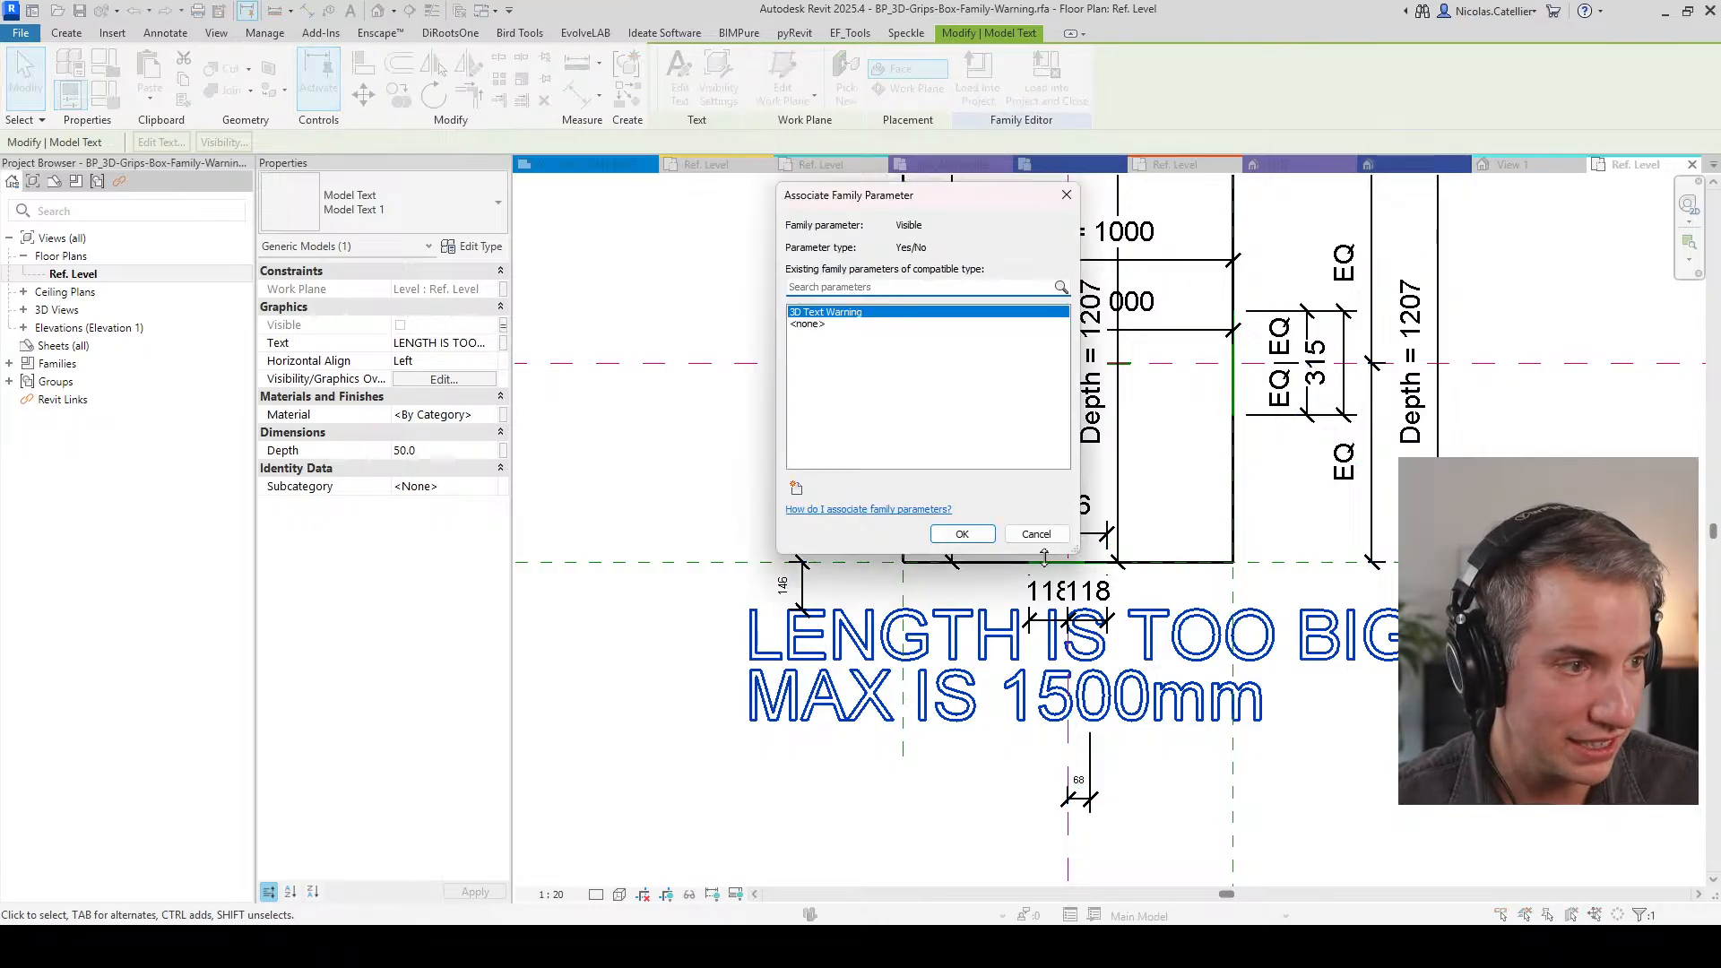
{"action": "left_click", "coordinate": [1036, 533]}
Step: Examine the formula of the 3D Text Warning parameter in the family types
{"action": "left_click", "coordinate": [105, 92]}
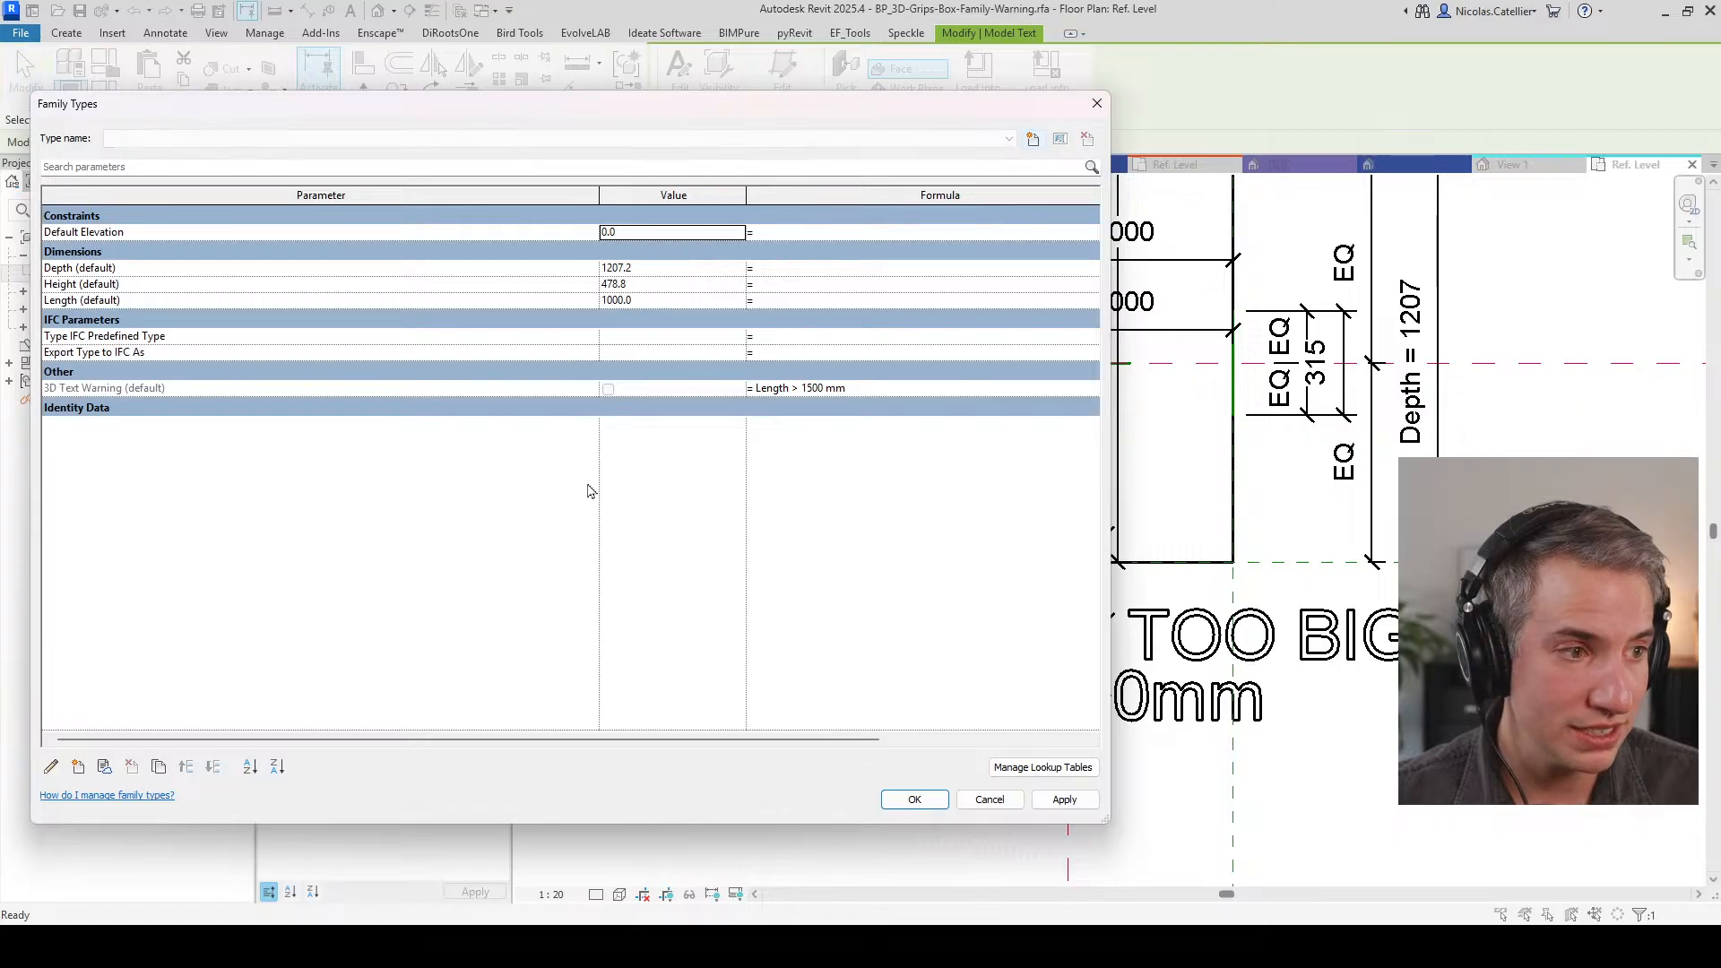
{"action": "left_click", "coordinate": [788, 391]}
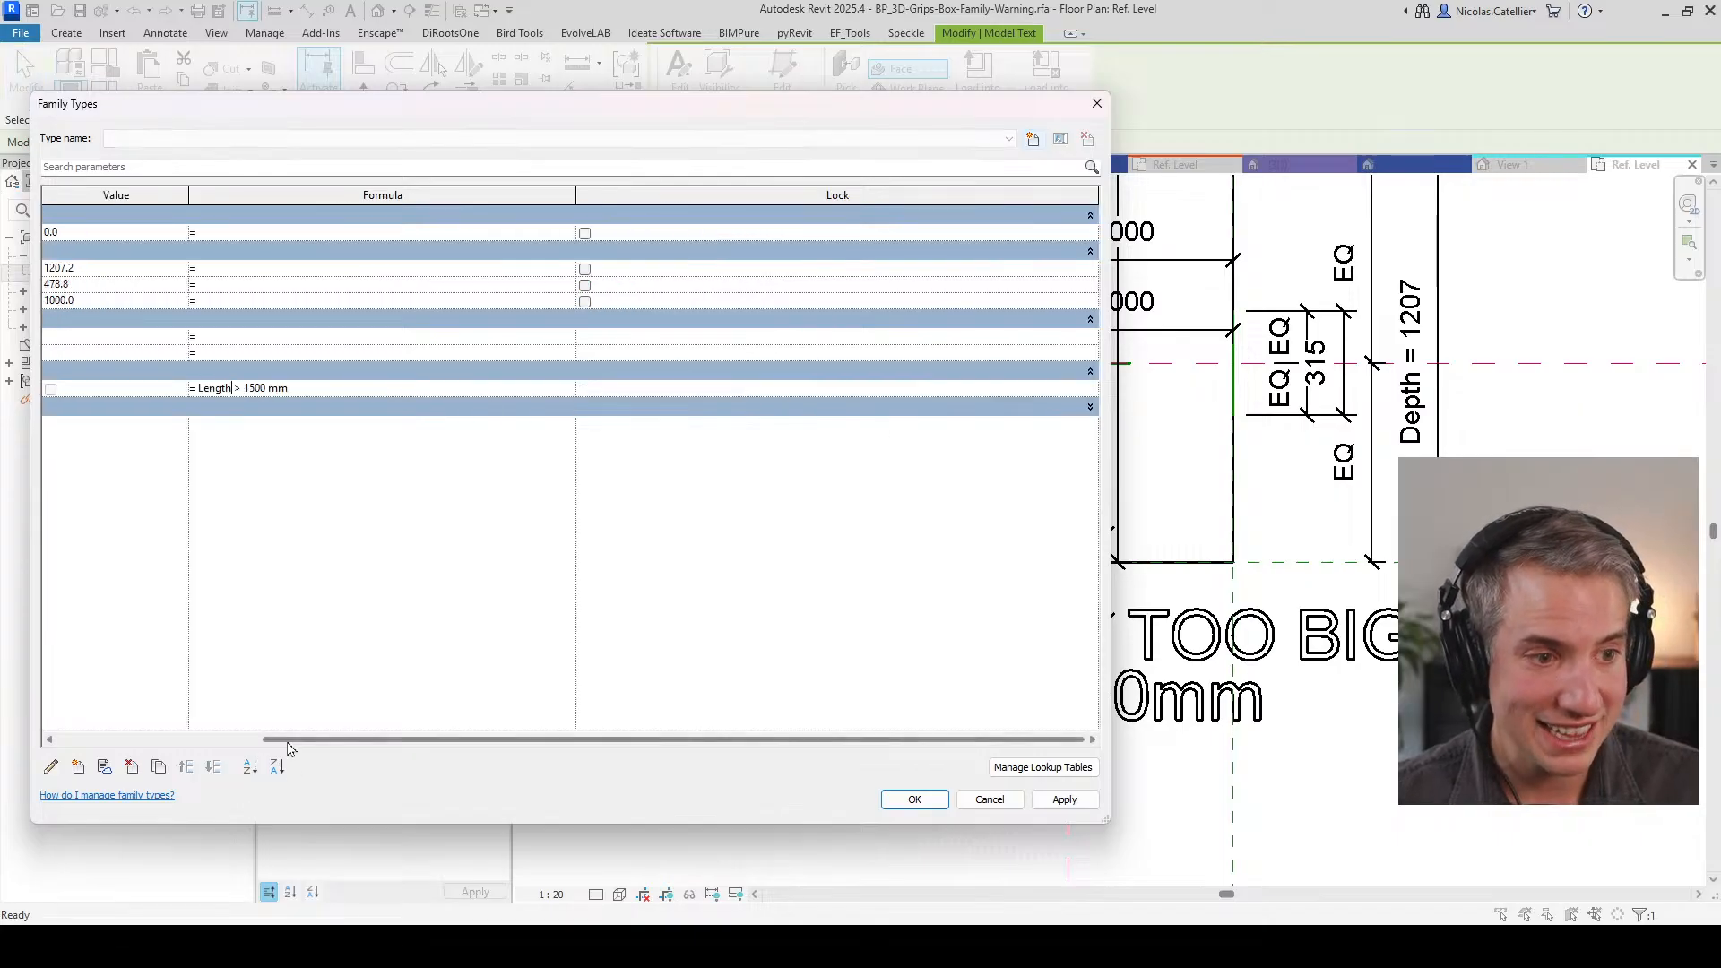
{"action": "left_click_drag", "start_coordinate": [277, 740], "coordinate": [71, 740]}
{"action": "left_click_drag", "start_coordinate": [862, 387], "coordinate": [793, 389]}
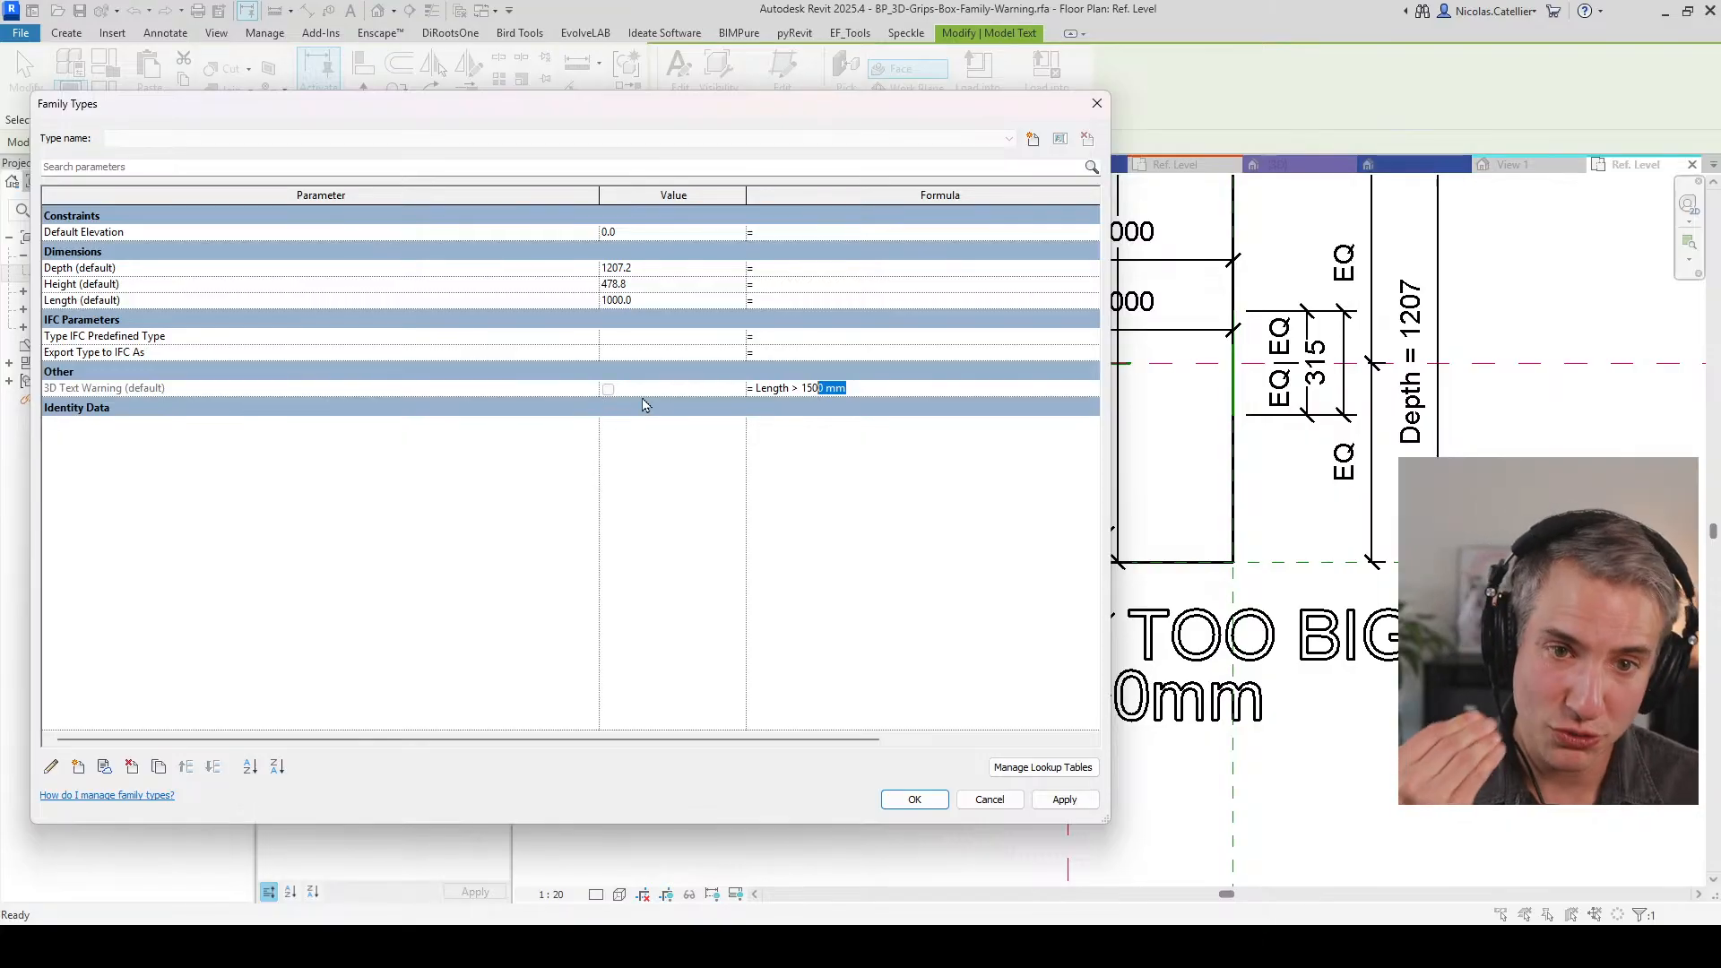
Step: Try a Length of 1600 in the family types to test the 3D Text Warning formula, and discard the change
{"action": "left_click", "coordinate": [661, 269]}
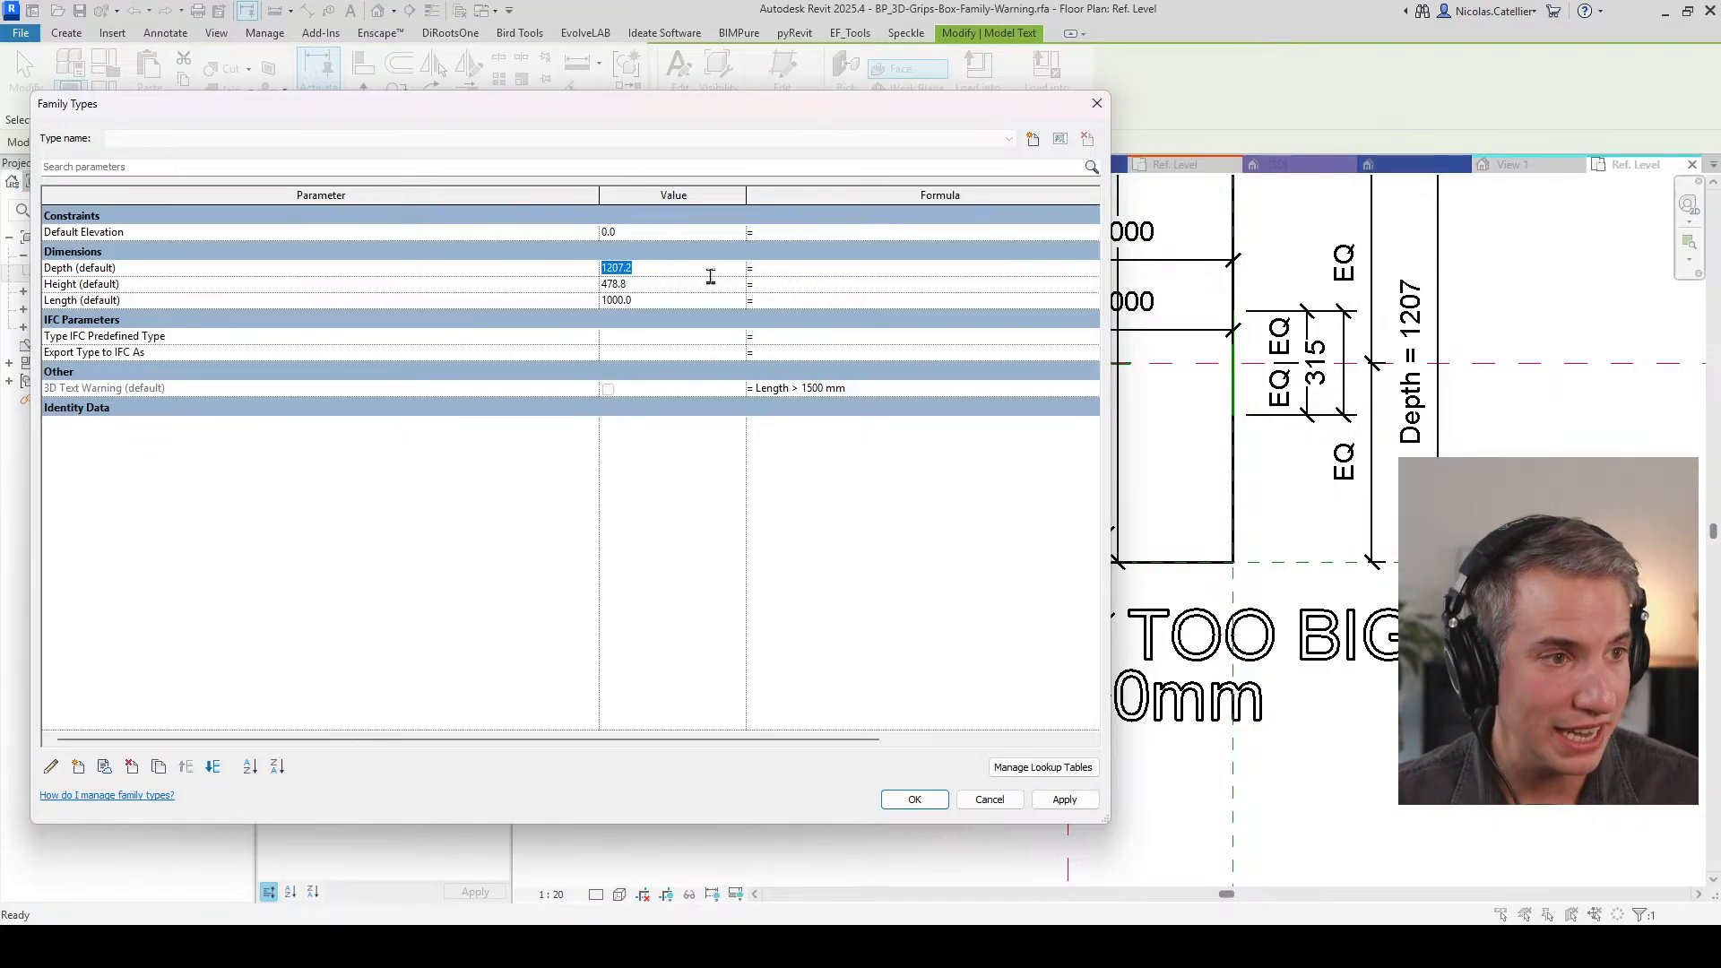
{"action": "left_click", "coordinate": [683, 300]}
{"action": "type", "text": "1600"}
{"action": "left_click", "coordinate": [667, 536]}
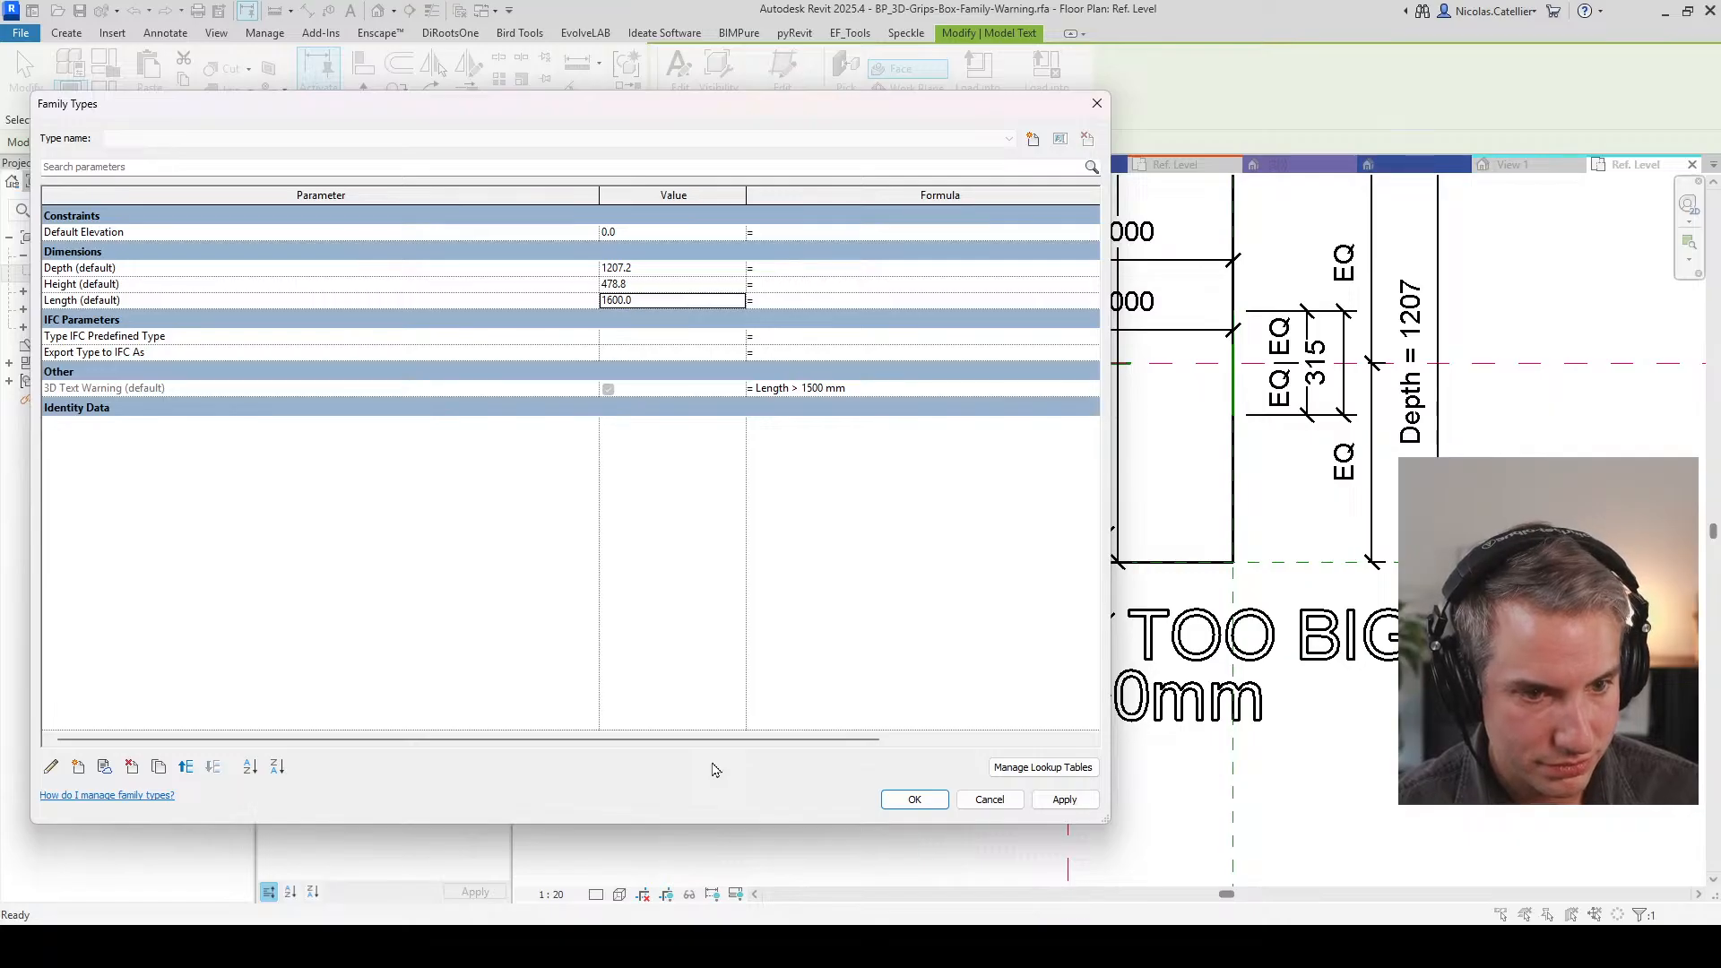
{"action": "left_click", "coordinate": [989, 800]}
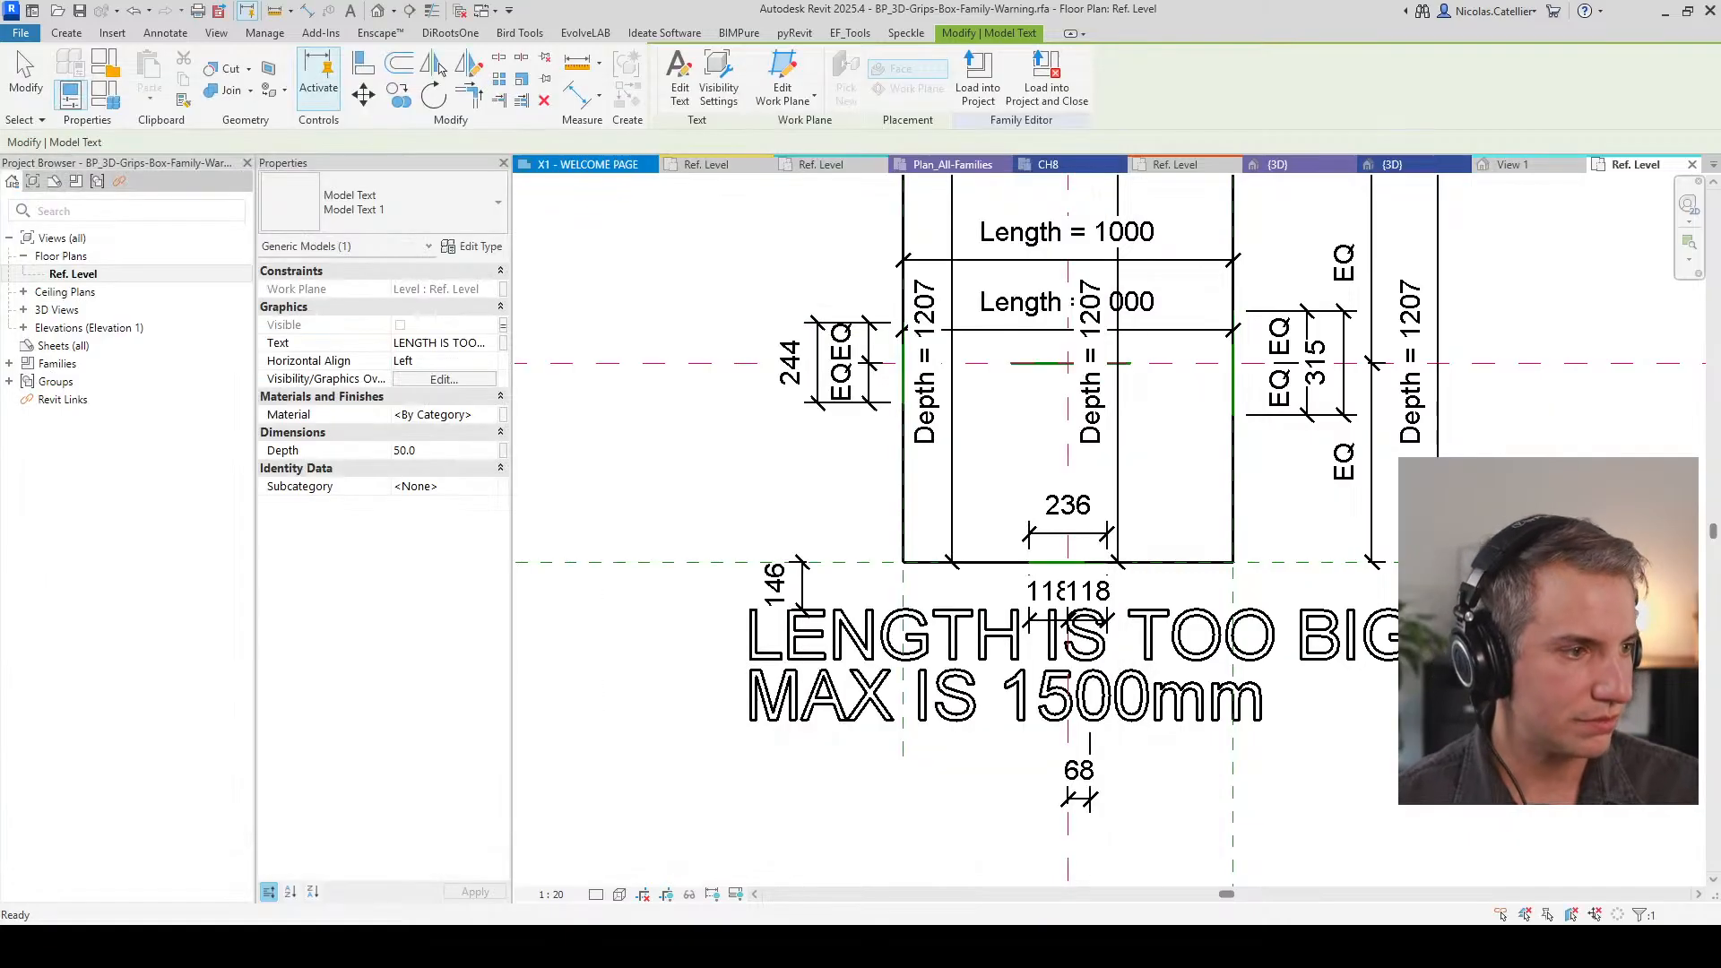
Step: Close the Ref. Level floor plan of the BP_3D-Grips-Box-Family-Warning family
{"action": "scroll", "coordinate": [1210, 444], "scroll_direction": "down", "scroll_amount": 3}
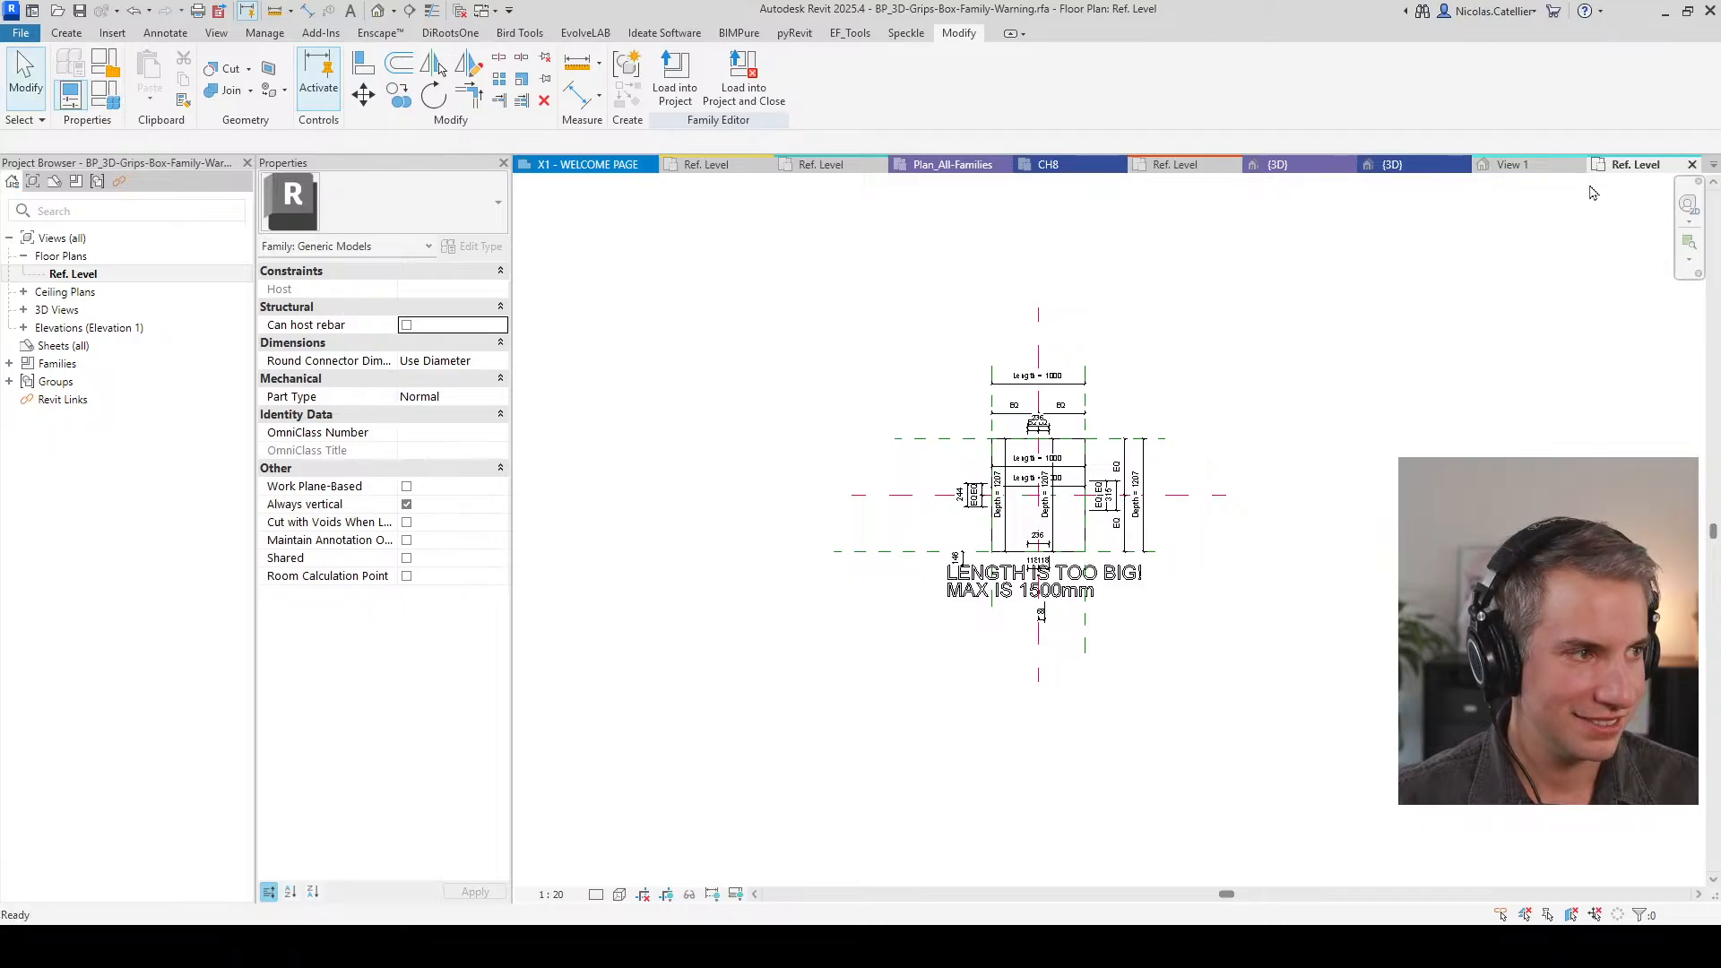
{"action": "left_click", "coordinate": [1691, 164]}
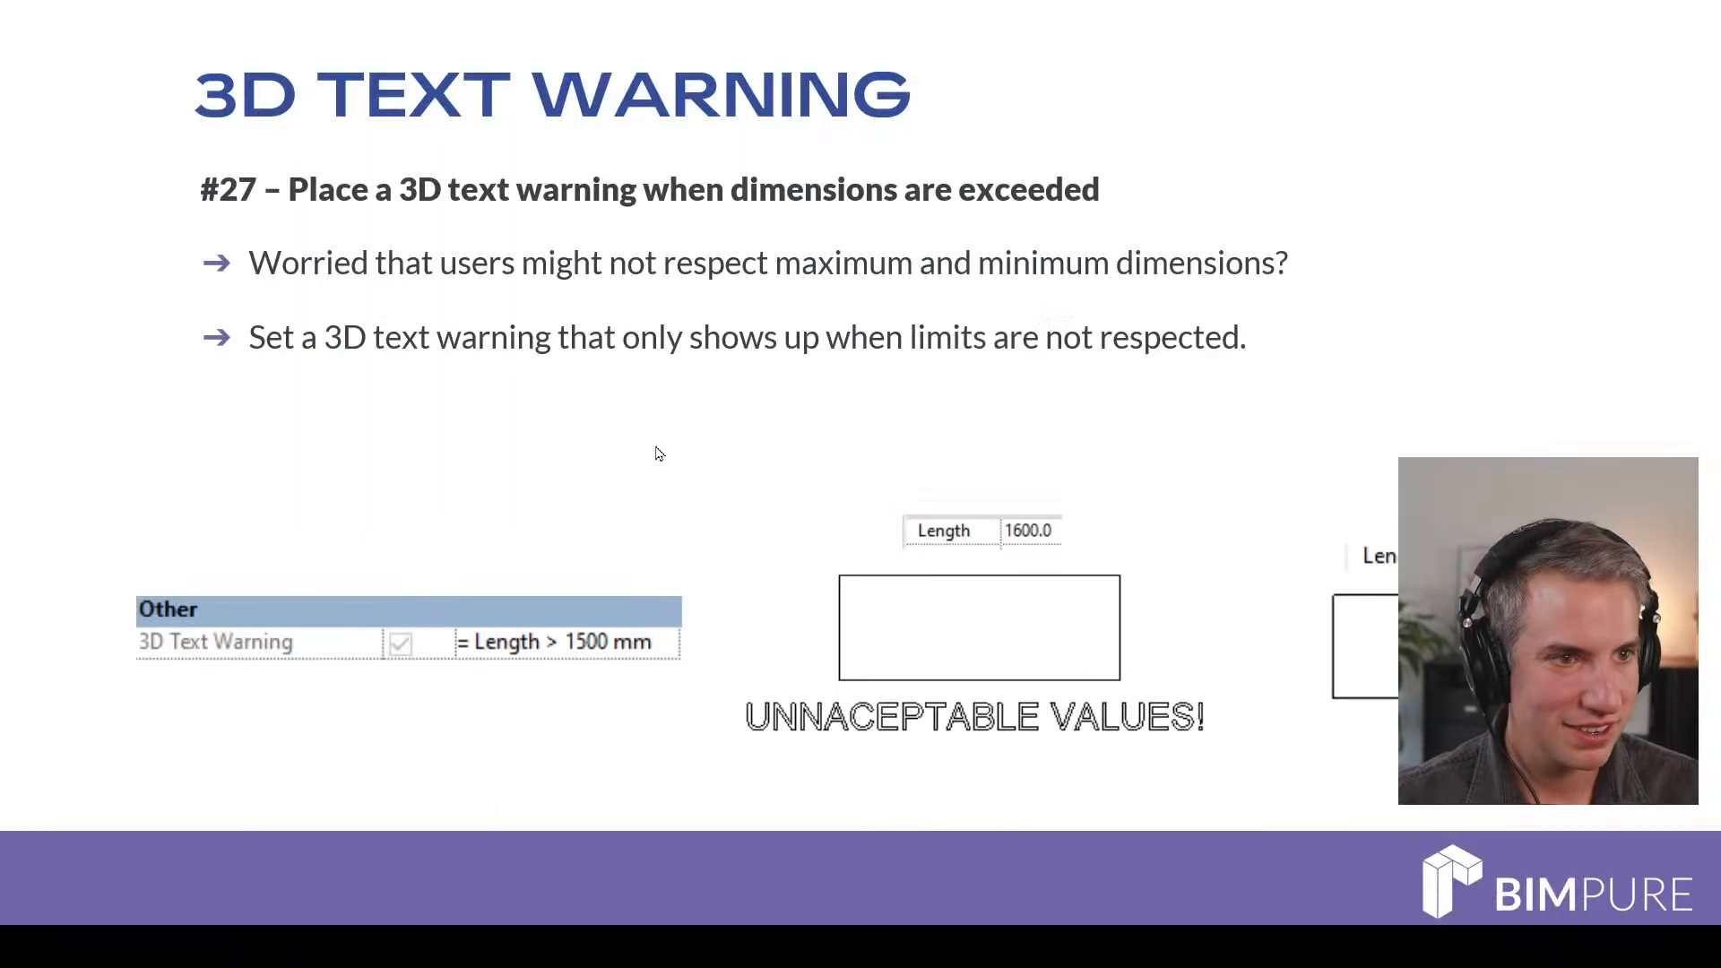
{"action": "key", "text": "Right"}
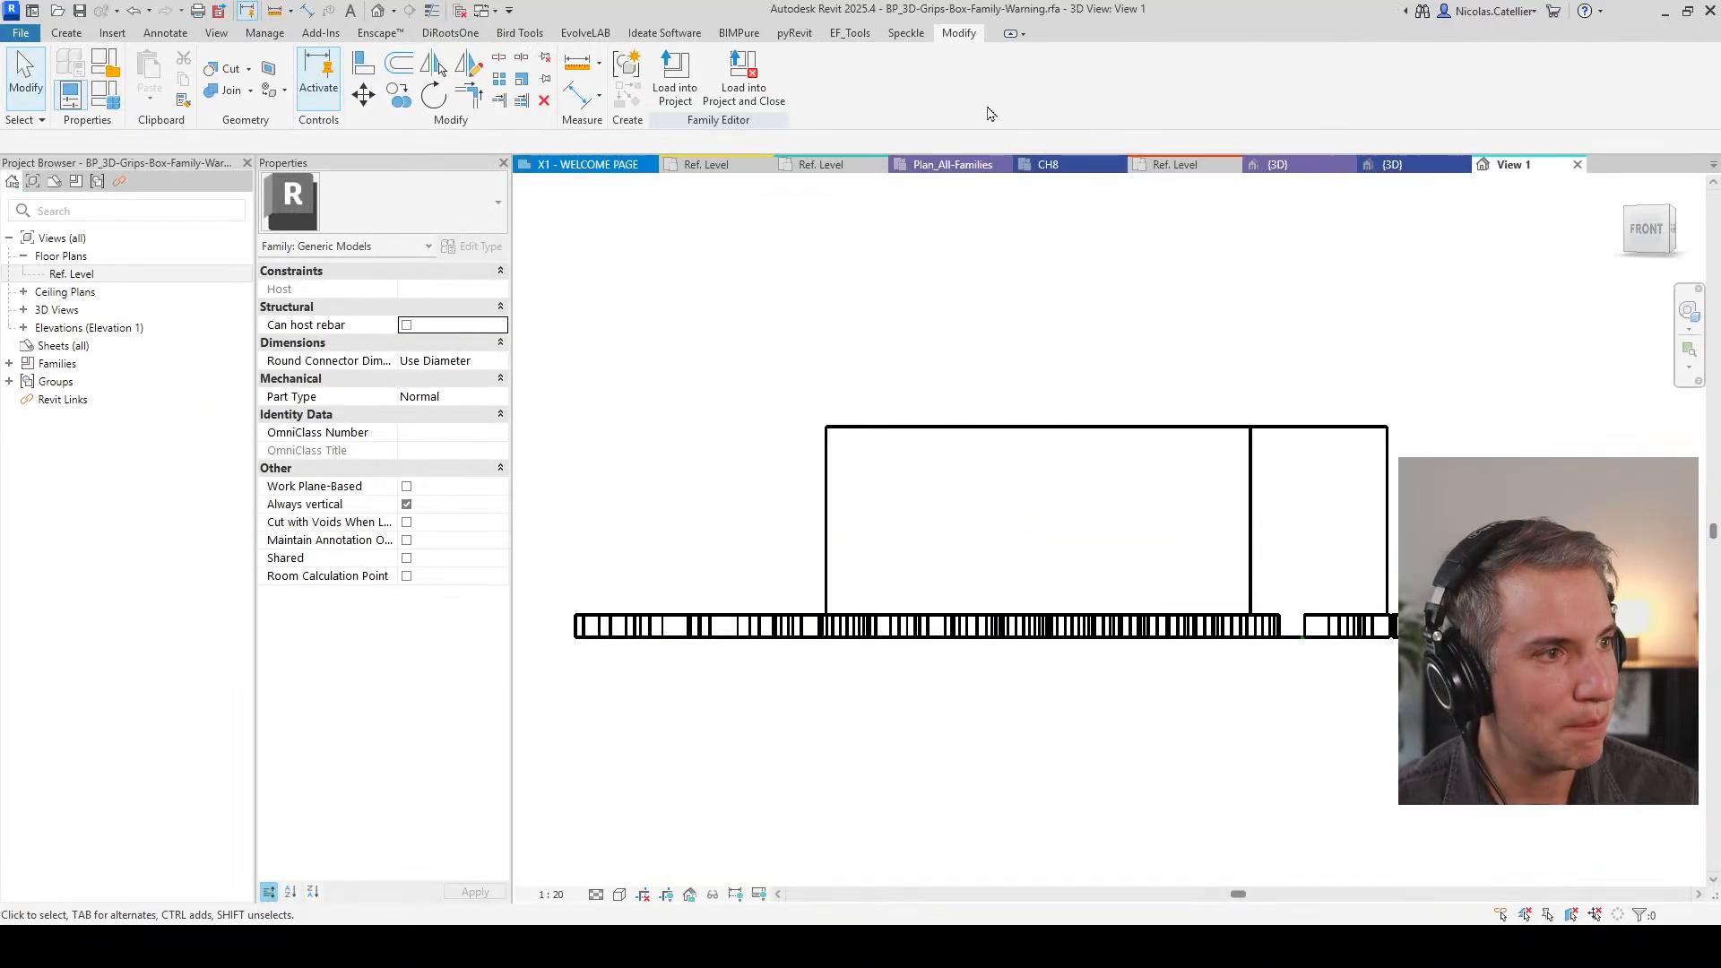
Step: Switch to the sample project's {3D} view and examine the sample boxes in sections 9.1 and 9.2 of Chapter 9
{"action": "left_click", "coordinate": [1384, 166]}
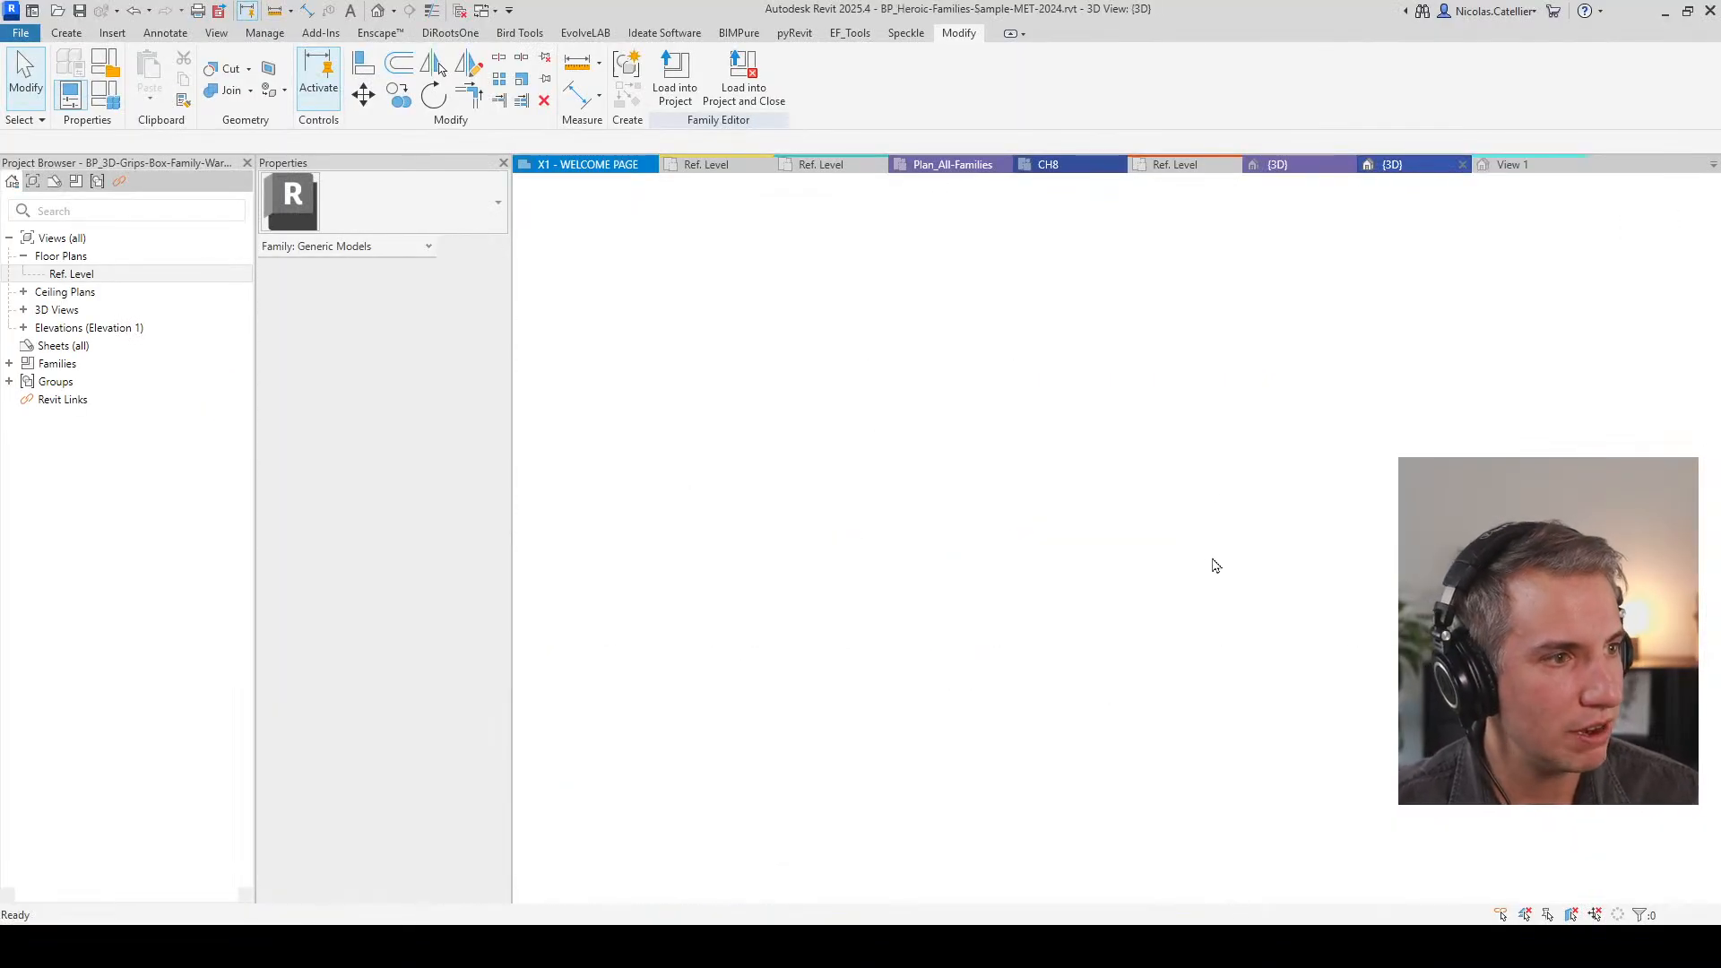
{"action": "scroll", "coordinate": [695, 481], "scroll_direction": "down", "scroll_amount": 4}
{"action": "scroll", "coordinate": [726, 496], "scroll_direction": "down", "scroll_amount": 4}
{"action": "left_click", "coordinate": [863, 522]}
{"action": "middle_click_drag", "start_coordinate": [941, 619], "coordinate": [789, 779], "text": "shift"}
{"action": "middle_click_drag", "start_coordinate": [700, 578], "coordinate": [828, 643], "text": "shift"}
{"action": "scroll", "coordinate": [821, 601], "scroll_direction": "up", "scroll_amount": 2}
{"action": "left_click", "coordinate": [896, 604]}
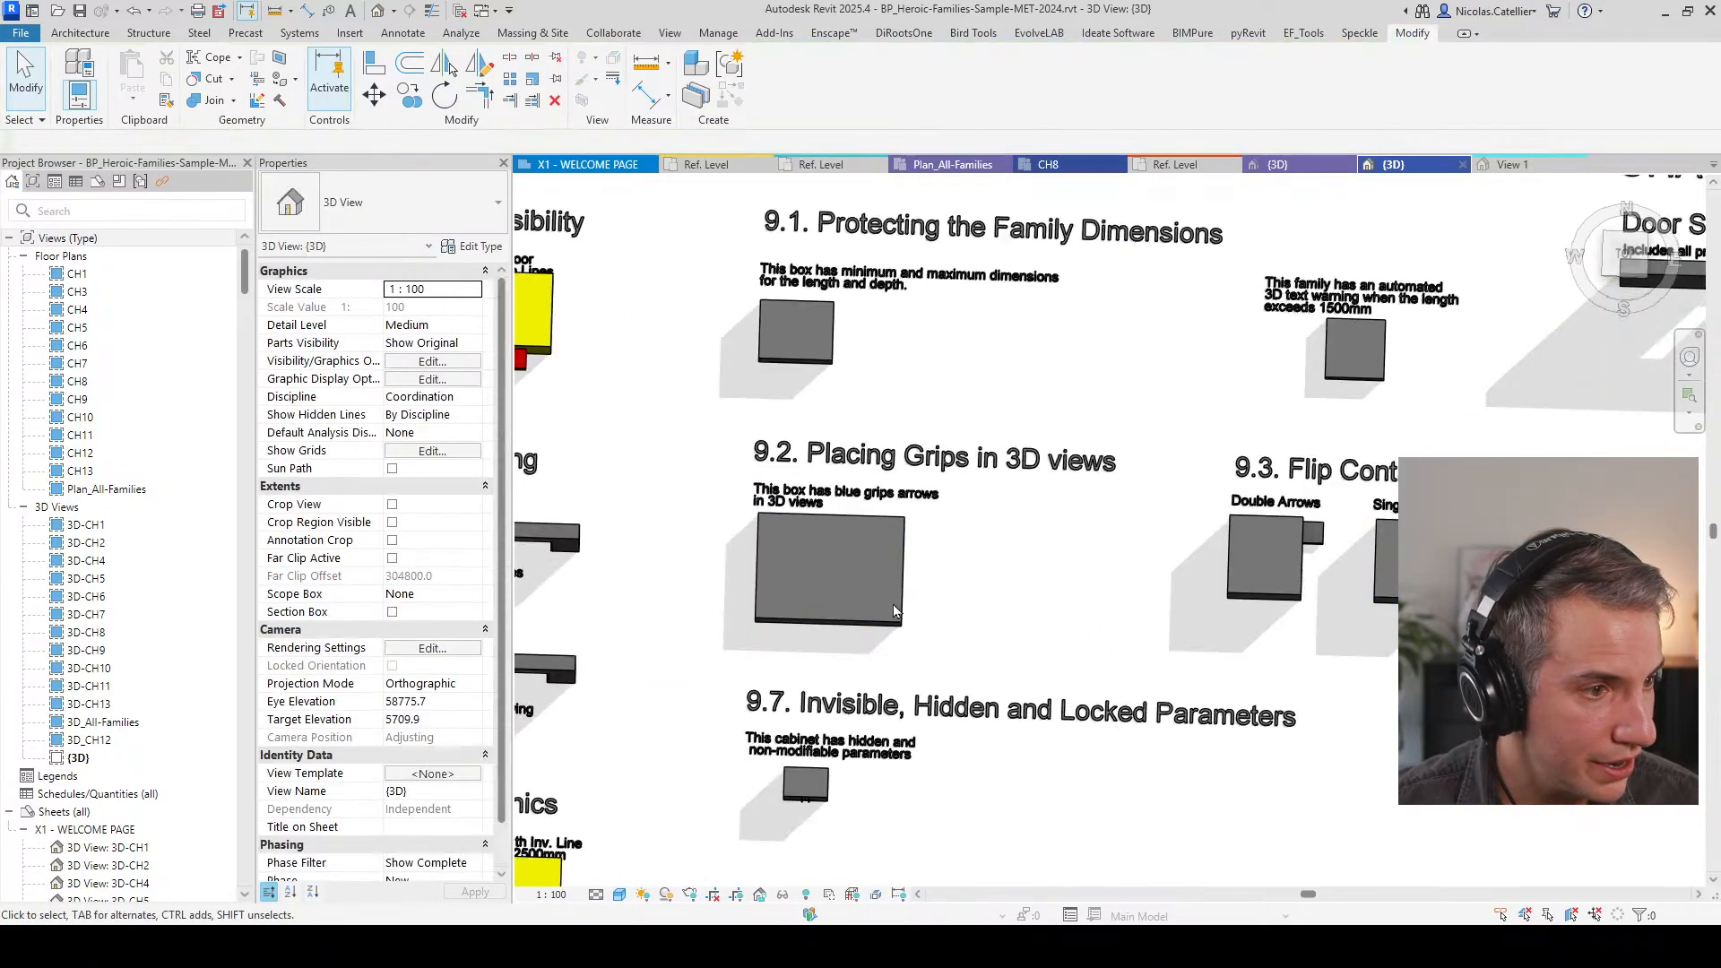
{"action": "left_click", "coordinate": [901, 608]}
{"action": "left_click", "coordinate": [944, 400]}
{"action": "left_click", "coordinate": [806, 340]}
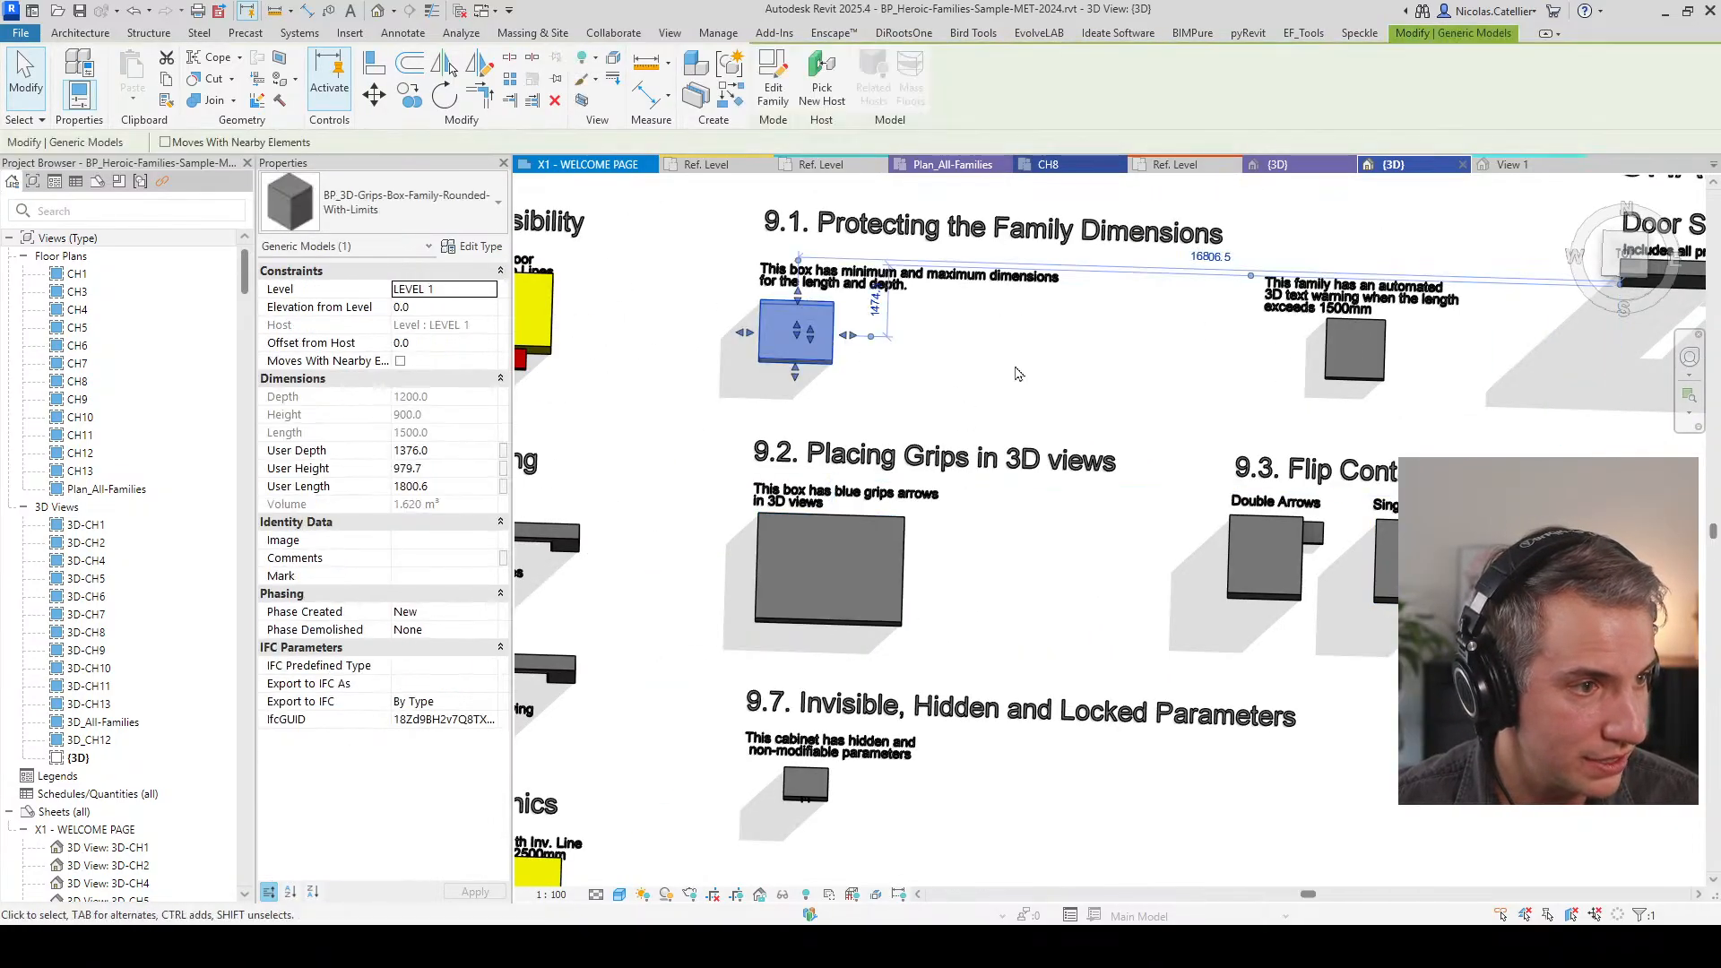
{"action": "left_click", "coordinate": [989, 378]}
Step: Open the project's CH9 floor plan and bring the Chapter 9 sample boxes into view
{"action": "left_click", "coordinate": [83, 279]}
{"action": "double_click", "coordinate": [82, 283]}
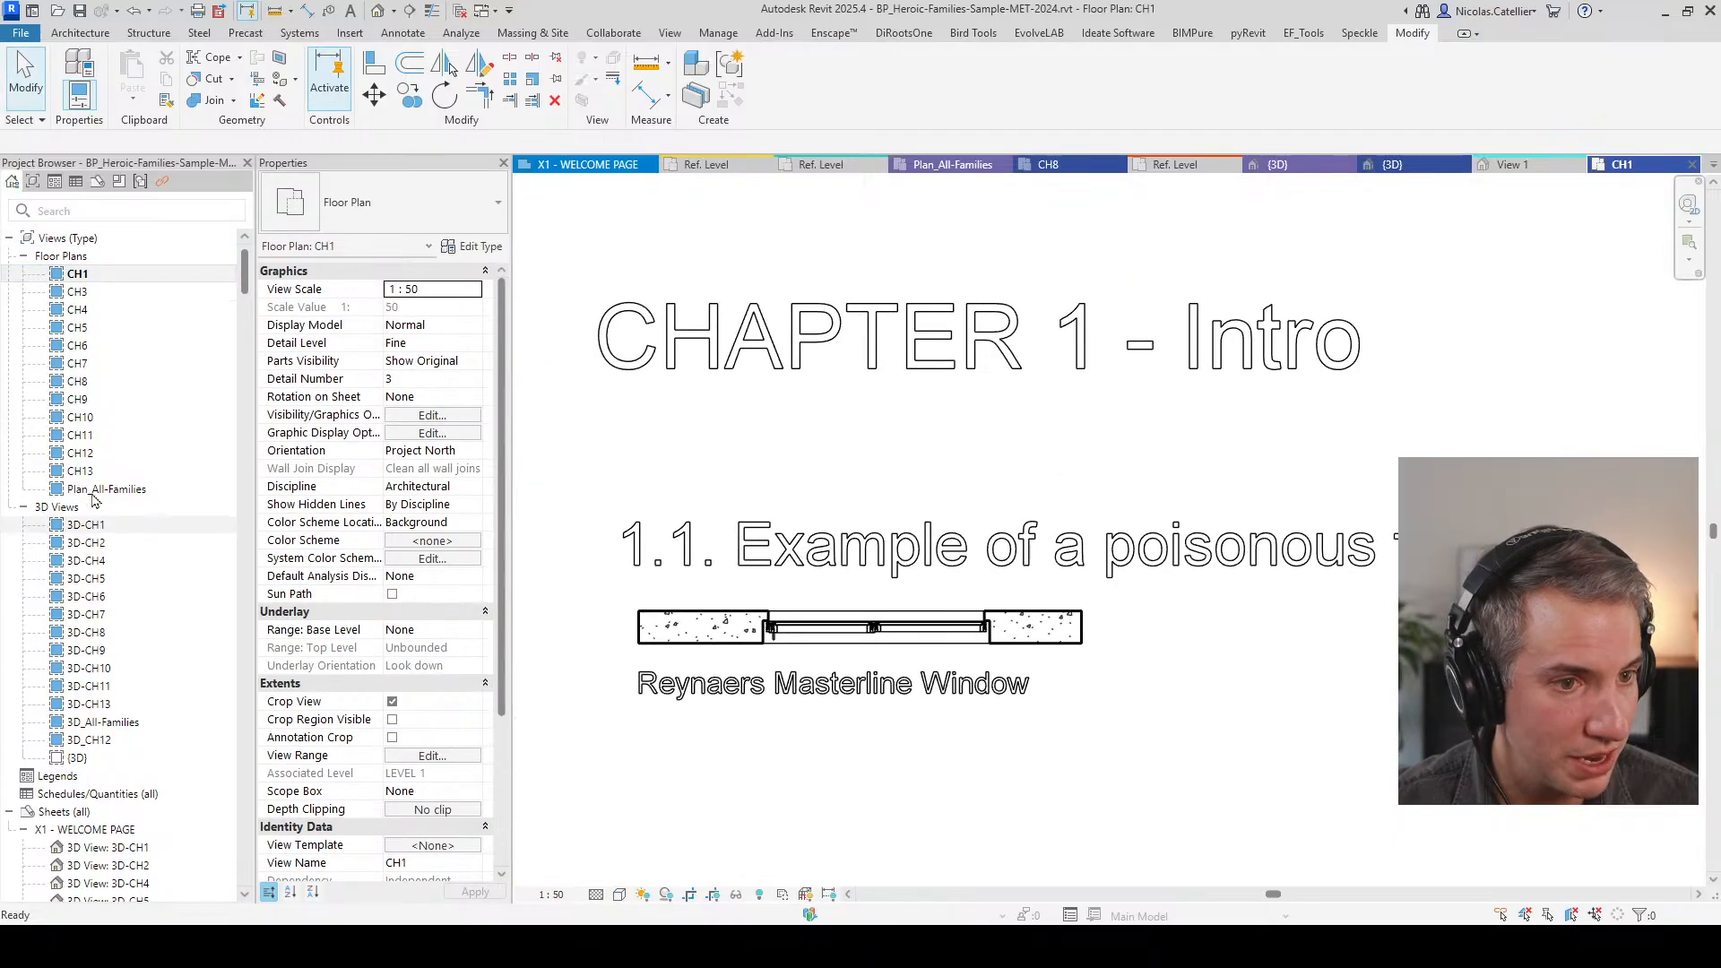
{"action": "left_click", "coordinate": [85, 401]}
{"action": "double_click", "coordinate": [84, 401]}
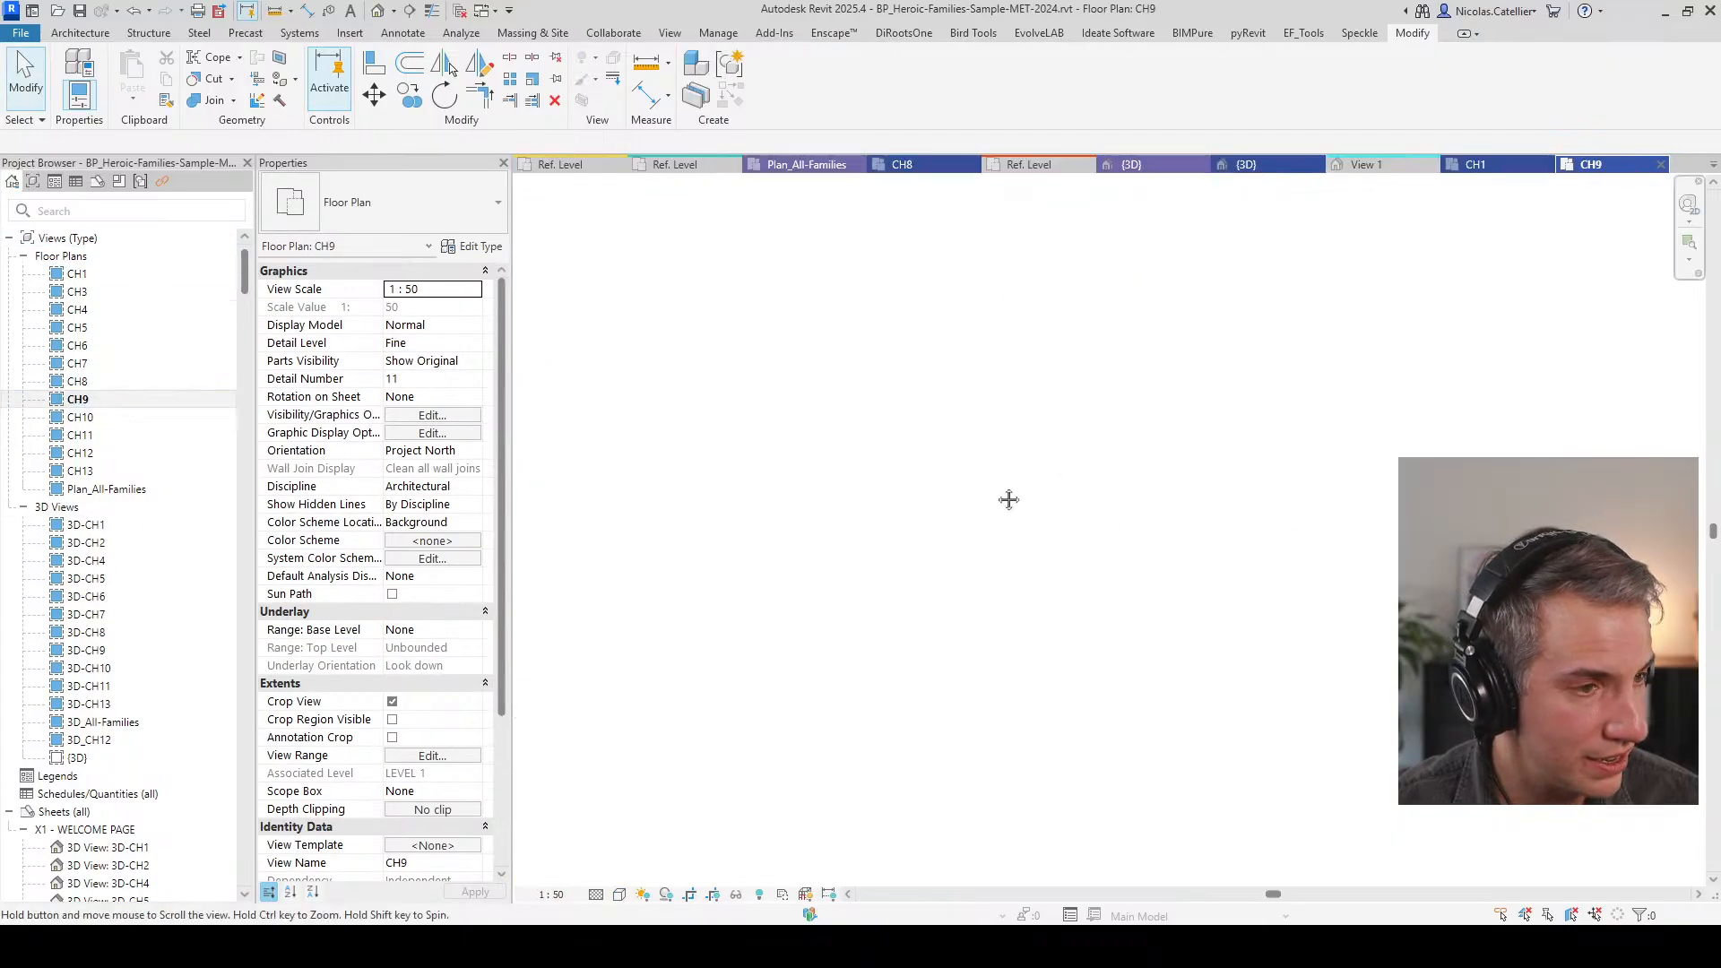
{"action": "left_click", "coordinate": [795, 392]}
{"action": "scroll", "coordinate": [794, 392], "scroll_direction": "up", "scroll_amount": 5}
{"action": "scroll", "coordinate": [768, 388], "scroll_direction": "down", "scroll_amount": 3}
Step: Close the 3D view of the BP_3D-Grips-Box-Family-Warning family and return to the CH9 plan
{"action": "double_click", "coordinate": [1623, 405]}
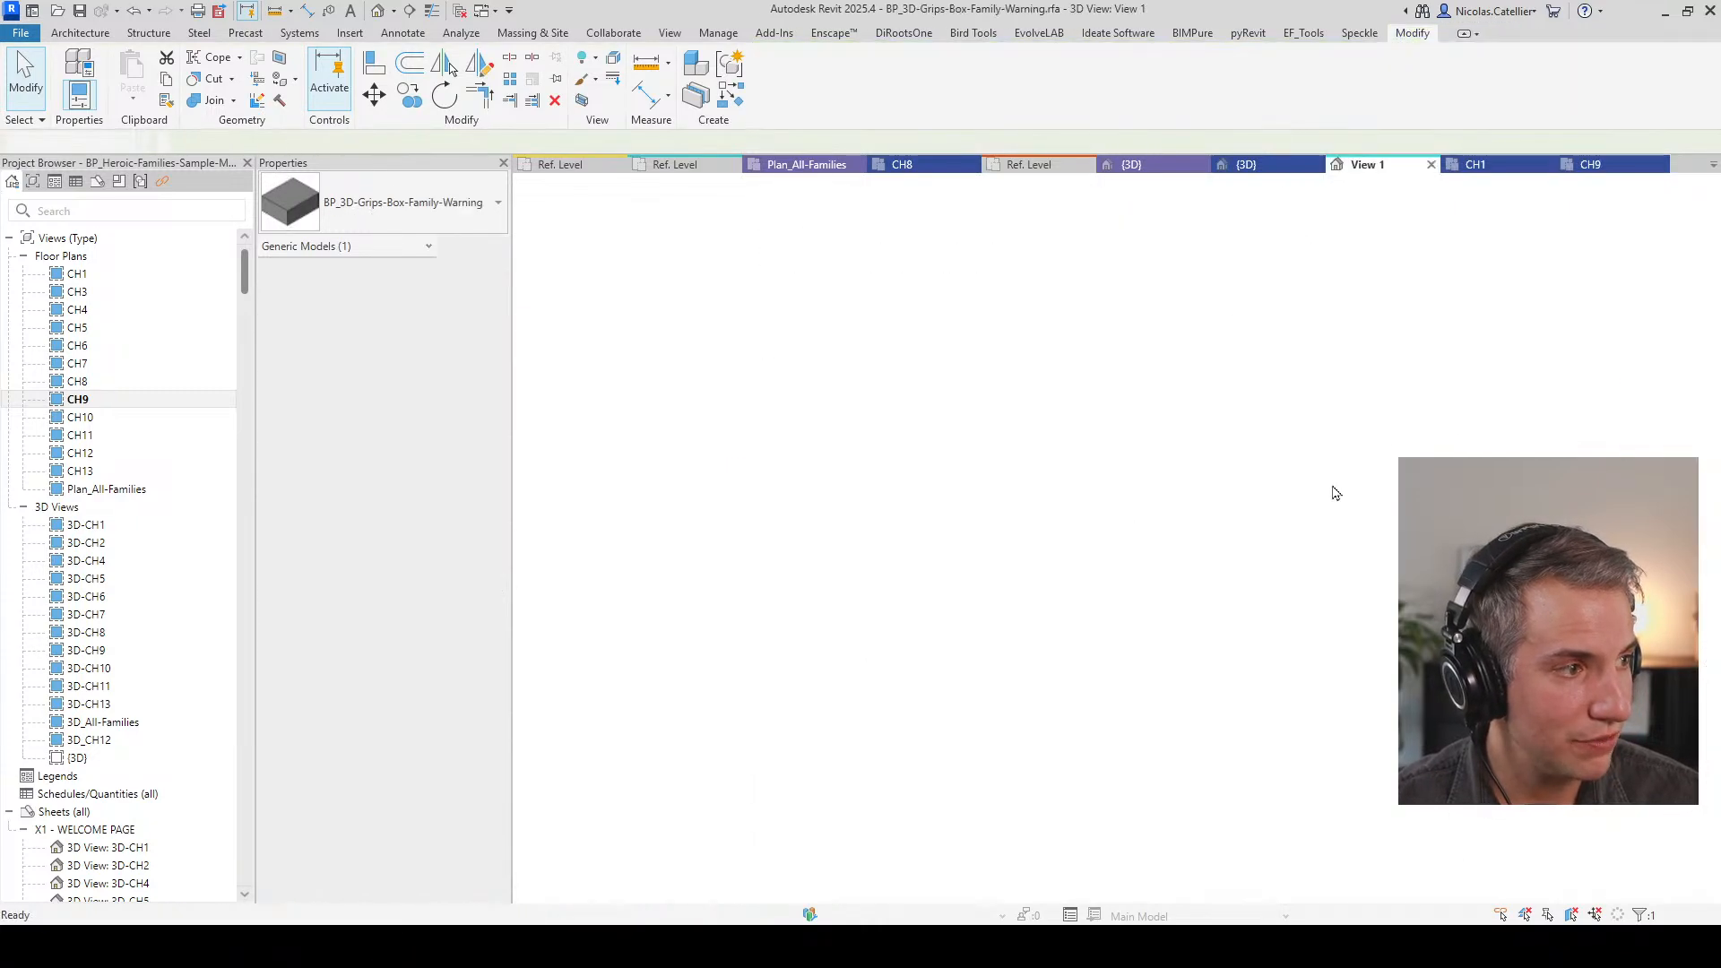
{"action": "left_click", "coordinate": [1431, 164]}
{"action": "left_click", "coordinate": [898, 481]}
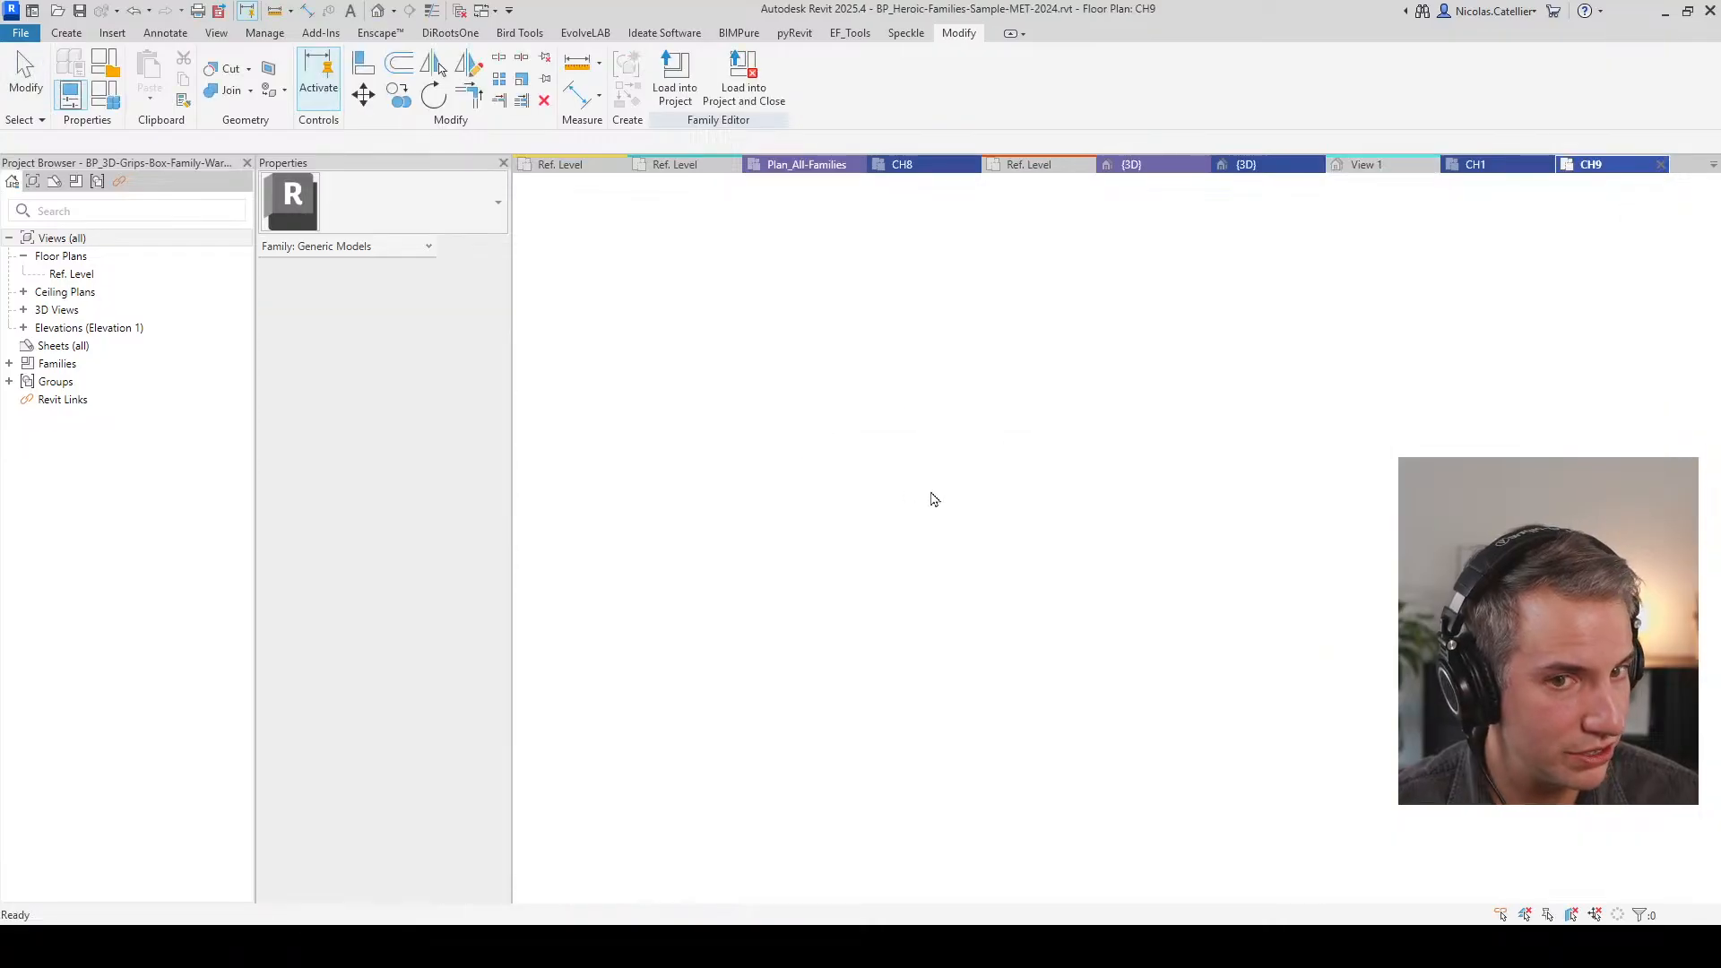
Step: Resize the 3D text warning box in the CH9 plan with its grips to about 853 long and 861 deep
{"action": "middle_click_drag", "start_coordinate": [1361, 504], "coordinate": [760, 504]}
{"action": "left_click", "coordinate": [955, 482]}
{"action": "scroll", "coordinate": [1004, 418], "scroll_direction": "up", "scroll_amount": 5}
{"action": "left_click_drag", "start_coordinate": [1018, 461], "coordinate": [936, 448]}
{"action": "left_click_drag", "start_coordinate": [837, 321], "coordinate": [837, 401]}
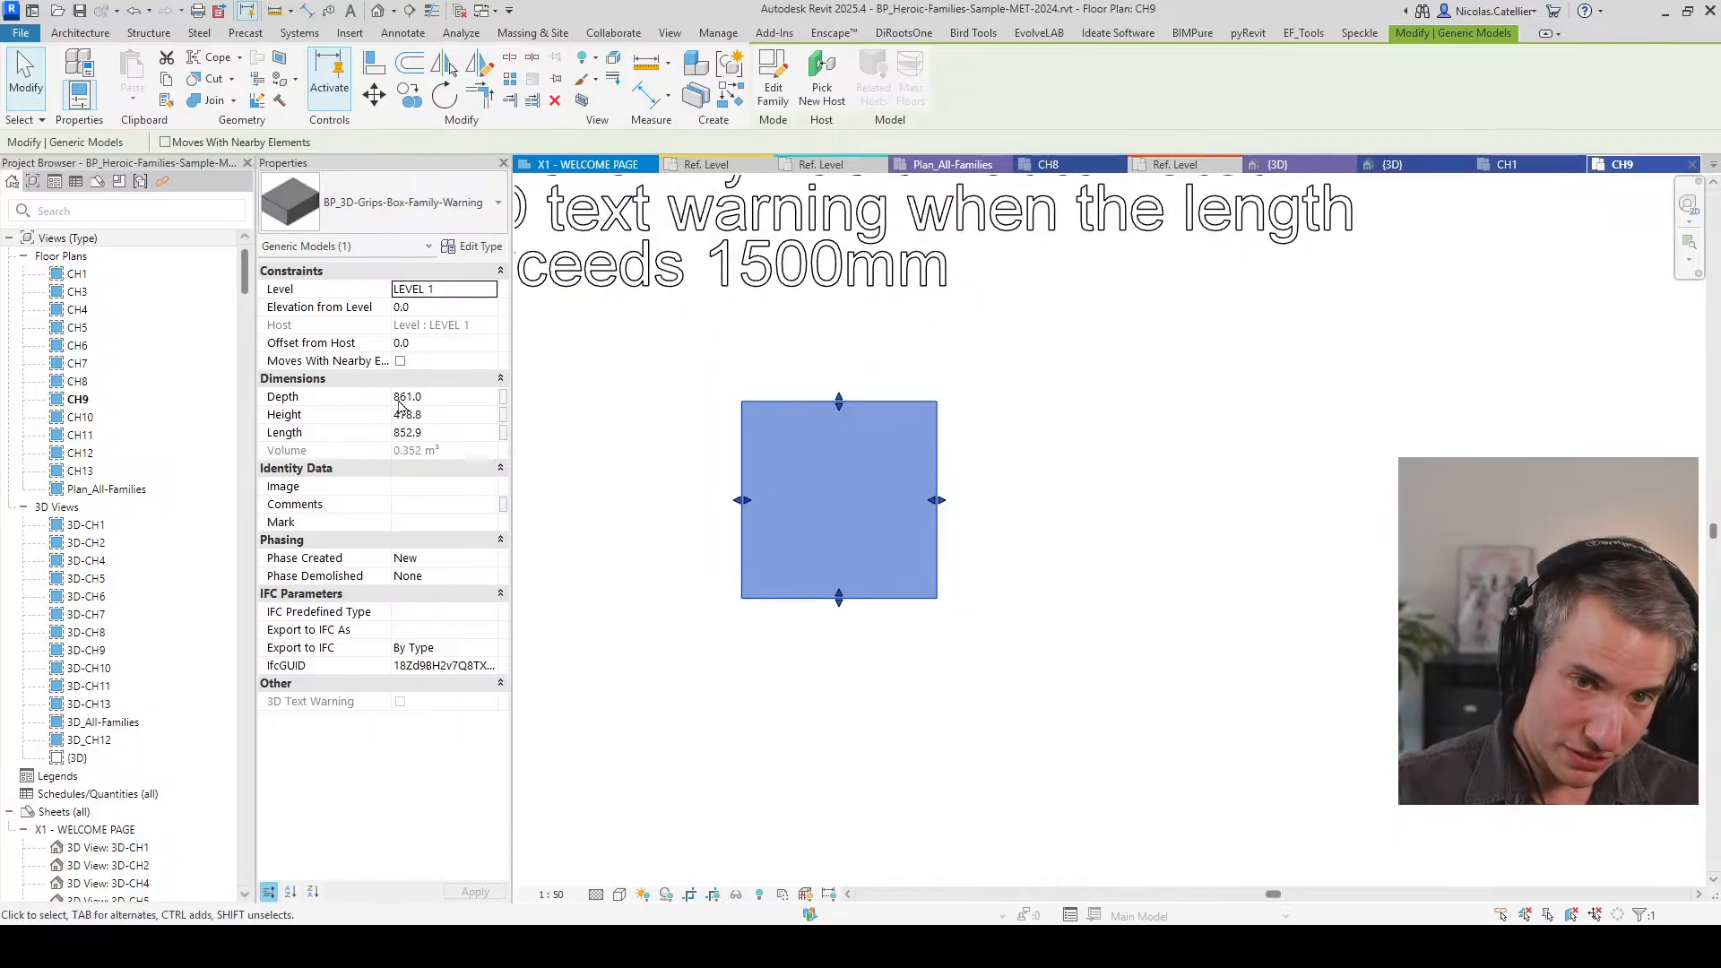
Step: Open the project's default 3D view from the CH9 plan
{"action": "scroll", "coordinate": [863, 445], "scroll_direction": "down", "scroll_amount": 5}
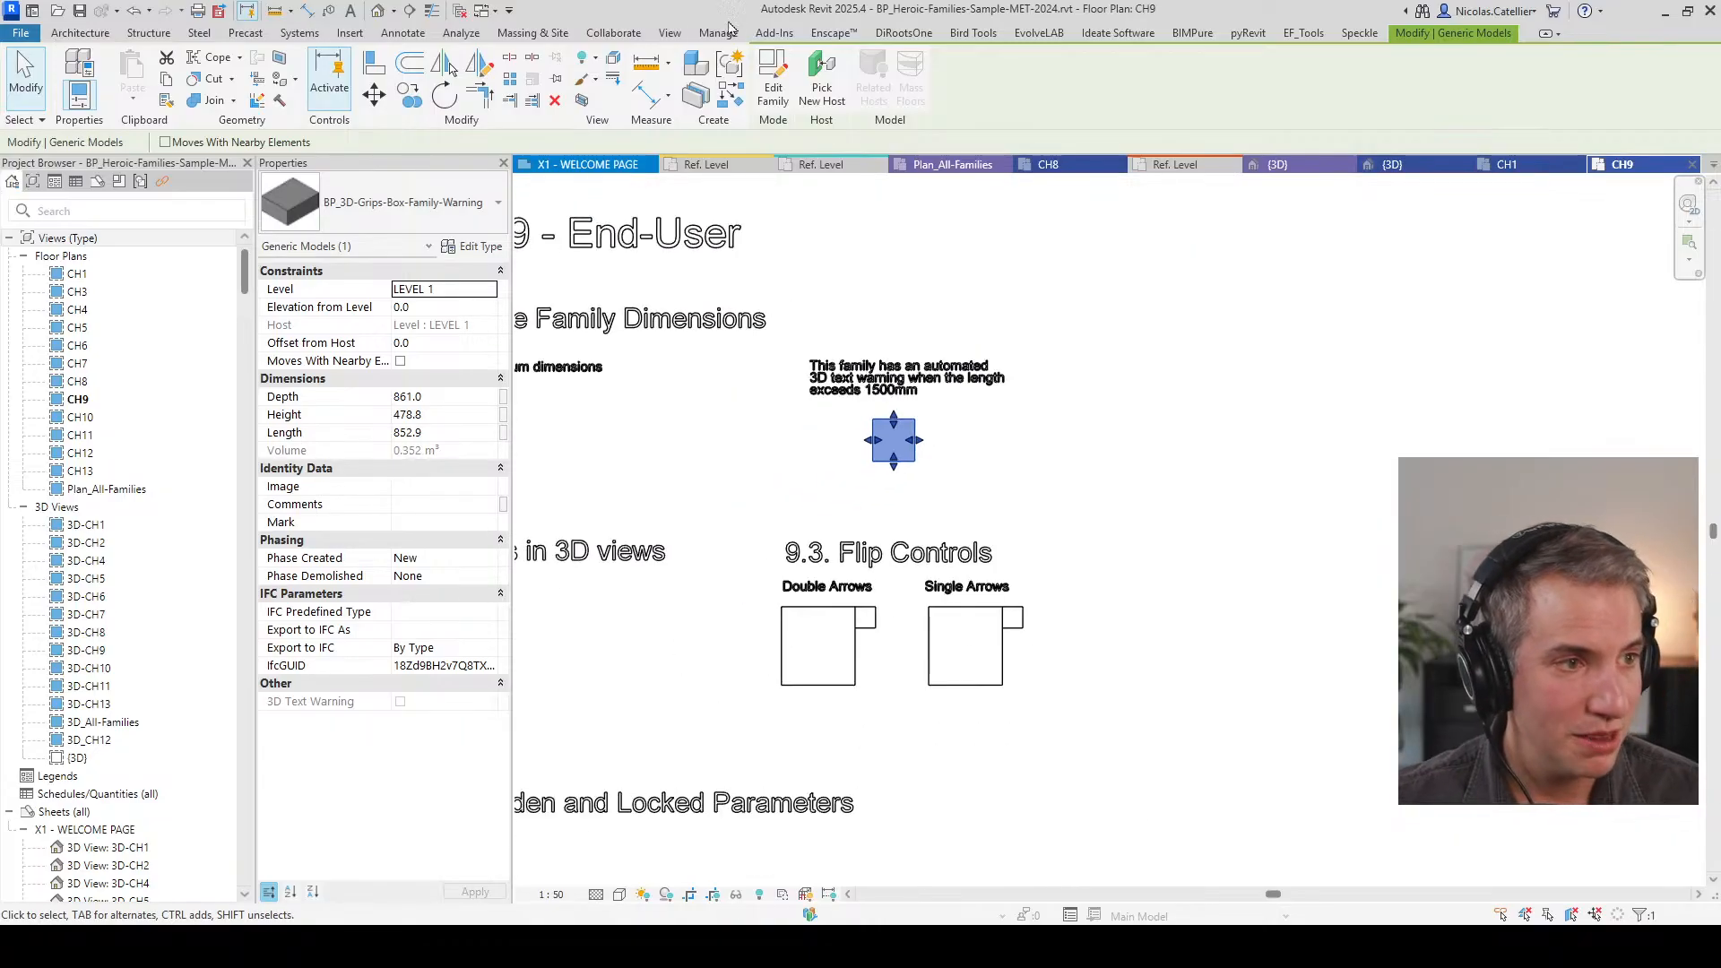
{"action": "left_click", "coordinate": [670, 34]}
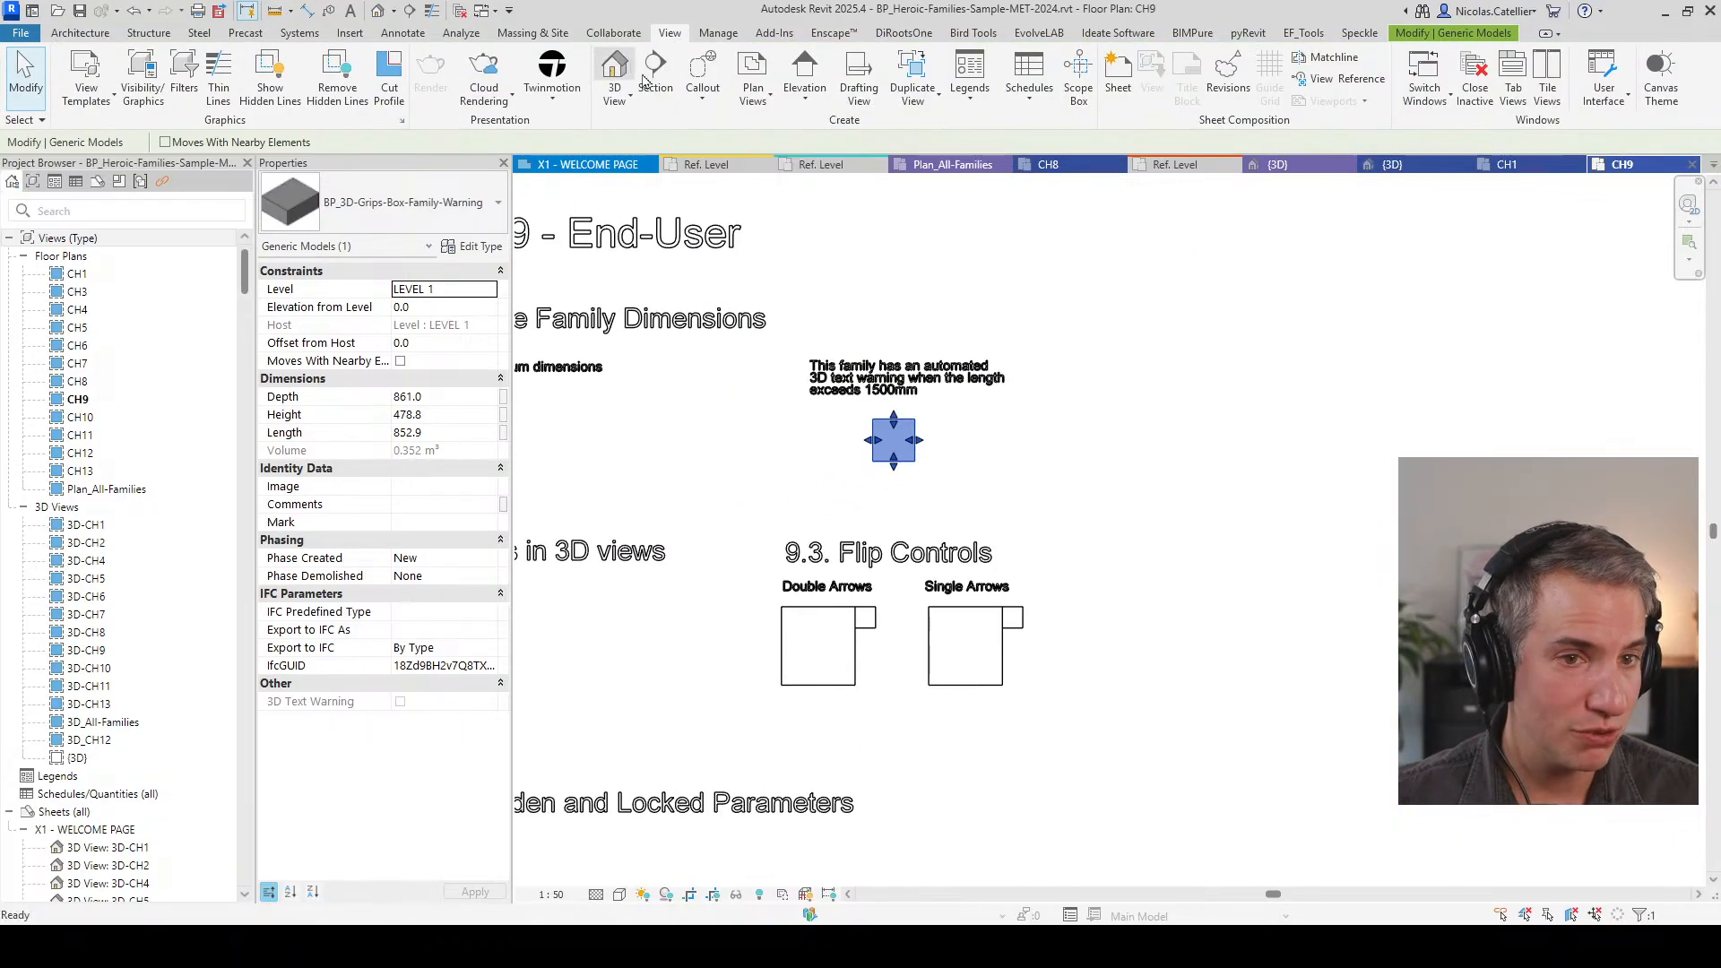
{"action": "left_click", "coordinate": [614, 72]}
{"action": "scroll", "coordinate": [854, 630], "scroll_direction": "down", "scroll_amount": 6}
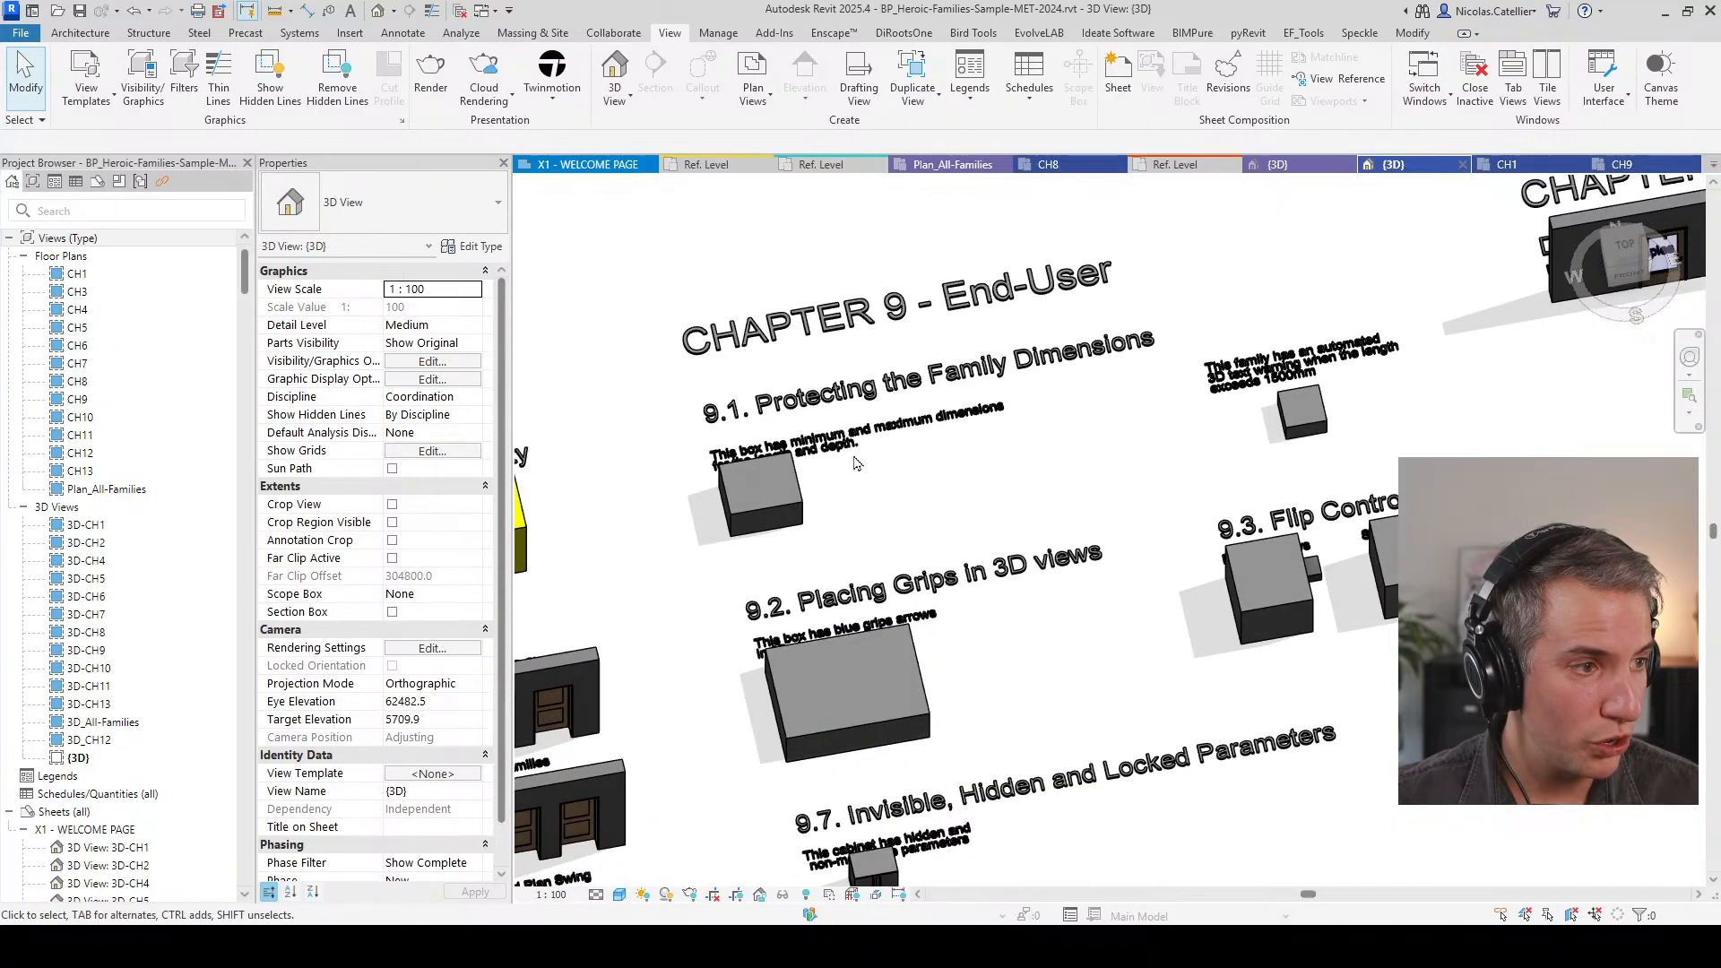
Step: Open the BP_CH3_3D-Parametric box family from Chapter 3 for editing and show its Ref. Level floor plan
{"action": "scroll", "coordinate": [917, 708], "scroll_direction": "down", "scroll_amount": 1}
{"action": "middle_click_drag", "start_coordinate": [958, 362], "coordinate": [875, 634]}
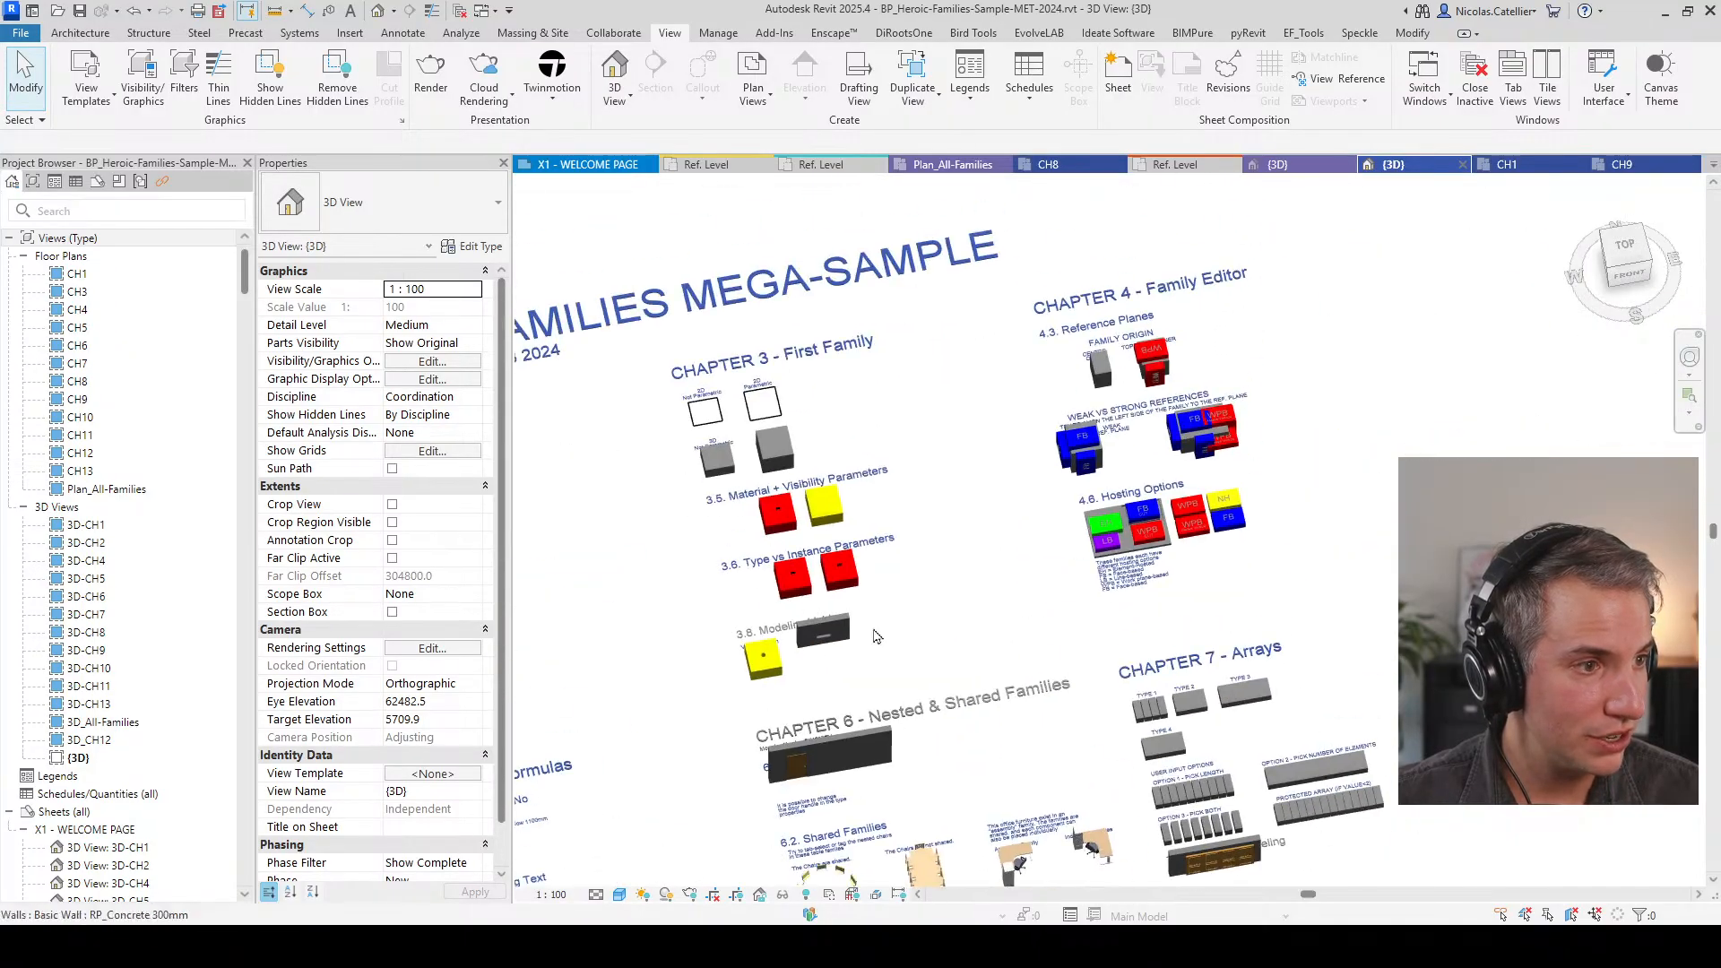
{"action": "left_click", "coordinate": [776, 448]}
{"action": "scroll", "coordinate": [727, 435], "scroll_direction": "up", "scroll_amount": 4}
{"action": "scroll", "coordinate": [880, 540], "scroll_direction": "up", "scroll_amount": 5}
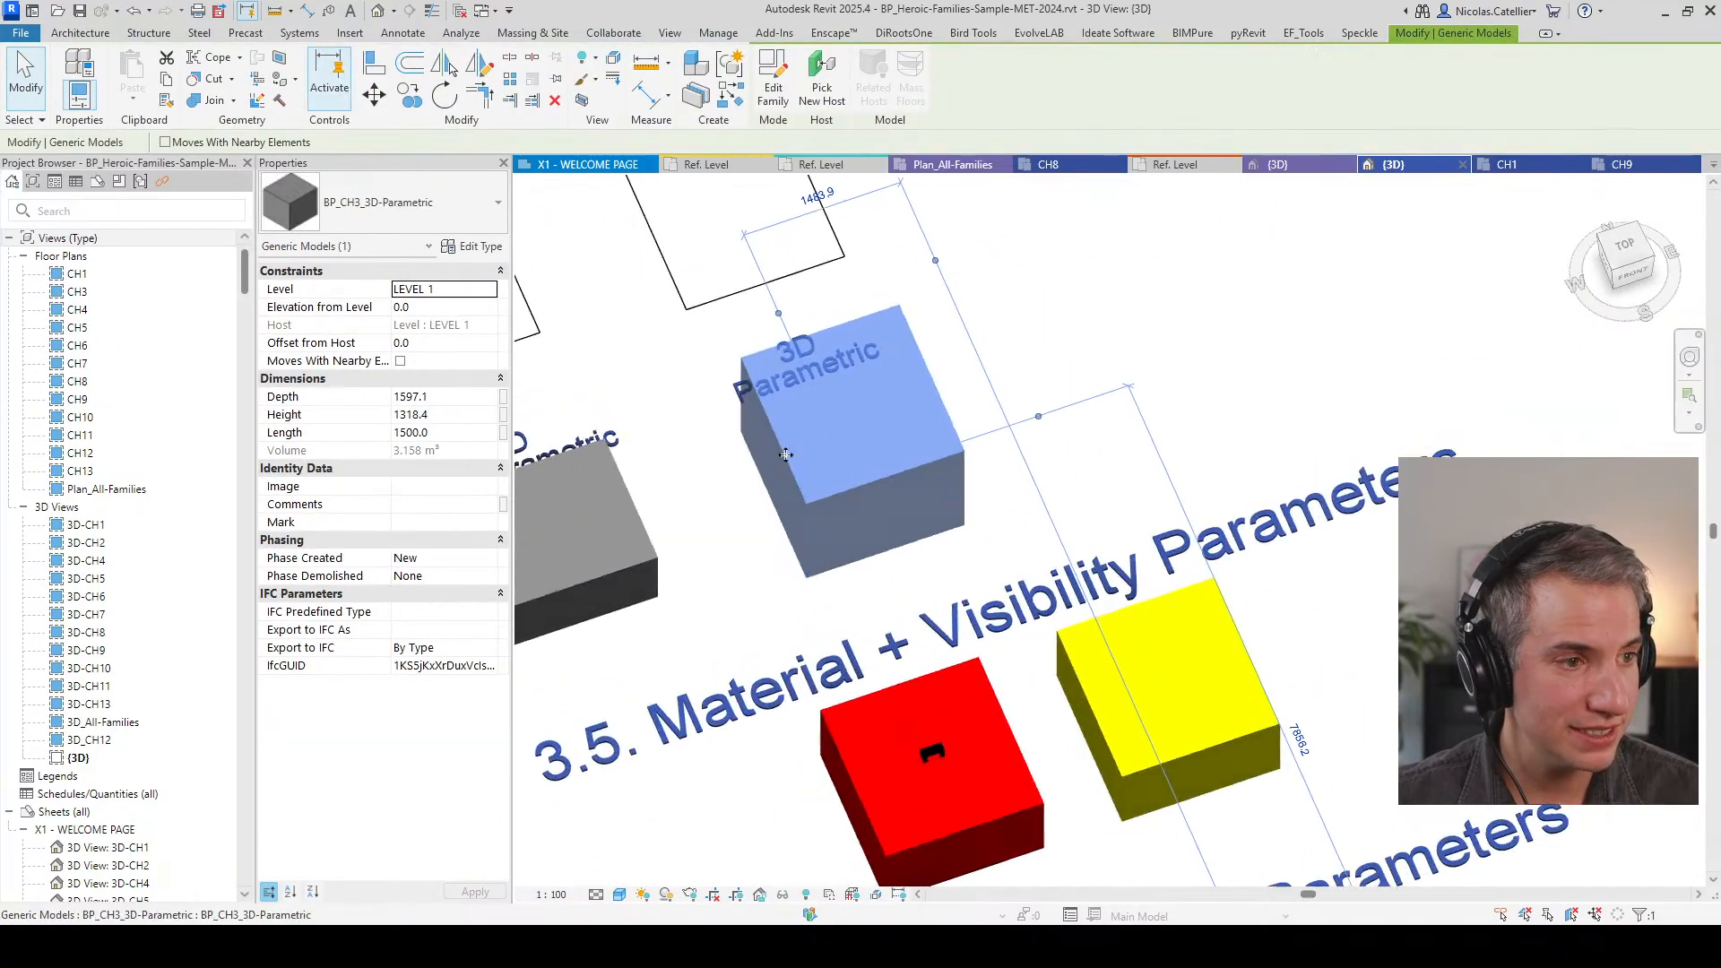
{"action": "scroll", "coordinate": [880, 539], "scroll_direction": "down", "scroll_amount": 2}
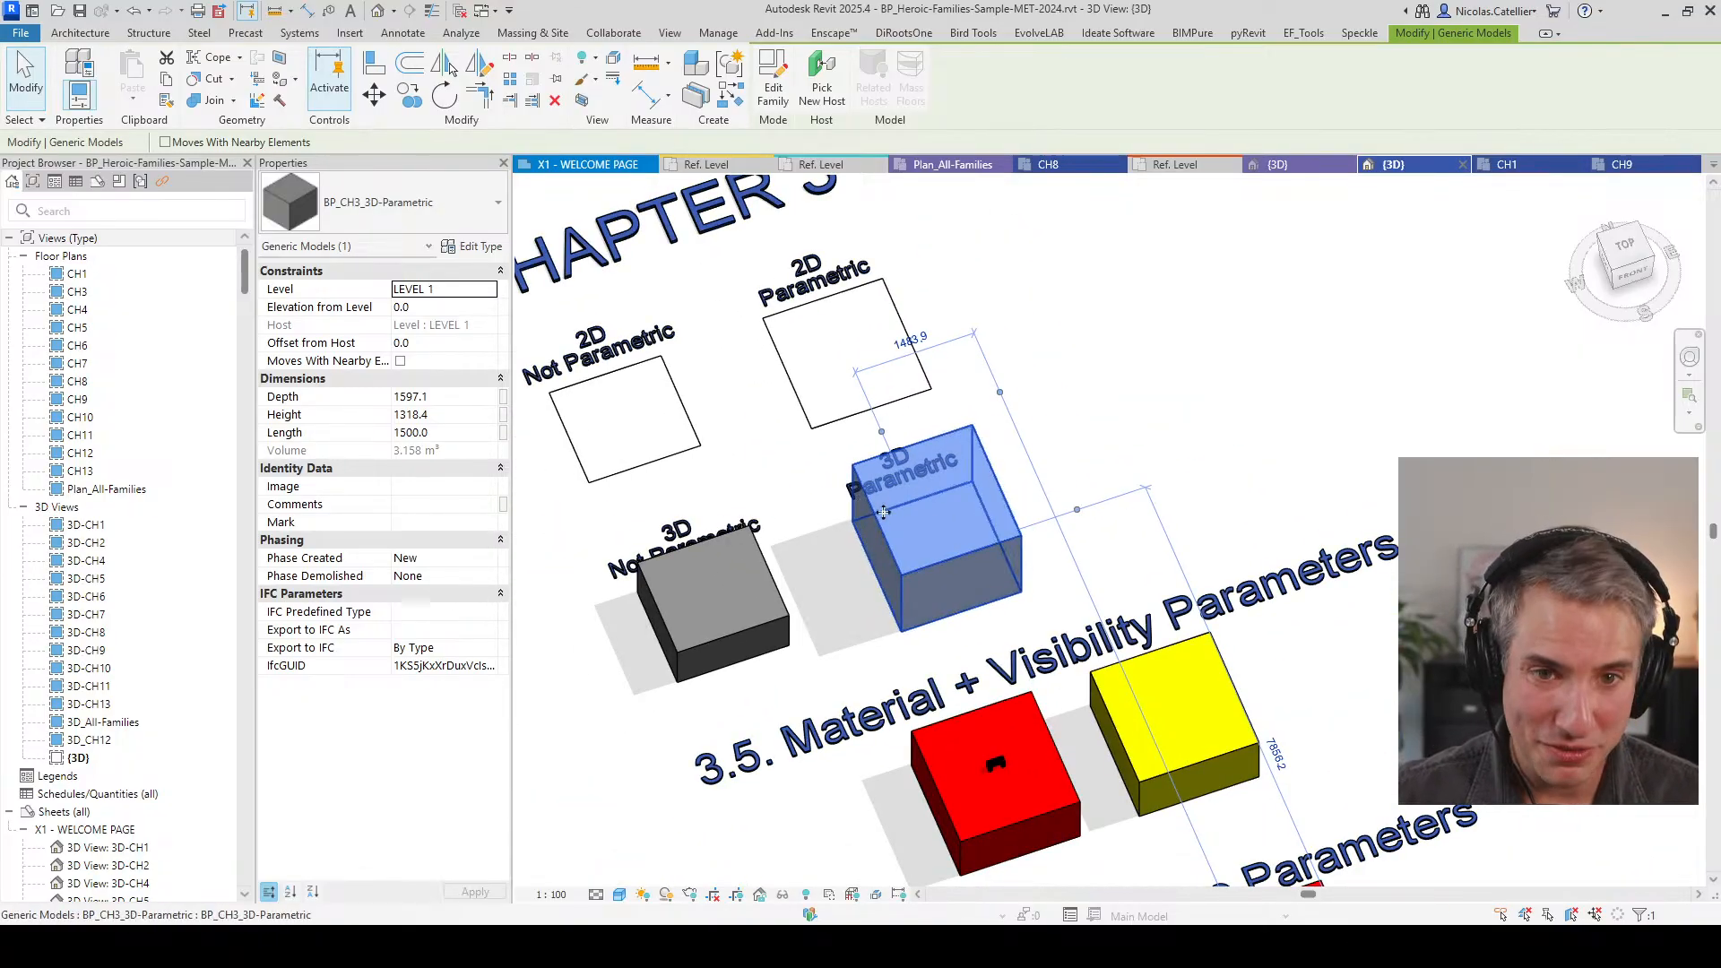
{"action": "left_click", "coordinate": [773, 91]}
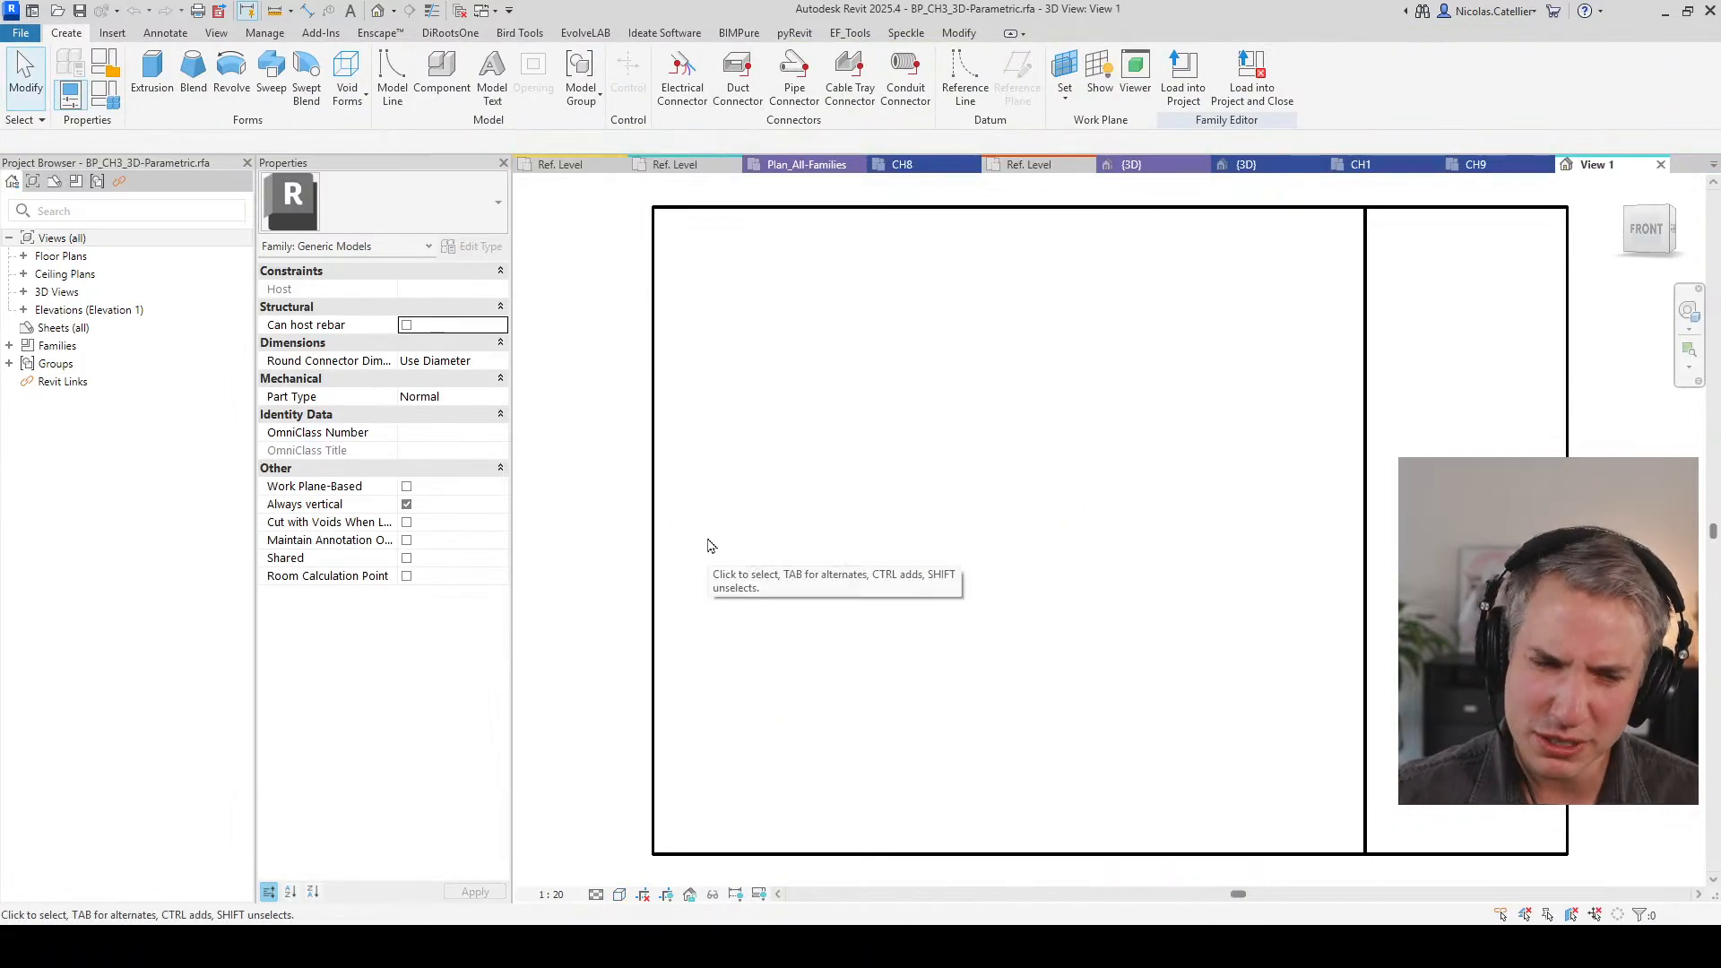
{"action": "double_click", "coordinate": [61, 256]}
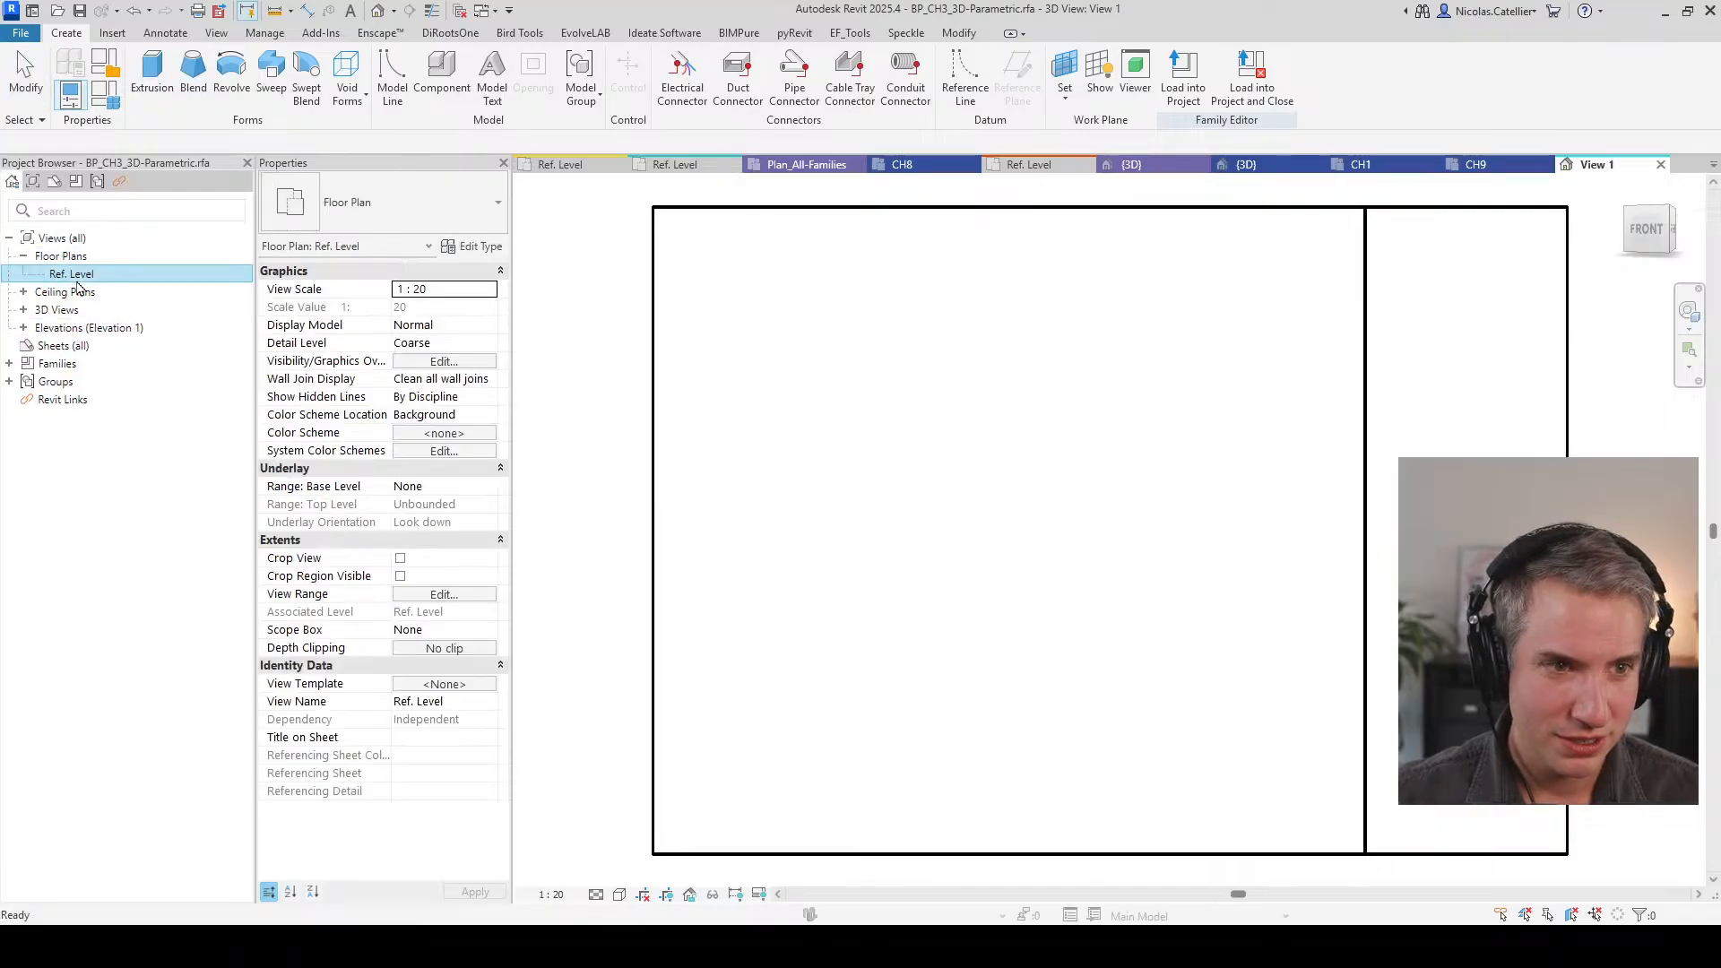
{"action": "double_click", "coordinate": [72, 274]}
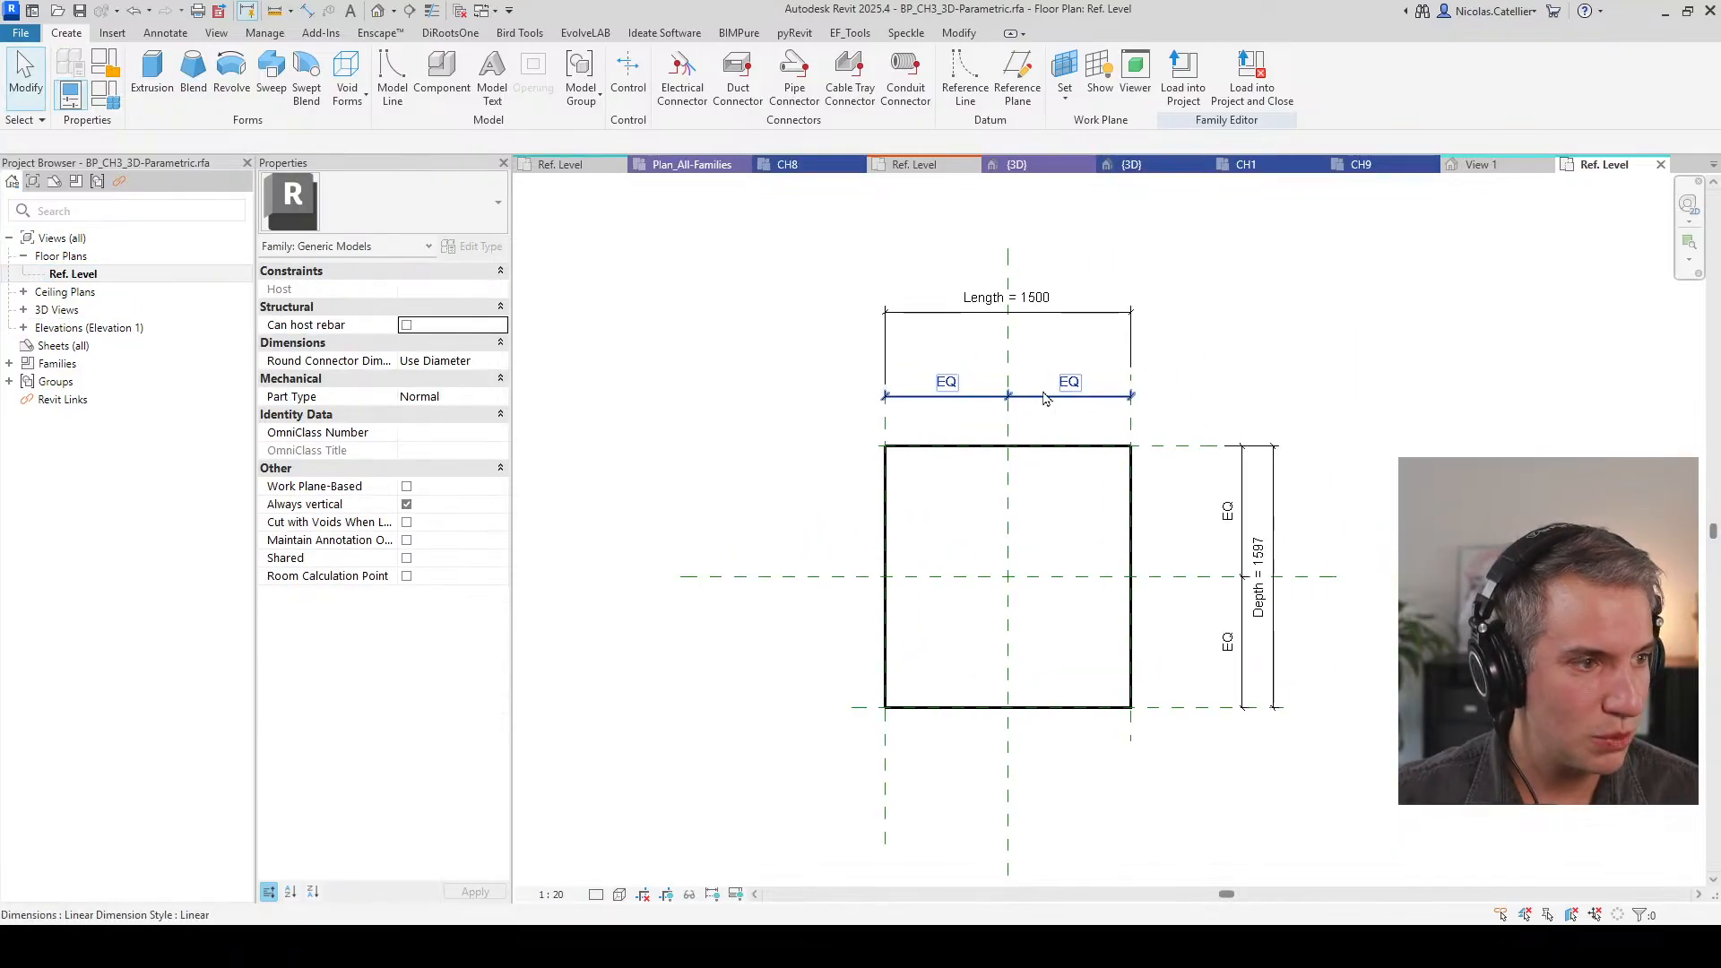
Step: Draw four separate reference lines just outside the box, one parallel to each side and spanning that side's full extent
{"action": "left_click", "coordinate": [964, 90]}
{"action": "left_click", "coordinate": [884, 370]}
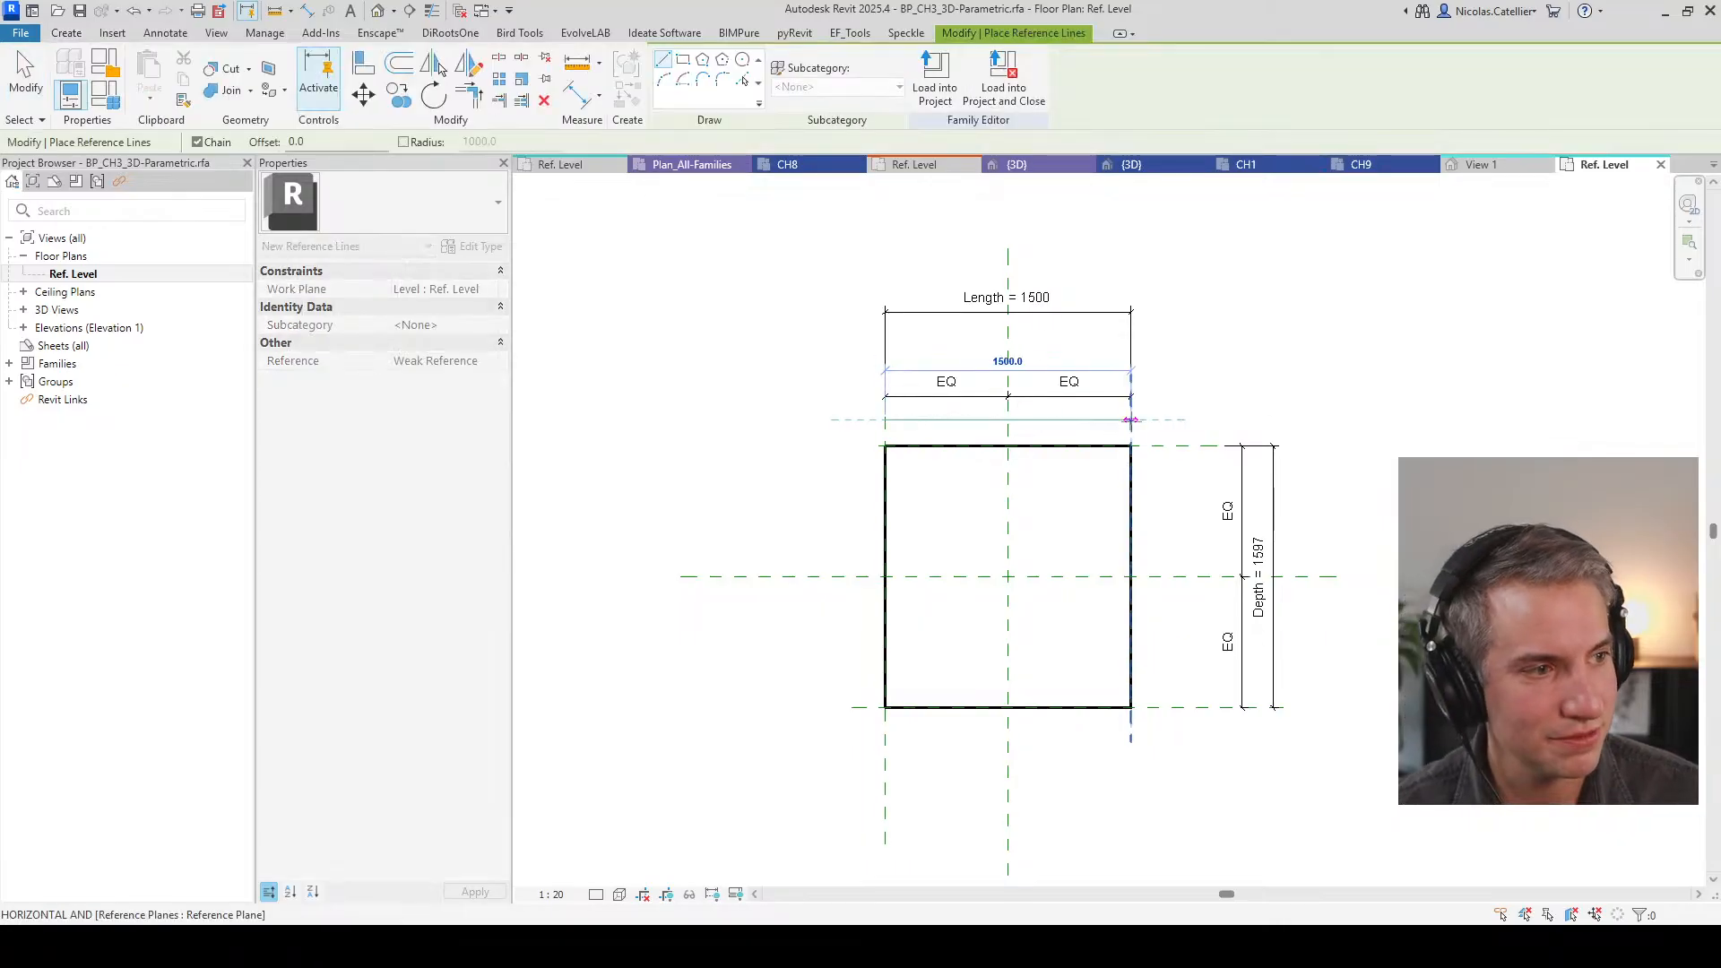
{"action": "left_click", "coordinate": [1131, 419]}
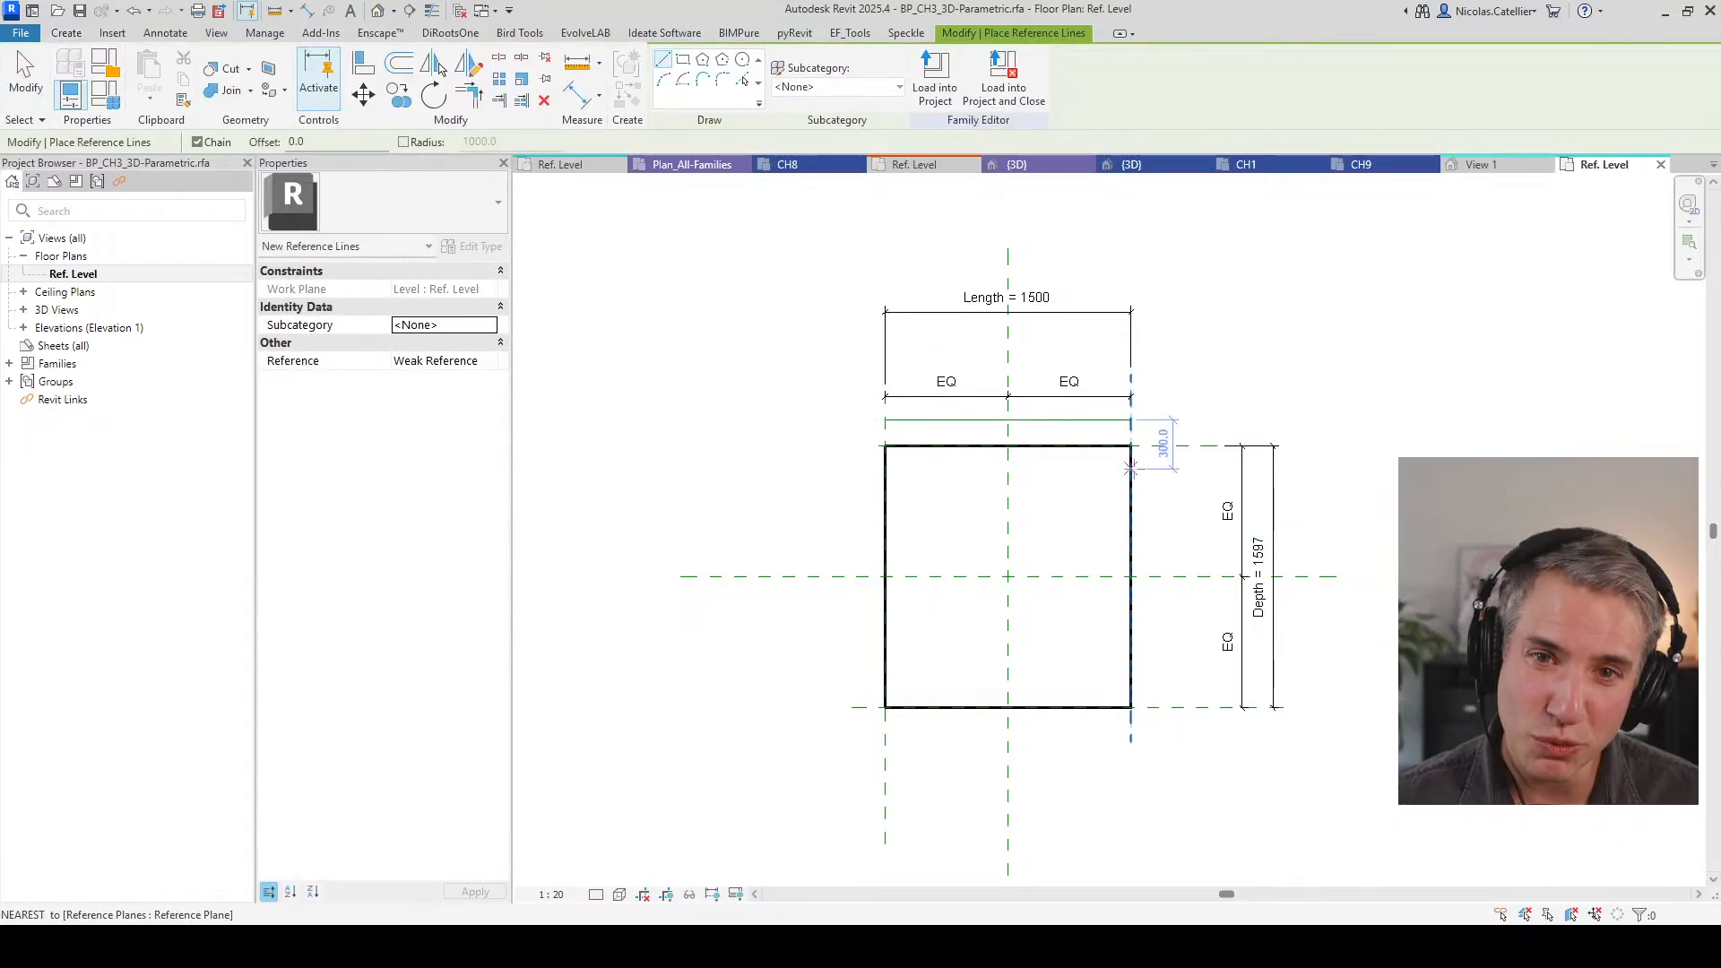
{"action": "left_click", "coordinate": [1153, 446]}
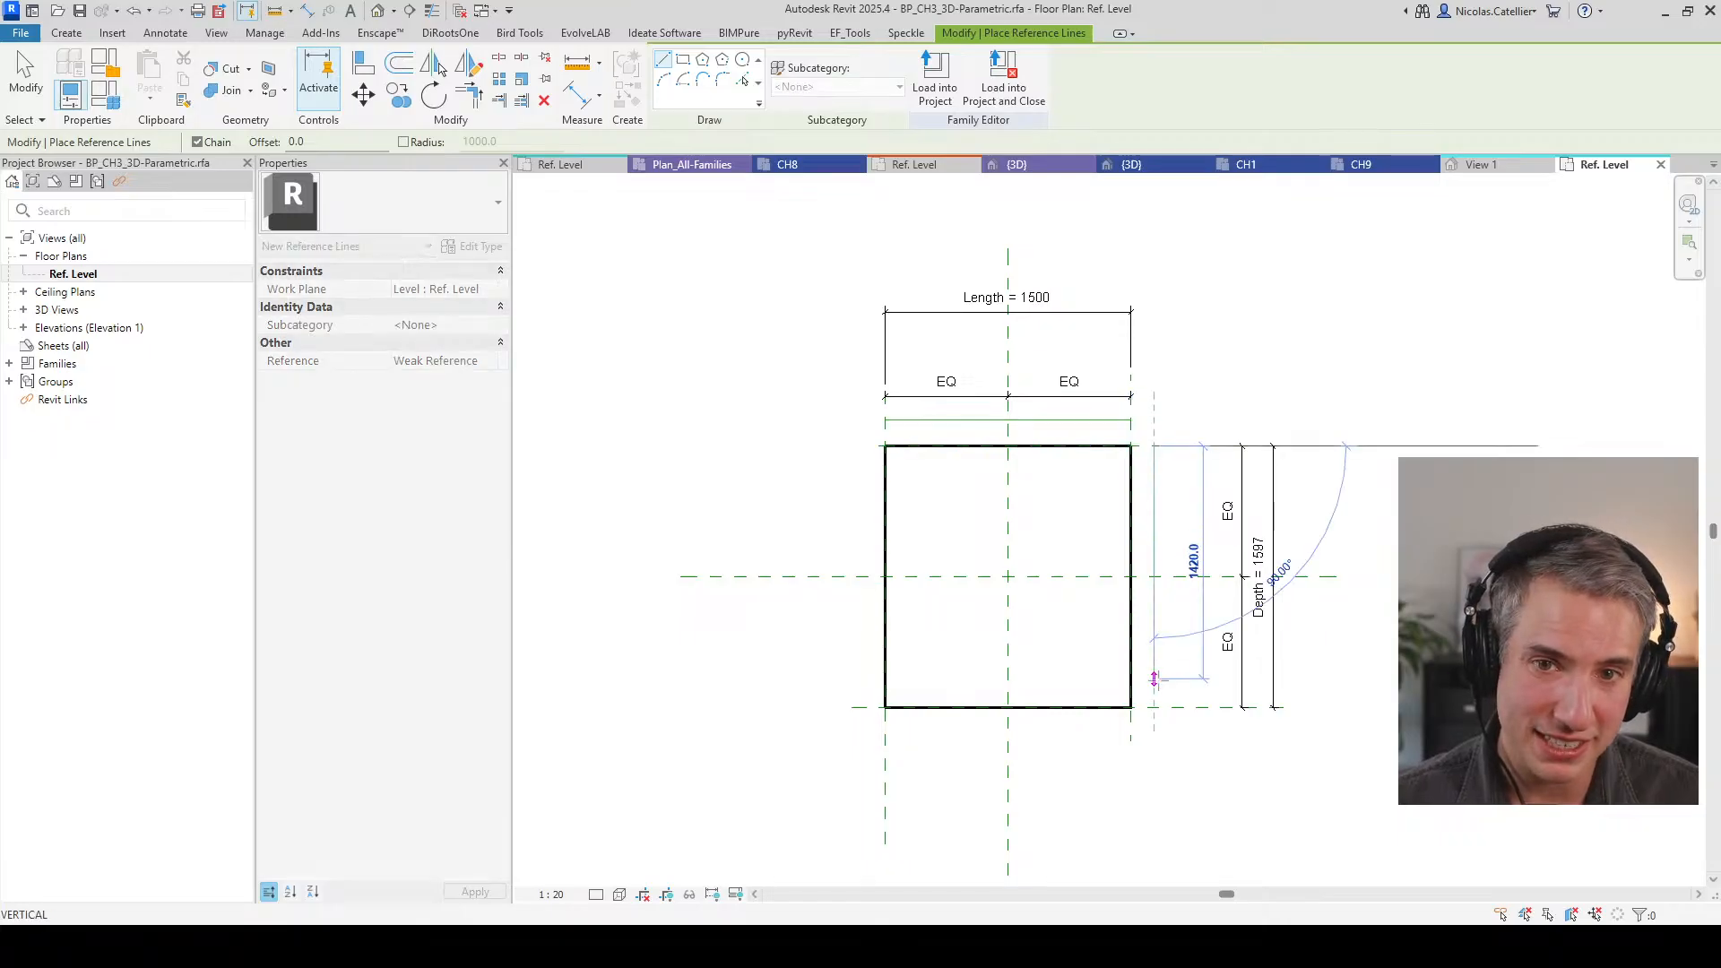
{"action": "left_click", "coordinate": [1154, 707]}
{"action": "key", "text": "Escape"}
{"action": "left_click", "coordinate": [1130, 741]}
{"action": "left_click", "coordinate": [884, 741]}
{"action": "key", "text": "Escape"}
{"action": "left_click", "coordinate": [858, 707]}
{"action": "left_click", "coordinate": [859, 445]}
{"action": "key", "text": "Escape"}
{"action": "key", "text": "Escape"}
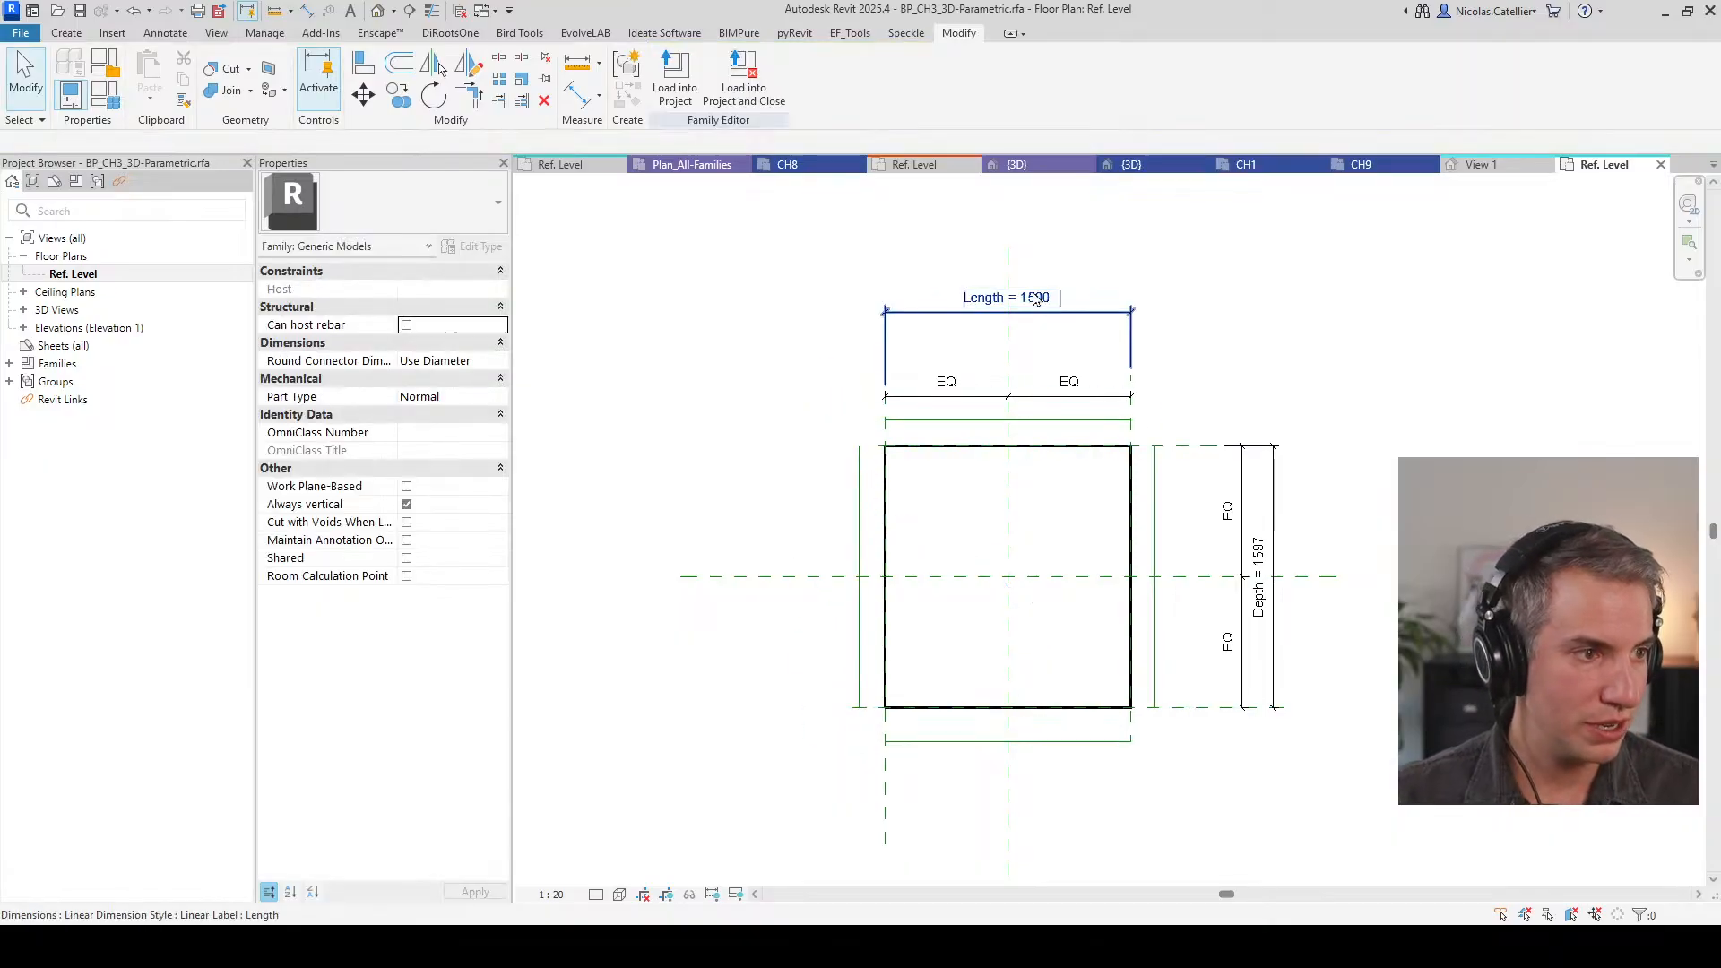
Step: Set the box's Length dimension to 1200
{"action": "left_click", "coordinate": [1006, 298]}
{"action": "left_click", "coordinate": [1005, 297]}
{"action": "type", "text": "1200"}
{"action": "key", "text": "Return"}
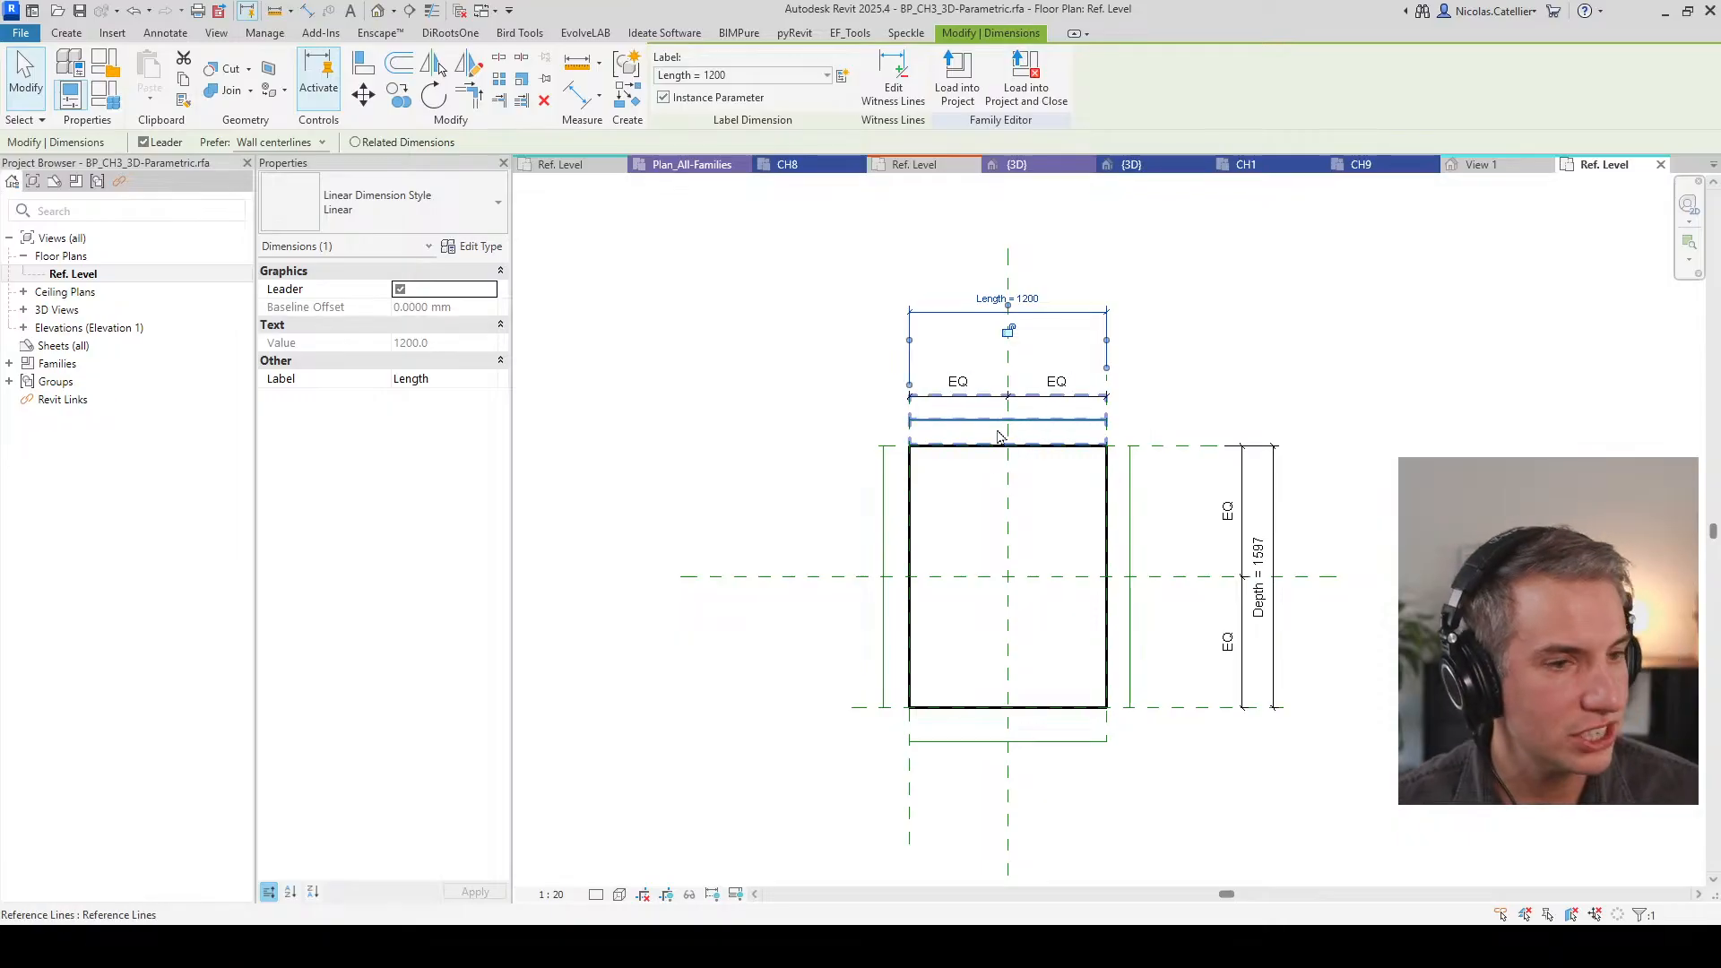
{"action": "left_click", "coordinate": [1156, 507]}
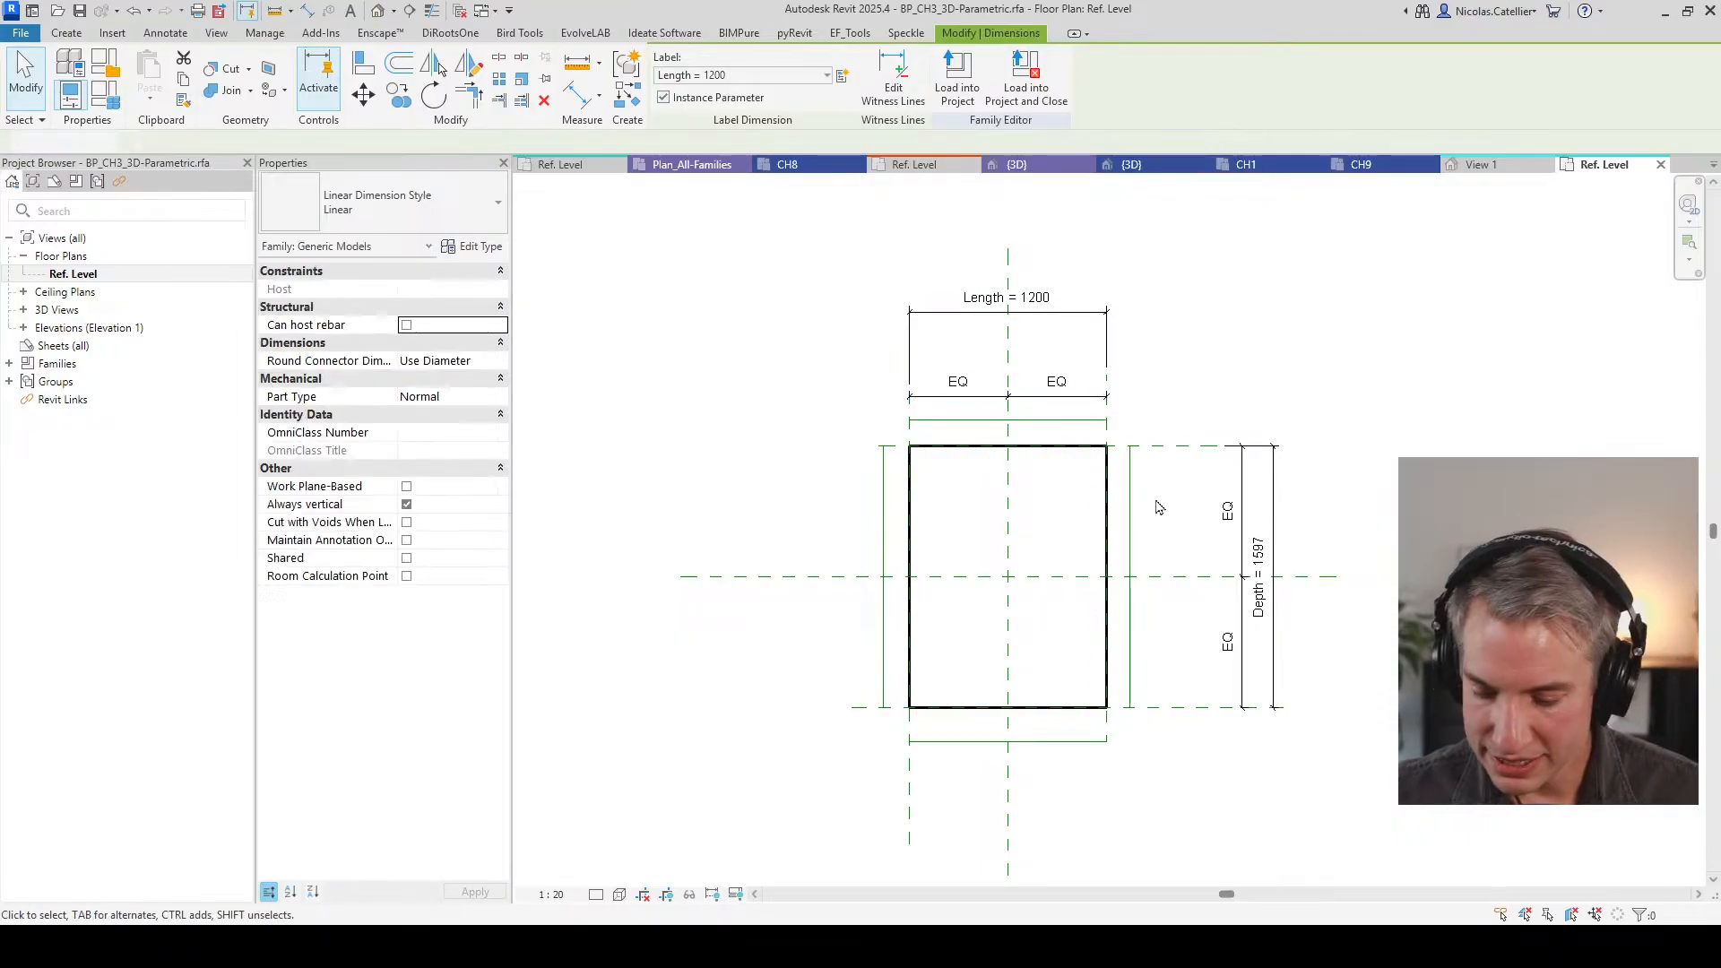
Step: Add two horizontal aligned dimensions, each running from one side's reference plane to the reference line outside the opposite side
{"action": "key", "text": "d"}
{"action": "key", "text": "i"}
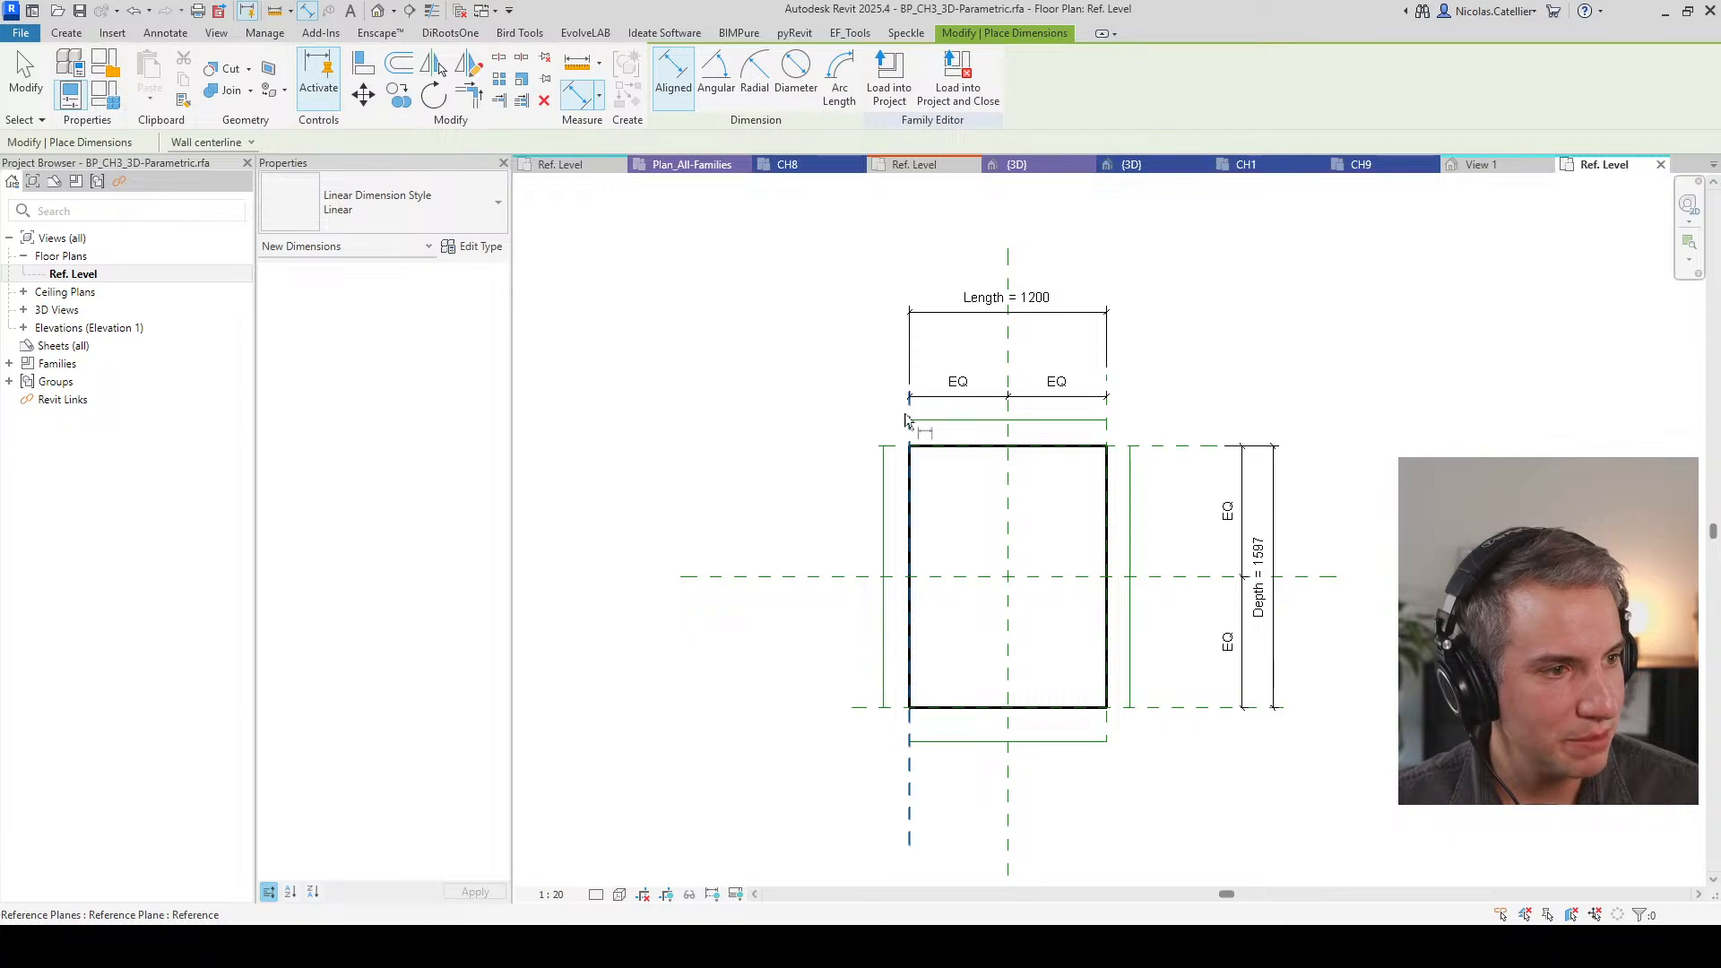
{"action": "left_click", "coordinate": [906, 420]}
{"action": "left_click", "coordinate": [1129, 475]}
{"action": "left_click", "coordinate": [1151, 359]}
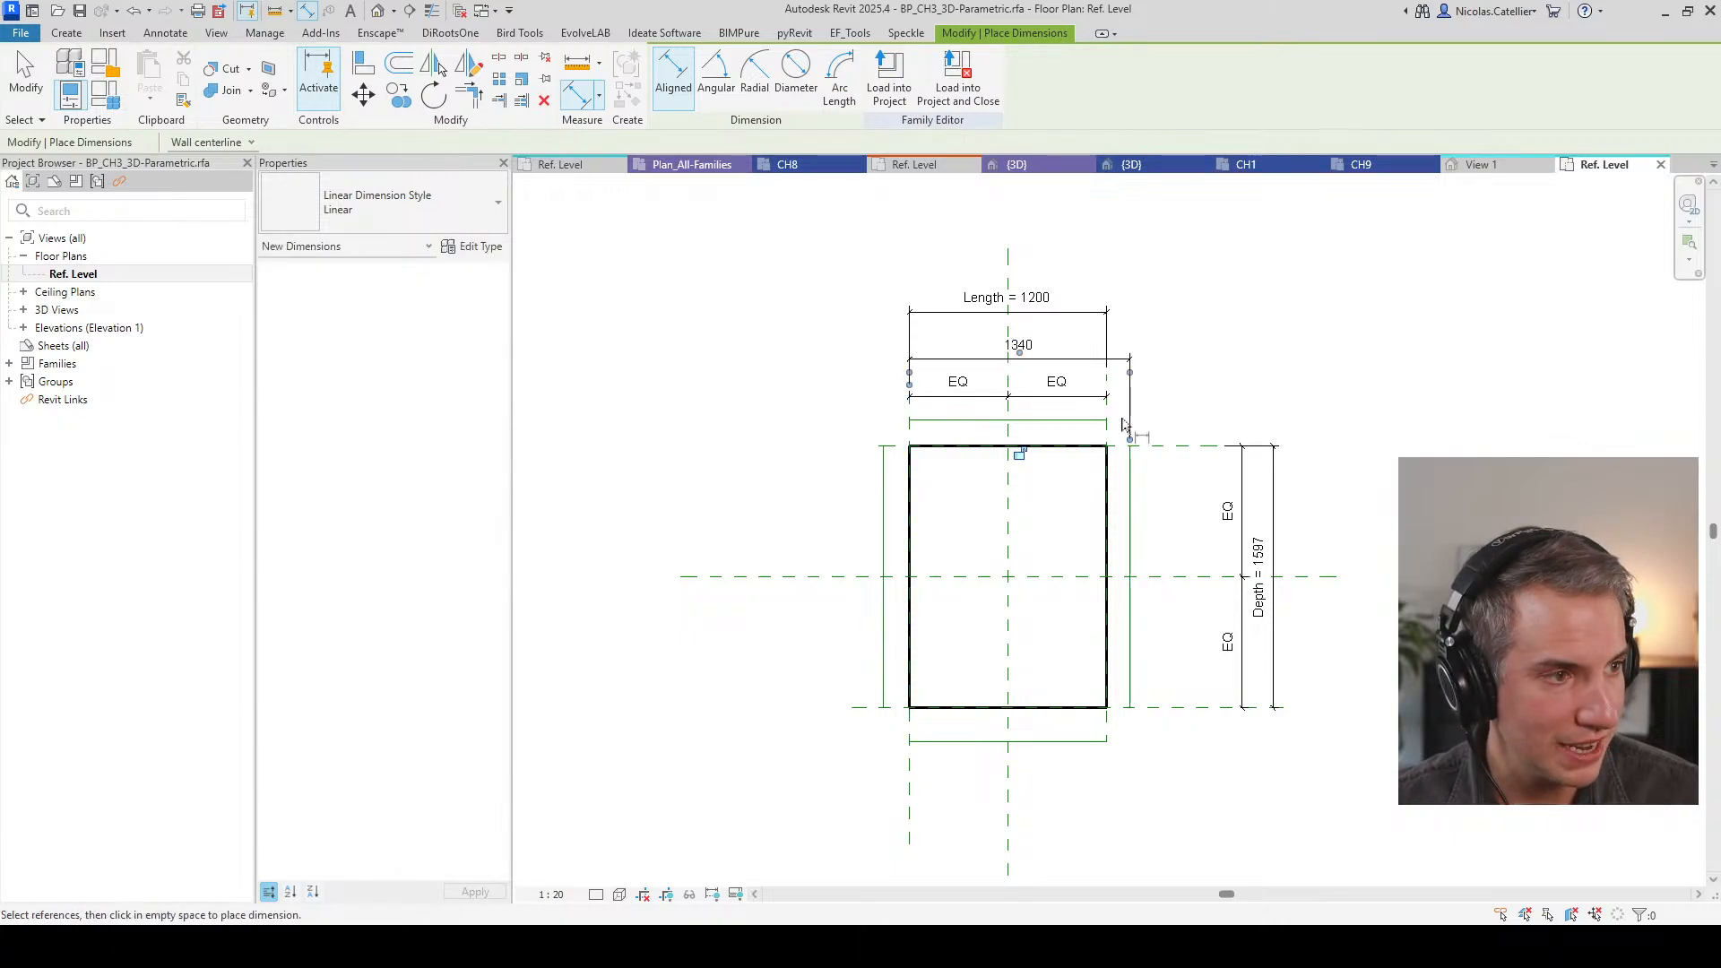
{"action": "left_click", "coordinate": [1108, 435]}
{"action": "left_click", "coordinate": [884, 471]}
{"action": "left_click", "coordinate": [811, 481]}
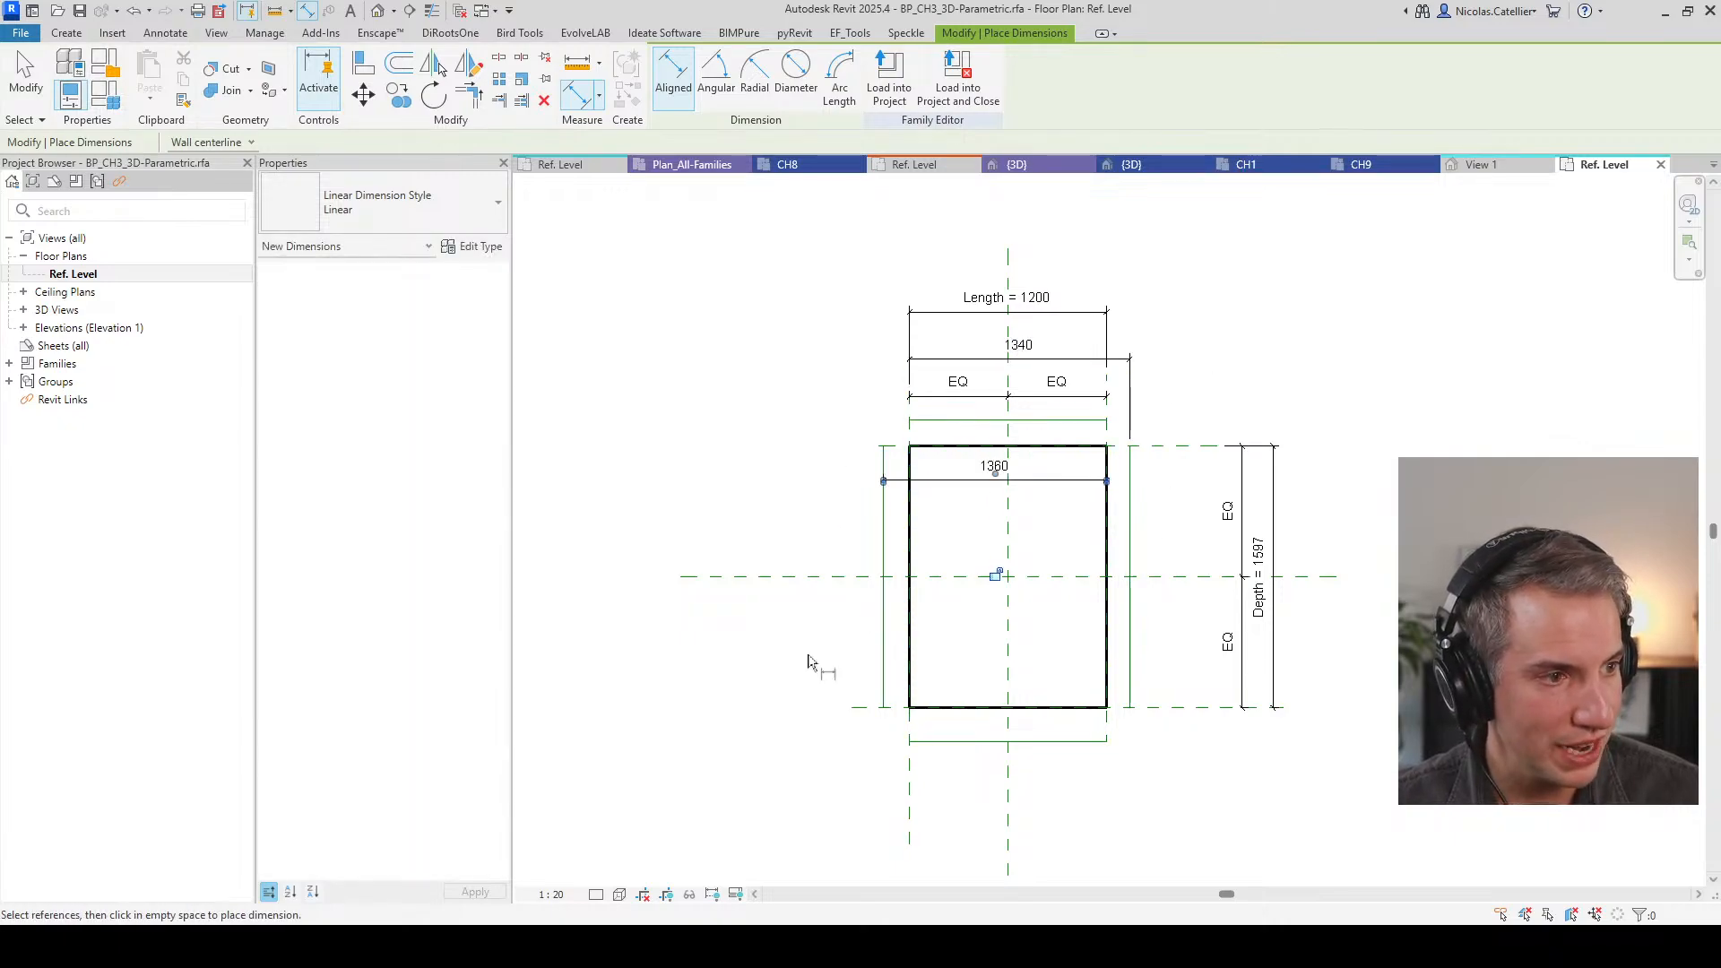
Step: Add two vertical aligned dimensions, linking the lower reference line to the upper plane and the upper reference line to the lower plane
{"action": "left_click", "coordinate": [939, 742]}
{"action": "left_click", "coordinate": [933, 446]}
{"action": "left_click", "coordinate": [1177, 502]}
{"action": "left_click", "coordinate": [1108, 420]}
{"action": "left_click", "coordinate": [1165, 707]}
{"action": "left_click", "coordinate": [791, 672]}
{"action": "key", "text": "Escape"}
Step: Label both new vertical dimensions with the Depth parameter
{"action": "left_click", "coordinate": [1178, 666]}
{"action": "left_click", "coordinate": [791, 615], "text": "ctrl"}
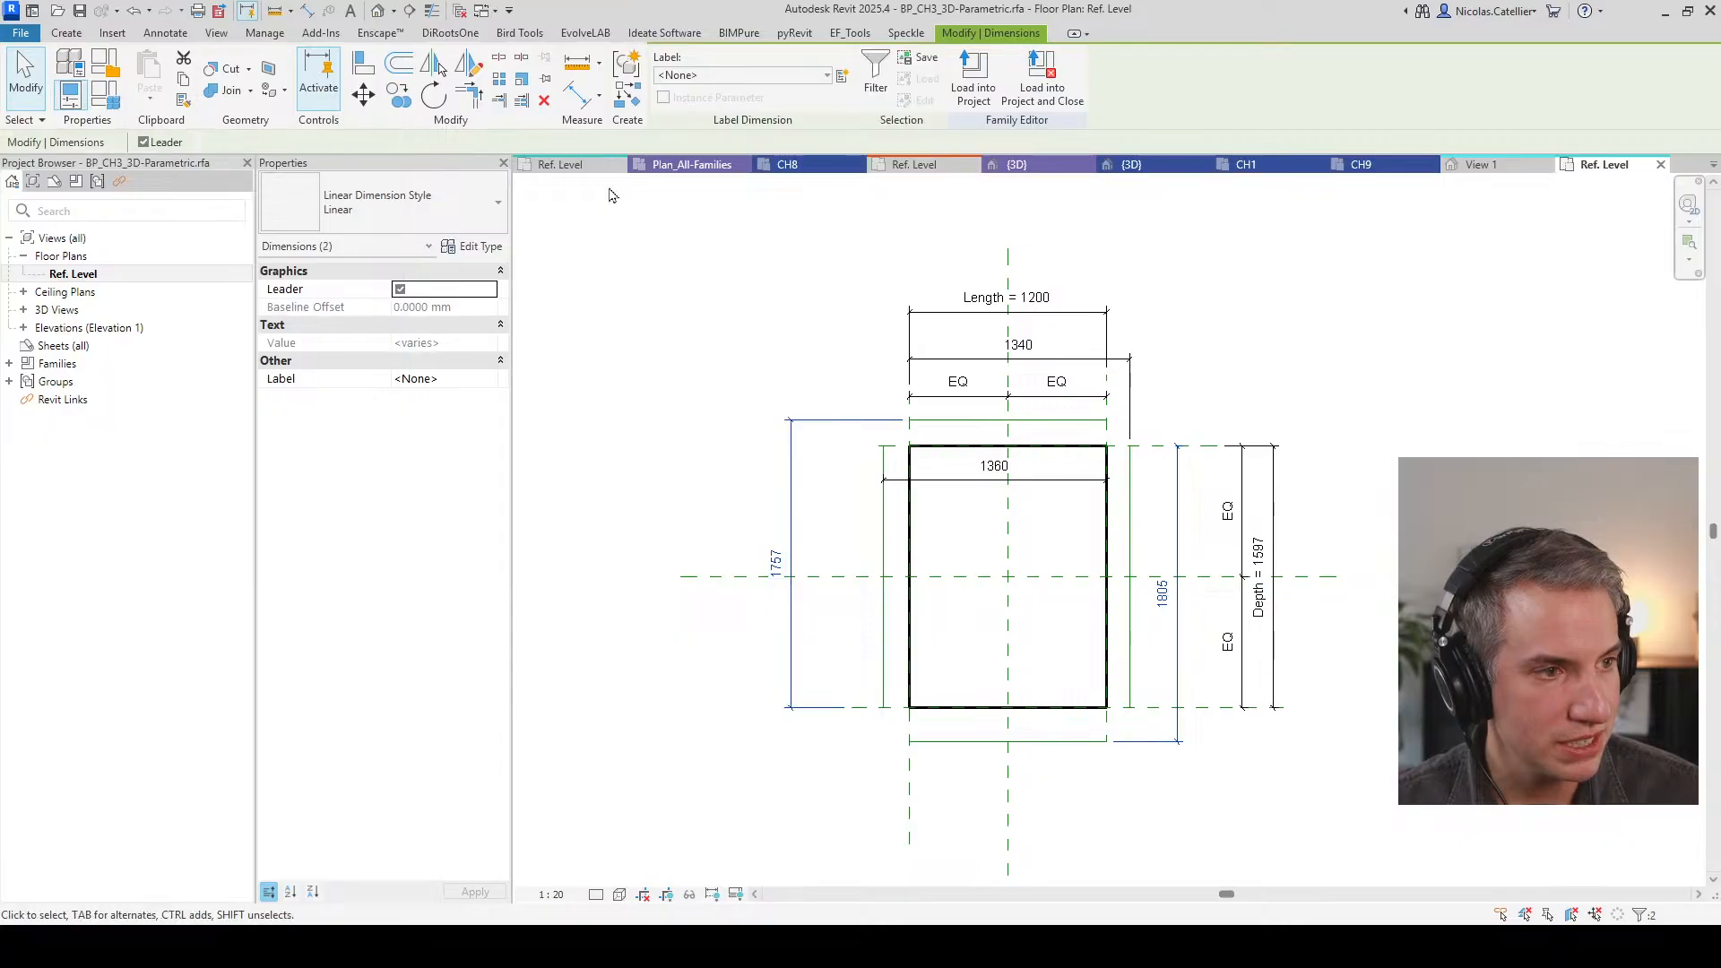
{"action": "left_click", "coordinate": [707, 76]}
{"action": "left_click", "coordinate": [702, 151]}
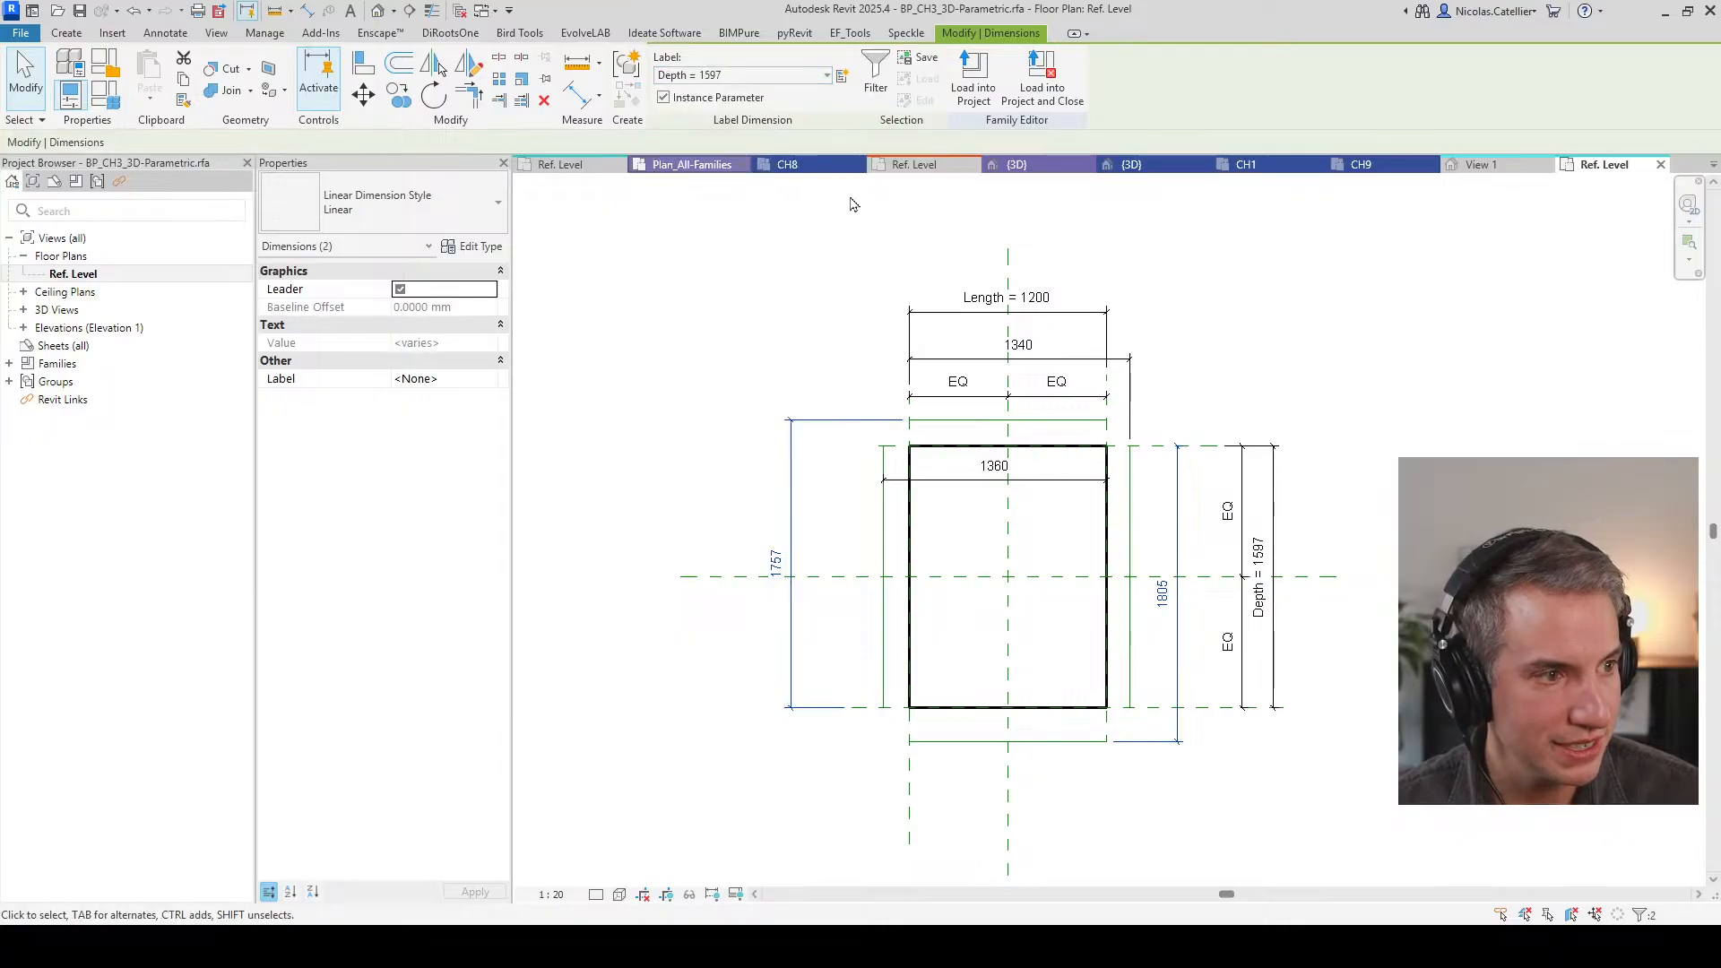
{"action": "left_click", "coordinate": [1257, 323]}
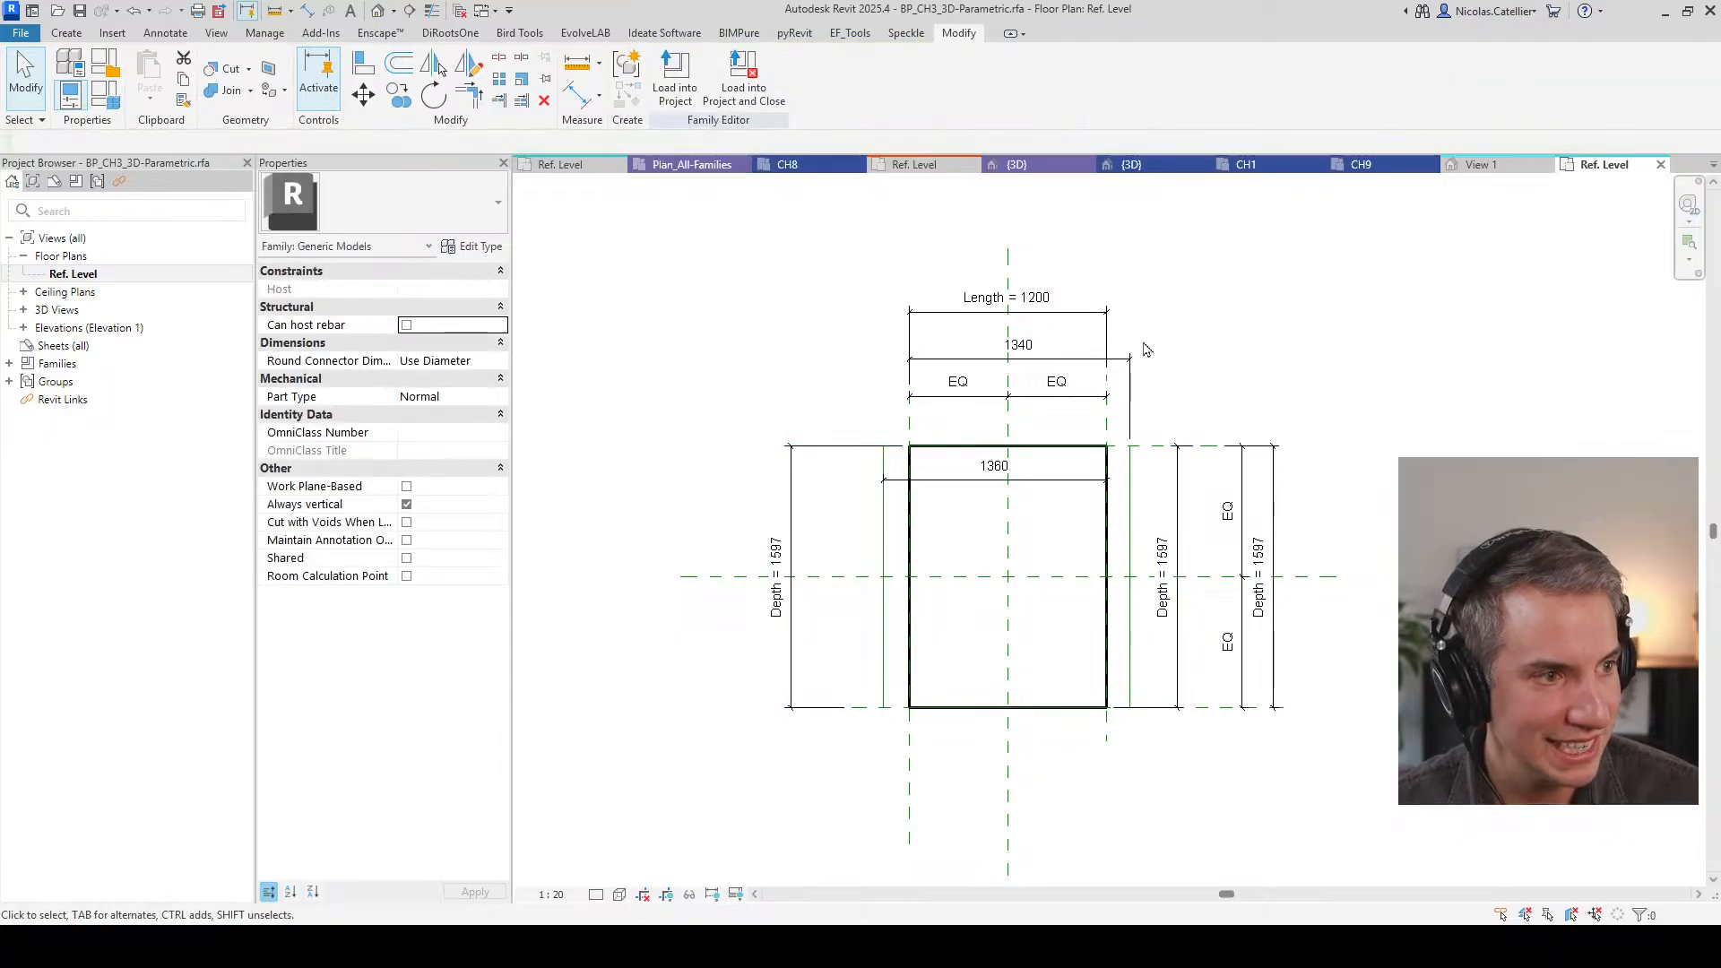
Step: Label both unlabelled horizontal dimensions running to the outer reference lines with the Length parameter
{"action": "scroll", "coordinate": [981, 359], "scroll_direction": "up", "scroll_amount": 1}
{"action": "left_click", "coordinate": [984, 348]}
{"action": "scroll", "coordinate": [922, 703], "scroll_direction": "down", "scroll_amount": 2}
{"action": "scroll", "coordinate": [975, 490], "scroll_direction": "up", "scroll_amount": 2}
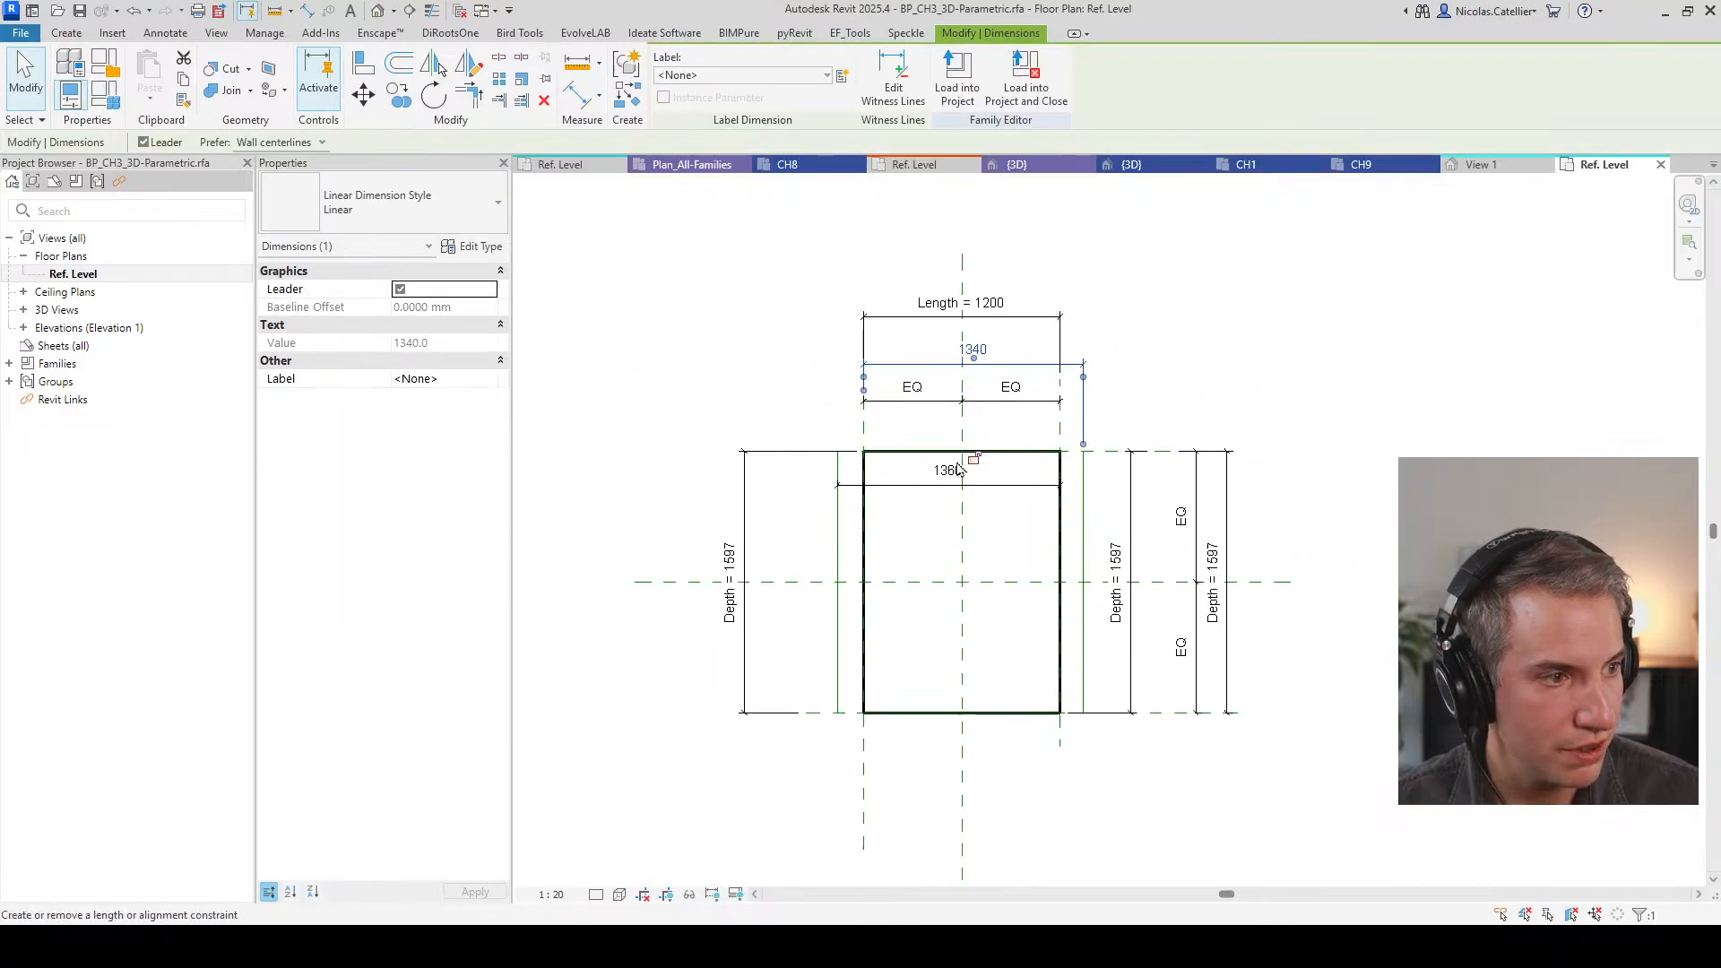
{"action": "left_click", "coordinate": [932, 488], "text": "ctrl"}
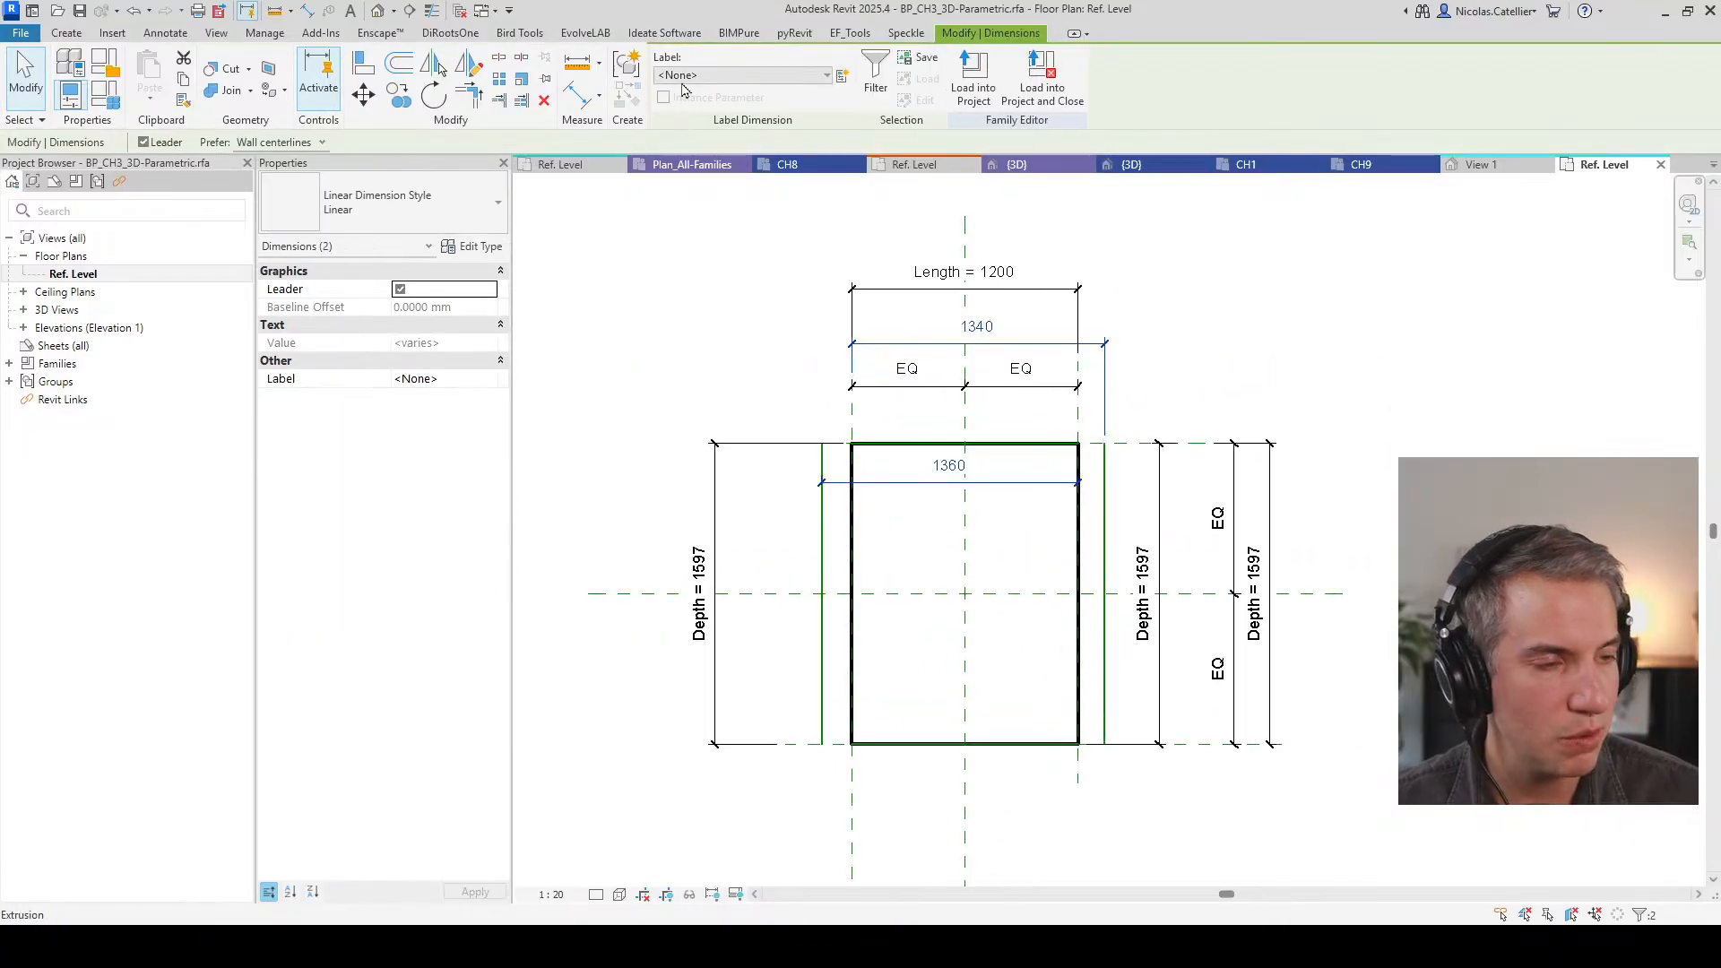
{"action": "left_click", "coordinate": [742, 75]}
{"action": "left_click", "coordinate": [723, 191]}
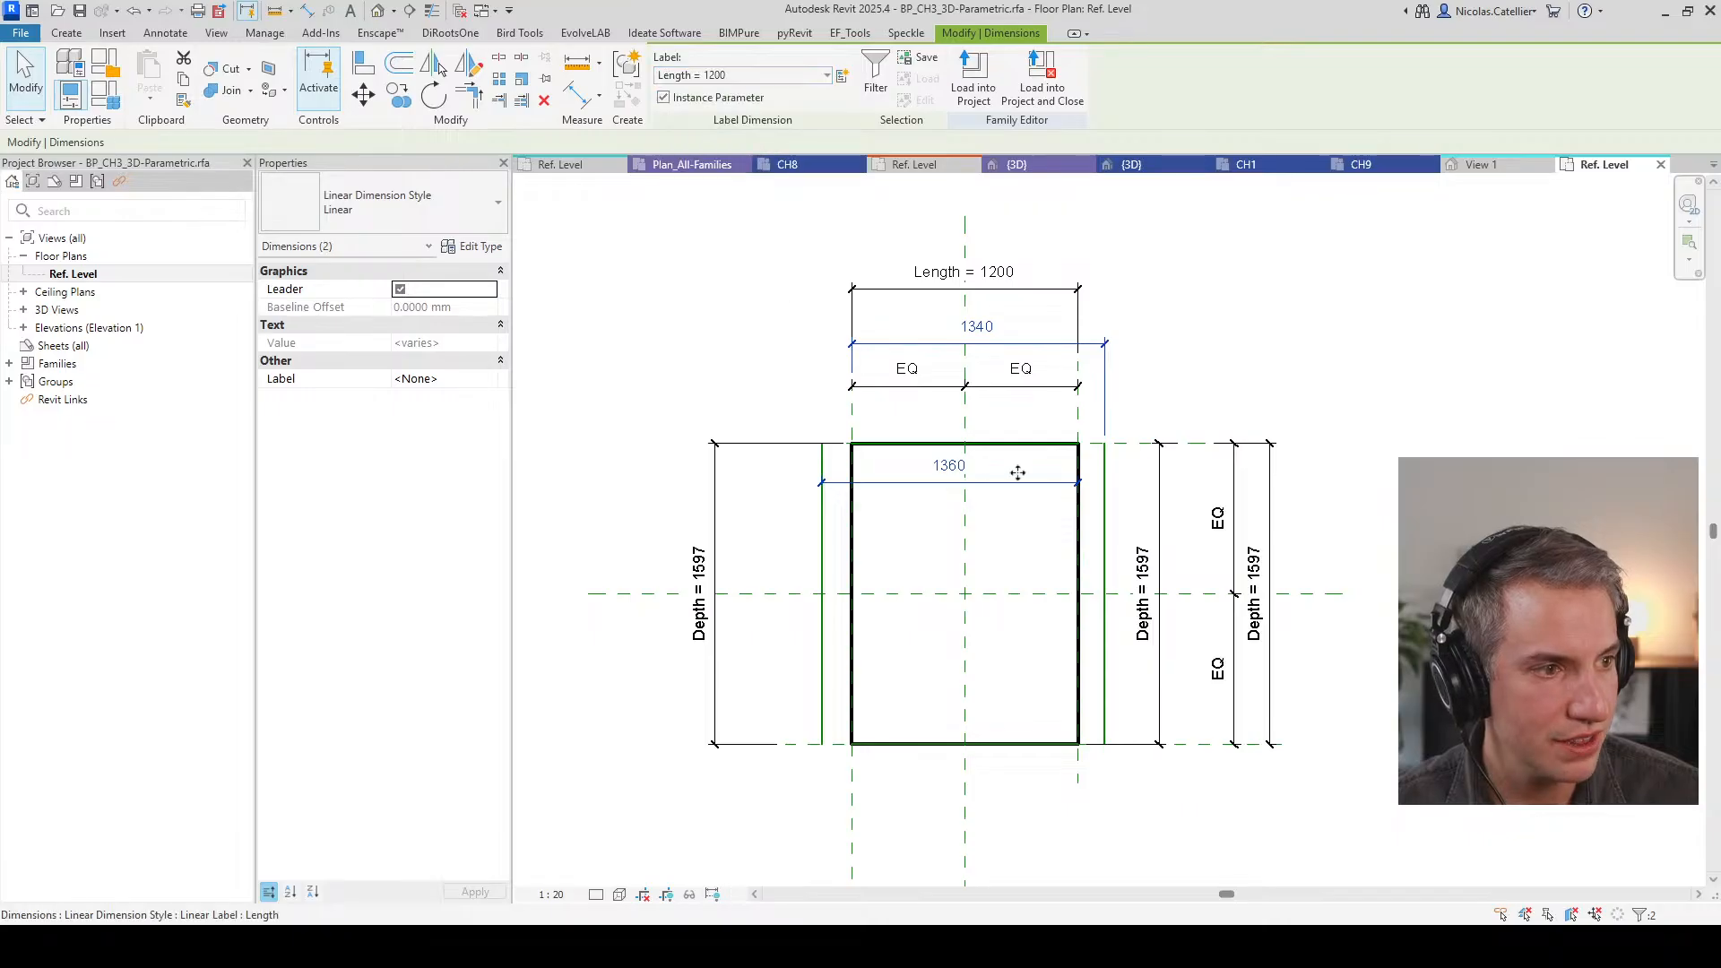
{"action": "left_click", "coordinate": [699, 277]}
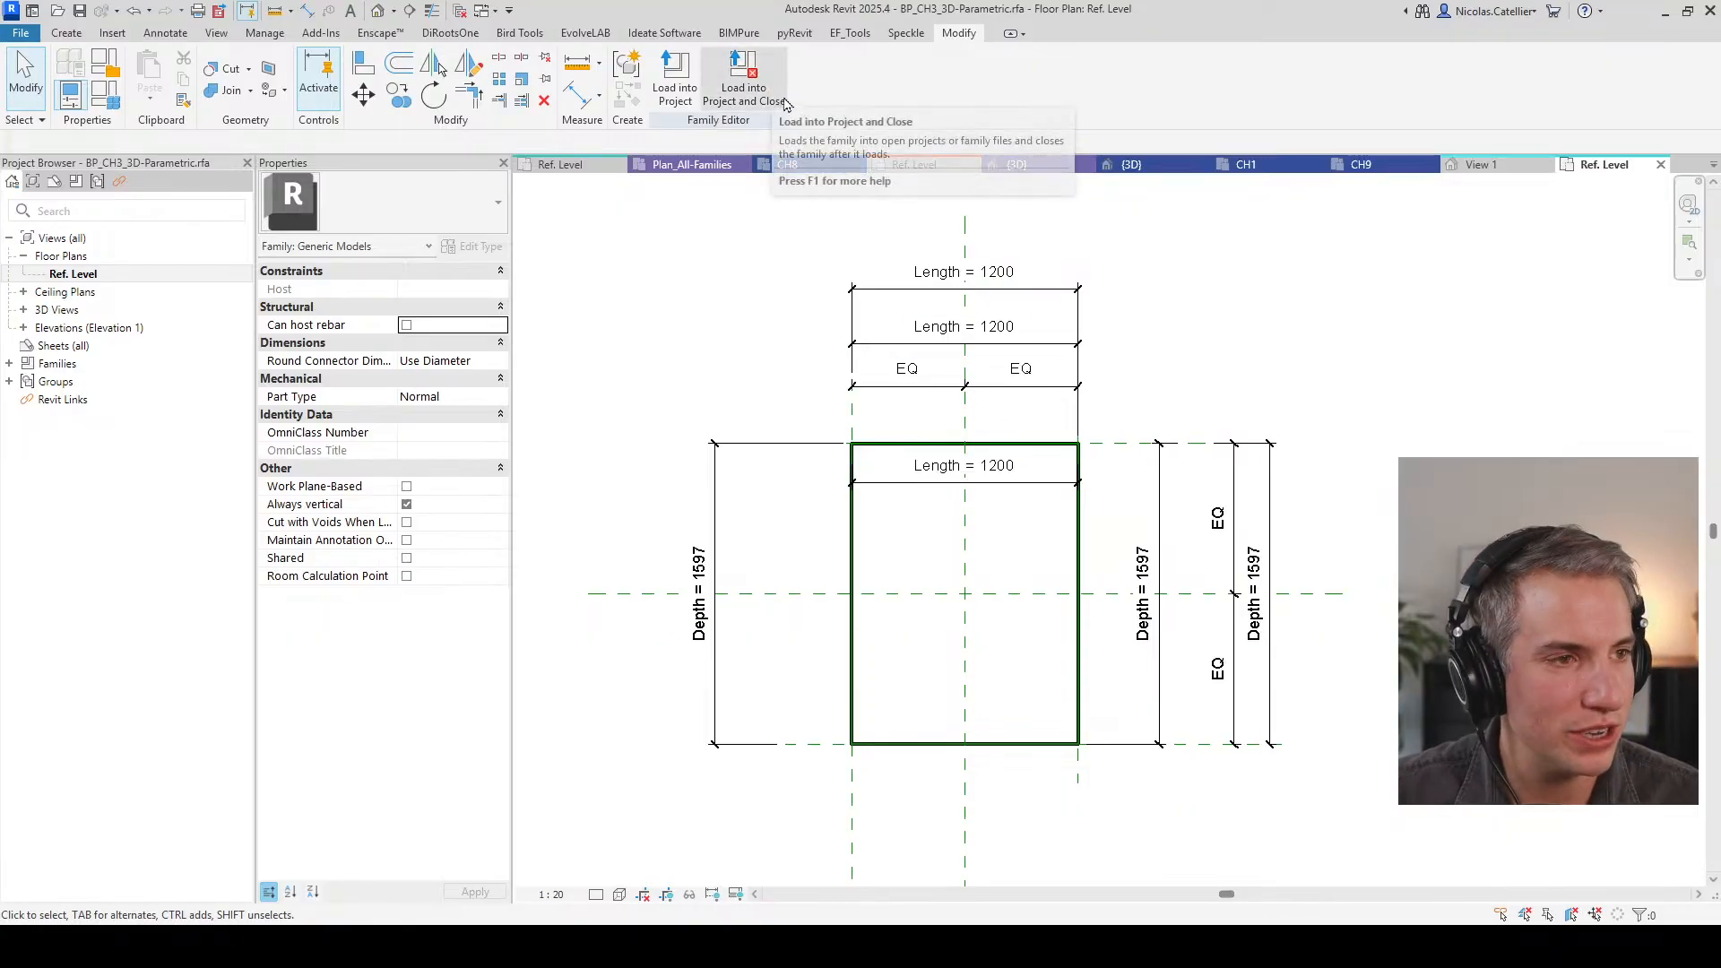
Step: Load the family into BP_Heroic-Families-Sample-MET-2024.rvt, closing it without saving and overwriting the existing version but not its parameter values
{"action": "left_click", "coordinate": [746, 94]}
{"action": "left_click", "coordinate": [746, 90]}
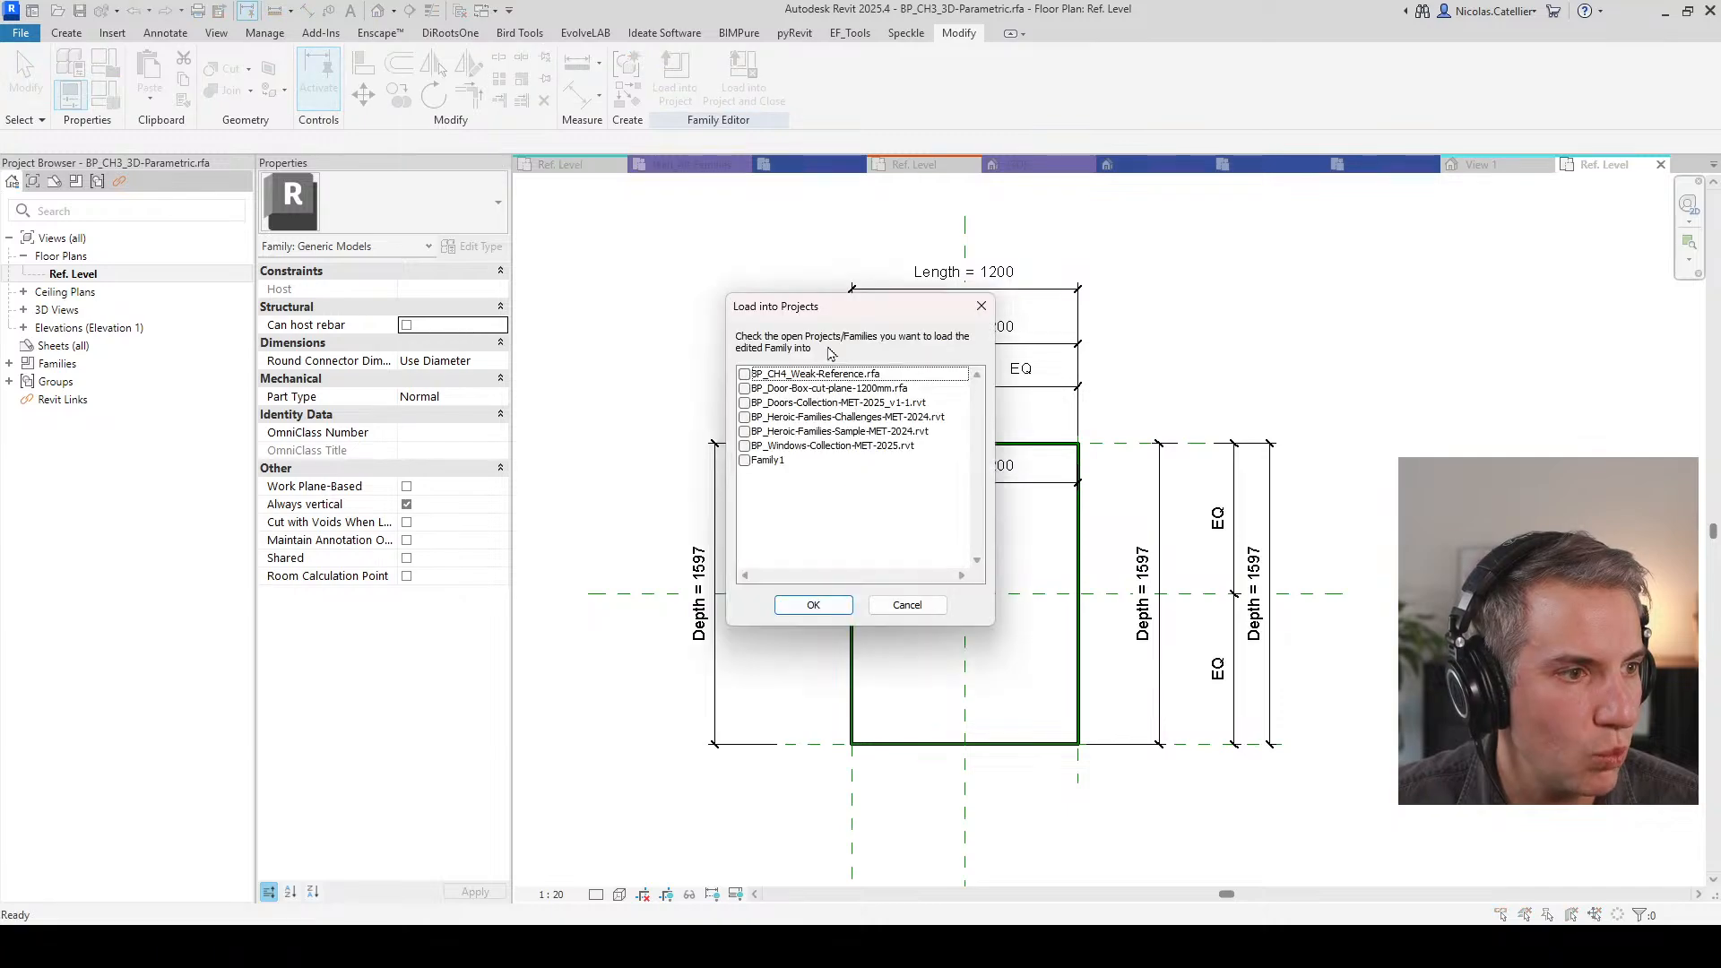
{"action": "left_click", "coordinate": [745, 431]}
{"action": "left_click", "coordinate": [812, 605]}
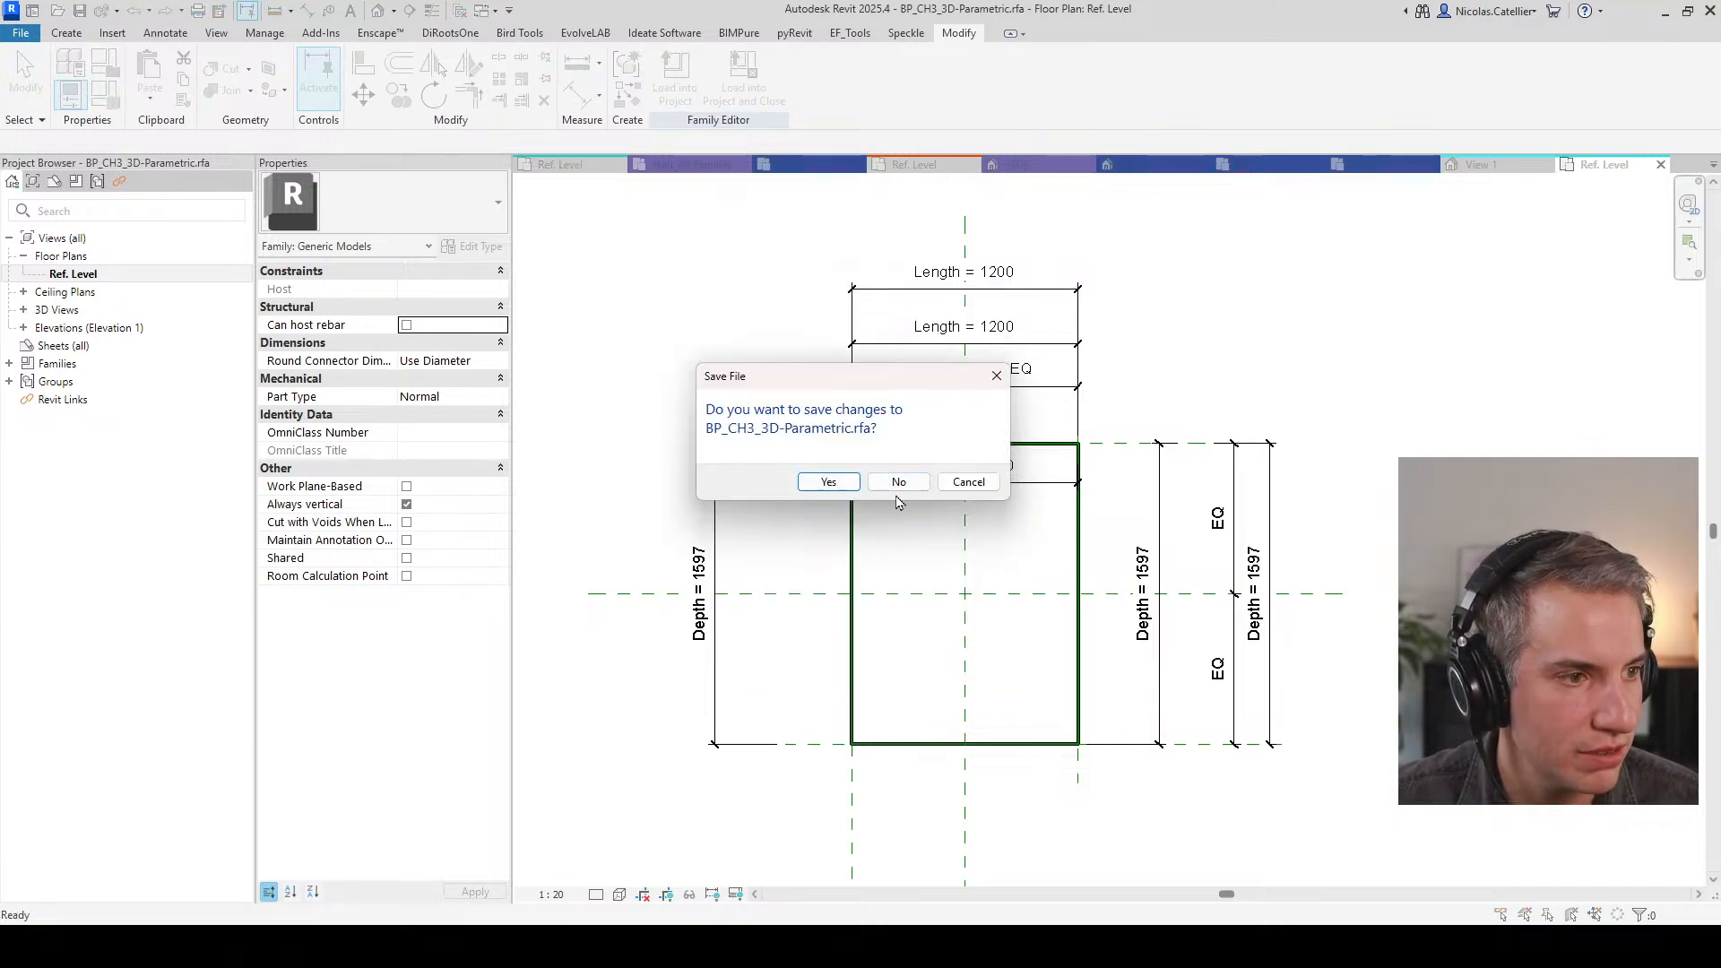
{"action": "left_click", "coordinate": [894, 483]}
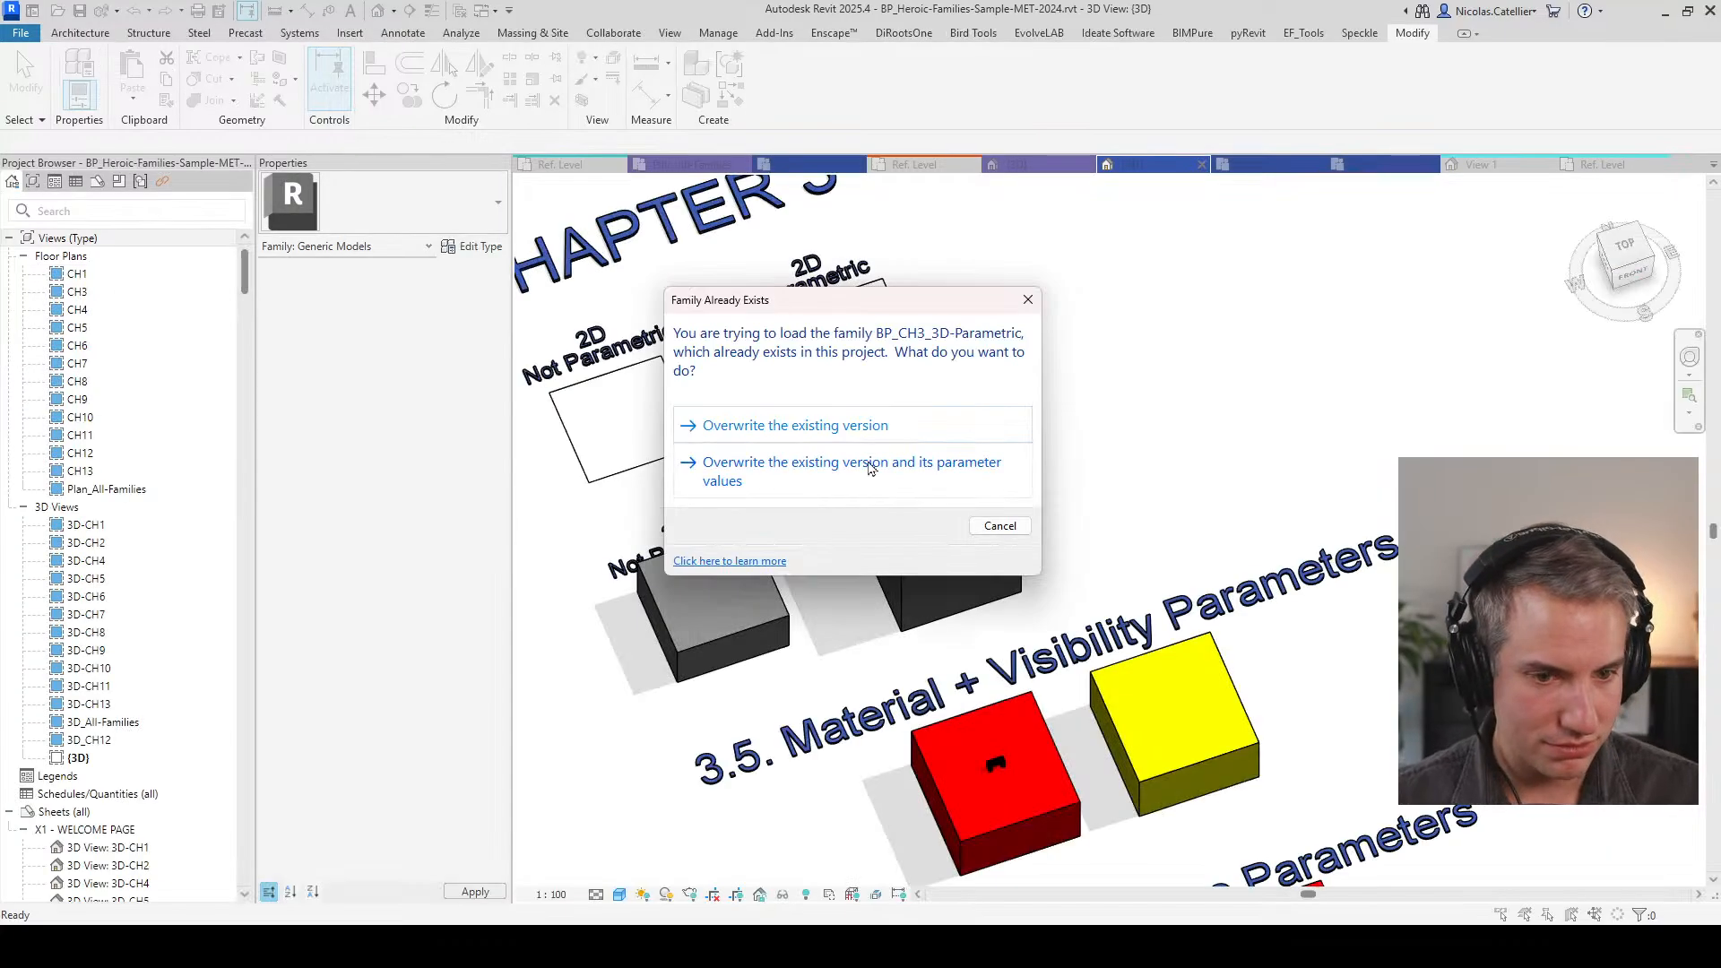
{"action": "left_click", "coordinate": [819, 427]}
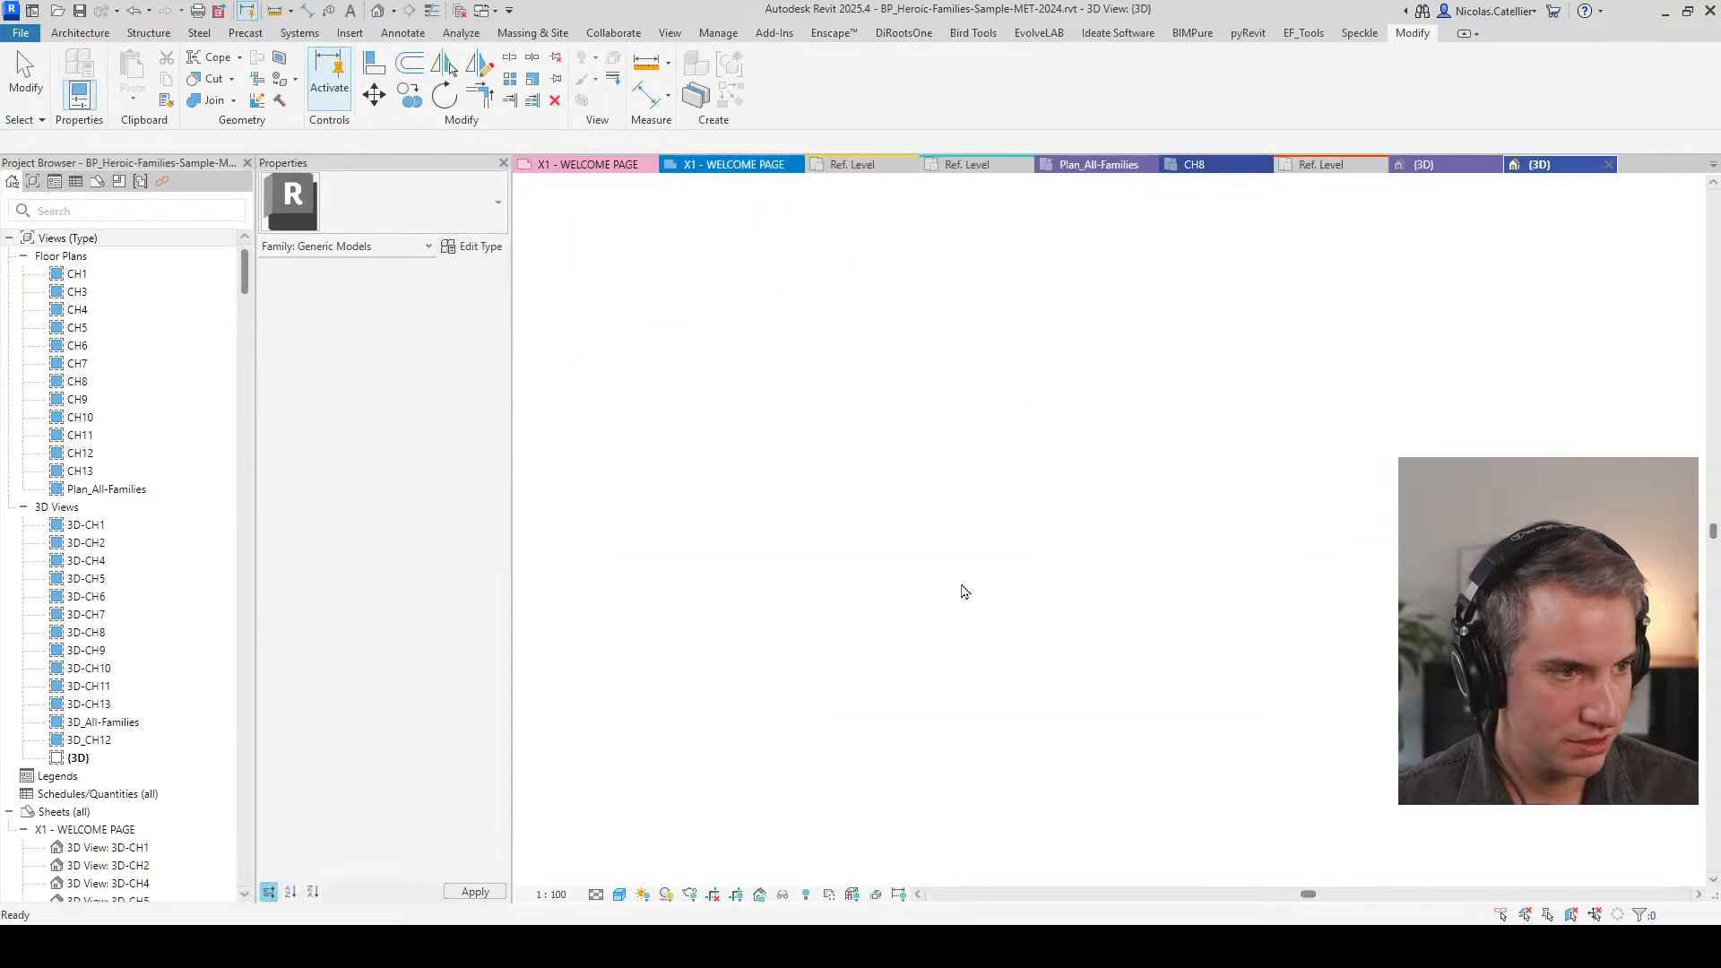
Step: Stretch the 3D Parametric box with its 3D-view grips to a length of about 2593 mm and a depth of about 1607 mm
{"action": "left_click", "coordinate": [891, 551]}
{"action": "left_click_drag", "start_coordinate": [1001, 549], "coordinate": [1113, 514]}
{"action": "left_click_drag", "start_coordinate": [980, 478], "coordinate": [956, 419]}
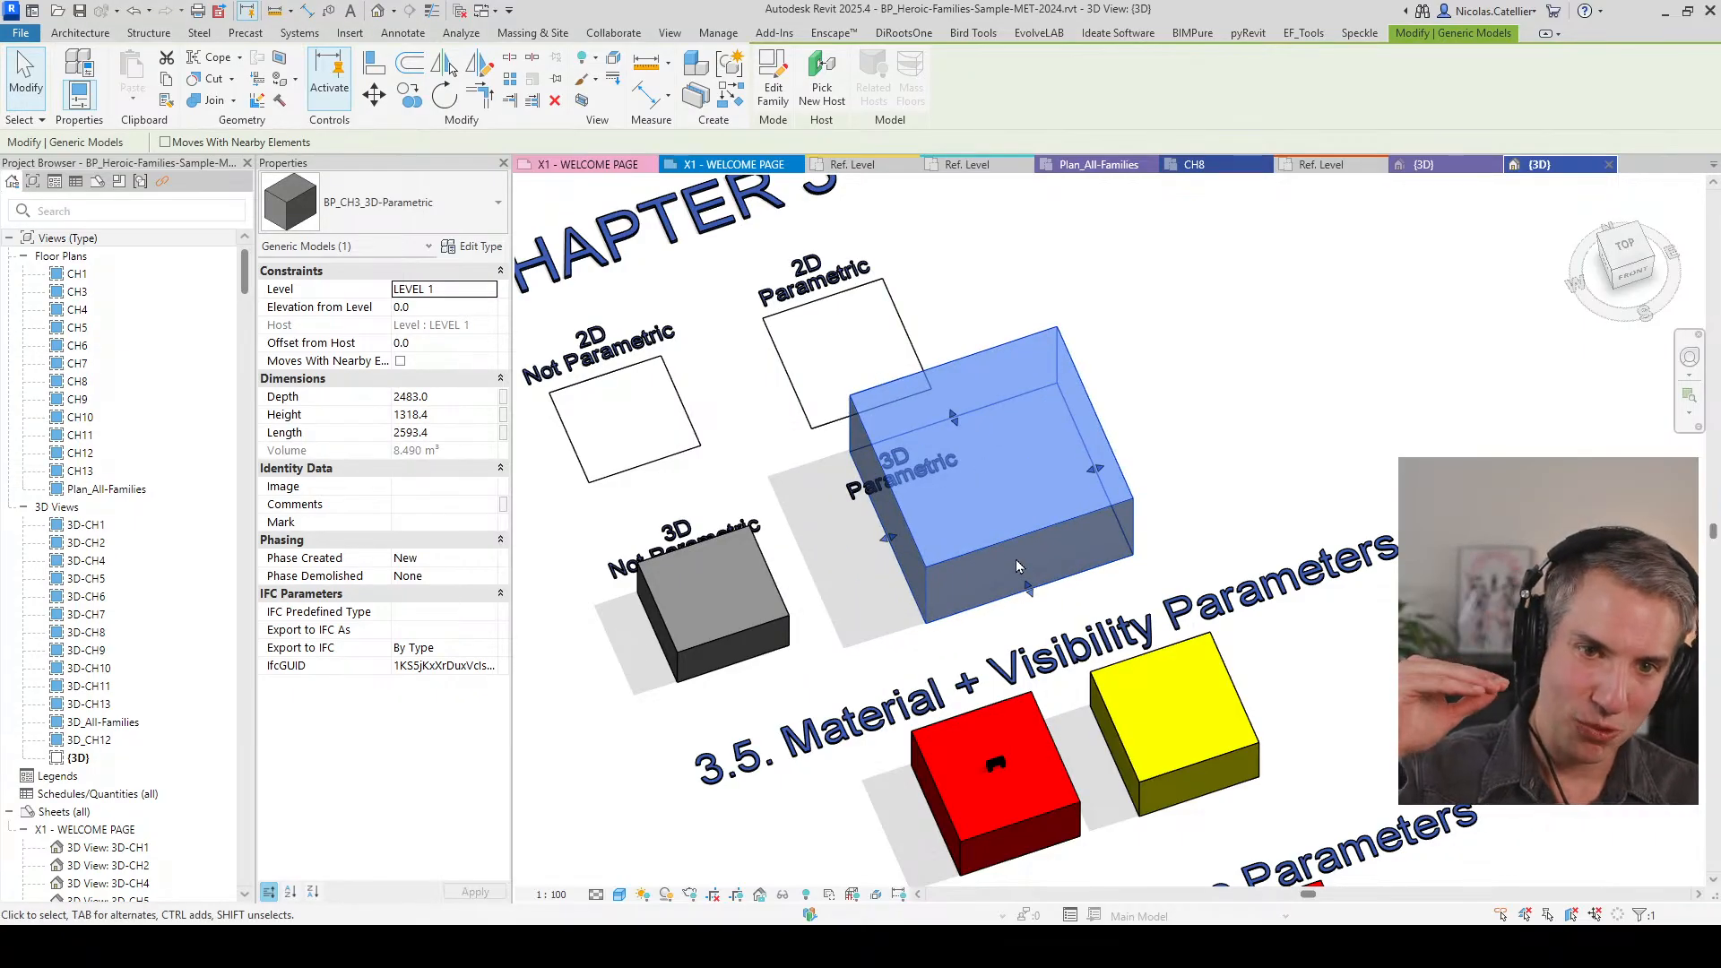
{"action": "left_click_drag", "start_coordinate": [953, 417], "coordinate": [979, 478]}
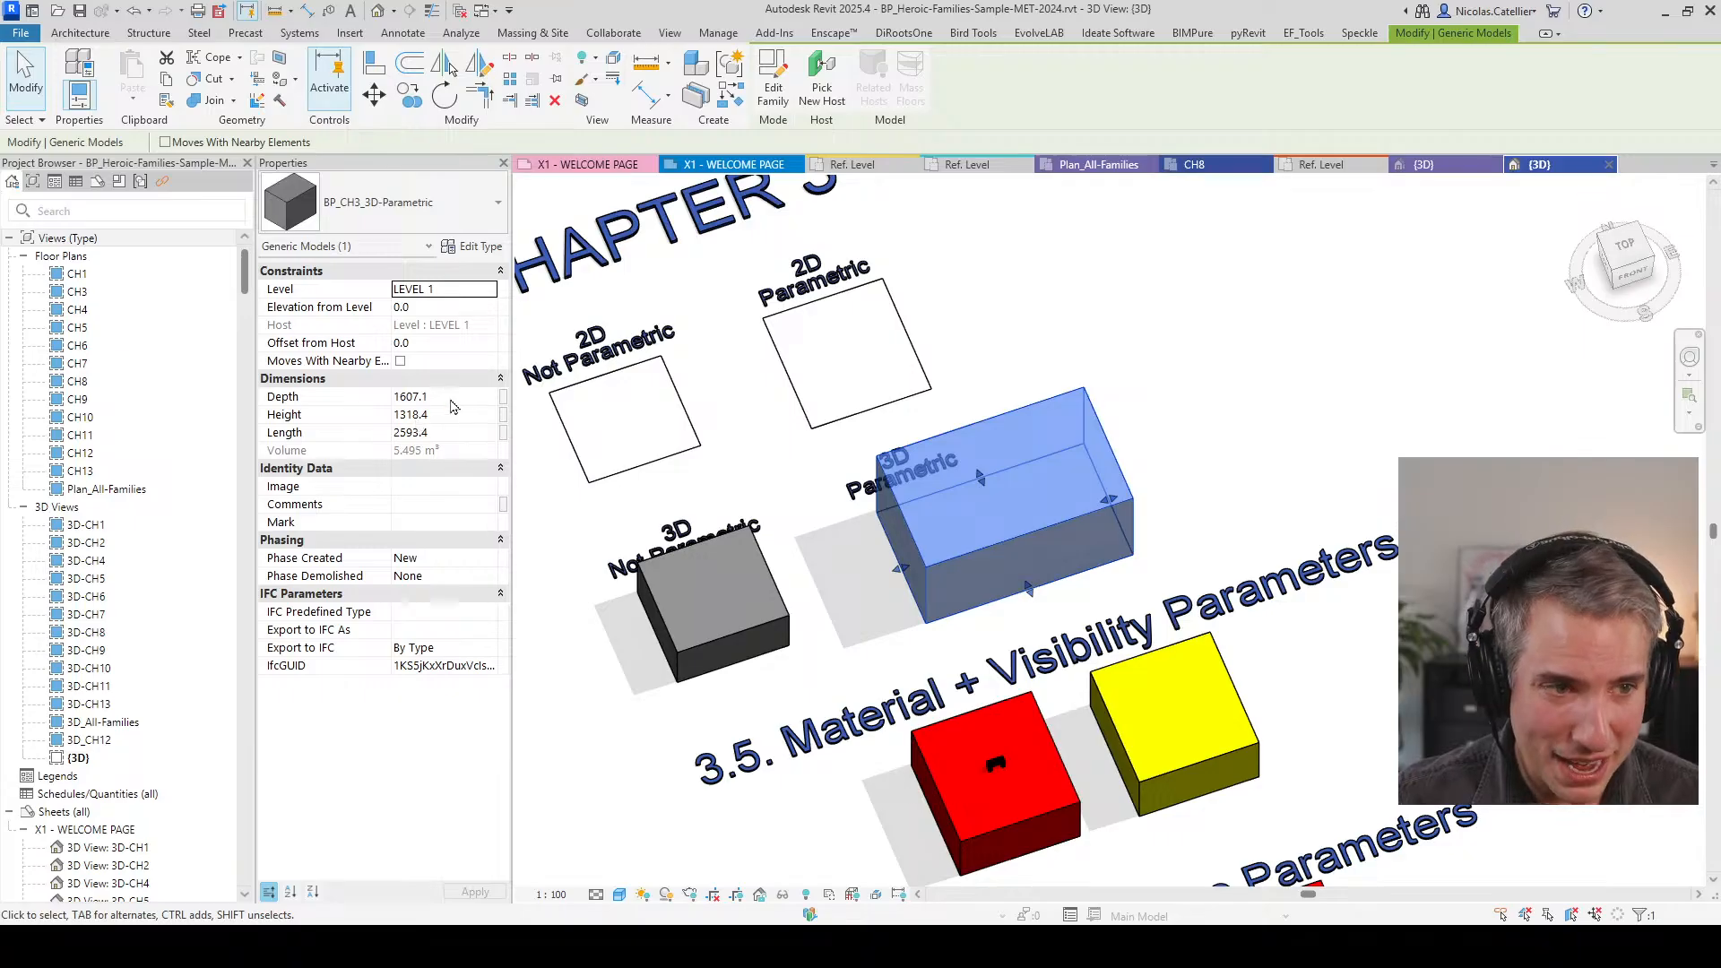
{"action": "scroll", "coordinate": [1047, 523], "scroll_direction": "up", "scroll_amount": 1}
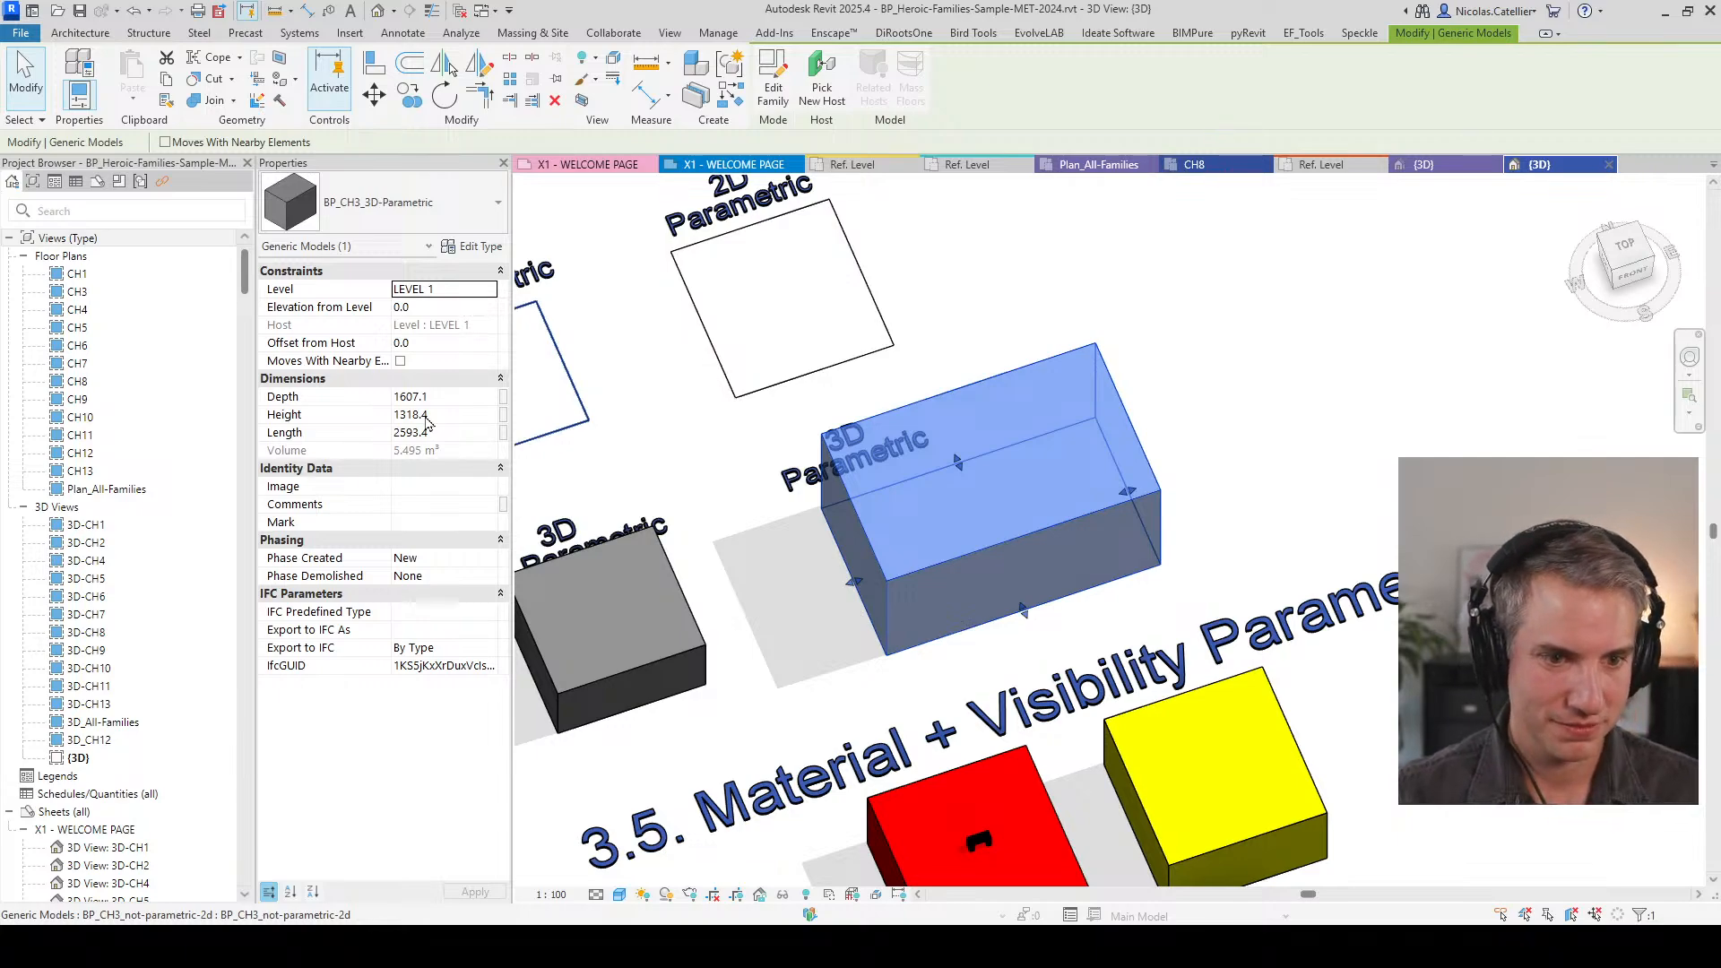
{"action": "scroll", "coordinate": [714, 443], "scroll_direction": "down", "scroll_amount": 4}
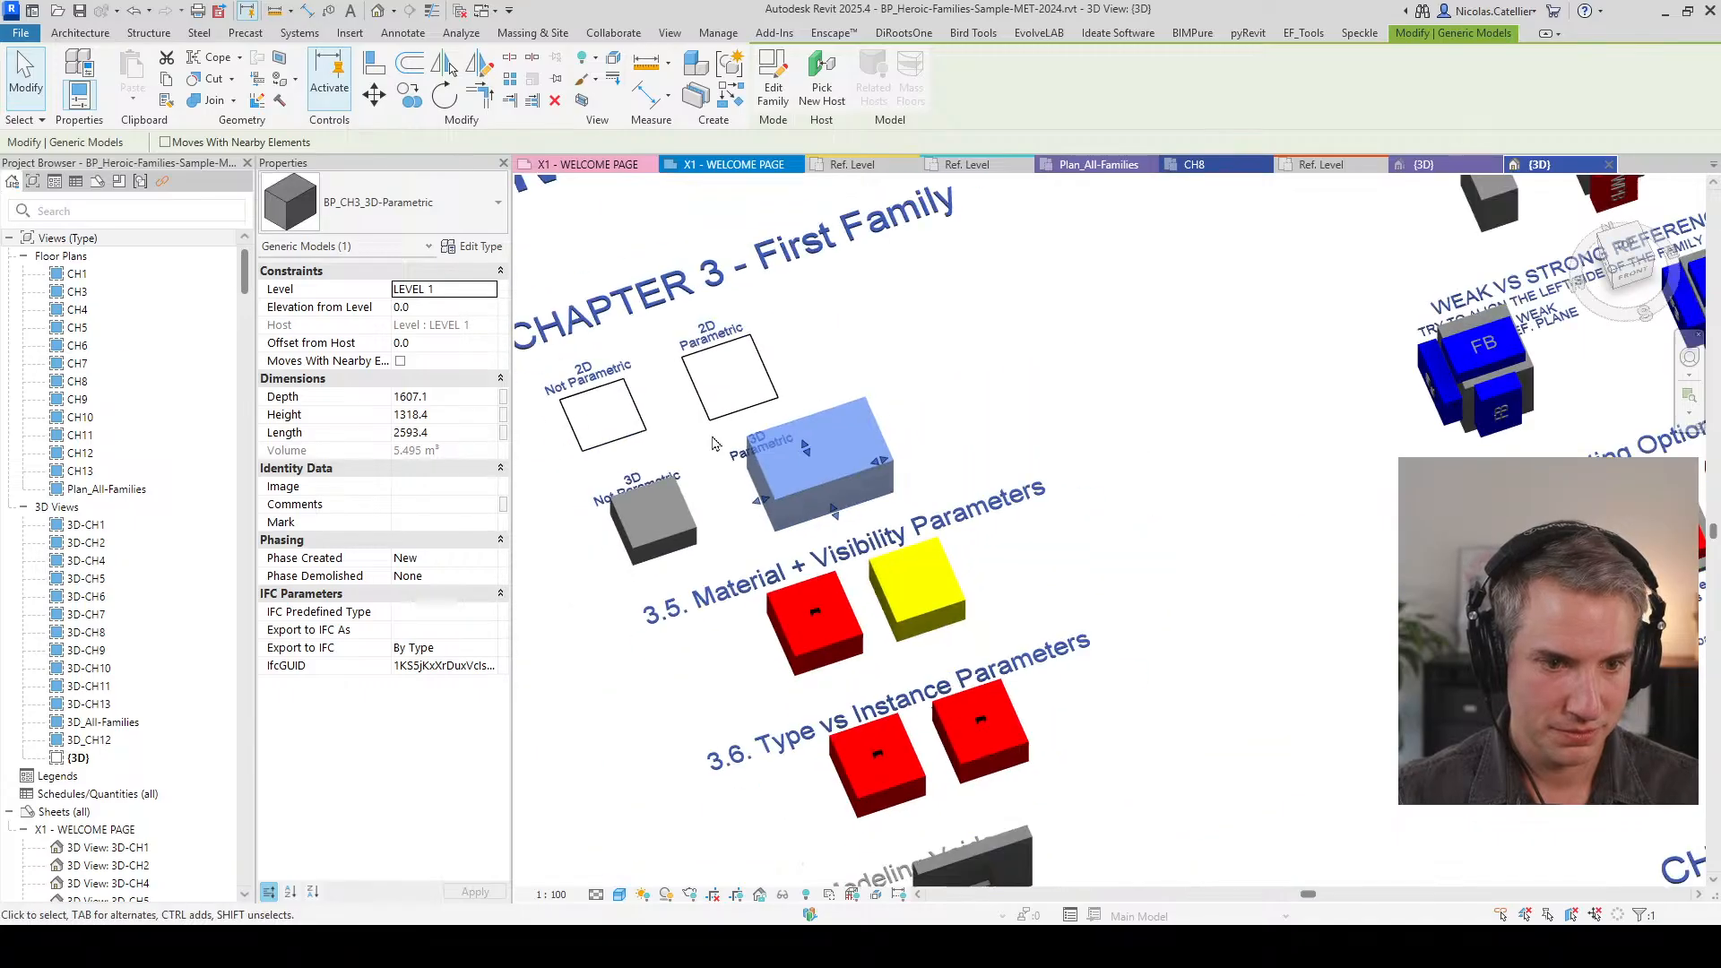
{"action": "left_click", "coordinate": [928, 425]}
{"action": "left_click", "coordinate": [865, 480]}
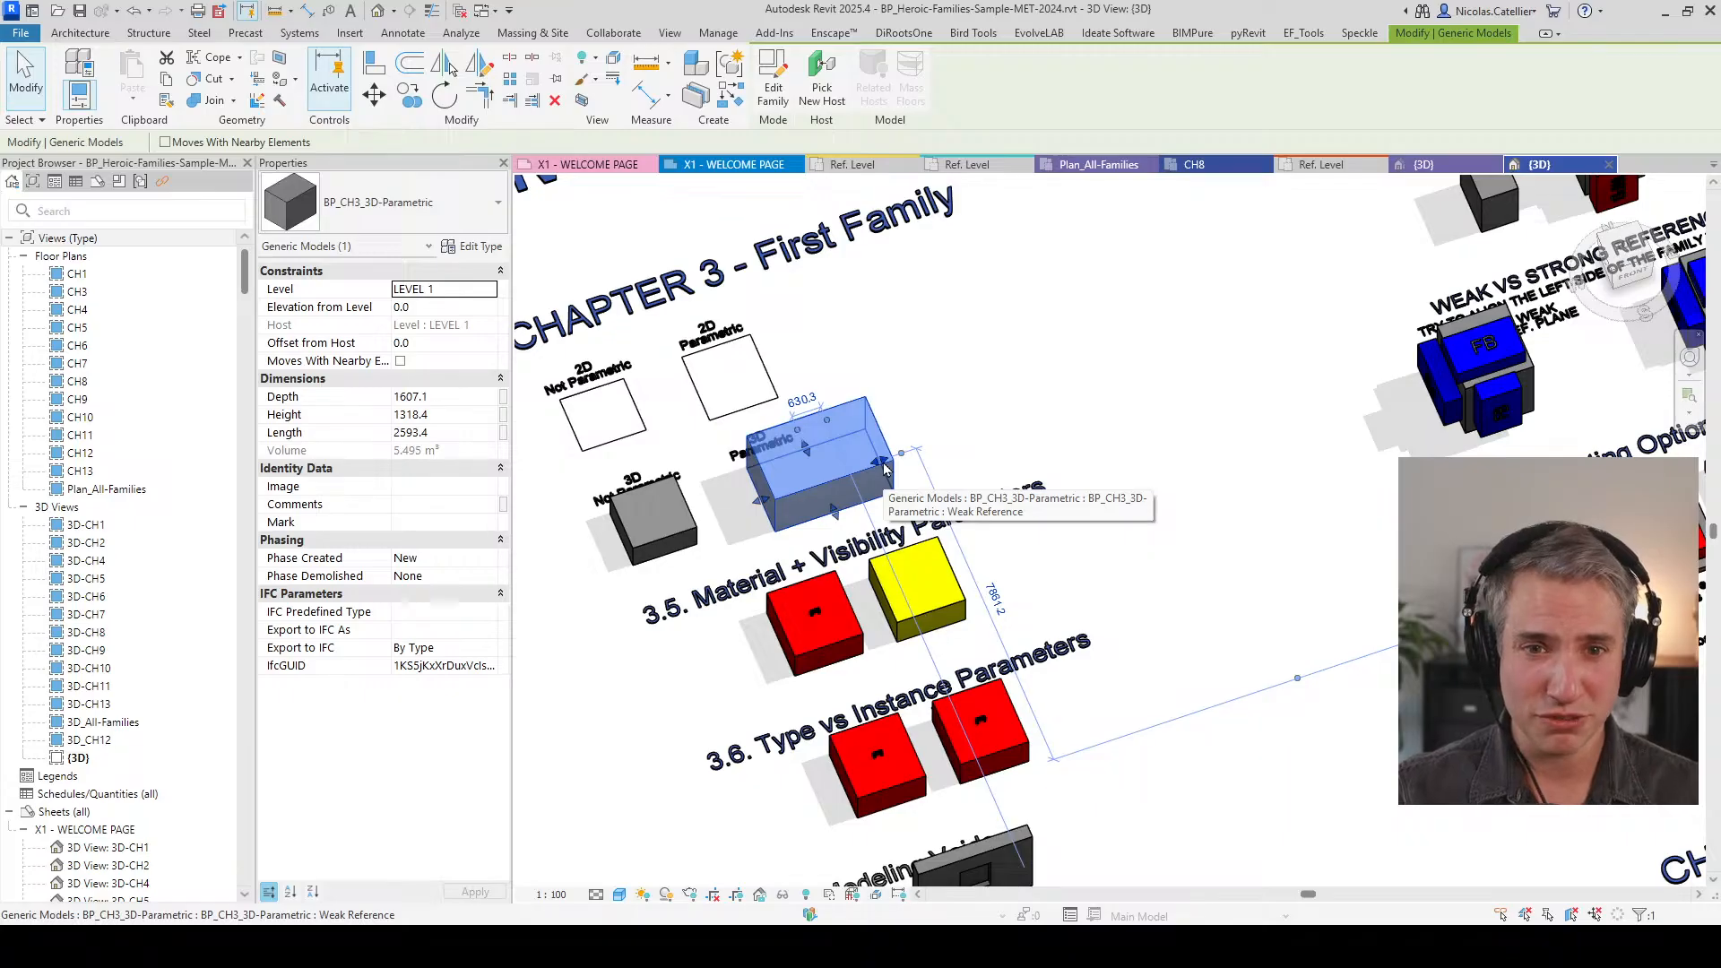
{"action": "key", "text": "alt+Tab"}
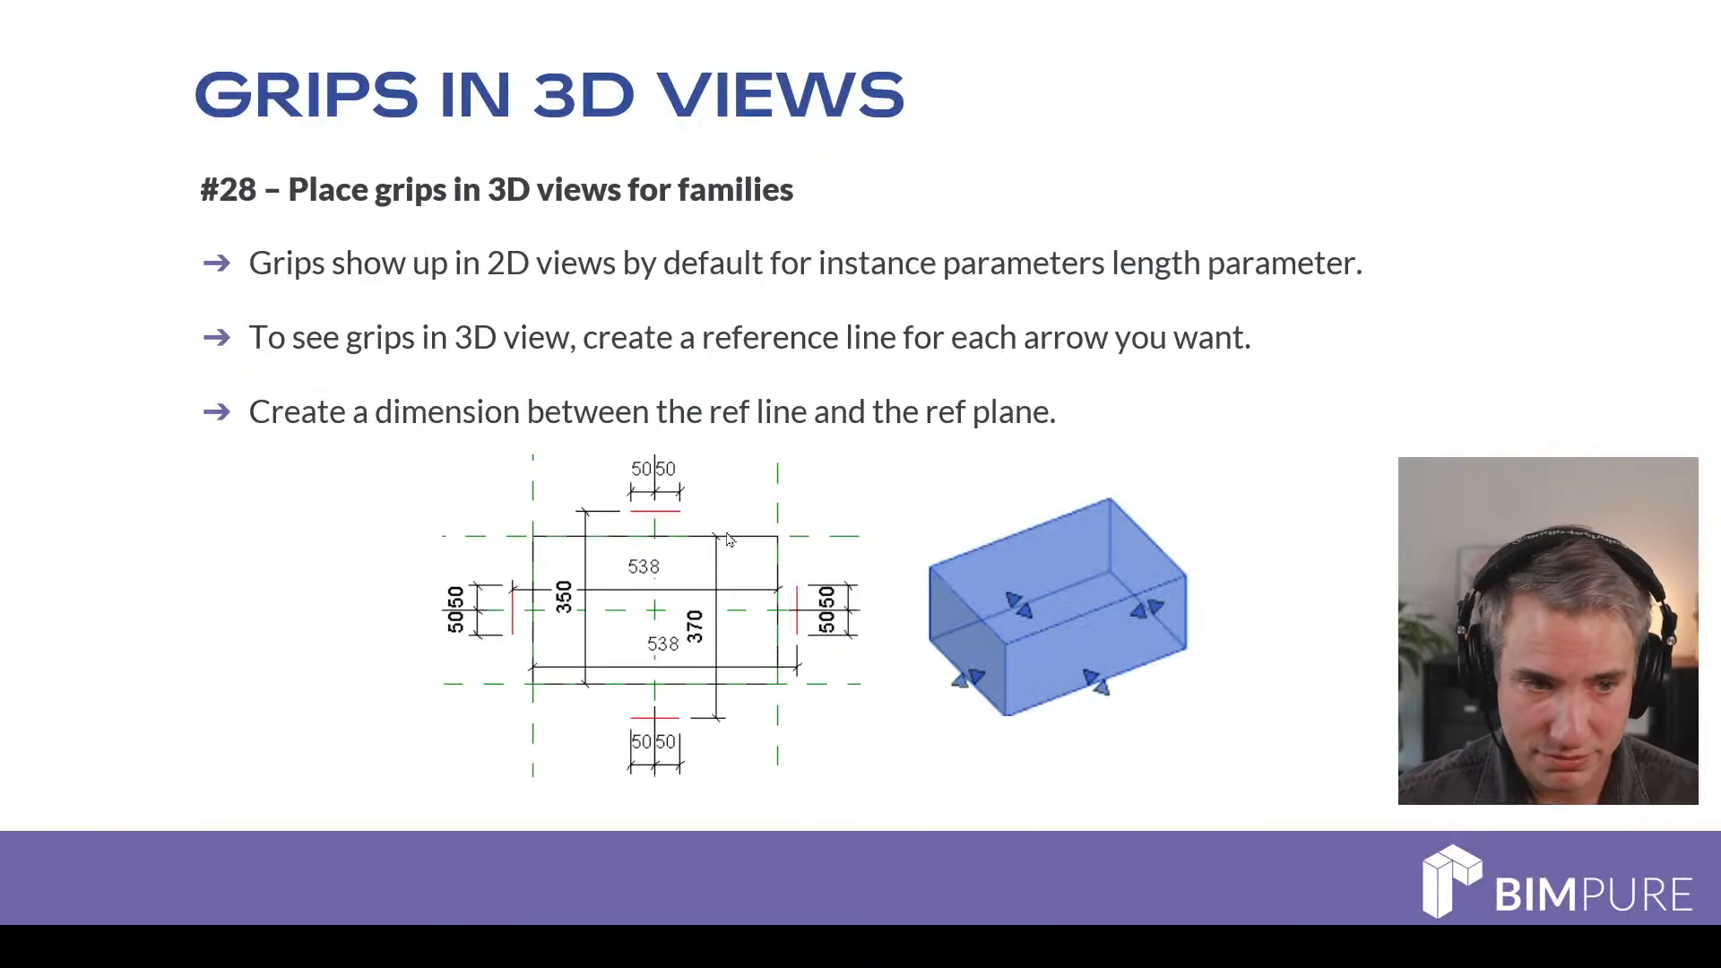
{"action": "left_click", "coordinate": [622, 564]}
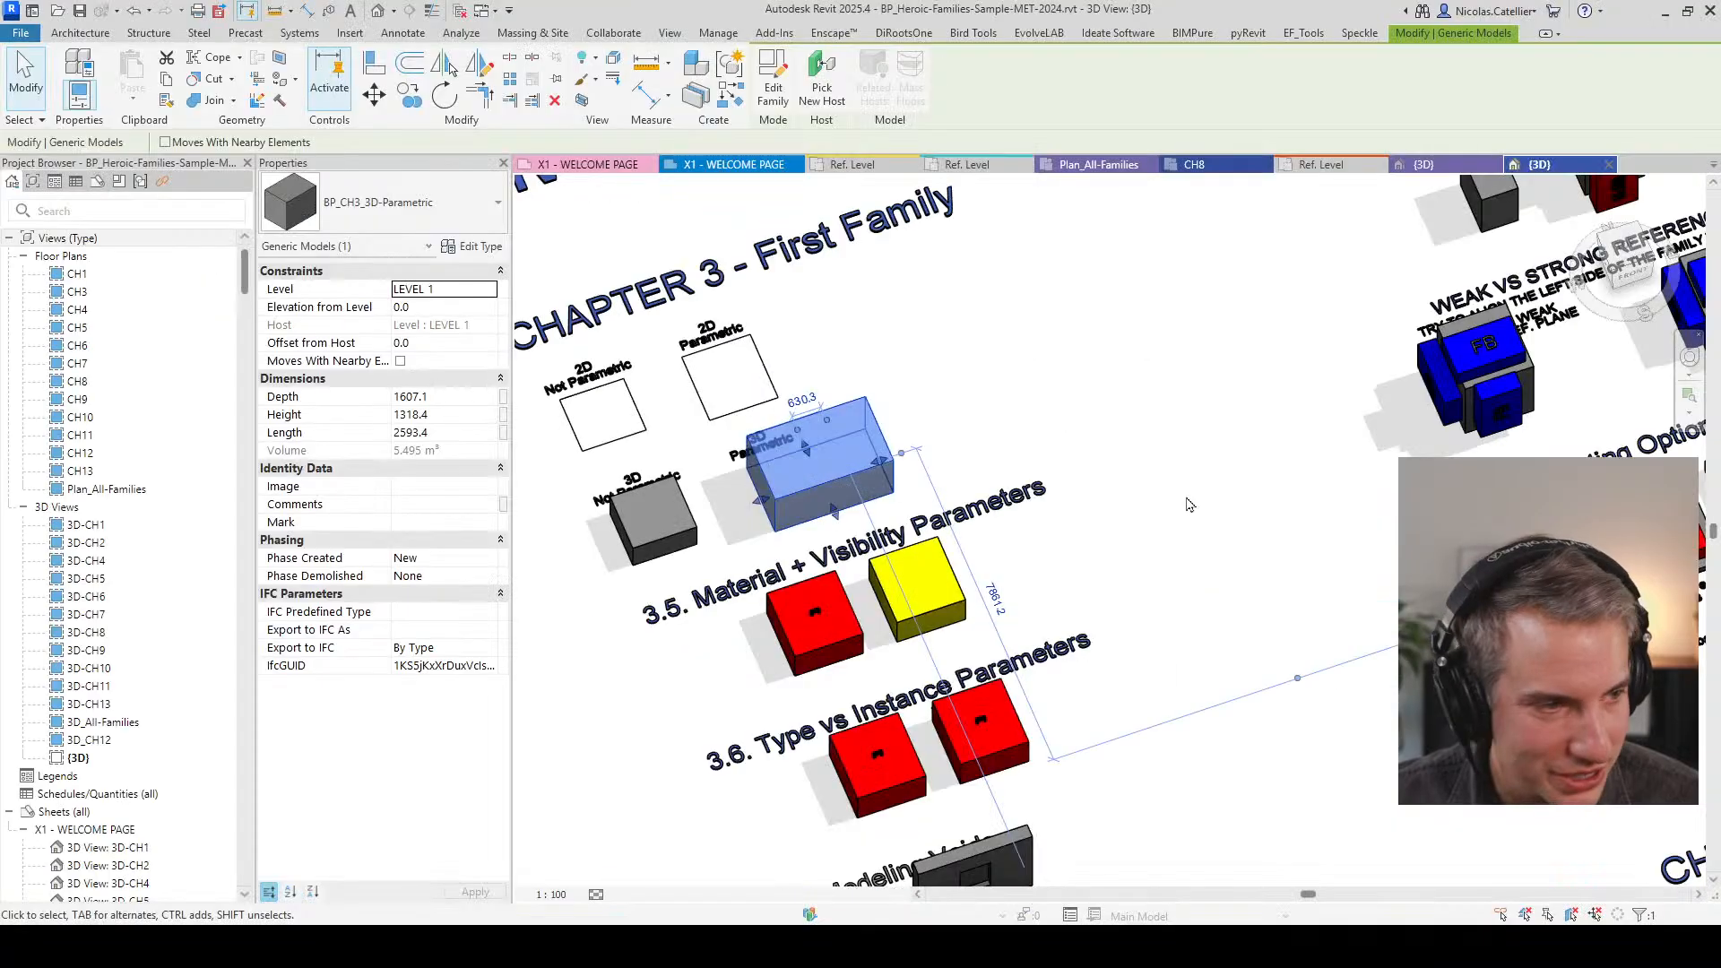
Step: Open the 3D Parametric box's family for editing and show its Ref. Level floor plan
{"action": "scroll", "coordinate": [951, 501], "scroll_direction": "down", "scroll_amount": 2}
{"action": "key", "text": "Escape"}
{"action": "scroll", "coordinate": [951, 501], "scroll_direction": "up", "scroll_amount": 4}
{"action": "left_click", "coordinate": [951, 500]}
{"action": "scroll", "coordinate": [951, 501], "scroll_direction": "up", "scroll_amount": 3}
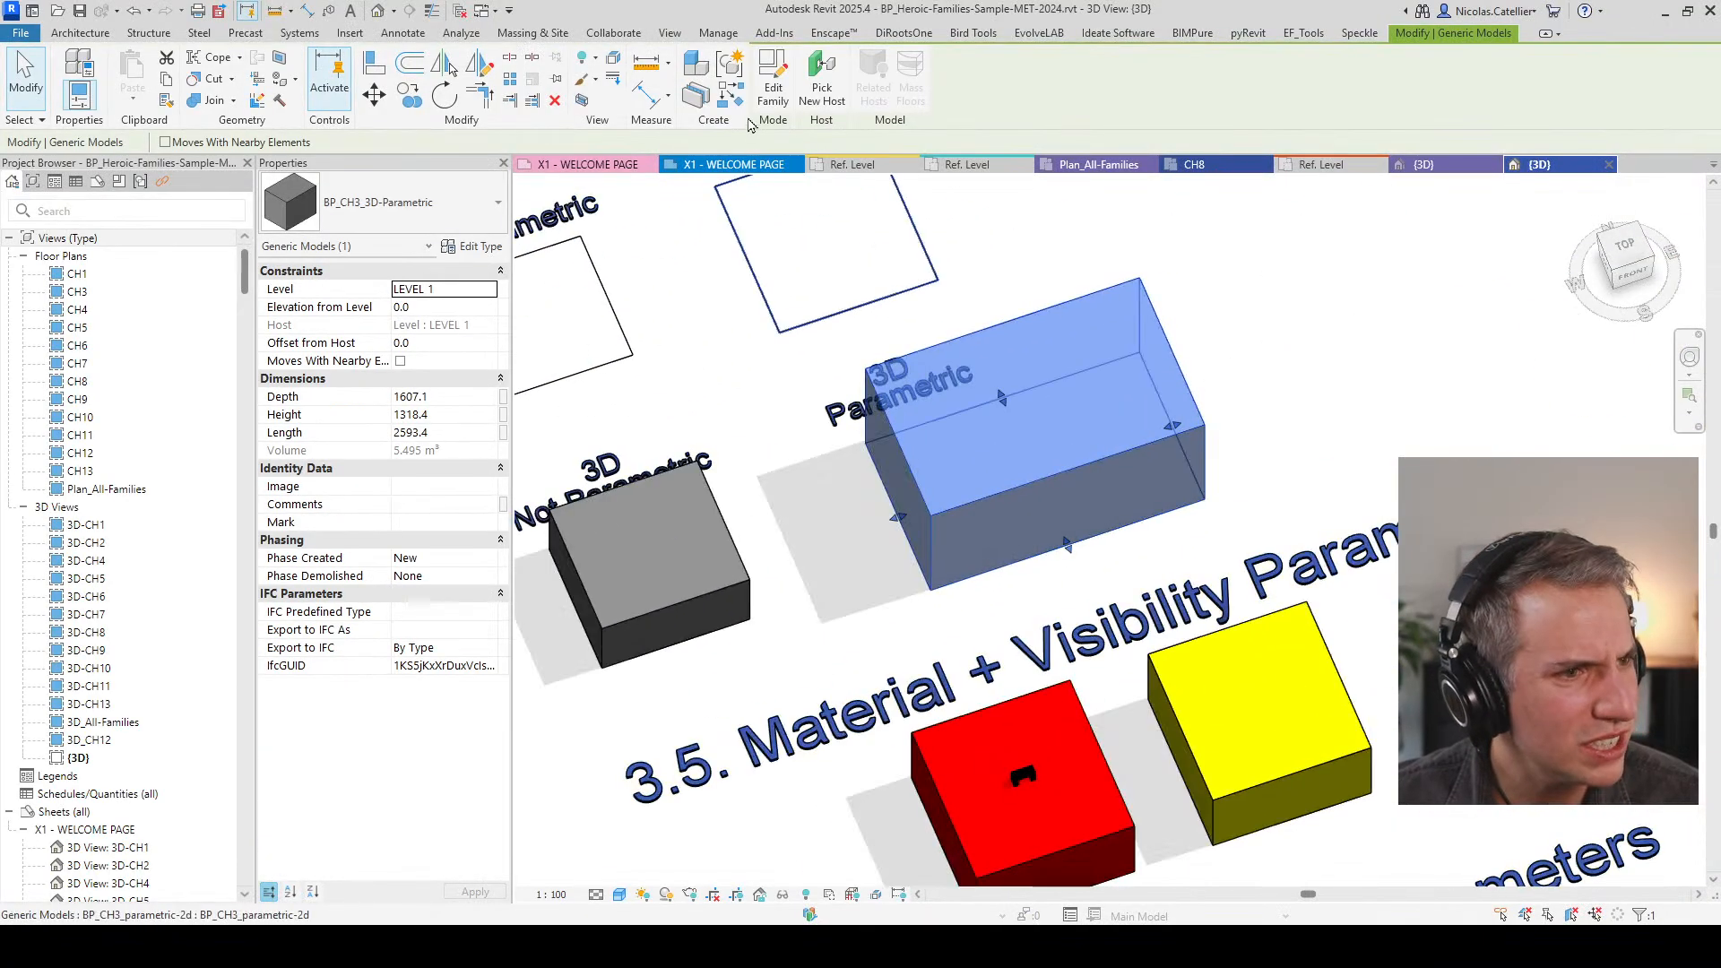
{"action": "left_click", "coordinate": [775, 89]}
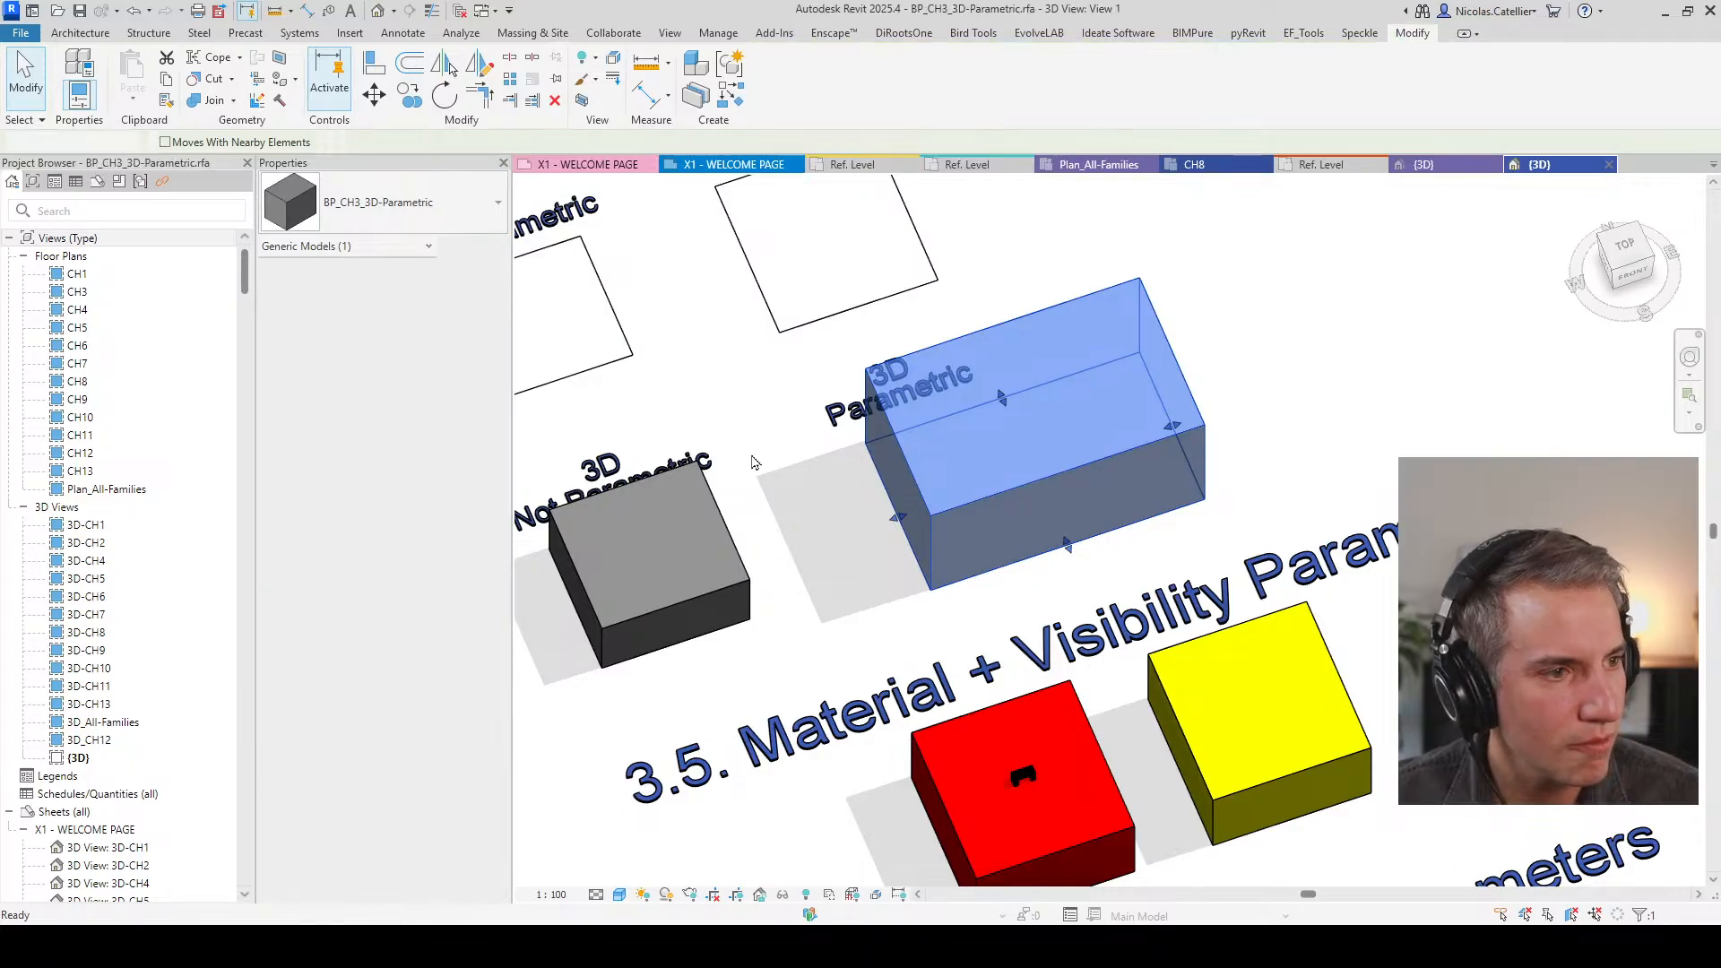
{"action": "double_click", "coordinate": [72, 274]}
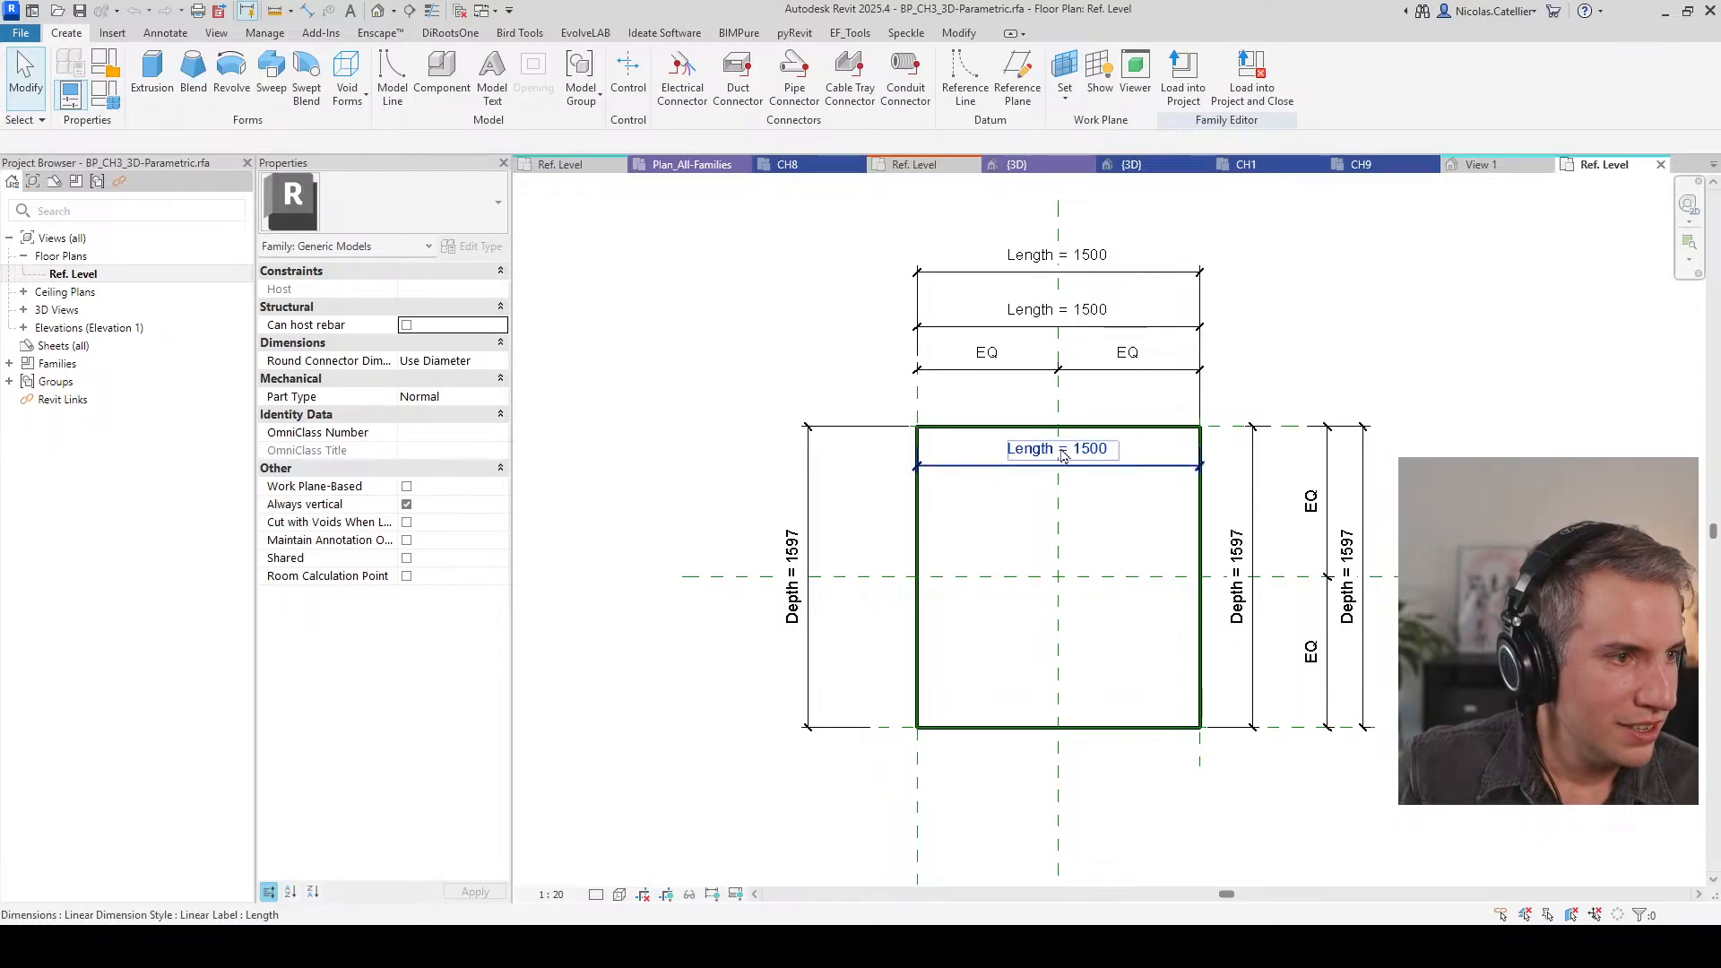
Step: Add a type-based length family parameter named User Length, grouped under Dimensions, to the family's types
{"action": "left_click", "coordinate": [105, 94]}
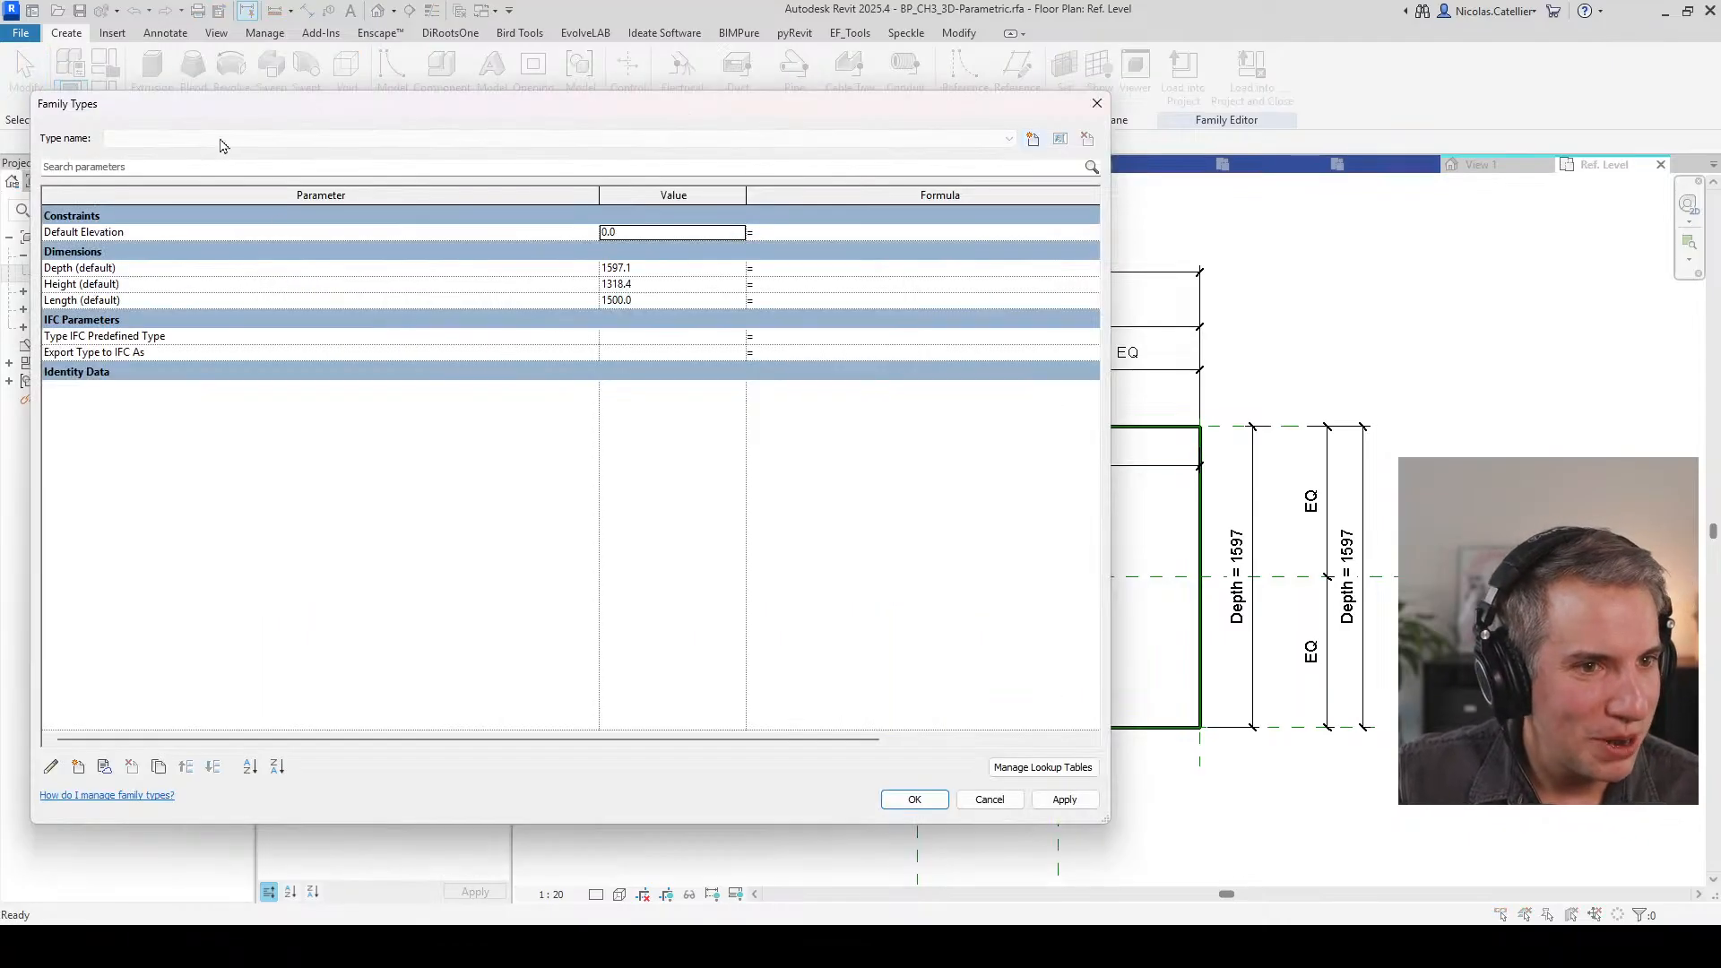
{"action": "left_click_drag", "start_coordinate": [361, 115], "coordinate": [686, 124]}
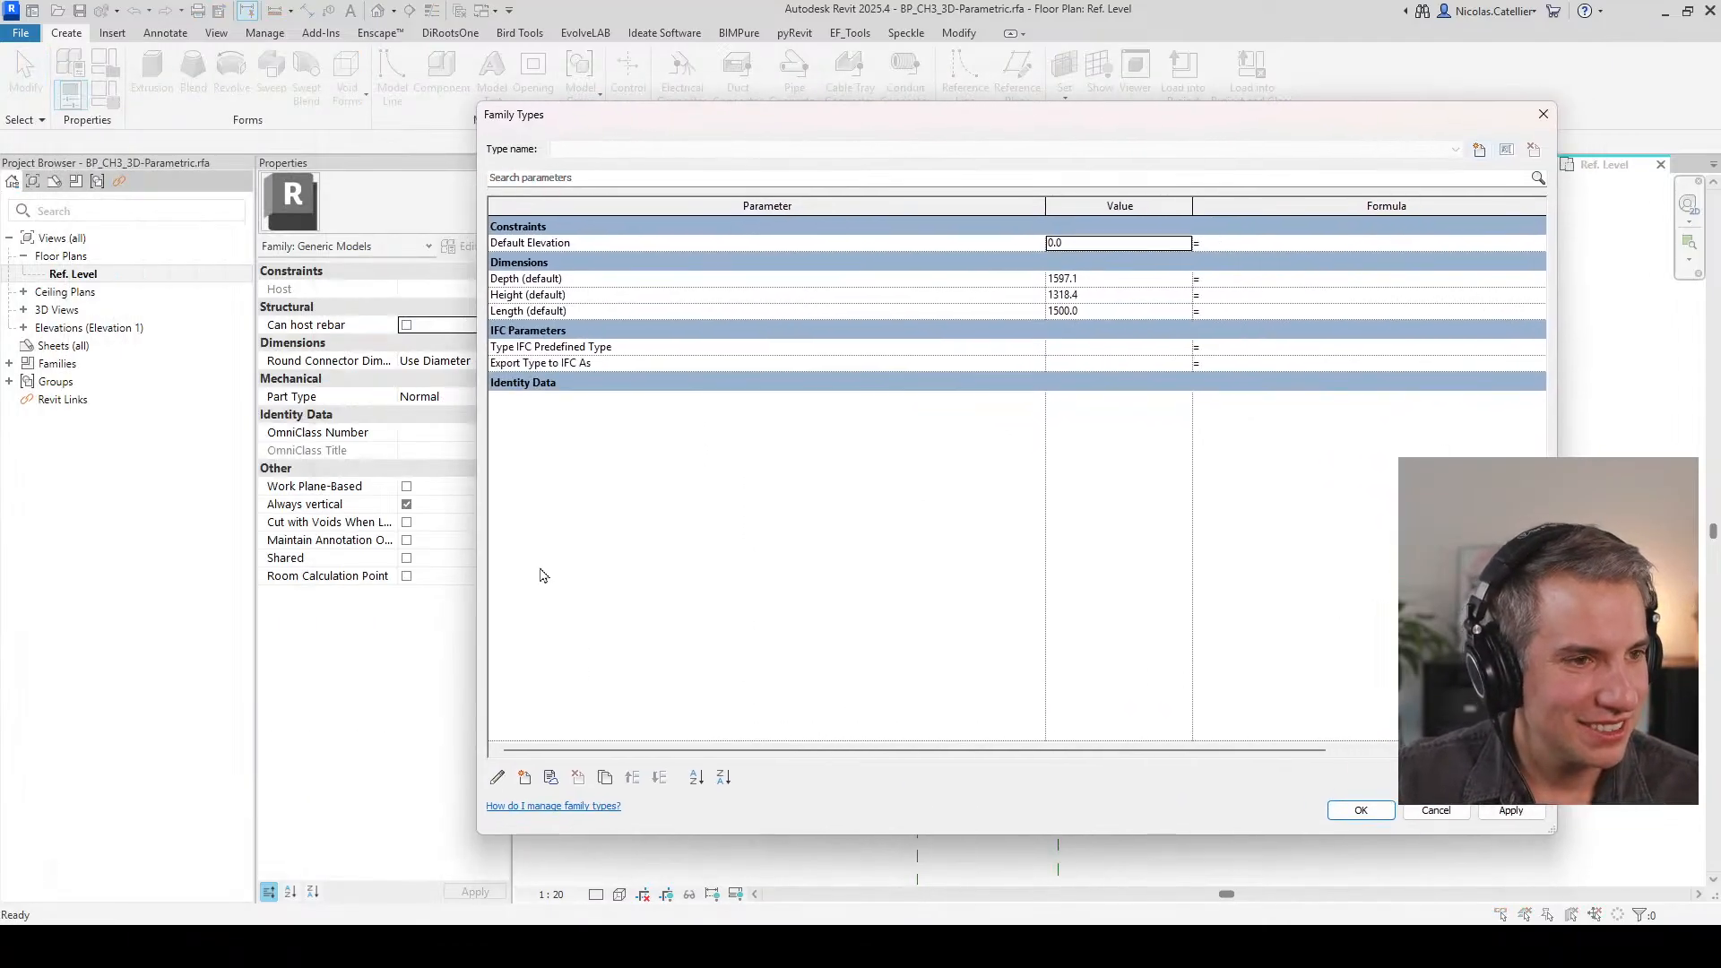
{"action": "left_click", "coordinate": [524, 777]}
{"action": "type", "text": "User Length"}
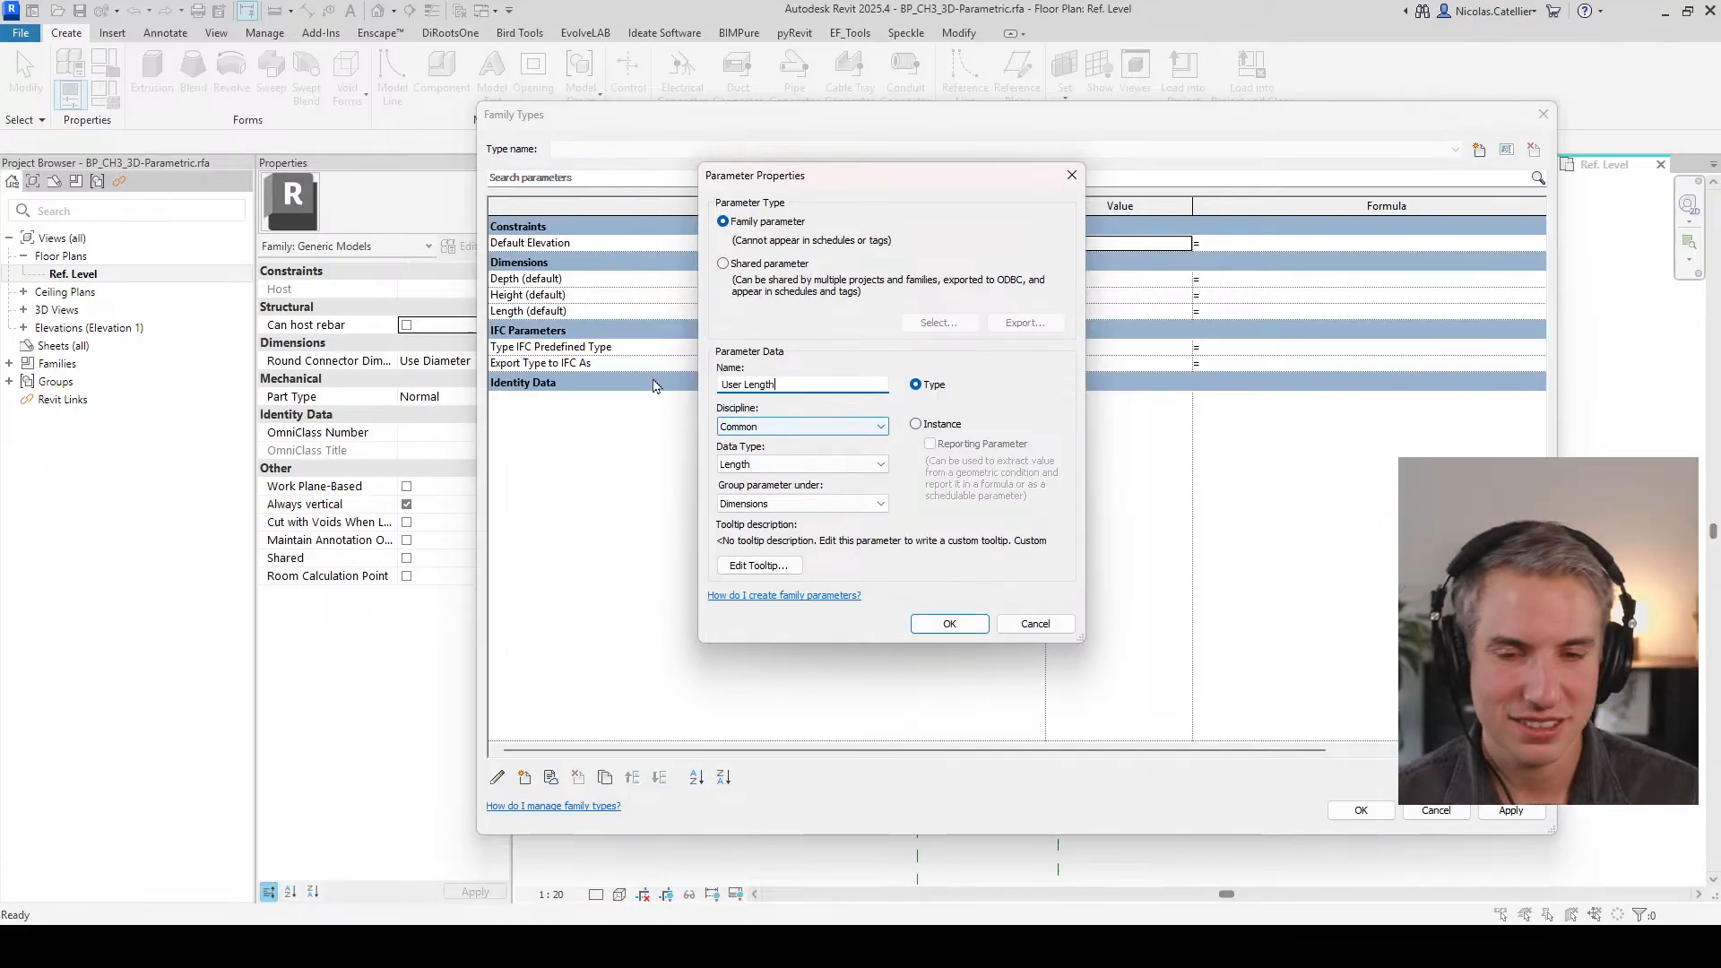
{"action": "key", "text": "Return"}
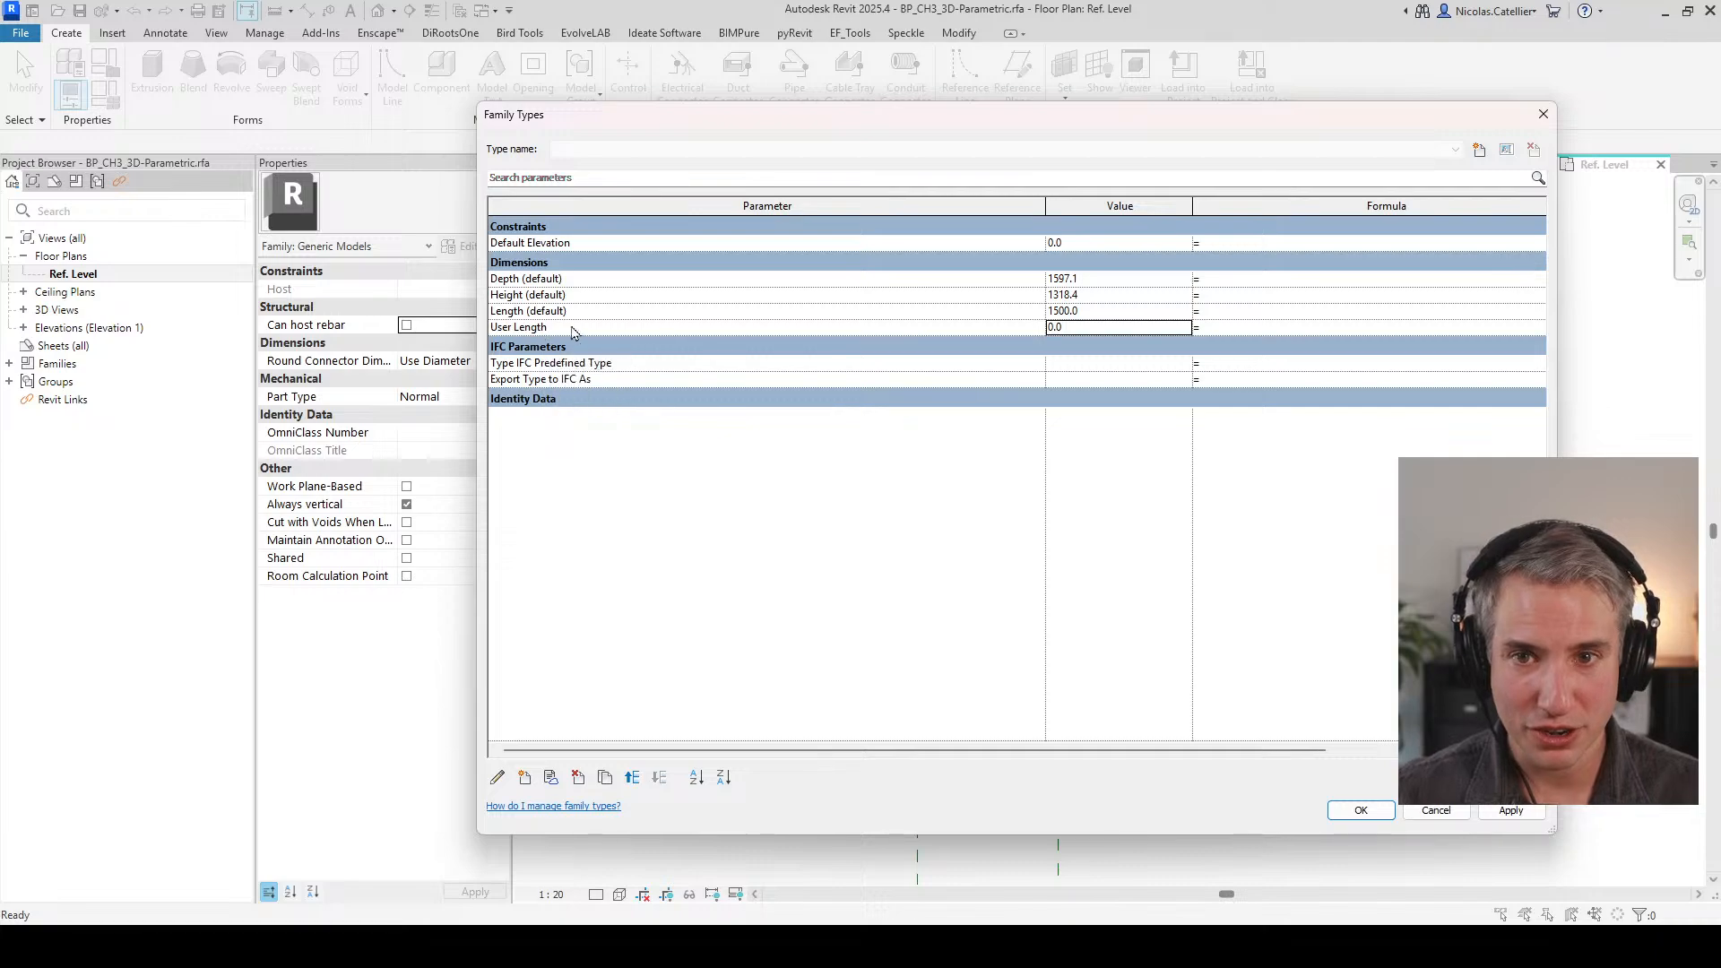
Step: Narrow the Parameter column of the family types table and set the User Length value to 1225 mm
{"action": "left_click_drag", "start_coordinate": [1045, 210], "coordinate": [734, 211]}
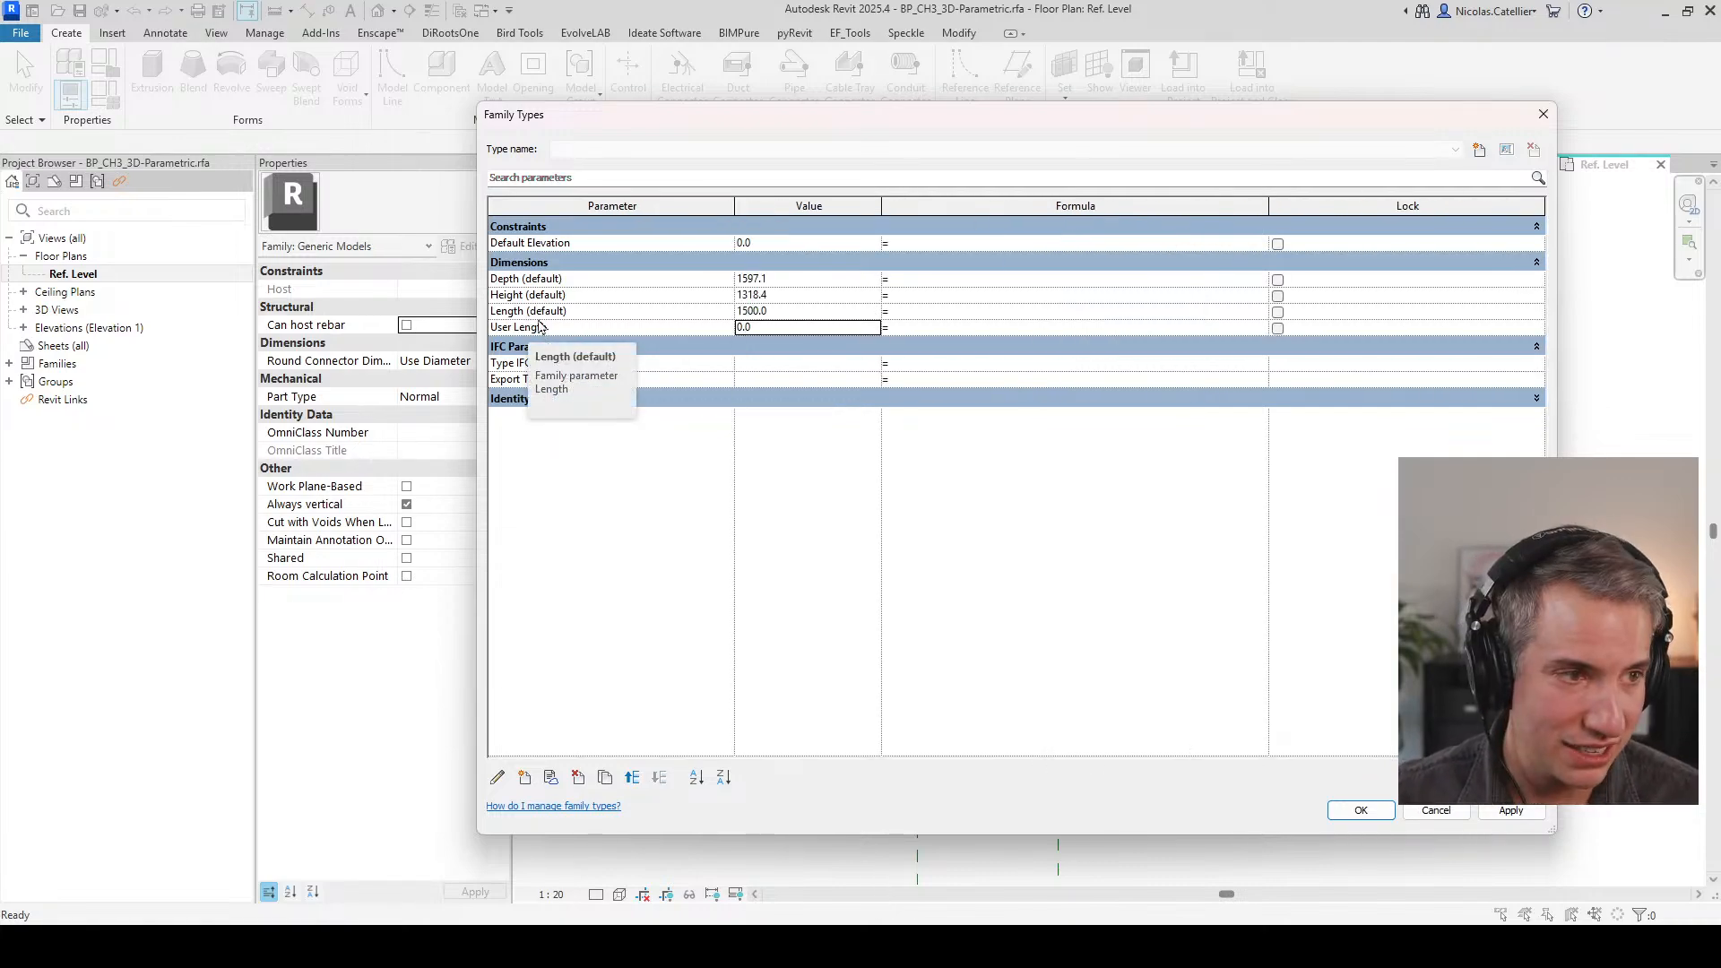
{"action": "left_click", "coordinate": [916, 326]}
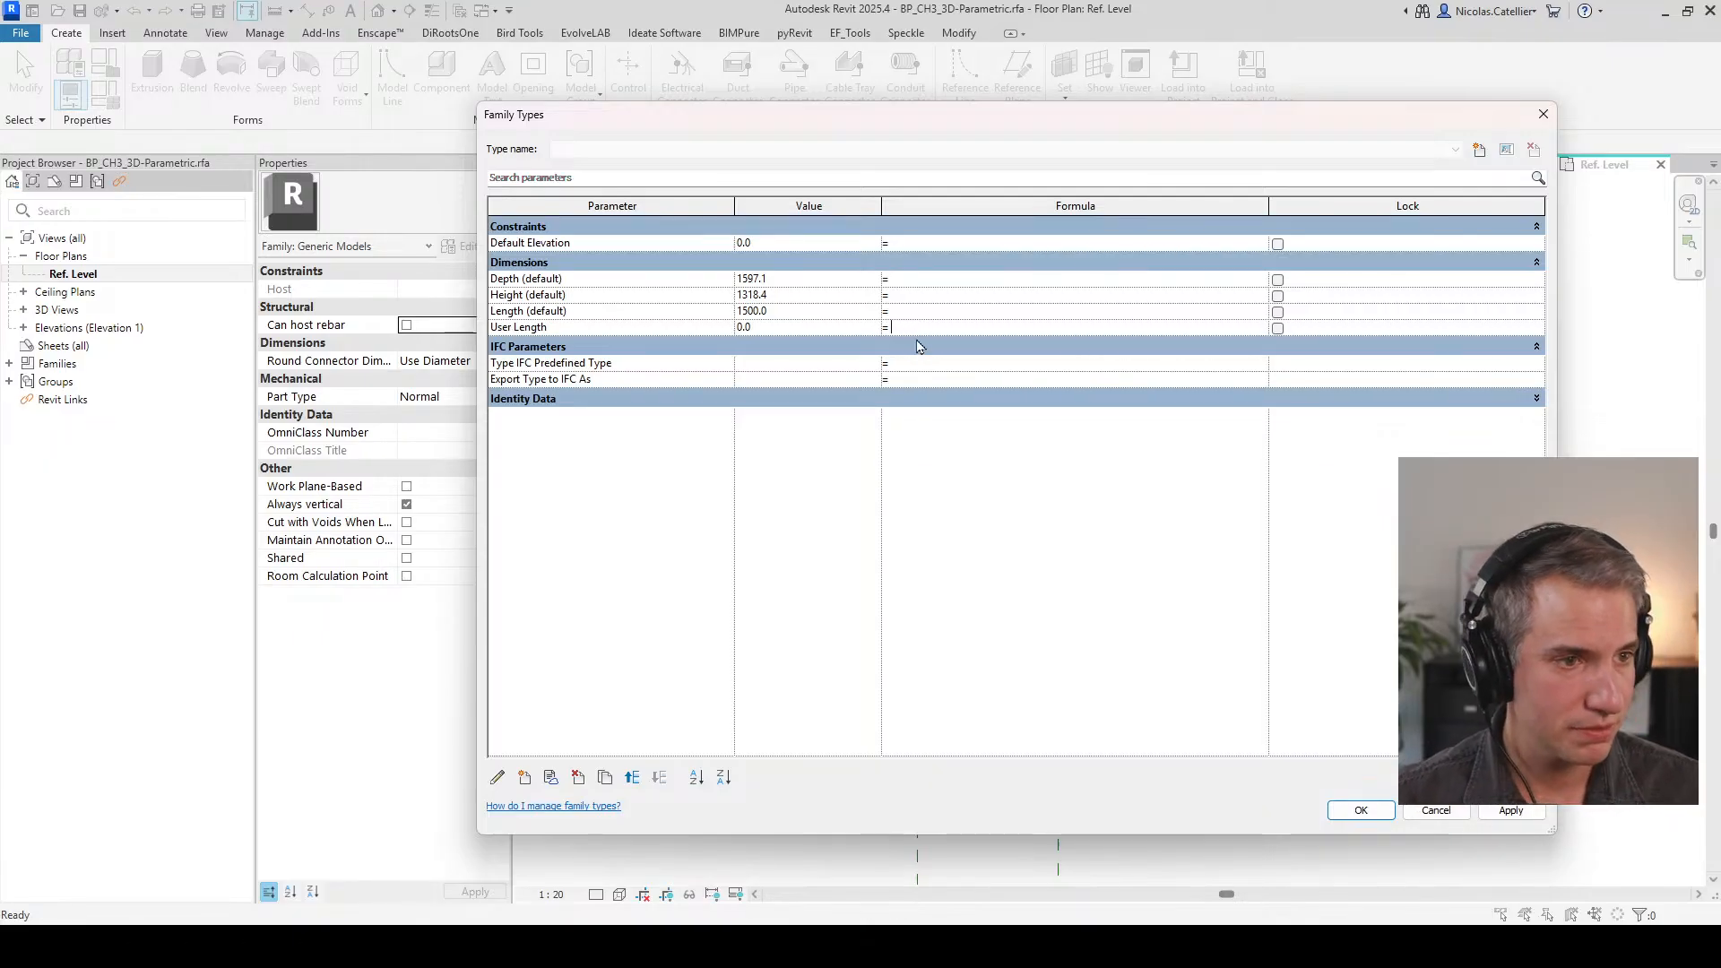
{"action": "left_click", "coordinate": [911, 314]}
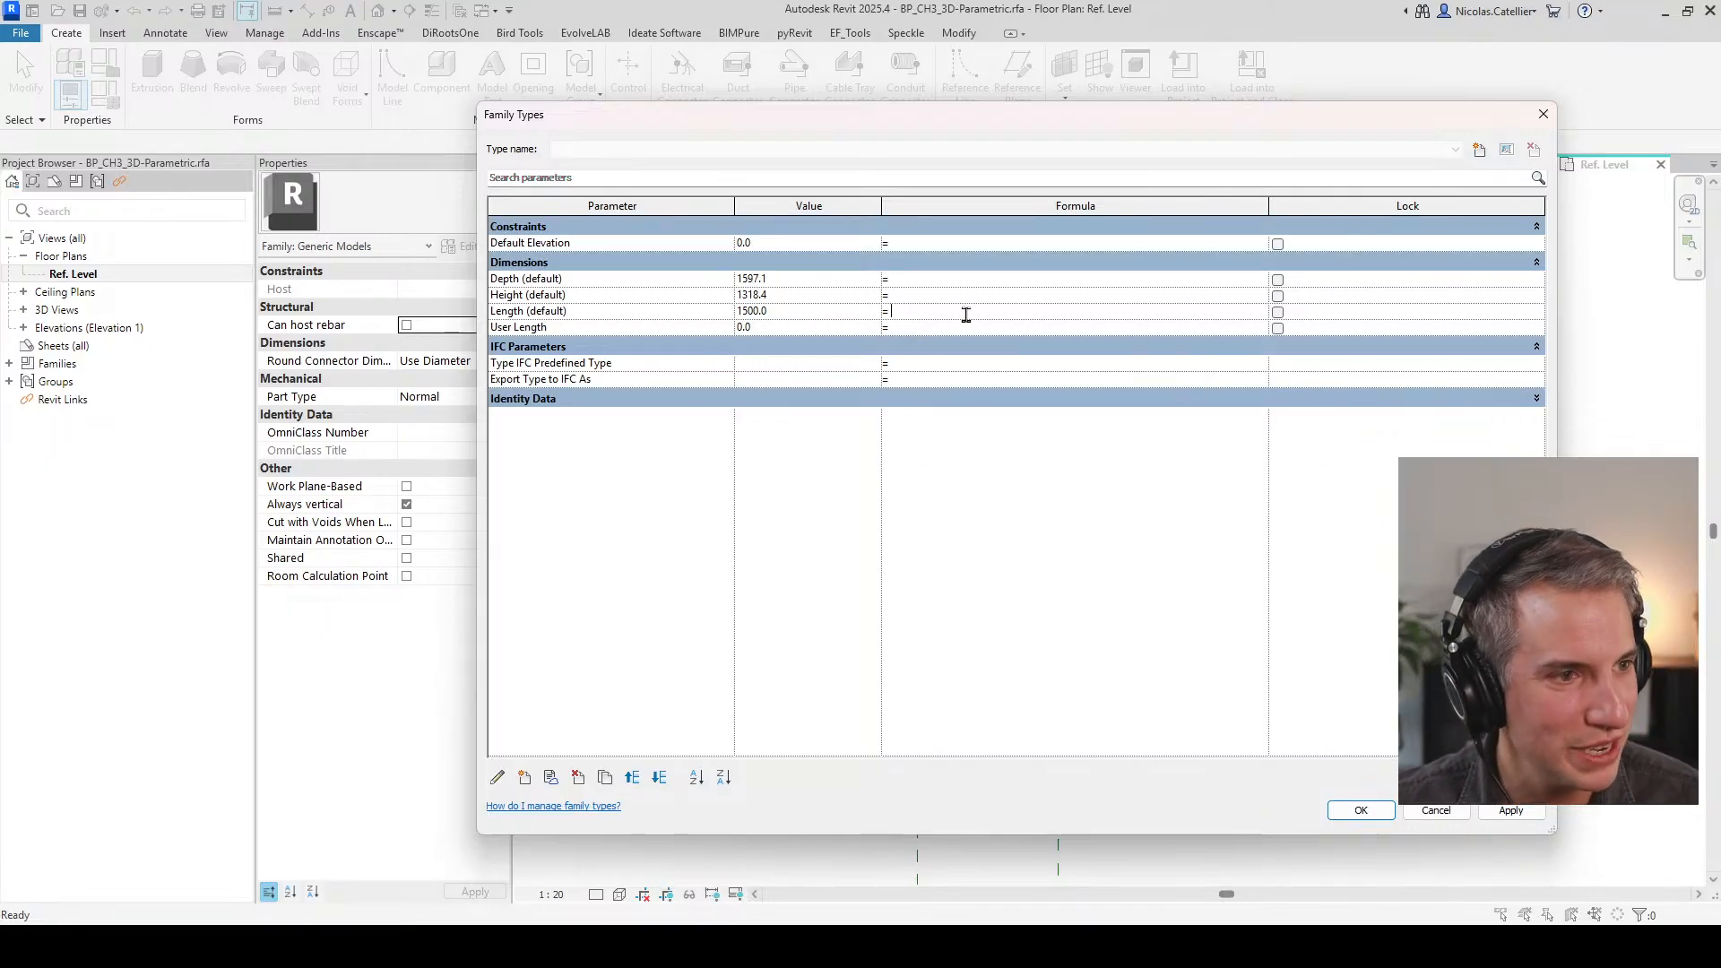
{"action": "left_click", "coordinate": [786, 328]}
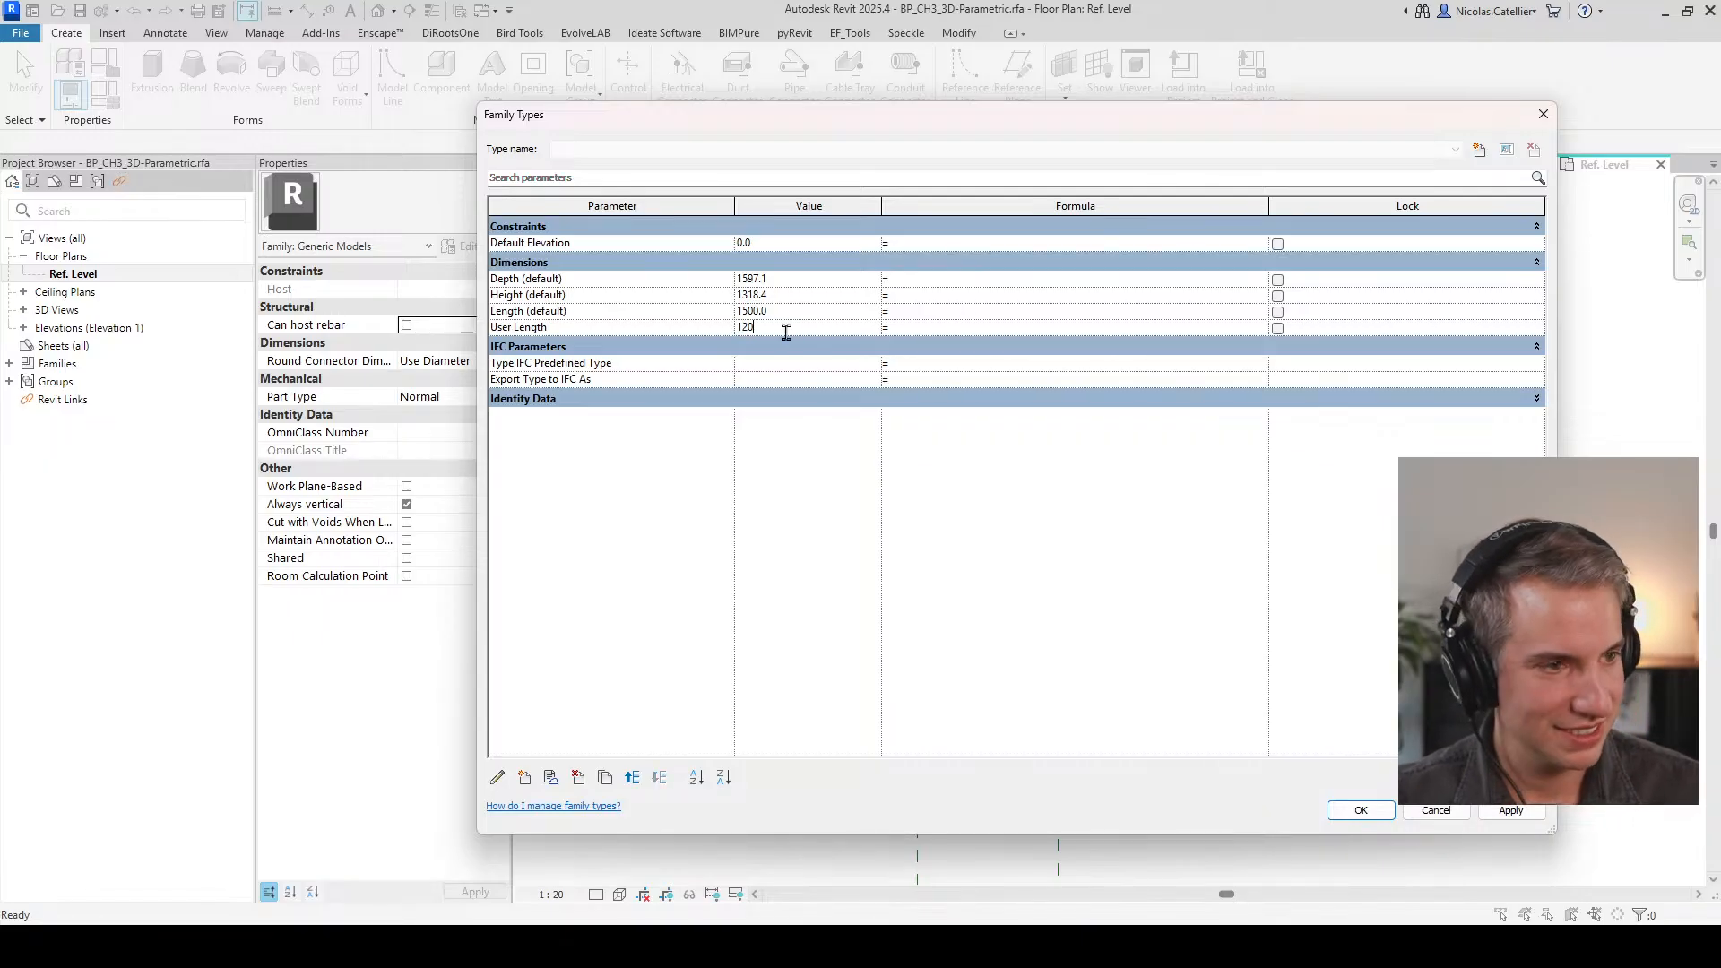
Step: Give the Length parameter the formula round(User Length / 50 mm) * 50 mm
{"action": "left_click", "coordinate": [923, 314]}
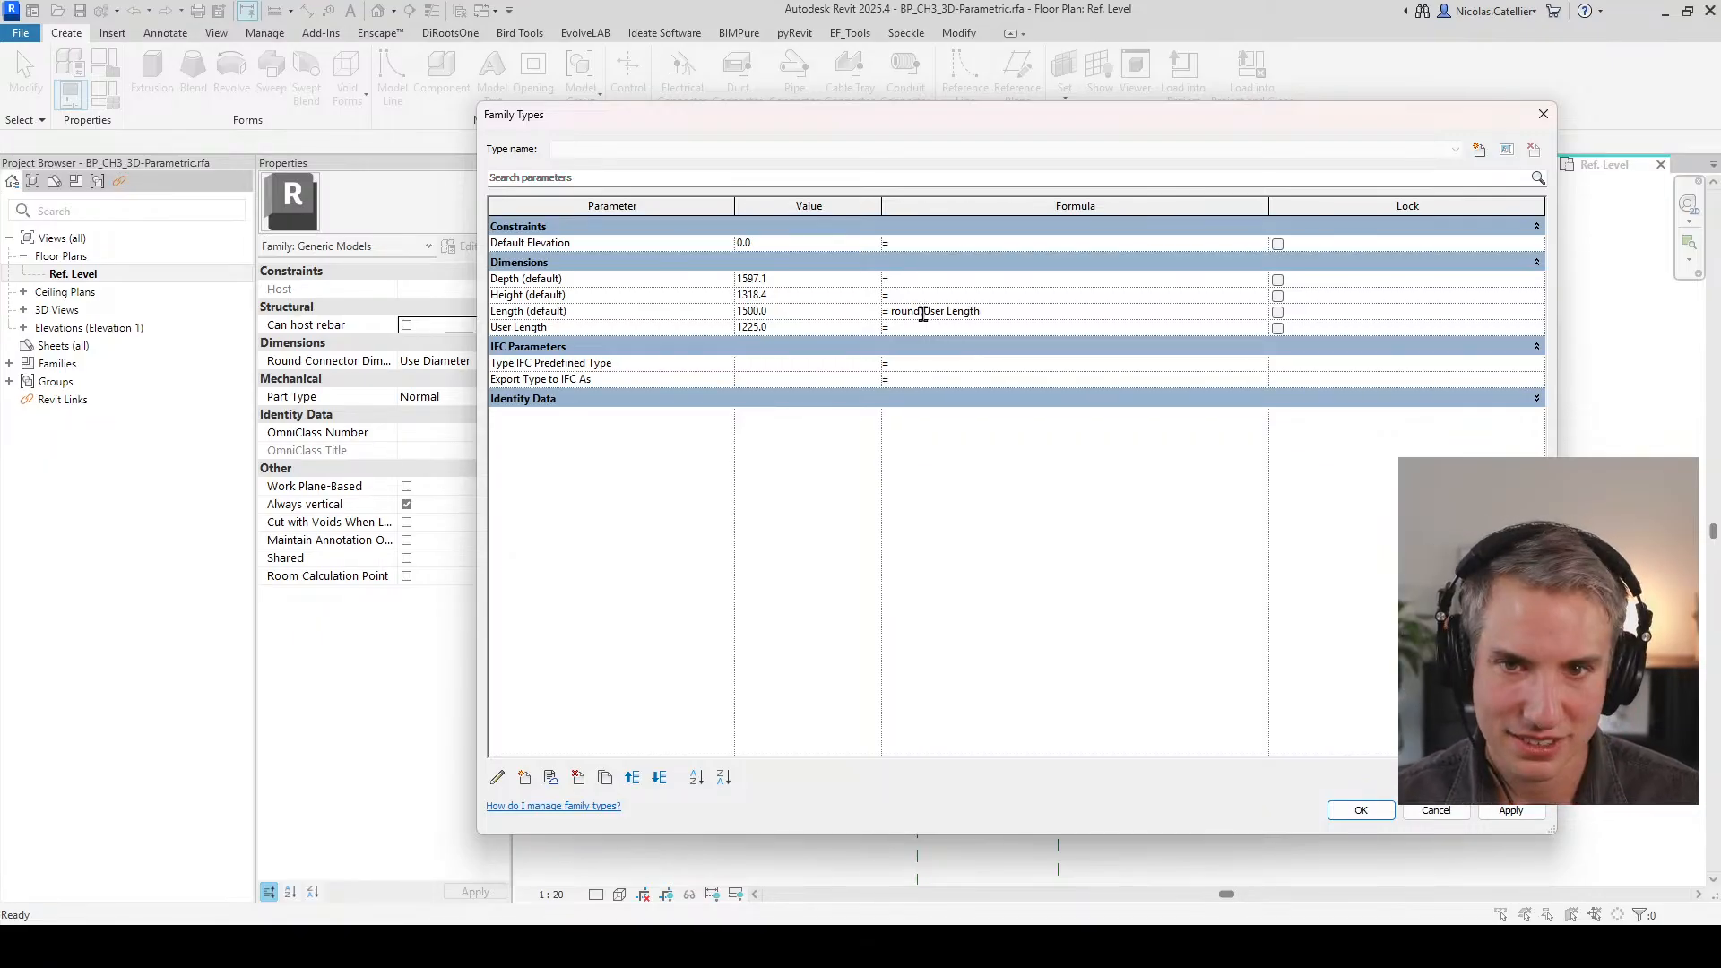
{"action": "scroll", "coordinate": [1076, 312], "scroll_direction": "up", "scroll_amount": 1, "text": "ctrl"}
{"action": "left_click_drag", "start_coordinate": [1072, 128], "coordinate": [798, 119]}
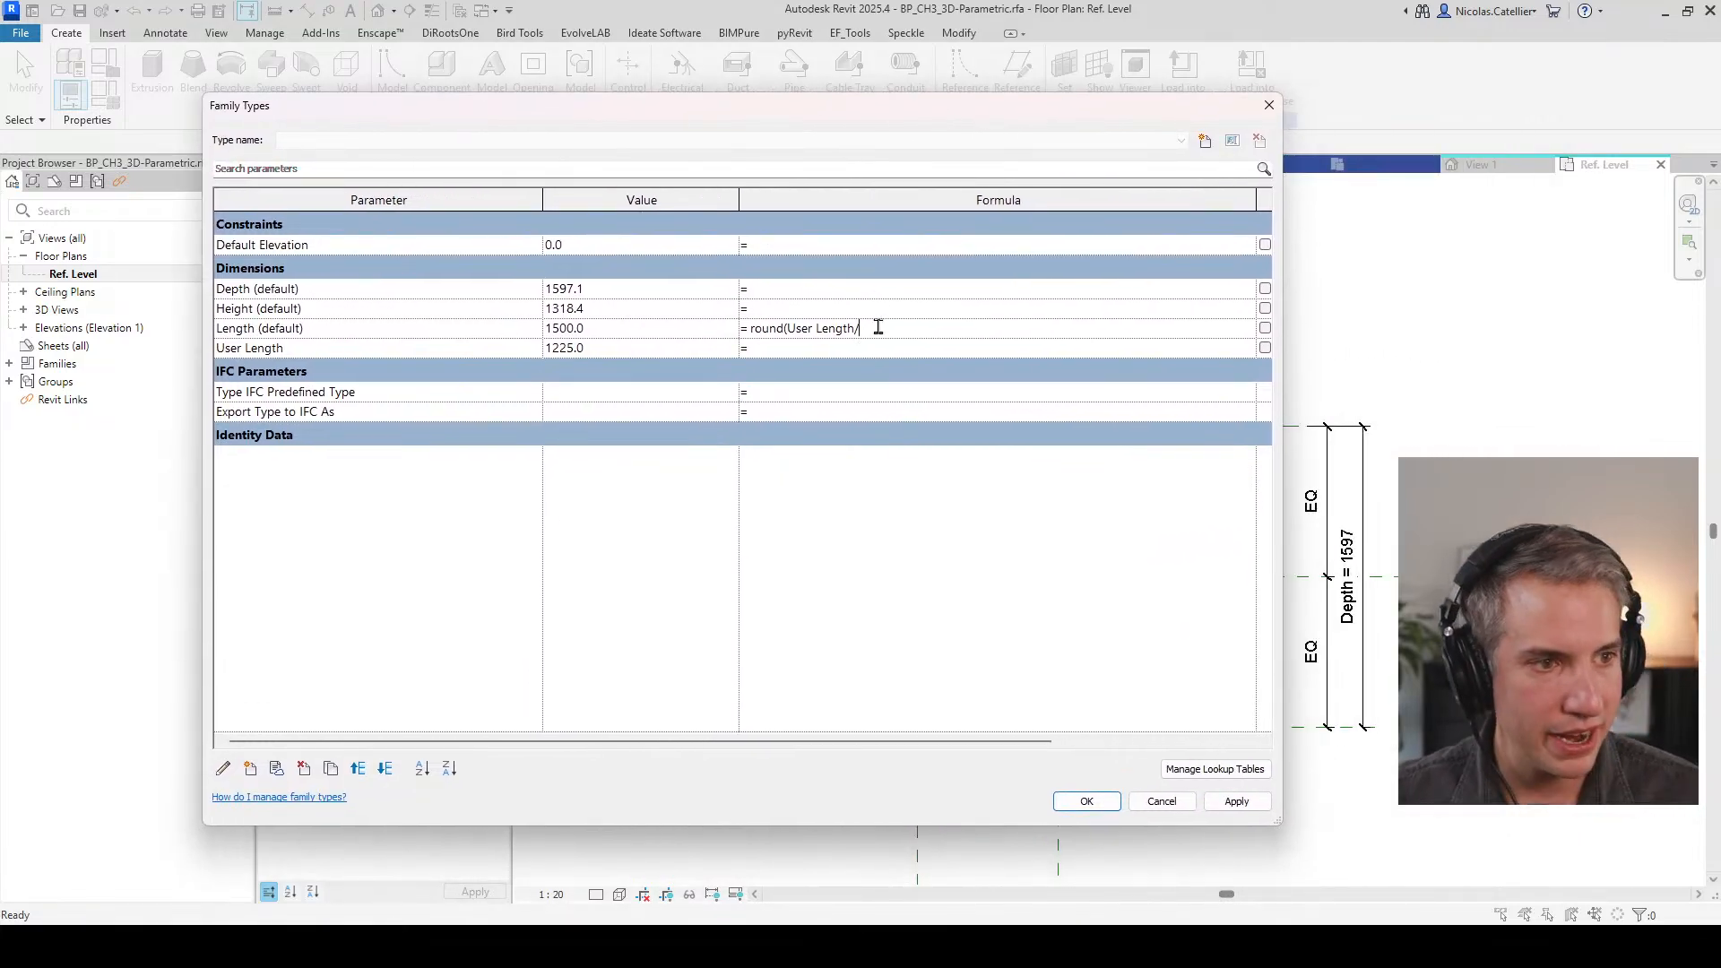
{"action": "type", "text": "0 mm"}
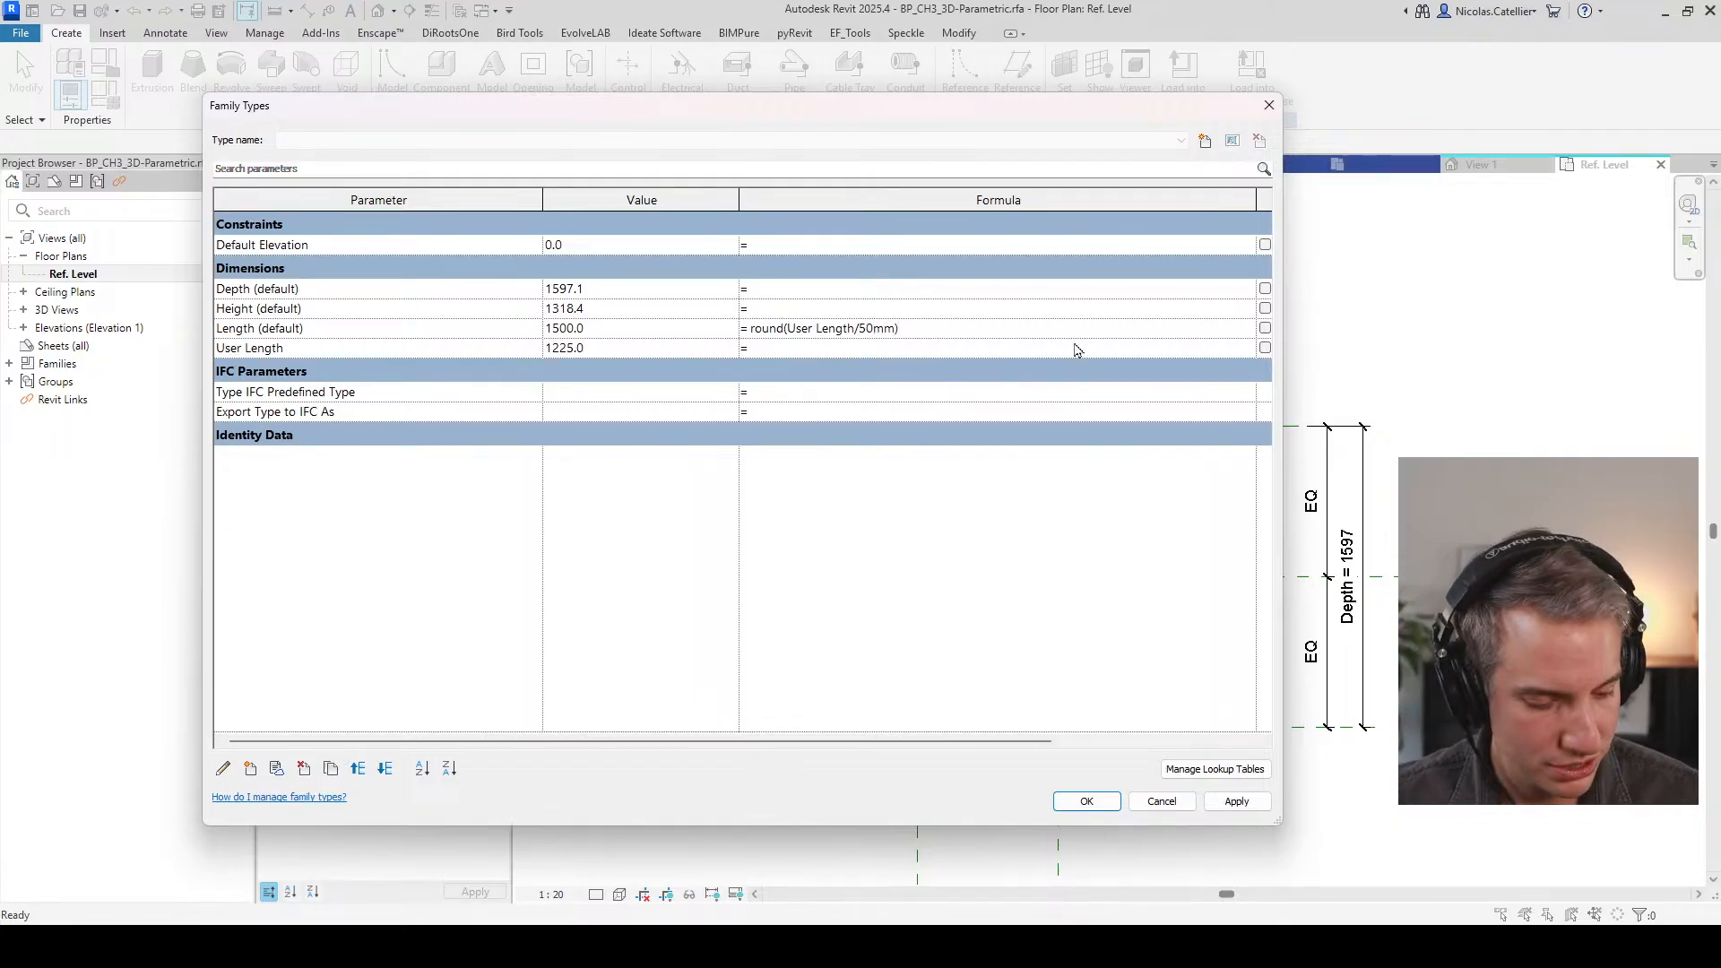
{"action": "type", "text": ") * 50 mm"}
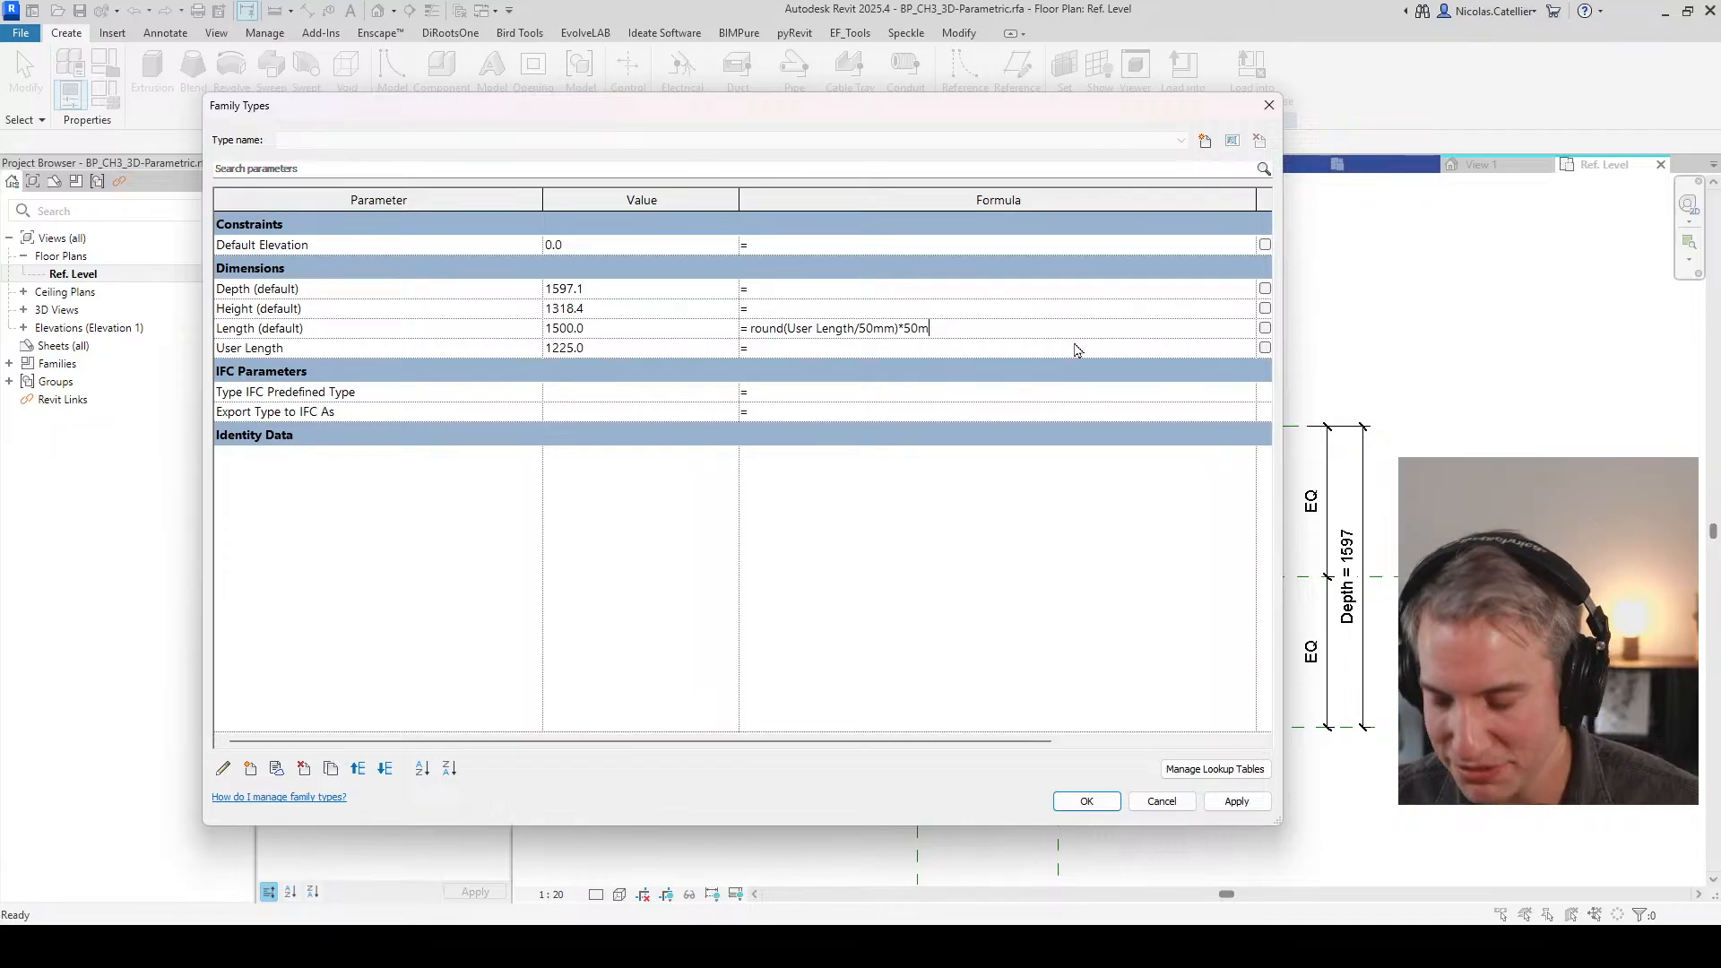
{"action": "key", "text": "Tab"}
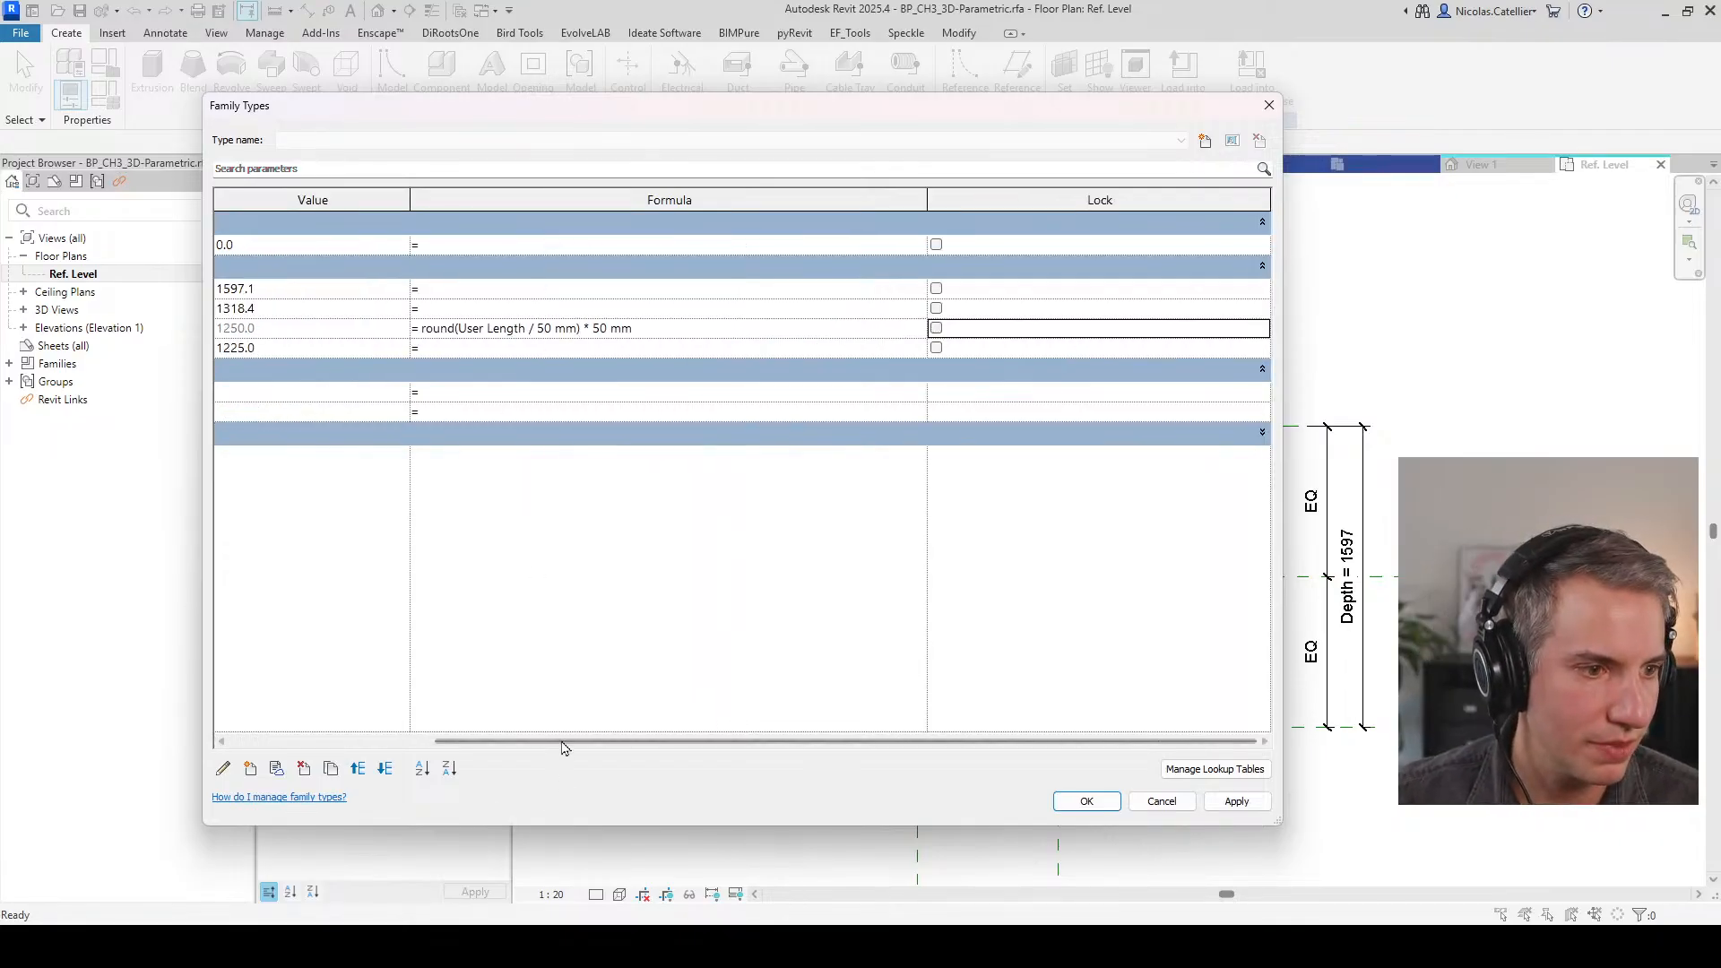
Step: Resize the Family Types dialog and its columns so parameter names, values and the full Length formula fit in view
{"action": "left_click_drag", "start_coordinate": [565, 745], "coordinate": [412, 714]}
{"action": "left_click_drag", "start_coordinate": [1284, 436], "coordinate": [1474, 434]}
{"action": "left_click_drag", "start_coordinate": [1349, 195], "coordinate": [1086, 199]}
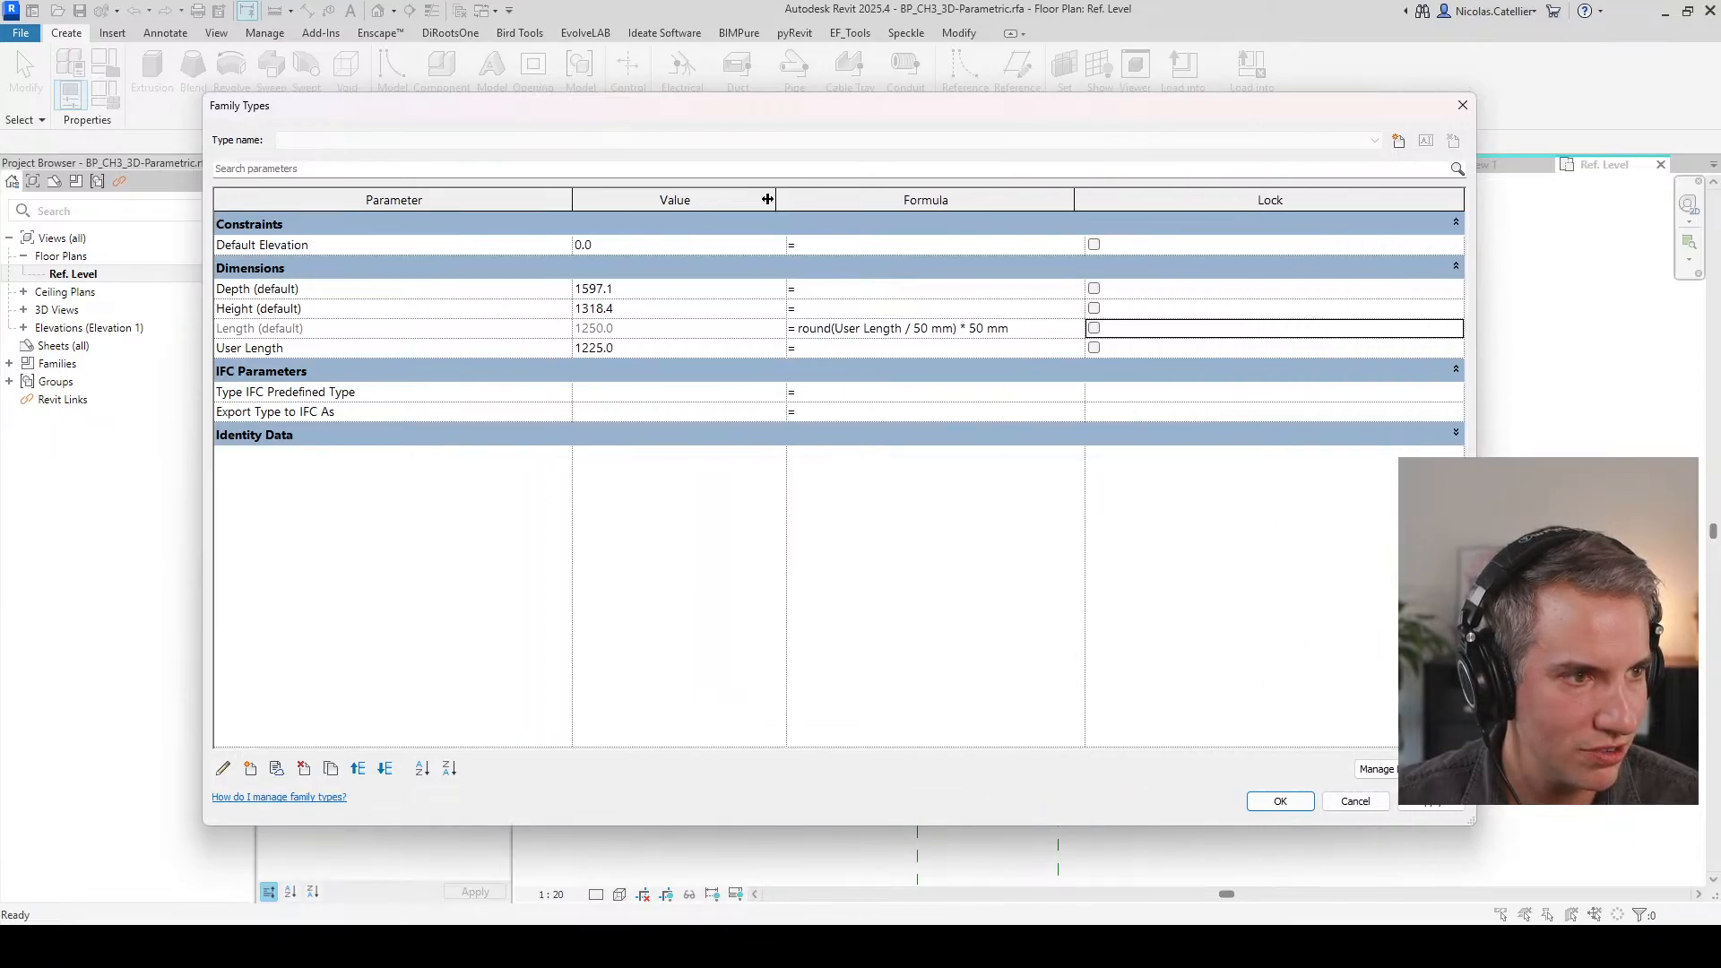
{"action": "left_click_drag", "start_coordinate": [785, 200], "coordinate": [692, 200]}
{"action": "left_click_drag", "start_coordinate": [571, 200], "coordinate": [445, 204]}
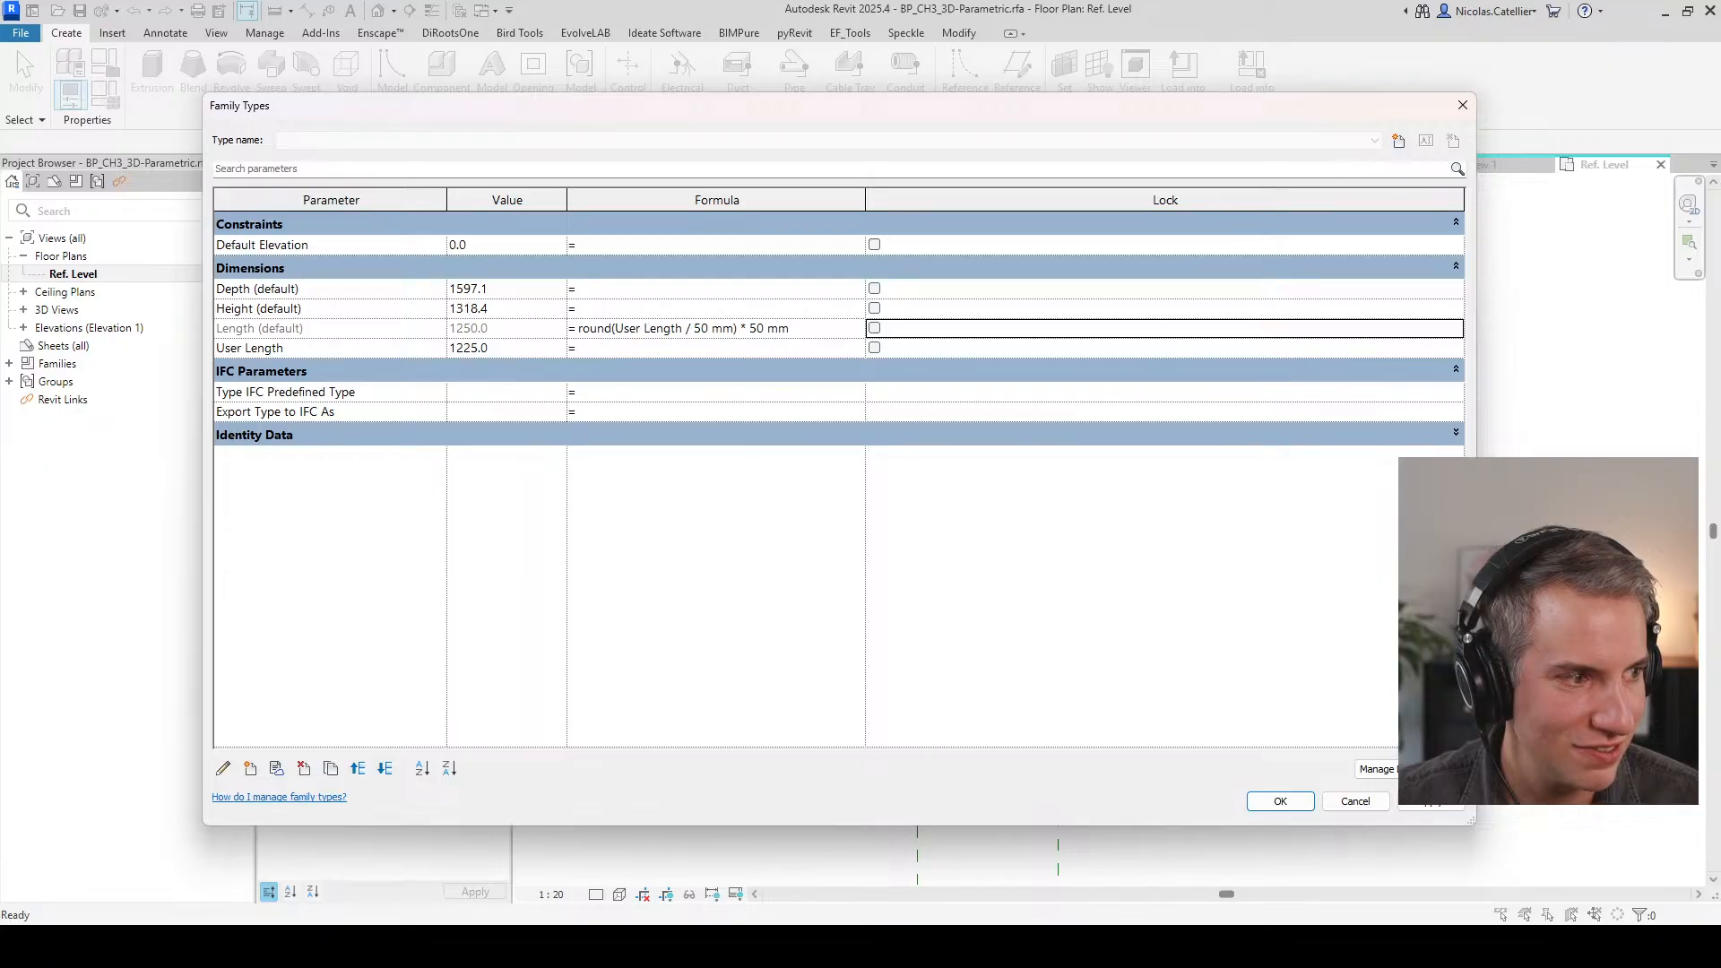
{"action": "left_click_drag", "start_coordinate": [1475, 556], "coordinate": [1192, 556]}
{"action": "left_click", "coordinate": [661, 421]}
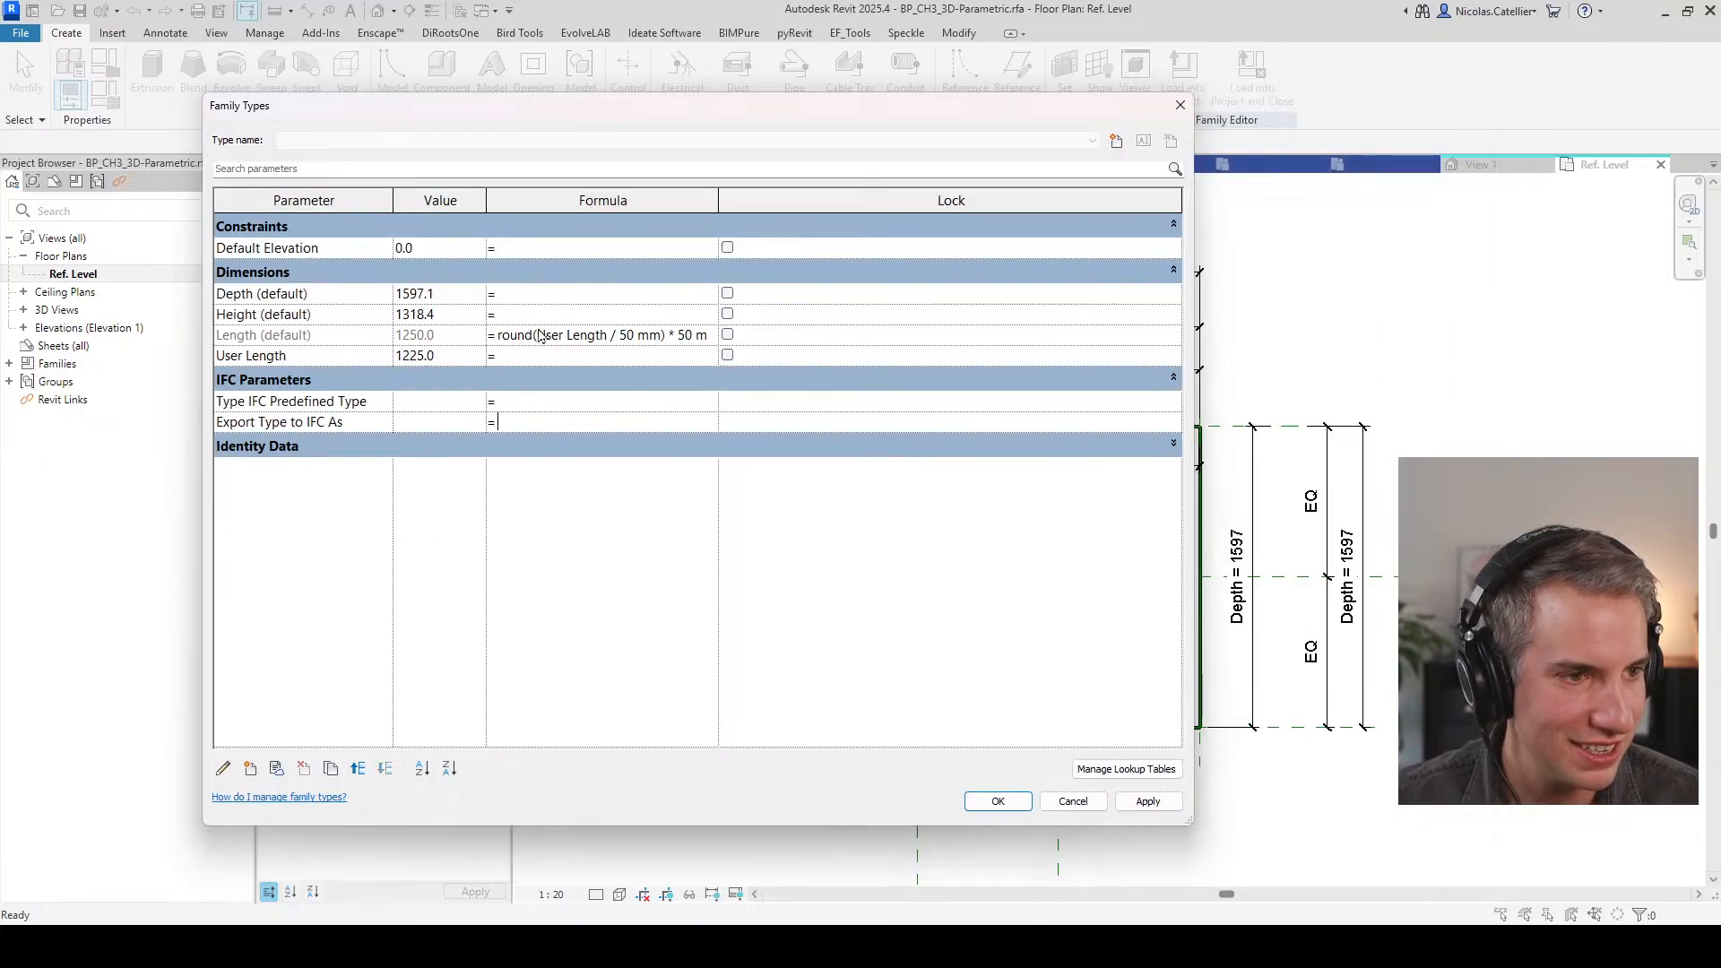
{"action": "left_click_drag", "start_coordinate": [718, 199], "coordinate": [990, 199]}
{"action": "left_click", "coordinate": [822, 352]}
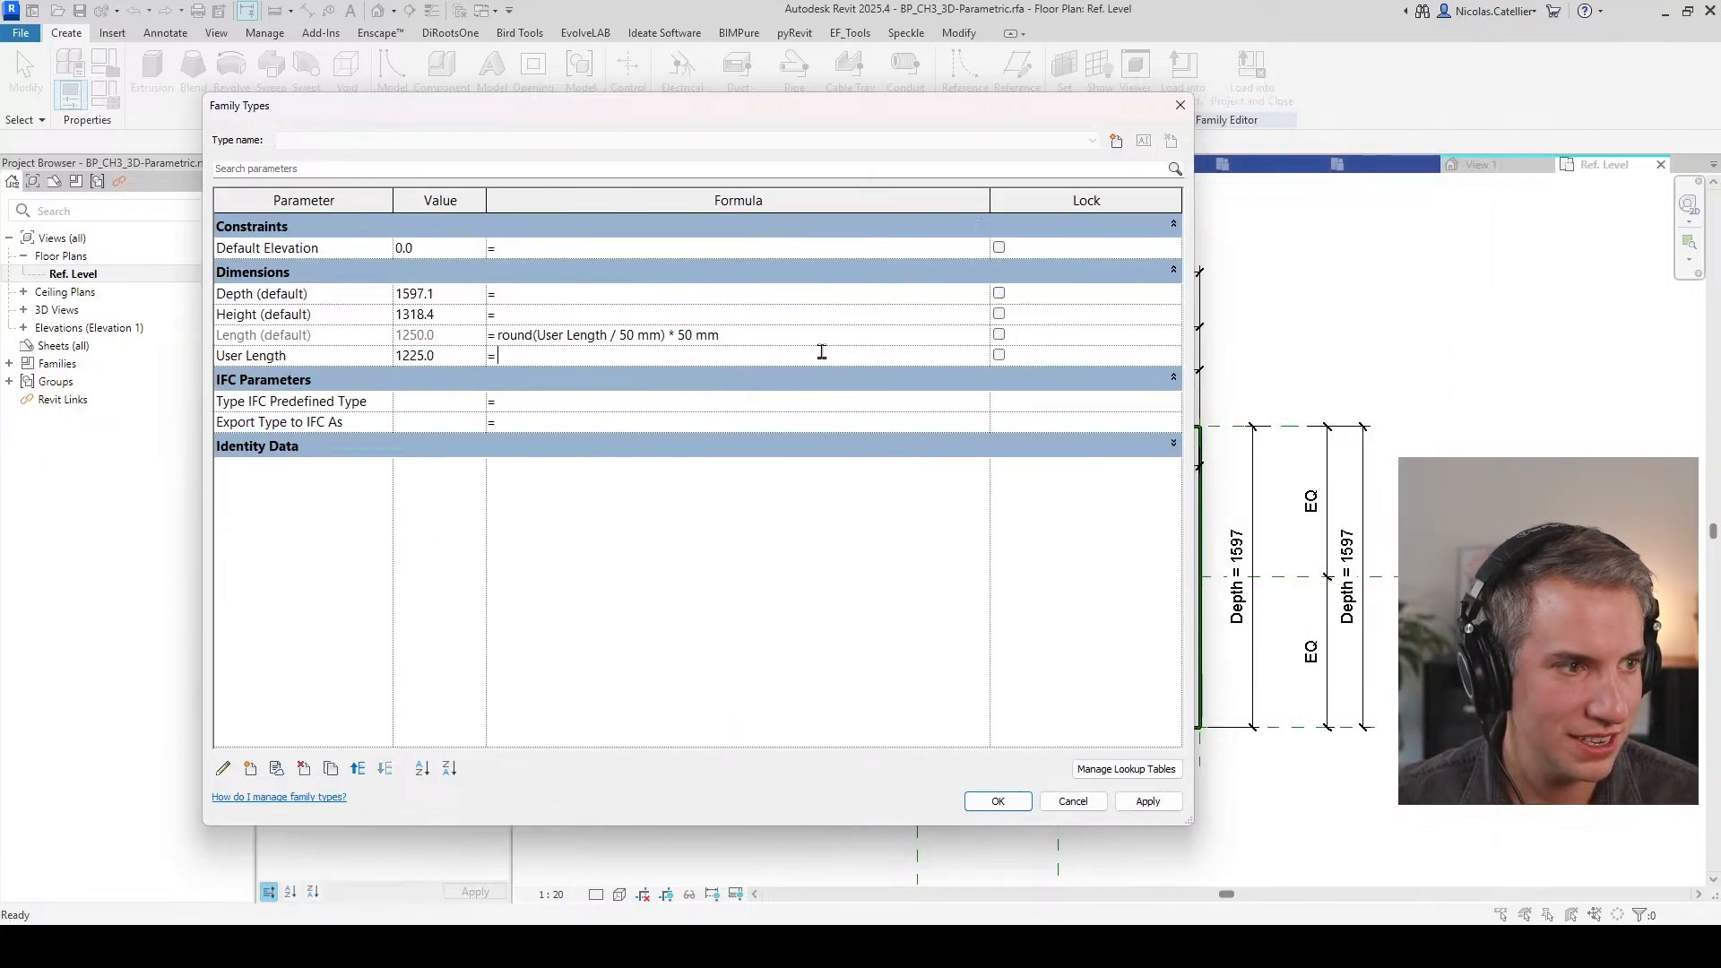
Step: Set the User Length value to 1122 mm to test the rounding formula
{"action": "left_click", "coordinate": [513, 335]}
{"action": "left_click", "coordinate": [456, 356]}
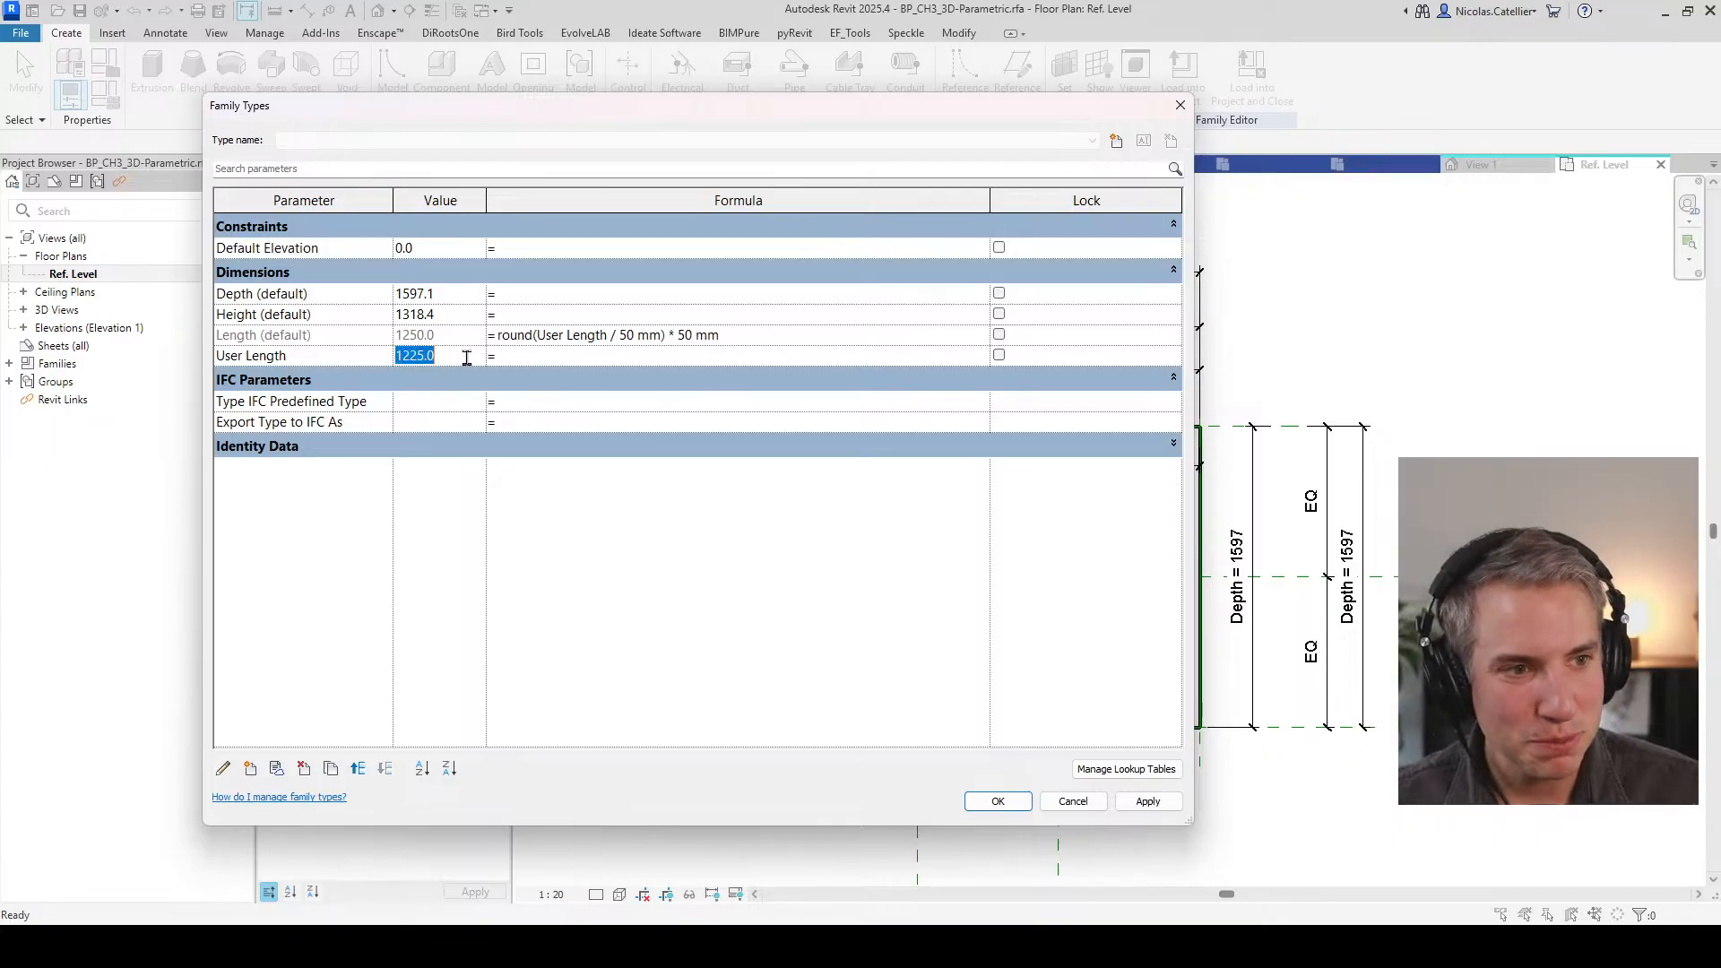
{"action": "type", "text": "11"}
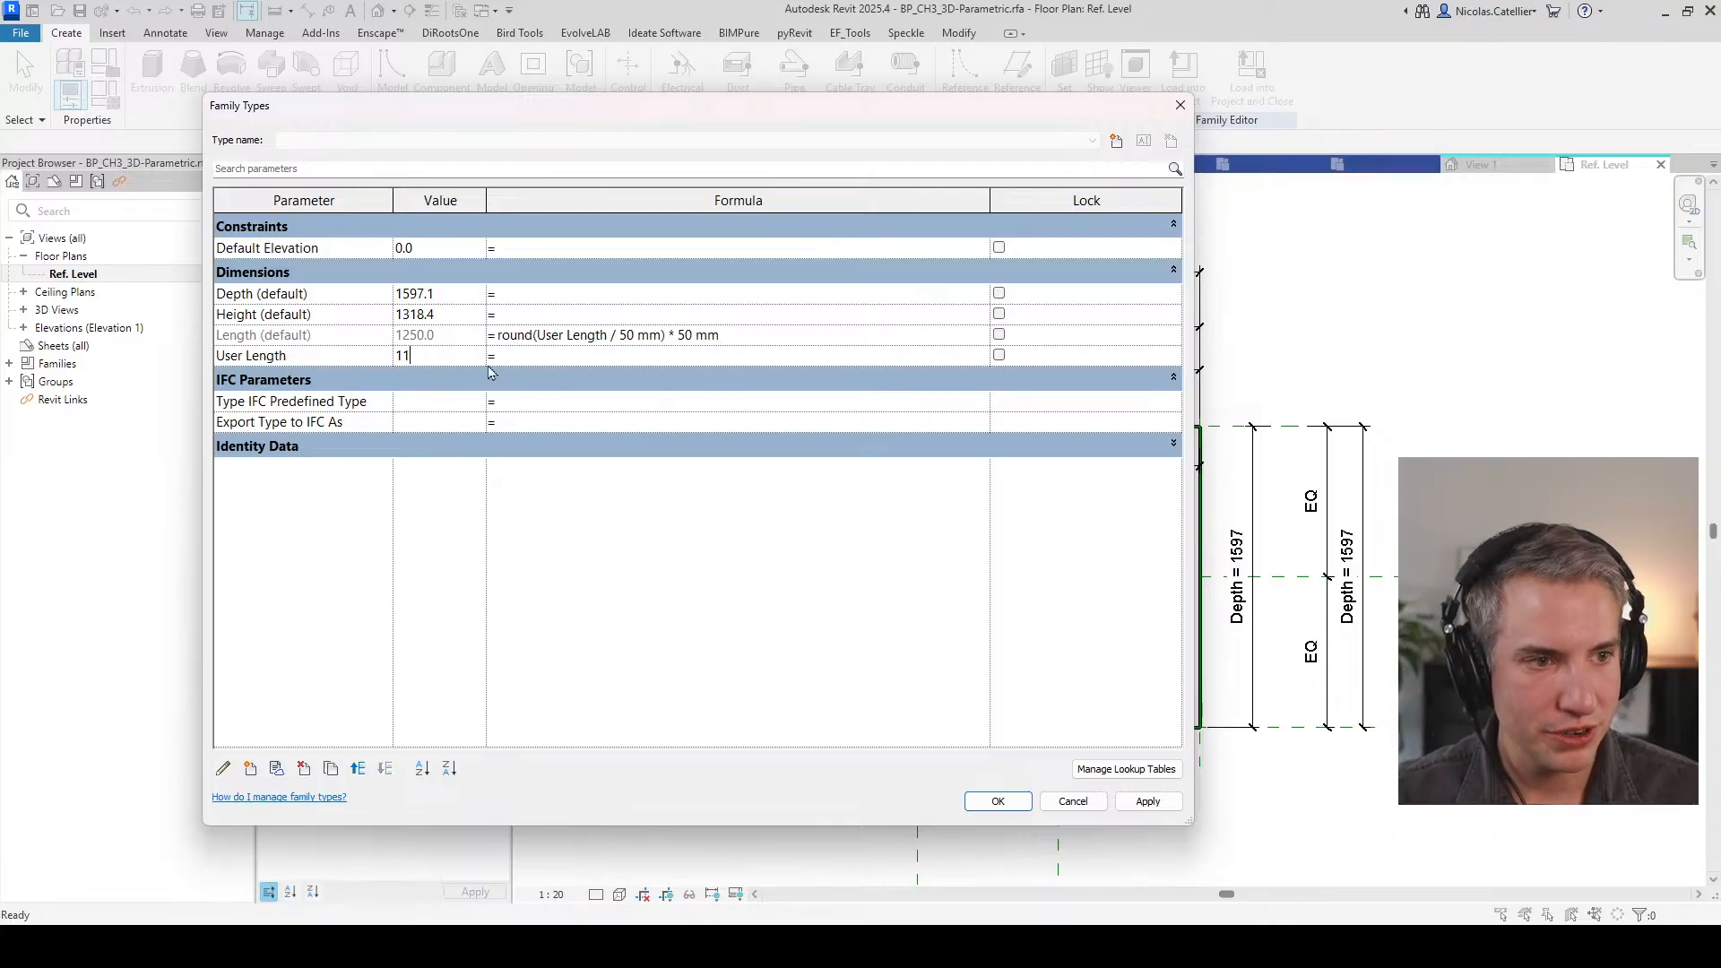
{"action": "type", "text": "22"}
{"action": "key", "text": "Tab"}
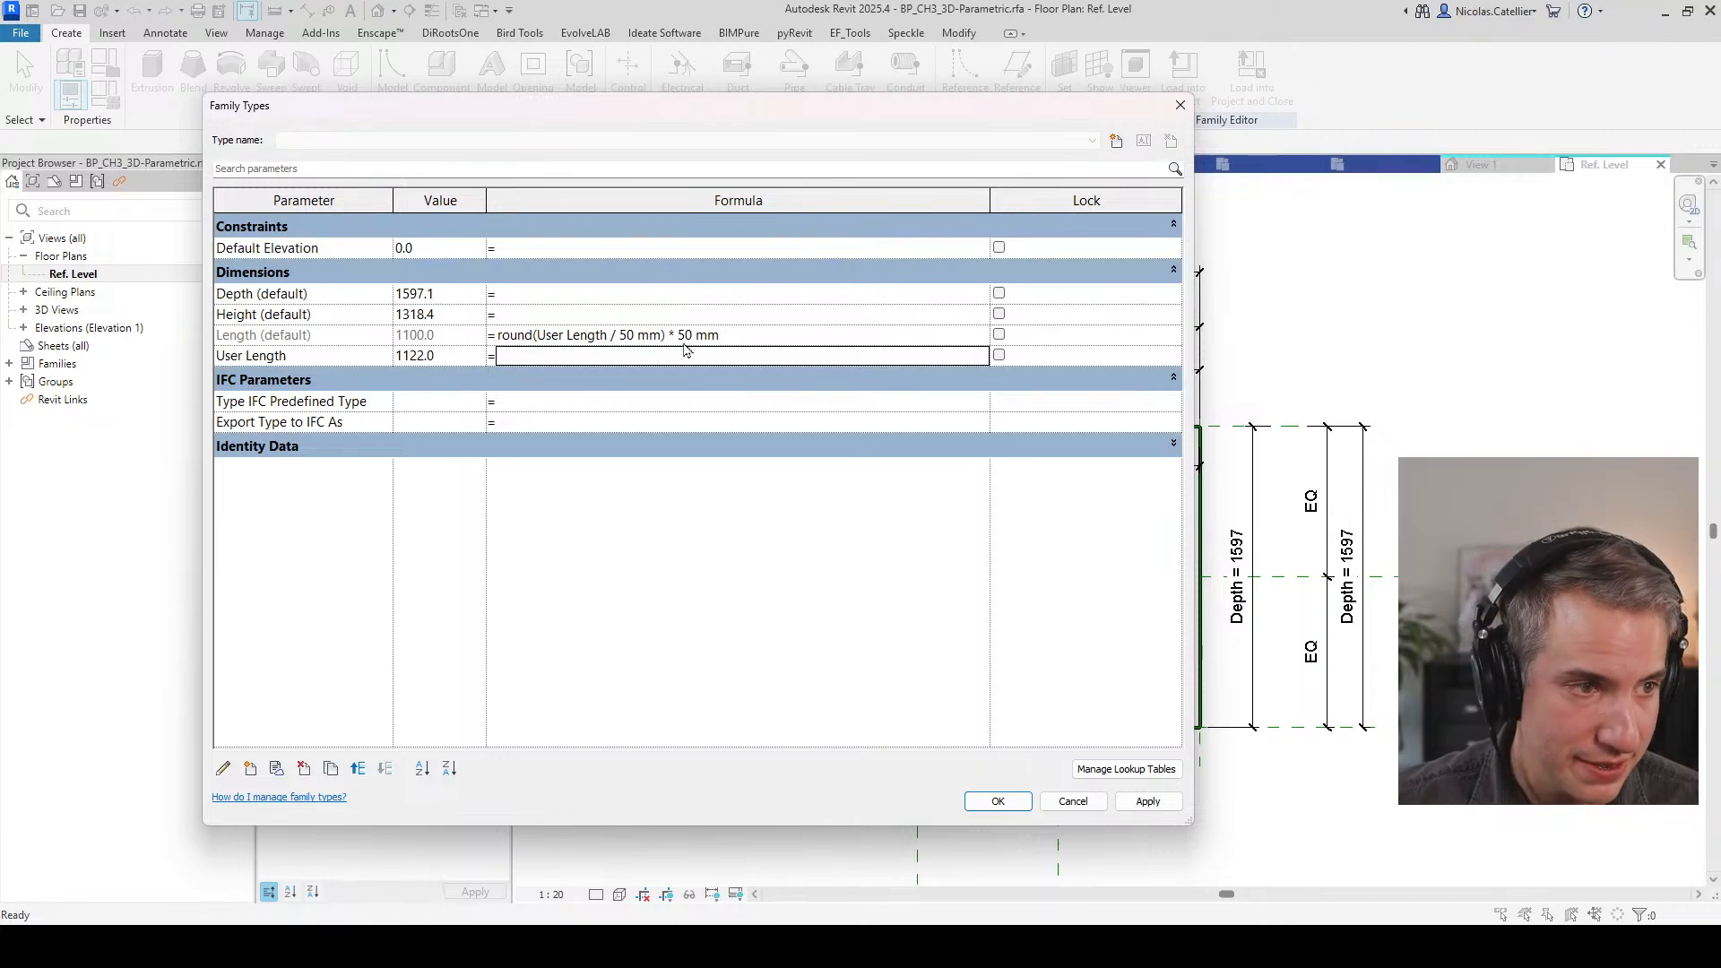
Step: Cap the Length formula by changing it to if(User Length > 1500 mm, 1500 mm, round(User Length / 50 mm) * 50 mm)
{"action": "left_click", "coordinate": [498, 335]}
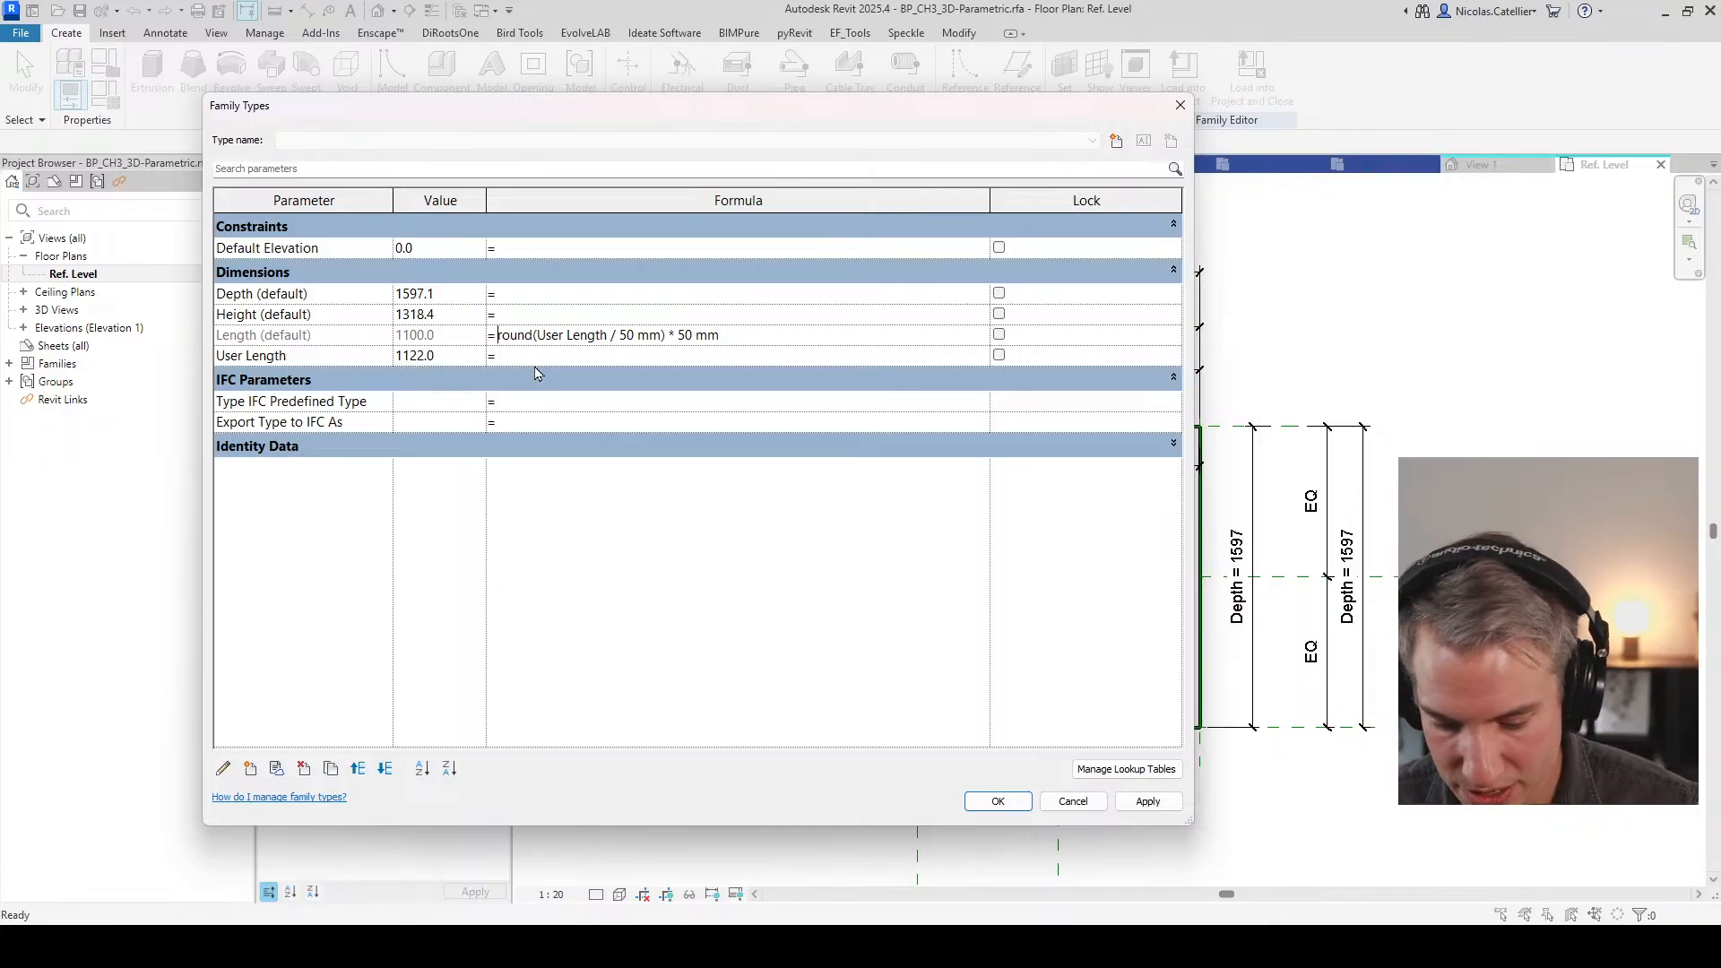
{"action": "type", "text": "if("}
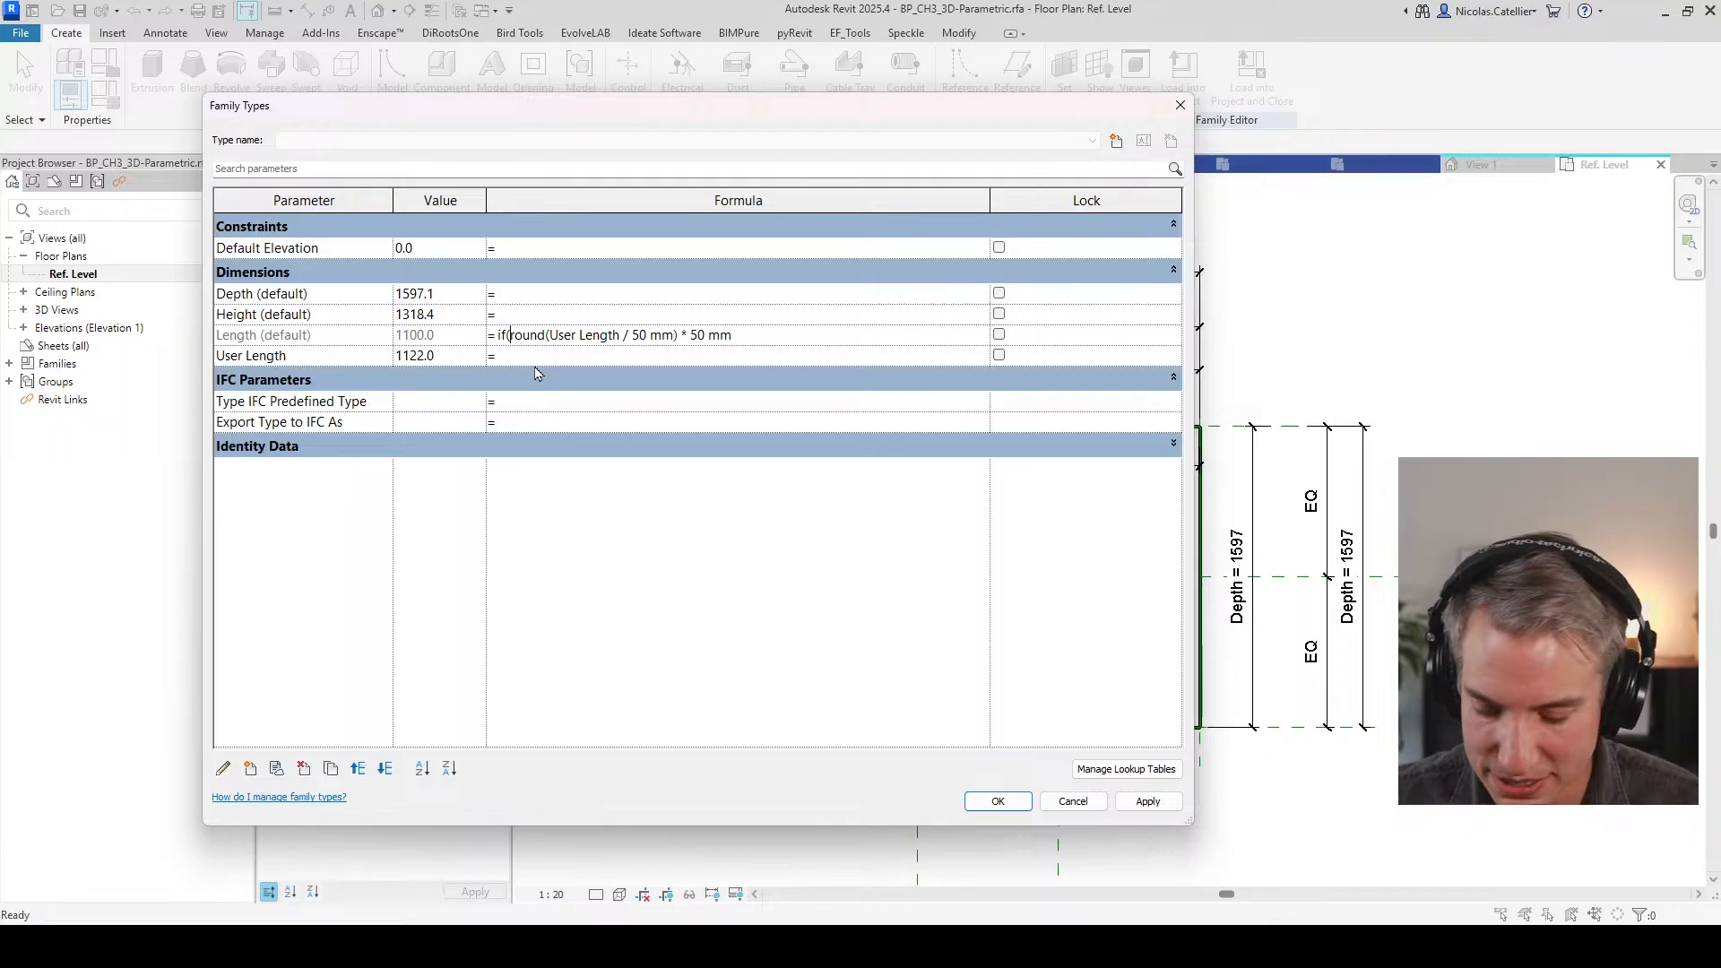
{"action": "type", "text": "User Length"}
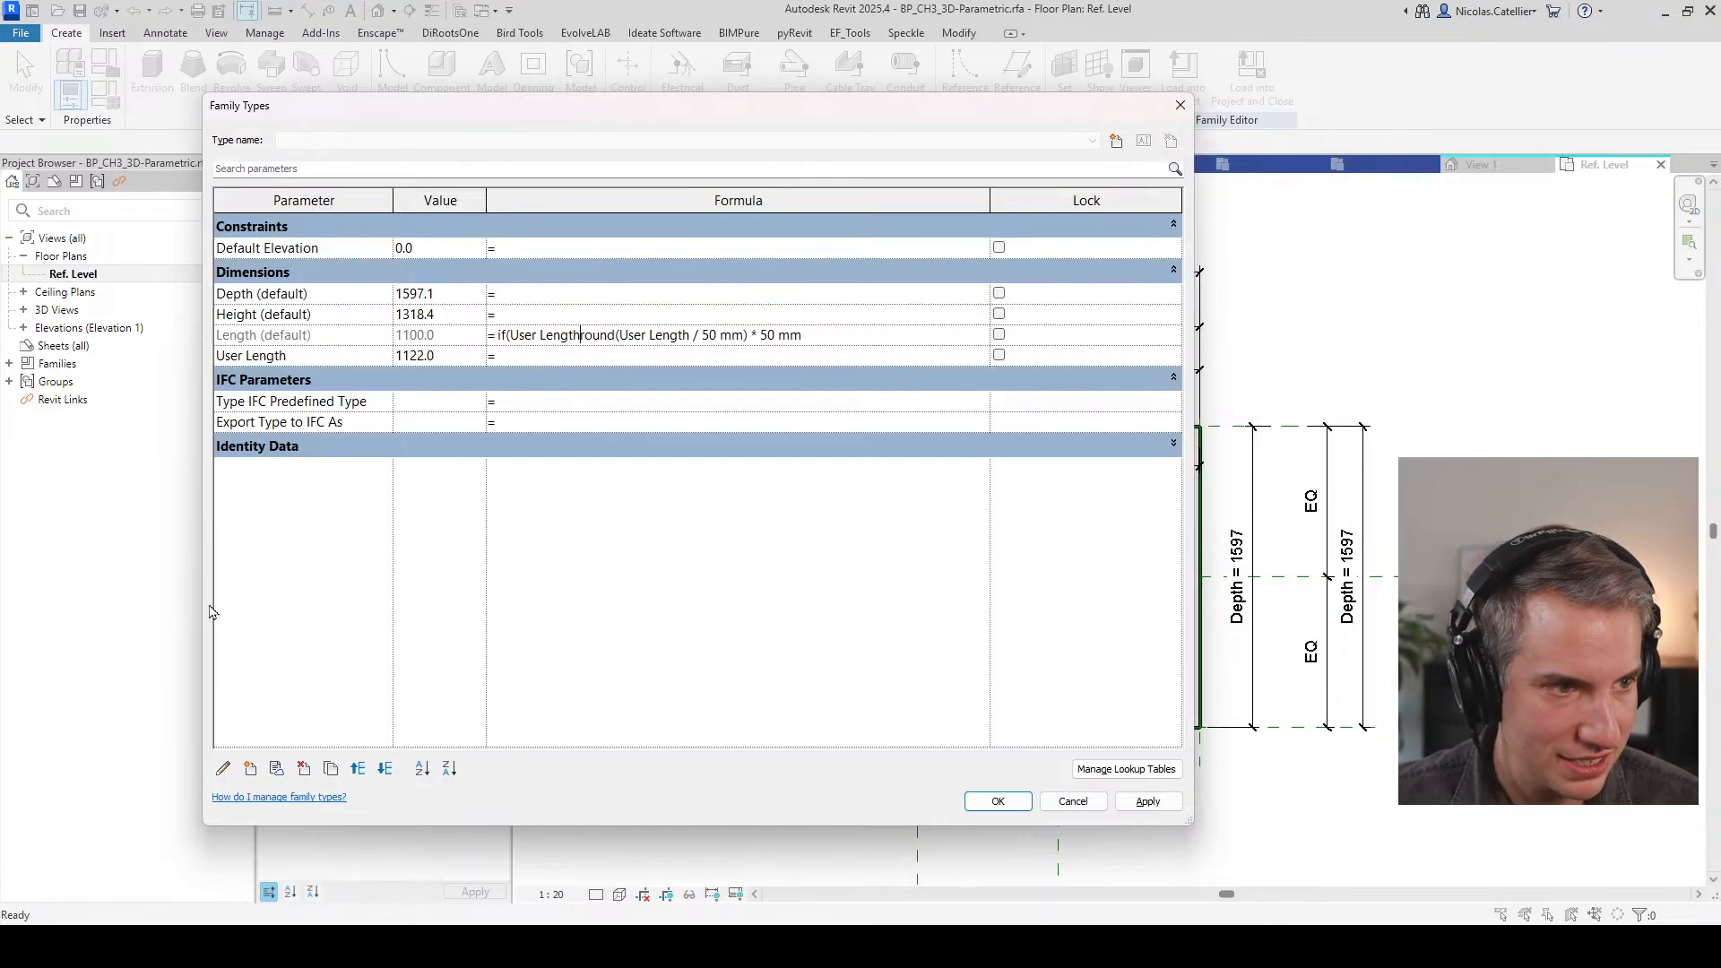
{"action": "type", "text": ">"}
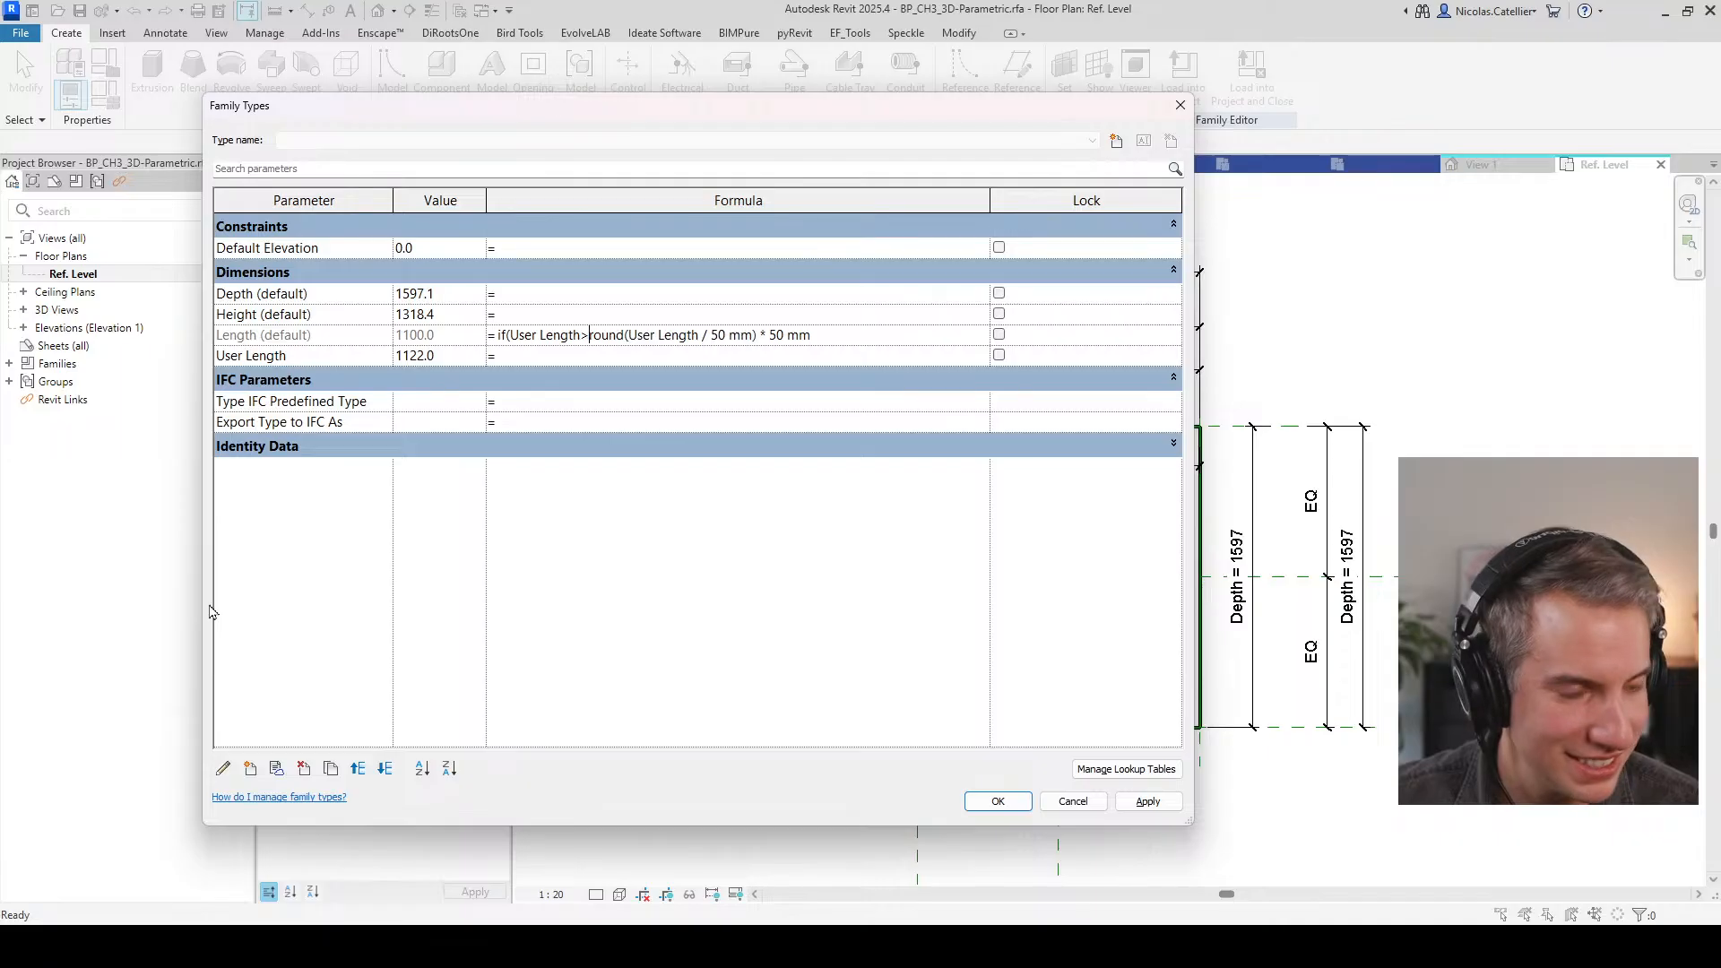
{"action": "type", "text": "1500"}
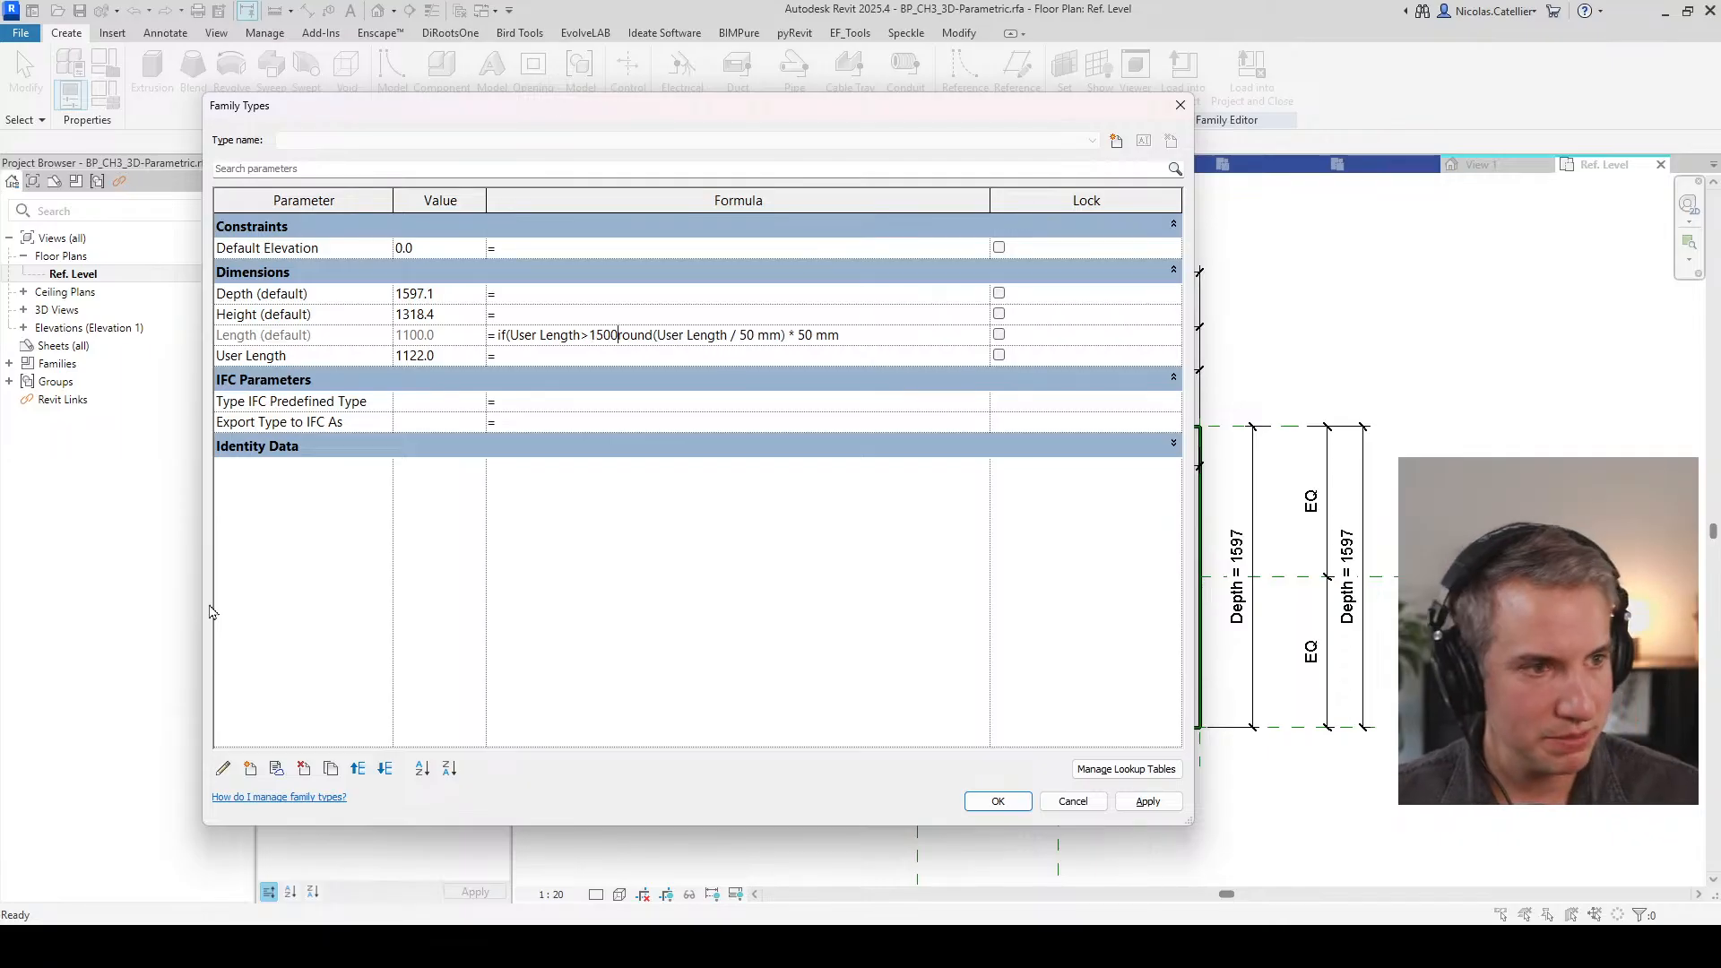
{"action": "type", "text": ",15"}
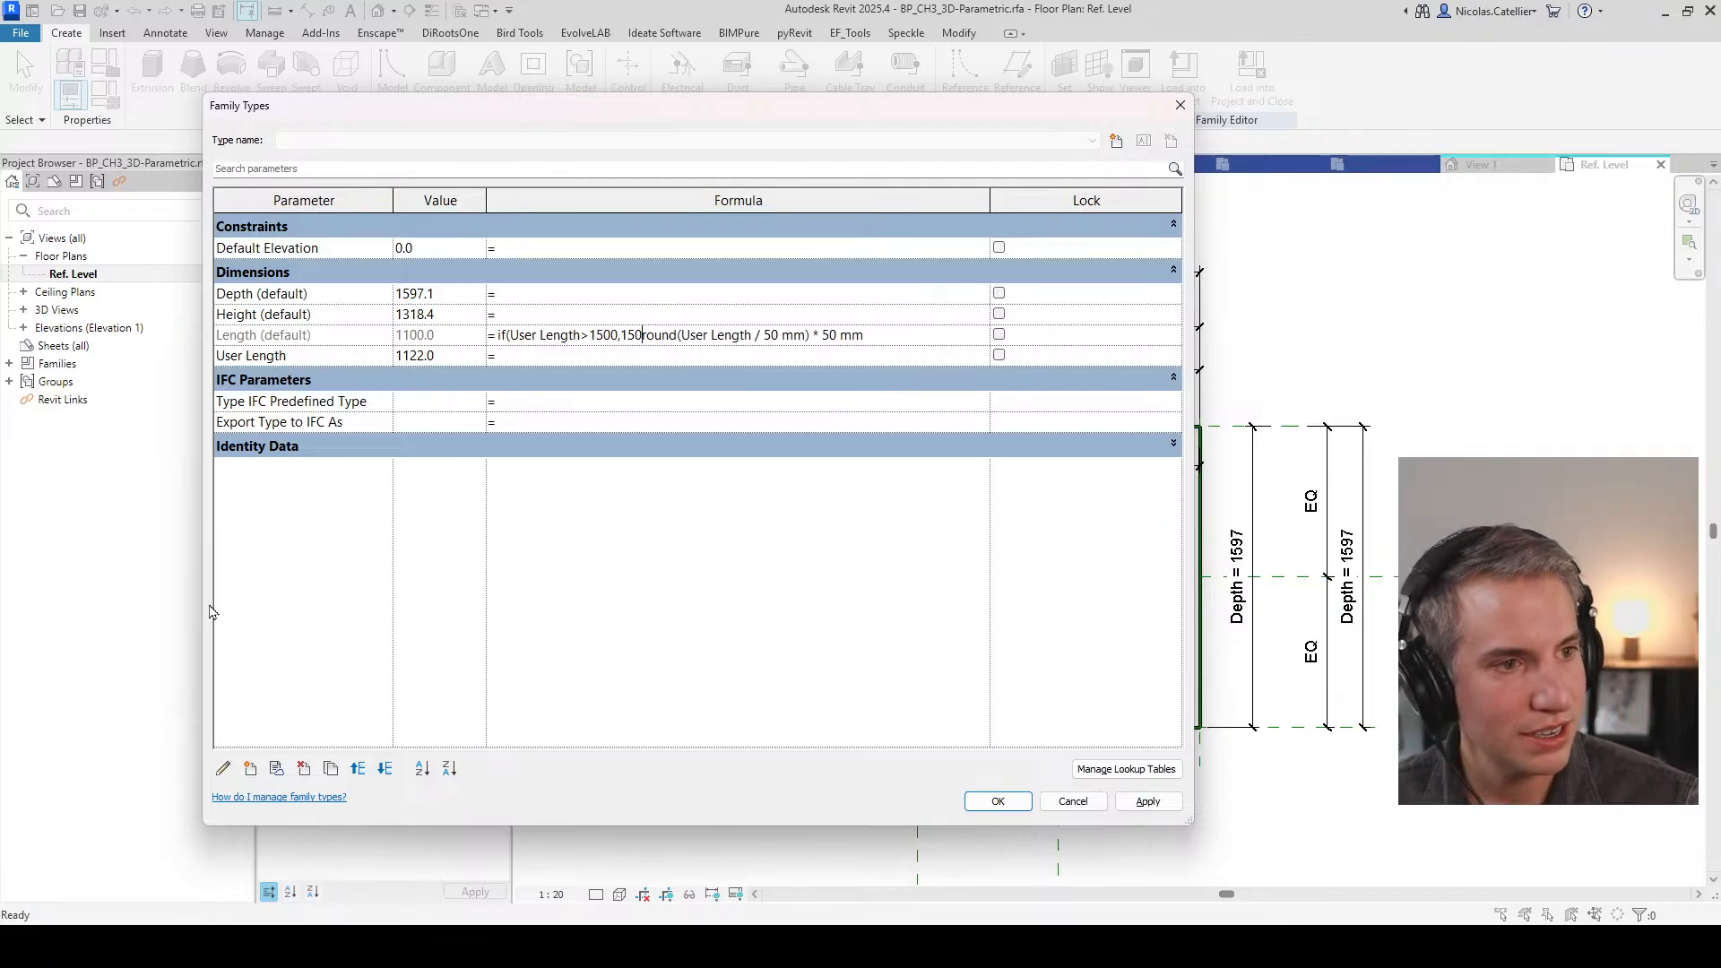
{"action": "type", "text": "00"}
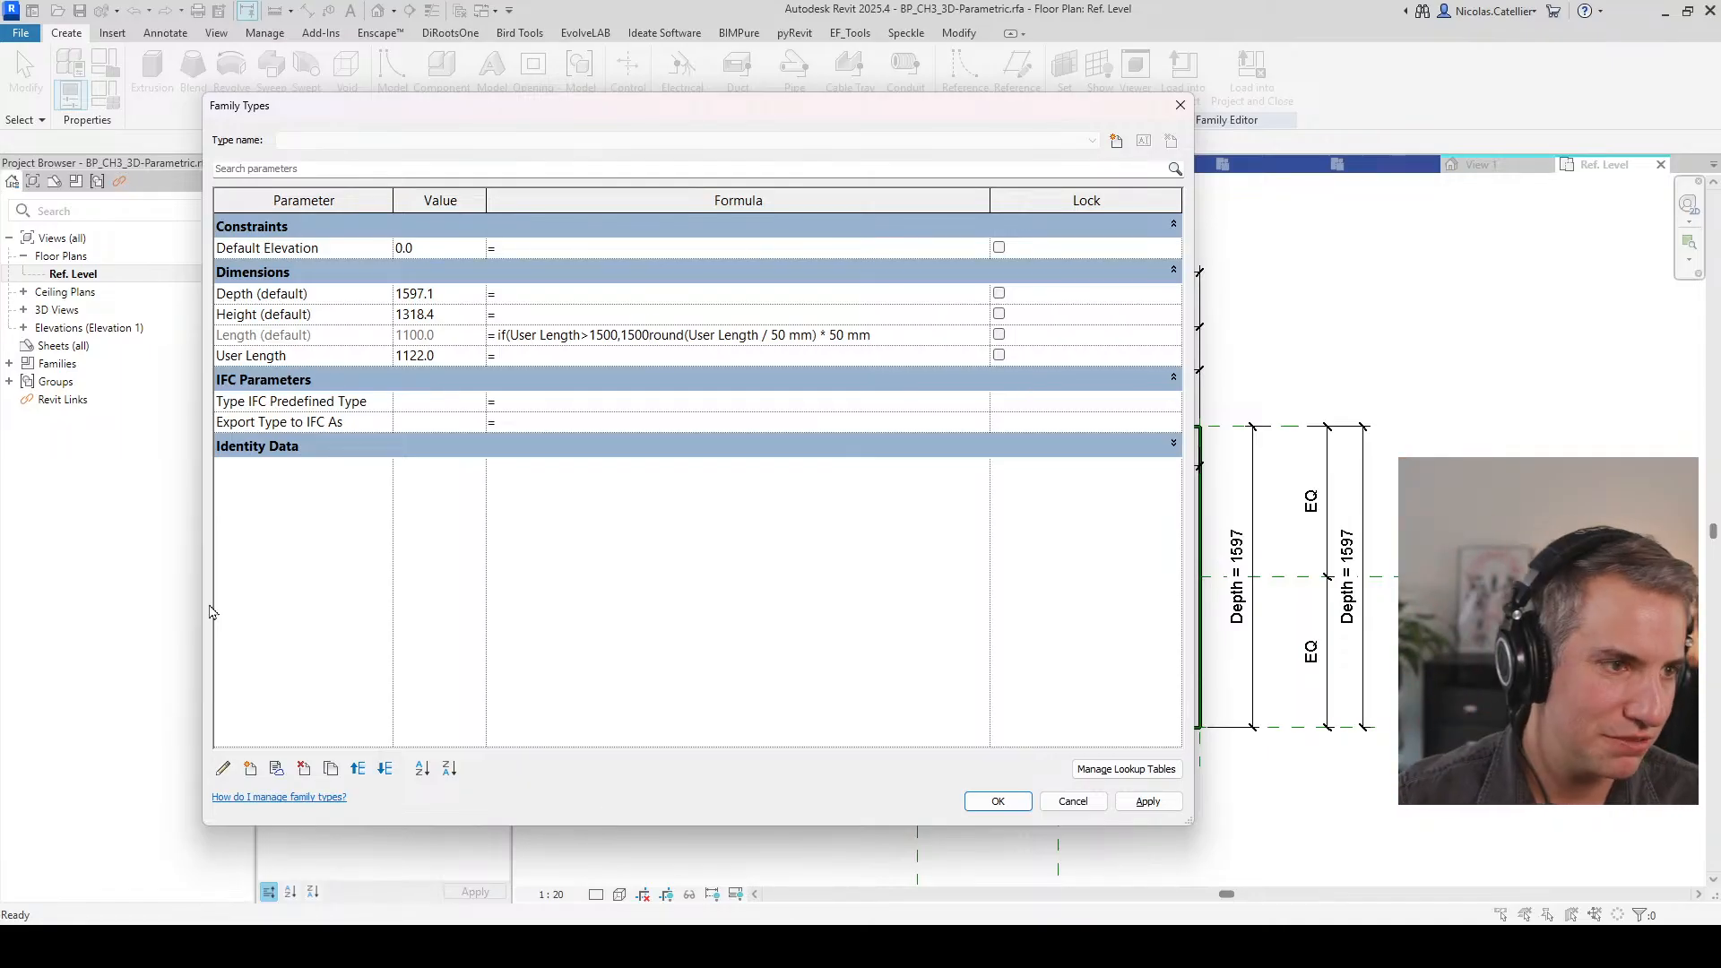
{"action": "type", "text": ","}
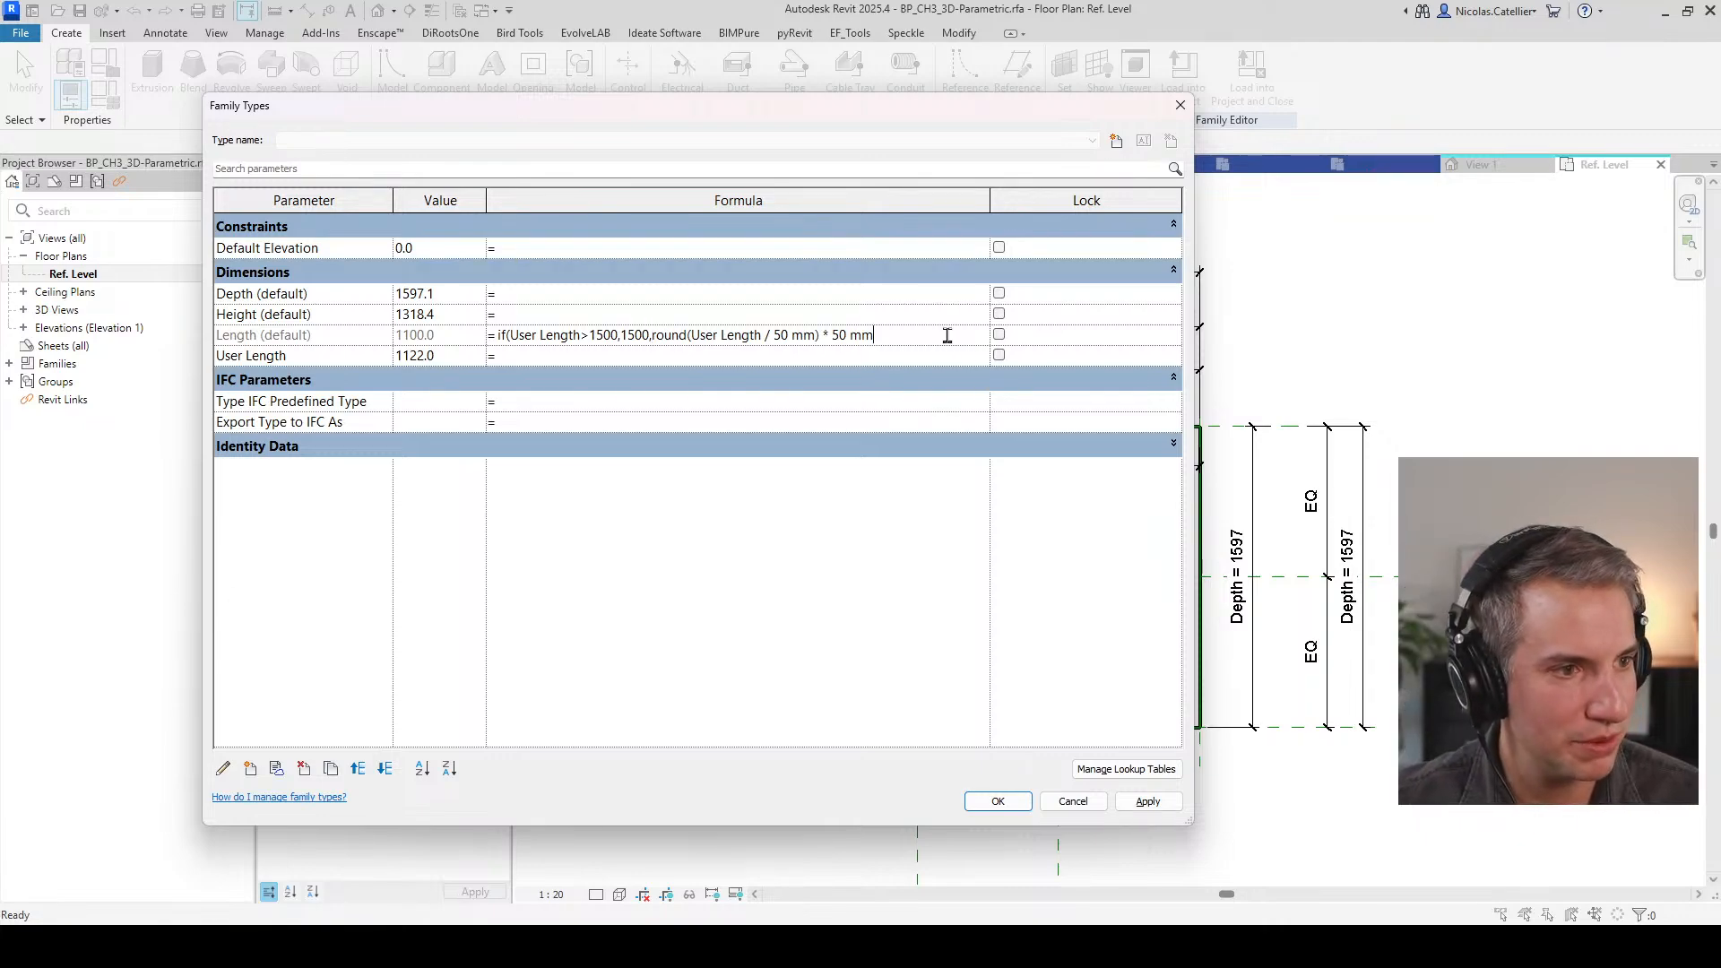
{"action": "type", "text": ")"}
{"action": "key", "text": "Tab"}
Step: Test the maximum limit by setting User Length to 1600 mm and 2500 mm in turn
{"action": "left_click", "coordinate": [444, 356]}
{"action": "double_click", "coordinate": [419, 356]}
{"action": "type", "text": "1600"}
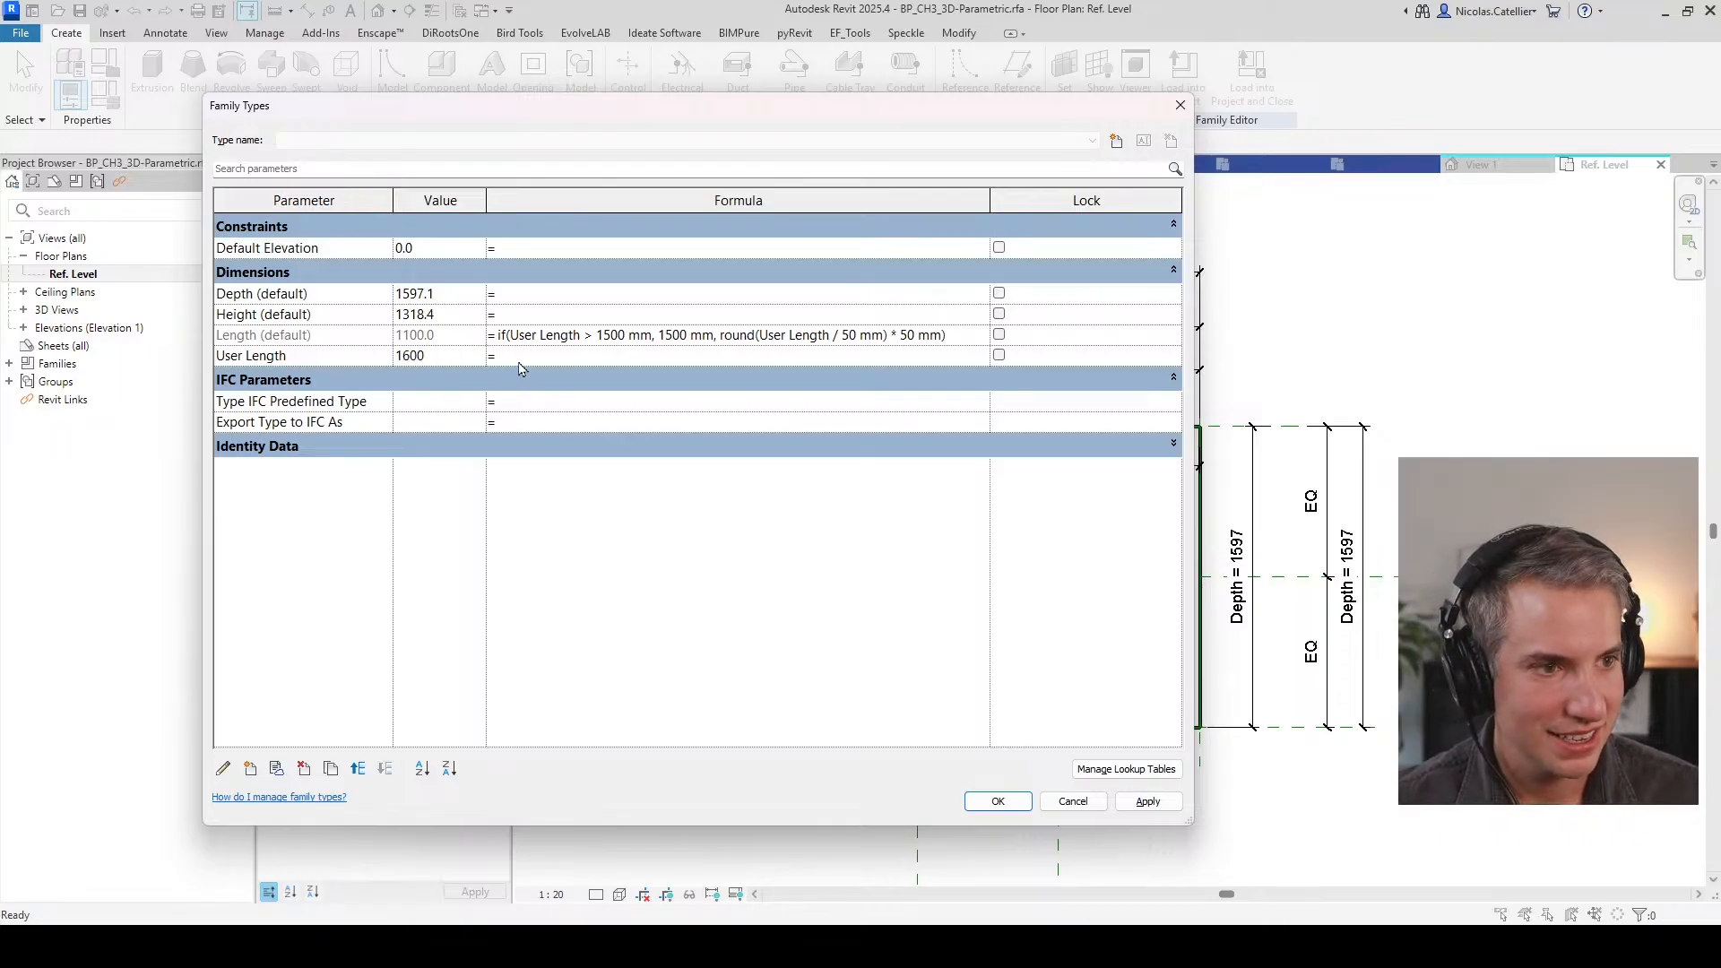
{"action": "key", "text": "Tab"}
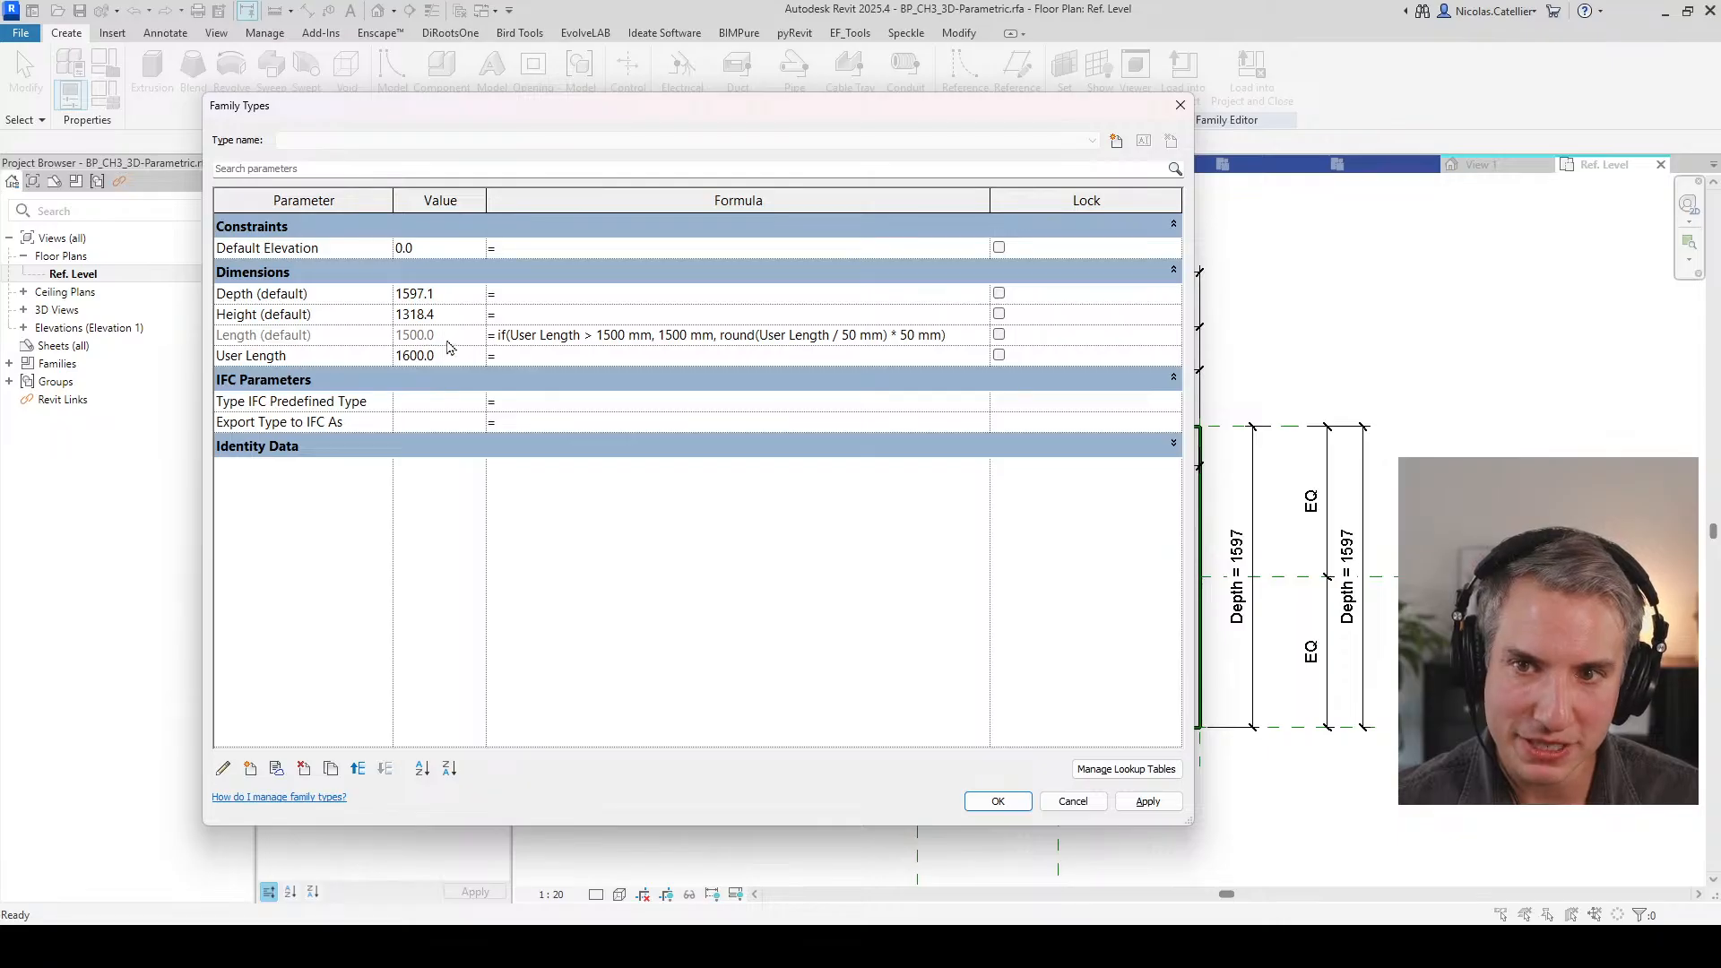
{"action": "double_click", "coordinate": [457, 355]}
{"action": "type", "text": "2500"}
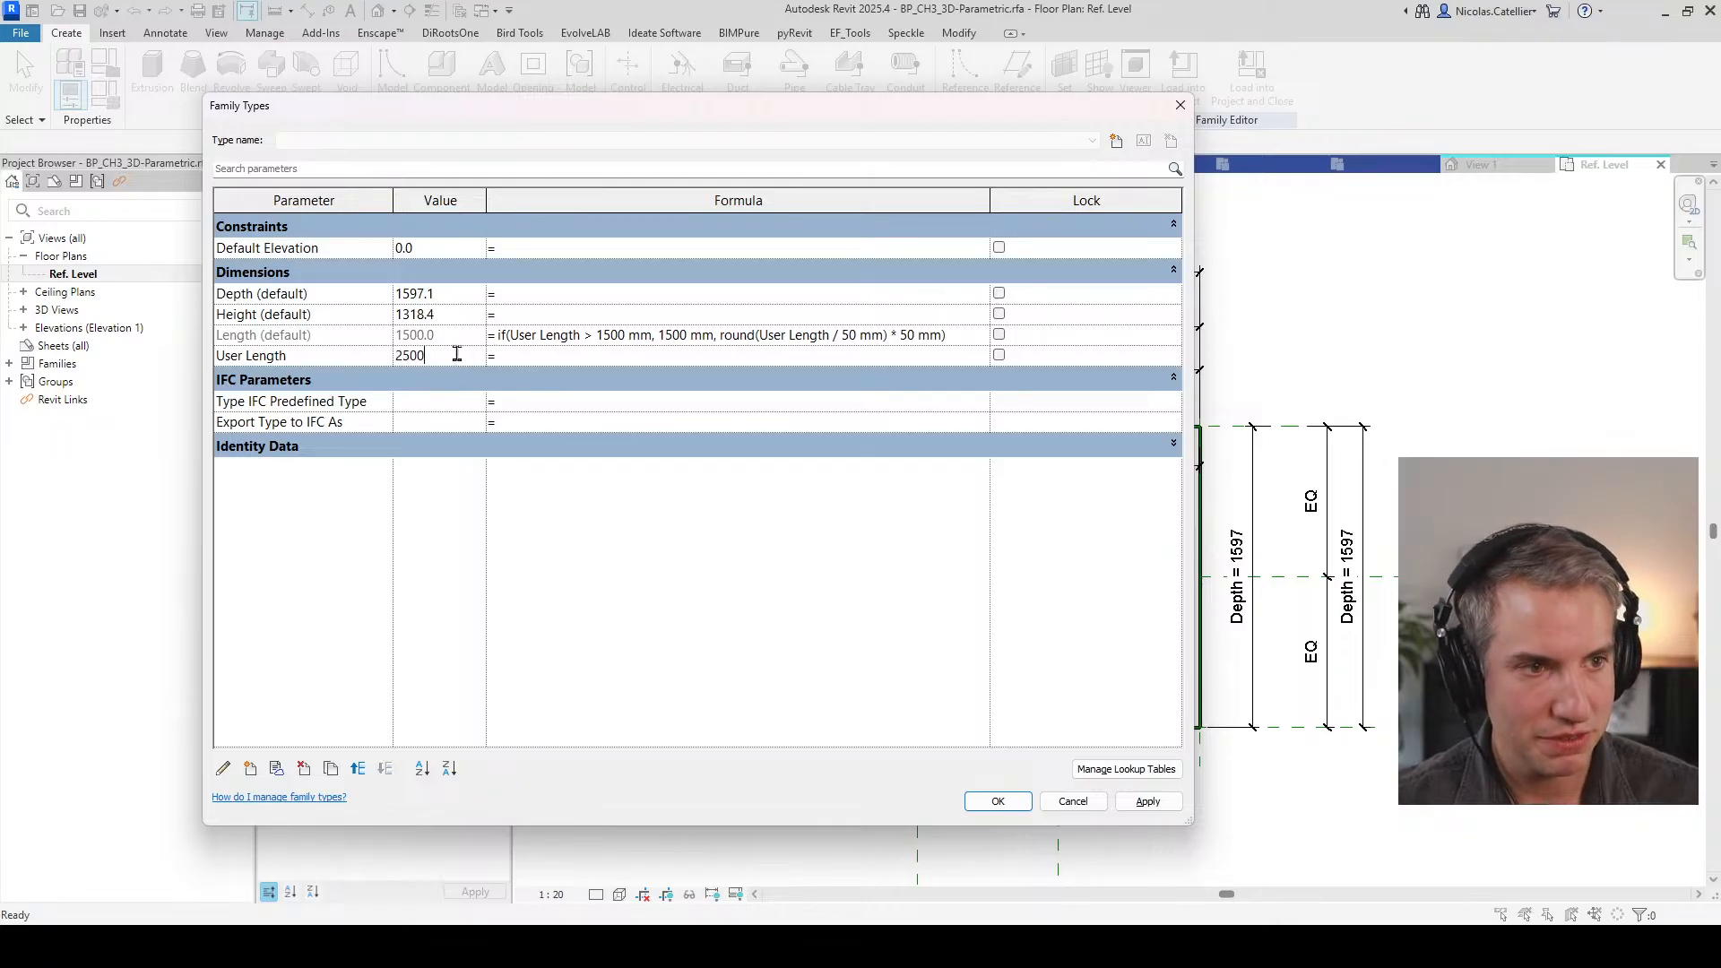
{"action": "key", "text": "Tab"}
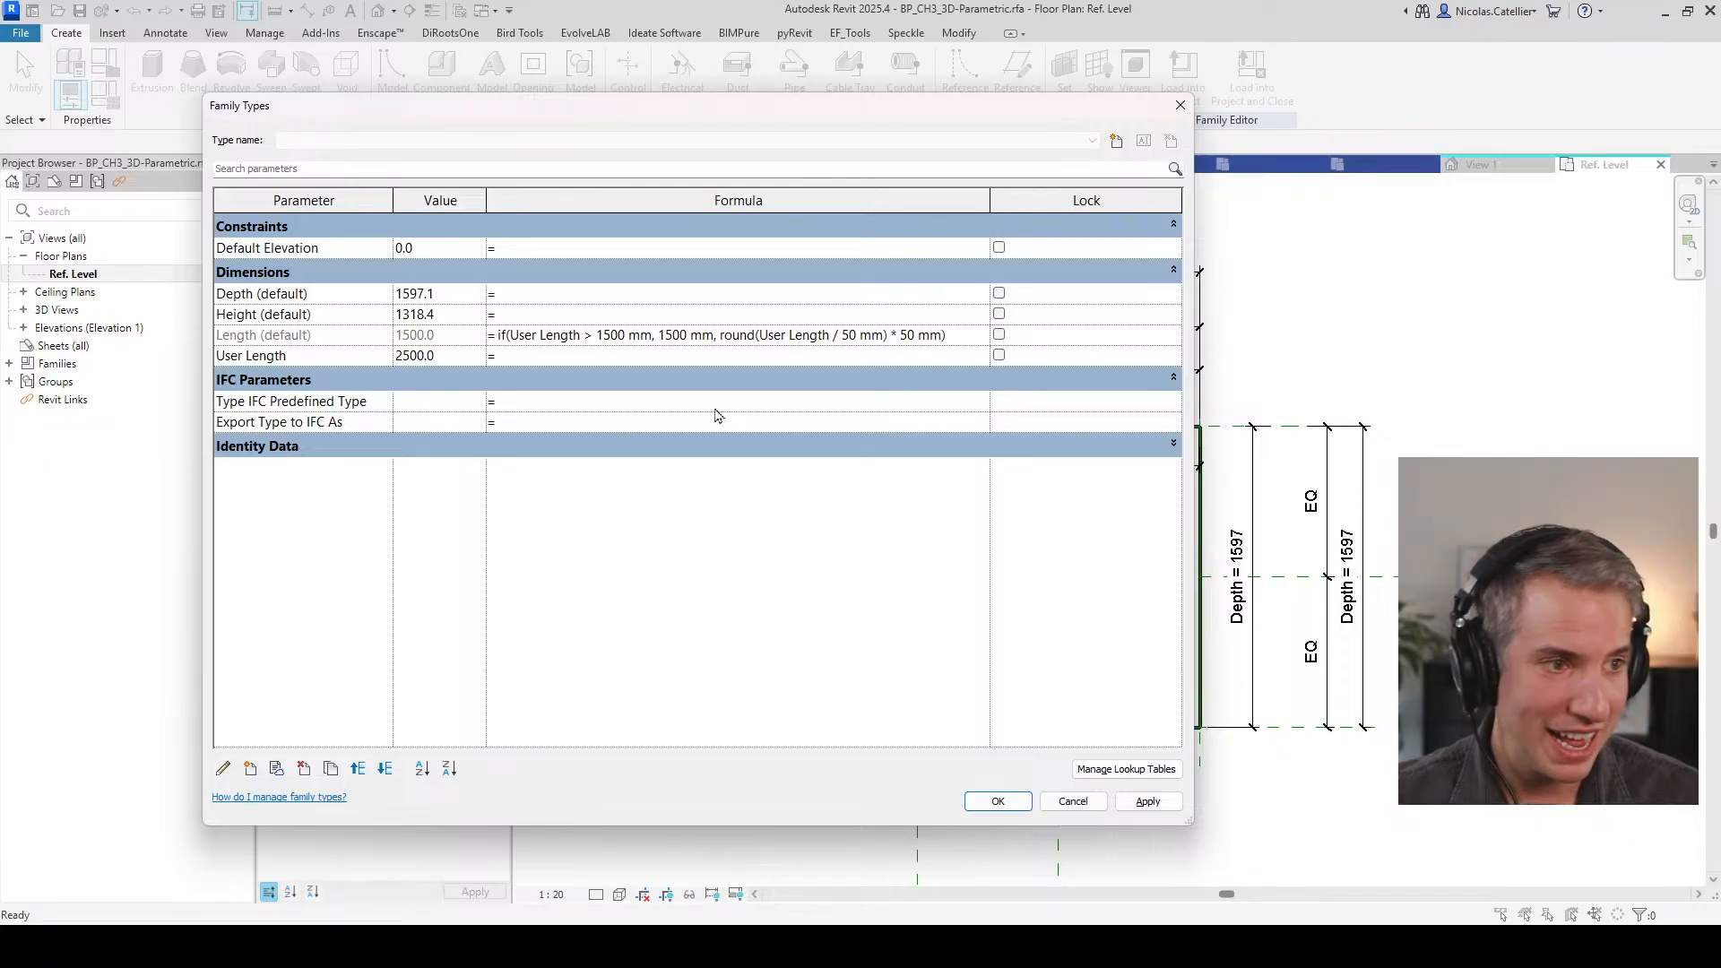
Step: Nest a minimum limit before the rounding in the Length formula: if(User Length < 500 mm, 500 mm, round(User Length / 50 mm) * 50 mm)
{"action": "type", "text": "if("}
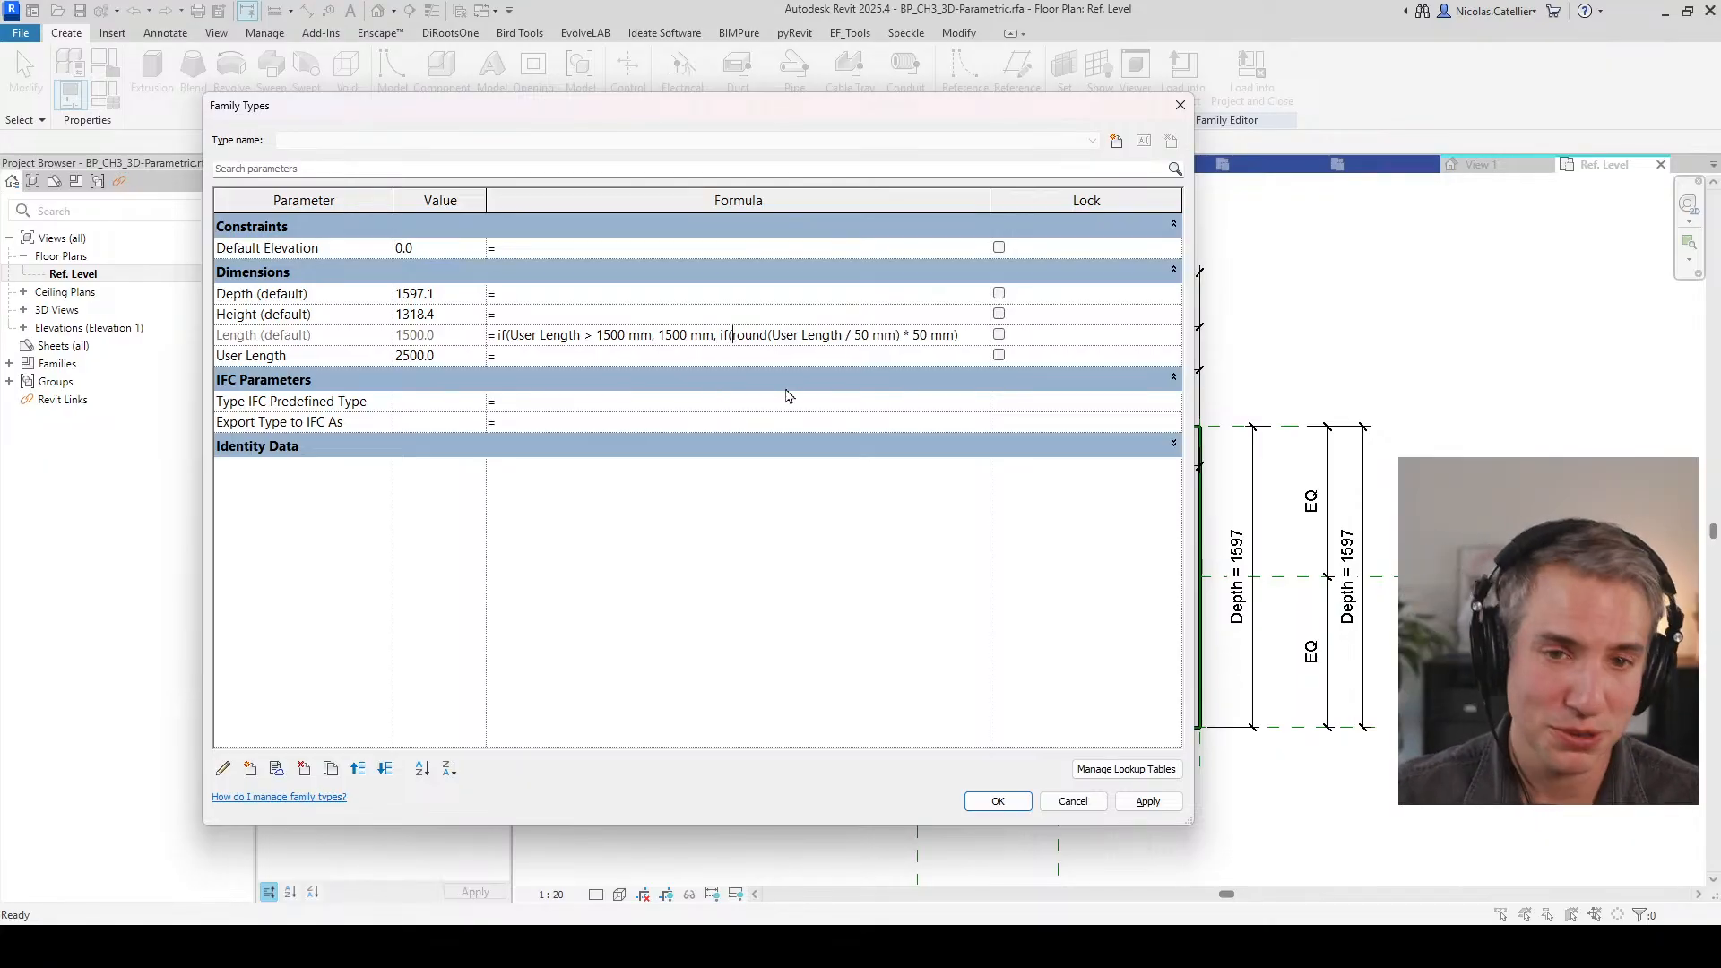
{"action": "type", "text": "User Length"}
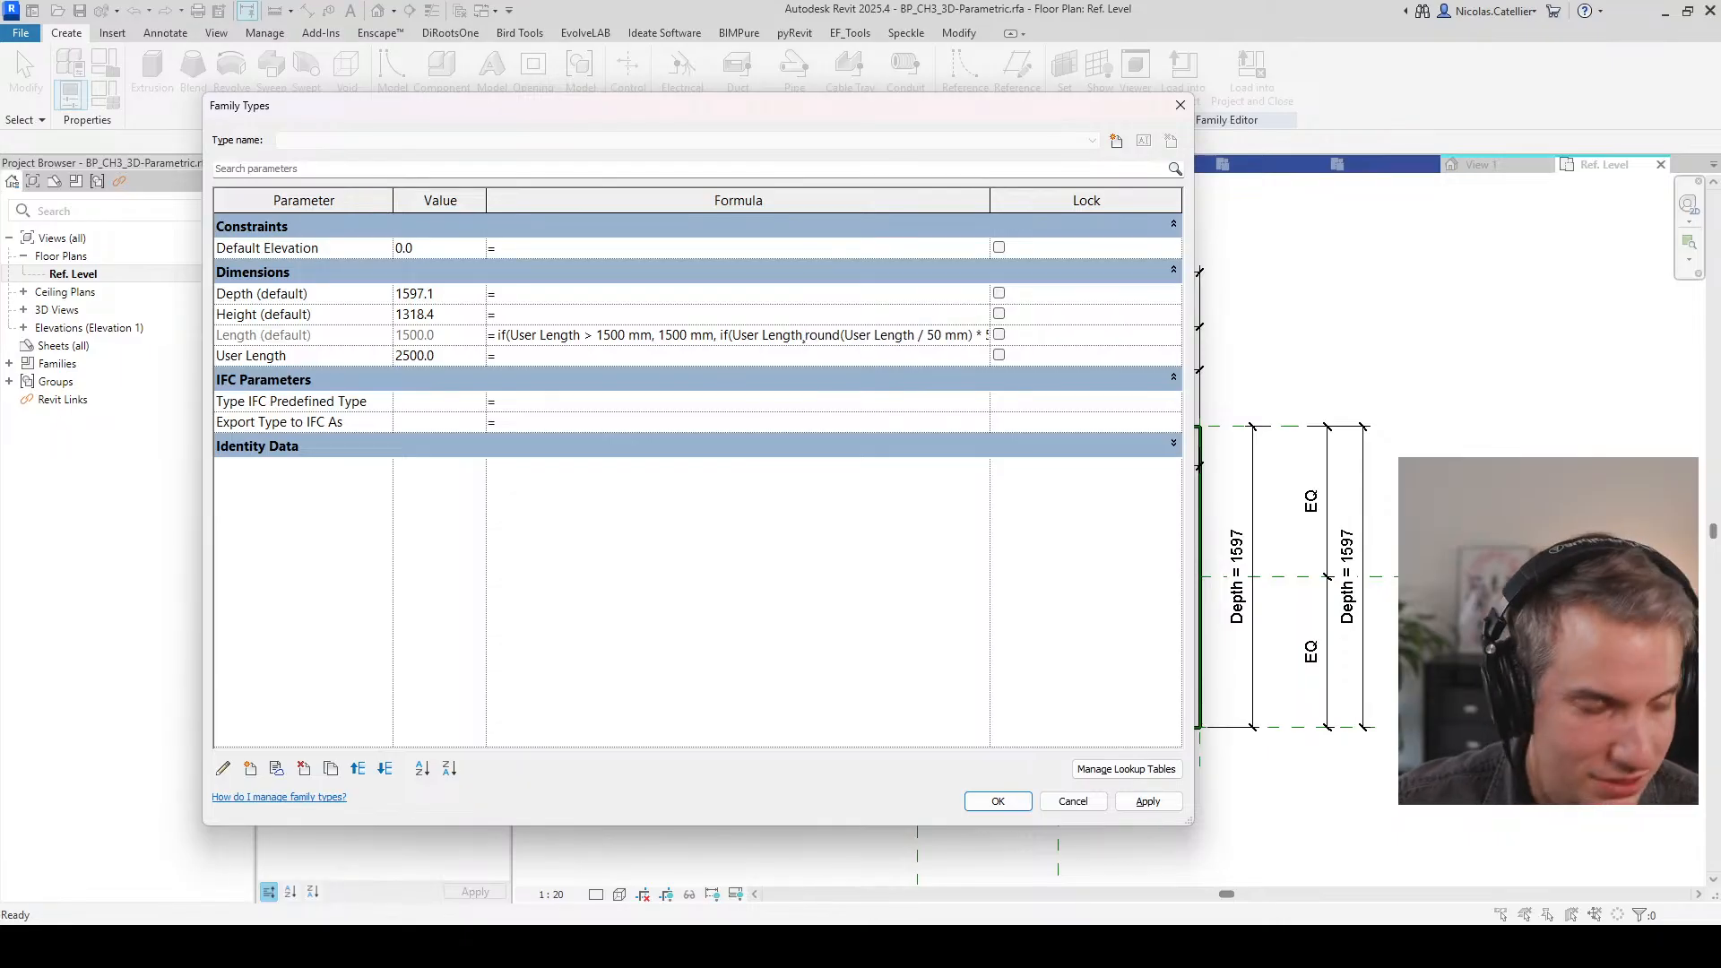
{"action": "type", "text": "<"}
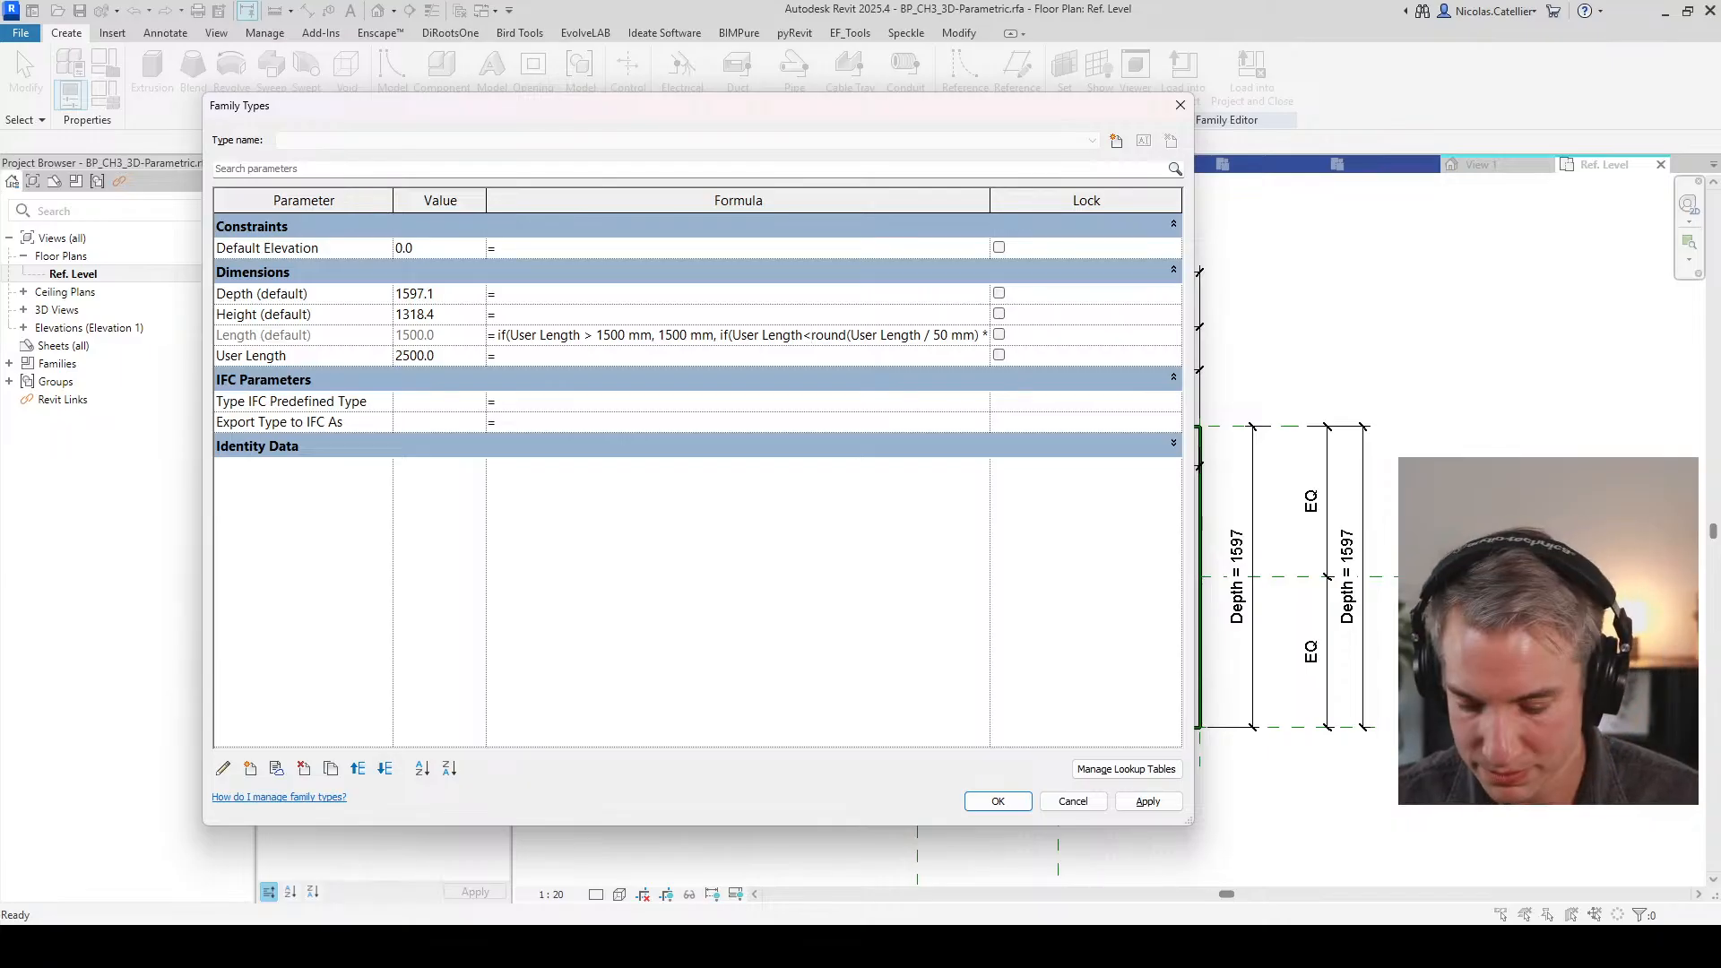
{"action": "type", "text": "500mm,500mm,"}
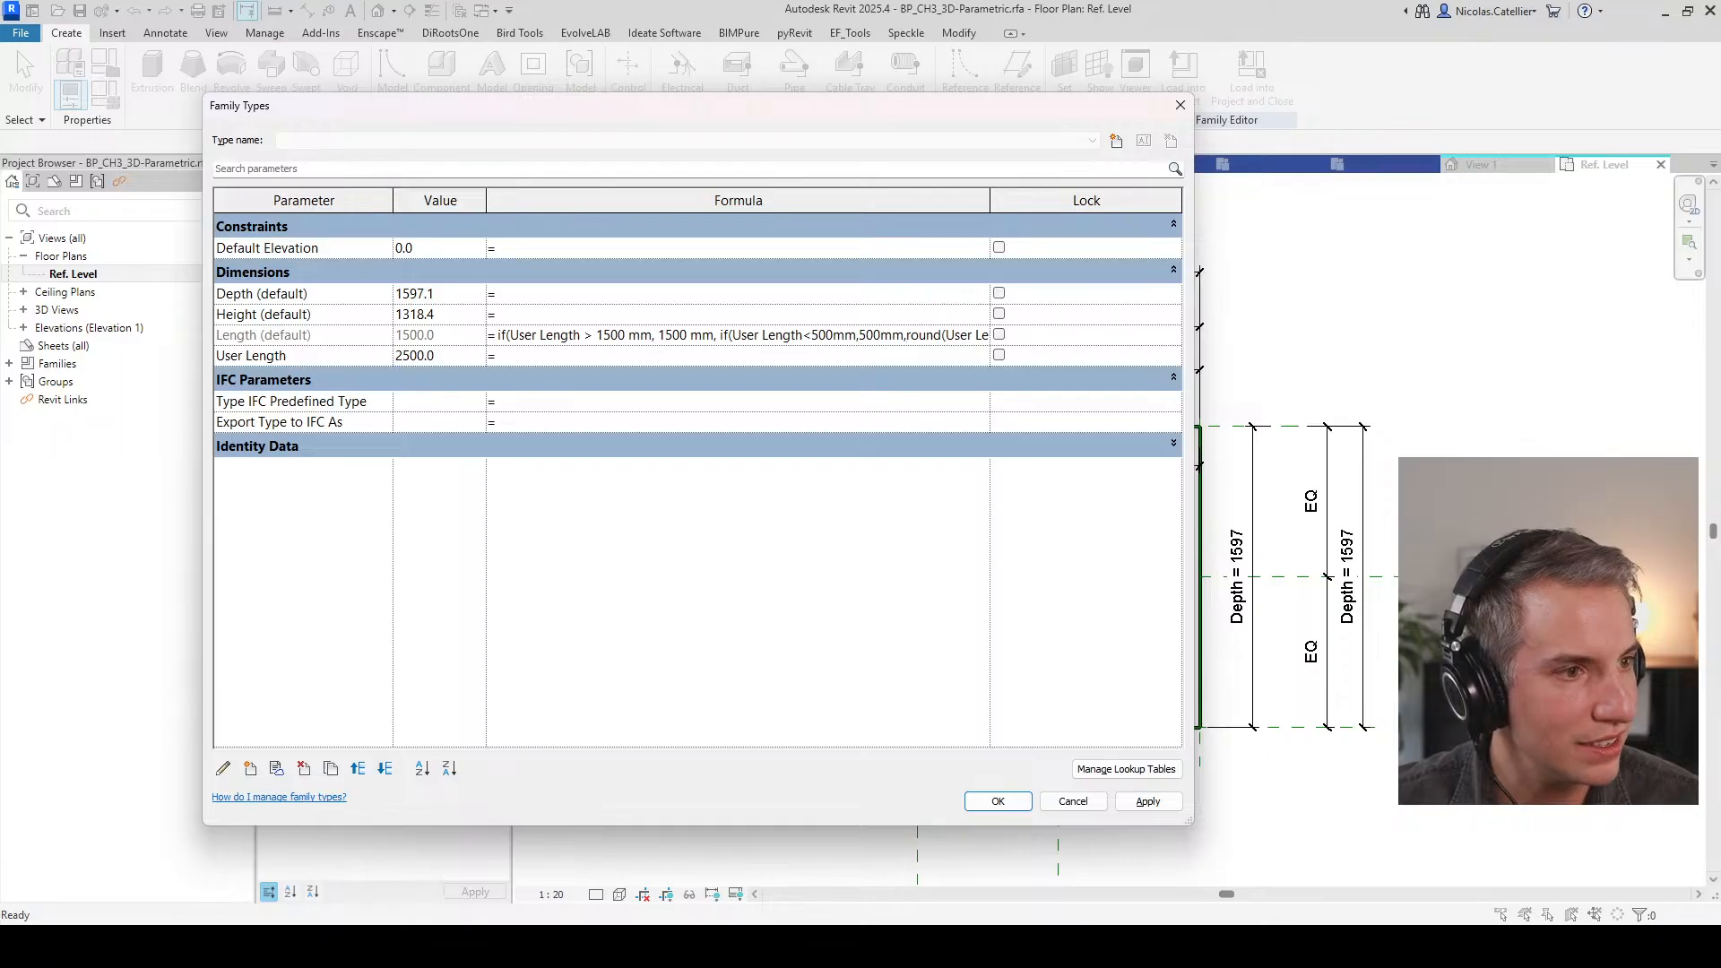
{"action": "left_click_drag", "start_coordinate": [884, 339], "coordinate": [981, 336]}
{"action": "left_click", "coordinate": [954, 337]}
{"action": "left_click", "coordinate": [1030, 360]}
Step: Test the minimum limit by setting User Length to 200 mm
{"action": "left_click", "coordinate": [457, 357]}
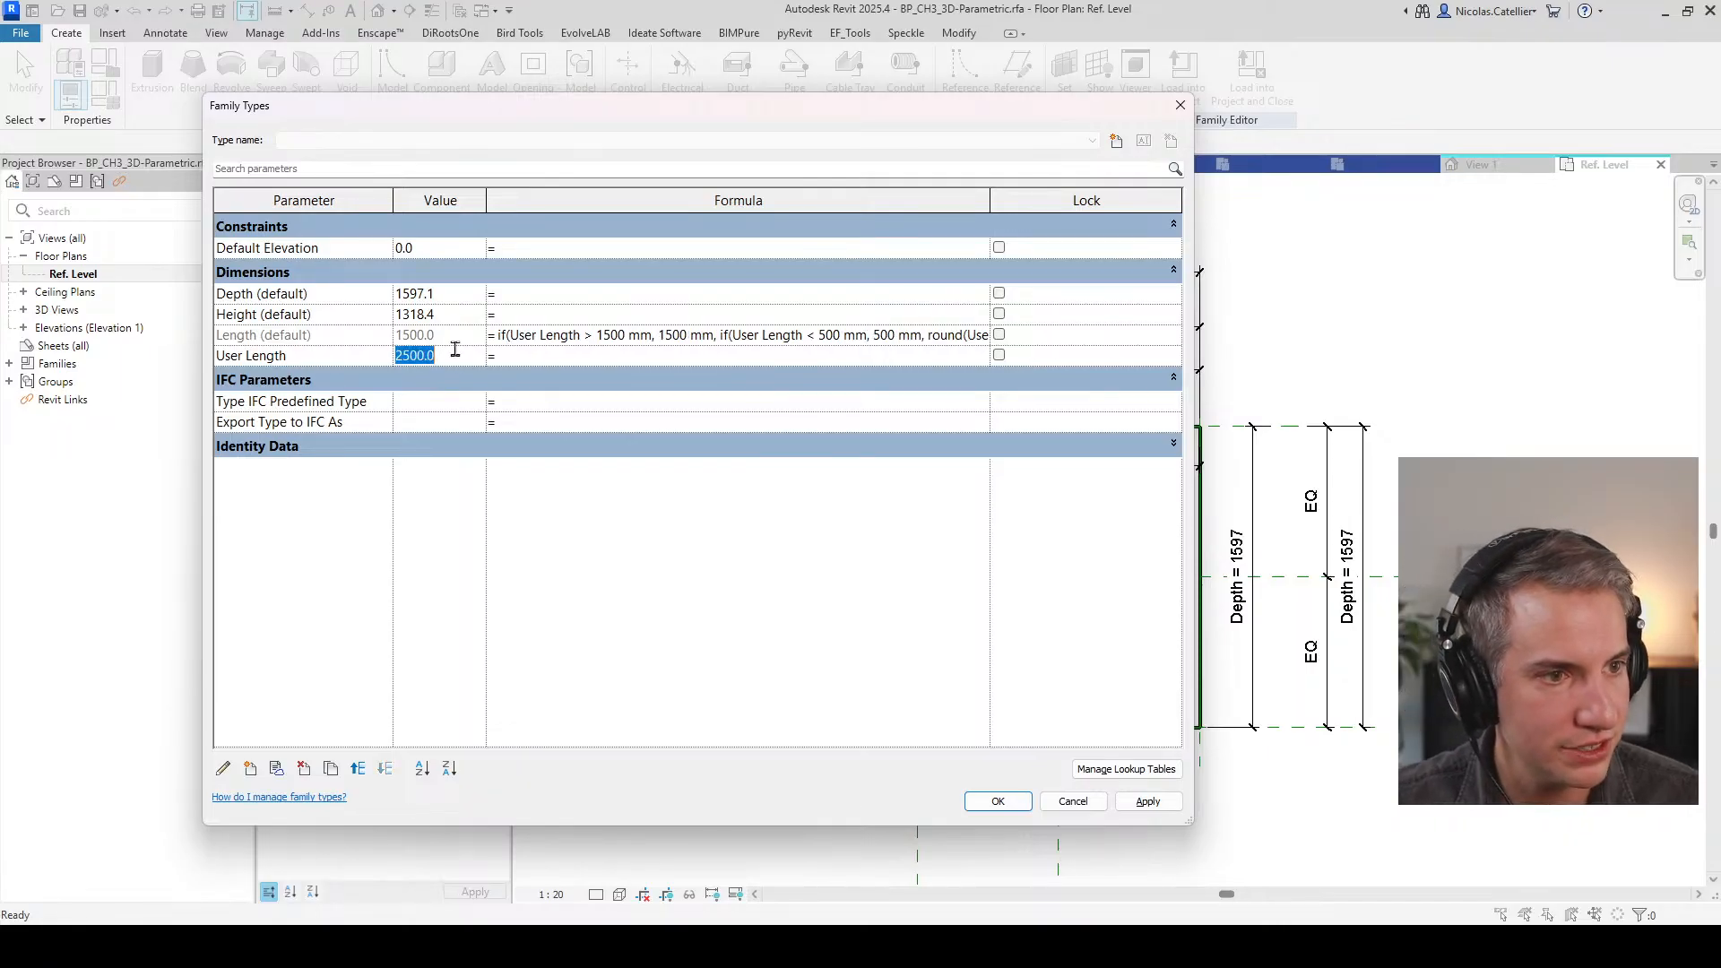
{"action": "left_click", "coordinate": [455, 357]}
{"action": "type", "text": "1"}
{"action": "left_click_drag", "start_coordinate": [455, 351], "coordinate": [330, 349]}
{"action": "type", "text": "200"}
{"action": "key", "text": "Tab"}
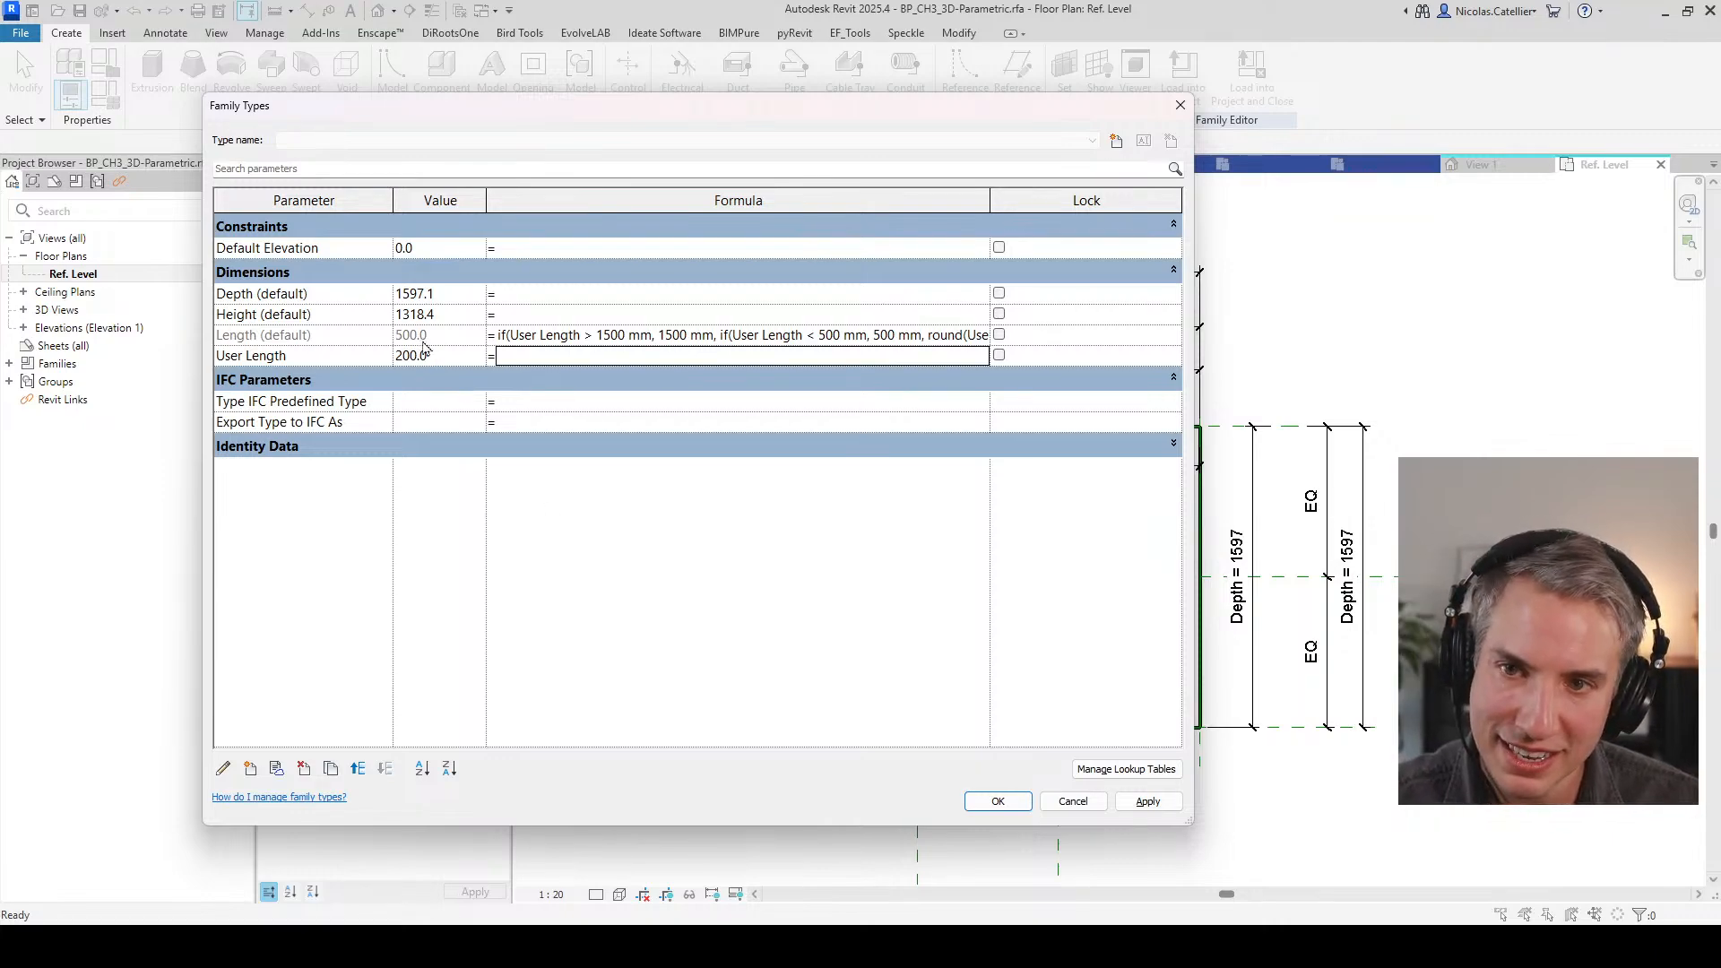
Step: Set User Length to 2000 mm and finally to 1525 mm, and accept the family types changes
{"action": "left_click", "coordinate": [440, 356]}
{"action": "type", "text": "2000"}
{"action": "key", "text": "Return"}
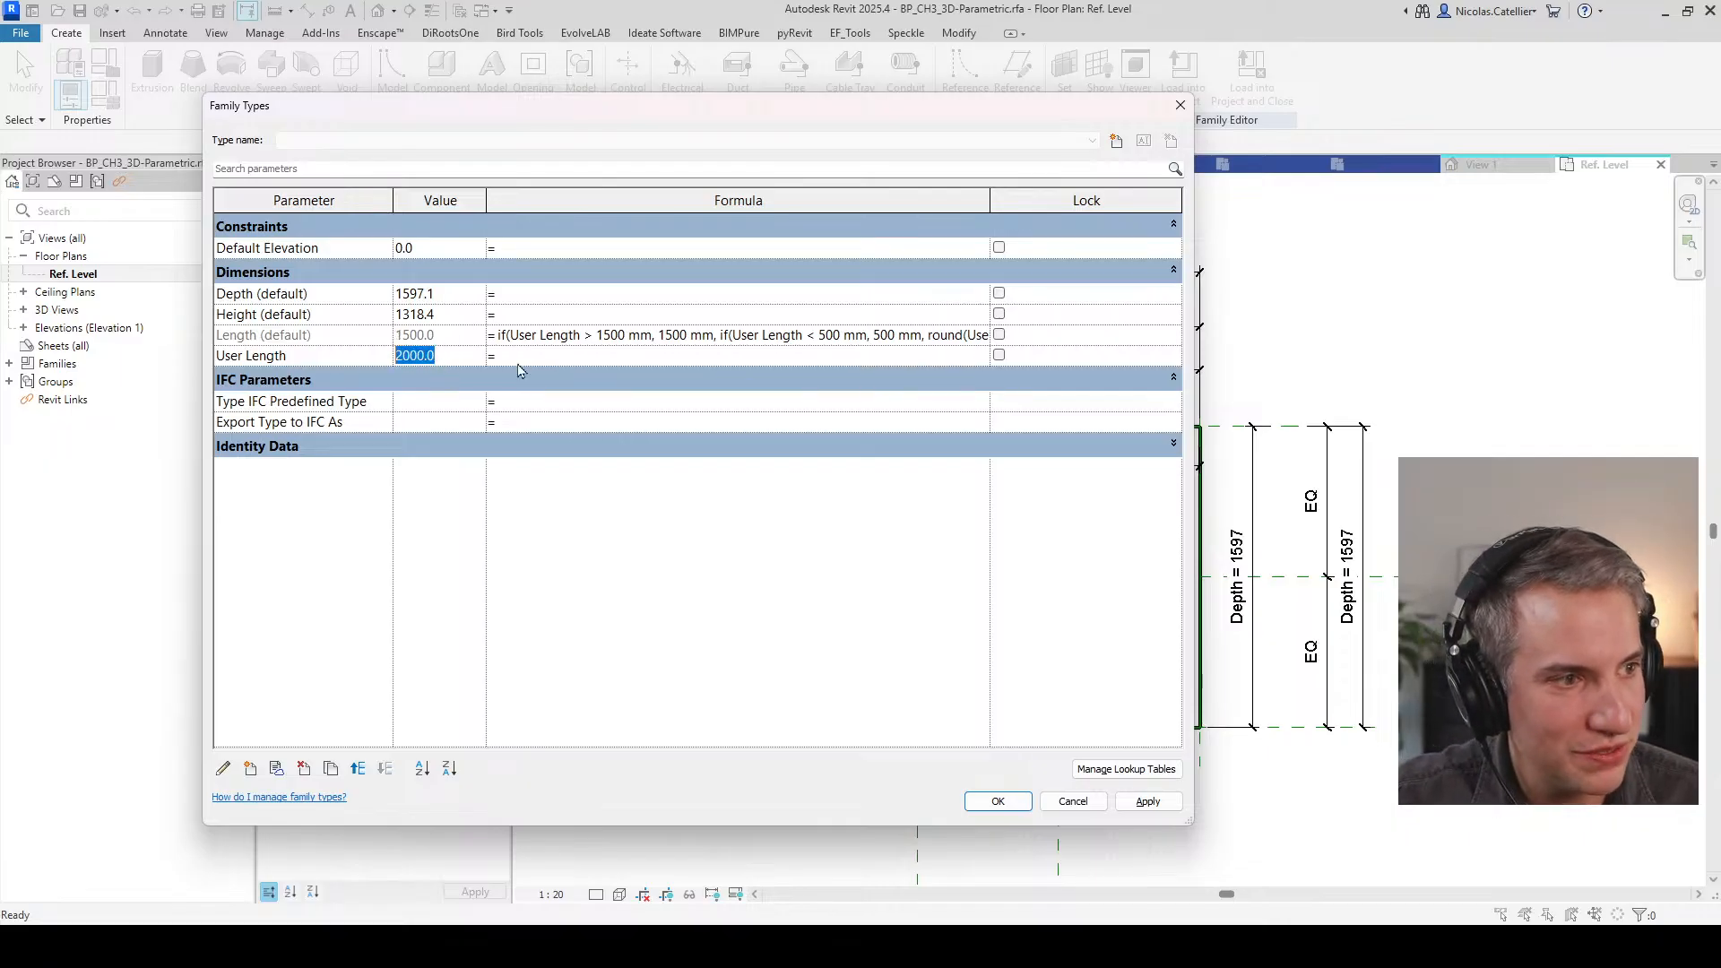
{"action": "type", "text": "1525"}
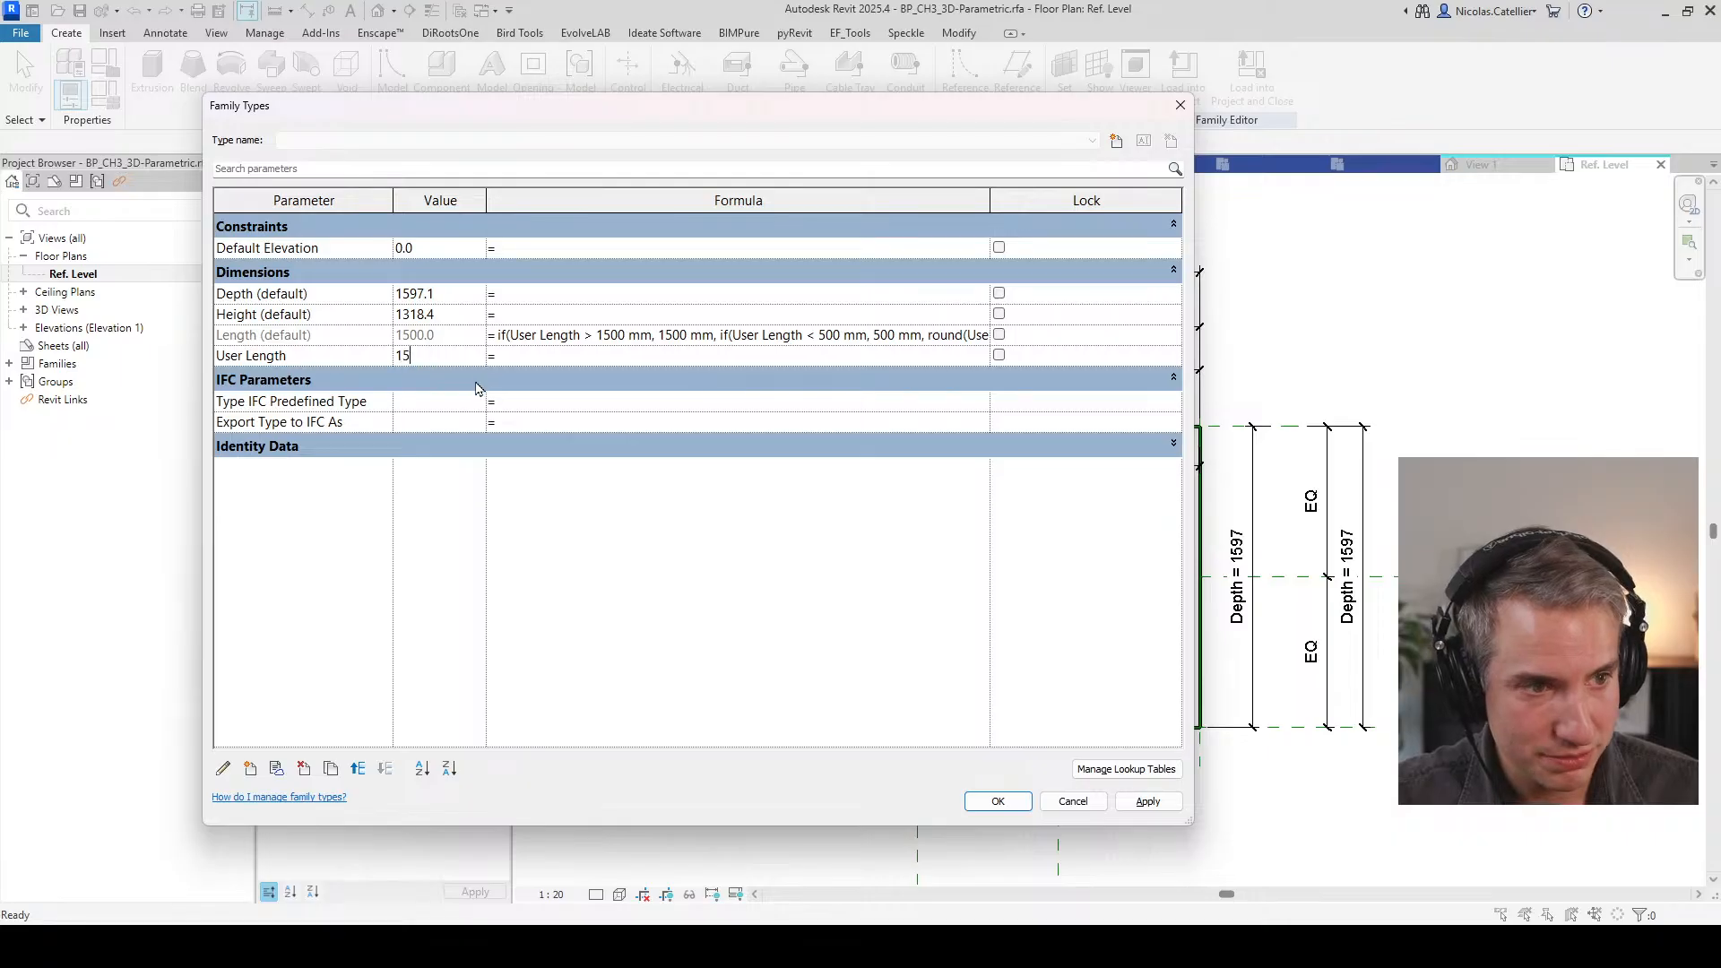
{"action": "key", "text": "Tab"}
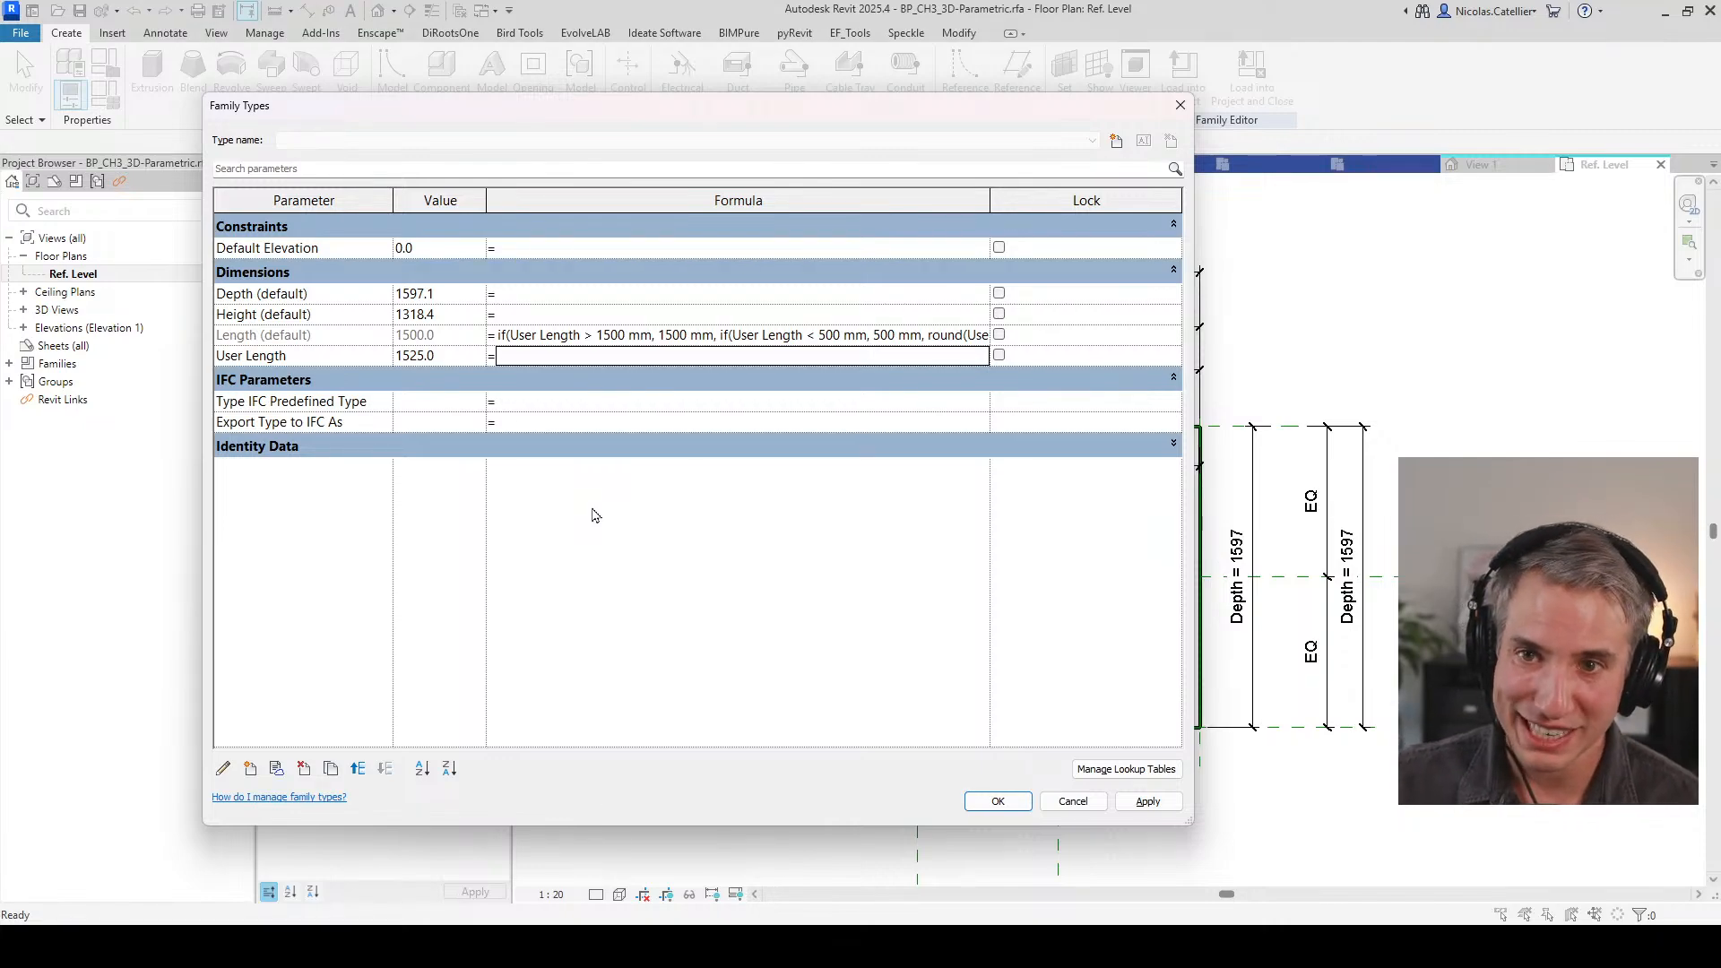
{"action": "left_click", "coordinate": [998, 800]}
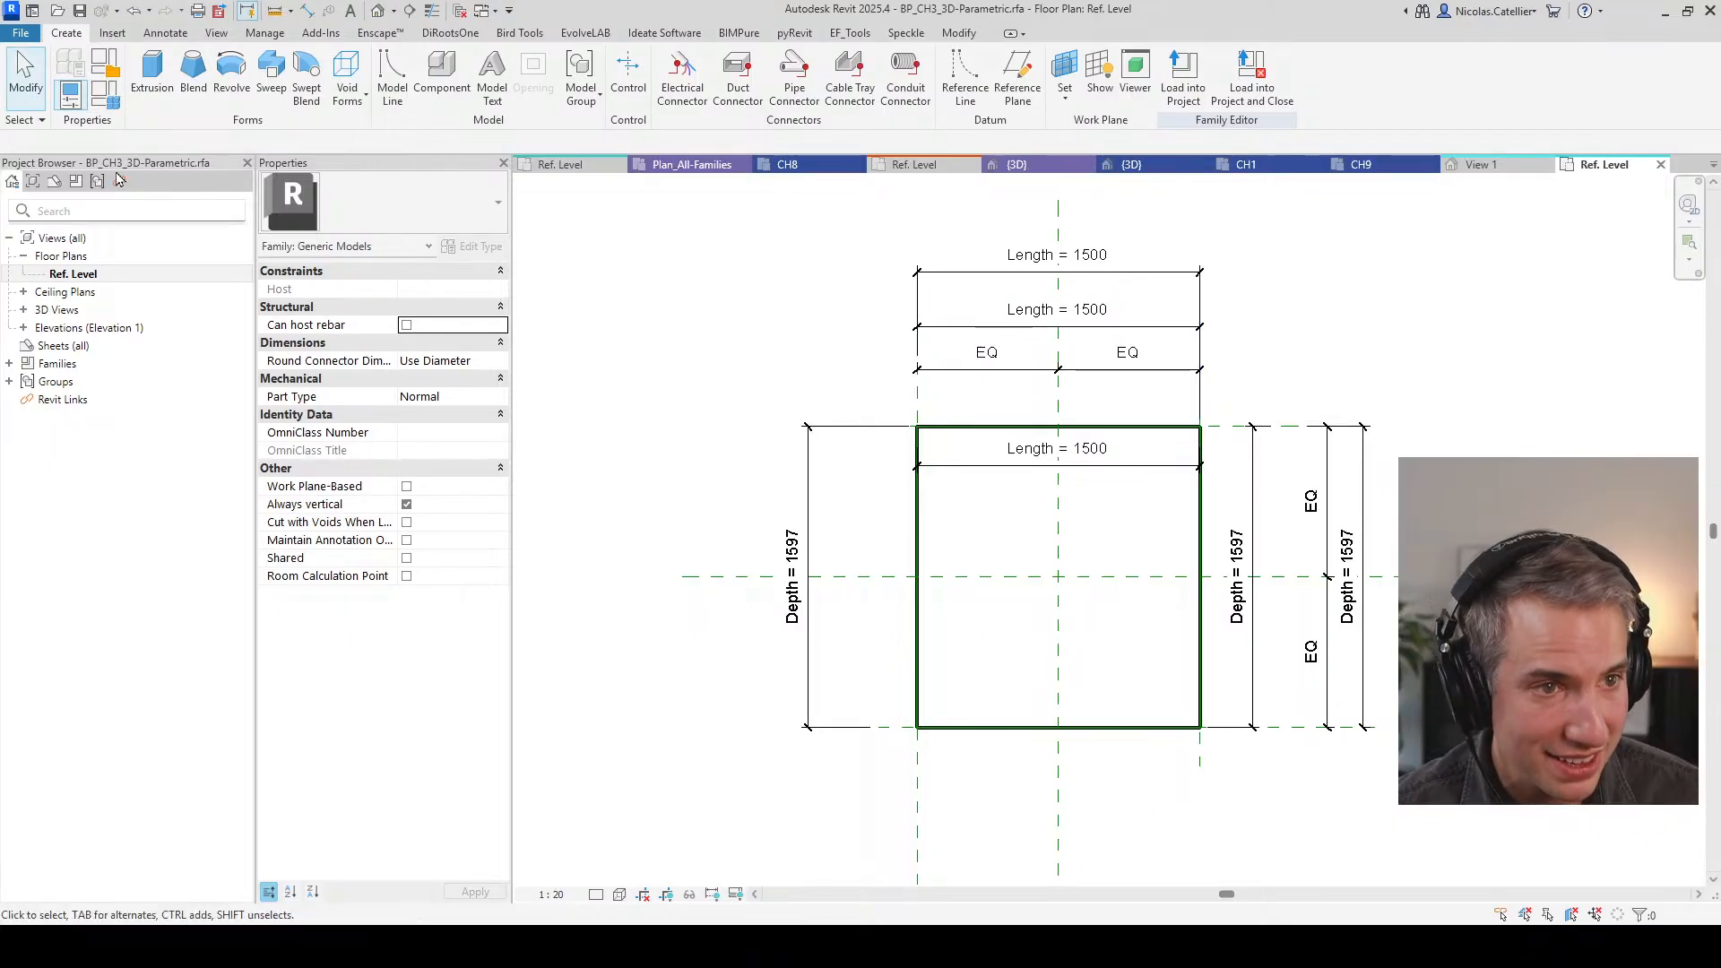
Step: Review the complete Length formula in the family types, close them without changes, and switch to the PowerPoint slide show
{"action": "left_click", "coordinate": [105, 94]}
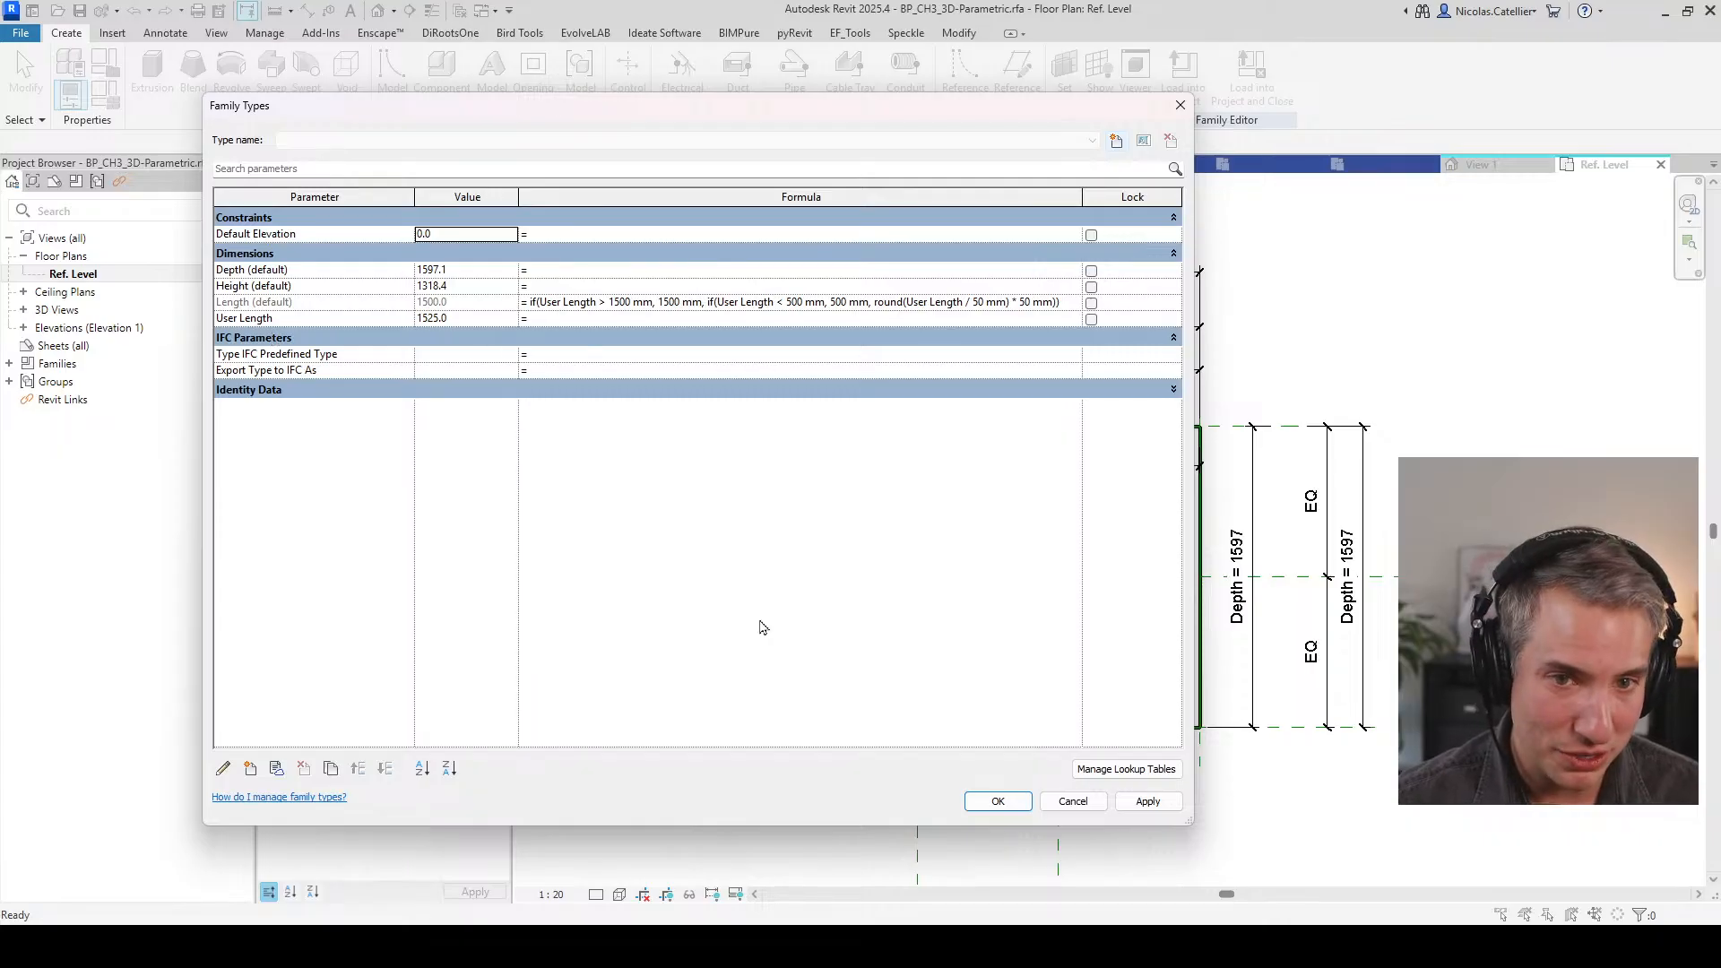
{"action": "left_click", "coordinate": [1074, 800]}
{"action": "mouse_move", "coordinate": [817, 923]}
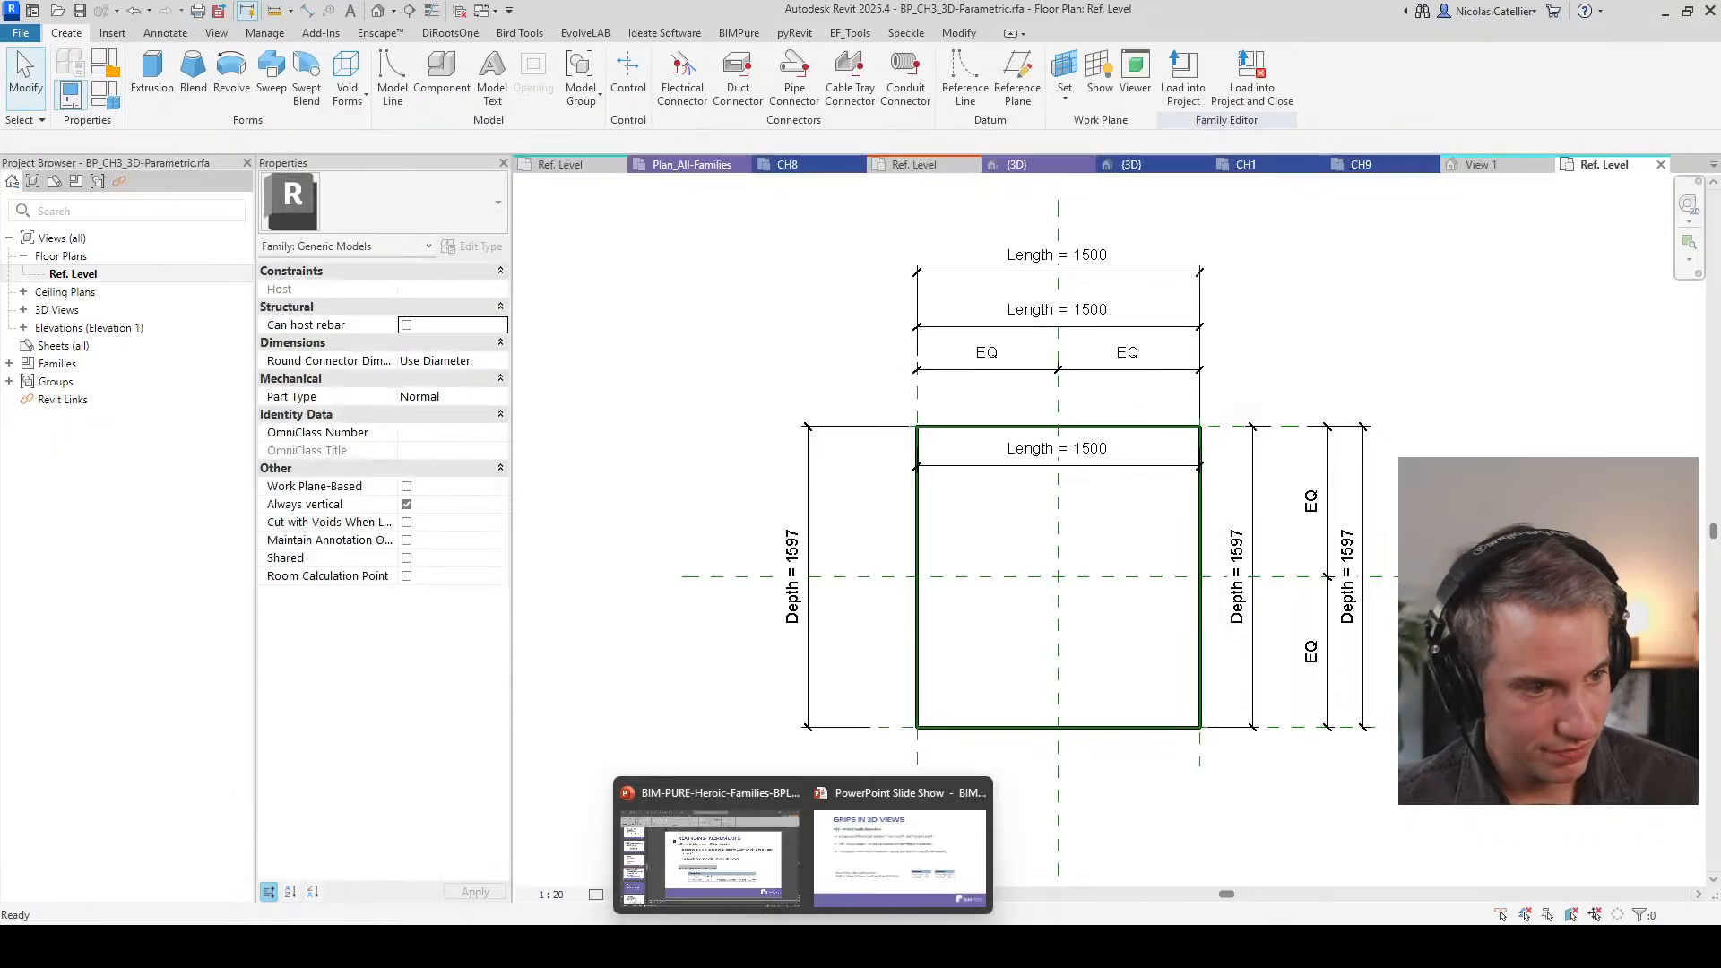
{"action": "left_click", "coordinate": [907, 846]}
{"action": "left_click", "coordinate": [826, 560]}
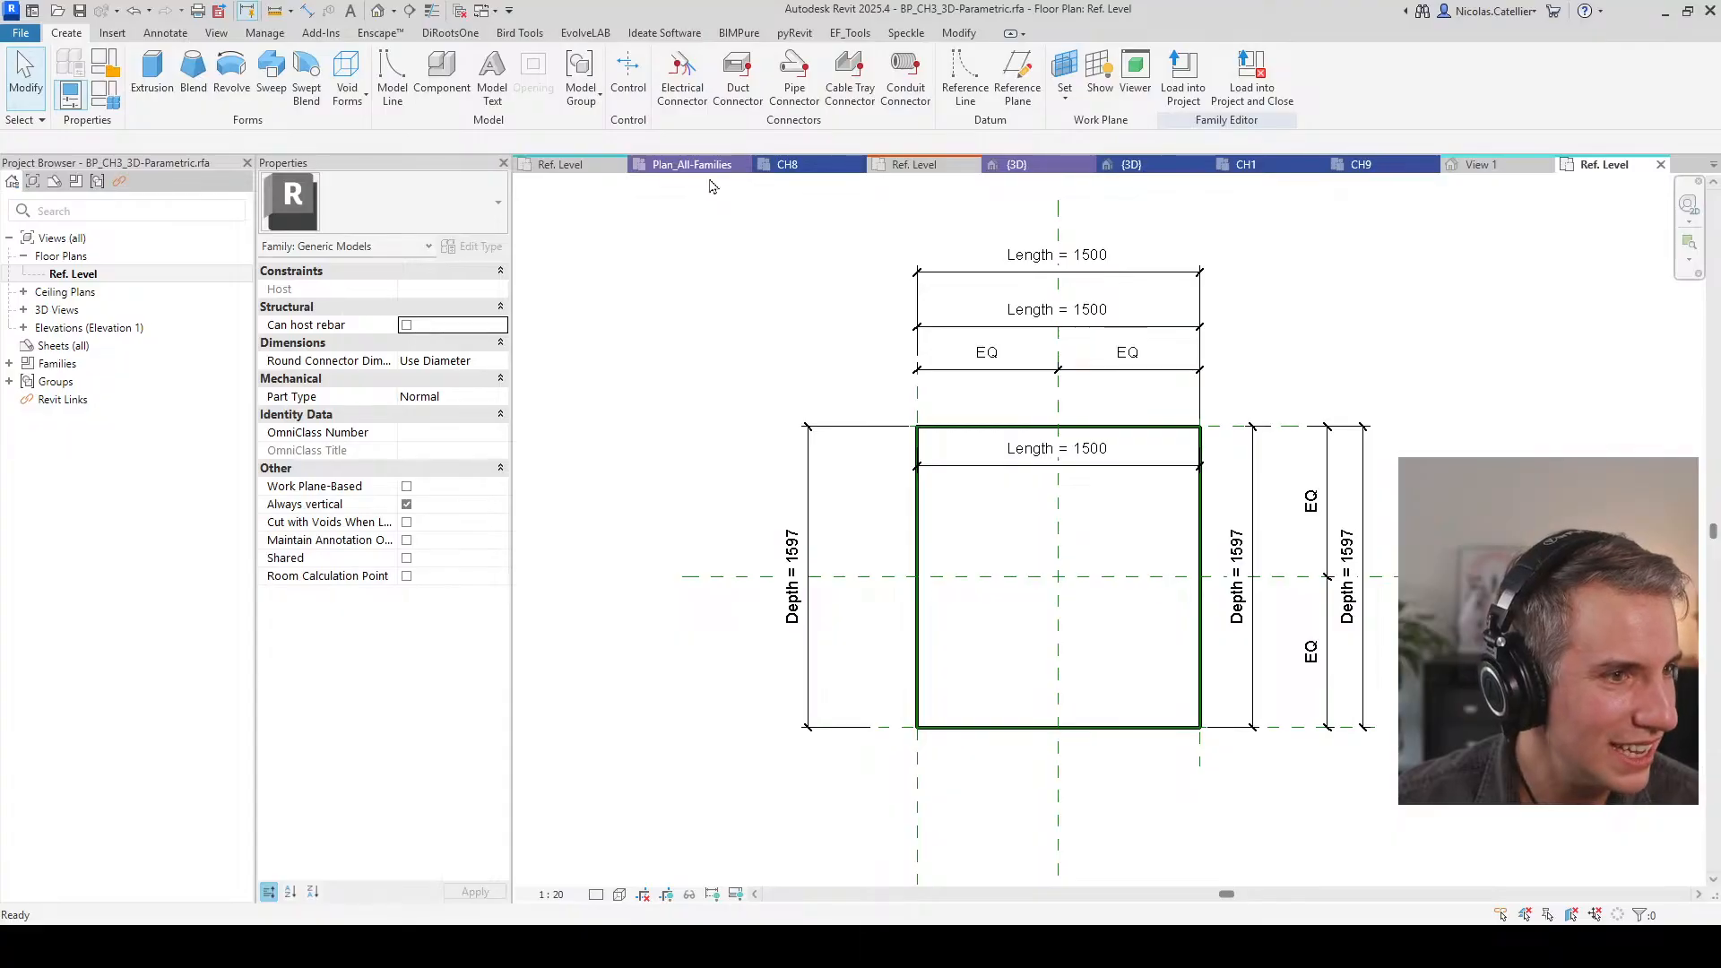
Step: In the Plan_All-Families view of the Revit windows project, open the BP_WIN_Alu-3P-2V 2400mm x 1500mm window's family for editing
{"action": "left_click", "coordinate": [691, 166]}
{"action": "left_click", "coordinate": [691, 168]}
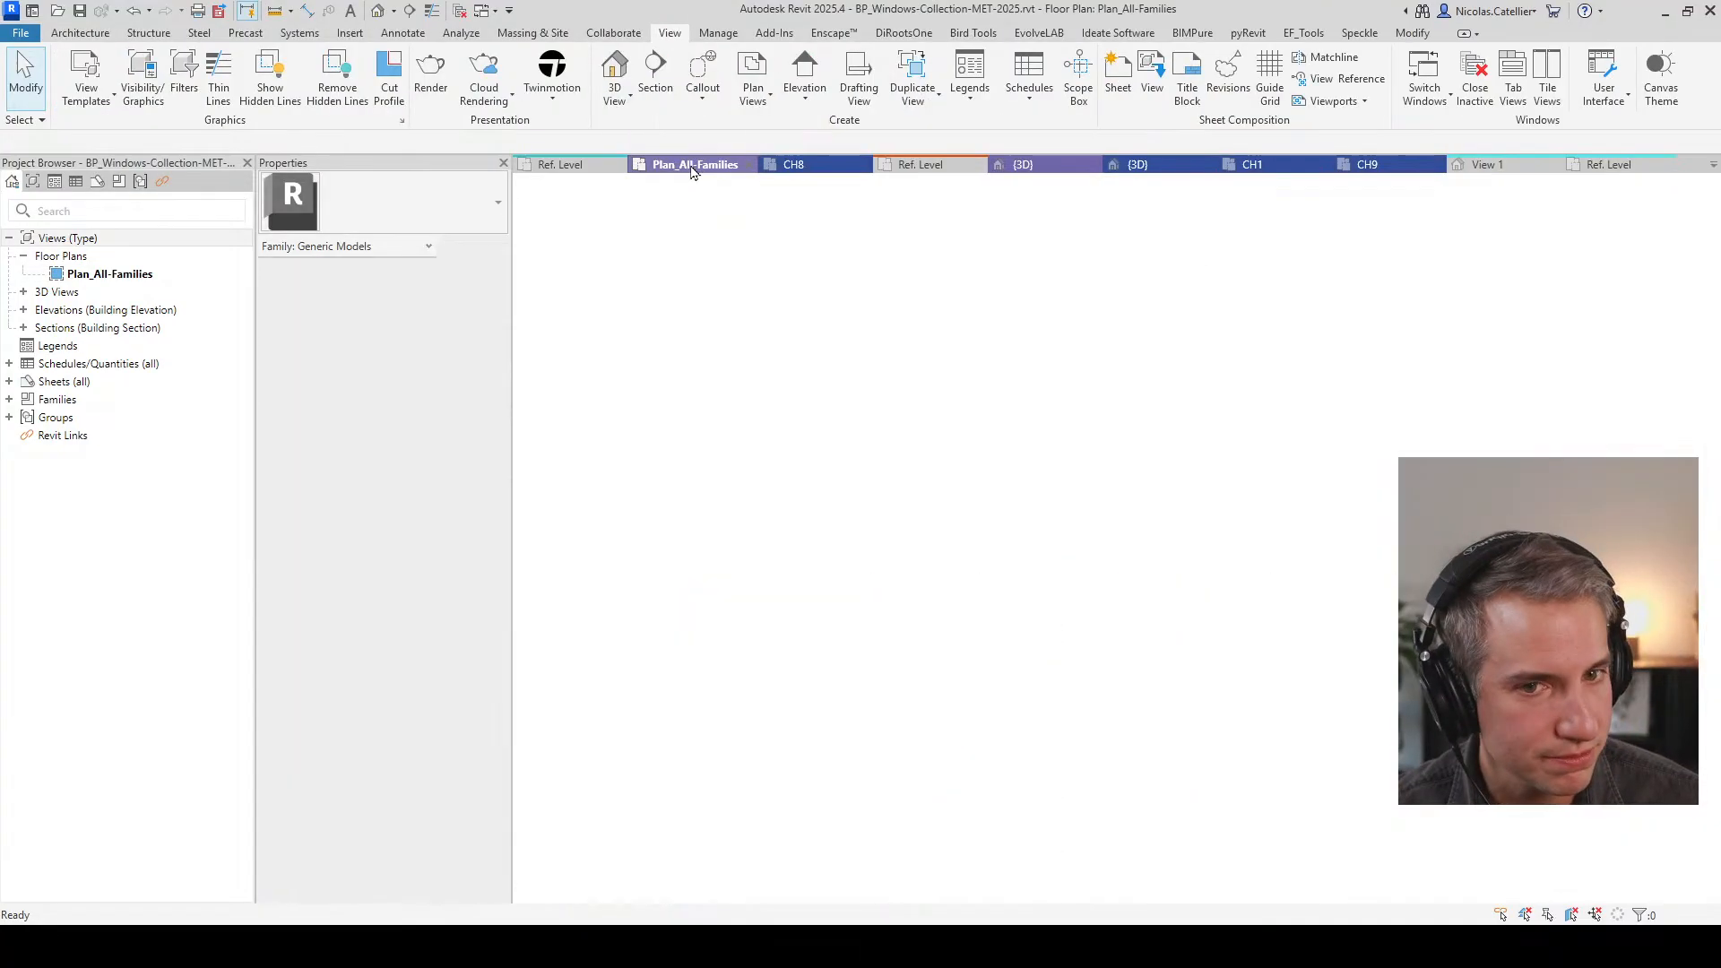
{"action": "scroll", "coordinate": [993, 649], "scroll_direction": "down", "scroll_amount": 4}
{"action": "middle_click_drag", "start_coordinate": [806, 728], "coordinate": [1263, 690]}
{"action": "left_click", "coordinate": [903, 618]}
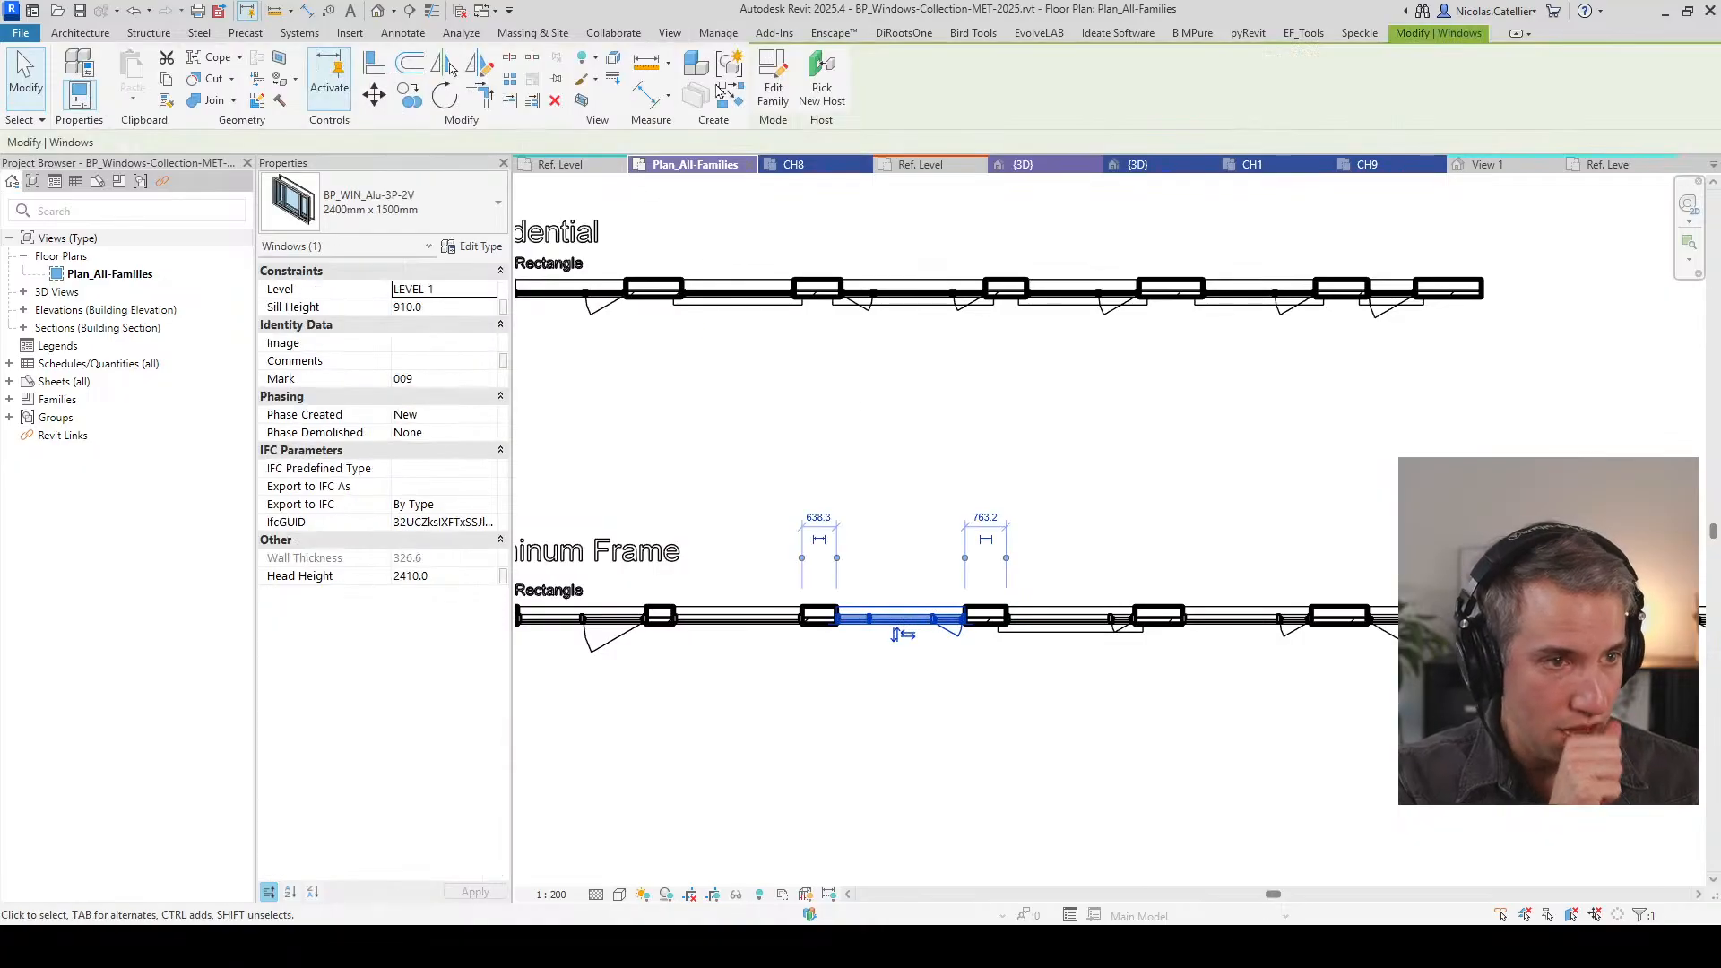
{"action": "left_click", "coordinate": [769, 89]}
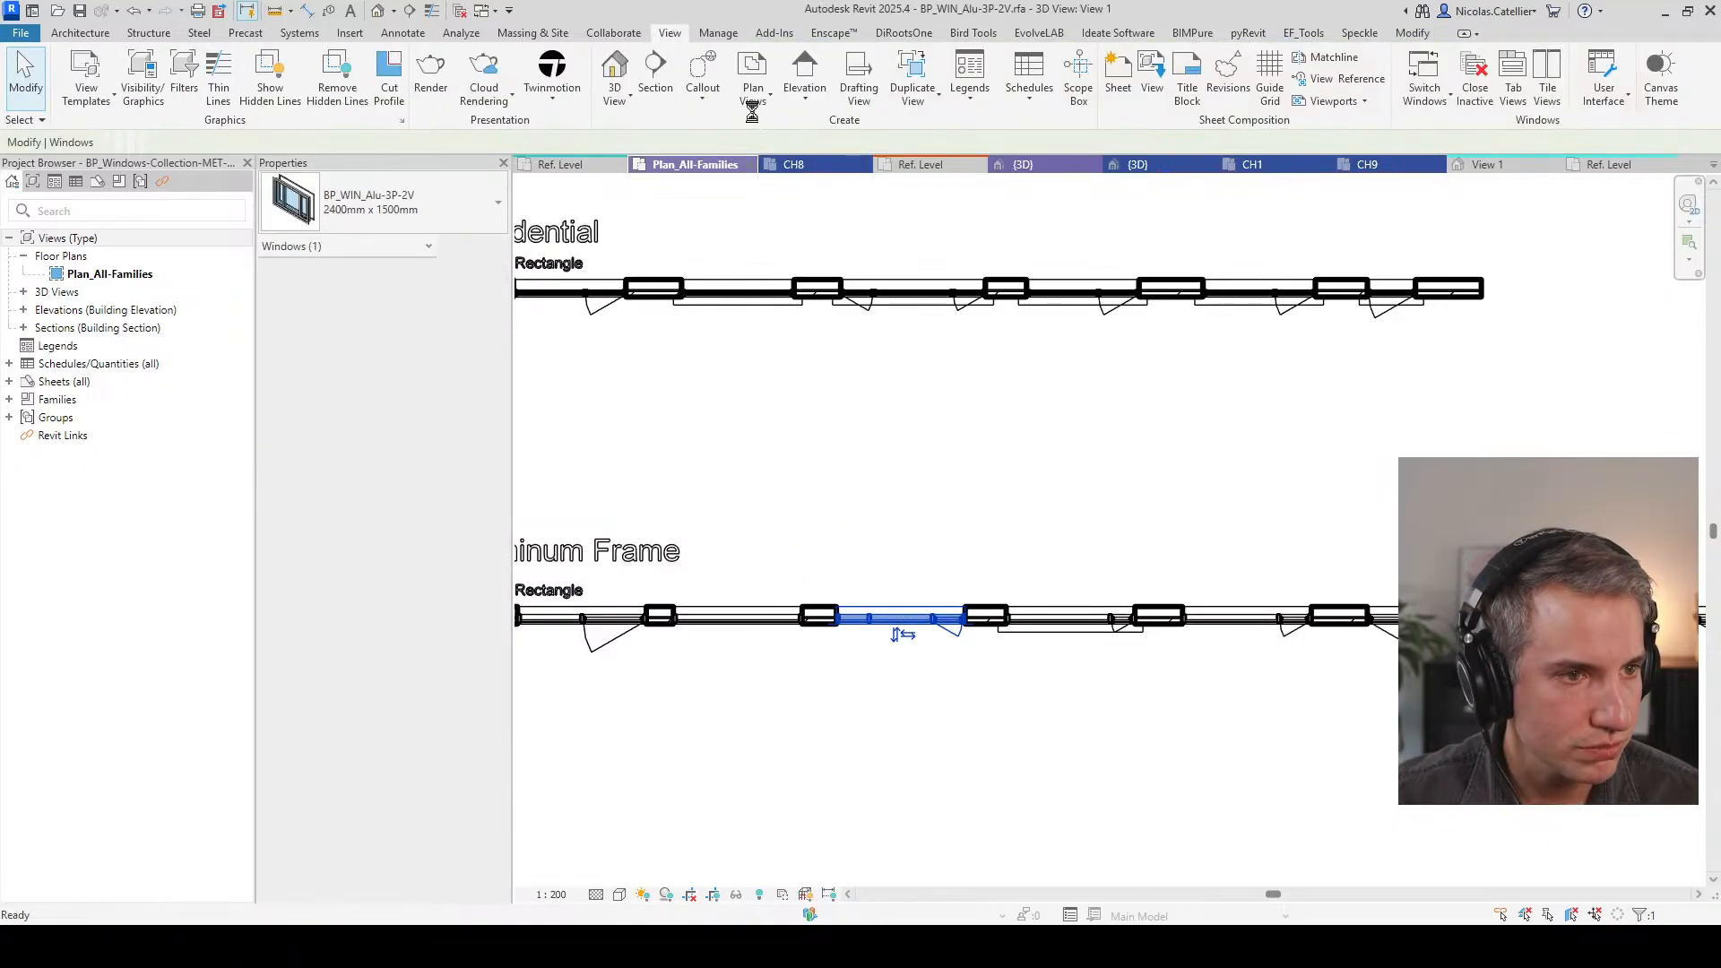
Step: Open the window family's types and examine its parameters and formulas from the Other group up to Glass Offset in Dimensions
{"action": "left_click", "coordinate": [104, 96]}
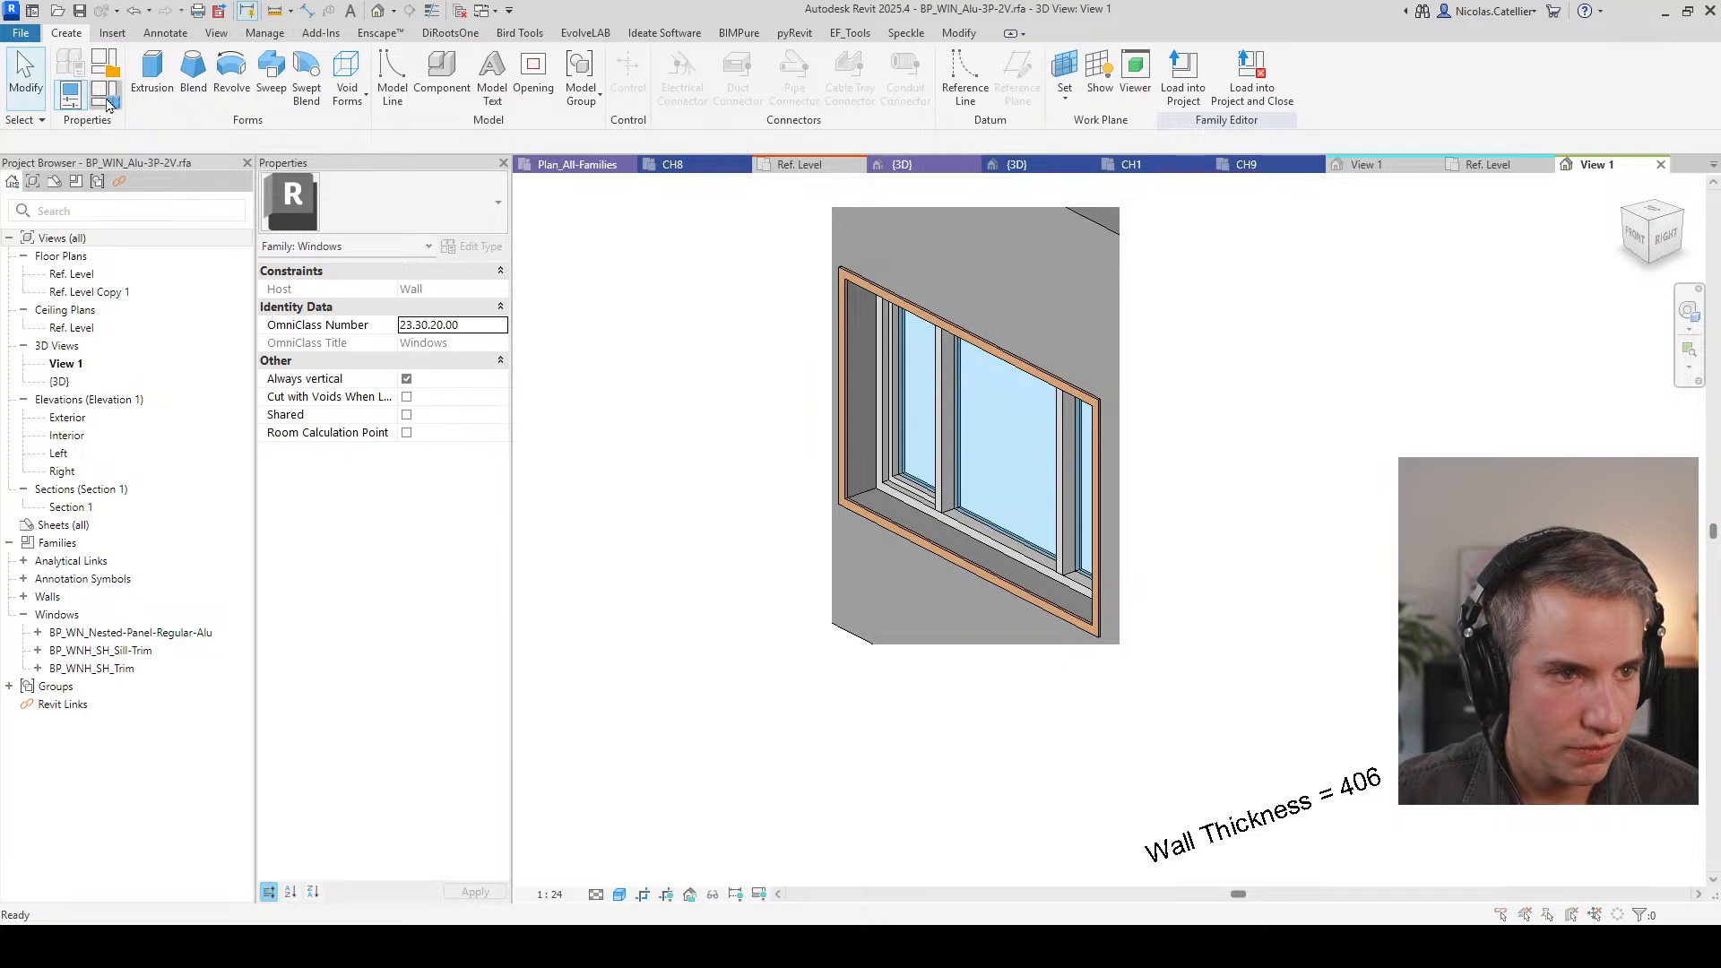
{"action": "scroll", "coordinate": [391, 623], "scroll_direction": "down", "scroll_amount": 10}
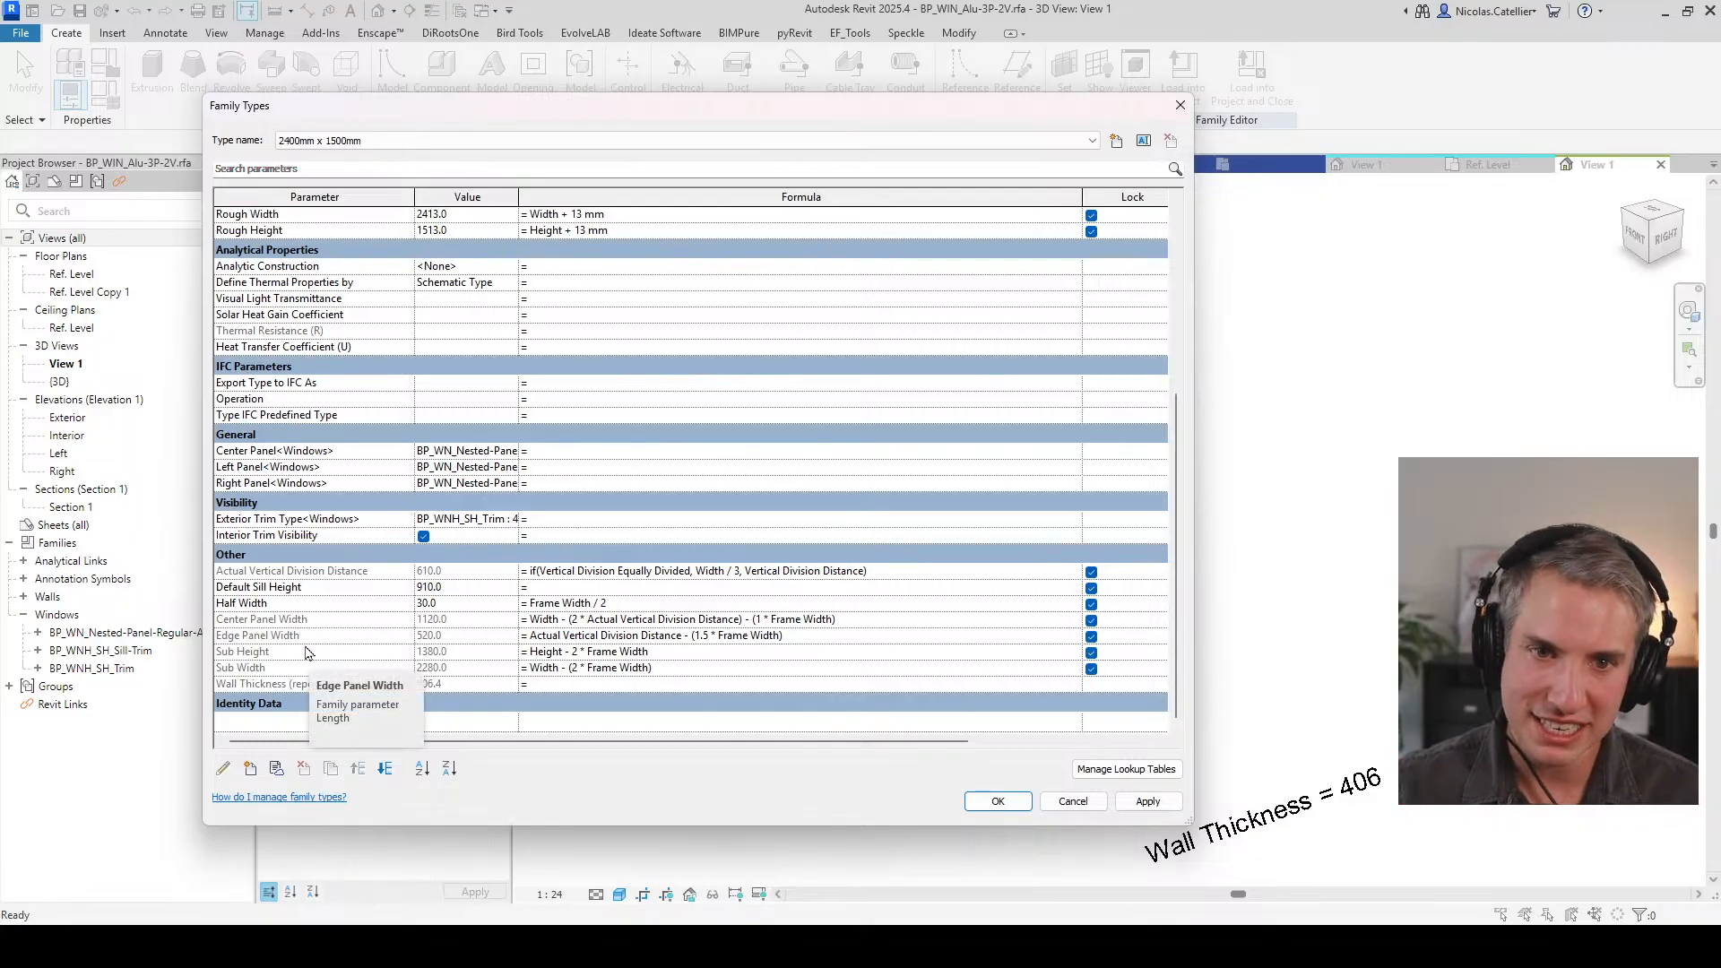
{"action": "scroll", "coordinate": [306, 652], "scroll_direction": "up", "scroll_amount": 1, "text": "ctrl"}
{"action": "scroll", "coordinate": [441, 598], "scroll_direction": "down", "scroll_amount": 2}
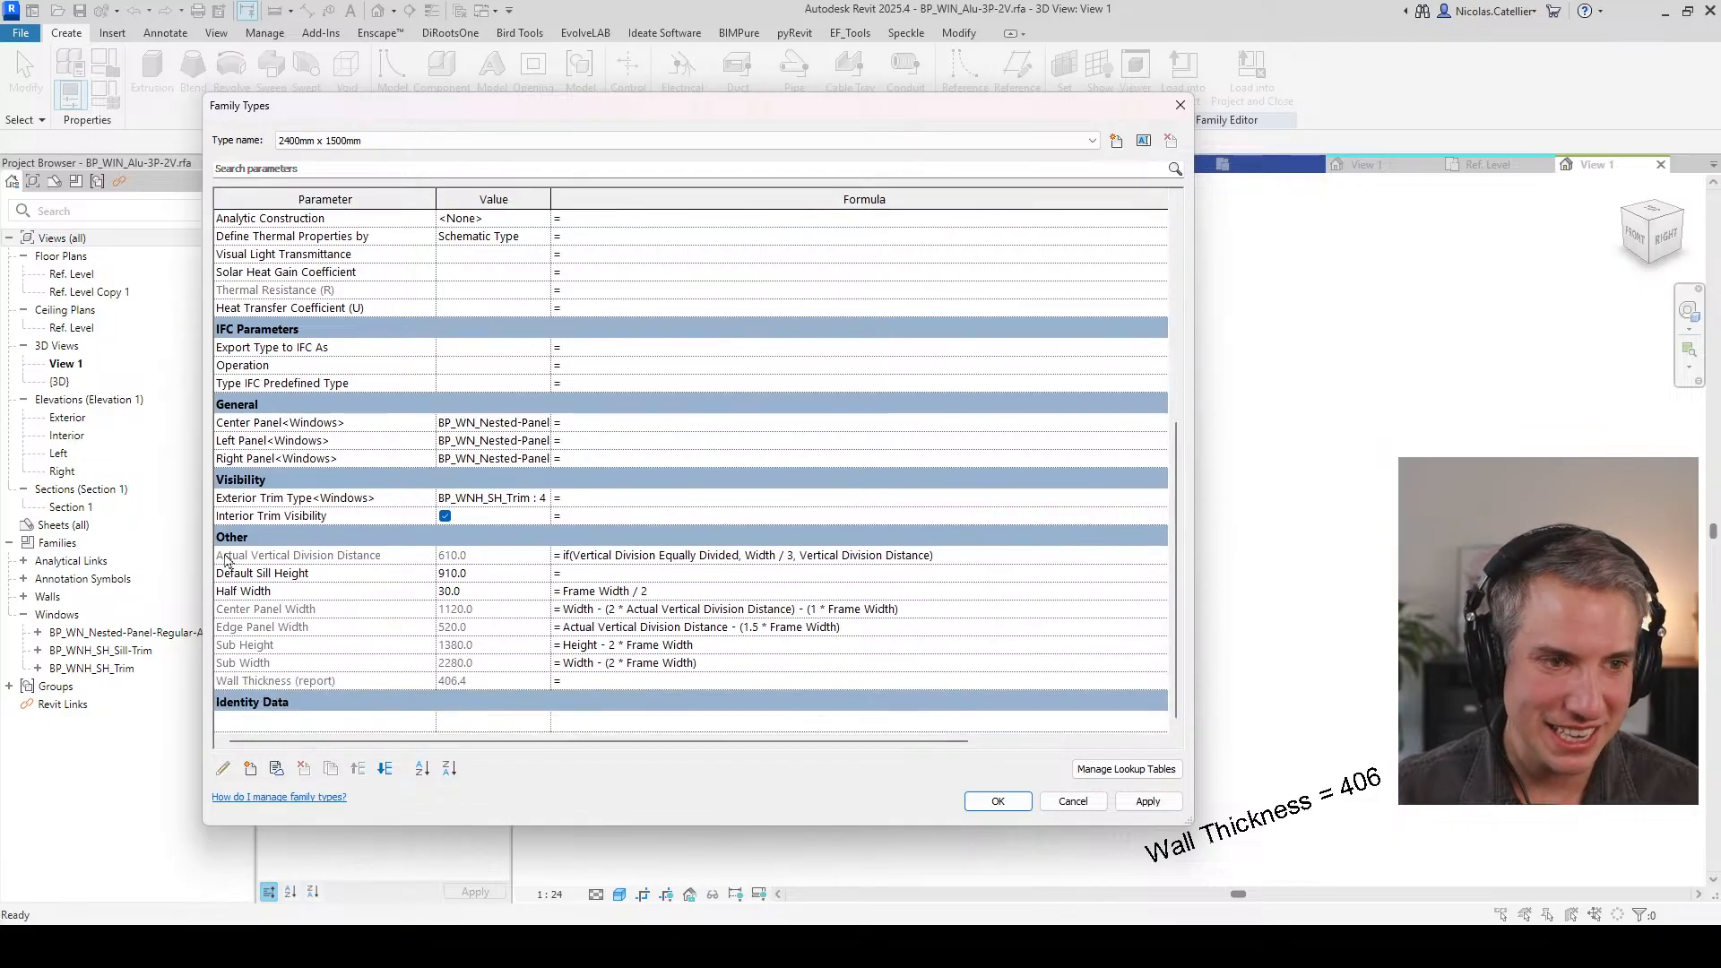
{"action": "scroll", "coordinate": [233, 538], "scroll_direction": "up", "scroll_amount": 6}
{"action": "left_click", "coordinate": [242, 495]}
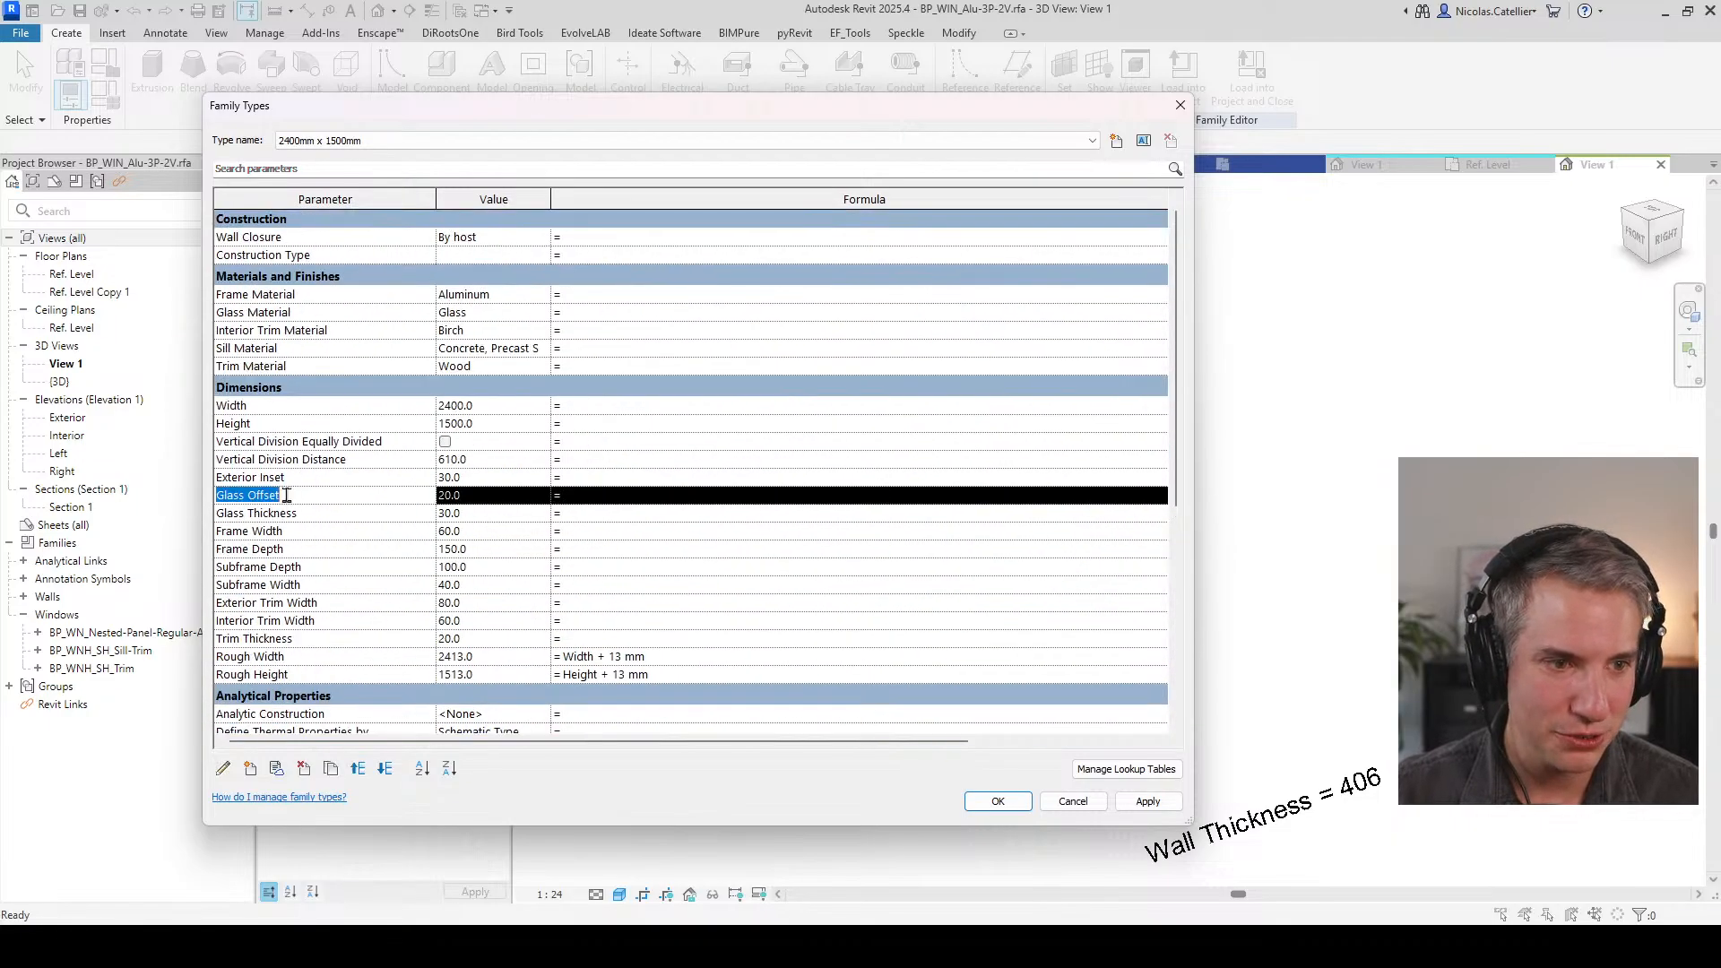
Step: Check the group options in Glass Offset's parameter properties without changing them, and examine the Dimensions parameters from Width to Vertical Division Distance
{"action": "left_click", "coordinate": [223, 769]}
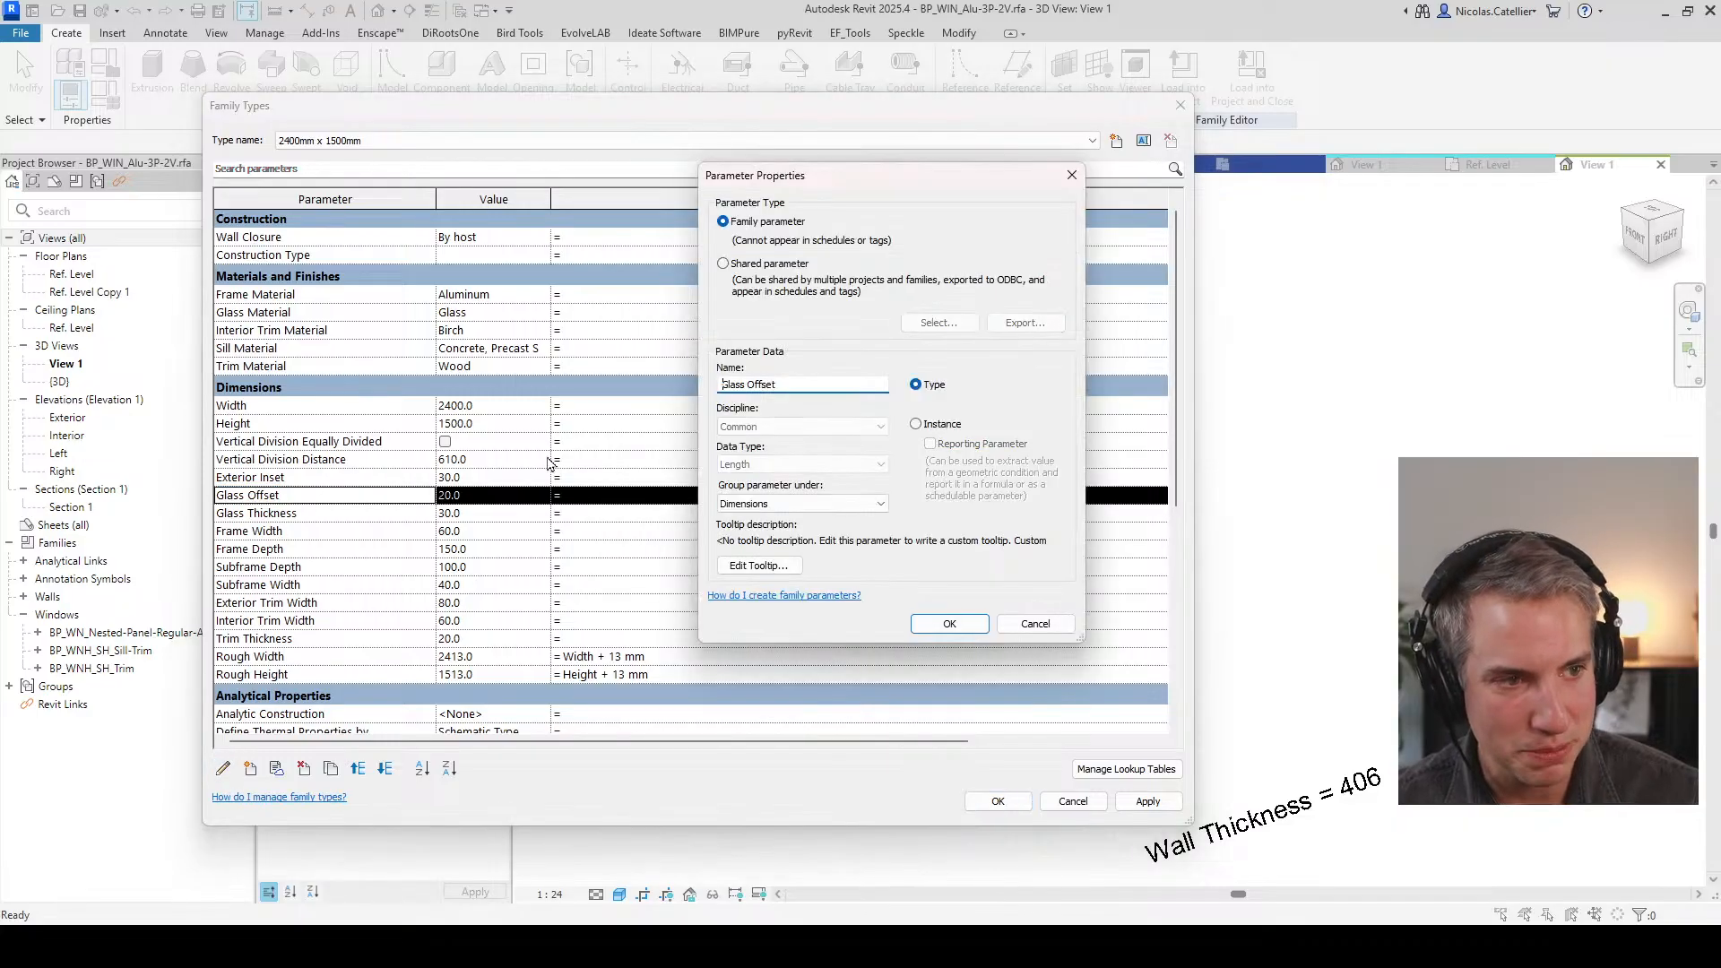
{"action": "left_click", "coordinate": [757, 502]}
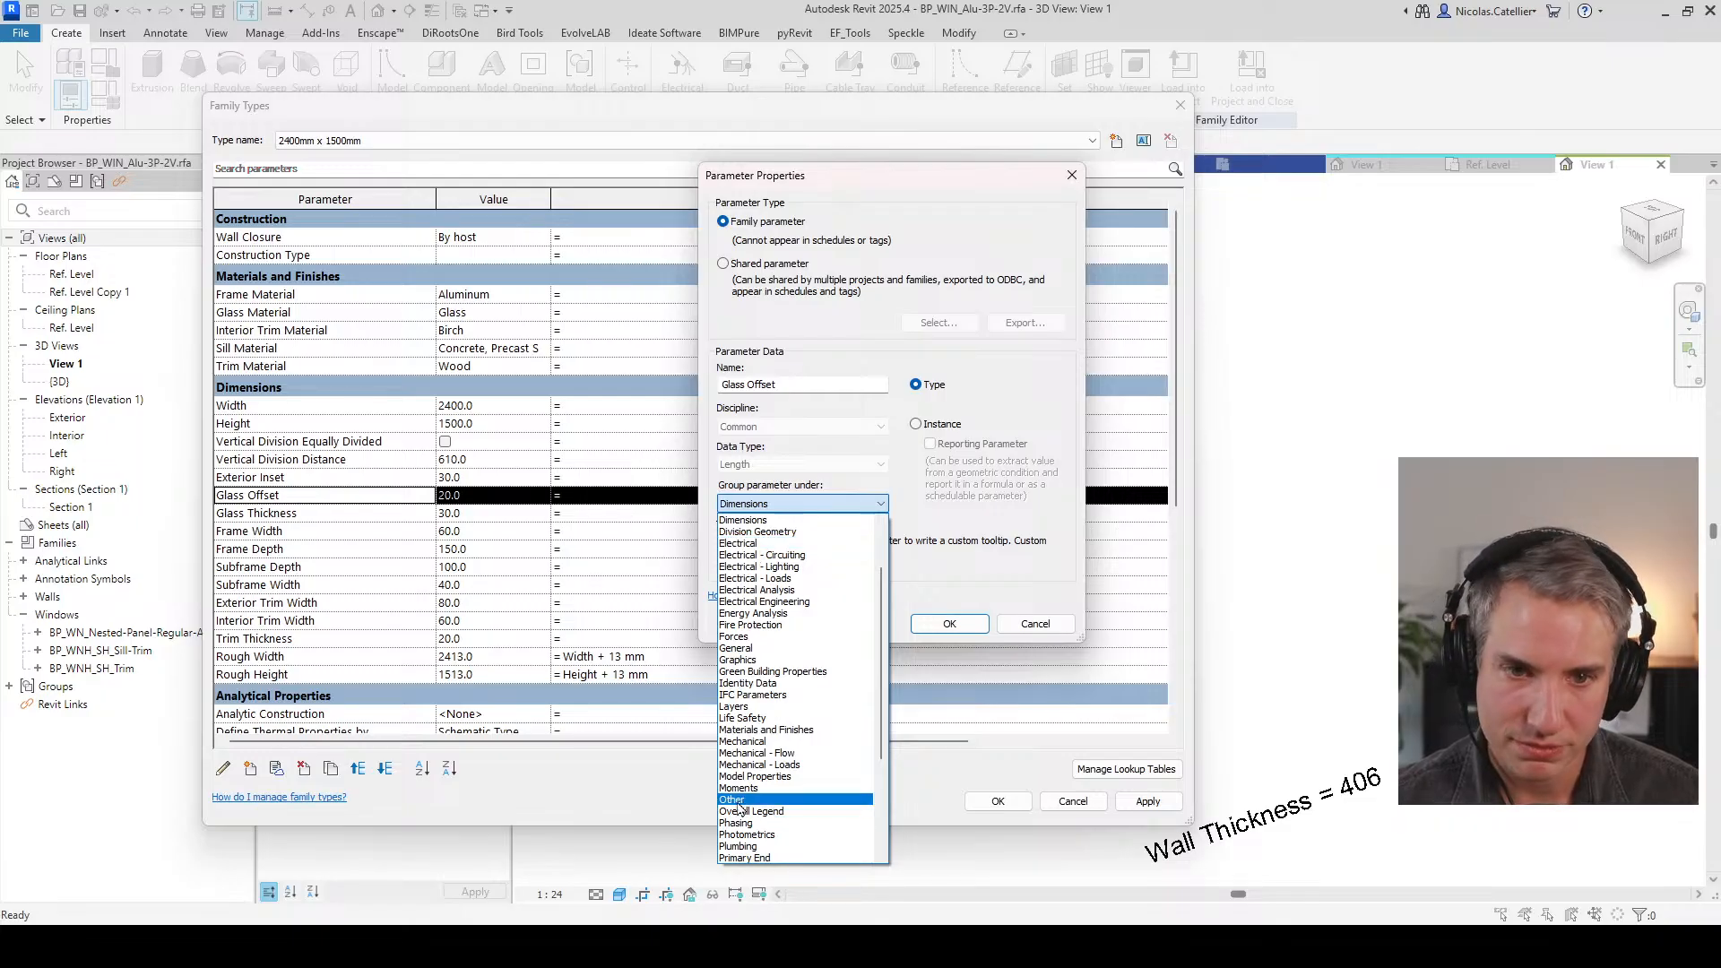
{"action": "left_click", "coordinate": [1035, 623]}
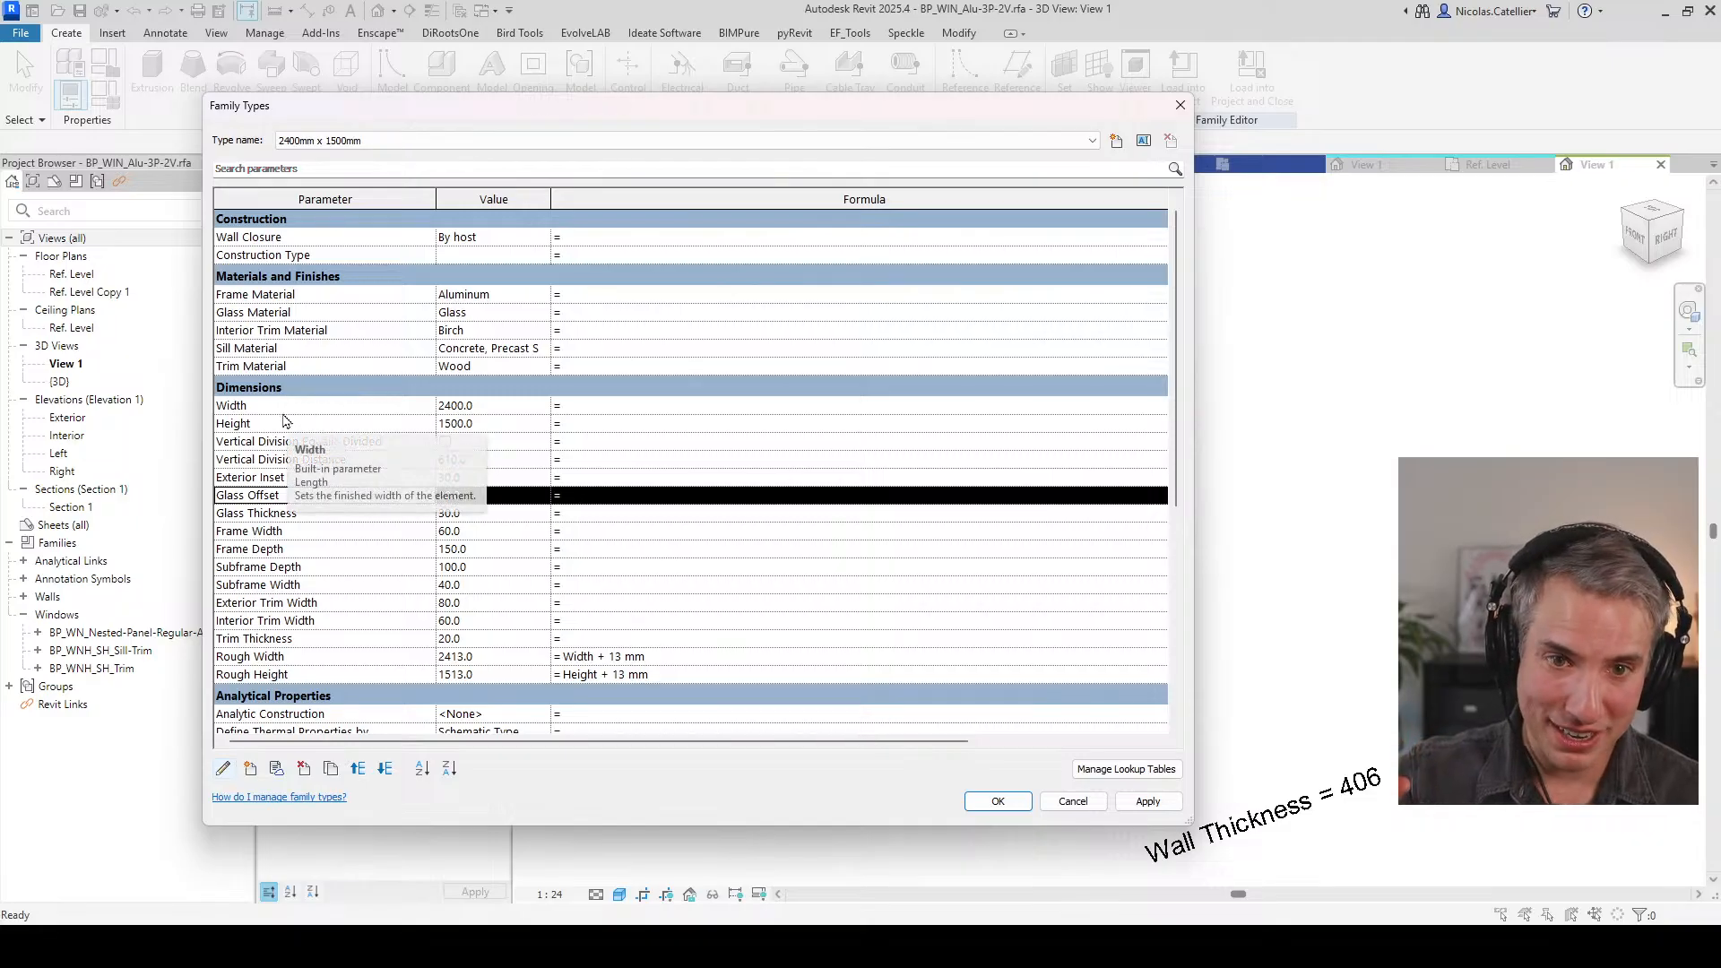
{"action": "left_click", "coordinate": [298, 414]}
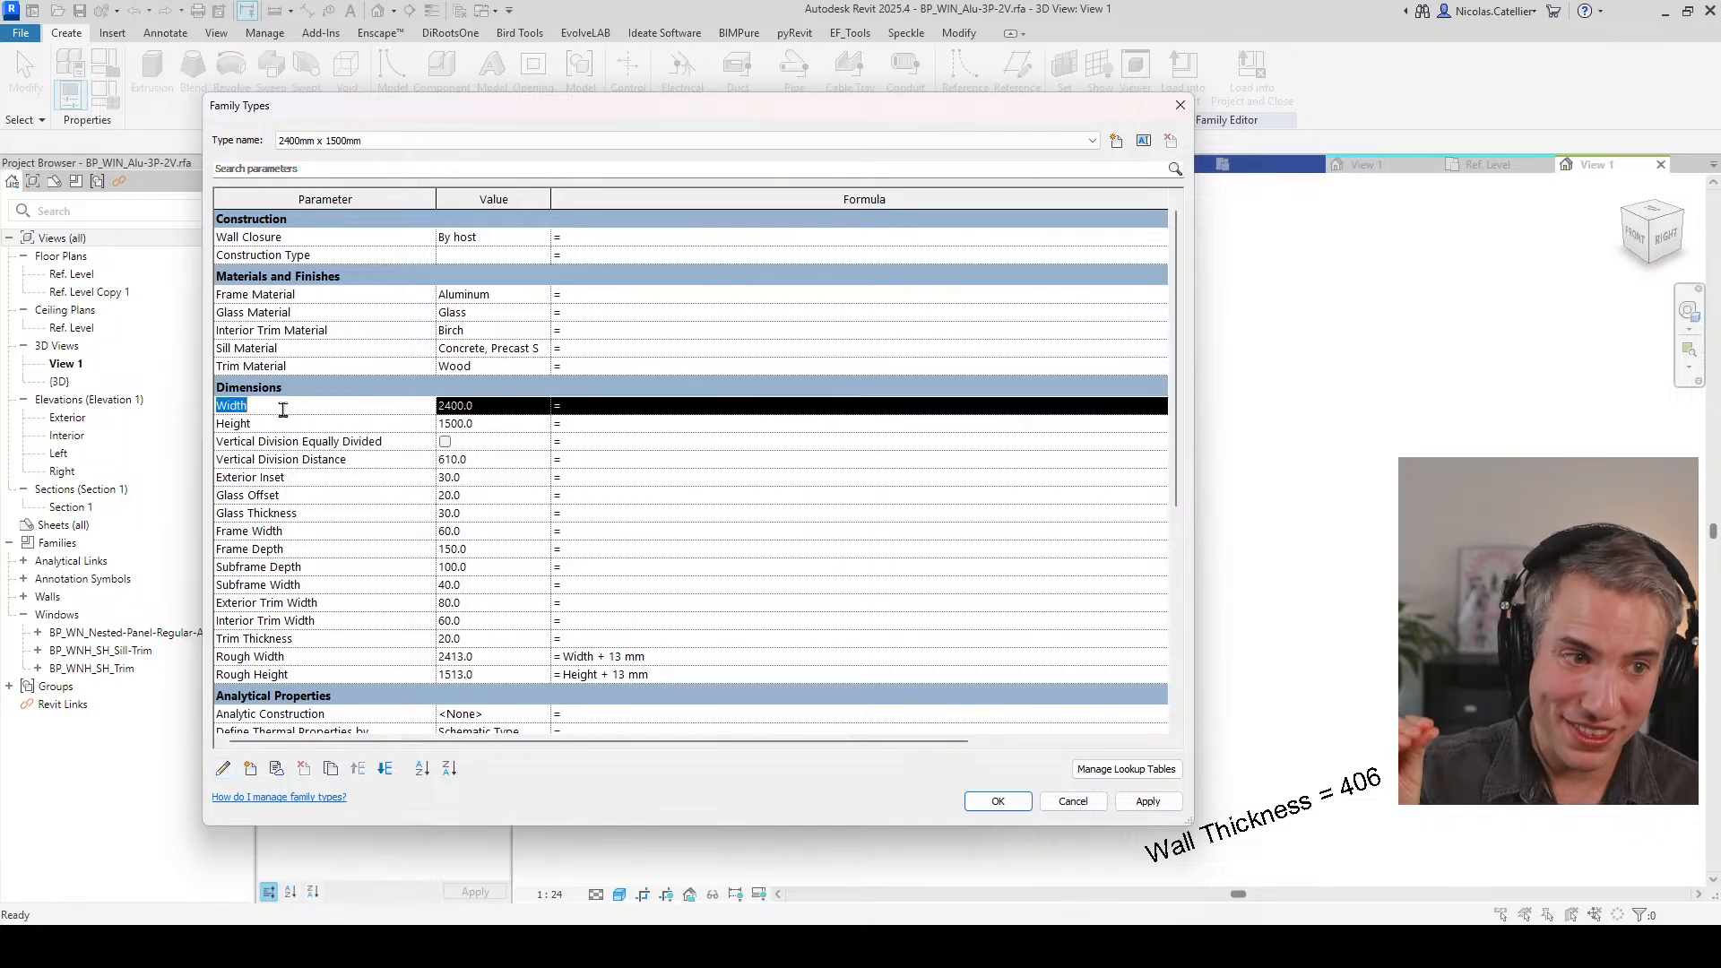
{"action": "left_click", "coordinate": [282, 423]}
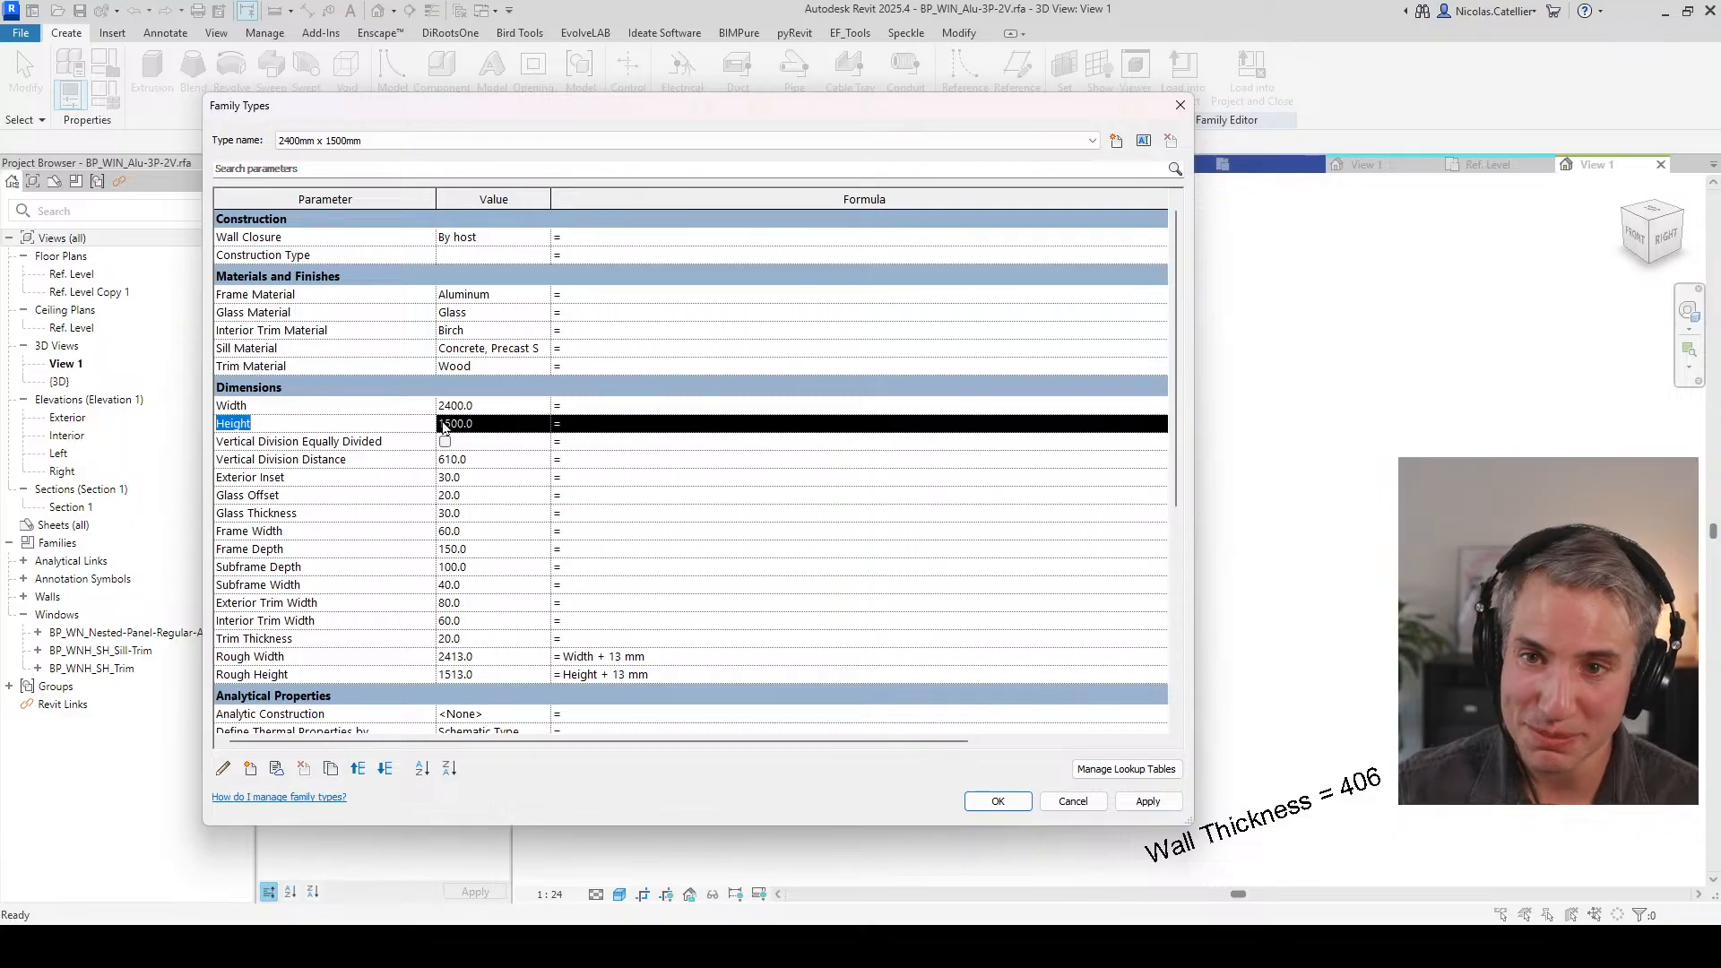
{"action": "left_click", "coordinate": [349, 441]}
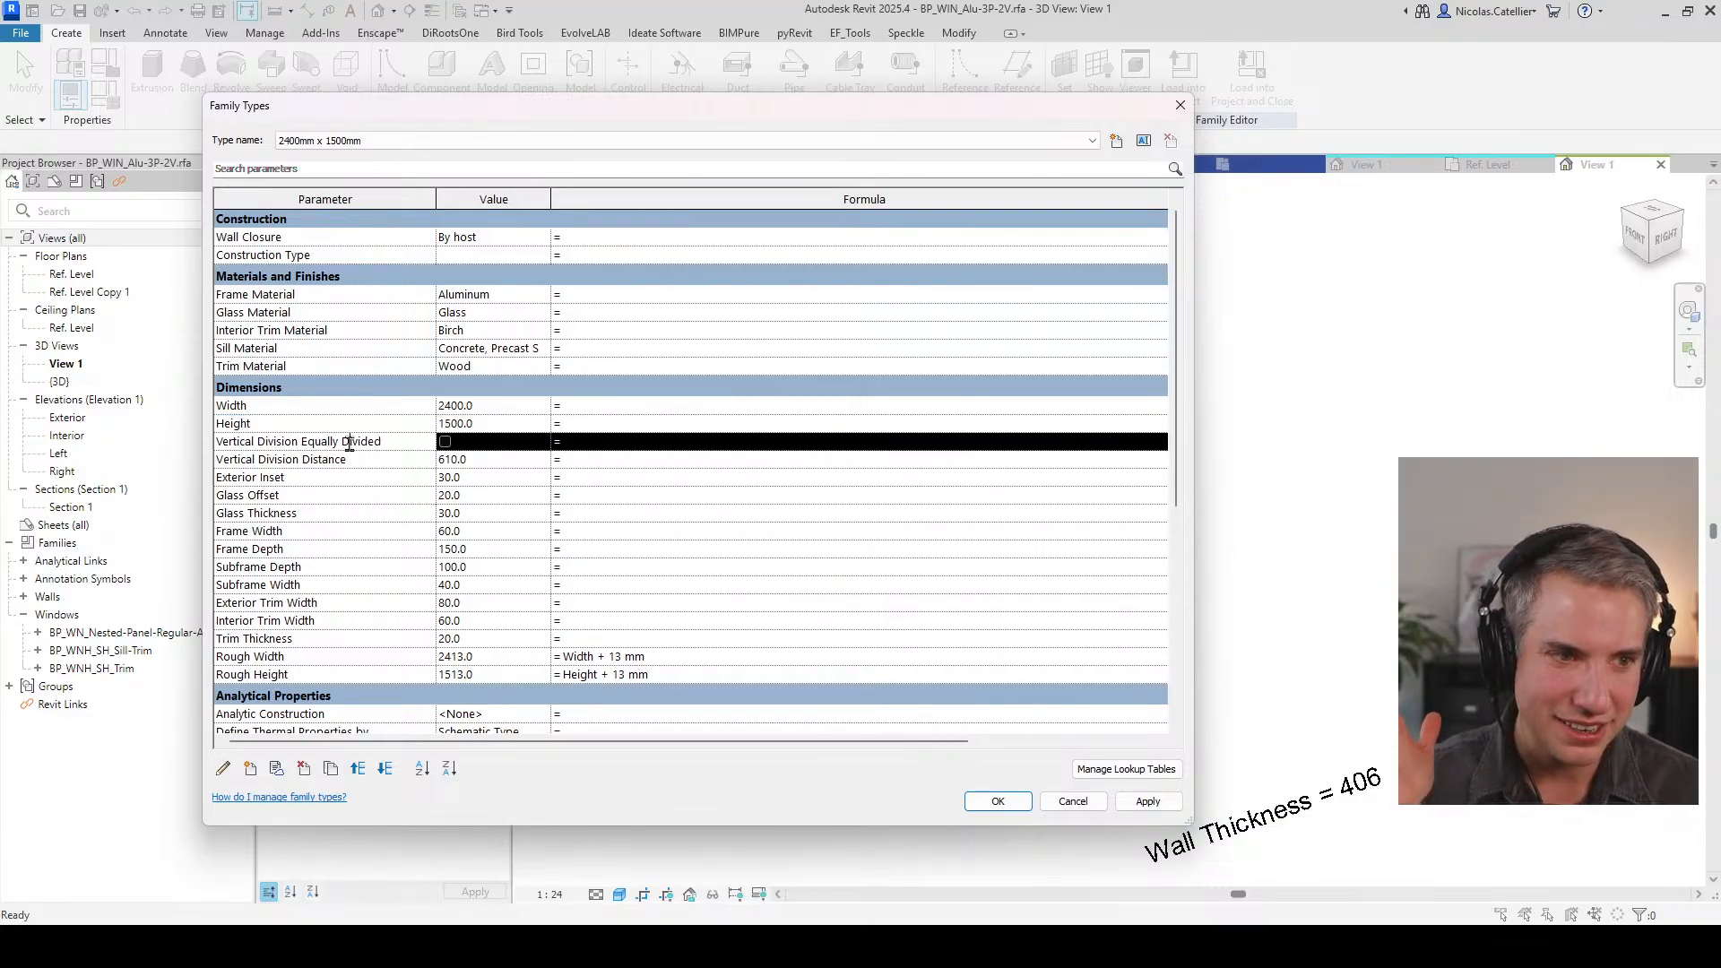
{"action": "left_click", "coordinate": [383, 461]}
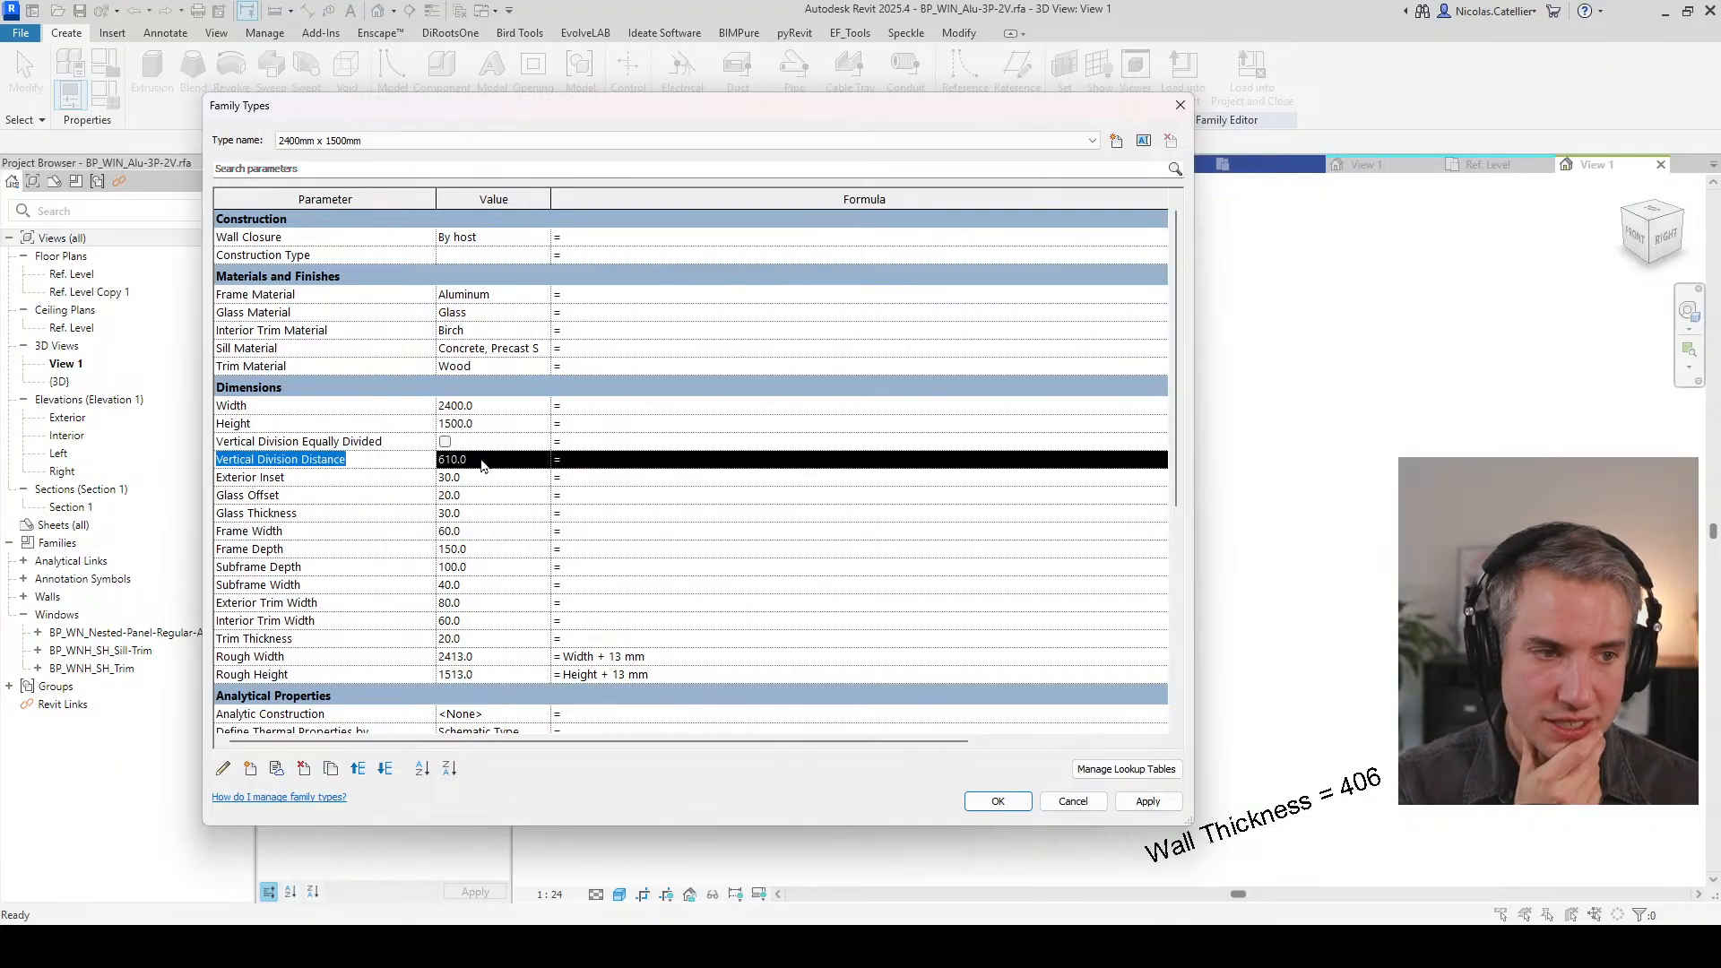
Step: Enable and apply Vertical Division Equally Divided, and make the family types dialog narrower beside the window model
{"action": "left_click", "coordinate": [445, 442]}
{"action": "left_click", "coordinate": [445, 441]}
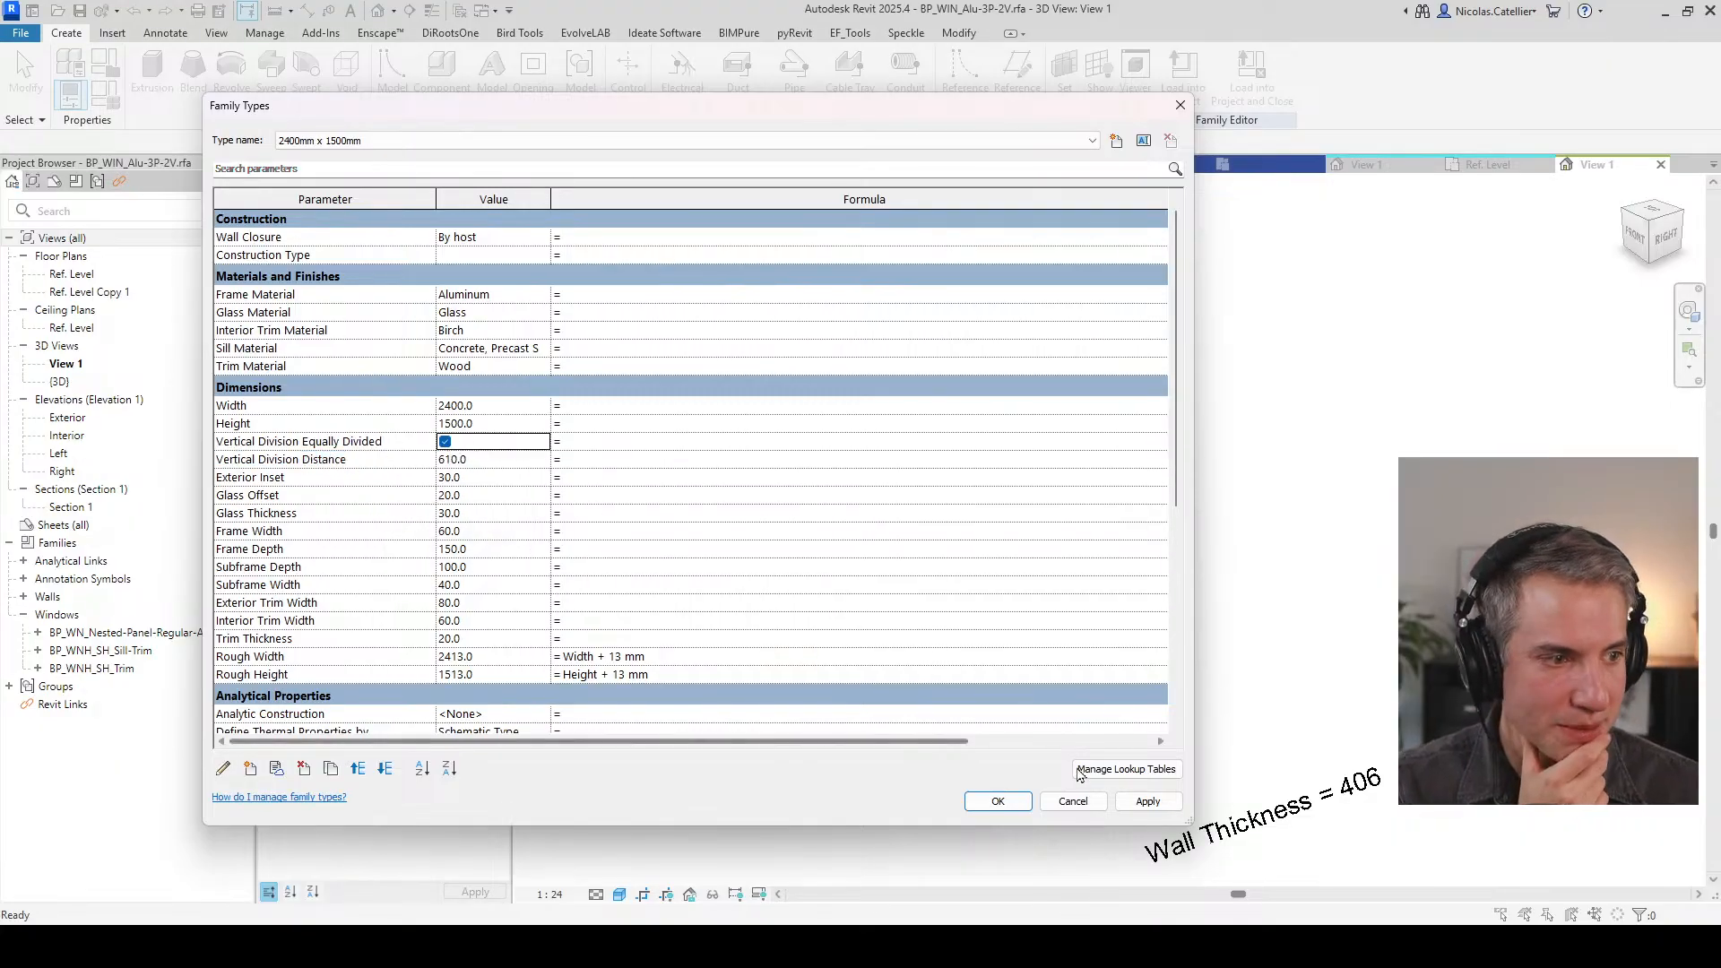
{"action": "left_click", "coordinate": [1140, 801]}
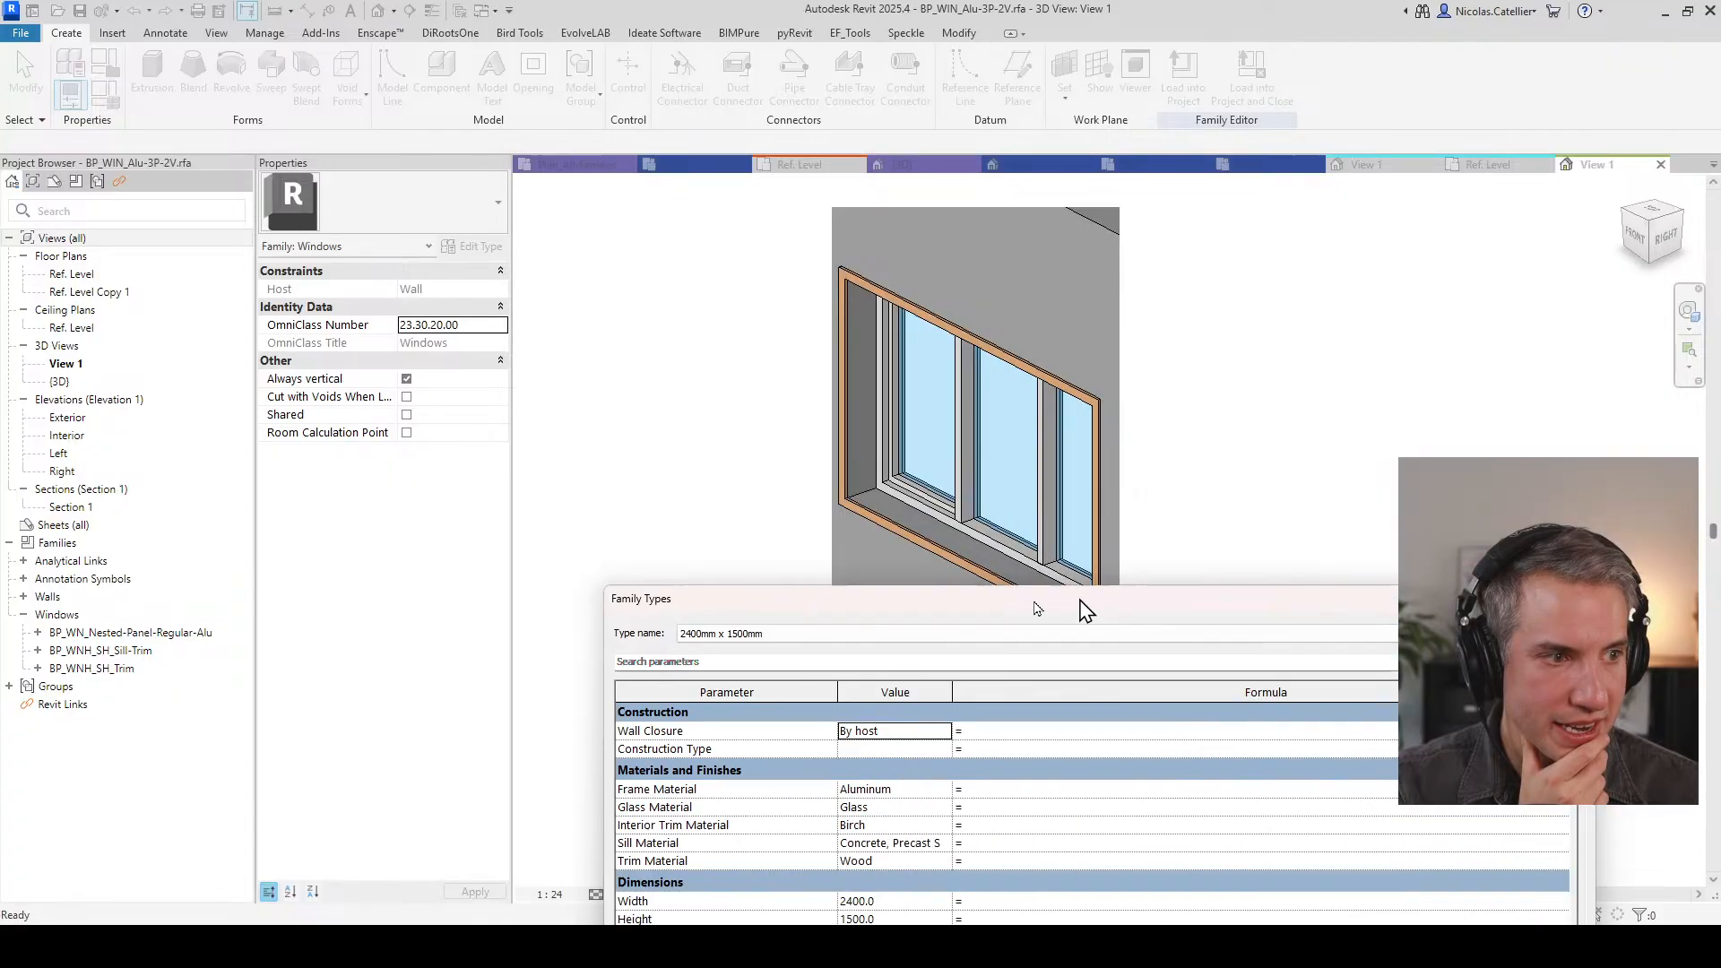
{"action": "left_click_drag", "start_coordinate": [1083, 603], "coordinate": [488, 86]}
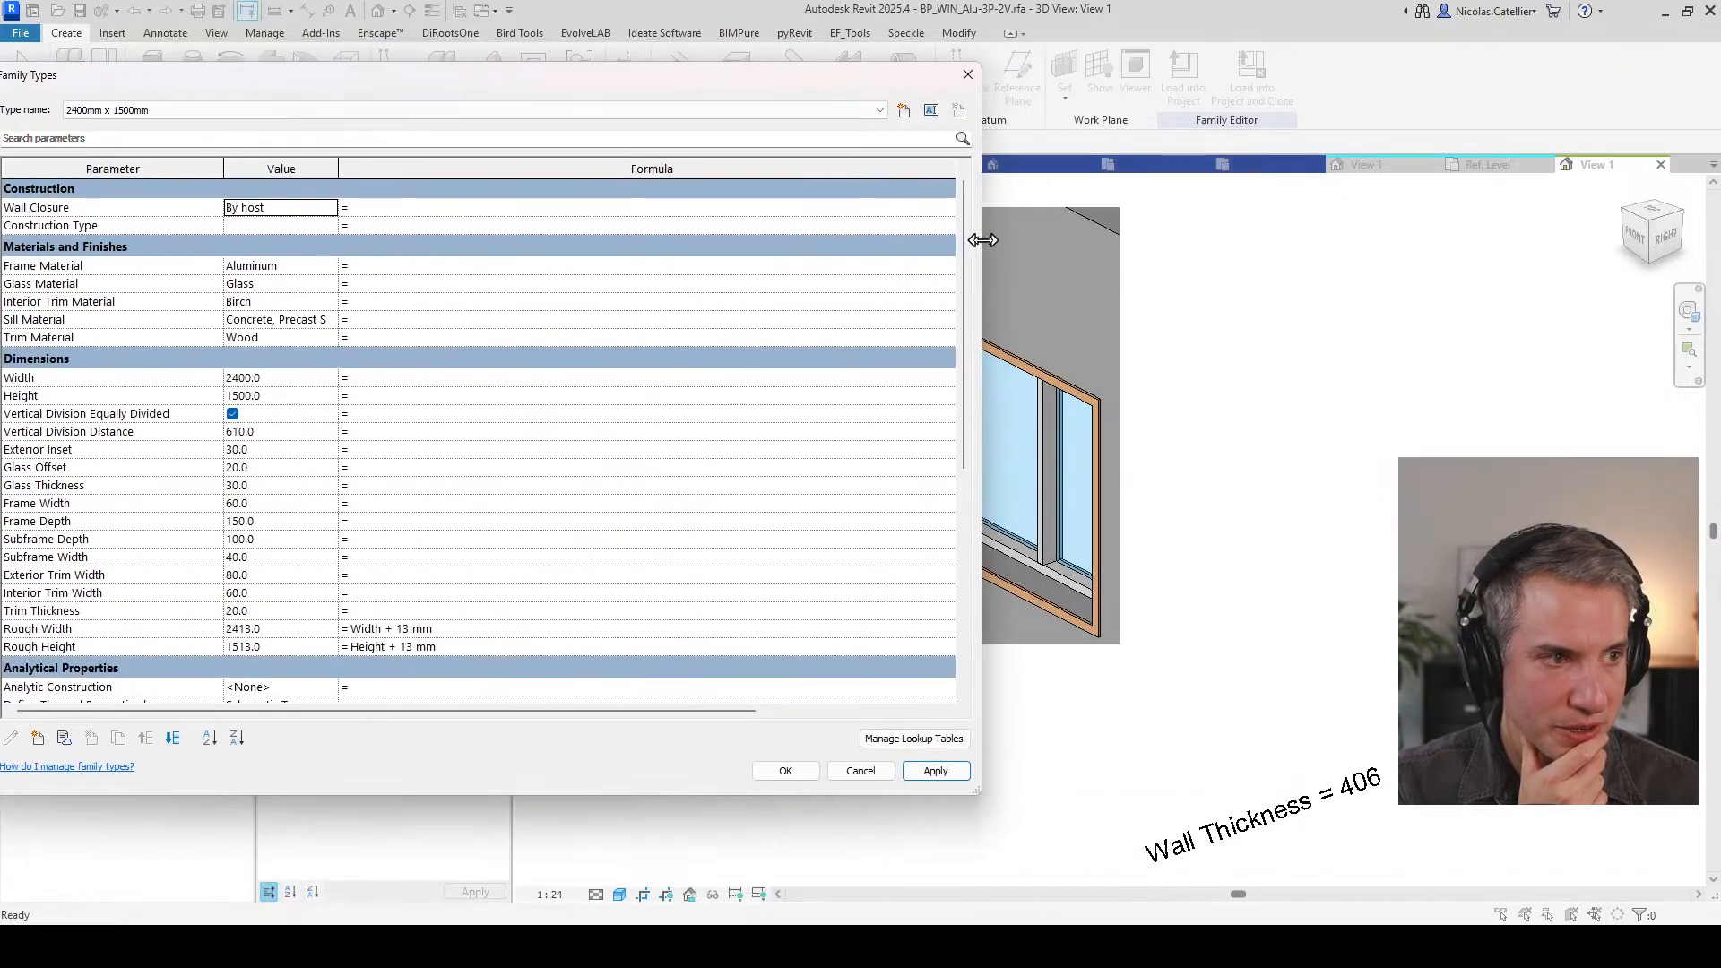
{"action": "left_click_drag", "start_coordinate": [981, 239], "coordinate": [686, 215]}
{"action": "left_click_drag", "start_coordinate": [563, 84], "coordinate": [664, 67]}
Step: Turn off Vertical Division Equally Divided, set Height to 400 mm, and apply both changes
{"action": "left_click", "coordinate": [335, 399]}
{"action": "left_click", "coordinate": [363, 380]}
{"action": "type", "text": "400"}
{"action": "left_click", "coordinate": [740, 753]}
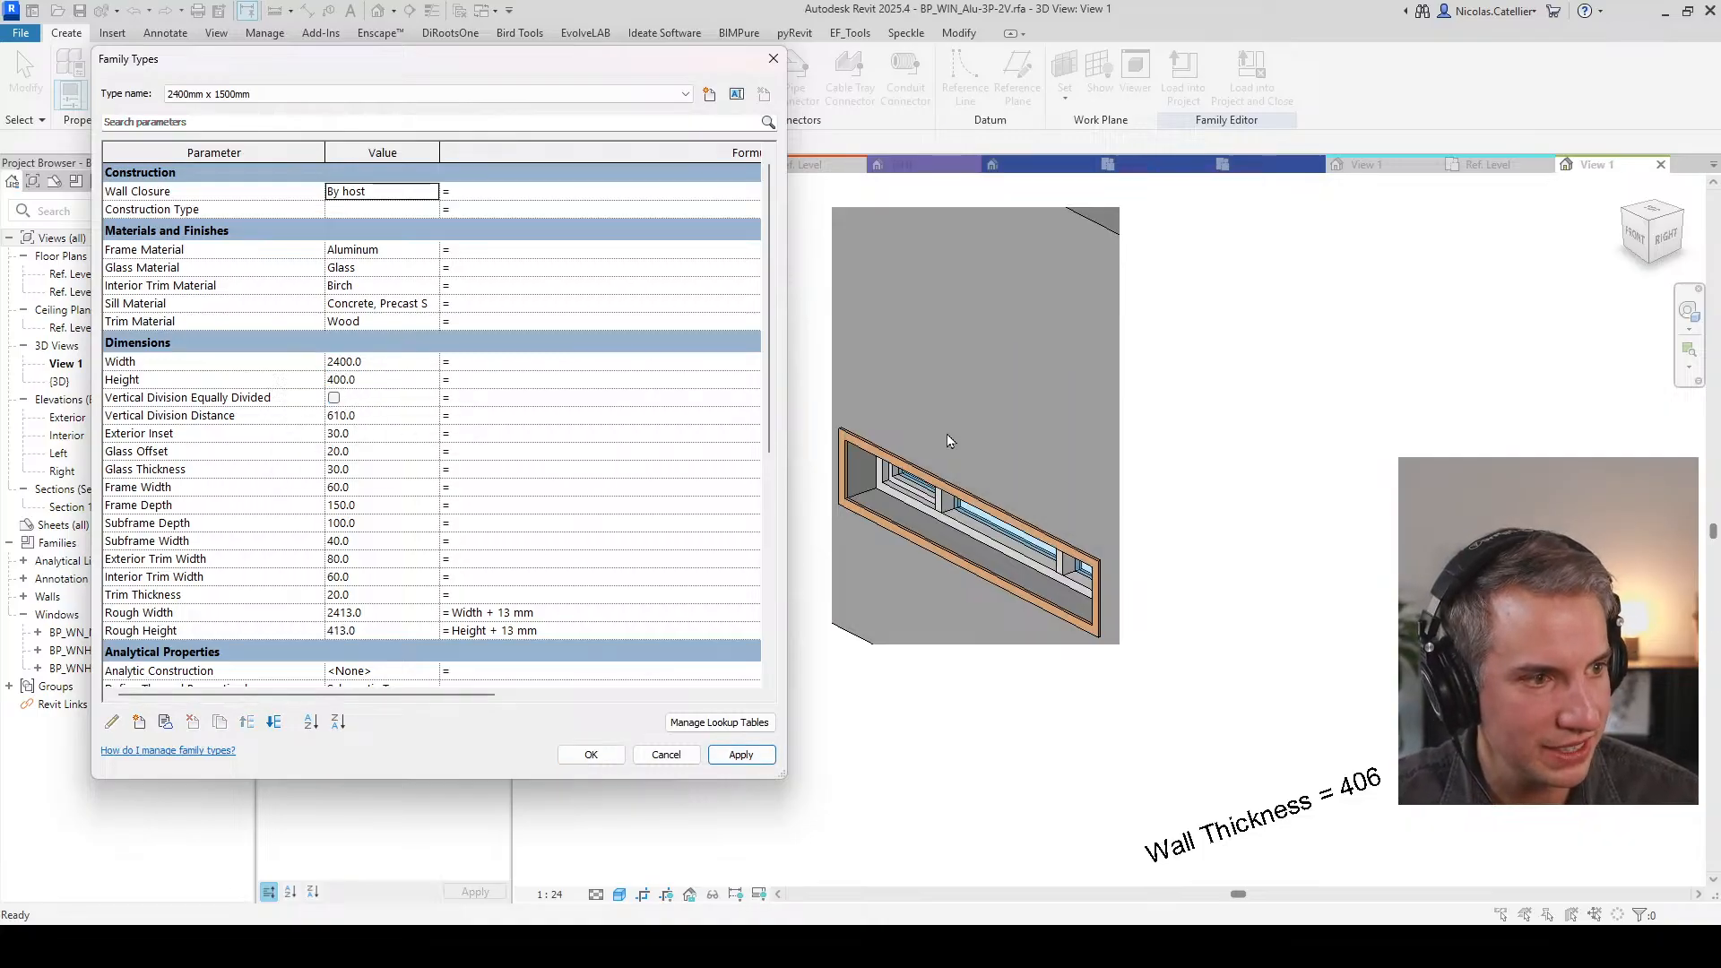
Step: Set Height to 1500 mm and Vertical Division Distance to 300 mm, and apply the values
{"action": "left_click", "coordinate": [385, 380]}
{"action": "type", "text": "1500"}
{"action": "key", "text": "Return"}
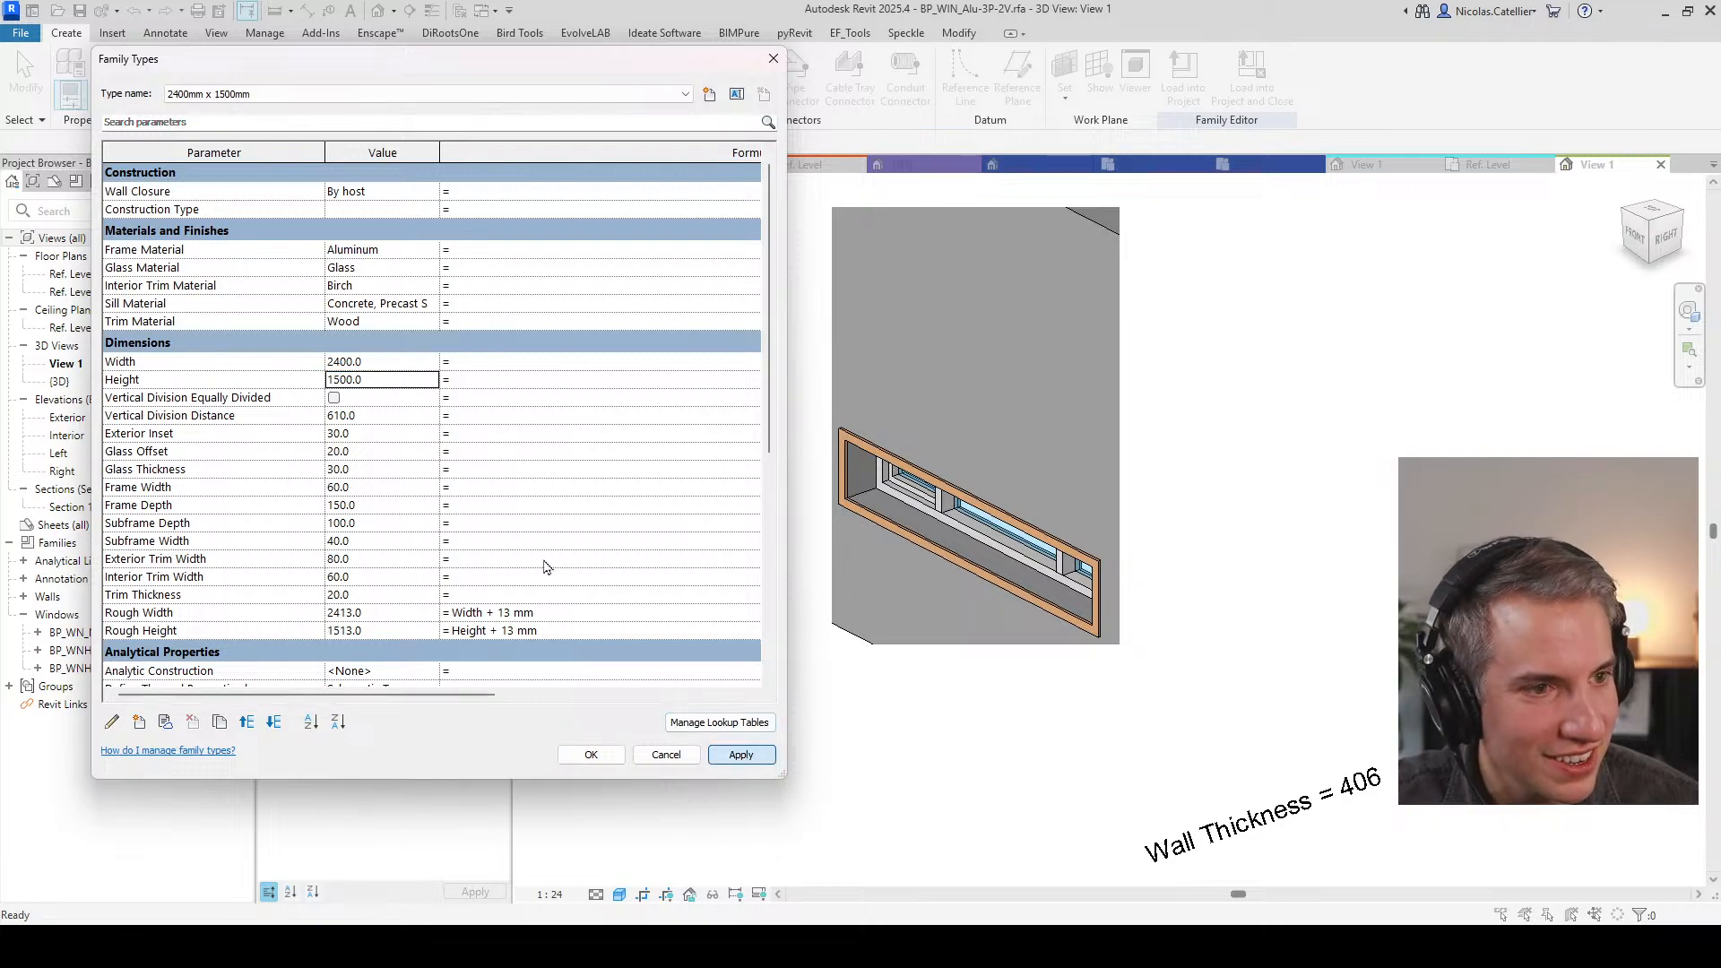
{"action": "left_click", "coordinate": [387, 417]}
{"action": "type", "text": "300"}
{"action": "left_click", "coordinate": [740, 755]}
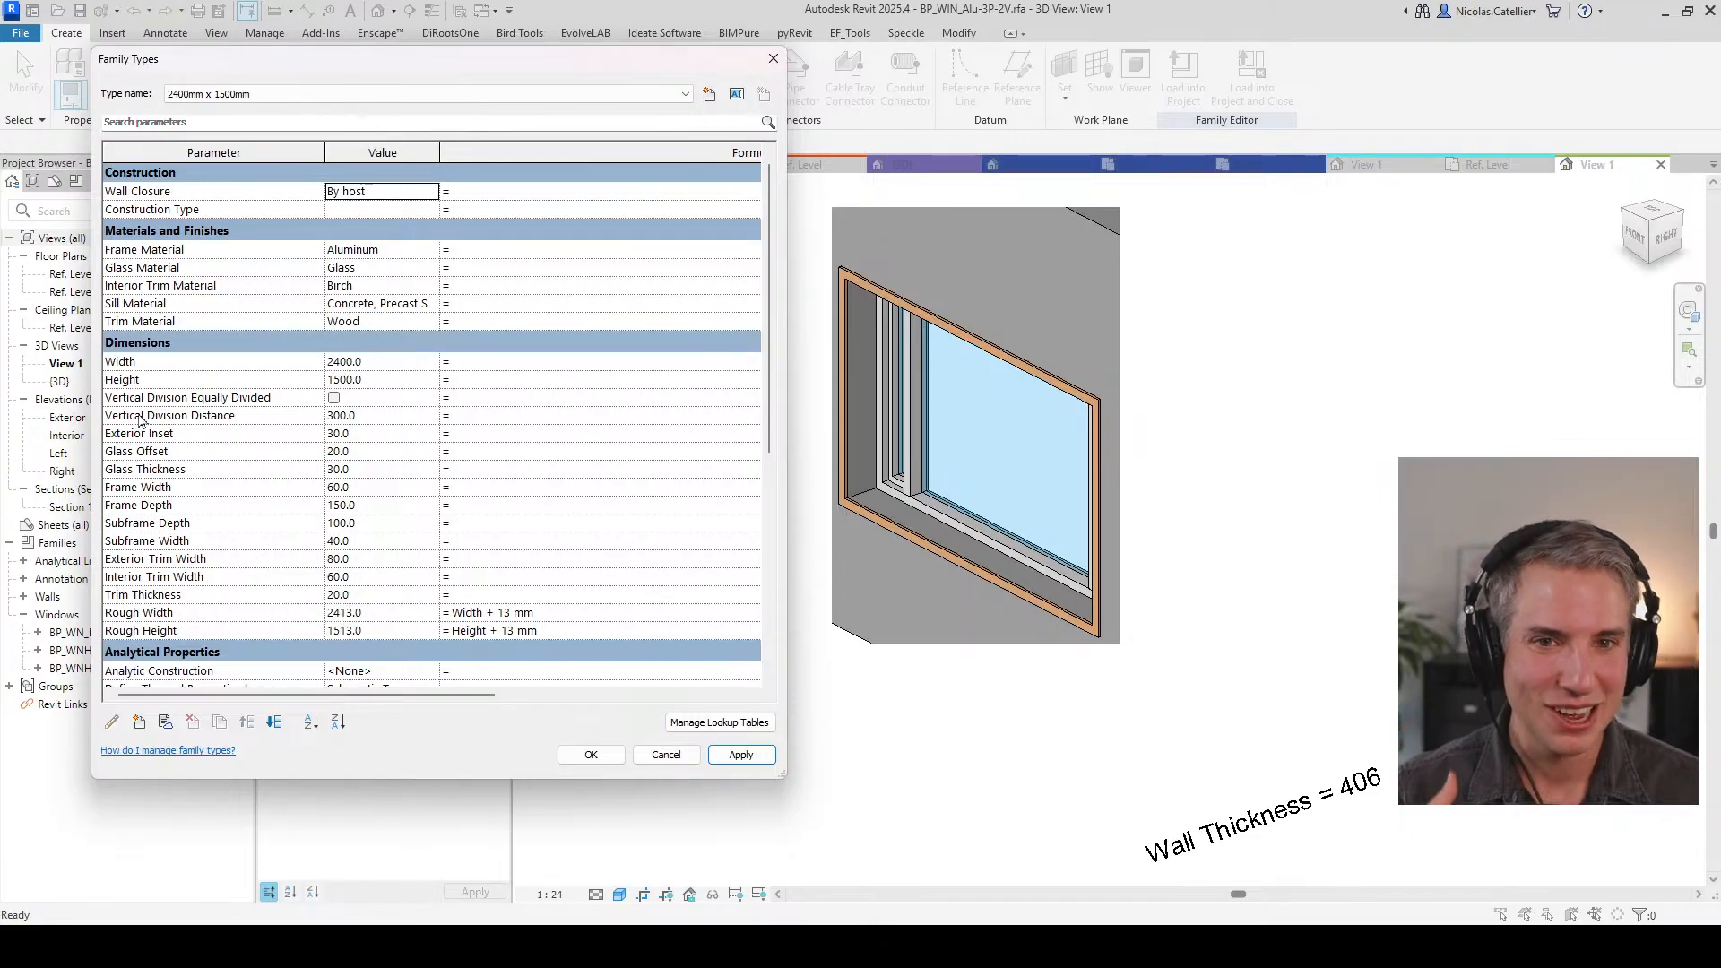
Step: Choose a BP_WN_Nested-Panel-Regular-Alu type for the Center Panel<Windows> parameter in the General group and apply it
{"action": "scroll", "coordinate": [336, 493], "scroll_direction": "down", "scroll_amount": 2}
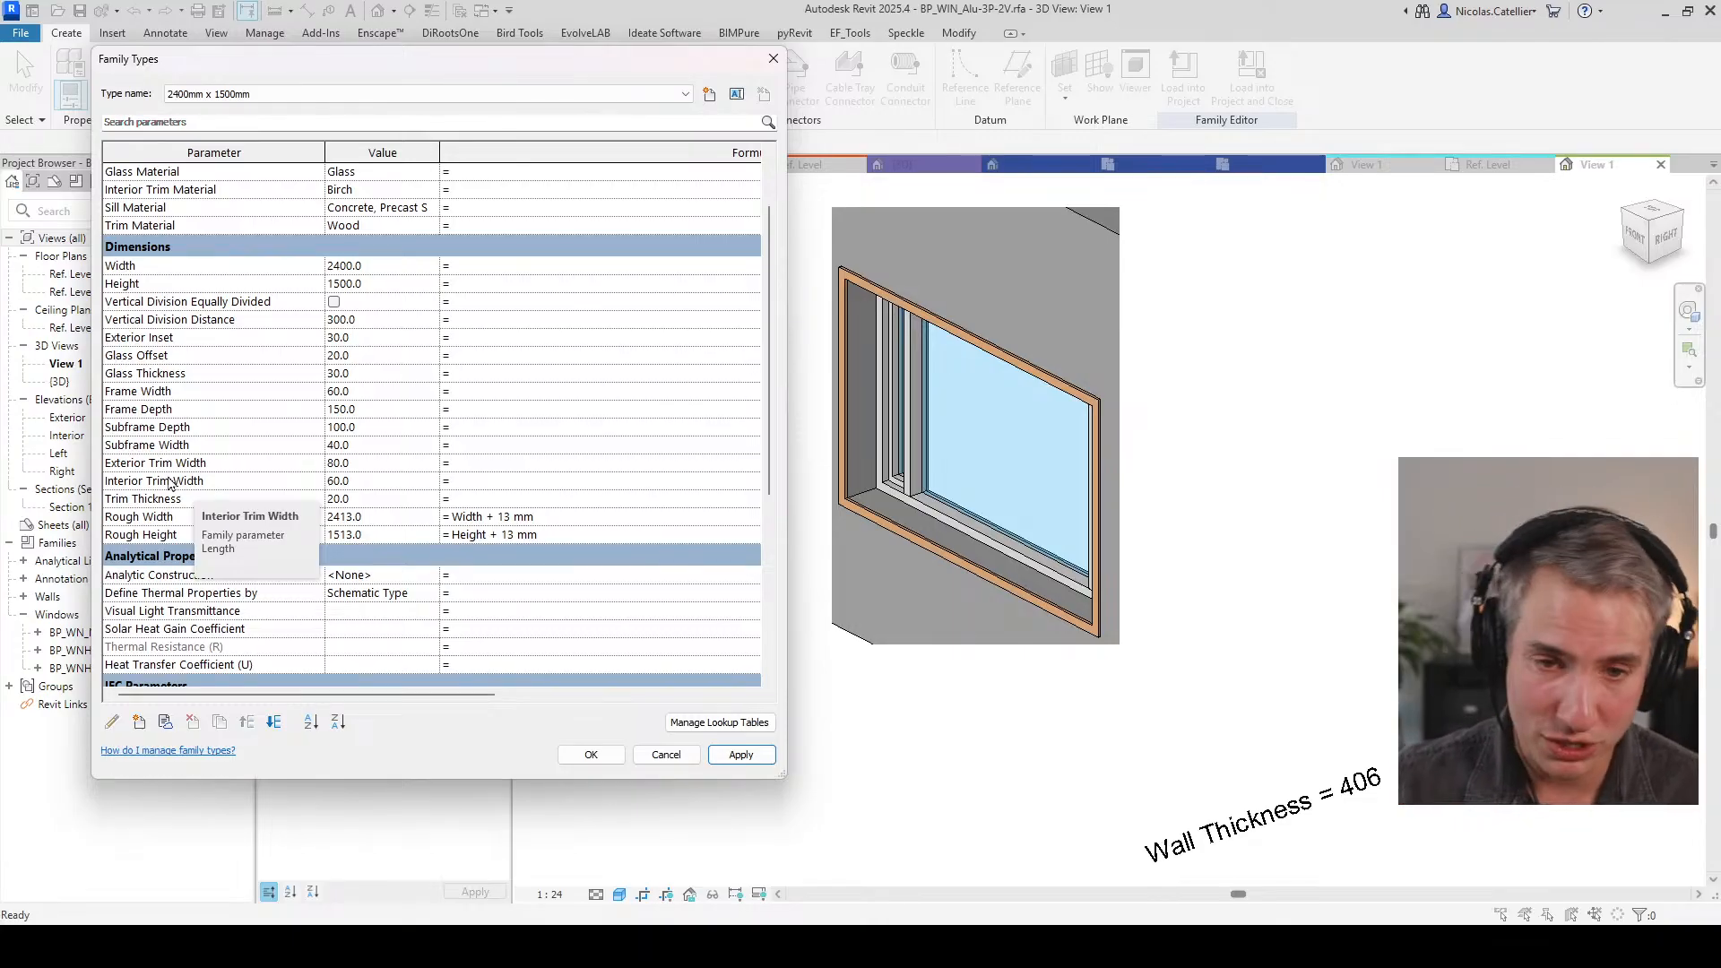
{"action": "scroll", "coordinate": [377, 417], "scroll_direction": "down", "scroll_amount": 8}
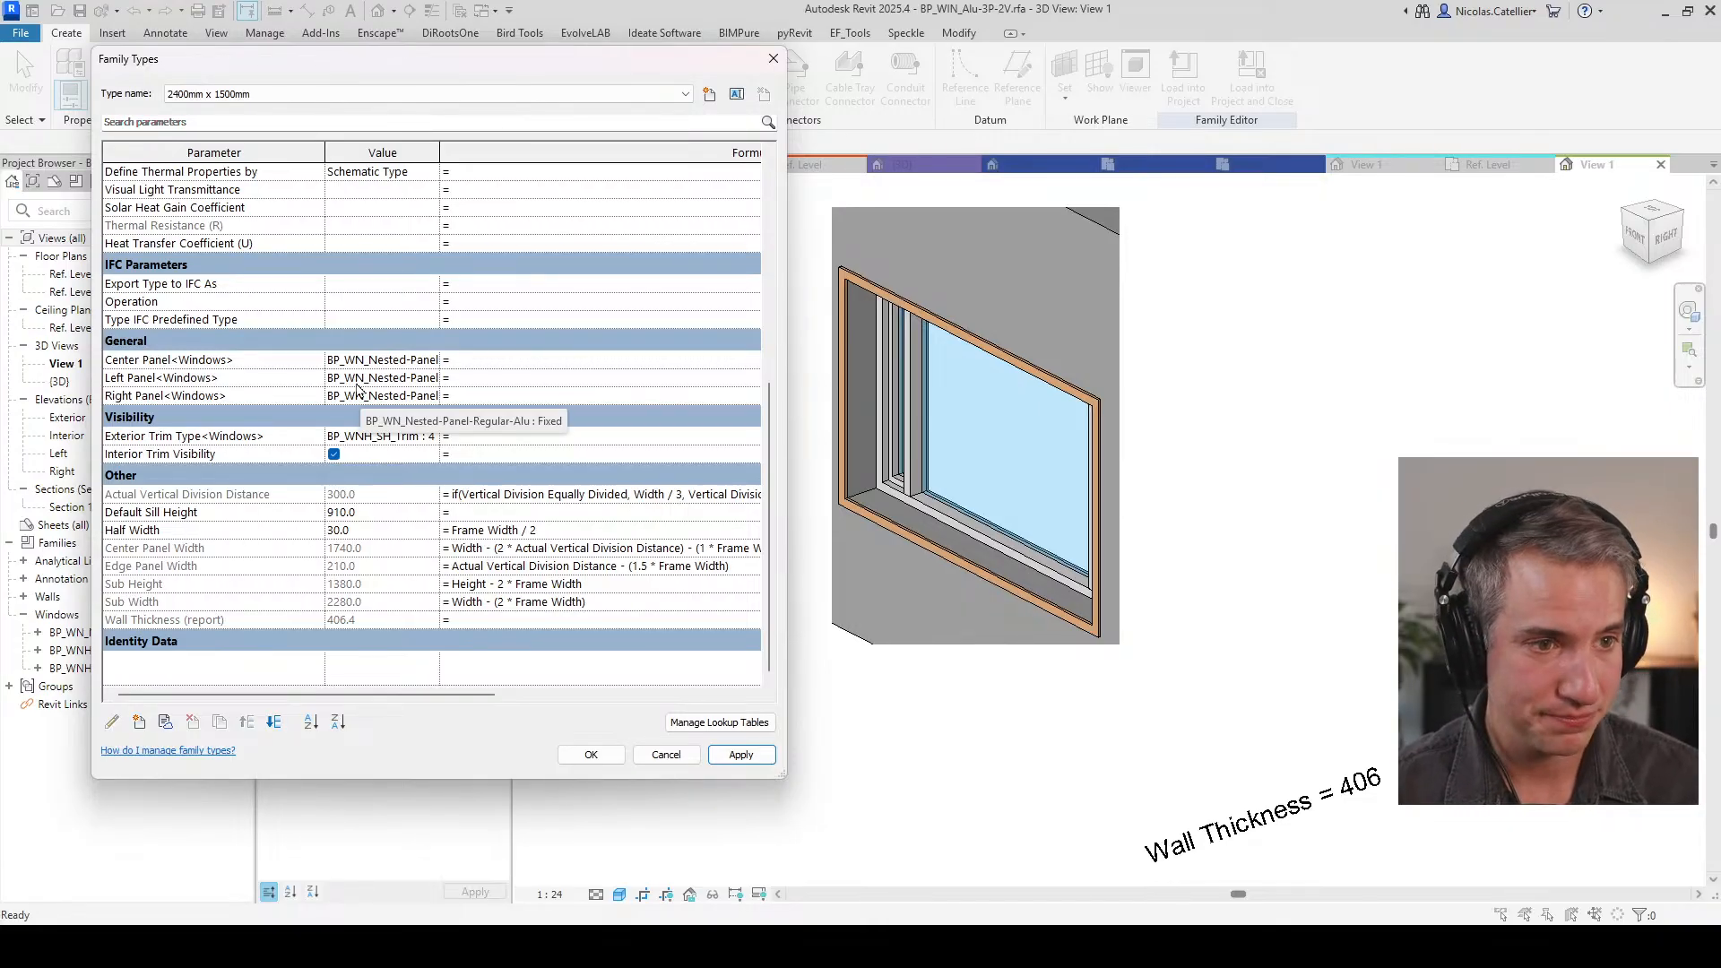
{"action": "left_click", "coordinate": [434, 365]}
{"action": "left_click", "coordinate": [433, 363]}
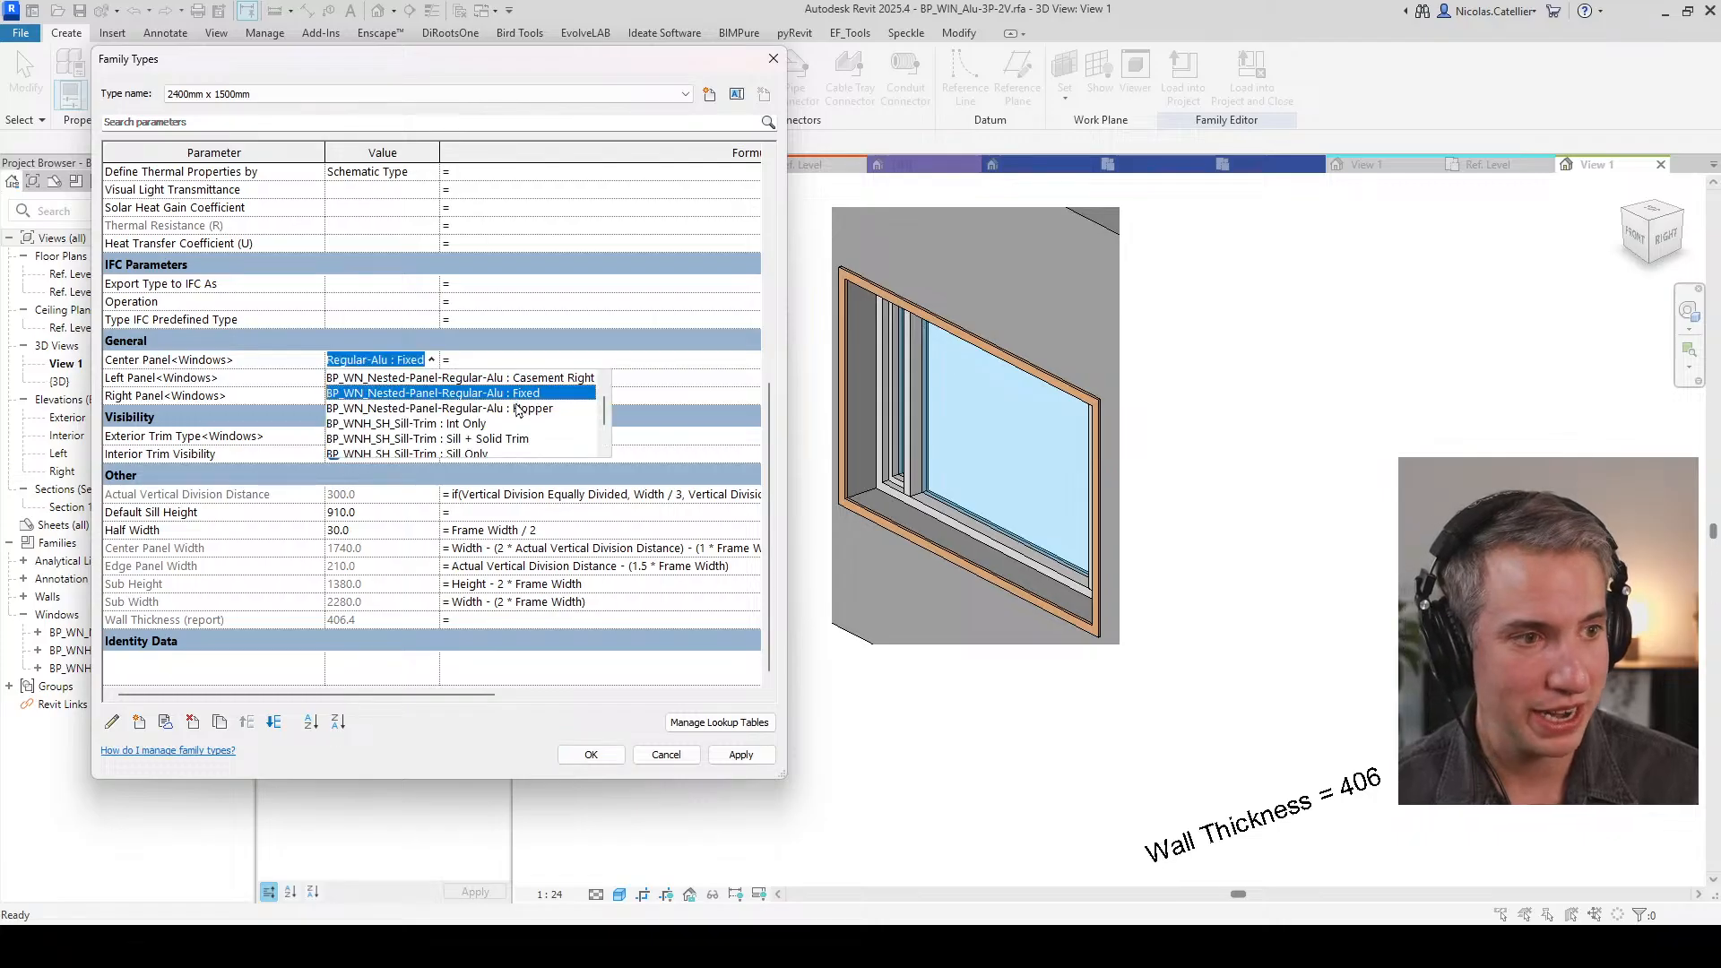
{"action": "scroll", "coordinate": [512, 392], "scroll_direction": "up", "scroll_amount": 1}
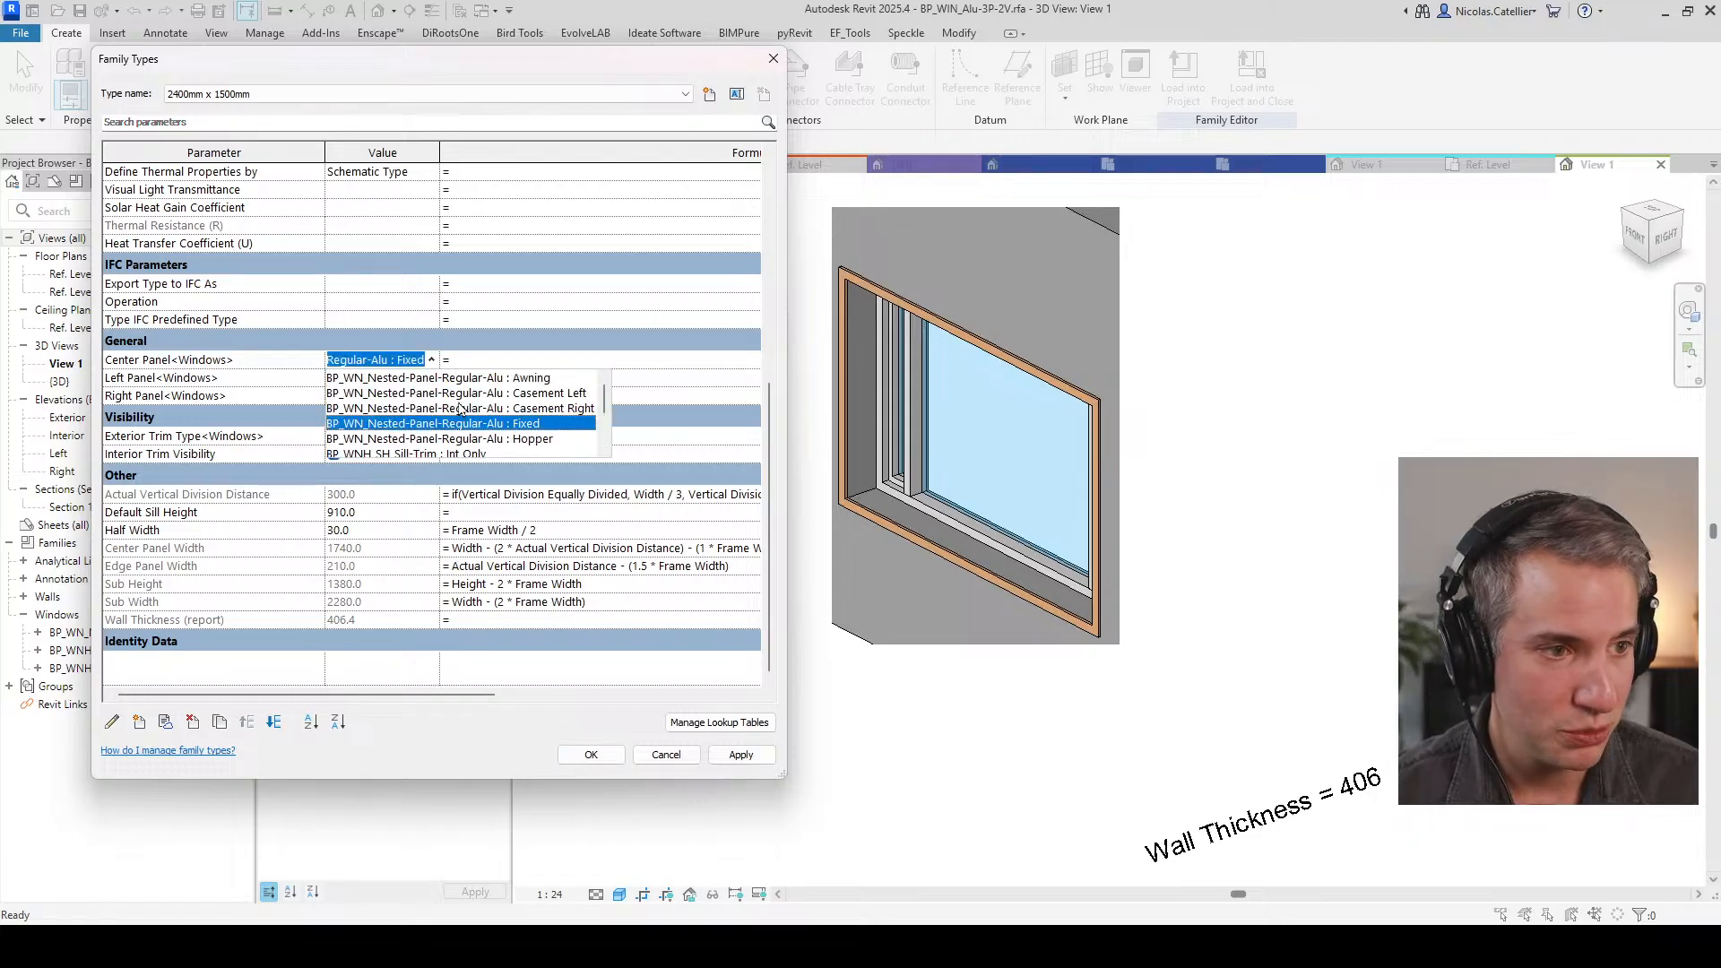
{"action": "left_click", "coordinate": [487, 423]}
{"action": "left_click", "coordinate": [740, 754]}
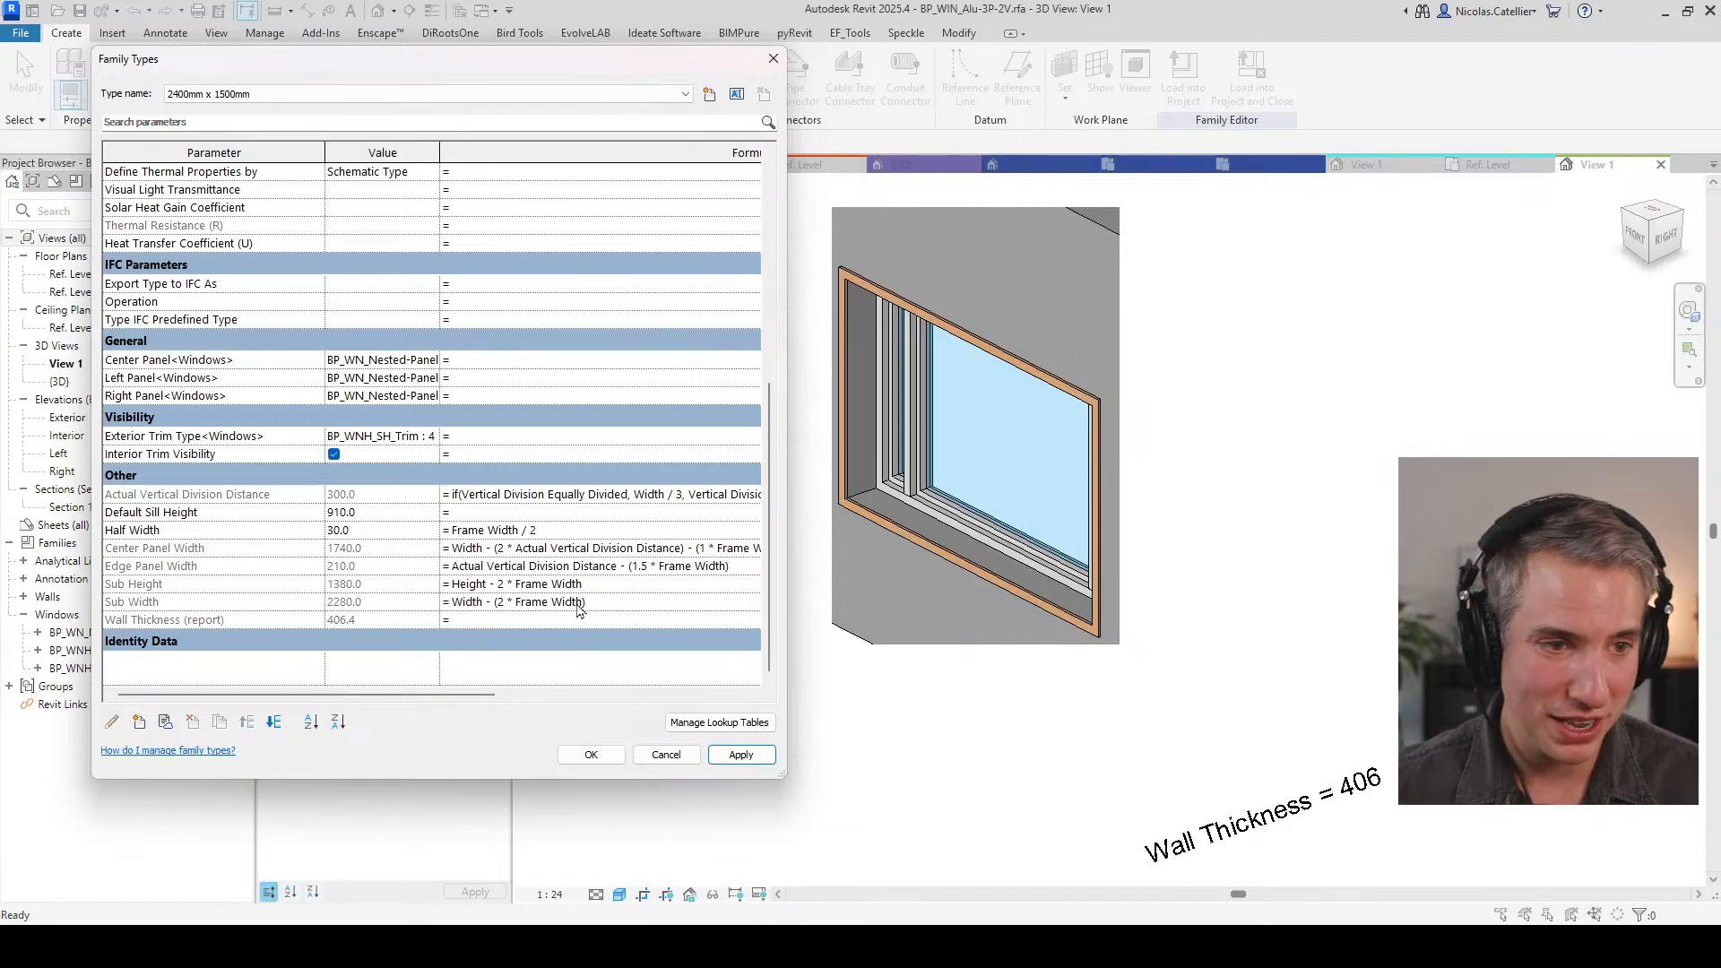
Step: Close the family types, switch to the PowerPoint slide show, preview the following slide, and return to the Organize Parameters slide
{"action": "left_click", "coordinate": [665, 755]}
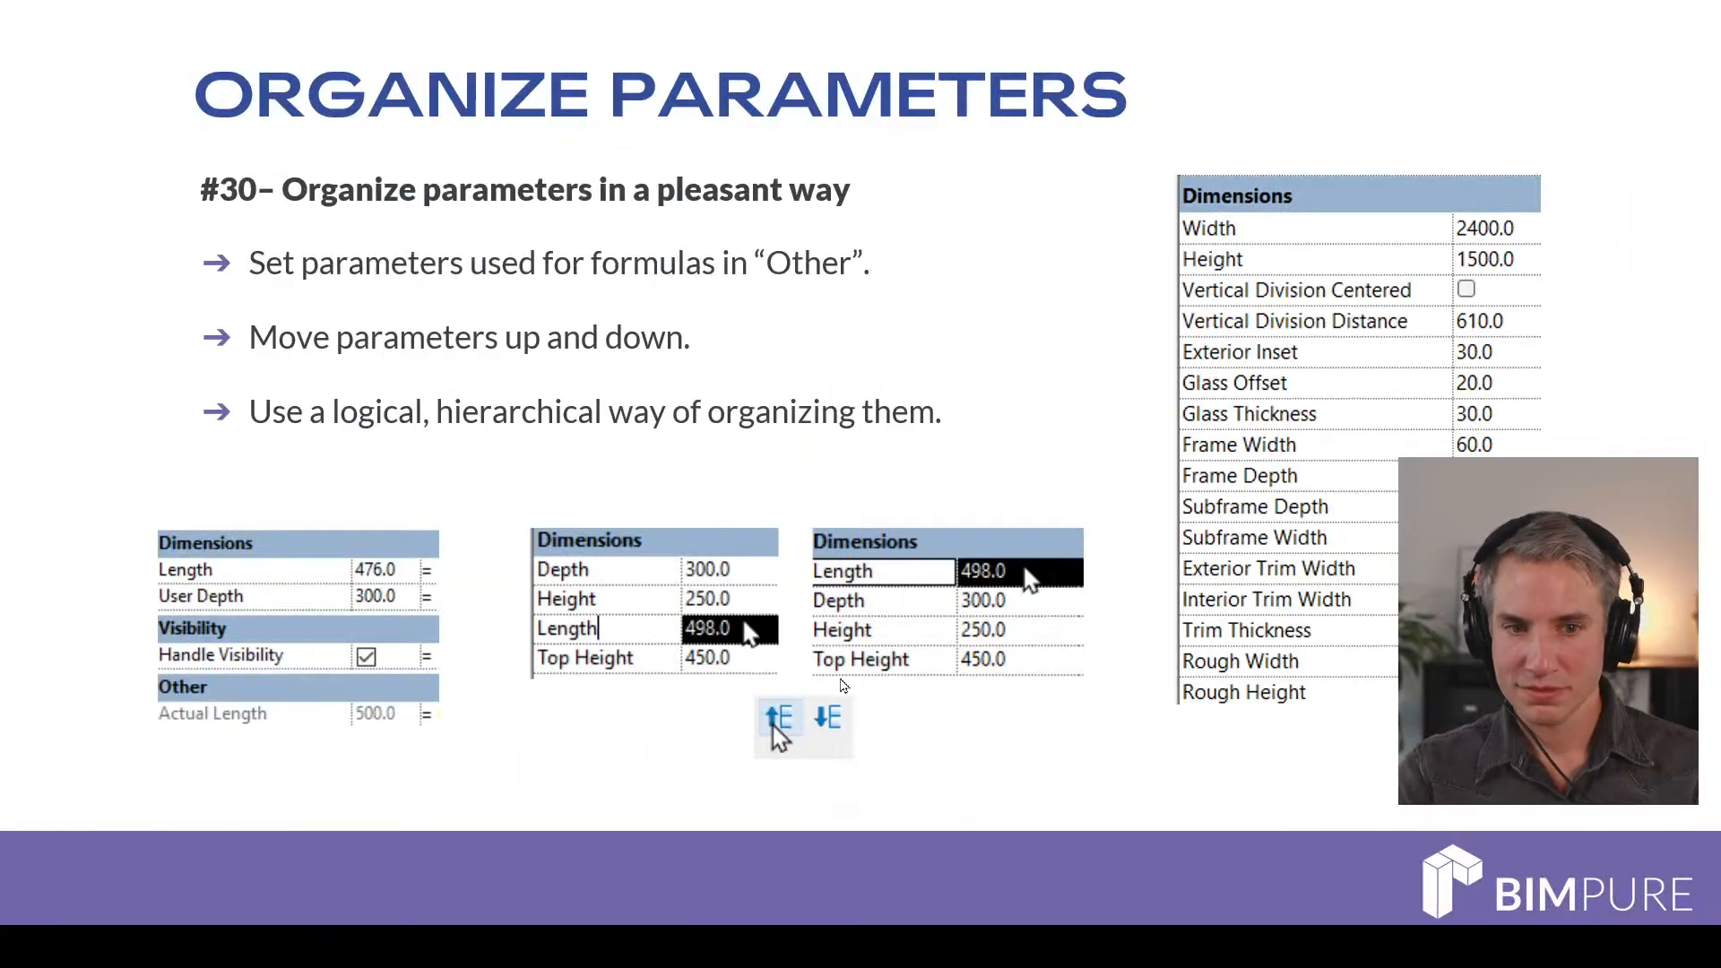
{"action": "key", "text": "Right"}
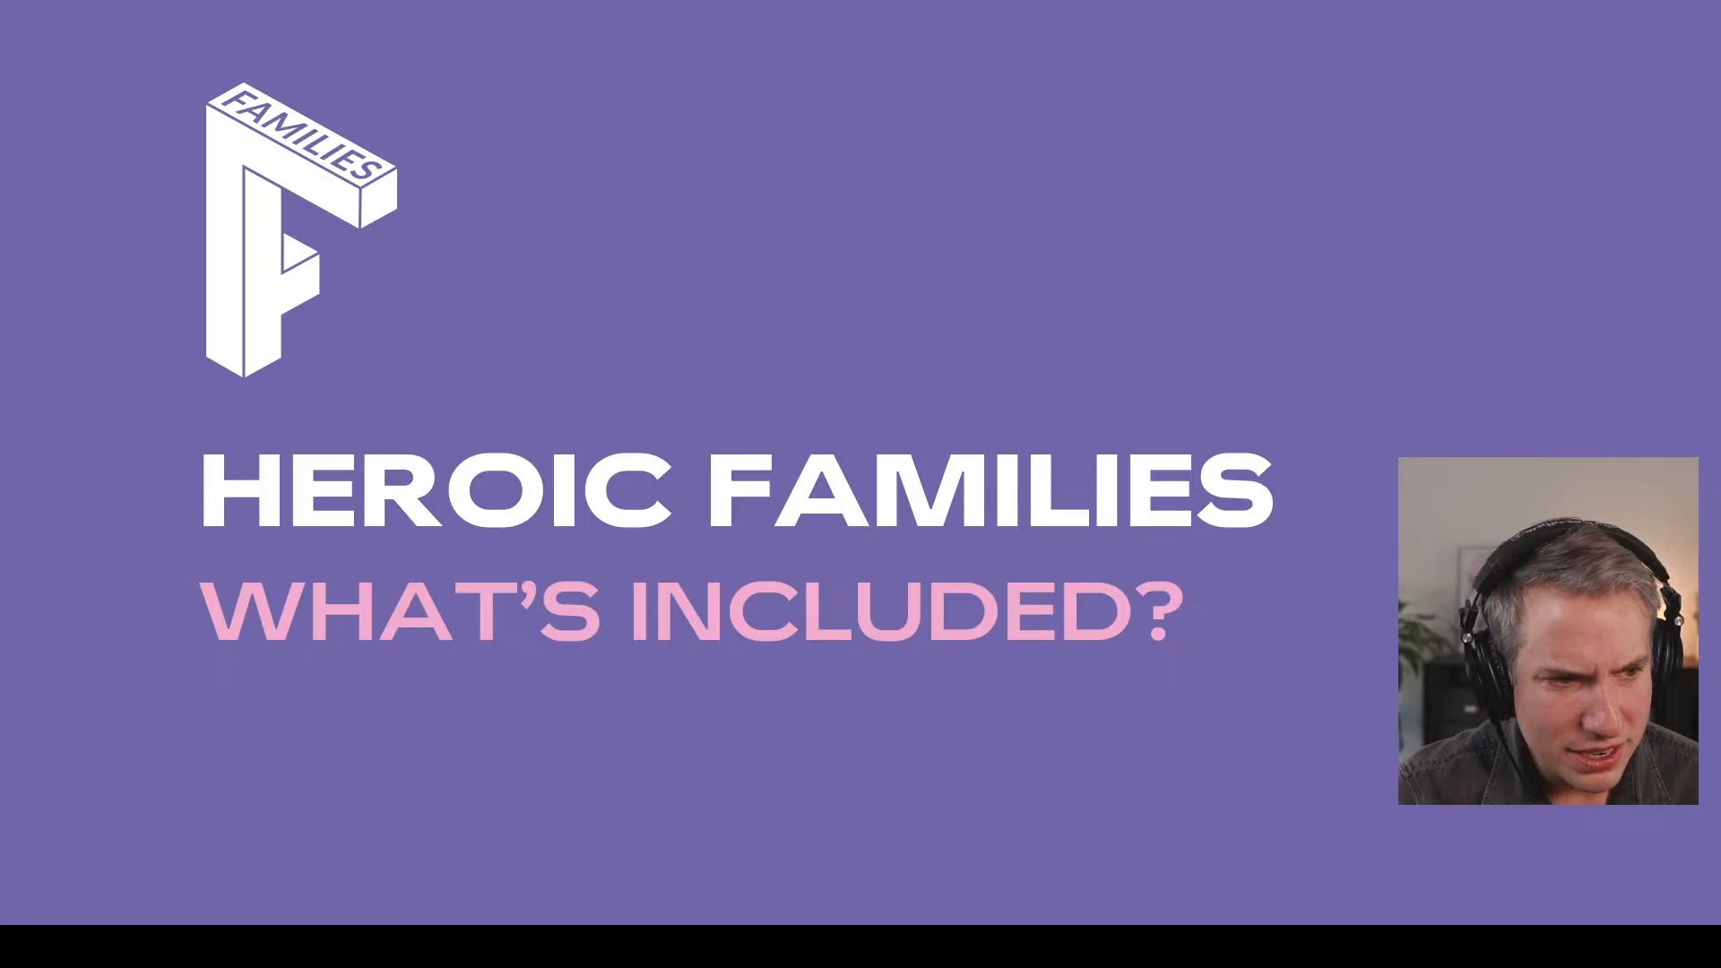
{"action": "key", "text": "Left"}
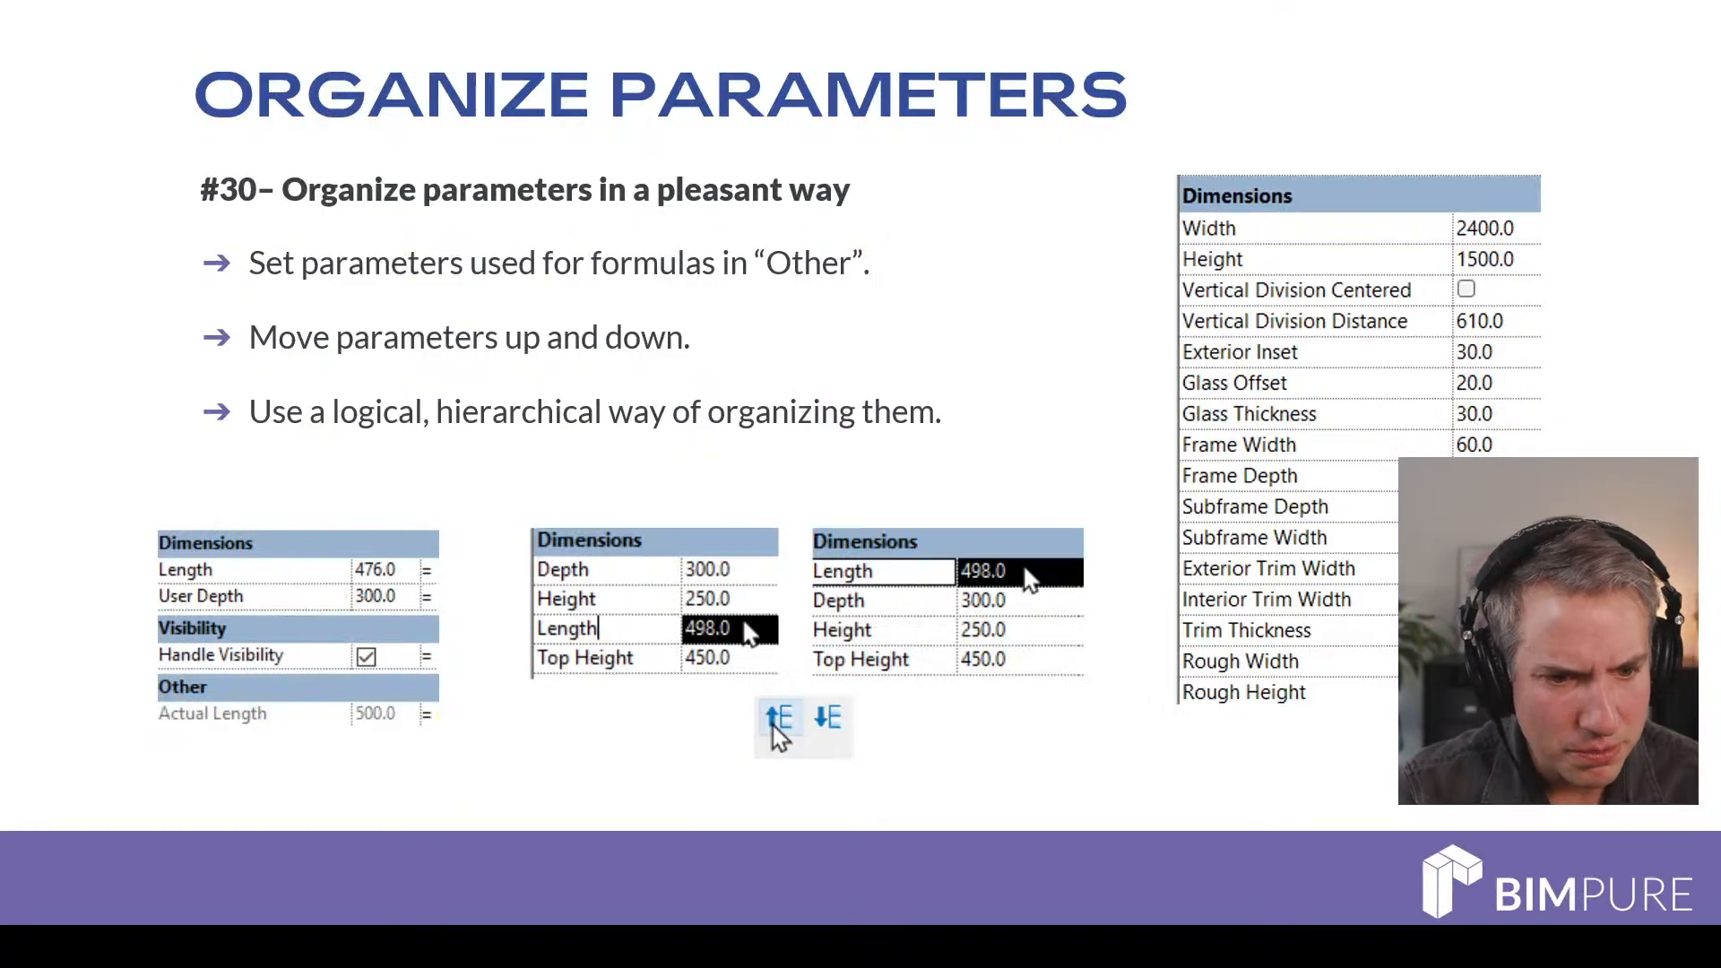